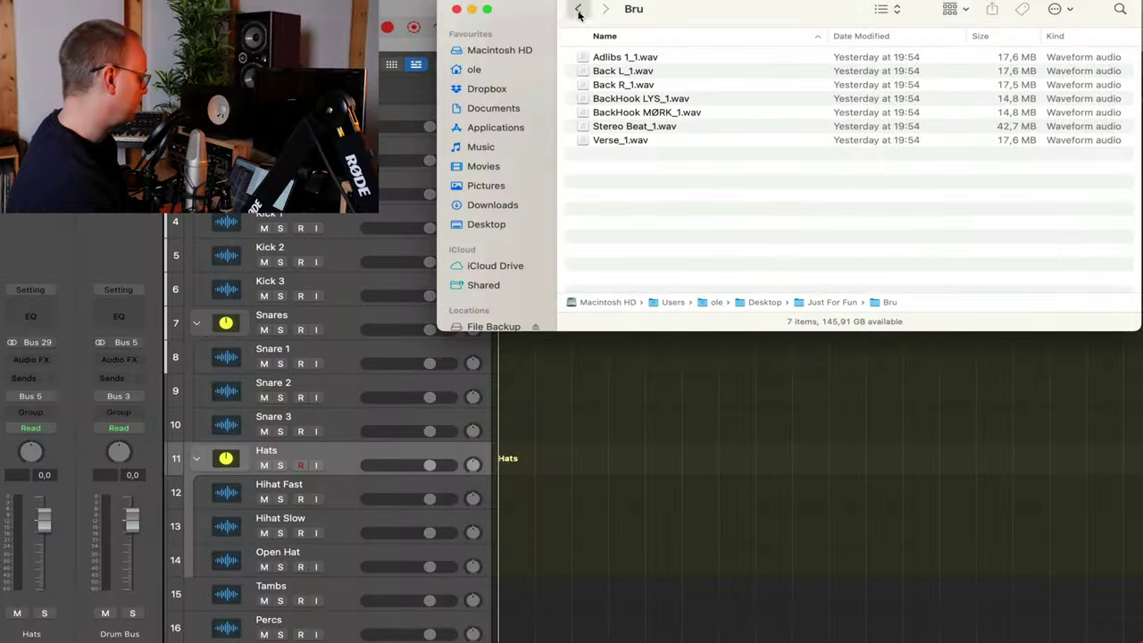
# Import all audio files from the Bru and L Mario folders onto new tracks below the MASTER track
pyautogui.click(578, 10)
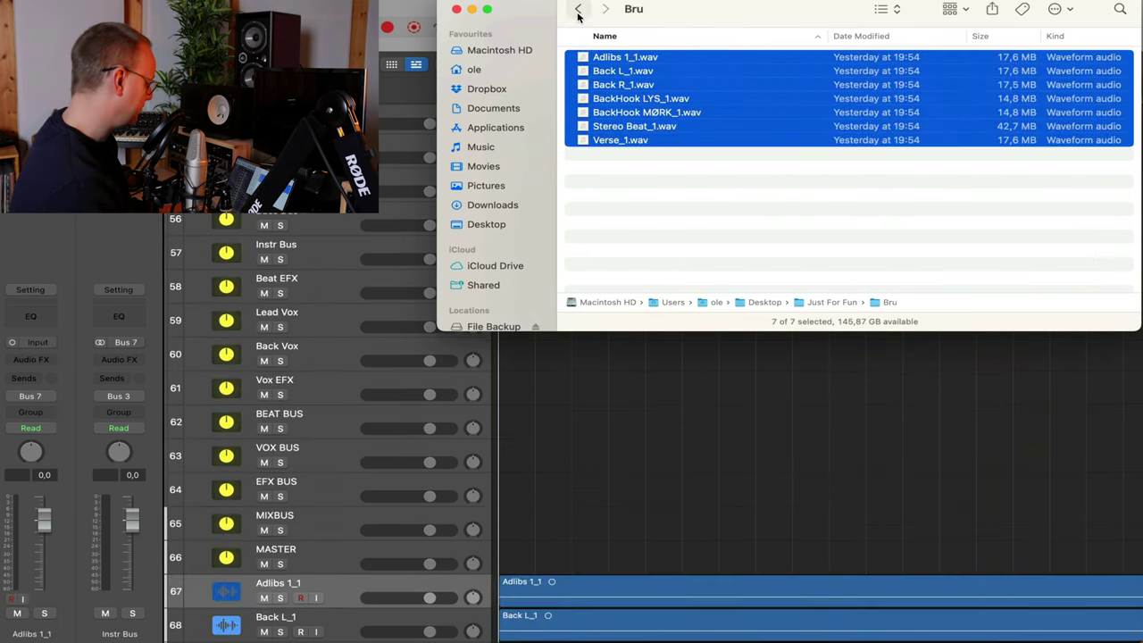
pyautogui.click(578, 10)
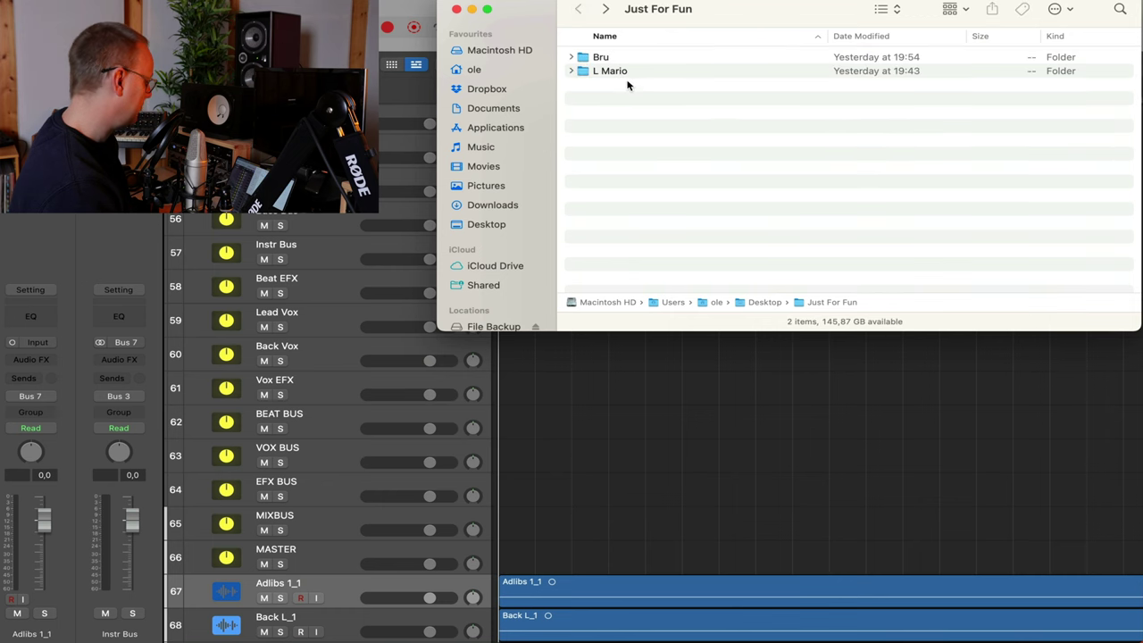
pyautogui.doubleClick(624, 76)
pyautogui.click(659, 57)
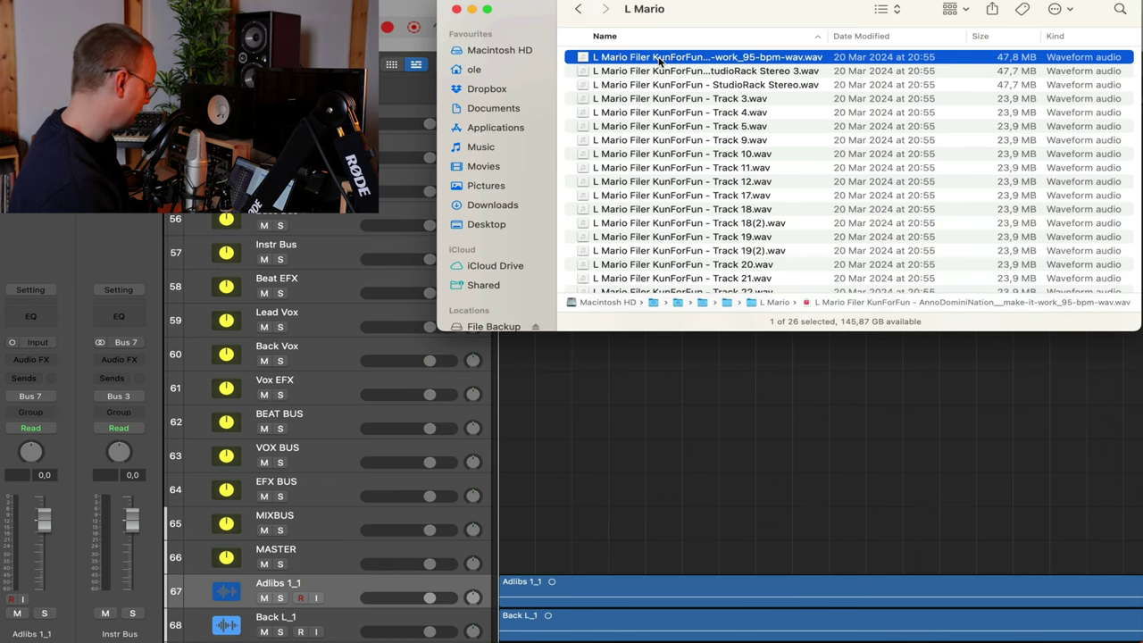
pyautogui.press('super+a')
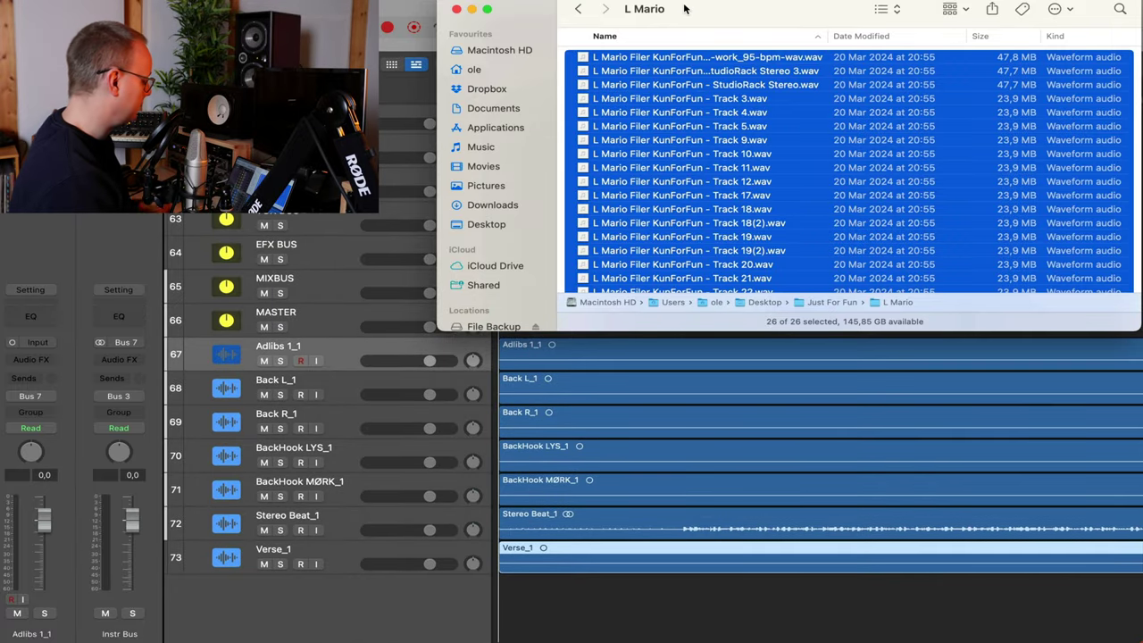
pyautogui.moveTo(655, 61); pyautogui.dragTo(500, 588)
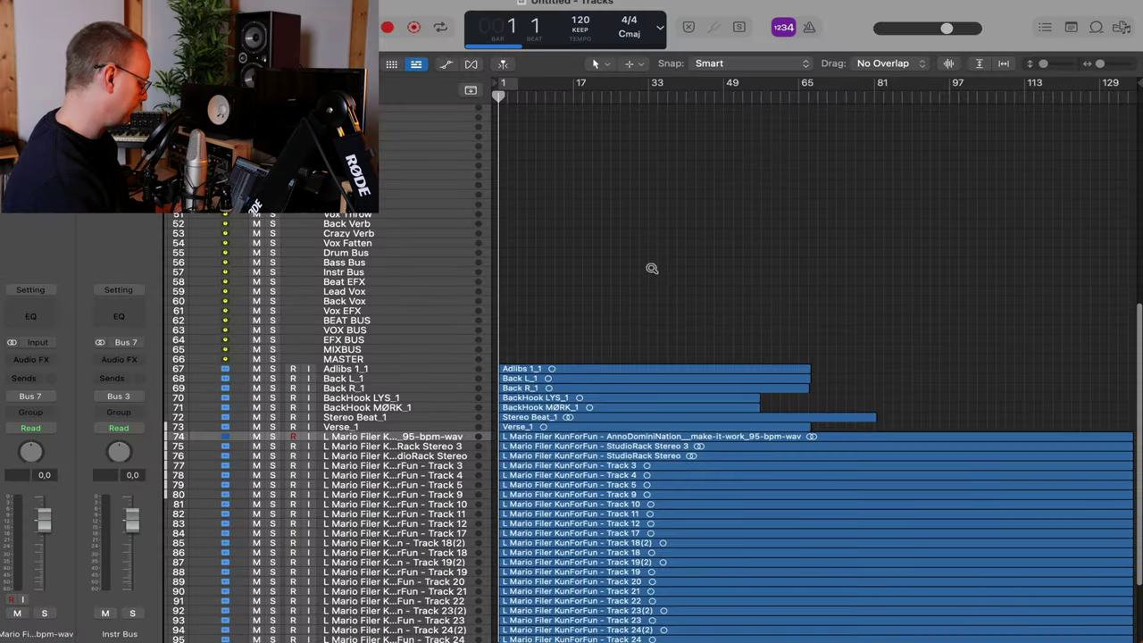
pyautogui.scroll(-5, 650, 268)
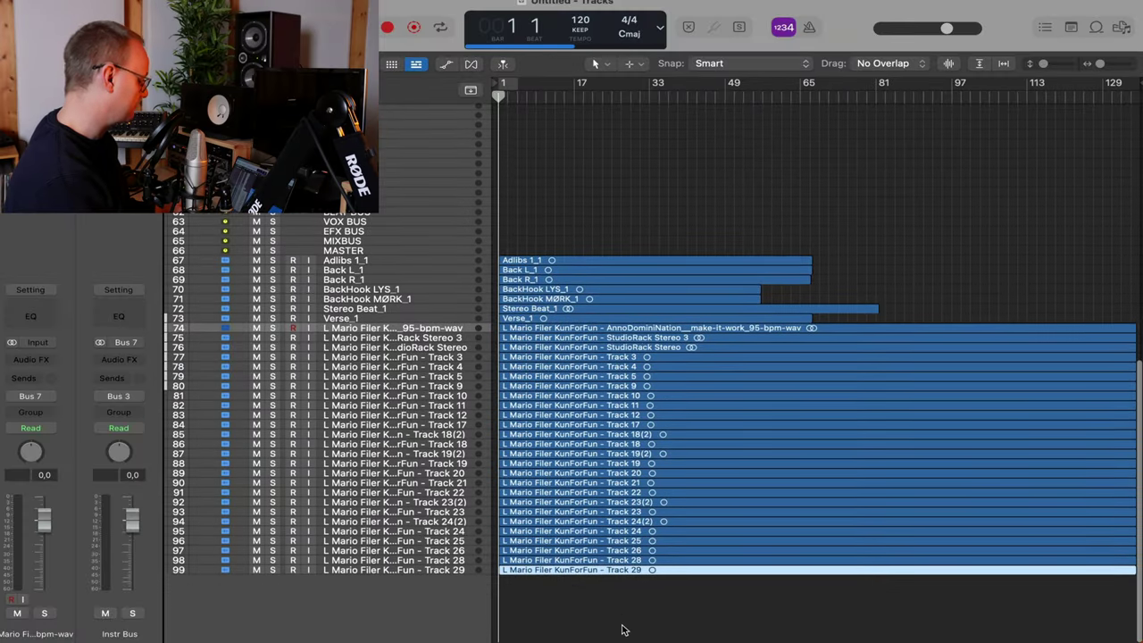
pyautogui.click(622, 625)
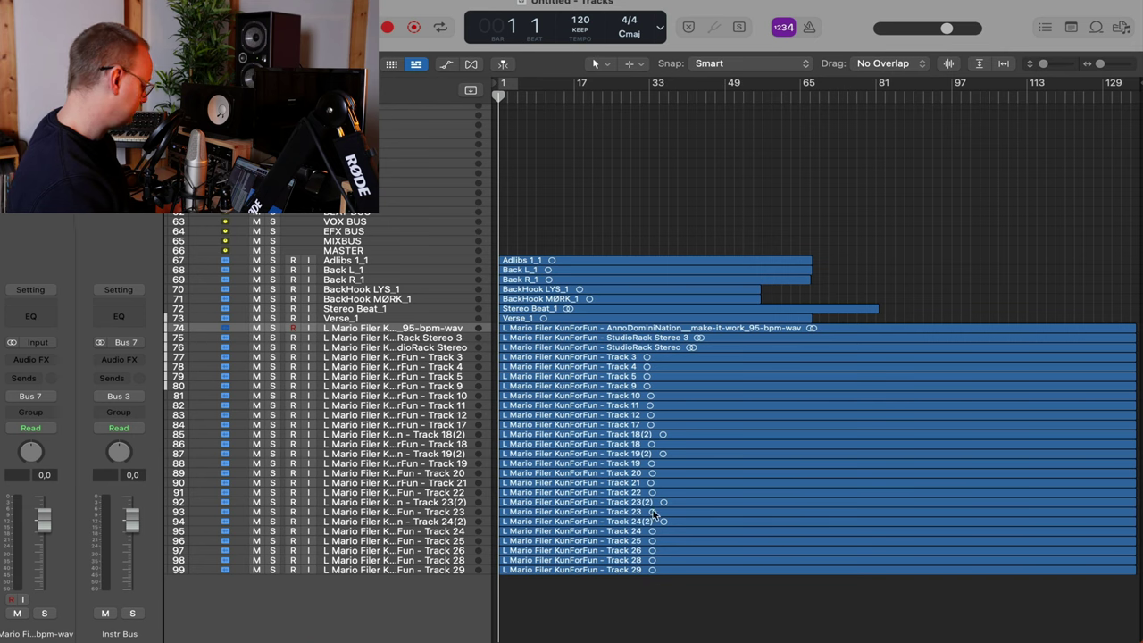
pyautogui.scroll(-3, 695, 277)
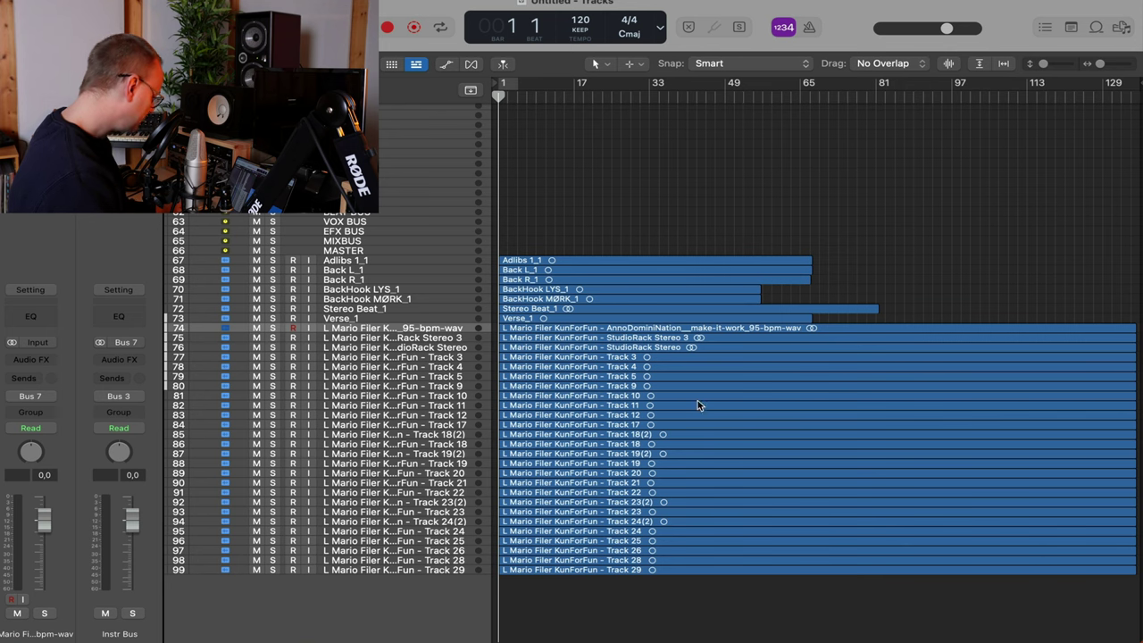
# Color the seven Bru regions, from Adlibs 1_1 to Verse_1, green
pyautogui.click(557, 264)
pyautogui.scroll(3, 556, 268)
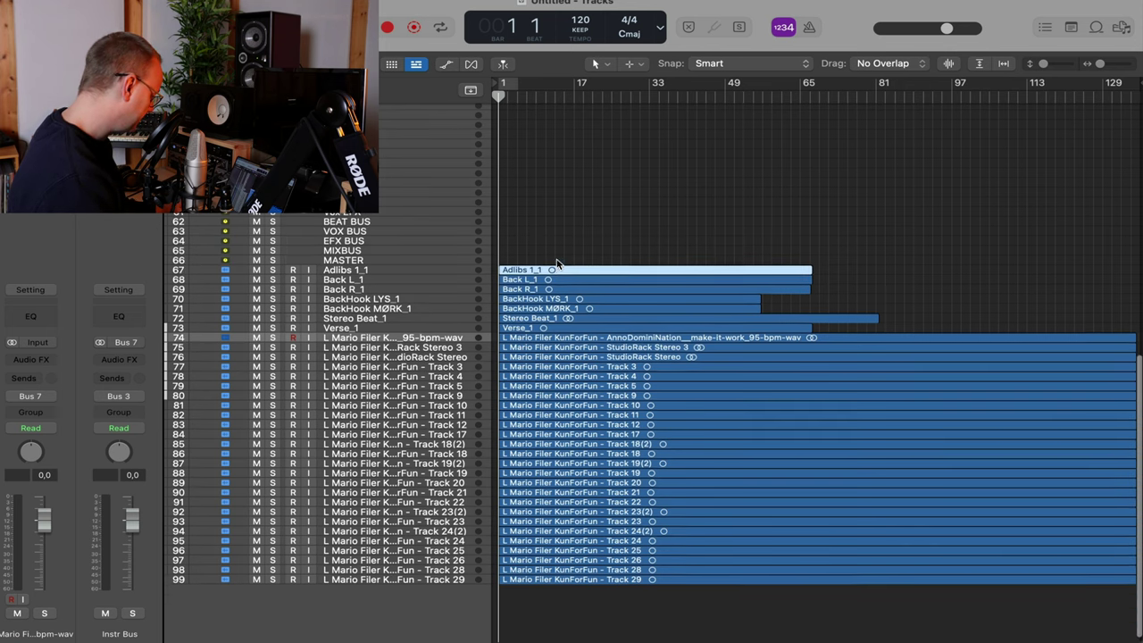
pyautogui.moveTo(846, 361); pyautogui.dragTo(587, 294)
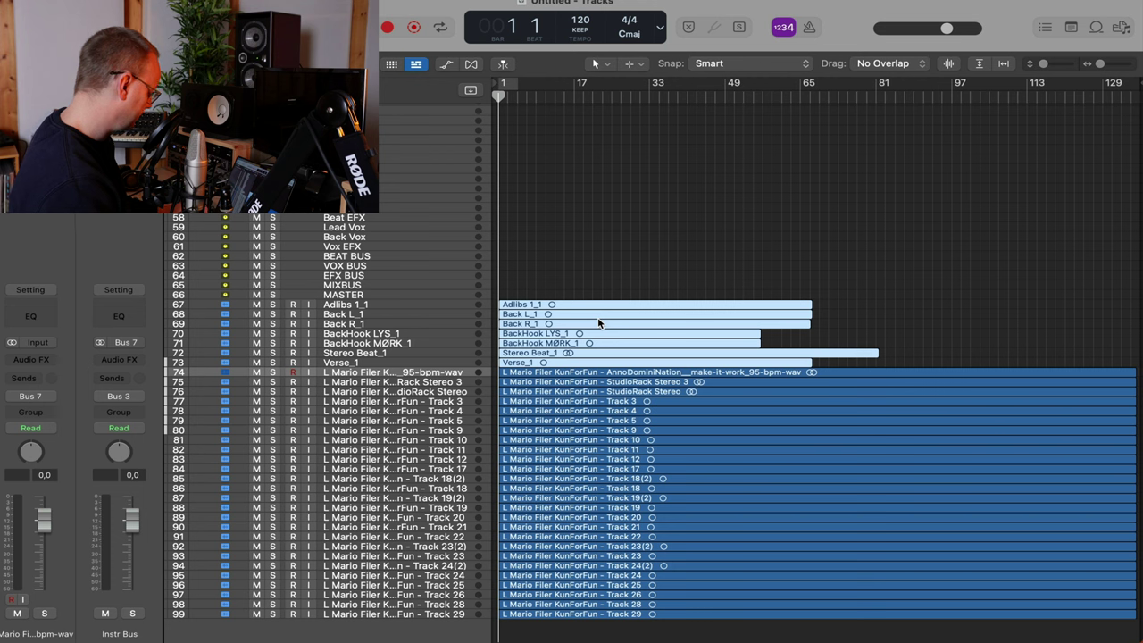
pyautogui.hotkey('alt', 'c')
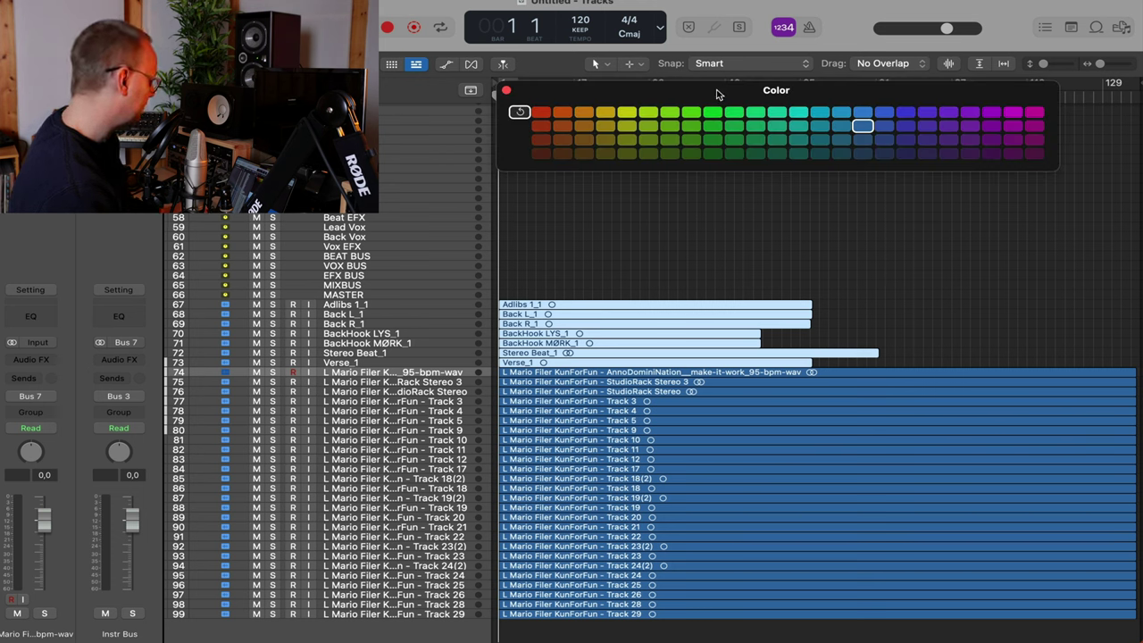
pyautogui.click(670, 126)
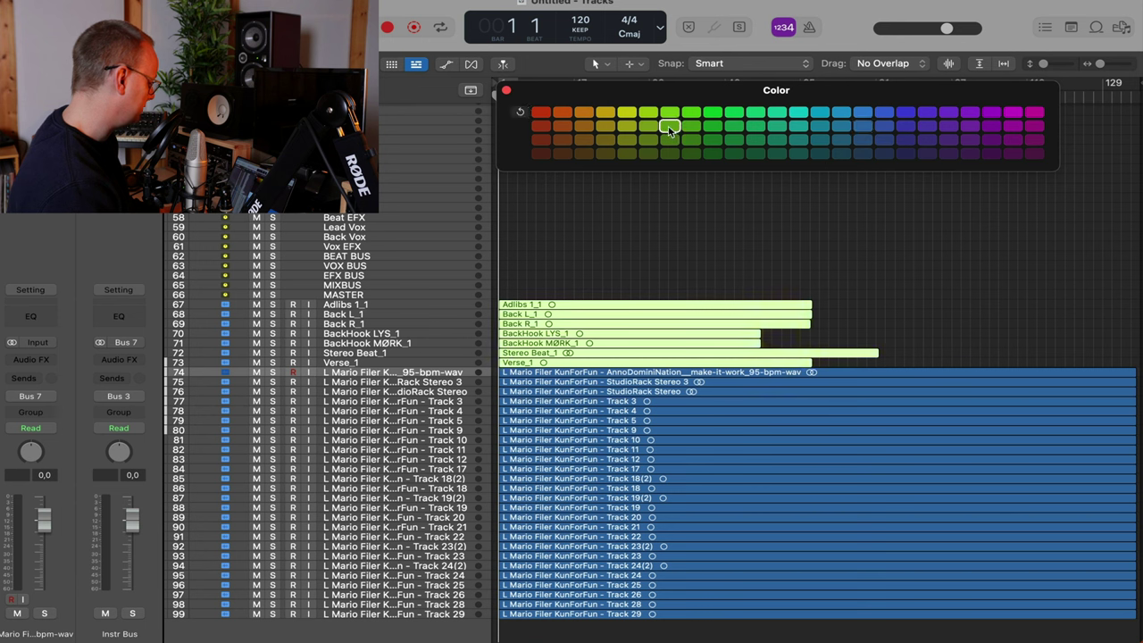
pyautogui.click(702, 276)
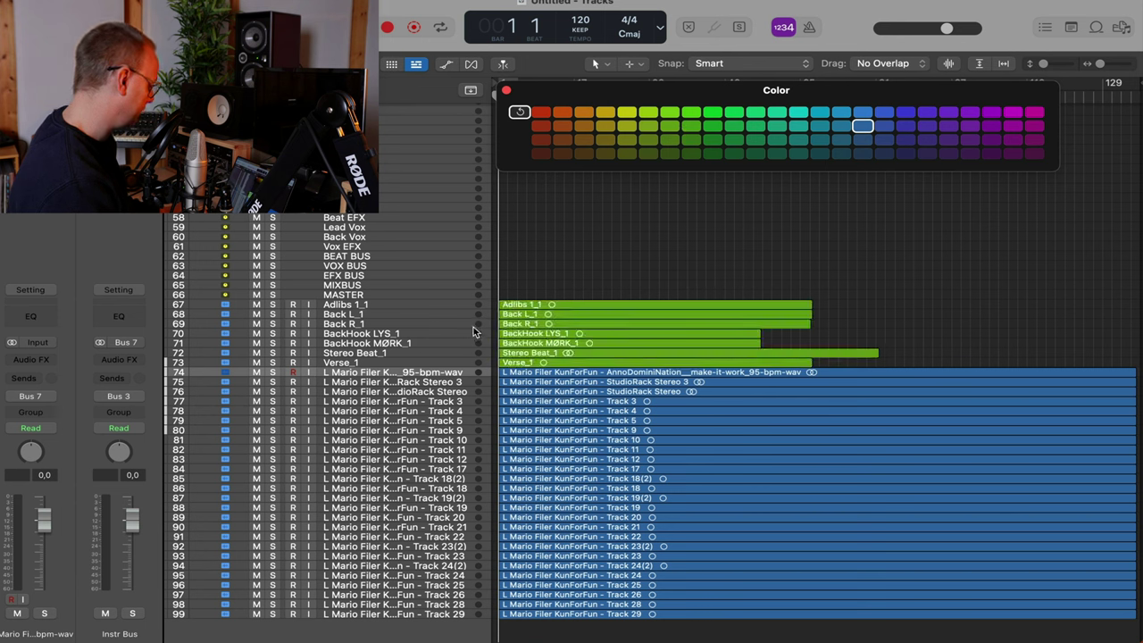
pyautogui.click(563, 362)
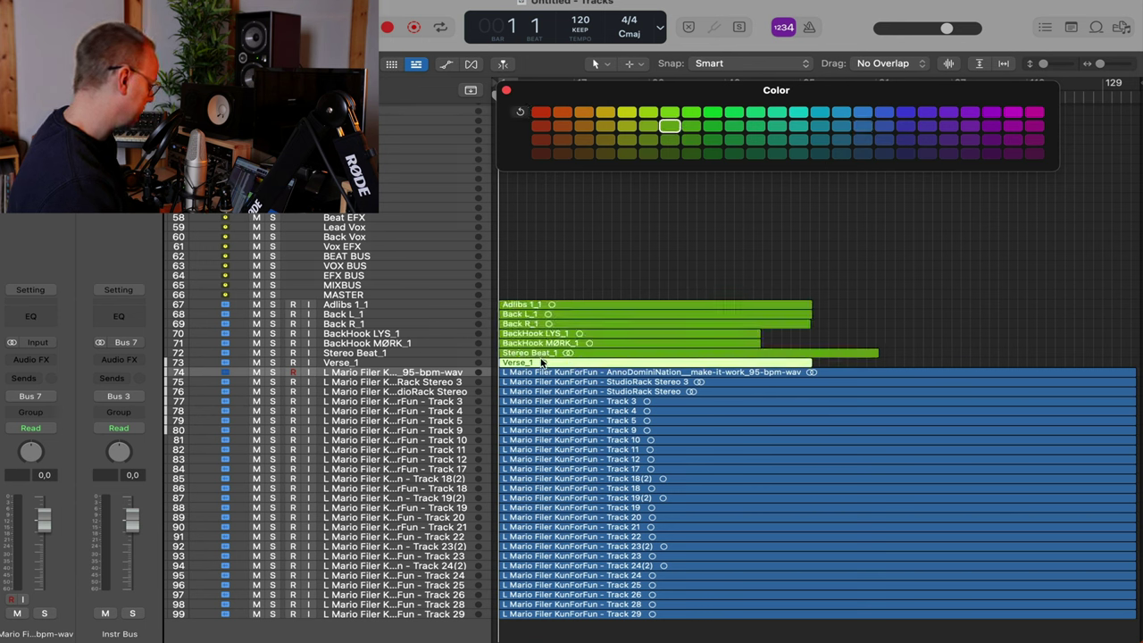
pyautogui.scroll(8, 540, 366)
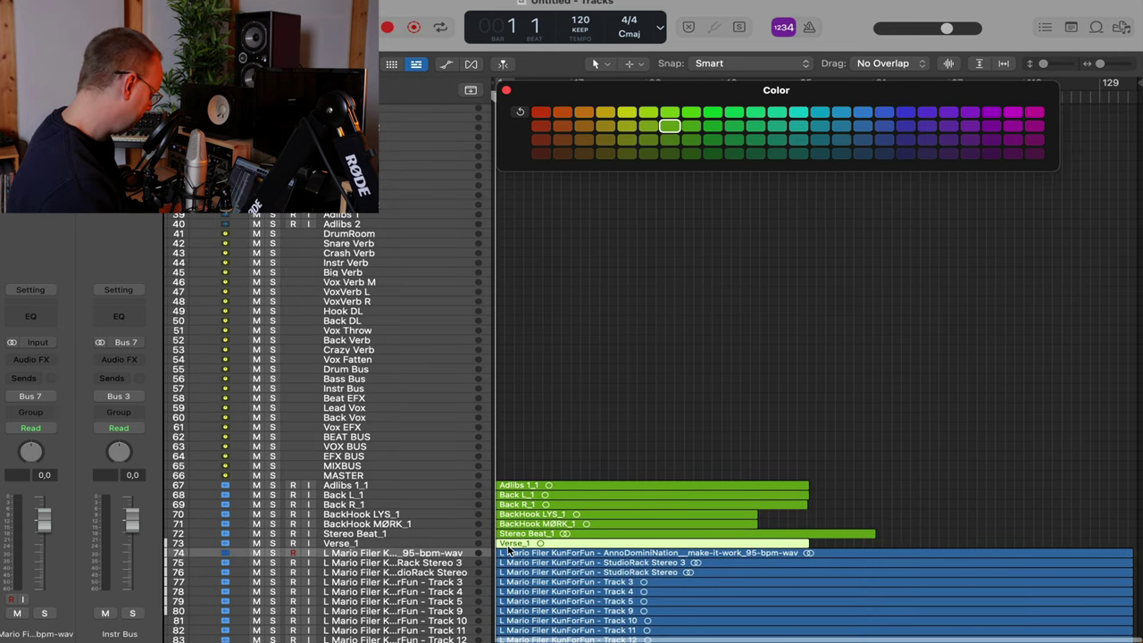
pyautogui.scroll(2, 509, 551)
pyautogui.moveTo(551, 576)
pyautogui.mouseDown()
pyautogui.moveTo(540, 363)
pyautogui.moveTo(540, 576)
pyautogui.mouseUp()
# Group the tracks from DrumRoom through MASTER into a folder stack
pyautogui.click(373, 277)
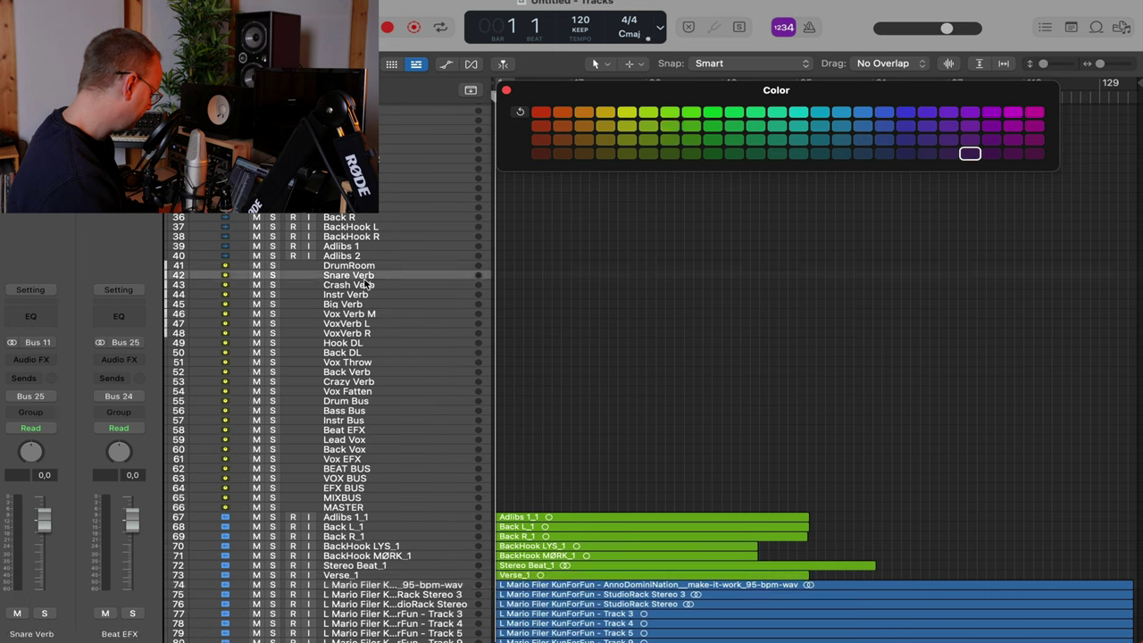
pyautogui.click(364, 266)
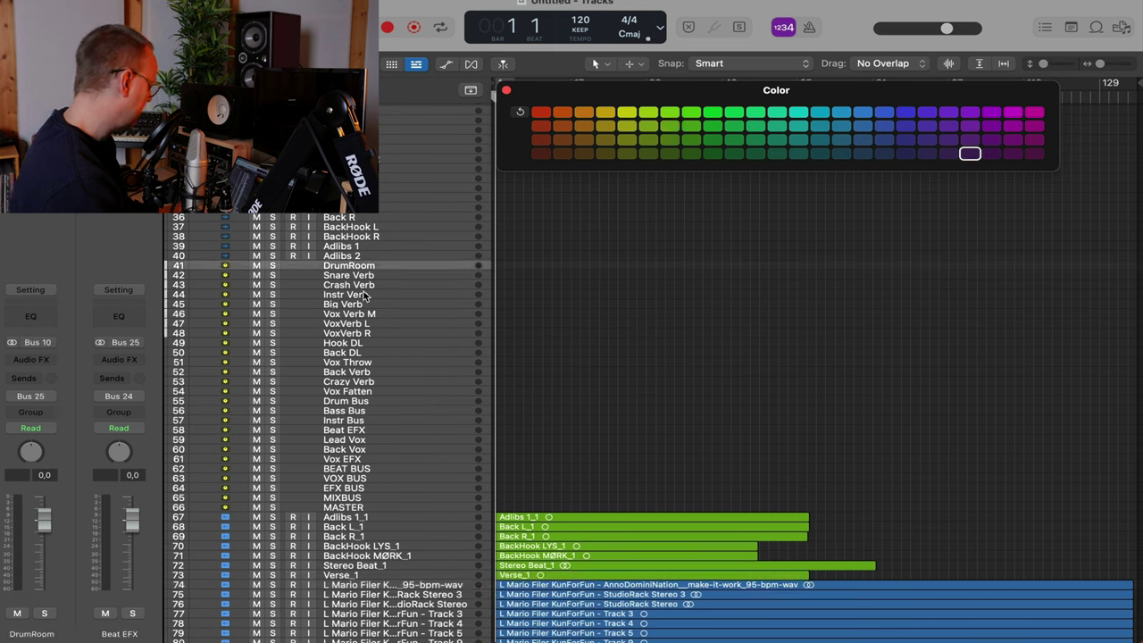
pyautogui.keyDown('shift'); pyautogui.click(359, 512); pyautogui.keyUp('shift')
pyautogui.rightClick(358, 512)
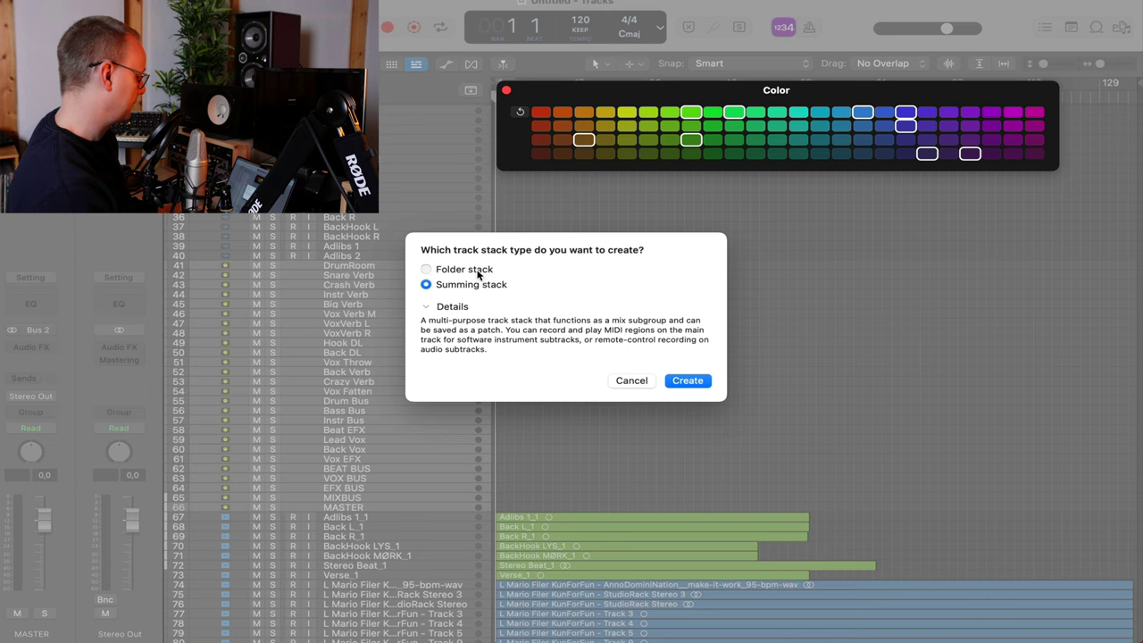
pyautogui.click(477, 273)
pyautogui.click(690, 380)
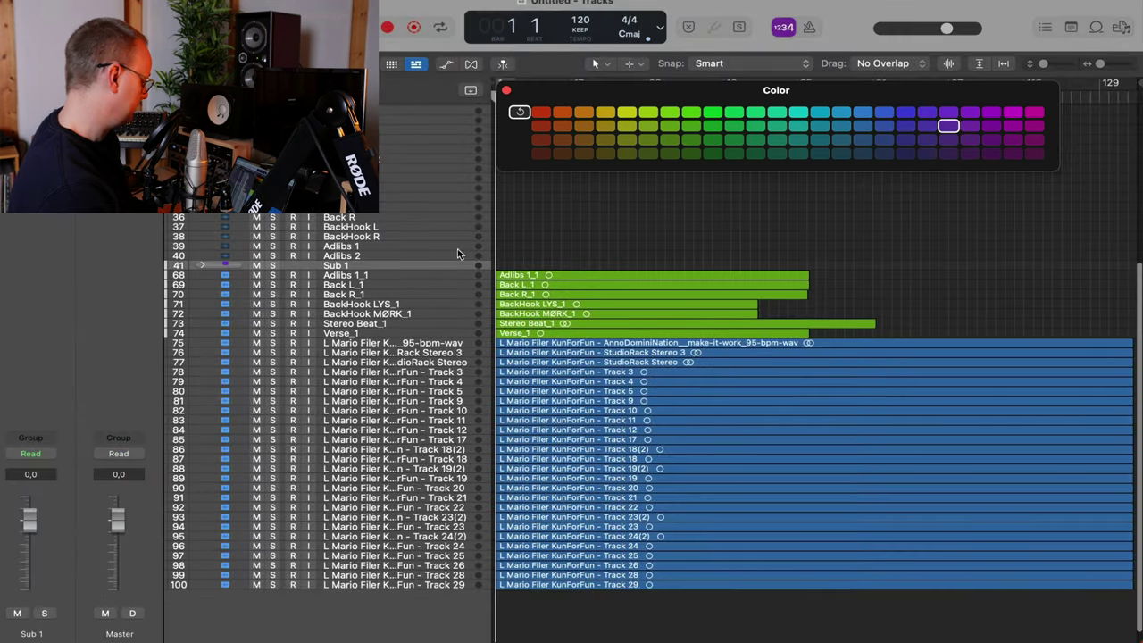
# Move the Verse_1 region onto the Verse track and duplicate that track twice
pyautogui.scroll(10, 583, 300)
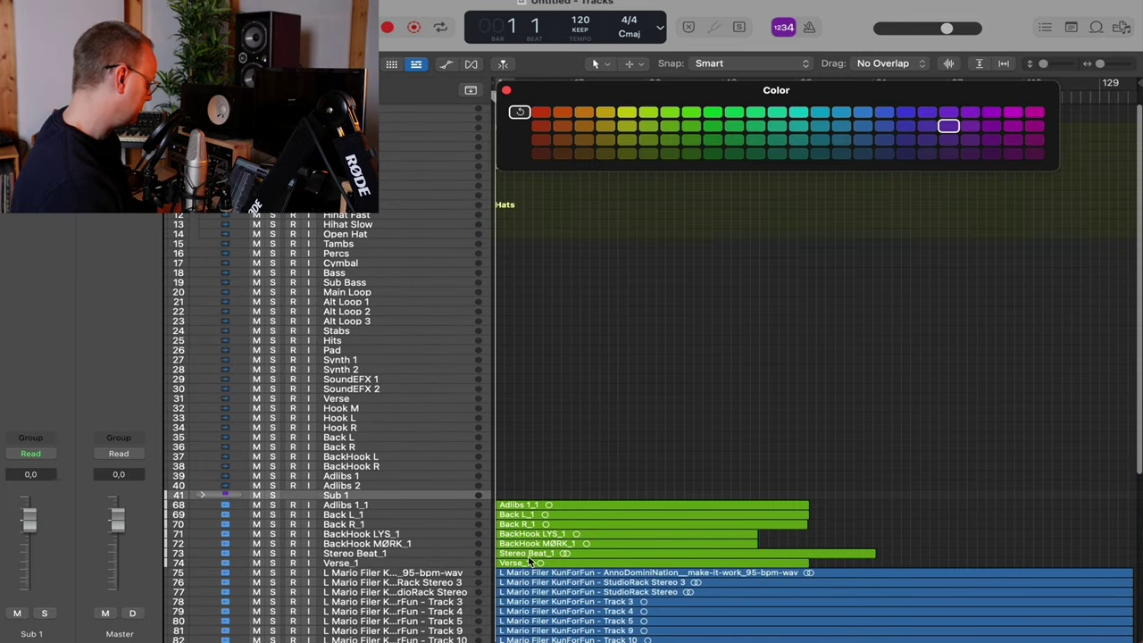
pyautogui.moveTo(531, 561); pyautogui.dragTo(432, 401)
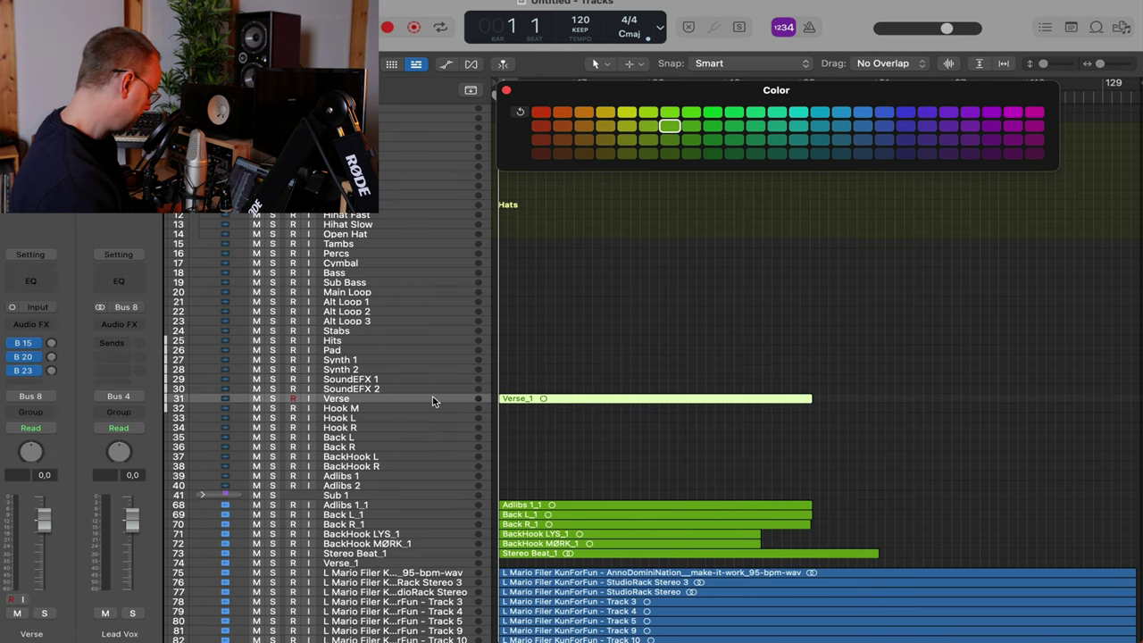
pyautogui.press('super+d')
pyautogui.press('super+d')
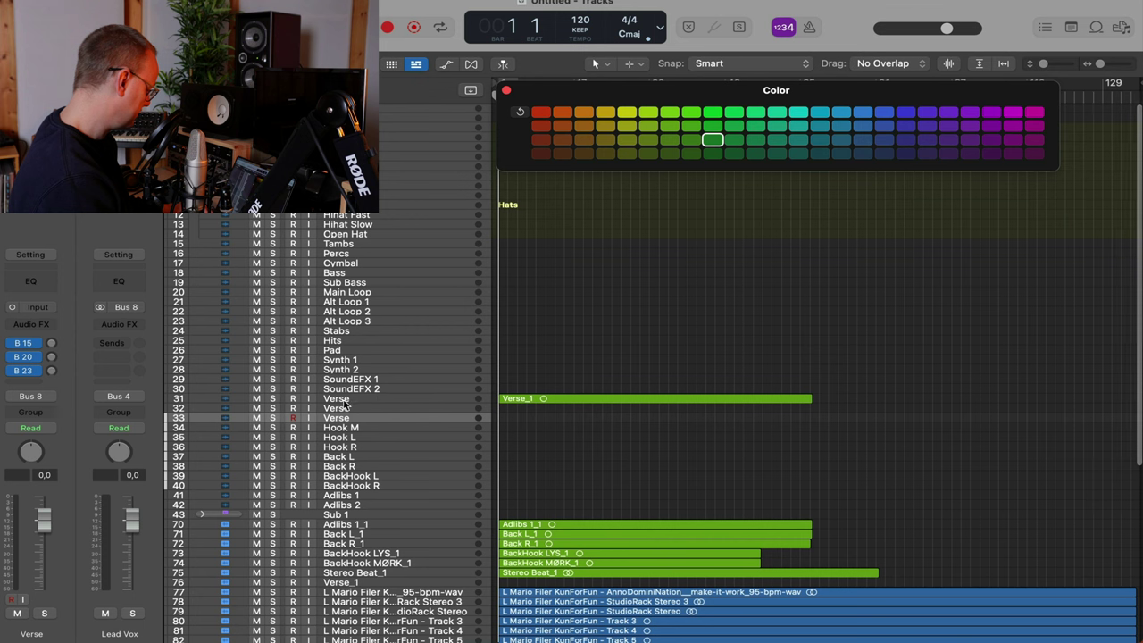
# Rename the Verse track holding the Verse_1 region as Verse BRU
pyautogui.doubleClick(336, 399)
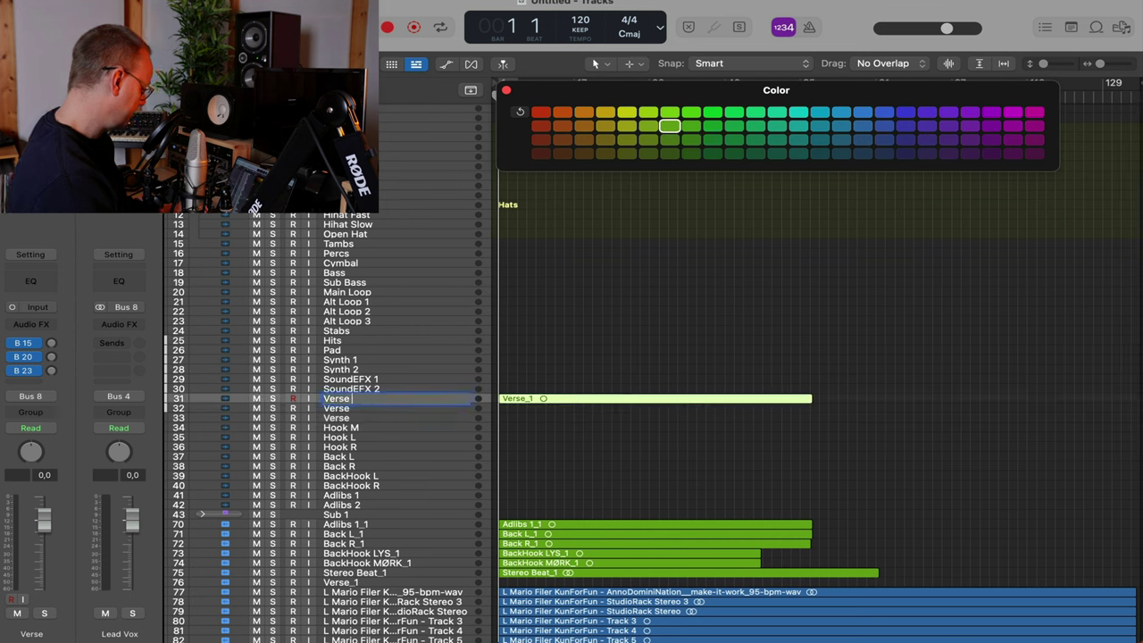
pyautogui.write('BRU')
pyautogui.press('Return')
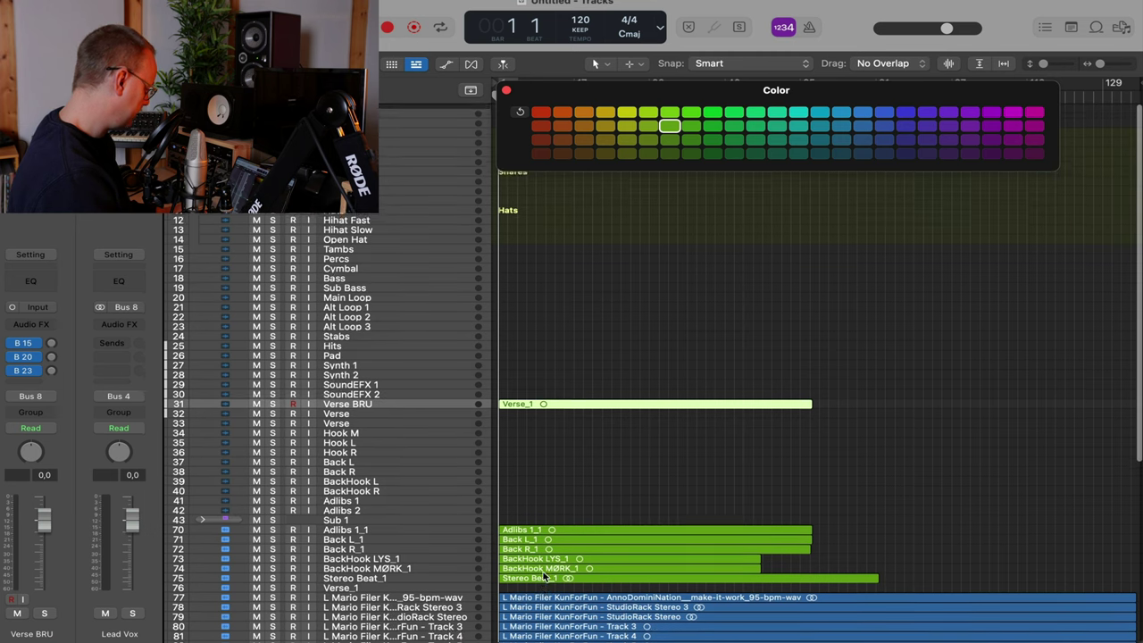
# Move the Stereo Beat_1, Adlibs 1_1, Back L_1 and Back R_1 regions onto the first track, Adlibs 1, Back L and Back R respectively
pyautogui.moveTo(538, 572); pyautogui.dragTo(525, 107)
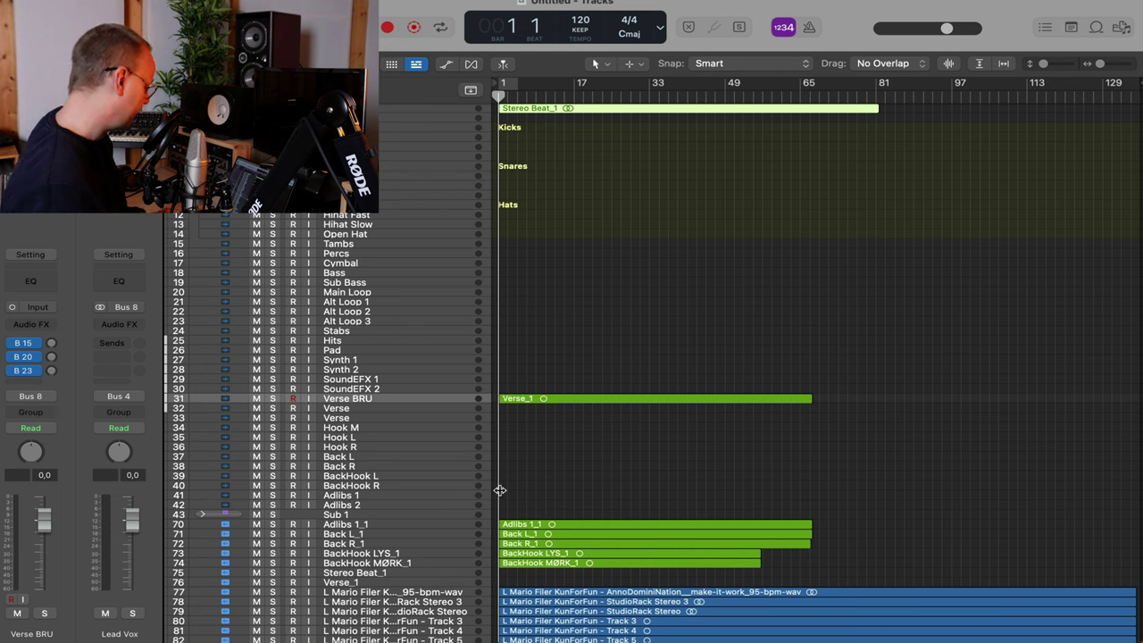
pyautogui.moveTo(538, 525); pyautogui.dragTo(527, 495)
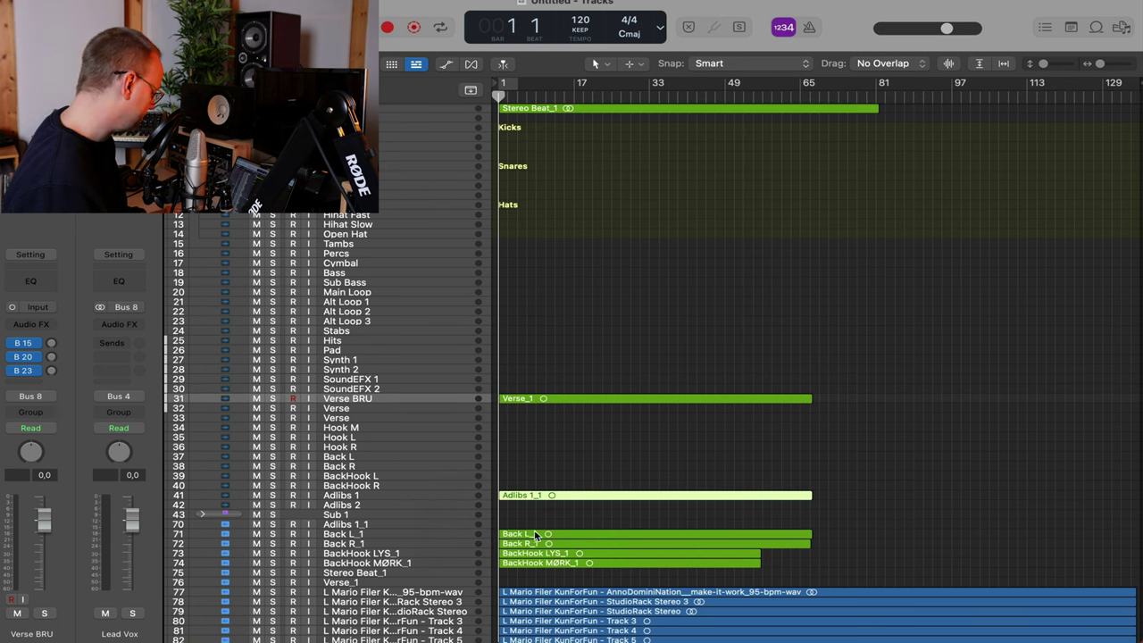
pyautogui.click(532, 534)
pyautogui.keyDown('shift'); pyautogui.click(535, 543); pyautogui.keyUp('shift')
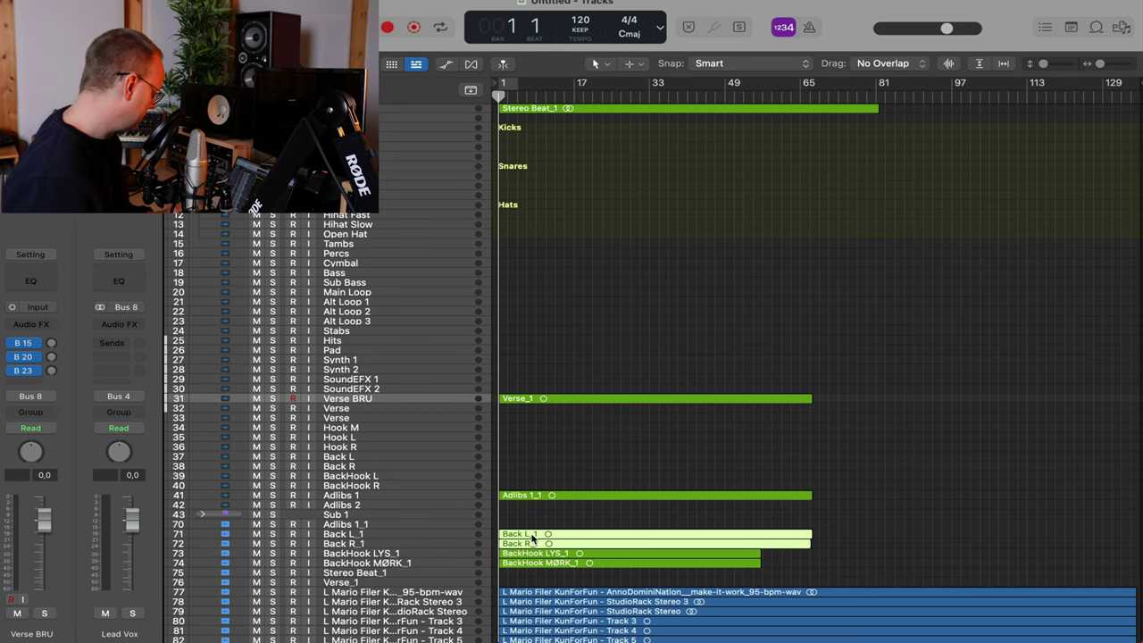
pyautogui.moveTo(532, 536); pyautogui.dragTo(530, 458)
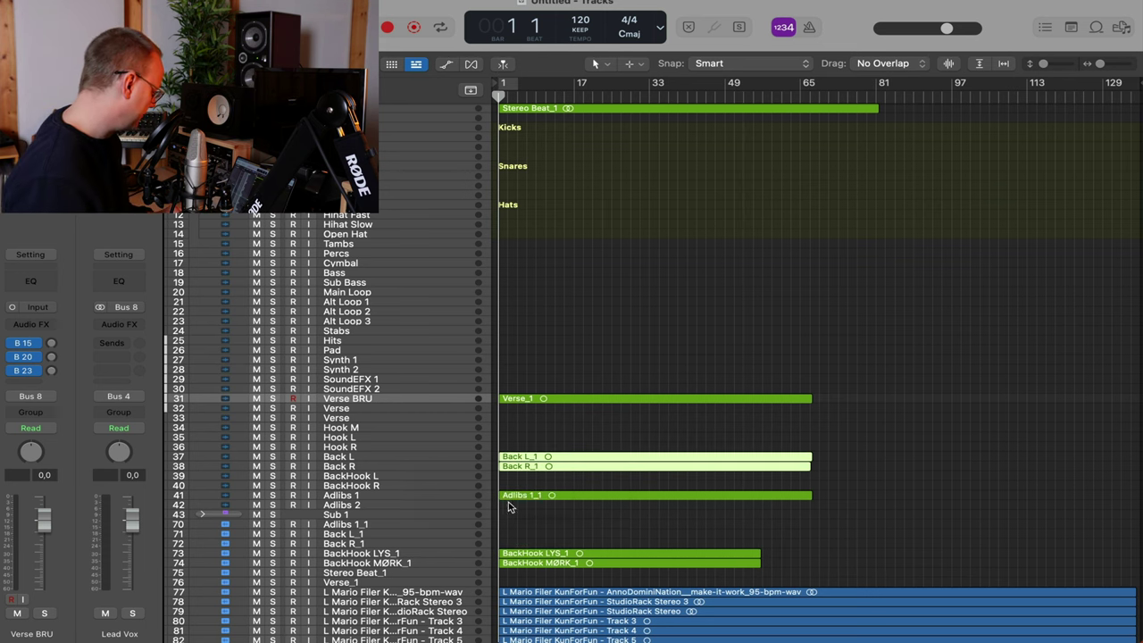
# Duplicate the Back L and Back R tracks and move BackHook LYS_1 and BackHook MØRK_1 onto the respective duplicates
pyautogui.moveTo(528, 537); pyautogui.dragTo(529, 572)
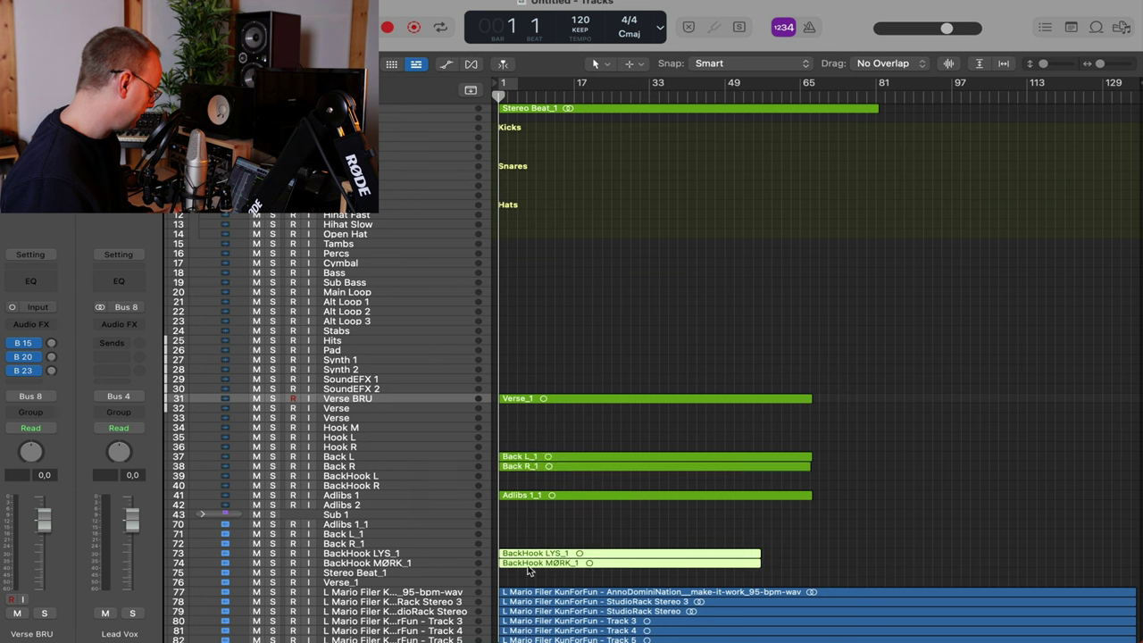
pyautogui.click(412, 459)
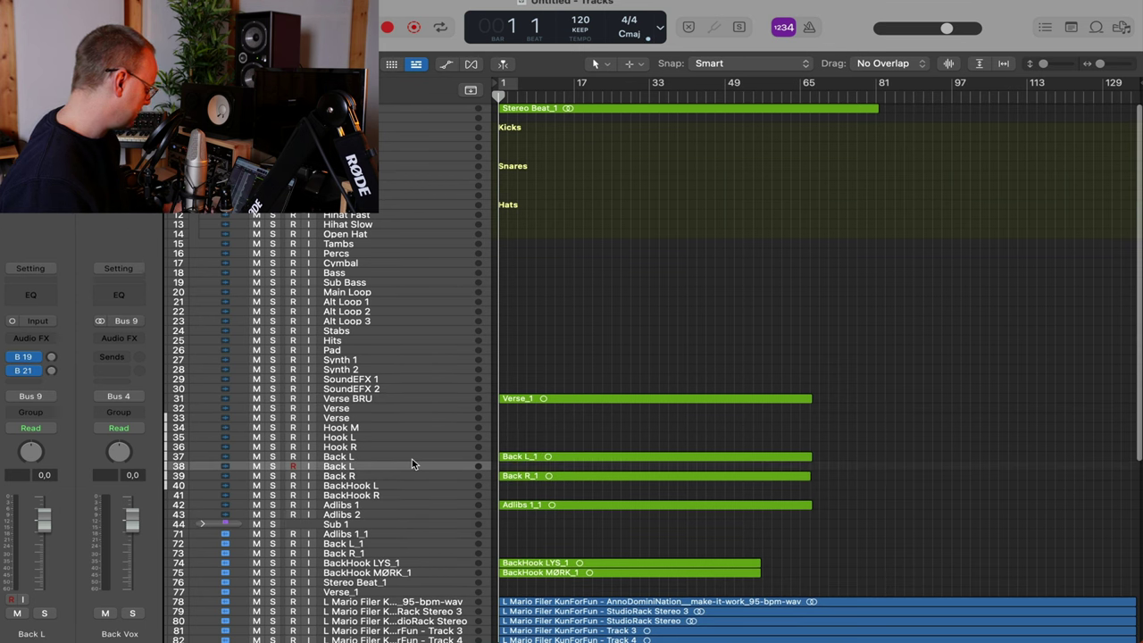
pyautogui.press('super+d')
pyautogui.click(414, 475)
pyautogui.press('super+d')
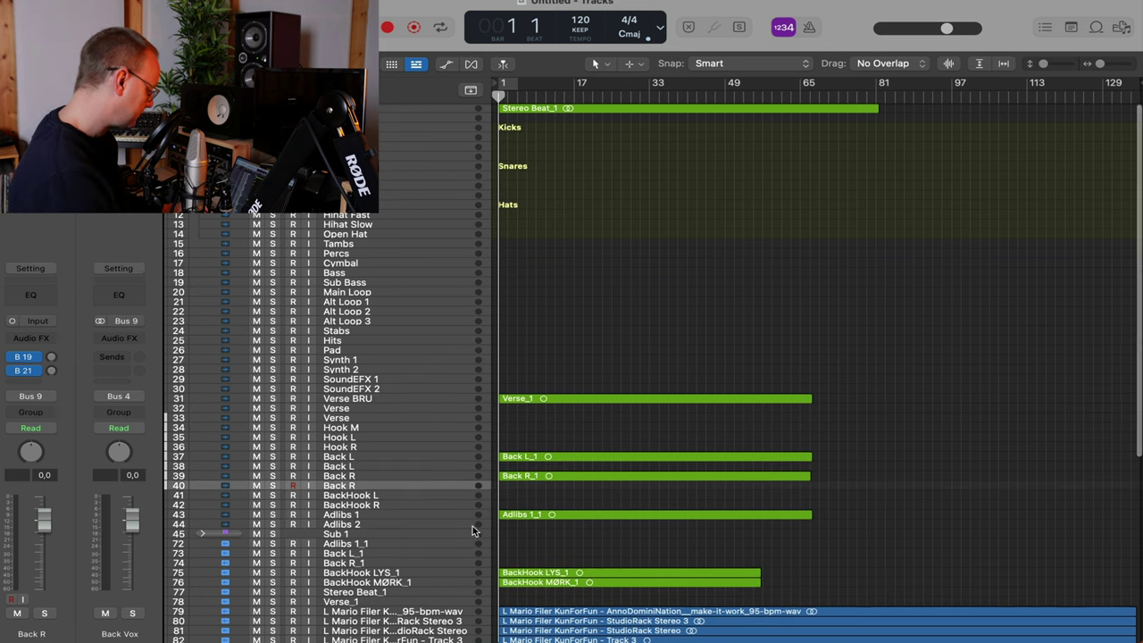
pyautogui.moveTo(539, 574); pyautogui.dragTo(534, 466)
pyautogui.moveTo(529, 575); pyautogui.dragTo(516, 490)
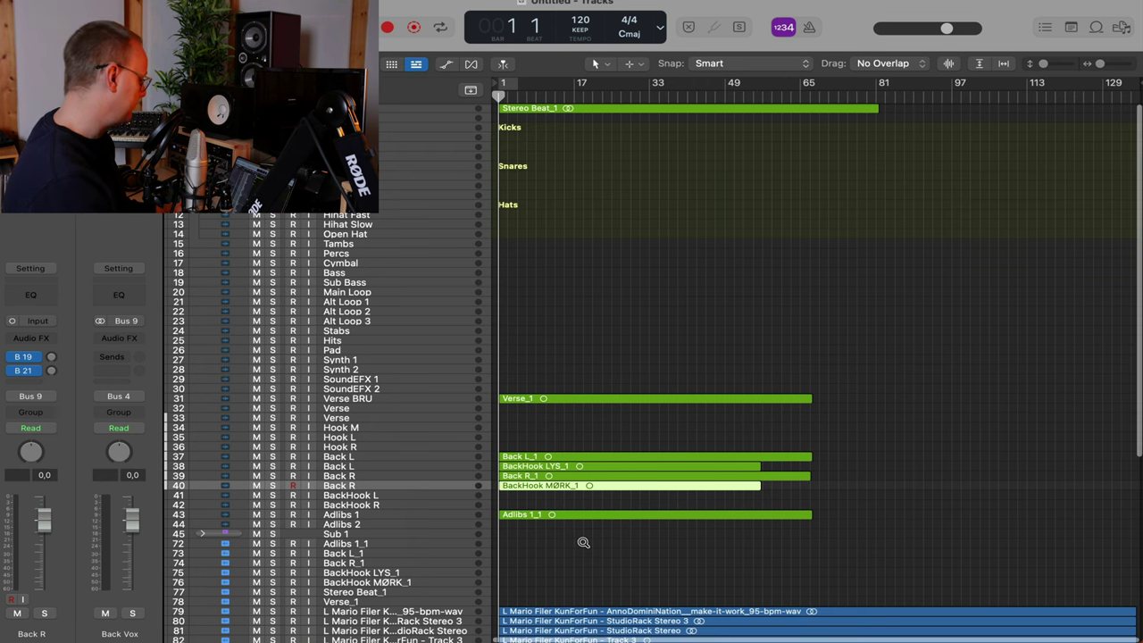
# Rename the track holding Back L_1 as Back L Bru and the one holding BackHook LYS_1 as Back L Bru Bright
pyautogui.scroll(5, 582, 541)
pyautogui.doubleClick(363, 425)
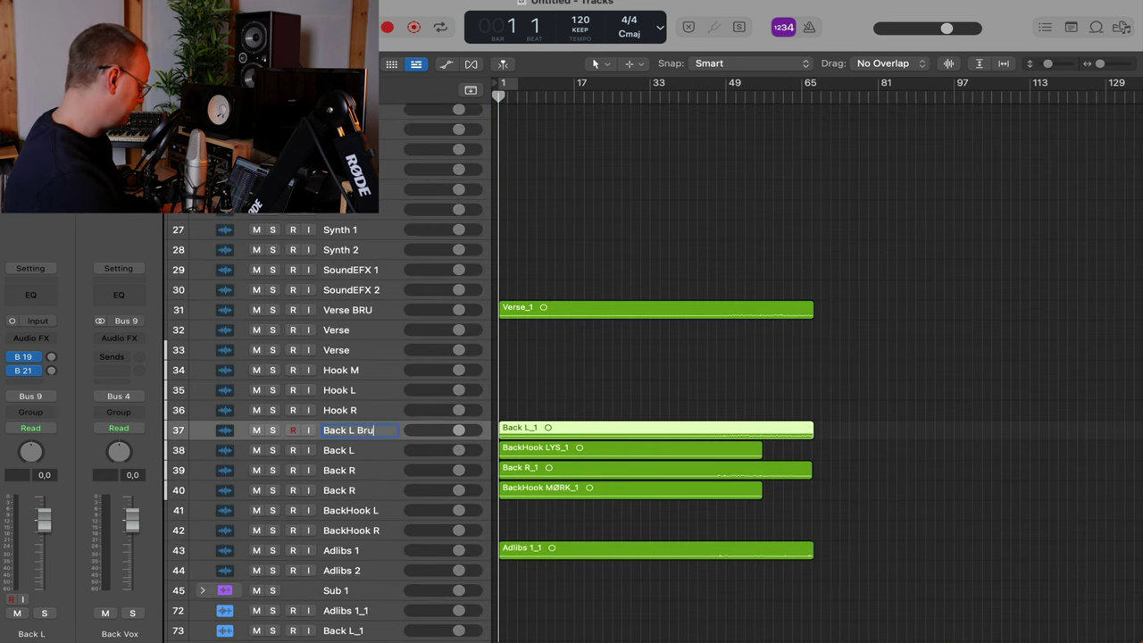
pyautogui.doubleClick(362, 450)
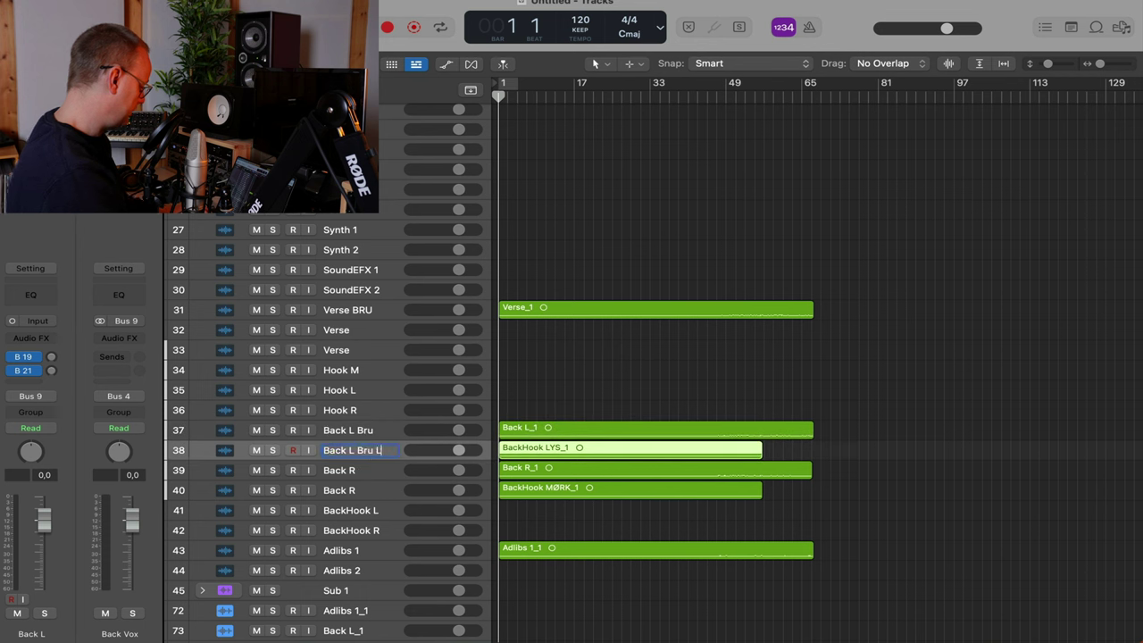
pyautogui.write('Bru Bri')
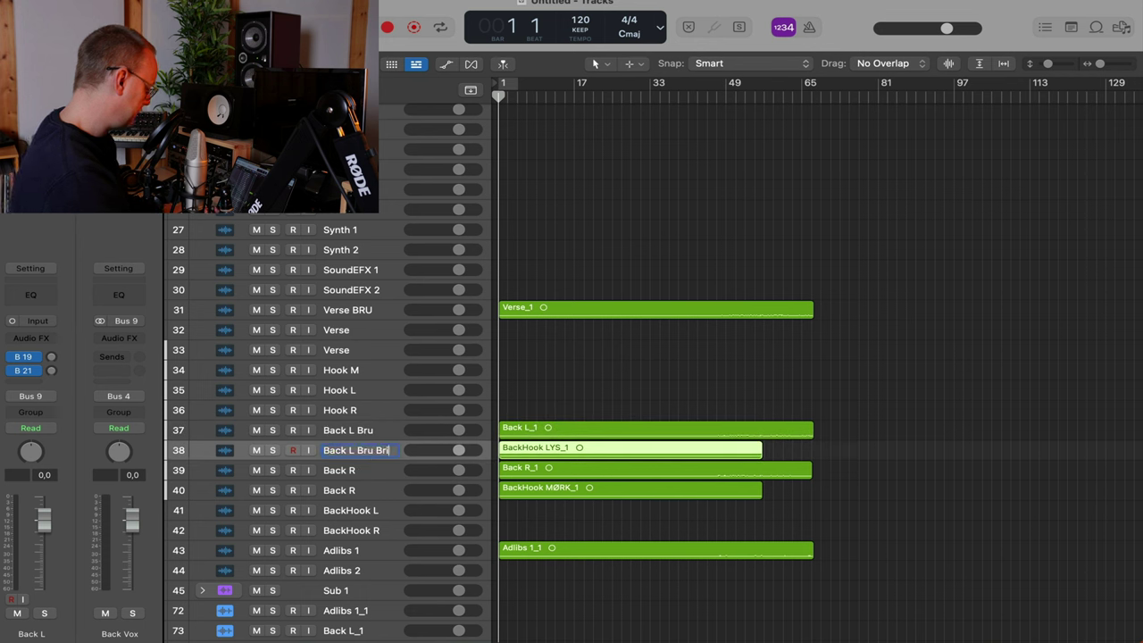
pyautogui.write('ght')
pyautogui.press('Return')
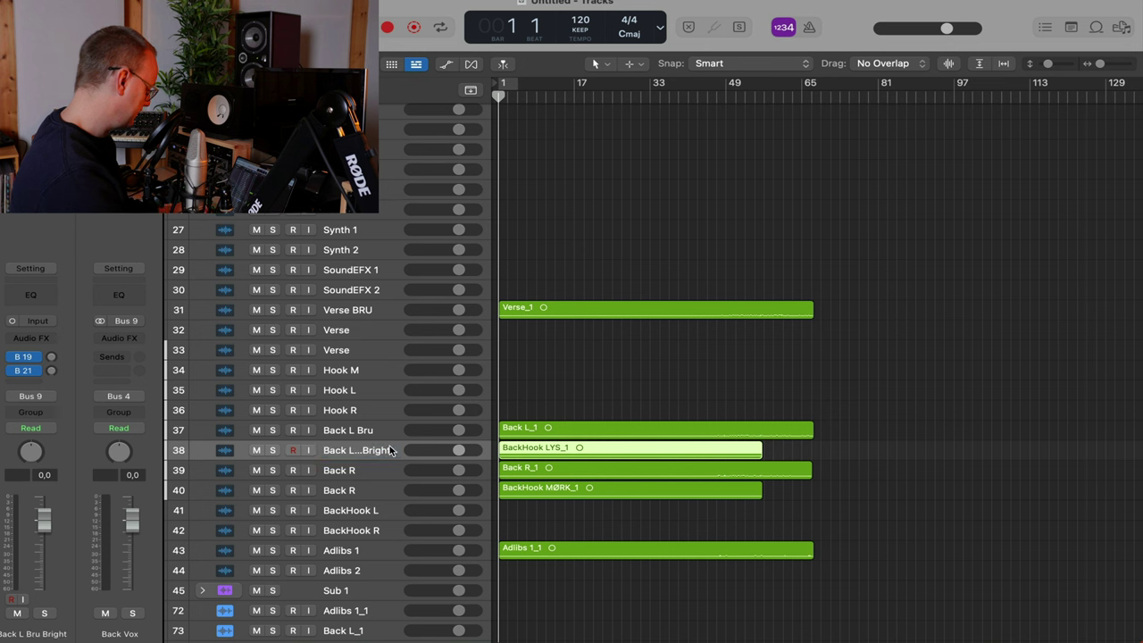
pyautogui.doubleClick(389, 450)
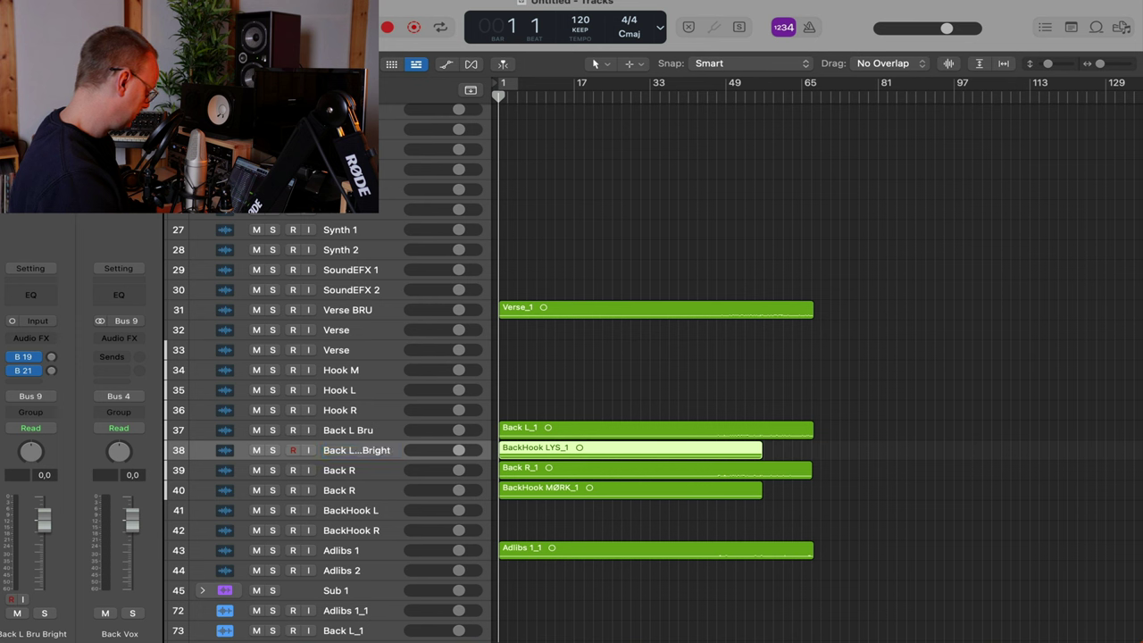
# Rename the track holding Back R_1 as Back R Bru and the one holding BackHook MØRK_1 as Back R Bru Dark
pyautogui.doubleClick(343, 470)
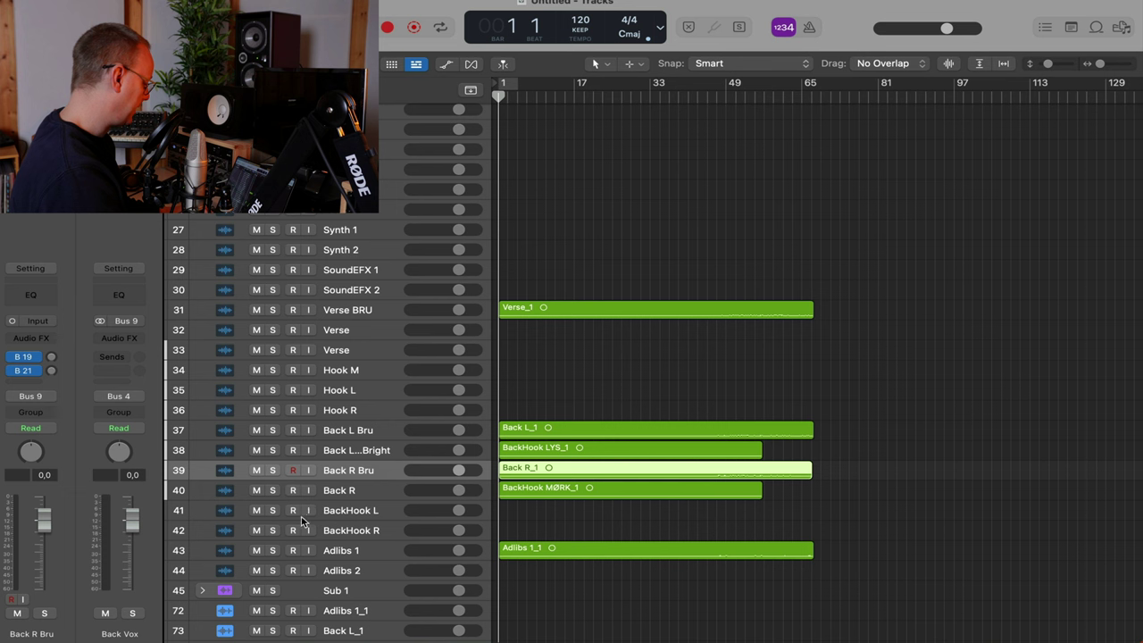
pyautogui.doubleClick(358, 491)
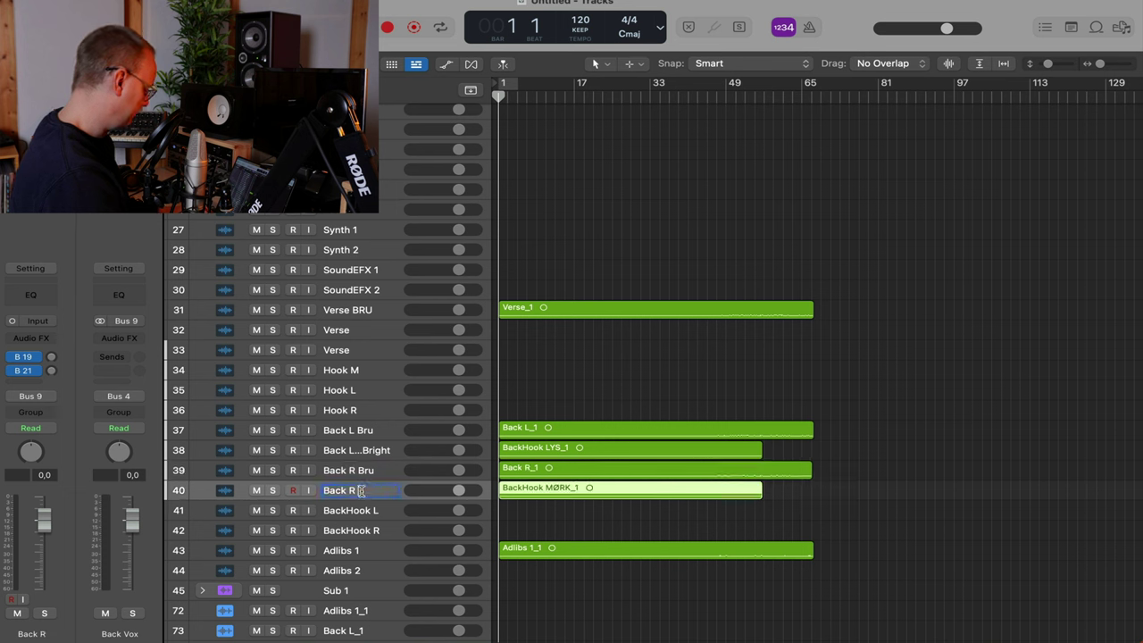
pyautogui.write('Bru Dark')
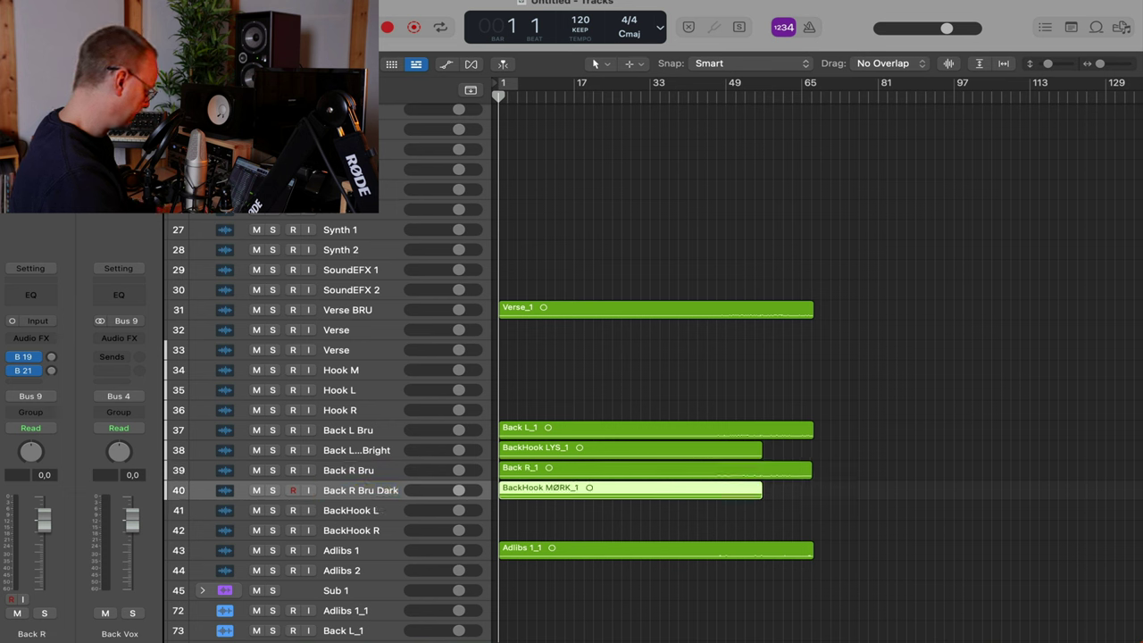
pyautogui.press('Return')
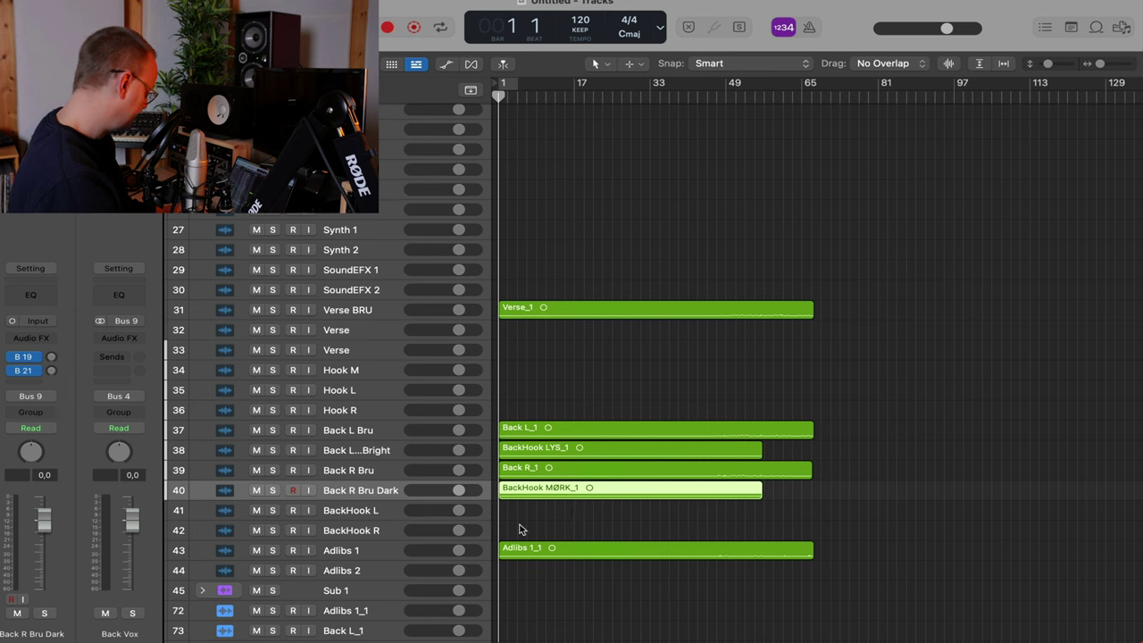
# Rename the Adlibs 1 track holding the Adlibs 1_1 region as Adlibs Bru
pyautogui.click(361, 550)
pyautogui.doubleClick(384, 550)
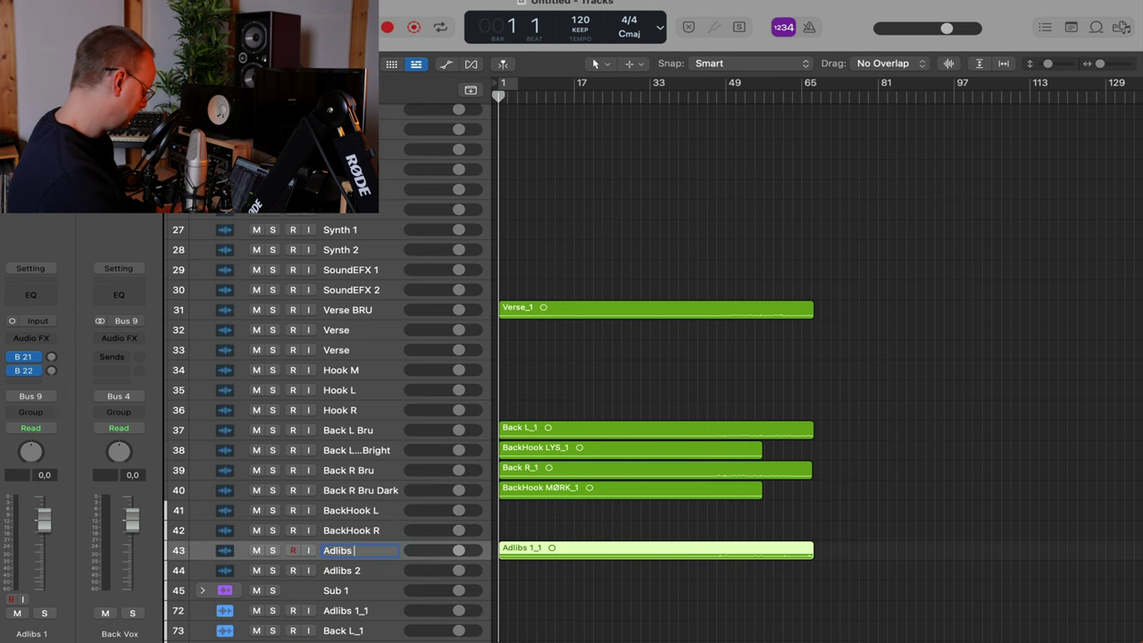
pyautogui.scroll(3, 700, 498)
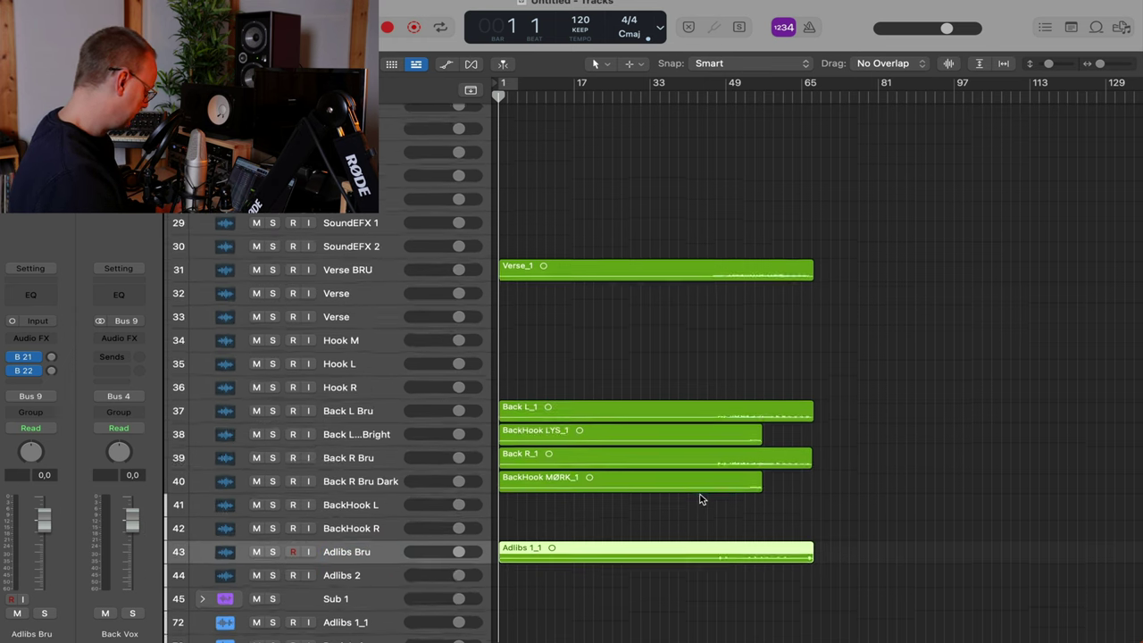
# Look over the unsorted L Mario regions and compare them with the template tracks already filled
pyautogui.scroll(-6, 700, 499)
pyautogui.scroll(-2, 701, 498)
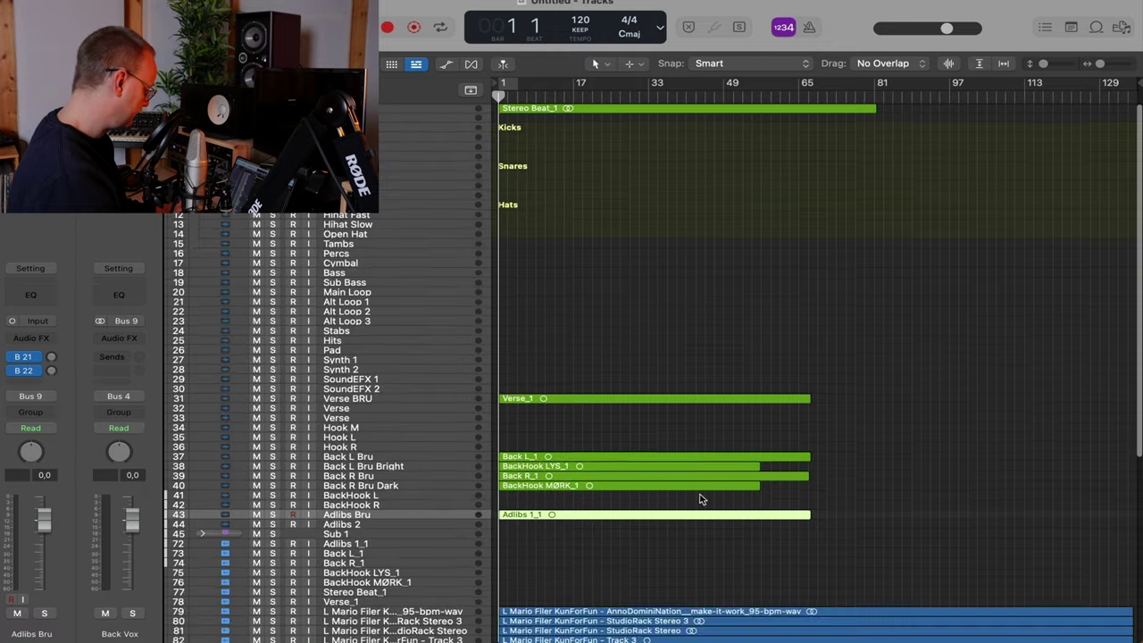
pyautogui.scroll(-8, 702, 498)
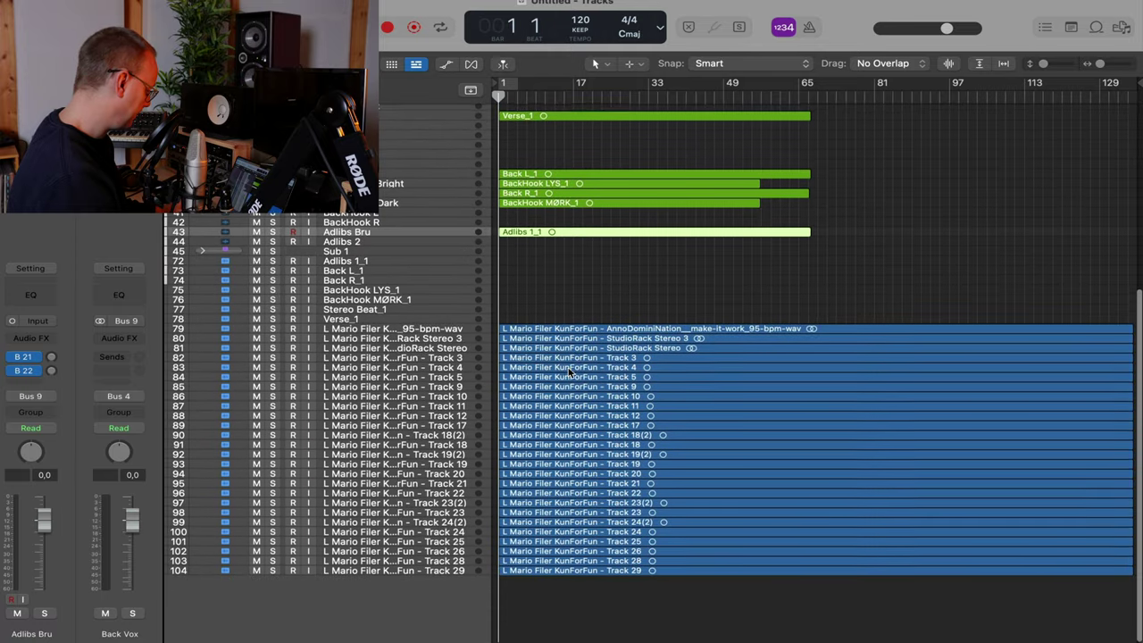
pyautogui.scroll(2, 567, 367)
pyautogui.click(601, 346)
pyautogui.scroll(8, 602, 345)
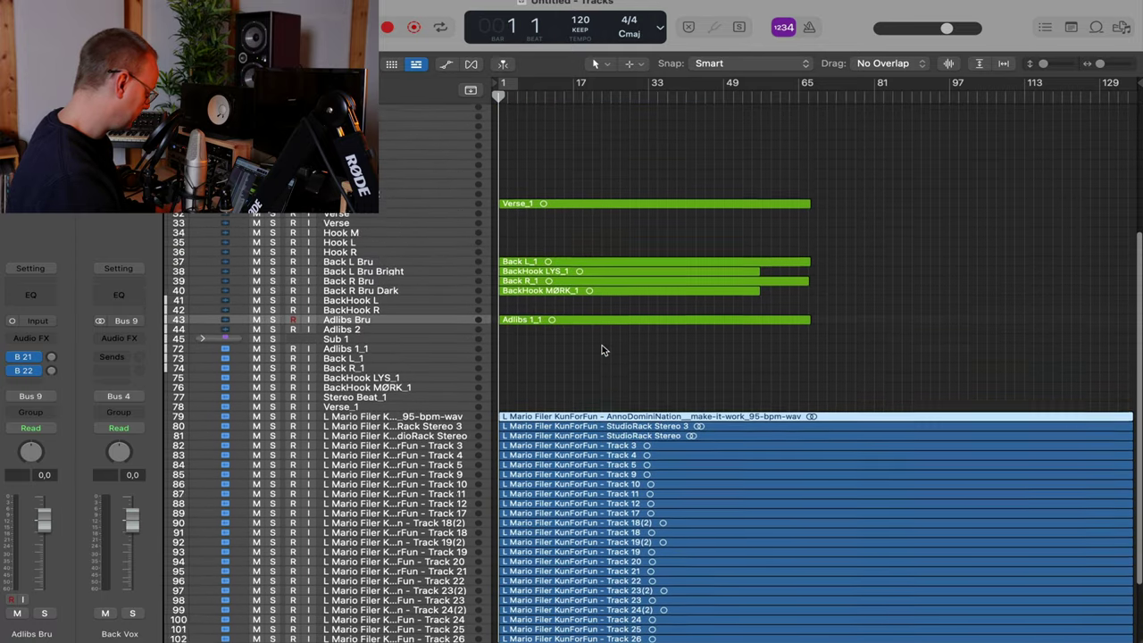
pyautogui.scroll(8, 601, 345)
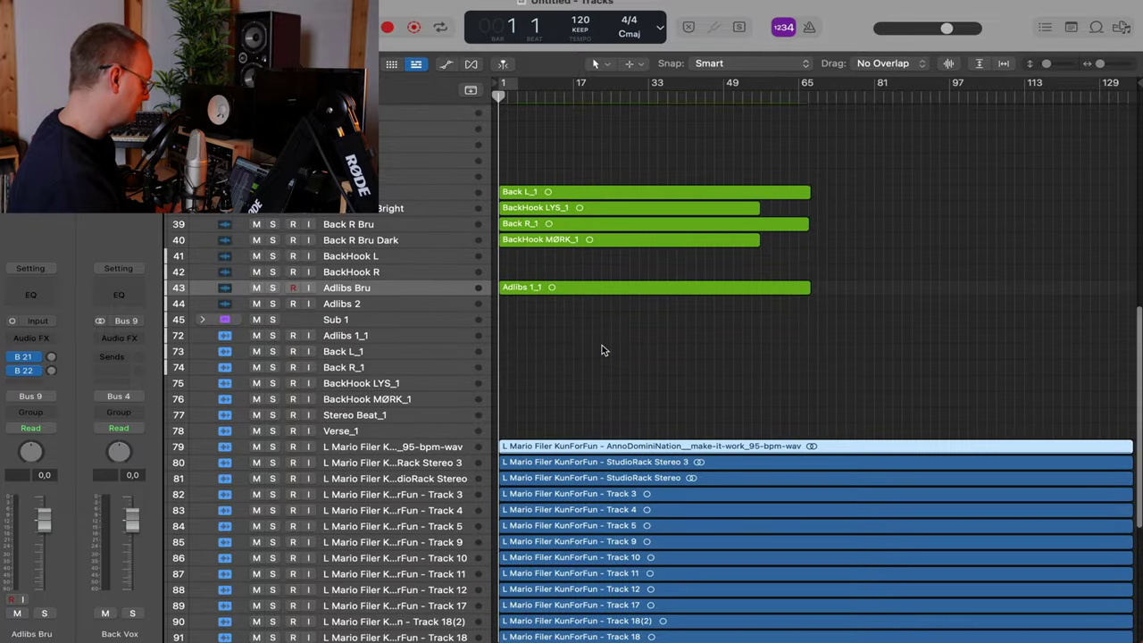
pyautogui.scroll(-8, 602, 346)
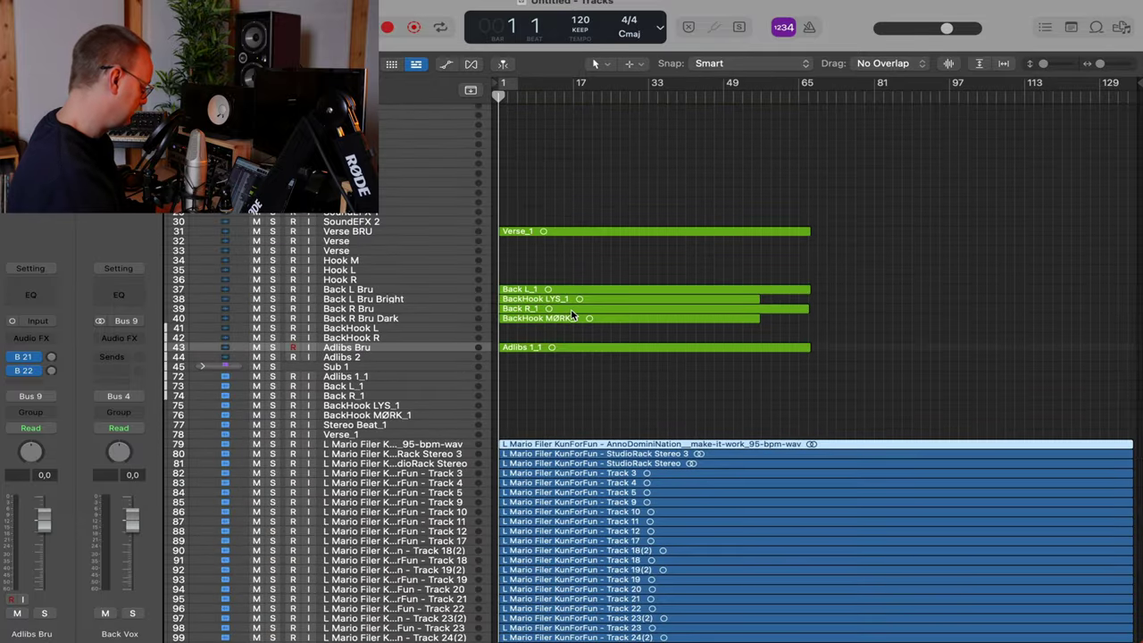
pyautogui.scroll(10, 589, 339)
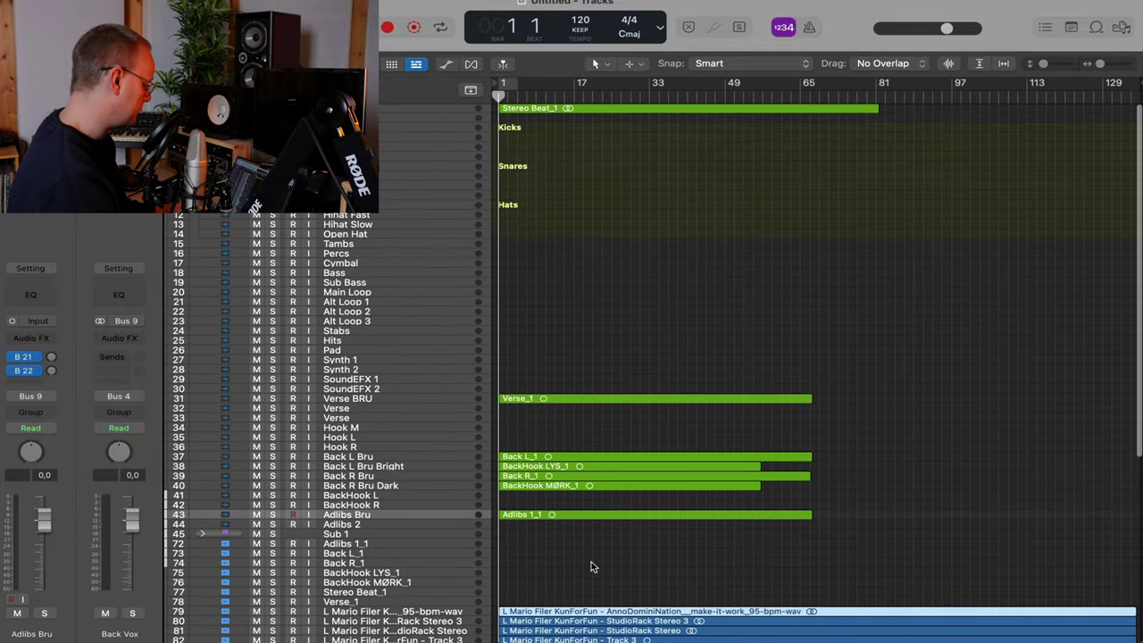
# Duplicate the Stereo Beat track at the start of the project twice
pyautogui.click(390, 110)
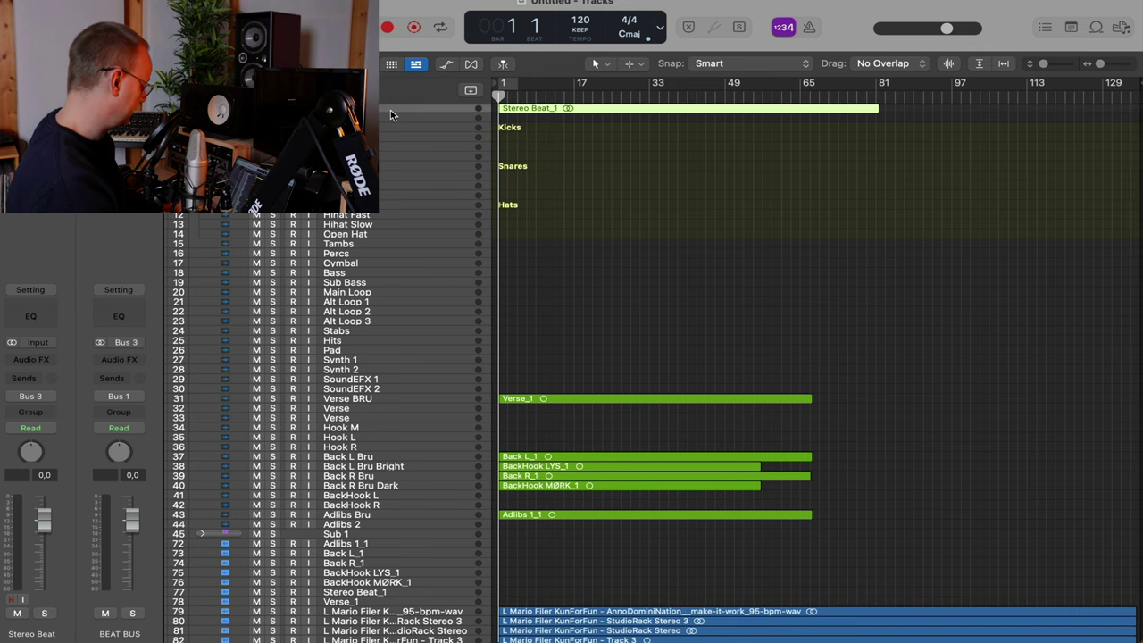
pyautogui.press('super+d')
pyautogui.press('super+d')
# Zoom in on the three stereo L Mario regions and turn on waveform zoom to check them for audio
pyautogui.scroll(-8, 538, 313)
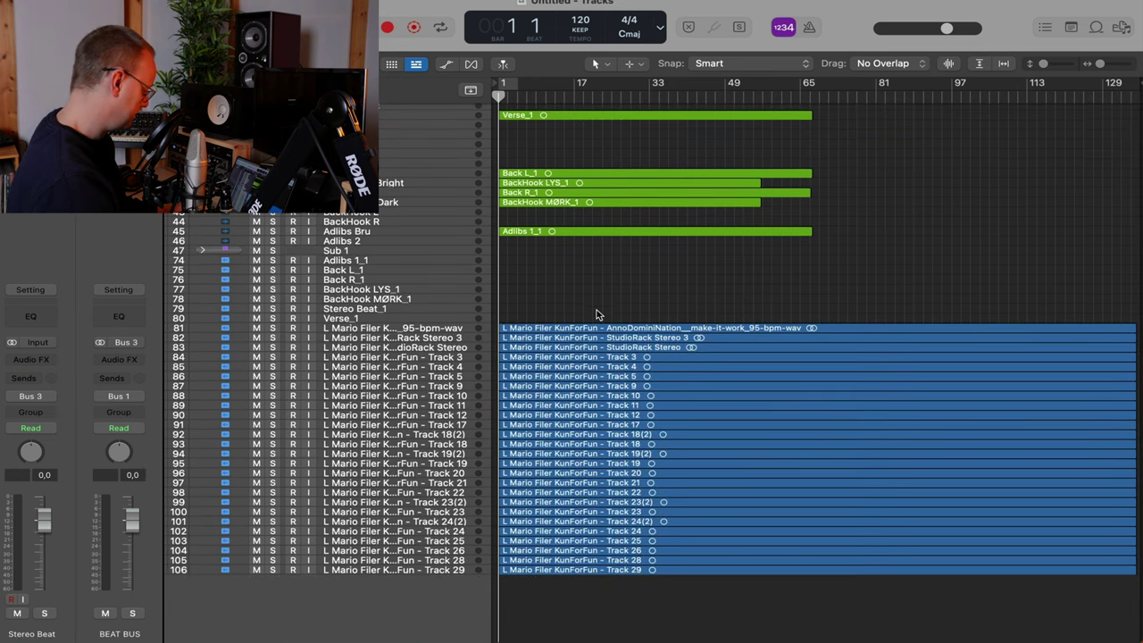
pyautogui.moveTo(598, 315); pyautogui.dragTo(596, 355)
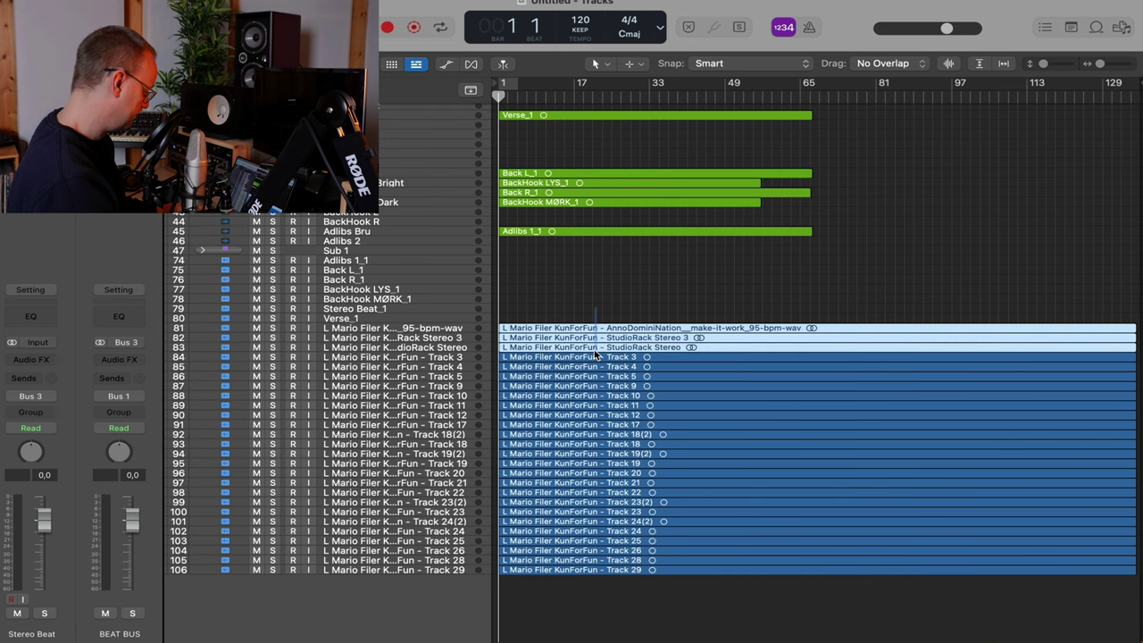
pyautogui.press('z')
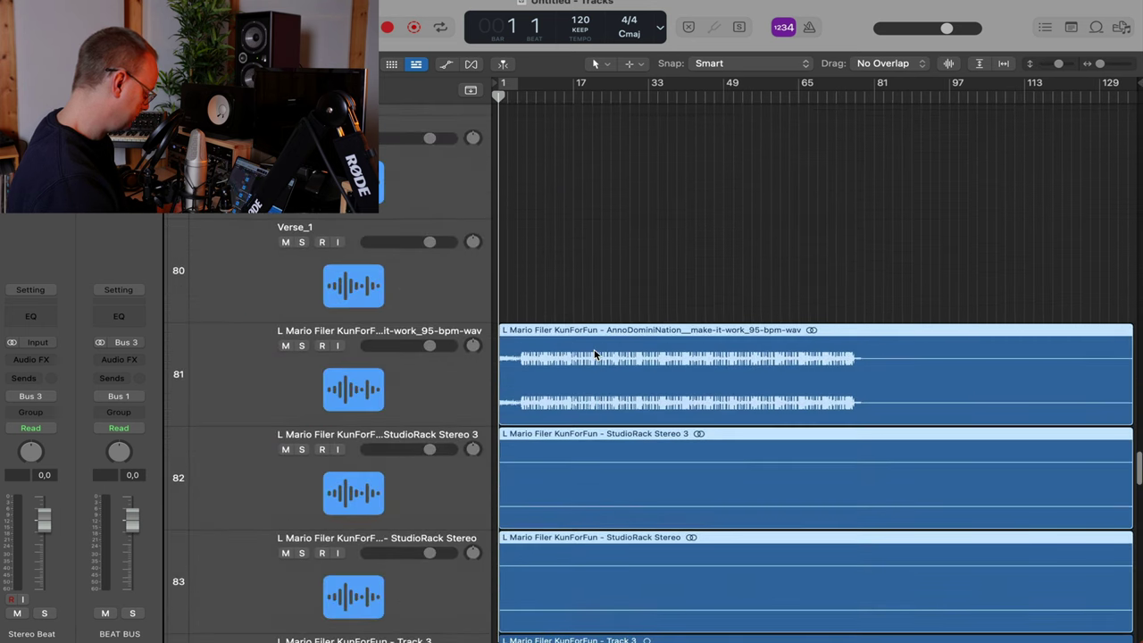
pyautogui.scroll(-7, 594, 355)
pyautogui.scroll(2, 594, 354)
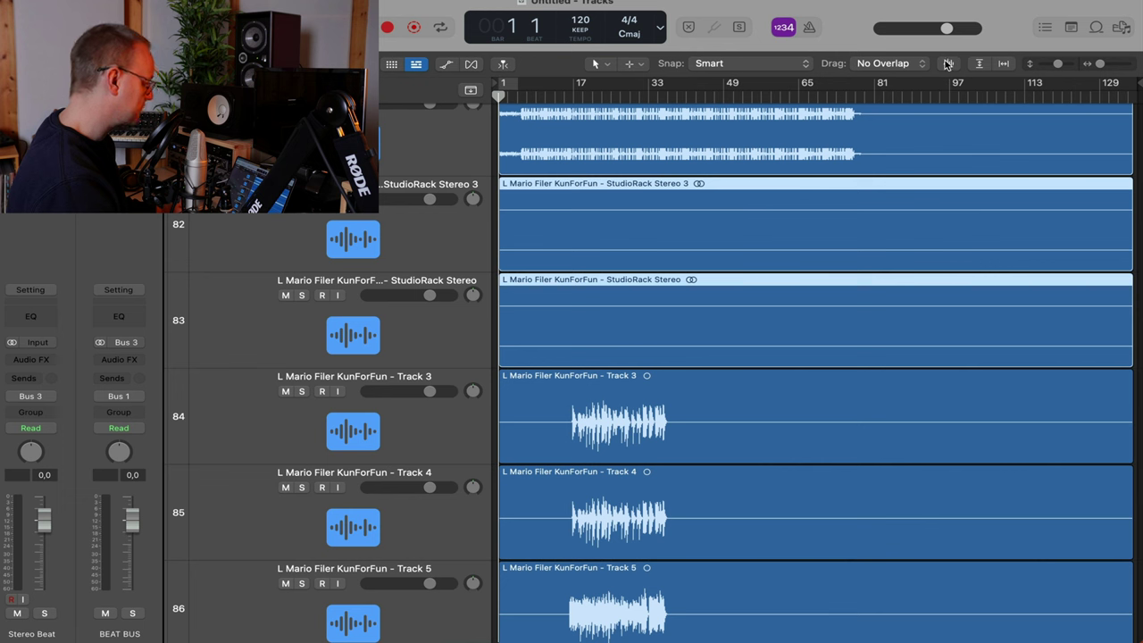
pyautogui.moveTo(948, 63)
pyautogui.mouseDown()
pyautogui.moveTo(952, 18)
pyautogui.moveTo(959, 138)
pyautogui.moveTo(950, 10)
pyautogui.moveTo(945, 75)
pyautogui.moveTo(948, 66)
pyautogui.mouseUp()
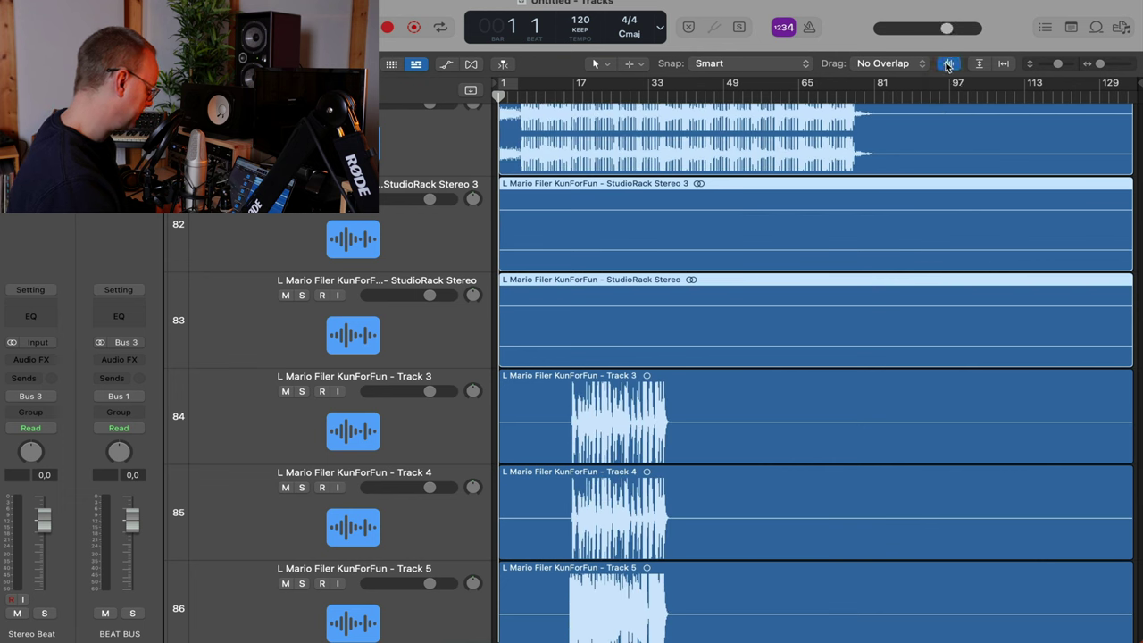
# Delete the L Mario StudioRack Stereo 3 and StudioRack Stereo regions
pyautogui.scroll(5, 833, 192)
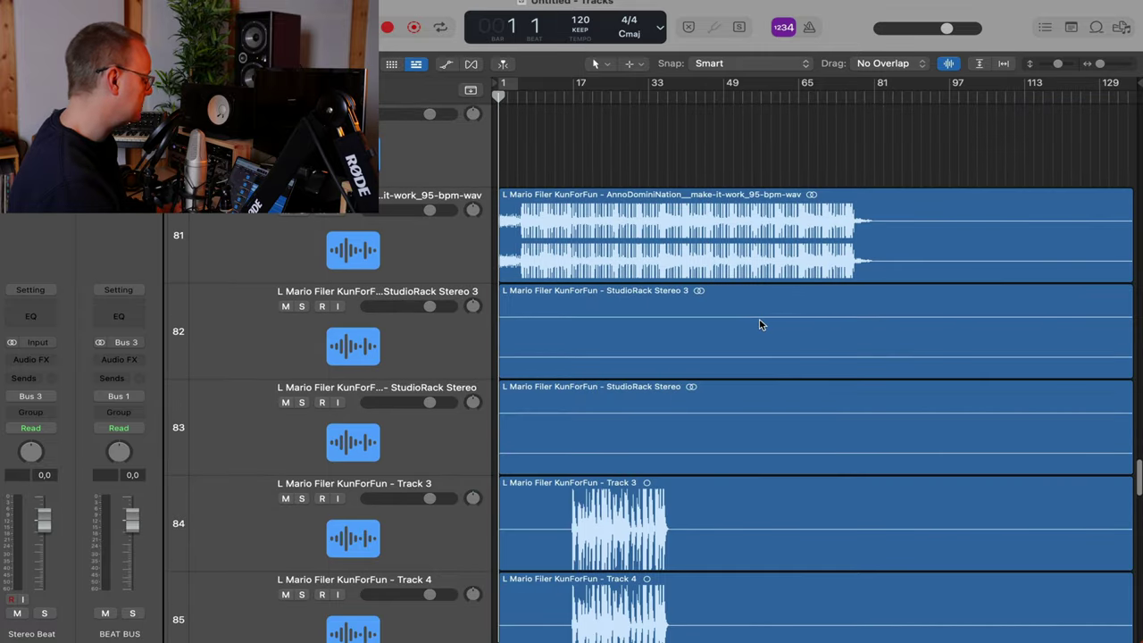
pyautogui.click(759, 324)
pyautogui.press('Delete')
pyautogui.click(770, 393)
pyautogui.press('Delete')
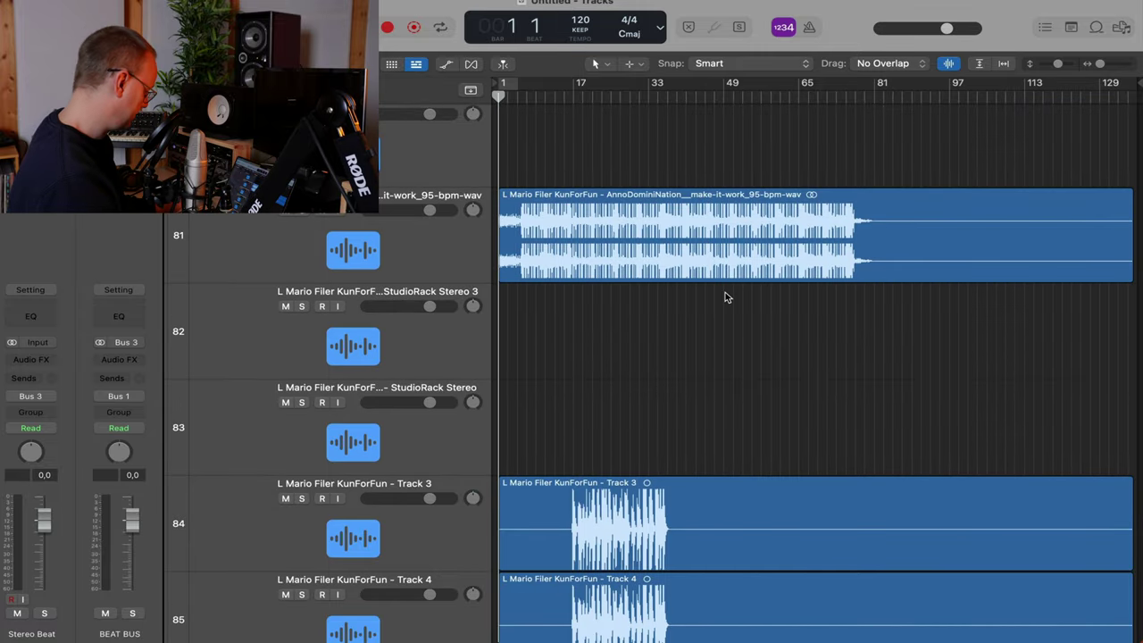
# Move the L Mario AnnoDominiNation make-it-work beat region onto the second Stereo Beat track
pyautogui.scroll(4, 725, 297)
pyautogui.click(671, 559)
pyautogui.scroll(-5, 671, 559)
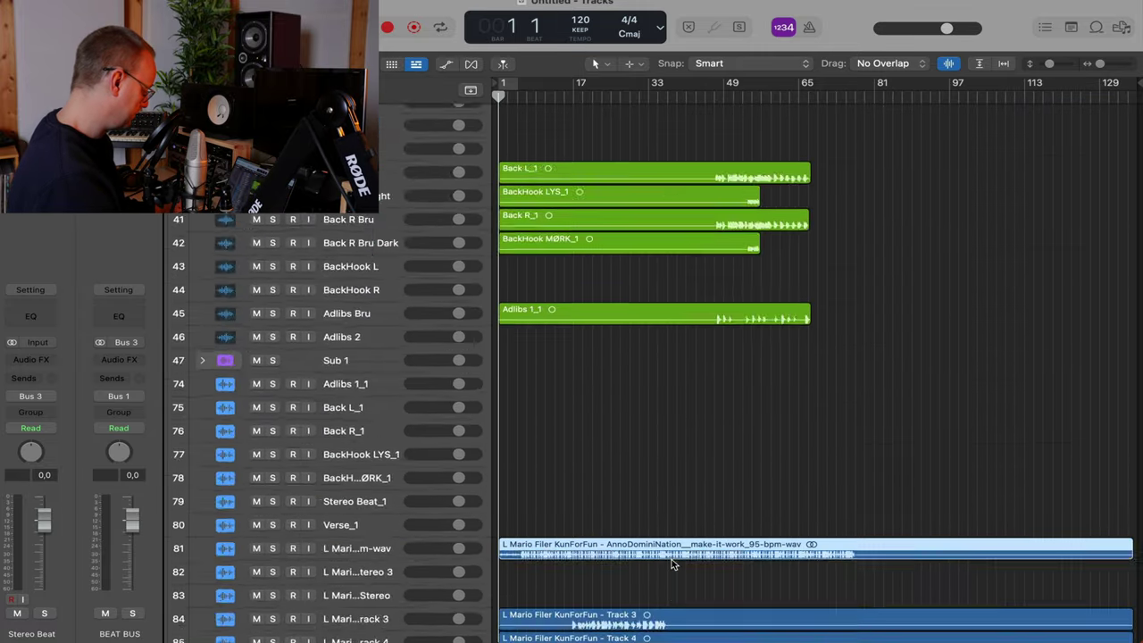
pyautogui.moveTo(579, 545); pyautogui.dragTo(550, 130)
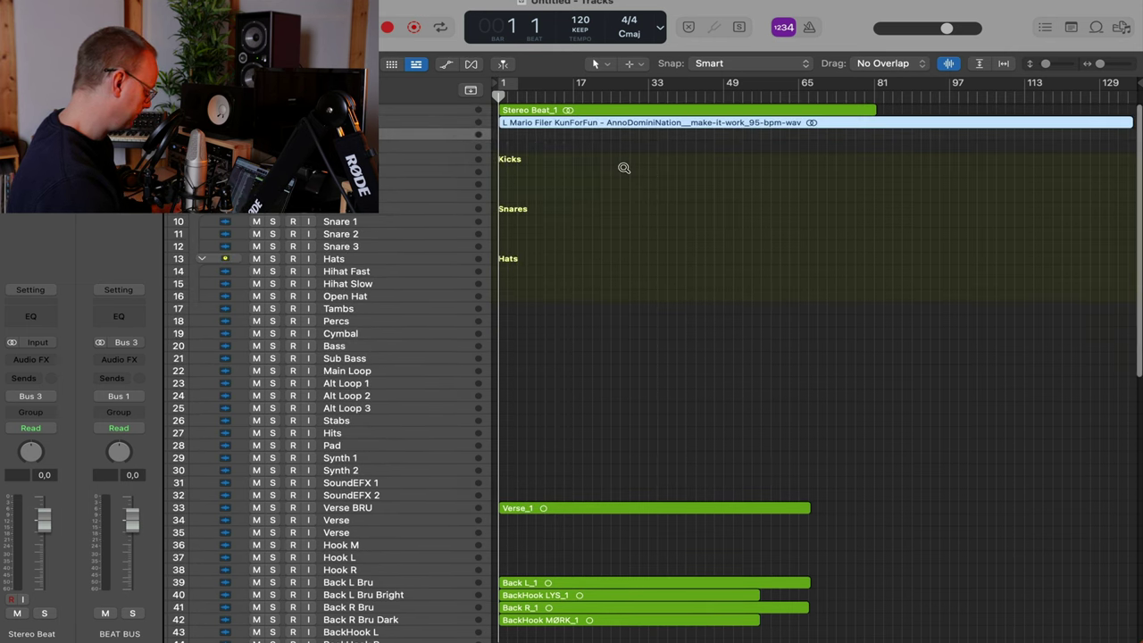
# Select the silent tail of the AnnoDominiNation region from about bar 79 onward and delete it
pyautogui.scroll(5, 623, 172)
pyautogui.scroll(-2, 623, 171)
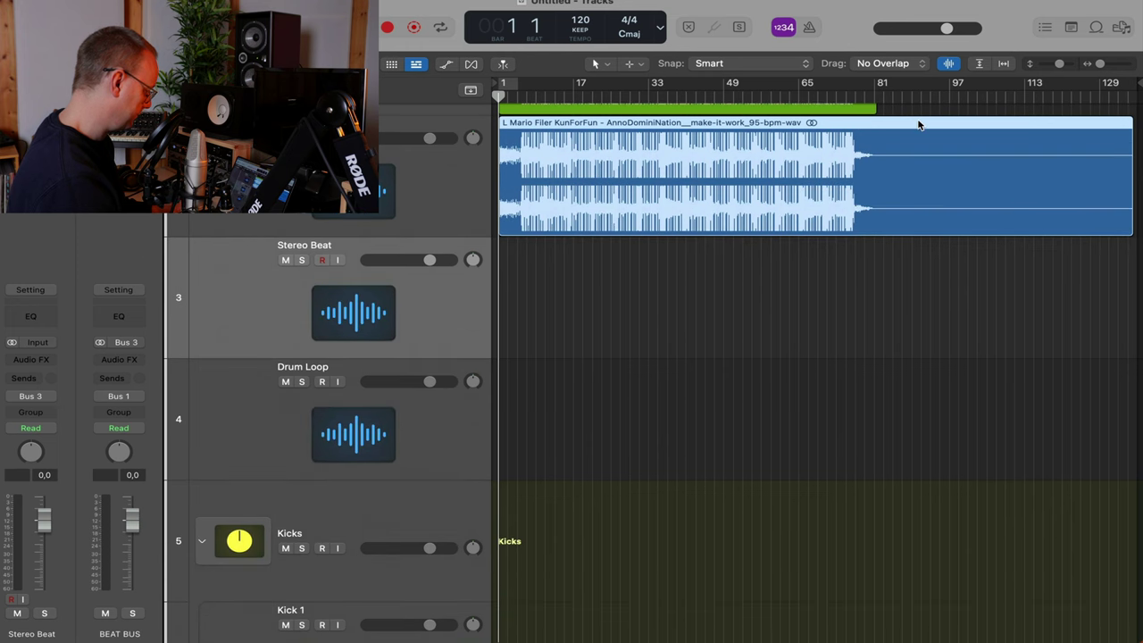
pyautogui.scroll(-5, 918, 123)
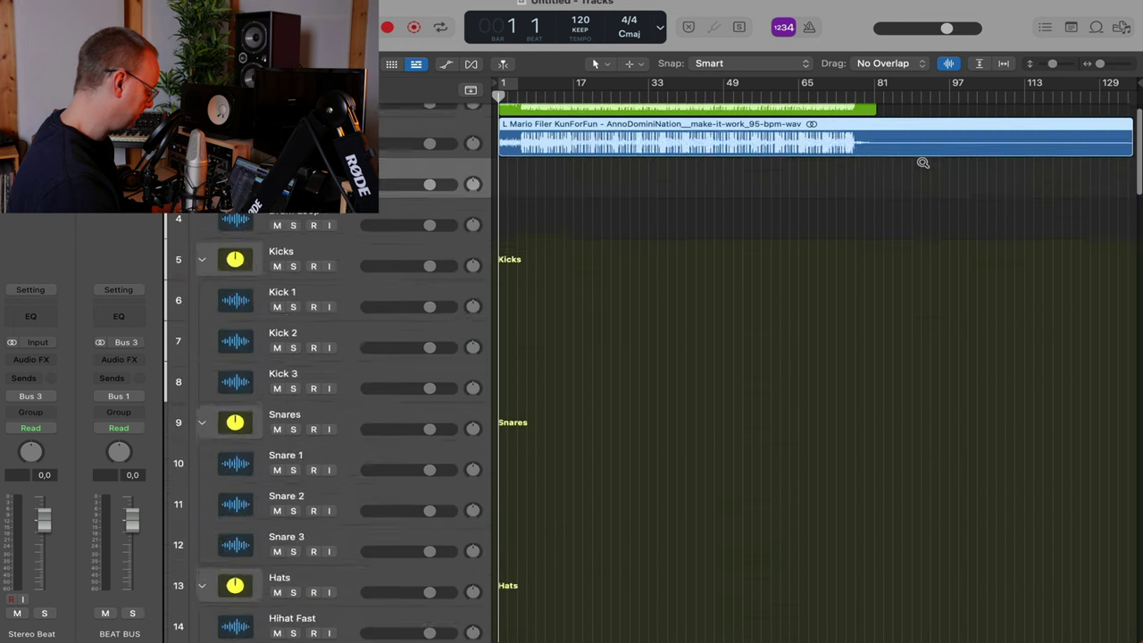
pyautogui.scroll(2, 923, 162)
pyautogui.moveTo(874, 125); pyautogui.dragTo(1139, 270)
pyautogui.click(1040, 136)
pyautogui.press('Delete')
# Select all remaining L Mario regions from Track 3 through Track 29
pyautogui.scroll(-6, 1040, 137)
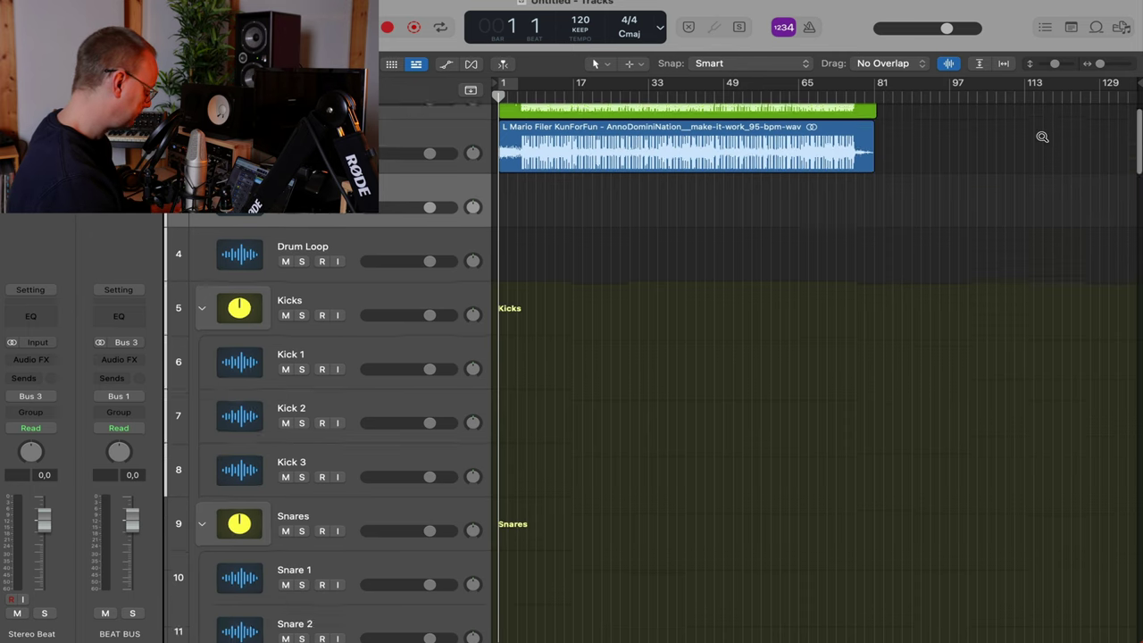
pyautogui.scroll(-8, 1041, 136)
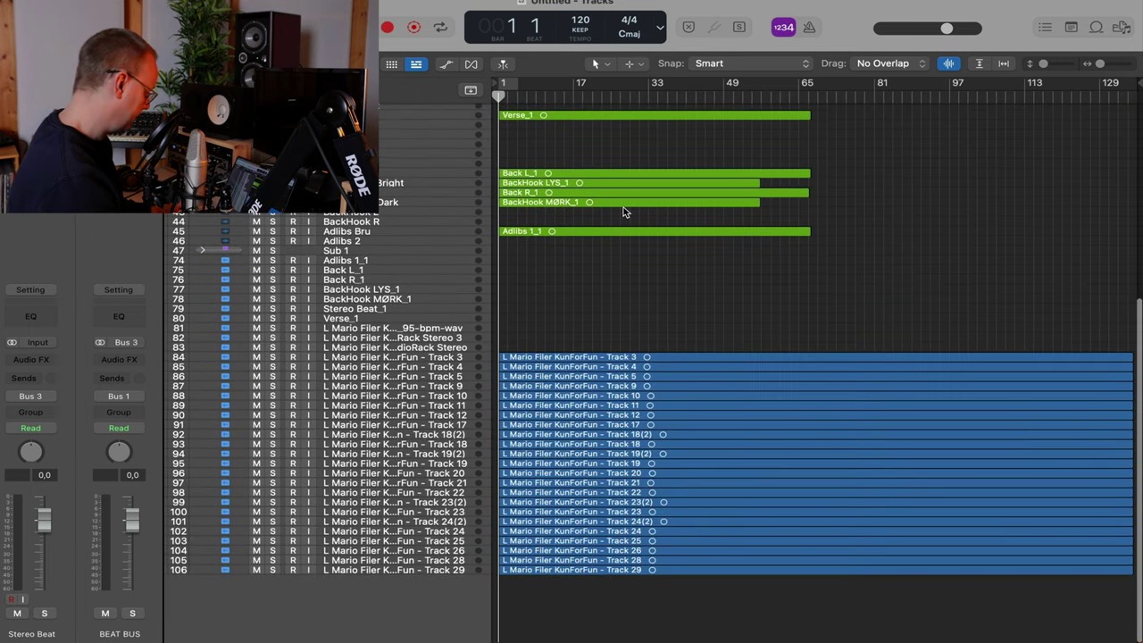
pyautogui.moveTo(580, 336); pyautogui.dragTo(578, 634)
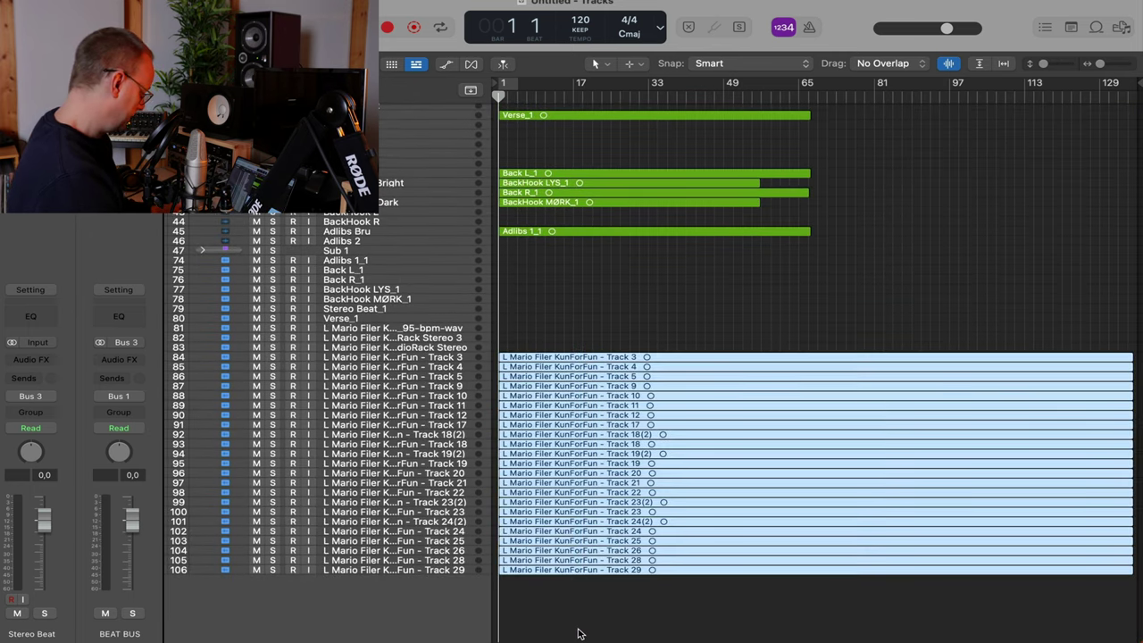
# Apply the AnnoDominiNation region's tempo to the project, aligning its downbeat to the nearest project downbeat
pyautogui.scroll(6, 563, 542)
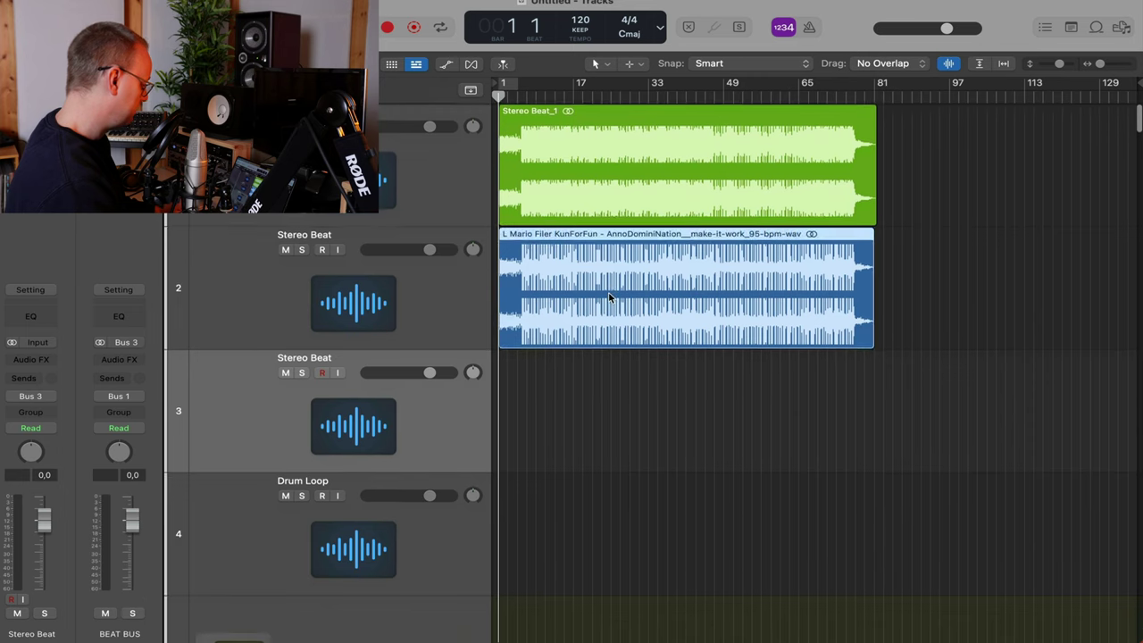
pyautogui.click(610, 297)
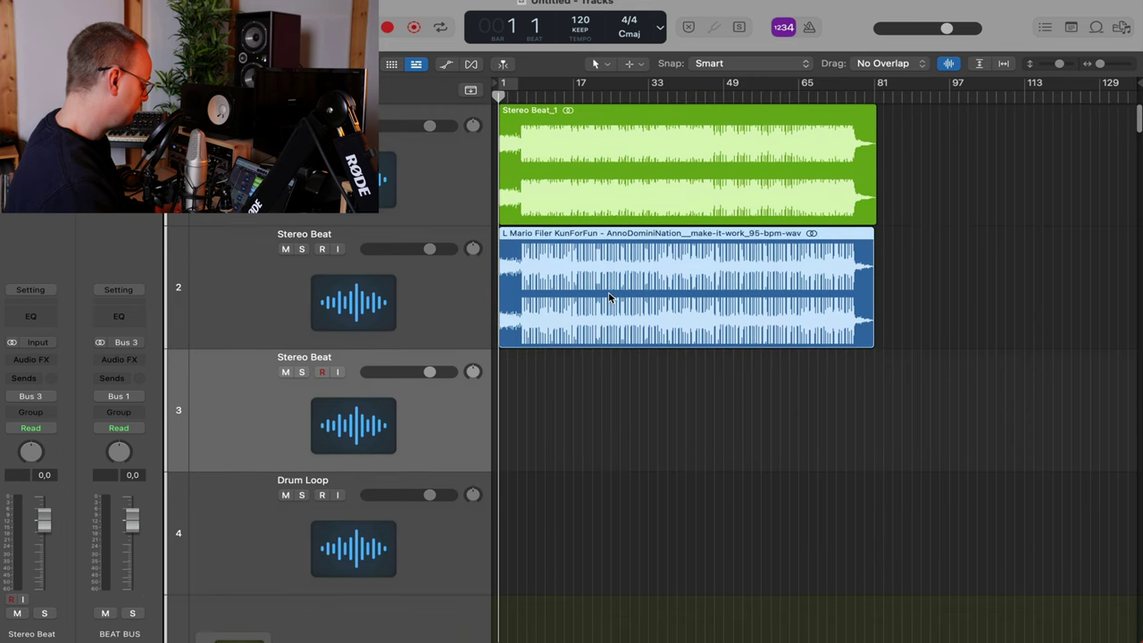
pyautogui.rightClick(610, 298)
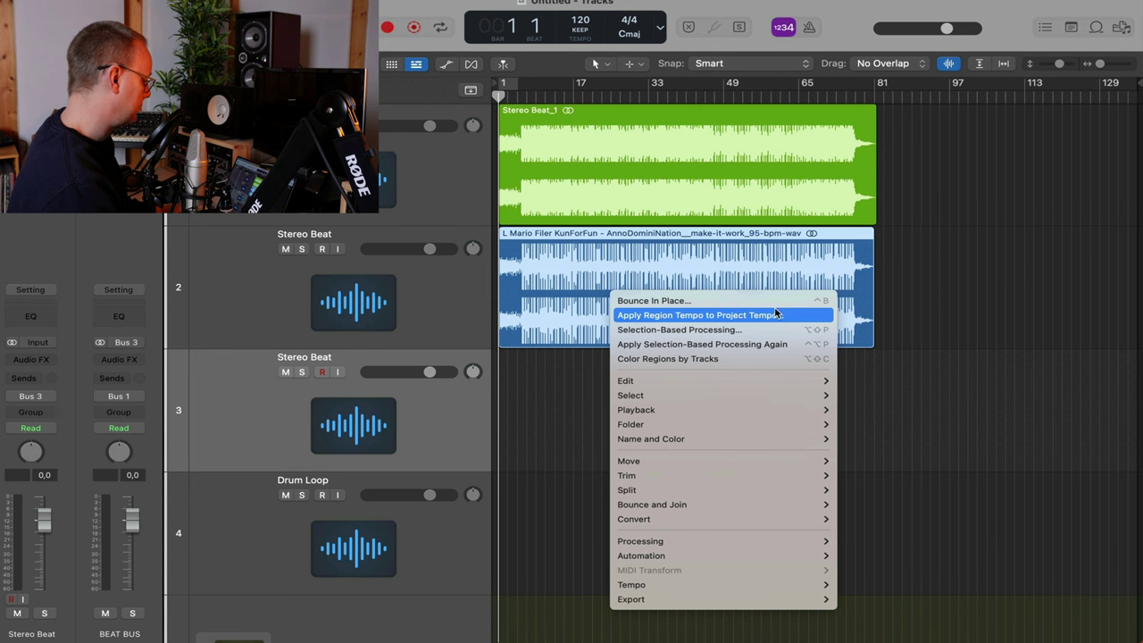
pyautogui.moveTo(630, 592)
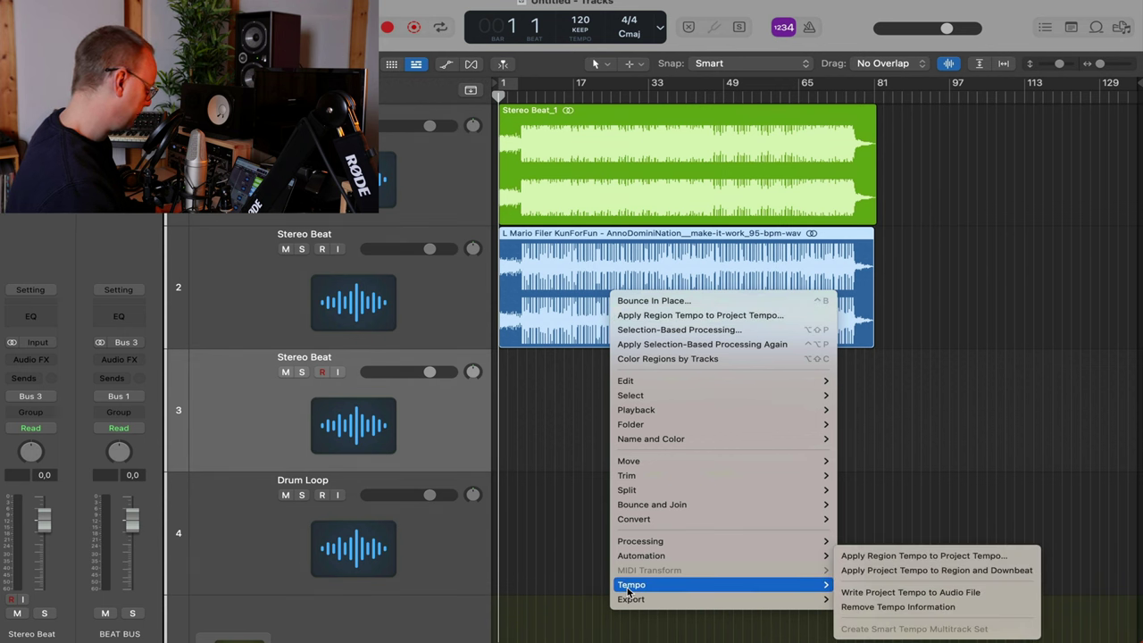
pyautogui.click(928, 557)
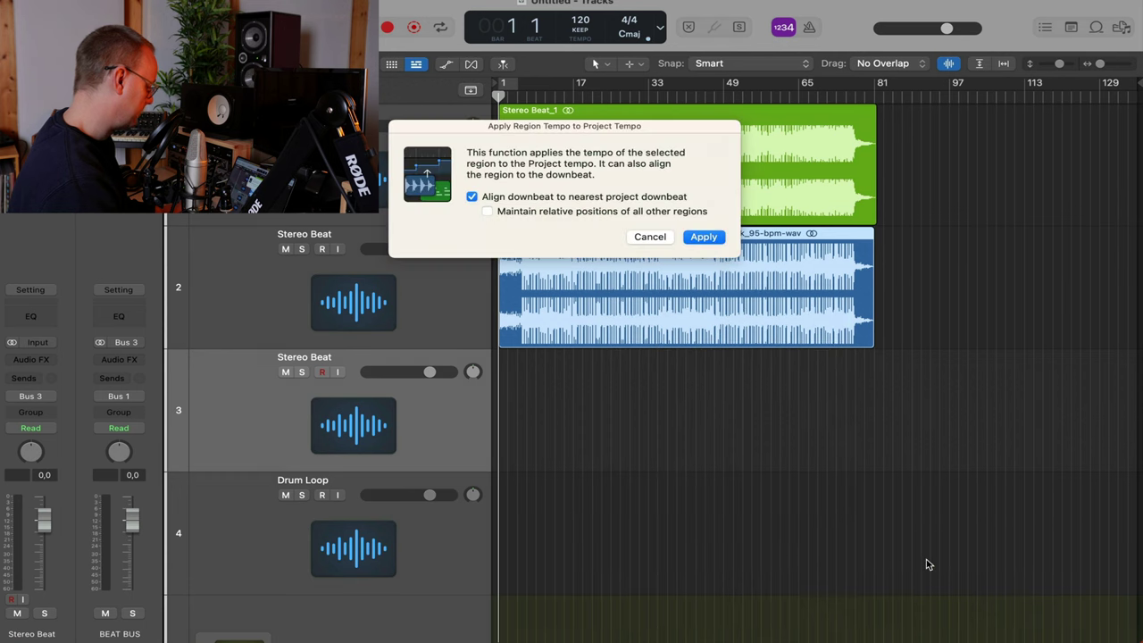
pyautogui.click(705, 236)
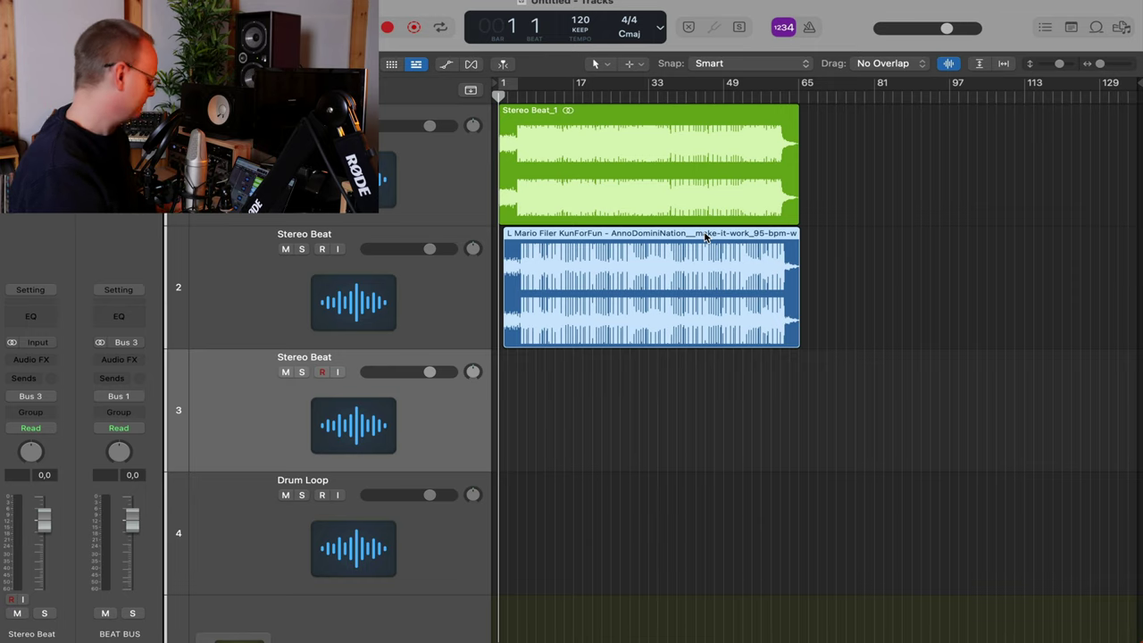
pyautogui.click(863, 348)
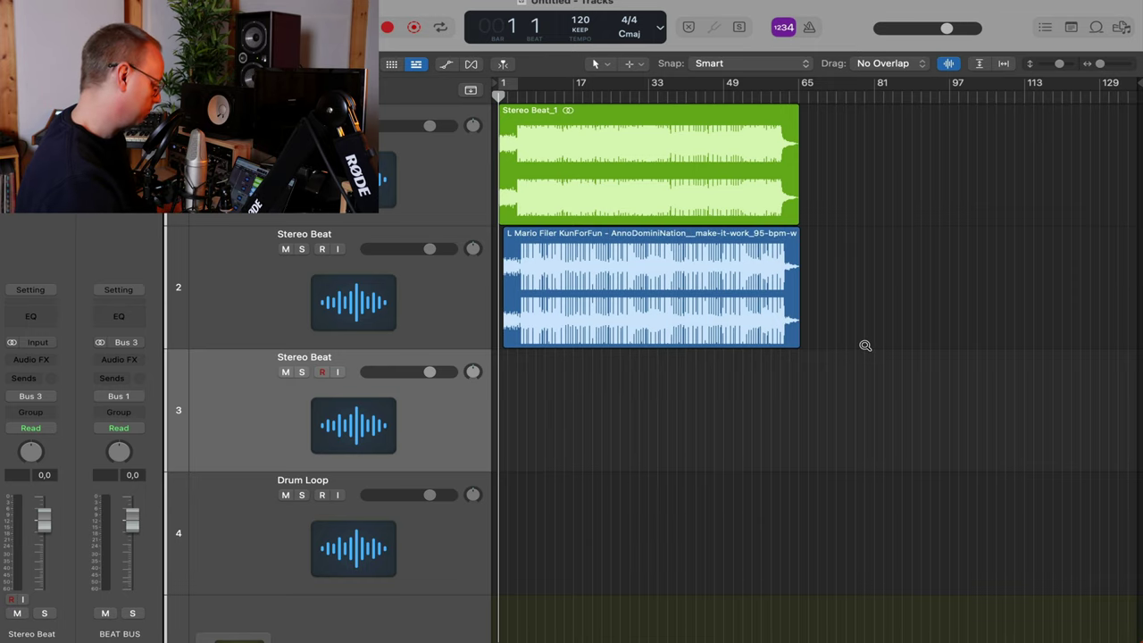
# Examine how the starts and waveforms of the two stereo beat regions line up
pyautogui.scroll(5, 865, 348)
pyautogui.scroll(6, 865, 349)
pyautogui.press('super+Right')
pyautogui.press('super+Right')
pyautogui.press('super+Right')
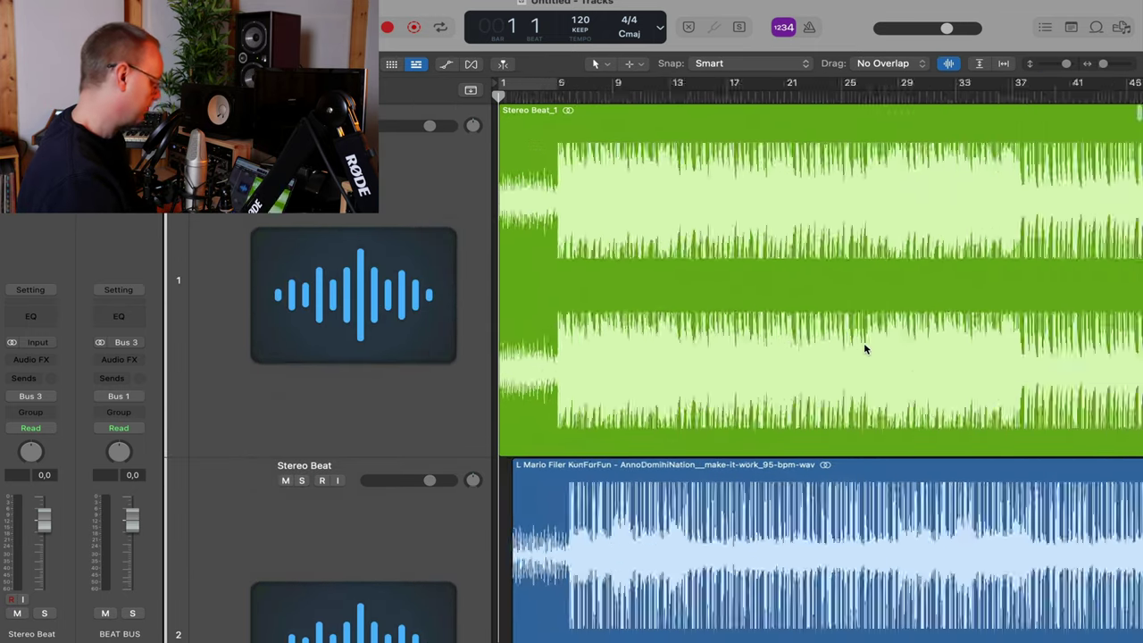
pyautogui.press('super+Left')
pyautogui.press('super+Left')
pyautogui.press('super+Left')
pyautogui.press('super+Up')
pyautogui.press('super+Up')
pyautogui.press('super+Up')
pyautogui.press('super+Up')
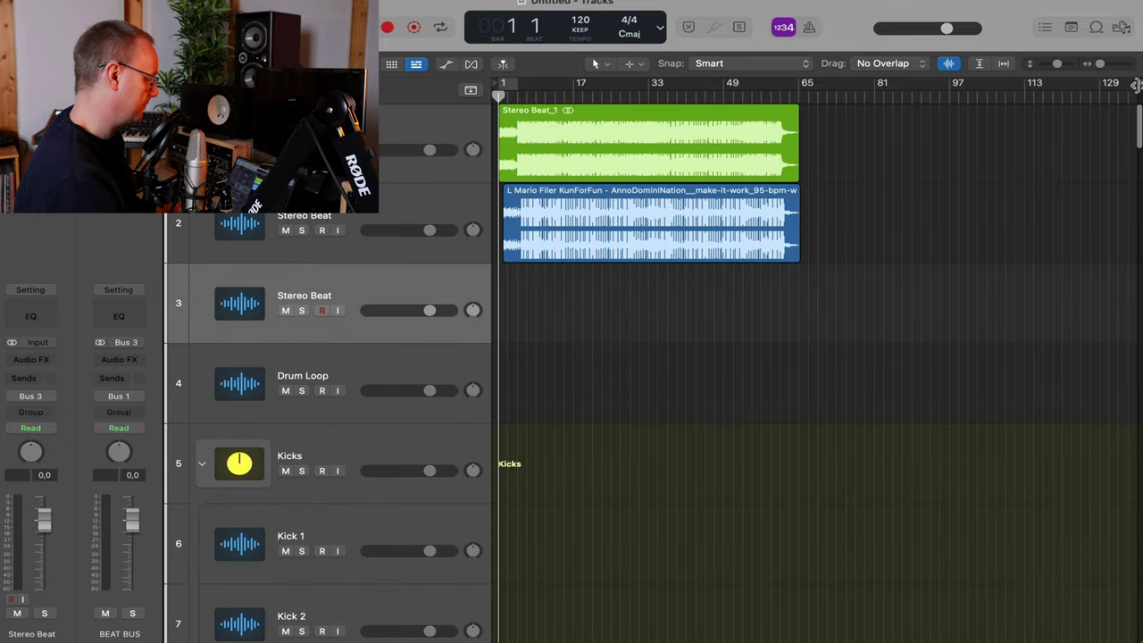
# Move the end of the project back to about bar 77
pyautogui.moveTo(1135, 85); pyautogui.dragTo(859, 134)
pyautogui.scroll(5, 869, 457)
pyautogui.hscroll(5, 869, 457)
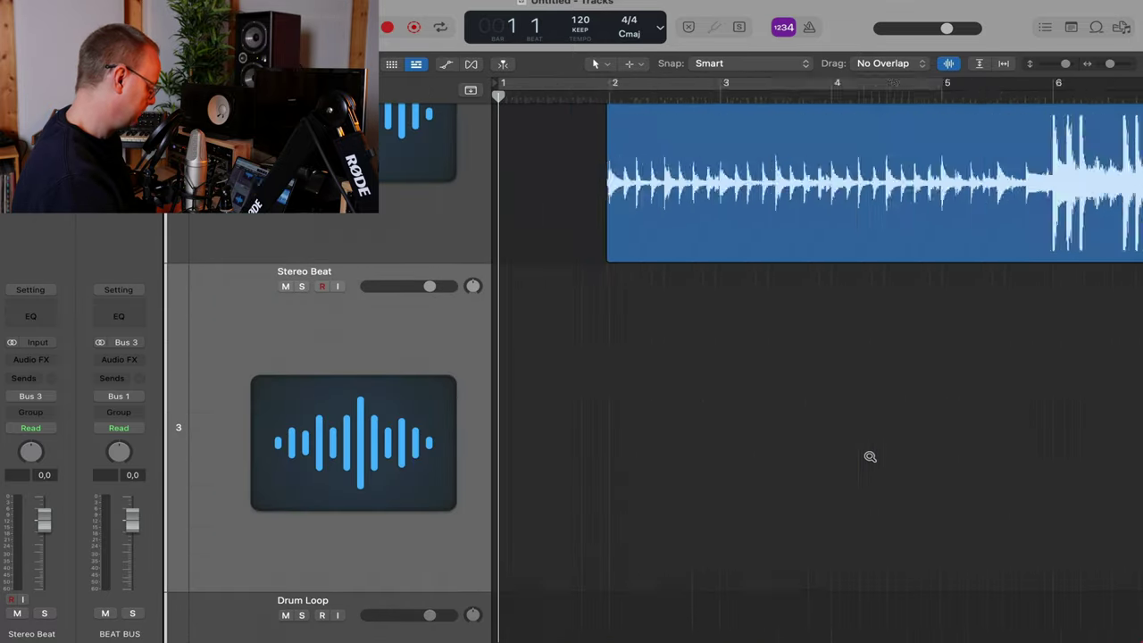
pyautogui.hscroll(-8, 870, 456)
# Delete the silent section from about bar 72 to 76 across the L Mario regions Track 3 through Track 29
pyautogui.scroll(-8, 870, 456)
pyautogui.scroll(-6, 871, 482)
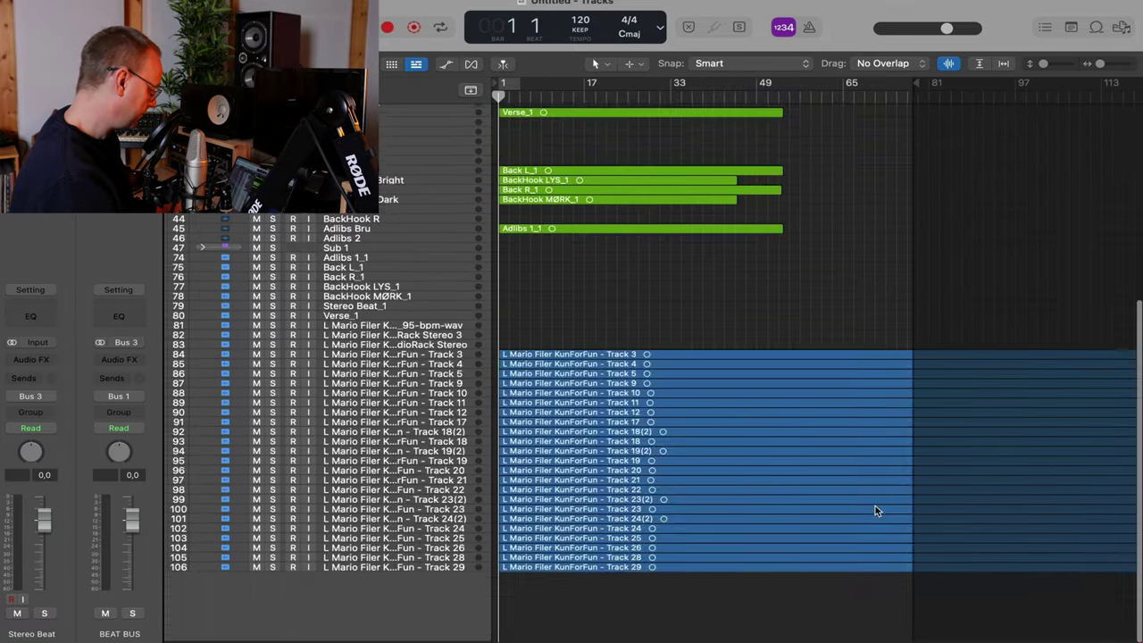
pyautogui.scroll(5, 839, 331)
pyautogui.scroll(-6, 837, 333)
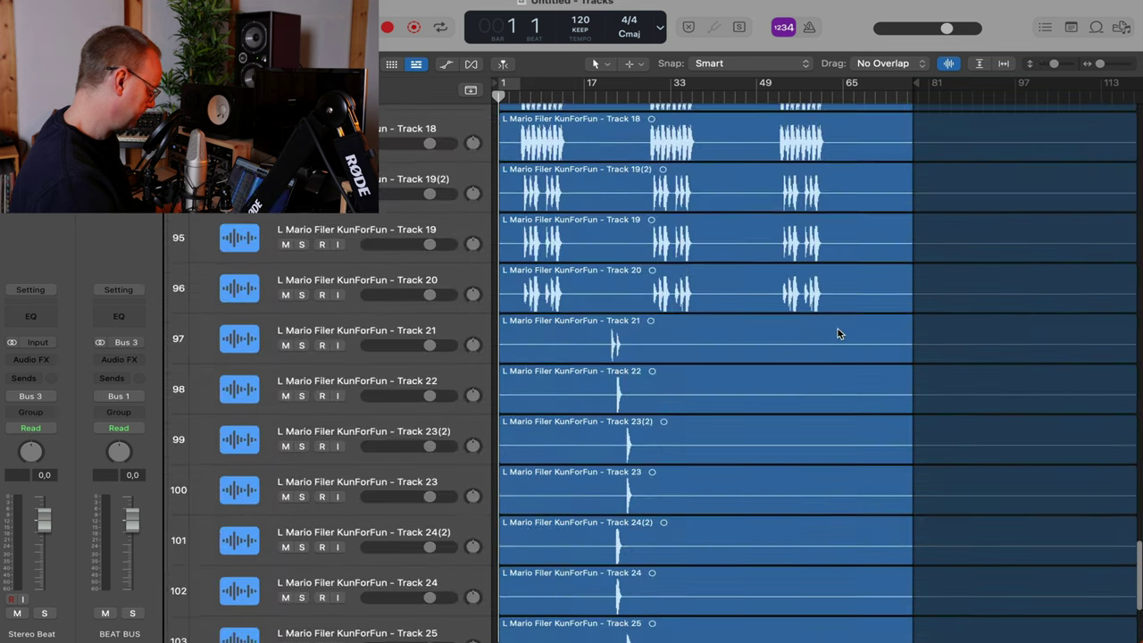
pyautogui.moveTo(884, 552); pyautogui.dragTo(901, 290)
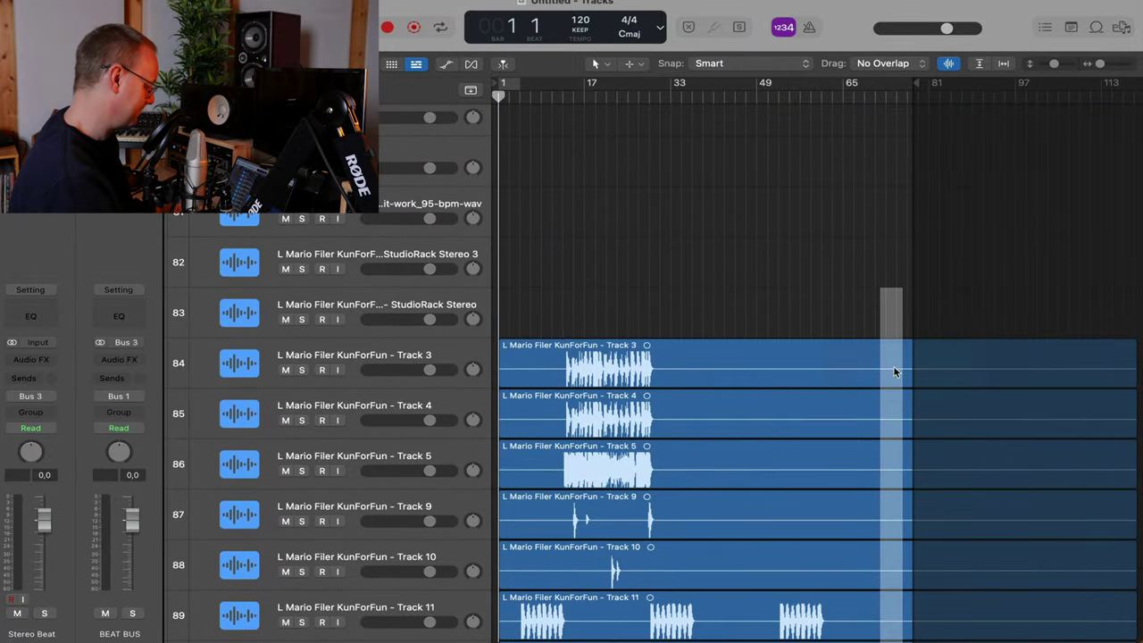
pyautogui.click(895, 347)
pyautogui.press('BackSpace')
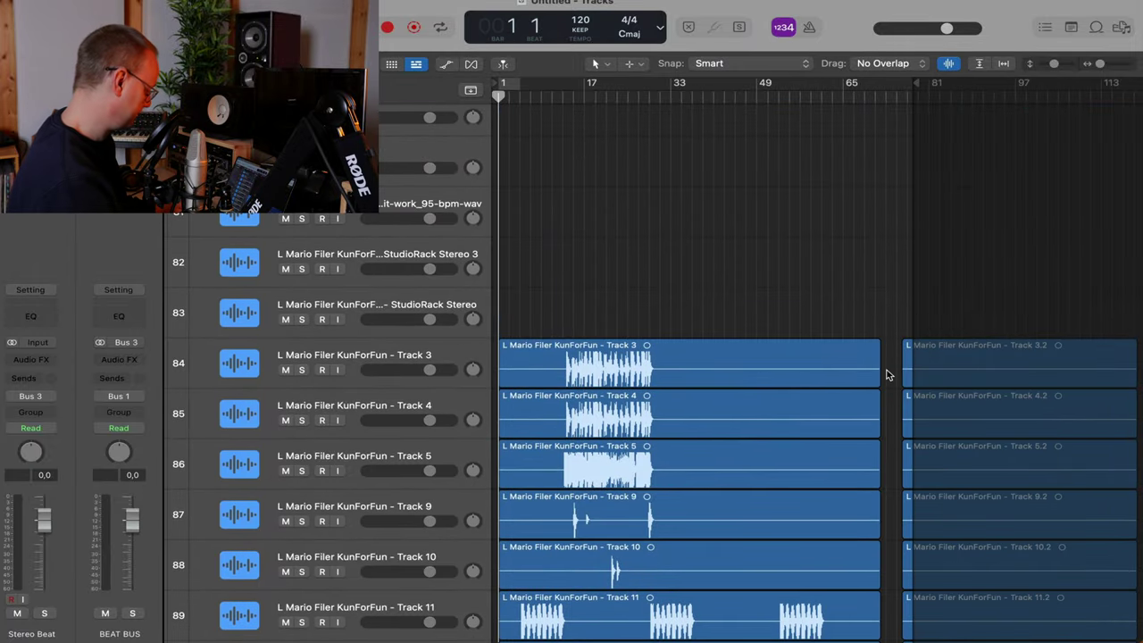
# Select the leftover L Mario tail regions beyond the cut gap and delete them
pyautogui.press('super+Up')
pyautogui.press('super+Up')
pyautogui.press('super+Up')
pyautogui.press('super+Up')
pyautogui.scroll(-5, 891, 409)
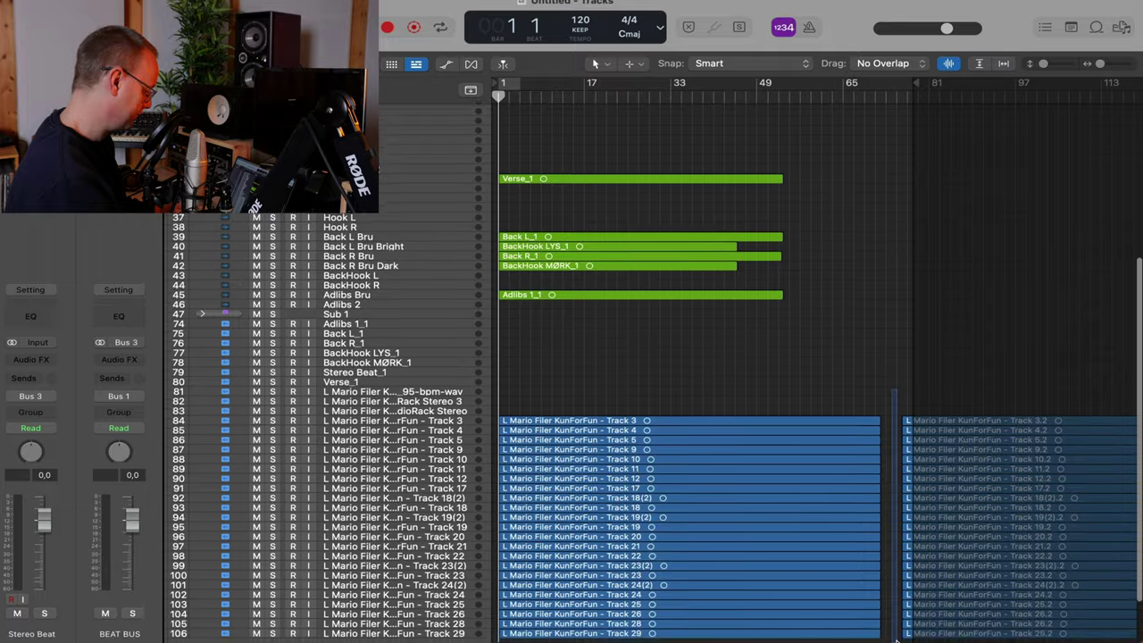
pyautogui.press('BackSpace')
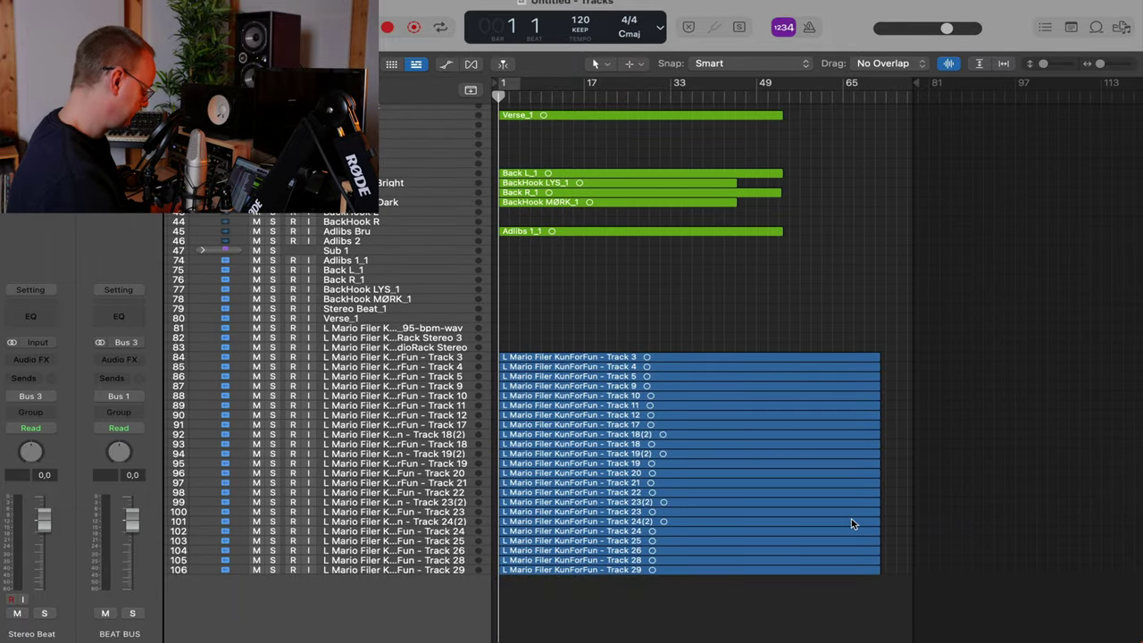
# Solo the L Mario Track 3 stem, listen to it from about bar 15, and unsolo it
pyautogui.press('super+Down')
pyautogui.press('super+Down')
pyautogui.press('super+Down')
pyautogui.press('super+Down')
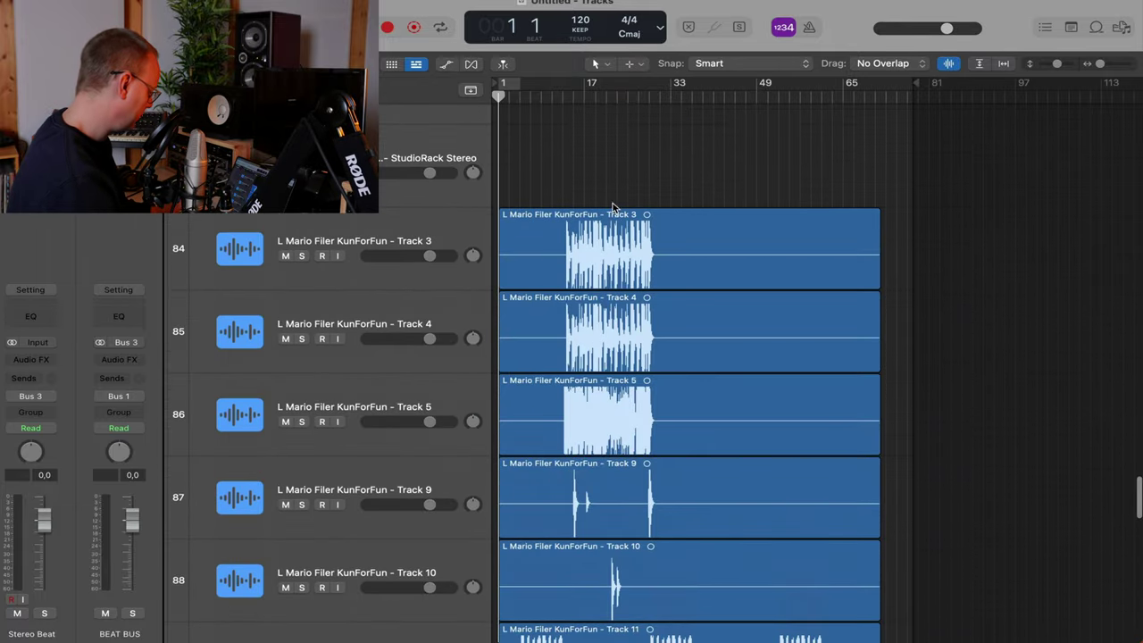
pyautogui.click(301, 257)
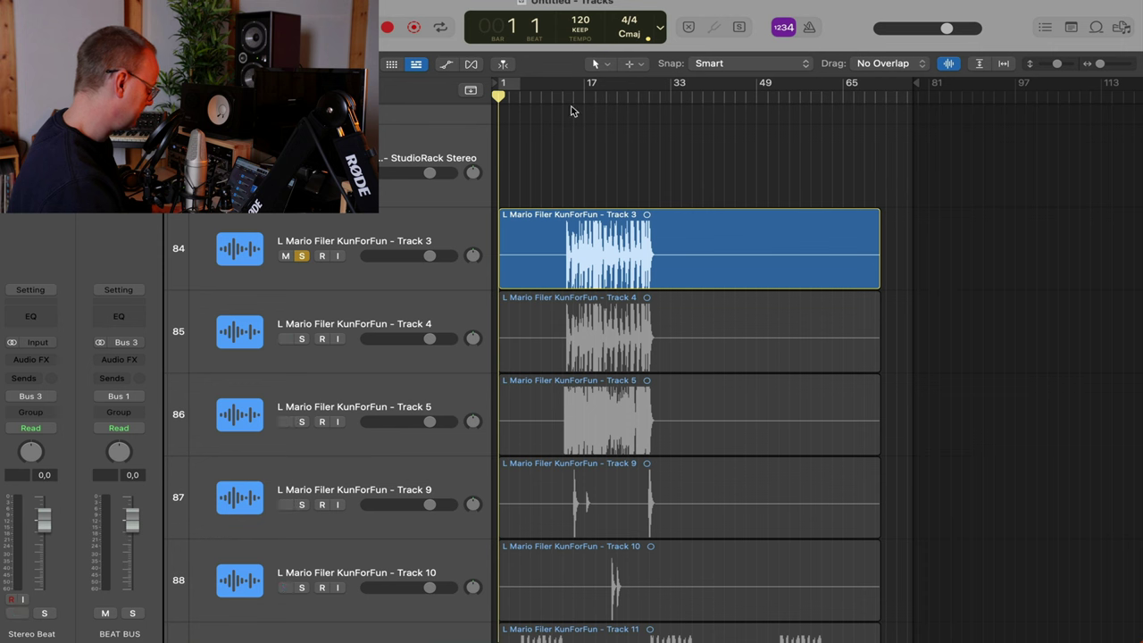
pyautogui.scroll(1, 572, 110)
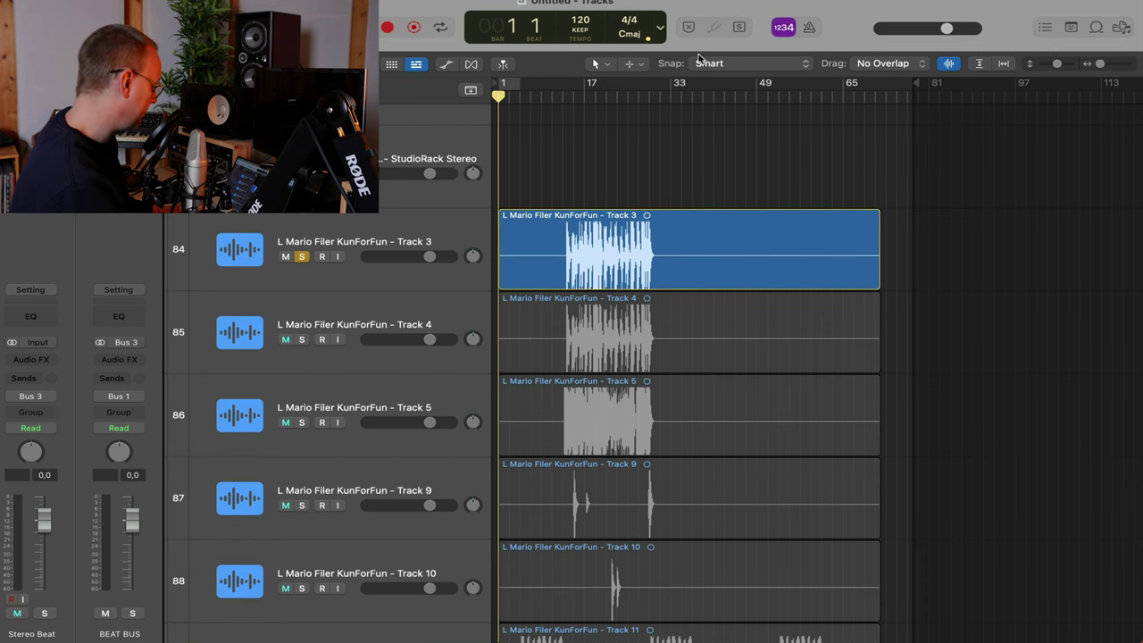
pyautogui.doubleClick(578, 100)
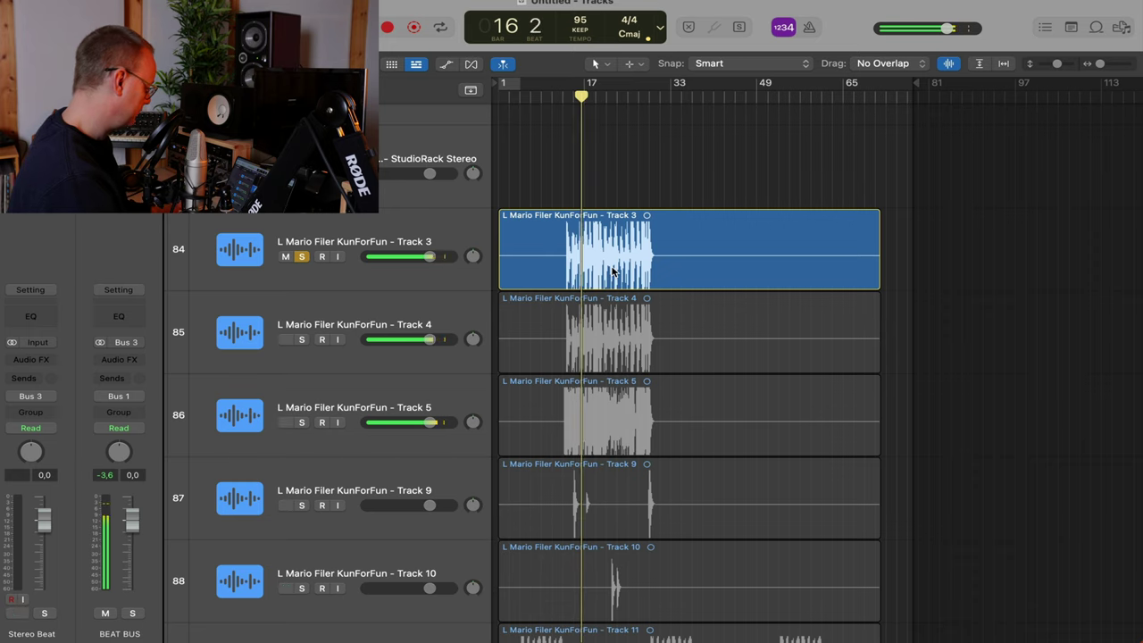
pyautogui.press('super+Up')
pyautogui.press('super+Right')
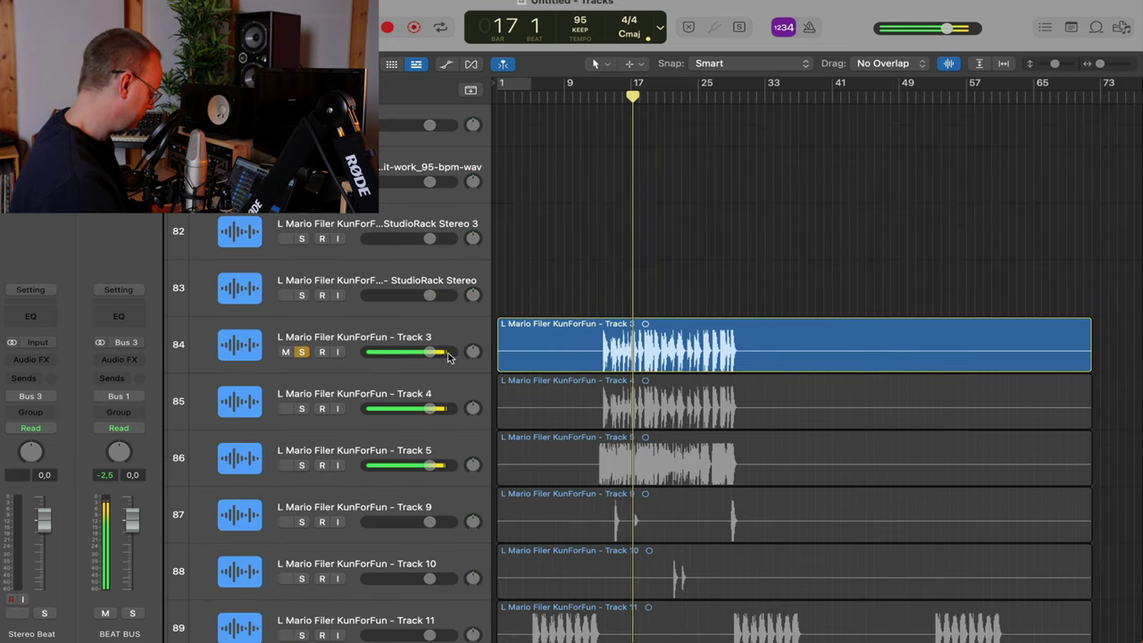
pyautogui.press('super+a')
pyautogui.click(302, 352)
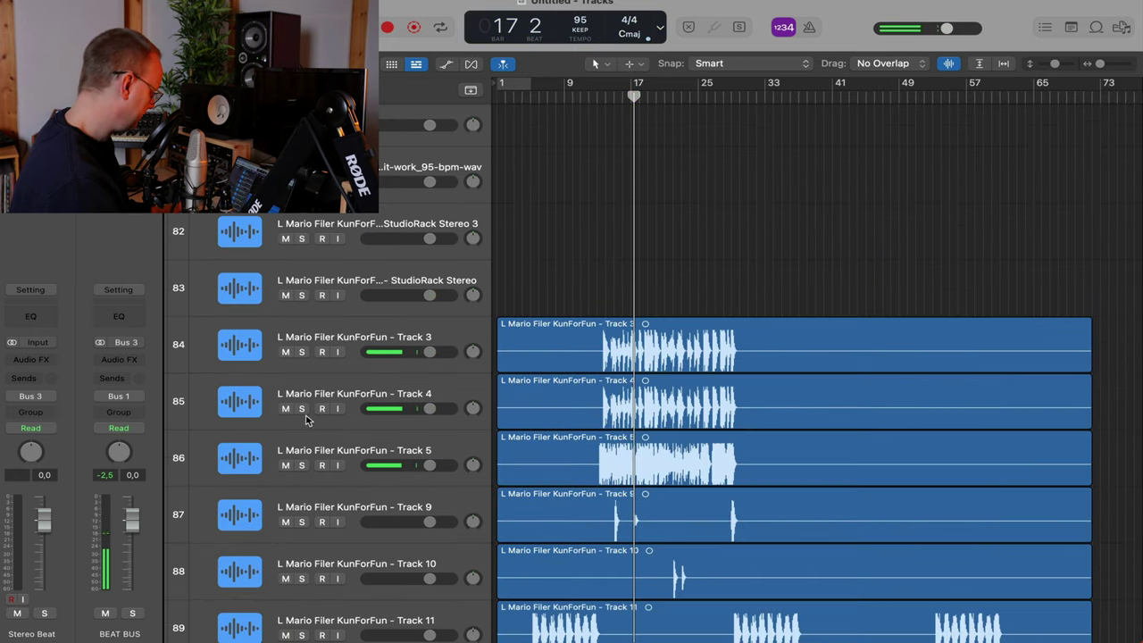
# Listen to the L Mario Track 4 stem in solo, followed by the Track 5 stem
pyautogui.click(301, 409)
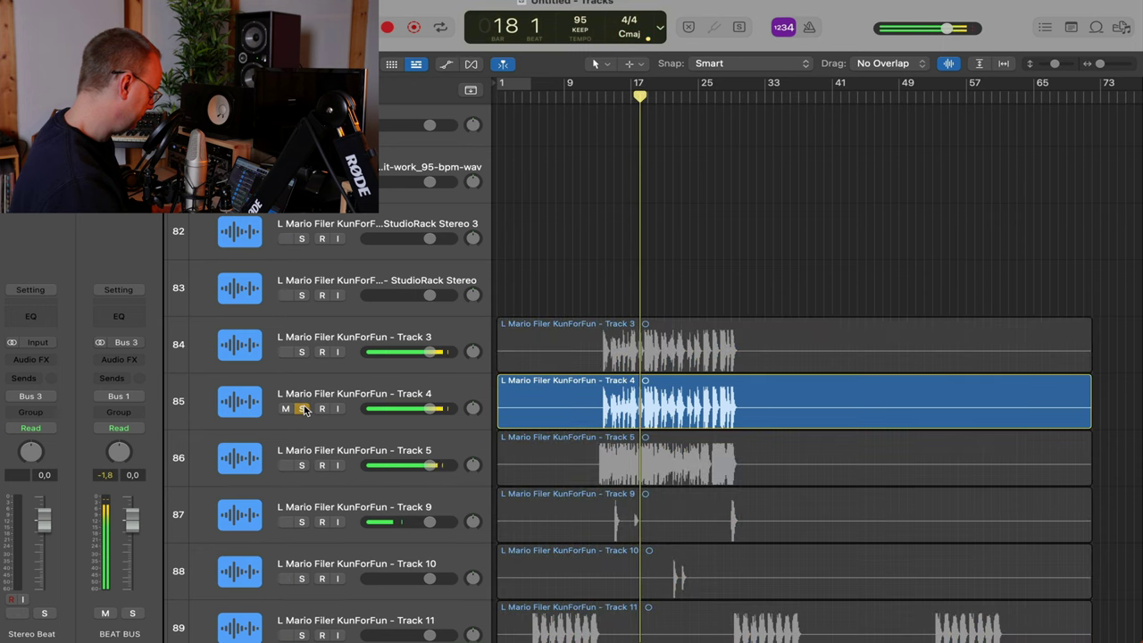
pyautogui.click(302, 408)
pyautogui.click(302, 464)
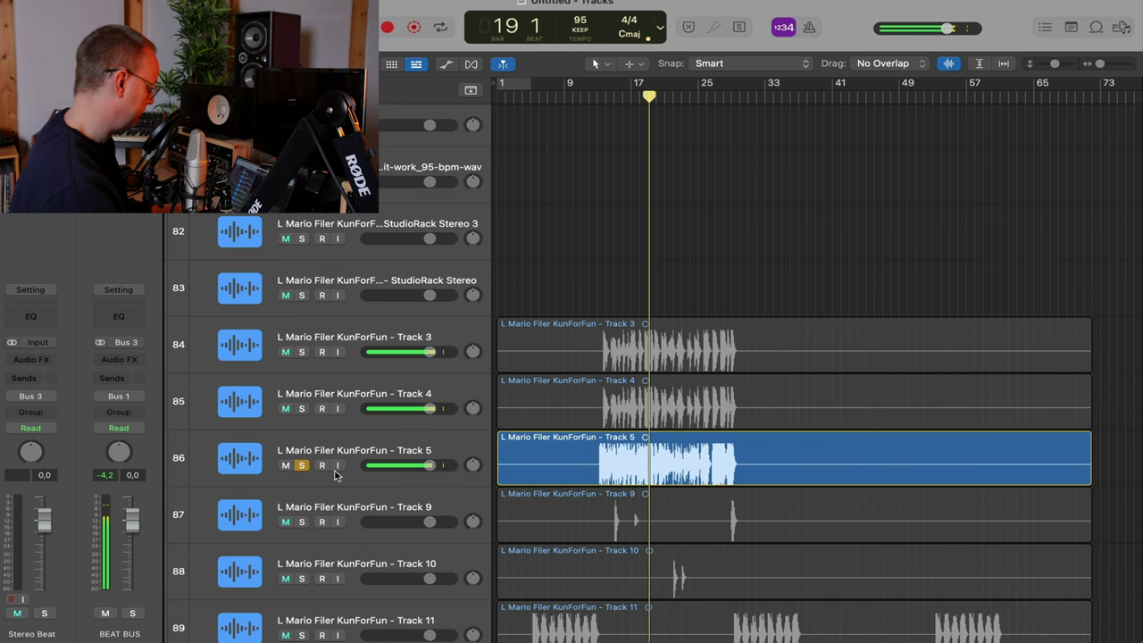
# Move the L Mario Track 5 region onto the empty Verse track directly below Verse_1
pyautogui.press('super+Up')
pyautogui.press('super+Up')
pyautogui.press('super+Up')
pyautogui.press('super+Up')
pyautogui.press('super+Up')
pyautogui.press('super+Up')
pyautogui.moveTo(607, 356); pyautogui.dragTo(576, 143)
# Rename the verse track holding the L Mario Track 5 region as Verse Mario
pyautogui.doubleClick(353, 136)
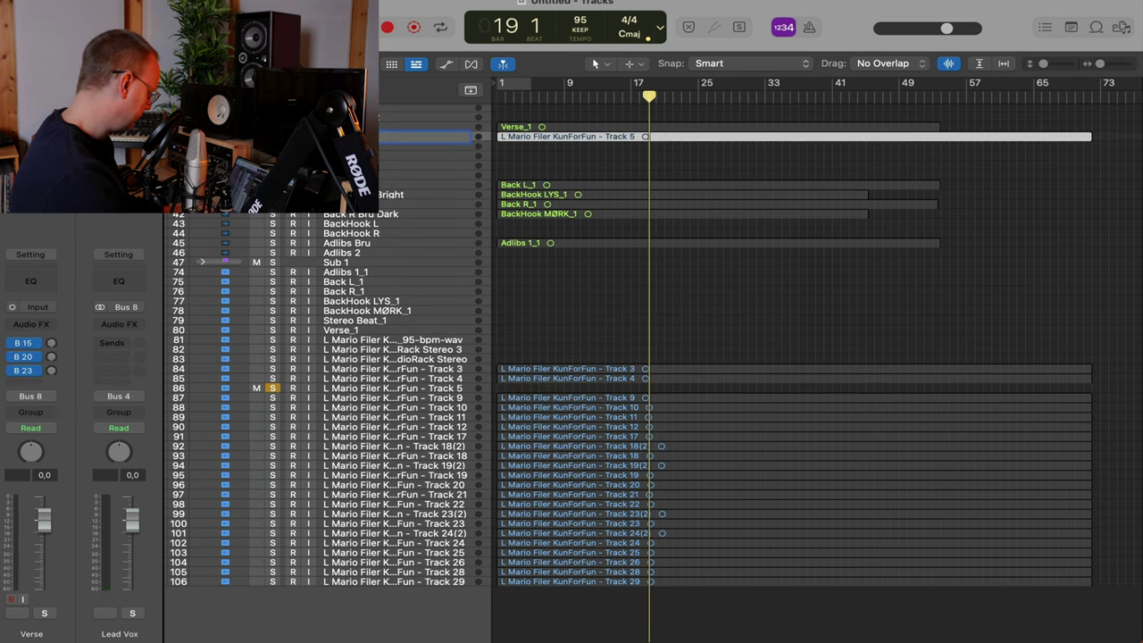
pyautogui.write('io')
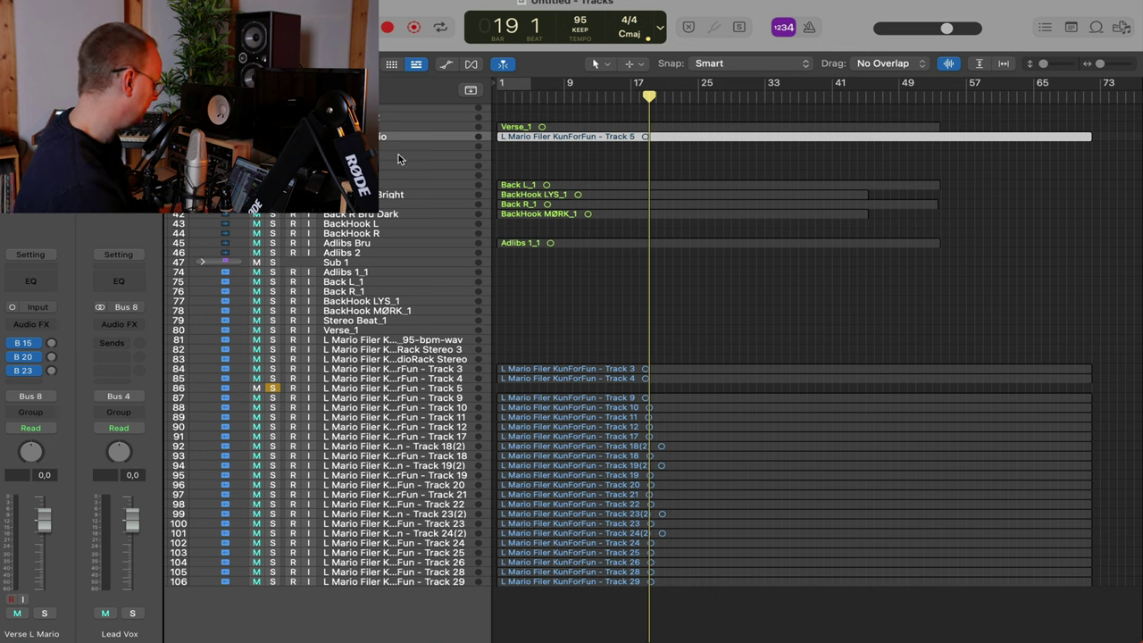
pyautogui.press('Return')
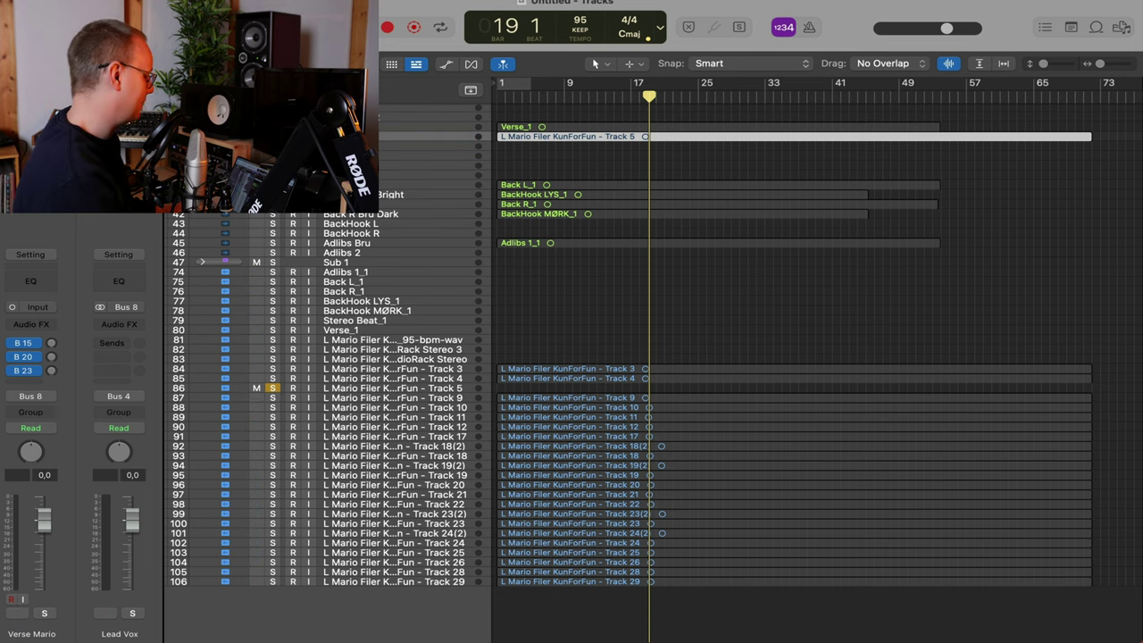
# Reorder the tracks so that Verse Mario sits directly above Verse BRU
pyautogui.scroll(5, 634, 254)
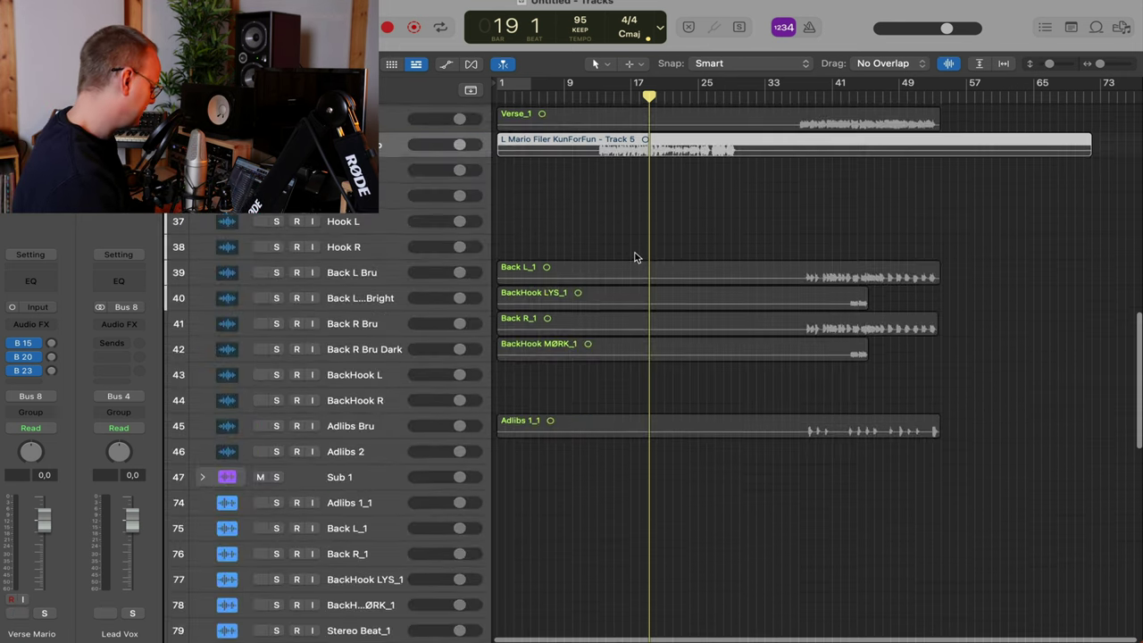
pyautogui.scroll(4, 635, 254)
pyautogui.moveTo(328, 299); pyautogui.dragTo(328, 272)
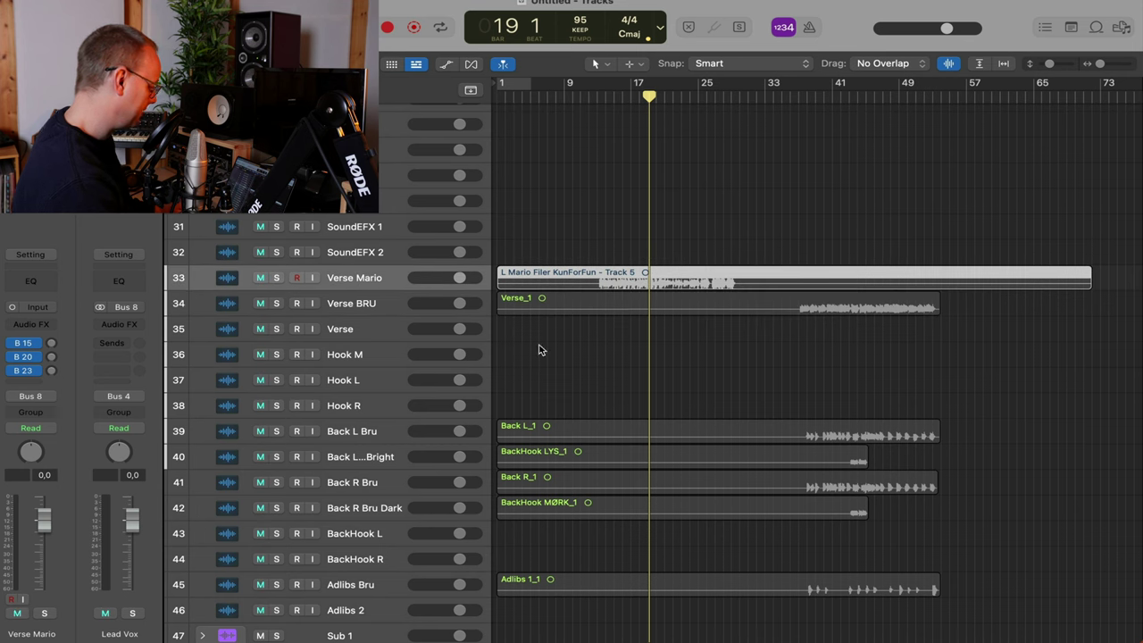
# Unsolo the L Mario Track 5 track and select the Track 3 and Track 4 regions
pyautogui.scroll(-1, 541, 347)
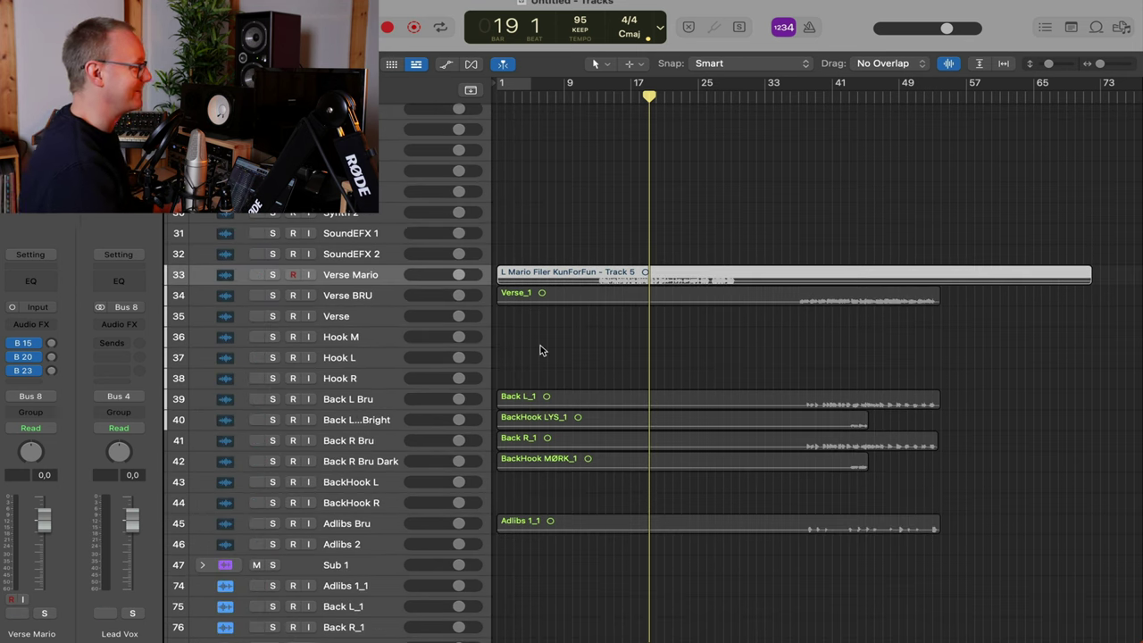
pyautogui.scroll(-2, 586, 357)
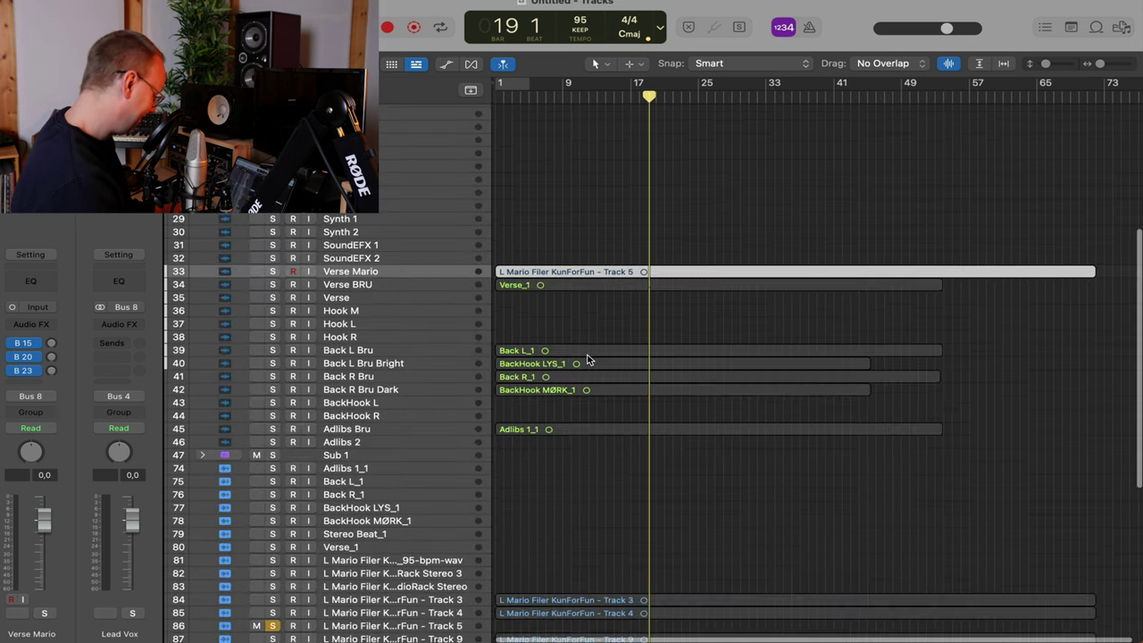
pyautogui.scroll(-5, 586, 358)
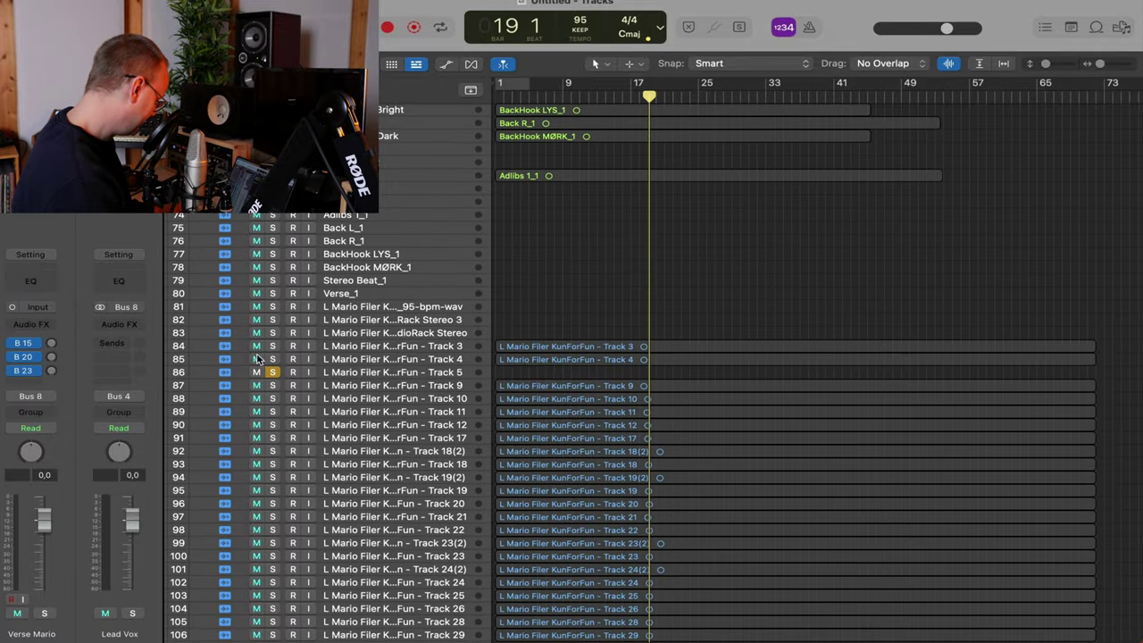
pyautogui.click(273, 371)
pyautogui.moveTo(573, 348); pyautogui.dragTo(576, 359)
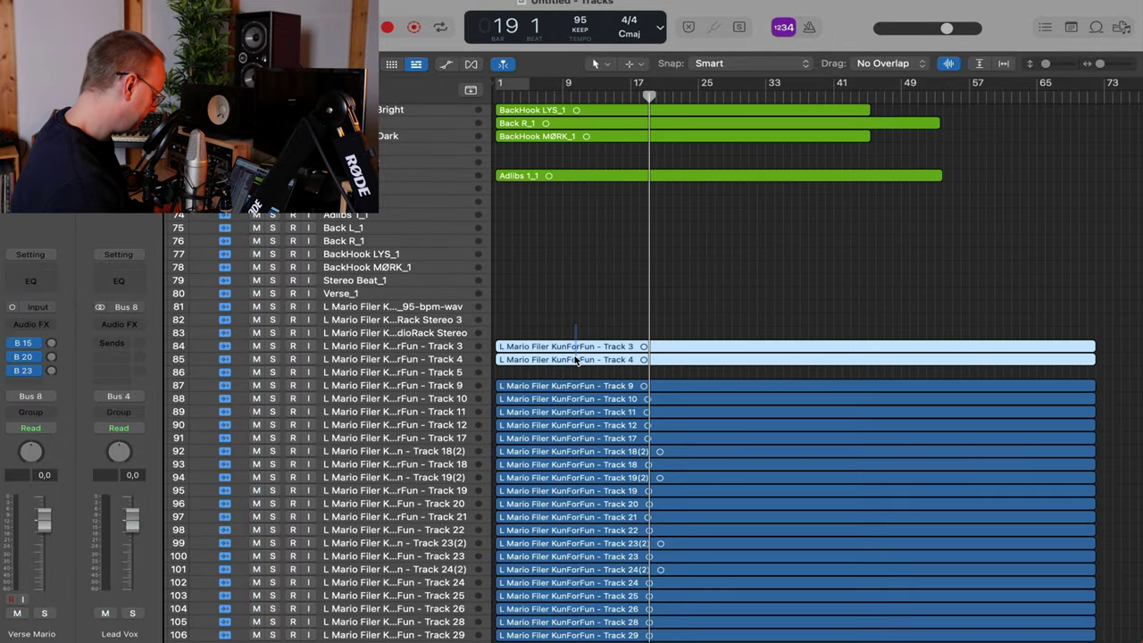
# Duplicate the Back L Bru track settings onto two new empty tracks, Back L Bru and Back R Bru
pyautogui.scroll(5, 576, 359)
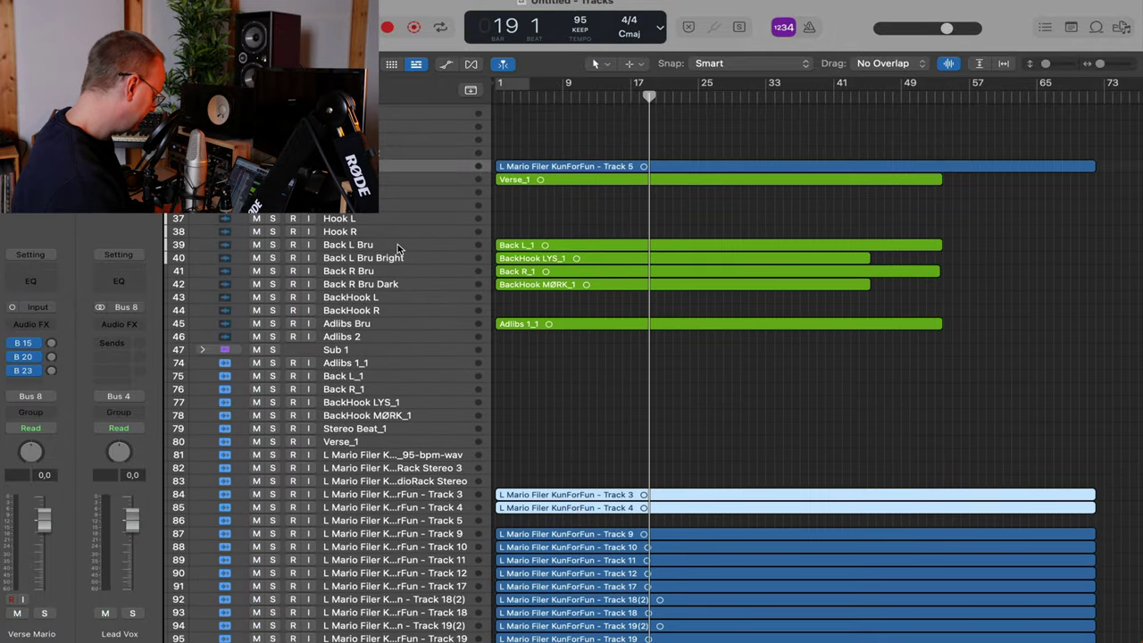
pyautogui.click(399, 249)
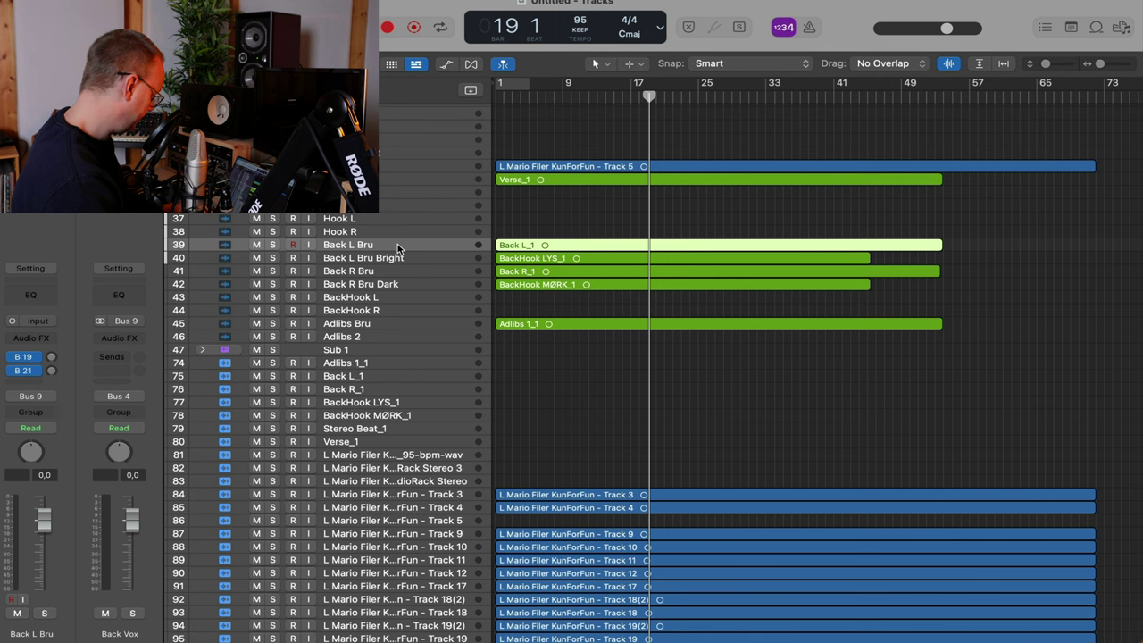
pyautogui.press('super+d')
pyautogui.press('super+d')
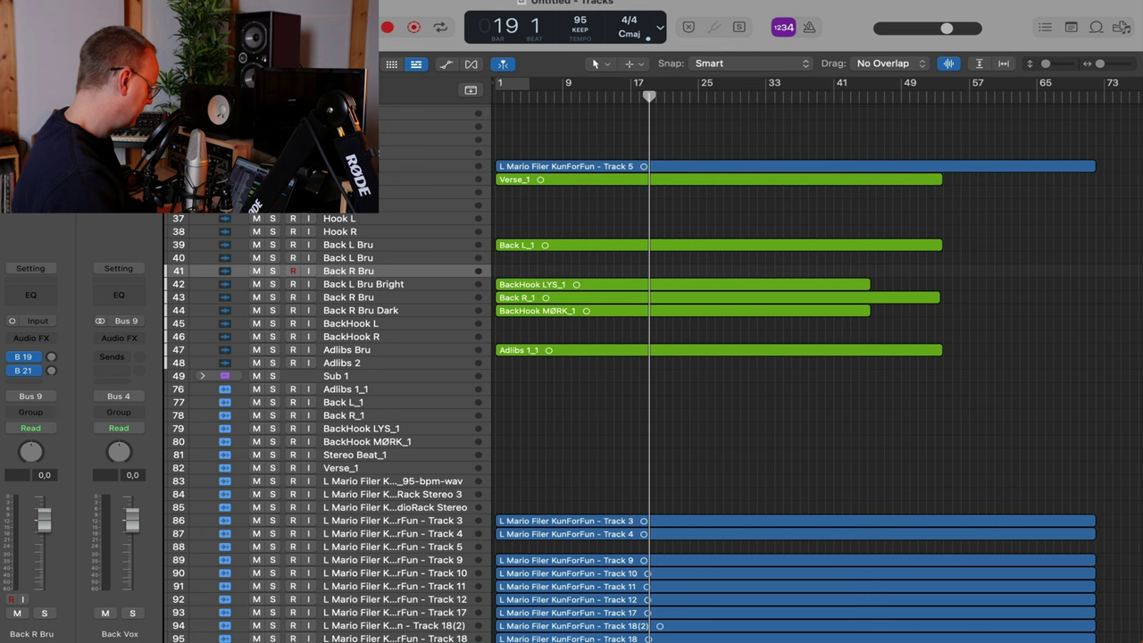
# Reorder the two new empty Back L Bru and Back R Bru tracks directly above the track holding Back L_1
pyautogui.click(375, 258)
pyautogui.keyDown('shift'); pyautogui.click(382, 272); pyautogui.keyUp('shift')
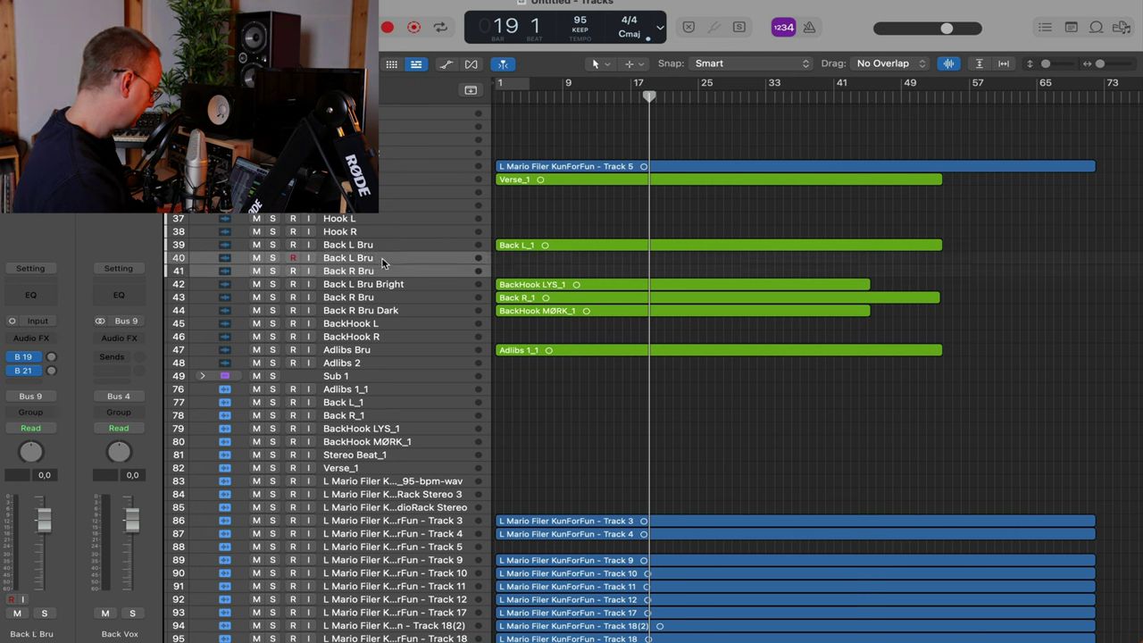
pyautogui.moveTo(383, 260); pyautogui.dragTo(380, 244)
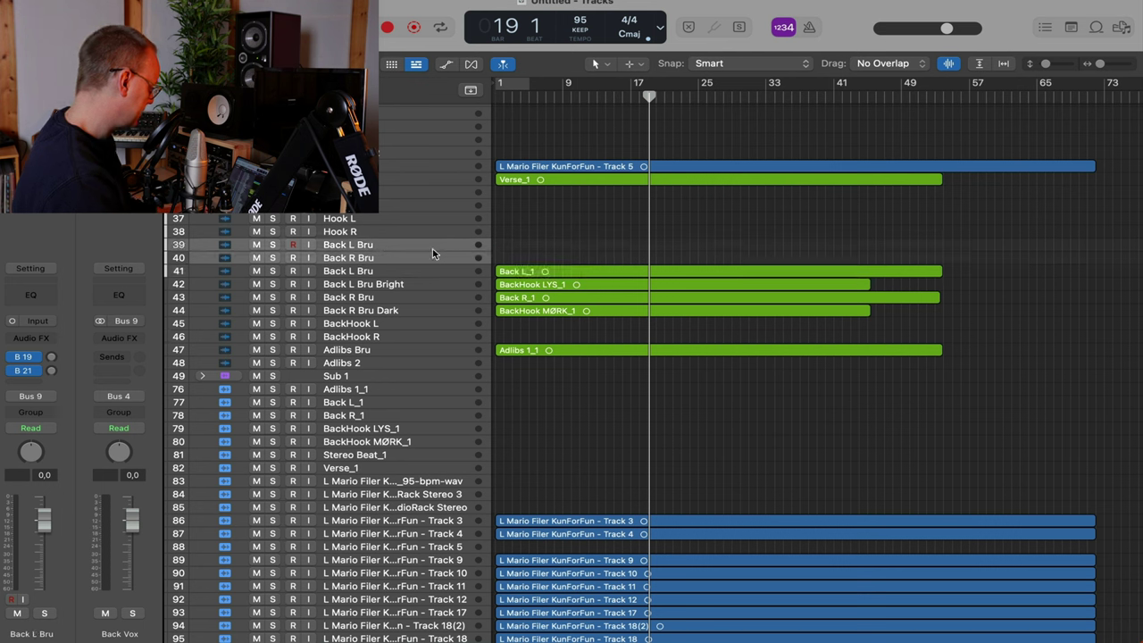
# Move the L Mario Track 3 and Track 4 regions onto the empty Back L Bru and Back R Bru tracks
pyautogui.moveTo(582, 461); pyautogui.dragTo(601, 537)
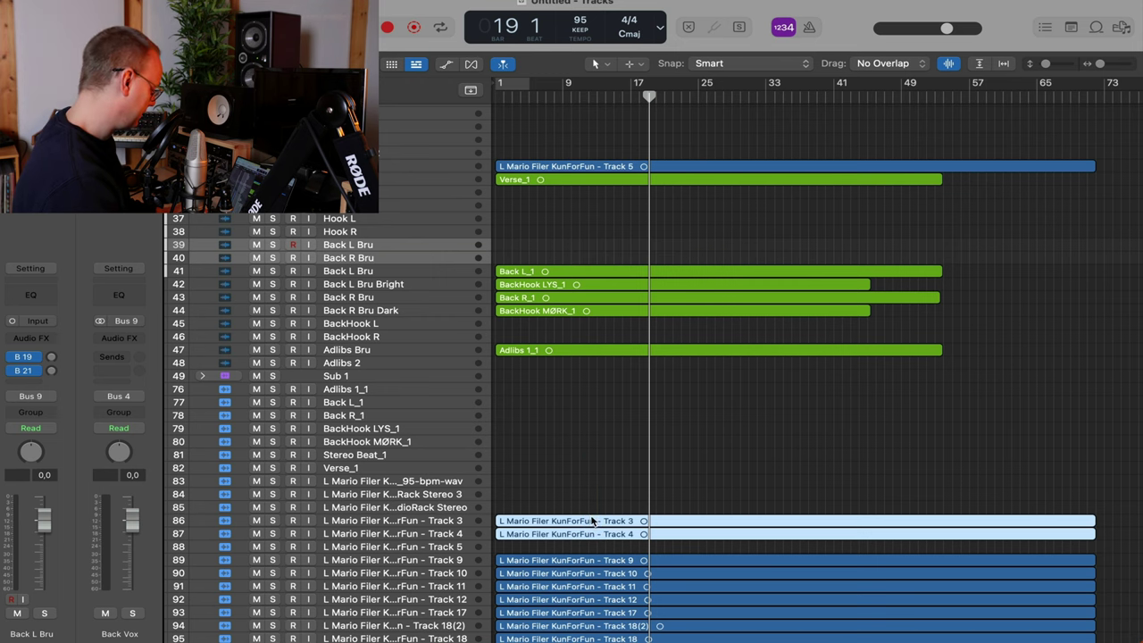
pyautogui.moveTo(591, 517); pyautogui.dragTo(591, 243)
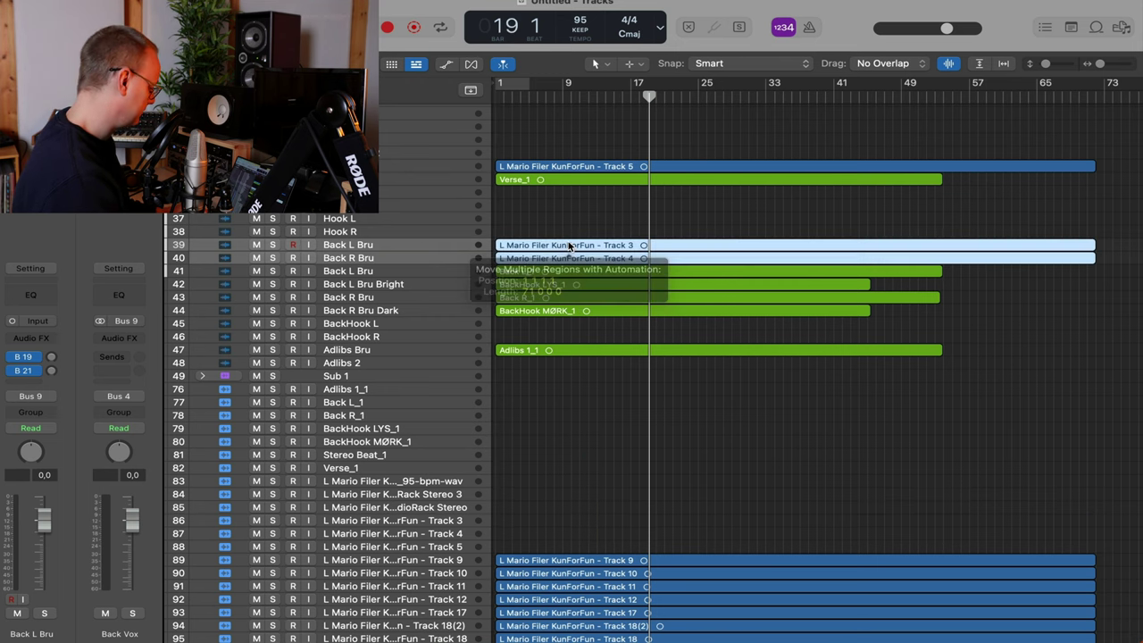
pyautogui.press('super+Down')
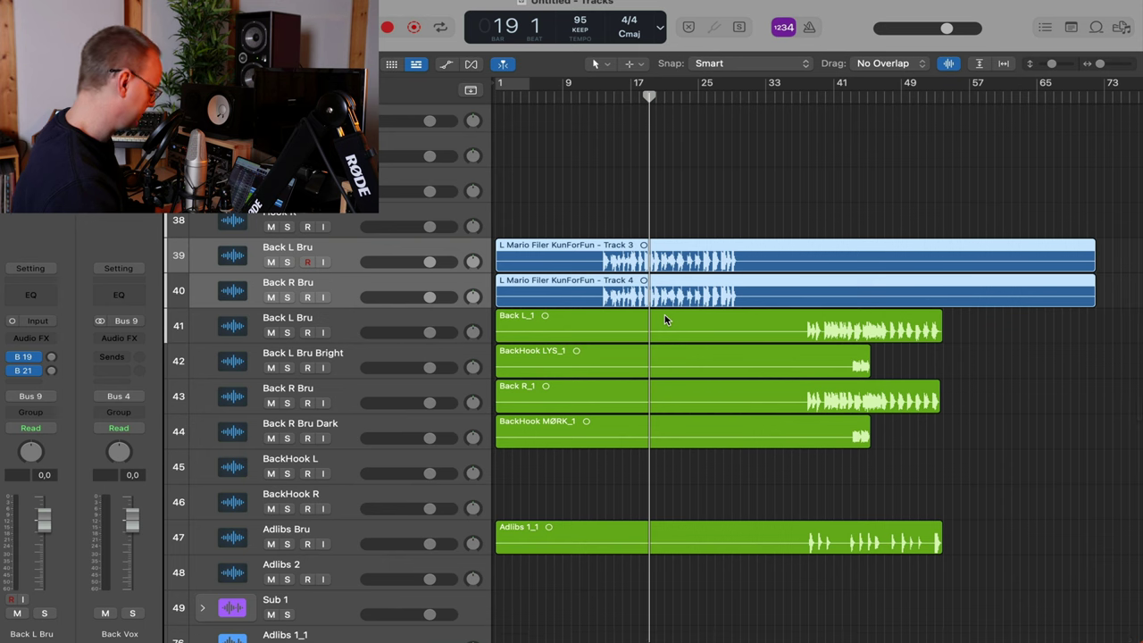
# Examine the waveforms of the sorted backing vocals and of the remaining L Mario stems from Track 9 onward
pyautogui.press('super+Up')
pyautogui.press('super+Up')
pyautogui.press('super+Up')
pyautogui.press('super+Up')
pyautogui.press('super+Down')
pyautogui.press('super+Down')
pyautogui.press('super+Down')
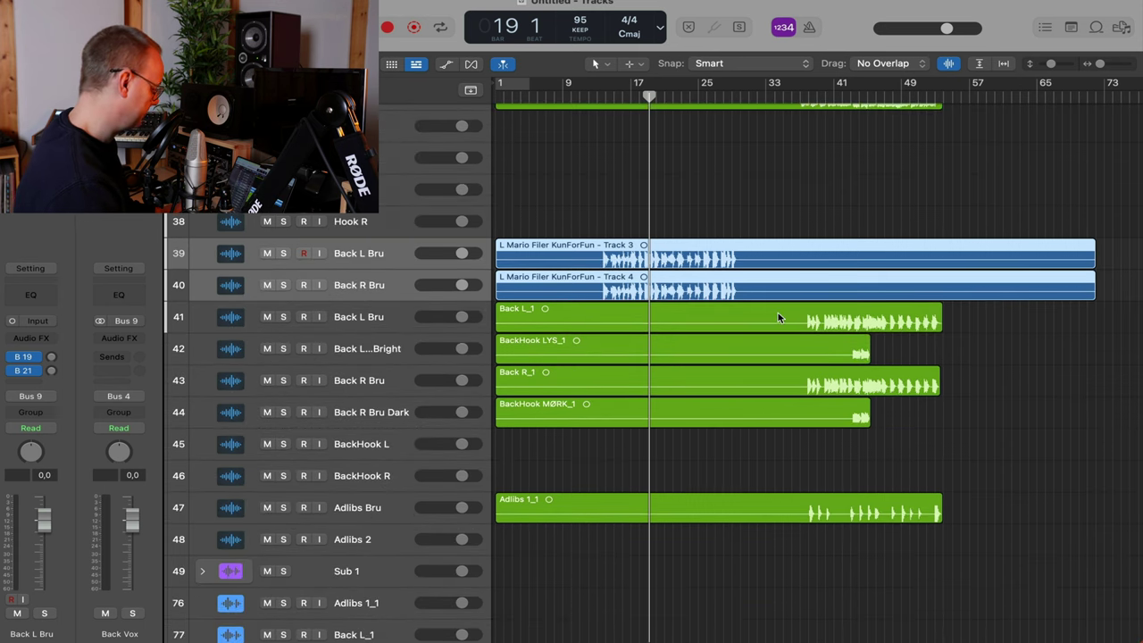
pyautogui.press('super+Up')
pyautogui.press('super+Up')
pyautogui.press('super+Up')
pyautogui.press('super+Up')
pyautogui.scroll(-5, 658, 393)
pyautogui.press('super+Down')
pyautogui.press('super+Down')
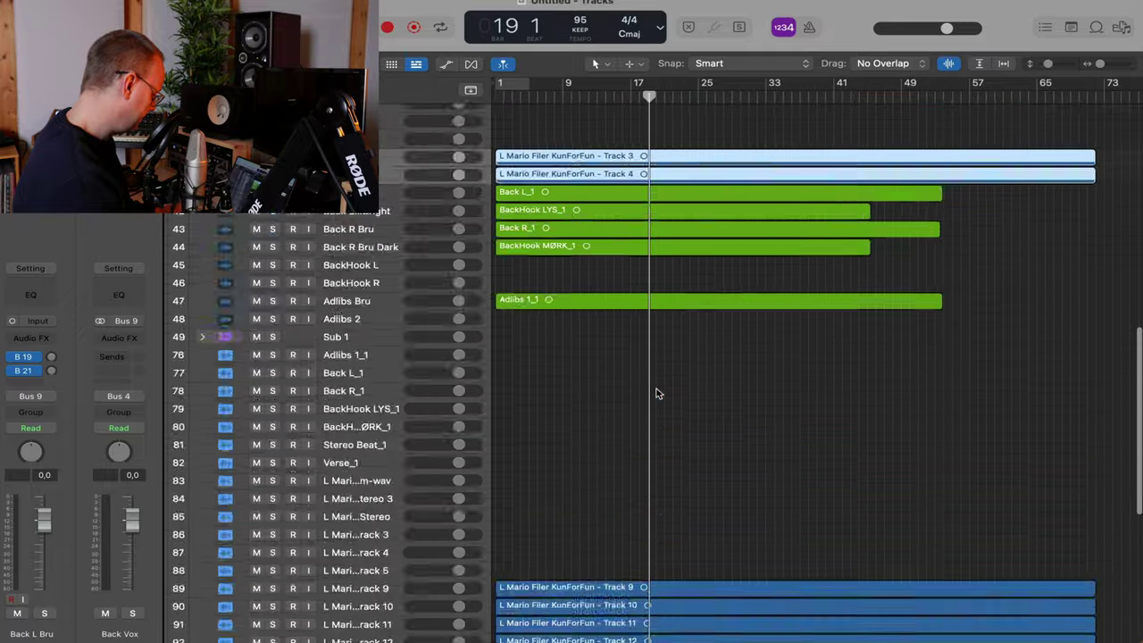
pyautogui.press('super+Down')
pyautogui.press('super+Down')
pyautogui.scroll(-10, 658, 393)
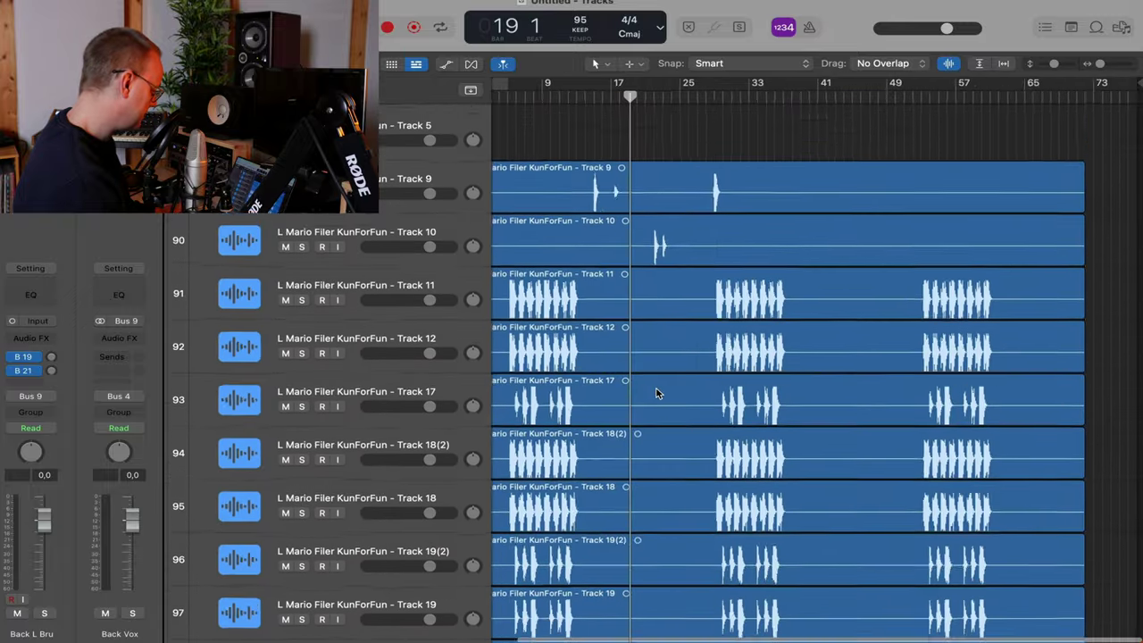
pyautogui.scroll(-2, 656, 393)
pyautogui.hscroll(-3, 647, 365)
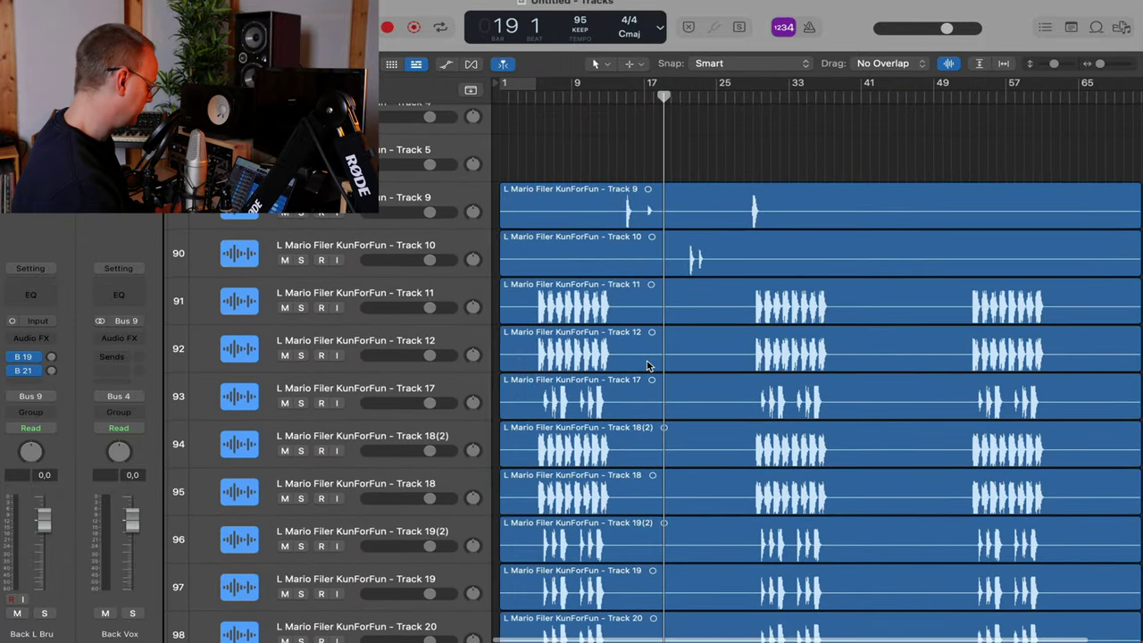
pyautogui.scroll(2, 648, 364)
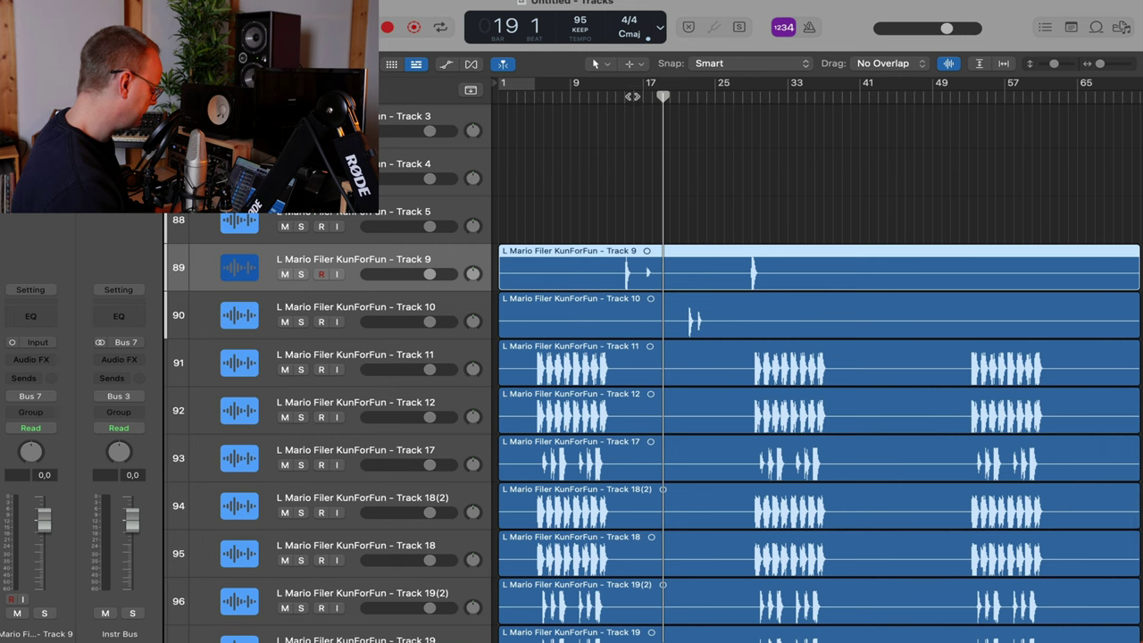
# Solo L Mario Track 9 and Track 10 and listen to their vocal passages around bars 15, 22 and 29
pyautogui.click(624, 95)
pyautogui.click(301, 274)
pyautogui.press('space')
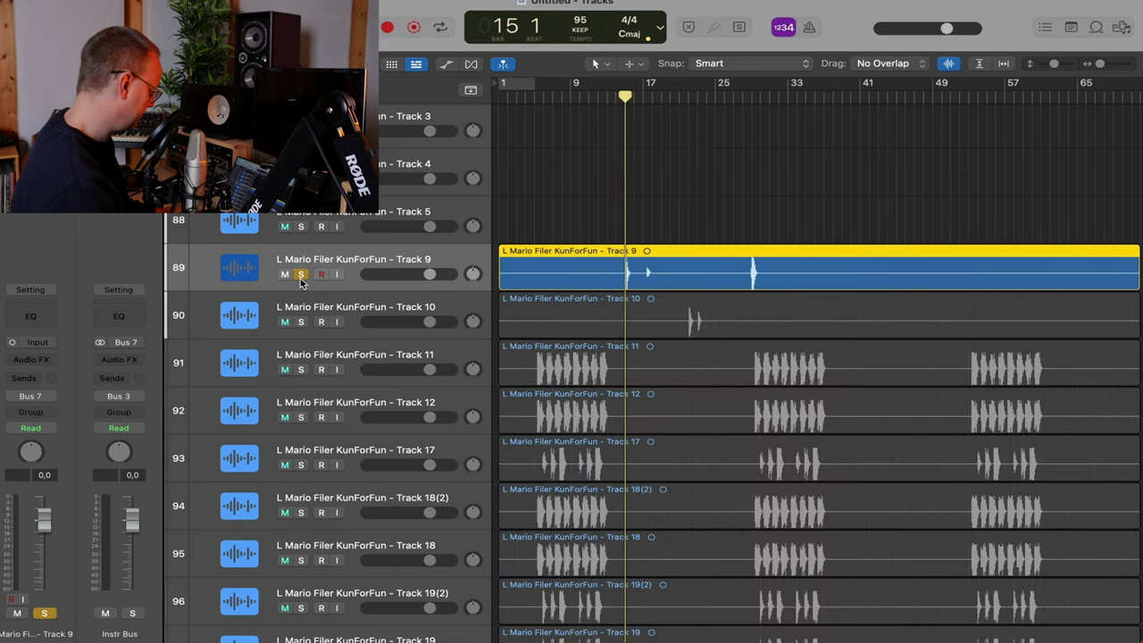
pyautogui.click(747, 102)
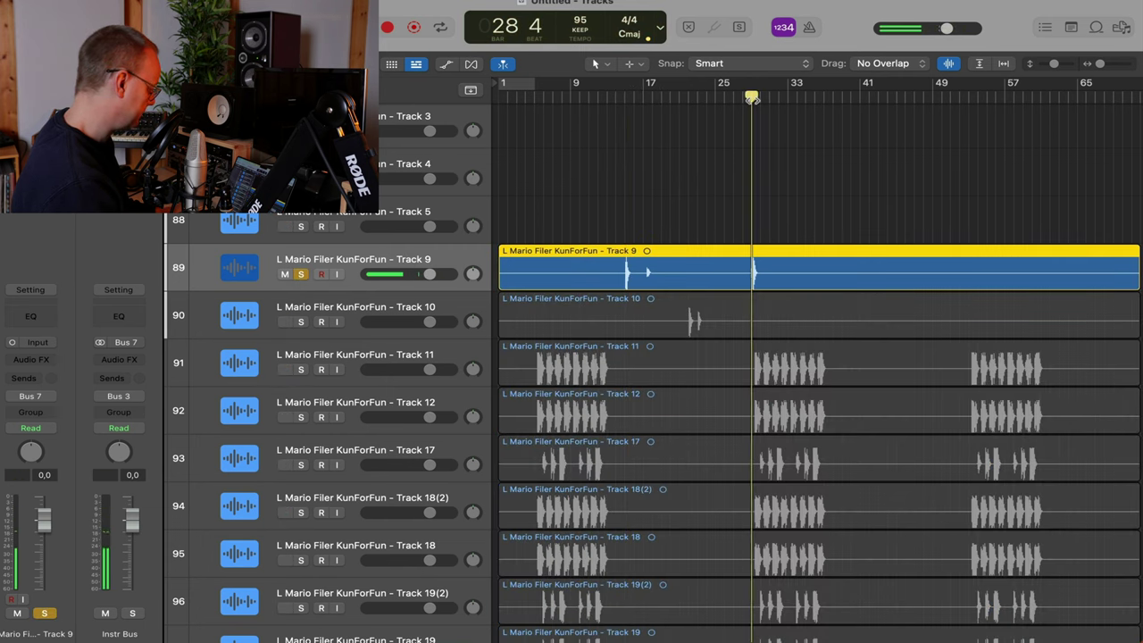
pyautogui.click(300, 321)
pyautogui.click(688, 312)
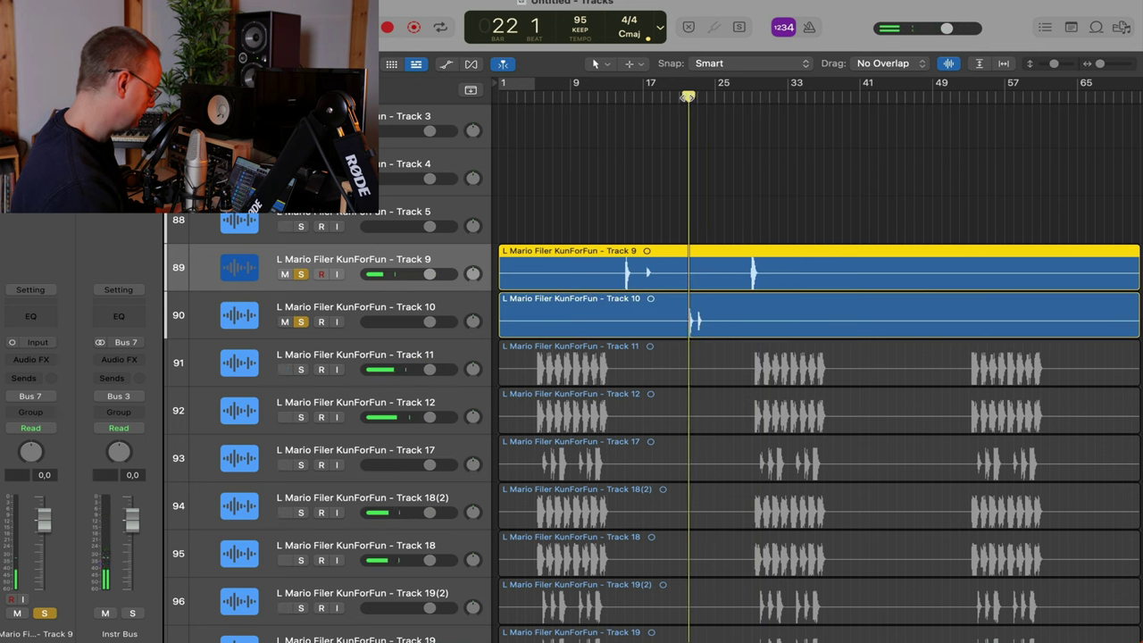
# Cut the Track 10 section from bar 21 to bar 29 and move it onto Track 9 at the same position
pyautogui.moveTo(678, 305); pyautogui.dragTo(700, 285)
pyautogui.click(726, 322)
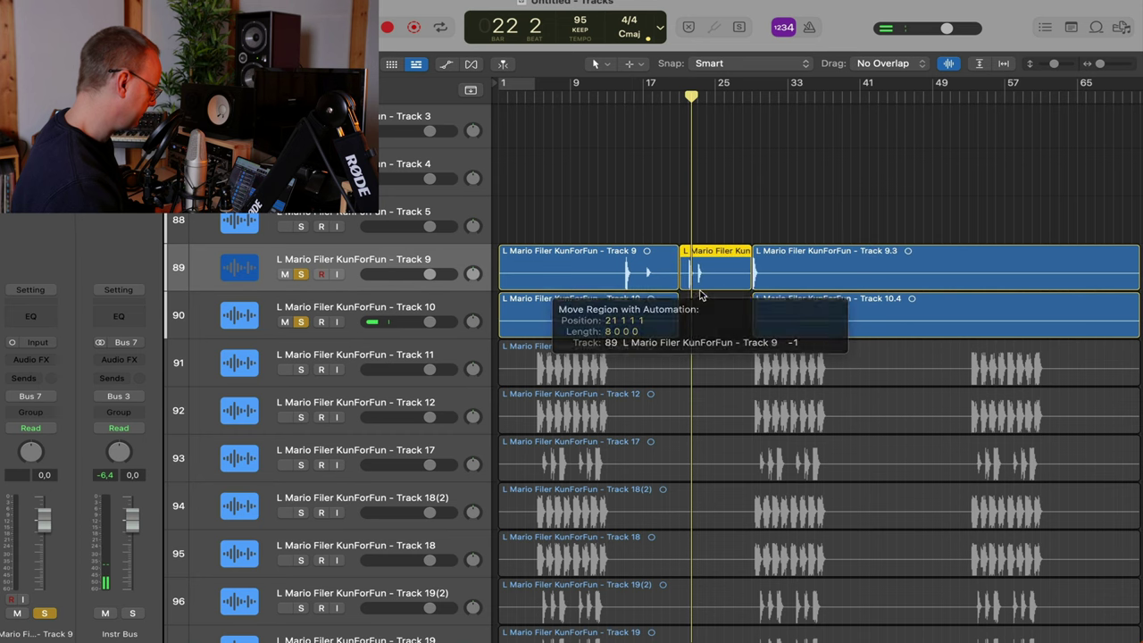
pyautogui.scroll(-2, 651, 330)
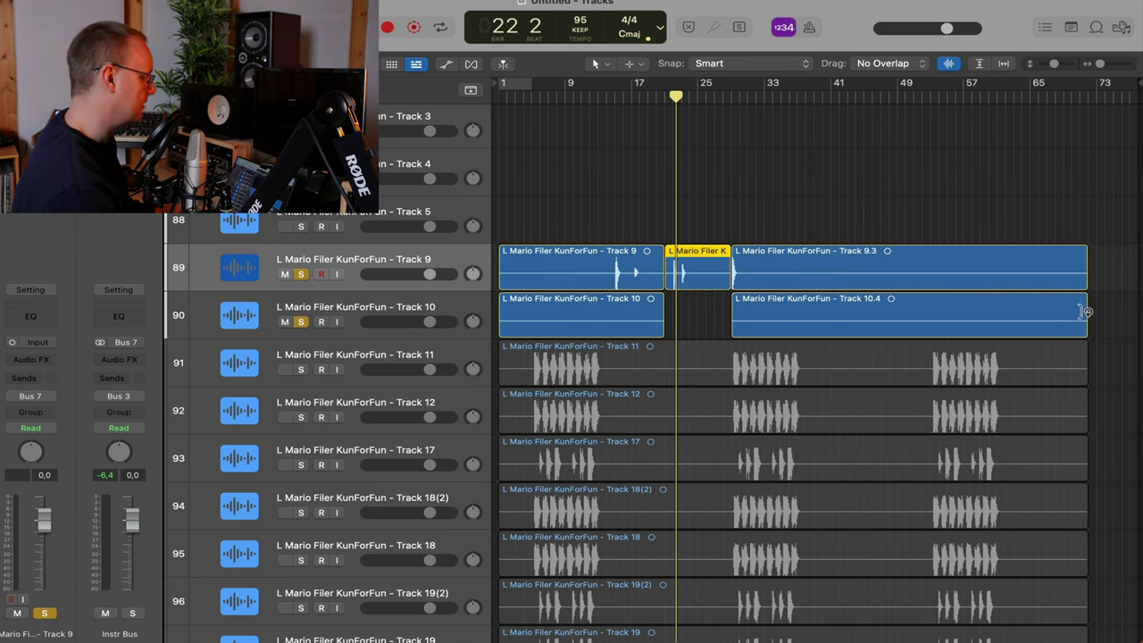
# Delete the leftover silent Track 10 regions and the emptied L Mario Track 10 track
pyautogui.moveTo(1106, 317); pyautogui.dragTo(609, 317)
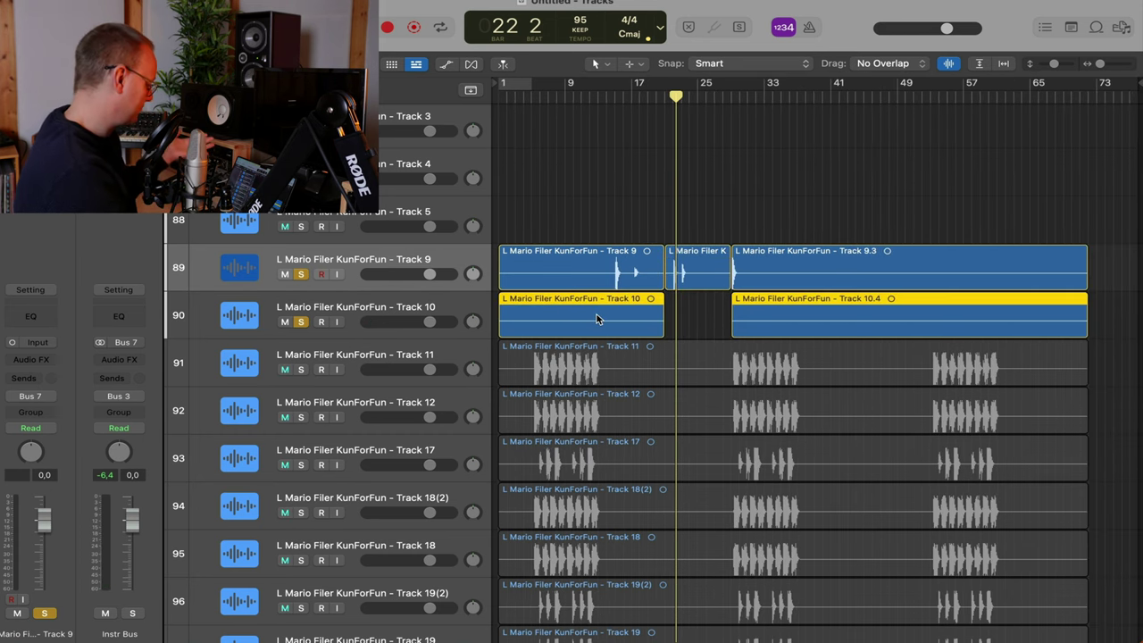
pyautogui.press('Delete')
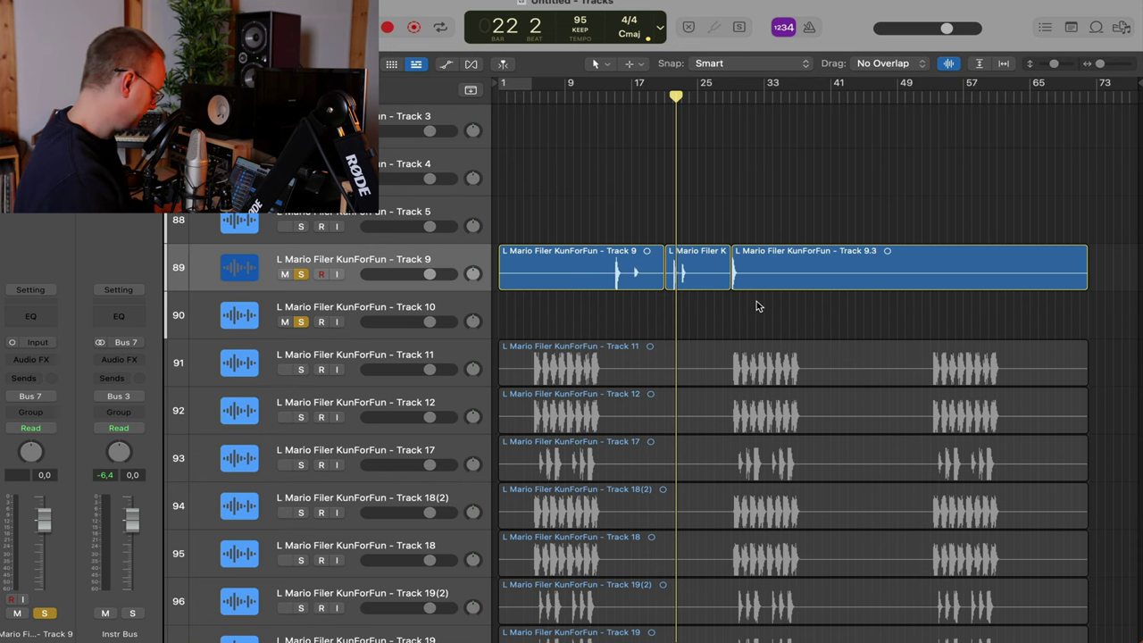
pyautogui.click(425, 306)
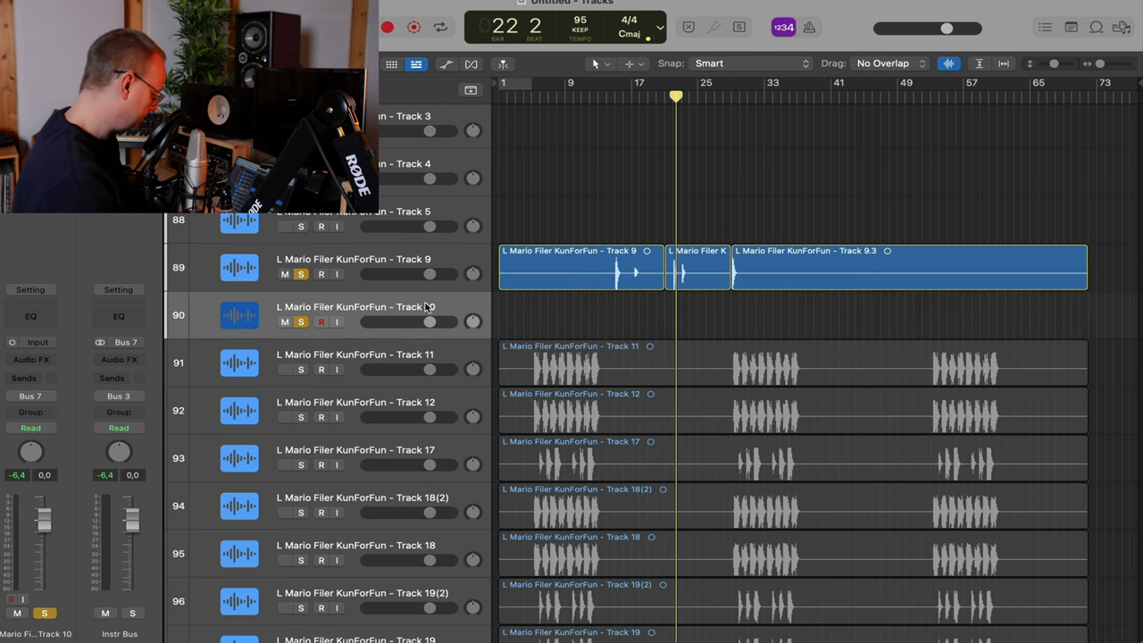
pyautogui.press('super+BackSpace')
# Move all three regions on the L Mario Track 9 track onto the Adlibs 2 track
pyautogui.press('super+Up')
pyautogui.press('super+Up')
pyautogui.press('super+Up')
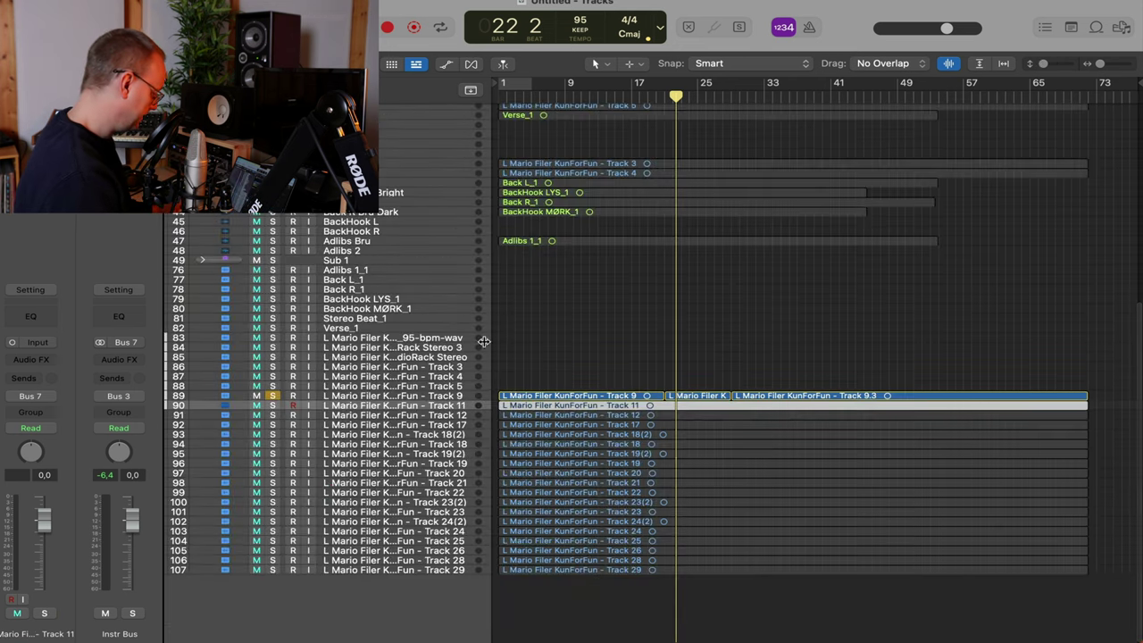
pyautogui.moveTo(557, 346); pyautogui.dragTo(995, 395)
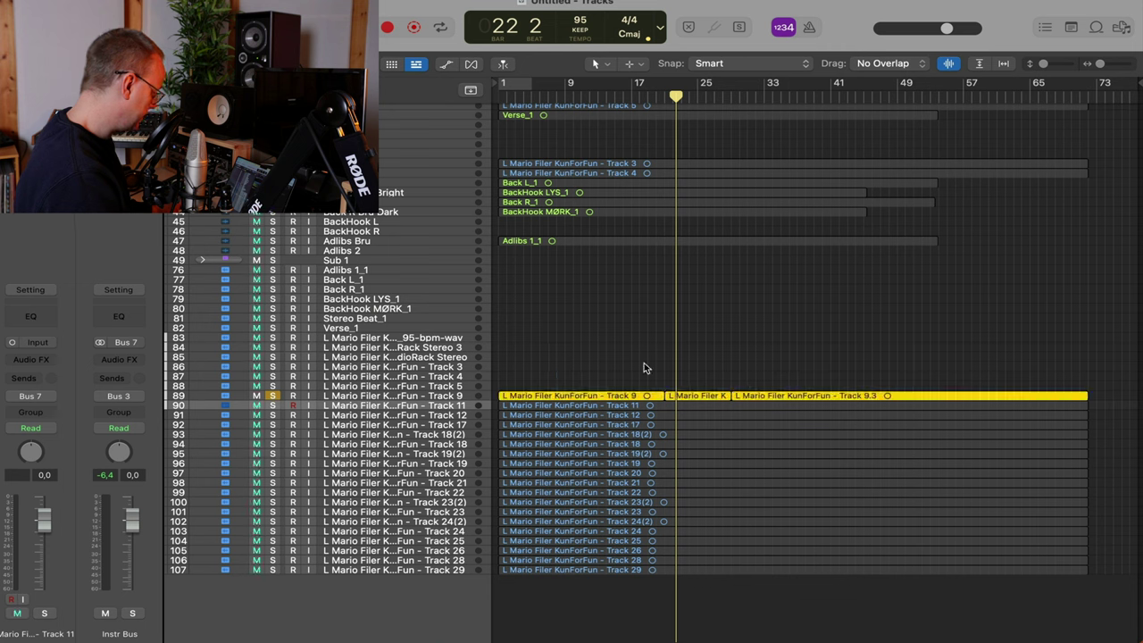
pyautogui.moveTo(547, 398); pyautogui.dragTo(542, 251)
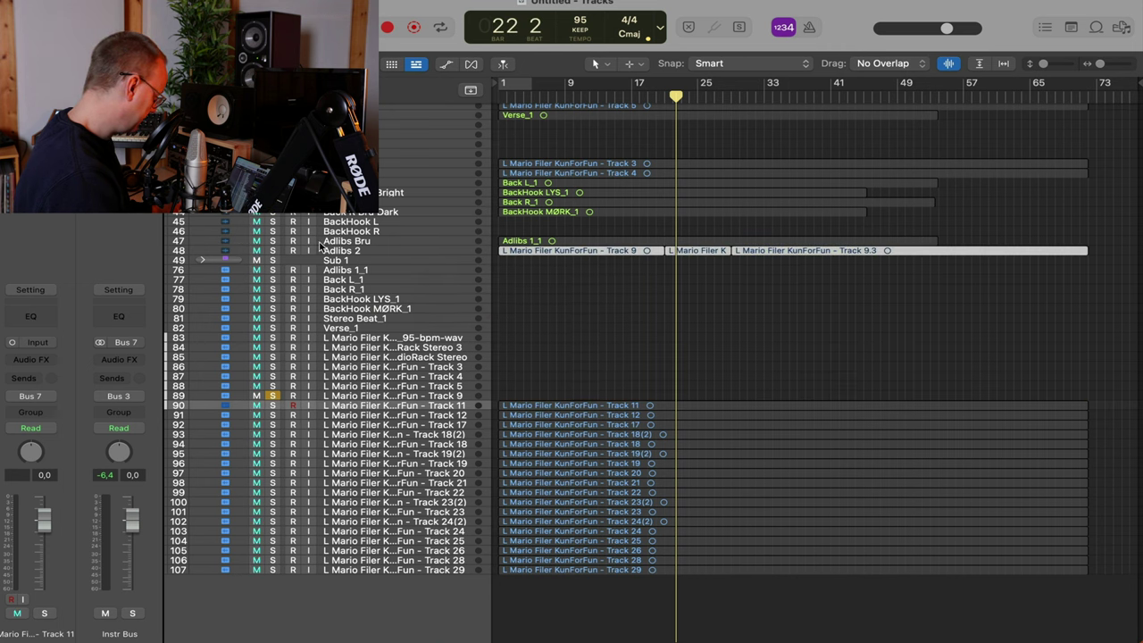
# Rename the Adlibs 2 track as Adlibs Mario and place it directly above Adlibs Bru
pyautogui.click(375, 251)
pyautogui.press('BackSpace')
pyautogui.press('BackSpace')
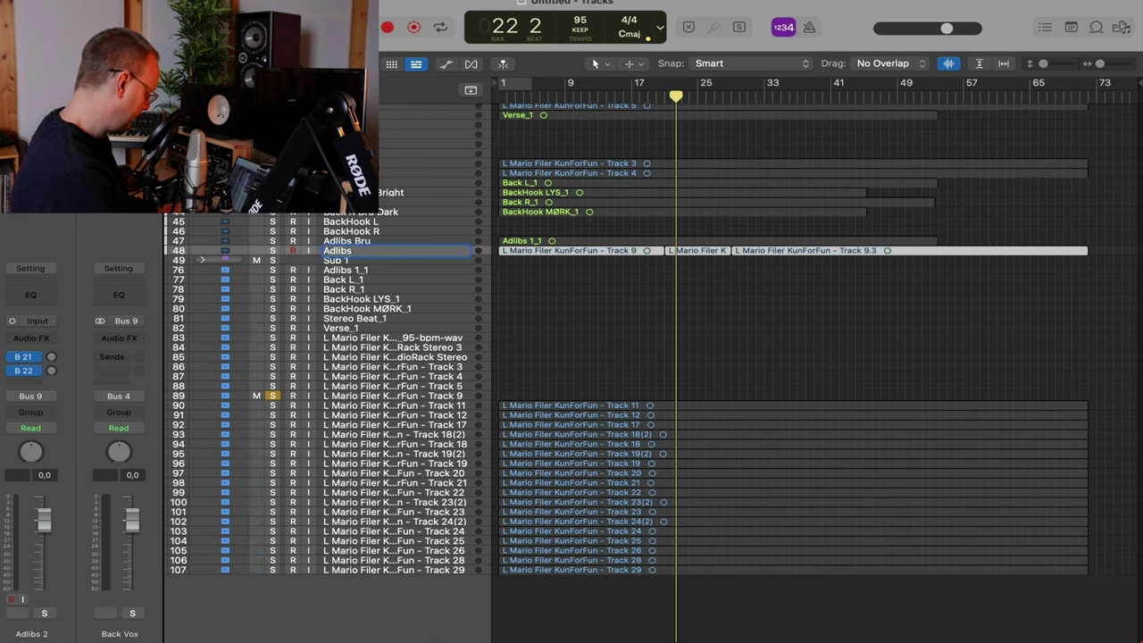
pyautogui.write('Mario')
pyautogui.press('Return')
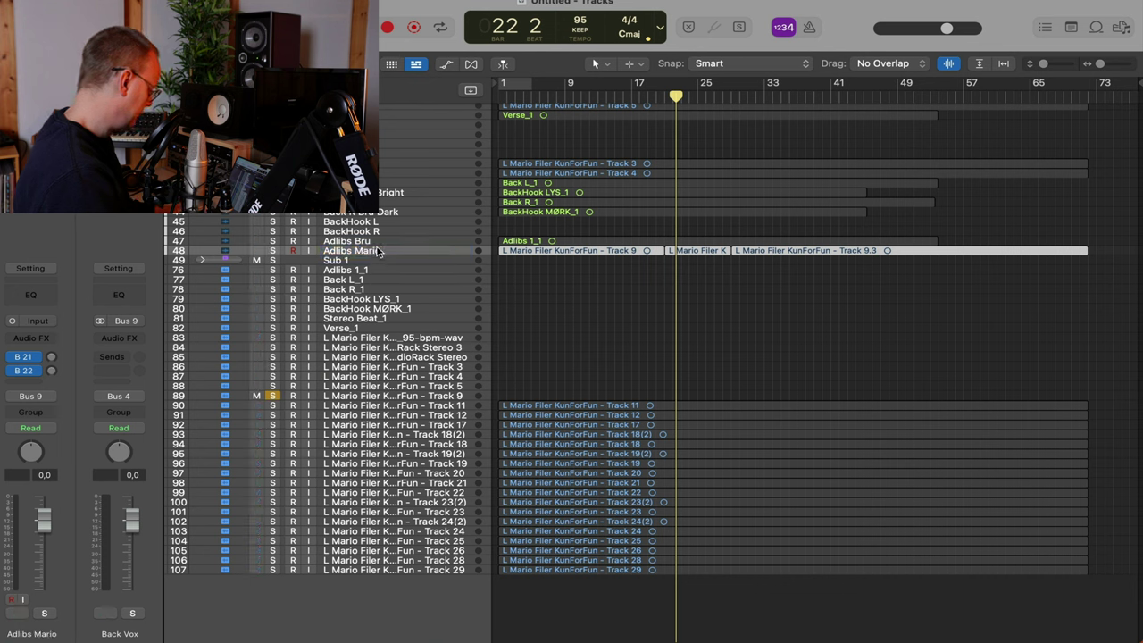
pyautogui.moveTo(377, 252); pyautogui.dragTo(390, 252)
# Solo the seven consecutive L Mario tracks from Track 21 through Track 25
pyautogui.scroll(5, 604, 335)
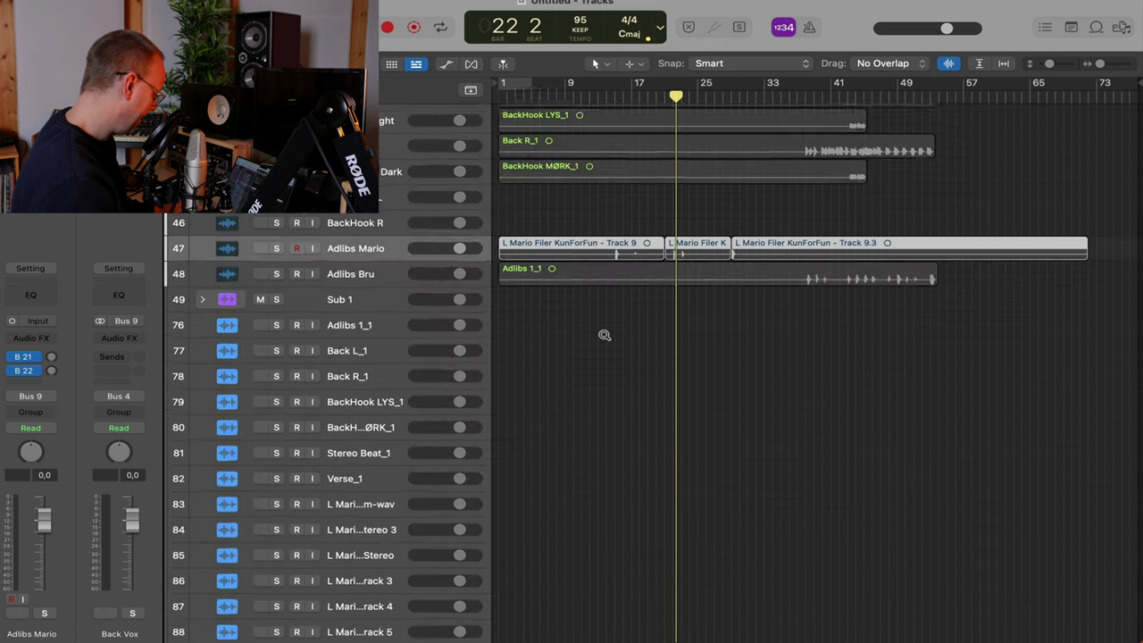
pyautogui.scroll(-10, 605, 335)
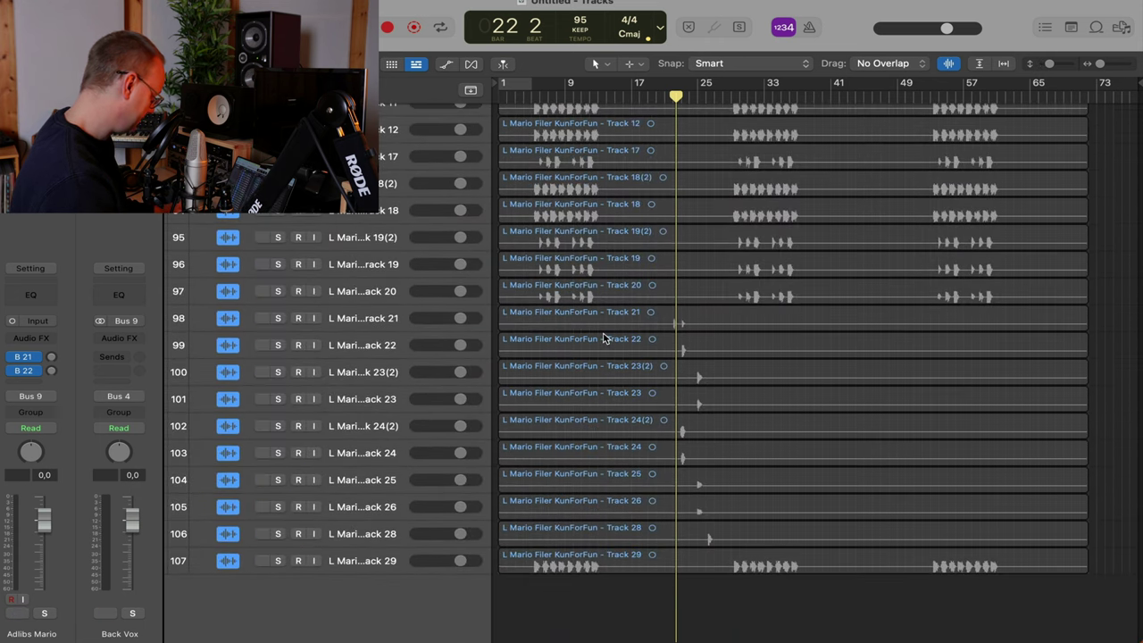
pyautogui.scroll(1, 665, 355)
pyautogui.scroll(5, 665, 353)
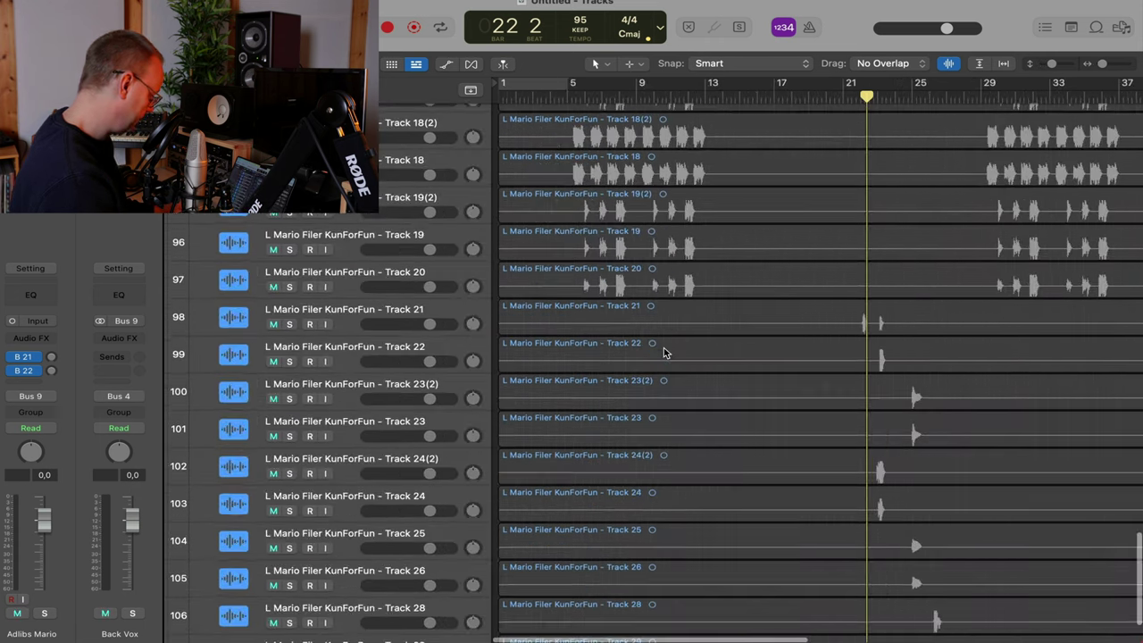
pyautogui.click(357, 322)
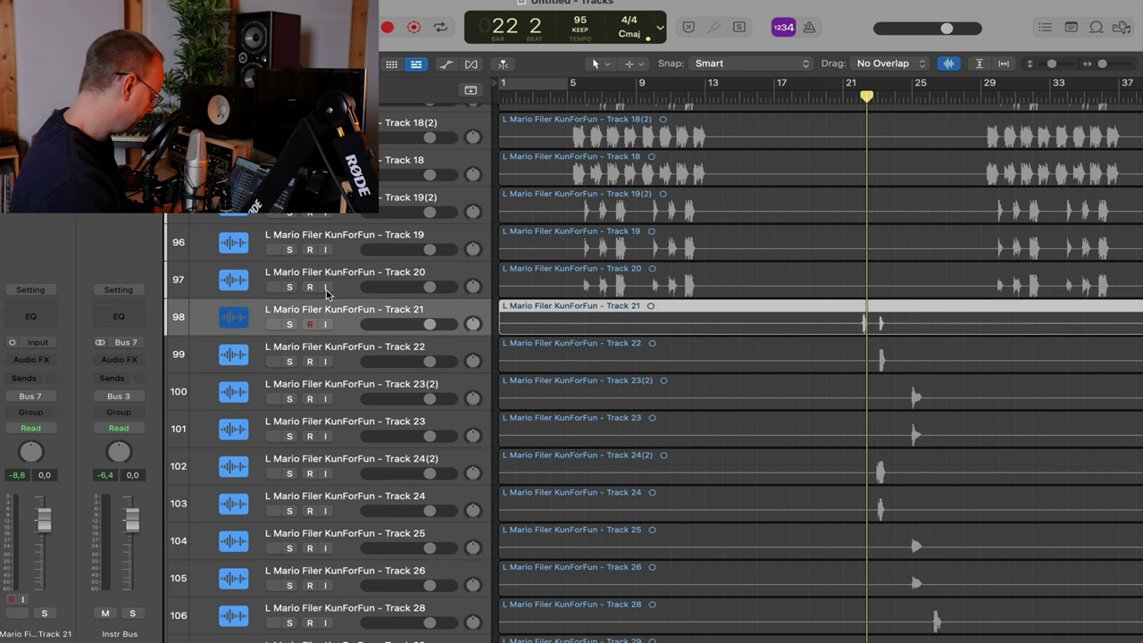
pyautogui.scroll(3, 776, 366)
pyautogui.scroll(-3, 776, 366)
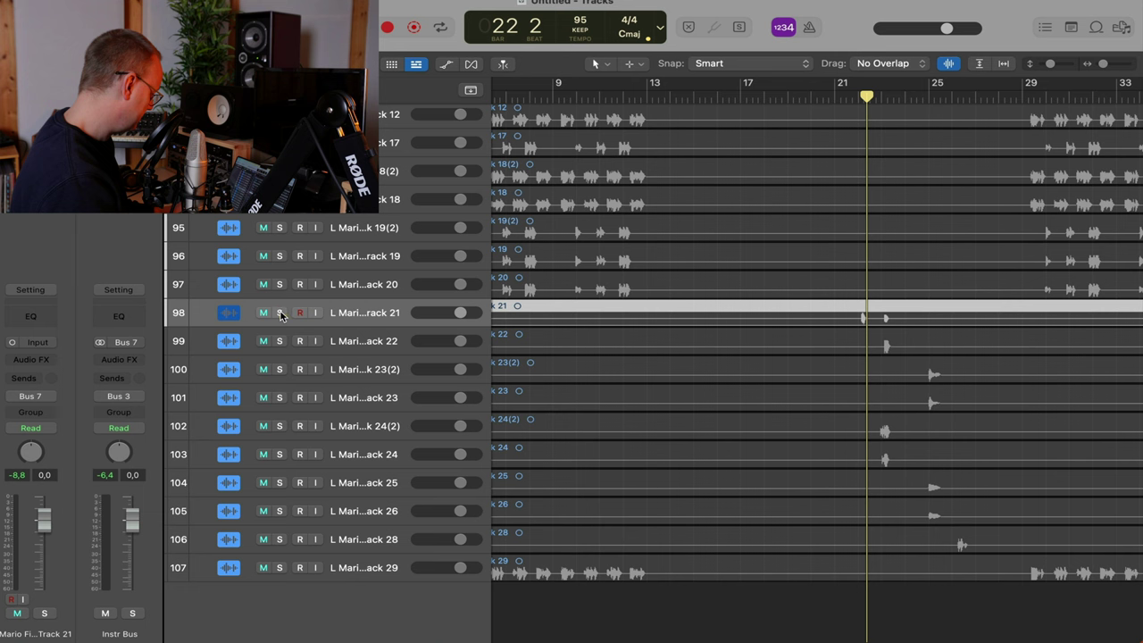
pyautogui.moveTo(279, 312); pyautogui.dragTo(276, 473)
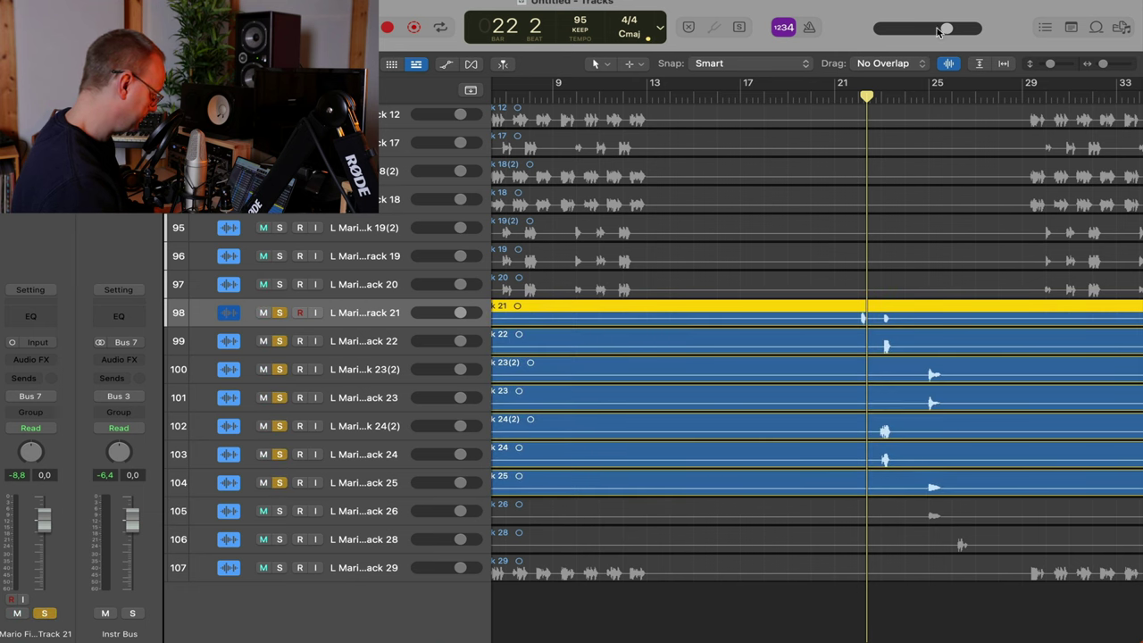
# Zoom in around bar 22 and play the soloed L Mario tracks to identify their content
pyautogui.click(852, 97)
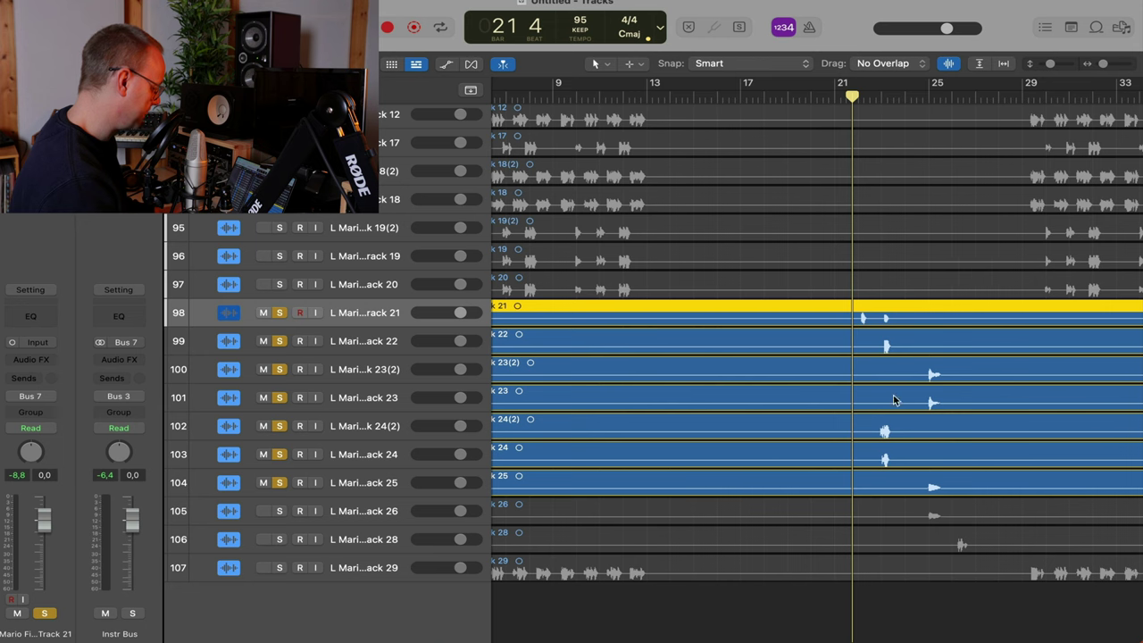
pyautogui.press('super+Right')
pyautogui.press('super+Right')
pyautogui.press('super+Right')
pyautogui.press('super+Right')
pyautogui.press('super+Right')
pyautogui.press('super+Right')
pyautogui.press('super+Right')
pyautogui.press('super+Right')
pyautogui.press('super+Right')
pyautogui.press('super+Right')
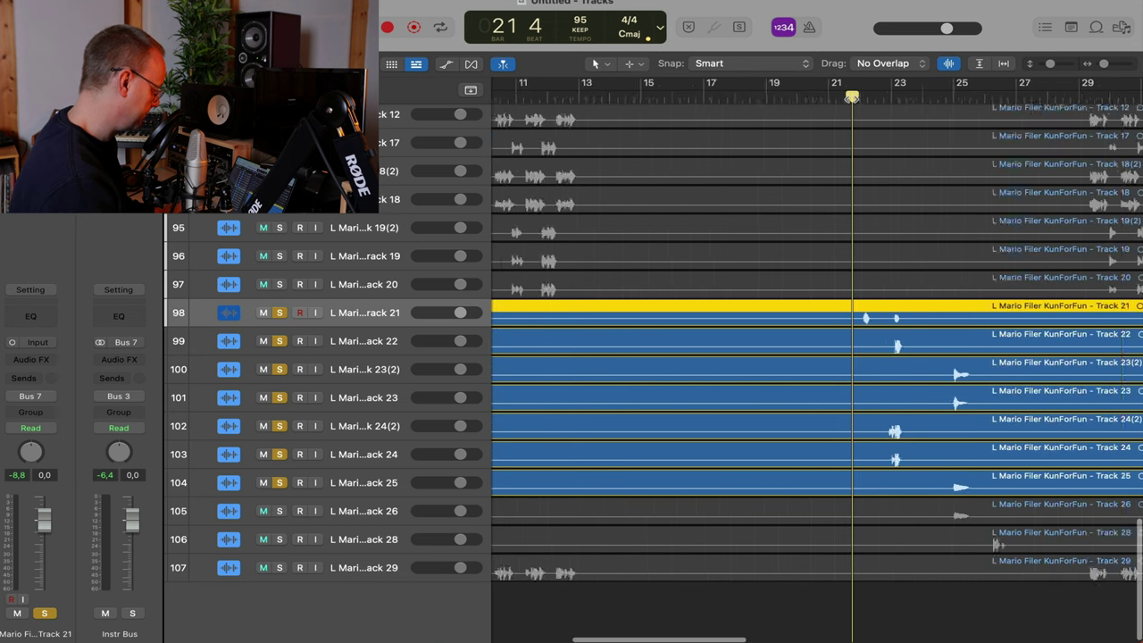
pyautogui.click(967, 96)
pyautogui.press('space')
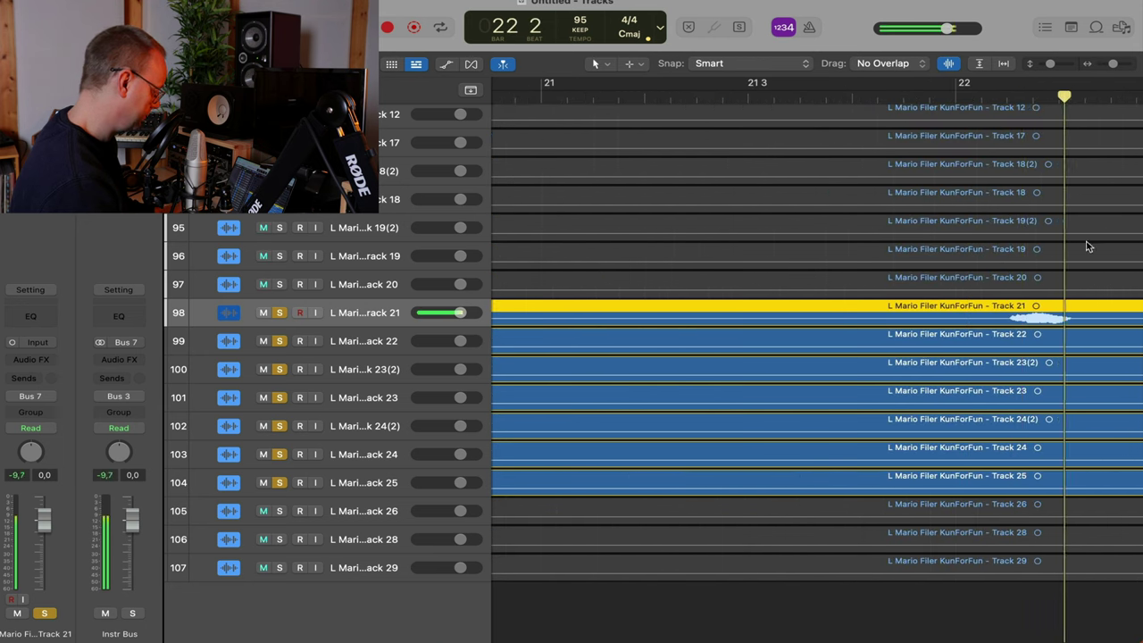
# Play the soloed L Mario tracks around bars 23 and 25 to identify what they contain
pyautogui.hscroll(5, 1086, 244)
pyautogui.press('super+Left')
pyautogui.press('super+Left')
pyautogui.press('super+Left')
pyautogui.press('super+Left')
pyautogui.press('super+Left')
pyautogui.press('super+Left')
pyautogui.press('super+Left')
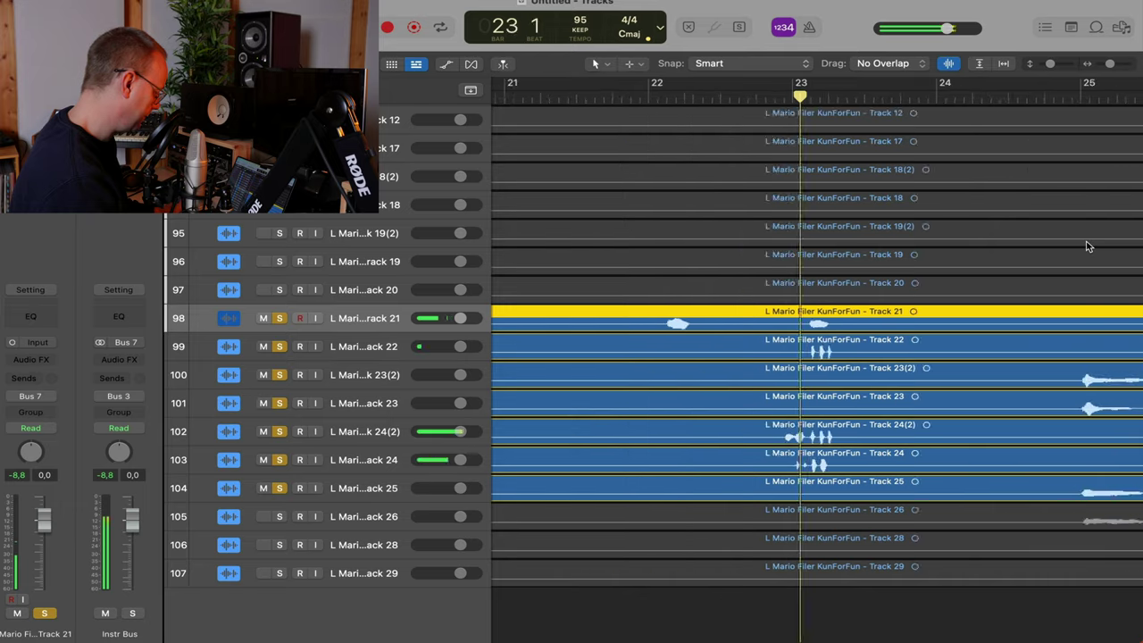
pyautogui.click(776, 108)
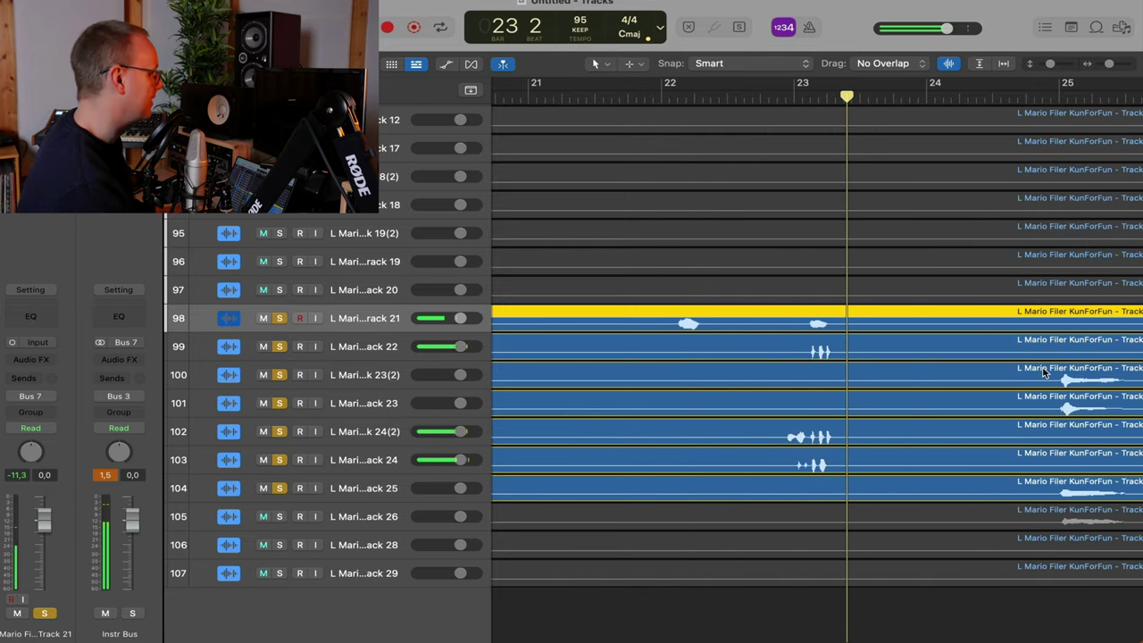
pyautogui.hscroll(4, 1018, 311)
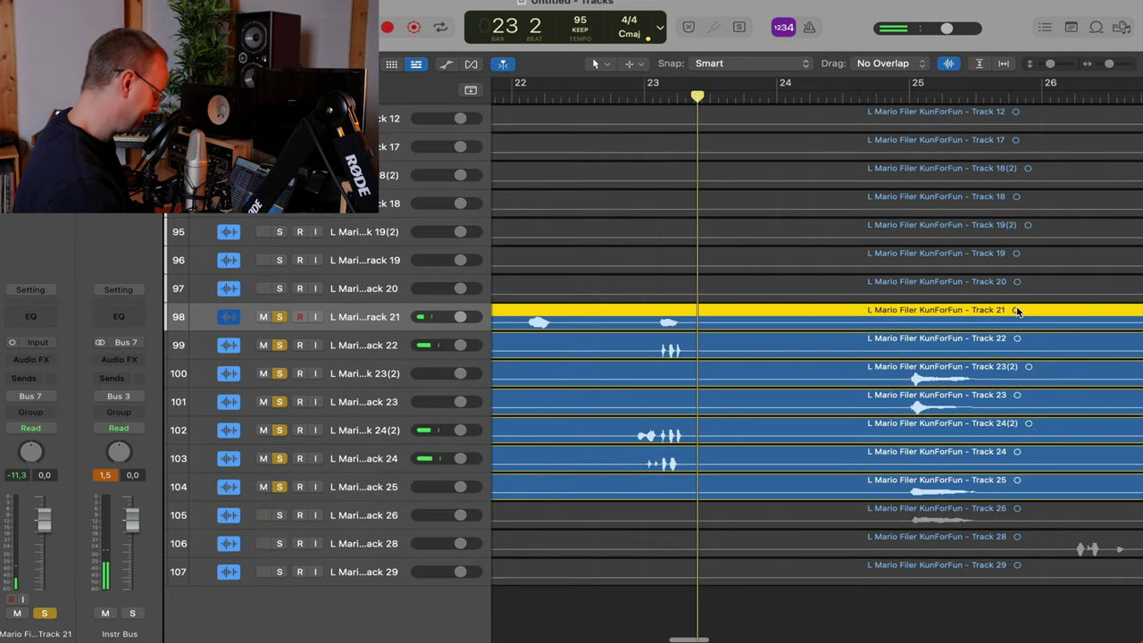
pyautogui.click(899, 98)
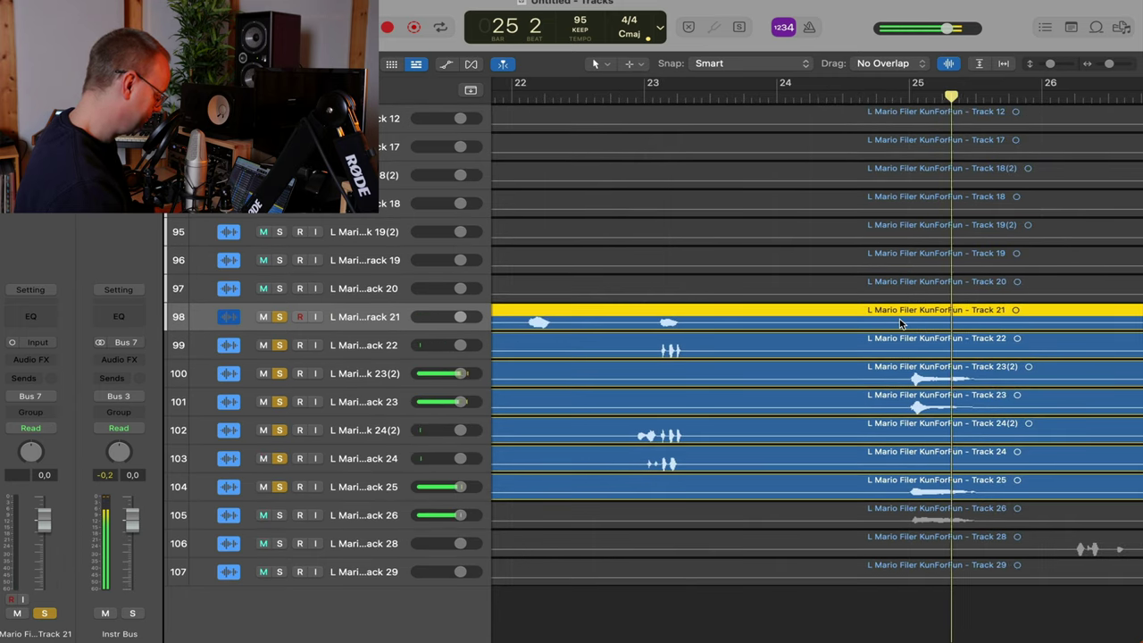
pyautogui.press('super+Left')
pyautogui.press('super+Left')
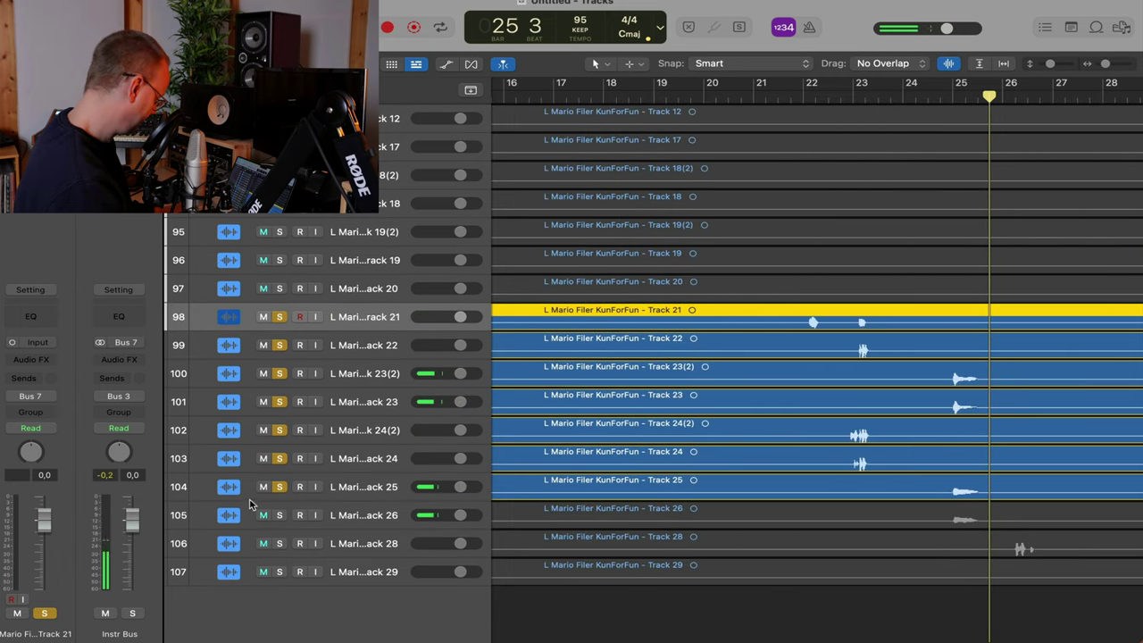
# Solo L Mario Track 26 as well and select all the soloed tracks from Track 21 through Track 26
pyautogui.click(280, 515)
pyautogui.hscroll(3, 549, 532)
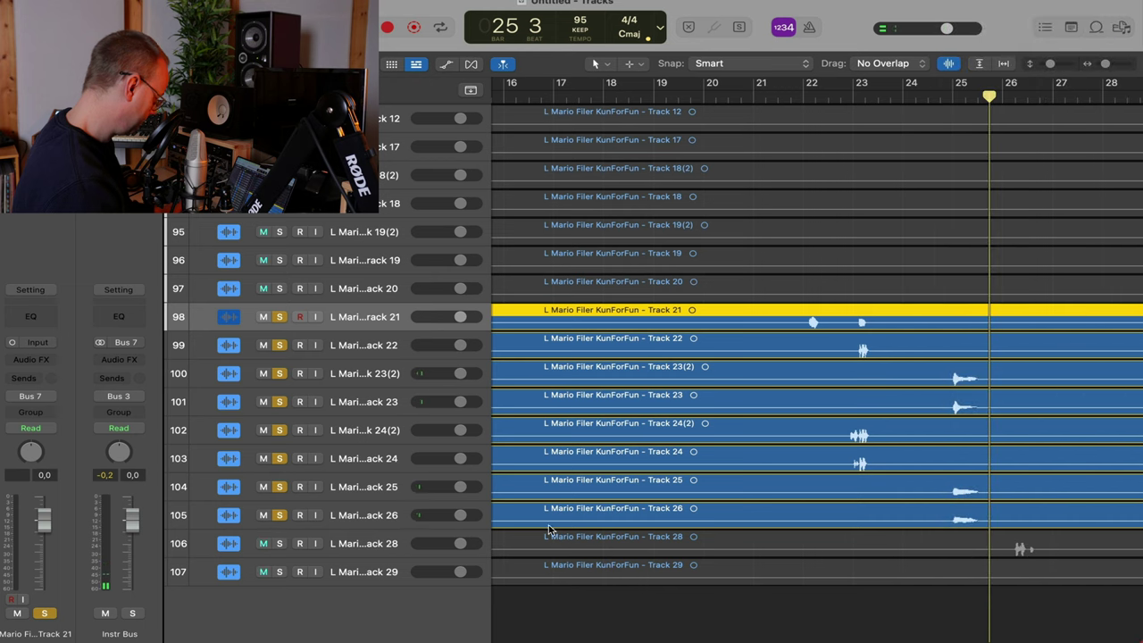
pyautogui.press('super+Left')
pyautogui.press('super+Left')
pyautogui.press('super+Up')
pyautogui.press('super+Up')
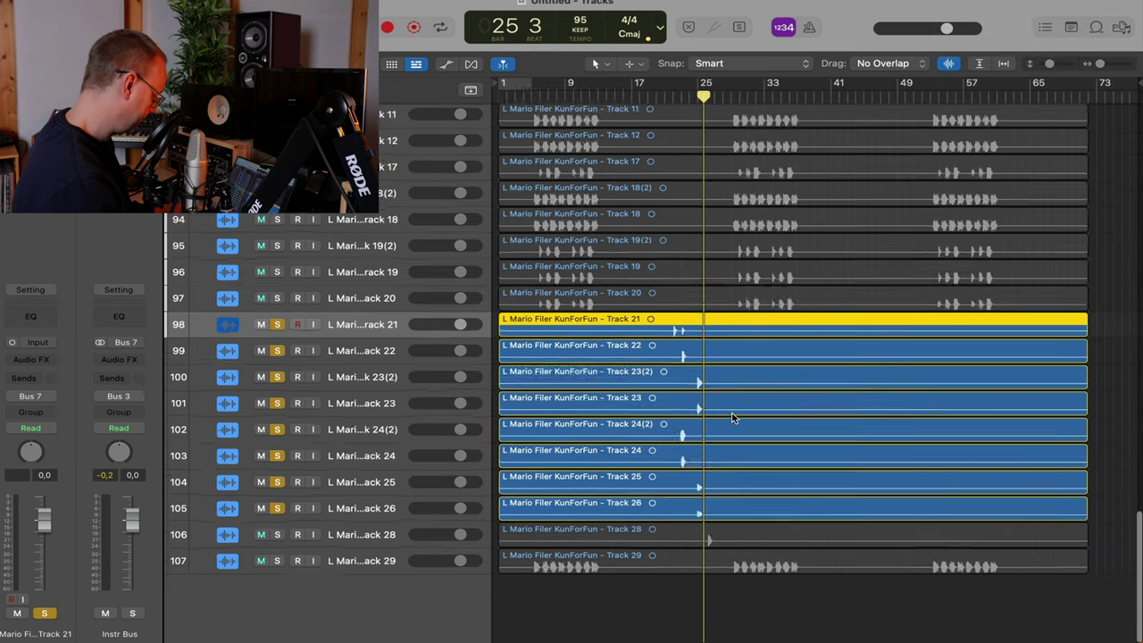
pyautogui.press('super+Down')
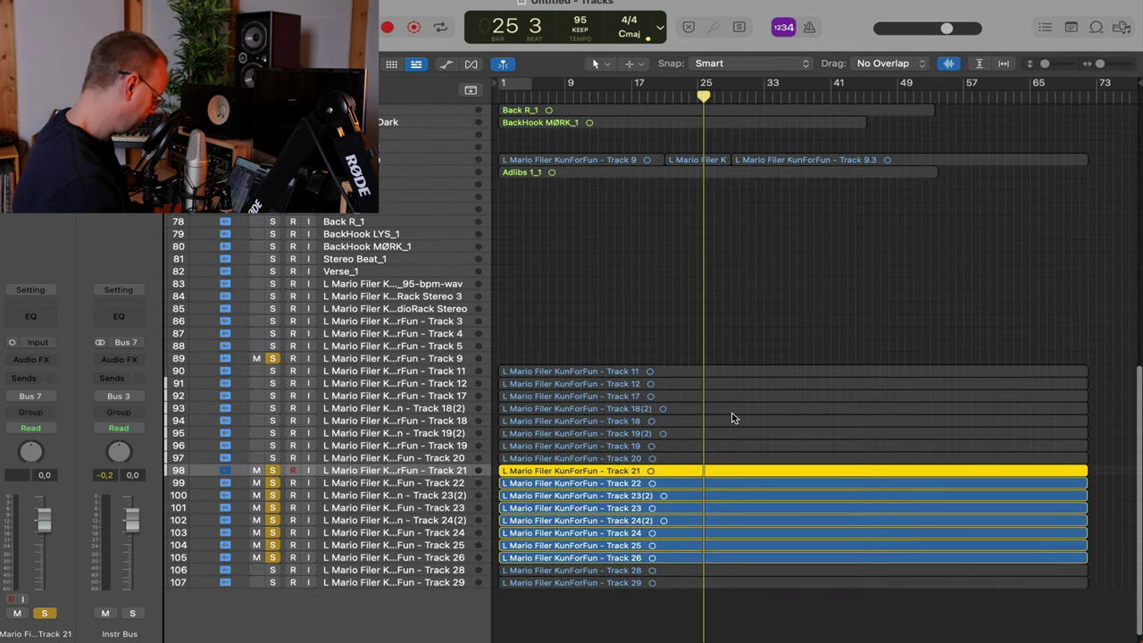
pyautogui.keyDown('shift'); pyautogui.click(462, 559); pyautogui.keyUp('shift')
pyautogui.scroll(5, 498, 287)
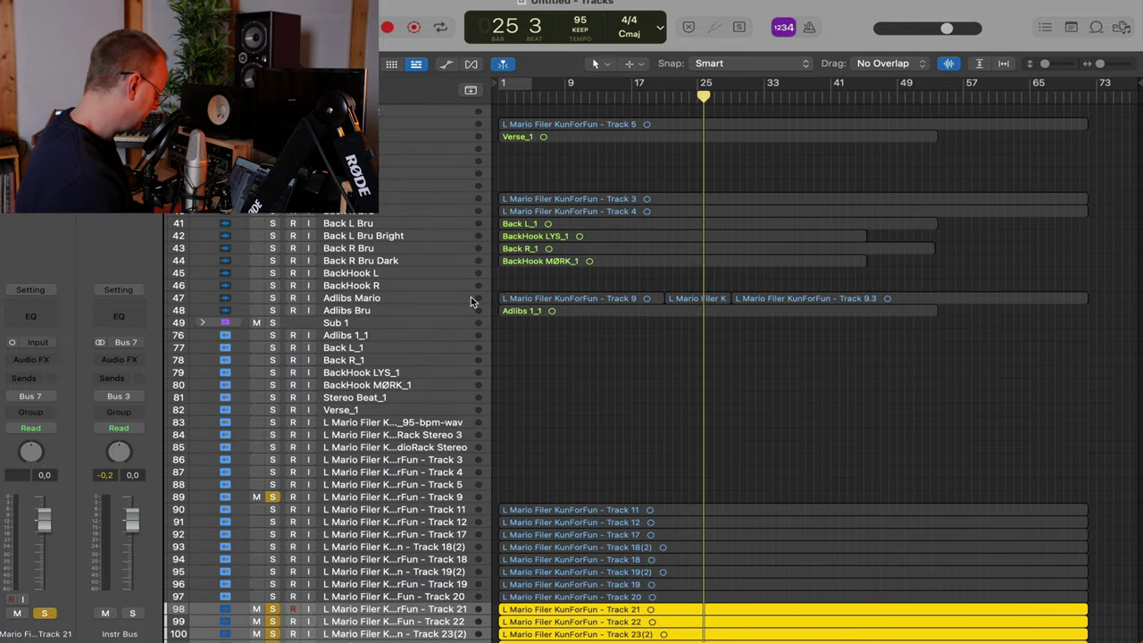
pyautogui.click(433, 260)
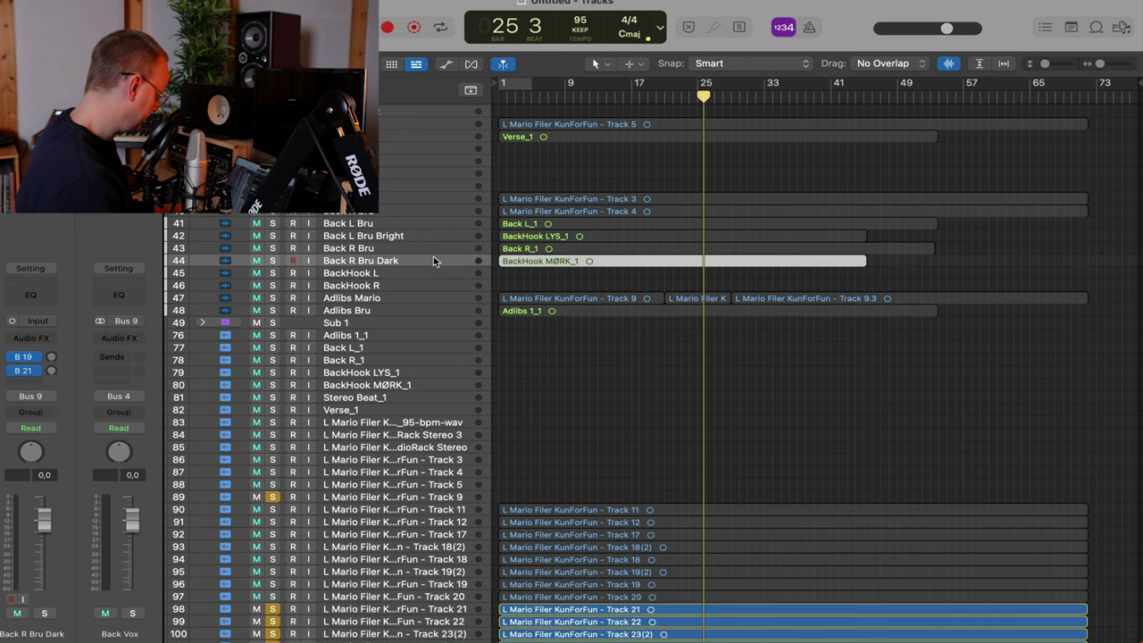
pyautogui.press('super+d')
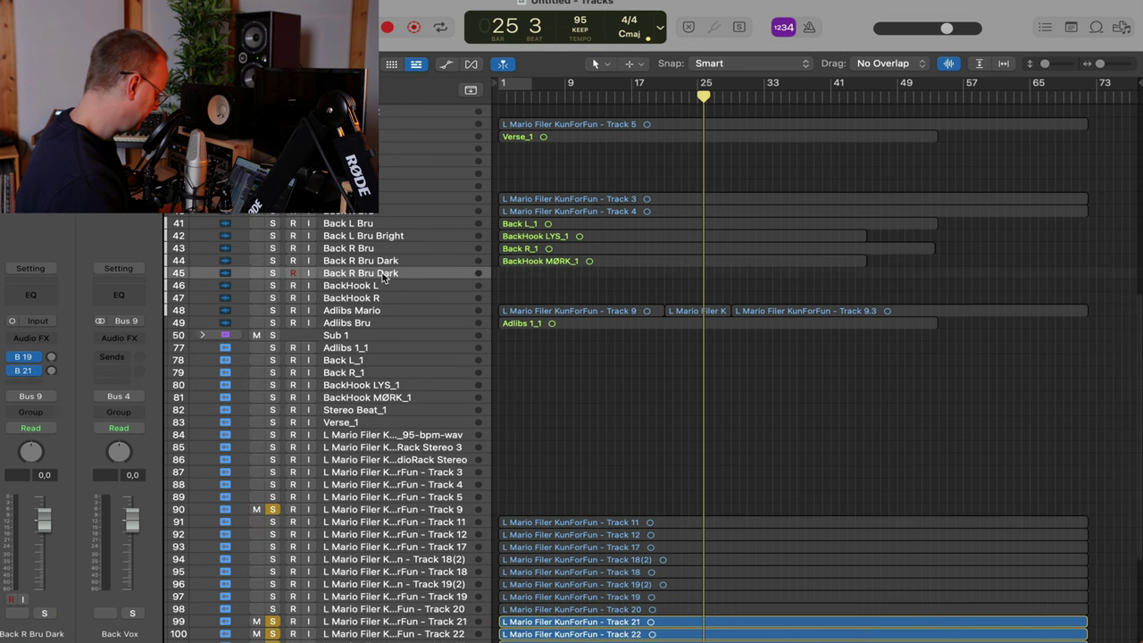
pyautogui.doubleClick(384, 274)
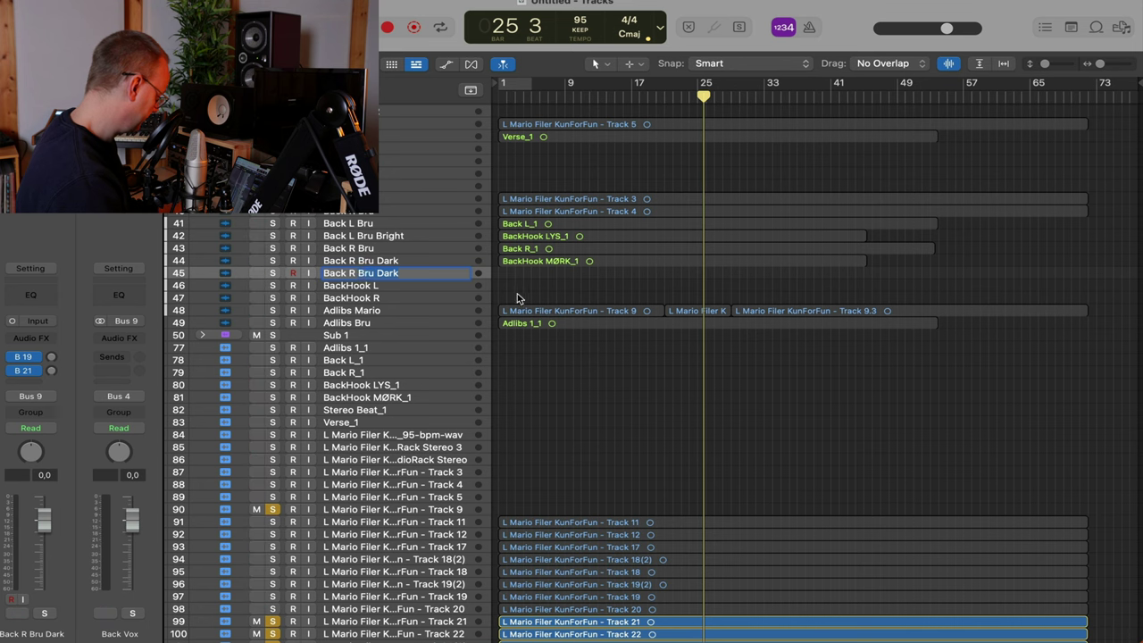
pyautogui.press('super+BackSpace')
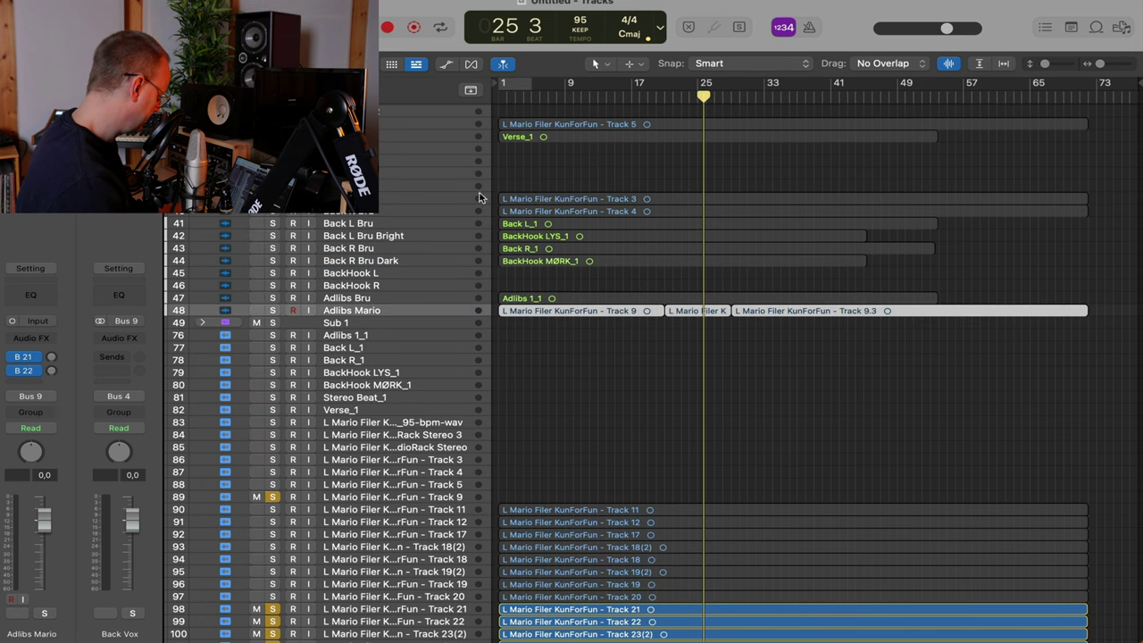
# Rename the Back L Bru track holding the L Mario Track 3 region as Back L Mario
pyautogui.scroll(2, 422, 199)
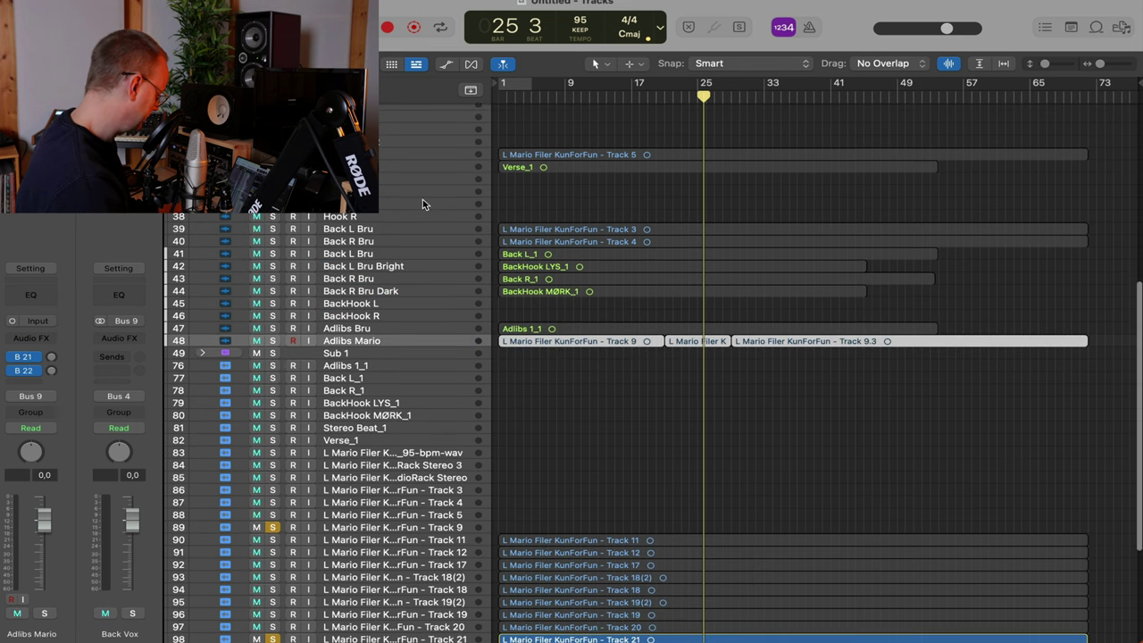
pyautogui.scroll(1, 422, 204)
pyautogui.click(421, 243)
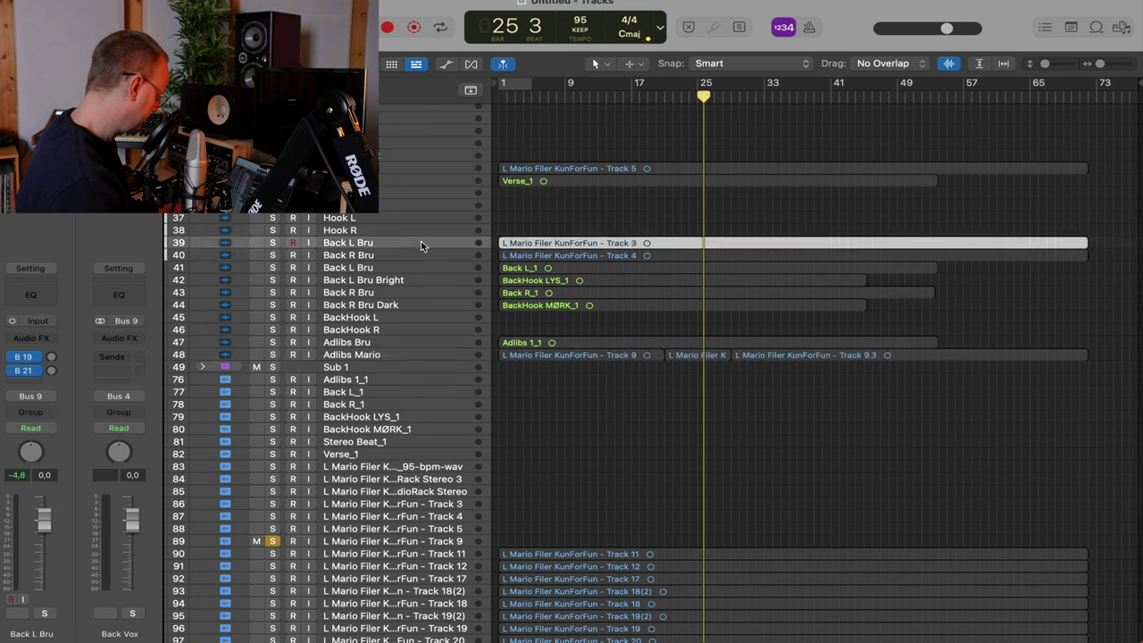
pyautogui.doubleClick(369, 243)
pyautogui.press('BackSpace')
pyautogui.press('BackSpace')
pyautogui.press('BackSpace')
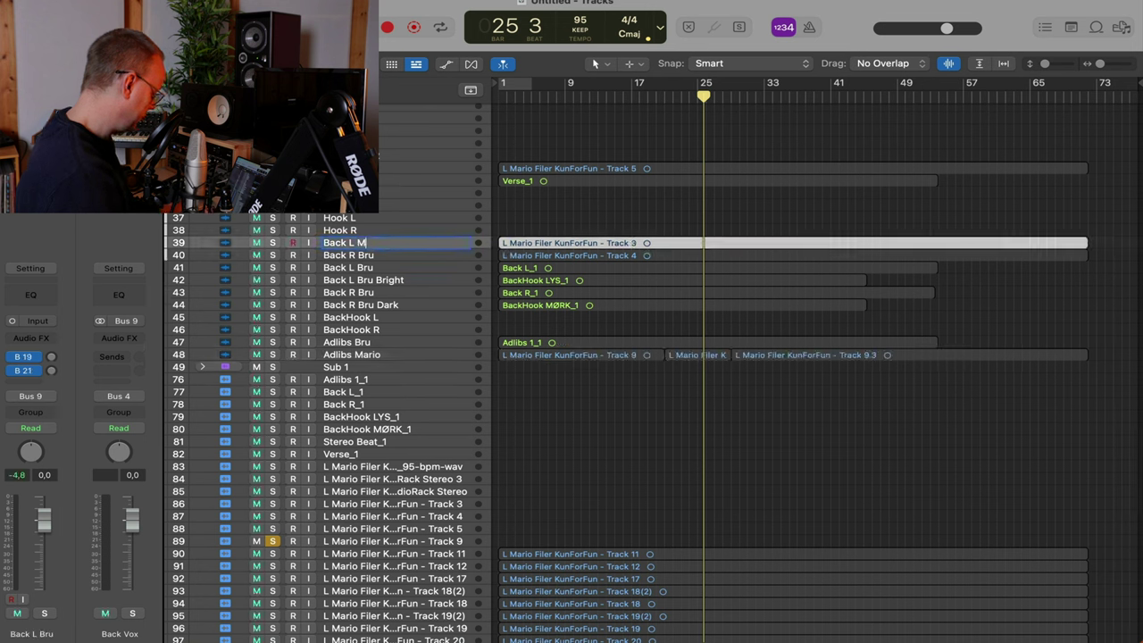
pyautogui.write('Mario')
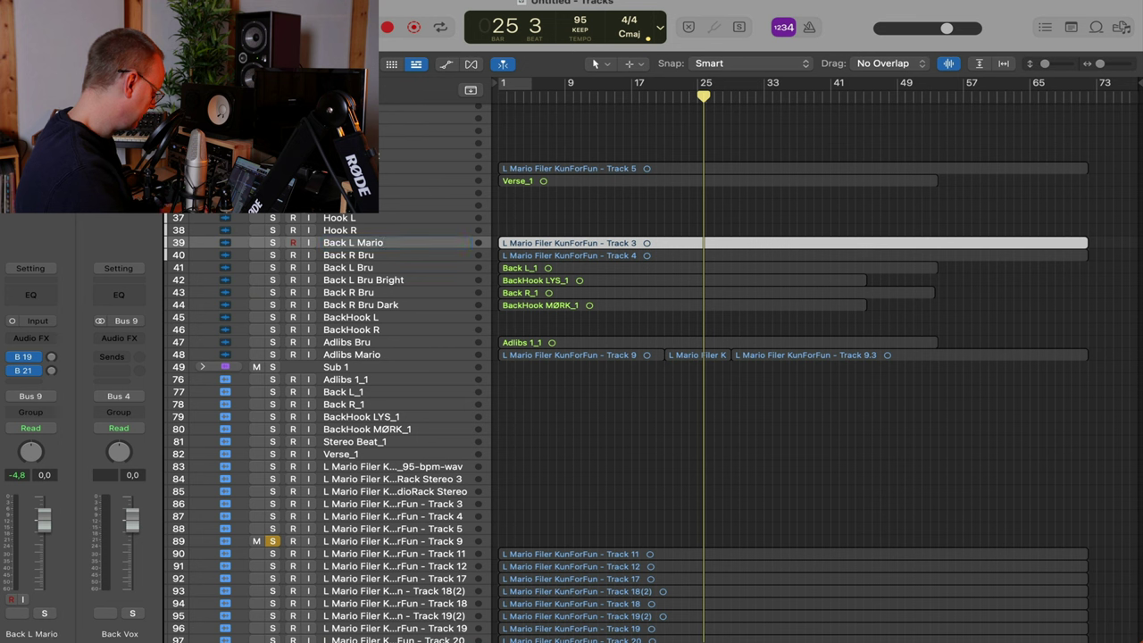
# Rename the Back R Bru track holding the L Mario Track 4 region as Back R Mario
pyautogui.doubleClick(370, 257)
pyautogui.press('BackSpace')
pyautogui.press('BackSpace')
pyautogui.press('BackSpace')
pyautogui.write('M')
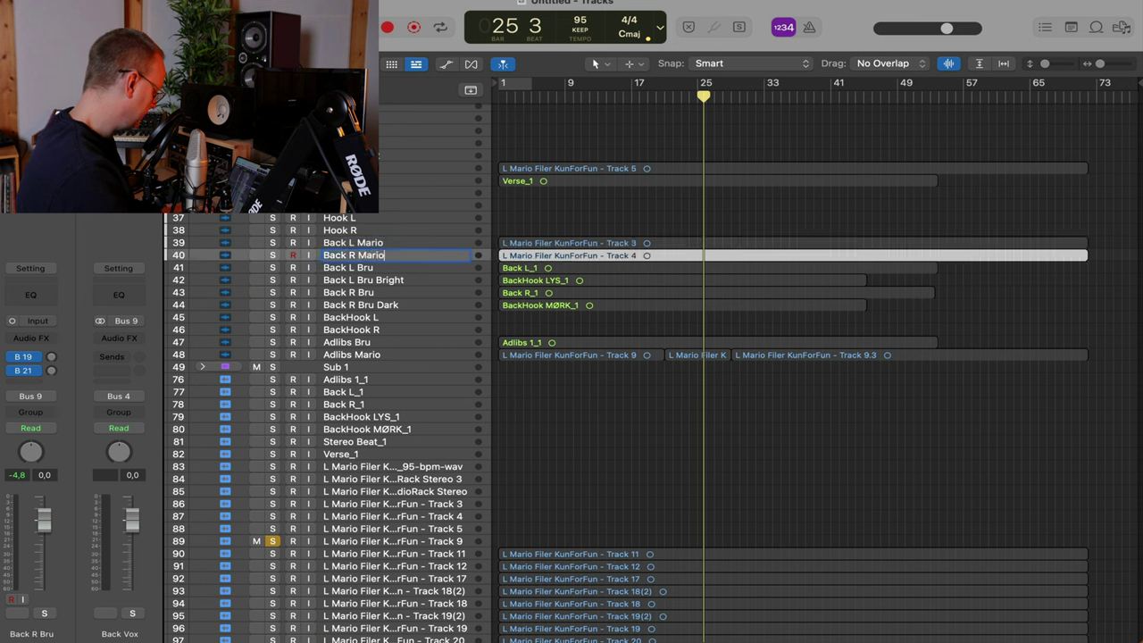
pyautogui.write('ario')
pyautogui.press('Return')
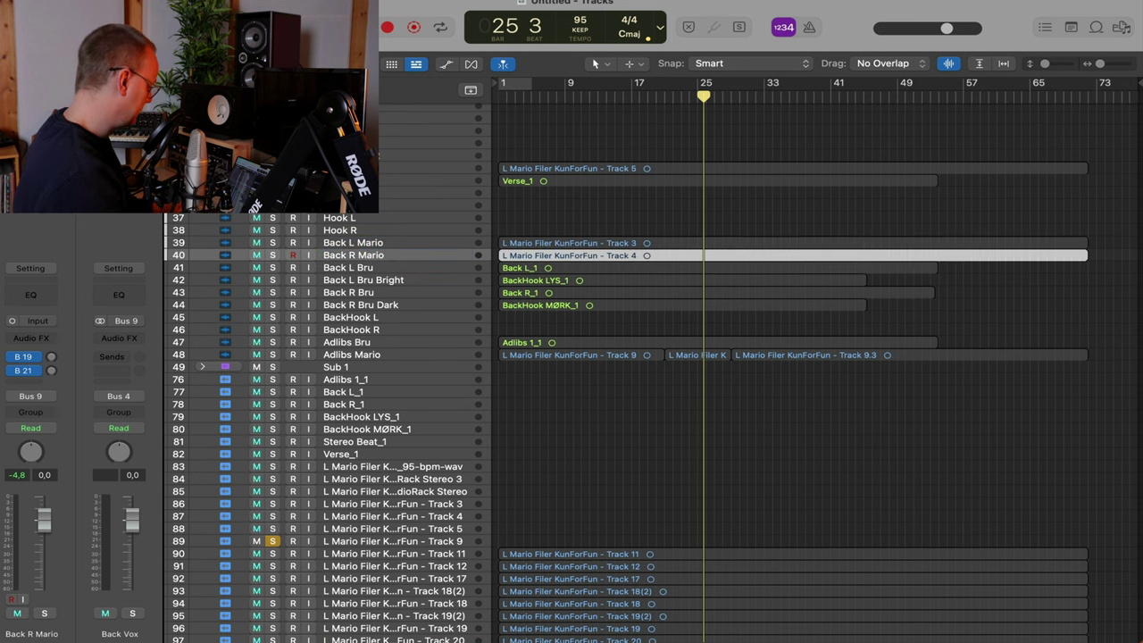
# Duplicate the Back R Mario track and name the copy Ad Back Mario 1
pyautogui.press('super+d')
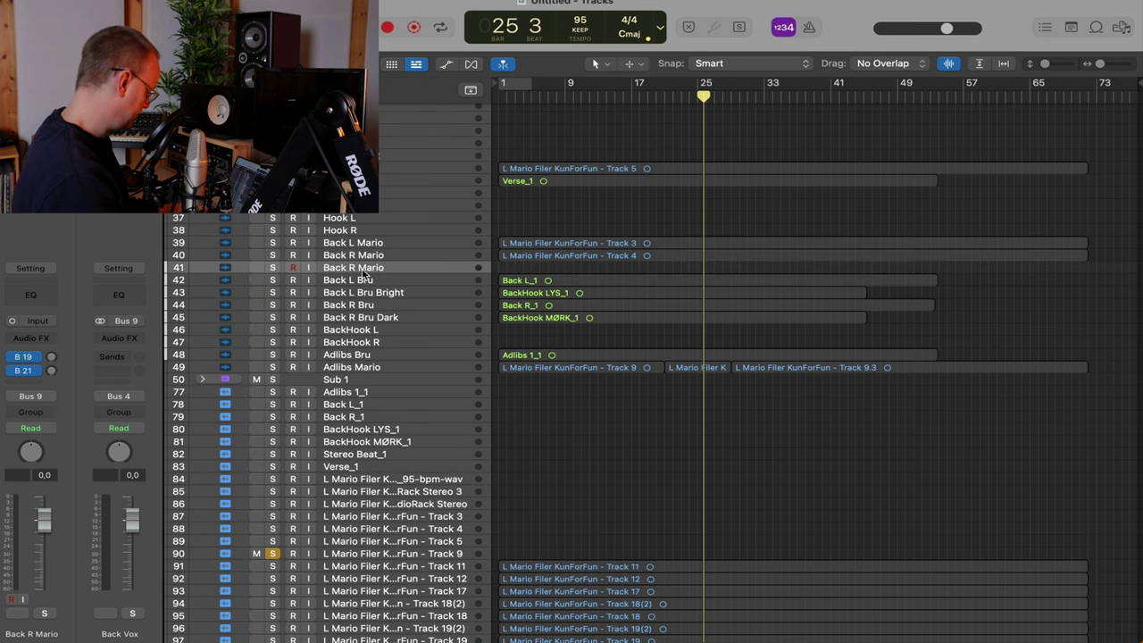
pyautogui.doubleClick(352, 270)
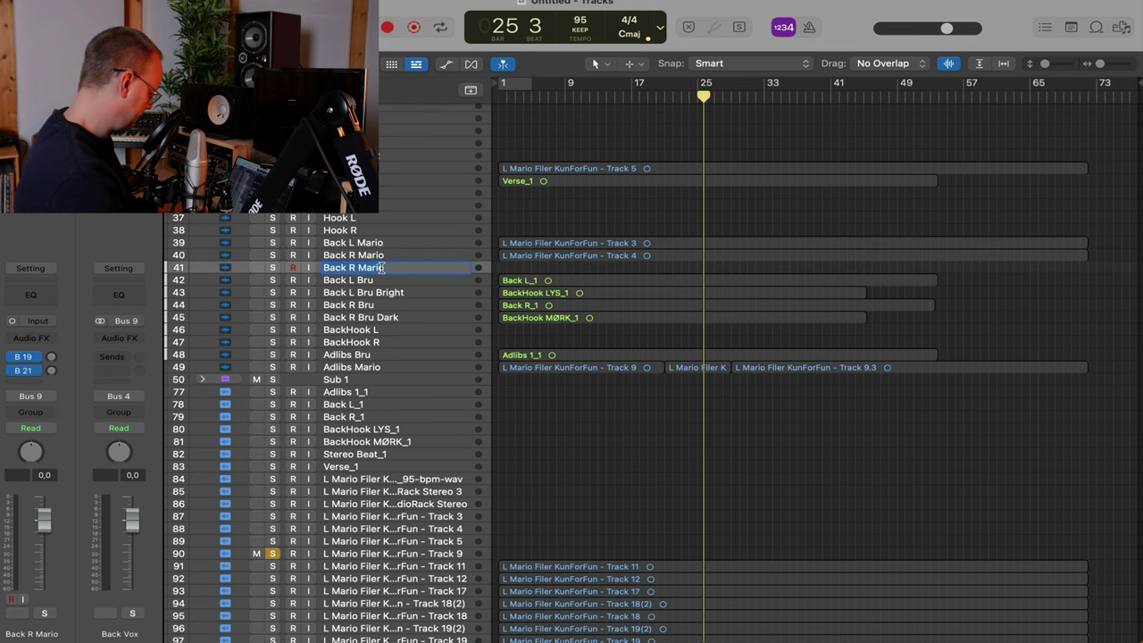
pyautogui.write('A')
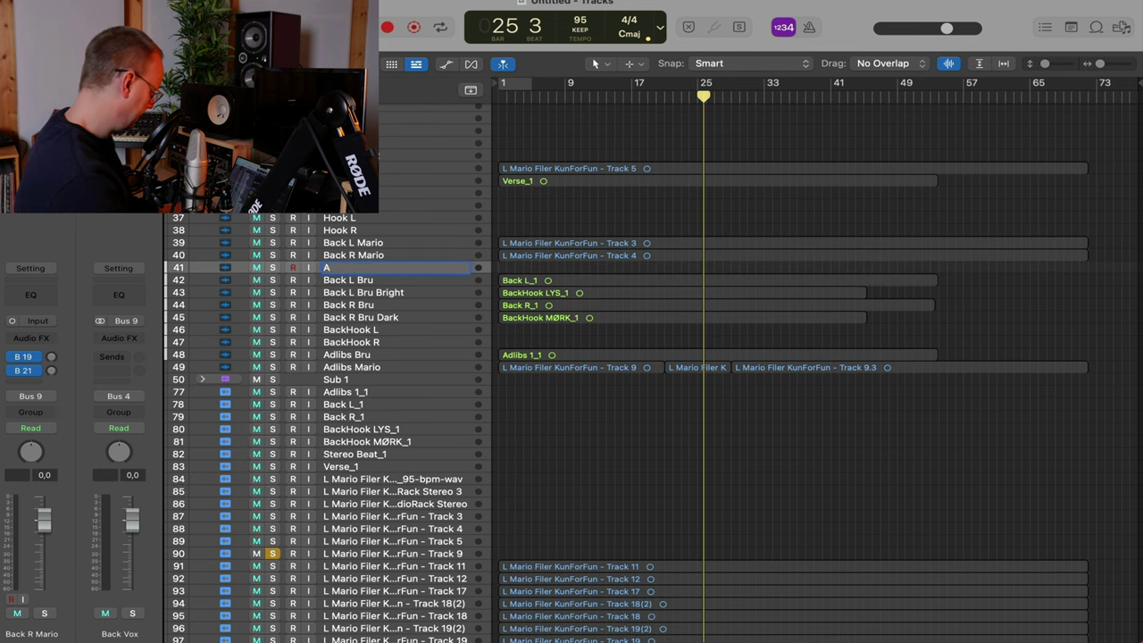
pyautogui.write('d Back ')
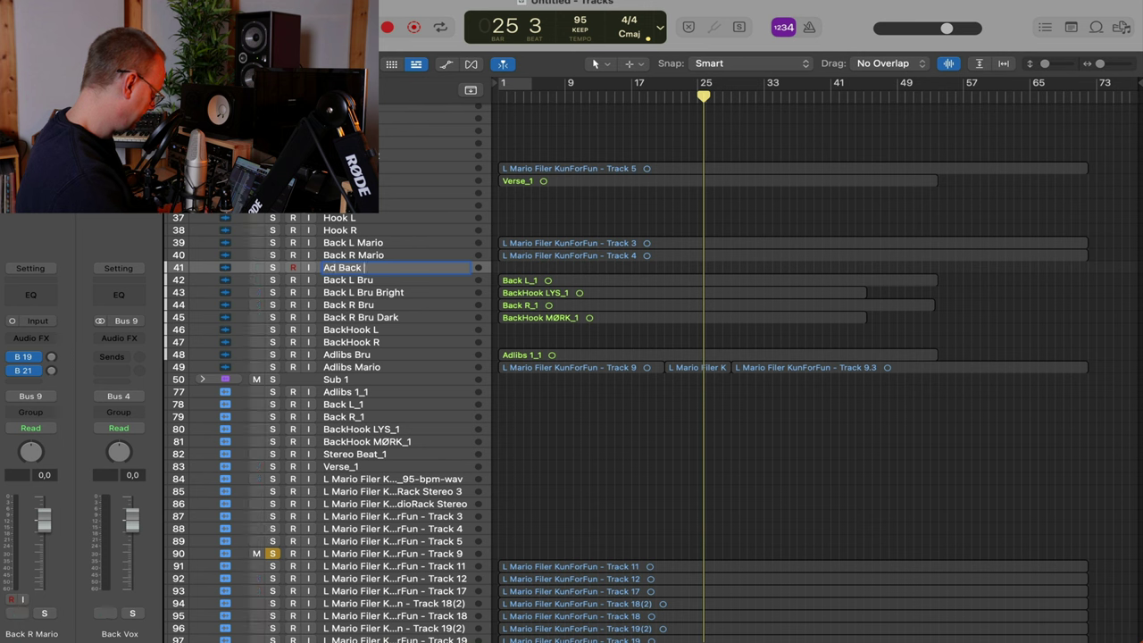
pyautogui.write('Mario')
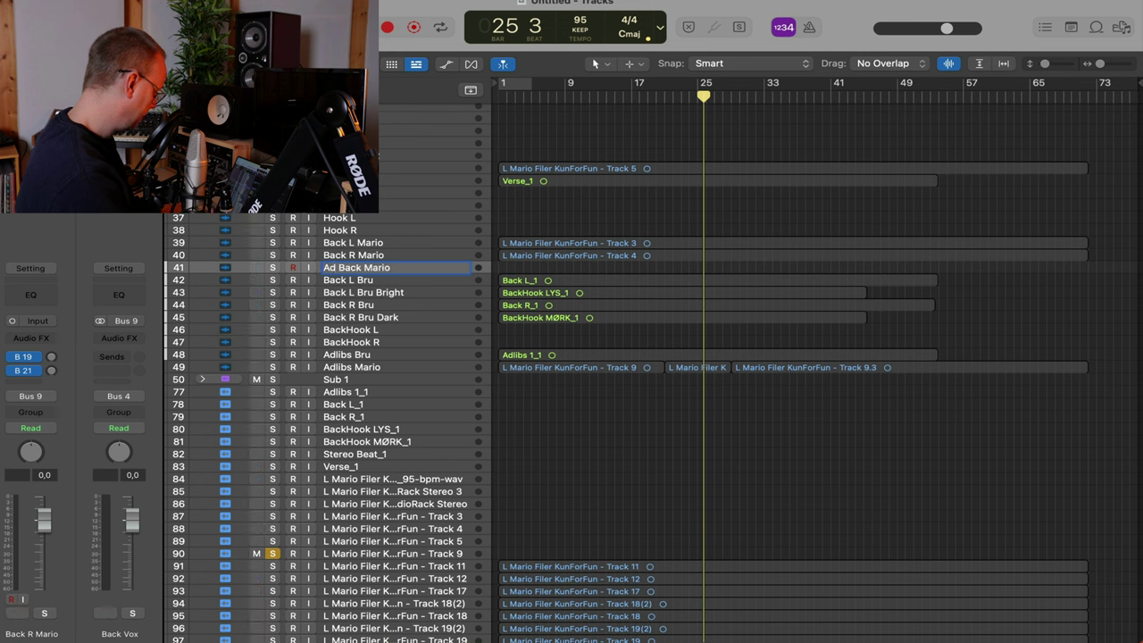
pyautogui.write(' 1')
pyautogui.press('Return')
# Duplicate the Ad Back Mario 1 track seven times to match the soloed L Mario tracks
pyautogui.press('super+d')
pyautogui.press('super+d')
pyautogui.press('super+d')
pyautogui.press('super+d')
pyautogui.press('super+d')
pyautogui.press('super+d')
pyautogui.press('super+d')
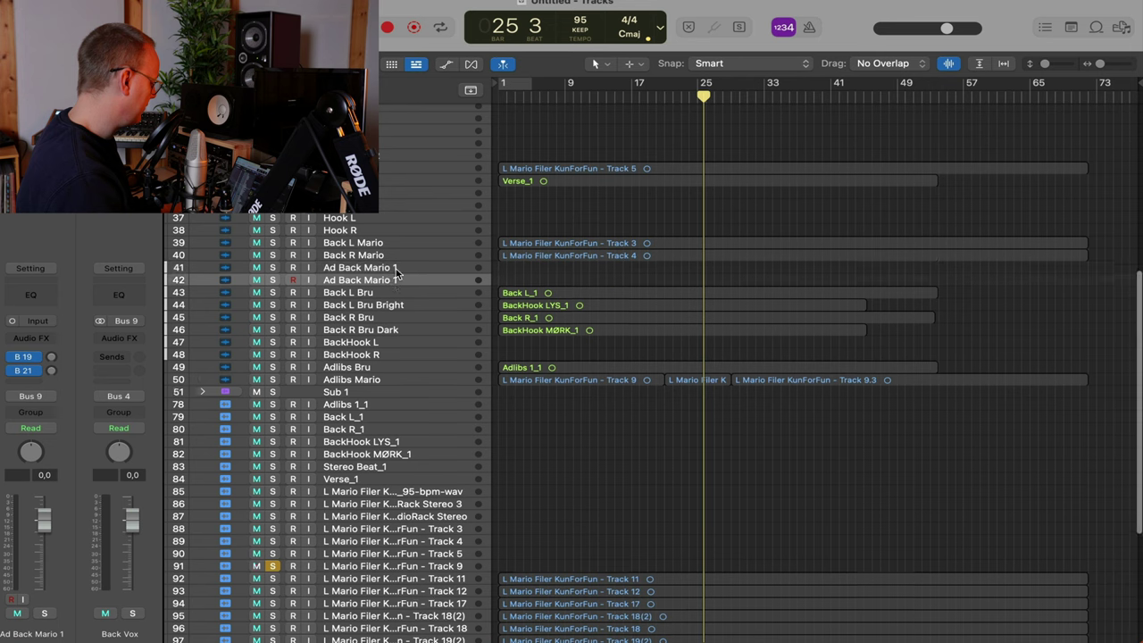
pyautogui.scroll(-10, 531, 361)
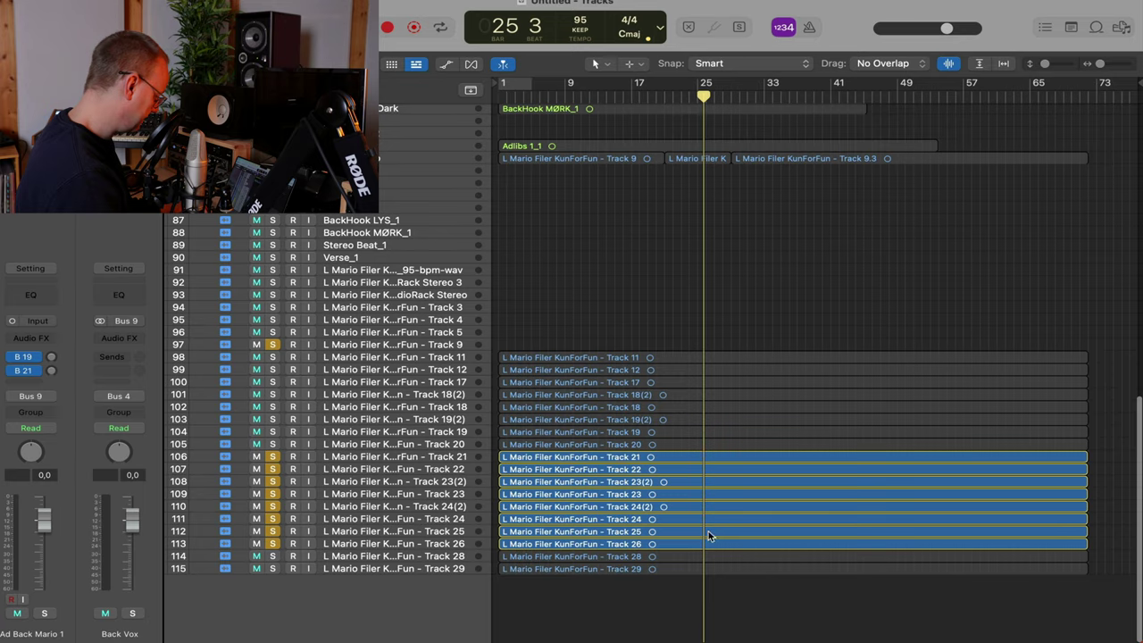
pyautogui.scroll(15, 710, 547)
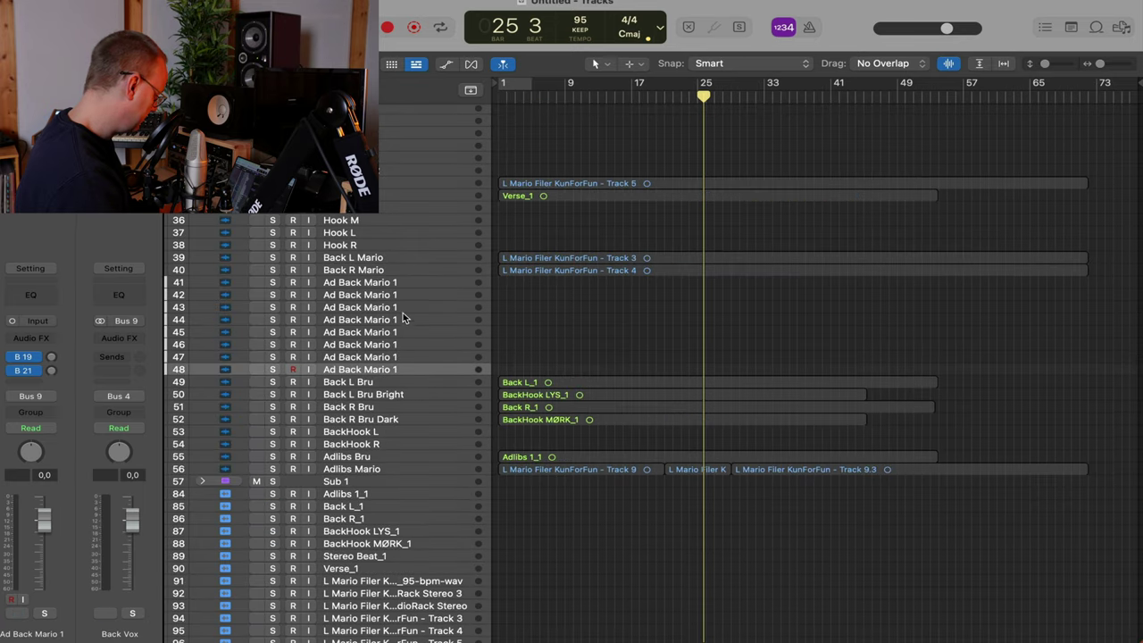
# Rename the last two Ad Back Mario 1 copies, tracks 47 and 48, as Ad Back Mario 7 and Ad Back Mario 8
pyautogui.click(396, 284)
pyautogui.press('Down')
pyautogui.press('Down')
pyautogui.press('Down')
pyautogui.press('Down')
pyautogui.press('Down')
pyautogui.press('Down')
pyautogui.press('Down')
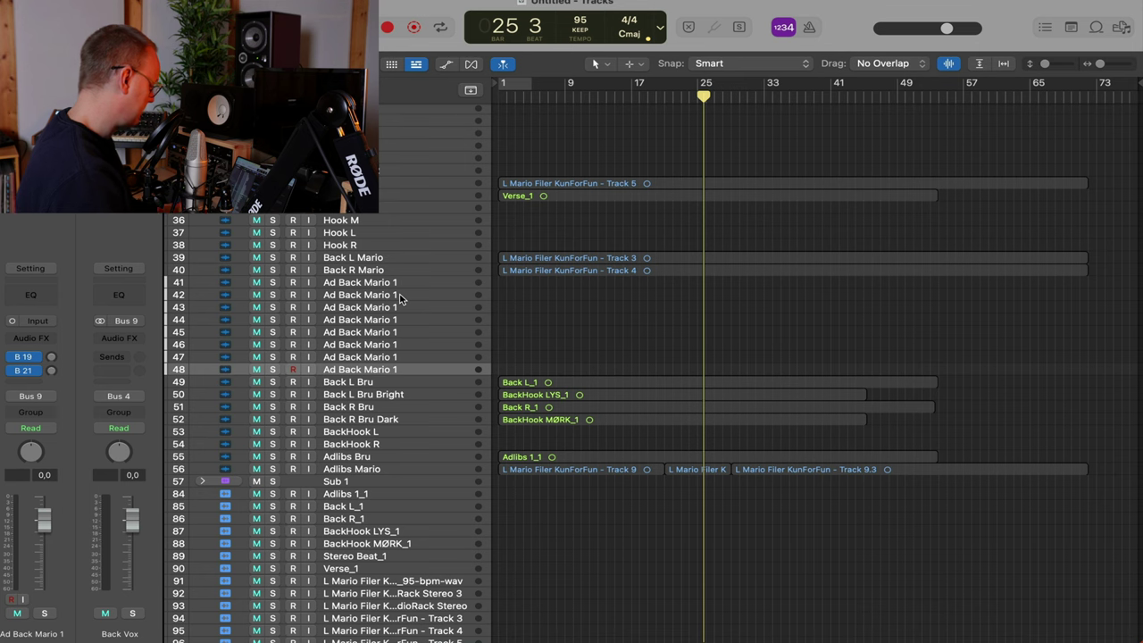
pyautogui.press('Right')
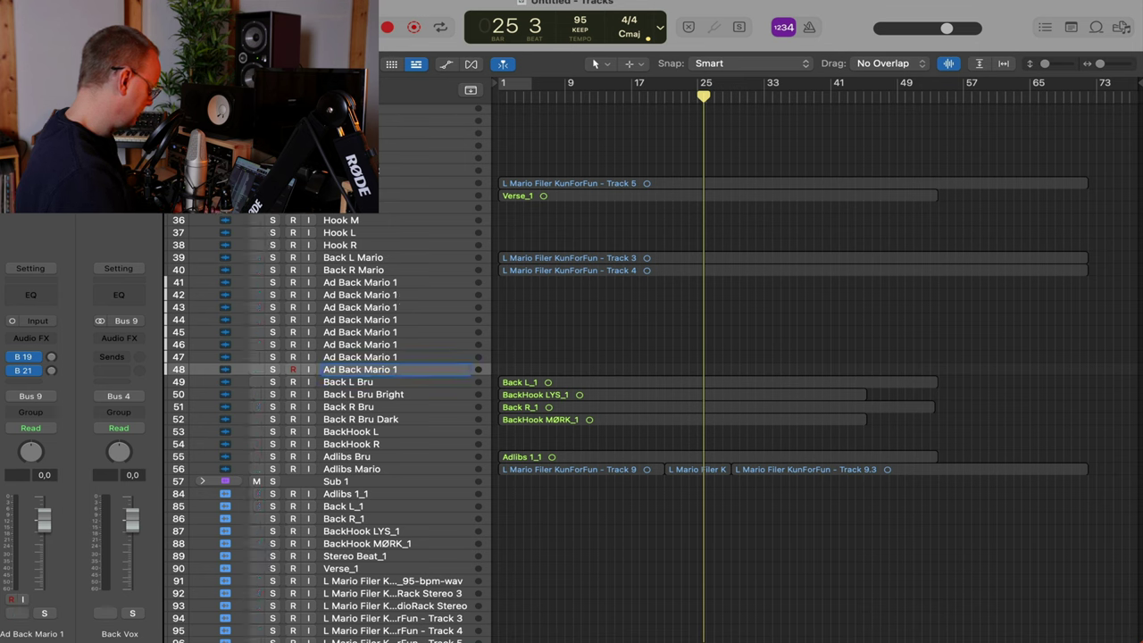
pyautogui.press('Return')
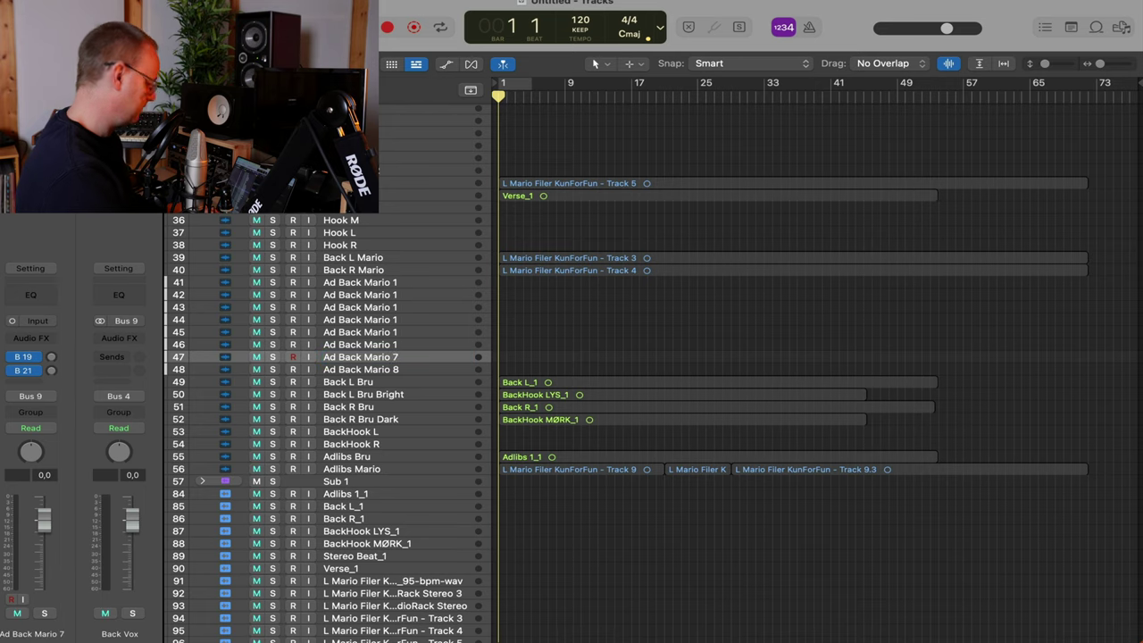
# Rename tracks 46 and 45 as Ad Back Mario 6 and Ad Back Mario 5
pyautogui.click(387, 345)
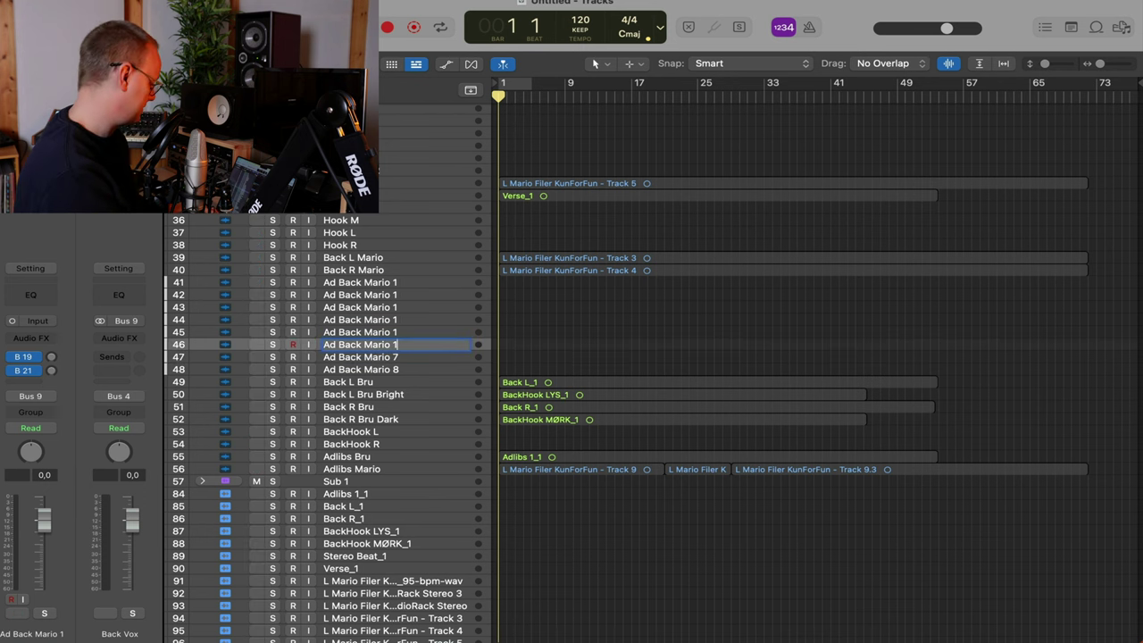
pyautogui.press('BackSpace')
pyautogui.write('6')
pyautogui.press('Return')
pyautogui.doubleClick(391, 335)
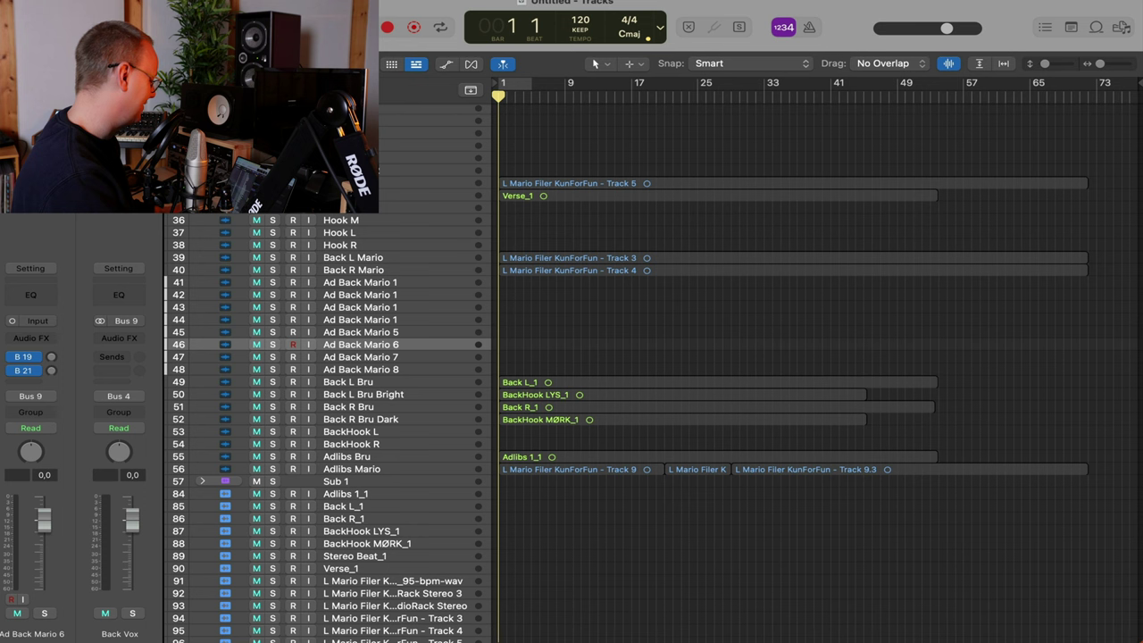
pyautogui.press('Up')
# Rename track 44 as Ad Back Mario 4
pyautogui.doubleClick(393, 320)
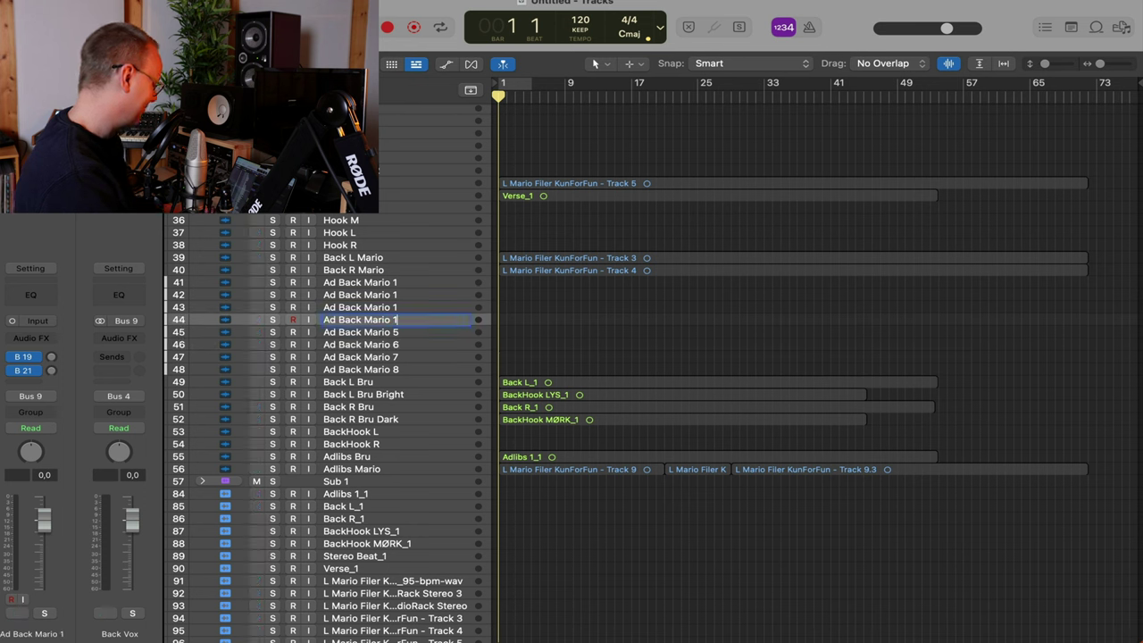
pyautogui.press('BackSpace')
pyautogui.write('5')
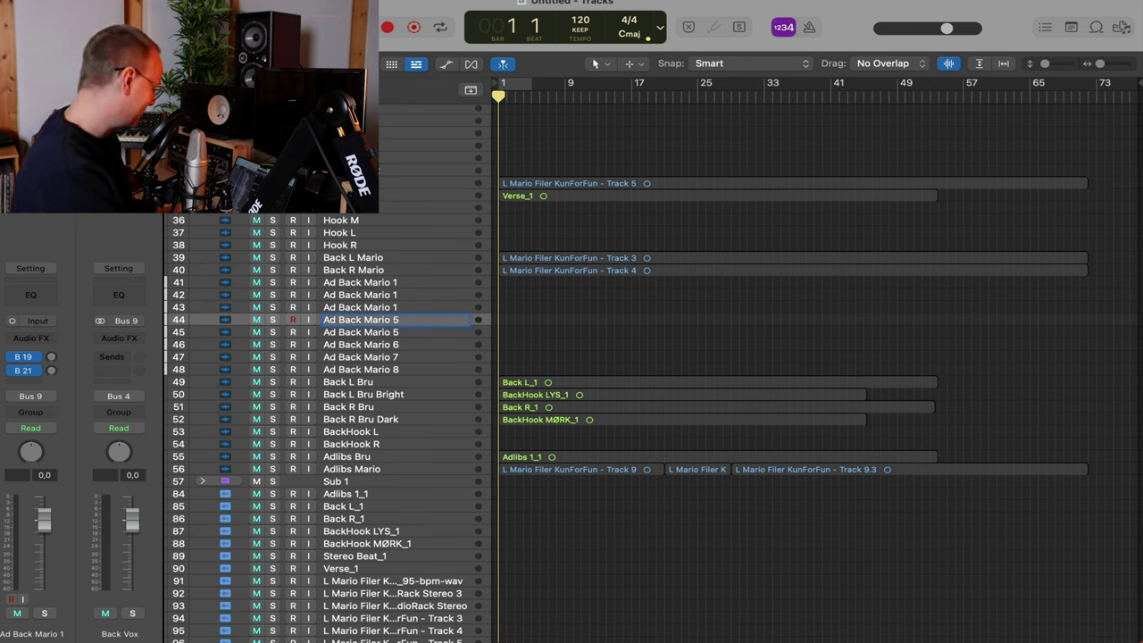
pyautogui.press('BackSpace')
pyautogui.write('4')
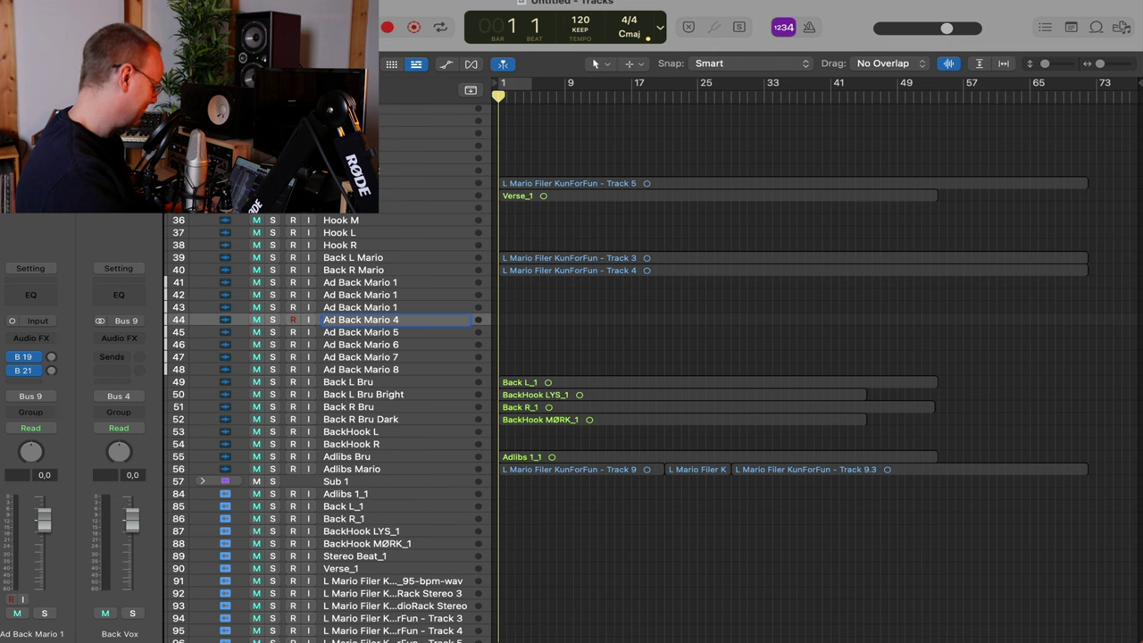
# Rename tracks 43 and 42 as Ad Back Mario 3 and Ad Back Mario 2
pyautogui.press('Return')
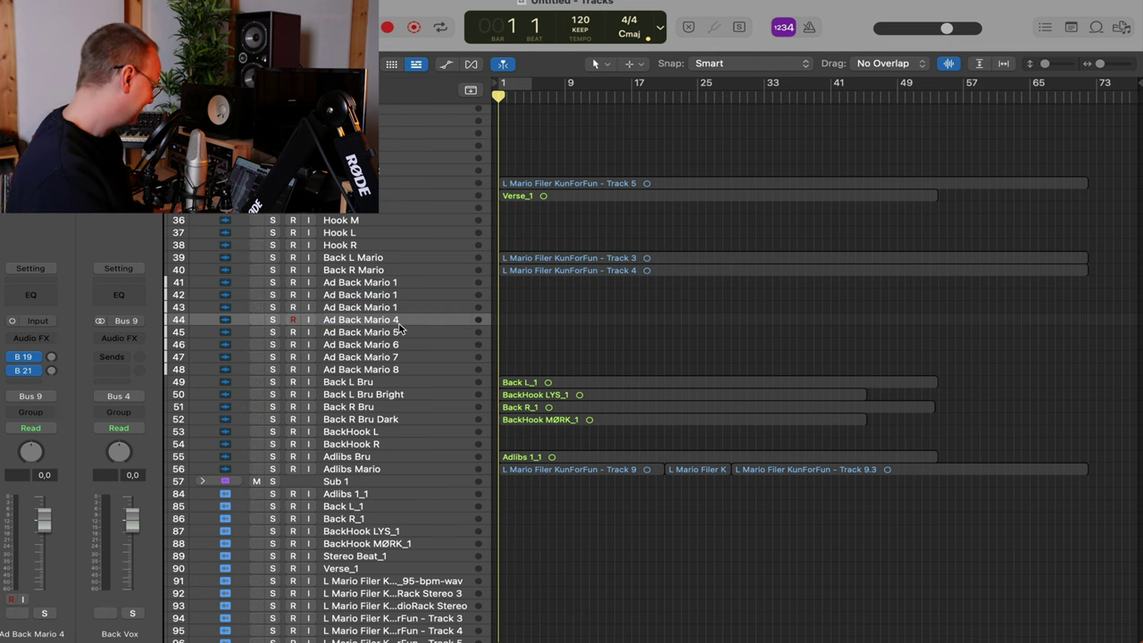
pyautogui.click(401, 310)
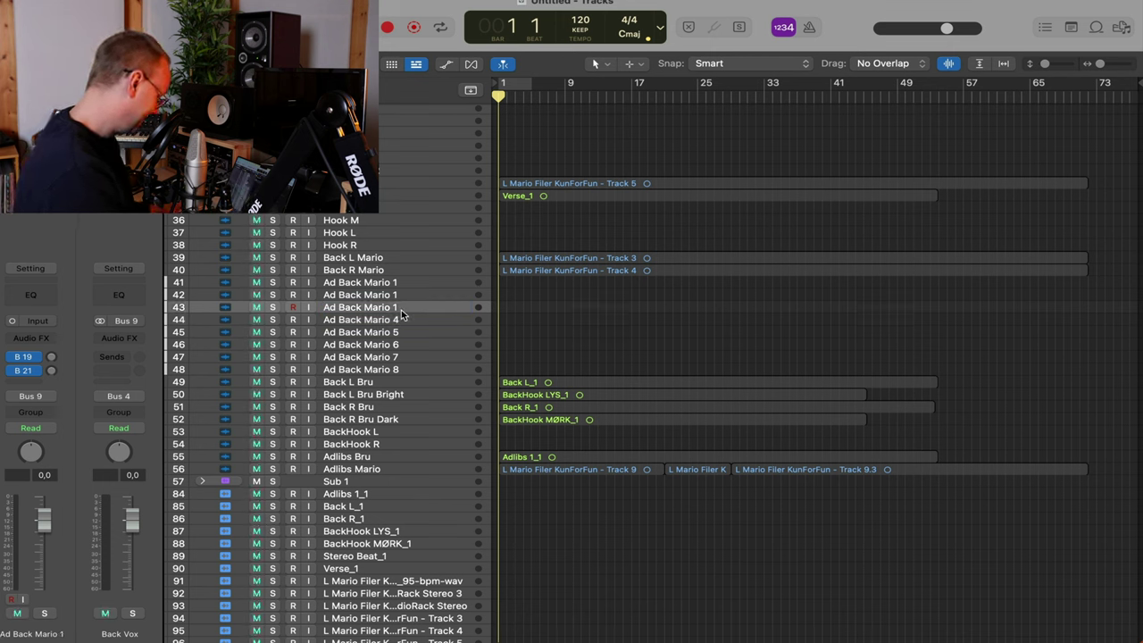
pyautogui.doubleClick(401, 309)
pyautogui.press('BackSpace')
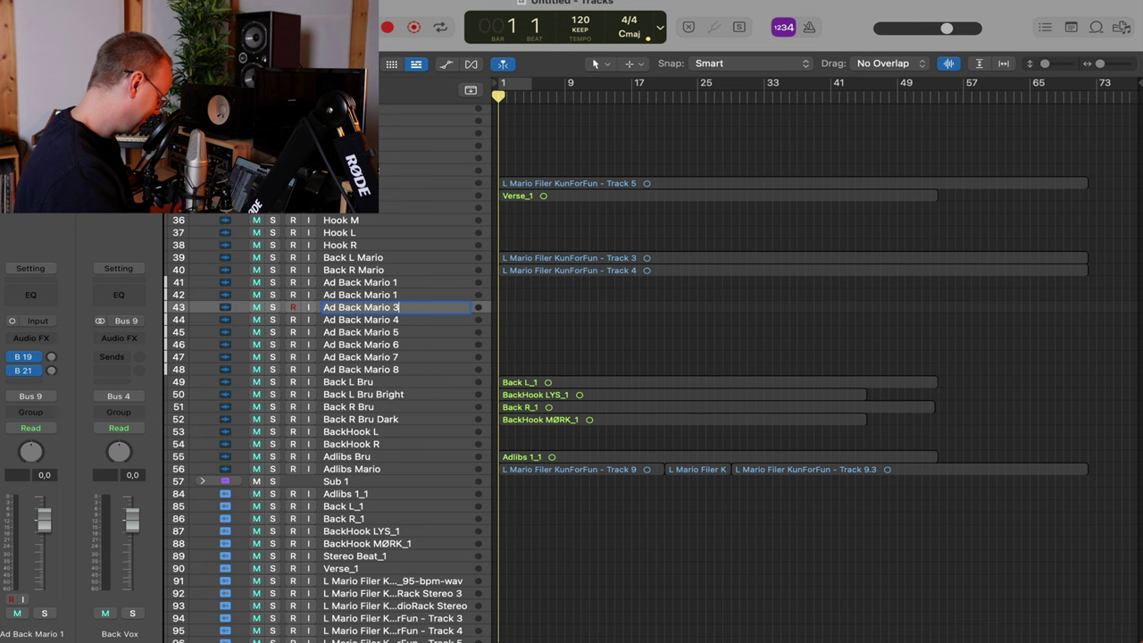
pyautogui.press('Return')
pyautogui.press('Up')
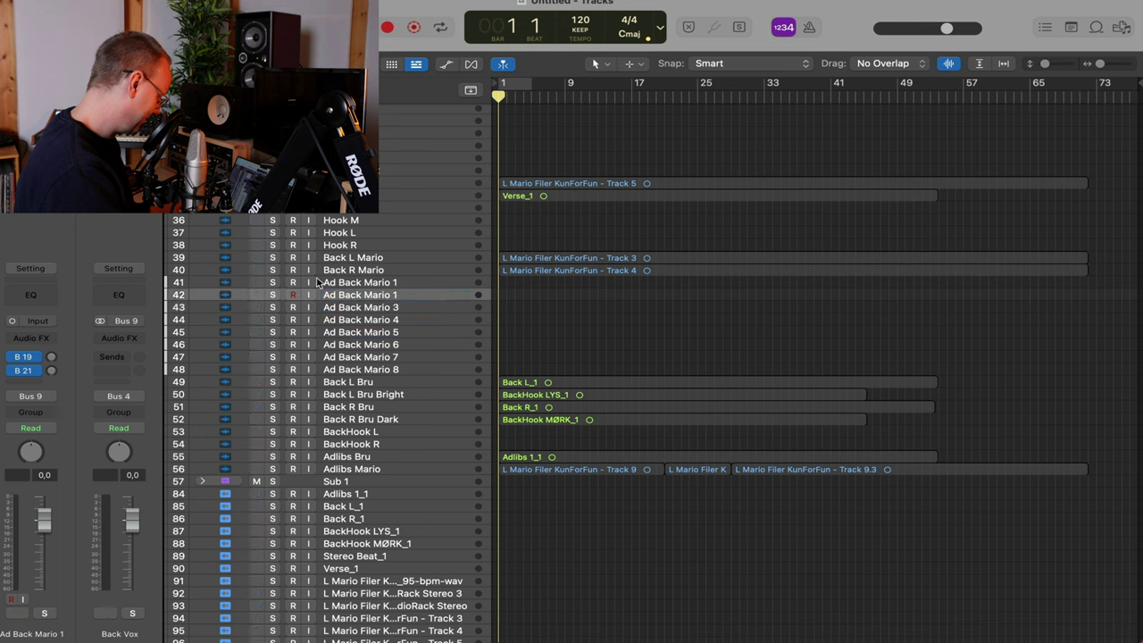
pyautogui.doubleClick(384, 294)
pyautogui.press('BackSpace')
pyautogui.write('2')
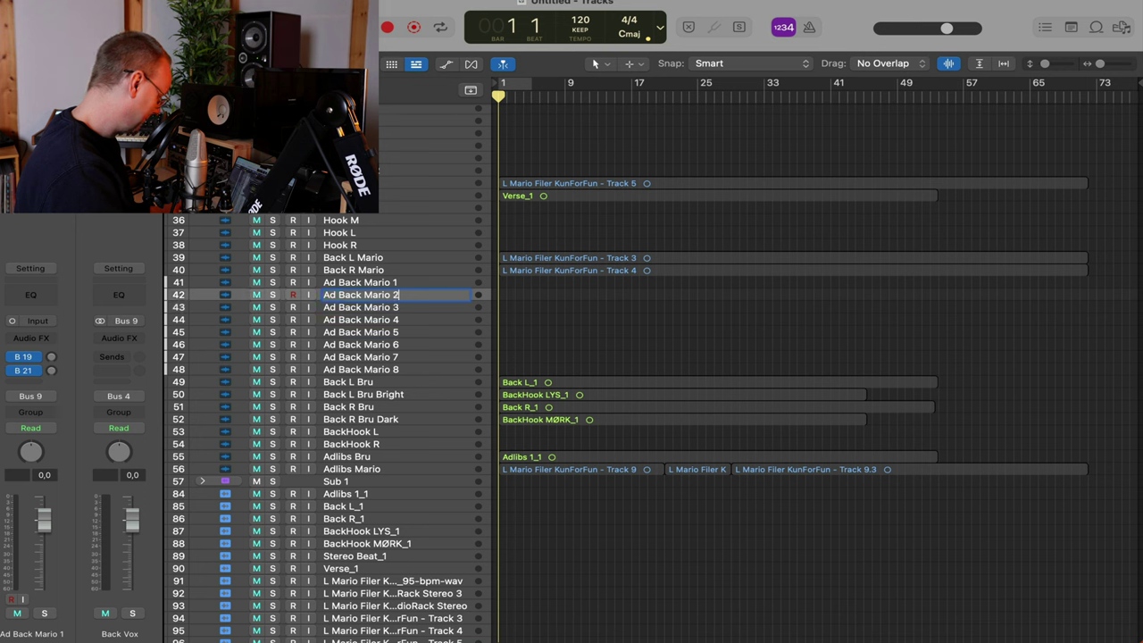
pyautogui.press('Return')
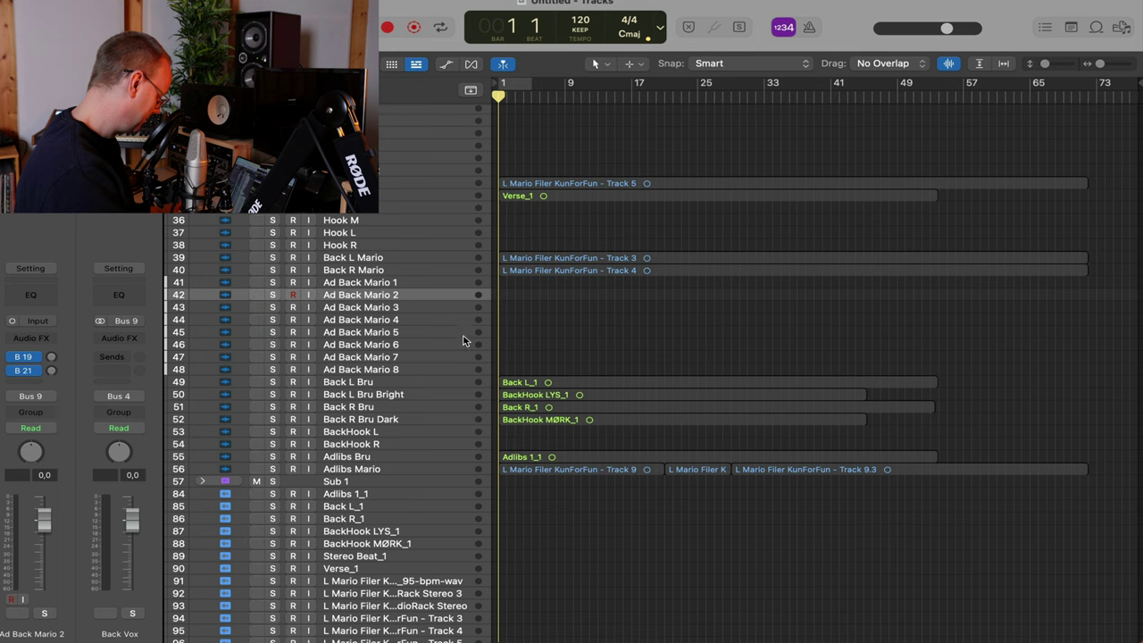
# Move the L Mario Track 21 region onto the Ad Back Mario 1 track, keeping its start at bar 1
pyautogui.click(454, 284)
pyautogui.scroll(-10, 572, 368)
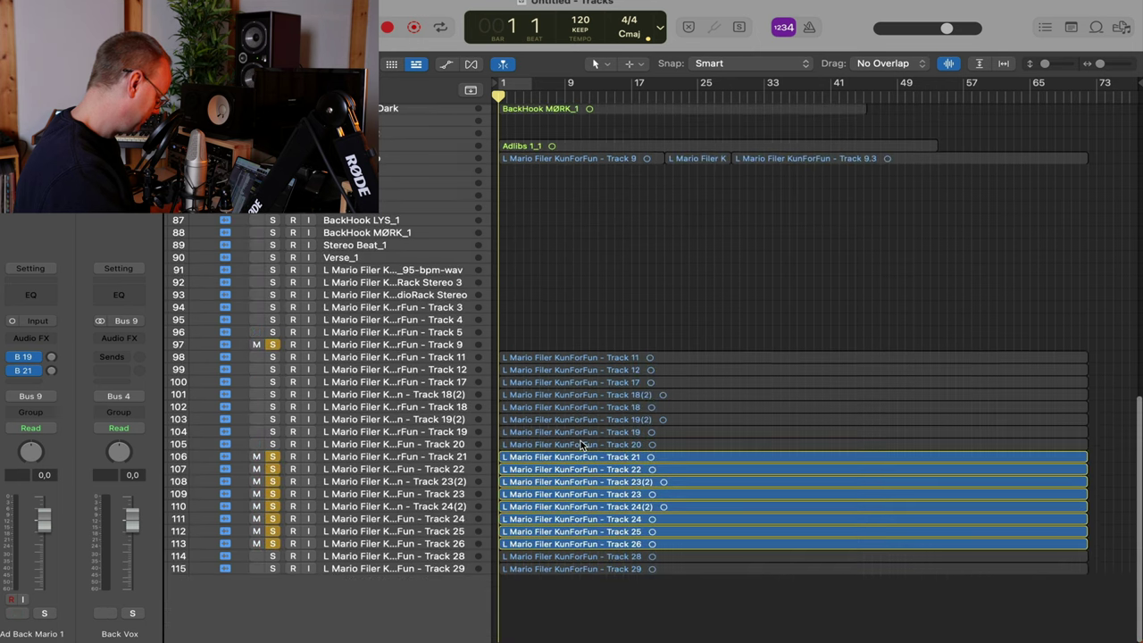
pyautogui.press('super+Up')
pyautogui.press('super+Up')
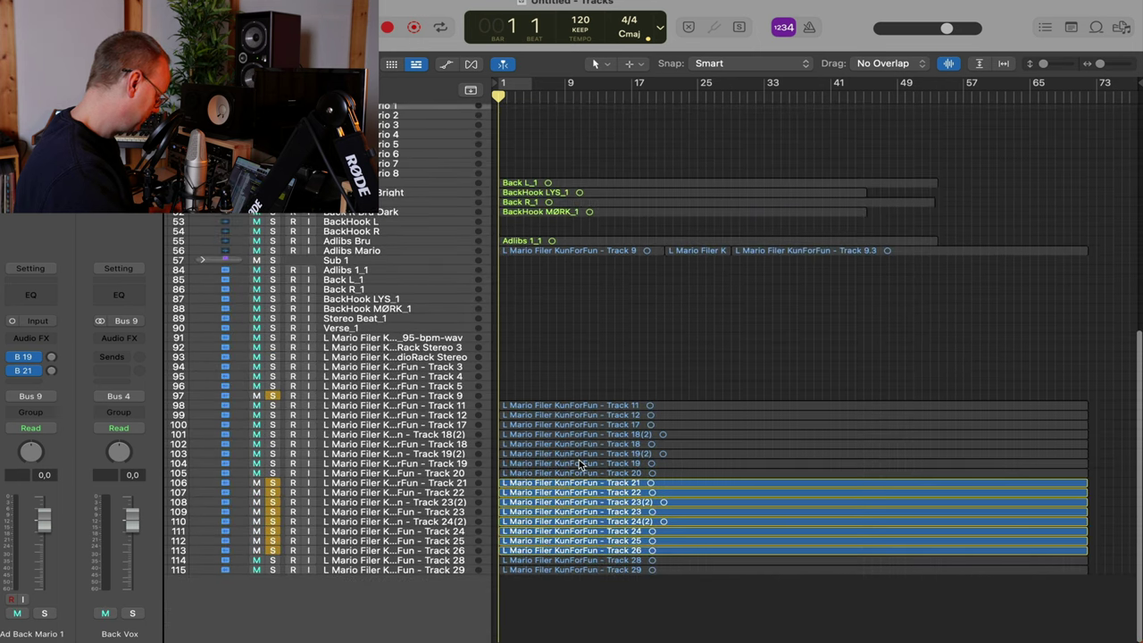
pyautogui.moveTo(576, 480); pyautogui.dragTo(547, 161)
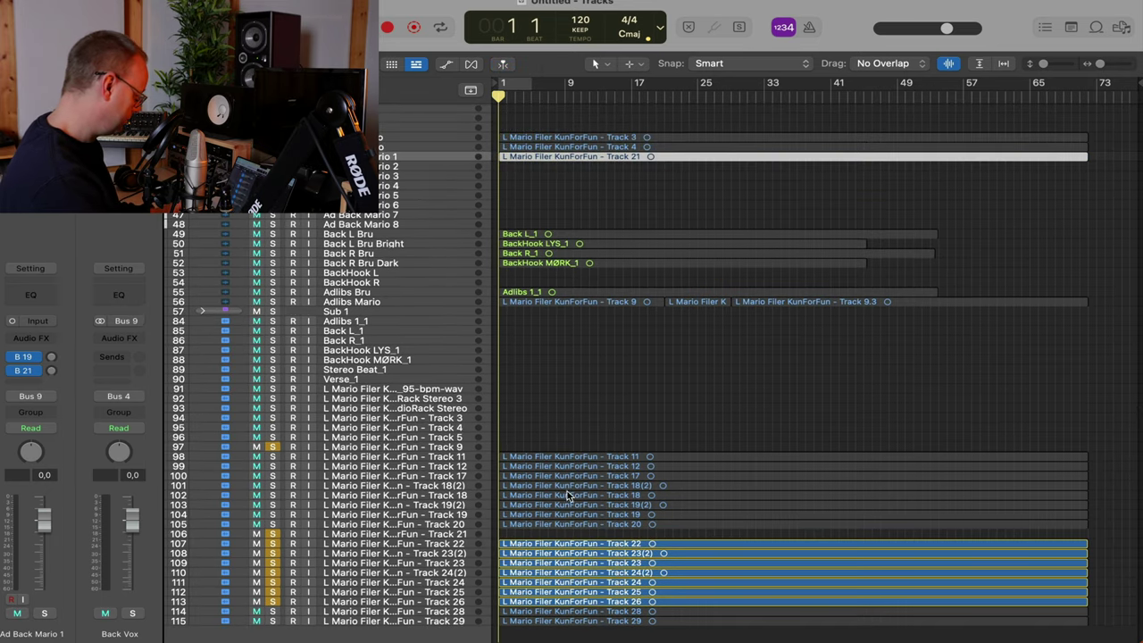
# Move the seven L Mario regions from Track 22 to Track 26 onto Ad Back Mario 2 to Ad Back Mario 8
pyautogui.moveTo(567, 536); pyautogui.dragTo(564, 584)
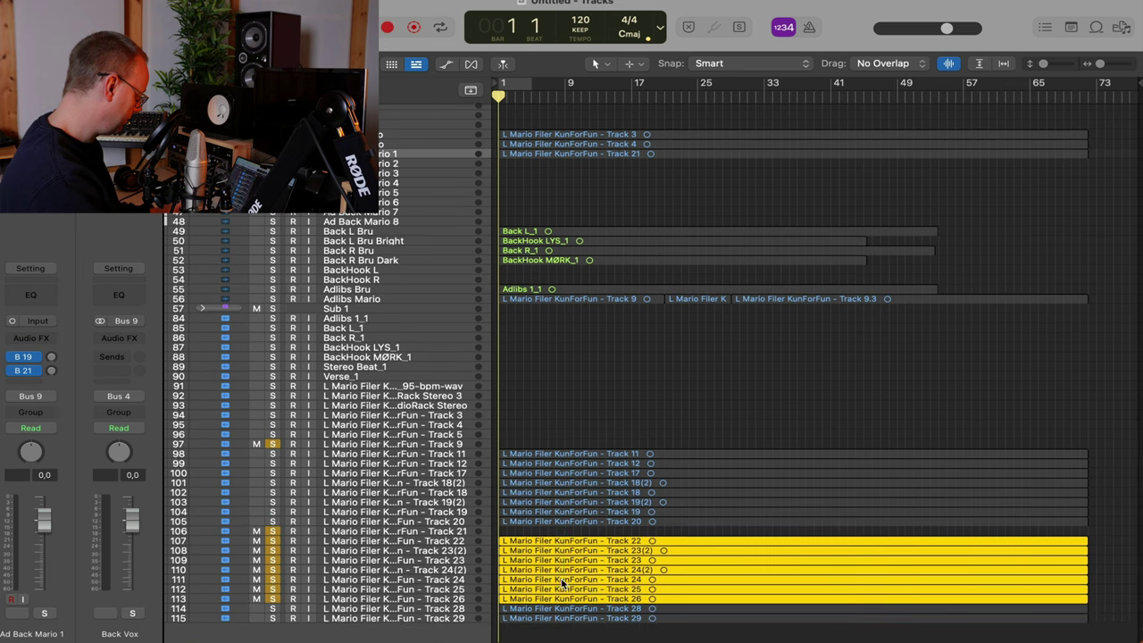
pyautogui.moveTo(553, 547); pyautogui.dragTo(533, 163)
pyautogui.scroll(5, 615, 260)
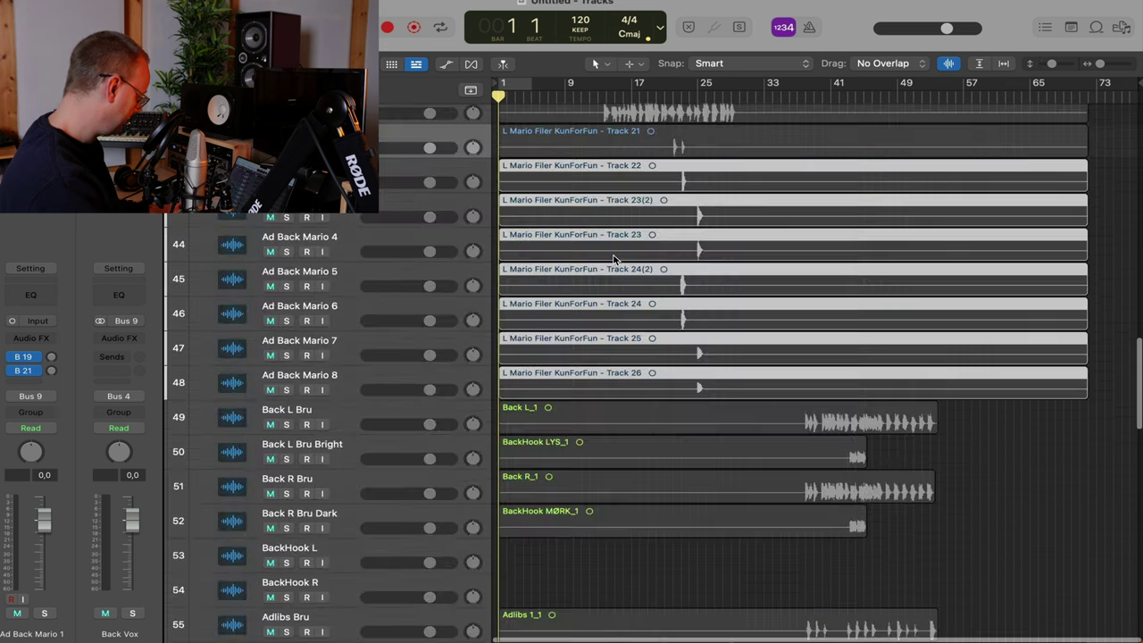
# Examine the waveforms of the remaining L Mario regions at the end of the track list, including Track 28
pyautogui.scroll(-4, 614, 259)
pyautogui.scroll(-5, 482, 497)
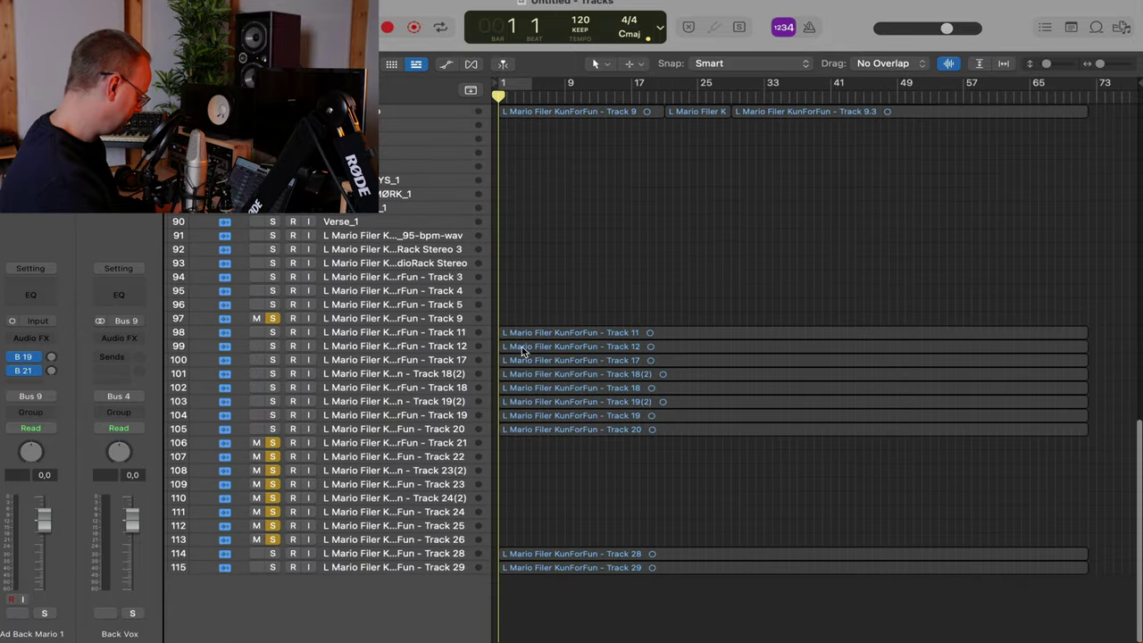
pyautogui.scroll(4, 528, 515)
pyautogui.scroll(-3, 529, 516)
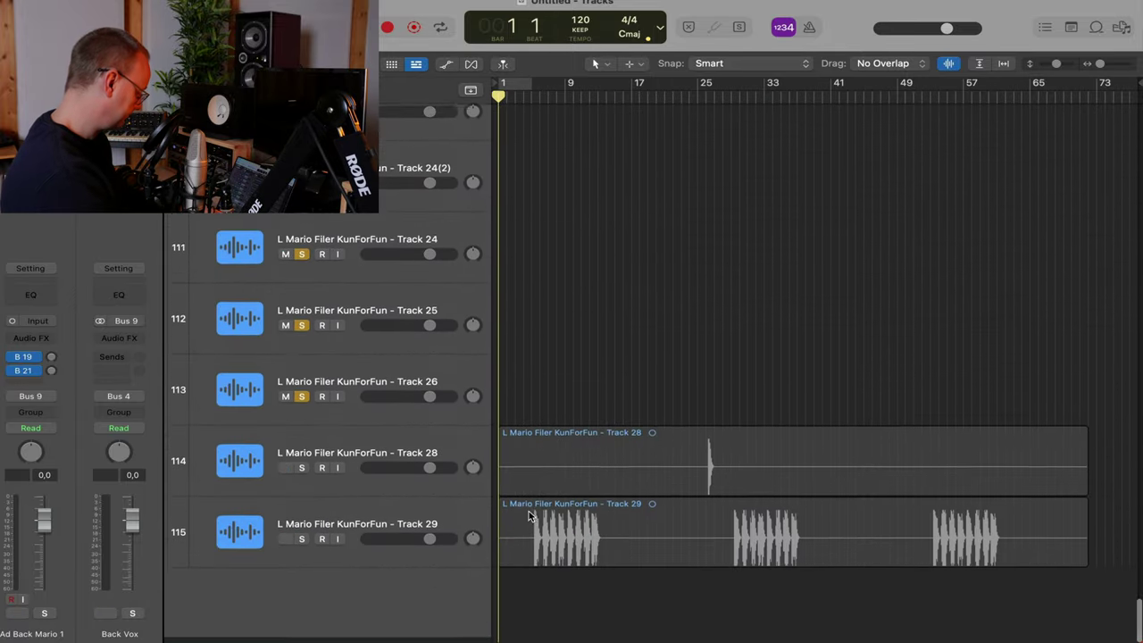
pyautogui.press('super+Up')
pyautogui.click(410, 506)
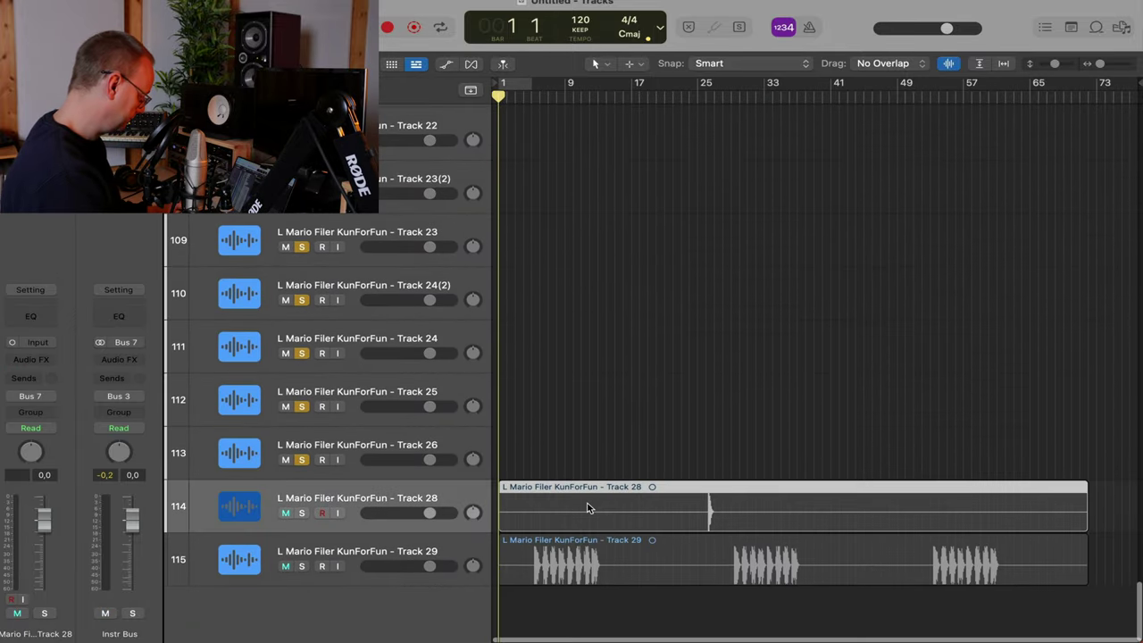
# Duplicate the Ad Back Mario 8 track and name the copy Ad Back Mario 9
pyautogui.scroll(10, 587, 505)
pyautogui.scroll(20, 587, 506)
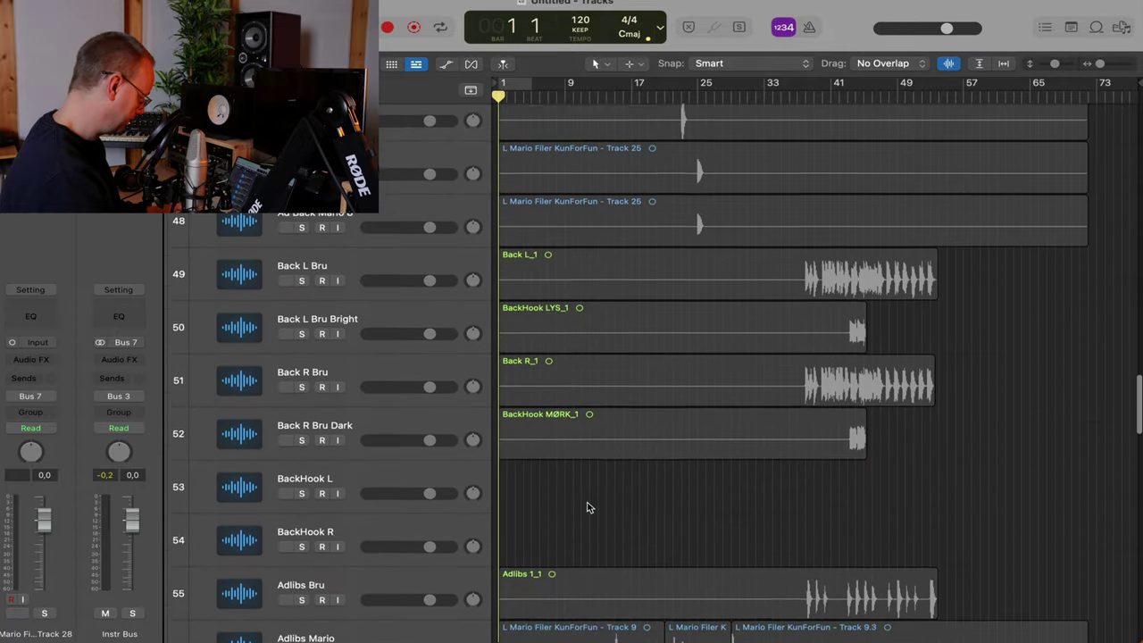
pyautogui.click(373, 425)
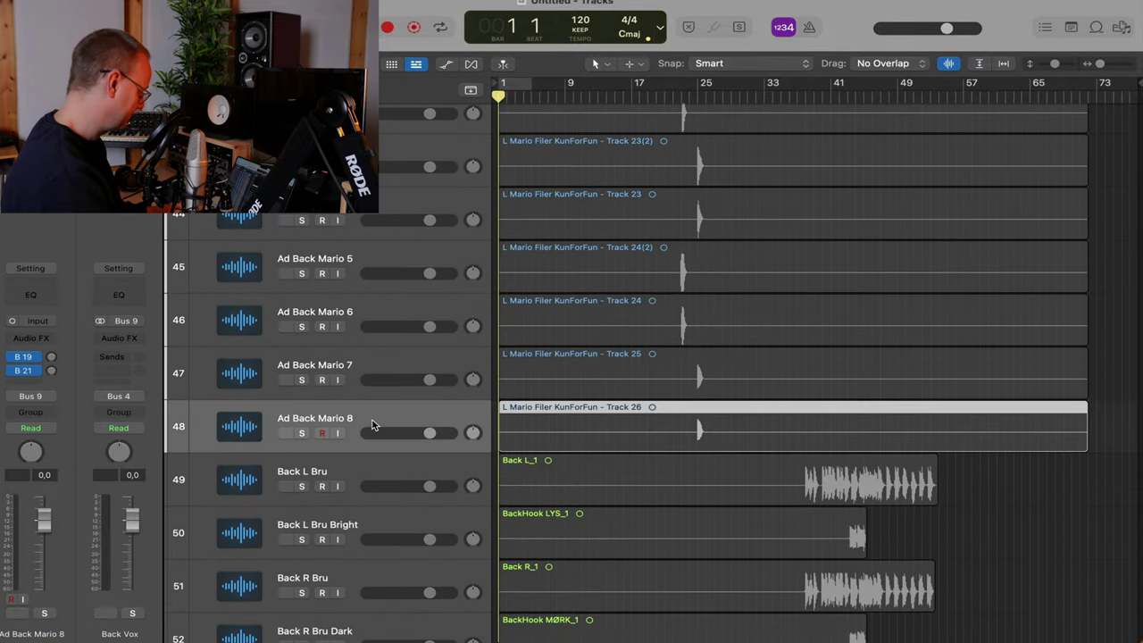
pyautogui.press('super+d')
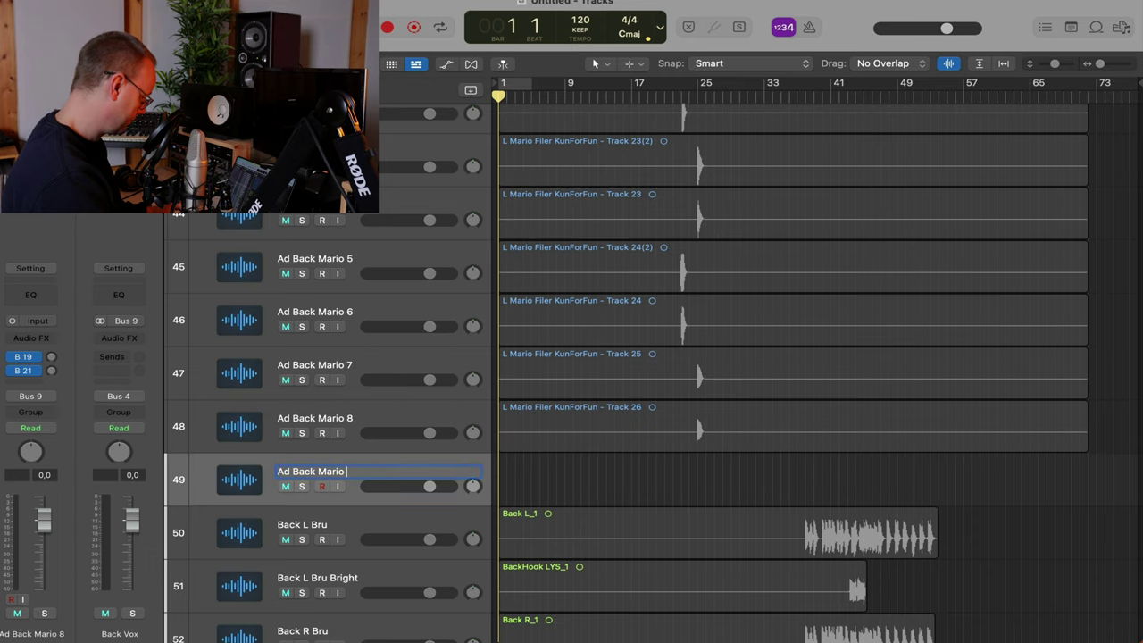
# Move the L Mario Track 28 region onto the Ad Back Mario 9 track, keeping its start at bar 1
pyautogui.press('super+Up')
pyautogui.press('super+Up')
pyautogui.press('super+Up')
pyautogui.press('super+Up')
pyautogui.scroll(-15, 503, 540)
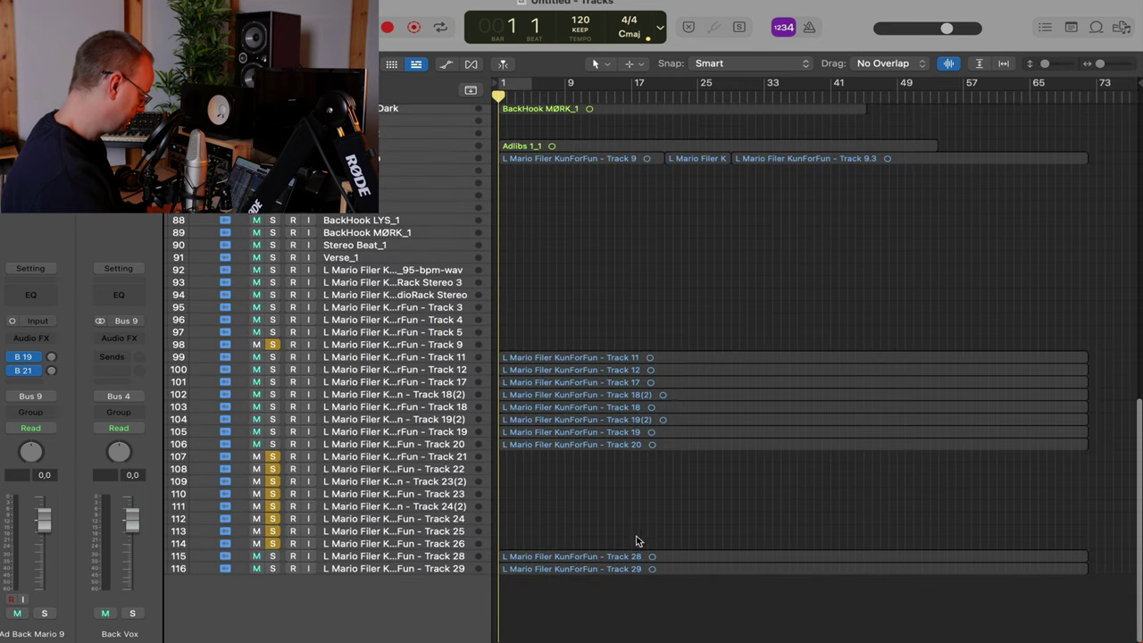
pyautogui.click(636, 557)
pyautogui.scroll(5, 636, 557)
pyautogui.scroll(-5, 636, 557)
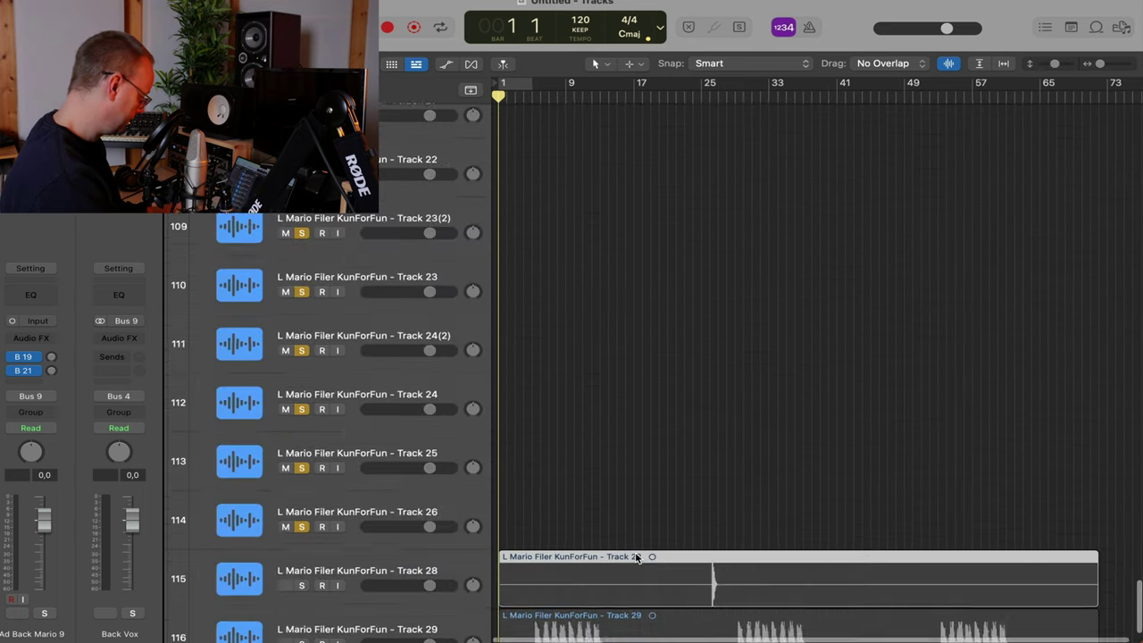
pyautogui.moveTo(639, 557); pyautogui.dragTo(637, 220)
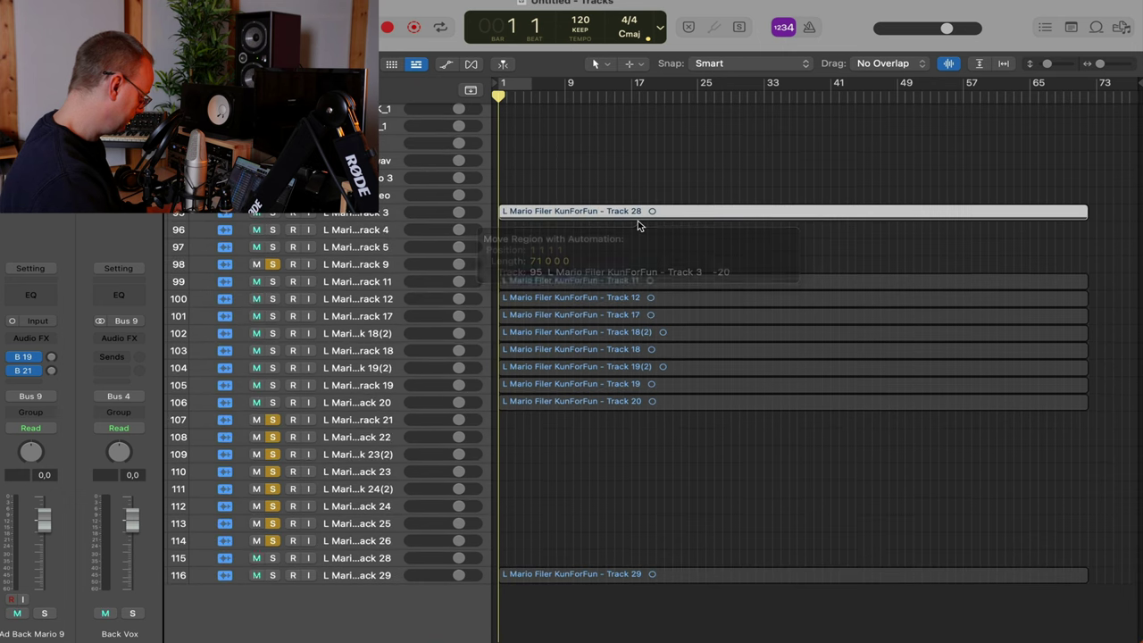
pyautogui.scroll(5, 638, 221)
pyautogui.scroll(5, 613, 401)
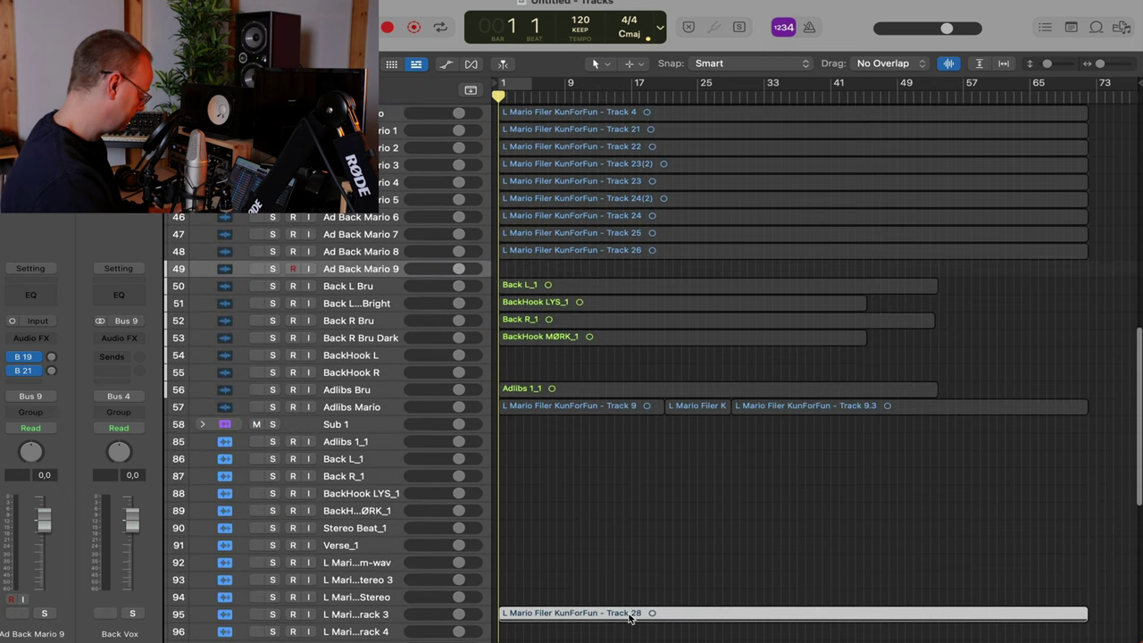
pyautogui.moveTo(629, 618); pyautogui.dragTo(613, 269)
# Clear all existing solos, solo only L Mario Track 29 and play it from about bar 5
pyautogui.scroll(-5, 648, 317)
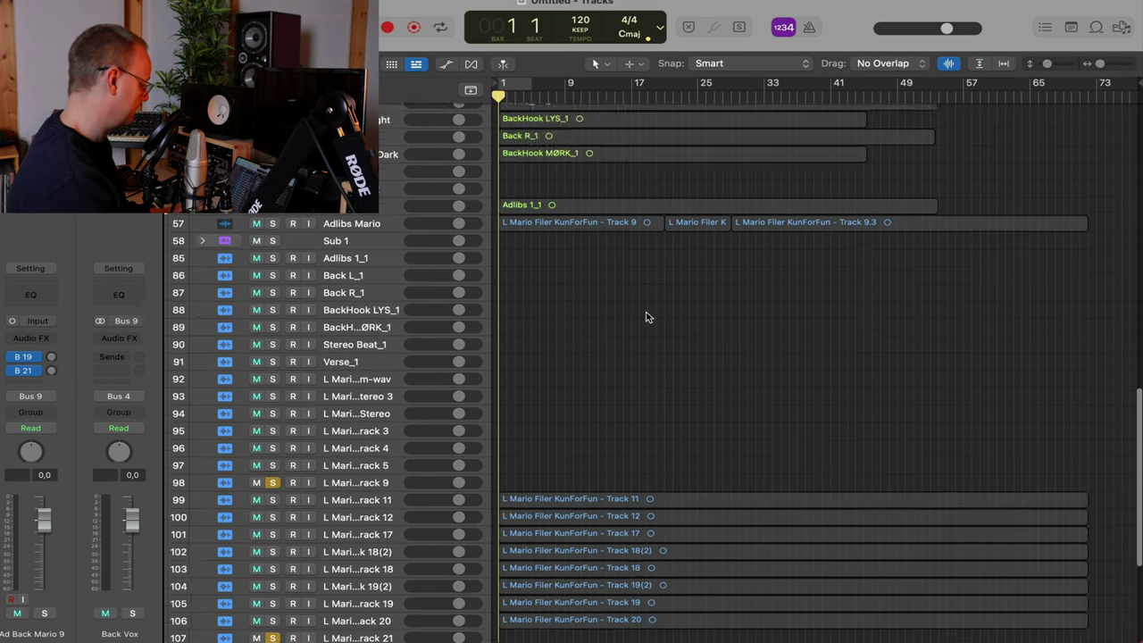
pyautogui.scroll(-5, 648, 317)
pyautogui.scroll(5, 497, 560)
pyautogui.scroll(-10, 497, 560)
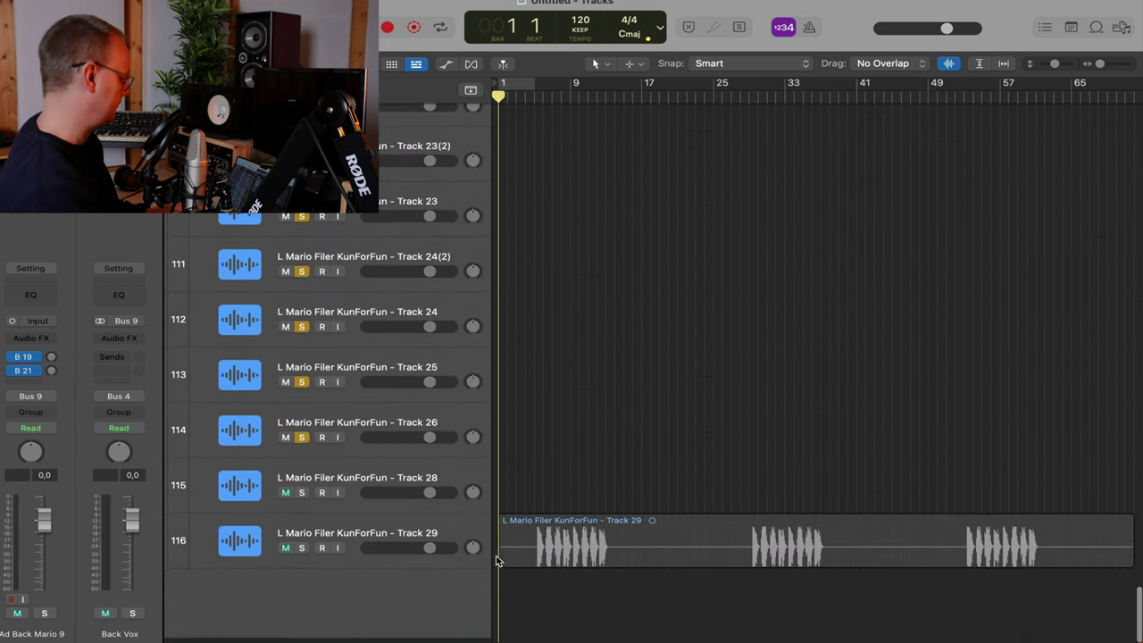
pyautogui.scroll(-5, 554, 577)
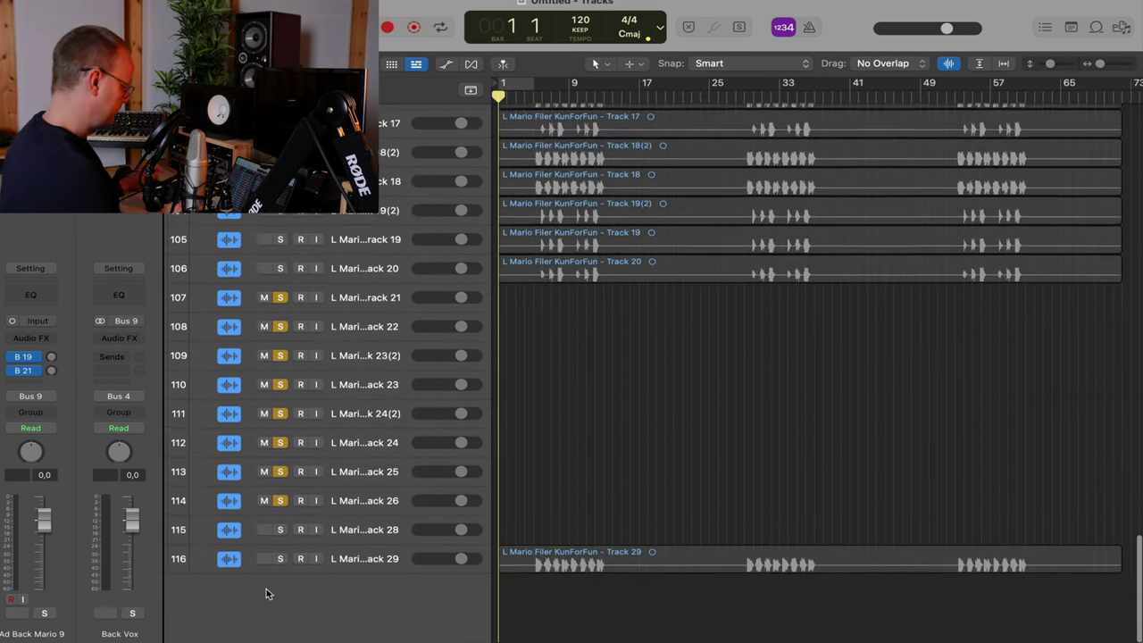
pyautogui.click(281, 559)
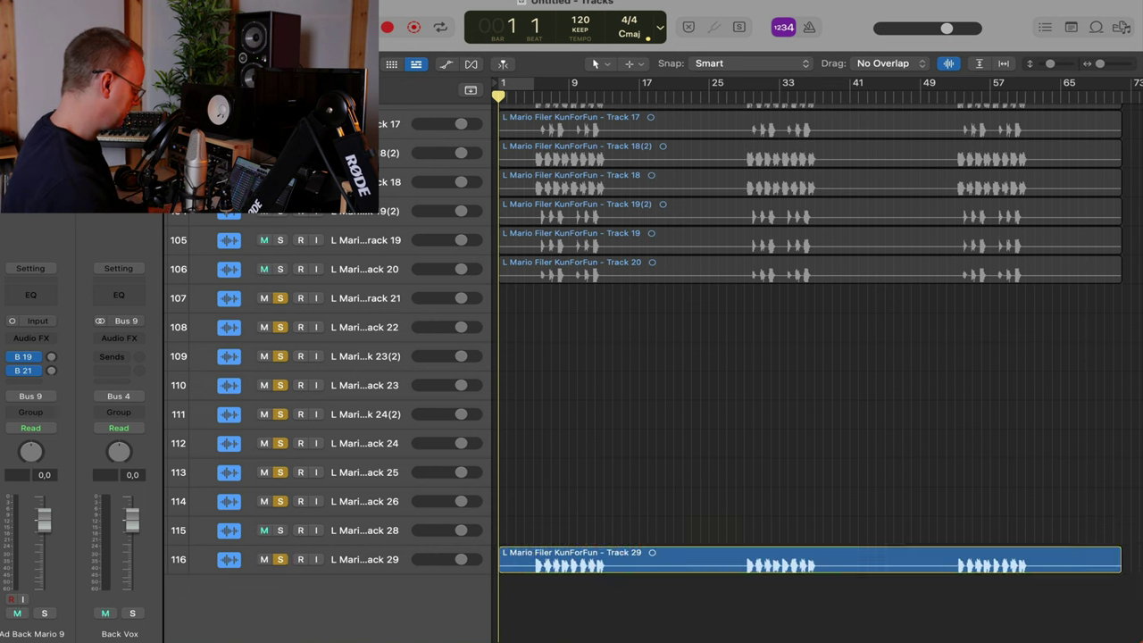
pyautogui.keyDown('alt'); pyautogui.click(280, 559); pyautogui.keyUp('alt')
pyautogui.click(281, 559)
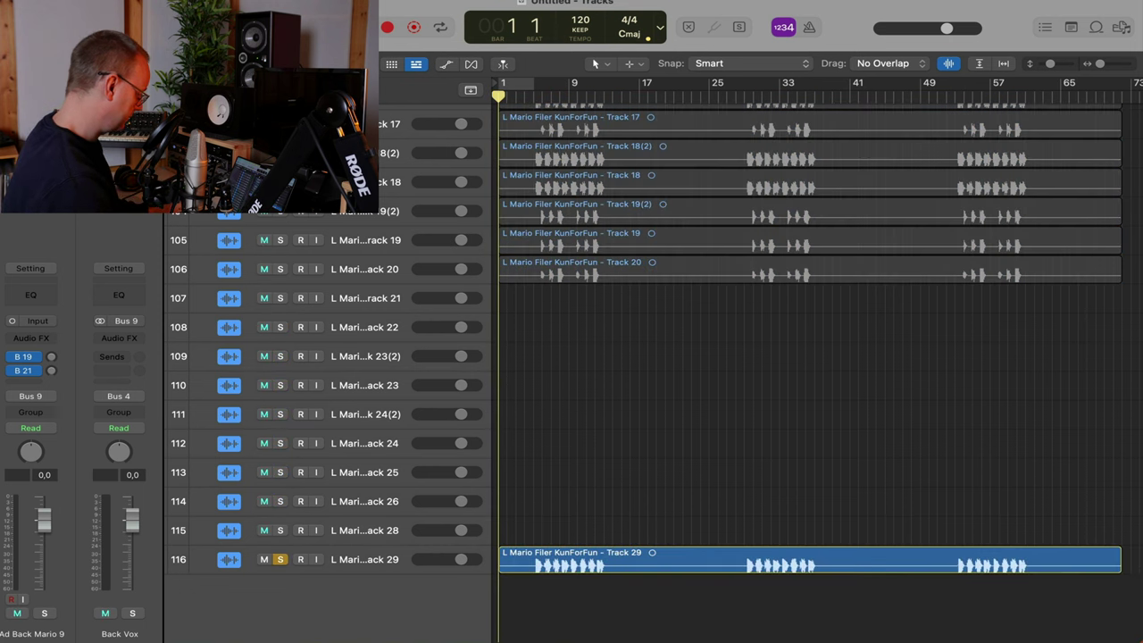
pyautogui.doubleClick(538, 100)
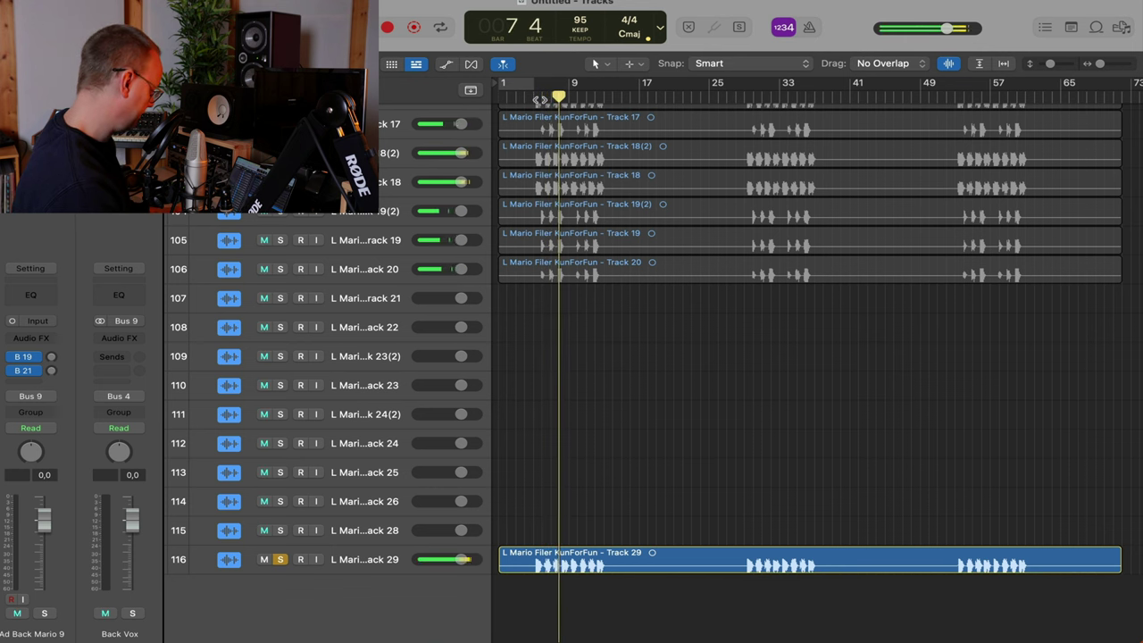
# Solo L Mario Track 20 and Track 18 along with Track 29, and play them from bar 5
pyautogui.click(279, 269)
pyautogui.scroll(2, 321, 330)
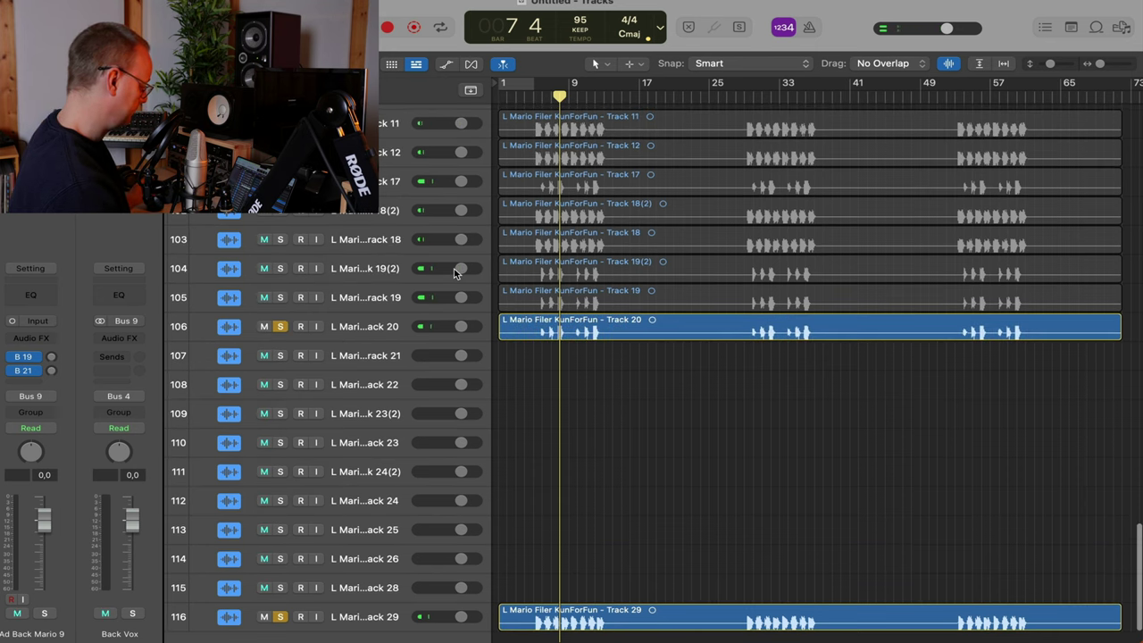
pyautogui.press('super+Right')
pyautogui.press('super+Right')
pyautogui.press('super+Right')
pyautogui.press('super+Right')
pyautogui.press('super+Right')
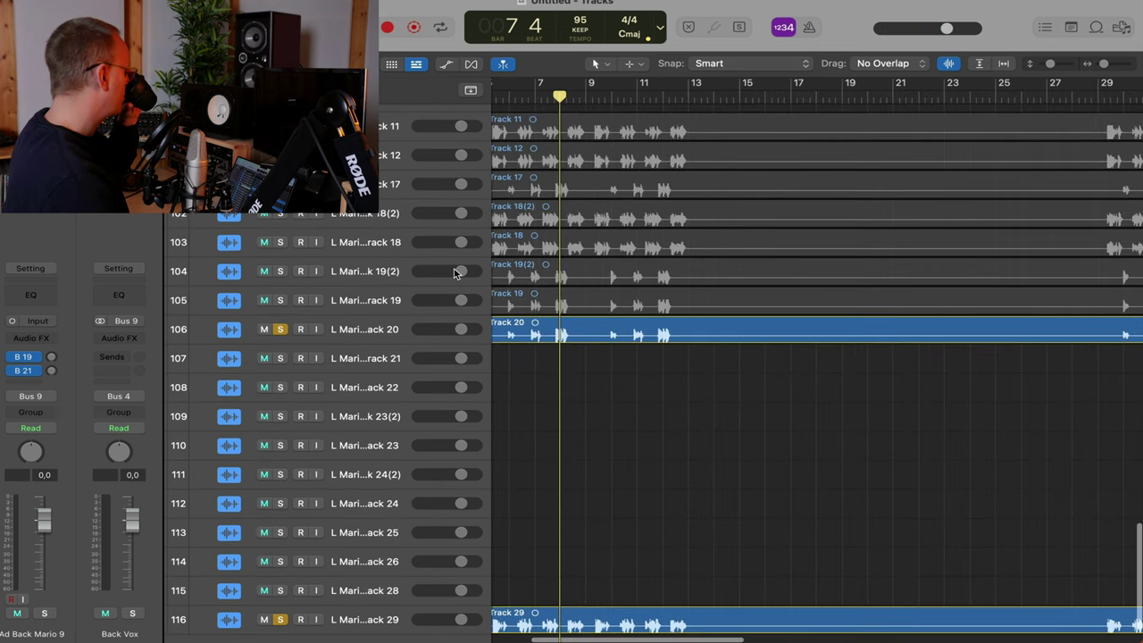
pyautogui.hscroll(-5, 457, 273)
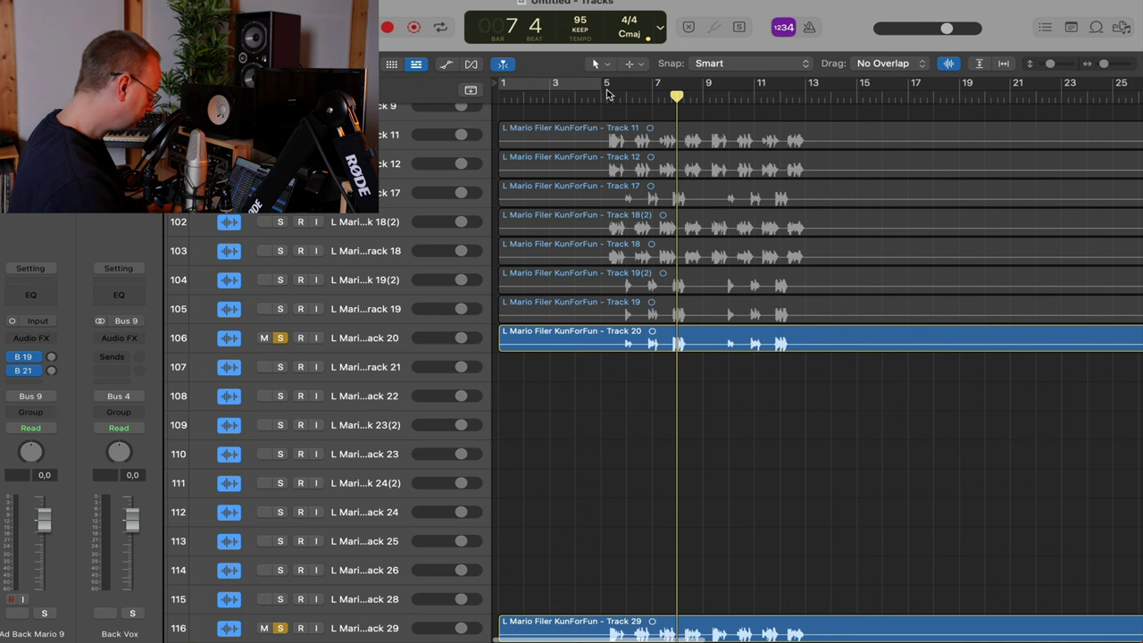
pyautogui.click(606, 95)
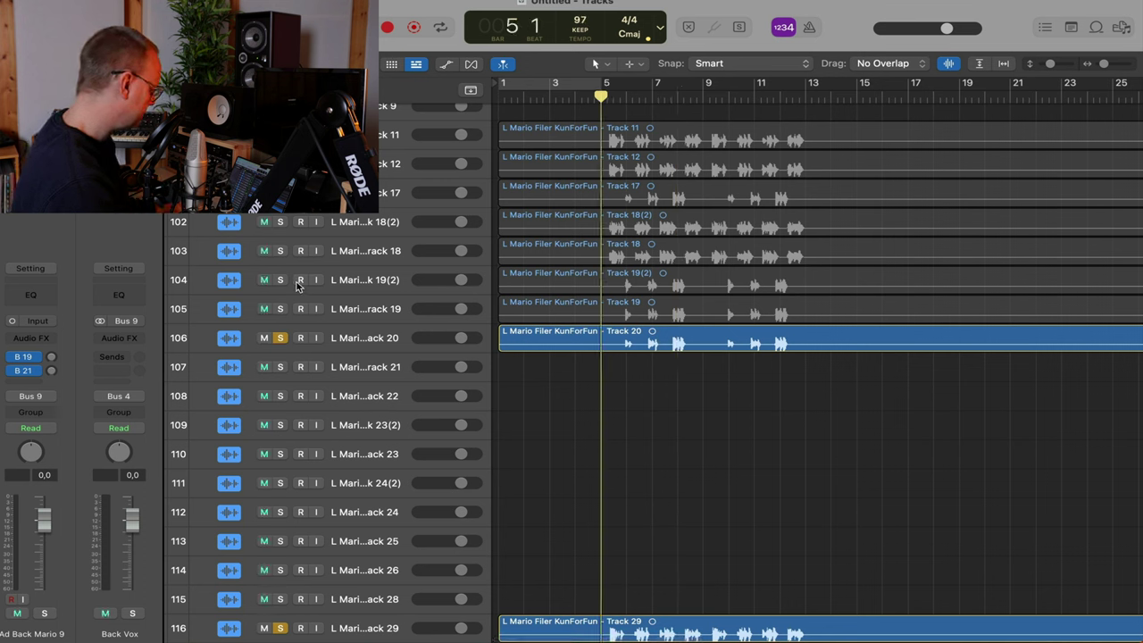
pyautogui.click(280, 251)
pyautogui.press('space')
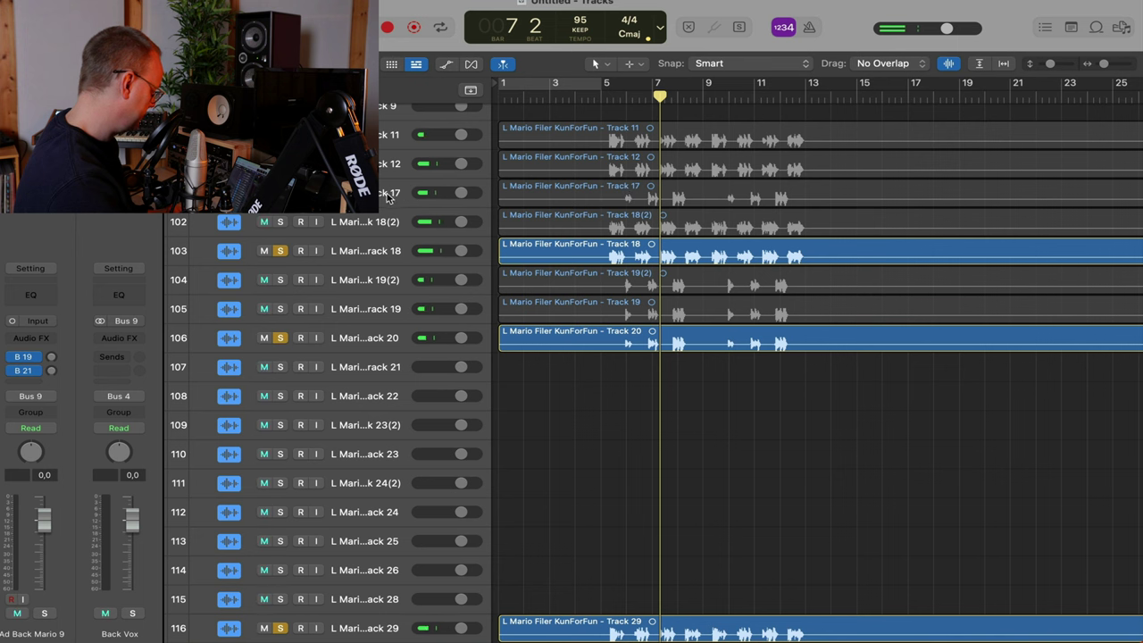
# Move the L Mario Track 17 track directly below Track 21, and delete the emptied Track 21 track
pyautogui.moveTo(388, 198); pyautogui.dragTo(414, 371)
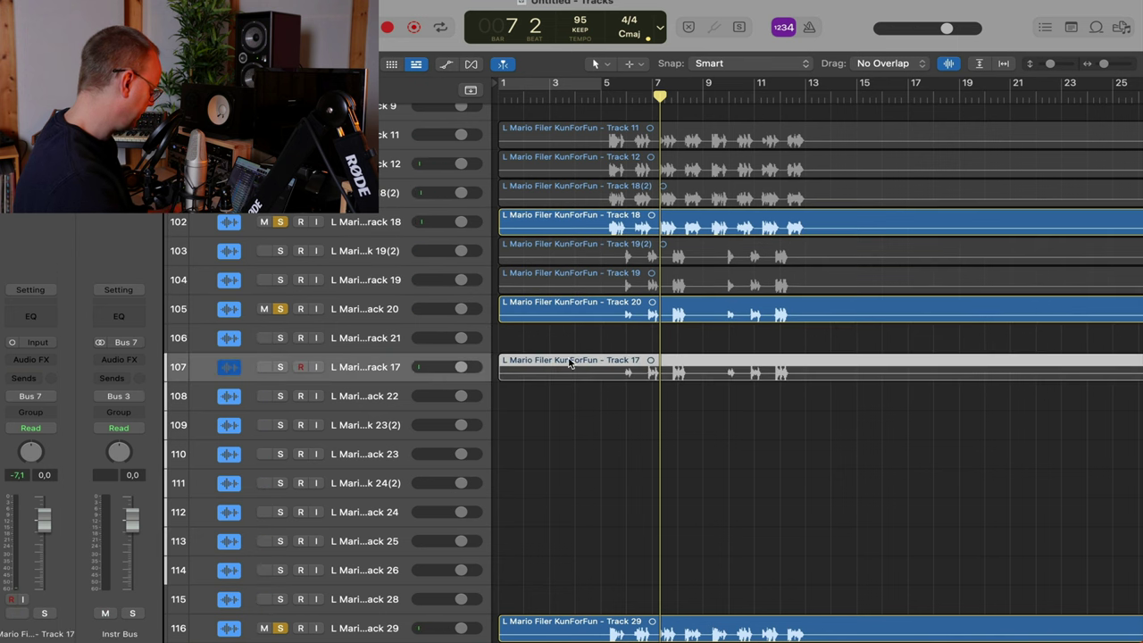
pyautogui.click(359, 339)
pyautogui.press('super+Left')
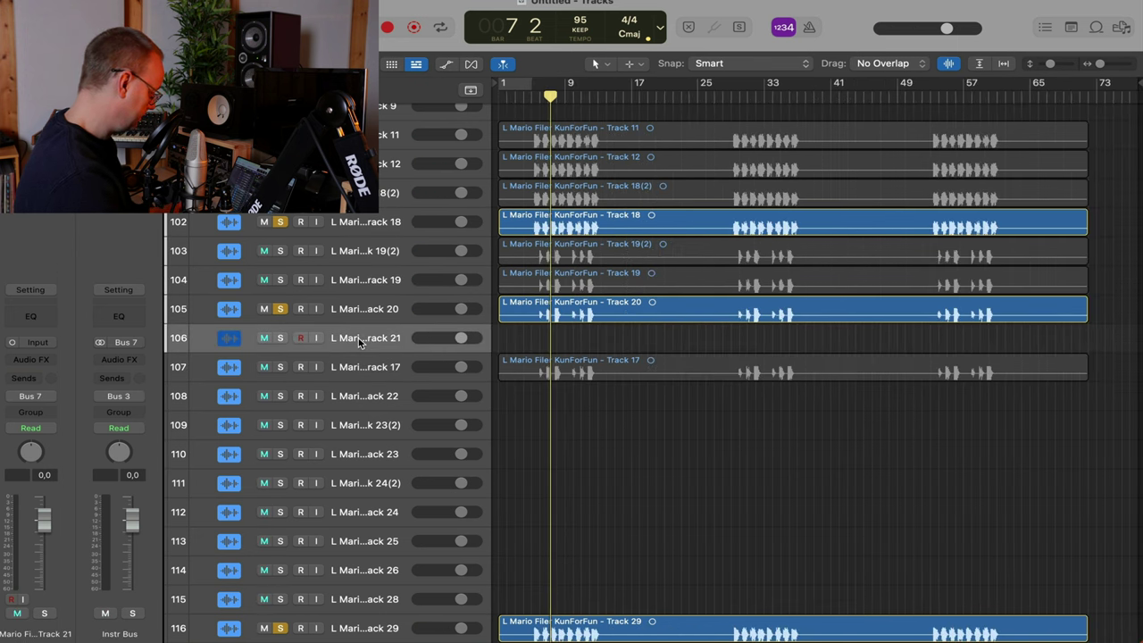
pyautogui.press('super+BackSpace')
pyautogui.press('Down')
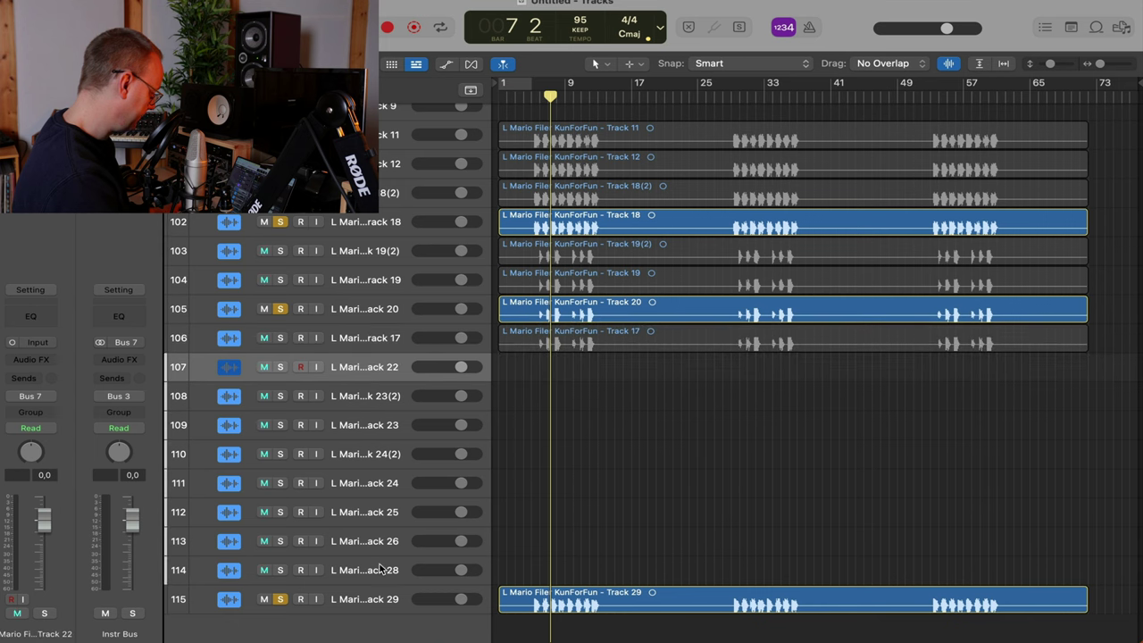
# Delete the emptied L Mario tracks 22 through 28, and all emptied tracks from Adlibs 1_1 through L Mario Track 9
pyautogui.keyDown('shift'); pyautogui.click(379, 570); pyautogui.keyUp('shift')
pyautogui.press('super+BackSpace')
pyautogui.scroll(5, 400, 449)
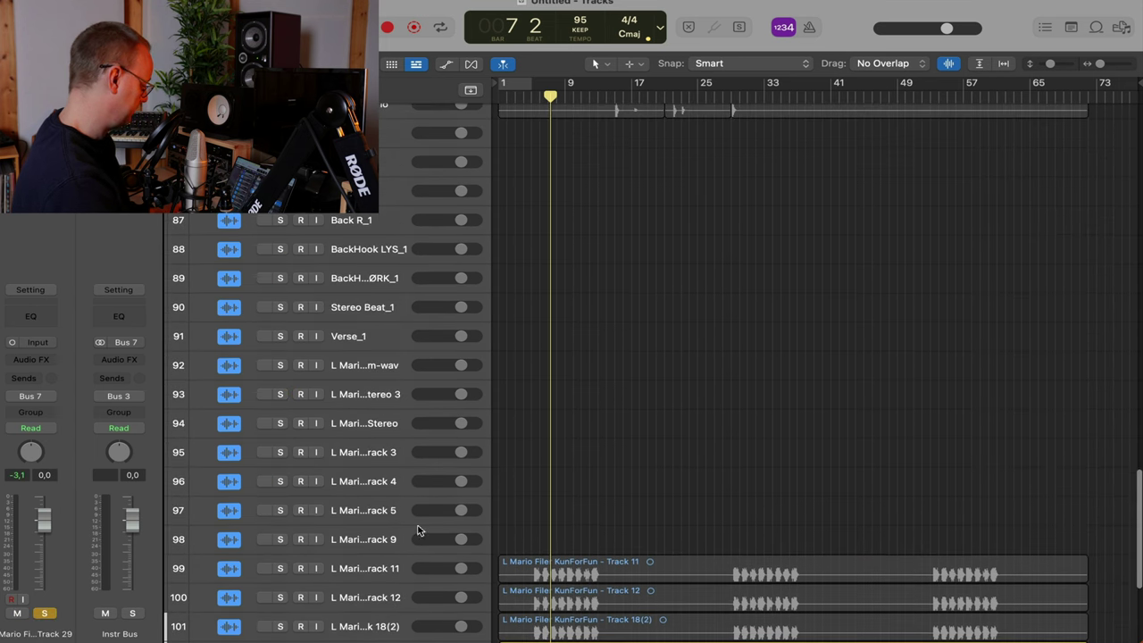
pyautogui.click(377, 549)
pyautogui.scroll(3, 377, 549)
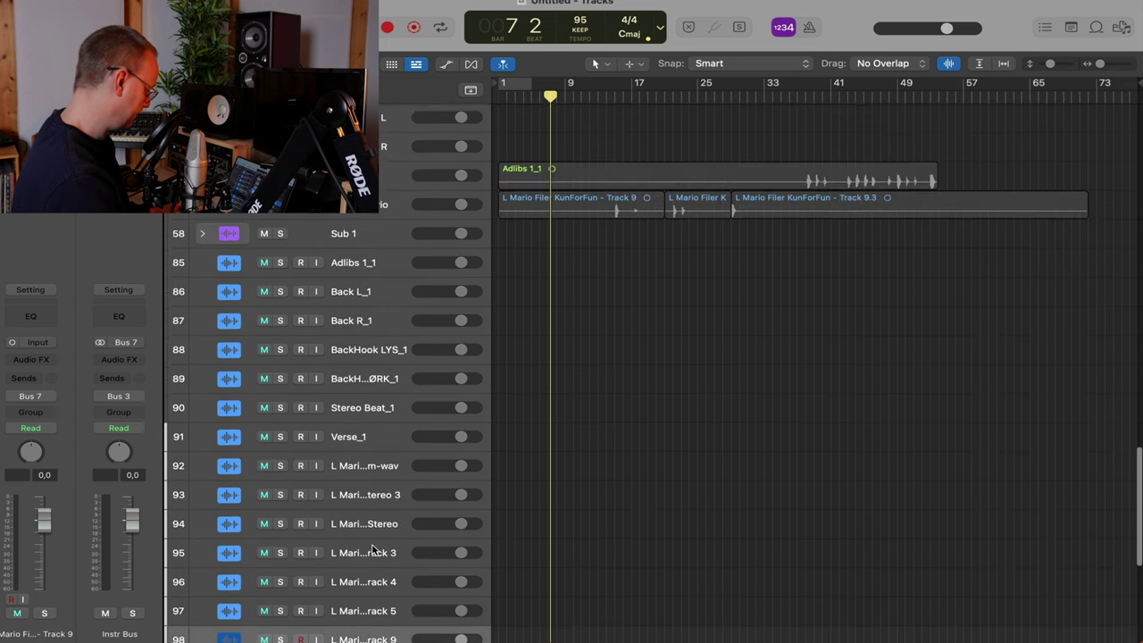
pyautogui.keyDown('shift'); pyautogui.click(361, 266); pyautogui.keyUp('shift')
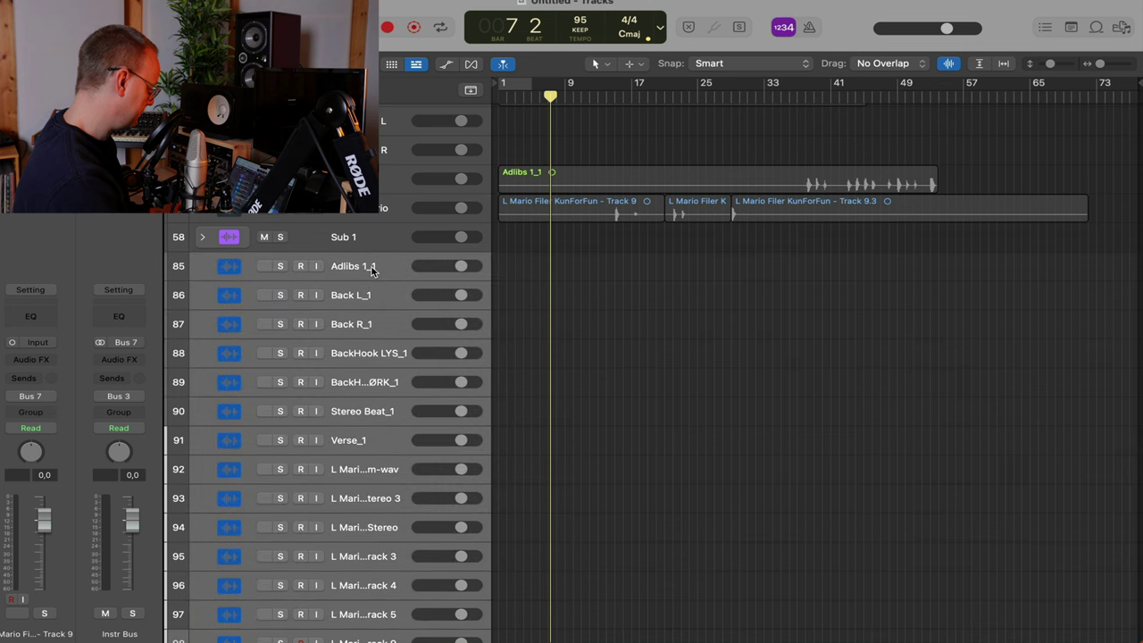
pyautogui.press('super+BackSpace')
# Enlarge the track lanes and move the L Mario Track 29 track directly below Track 18
pyautogui.scroll(5, 569, 308)
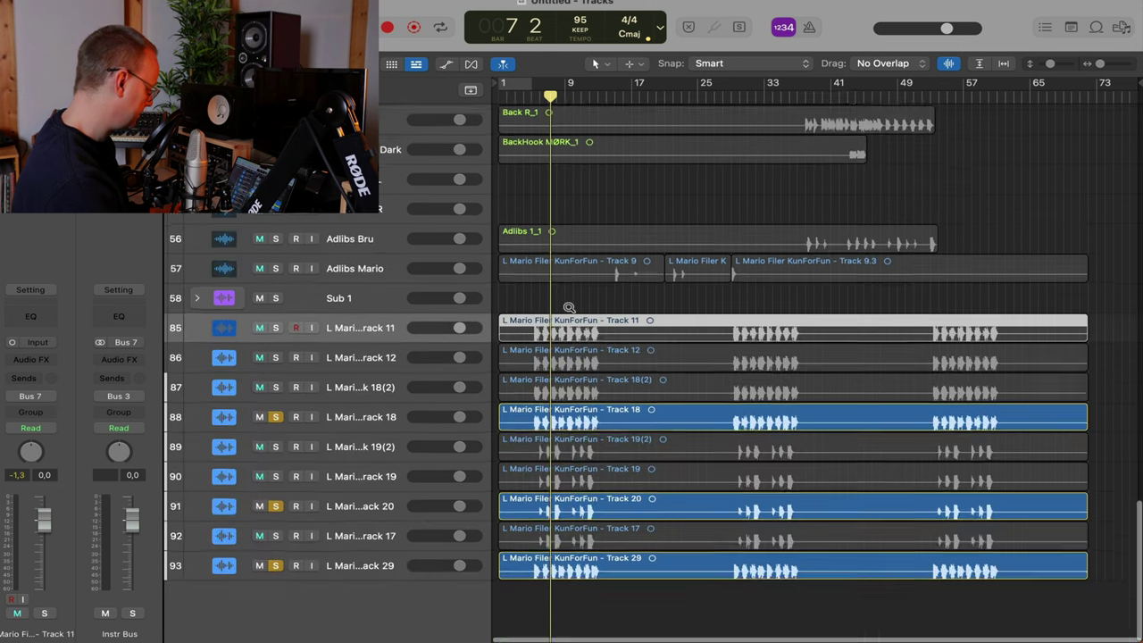
pyautogui.click(625, 304)
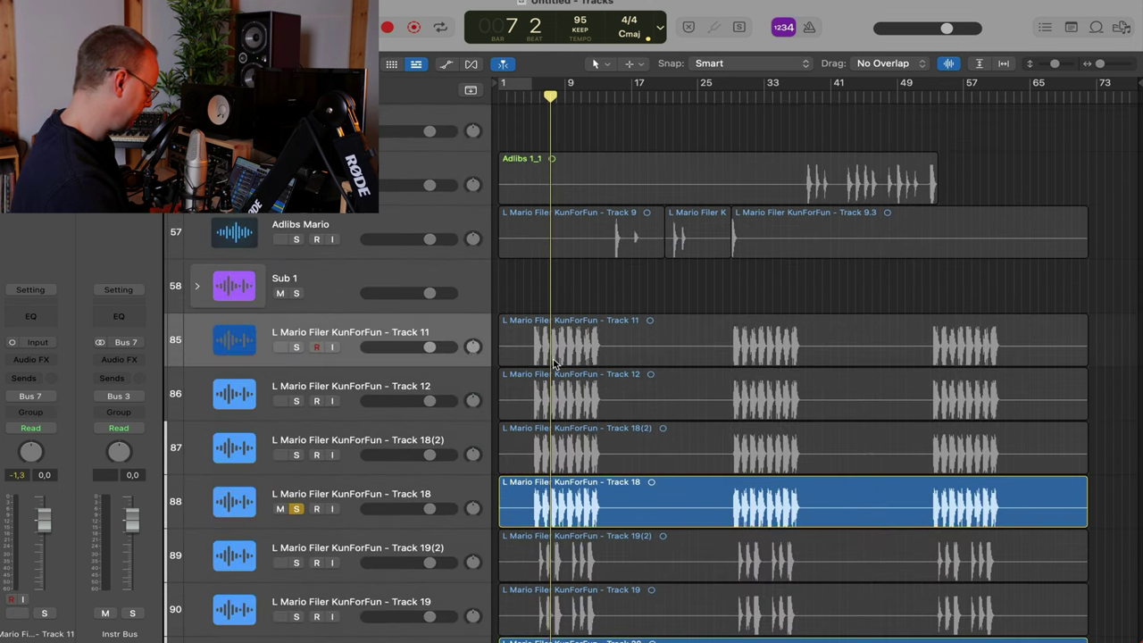
pyautogui.scroll(-5, 581, 509)
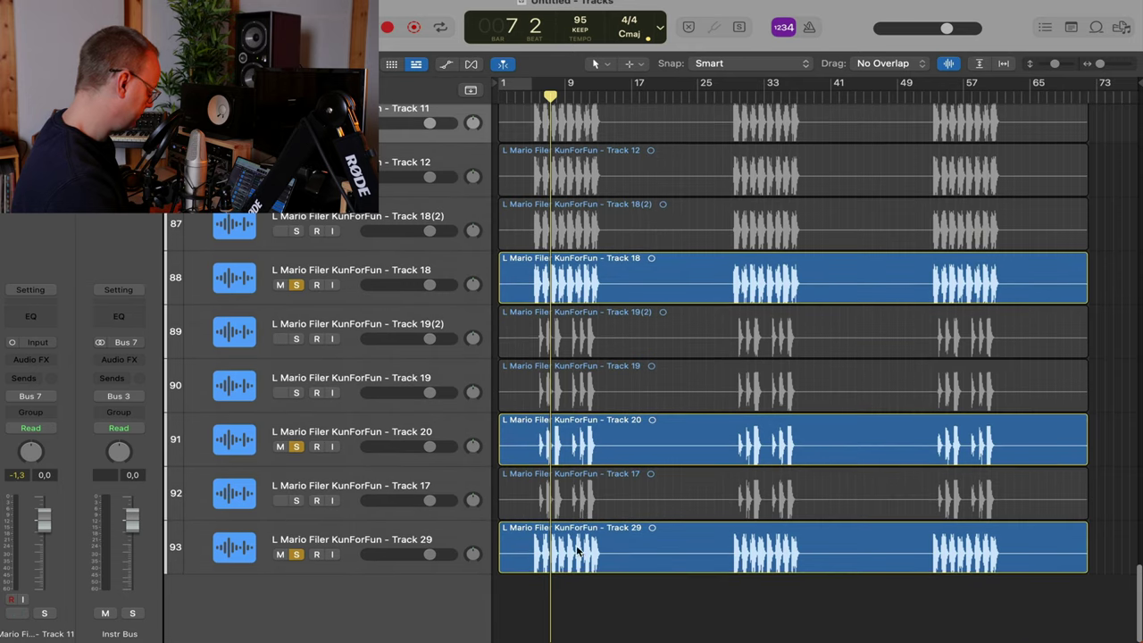
pyautogui.moveTo(367, 551); pyautogui.dragTo(355, 330)
pyautogui.scroll(3, 540, 308)
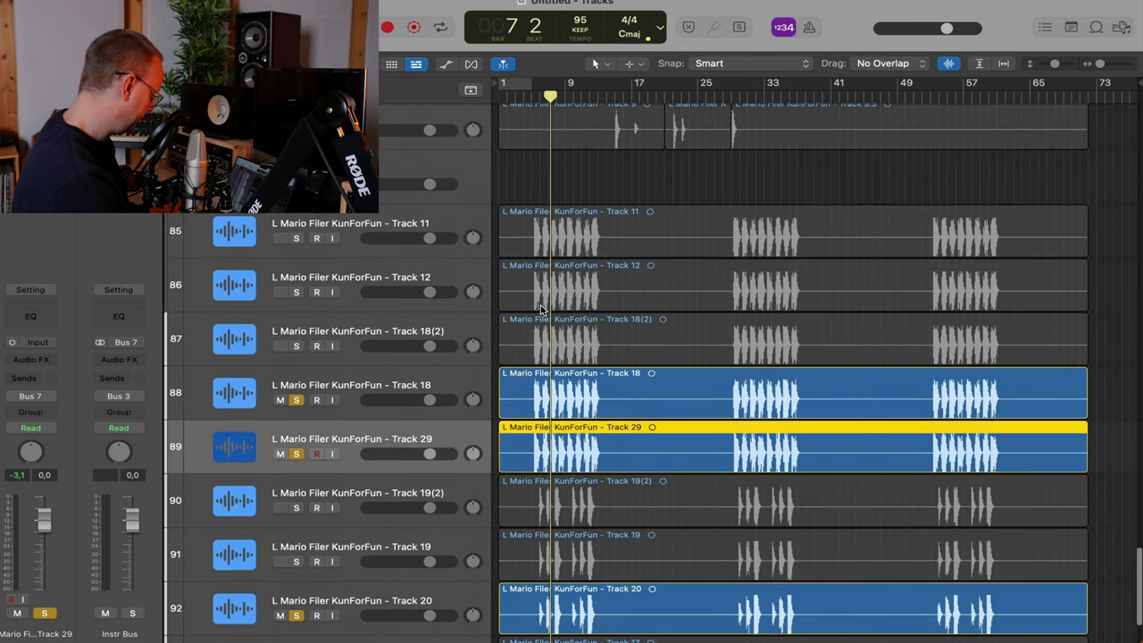
# Compare the waveforms of the remaining L Mario regions around bars 5 to 13 and check the BackHook template tracks for free space
pyautogui.scroll(-3, 599, 317)
pyautogui.hscroll(1, 600, 317)
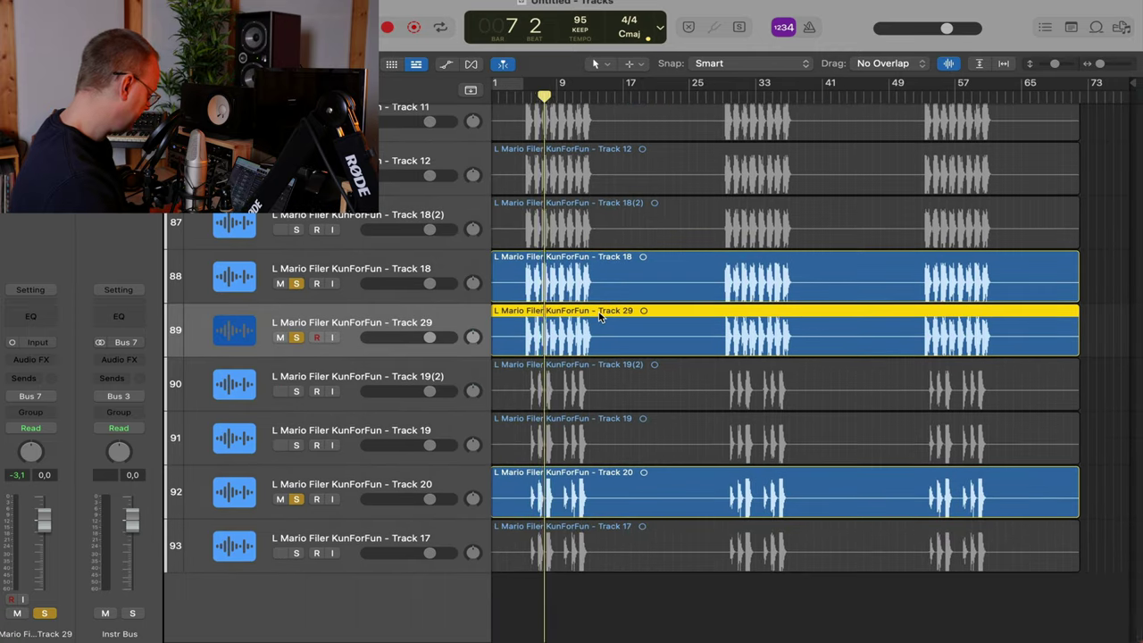
pyautogui.press('super+Right')
pyautogui.press('super+Right')
pyautogui.hscroll(-3, 600, 317)
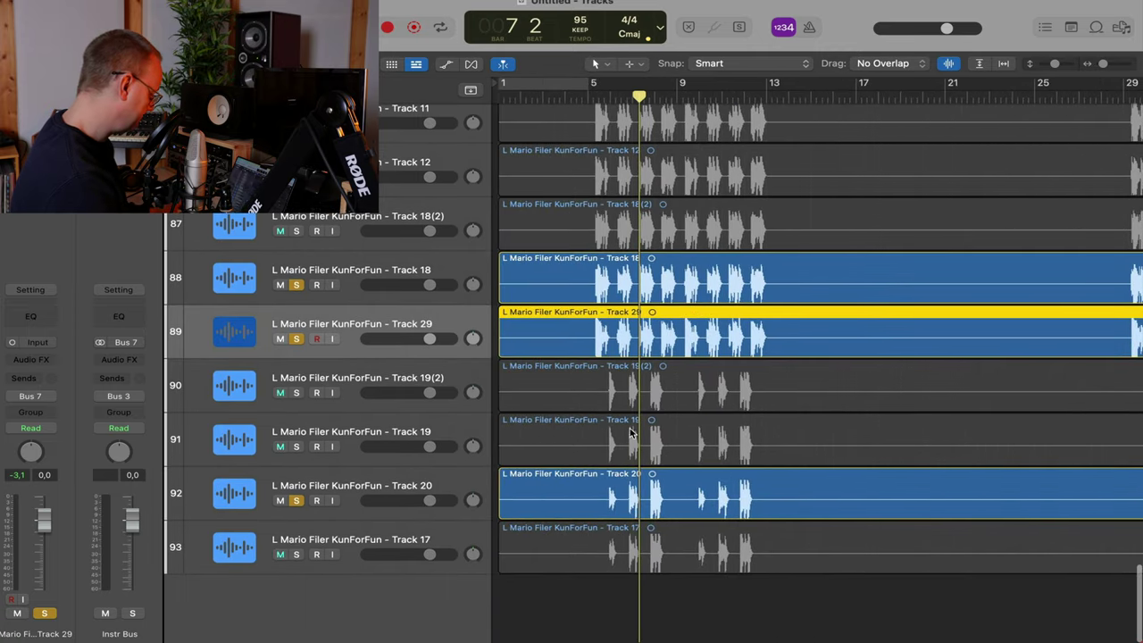
pyautogui.click(608, 549)
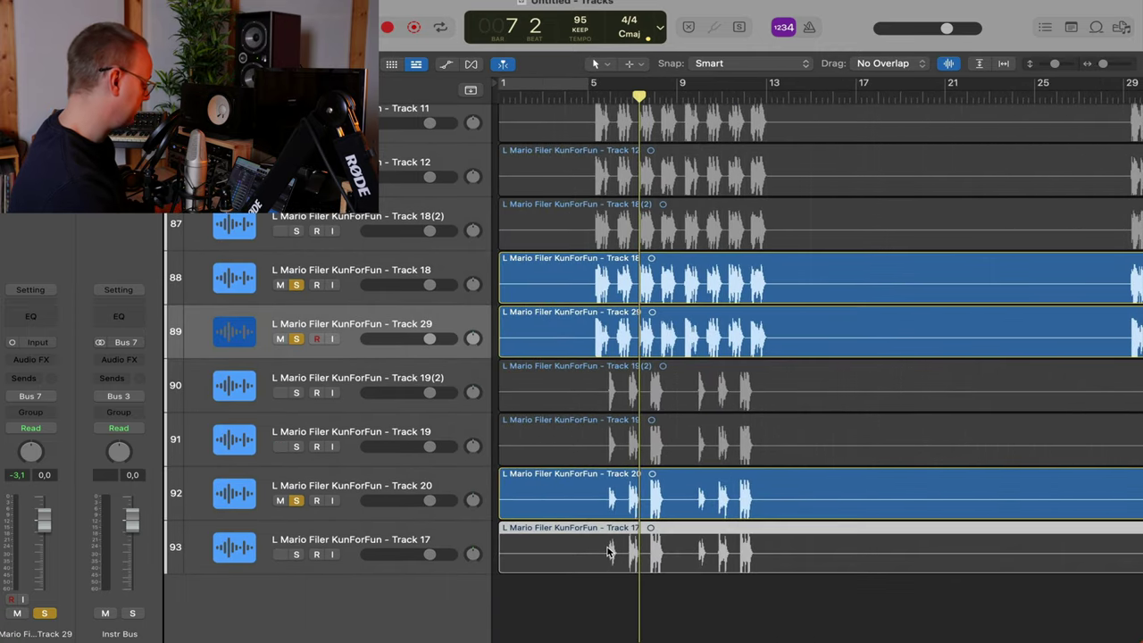
pyautogui.press('super+Up')
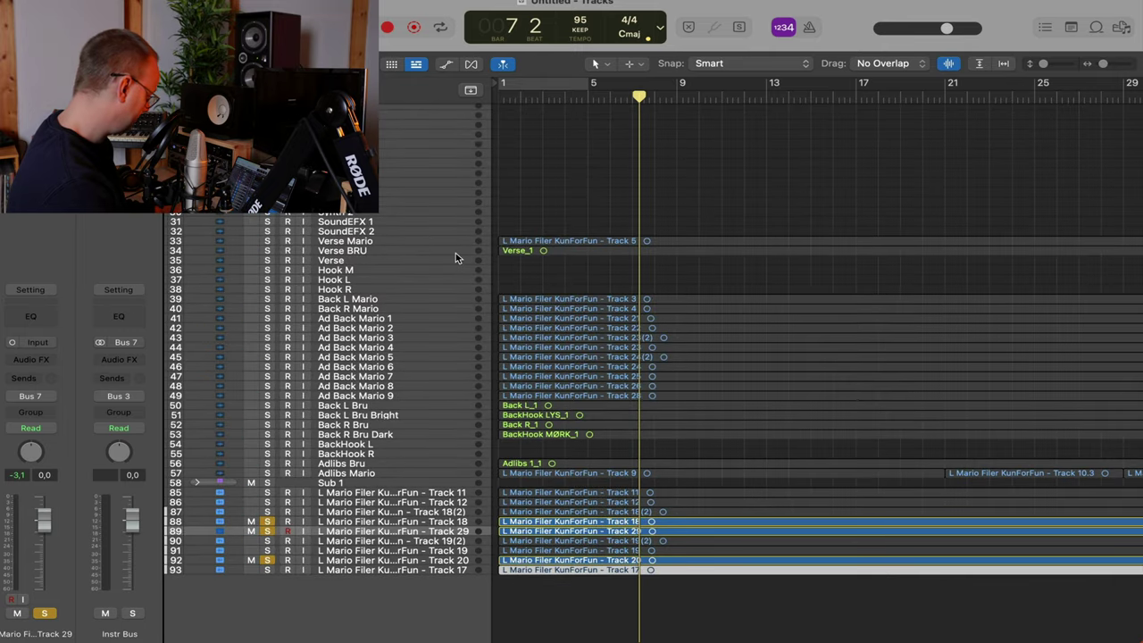
pyautogui.click(366, 449)
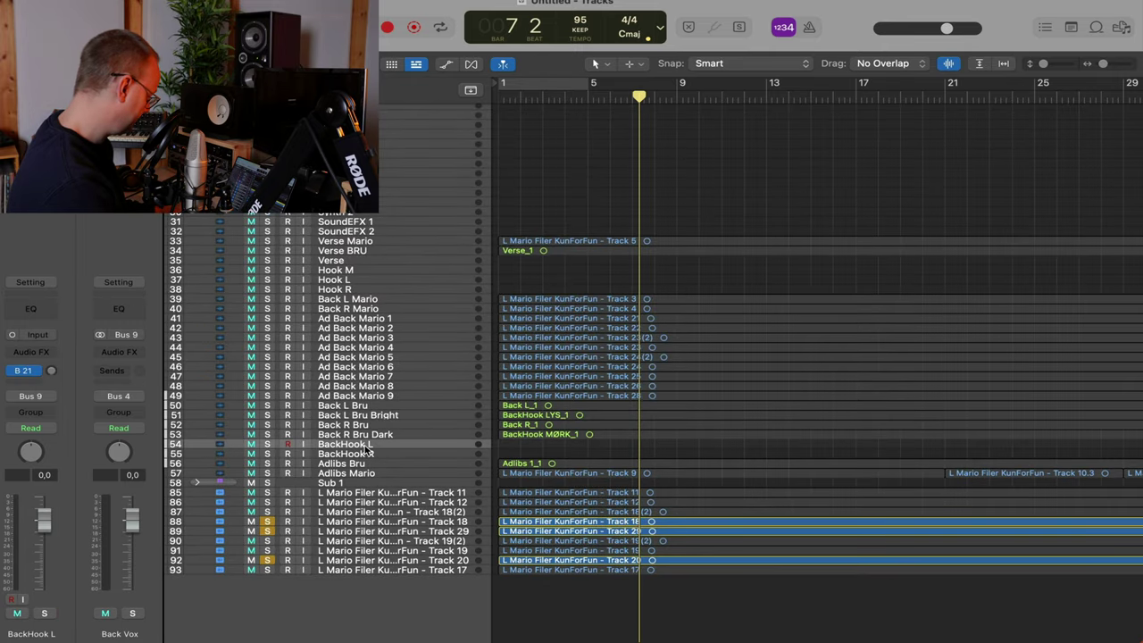
pyautogui.press('super+Down')
pyautogui.scroll(-2, 365, 450)
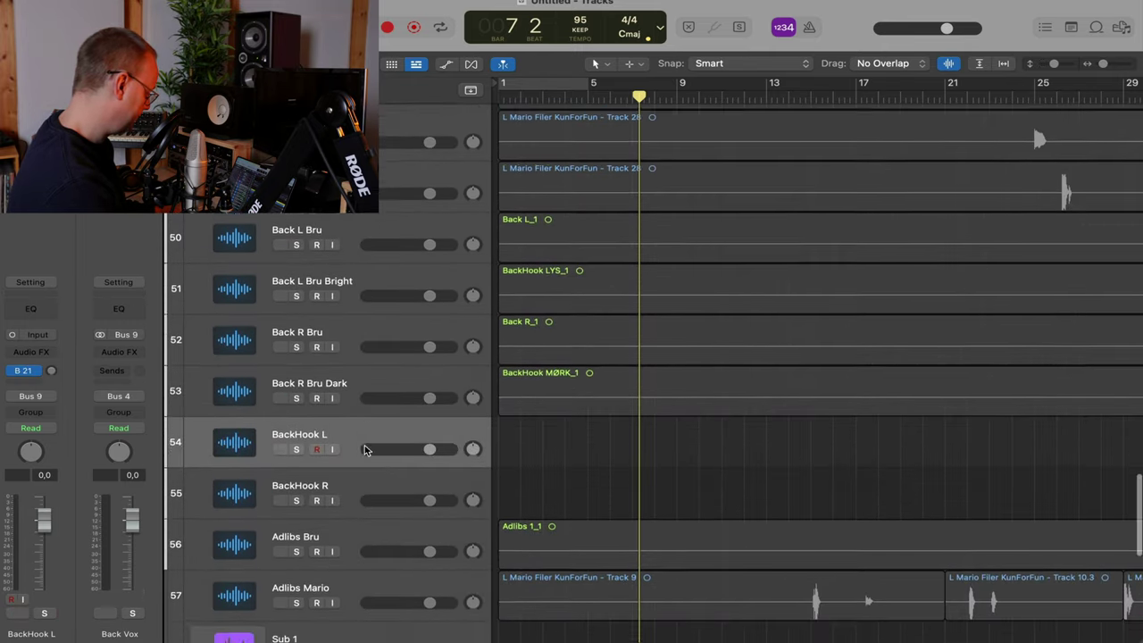
pyautogui.scroll(-5, 365, 450)
pyautogui.scroll(3, 365, 450)
pyautogui.press('super+Down')
pyautogui.scroll(-8, 365, 450)
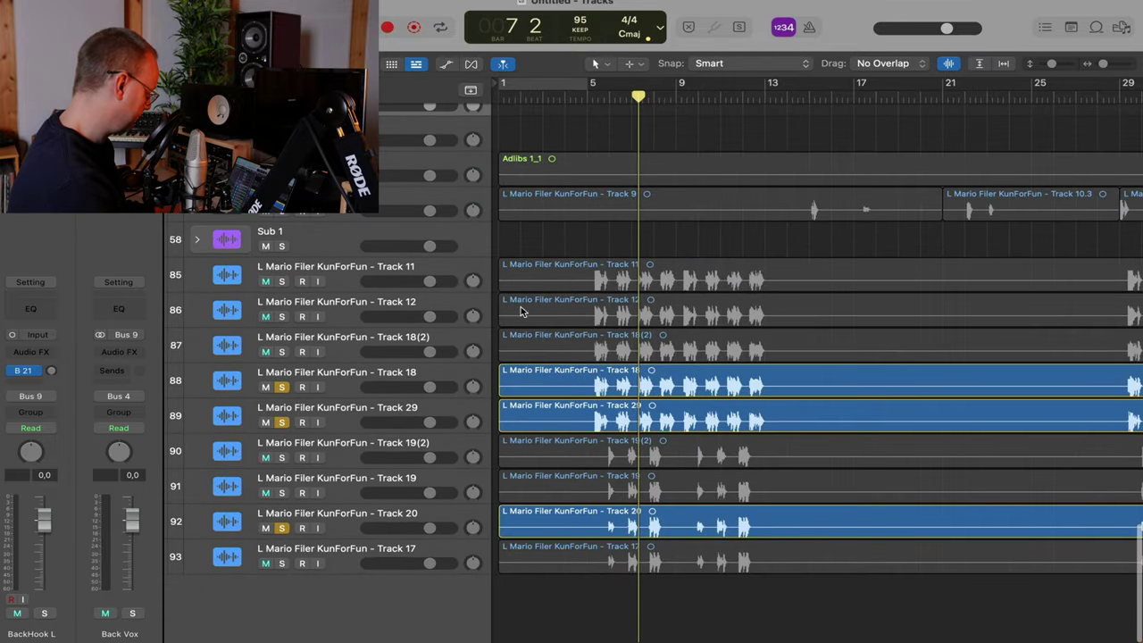
# Solo only L Mario Track 11 in place of Tracks 18, 29 and 20, and play it from bar 7
pyautogui.click(367, 270)
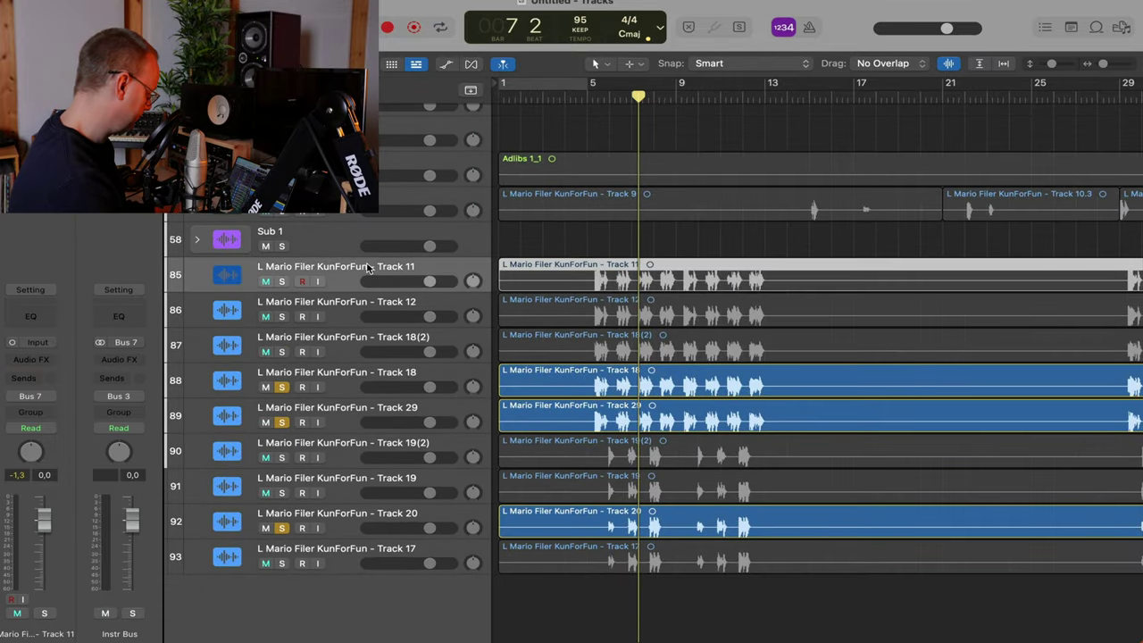
pyautogui.click(281, 282)
pyautogui.moveTo(282, 390); pyautogui.dragTo(281, 527)
pyautogui.press('space')
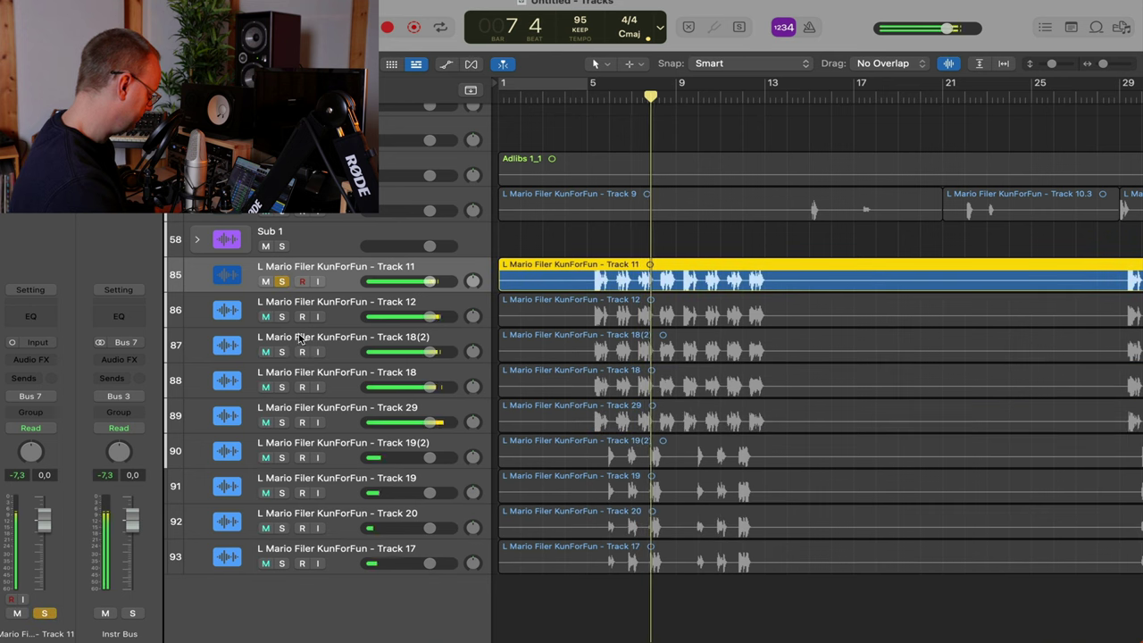
# Solo L Mario Track 12 alongside Track 11, replay from about bar 7, and compare them with Track 18(2) and Track 18 in turn
pyautogui.click(281, 317)
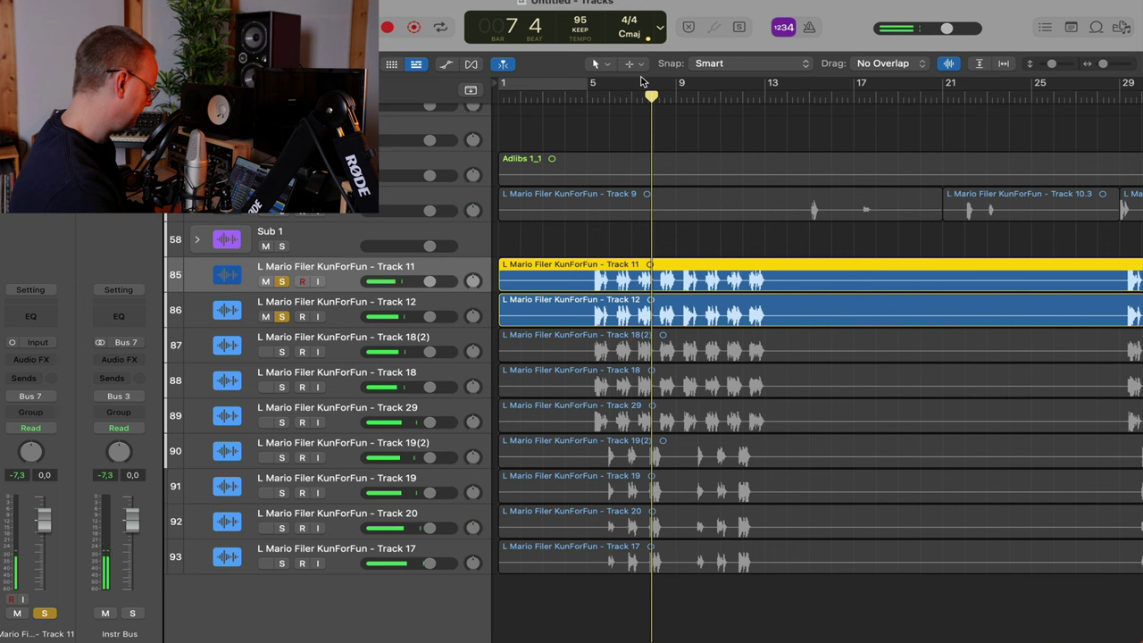
pyautogui.moveTo(646, 95); pyautogui.dragTo(630, 95)
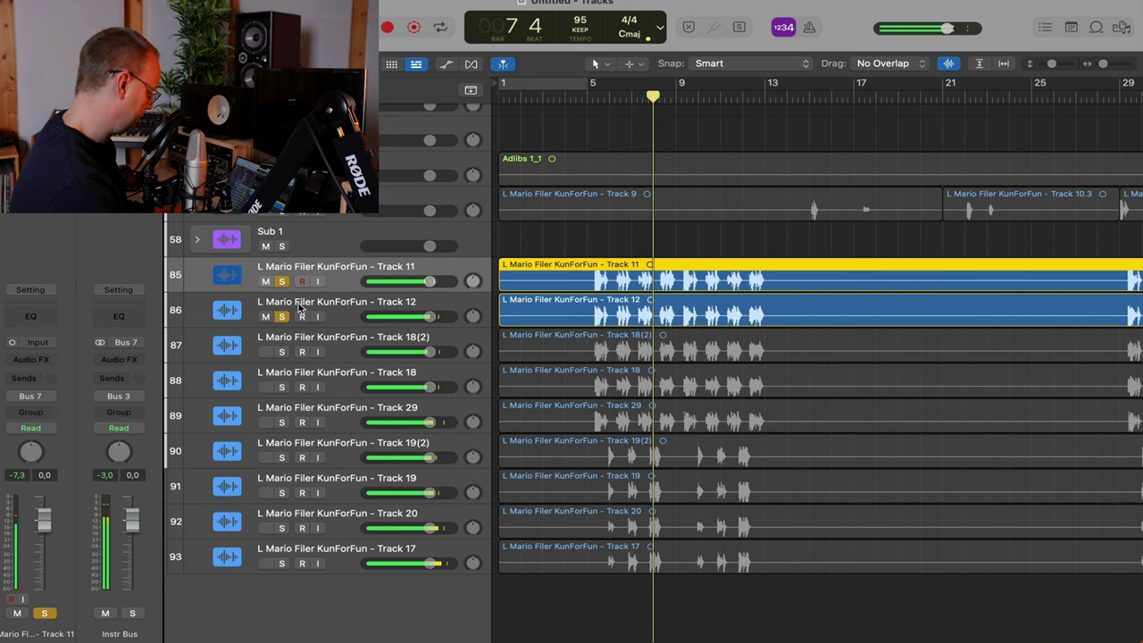
pyautogui.click(283, 352)
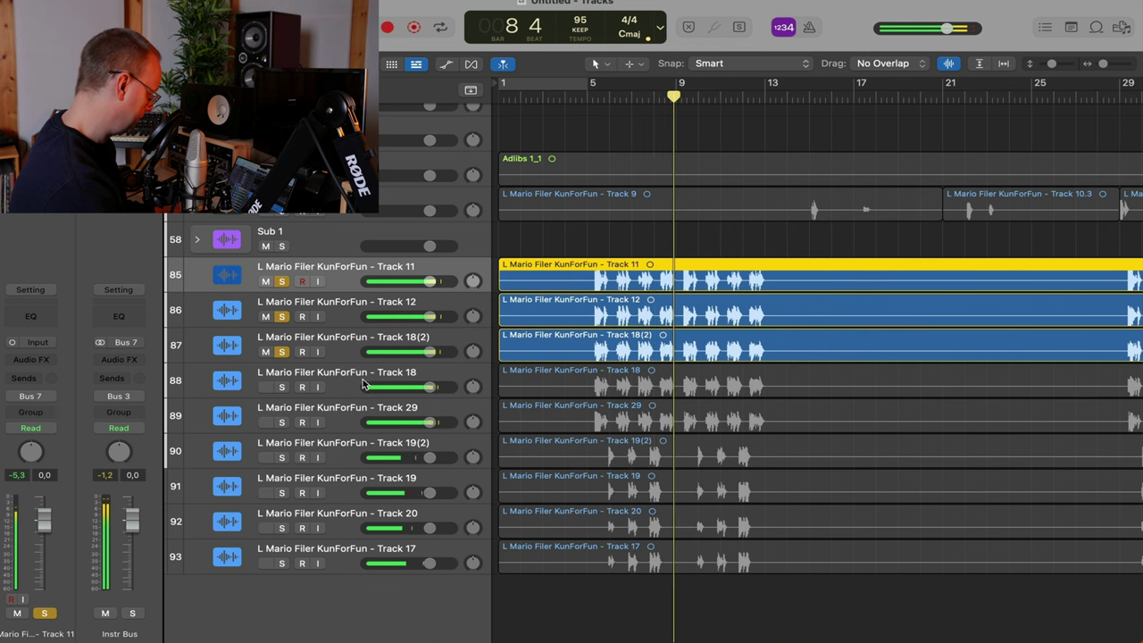
pyautogui.click(281, 353)
pyautogui.click(281, 387)
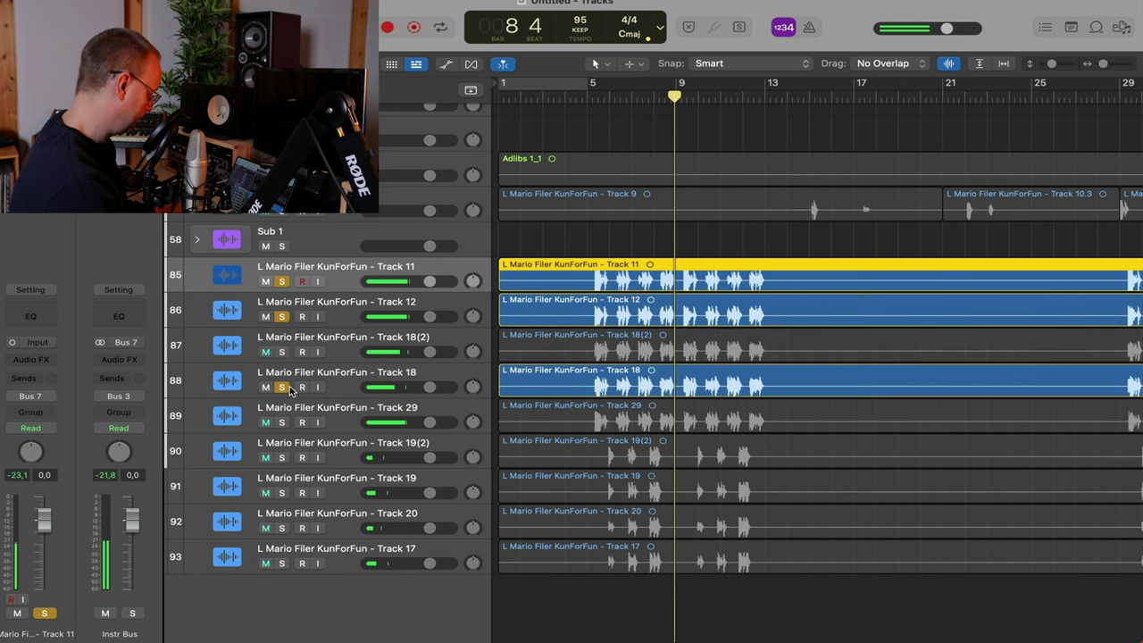
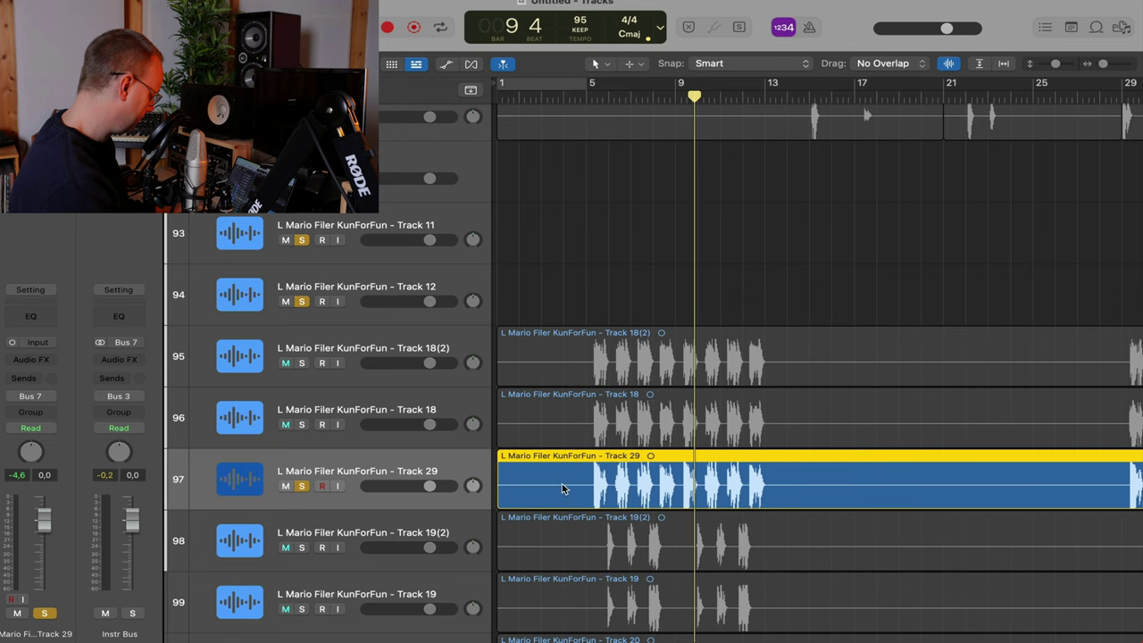
# Clear the existing solos, solo only L Mario Track 18(2) and Track 18, and play them from about bar 10
pyautogui.scroll(-5, 562, 489)
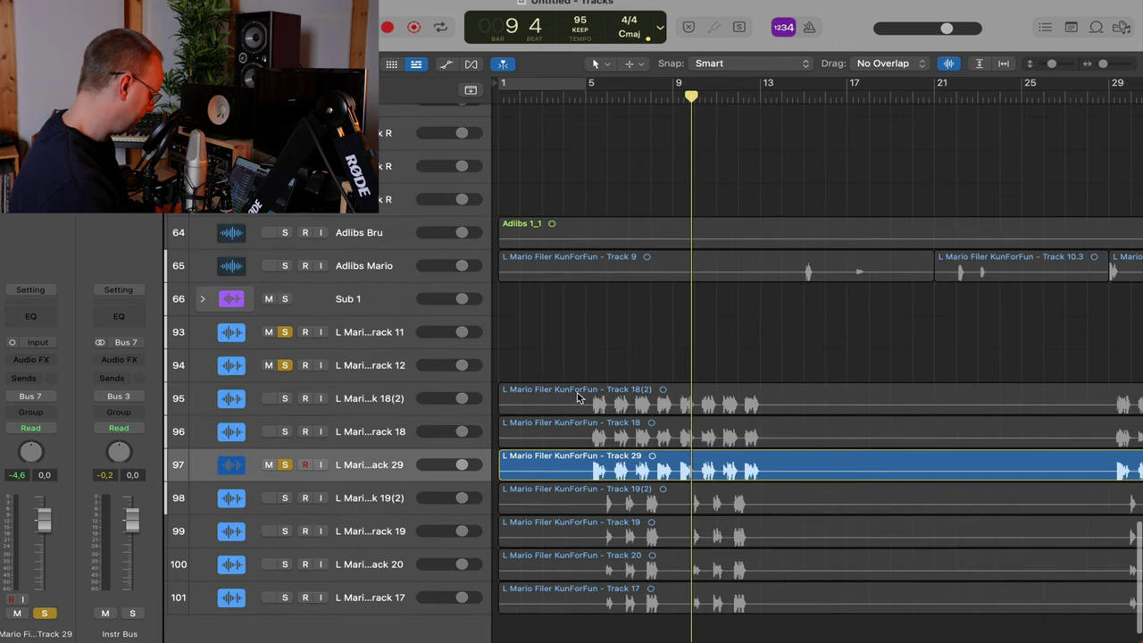
pyautogui.moveTo(578, 357); pyautogui.dragTo(584, 447)
pyautogui.click(285, 433)
pyautogui.click(285, 404)
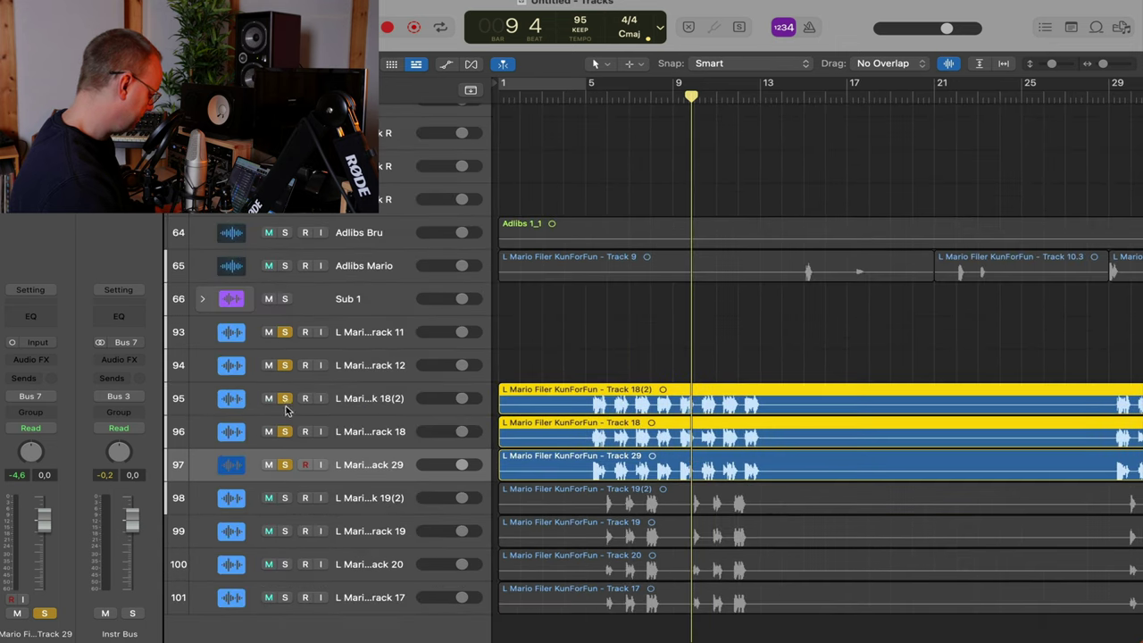
pyautogui.click(285, 466)
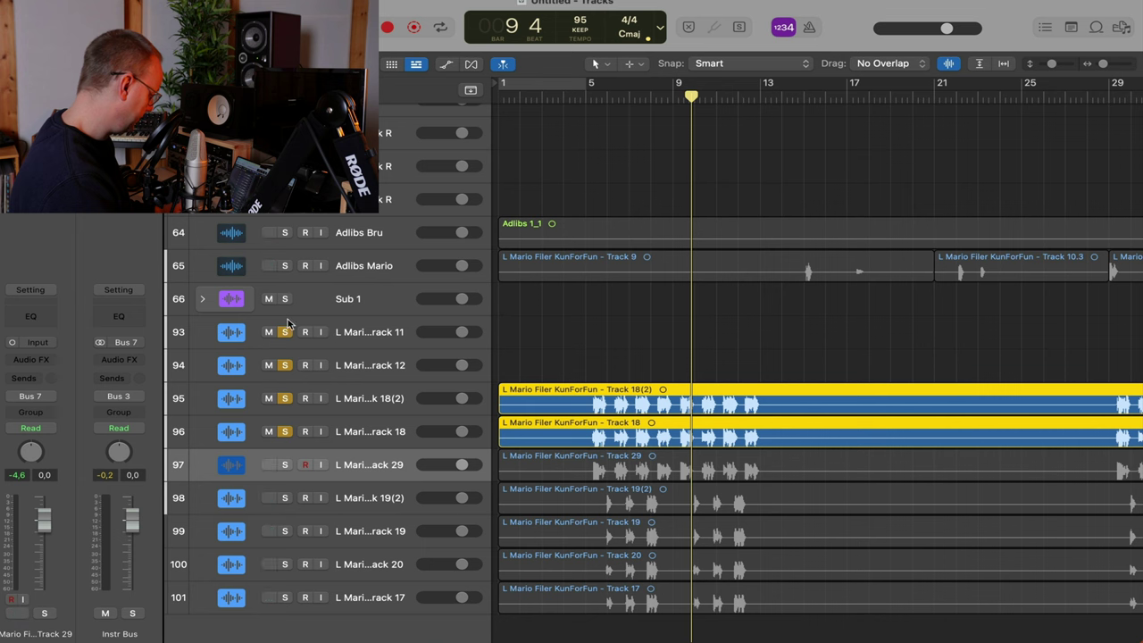
pyautogui.press('ctrl+alt+super+s')
pyautogui.moveTo(283, 423); pyautogui.dragTo(284, 402)
pyautogui.press('space')
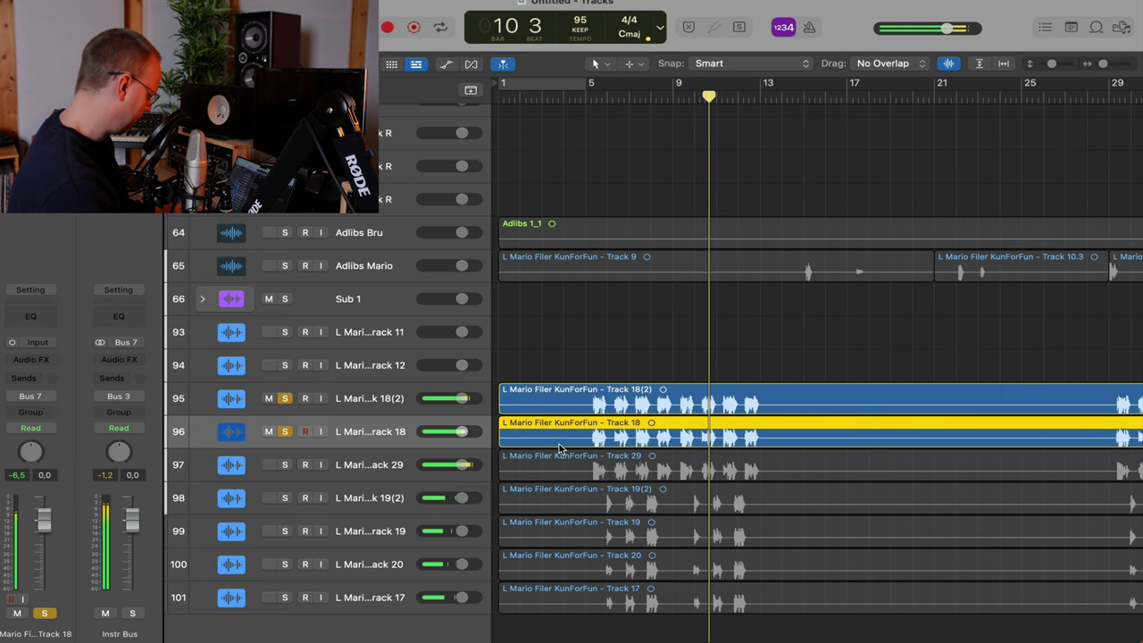
# Move the L Mario Track 18(2) region onto the last BackHook L track and the Track 18 region onto the first BackHook R track
pyautogui.scroll(-5, 559, 445)
pyautogui.scroll(-2, 560, 447)
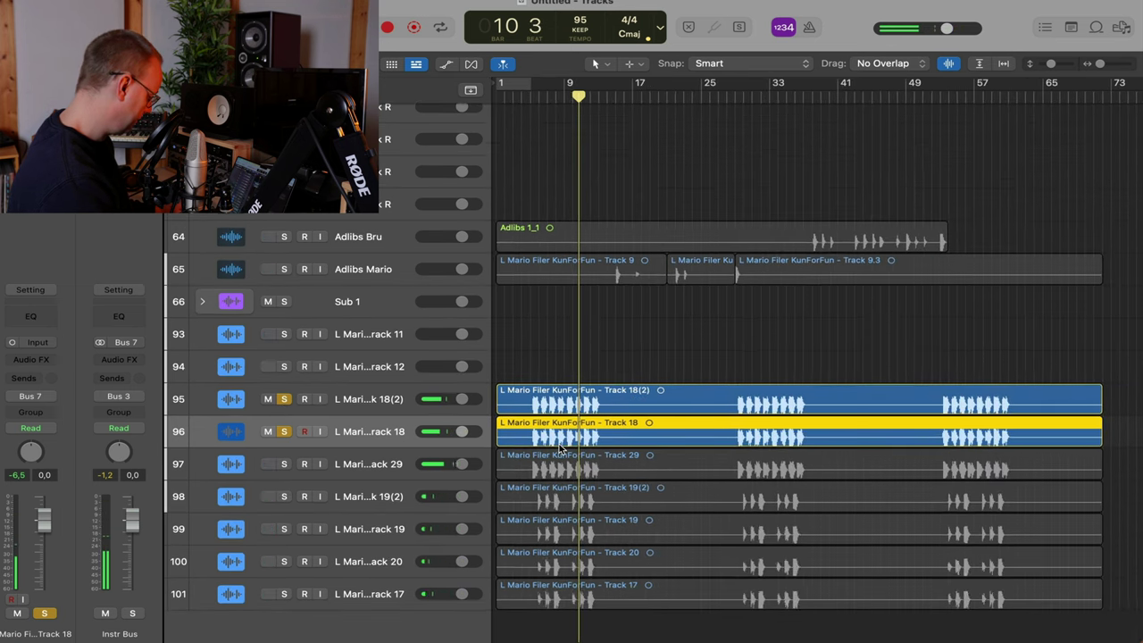
pyautogui.scroll(5, 559, 446)
pyautogui.moveTo(579, 573); pyautogui.dragTo(538, 240)
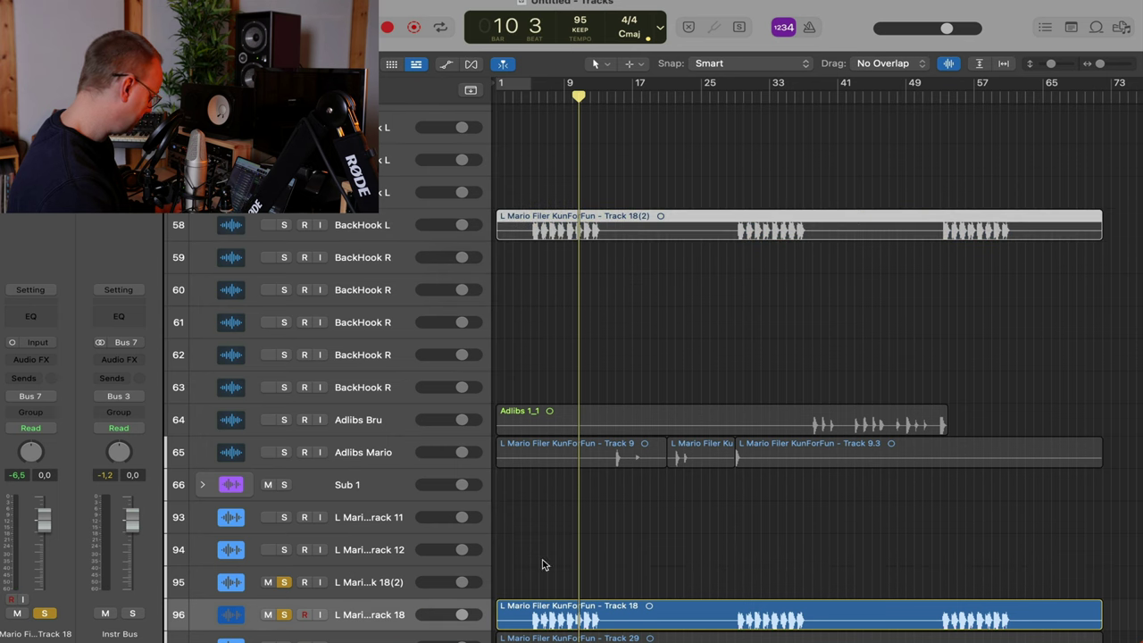
pyautogui.moveTo(552, 614); pyautogui.dragTo(552, 259)
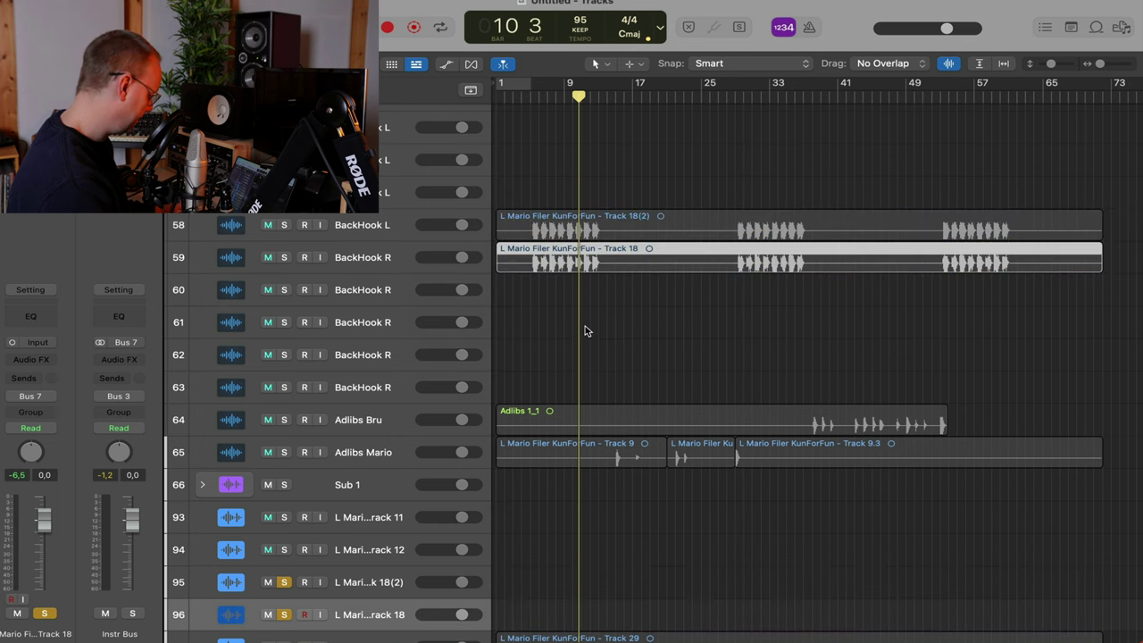
# Move the L Mario Track 29 region onto the second BackHook R track, keeping its start at bar 1
pyautogui.scroll(-5, 585, 331)
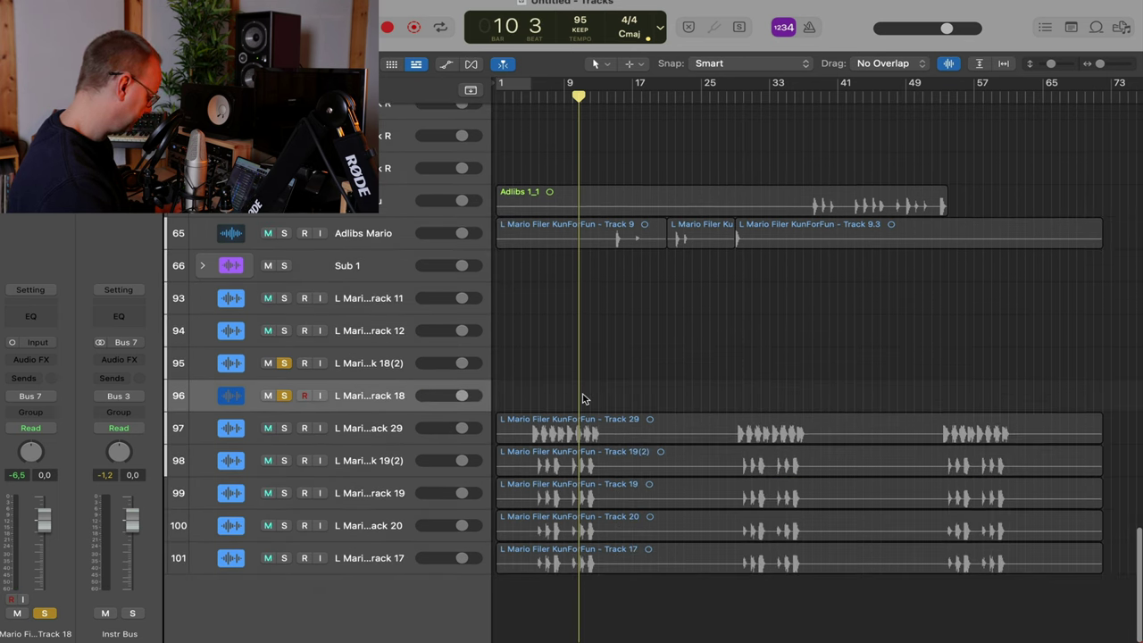
pyautogui.click(594, 433)
pyautogui.scroll(4, 599, 437)
pyautogui.moveTo(598, 607); pyautogui.dragTo(574, 256)
pyautogui.scroll(4, 574, 255)
pyautogui.moveTo(552, 394); pyautogui.dragTo(552, 397)
# Select the L Mario Track 19(2), 19, 20 and 17 regions, and add another BackHook R track below the last one
pyautogui.scroll(-8, 584, 410)
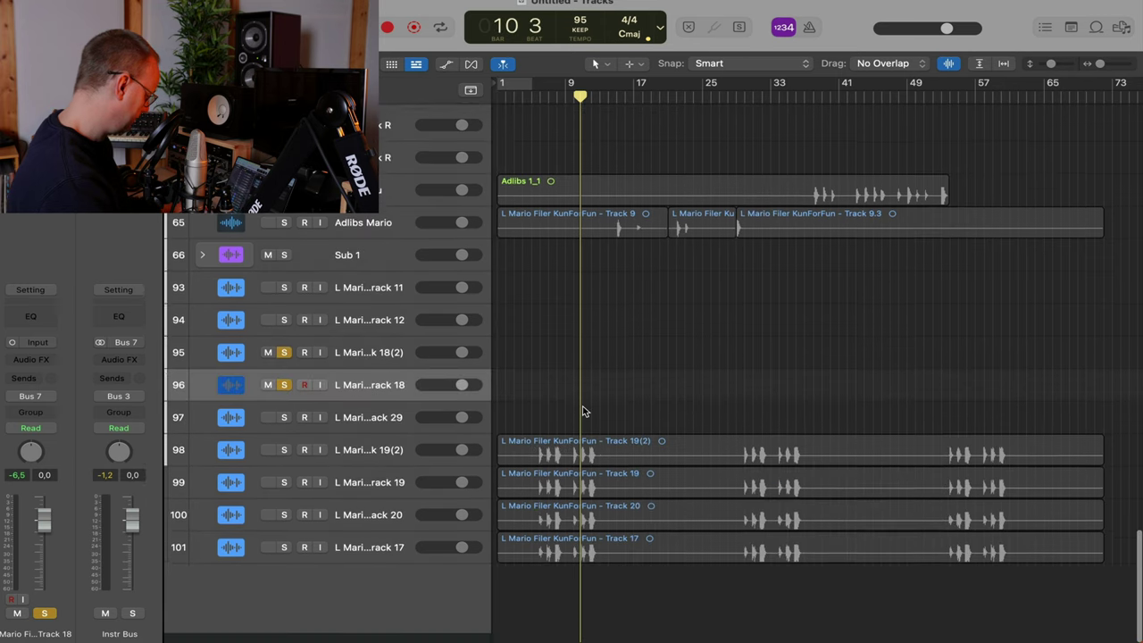
pyautogui.moveTo(551, 439); pyautogui.dragTo(553, 581)
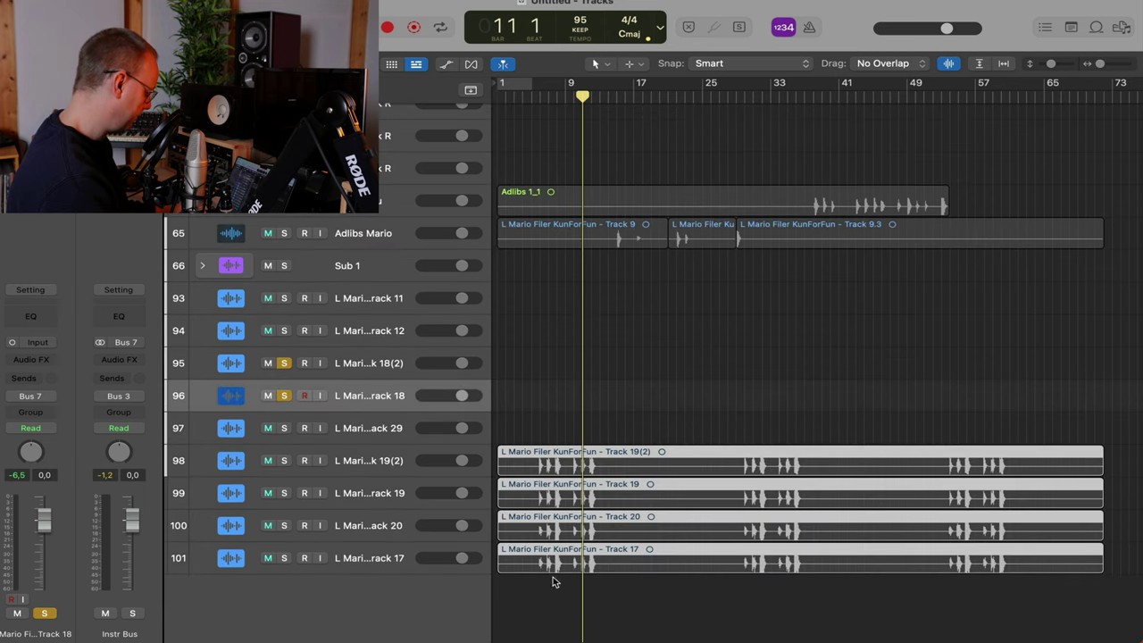
pyautogui.moveTo(554, 459); pyautogui.dragTo(551, 516)
pyautogui.press('Escape')
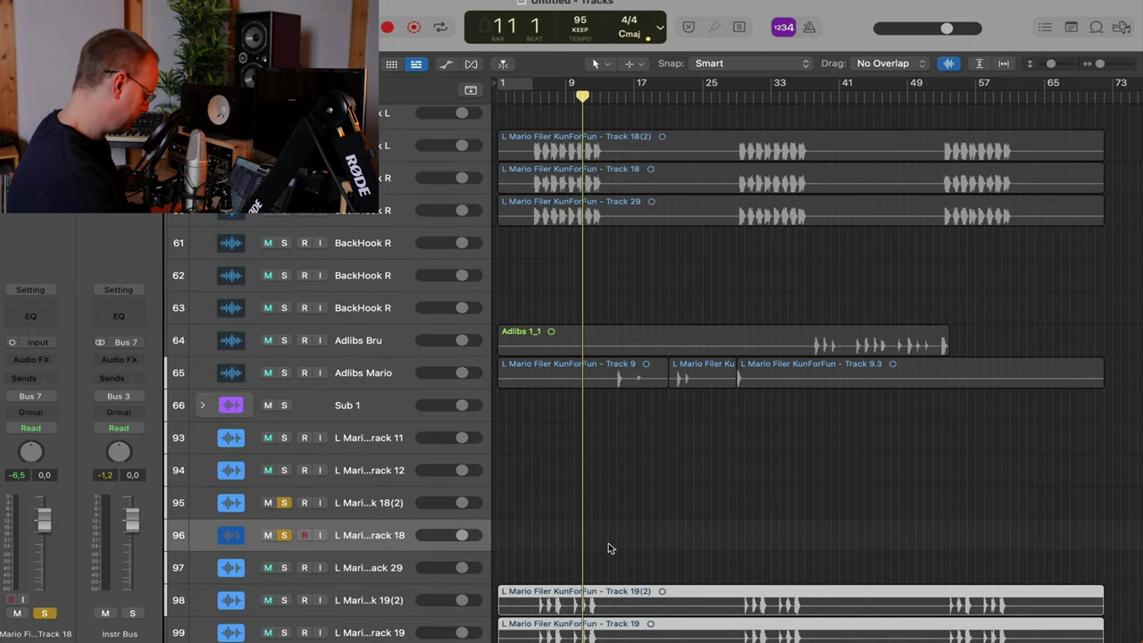
pyautogui.click(393, 308)
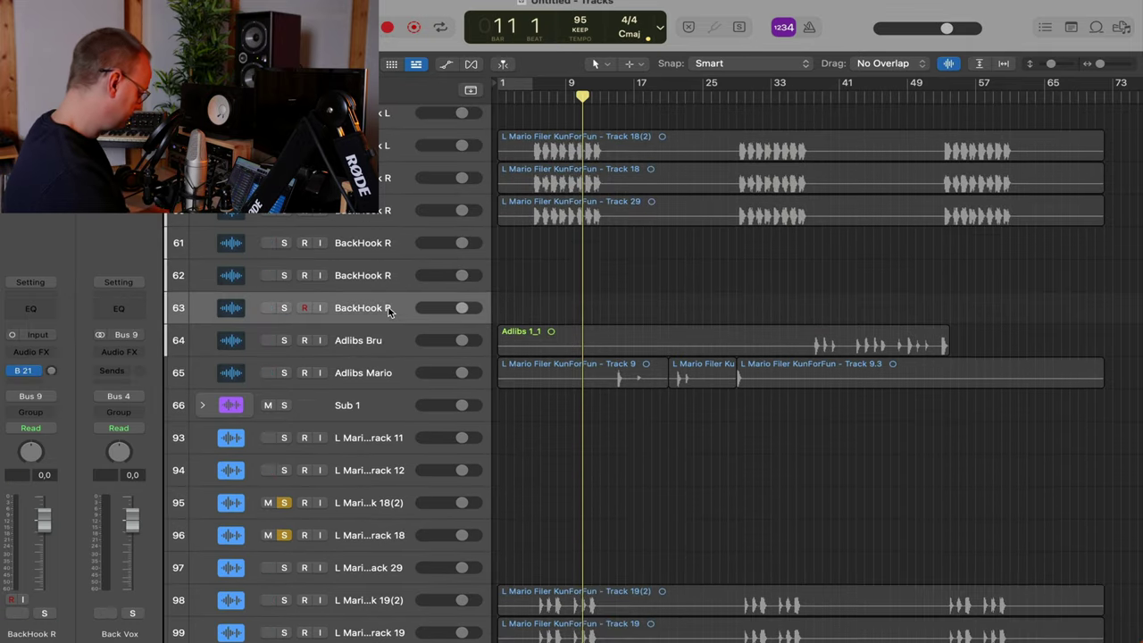
pyautogui.press('cmd+d')
# Move the four selected L Mario regions together onto the last four BackHook R tracks, keeping their start at bar 1
pyautogui.scroll(-5, 560, 384)
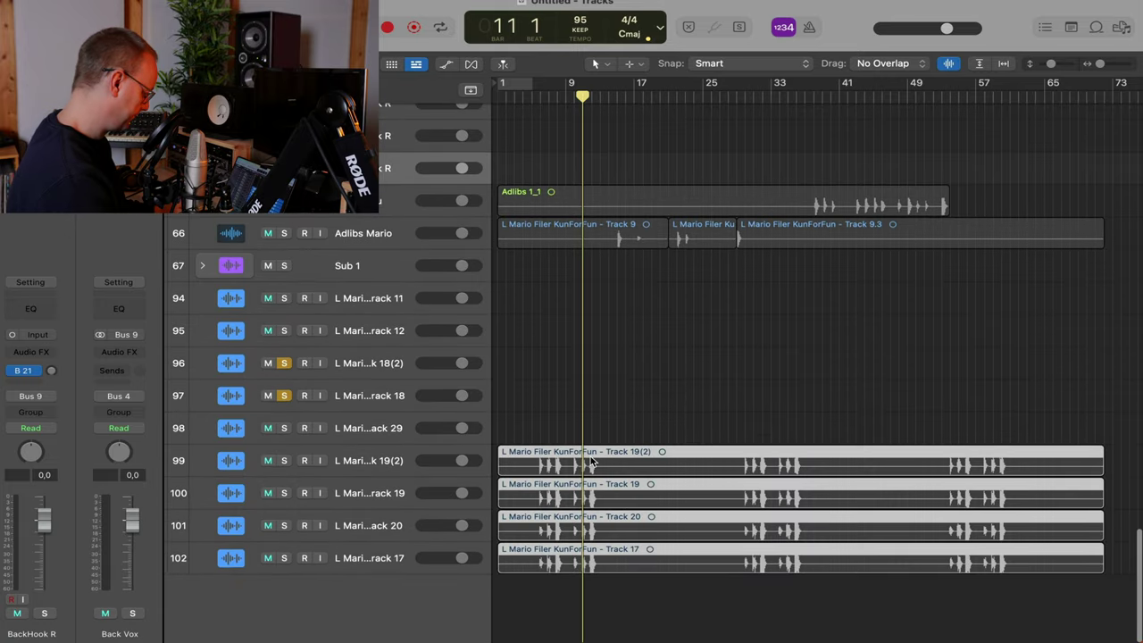
pyautogui.scroll(4, 591, 459)
pyautogui.scroll(-1, 590, 459)
pyautogui.moveTo(634, 583); pyautogui.dragTo(596, 209)
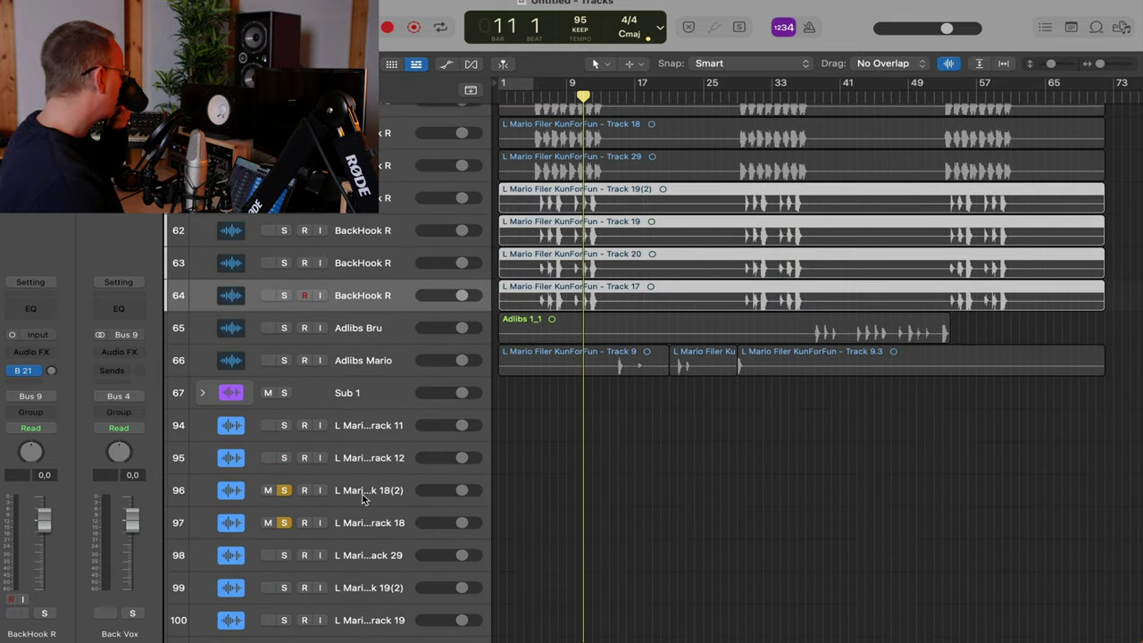
# Delete all the emptied L Mario tracks below Sub 1, from Track 11 through Track 17
pyautogui.click(373, 425)
pyautogui.keyDown('shift'); pyautogui.click(373, 621); pyautogui.keyUp('shift')
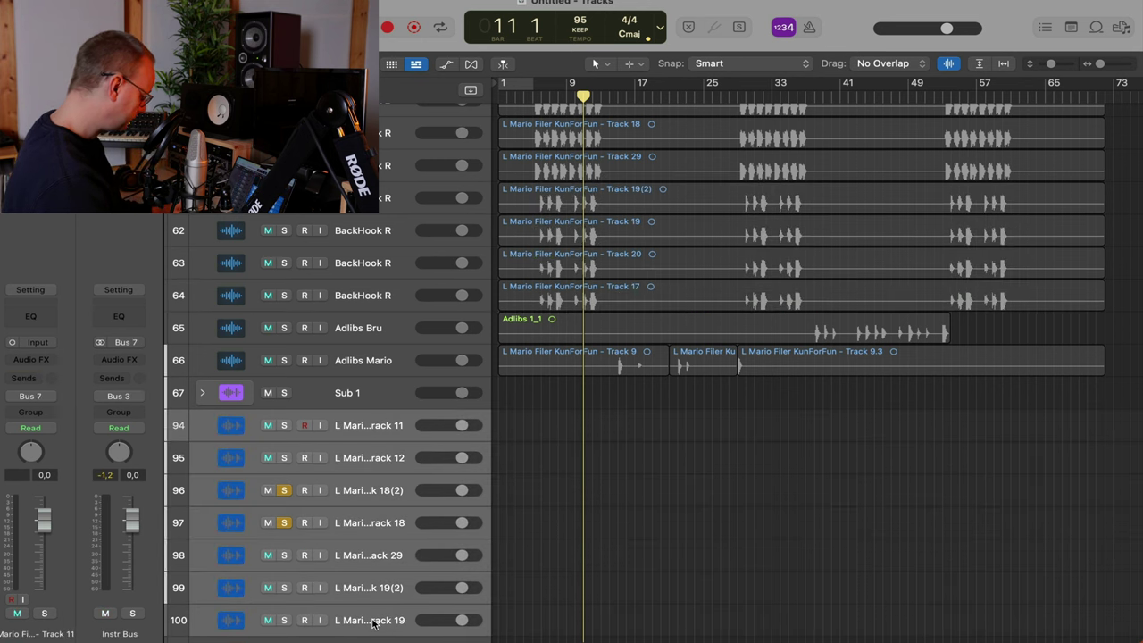
pyautogui.press('super+BackSpace')
pyautogui.press('super+BackSpace')
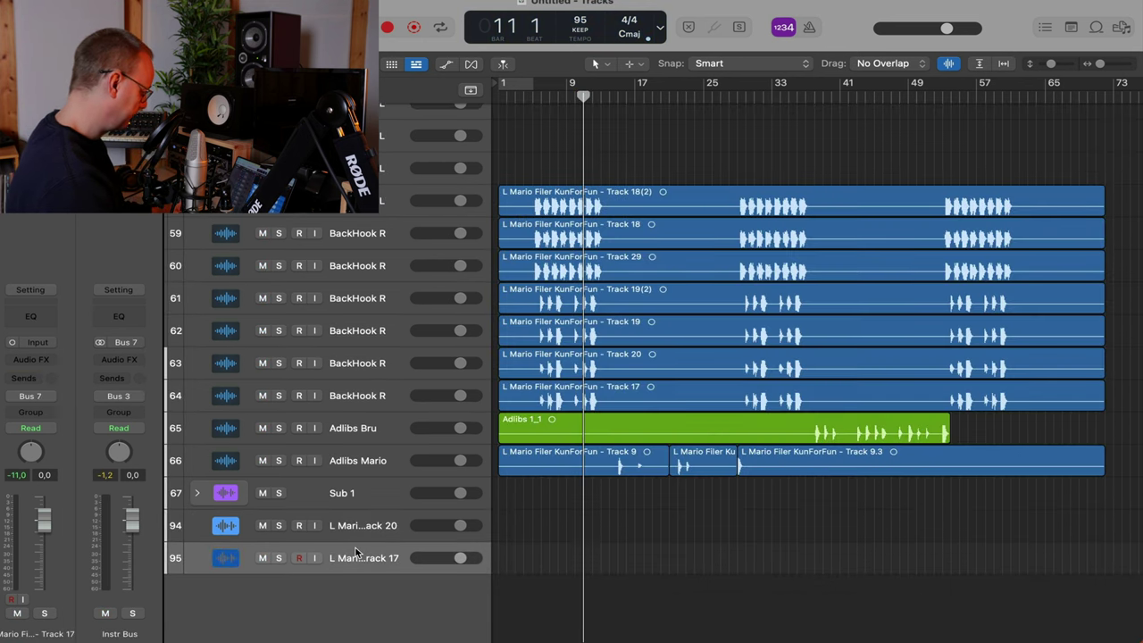
pyautogui.press('super+BackSpace')
# Audition the BackHook L track holding the L Mario Track 18(2) region in solo and rename it "BackHook Mario Dark 1"
pyautogui.scroll(4, 626, 536)
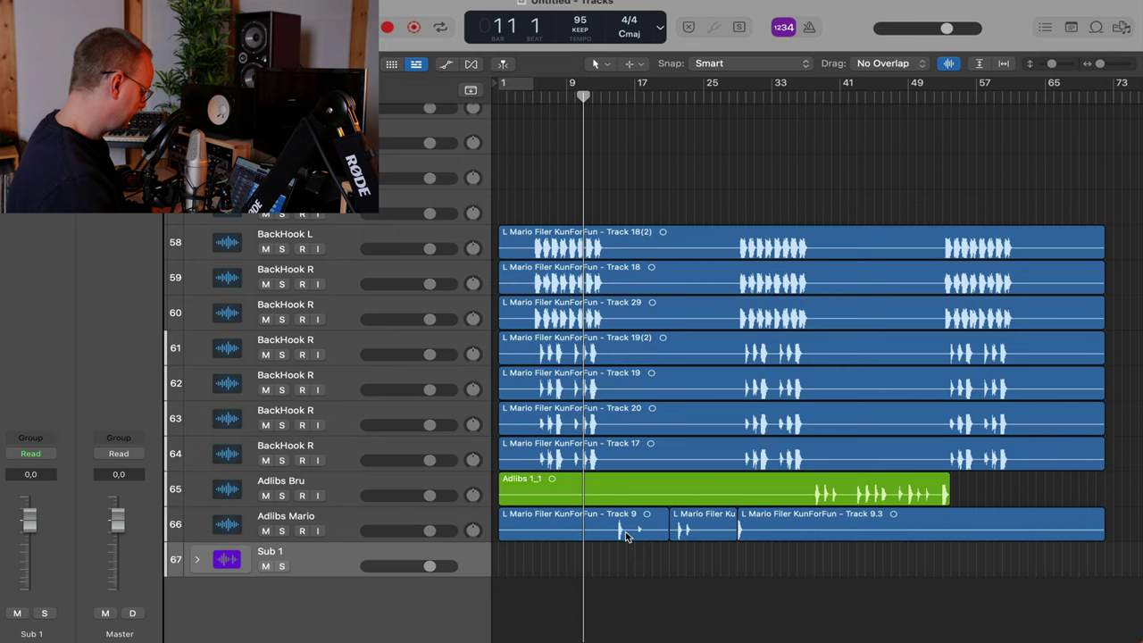
pyautogui.scroll(1, 626, 536)
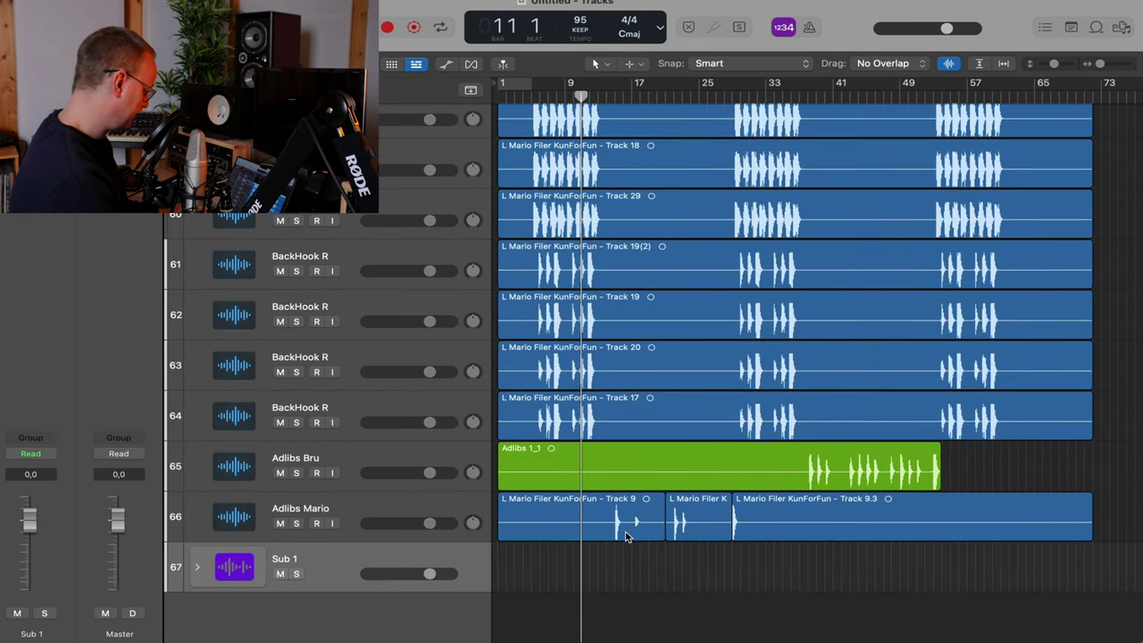
pyautogui.scroll(3, 767, 487)
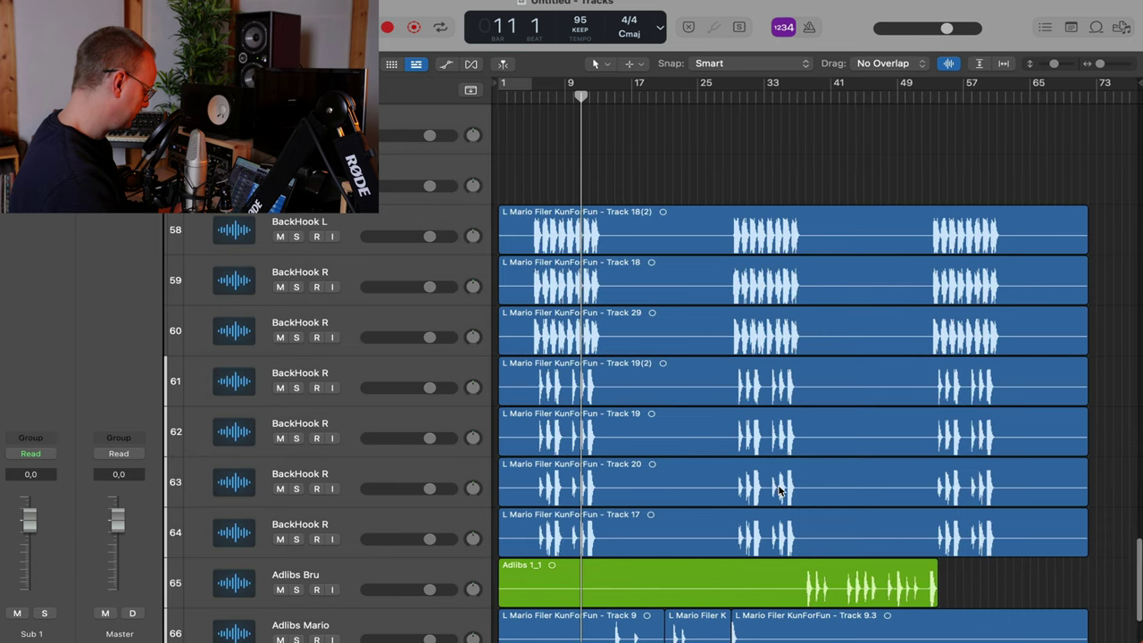
pyautogui.scroll(2, 780, 490)
pyautogui.scroll(-2, 778, 490)
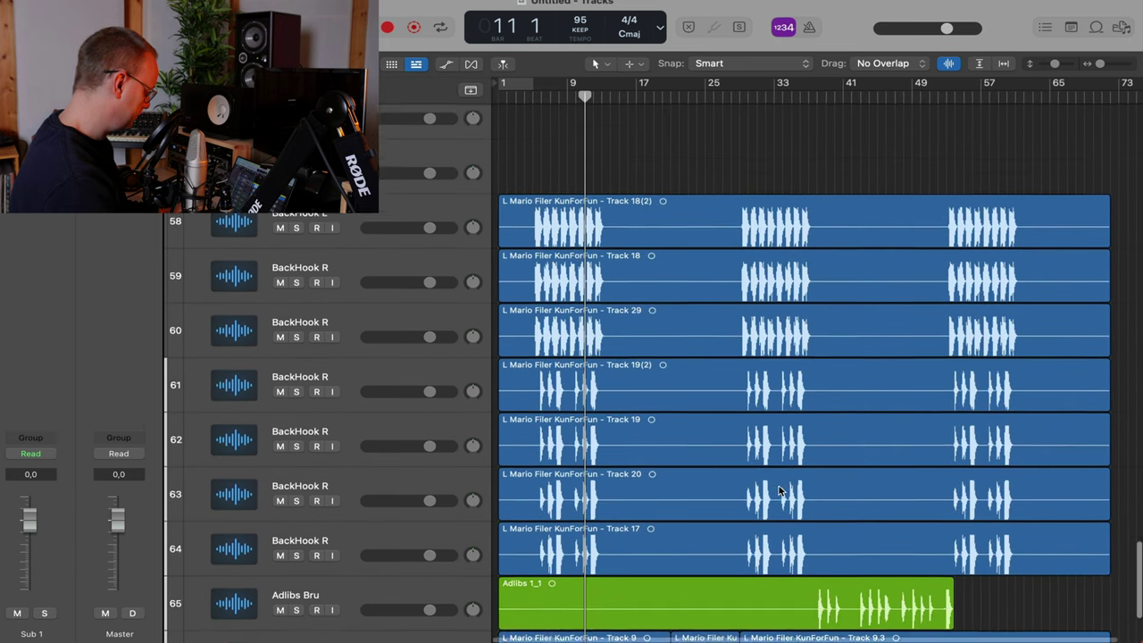
pyautogui.click(402, 225)
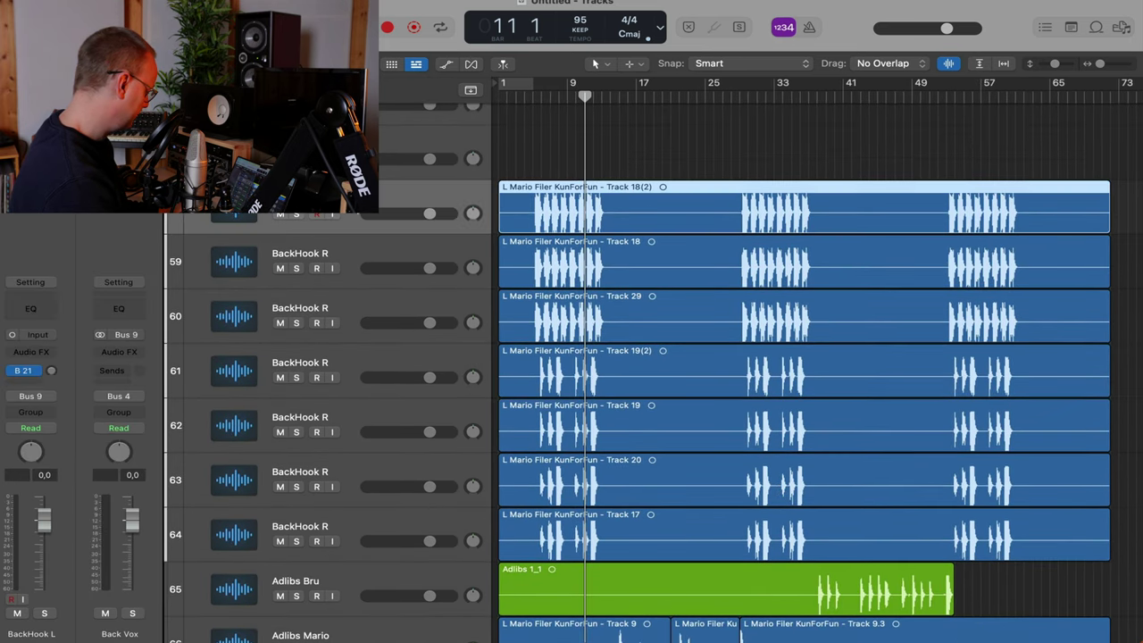
pyautogui.doubleClick(301, 198)
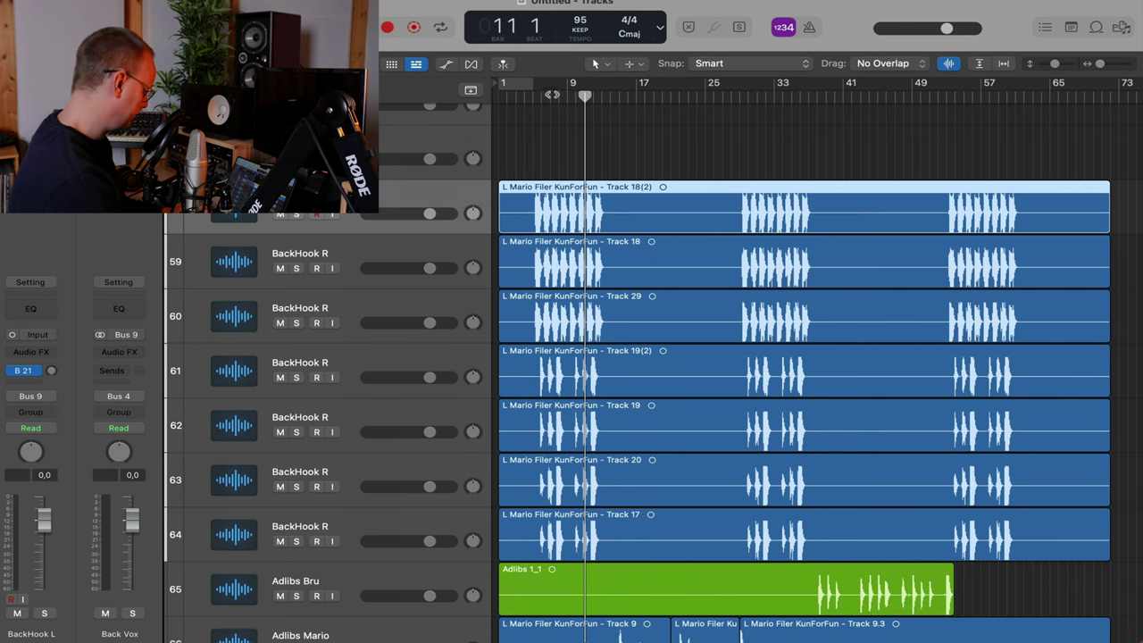
pyautogui.click(297, 215)
pyautogui.press('space')
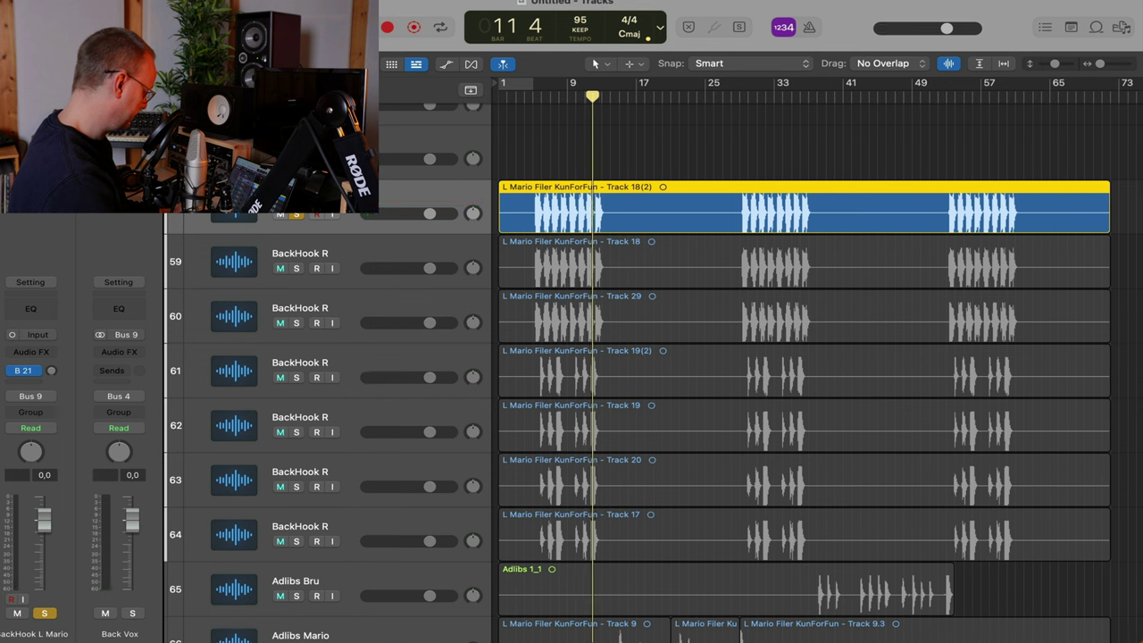
pyautogui.press('space')
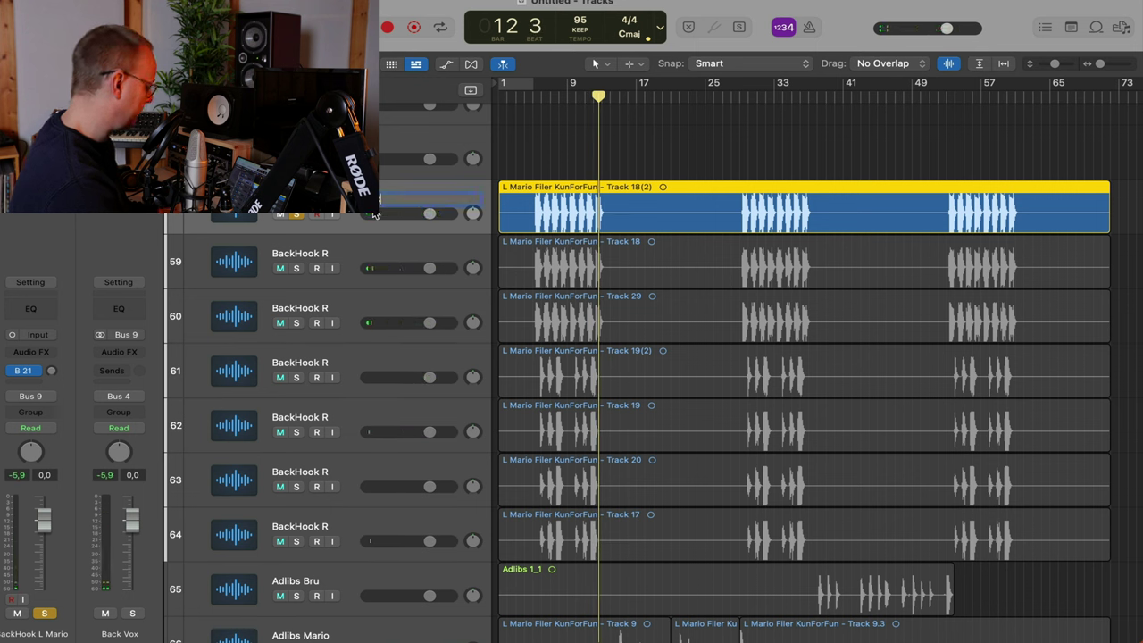
pyautogui.press('Return')
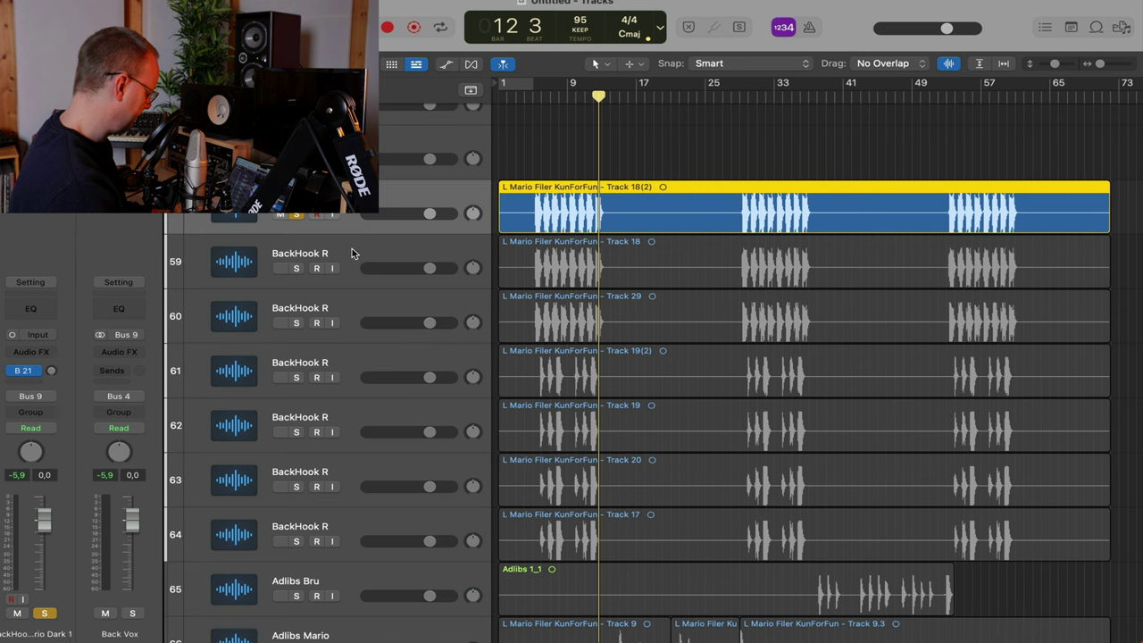
# Rename the BackHook R track holding the L Mario Track 18 region "BackHook Mario Dark 2"
pyautogui.doubleClick(325, 256)
pyautogui.write('Mario Dar')
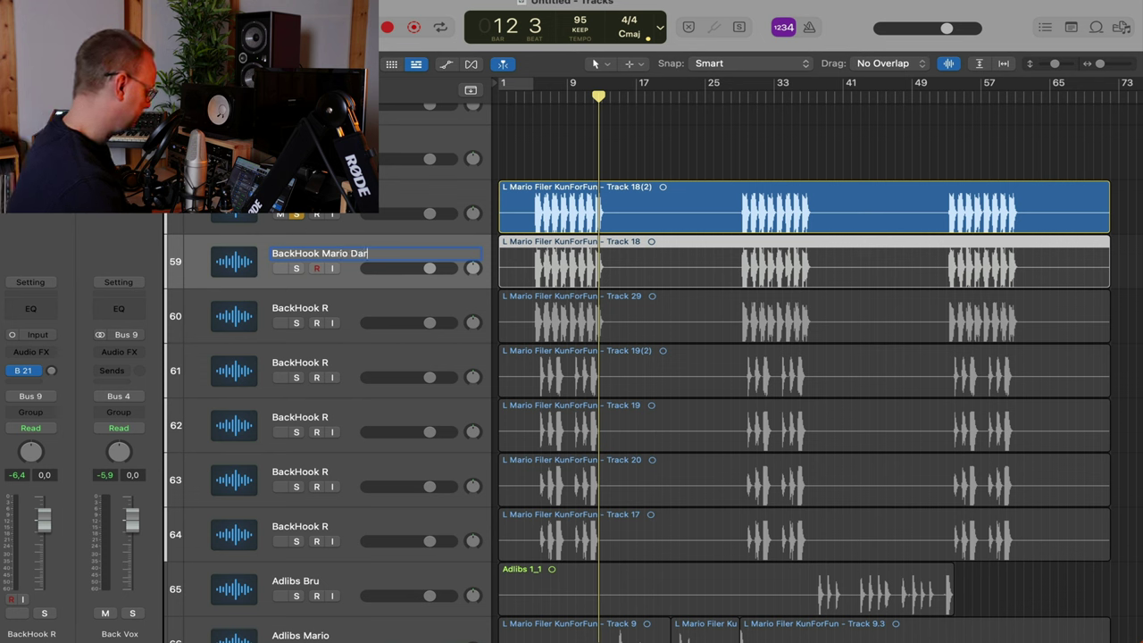
pyautogui.write('k 2')
pyautogui.press('Return')
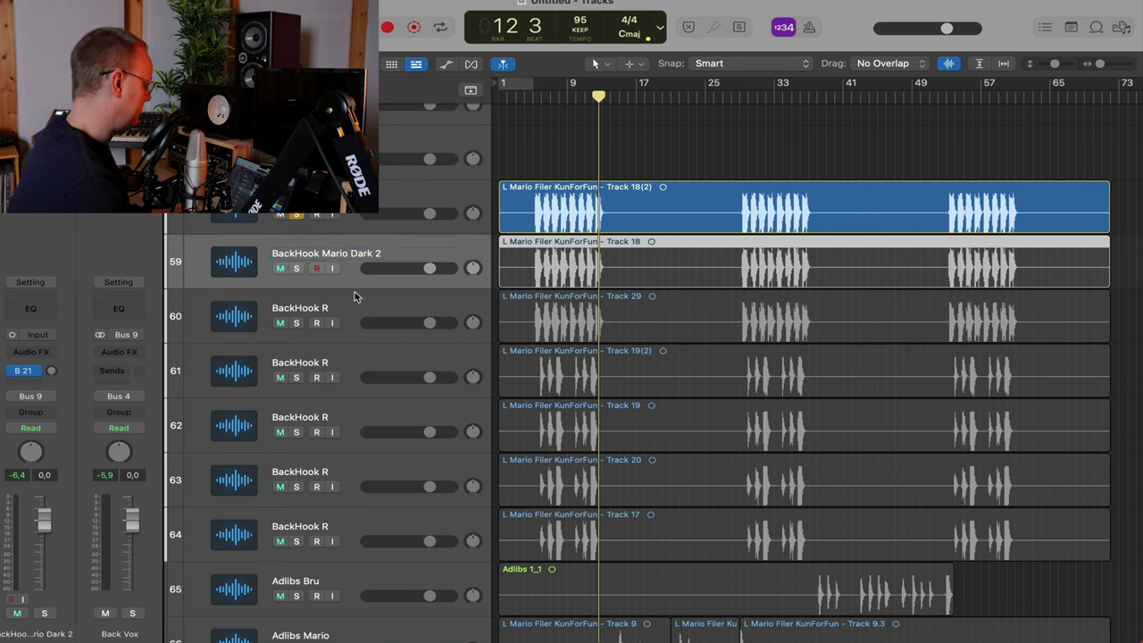
# Switch the solo from BackHook Mario Dark 1 to the track holding the Track 29 region and play the start of its audio
pyautogui.click(296, 323)
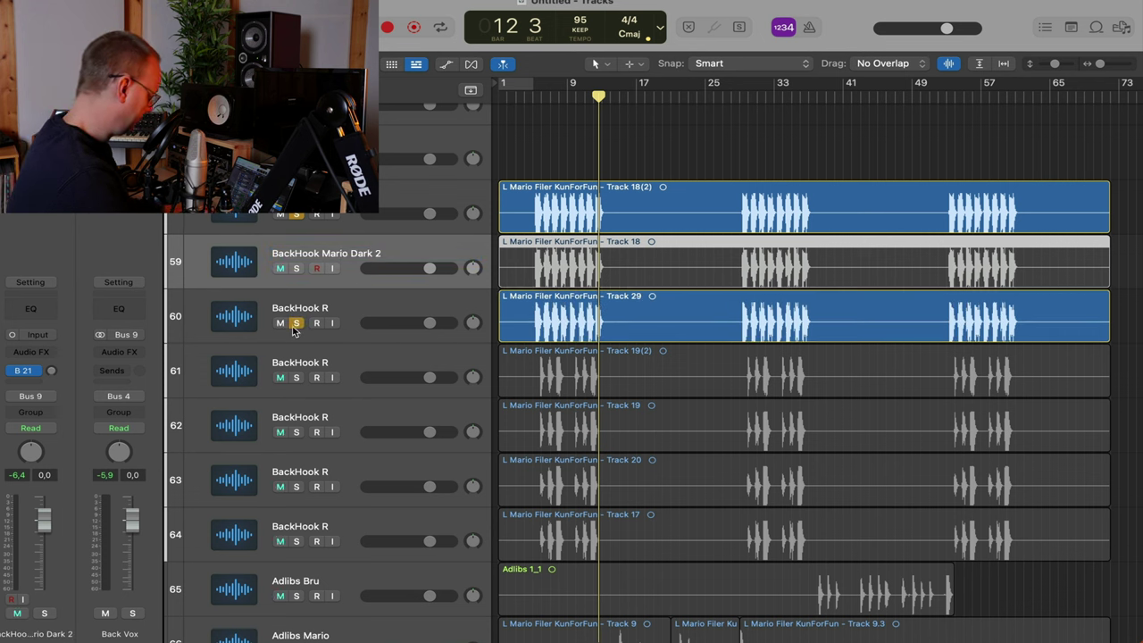
pyautogui.click(297, 215)
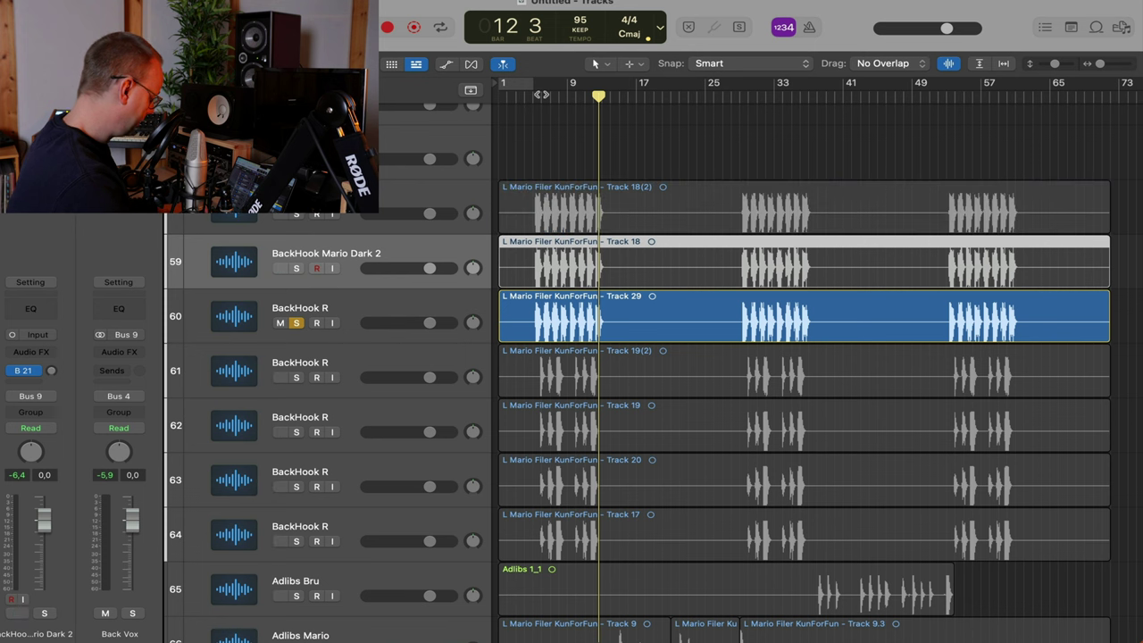
pyautogui.doubleClick(541, 96)
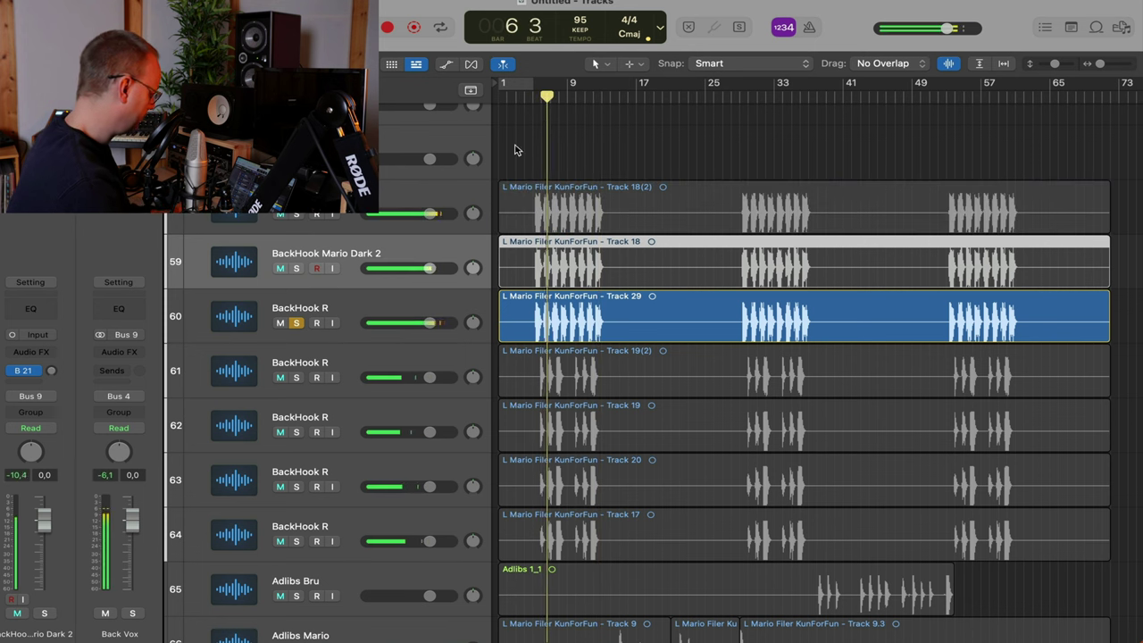
# Rename the soloed BackHook R track holding the Track 29 region "BackHook Mario Bright"
pyautogui.click(308, 309)
pyautogui.doubleClick(308, 308)
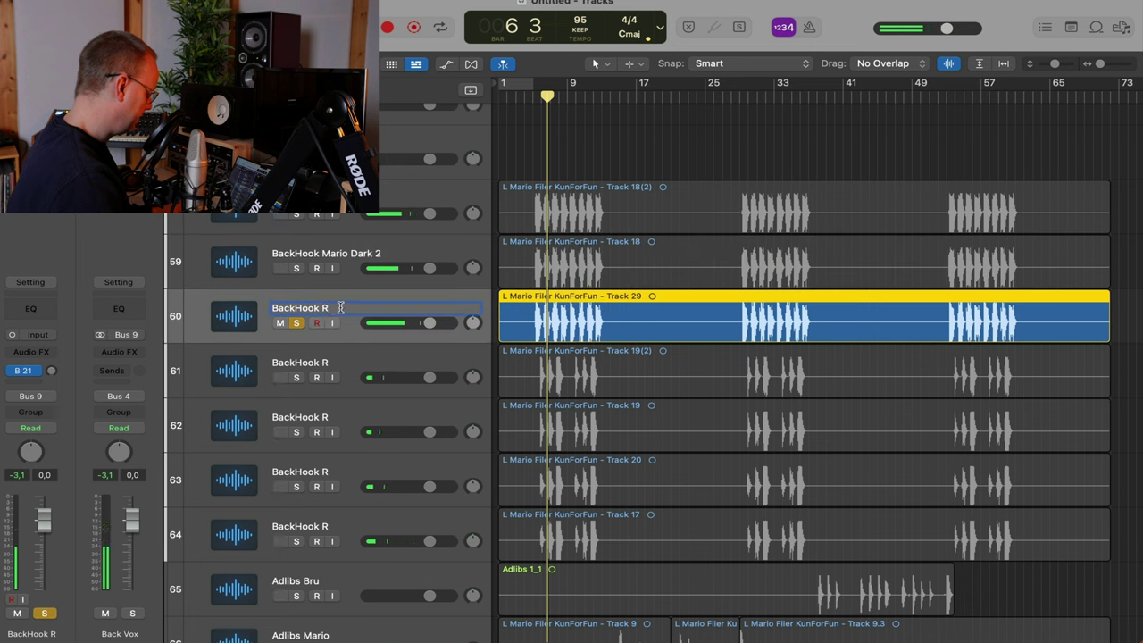
pyautogui.press('BackSpace')
pyautogui.write('Mario ')
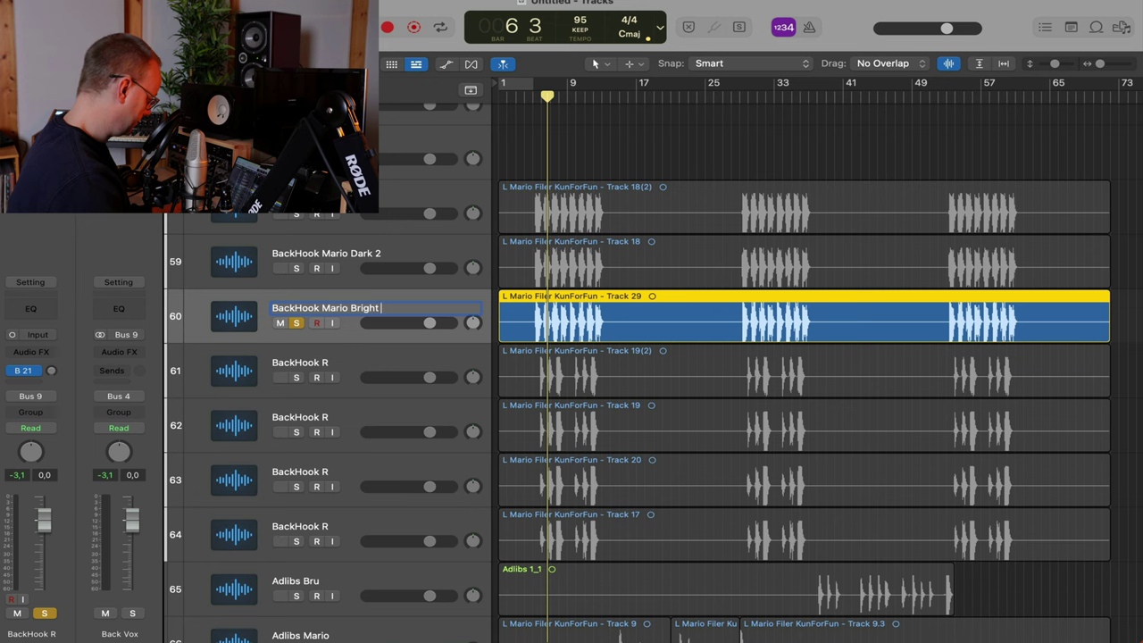
pyautogui.write('Bright')
pyautogui.press('Return')
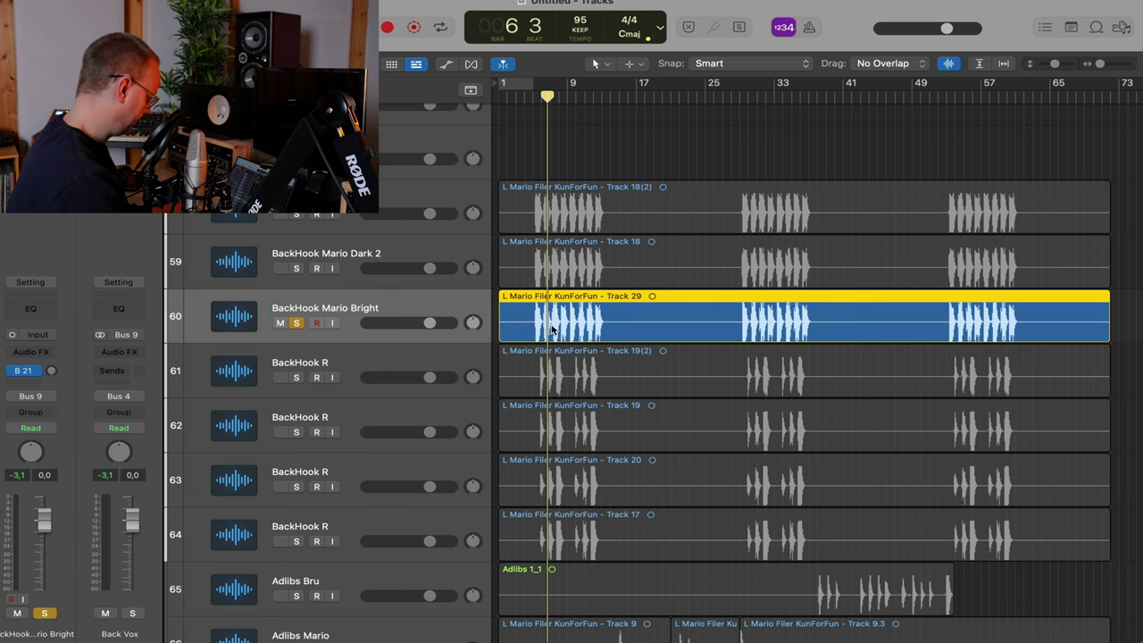
# Look over the vocal tracks from the verses down to Sub 1 for tracks without any regions
pyautogui.scroll(-2, 574, 325)
pyautogui.hscroll(1, 571, 323)
pyautogui.scroll(-2, 569, 317)
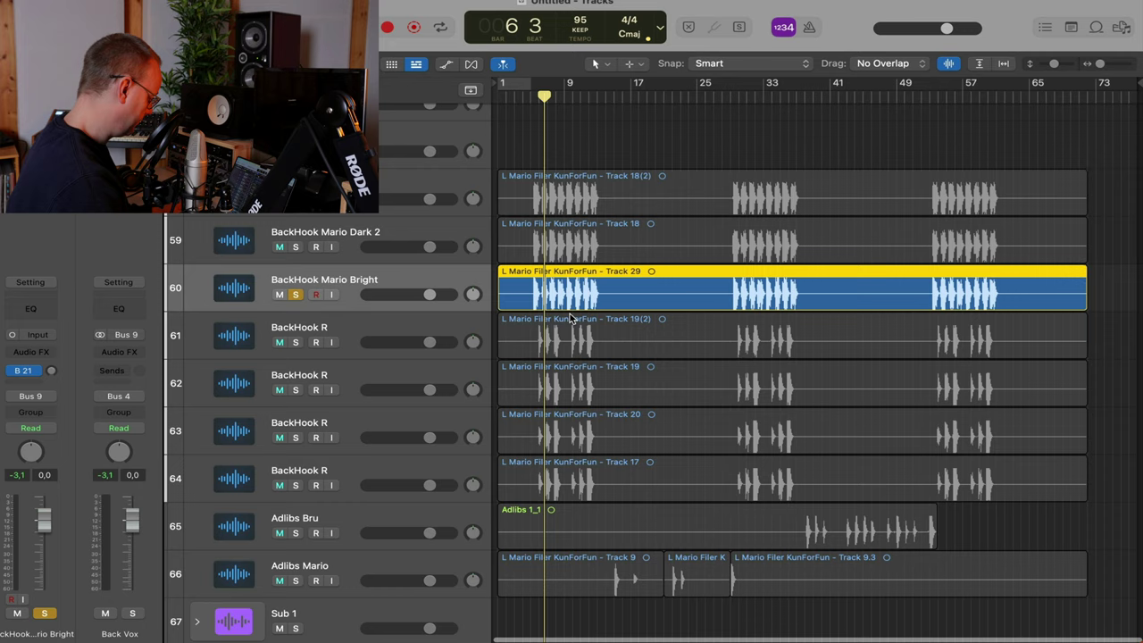
pyautogui.scroll(10, 569, 318)
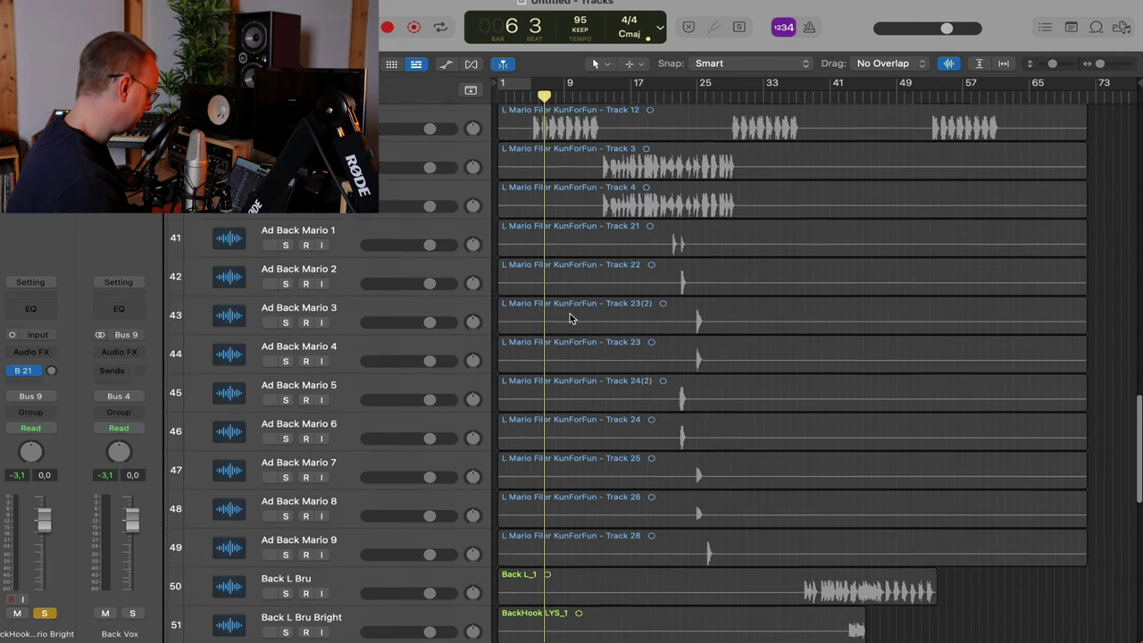
pyautogui.scroll(5, 570, 318)
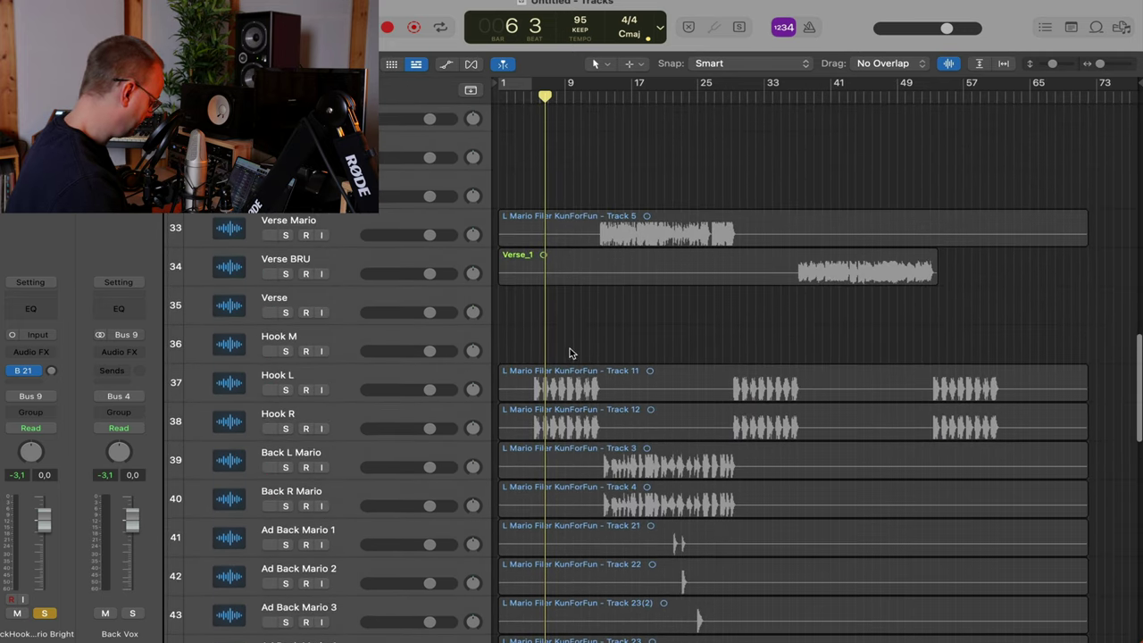
pyautogui.scroll(-13, 584, 352)
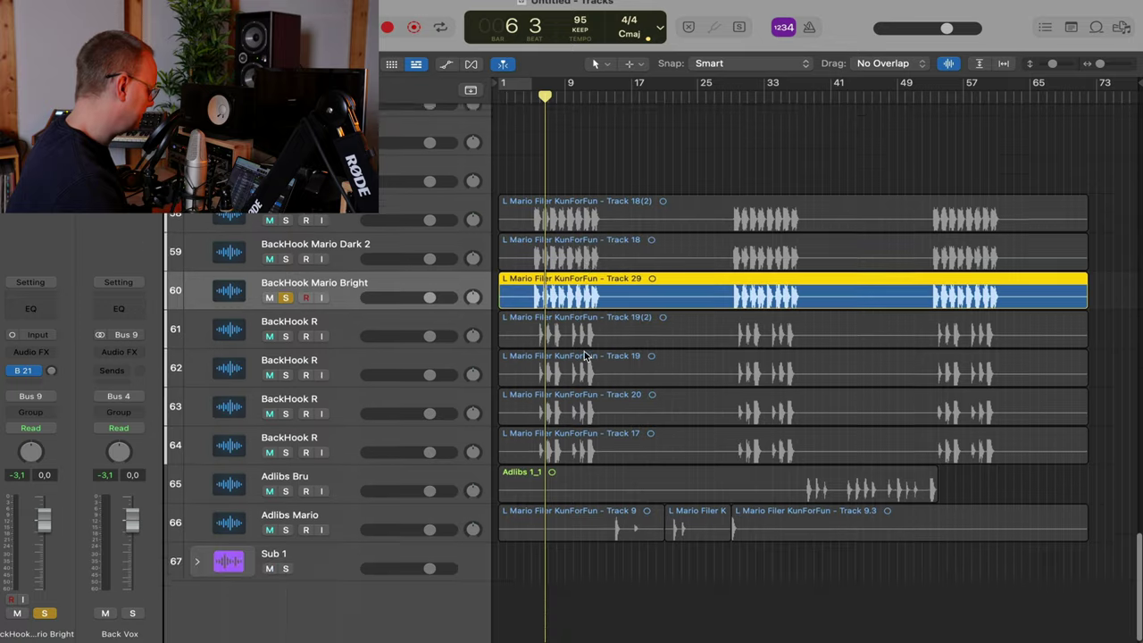
pyautogui.scroll(5, 548, 246)
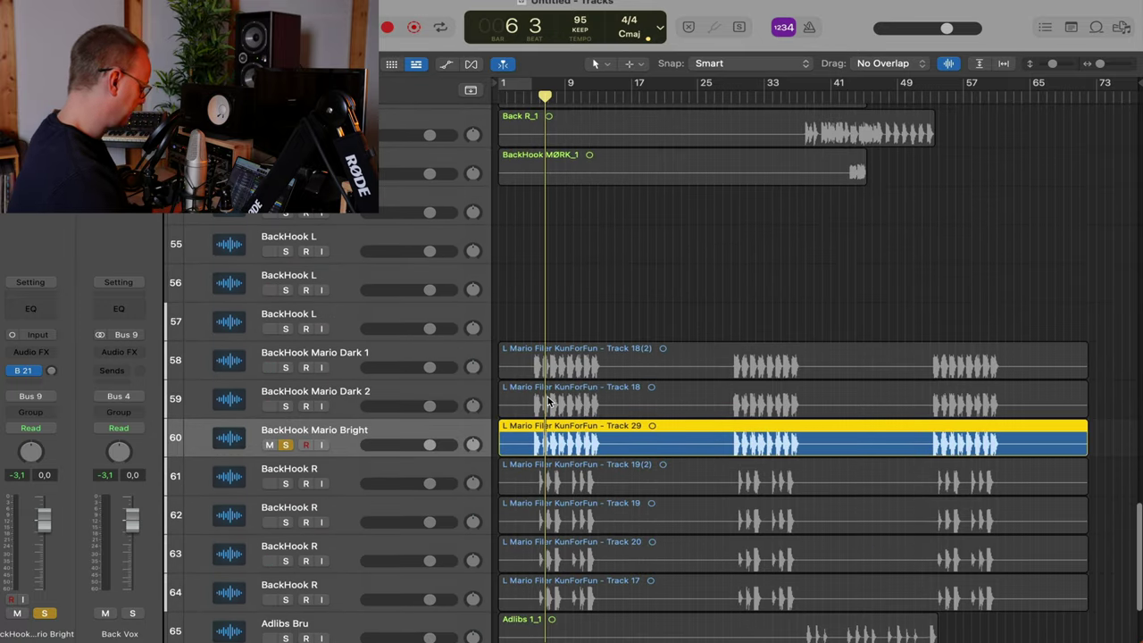
pyautogui.click(548, 402)
pyautogui.scroll(5, 548, 393)
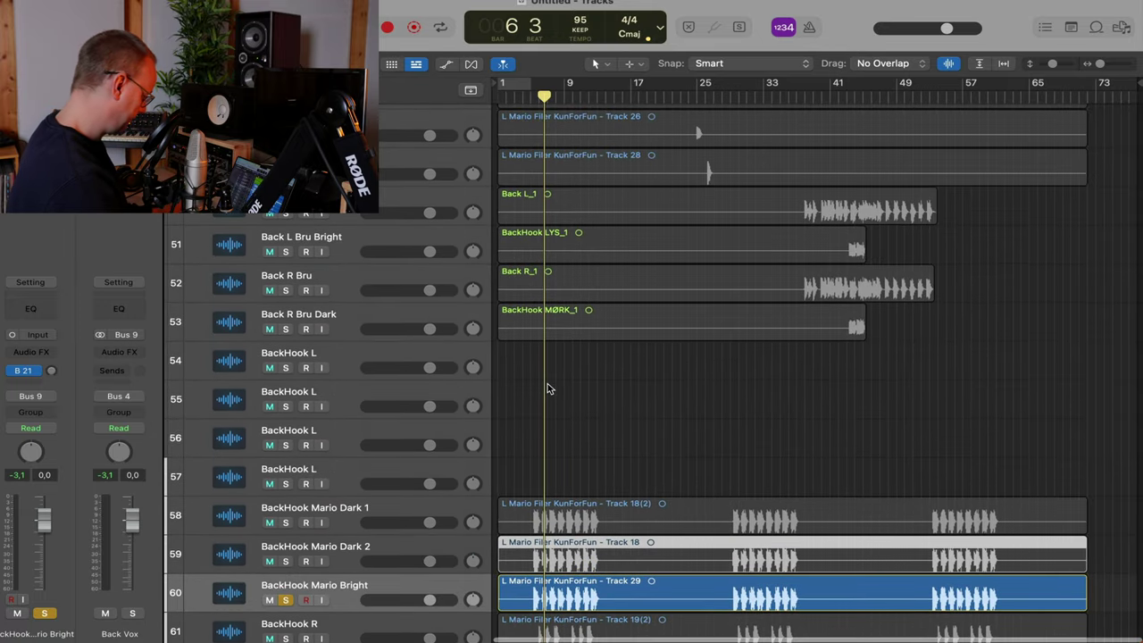
pyautogui.scroll(-2, 549, 388)
pyautogui.scroll(3, 549, 388)
pyautogui.scroll(-2, 549, 388)
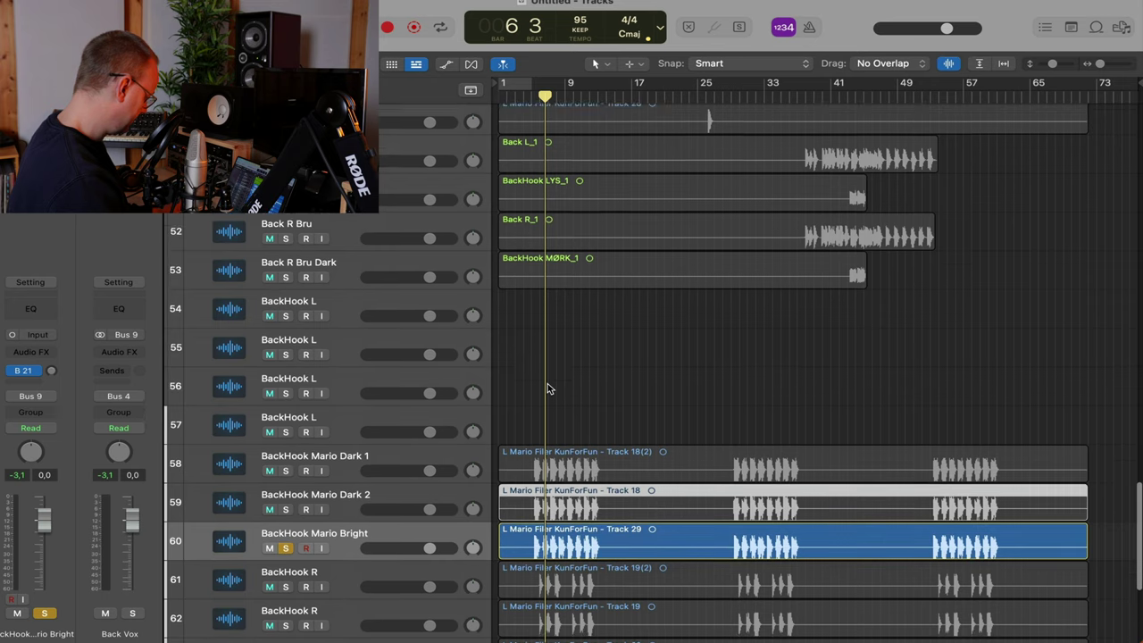
# Delete the four empty BackHook L tracks between Back R Bru Dark and BackHook Mario Dark 1
pyautogui.click(359, 430)
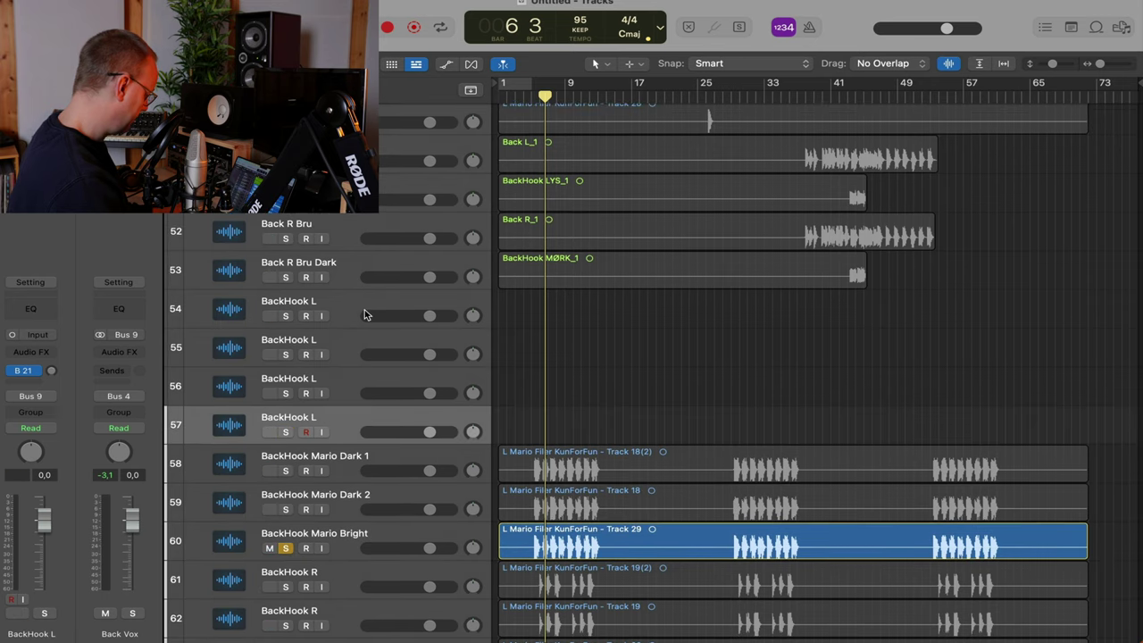
pyautogui.keyDown('shift'); pyautogui.click(364, 314); pyautogui.keyUp('shift')
pyautogui.press('super+BackSpace')
# Turn off solo on BackHook Mario Bright and rename the BackHook R track directly below it "BackHook Mario Respond 1"
pyautogui.scroll(-3, 599, 308)
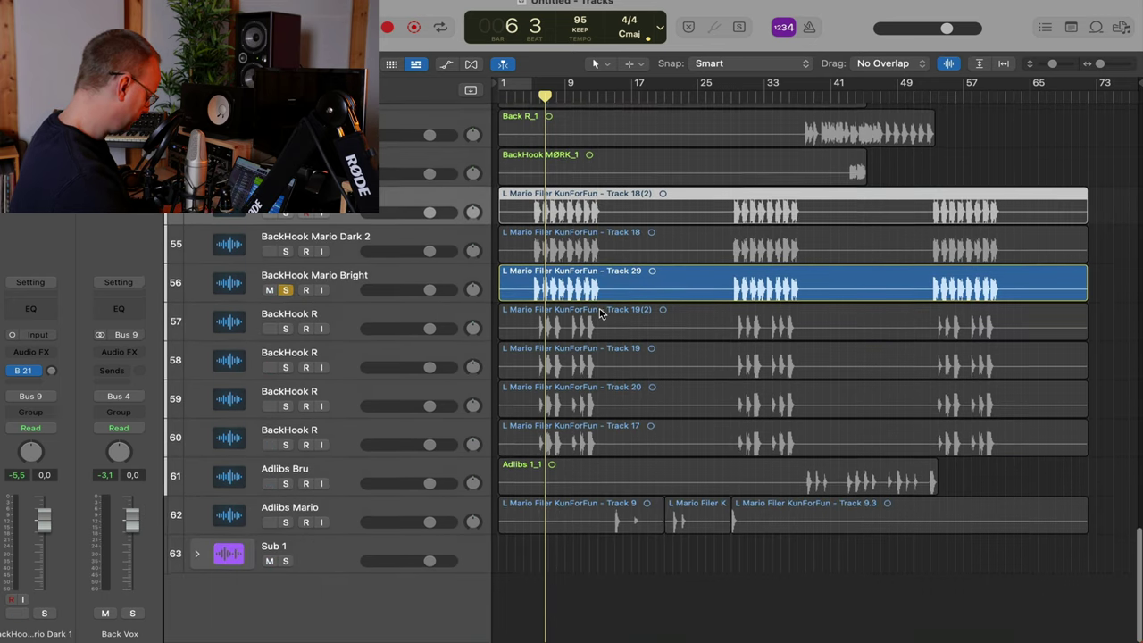
pyautogui.click(259, 273)
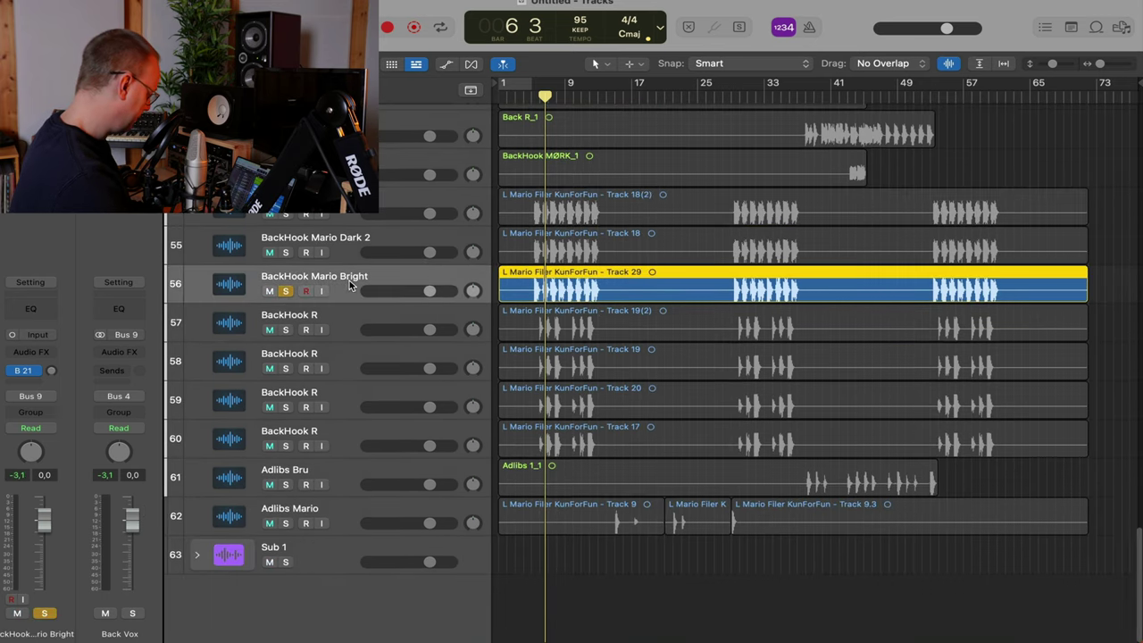
pyautogui.click(286, 293)
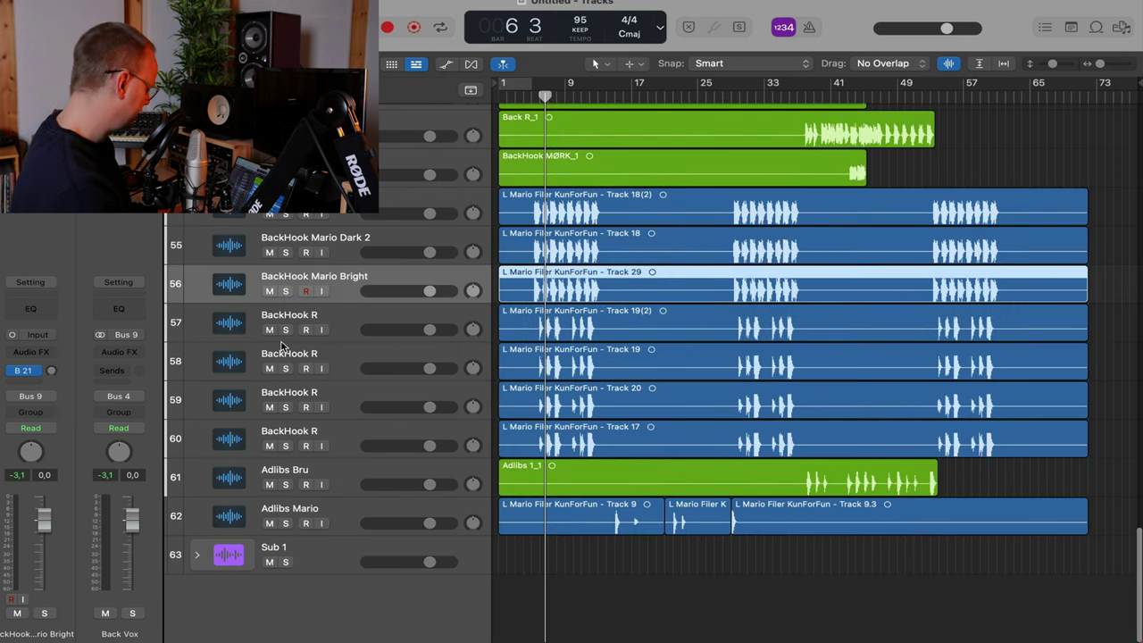
pyautogui.doubleClick(291, 318)
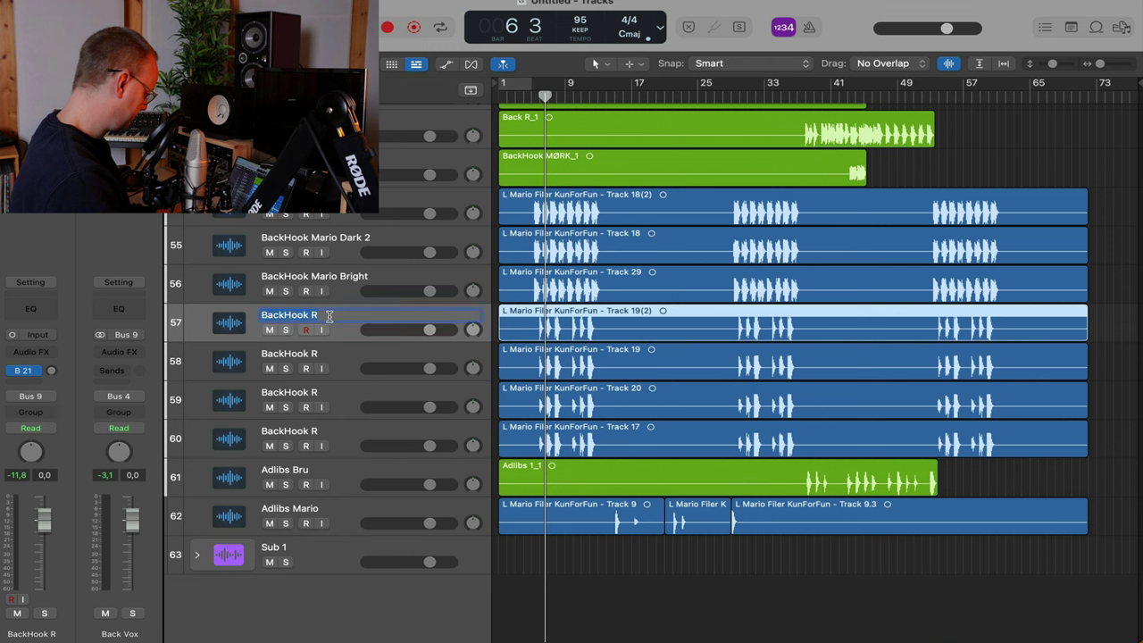
pyautogui.write('Mario Respond 1')
pyautogui.press('Return')
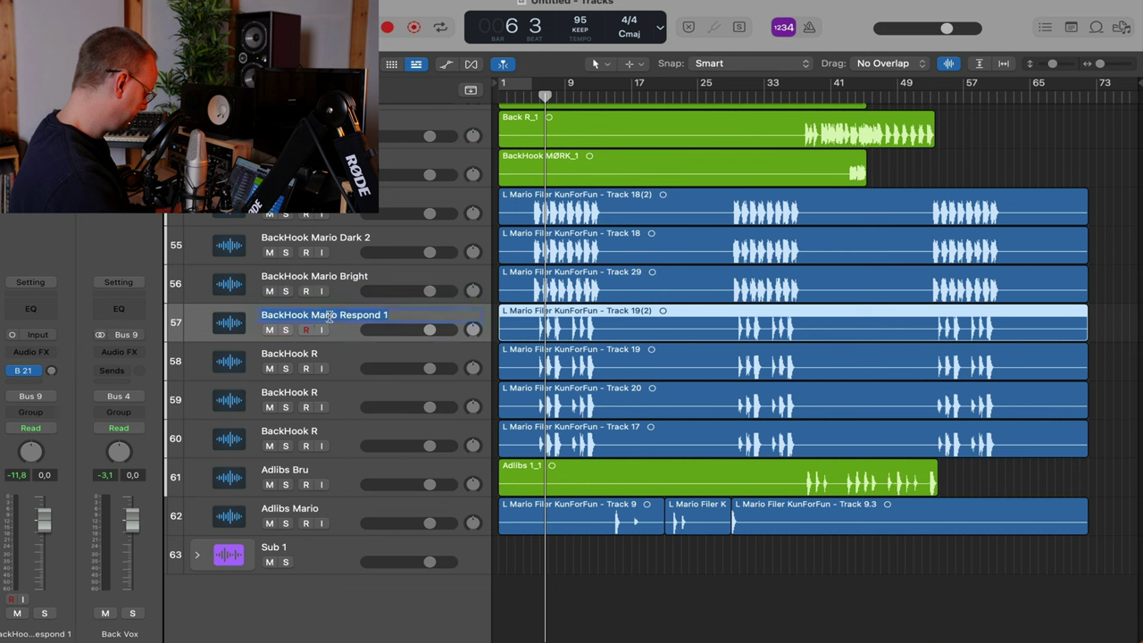
pyautogui.press('Return')
pyautogui.press('Return')
# Rename the three remaining BackHook R tracks, in order, "BackHook Mario Respond 2", "BackHook Mario Respond 3" and "BackHook Mario Respond 4"
pyautogui.doubleClick(307, 354)
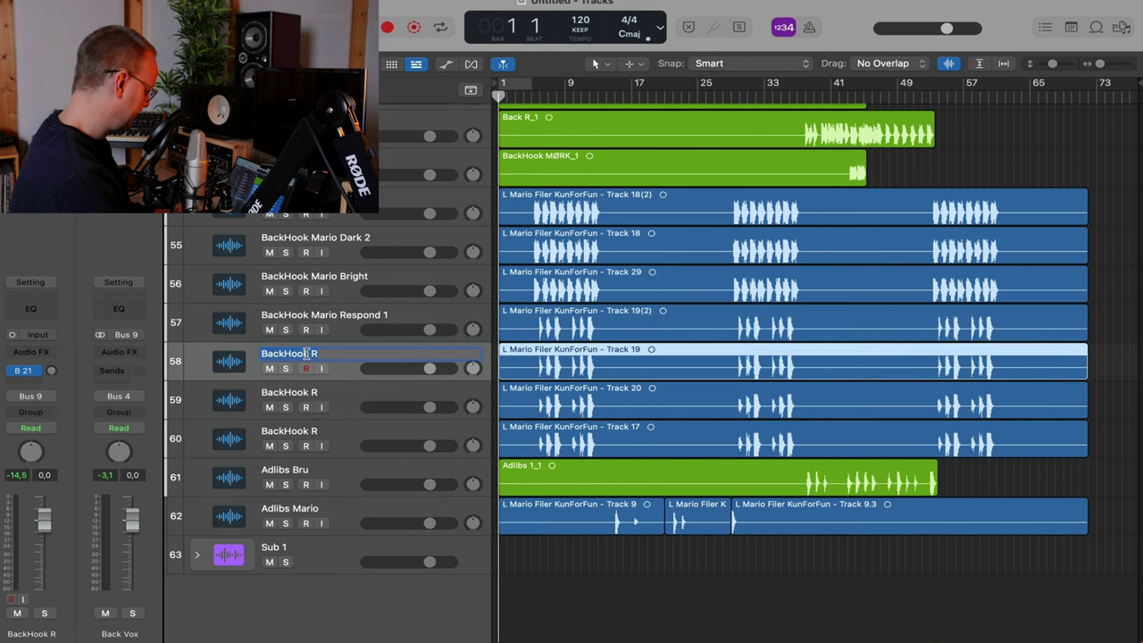
pyautogui.write('BackHook Mario Respond 1')
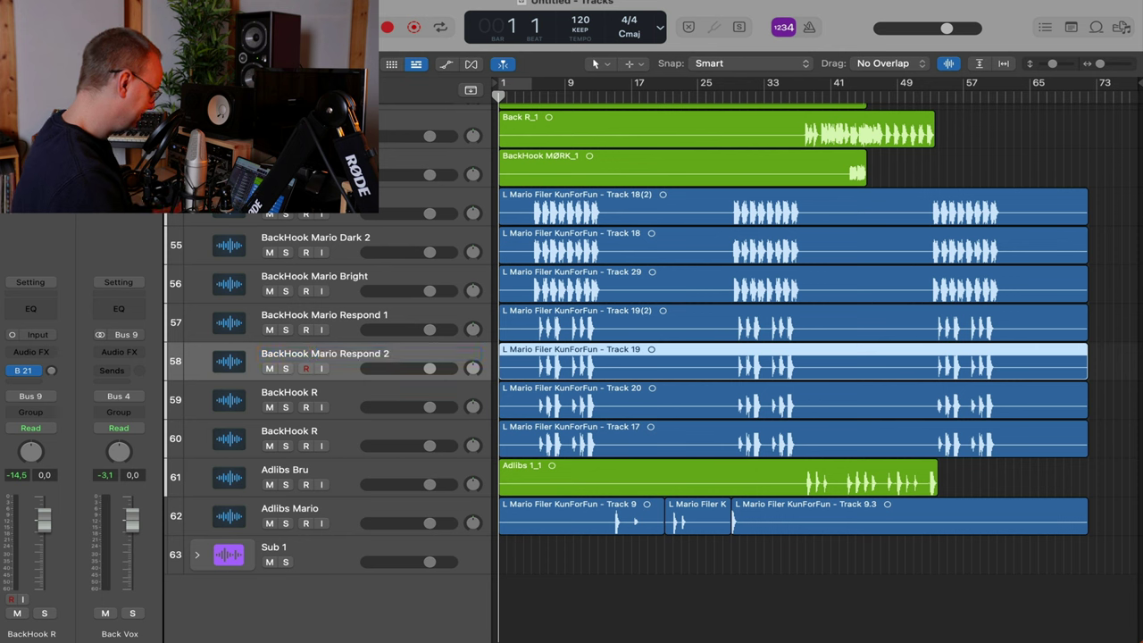
pyautogui.doubleClick(311, 393)
pyautogui.write('BackHook Mario Respond 1')
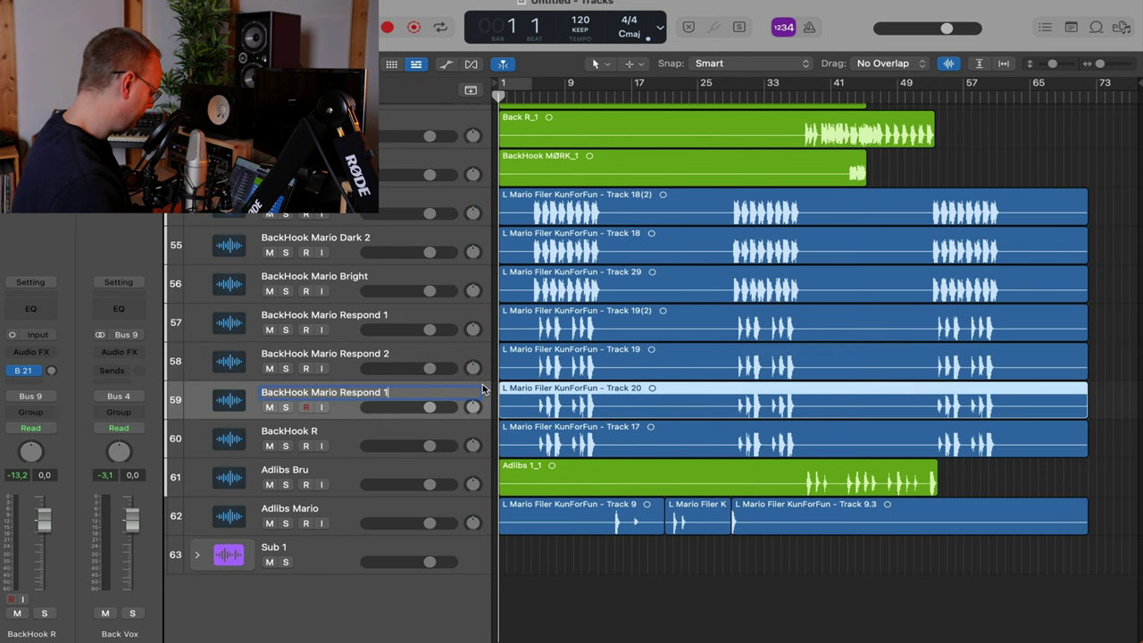
pyautogui.doubleClick(315, 432)
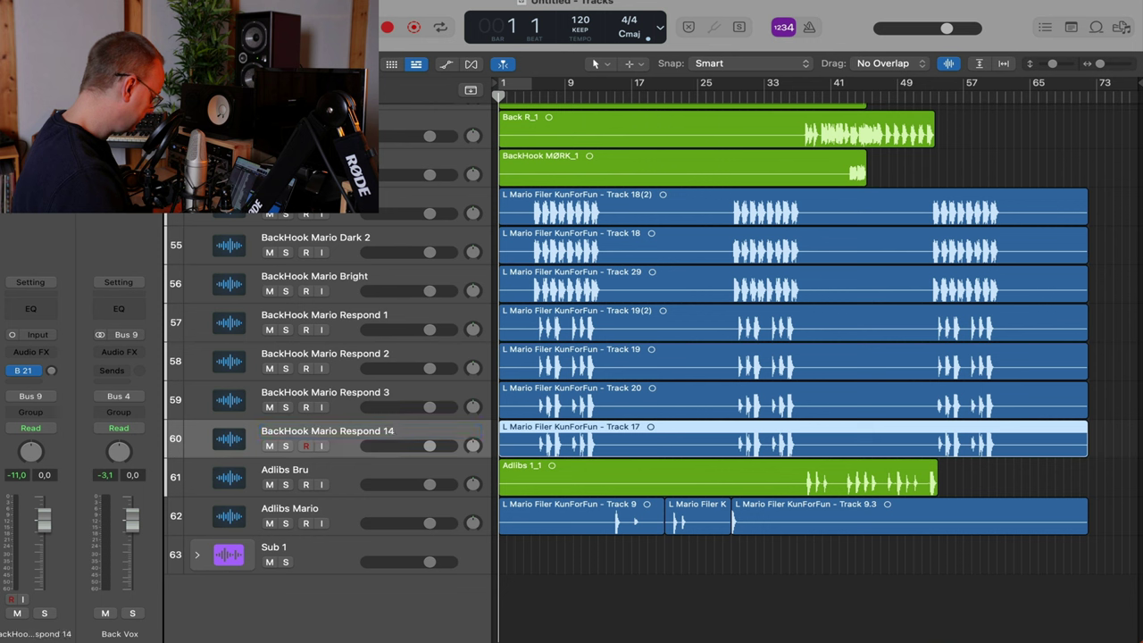
pyautogui.doubleClick(373, 430)
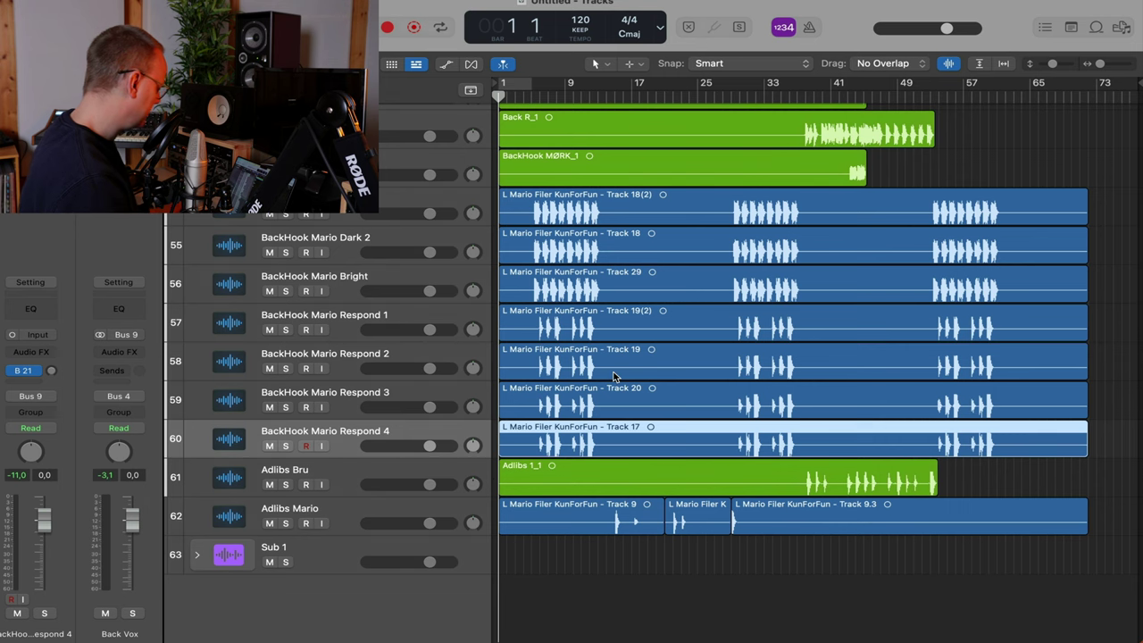
# Delete the empty Hook M and Verse tracks and the empty instrument and effects tracks above Verse Mario
pyautogui.scroll(2, 614, 376)
pyautogui.scroll(-5, 614, 365)
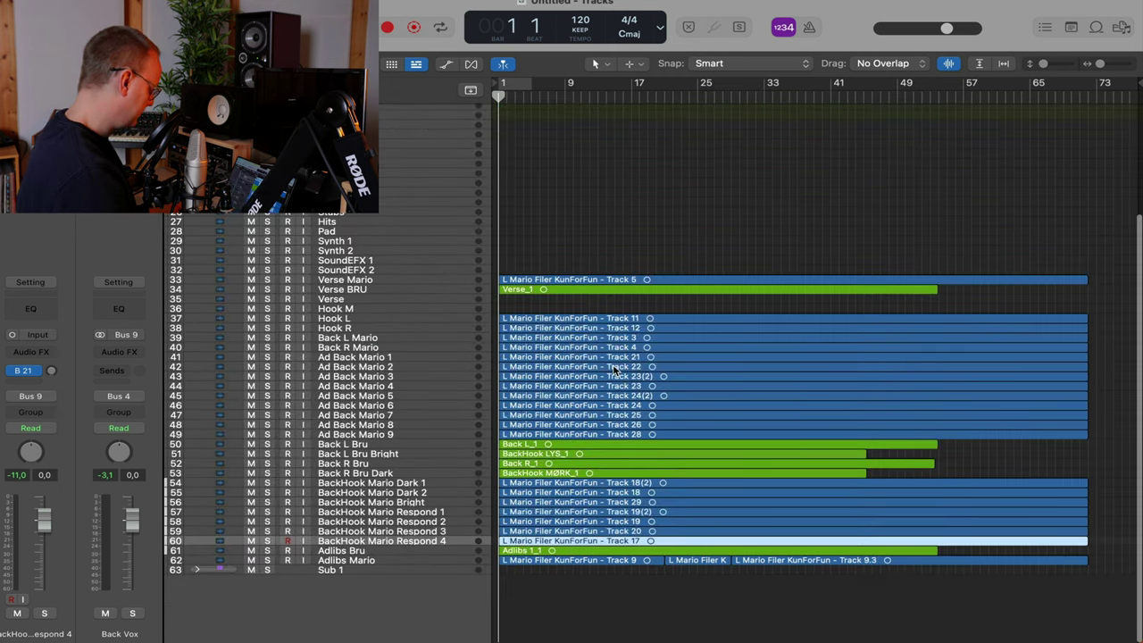
pyautogui.click(423, 308)
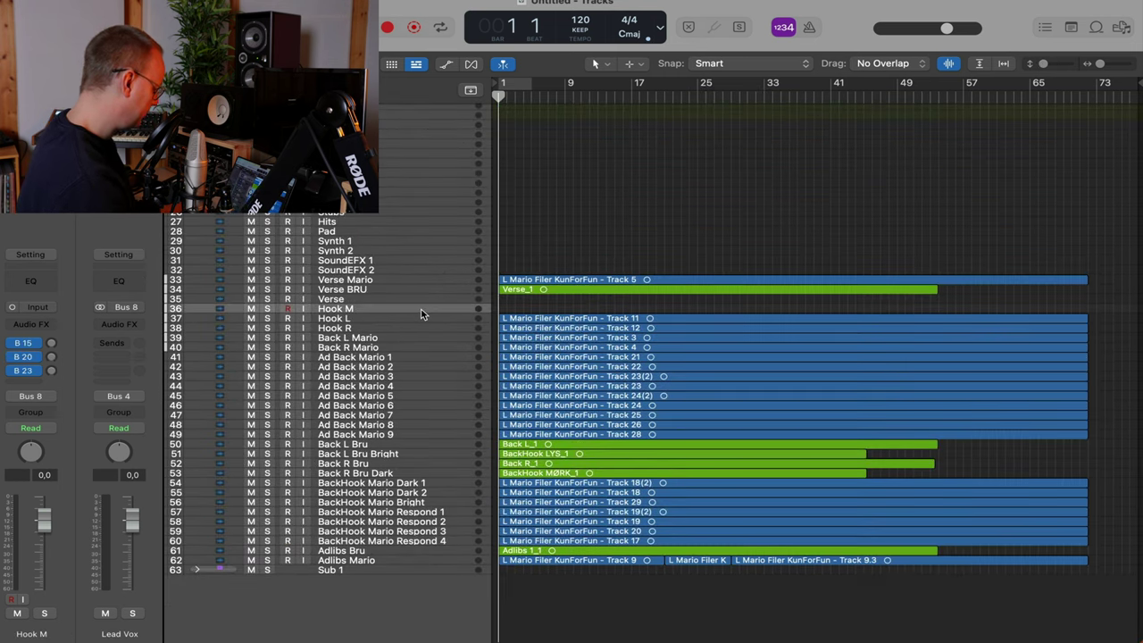
pyautogui.press('super+BackSpace')
pyautogui.click(424, 309)
pyautogui.press('super+BackSpace')
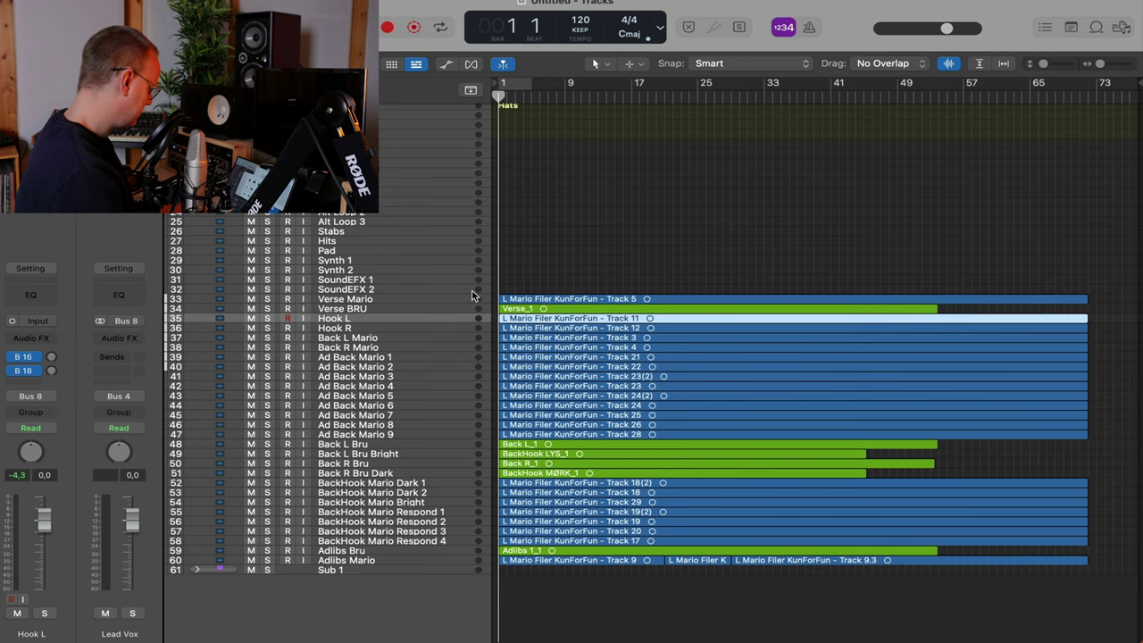
pyautogui.click(419, 290)
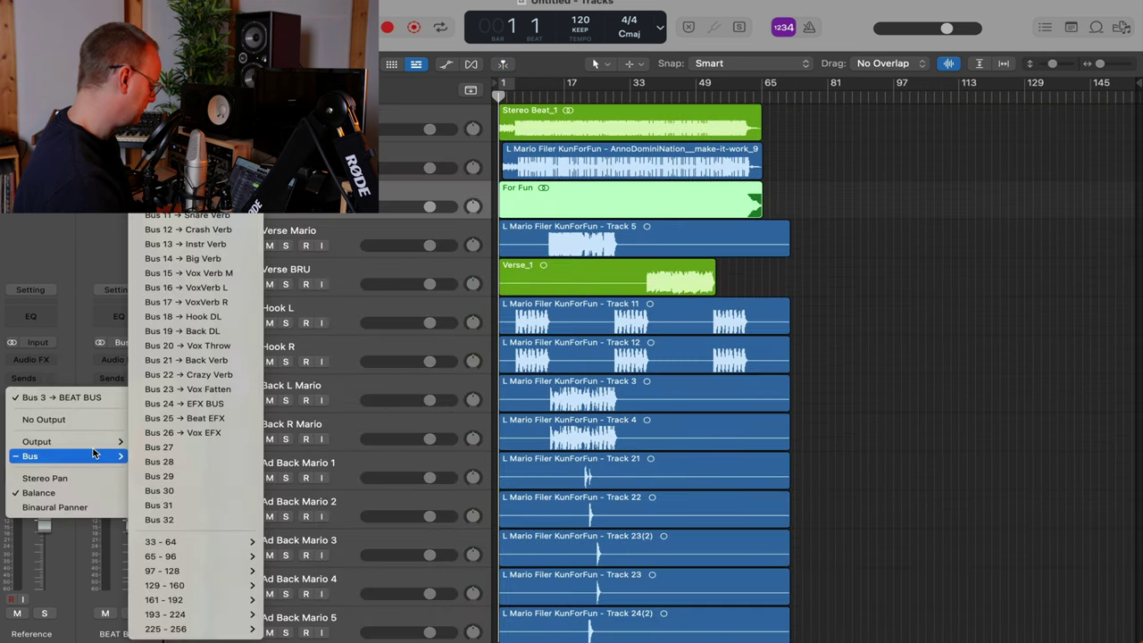
# Route the Reference track's output to Stereo Out and reduce the waveform display size in the regions
pyautogui.moveTo(92, 441)
pyautogui.click(148, 442)
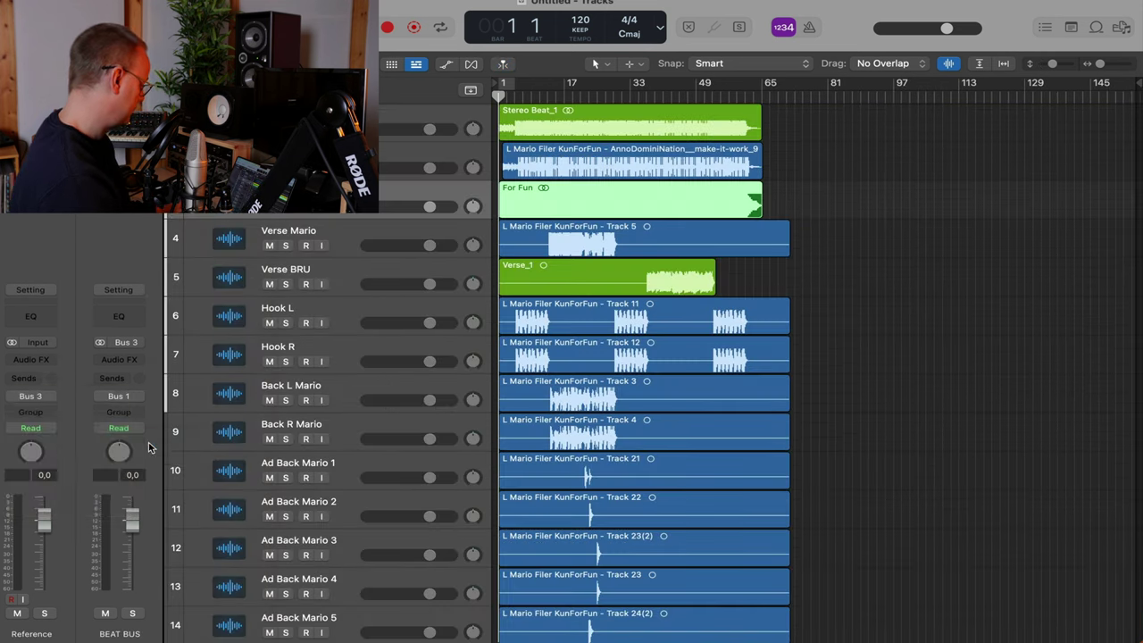
pyautogui.moveTo(1052, 63); pyautogui.dragTo(1053, 64)
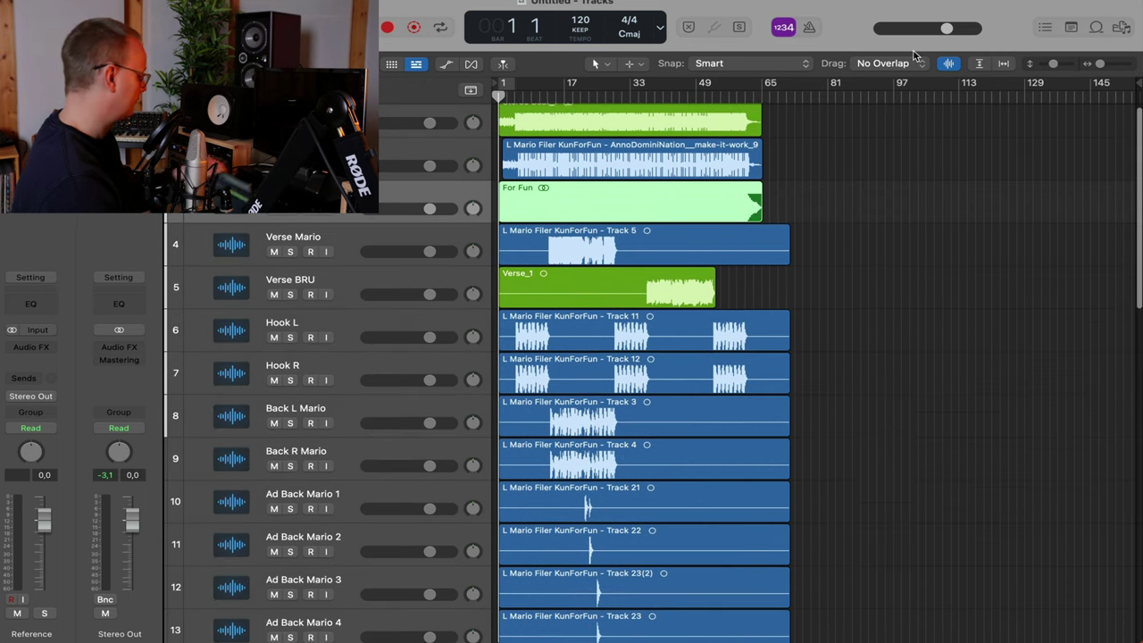
pyautogui.moveTo(958, 75); pyautogui.dragTo(957, 116)
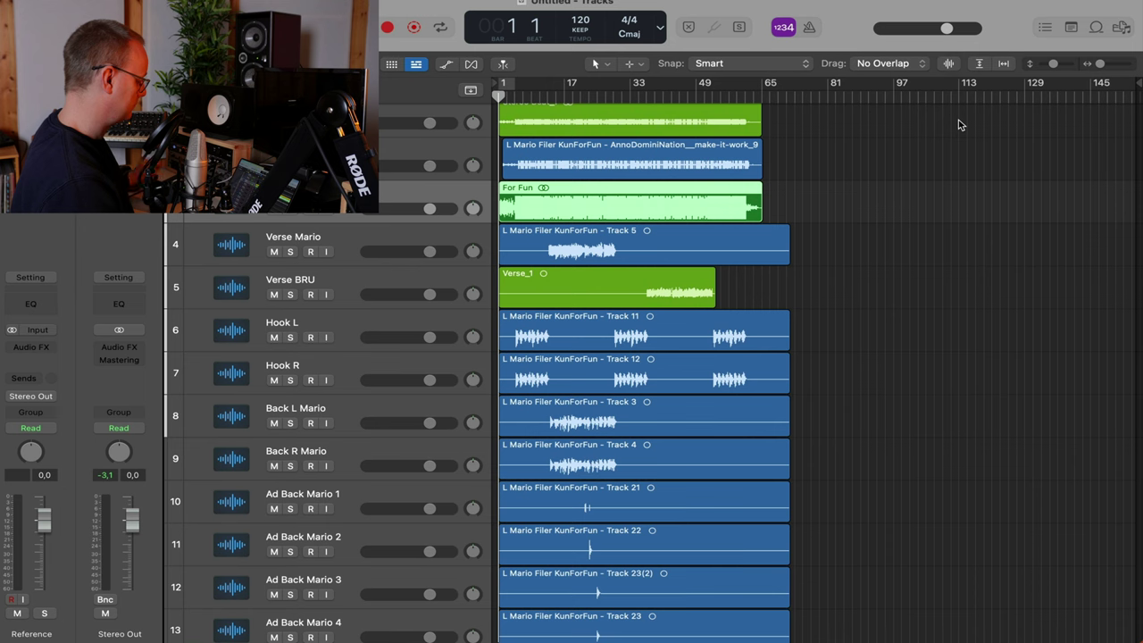
# Play the Reference track soloed, lower its volume to about -7.5 dB and turn the solo off
pyautogui.press('space')
pyautogui.hotkey('ctrl', 's')
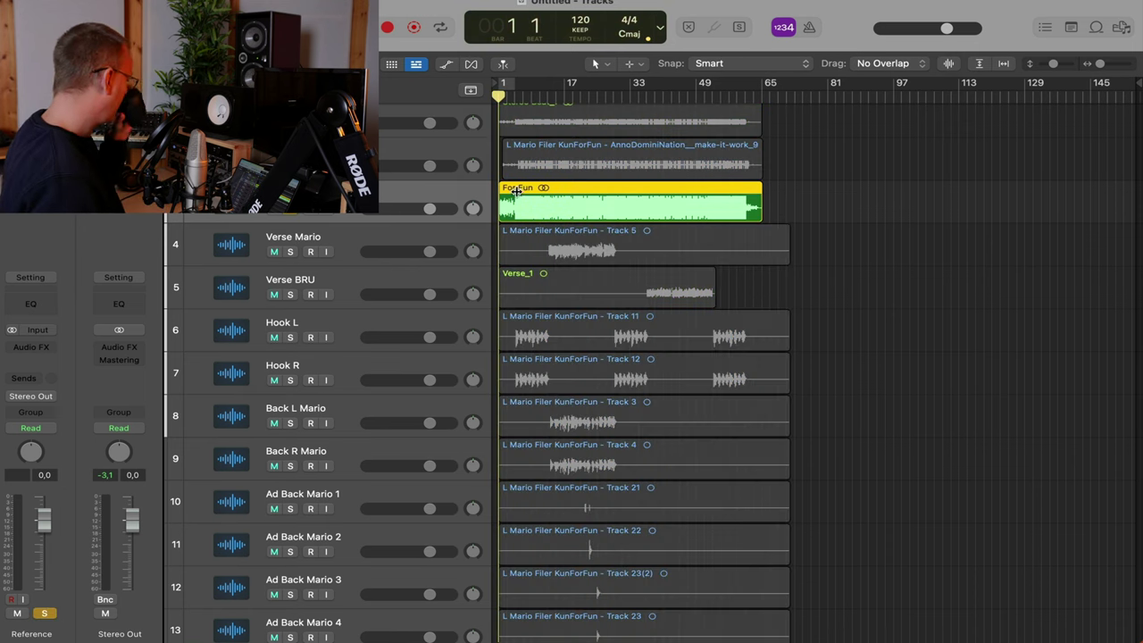
pyautogui.press('super+Right')
pyautogui.press('super+Right')
pyautogui.press('super+Right')
pyautogui.press('super+Right')
pyautogui.press('super+Right')
pyautogui.press('super+Left')
pyautogui.press('super+Left')
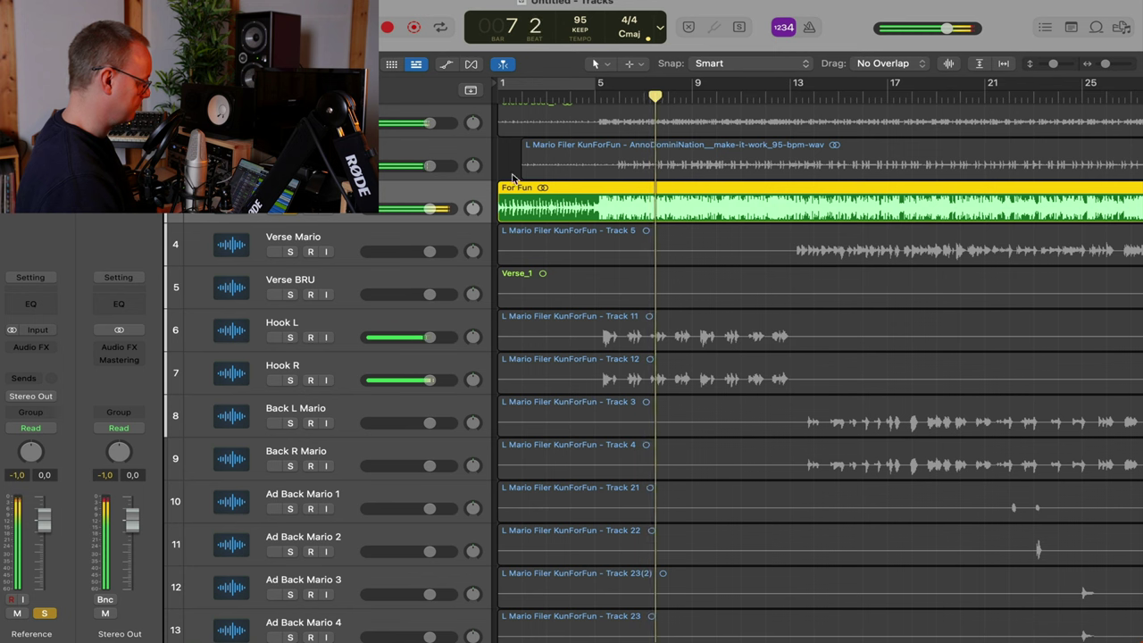
pyautogui.moveTo(431, 213); pyautogui.dragTo(393, 210)
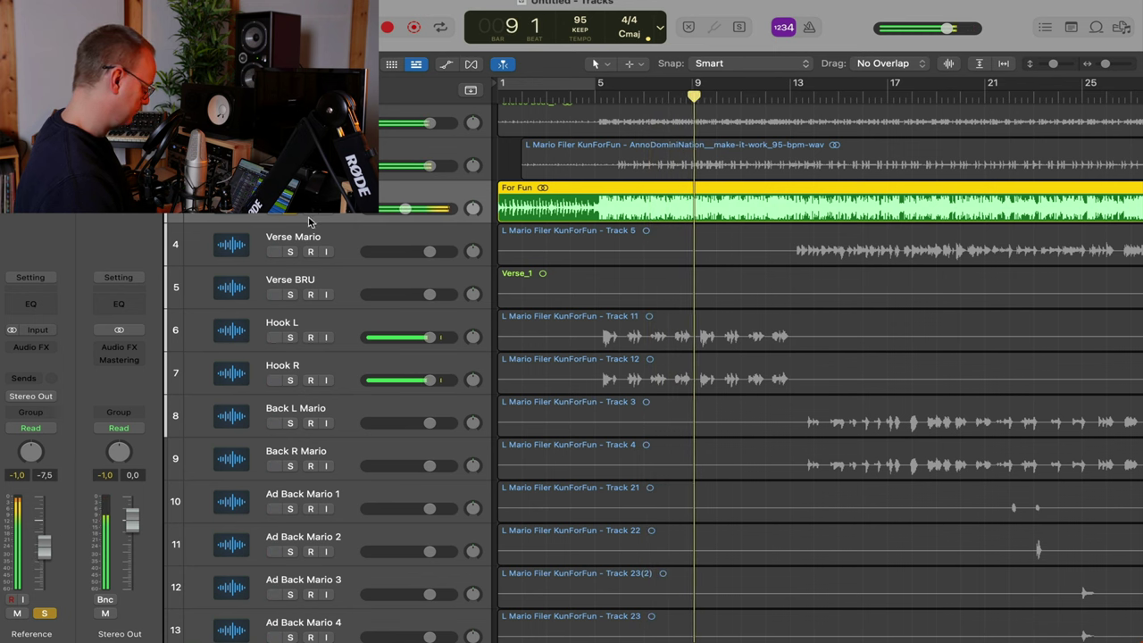
pyautogui.press('super+a')
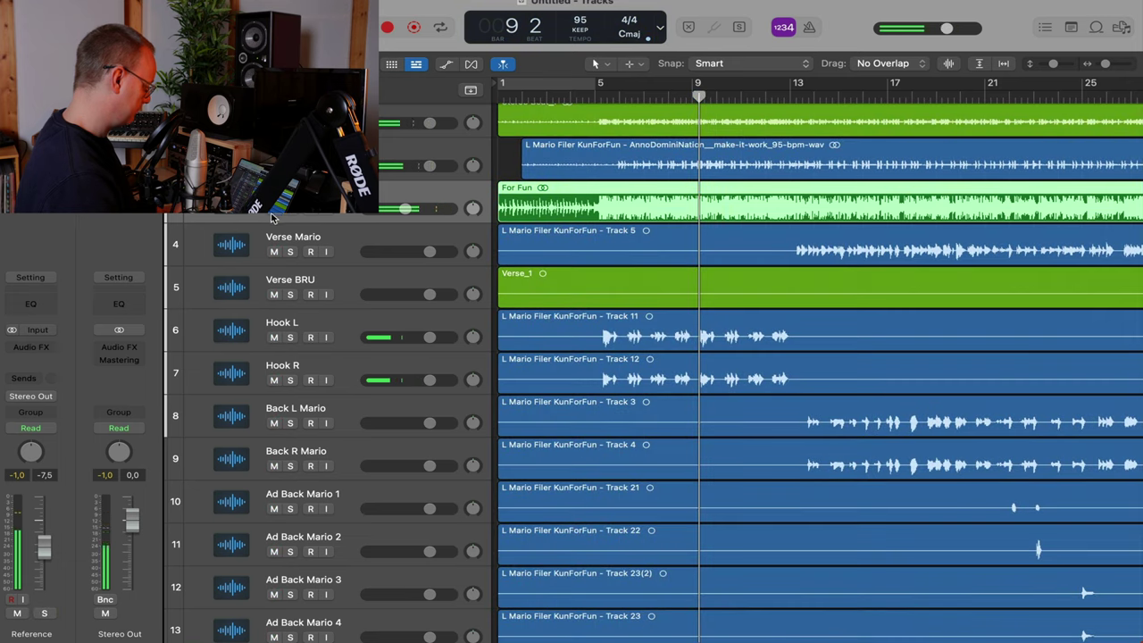
# Mute the Reference track and shift the AnnoDominiNation beat region earlier to line up with Stereo Beat_1 at bar 1
pyautogui.hotkey('ctrl', 'm')
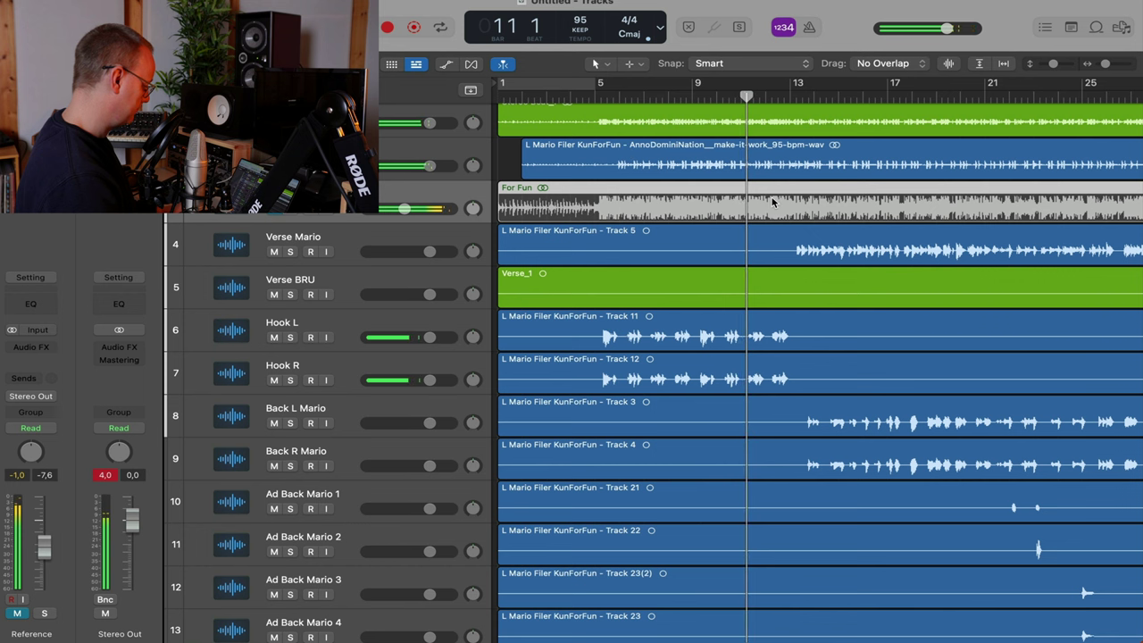
pyautogui.moveTo(750, 169); pyautogui.dragTo(721, 168)
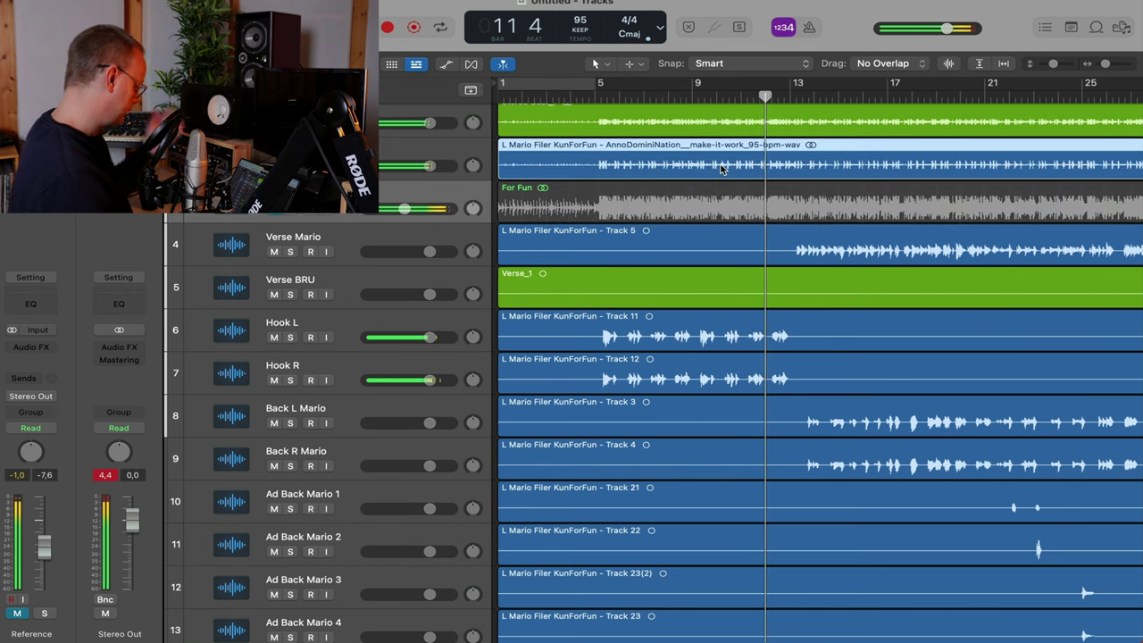
# Compare the AnnoDominiNation and Stereo Beat_1 beats by soloing them in turn at different song positions, ending with solo off
pyautogui.hotkey('ctrl', 's')
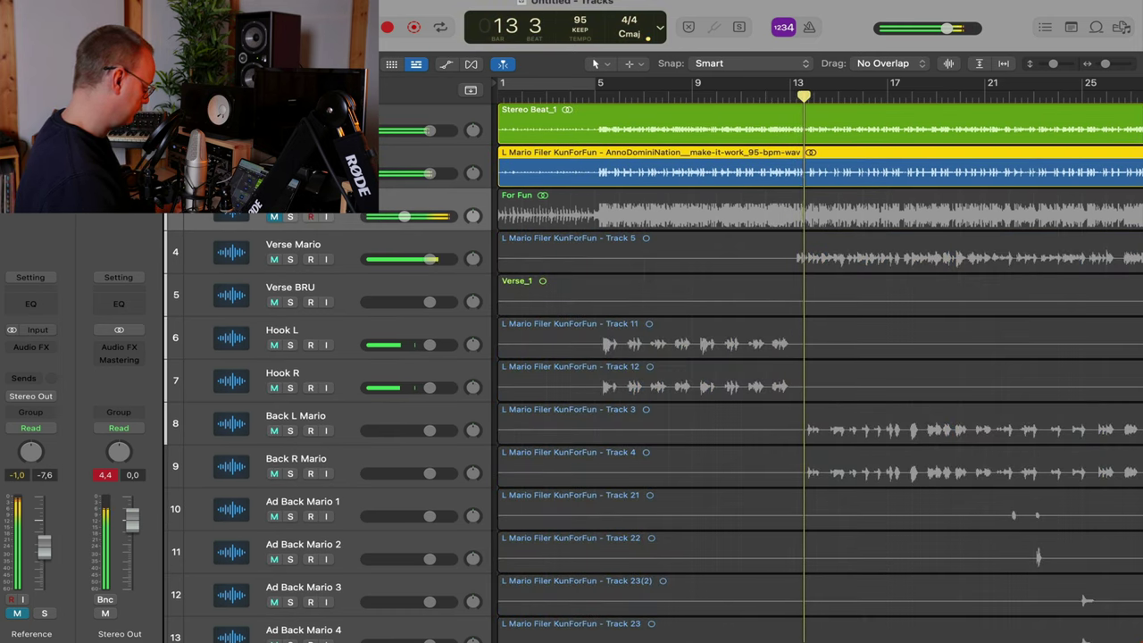
pyautogui.hotkey('ctrl', 's')
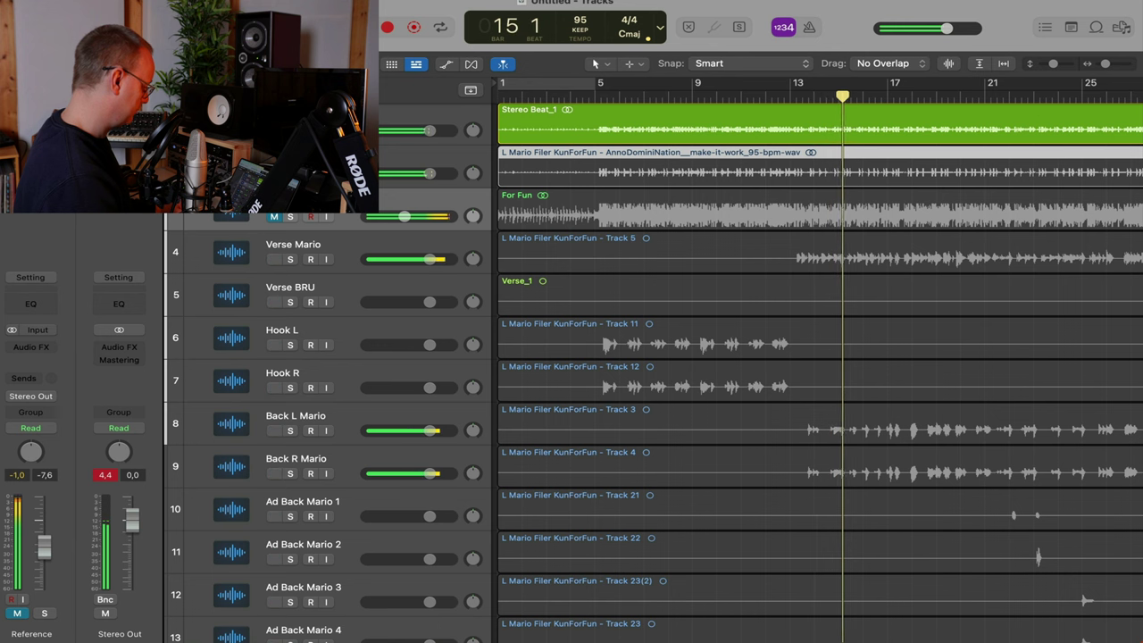
pyautogui.scroll(-5, 578, 182)
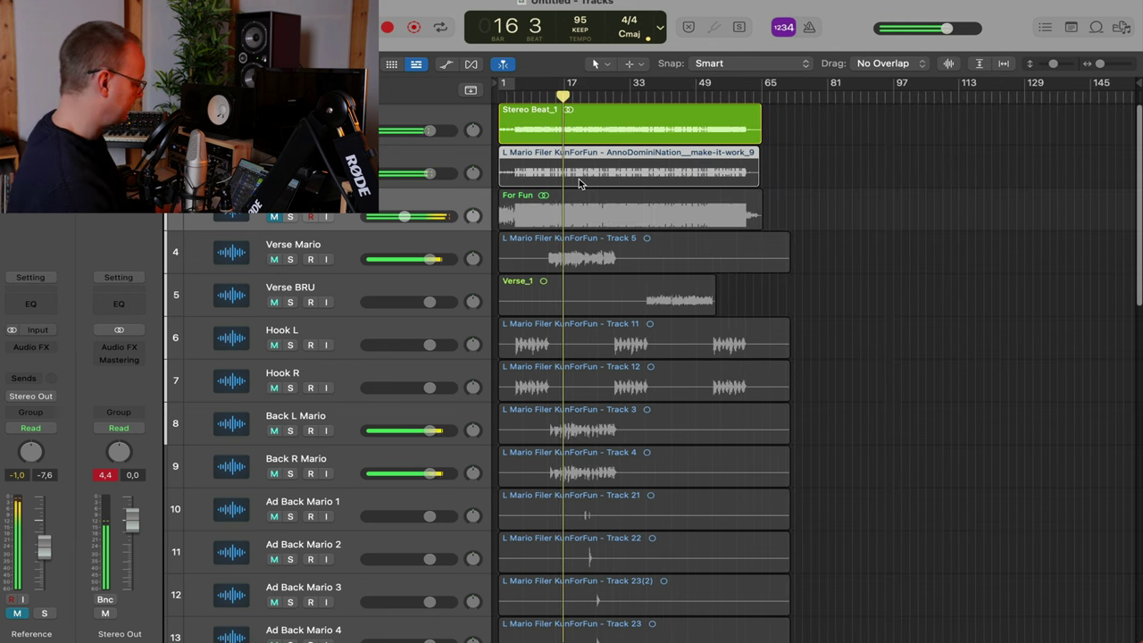
pyautogui.scroll(5, 579, 183)
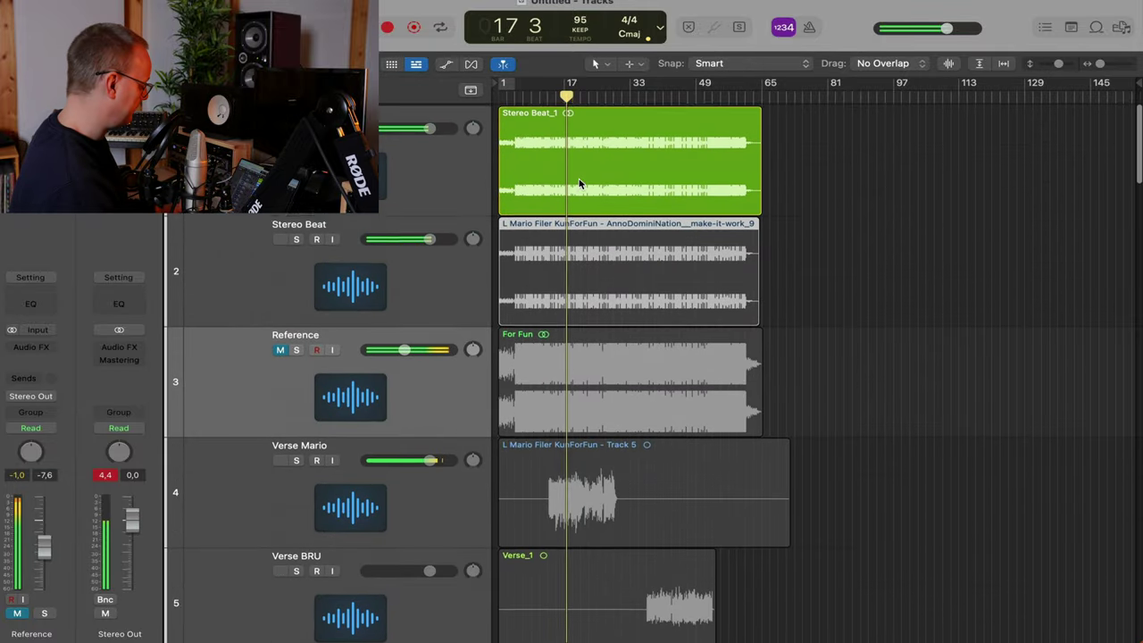
pyautogui.scroll(-5, 578, 182)
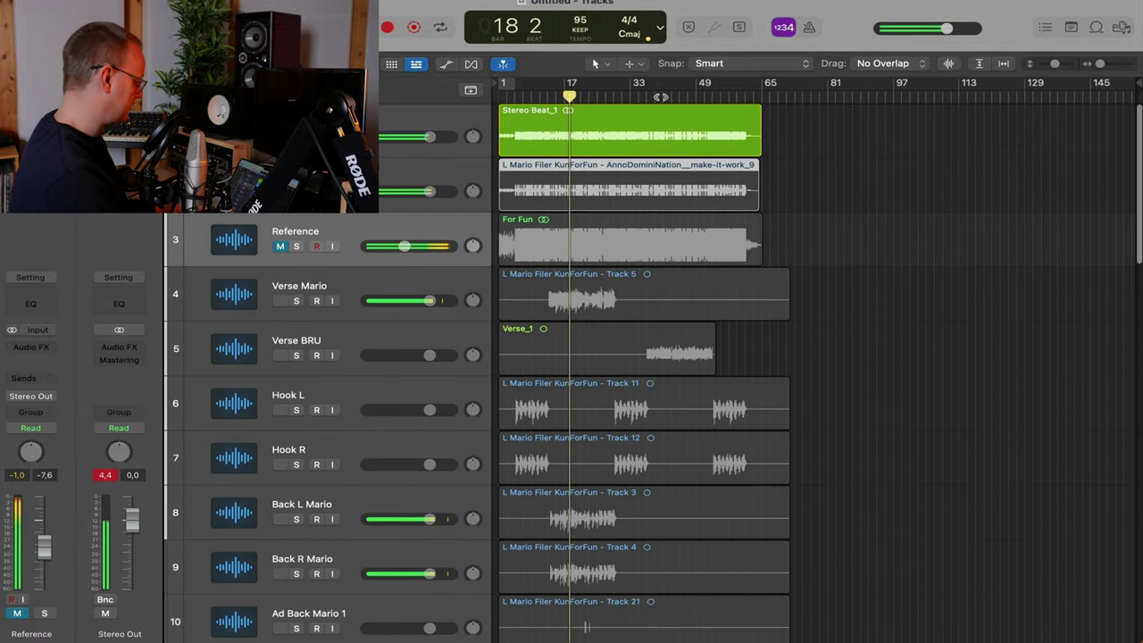
pyautogui.click(661, 96)
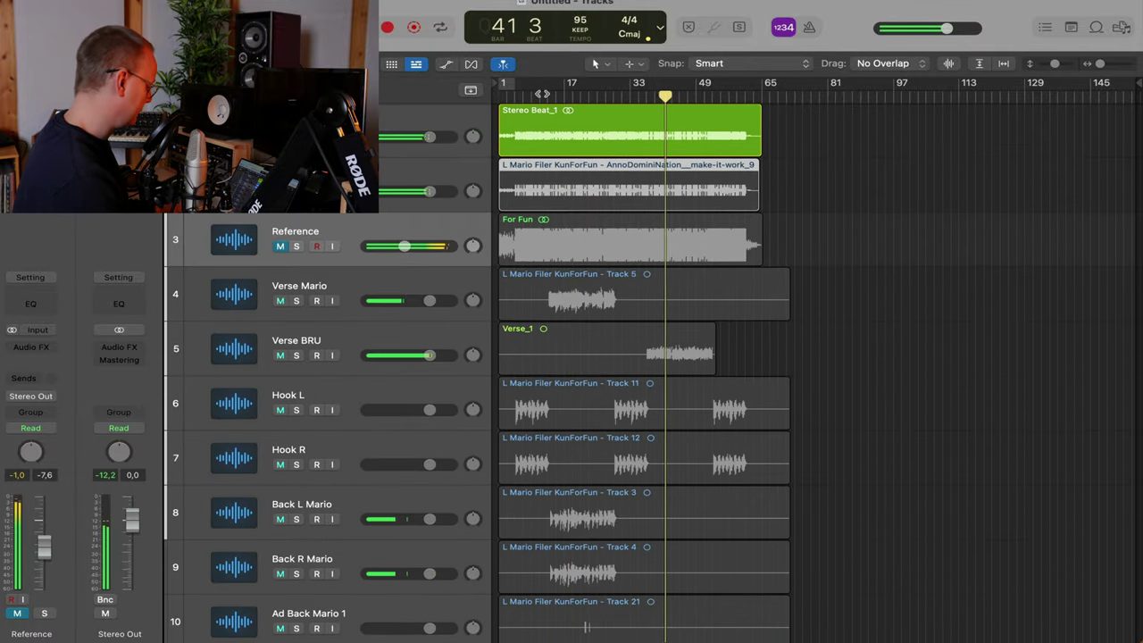
pyautogui.click(543, 94)
pyautogui.press('super+a')
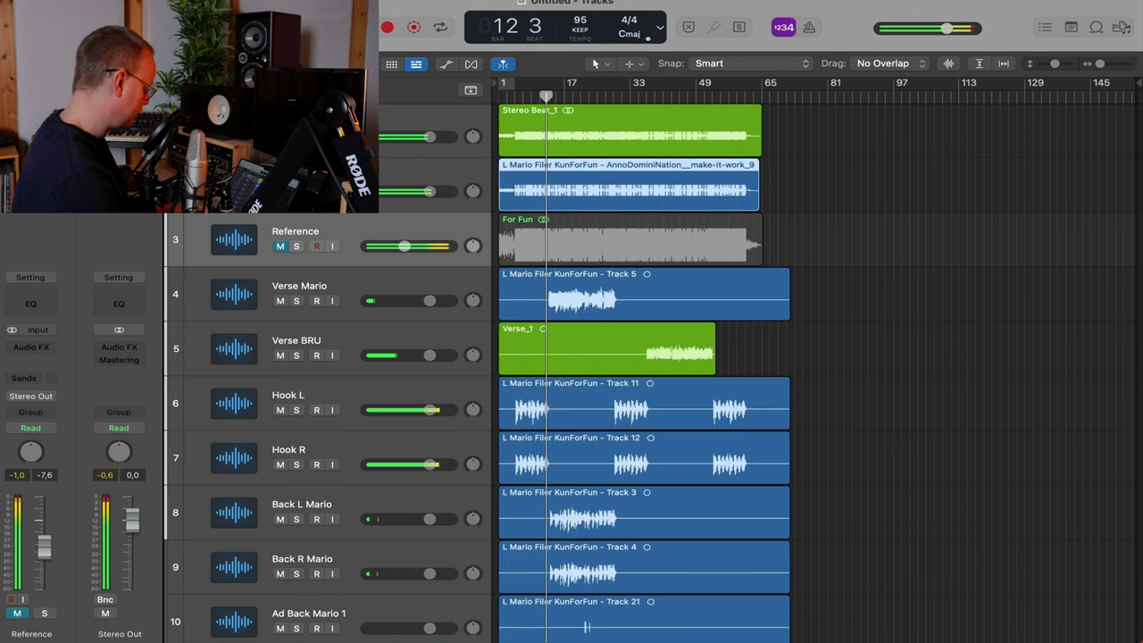
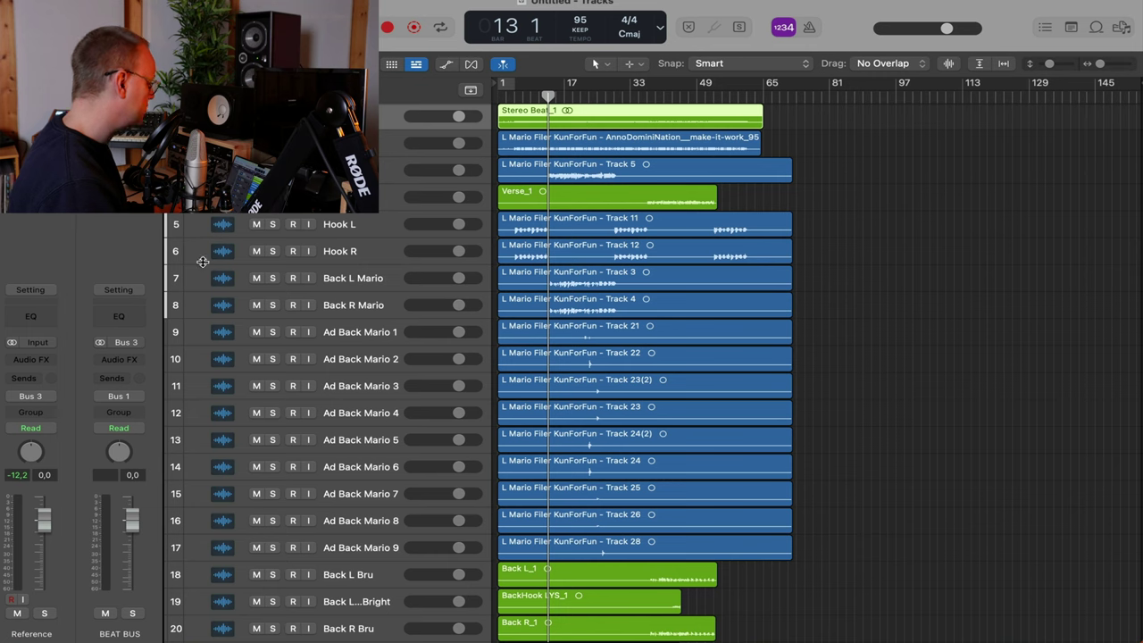
# Route the output of the Reference track holding Stereo Beat_1 to Stereo Out and reset the Stereo Out peak level display
pyautogui.click(53, 397)
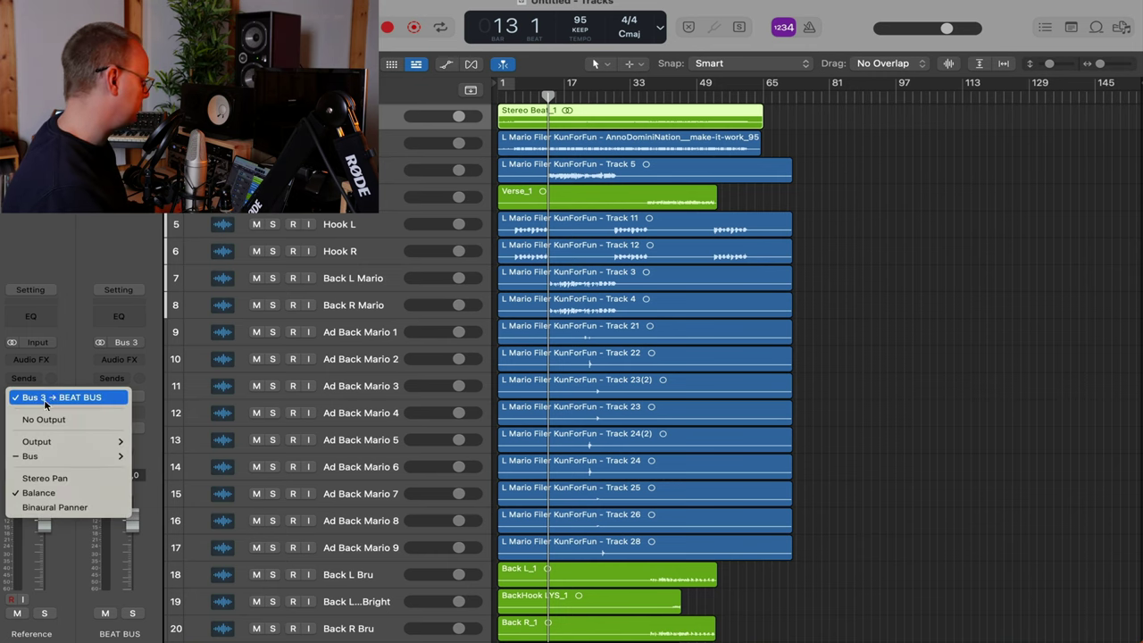
pyautogui.moveTo(61, 442)
pyautogui.click(164, 441)
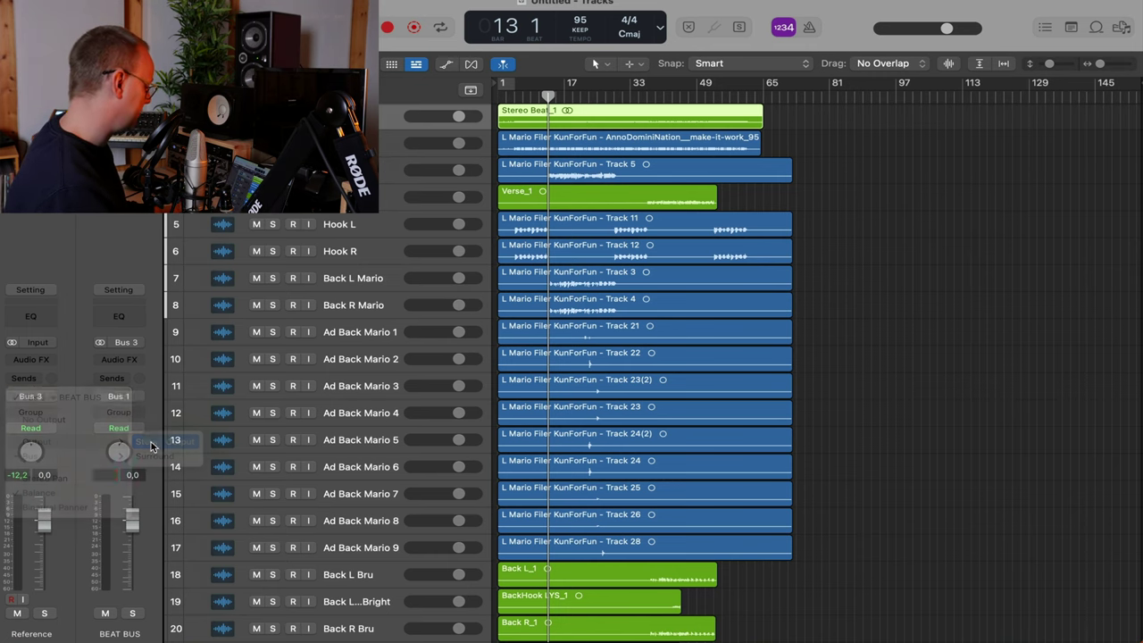
pyautogui.scroll(-1, 402, 148)
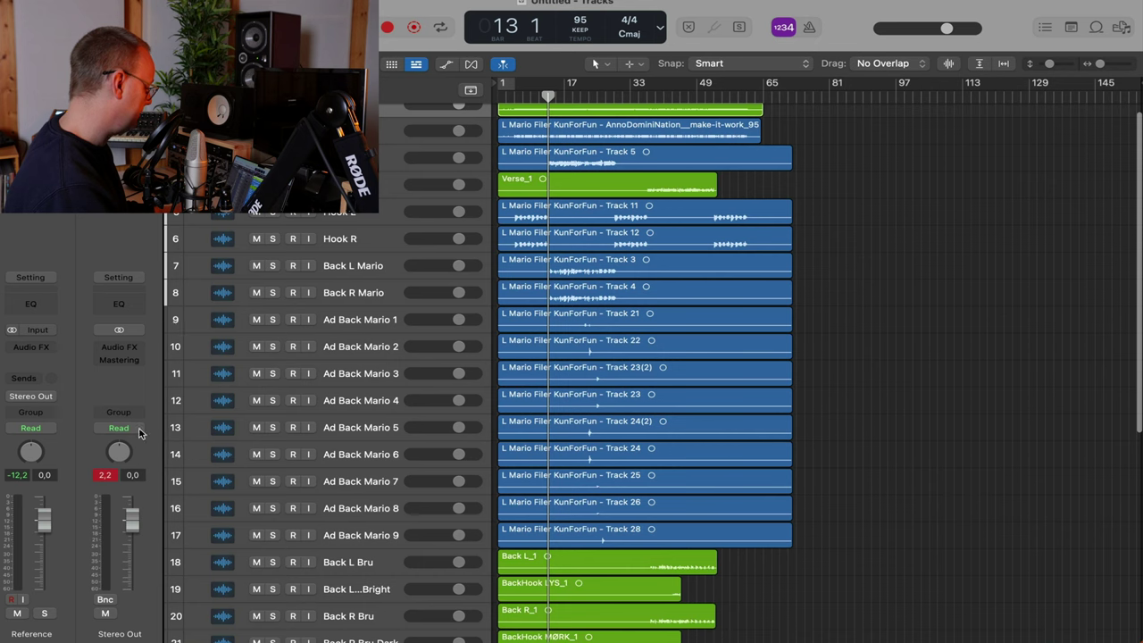
pyautogui.click(102, 474)
# Place the playhead at about bar 38, just after the Verse BRU vocal begins
pyautogui.scroll(1, 510, 179)
pyautogui.press('super+Down')
pyautogui.press('super+Down')
pyautogui.press('super+Down')
pyautogui.press('super+Down')
pyautogui.press('super+Down')
pyautogui.press('super+Down')
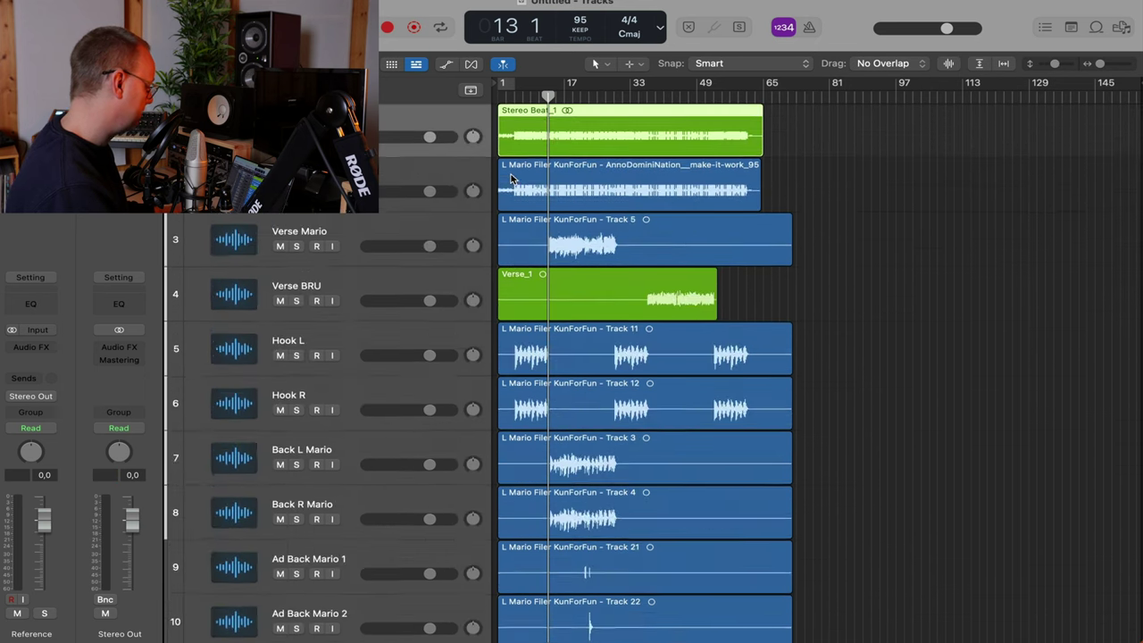
pyautogui.press('super+Right')
pyautogui.scroll(3, 511, 178)
pyautogui.scroll(-4, 511, 179)
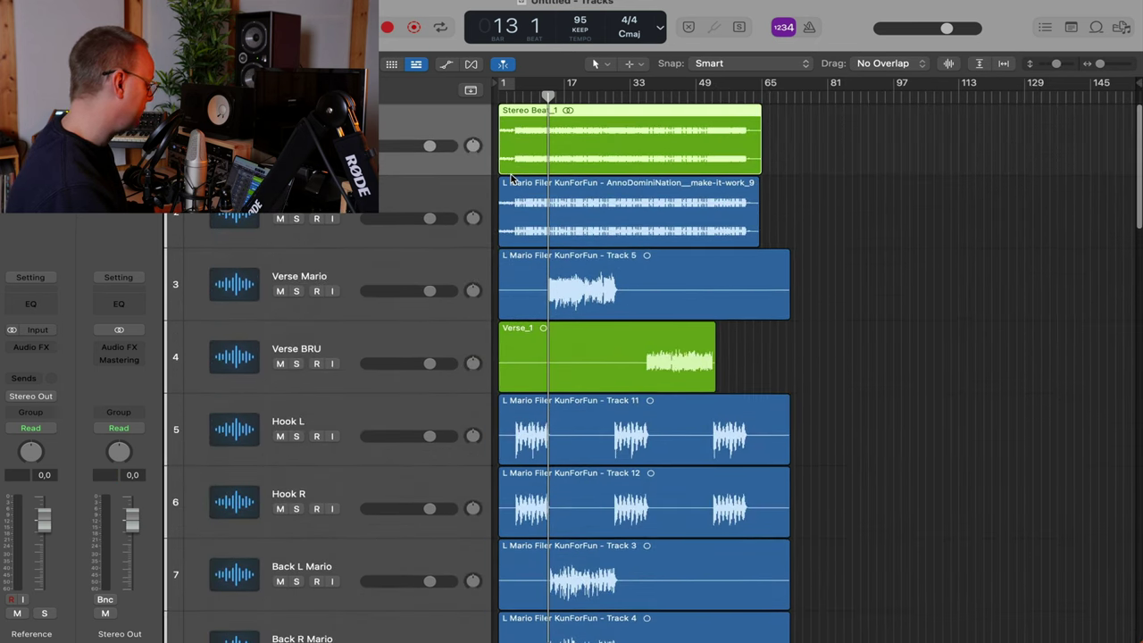
pyautogui.scroll(2, 511, 178)
pyautogui.scroll(-3, 510, 179)
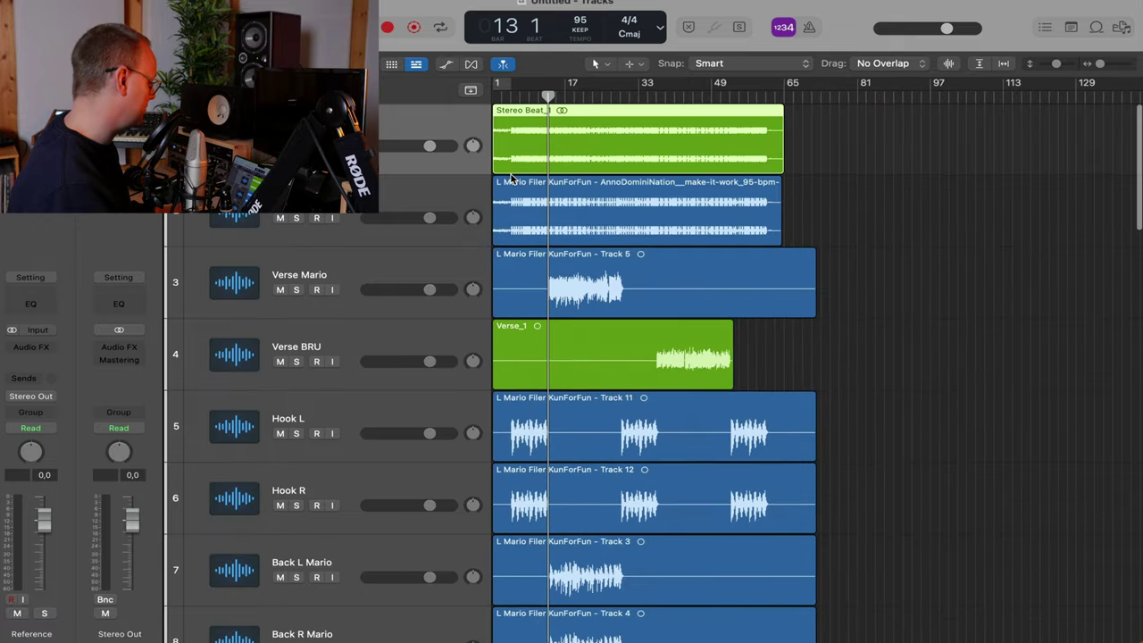
pyautogui.scroll(1, 511, 178)
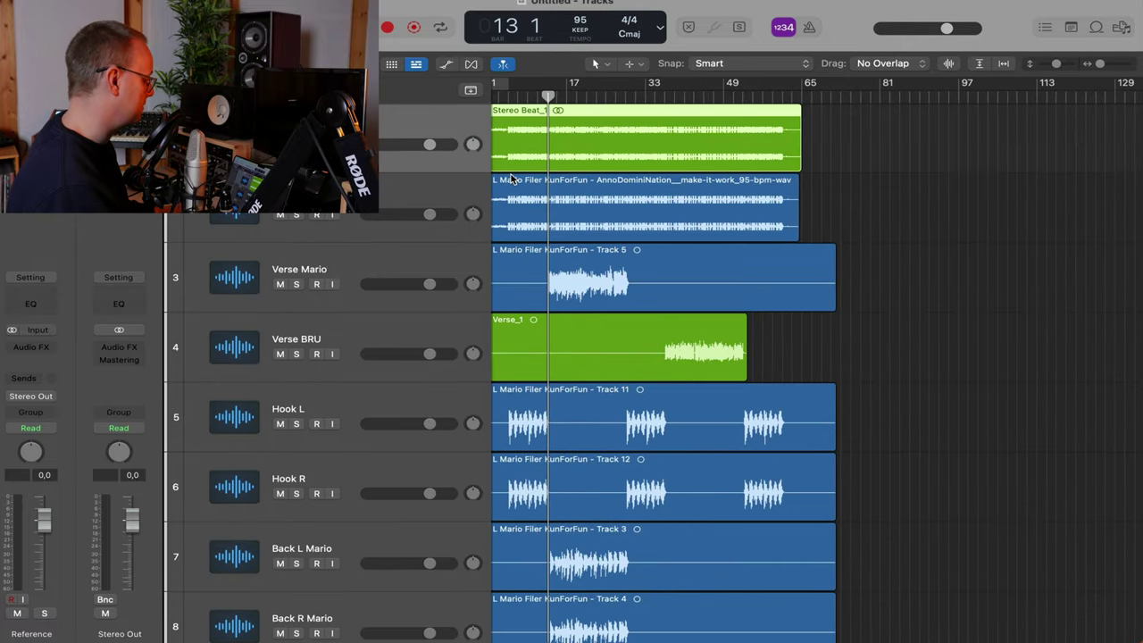
pyautogui.scroll(-5, 513, 179)
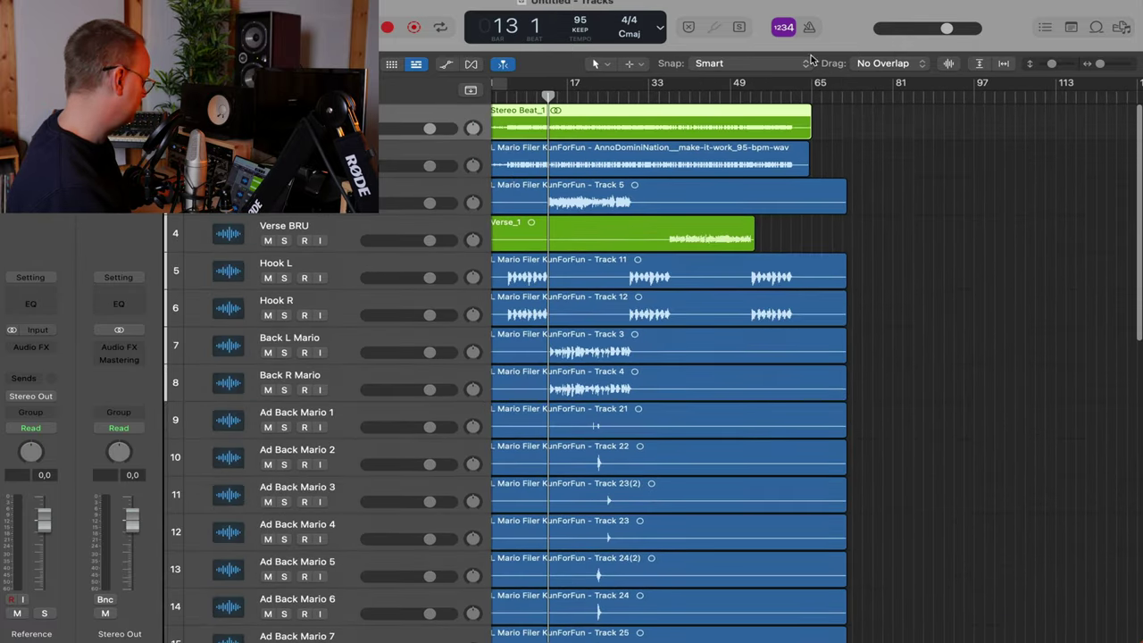
pyautogui.click(674, 104)
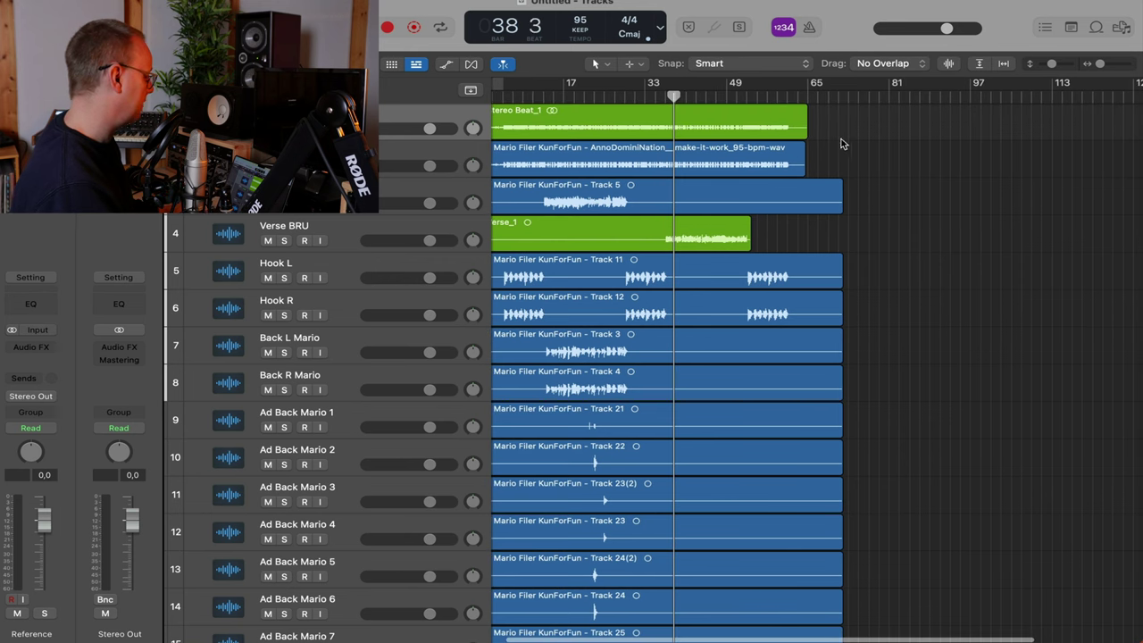
# Solo the Reference track holding Stereo Beat_1 and listen to it from about bar 38 to bar 40
pyautogui.scroll(6, 697, 153)
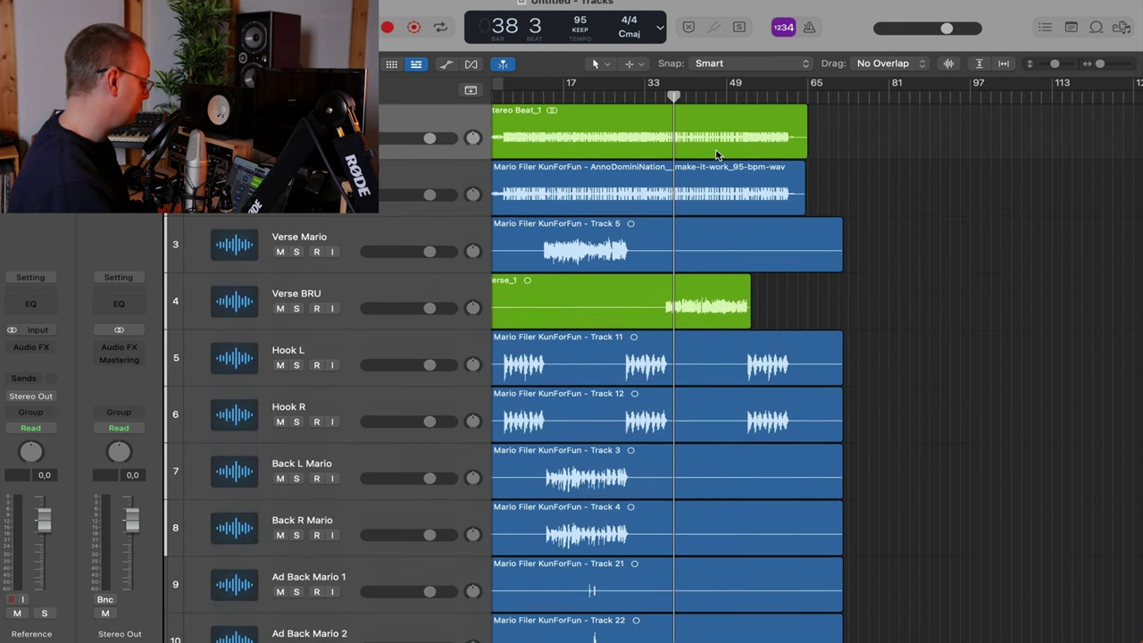
pyautogui.scroll(3, 669, 154)
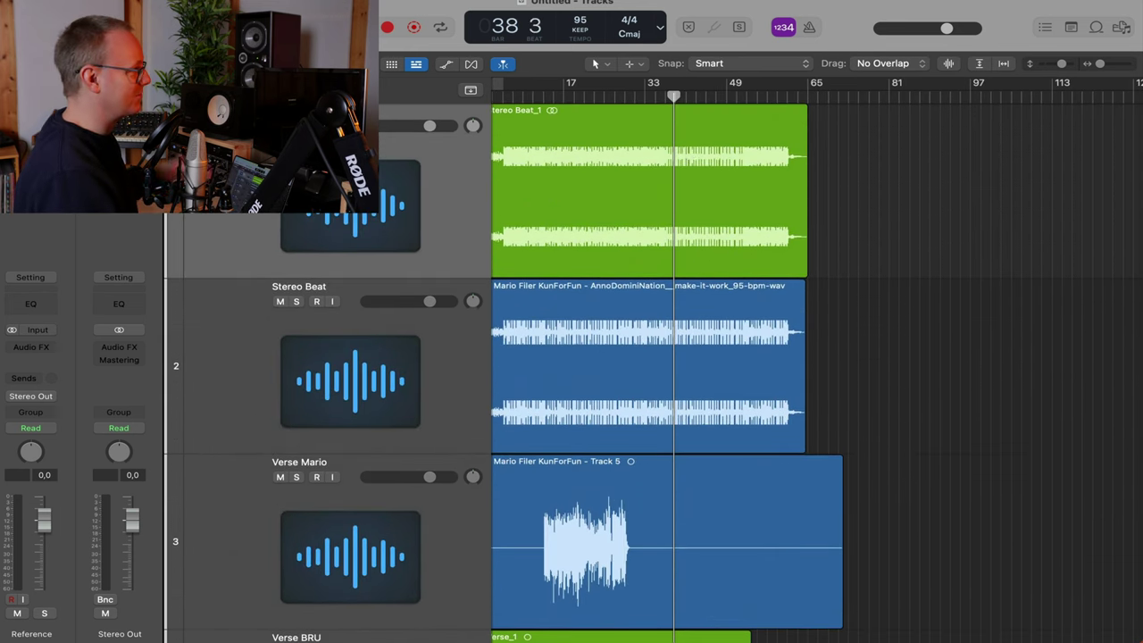
pyautogui.press('s')
pyautogui.press('space')
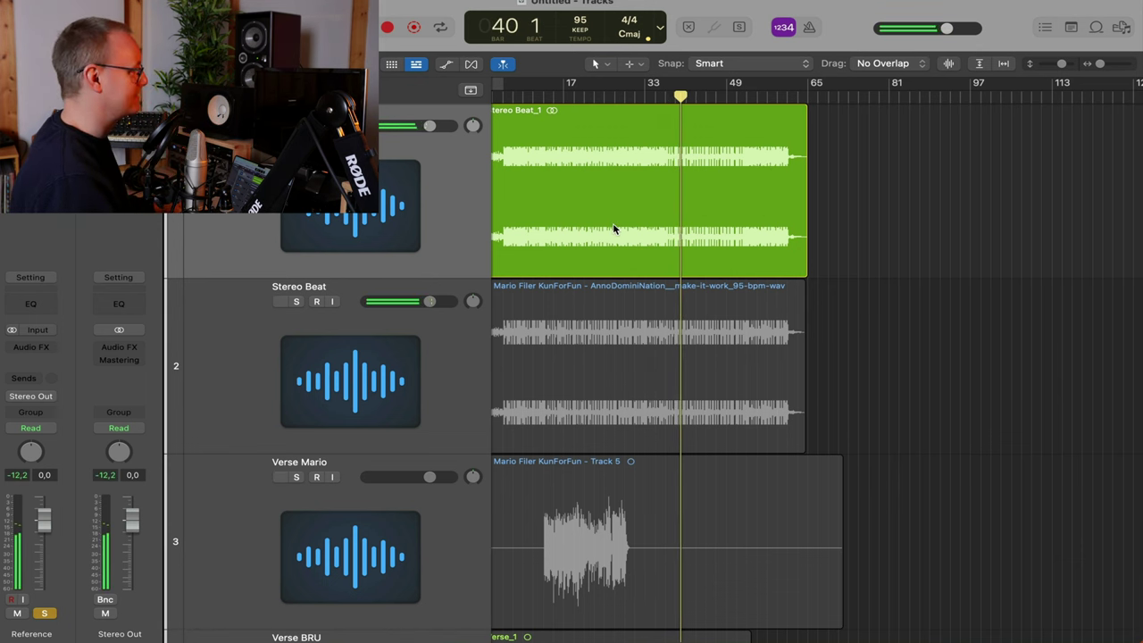
# Clear the solo on all tracks and mute the Reference track, keeping the Stereo Beat track selected
pyautogui.press('super+Up')
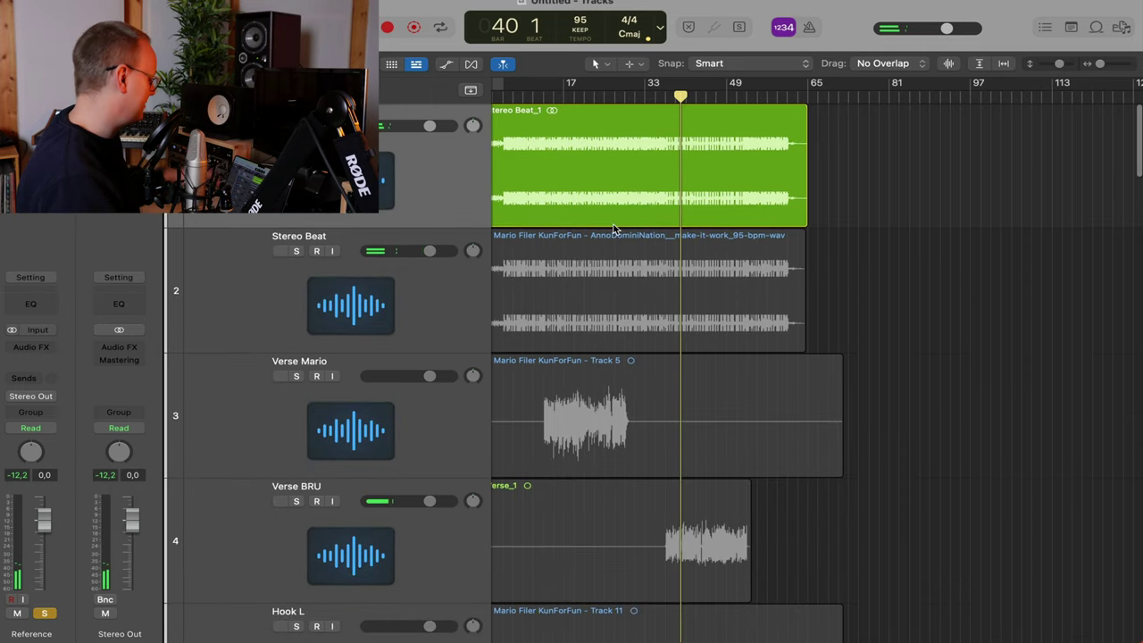
pyautogui.press('super+Up')
pyautogui.press('super+Up')
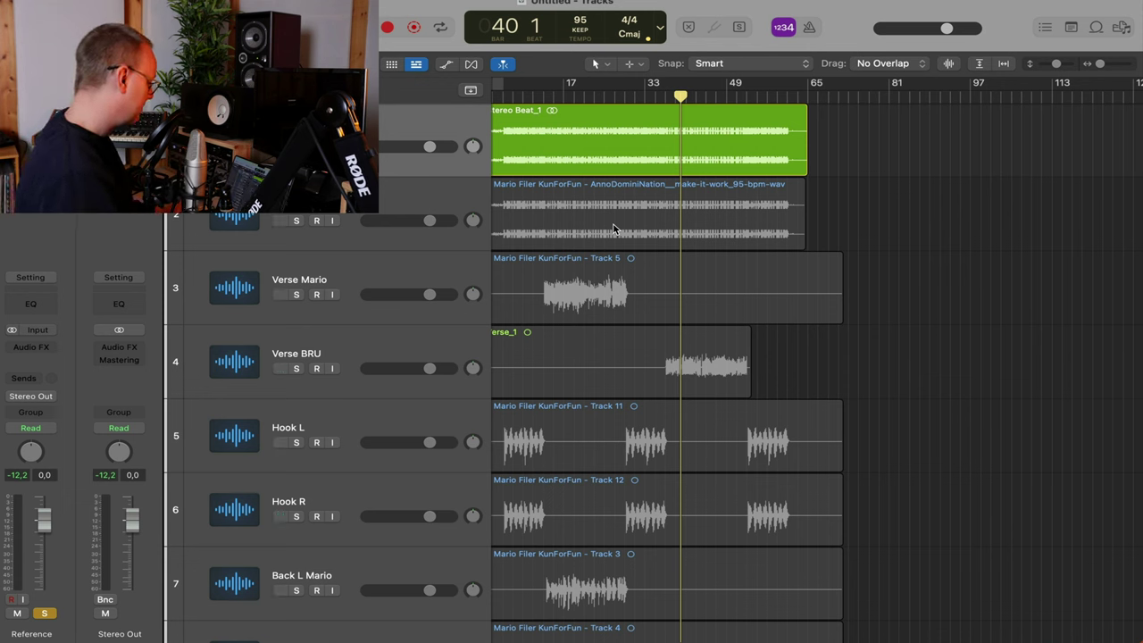
pyautogui.press('super+Up')
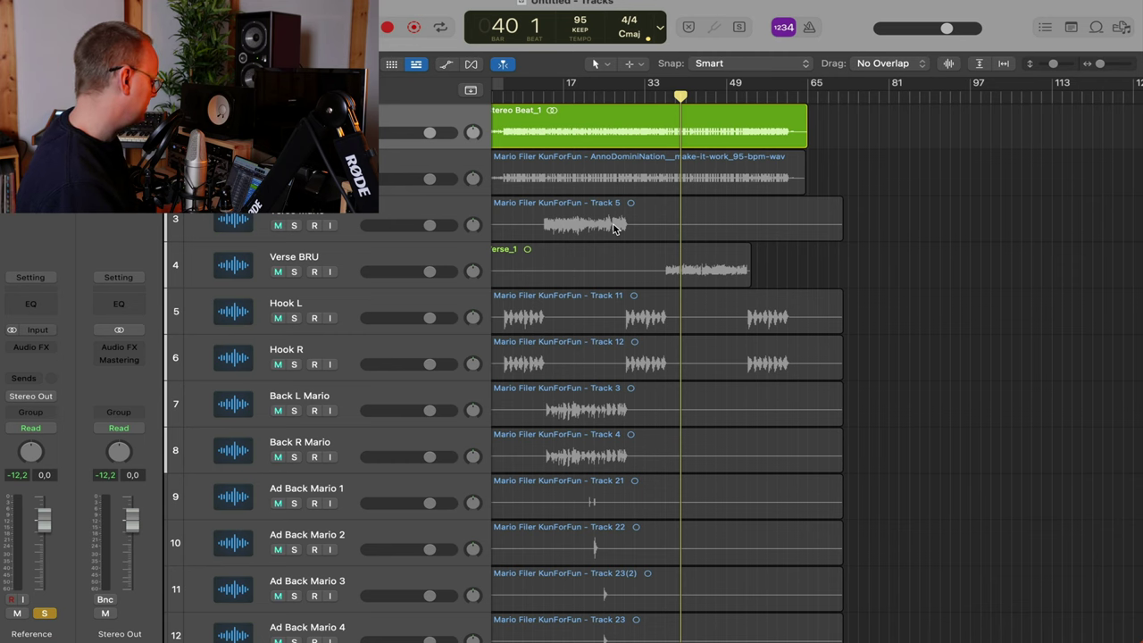
pyautogui.scroll(-3, 618, 238)
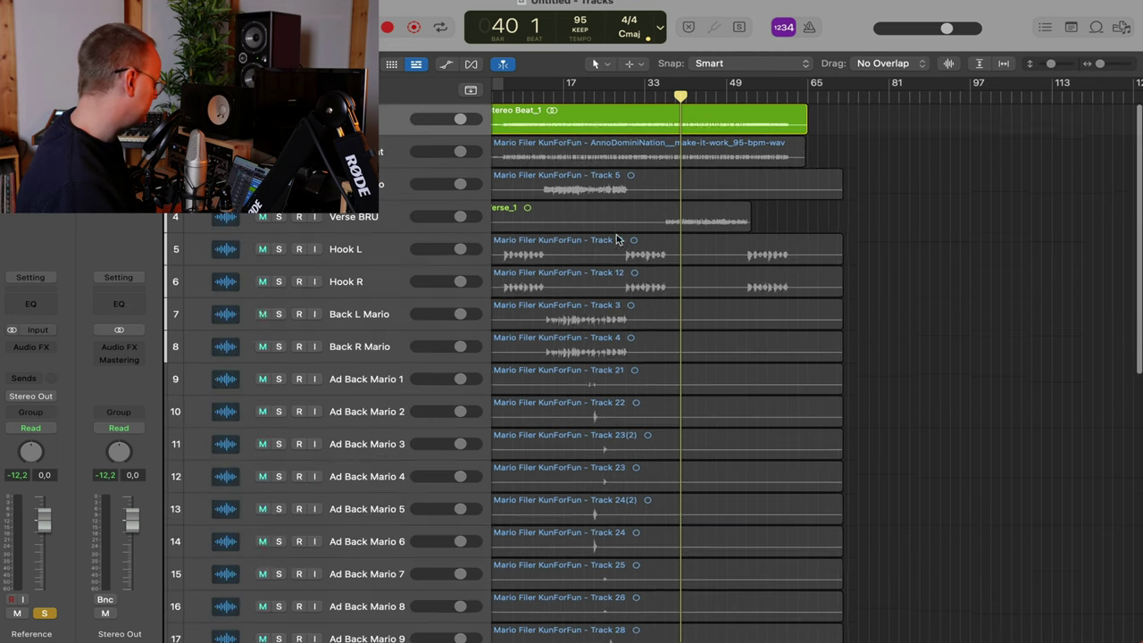
pyautogui.press('super+Up')
pyautogui.press('super+Up')
pyautogui.click(384, 148)
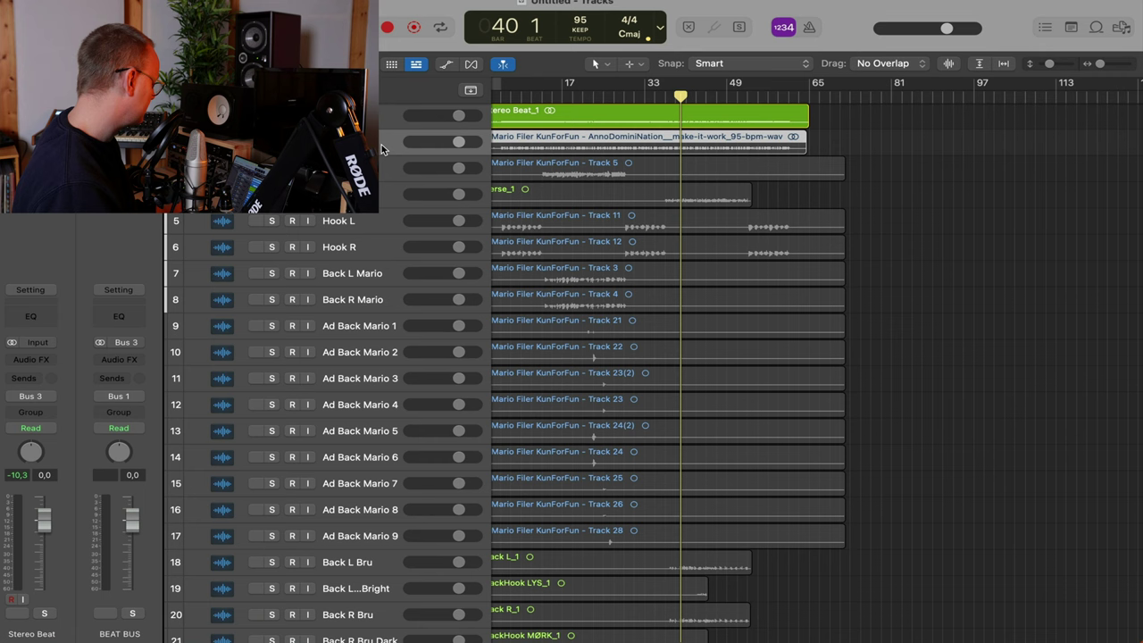
pyautogui.hotkey('ctrl', 's')
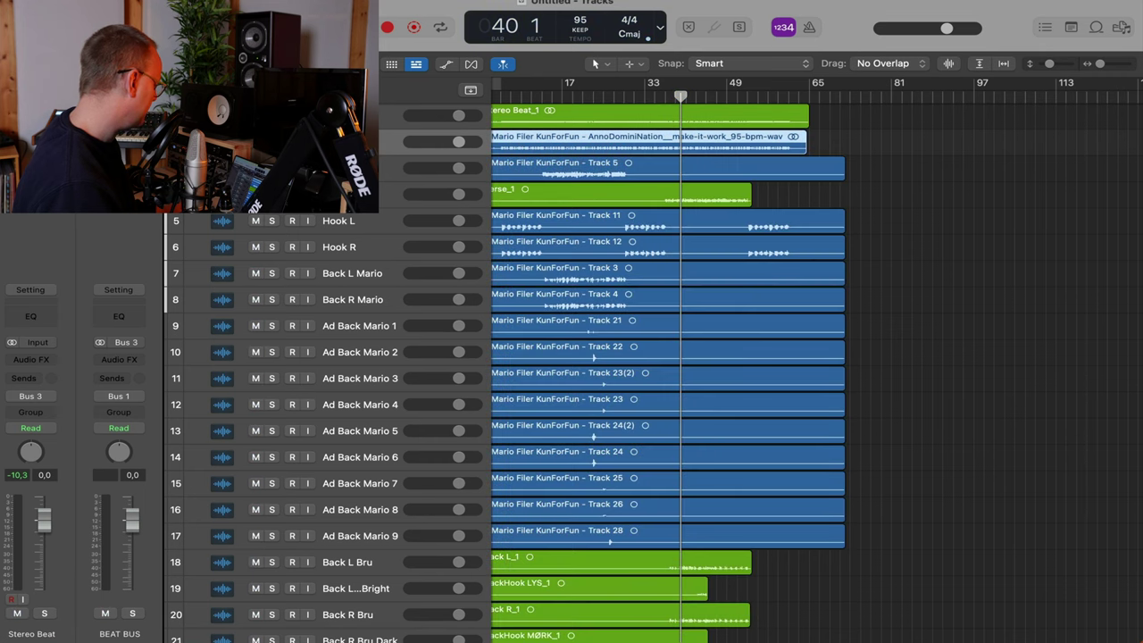
pyautogui.click(256, 116)
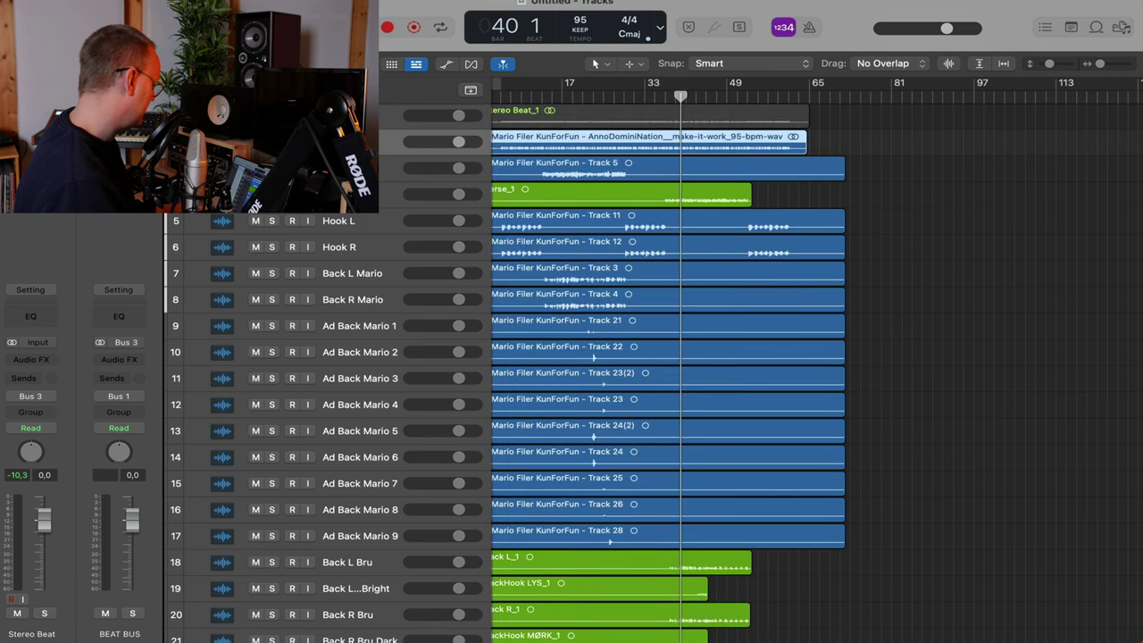
# Examine the bus choices available for the Stereo Beat track's output, leaving its routing as it is
pyautogui.press('super+Down')
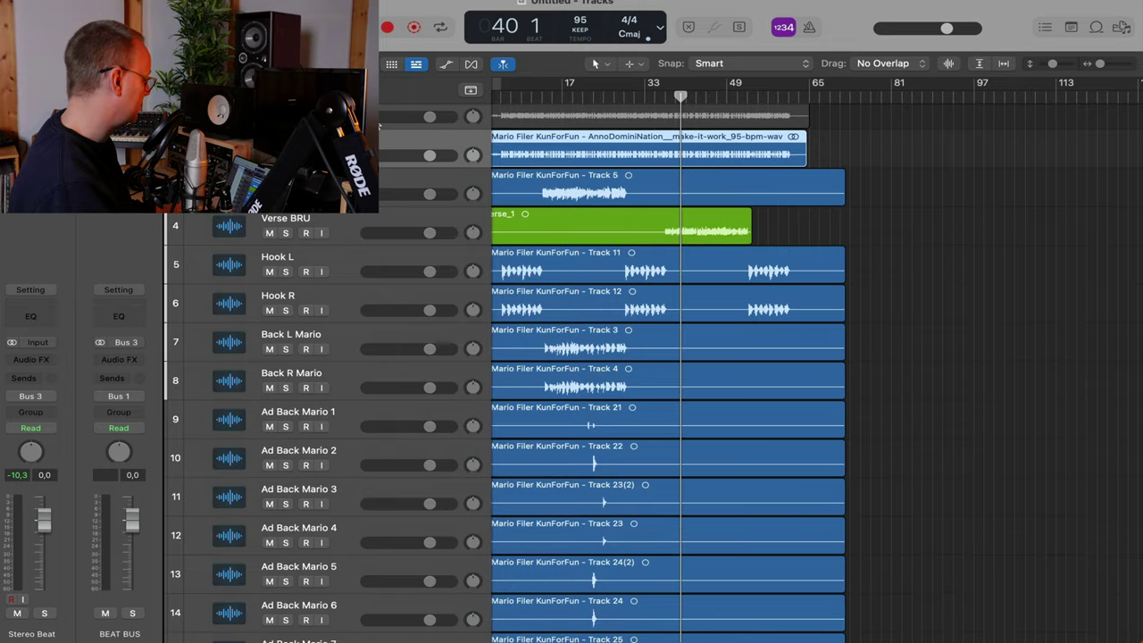
pyautogui.press('super+Down')
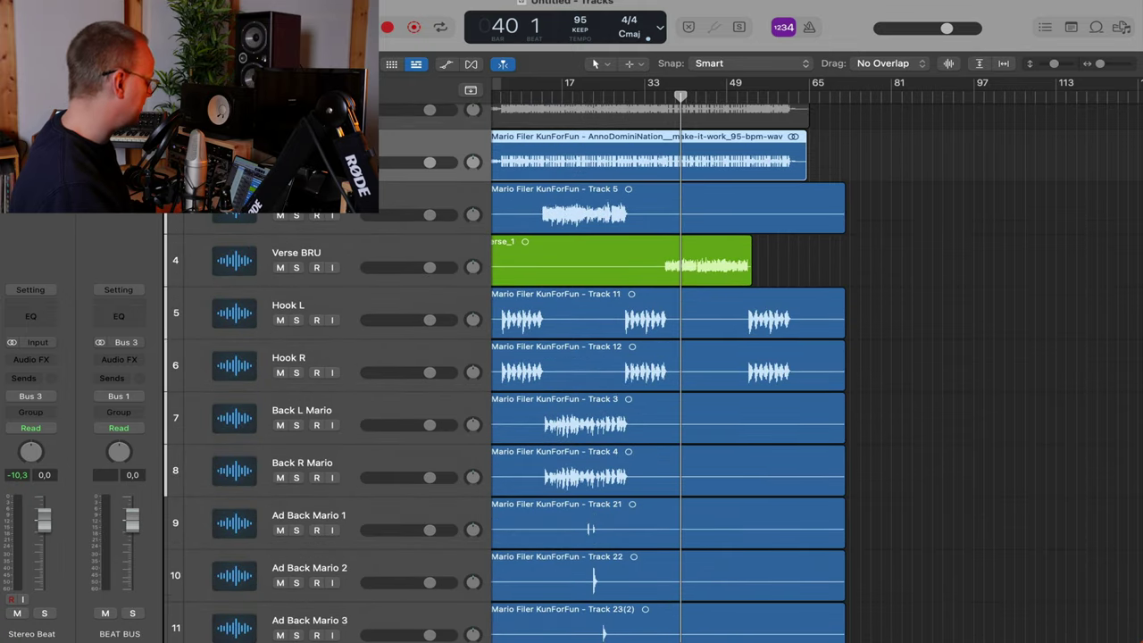
pyautogui.click(51, 400)
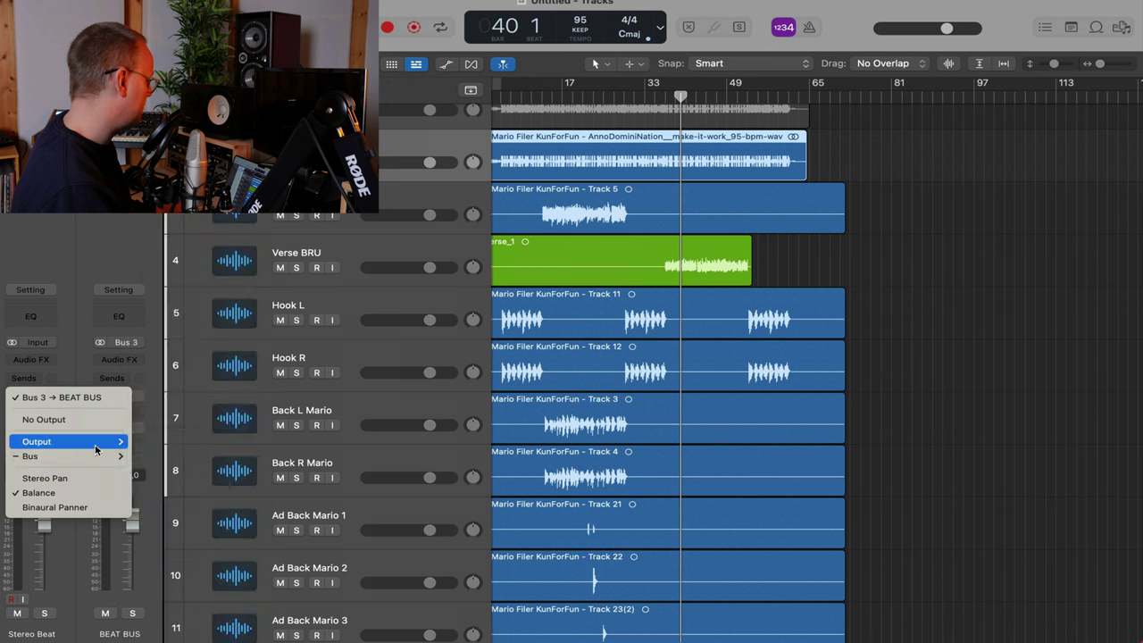
pyautogui.moveTo(93, 457)
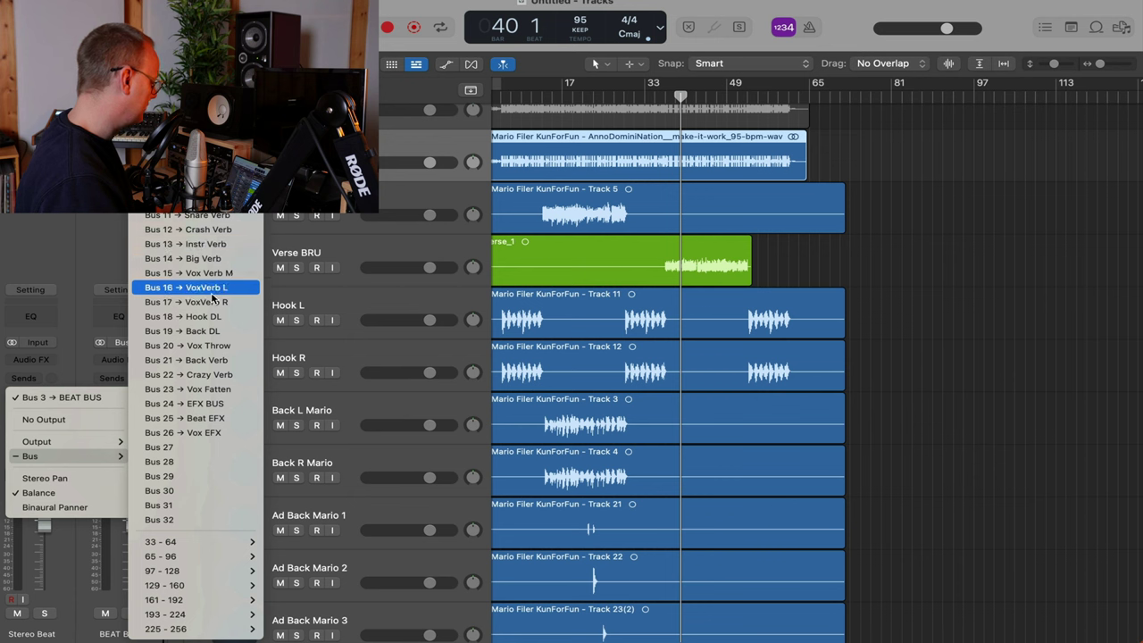
pyautogui.click(383, 343)
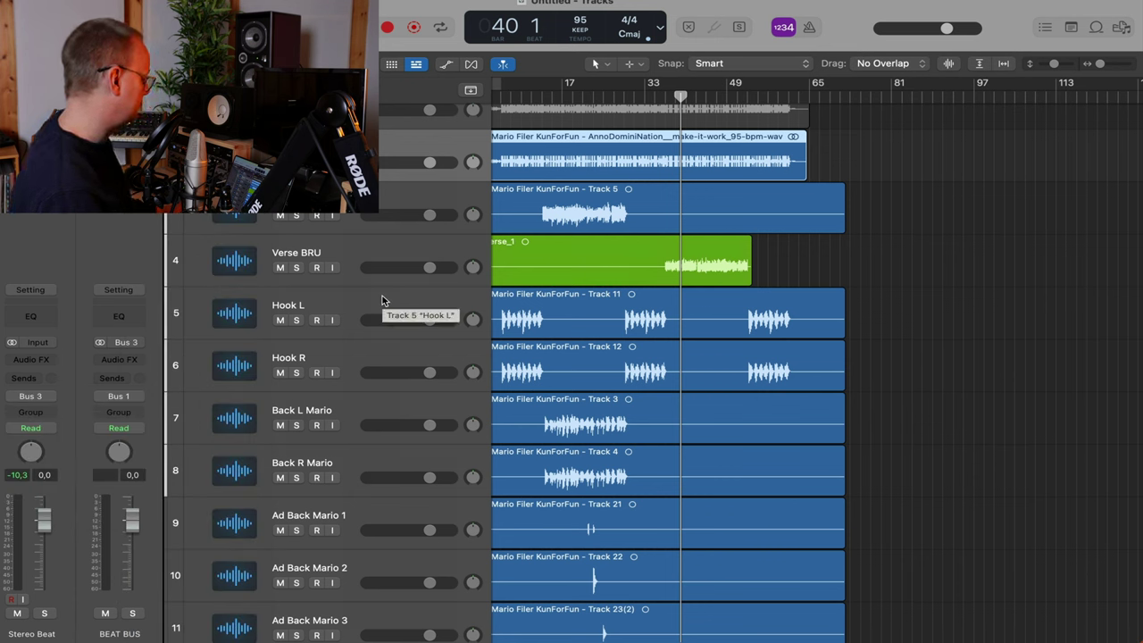
# Select the lead vocal tracks from Verse Mario through Hook R and check their output bus
pyautogui.scroll(1, 382, 296)
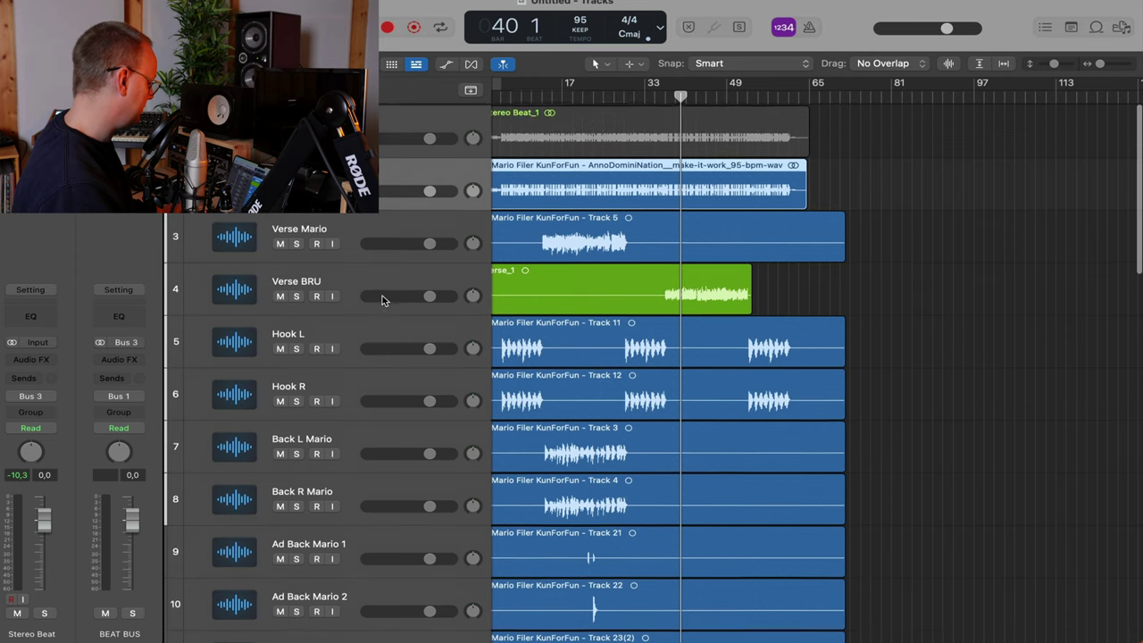
pyautogui.scroll(-3, 382, 296)
pyautogui.scroll(3, 363, 268)
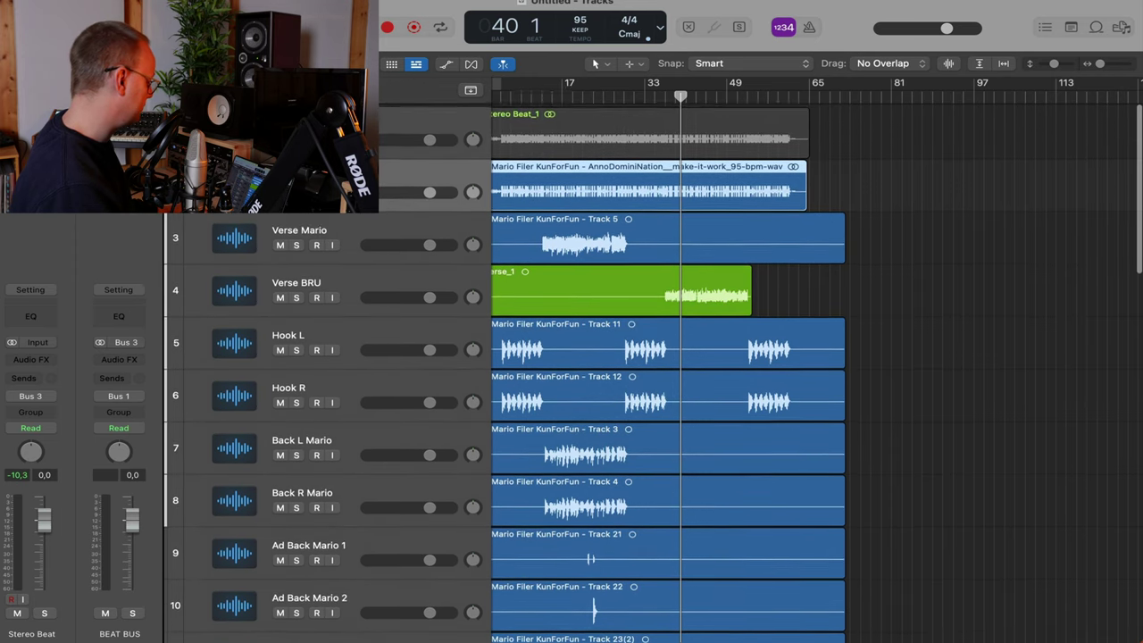
pyautogui.click(363, 216)
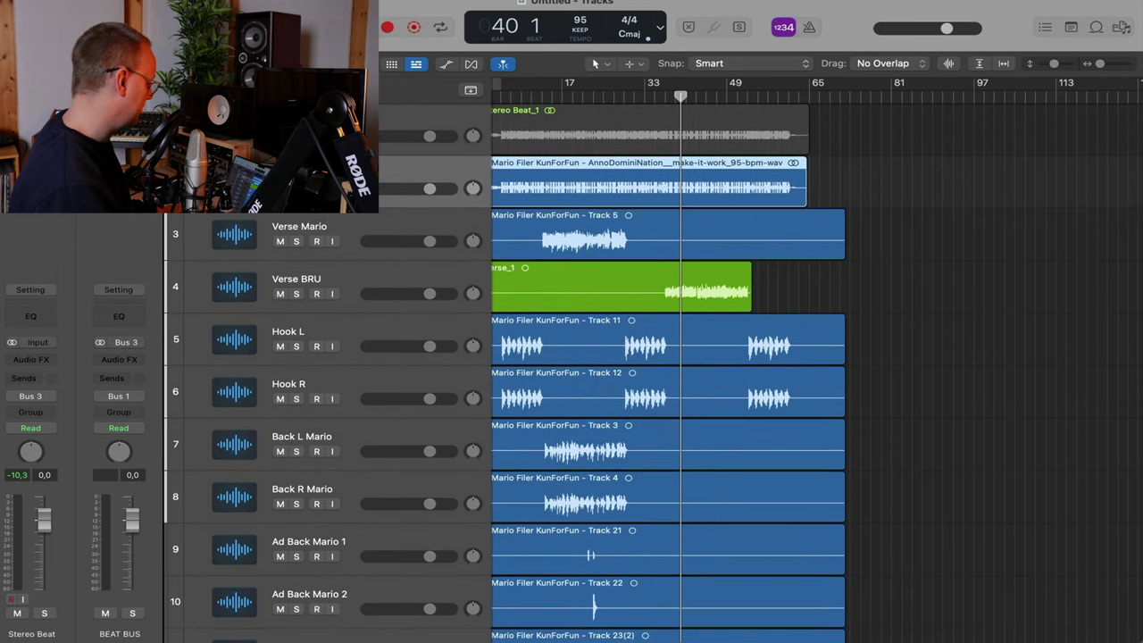
pyautogui.scroll(-1, 381, 223)
pyautogui.scroll(1, 381, 223)
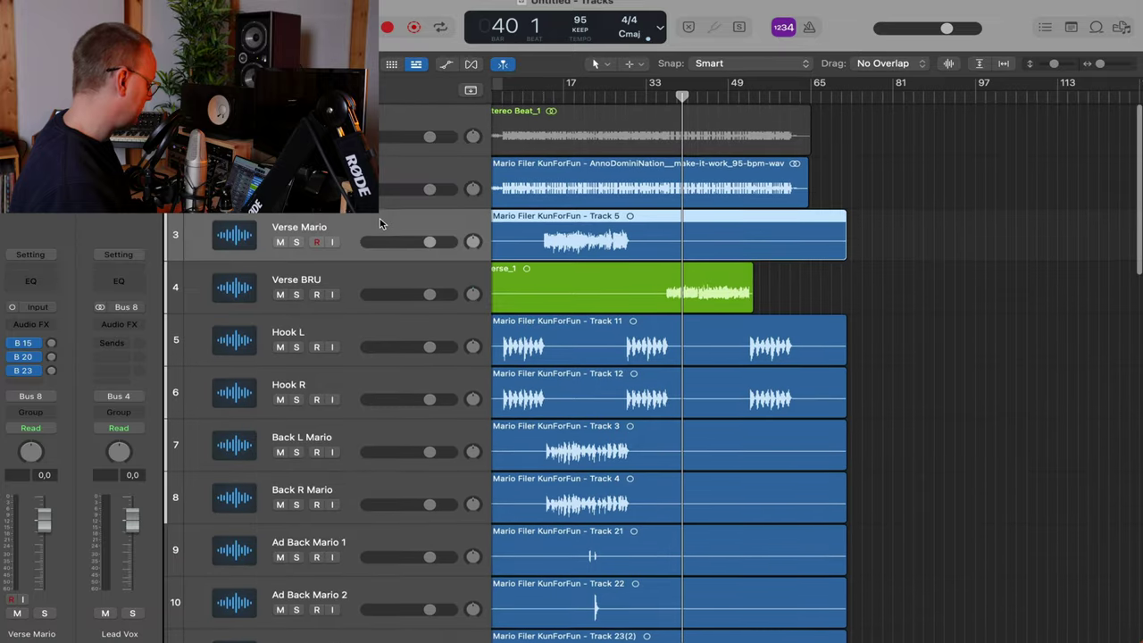
pyautogui.click(382, 175)
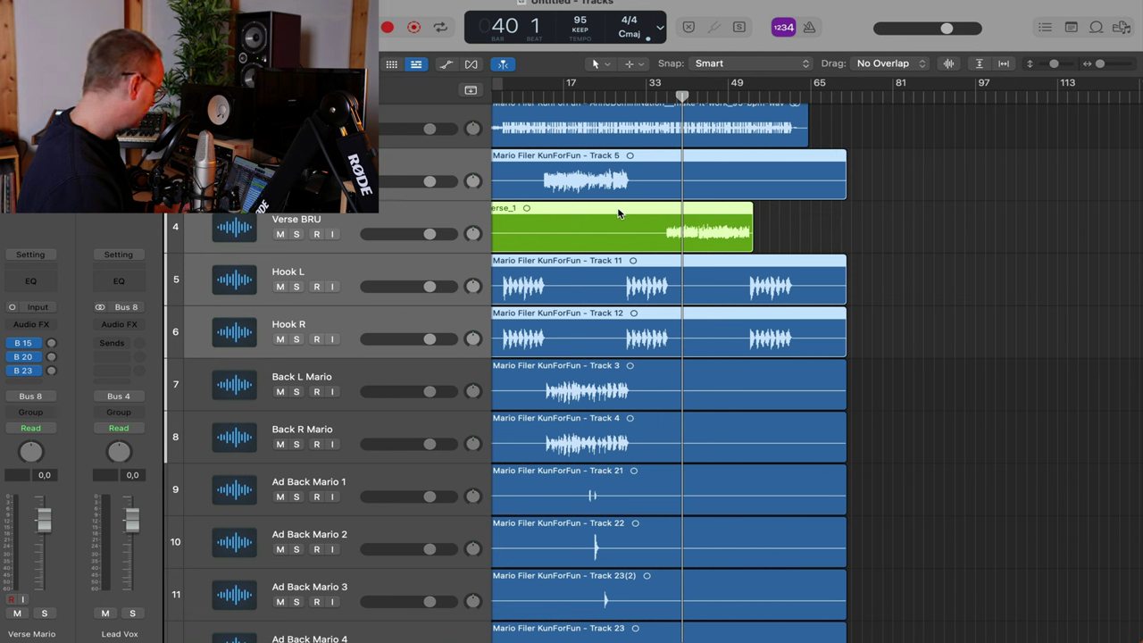
# Select the tracks from Back L Mario through Ad Back Mario 9 and examine the bus choices for their output
pyautogui.press('super+Up')
pyautogui.press('super+Up')
pyautogui.press('super+Up')
pyautogui.press('super+Up')
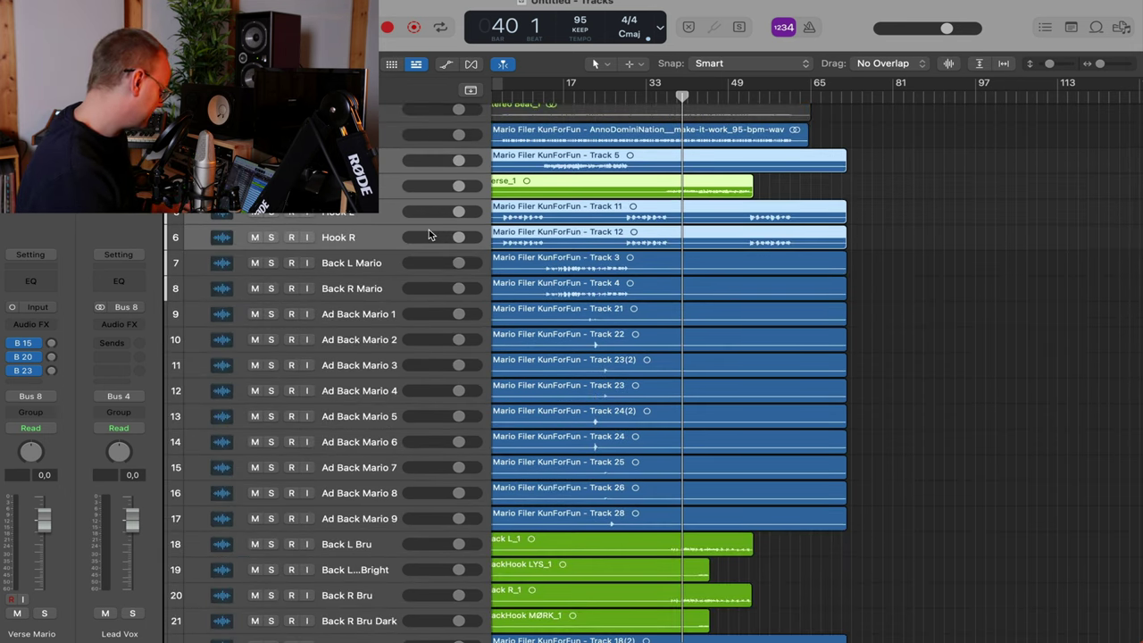
pyautogui.click(366, 265)
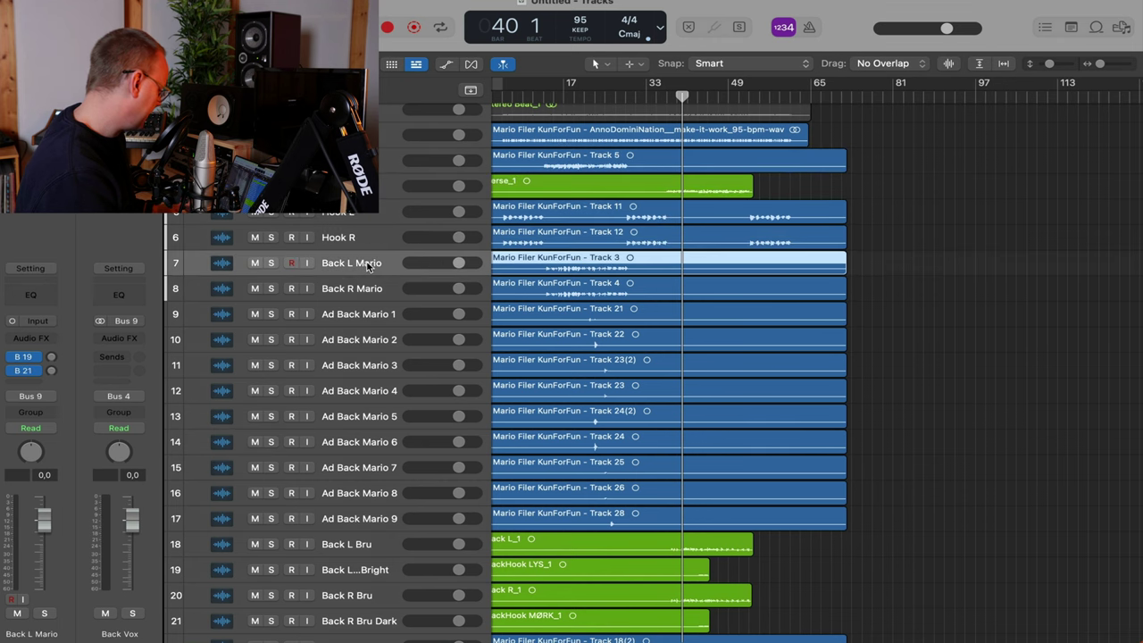
pyautogui.keyDown('shift'); pyautogui.click(357, 516); pyautogui.keyUp('shift')
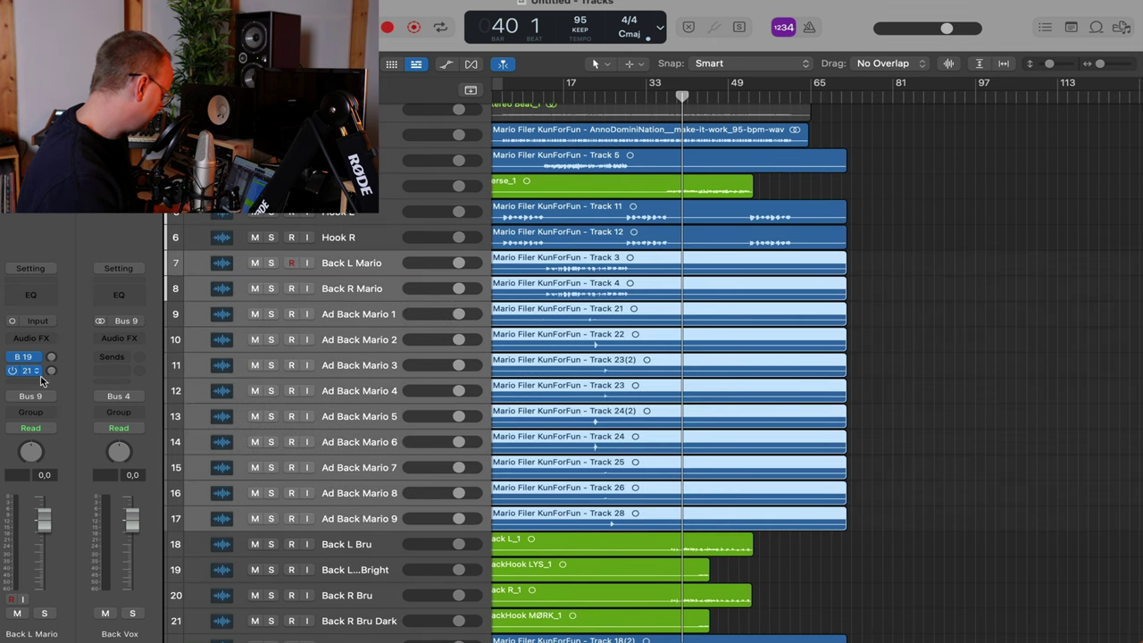
pyautogui.click(46, 395)
pyautogui.moveTo(67, 455)
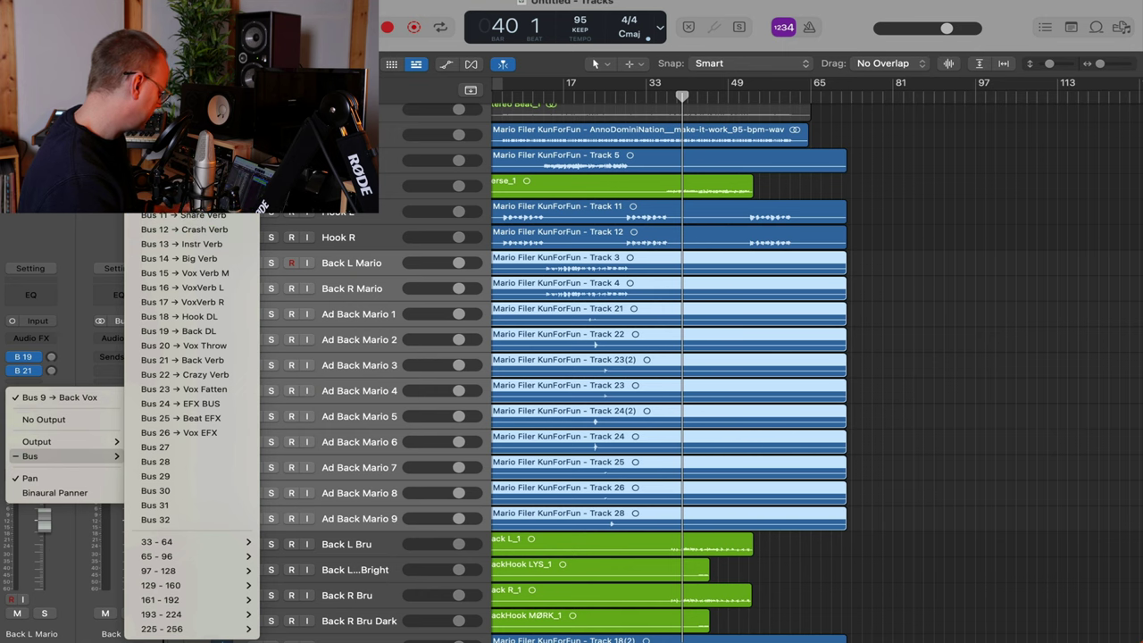
pyautogui.click(821, 322)
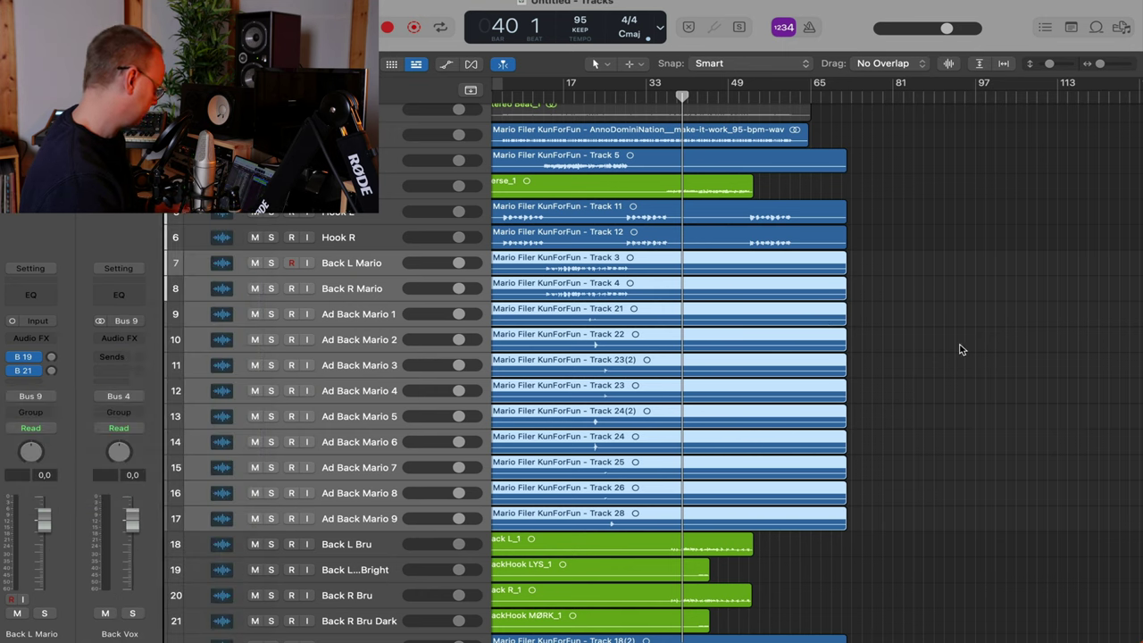
# Expand the Sub 1 track stack below Adlibs Mario to show its aux tracks
pyautogui.click(963, 349)
pyautogui.scroll(-4, 964, 346)
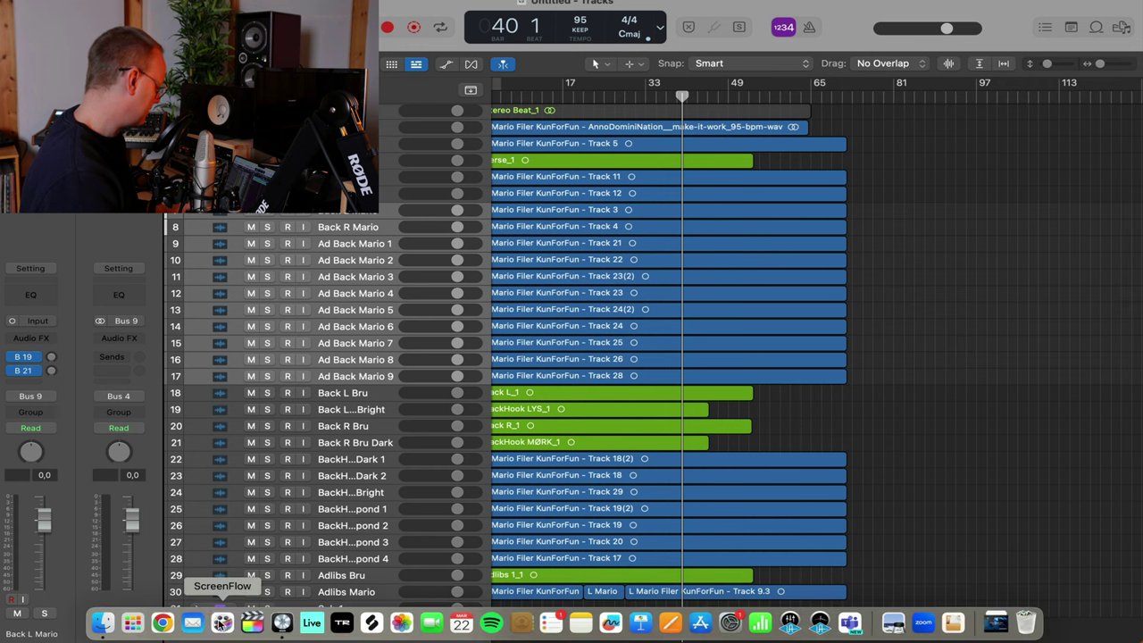
pyautogui.click(197, 608)
# Delete the Drum Bus, Bass Bus and Instr Bus tracks from the Sub 1 stack
pyautogui.scroll(-3, 326, 579)
pyautogui.scroll(-3, 325, 579)
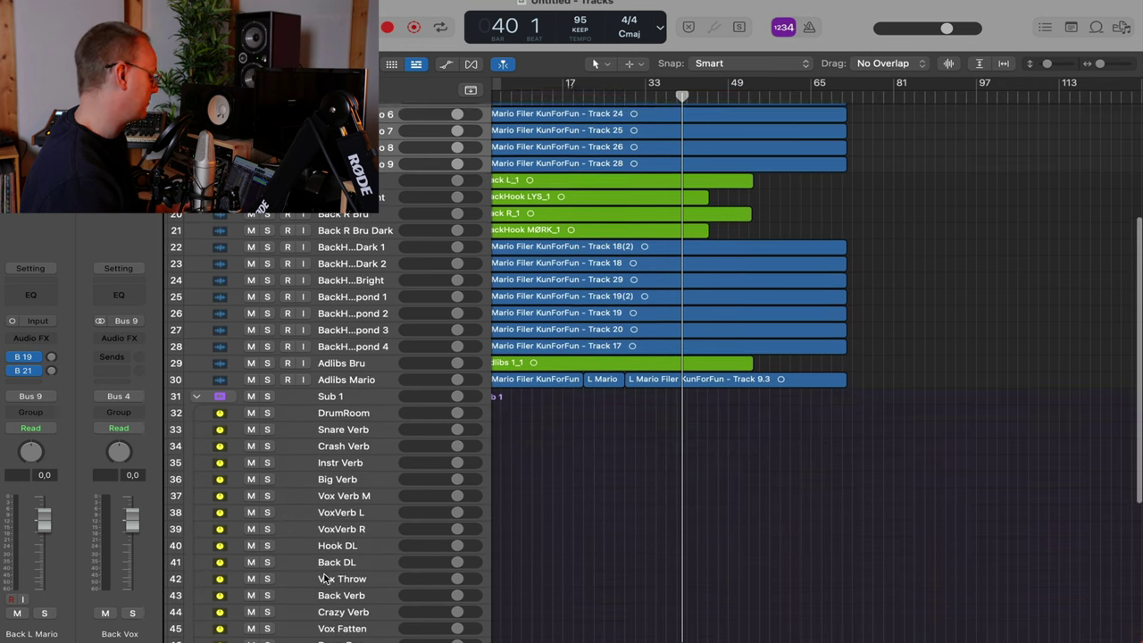
pyautogui.scroll(-4, 342, 432)
pyautogui.scroll(-2, 343, 432)
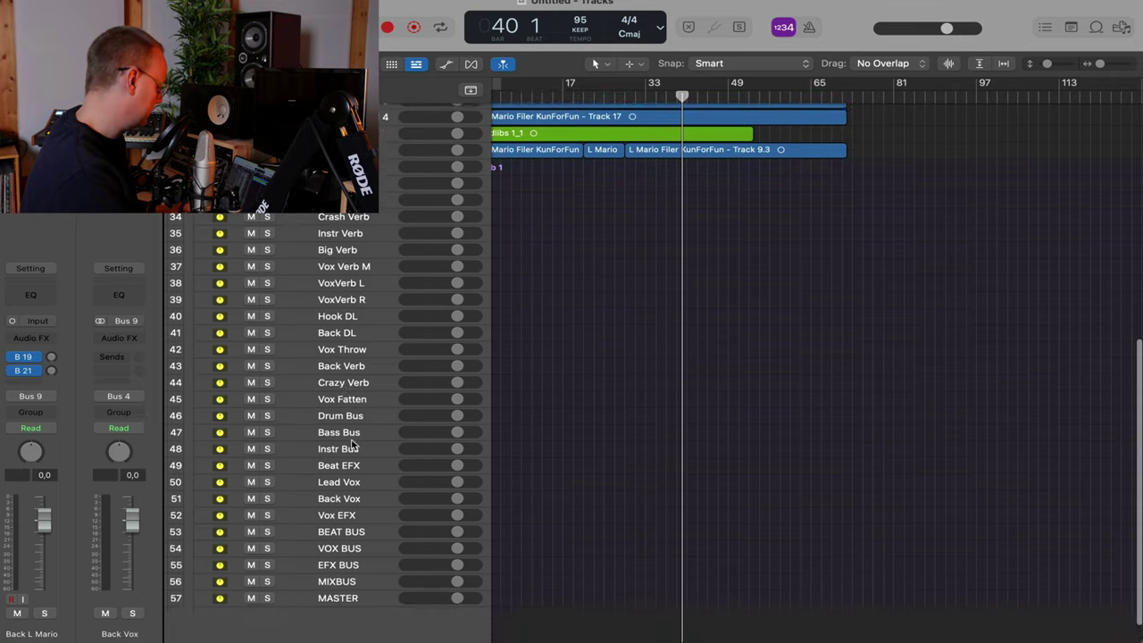
pyautogui.click(361, 421)
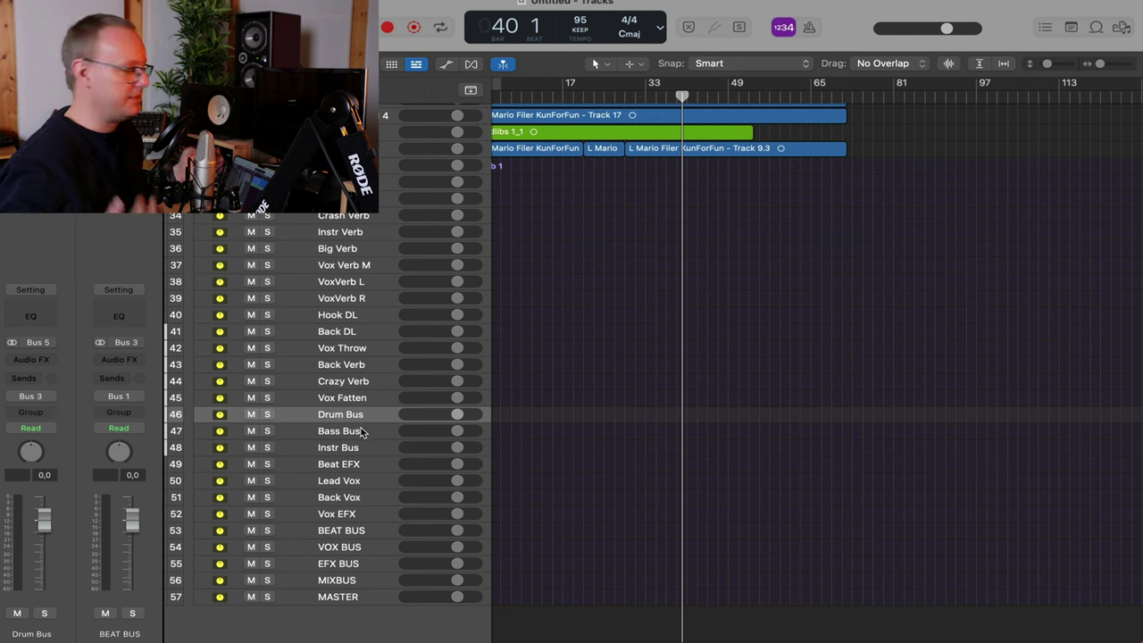
pyautogui.keyDown('shift'); pyautogui.click(362, 449); pyautogui.keyUp('shift')
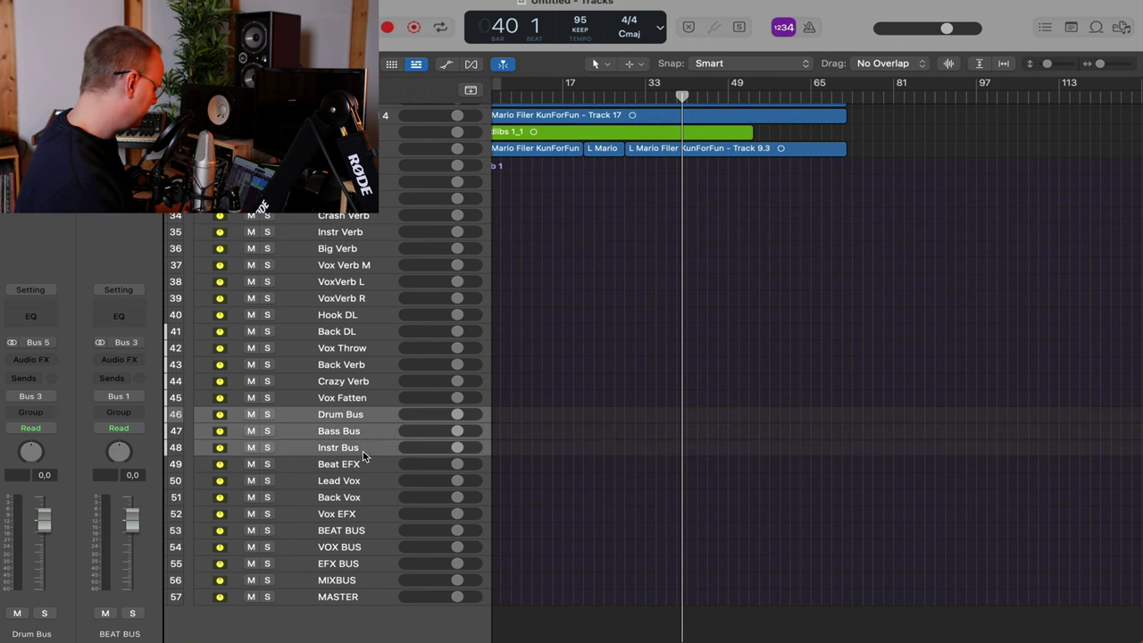
pyautogui.press('super+BackSpace')
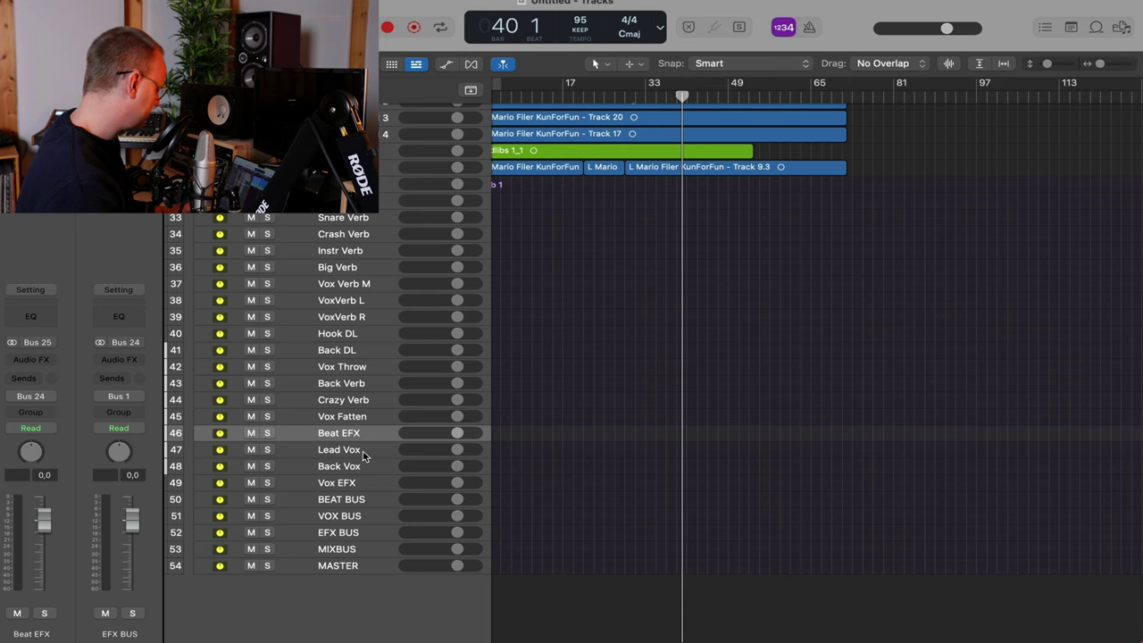
# Check the input and output buses of the DrumRoom to Instr Verb, Beat EFX and Vox EFX aux tracks
pyautogui.press('super+Up')
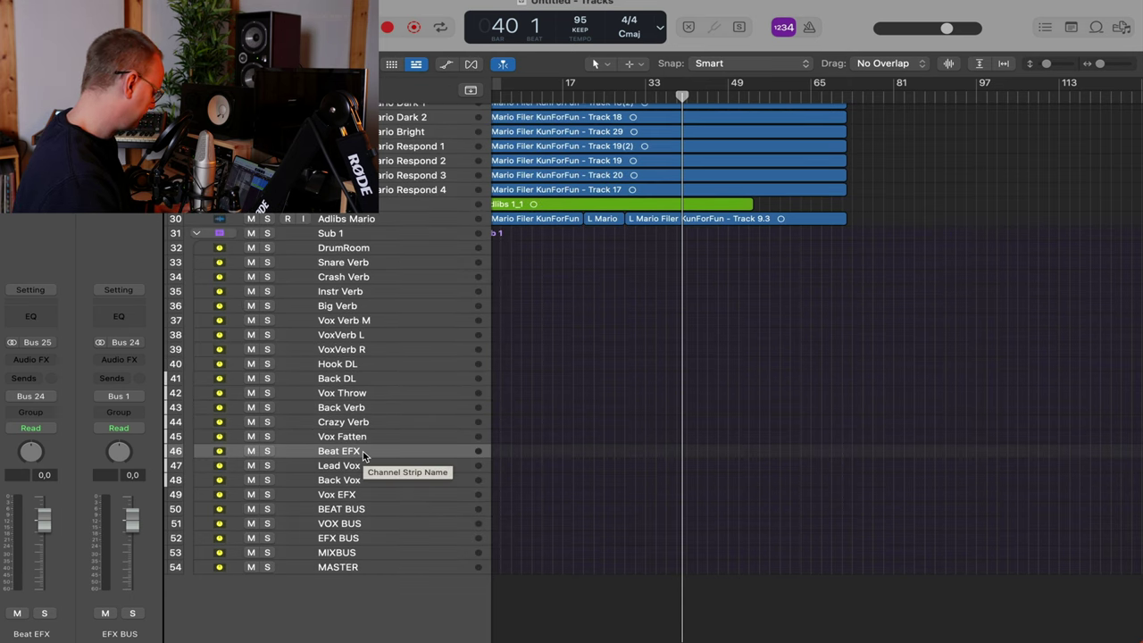
pyautogui.click(381, 251)
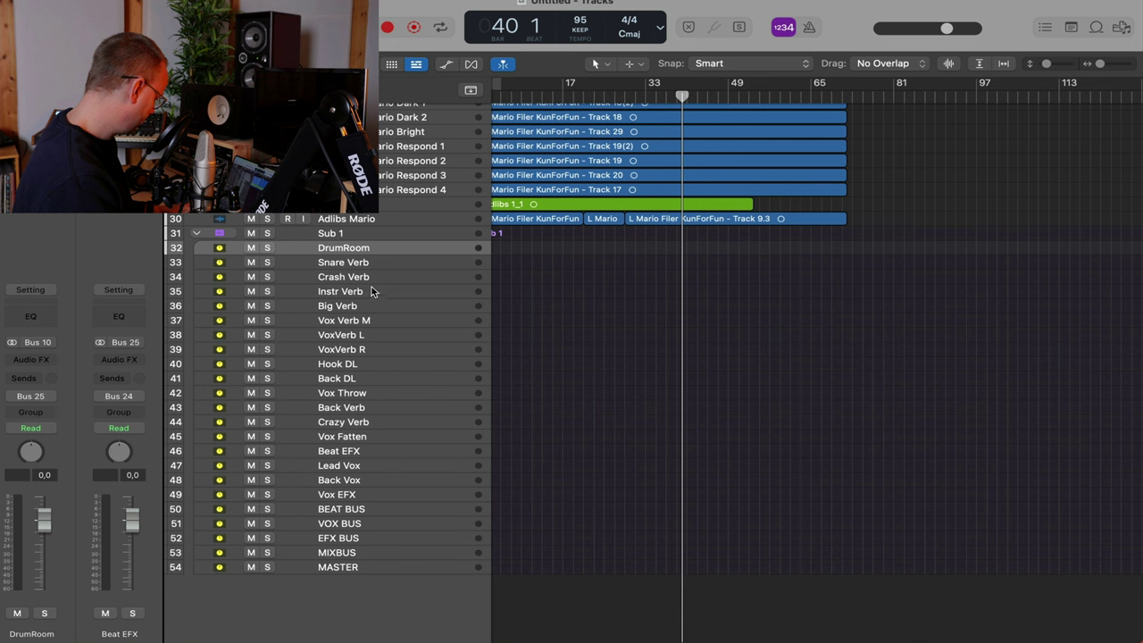
pyautogui.keyDown('shift'); pyautogui.click(373, 292); pyautogui.keyUp('shift')
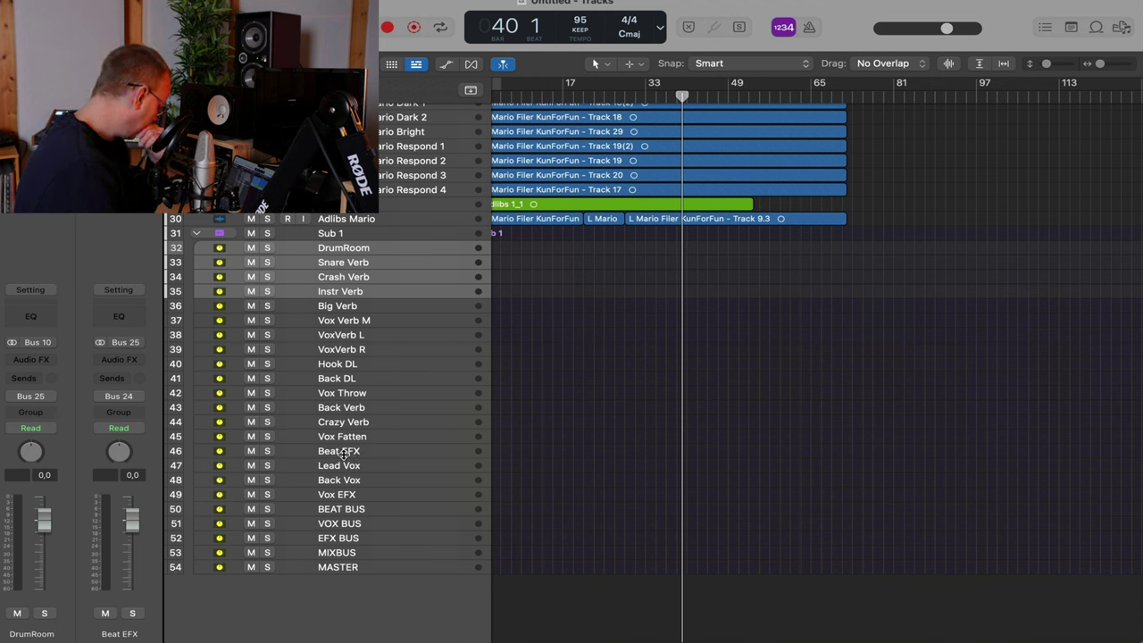
pyautogui.click(347, 455)
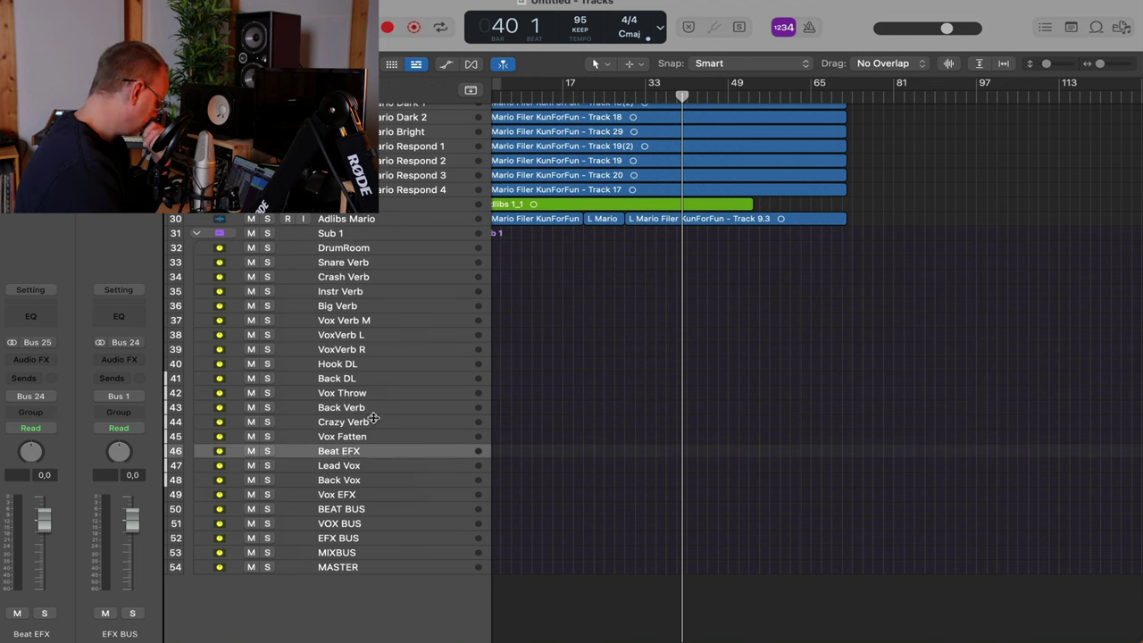
pyautogui.click(360, 250)
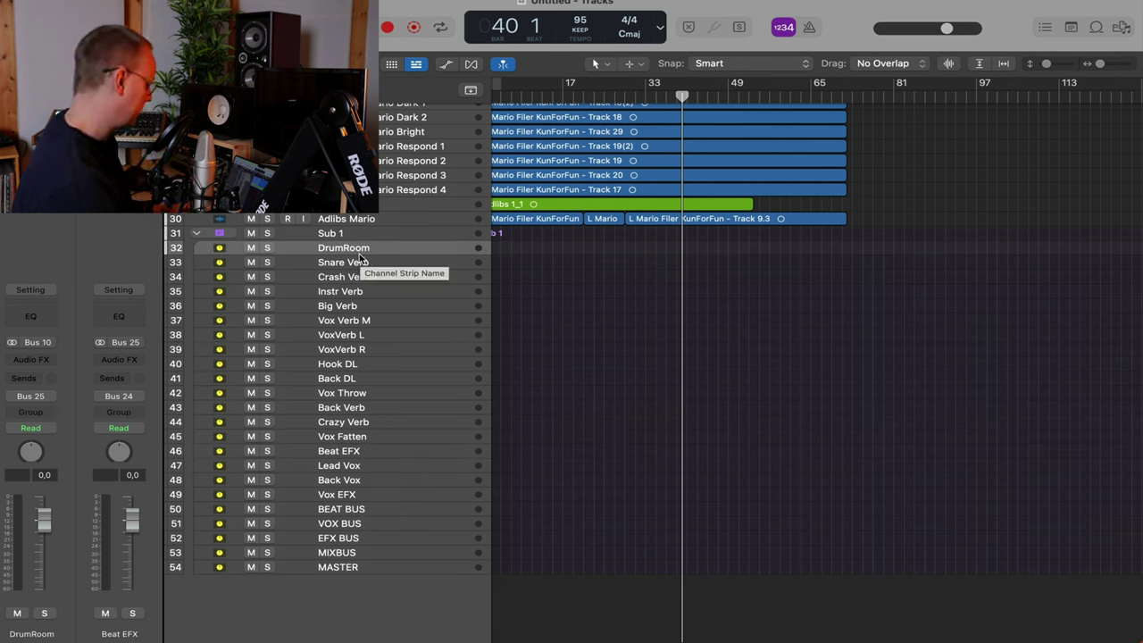
pyautogui.click(359, 496)
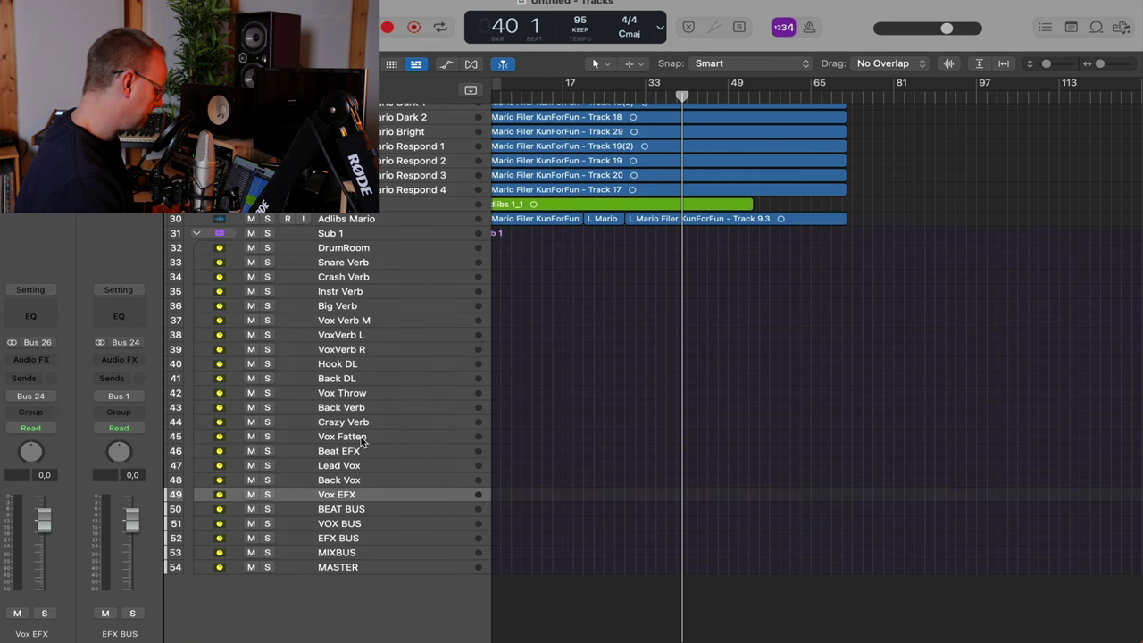
pyautogui.click(455, 420)
pyautogui.click(418, 248)
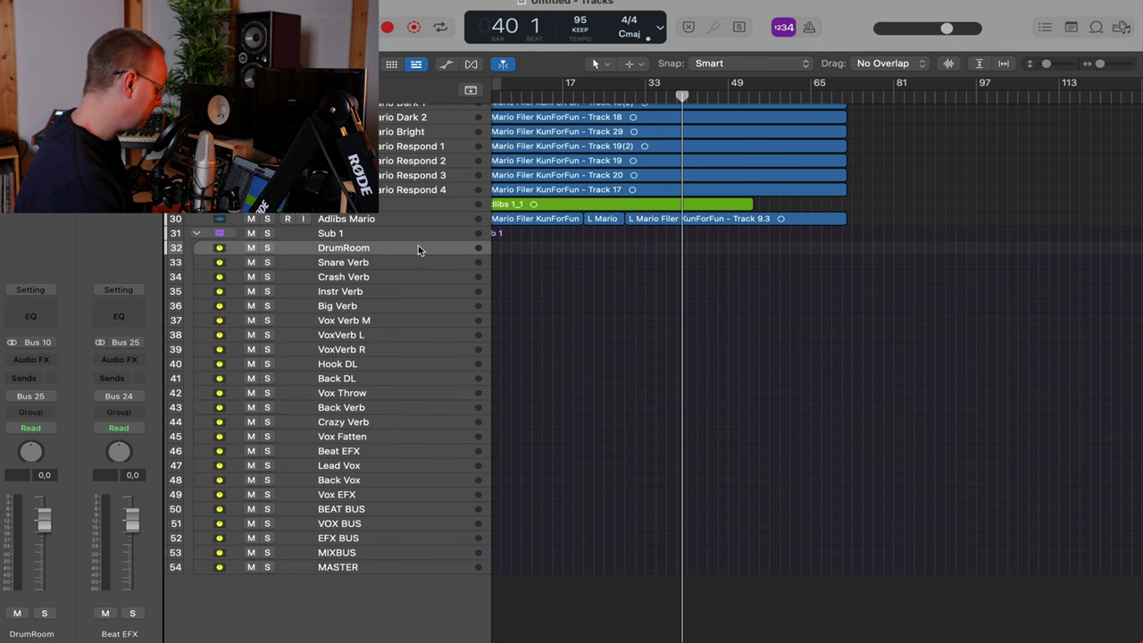
# Look over the vocal region waveforms and bring the whole arrangement into view
pyautogui.scroll(-5, 752, 292)
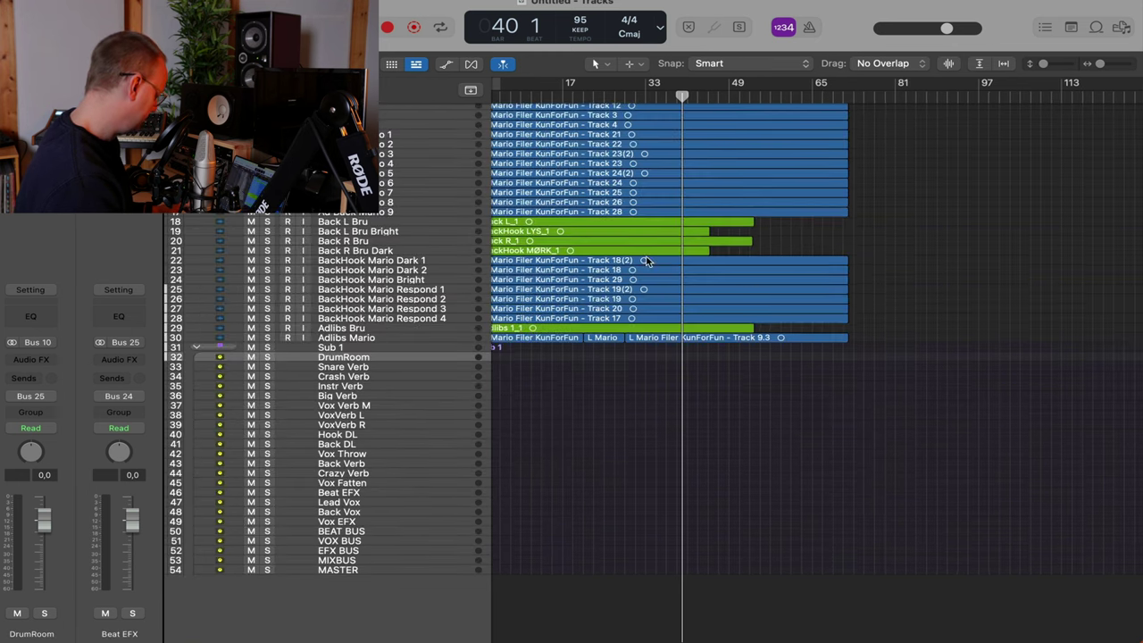
pyautogui.scroll(3, 538, 273)
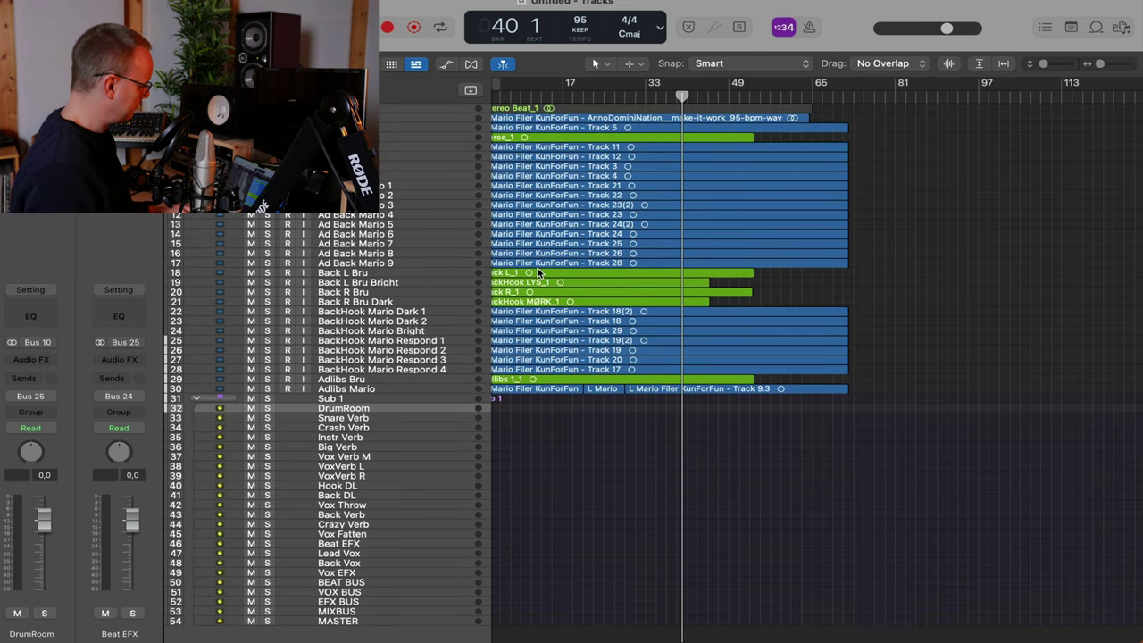
pyautogui.scroll(5, 538, 273)
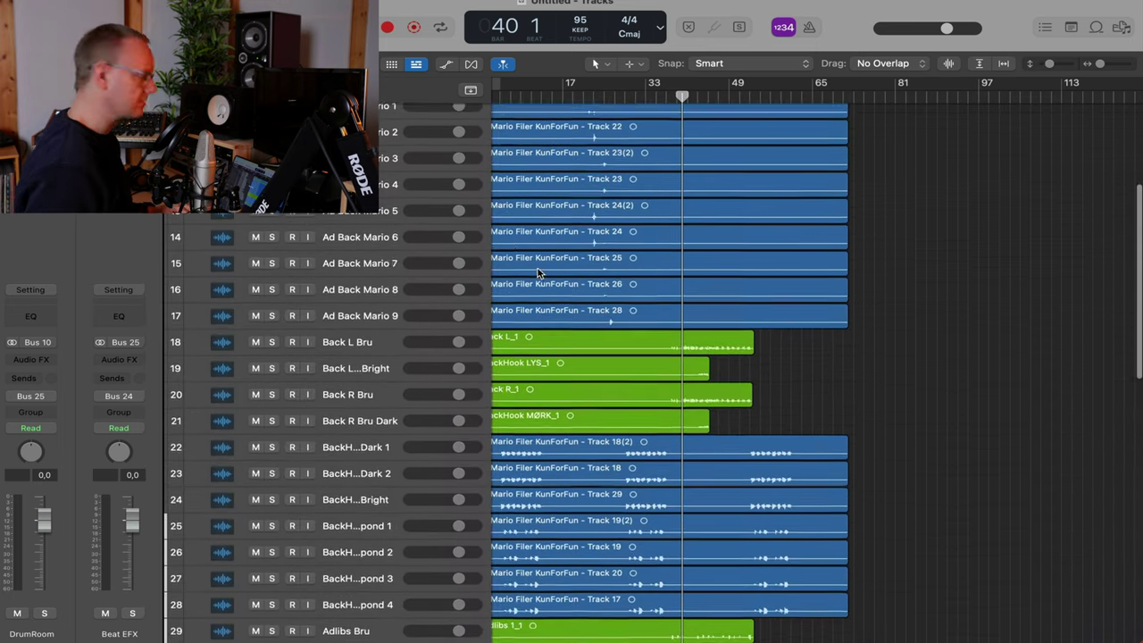
pyautogui.scroll(-2, 538, 273)
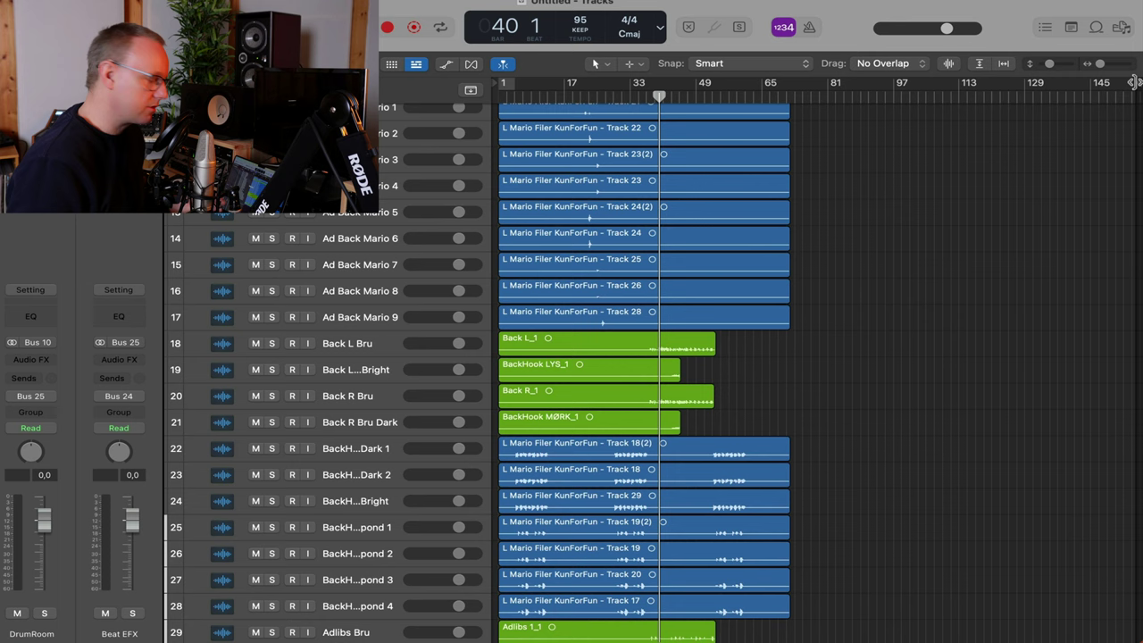
pyautogui.moveTo(1133, 82); pyautogui.dragTo(798, 139)
pyautogui.scroll(5, 810, 368)
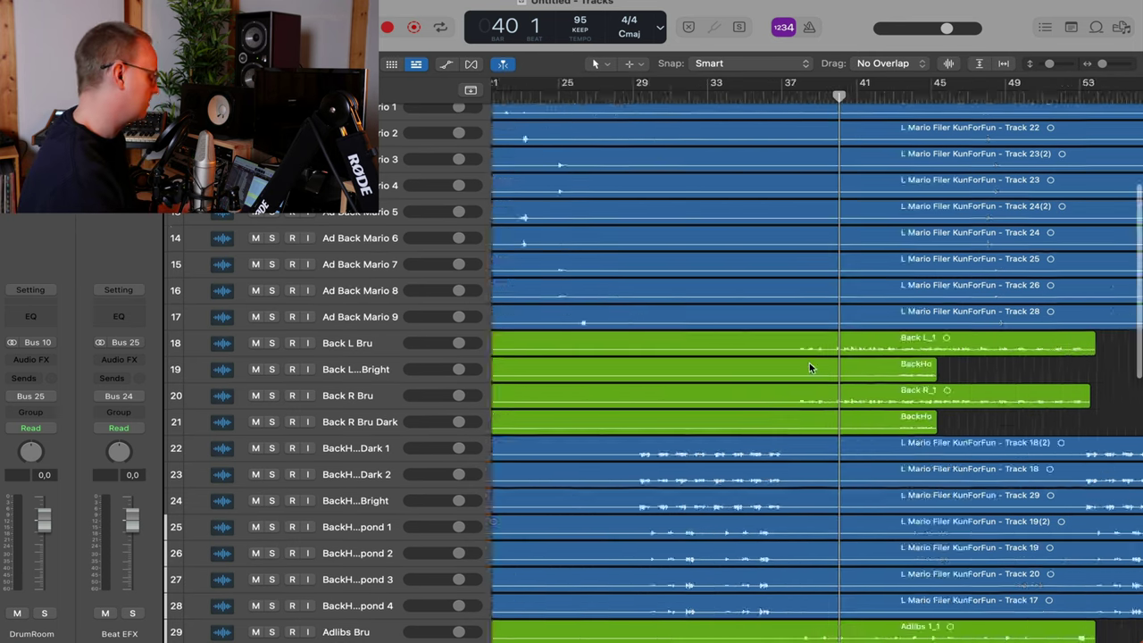
pyautogui.scroll(-3, 811, 368)
pyautogui.scroll(-5, 809, 363)
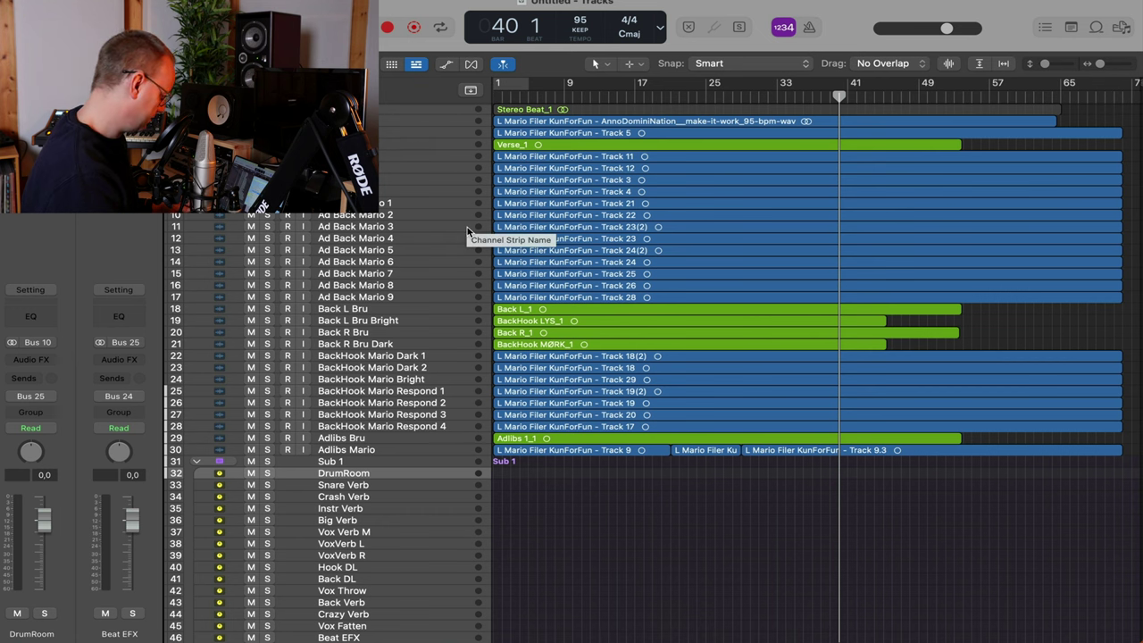
# Select all regions in the arrangement and color them by their tracks
pyautogui.press('super+a')
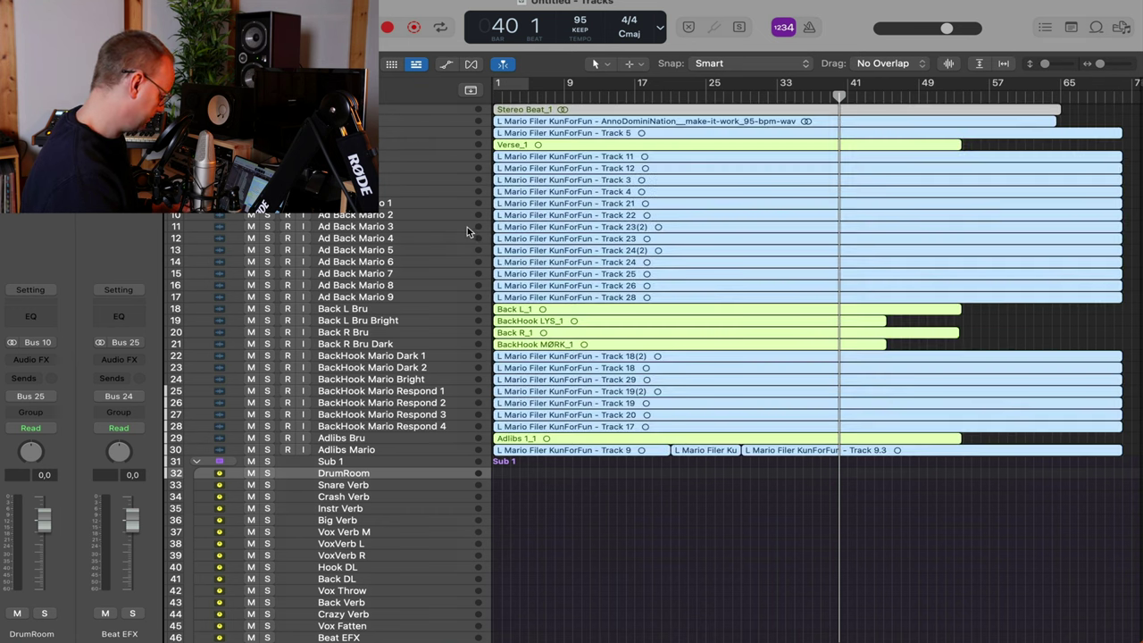
pyautogui.rightClick(550, 216)
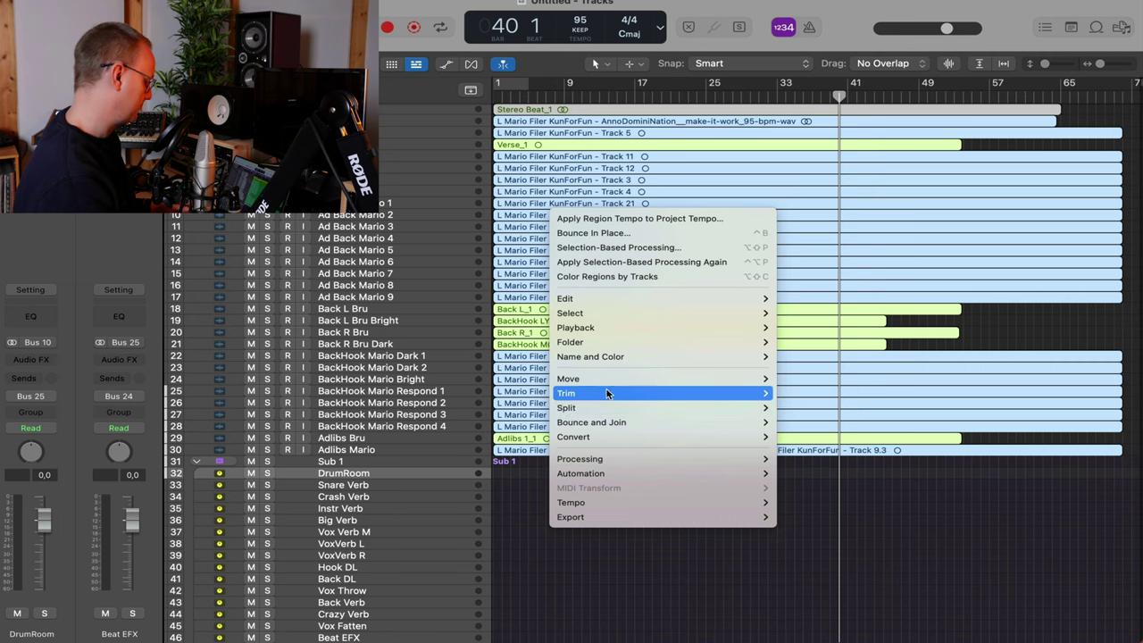
pyautogui.moveTo(631, 301)
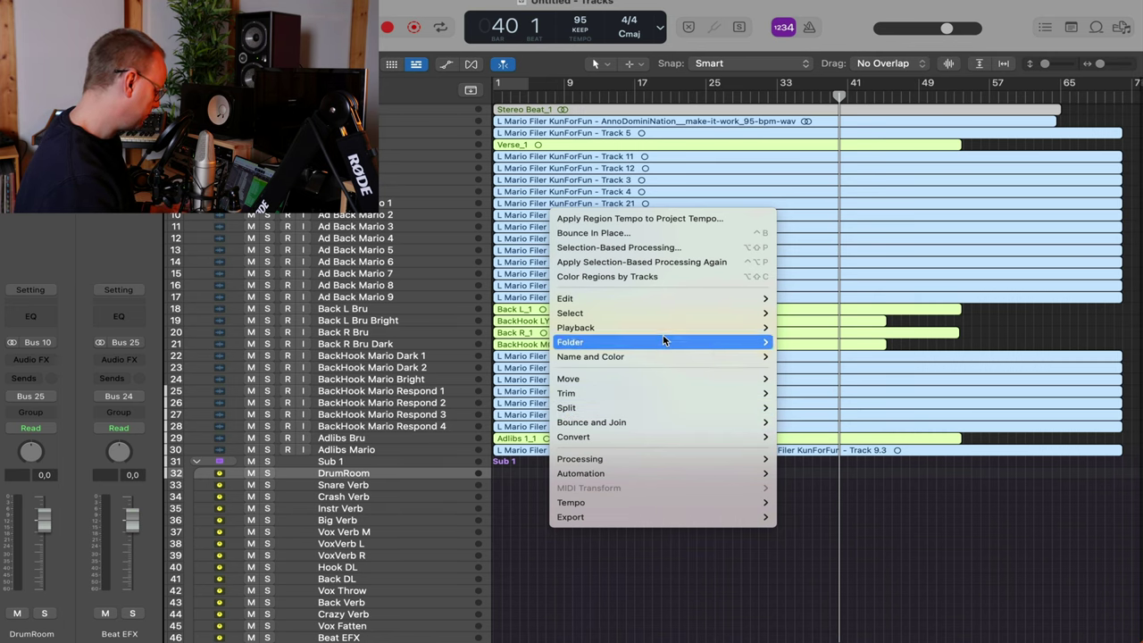
pyautogui.moveTo(670, 356)
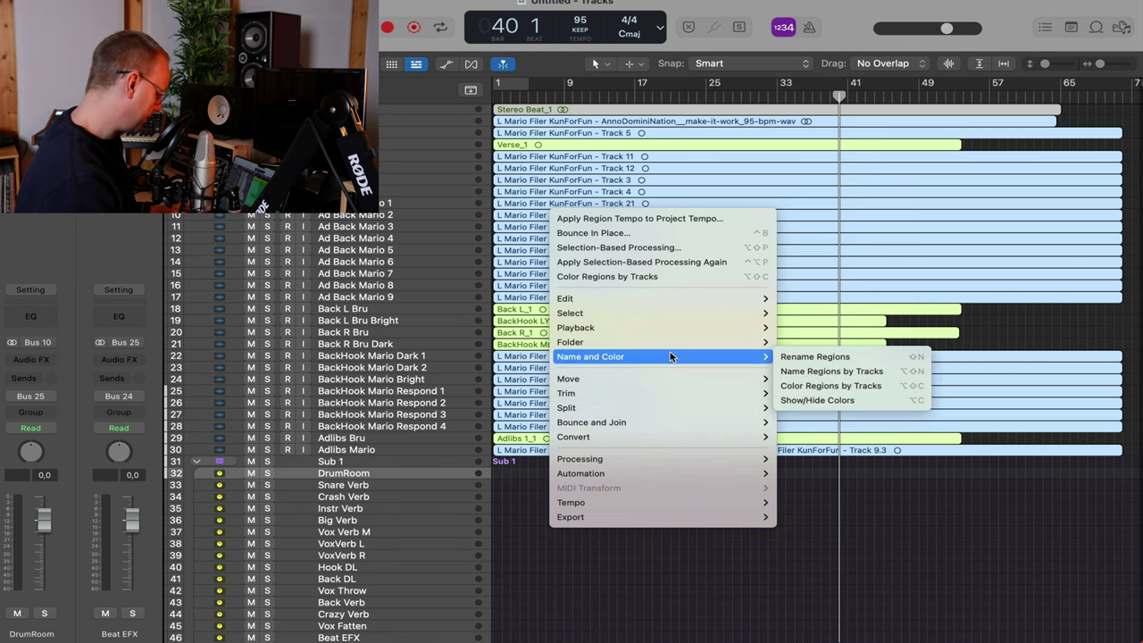
pyautogui.click(844, 384)
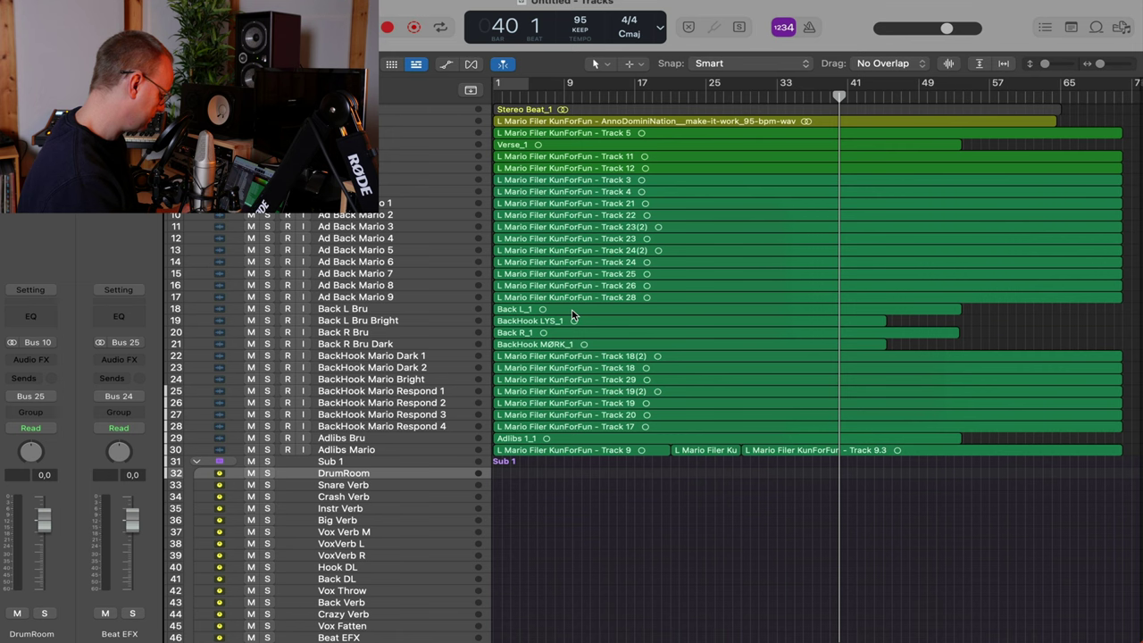
pyautogui.click(501, 479)
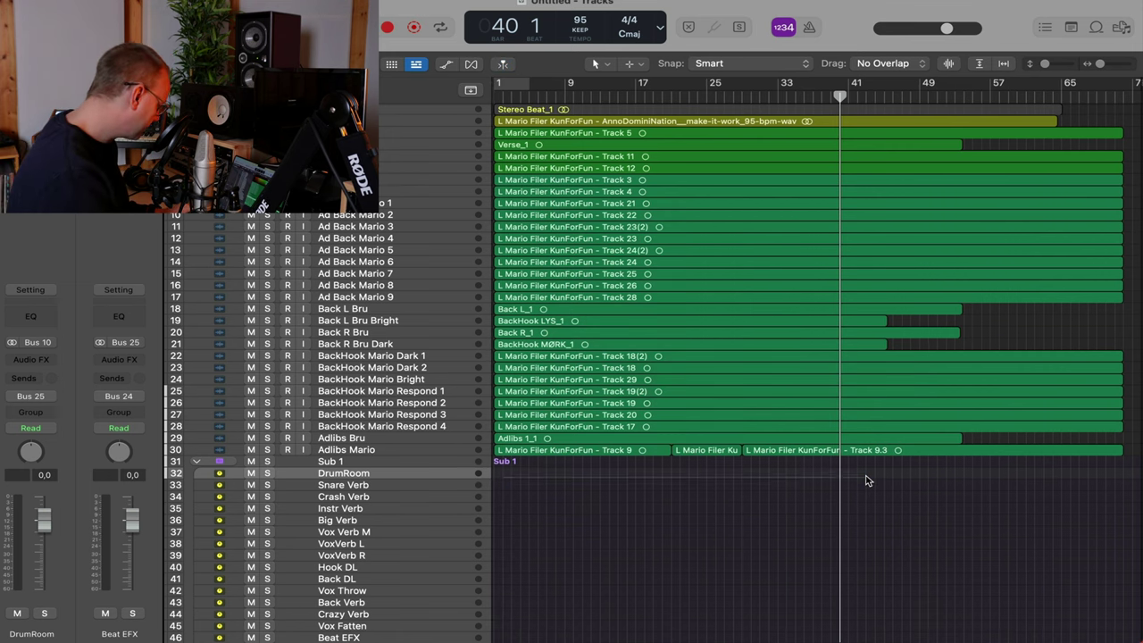
# Recolor the Adlibs 1_1 region on the Adlibs Bru track to a brighter green
pyautogui.click(907, 438)
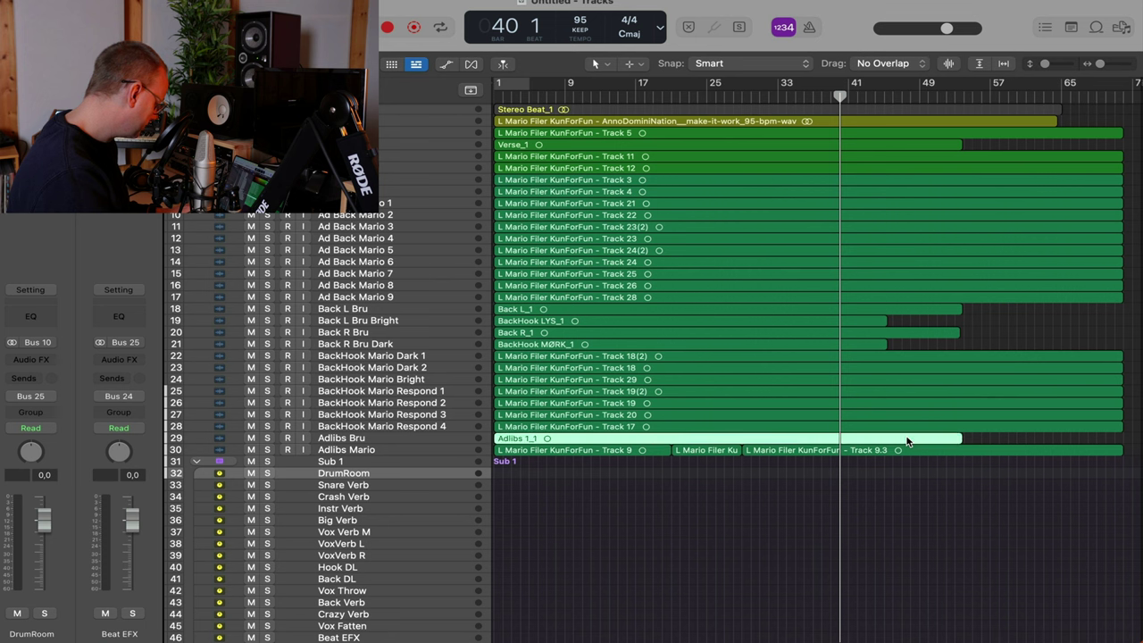
pyautogui.hotkey('alt', 'c')
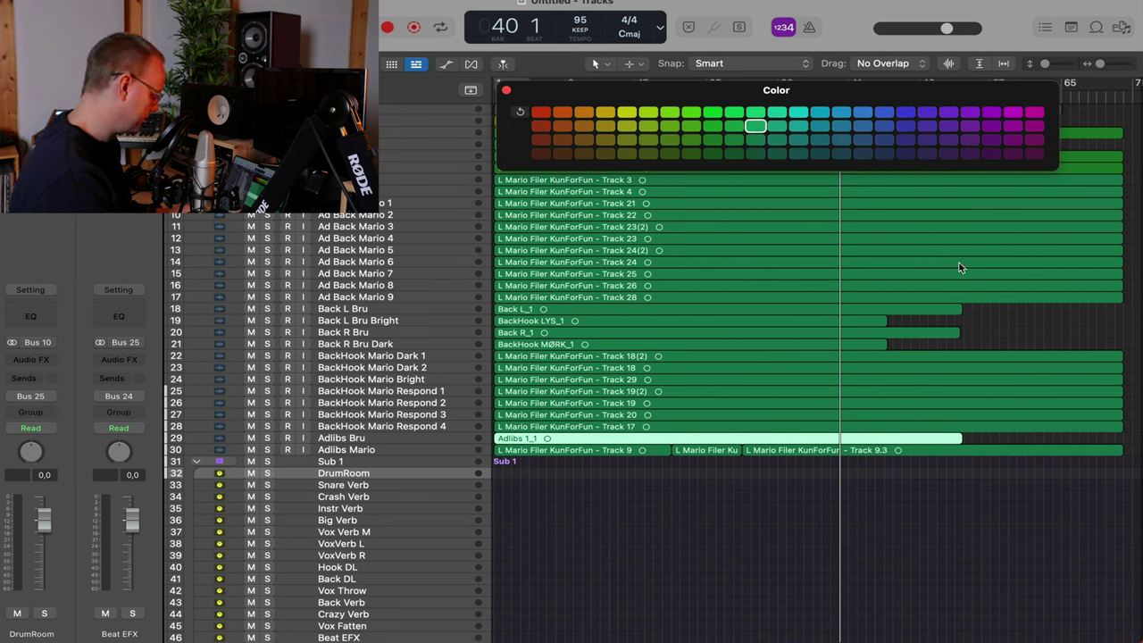
pyautogui.click(993, 356)
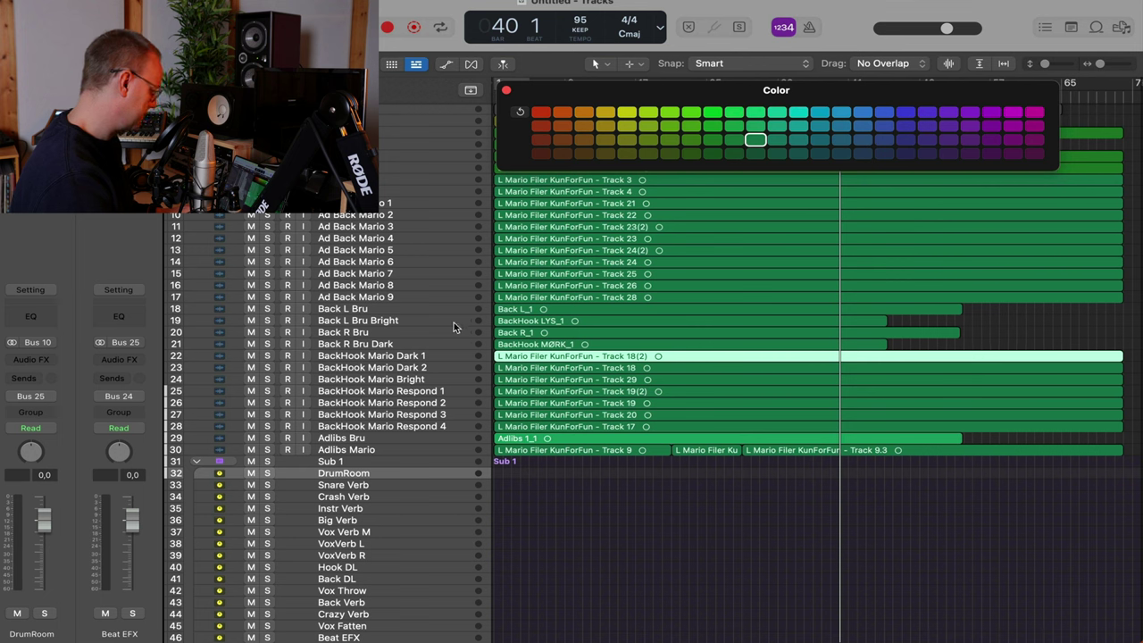
# Recolor the regions on the tracks from Back L Bru through Back R Bru Dark to a brighter green
pyautogui.click(391, 331)
pyautogui.click(390, 343)
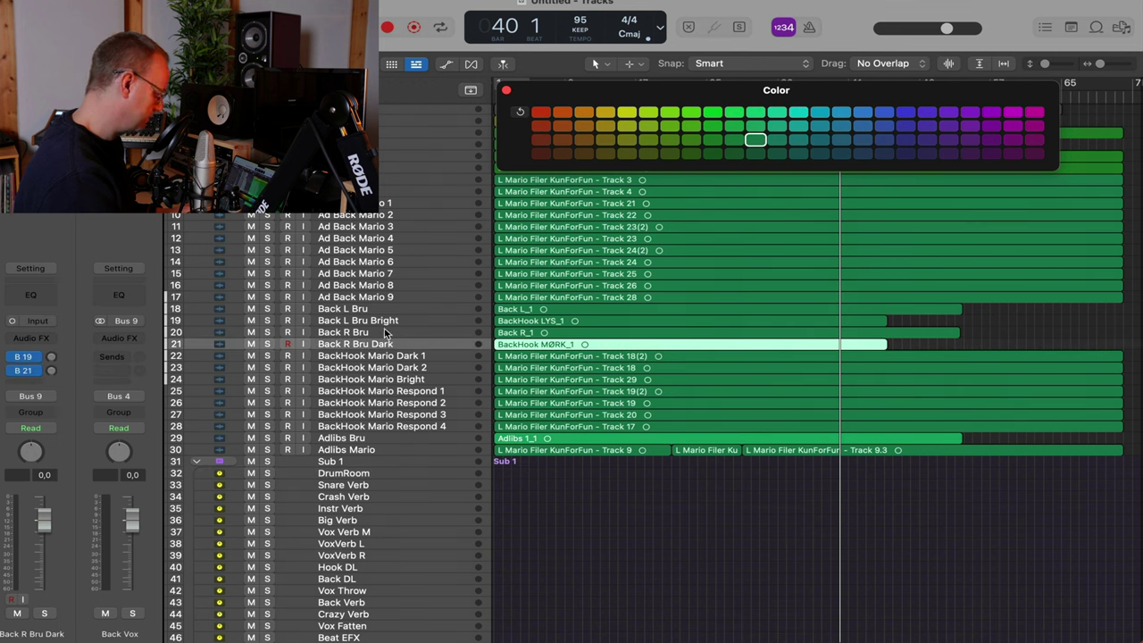
pyautogui.keyDown('shift'); pyautogui.click(382, 309); pyautogui.keyUp('shift')
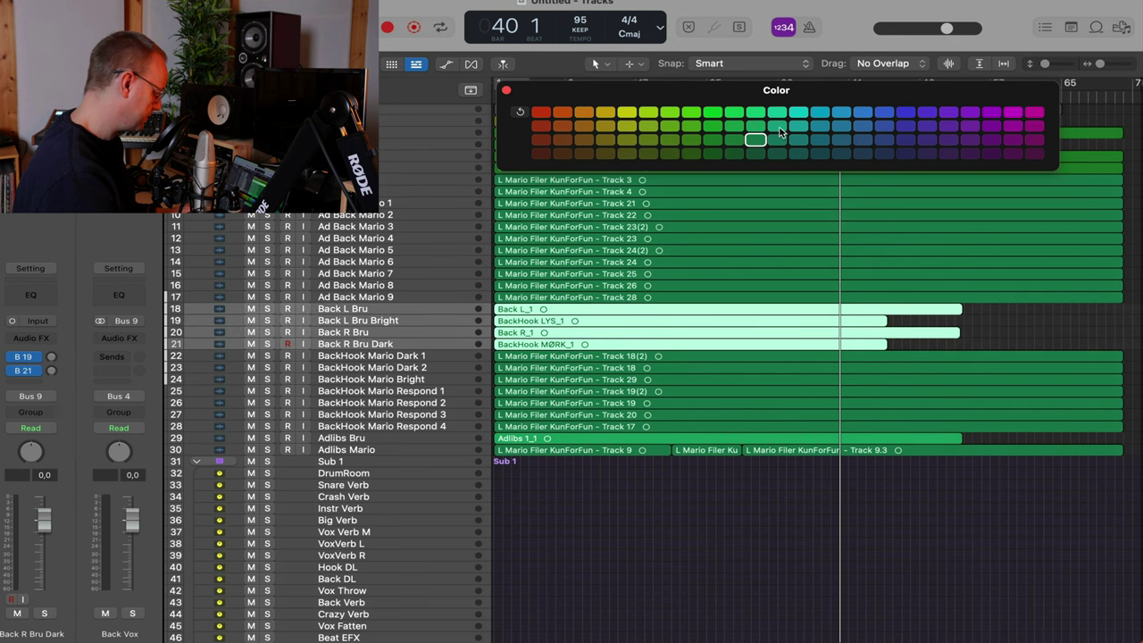
pyautogui.click(1027, 315)
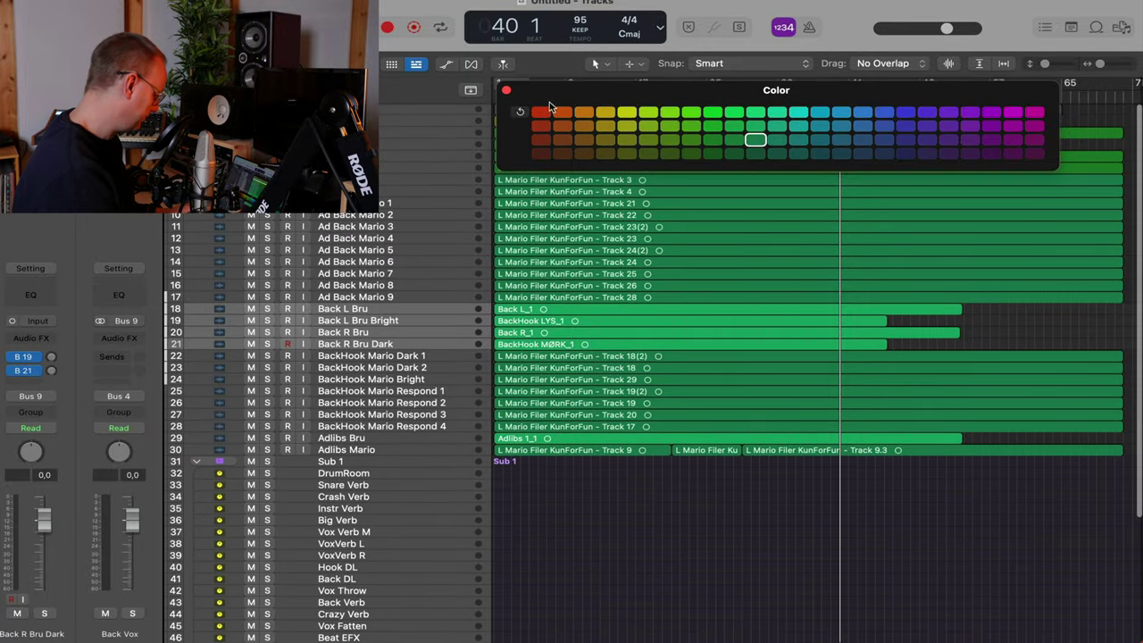
# Recolor the Track 11 and Track 12 regions yellow-green and the Verse_1 region bright green, and close the color palette
pyautogui.moveTo(550, 107); pyautogui.dragTo(371, 359)
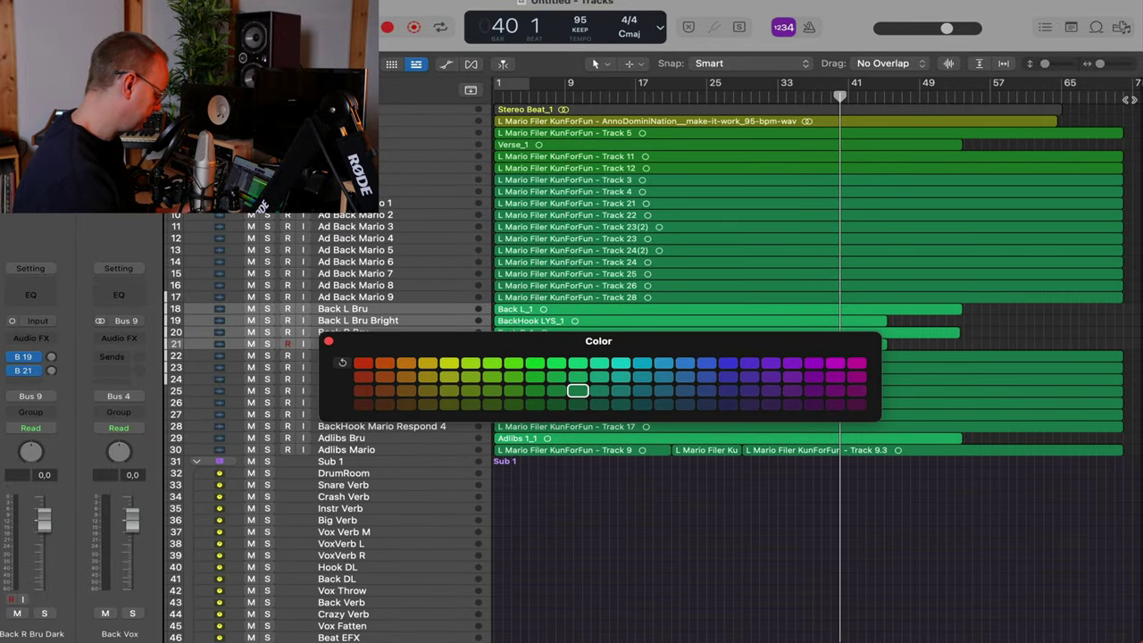
pyautogui.moveTo(1093, 144); pyautogui.dragTo(1093, 168)
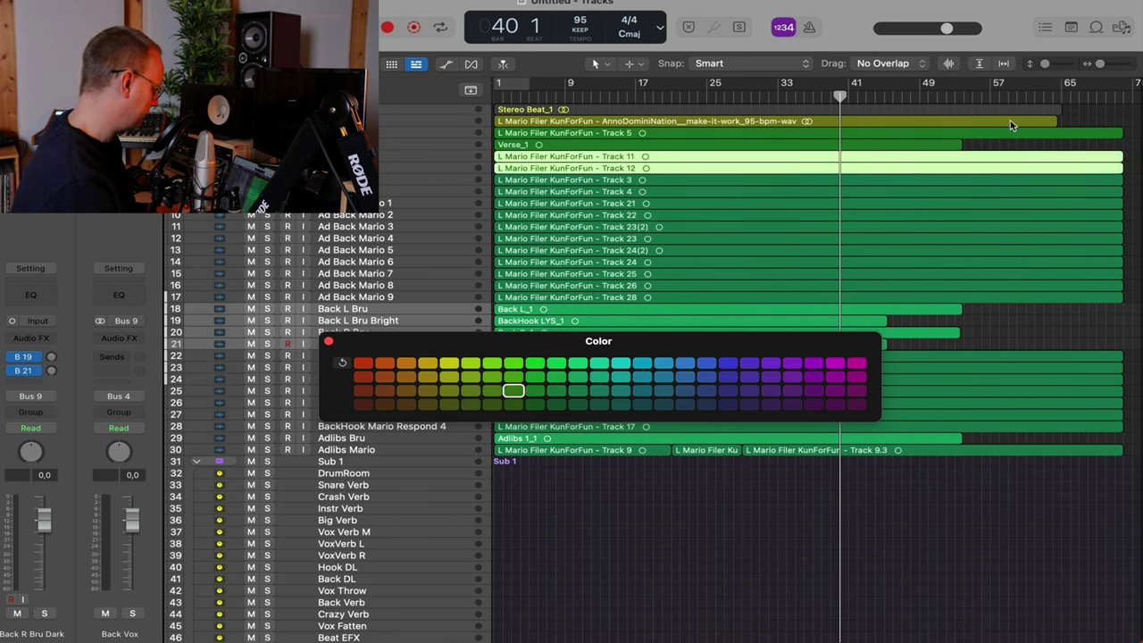
pyautogui.moveTo(974, 145); pyautogui.dragTo(933, 148)
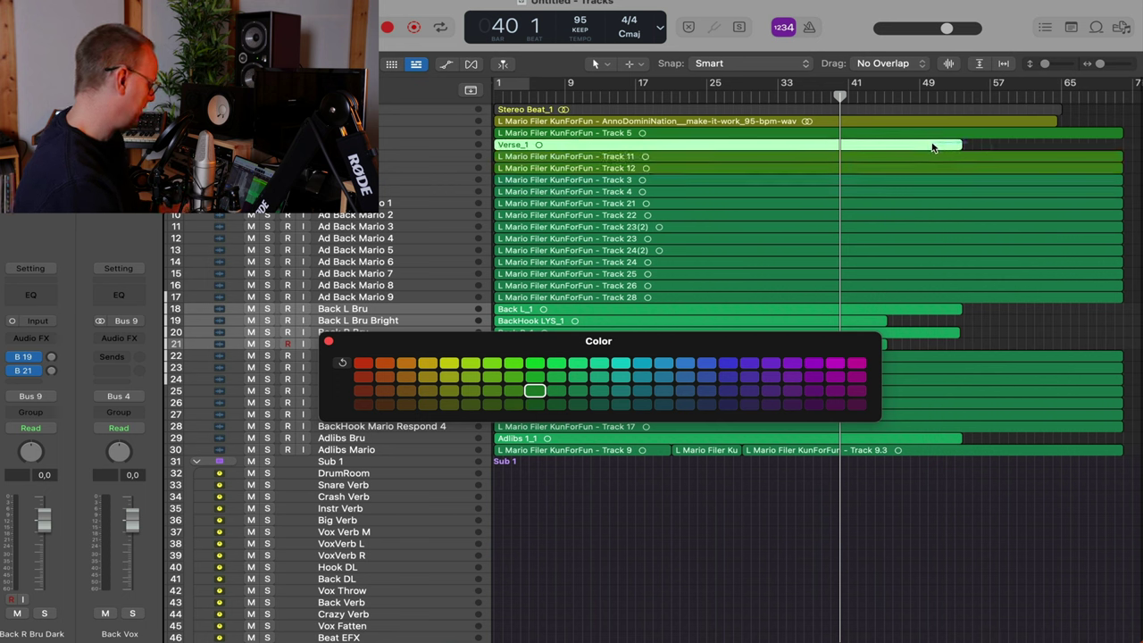
pyautogui.click(1007, 510)
pyautogui.click(328, 342)
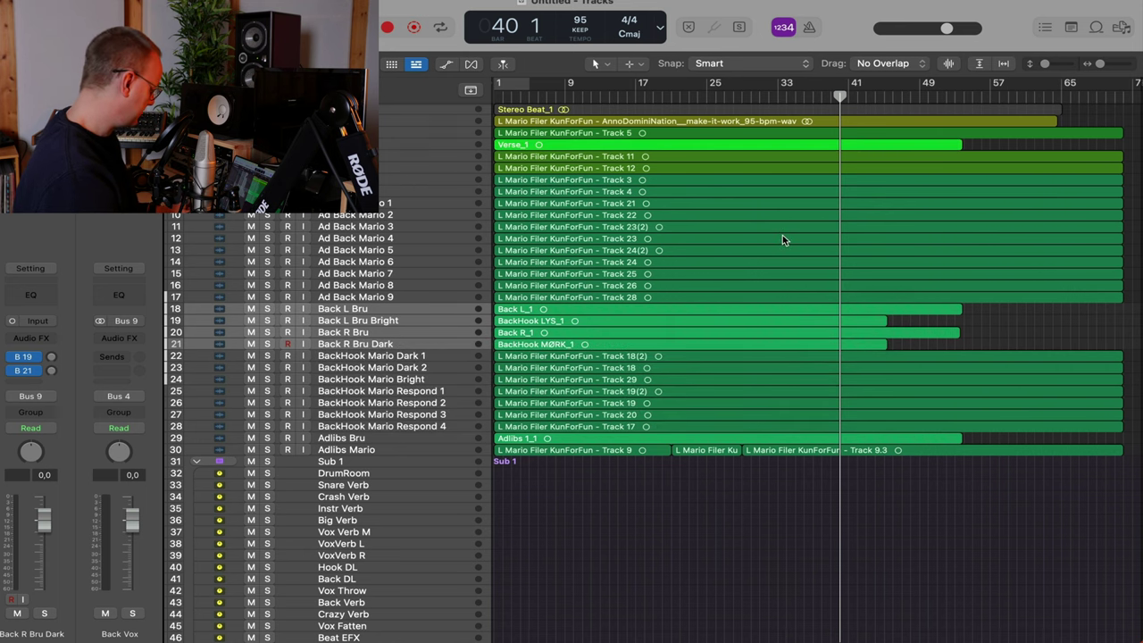
pyautogui.scroll(5, 782, 239)
pyautogui.scroll(-5, 782, 239)
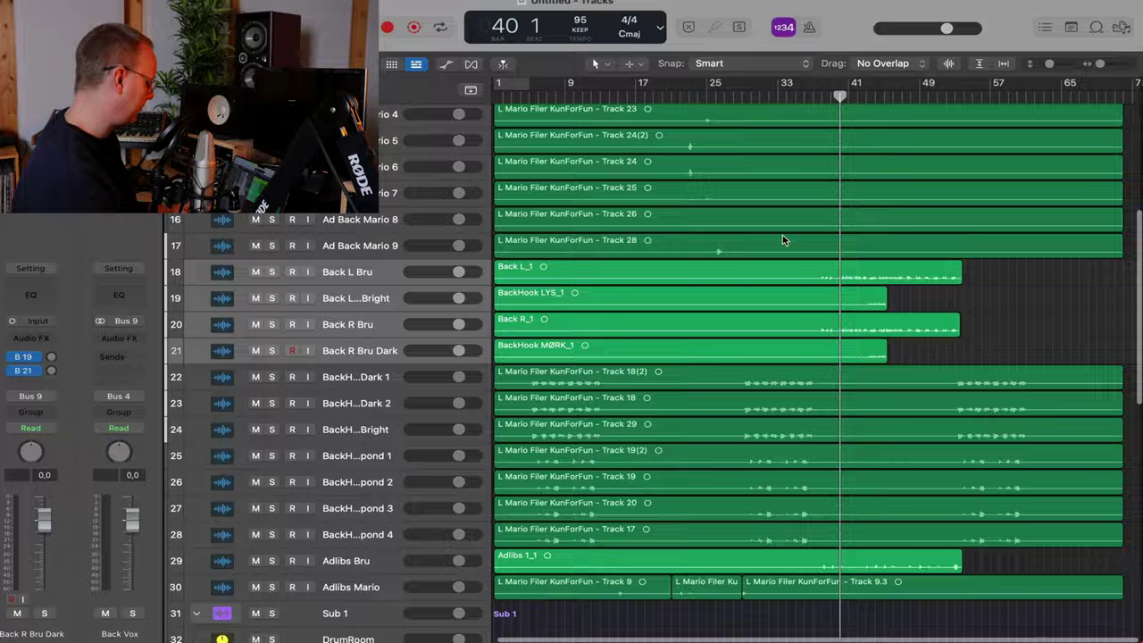
pyautogui.scroll(-1, 782, 234)
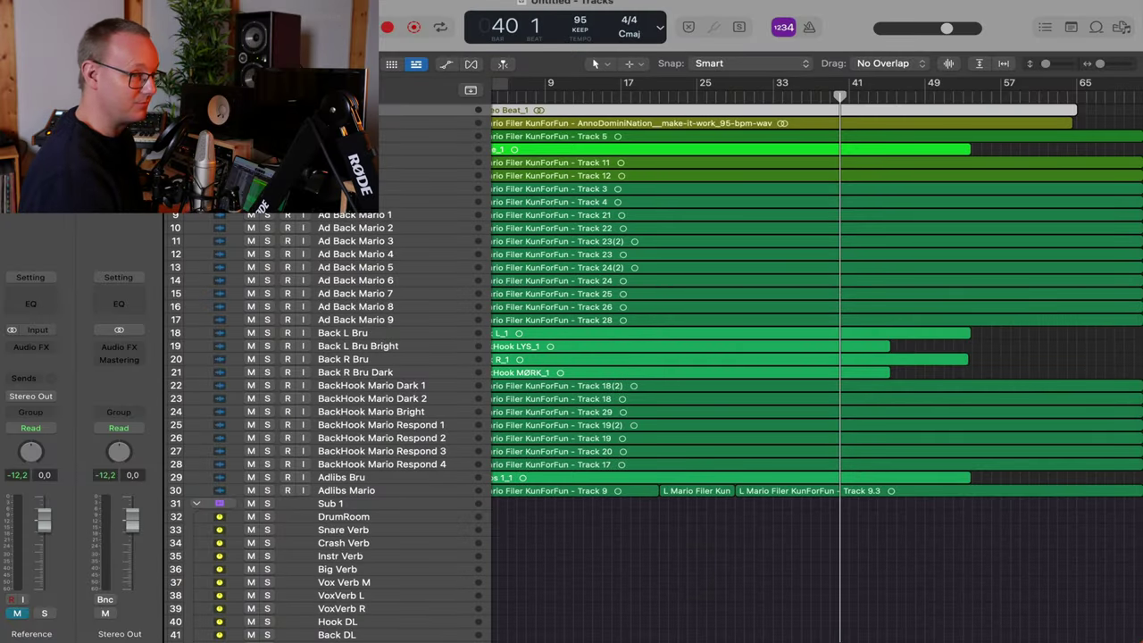
pyautogui.click(1004, 334)
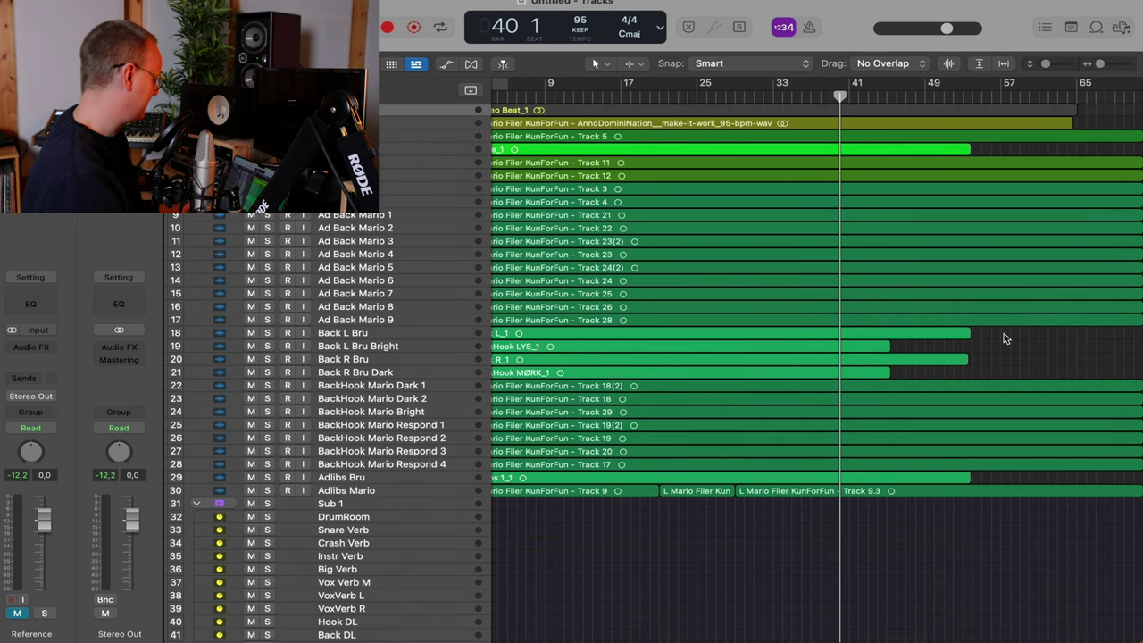
# Save the project as "Bru & L Mario - Just For Fun" in the Logic folder, organized as a package
pyautogui.scroll(4, 1005, 333)
pyautogui.scroll(-3, 1004, 334)
pyautogui.press('z')
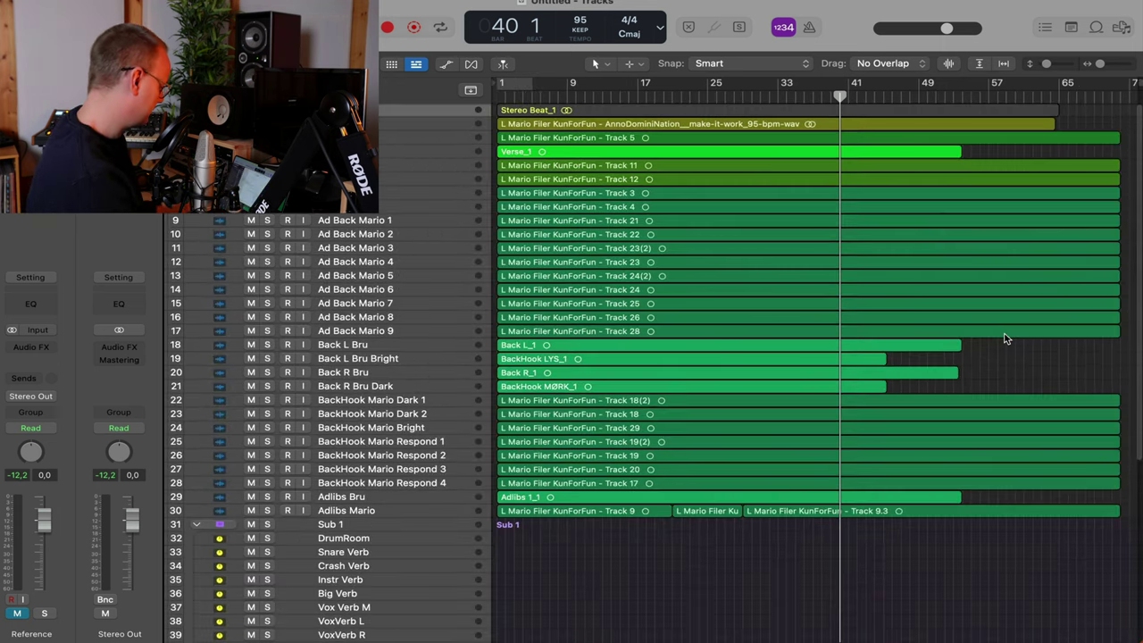
pyautogui.scroll(1, 1004, 338)
pyautogui.hscroll(-2, 1004, 338)
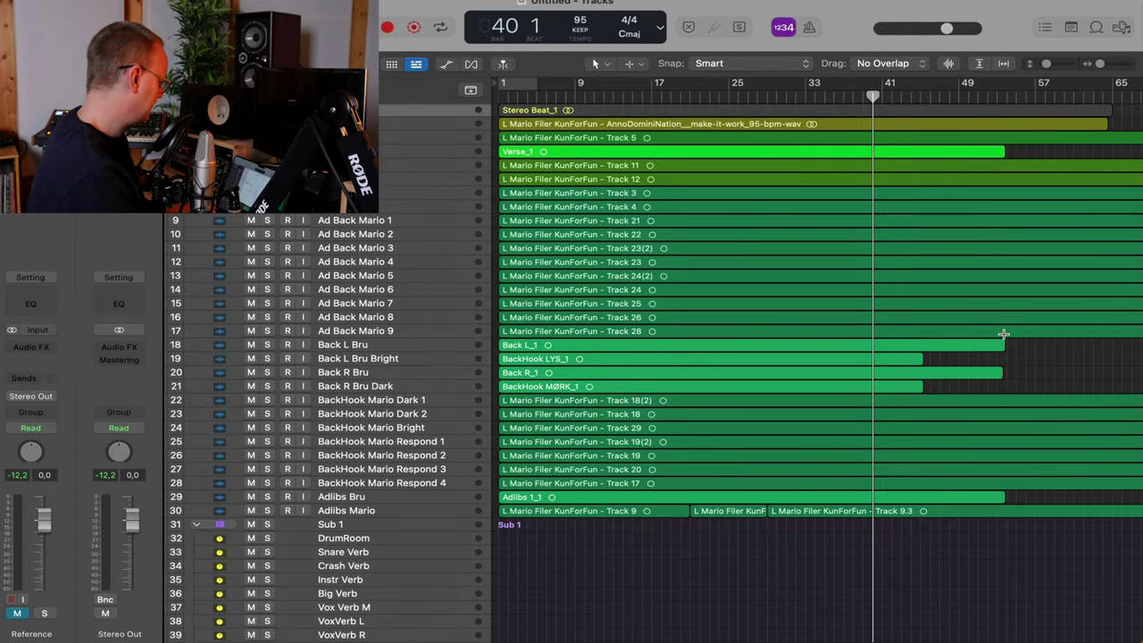
pyautogui.press('super+s')
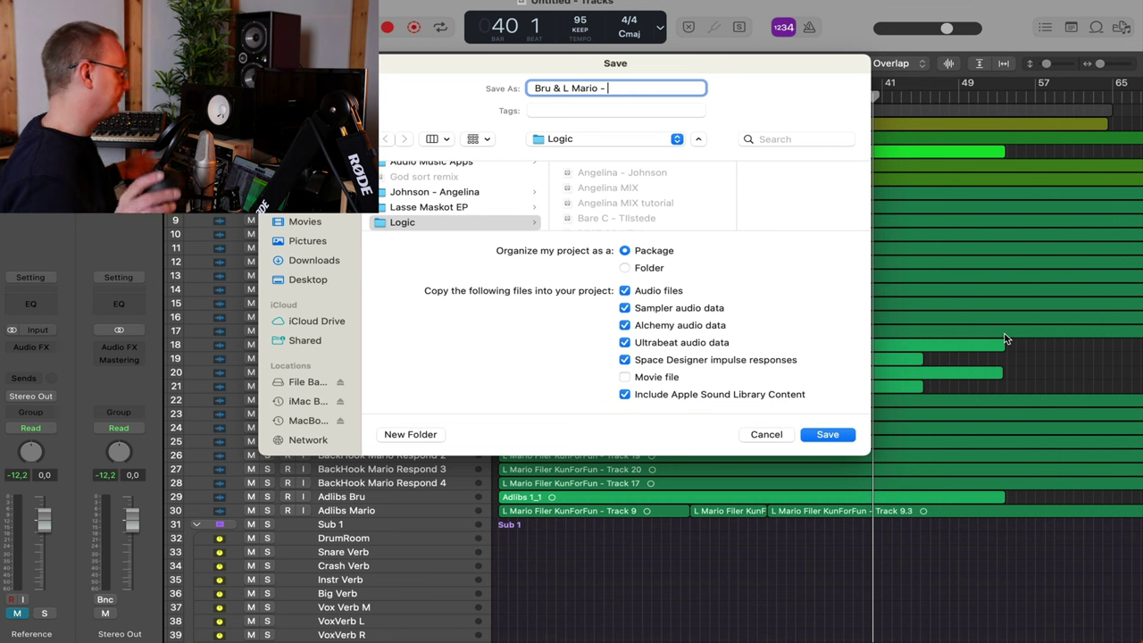
pyautogui.write('Just For Fun')
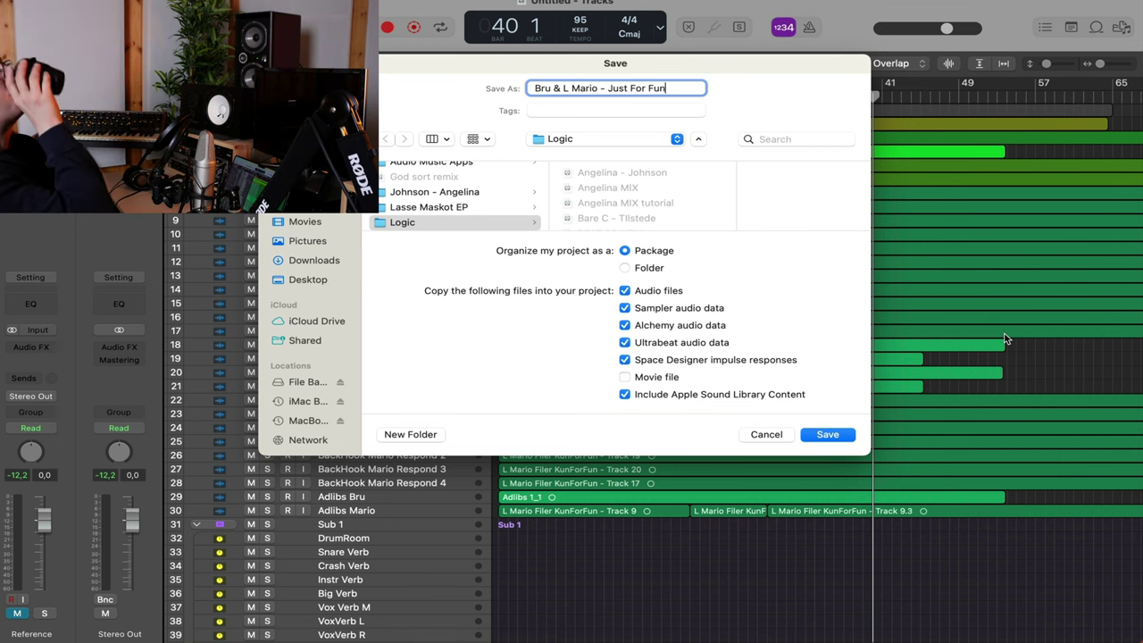
pyautogui.press('Return')
pyautogui.press('Return')
# Play the song and lower the region gain of the Hook L and Hook R recordings
pyautogui.press('space')
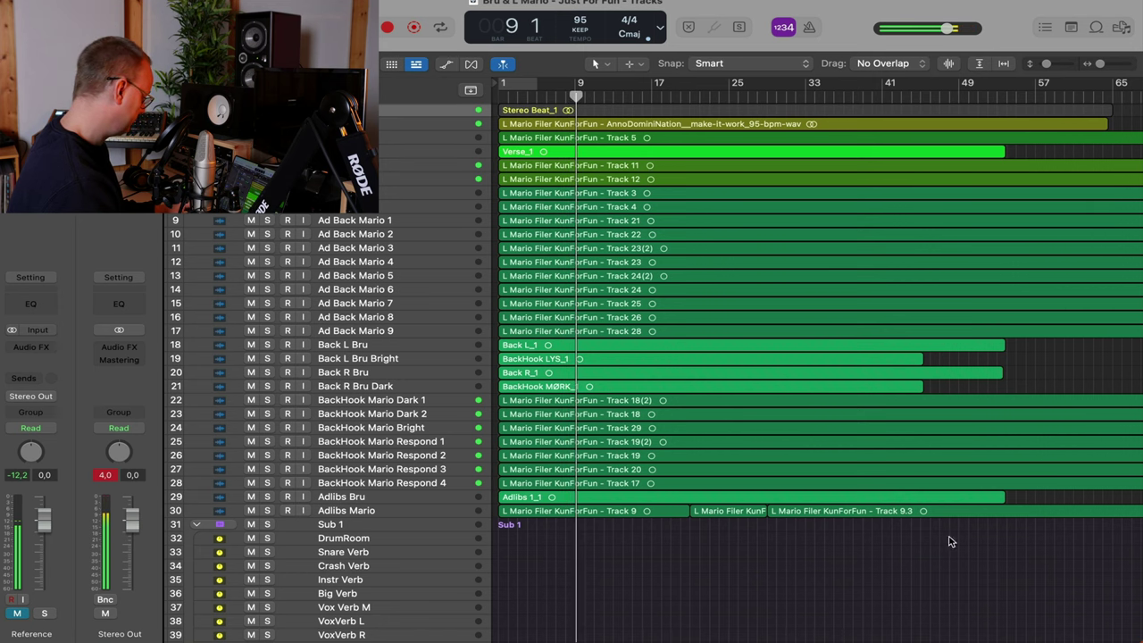
pyautogui.press('super+Down')
pyautogui.press('super+Down')
pyautogui.press('super+Down')
pyautogui.scroll(1, 507, 424)
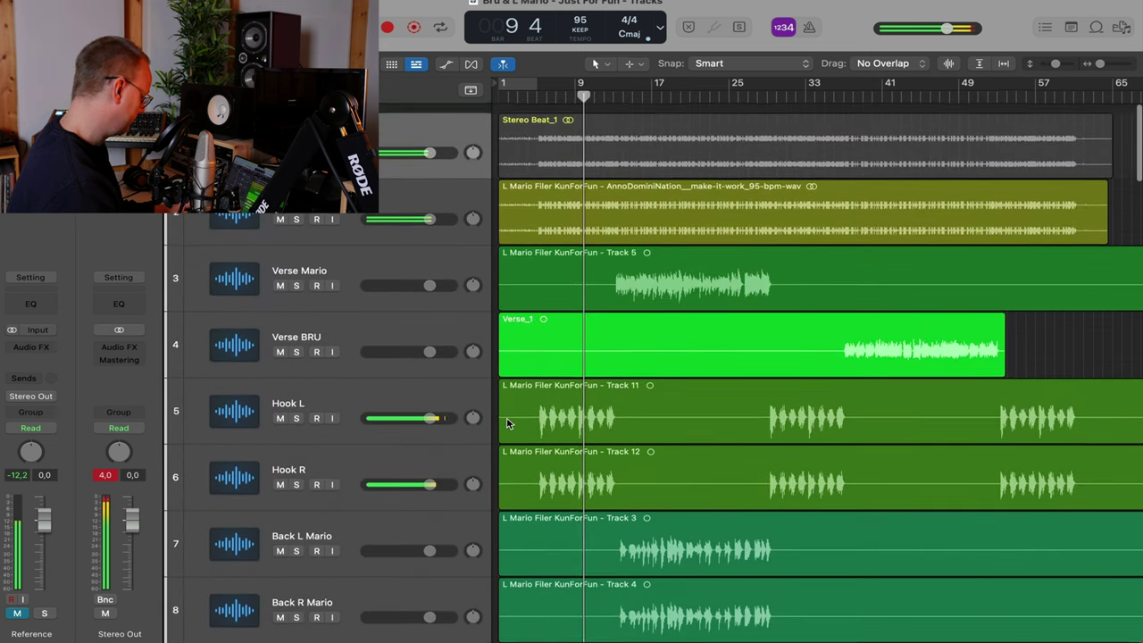
pyautogui.click(374, 399)
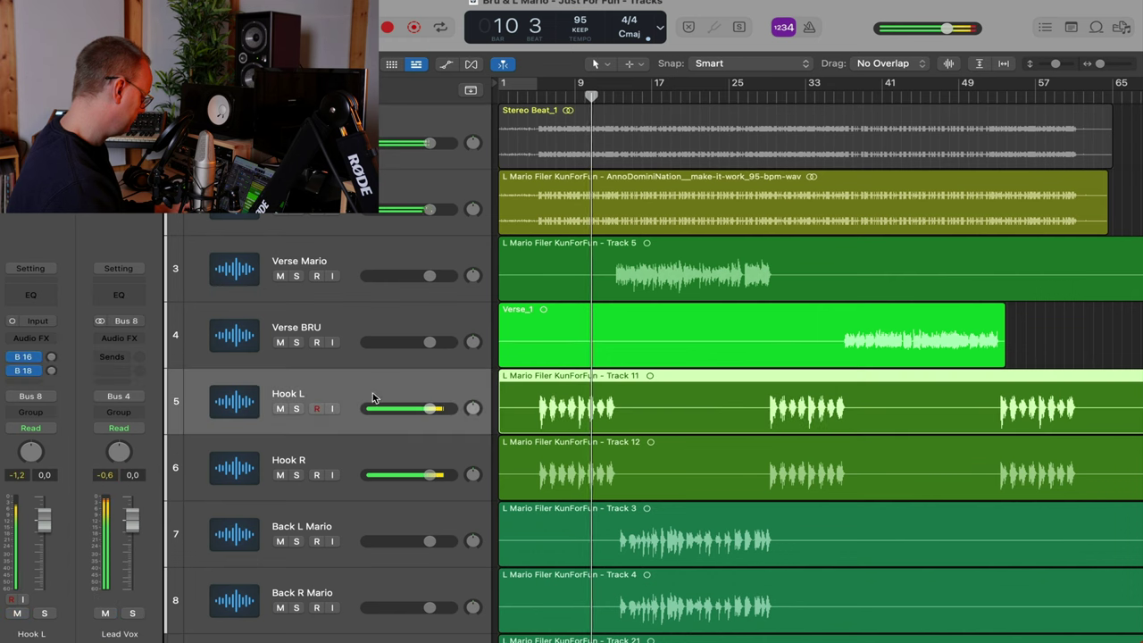
pyautogui.click(416, 451)
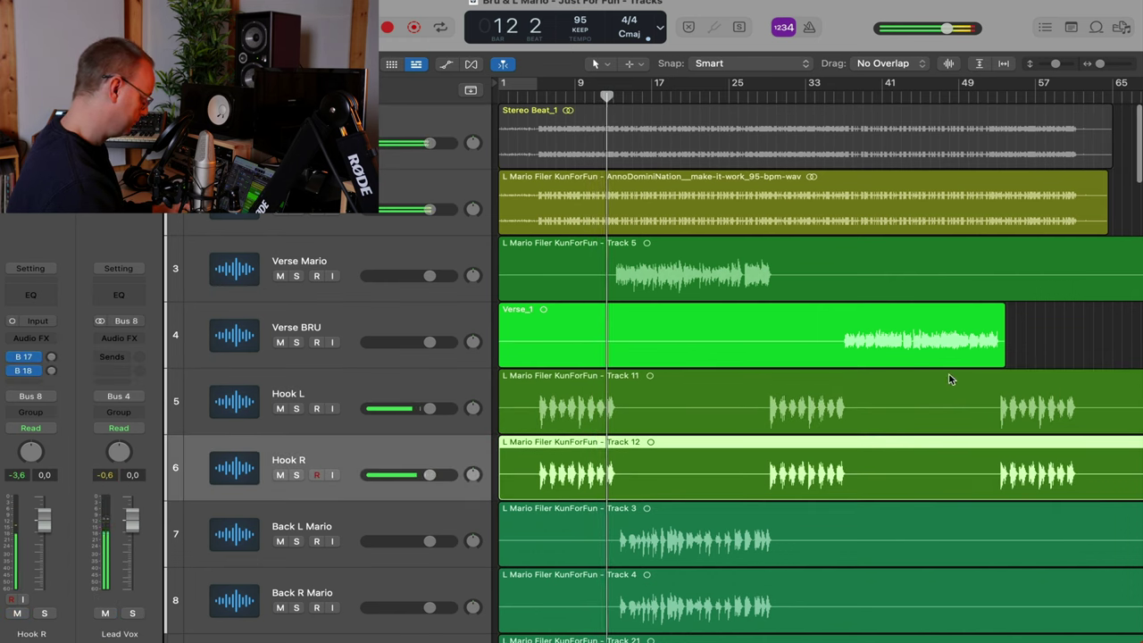
pyautogui.moveTo(1087, 349); pyautogui.dragTo(1031, 486)
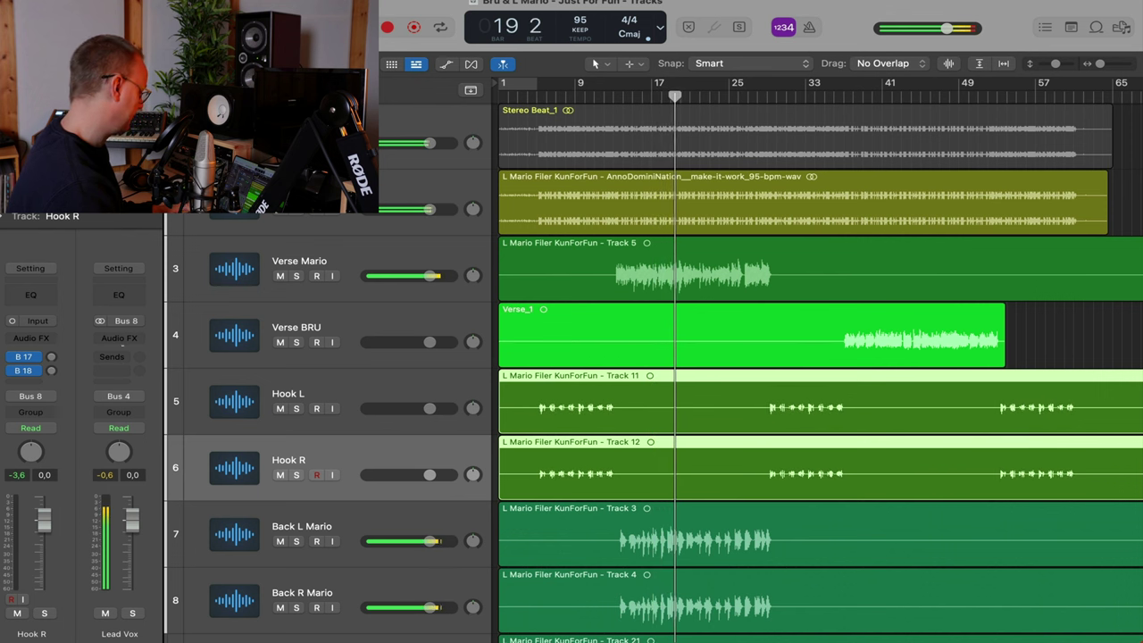
# Play the first hook from about bar 5 and examine the Hook L, Hook R and bus levels in the mixer
pyautogui.click(545, 97)
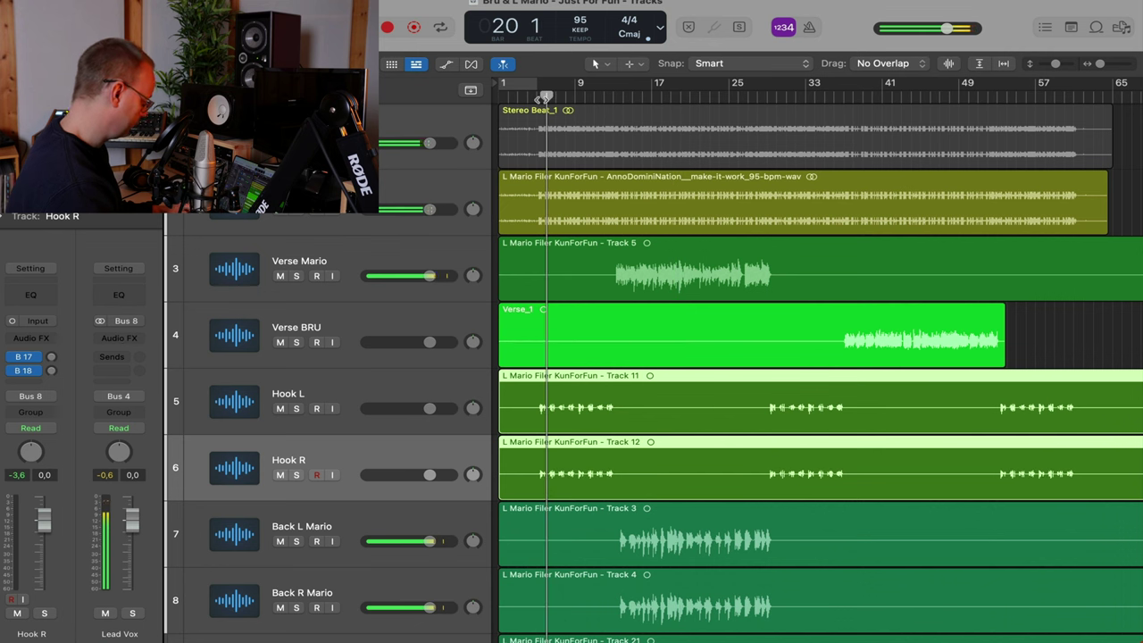
pyautogui.click(349, 395)
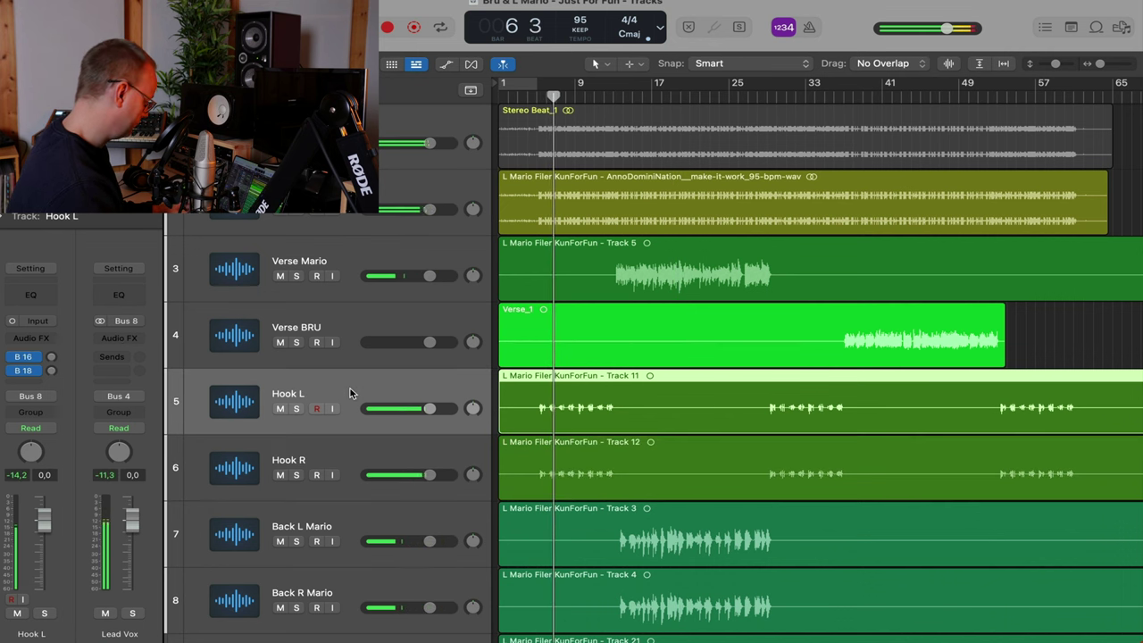
pyautogui.keyDown('shift'); pyautogui.click(346, 462); pyautogui.keyUp('shift')
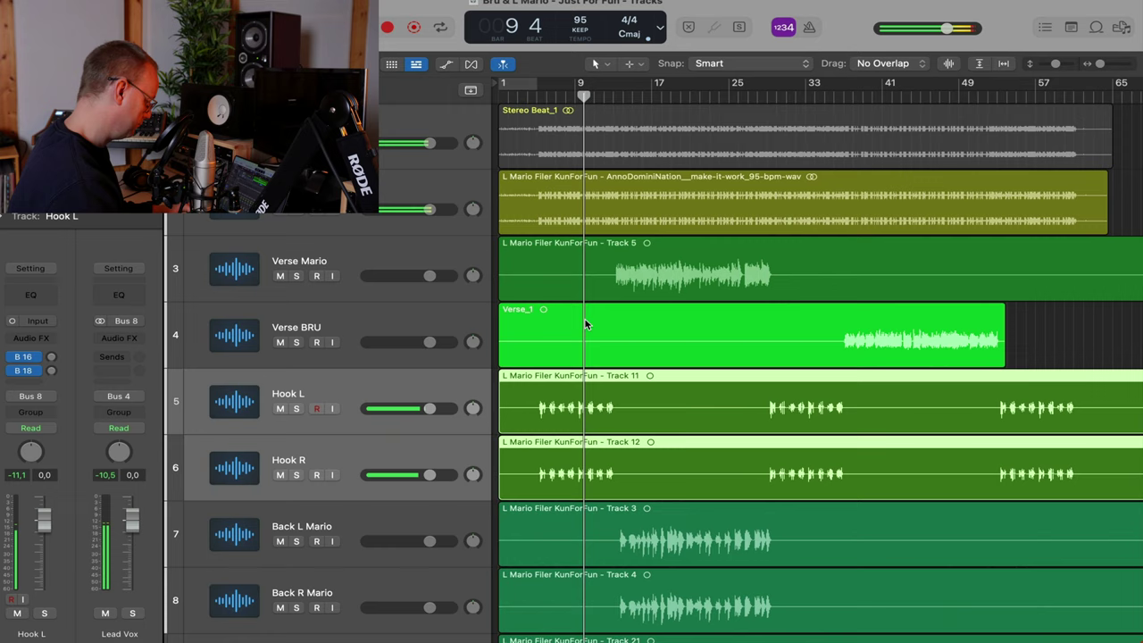
pyautogui.scroll(-5, 684, 381)
pyautogui.press('super+Left')
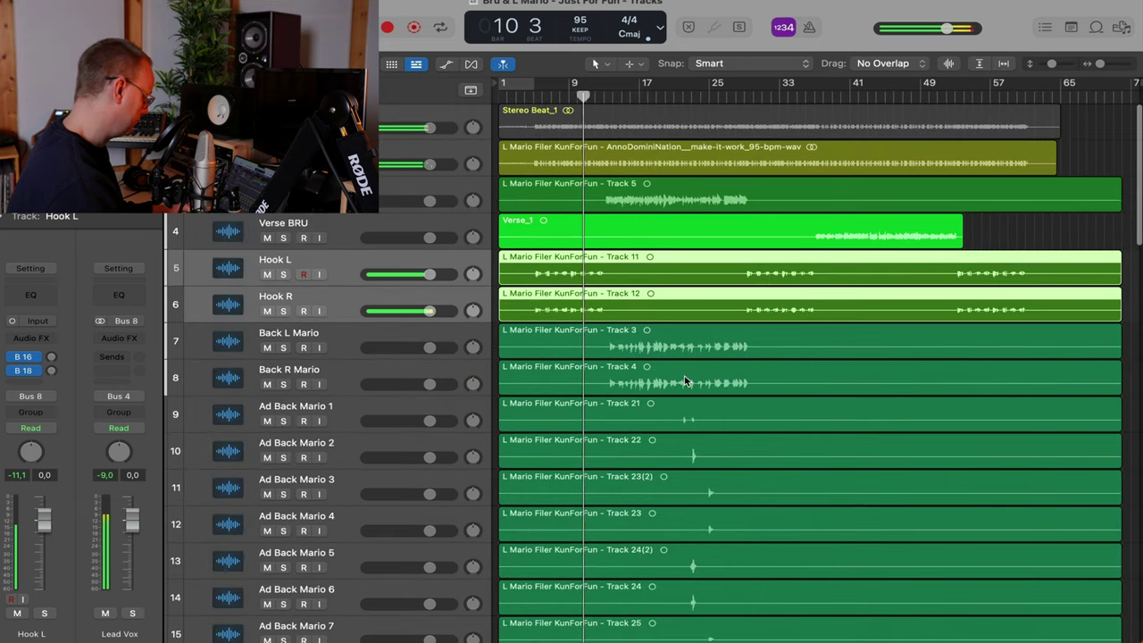
pyautogui.press('x')
pyautogui.hscroll(10, 724, 528)
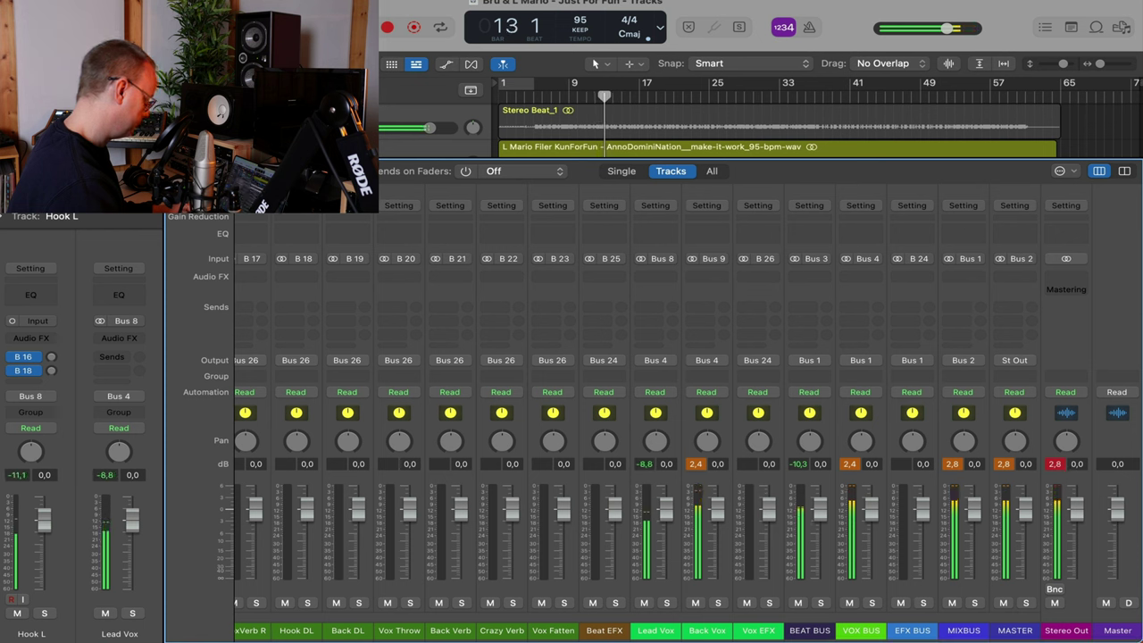
pyautogui.scroll(-3, 808, 132)
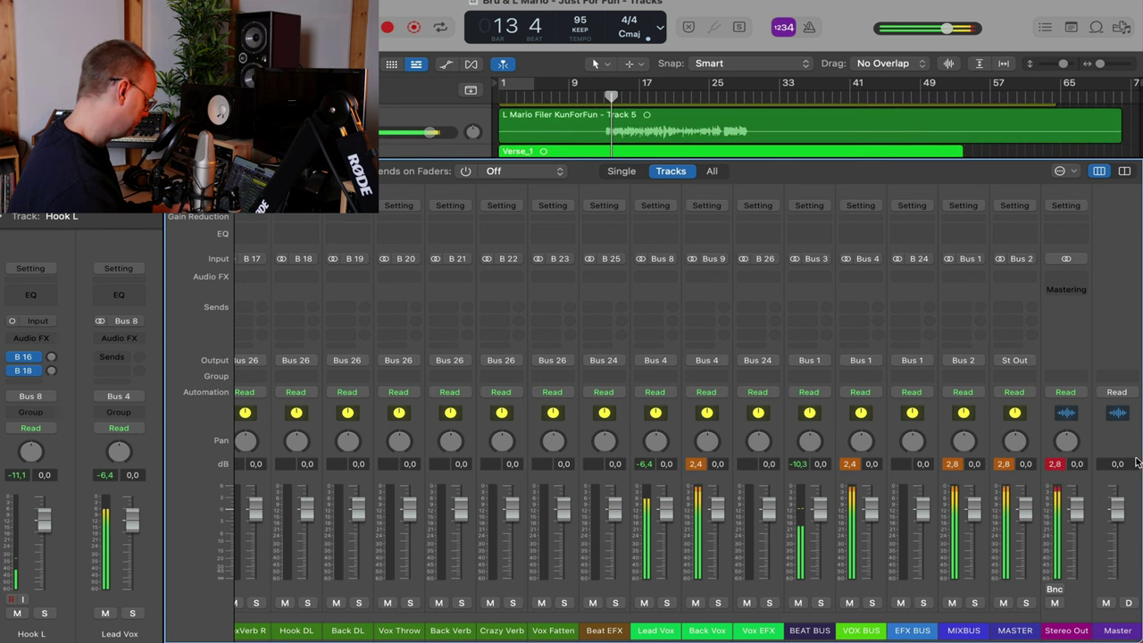
pyautogui.scroll(4, 413, 134)
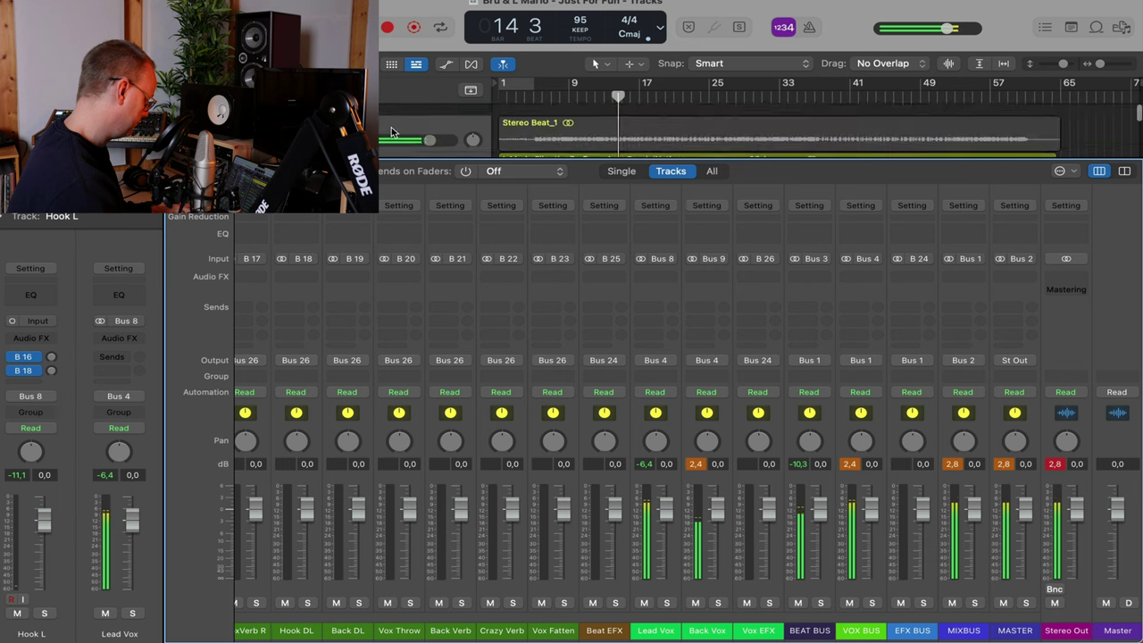
# Solo the Stereo Beat track, reset the peak readings and raise the gain of its audio region
pyautogui.scroll(-3, 413, 134)
pyautogui.click(331, 120)
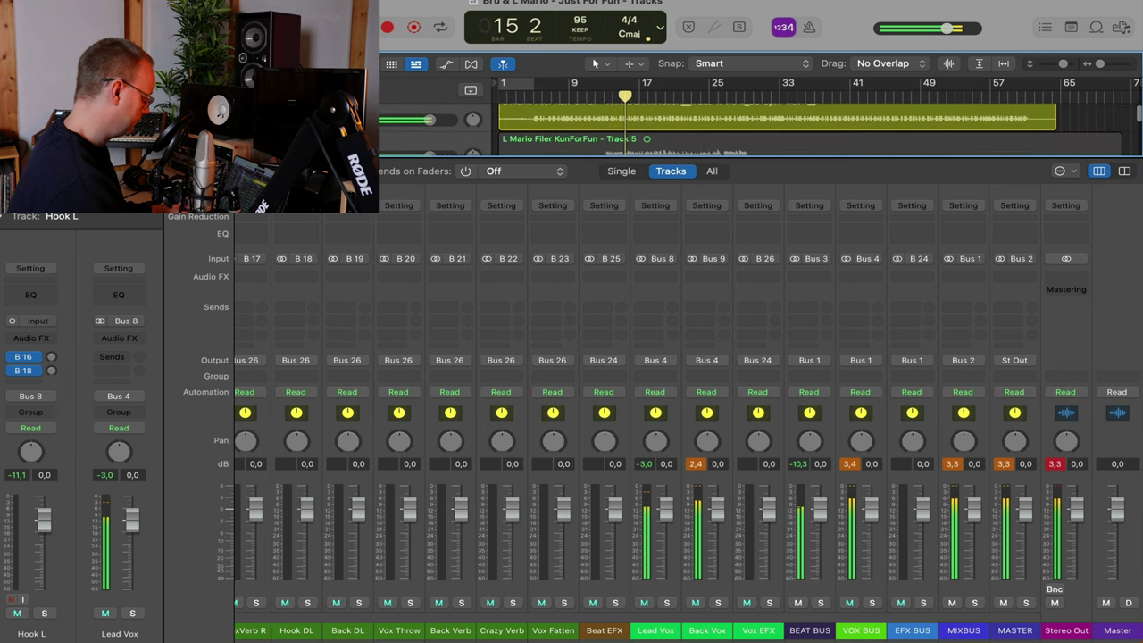
pyautogui.click(1055, 466)
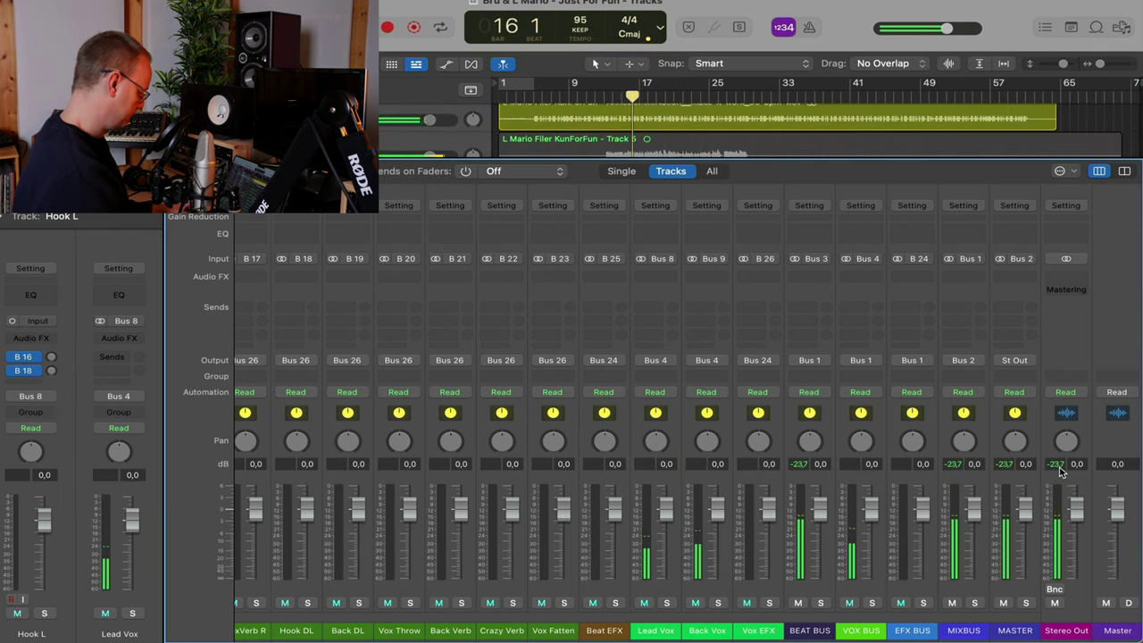
pyautogui.press('x')
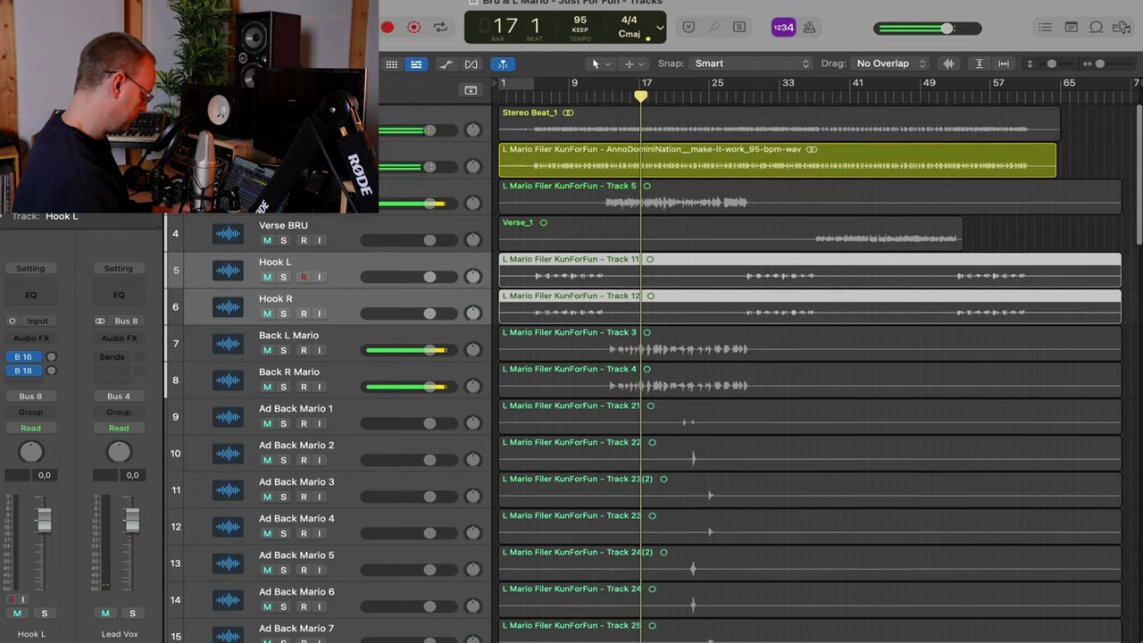
pyautogui.click(304, 164)
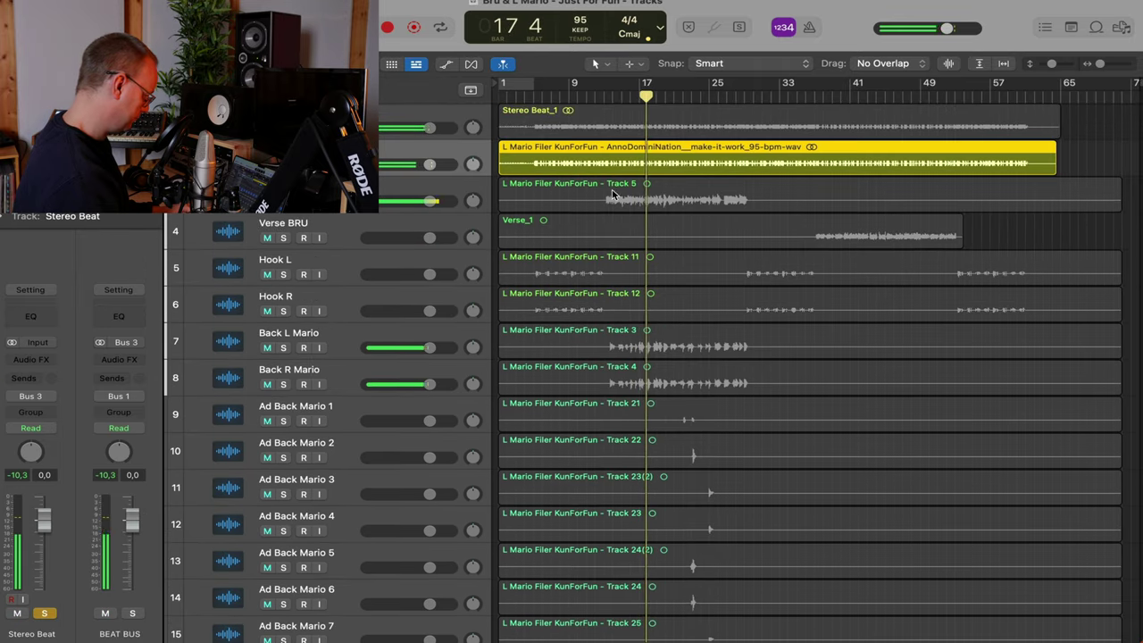
pyautogui.moveTo(129, 183); pyautogui.dragTo(129, 167)
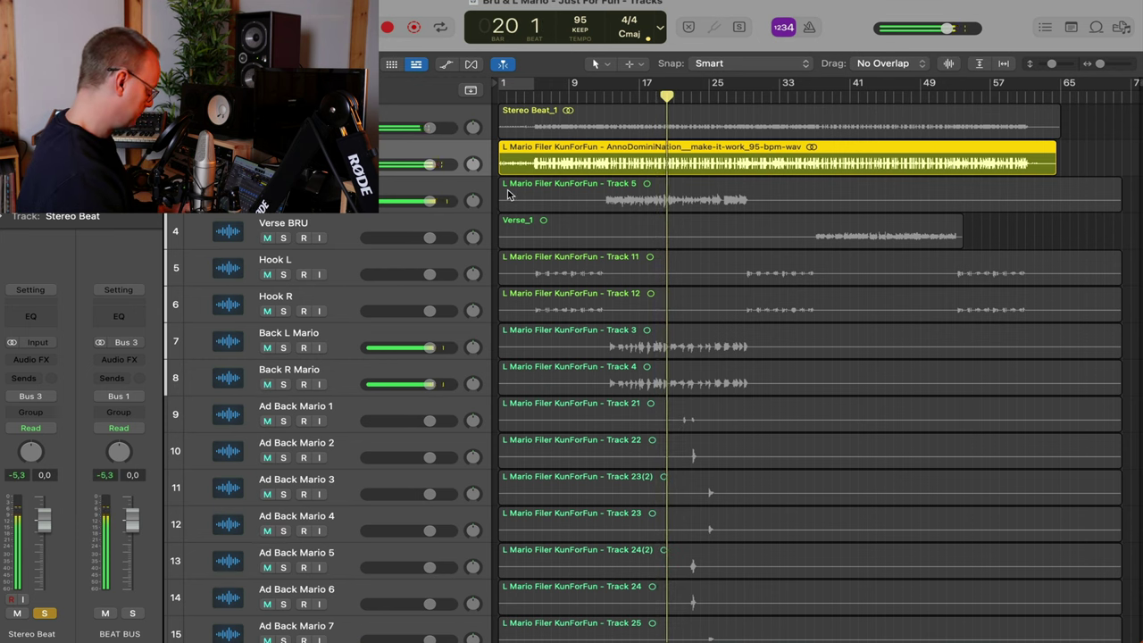
# Show the mixer and loop playback of the first hook from bar 5 to bar 9
pyautogui.press('x')
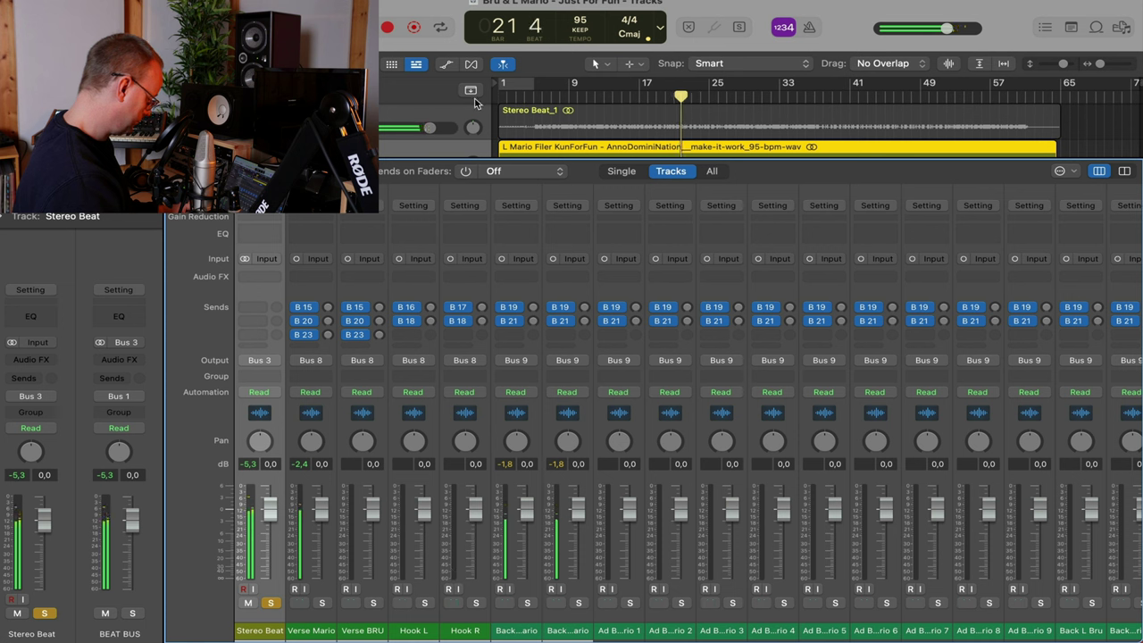
pyautogui.click(536, 95)
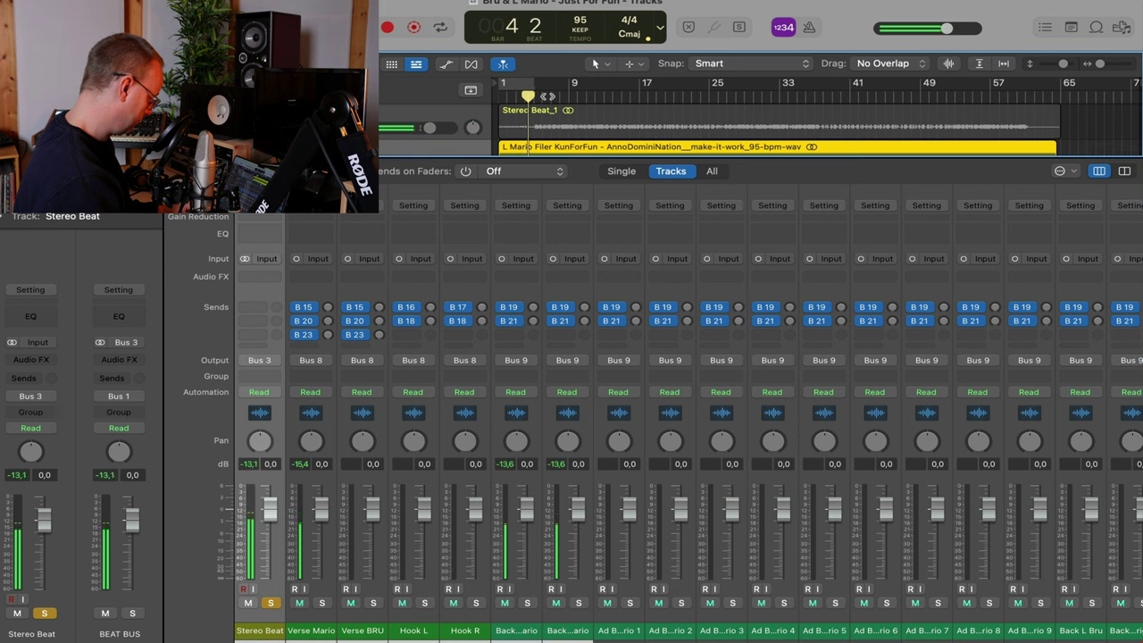
pyautogui.press('space')
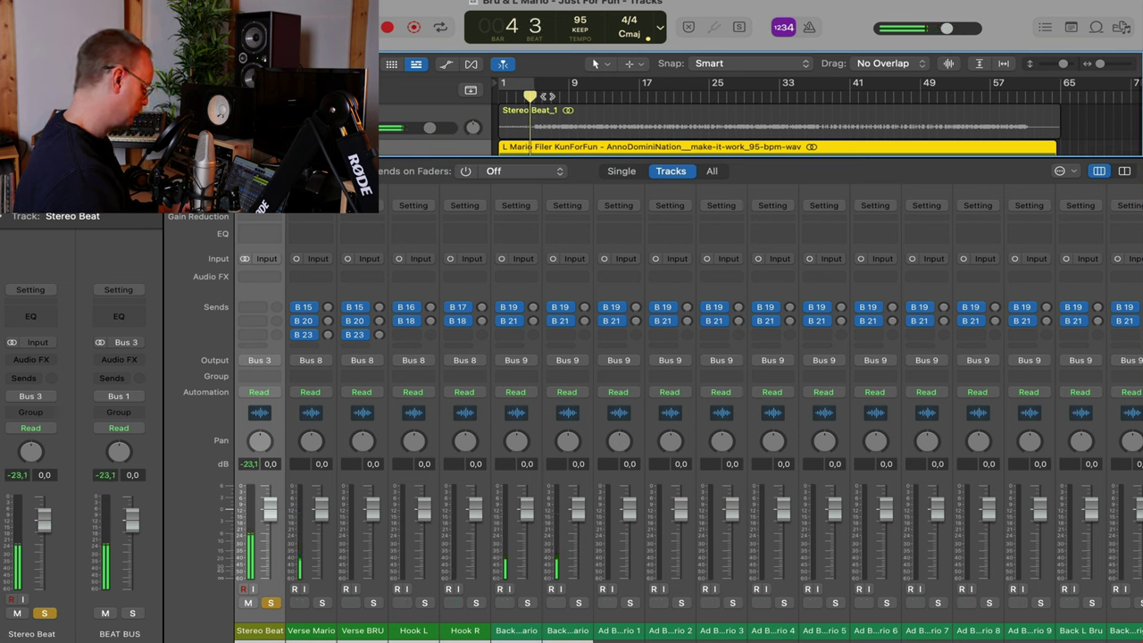
pyautogui.moveTo(527, 86); pyautogui.dragTo(563, 86)
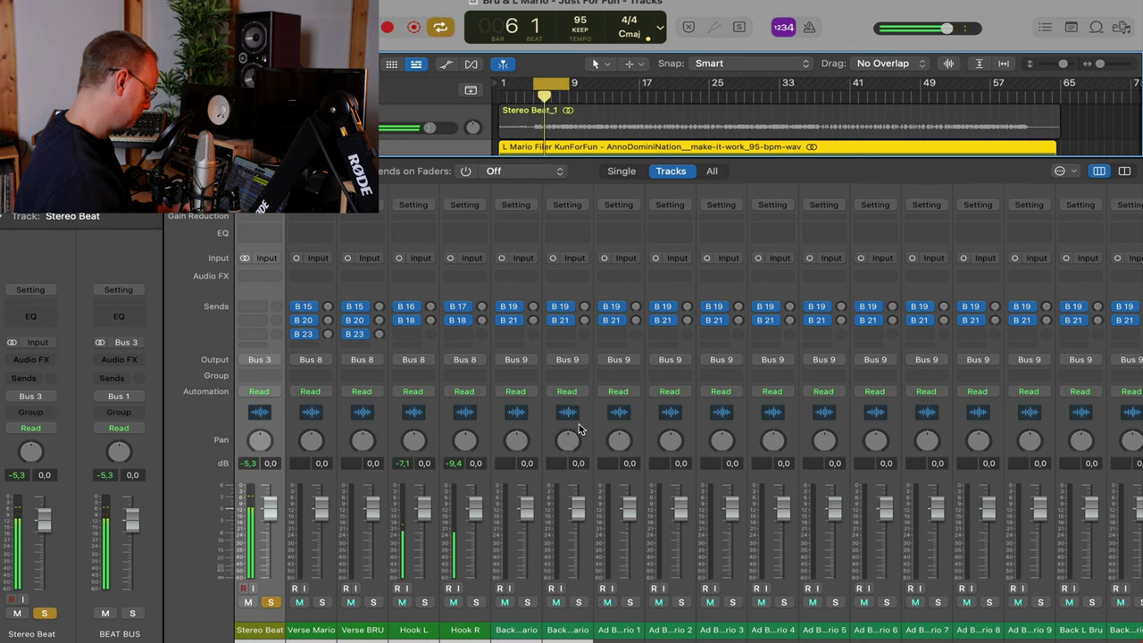
# Solo Hook L and Hook R alongside the beat and set both channel faders to 0.2 dB
pyautogui.click(425, 628)
pyautogui.click(425, 603)
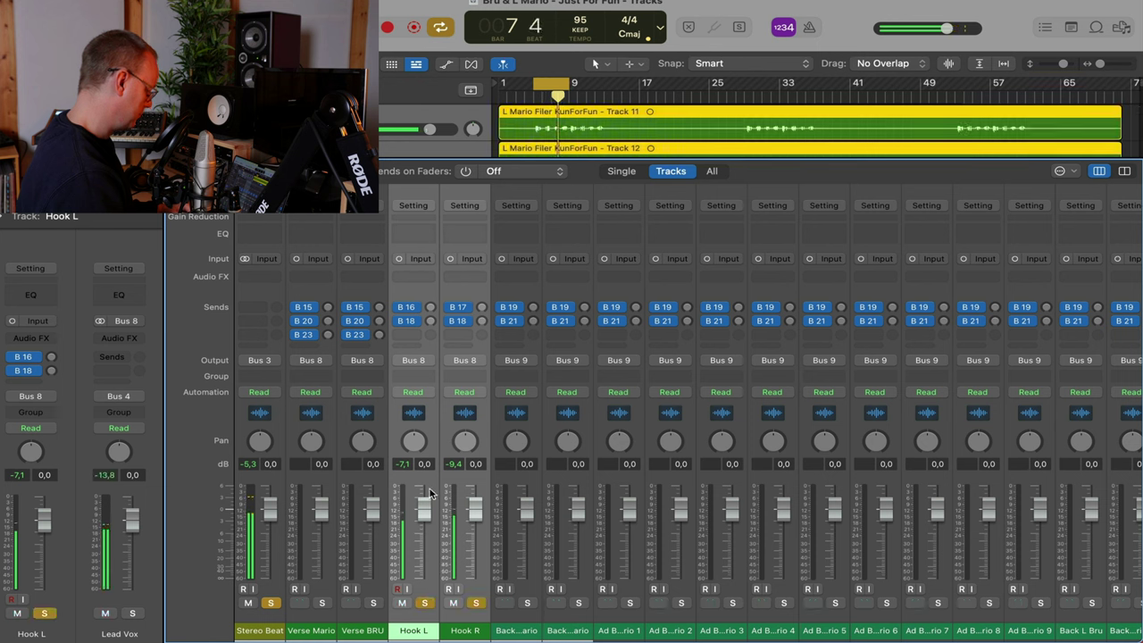
pyautogui.moveTo(424, 510); pyautogui.dragTo(418, 535)
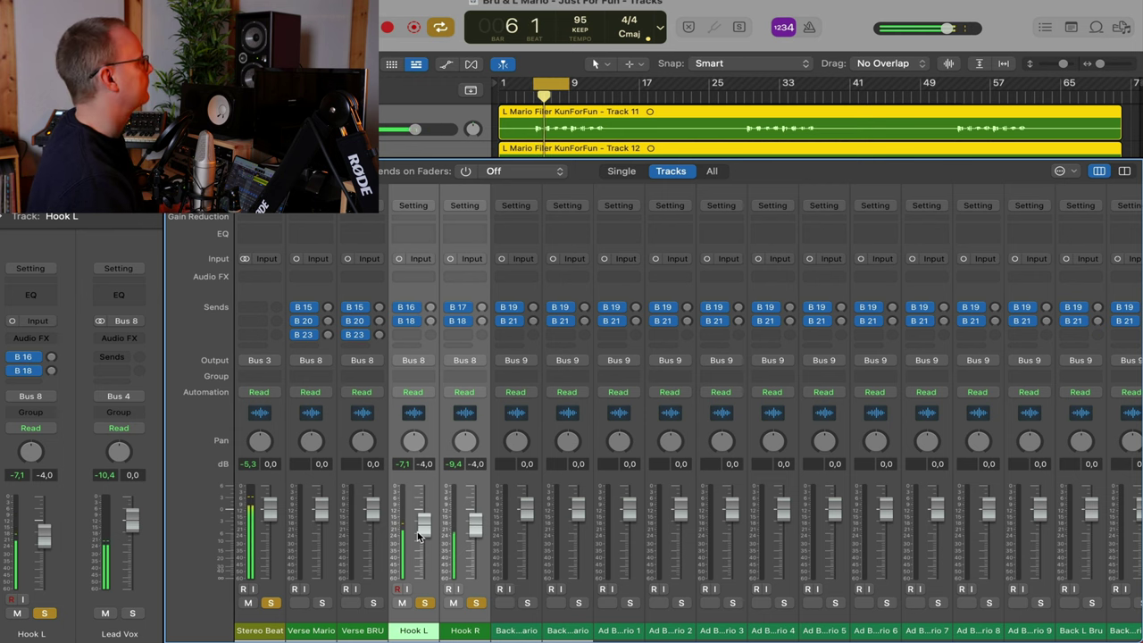
pyautogui.moveTo(418, 534); pyautogui.dragTo(418, 516)
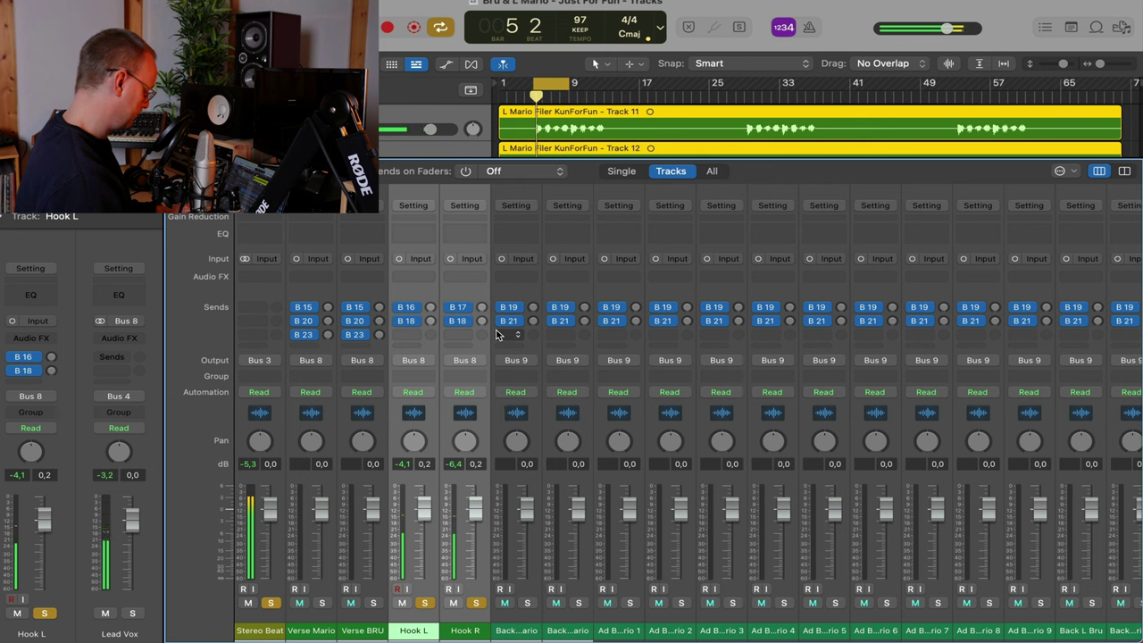
# Reset the peak meters and check the levels of the vocal, beat and mix buses up to Stereo Out
pyautogui.hscroll(15, 701, 527)
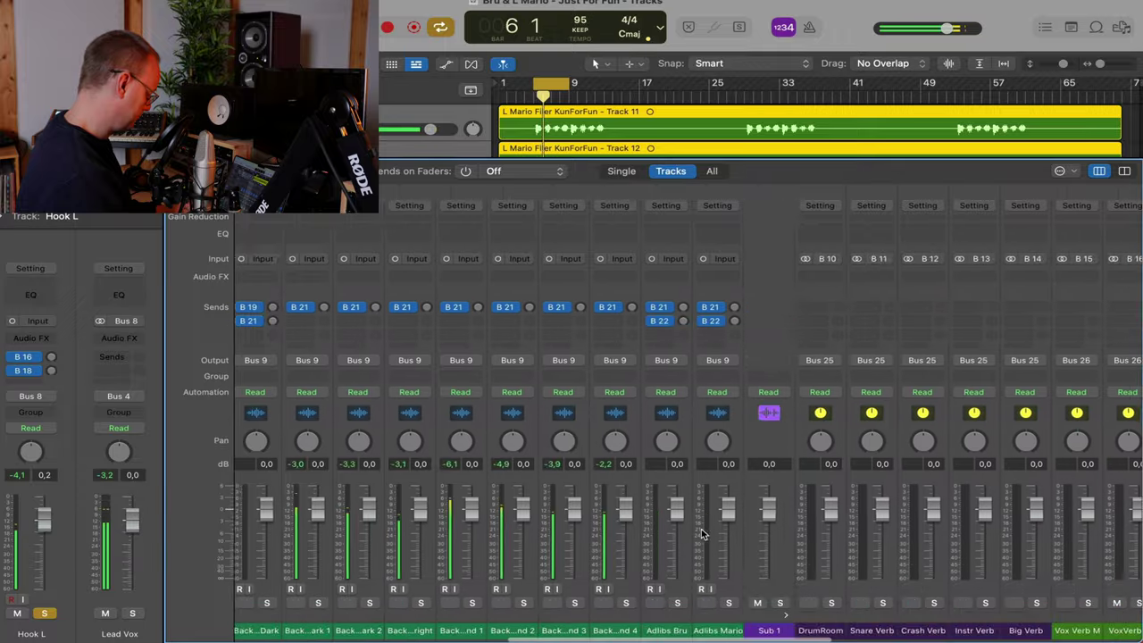
pyautogui.click(1054, 464)
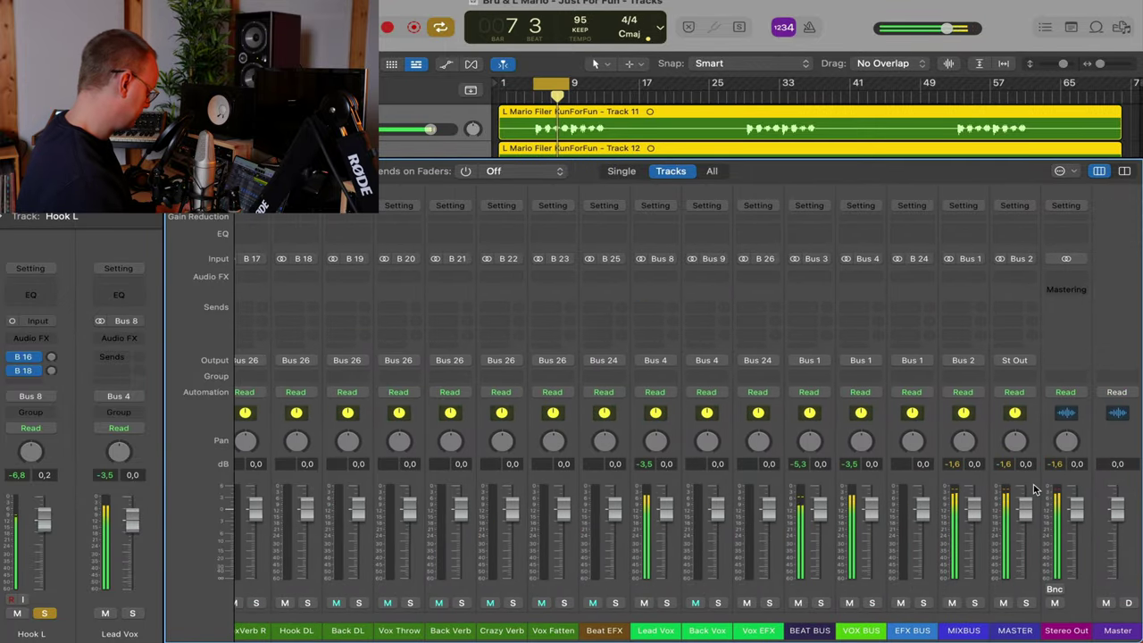
pyautogui.hscroll(5, 1021, 488)
pyautogui.hscroll(-5, 1017, 489)
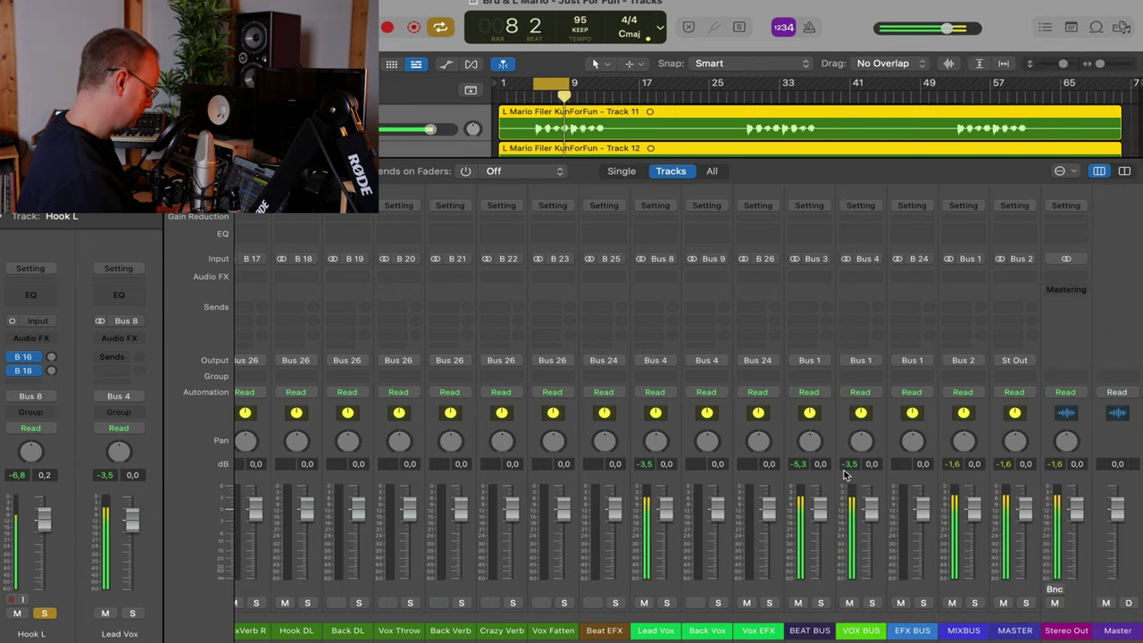
# Add Stereo Beat to the selected Hook L and Hook R channels and lower the region gain of all three
pyautogui.hscroll(-10, 844, 474)
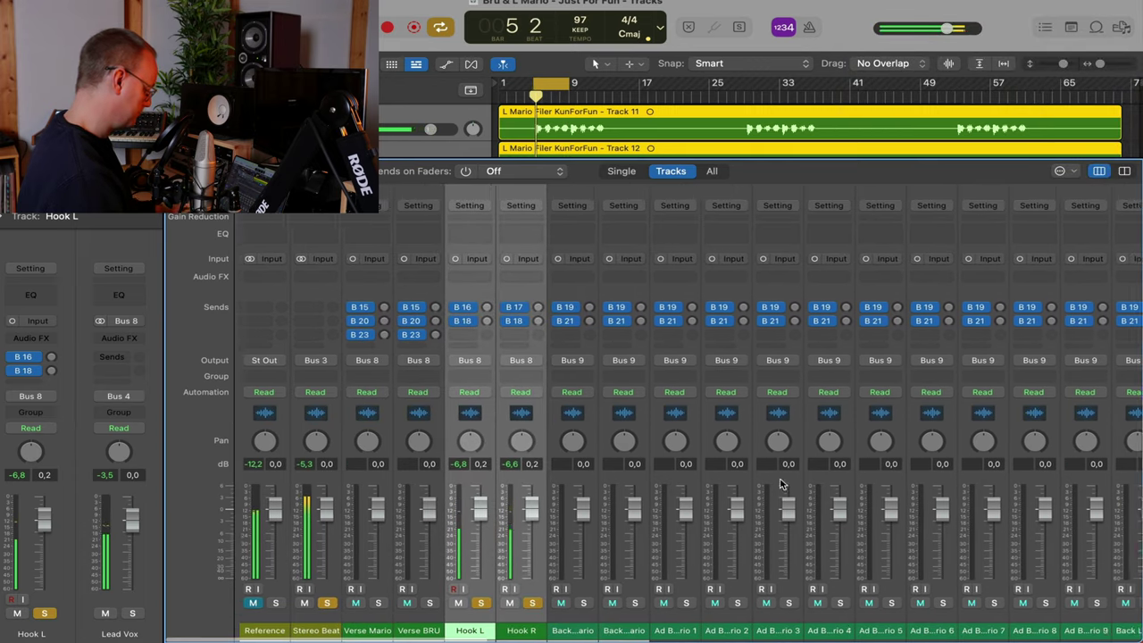
pyautogui.click(316, 628)
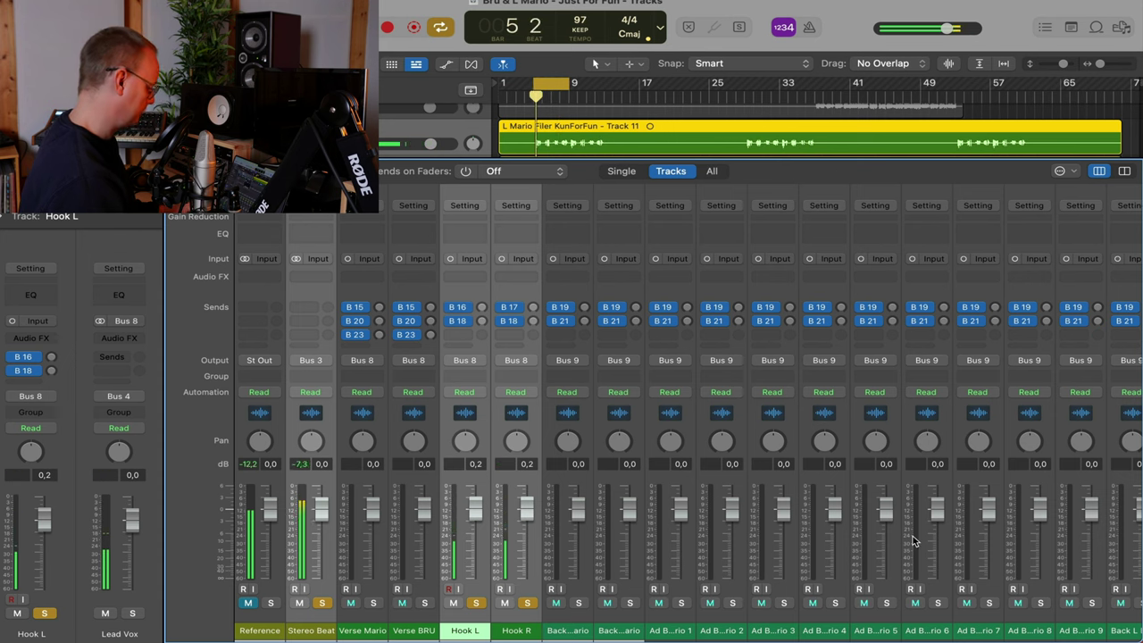
# Insert a stereo VUMTdeluxe meter in the free Audio FX slot on the Stereo Out channel
pyautogui.hscroll(10, 907, 541)
pyautogui.hscroll(-2, 913, 539)
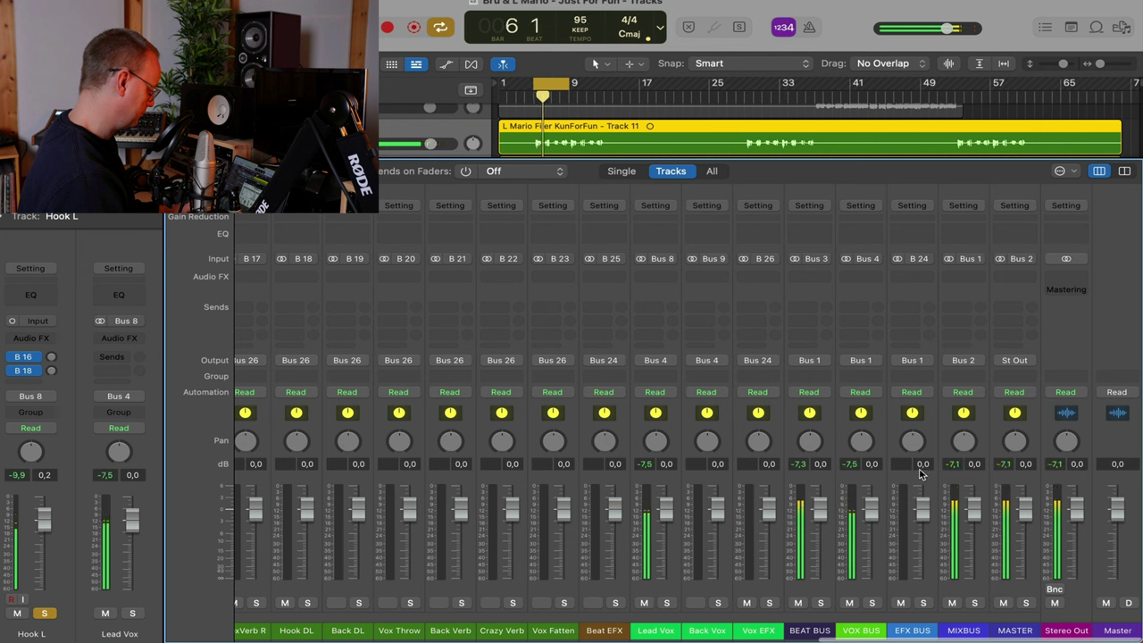
pyautogui.click(1051, 276)
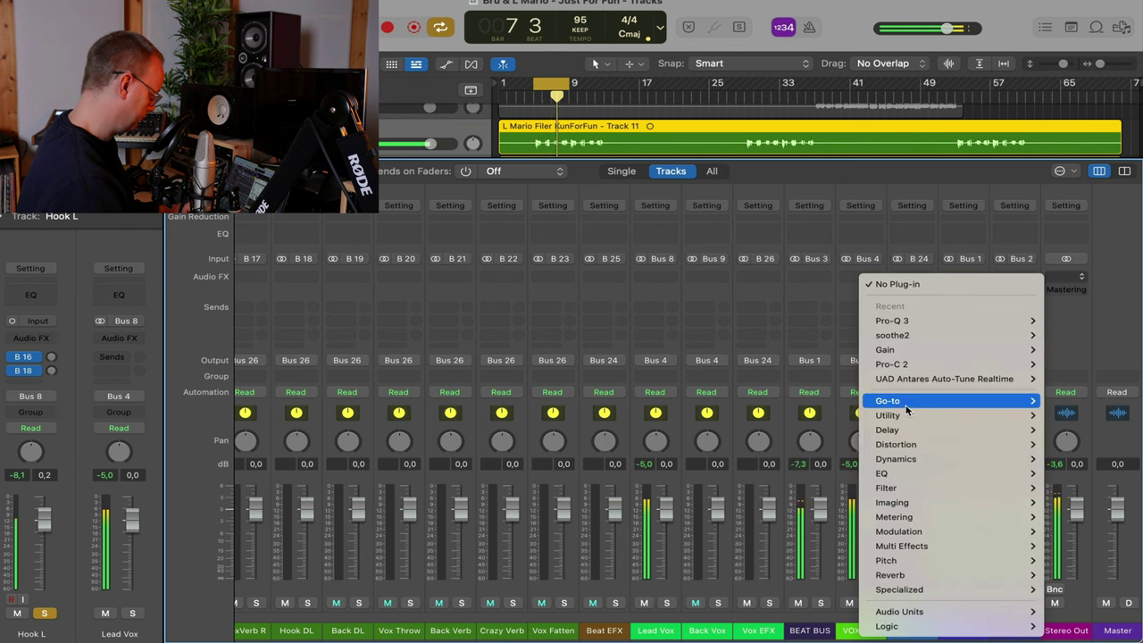
pyautogui.moveTo(906, 408)
pyautogui.moveTo(718, 616)
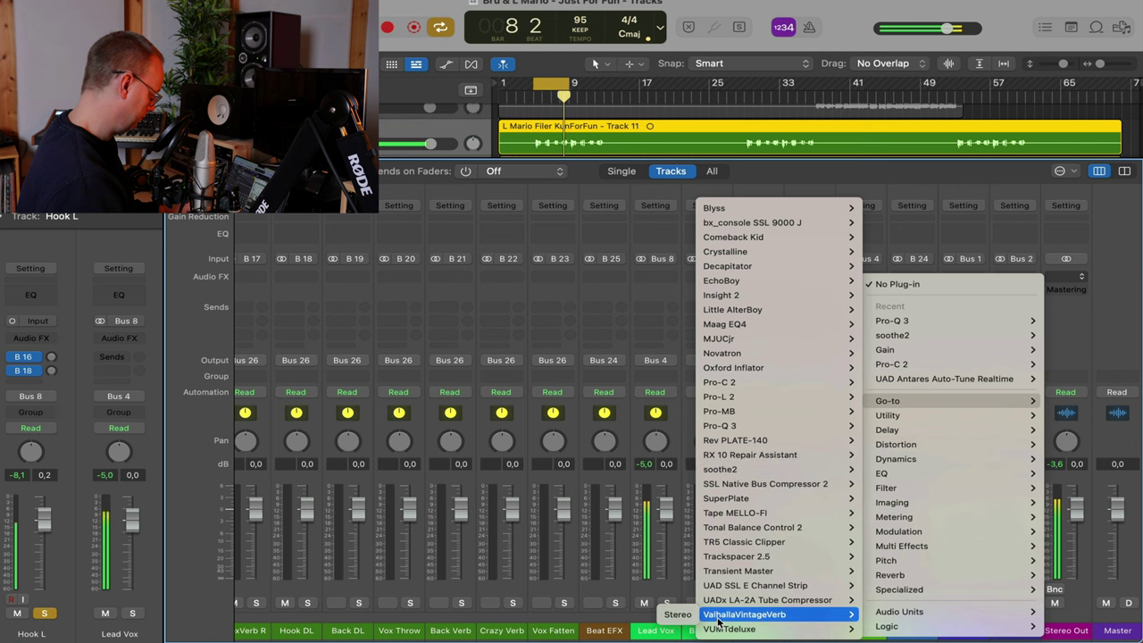
pyautogui.click(674, 614)
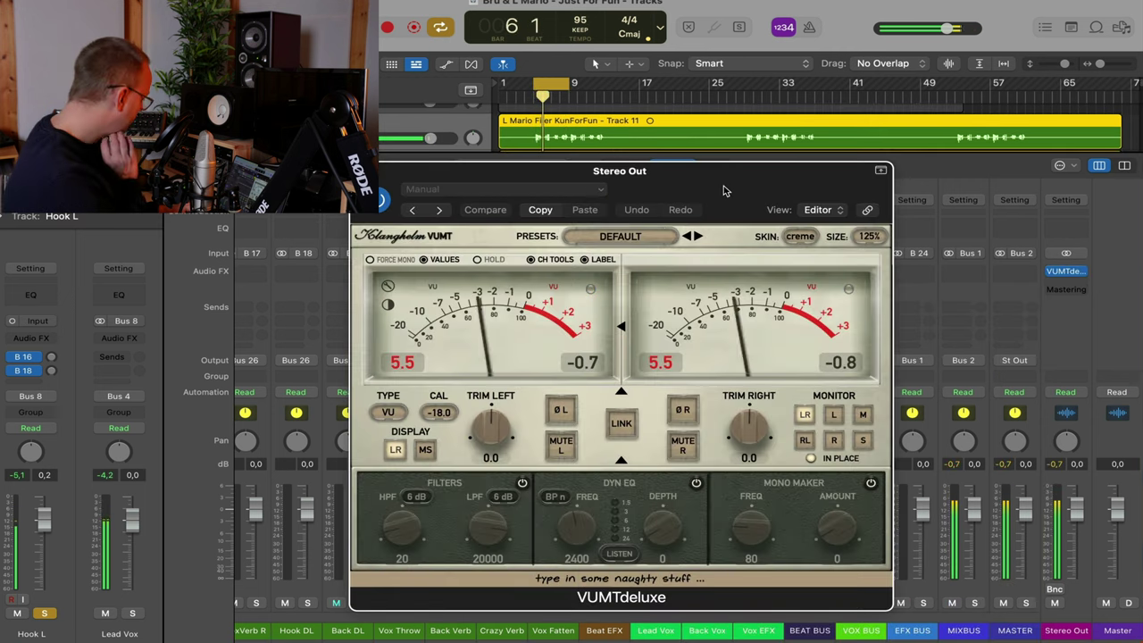
# Move the VUMTdeluxe window aside, set its meter type to RMS and close it
pyautogui.moveTo(724, 190); pyautogui.dragTo(902, 85)
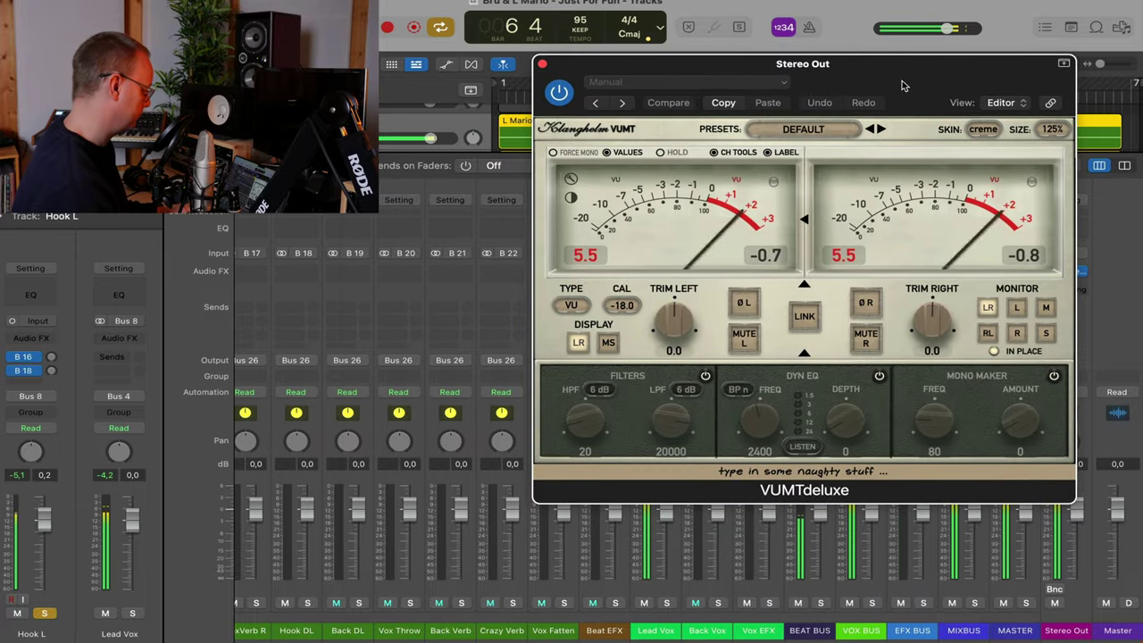
pyautogui.click(580, 306)
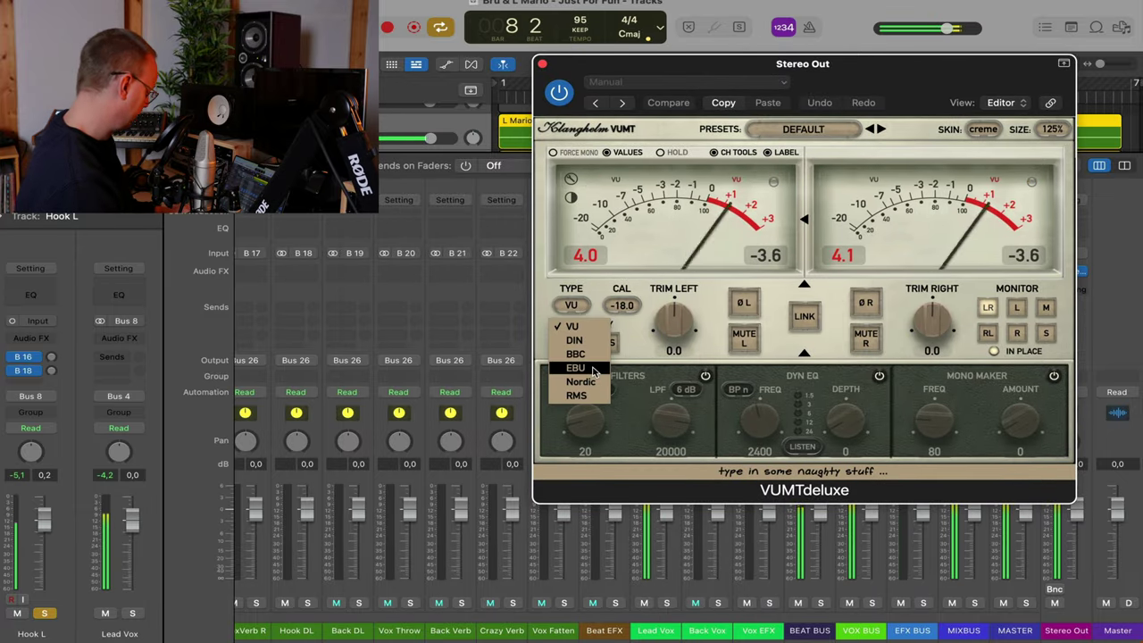
pyautogui.click(577, 394)
pyautogui.click(597, 390)
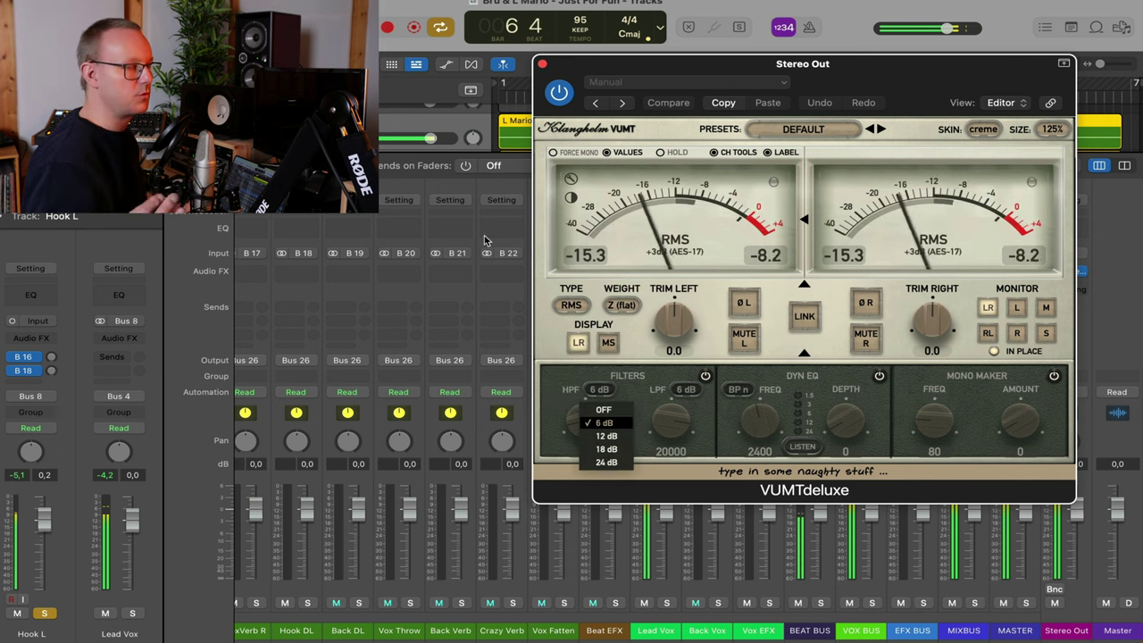
pyautogui.click(542, 64)
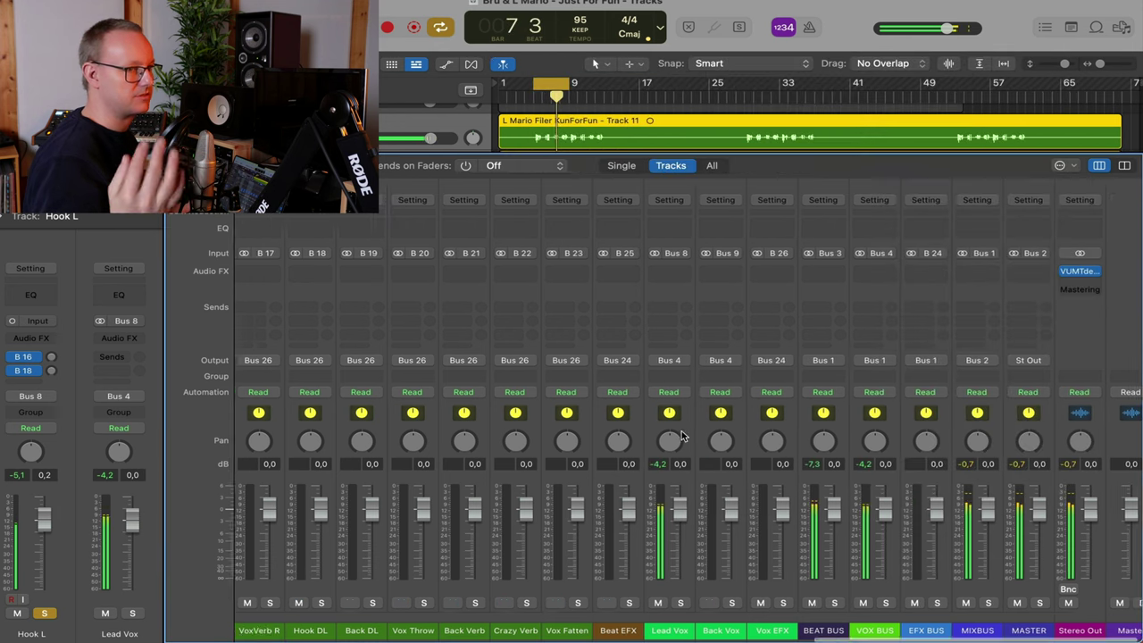
# Play the hook loop with Stereo Beat, Hook L and Hook R soloed and watch their levels
pyautogui.hscroll(-10, 680, 436)
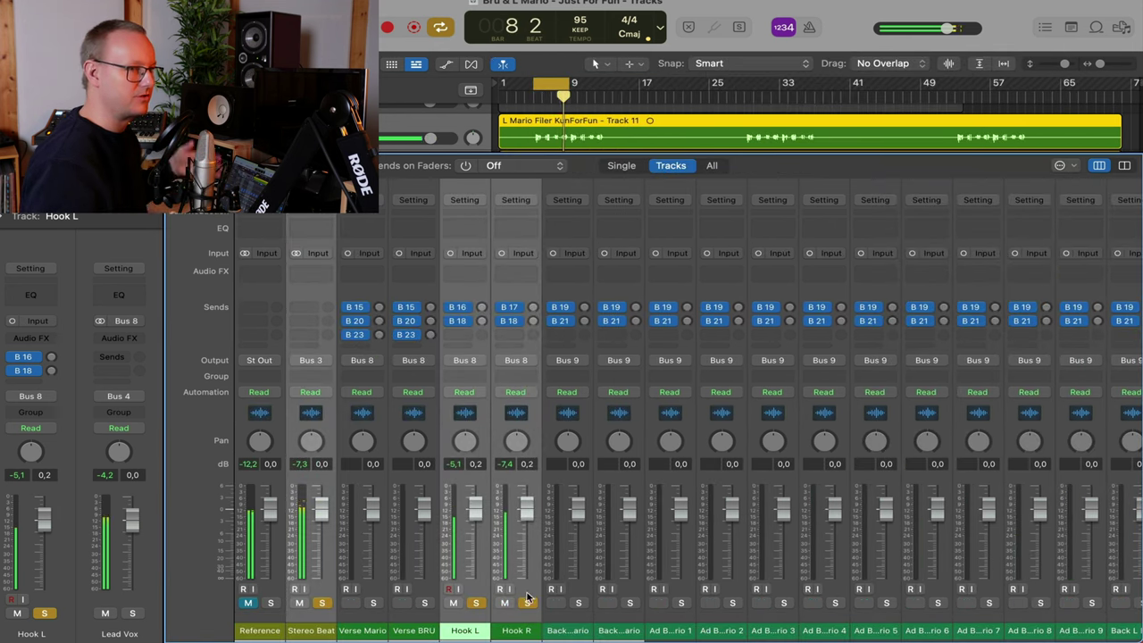
pyautogui.click(526, 602)
pyautogui.click(322, 602)
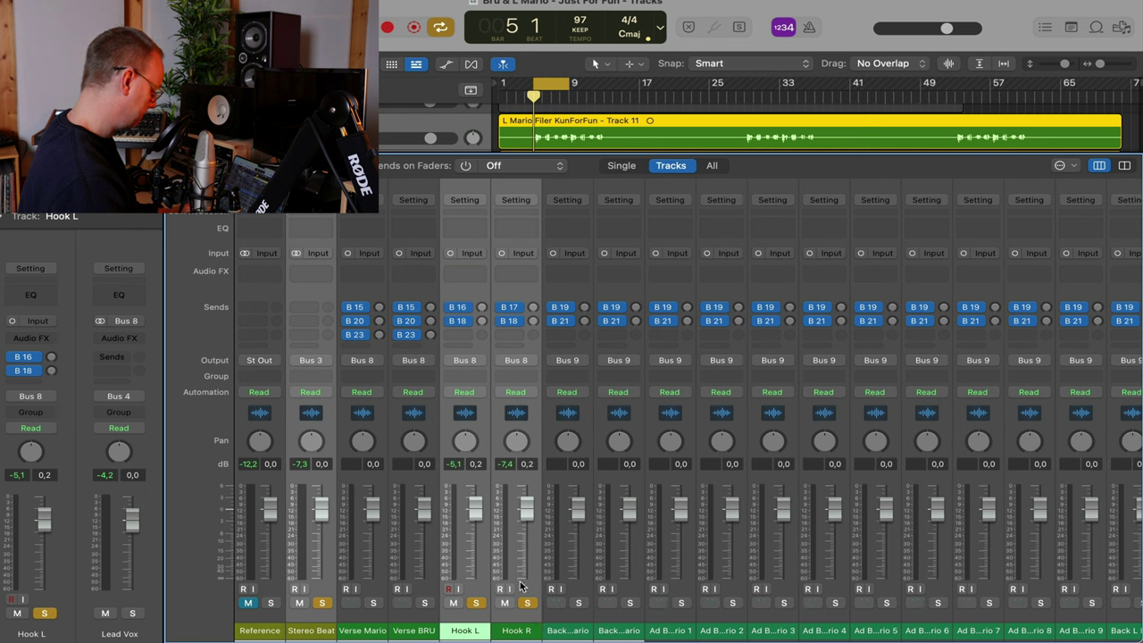
pyautogui.press('space')
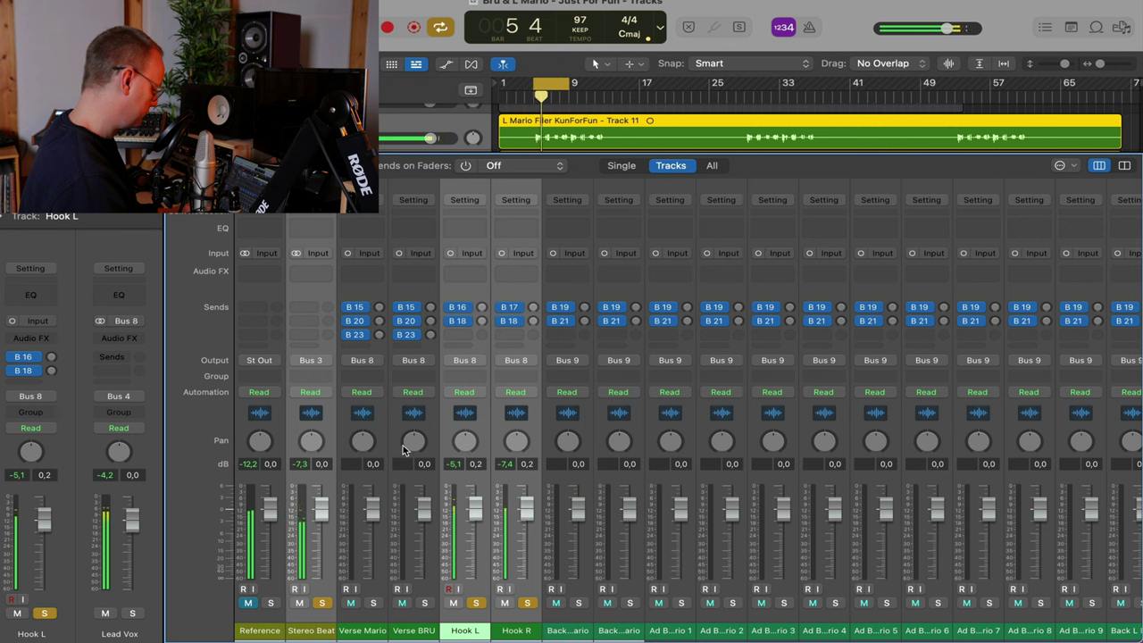
pyautogui.scroll(-1, 543, 579)
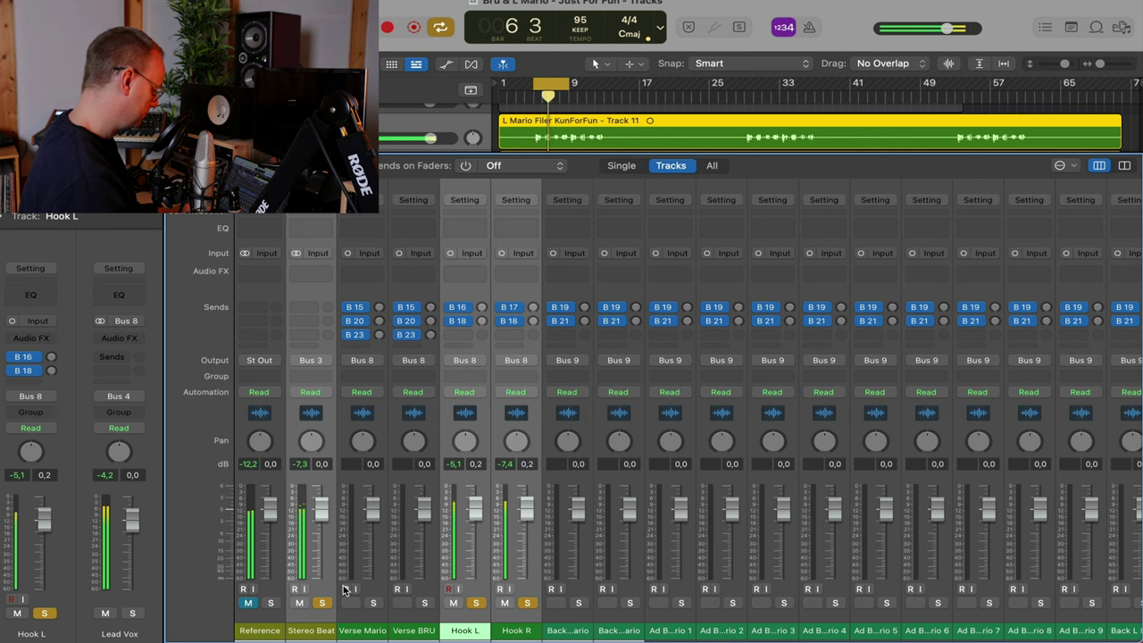
# Solo BackHook Mario Dark 1 and Dark 2 during loop playback and lower the region gain of both
pyautogui.click(585, 627)
pyautogui.press('space')
pyautogui.press('space')
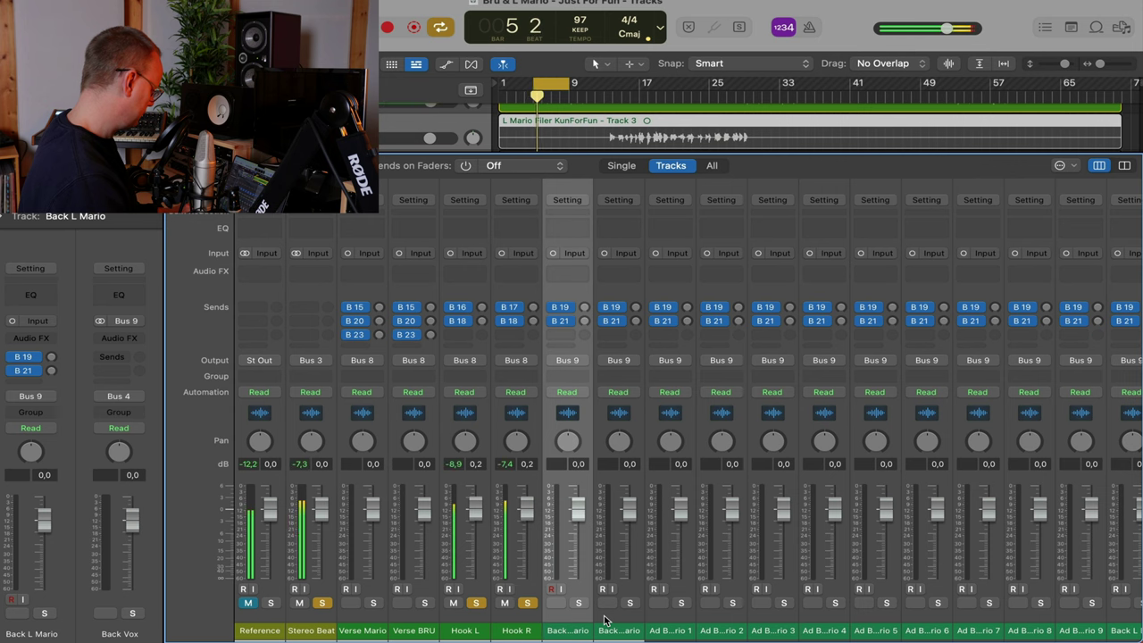
pyautogui.hscroll(10, 636, 605)
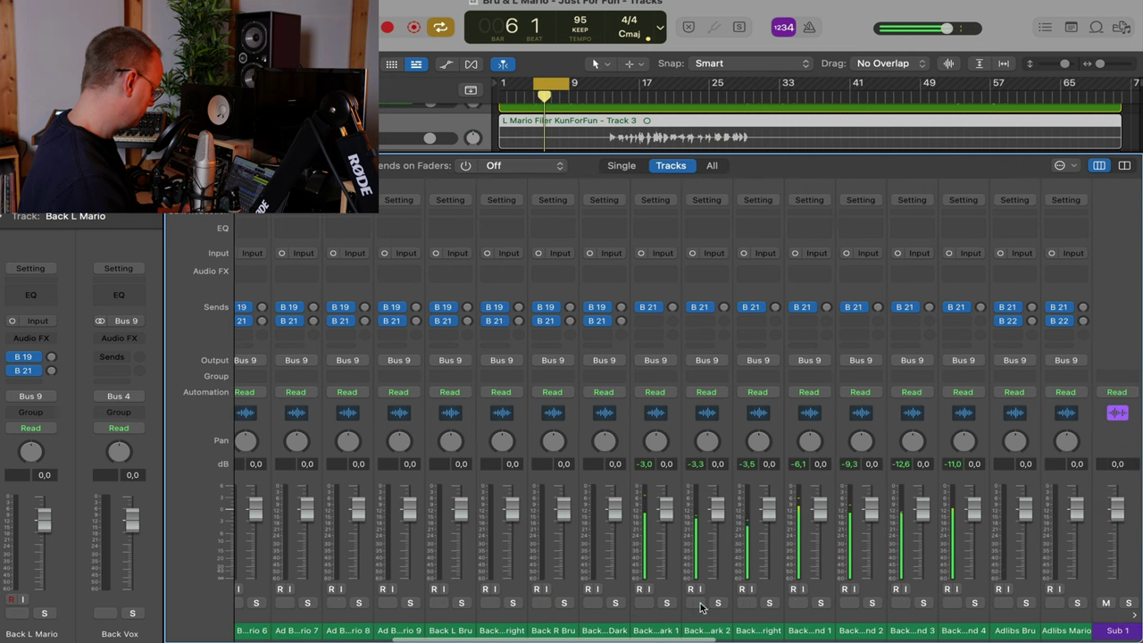
pyautogui.click(668, 603)
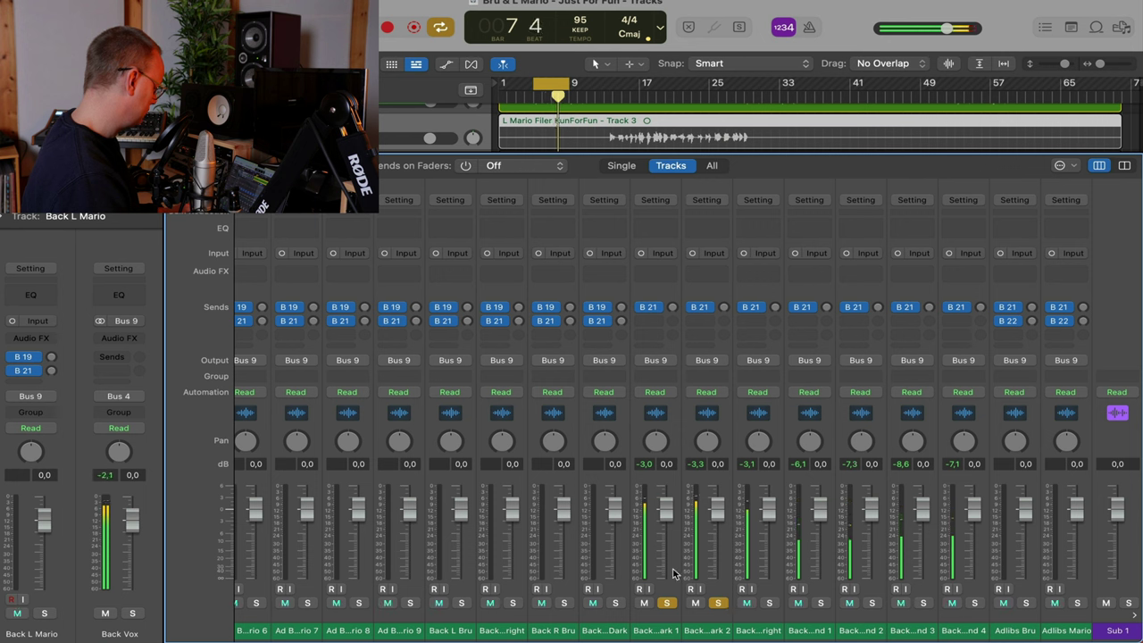
pyautogui.click(674, 573)
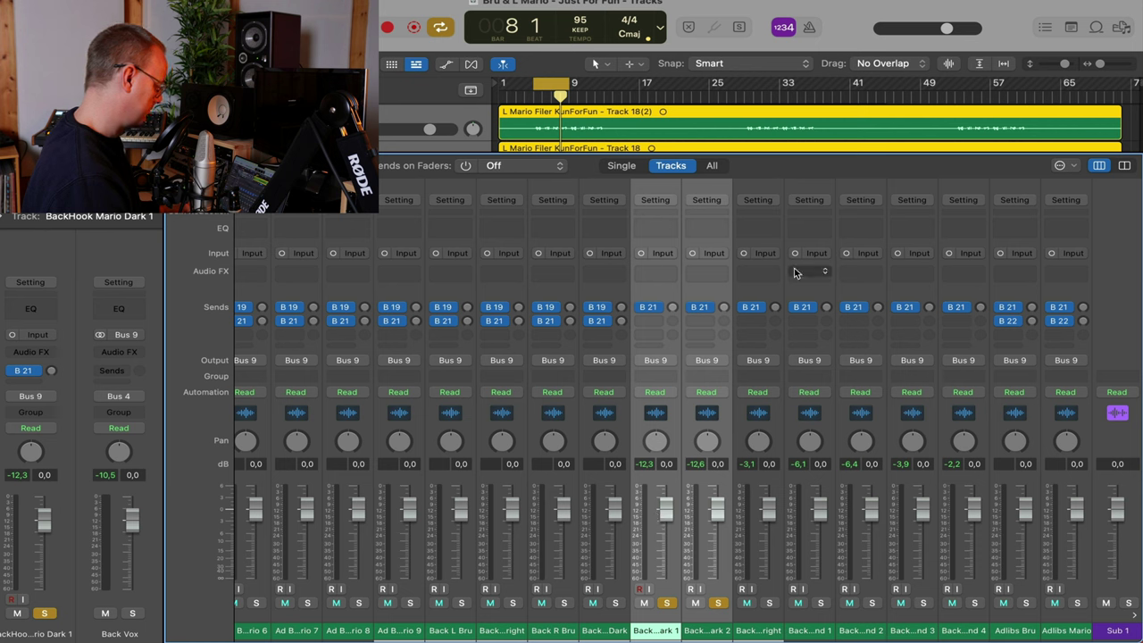
# Select BackHook Mario Bright and Respond 1 and loop them soloed alongside Dark 1 and Dark 2
pyautogui.click(750, 630)
pyautogui.click(666, 602)
pyautogui.click(717, 603)
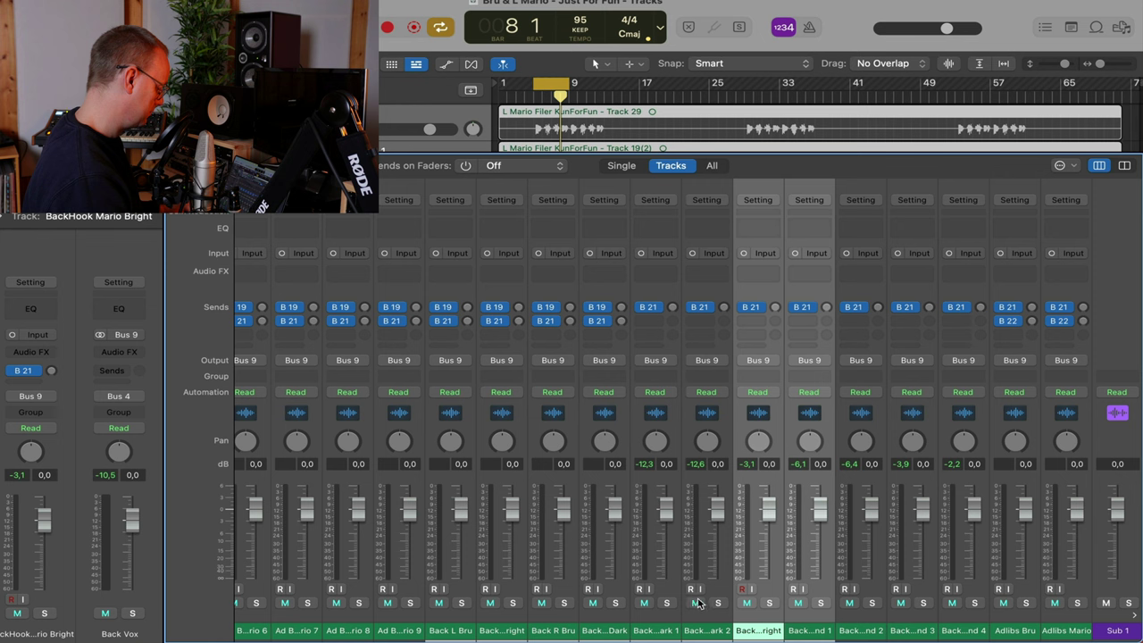
pyautogui.click(666, 602)
pyautogui.click(717, 603)
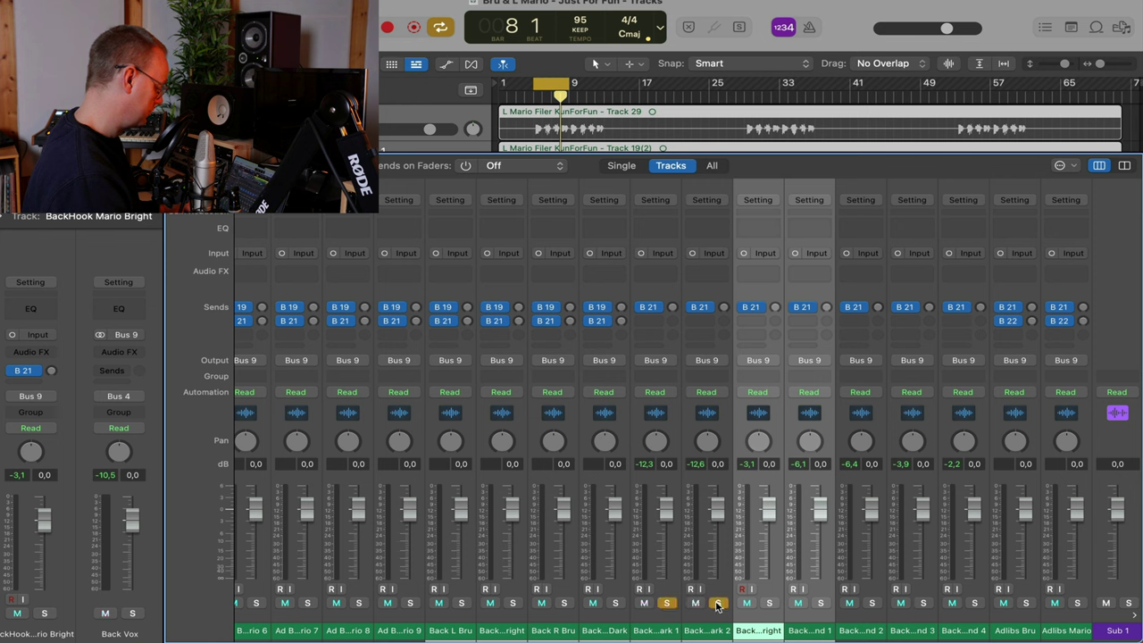
pyautogui.click(768, 602)
pyautogui.press('space')
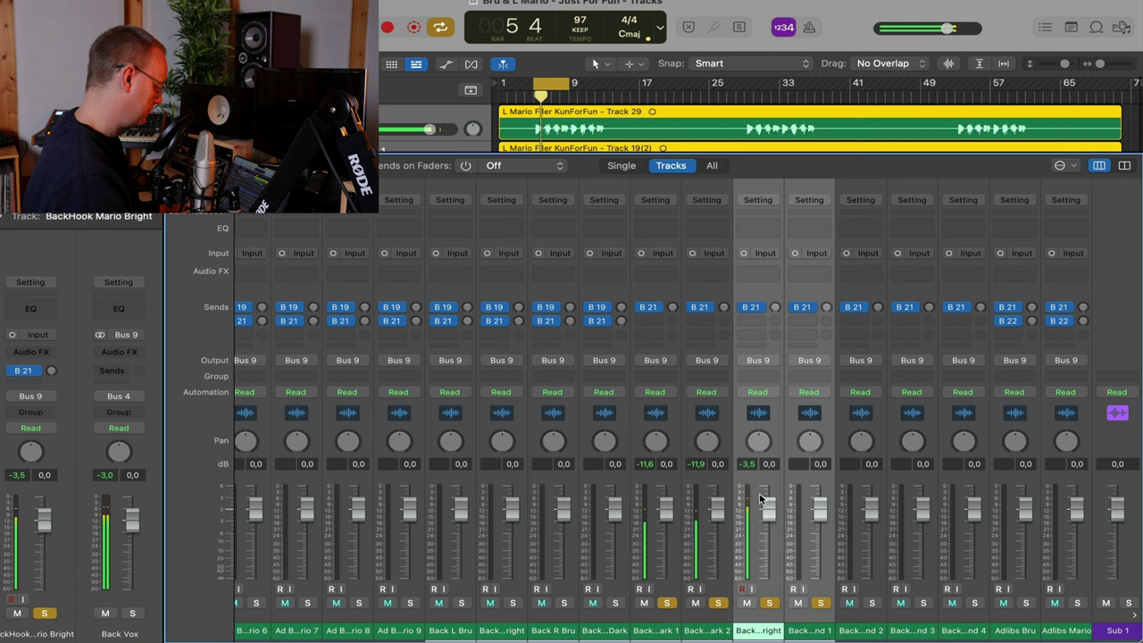
# Remove Respond 1 from the solo and selection, and lower the region gain of BackHook Mario Bright
pyautogui.click(769, 603)
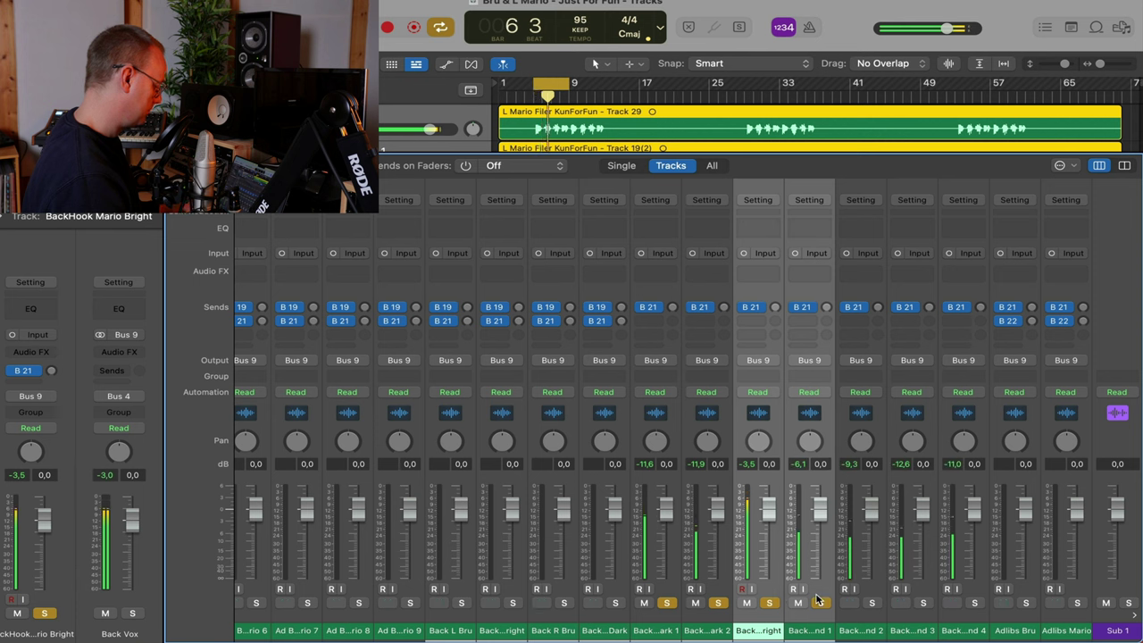
pyautogui.click(768, 603)
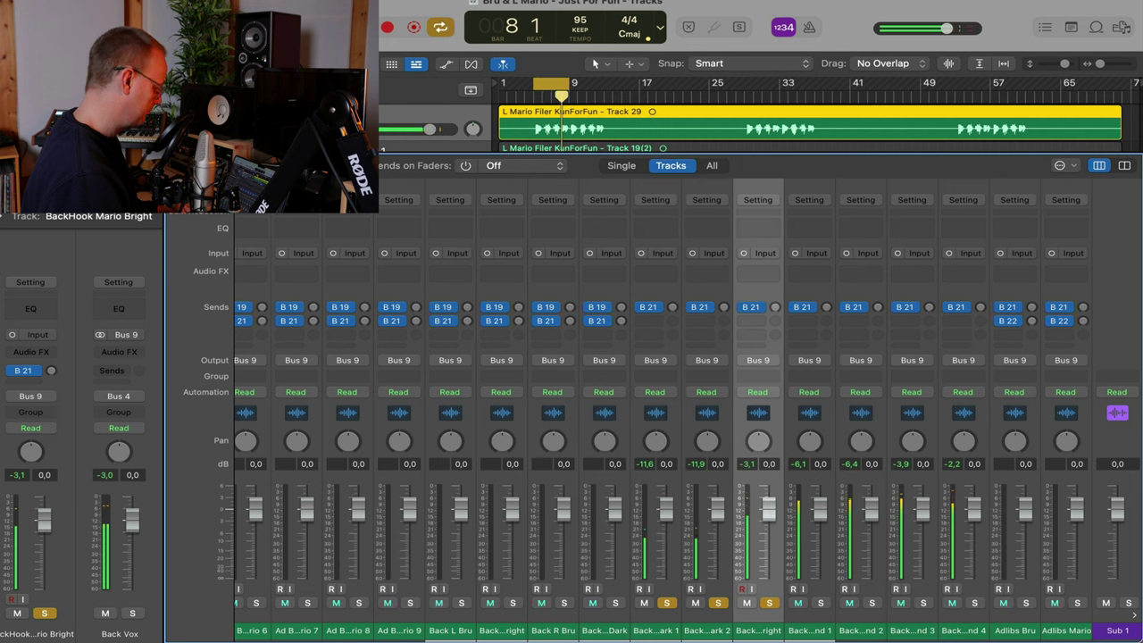
pyautogui.moveTo(773, 500); pyautogui.dragTo(773, 509)
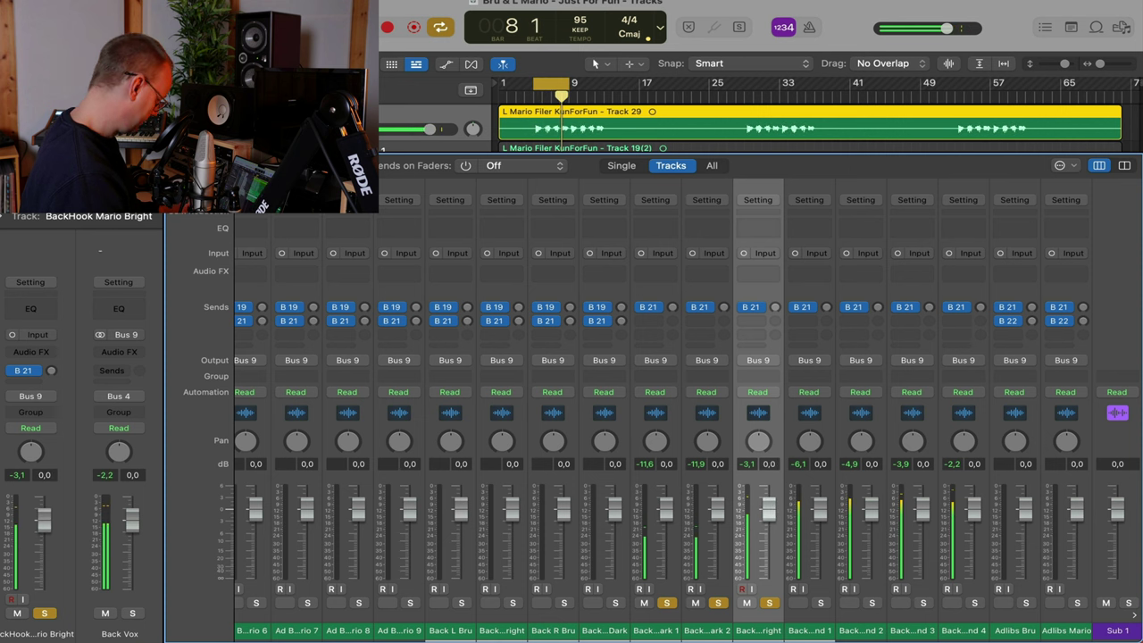
# Hide the mixer and clear the solo from all tracks
pyautogui.press('x')
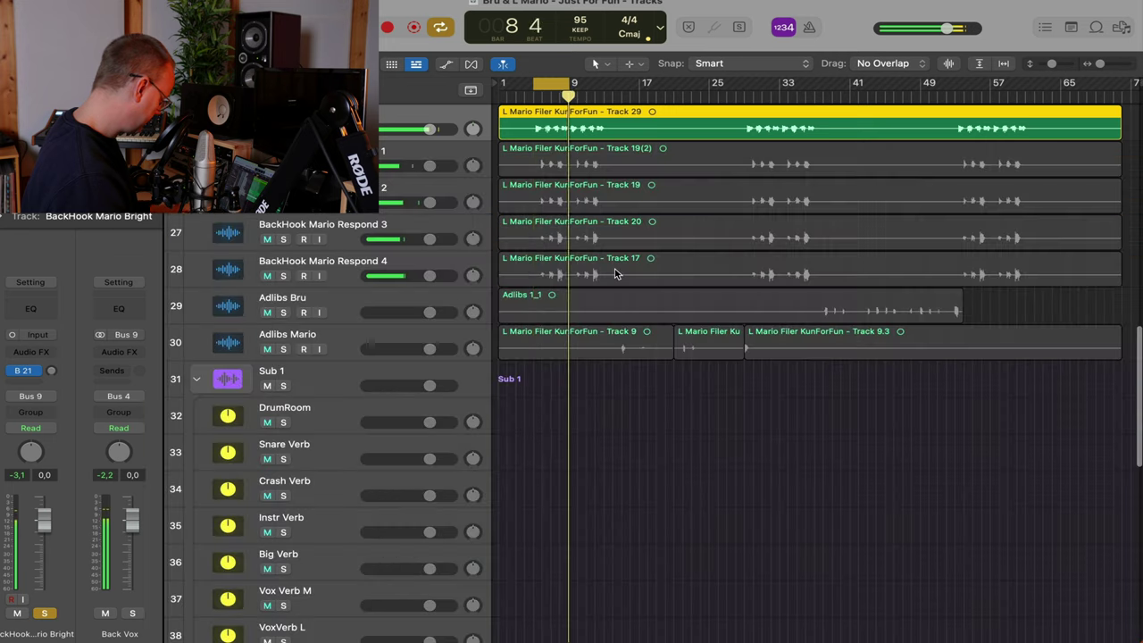
pyautogui.scroll(-6, 616, 273)
pyautogui.scroll(-1, 616, 273)
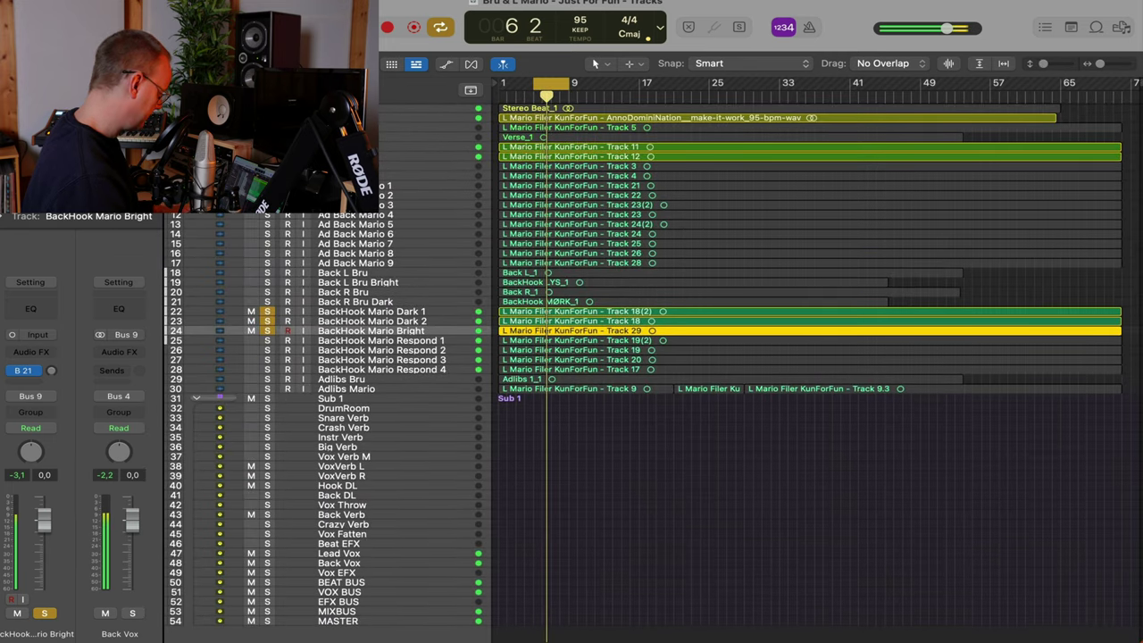
pyautogui.press('ctrl+alt+super+s')
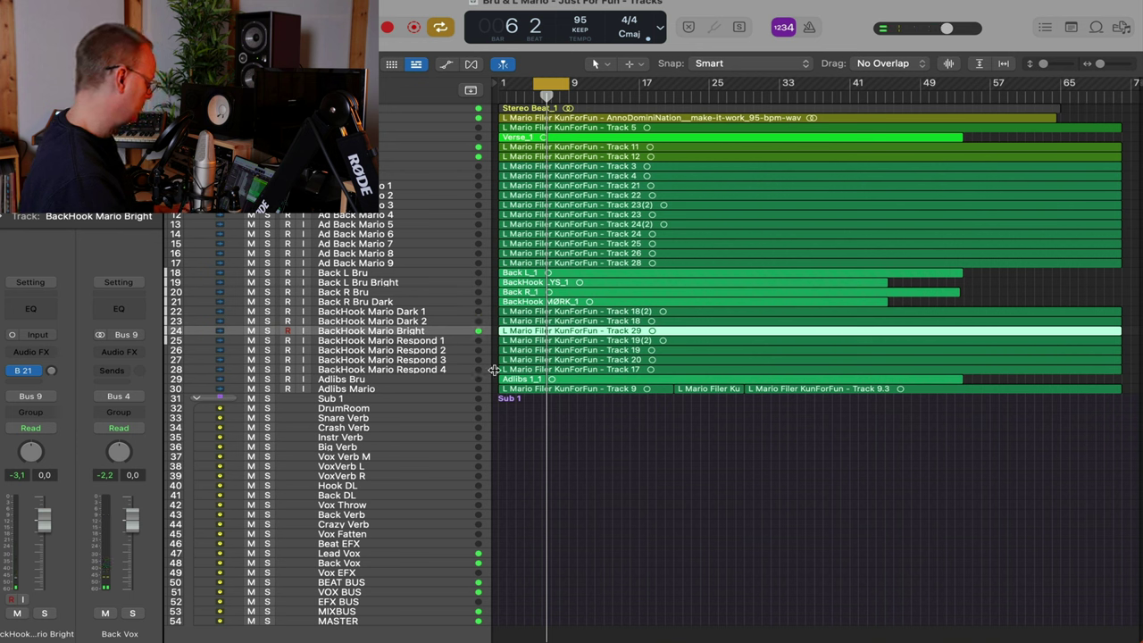
# Mute BackHook Mario Respond 1 to Respond 4 together and play the hook loop without them
pyautogui.click(430, 344)
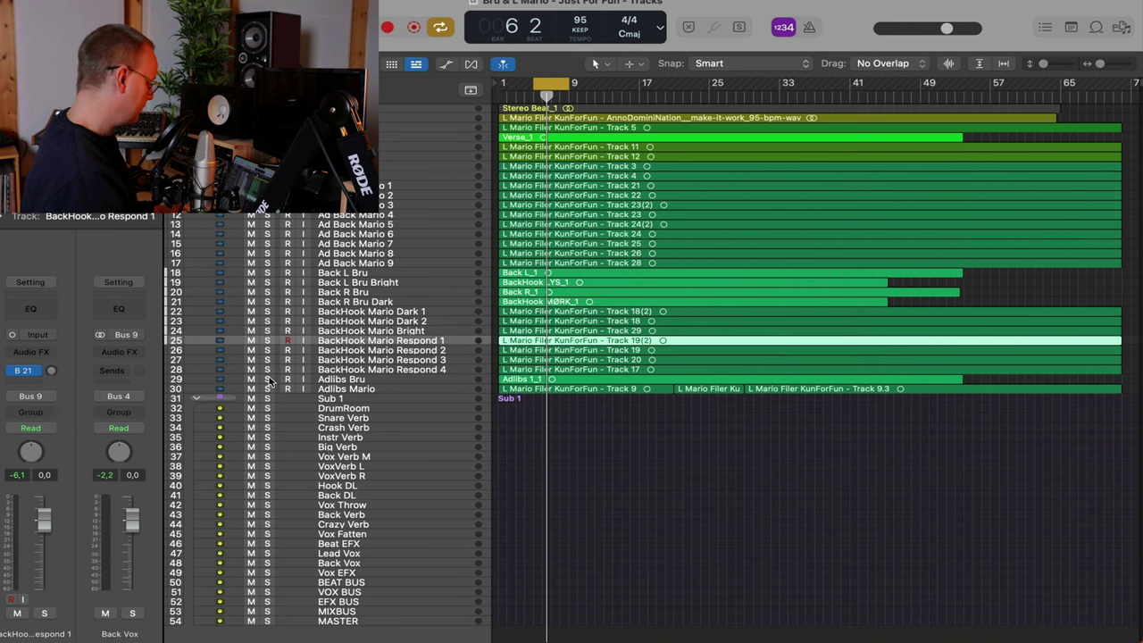
pyautogui.keyDown('shift'); pyautogui.click(406, 371); pyautogui.keyUp('shift')
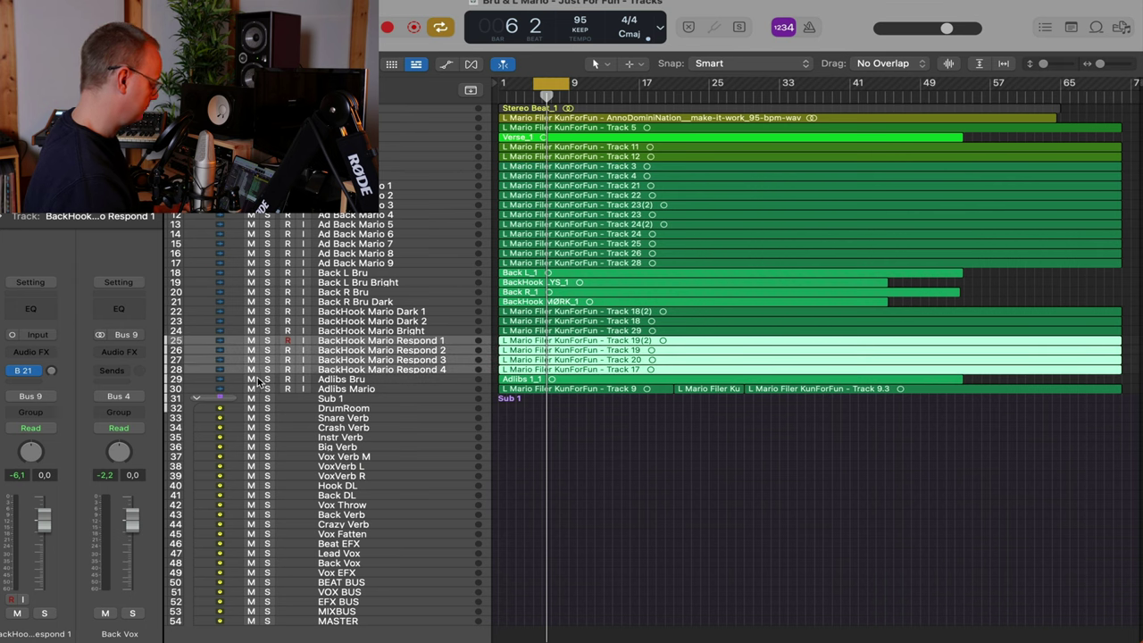
pyautogui.click(252, 371)
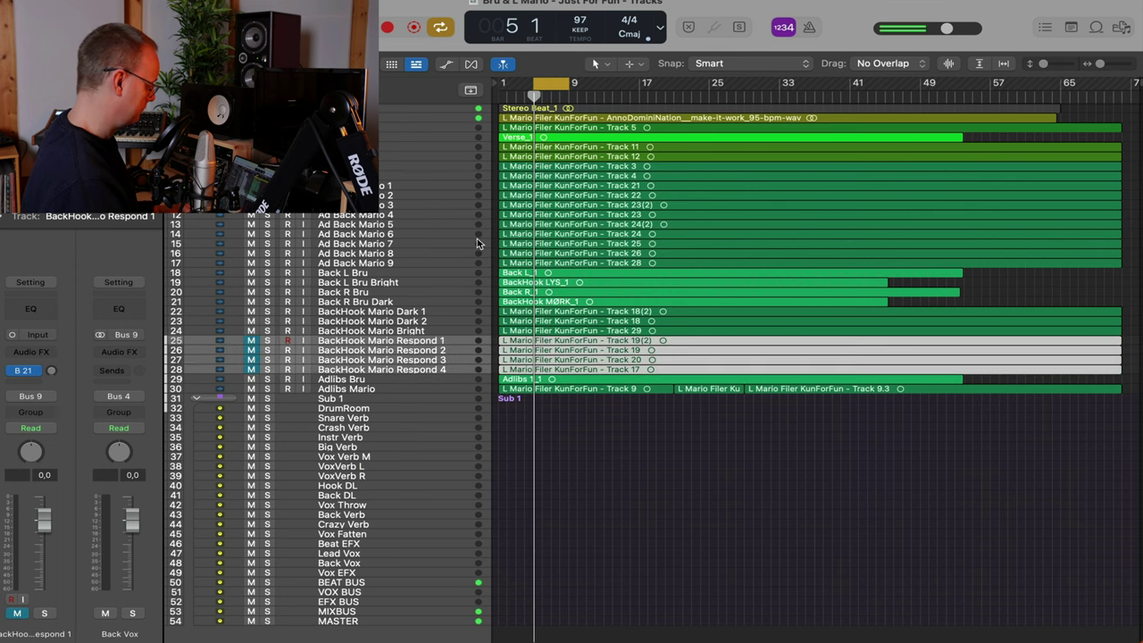
pyautogui.press('space')
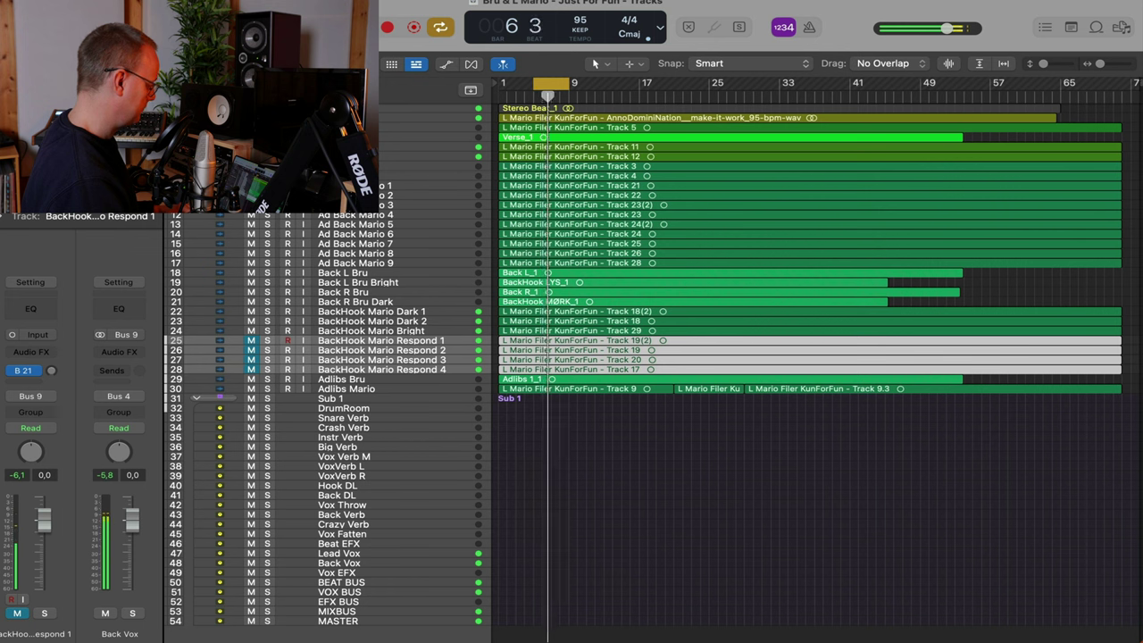
# Toggle solo on the Reference track to compare it with the current mix during loop playback
pyautogui.click(266, 108)
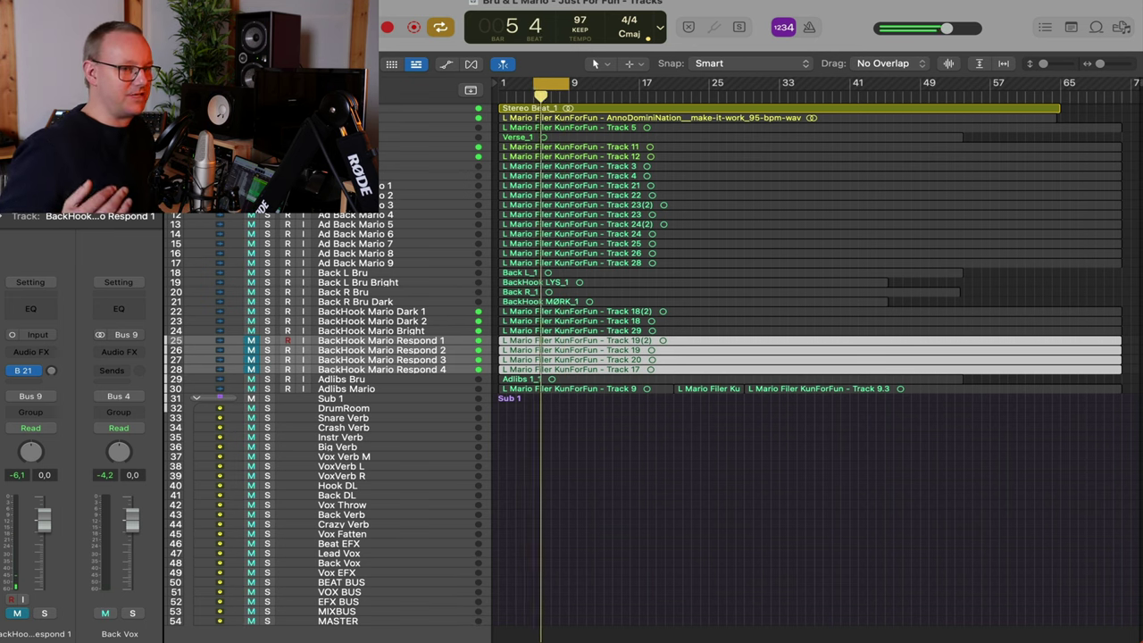
pyautogui.click(267, 108)
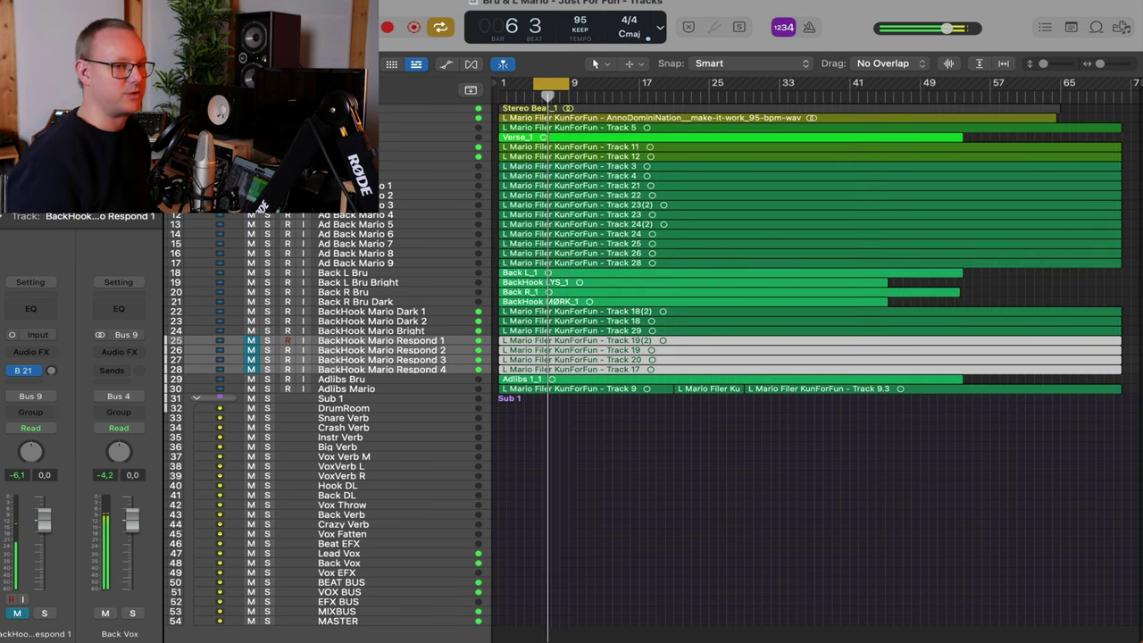
pyautogui.click(267, 108)
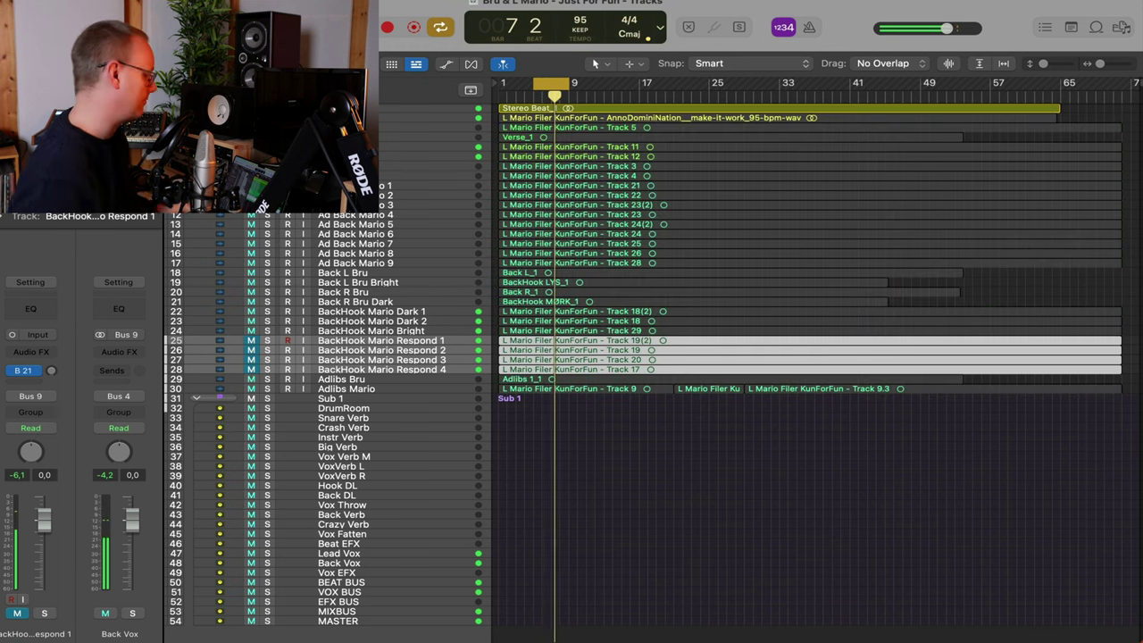
pyautogui.click(266, 108)
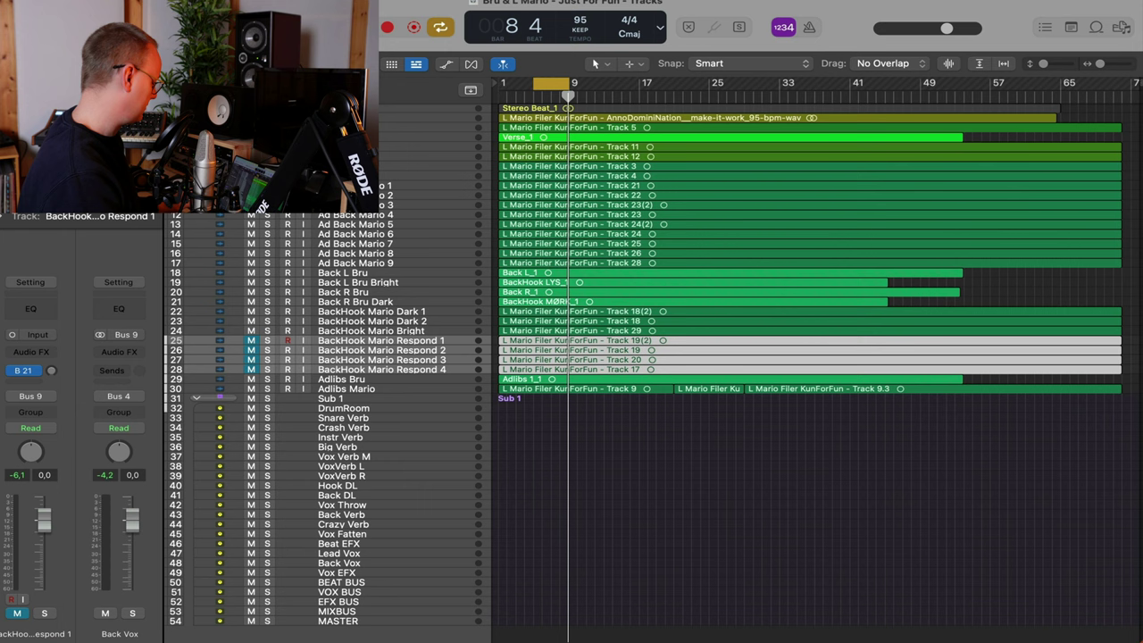
# Enlarge the track height in the arrangement and deselect the four muted Respond regions
pyautogui.press('super+Down')
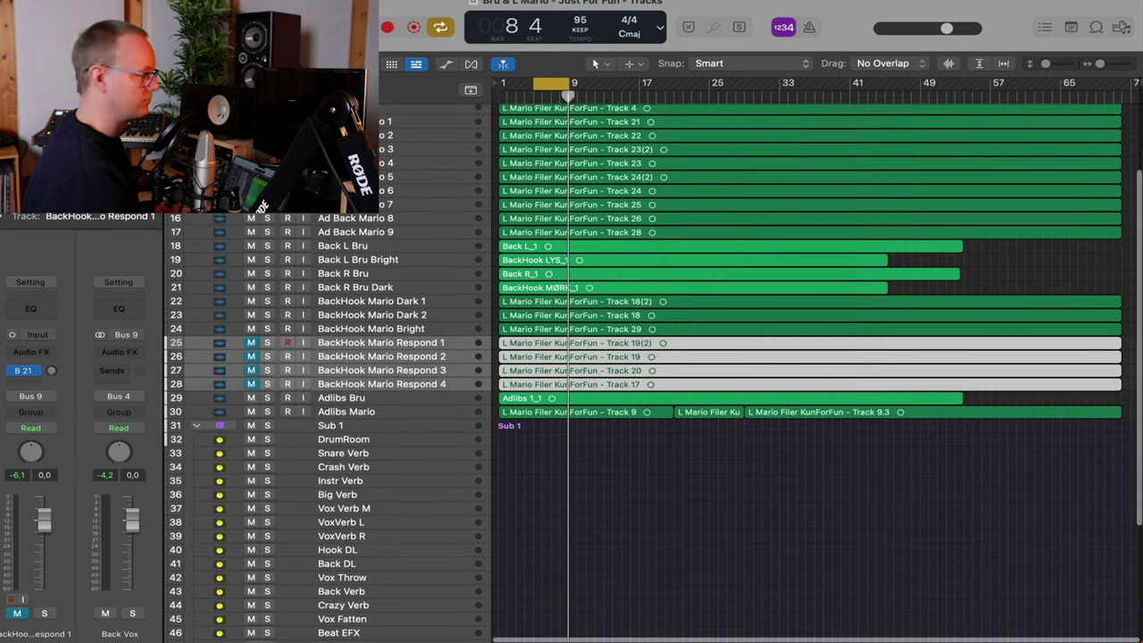
pyautogui.scroll(5, 314, 623)
pyautogui.click(586, 562)
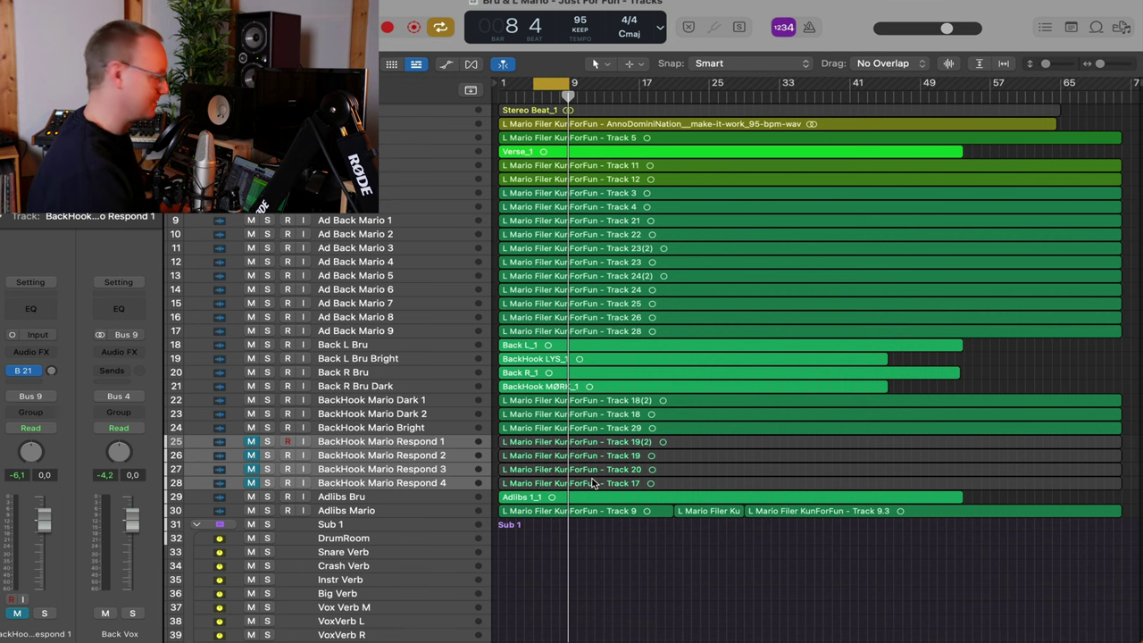
# Unmute the four tracks BackHook Mario Respond 1 to Respond 4
pyautogui.scroll(1, 626, 541)
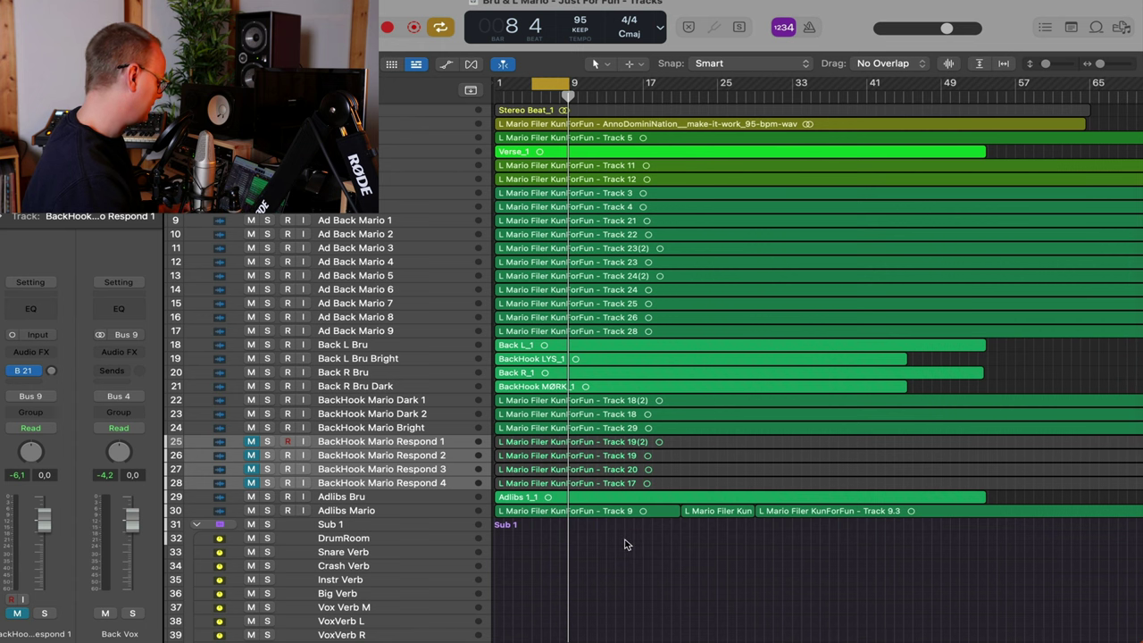
pyautogui.hscroll(-1, 625, 543)
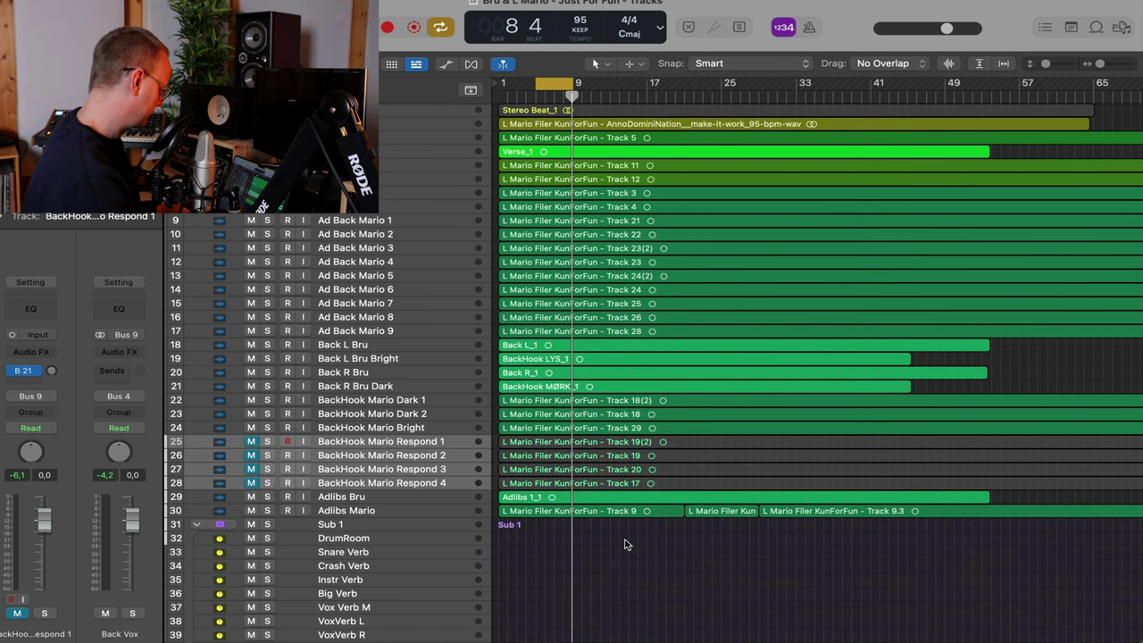
pyautogui.scroll(4, 627, 544)
pyautogui.scroll(-5, 626, 544)
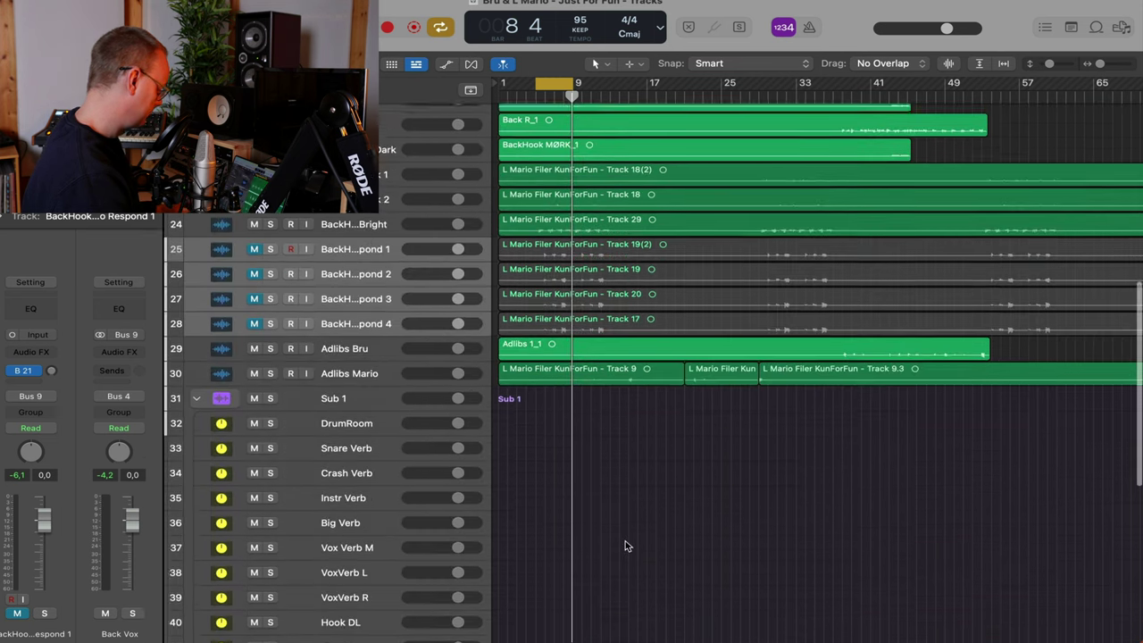
pyautogui.scroll(1, 627, 543)
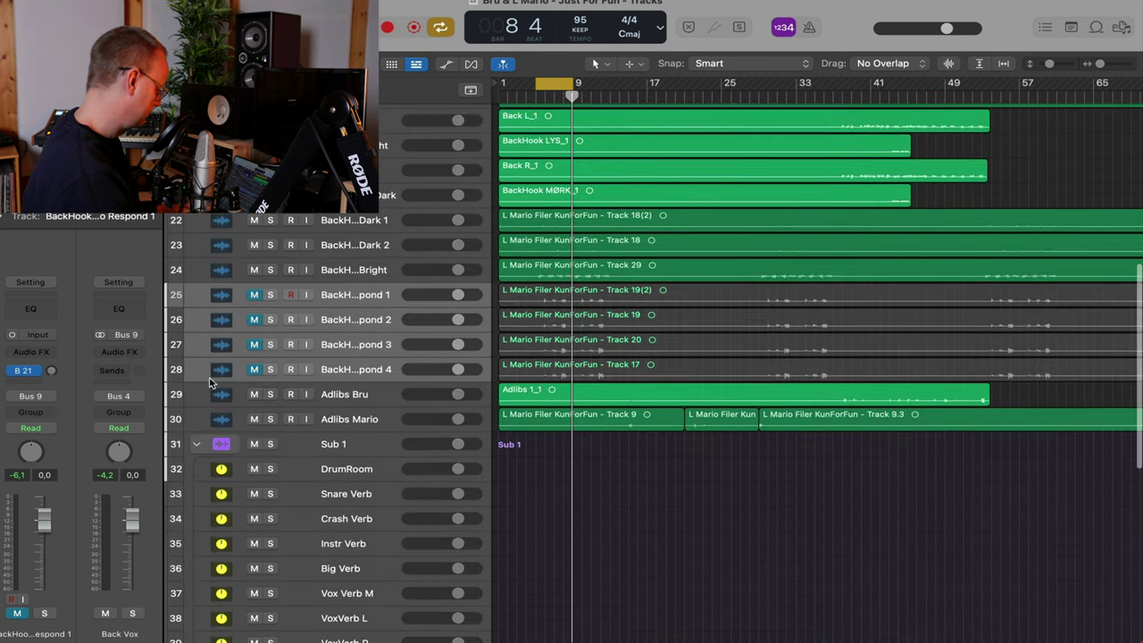
pyautogui.click(254, 365)
pyautogui.moveTo(254, 369); pyautogui.dragTo(250, 294)
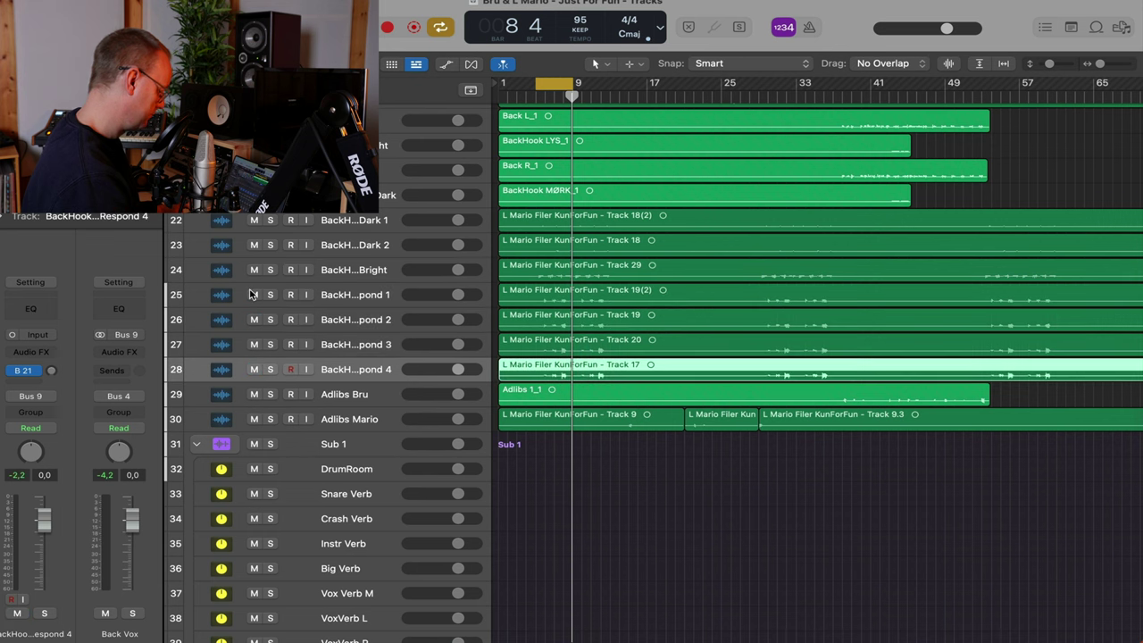
# Select BackHook Mario Respond 1 and 2, mute Respond 3 and Respond 4, and start playback of the hook loop
pyautogui.click(375, 299)
pyautogui.keyDown('shift'); pyautogui.click(366, 320); pyautogui.keyUp('shift')
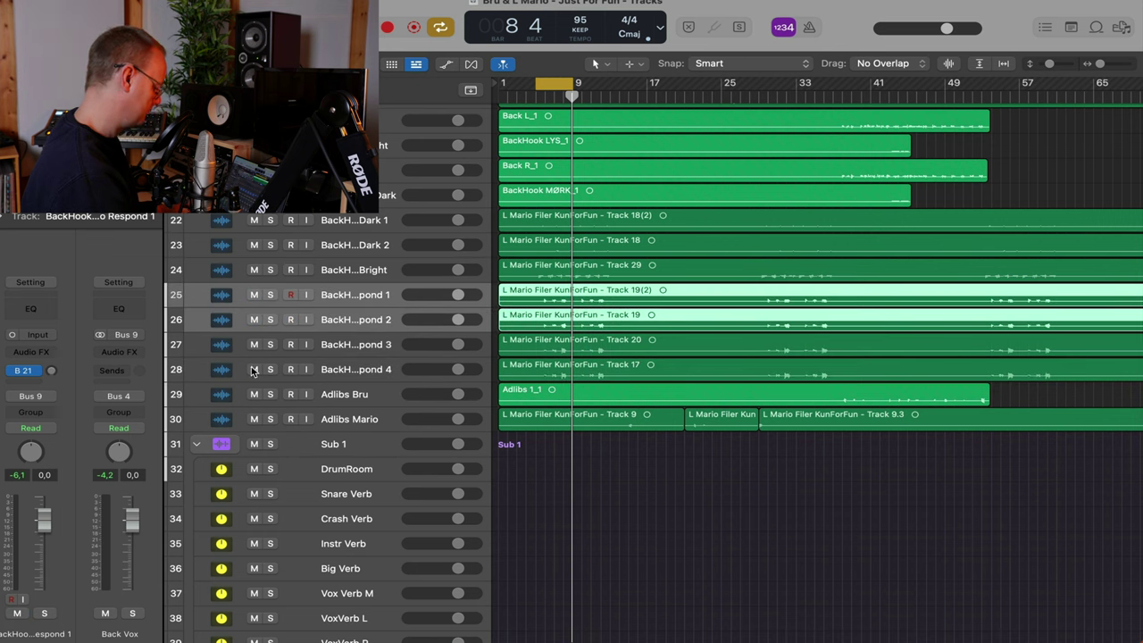
pyautogui.moveTo(253, 369); pyautogui.dragTo(254, 350)
pyautogui.press('space')
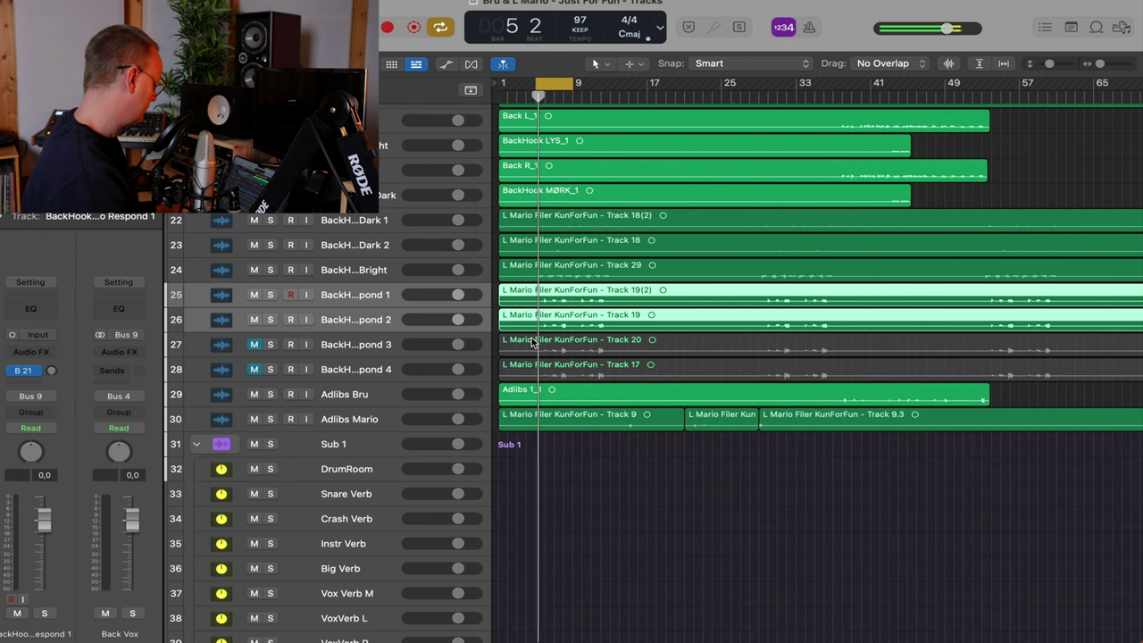
# Zoom in on the BackHook Mario Respond waveforms around bars 5 to 9 to examine them during playback
pyautogui.press('super+Right')
pyautogui.press('super+Right')
pyautogui.press('super+Right')
pyautogui.press('super+Right')
pyautogui.press('super+Right')
pyautogui.press('super+Down')
pyautogui.press('super+Down')
pyautogui.press('super+Down')
pyautogui.press('super+Down')
pyautogui.press('super+Down')
pyautogui.press('super+Down')
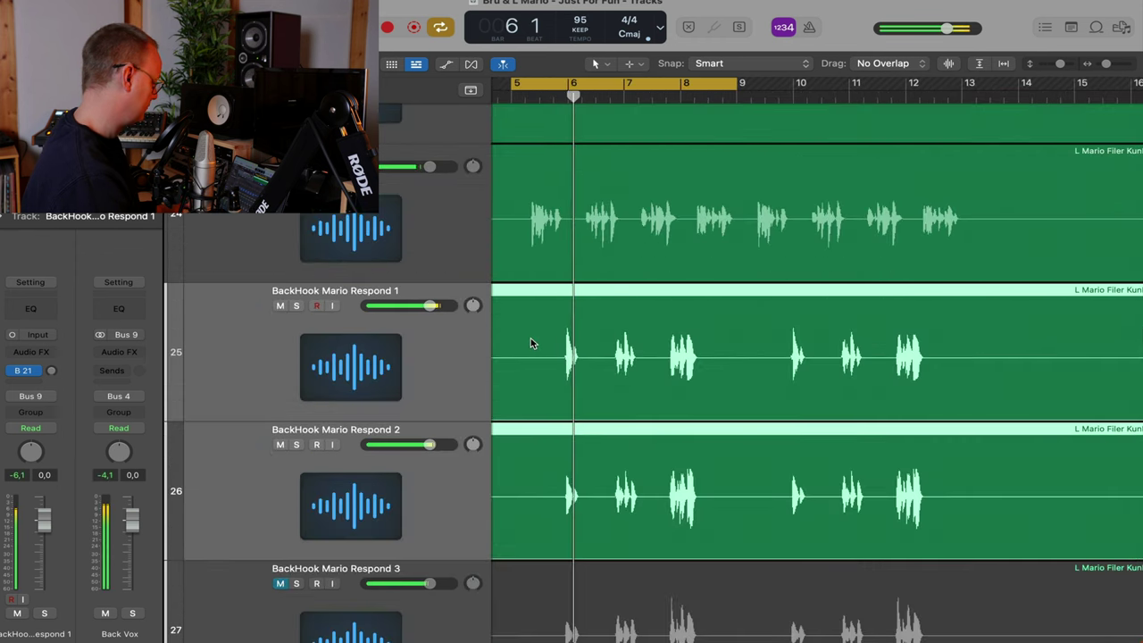
# Try lowering BackHook Mario Respond 1 and 2 together to -3.1 dB in the mixer and reset both faders to 0.0 dB
pyautogui.press('x')
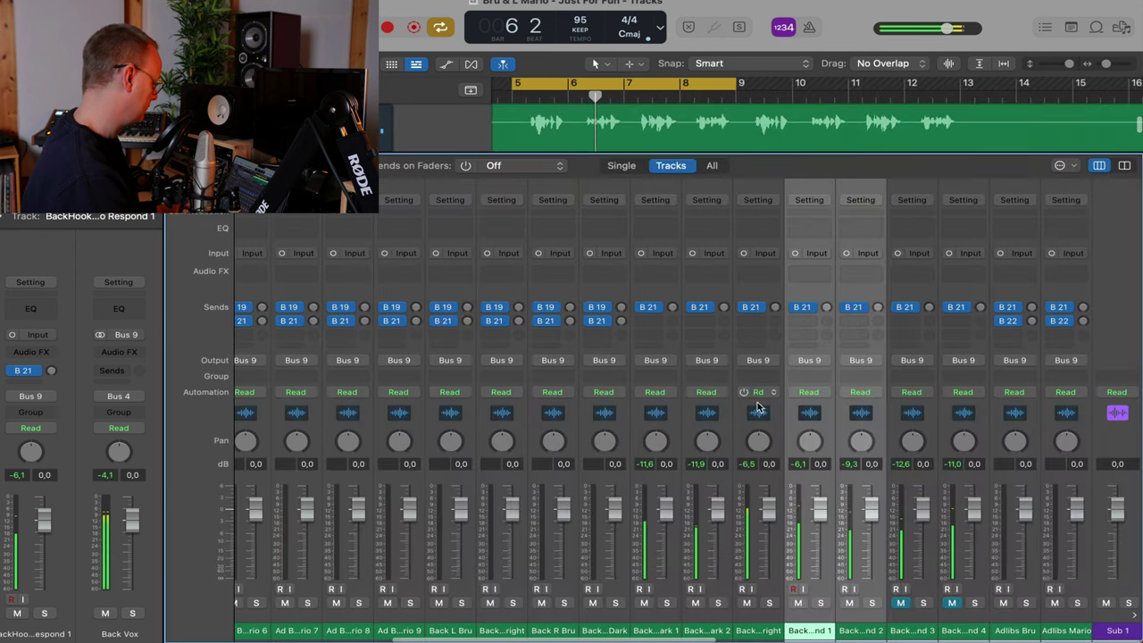
pyautogui.click(810, 630)
pyautogui.keyDown('shift'); pyautogui.click(855, 629); pyautogui.keyUp('shift')
pyautogui.moveTo(819, 509); pyautogui.dragTo(822, 527)
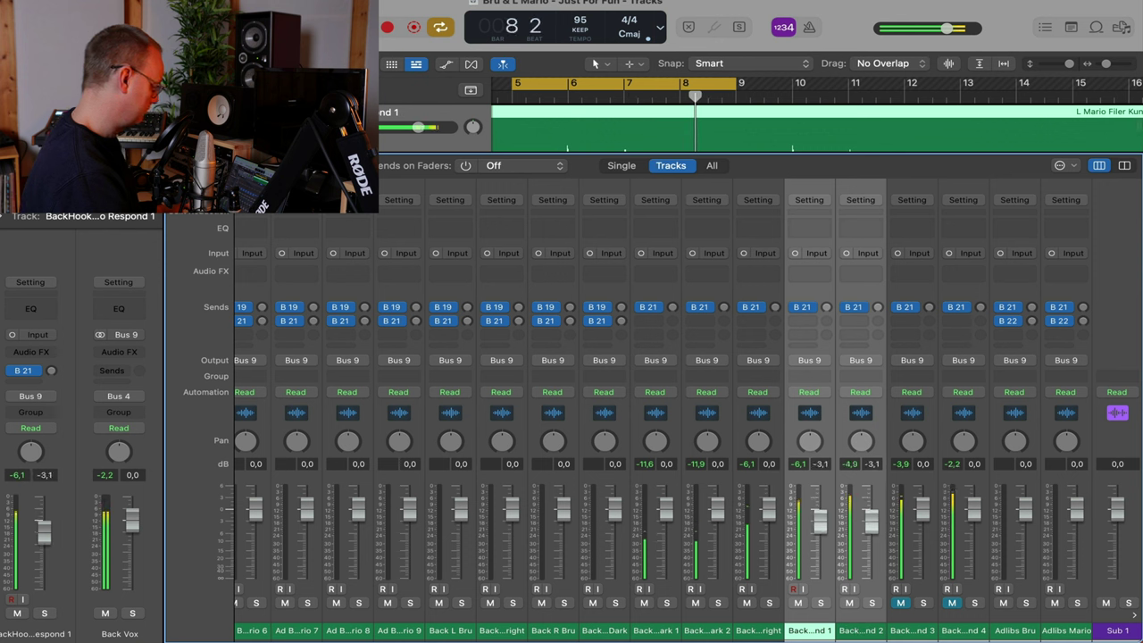
pyautogui.keyDown('alt'); pyautogui.click(822, 526); pyautogui.keyUp('alt')
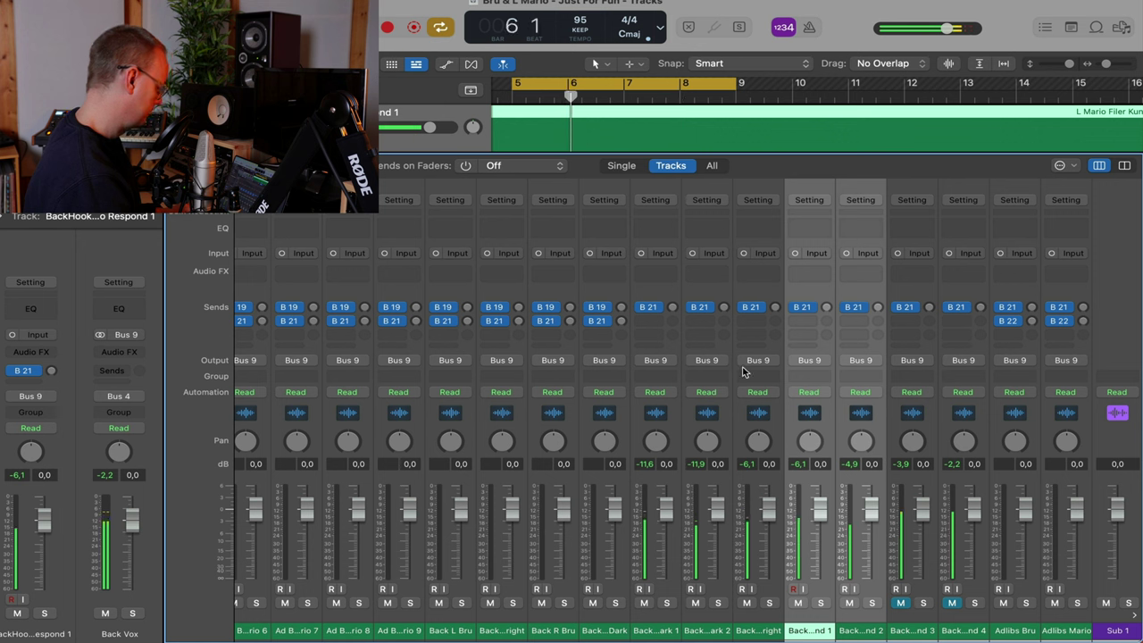
# Unmute BackHook Mario Respond 3 and Respond 4 together and hide the mixer
pyautogui.click(911, 630)
pyautogui.click(952, 603)
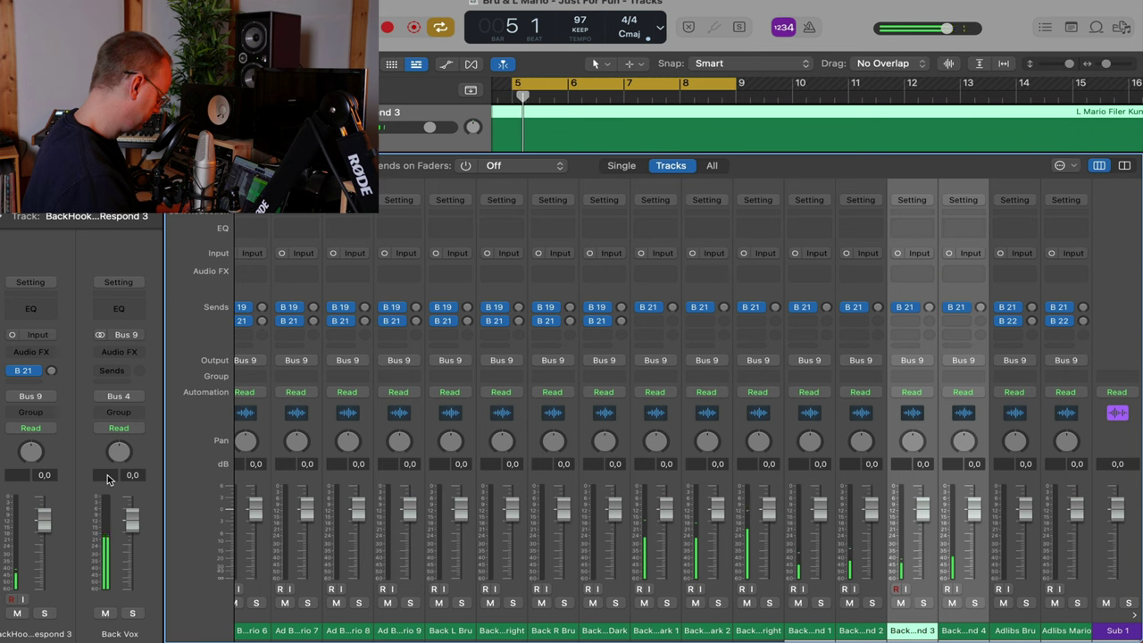
pyautogui.press('x')
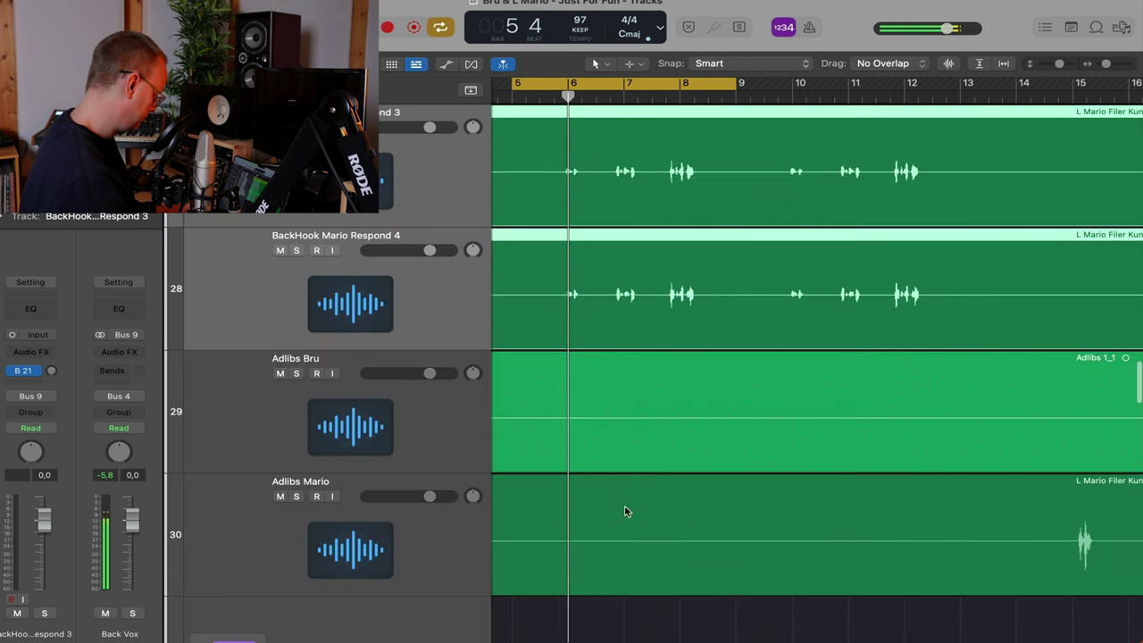
# Zoom the arrangement out to show the full song length with all tracks down to MASTER
pyautogui.press('super+Up')
pyautogui.press('super+Up')
pyautogui.press('super+Up')
pyautogui.press('super+Up')
pyautogui.press('super+Left')
pyautogui.press('super+Left')
pyautogui.press('super+Left')
pyautogui.press('super+Down')
pyautogui.press('super+Down')
pyautogui.press('super+Down')
pyautogui.press('super+Down')
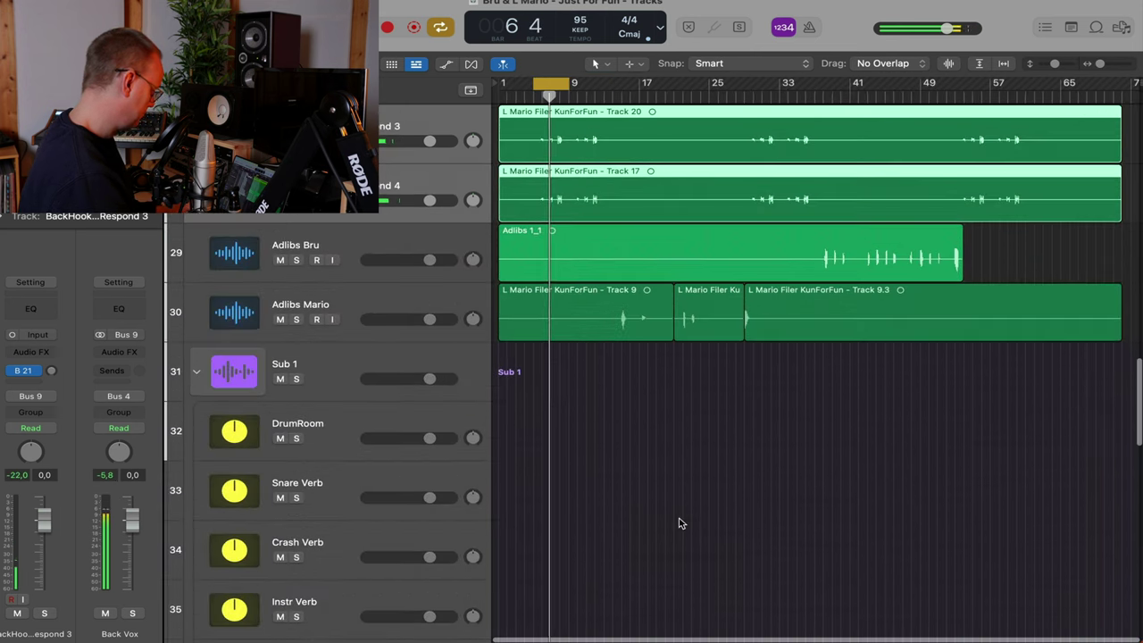
pyautogui.press('super+Up')
pyautogui.press('super+Up')
pyautogui.press('super+Up')
pyautogui.press('super+Up')
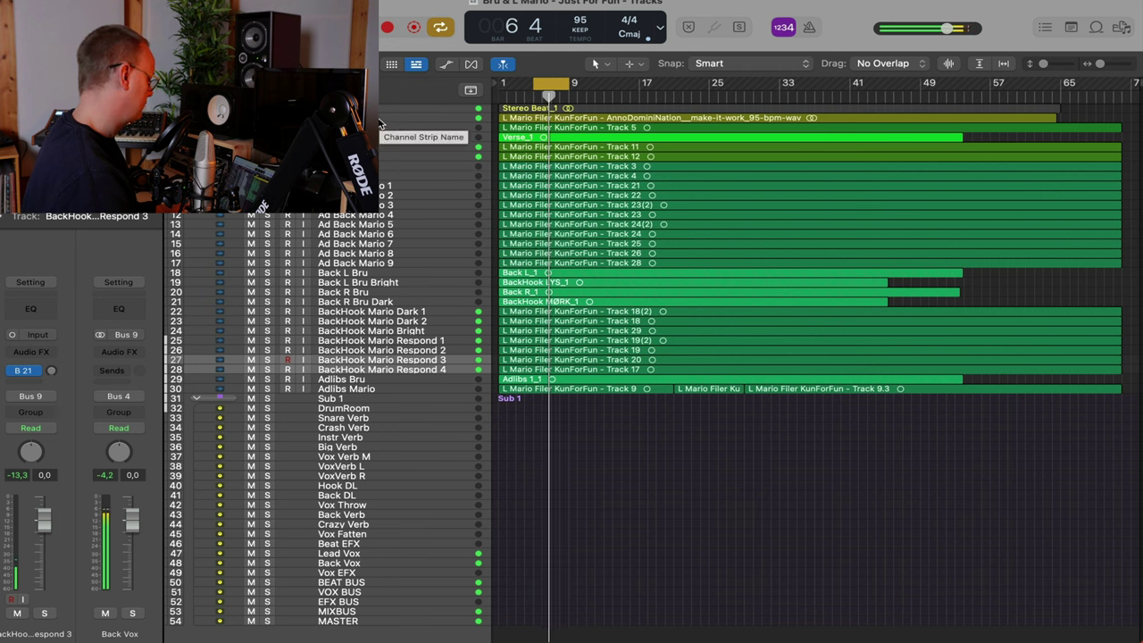
# Solo the Reference track and restart the hook loop to check its level
pyautogui.click(380, 118)
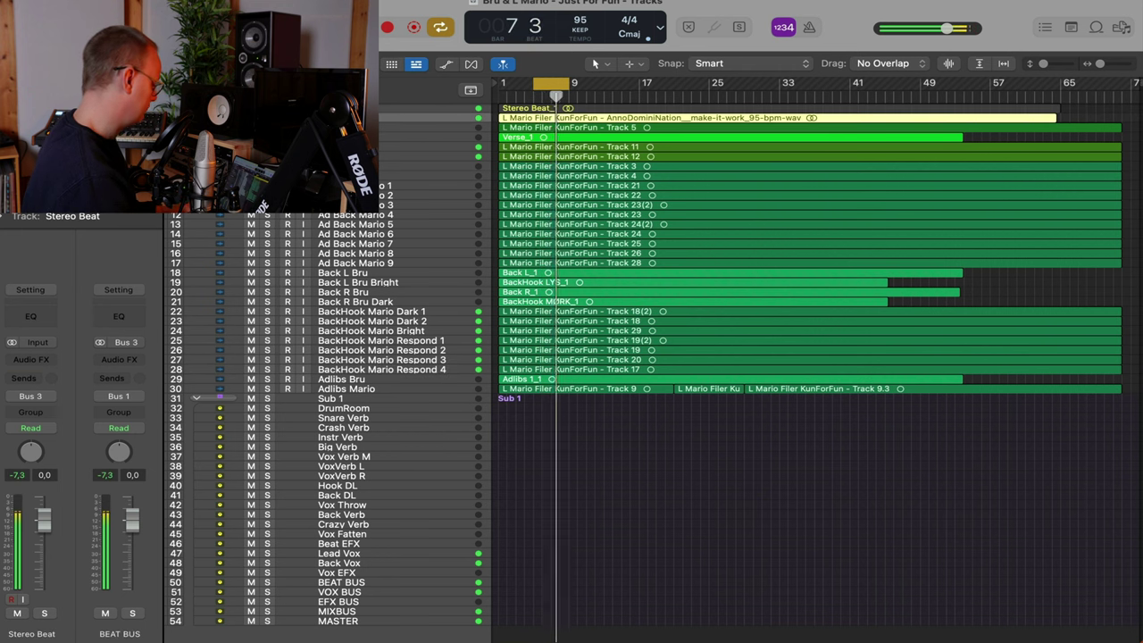
pyautogui.press('s')
pyautogui.click(419, 108)
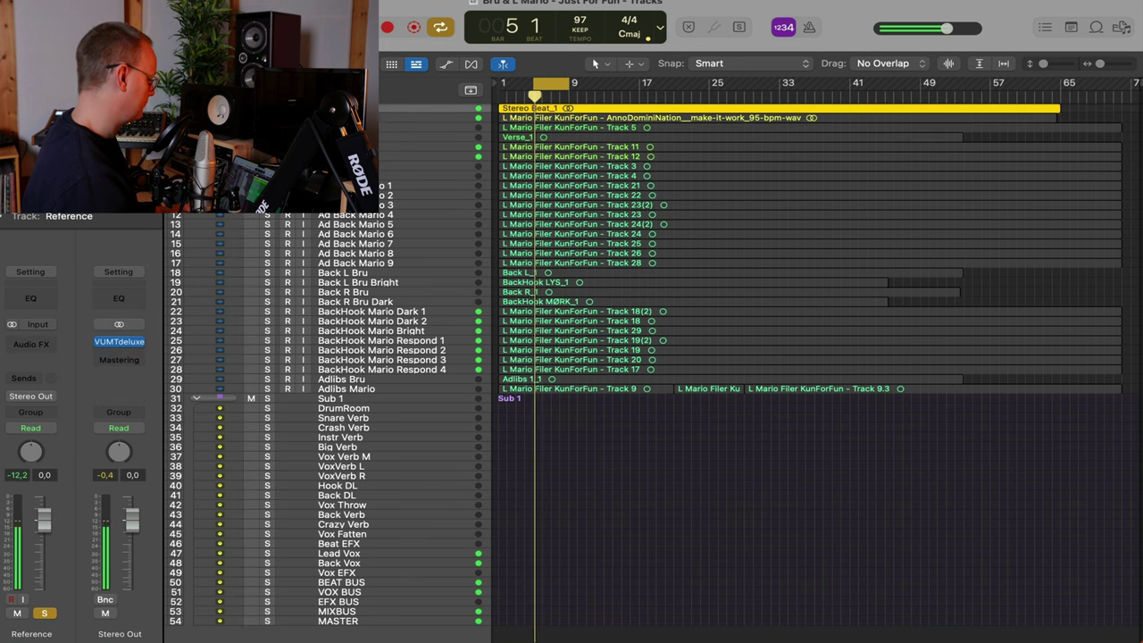
pyautogui.click(384, 116)
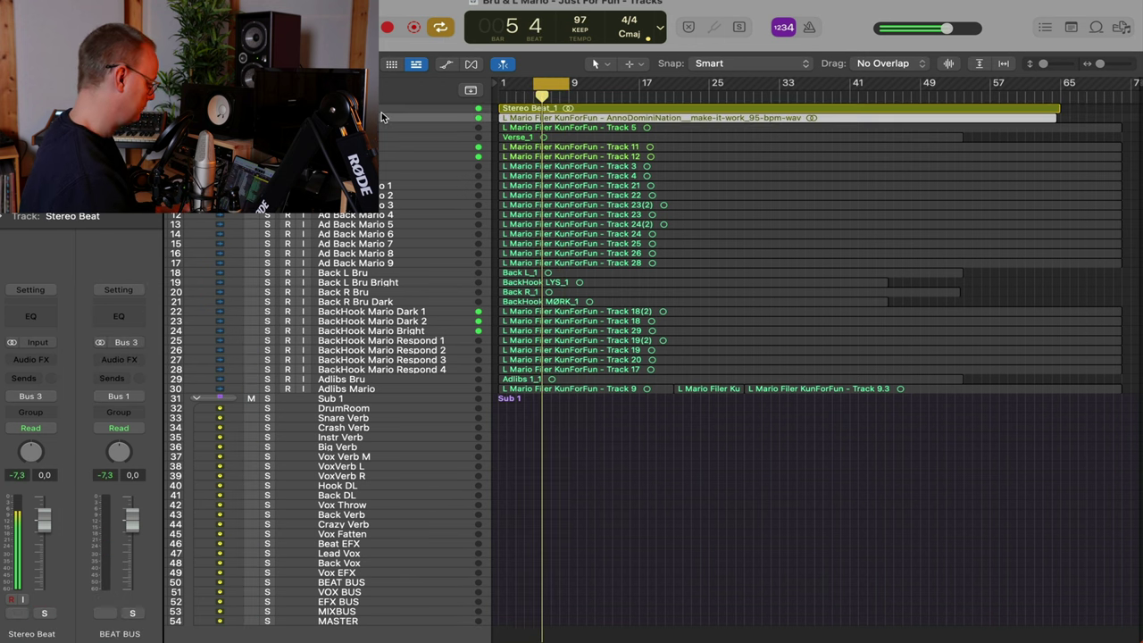
pyautogui.click(378, 109)
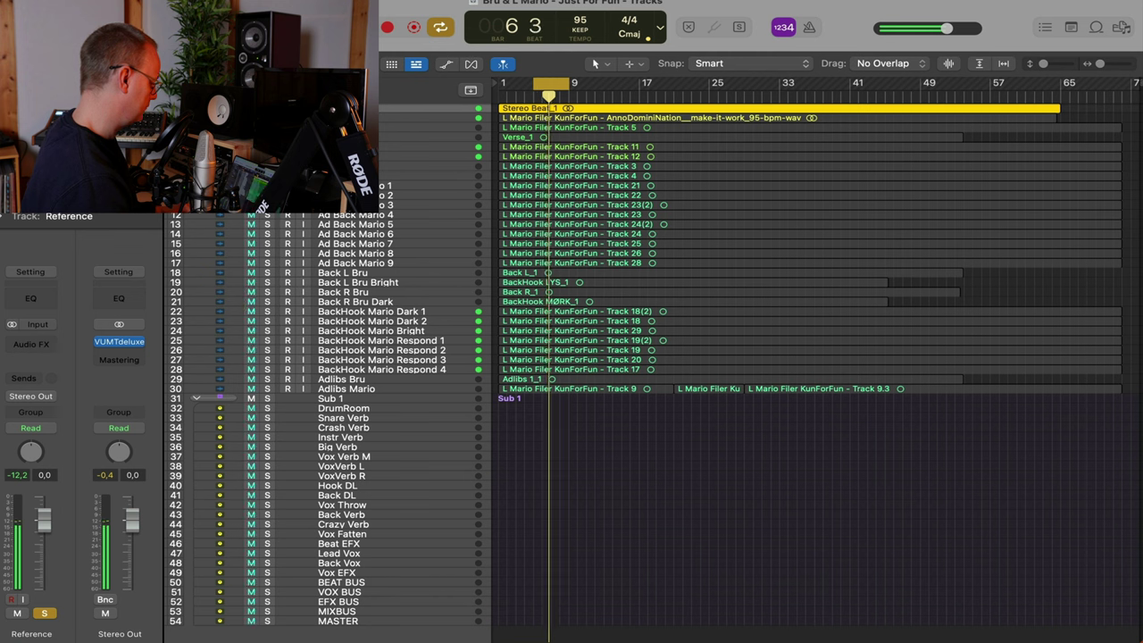
pyautogui.press('space')
pyautogui.press('space')
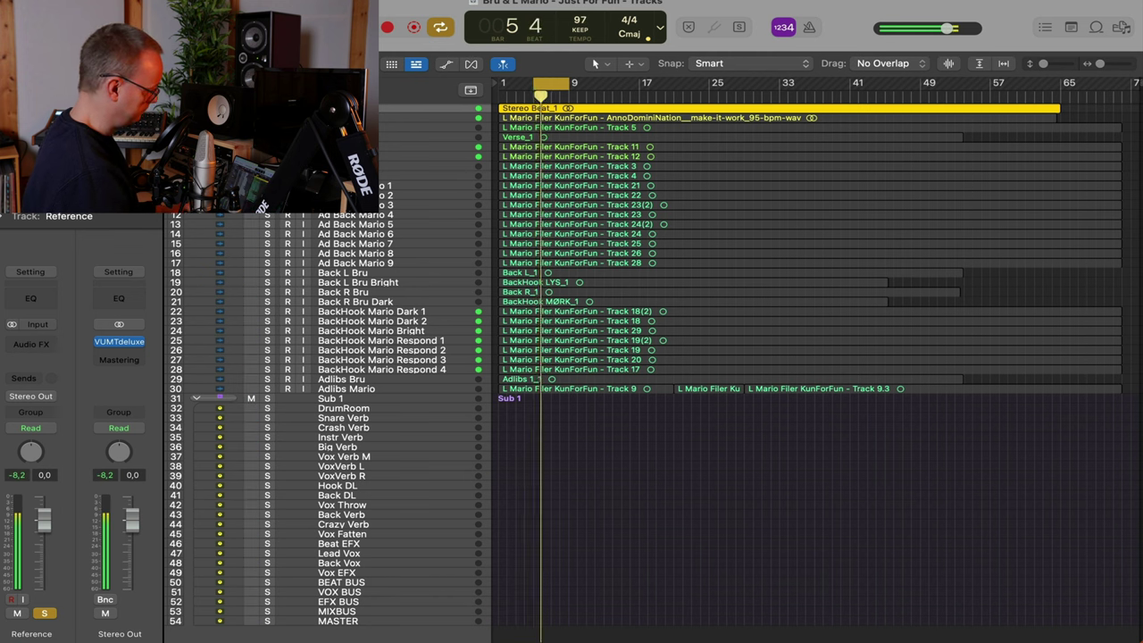
# Alternate between the soloed Reference track and the full mix to compare loudness, leaving the Reference unsoloed and muted
pyautogui.press('s')
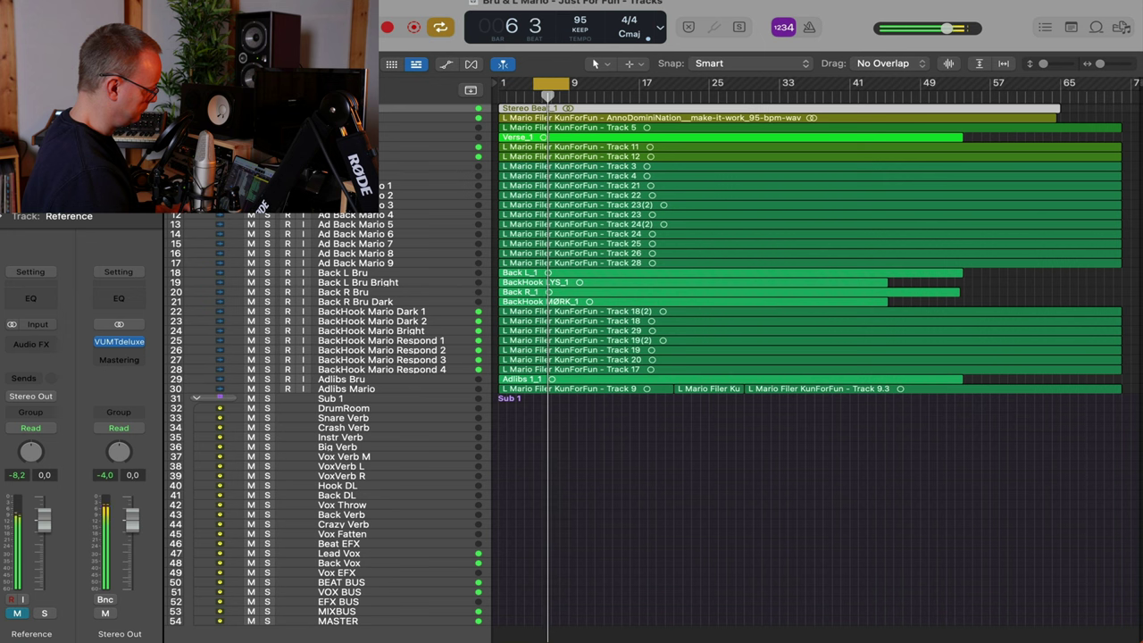
pyautogui.press('s')
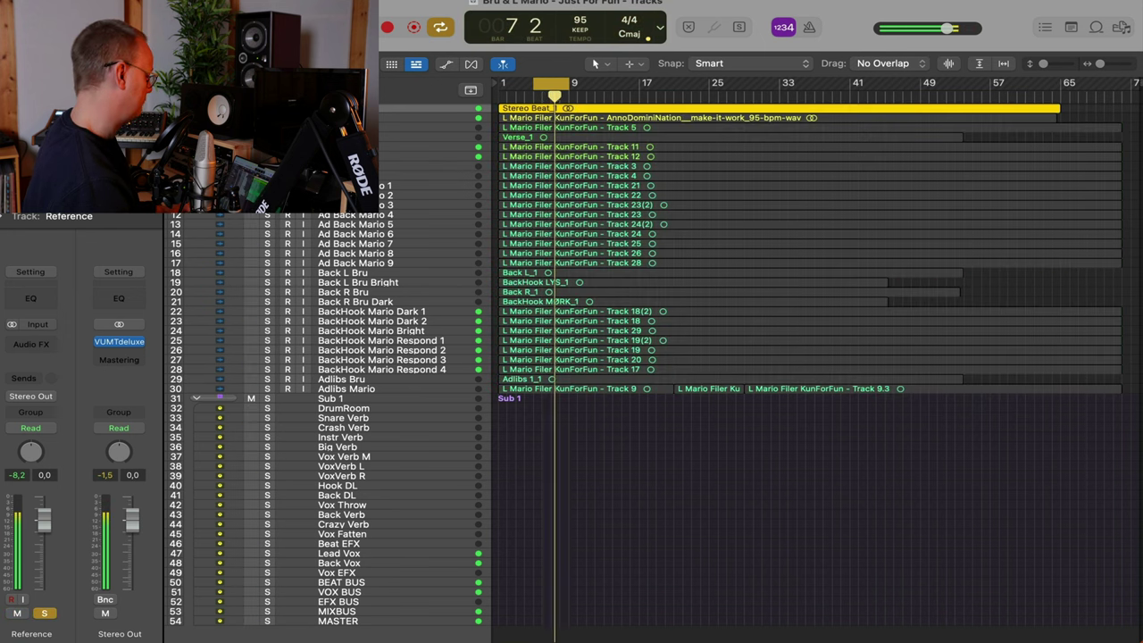
pyautogui.press('s')
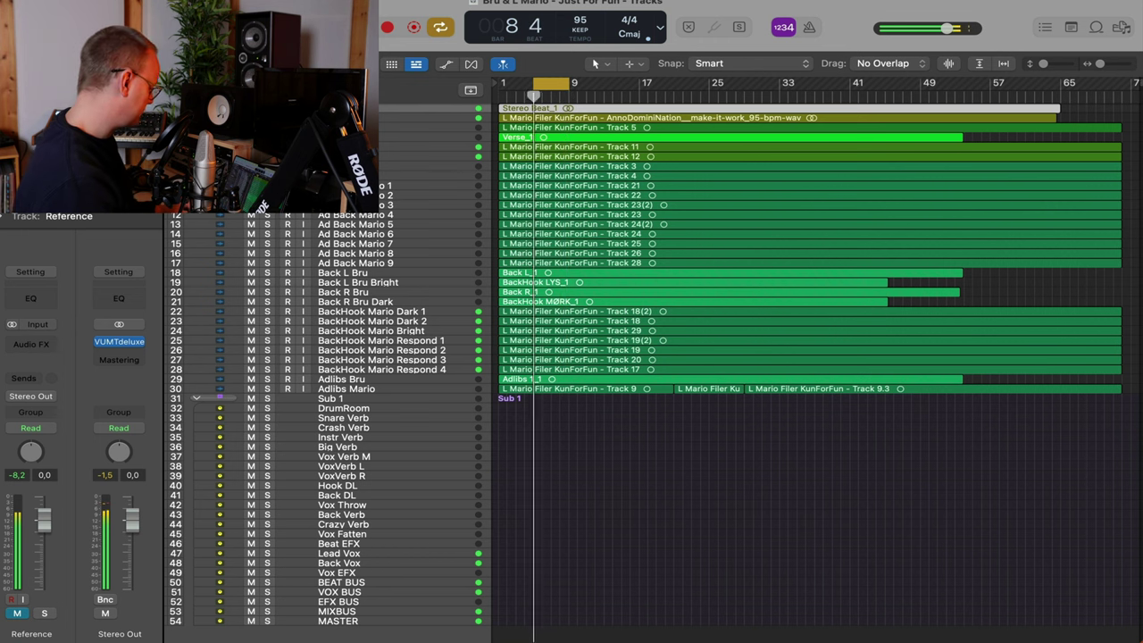
pyautogui.press('s')
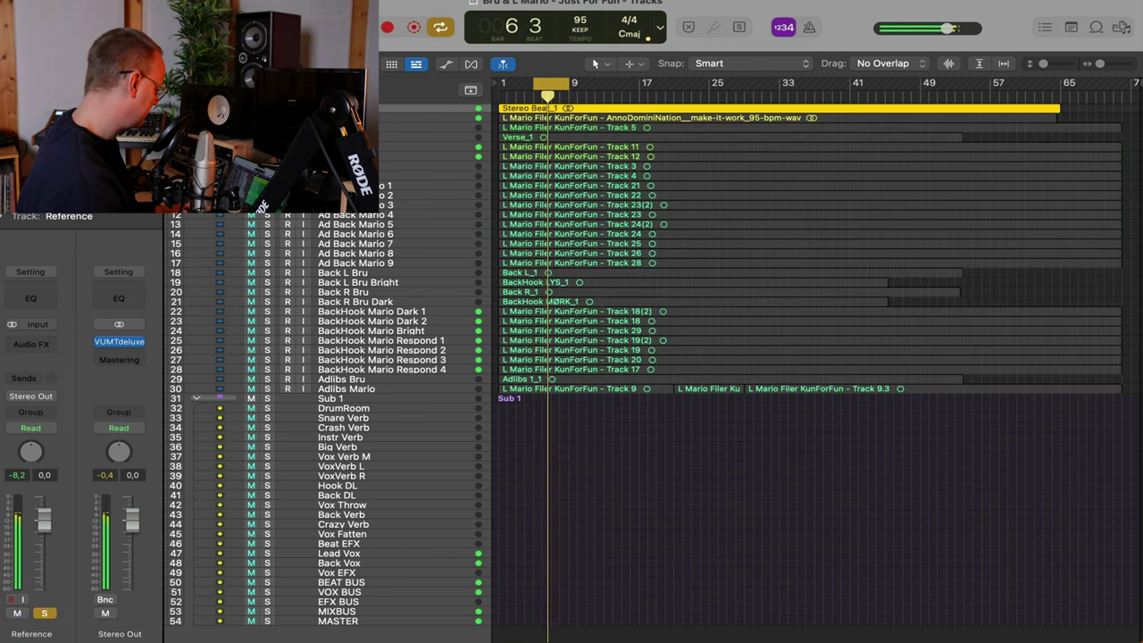
pyautogui.press('s')
pyautogui.press('m')
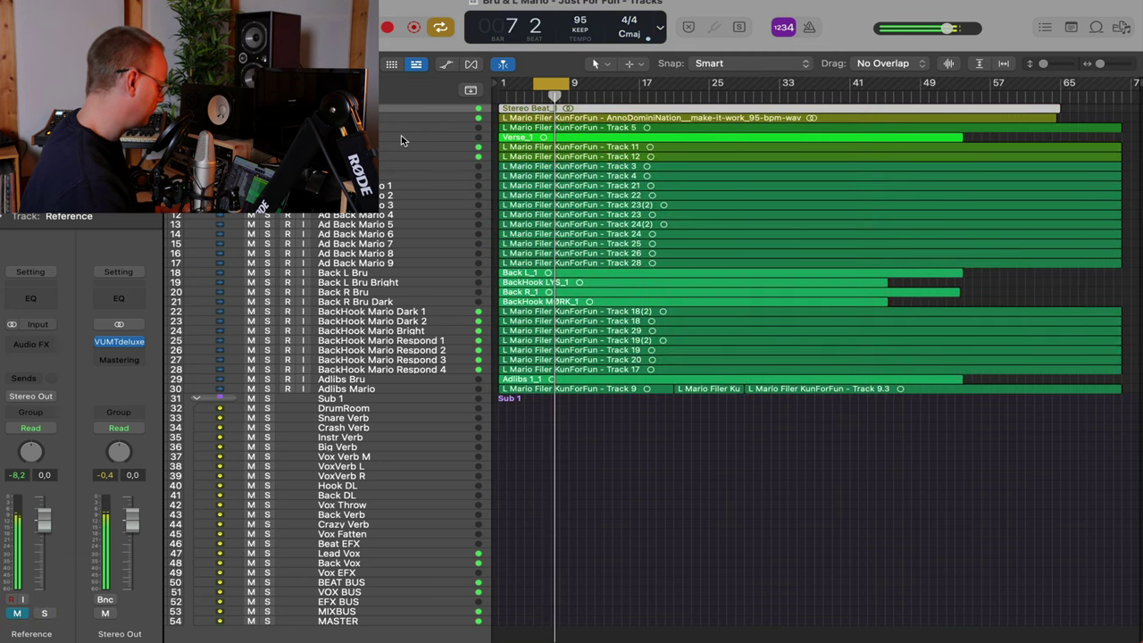
# Stop playback, clear the peak level readings in the channel strips, and replay the hook loop
pyautogui.press('super+Down')
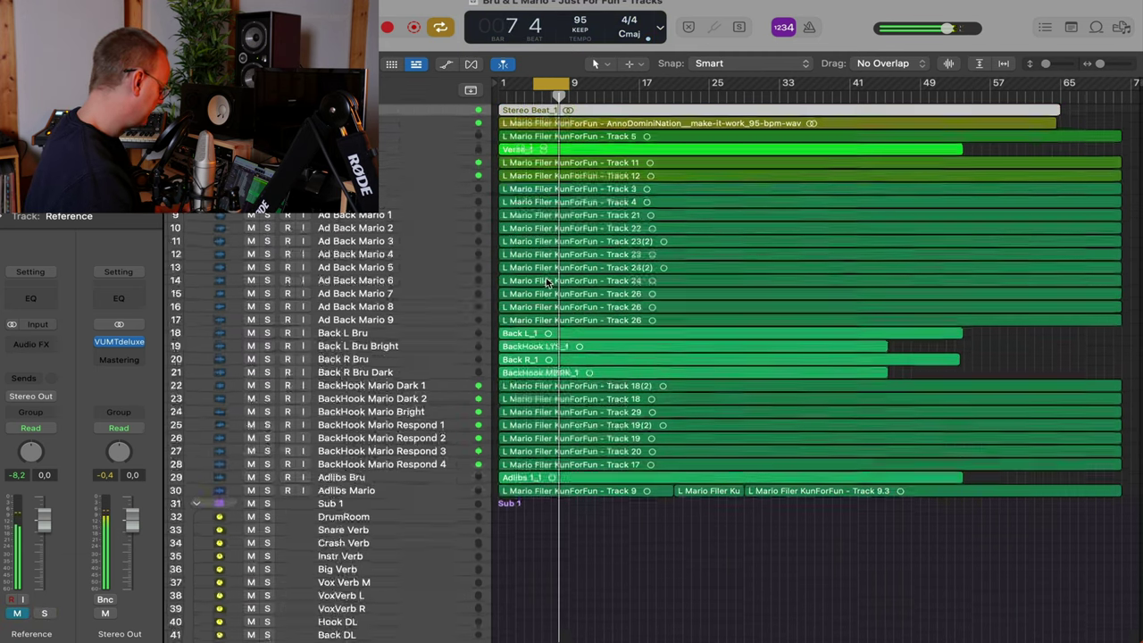
pyautogui.scroll(-3, 548, 282)
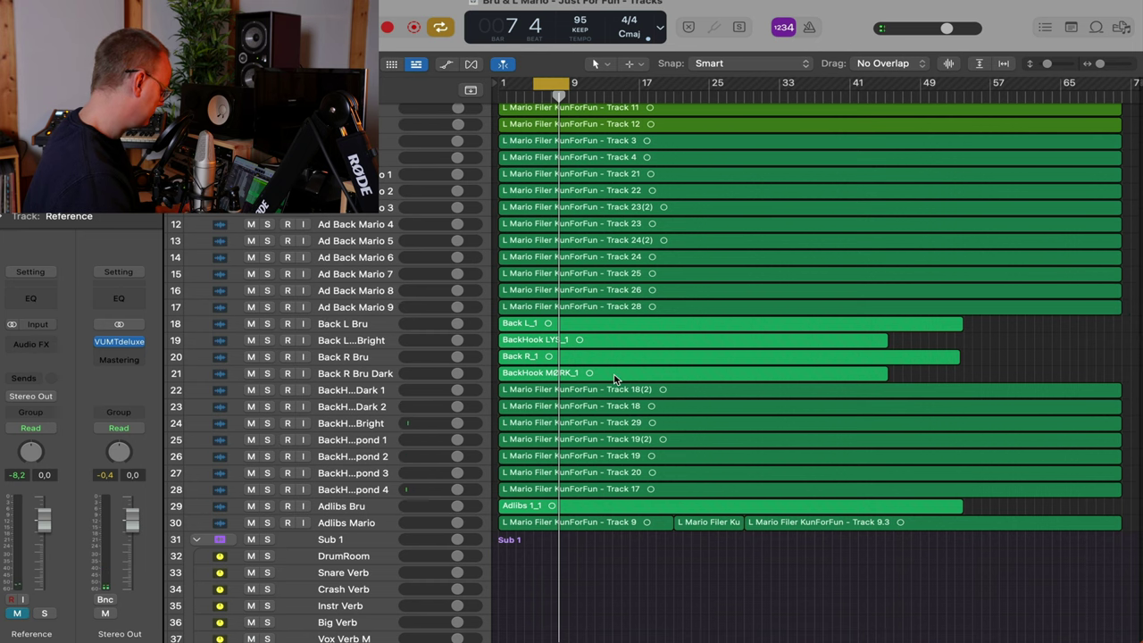
pyautogui.scroll(-5, 614, 379)
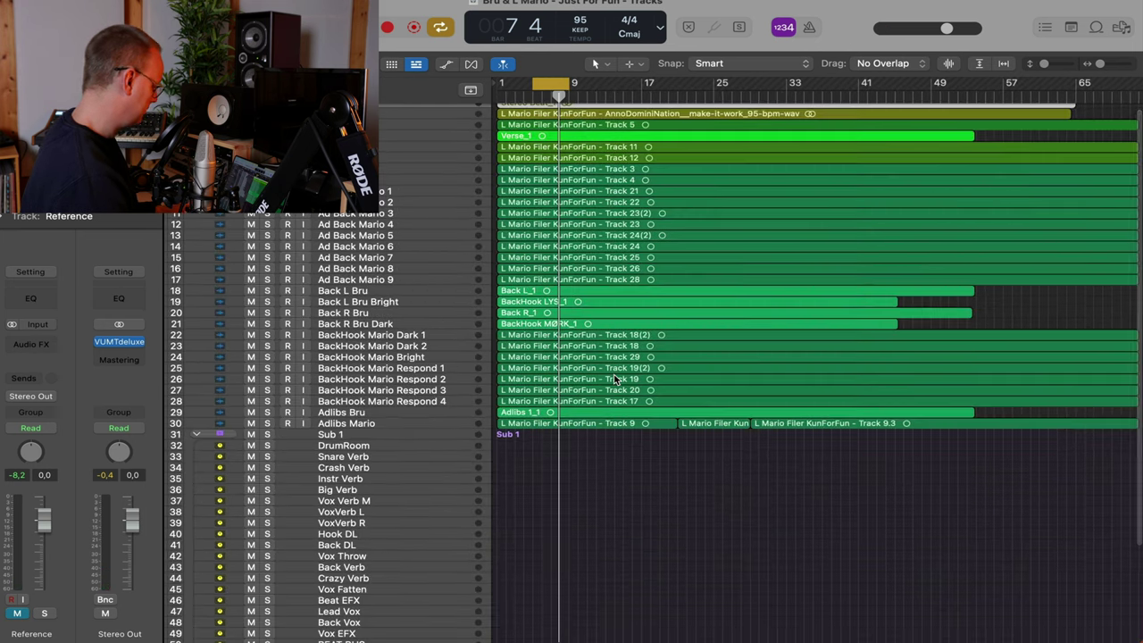
pyautogui.scroll(-2, 614, 380)
pyautogui.click(108, 479)
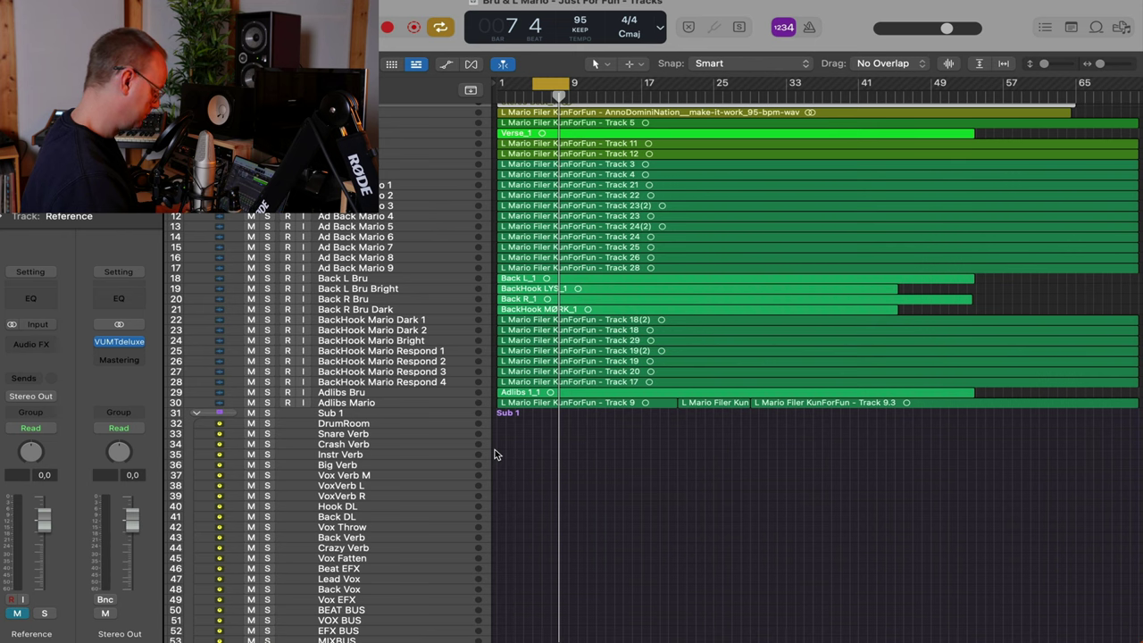
pyautogui.scroll(3, 579, 409)
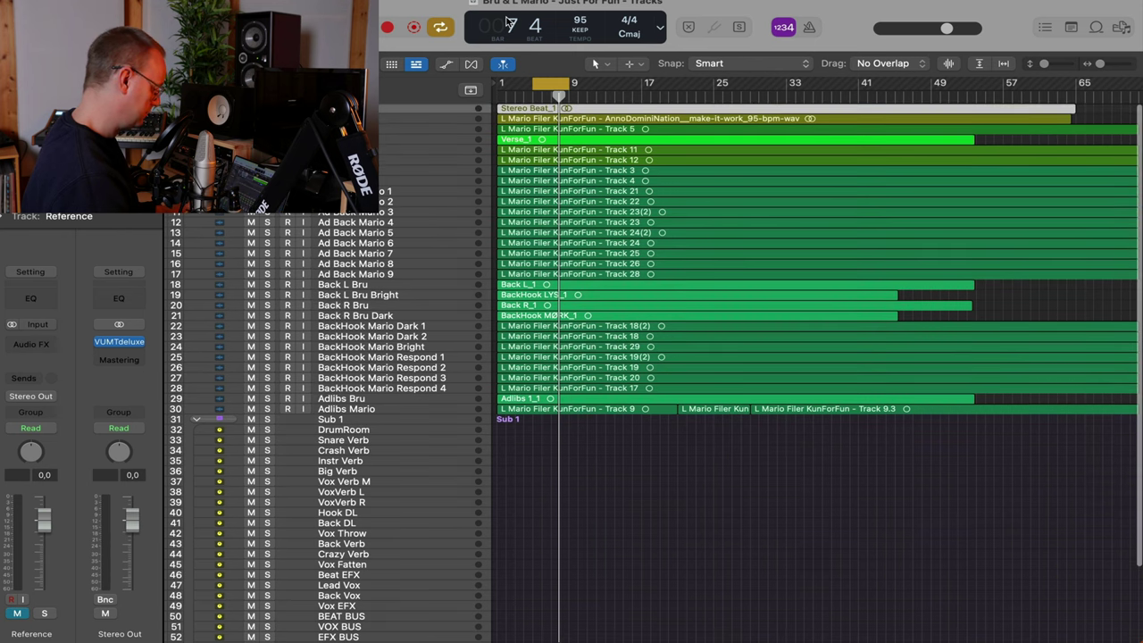
pyautogui.press('space')
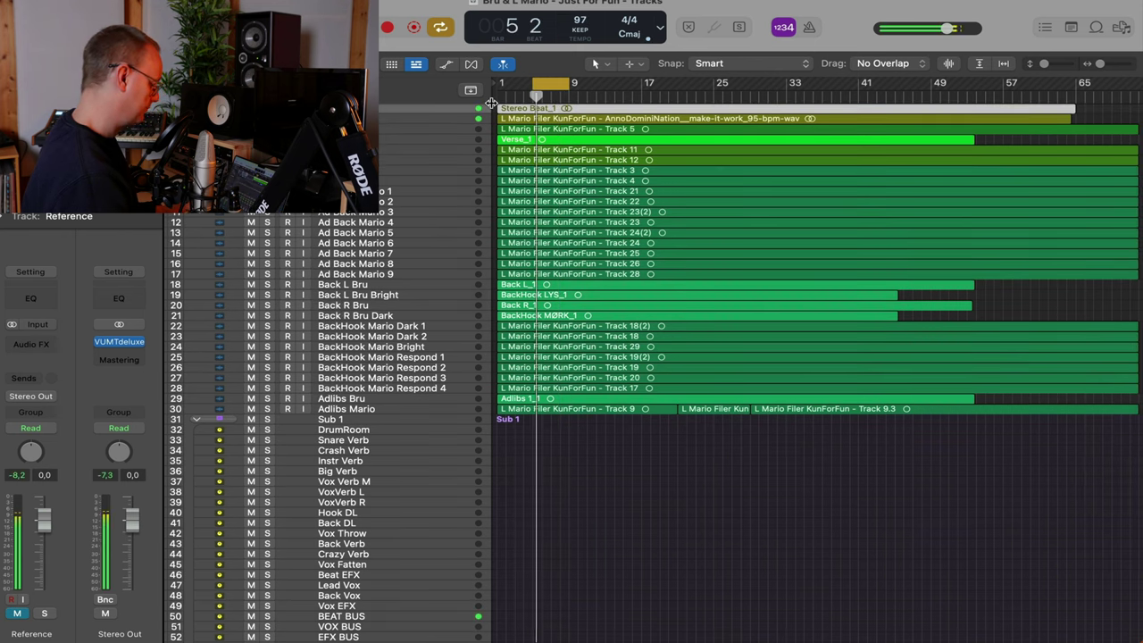
# Select the Stereo Beat track and inspect the bus, output and source track levels in the mixer during playback
pyautogui.press('Down')
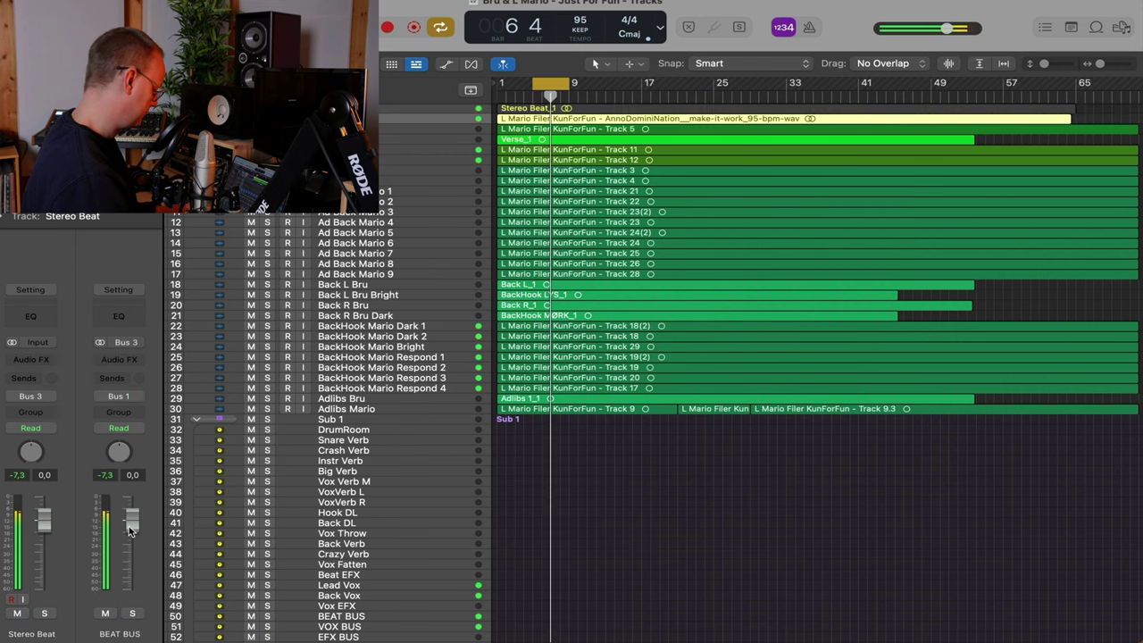
pyautogui.press('x')
pyautogui.hscroll(20, 661, 483)
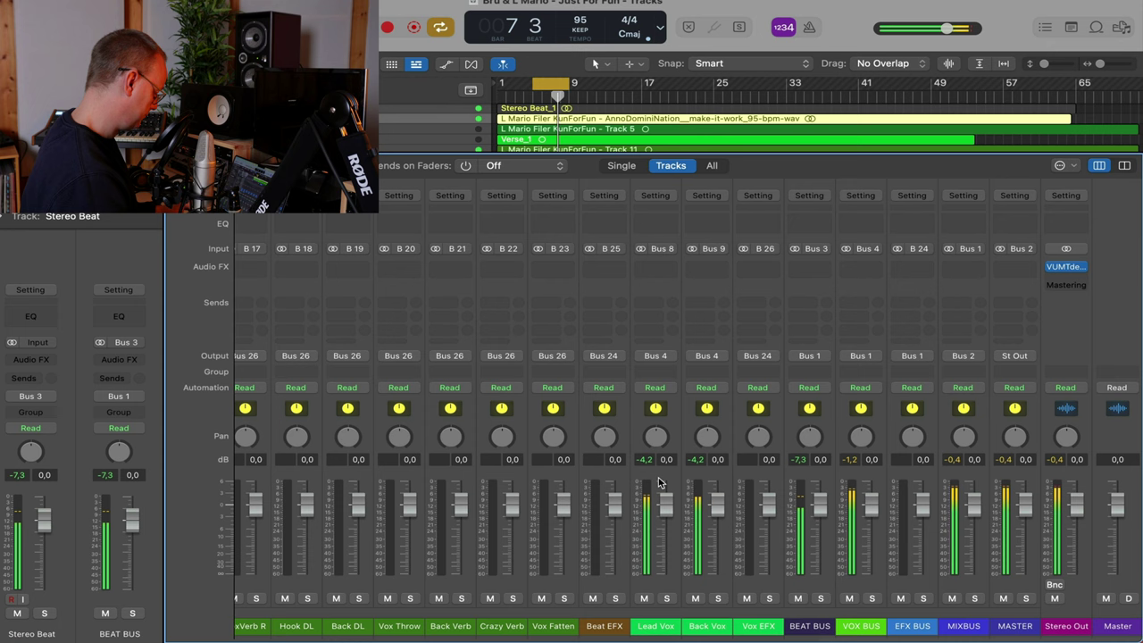
pyautogui.scroll(1, 661, 483)
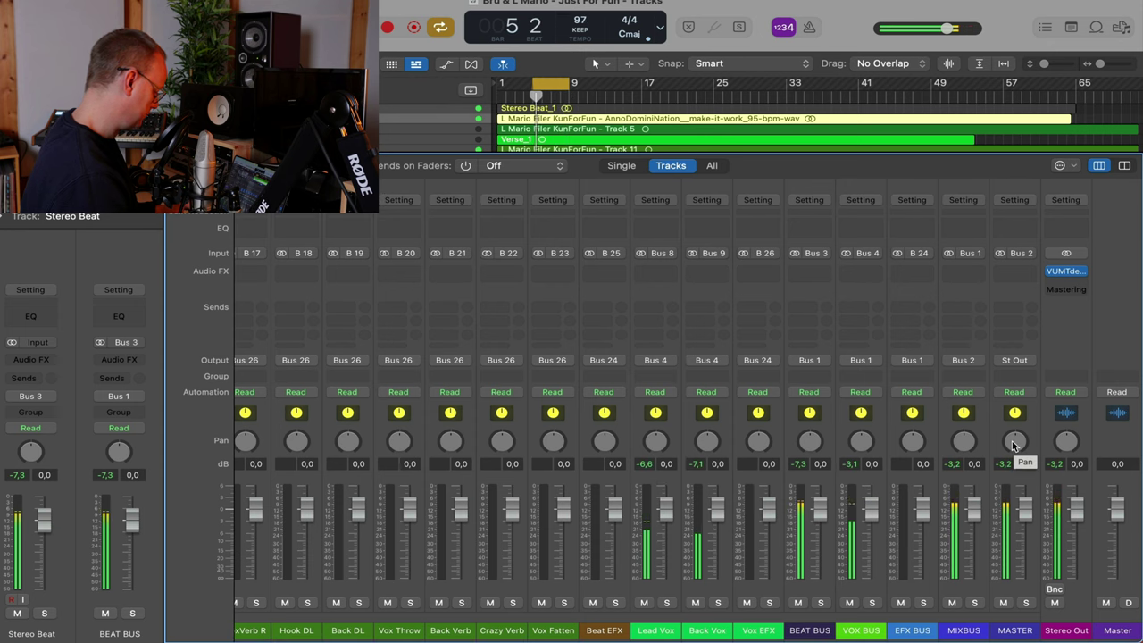
pyautogui.hscroll(-20, 1013, 444)
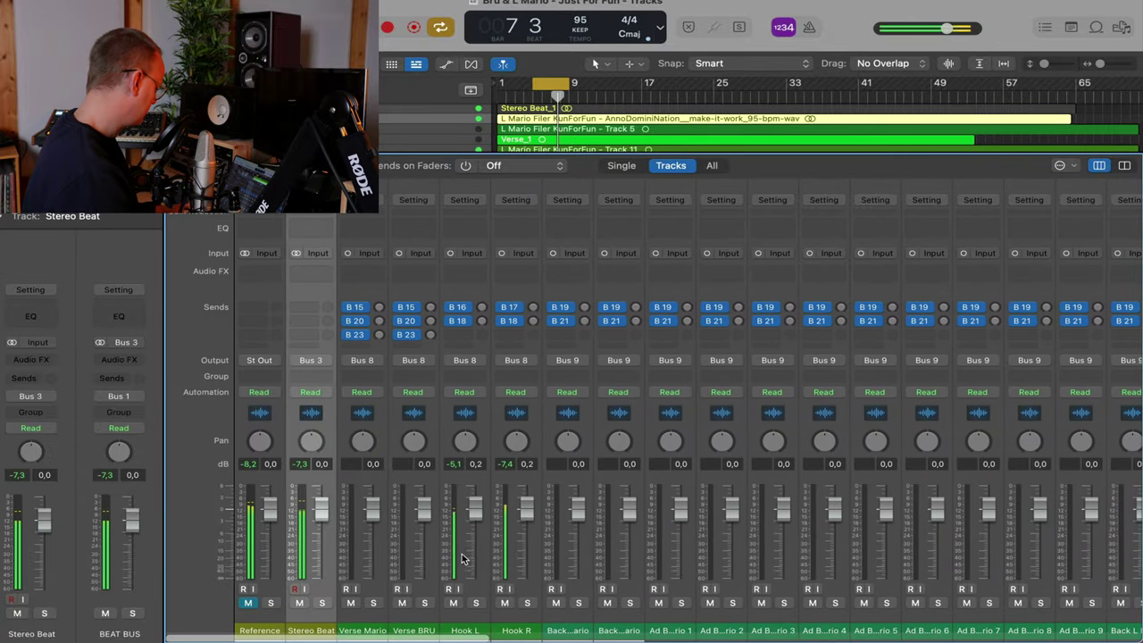
# Select the Hook L and Hook R strips, followed by BackHook Mario Dark 1, Dark 2 and Bright, and check their levels during playback
pyautogui.click(456, 614)
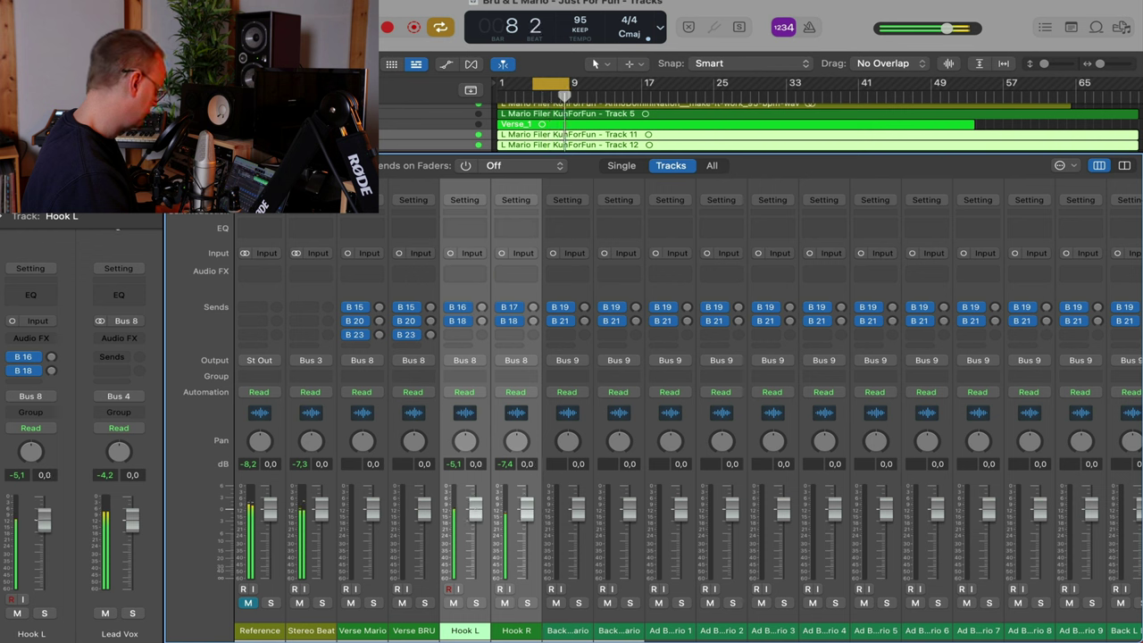
pyautogui.hscroll(15, 617, 492)
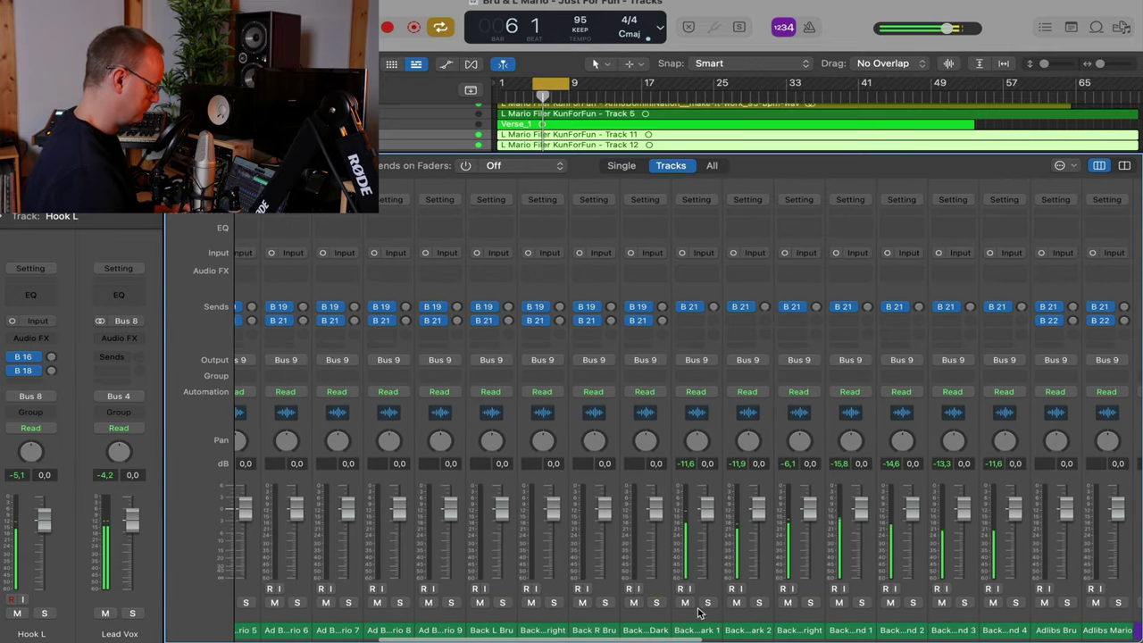
pyautogui.moveTo(701, 621); pyautogui.dragTo(790, 624)
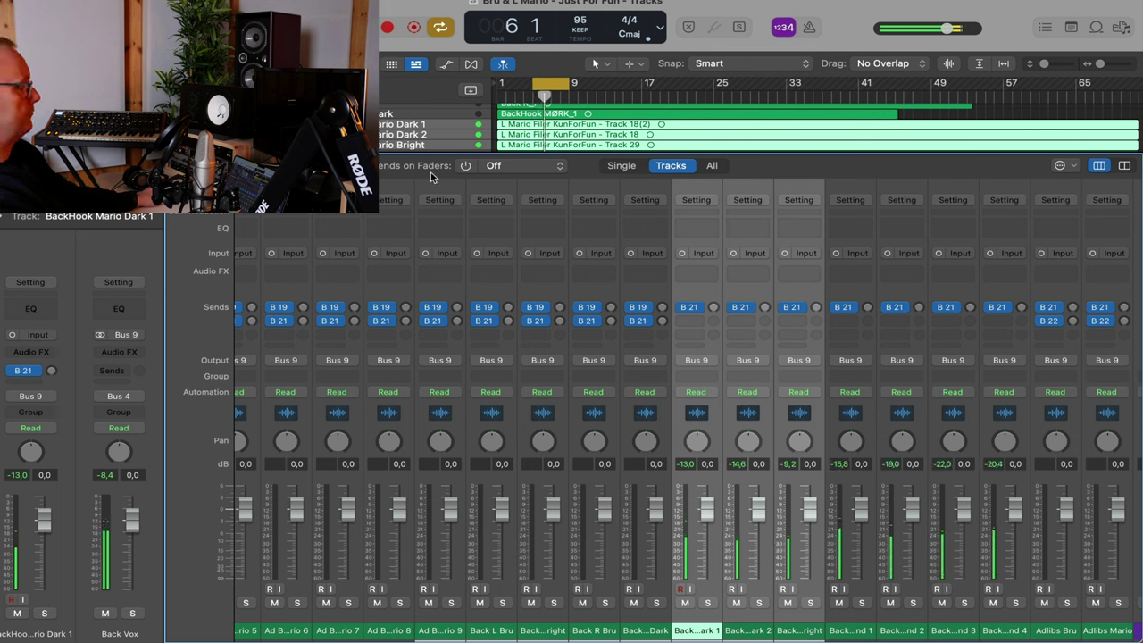
pyautogui.scroll(10, 758, 128)
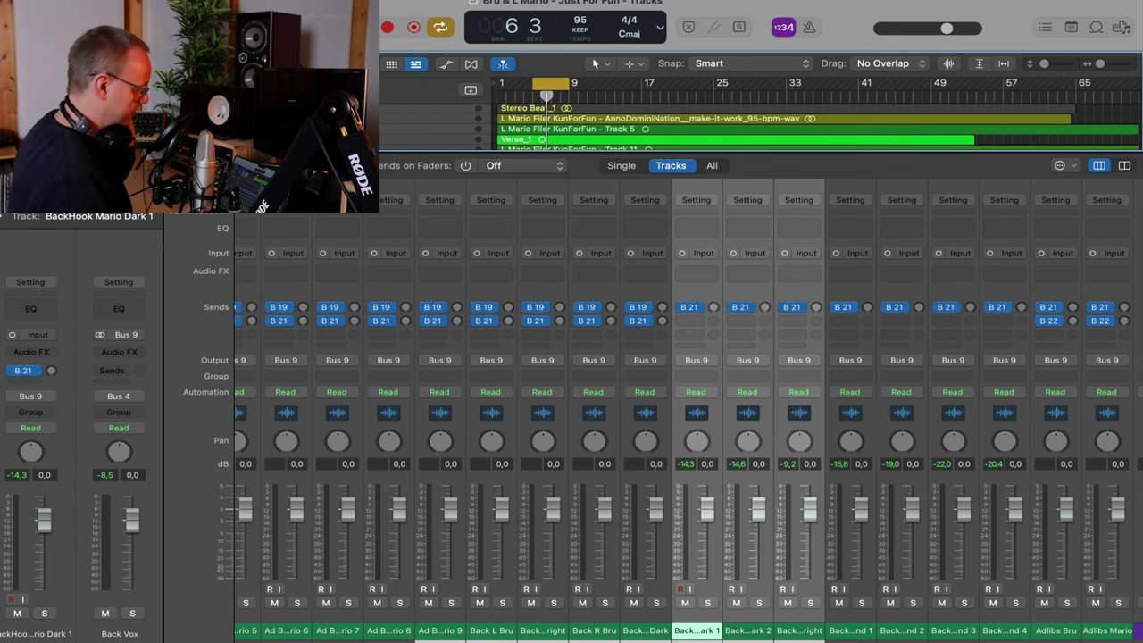
# Stop the hook playback and close the mixer to give the track arrangement the full height
pyautogui.press('space')
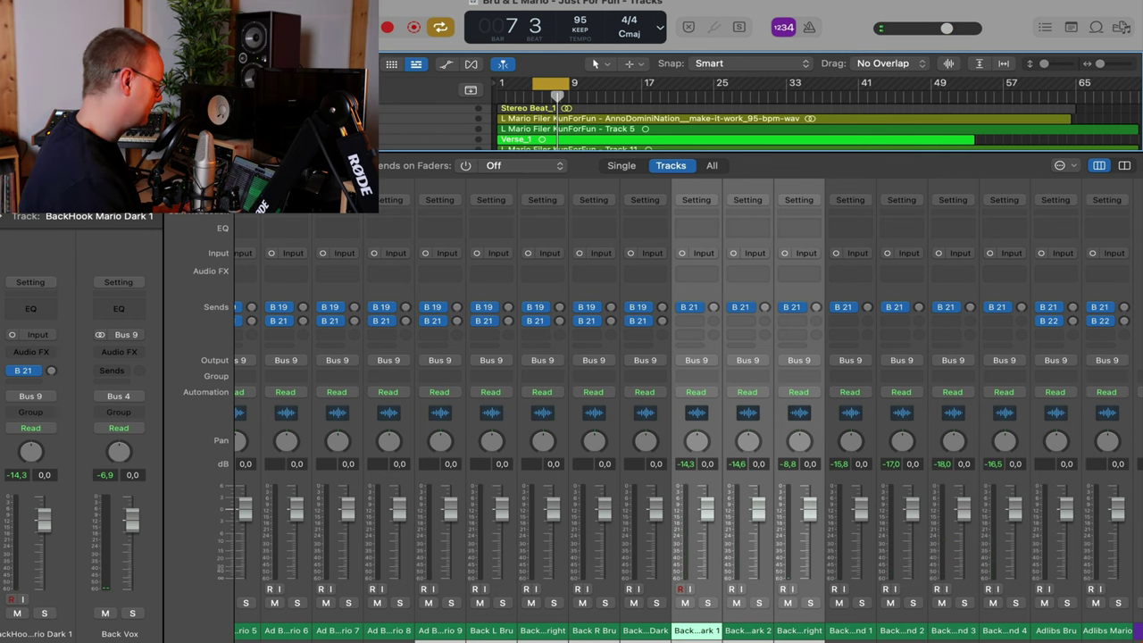
pyautogui.press('x')
pyautogui.scroll(6, 528, 280)
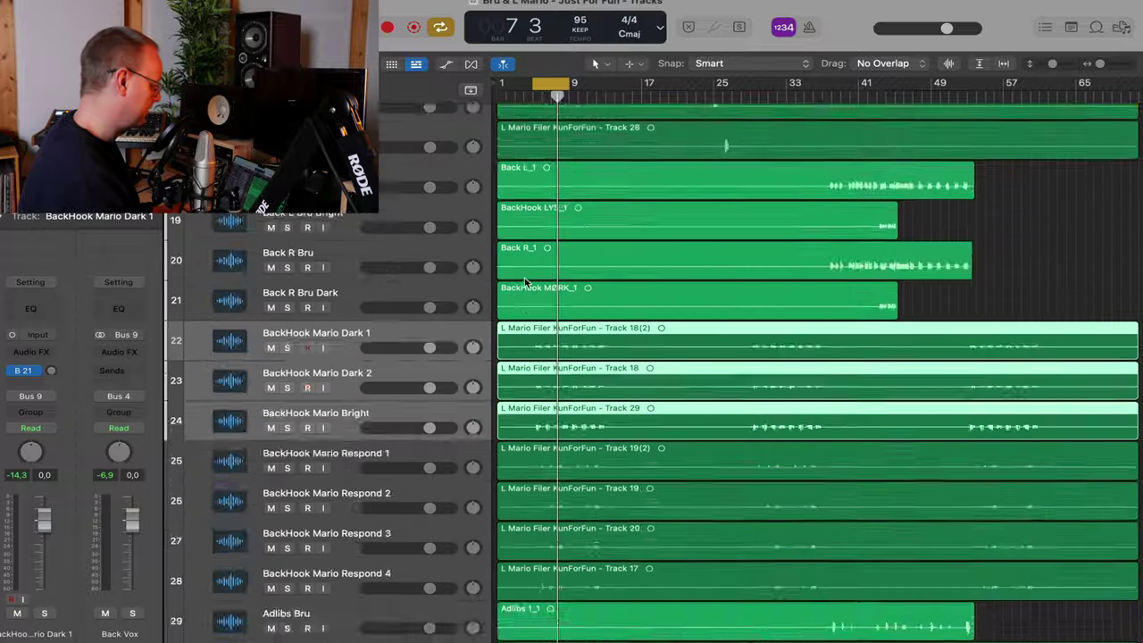
pyautogui.scroll(-6, 1012, 305)
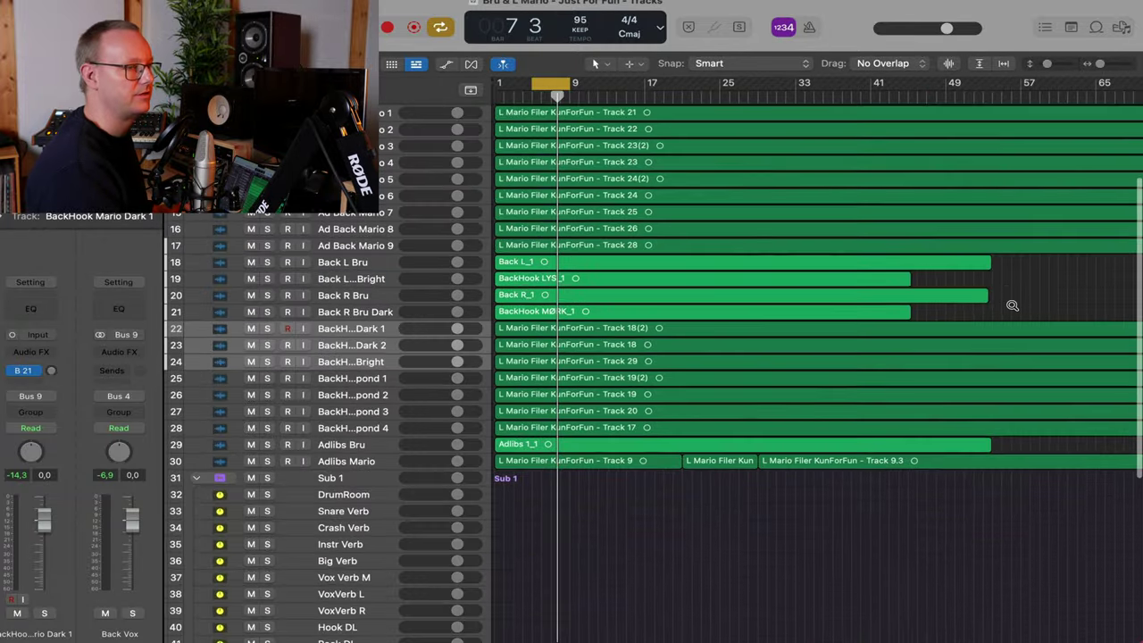
pyautogui.scroll(-2, 1012, 305)
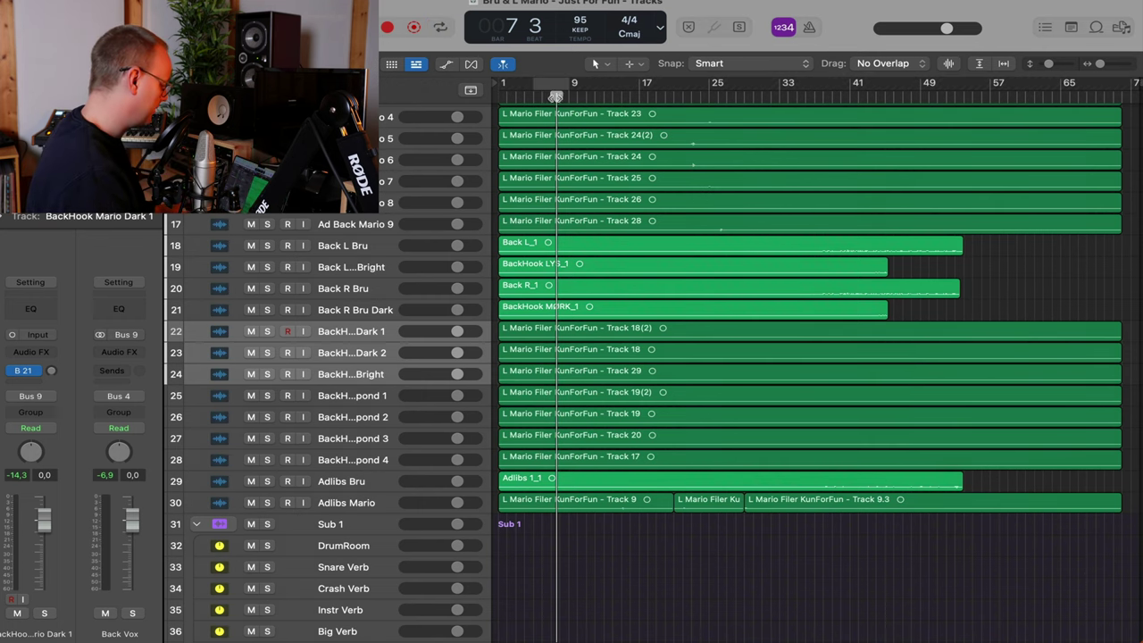
# Play the song from bar 13, select the Verse Mario track and lower its region gain
pyautogui.moveTo(556, 96); pyautogui.dragTo(639, 125)
pyautogui.scroll(3, 621, 136)
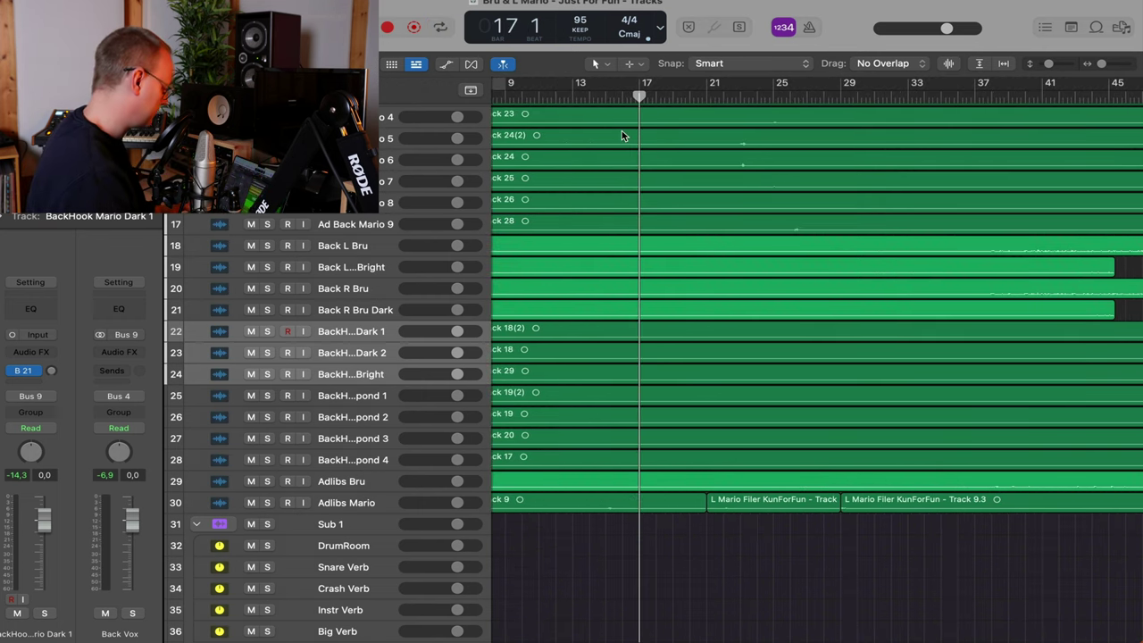
pyautogui.scroll(3, 623, 136)
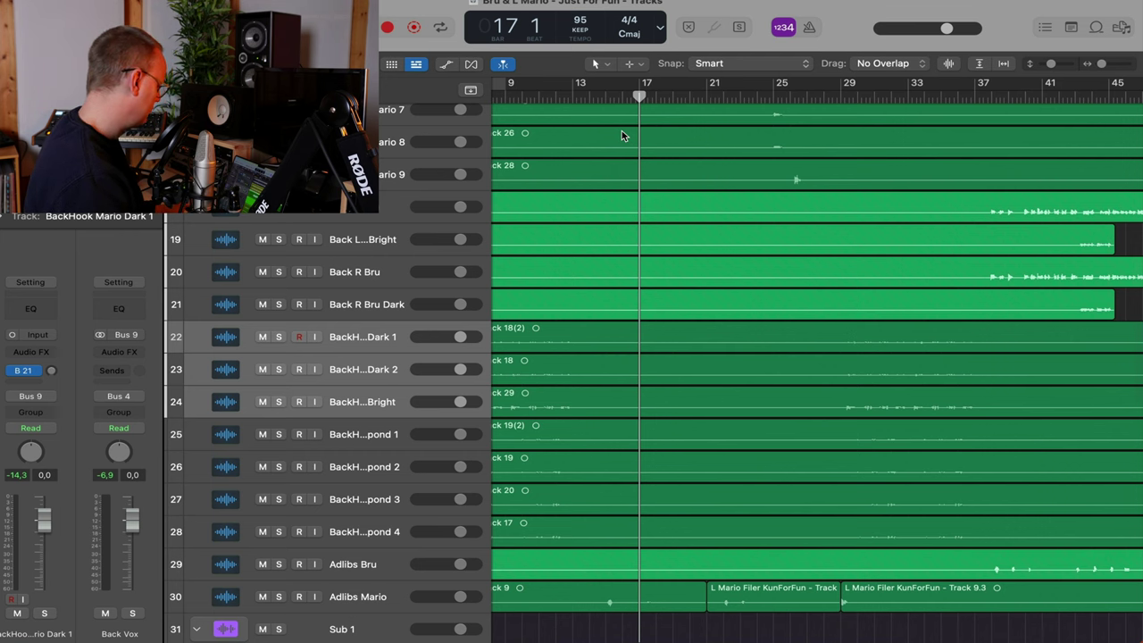
pyautogui.scroll(5, 621, 131)
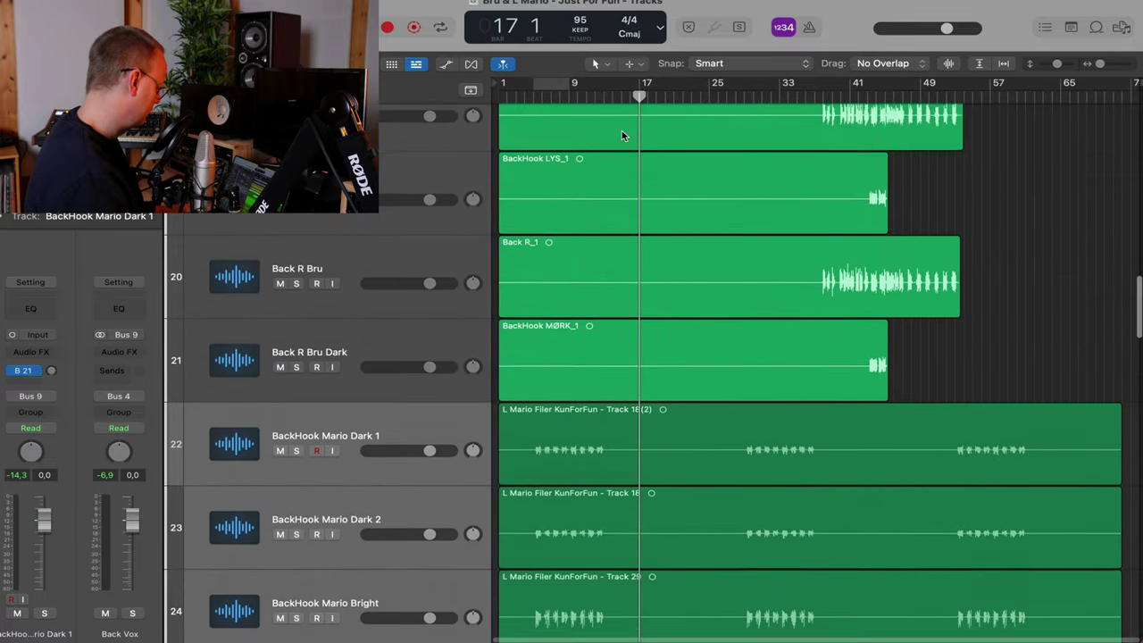
pyautogui.scroll(2, 622, 135)
pyautogui.scroll(15, 633, 174)
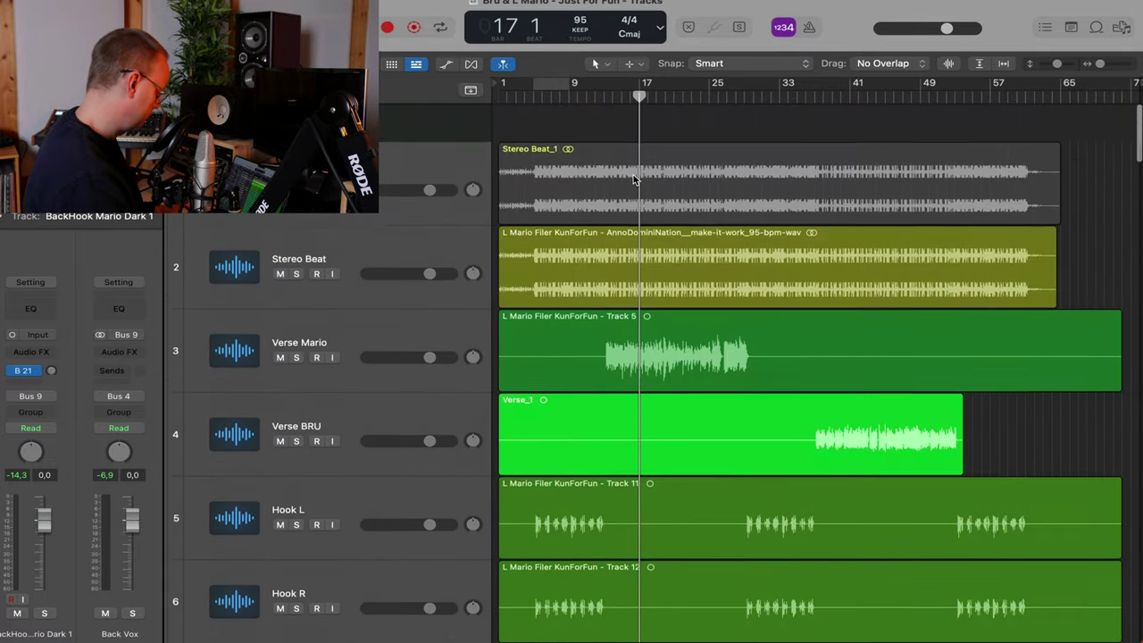
pyautogui.click(605, 89)
pyautogui.press('space')
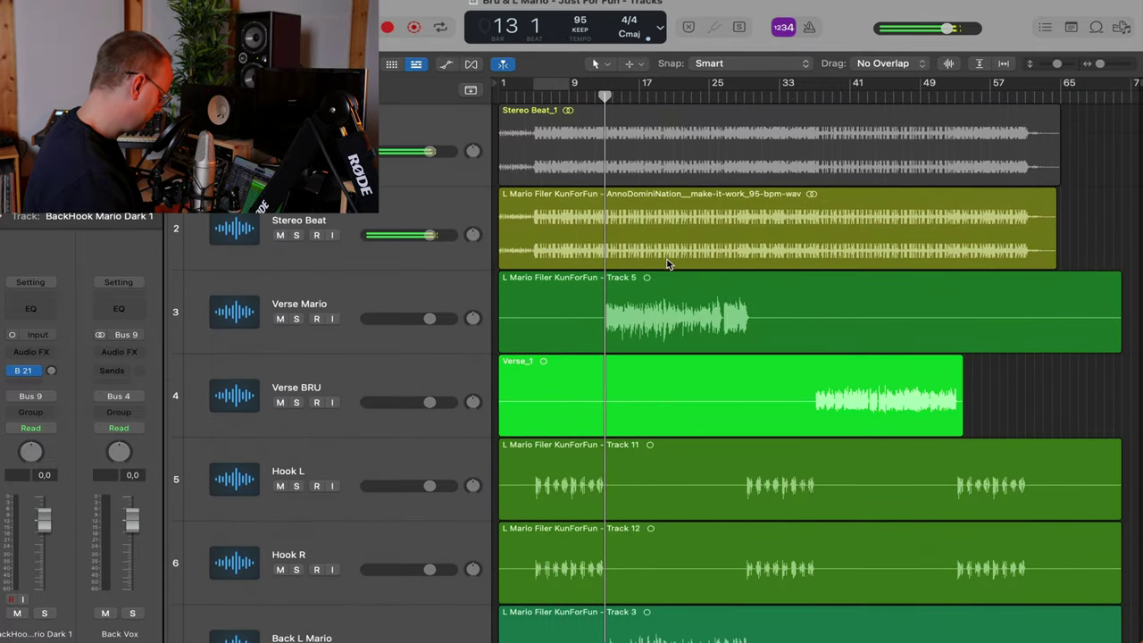
pyautogui.click(383, 289)
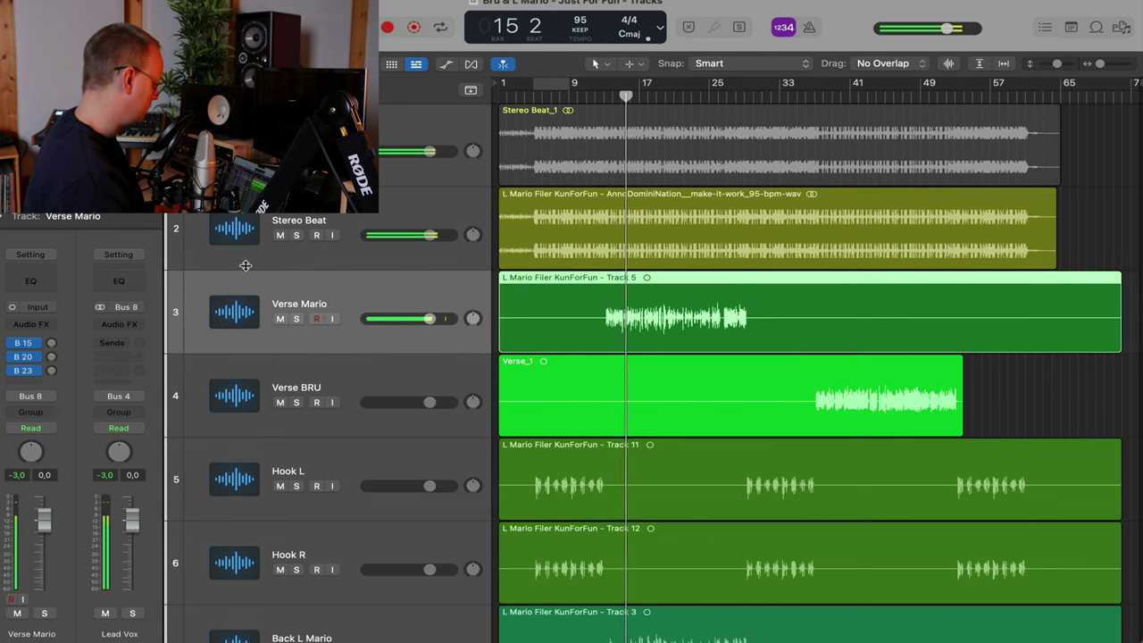
# Mute all the backing tracks from Back L Mario through Ad Back Mario 9 while the verse plays
pyautogui.press('super+Up')
pyautogui.press('super+Up')
pyautogui.press('super+Up')
pyautogui.press('super+Up')
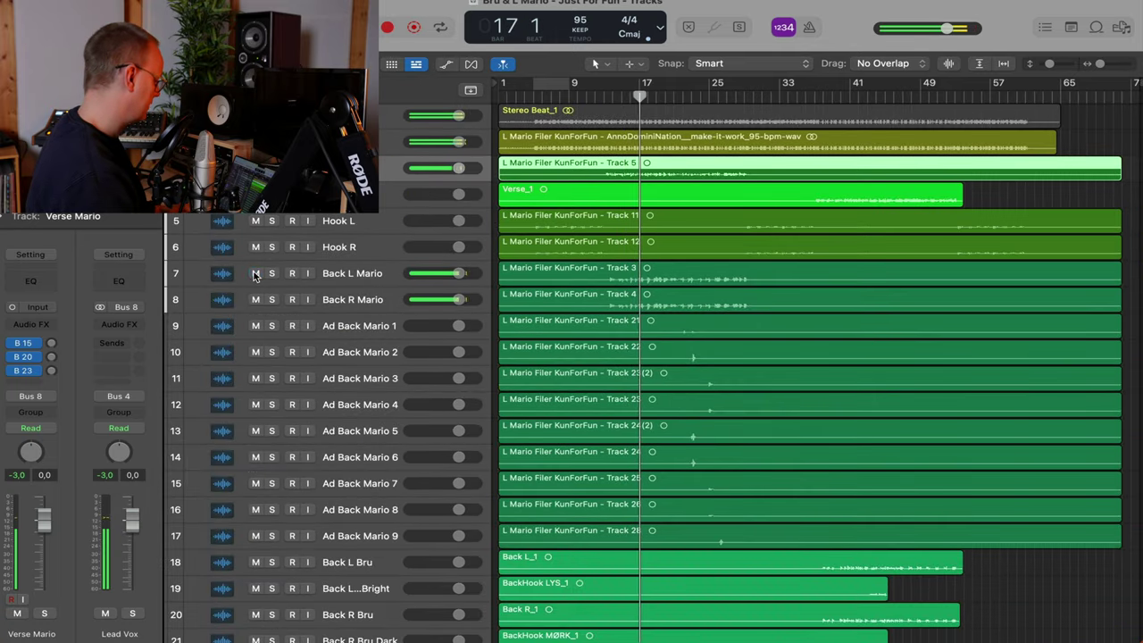
pyautogui.moveTo(256, 273); pyautogui.dragTo(257, 534)
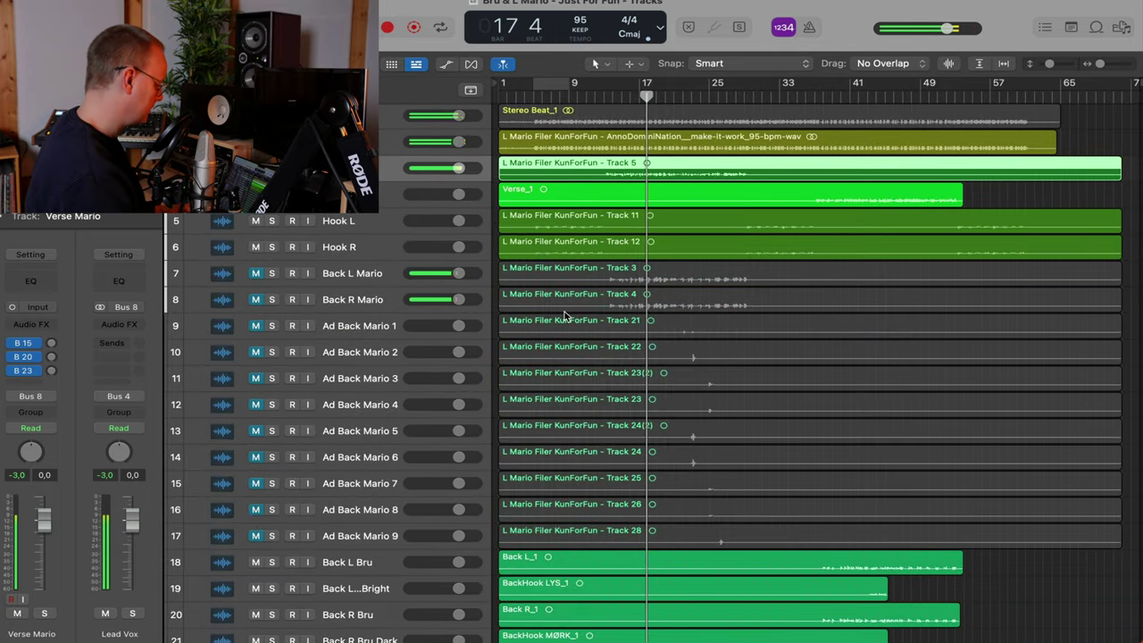
pyautogui.scroll(-1, 564, 314)
pyautogui.scroll(1, 564, 310)
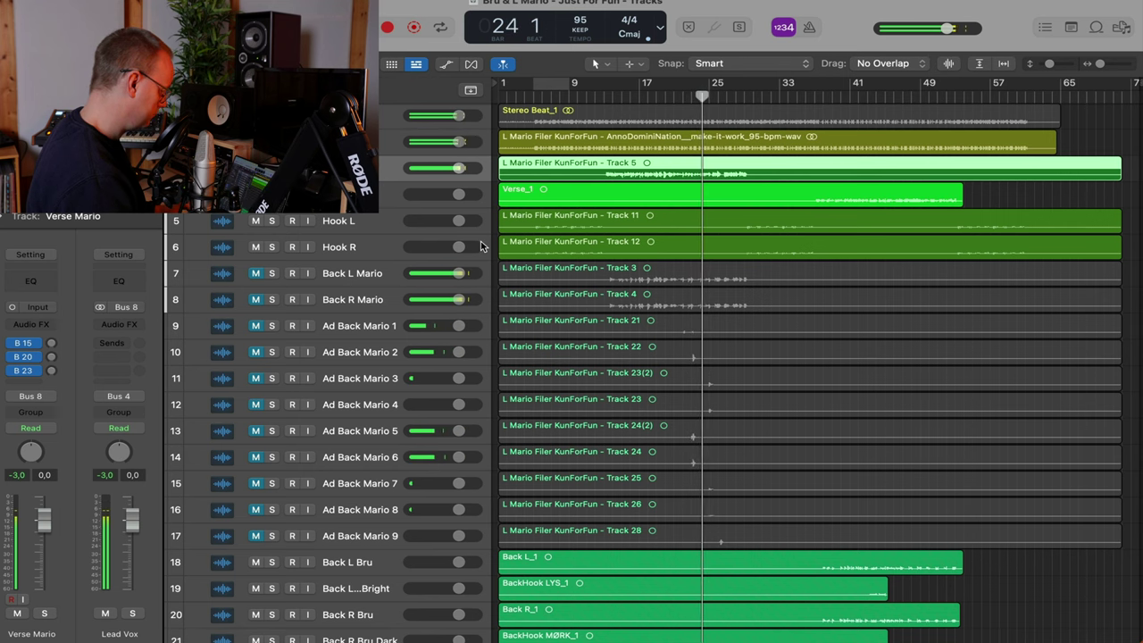
pyautogui.scroll(-3, 481, 246)
pyautogui.scroll(1, 481, 245)
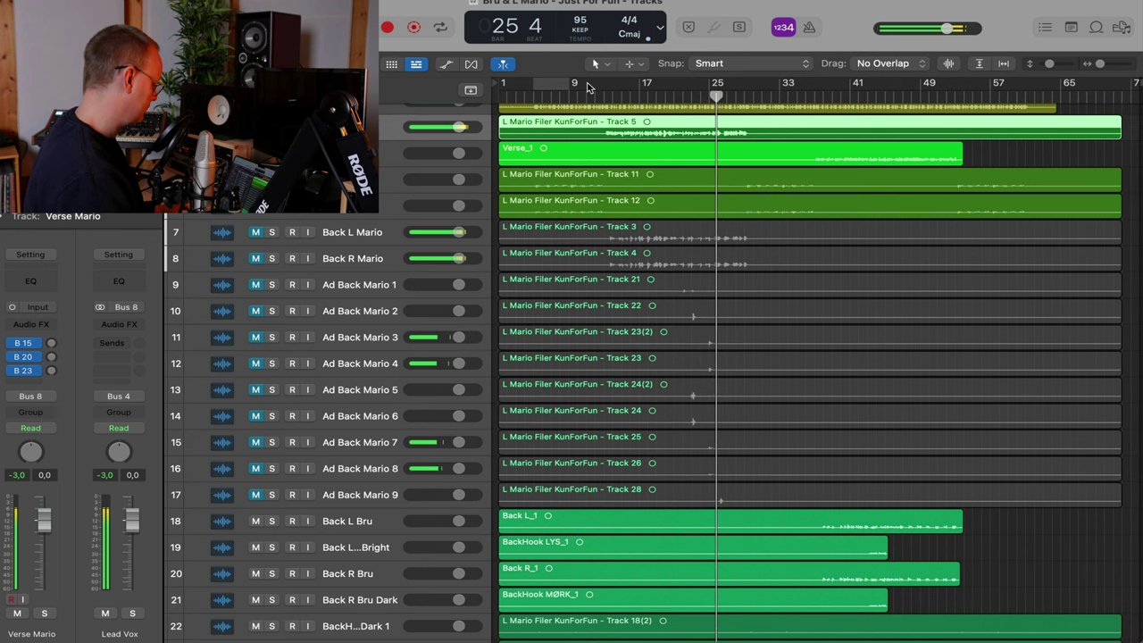
# Set the cycle range from bar 13 to bar 29 so that the Verse Mario section loops
pyautogui.moveTo(605, 83); pyautogui.dragTo(745, 105)
pyautogui.press('super+Right')
pyautogui.press('super+Right')
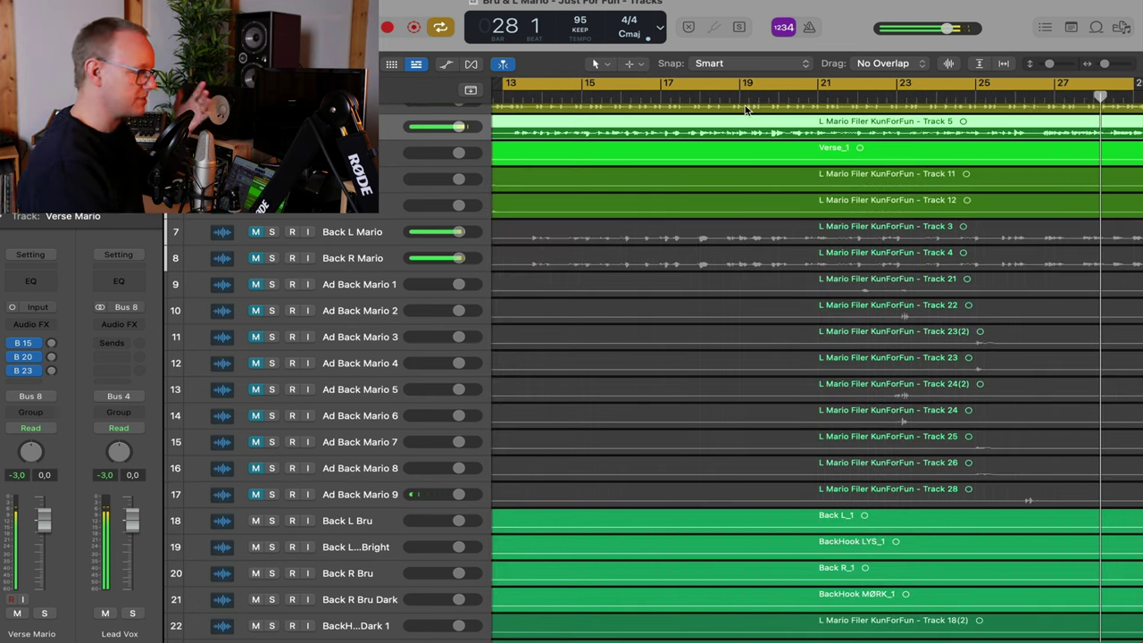
pyautogui.press('super+Left')
pyautogui.press('super+Left')
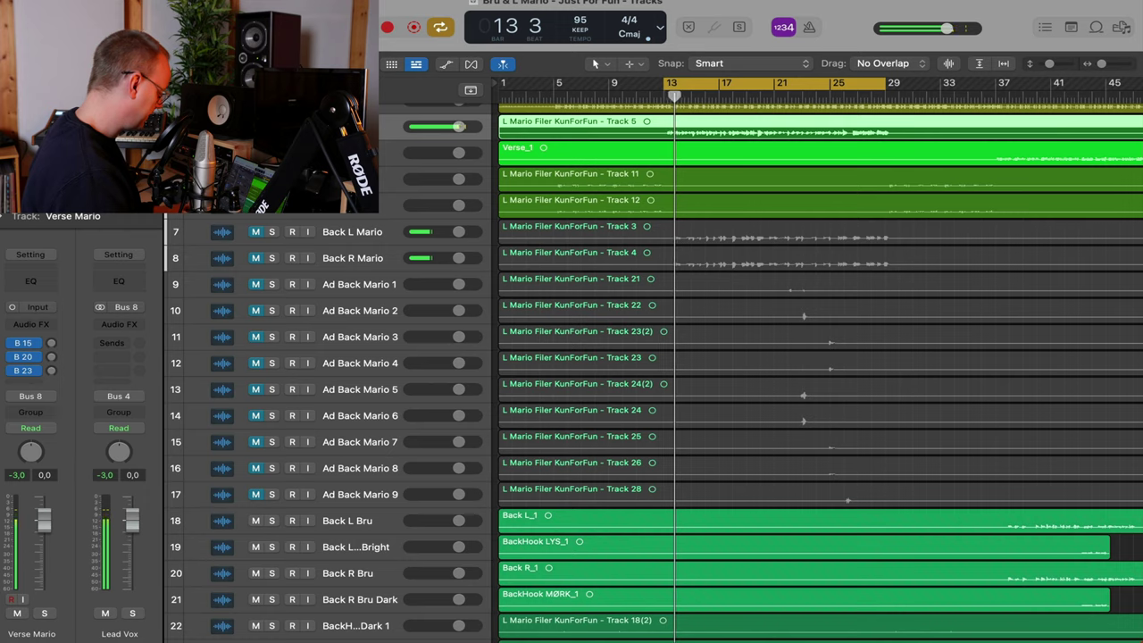
# Unmute the Back L Mario and Back R Mario tracks
pyautogui.scroll(2, 596, 215)
pyautogui.press('super+Down')
pyautogui.press('super+Down')
pyautogui.press('super+Down')
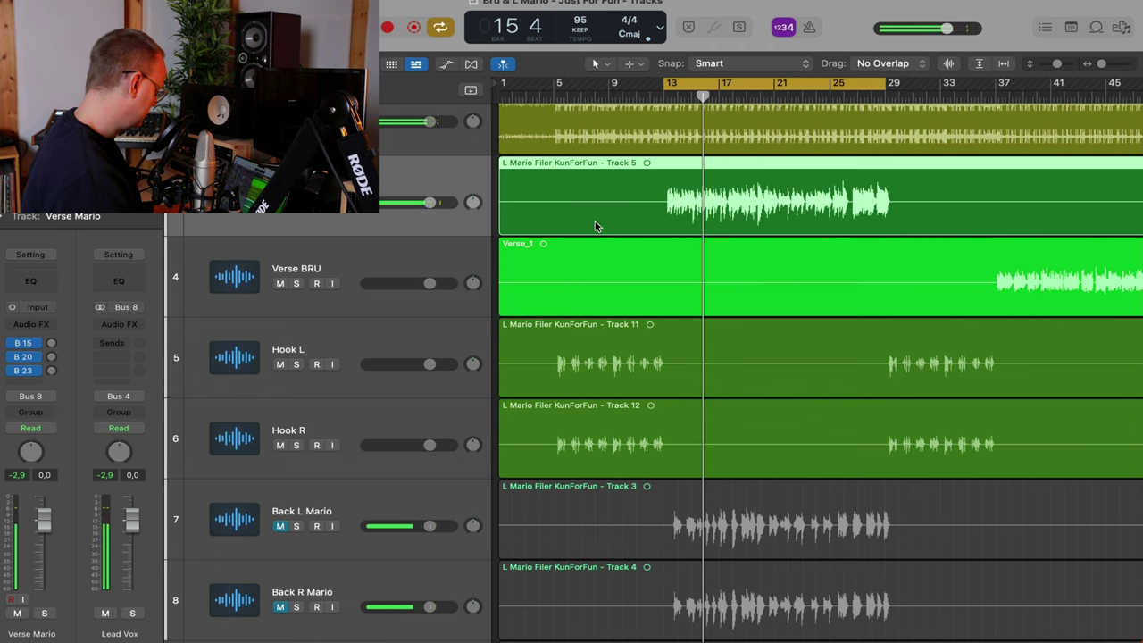
pyautogui.scroll(-3, 395, 327)
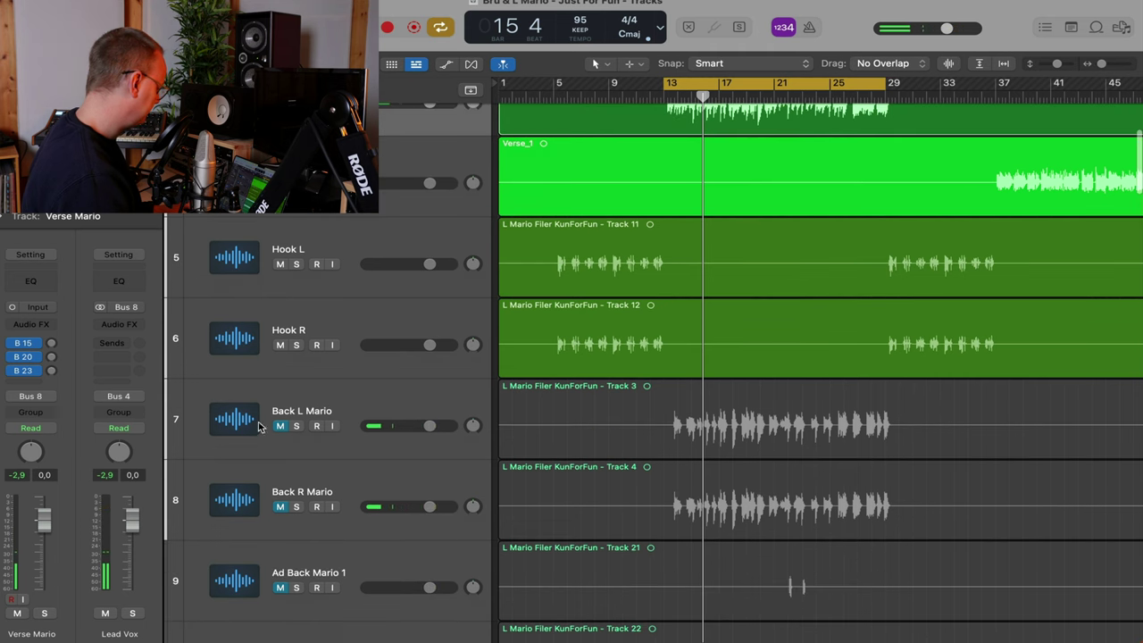
pyautogui.click(282, 426)
pyautogui.click(282, 506)
# Select both Back L Mario and Back R Mario and lower their region gain together
pyautogui.click(363, 434)
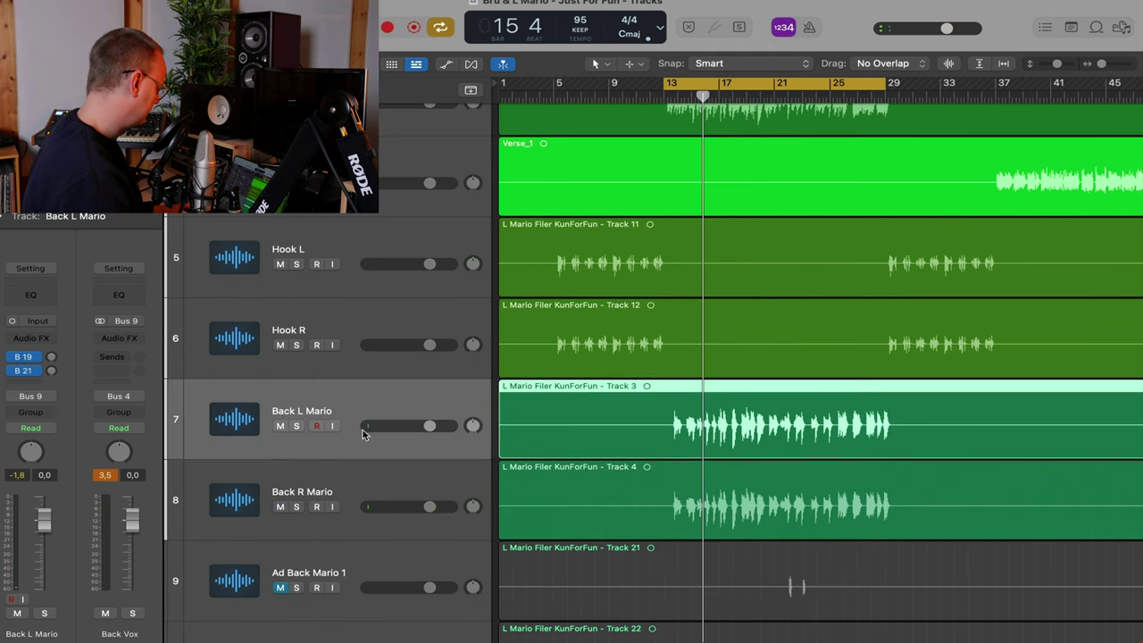
pyautogui.keyDown('shift'); pyautogui.click(385, 483); pyautogui.keyUp('shift')
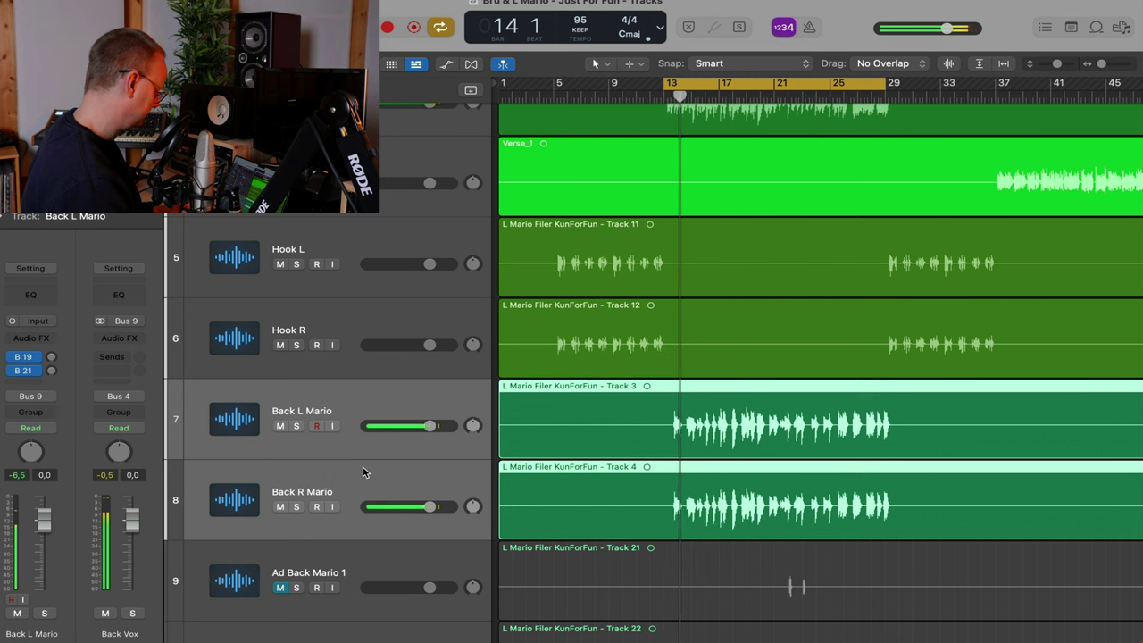
pyautogui.moveTo(116, 185); pyautogui.dragTo(116, 207)
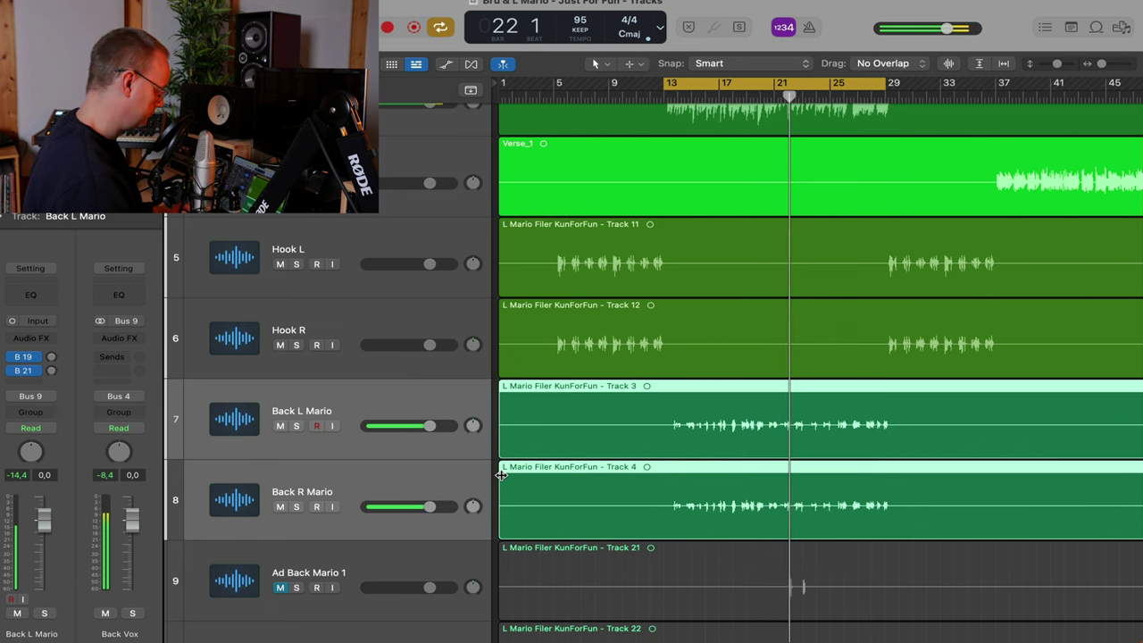
# Turn on waveform zoom so the quiet audio in the regions is drawn larger
pyautogui.scroll(-5, 640, 482)
pyautogui.hscroll(-3, 640, 483)
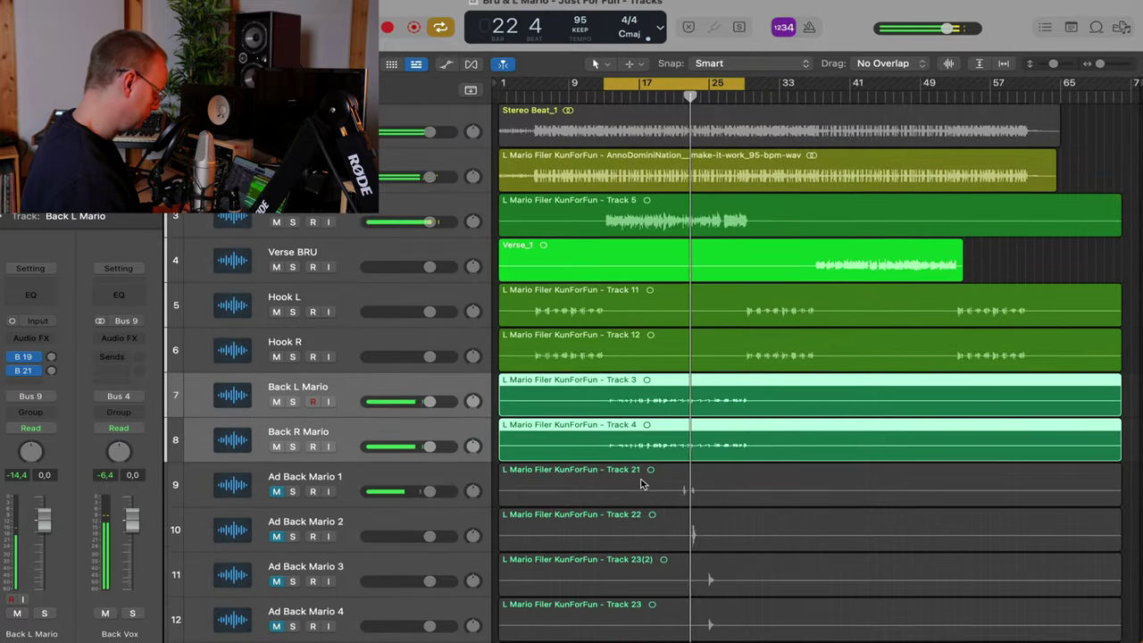
pyautogui.scroll(-1, 641, 483)
pyautogui.scroll(5, 641, 483)
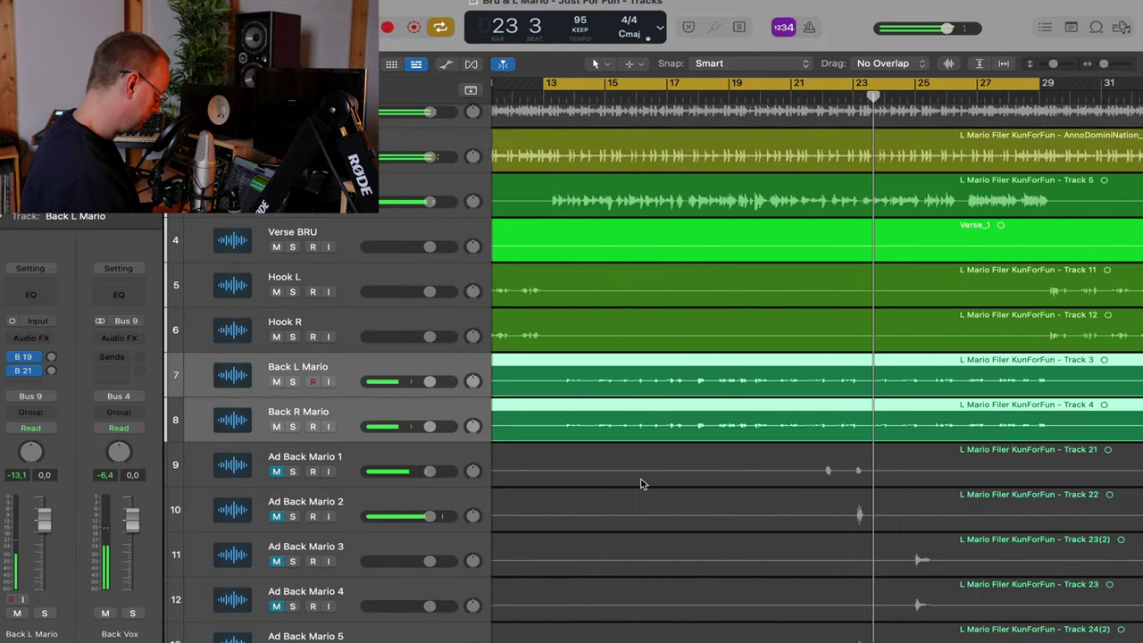
pyautogui.scroll(6, 640, 483)
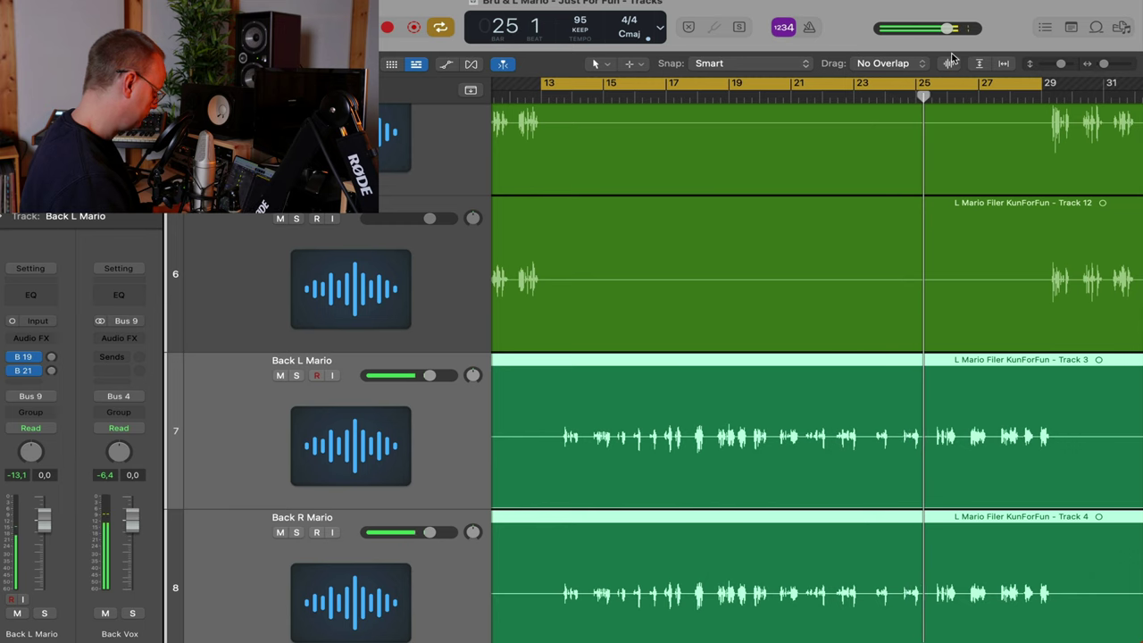
pyautogui.moveTo(950, 62); pyautogui.dragTo(953, 62)
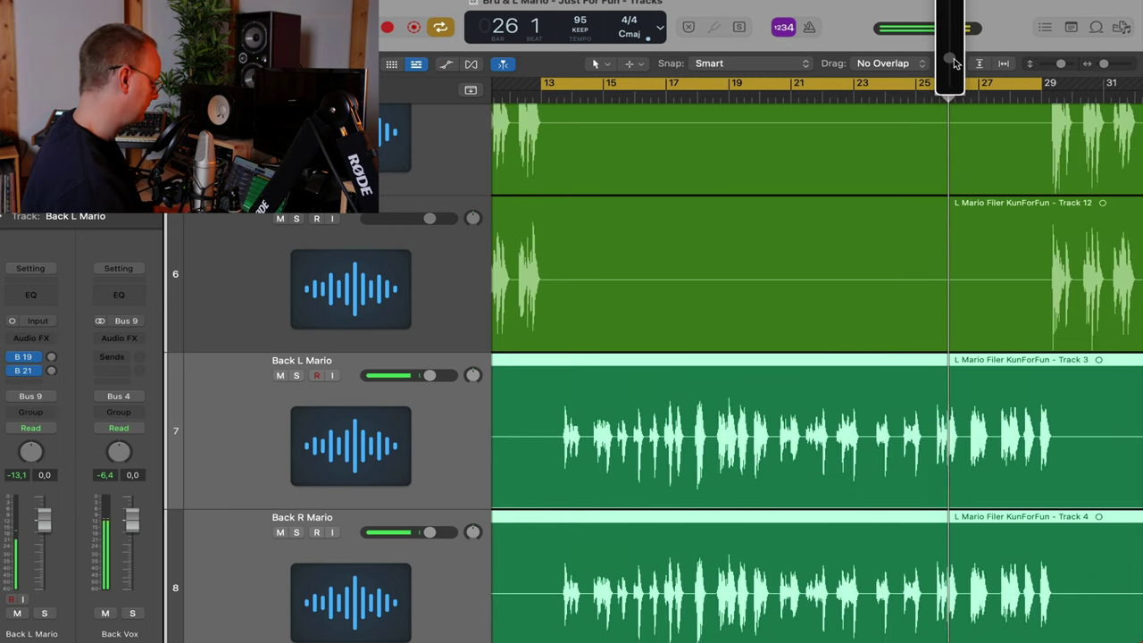
# Look through the backing vocal tracks and down to the bus tracks for activity in the looped verse
pyautogui.press('super+Up')
pyautogui.press('super+Up')
pyautogui.press('super+Up')
pyautogui.press('super+Up')
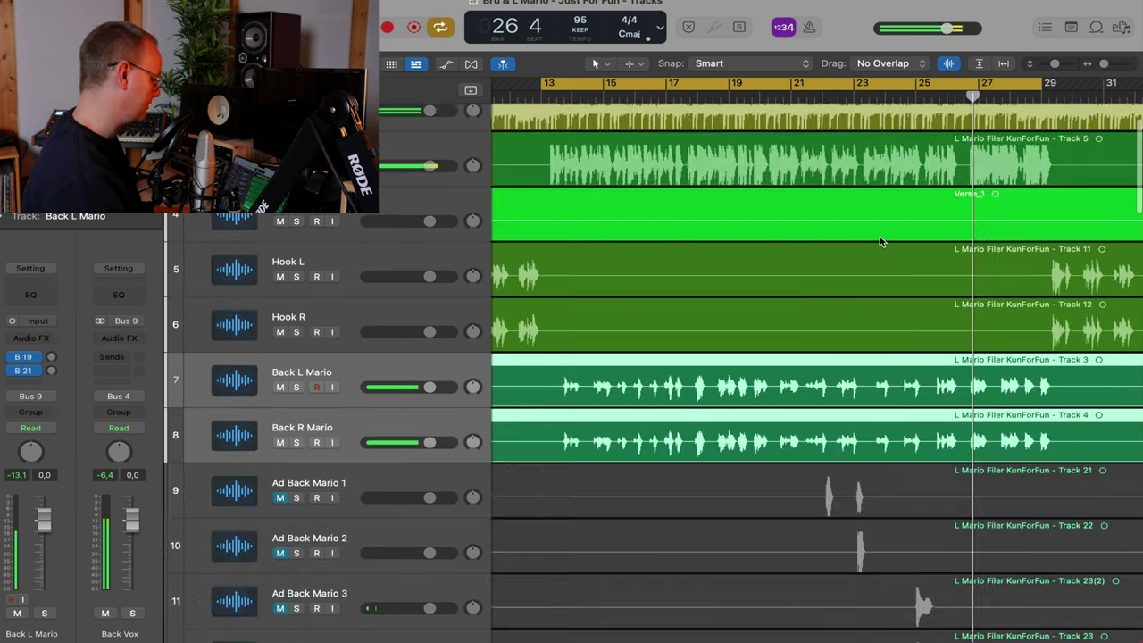
pyautogui.press('super+Up')
pyautogui.press('super+Up')
pyautogui.press('super+Up')
pyautogui.press('super+Up')
pyautogui.press('super+Down')
pyautogui.press('super+Down')
pyautogui.press('super+Down')
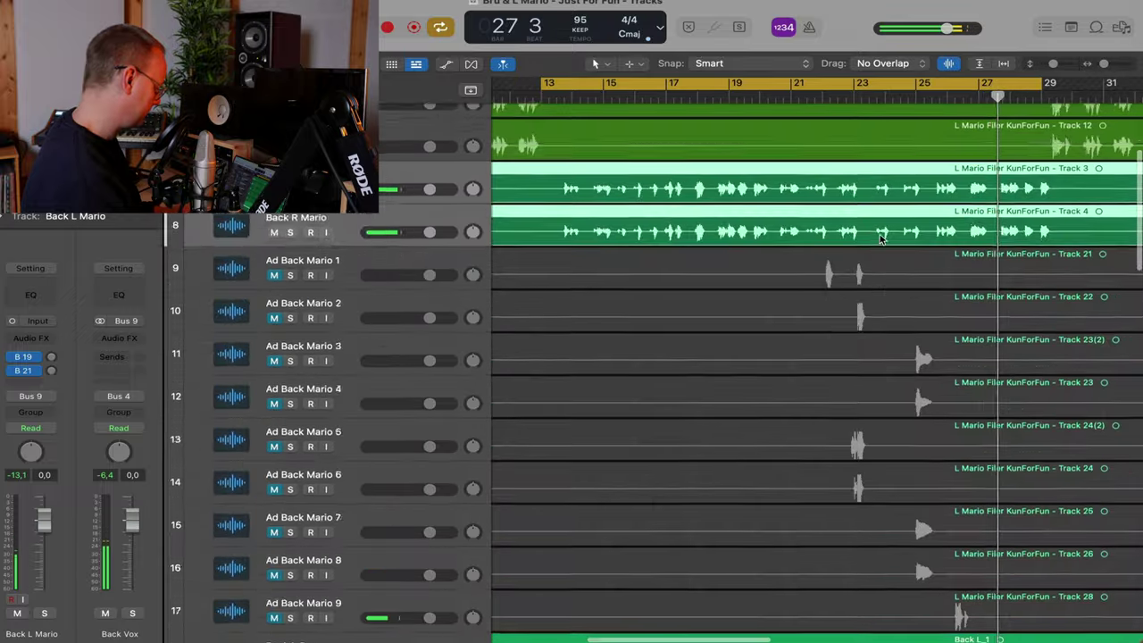
pyautogui.scroll(-5, 879, 234)
pyautogui.scroll(-4, 407, 456)
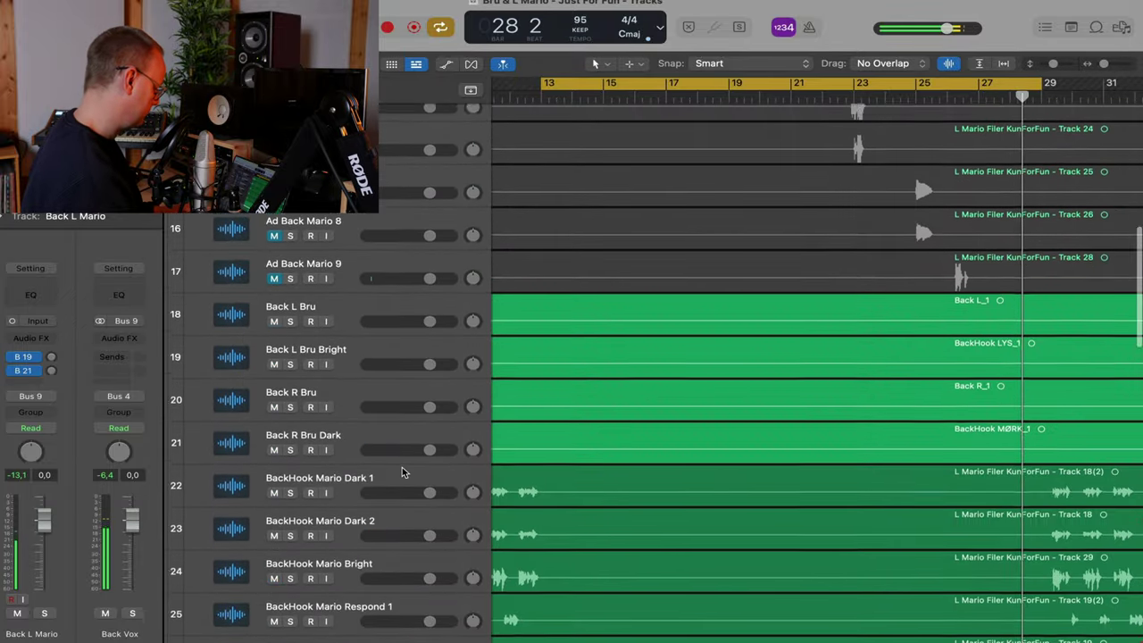
pyautogui.press('super+Down')
pyautogui.press('super+Down')
pyautogui.scroll(-15, 402, 473)
pyautogui.scroll(-10, 402, 467)
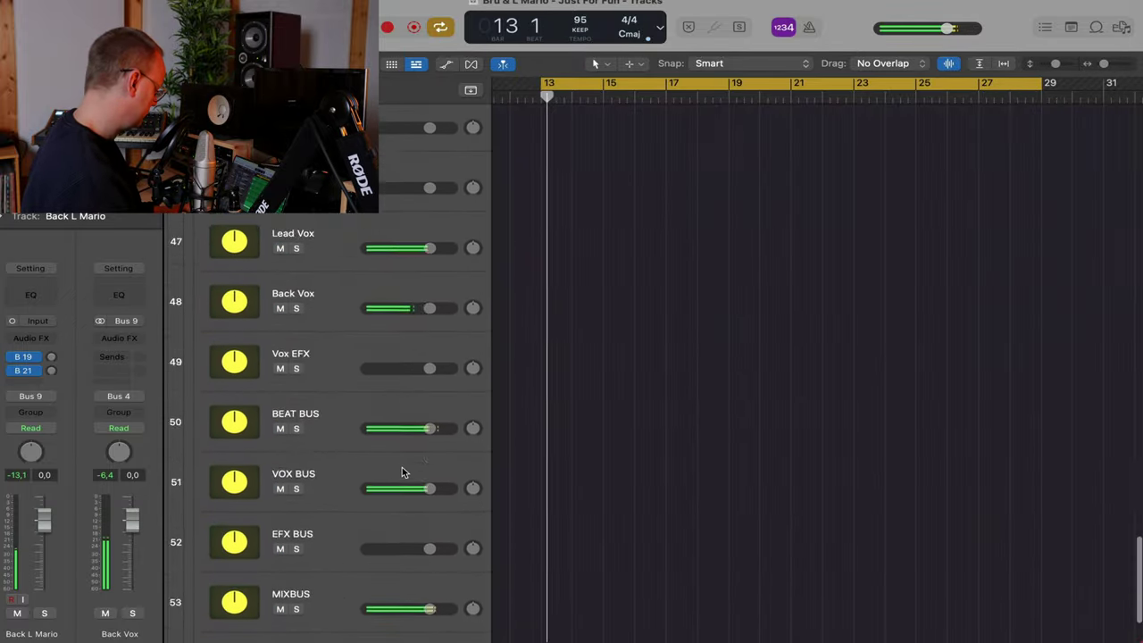
# Select the Adlibs Mario track and check its level as its ad-libs play in the looped verse
pyautogui.scroll(11, 402, 467)
pyautogui.click(348, 477)
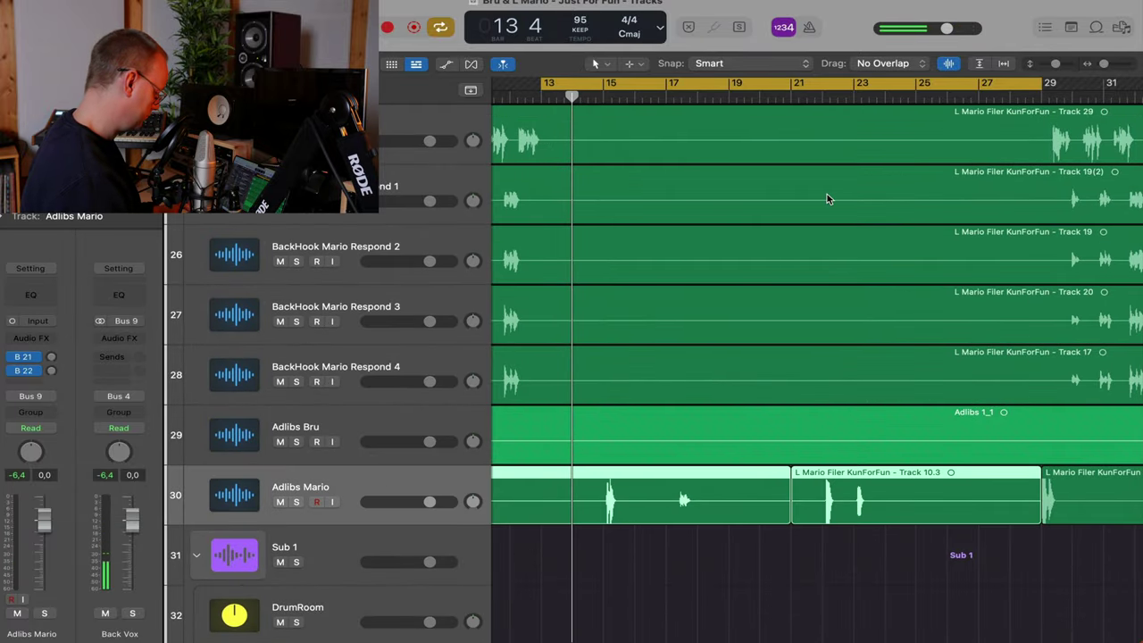
pyautogui.moveTo(571, 96)
pyautogui.mouseDown()
pyautogui.moveTo(536, 96)
pyautogui.moveTo(590, 96)
pyautogui.mouseUp()
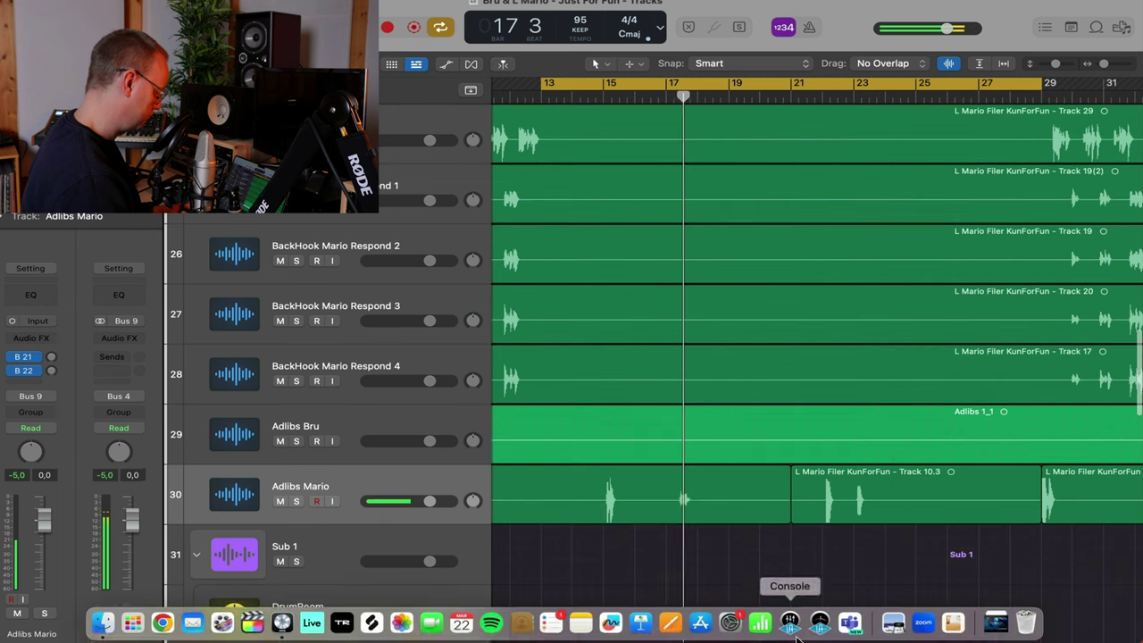
# Zoom in on the Adlibs Mario regions and check the track's level at the ad-libs around bar 22
pyautogui.press('z')
pyautogui.moveTo(792, 567); pyautogui.dragTo(487, 506)
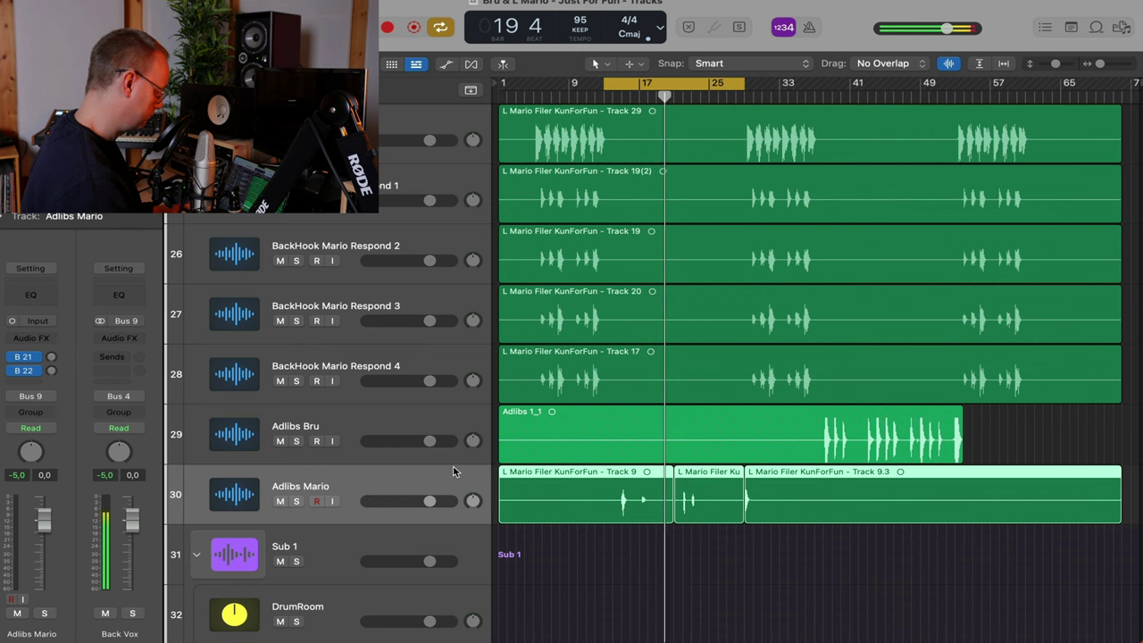
pyautogui.press('z')
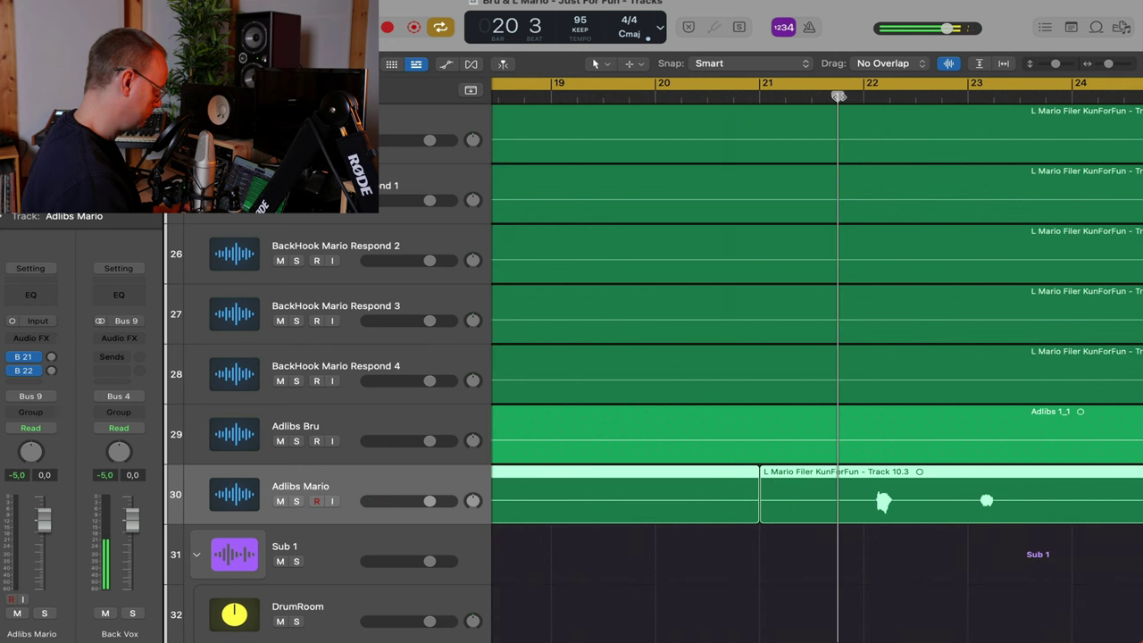
pyautogui.click(838, 96)
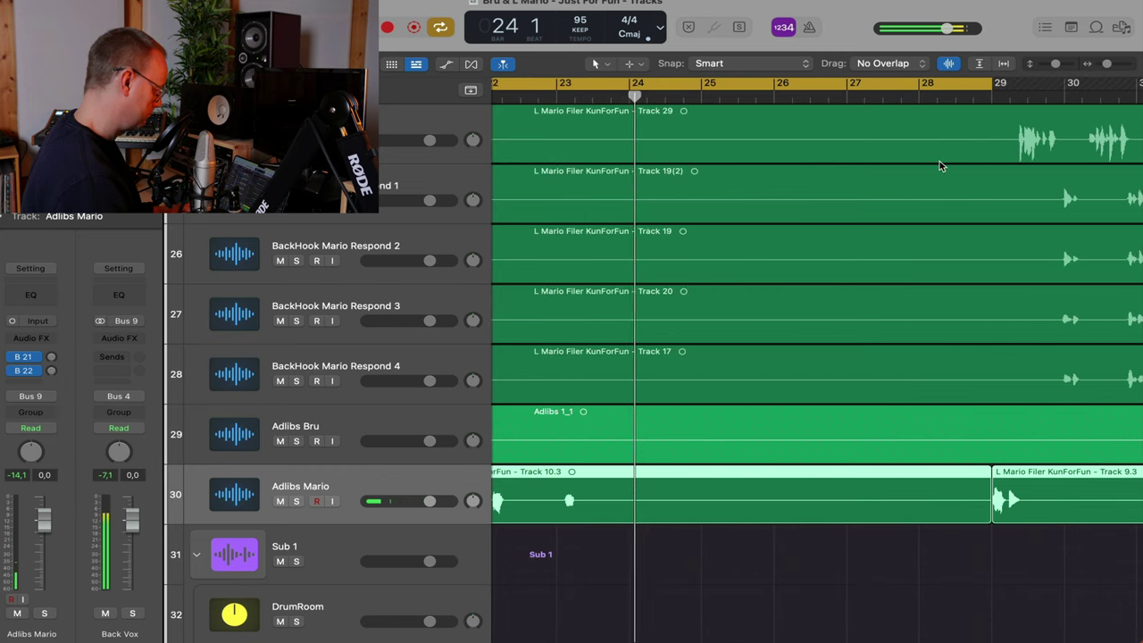
# Turn off cycle playback and play from just before bar 29 to check the Adlibs Mario level
pyautogui.click(952, 83)
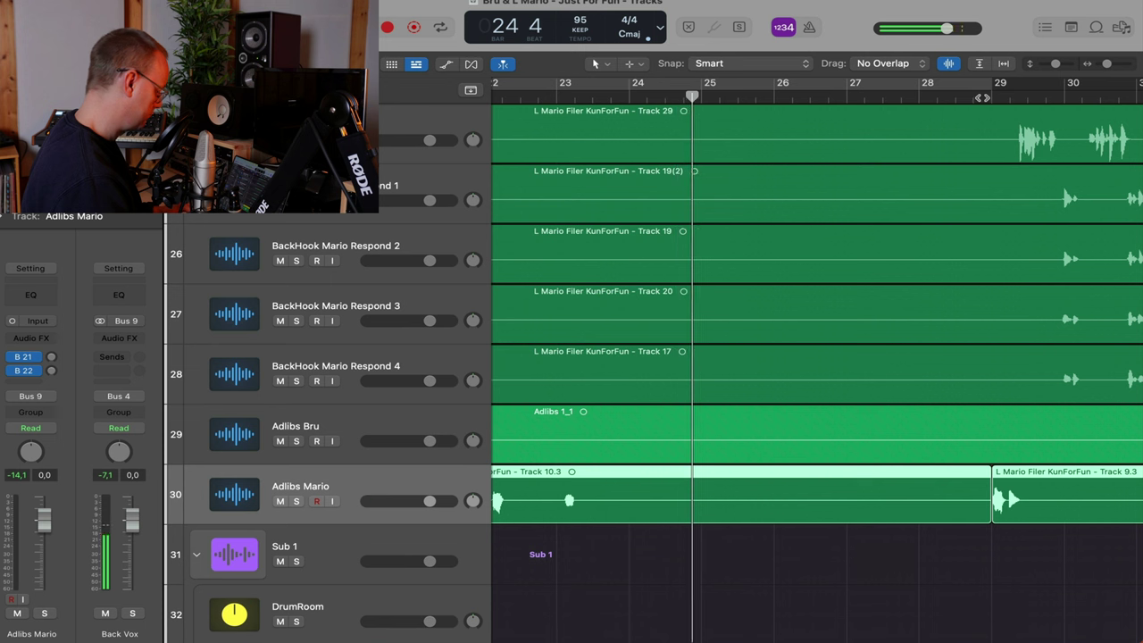
pyautogui.click(987, 96)
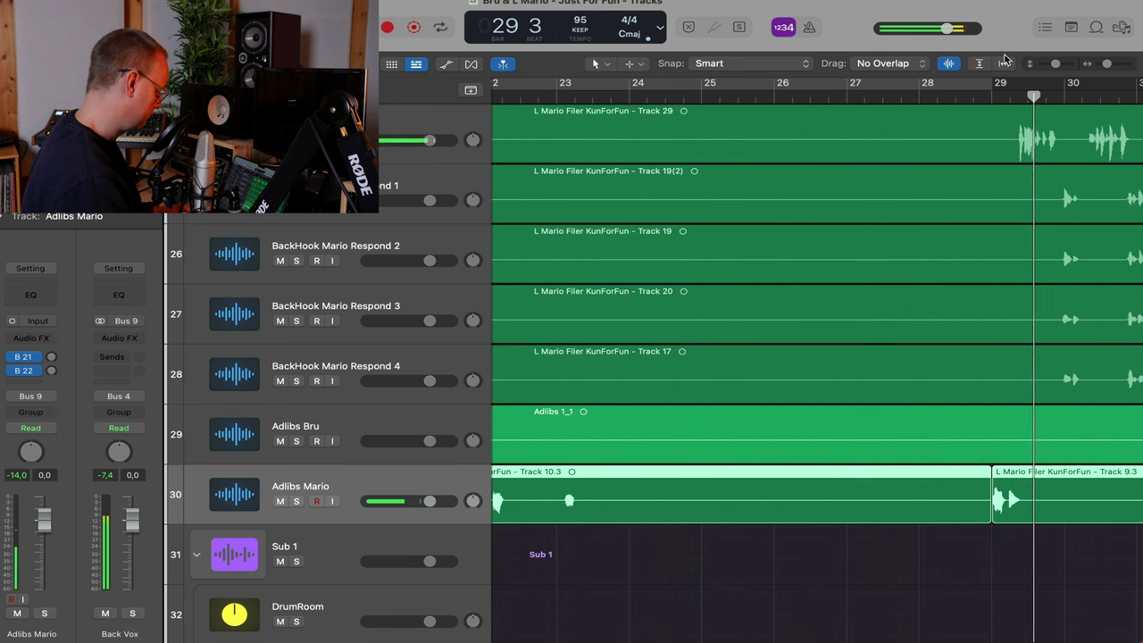
pyautogui.click(965, 100)
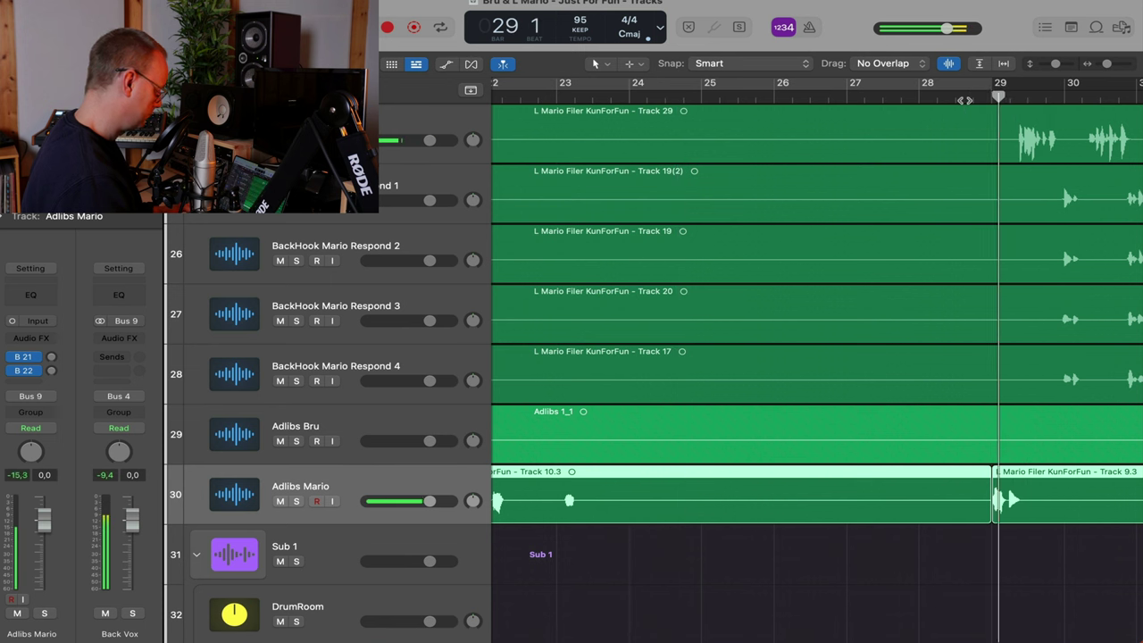
# Replay the Adlibs Mario ad-lib at bar 29 soloed and unsoloed to compare its level
pyautogui.press('s')
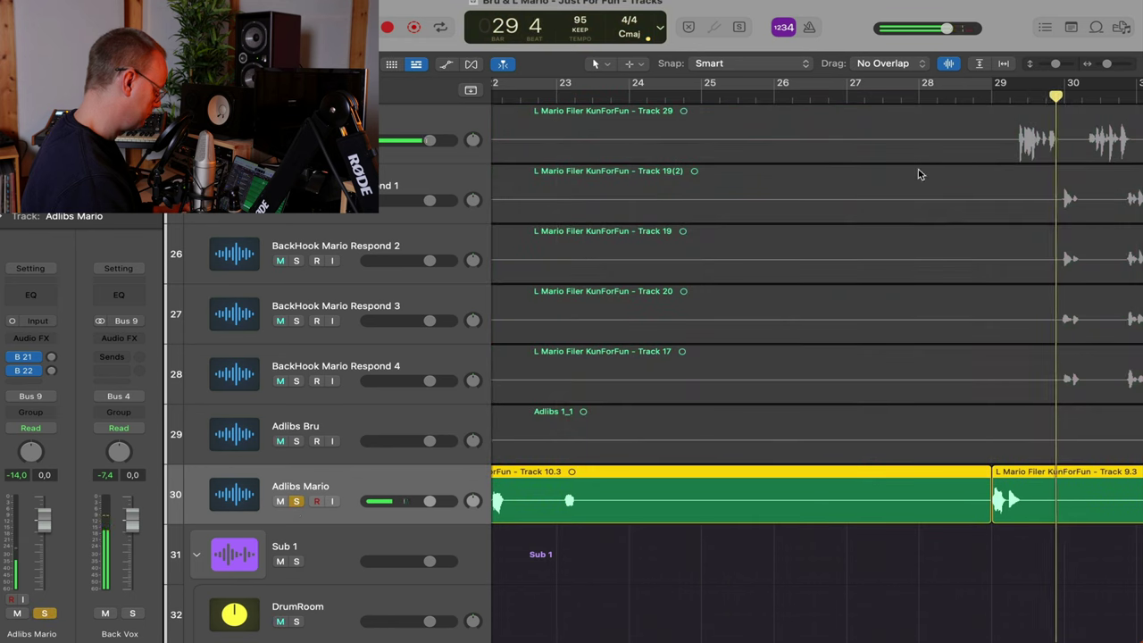
pyautogui.click(984, 96)
pyautogui.hscroll(-7, 984, 97)
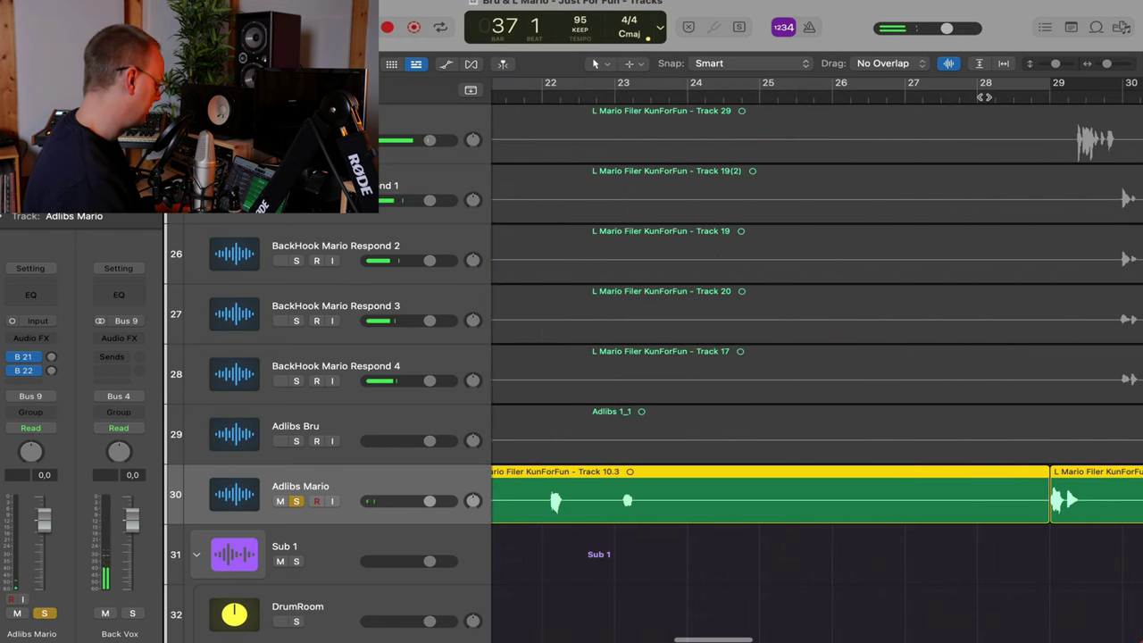
pyautogui.click(1037, 93)
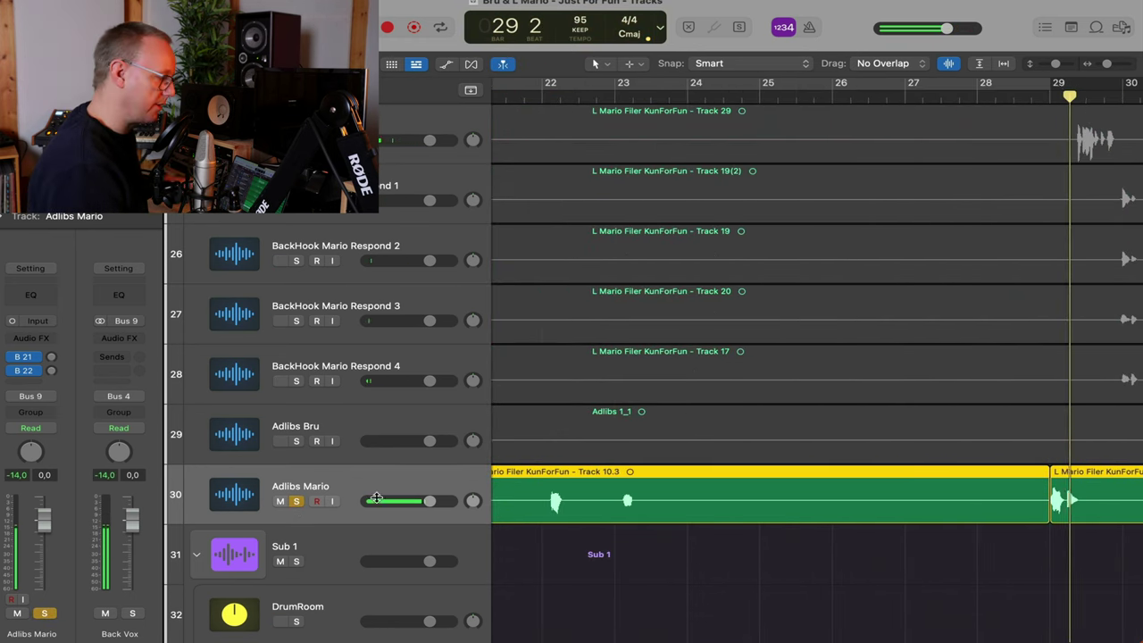
pyautogui.press('s')
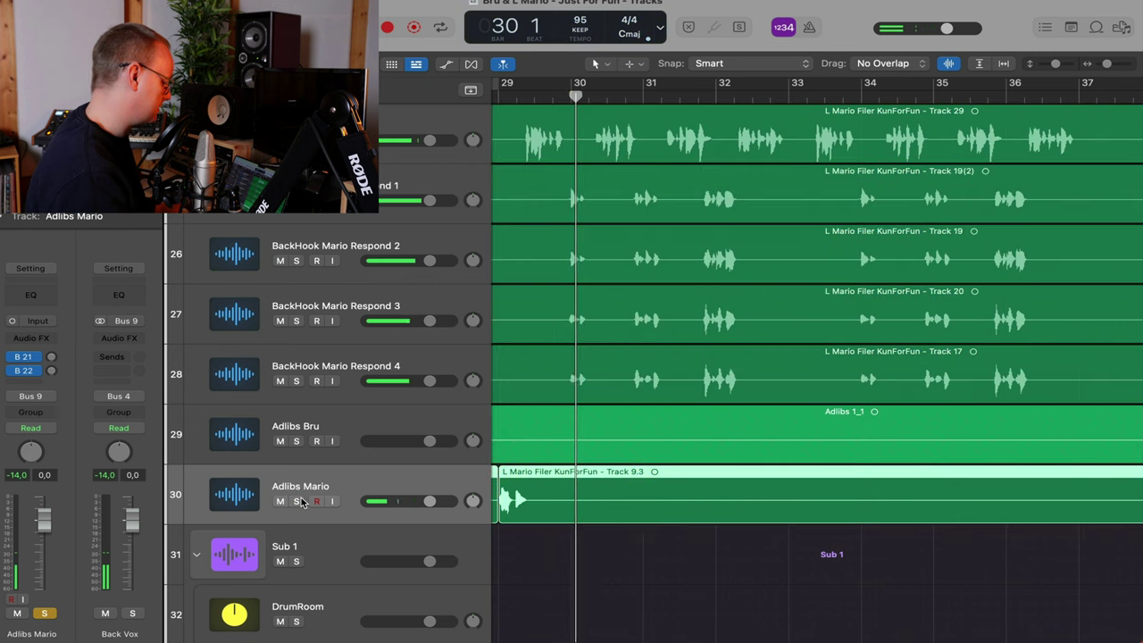
pyautogui.hscroll(-3, 822, 366)
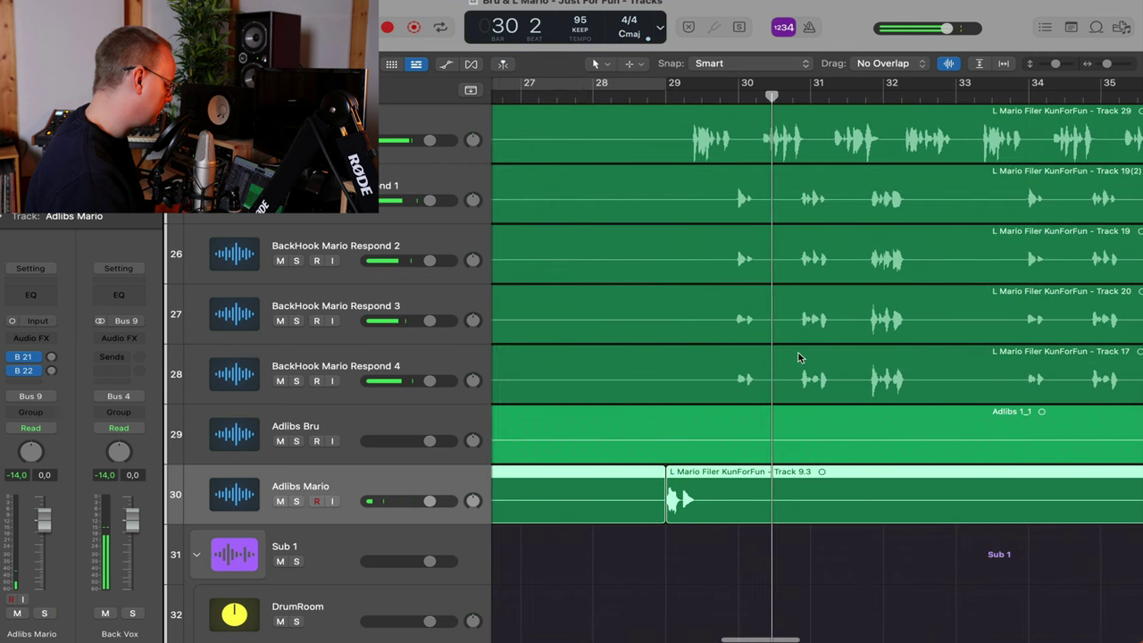
pyautogui.click(638, 94)
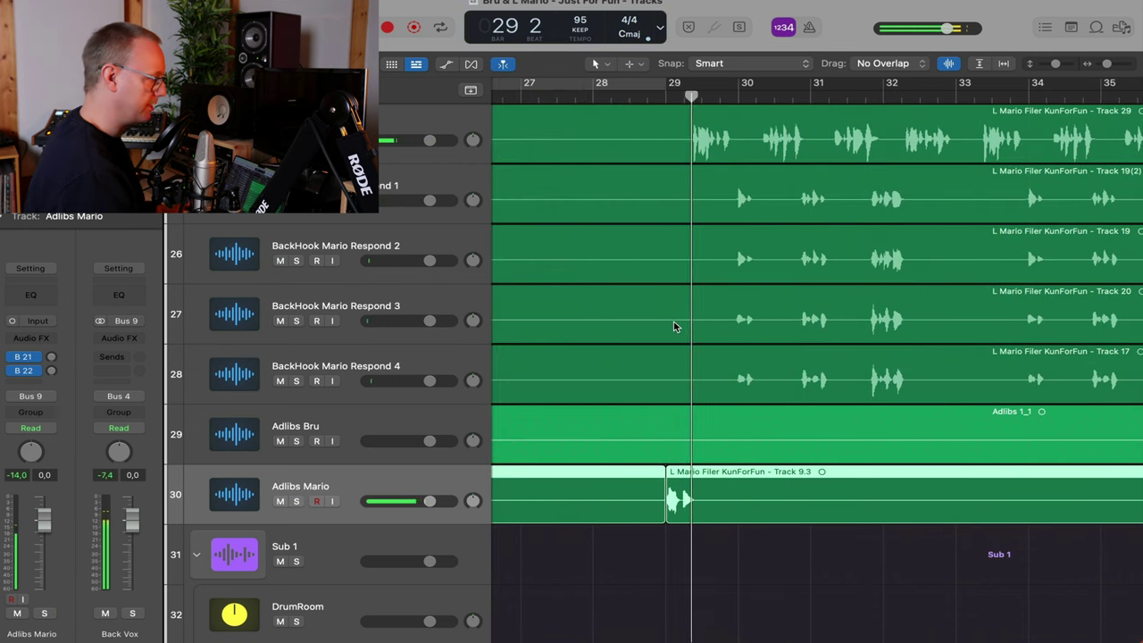
# Look through the whole arrangement, from the ad-lib tracks up to the muted Ad Back Mario tracks
pyautogui.press('super+Left')
pyautogui.press('super+Left')
pyautogui.press('super+Left')
pyautogui.press('super+Left')
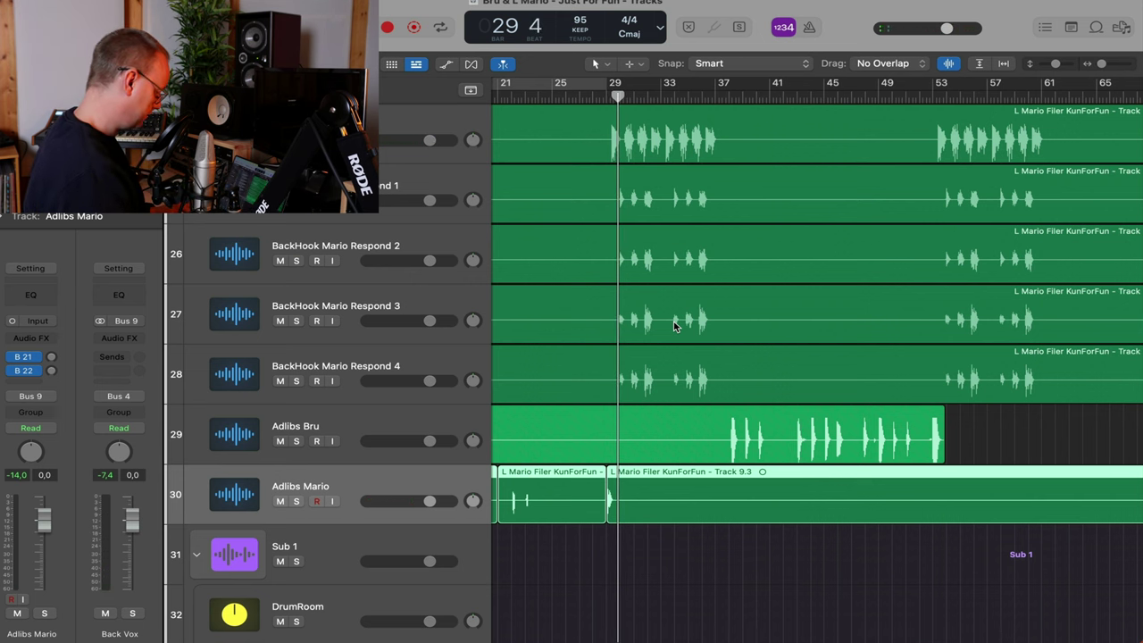
pyautogui.press('super+Up')
pyautogui.press('super+Up')
pyautogui.press('super+Left')
pyautogui.press('super+Left')
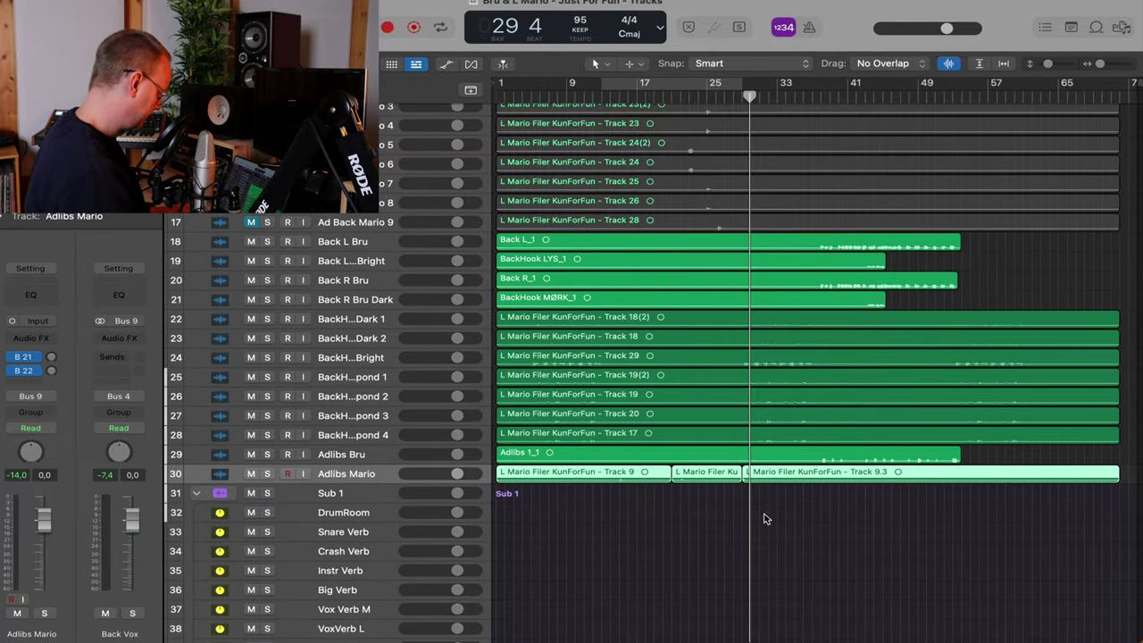
pyautogui.press('super+Down')
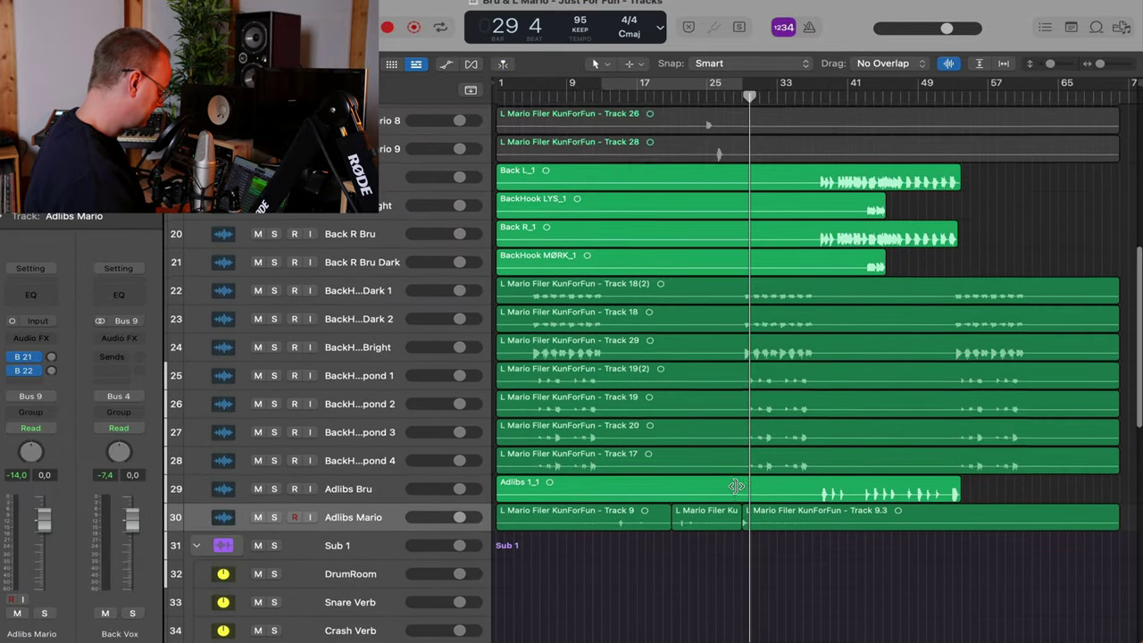
pyautogui.scroll(1, 736, 485)
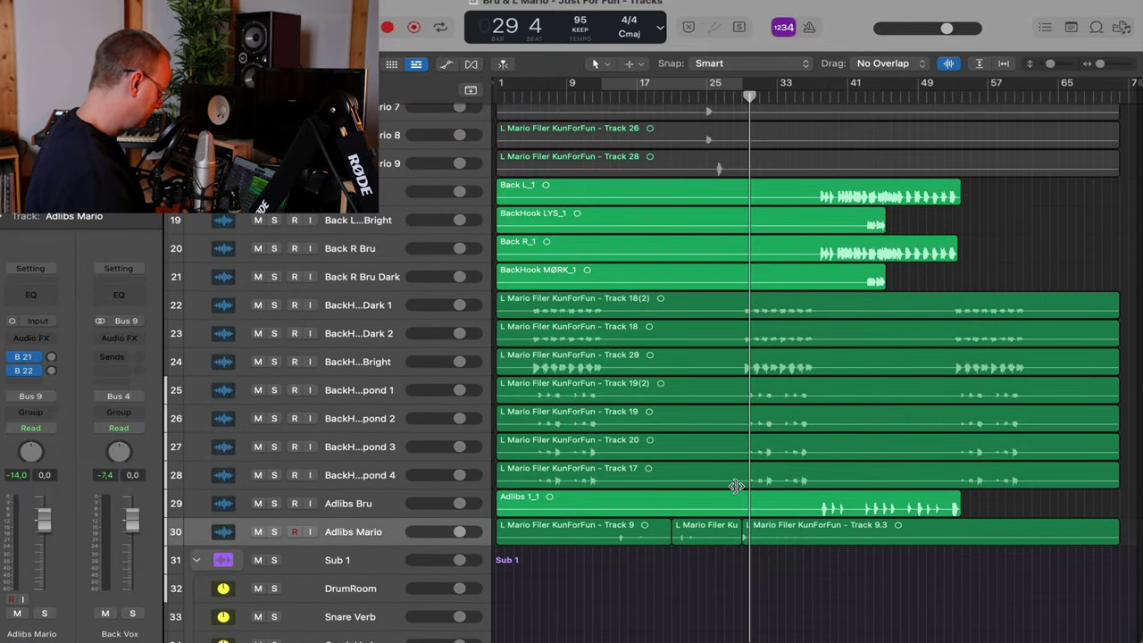
pyautogui.press('super+Up')
pyautogui.press('super+Up')
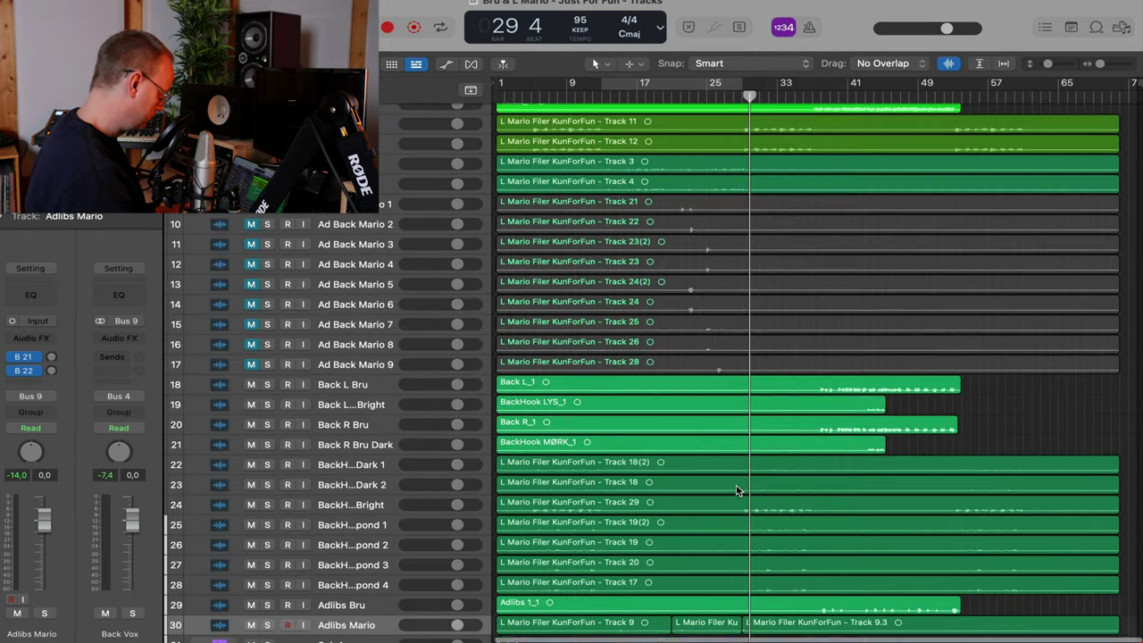
pyautogui.scroll(-2, 737, 491)
pyautogui.scroll(6, 737, 491)
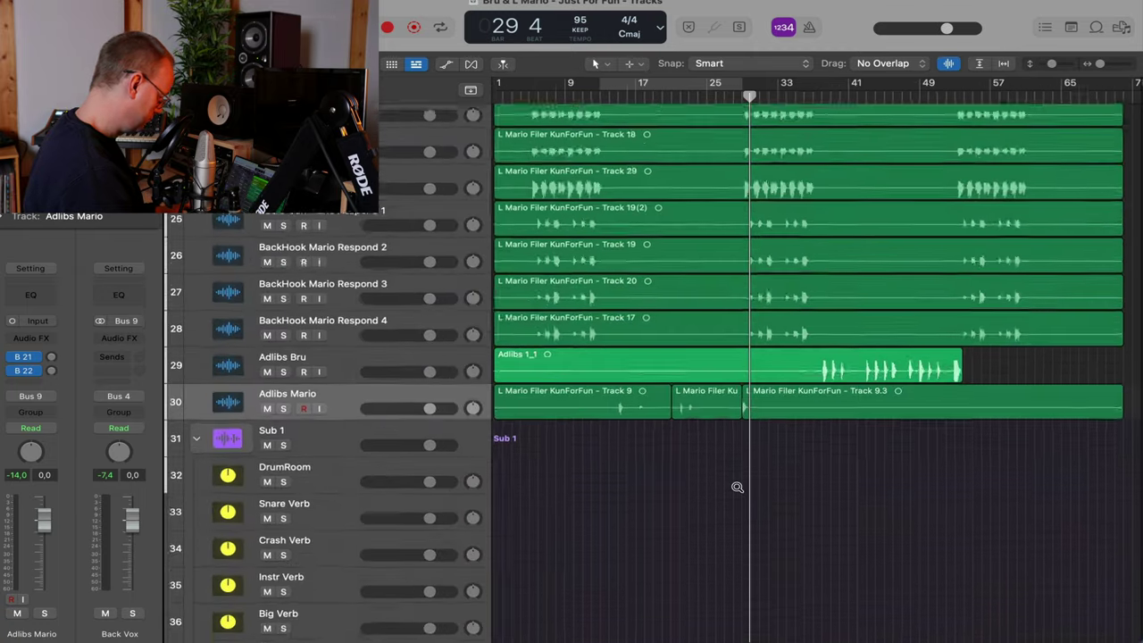
pyautogui.scroll(6, 738, 490)
pyautogui.scroll(-1, 738, 490)
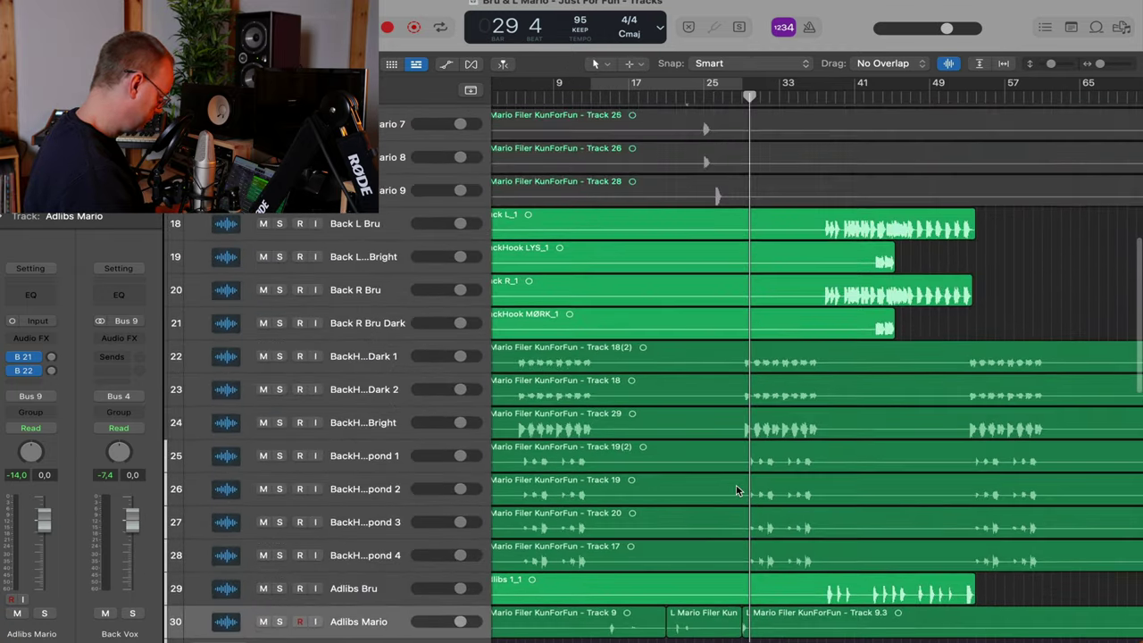
pyautogui.scroll(1, 632, 243)
pyautogui.scroll(10, 632, 244)
pyautogui.scroll(-1, 637, 102)
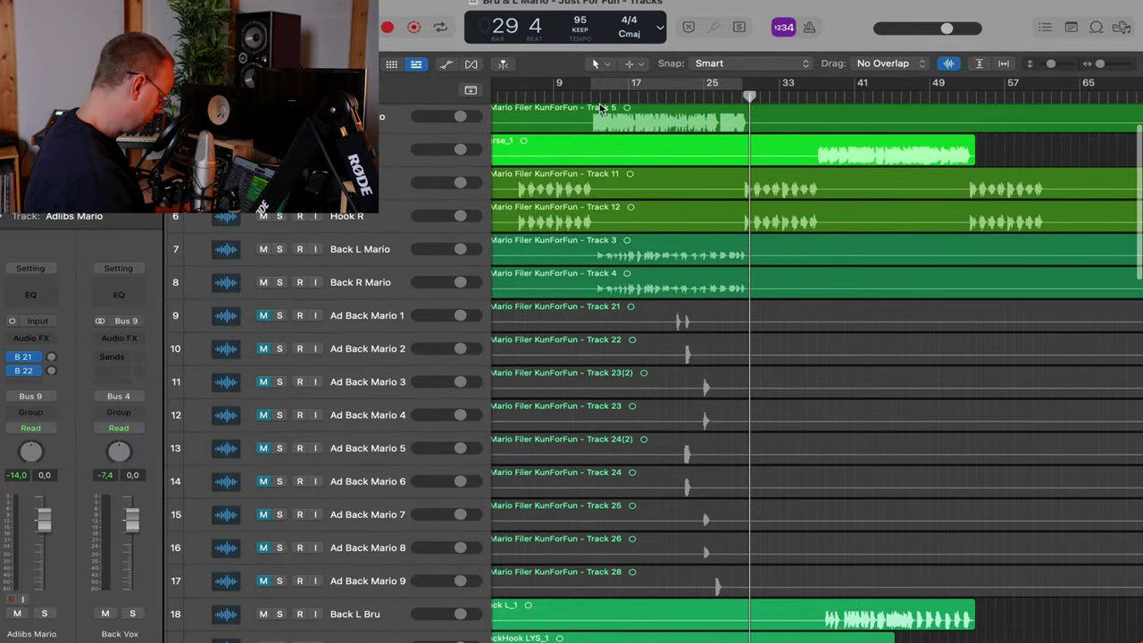
# Play the verse, unmute Ad Back Mario 1 and 2, and listen to them from about bar 21
pyautogui.doubleClick(601, 98)
pyautogui.scroll(2, 669, 262)
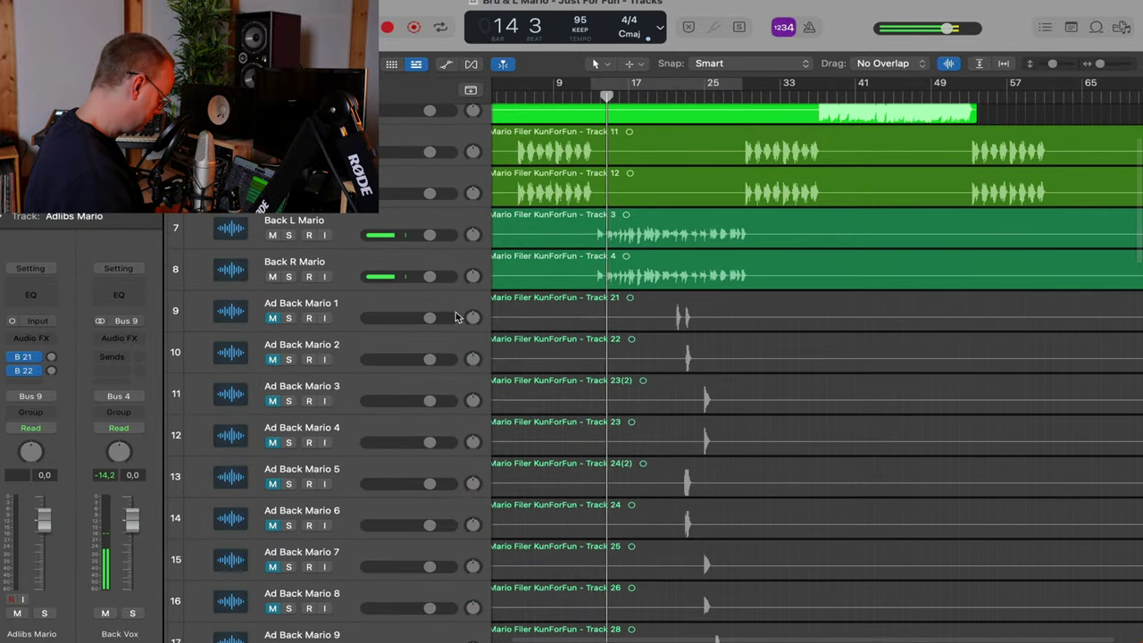
pyautogui.click(272, 318)
pyautogui.click(273, 359)
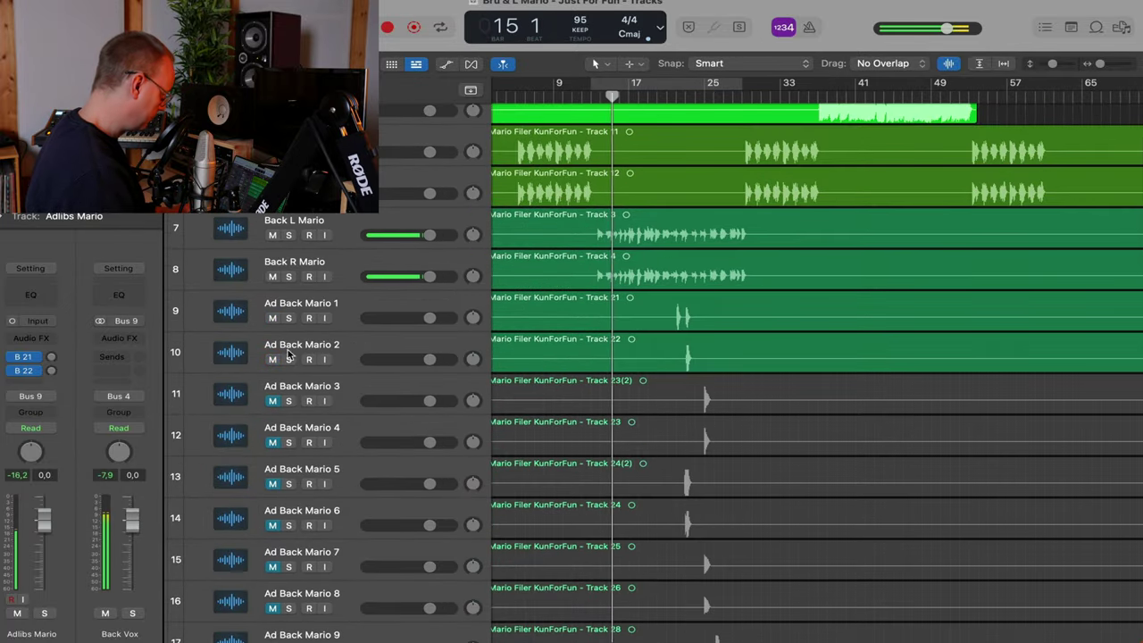
pyautogui.click(674, 97)
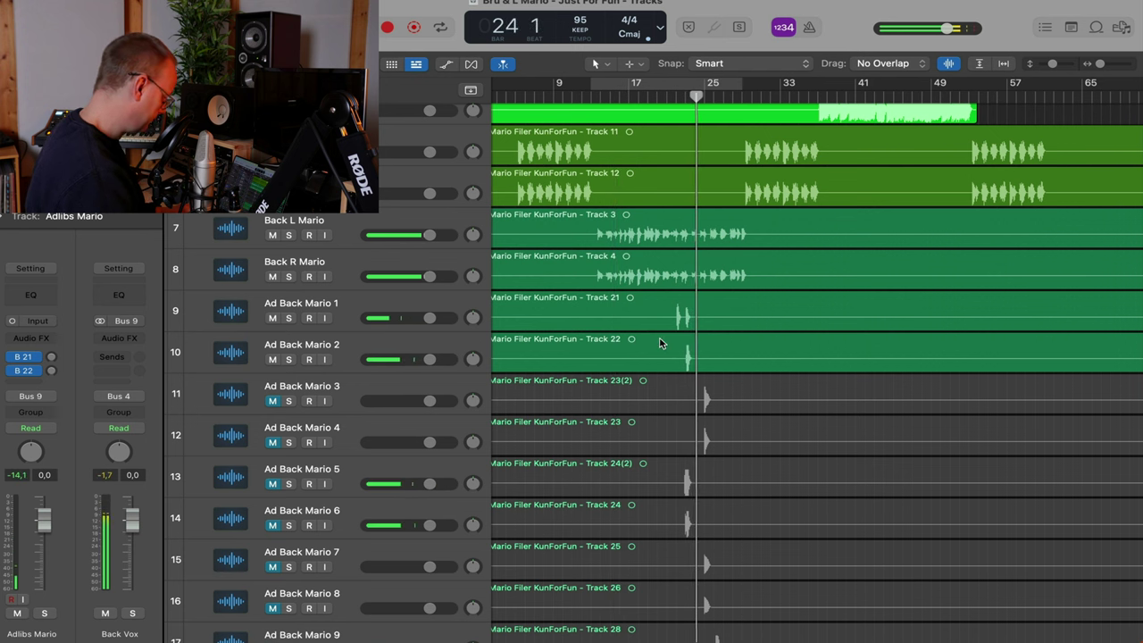
# Unmute Ad Back Mario 5 and 6, whose ad-libs fall around bar 23, keeping Ad Back Mario 7 muted
pyautogui.scroll(1, 660, 343)
pyautogui.hscroll(2, 660, 343)
pyautogui.scroll(5, 660, 342)
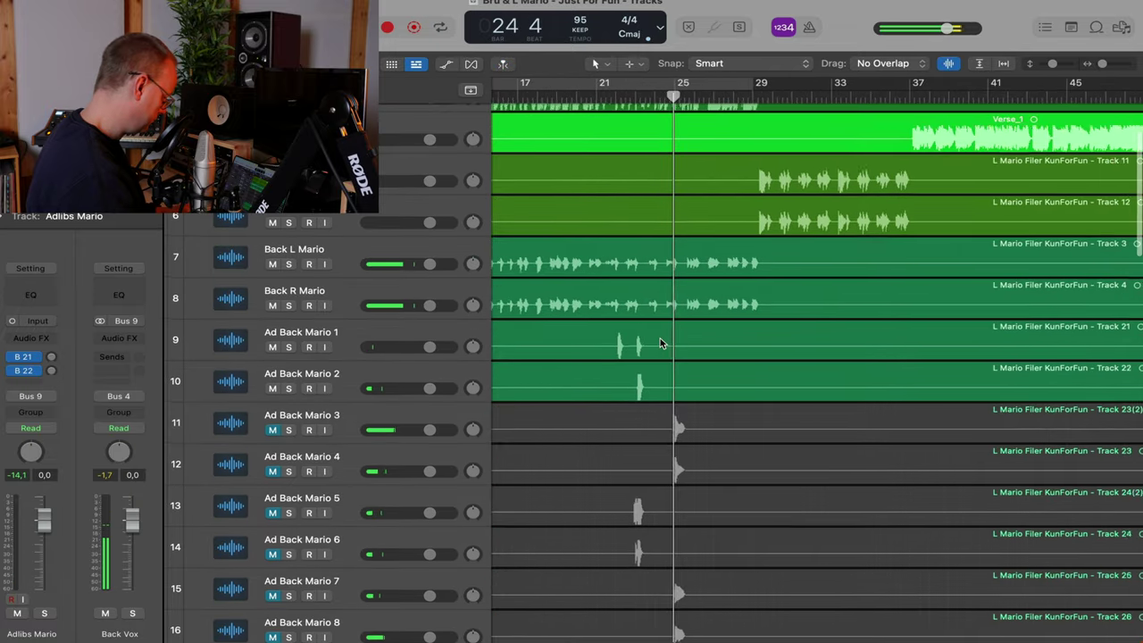
pyautogui.scroll(-2, 660, 343)
pyautogui.click(634, 91)
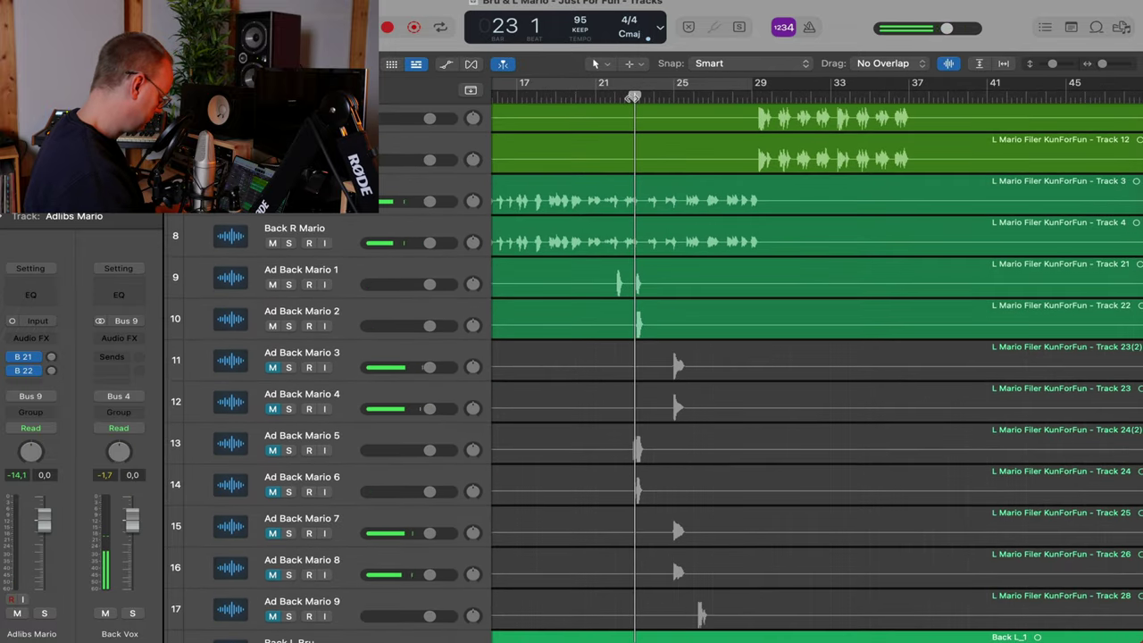
pyautogui.moveTo(277, 455); pyautogui.dragTo(274, 526)
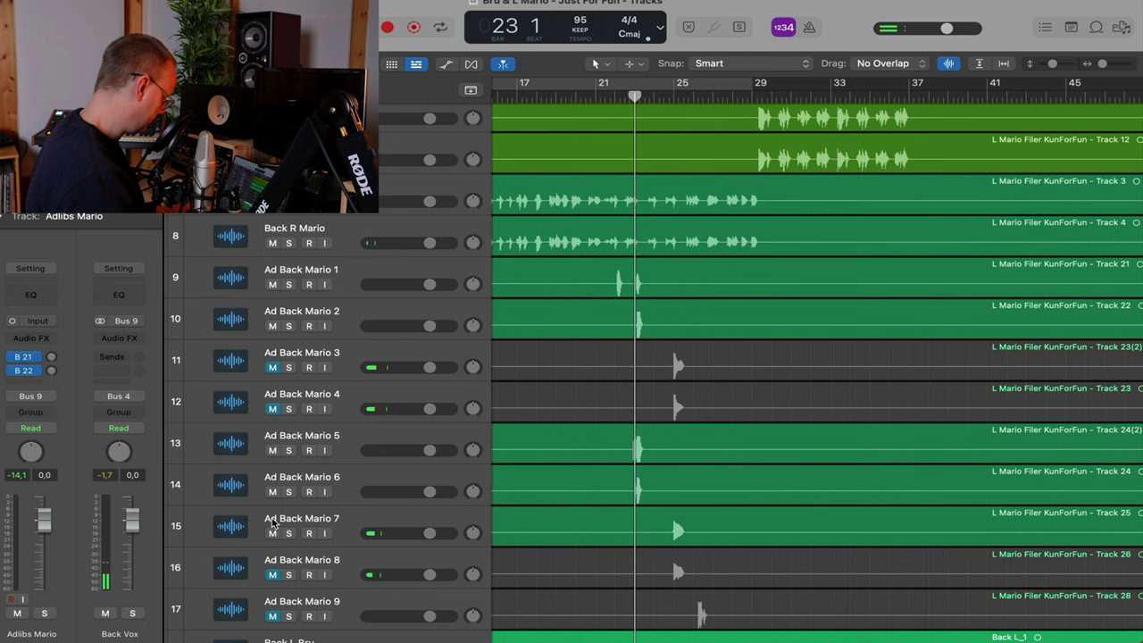
pyautogui.click(273, 533)
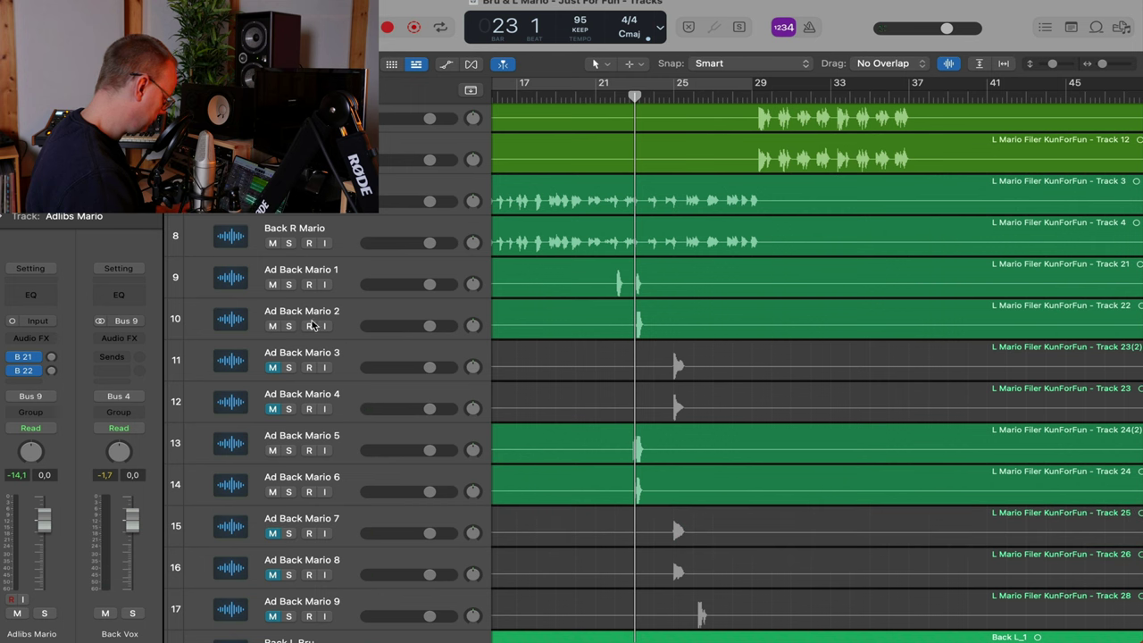
# Mute Ad Back Mario 1 and 2 and play from about bar 22 to hear Ad Back Mario 5 and 6
pyautogui.click(273, 325)
pyautogui.click(271, 284)
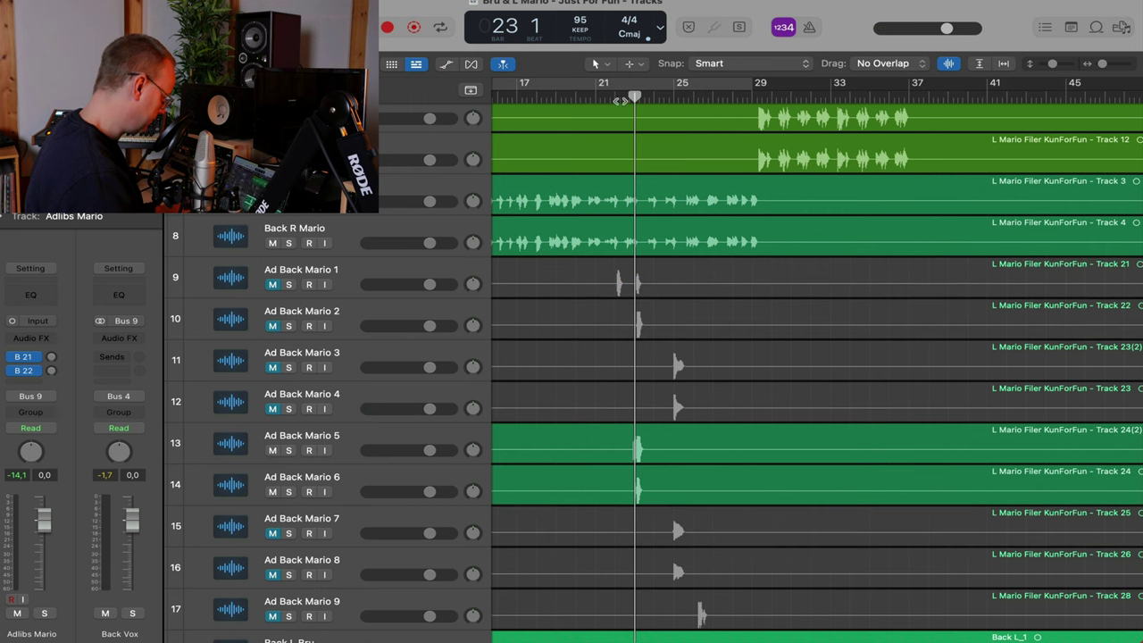
pyautogui.click(619, 100)
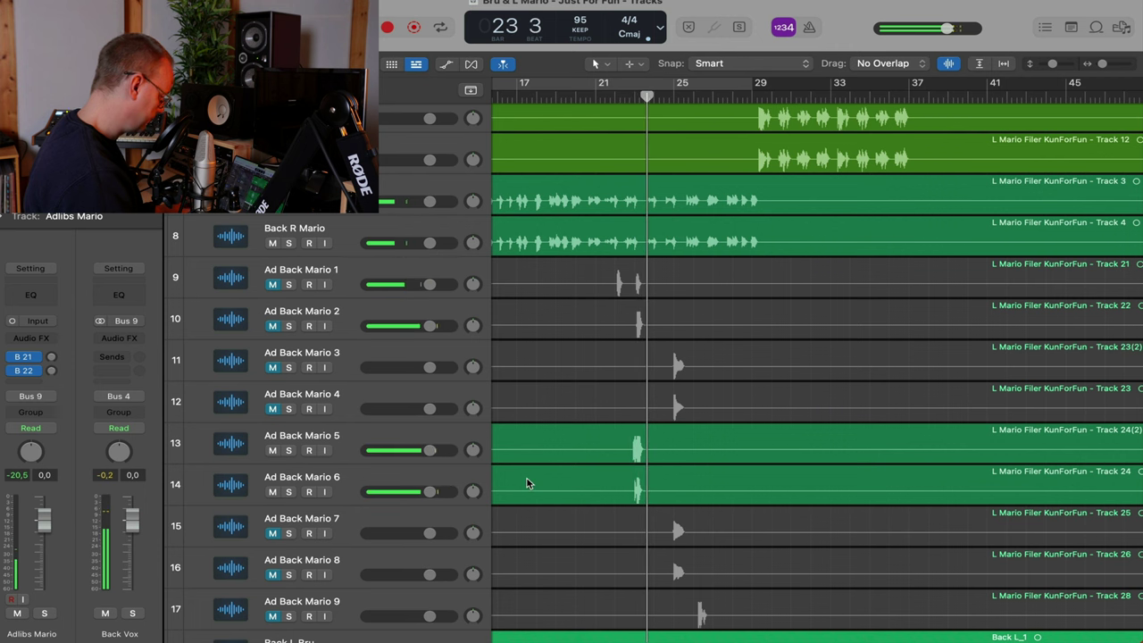
# Select Ad Back Mario 5 and 6 together and move them directly below Ad Back Mario 2
pyautogui.click(351, 439)
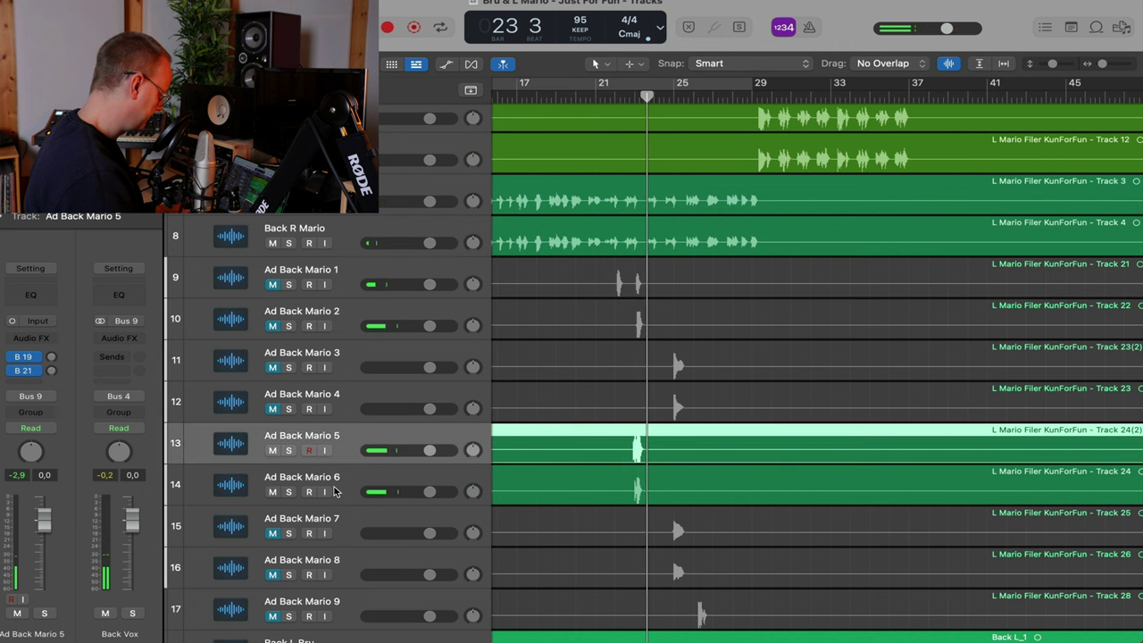
pyautogui.keyDown('shift'); pyautogui.click(336, 491); pyautogui.keyUp('shift')
pyautogui.moveTo(355, 435); pyautogui.dragTo(357, 353)
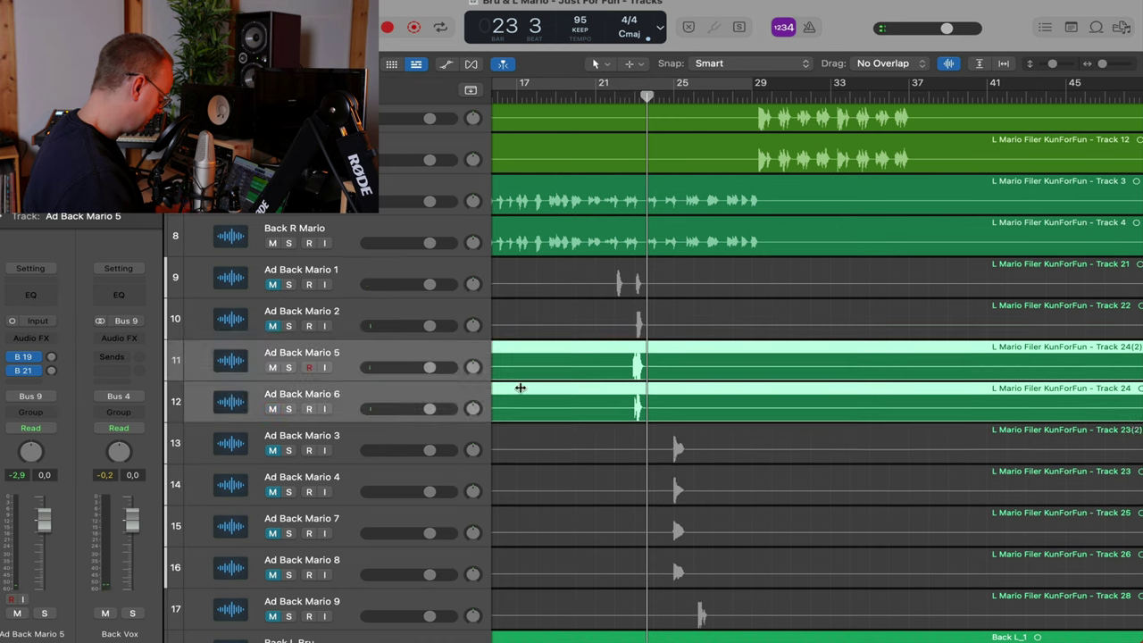
# Move the Ad Back Mario 2 track directly below Ad Back Mario 6
pyautogui.press('super+Down')
pyautogui.press('super+Down')
pyautogui.press('super+Right')
pyautogui.press('super+Right')
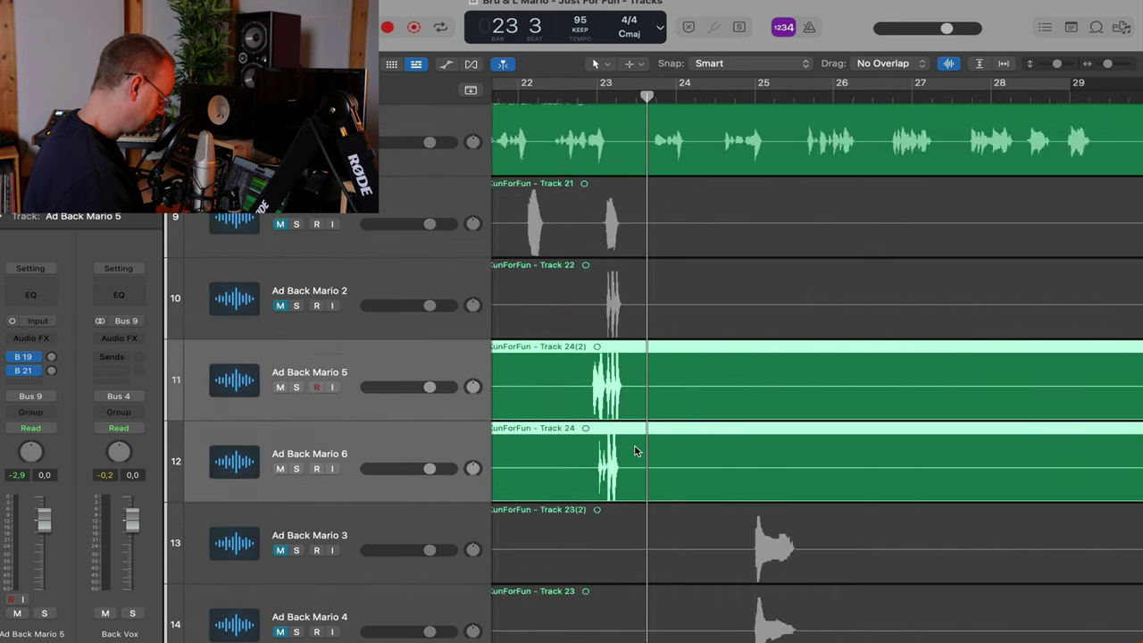
pyautogui.moveTo(366, 292); pyautogui.dragTo(386, 533)
# Compare the waveforms and timing of the Ad Back Mario tracks around bars 22 to 26
pyautogui.press('super+Up')
pyautogui.press('super+Up')
pyautogui.press('super+Up')
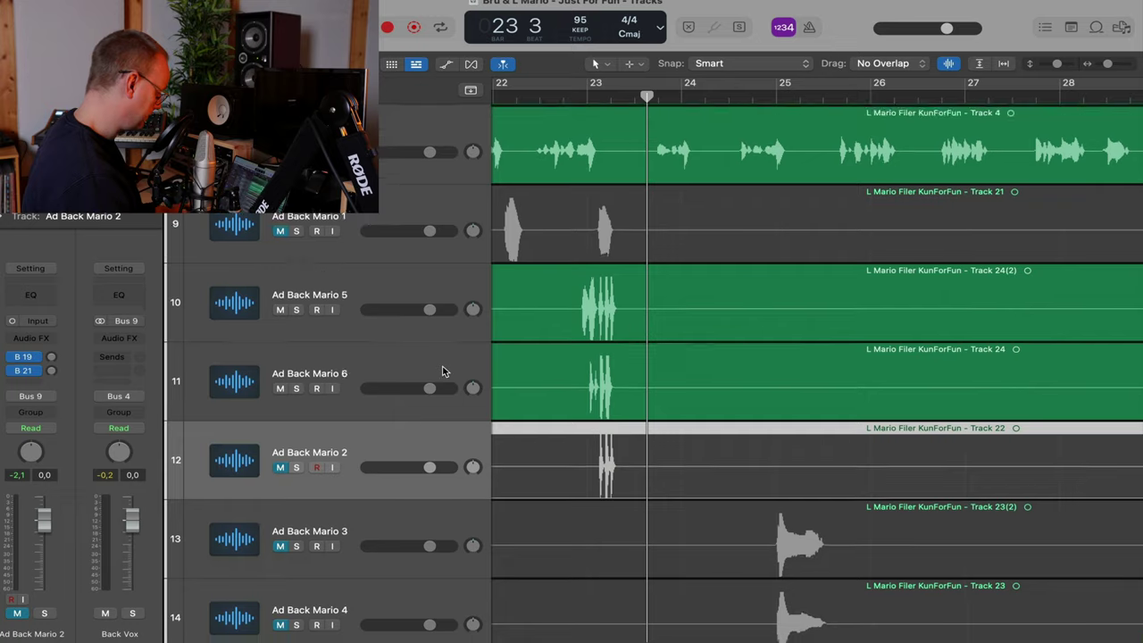
pyautogui.press('super+Down')
pyautogui.press('super+Down')
pyautogui.press('super+Right')
pyautogui.press('super+Right')
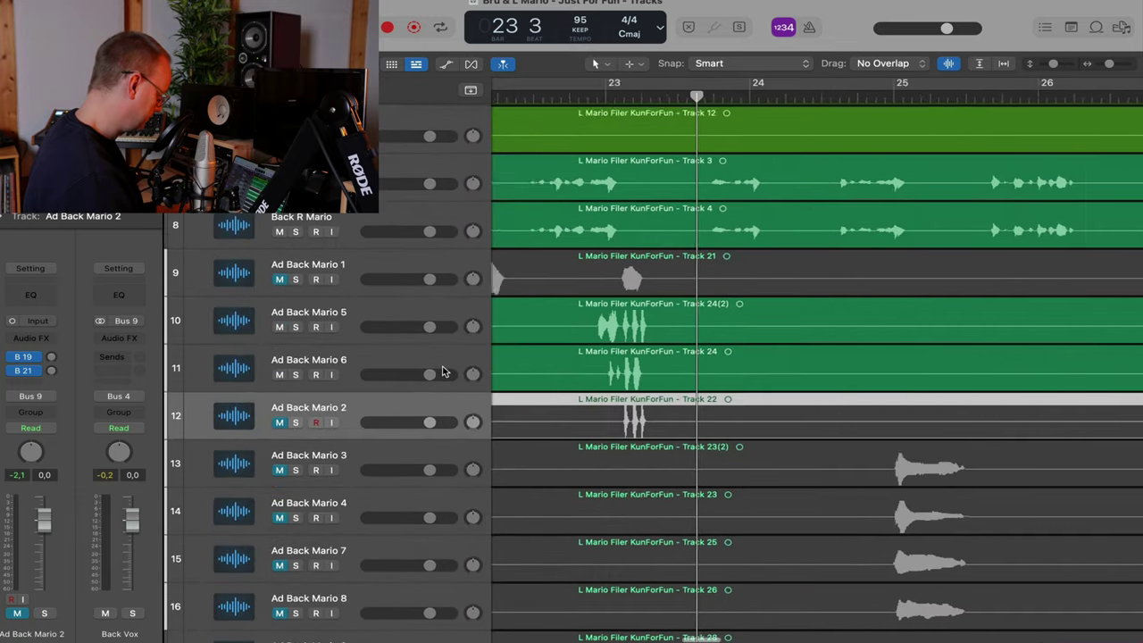
pyautogui.press('super+Down')
pyautogui.press('super+Left')
pyautogui.press('super+Left')
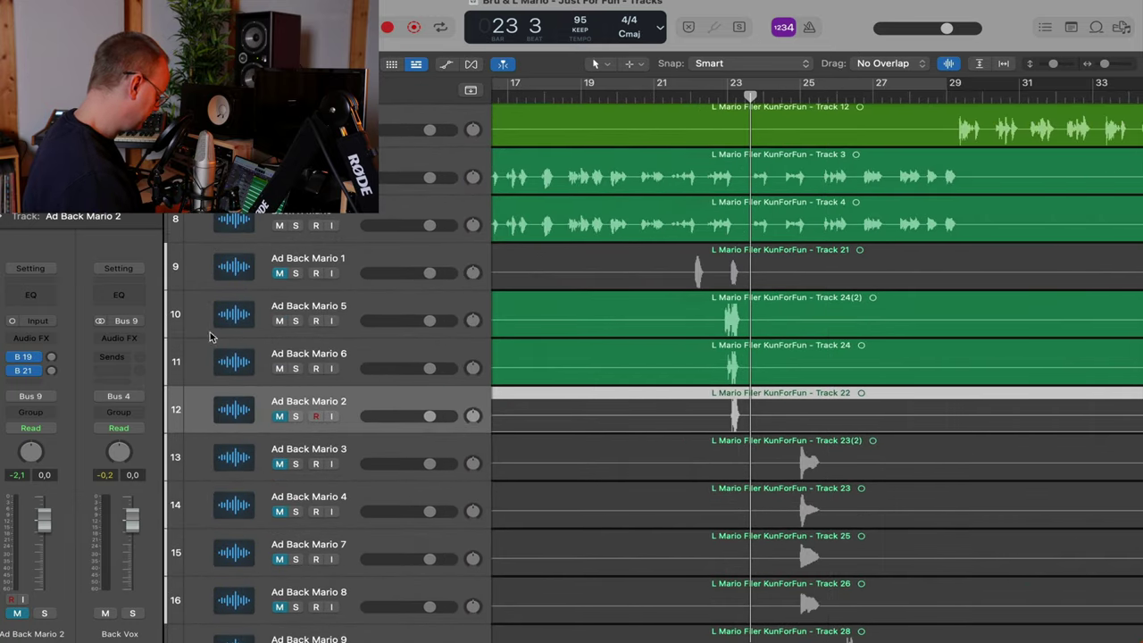
# Select the Ad Back Mario tracks 1 to 9 together and unmute them all at once
pyautogui.press('super+Up')
pyautogui.press('super+Up')
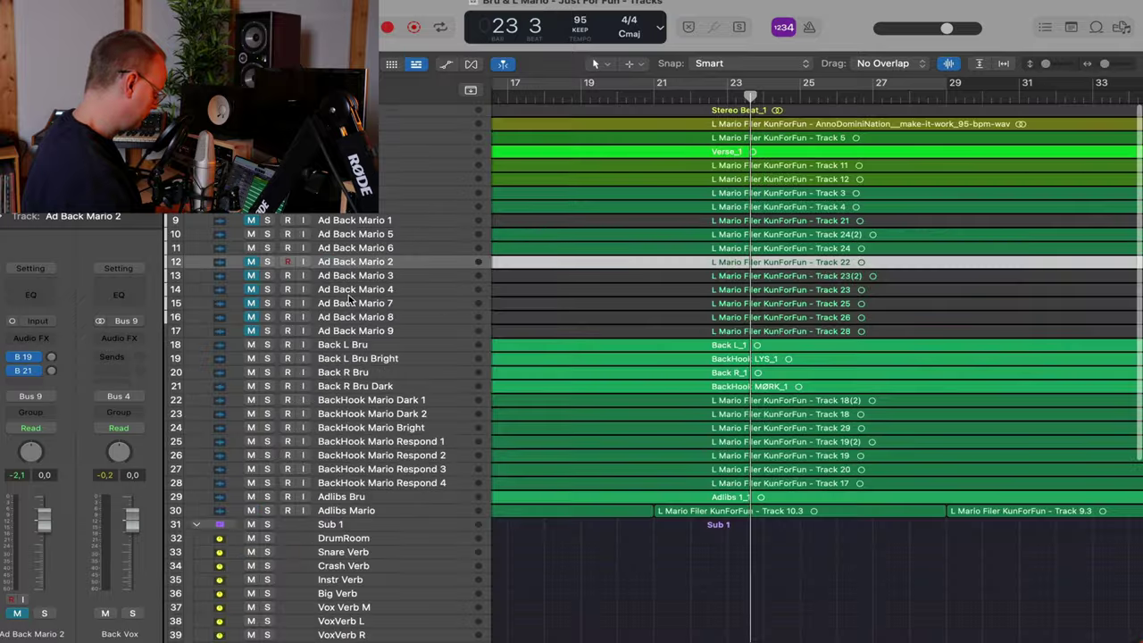
pyautogui.press('super+Down')
pyautogui.press('super+Down')
pyautogui.click(348, 509)
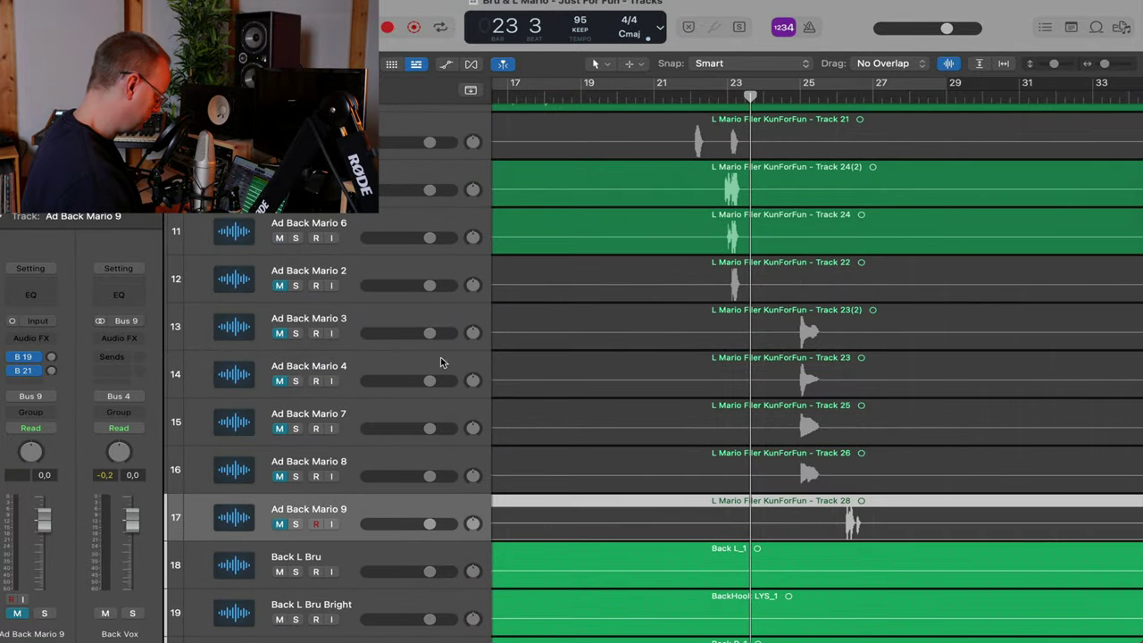
pyautogui.keyDown('shift'); pyautogui.click(382, 179); pyautogui.keyUp('shift')
pyautogui.scroll(4, 459, 208)
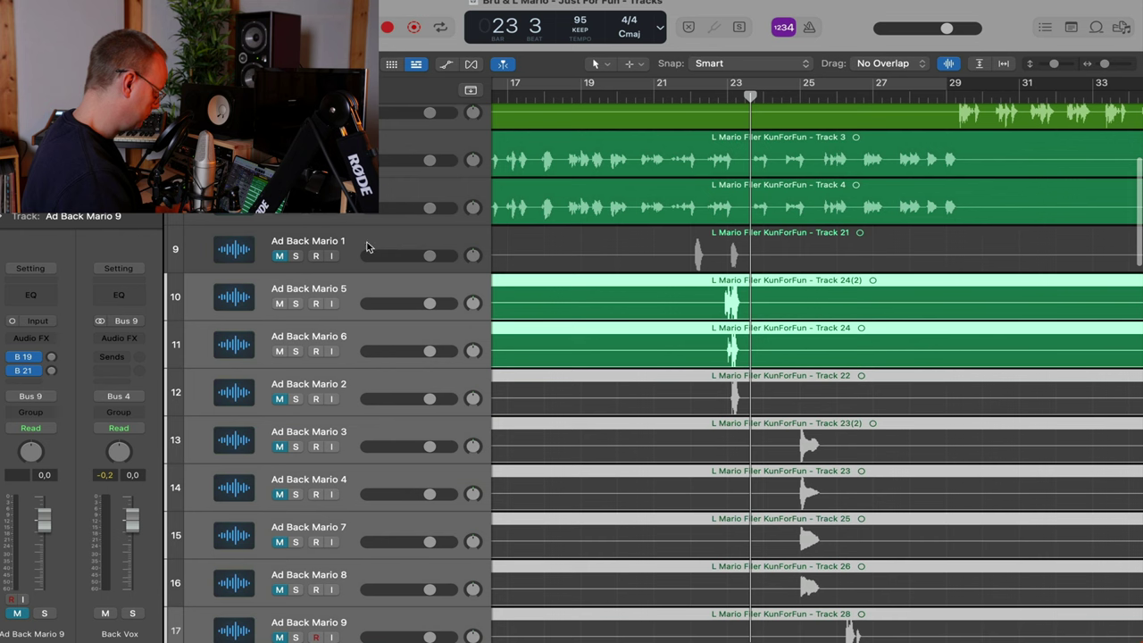
pyautogui.keyDown('shift'); pyautogui.click(366, 247); pyautogui.keyUp('shift')
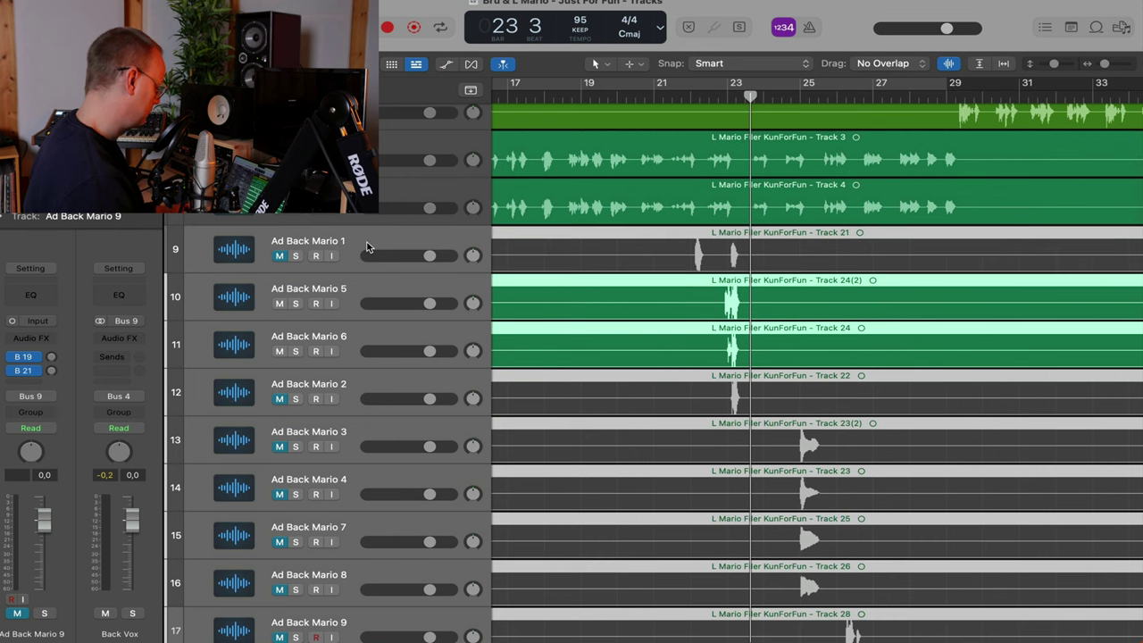
pyautogui.scroll(-2, 568, 303)
pyautogui.click(280, 256)
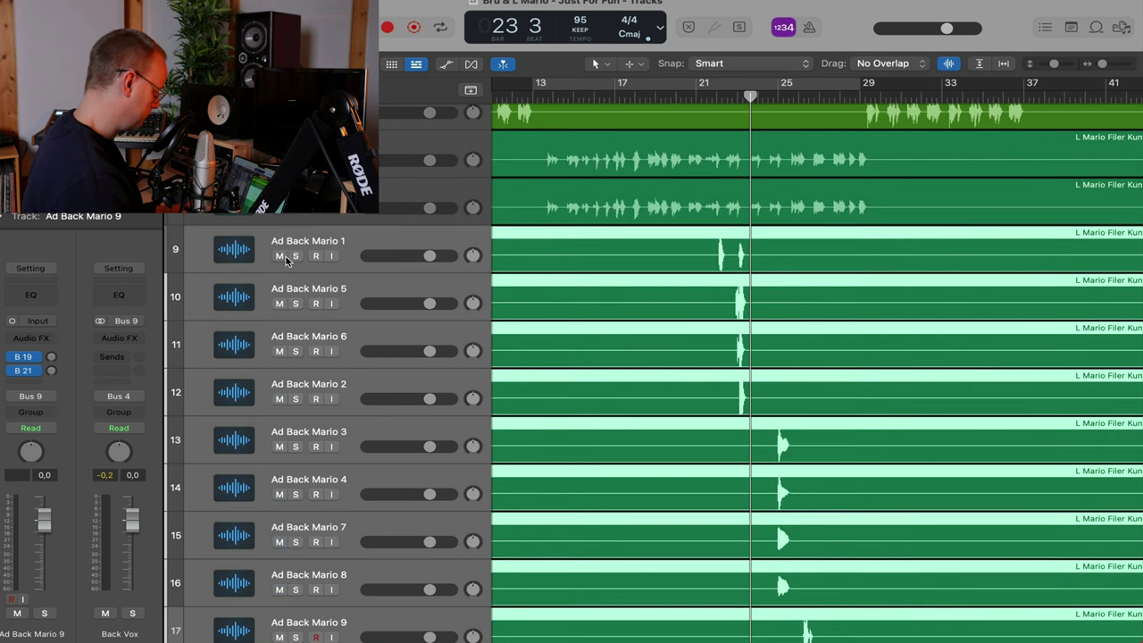
# Play the song with a cycle range from bar 22 to 24 and listen to the first Ad Back Mario ad-libs
pyautogui.scroll(-3, 874, 291)
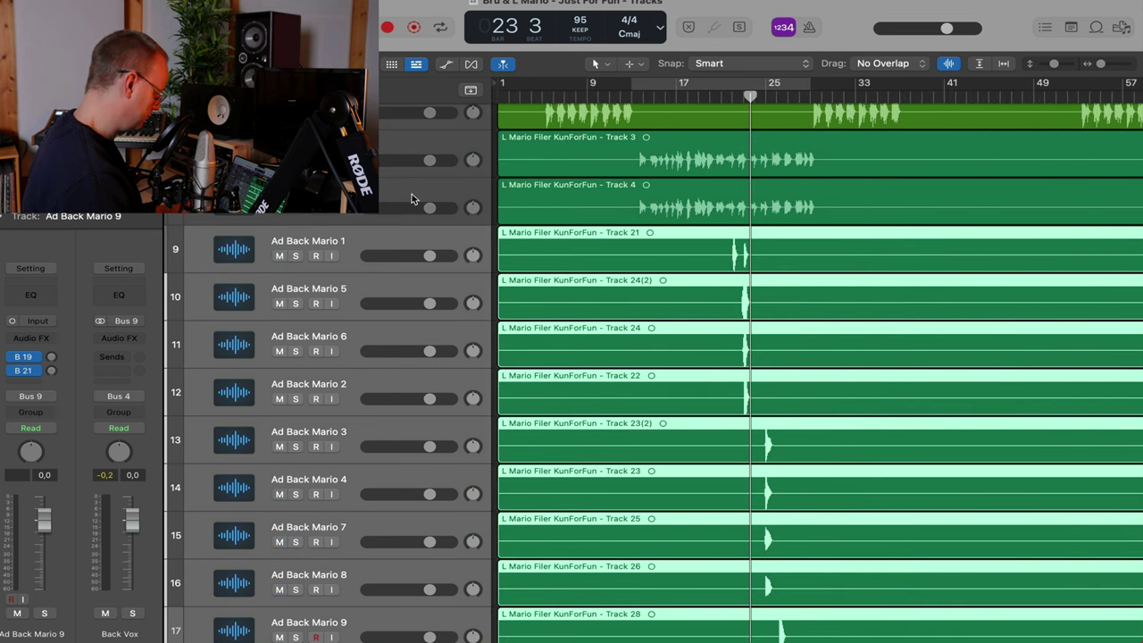
pyautogui.scroll(5, 559, 83)
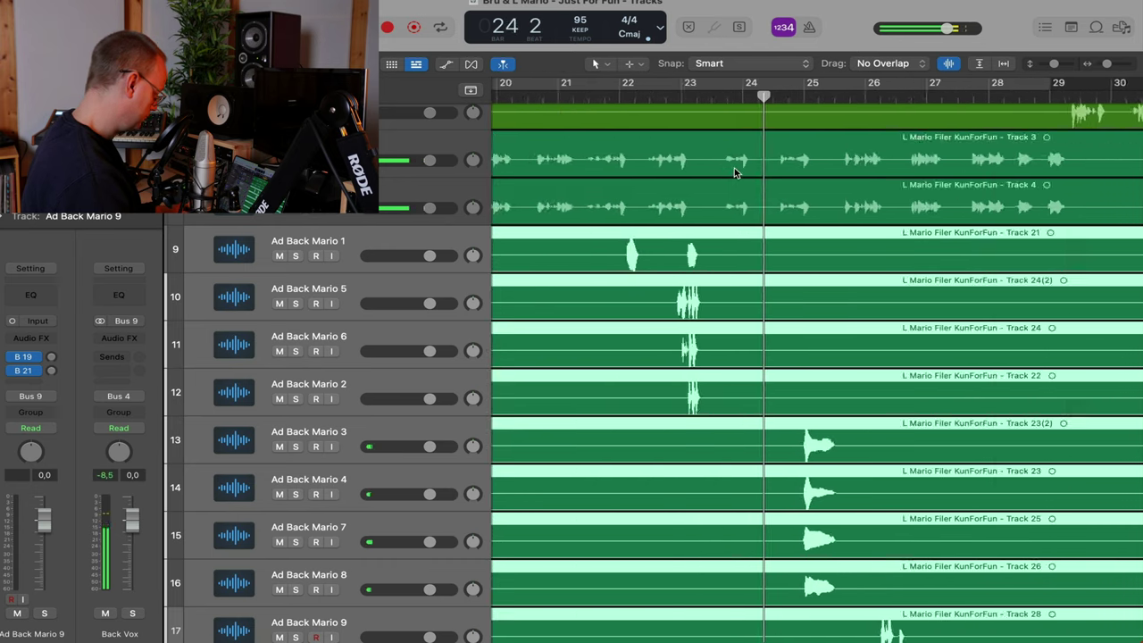
pyautogui.moveTo(571, 88); pyautogui.dragTo(739, 88)
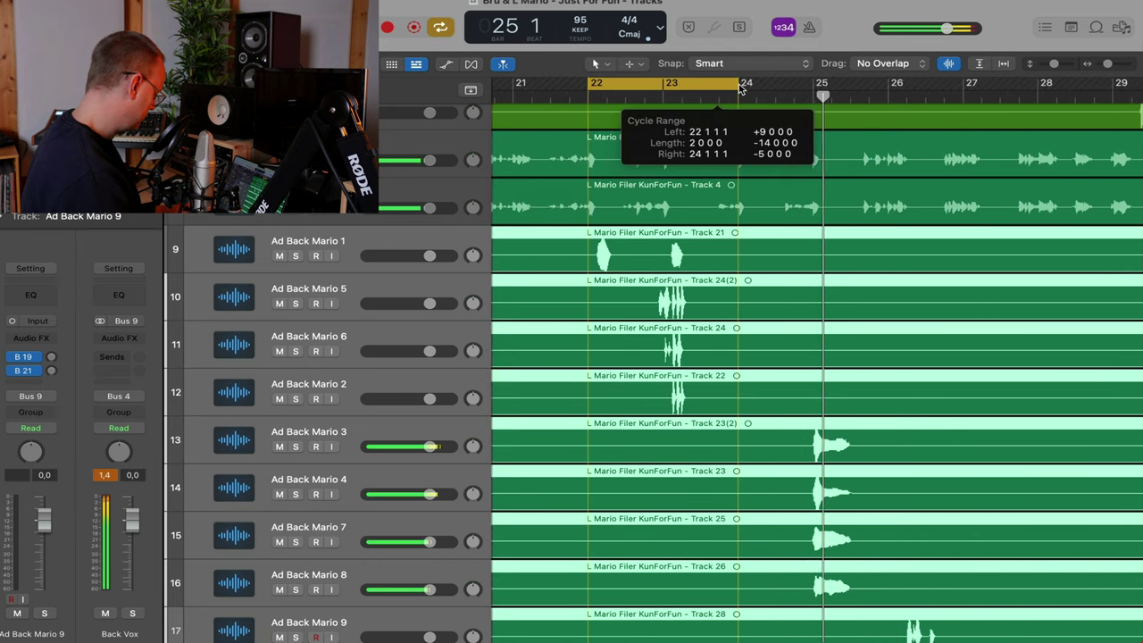
pyautogui.click(594, 100)
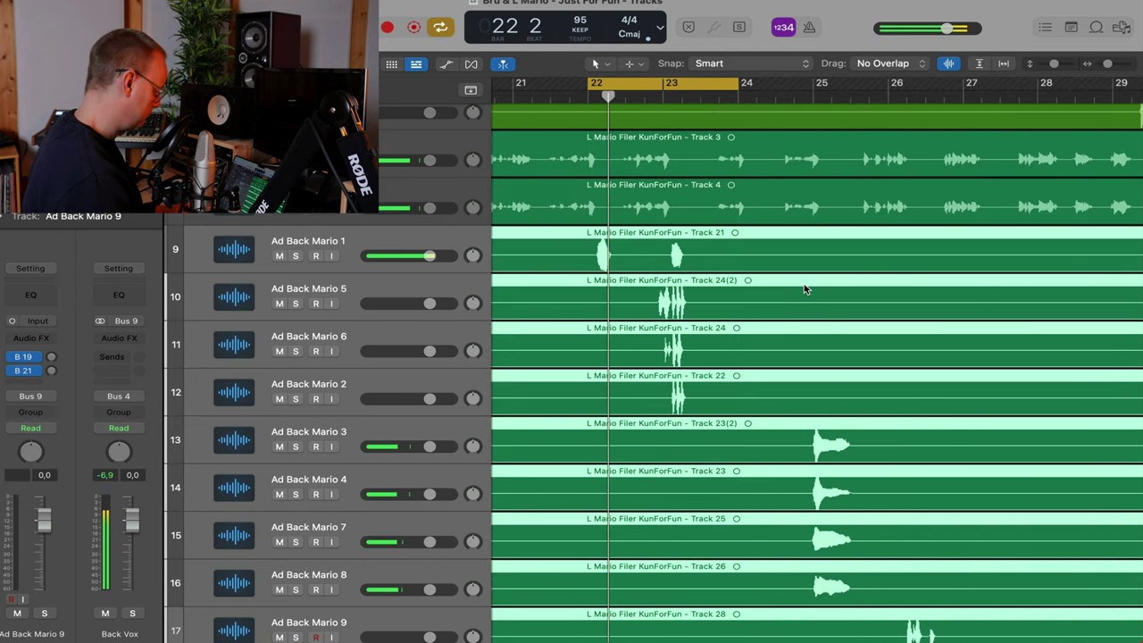
pyautogui.scroll(-5, 476, 297)
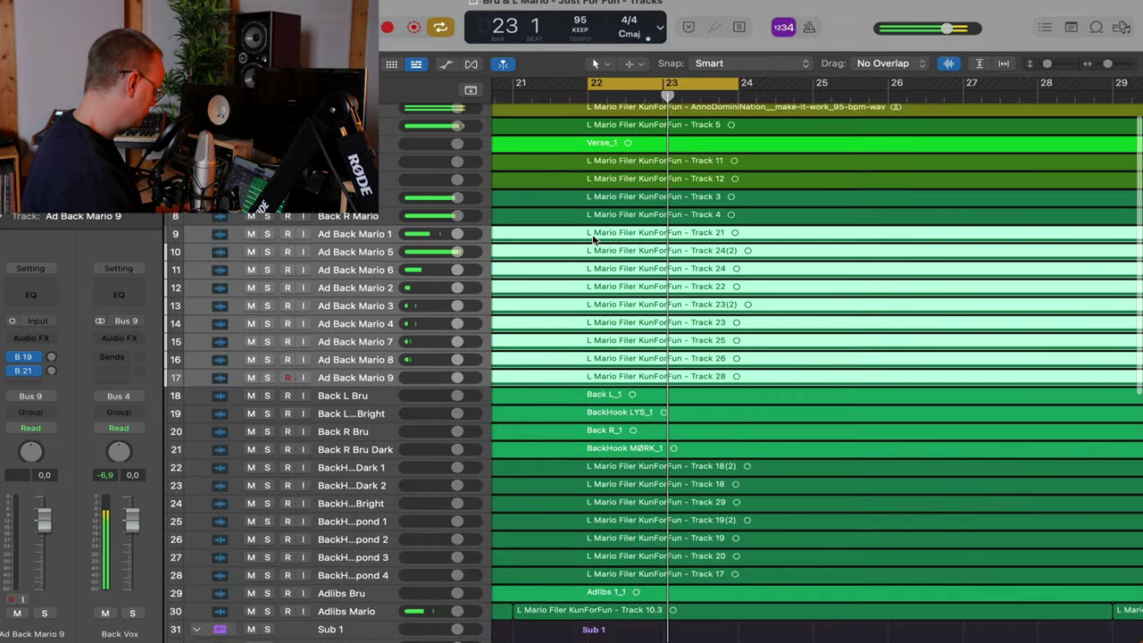
pyautogui.scroll(5, 596, 239)
# Shorten the cycle range to bars 23 to 24 and select Ad Back Mario 6 to check its level and waveform
pyautogui.moveTo(589, 105); pyautogui.dragTo(665, 106)
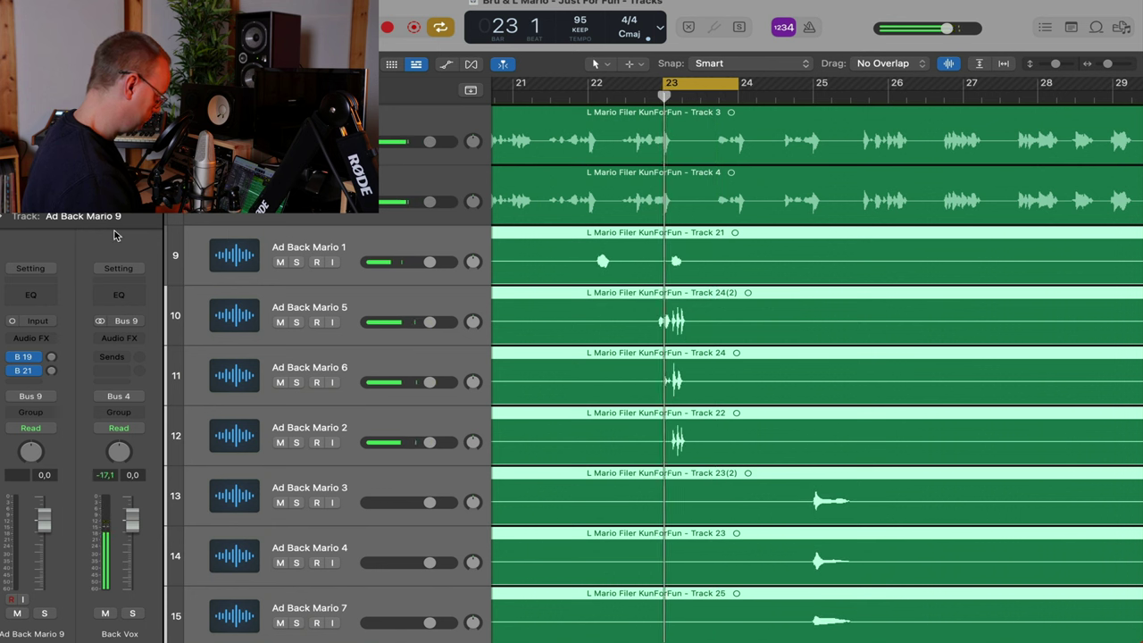
pyautogui.click(310, 379)
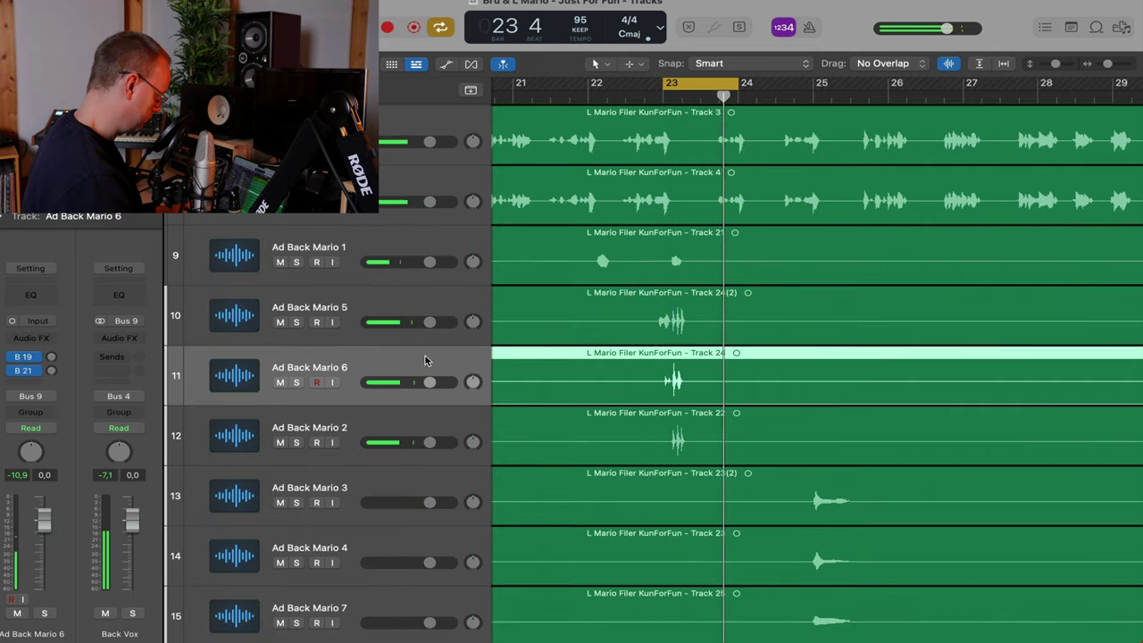
pyautogui.scroll(-5, 732, 457)
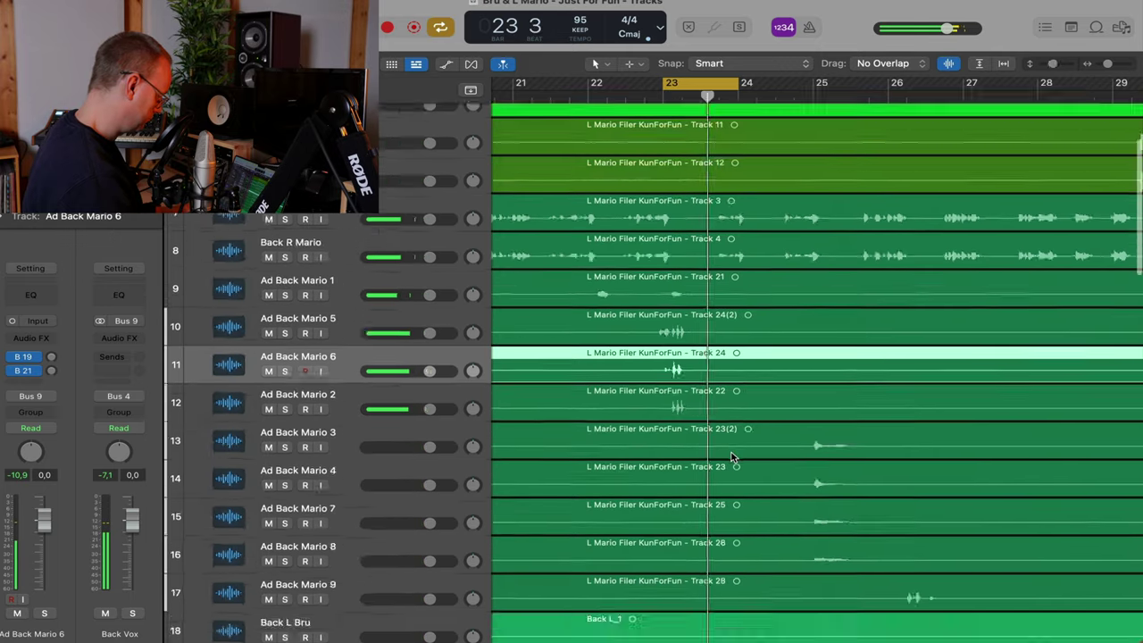
pyautogui.scroll(6, 731, 457)
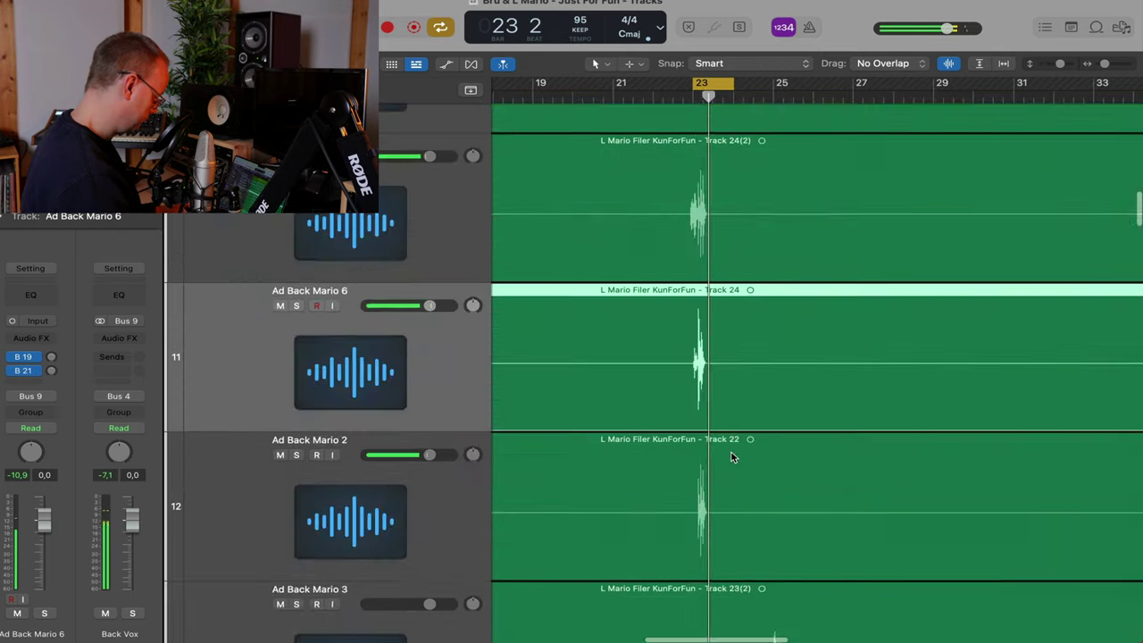
pyautogui.scroll(-5, 731, 452)
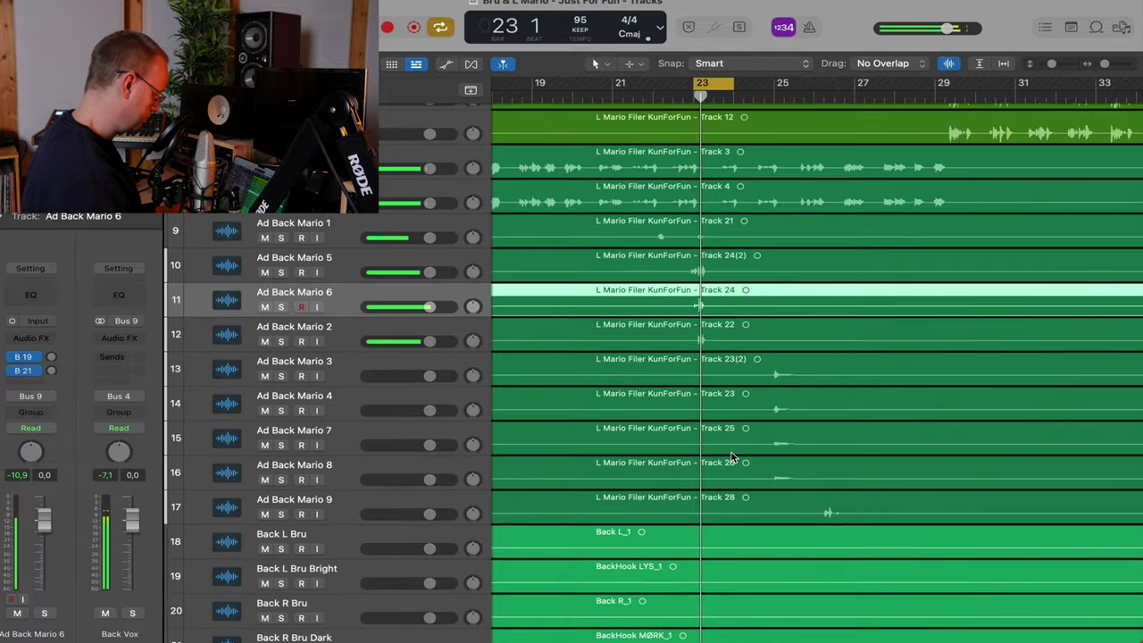
# Move the cycle range to bar 25 and listen to Ad Back Mario 3, 4, 7 and 8 together
pyautogui.moveTo(706, 89); pyautogui.dragTo(792, 91)
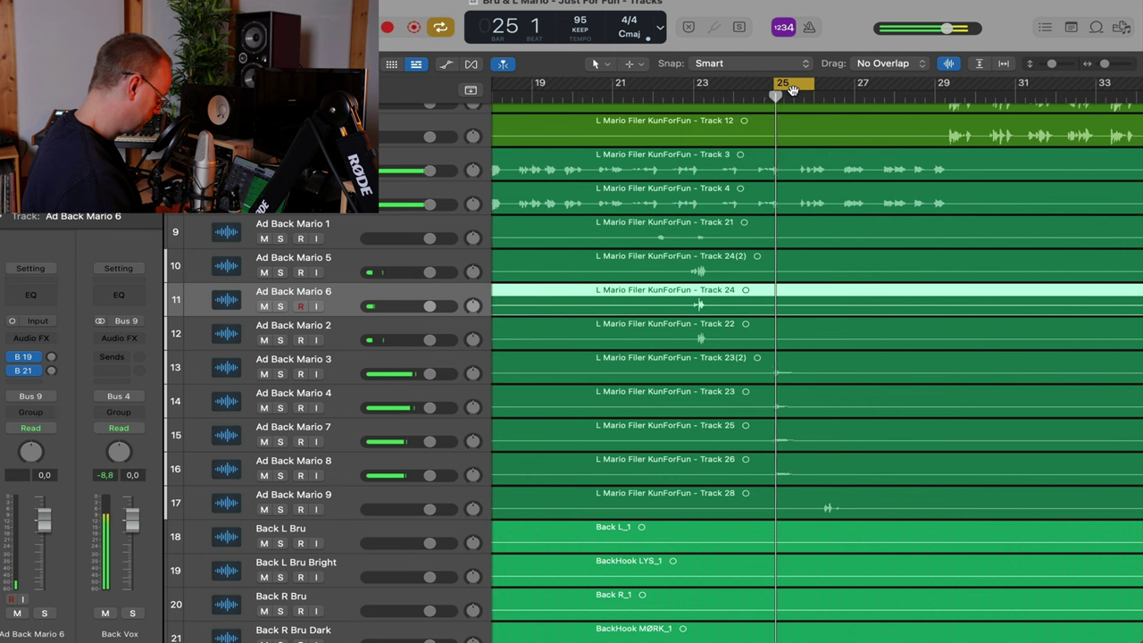
pyautogui.press('super+Up')
pyautogui.press('super+Up')
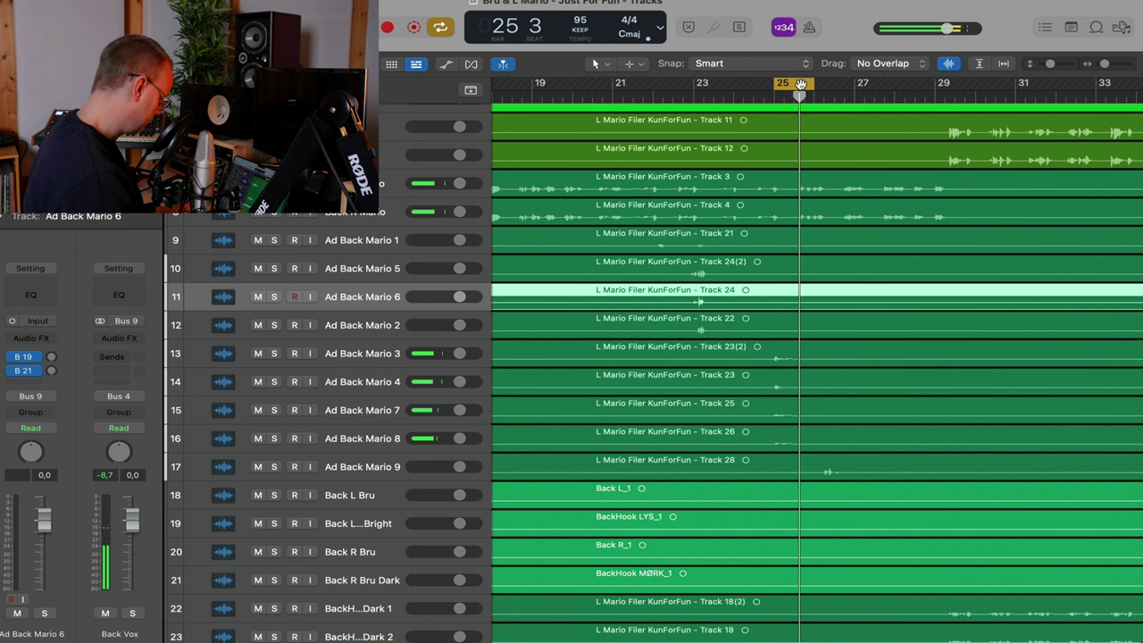
# Move the cycle range to bar 26 and select Ad Back Mario 9 to check its level and waveform
pyautogui.moveTo(804, 86); pyautogui.dragTo(844, 85)
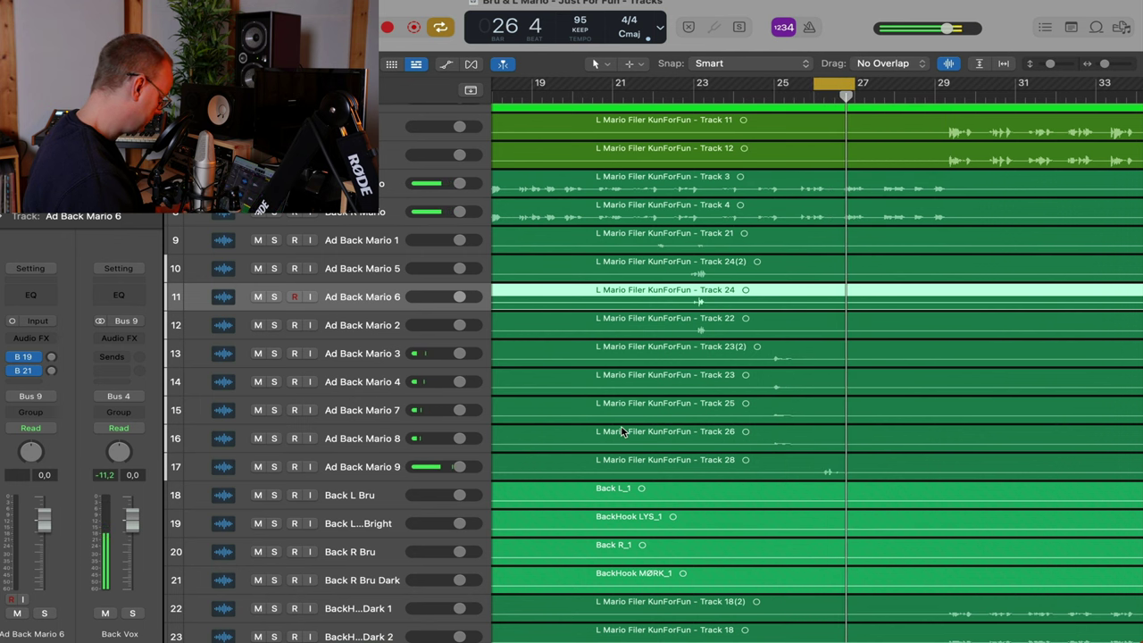
pyautogui.click(387, 466)
pyautogui.scroll(10, 650, 463)
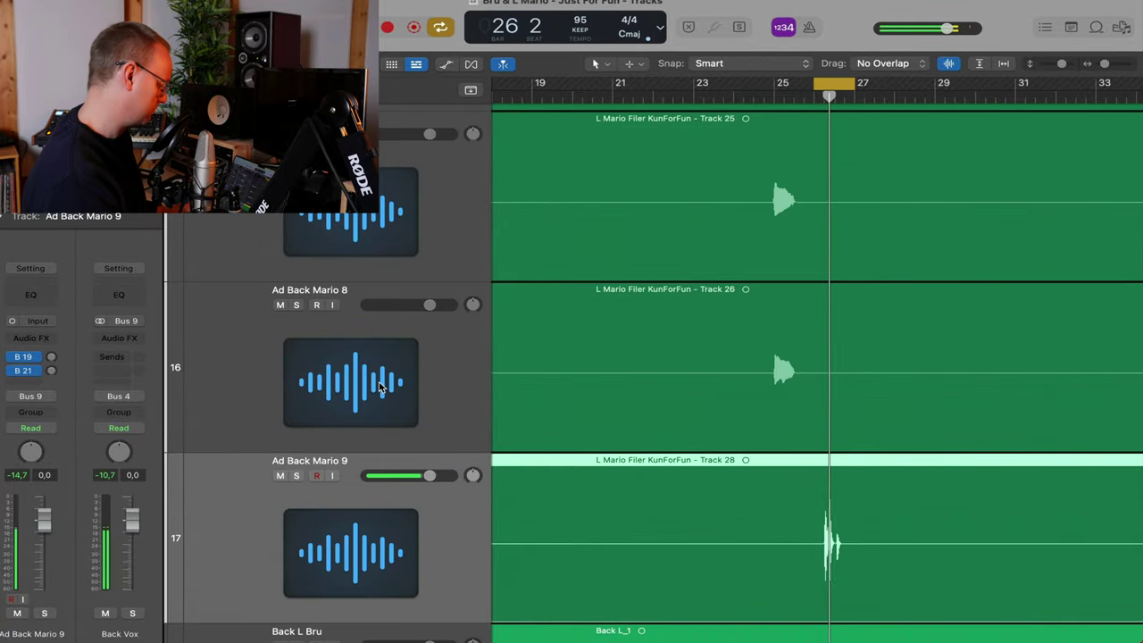
pyautogui.scroll(5, 380, 385)
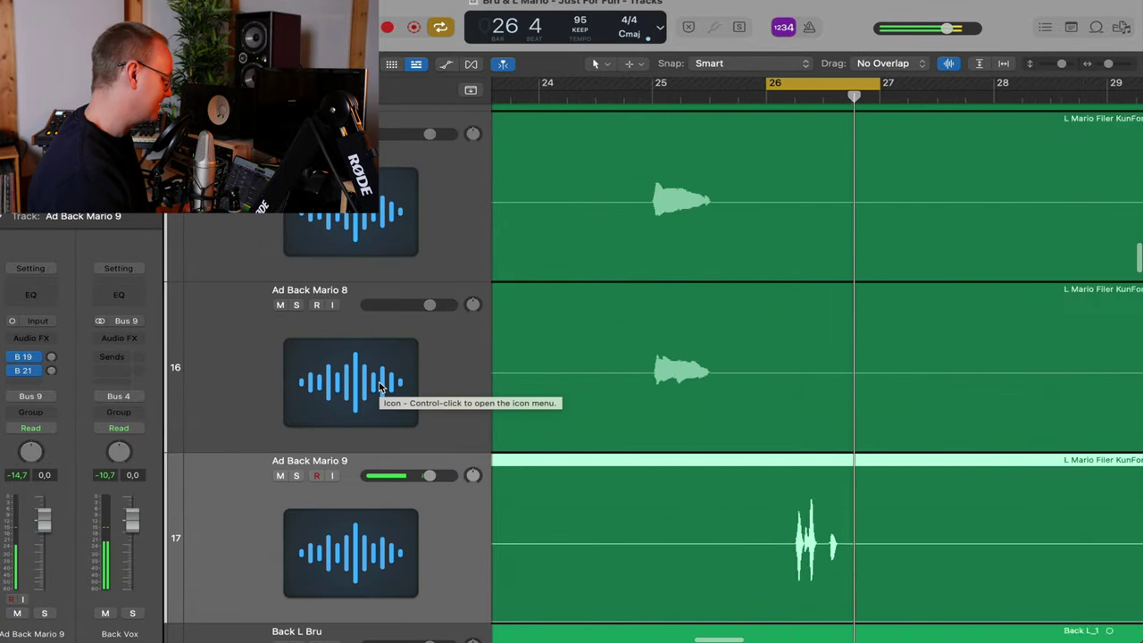
# Solo Ad Back Mario 9, listen to it within the bar 26 loop, and stop playback
pyautogui.click(296, 475)
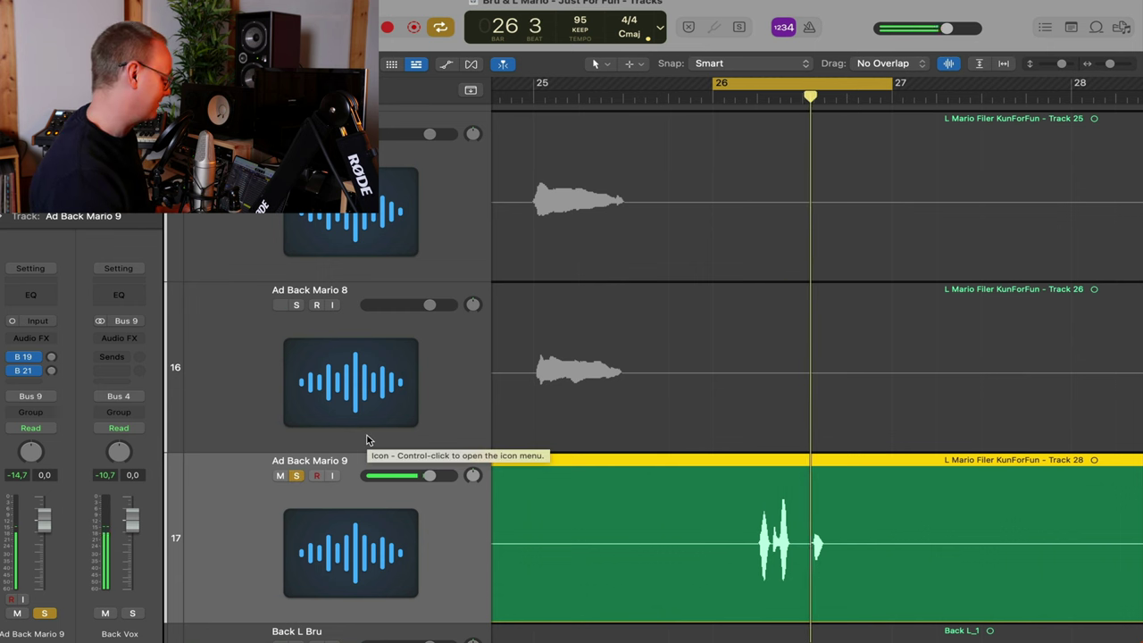
pyautogui.scroll(-5, 367, 436)
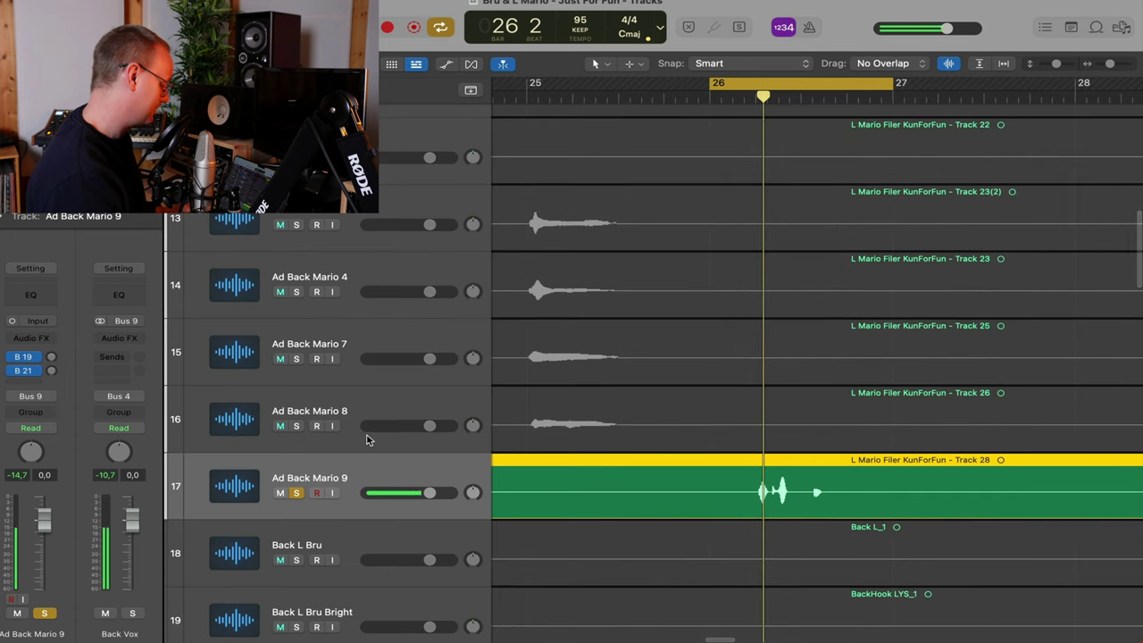
pyautogui.scroll(-8, 367, 434)
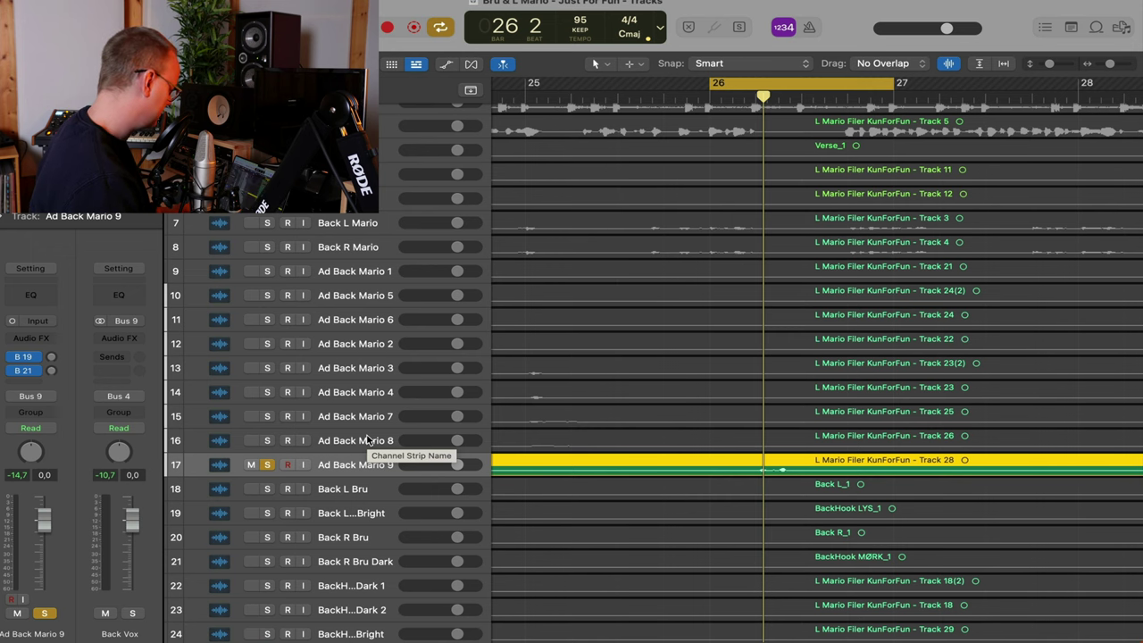
# Examine the Ad Back Mario 9 waveform and its timing against the neighbouring tracks around bars 23 to 28
pyautogui.press('super+Down')
pyautogui.press('super+Down')
pyautogui.press('super+Down')
pyautogui.press('super+Down')
pyautogui.press('super+Left')
pyautogui.press('super+Left')
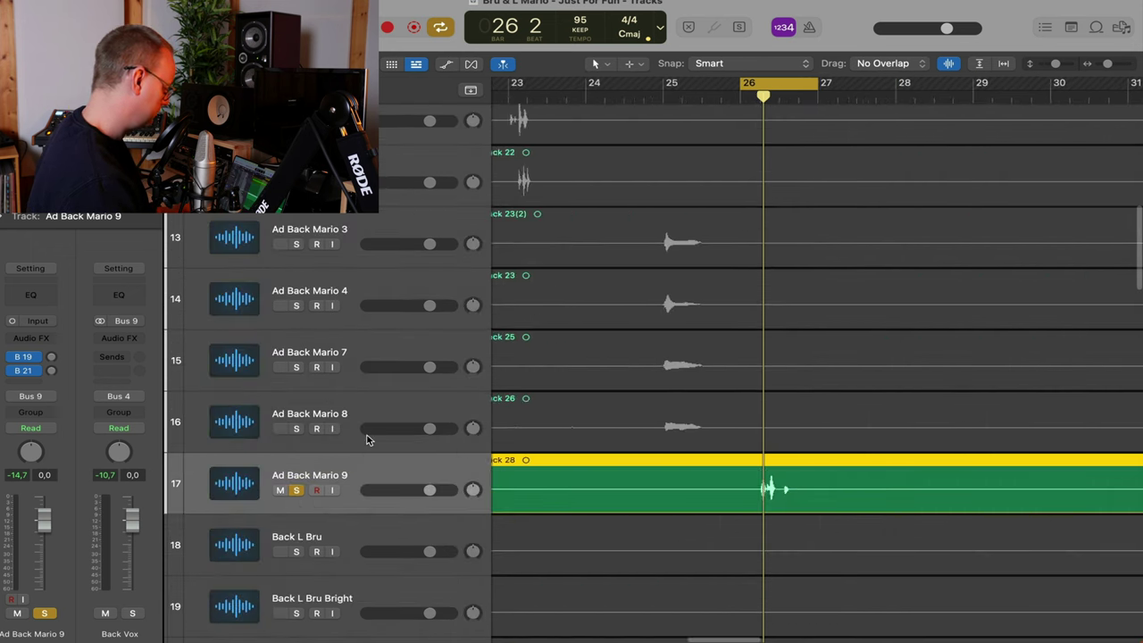
pyautogui.press('super+Right')
pyautogui.press('super+Right')
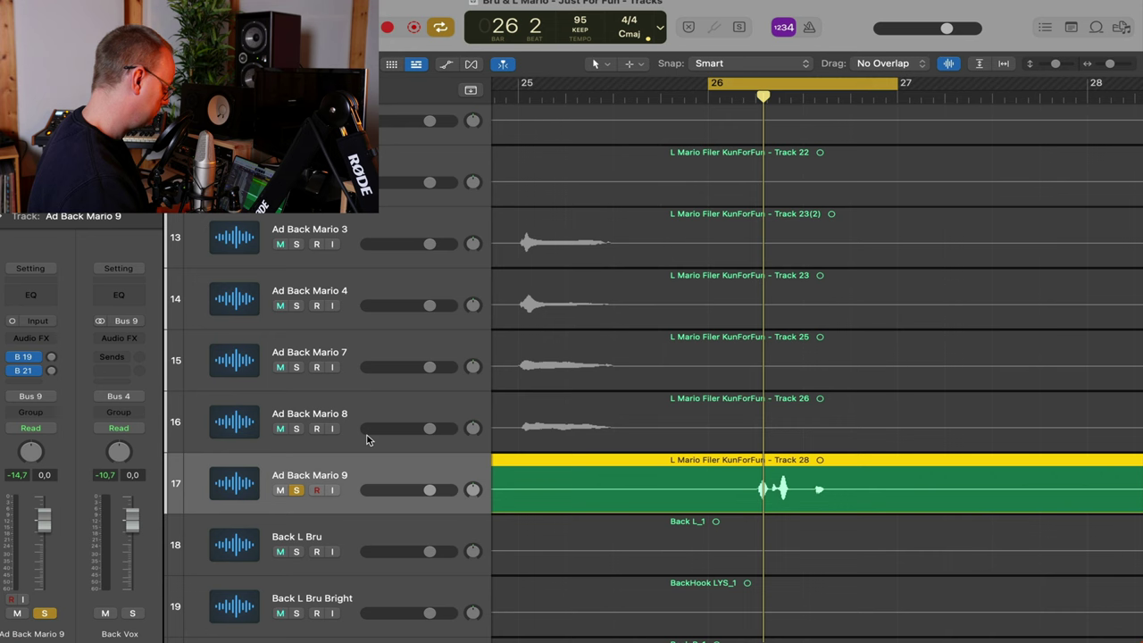
pyautogui.press('super+Down')
pyautogui.press('super+Down')
pyautogui.press('super+Down')
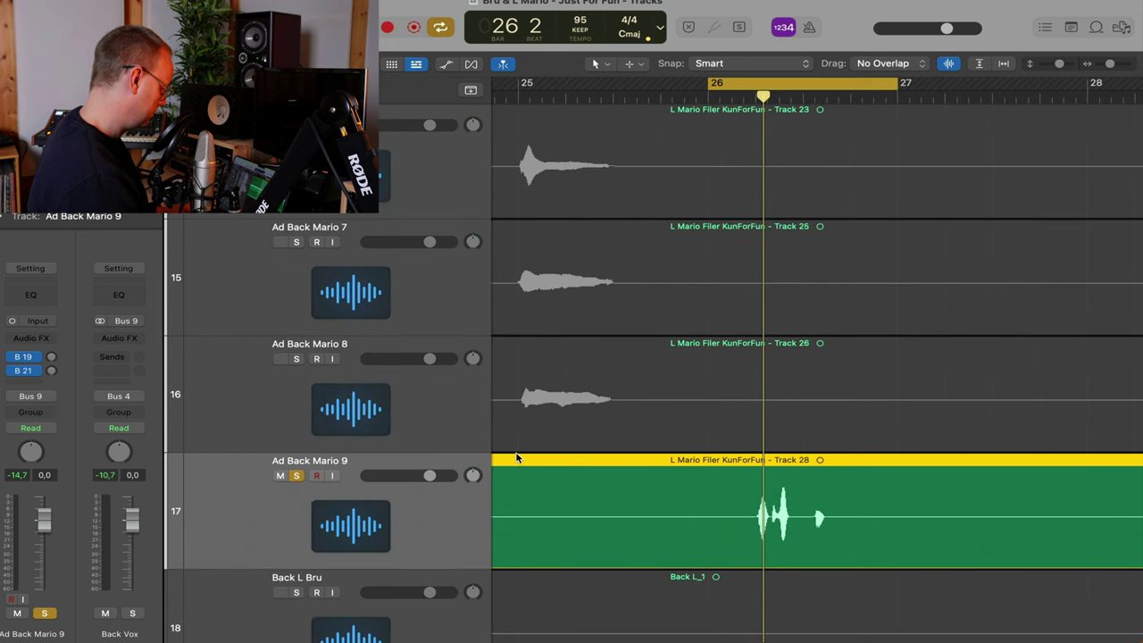
pyautogui.press('super+Up')
pyautogui.press('super+Up')
pyautogui.press('super+Up')
pyautogui.press('super+Up')
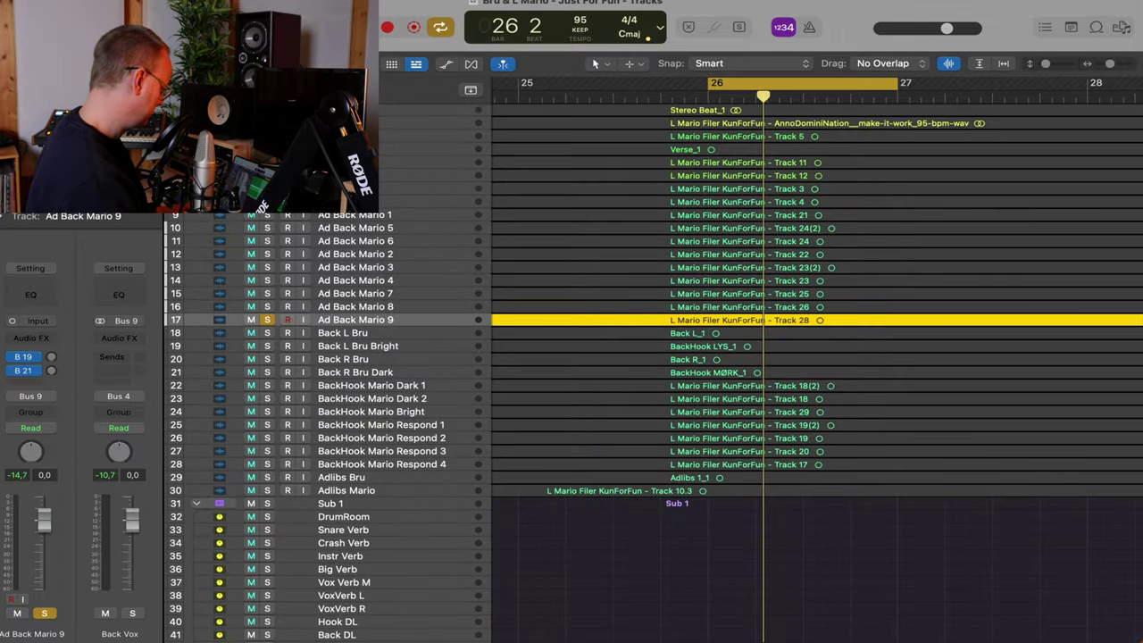
# Unsolo Ad Back Mario 9 and play the bar 26 loop to hear it in the full mix
pyautogui.press('s')
pyautogui.press('space')
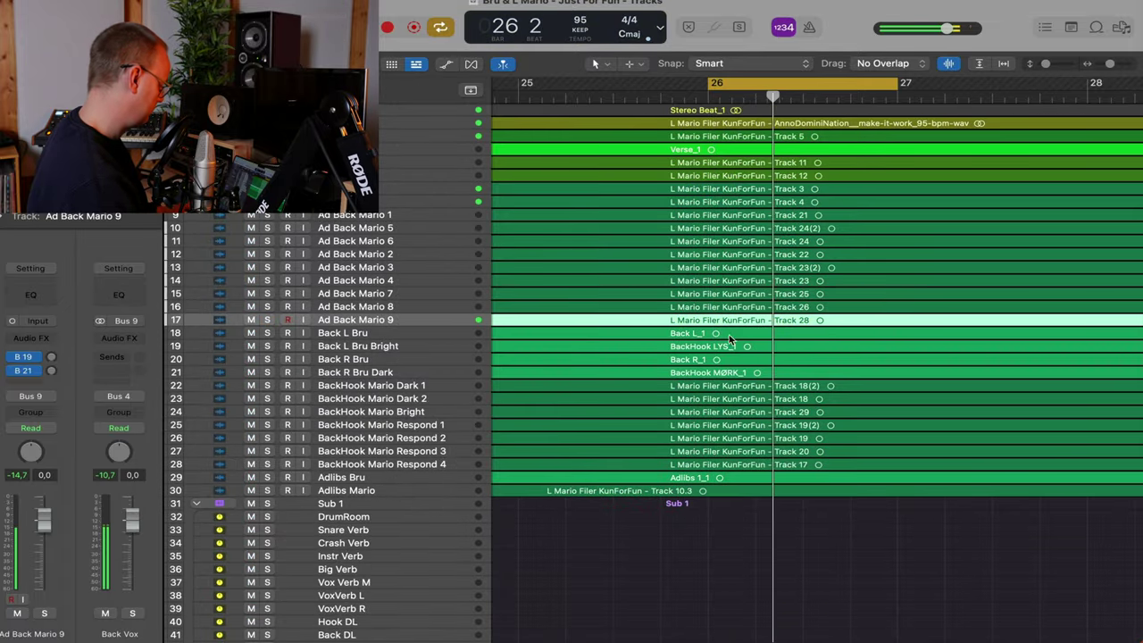
pyautogui.press('super+Down')
pyautogui.press('super+Down')
pyautogui.press('super+Down')
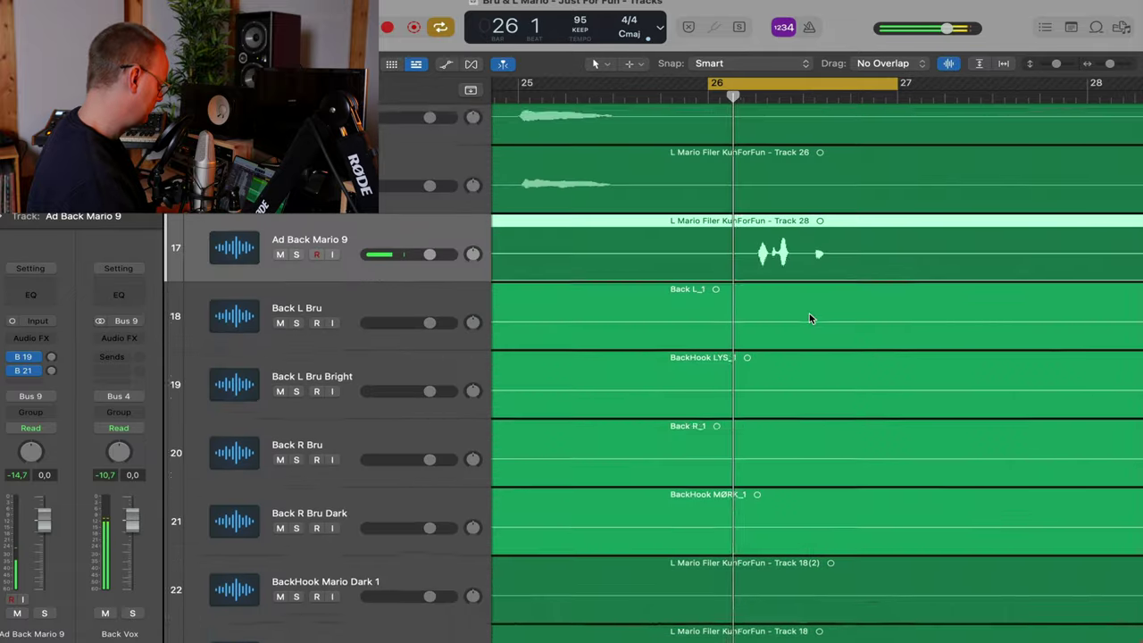
pyautogui.press('super+Up')
pyautogui.press('super+Up')
pyautogui.press('super+Up')
pyautogui.press('super+Up')
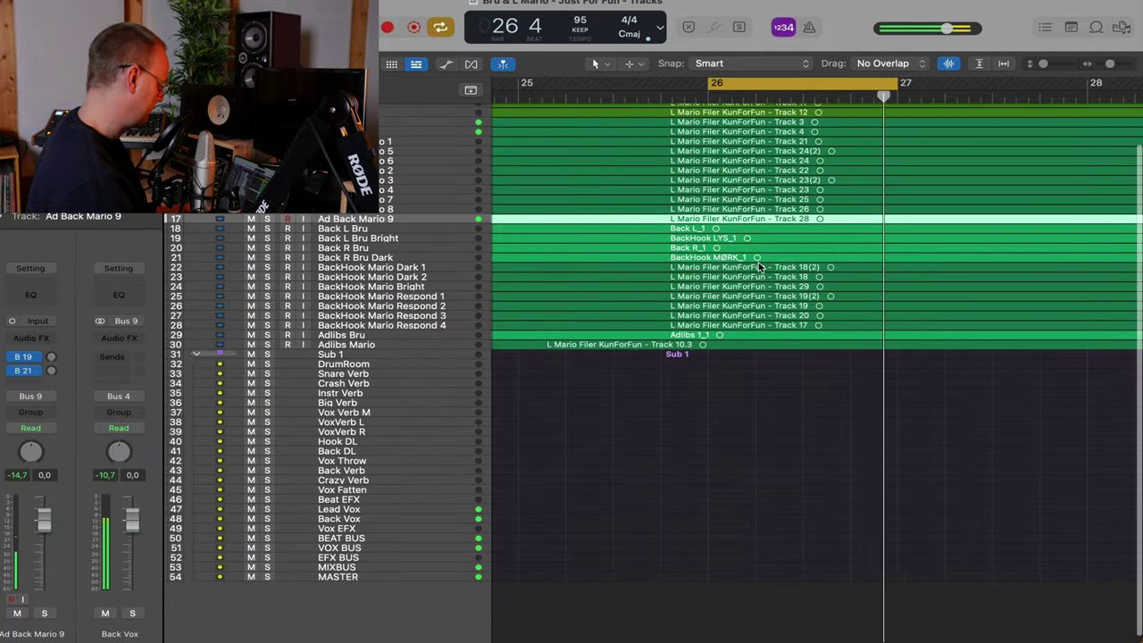
# Compare the bar 26 loop with Ad Back Mario 9 muted and Stereo Beat soloed, clear both, and stop playback
pyautogui.click(251, 218)
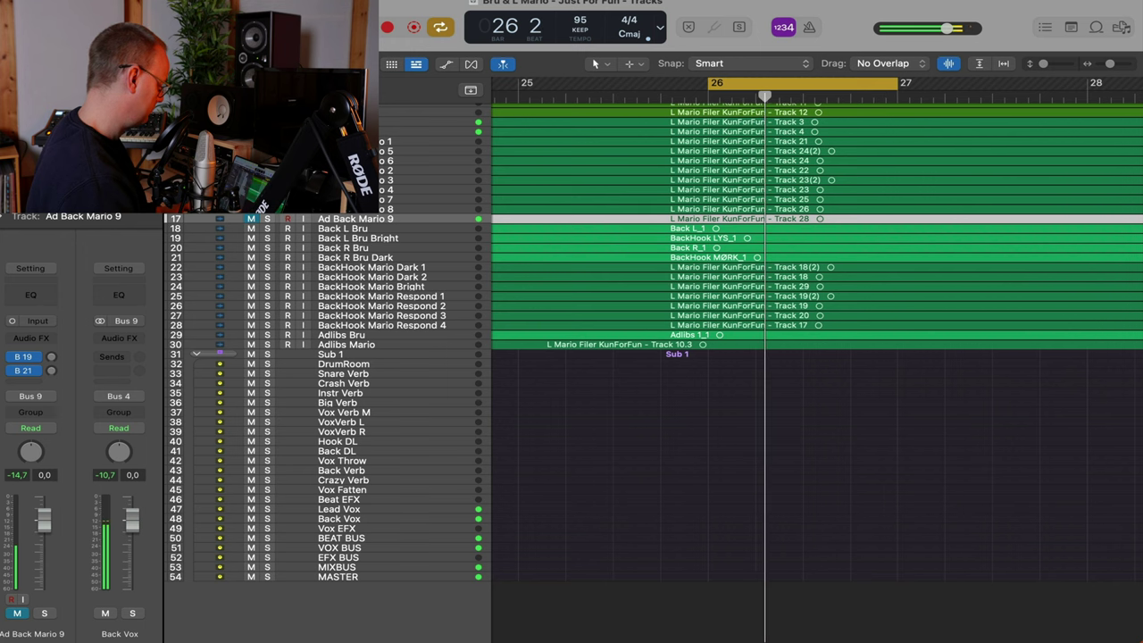
pyautogui.scroll(3, 254, 219)
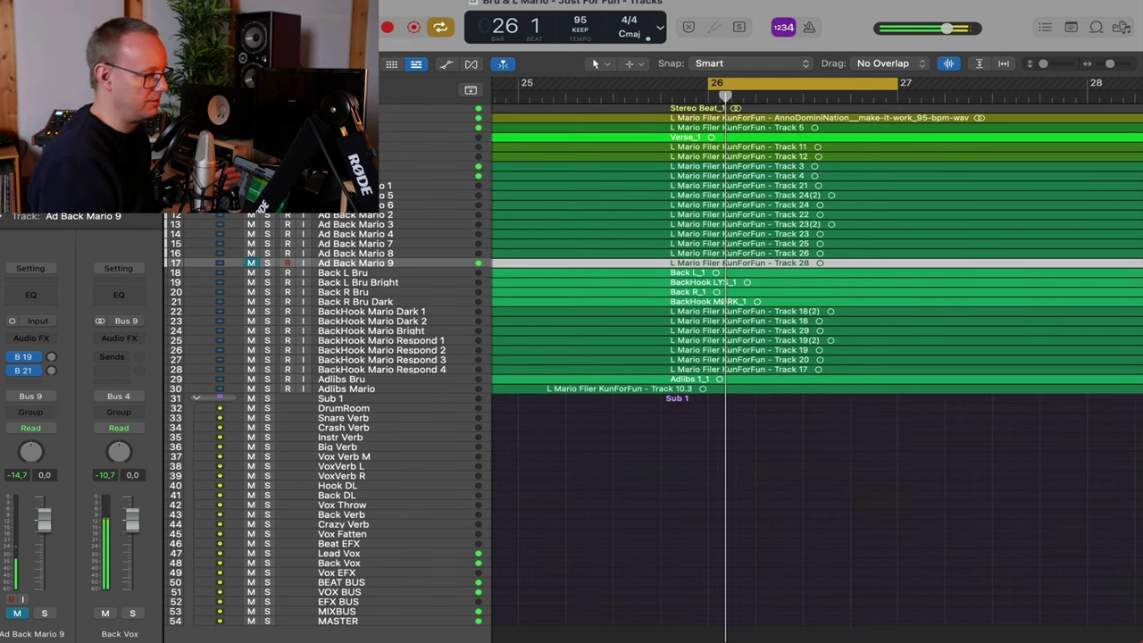
pyautogui.click(267, 108)
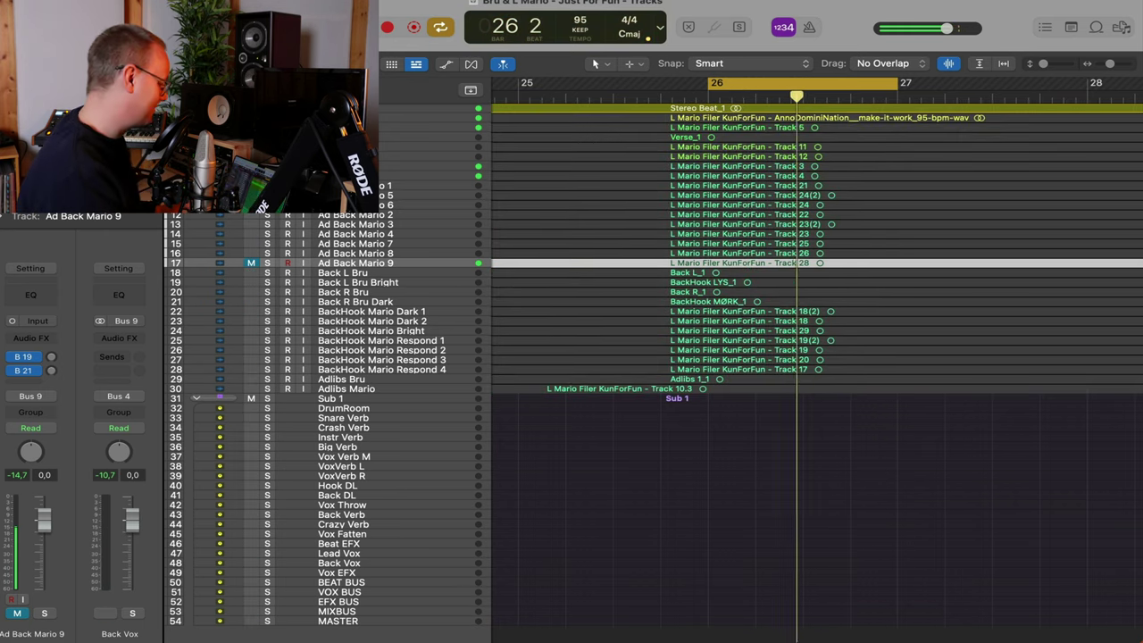
pyautogui.click(266, 108)
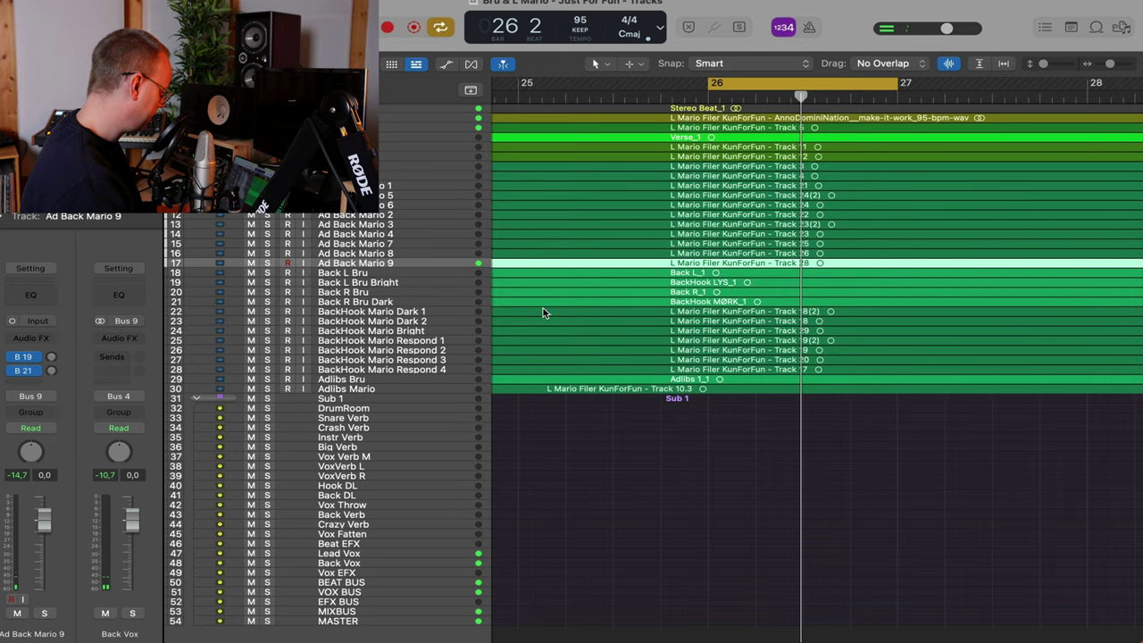
pyautogui.press('super+Down')
pyautogui.press('super+Down')
pyautogui.press('super+Down')
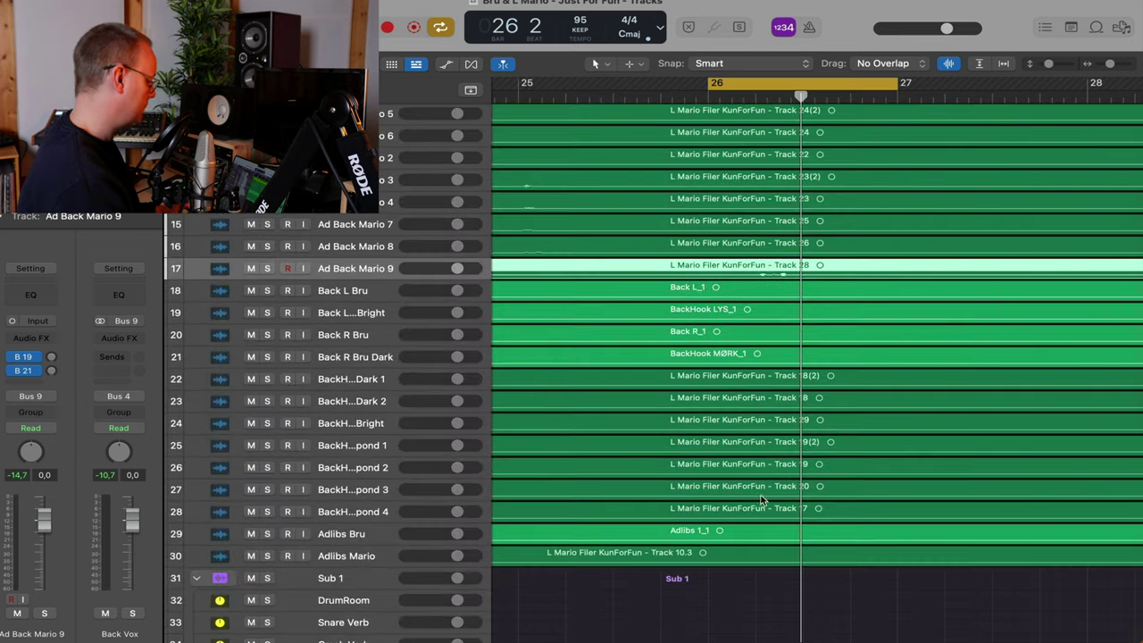
# Leave the bar 26 loop, show the full arrangement with its buses, and play the mix from about bar 16
pyautogui.click(939, 589)
pyautogui.press('z')
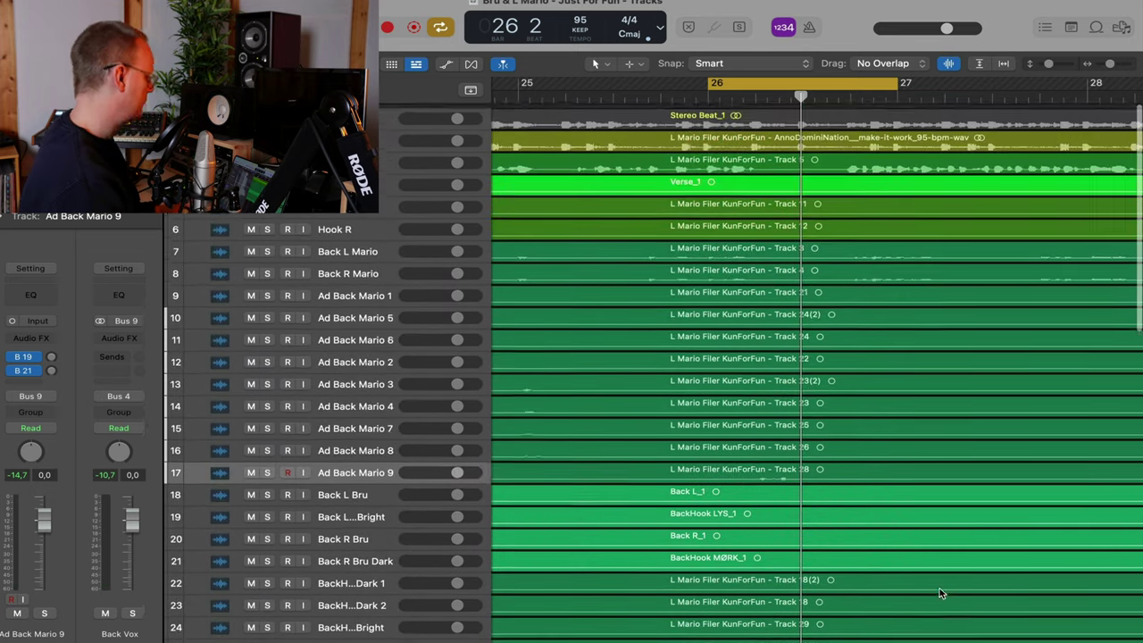
pyautogui.press('super+Down')
pyautogui.press('super+Down')
pyautogui.press('super+Down')
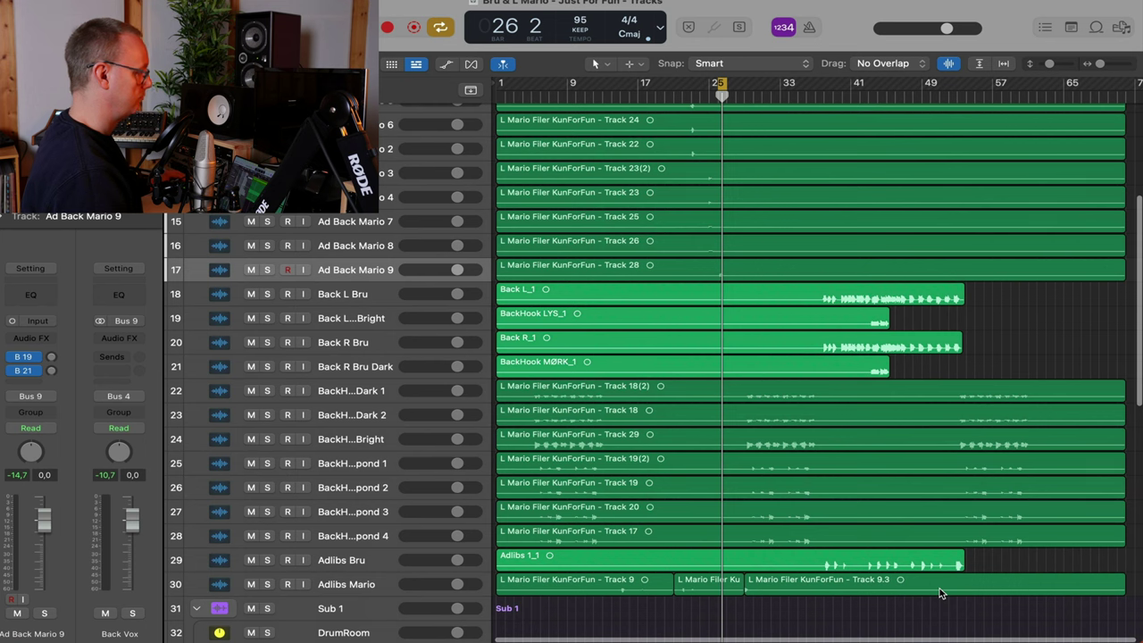
pyautogui.press('super+Right')
pyautogui.press('super+Right')
pyautogui.press('super+Right')
pyautogui.press('super+Up')
pyautogui.press('super+Up')
pyautogui.press('super+Up')
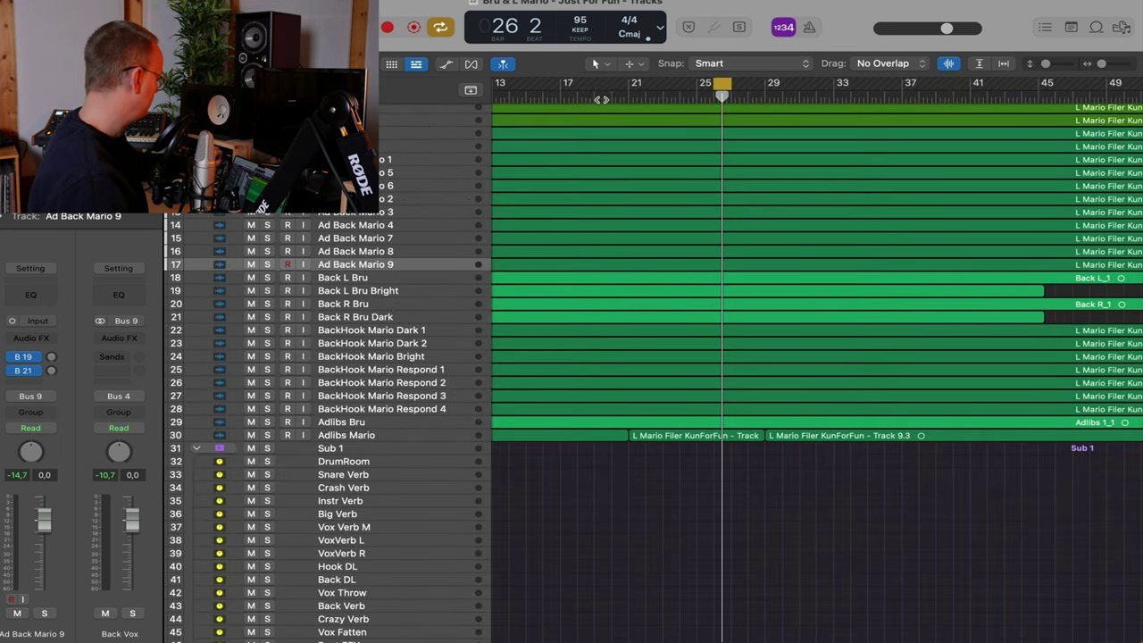
pyautogui.click(552, 90)
pyautogui.press('space')
pyautogui.press('super+Up')
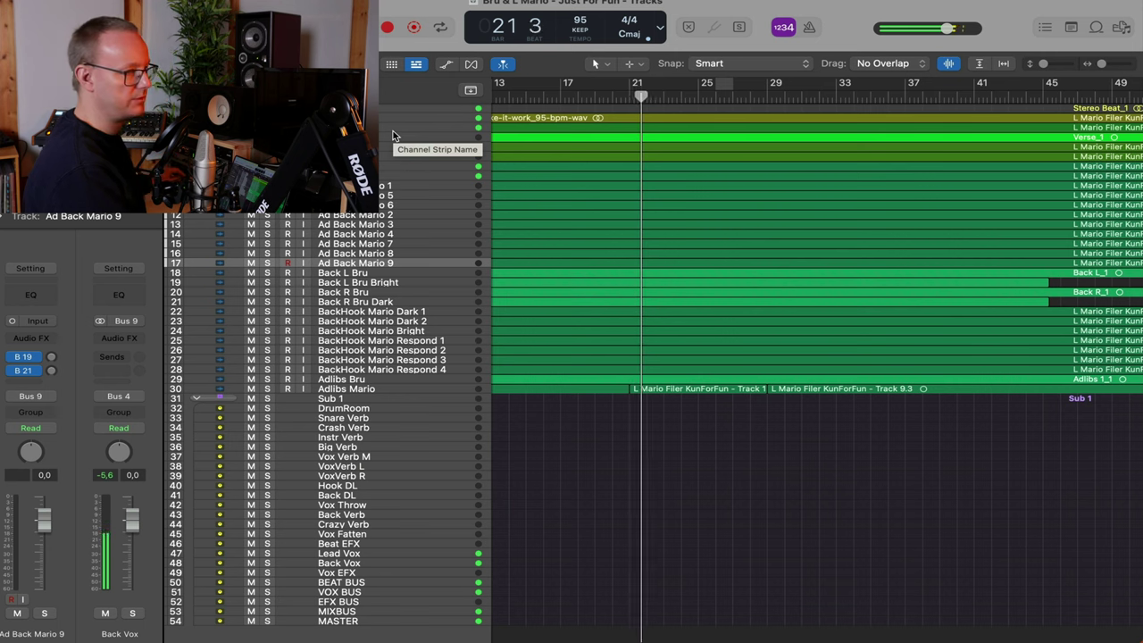
# Play the mix from bar 14, return to about bar 5, and listen through the first hook into the verse
pyautogui.click(518, 98)
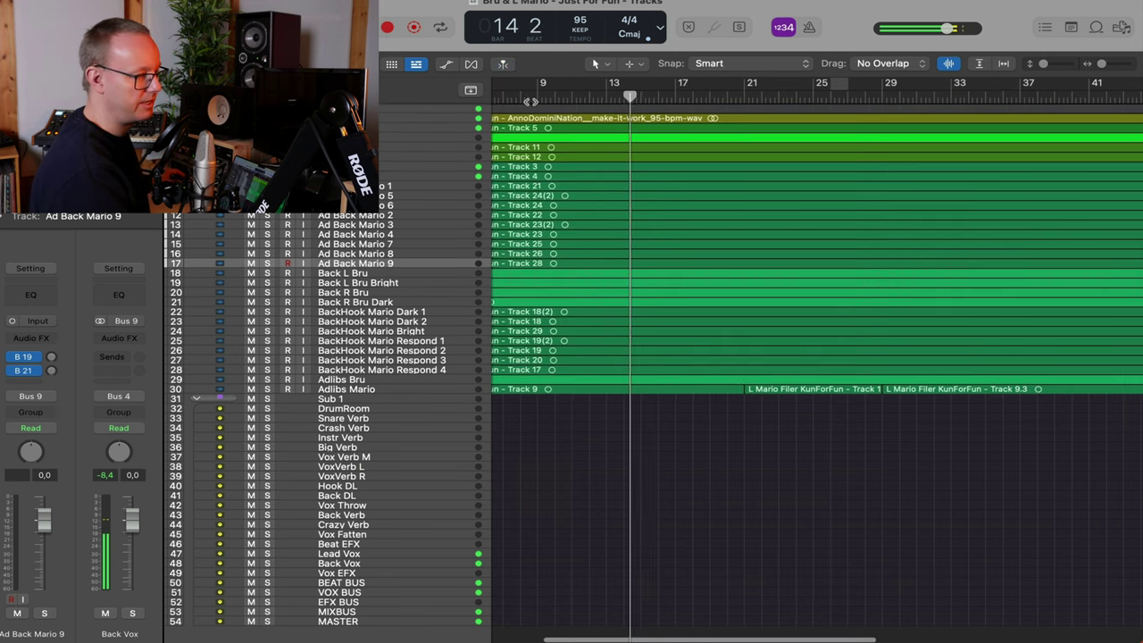
pyautogui.click(531, 100)
pyautogui.click(556, 98)
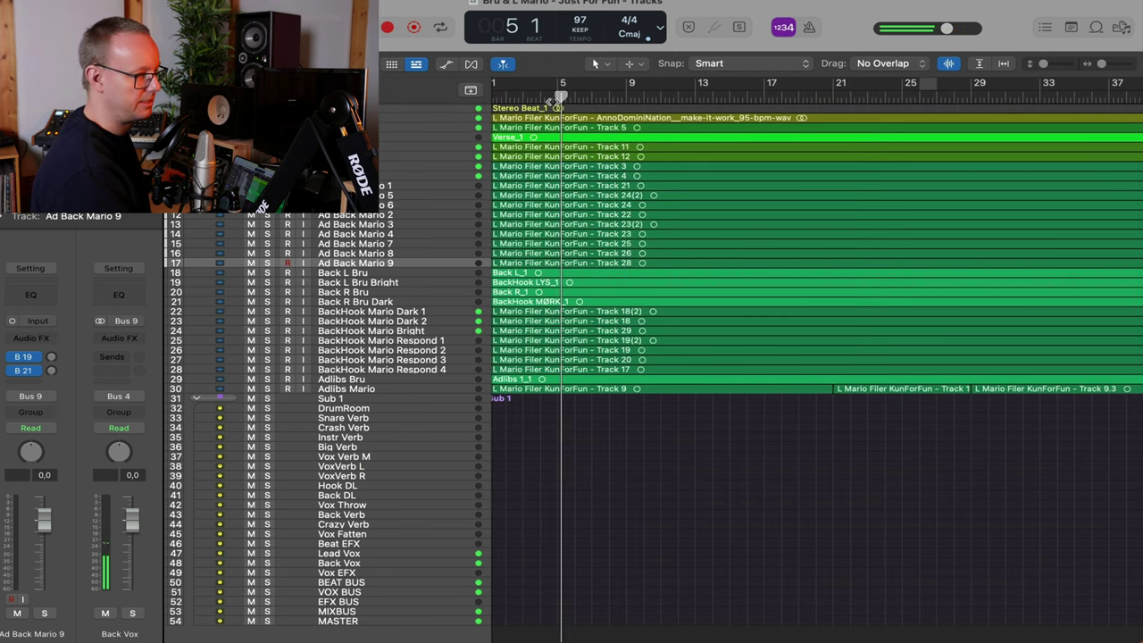
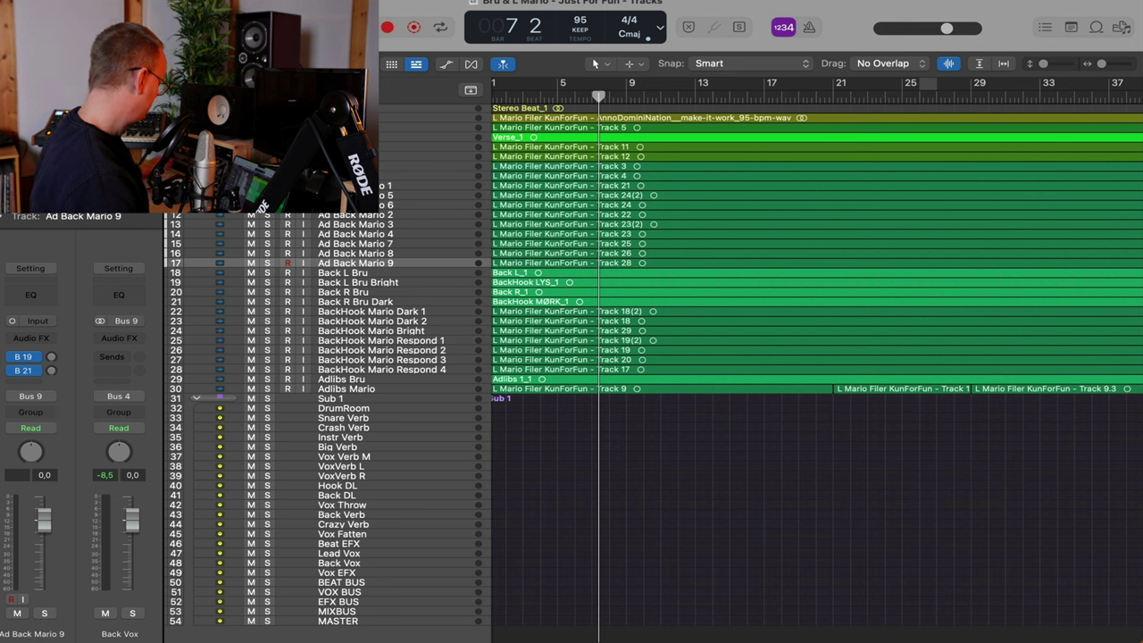
pyautogui.press('space')
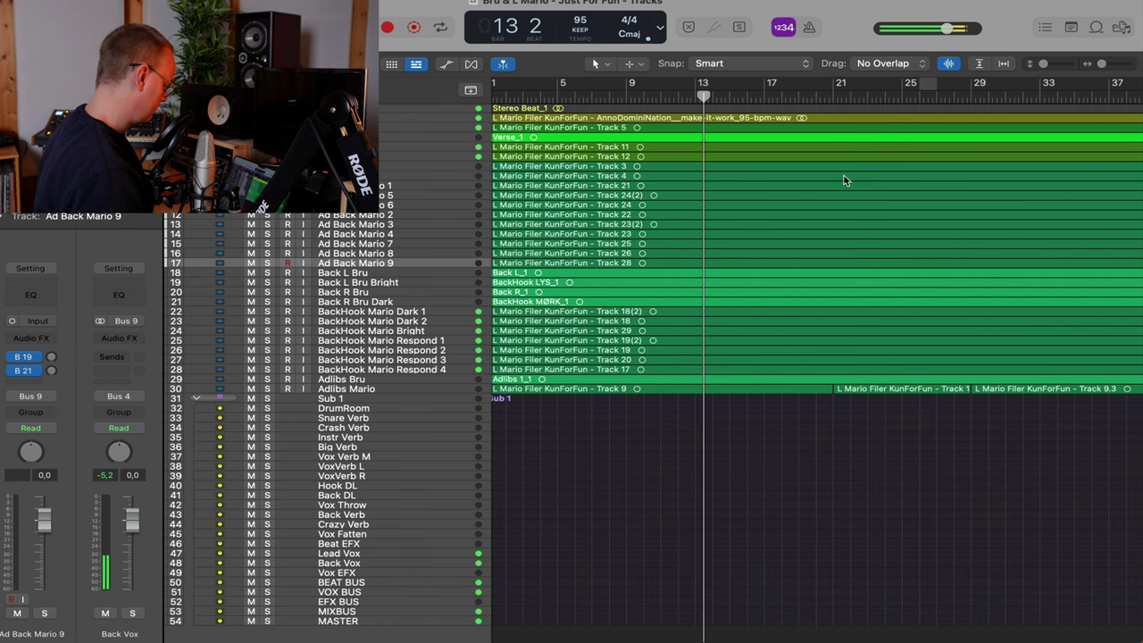
pyautogui.scroll(1, 844, 175)
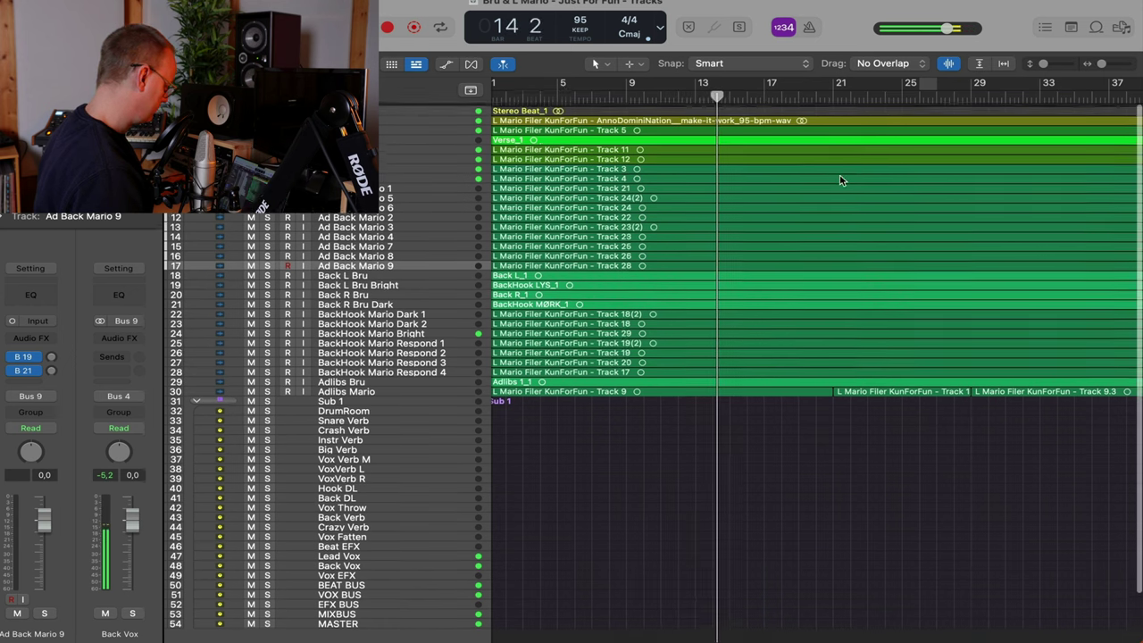
pyautogui.scroll(-1, 839, 180)
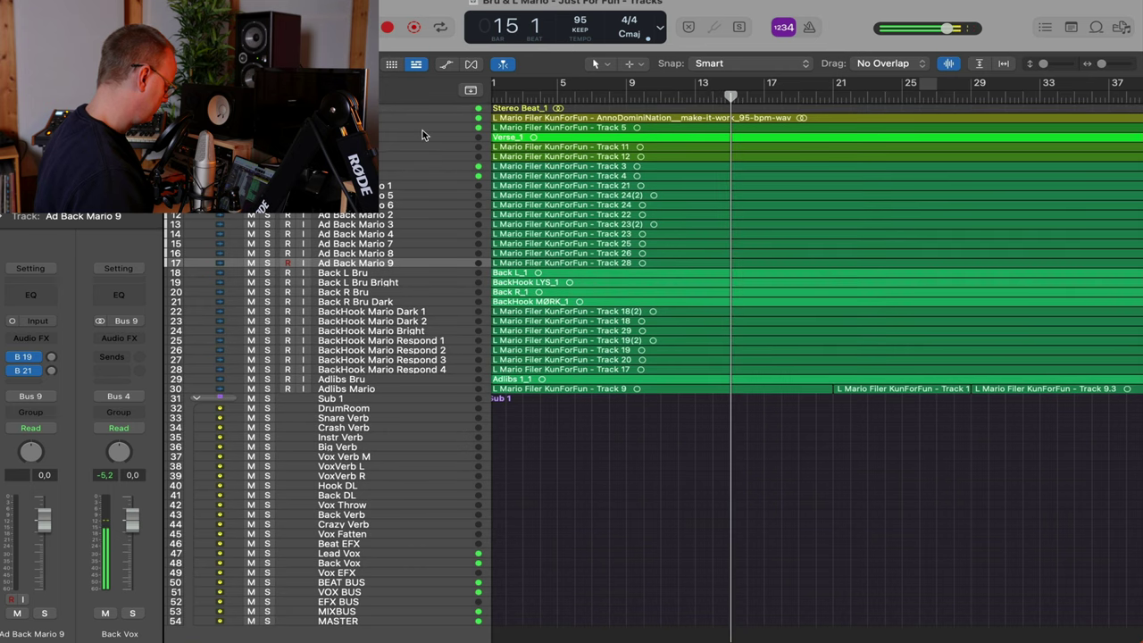
# Select Verse Mario and compare the verse with Stereo Beat soloed and unsoloed
pyautogui.click(398, 127)
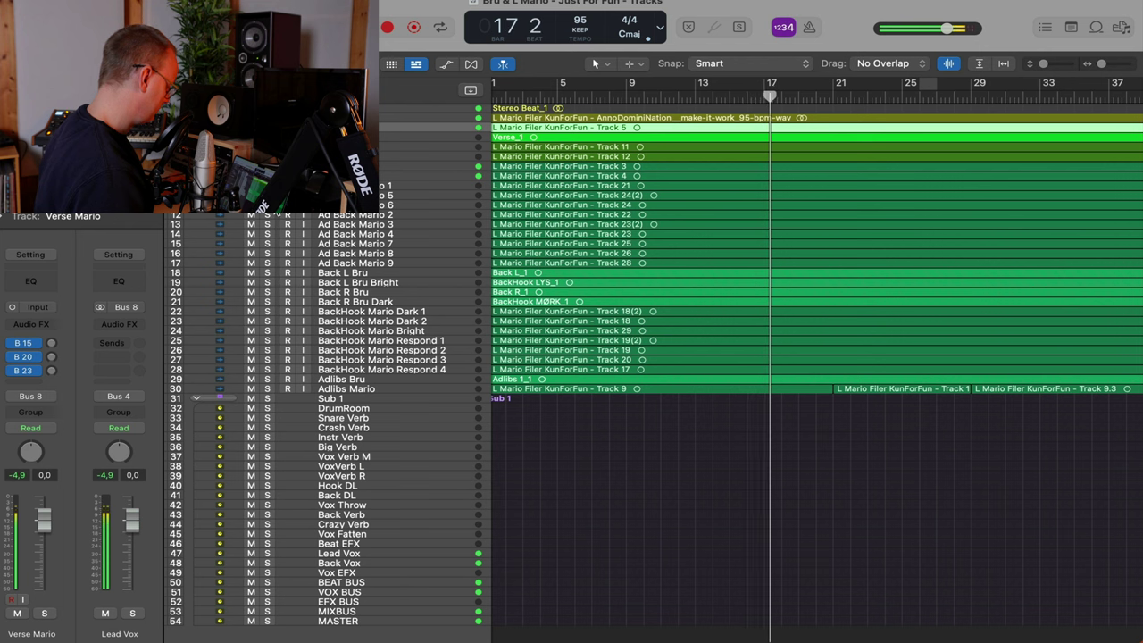
pyautogui.click(267, 108)
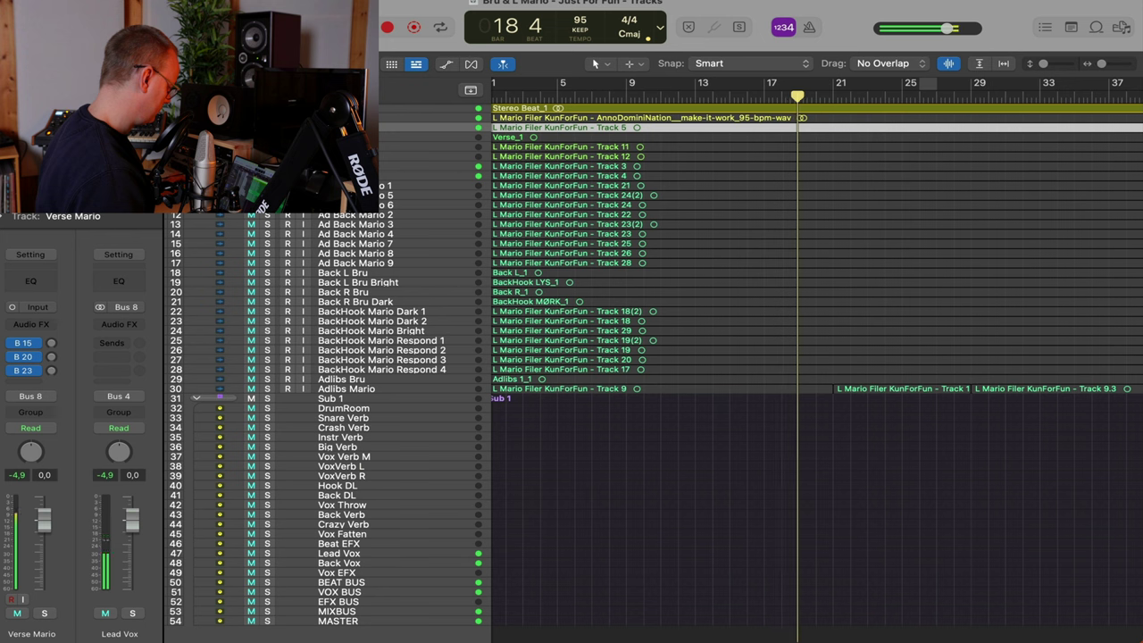
pyautogui.click(267, 109)
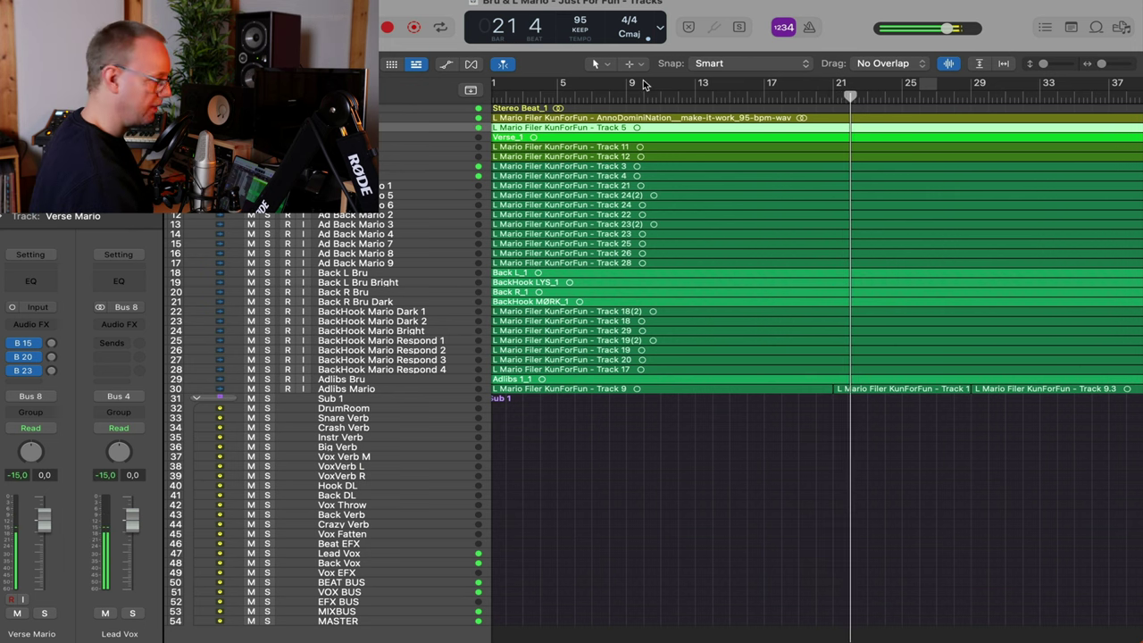
# Play the intro from about bar 4, check the end of the first hook from about bar 12, and stop playback
pyautogui.click(534, 95)
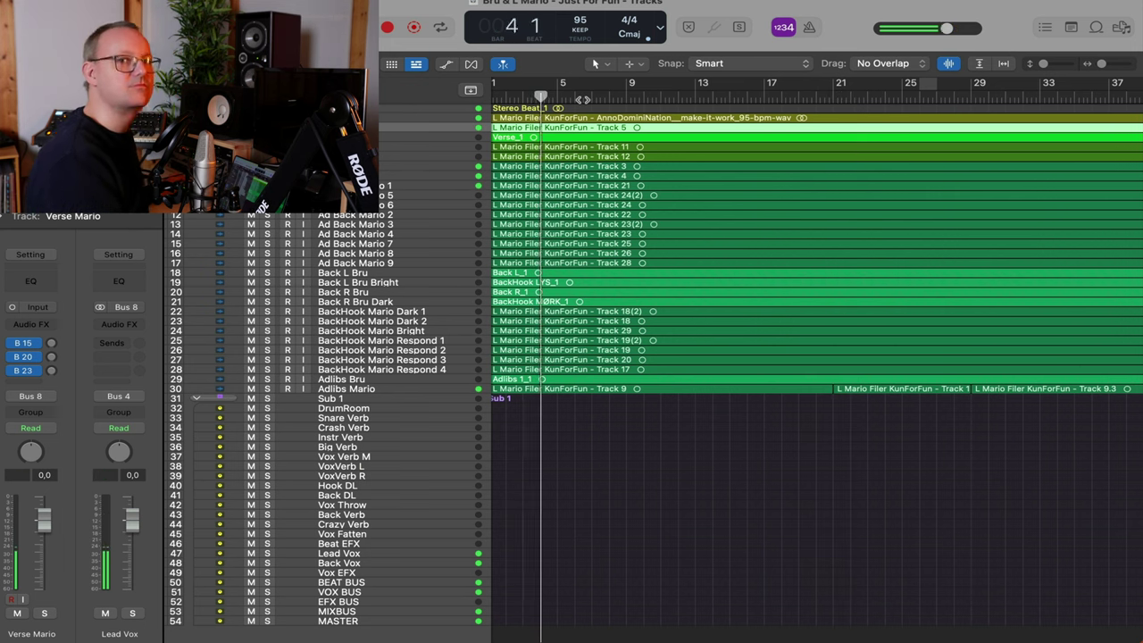
pyautogui.click(676, 100)
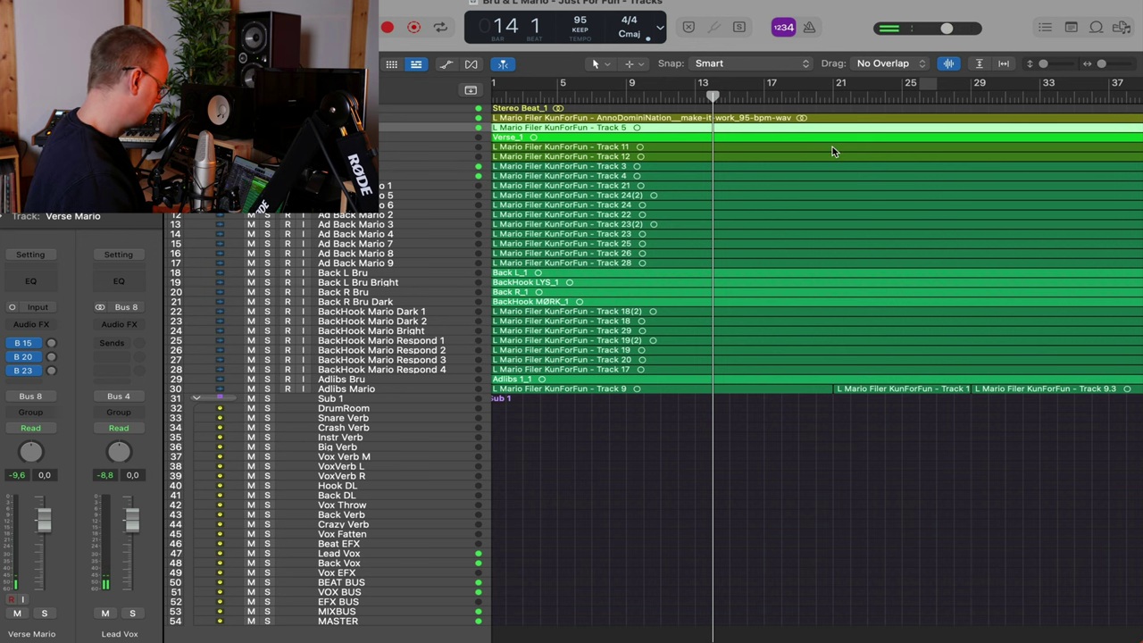
pyautogui.press('super+Left')
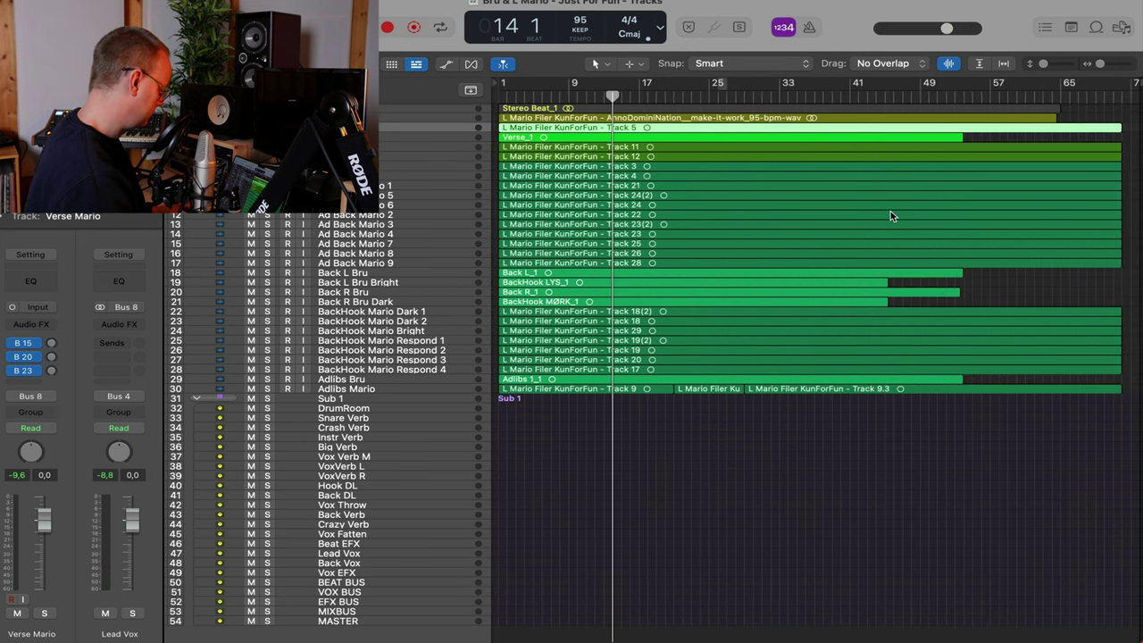
# Play the transition into the second verse from about bar 36 and select the Verse BRU track
pyautogui.press('super+Down')
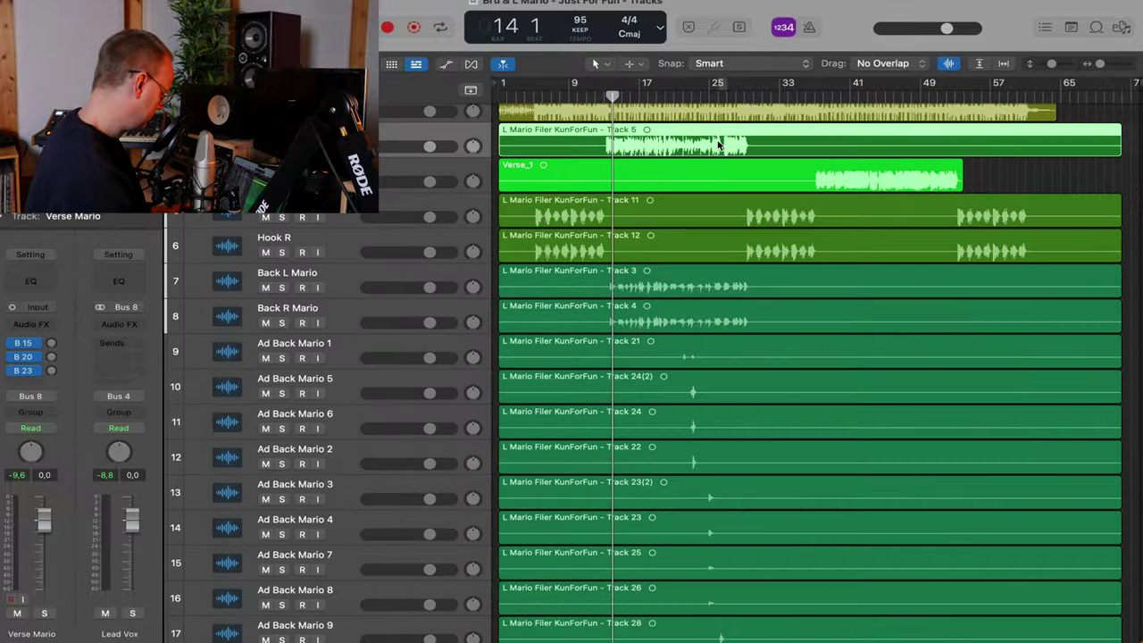
pyautogui.click(809, 101)
pyautogui.press('space')
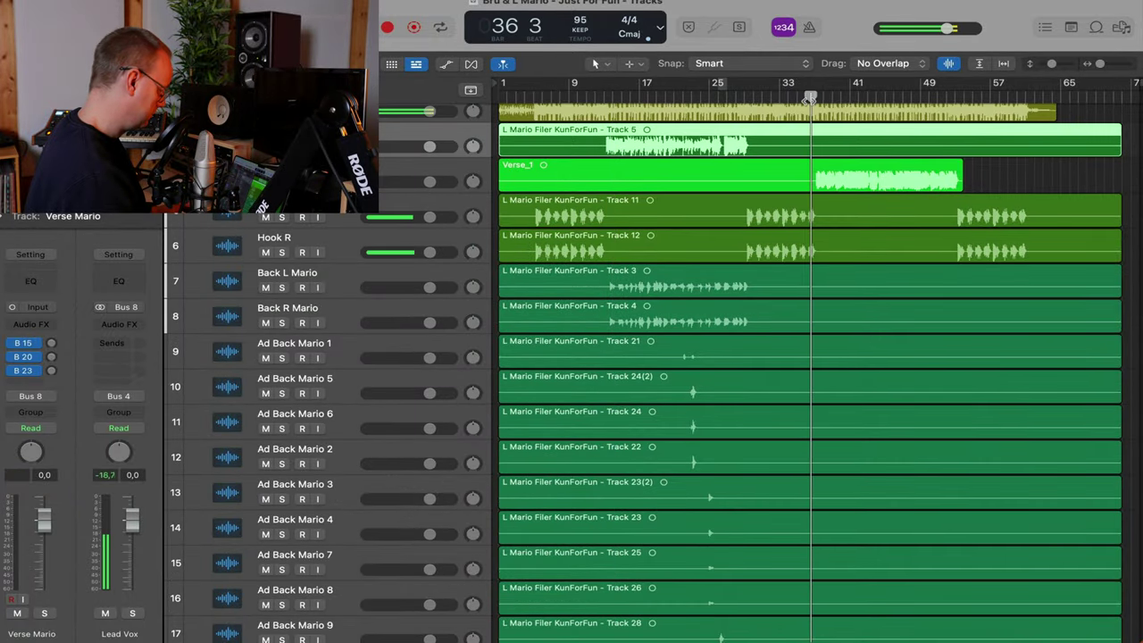
pyautogui.click(385, 166)
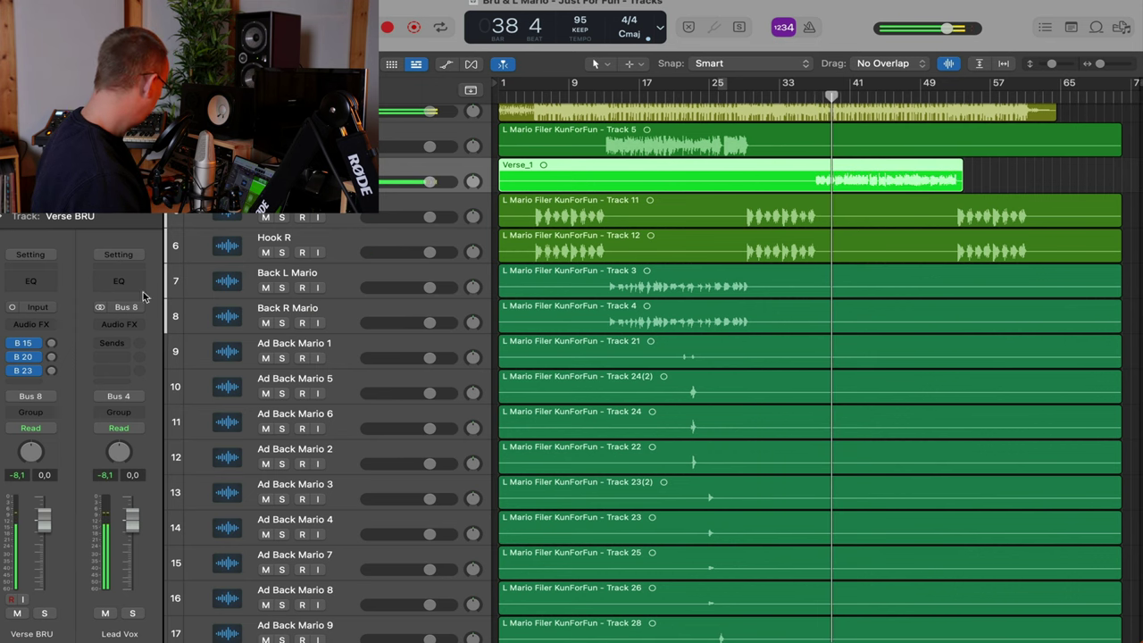
# Mute the tracks from Back L Bru to BackHook Mario Dark 1 while Verse BRU plays
pyautogui.scroll(-8, 431, 390)
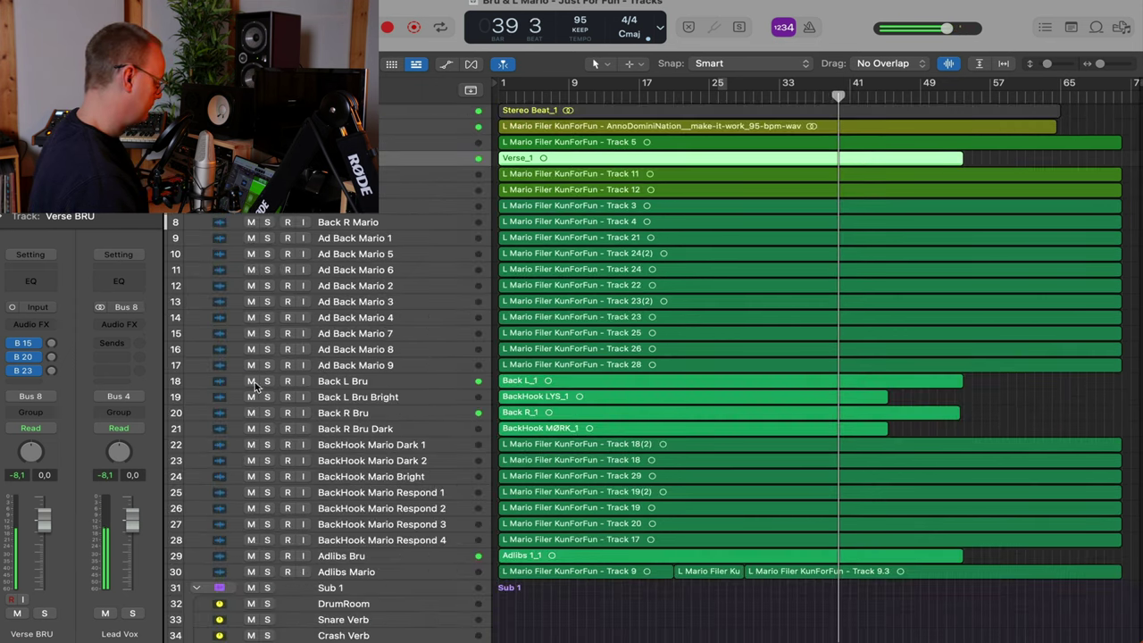
pyautogui.moveTo(253, 382); pyautogui.dragTo(251, 442)
pyautogui.scroll(6, 896, 295)
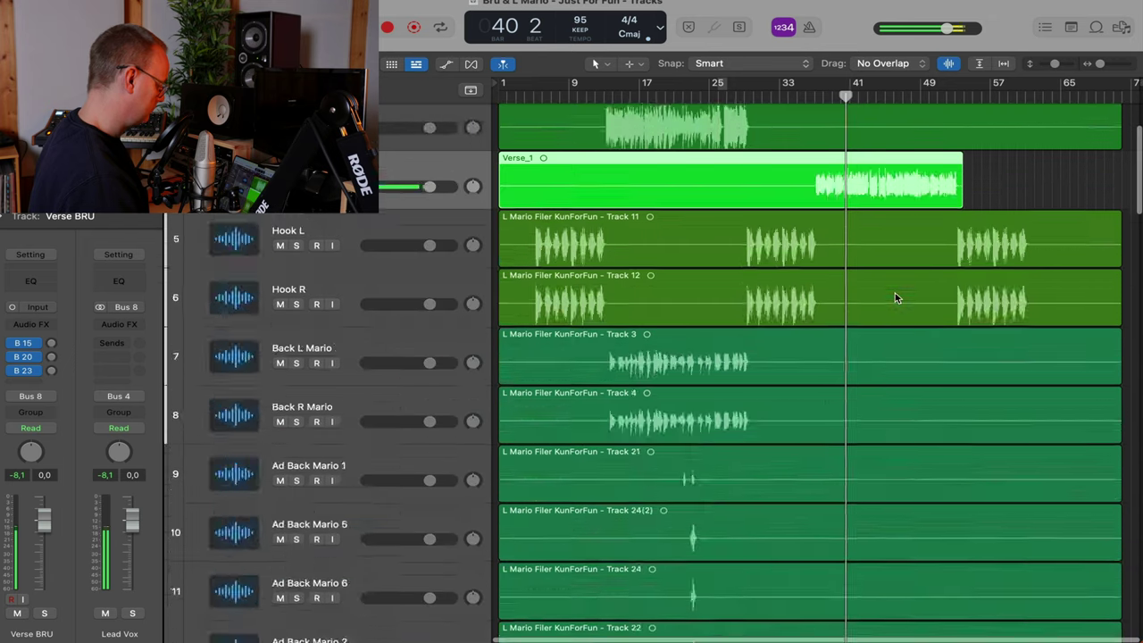
pyautogui.scroll(3, 894, 292)
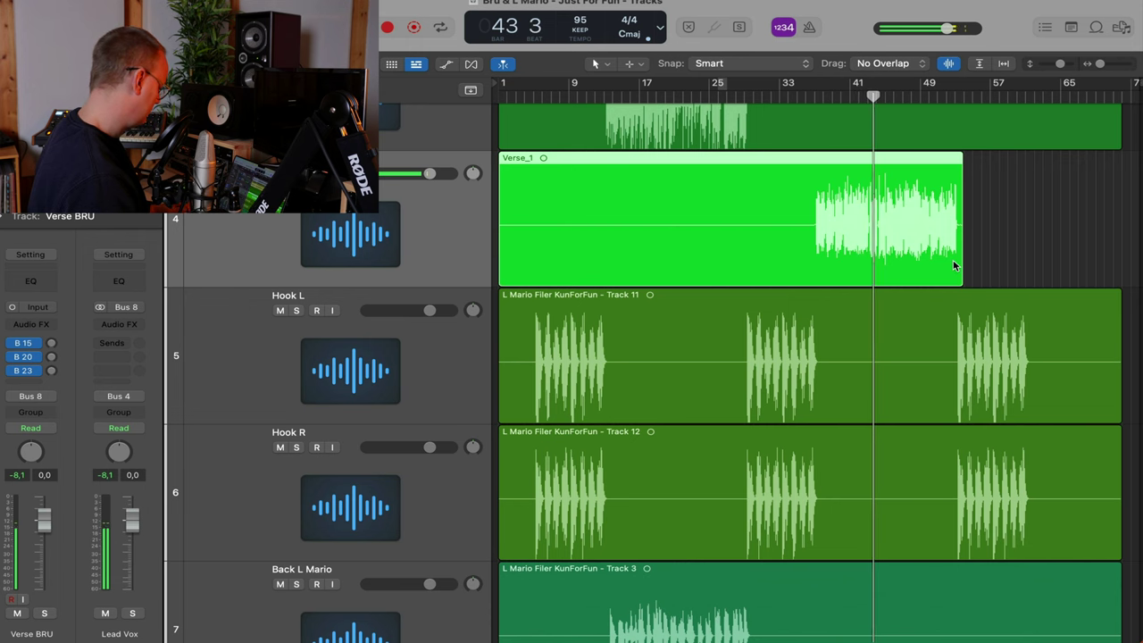
pyautogui.scroll(2, 954, 257)
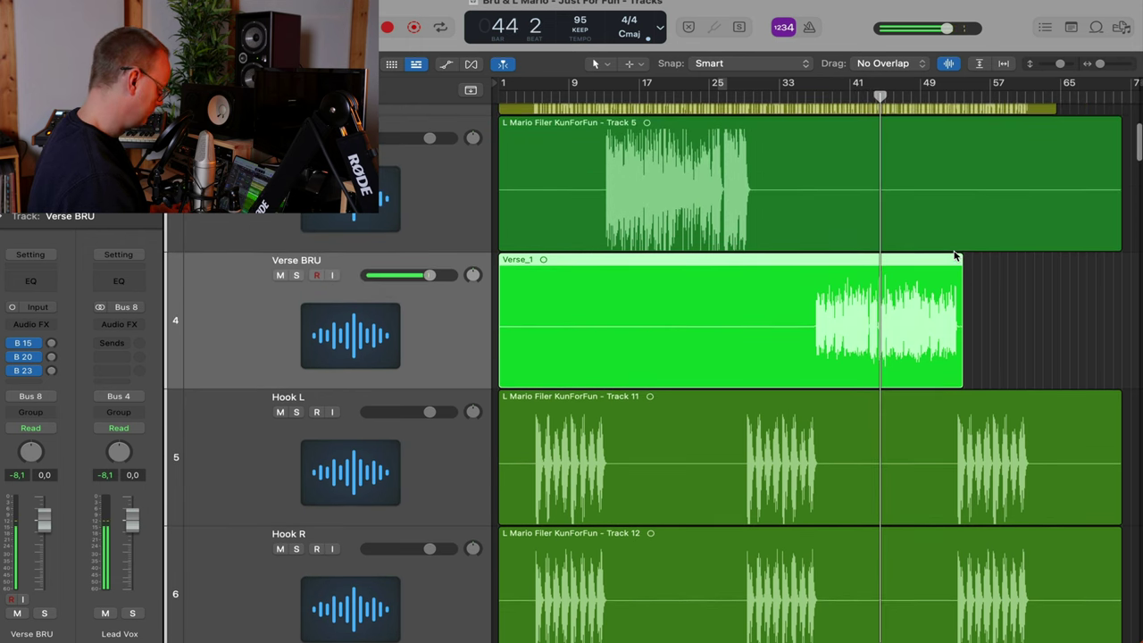
pyautogui.scroll(-15, 955, 257)
pyautogui.scroll(-15, 954, 257)
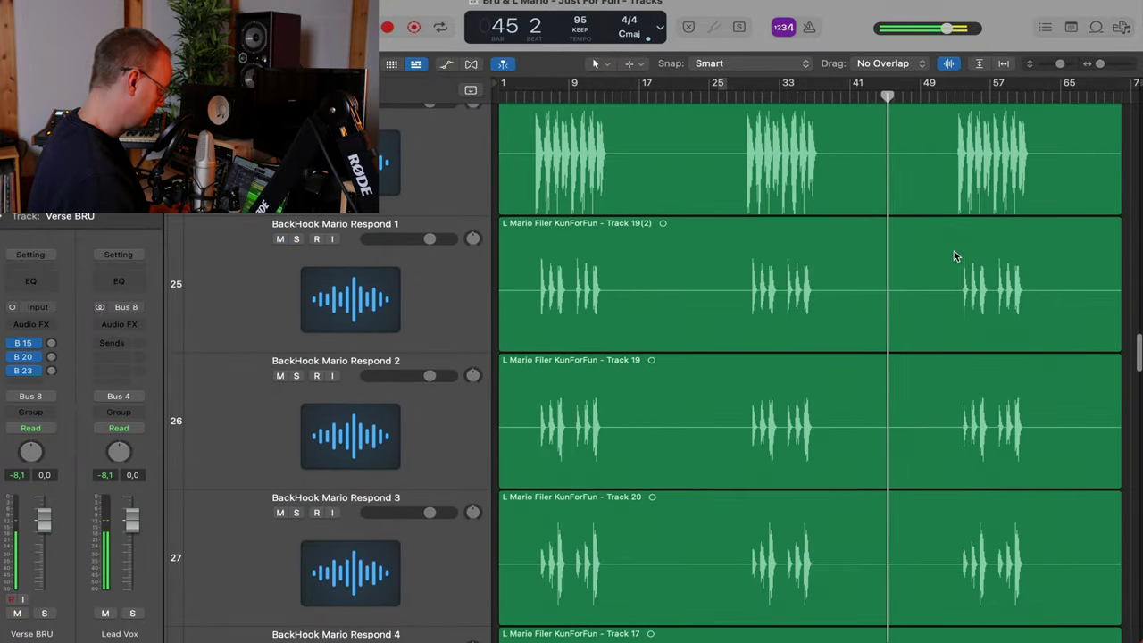
pyautogui.scroll(20, 954, 257)
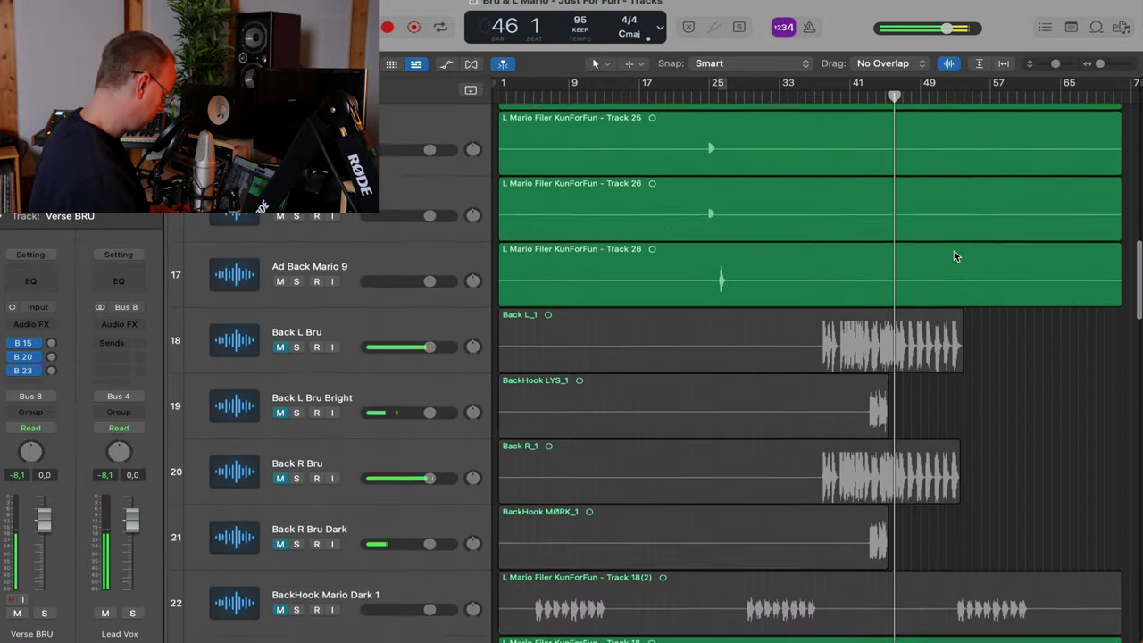
# Compare the Verse BRU waveform with Verse Mario and the hooks, and play the first verse from about bar 16
pyautogui.press('super+Right')
pyautogui.press('super+Right')
pyautogui.press('super+Right')
pyautogui.press('super+Right')
pyautogui.press('super+Right')
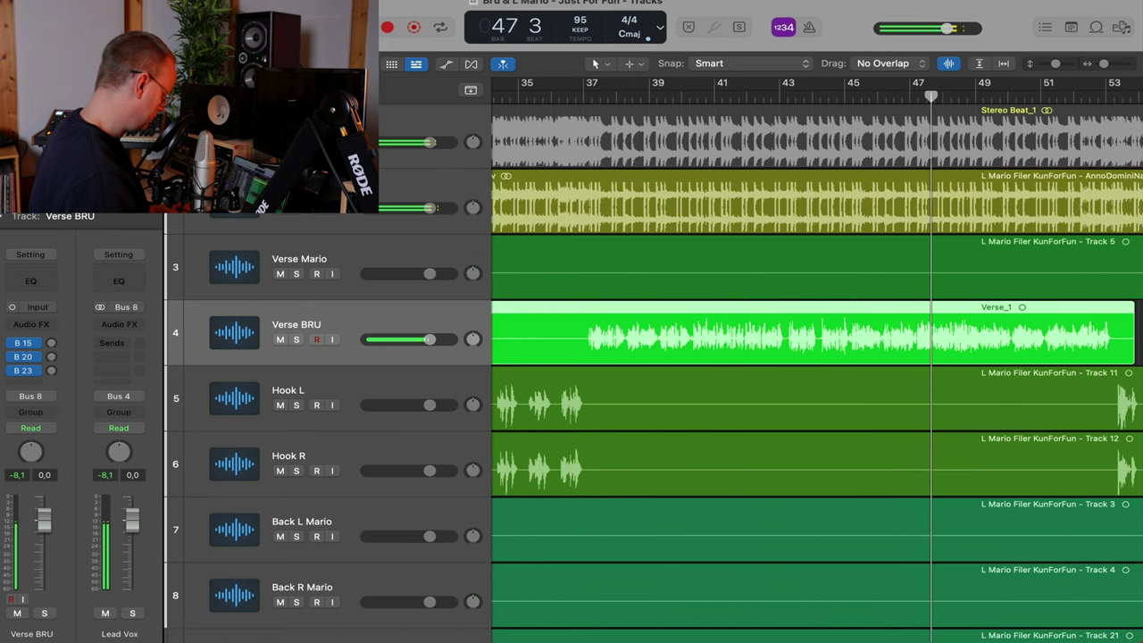
pyautogui.press('super+Left')
pyautogui.press('super+Left')
pyautogui.press('super+Left')
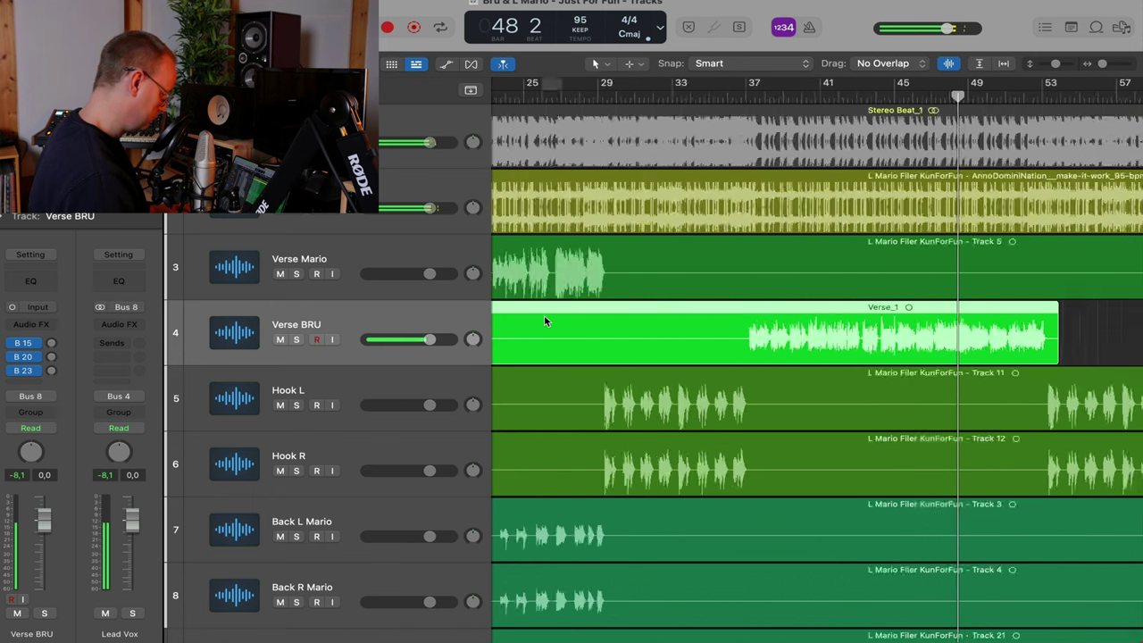
pyautogui.hscroll(-8, 544, 317)
pyautogui.click(725, 94)
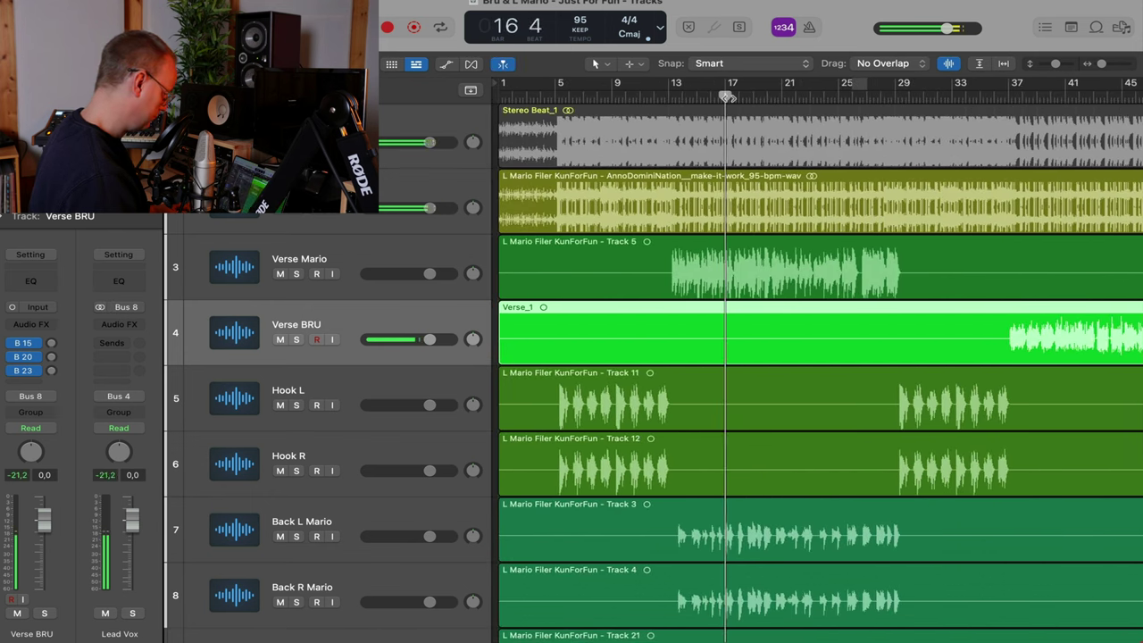
# Mute the Back Vox bus and unmute the tracks from Back L Bru to BackHook Mario Dark 1
pyautogui.press('super+Up')
pyautogui.press('super+Up')
pyautogui.press('super+Up')
pyautogui.scroll(-4, 647, 424)
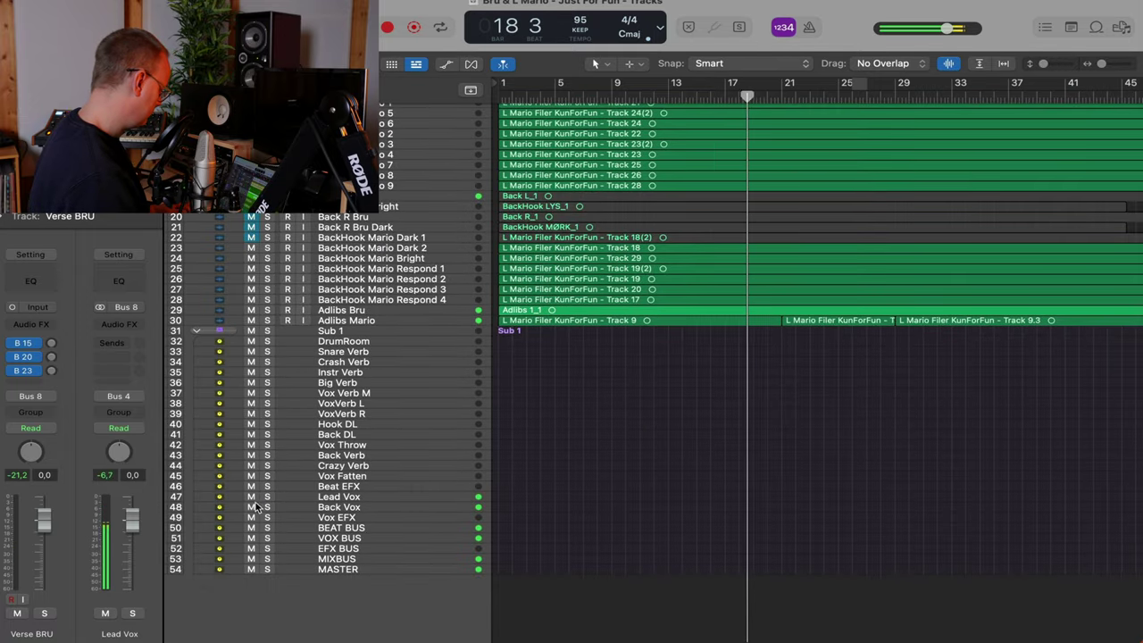
pyautogui.scroll(4, 663, 323)
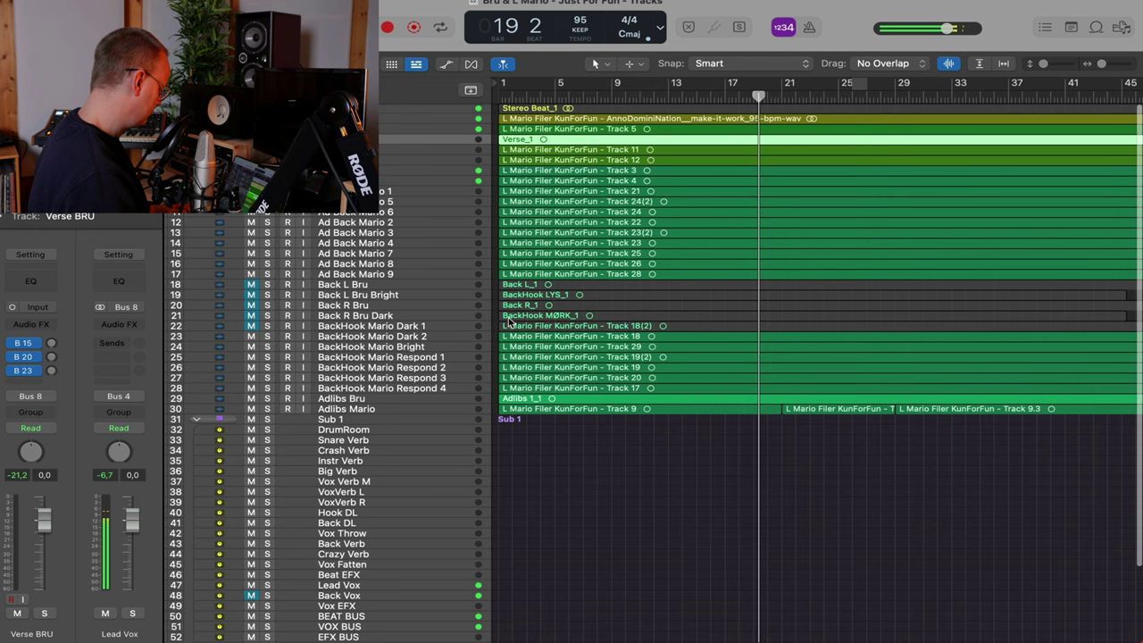
pyautogui.moveTo(251, 326); pyautogui.dragTo(251, 285)
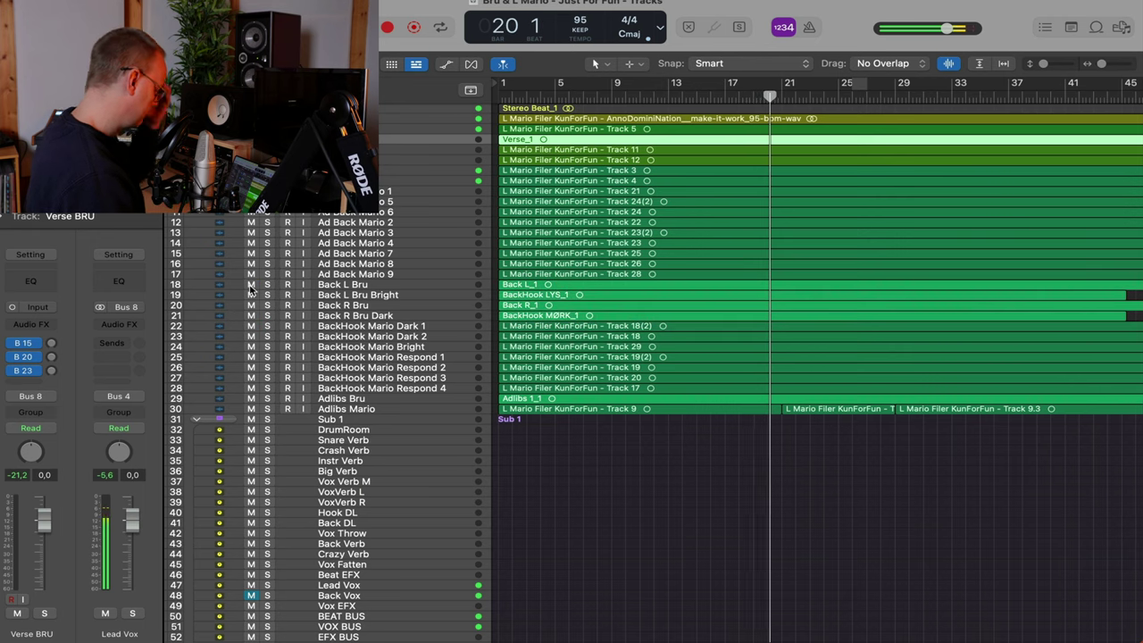
# Play Verse BRU from about bar 42 and turn off waveform zoom to show its true level
pyautogui.scroll(10, 652, 307)
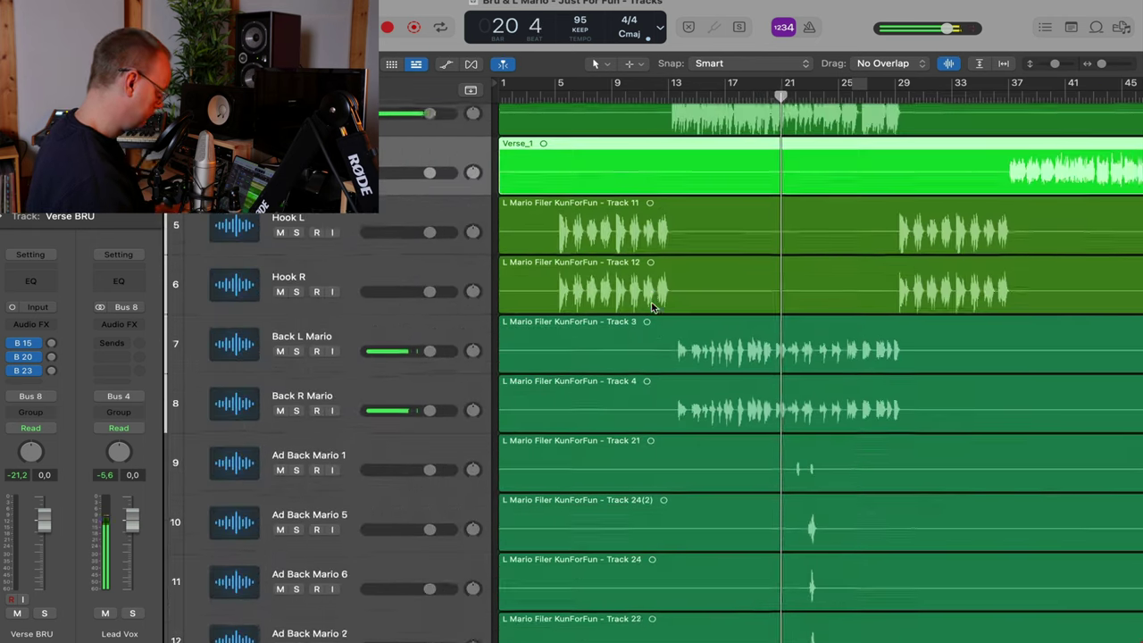
pyautogui.scroll(4, 652, 307)
pyautogui.click(1082, 100)
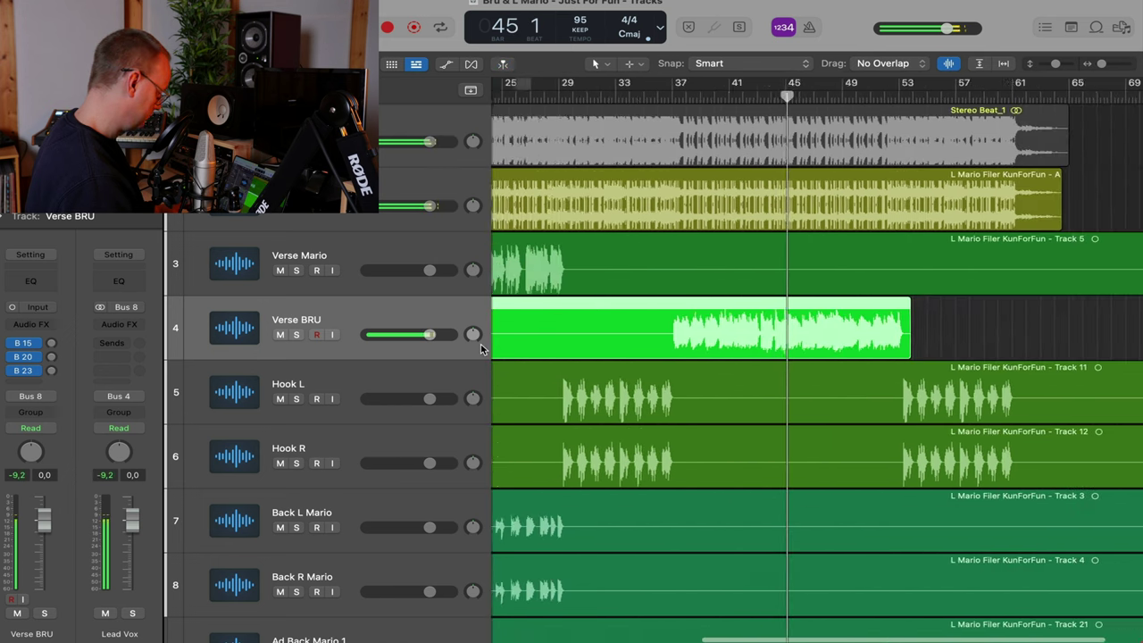
pyautogui.press('super+Down')
pyautogui.press('super+Down')
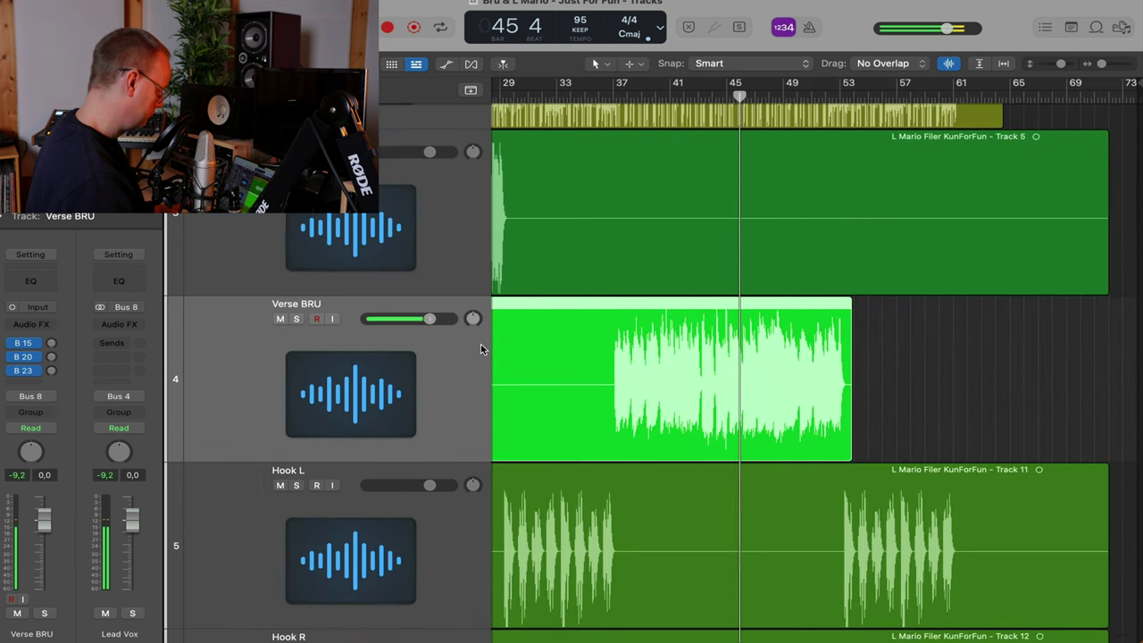
pyautogui.click(948, 63)
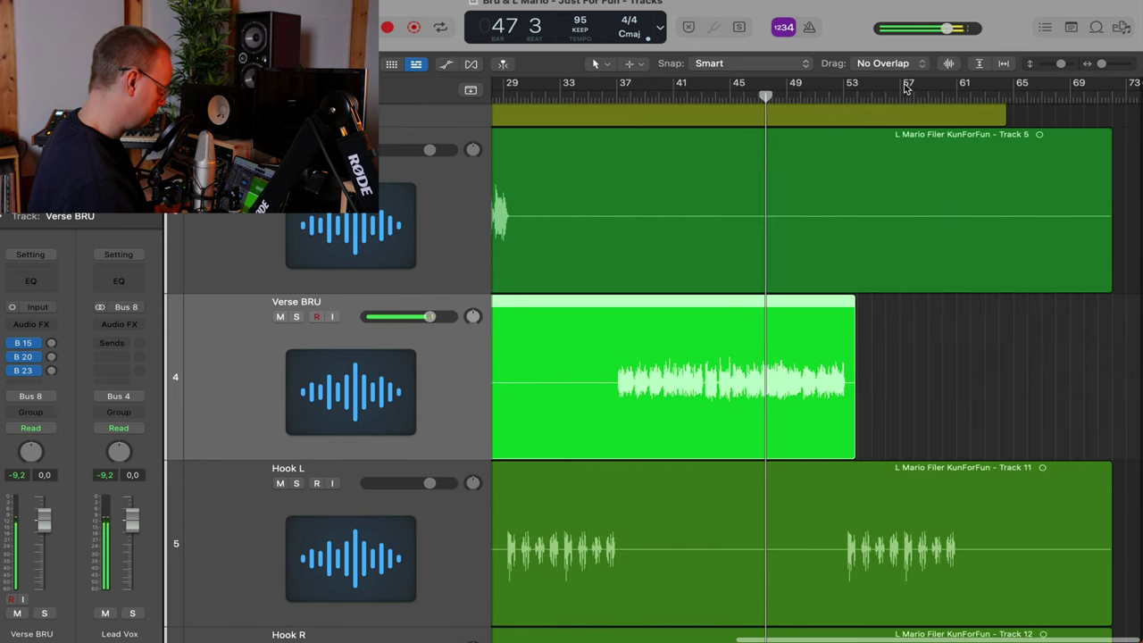
# Play the mix from about bar 16 in Verse Mario and from about bar 41 in Verse BRU to compare the two verses
pyautogui.hscroll(-2, 560, 238)
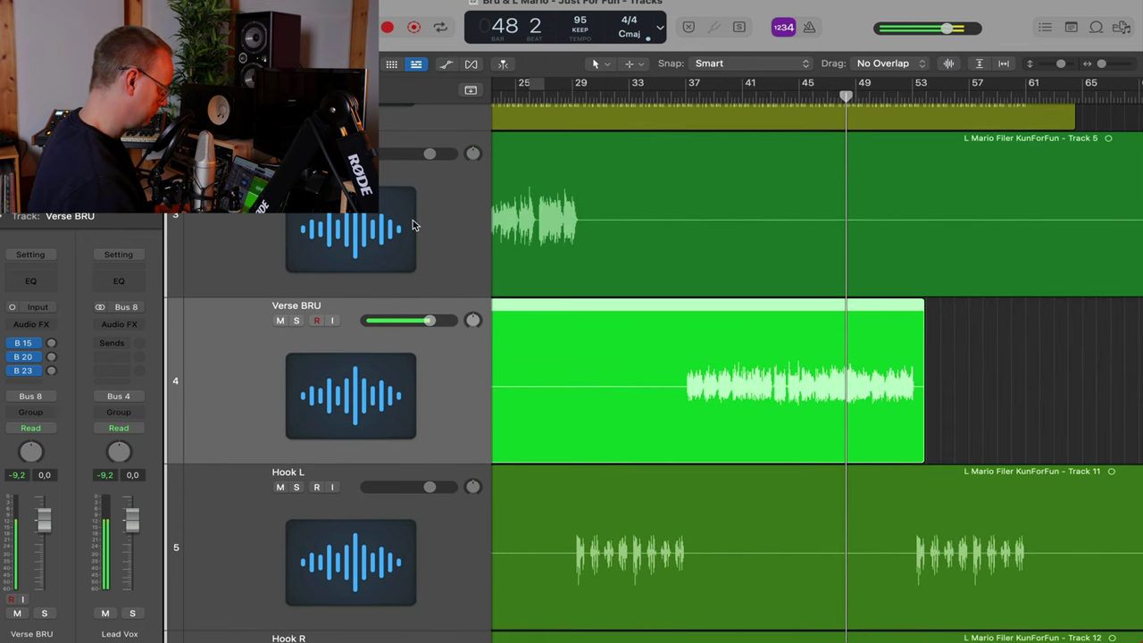
pyautogui.click(413, 246)
pyautogui.click(432, 359)
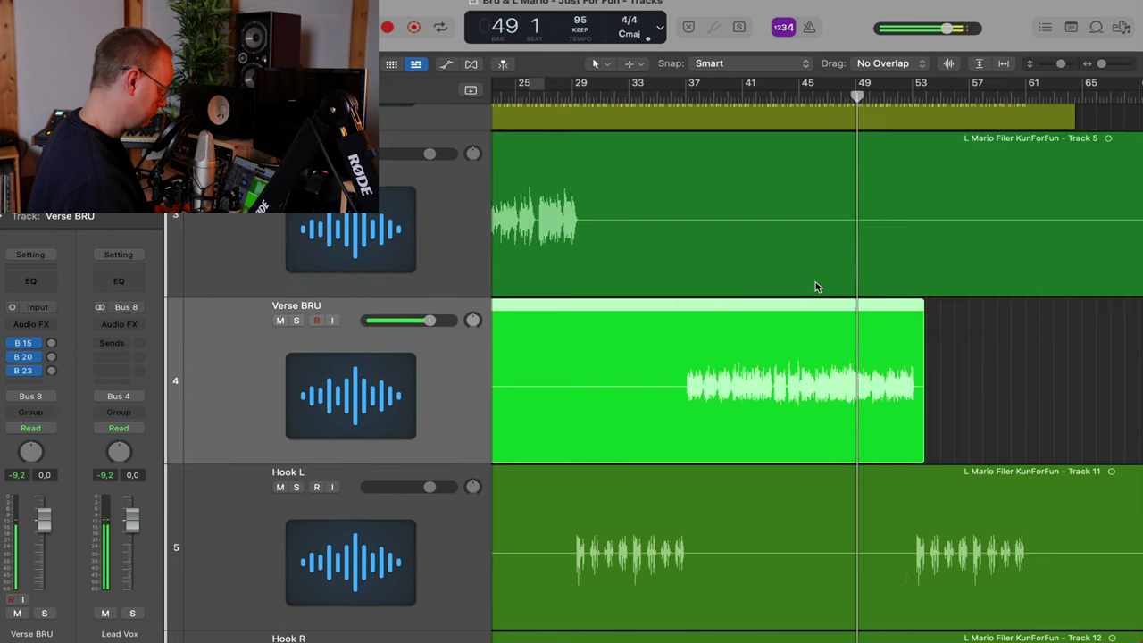
pyautogui.scroll(-3, 815, 281)
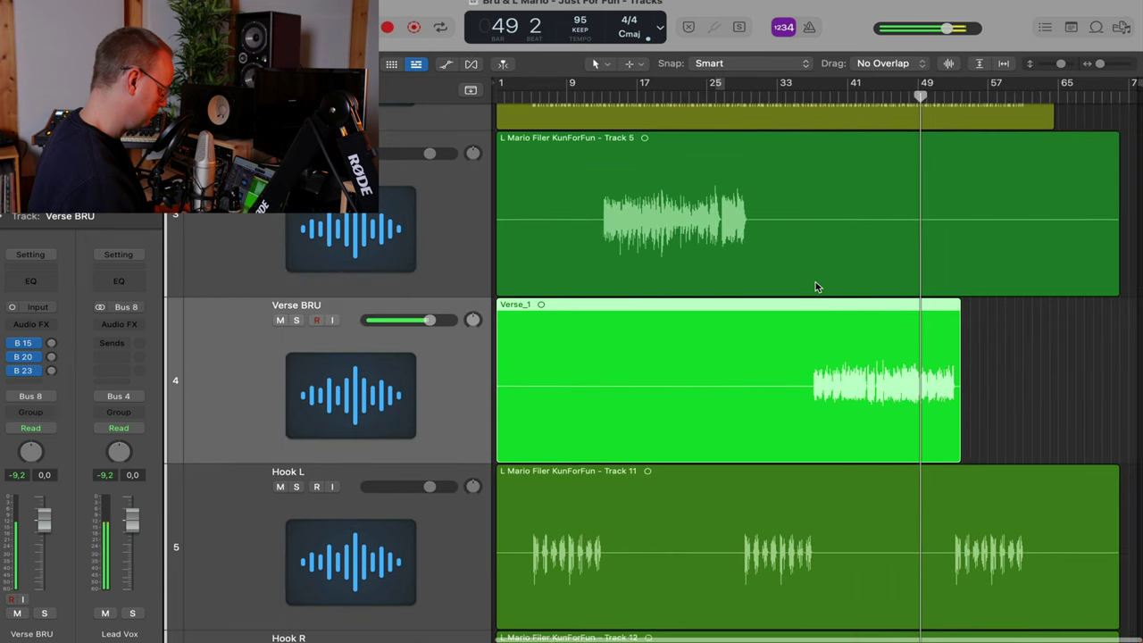
pyautogui.click(630, 95)
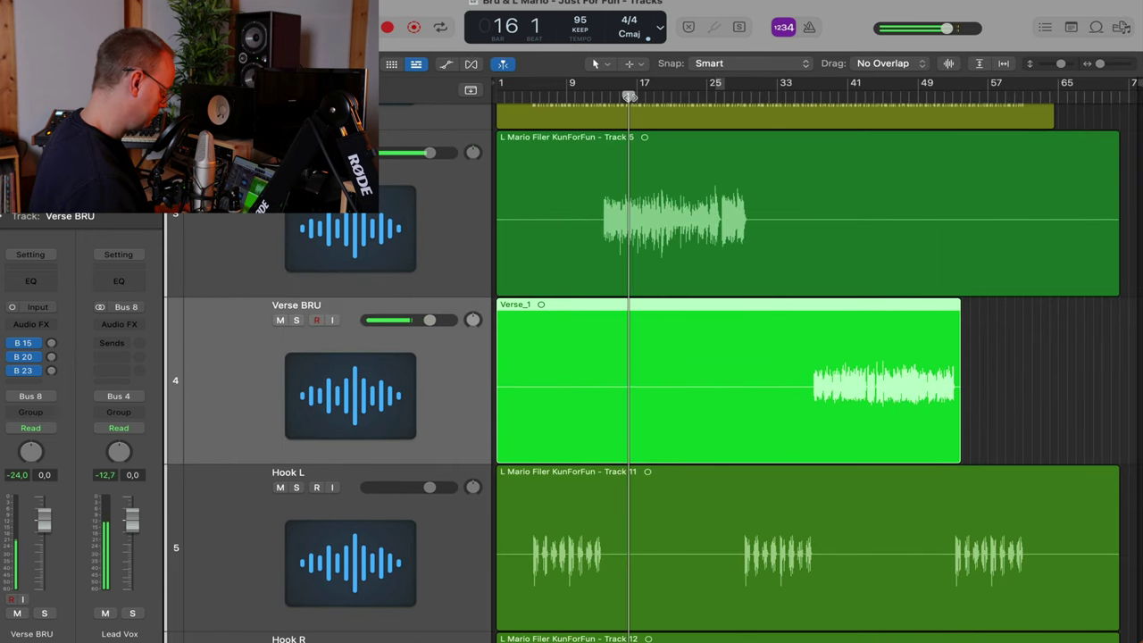
pyautogui.click(847, 95)
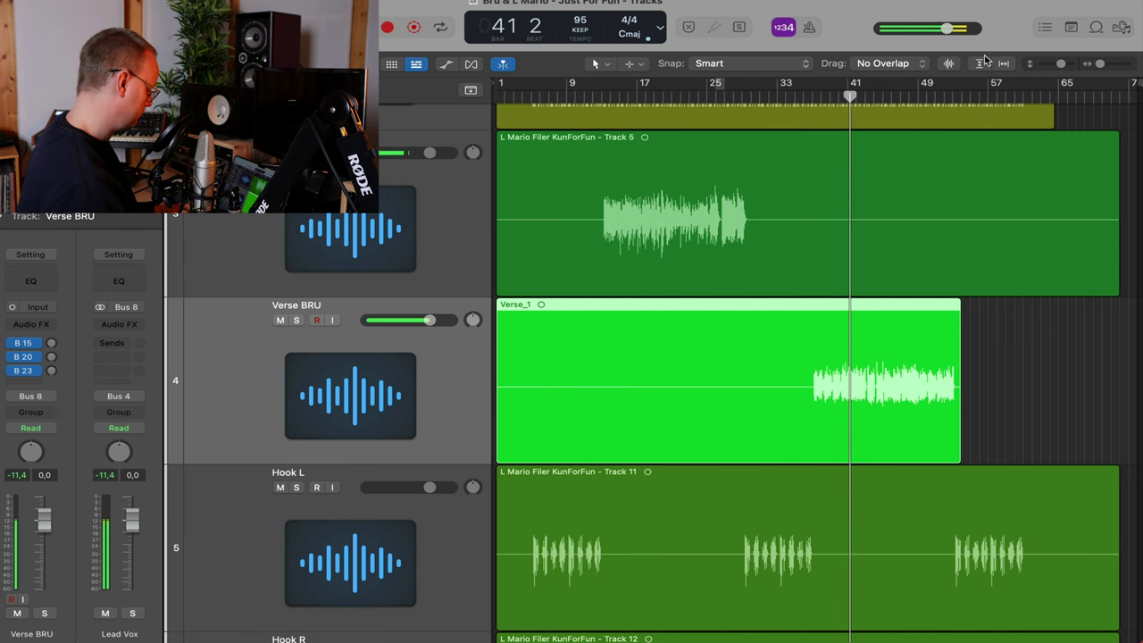
# Turn on waveform zoom, lower its amount until the verse peaks fit their regions, and enlarge the track height
pyautogui.click(949, 64)
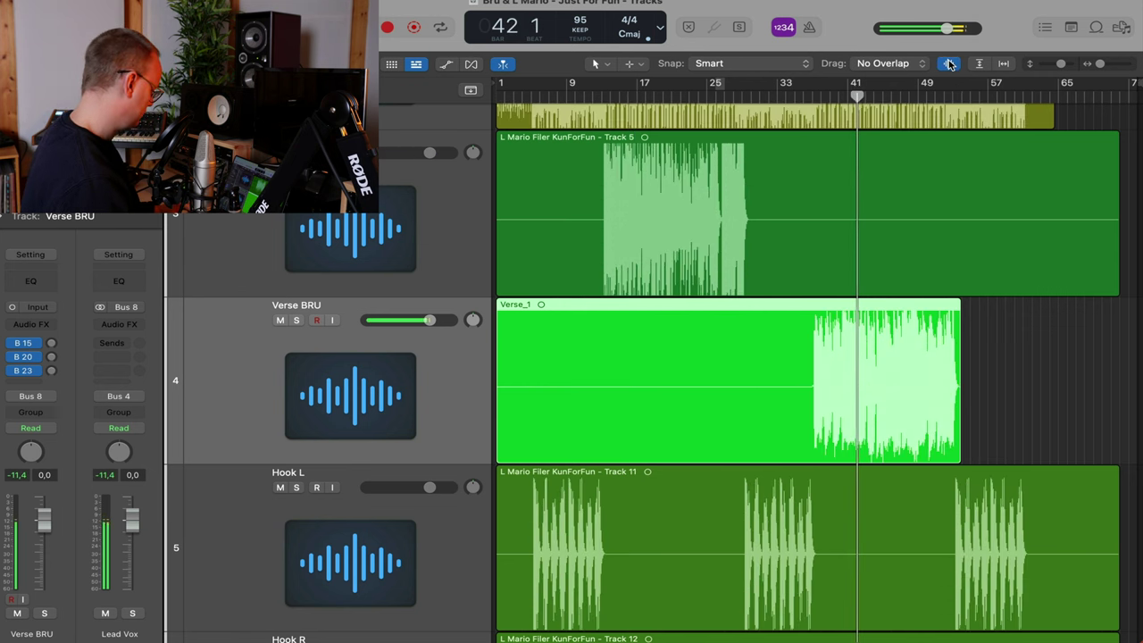
pyautogui.moveTo(949, 63); pyautogui.dragTo(948, 87)
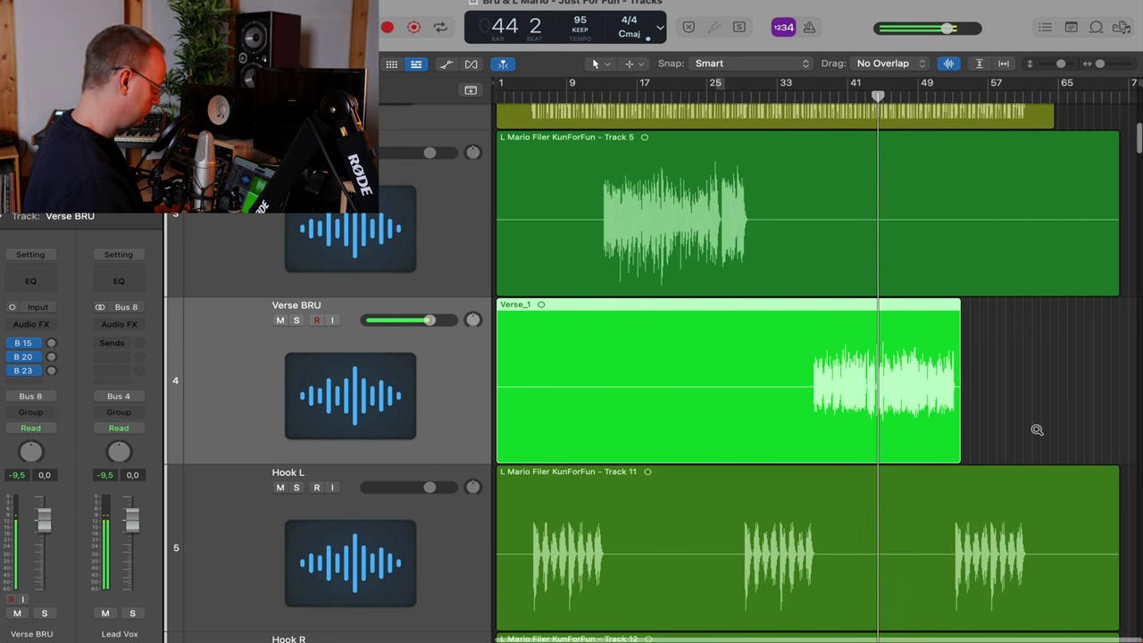
pyautogui.scroll(3, 1036, 430)
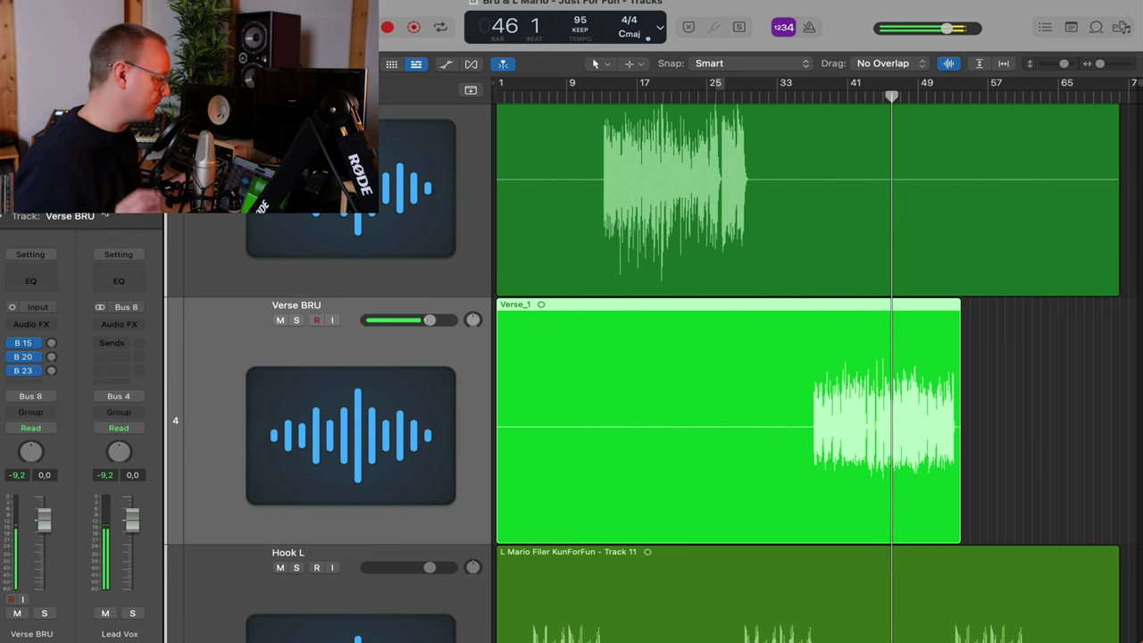
# Play Verse Mario again from about bar 16, then stop playback with both verse waveforms in view
pyautogui.click(620, 96)
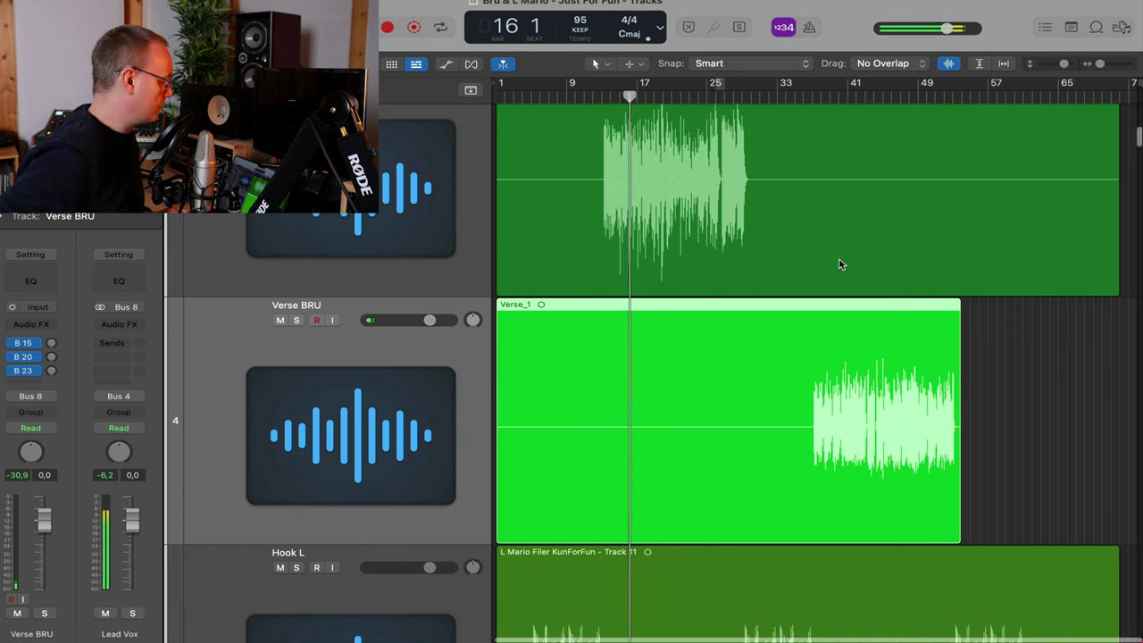
pyautogui.scroll(3, 839, 264)
pyautogui.scroll(-2, 839, 264)
pyautogui.scroll(1, 840, 264)
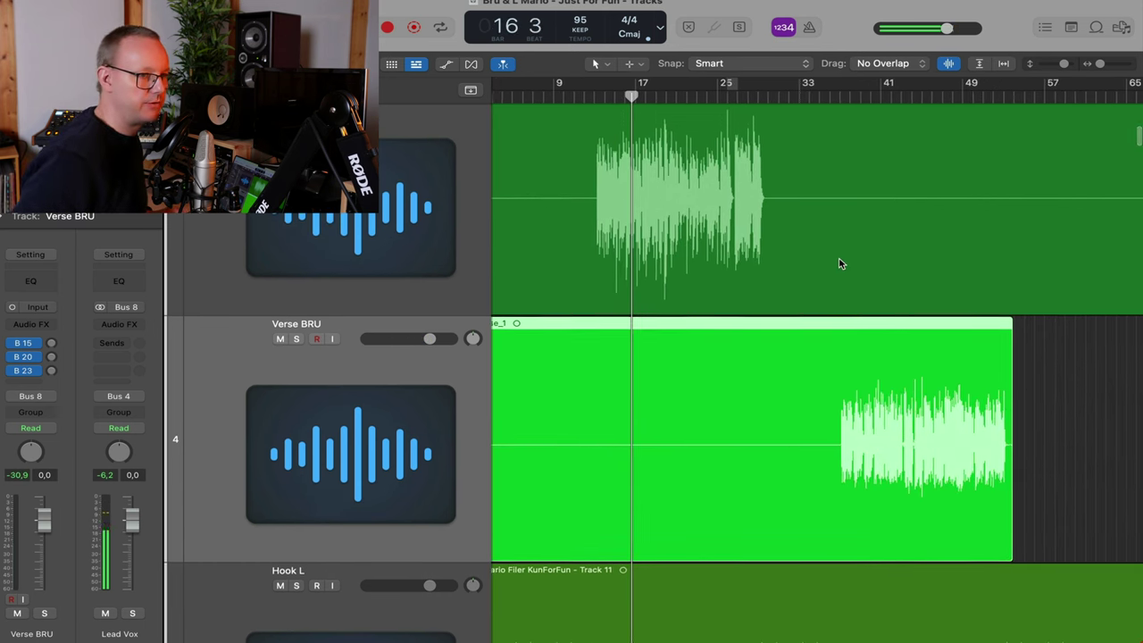
pyautogui.hscroll(1, 840, 264)
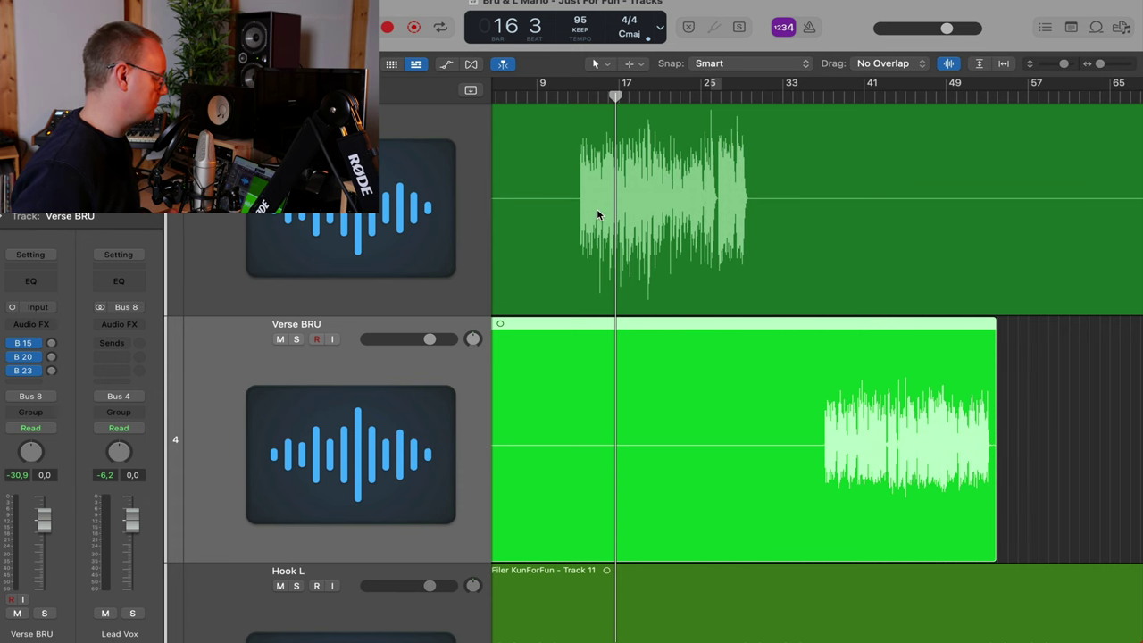
# Examine the peaks and quieter phrases of the Verse Mario waveform between about bars 13 and 29
pyautogui.press('super+Right')
pyautogui.press('super+Right')
pyautogui.press('super+Right')
pyautogui.press('super+Right')
pyautogui.press('super+Right')
pyautogui.press('super+Right')
pyautogui.press('super+Left')
pyautogui.press('super+Left')
pyautogui.press('super+Left')
pyautogui.press('super+Left')
pyautogui.press('super+Left')
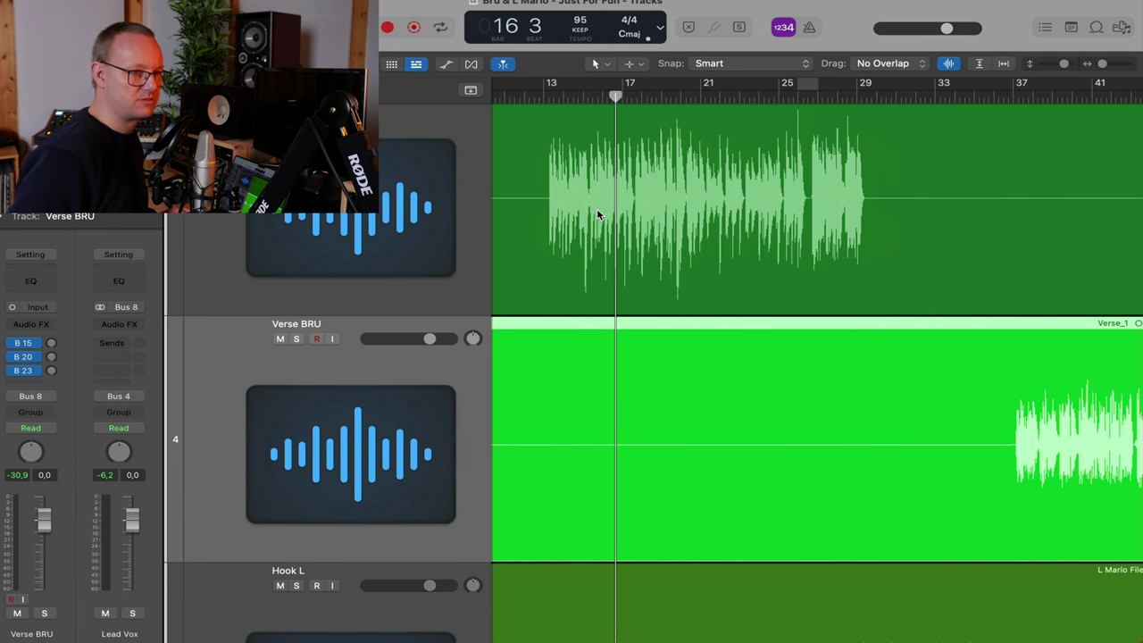
# Examine the Verse BRU waveform in close-up from about bar 37, checking how even its phrases and peaks are
pyautogui.hscroll(5, 871, 329)
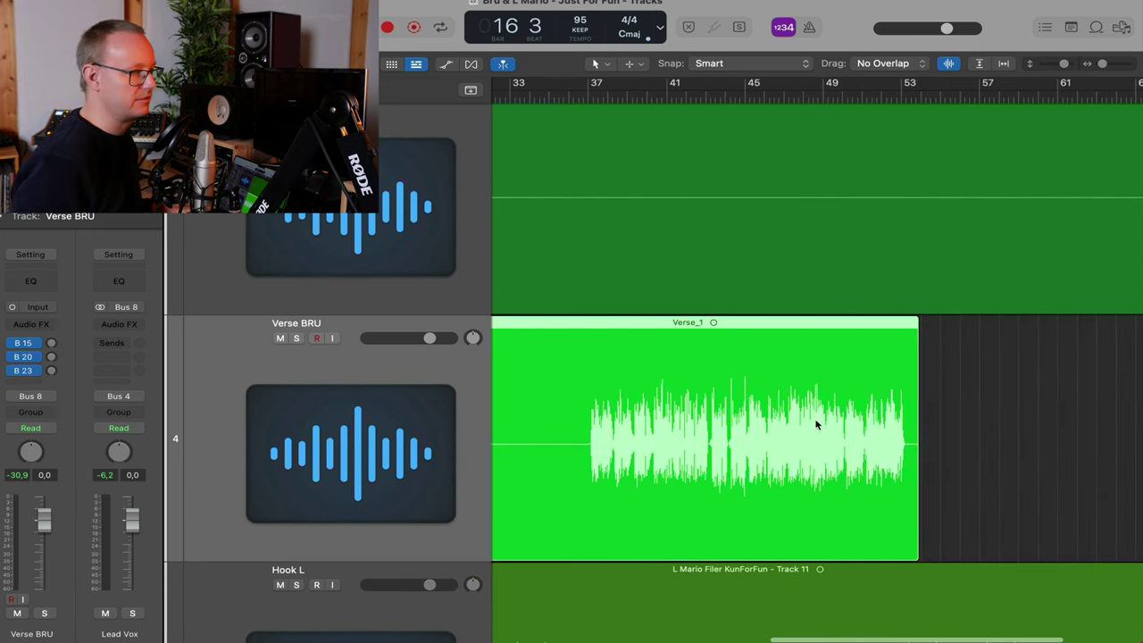
pyautogui.press('super+Right')
pyautogui.press('super+Right')
pyautogui.press('super+Right')
pyautogui.press('super+Right')
pyautogui.press('super+Right')
pyautogui.press('super+Right')
pyautogui.press('super+Right')
pyautogui.hscroll(5, 770, 429)
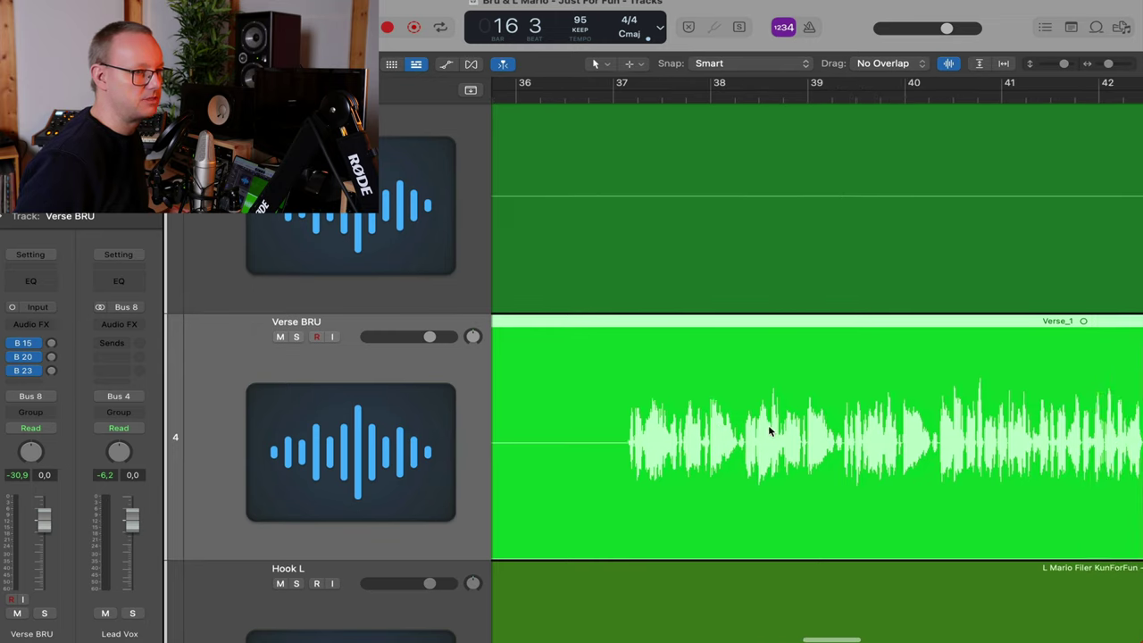
pyautogui.hscroll(3, 769, 429)
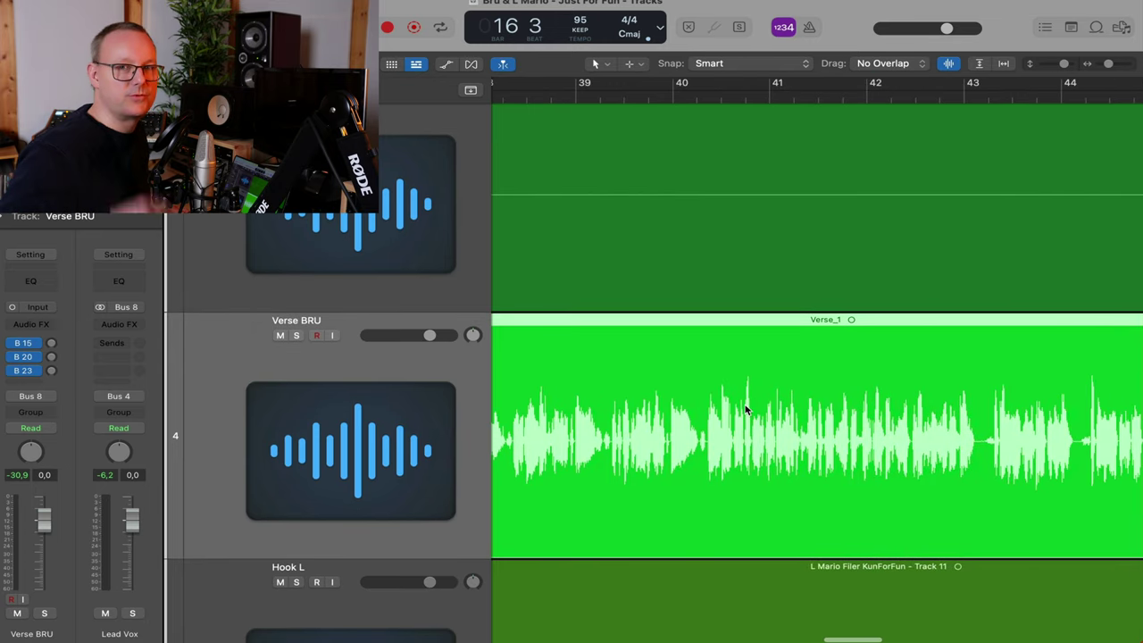
pyautogui.press('super+Right')
pyautogui.press('super+Right')
pyautogui.press('super+Right')
pyautogui.press('super+Right')
pyautogui.press('super+Right')
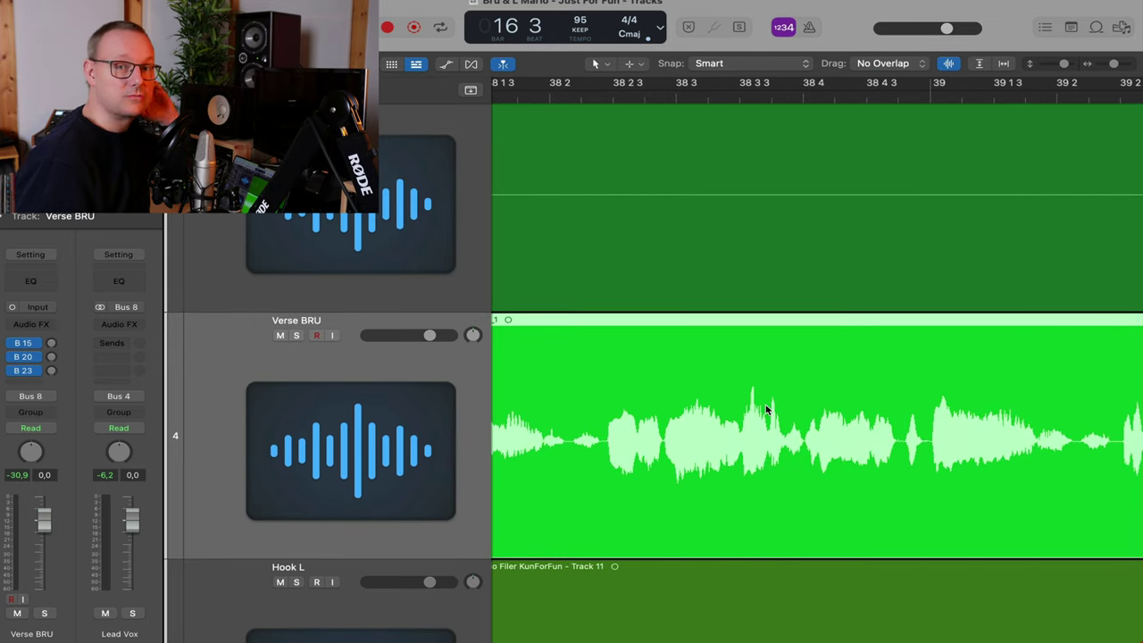
# Examine the overall dynamics of Verse BRU up to about bar 53 and compare them with the end of Verse Mario
pyautogui.press('super+Left')
pyautogui.press('super+Left')
pyautogui.press('super+Left')
pyautogui.press('super+Left')
pyautogui.press('super+Left')
pyautogui.press('super+Left')
pyautogui.press('super+Left')
pyautogui.press('super+Left')
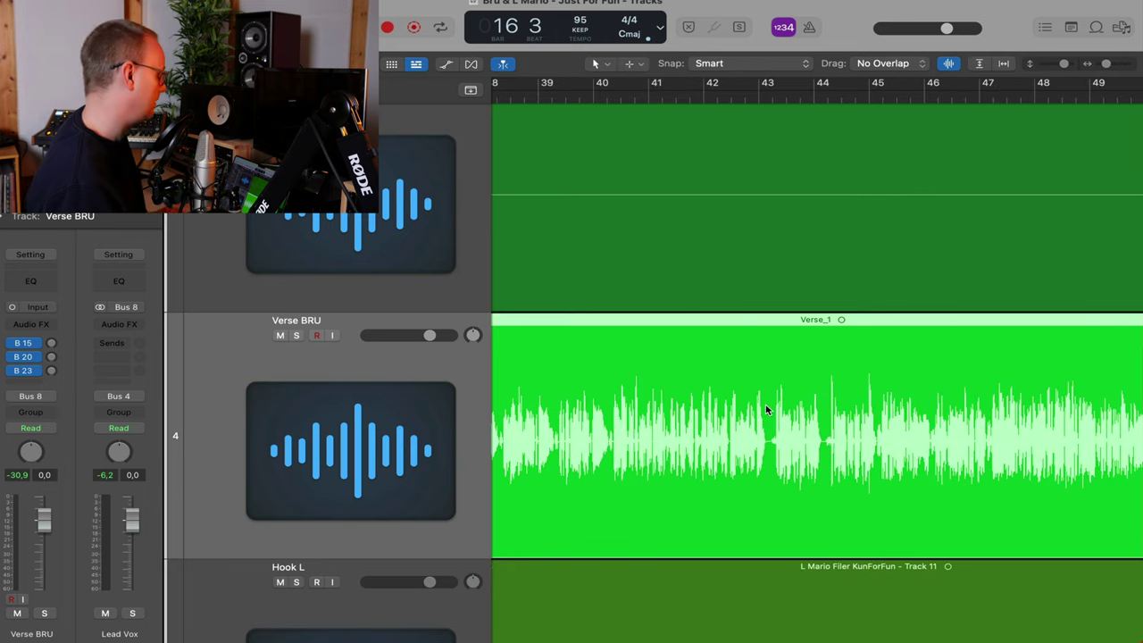
pyautogui.press('super+Right')
pyautogui.press('super+Right')
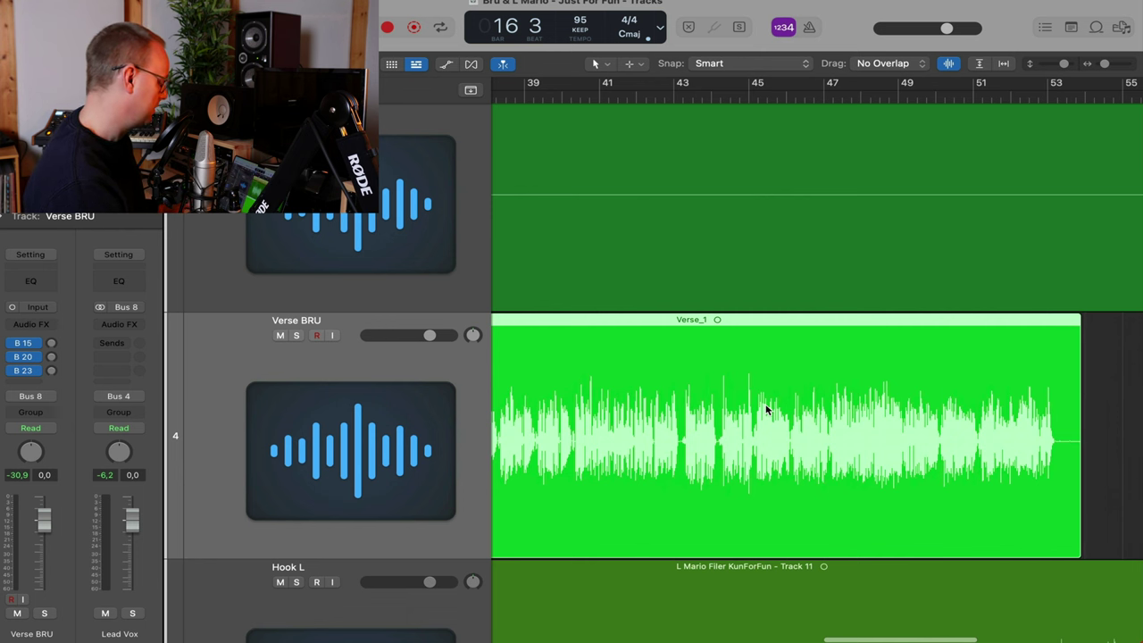
pyautogui.press('super+Left')
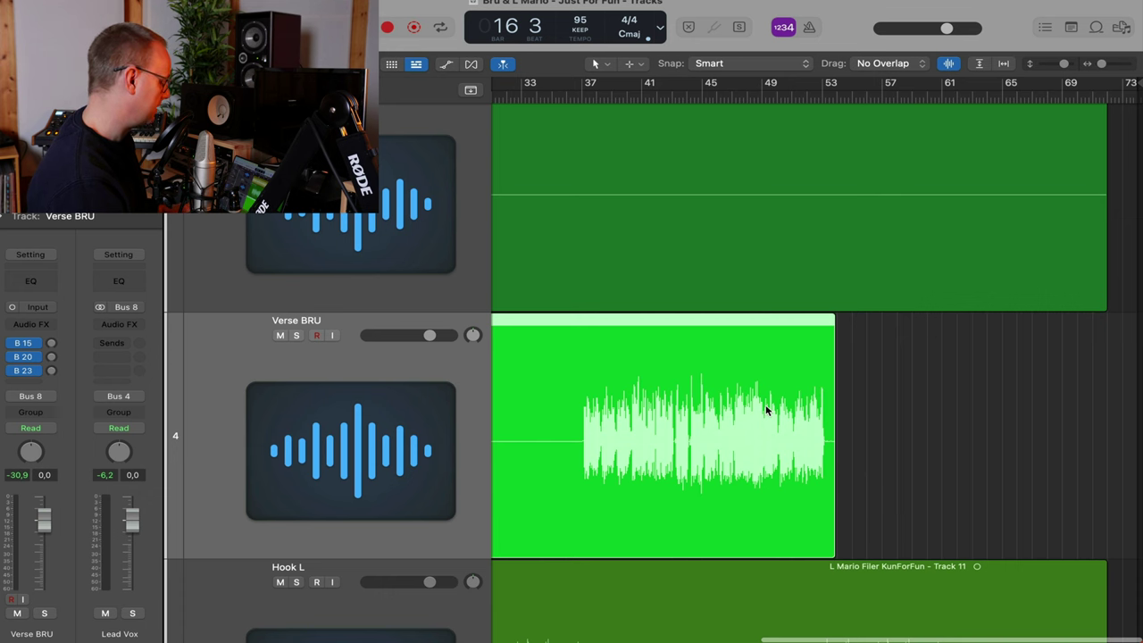
pyautogui.hscroll(-3, 766, 411)
pyautogui.press('super+Right')
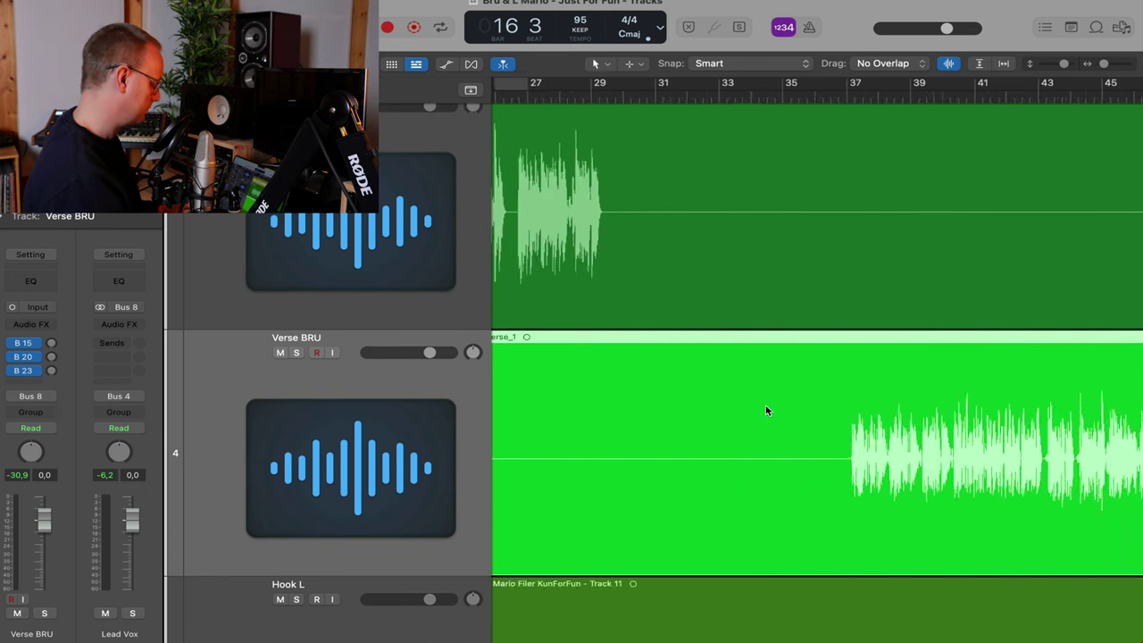
# Show the full song's verse and hook regions together and resume playback from about bar 16
pyautogui.press('super+Left')
pyautogui.press('super+Left')
pyautogui.hscroll(-5, 766, 411)
pyautogui.press('super+Up')
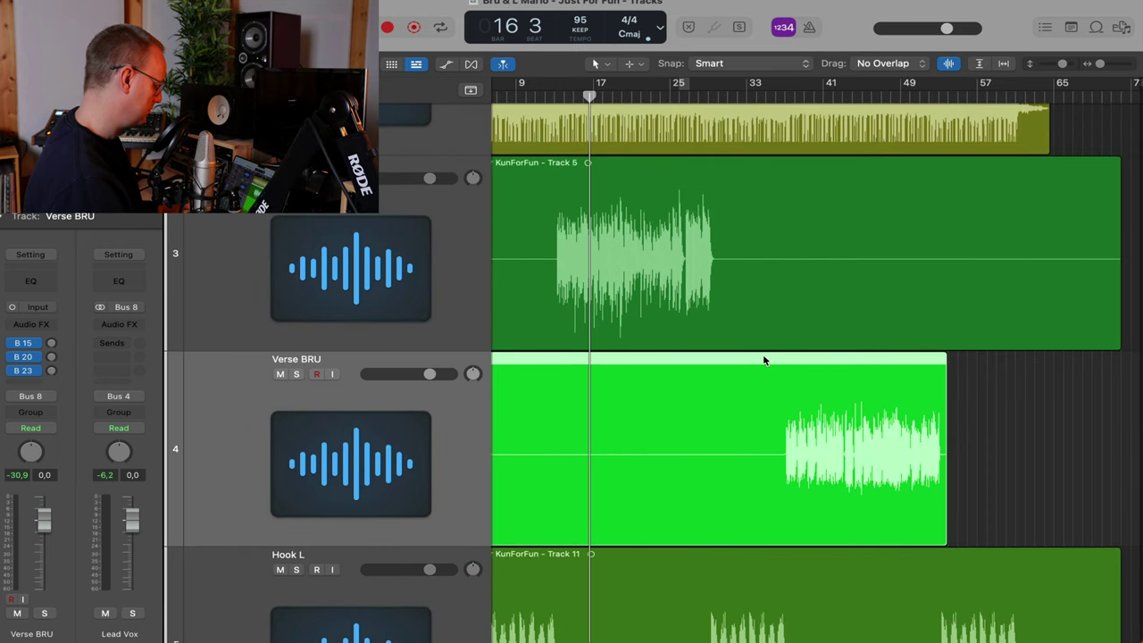
pyautogui.press('super+Up')
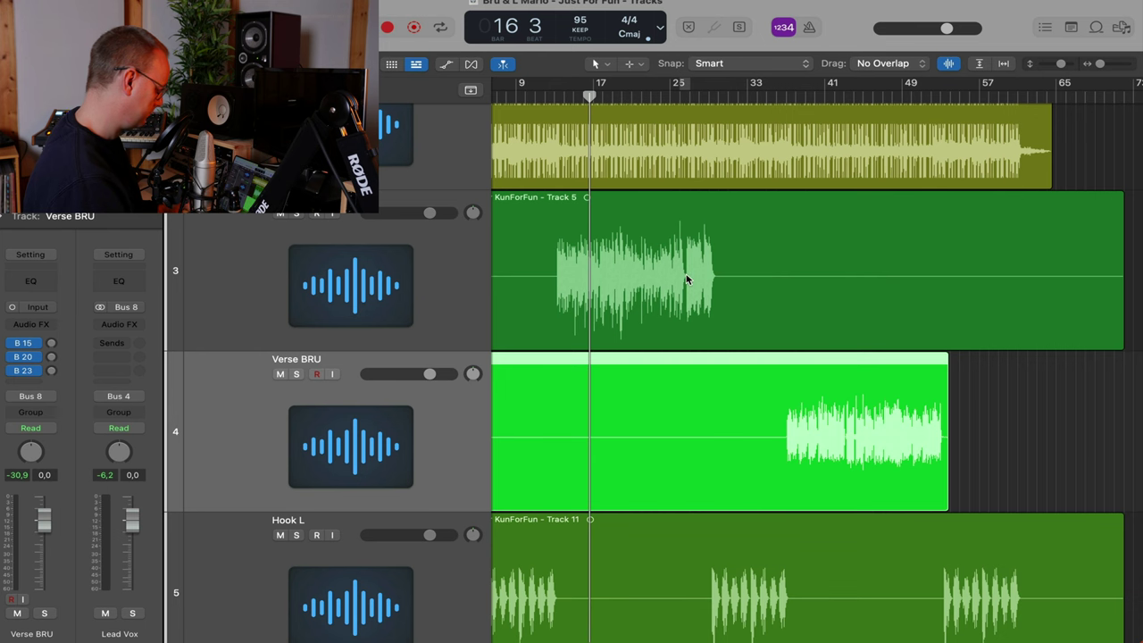
pyautogui.press('space')
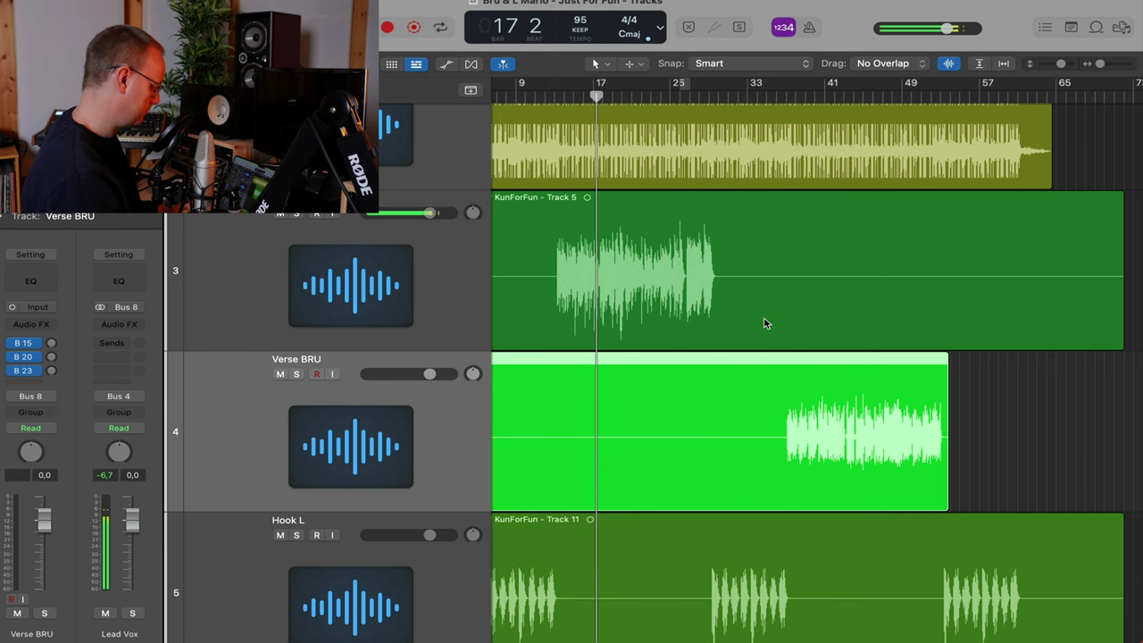
pyautogui.press('super+Left')
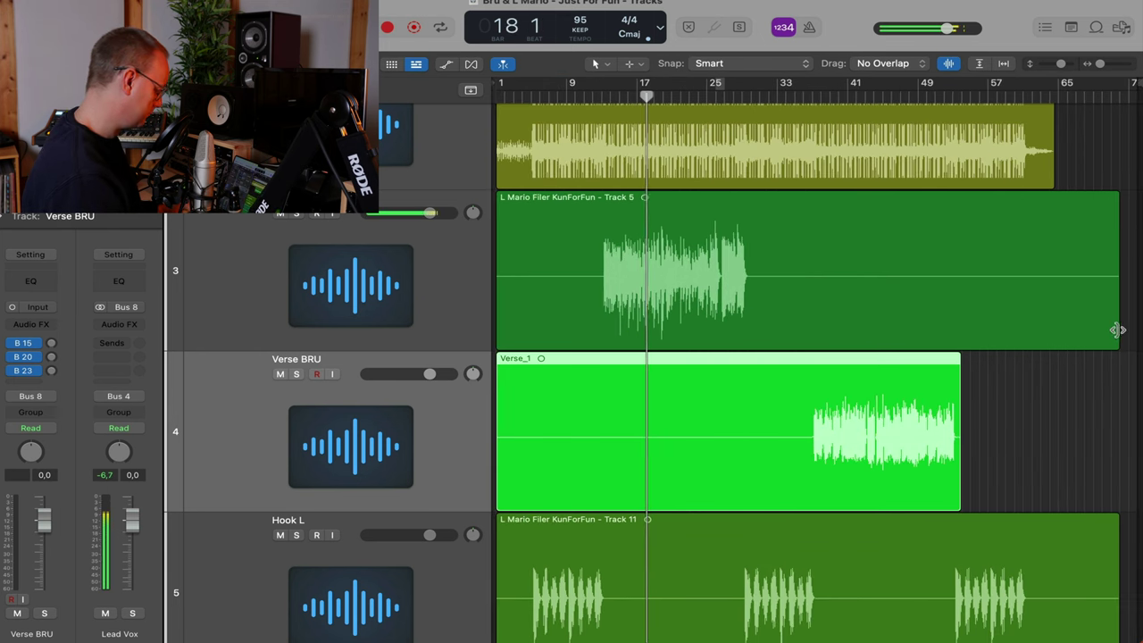
# Trim the Verse Mario region to about bars 12–32 and delete the silence before about bar 36 on Verse BRU
pyautogui.moveTo(1115, 327); pyautogui.dragTo(766, 301)
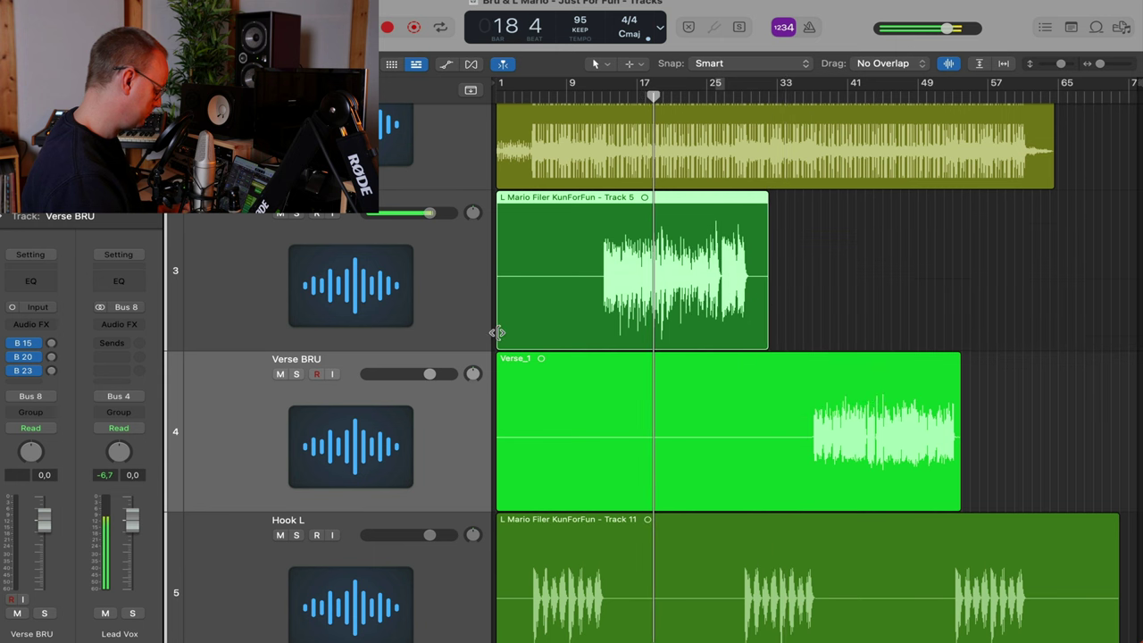
pyautogui.moveTo(498, 333); pyautogui.dragTo(595, 334)
pyautogui.moveTo(806, 441); pyautogui.dragTo(500, 462)
pyautogui.click(639, 464)
pyautogui.press('Delete')
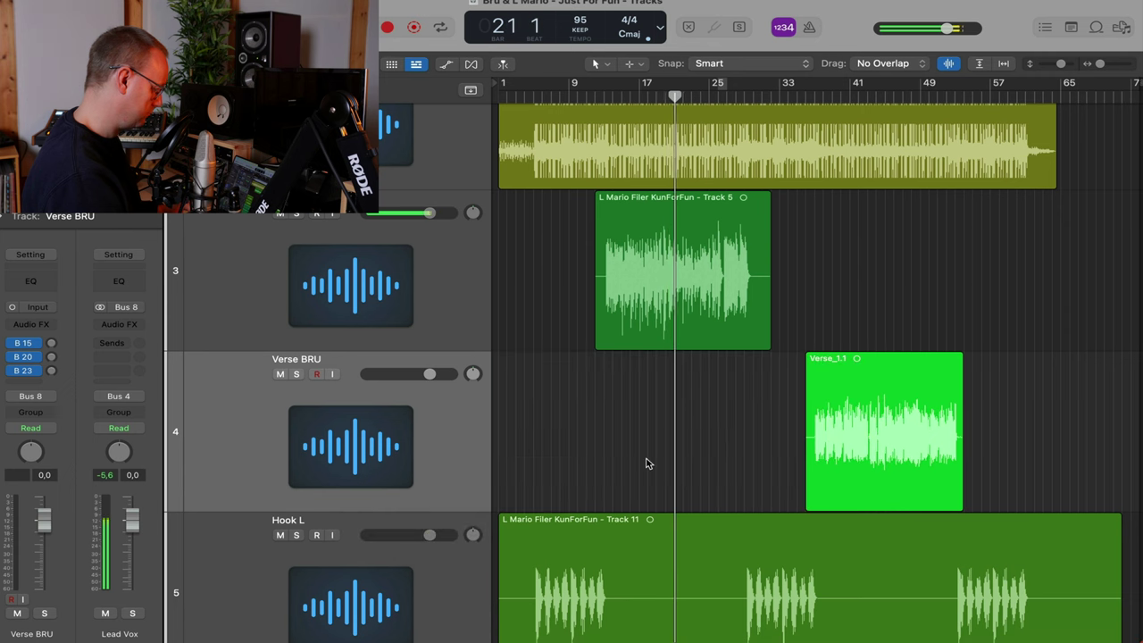
# Remove the silence on Hook L and Hook R at bars 15–28, about bars 38–52 and after about bar 62
pyautogui.click(831, 95)
pyautogui.scroll(-5, 857, 238)
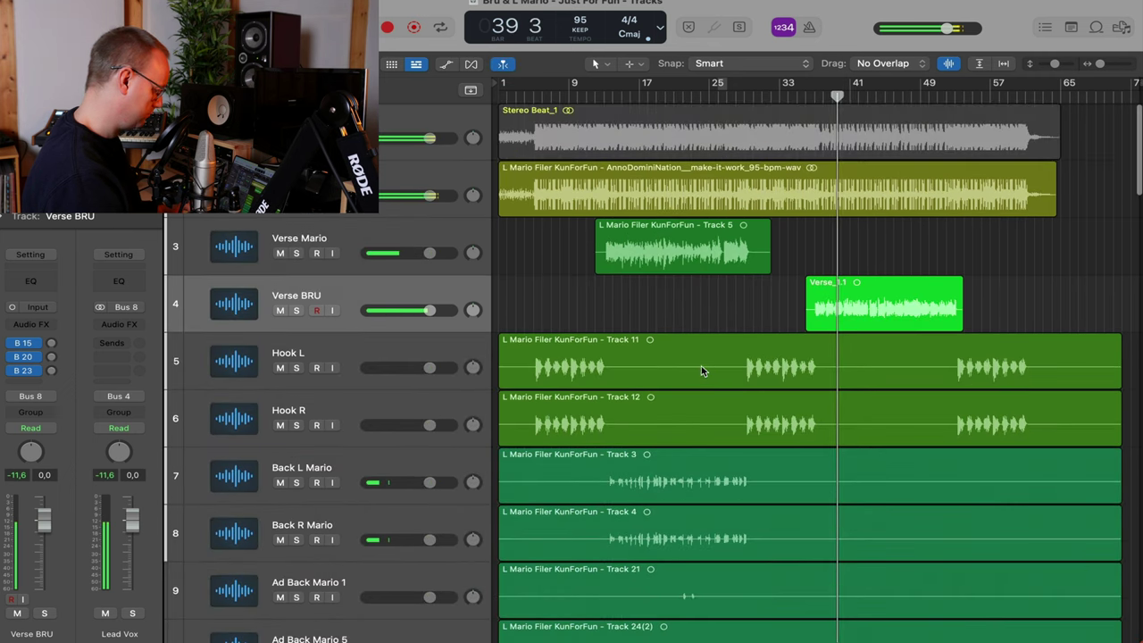
pyautogui.moveTo(623, 360); pyautogui.dragTo(738, 442)
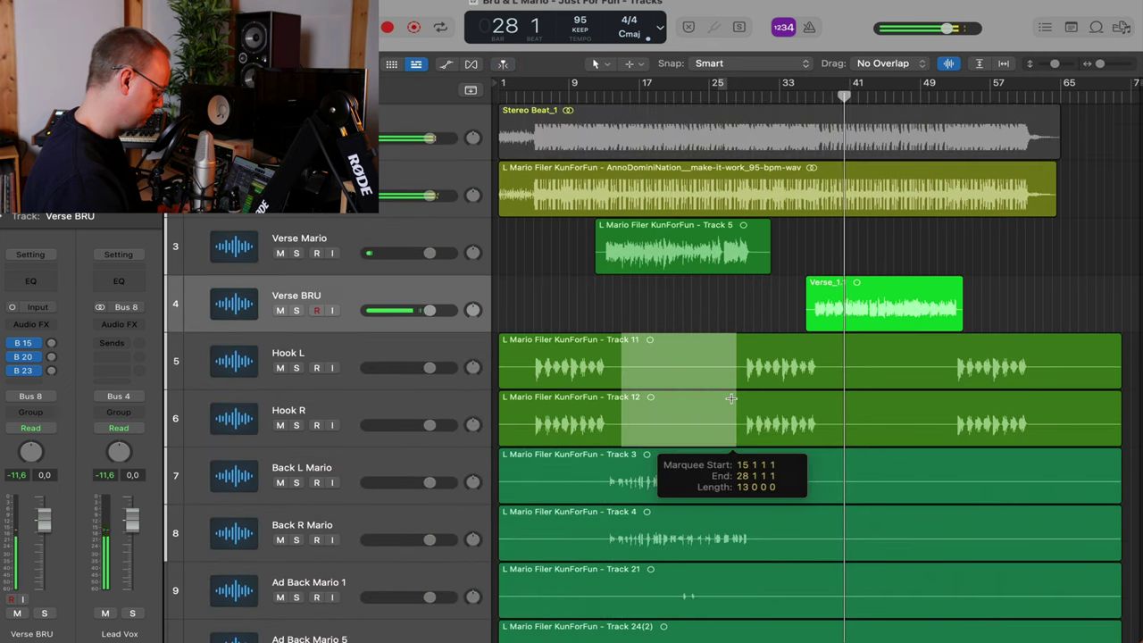
pyautogui.click(688, 399)
pyautogui.press('Delete')
pyautogui.moveTo(821, 354); pyautogui.dragTo(927, 435)
pyautogui.press('Delete')
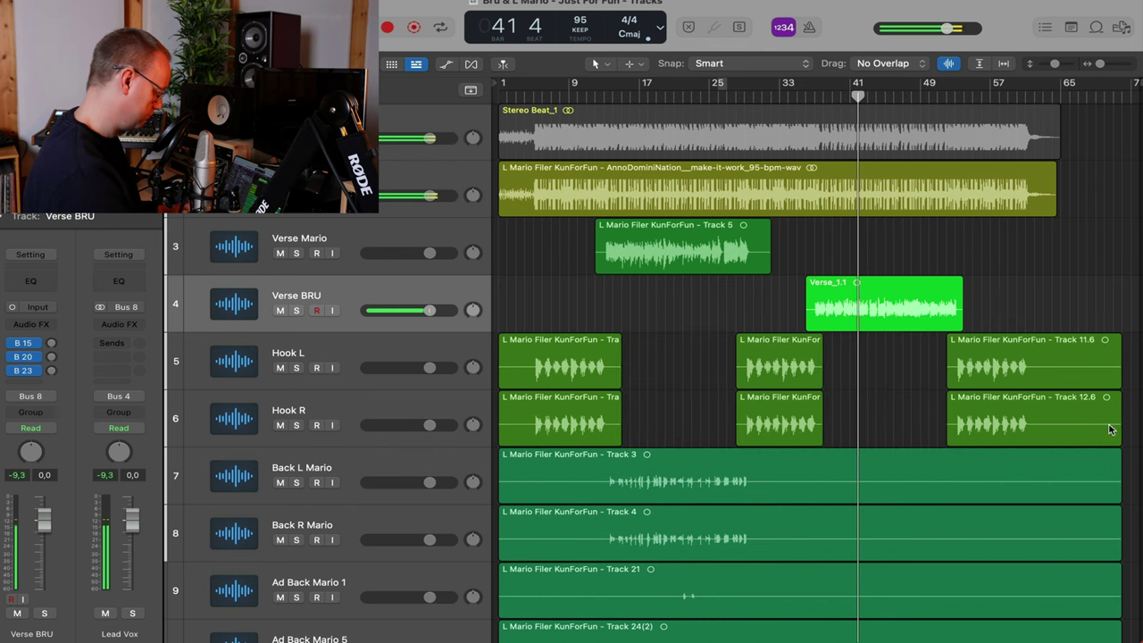
pyautogui.click(1116, 353)
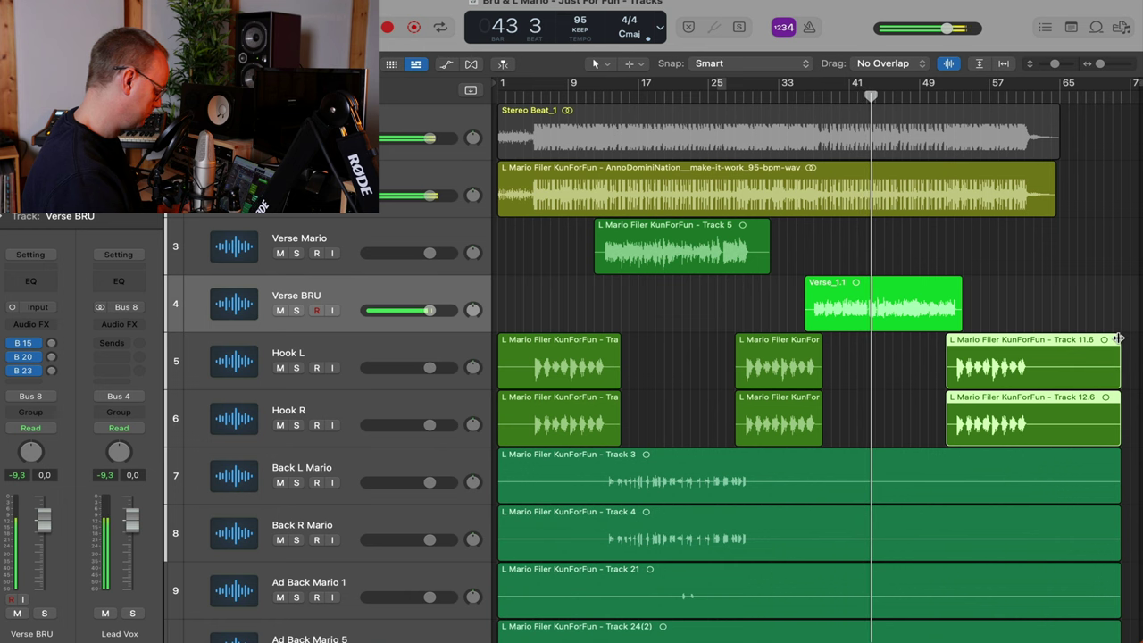
pyautogui.moveTo(1116, 380); pyautogui.dragTo(1029, 380)
# Trim the Back L Mario and Back R Mario regions to start at bar 13 and end at bar 31
pyautogui.scroll(-3, 1029, 379)
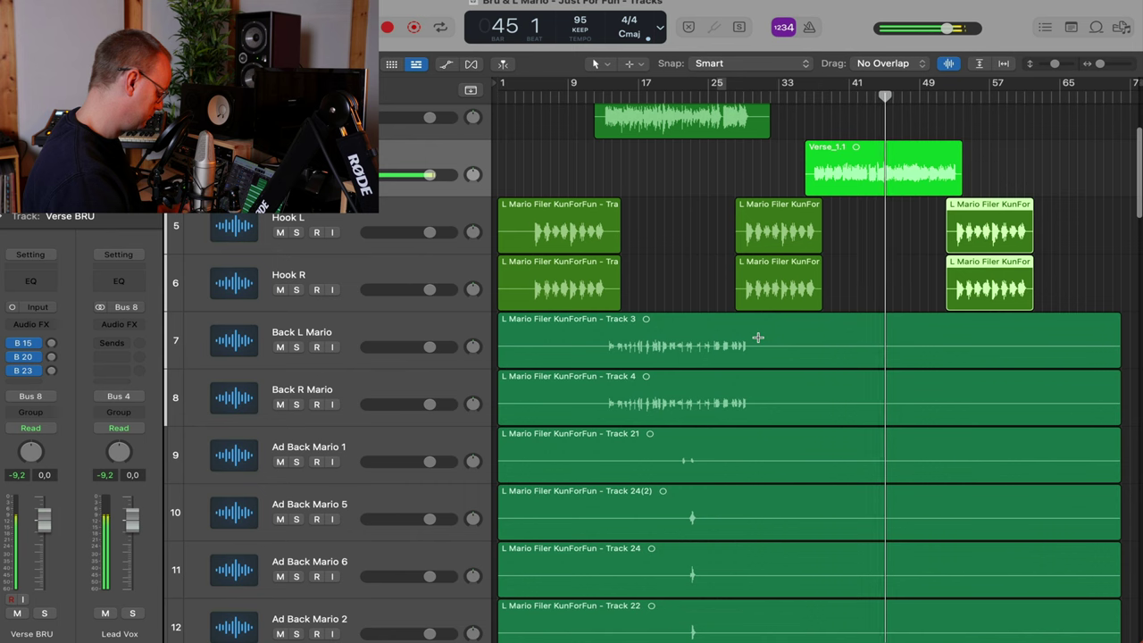
pyautogui.moveTo(761, 323); pyautogui.dragTo(1089, 408)
pyautogui.press('Delete')
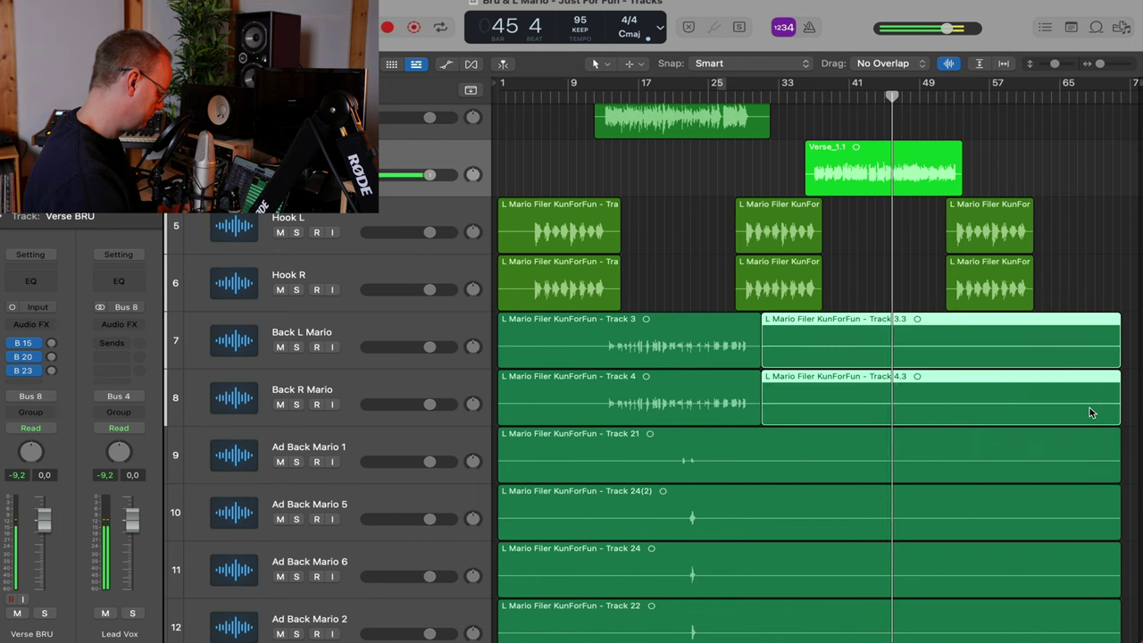
pyautogui.moveTo(855, 414); pyautogui.dragTo(617, 335)
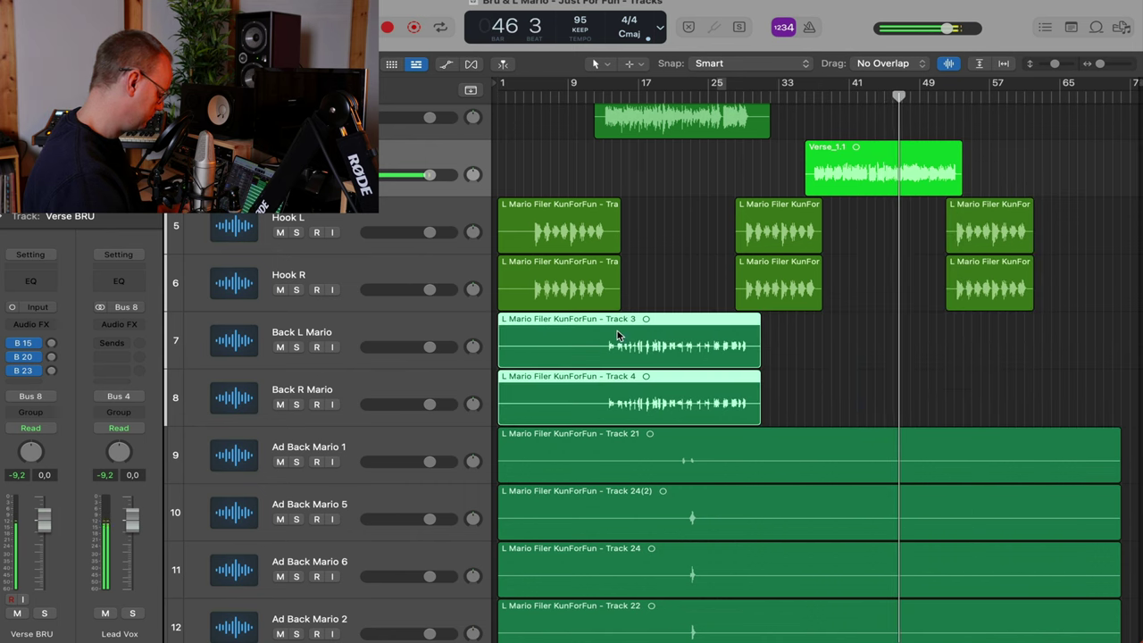
pyautogui.moveTo(500, 351); pyautogui.dragTo(605, 358)
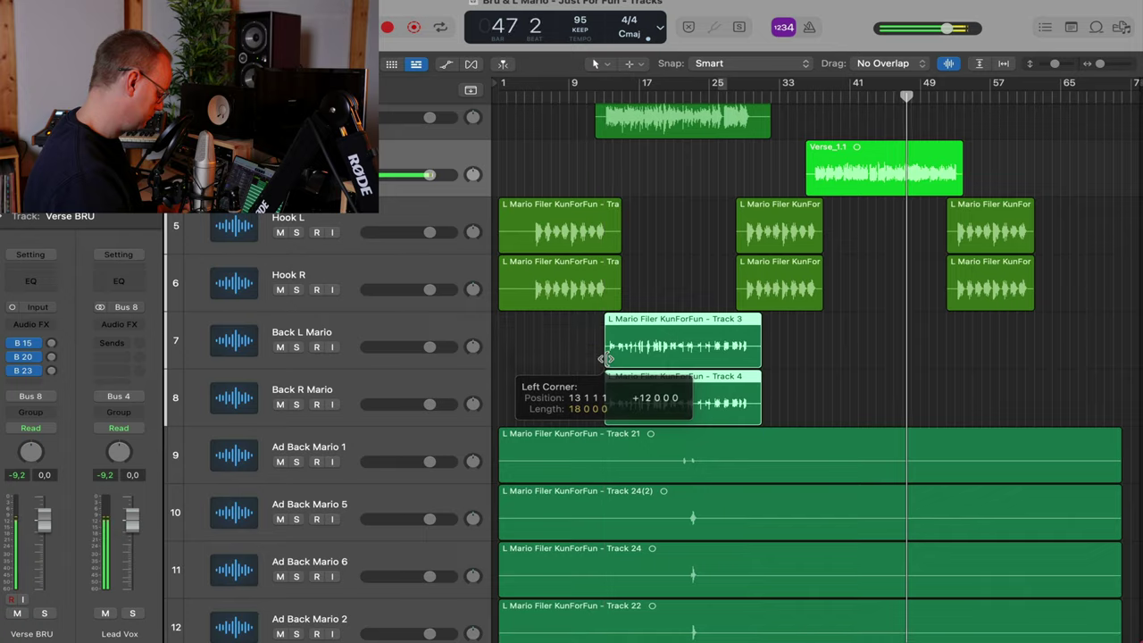
pyautogui.scroll(-3, 605, 358)
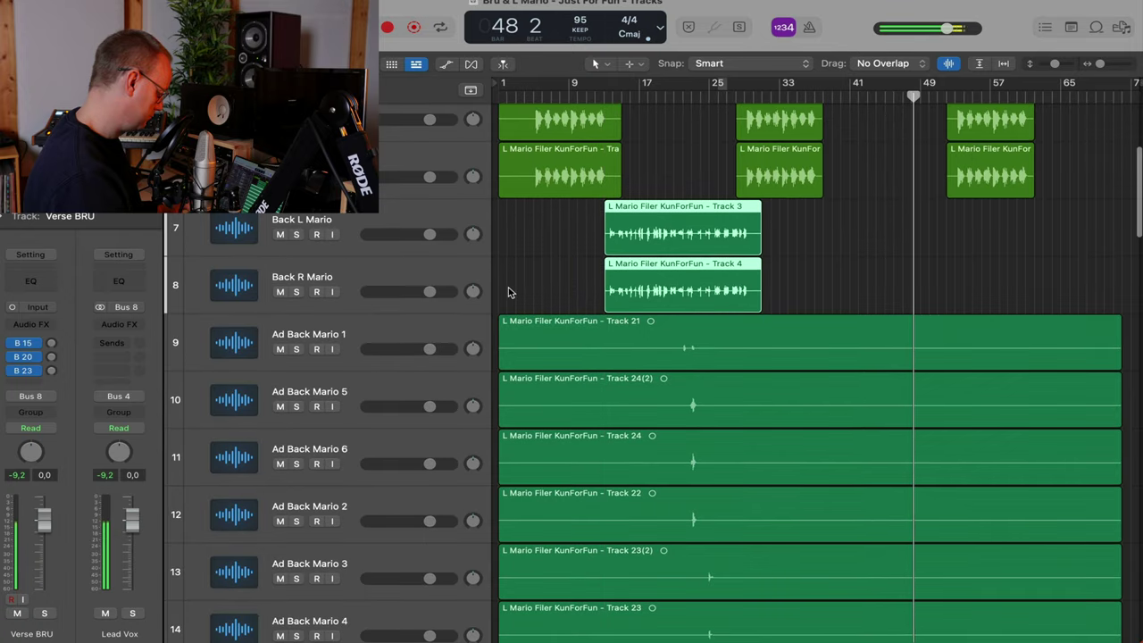
# Trim the silence off both ends of the nine Ad Back Mario regions, keeping about bars 21–29
pyautogui.moveTo(509, 292); pyautogui.dragTo(547, 636)
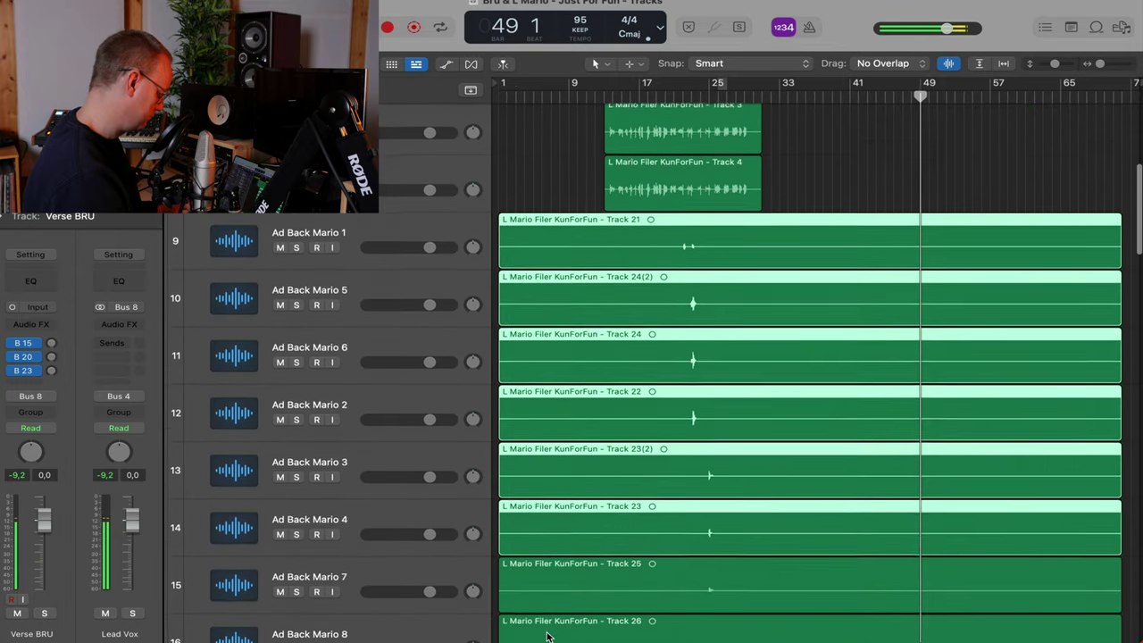
pyautogui.scroll(-5, 548, 635)
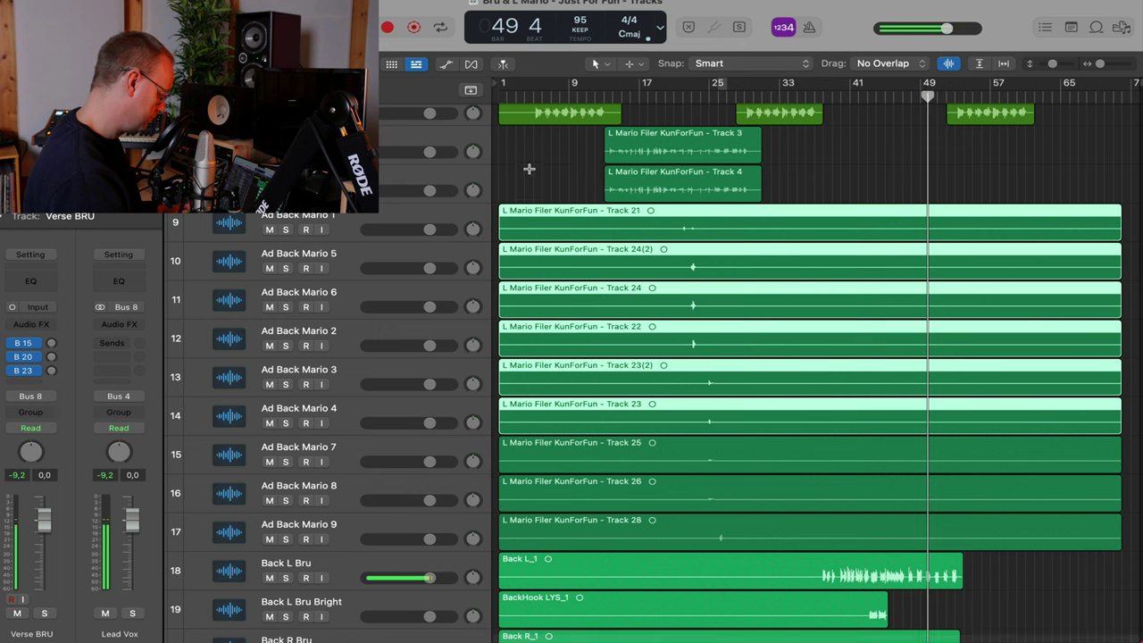
pyautogui.moveTo(529, 169); pyautogui.dragTo(511, 539)
pyautogui.click(502, 541)
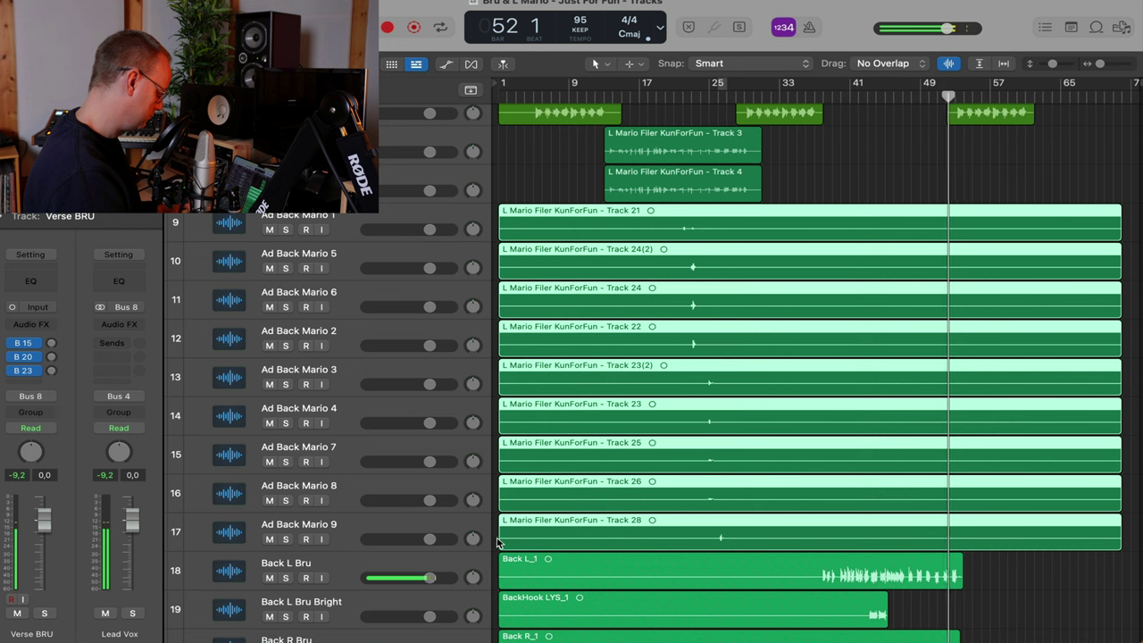
pyautogui.moveTo(499, 541); pyautogui.dragTo(672, 534)
pyautogui.moveTo(1122, 552); pyautogui.dragTo(737, 541)
# Trim the silent start of the four Bru backing regions, including Bright and Dark, to about bar 37
pyautogui.scroll(-9, 738, 541)
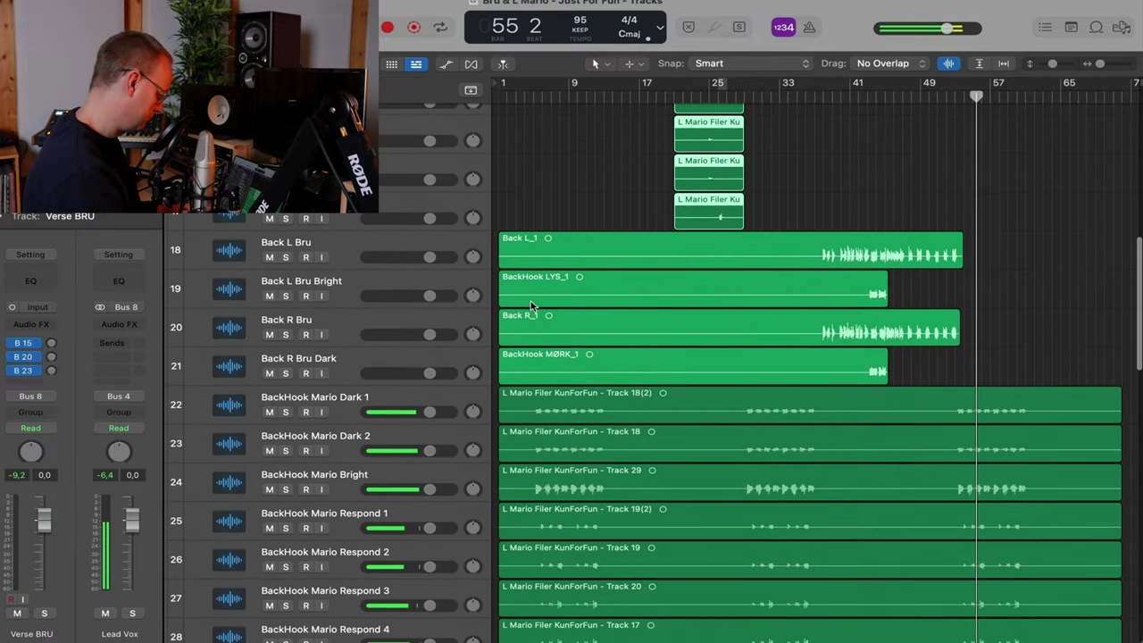
pyautogui.moveTo(512, 198); pyautogui.dragTo(817, 363)
pyautogui.scroll(-4, 817, 363)
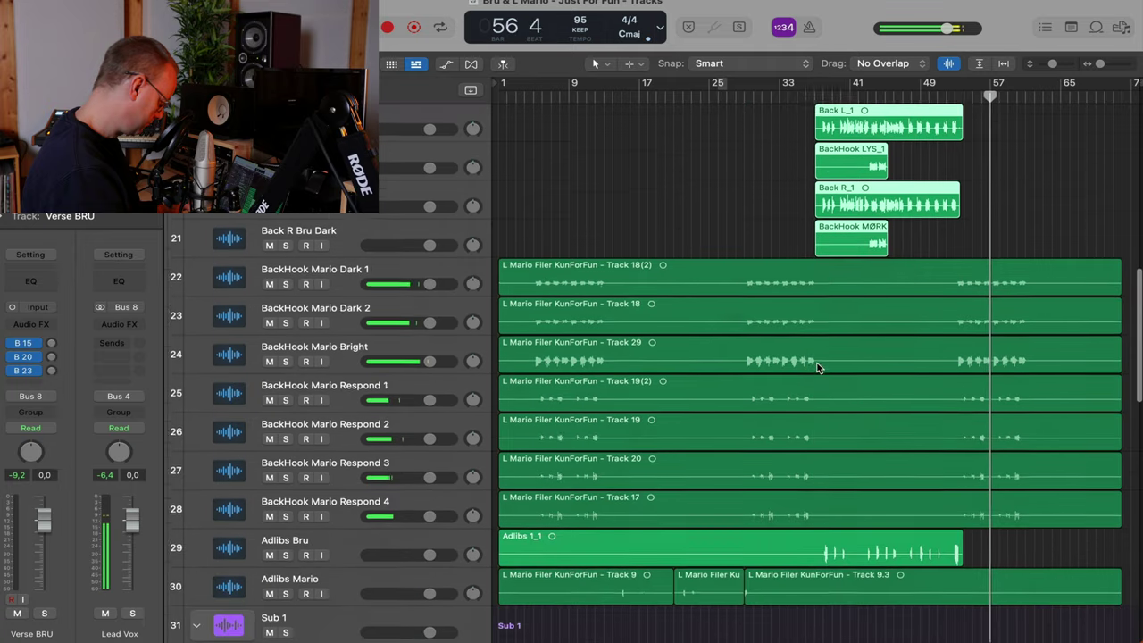
# Remove the silence on the BackHook Mario tracks at about bars 38–53 and between the first two hooks
pyautogui.moveTo(823, 261); pyautogui.dragTo(950, 491)
pyautogui.press('Delete')
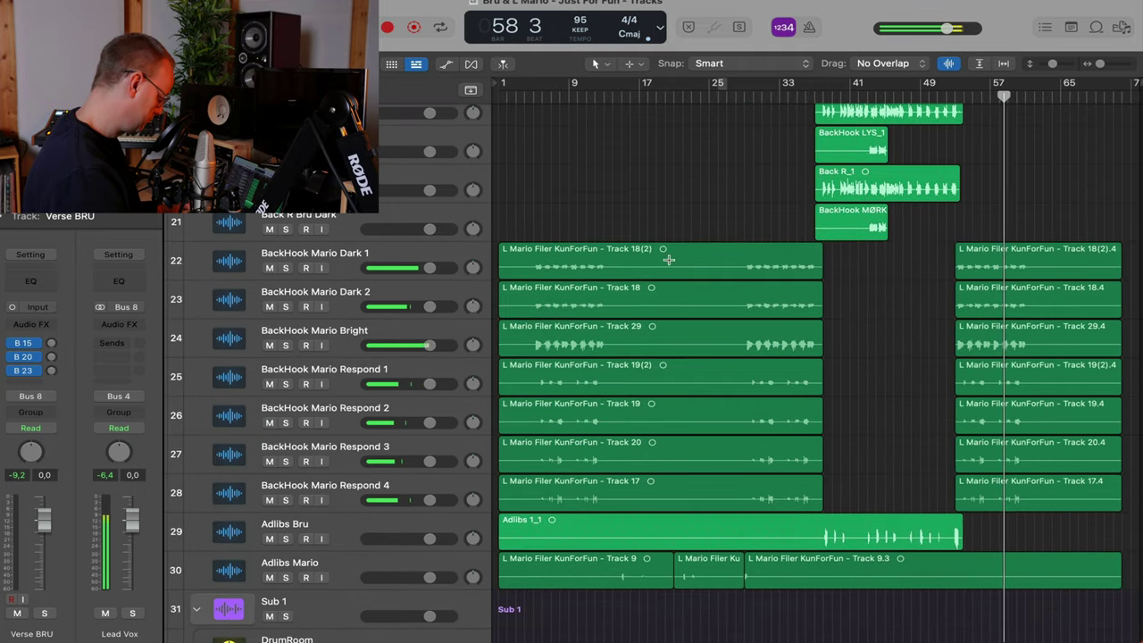
pyautogui.moveTo(620, 256); pyautogui.dragTo(740, 329)
pyautogui.press('Delete')
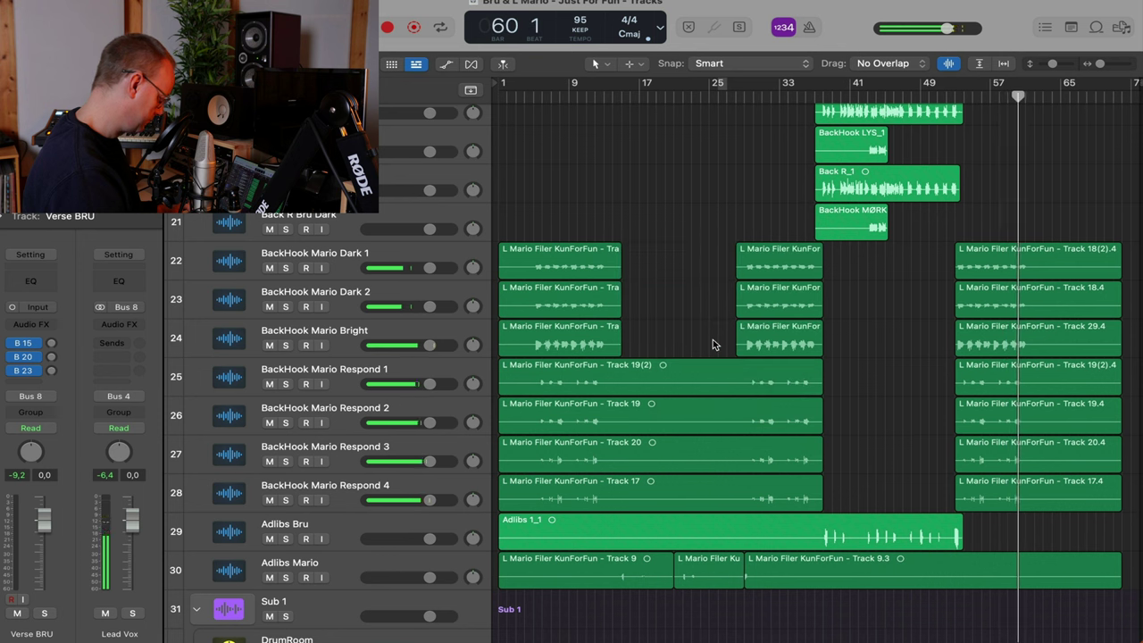
pyautogui.moveTo(616, 375); pyautogui.dragTo(743, 489)
pyautogui.press('Delete')
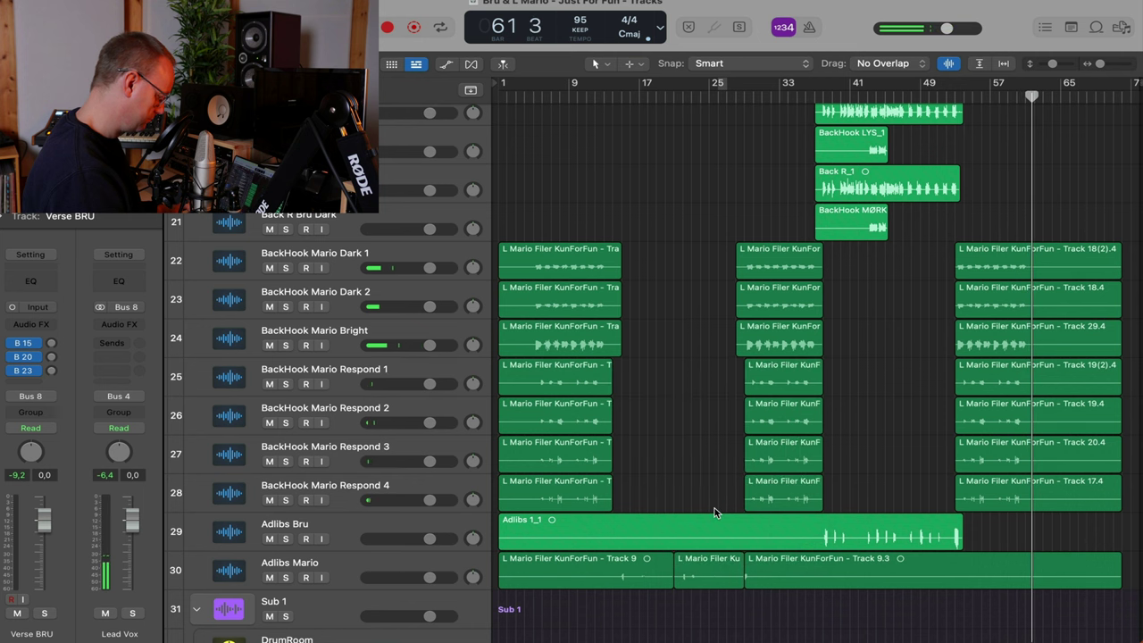
# Trim Adlibs Bru to start at about bar 37 and keep only about bars 14–31 of Adlibs Mario
pyautogui.scroll(-3, 714, 509)
pyautogui.moveTo(503, 427); pyautogui.dragTo(815, 447)
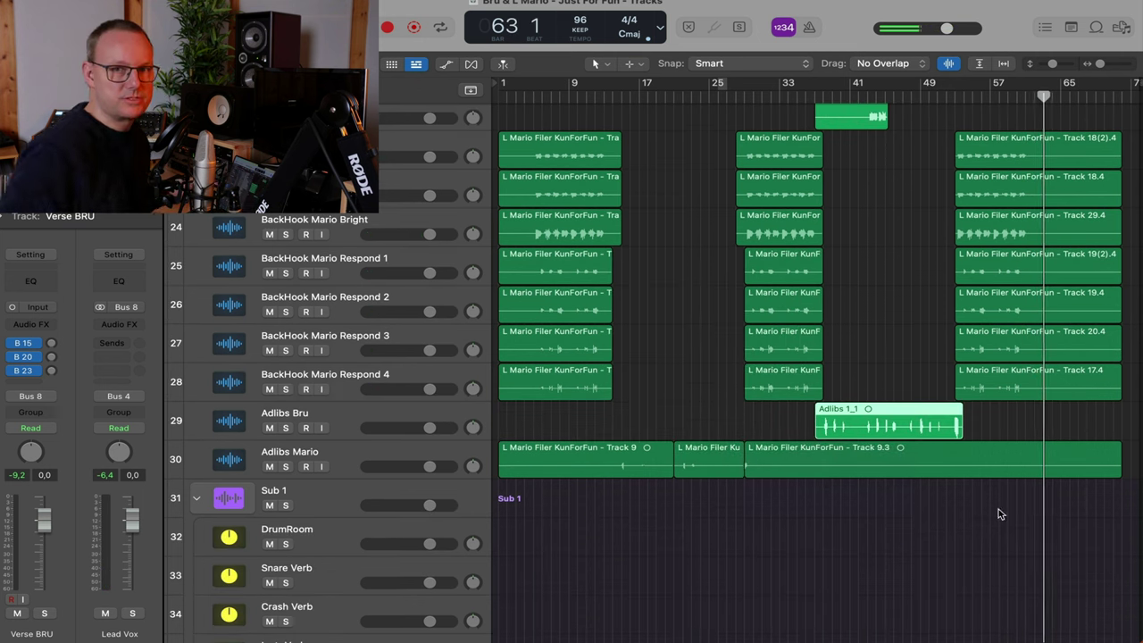
pyautogui.moveTo(1120, 468); pyautogui.dragTo(676, 510)
pyautogui.click(535, 476)
pyautogui.moveTo(535, 476); pyautogui.dragTo(613, 477)
# Trim the third-hook regions on all seven BackHook Mario tracks to end at about bar 62
pyautogui.scroll(2, 1080, 135)
pyautogui.moveTo(1079, 136); pyautogui.dragTo(1033, 459)
# Review the cleaned arrangement across all tracks and play the second verse from about bar 38
pyautogui.keyDown('ctrl'); pyautogui.keyDown('alt'); pyautogui.click(1030, 463); pyautogui.keyUp('alt'); pyautogui.keyUp('ctrl')
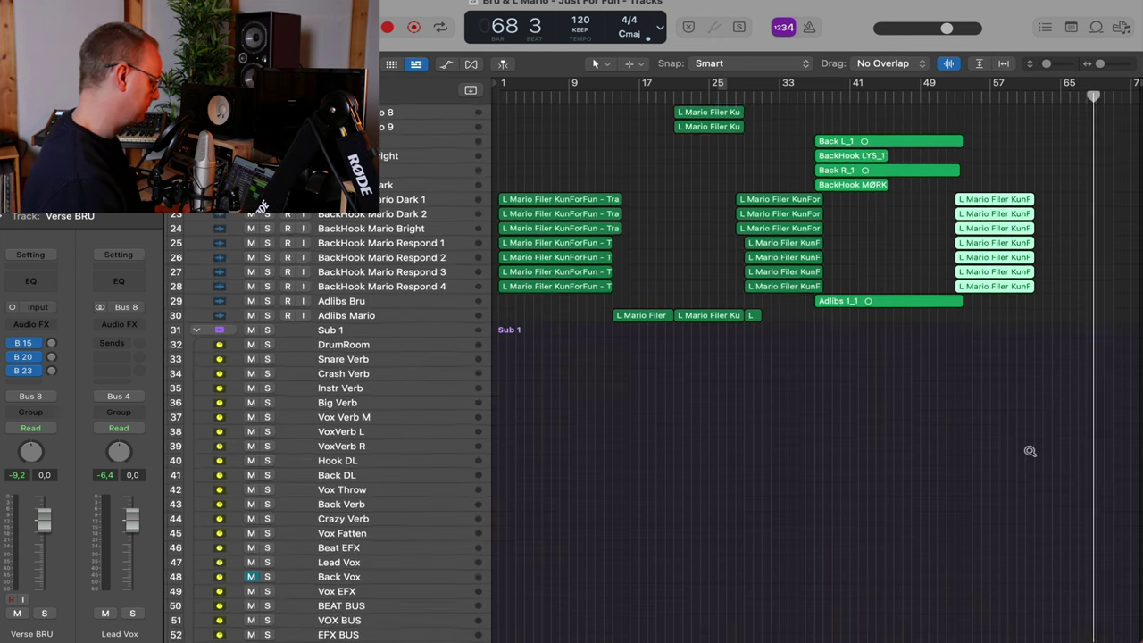
pyautogui.keyDown('ctrl'); pyautogui.keyDown('alt'); pyautogui.click(1029, 462); pyautogui.keyUp('alt'); pyautogui.keyUp('ctrl')
pyautogui.keyDown('ctrl'); pyautogui.keyDown('alt'); pyautogui.click(1029, 449); pyautogui.keyUp('alt'); pyautogui.keyUp('ctrl')
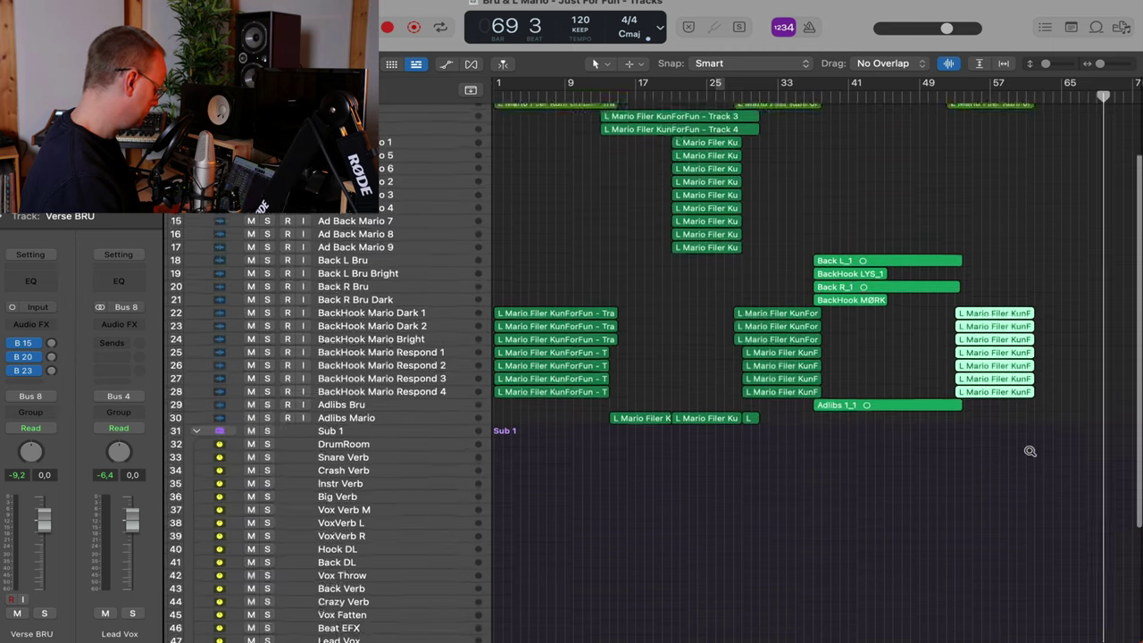
pyautogui.keyDown('ctrl'); pyautogui.keyDown('alt'); pyautogui.click(1028, 454); pyautogui.keyUp('alt'); pyautogui.keyUp('ctrl')
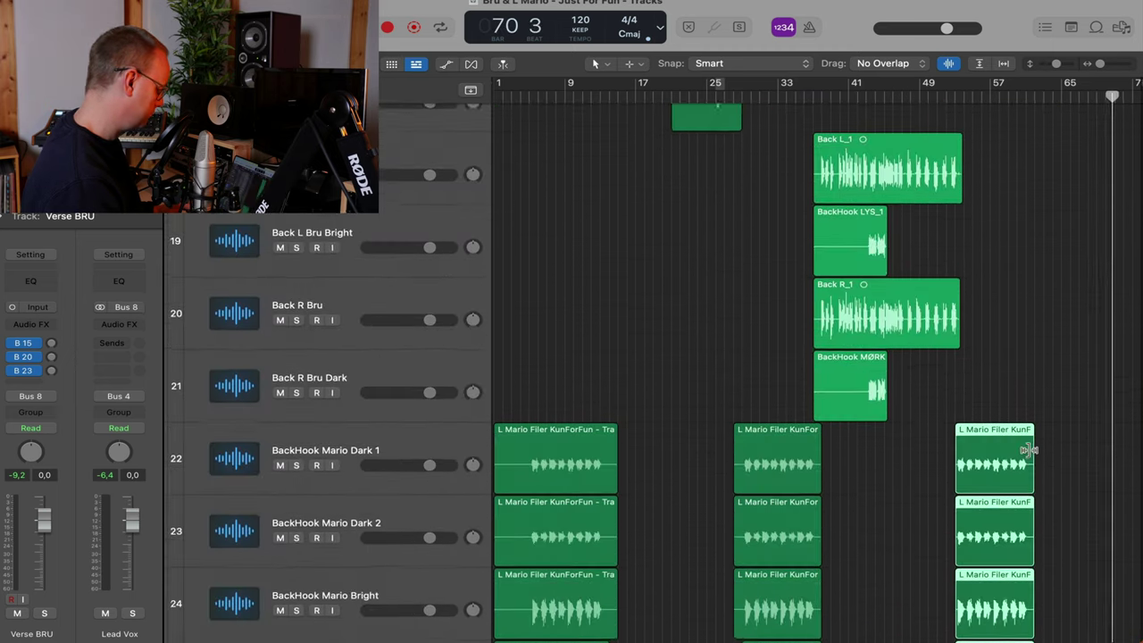
pyautogui.scroll(-5, 1028, 451)
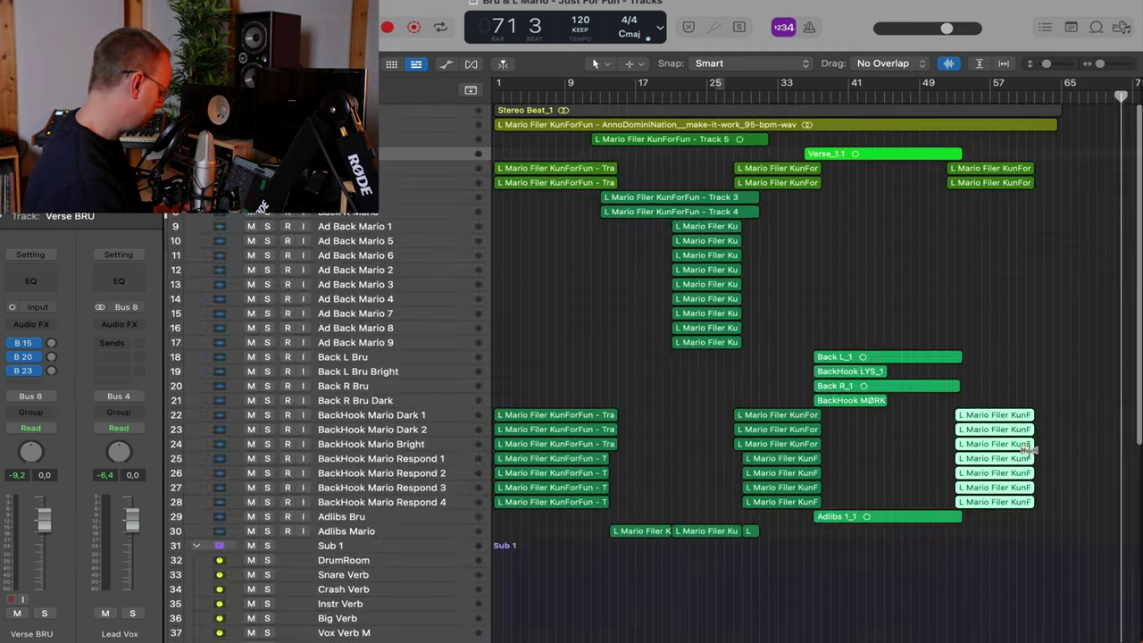
pyautogui.scroll(3, 1028, 451)
pyautogui.scroll(5, 1029, 451)
pyautogui.scroll(-1, 1027, 447)
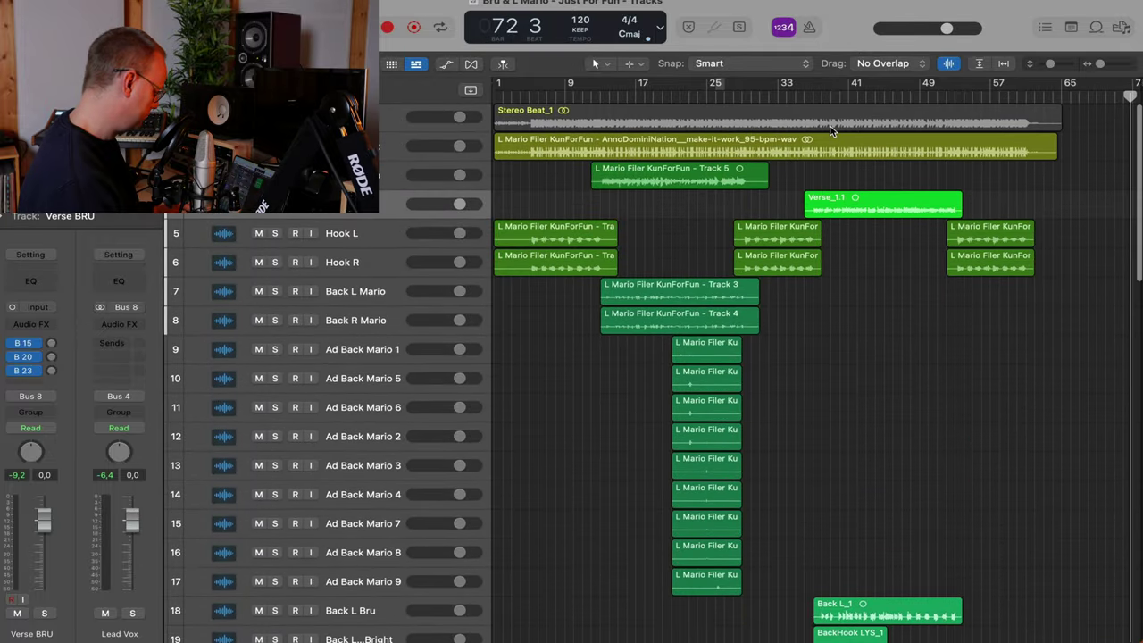
pyautogui.click(828, 100)
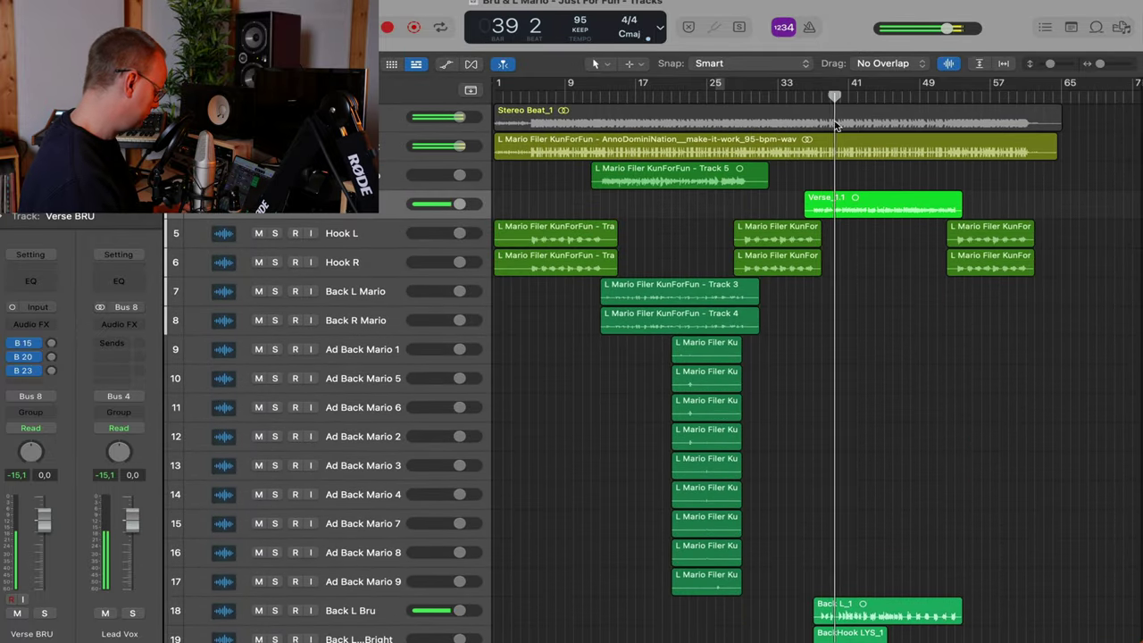
pyautogui.scroll(-15, 866, 247)
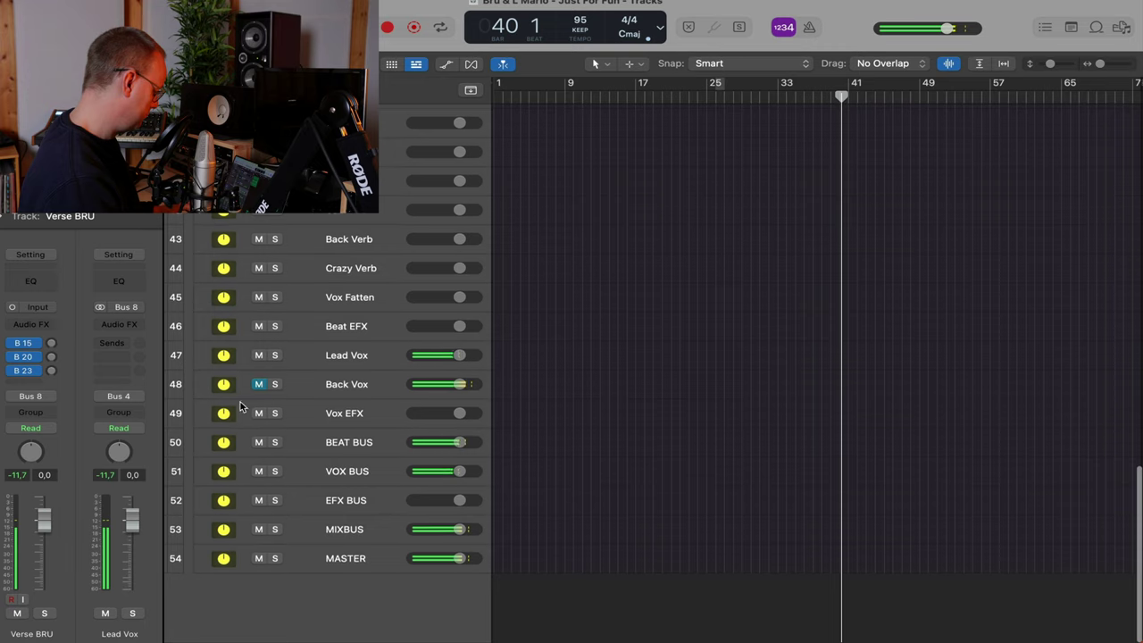
pyautogui.scroll(15, 857, 378)
pyautogui.scroll(-5, 857, 378)
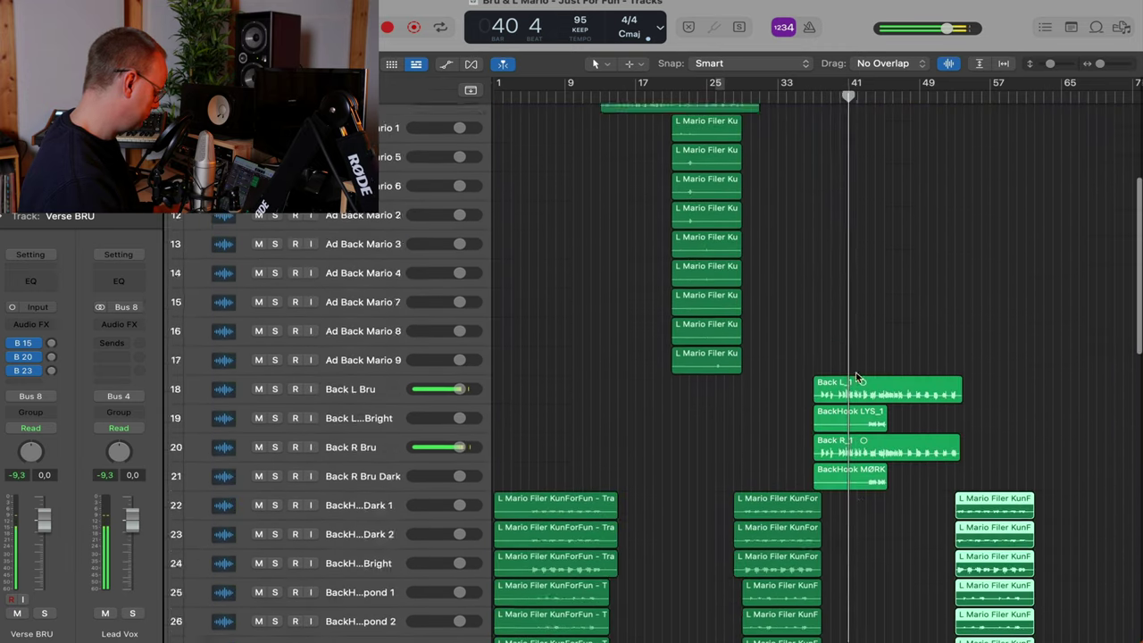
# Move the Back R Bru track directly below Back L Bru, above the Bright and Dark tracks
pyautogui.scroll(5, 855, 378)
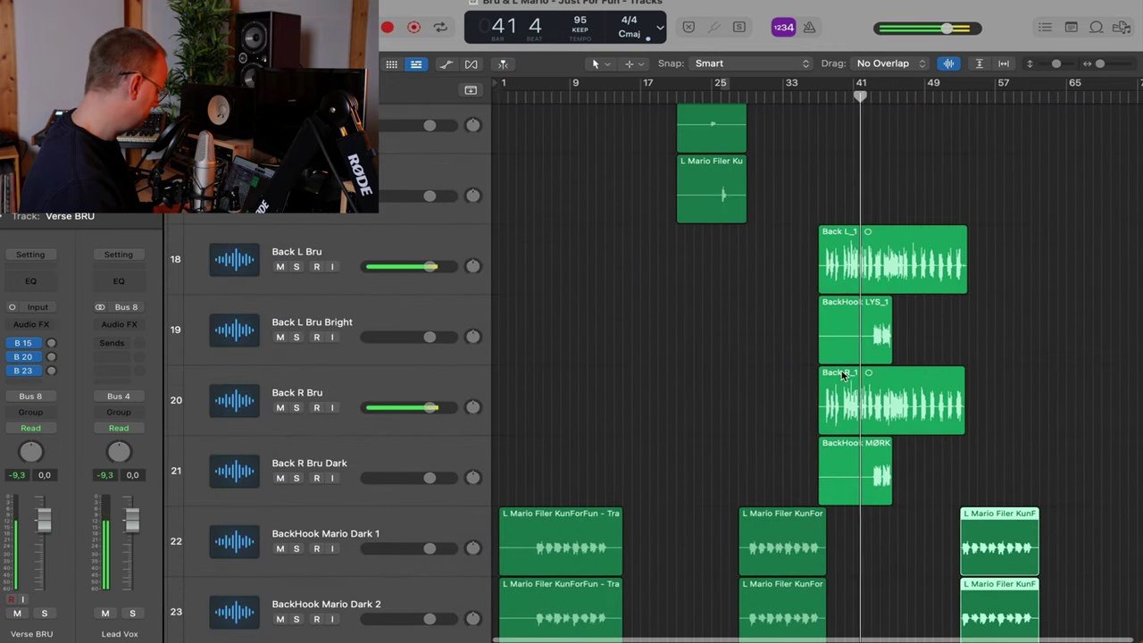
pyautogui.click(387, 323)
pyautogui.scroll(5, 724, 288)
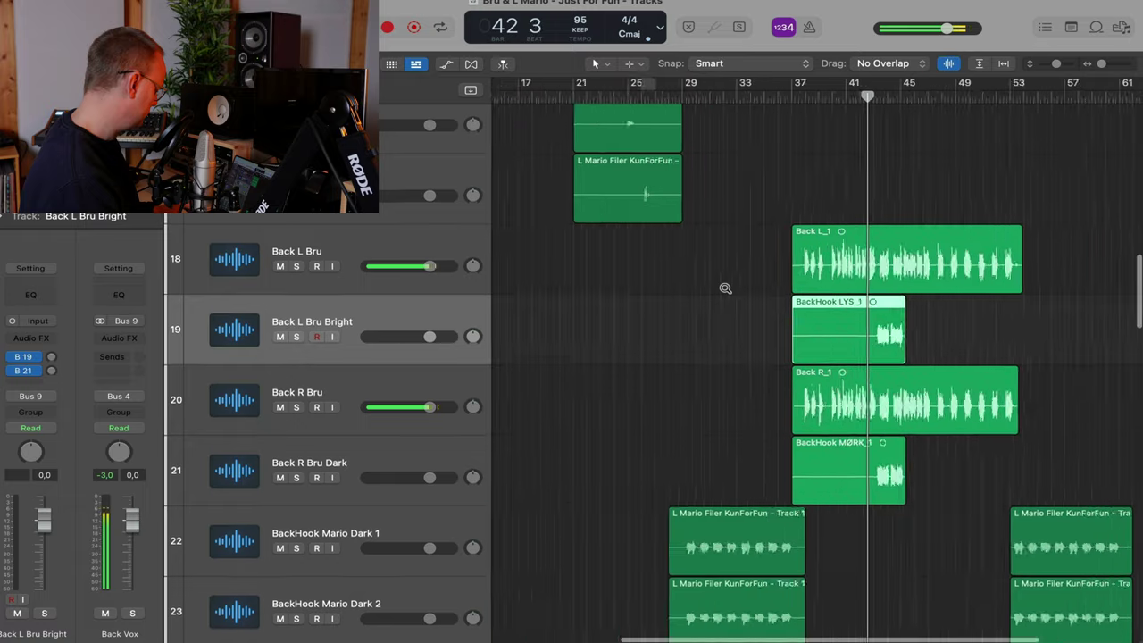
pyautogui.moveTo(390, 386); pyautogui.dragTo(389, 329)
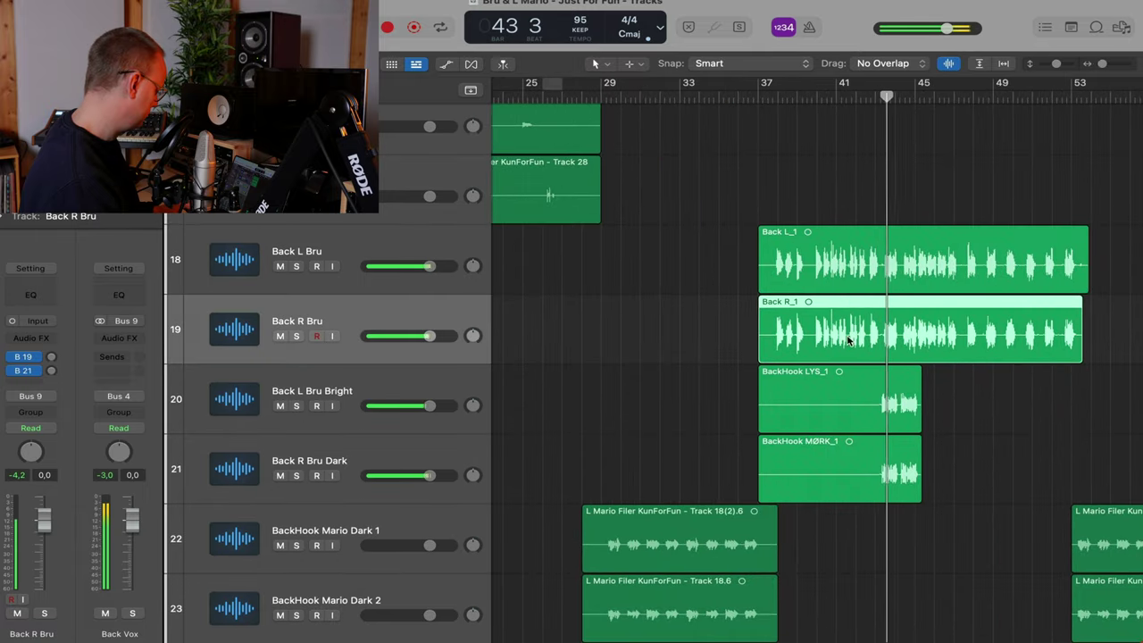
# Lower the region gain of Back L Bru and Back R Bru together and restart playback
pyautogui.click(378, 390)
pyautogui.keyDown('shift'); pyautogui.click(396, 461); pyautogui.keyUp('shift')
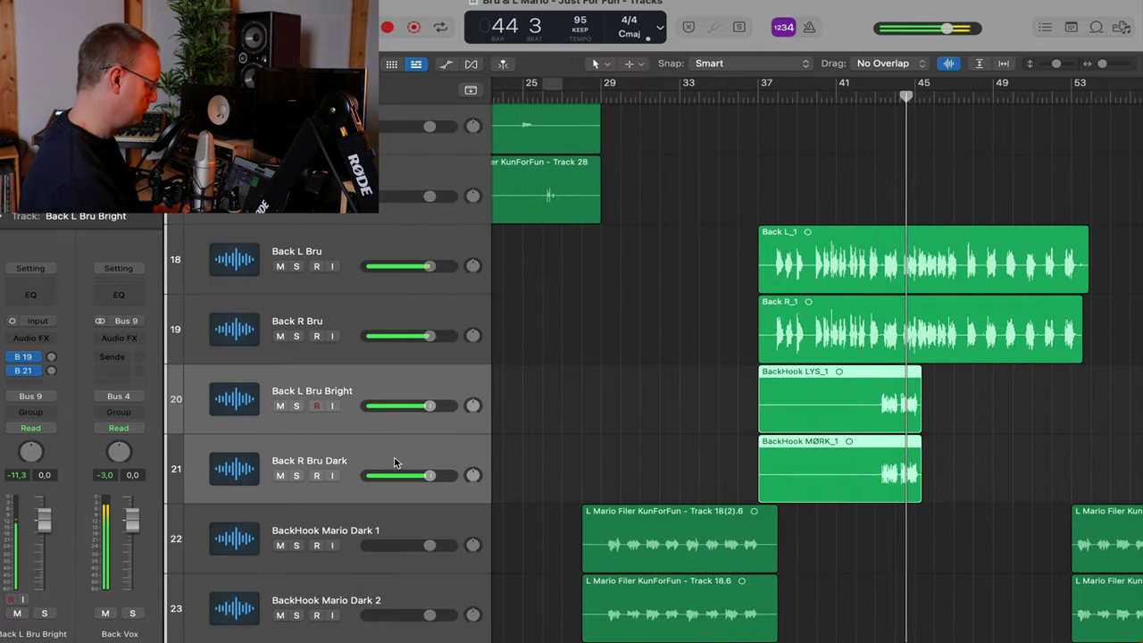
pyautogui.click(364, 318)
pyautogui.keyDown('shift'); pyautogui.click(345, 242); pyautogui.keyUp('shift')
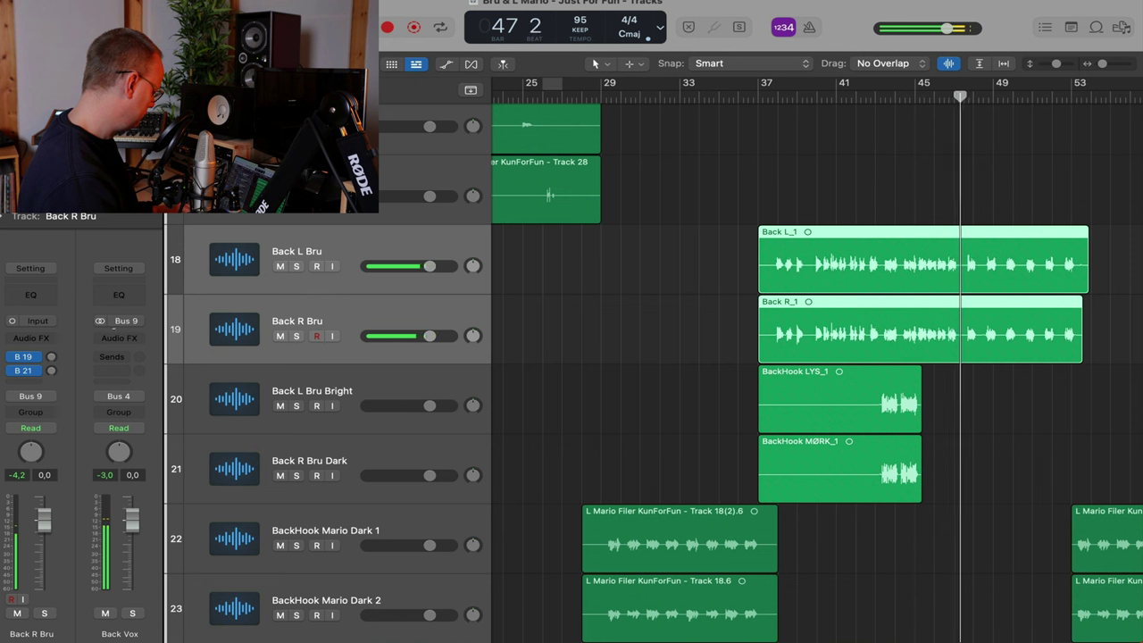
pyautogui.press('space')
pyautogui.press('space')
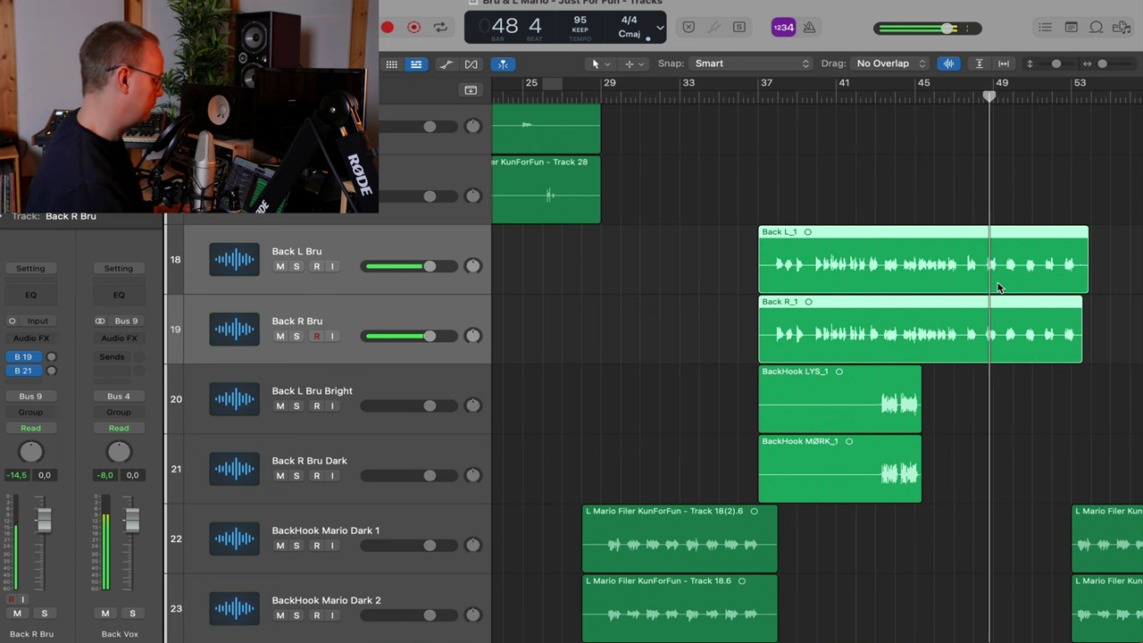
# Lower the region gain of the Adlibs Bru region
pyautogui.scroll(-10, 998, 286)
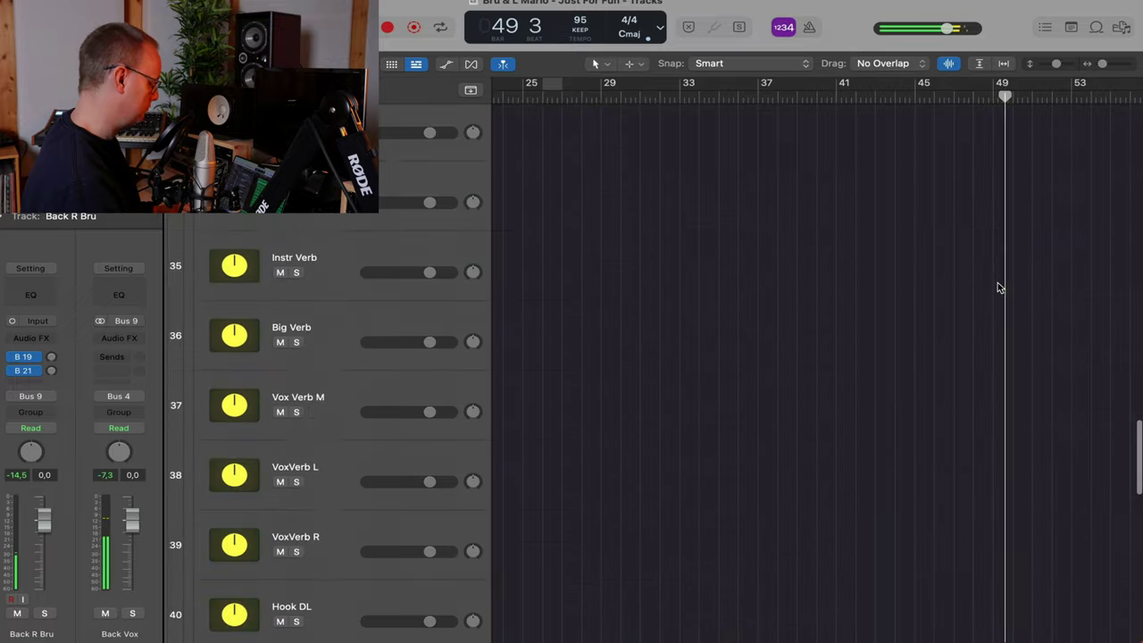
pyautogui.scroll(6, 998, 286)
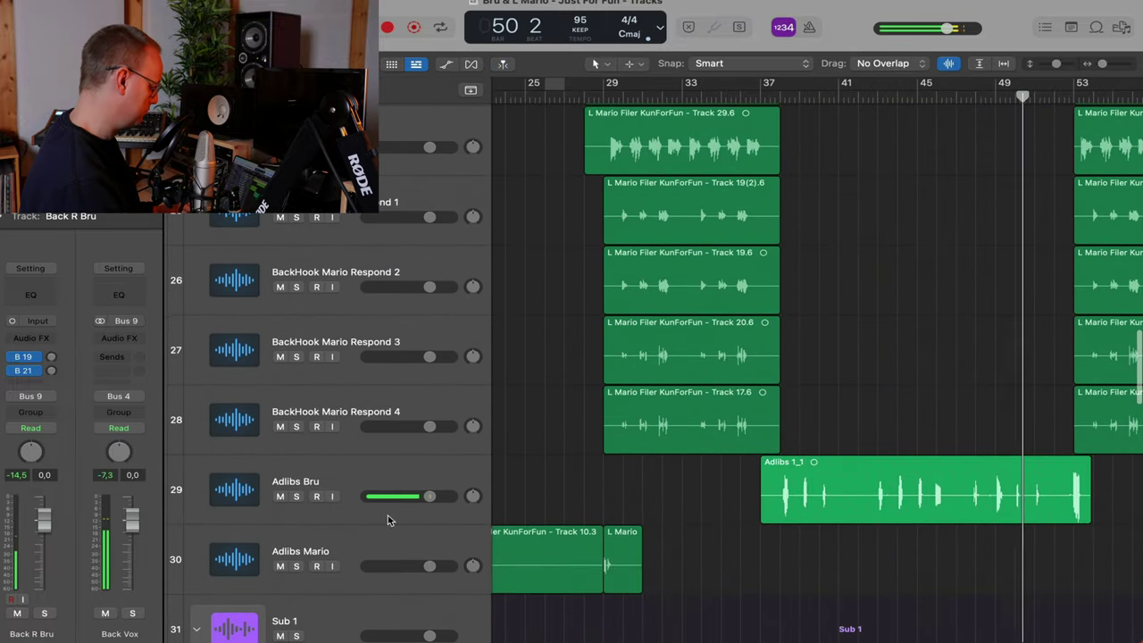
pyautogui.click(368, 472)
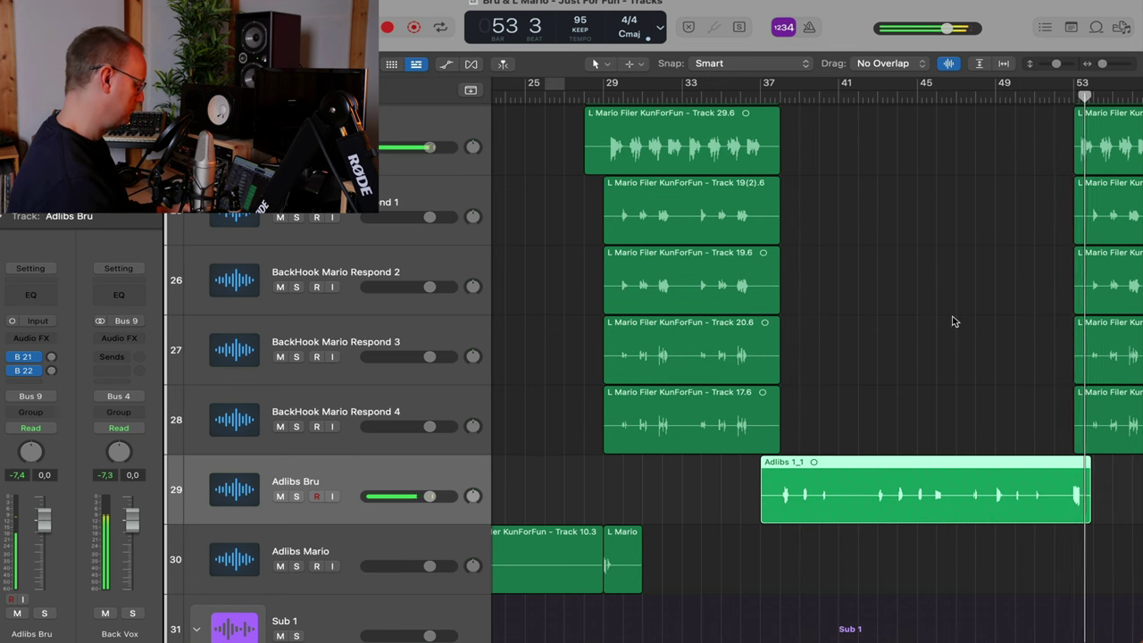
# Play from about bar 39 and check the levels of the Bru backing and ad-lib tracks
pyautogui.scroll(-5, 954, 320)
pyautogui.scroll(10, 954, 319)
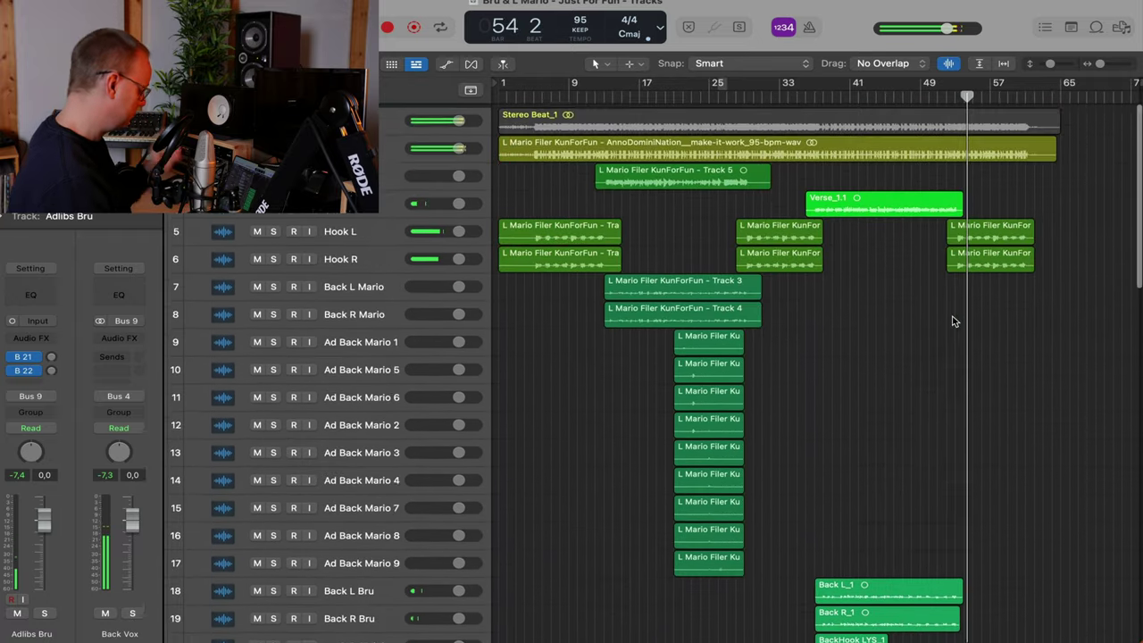
pyautogui.scroll(-10, 953, 320)
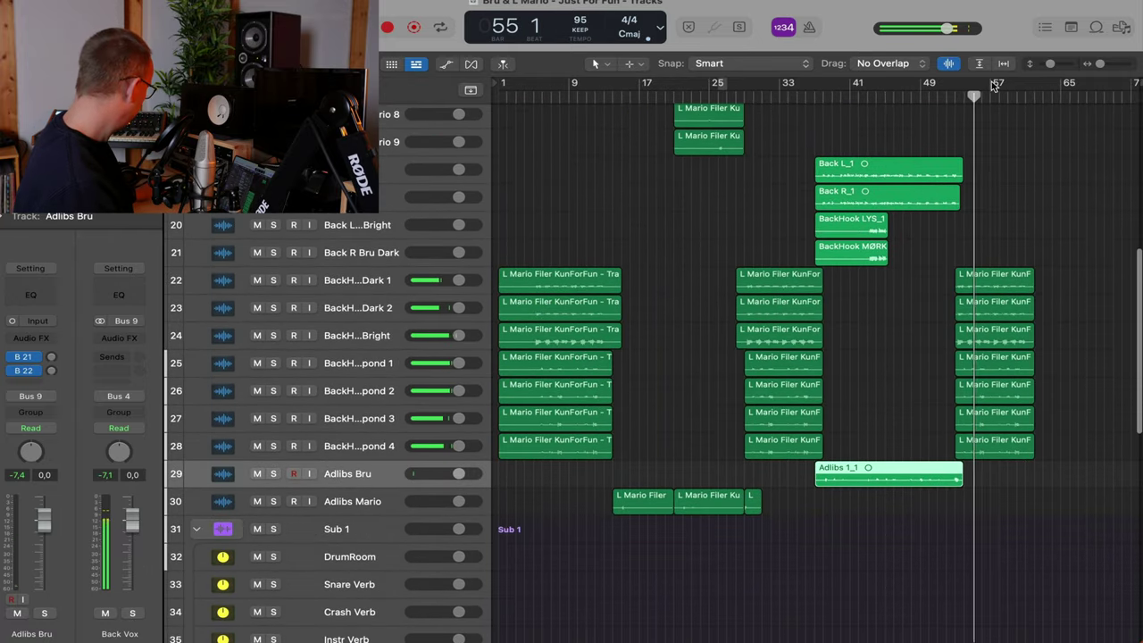
pyautogui.click(837, 95)
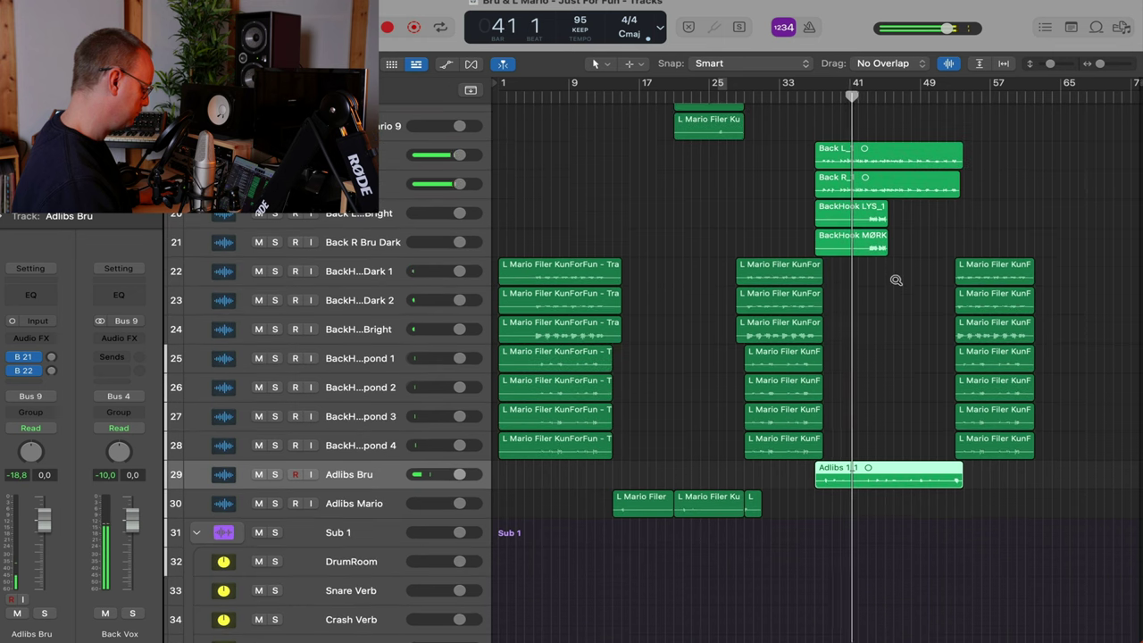
pyautogui.scroll(3, 897, 283)
pyautogui.scroll(-3, 897, 283)
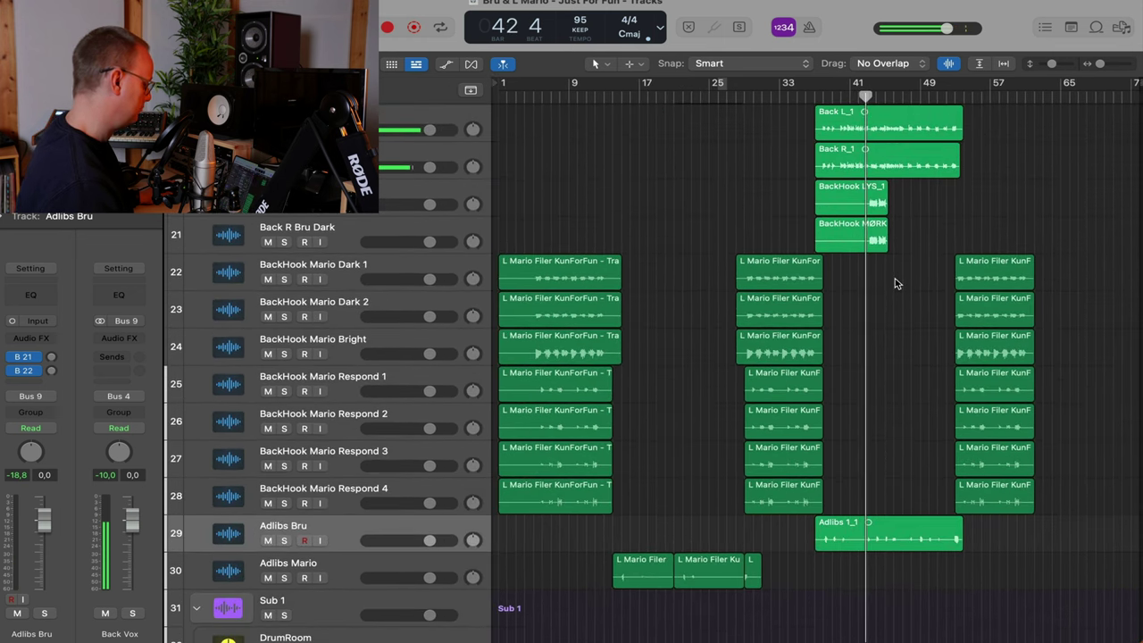
pyautogui.scroll(1, 894, 277)
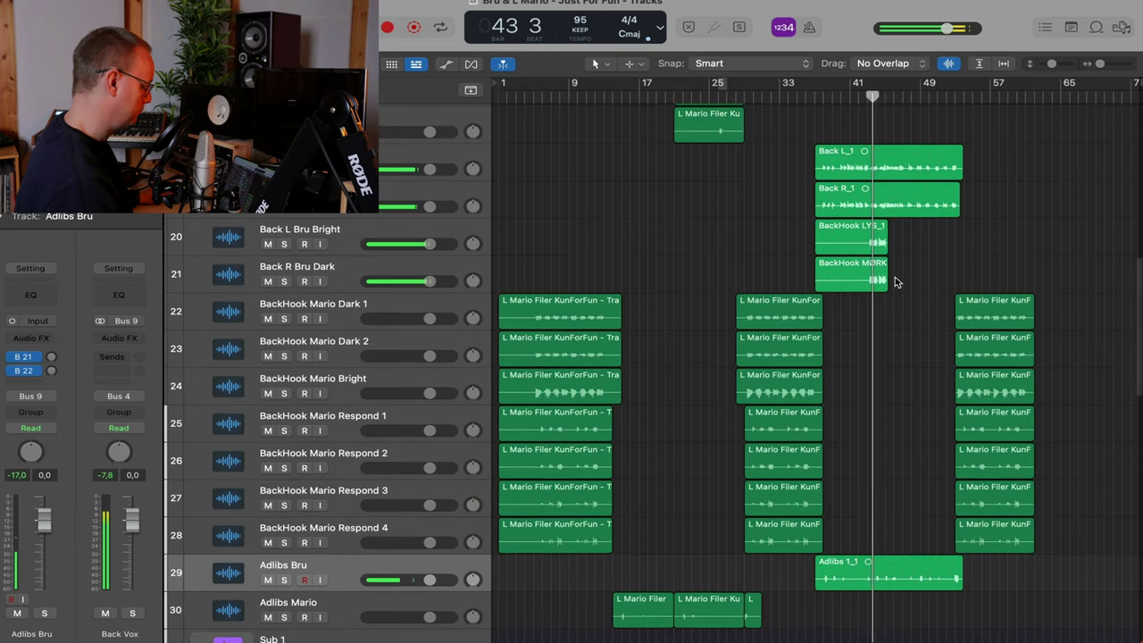
pyautogui.scroll(-5, 896, 283)
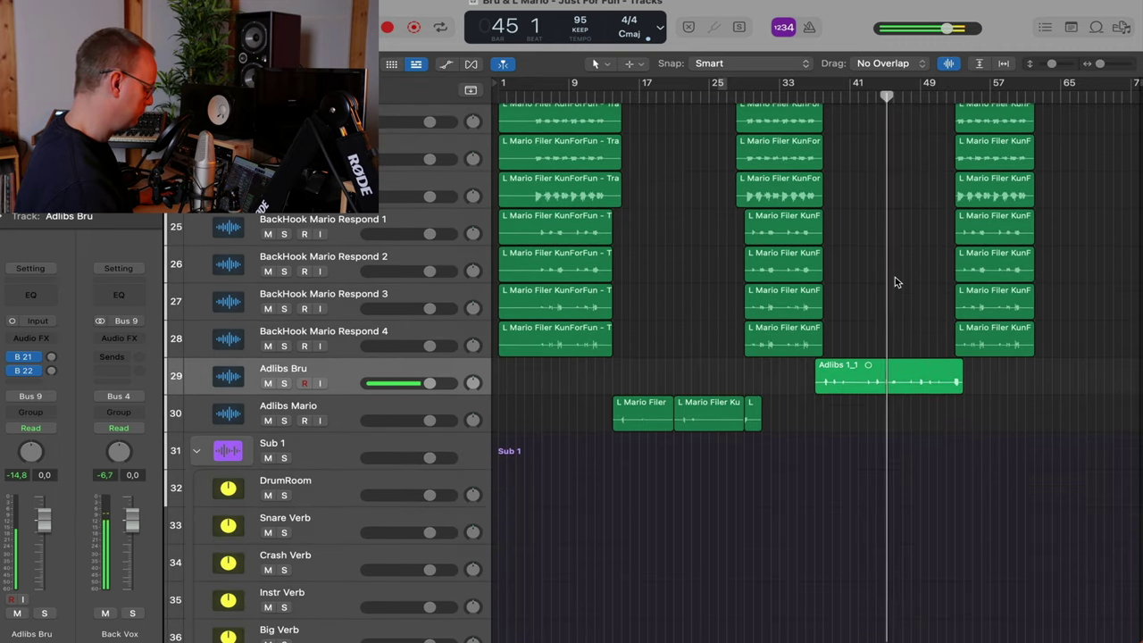
# Solo Back R Bru Dark and Back L Bru Bright while replaying from about bar 43
pyautogui.scroll(6, 894, 277)
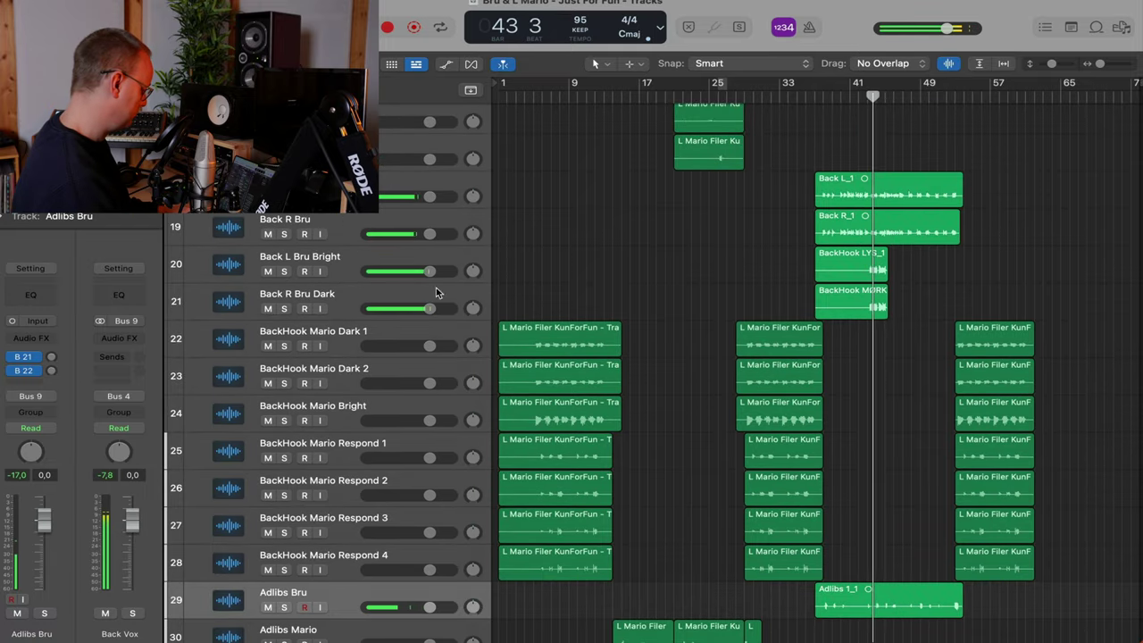
pyautogui.click(284, 309)
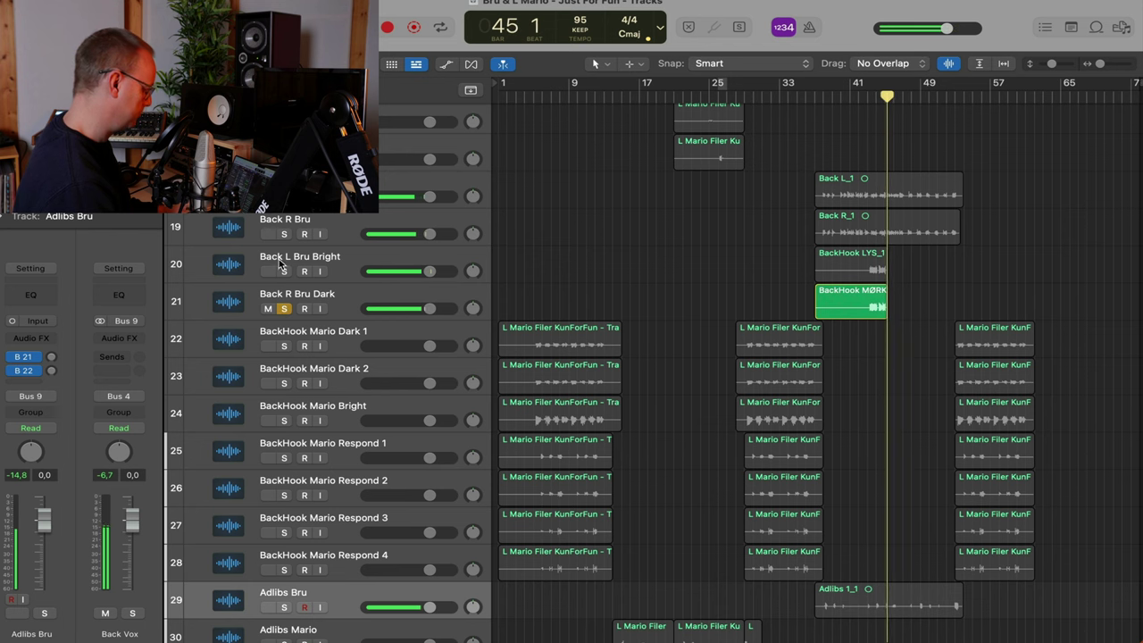
pyautogui.click(283, 270)
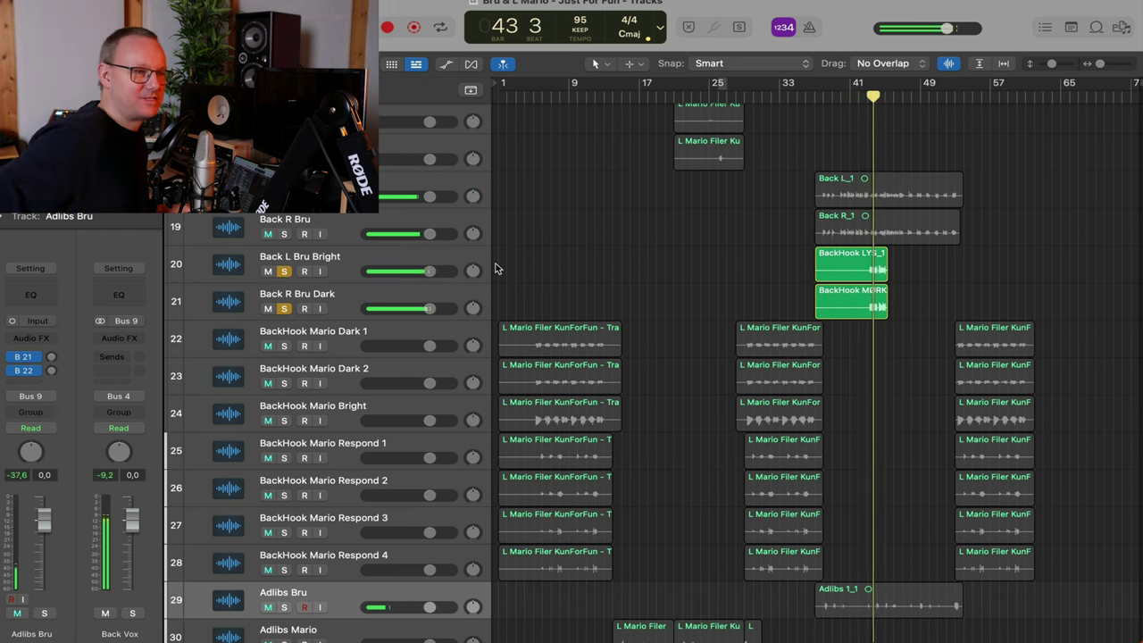
# Clear the solo from Back L Bru Bright and Back R Bru Dark and play the full mix from about bar 44
pyautogui.click(284, 306)
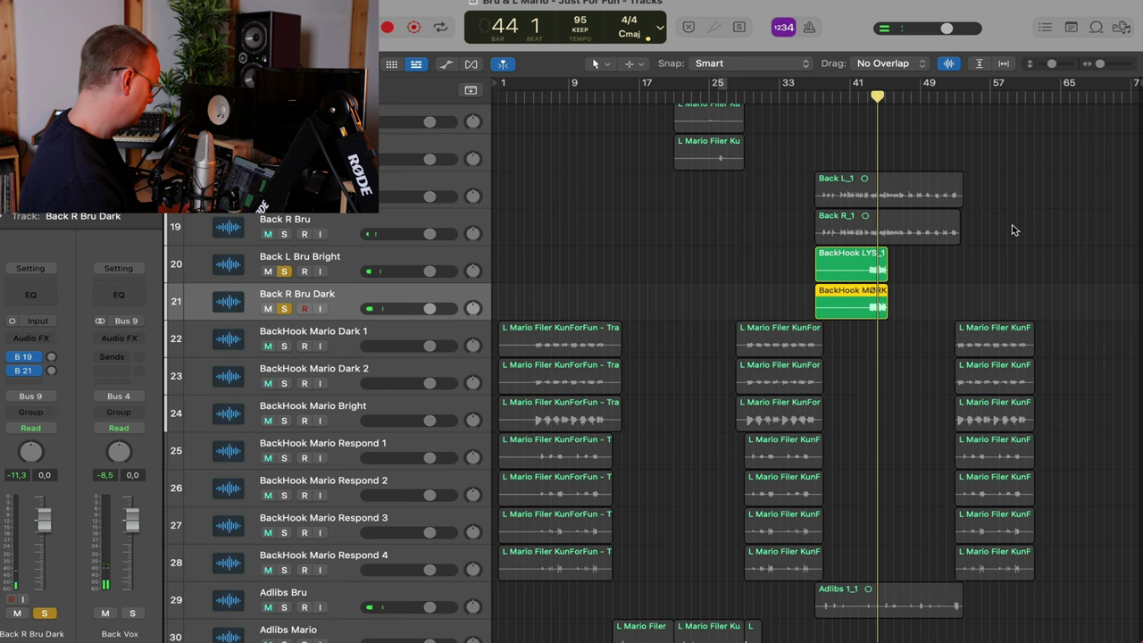
pyautogui.click(373, 281)
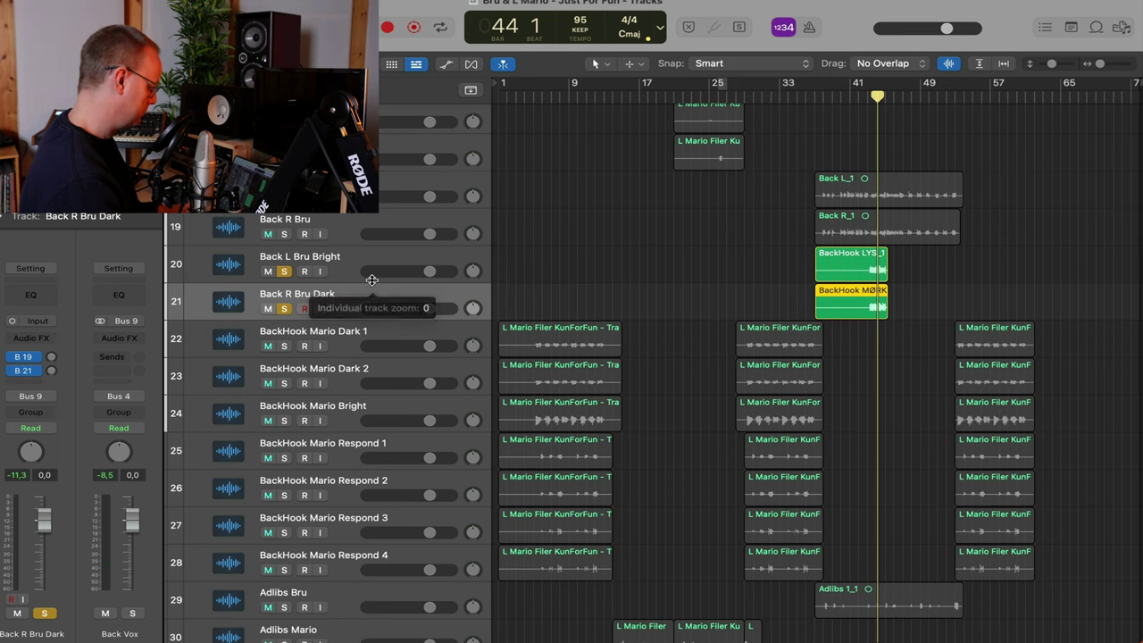
pyautogui.click(284, 309)
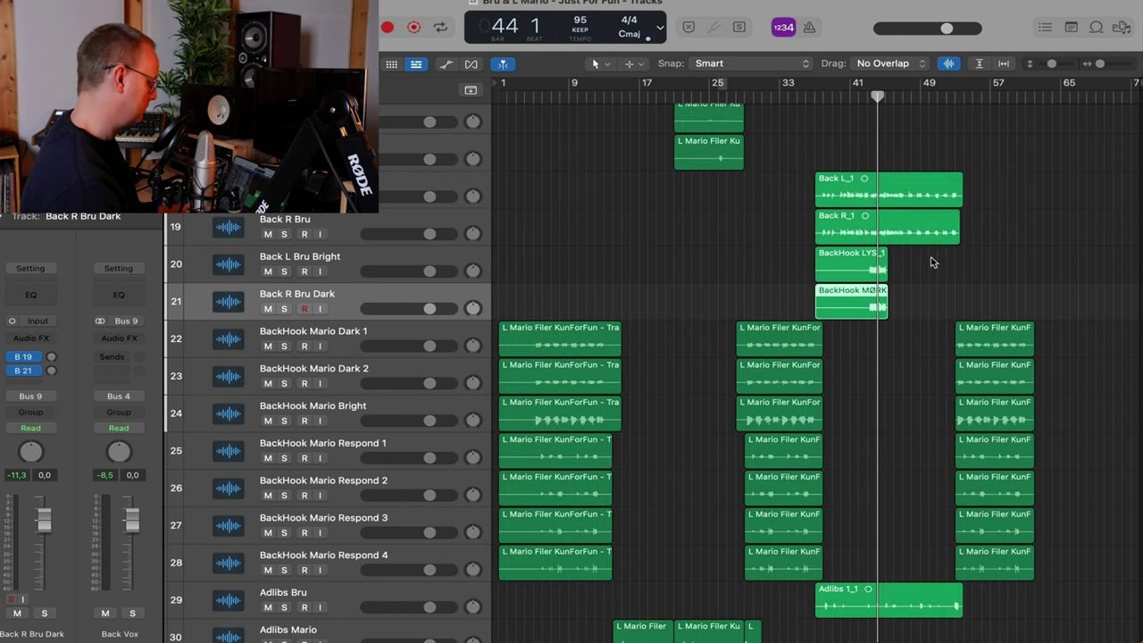
pyautogui.press('super+Up')
pyautogui.press('space')
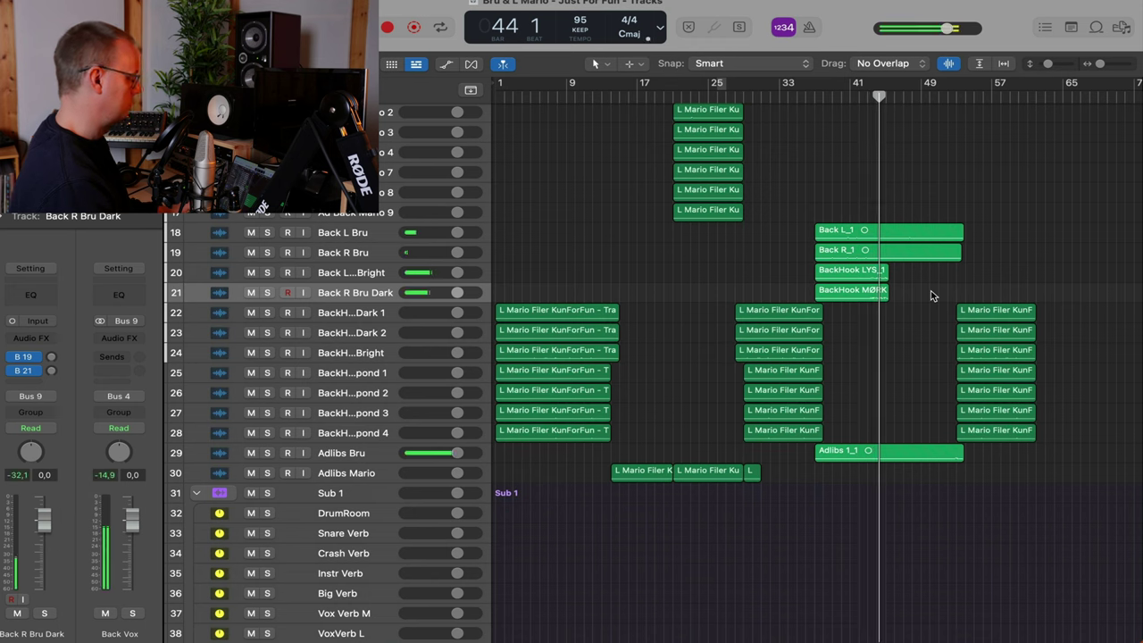
pyautogui.scroll(1, 928, 293)
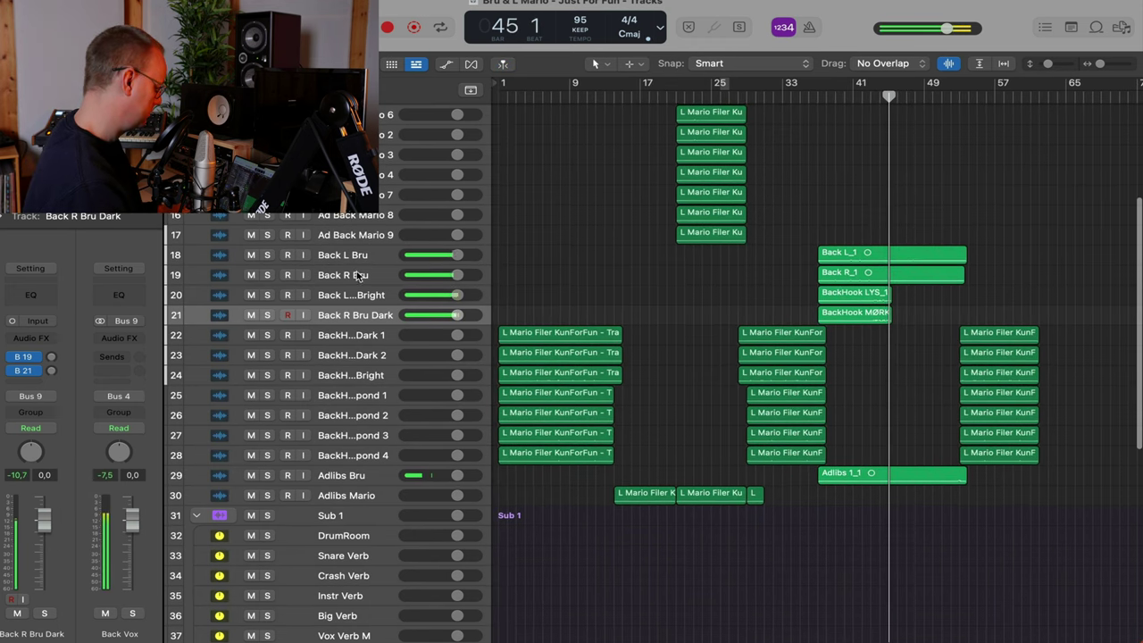
# Replay from about bar 41 and examine the Back L Bru Bright and Back R Bru Dark waveforms against Back L and Back R Bru
pyautogui.keyDown('shift'); pyautogui.click(338, 299); pyautogui.keyUp('shift')
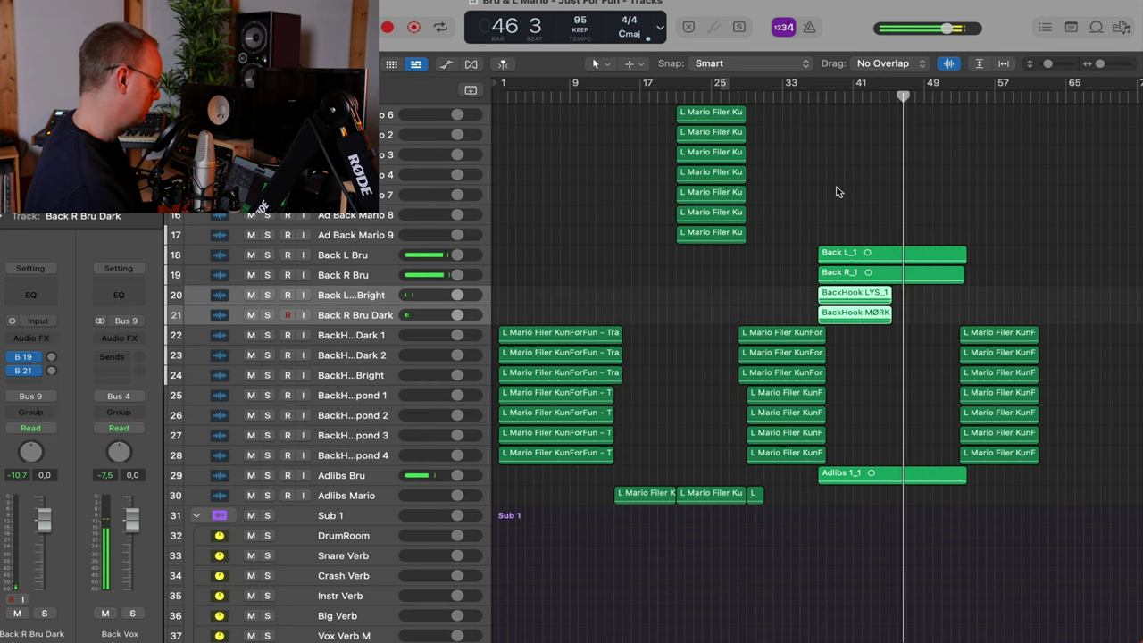
pyautogui.click(852, 96)
pyautogui.press('super+Right')
pyautogui.press('super+Right')
pyautogui.press('super+Right')
pyautogui.press('super+Right')
pyautogui.press('super+Right')
pyautogui.press('super+Right')
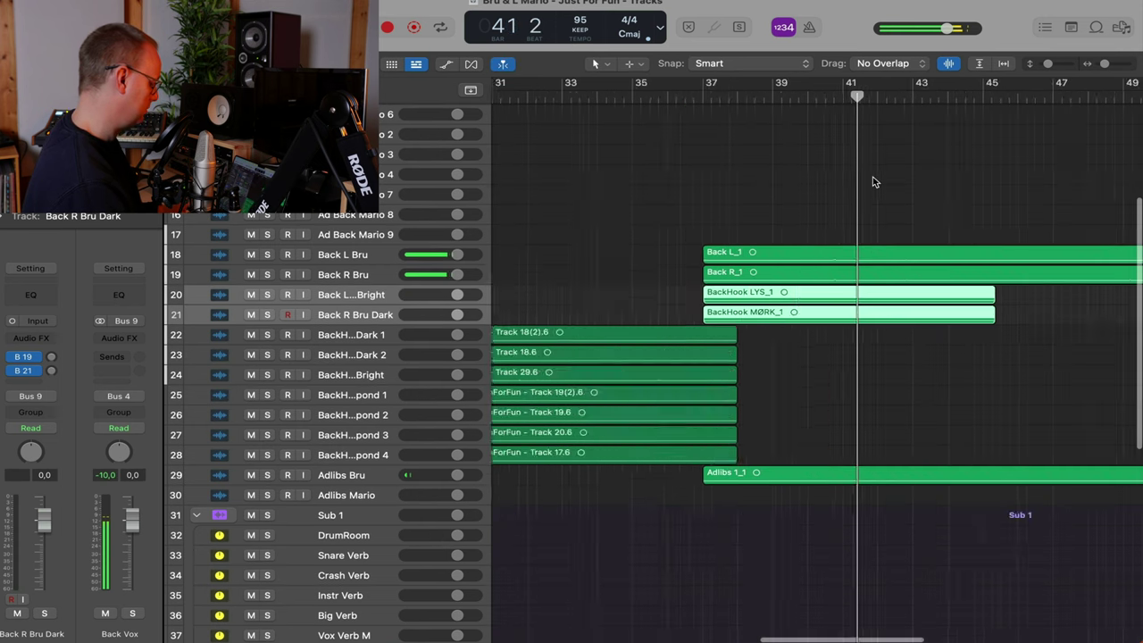
pyautogui.press('super+Left')
pyautogui.press('super+Left')
pyautogui.press('super+Left')
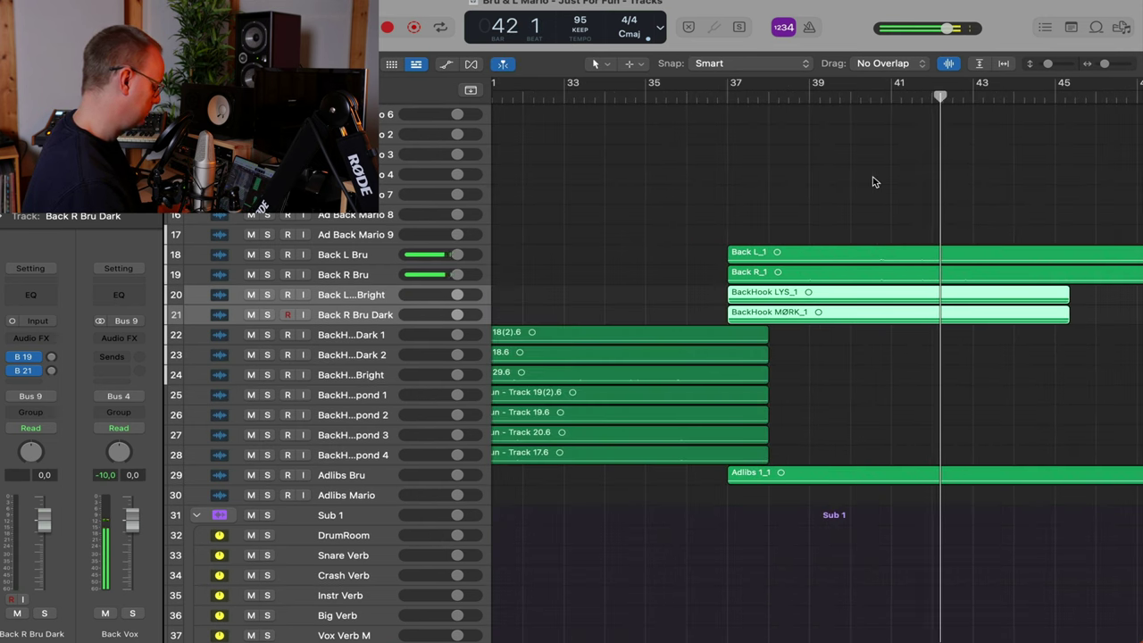
pyautogui.press('super+Down')
pyautogui.press('super+Down')
pyautogui.press('super+Down')
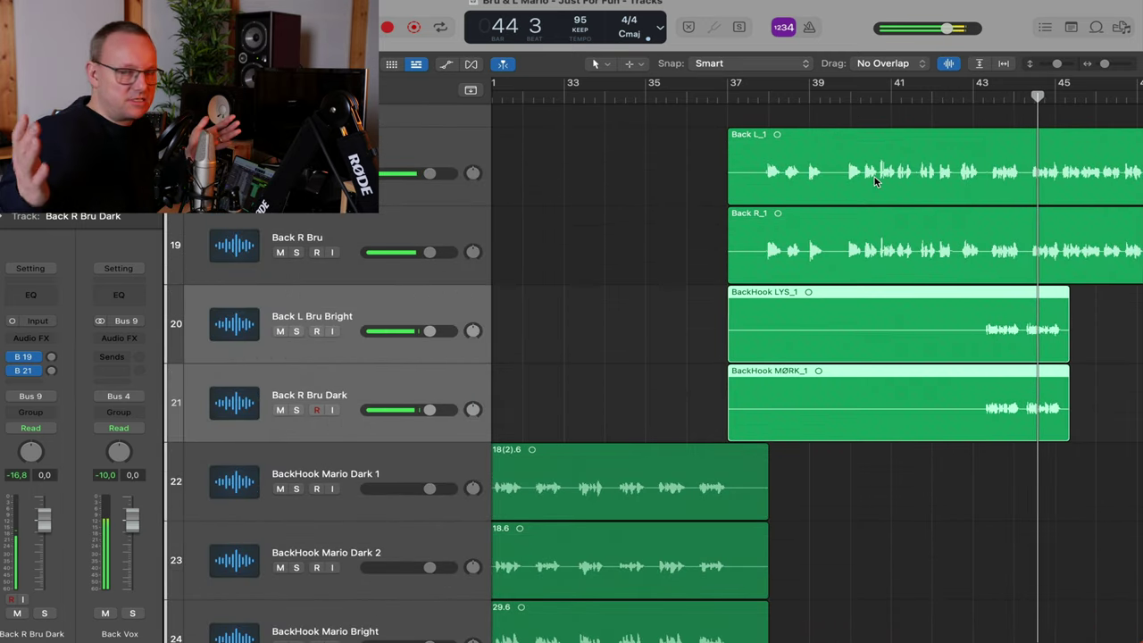
# Listen on to about bar 47 and check the Bru backing and ad-lib regions against the verse in the whole arrangement
pyautogui.press('super+Up')
pyautogui.press('super+Up')
pyautogui.press('super+Up')
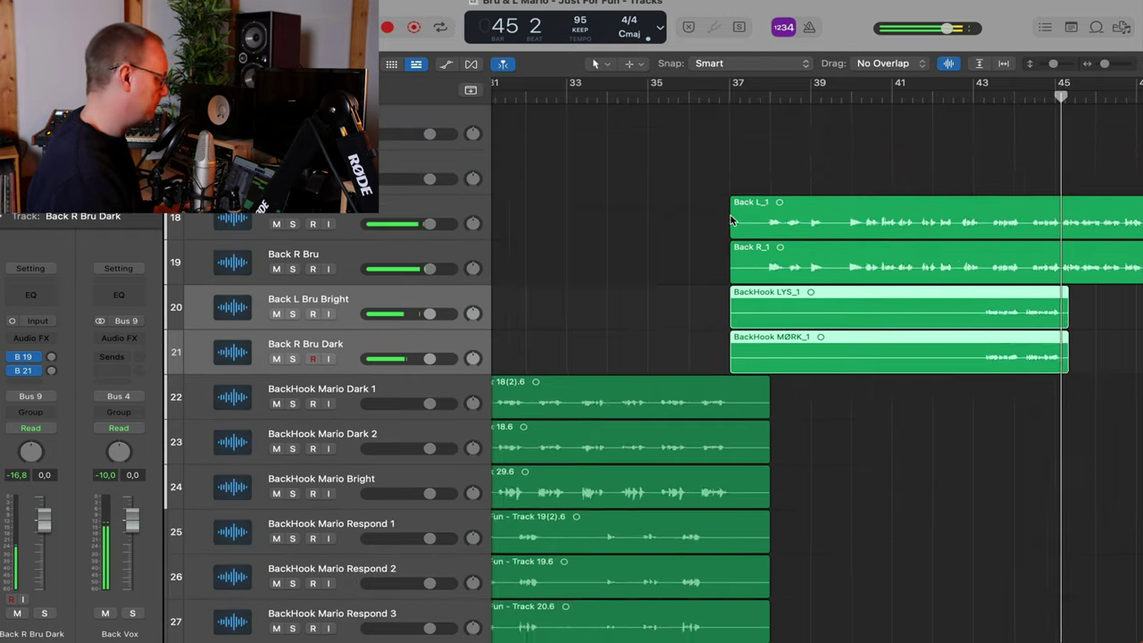
pyautogui.press('super+Left')
pyautogui.press('super+Left')
pyautogui.press('super+Left')
pyautogui.press('super+Up')
pyautogui.press('super+Up')
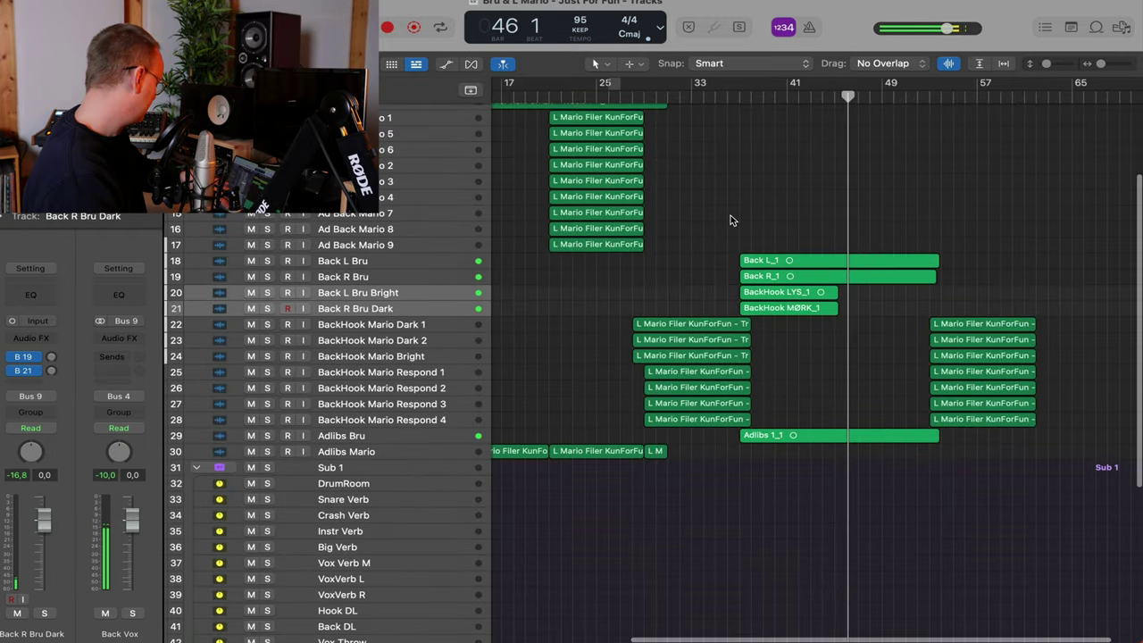
pyautogui.press('super+Up')
pyautogui.press('super+Up')
pyautogui.press('super+Up')
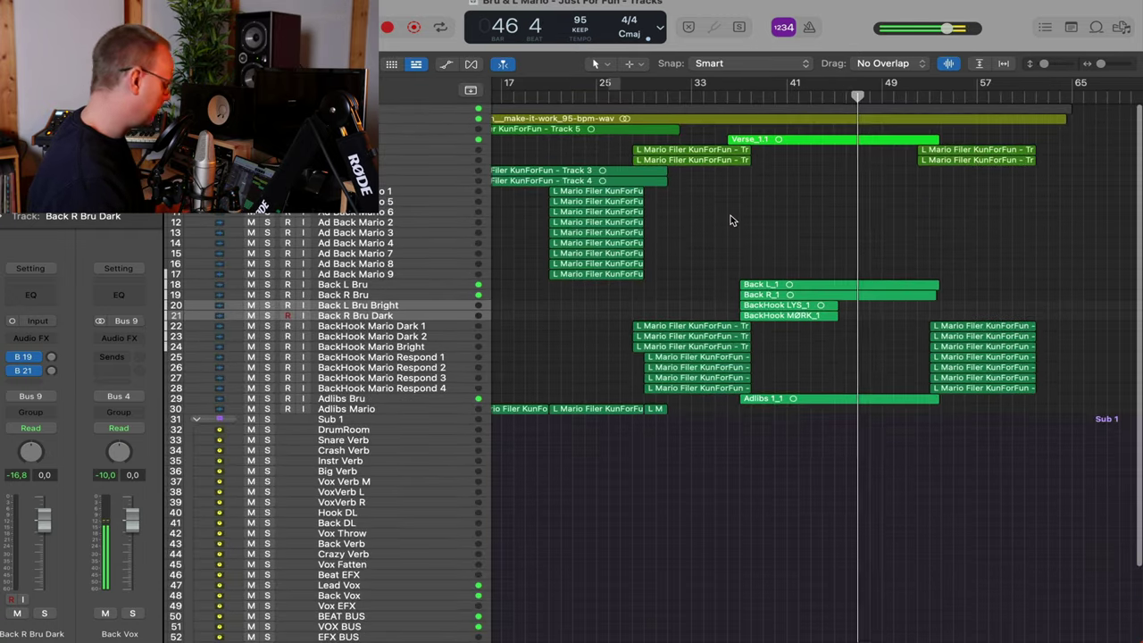
pyautogui.press('super+Down')
pyautogui.press('super+Down')
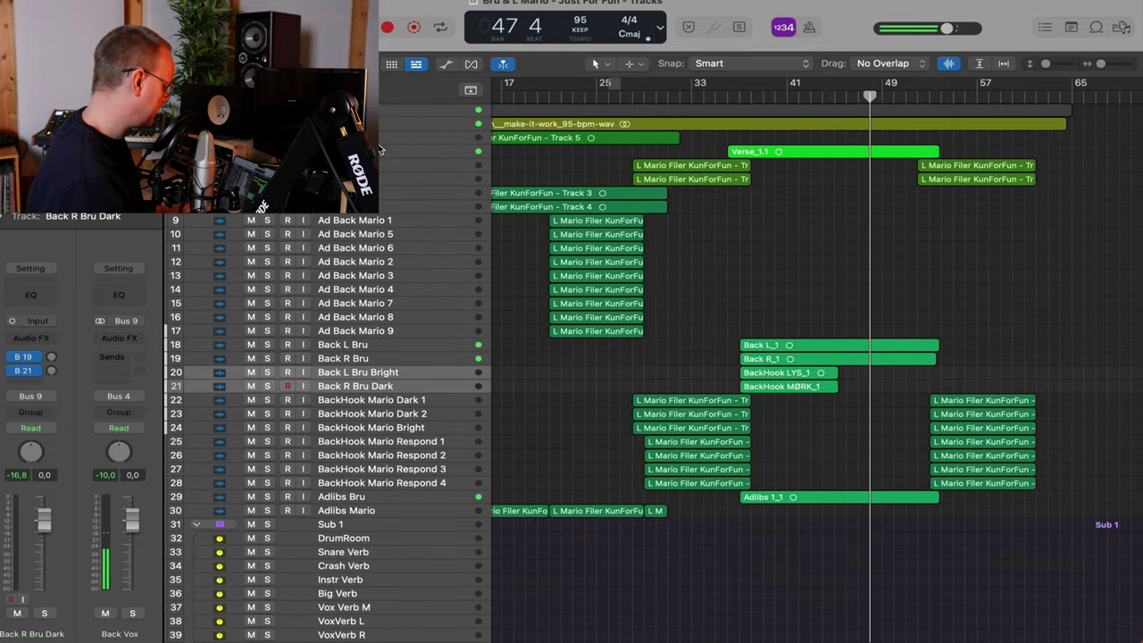
# Start playback from about bar 4 and set a cycle range from bar 5 to bar 13 over the first hook
pyautogui.hscroll(-5, 307, 221)
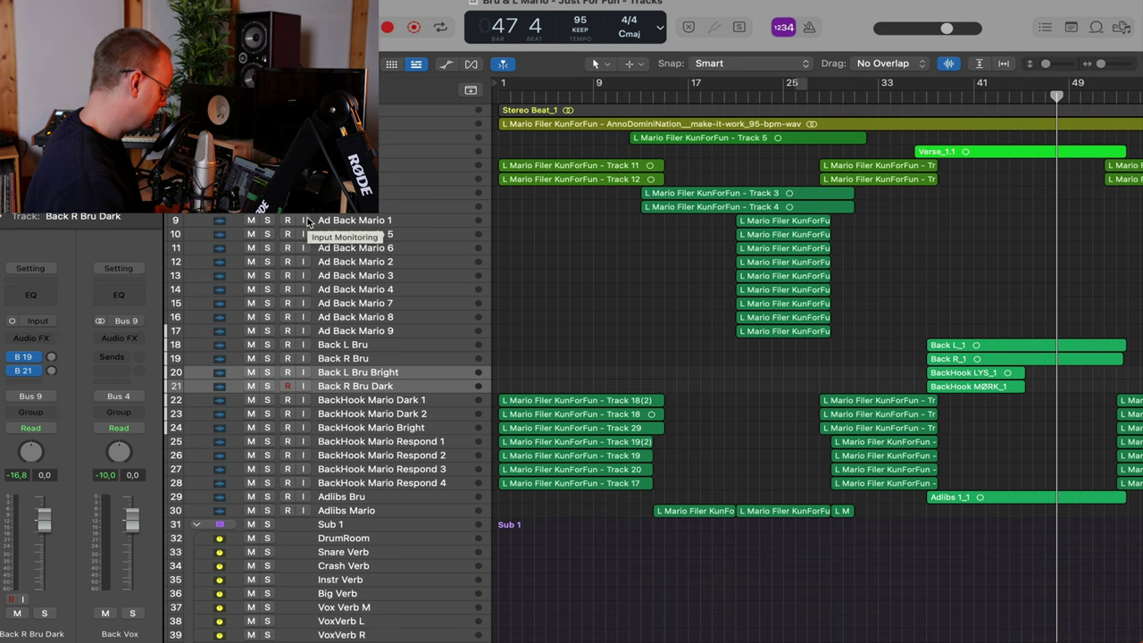
pyautogui.press('super+Down')
pyautogui.press('super+Down')
pyautogui.press('super+Down')
pyautogui.press('super+Left')
pyautogui.press('super+Up')
pyautogui.press('super+Up')
pyautogui.press('super+Up')
pyautogui.press('super+Up')
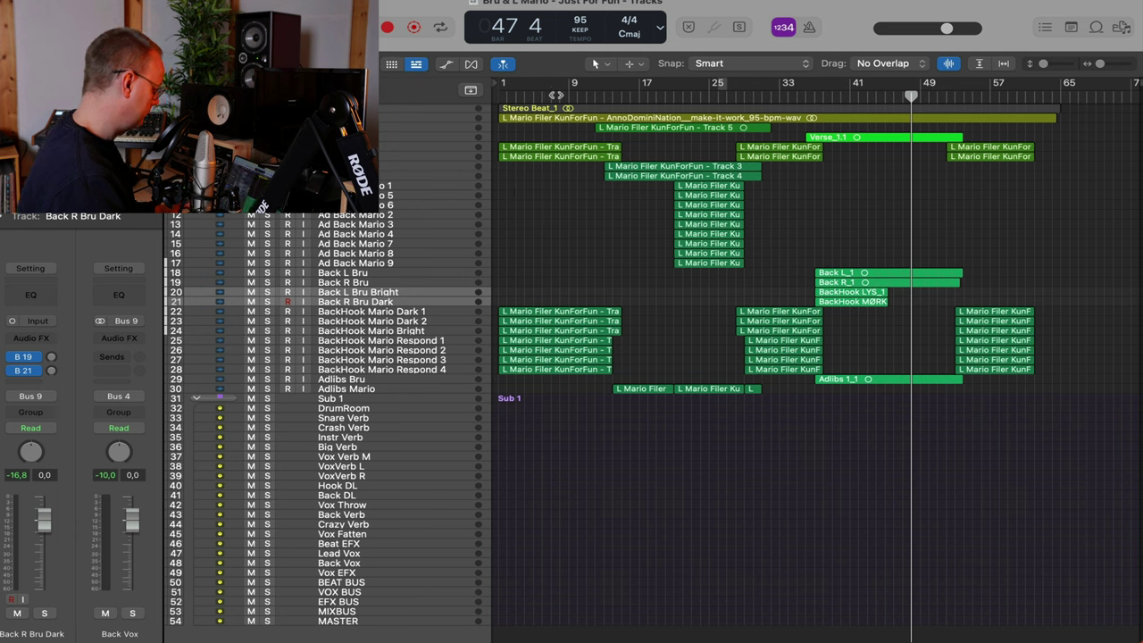
pyautogui.click(560, 102)
pyautogui.press('.')
pyautogui.press('.')
pyautogui.moveTo(568, 105); pyautogui.dragTo(533, 111)
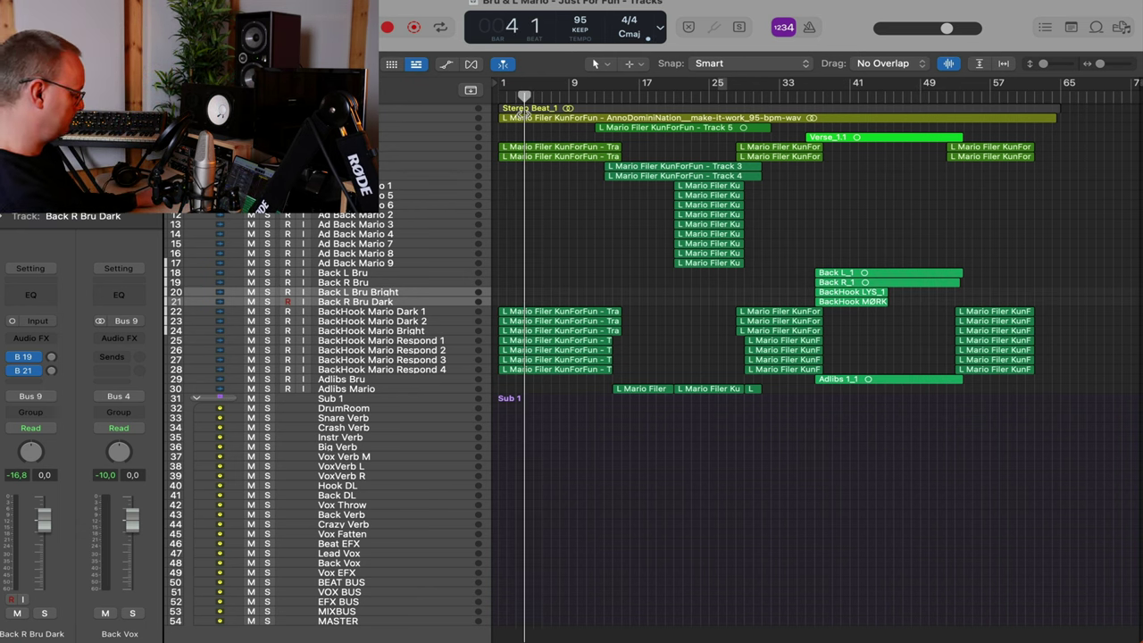
pyautogui.press('space')
pyautogui.scroll(5, 524, 117)
pyautogui.scroll(-4, 524, 118)
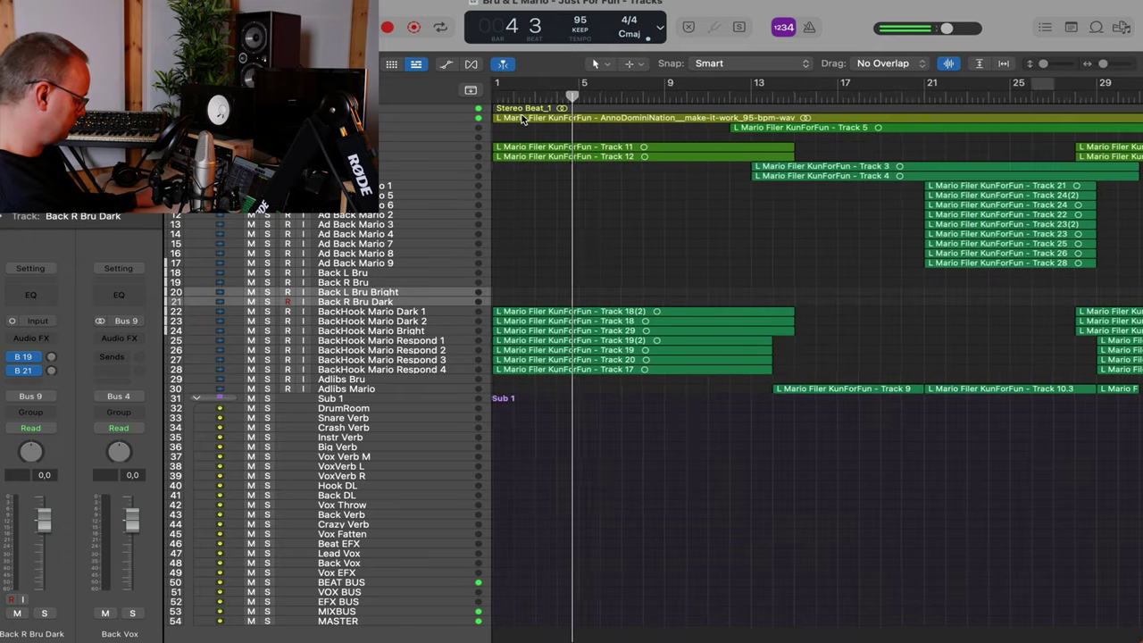
pyautogui.moveTo(579, 82); pyautogui.dragTo(757, 131)
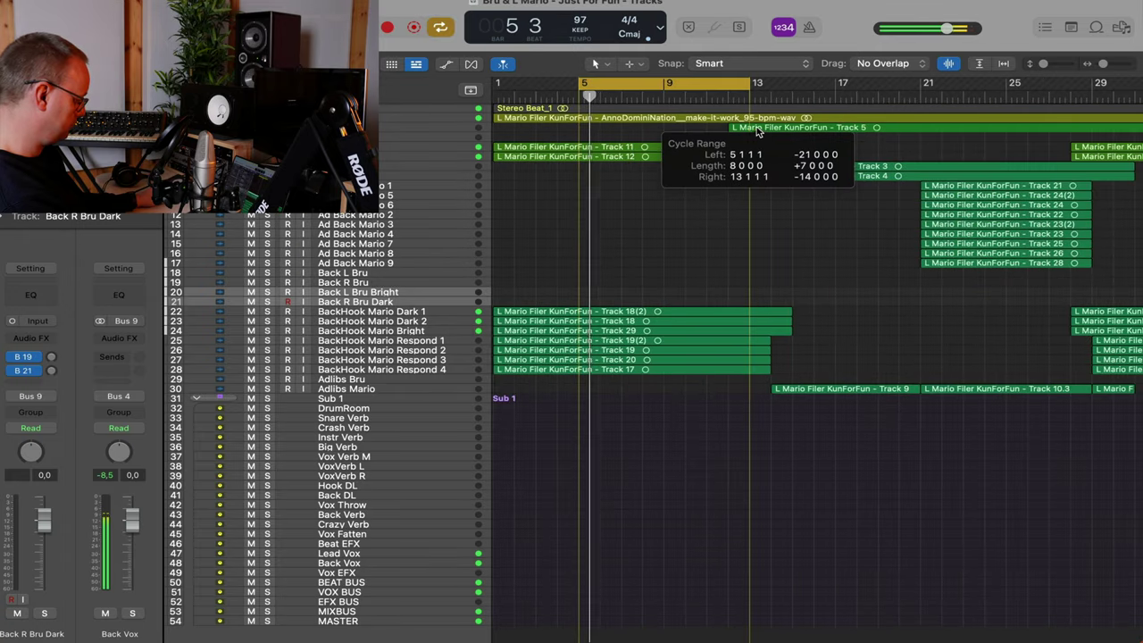
# Pan BackHook Mario Dark 1 left, BackHook Mario Dark 2 to +63, and BackHook Mario Bright moderately left
pyautogui.scroll(5, 694, 300)
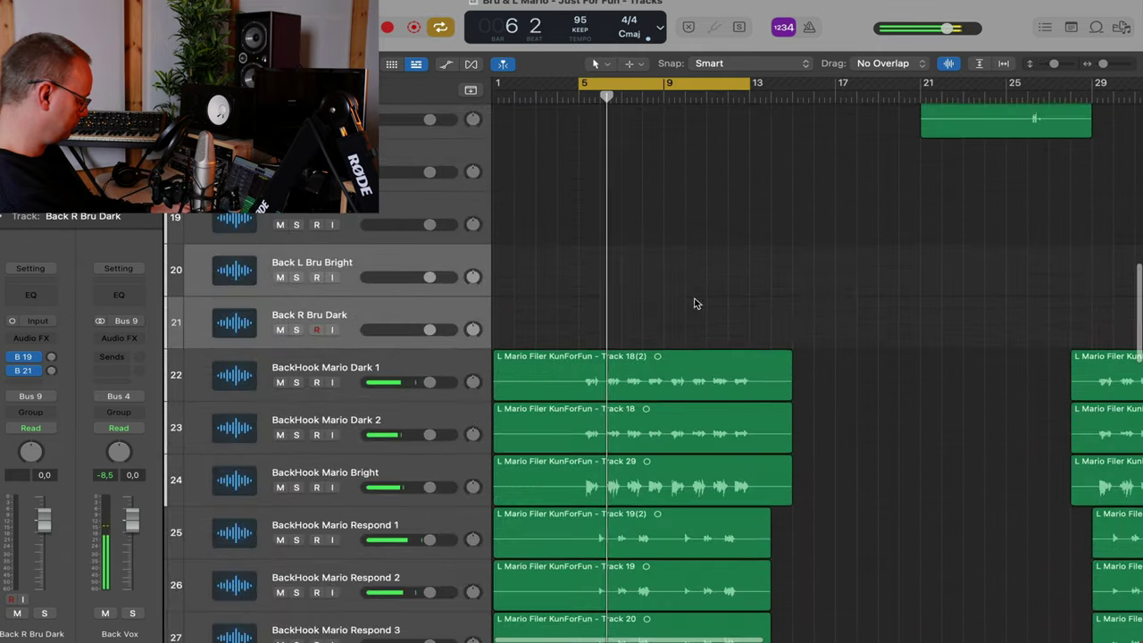
pyautogui.click(368, 366)
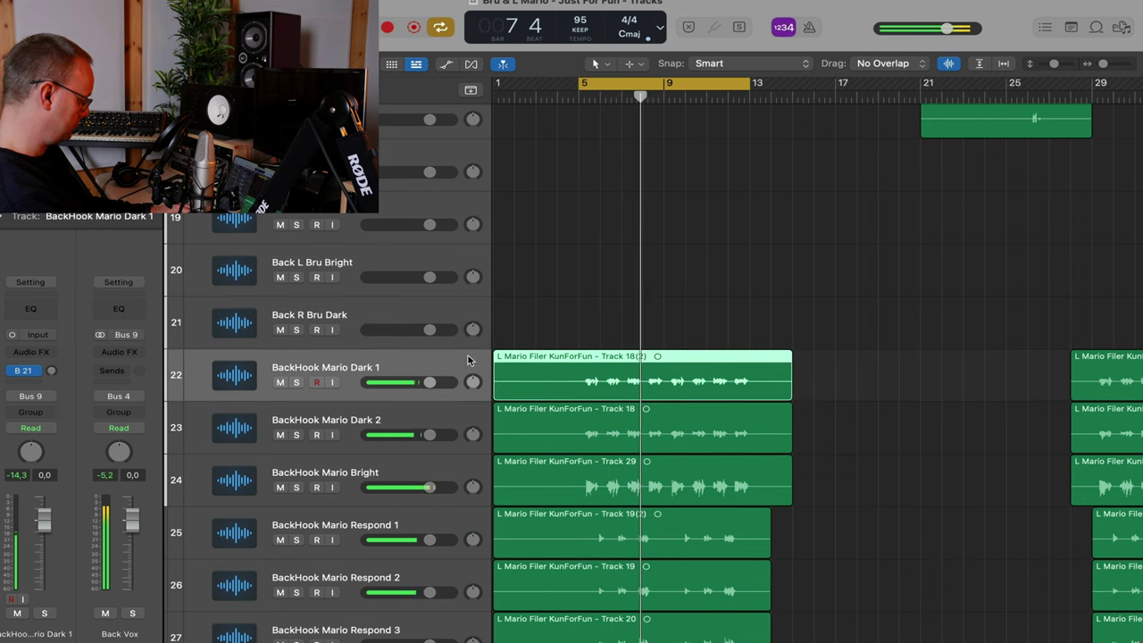
pyautogui.moveTo(473, 381); pyautogui.dragTo(476, 555)
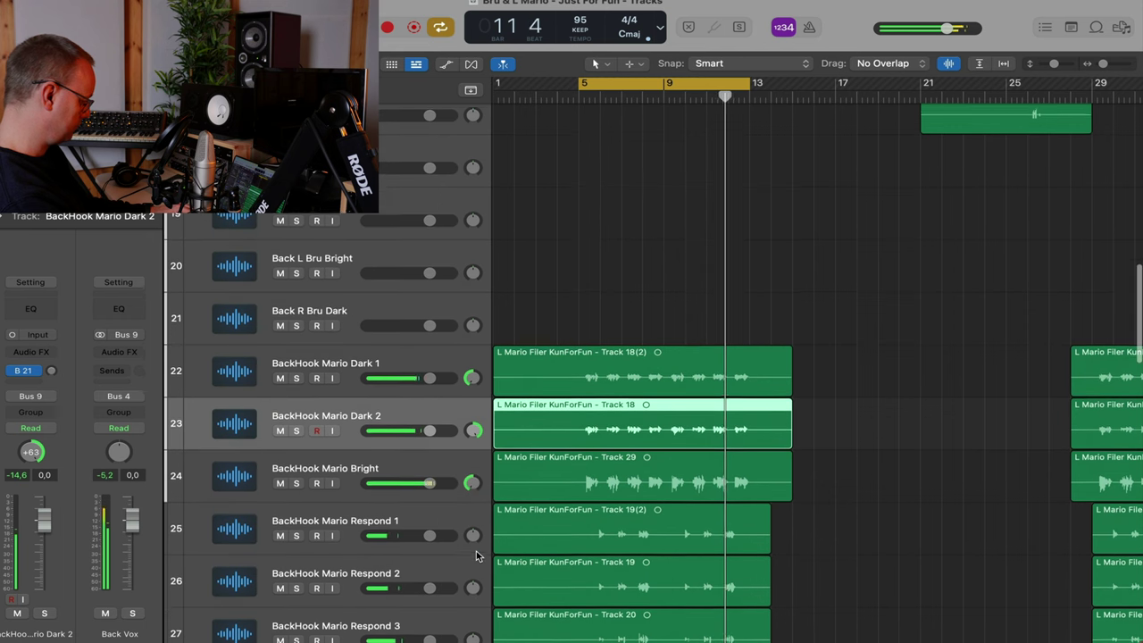
# Pan BackHook Mario Respond 1 to -64 and BackHook Mario Respond 2 to +63
pyautogui.scroll(-3, 478, 555)
pyautogui.moveTo(473, 417); pyautogui.dragTo(474, 559)
pyautogui.scroll(5, 474, 412)
pyautogui.scroll(-8, 474, 412)
pyautogui.moveTo(473, 461); pyautogui.dragTo(473, 367)
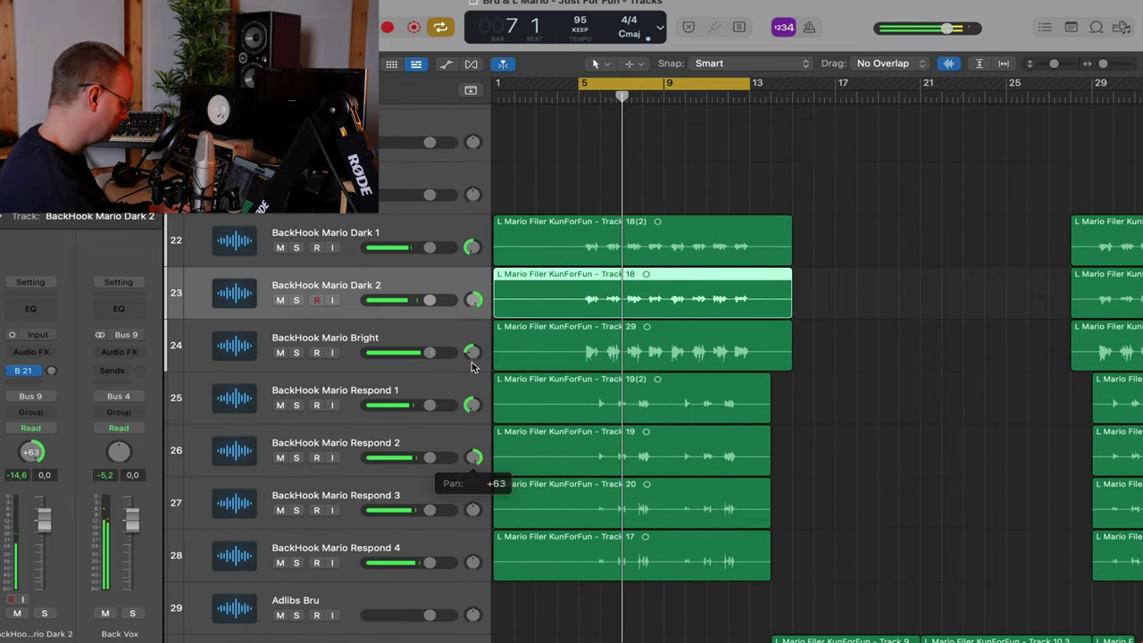
# Pan BackHook Mario Respond 3 left and Respond 4 right, and bring Respond 2 back close to centre
pyautogui.moveTo(474, 511); pyautogui.dragTo(474, 607)
pyautogui.moveTo(475, 565)
pyautogui.mouseDown()
pyautogui.moveTo(475, 476)
pyautogui.moveTo(473, 545)
pyautogui.mouseUp()
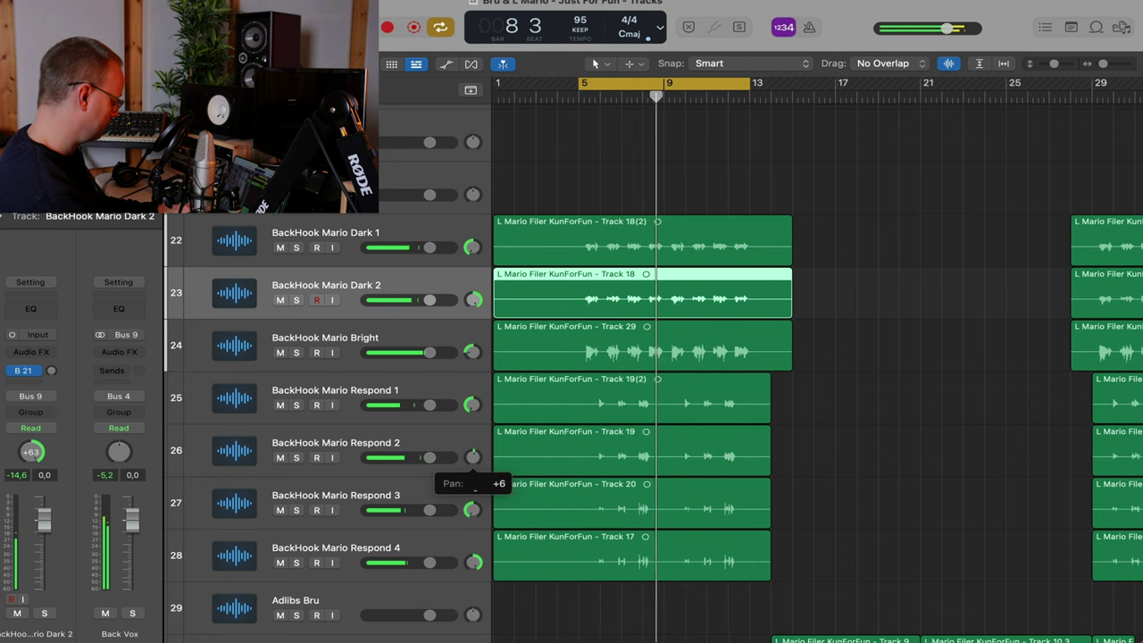
pyautogui.moveTo(474, 457); pyautogui.dragTo(473, 462)
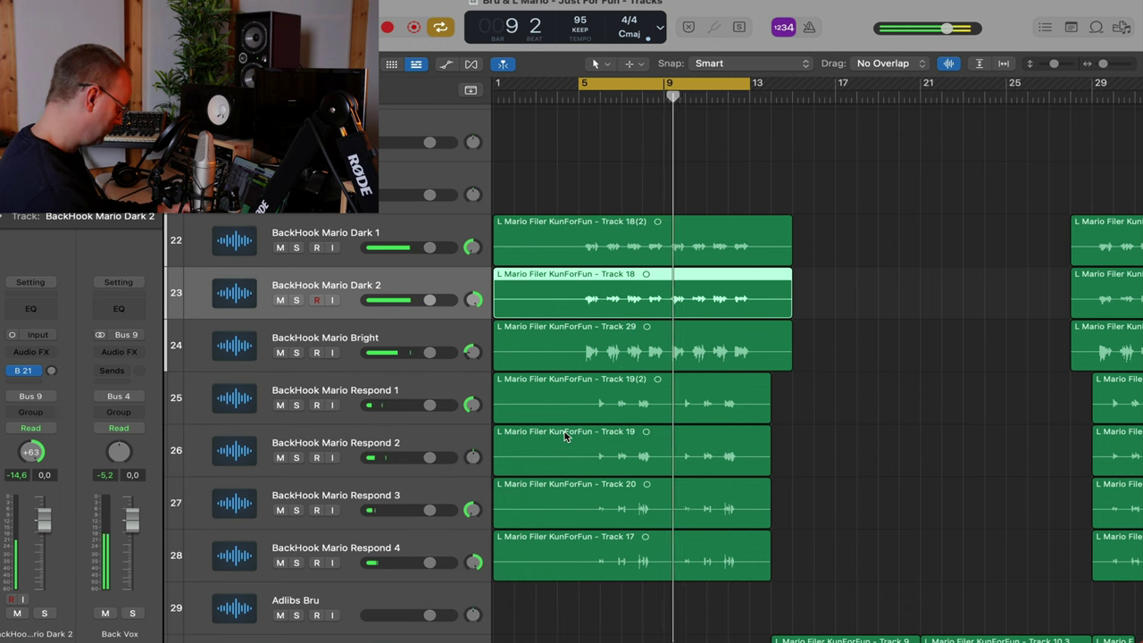
# Create two duplicates of the Hook R track with the same settings directly below it
pyautogui.scroll(-3, 564, 435)
pyautogui.scroll(-5, 781, 458)
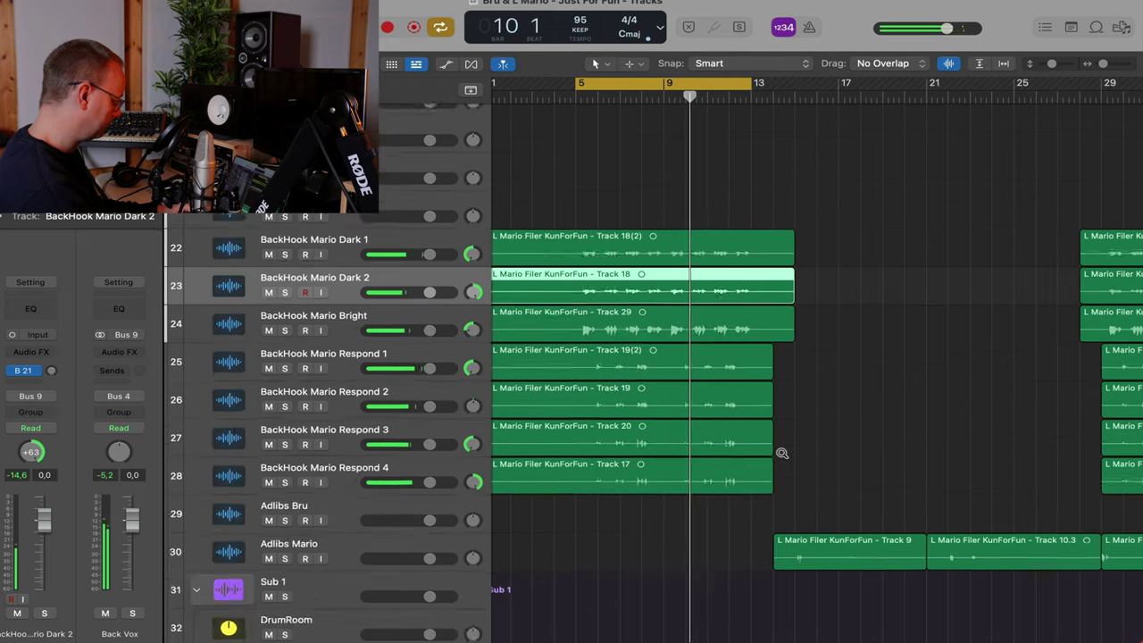
pyautogui.scroll(-3, 780, 458)
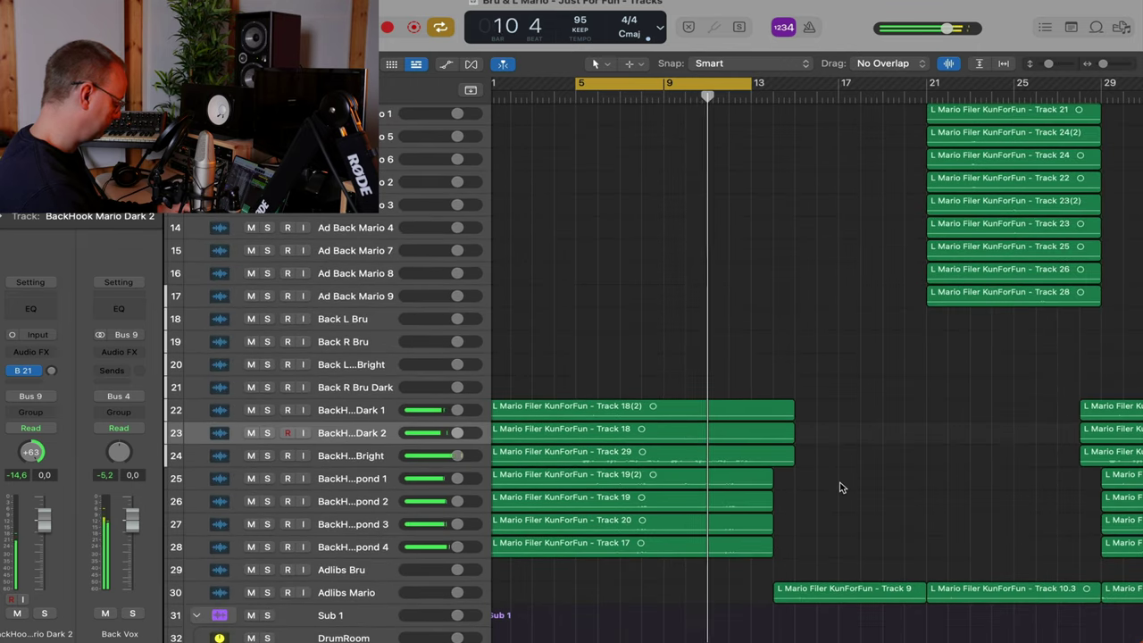
pyautogui.scroll(-4, 839, 485)
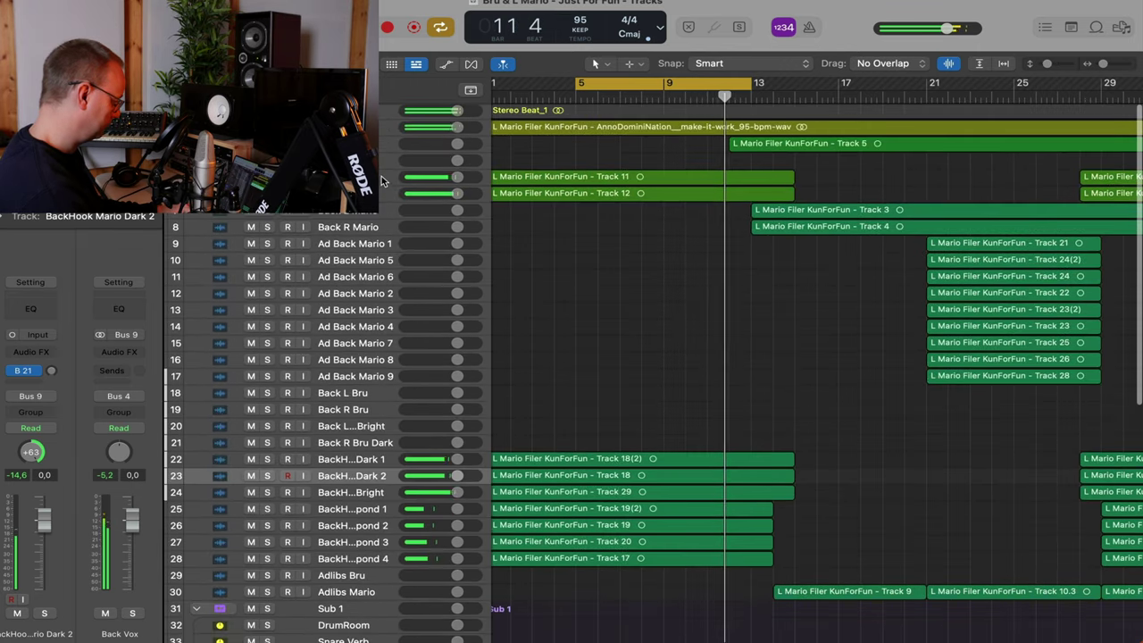
pyautogui.click(354, 193)
pyautogui.press('super+d')
pyautogui.press('super+d')
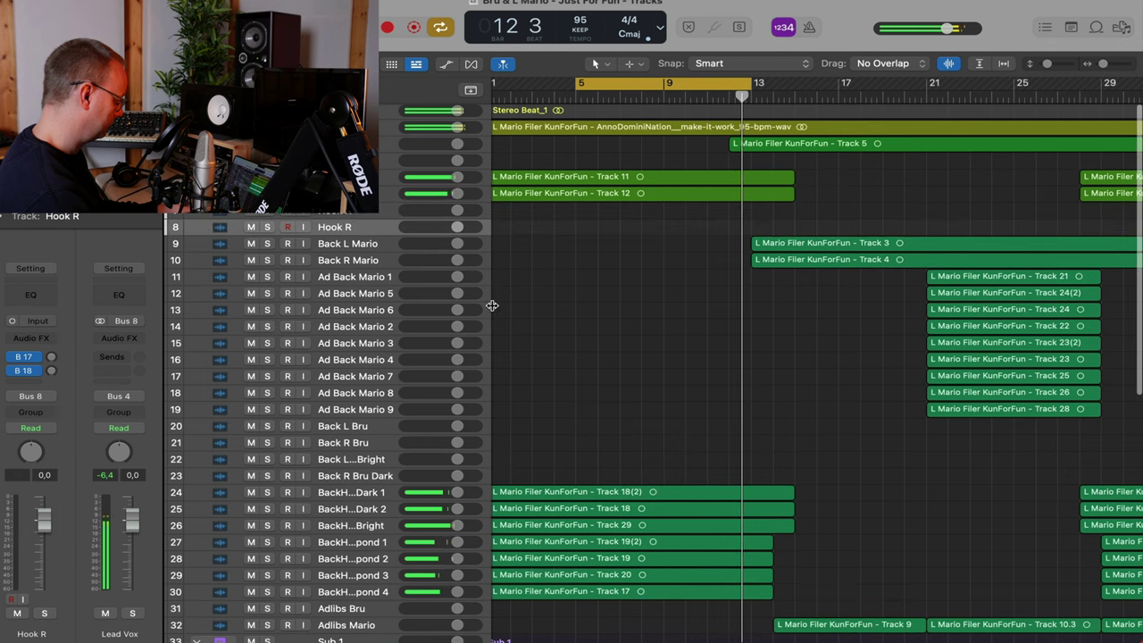
# Move the first-hook regions of BackHook Mario Respond 1 and Respond 2 onto the two new Hook R tracks
pyautogui.scroll(-2, 851, 544)
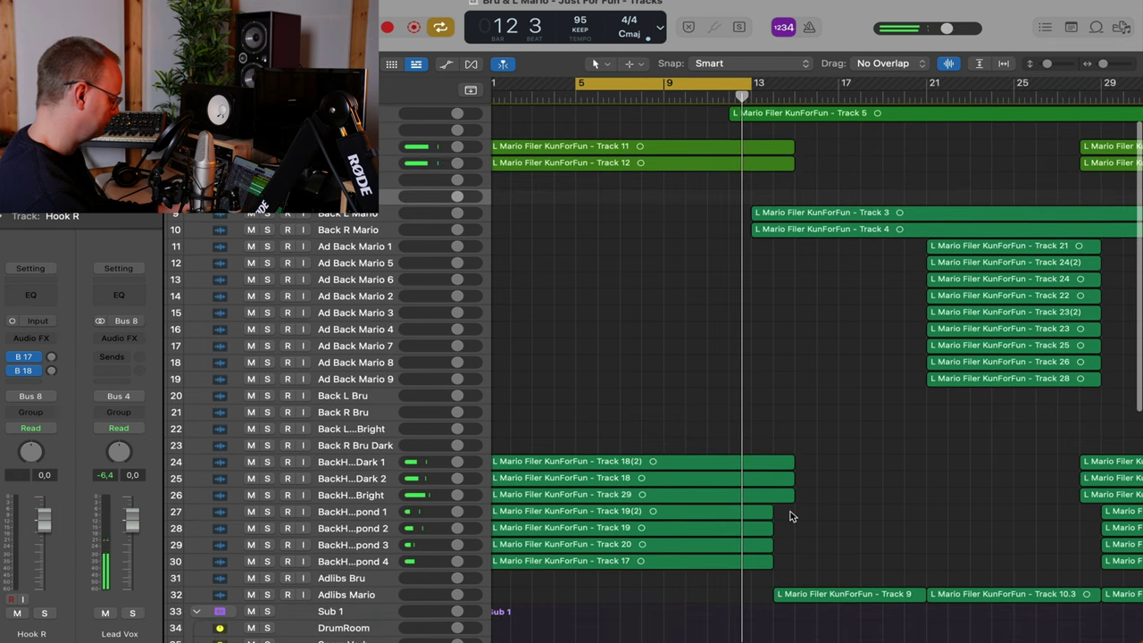
pyautogui.moveTo(790, 510); pyautogui.dragTo(746, 525)
pyautogui.moveTo(605, 510); pyautogui.dragTo(593, 185)
pyautogui.scroll(1, 535, 161)
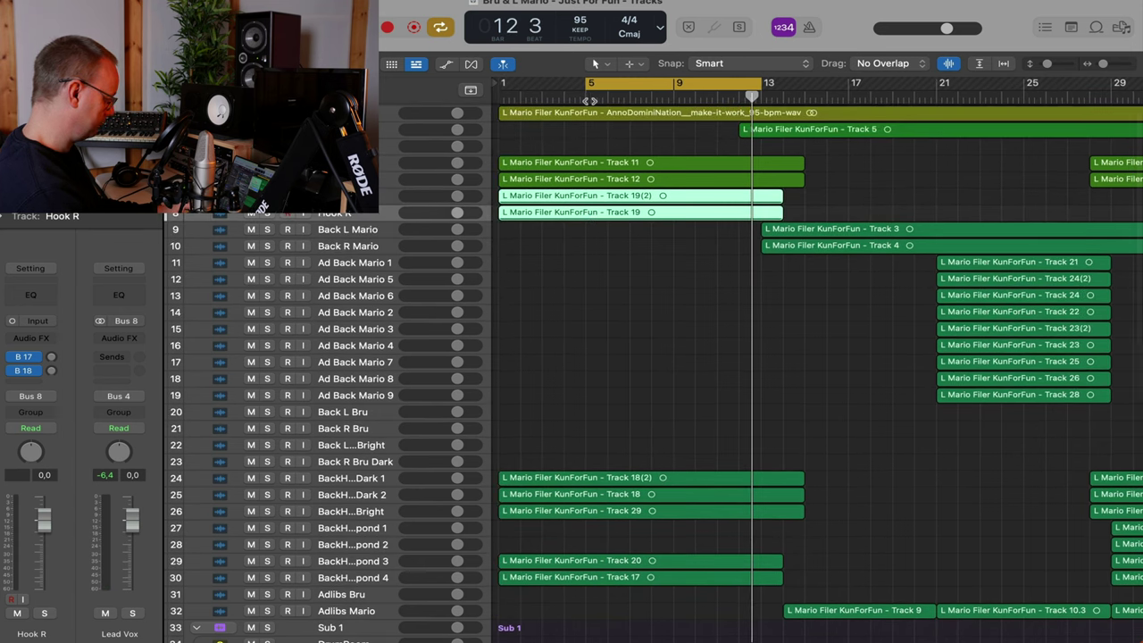
# Play the cycle from bar 5 and check the moved response regions alongside the hook tracks
pyautogui.press('space')
pyautogui.scroll(5, 628, 251)
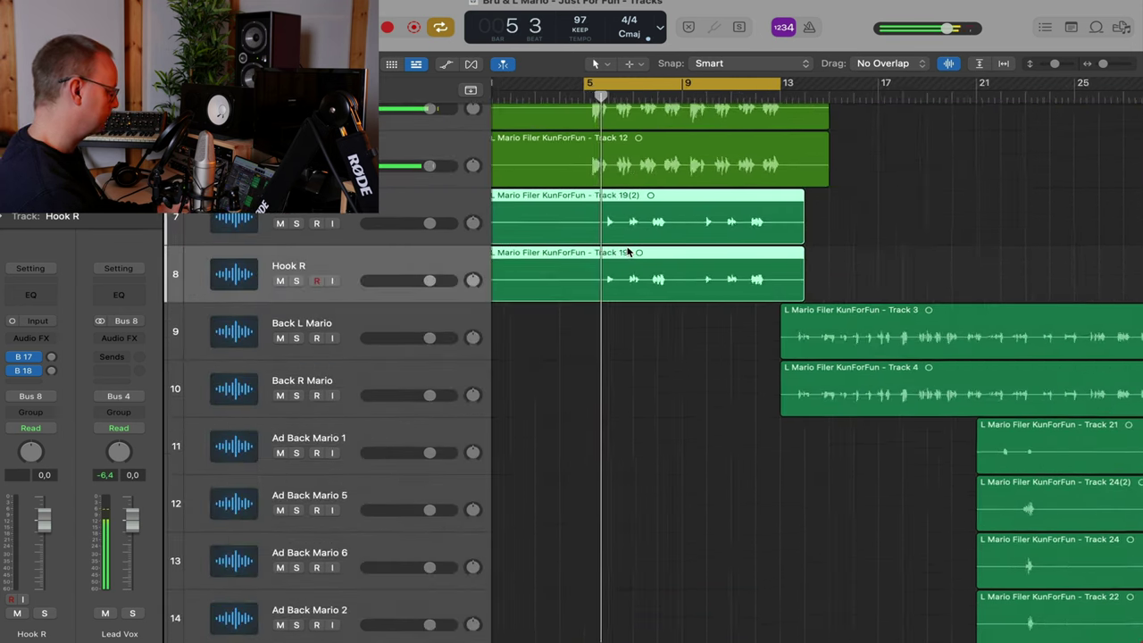
pyautogui.scroll(3, 628, 251)
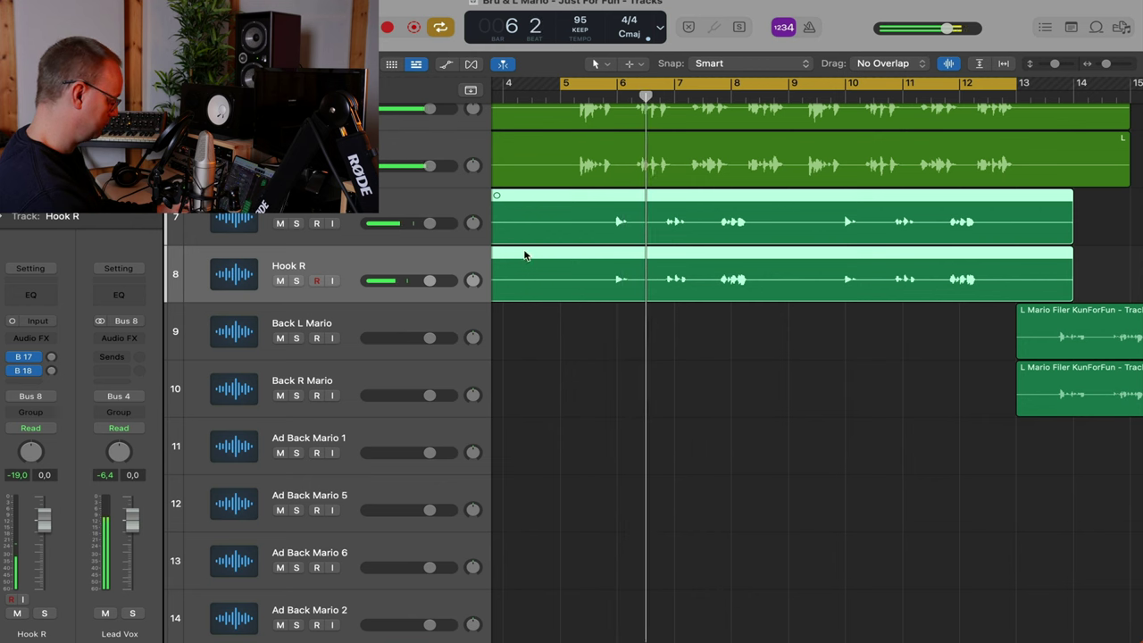
pyautogui.scroll(-10, 622, 286)
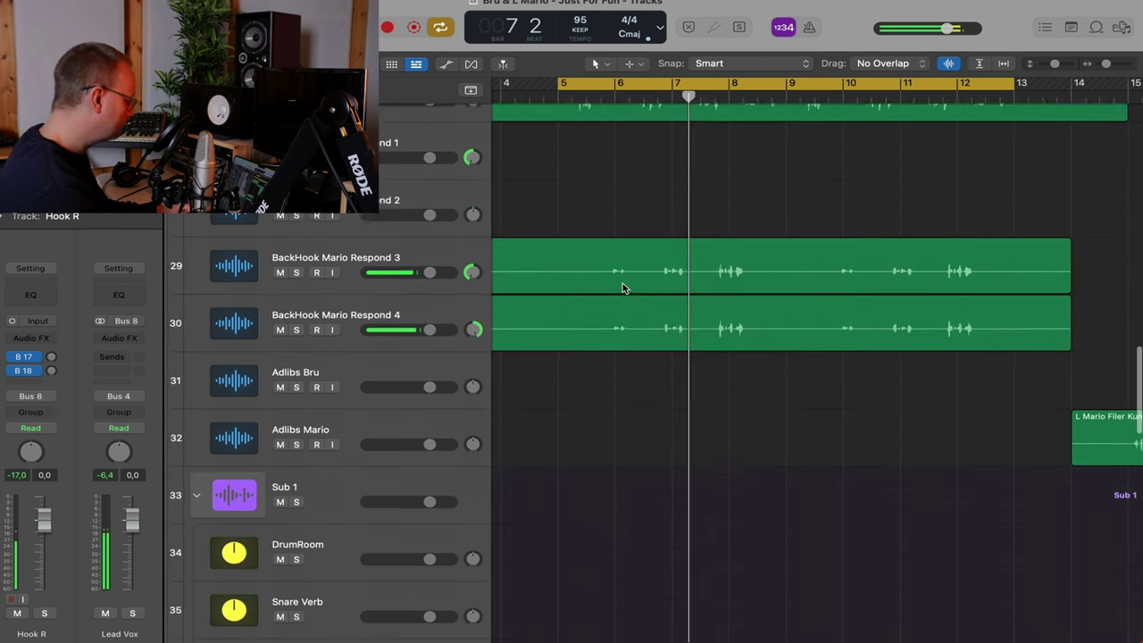
pyautogui.scroll(3, 622, 288)
pyautogui.click(406, 253)
pyautogui.keyDown('shift'); pyautogui.click(382, 306); pyautogui.keyUp('shift')
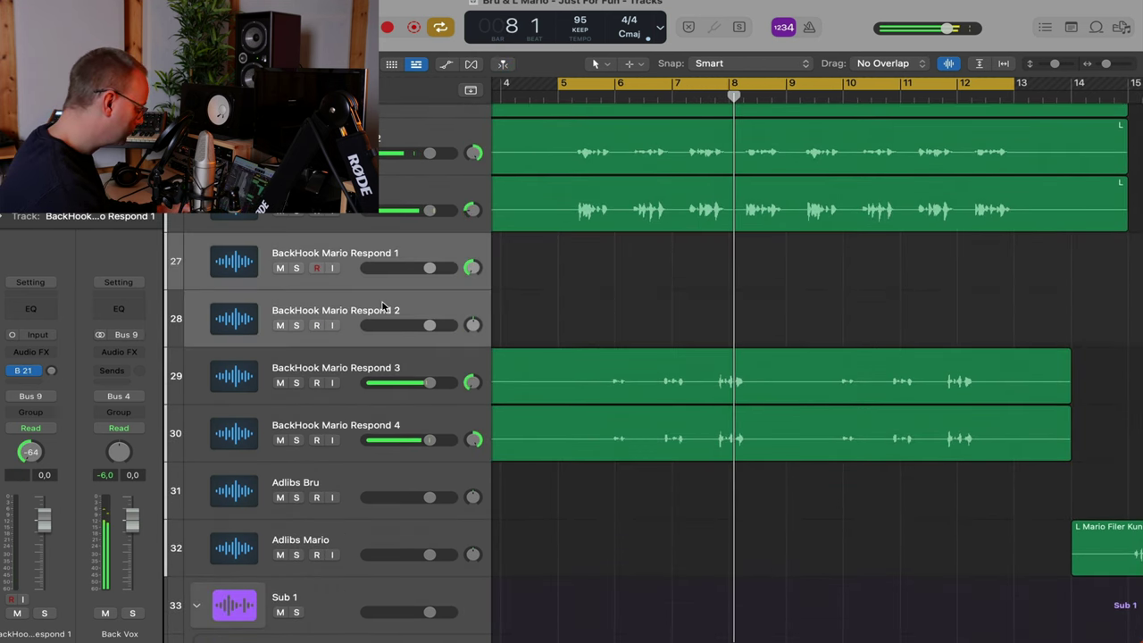
pyautogui.press('super+BackSpace')
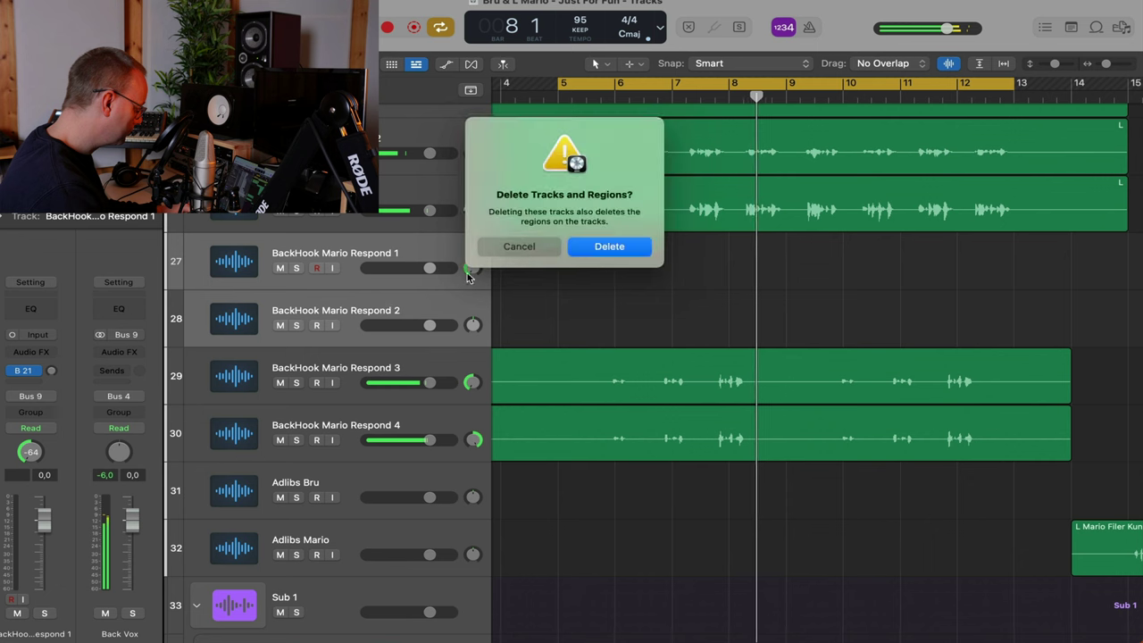
pyautogui.click(519, 248)
# Move the remaining second- and third-hook regions of BackHook Mario Respond 1 and 2 onto the two new Hook R tracks
pyautogui.keyDown('ctrl'); pyautogui.keyDown('alt'); pyautogui.click(697, 299); pyautogui.keyUp('alt'); pyautogui.keyUp('ctrl')
pyautogui.moveTo(714, 333); pyautogui.dragTo(1062, 277)
pyautogui.scroll(3, 765, 402)
pyautogui.scroll(4, 765, 441)
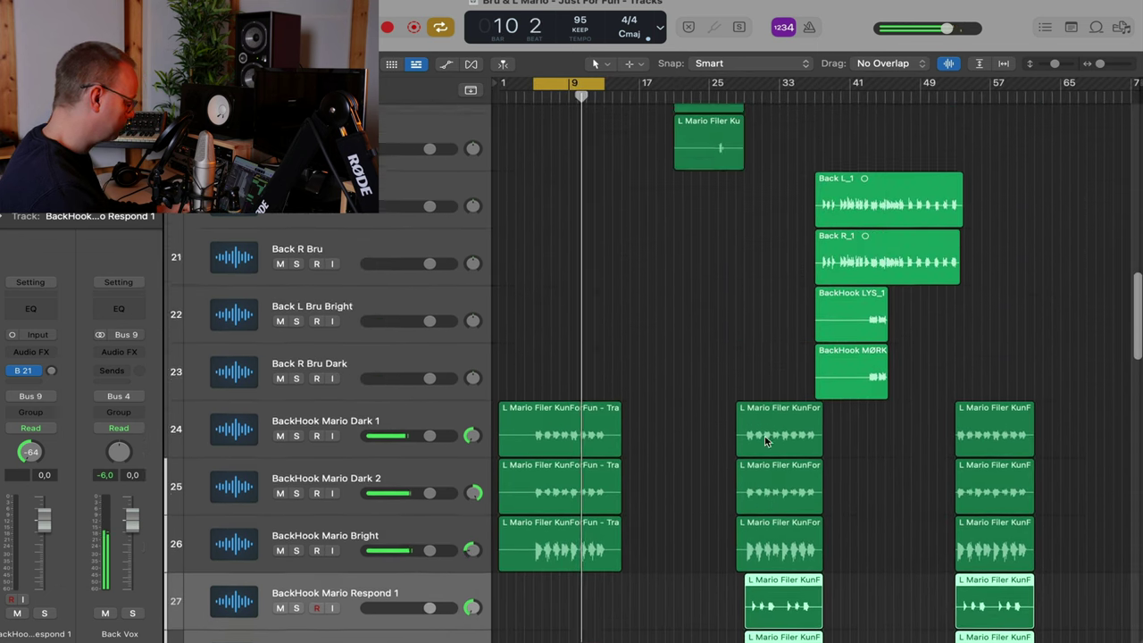
pyautogui.press('super+Up')
pyautogui.press('super+Up')
pyautogui.press('super+Up')
pyautogui.press('super+Up')
pyautogui.press('super+Up')
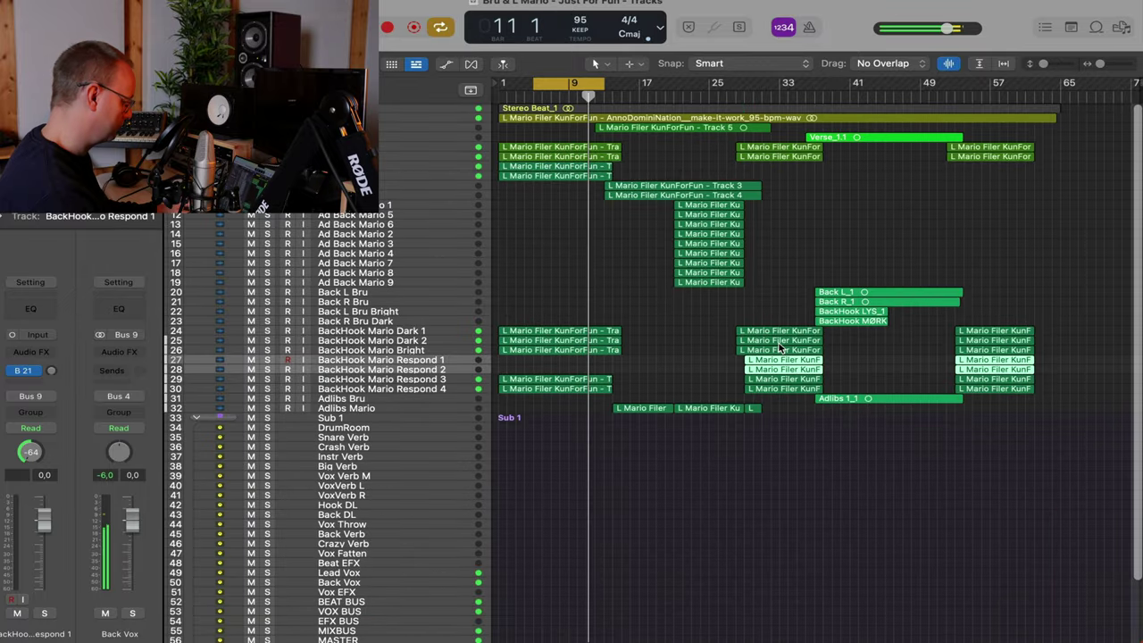
pyautogui.moveTo(739, 98); pyautogui.dragTo(742, 97)
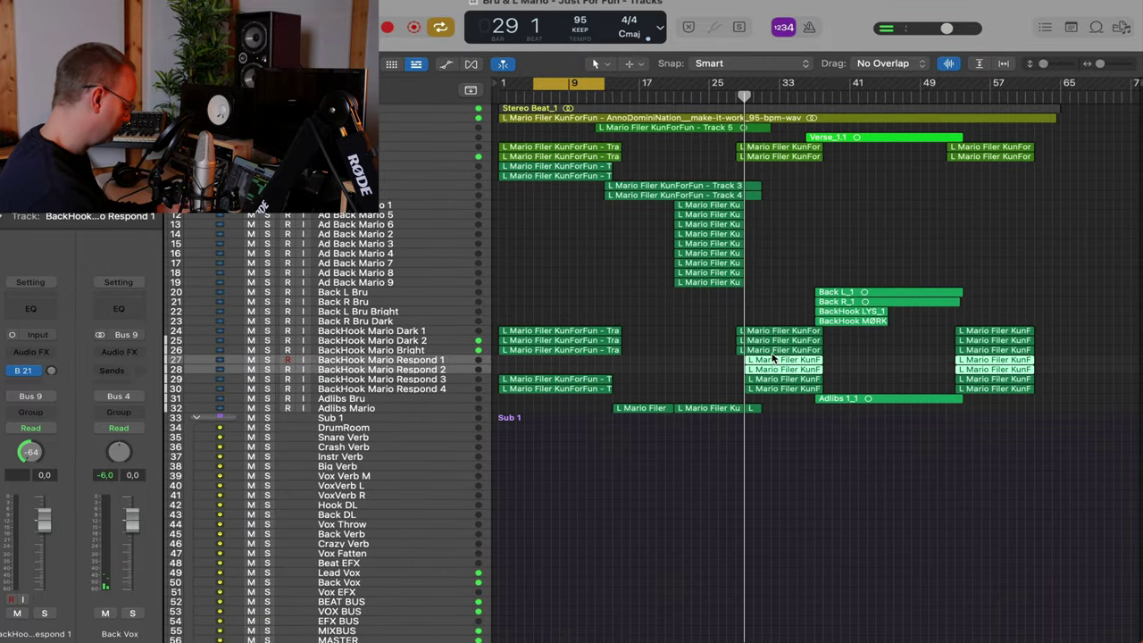
pyautogui.moveTo(773, 359); pyautogui.dragTo(769, 176)
# Play the second hook from about bar 30 and check the moved response regions against the hook tracks
pyautogui.press('space')
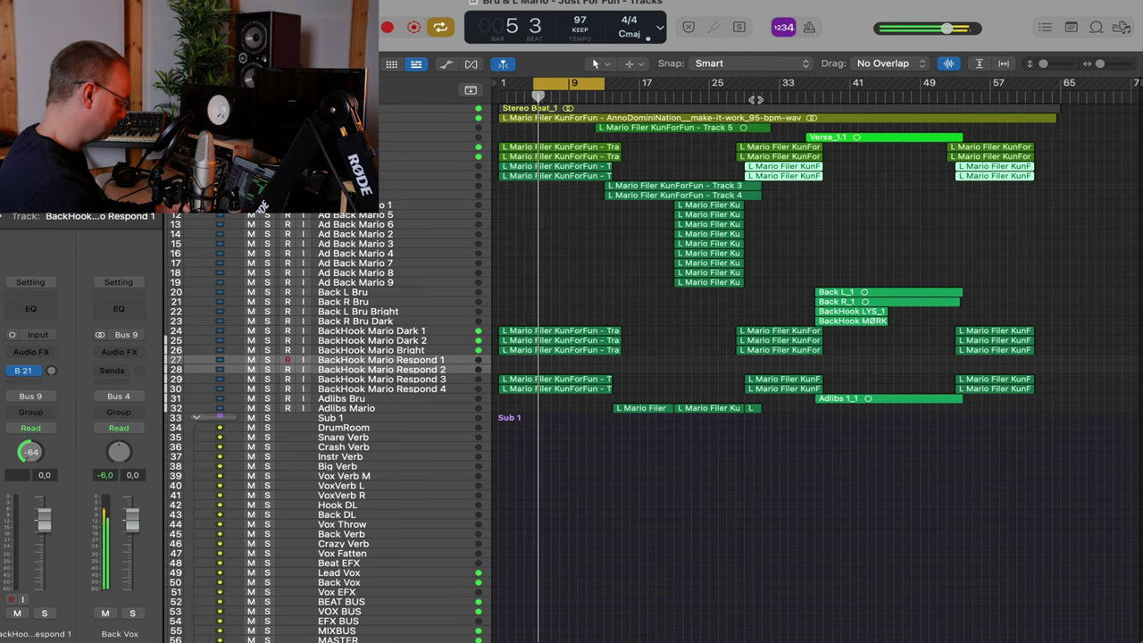
pyautogui.click(756, 99)
pyautogui.scroll(5, 845, 257)
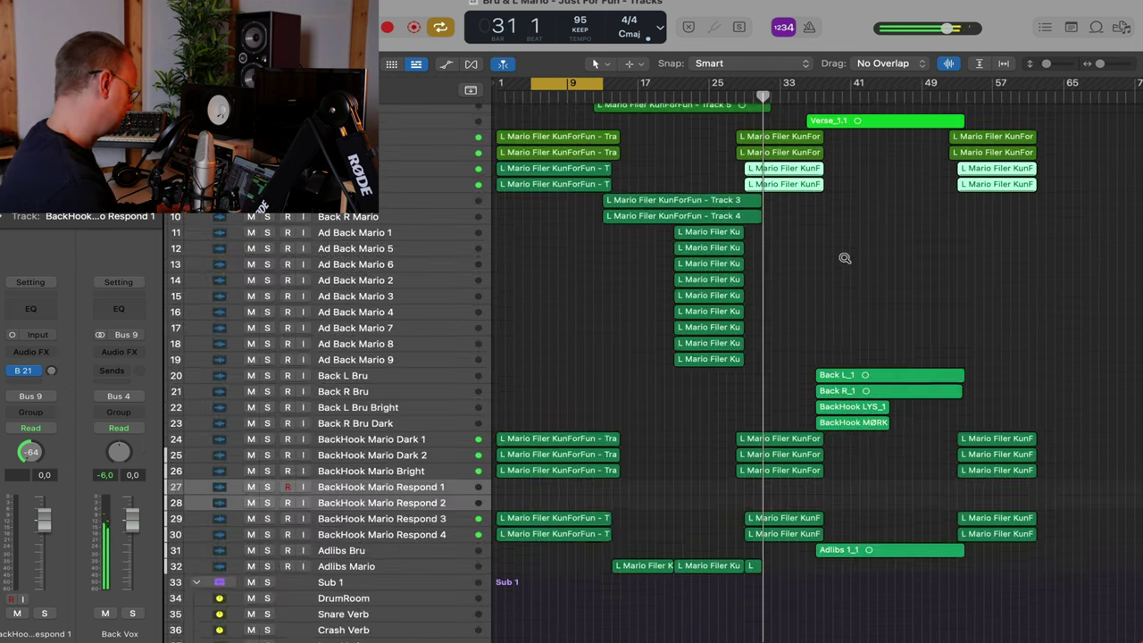
pyautogui.scroll(6, 845, 257)
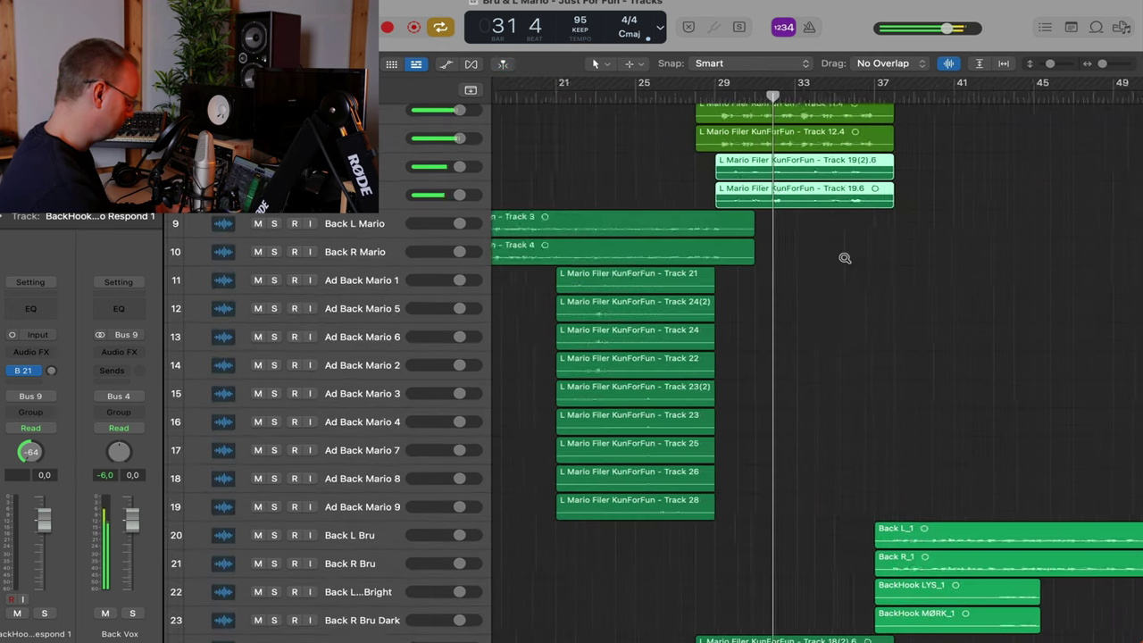
pyautogui.scroll(-10, 845, 257)
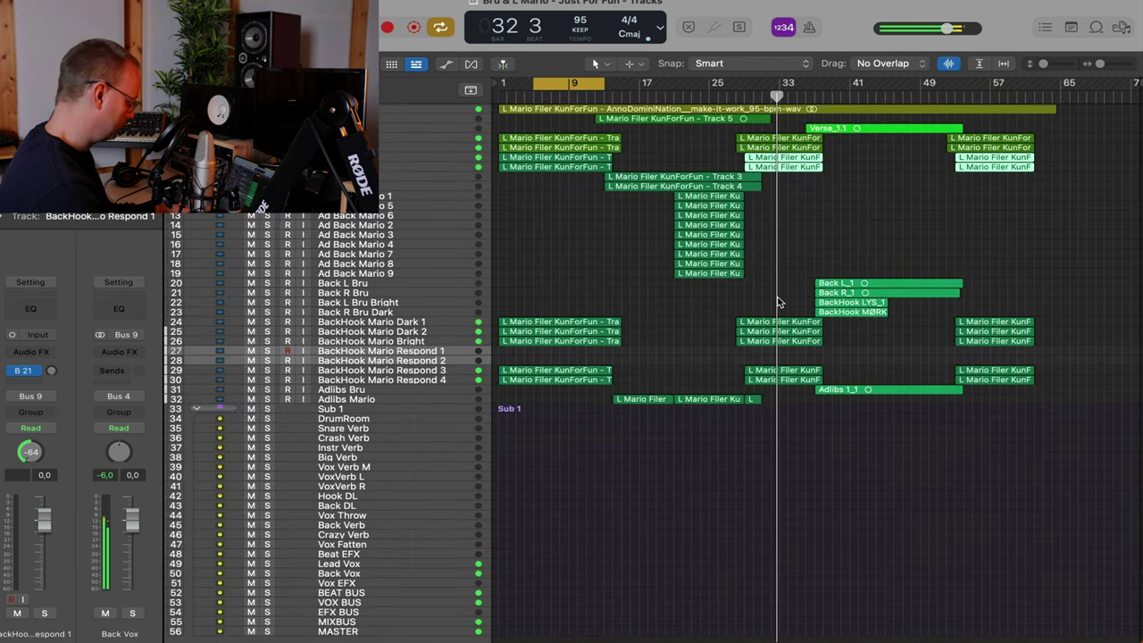
# Delete the emptied tracks BackHook Mario Respond 1 and BackHook Mario Respond 2
pyautogui.click(591, 369)
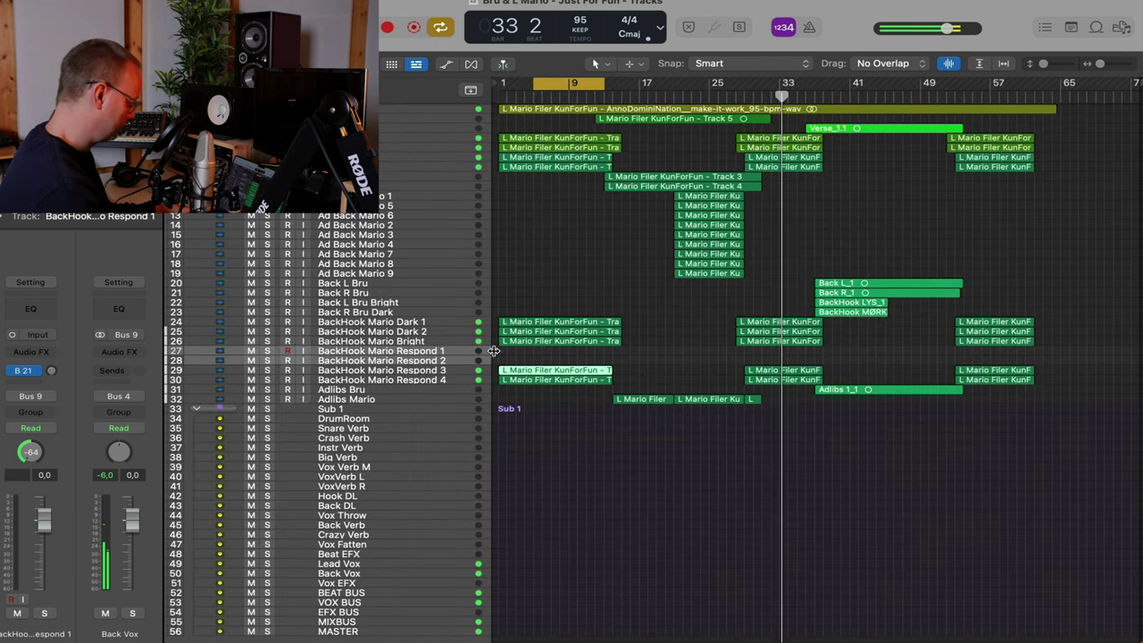
pyautogui.click(445, 362)
pyautogui.hotkey('shift', 'Up')
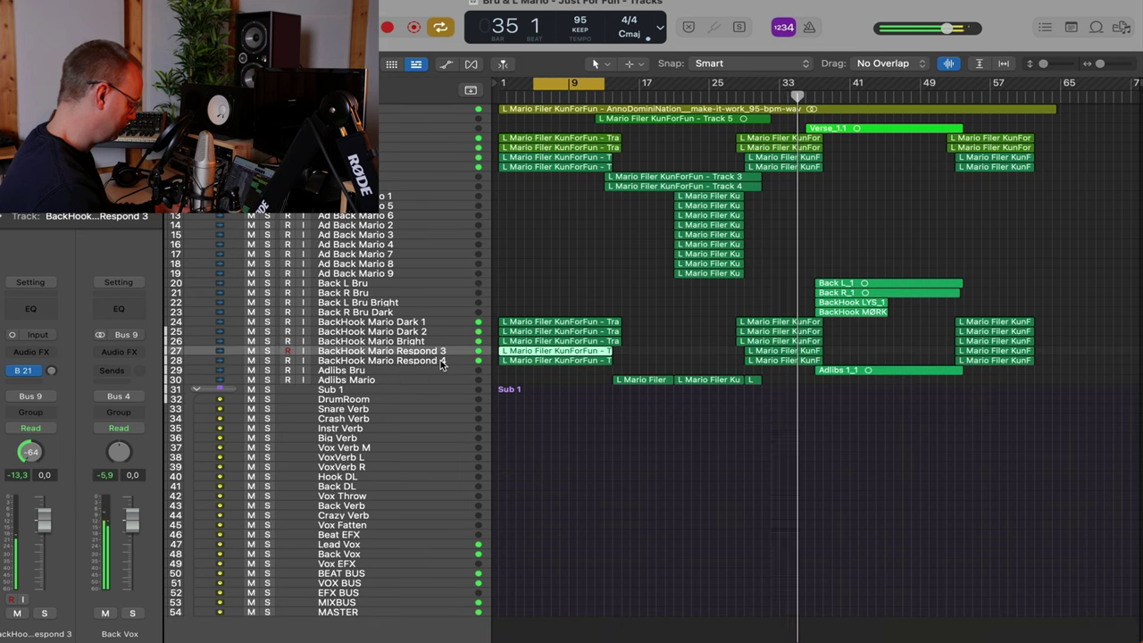
# Examine the remaining BackHook Mario and ad-lib regions across the whole arrangement during playback
pyautogui.press('super+Down')
pyautogui.press('super+Down')
pyautogui.press('super+Down')
pyautogui.press('super+Down')
pyautogui.press('super+Down')
pyautogui.press('super+Down')
pyautogui.press('super+Down')
pyautogui.press('super+Down')
pyautogui.press('super+Up')
pyautogui.press('super+Up')
pyautogui.press('super+Up')
pyautogui.press('super+Up')
pyautogui.press('super+Up')
pyautogui.press('super+Up')
pyautogui.press('super+Up')
pyautogui.press('super+Up')
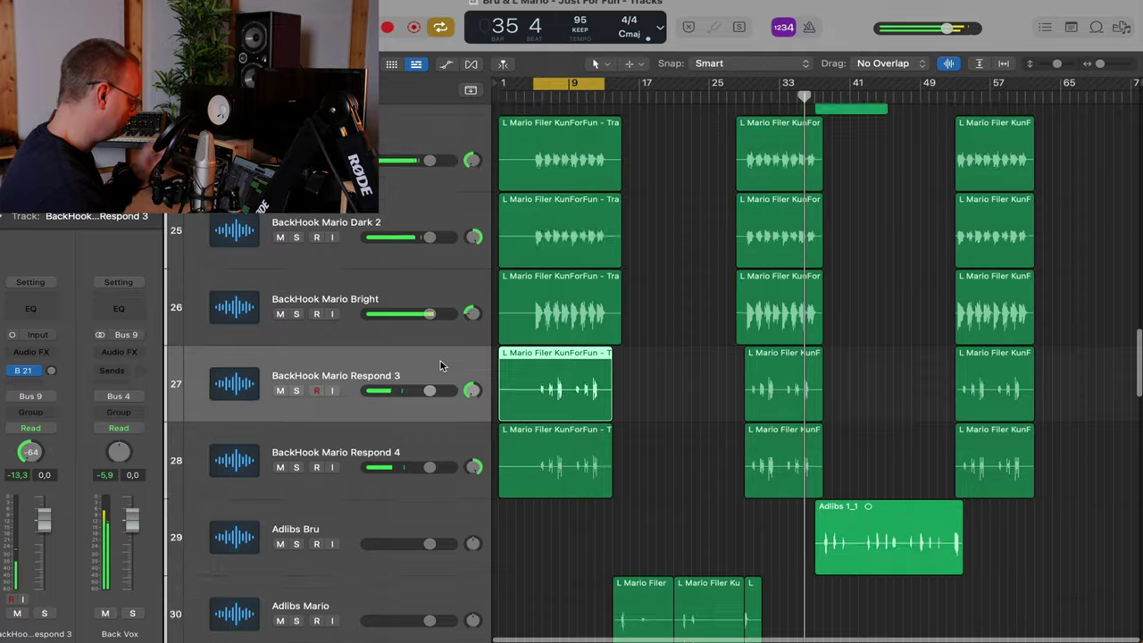
pyautogui.press('super+Right')
pyautogui.press('super+Right')
pyautogui.press('super+Right')
pyautogui.press('super+Right')
pyautogui.press('super+Left')
pyautogui.press('super+Left')
pyautogui.press('super+Left')
pyautogui.press('super+Left')
pyautogui.press('super+Right')
pyautogui.press('super+Left')
pyautogui.press('super+Left')
pyautogui.press('super+Left')
pyautogui.press('super+Left')
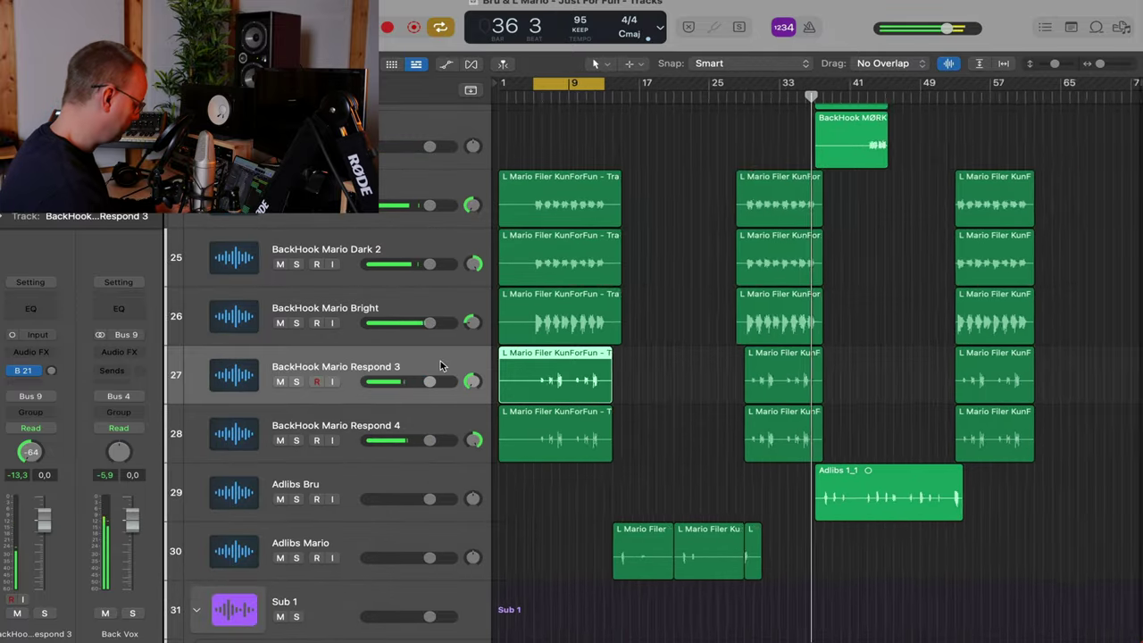
pyautogui.press('super+Right')
pyautogui.press('super+Right')
pyautogui.press('super+Right')
pyautogui.click(734, 384)
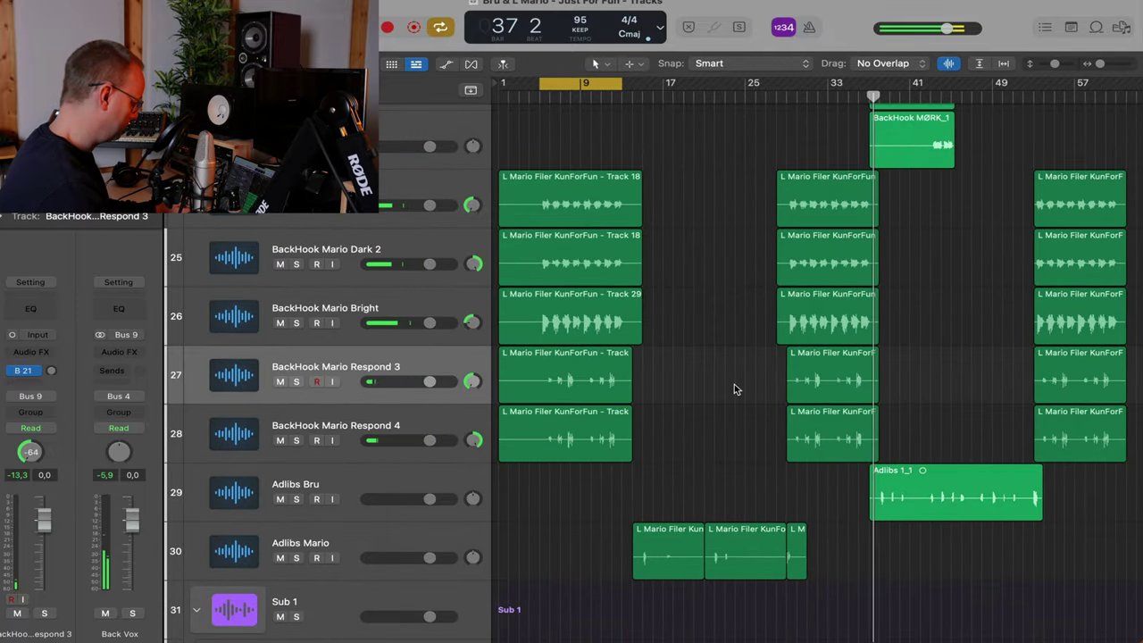
pyautogui.scroll(-3, 735, 386)
pyautogui.scroll(-5, 734, 384)
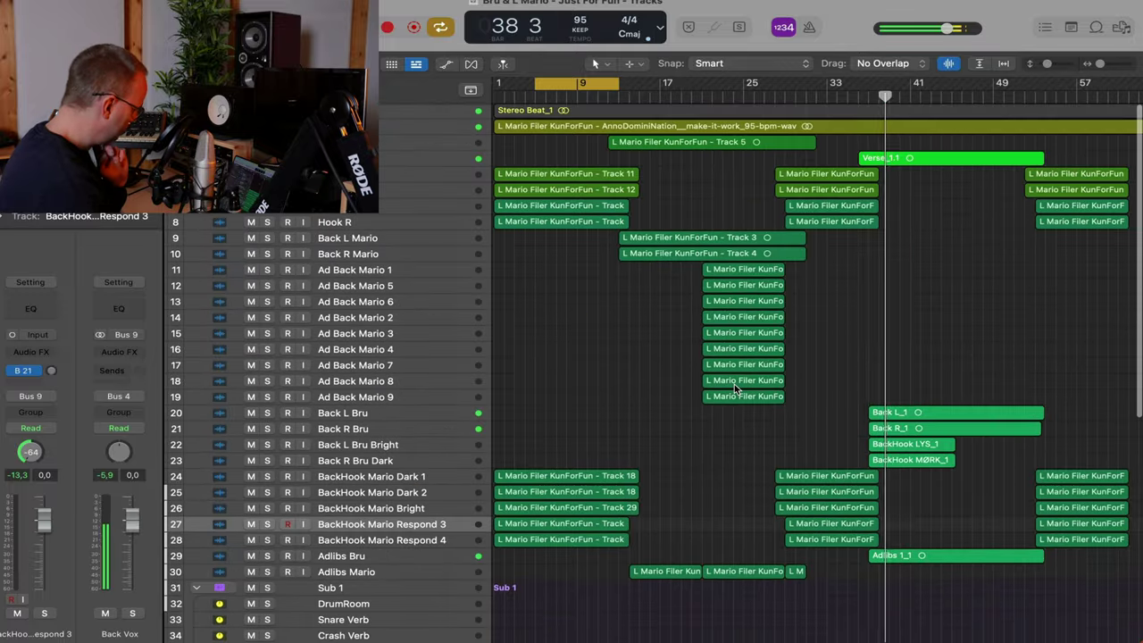
# Turn off cycle mode and play the first hook from bar 5, checking the BackHook Mario tracks
pyautogui.click(588, 93)
pyautogui.click(534, 97)
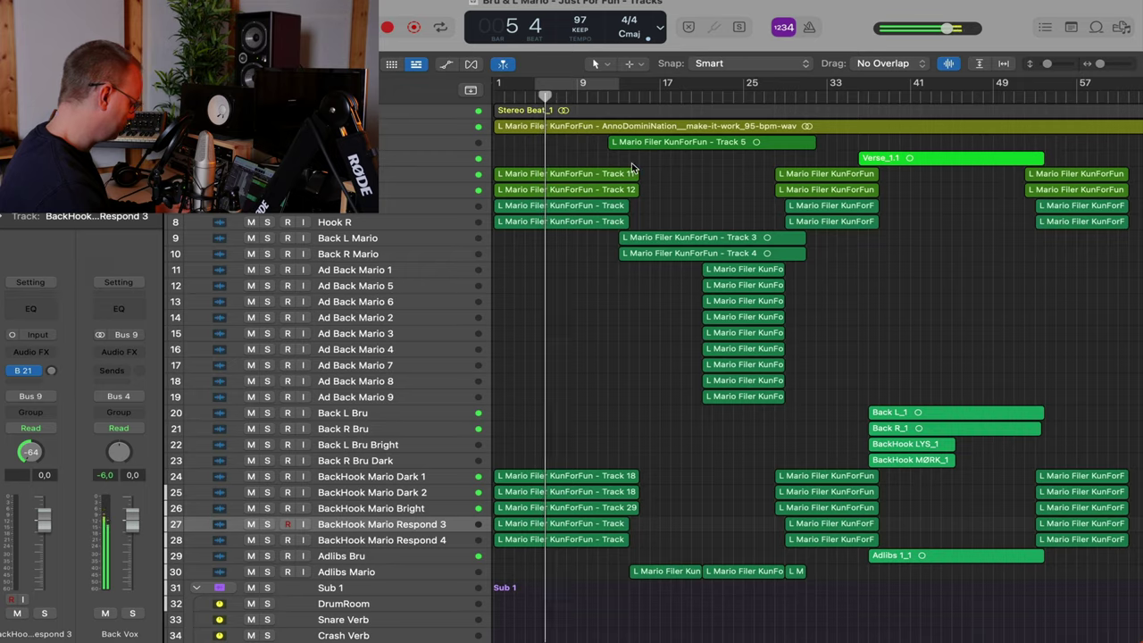
pyautogui.scroll(5, 632, 168)
pyautogui.hscroll(4, 632, 168)
pyautogui.hscroll(-3, 632, 168)
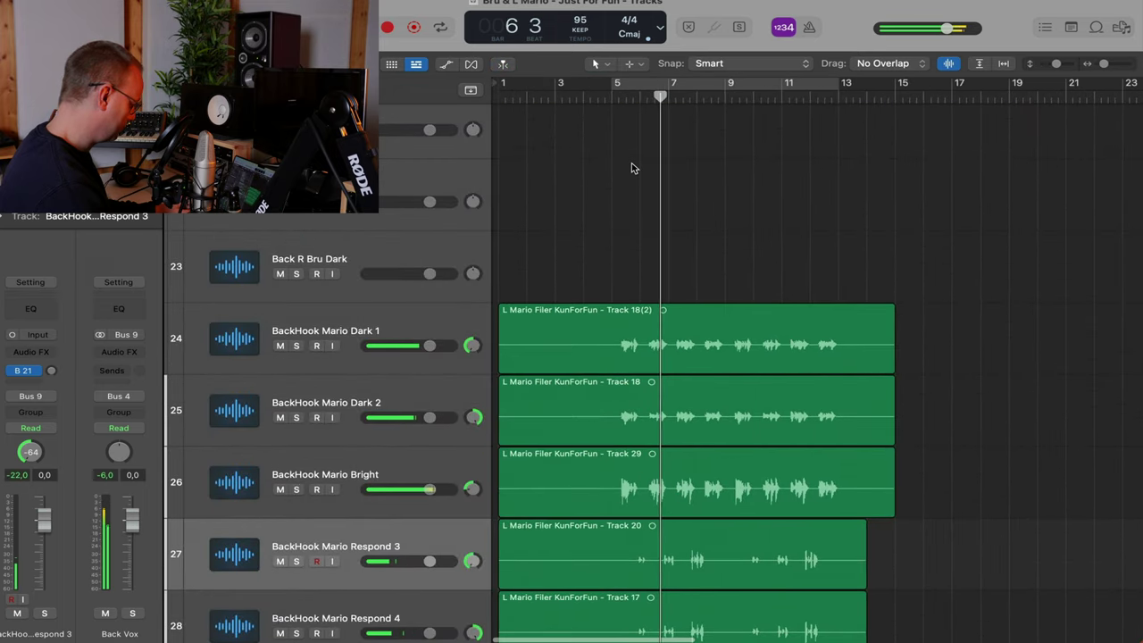
pyautogui.scroll(-4, 631, 168)
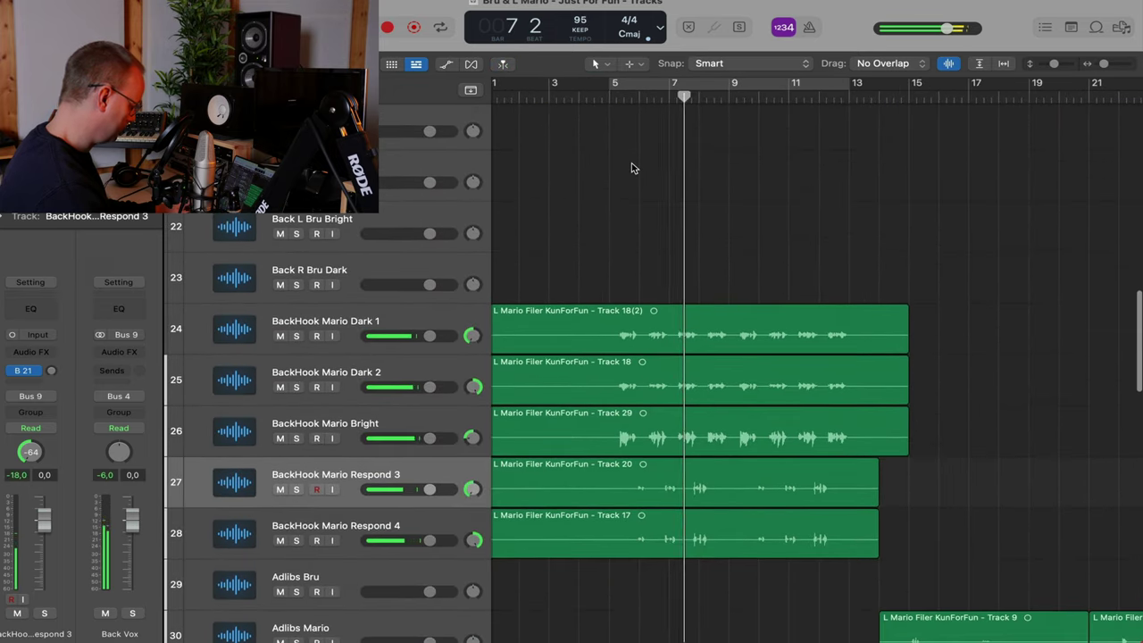
pyautogui.scroll(-2, 631, 168)
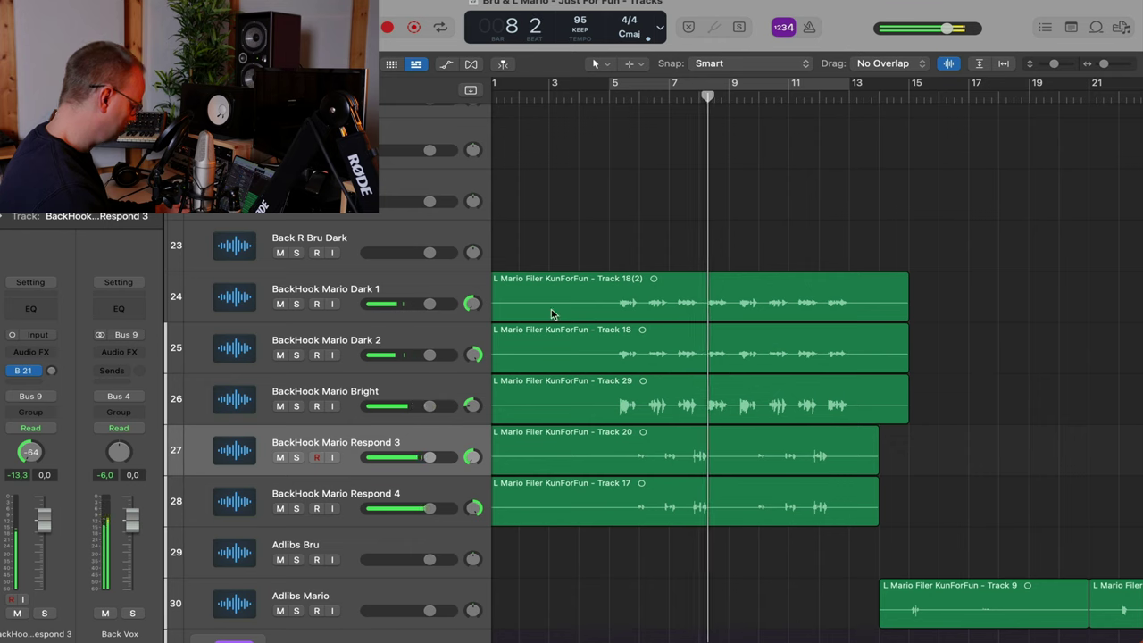
pyautogui.scroll(-8, 490, 295)
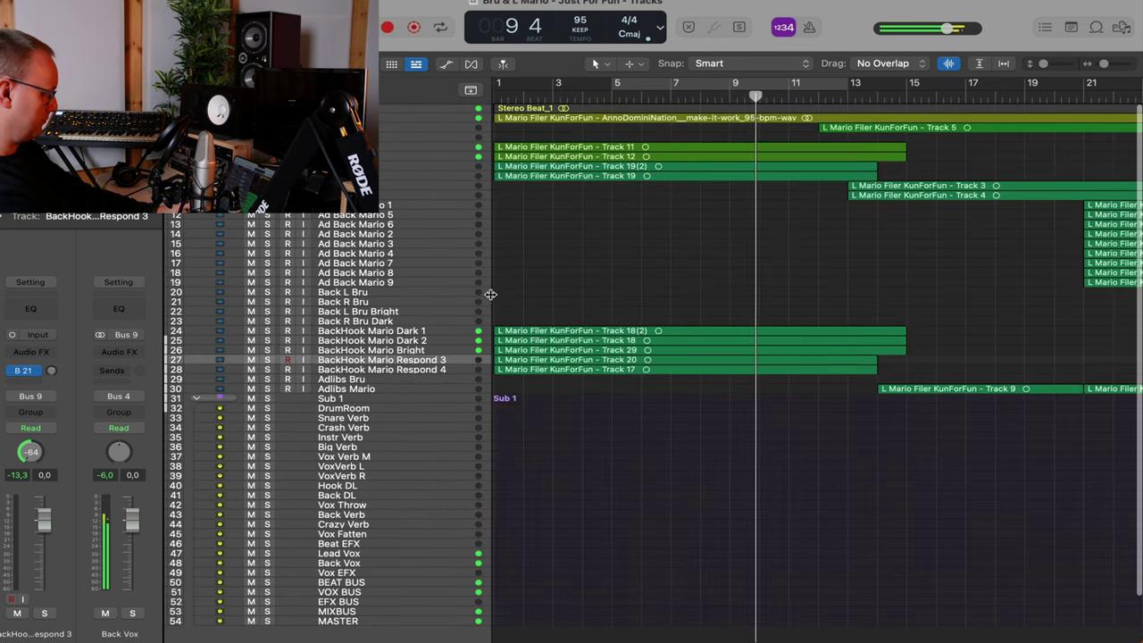
pyautogui.scroll(6, 490, 295)
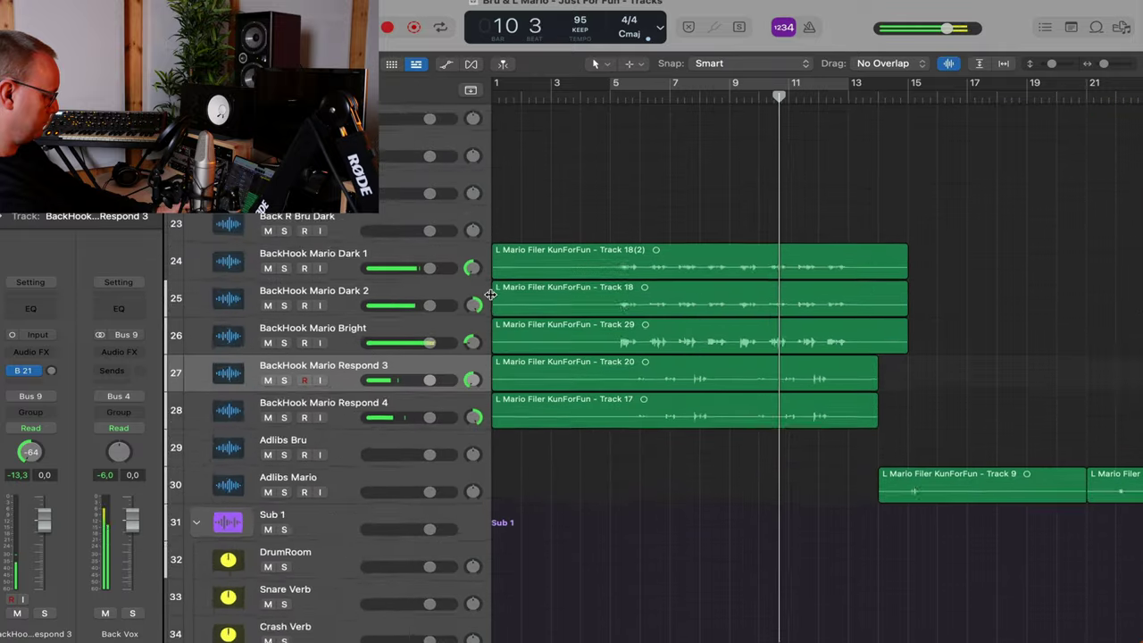
# Loop playback over bars 5 to 13 to hear the BackHook vocal tracks
pyautogui.scroll(3, 490, 294)
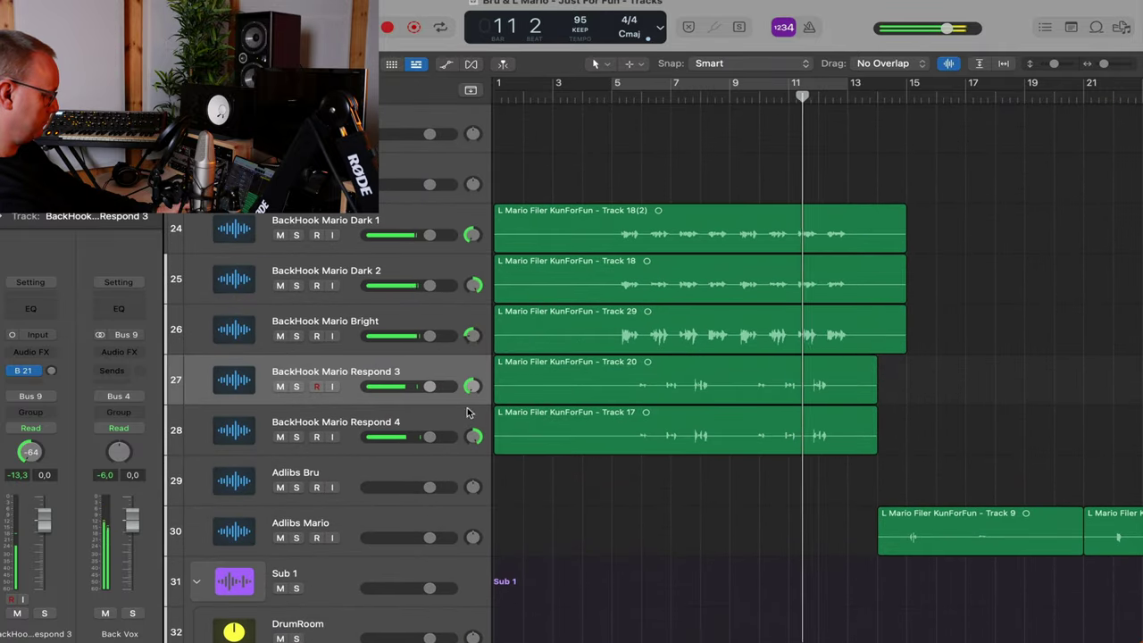
pyautogui.scroll(3, 490, 419)
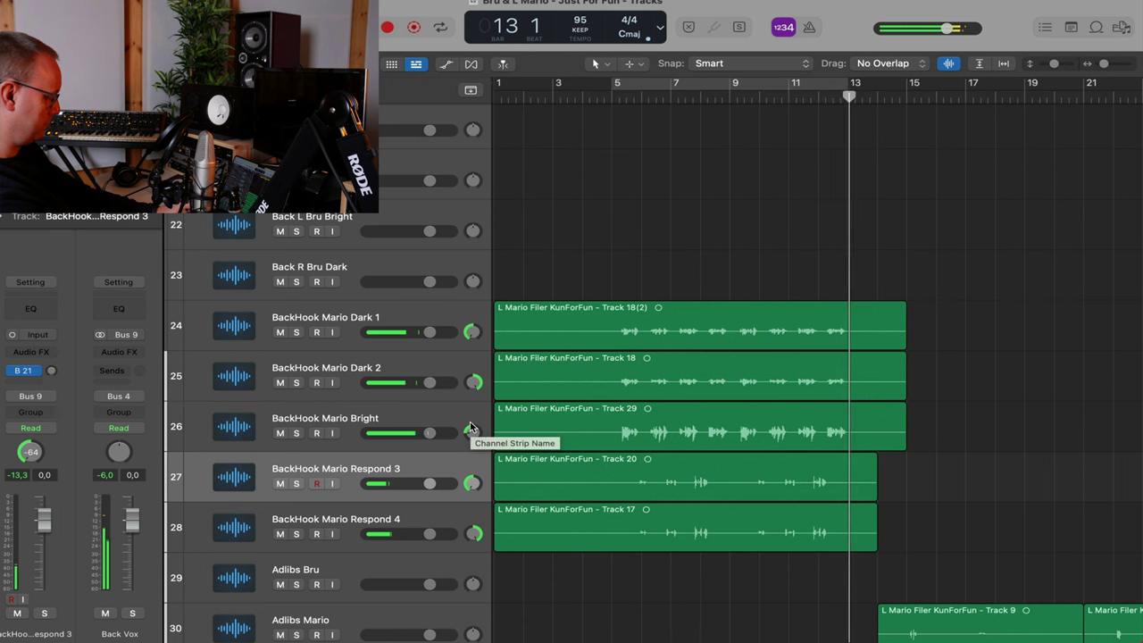
pyautogui.click(620, 97)
pyautogui.press('c')
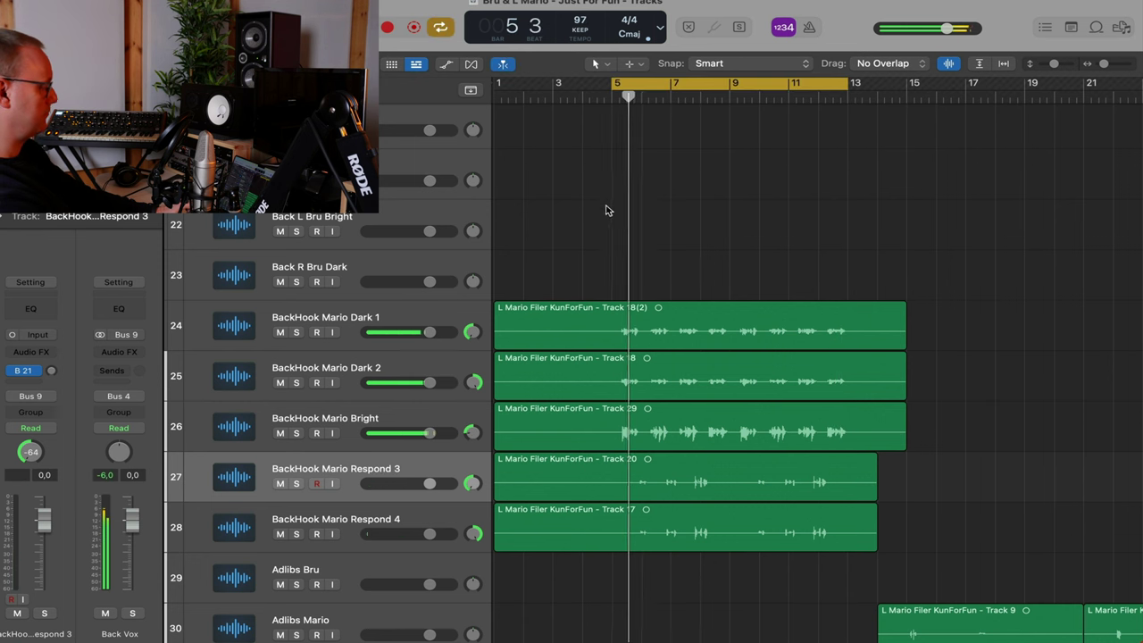
# Pan BackHook Mario Dark 1 to the right and mute it, and pan BackHook Mario Bright to -64 against Dark 2 at +63
pyautogui.moveTo(472, 433)
pyautogui.mouseDown()
pyautogui.moveTo(472, 444)
pyautogui.moveTo(472, 423)
pyautogui.mouseUp()
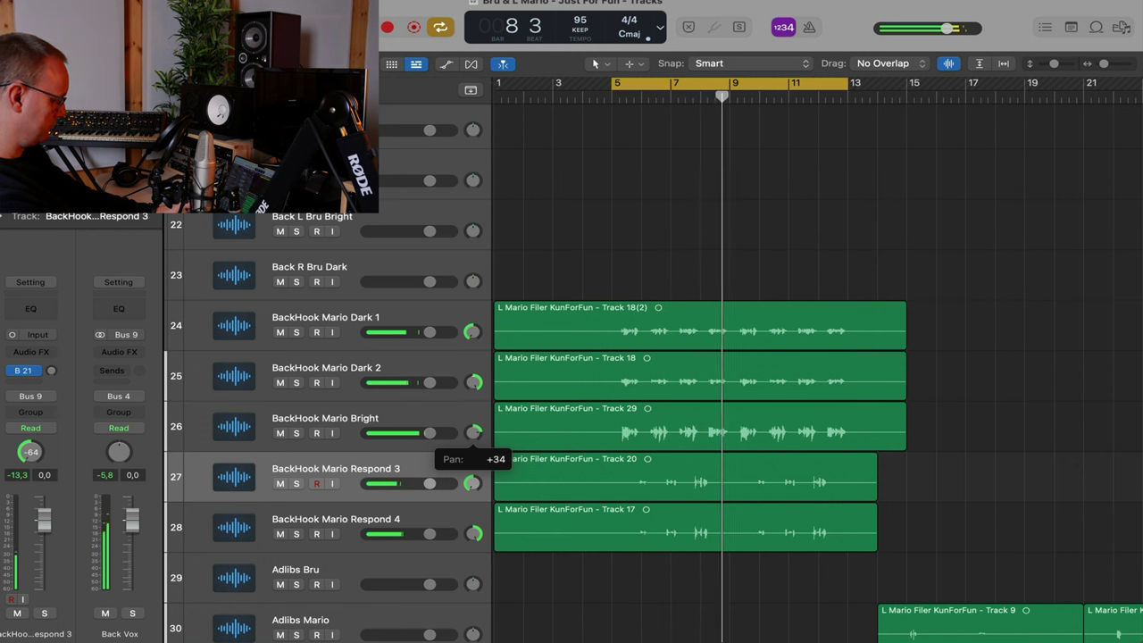
pyautogui.moveTo(473, 432); pyautogui.dragTo(472, 434)
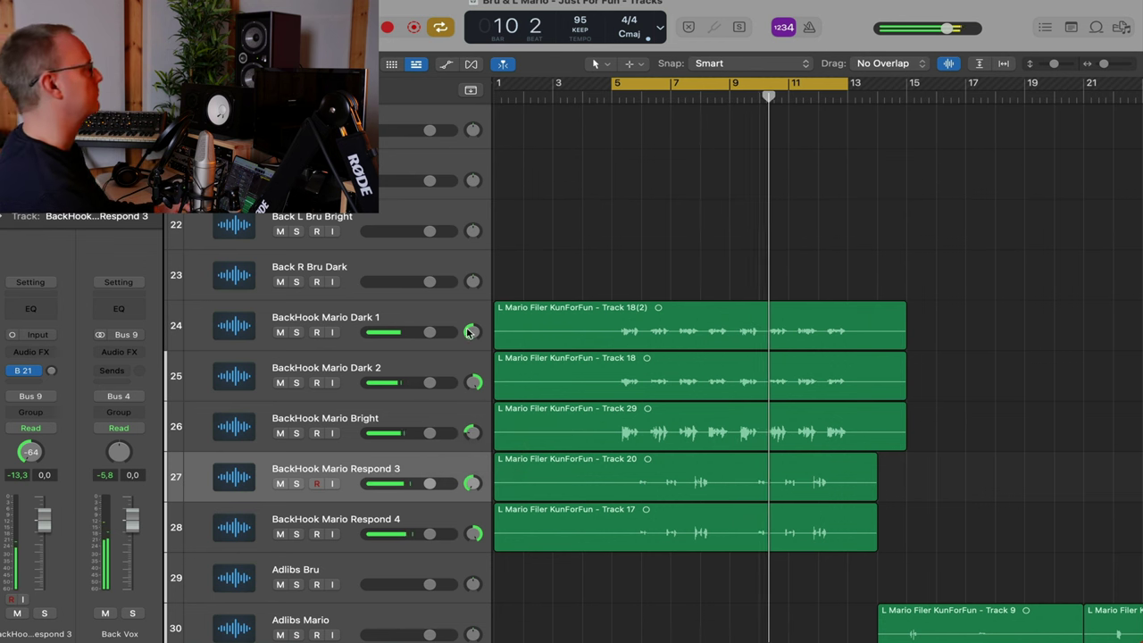
pyautogui.moveTo(468, 332); pyautogui.dragTo(468, 316)
pyautogui.click(280, 332)
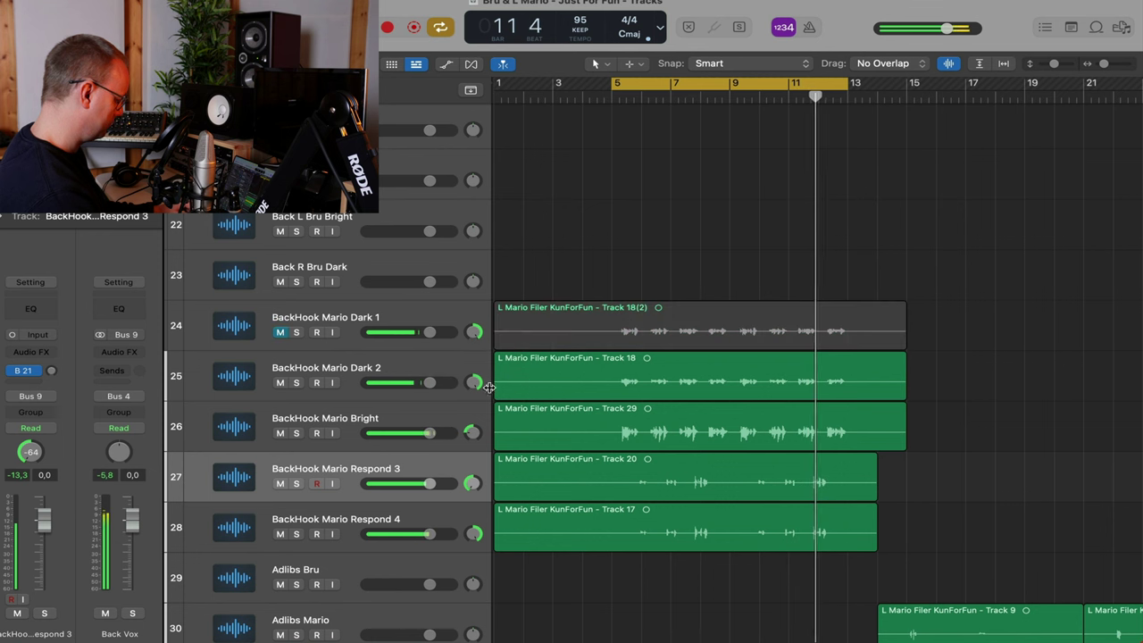
pyautogui.moveTo(475, 431); pyautogui.dragTo(476, 437)
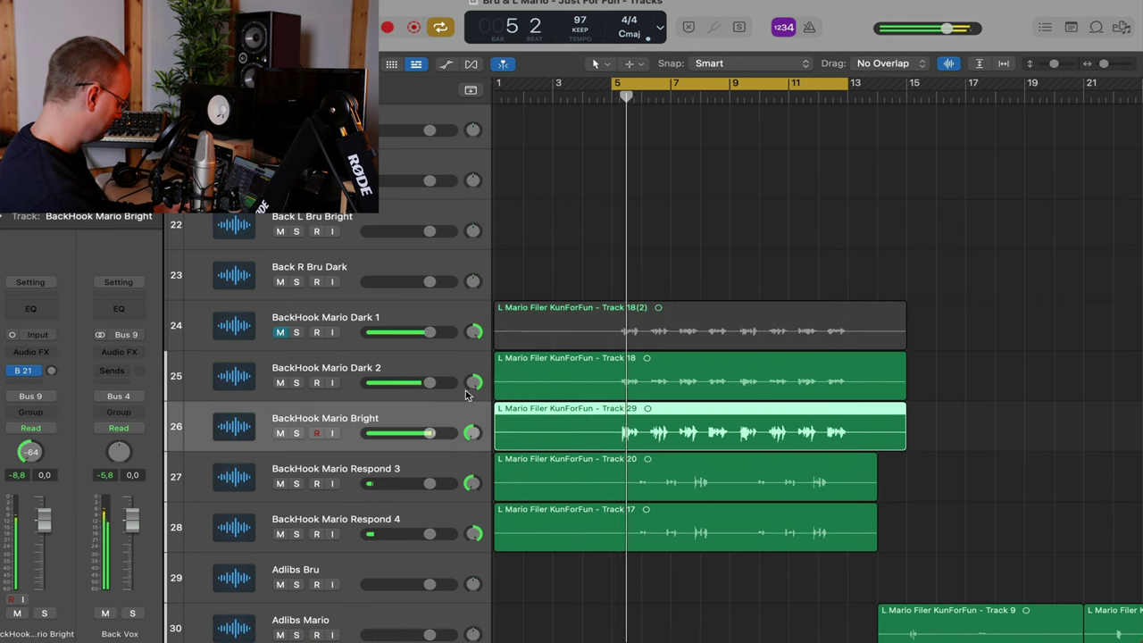
pyautogui.moveTo(468, 389); pyautogui.dragTo(473, 386)
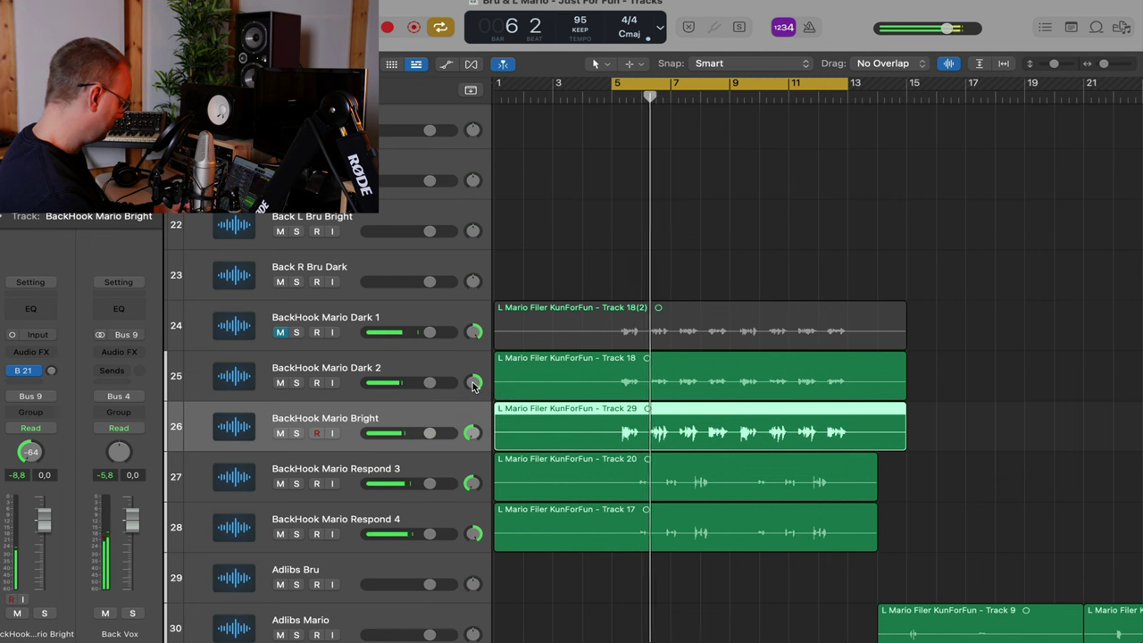
# Lower the gain of the first BackHook Mario Bright region while comparing it in solo with BackHook Mario Dark 2
pyautogui.click(297, 433)
pyautogui.click(297, 382)
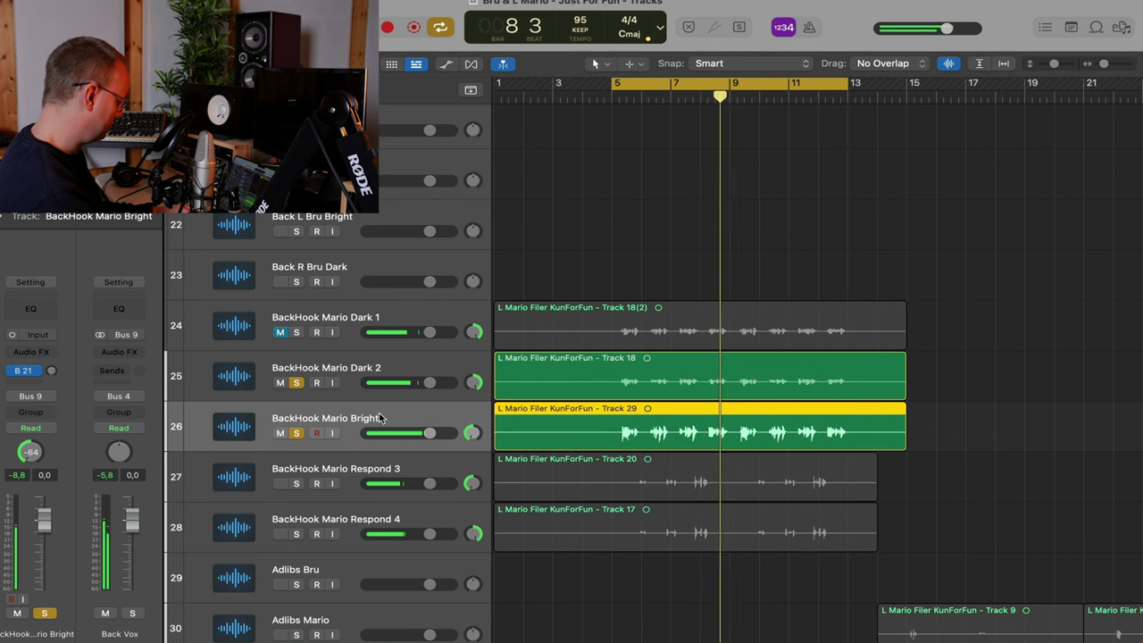
pyautogui.click(360, 370)
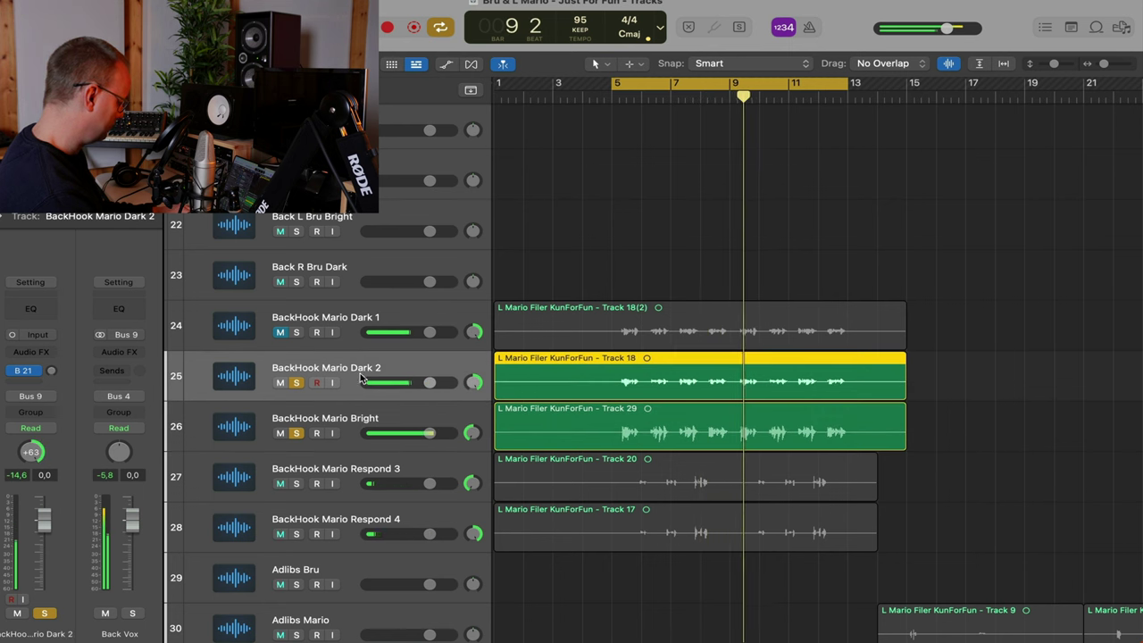
pyautogui.click(354, 429)
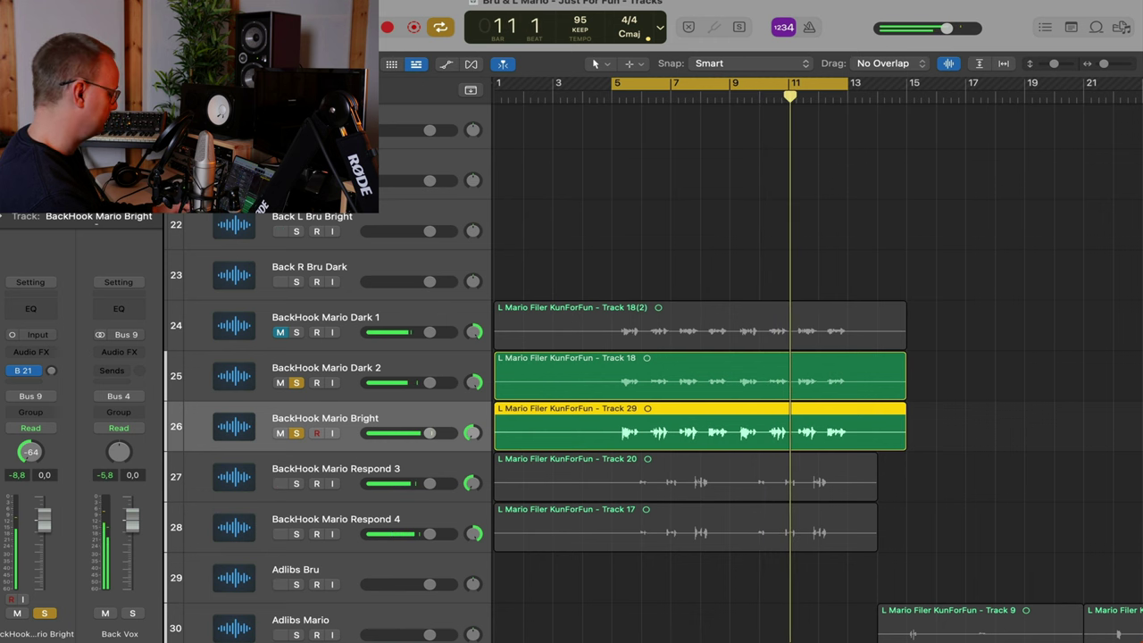
pyautogui.press('Return')
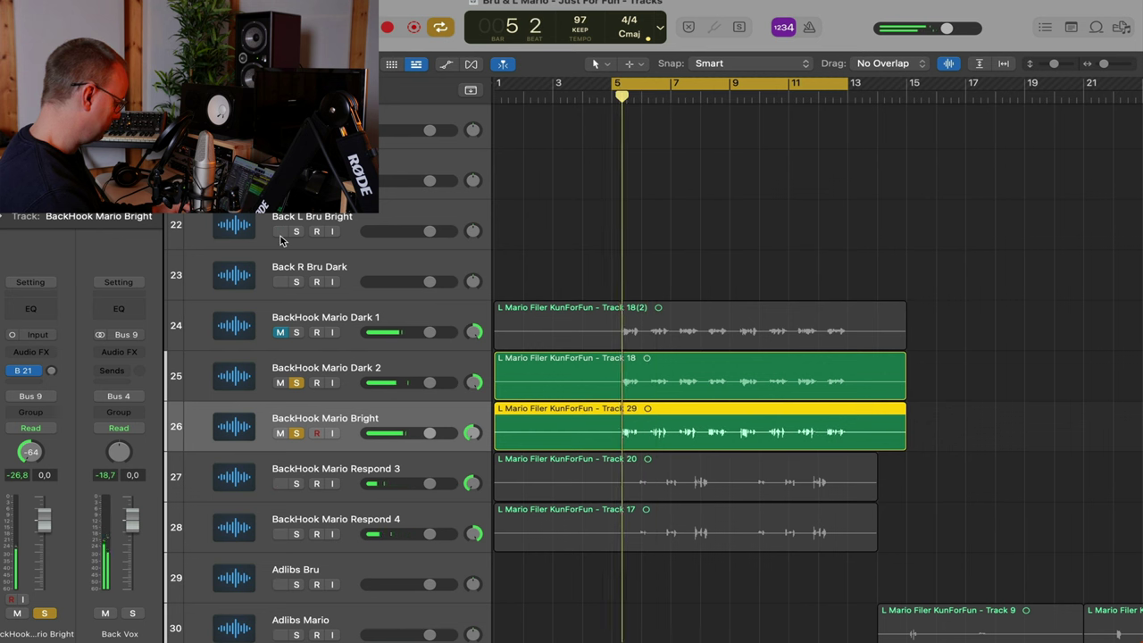
pyautogui.click(302, 433)
pyautogui.click(297, 382)
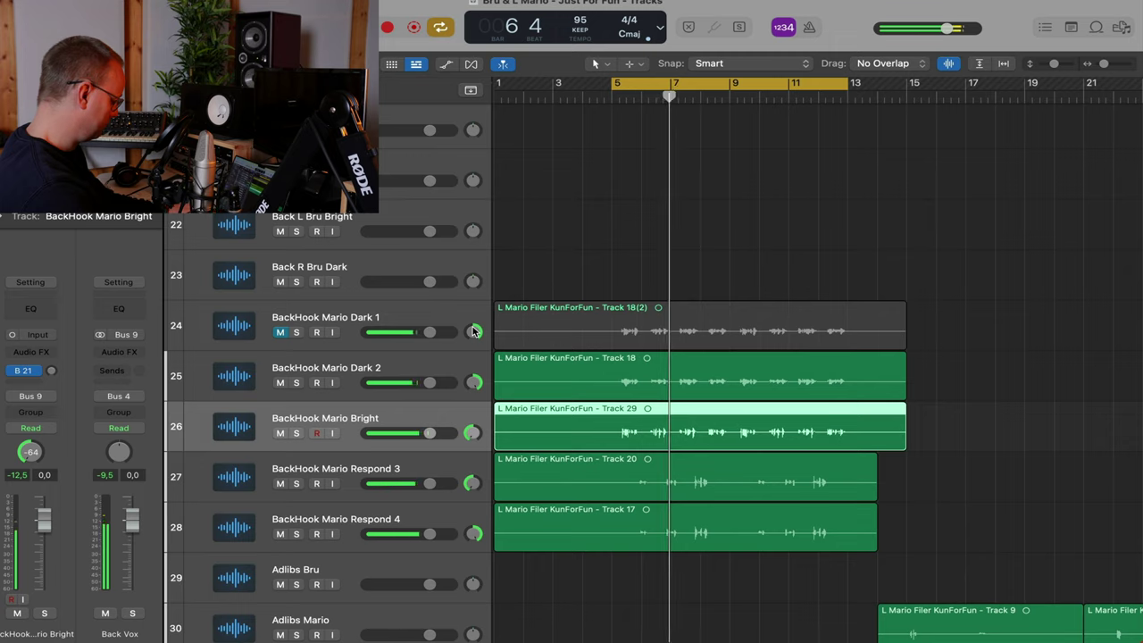
# Rename track 7, the first of the two hook response tracks, as Hook L
pyautogui.scroll(-3, 474, 330)
pyautogui.scroll(-2, 474, 331)
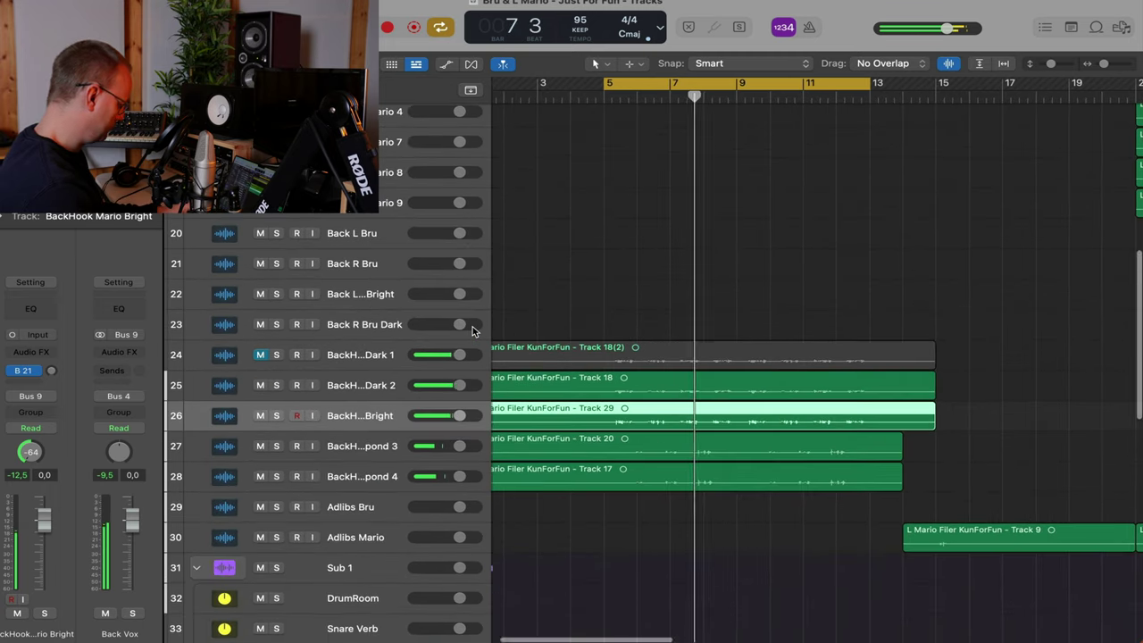
pyautogui.scroll(10, 474, 330)
pyautogui.scroll(5, 474, 330)
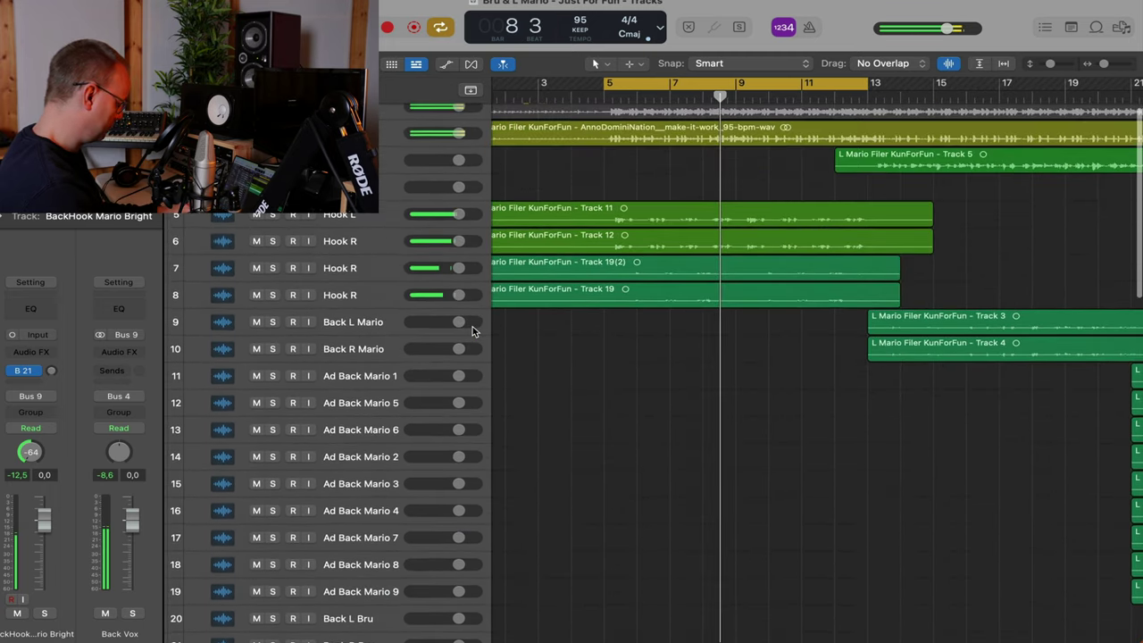
pyautogui.scroll(-1, 474, 331)
pyautogui.scroll(1, 474, 332)
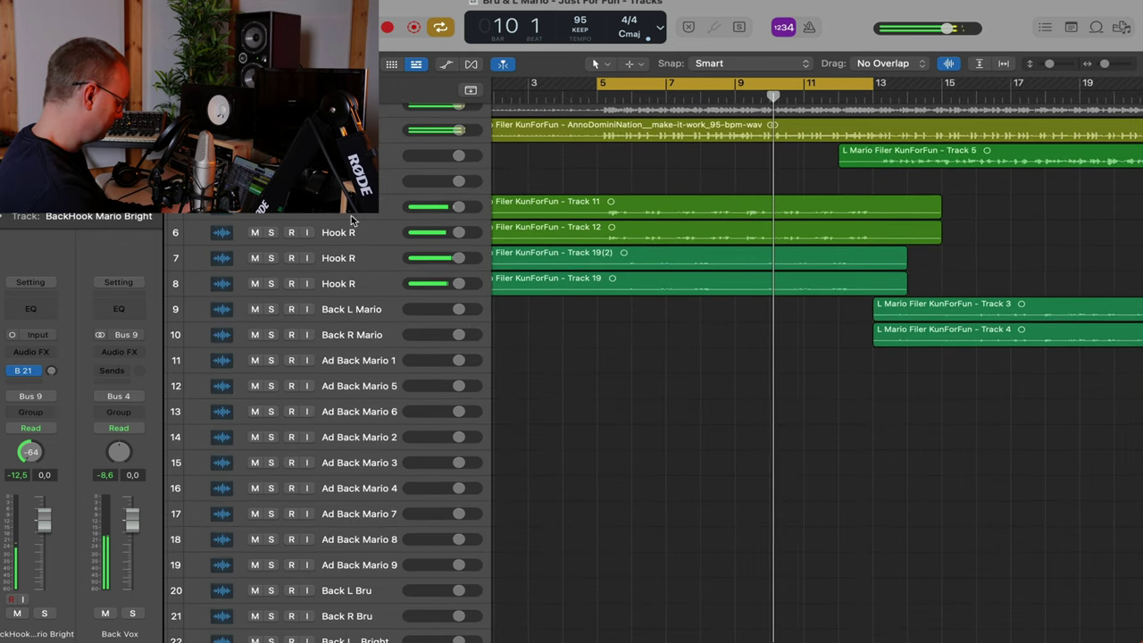
pyautogui.doubleClick(375, 259)
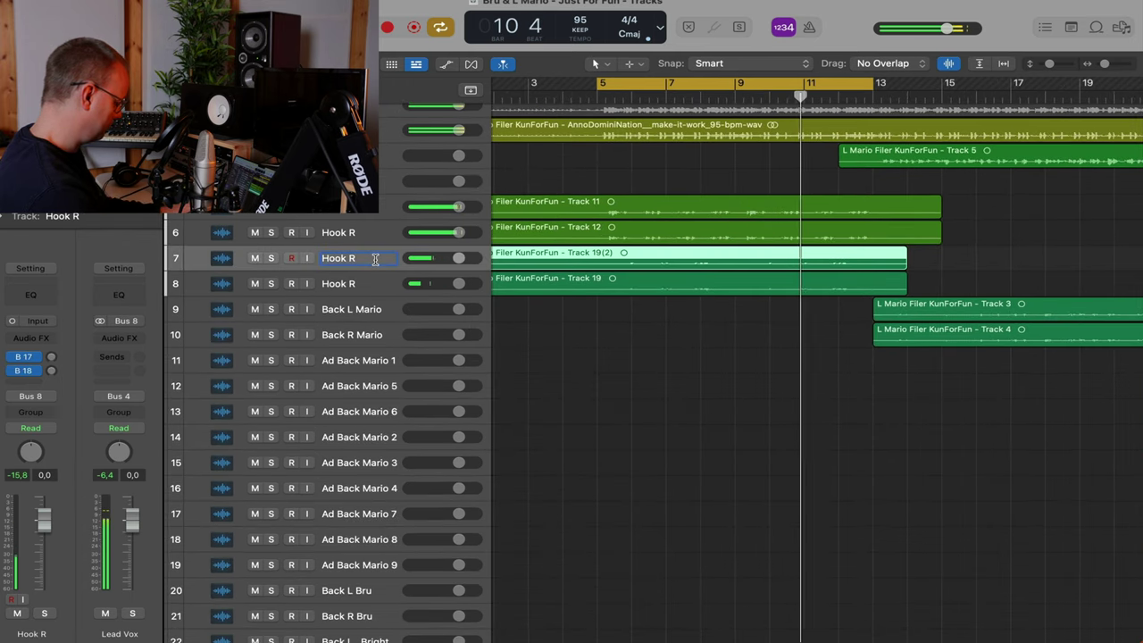
pyautogui.press('BackSpace')
pyautogui.write('L')
pyautogui.press('Return')
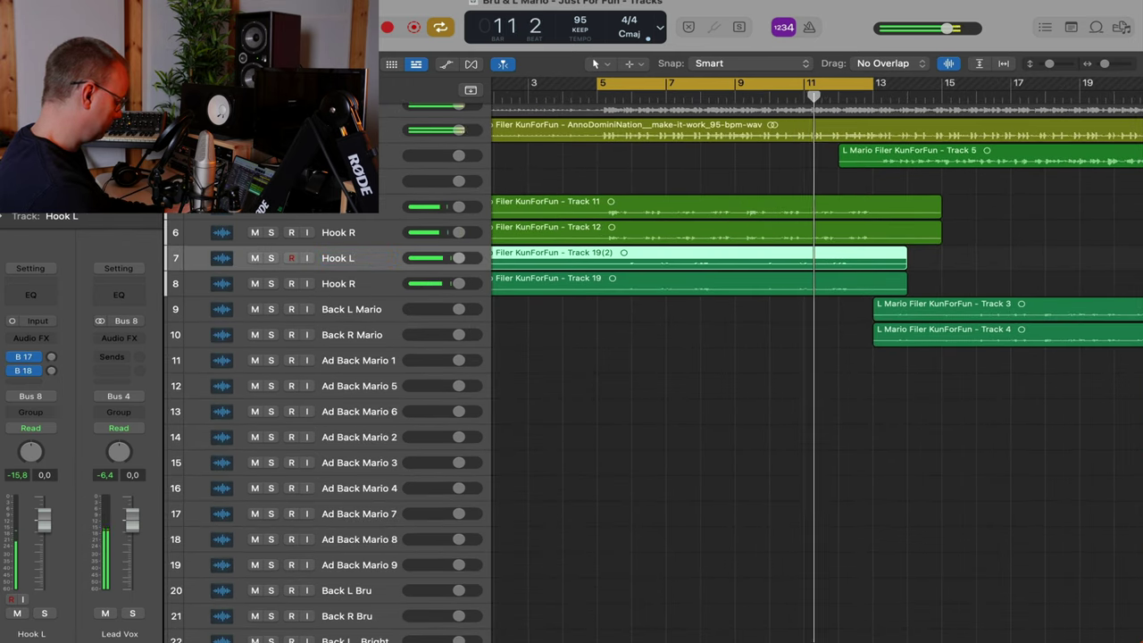
# Rename track 7 as Hook L Response 1 and track 8 as Hook R Response 2
pyautogui.doubleClick(362, 258)
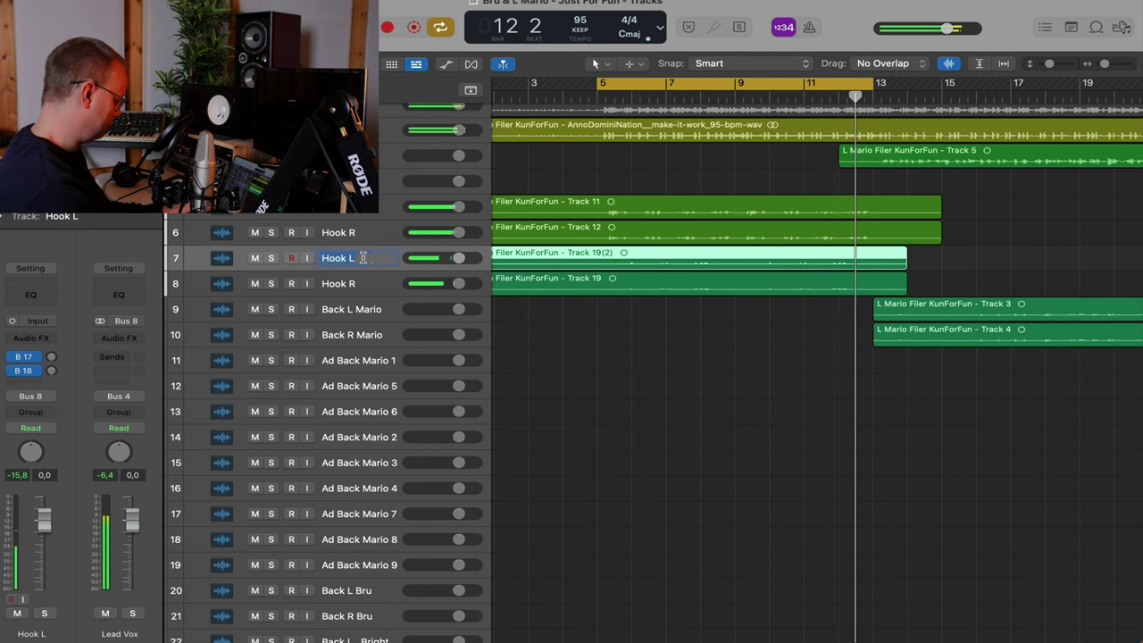
pyautogui.press('Right')
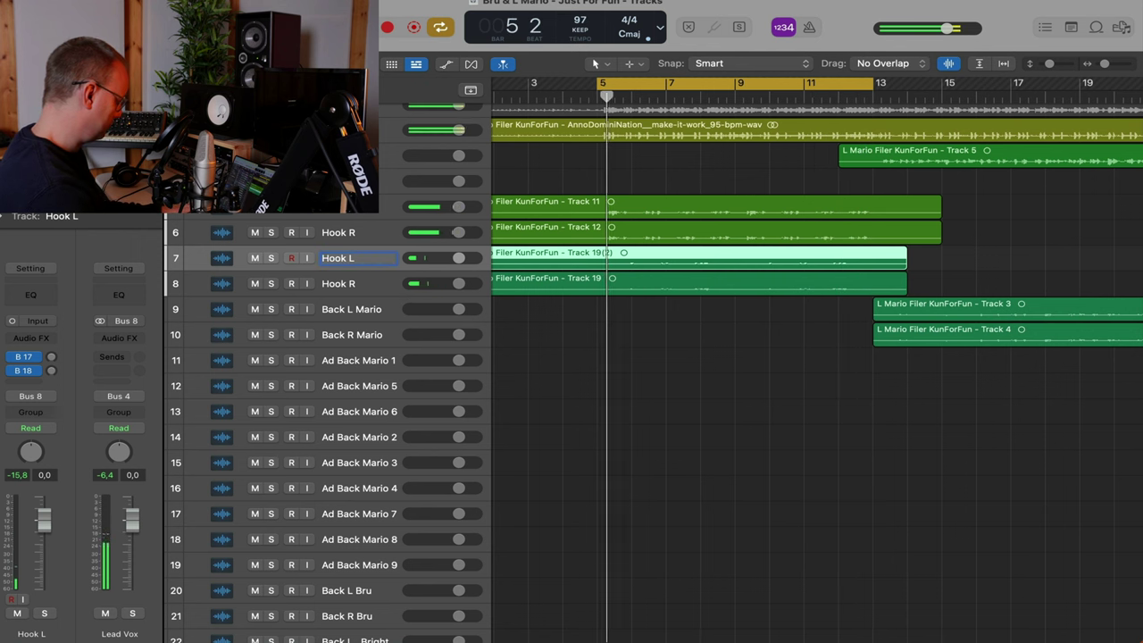
pyautogui.write('Resp')
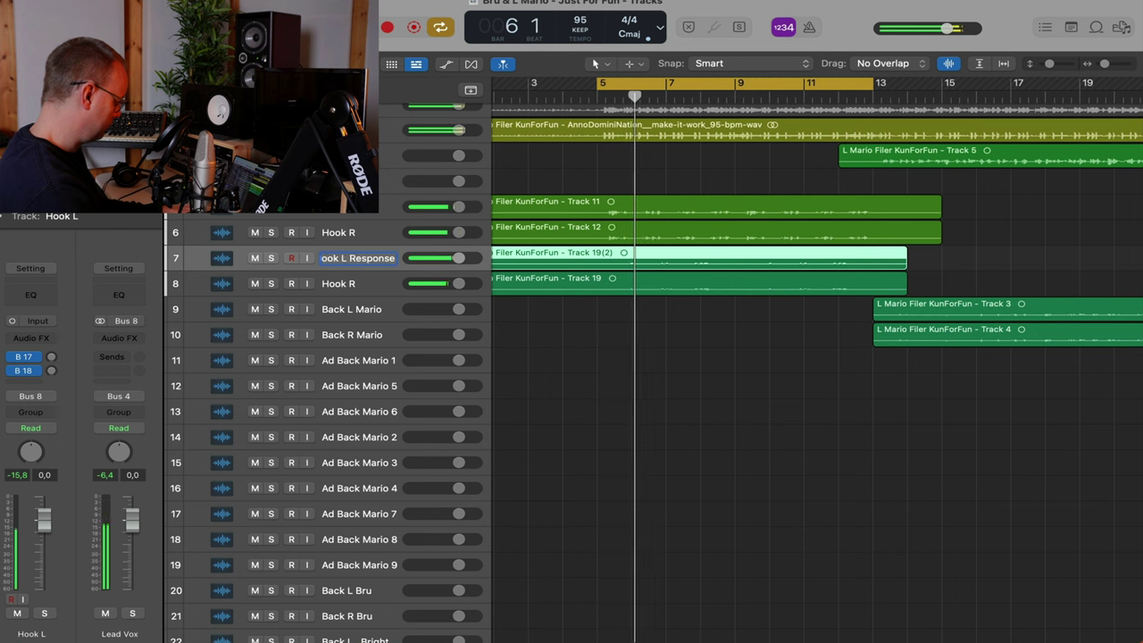
pyautogui.write('onse')
pyautogui.press('Tab')
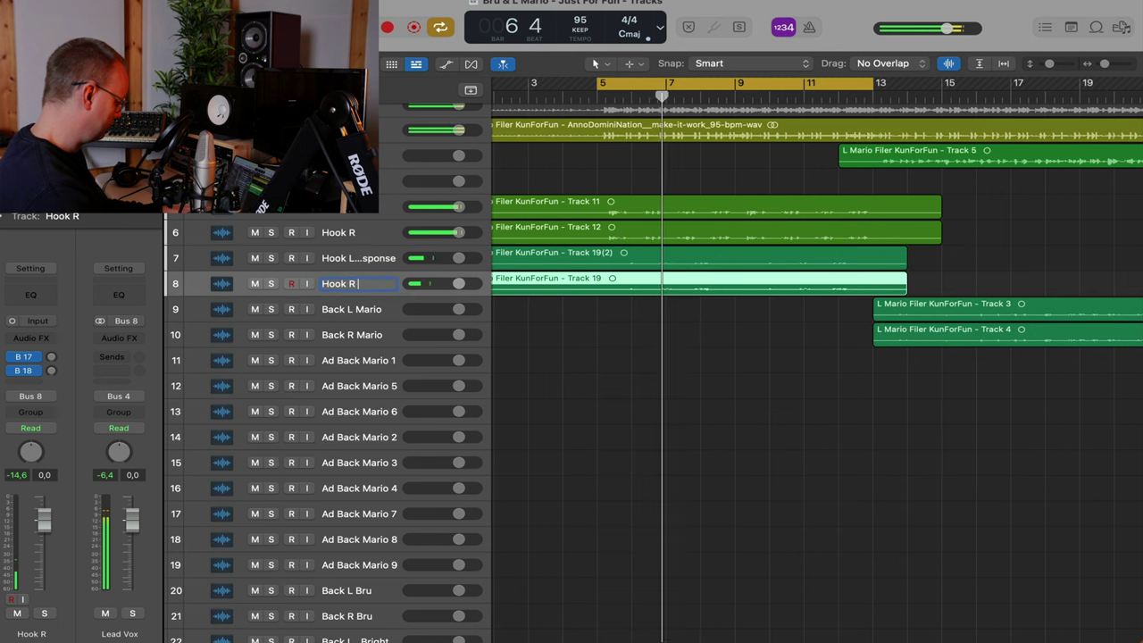
pyautogui.write('Response 2')
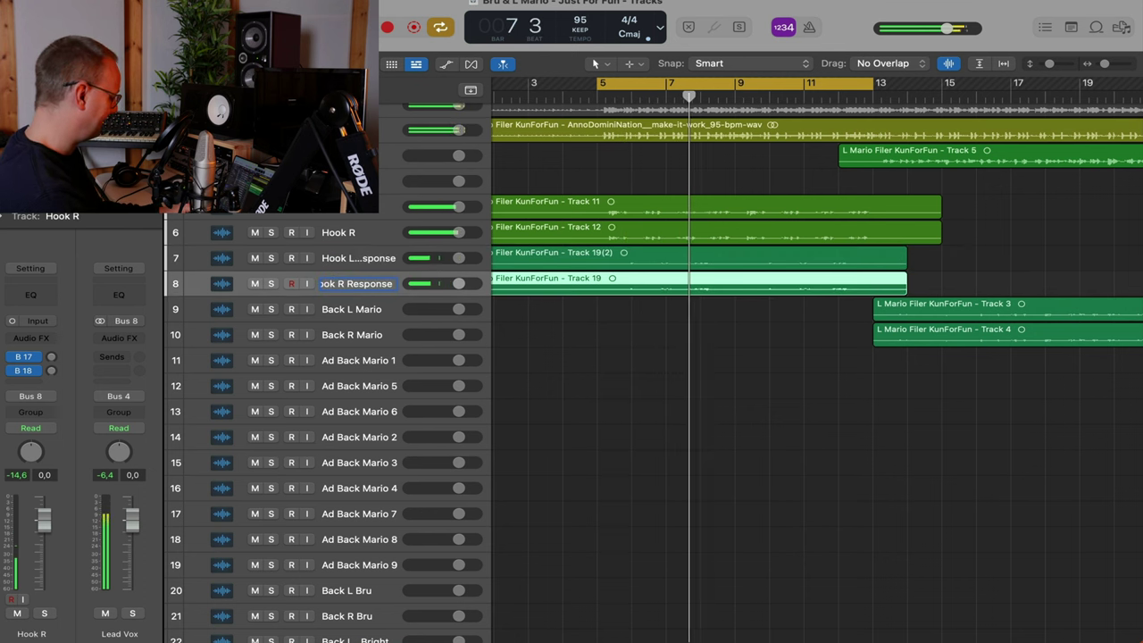
pyautogui.press('Return')
pyautogui.doubleClick(363, 261)
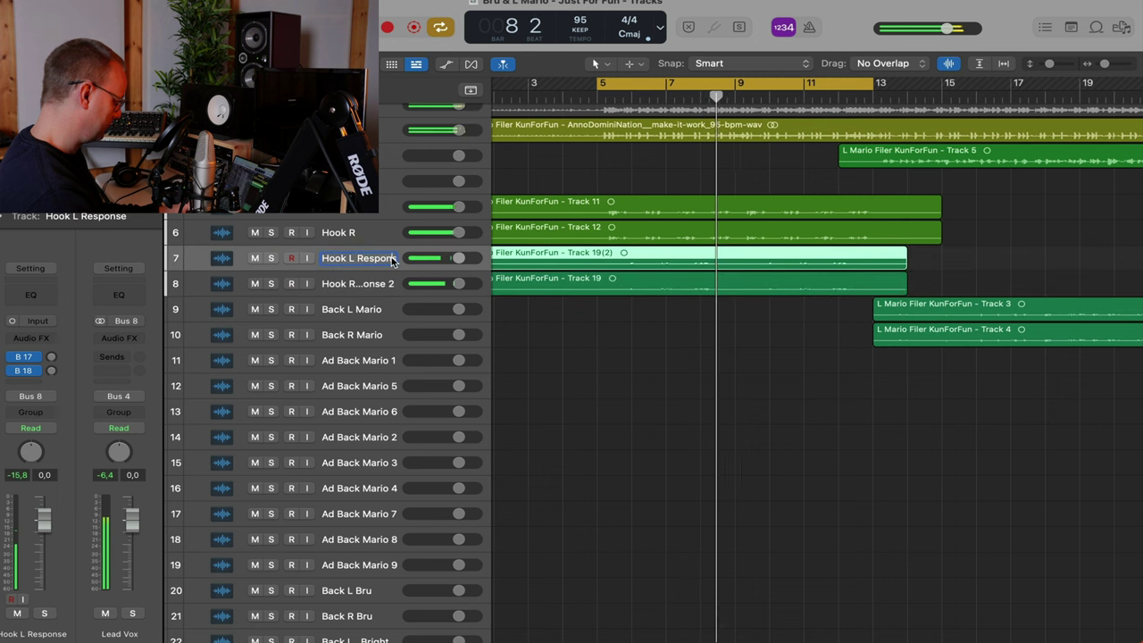
pyautogui.press('Right')
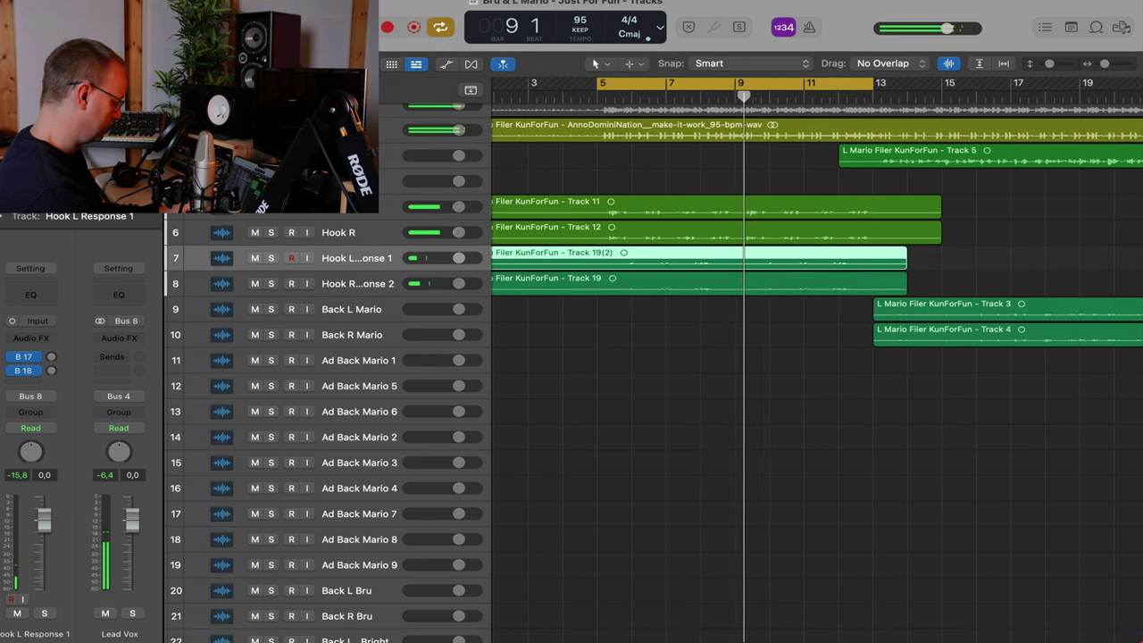
# Rename track 5 as Hook L 1 and track 6 as Hook R 2
pyautogui.doubleClick(352, 215)
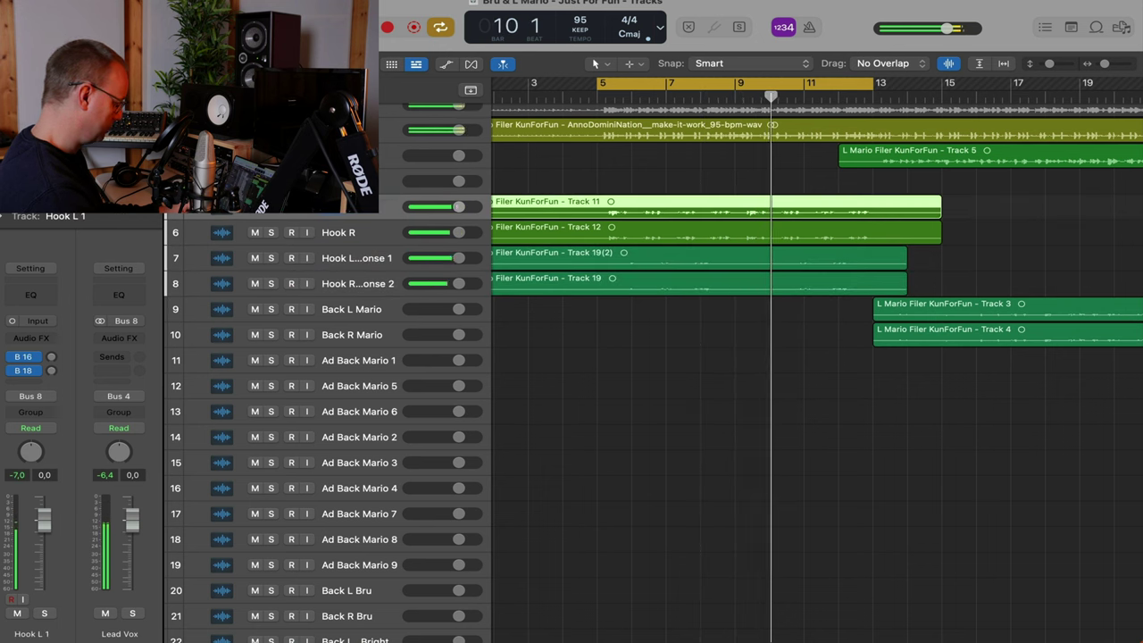
pyautogui.doubleClick(347, 233)
pyautogui.click(375, 234)
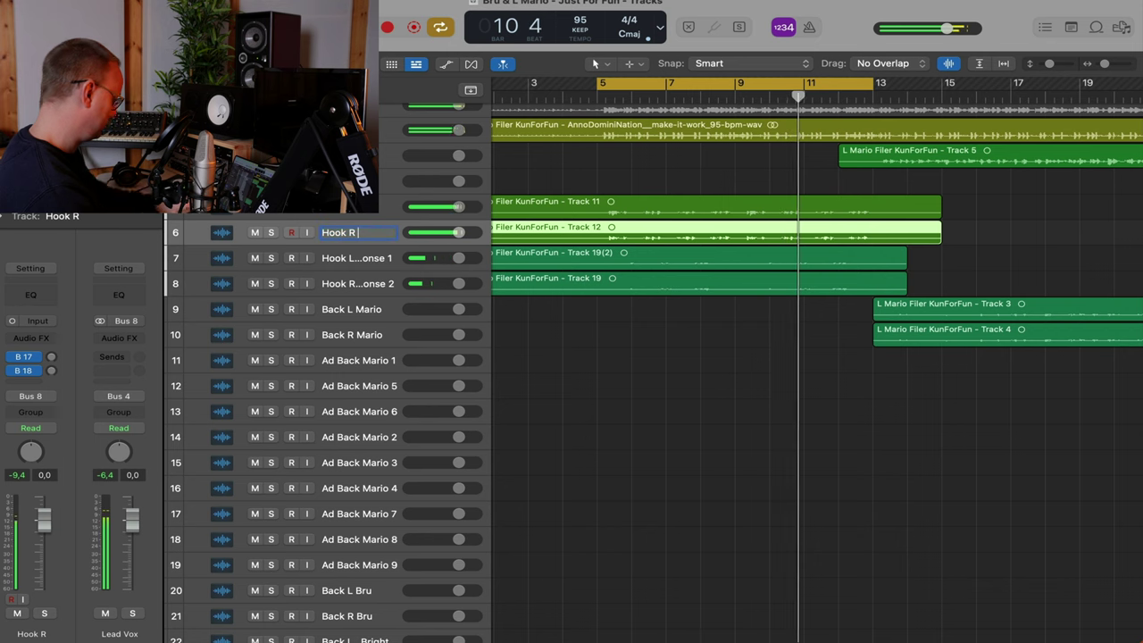
pyautogui.write('2')
pyautogui.press('Return')
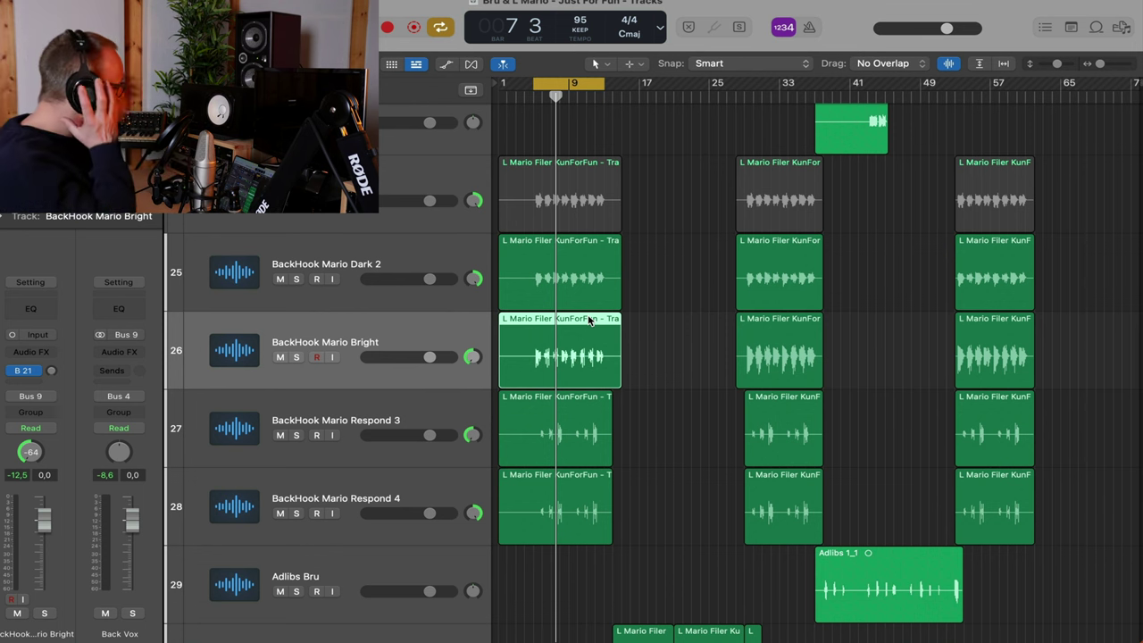
# Resume playback and inspect the Adlibs Mario and Adlibs Bru tracks' channel strips
pyautogui.press('space')
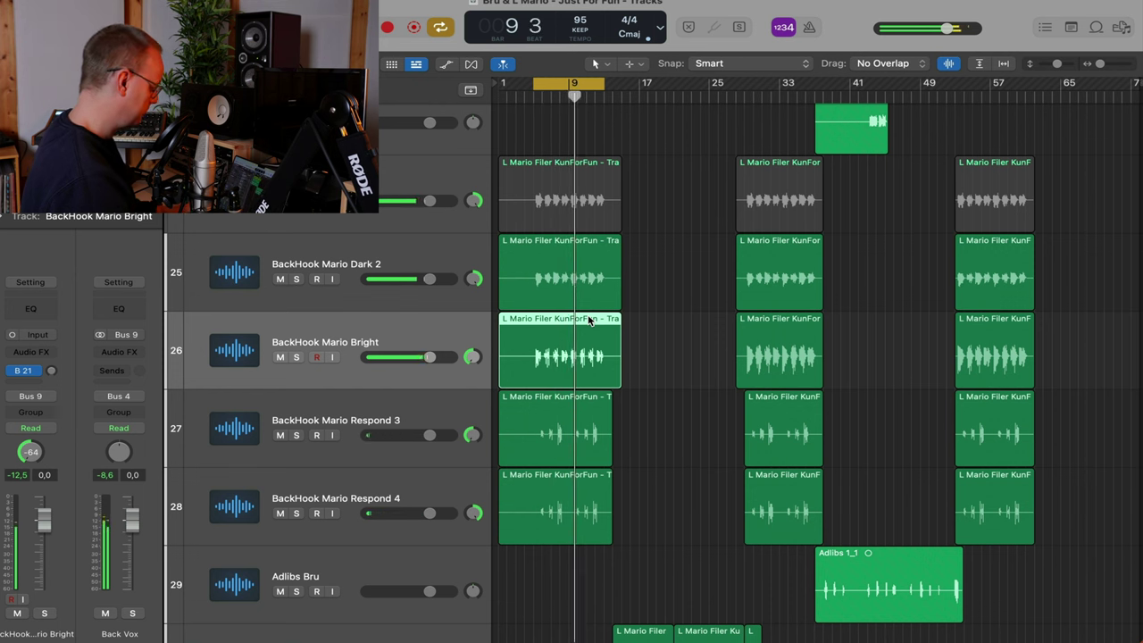
pyautogui.click(707, 323)
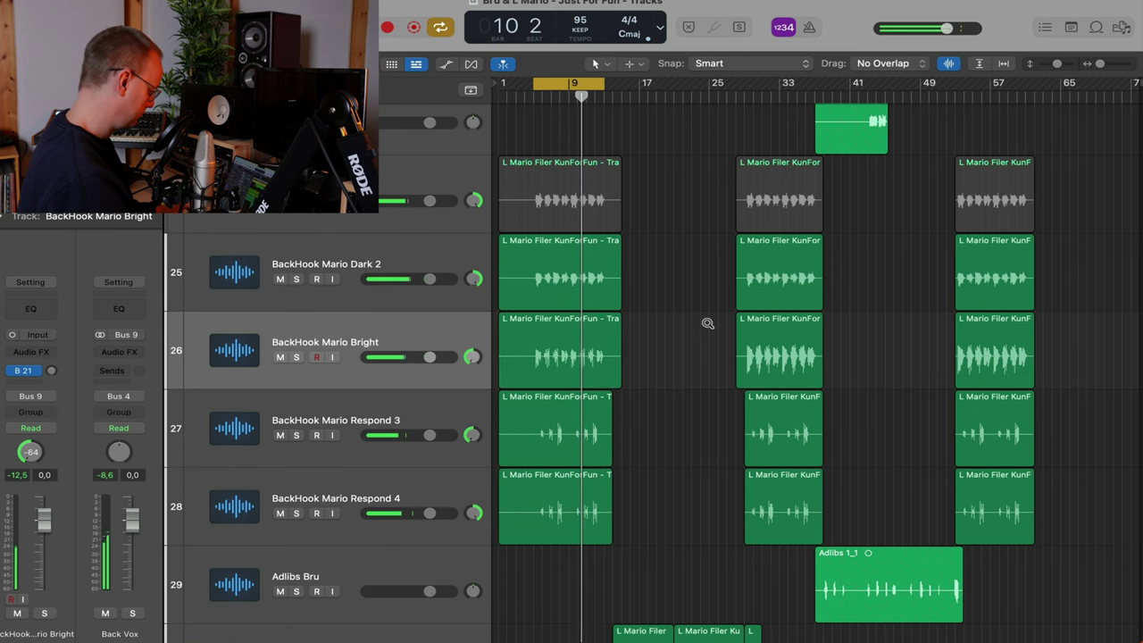
pyautogui.scroll(-5, 707, 323)
pyautogui.scroll(5, 707, 324)
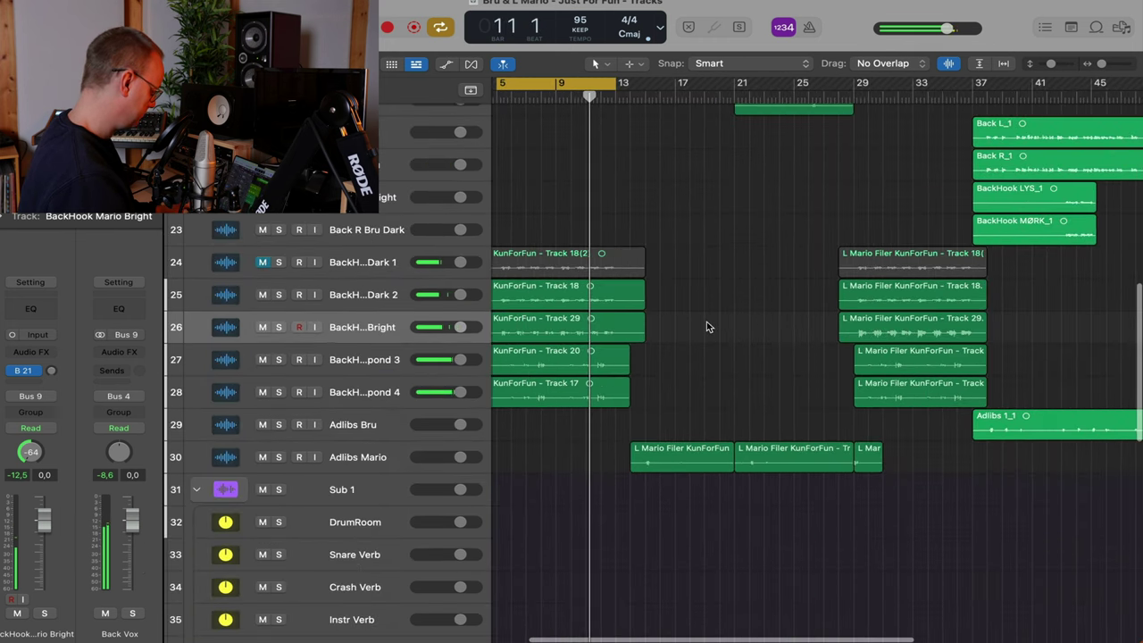
pyautogui.click(382, 462)
pyautogui.click(355, 430)
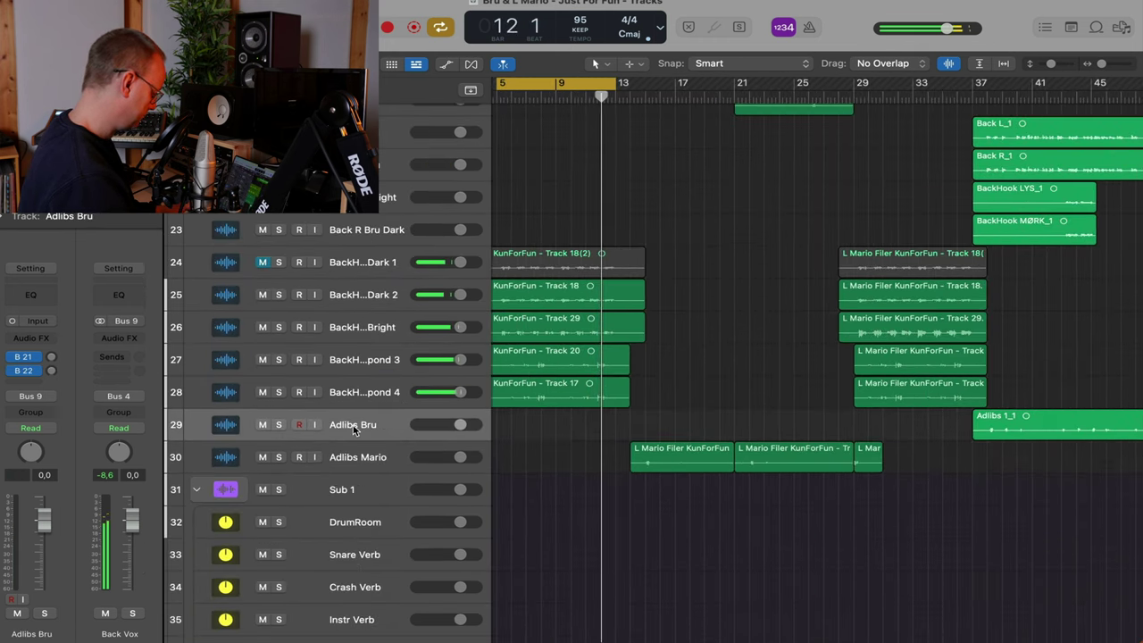
# Turn off loop playback and play on from about bar 12, where the first verse begins
pyautogui.scroll(2, 354, 431)
pyautogui.scroll(-1, 496, 406)
pyautogui.scroll(10, 496, 404)
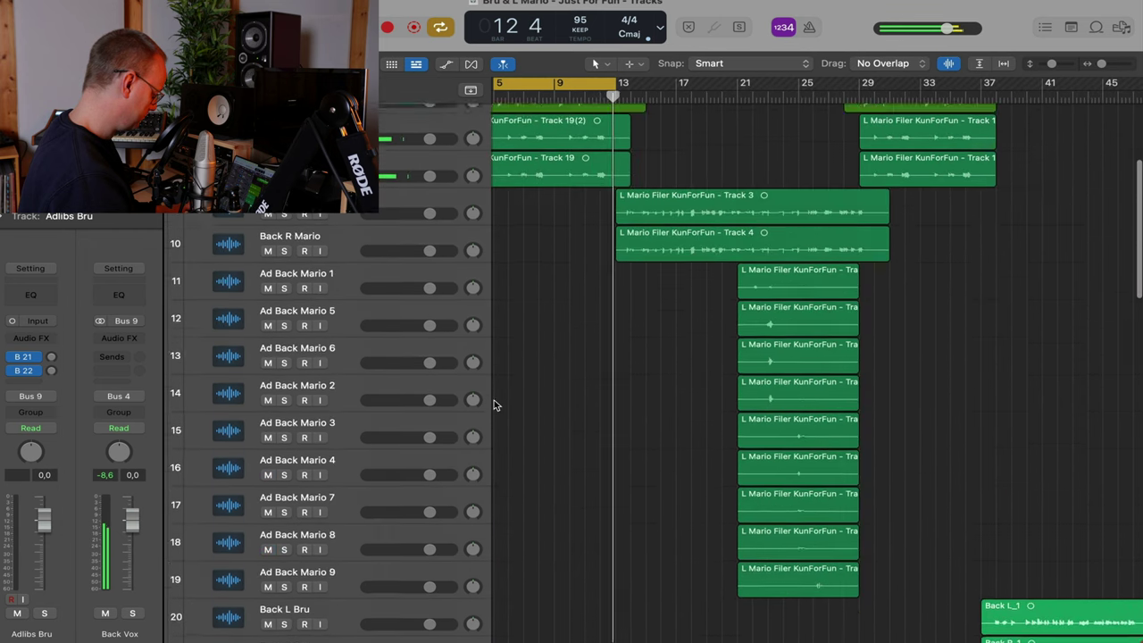
pyautogui.press('c')
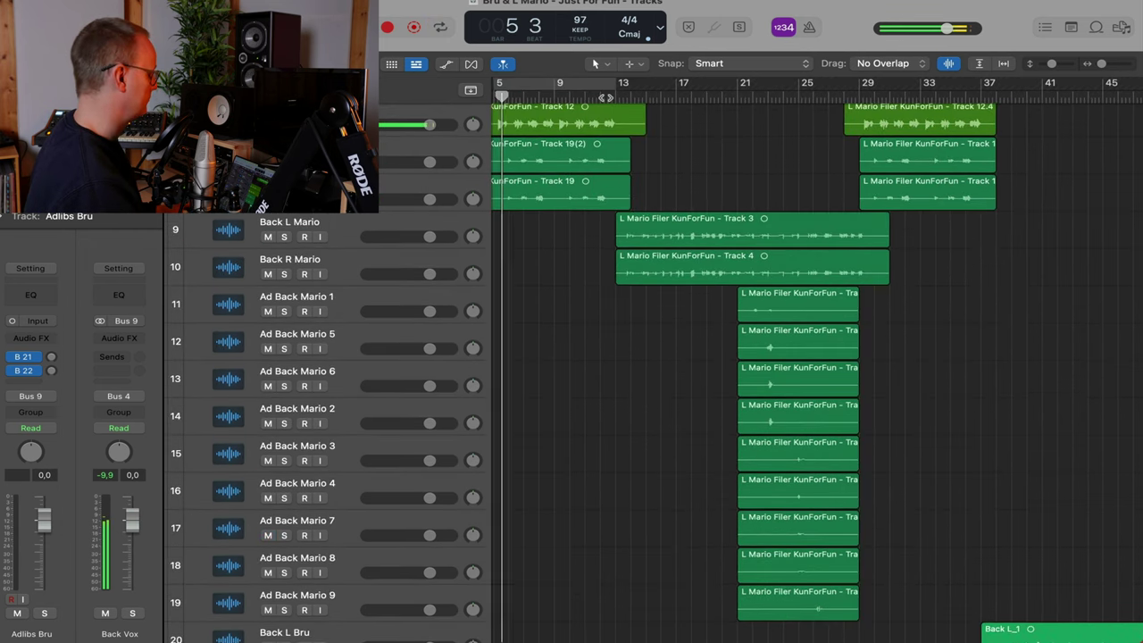
pyautogui.click(606, 98)
pyautogui.scroll(5, 665, 151)
pyautogui.press('super+Right')
pyautogui.press('super+Right')
pyautogui.press('super+Right')
pyautogui.press('super+Right')
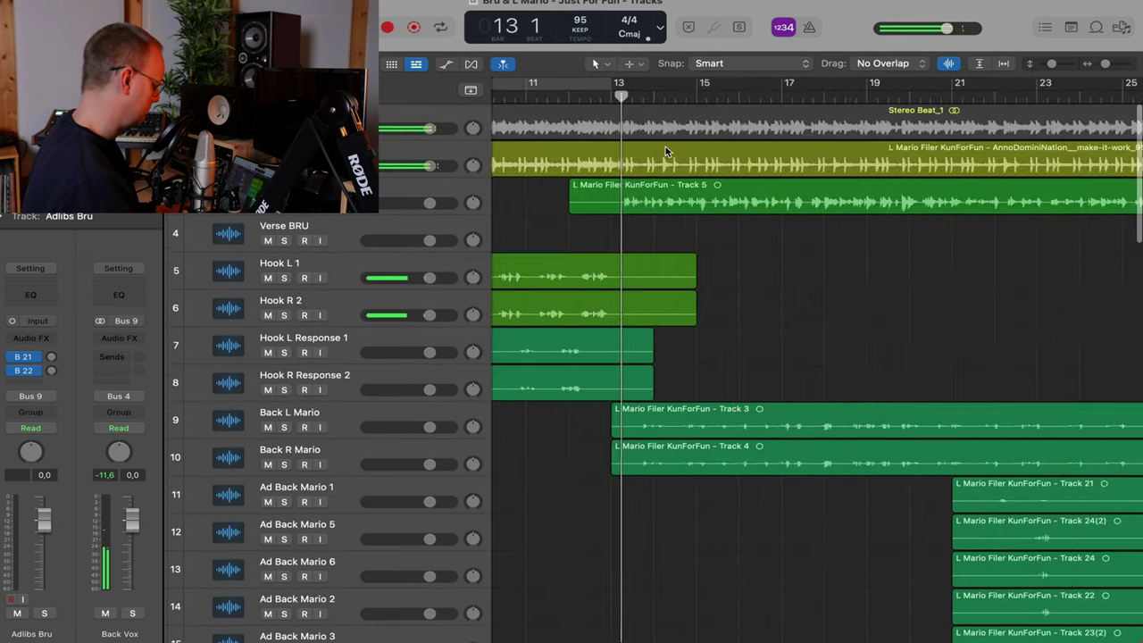
# Pan the Back L Mario track to -40 and the Back R Mario track to the right by a similar amount
pyautogui.press('super+Down')
pyautogui.press('super+Down')
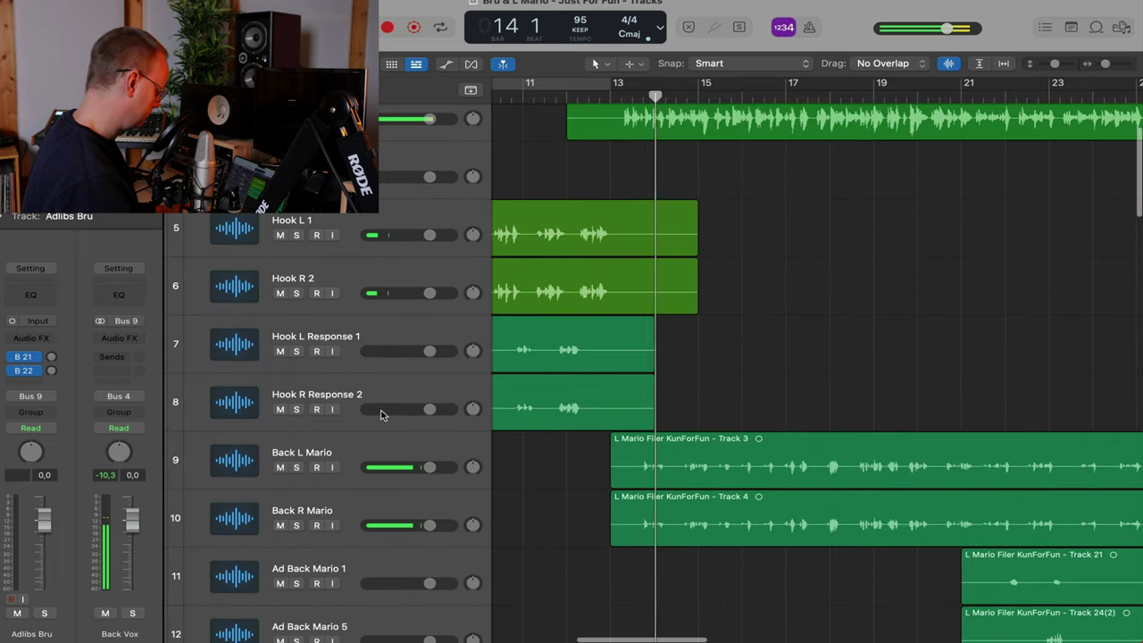
pyautogui.click(382, 473)
pyautogui.moveTo(472, 467); pyautogui.dragTo(473, 497)
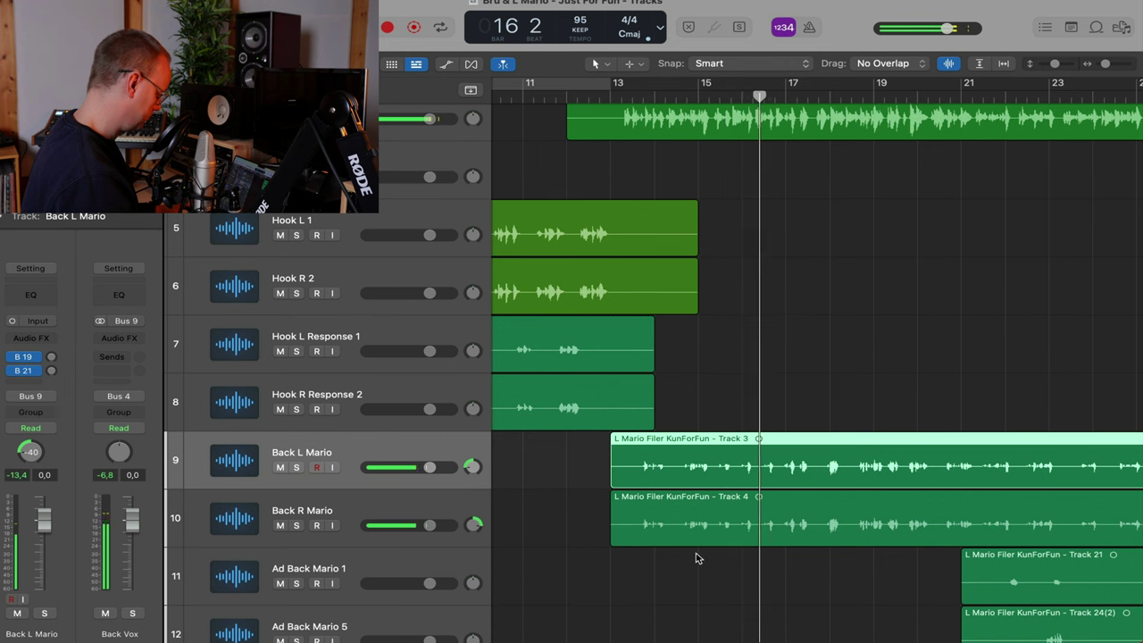
# Pan the Ad Back Mario 1 track to -64
pyautogui.scroll(-3, 819, 497)
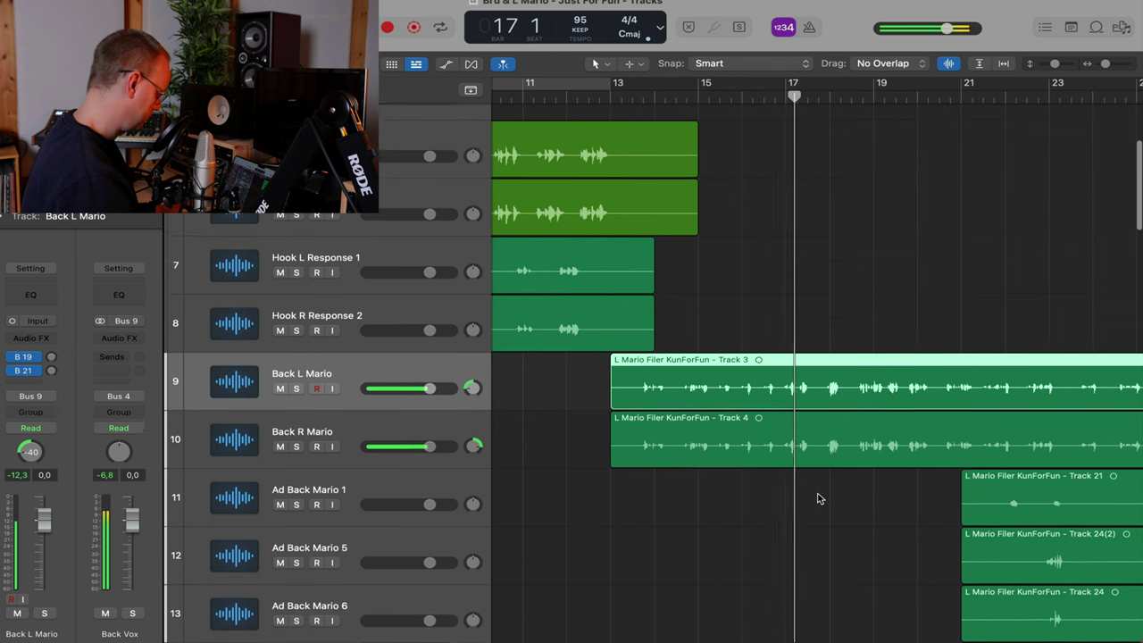
pyautogui.press('super+Left')
pyautogui.press('super+Left')
pyautogui.click(398, 490)
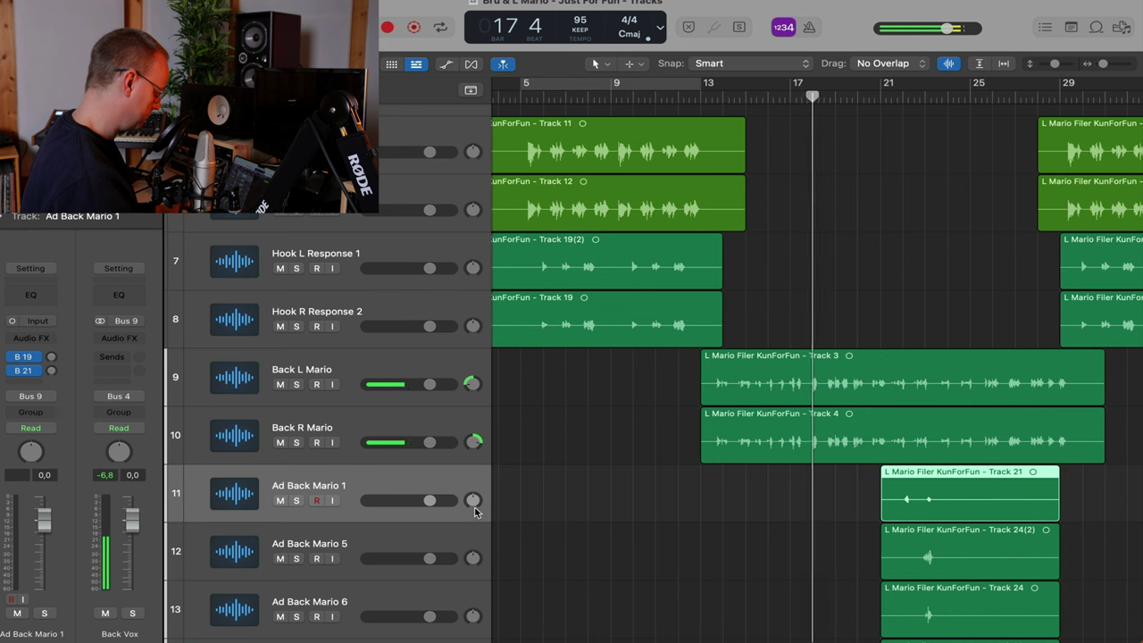
pyautogui.moveTo(473, 502); pyautogui.dragTo(476, 602)
# Pan Ad Back Mario 6 to +63 and Ad Back Mario 2 to -64, keeping Ad Back Mario 5 centred
pyautogui.scroll(-3, 475, 602)
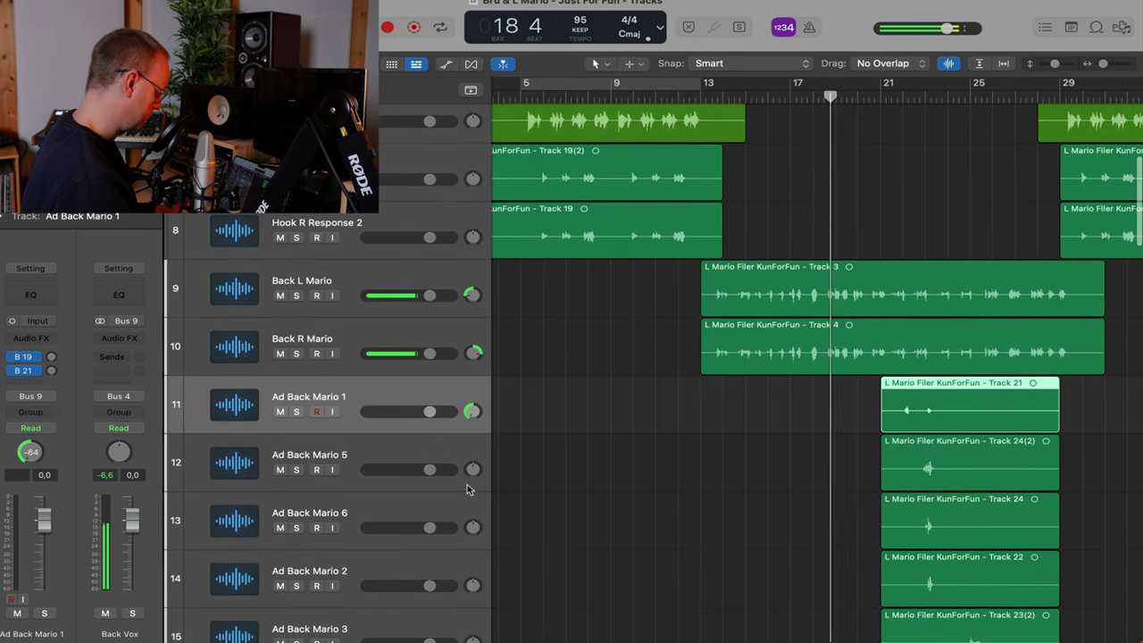
pyautogui.moveTo(475, 471)
pyautogui.mouseDown()
pyautogui.moveTo(475, 528)
pyautogui.moveTo(475, 472)
pyautogui.mouseUp()
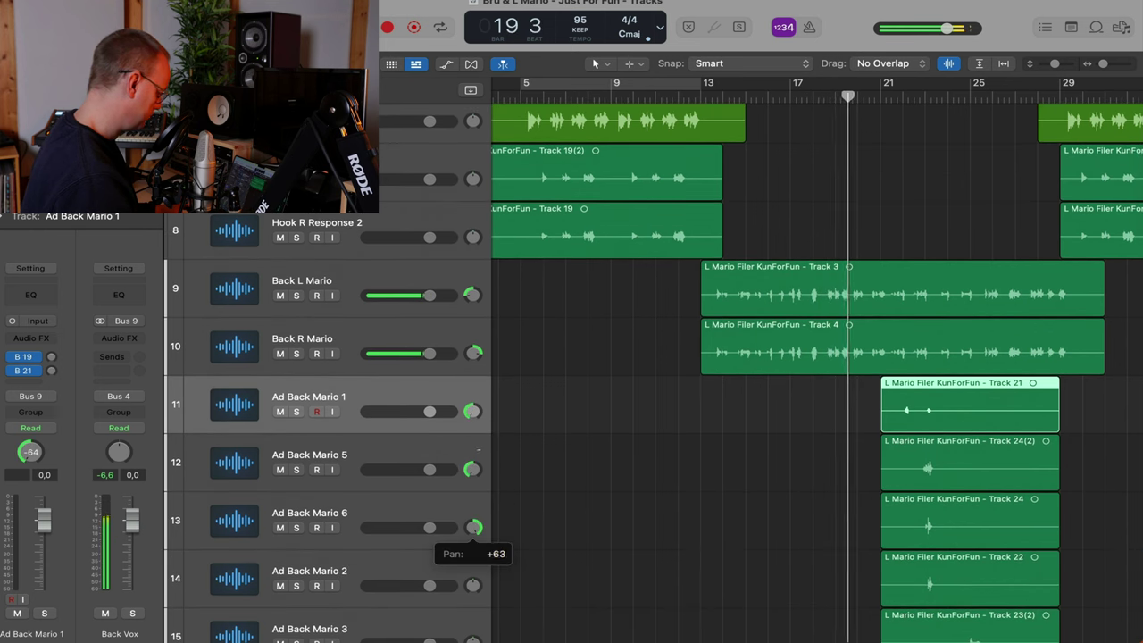
pyautogui.scroll(-2, 478, 525)
pyautogui.scroll(-2, 472, 537)
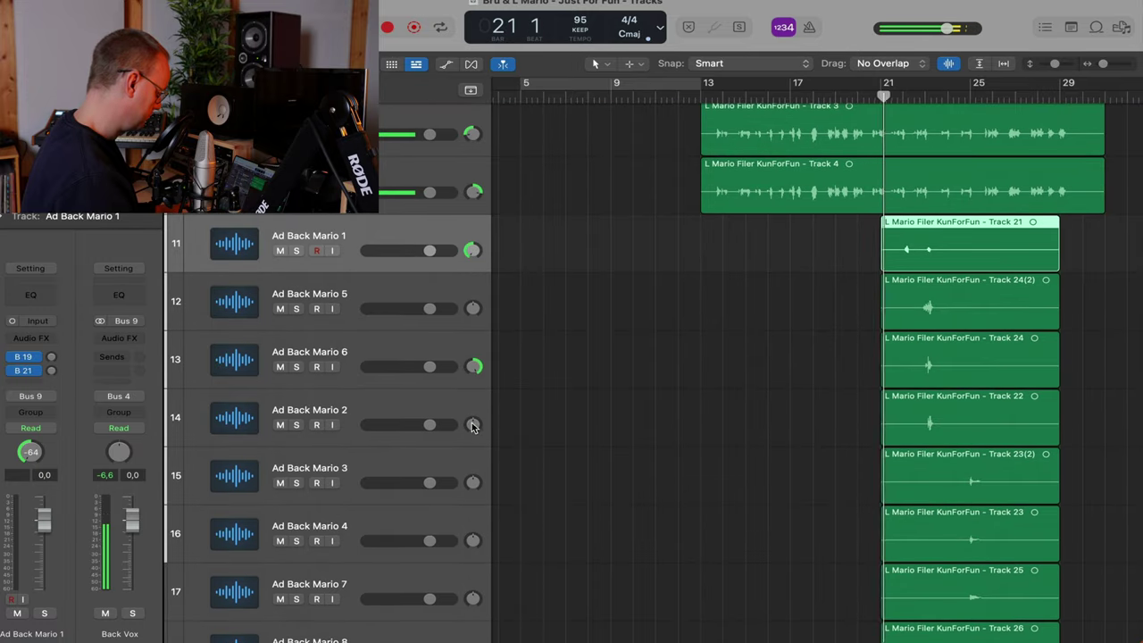
pyautogui.scroll(-1, 508, 480)
pyautogui.scroll(-1, 507, 481)
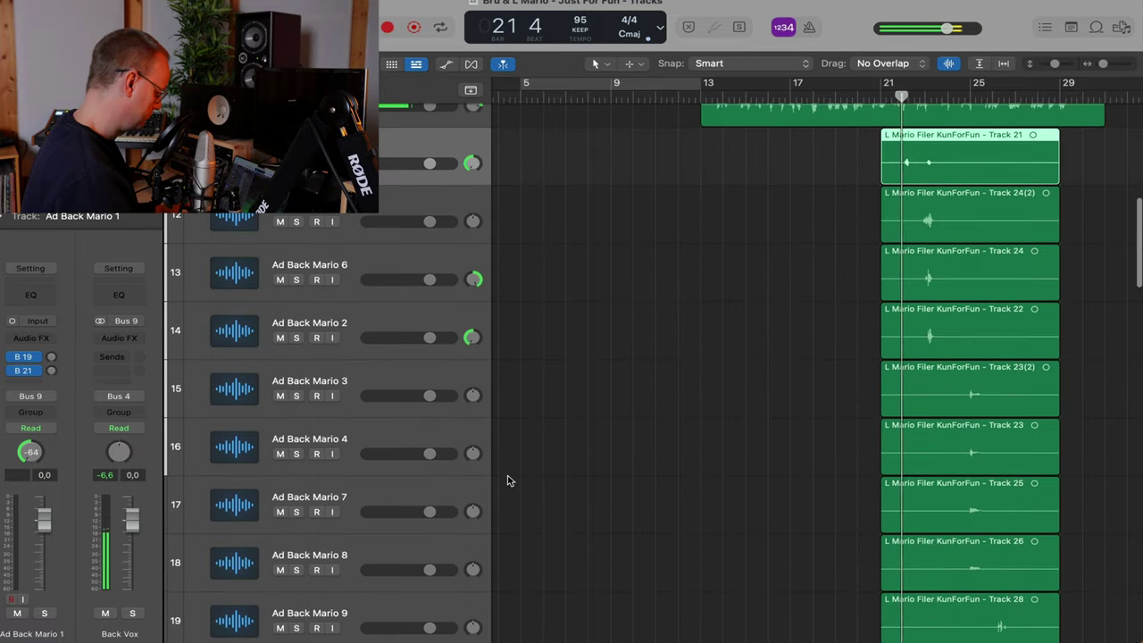
# Examine the Adlibs Mario track's regions and channel strip
pyautogui.scroll(-20, 610, 302)
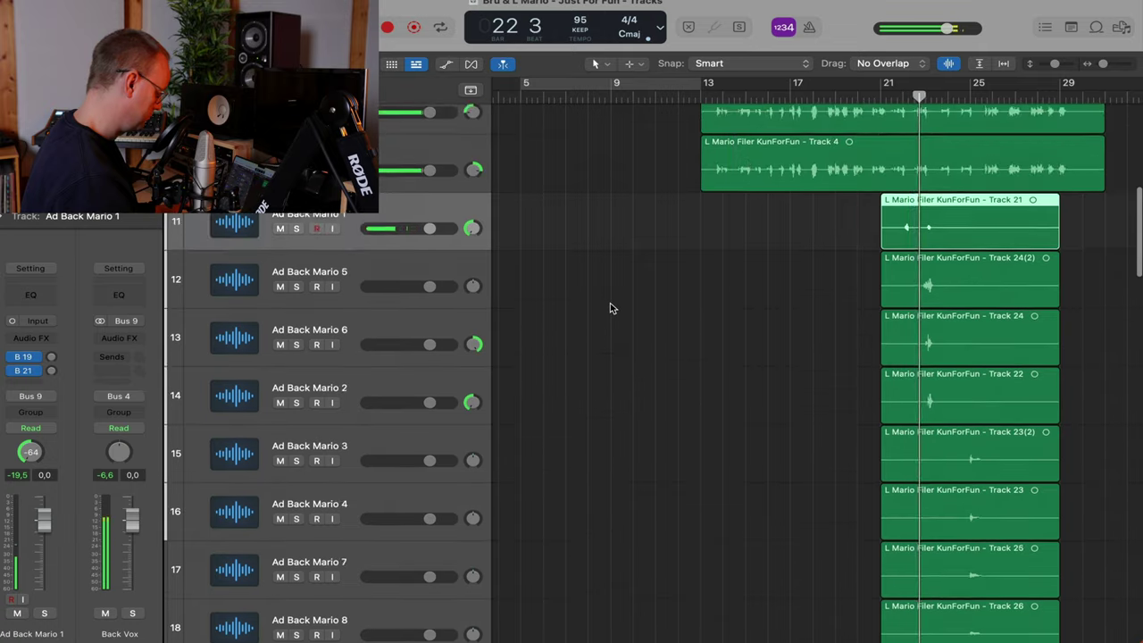
pyautogui.scroll(-2, 609, 303)
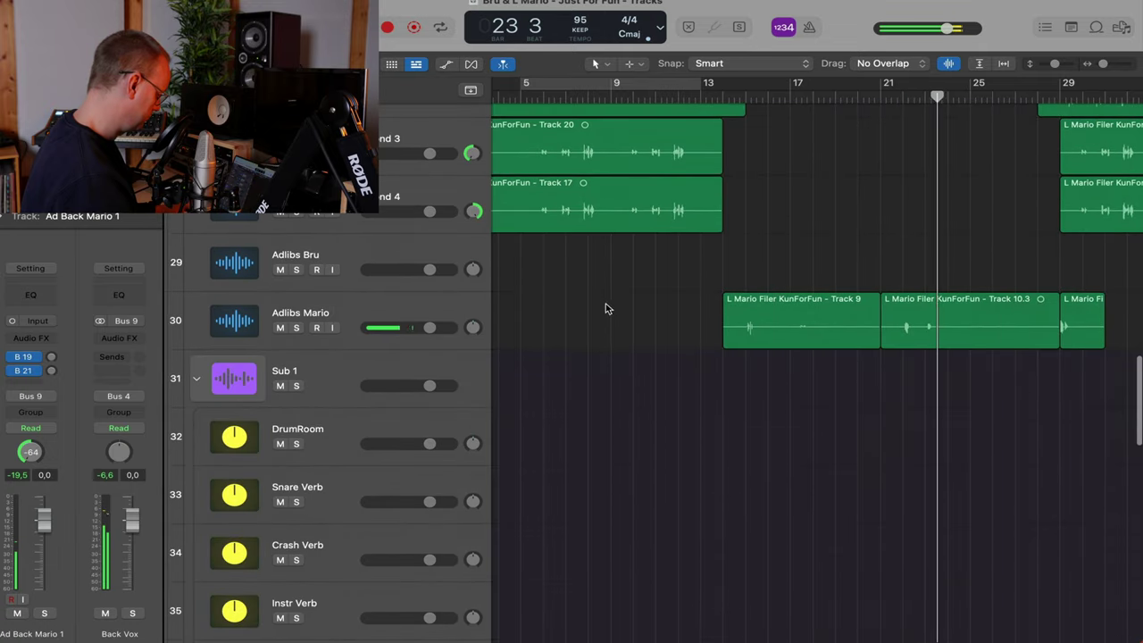
pyautogui.click(760, 337)
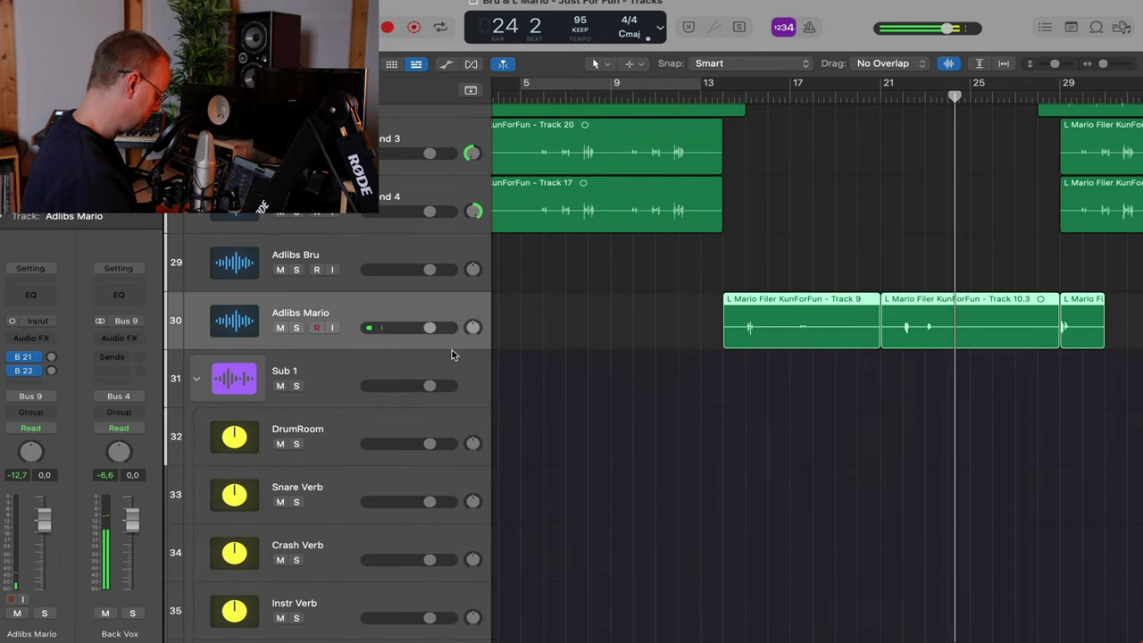
pyautogui.moveTo(473, 335)
pyautogui.mouseDown()
pyautogui.moveTo(473, 316)
pyautogui.moveTo(474, 334)
pyautogui.mouseUp()
pyautogui.scroll(15, 473, 334)
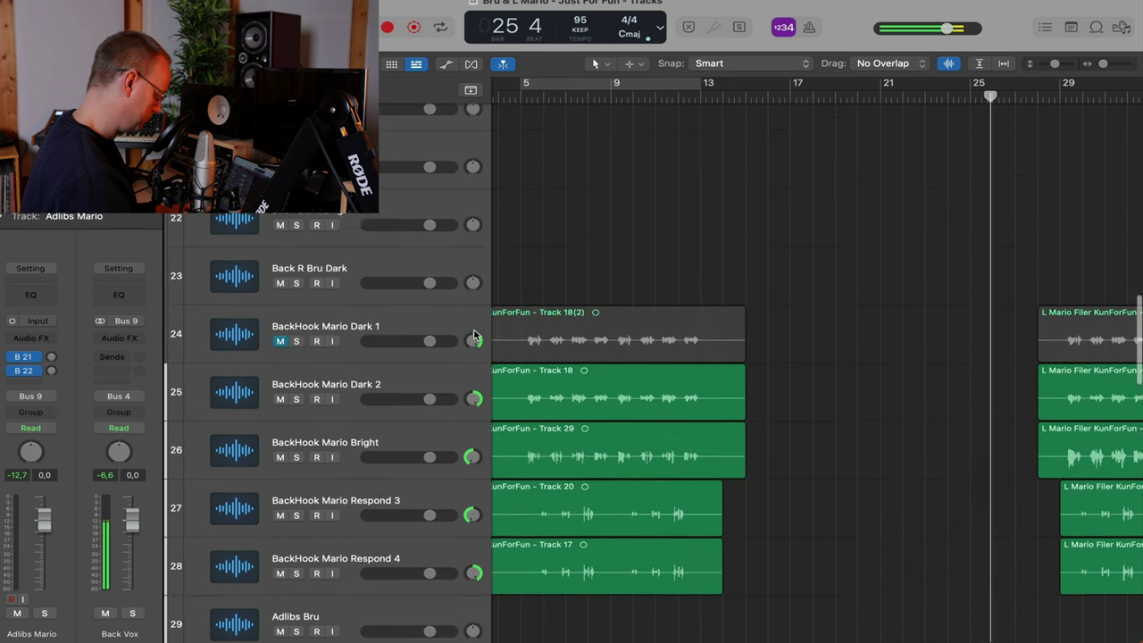
# Pan Ad Back Mario 3 and 7 to +63, Ad Back Mario 4 and 8 to -64, and Ad Back Mario 9 to -41
pyautogui.scroll(-5, 474, 334)
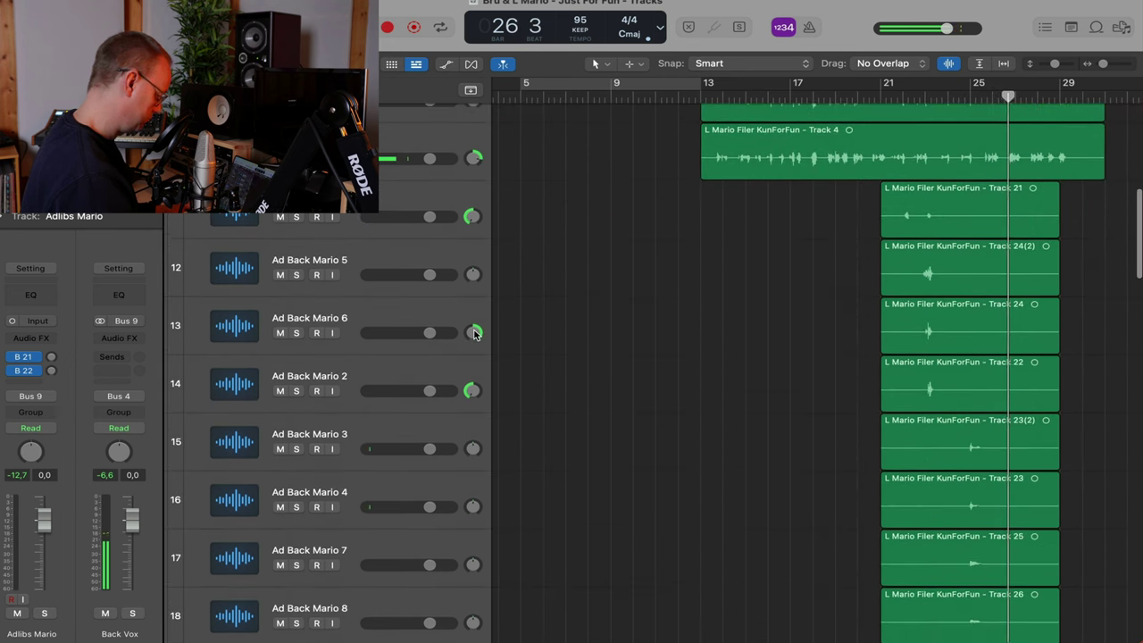
pyautogui.scroll(-3, 491, 337)
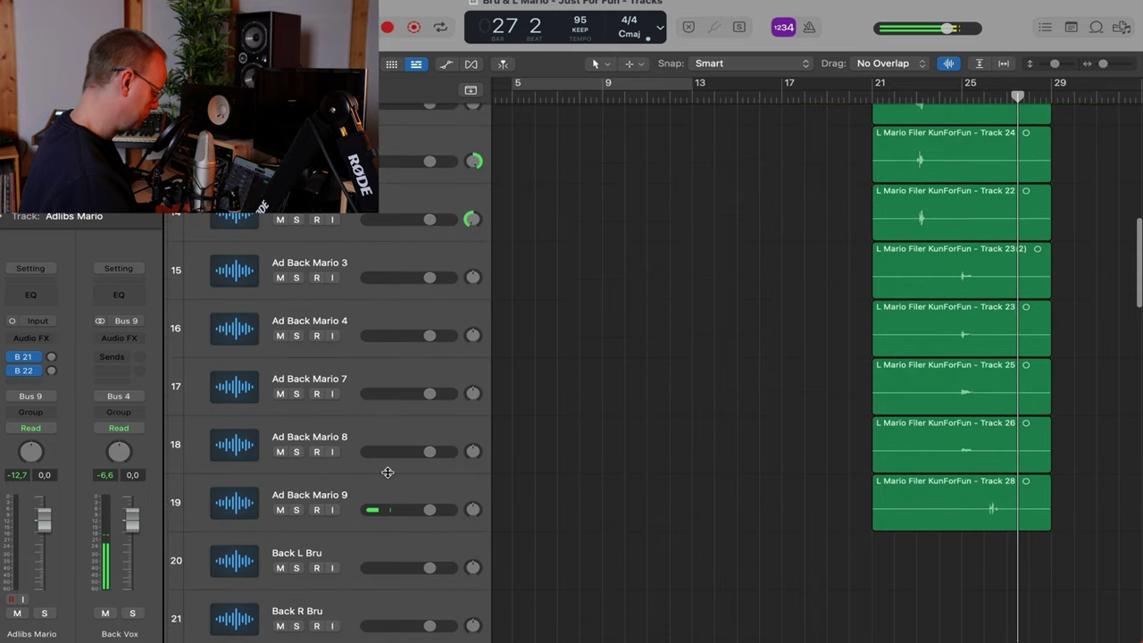
pyautogui.click(386, 438)
pyautogui.moveTo(471, 451); pyautogui.dragTo(472, 547)
pyautogui.moveTo(473, 393); pyautogui.dragTo(474, 422)
pyautogui.moveTo(471, 509); pyautogui.dragTo(474, 540)
pyautogui.moveTo(471, 335); pyautogui.dragTo(489, 416)
pyautogui.moveTo(473, 276); pyautogui.dragTo(473, 188)
# Play from about bar 21 and check the panned Ad Back Mario tracks one by one through bar 26
pyautogui.scroll(3, 518, 245)
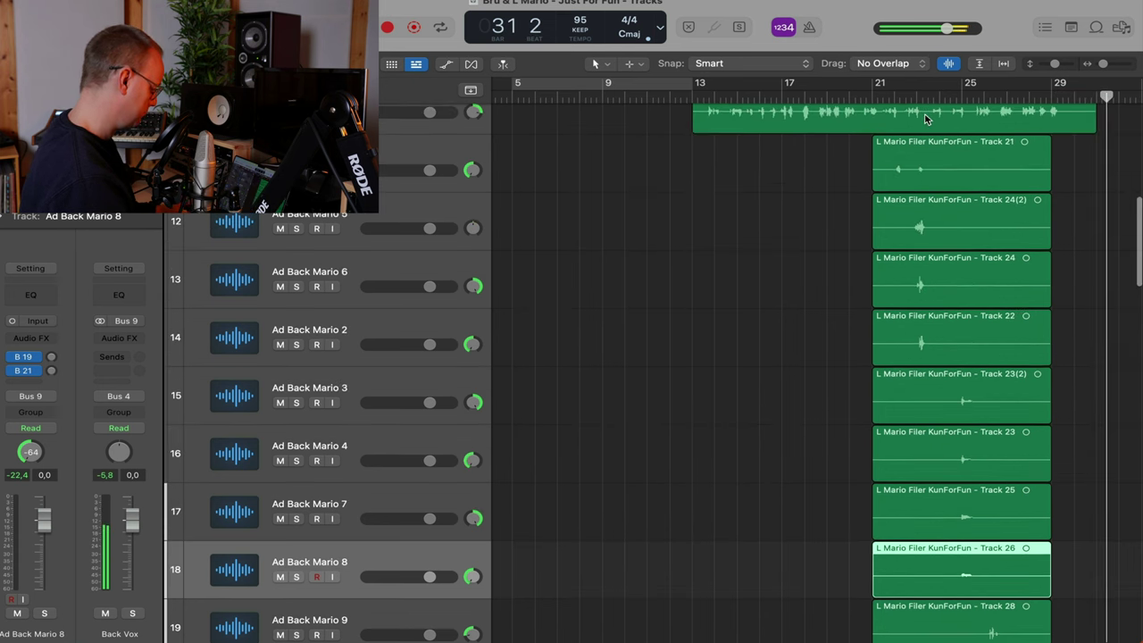
pyautogui.click(886, 99)
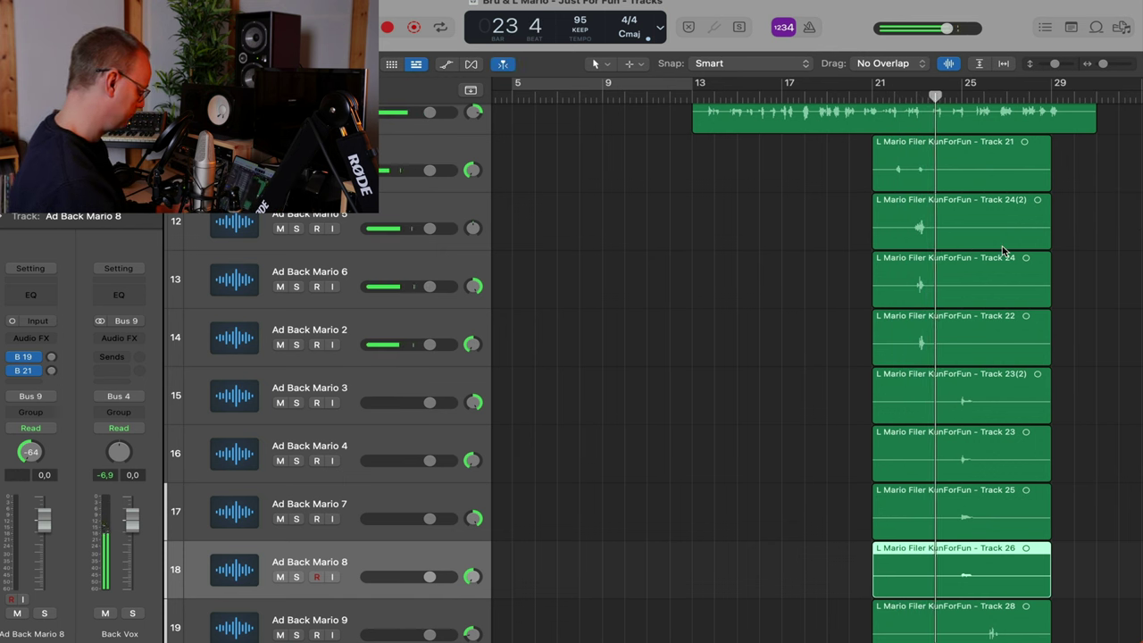
pyautogui.press('super+Right')
pyautogui.press('super+Right')
pyautogui.press('super+Right')
pyautogui.press('super+Right')
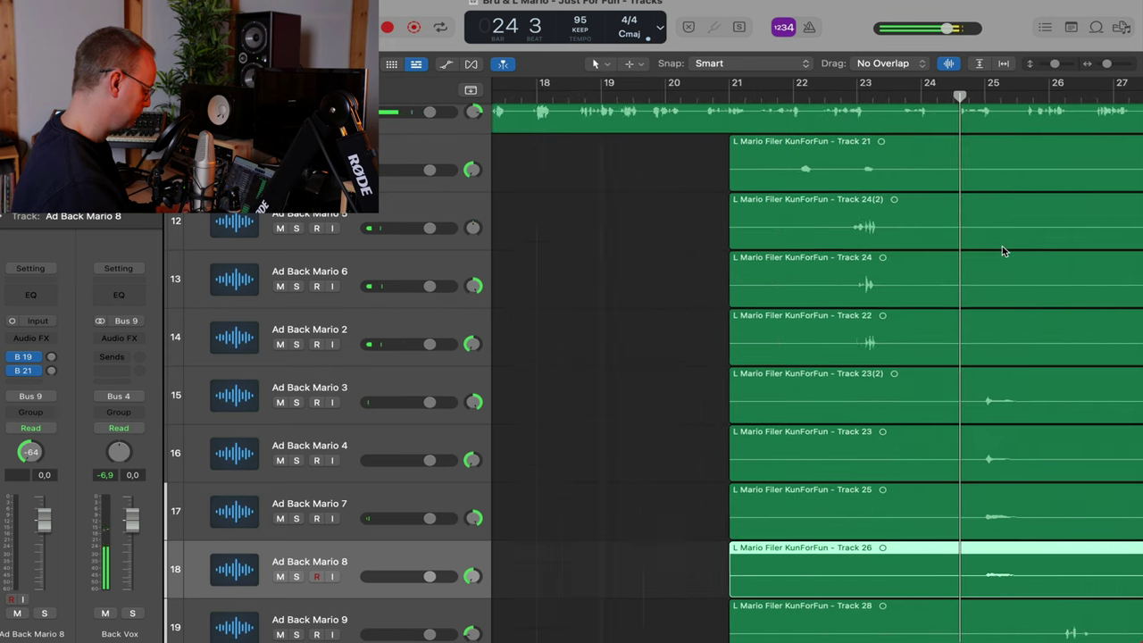
pyautogui.press('super+Down')
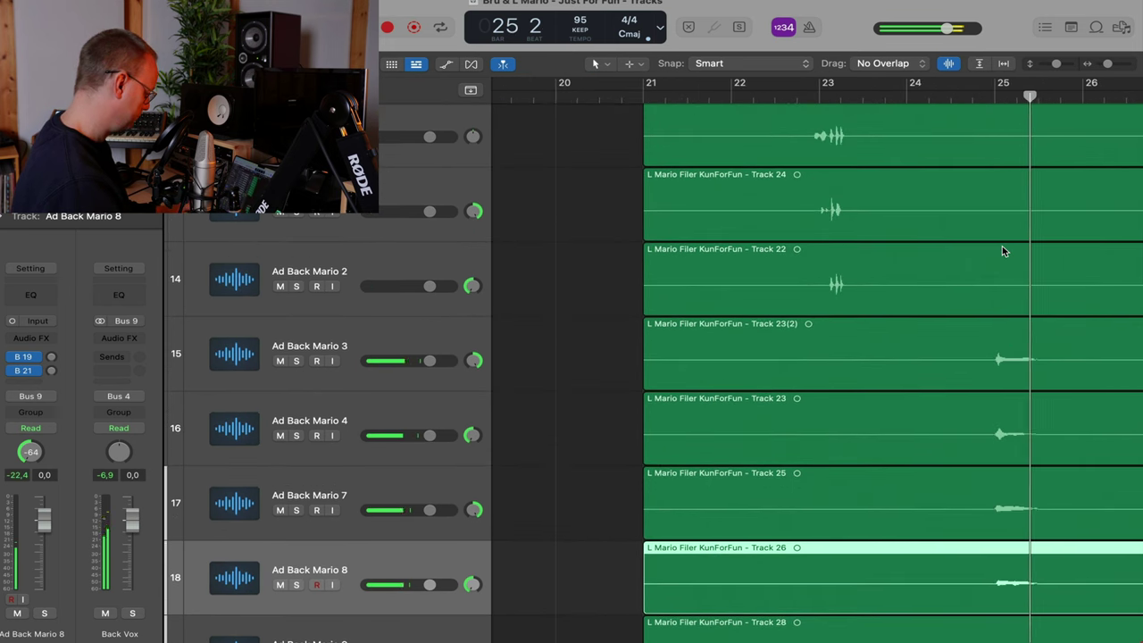
pyautogui.press('super+Down')
pyautogui.scroll(4, 1001, 251)
pyautogui.scroll(-4, 1000, 255)
pyautogui.hscroll(8, 1000, 255)
pyautogui.scroll(-4, 1000, 257)
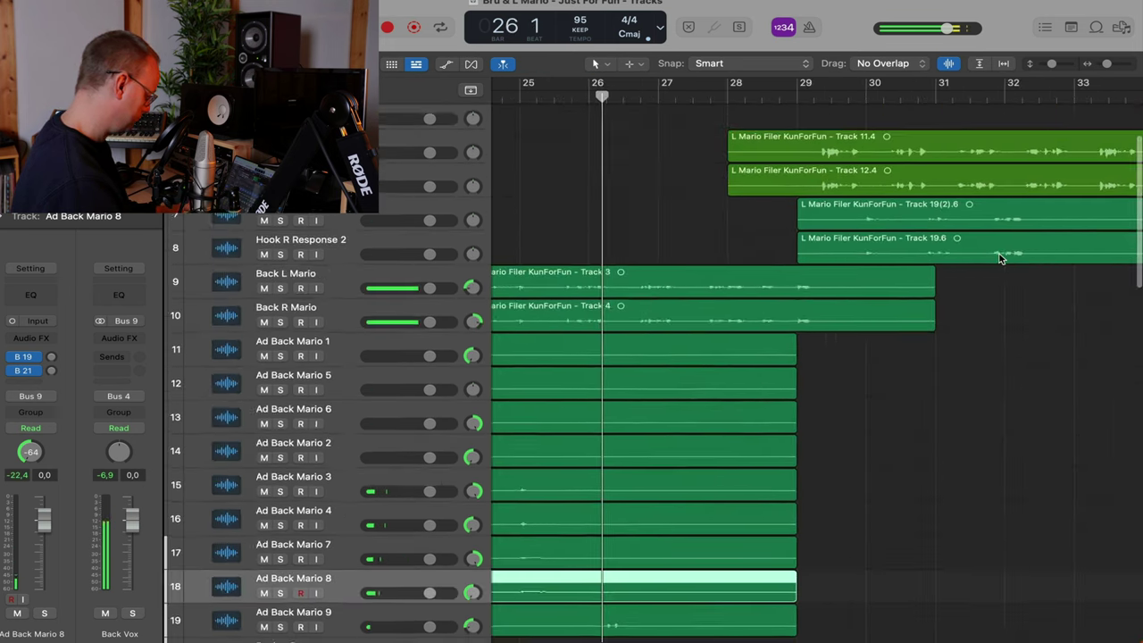
pyautogui.scroll(2, 1000, 259)
pyautogui.press('super+Down')
pyautogui.scroll(-5, 999, 257)
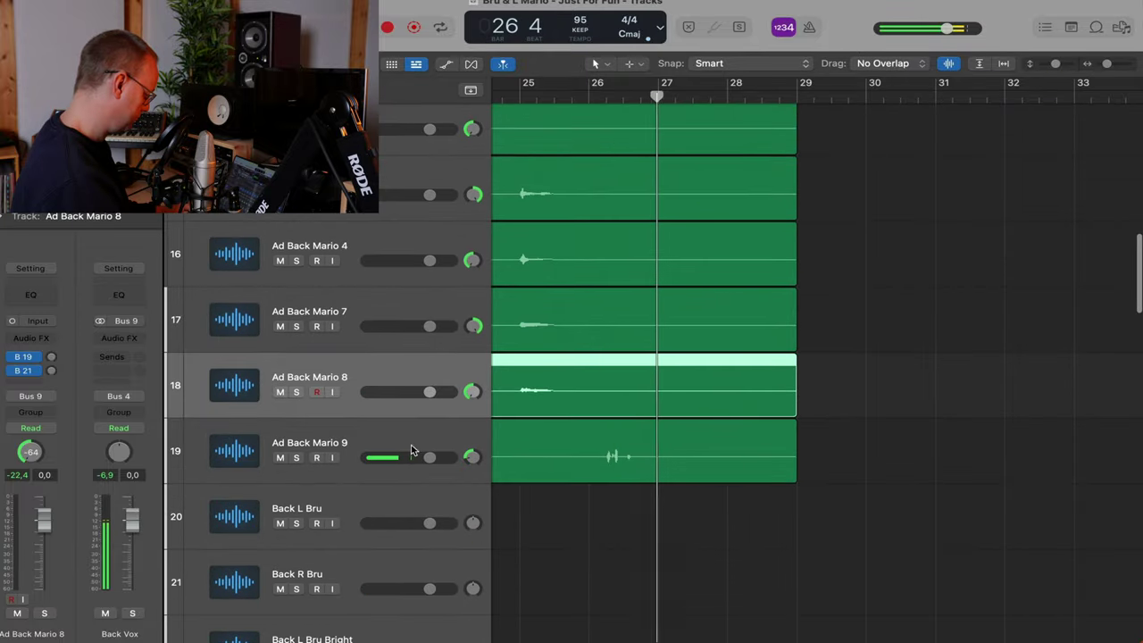
# Continue playback from about bar 38, where the Back L Bru and Back R Bru regions play
pyautogui.press('super+Up')
pyautogui.press('super+Up')
pyautogui.press('super+Up')
pyautogui.press('super+Up')
pyautogui.press('super+Up')
pyautogui.press('super+Up')
pyautogui.press('super+Up')
pyautogui.press('super+Left')
pyautogui.press('super+Left')
pyautogui.press('super+Left')
pyautogui.press('super+Left')
pyautogui.press('super+Left')
pyautogui.press('super+Down')
pyautogui.press('super+Down')
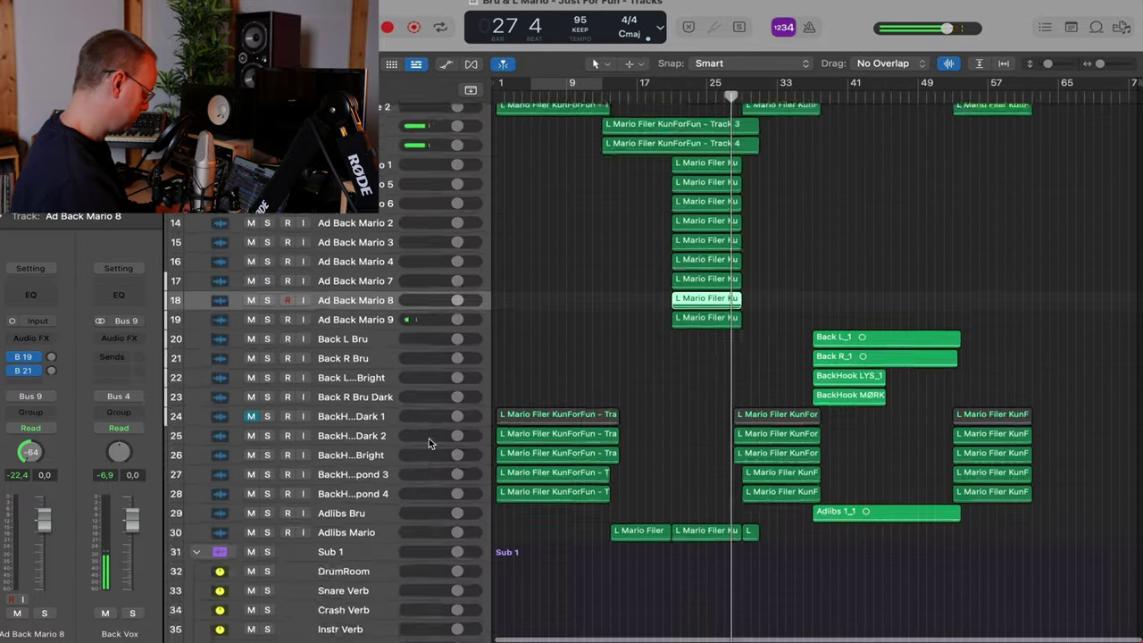
pyautogui.click(787, 362)
pyautogui.click(832, 96)
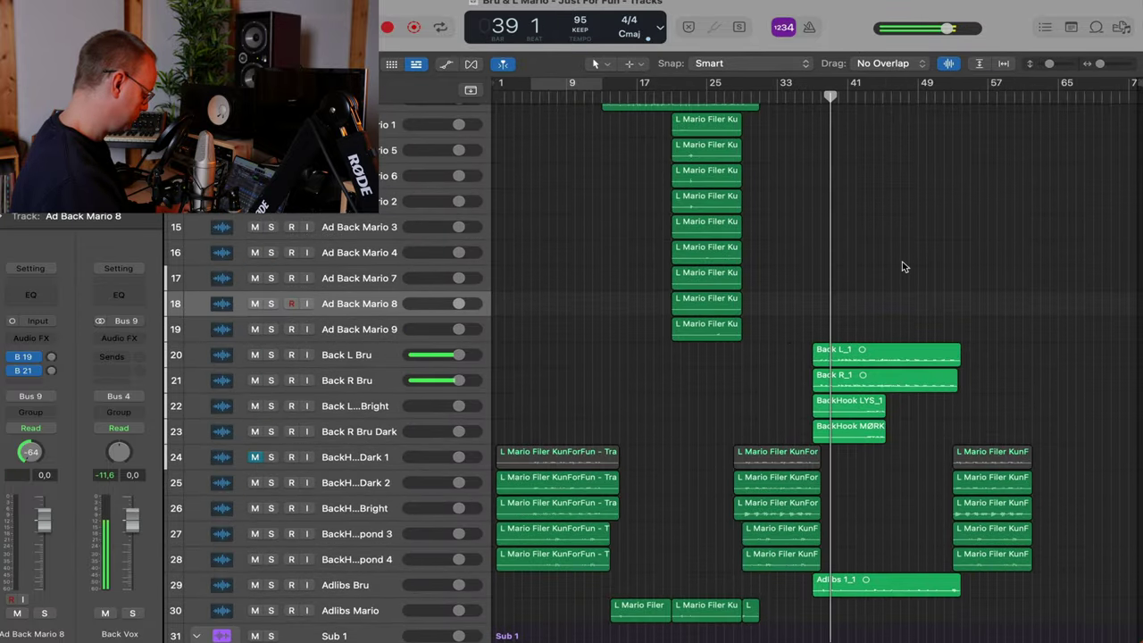
pyautogui.scroll(1, 835, 327)
pyautogui.scroll(5, 835, 327)
# Pan the Back L Bru track to -40 and the Back R Bru track to +36 in the mixer
pyautogui.click(375, 356)
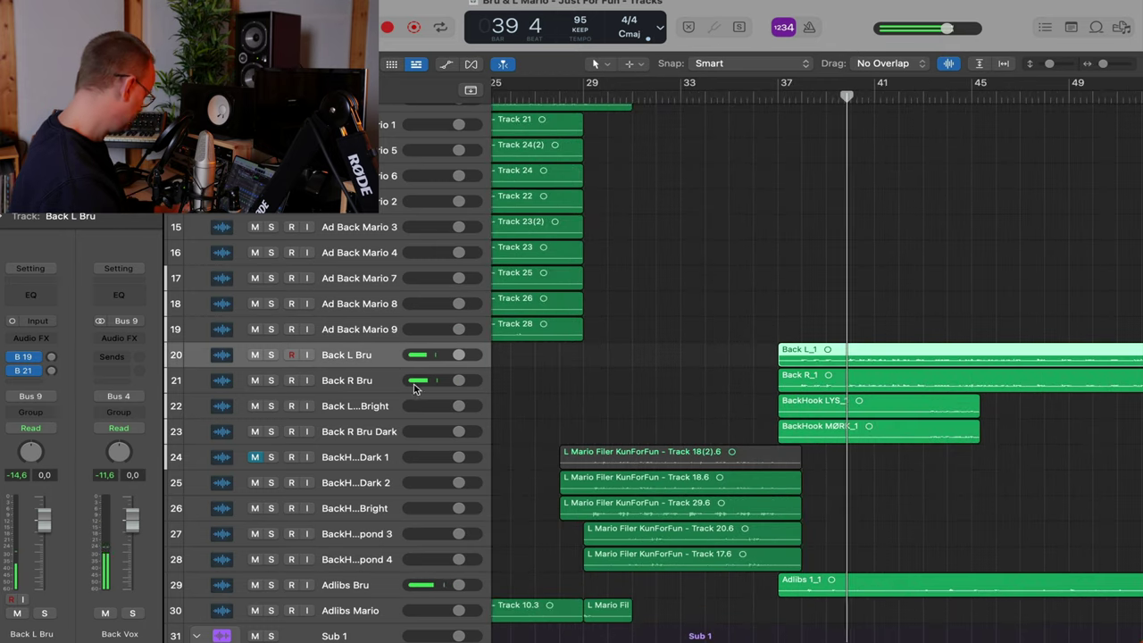
pyautogui.keyDown('shift'); pyautogui.click(372, 376); pyautogui.keyUp('shift')
pyautogui.press('x')
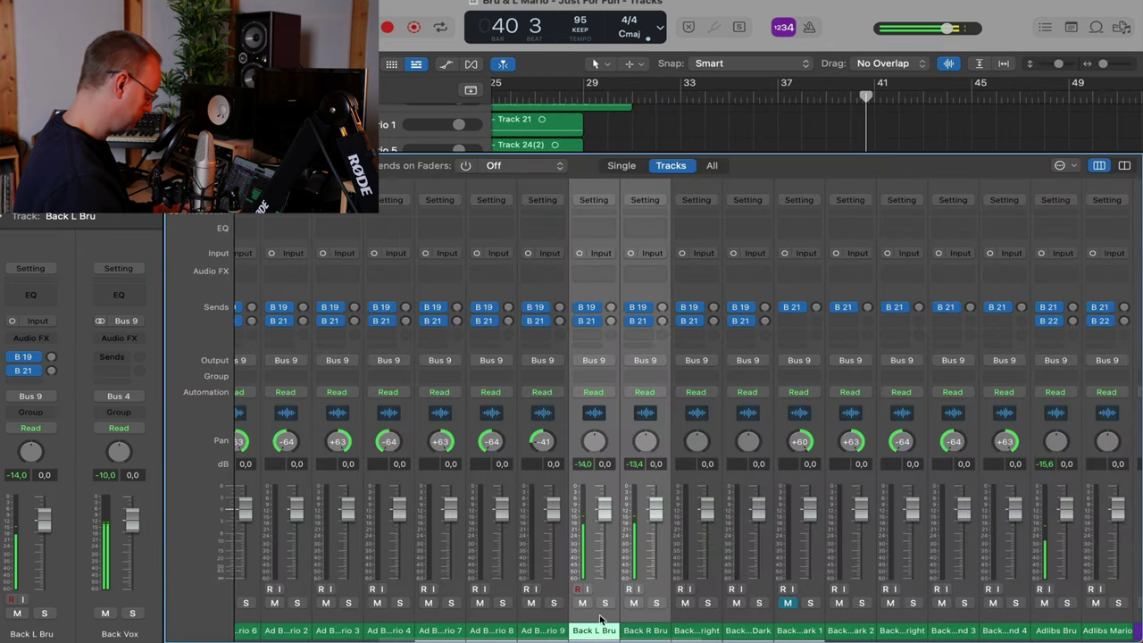
pyautogui.click(600, 618)
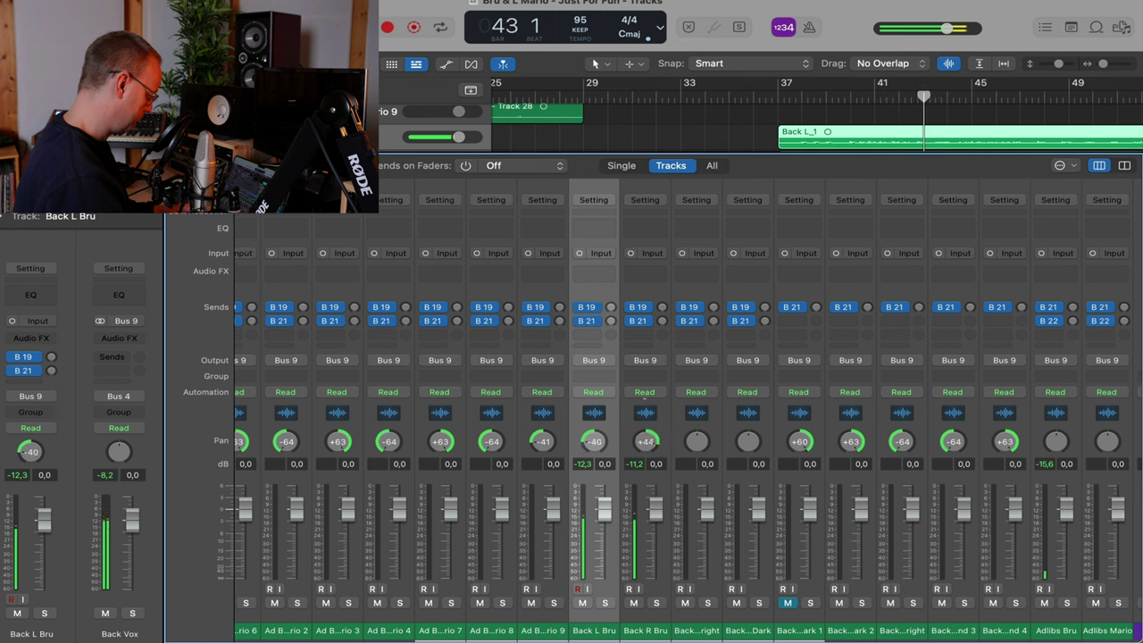
pyautogui.rightClick(654, 438)
pyautogui.moveTo(653, 437); pyautogui.dragTo(650, 443)
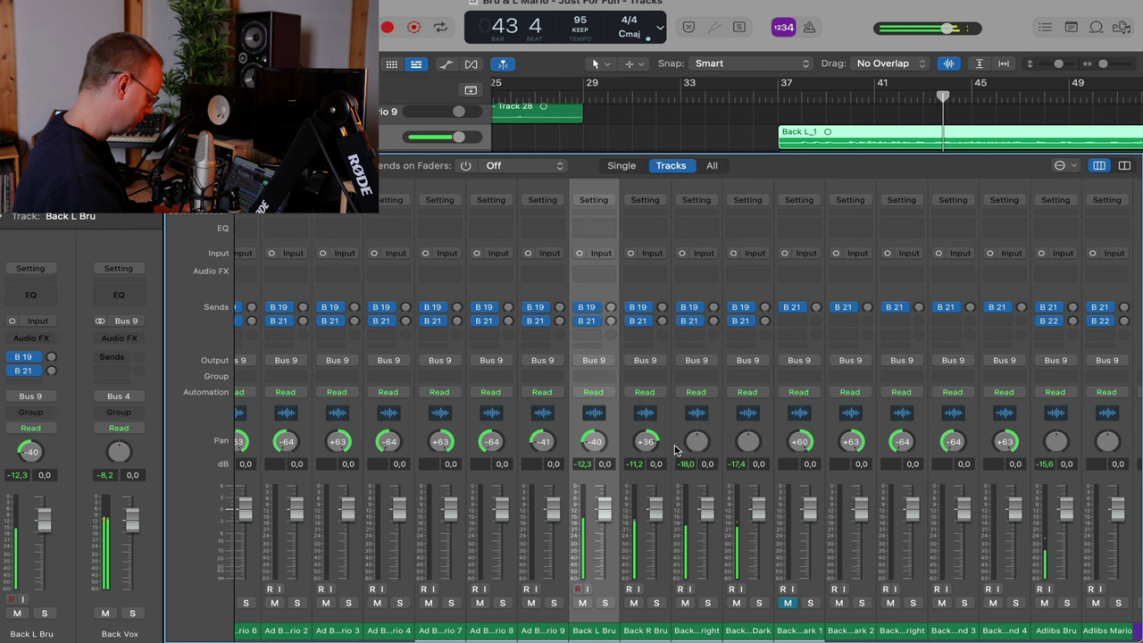
pyautogui.press('x')
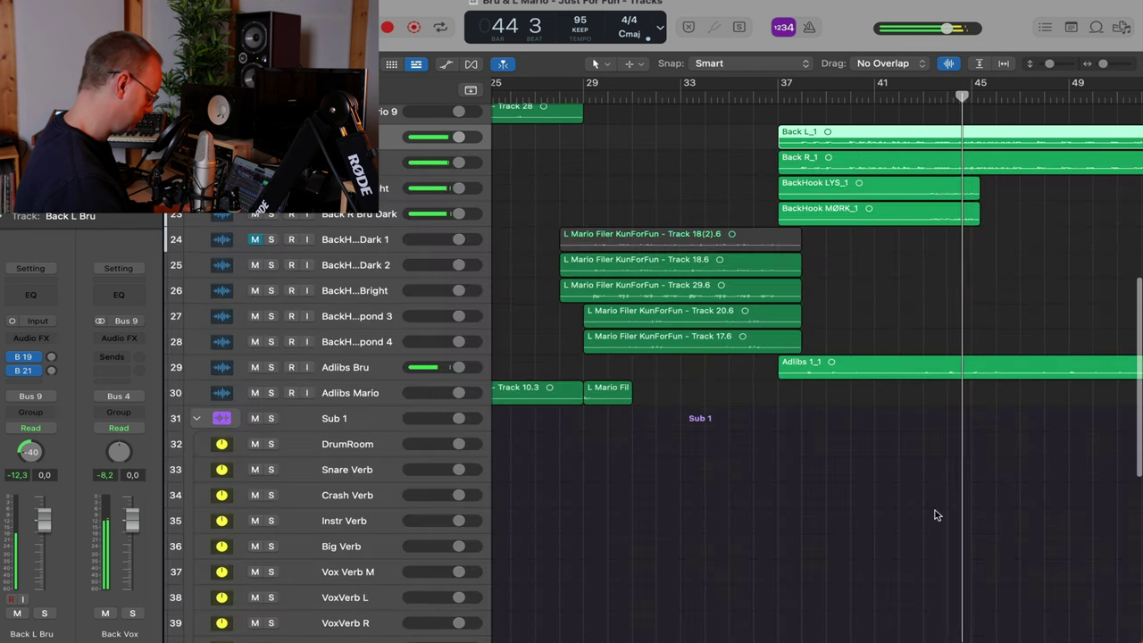
# Pan the Back L Bru Bright track to -64 and the Back R Bru Dark track to +63 in the mixer
pyautogui.press('super+Down')
pyautogui.press('super+Down')
pyautogui.press('super+Left')
pyautogui.press('super+Left')
pyautogui.press('super+Left')
pyautogui.press('super+Up')
pyautogui.press('super+Up')
pyautogui.press('super+Right')
pyautogui.press('super+Right')
pyautogui.press('super+Right')
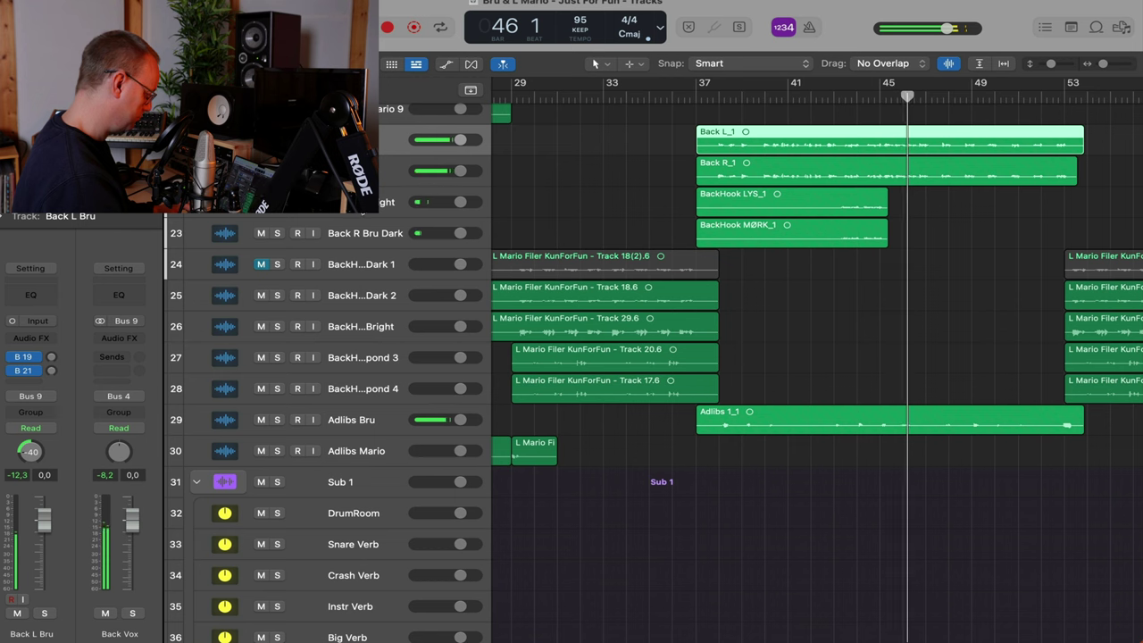
pyautogui.click(251, 202)
pyautogui.keyDown('shift'); pyautogui.click(377, 235); pyautogui.keyUp('shift')
pyautogui.press('x')
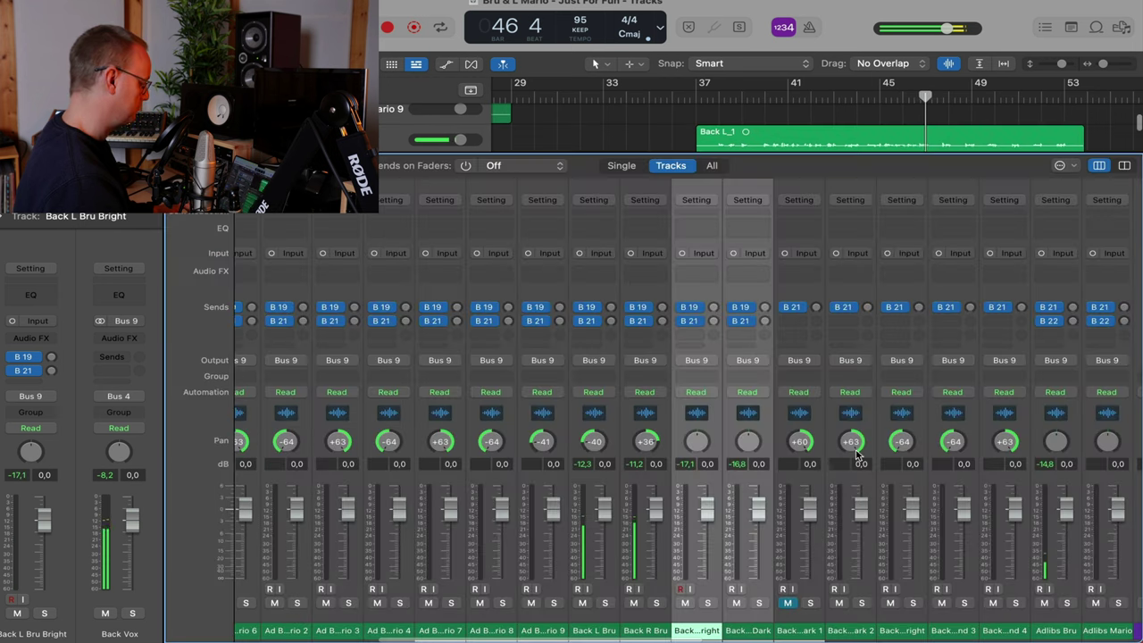
pyautogui.click(699, 486)
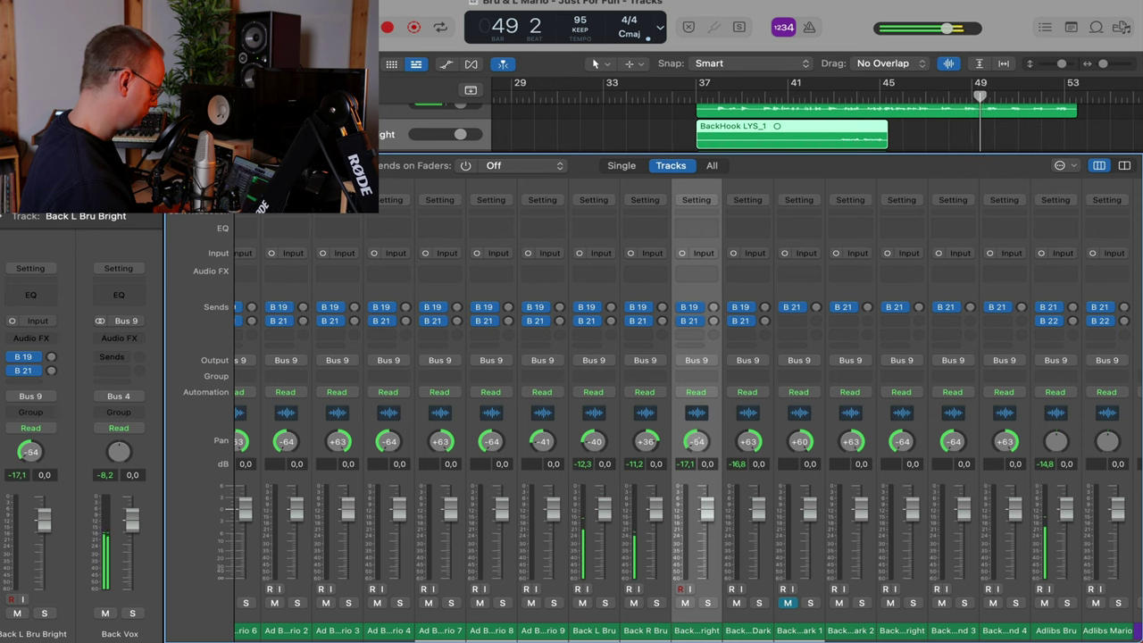
pyautogui.moveTo(696, 441); pyautogui.dragTo(697, 454)
pyautogui.press('x')
# Play from about bar 43 to check the panned BackHook LYS and BackHook MØRK regions
pyautogui.press('super+Down')
pyautogui.press('super+Down')
pyautogui.press('super+Left')
pyautogui.press('super+Left')
pyautogui.press('super+Left')
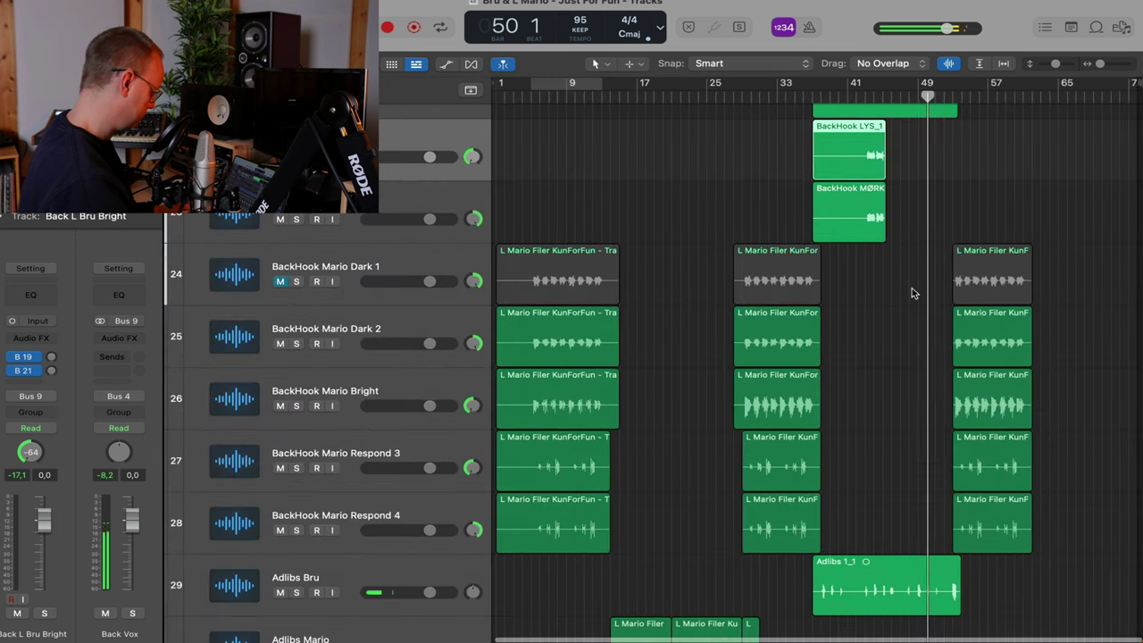
pyautogui.click(872, 97)
pyautogui.press('super+Right')
pyautogui.press('super+Right')
pyautogui.press('super+Right')
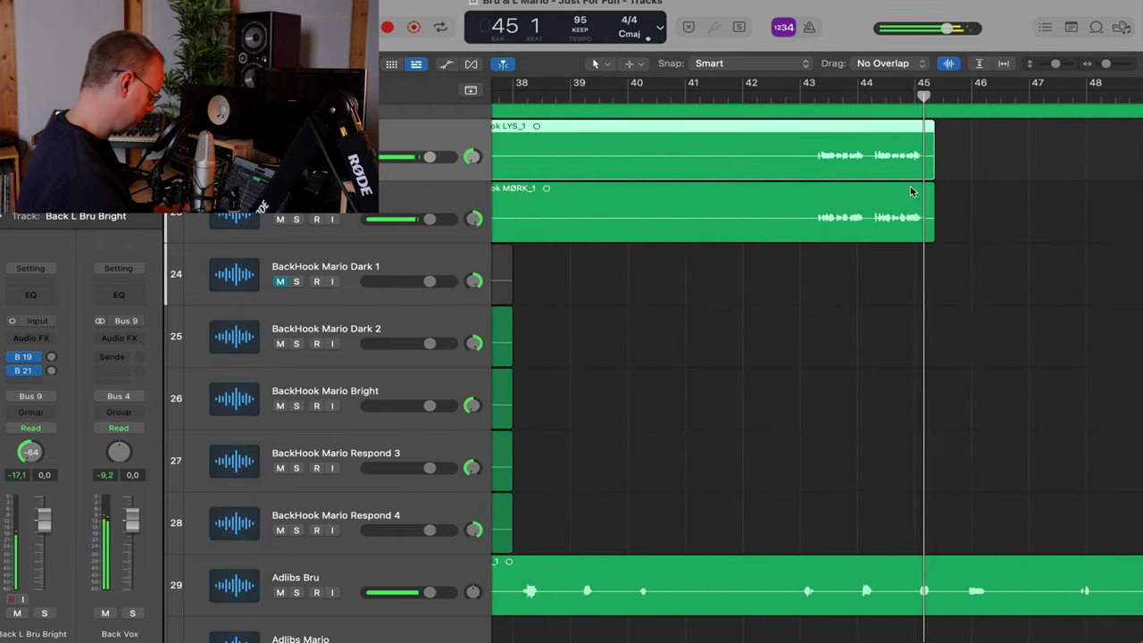
# Look over the backing hook regions from bar 53 onward and reopen the mixer
pyautogui.press('super+Up')
pyautogui.scroll(-8, 898, 213)
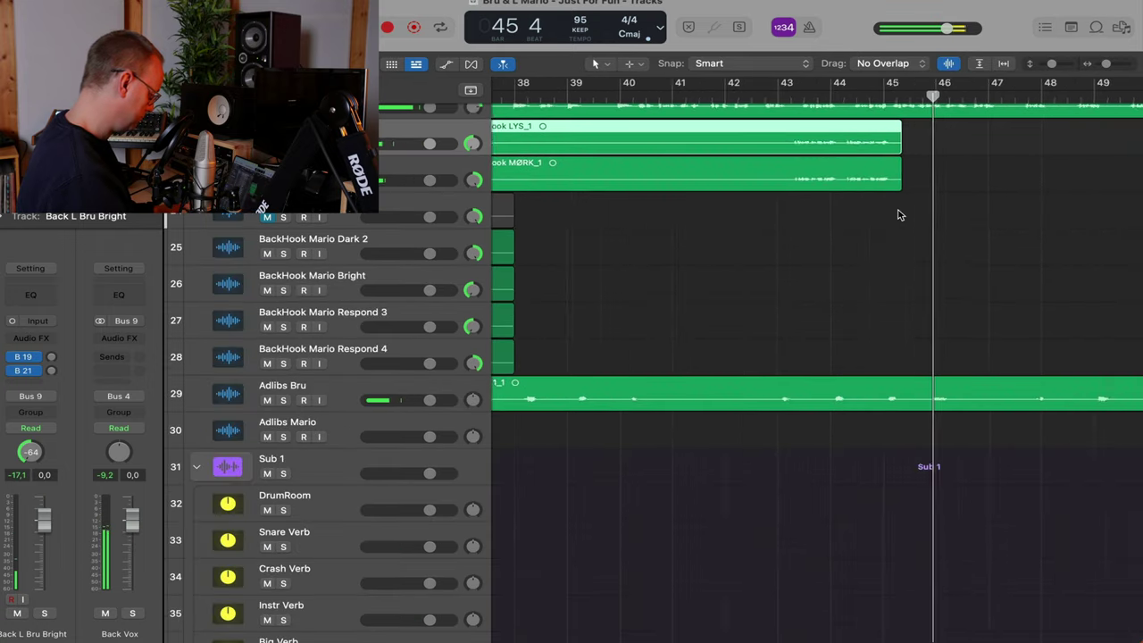
pyautogui.hscroll(5, 898, 212)
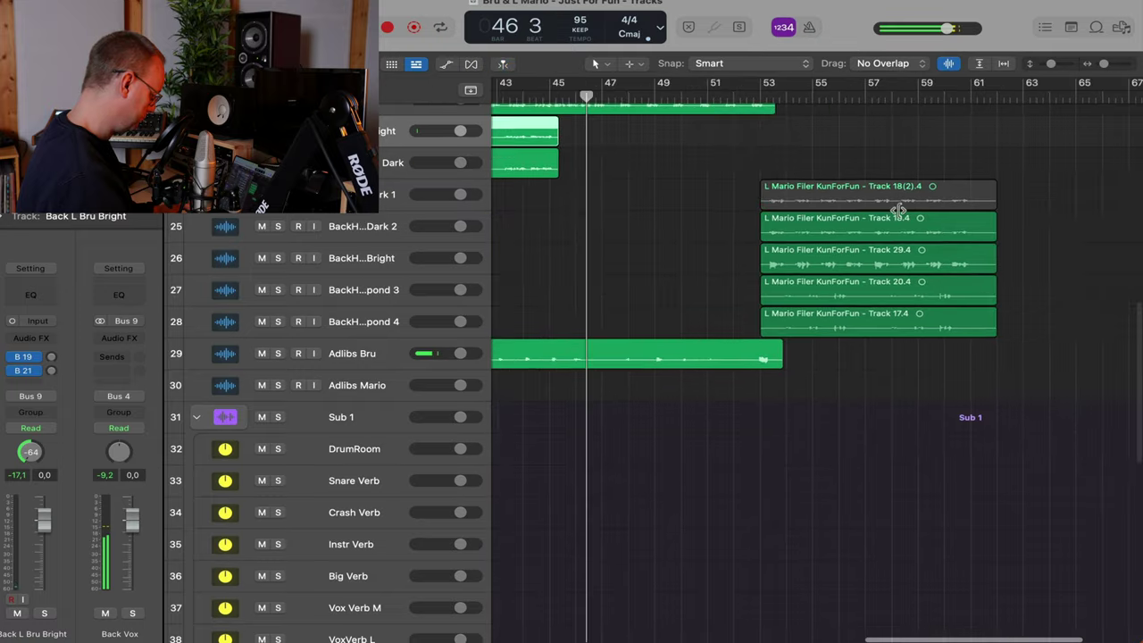
pyautogui.hscroll(-4, 898, 211)
pyautogui.press('x')
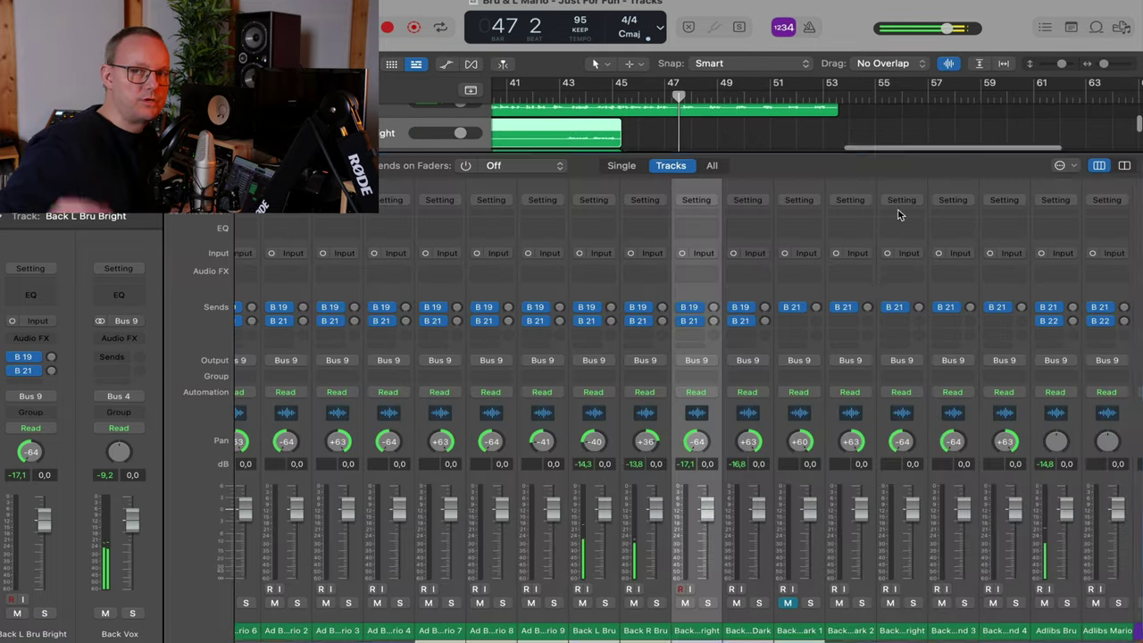
# Insert the Soundtoys PanMan plug-in on the Adlibs Bru track
pyautogui.hscroll(5, 798, 439)
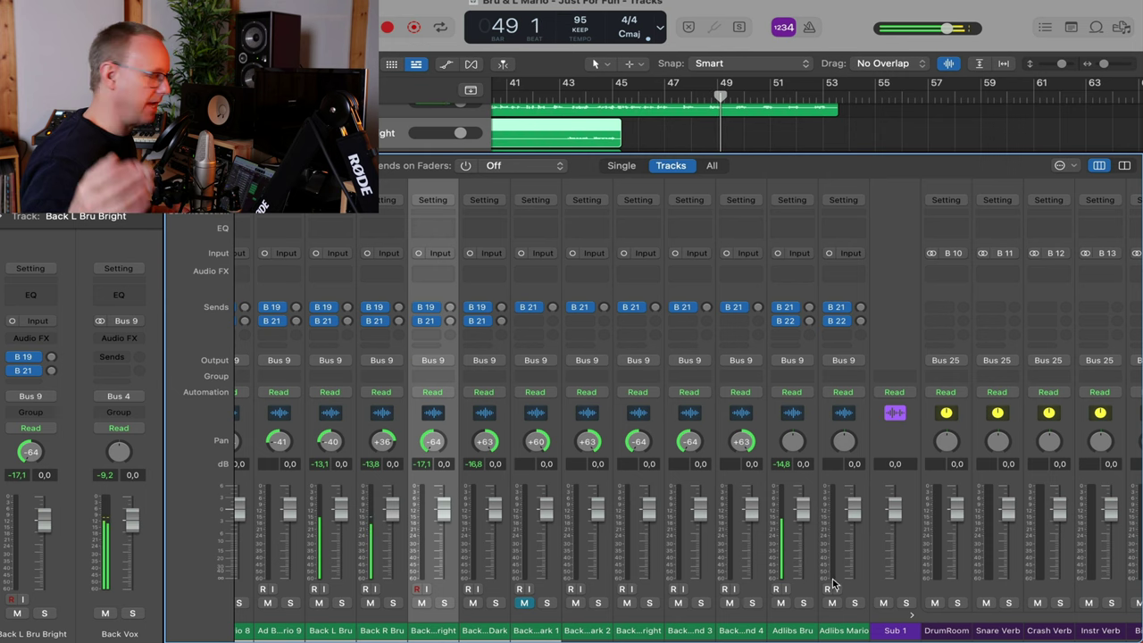
pyautogui.press('x')
pyautogui.scroll(-5, 814, 609)
pyautogui.scroll(2, 814, 609)
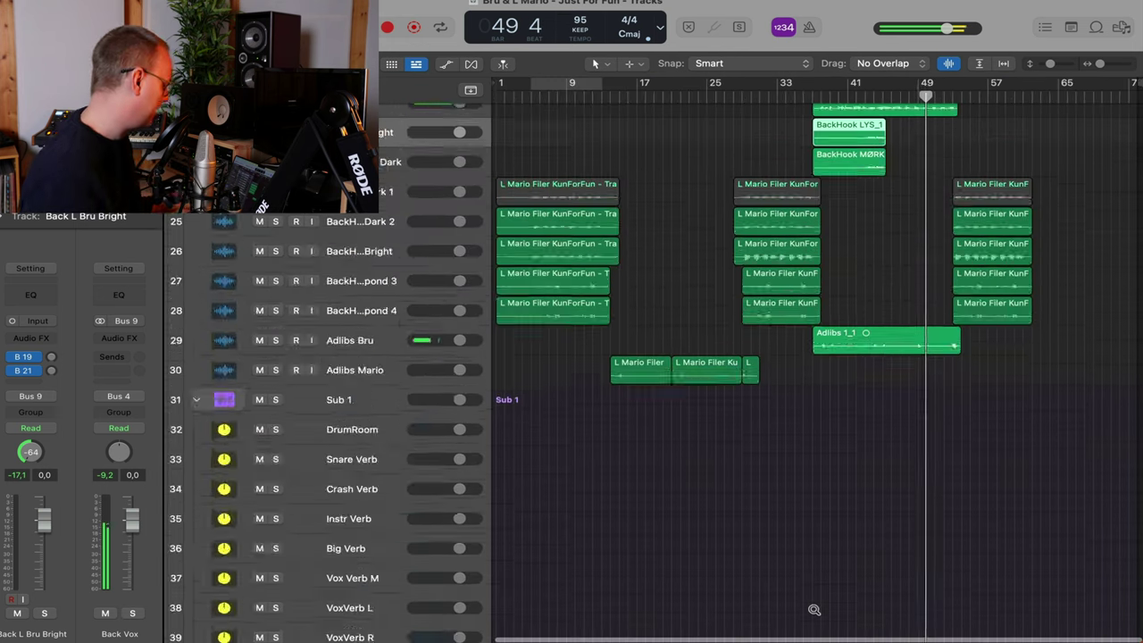
pyautogui.scroll(4, 913, 316)
pyautogui.scroll(-5, 916, 309)
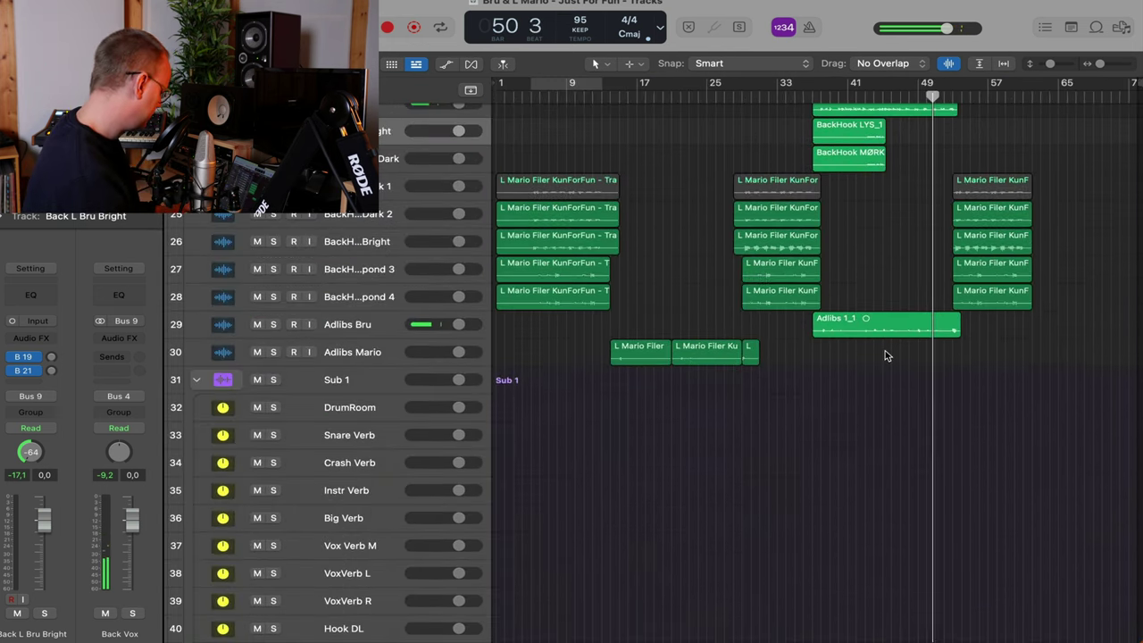
pyautogui.click(358, 330)
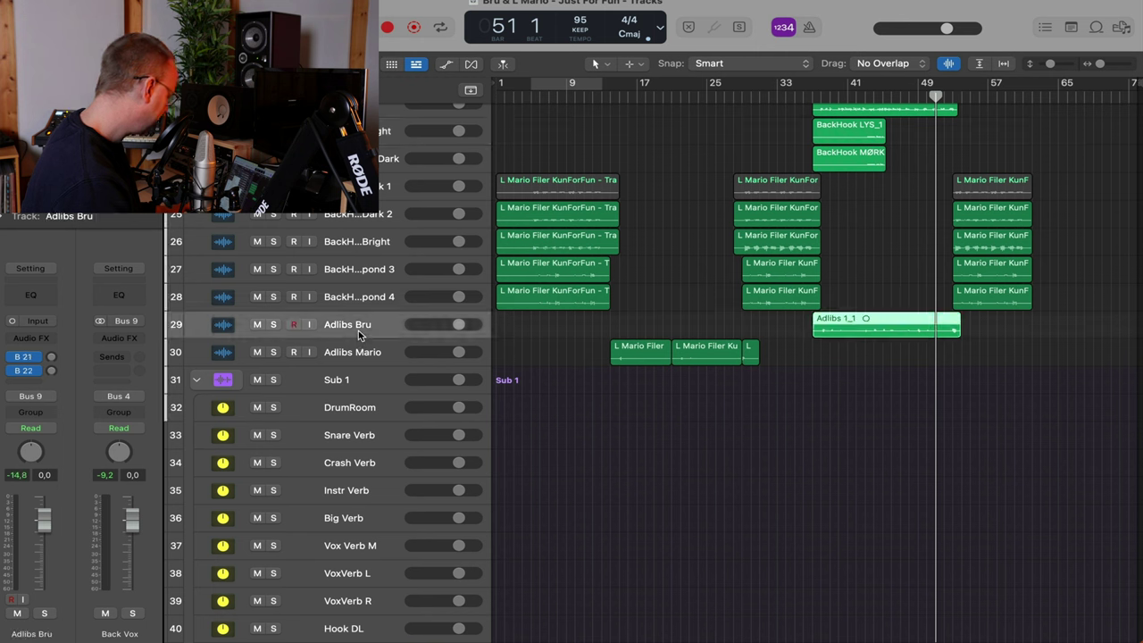
pyautogui.click(51, 339)
pyautogui.moveTo(56, 595)
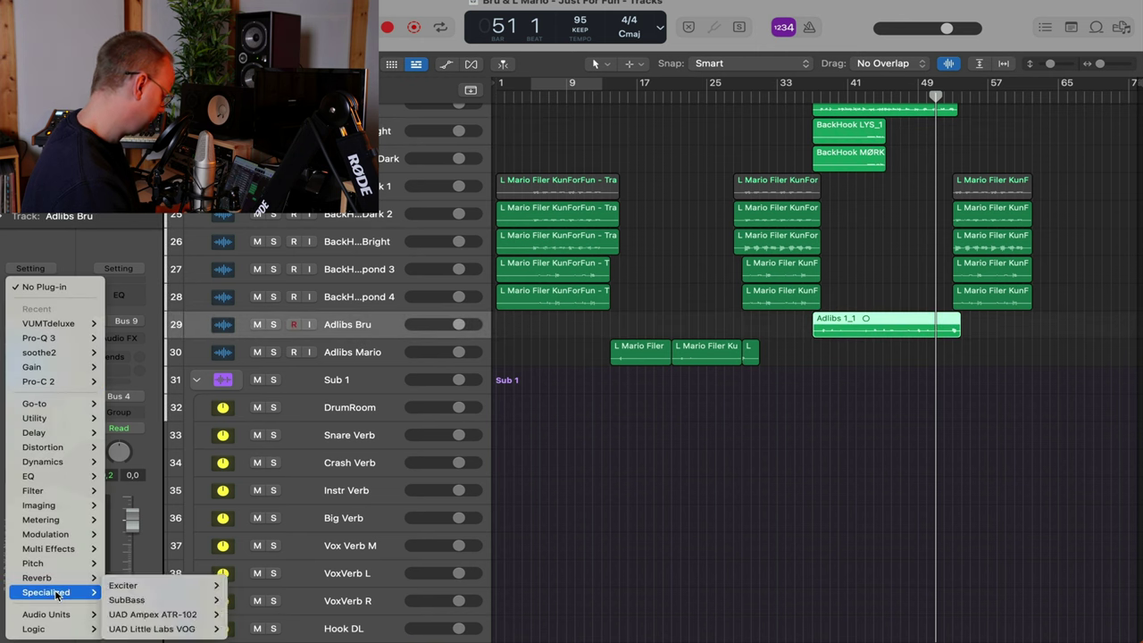
pyautogui.moveTo(134, 513)
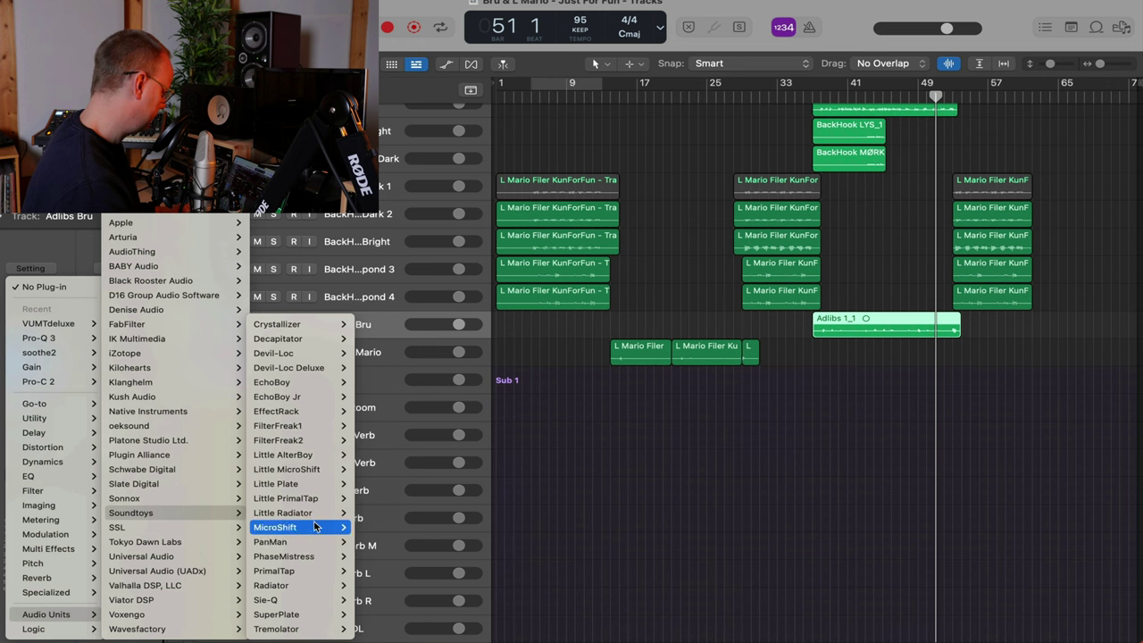
pyautogui.moveTo(314, 527)
pyautogui.click(384, 542)
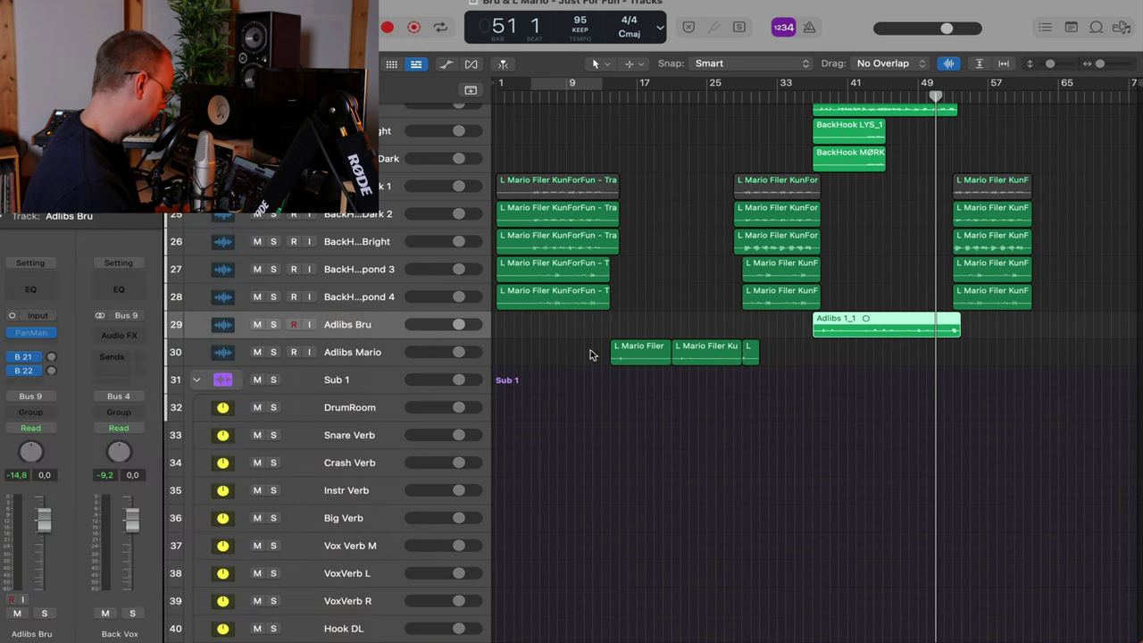
# Play the ad-libs from about bar 43 and set PanMan to pan in both directions, with its Smoothing raised toward Soft
pyautogui.moveTo(738, 207); pyautogui.dragTo(582, 143)
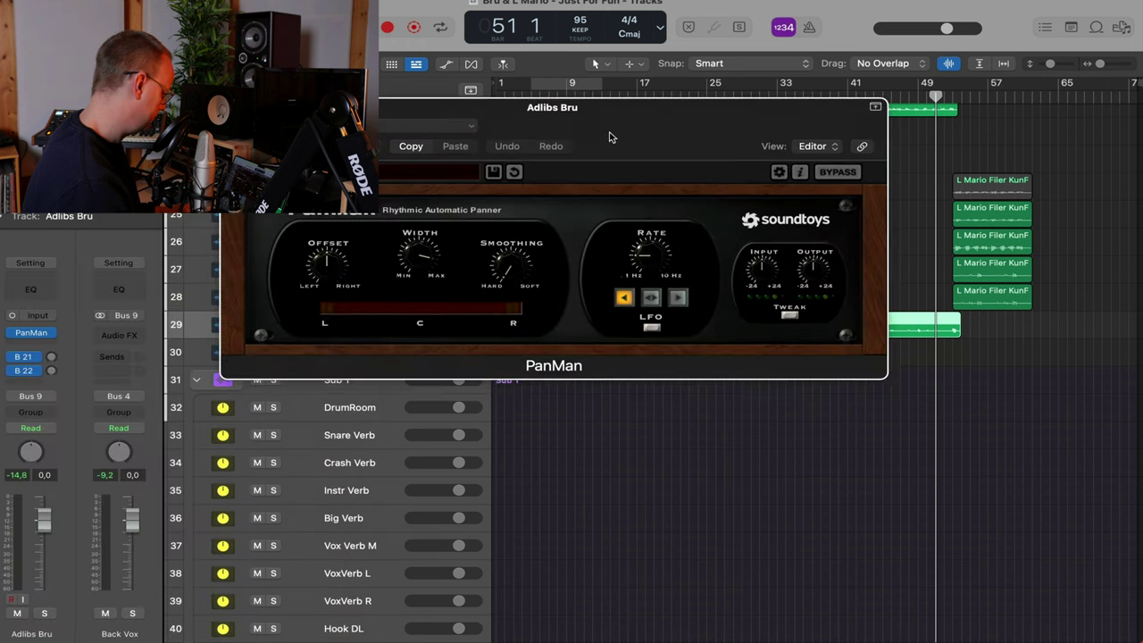
pyautogui.press('z')
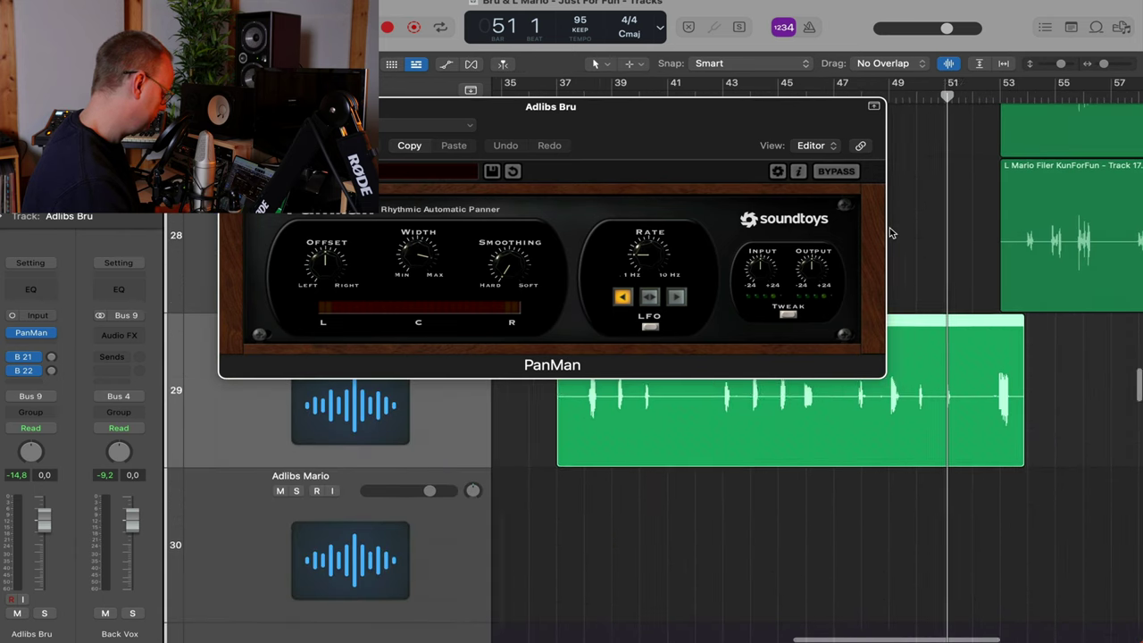
pyautogui.moveTo(795, 143); pyautogui.dragTo(695, 135)
pyautogui.click(827, 97)
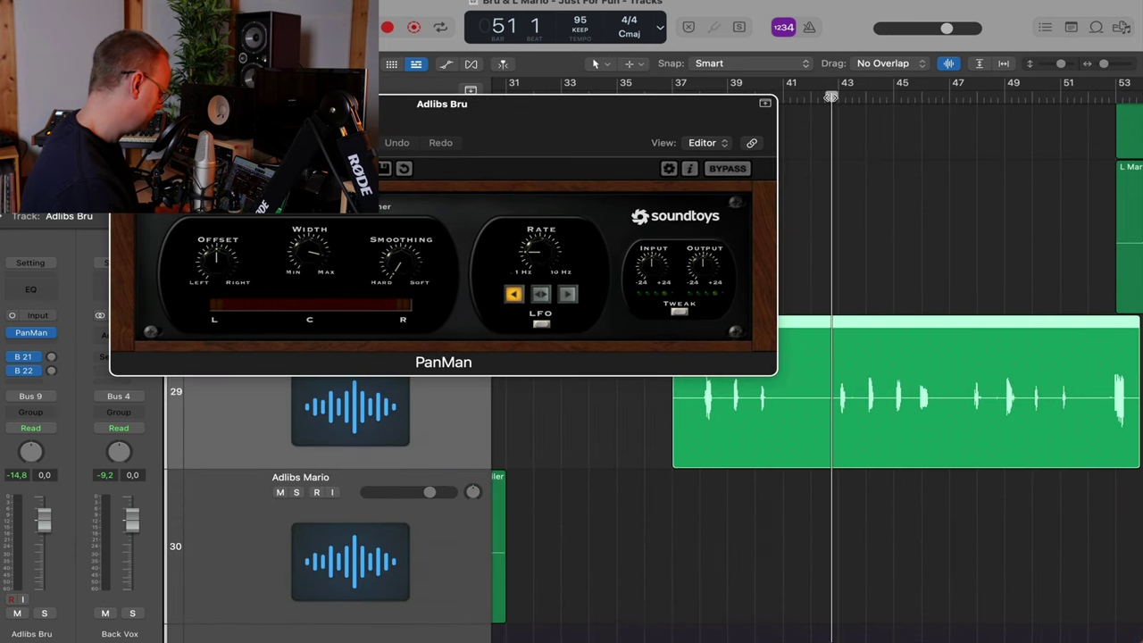
pyautogui.press('space')
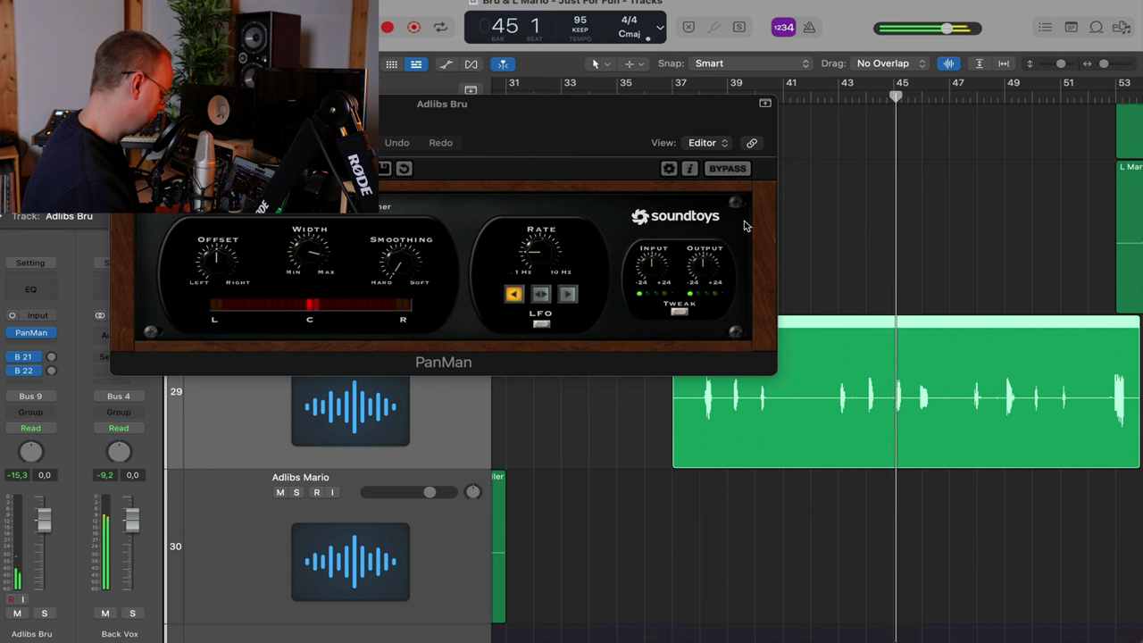
pyautogui.click(541, 294)
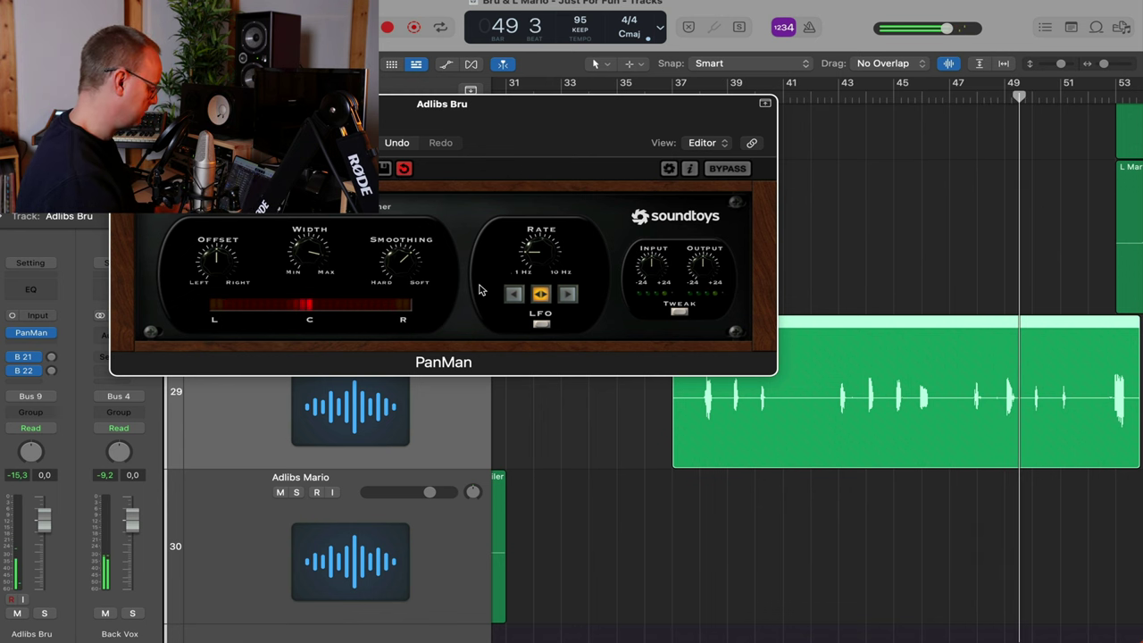
pyautogui.press('v')
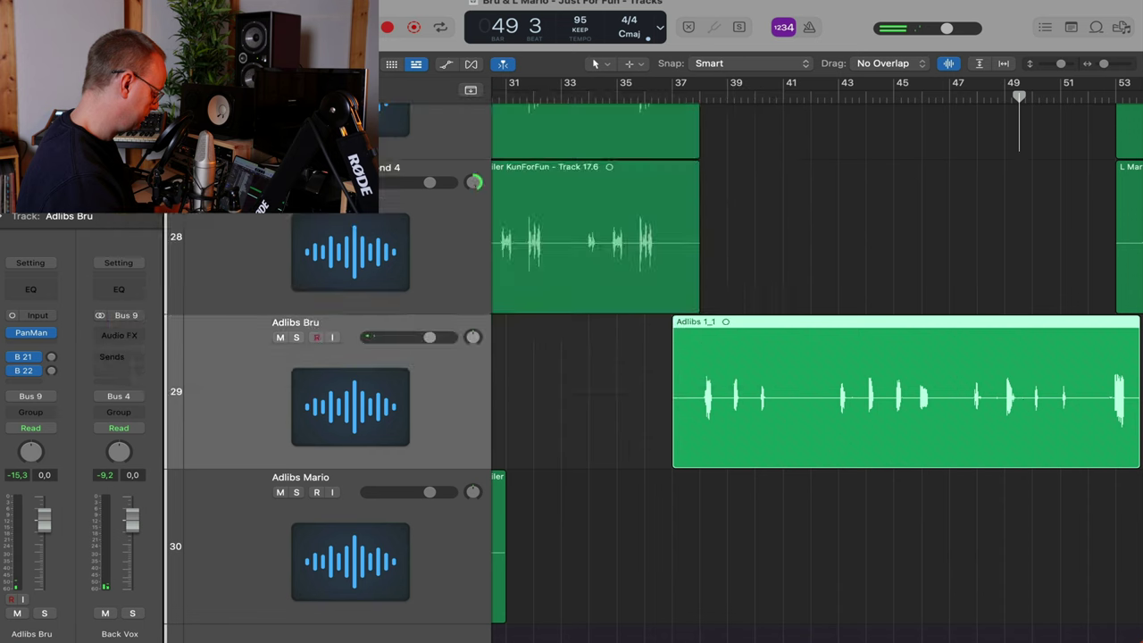
# Copy the PanMan plug-in from the Adlibs Bru channel to the Adlibs Mario channel and close its window
pyautogui.press('x')
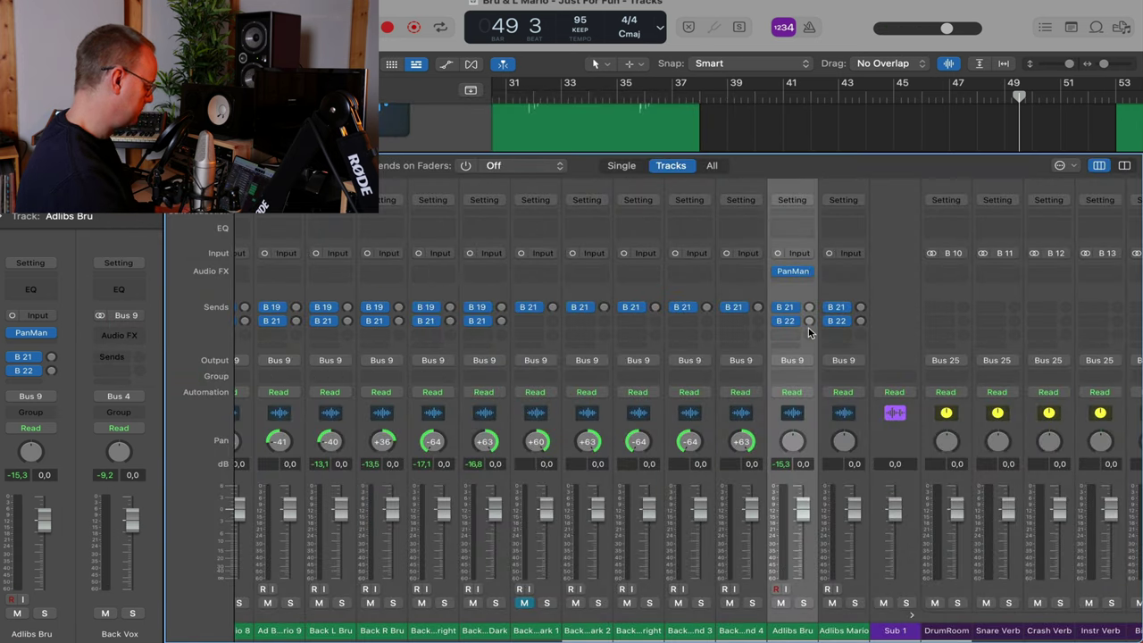
pyautogui.moveTo(842, 279); pyautogui.dragTo(843, 271)
pyautogui.click(843, 271)
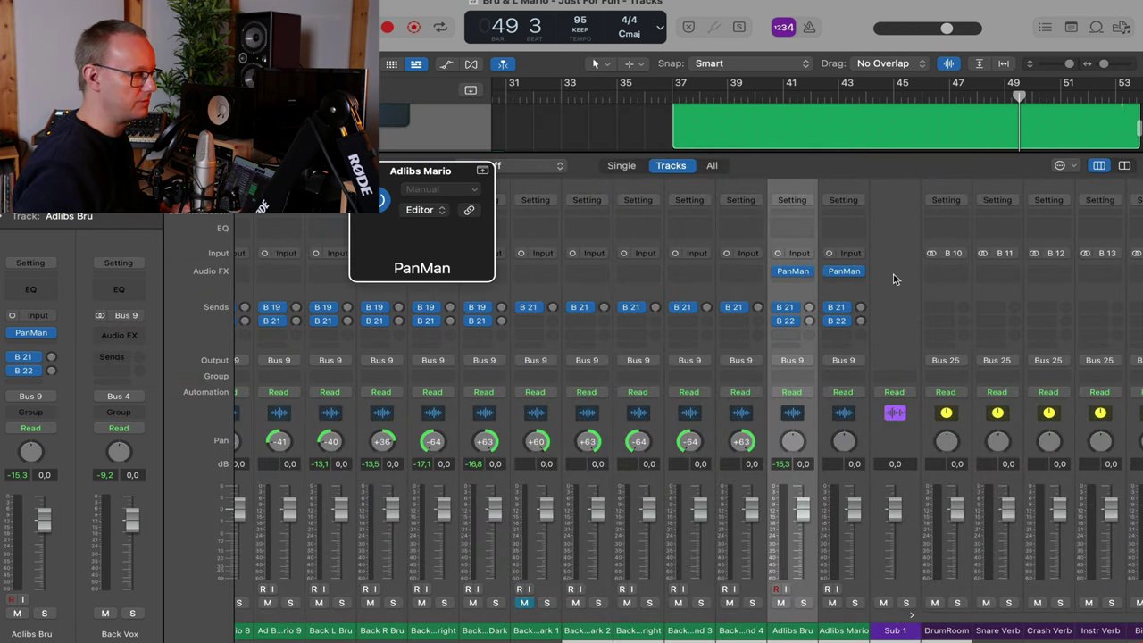
pyautogui.click(361, 171)
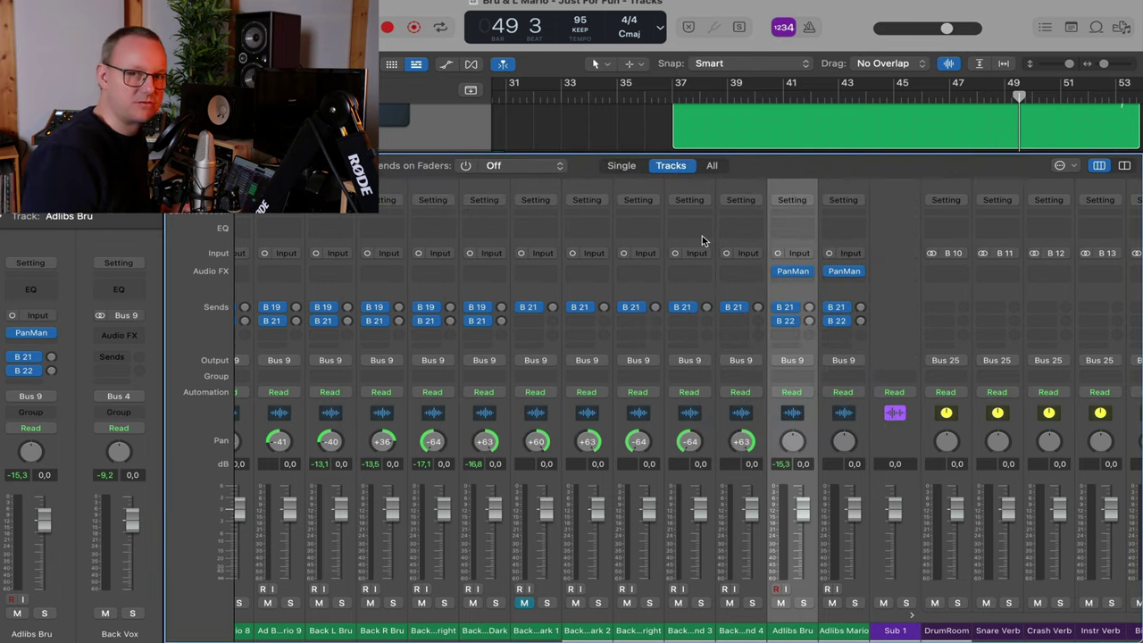
# Return to the tracks overview and play the song from bar 1 to check the vocal panning
pyautogui.press('x')
pyautogui.scroll(-5, 781, 398)
pyautogui.scroll(10, 780, 398)
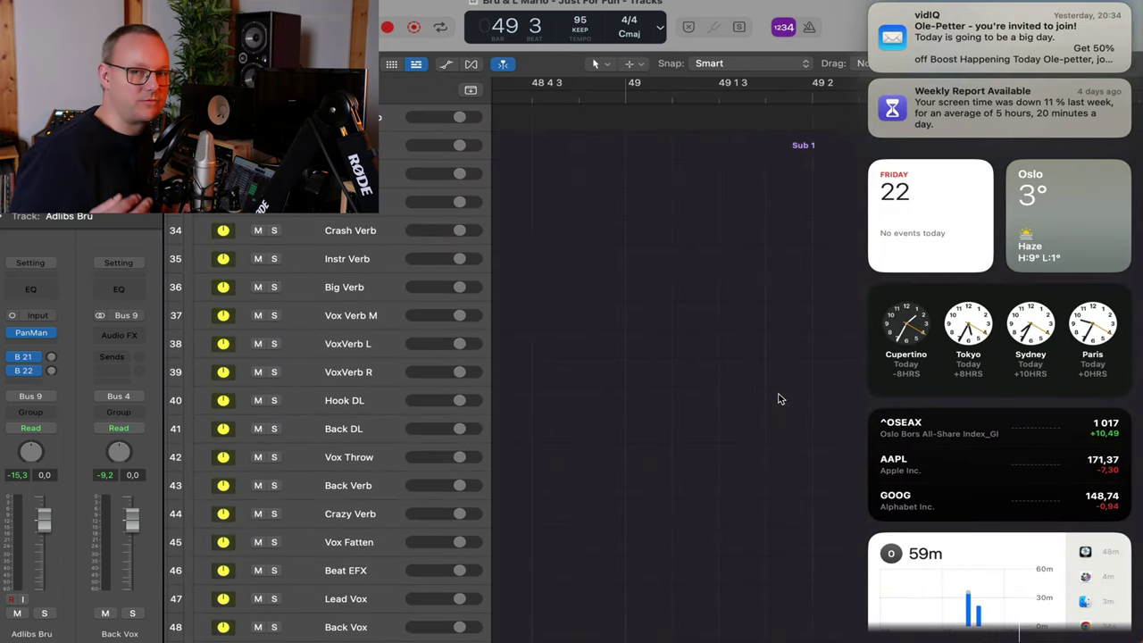
pyautogui.scroll(-10, 780, 399)
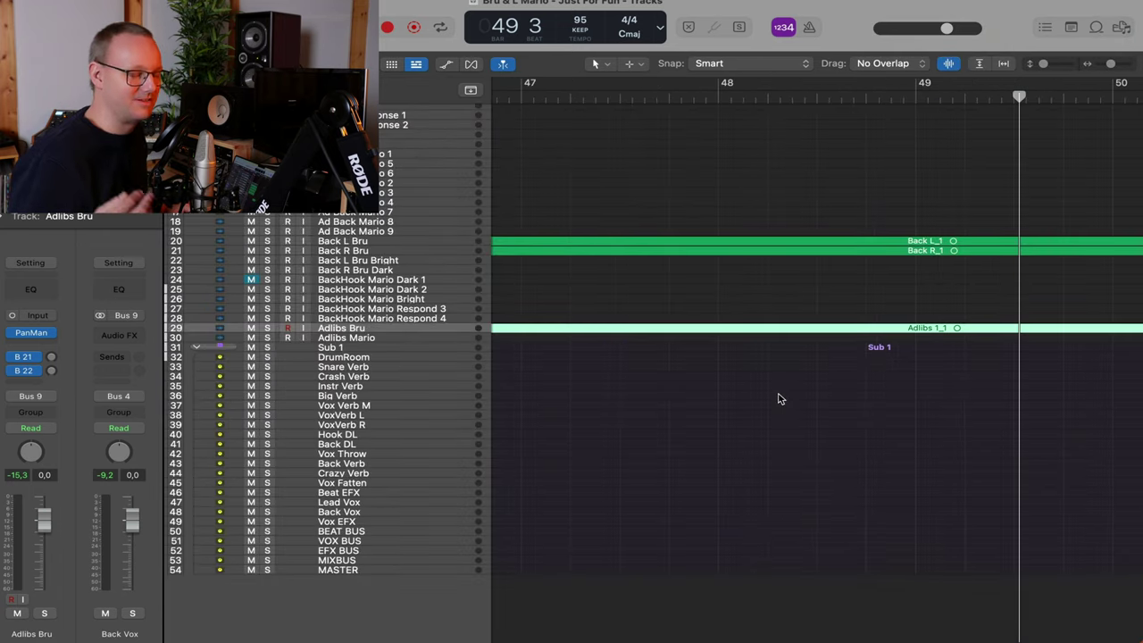
pyautogui.scroll(-10, 779, 397)
pyautogui.scroll(5, 782, 398)
pyautogui.press('Return')
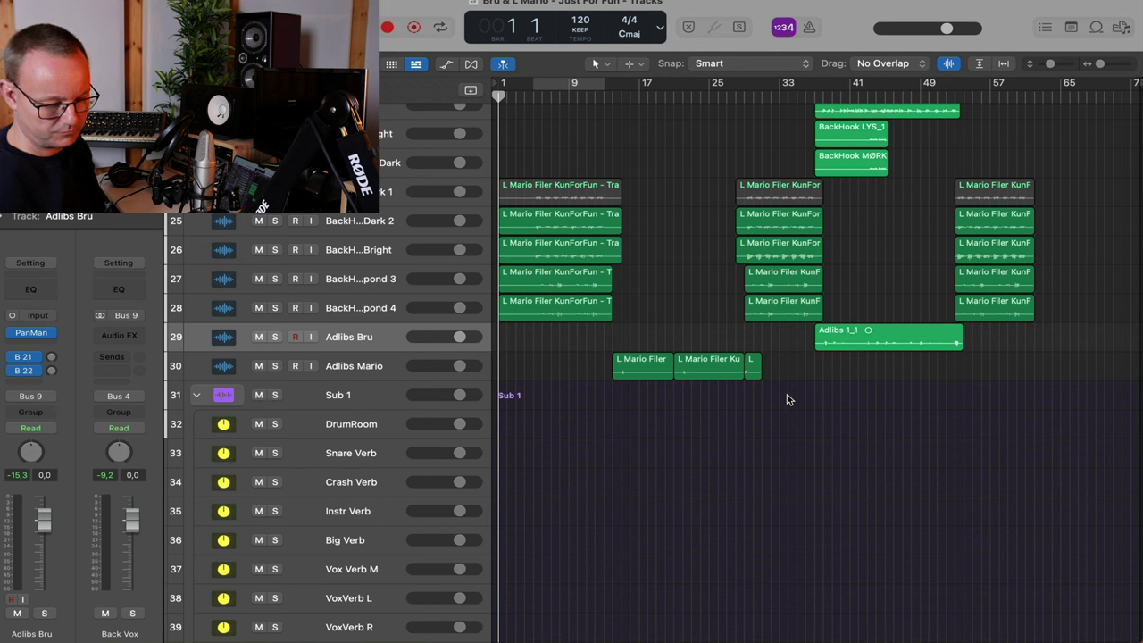
pyautogui.press('space')
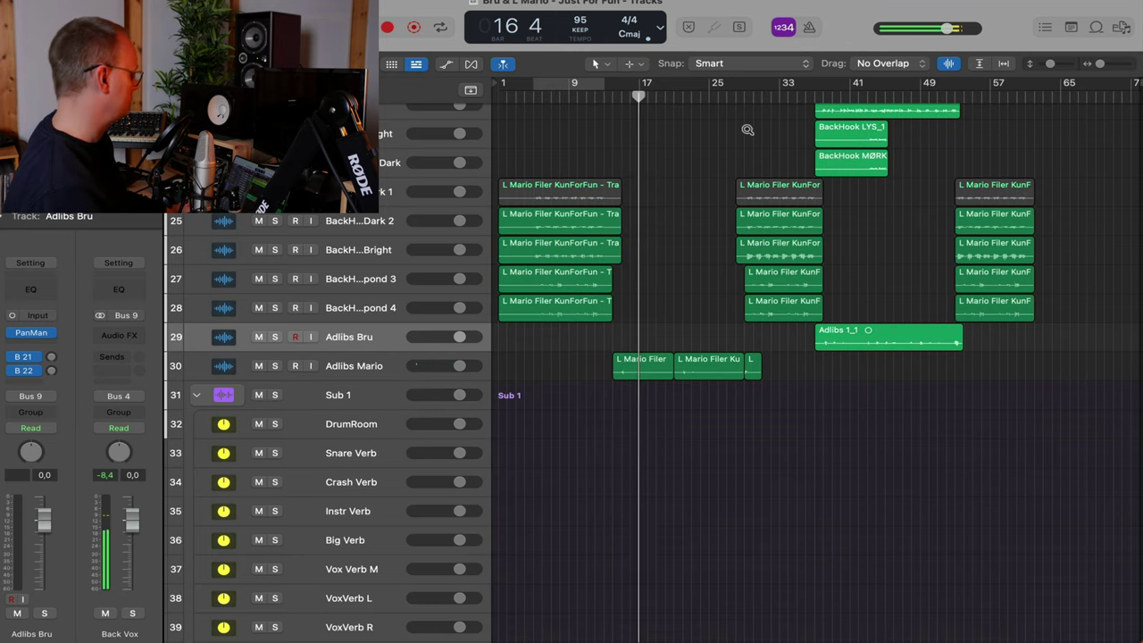
# Look over the Verse Mario, hook, response, Back Mario and Ad Back Mario tracks while the first verse plays from about bar 16
pyautogui.scroll(5, 747, 130)
pyautogui.scroll(15, 746, 132)
pyautogui.hscroll(8, 747, 132)
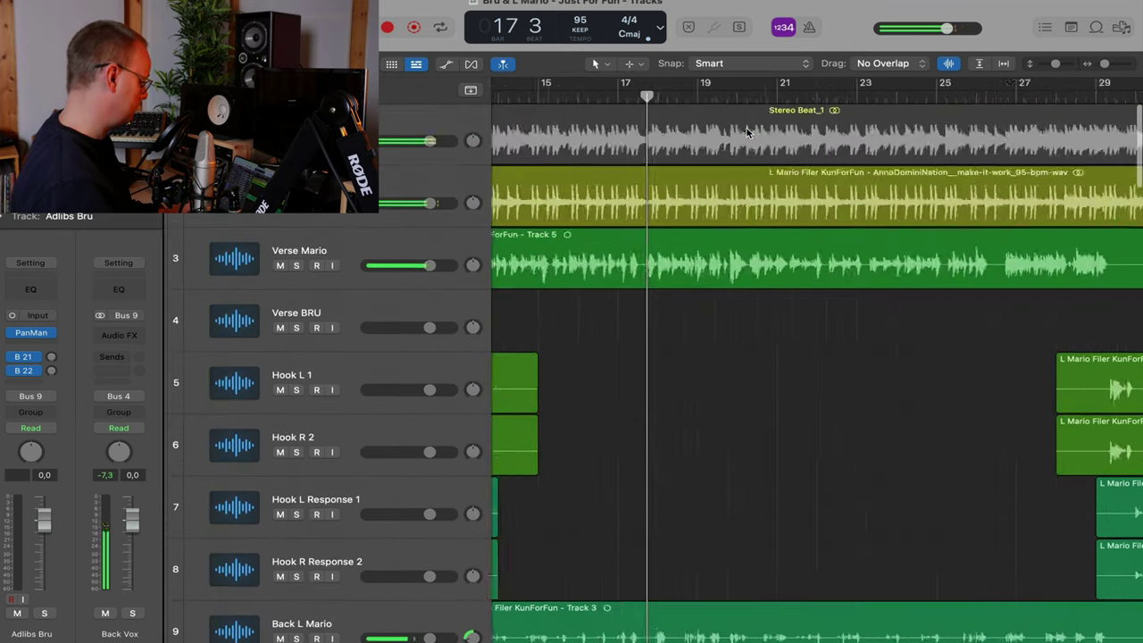
pyautogui.scroll(-8, 746, 132)
pyautogui.hscroll(-2, 746, 132)
pyautogui.scroll(-10, 747, 132)
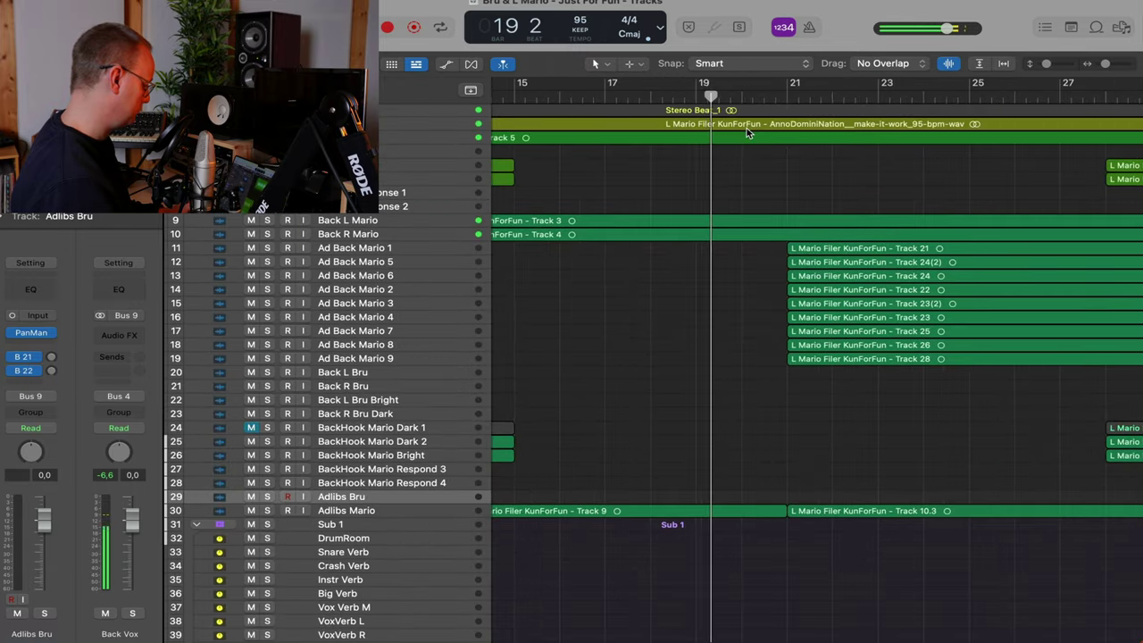
pyautogui.scroll(10, 746, 132)
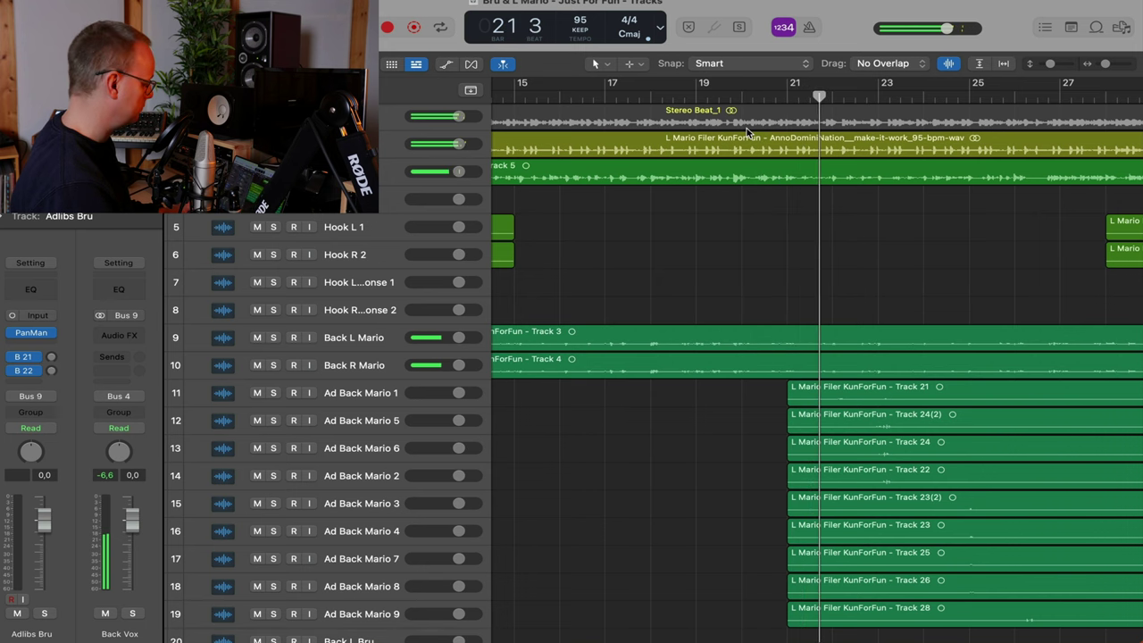
pyautogui.scroll(-3, 746, 132)
pyautogui.scroll(5, 746, 128)
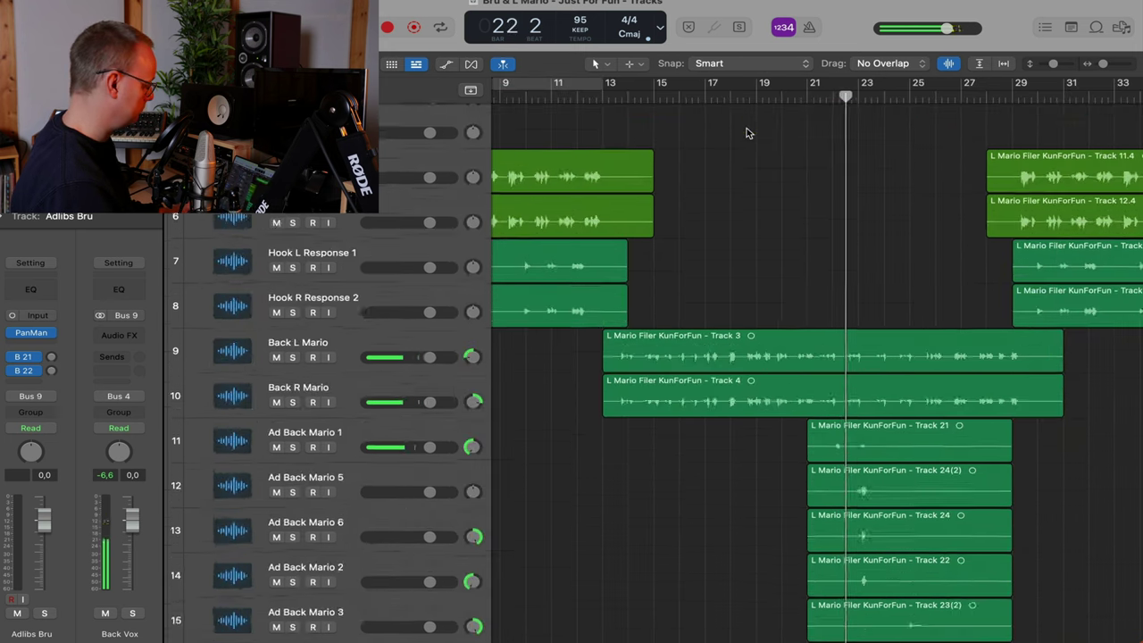
pyautogui.scroll(5, 748, 132)
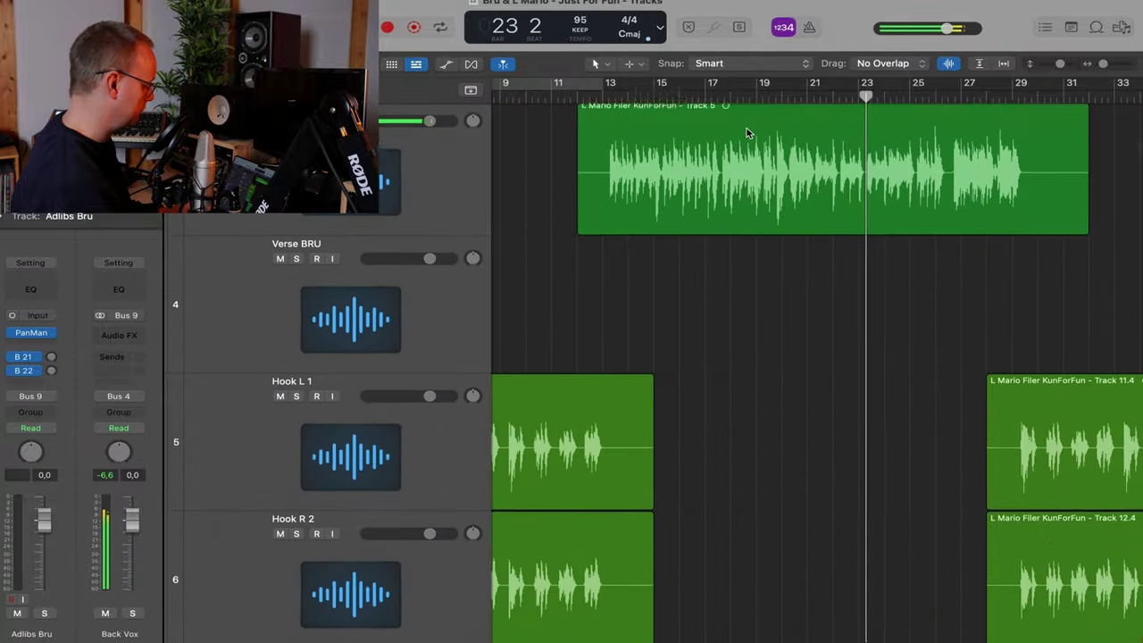
pyautogui.scroll(3, 748, 132)
pyautogui.scroll(-3, 746, 127)
pyautogui.scroll(-4, 747, 127)
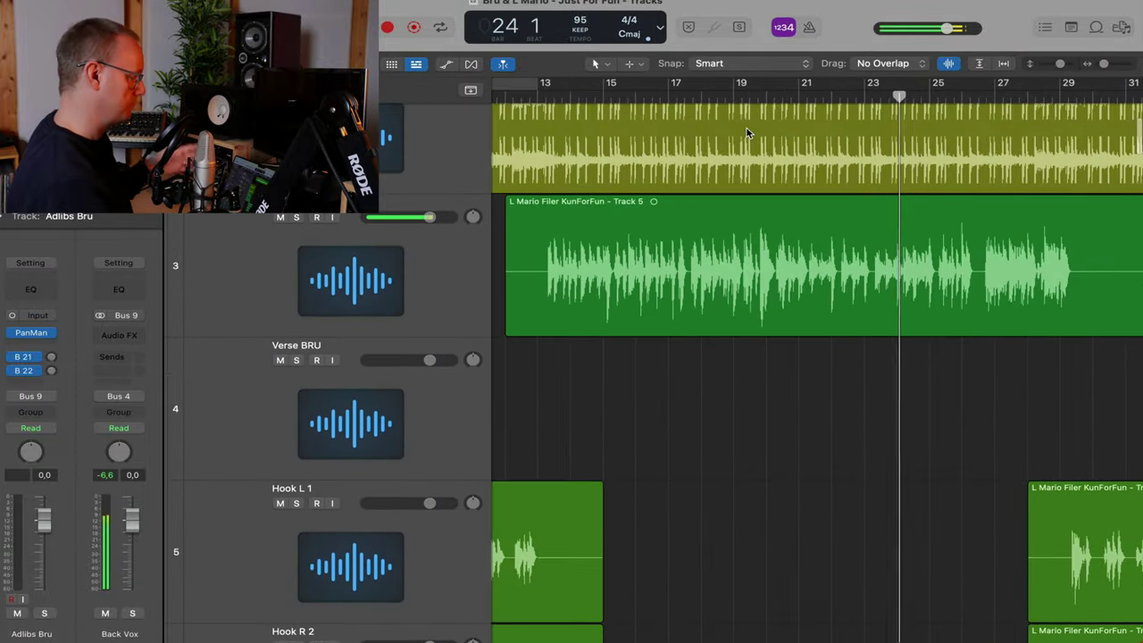
pyautogui.scroll(-4, 746, 127)
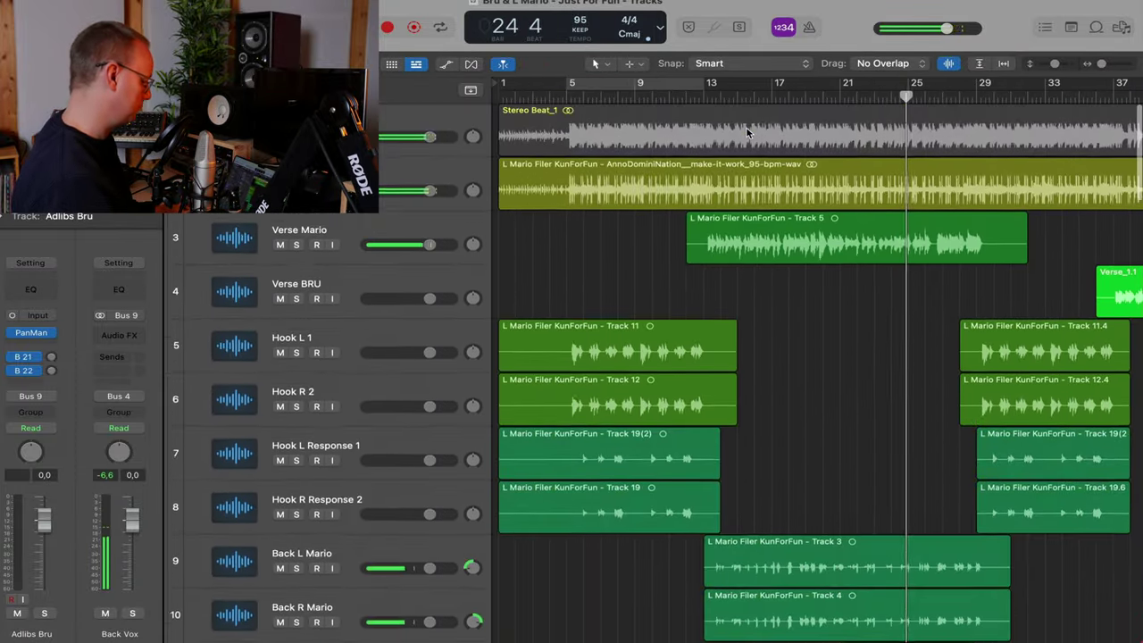
pyautogui.scroll(-3, 747, 128)
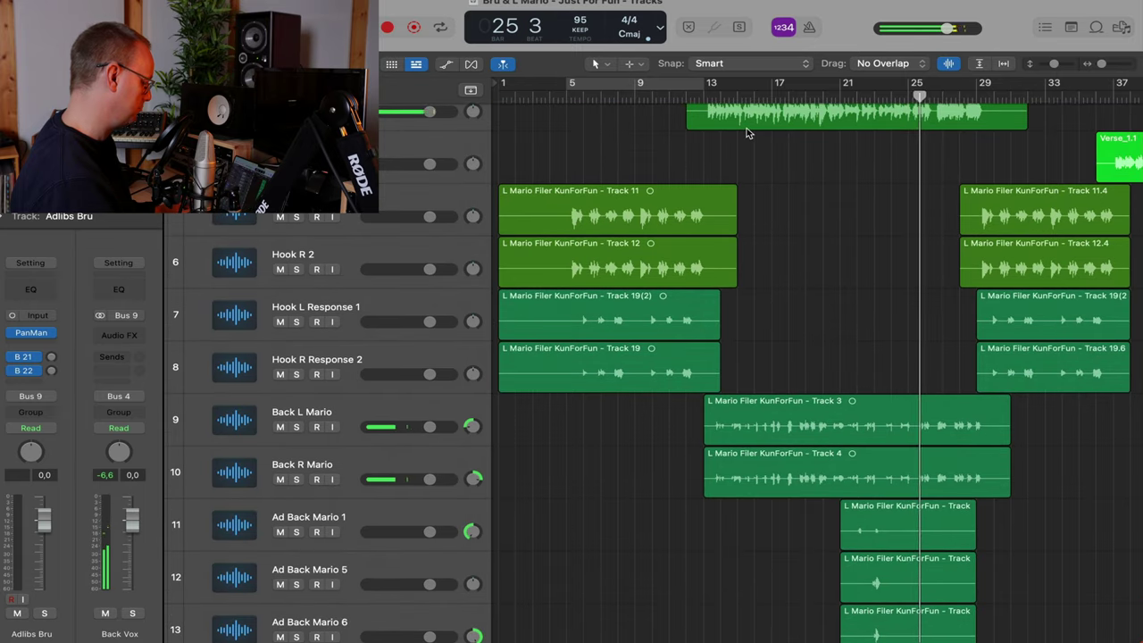
pyautogui.hscroll(4, 746, 128)
pyautogui.scroll(2, 746, 128)
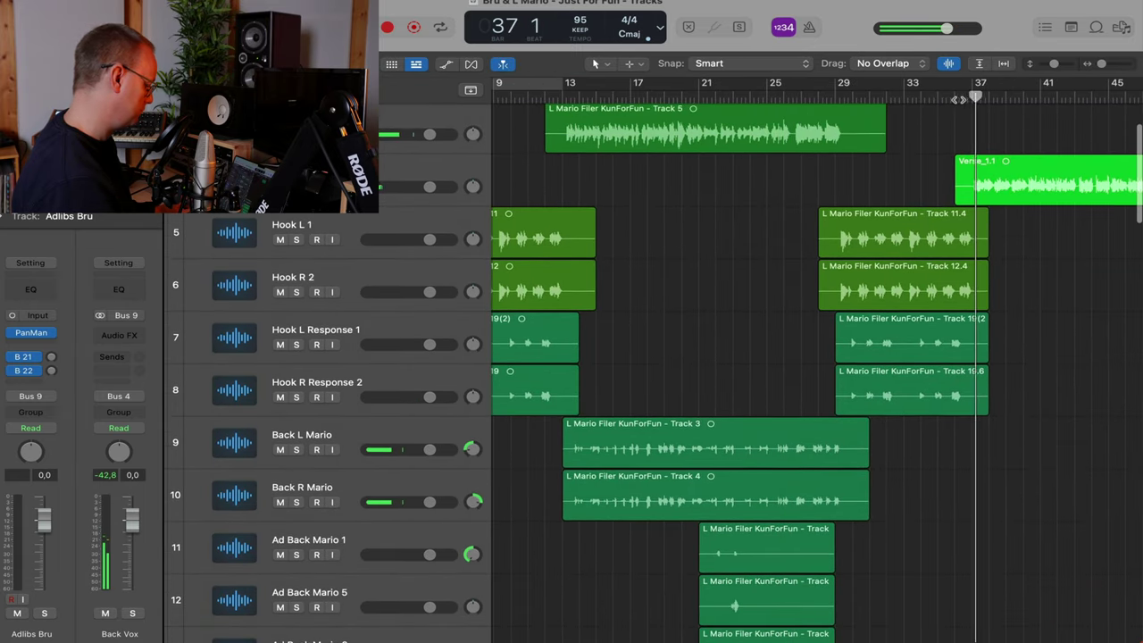
# Play from about bar 37 and examine the Back L Bru, Back R Bru, Bright, Dark and Adlibs Bru regions
pyautogui.click(957, 100)
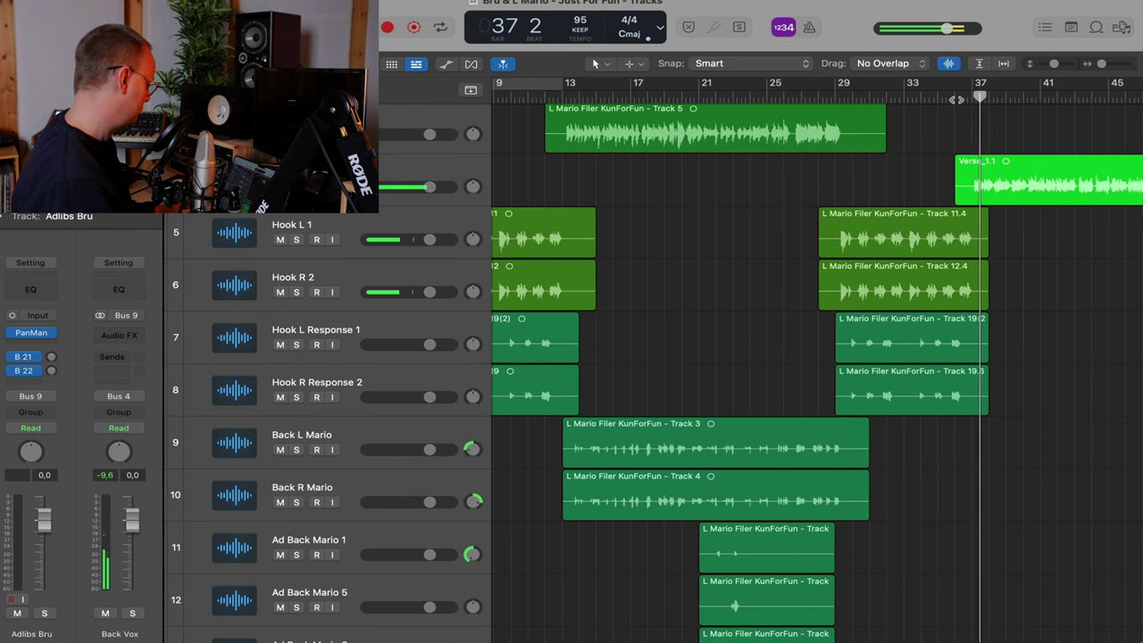
pyautogui.press('super+Up')
pyautogui.press('super+Up')
pyautogui.press('super+Up')
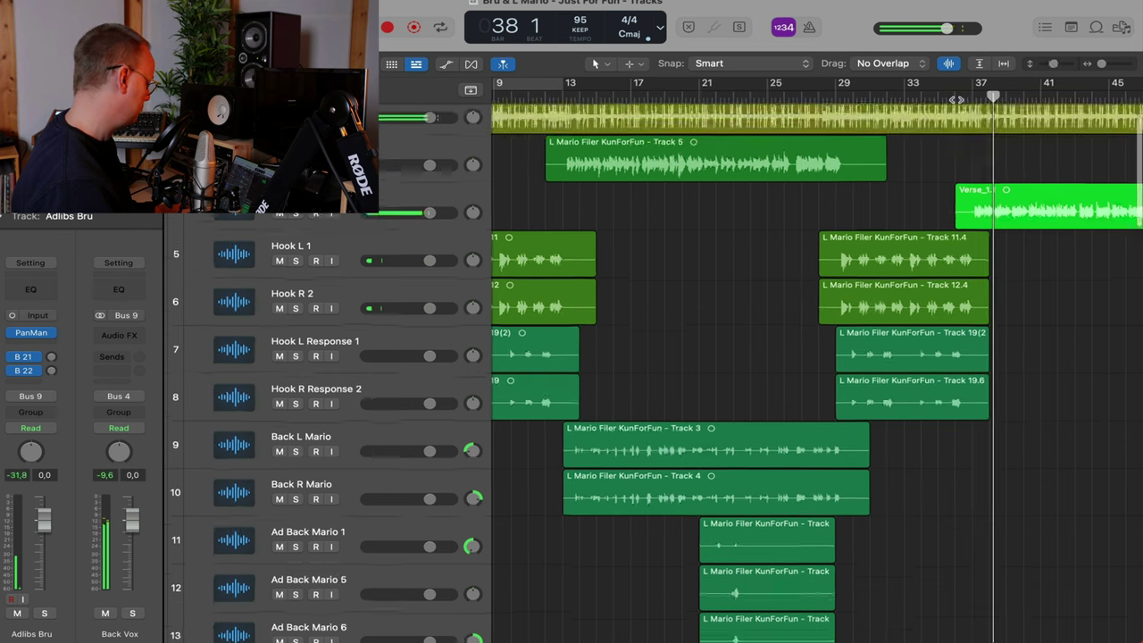
pyautogui.press('super+Left')
pyautogui.press('super+Left')
pyautogui.press('super+Left')
pyautogui.scroll(-10, 956, 100)
pyautogui.scroll(-8, 957, 99)
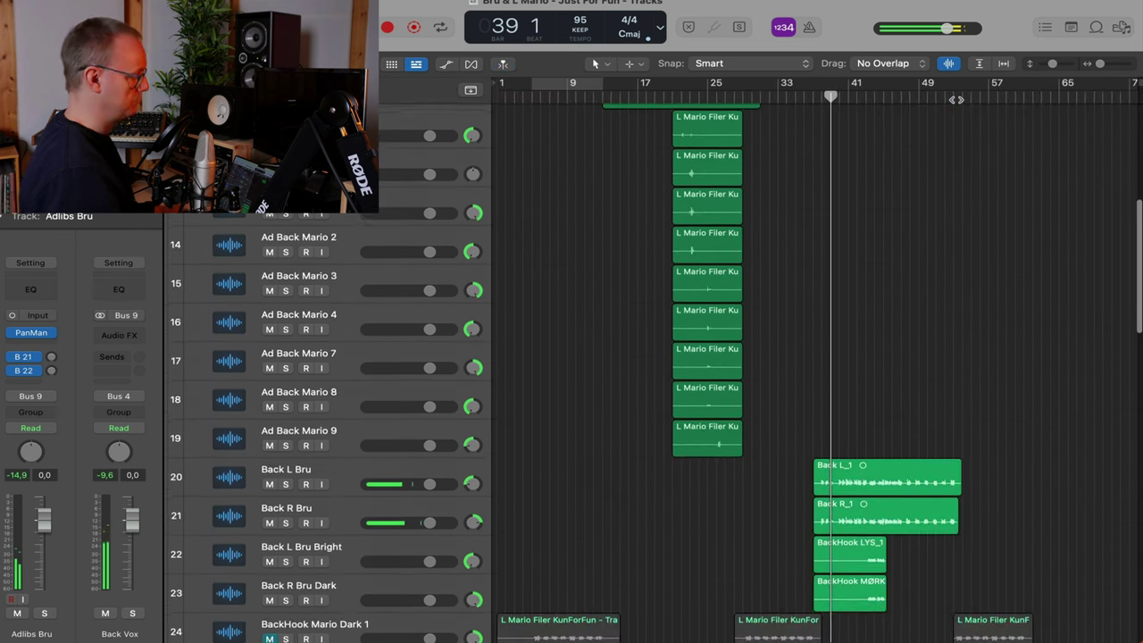
pyautogui.press('super+Down')
pyautogui.press('super+Down')
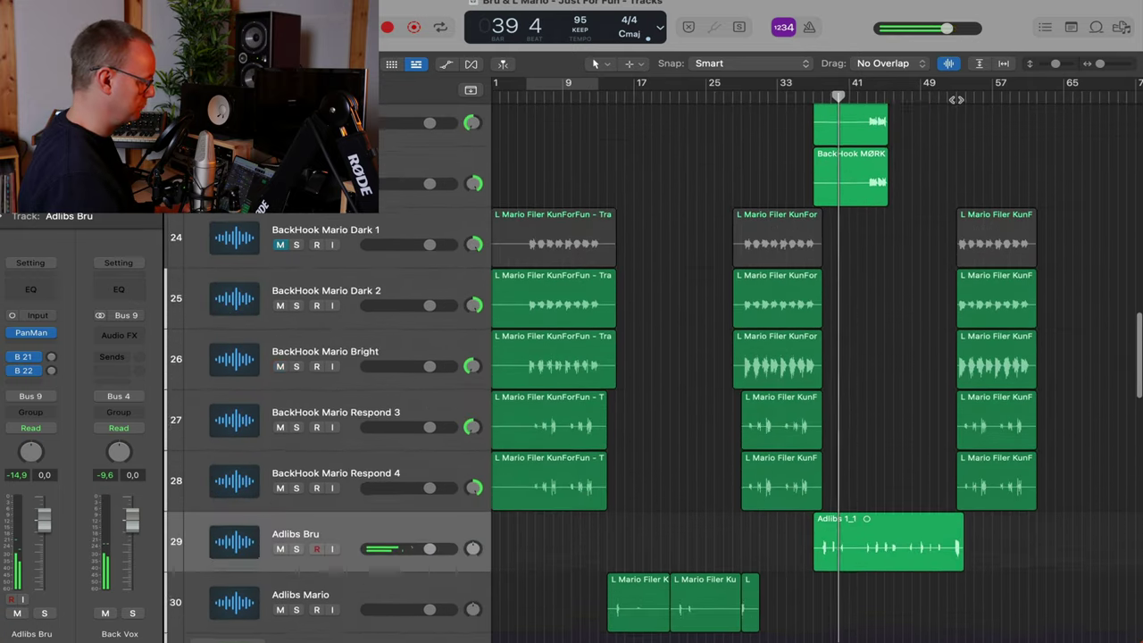
pyautogui.scroll(4, 957, 100)
pyautogui.moveTo(925, 368); pyautogui.dragTo(779, 161)
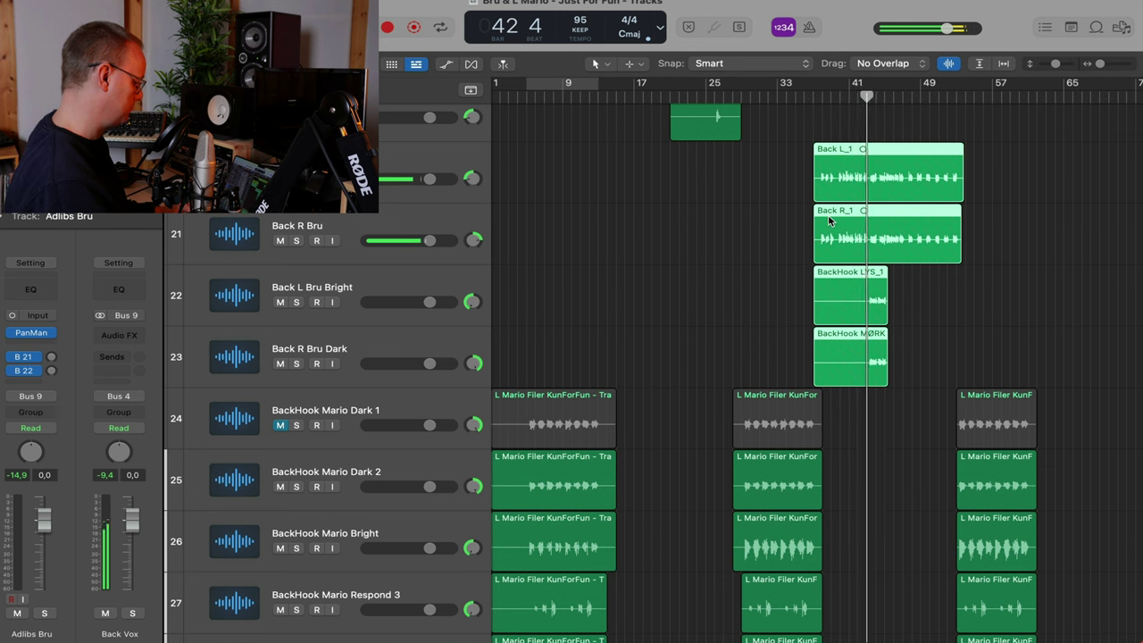
pyautogui.click(777, 220)
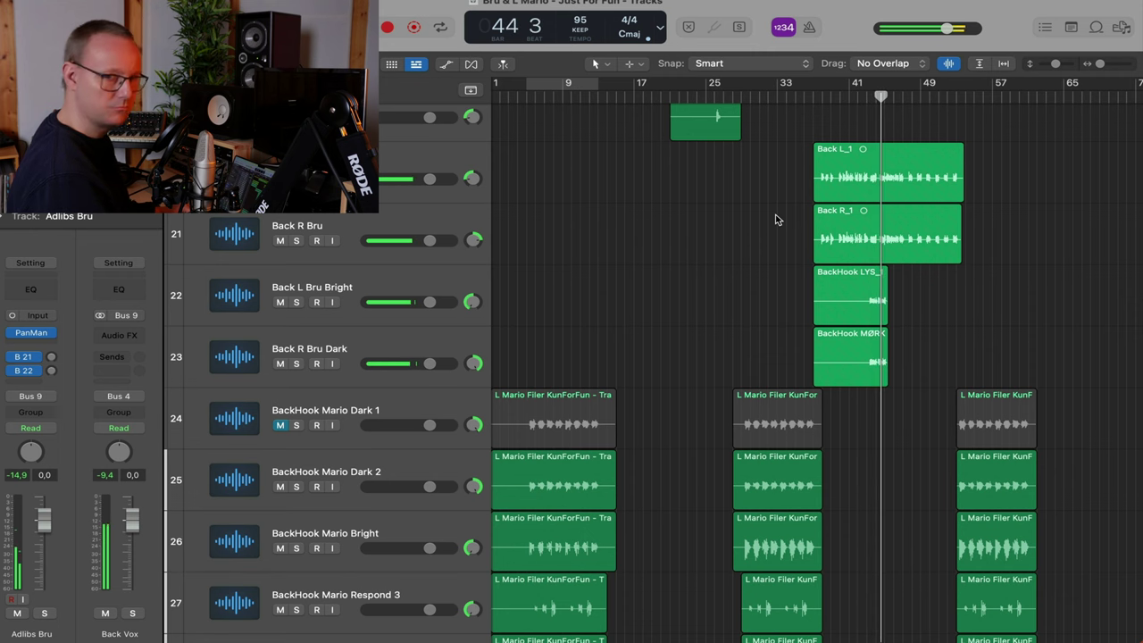
# Return to the overview of all tracks while the second verse plays from about bar 44
pyautogui.scroll(-5, 776, 217)
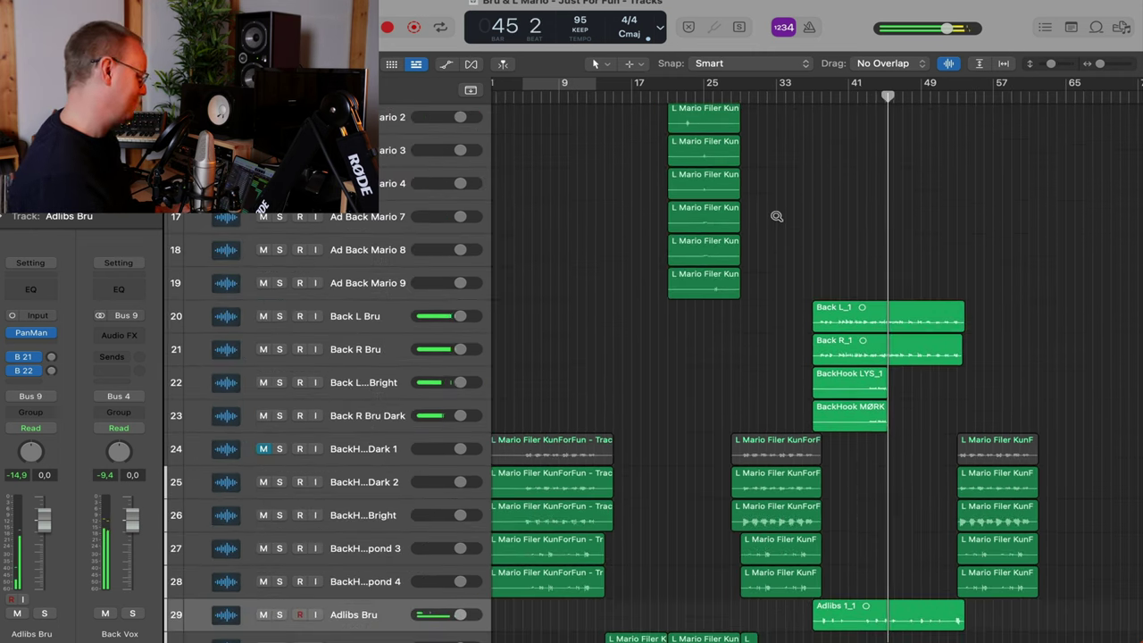
pyautogui.scroll(-5, 777, 217)
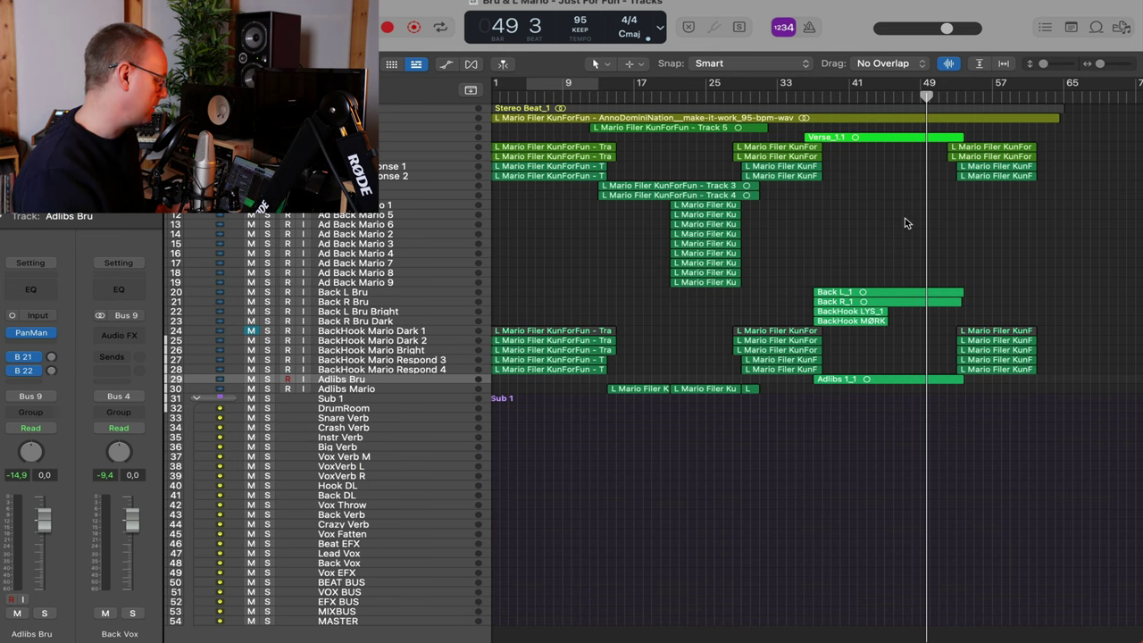
# Examine the Adlibs Bru region around bars 49 to 53, soloing the track and playing from about bar 51
pyautogui.scroll(5, 906, 224)
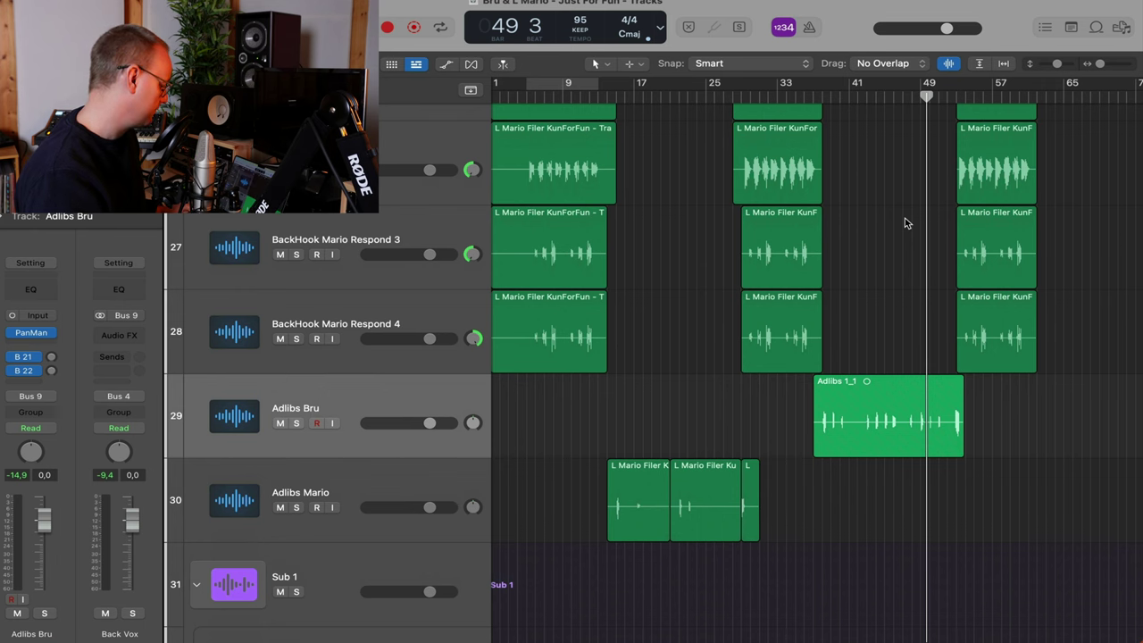
pyautogui.scroll(10, 905, 223)
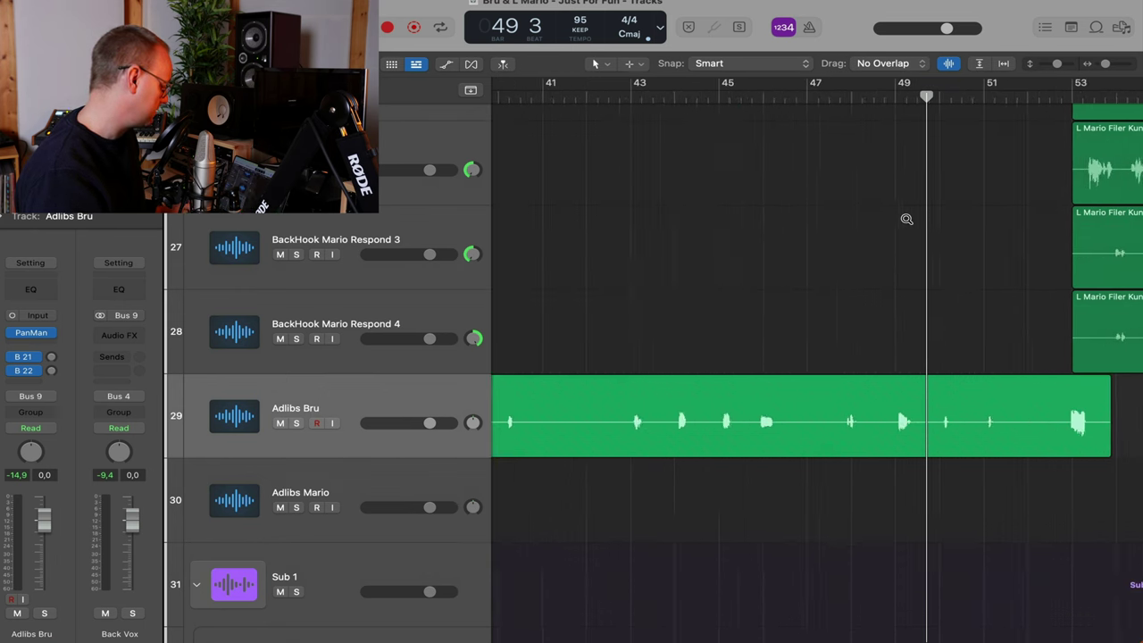
pyautogui.hscroll(5, 905, 224)
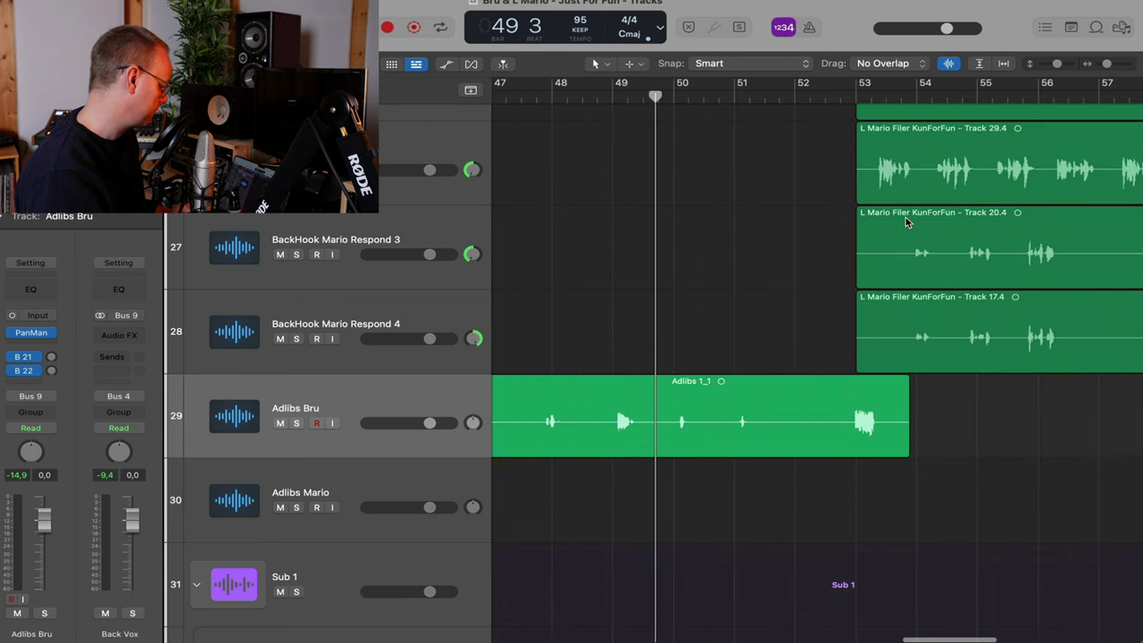
pyautogui.scroll(4, 905, 223)
pyautogui.scroll(4, 905, 222)
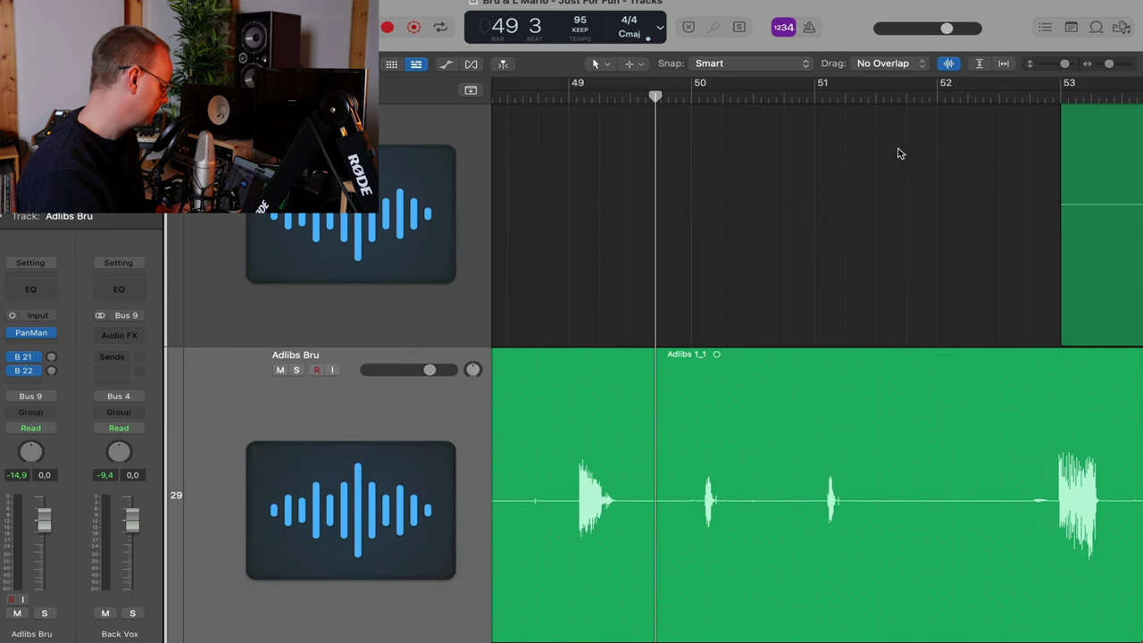
pyautogui.click(898, 95)
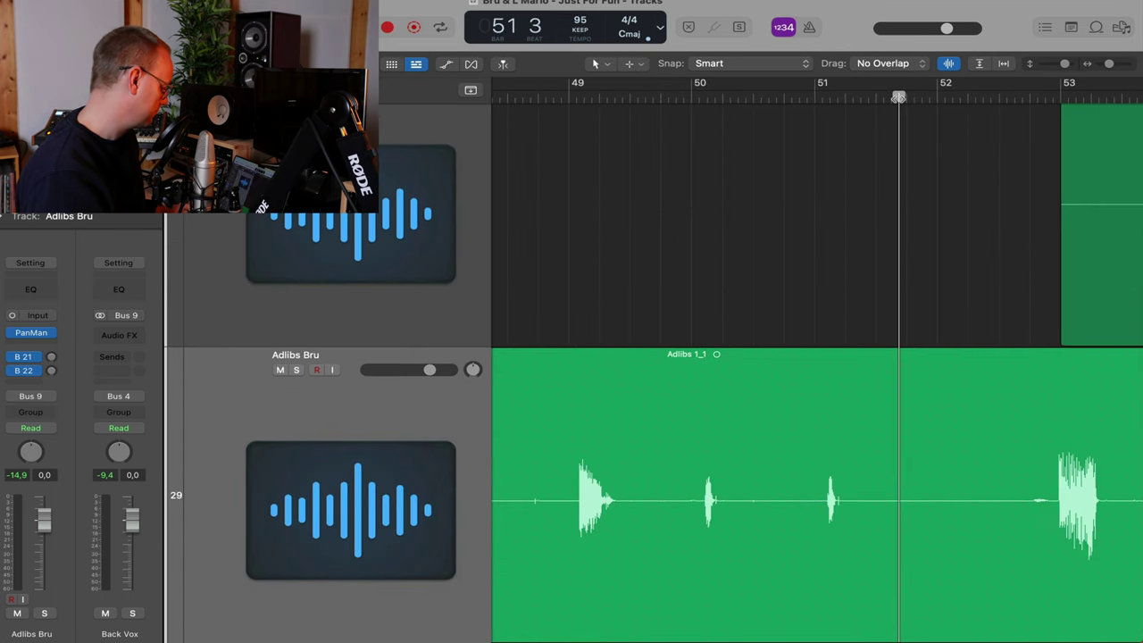
pyautogui.click(298, 369)
pyautogui.press('space')
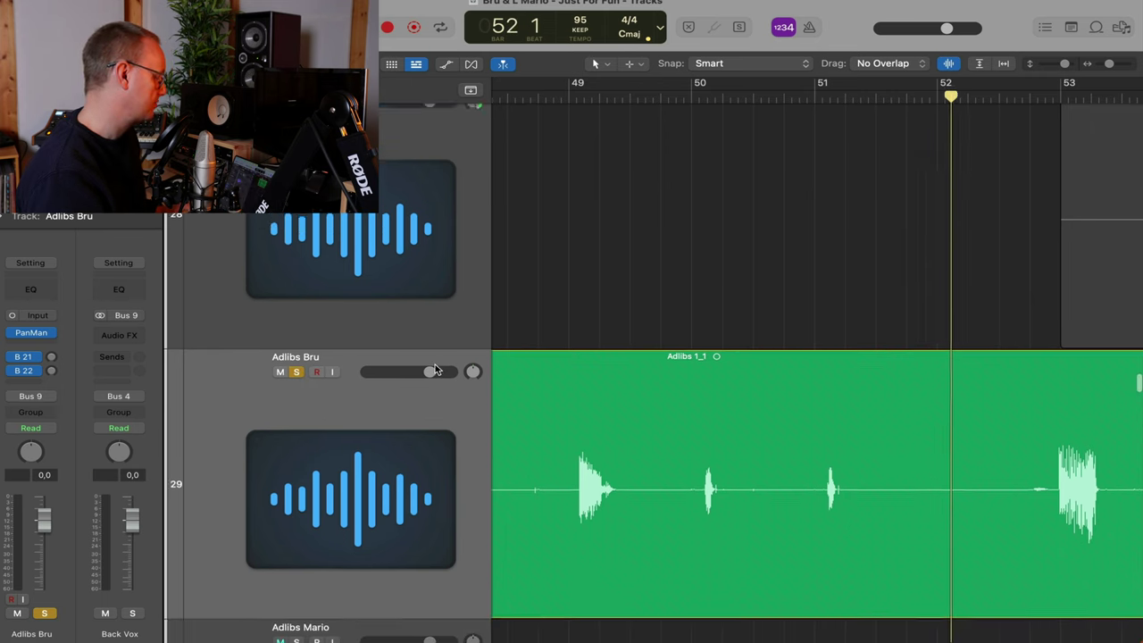
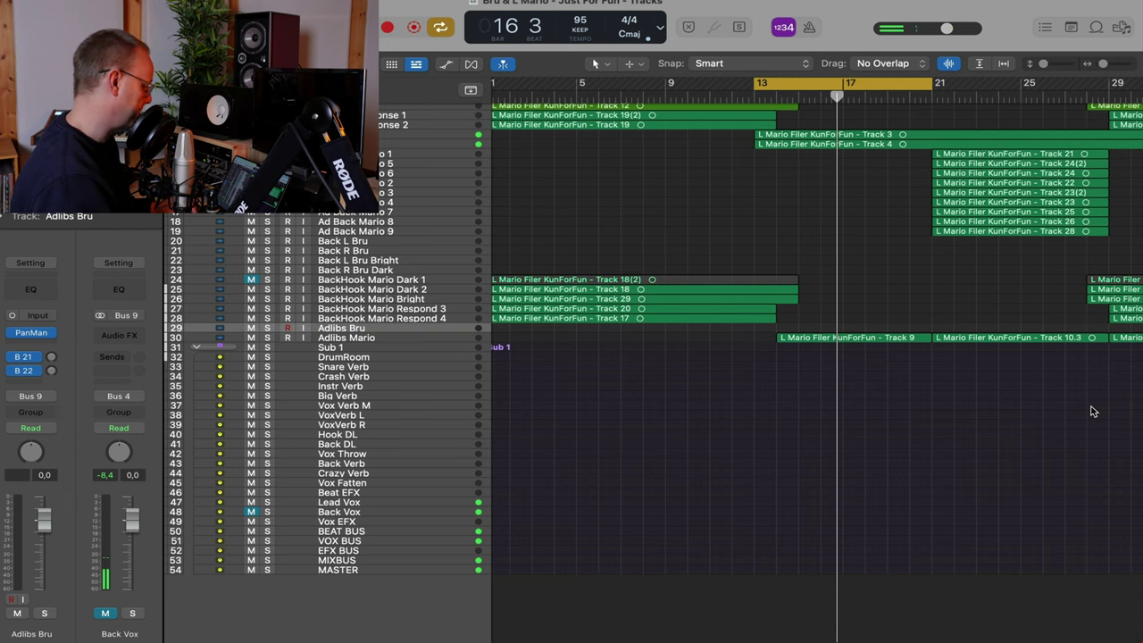
# Enlarge the track rows and play the cycled verse section from bar 13
pyautogui.press('super+Down')
pyautogui.press('super+Down')
pyautogui.press('super+Down')
pyautogui.scroll(10, 1093, 410)
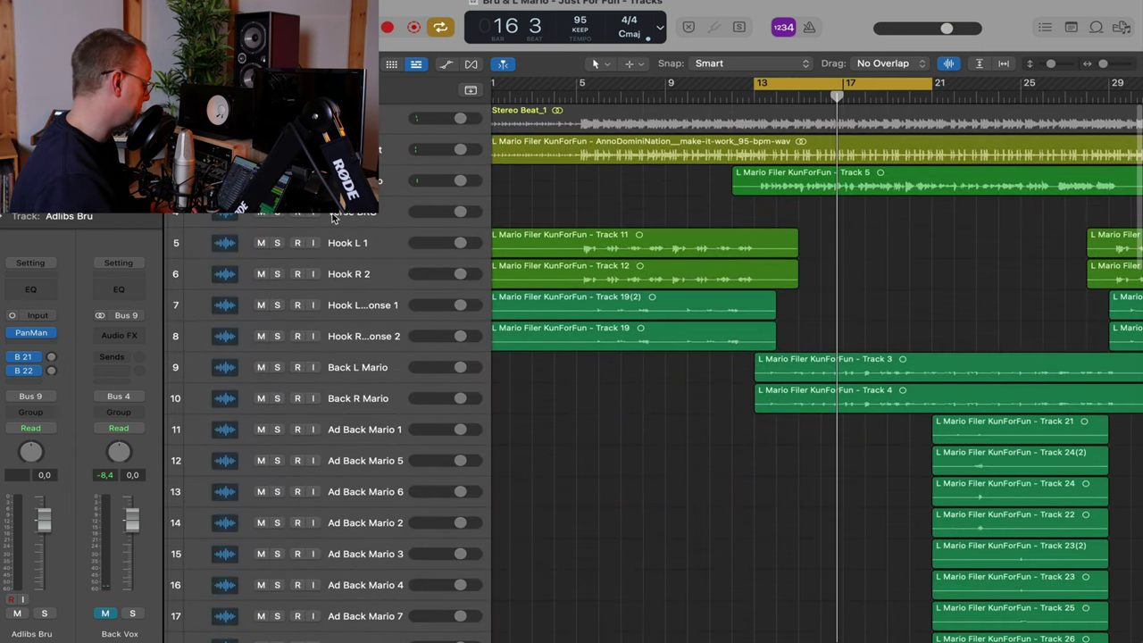
pyautogui.press('space')
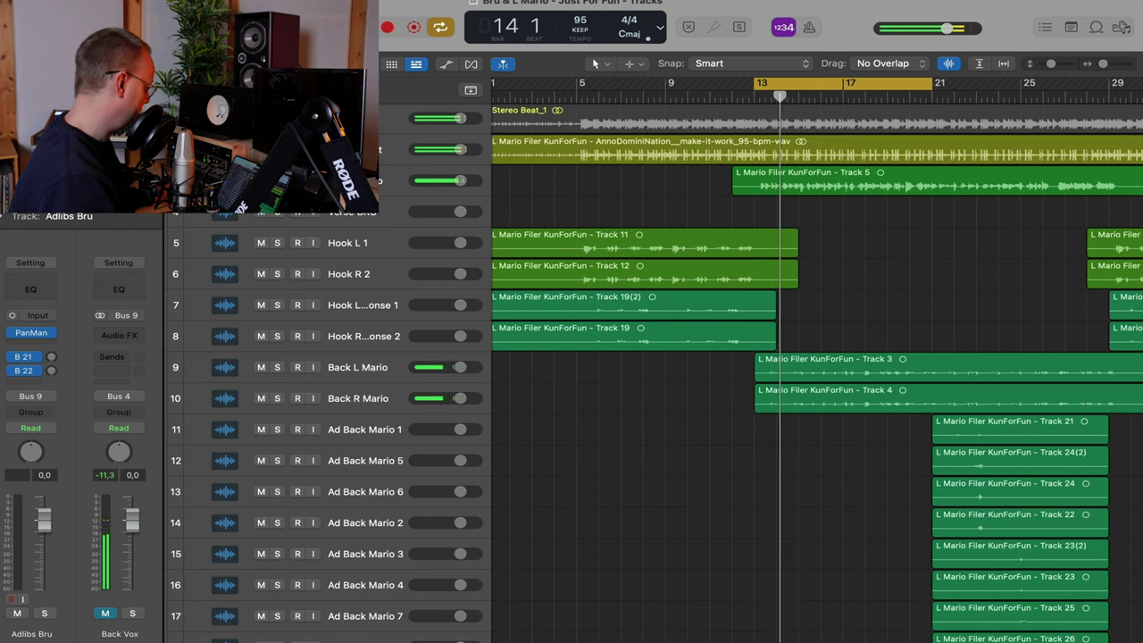
# Insert a mono Pro-Q 3 on the Verse Mario channel and solo the track
pyautogui.click(354, 180)
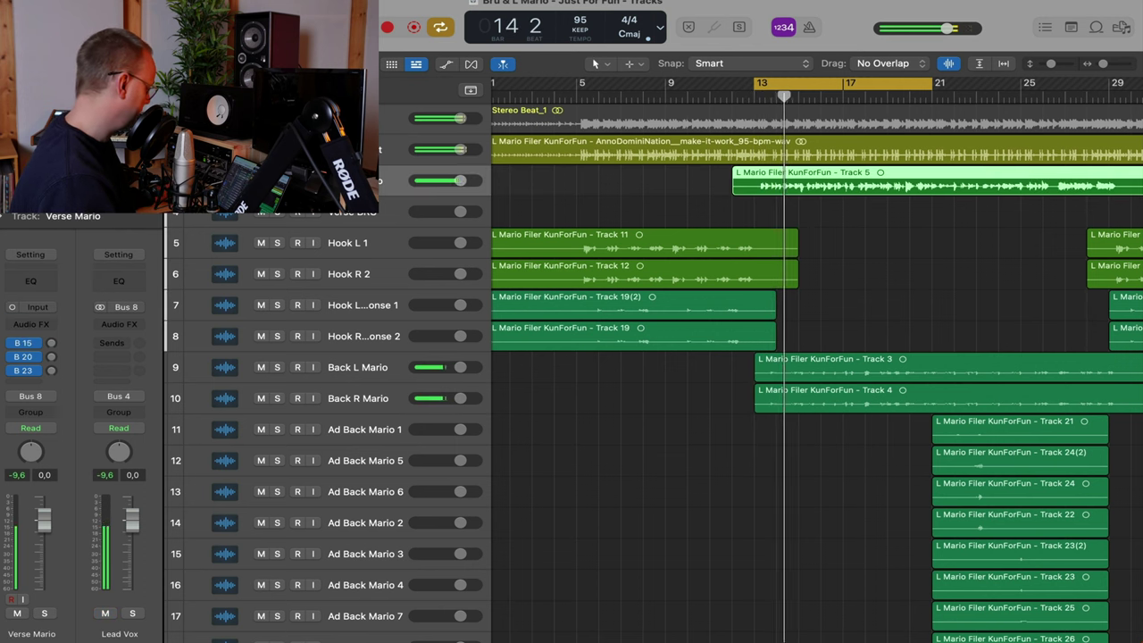
pyautogui.click(49, 327)
pyautogui.moveTo(85, 353)
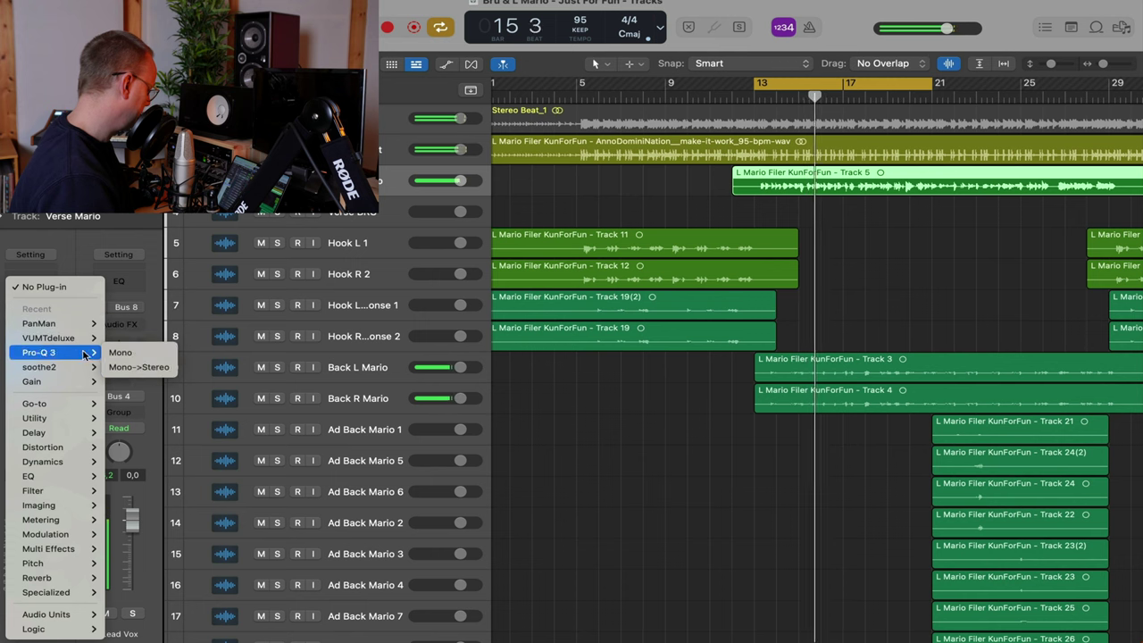
pyautogui.click(122, 352)
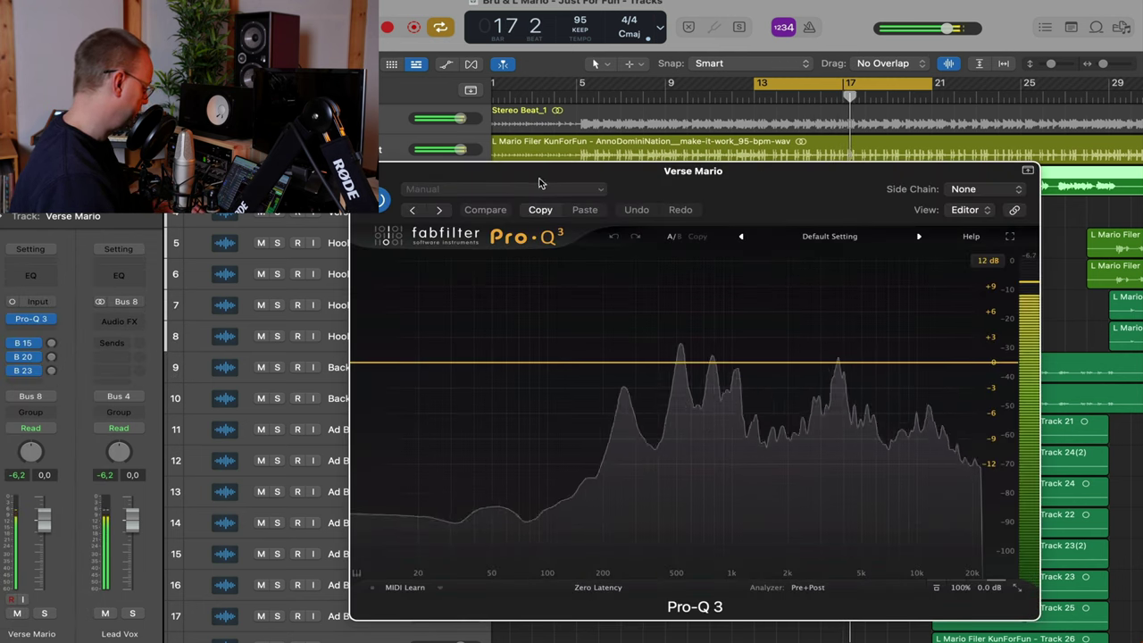
pyautogui.press('s')
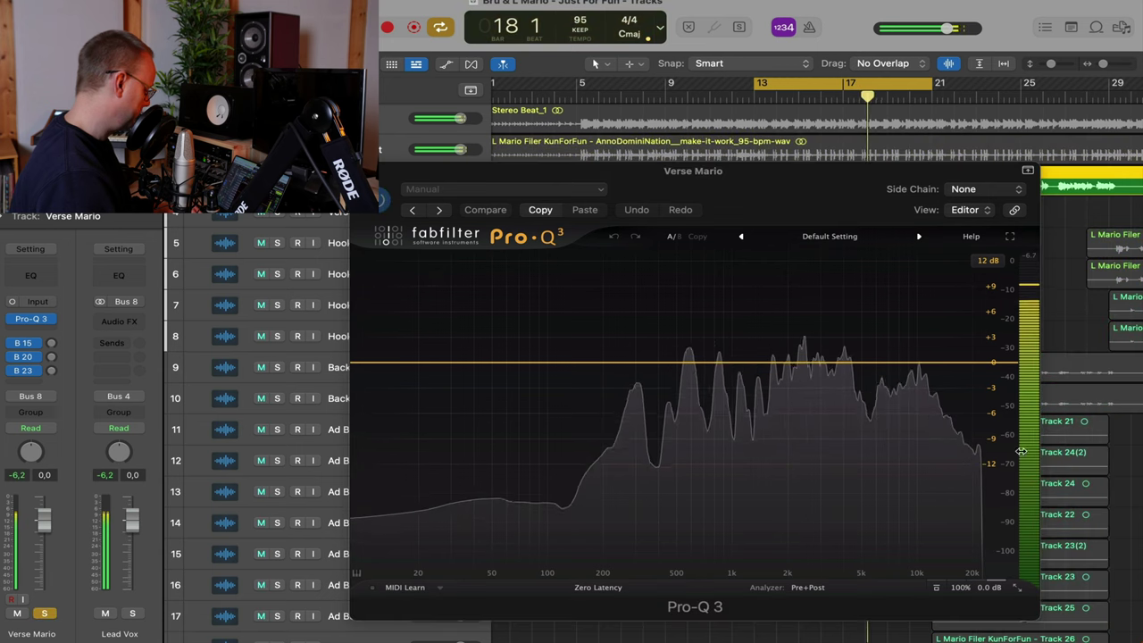
# Try a 12 dB/oct high-cut band in Verse Mario's Pro-Q 3, sweeping it down to about 48 Hz
pyautogui.click(1013, 364)
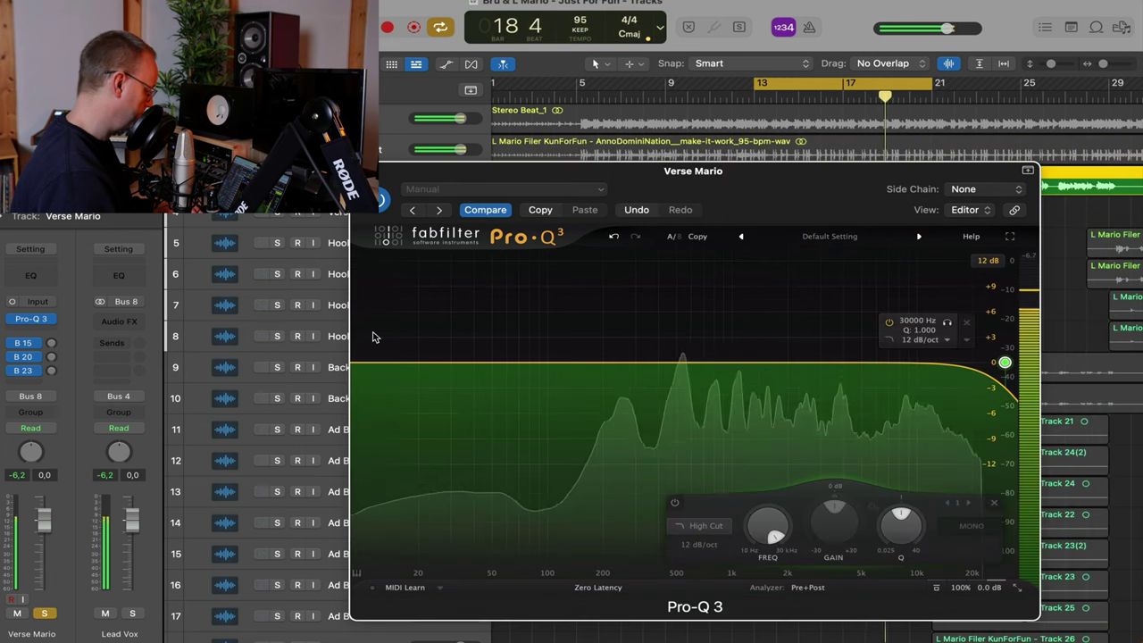
pyautogui.moveTo(1005, 363); pyautogui.dragTo(490, 359)
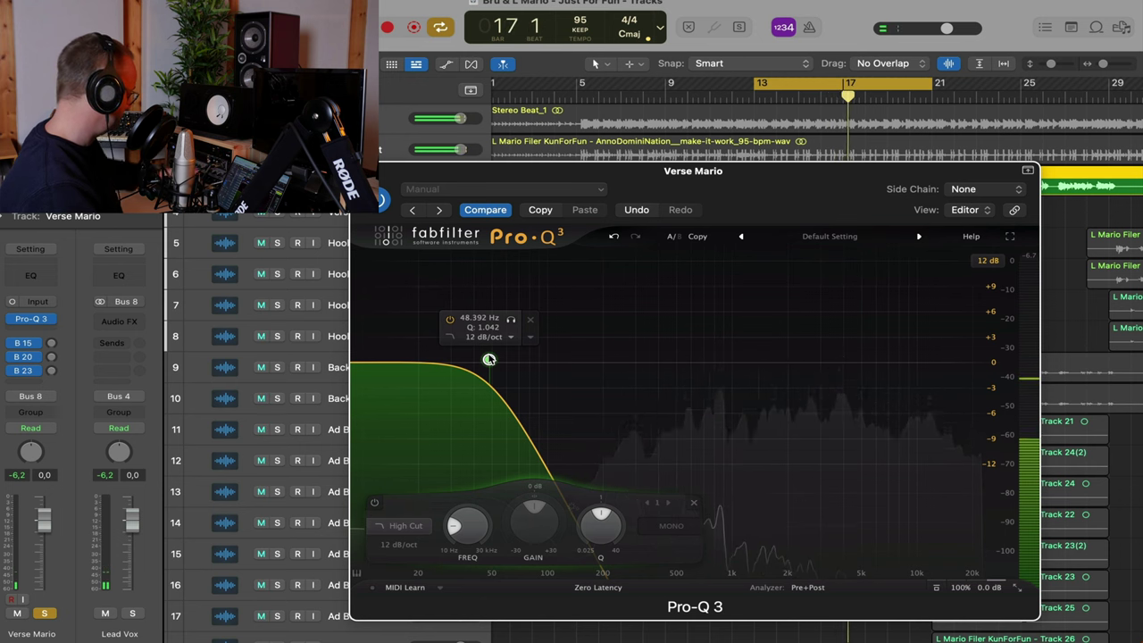
# Switch to the Universal Audio Console, toggle the Analog 2 channel's mute, and return to Logic Pro to restart playback
pyautogui.press('super+Tab')
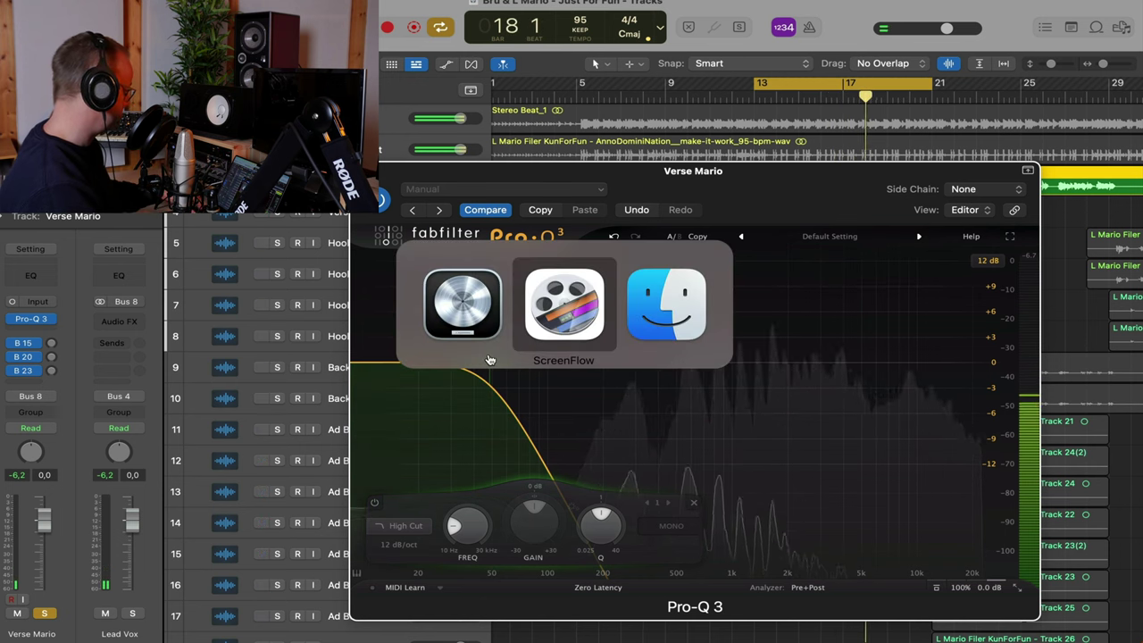
pyautogui.press('shift+super+Tab')
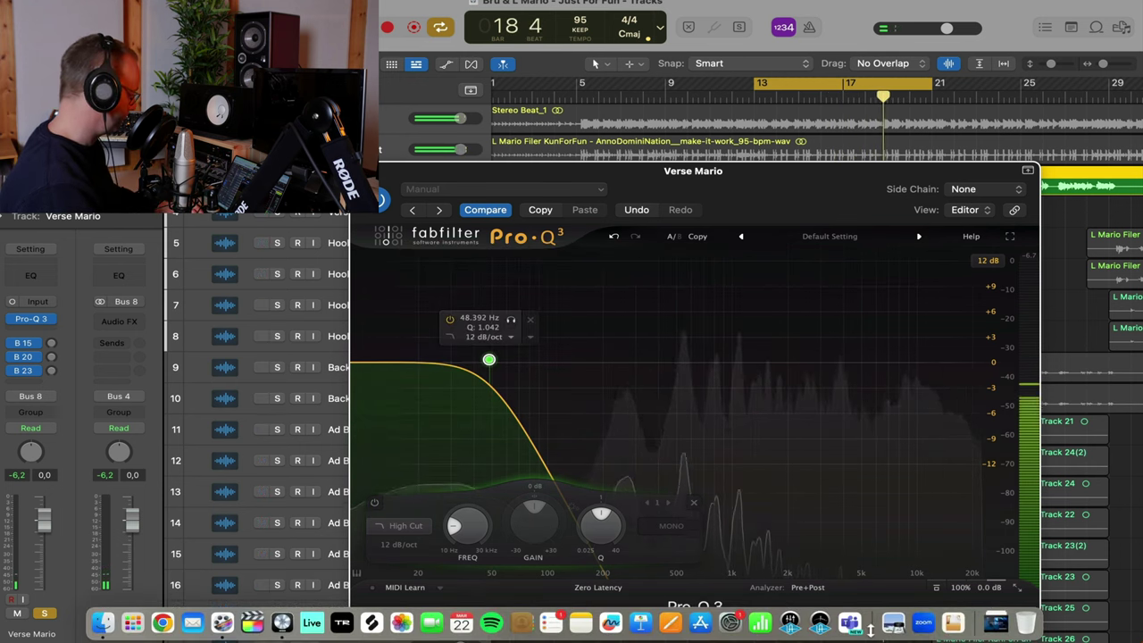
pyautogui.click(791, 625)
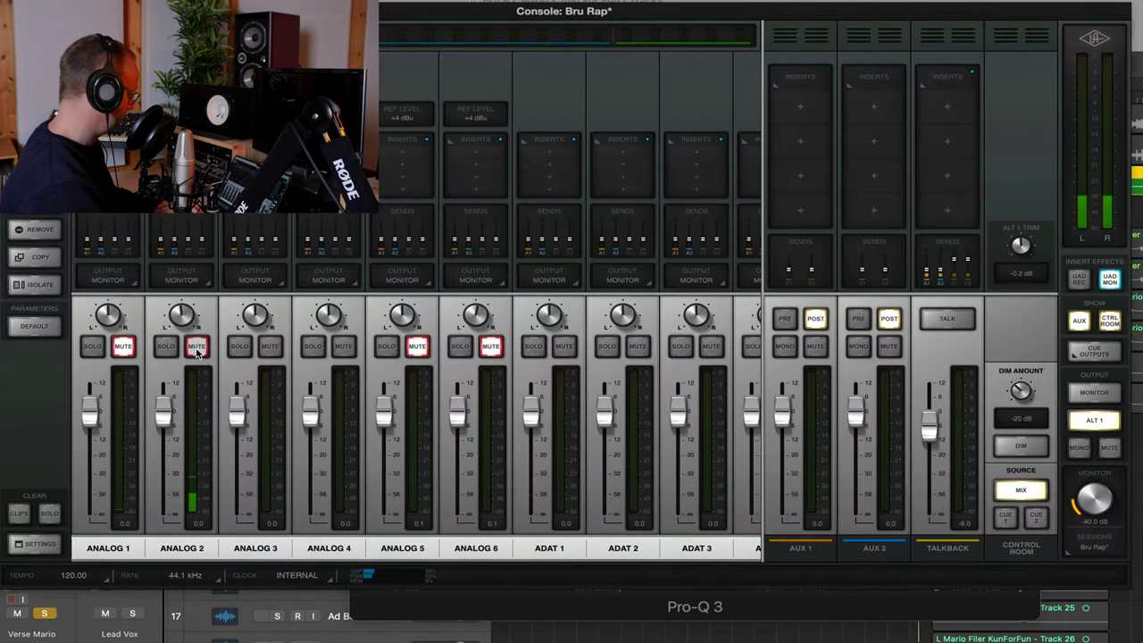
pyautogui.press('super+Tab')
pyautogui.press('space')
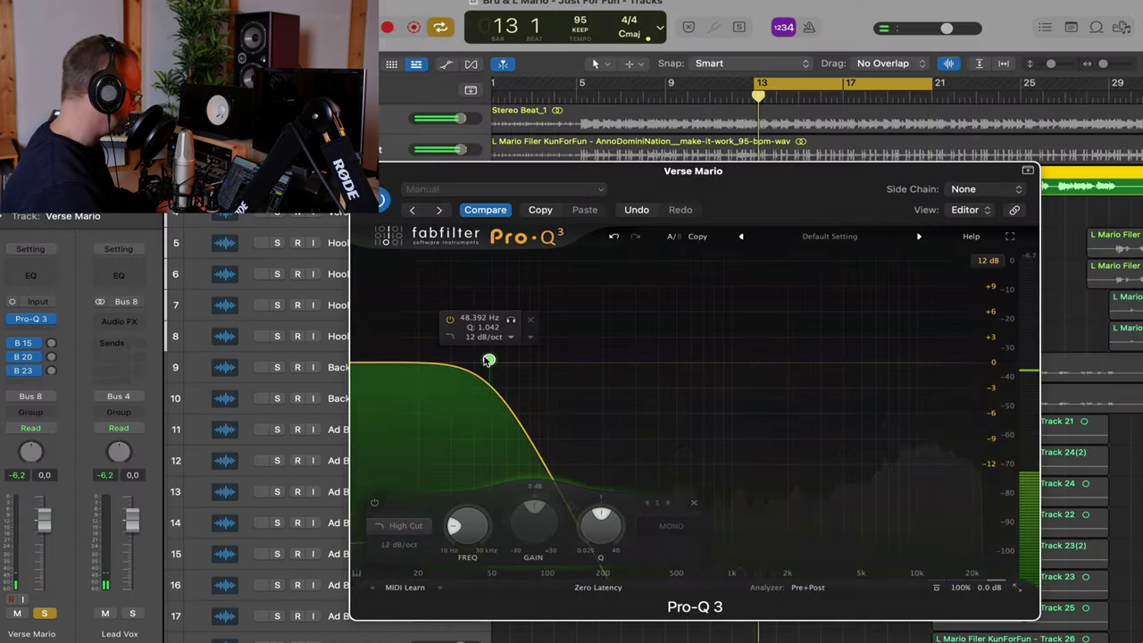
# Sweep the high-cut band back upward, delete it from Pro-Q 3 and restart playback
pyautogui.moveTo(489, 360); pyautogui.dragTo(551, 316)
pyautogui.press('Delete')
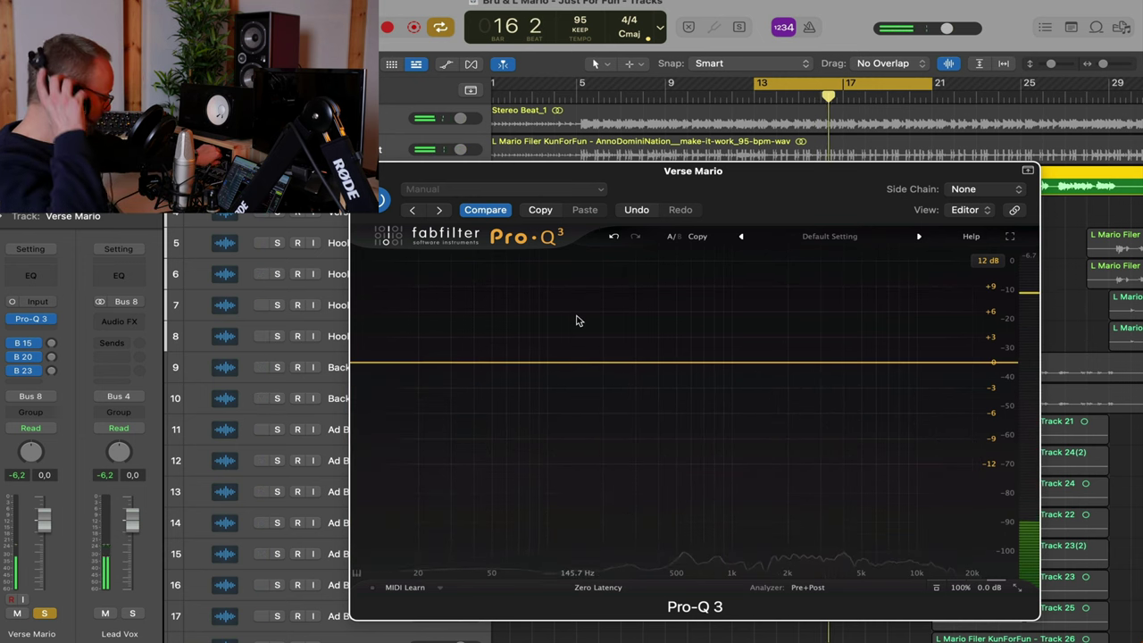
pyautogui.press('space')
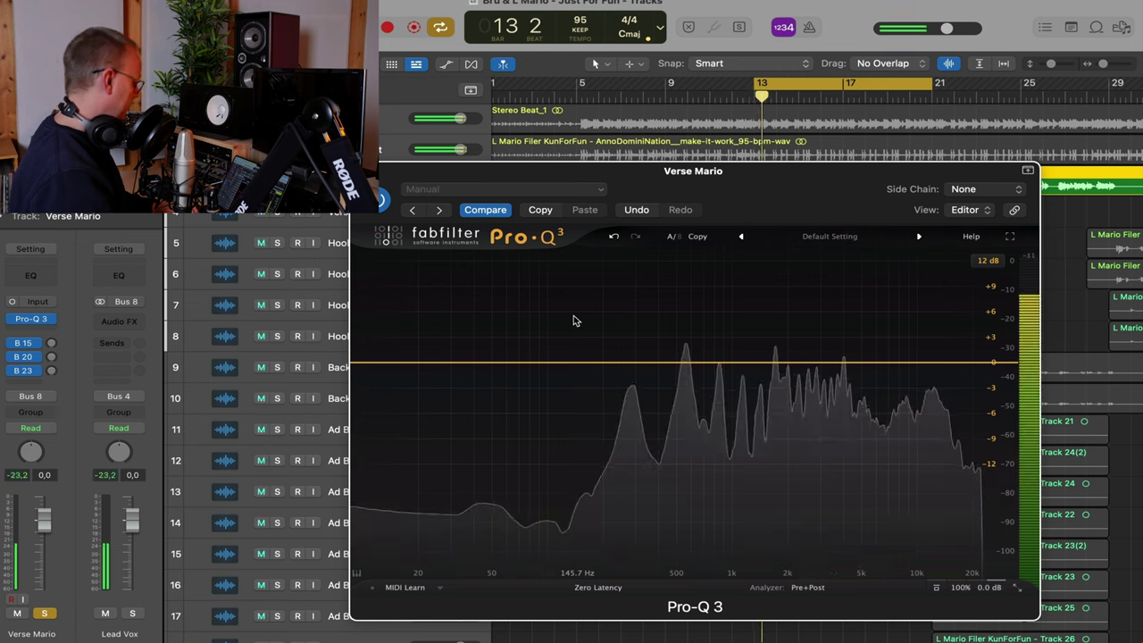
# Mute the Verse Mario track and play the verse to examine its frequency spectrum in Pro-Q 3
pyautogui.press('space')
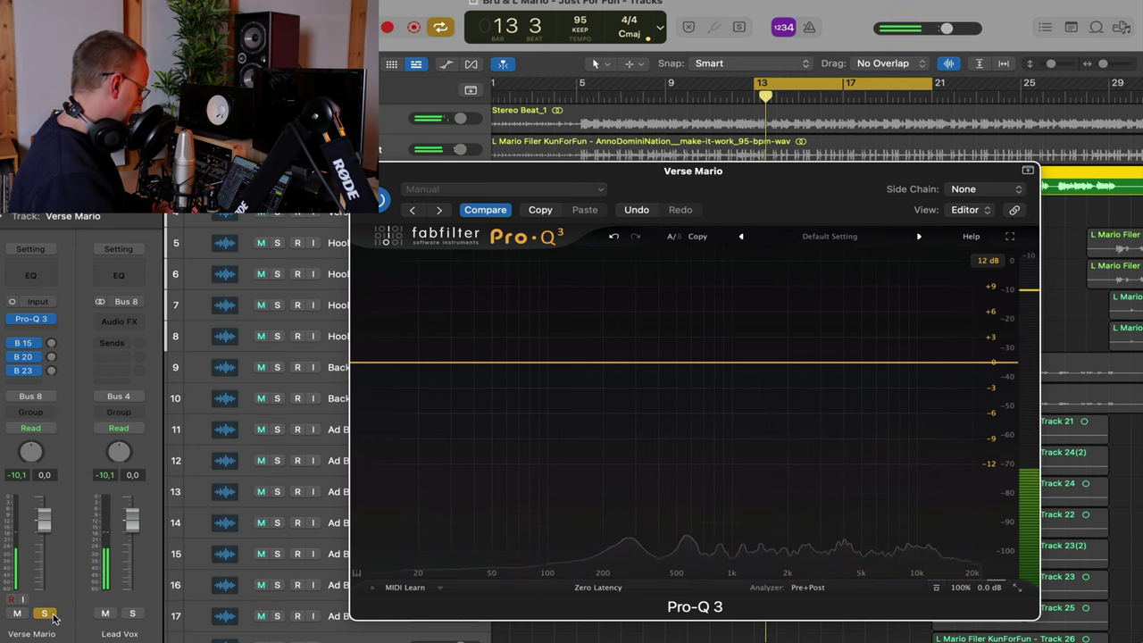
pyautogui.click(19, 614)
pyautogui.press('space')
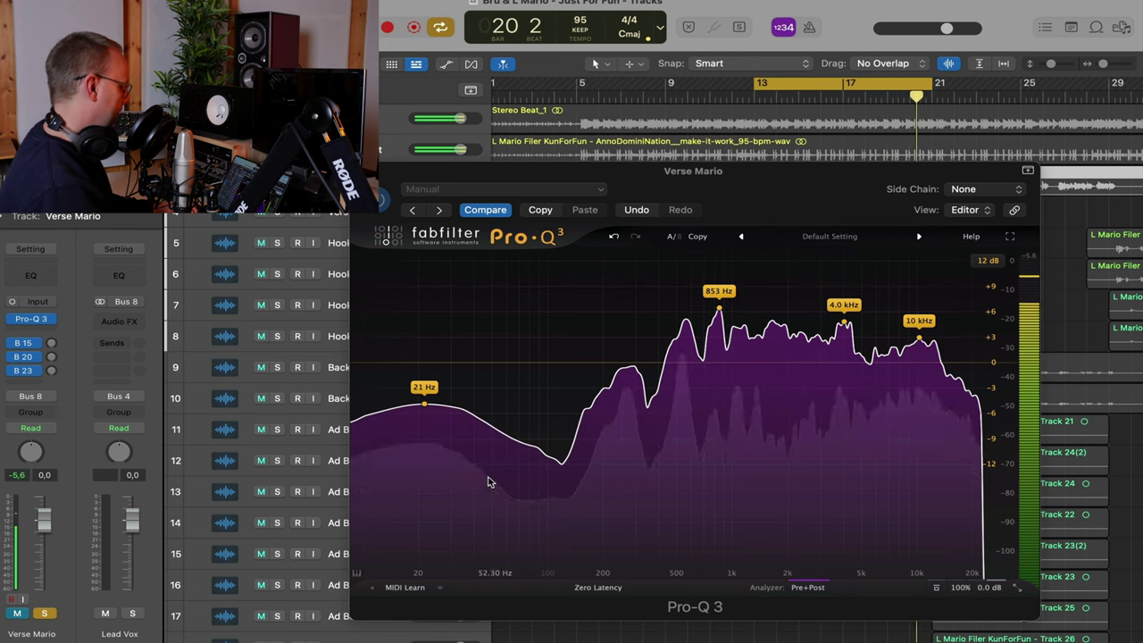
# Try a 12 dB/oct low-cut band at 10 Hz in Pro-Q 3, raise its frequency to about 804 Hz and remove it
pyautogui.click(354, 366)
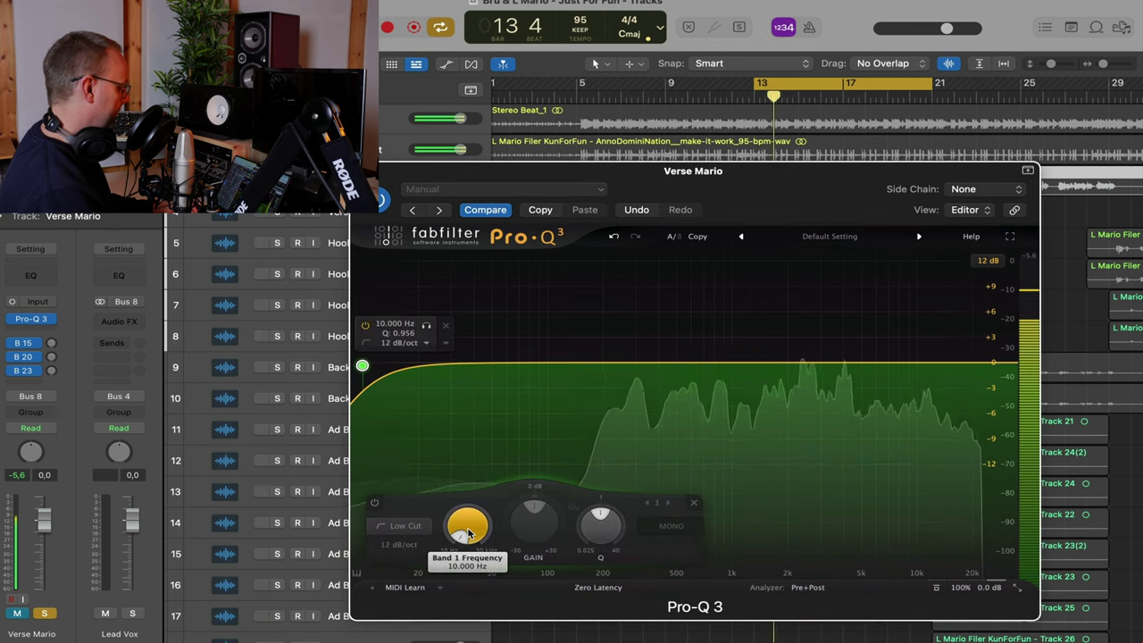
pyautogui.scroll(5, 468, 532)
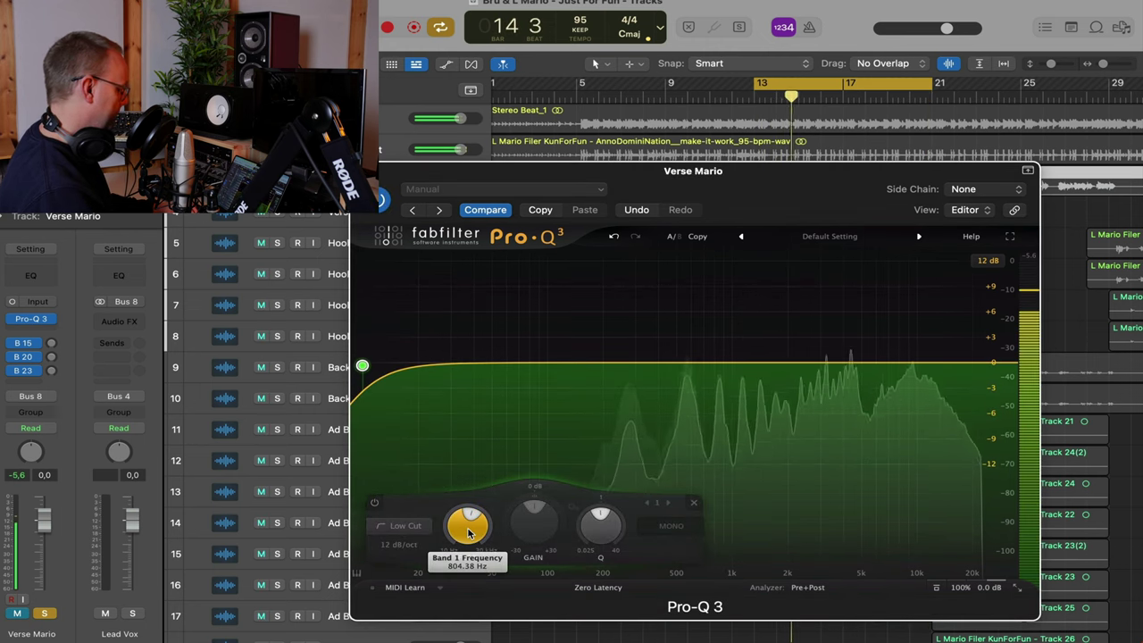
pyautogui.click(693, 505)
# Add a 12 dB/oct low-cut band at about 60 Hz to Verse Mario's Pro-Q 3 and inspect the spectrum peaks
pyautogui.click(373, 364)
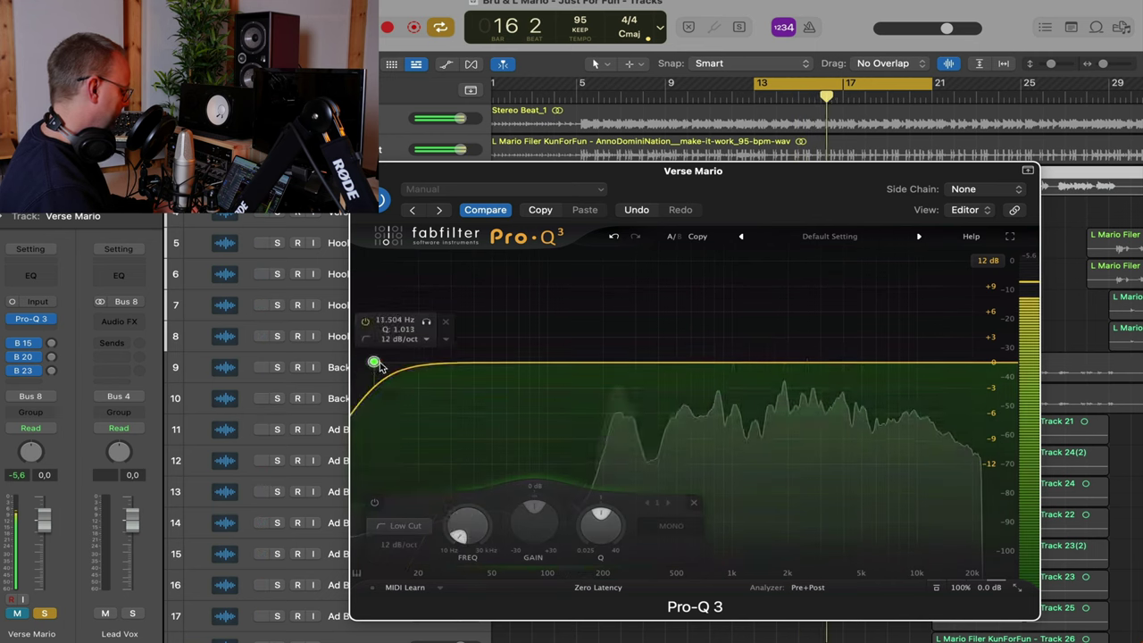
pyautogui.moveTo(375, 365); pyautogui.dragTo(507, 366)
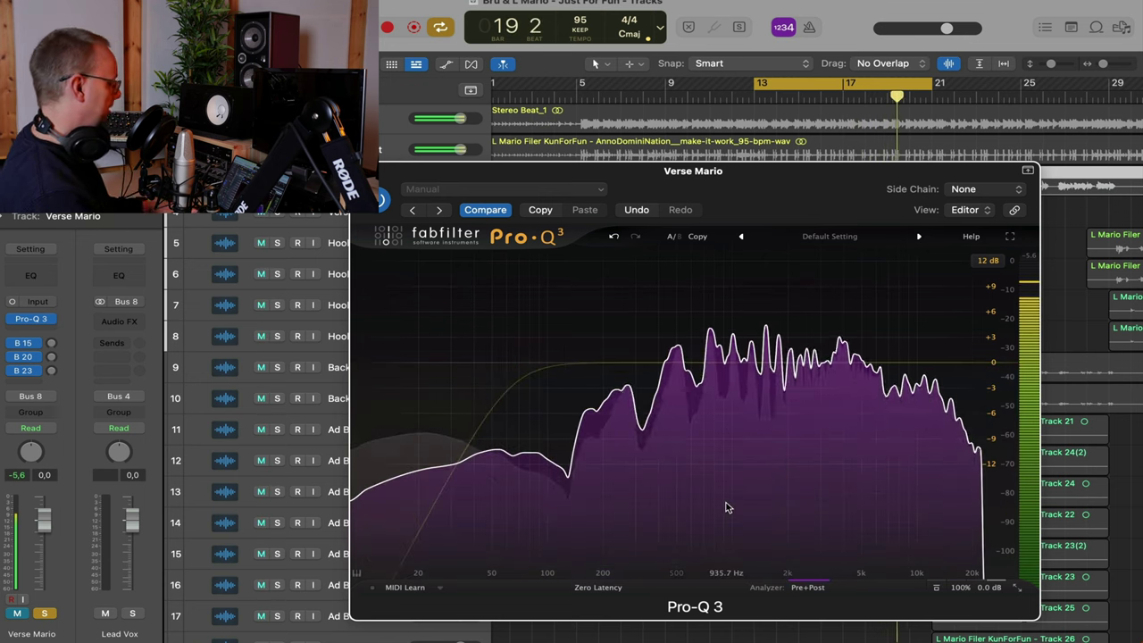
pyautogui.moveTo(726, 502)
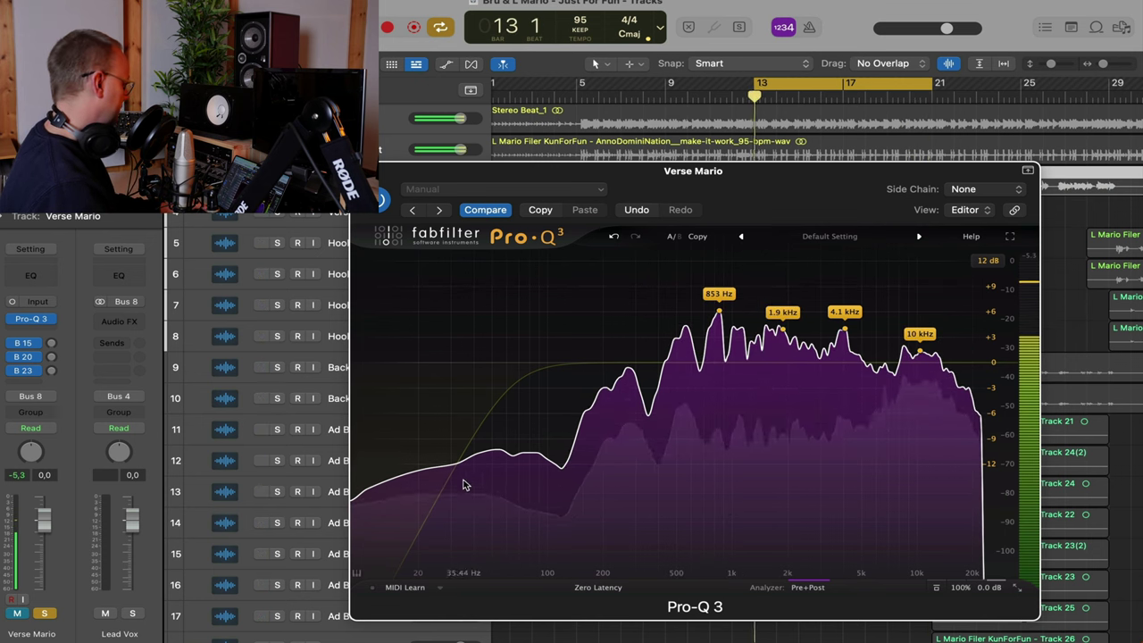
# Set Pro-Q 3's processing mode to Linear Phase with High quality and close its window
pyautogui.click(510, 360)
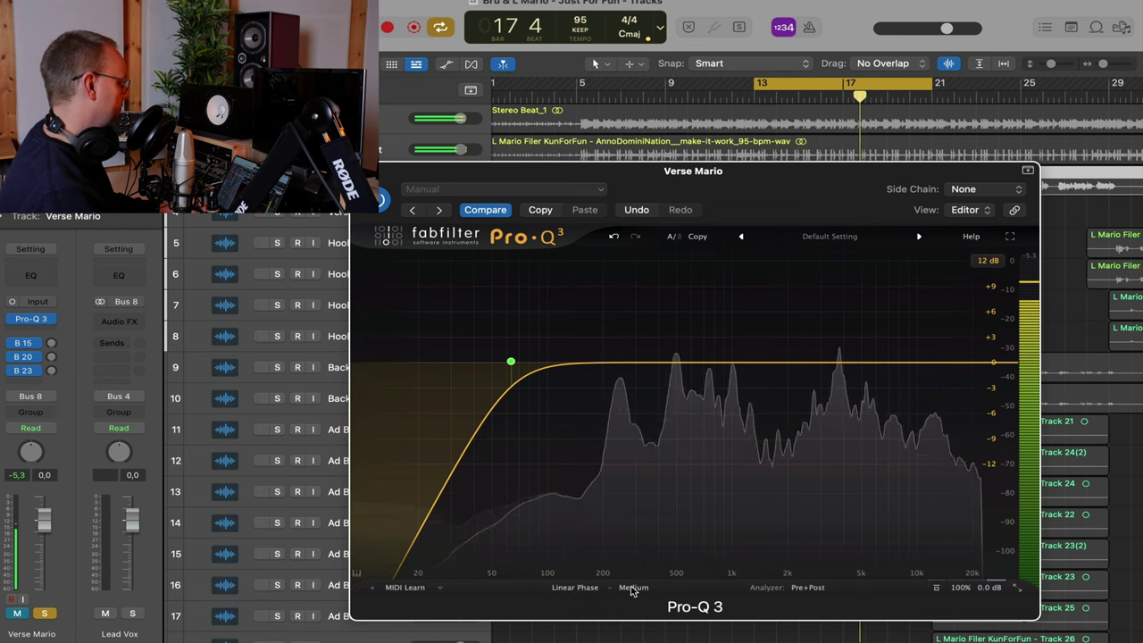
pyautogui.click(632, 587)
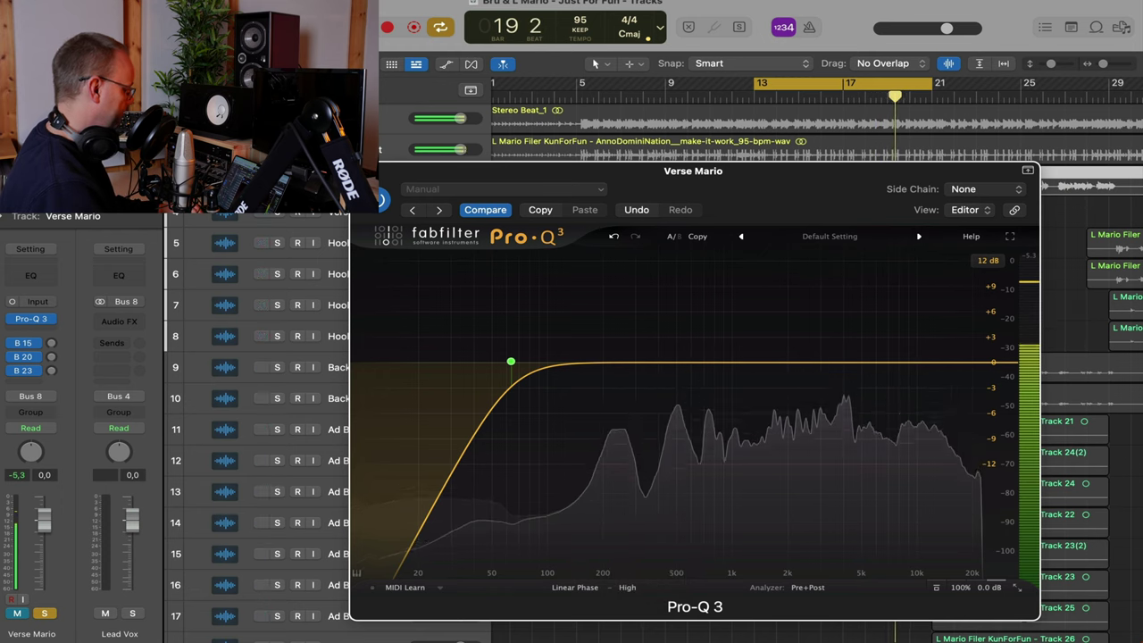
pyautogui.click(360, 171)
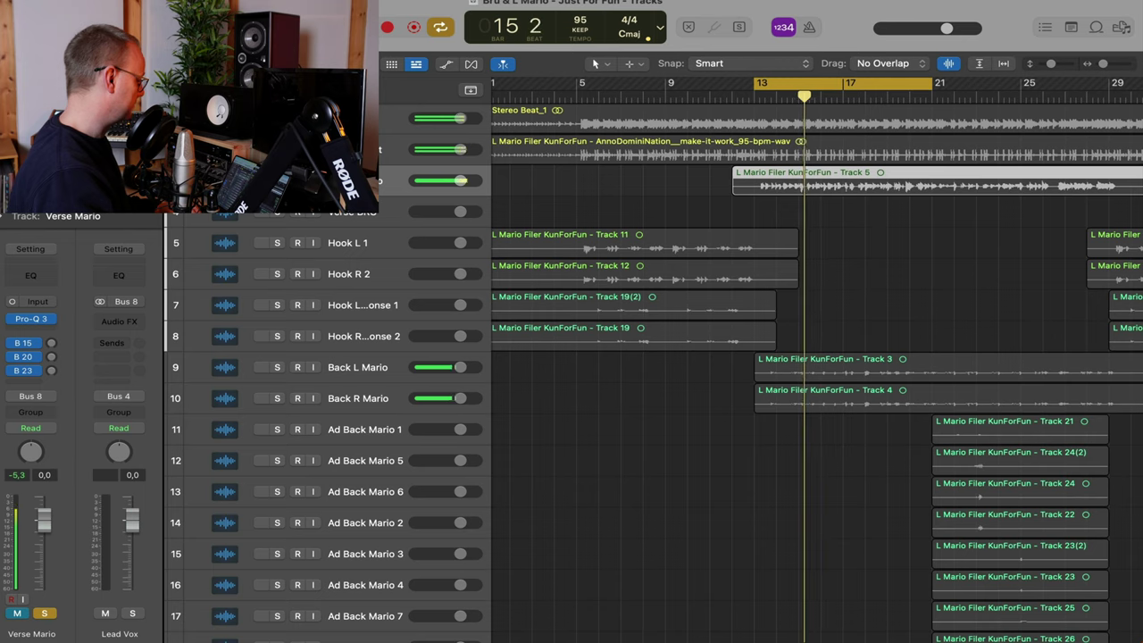
# Unmute the Verse Mario track and enlarge the track rows to show their pan controls
pyautogui.click(402, 186)
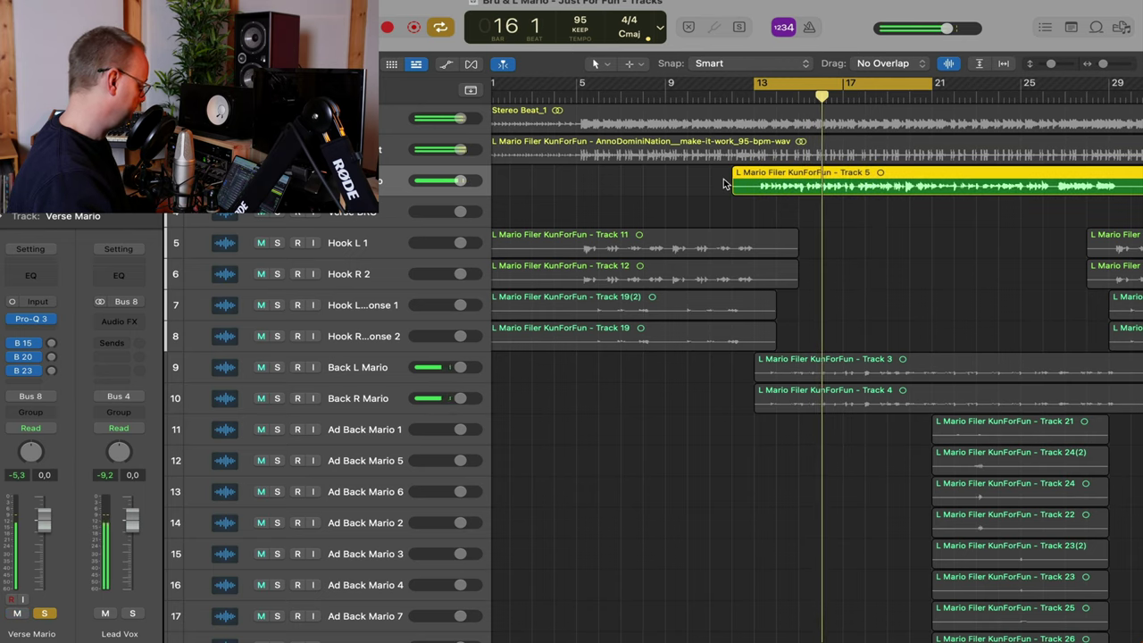
pyautogui.scroll(3, 725, 180)
pyautogui.scroll(2, 725, 180)
pyautogui.scroll(-5, 564, 191)
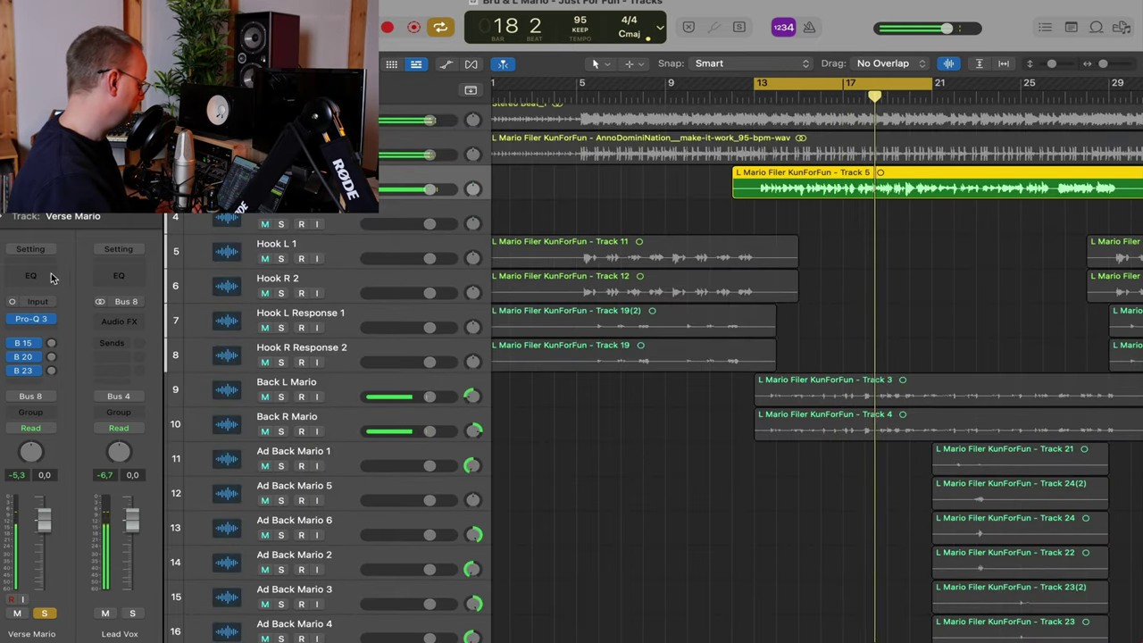
# Add a bell band with Q about 3.7 to Verse Mario's Pro-Q 3 and sweep it in solo to about 4.5 kHz
pyautogui.click(31, 318)
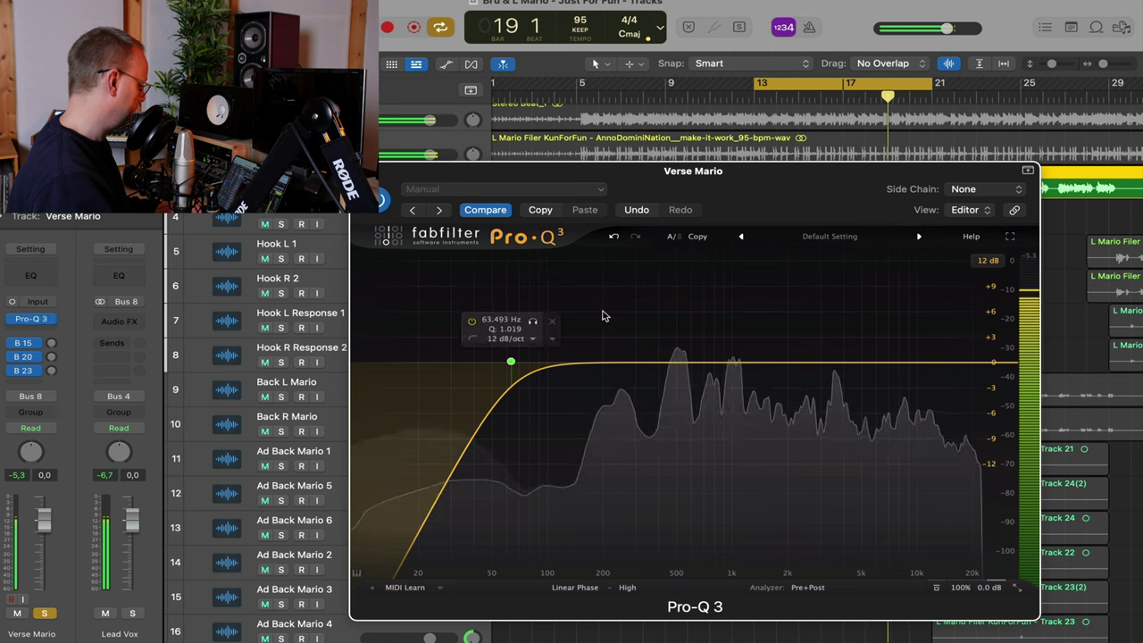
pyautogui.doubleClick(597, 362)
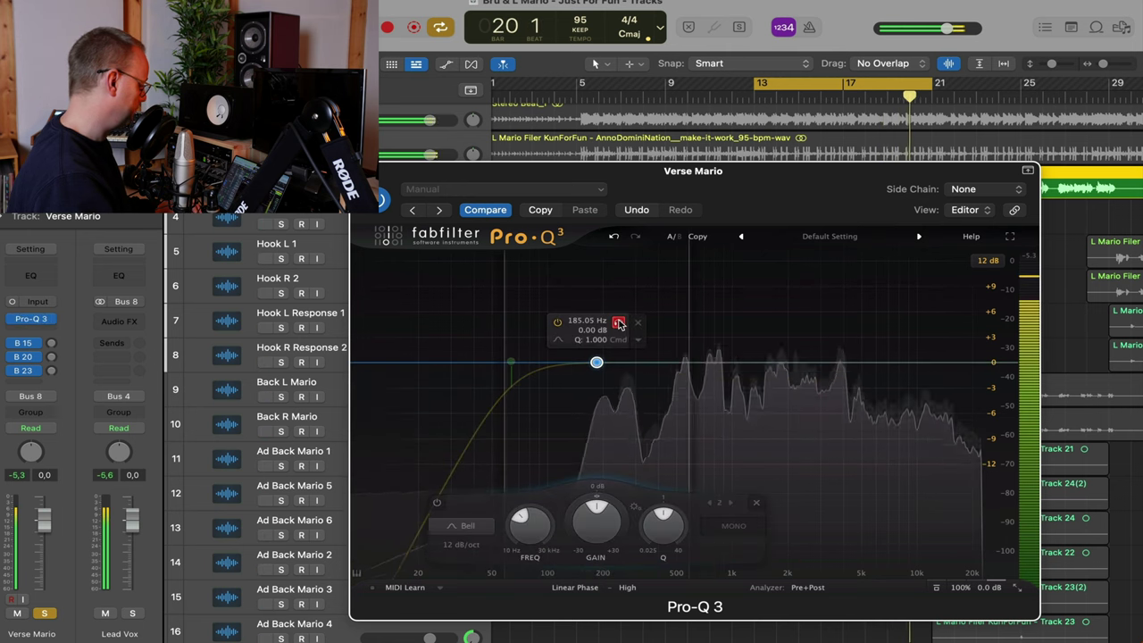
pyautogui.scroll(5, 619, 325)
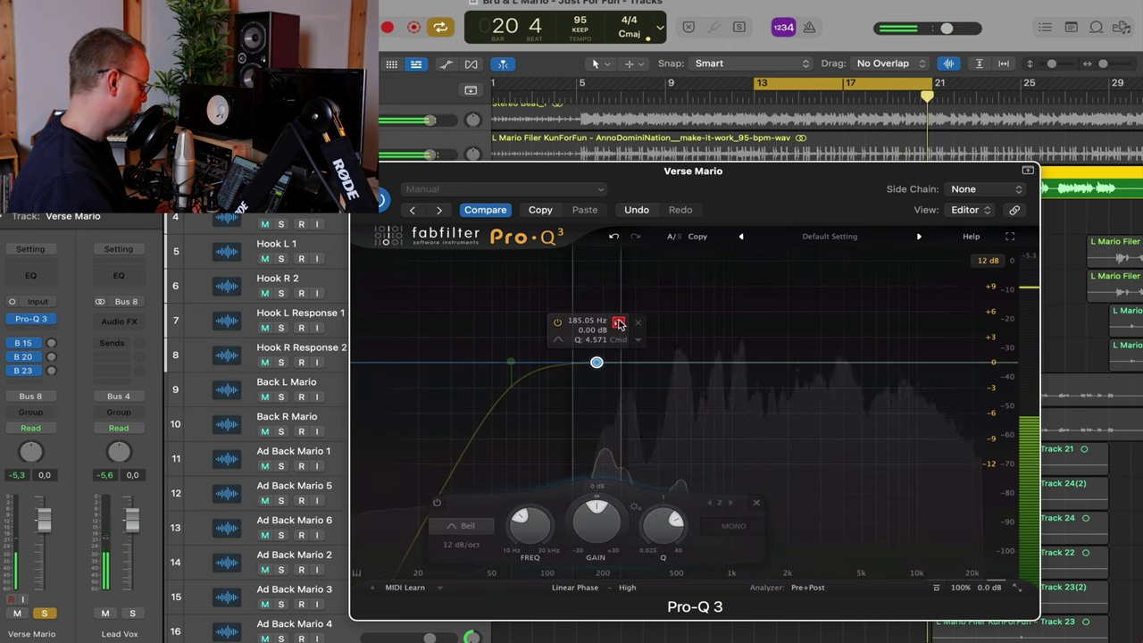
pyautogui.moveTo(620, 324); pyautogui.dragTo(874, 322)
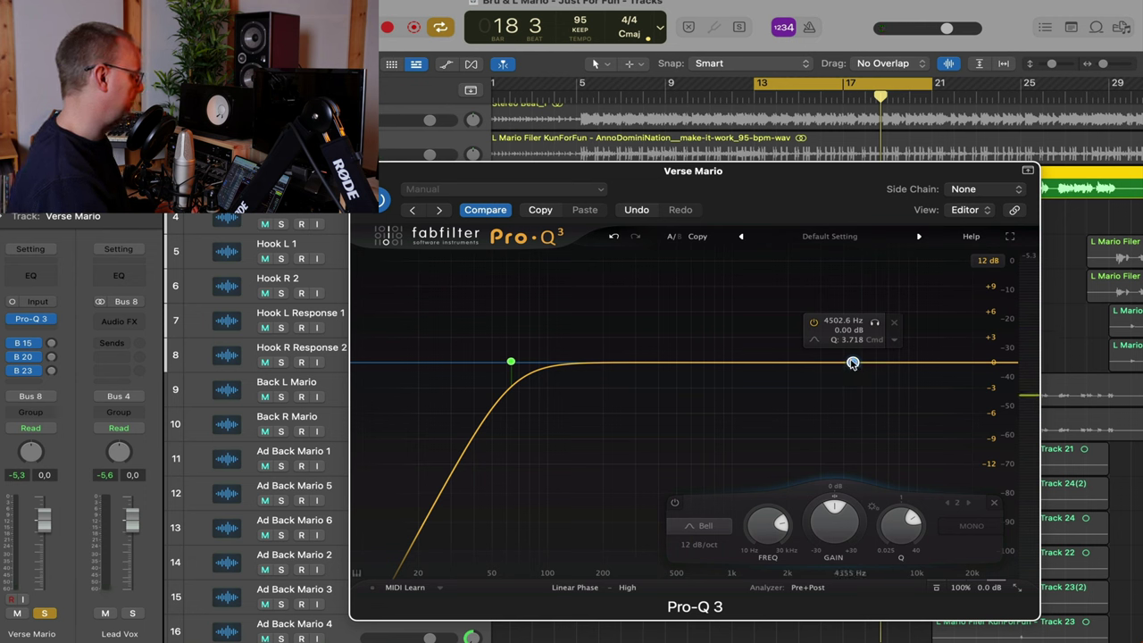
# Fine-tune the bell band to about 4.7 kHz, give it a dynamic range of about -4.1 dB and audition it
pyautogui.moveTo(852, 364); pyautogui.dragTo(856, 362)
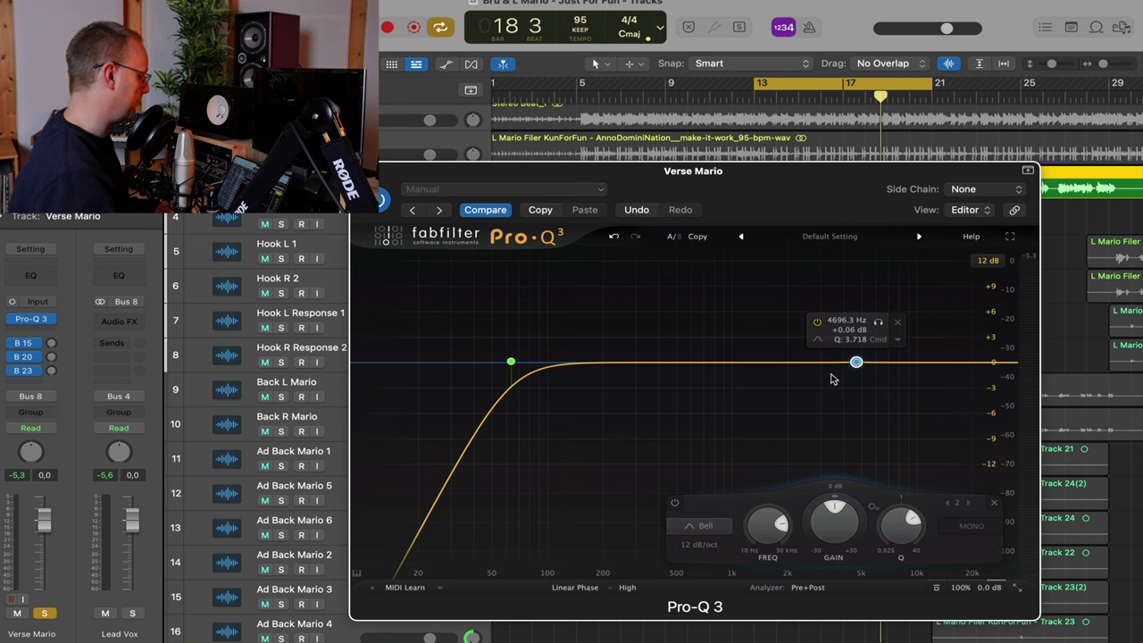
pyautogui.moveTo(824, 511); pyautogui.dragTo(811, 503)
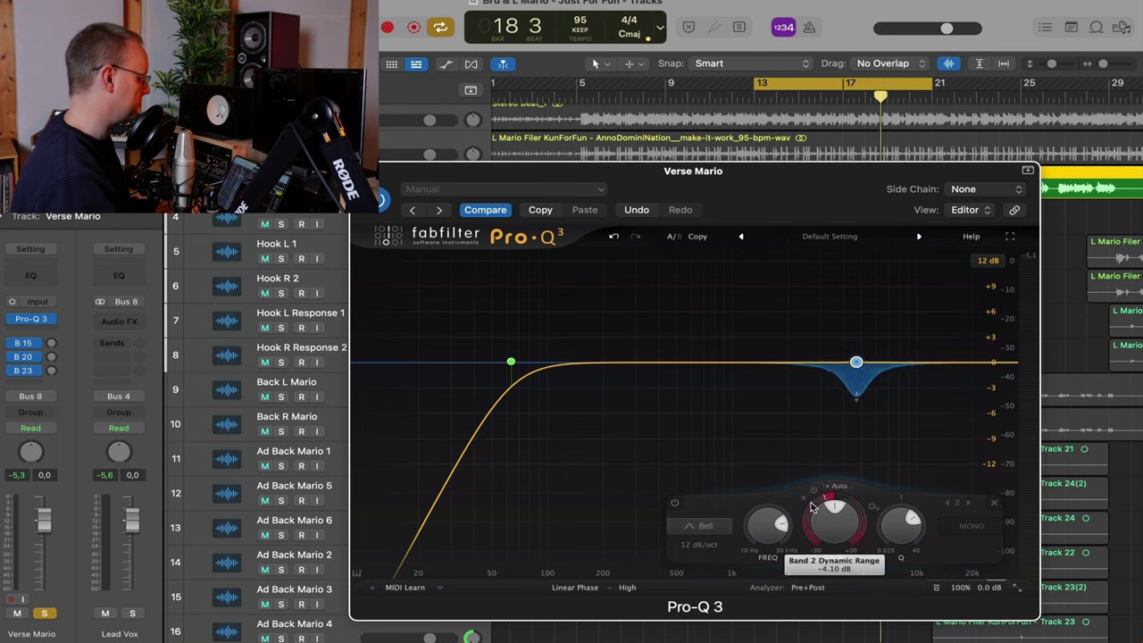
pyautogui.press('space')
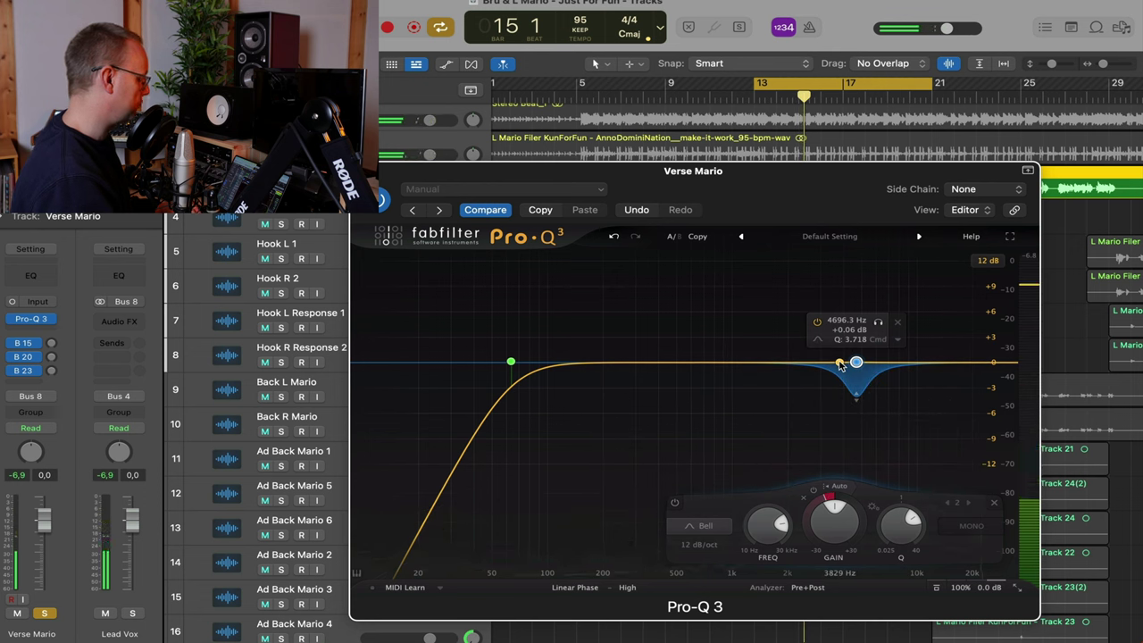
pyautogui.press('space')
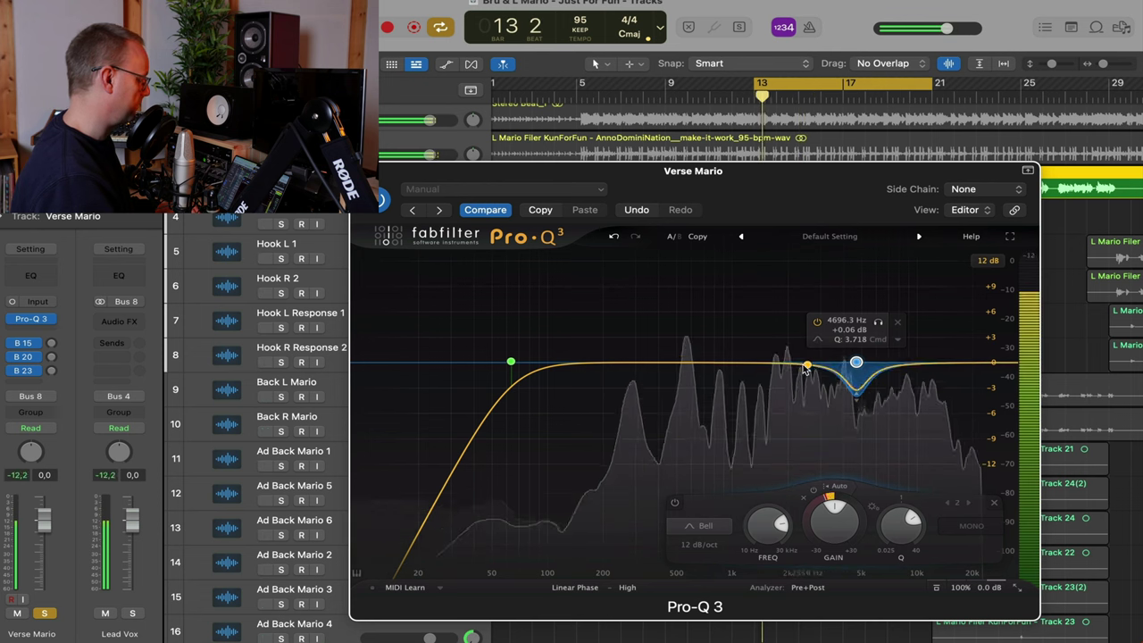
# Add another bell band, sweep it boosted by about 9 dB, and make it a dynamic cut at about 10.7 kHz with Q about 5.3
pyautogui.moveTo(783, 363); pyautogui.dragTo(922, 284)
pyautogui.scroll(-5, 890, 331)
pyautogui.scroll(10, 890, 331)
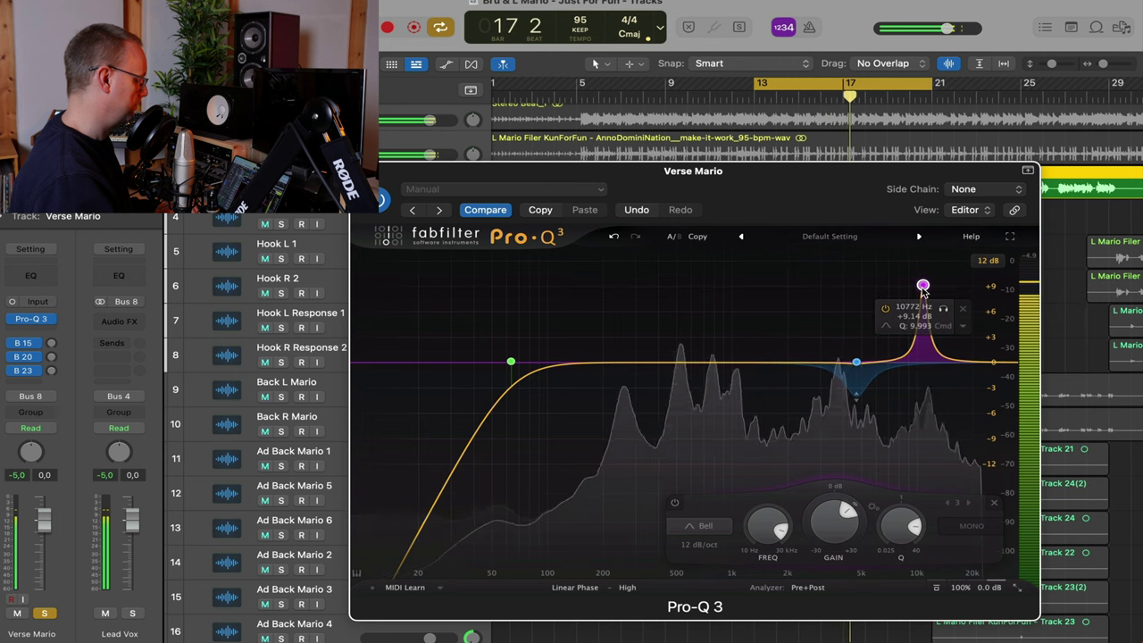
pyautogui.moveTo(921, 284); pyautogui.dragTo(922, 363)
pyautogui.press('space')
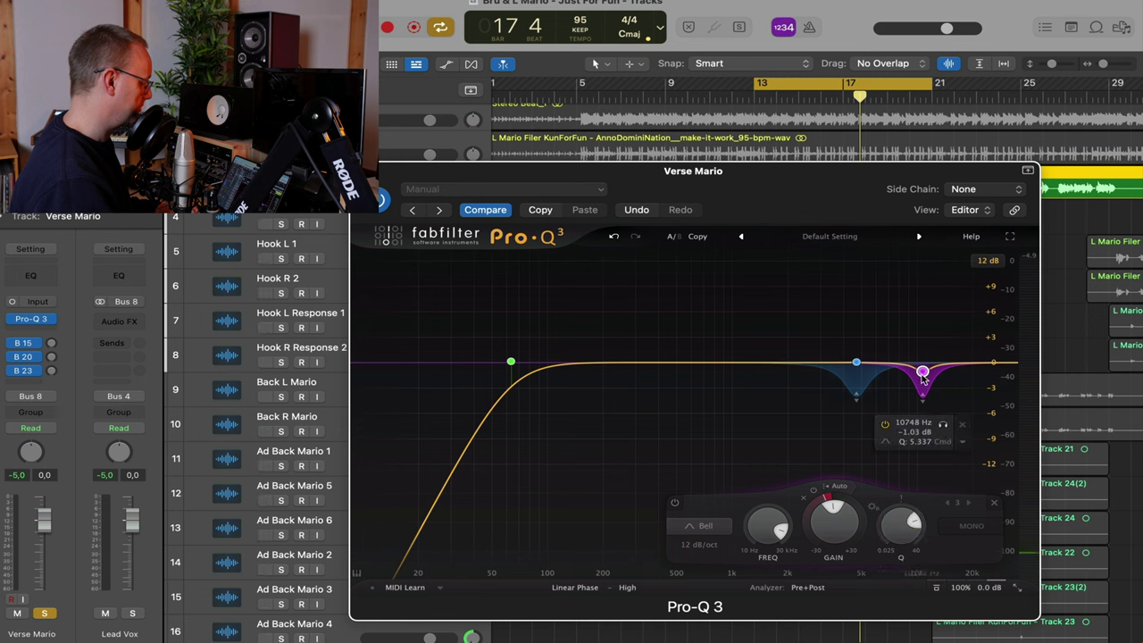
# Set the 10.7 kHz band's dynamic range to about -3.3 dB and its gain near 0 dB, audition it and close Pro-Q 3
pyautogui.moveTo(922, 400)
pyautogui.mouseDown()
pyautogui.moveTo(924, 436)
pyautogui.moveTo(922, 397)
pyautogui.mouseUp()
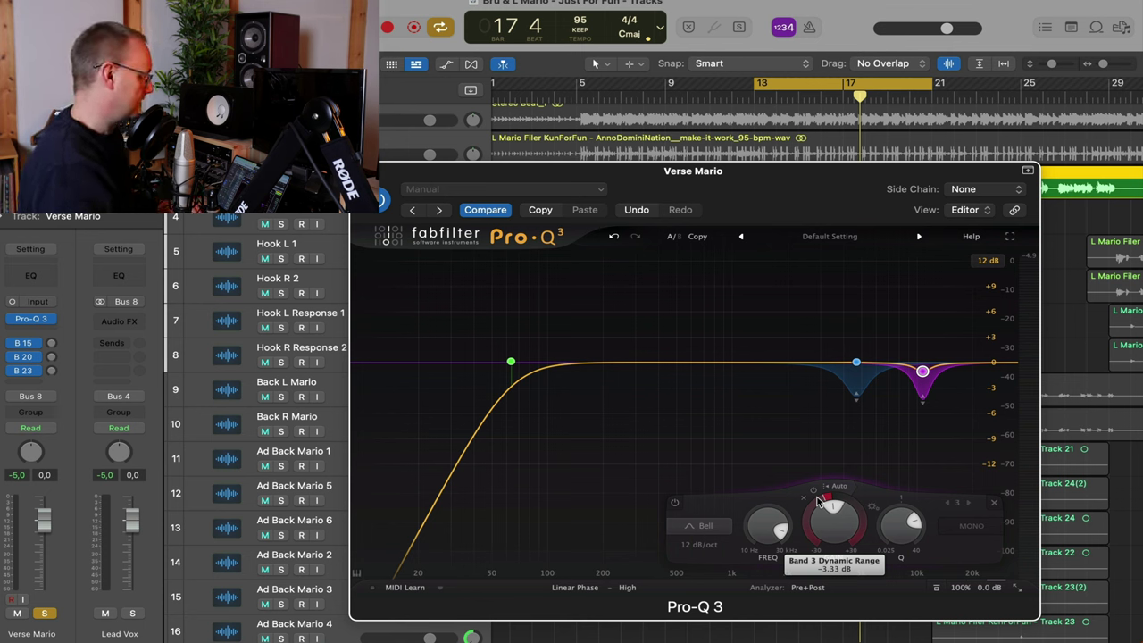
pyautogui.moveTo(923, 374); pyautogui.dragTo(923, 367)
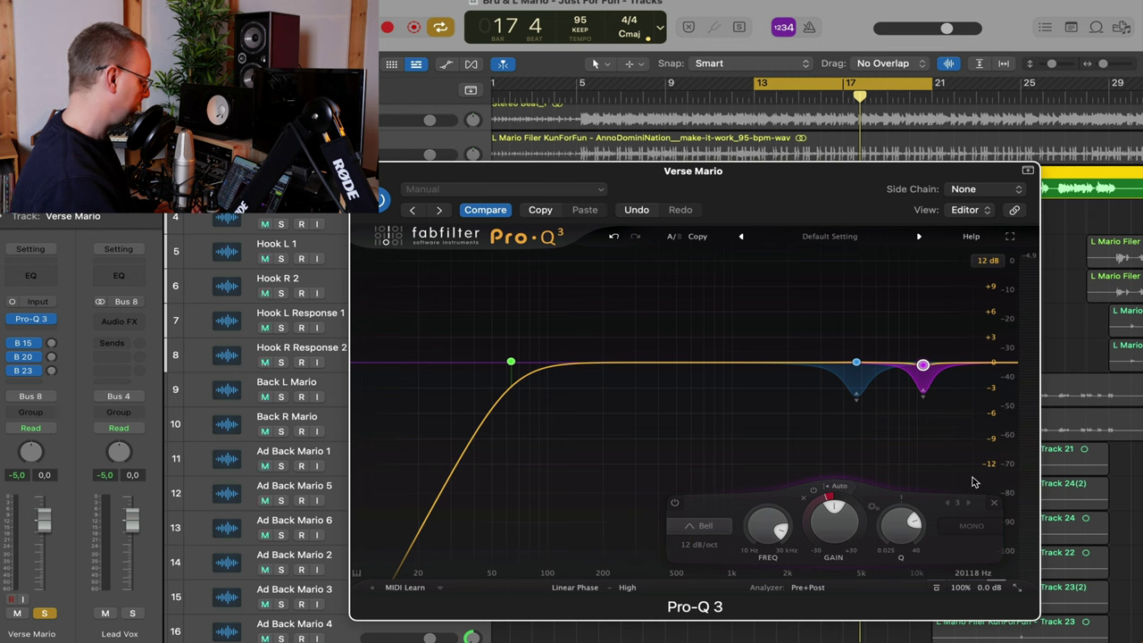
pyautogui.press('space')
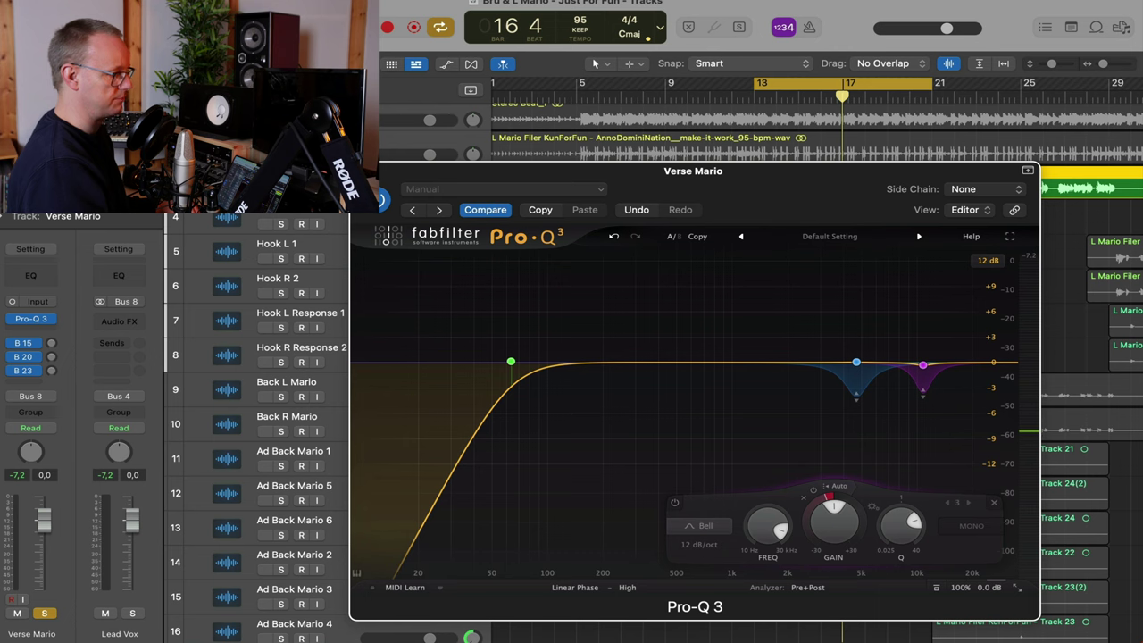
pyautogui.click(360, 171)
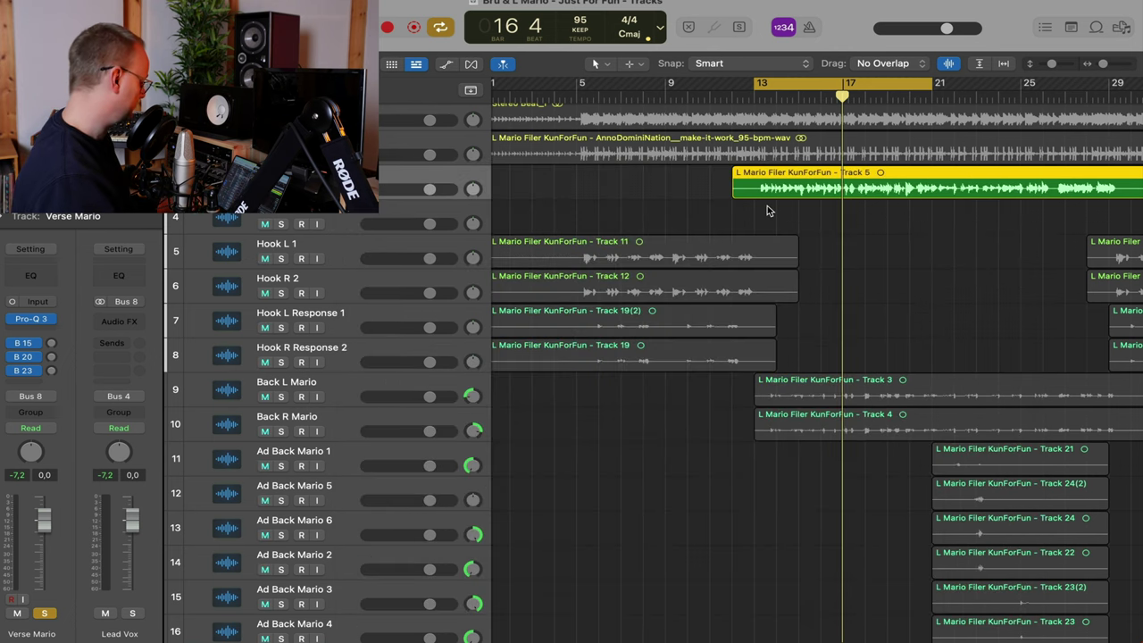
# Enlarge the Verse Mario track and insert a mono Pro-C 2 after Pro-Q 3, moving its window clear of the waveform
pyautogui.scroll(6, 769, 211)
pyautogui.scroll(-2, 768, 211)
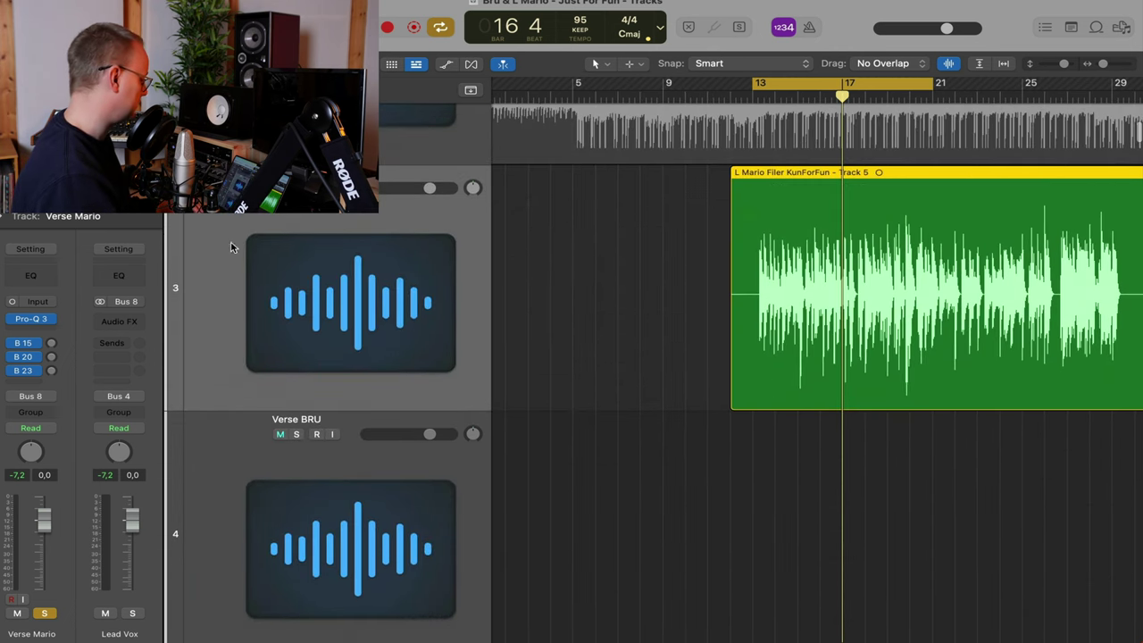
pyautogui.click(51, 330)
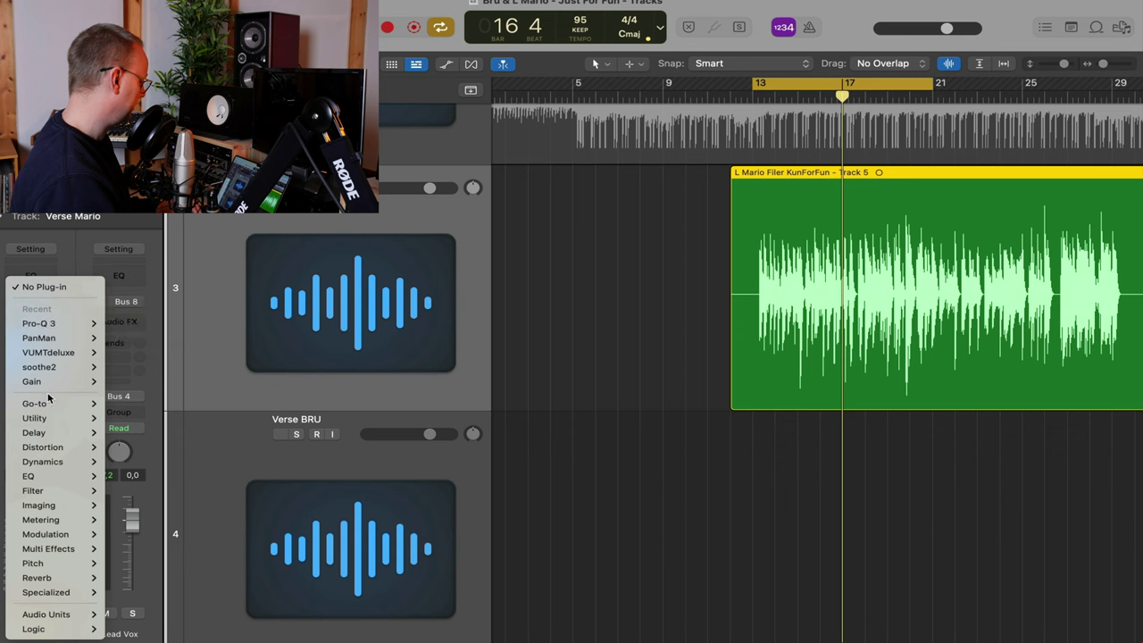
pyautogui.moveTo(45, 403)
pyautogui.moveTo(207, 384)
pyautogui.click(290, 380)
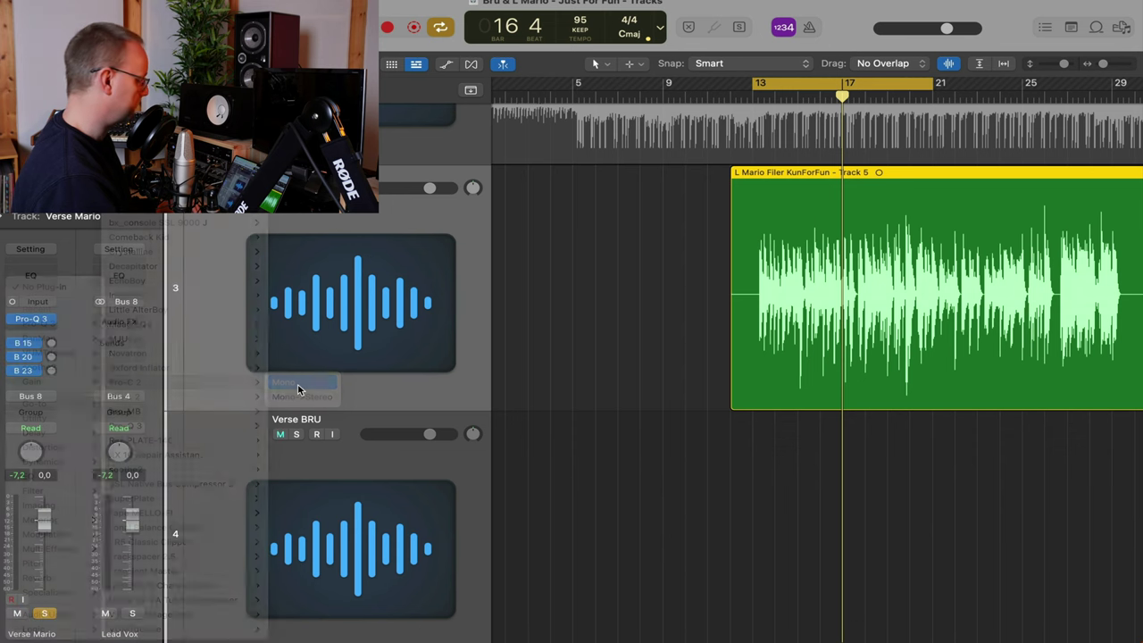
pyautogui.moveTo(774, 181); pyautogui.dragTo(395, 23)
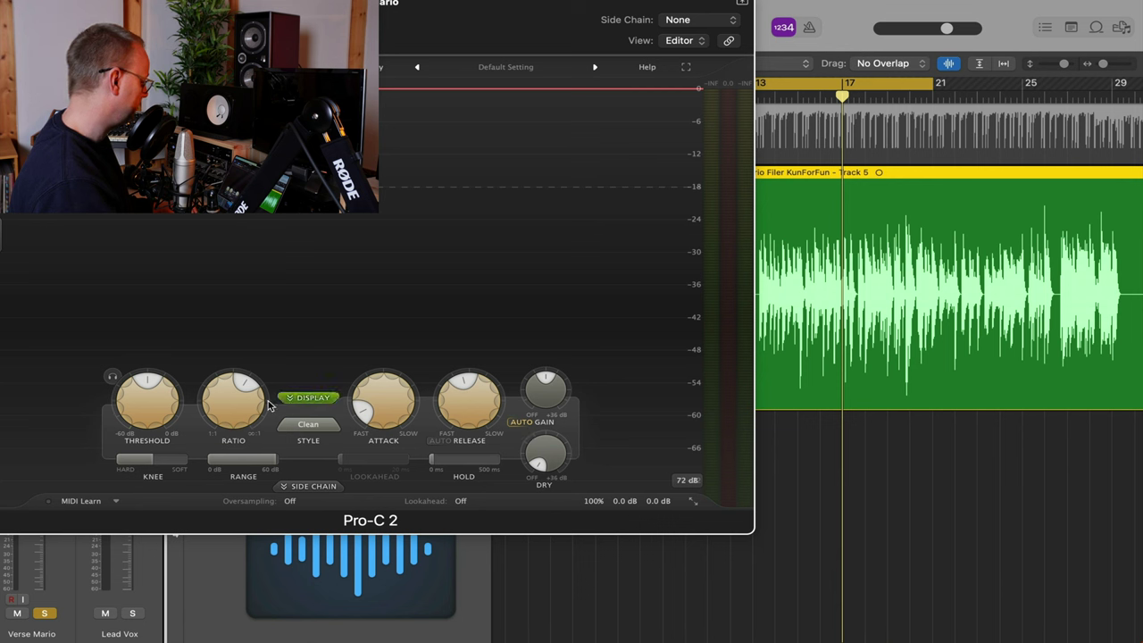
# Set Pro-C 2's threshold to about -18.7 dB during playback of the verse
pyautogui.moveTo(225, 399)
pyautogui.moveTo(137, 401)
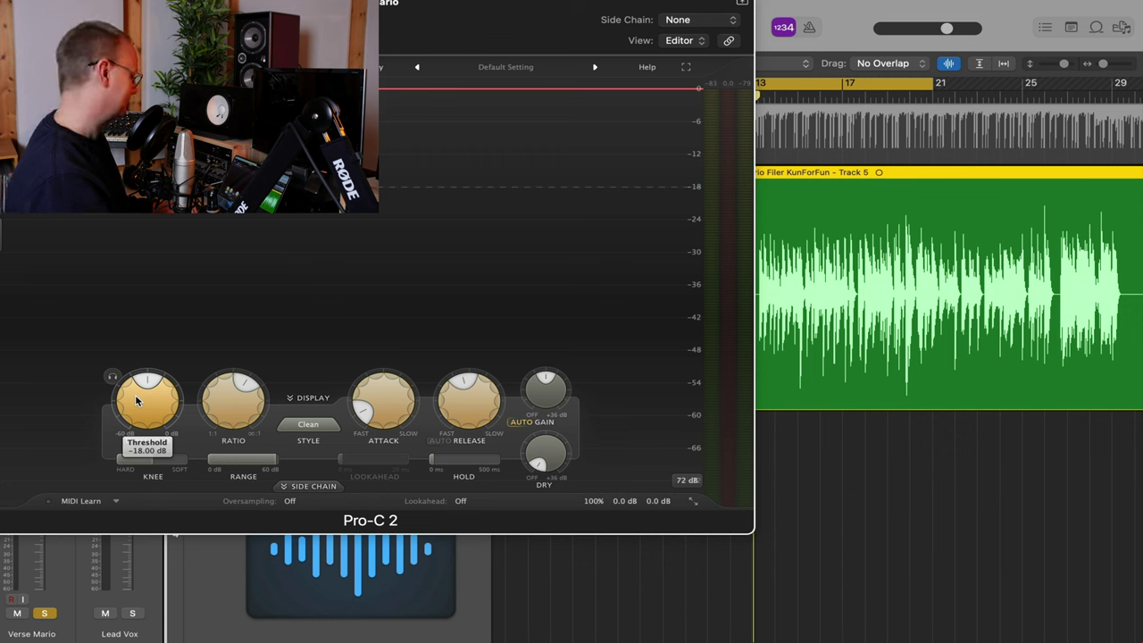
pyautogui.press('space')
pyautogui.scroll(-2, 137, 401)
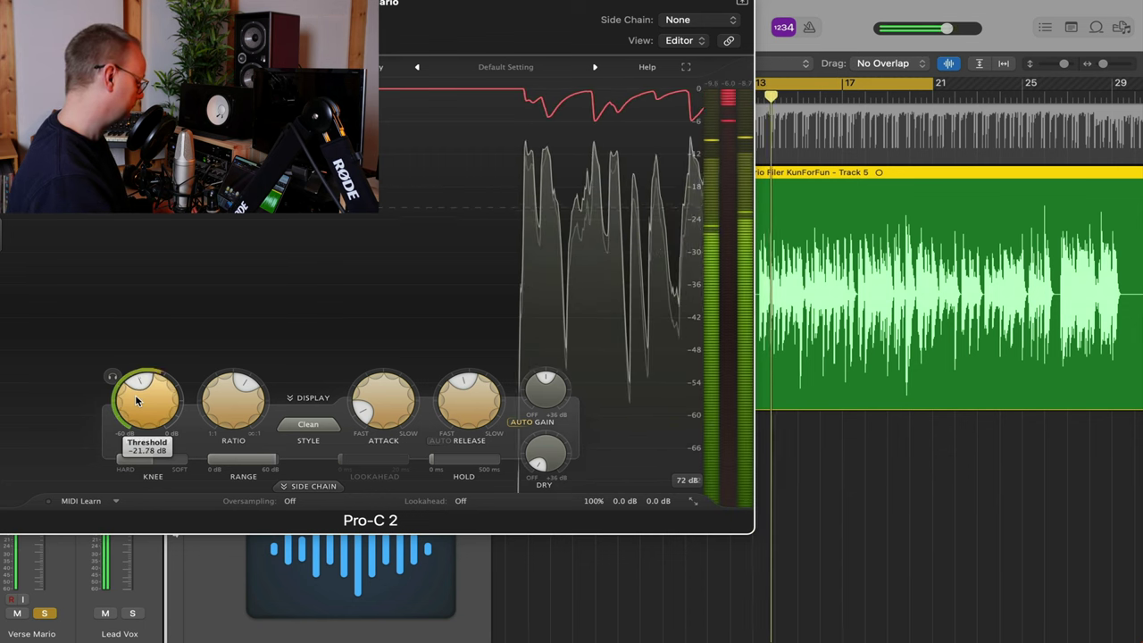
pyautogui.scroll(1, 136, 401)
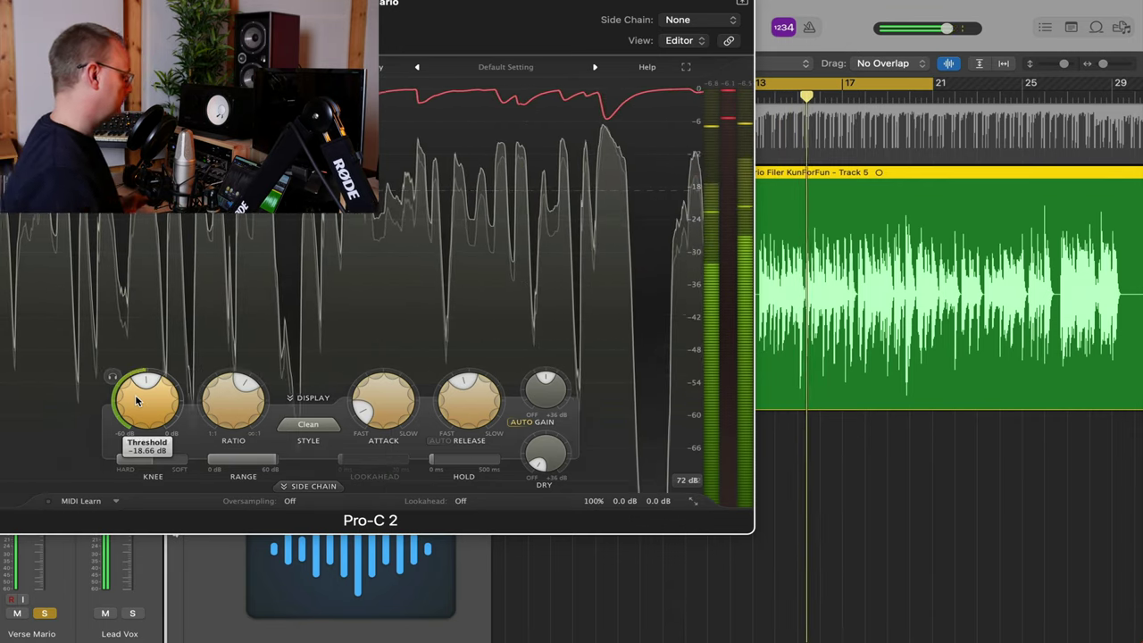
# Lower Pro-C 2's output level to -2.0 dB, audition the compressed vocal and close its window
pyautogui.scroll(-5, 643, 505)
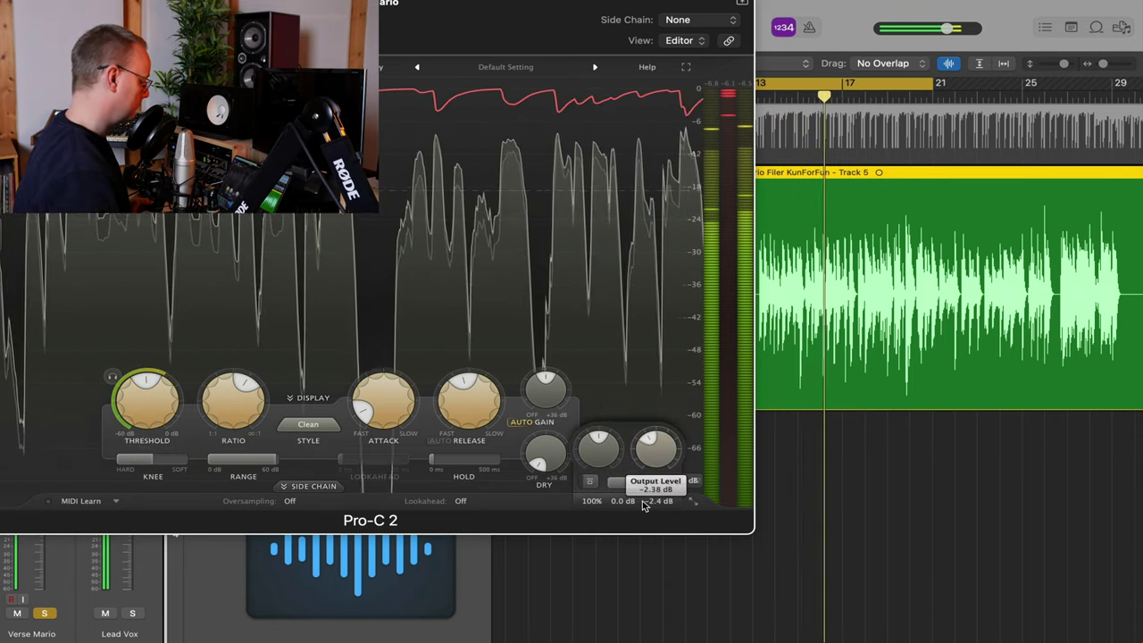
pyautogui.scroll(3, 642, 502)
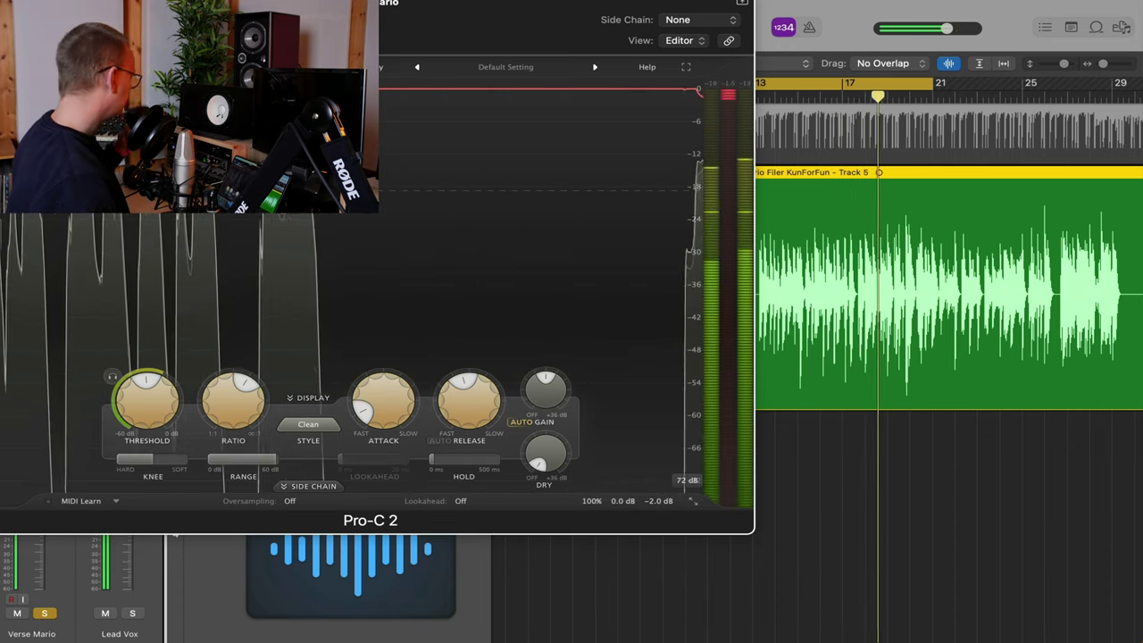
pyautogui.press('space')
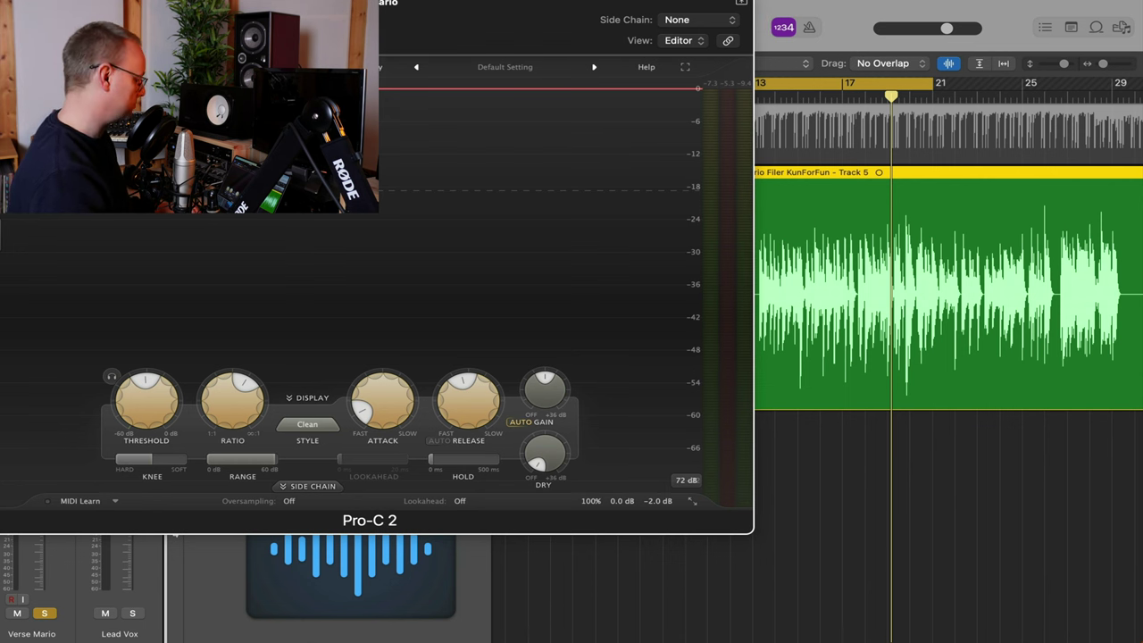
pyautogui.press('space')
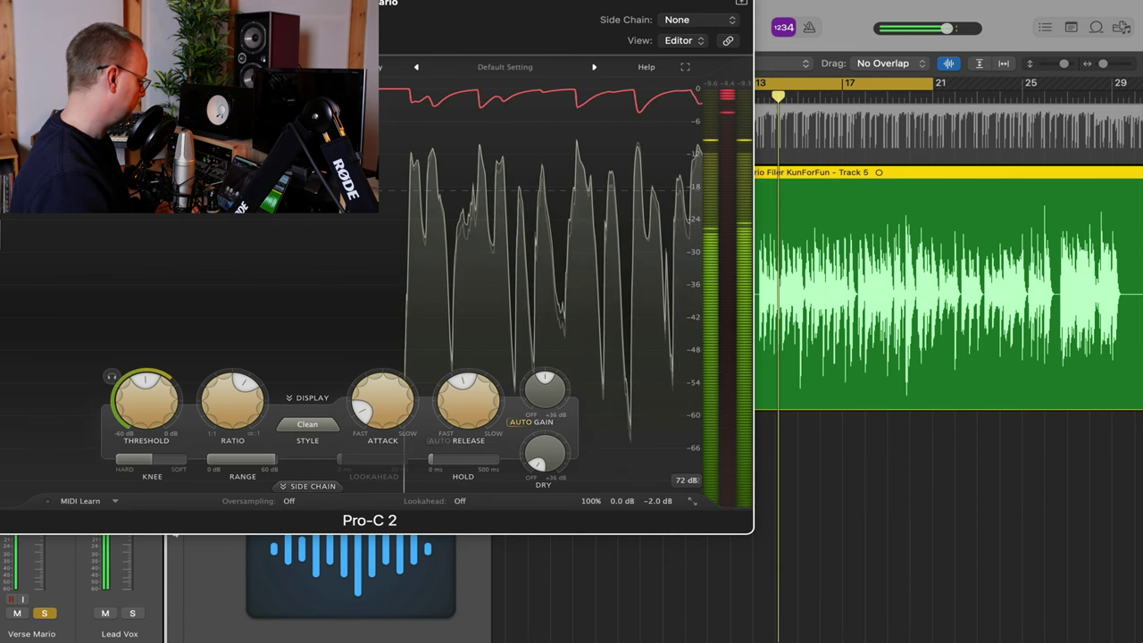
pyautogui.click(7, 2)
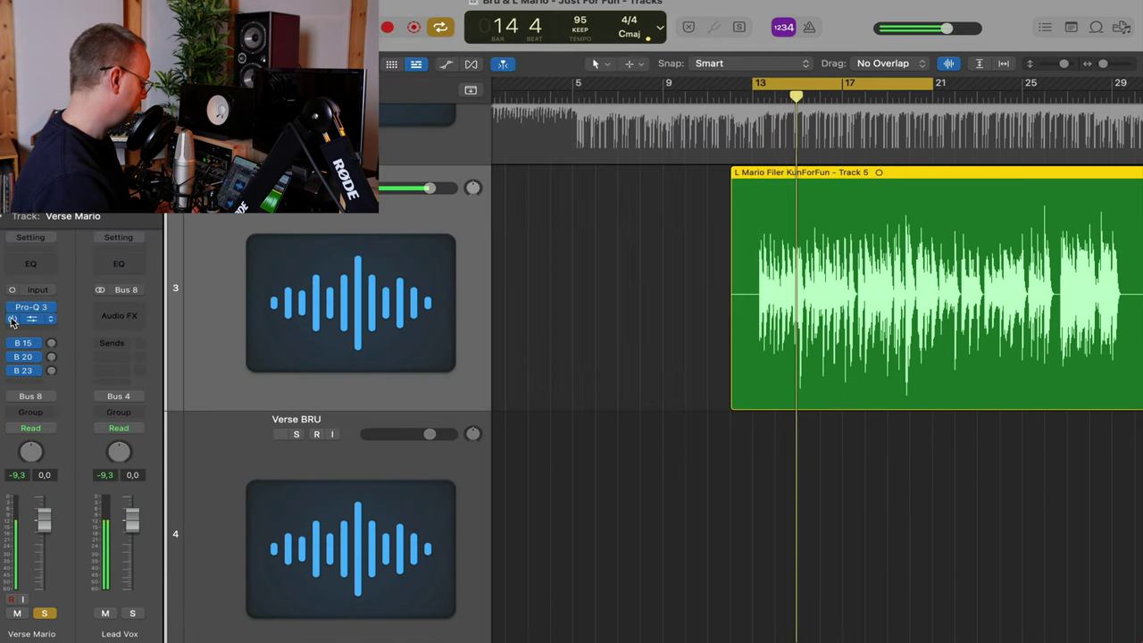
# Compare the vocal in playback with Pro-Q 3 and Pro-C 2 bypassed and re-enabled on Verse Mario
pyautogui.moveTo(12, 319); pyautogui.dragTo(14, 307)
pyautogui.press('space')
pyautogui.press('space')
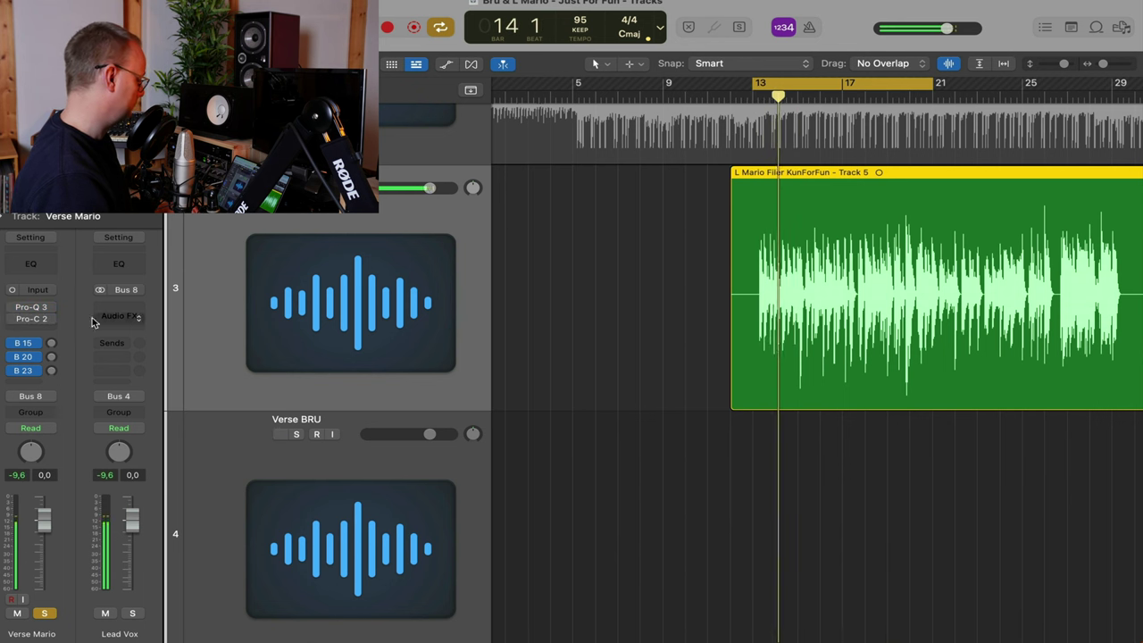
pyautogui.moveTo(12, 319); pyautogui.dragTo(13, 307)
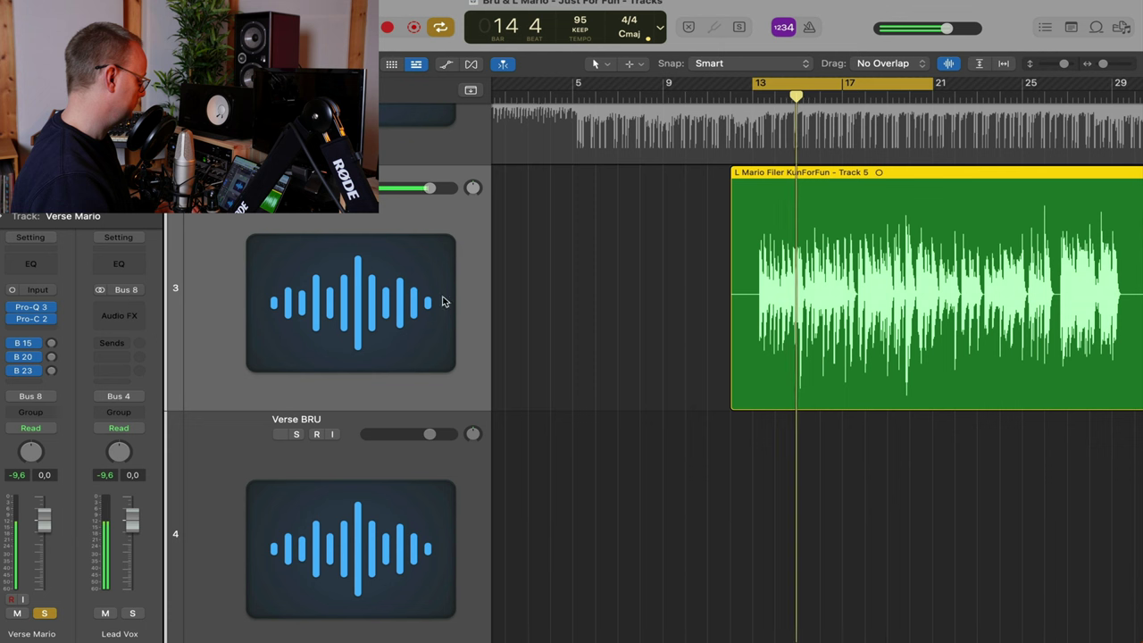
pyautogui.press('space')
pyautogui.press('space')
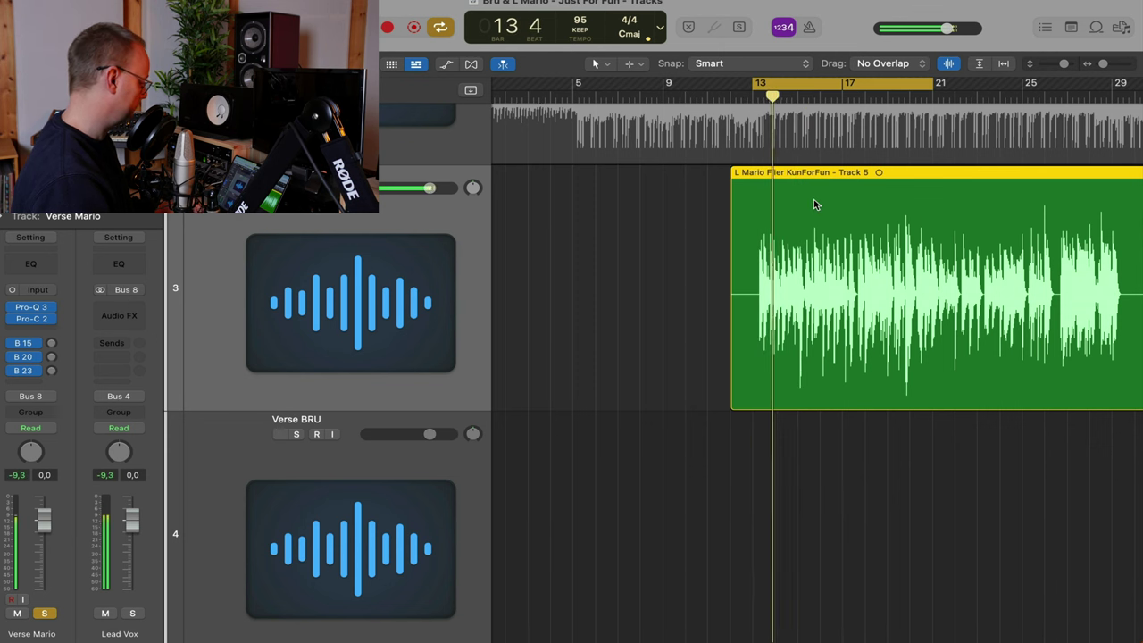
# Insert a mono UADx LA-2A Tube Compressor after Pro-C 2 on the Verse Mario track
pyautogui.scroll(2, 814, 202)
pyautogui.scroll(-1, 813, 202)
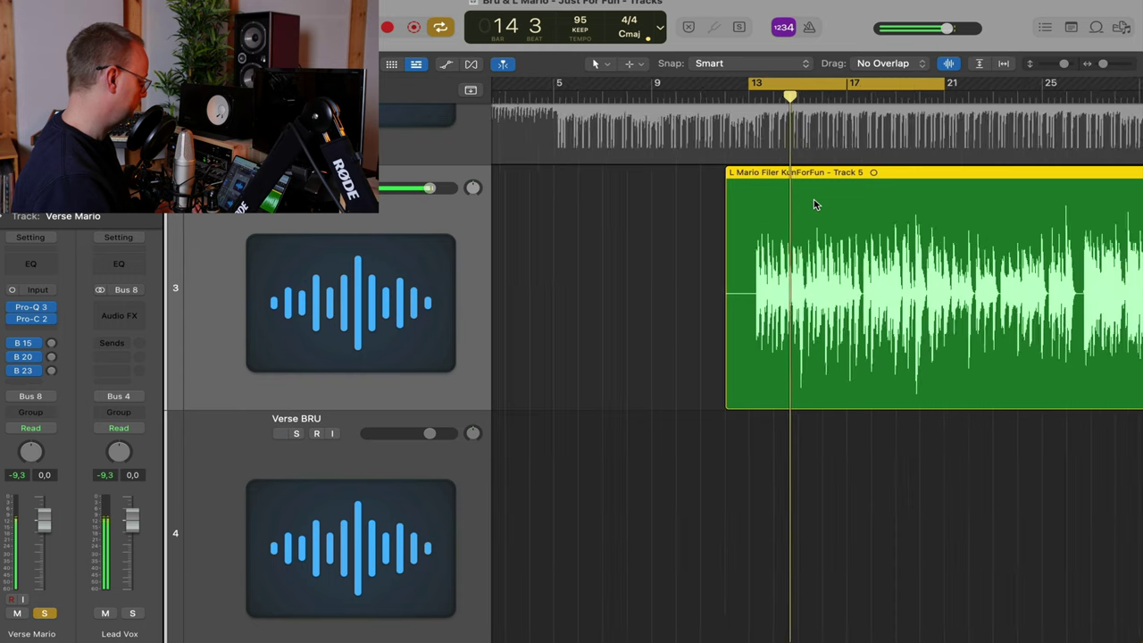
pyautogui.click(32, 332)
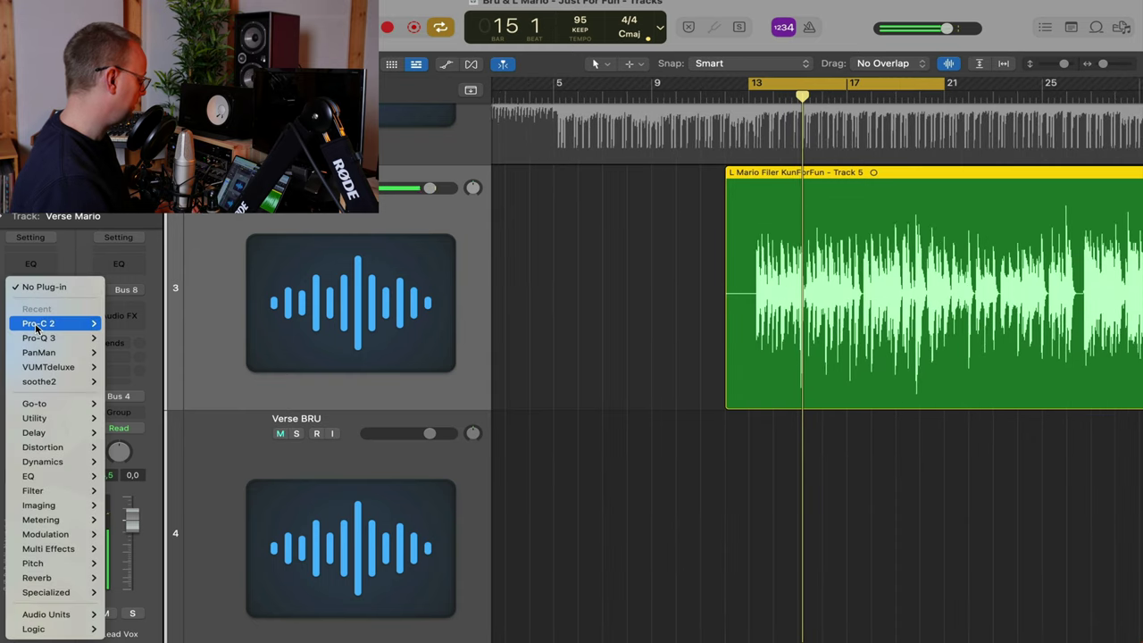
pyautogui.click(36, 328)
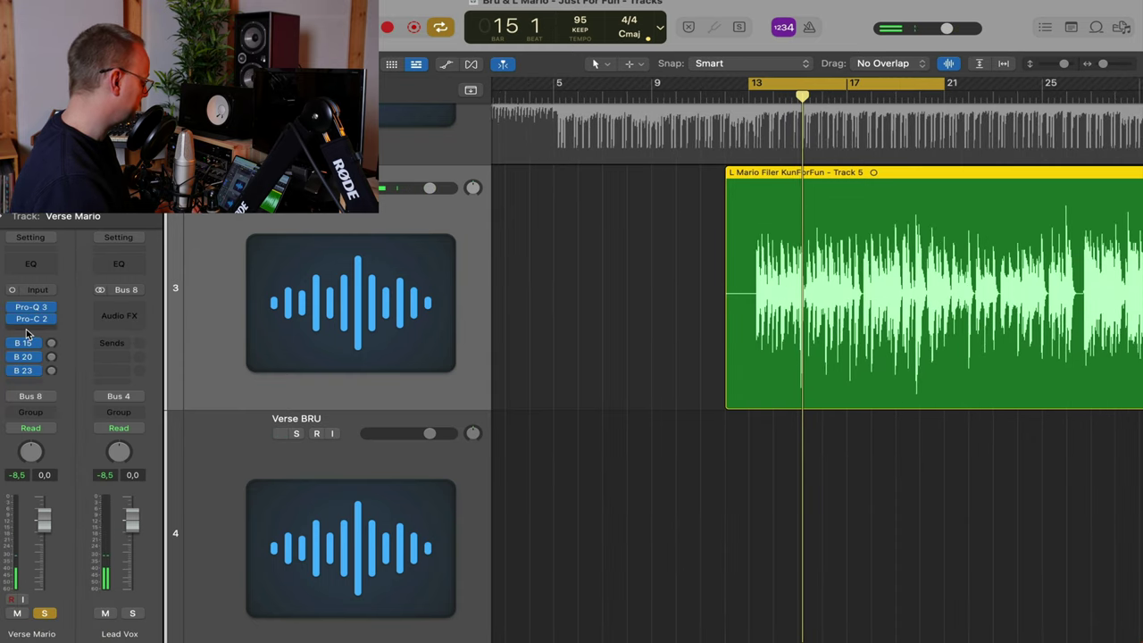
pyautogui.click(27, 332)
pyautogui.moveTo(40, 404)
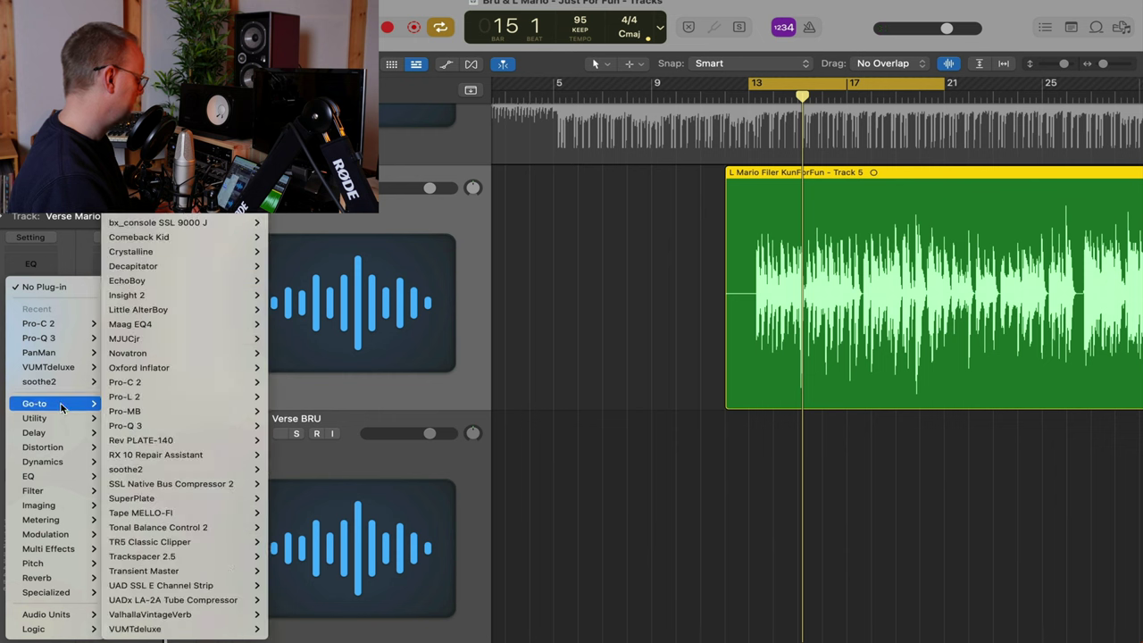
pyautogui.moveTo(206, 604)
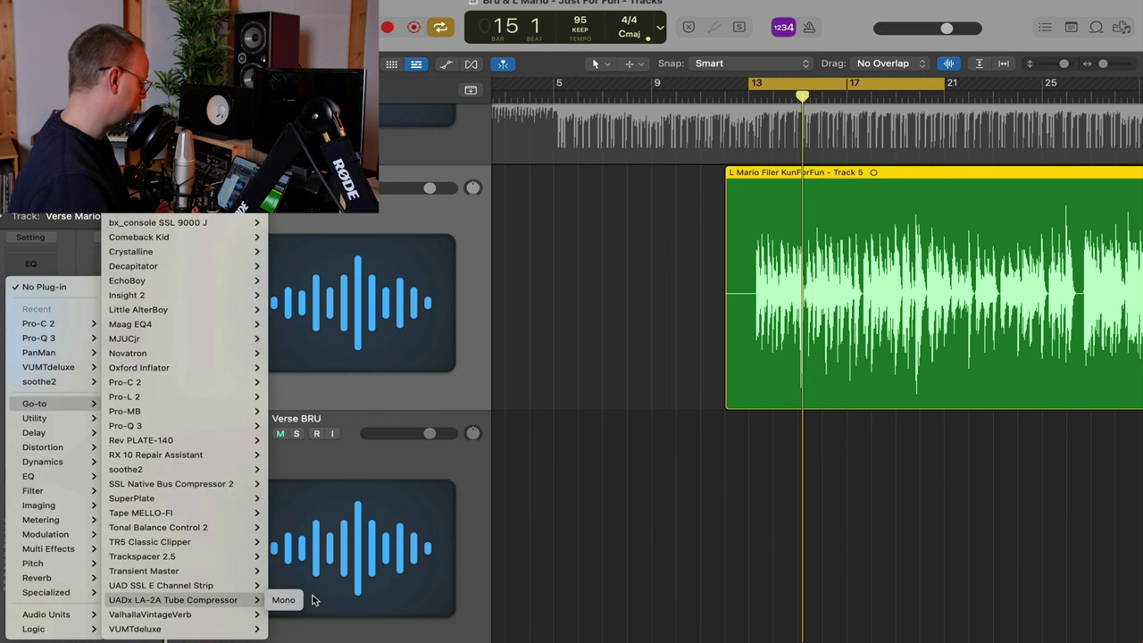
pyautogui.click(283, 600)
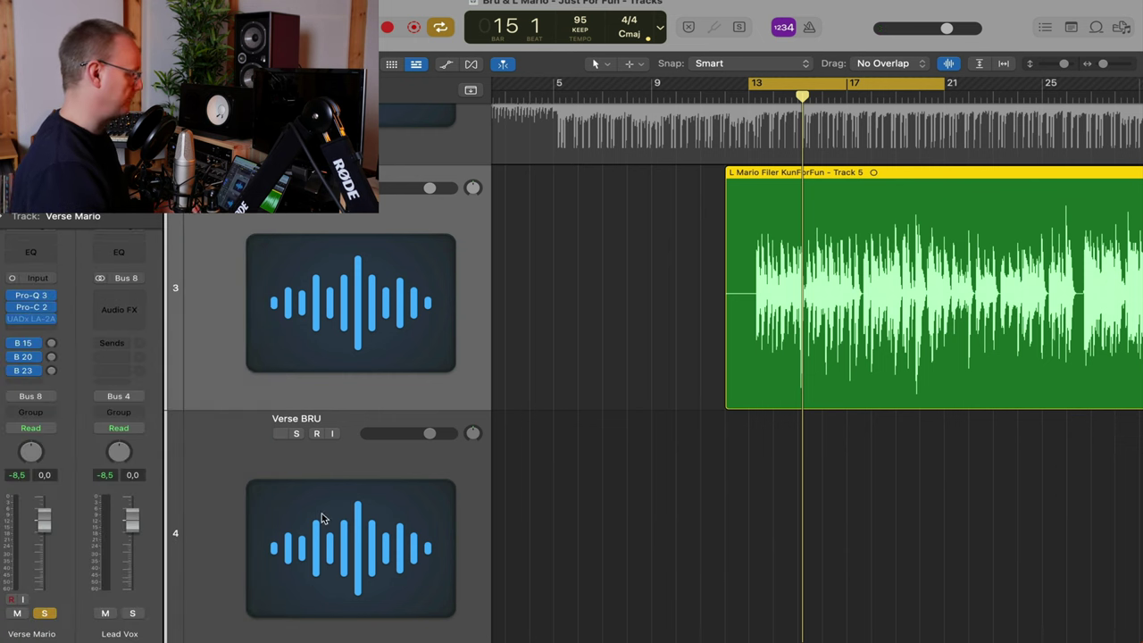
# Raise the LA-2A's Peak Reduction to about 45 while the soloed verse plays
pyautogui.moveTo(694, 189); pyautogui.dragTo(560, 71)
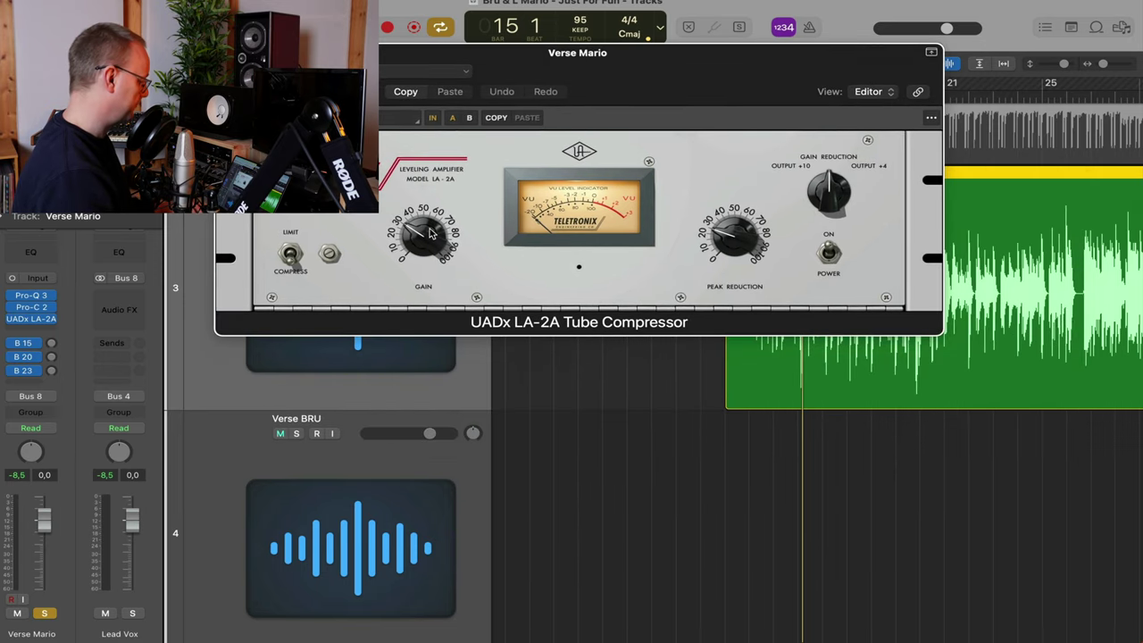
pyautogui.press('space')
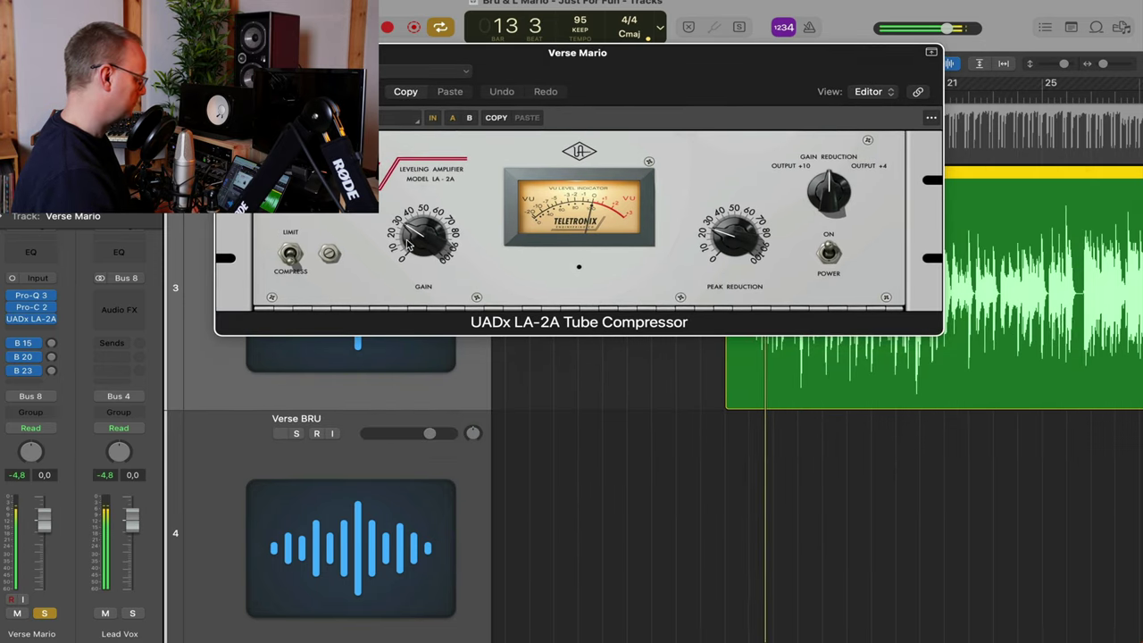
pyautogui.moveTo(732, 247); pyautogui.dragTo(731, 242)
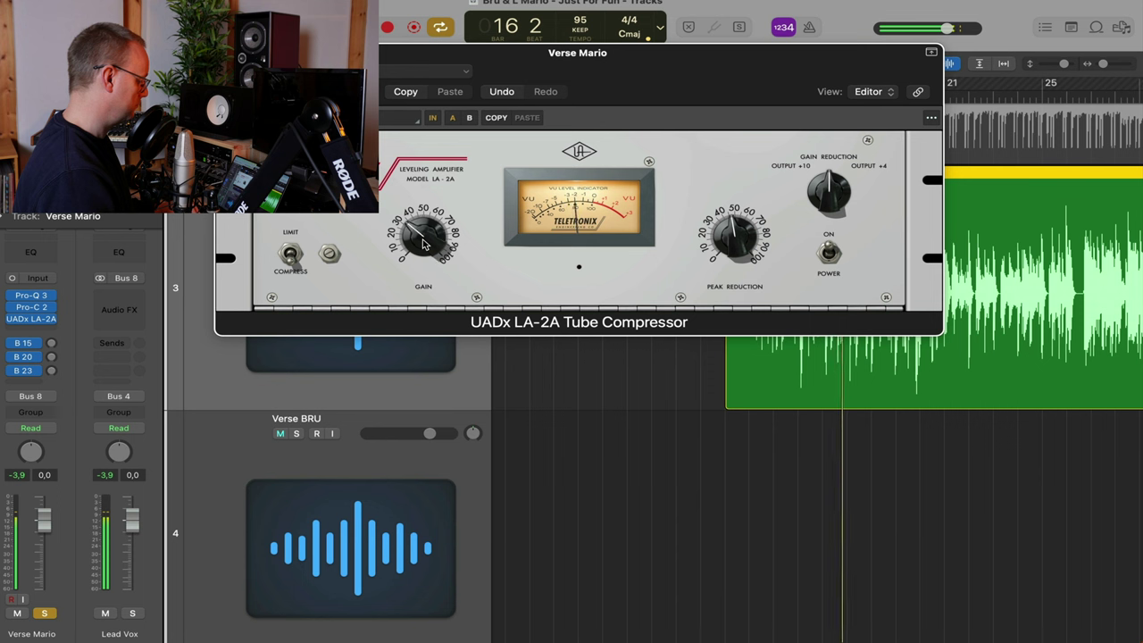
# Lower the LA-2A's gain slightly on Verse Mario, comparing the vocal with its three plug-ins bypassed and re-enabled
pyautogui.click(17, 475)
pyautogui.moveTo(12, 320); pyautogui.dragTo(11, 295)
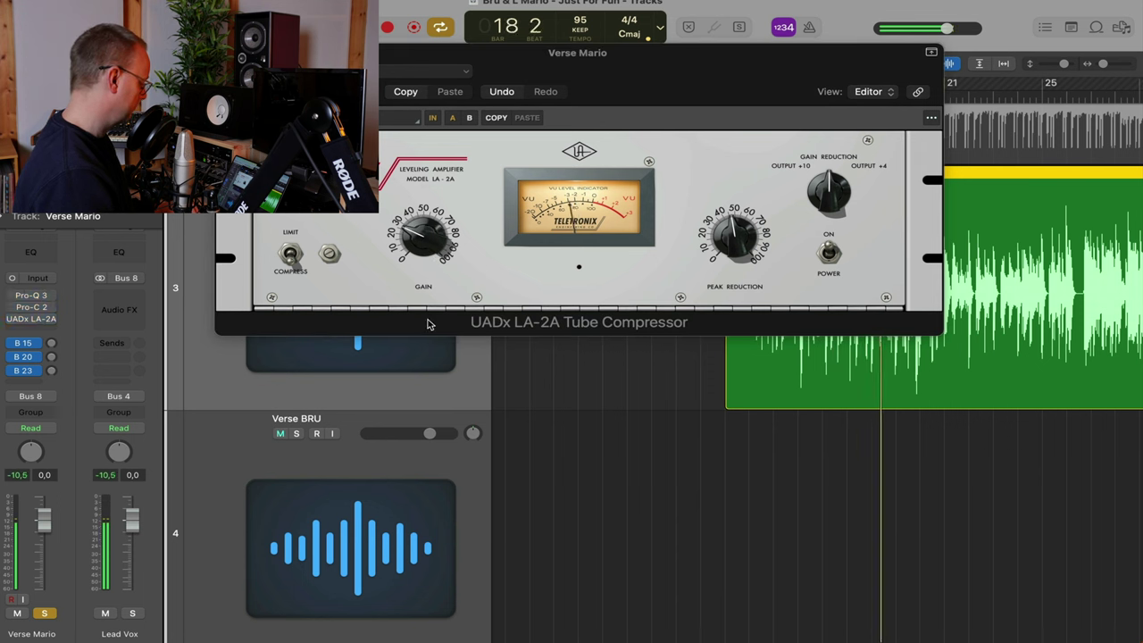
pyautogui.moveTo(423, 238); pyautogui.dragTo(423, 249)
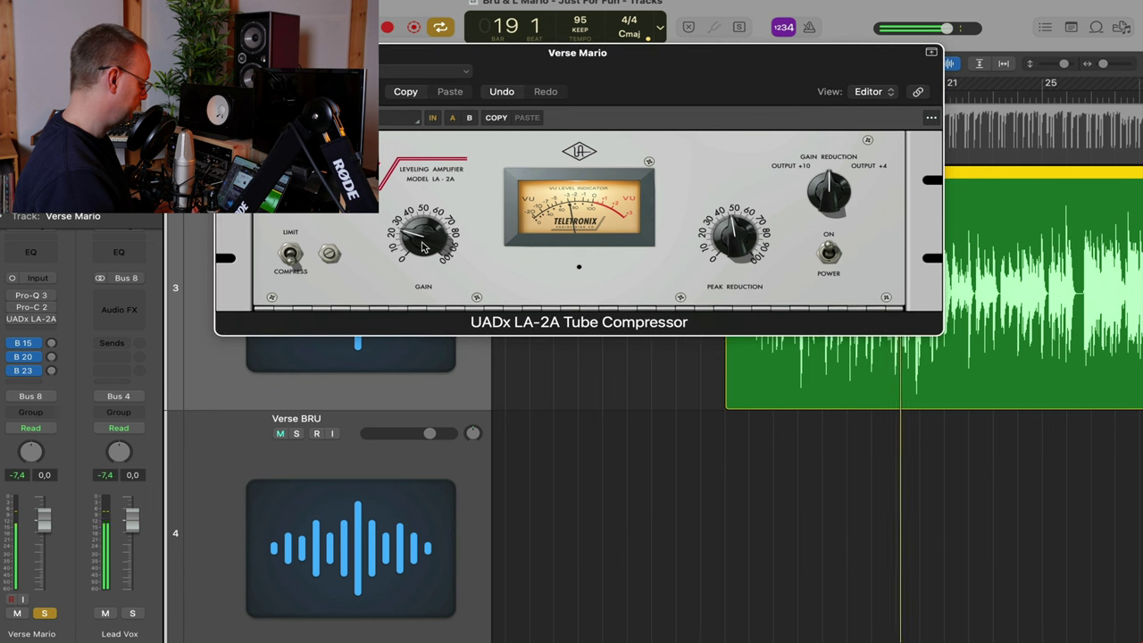
pyautogui.moveTo(12, 320); pyautogui.dragTo(11, 295)
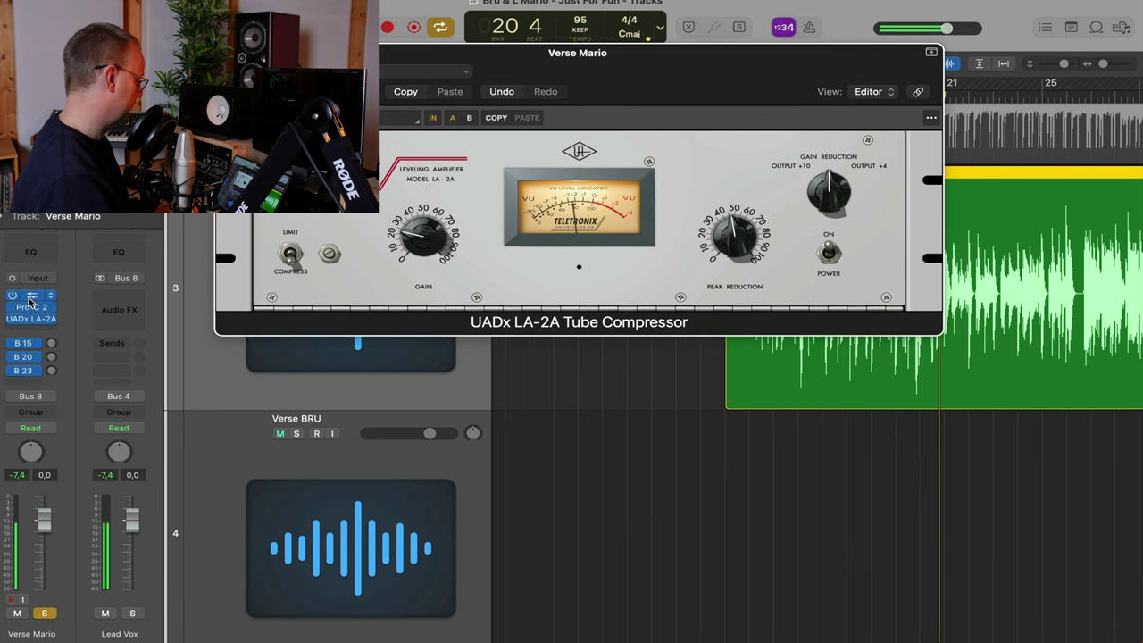
# Unsolo Verse Mario and compare its processing bypassed and enabled within the full mix, leaving all three plug-ins on and the LA-2A window closed
pyautogui.moveTo(11, 320); pyautogui.dragTo(11, 295)
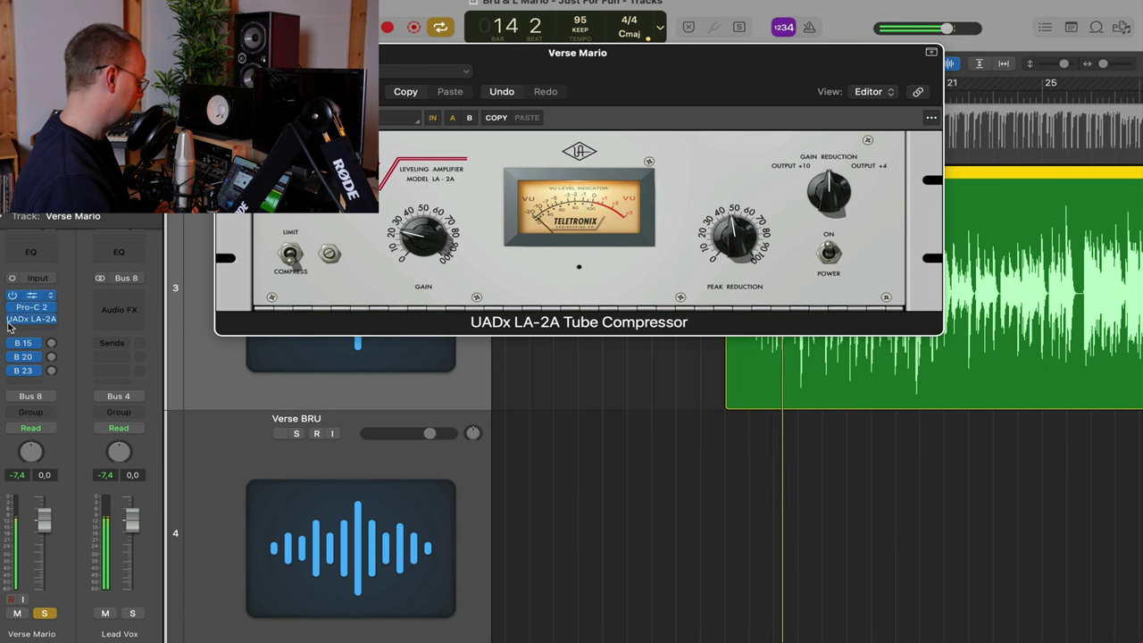
pyautogui.click(44, 614)
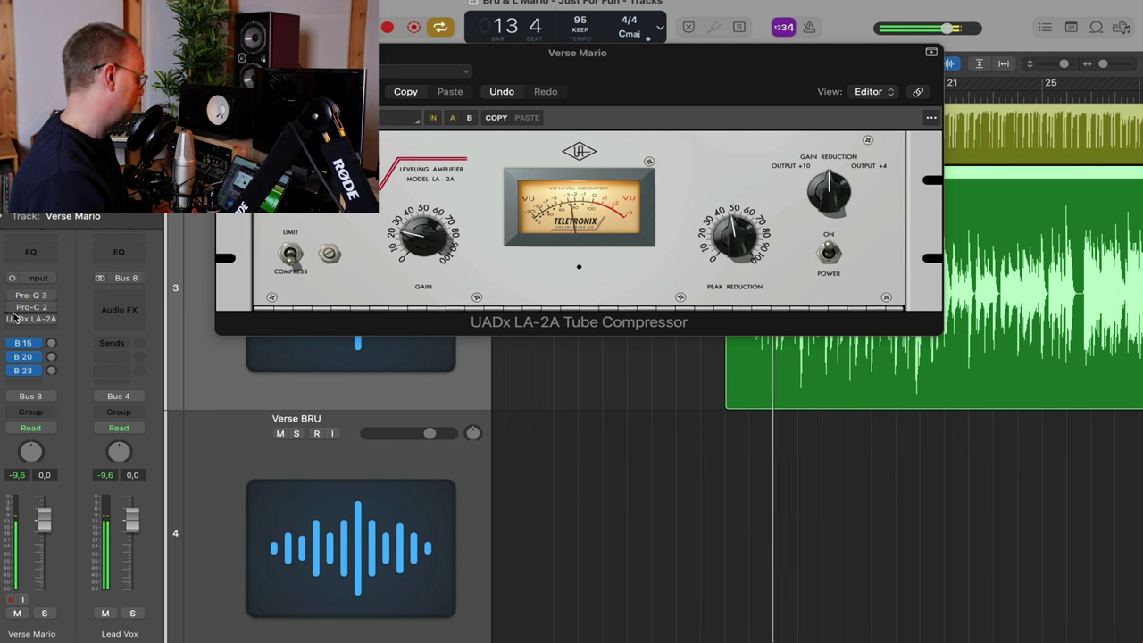
pyautogui.moveTo(12, 323)
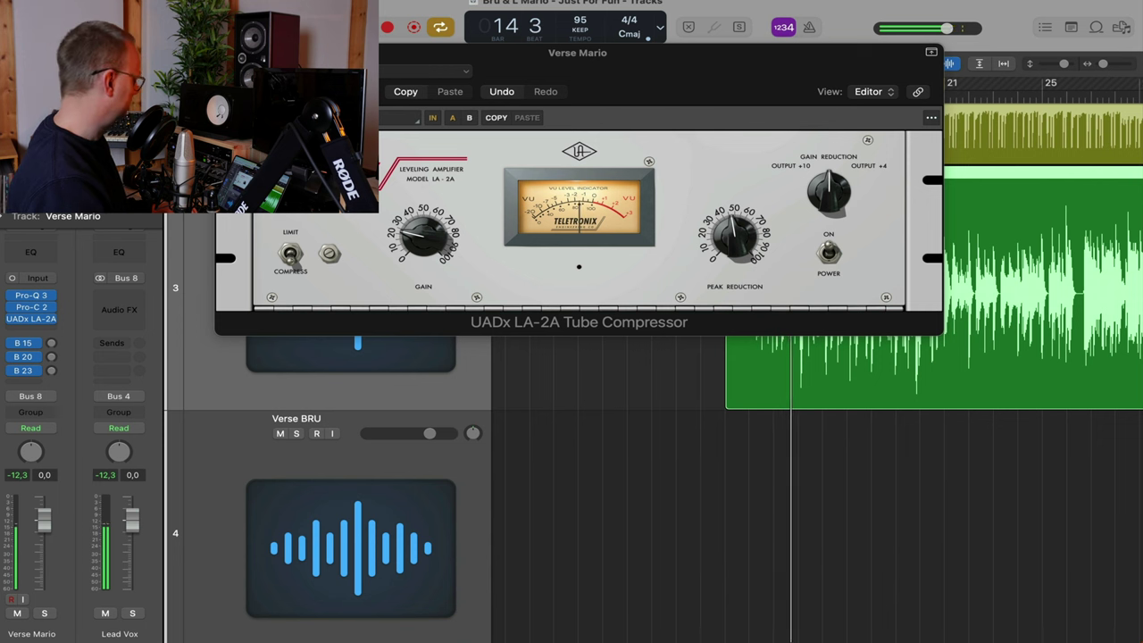
pyautogui.click(227, 53)
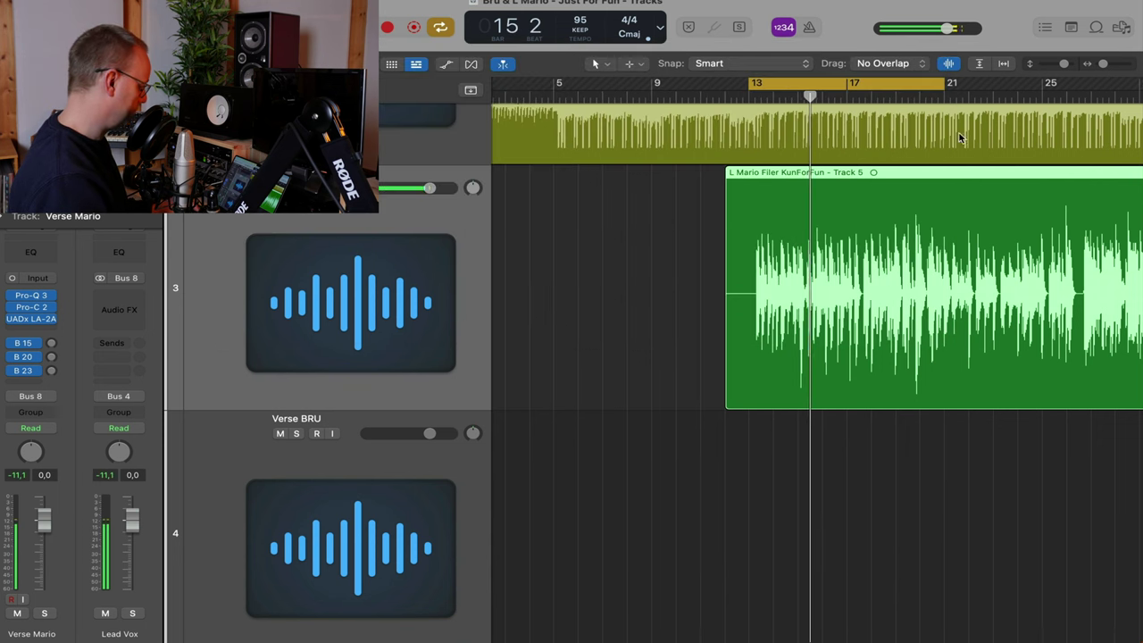
pyautogui.click(917, 113)
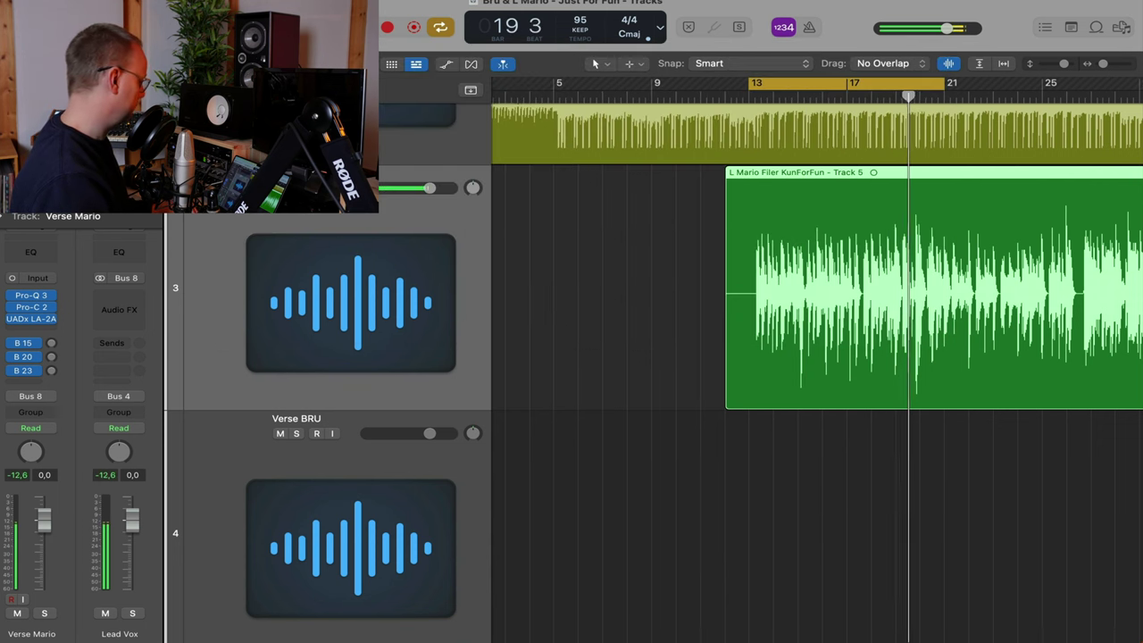
pyautogui.click(31, 319)
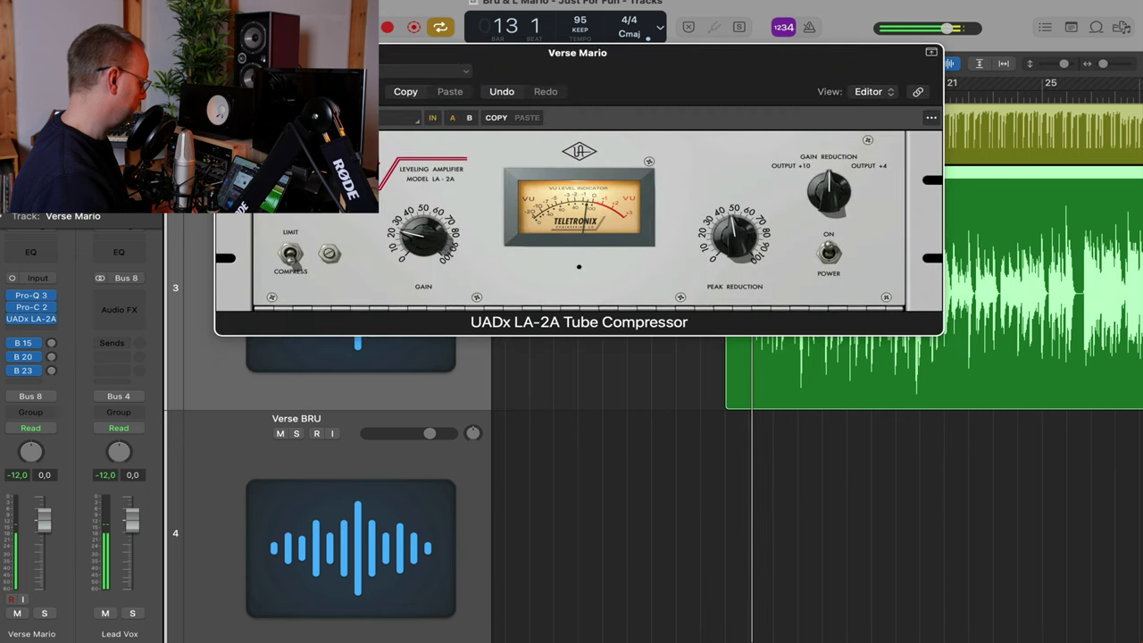
pyautogui.click(226, 52)
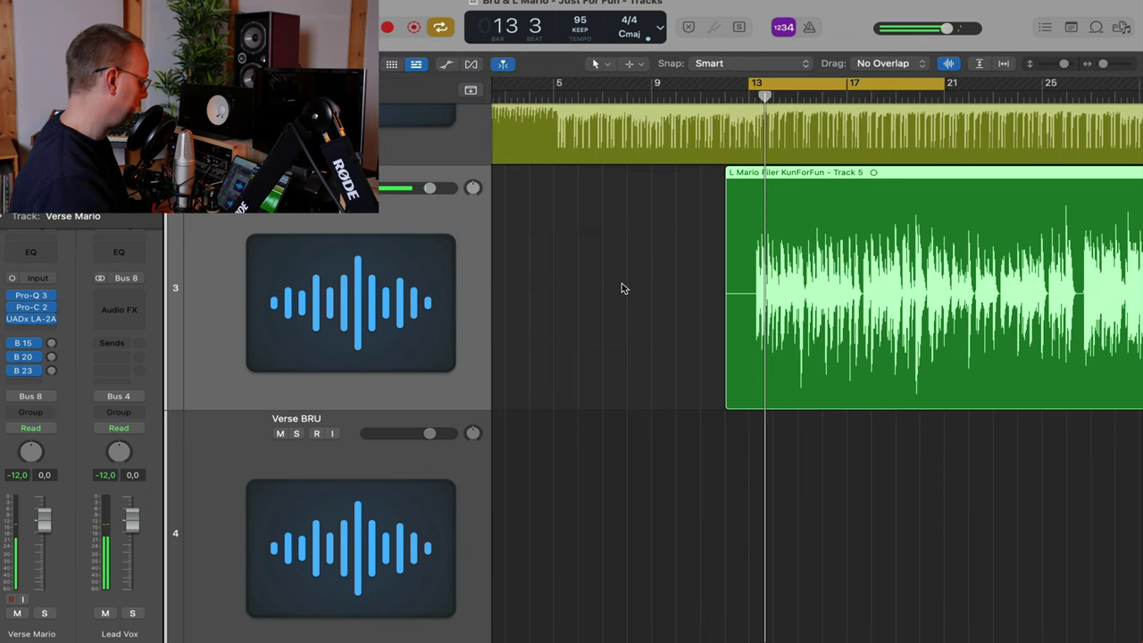
# Insert a mono Decapitator after the LA-2A on Verse Mario and place its window over the upper tracks
pyautogui.scroll(-5, 623, 285)
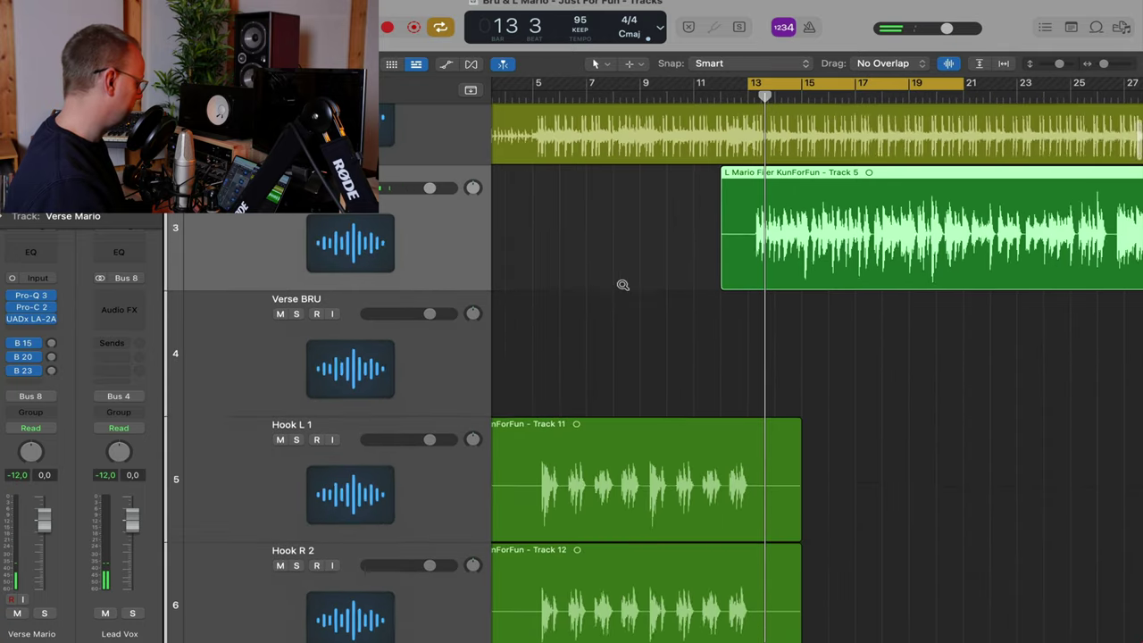
pyautogui.scroll(-2, 622, 284)
pyautogui.click(30, 330)
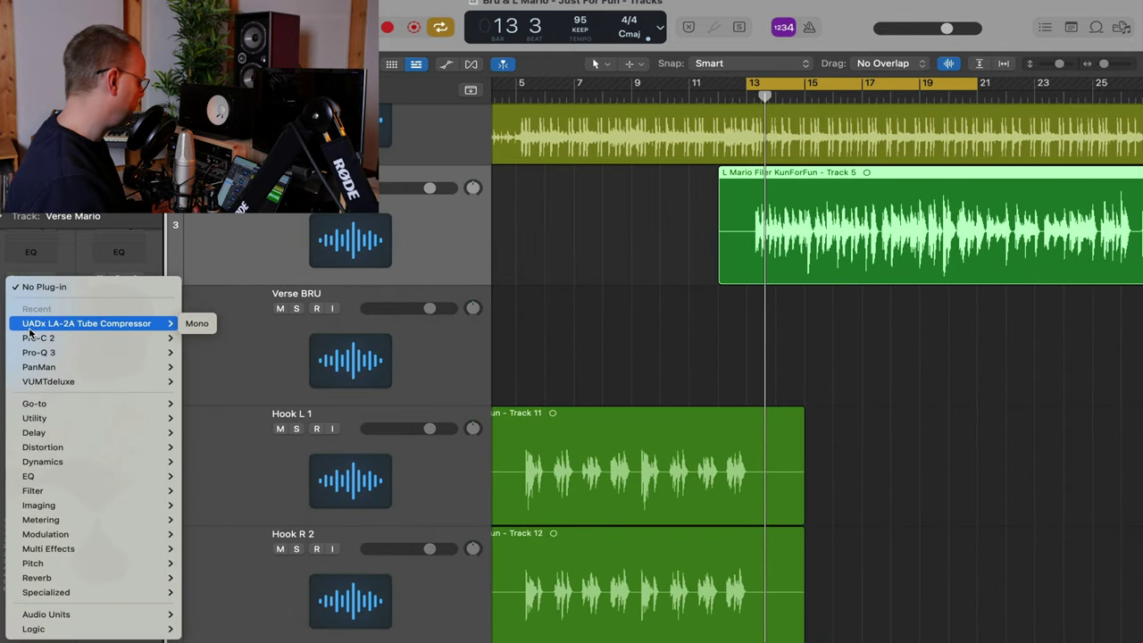
pyautogui.moveTo(81, 403)
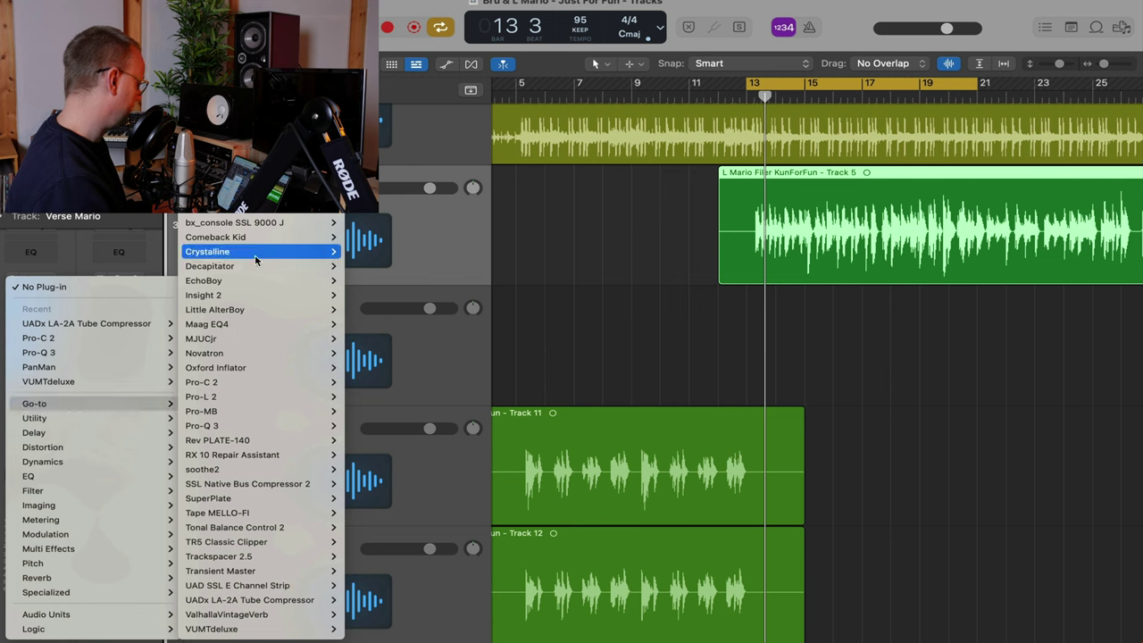
pyautogui.moveTo(285, 266)
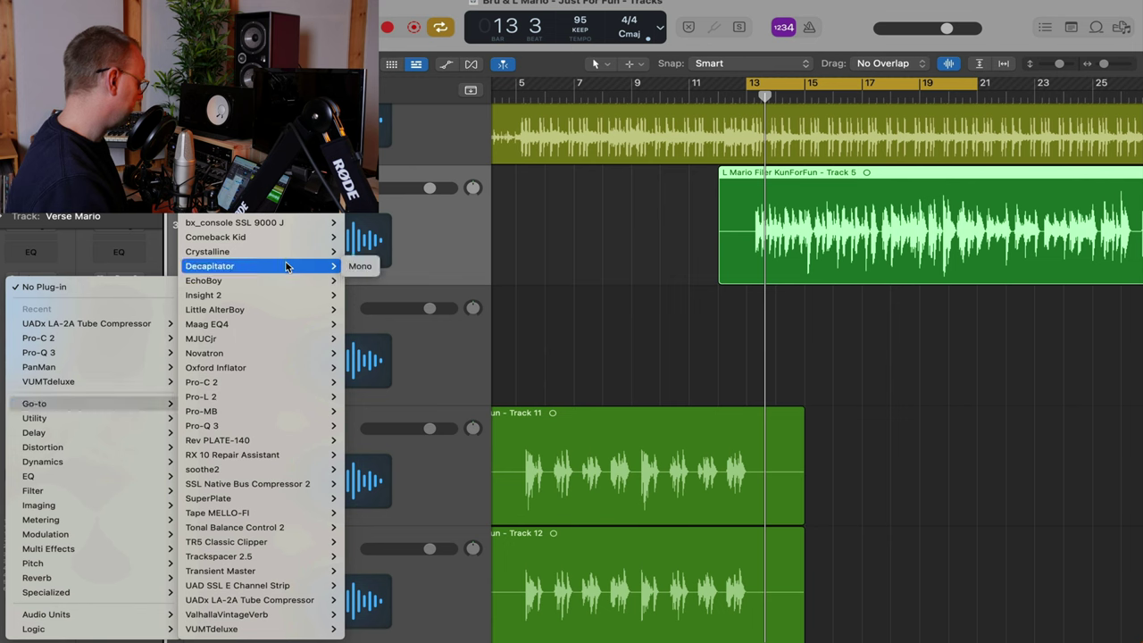
pyautogui.click(352, 264)
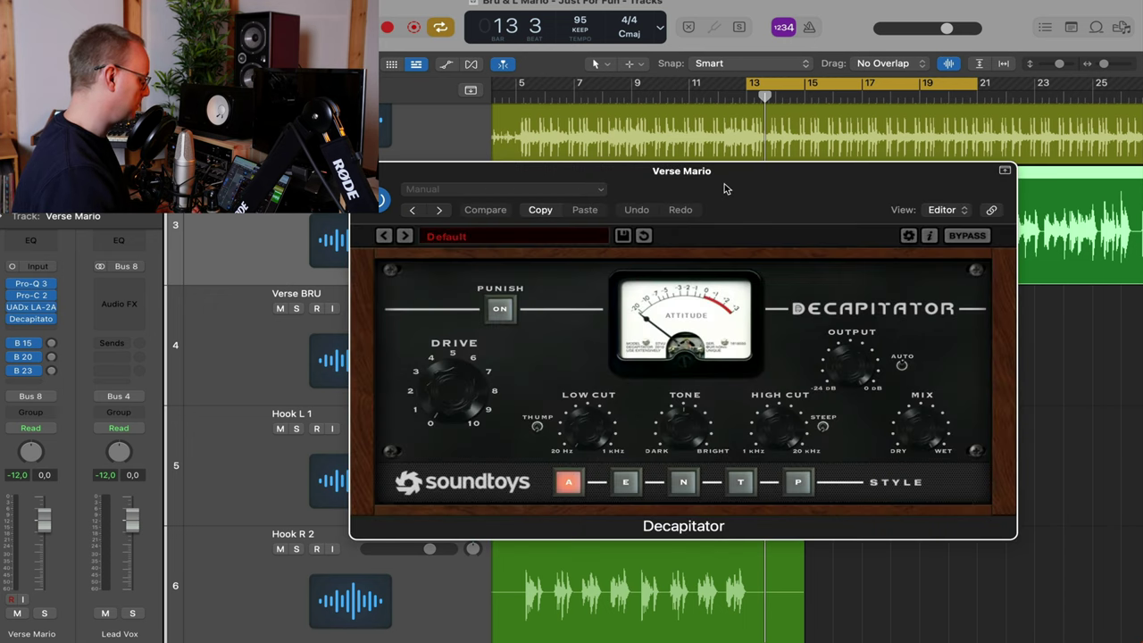
pyautogui.moveTo(724, 189); pyautogui.dragTo(598, 64)
# Audition Decapitator's E, N, T and P styles during playback, choose style N and close its window
pyautogui.press('space')
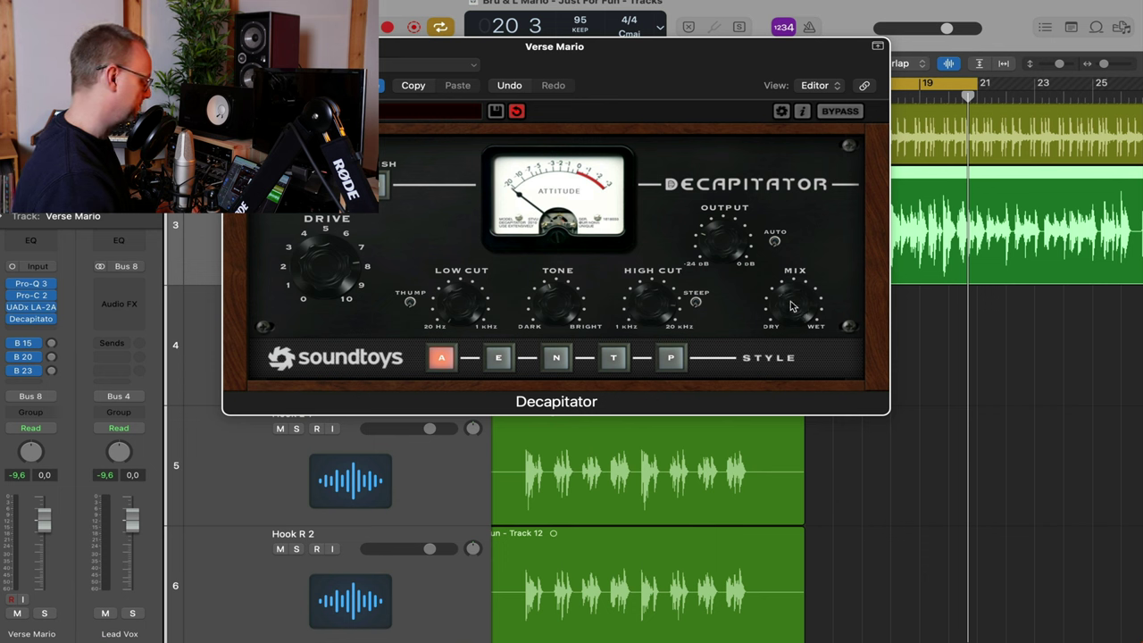
pyautogui.press('space')
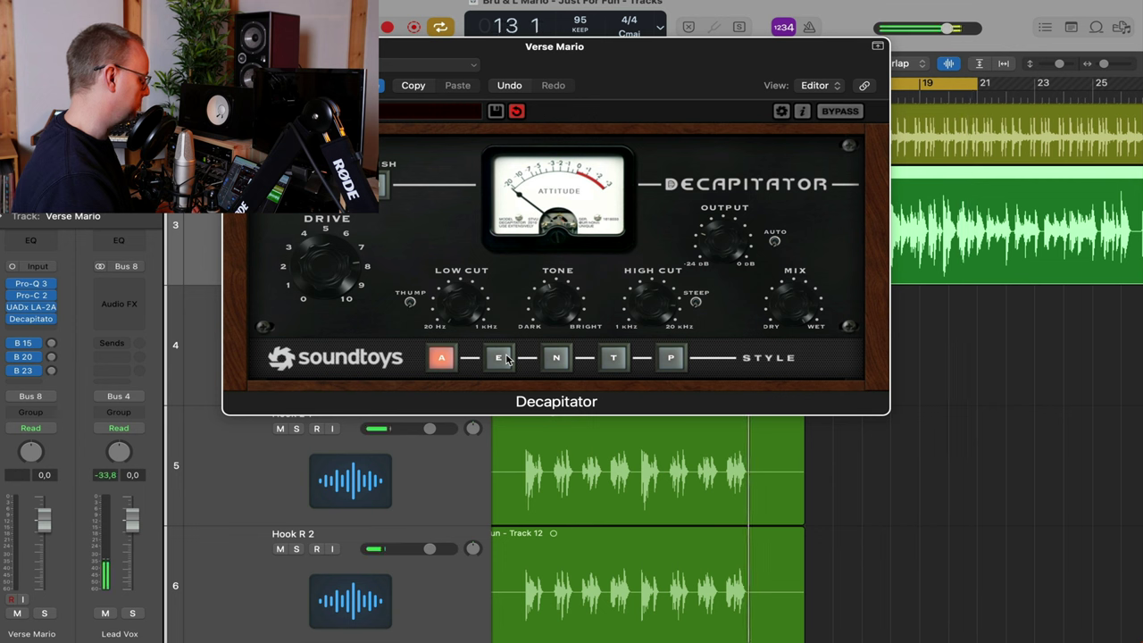
pyautogui.click(499, 358)
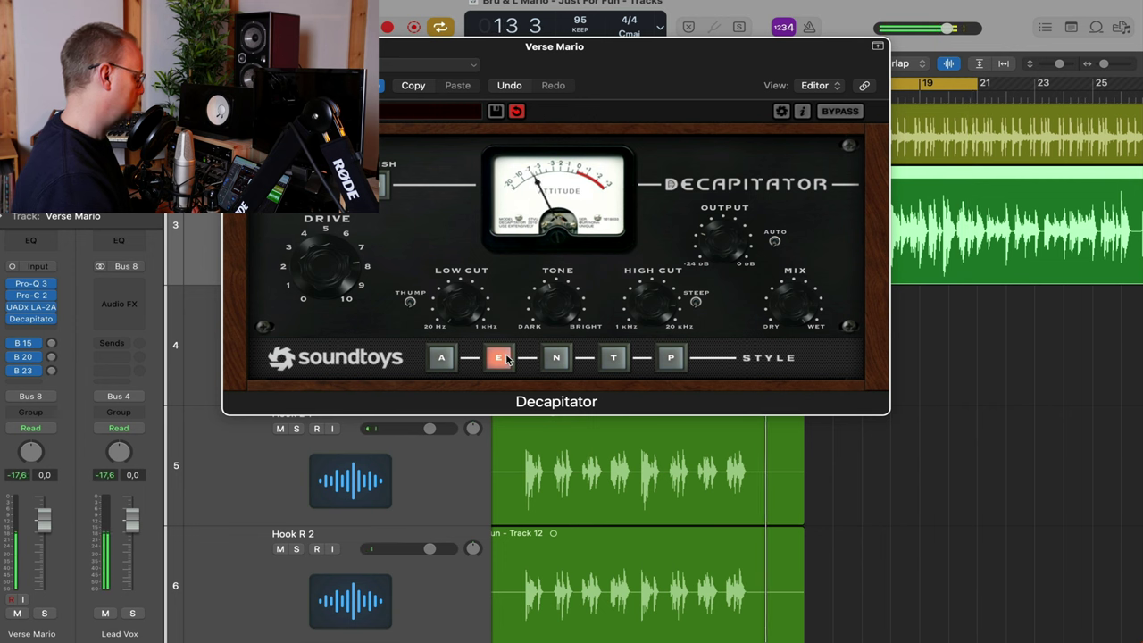
pyautogui.click(556, 358)
pyautogui.click(613, 358)
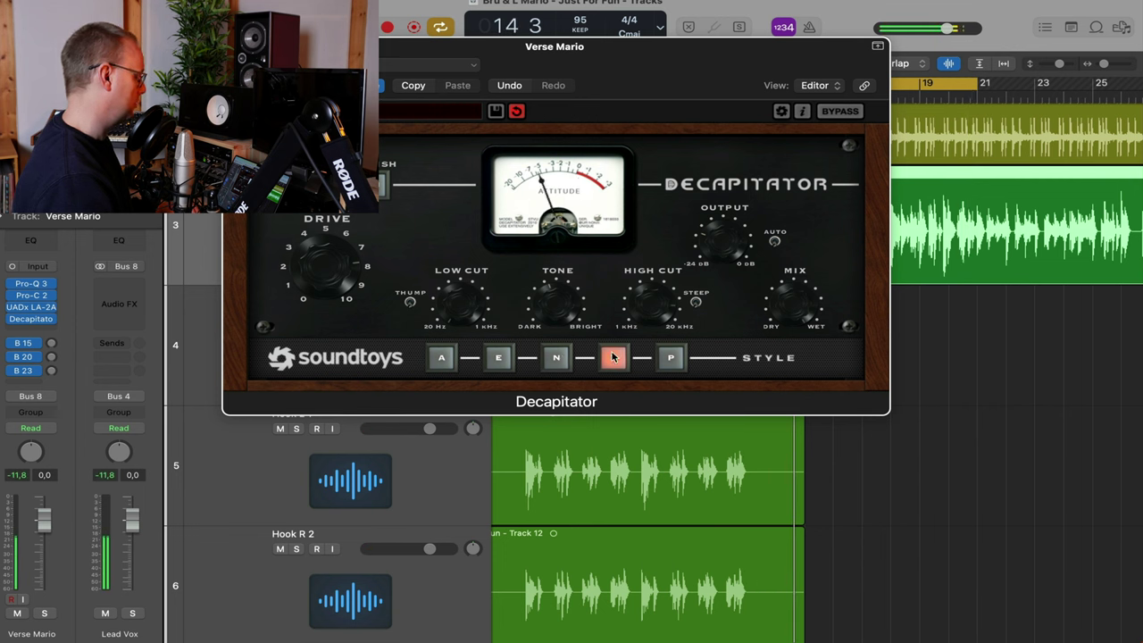
pyautogui.click(670, 357)
pyautogui.click(556, 358)
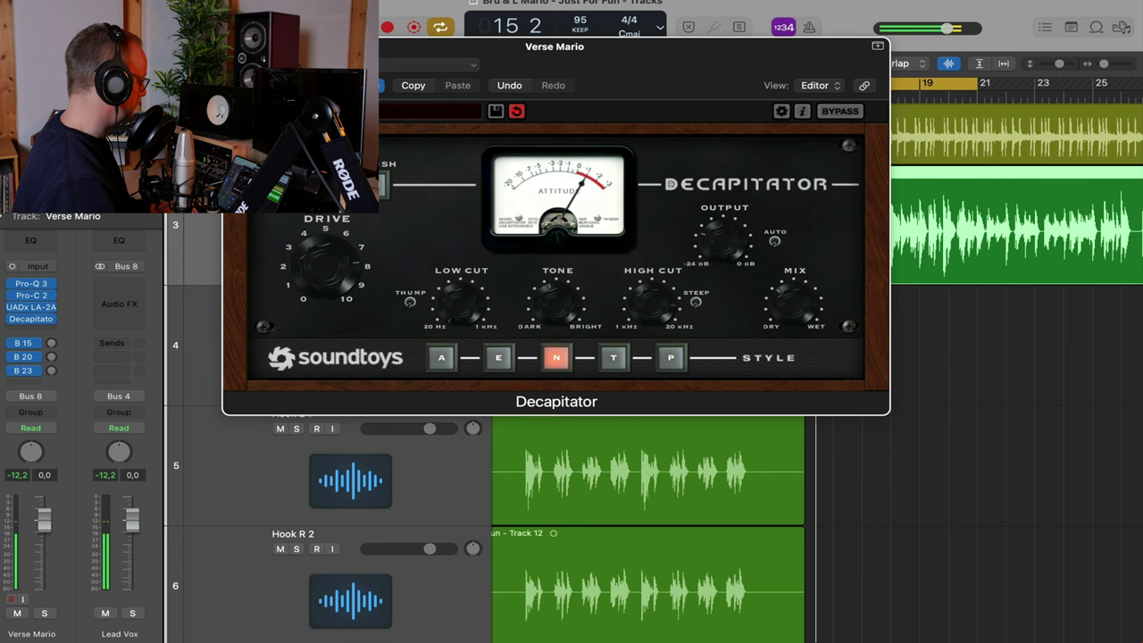
pyautogui.click(234, 46)
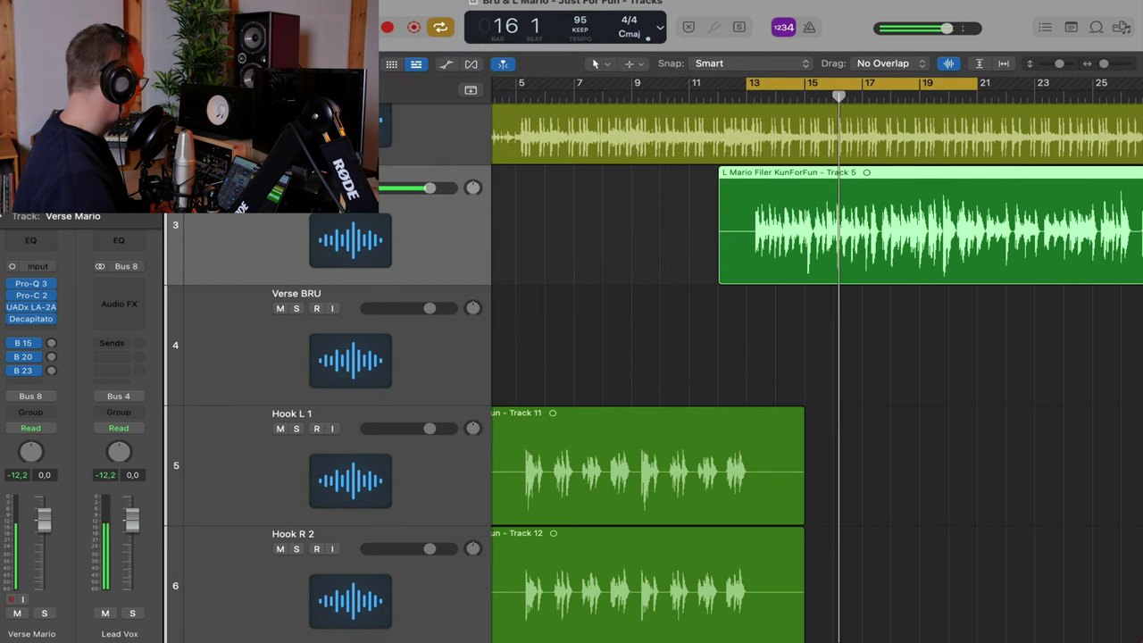
# Try a mono Pro-MB after Decapitator with a compressing band above about 3.5 kHz, and close its window
pyautogui.click(25, 331)
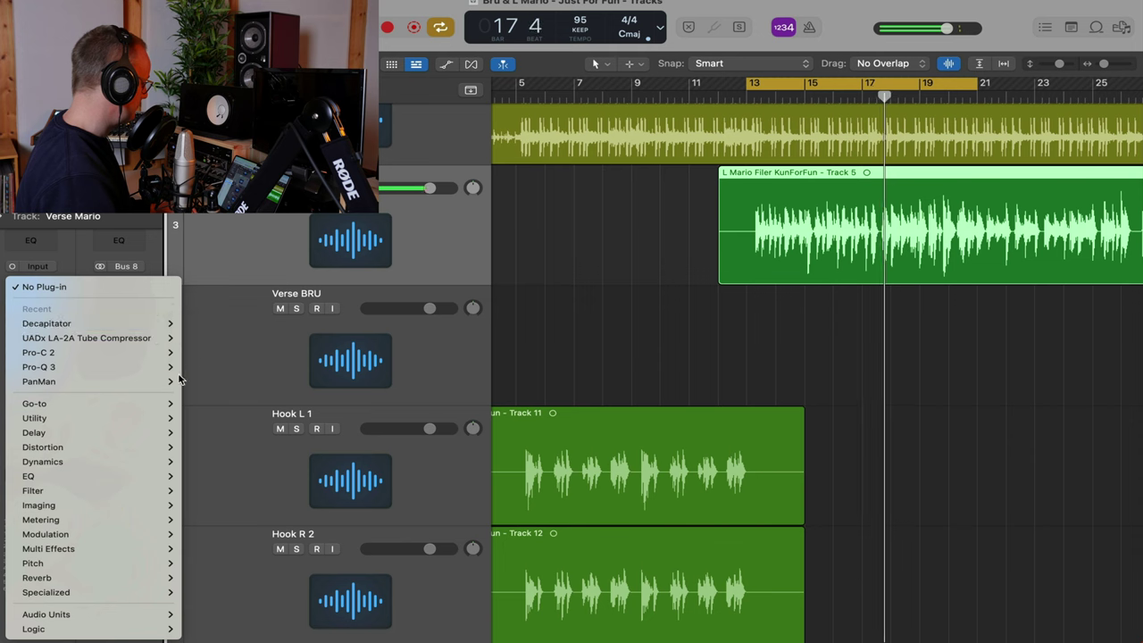
pyautogui.moveTo(107, 402)
pyautogui.moveTo(273, 397)
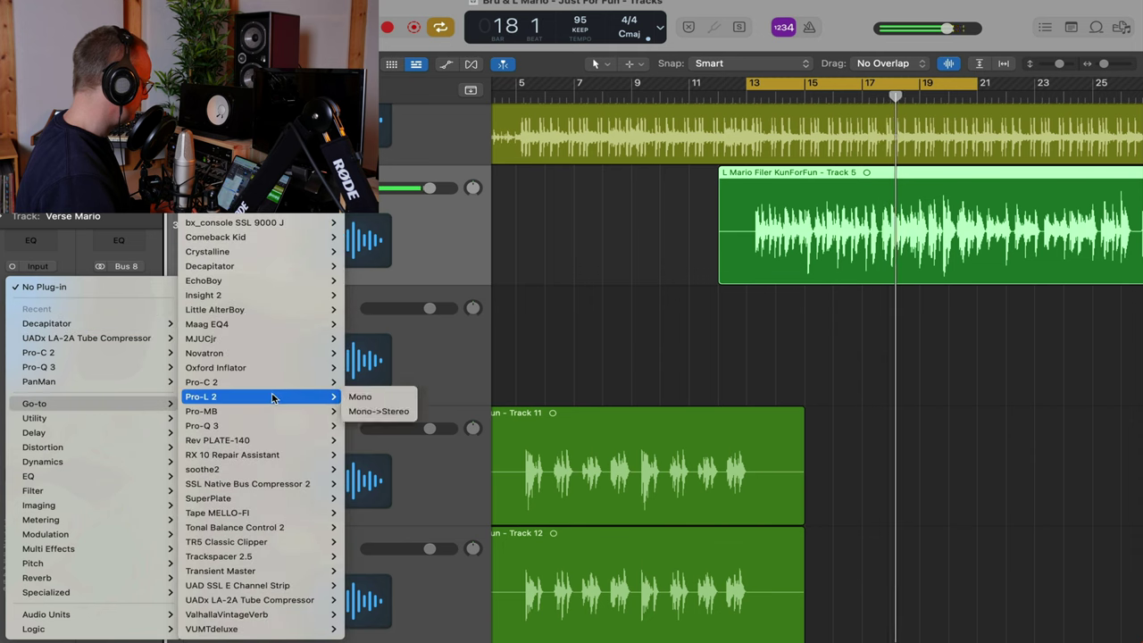
pyautogui.click(361, 410)
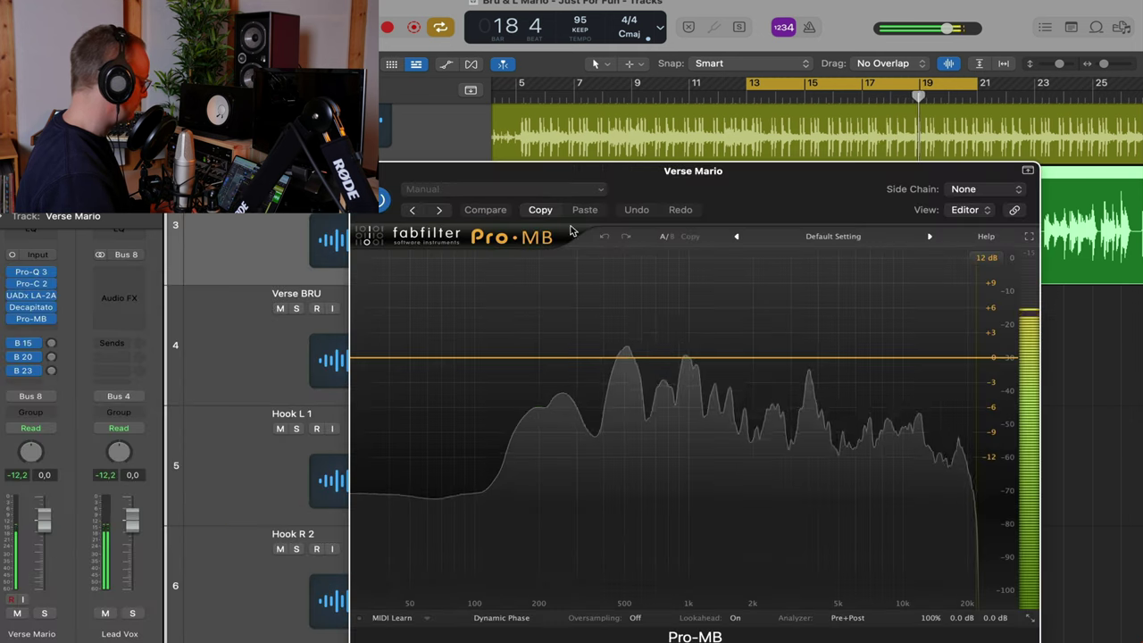
pyautogui.click(952, 357)
pyautogui.moveTo(884, 360); pyautogui.dragTo(922, 356)
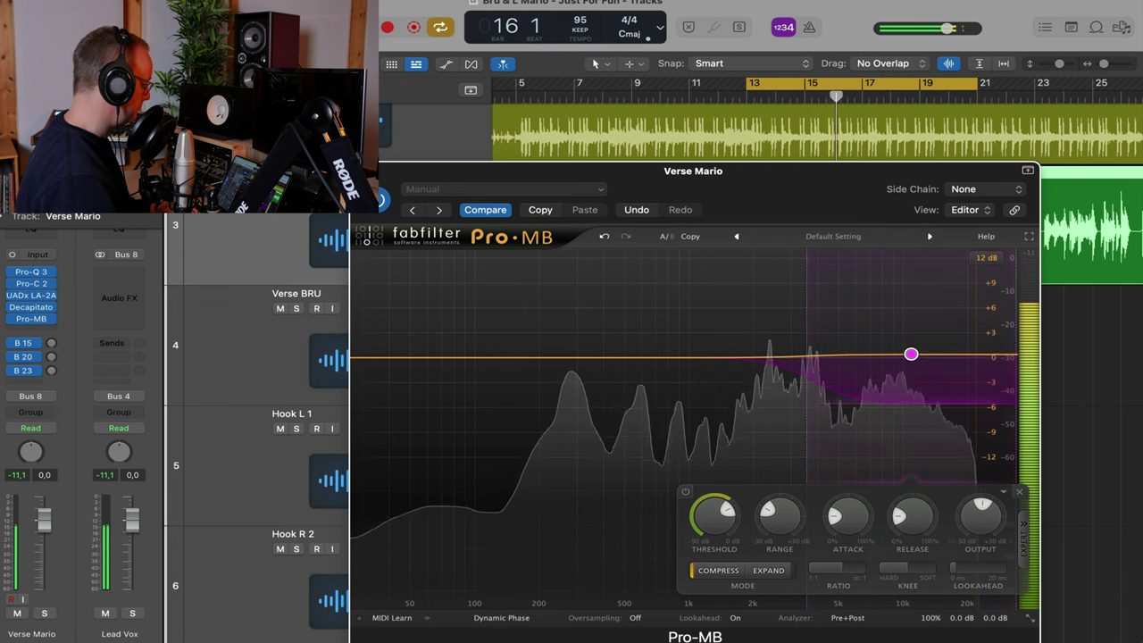
pyautogui.click(361, 170)
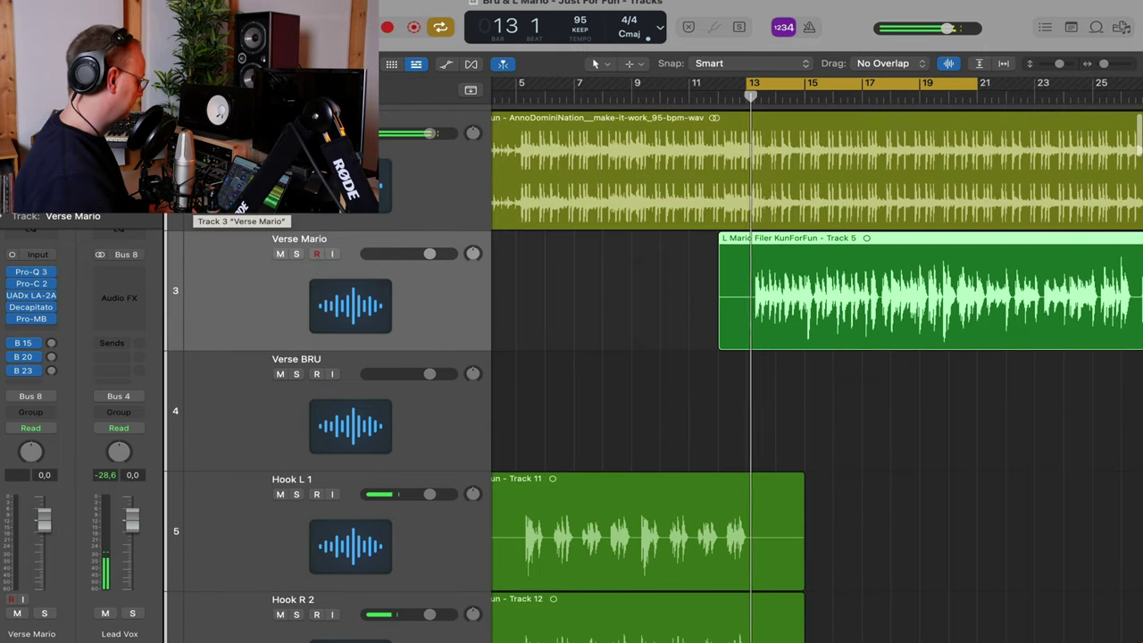
# Remove Pro-MB from the Verse Mario insert chain
pyautogui.click(50, 318)
pyautogui.moveTo(125, 325)
pyautogui.click(83, 286)
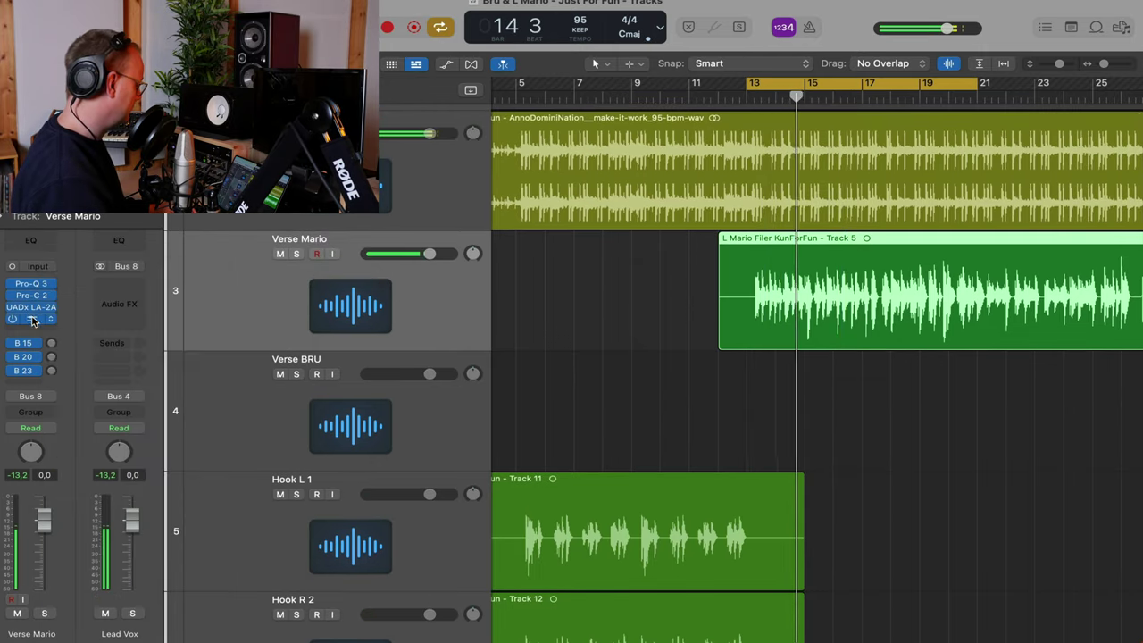
# Insert a mono soothe2 after Decapitator on the Verse Mario track
pyautogui.click(35, 330)
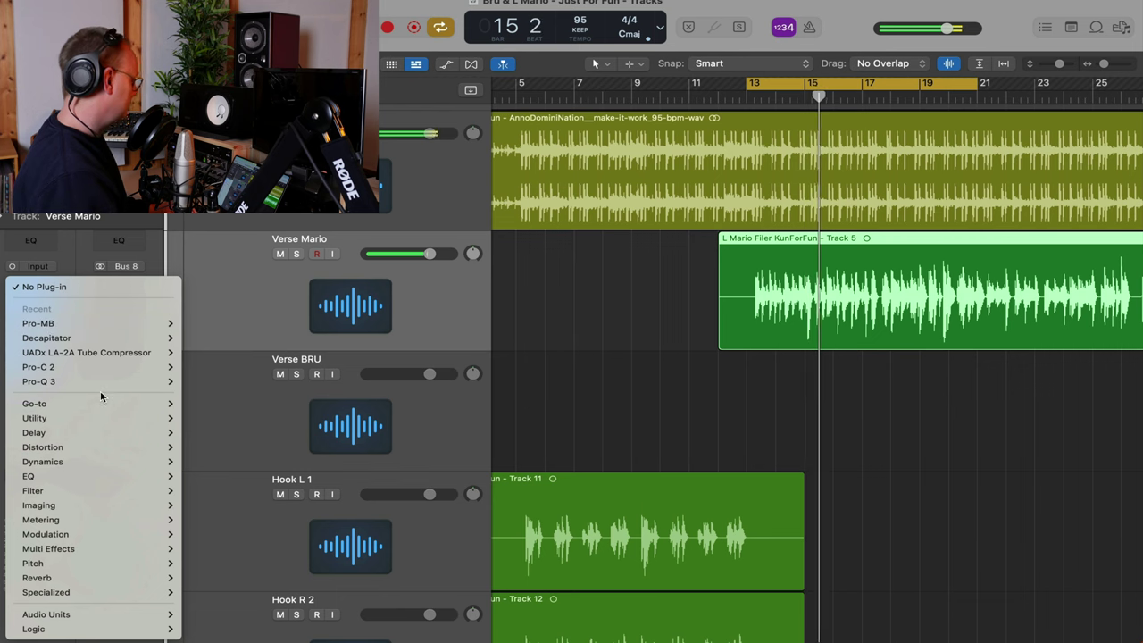
pyautogui.moveTo(97, 404)
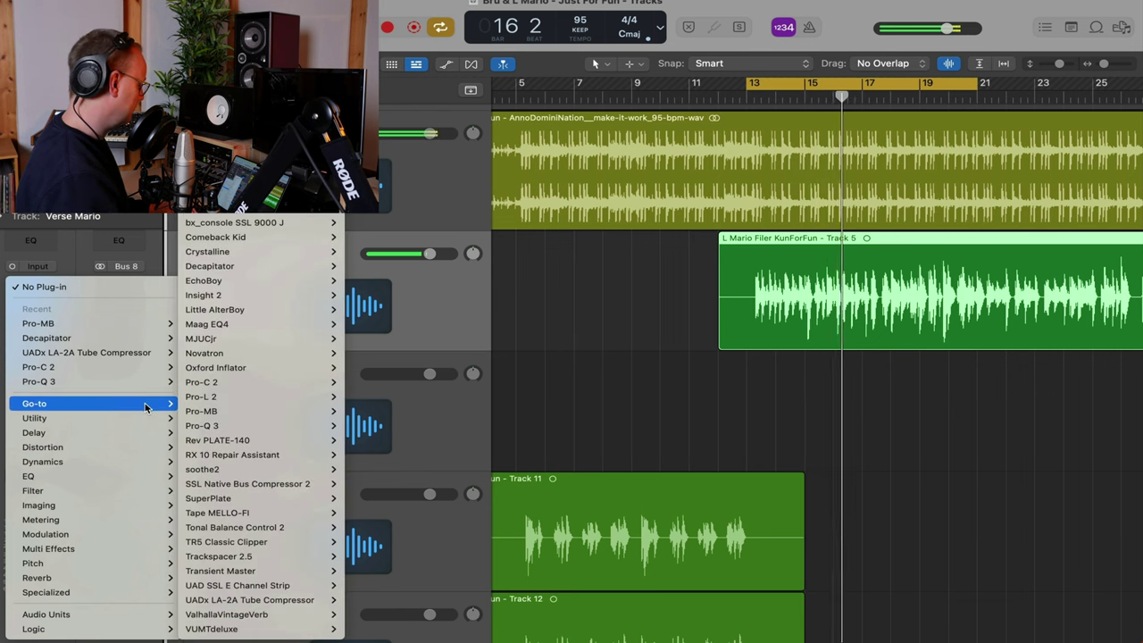
pyautogui.click(350, 469)
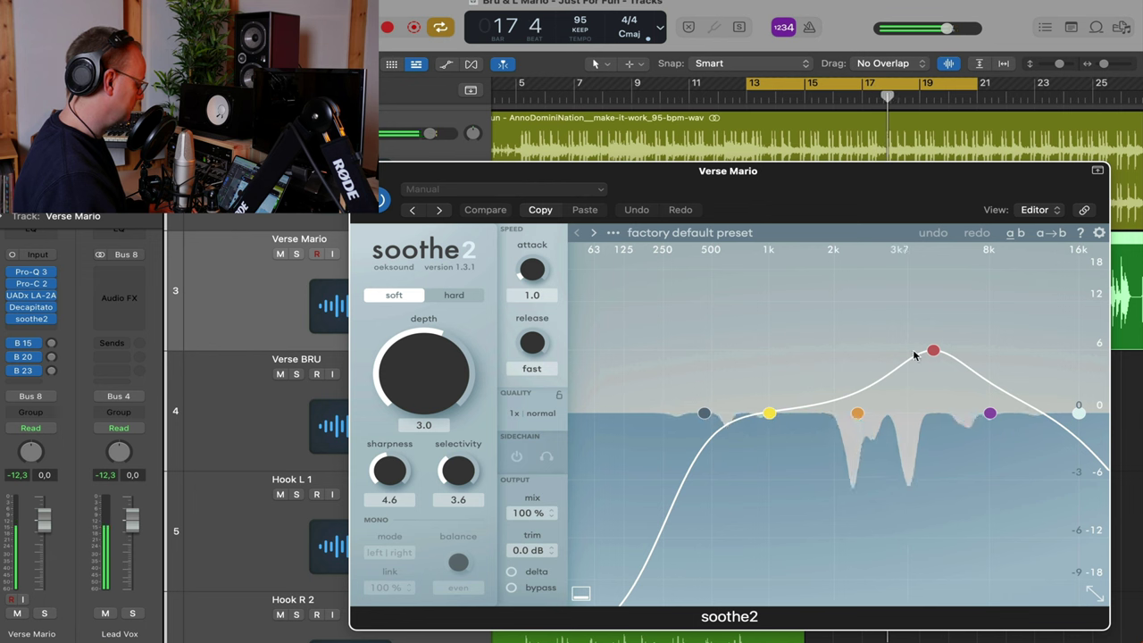
# Move soothe2's band 3 to about 8.9 kHz and set band 4 to 9.2 kHz with 1.7 dB sensitivity
pyautogui.moveTo(932, 350)
pyautogui.mouseDown()
pyautogui.moveTo(982, 346)
pyautogui.moveTo(937, 346)
pyautogui.mouseUp()
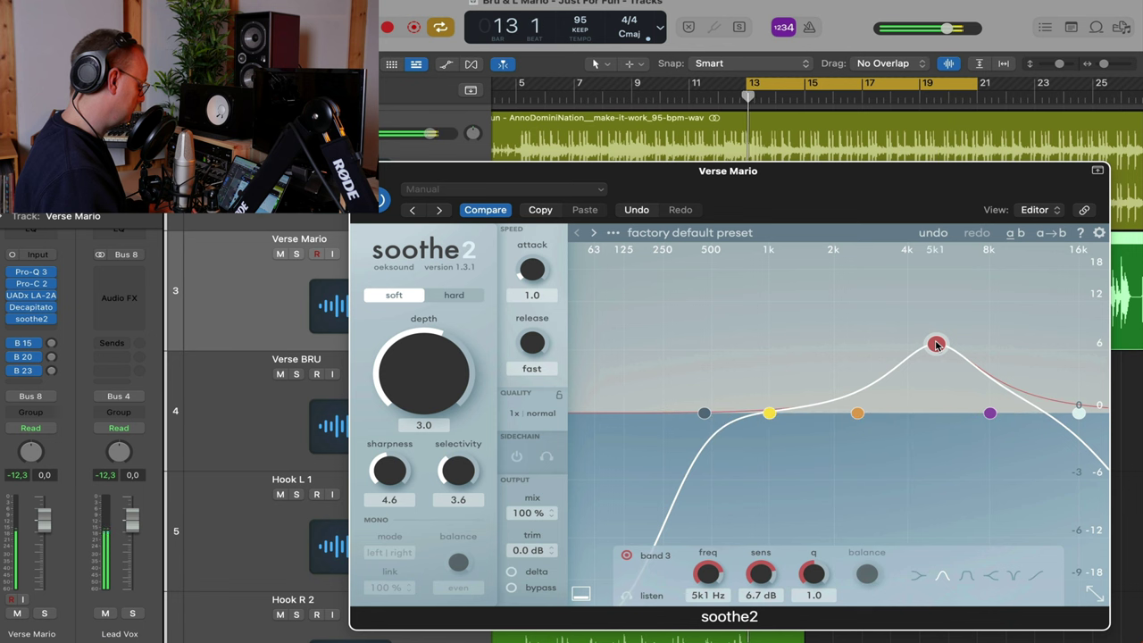
pyautogui.moveTo(935, 344); pyautogui.dragTo(998, 347)
pyautogui.moveTo(991, 420); pyautogui.dragTo(991, 403)
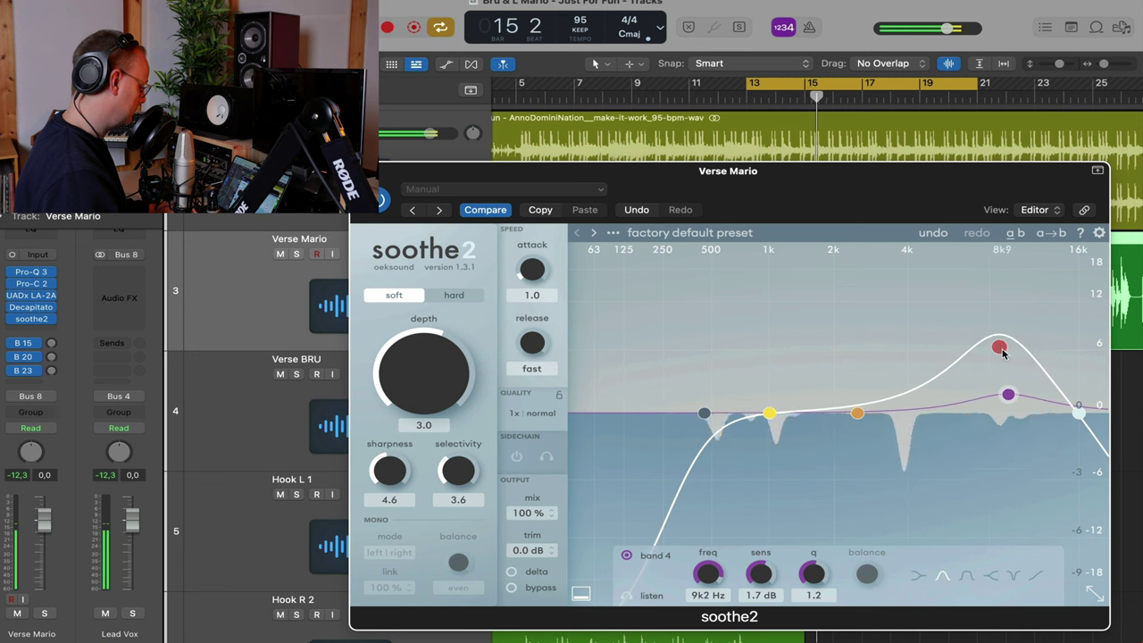
# Shift soothe2's band 3 to 8.1 kHz with 6.3 dB sensitivity and set the depth to 3.1
pyautogui.moveTo(1002, 353); pyautogui.dragTo(994, 353)
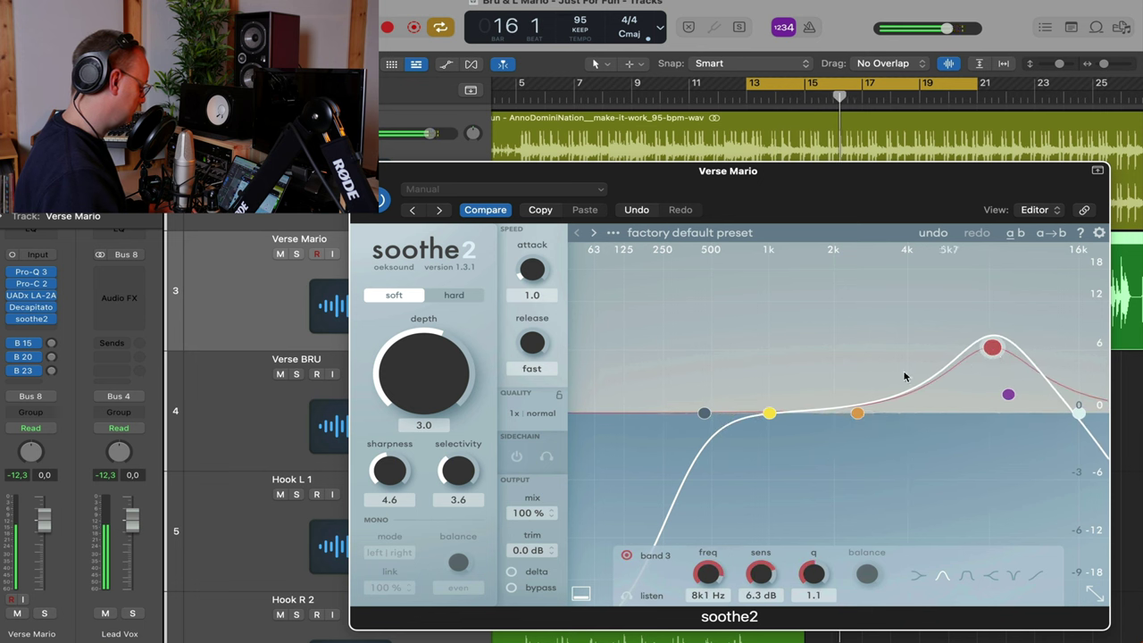
pyautogui.moveTo(417, 373); pyautogui.dragTo(446, 379)
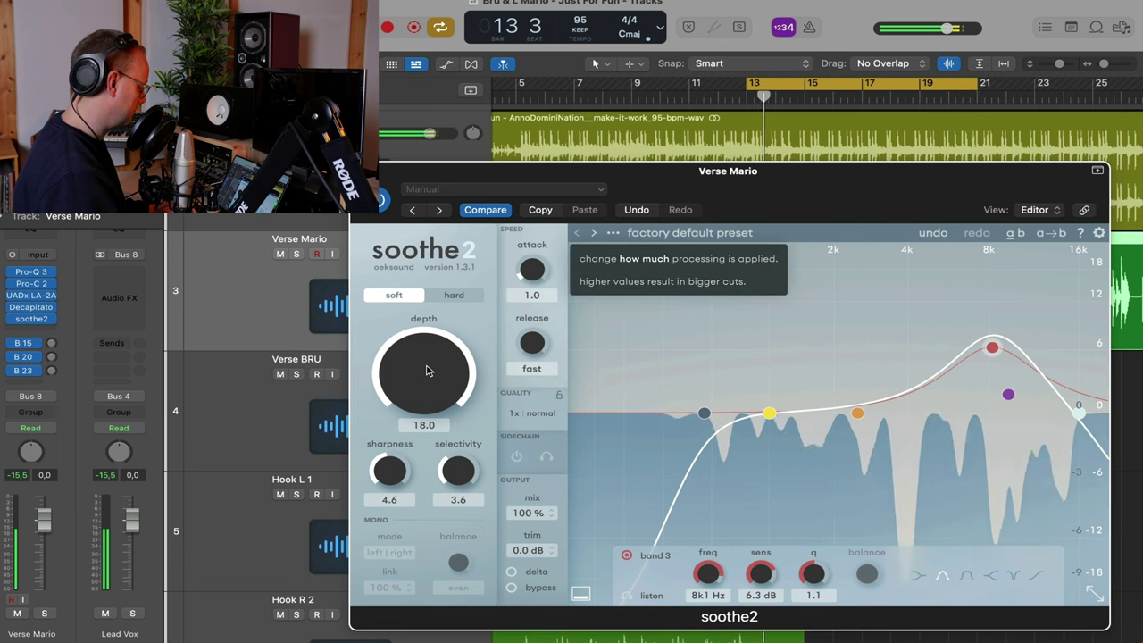
pyautogui.moveTo(426, 393); pyautogui.dragTo(428, 416)
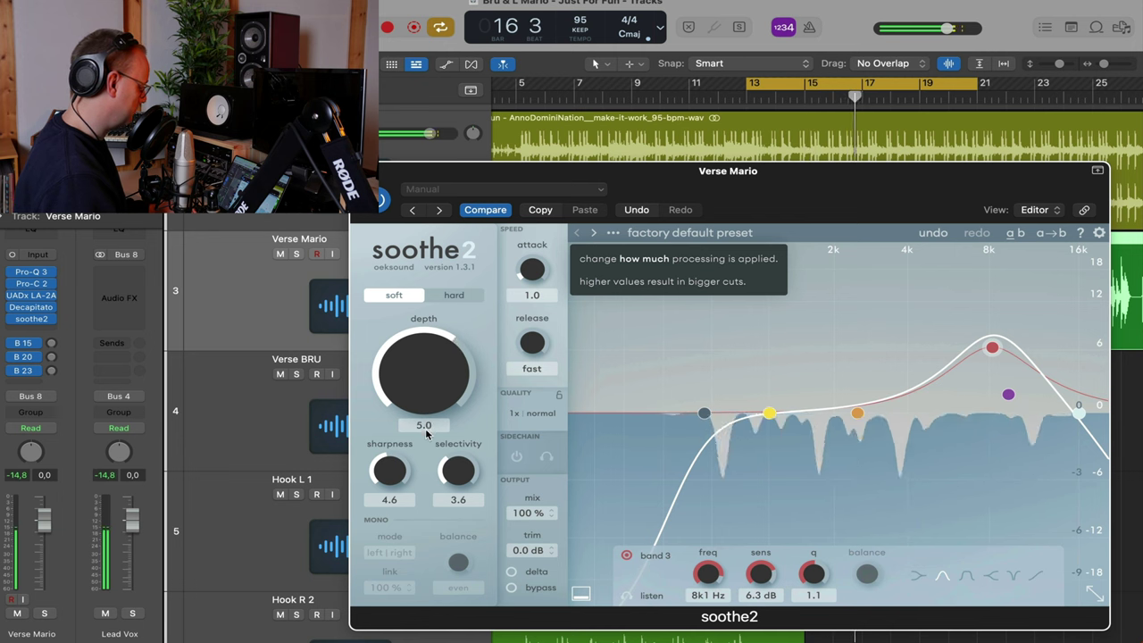
pyautogui.moveTo(425, 424); pyautogui.dragTo(426, 435)
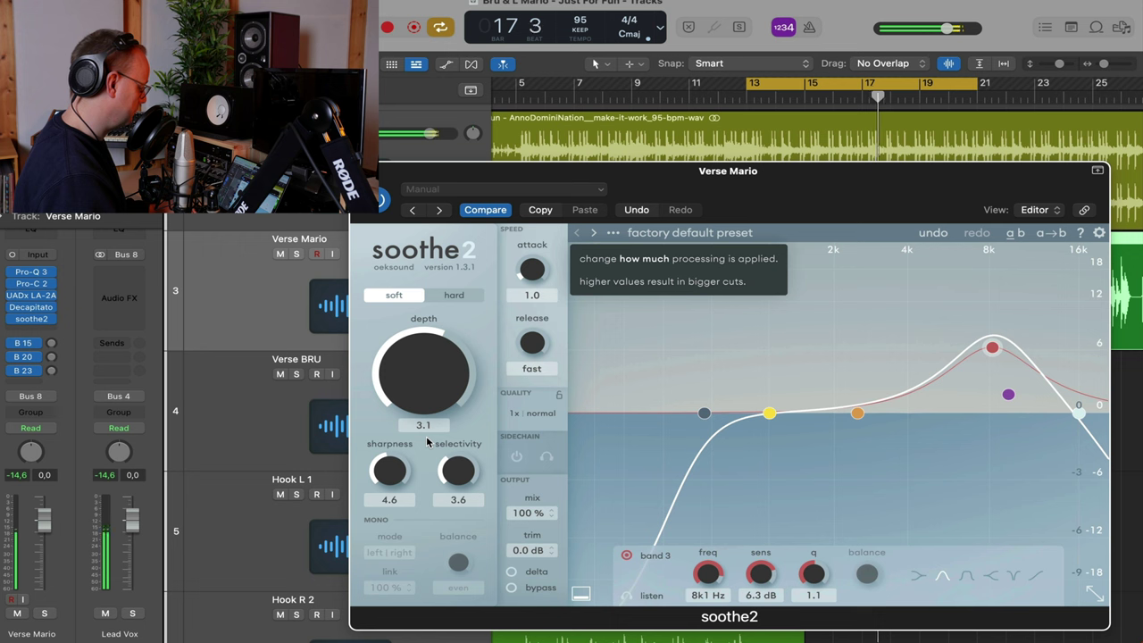
# Loop only bar 20 of the verse and lower soothe2's mix to 58 %
pyautogui.click(948, 107)
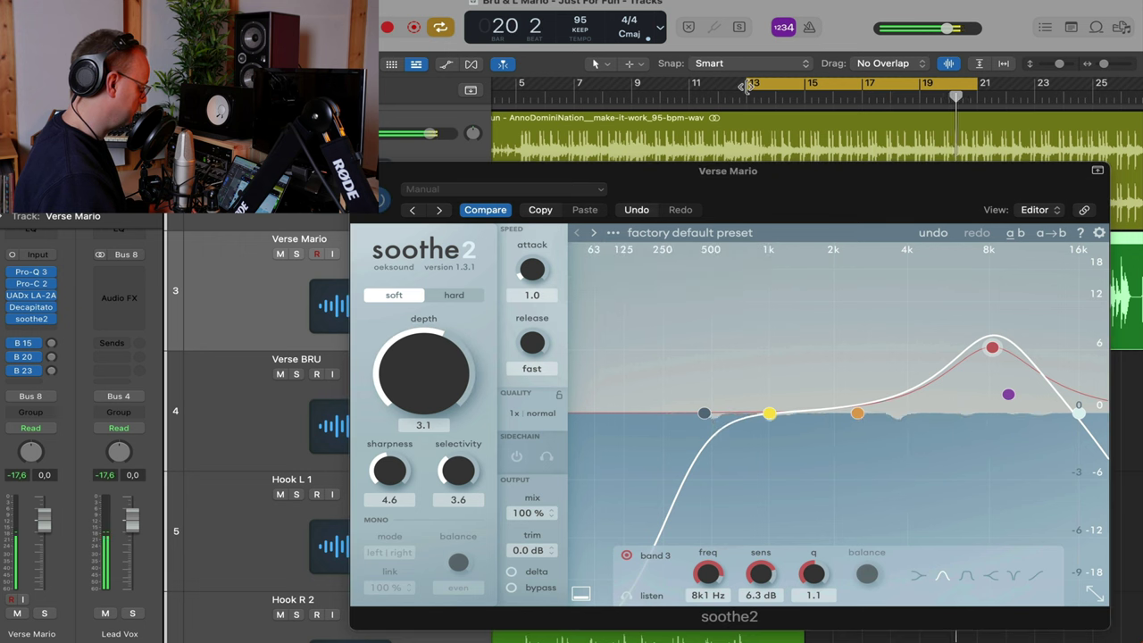
pyautogui.moveTo(741, 86); pyautogui.dragTo(948, 125)
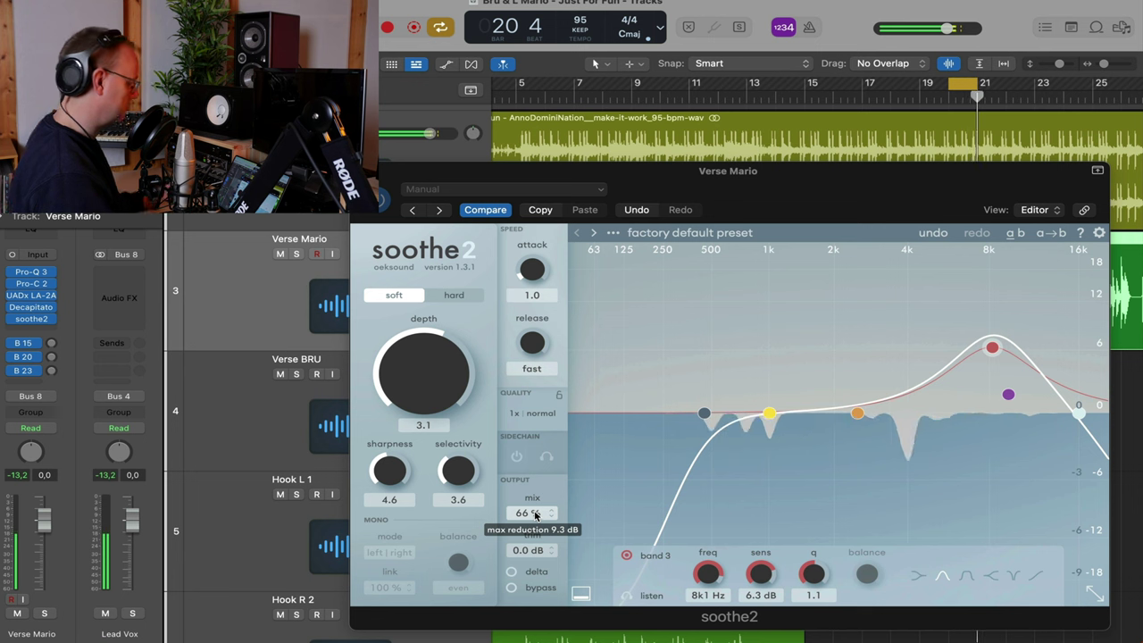
pyautogui.moveTo(535, 515)
pyautogui.scroll(1, 535, 515)
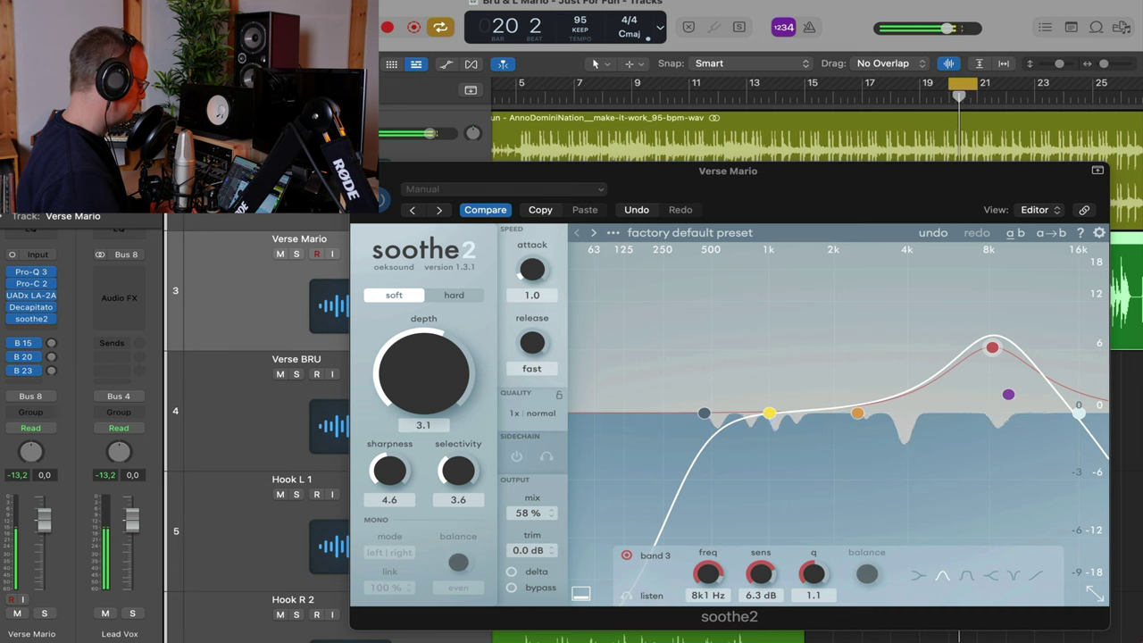
# Close the soothe2 window and extend the cycle range to cover bars 13 to 21
pyautogui.click(363, 171)
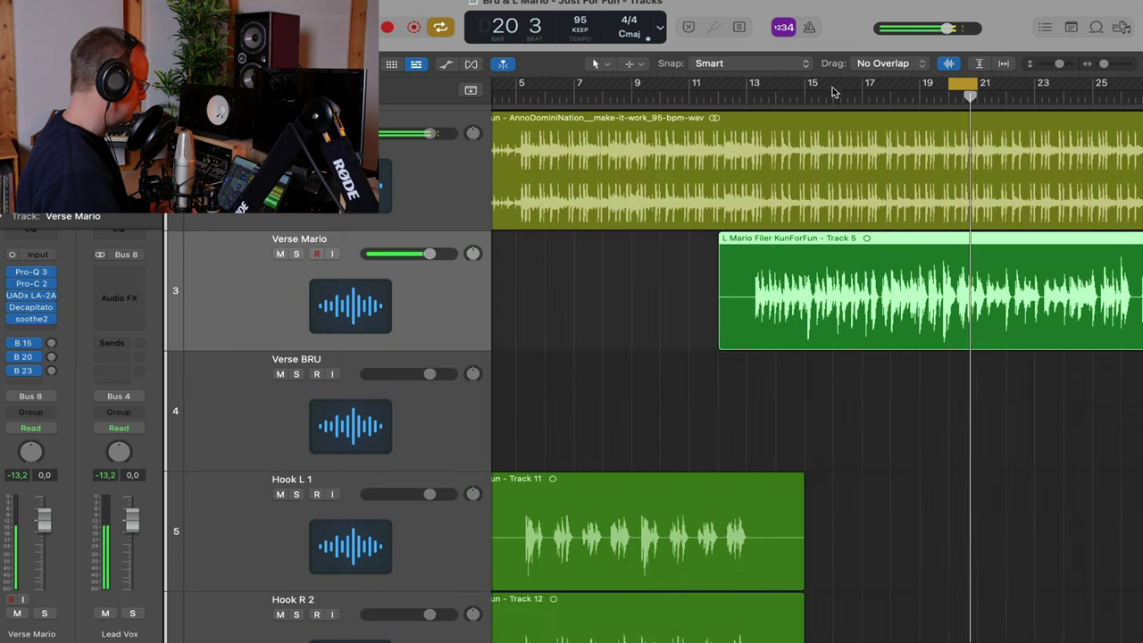
pyautogui.click(747, 97)
pyautogui.moveTo(950, 85); pyautogui.dragTo(747, 85)
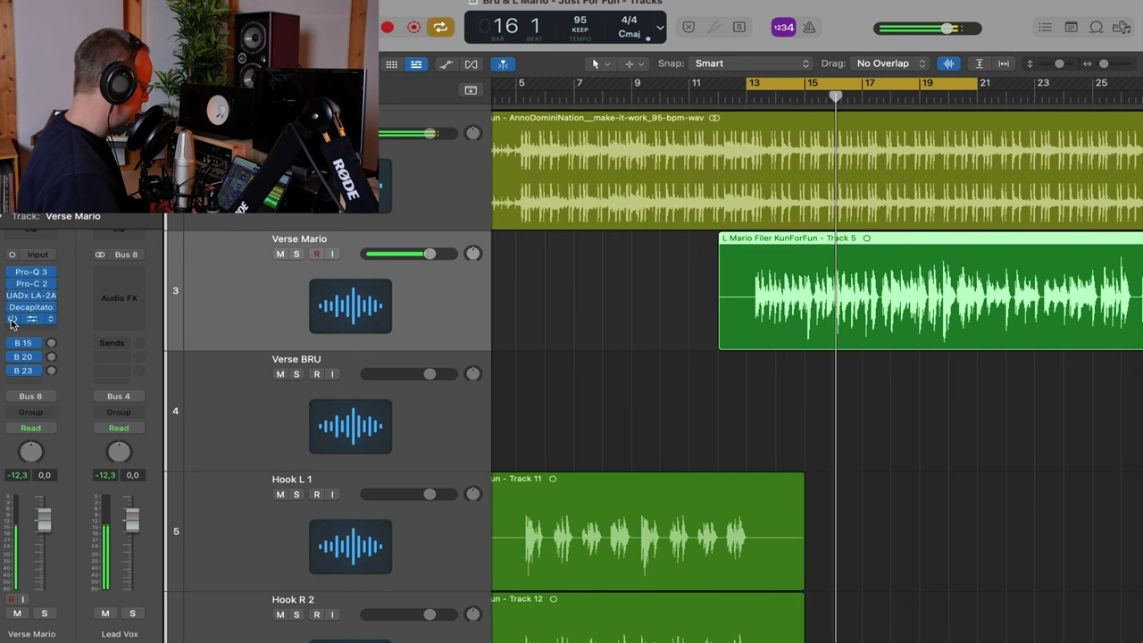
# Compare the Verse Mario vocal with soothe2 on and off, and with its whole insert chain bypassed and re-enabled
pyautogui.press('Return')
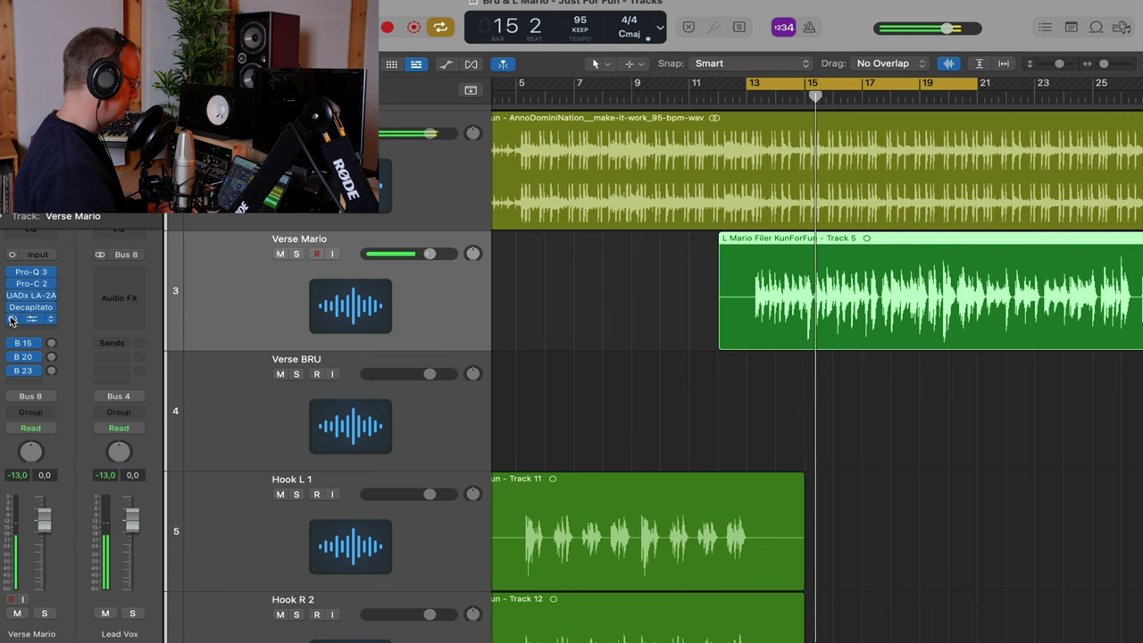
pyautogui.press('Return')
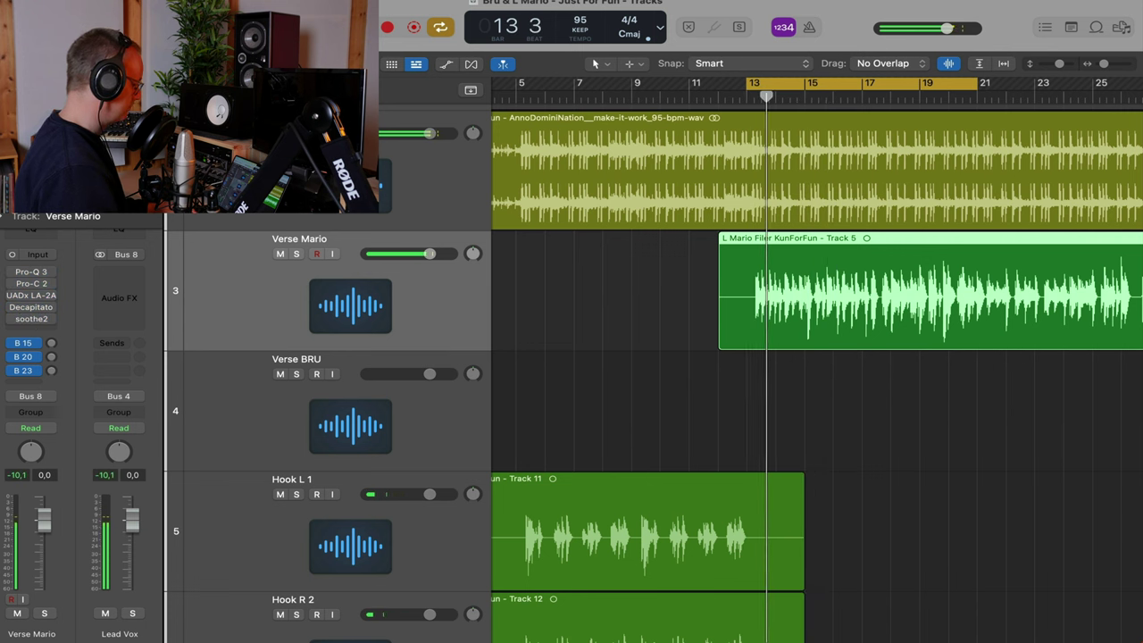
pyautogui.moveTo(13, 273)
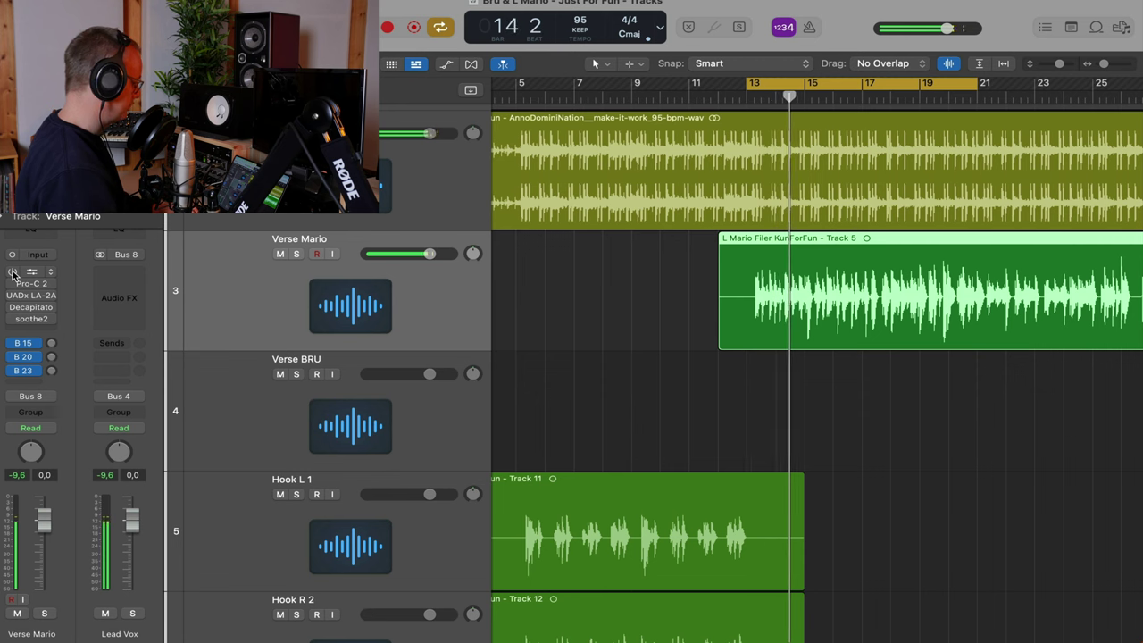
pyautogui.moveTo(12, 273); pyautogui.dragTo(14, 320)
pyautogui.press('Return')
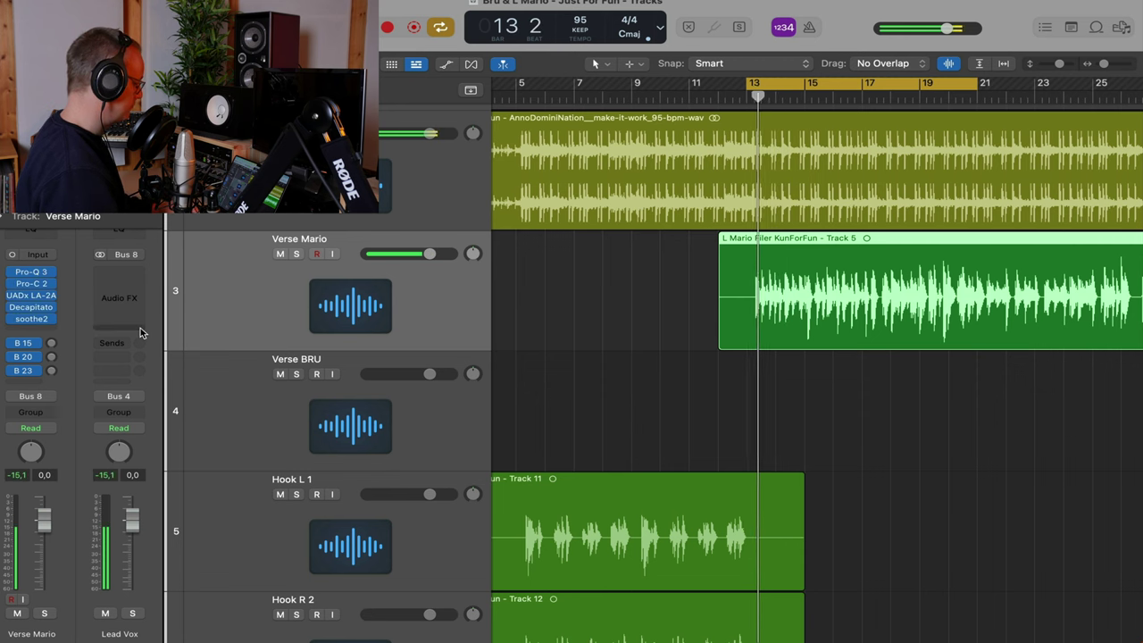
# Solo the Stereo Beat track briefly to compare it with the mix, unsolo it and stop playback
pyautogui.scroll(-5, 515, 333)
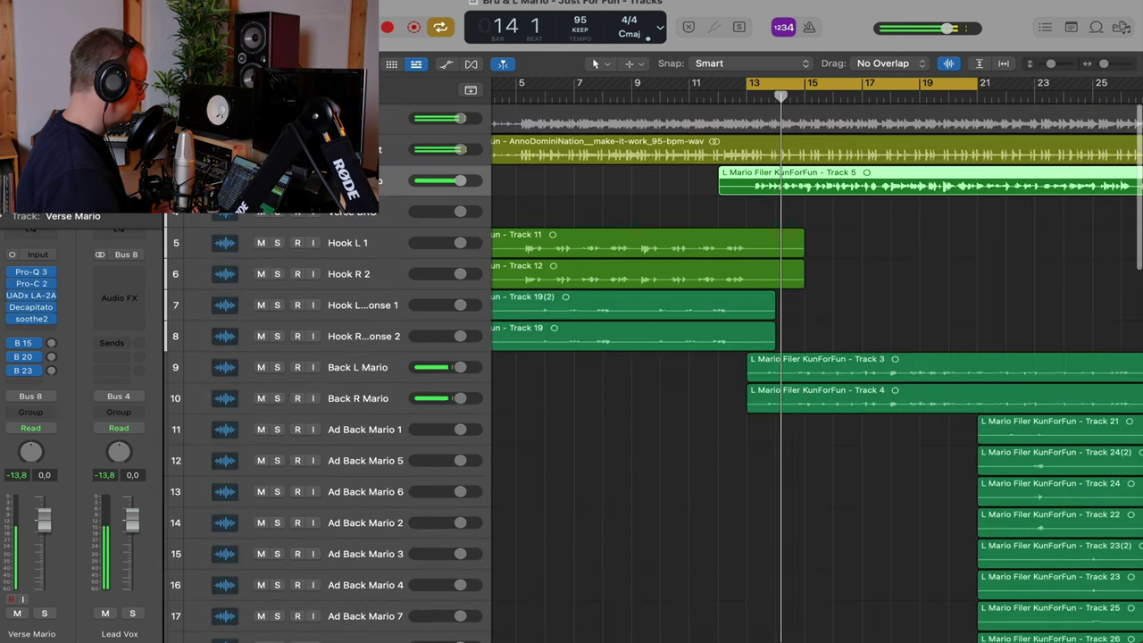
pyautogui.click(277, 118)
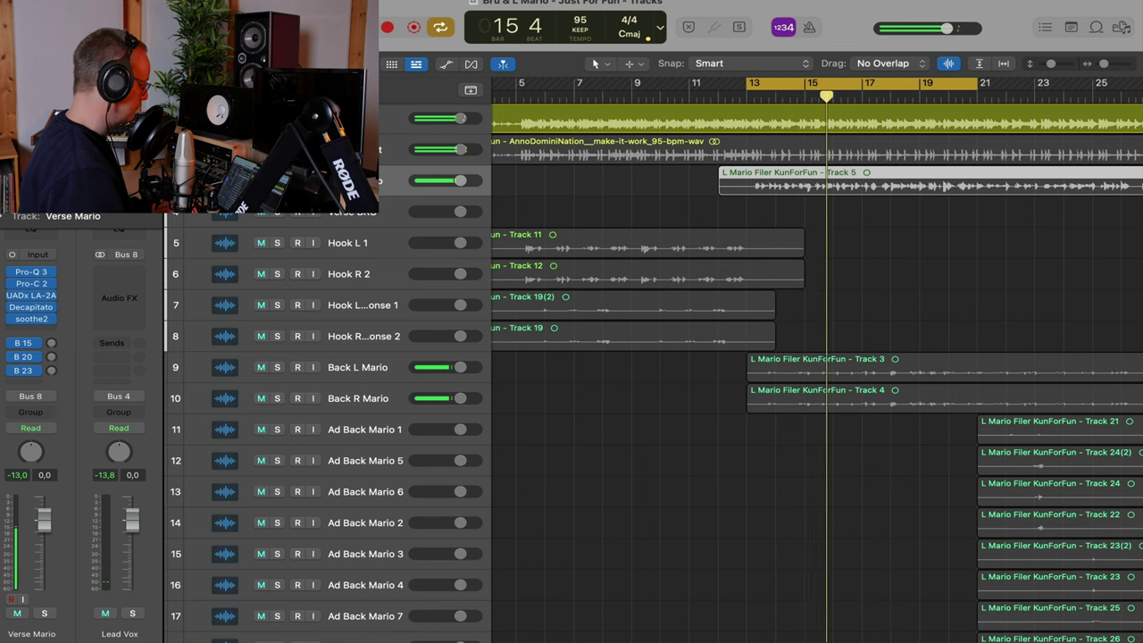
pyautogui.click(276, 118)
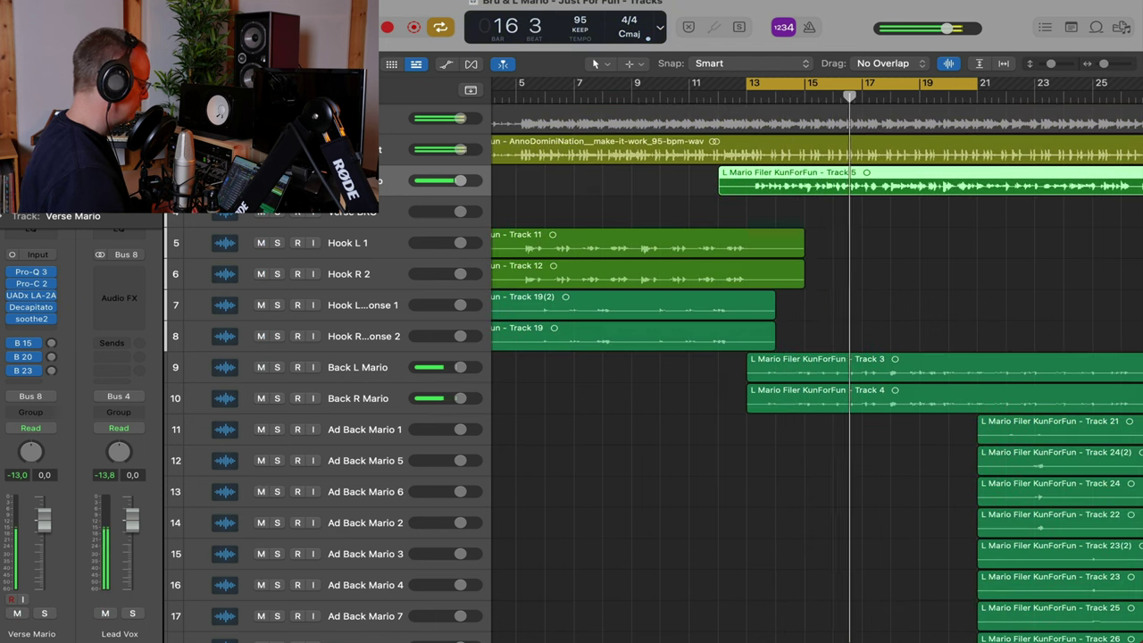
pyautogui.press('space')
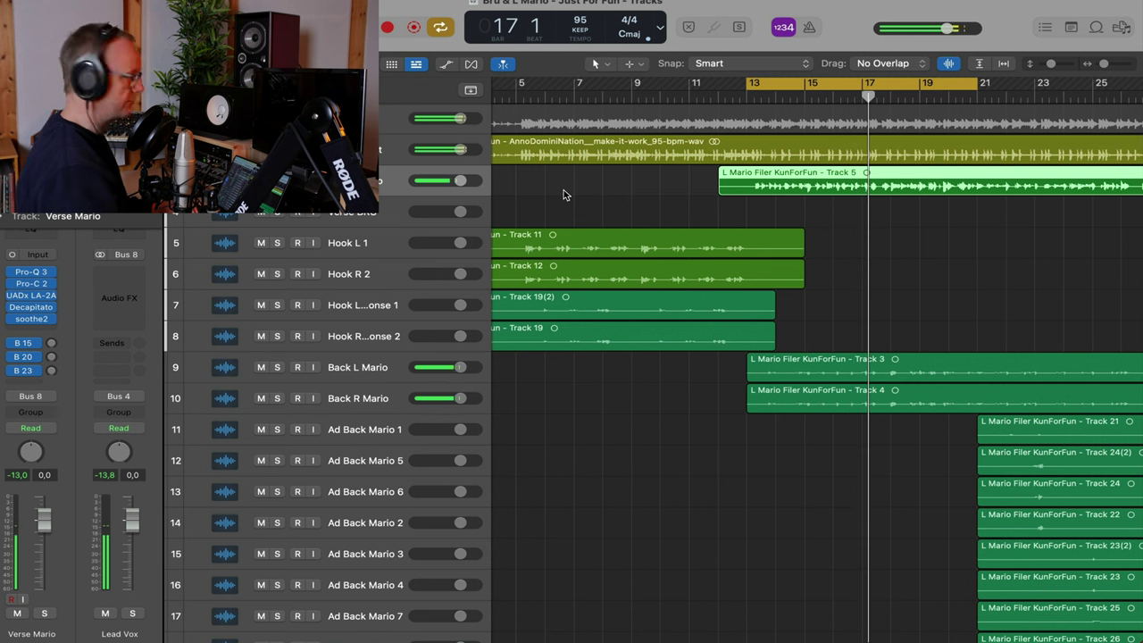
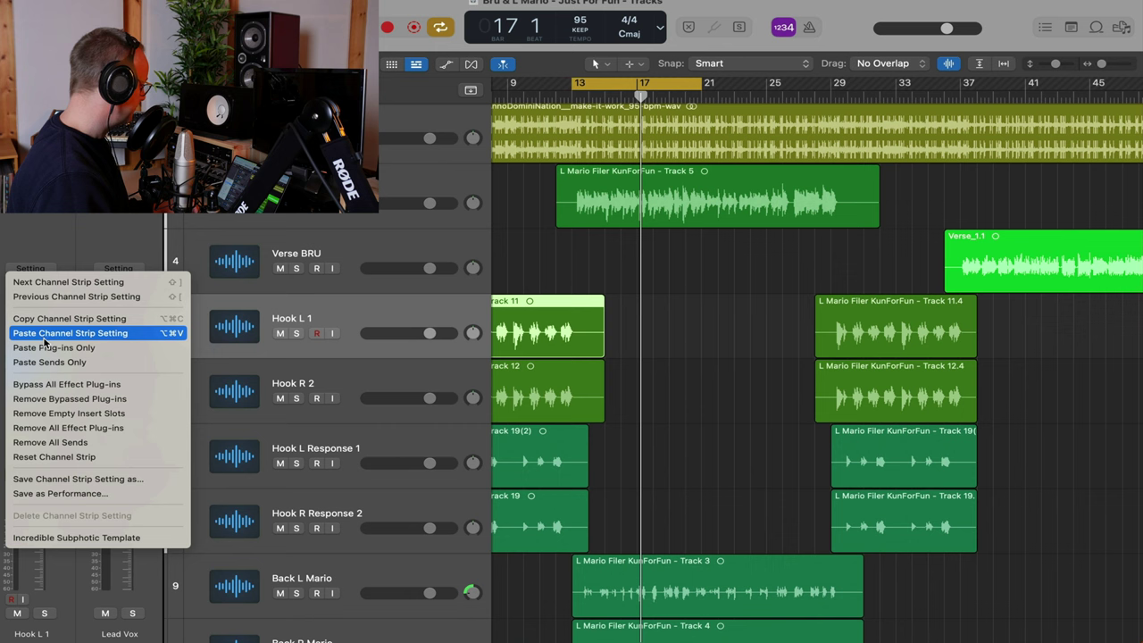
# Paste the copied vocal channel strip setting onto the Hook L 1 and Hook R 2 tracks
pyautogui.click(44, 336)
pyautogui.rightClick(330, 382)
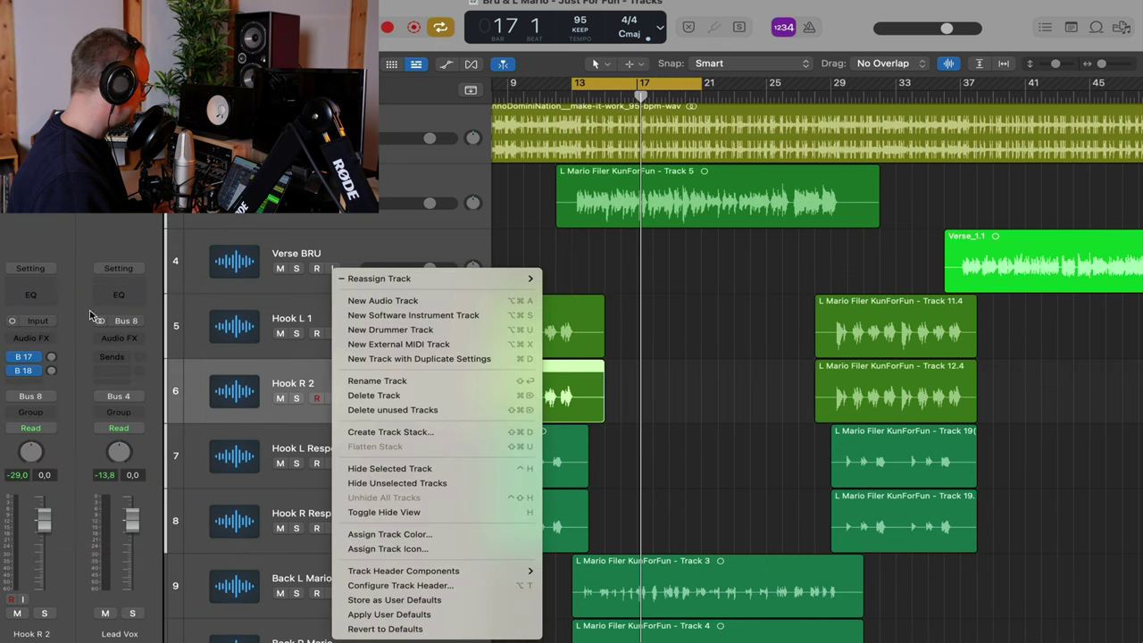
pyautogui.click(37, 268)
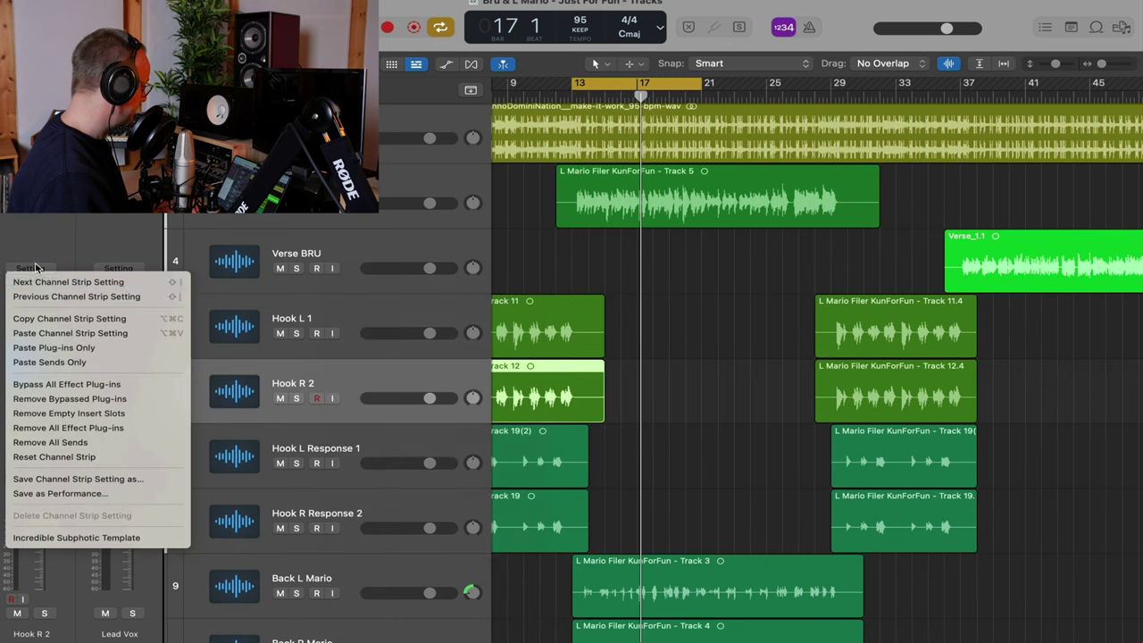
pyautogui.click(51, 333)
# Move the cycle range to the first hook, bars 5 to 13, and play it
pyautogui.keyDown('ctrl'); pyautogui.keyDown('alt'); pyautogui.click(622, 331); pyautogui.keyUp('alt'); pyautogui.keyUp('ctrl')
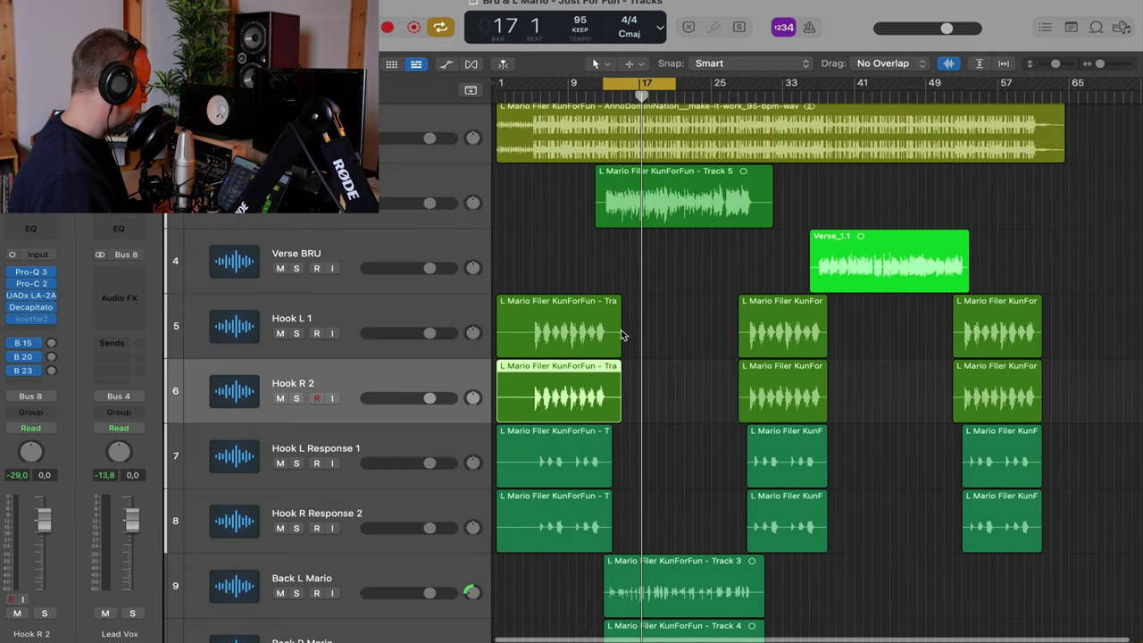
pyautogui.moveTo(624, 87); pyautogui.dragTo(551, 87)
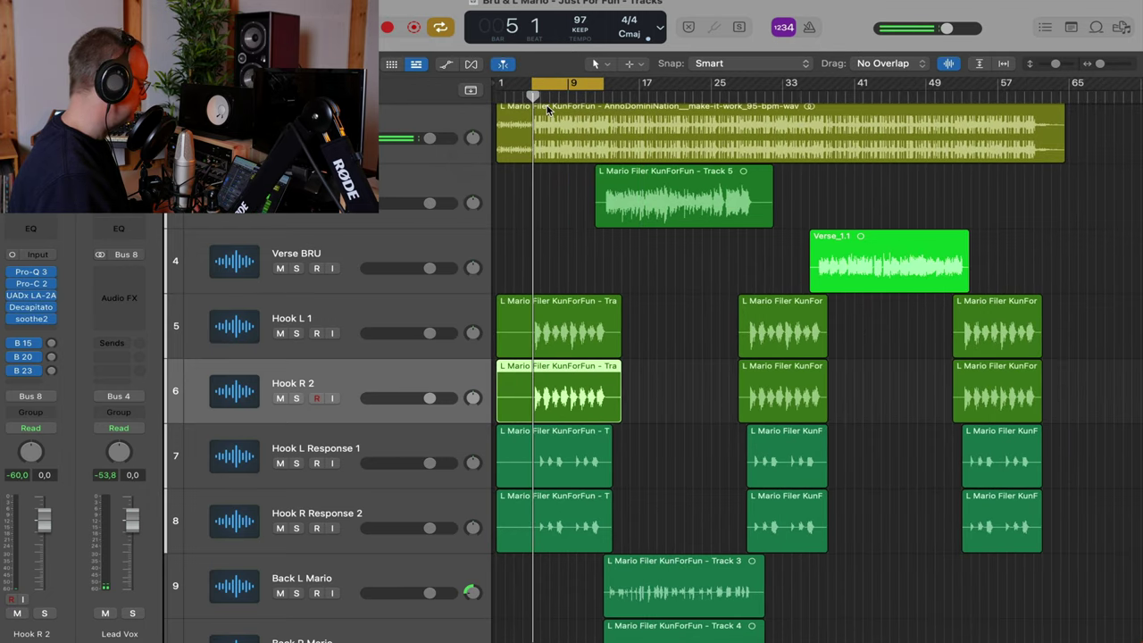
pyautogui.press('super+Right')
pyautogui.press('super+Right')
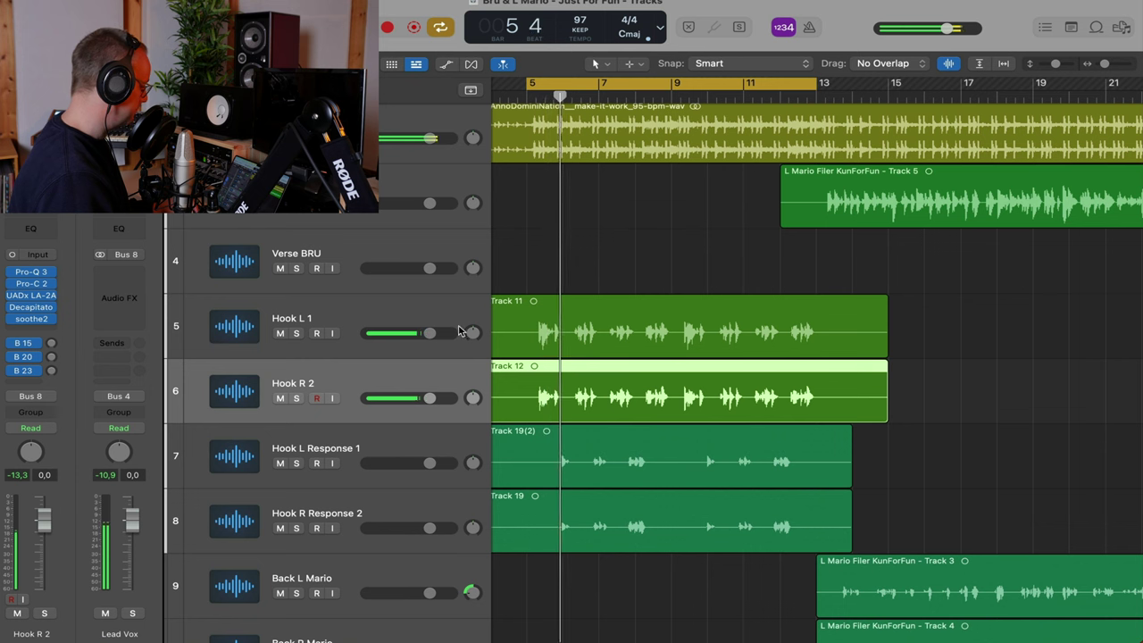
# Pan Hook L 1 to about -36 and Hook R 2 to +36
pyautogui.moveTo(476, 335); pyautogui.dragTo(507, 259)
pyautogui.scroll(-1, 520, 272)
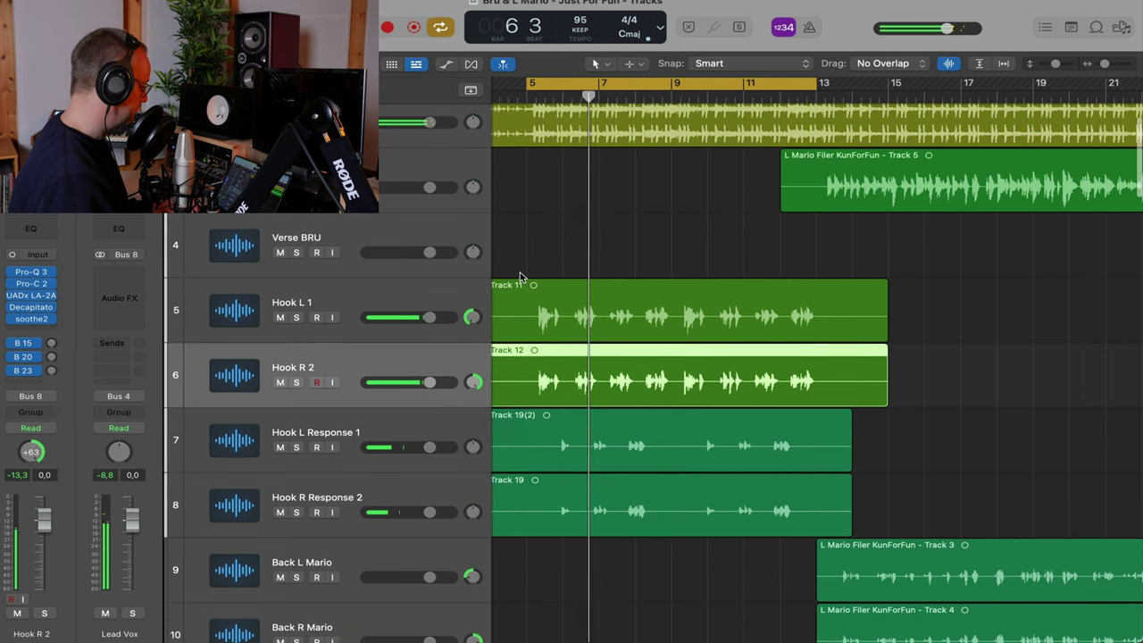
pyautogui.moveTo(471, 316); pyautogui.dragTo(472, 303)
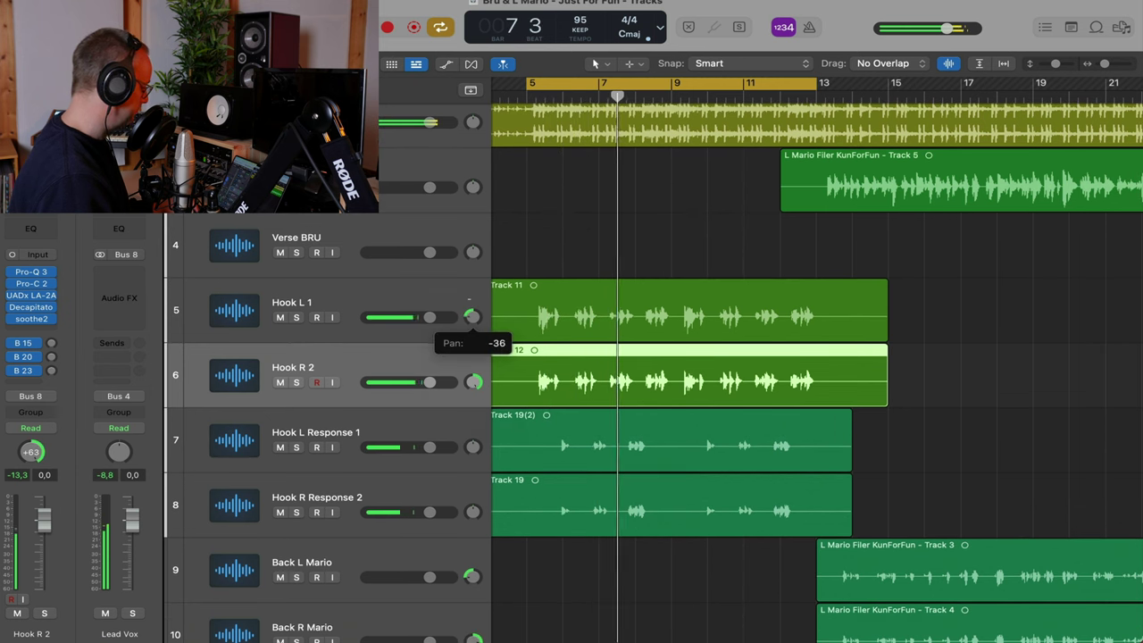
pyautogui.moveTo(473, 383)
pyautogui.mouseDown()
pyautogui.moveTo(473, 416)
pyautogui.moveTo(470, 396)
pyautogui.mouseUp()
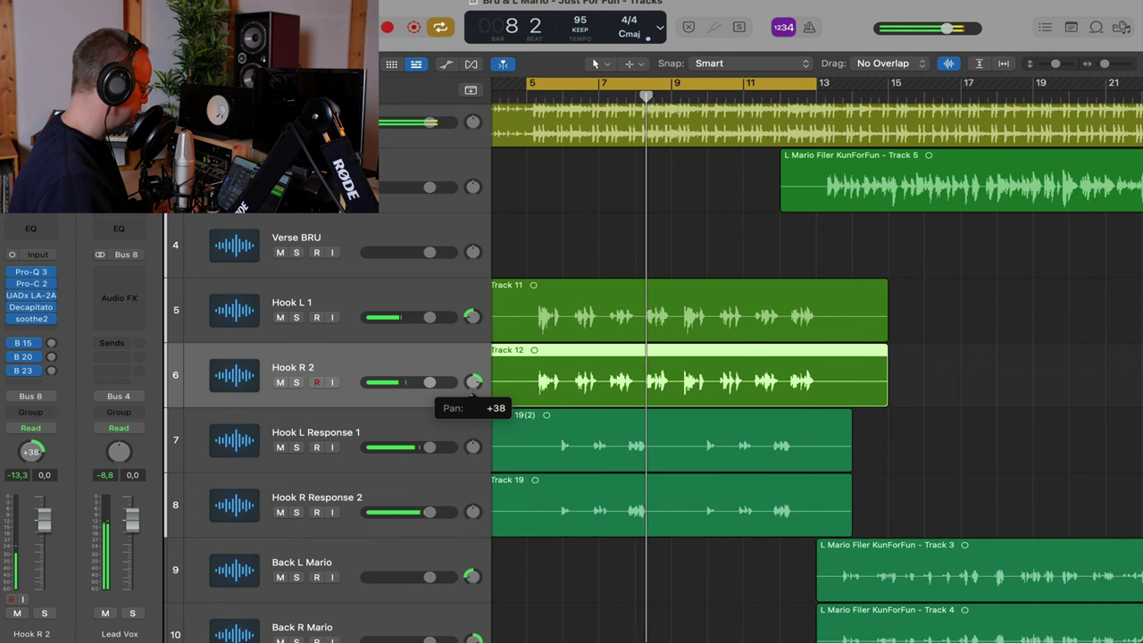
pyautogui.moveTo(472, 322); pyautogui.dragTo(473, 316)
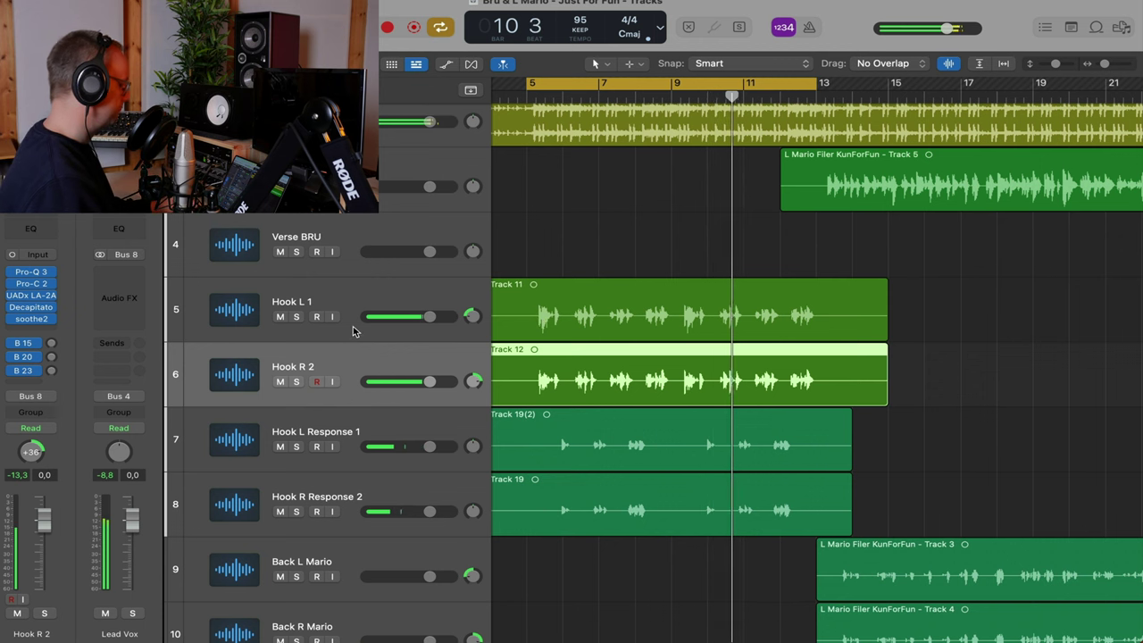
# Trim away everything before bar 5 in the first regions of Hook L 1, Hook R 2 and both Hook Response tracks
pyautogui.press('super+Up')
pyautogui.press('super+Up')
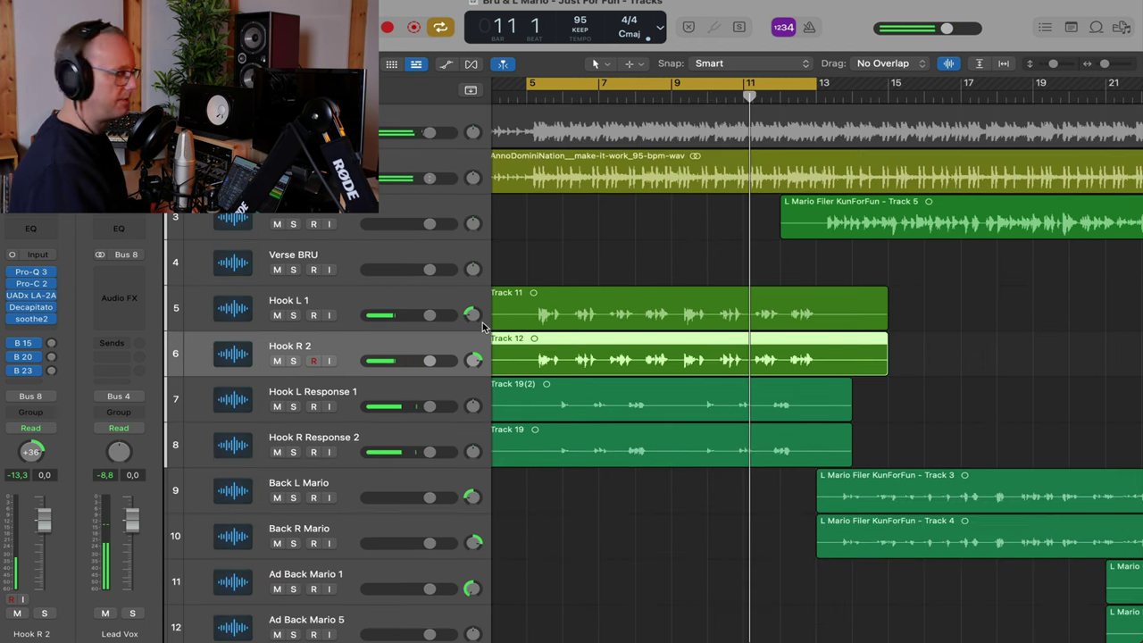
pyautogui.click(699, 248)
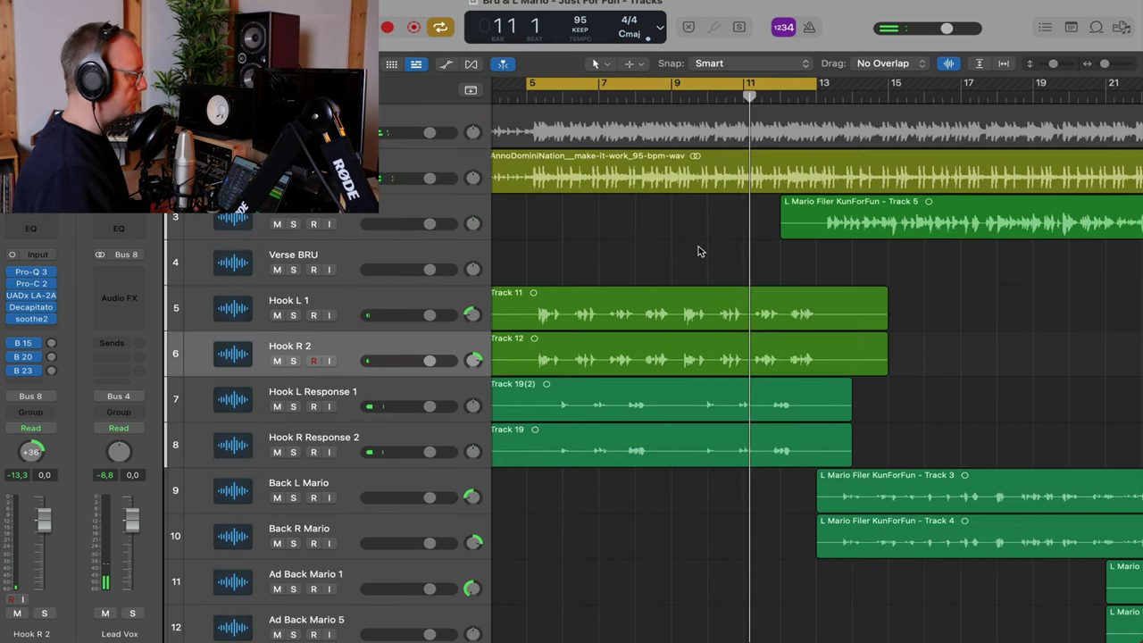
pyautogui.scroll(-5, 699, 248)
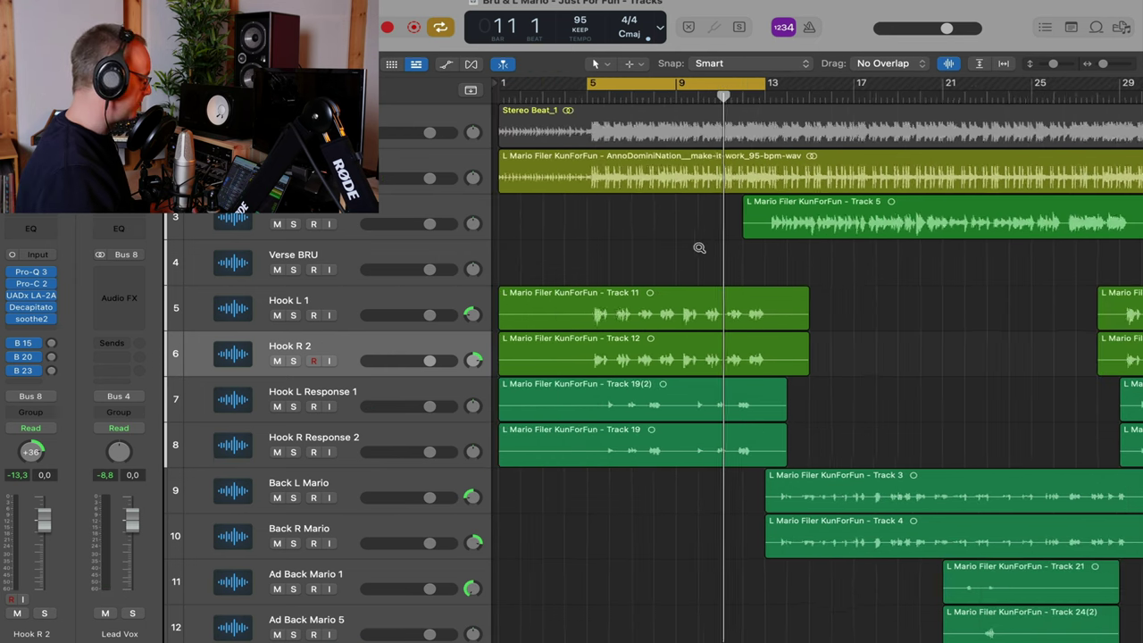
pyautogui.scroll(3, 699, 247)
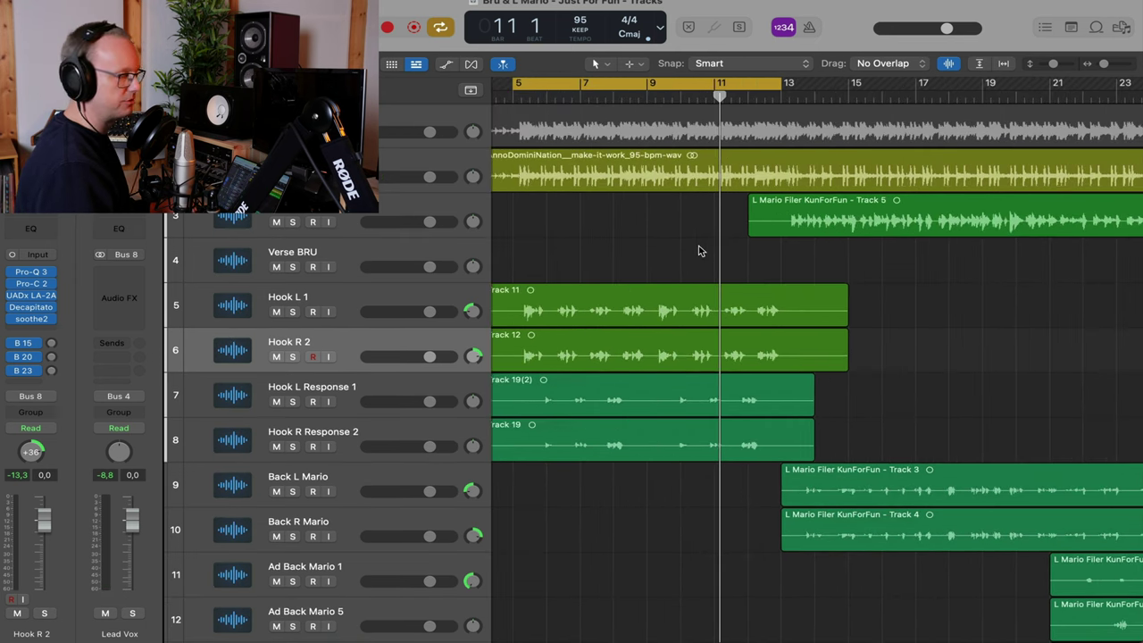
pyautogui.hscroll(-3, 699, 251)
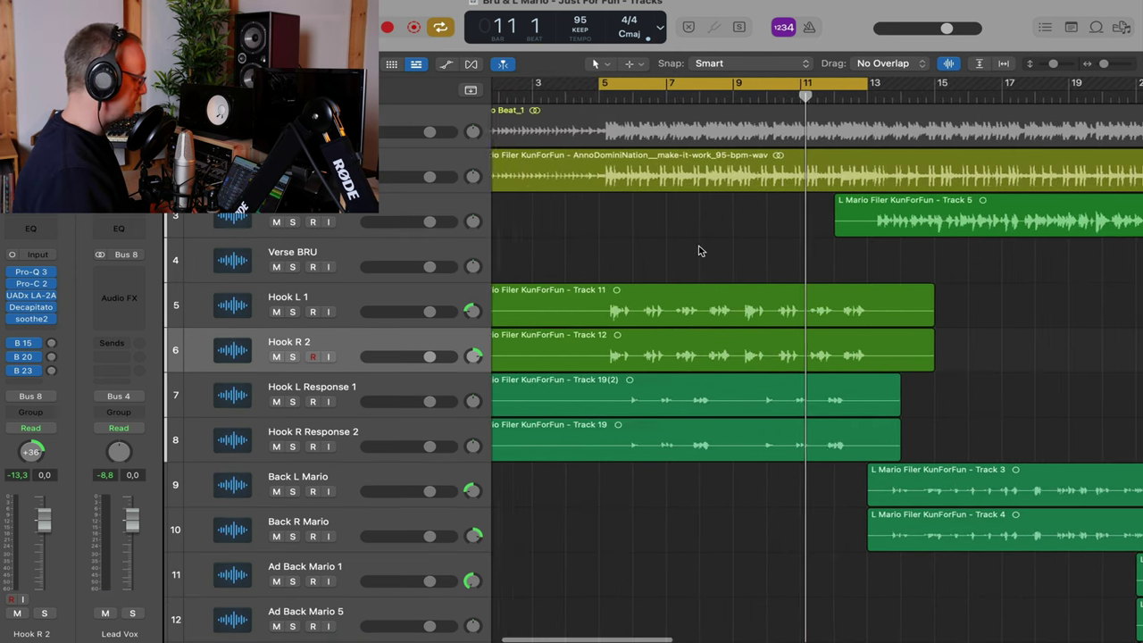
pyautogui.press('space')
pyautogui.hscroll(-1, 702, 271)
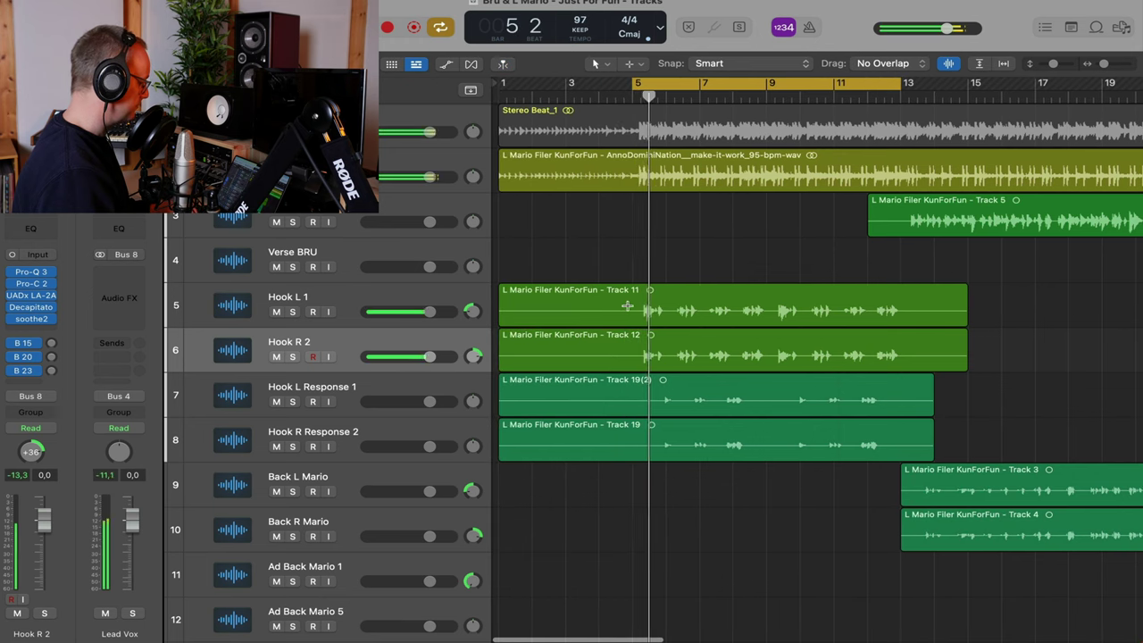
pyautogui.moveTo(630, 305); pyautogui.dragTo(503, 449)
pyautogui.click(544, 408)
pyautogui.press('Delete')
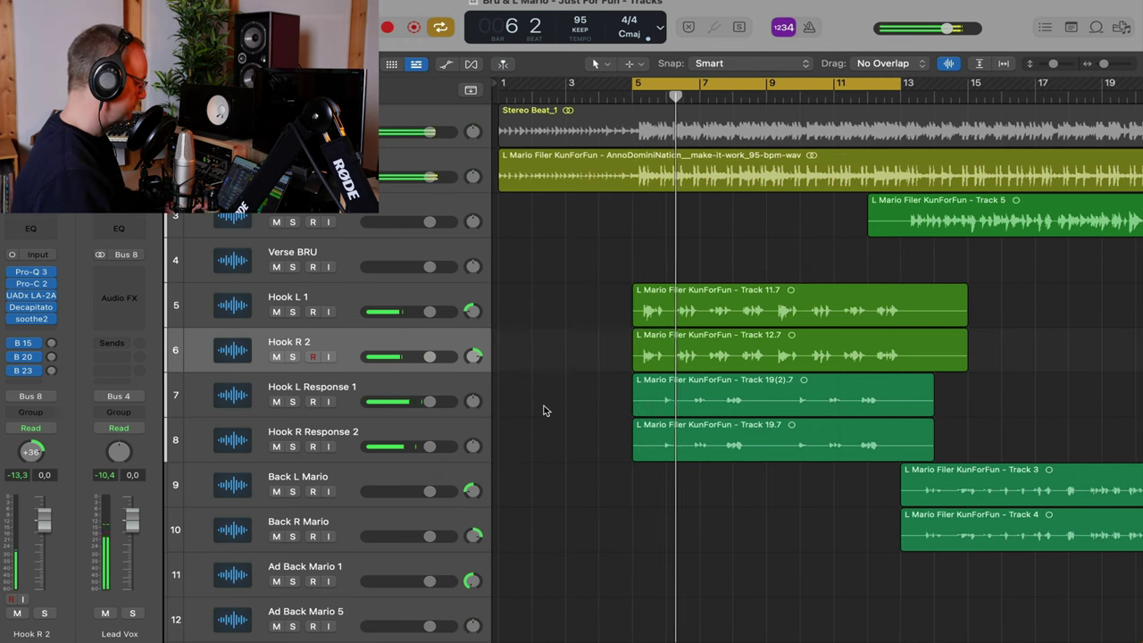
pyautogui.scroll(3, 543, 408)
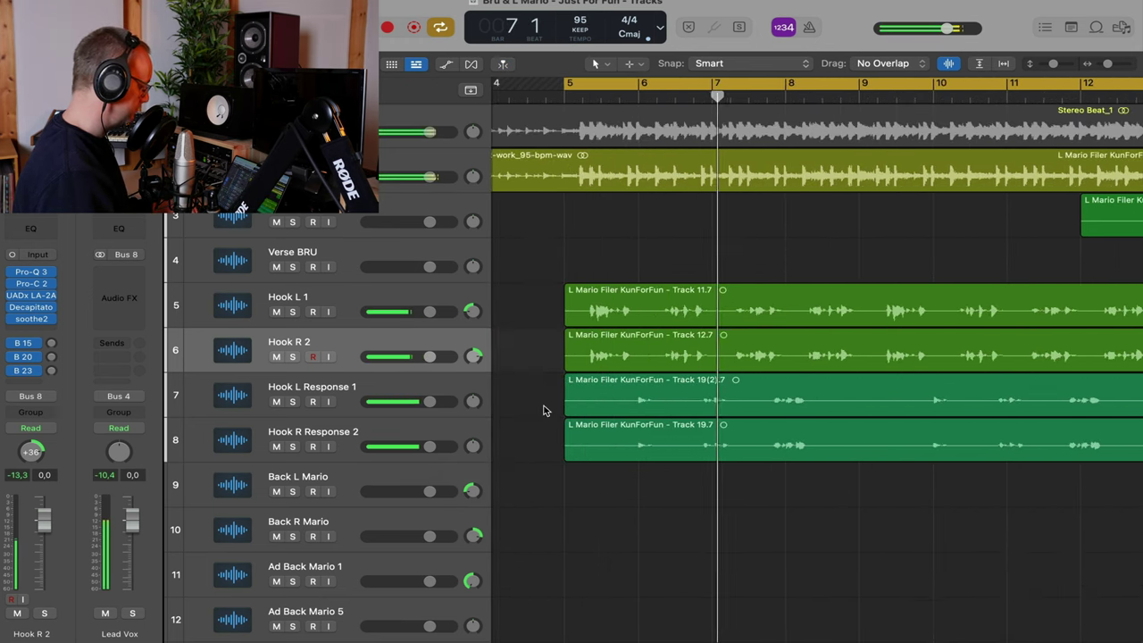
# Insert a Pro-Q 3 equalizer on the Hook L Response 1 track
pyautogui.scroll(-1, 544, 410)
pyautogui.click(337, 373)
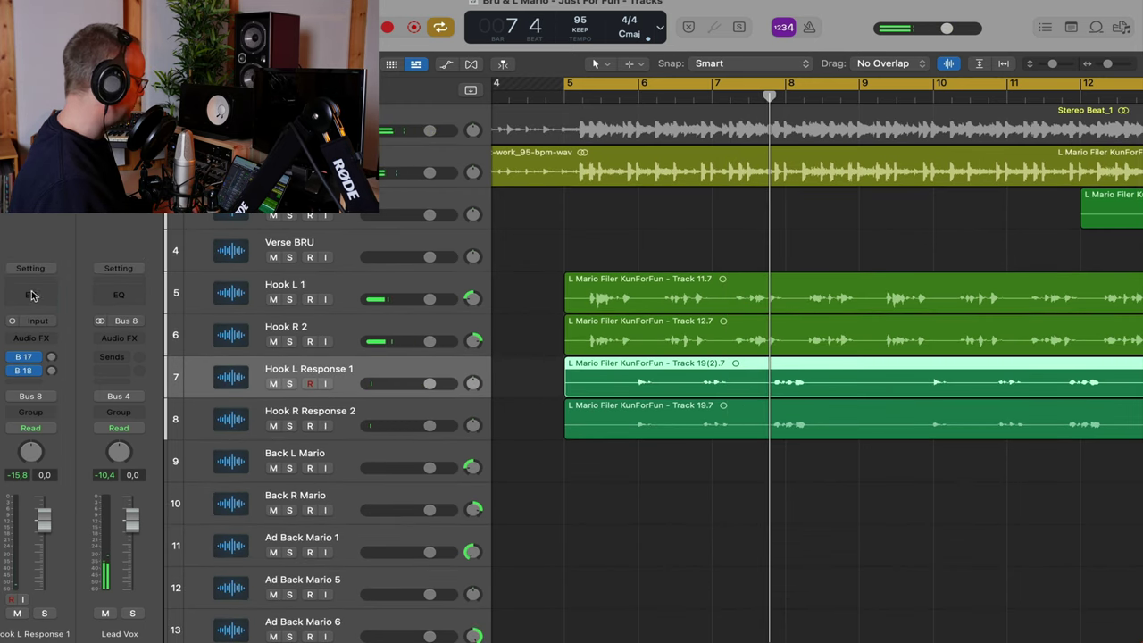
pyautogui.click(53, 342)
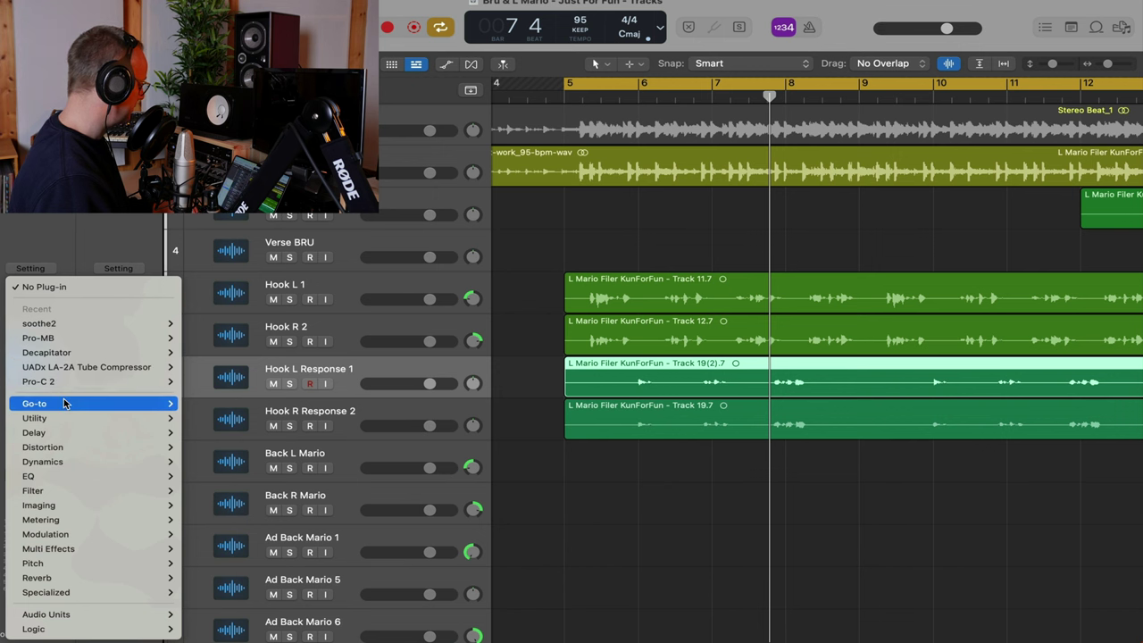
pyautogui.moveTo(68, 404)
pyautogui.moveTo(282, 427)
pyautogui.click(361, 426)
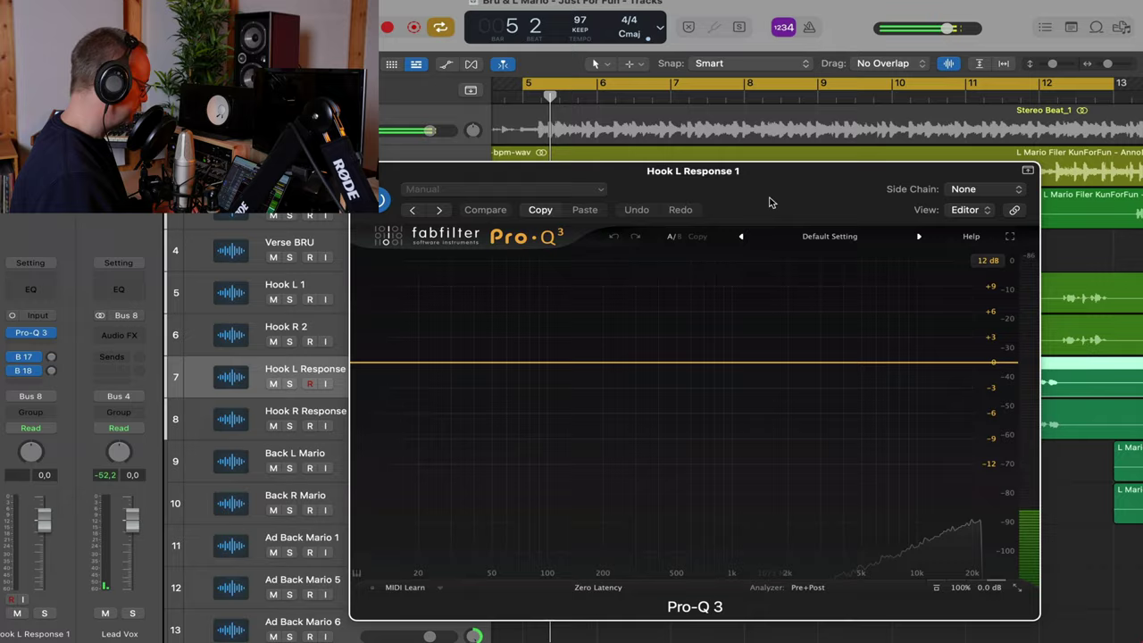
pyautogui.moveTo(773, 200); pyautogui.dragTo(473, 65)
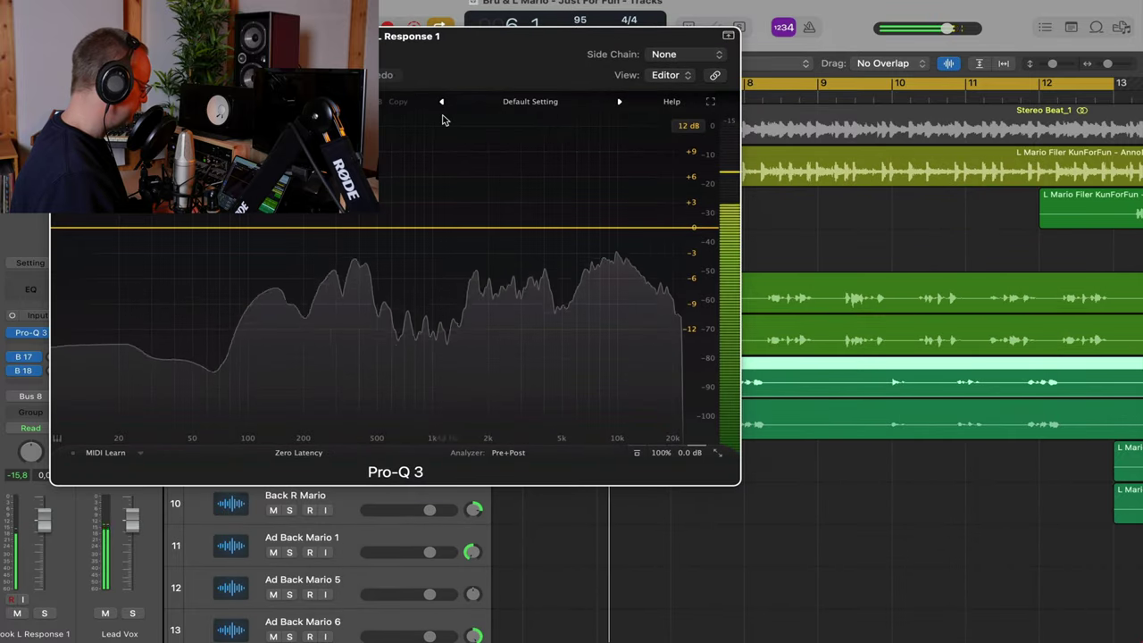
# Add a 12 dB/oct low cut just below 100 Hz in Hook L Response 1's Pro-Q 3
pyautogui.click(61, 229)
pyautogui.moveTo(57, 232); pyautogui.dragTo(231, 230)
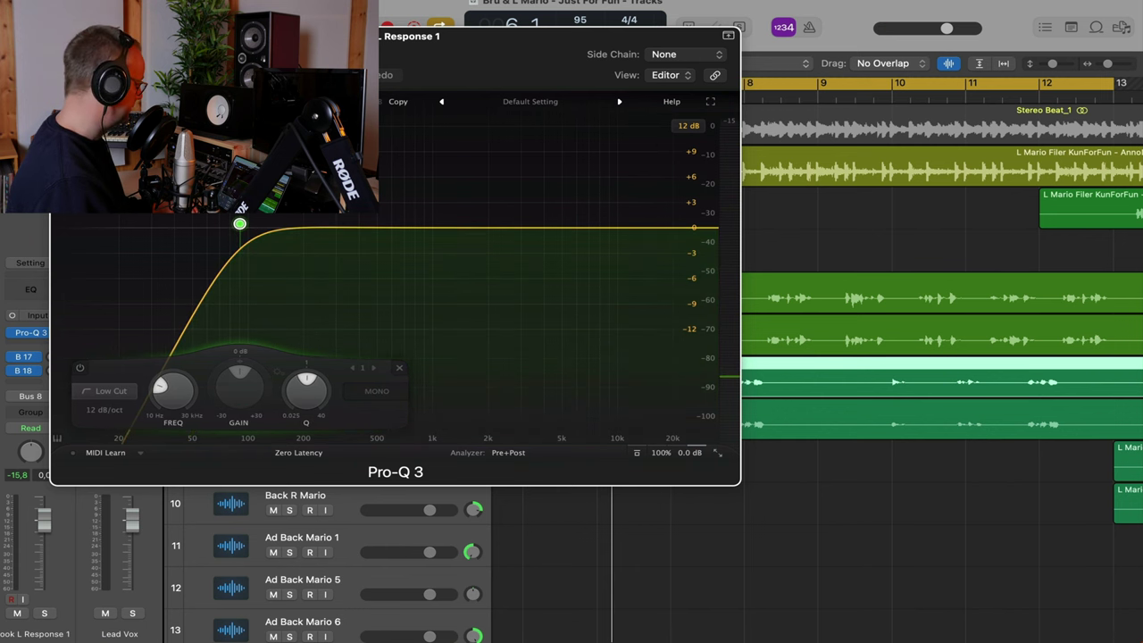
pyautogui.press('super+w')
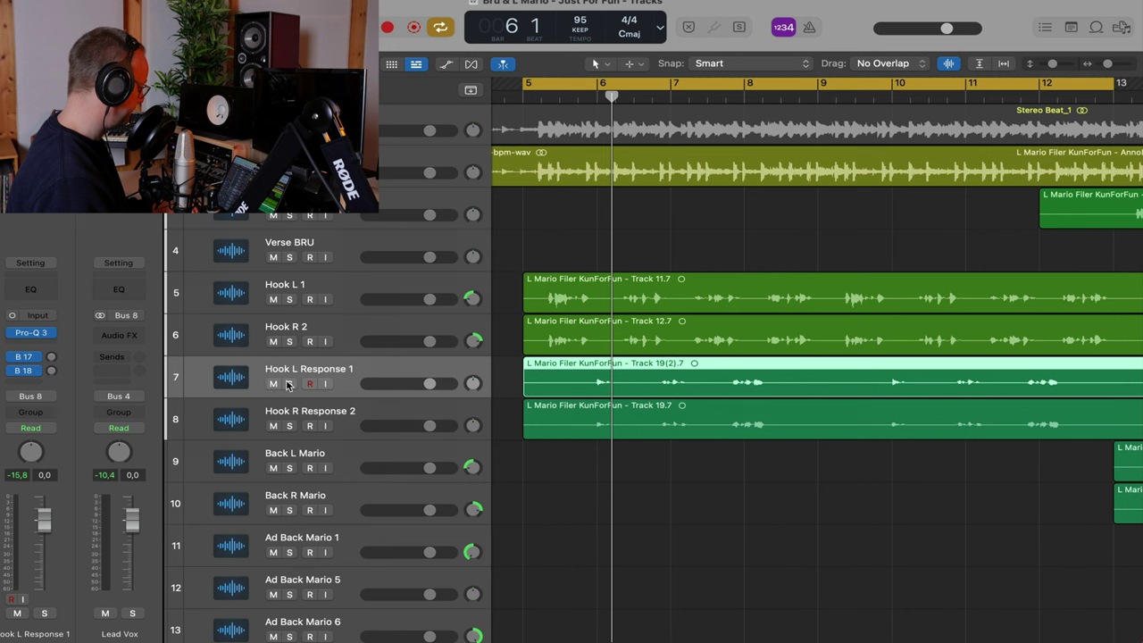
# Play the hook and shorten the cycle range to the short response phrase around bar 8
pyautogui.press('space')
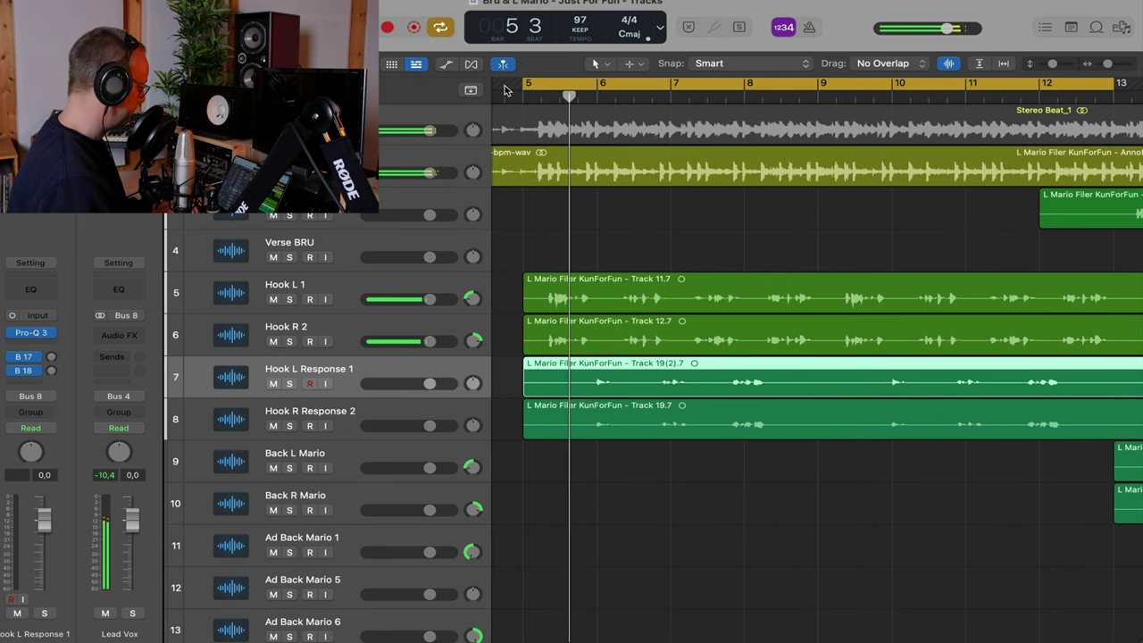
pyautogui.moveTo(504, 89); pyautogui.dragTo(773, 111)
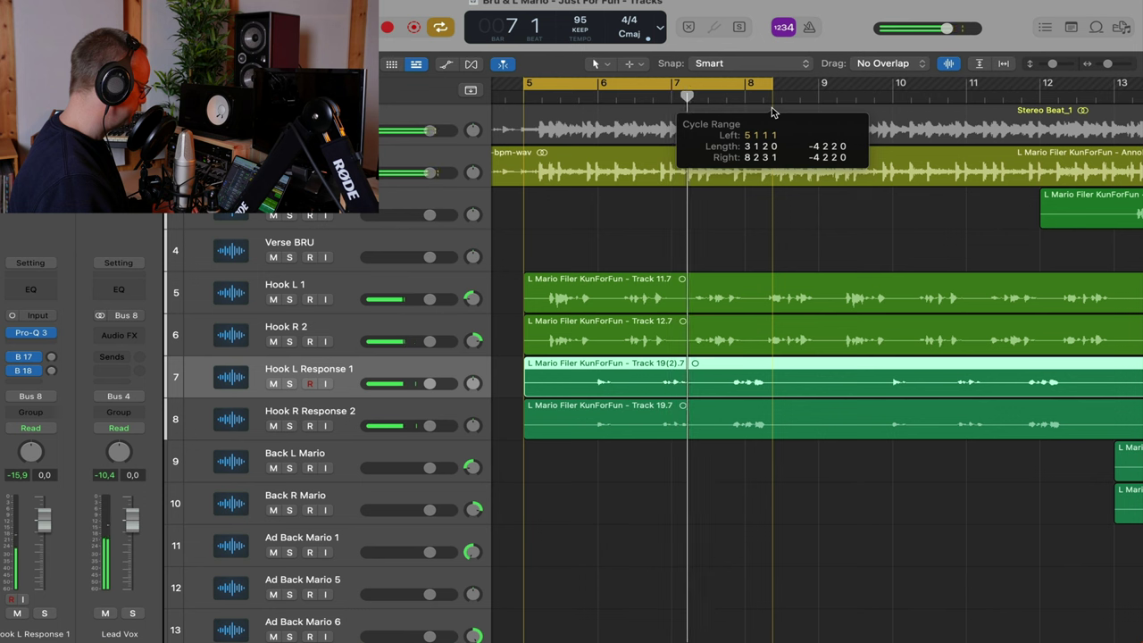
pyautogui.moveTo(526, 86); pyautogui.dragTo(738, 128)
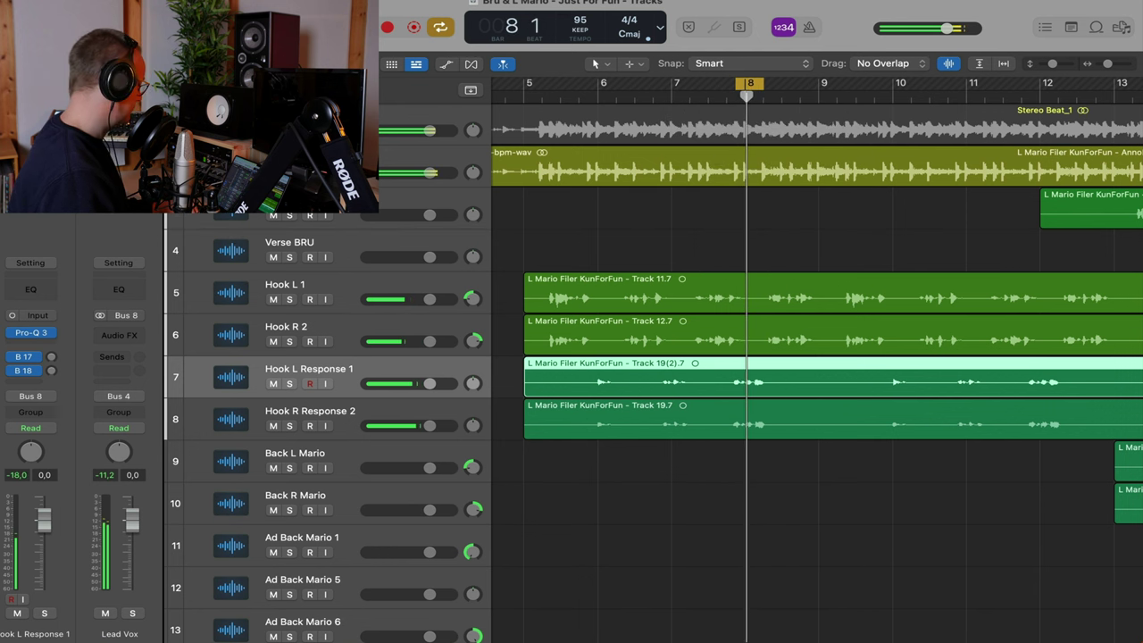
# Add a bell cut of about -1.4 dB near 9.7 kHz in Hook L Response 1's Pro-Q 3
pyautogui.click(33, 336)
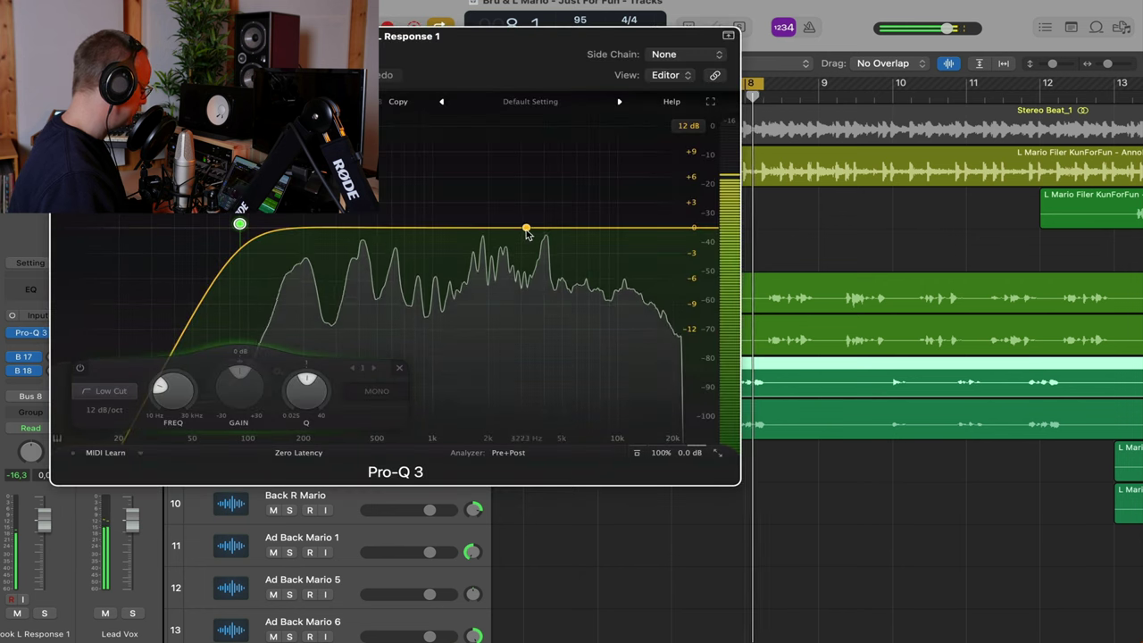
pyautogui.moveTo(528, 227); pyautogui.dragTo(610, 243)
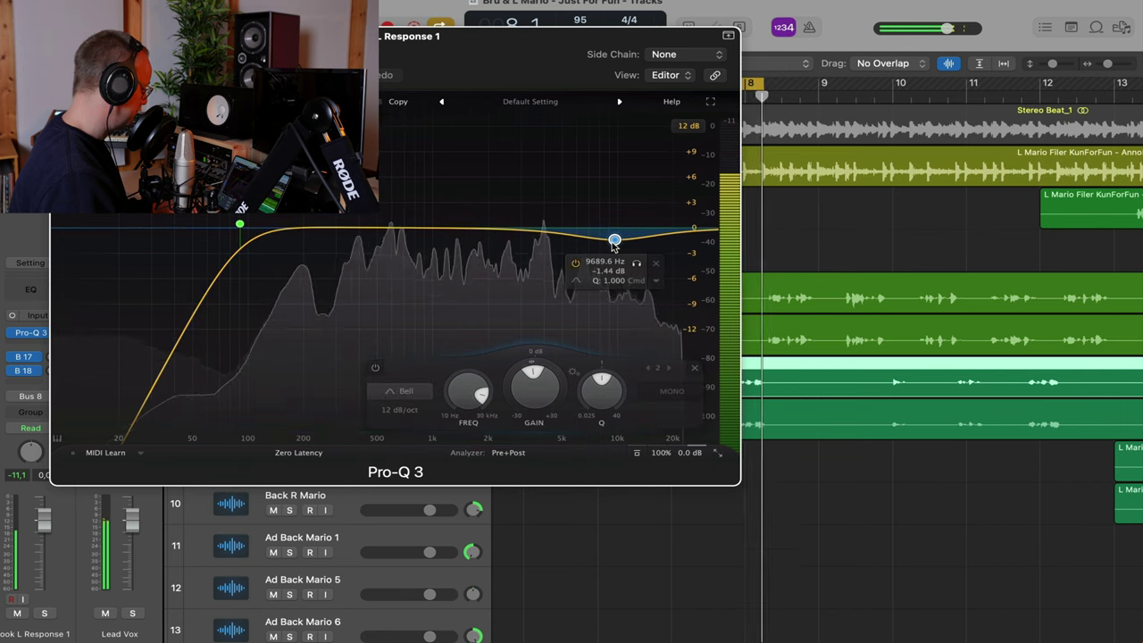
pyautogui.click(63, 36)
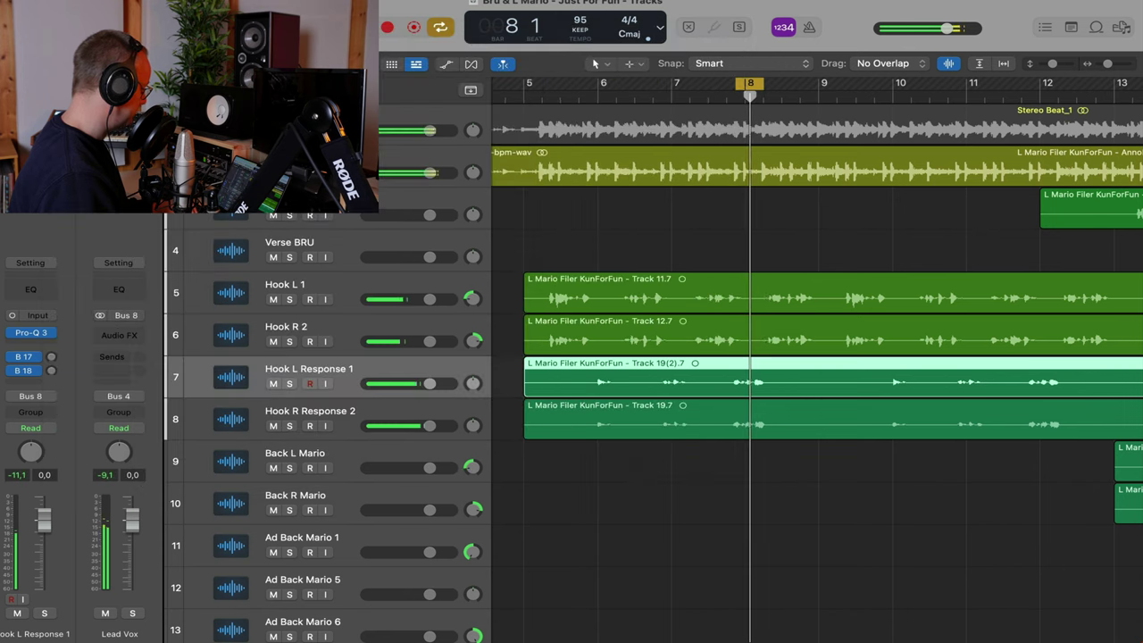
# Insert a Pro-C 2 compressor after the equalizer on Hook L Response 1
pyautogui.click(27, 345)
pyautogui.moveTo(107, 403)
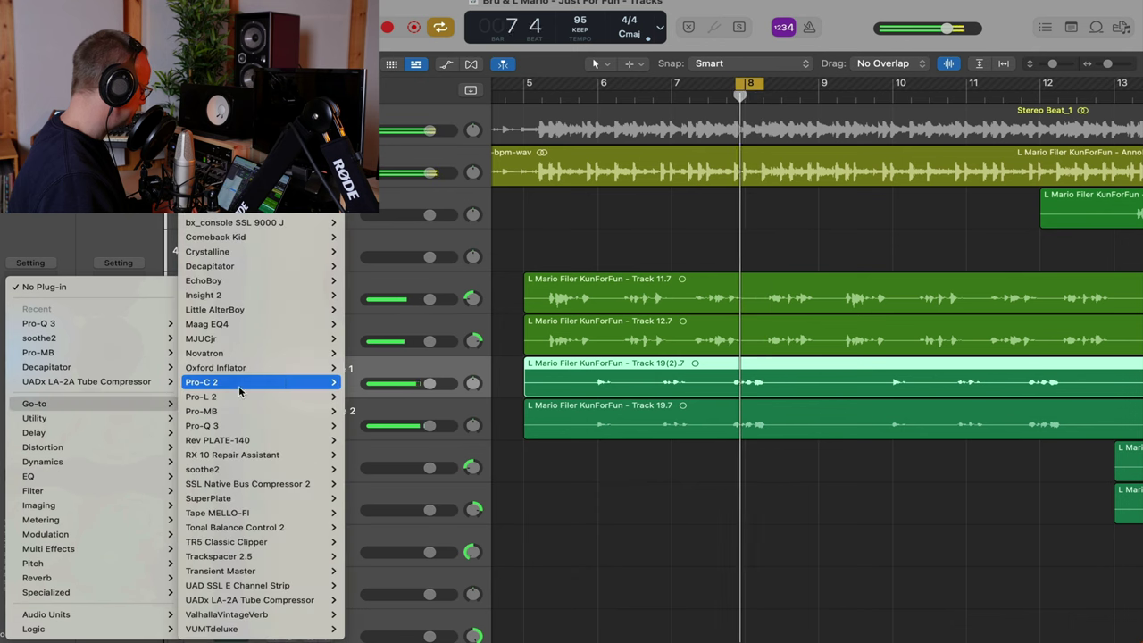
pyautogui.moveTo(240, 390)
pyautogui.click(378, 382)
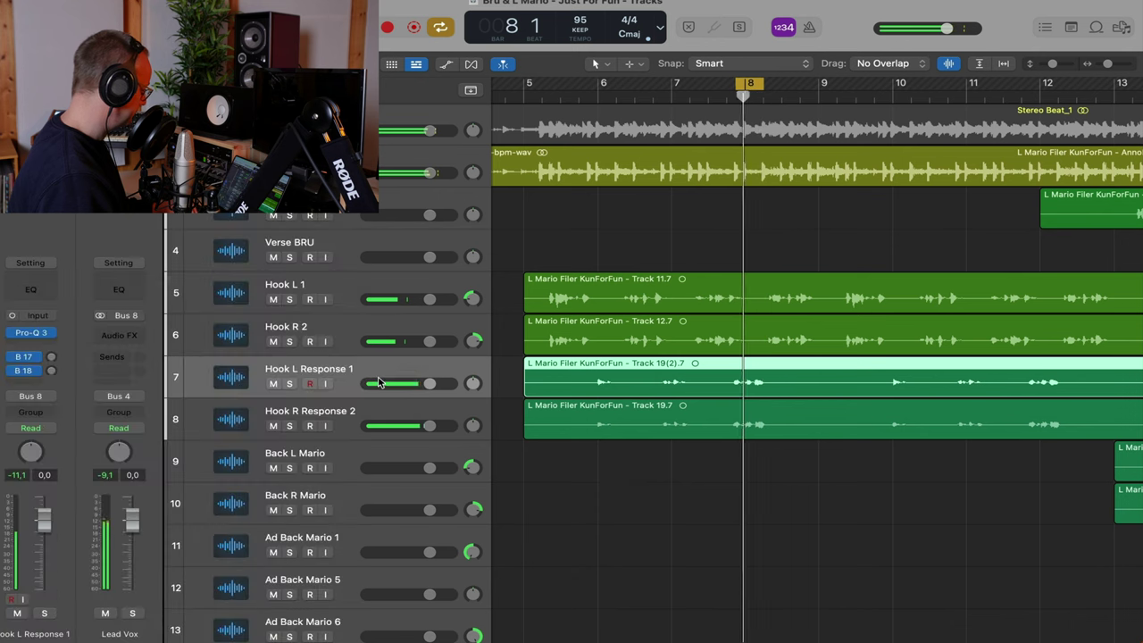
pyautogui.moveTo(768, 170); pyautogui.dragTo(393, 16)
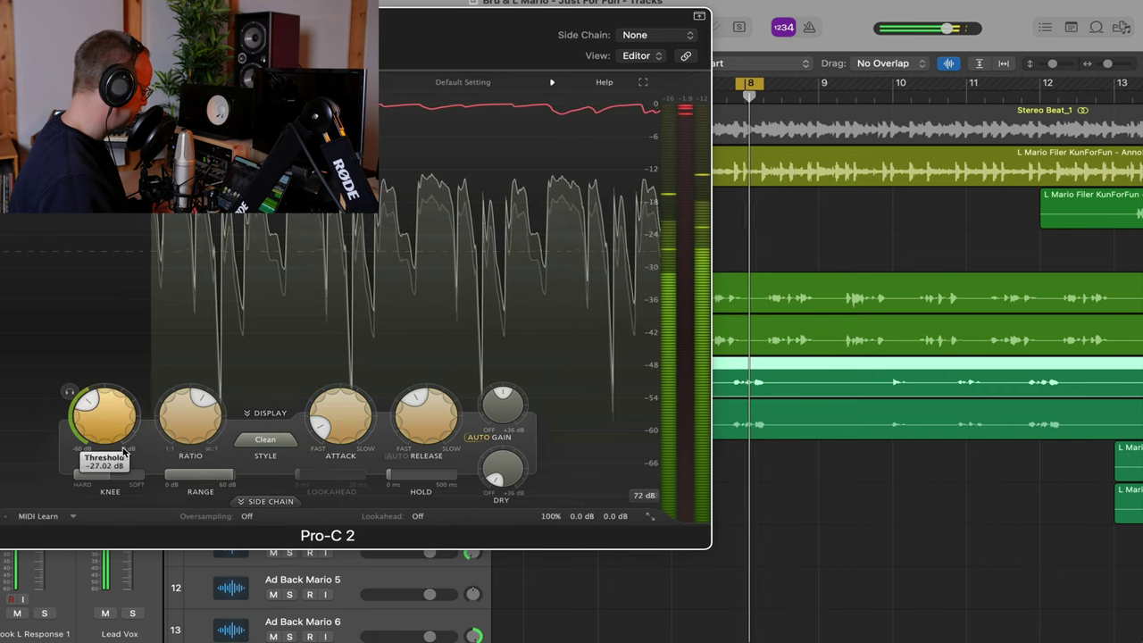
# Set the Pro-C 2 threshold to about -28.8 dB and its output level to -3.7 dB
pyautogui.moveTo(123, 451); pyautogui.dragTo(123, 458)
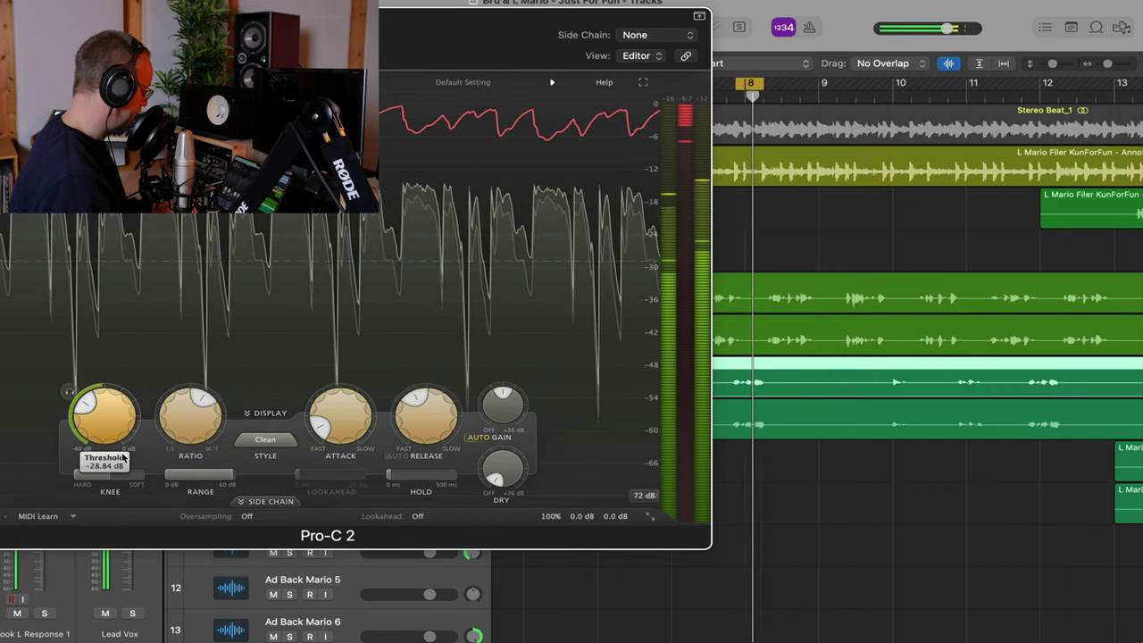
pyautogui.moveTo(607, 514)
pyautogui.moveTo(607, 511); pyautogui.dragTo(607, 519)
pyautogui.moveTo(319, 22); pyautogui.dragTo(448, 27)
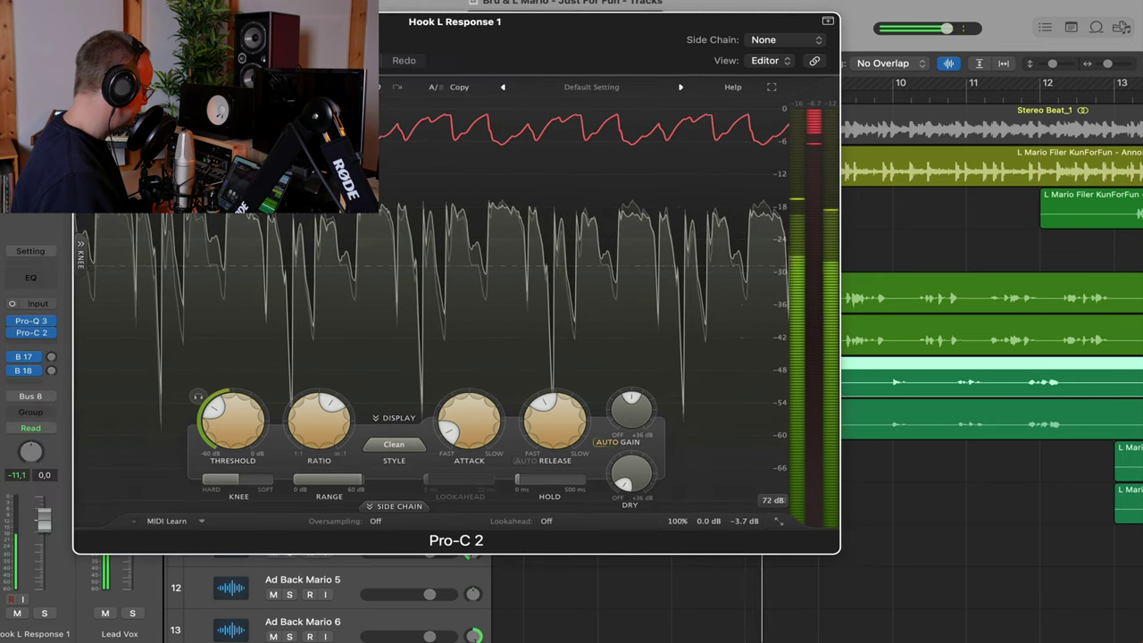
pyautogui.click(86, 21)
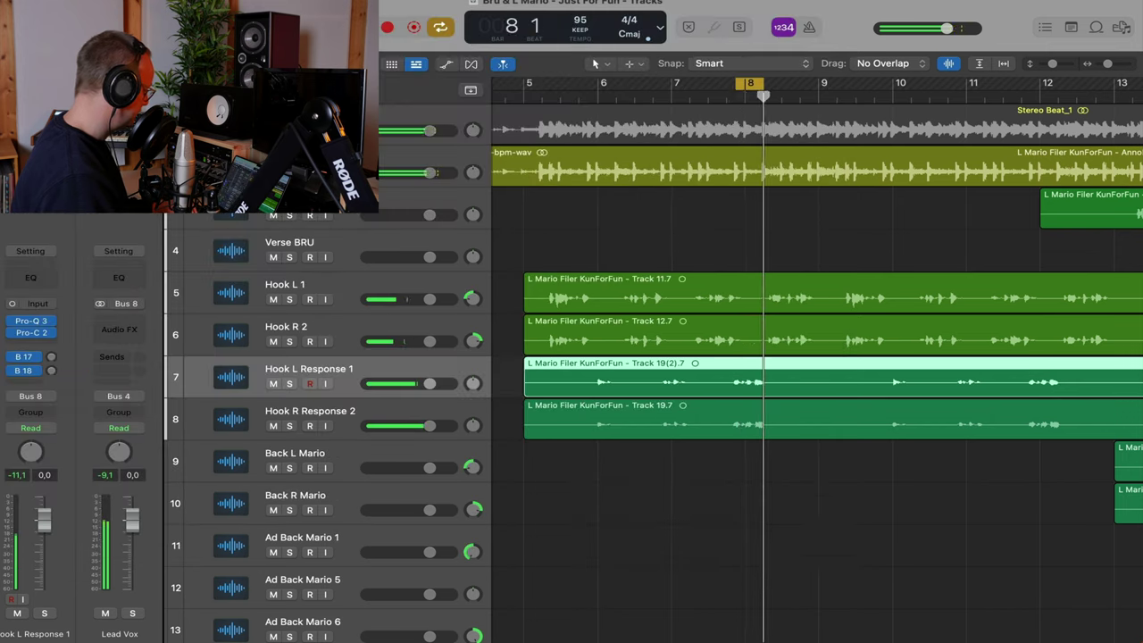
pyautogui.click(31, 344)
pyautogui.moveTo(62, 403)
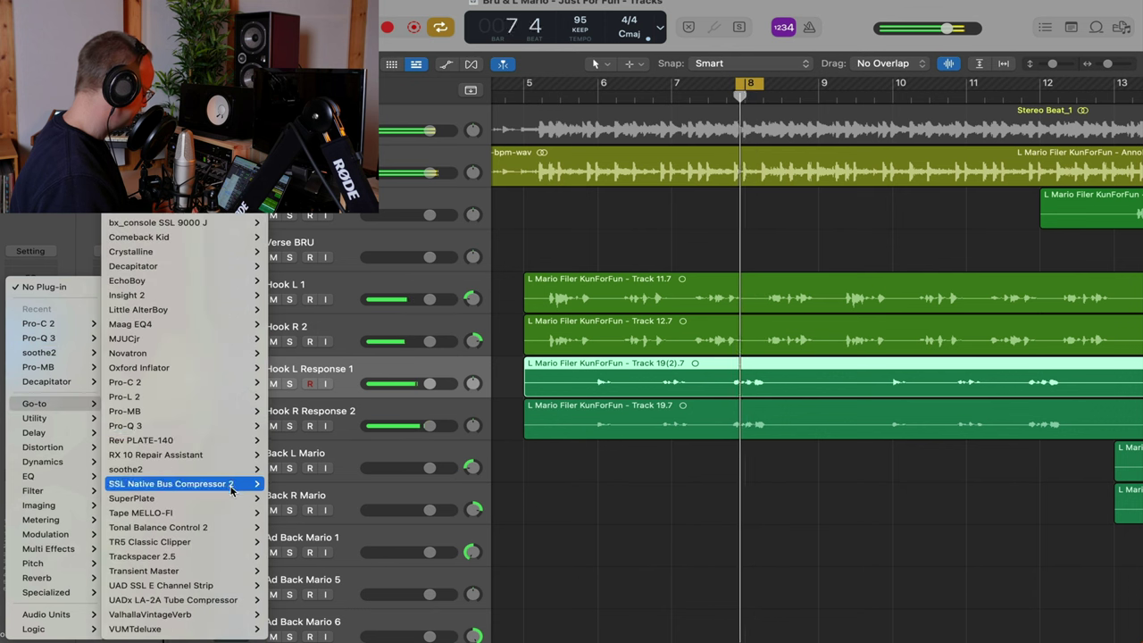
pyautogui.click(571, 376)
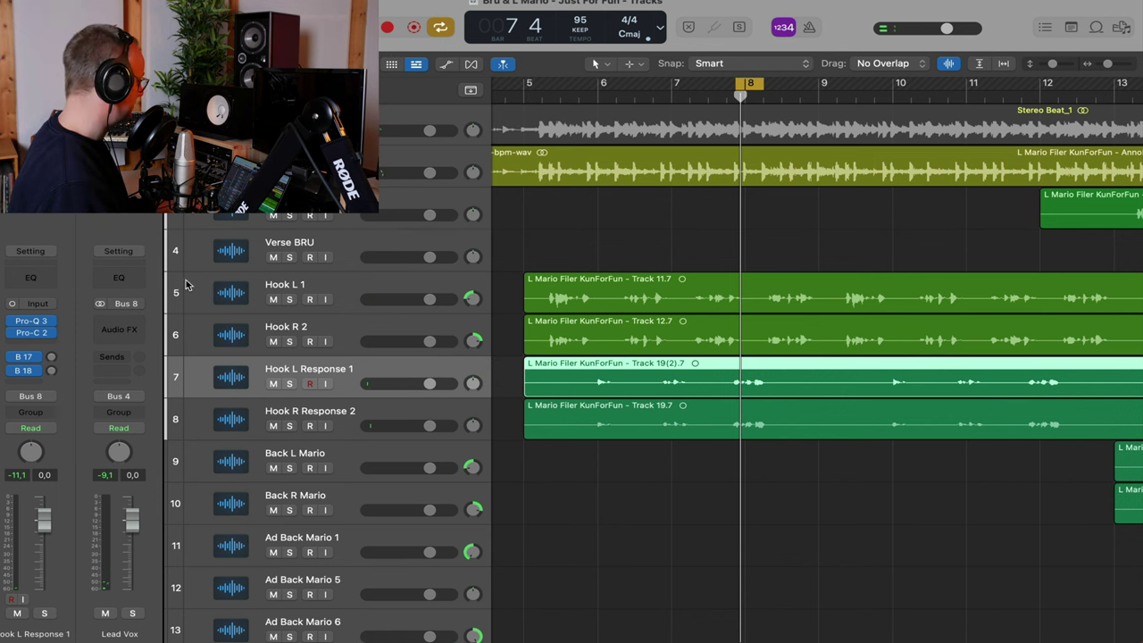
# Insert a mono Novatron compressor after Pro-C 2 on Hook L Response 1
pyautogui.click(27, 346)
pyautogui.moveTo(53, 404)
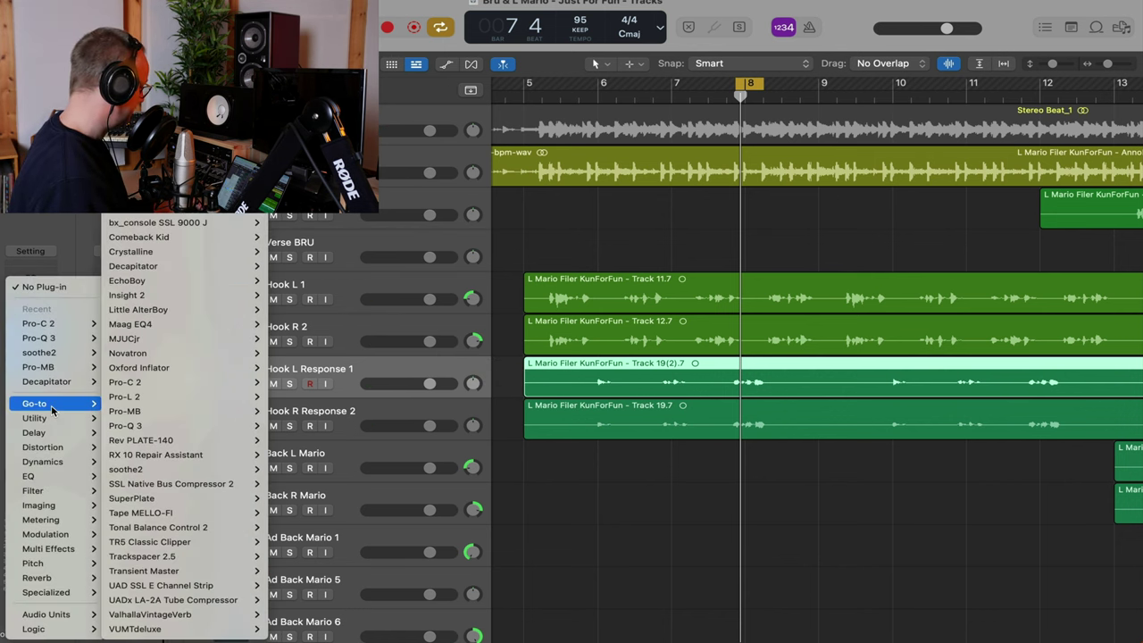
pyautogui.moveTo(198, 399)
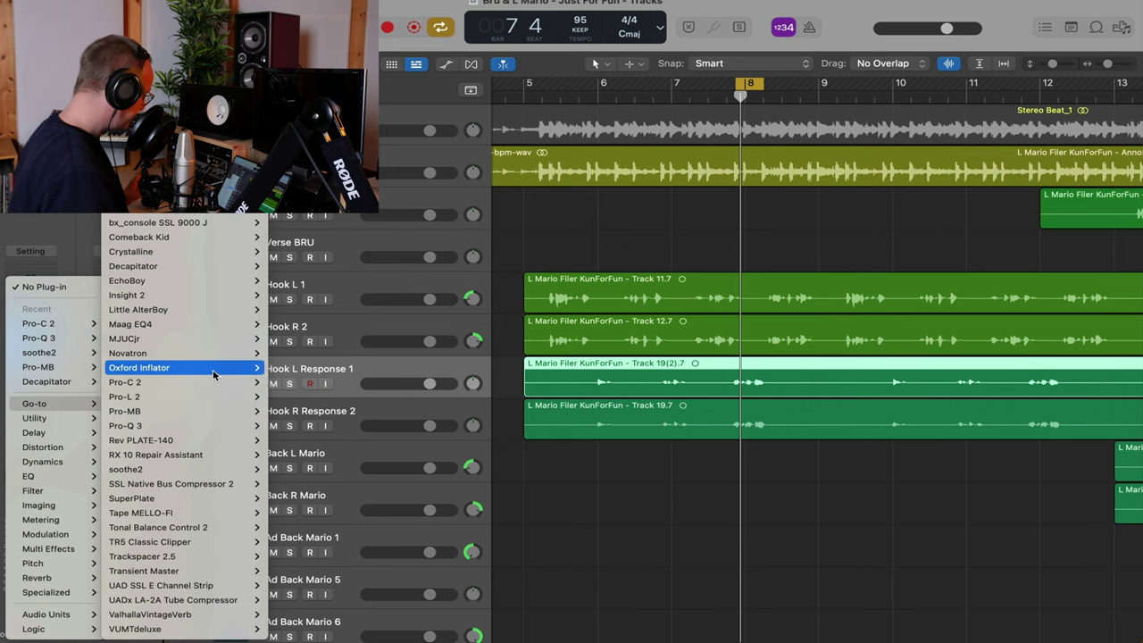
pyautogui.moveTo(213, 373)
pyautogui.moveTo(173, 359)
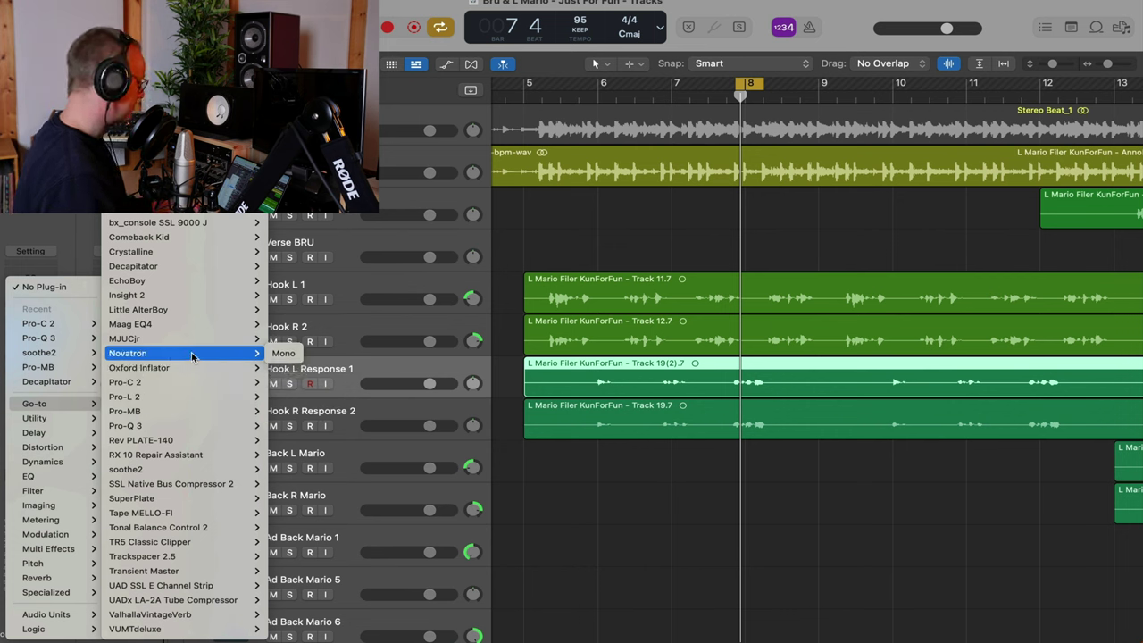
pyautogui.click(285, 353)
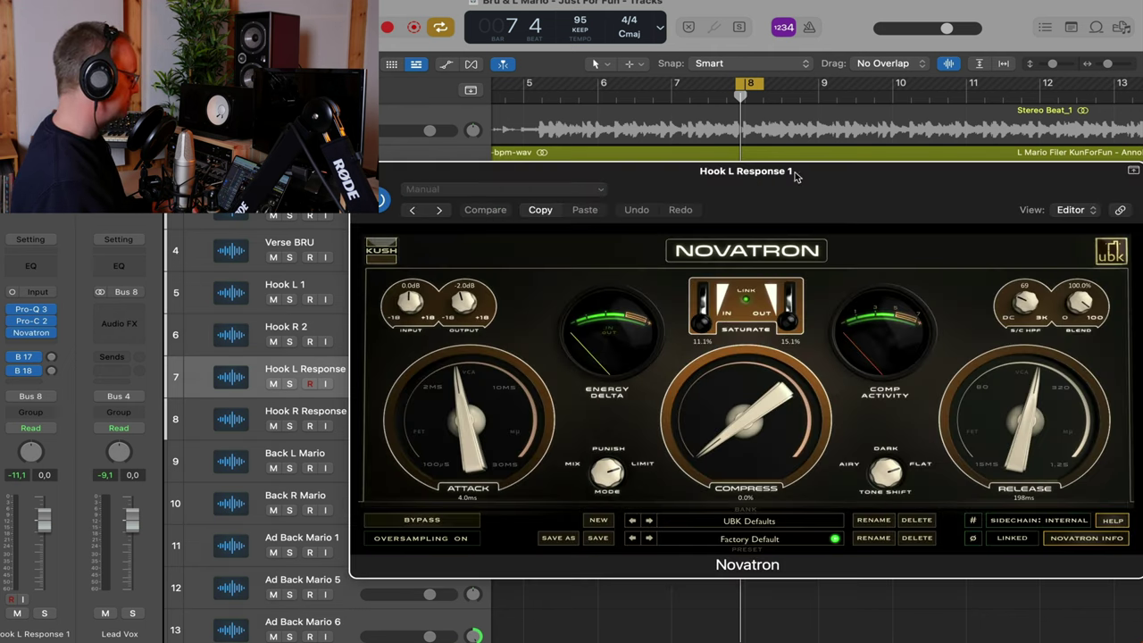
pyautogui.moveTo(795, 176); pyautogui.dragTo(566, 106)
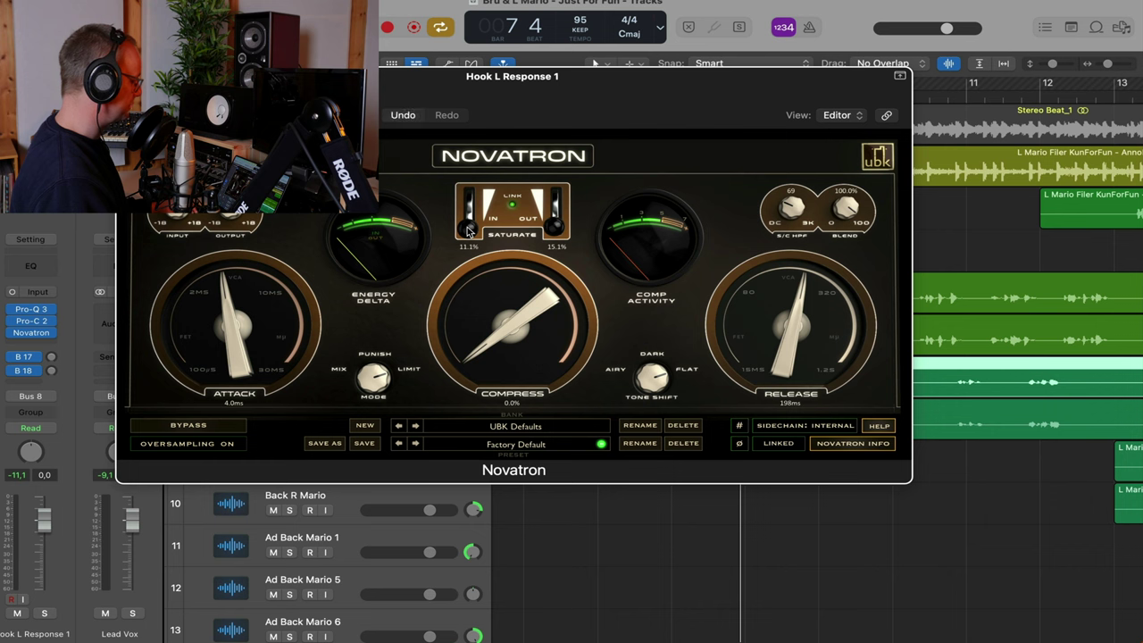
# Set Novatron's linked saturation to 63.1% in and 67.1% out, attack to 9.5 ms and compression to 57.7%
pyautogui.moveTo(468, 231); pyautogui.dragTo(467, 202)
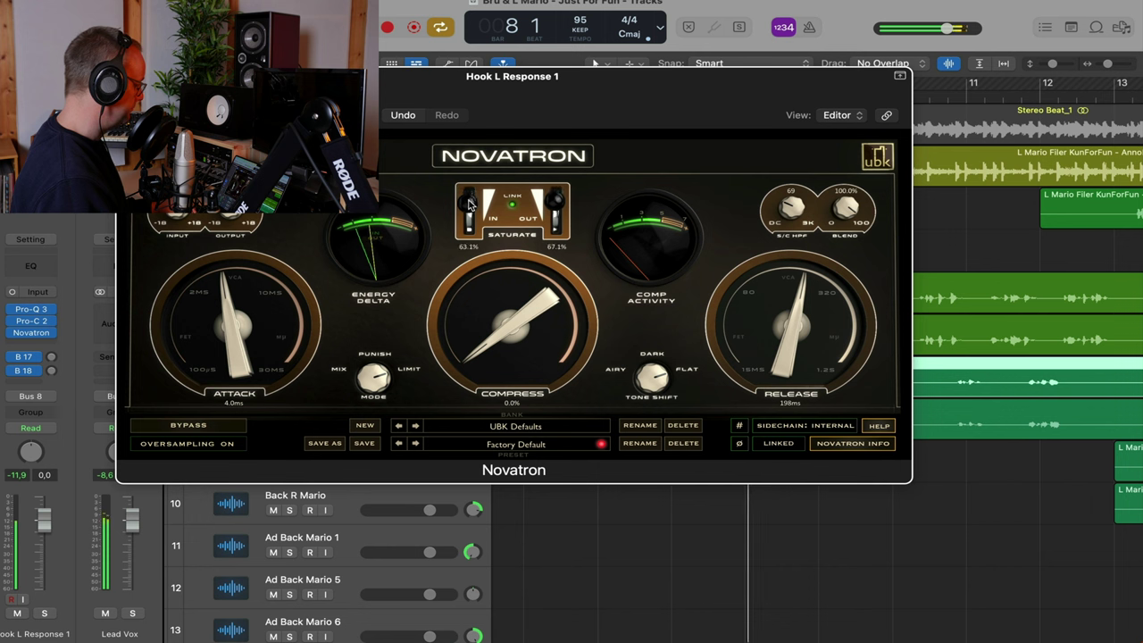
pyautogui.moveTo(258, 332)
pyautogui.mouseDown()
pyautogui.moveTo(236, 328)
pyautogui.moveTo(247, 312)
pyautogui.mouseUp()
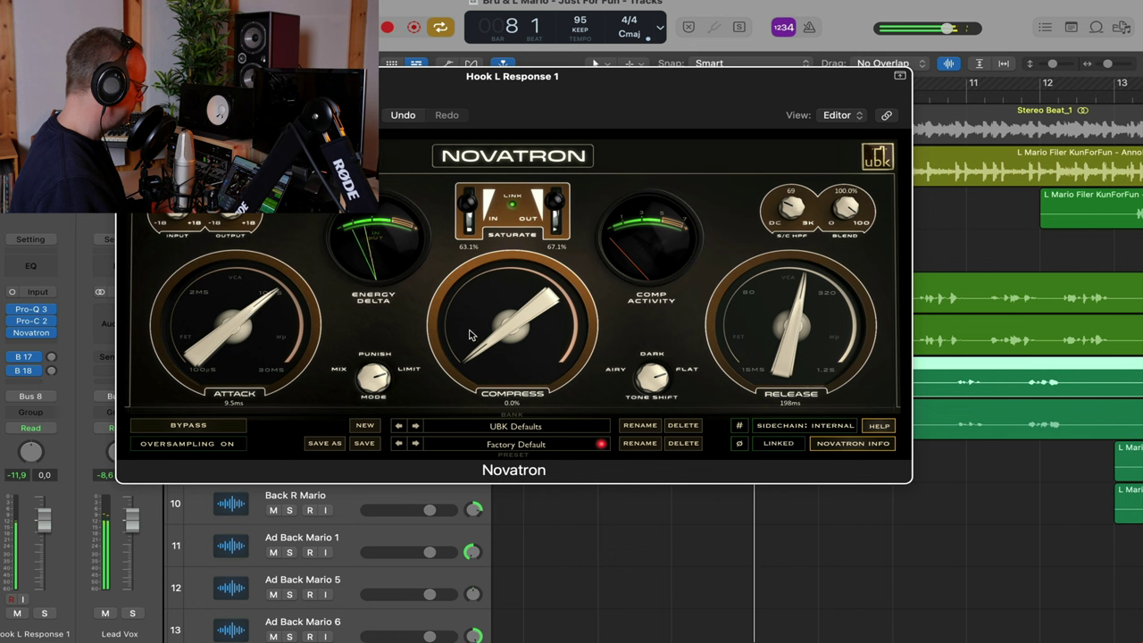
pyautogui.moveTo(491, 338); pyautogui.dragTo(507, 280)
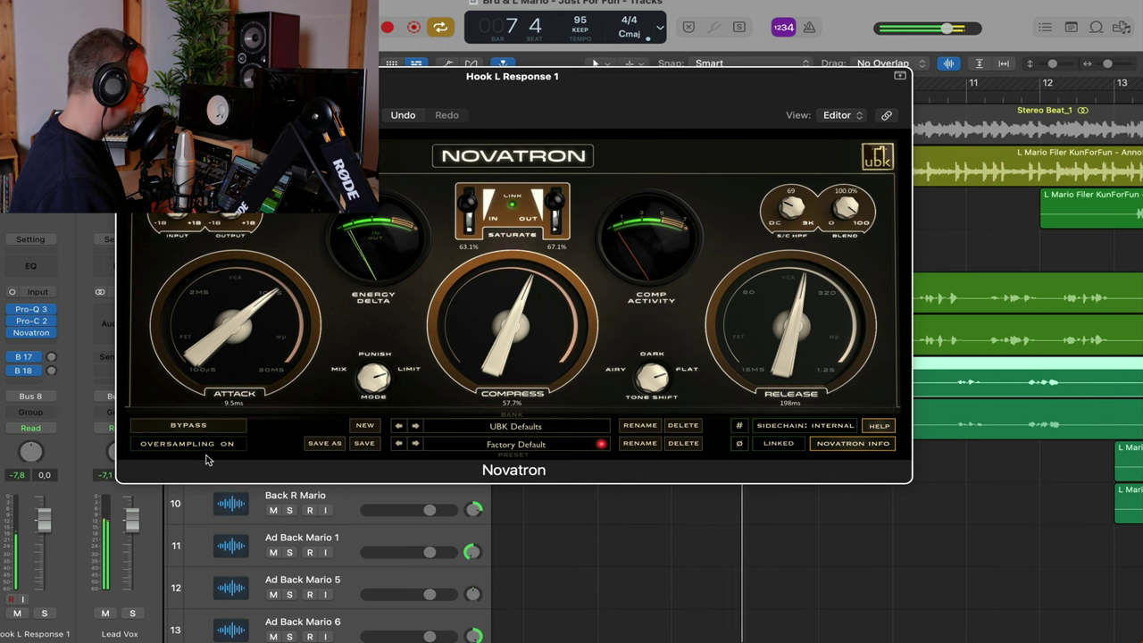
# Compare Novatron bypassed and active, and adjust its linked saturation to 67.8% in and 71.8% out with a 73.7% blend
pyautogui.click(190, 427)
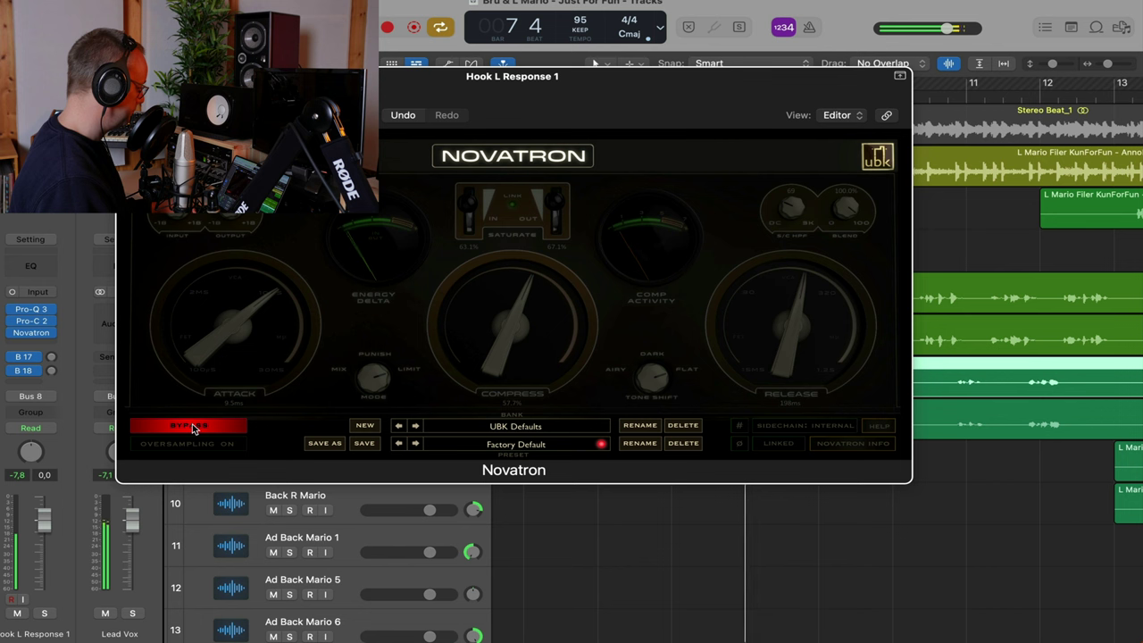
pyautogui.click(191, 427)
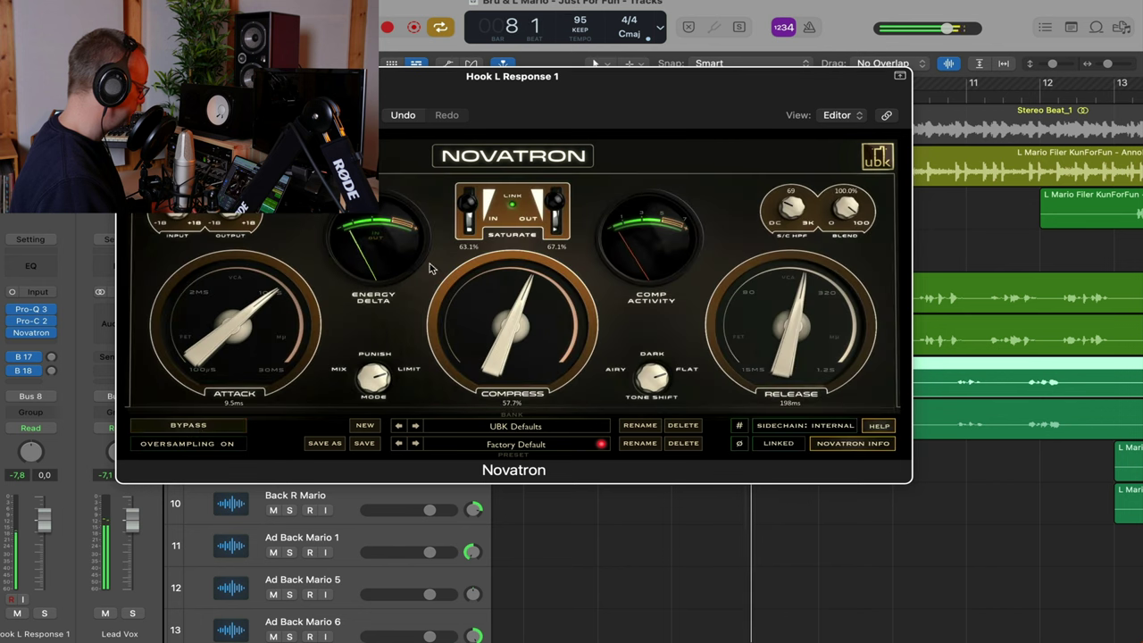
pyautogui.moveTo(479, 202); pyautogui.dragTo(474, 195)
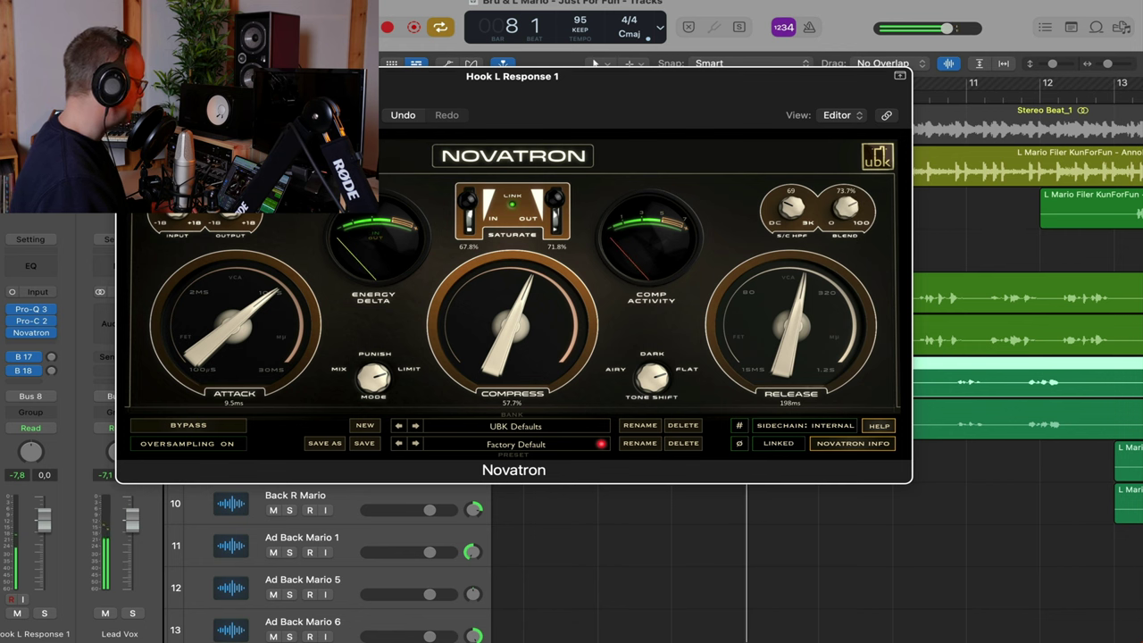
pyautogui.click(127, 76)
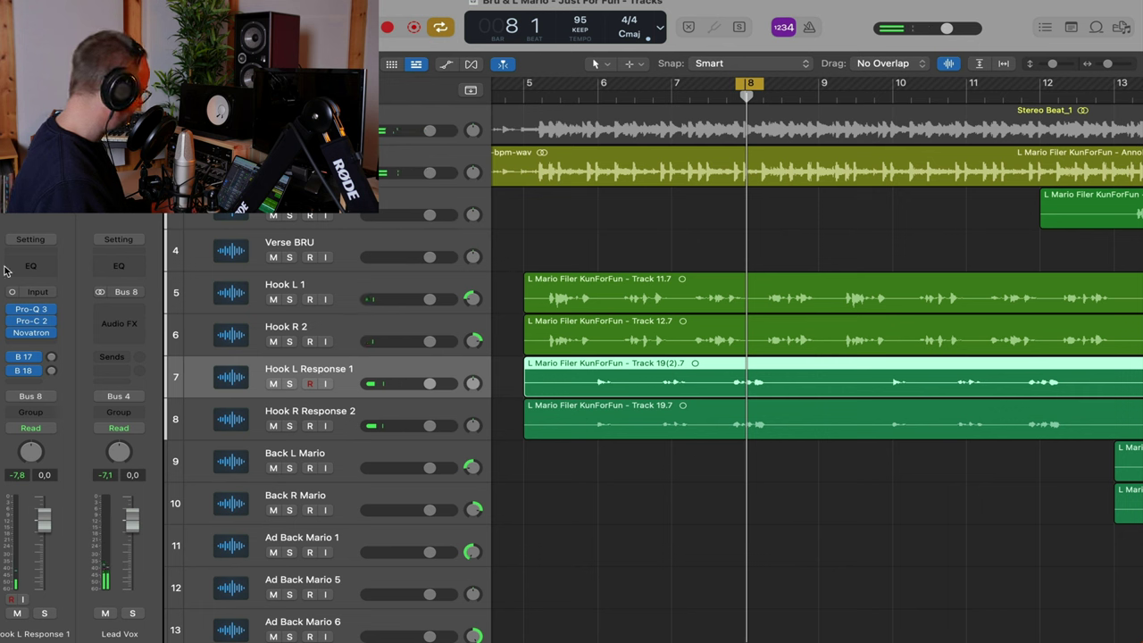
# Copy the channel strip setting from Hook L Response 1 to Hook R Response 2
pyautogui.click(29, 240)
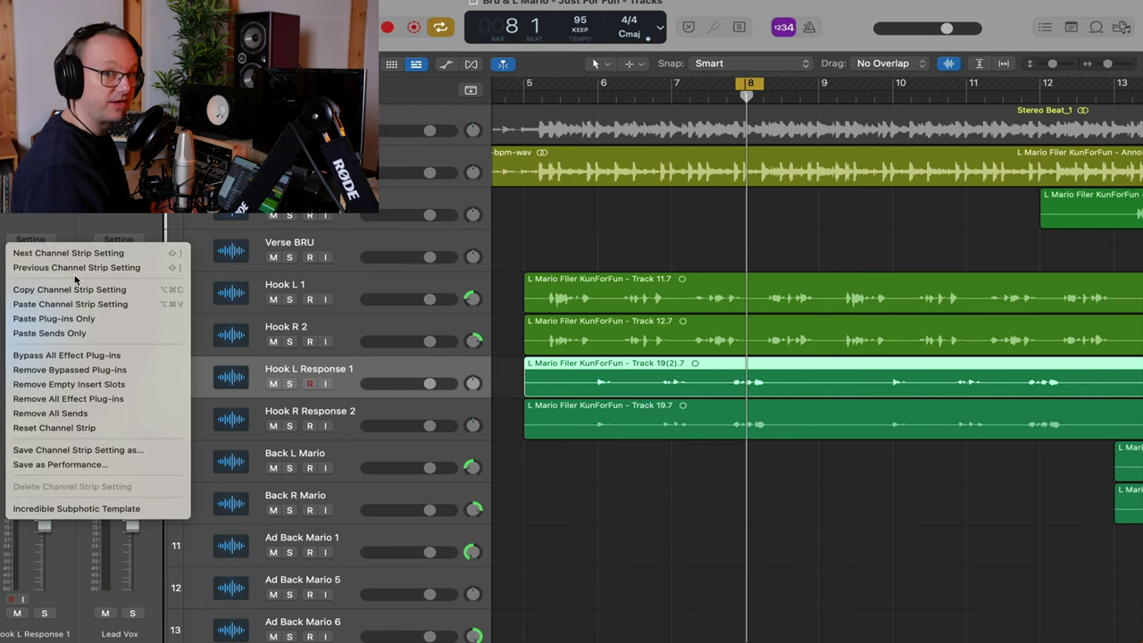
pyautogui.click(46, 290)
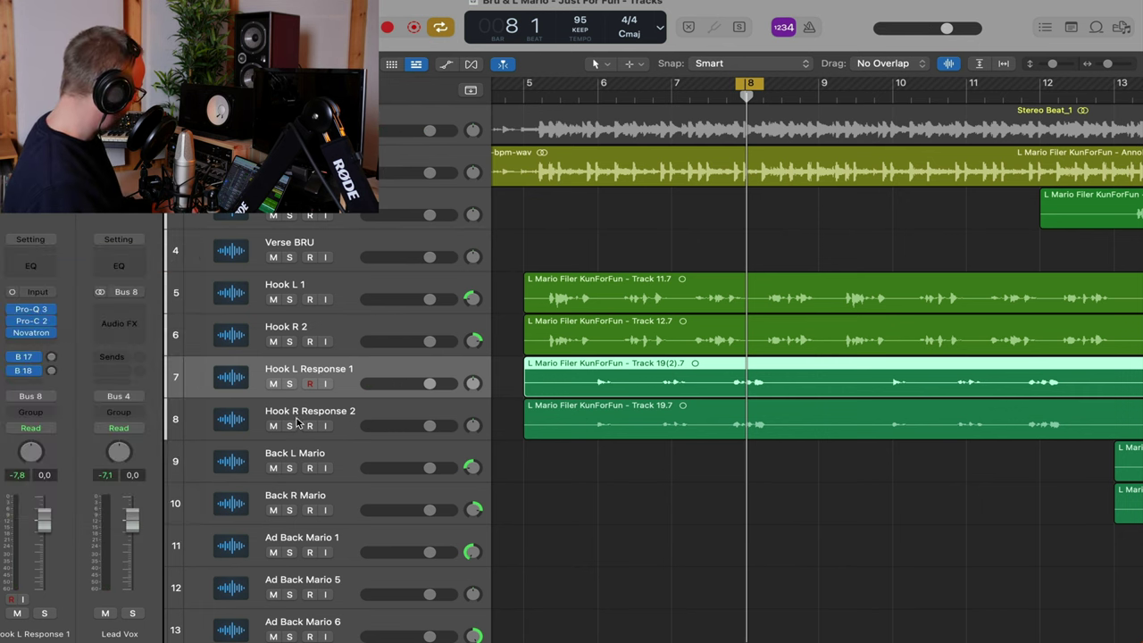
pyautogui.click(340, 412)
pyautogui.click(43, 270)
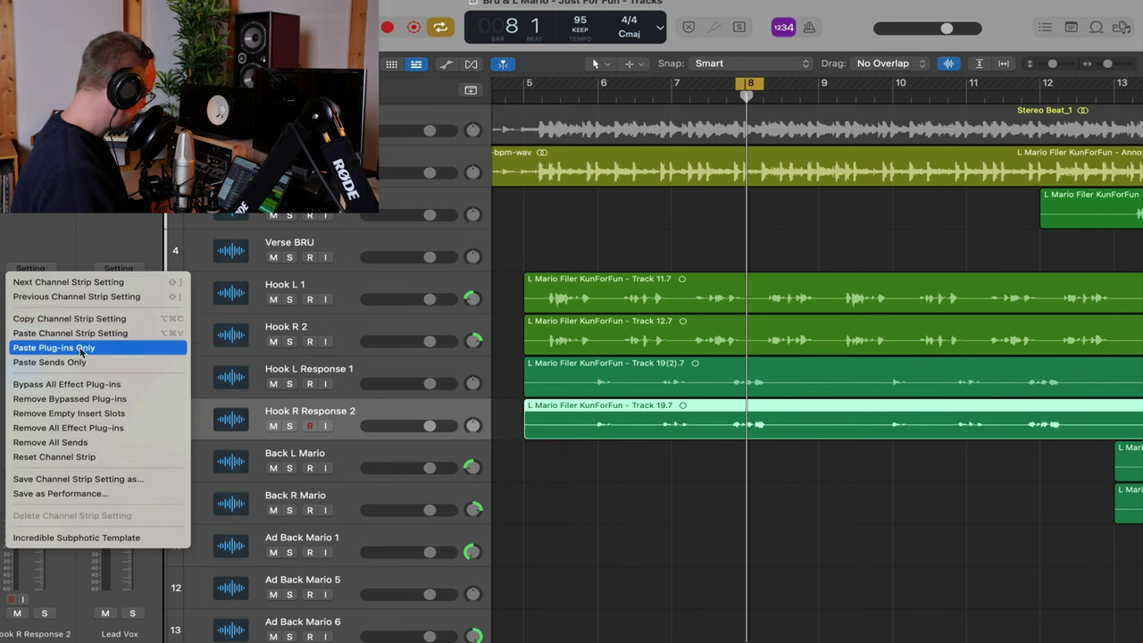
pyautogui.click(72, 333)
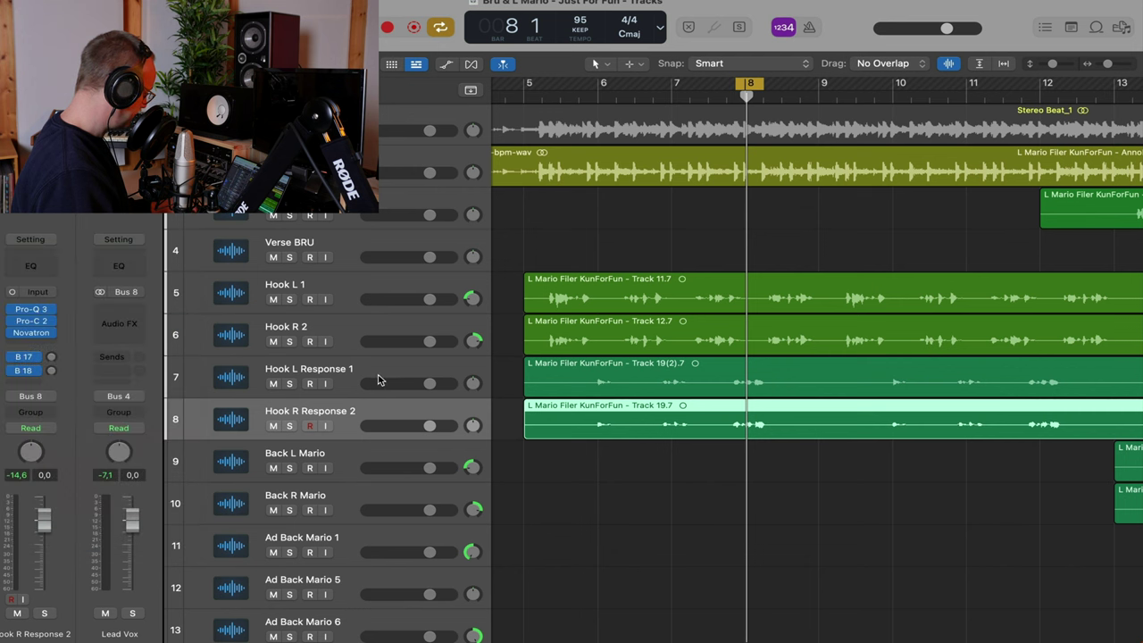
# Pan Hook L Response 1 to -41 and pan Hook R Response 2 toward the right
pyautogui.click(378, 381)
pyautogui.moveTo(472, 384); pyautogui.dragTo(472, 388)
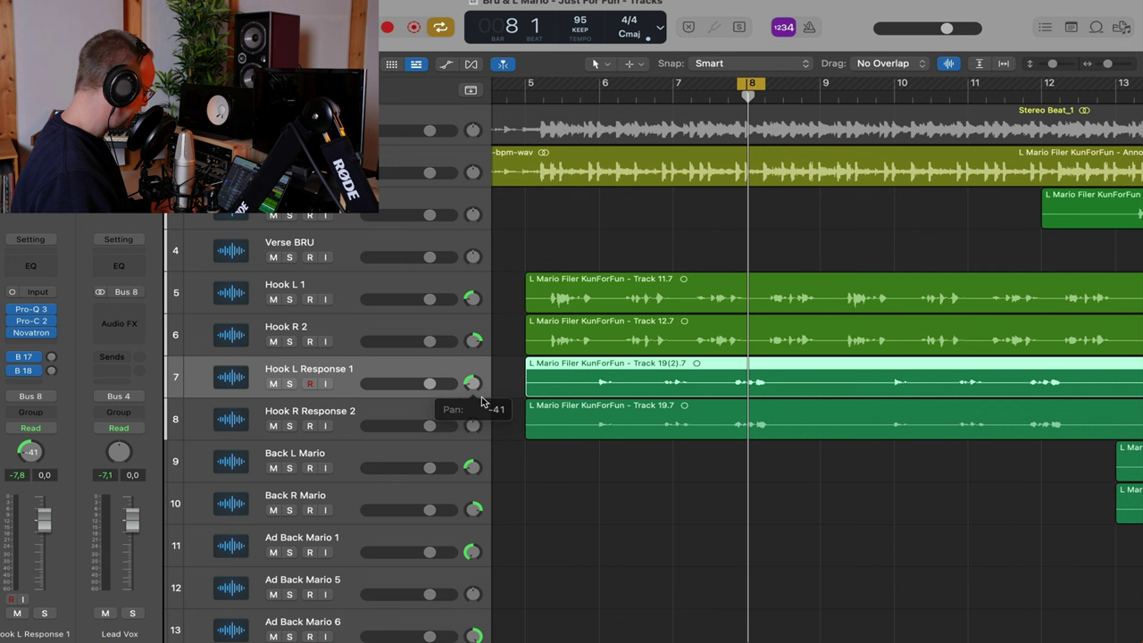
pyautogui.click(473, 425)
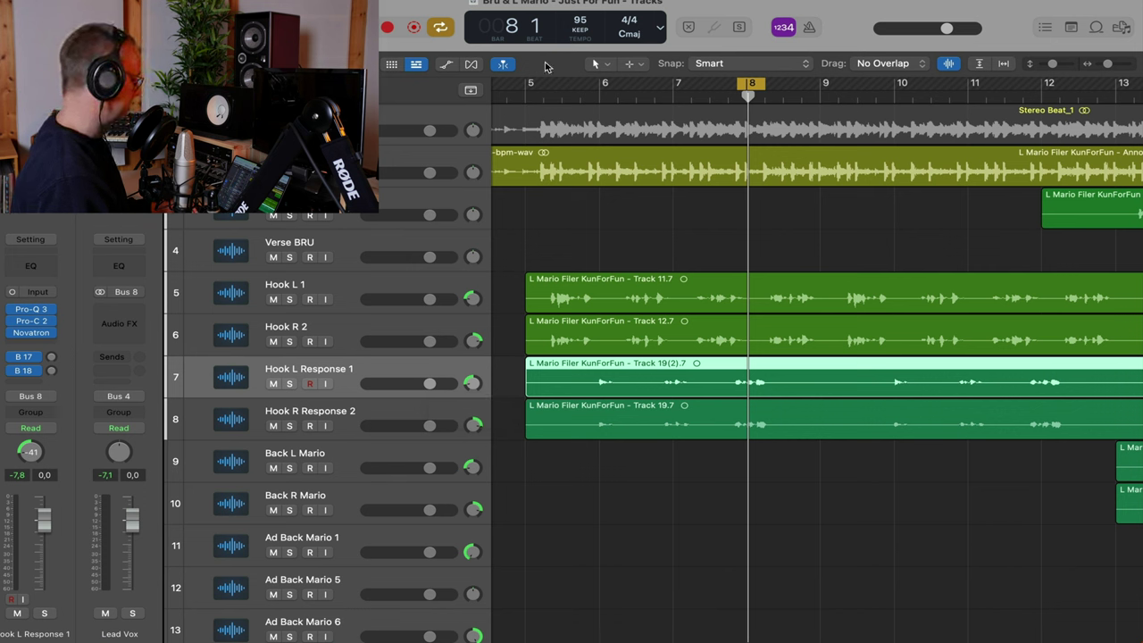
# Loop bars 5 to 8, select both hook response tracks and compare their Pro-Q 3, Pro-C 2 and Novatron chains bypassed and active
pyautogui.moveTo(525, 85); pyautogui.dragTo(750, 95)
pyautogui.press('space')
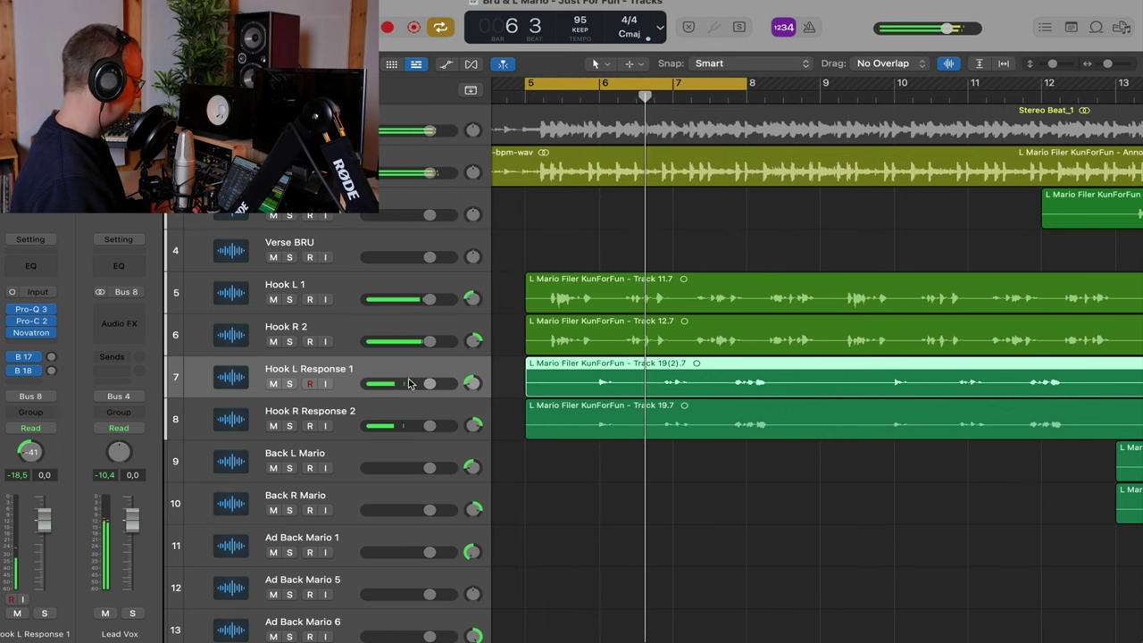
pyautogui.keyDown('shift'); pyautogui.click(379, 416); pyautogui.keyUp('shift')
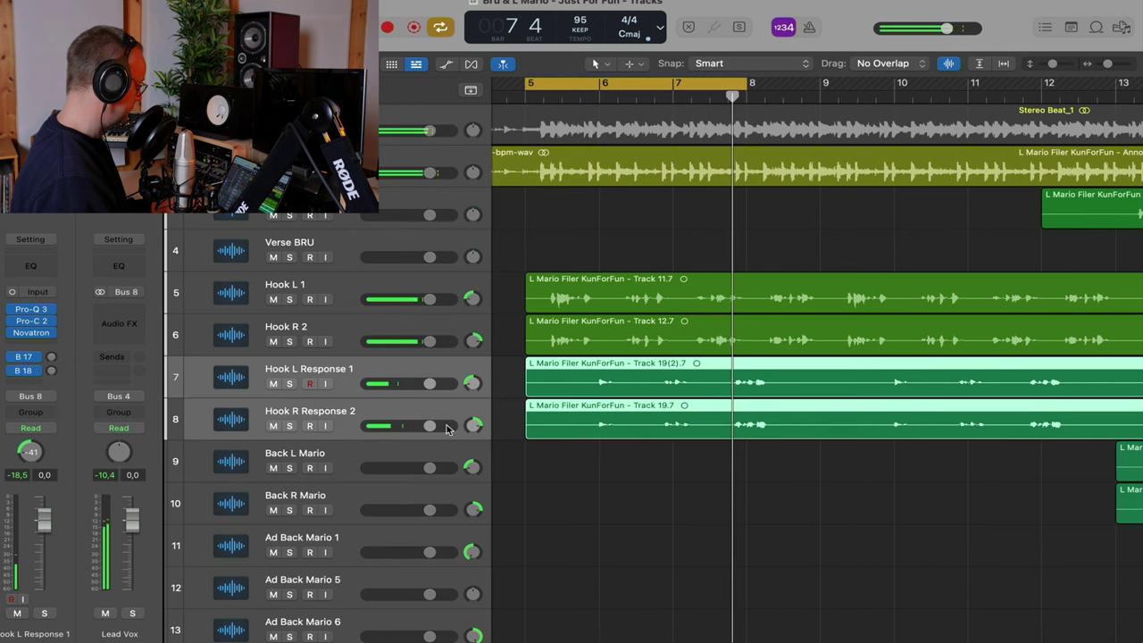
pyautogui.click(13, 333)
pyautogui.click(12, 321)
pyautogui.click(12, 309)
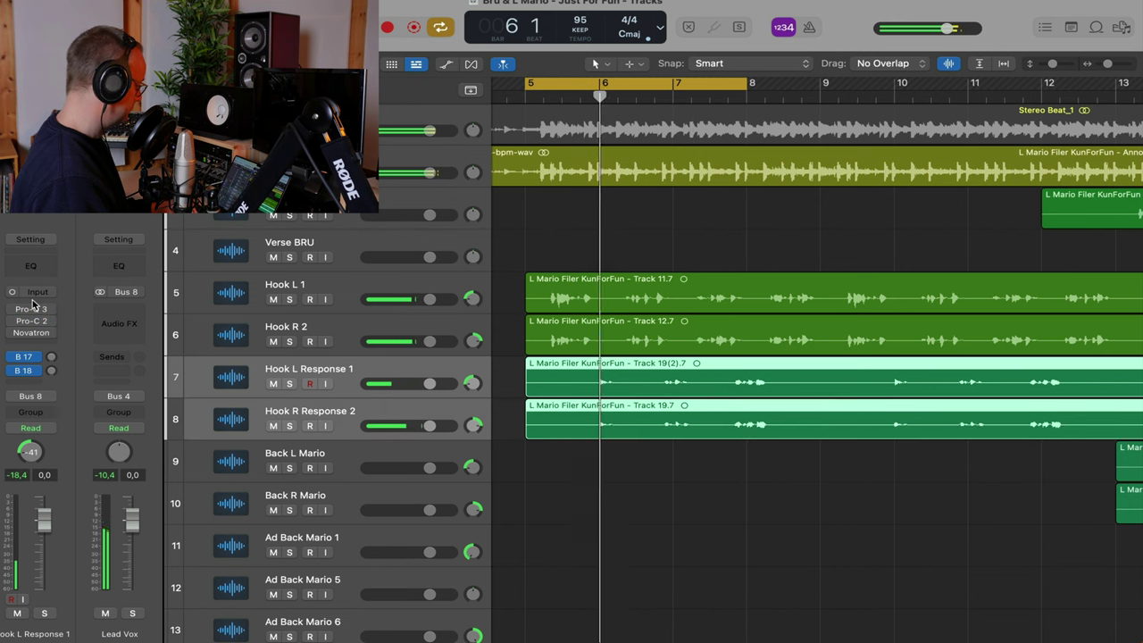
pyautogui.moveTo(12, 333); pyautogui.dragTo(12, 309)
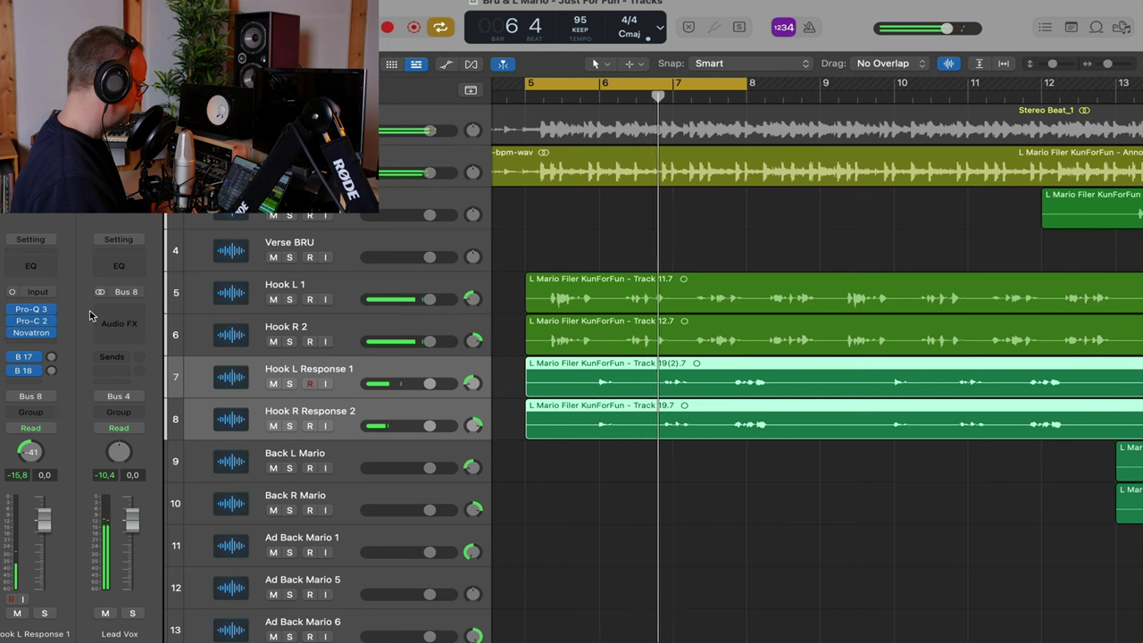
# Check Novatron's settings on Hook L Response 1 and lower both hook response tracks to -1.6 dB
pyautogui.click(32, 333)
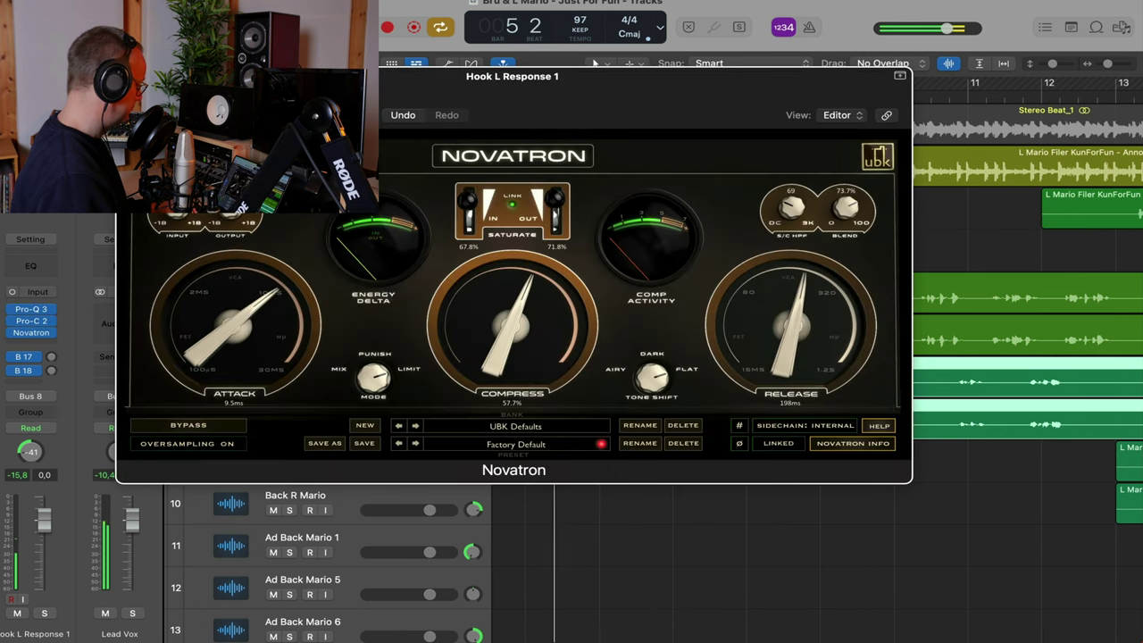
pyautogui.click(128, 76)
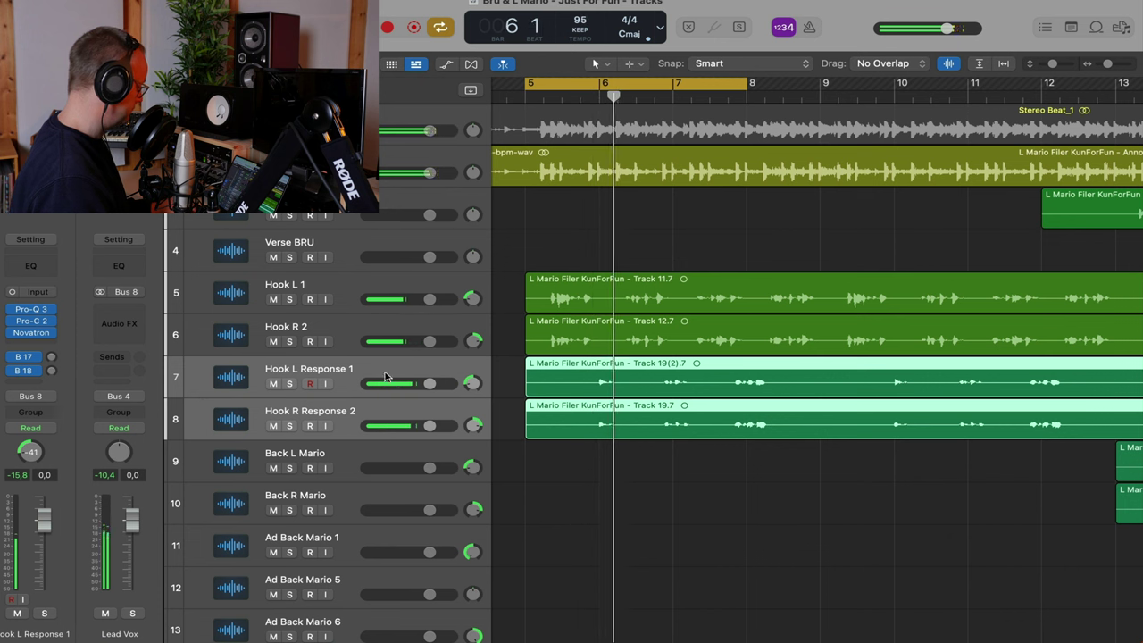
pyautogui.moveTo(430, 383); pyautogui.dragTo(419, 383)
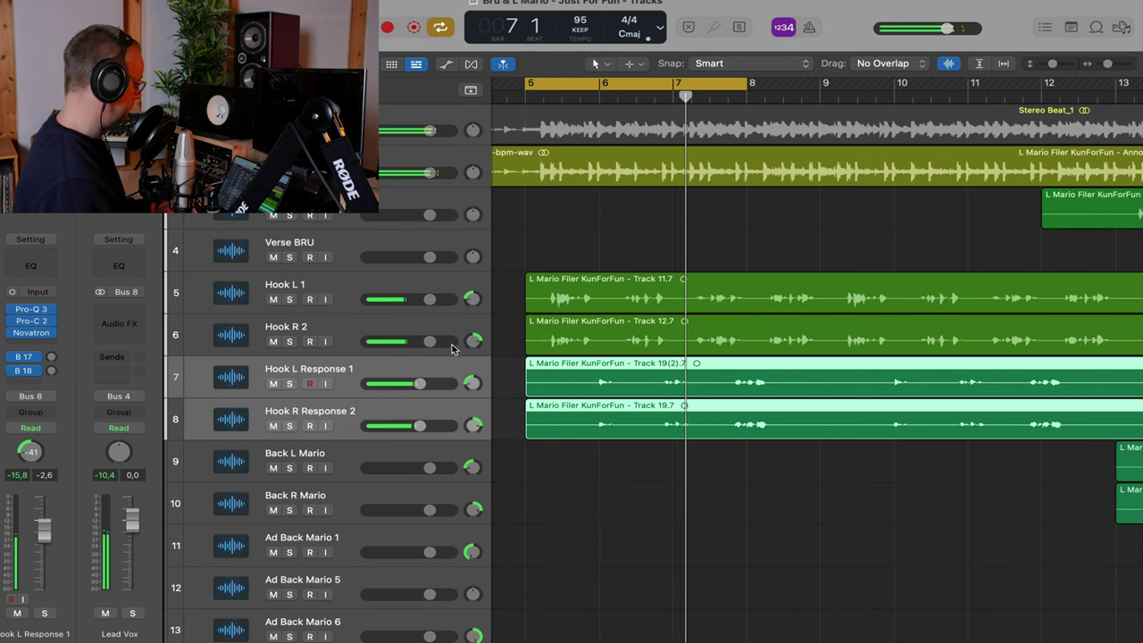
pyautogui.moveTo(424, 389); pyautogui.dragTo(428, 388)
# Set the cycle range to bars 37 to 53 and play the second verse
pyautogui.scroll(-10, 881, 314)
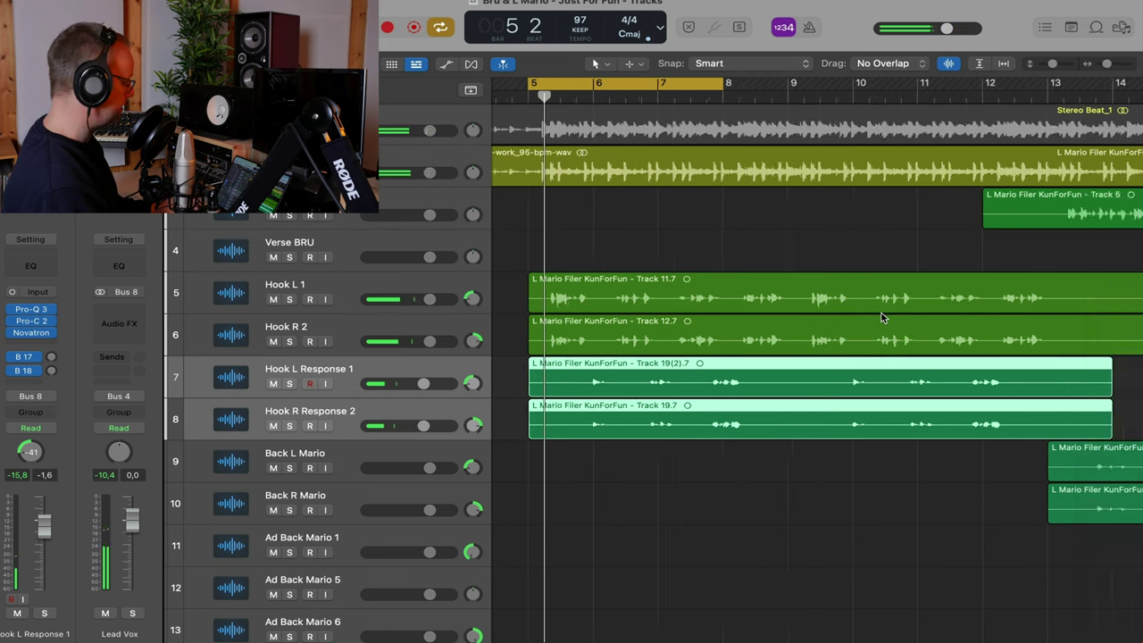
pyautogui.hscroll(5, 1062, 210)
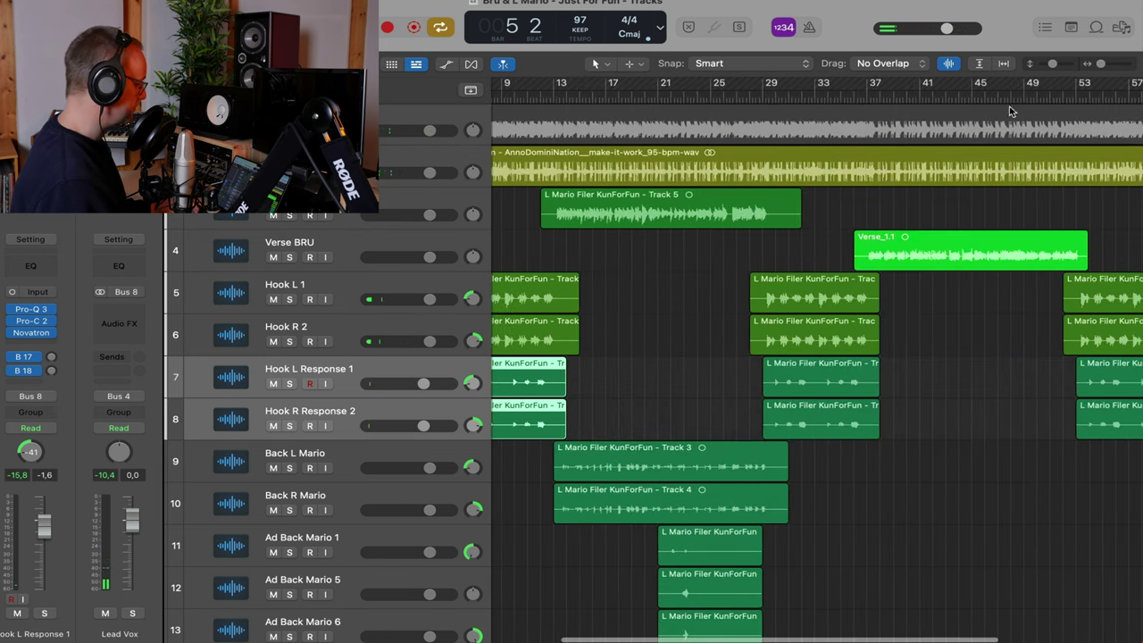
pyautogui.moveTo(864, 90); pyautogui.dragTo(1075, 89)
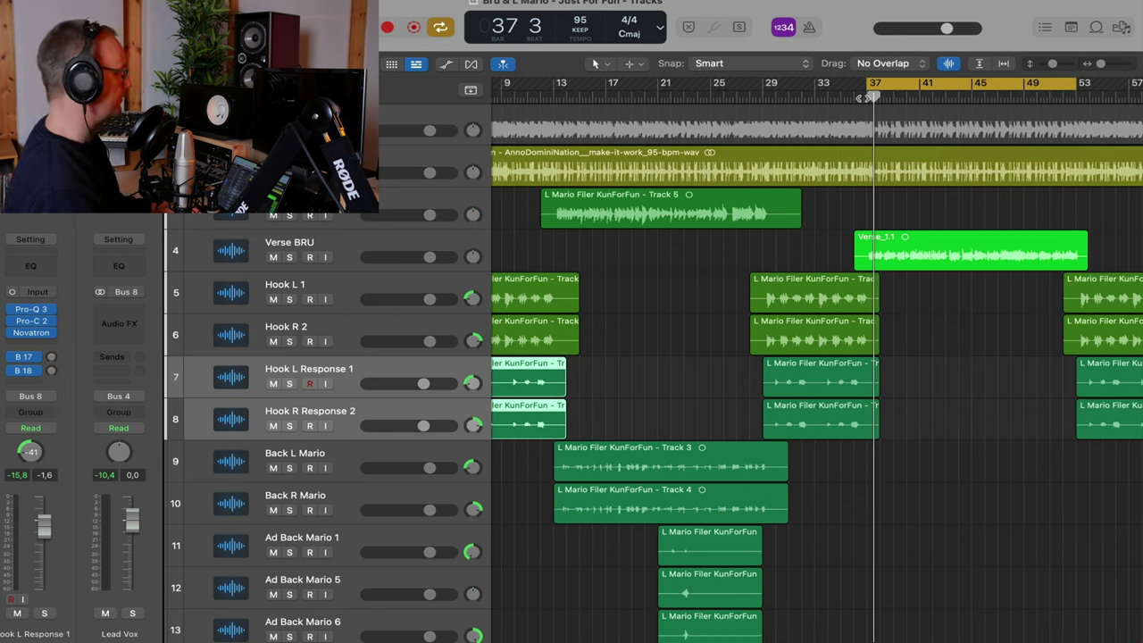
pyautogui.press('space')
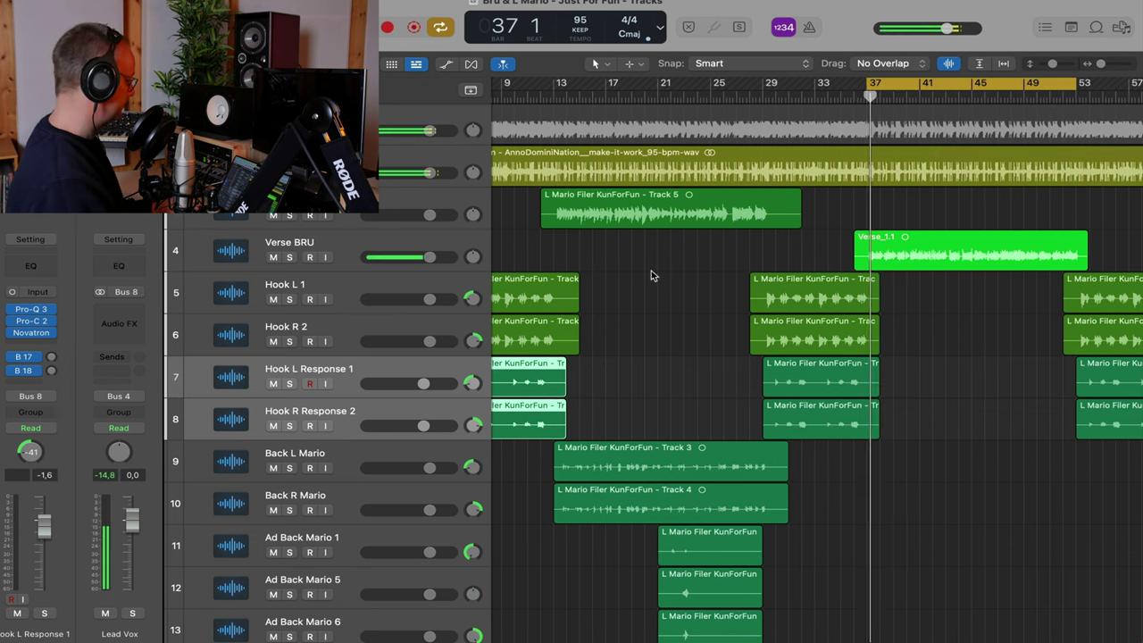
# Insert Pro-Q 3 on the Verse BRU track
pyautogui.click(384, 247)
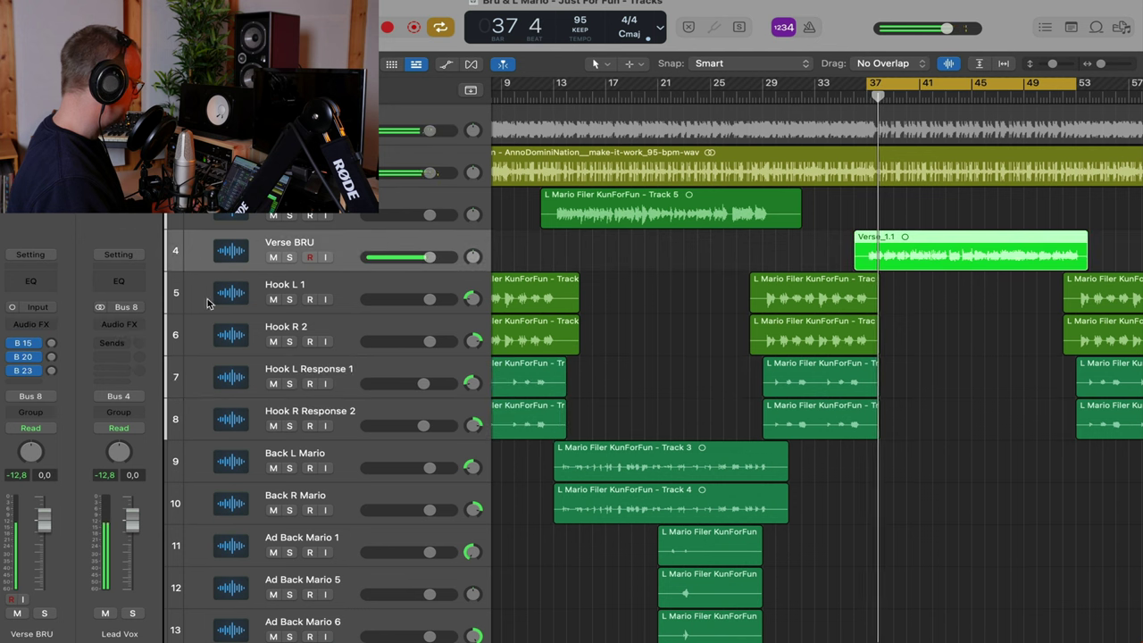
pyautogui.click(32, 324)
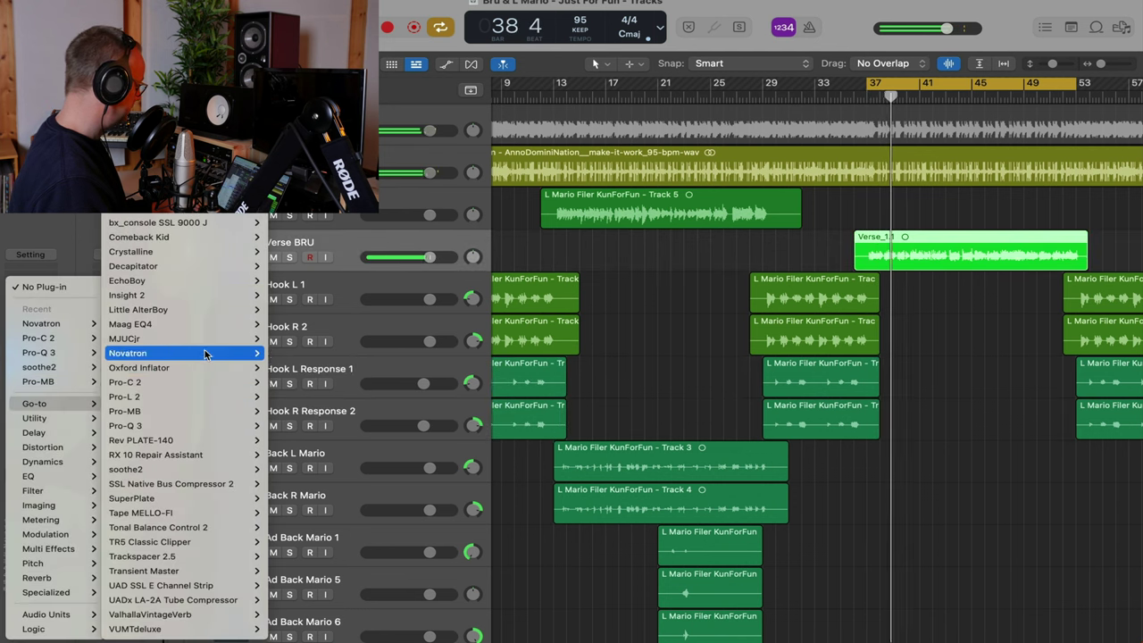
pyautogui.moveTo(63, 355)
pyautogui.click(143, 353)
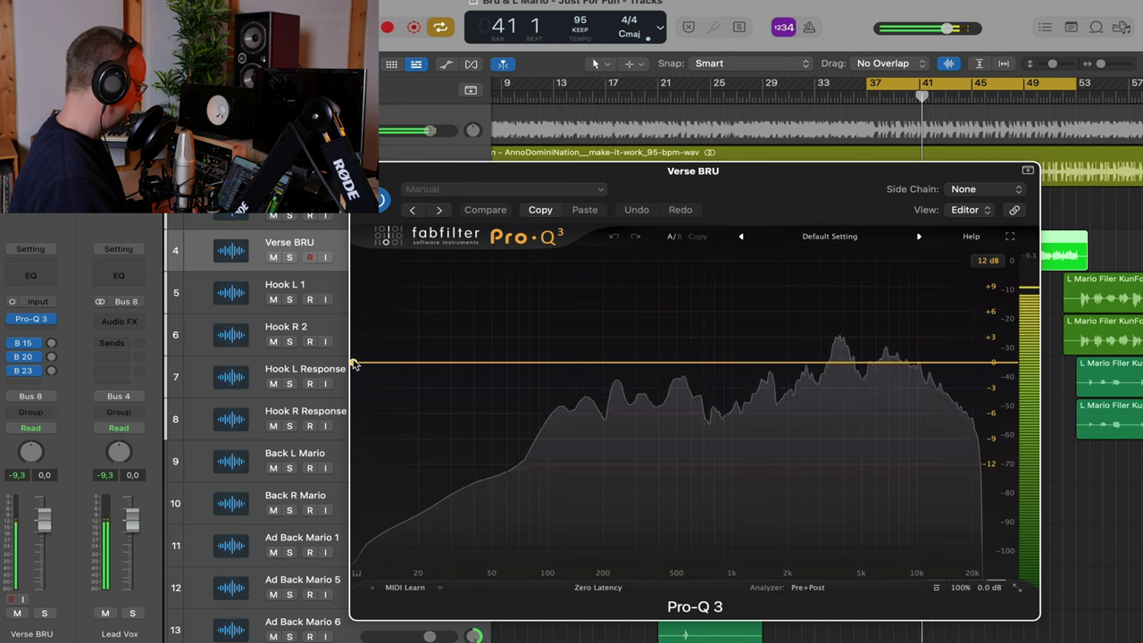
# Solo Verse BRU and set a narrow Pro-Q 3 bell at 3615.8 Hz with Q 5.457 and a dynamic range of -5.15 dB
pyautogui.press('space')
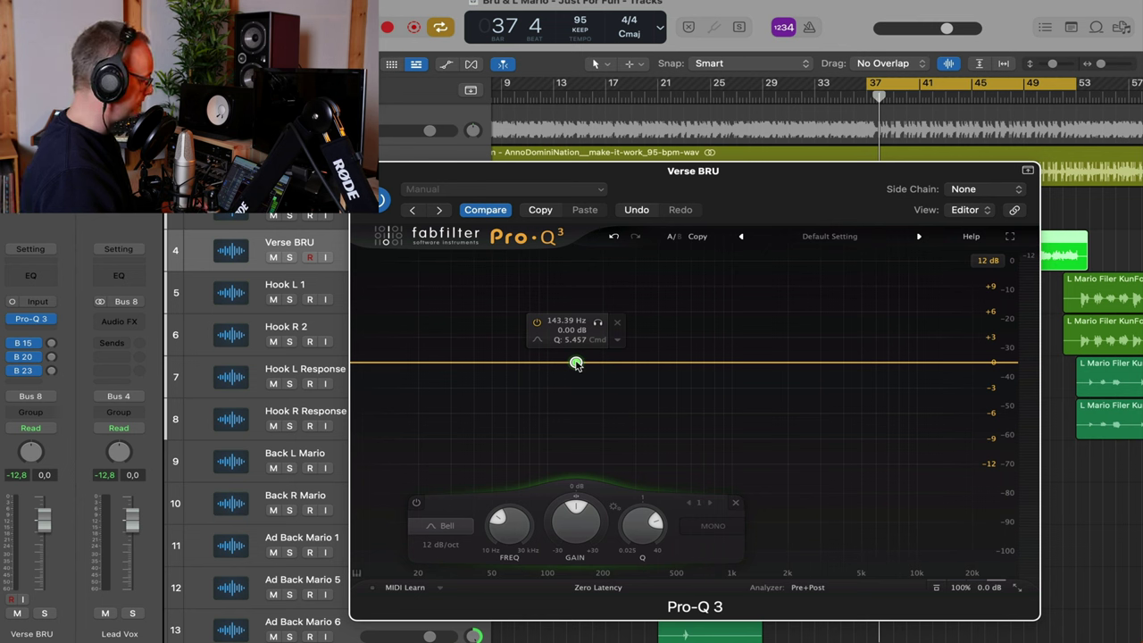
pyautogui.click(288, 257)
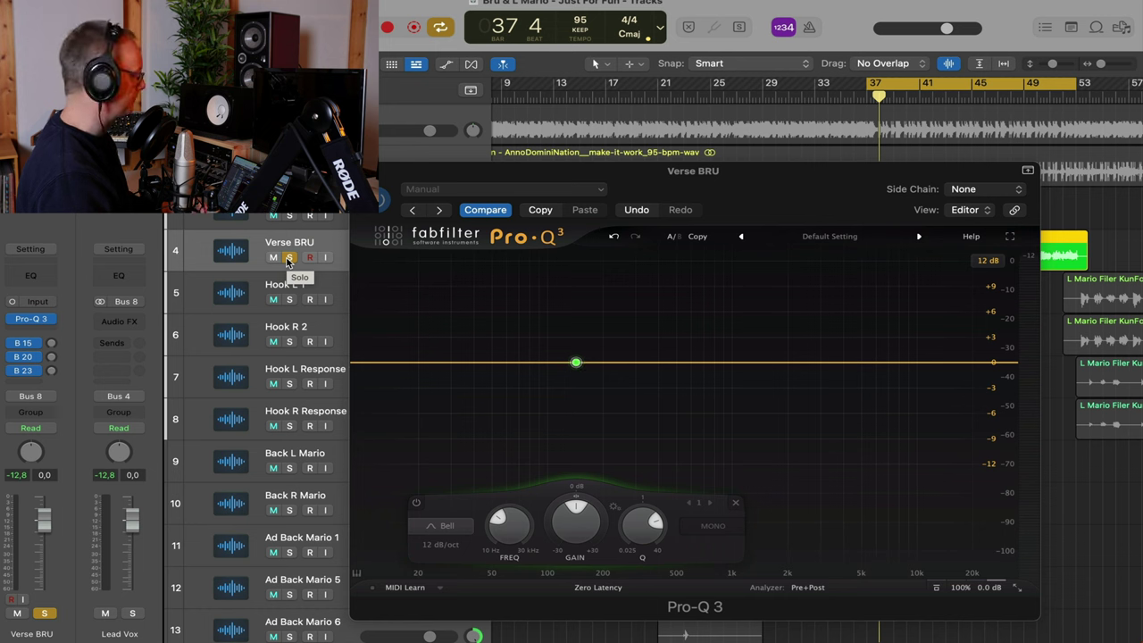
pyautogui.press('space')
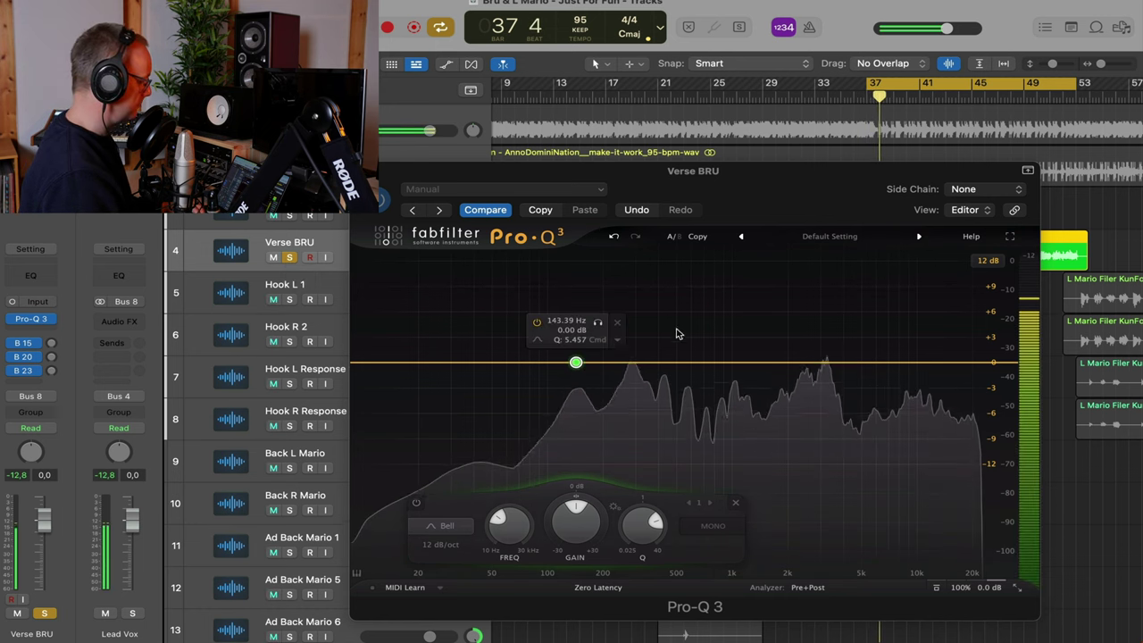
pyautogui.moveTo(579, 363); pyautogui.dragTo(835, 363)
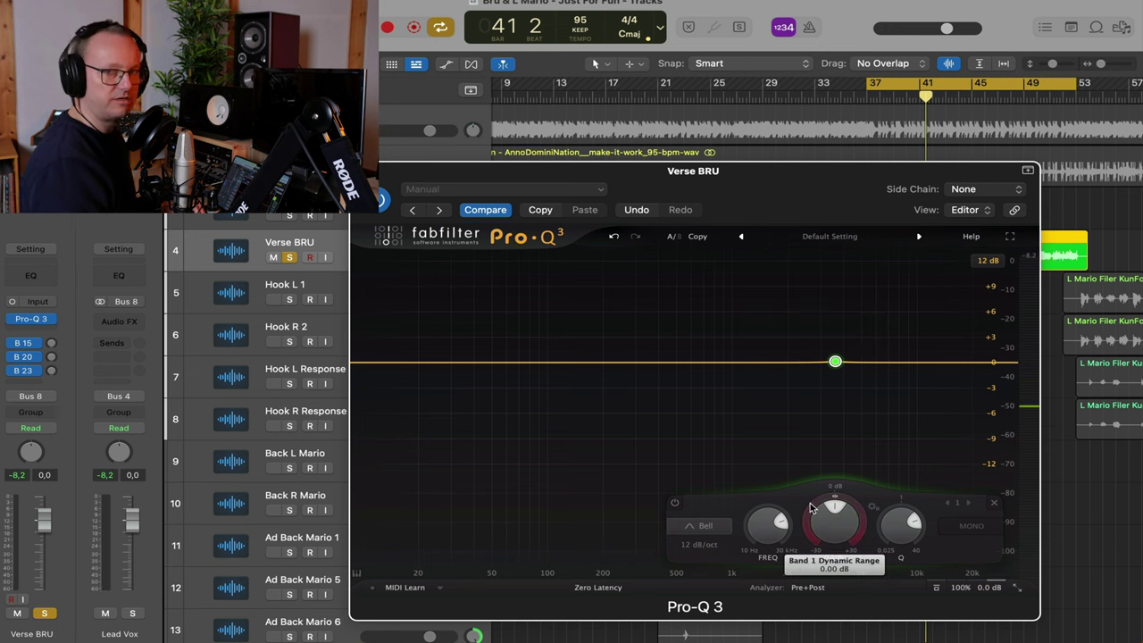
pyautogui.scroll(-1, 811, 510)
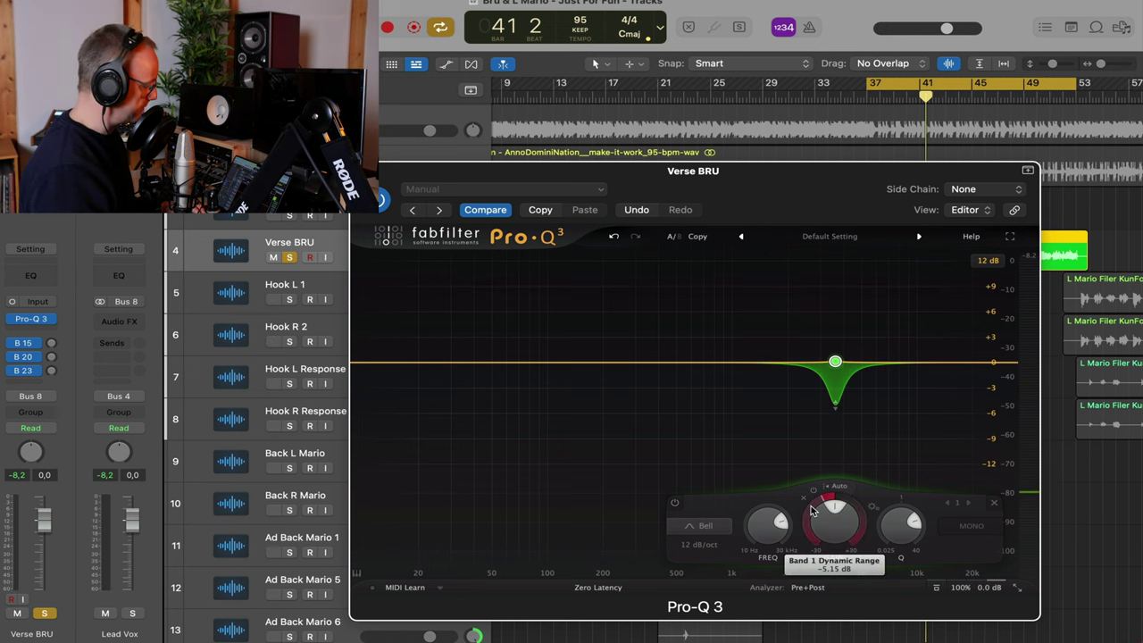
# Play the soloed verse and compare the 3615.8 Hz band bypassed and active
pyautogui.press('space')
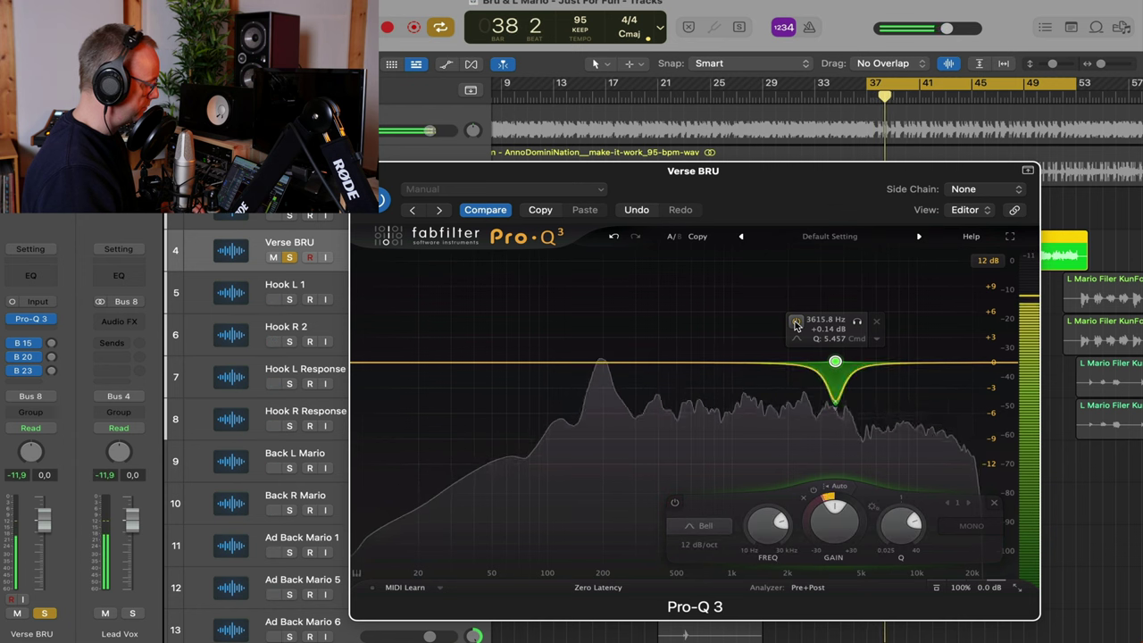
pyautogui.click(796, 324)
pyautogui.click(795, 324)
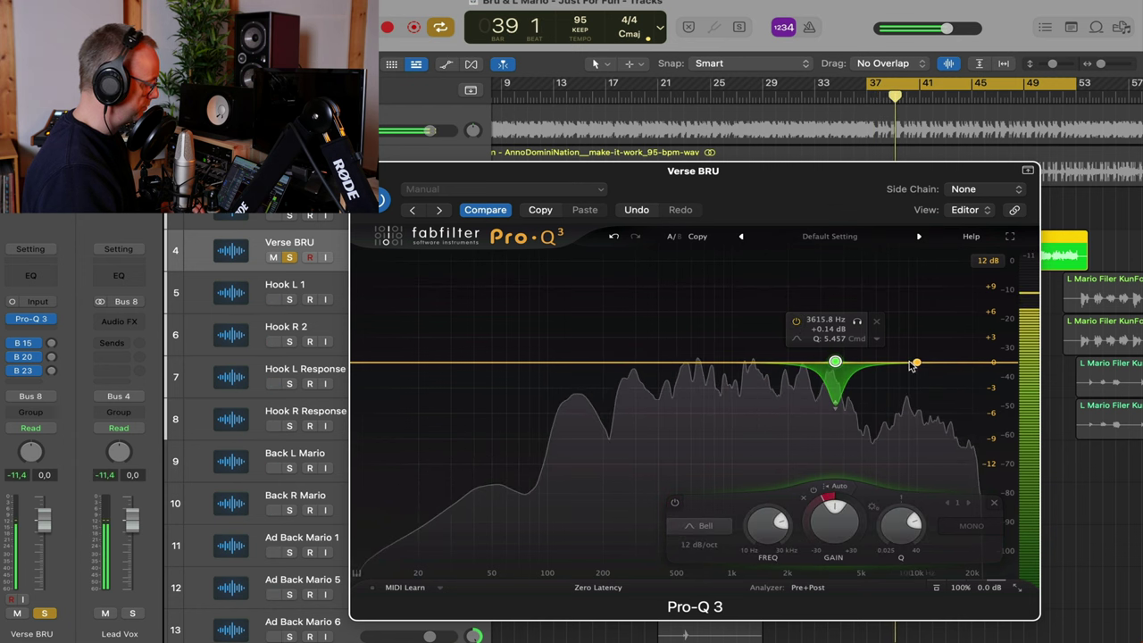
# Add a second dynamic bell band at 12219 Hz with a dynamic cut of about 4 dB
pyautogui.moveTo(894, 364); pyautogui.dragTo(933, 361)
pyautogui.scroll(-5, 895, 348)
pyautogui.scroll(10, 895, 348)
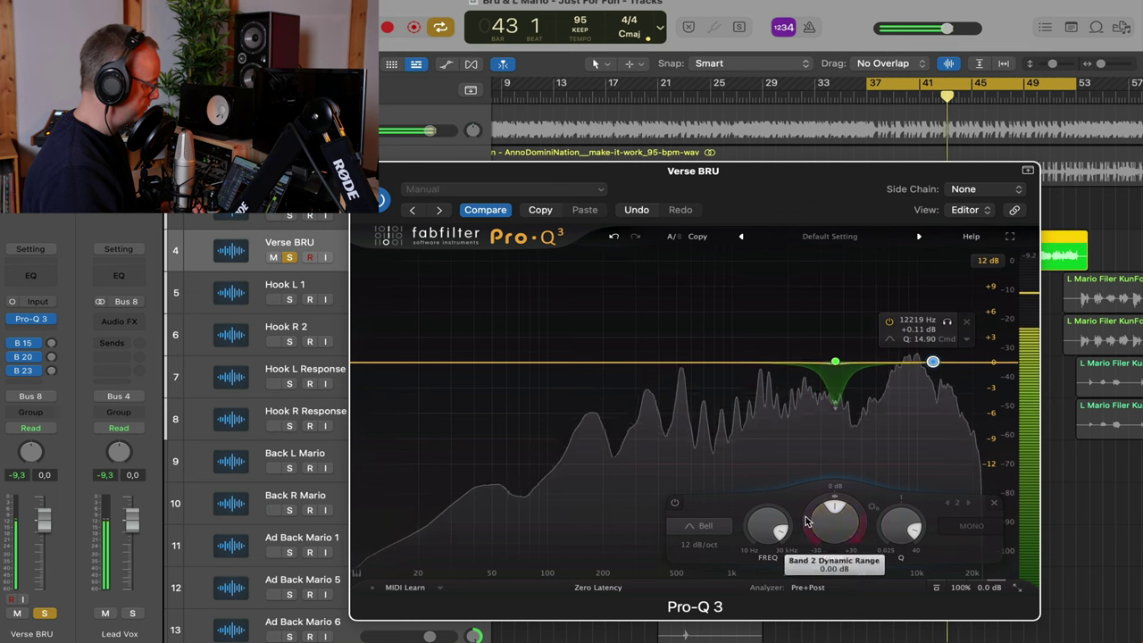
pyautogui.moveTo(809, 512); pyautogui.dragTo(808, 517)
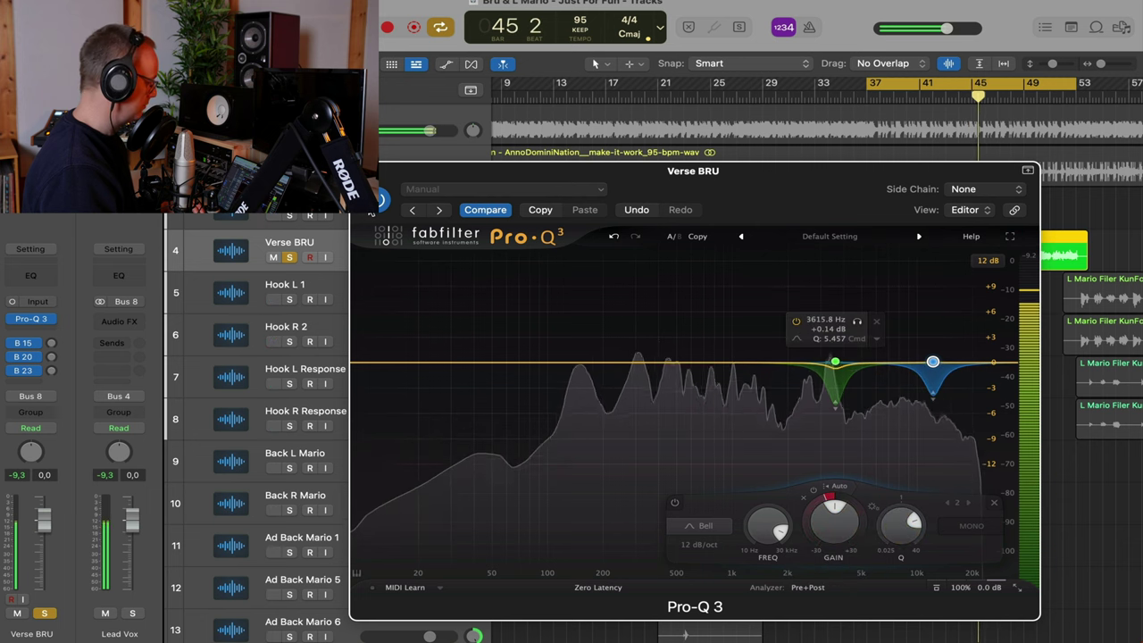
# Compare the Verse BRU equalization with the default setting using A/B, and close Pro-Q 3
pyautogui.click(672, 237)
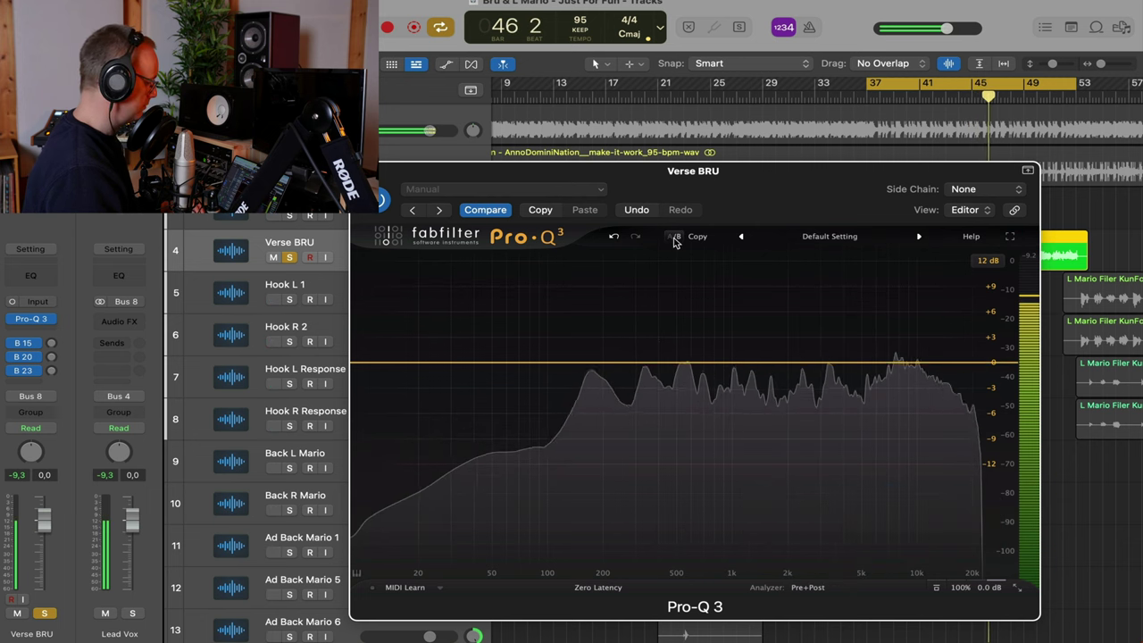
pyautogui.click(674, 241)
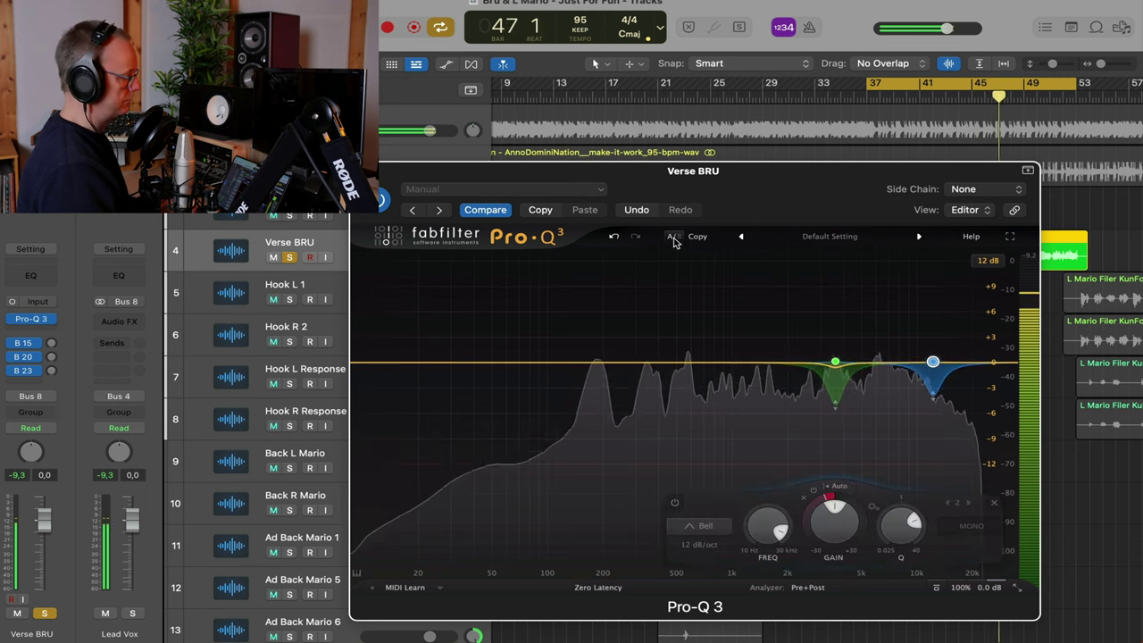
pyautogui.click(674, 239)
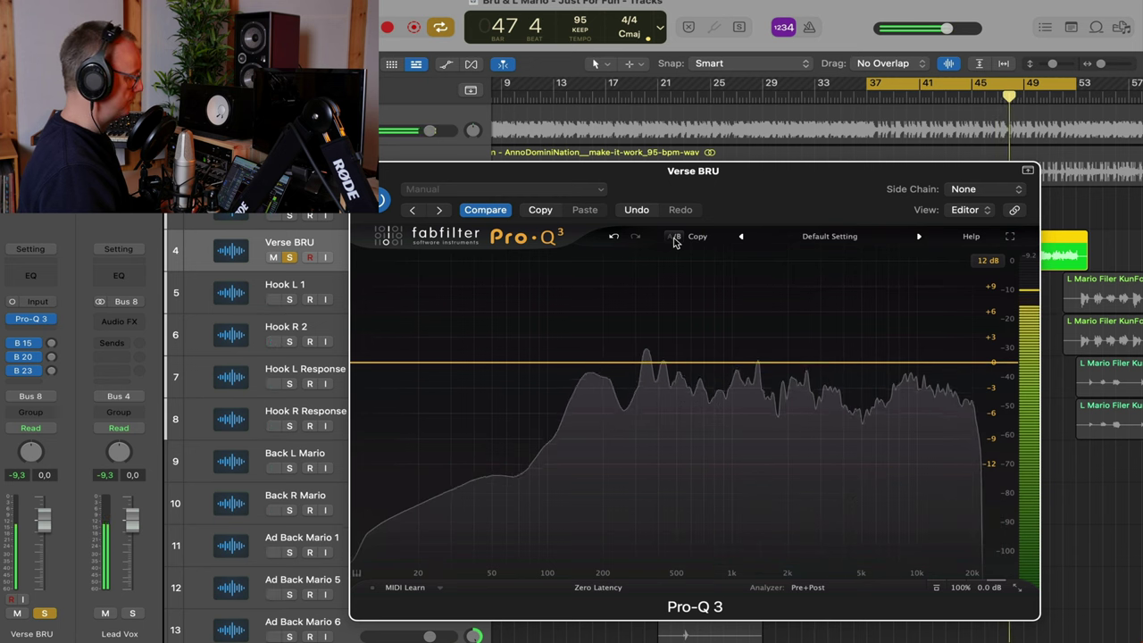
pyautogui.click(674, 239)
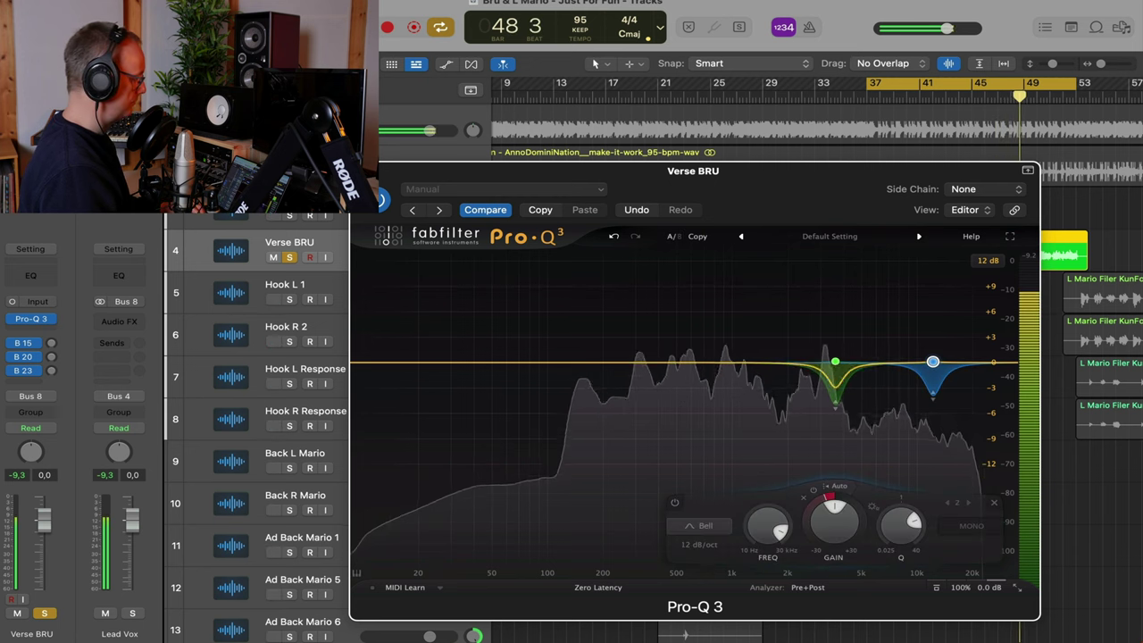
pyautogui.click(361, 171)
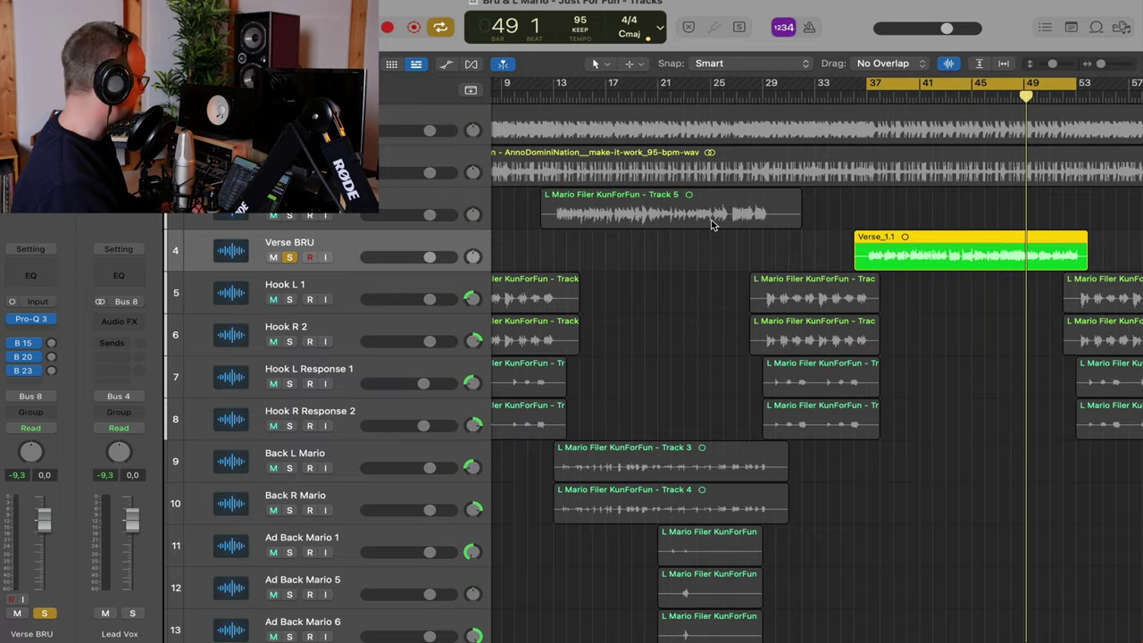
pyautogui.scroll(-3, 711, 225)
pyautogui.scroll(2, 575, 235)
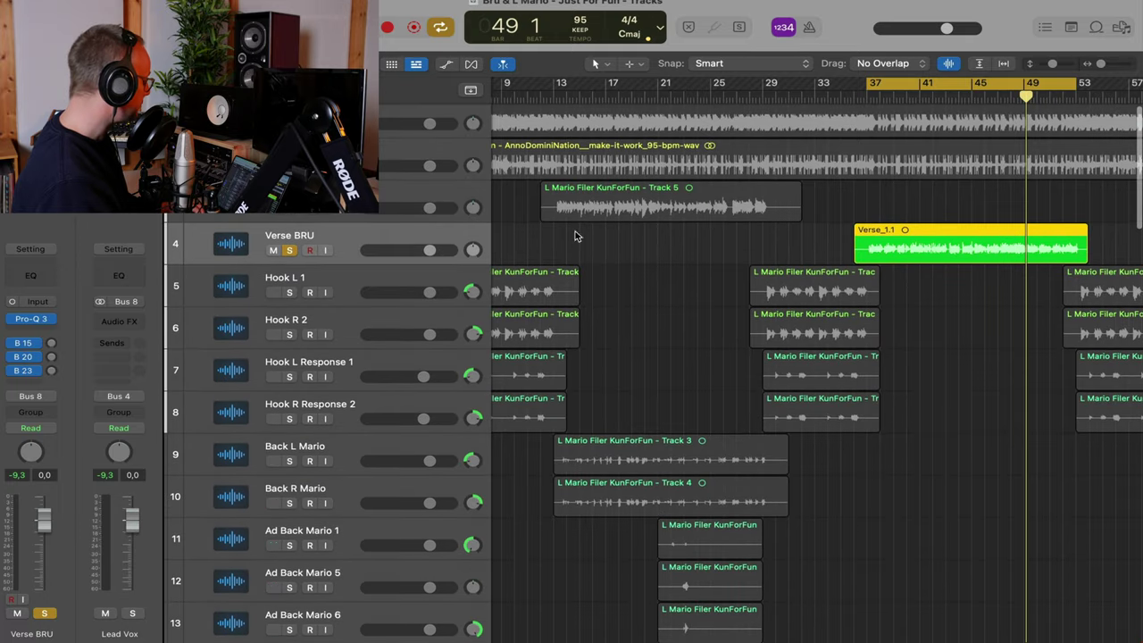
# Insert a mono Pro-C 2 after Pro-Q 3 on Verse BRU and lower its threshold to about -22 dB during playback
pyautogui.click(18, 327)
pyautogui.moveTo(46, 408)
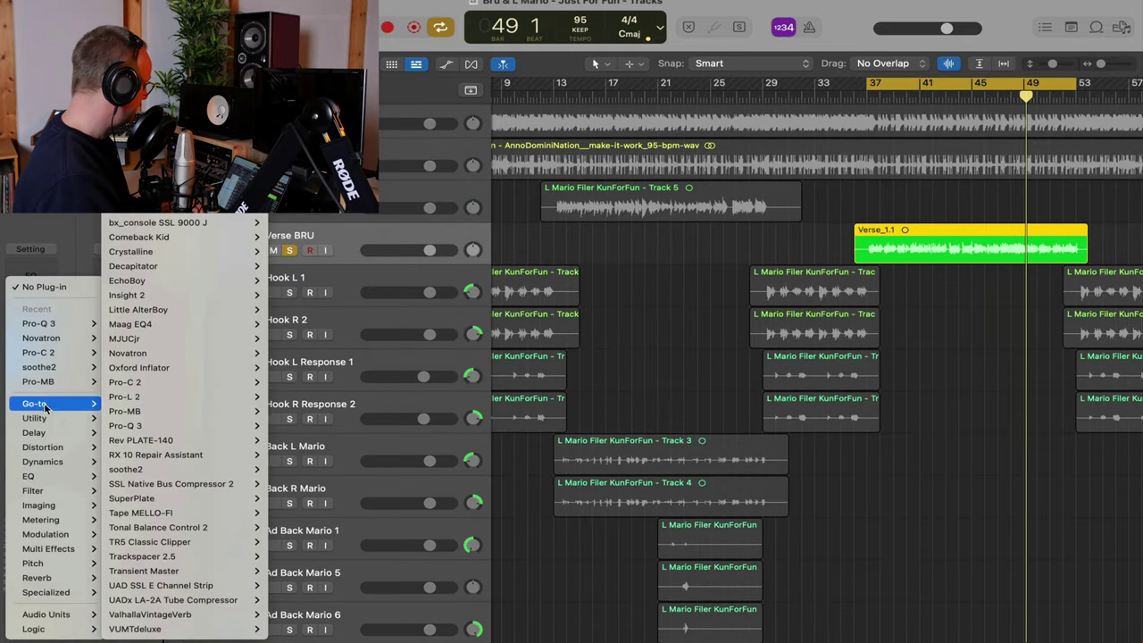
pyautogui.moveTo(205, 382)
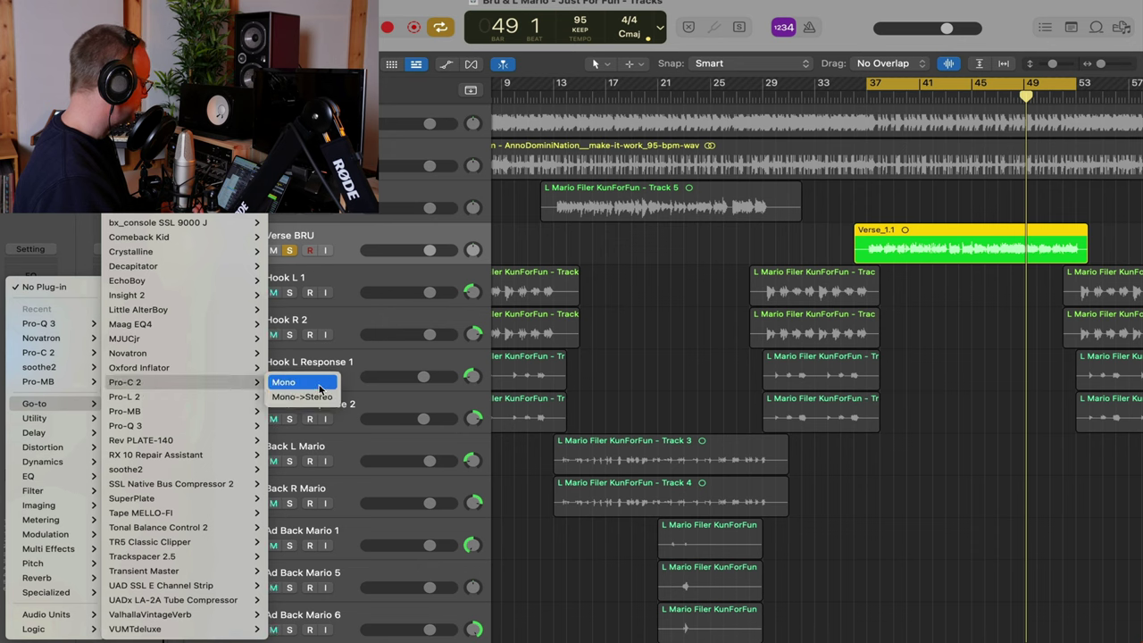
pyautogui.click(317, 391)
pyautogui.press('space')
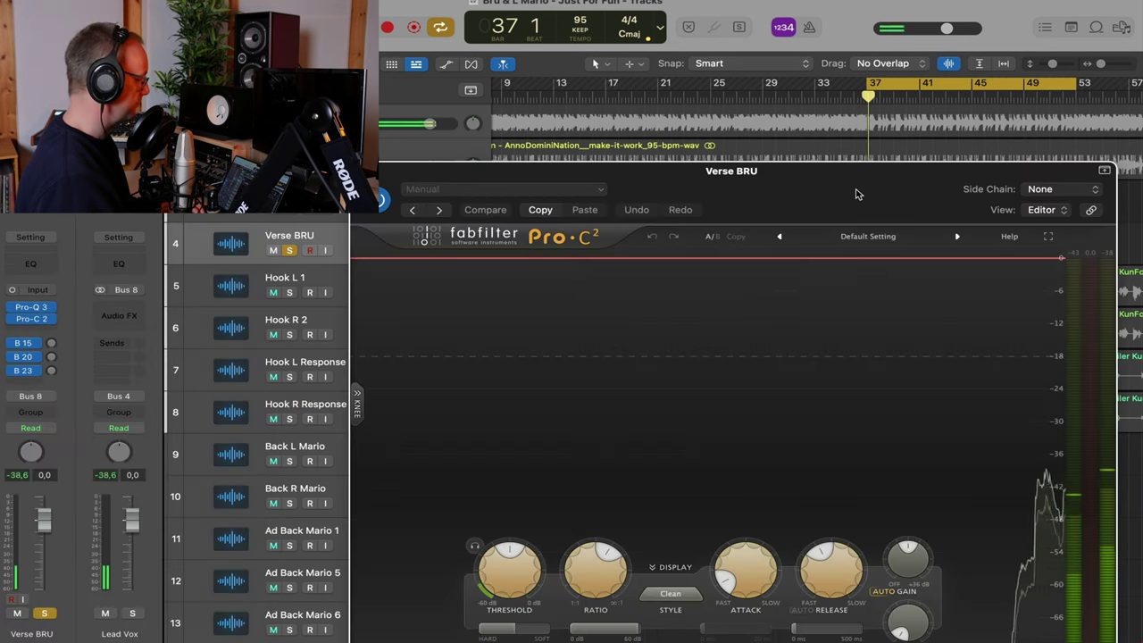
pyautogui.scroll(-5, 341, 424)
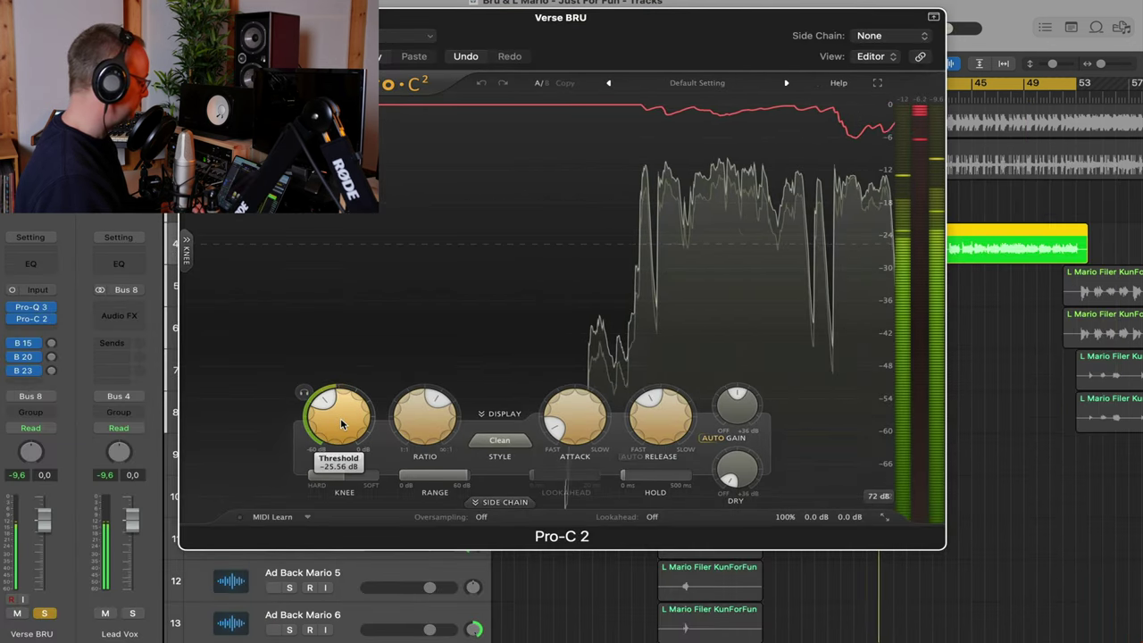
pyautogui.scroll(2, 341, 424)
# Reduce the Pro-C 2 output level to -3.8 dB and close the compressor
pyautogui.moveTo(854, 521)
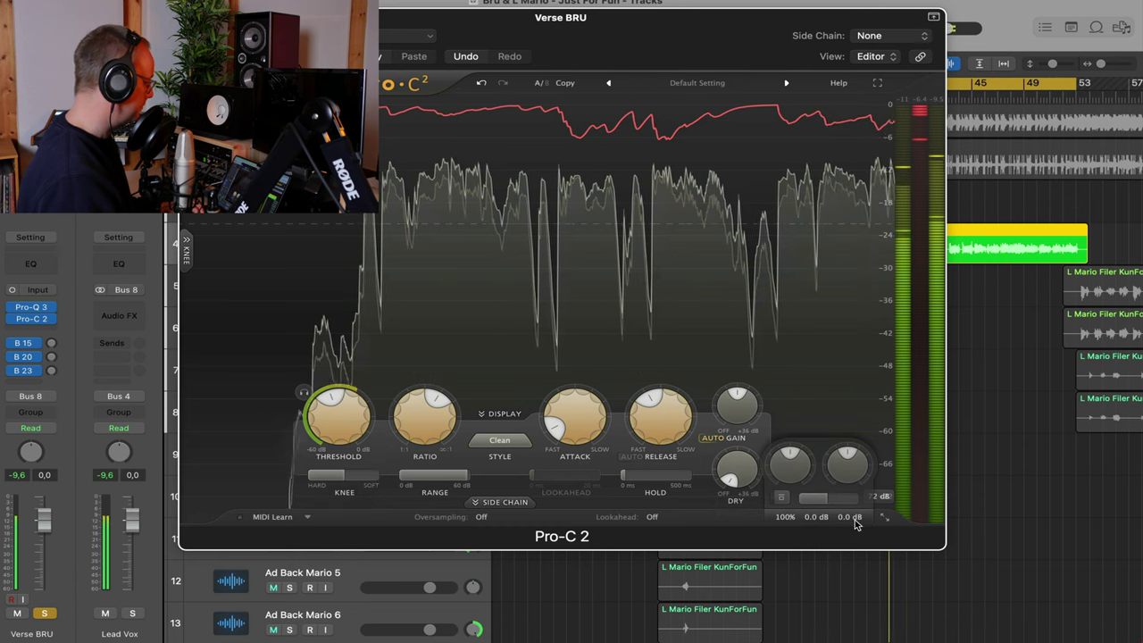
pyautogui.scroll(-2, 855, 521)
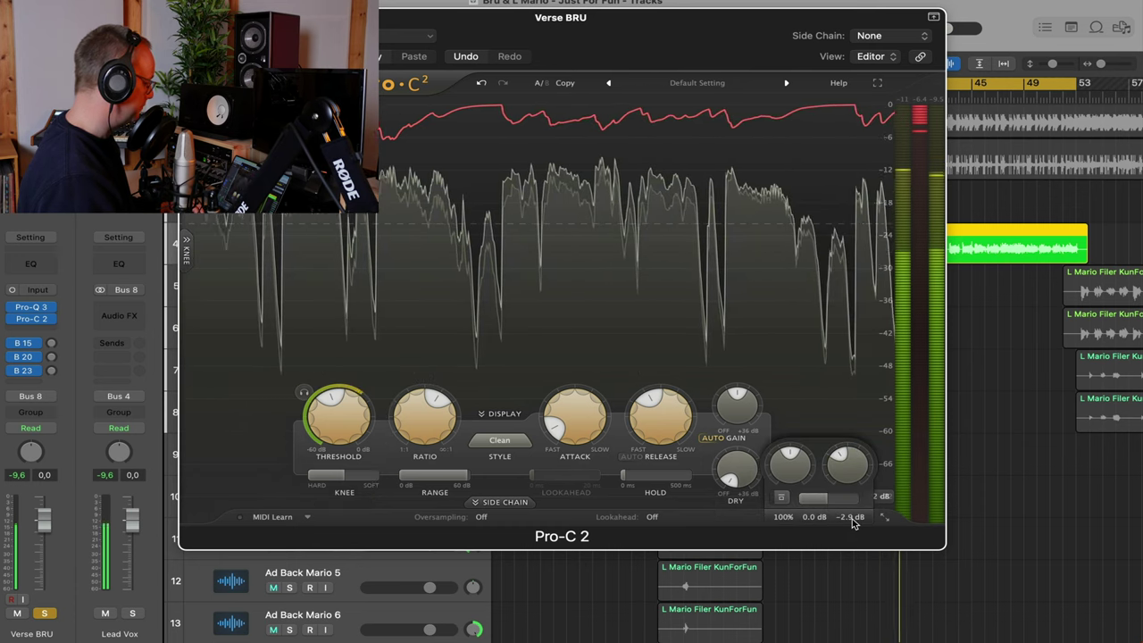
pyautogui.scroll(-4, 854, 521)
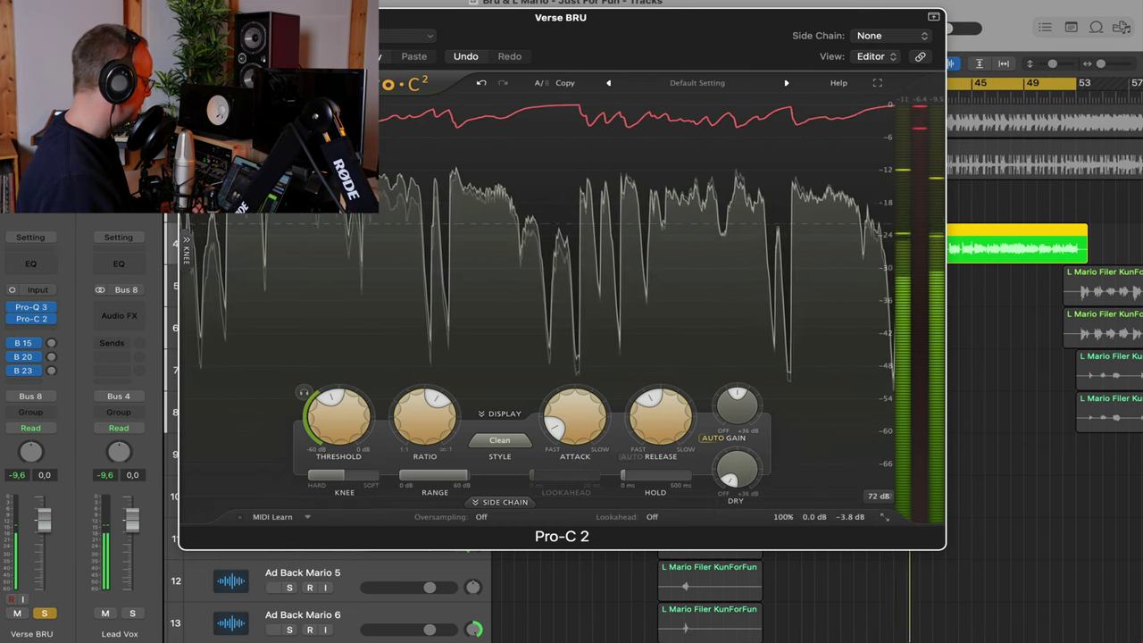
pyautogui.click(190, 17)
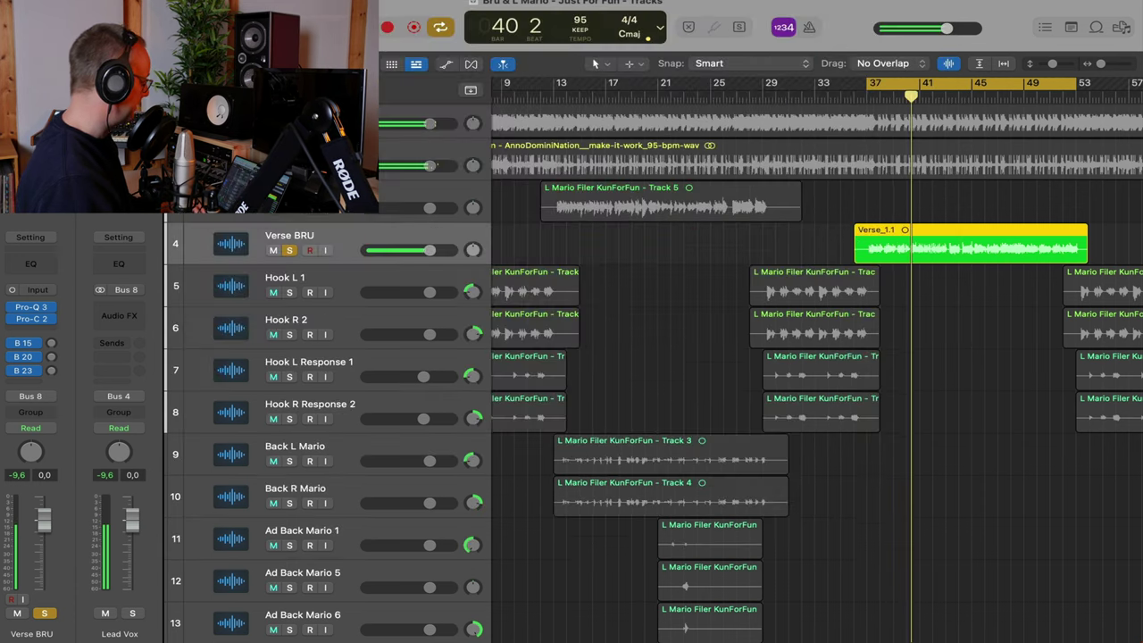
# Insert Transient Master after Pro-C 2 on Verse BRU and set its attack to -29 %
pyautogui.click(43, 330)
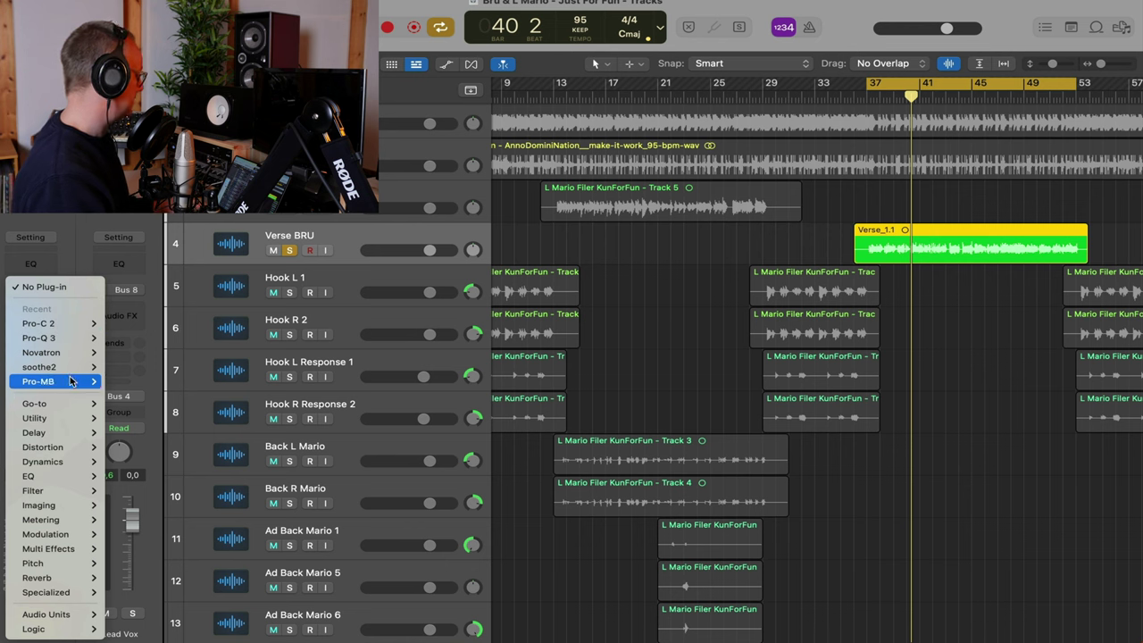
pyautogui.moveTo(90, 410)
pyautogui.moveTo(125, 409)
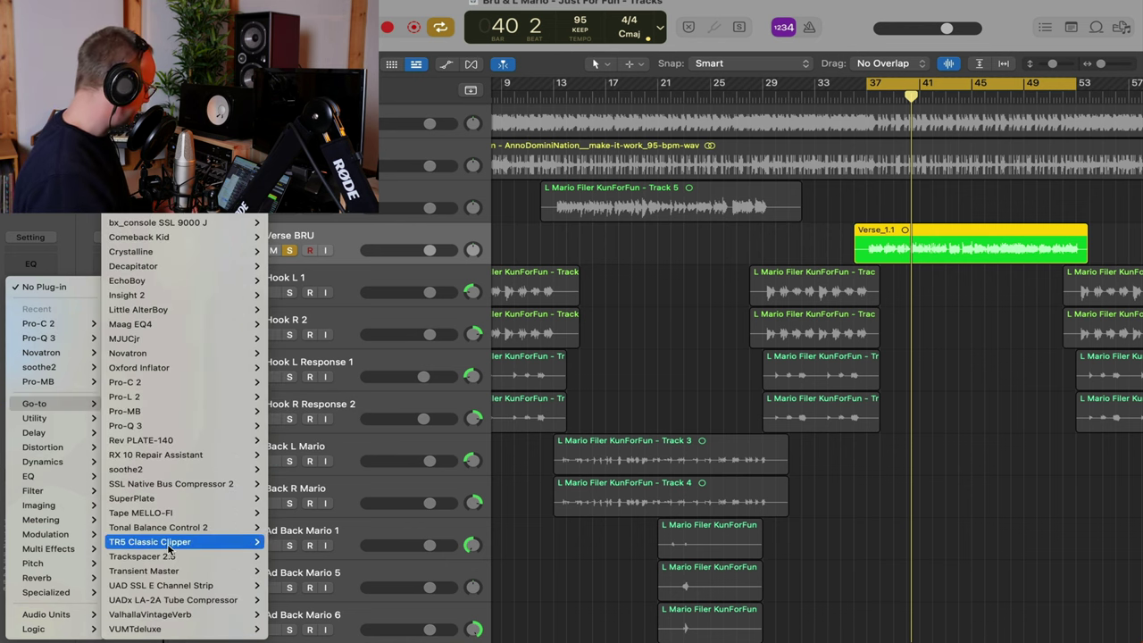
pyautogui.moveTo(223, 570)
pyautogui.click(299, 566)
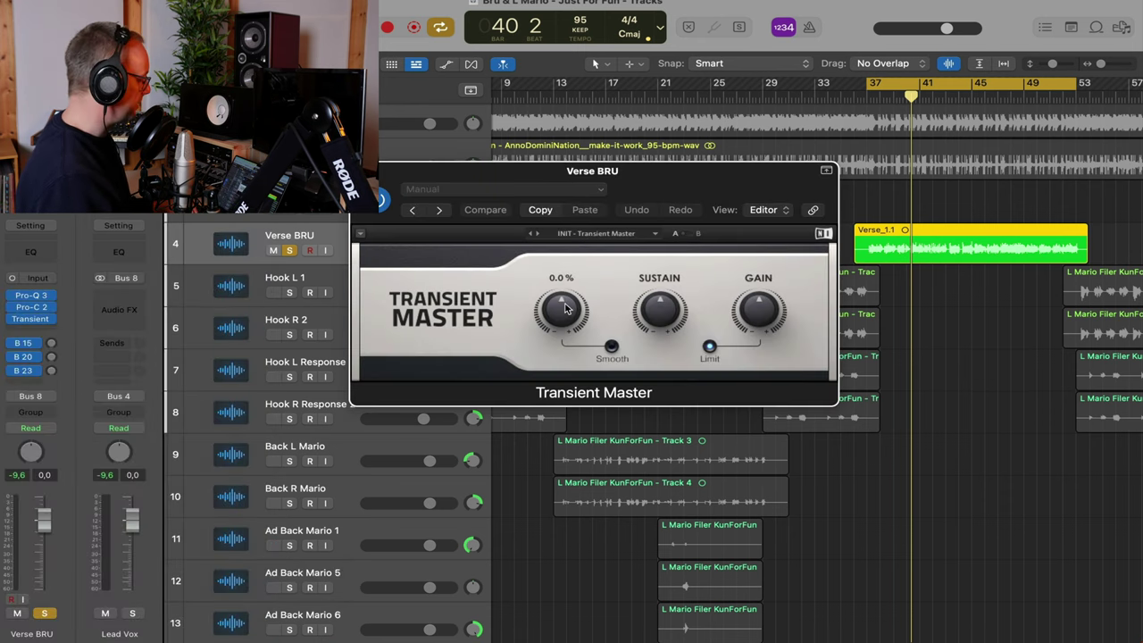
pyautogui.scroll(-3, 562, 309)
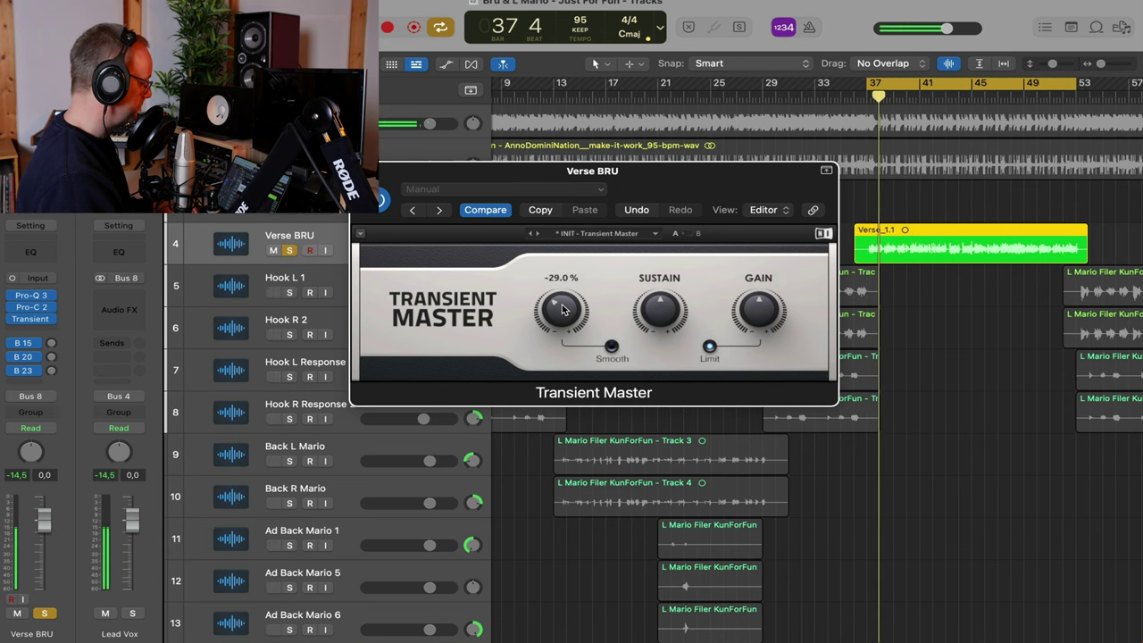
# Examine the Verse_1.1 waveform's transients up close while the soloed verse plays
pyautogui.scroll(5, 961, 218)
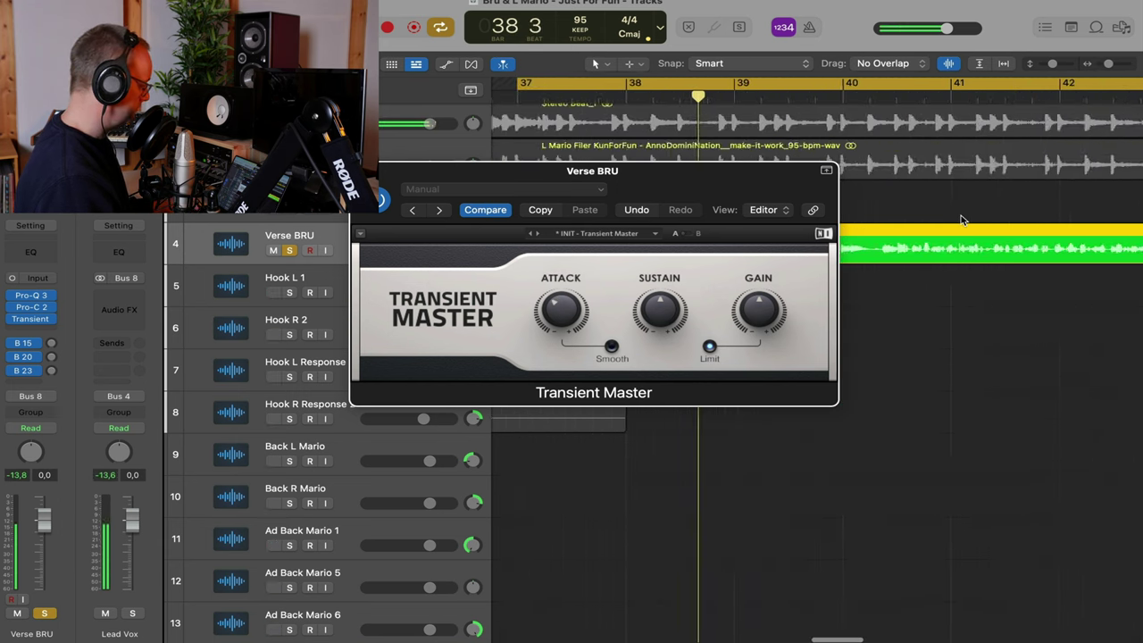
pyautogui.scroll(-3, 960, 217)
pyautogui.moveTo(715, 180); pyautogui.dragTo(344, 11)
pyautogui.press('z')
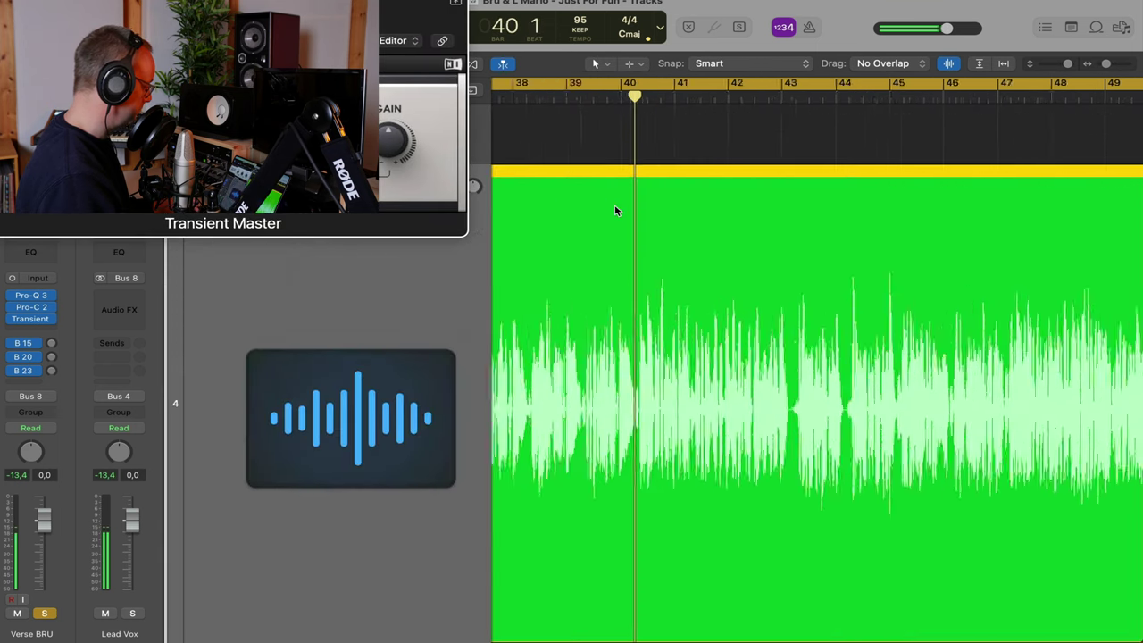
pyautogui.scroll(-10, 615, 211)
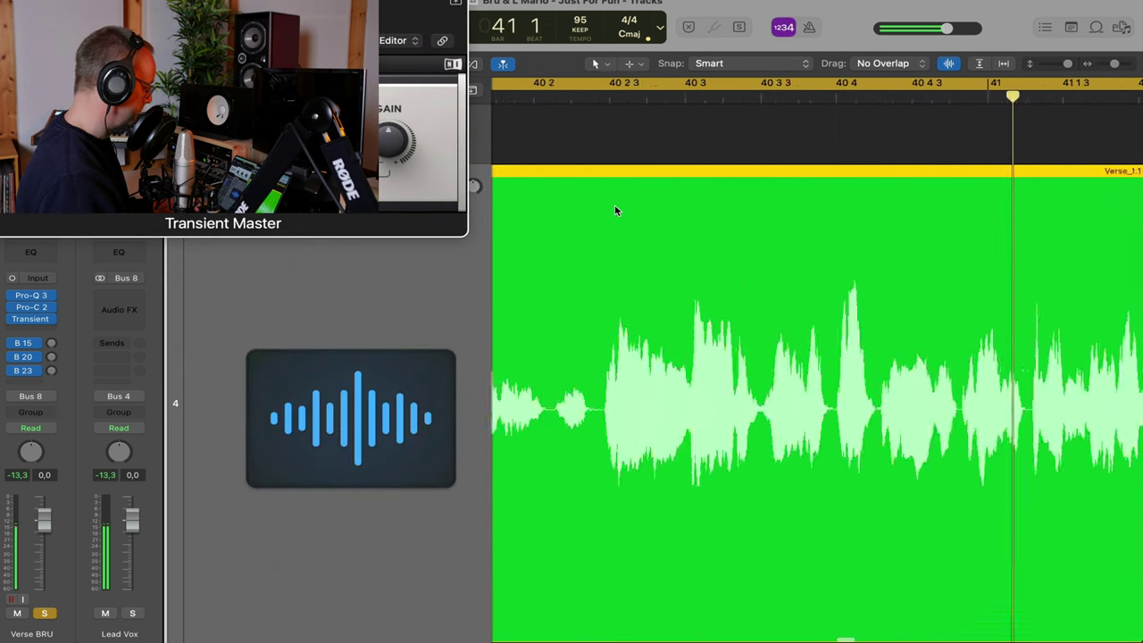
pyautogui.scroll(1, 614, 211)
pyautogui.scroll(6, 614, 211)
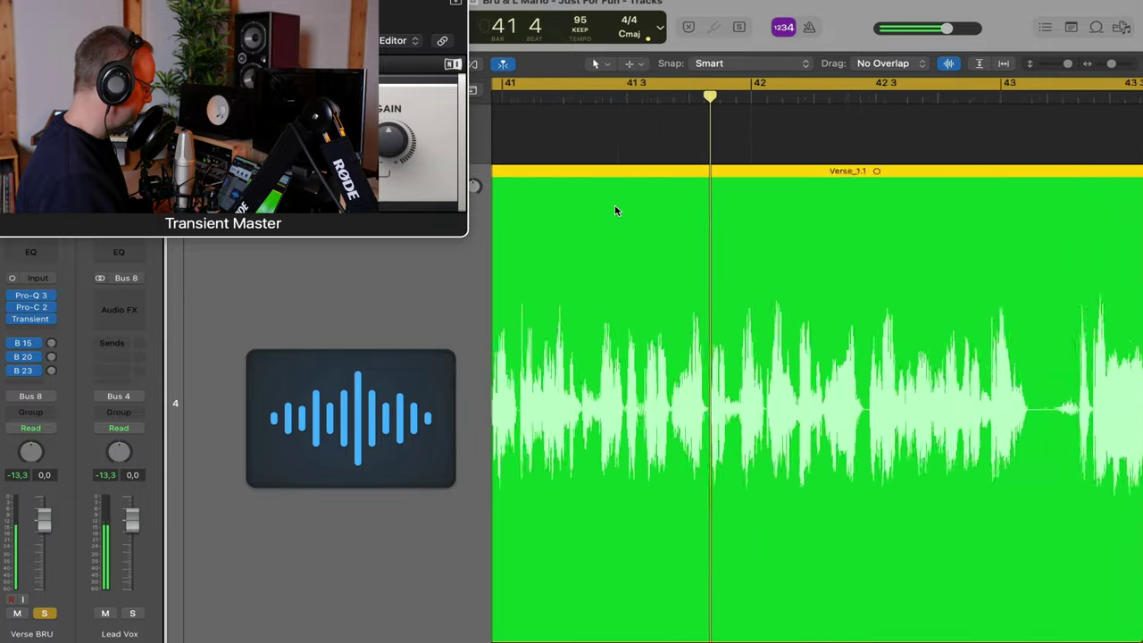
pyautogui.scroll(-1, 614, 211)
pyautogui.press('z')
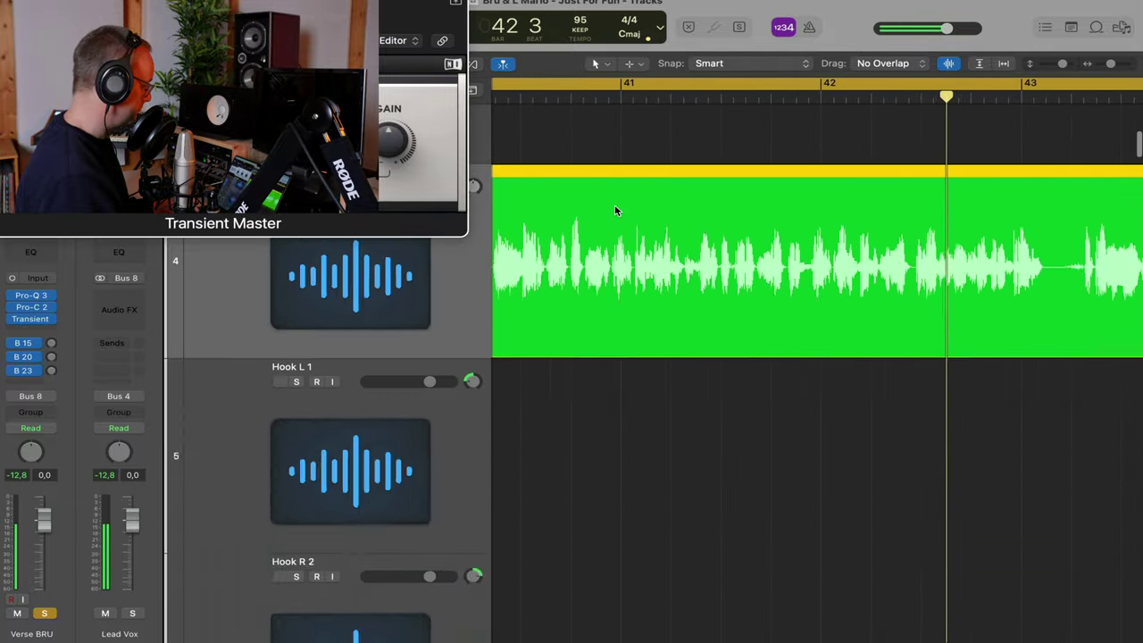
# Lower the Transient Master attack to near its minimum and replay the verse around bar 48 with the effect bypassed and active
pyautogui.moveTo(242, 4); pyautogui.dragTo(659, 66)
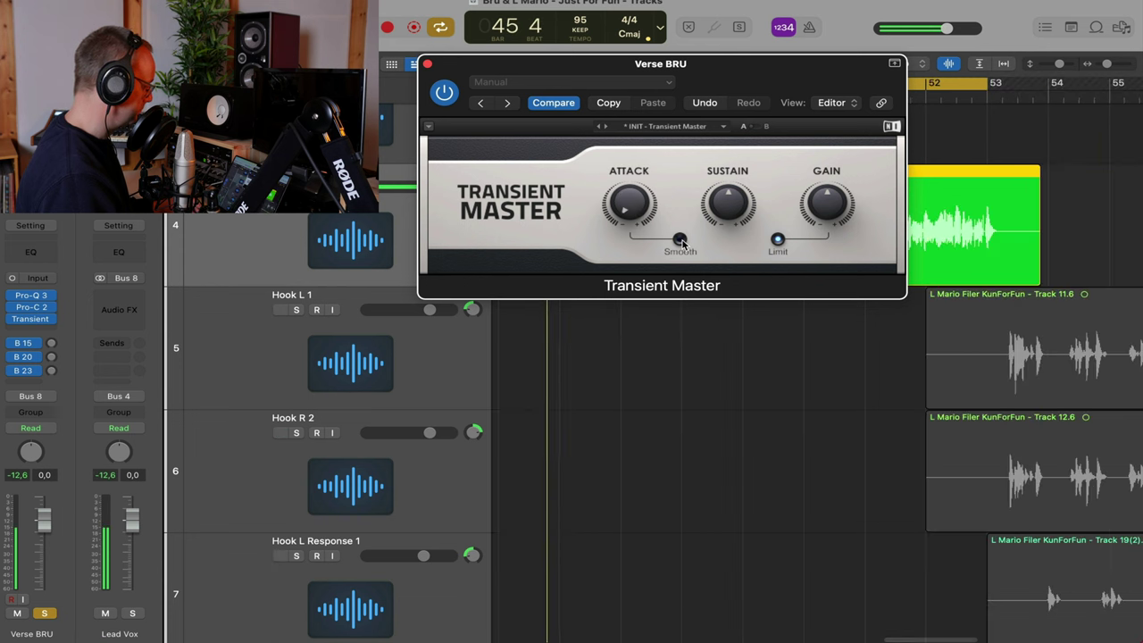
pyautogui.moveTo(704, 76); pyautogui.dragTo(304, 15)
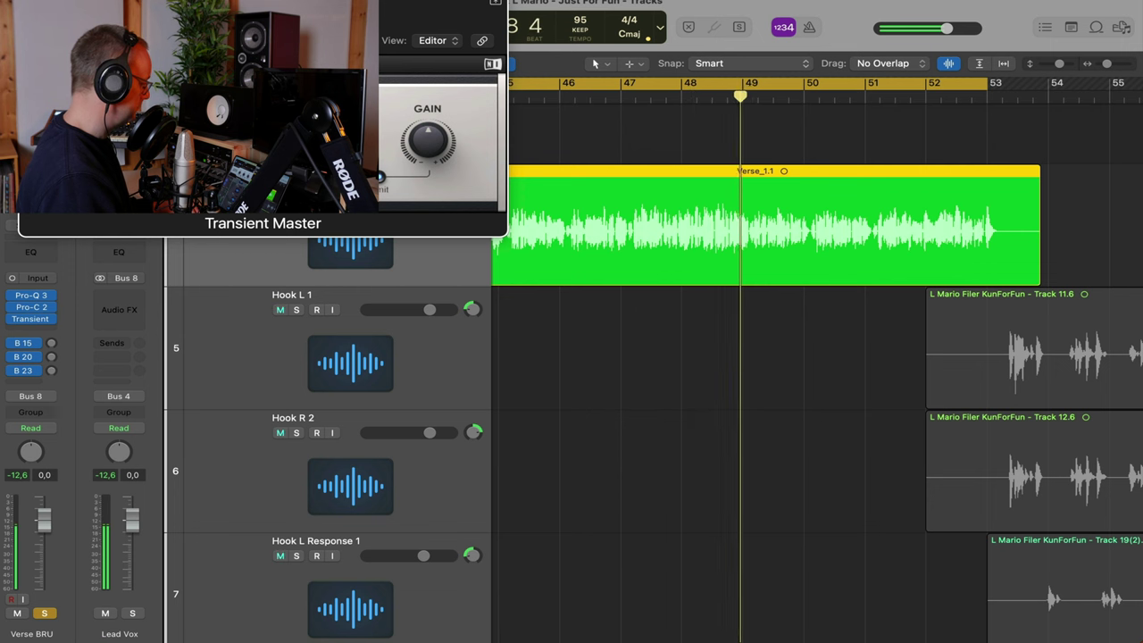
pyautogui.click(690, 100)
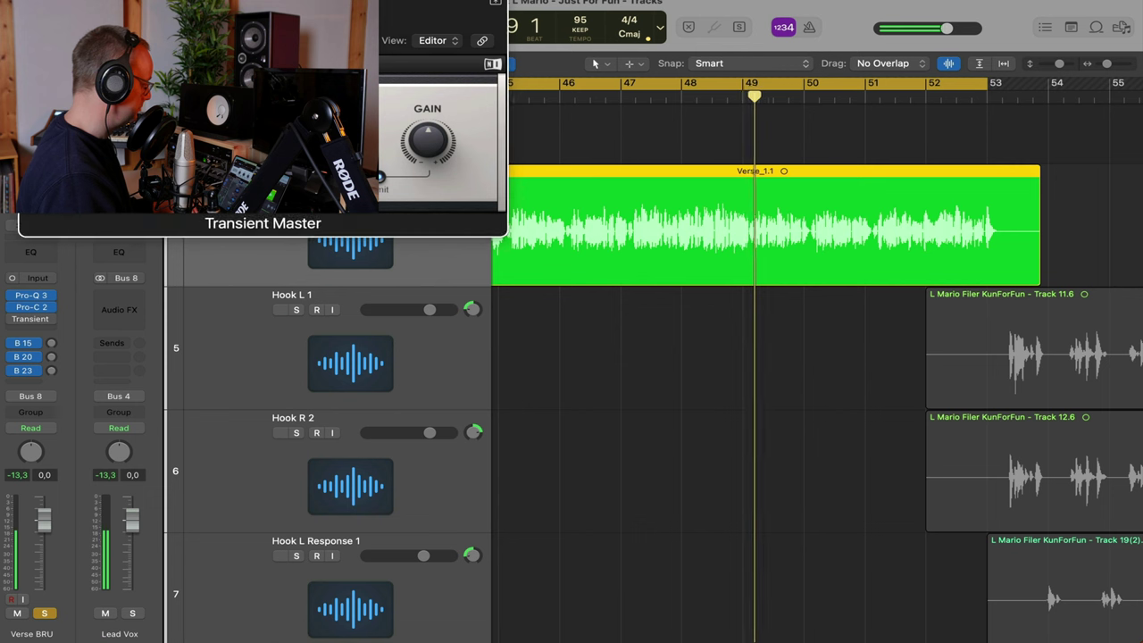
pyautogui.click(652, 117)
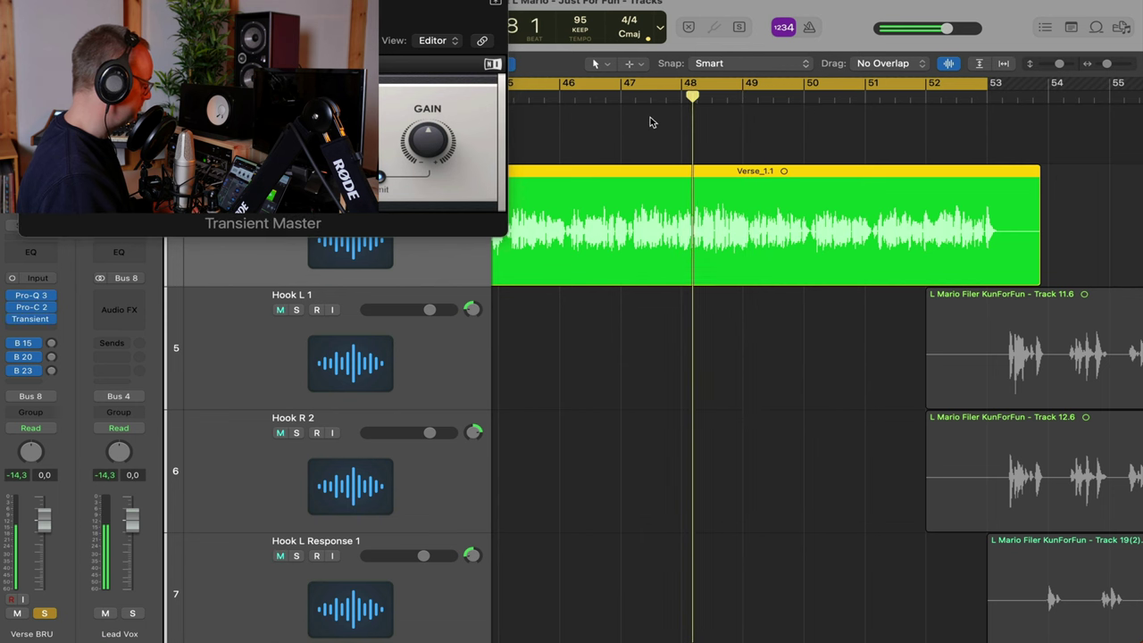
pyautogui.press('space')
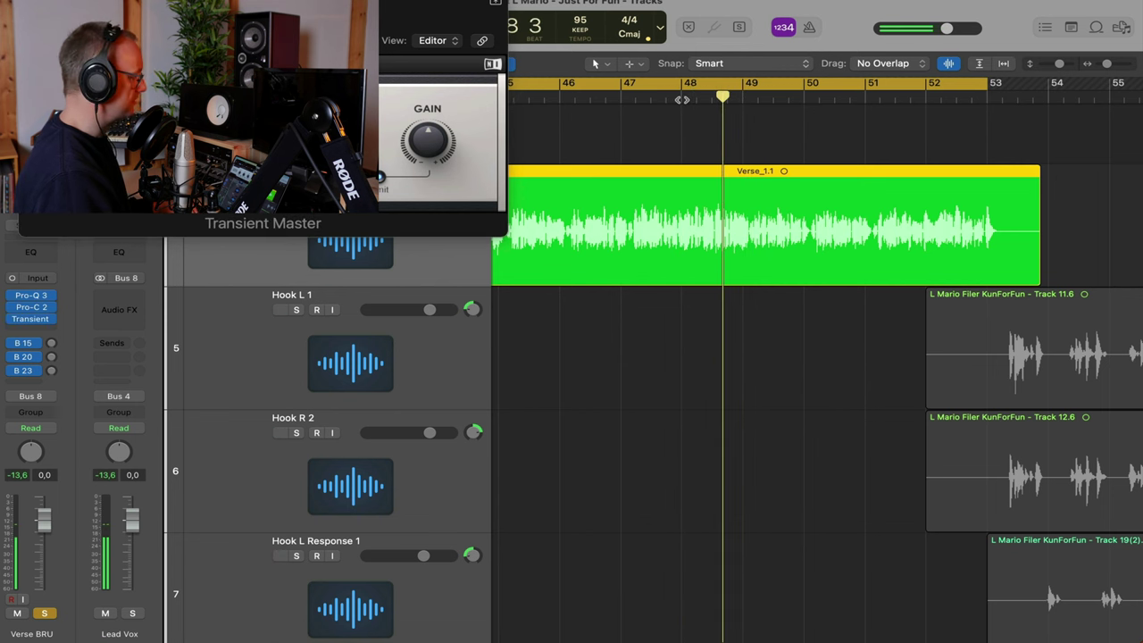
# Play the verse from several spots between bars 39 and 48 with Transient Master active
pyautogui.click(681, 100)
pyautogui.hscroll(-6, 681, 100)
pyautogui.click(681, 100)
pyautogui.press('space')
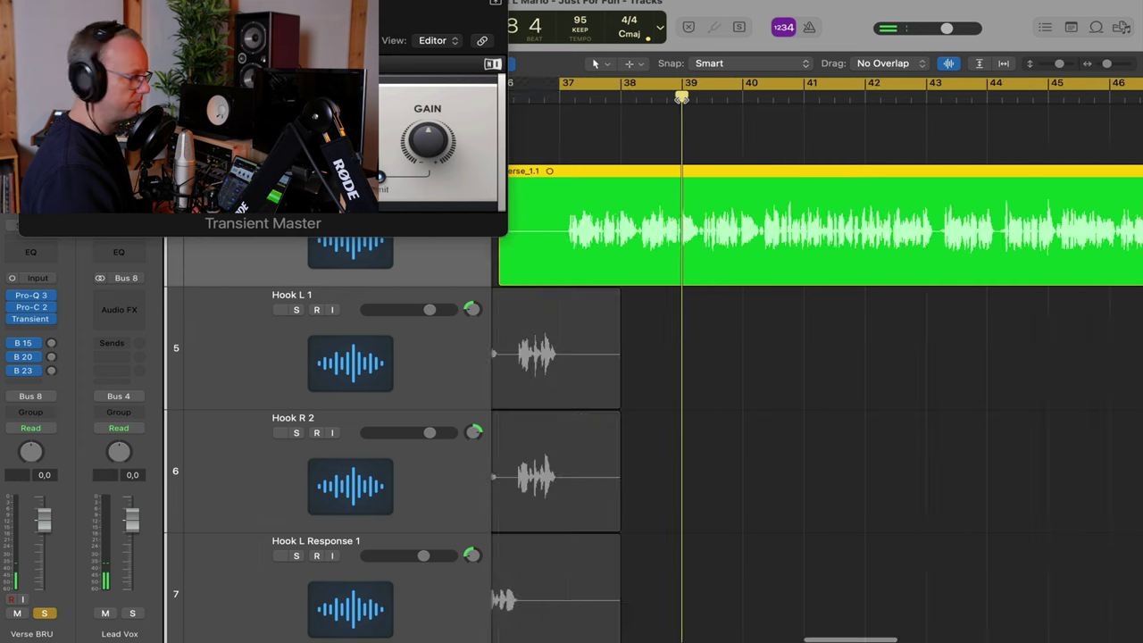
pyautogui.click(980, 100)
pyautogui.click(817, 100)
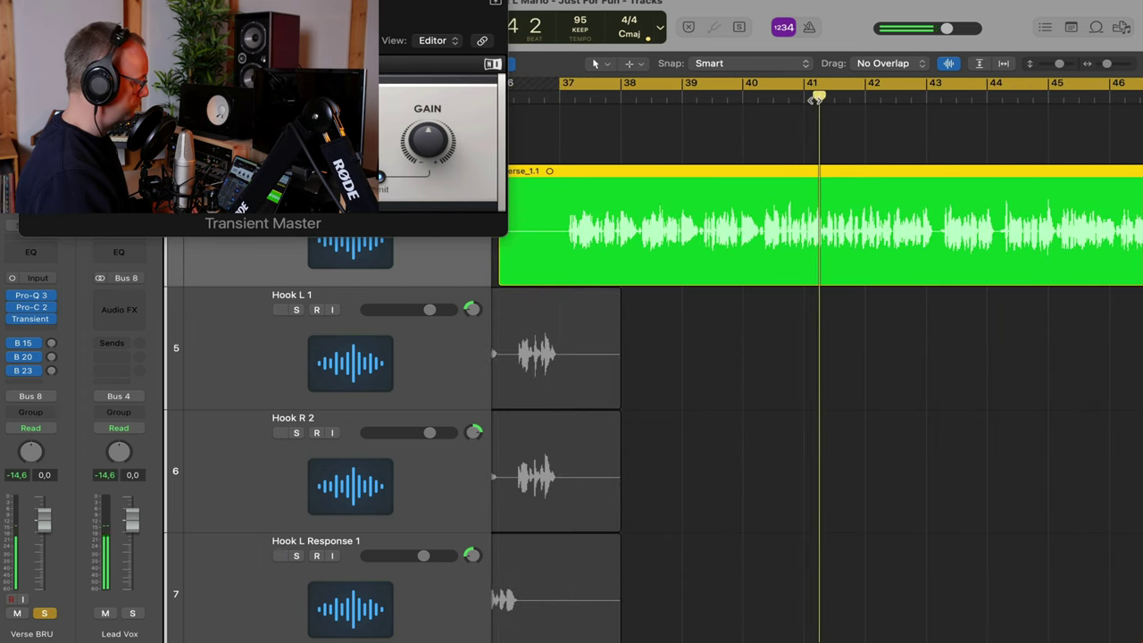
pyautogui.hscroll(3, 1012, 112)
pyautogui.click(974, 100)
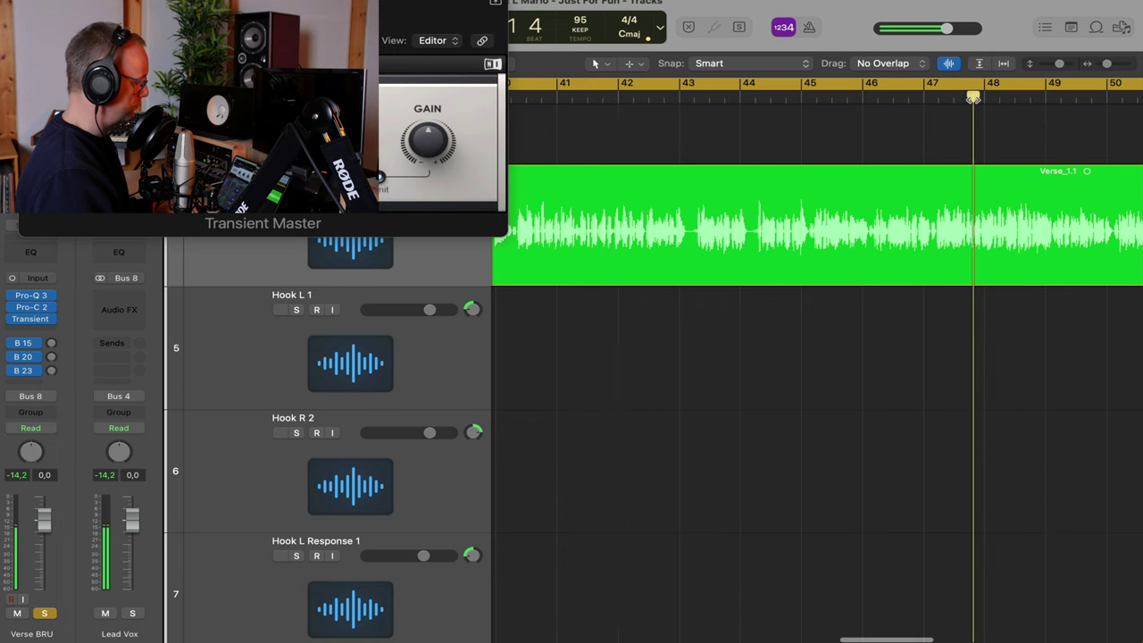
# Replay the verse from bar 48 without cycling to compare Transient Master bypassed and active, and close the plug-in
pyautogui.hscroll(3, 969, 100)
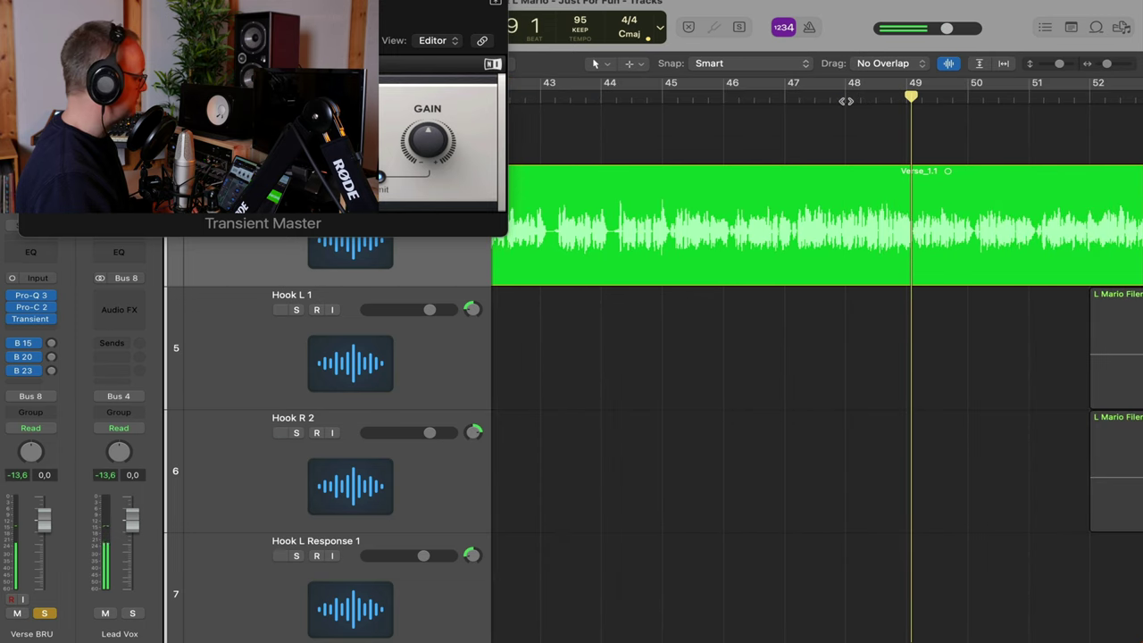
pyautogui.click(845, 100)
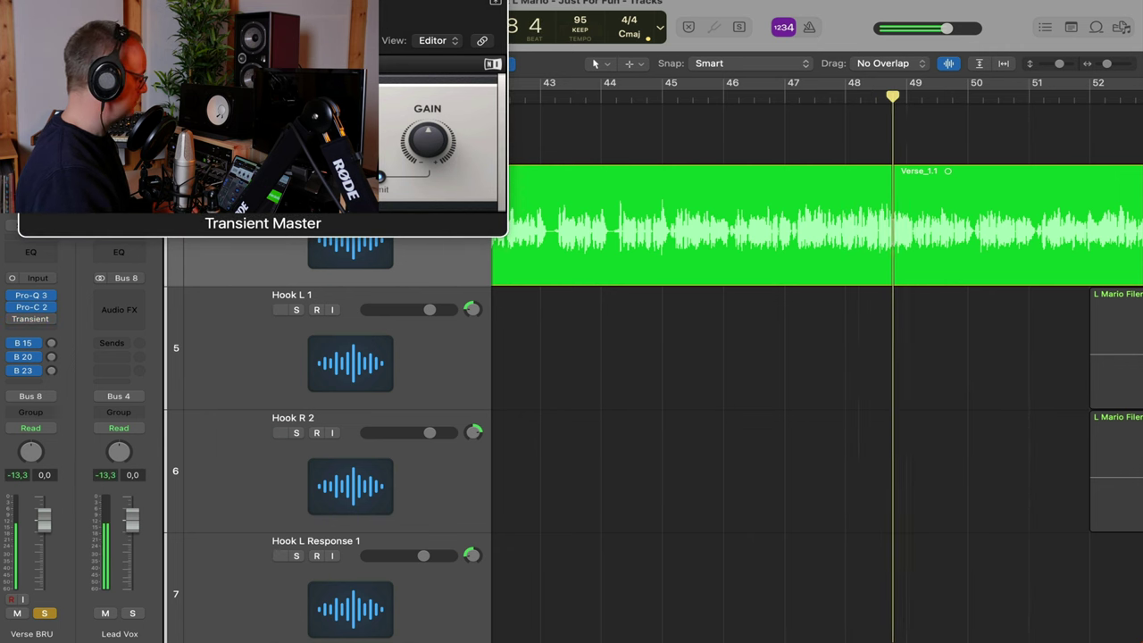
pyautogui.click(844, 100)
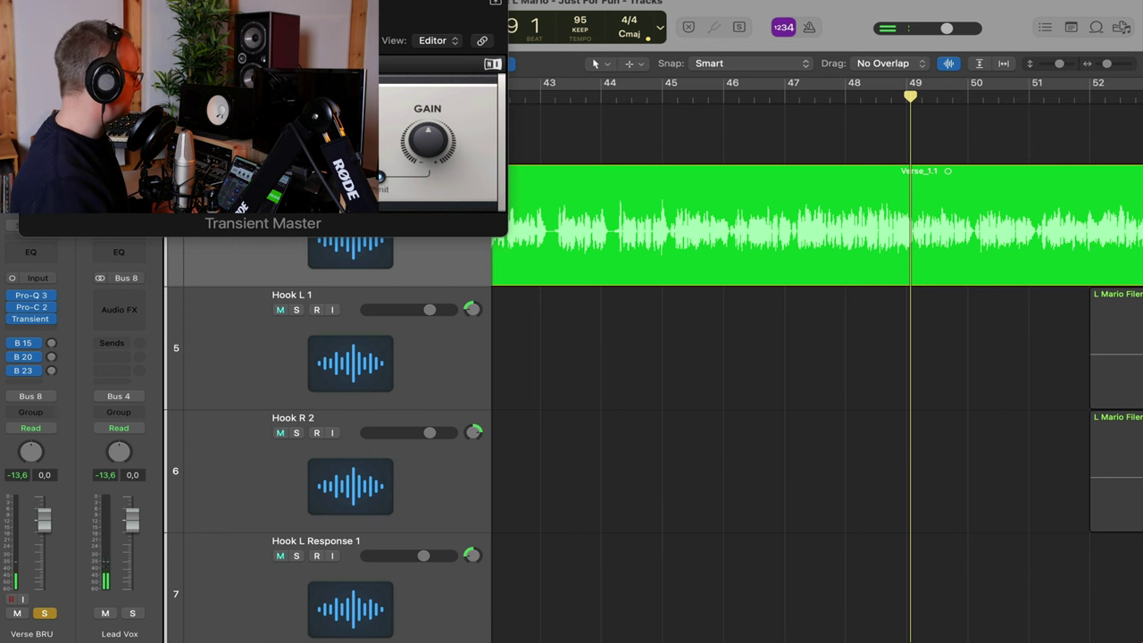
pyautogui.press('super+w')
# Insert the UADx LA-2A Tube Compressor after Transient Master on the Verse BRU track
pyautogui.press('super+Left')
pyautogui.press('super+Left')
pyautogui.press('super+Left')
pyautogui.press('super+Left')
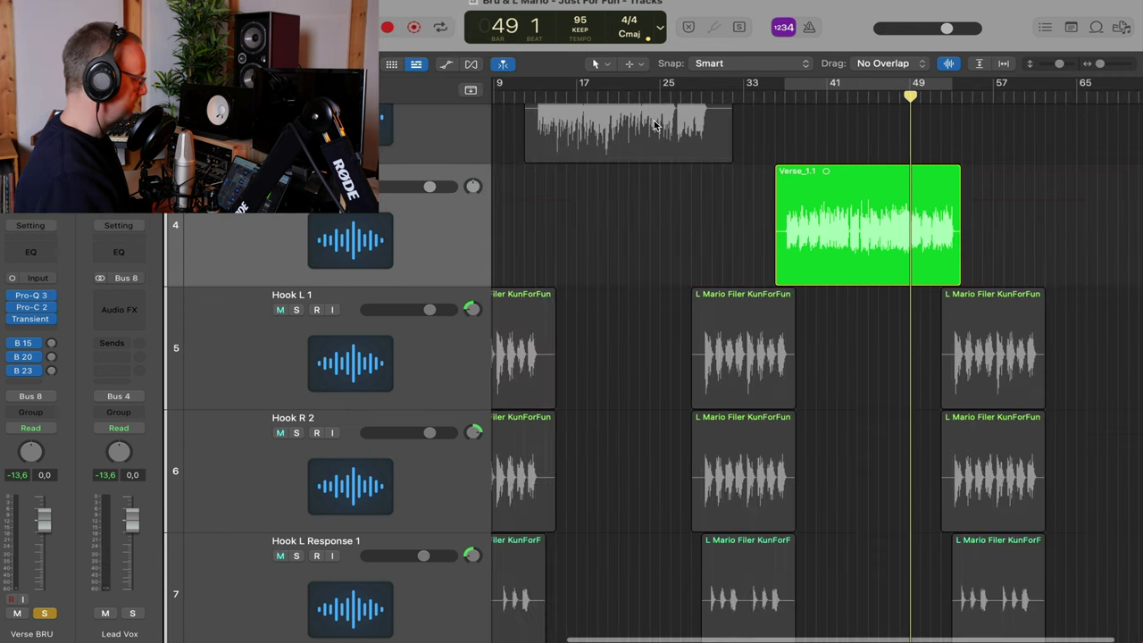
pyautogui.press('super+Right')
pyautogui.press('super+Right')
pyautogui.press('super+Left')
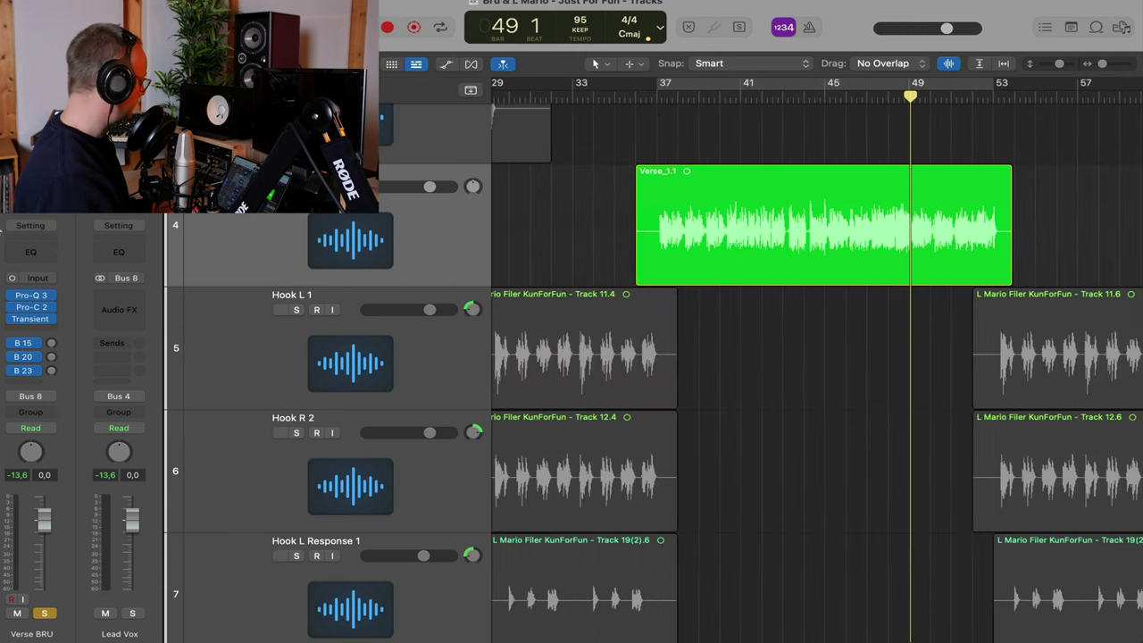
pyautogui.click(34, 320)
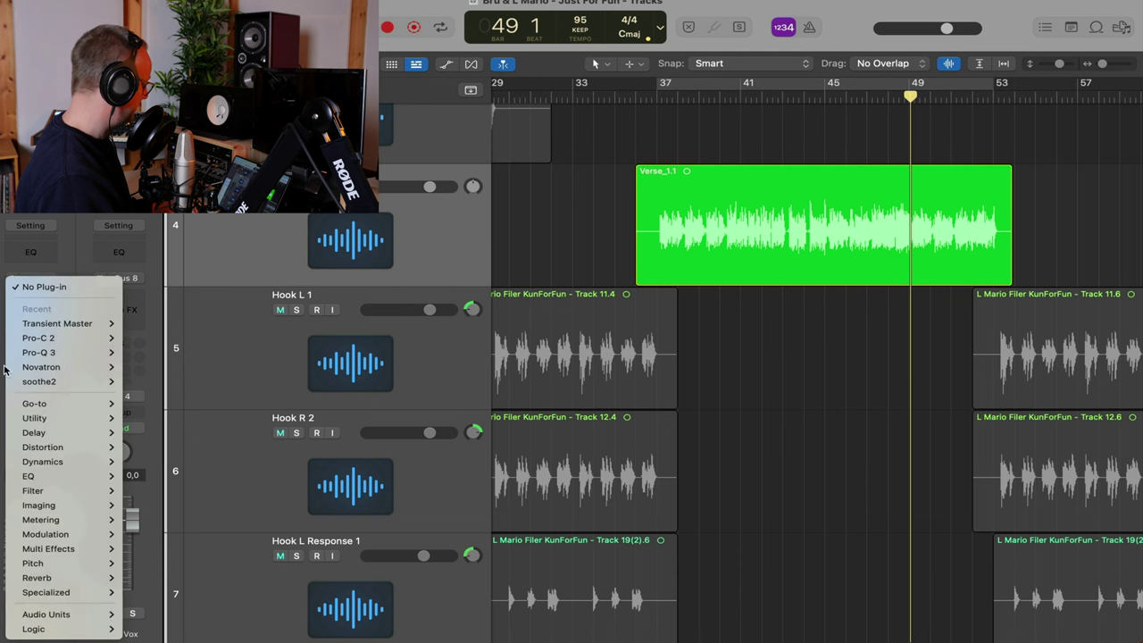
pyautogui.moveTo(80, 415)
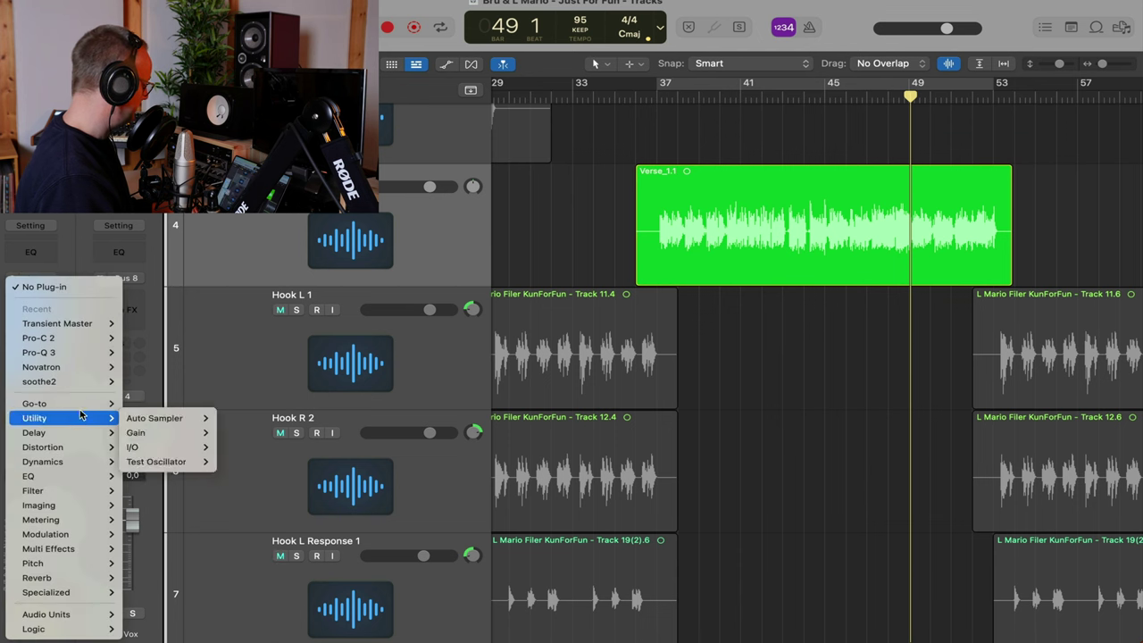
pyautogui.moveTo(236, 615)
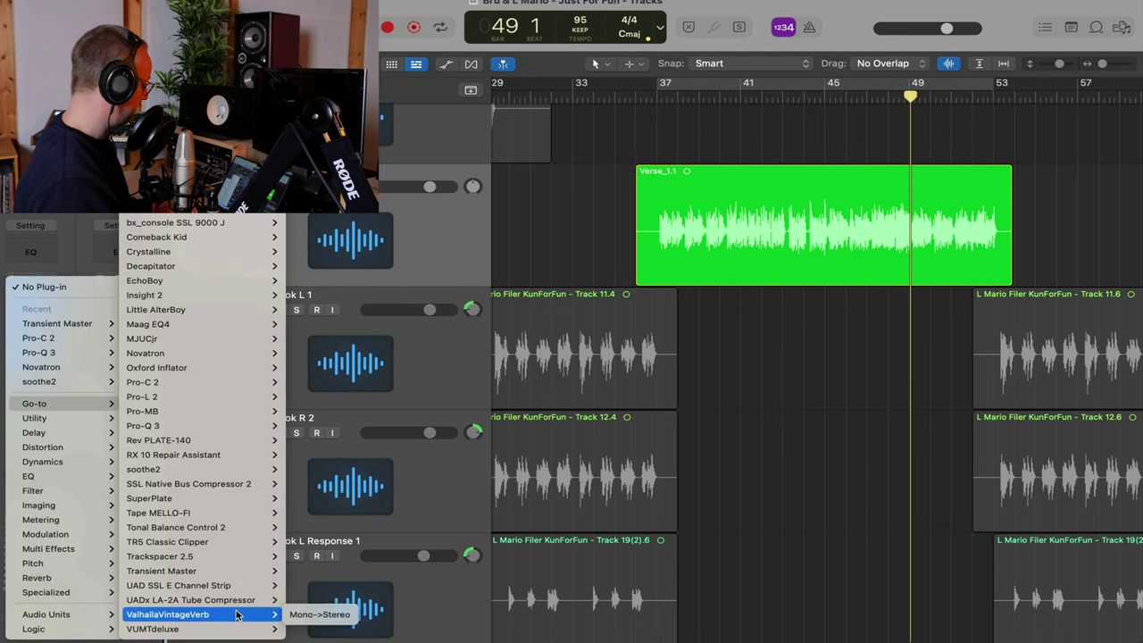
pyautogui.click(303, 599)
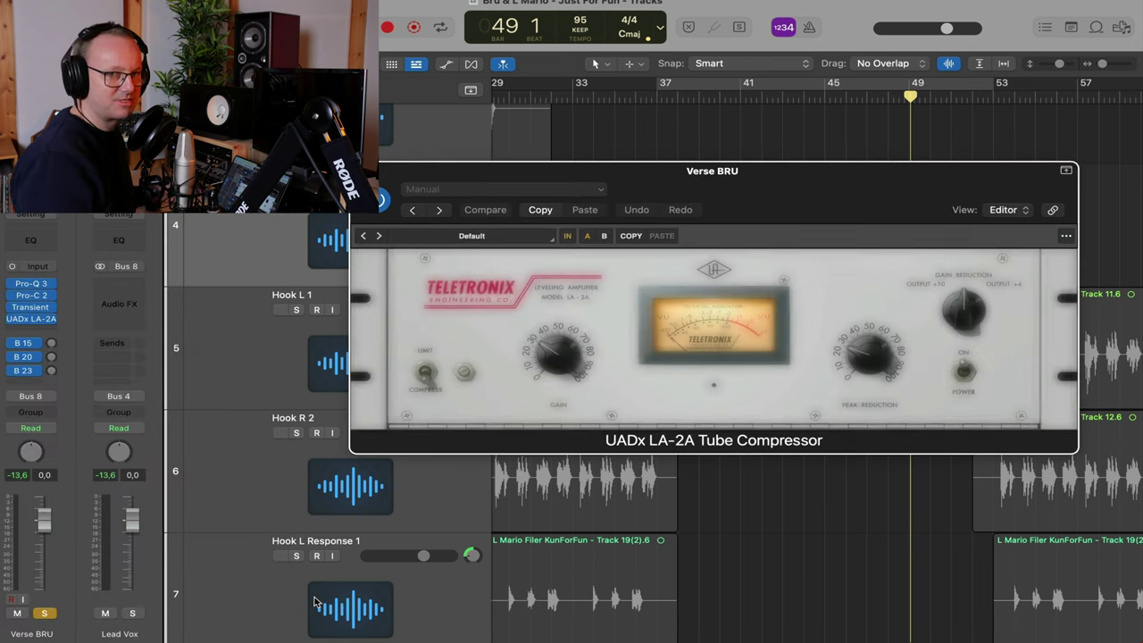
pyautogui.hscroll(5, 314, 601)
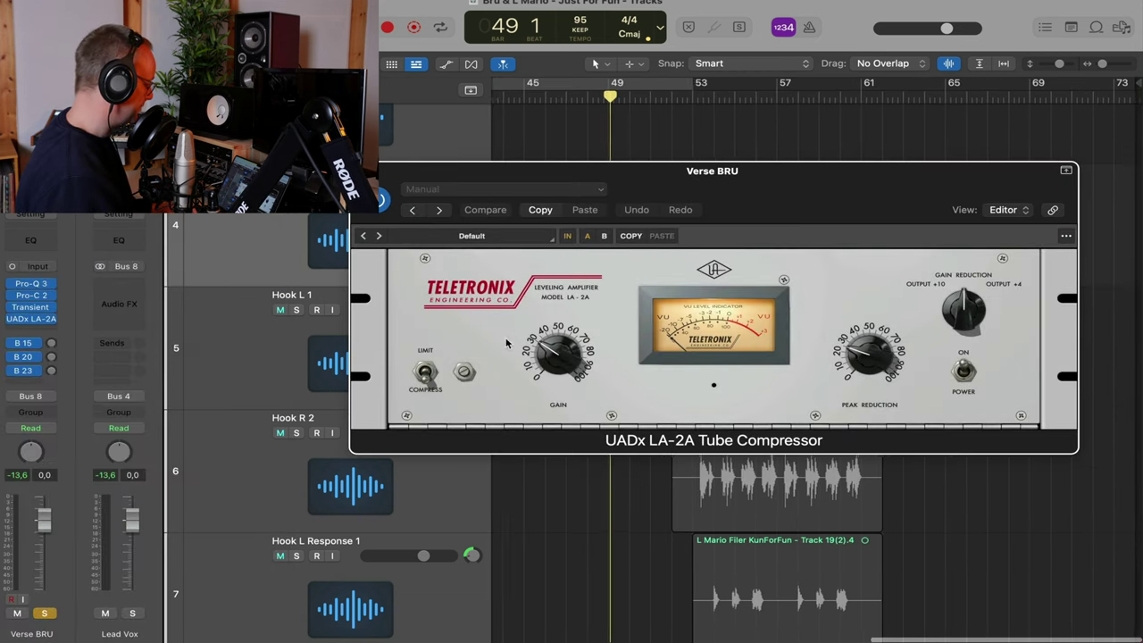
# Unsolo the Verse BRU track, play the verse in the full mix and set the cycle range to bars 37–53
pyautogui.moveTo(636, 166); pyautogui.dragTo(633, 231)
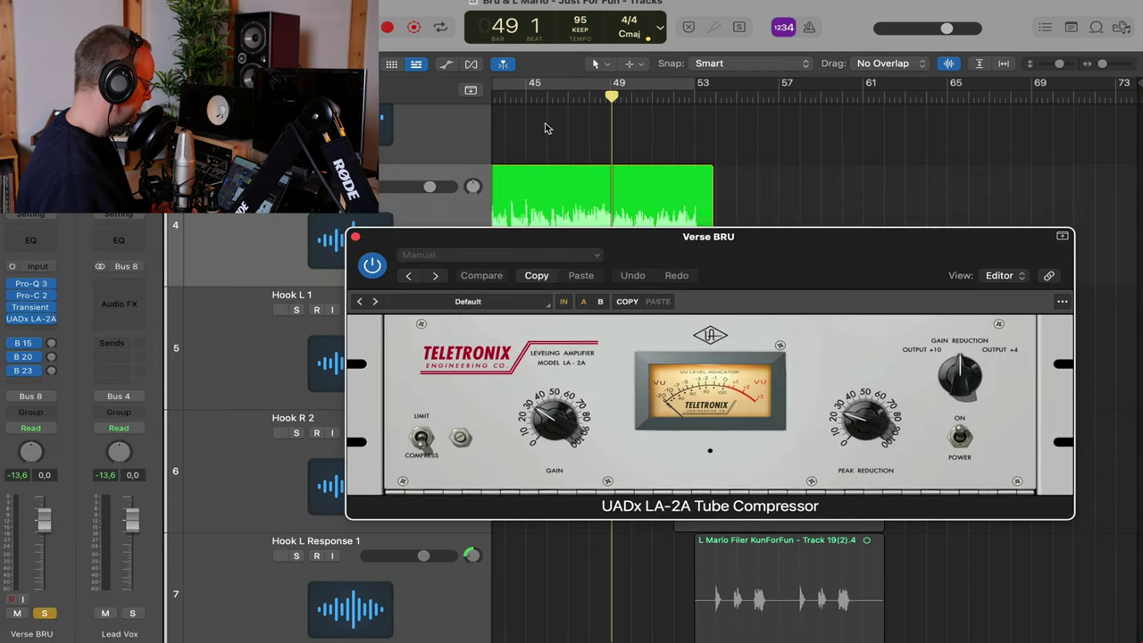
pyautogui.hscroll(-2, 546, 128)
pyautogui.click(296, 187)
pyautogui.press('space')
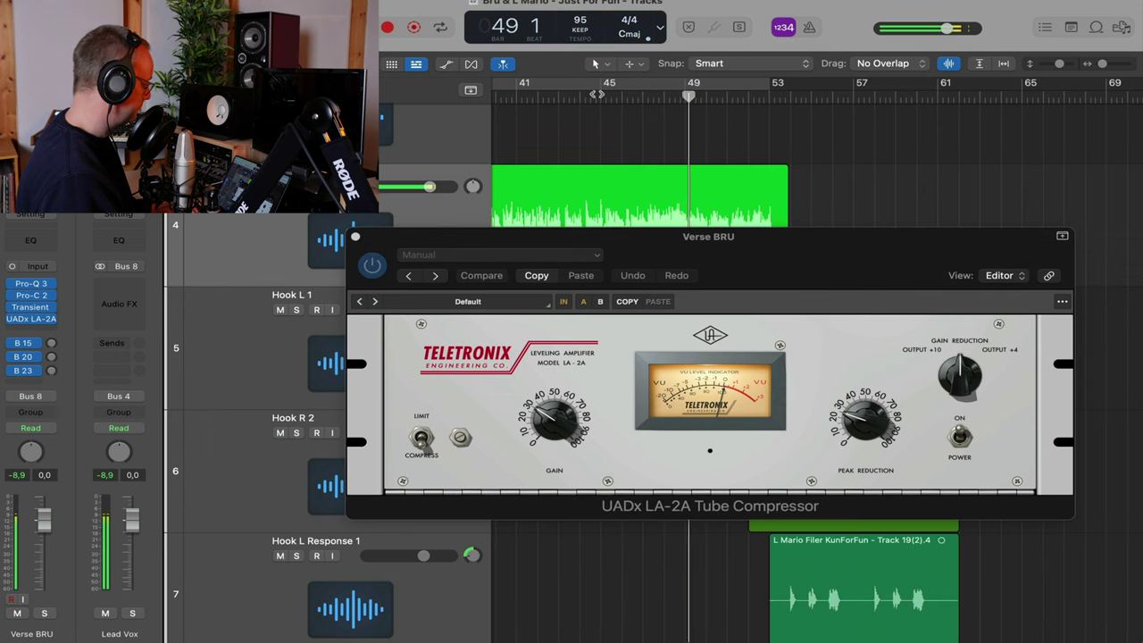
pyautogui.click(601, 95)
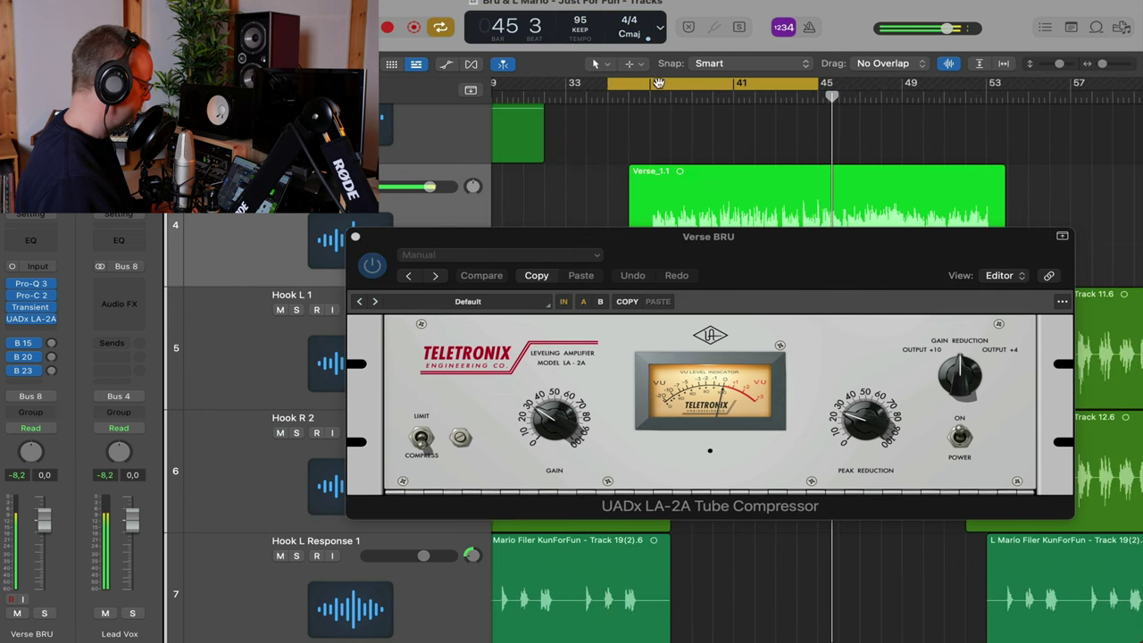
pyautogui.moveTo(696, 86); pyautogui.dragTo(743, 92)
pyautogui.moveTo(868, 86); pyautogui.dragTo(986, 93)
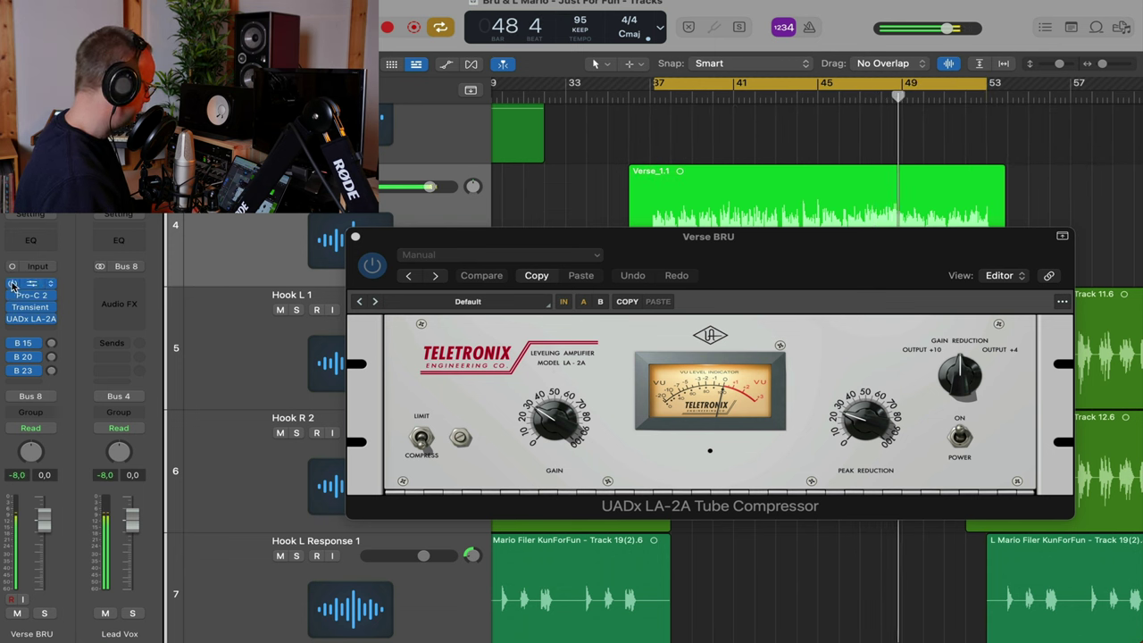
# Compare the full mix with all four Verse BRU inserts bypassed and with each reactivated in turn, and close the plug-in windows
pyautogui.moveTo(11, 283); pyautogui.dragTo(11, 356)
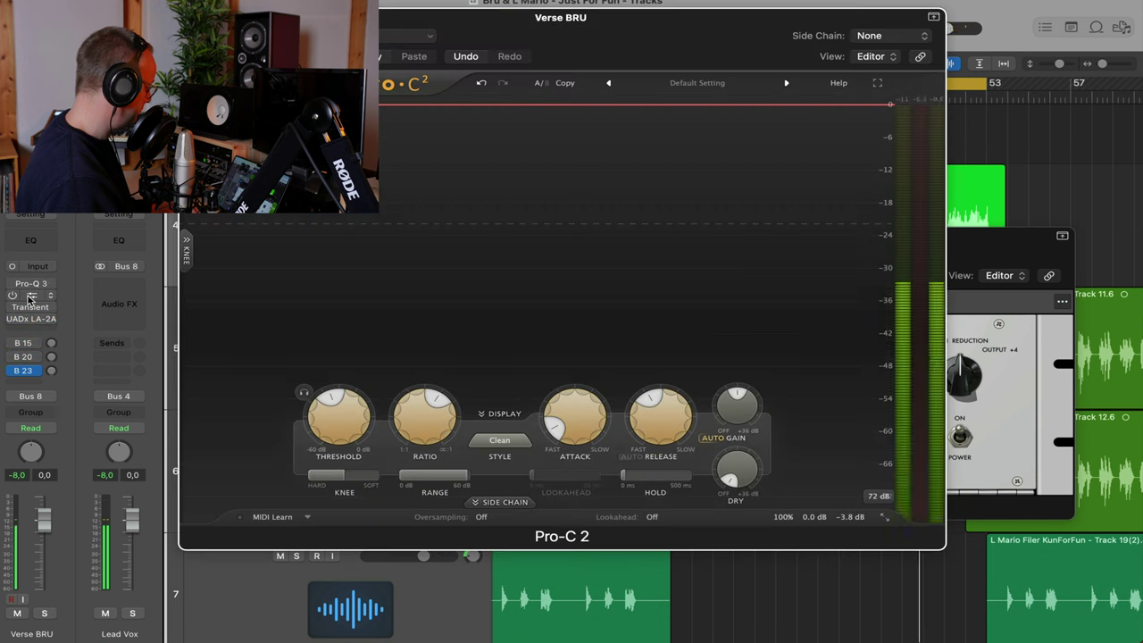
pyautogui.click(31, 294)
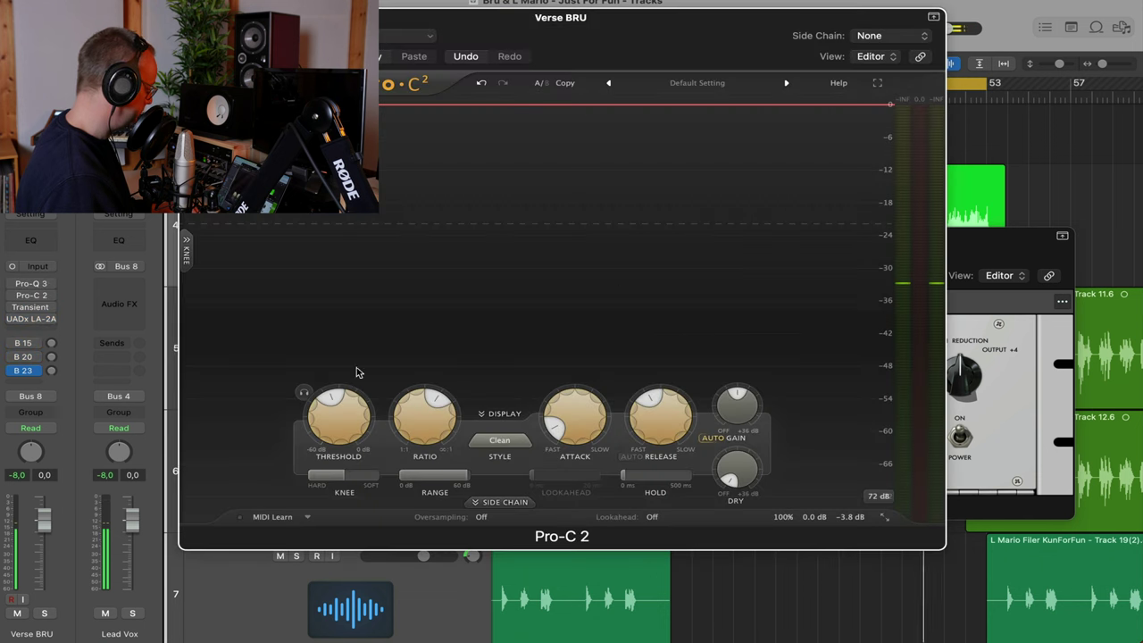
pyautogui.click(12, 283)
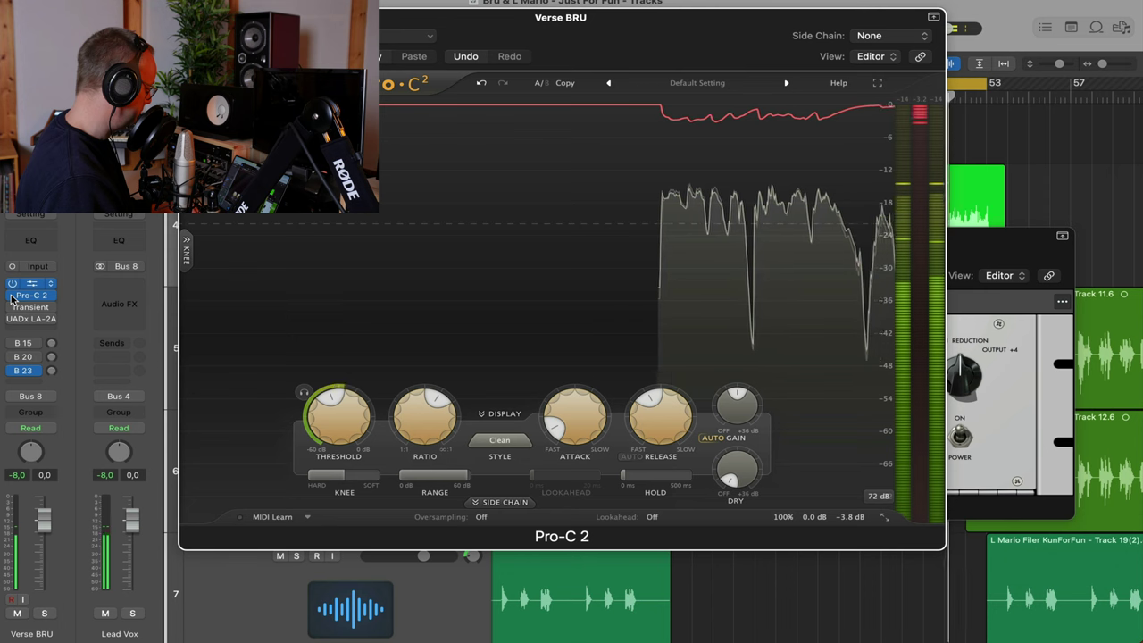
pyautogui.click(12, 283)
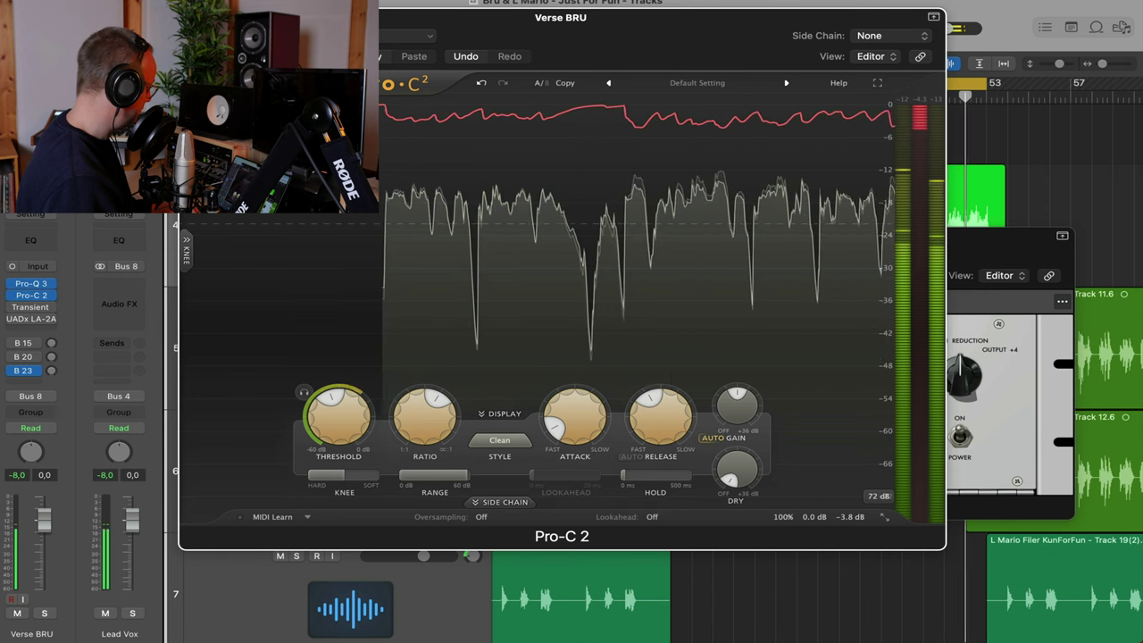
pyautogui.click(189, 18)
pyautogui.click(12, 308)
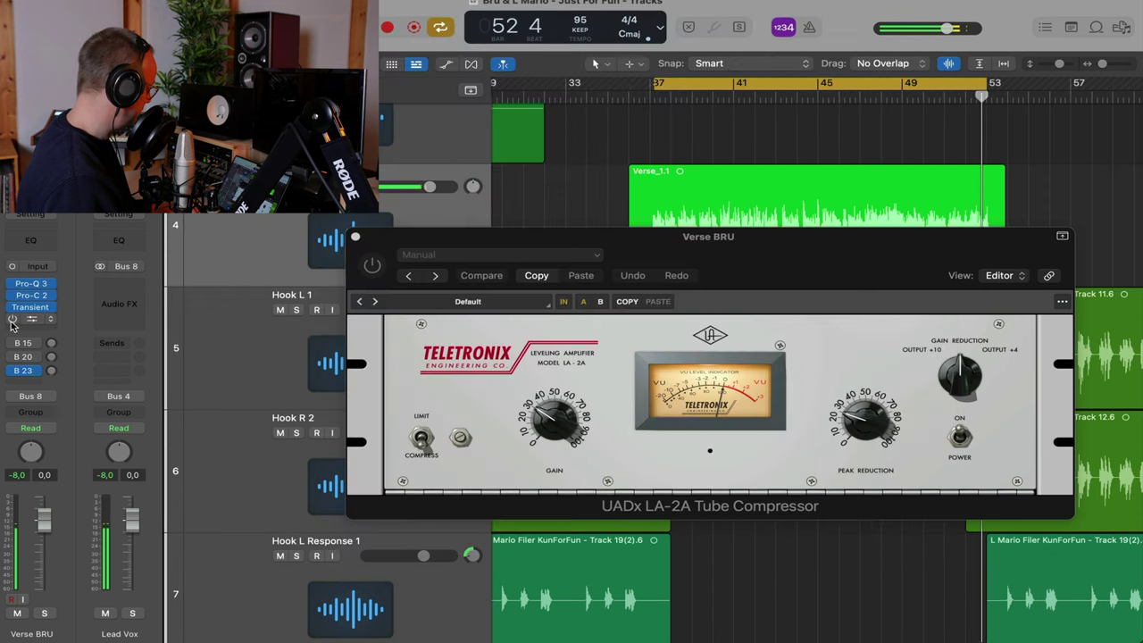
pyautogui.click(12, 319)
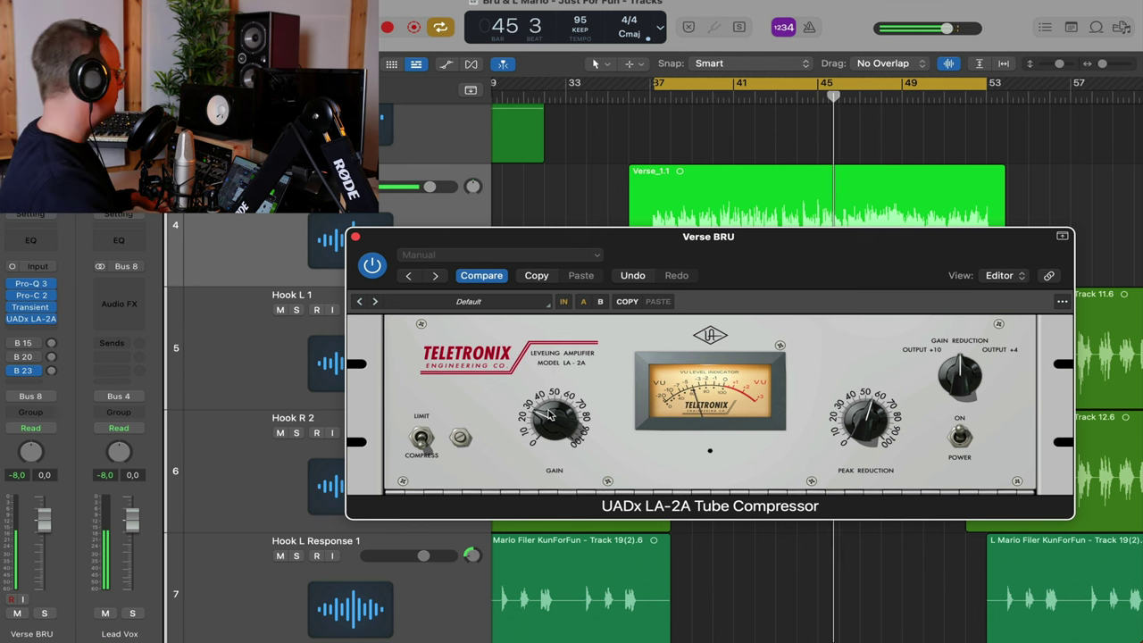
pyautogui.click(356, 236)
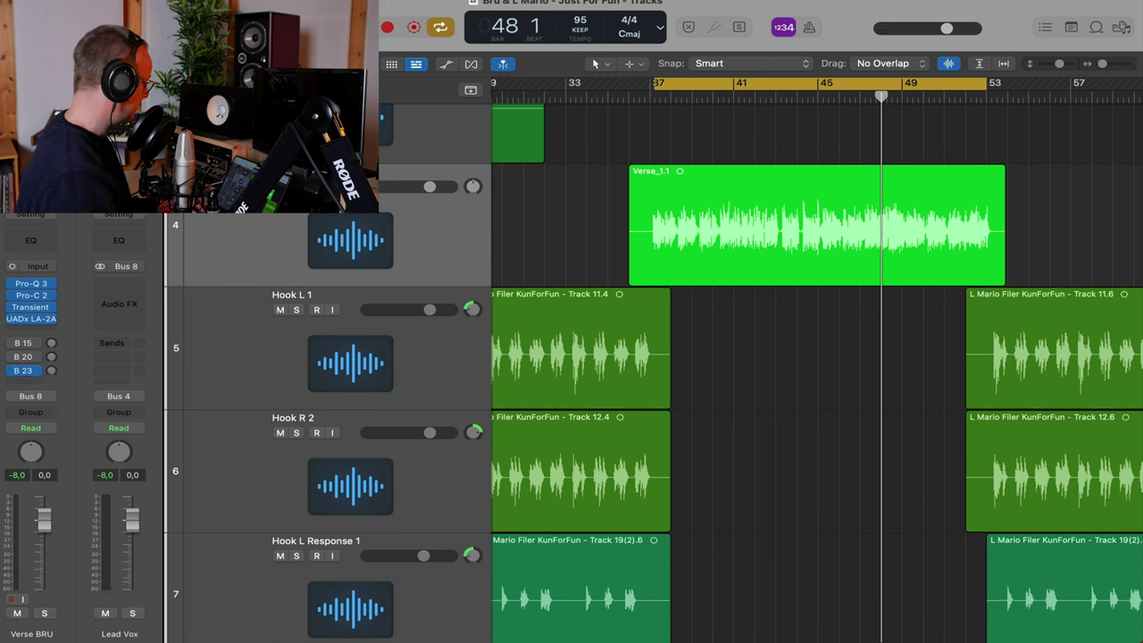
# Open the earlier Kun For Fun vocal project from the recent projects while keeping the current project open
pyautogui.click(94, 1)
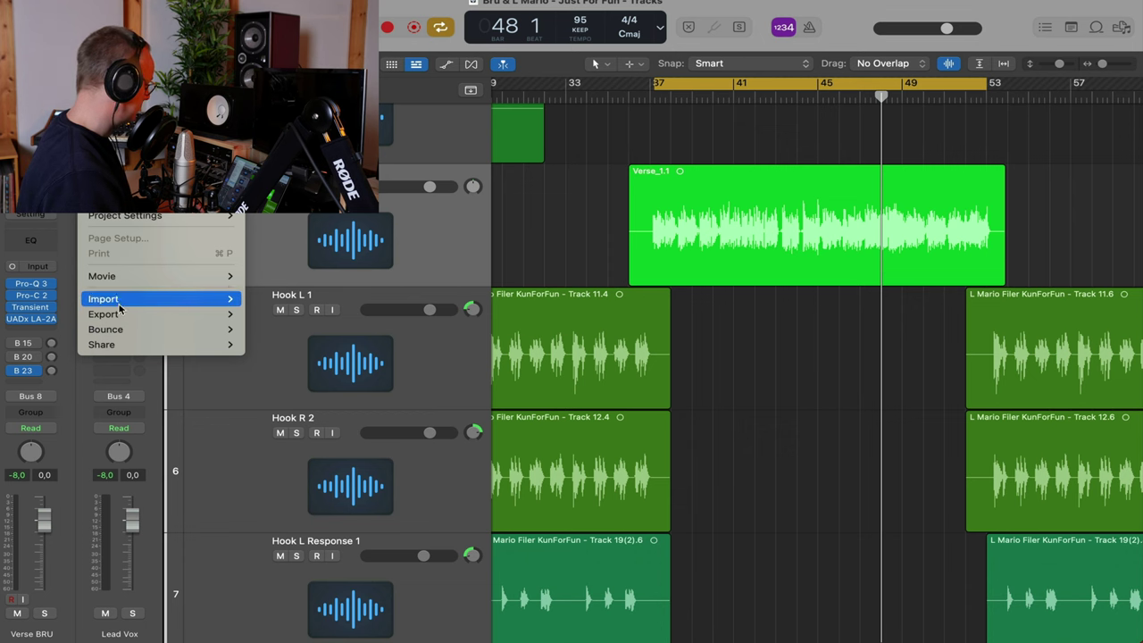
pyautogui.moveTo(134, 48)
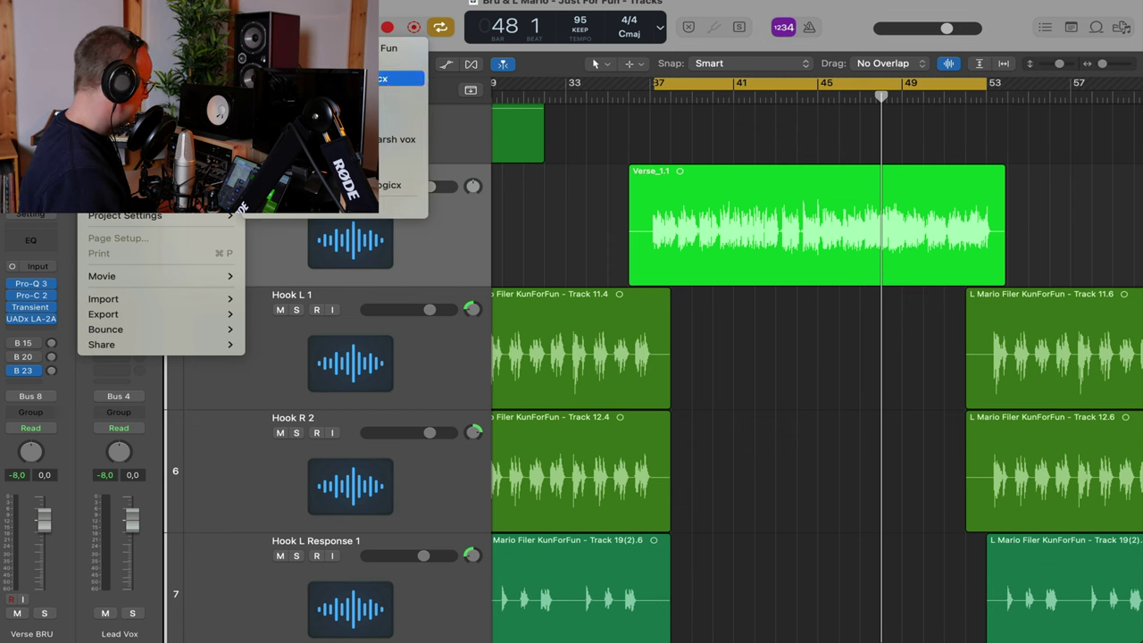
pyautogui.click(398, 62)
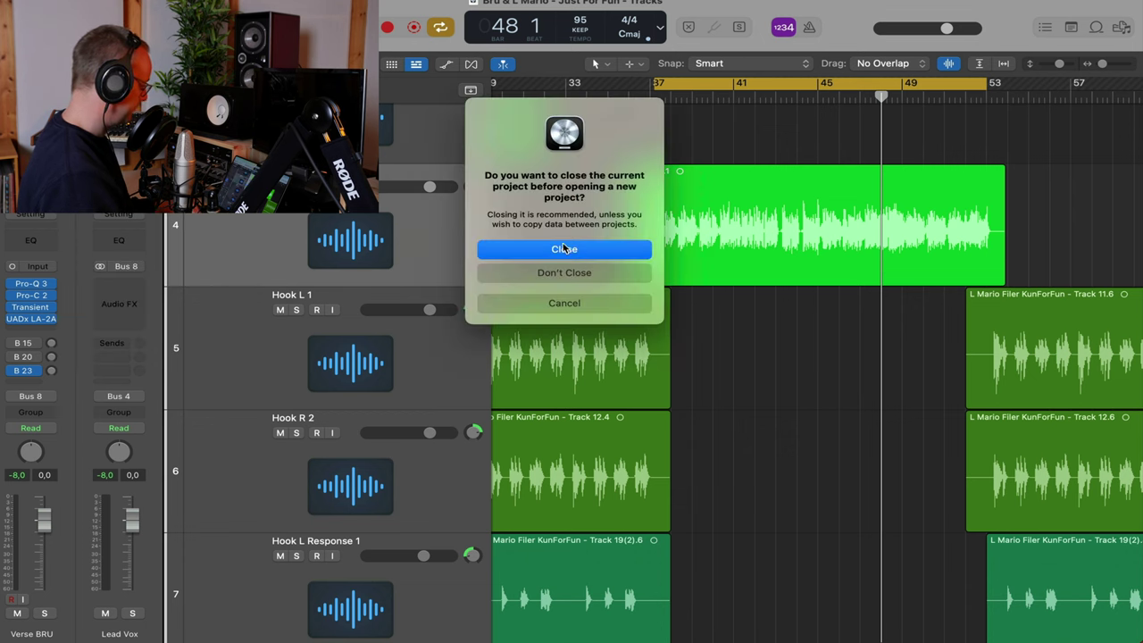
pyautogui.click(571, 274)
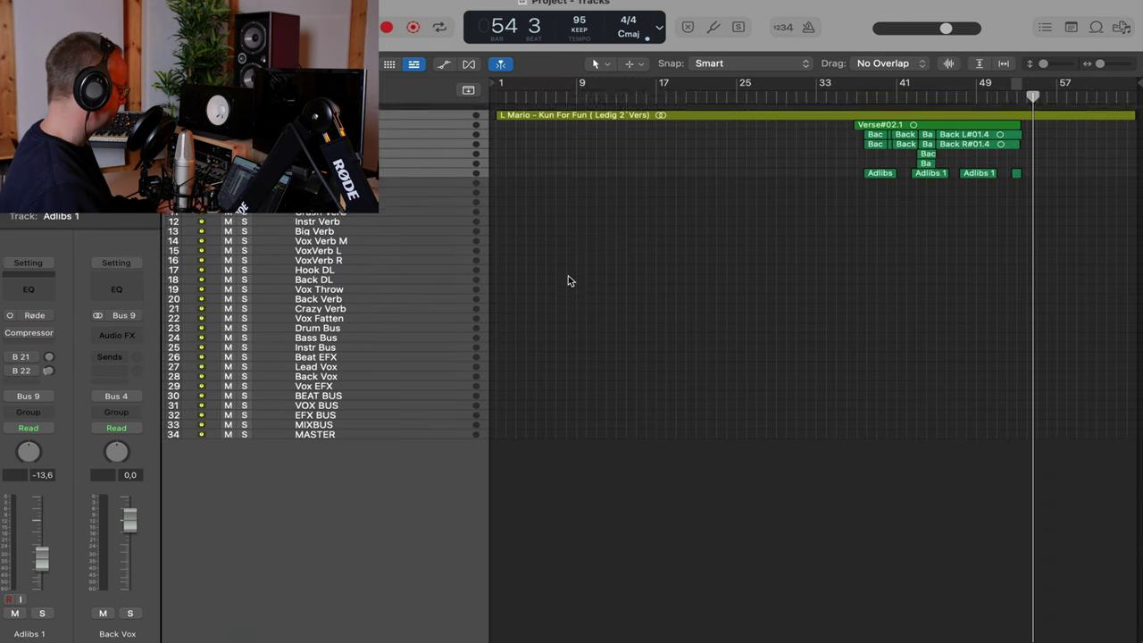
# Inspect the Blyss settings on the Verse track of the earlier project, and close that project
pyautogui.click(317, 118)
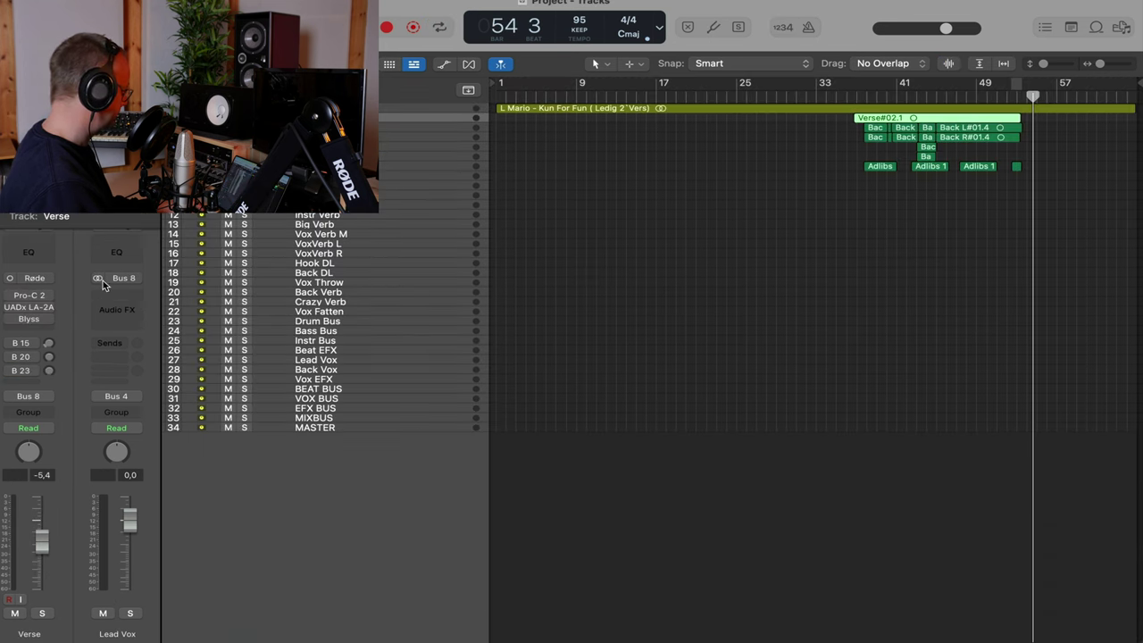
pyautogui.click(32, 322)
pyautogui.moveTo(581, 227); pyautogui.dragTo(316, 141)
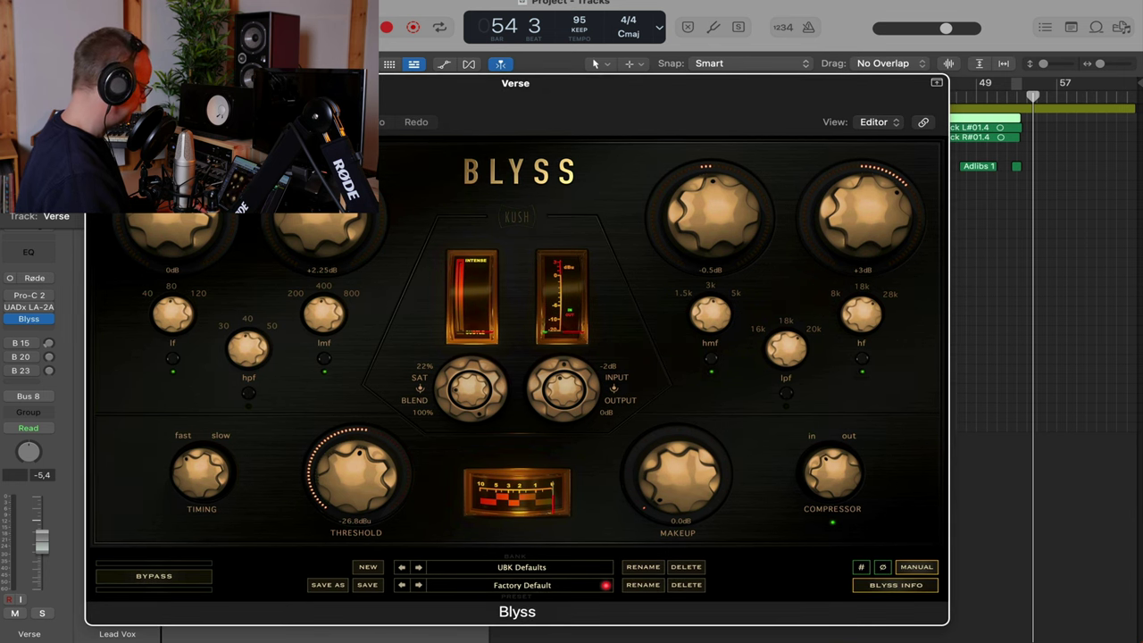
pyautogui.press('super+w')
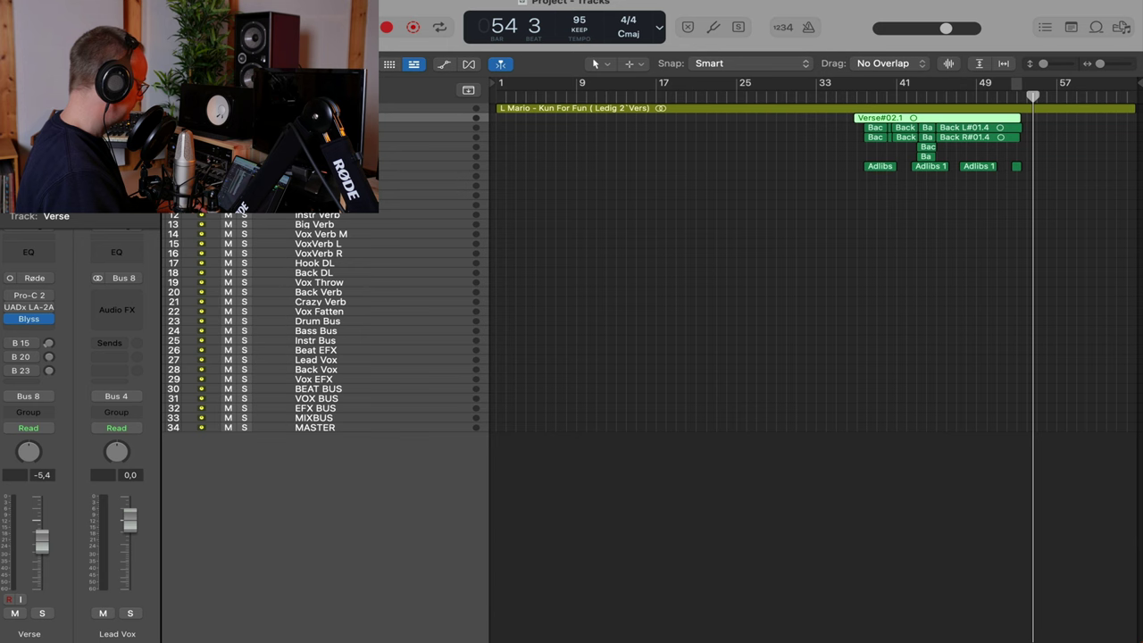
pyautogui.press('super+w')
pyautogui.click(550, 278)
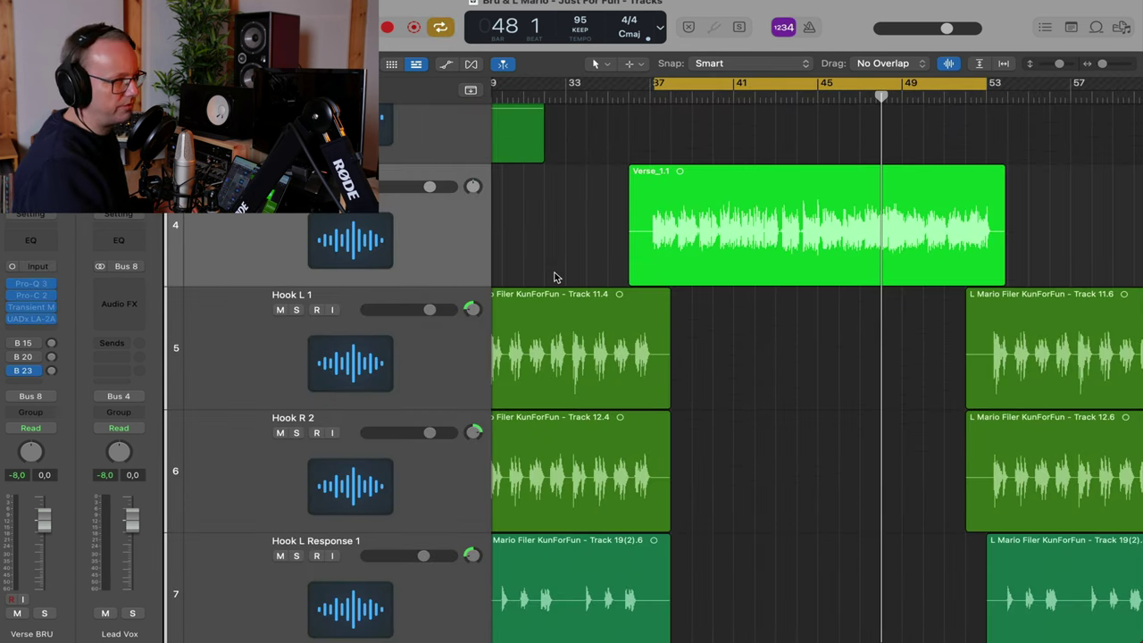
# Select the Verse BRU track and open the plug-in choices for the empty insert slot after the LA-2A
pyautogui.click(421, 257)
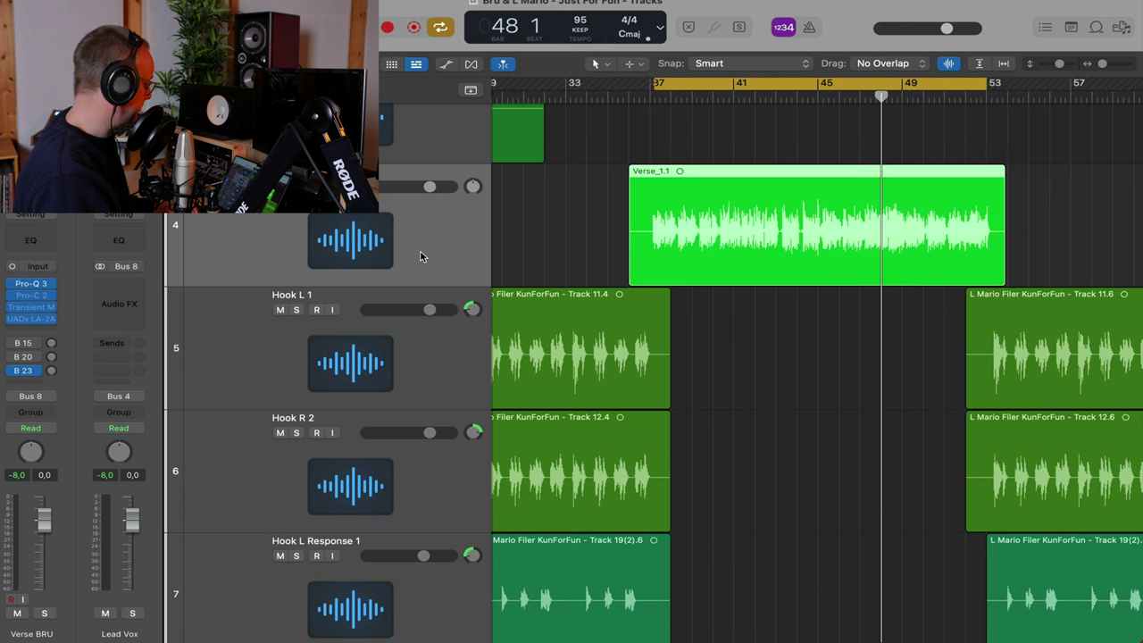
pyautogui.click(51, 333)
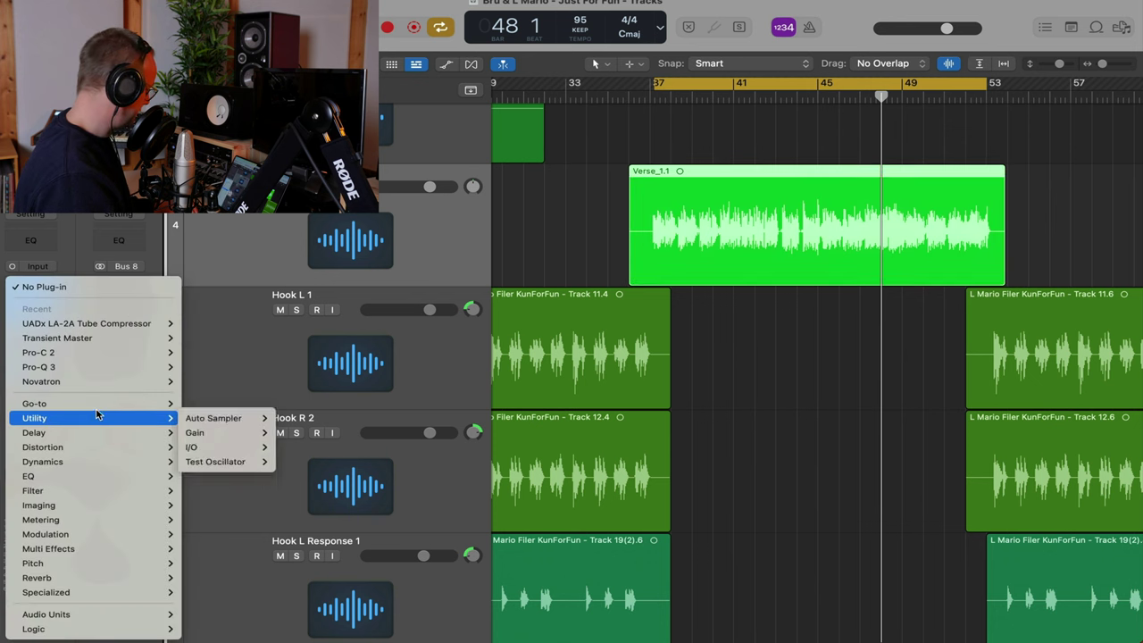
# Insert the Blyss plug-in after the LA-2A on the Verse BRU channel and start playback to hear it
pyautogui.moveTo(98, 408)
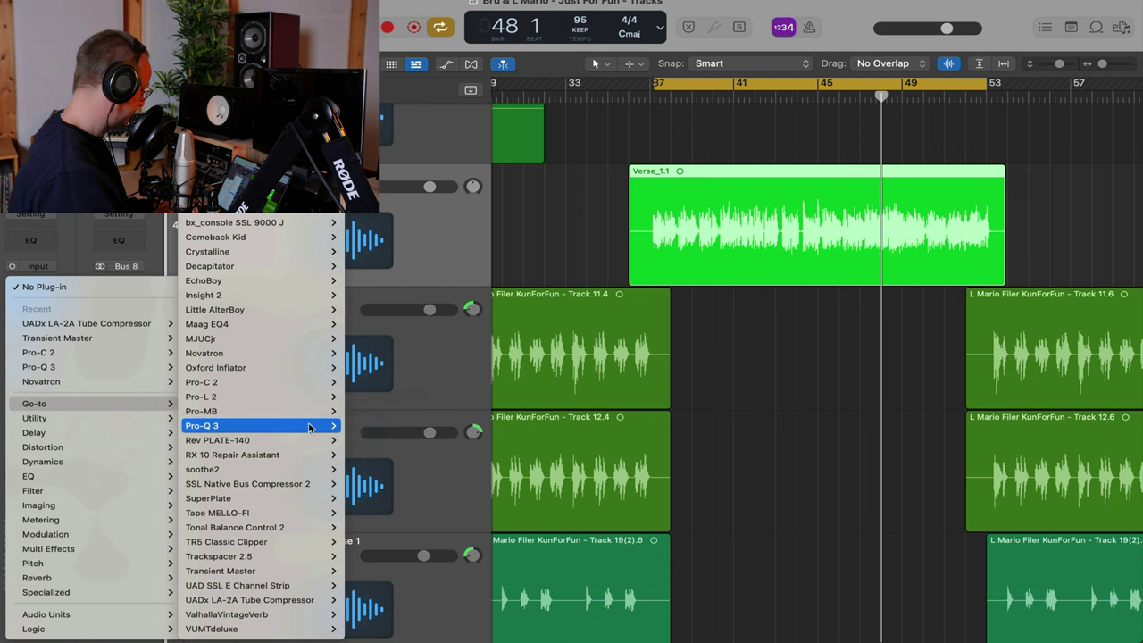
pyautogui.moveTo(311, 425)
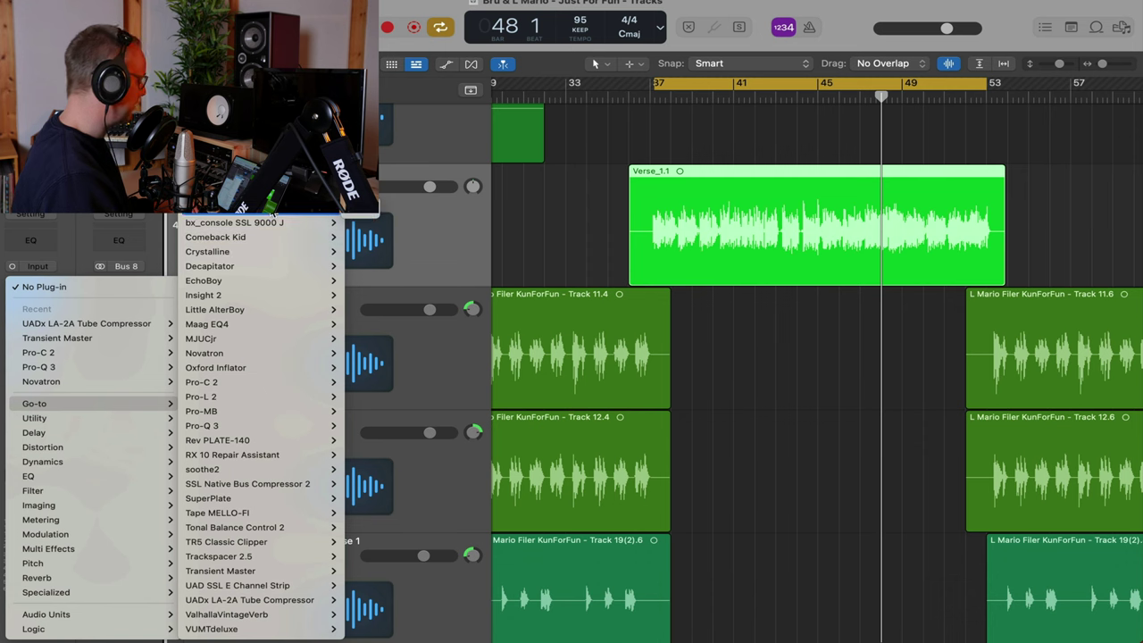
pyautogui.click(363, 216)
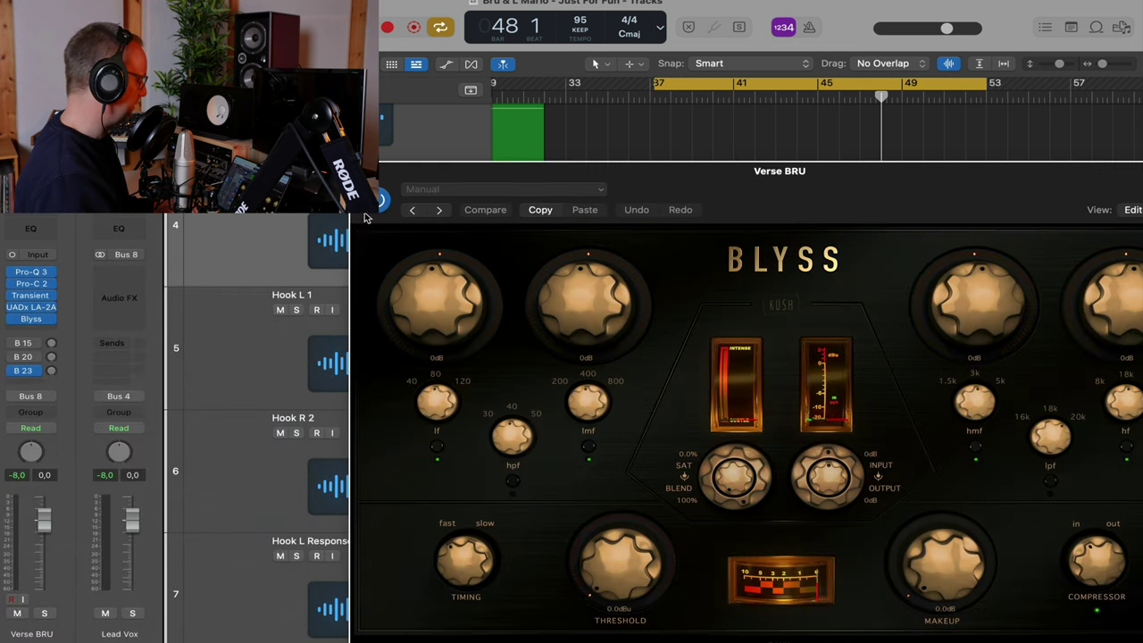
pyautogui.moveTo(791, 170); pyautogui.dragTo(483, 26)
pyautogui.press('space')
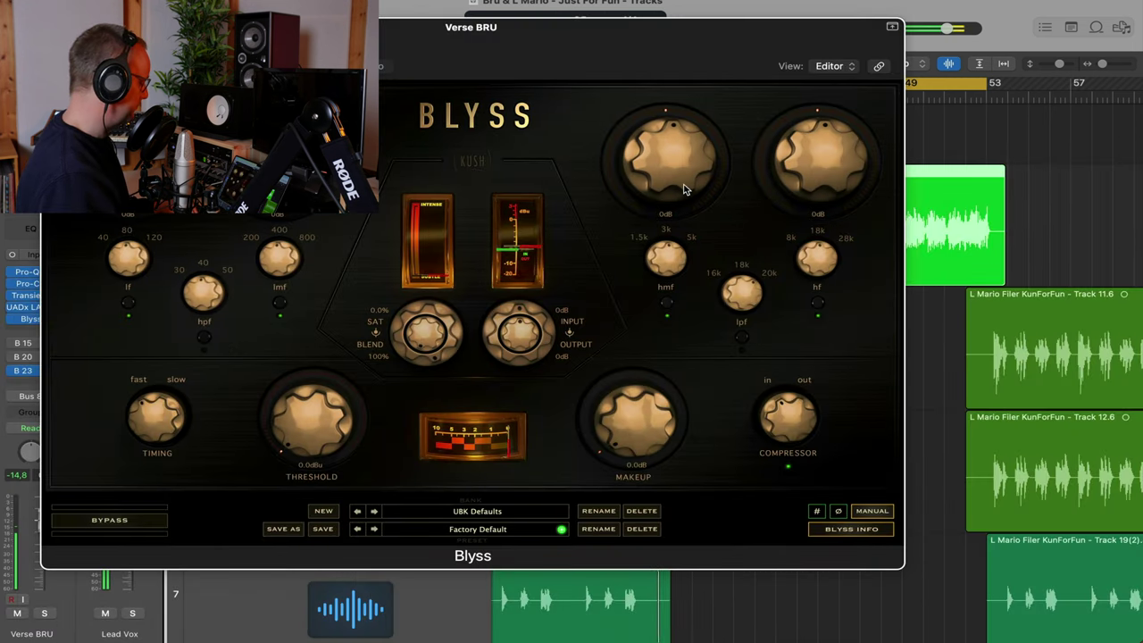
# Set Blyss to 79% saturation with a 43% blend, then lower the Verse BRU channel fader to -2.8 dB
pyautogui.moveTo(826, 179); pyautogui.dragTo(830, 152)
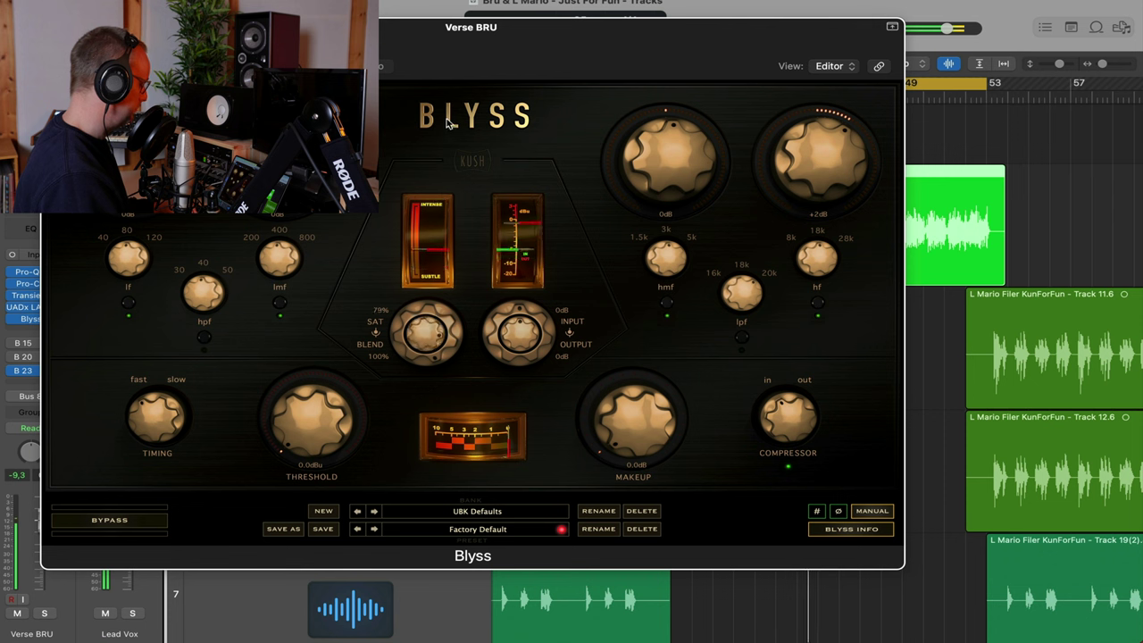
pyautogui.moveTo(398, 335); pyautogui.dragTo(428, 485)
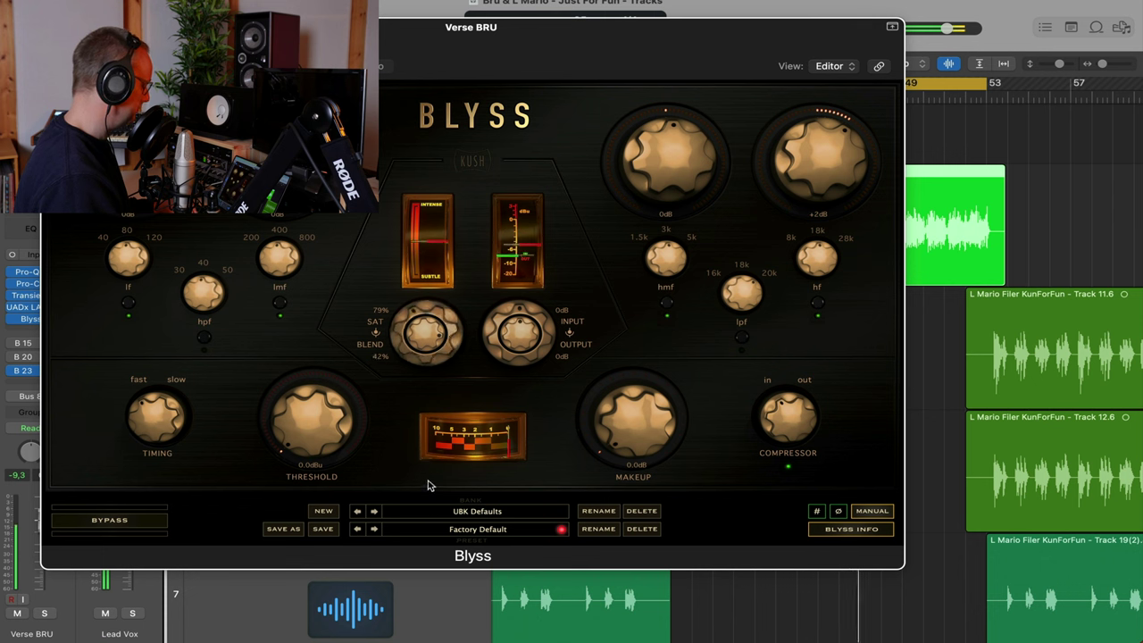
pyautogui.moveTo(793, 198); pyautogui.dragTo(804, 209)
pyautogui.moveTo(520, 62); pyautogui.dragTo(696, 47)
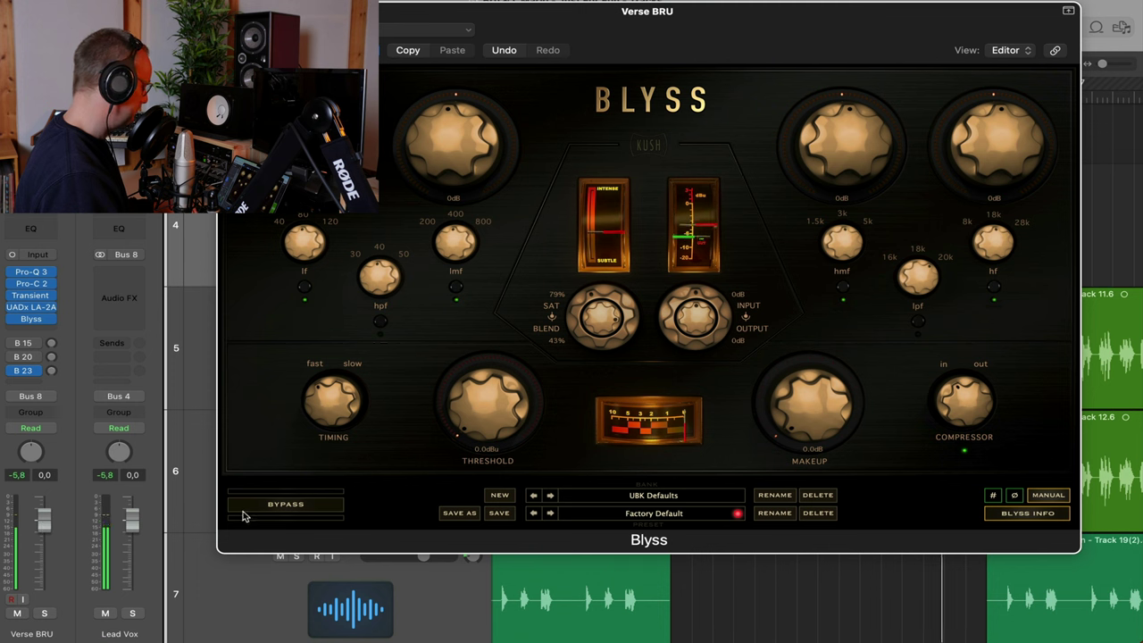
pyautogui.click(30, 578)
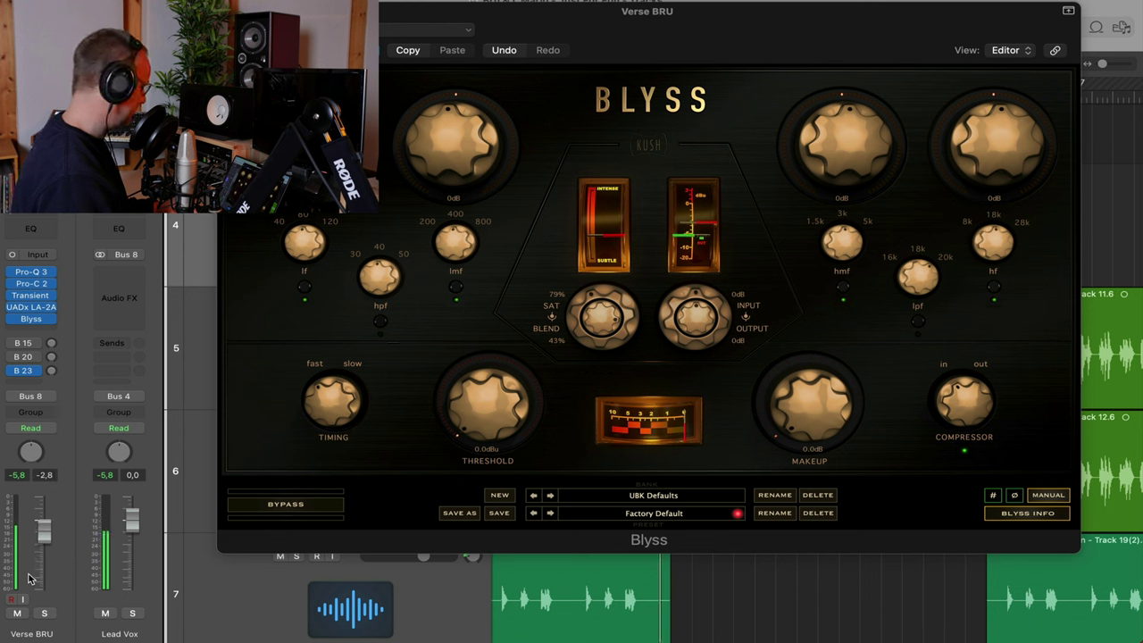
# Check the LA-2A settings on Verse BRU, then reduce the Blyss blend to 38% and close the plug-in
pyautogui.click(31, 308)
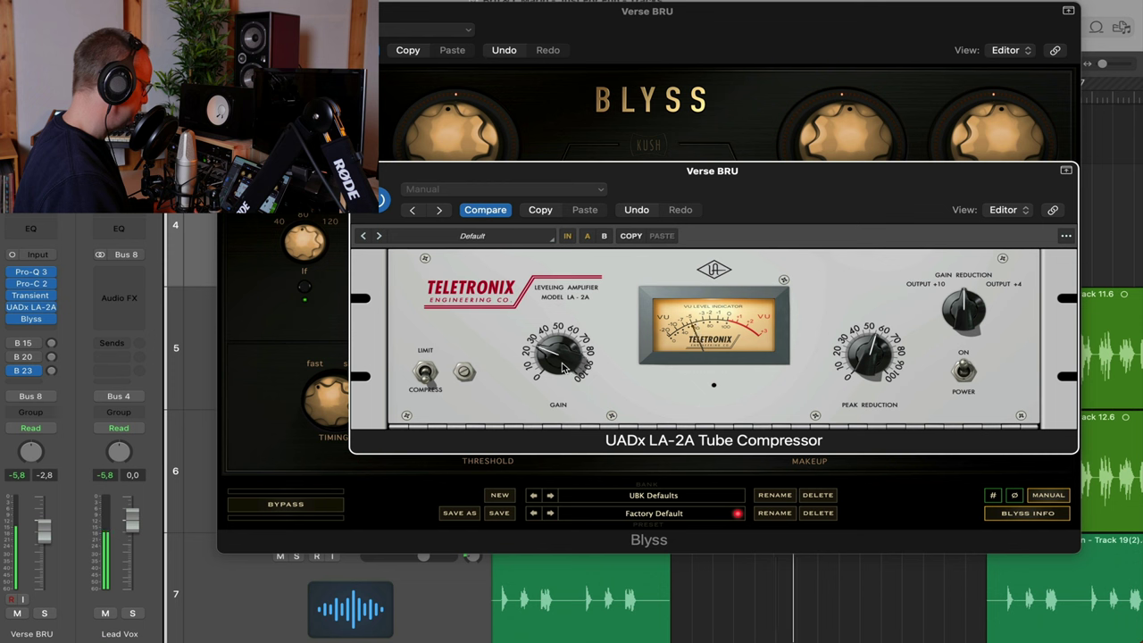
pyautogui.click(300, 403)
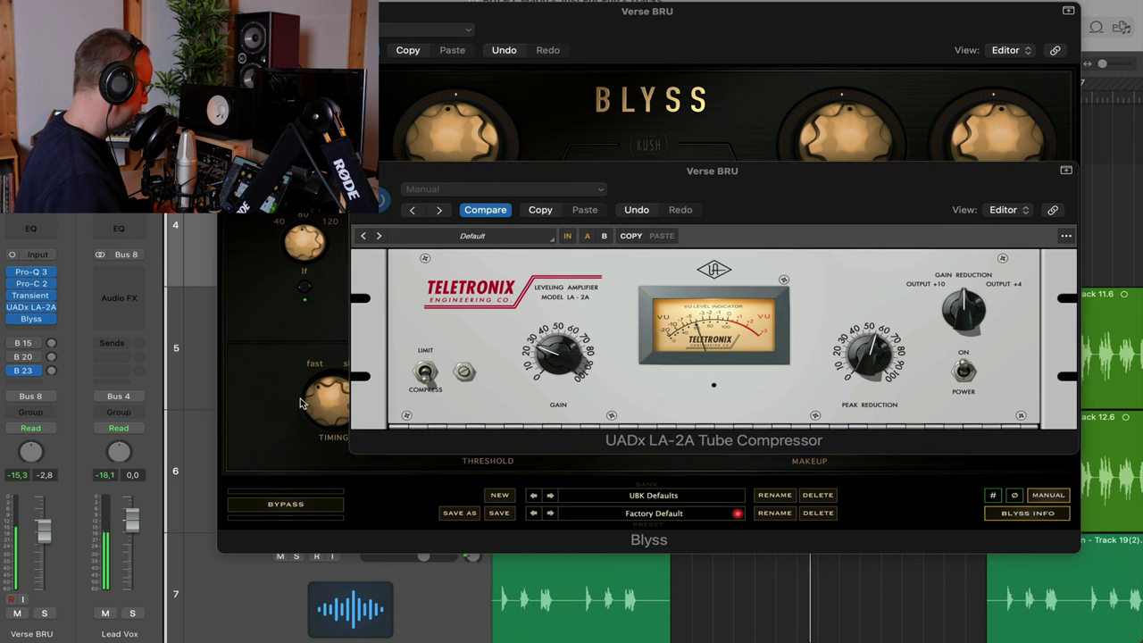
pyautogui.click(361, 170)
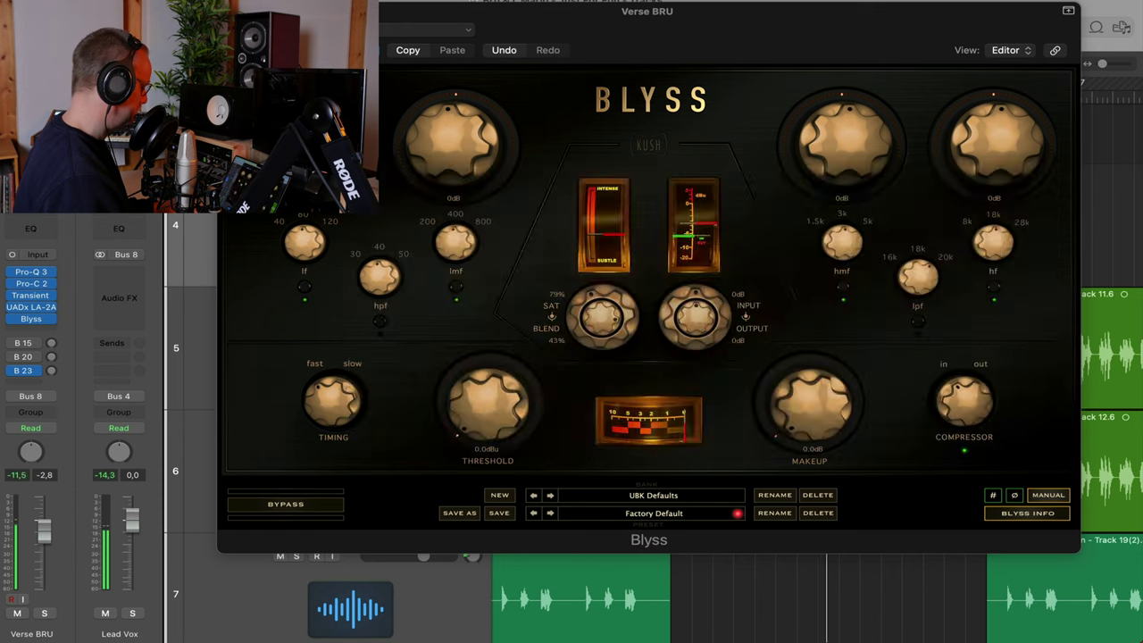
pyautogui.moveTo(609, 316)
pyautogui.mouseDown()
pyautogui.moveTo(613, 207)
pyautogui.moveTo(611, 311)
pyautogui.mouseUp()
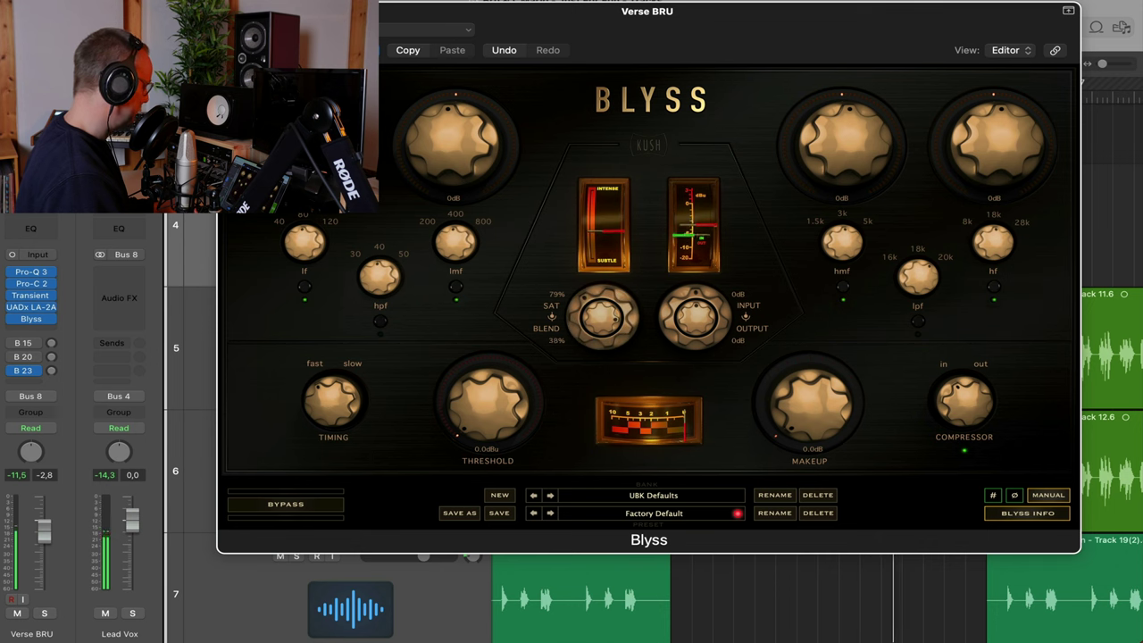
pyautogui.press('super+w')
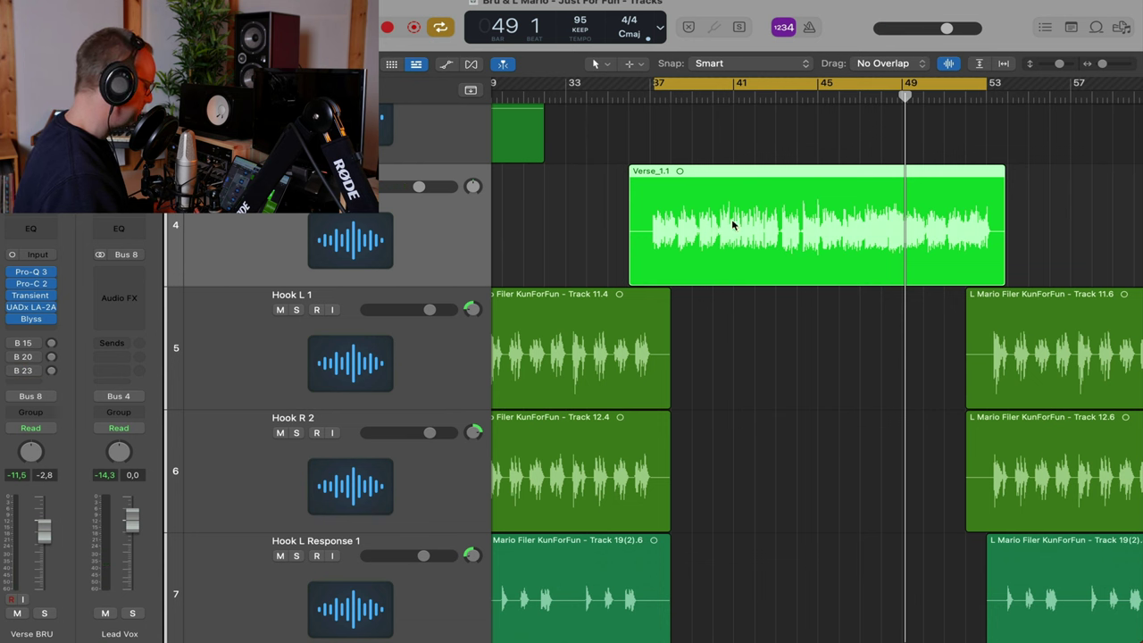
# Play the full arrangement, turn off cycle mode, and compare the first verse around bar 16 with Verse_1.1 around bar 41
pyautogui.press('space')
pyautogui.scroll(-5, 849, 229)
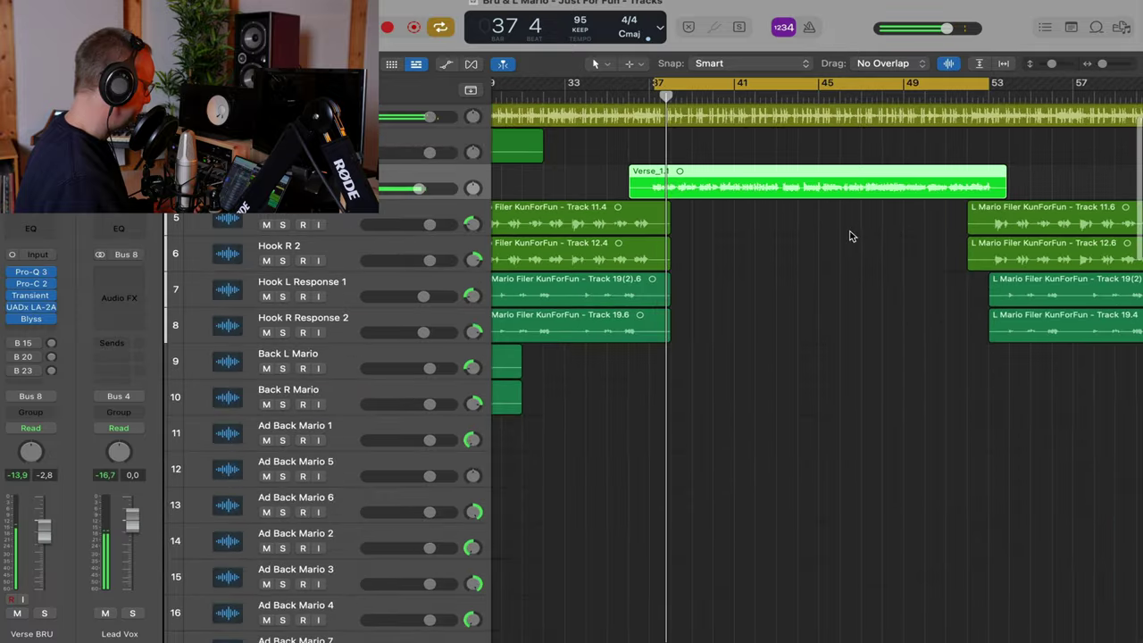
pyautogui.scroll(-5, 849, 236)
pyautogui.scroll(-5, 850, 234)
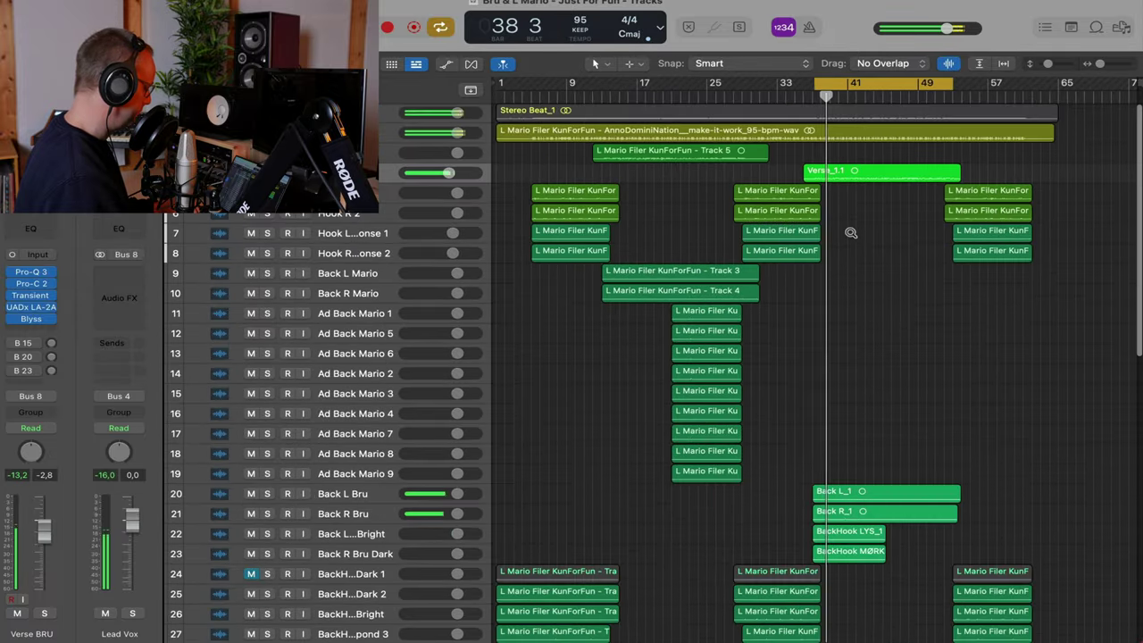
pyautogui.press('c')
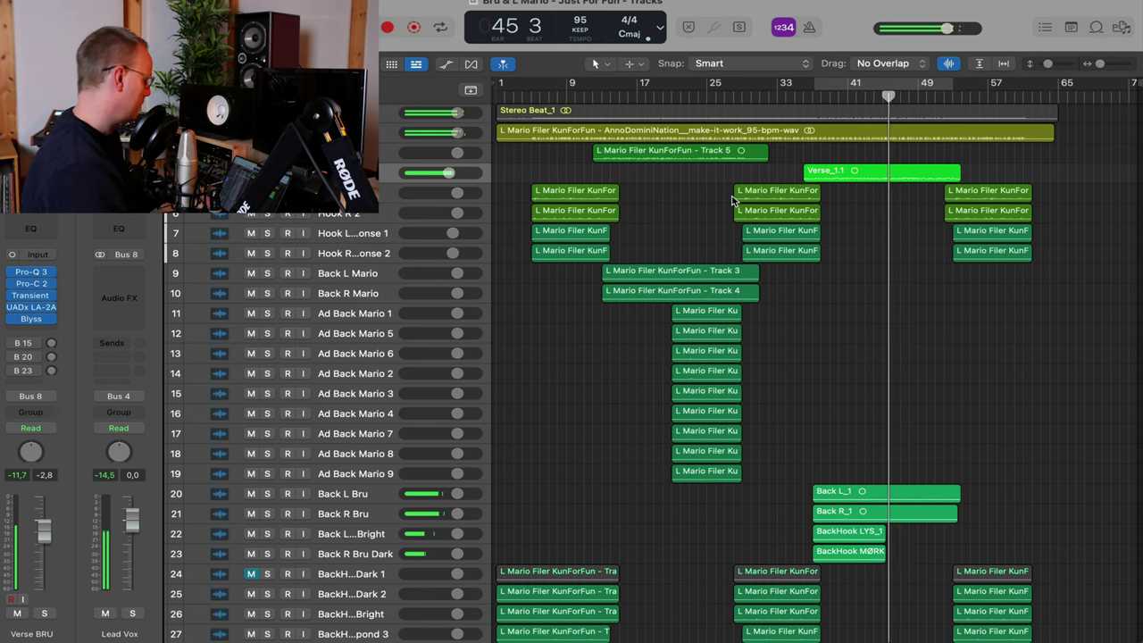
pyautogui.click(626, 94)
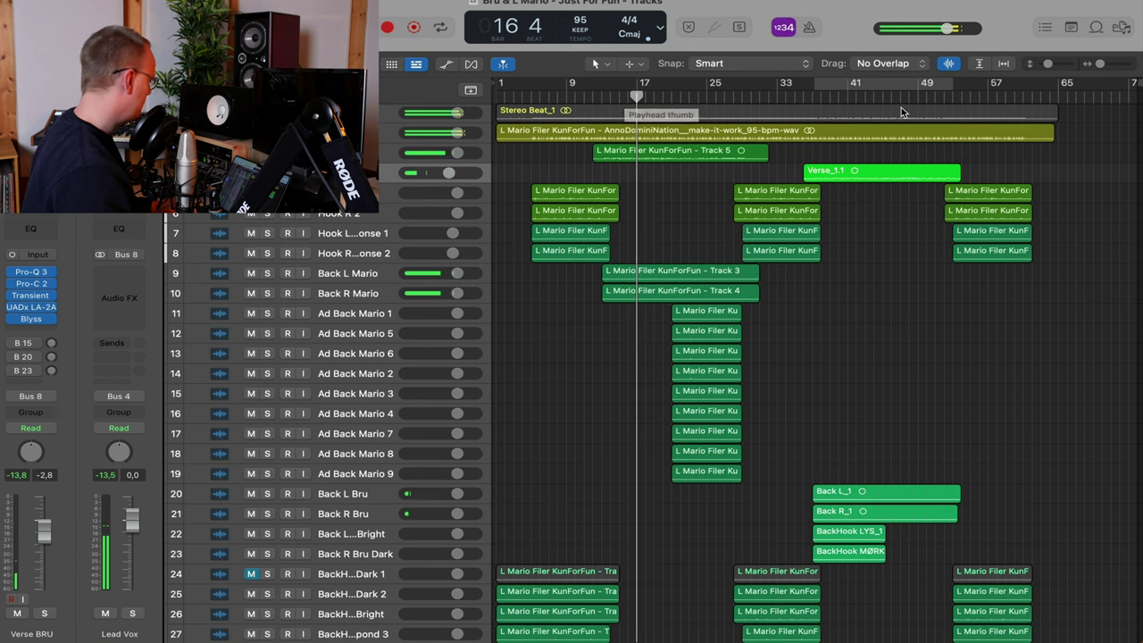
pyautogui.click(841, 100)
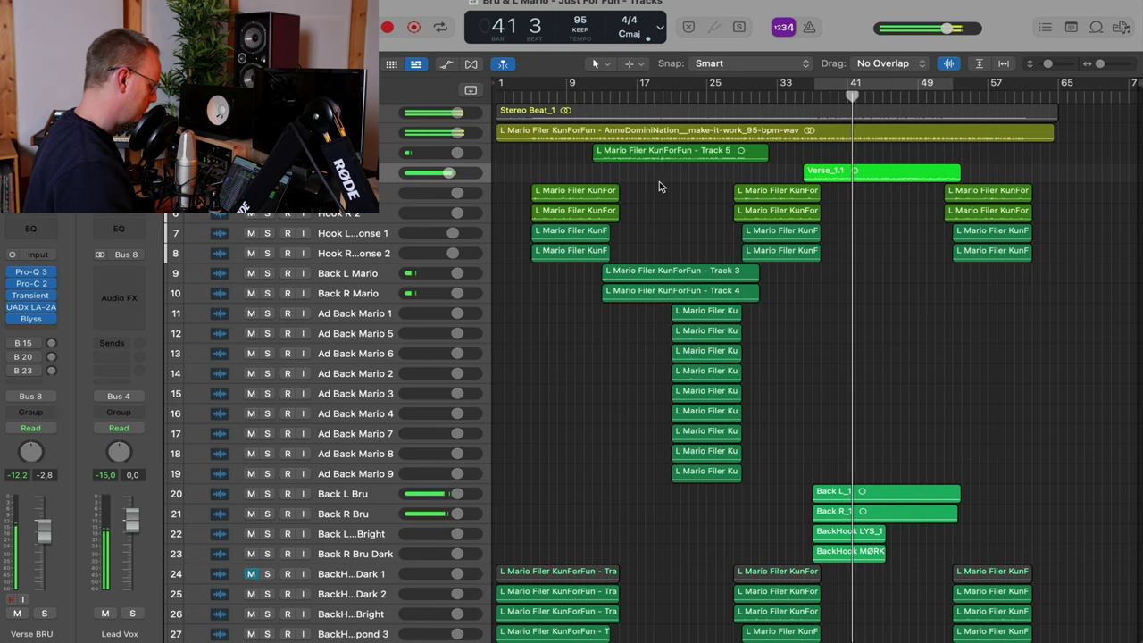
# Insert a mono Pro-MB multiband compressor after Blyss on the Verse BRU channel
pyautogui.scroll(2, 660, 183)
pyautogui.scroll(1, 659, 183)
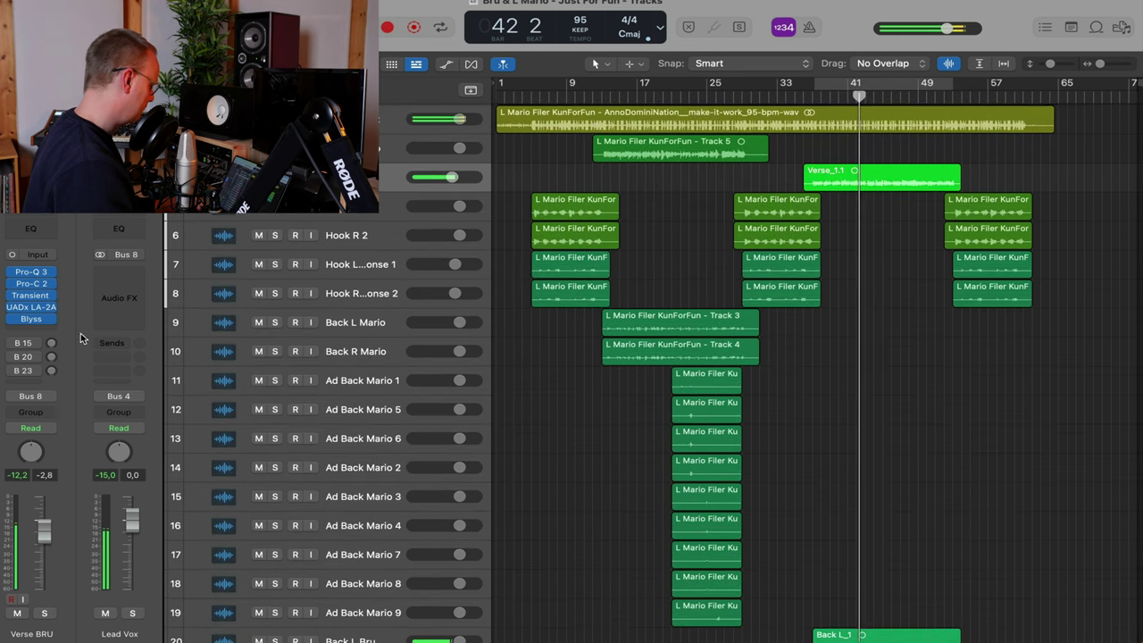
pyautogui.click(24, 330)
pyautogui.moveTo(103, 401)
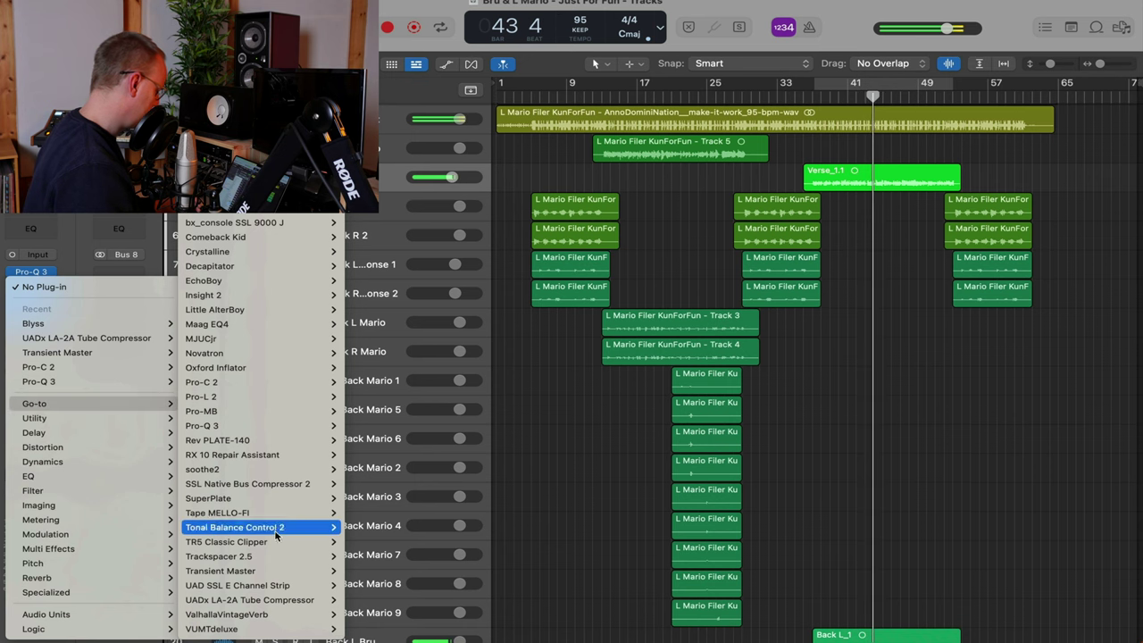
pyautogui.moveTo(213, 401)
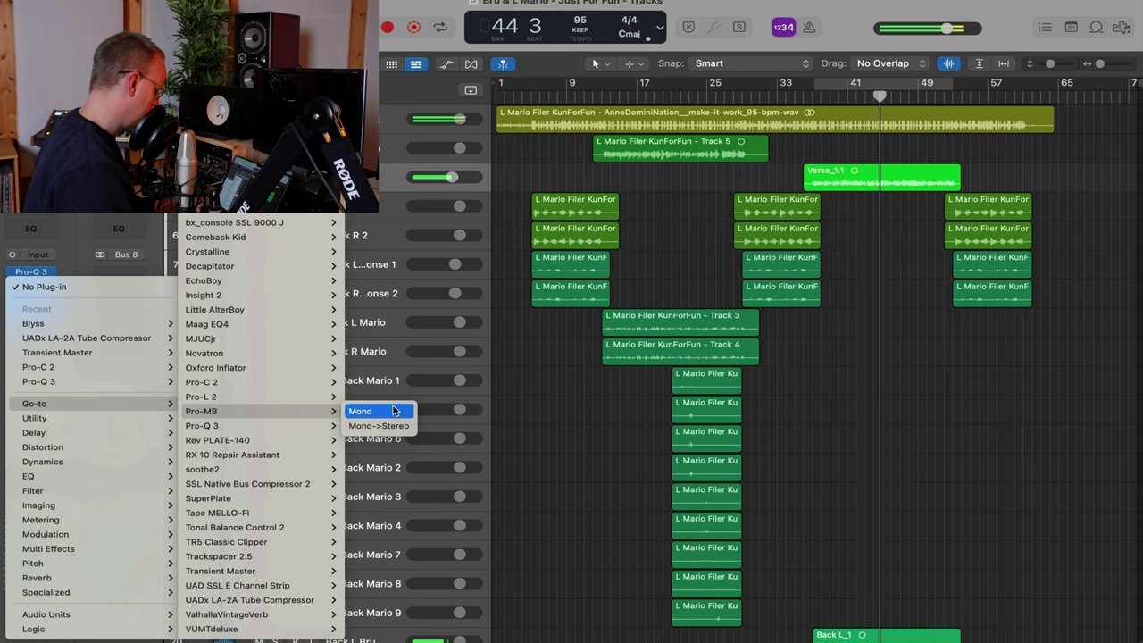
pyautogui.click(371, 411)
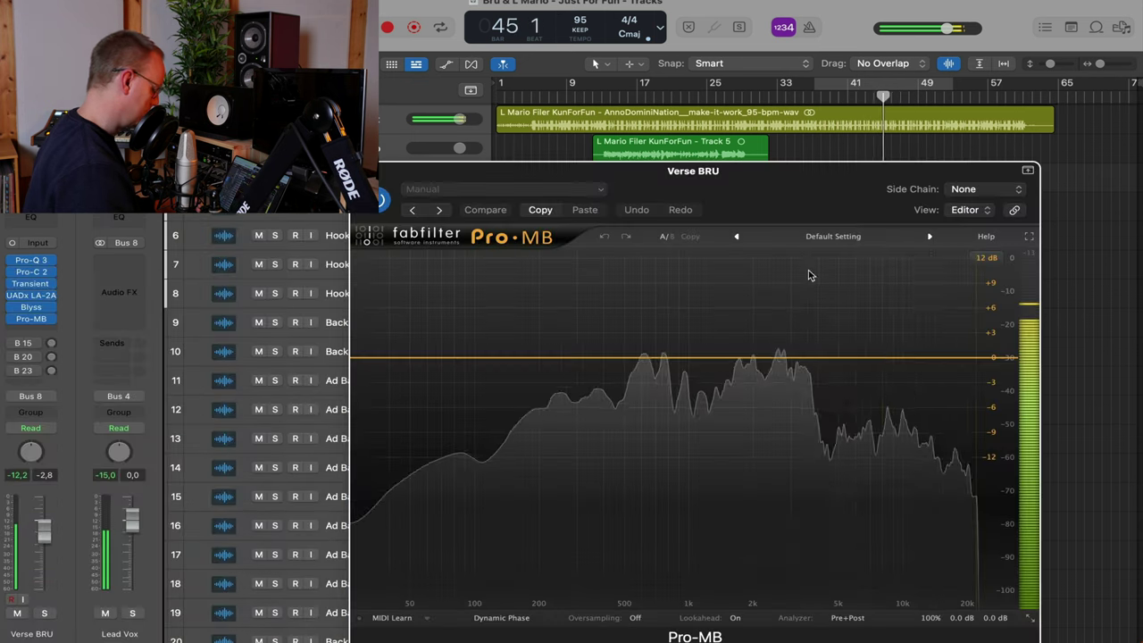
# Add a high-frequency band in Pro-MB starting just above 2 kHz and raise its level to about +4.65 dB
pyautogui.click(903, 356)
pyautogui.moveTo(905, 357); pyautogui.dragTo(928, 328)
pyautogui.moveTo(838, 368); pyautogui.dragTo(767, 366)
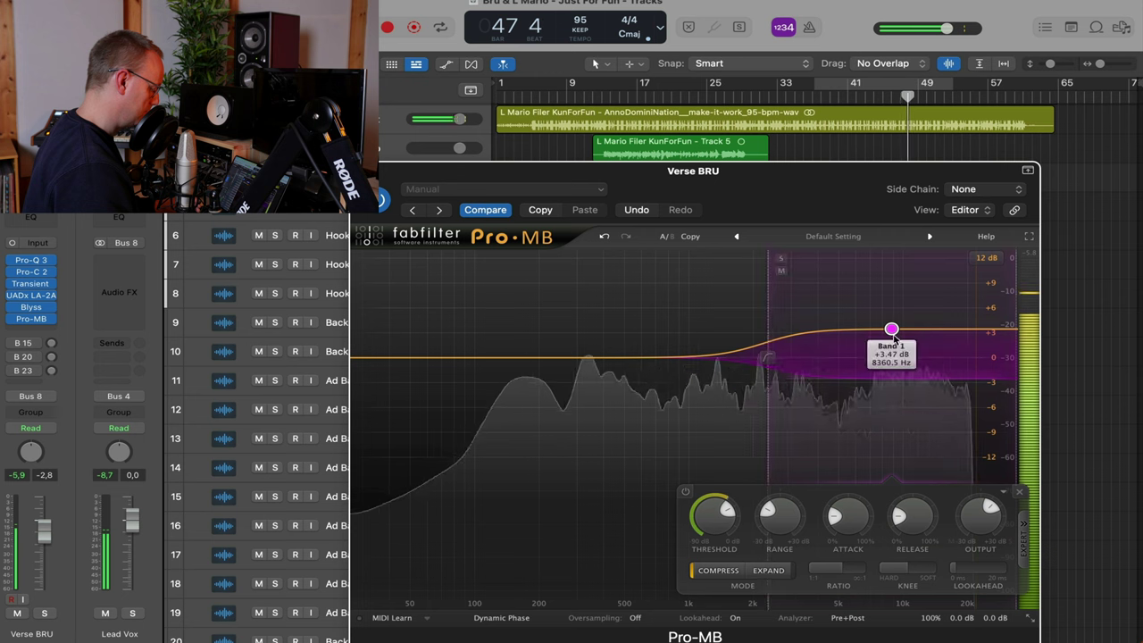
pyautogui.moveTo(893, 327); pyautogui.dragTo(891, 318)
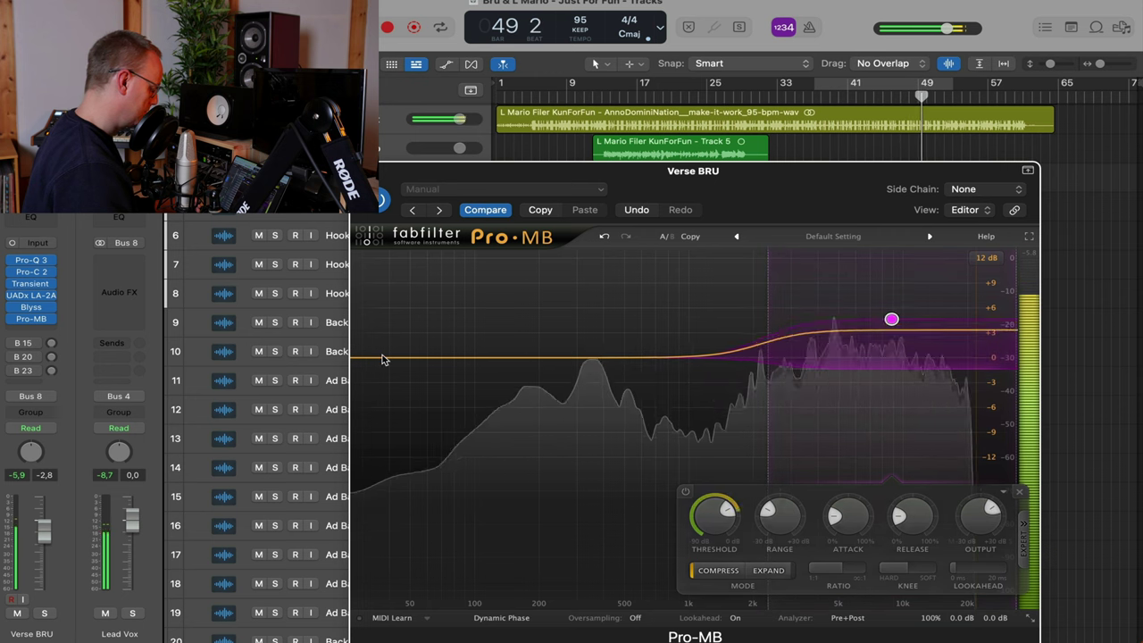
# Add a low-frequency compression band reaching up between 500 Hz and 1 kHz, with its level at about -0.18 dB
pyautogui.click(389, 357)
pyautogui.moveTo(427, 357); pyautogui.dragTo(652, 357)
pyautogui.moveTo(501, 358); pyautogui.dragTo(502, 386)
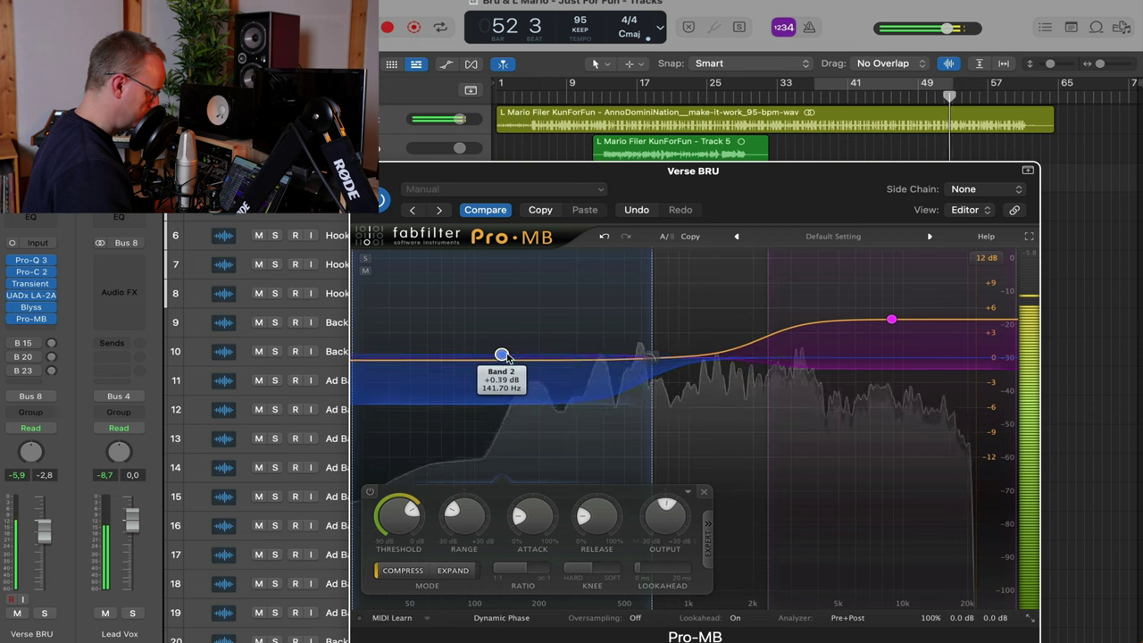
pyautogui.moveTo(502, 359); pyautogui.dragTo(501, 361)
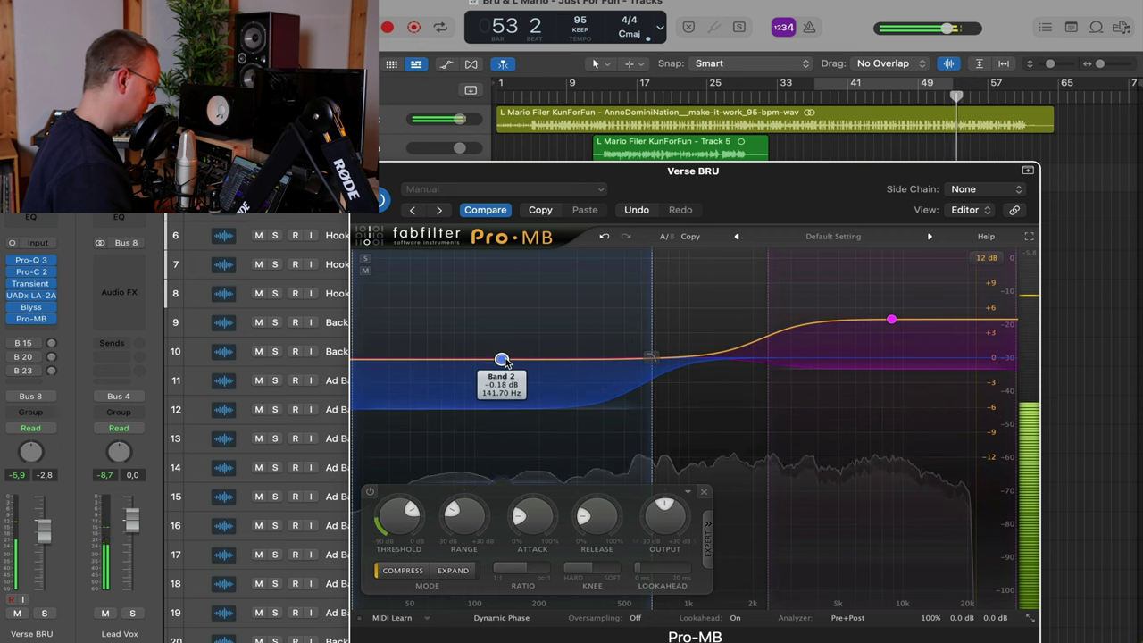
pyautogui.press('space')
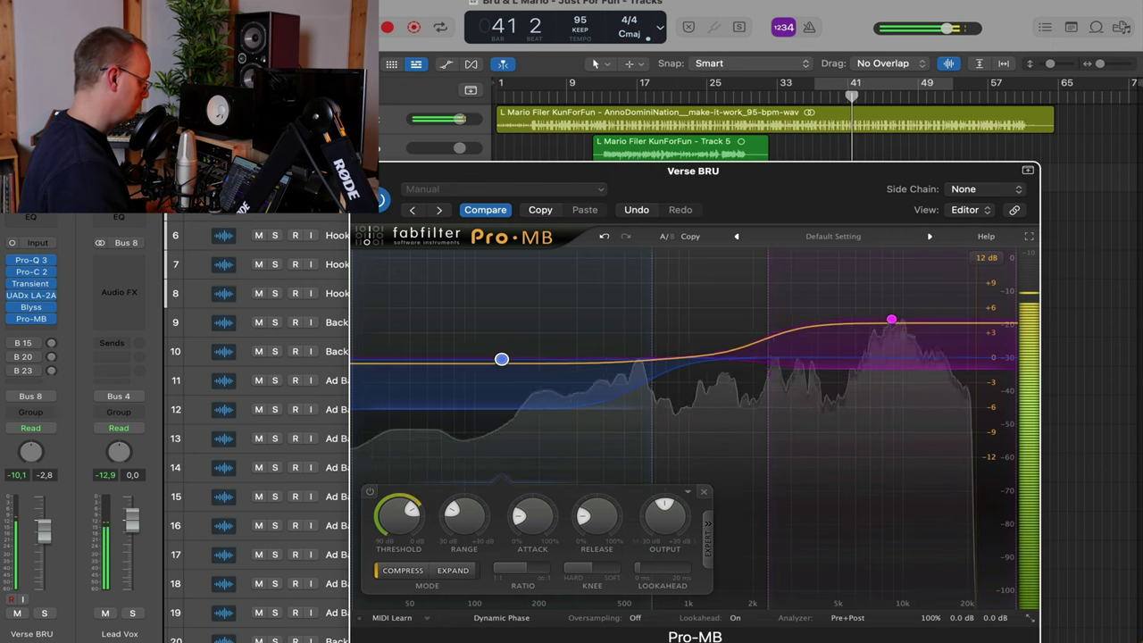
# Reopen Pro-MB on Verse BRU and lower the high band's threshold
pyautogui.press('super+w')
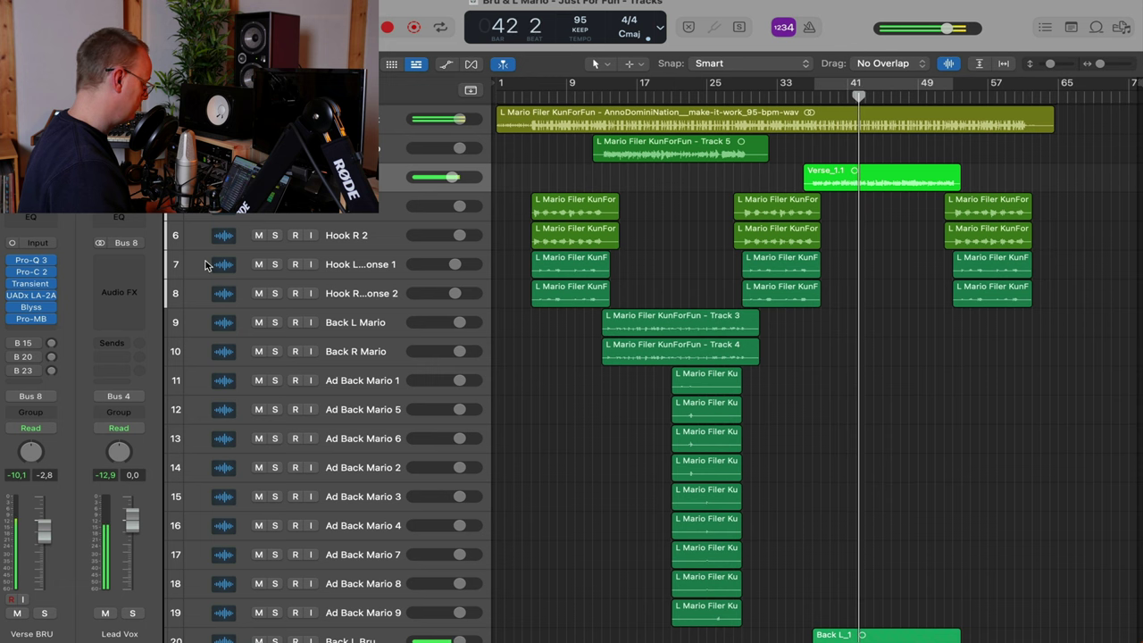
pyautogui.click(27, 318)
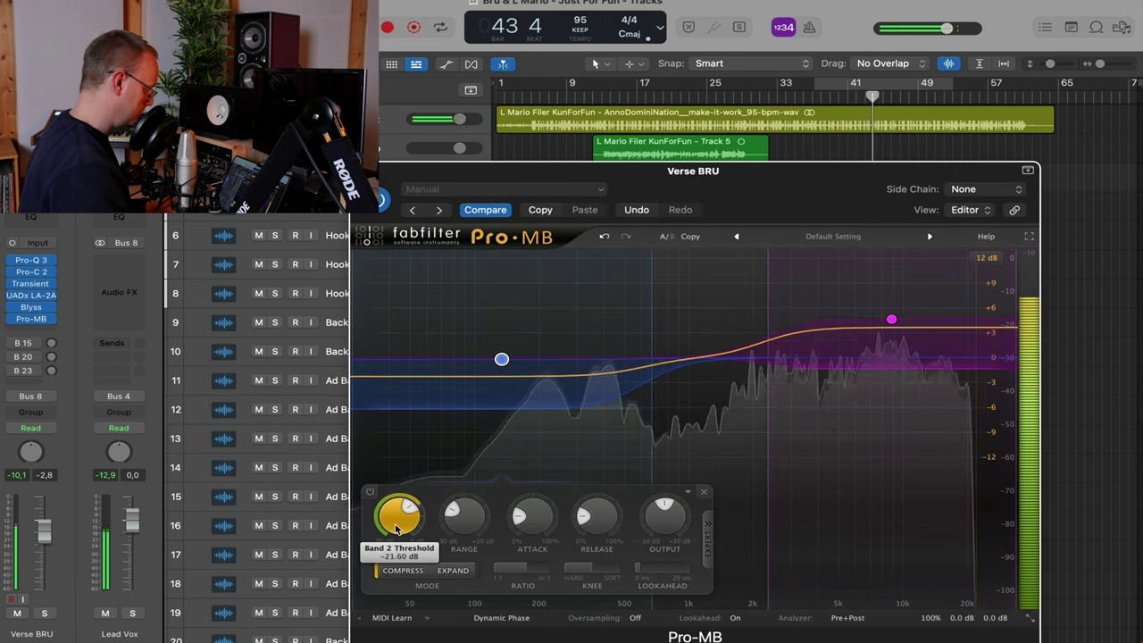
pyautogui.click(891, 319)
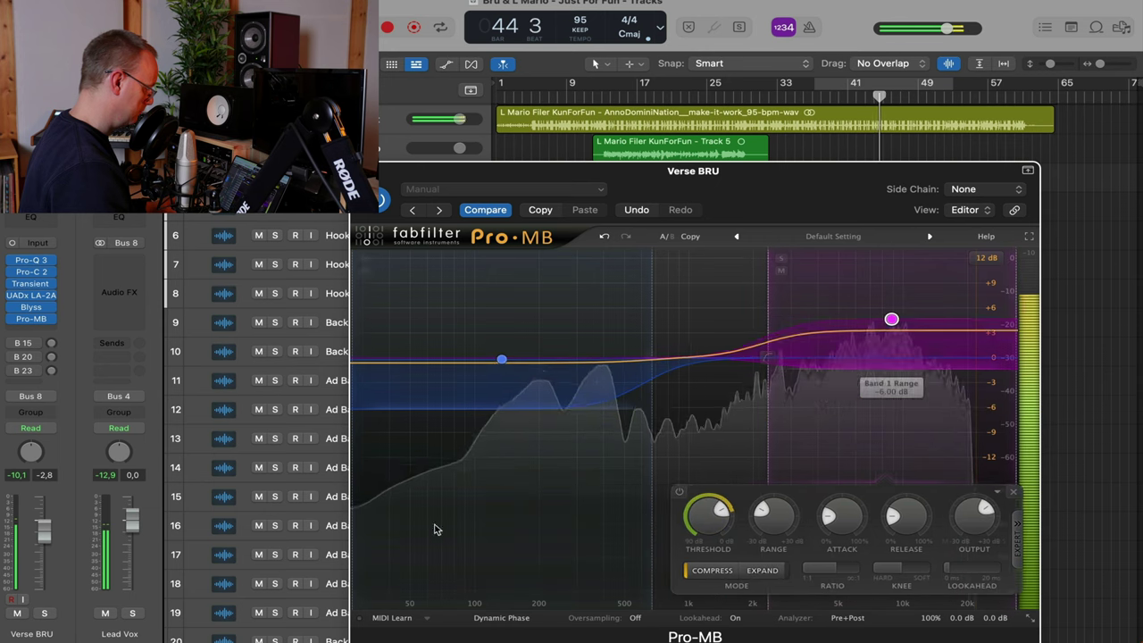
pyautogui.moveTo(722, 509); pyautogui.dragTo(720, 523)
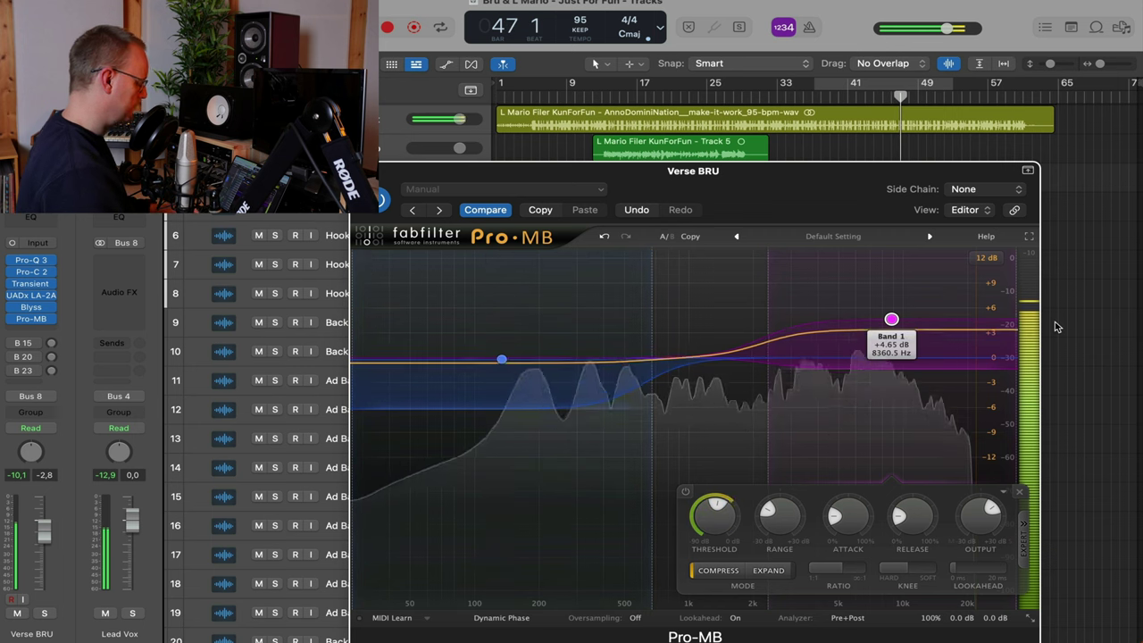
# Compare the vocal around bar 18 with the processed Verse BRU vocal around bar 39 by switching playback between them
pyautogui.press('space')
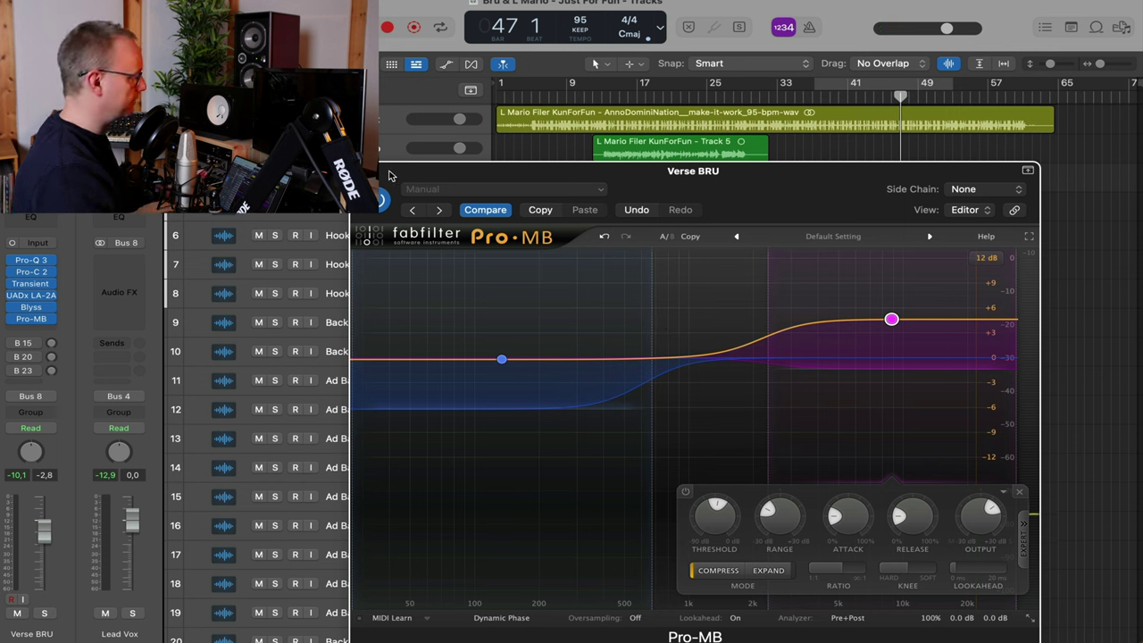
pyautogui.click(643, 97)
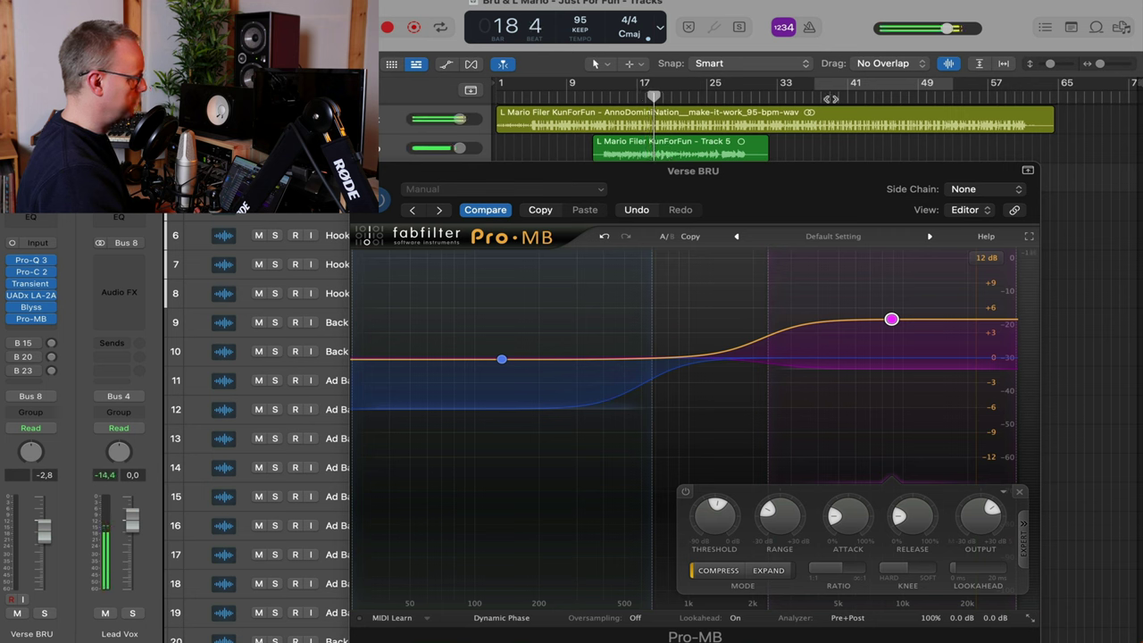
pyautogui.click(830, 99)
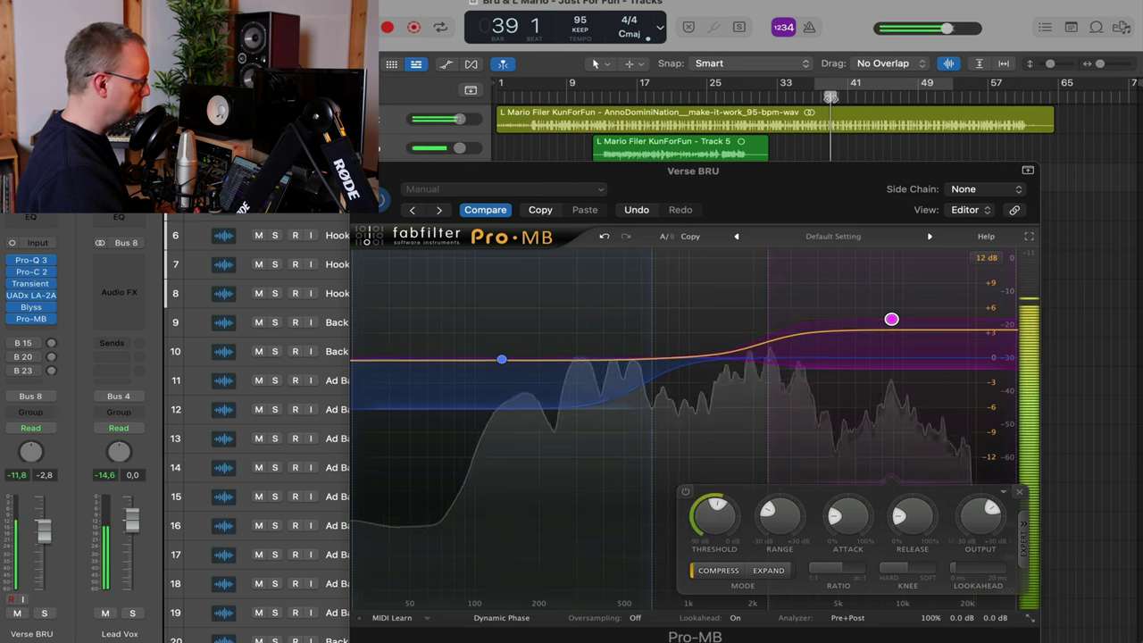
pyautogui.click(643, 96)
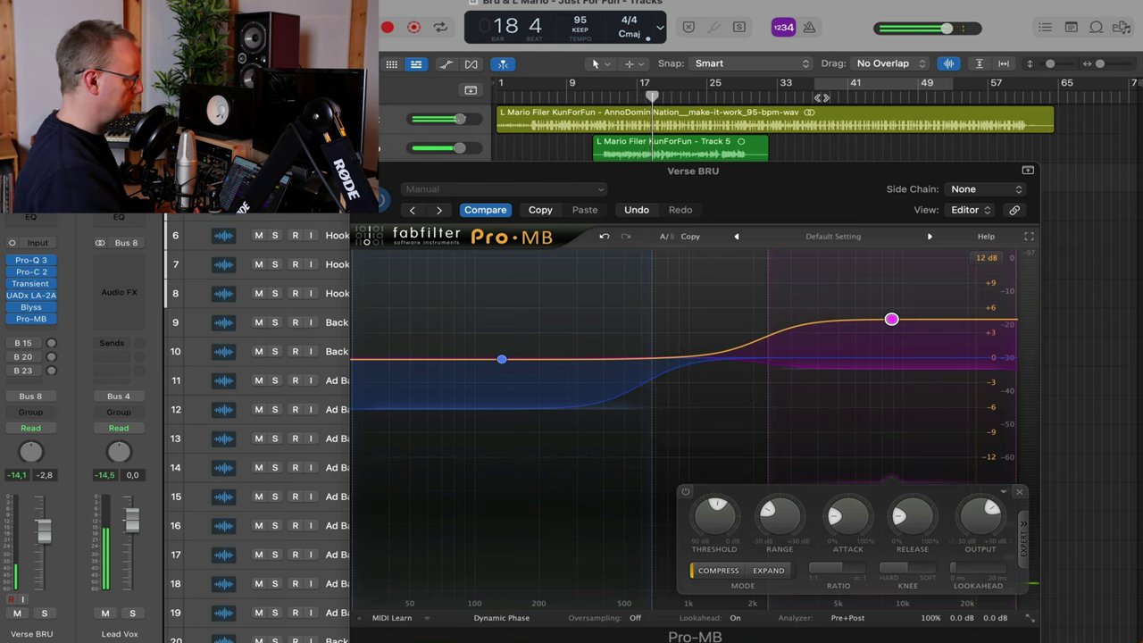
# Recheck the Verse BRU vocal around bar 42 against the verse at bar 18, and close Pro-MB
pyautogui.click(823, 96)
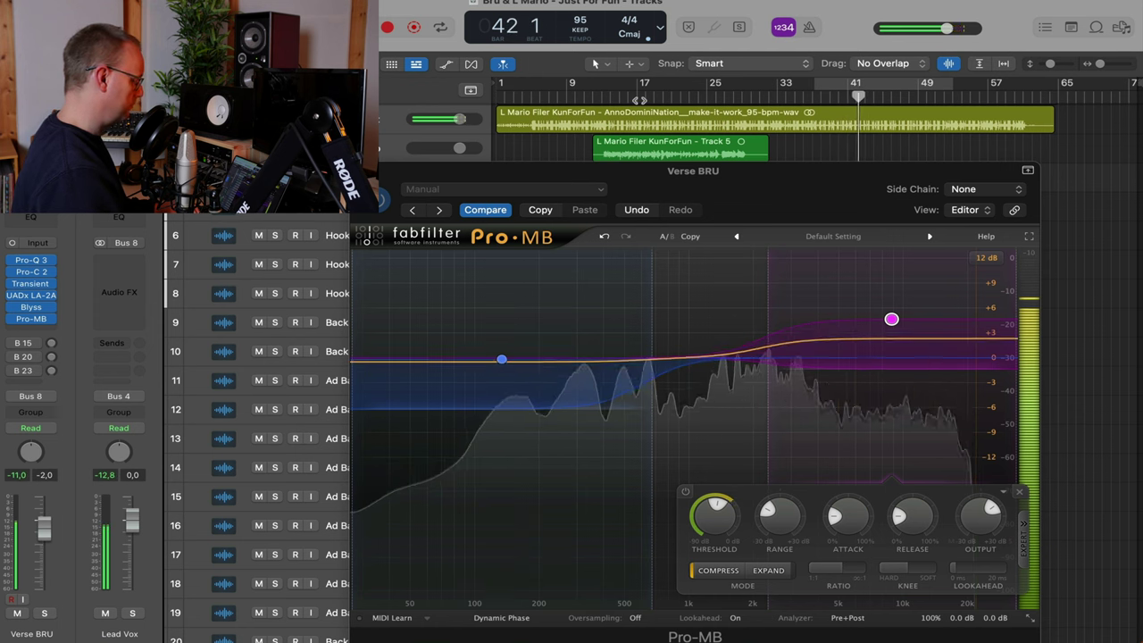
pyautogui.click(640, 90)
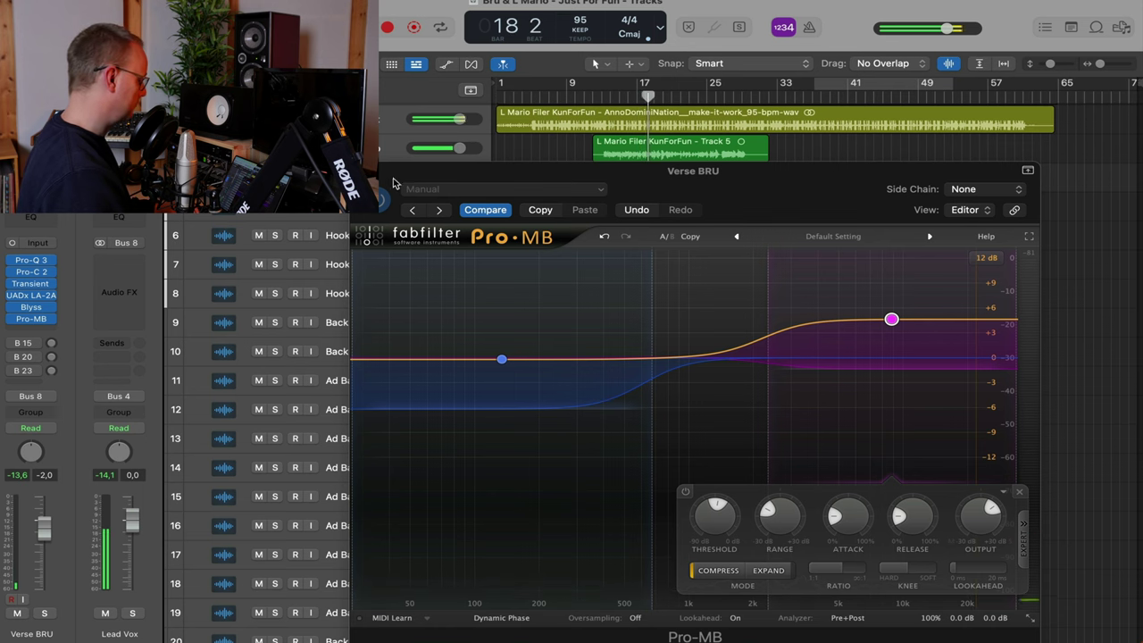
pyautogui.click(361, 171)
# Solo the Back L Mario and Back R Mario tracks and audition them from bar 17
pyautogui.scroll(-3, 557, 357)
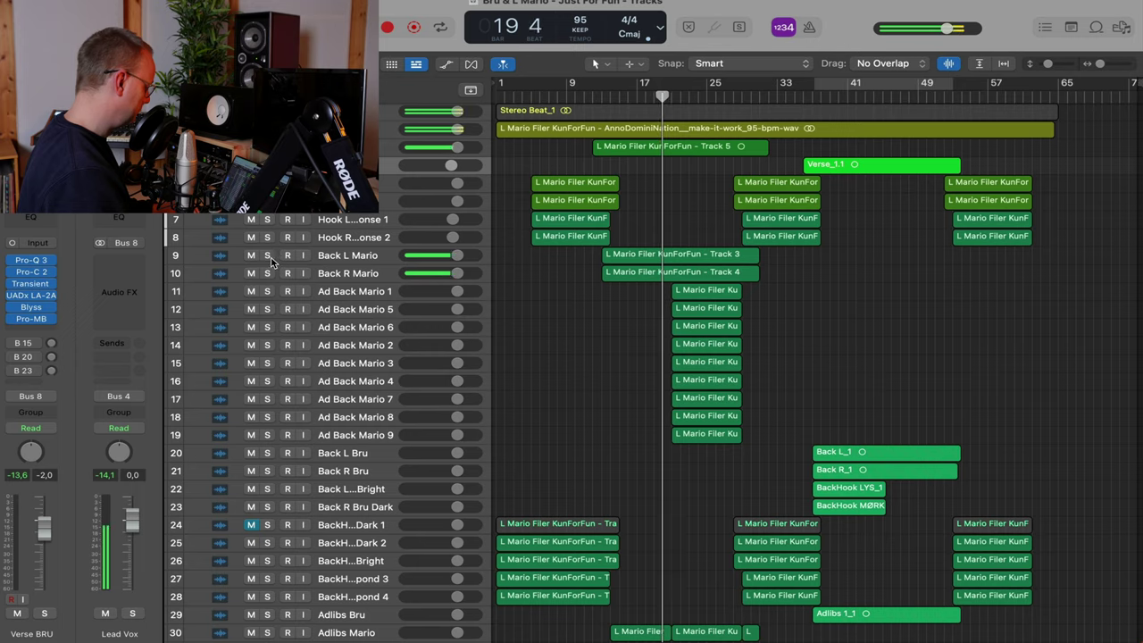
pyautogui.scroll(-6, 277, 254)
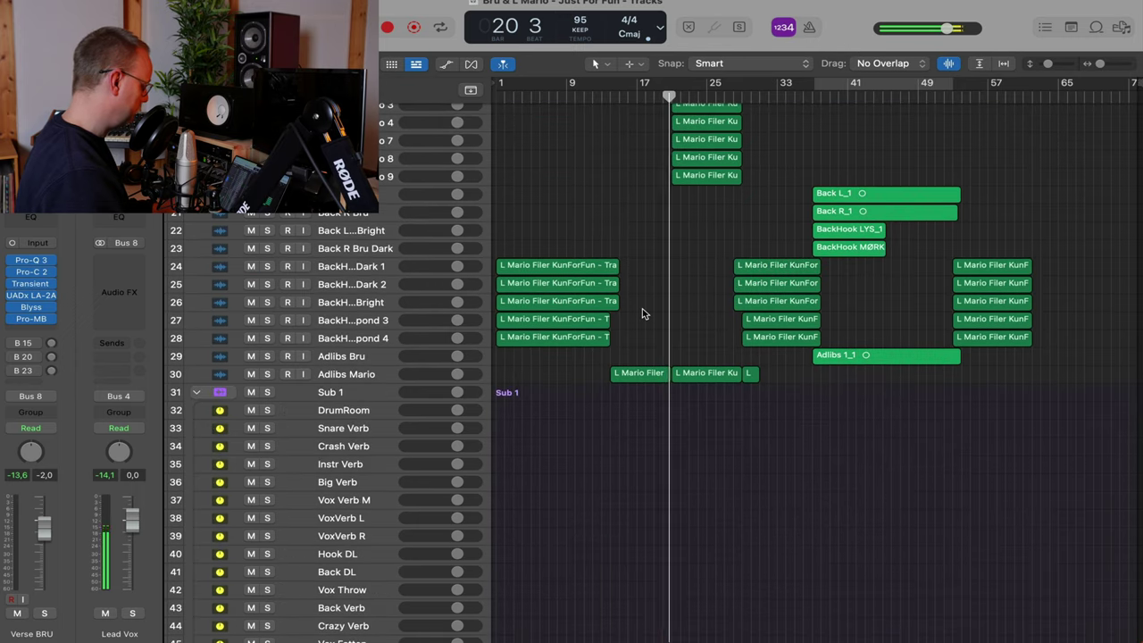
pyautogui.scroll(6, 642, 311)
pyautogui.keyDown('alt'); pyautogui.scroll(6, 642, 313); pyautogui.keyUp('alt')
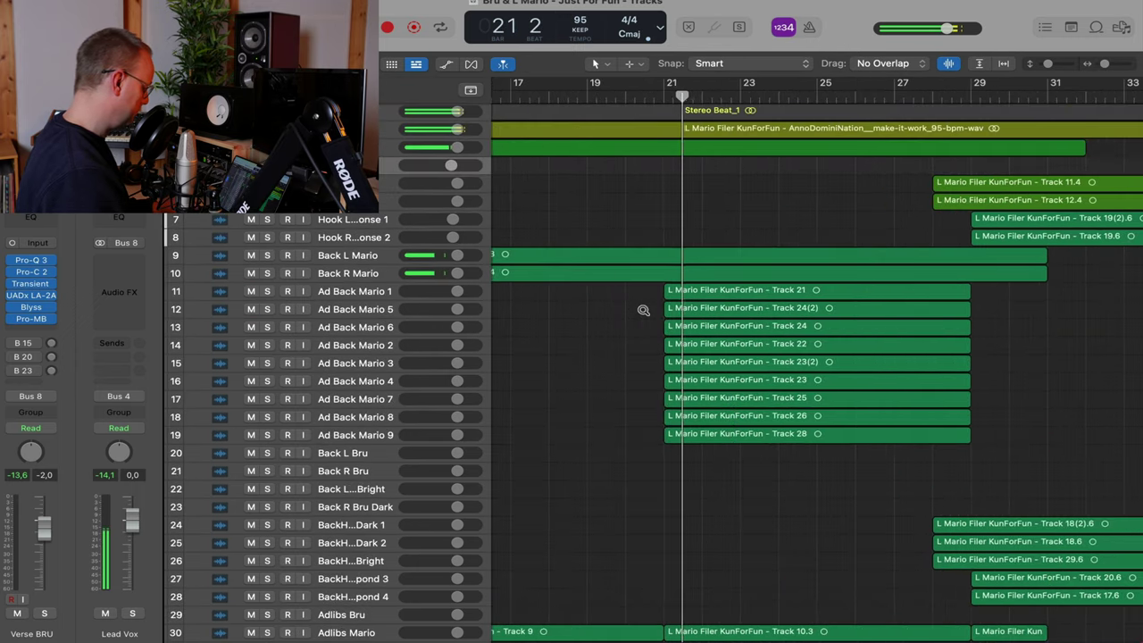
pyautogui.scroll(-3, 643, 314)
pyautogui.scroll(3, 645, 313)
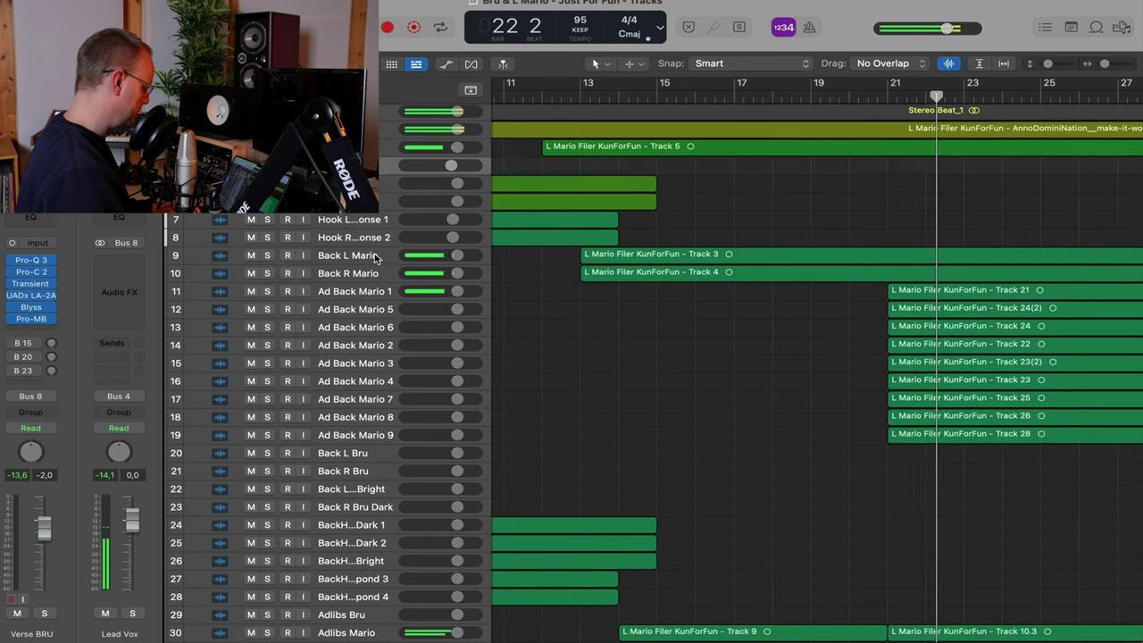
pyautogui.click(393, 255)
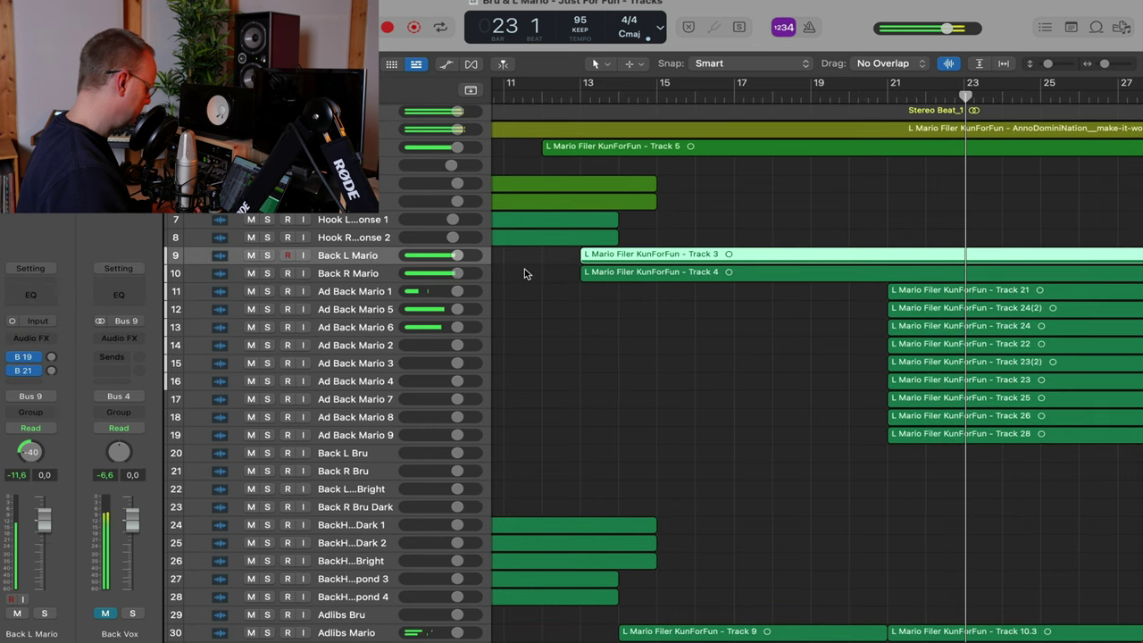
pyautogui.moveTo(271, 274); pyautogui.dragTo(269, 256)
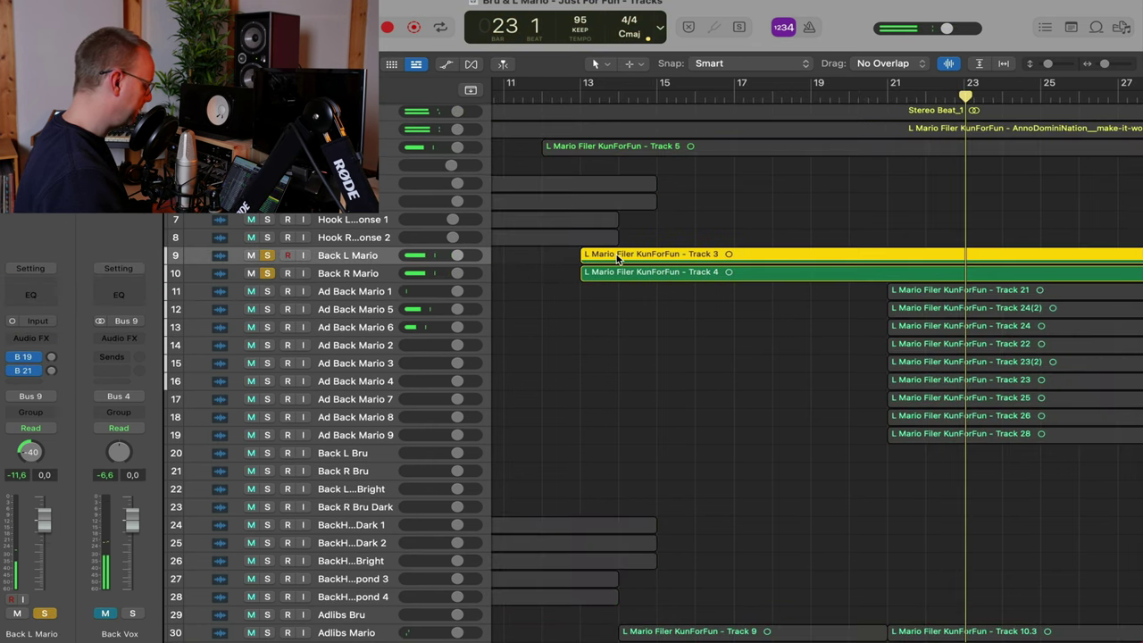
pyautogui.press('z')
pyautogui.click(829, 96)
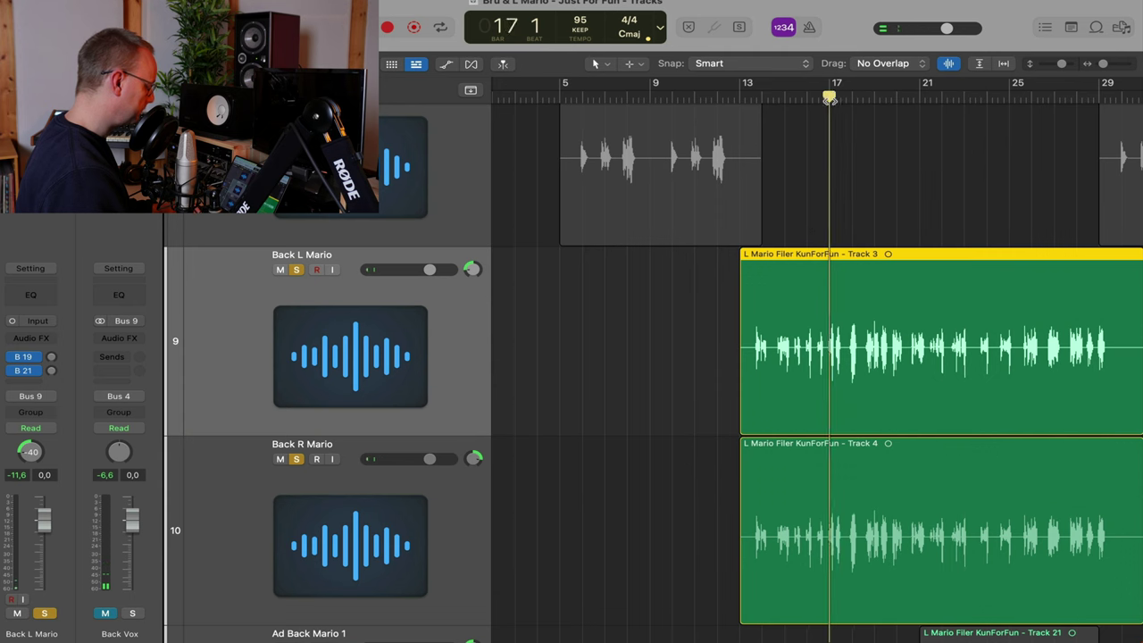
# Clear the solos on Back L Mario and Back R Mario, and unmute the Back Vox bus
pyautogui.press('z')
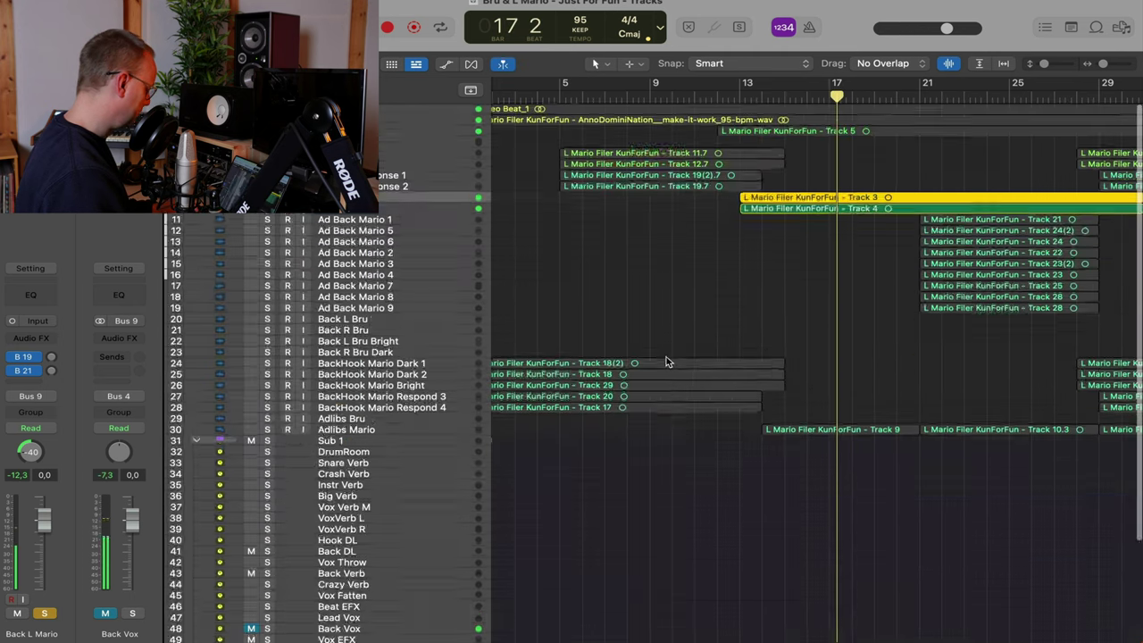
pyautogui.moveTo(268, 195); pyautogui.dragTo(268, 186)
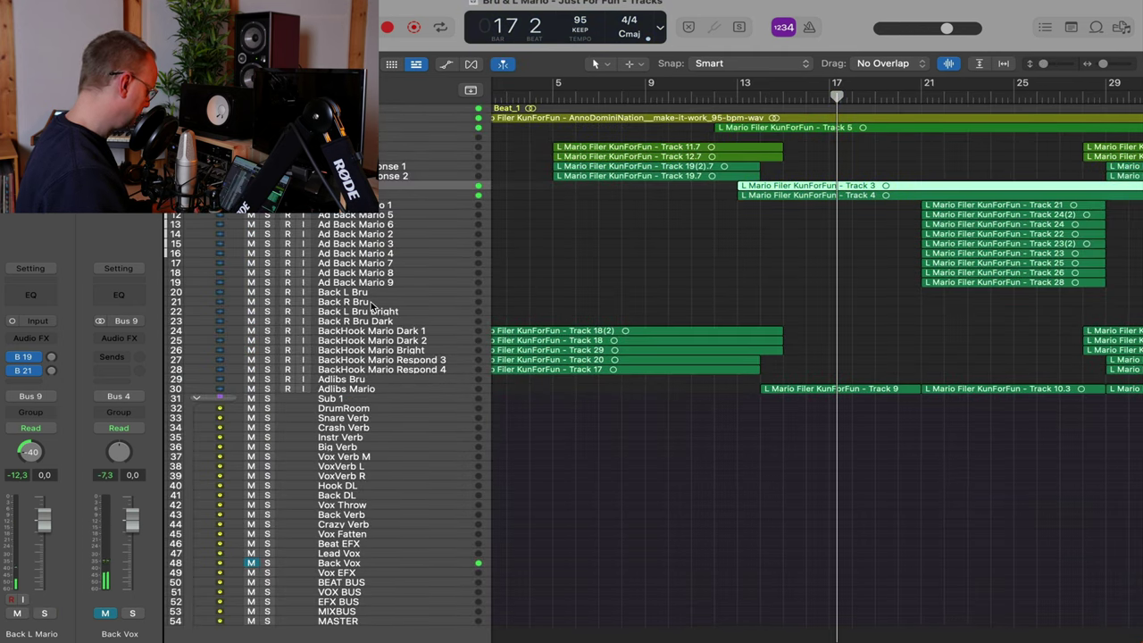
pyautogui.scroll(-3, 371, 306)
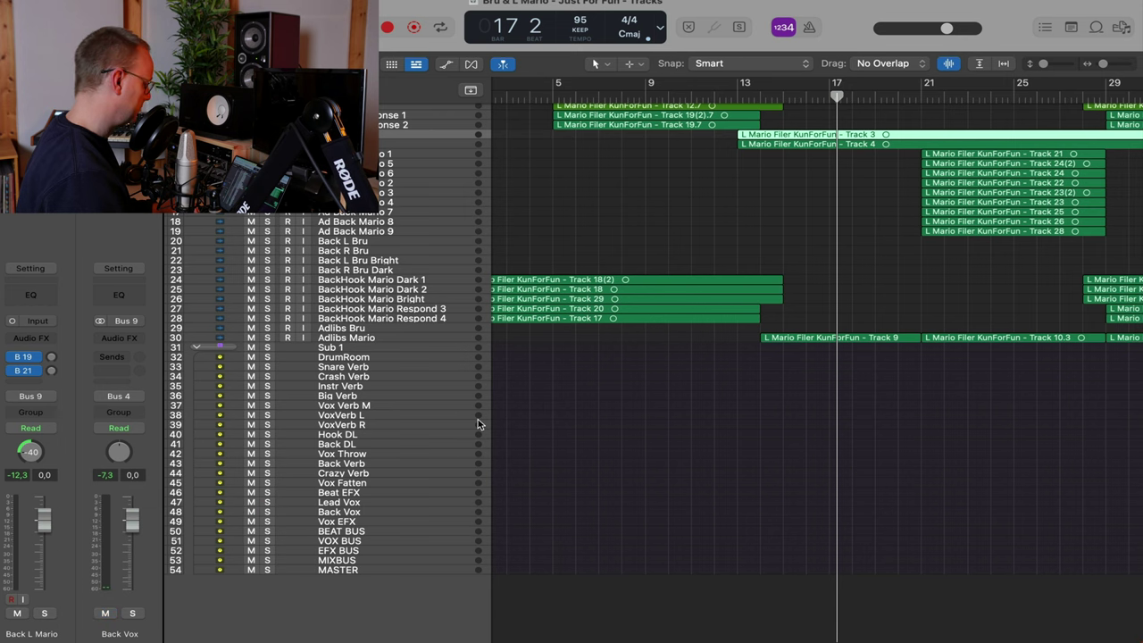
# Insert a mono Pro-Q 3 on the Back L Mario track
pyautogui.press('super+Down')
pyautogui.press('super+Down')
pyautogui.press('super+Down')
pyautogui.press('super+Down')
pyautogui.press('super+Down')
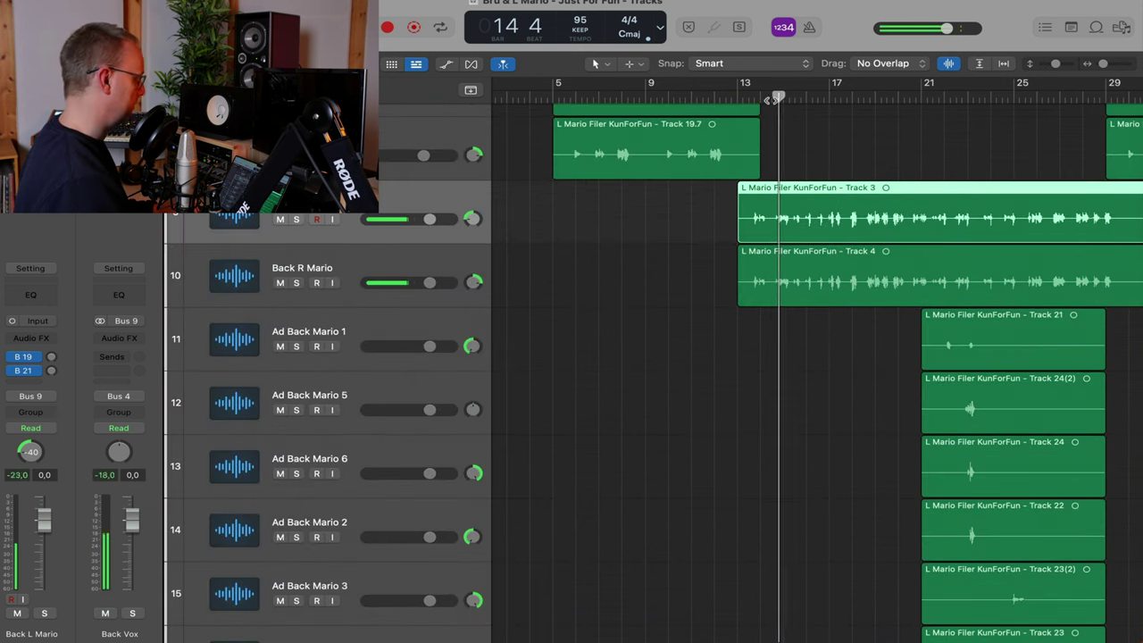
pyautogui.press('super+Right')
pyautogui.press('super+Right')
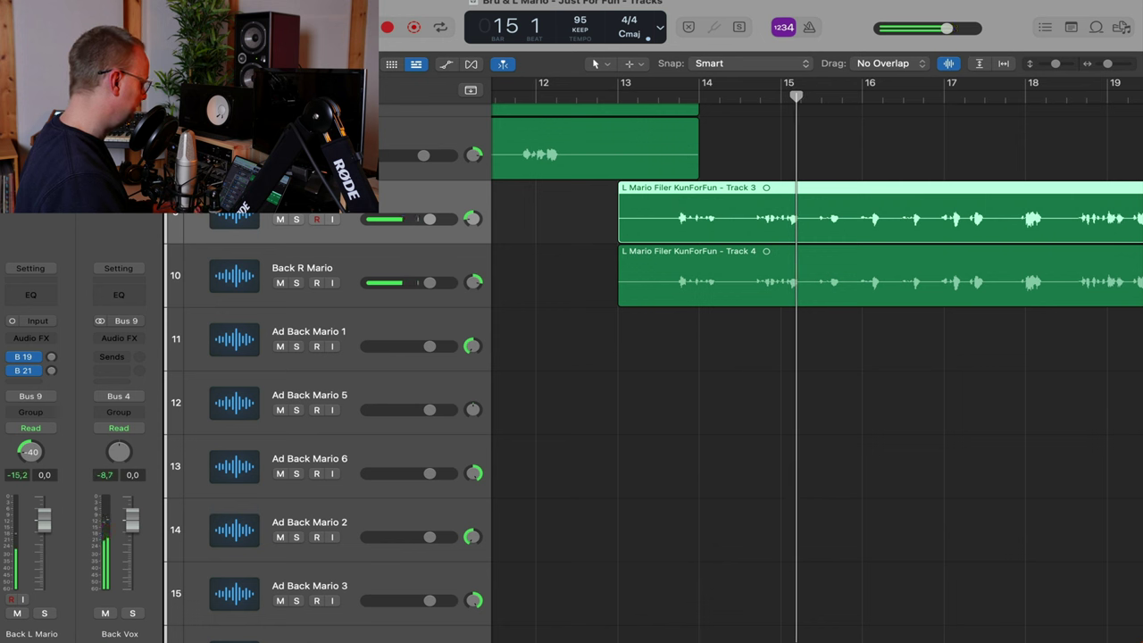
pyautogui.click(24, 343)
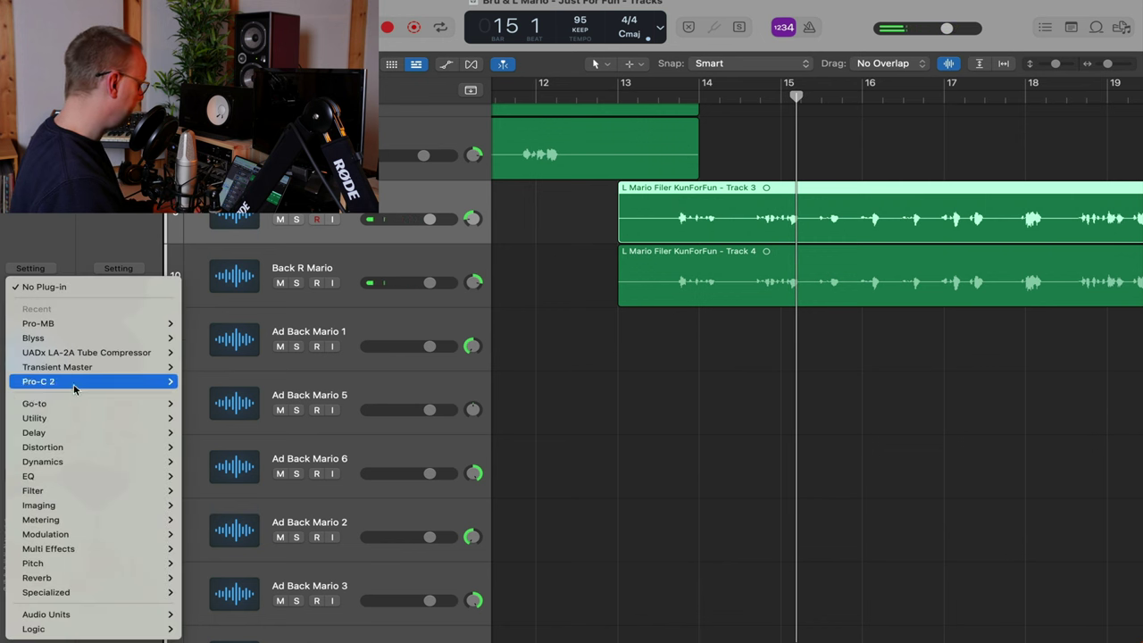
pyautogui.moveTo(80, 407)
pyautogui.moveTo(259, 401)
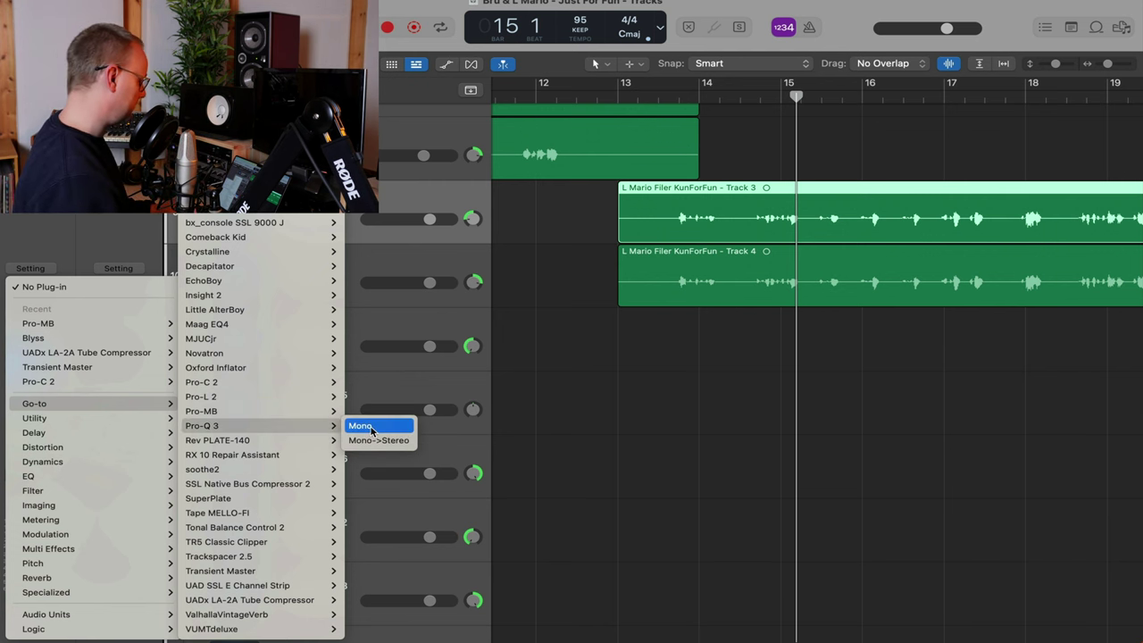
pyautogui.click(368, 426)
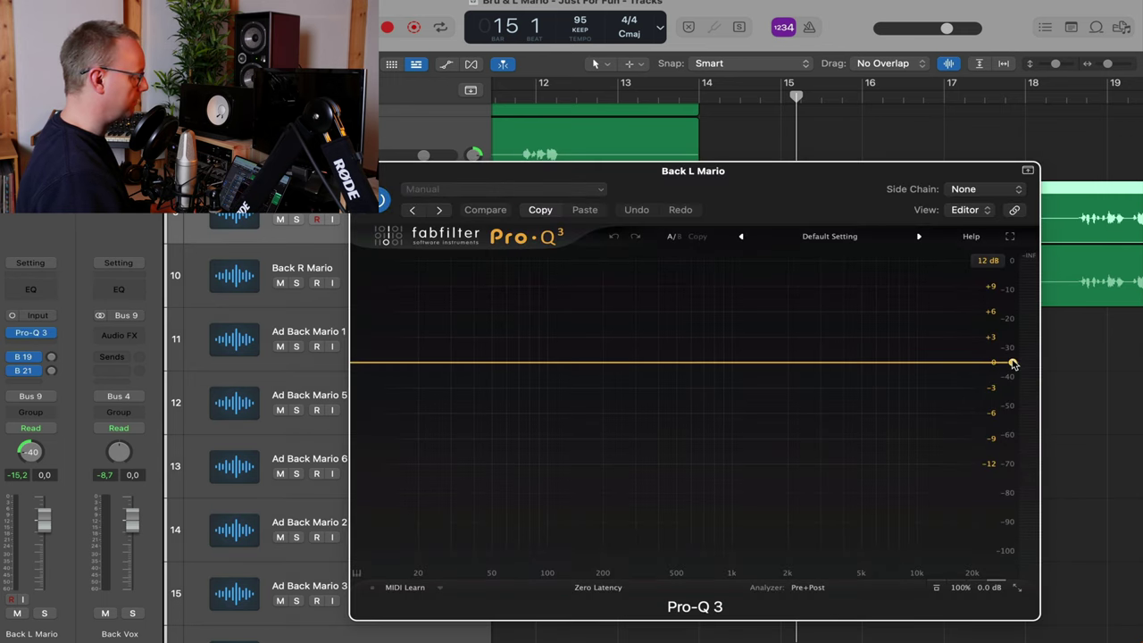
# Add a 12 dB/oct high cut at about 3525 Hz and a 12 dB/oct low cut just above 200 Hz
pyautogui.moveTo(1013, 364); pyautogui.dragTo(812, 369)
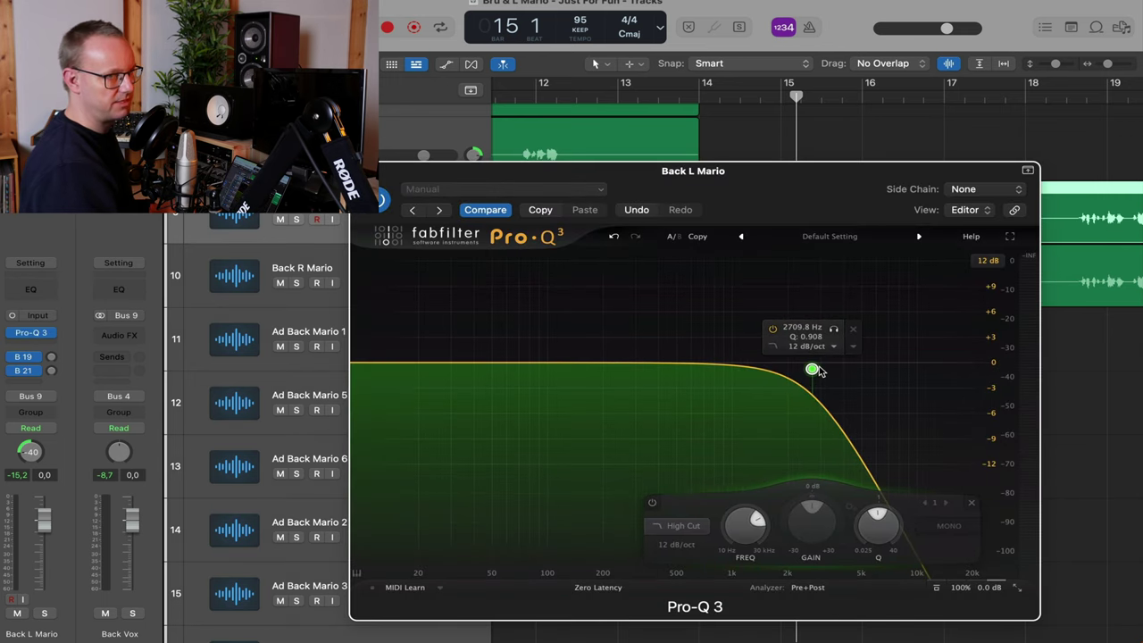
pyautogui.moveTo(357, 364); pyautogui.dragTo(609, 370)
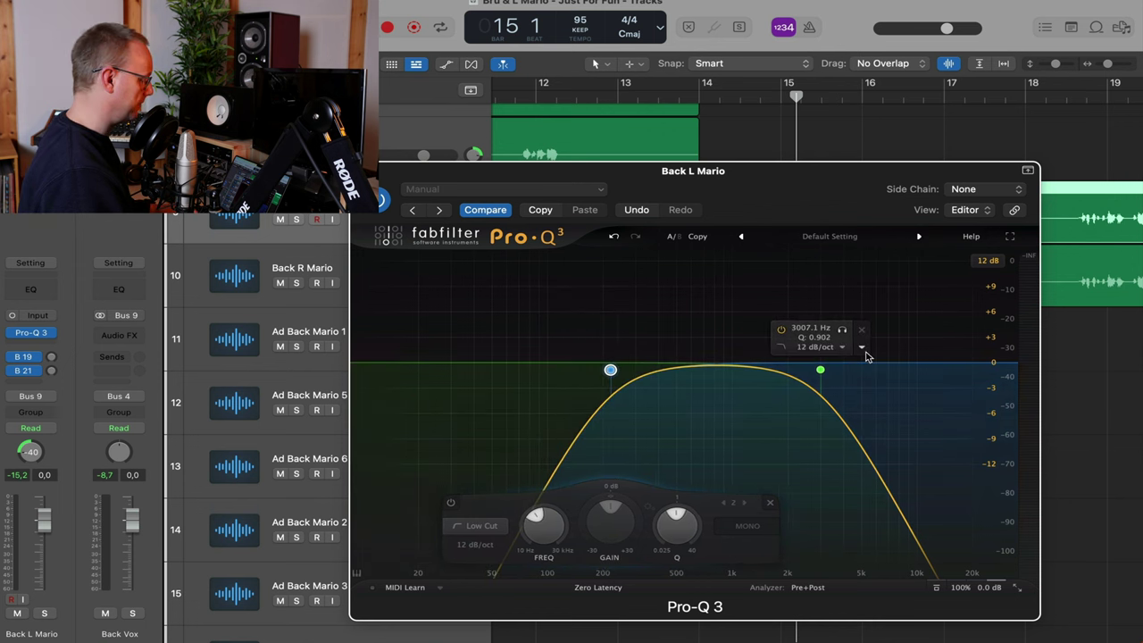
pyautogui.moveTo(819, 367)
pyautogui.mouseDown()
pyautogui.moveTo(846, 365)
pyautogui.moveTo(832, 370)
pyautogui.mouseUp()
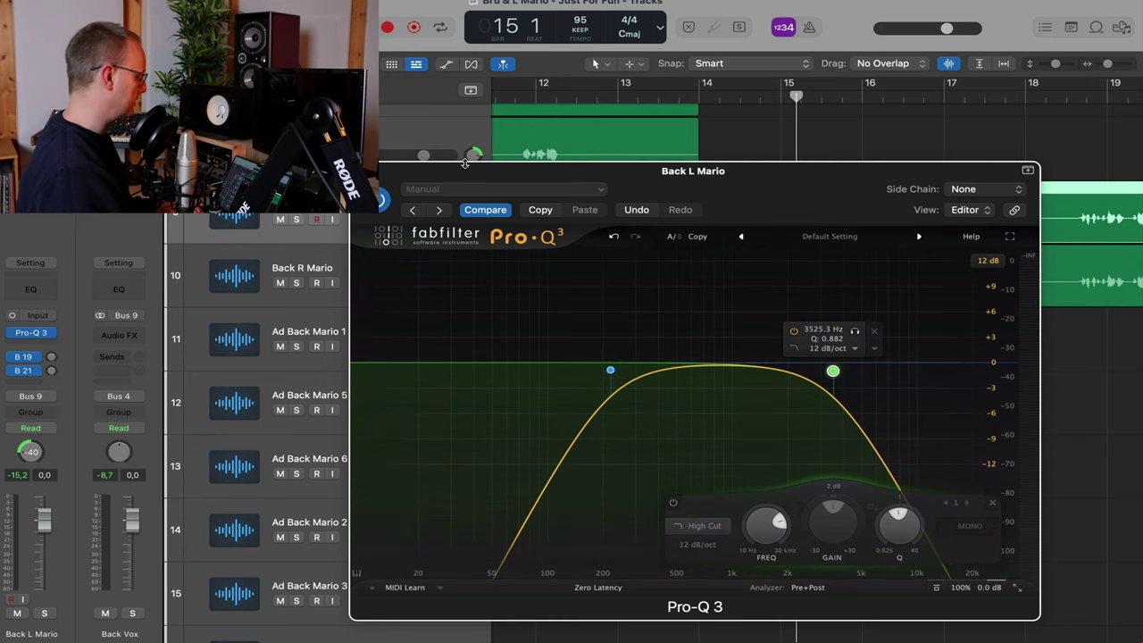
# Solo Back L Mario, raise its high cut to just above 5 kHz, and close Pro-Q 3
pyautogui.click(44, 613)
pyautogui.moveTo(698, 195); pyautogui.dragTo(450, 81)
pyautogui.moveTo(587, 256); pyautogui.dragTo(617, 256)
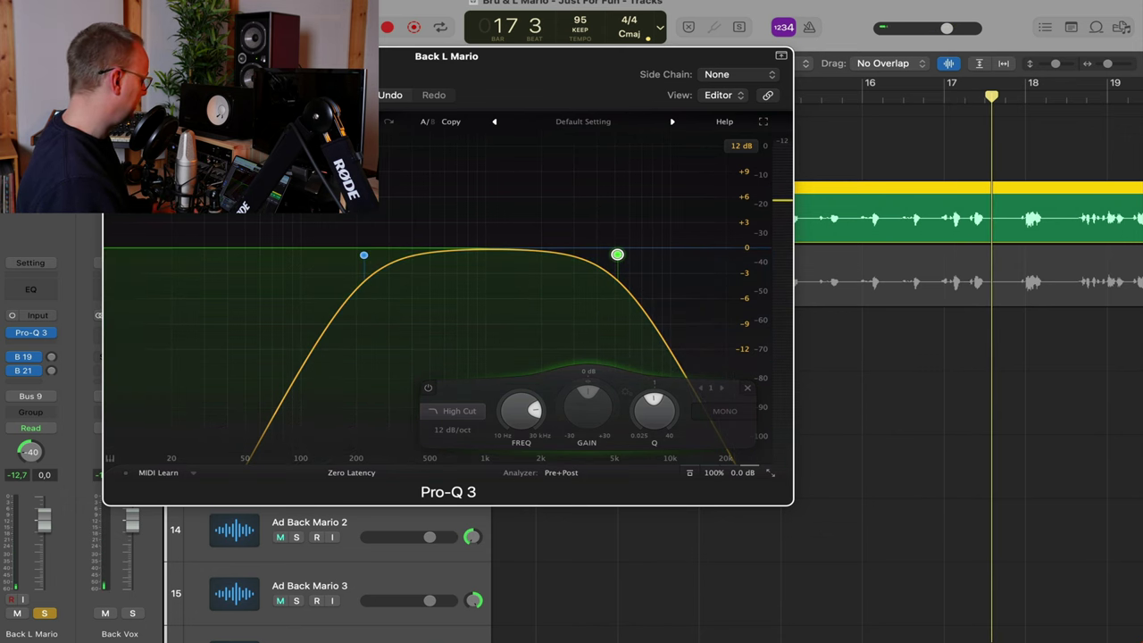
pyautogui.press('super+w')
# Insert a mono Pro-Q 3 on the Back R Mario track
pyautogui.click(353, 259)
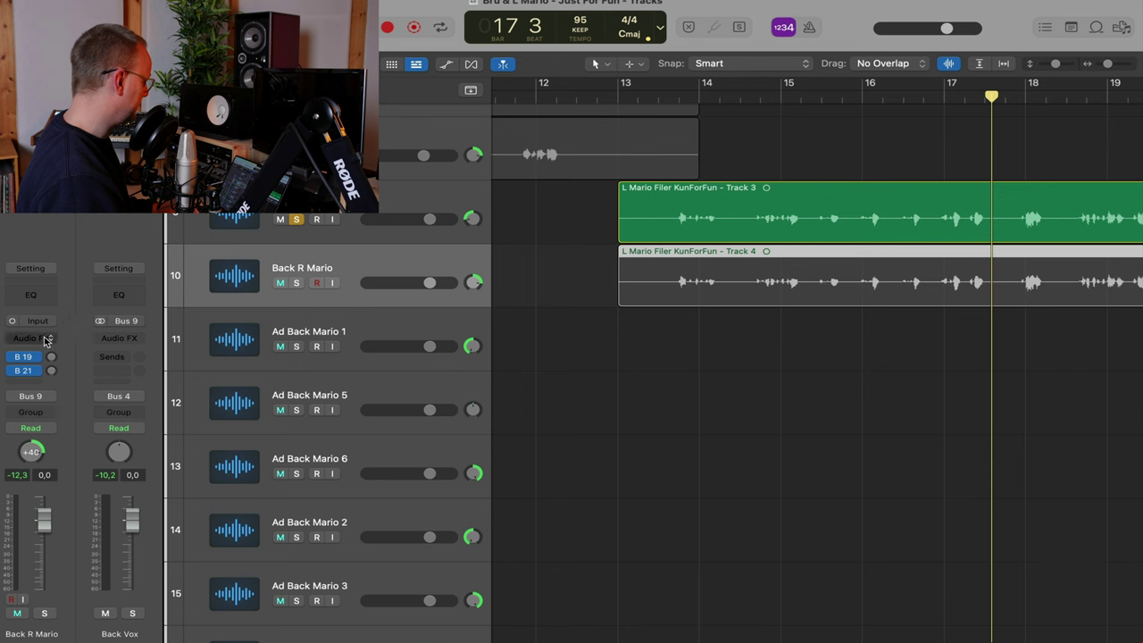
pyautogui.click(46, 339)
pyautogui.moveTo(98, 321)
pyautogui.click(225, 326)
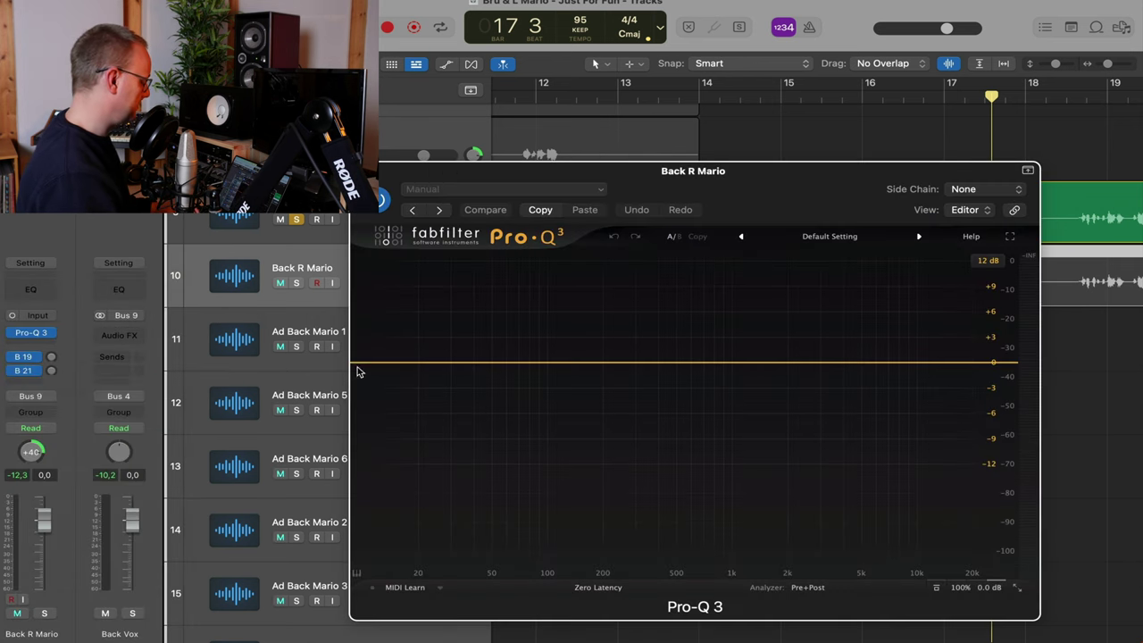
# Add a low cut at about 127 Hz and a high cut between 1 and 2 kHz to Back R Mario, and close Pro-Q 3
pyautogui.moveTo(352, 363); pyautogui.dragTo(575, 361)
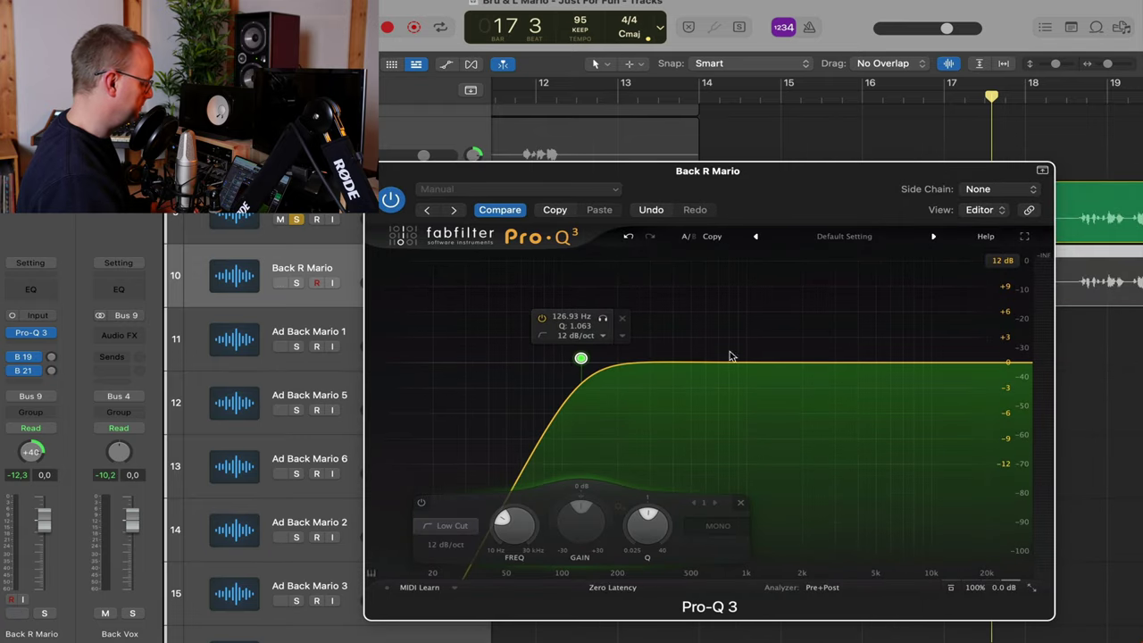
pyautogui.moveTo(1032, 363); pyautogui.dragTo(797, 359)
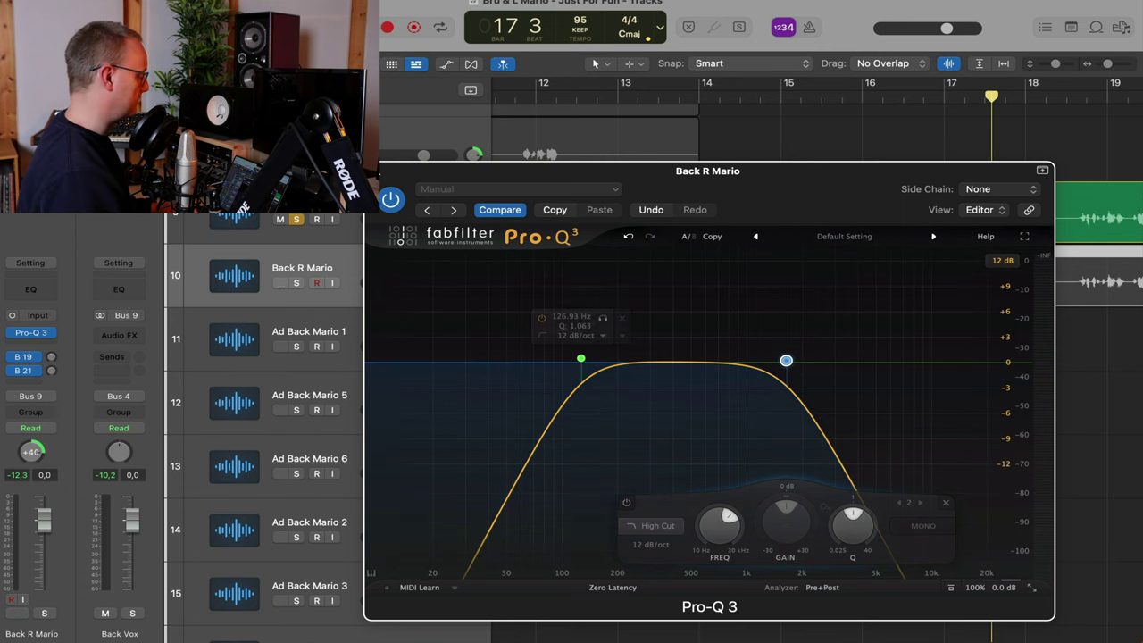
pyautogui.click(376, 171)
# Solo Back R Mario along with Back L Mario during playback, and lower Back L Mario's volume to -1.3 dB
pyautogui.press('space')
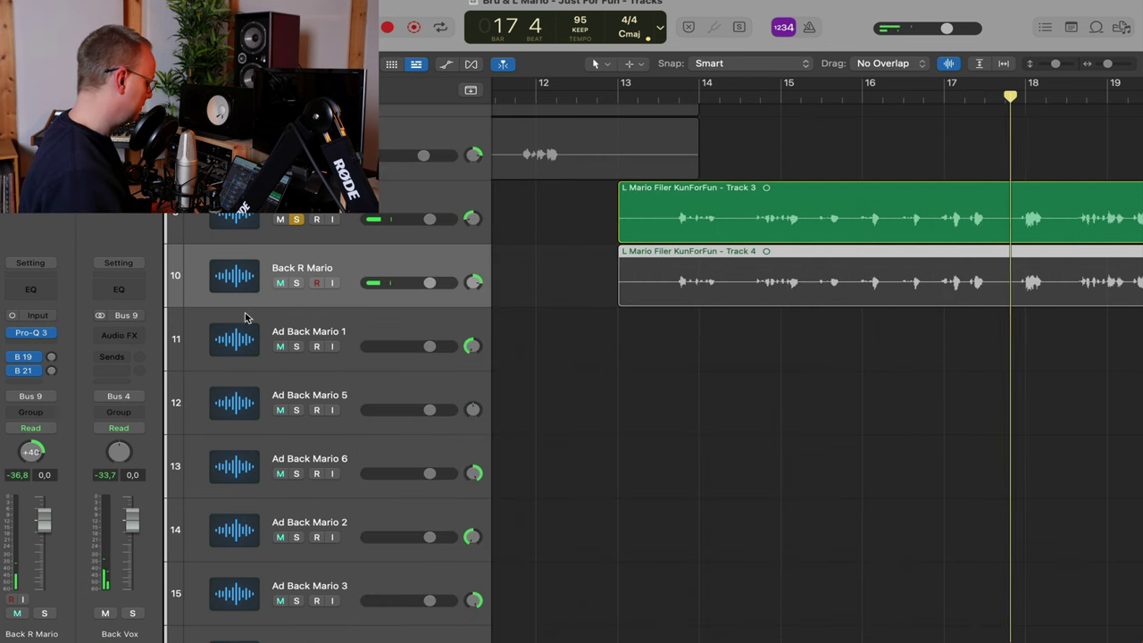
pyautogui.click(295, 283)
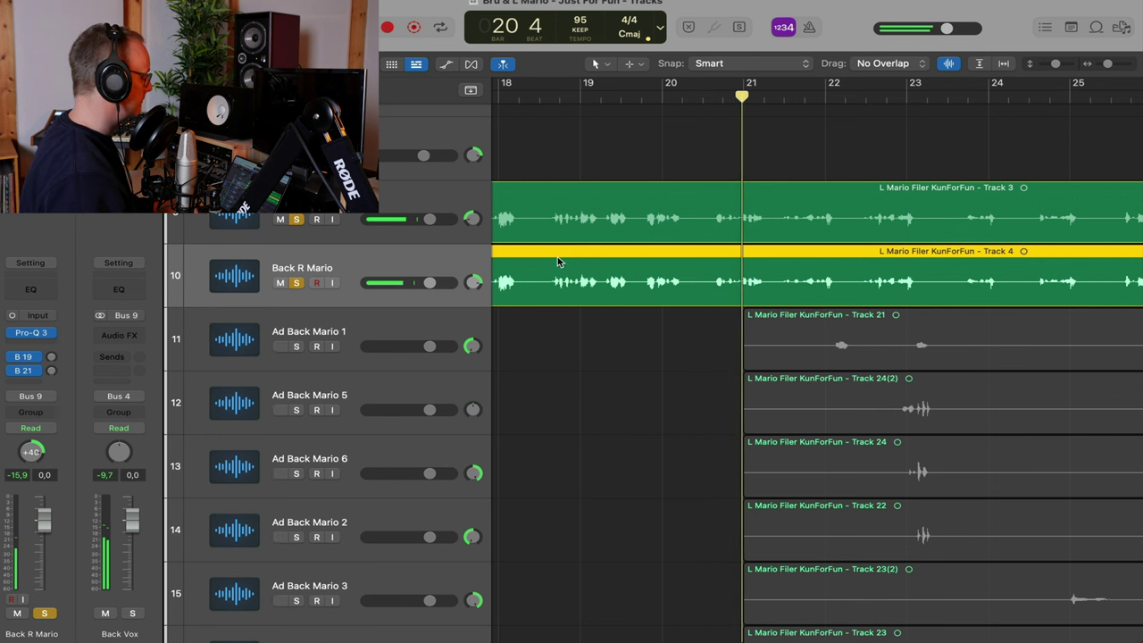
pyautogui.moveTo(427, 220)
pyautogui.mouseDown()
pyautogui.moveTo(407, 220)
pyautogui.moveTo(424, 220)
pyautogui.mouseUp()
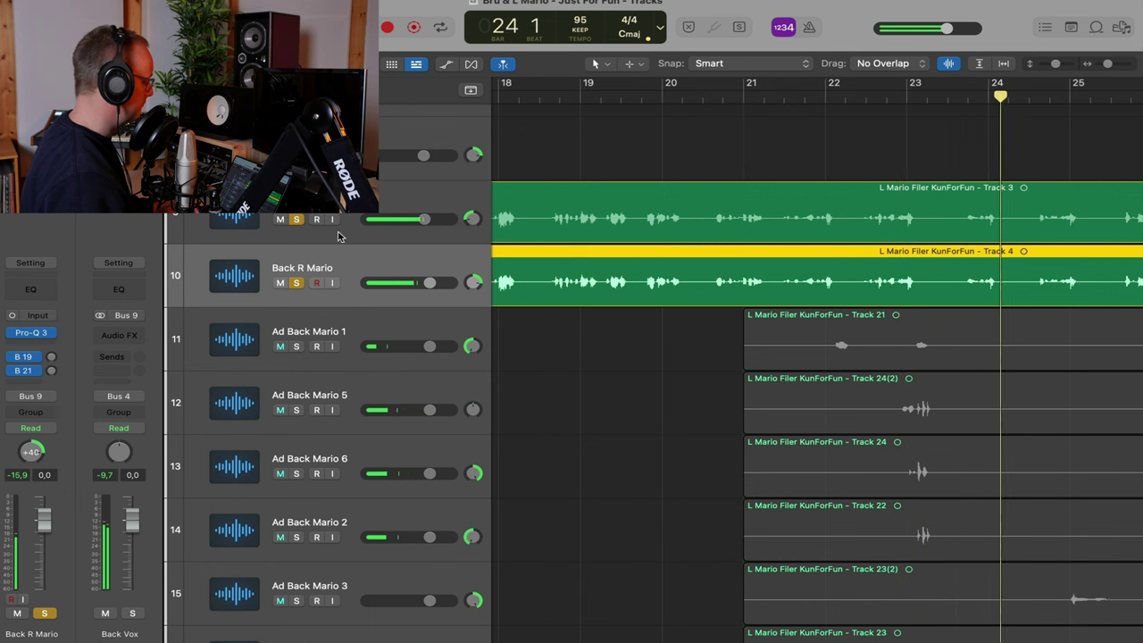
# Insert a mono Pro-C 2 after the EQ on the Back L Mario track
pyautogui.click(303, 205)
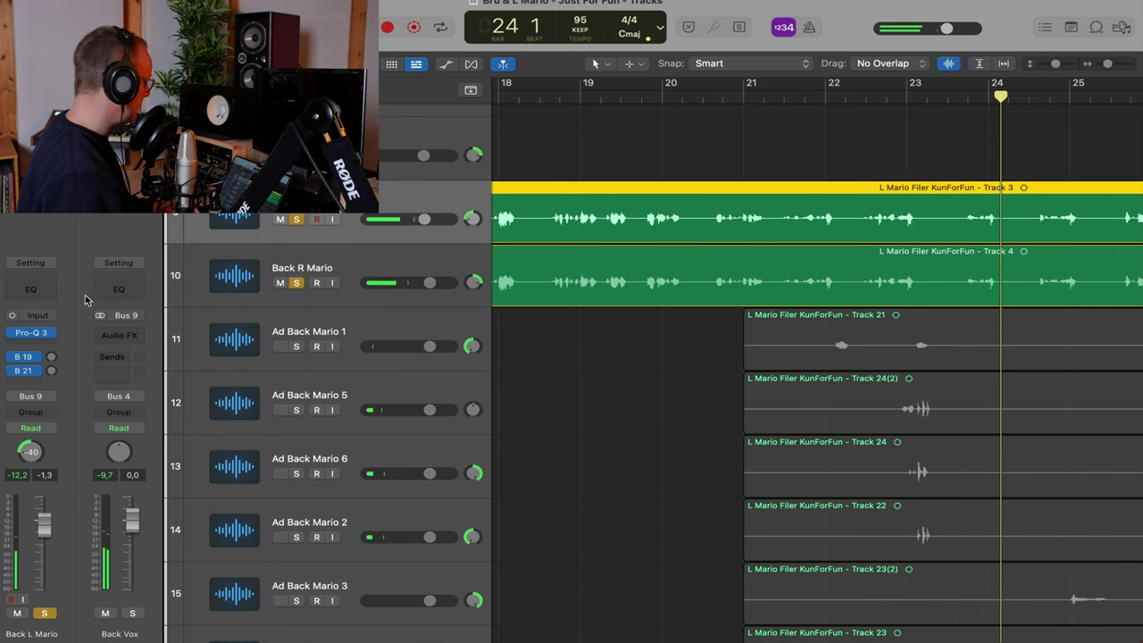
pyautogui.click(35, 344)
pyautogui.moveTo(90, 403)
pyautogui.moveTo(222, 401)
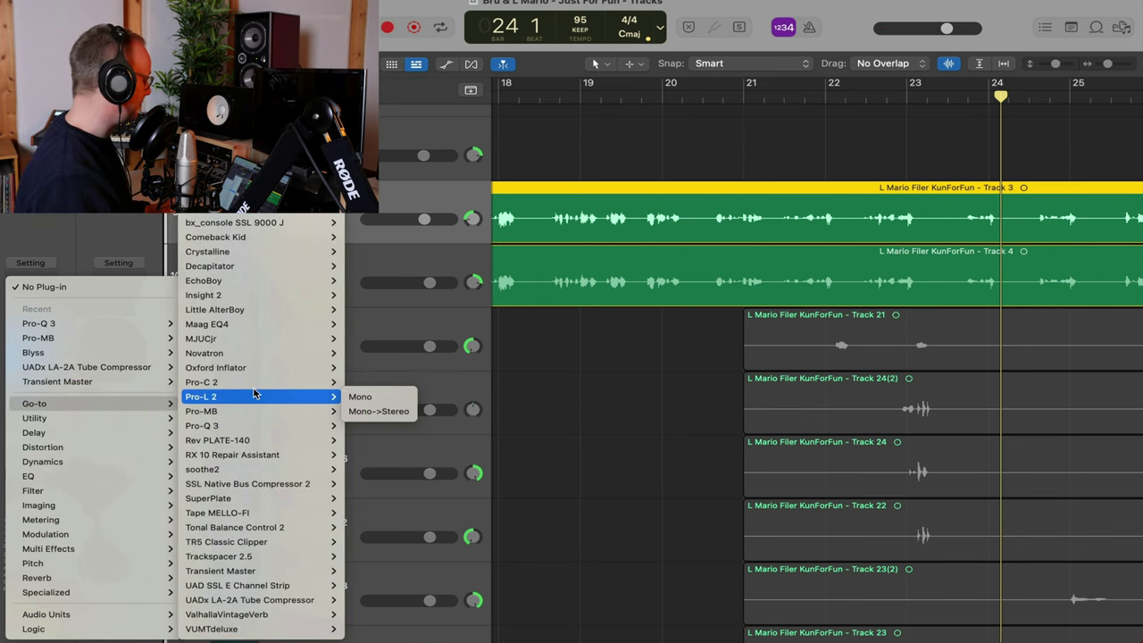
pyautogui.moveTo(254, 388)
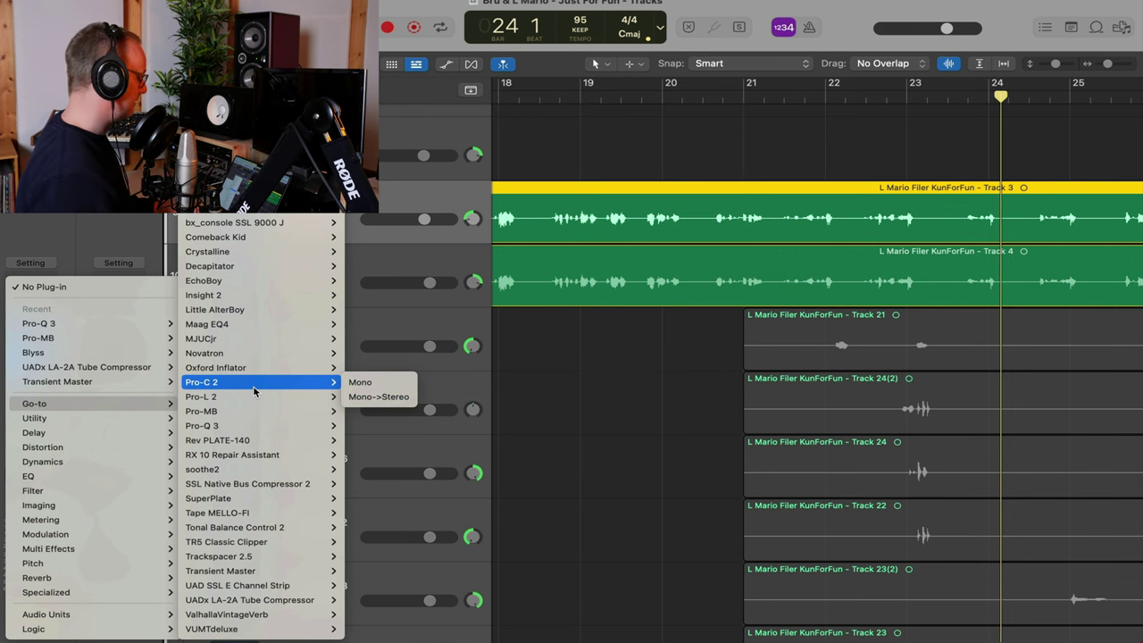
pyautogui.click(360, 382)
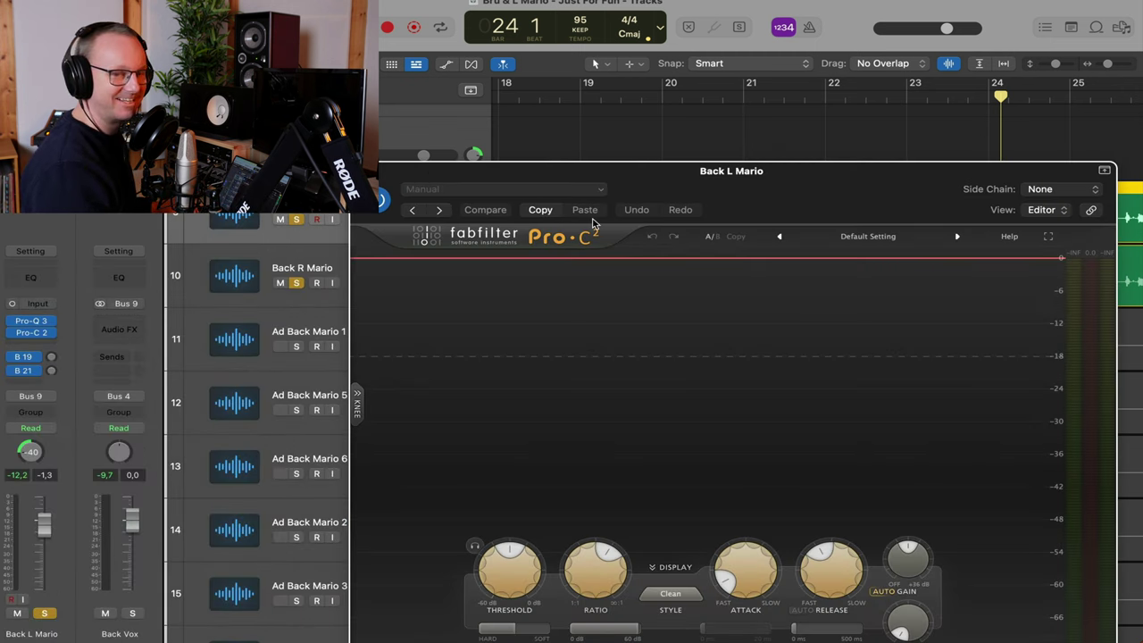
# Set Back L Mario's Pro-C 2 threshold to -39.24 dB, adjust its attack and release during soloed playback, and close the plug-in
pyautogui.moveTo(692, 170); pyautogui.dragTo(363, 2)
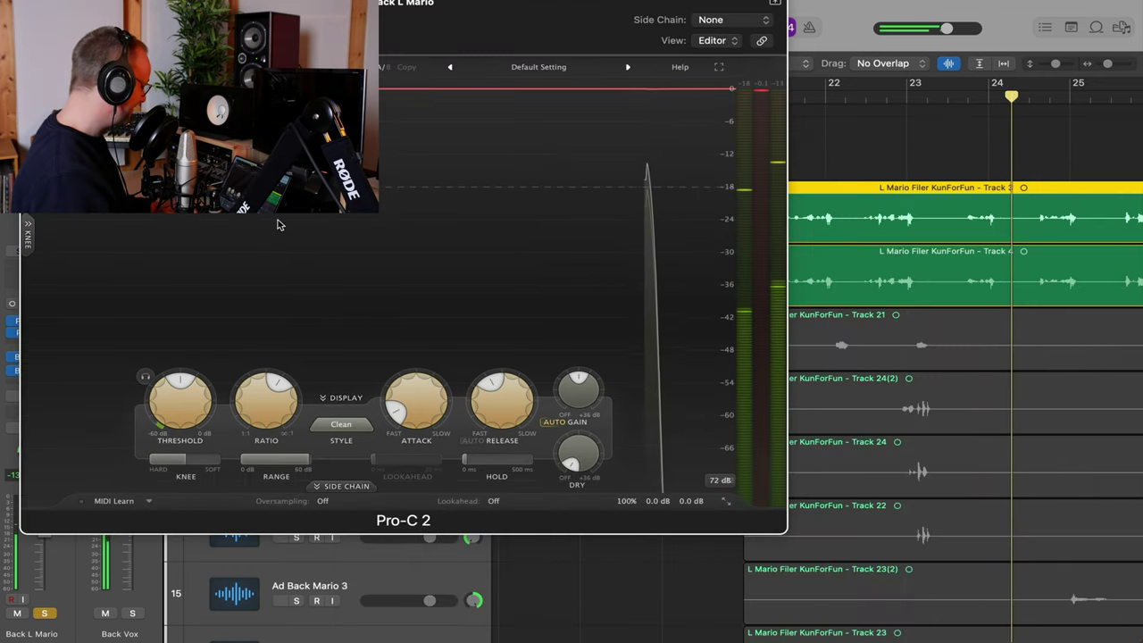
pyautogui.moveTo(181, 393); pyautogui.dragTo(196, 395)
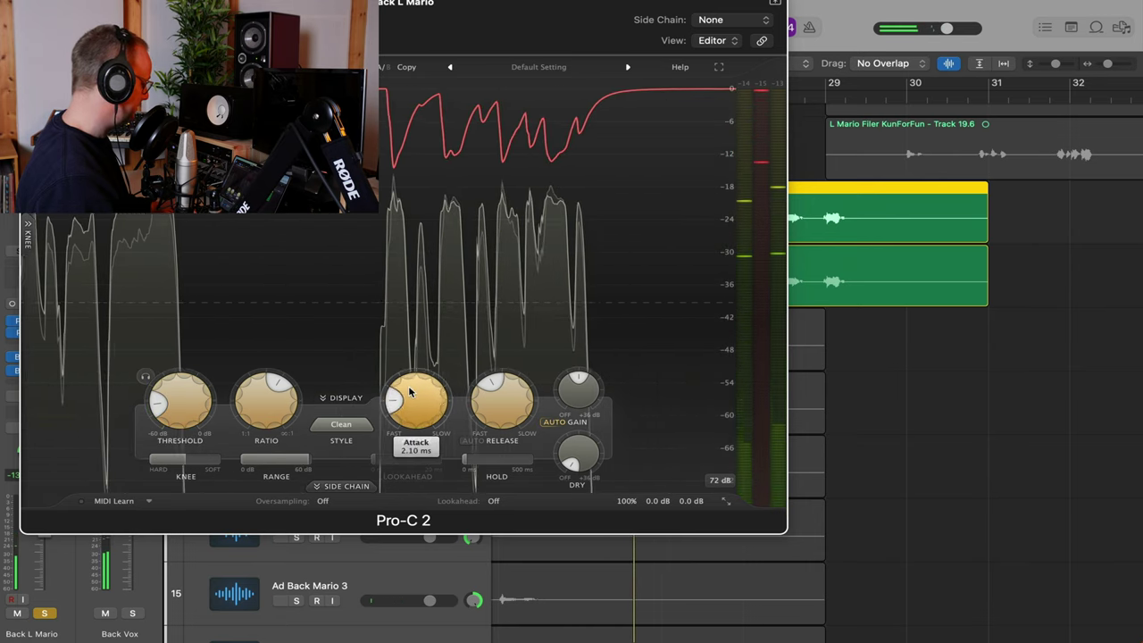
pyautogui.moveTo(410, 391); pyautogui.dragTo(410, 391)
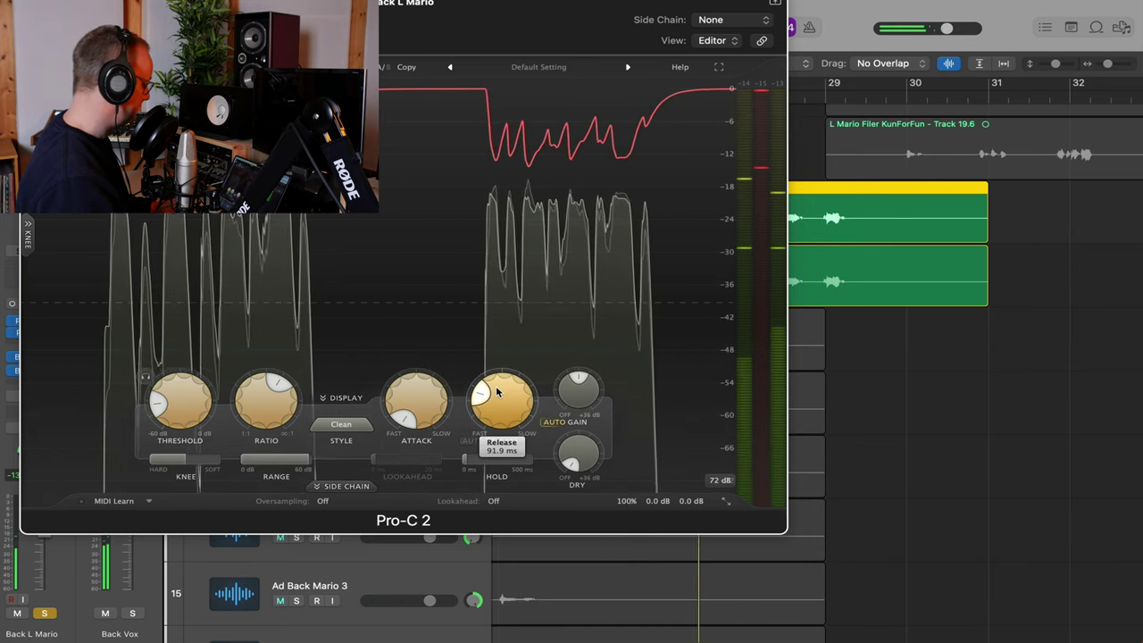
pyautogui.scroll(4, 495, 388)
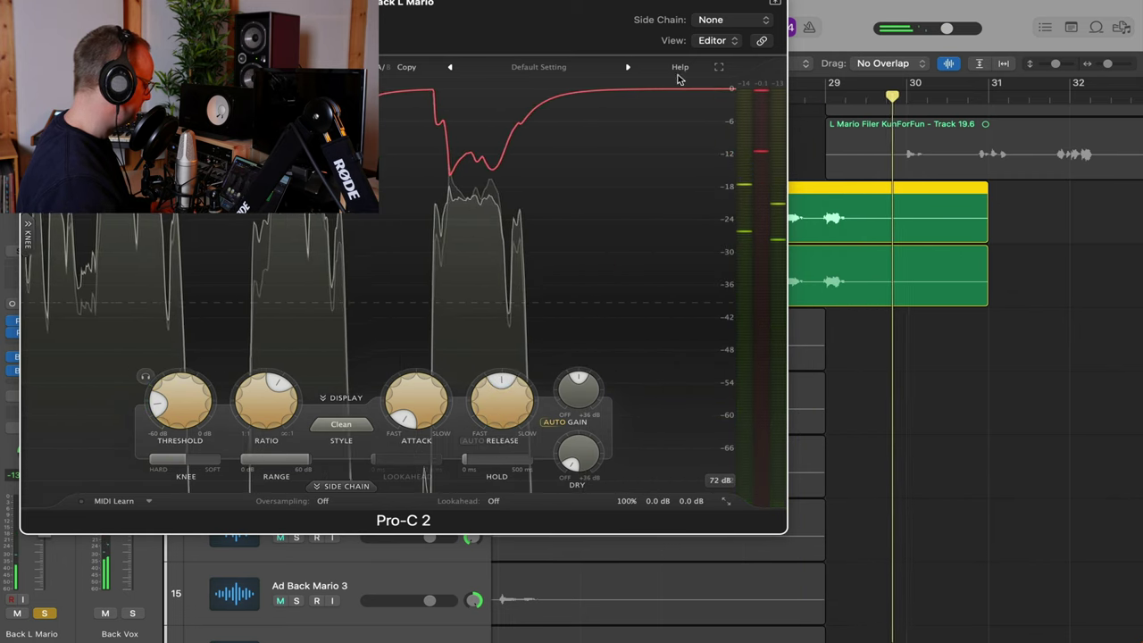
pyautogui.click(820, 103)
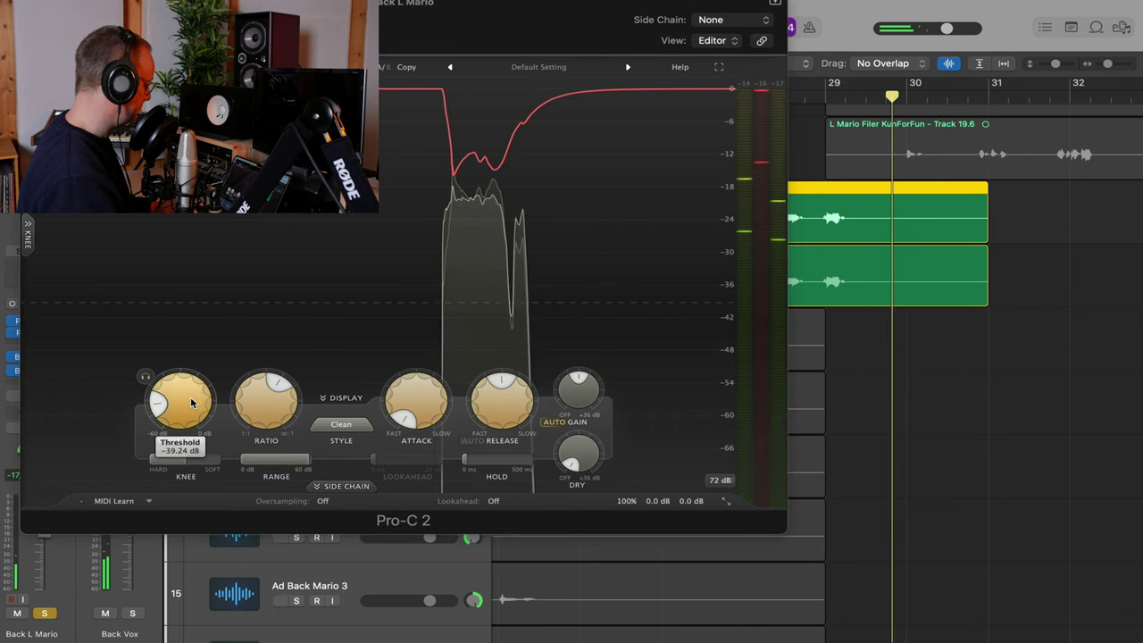
pyautogui.click(32, 3)
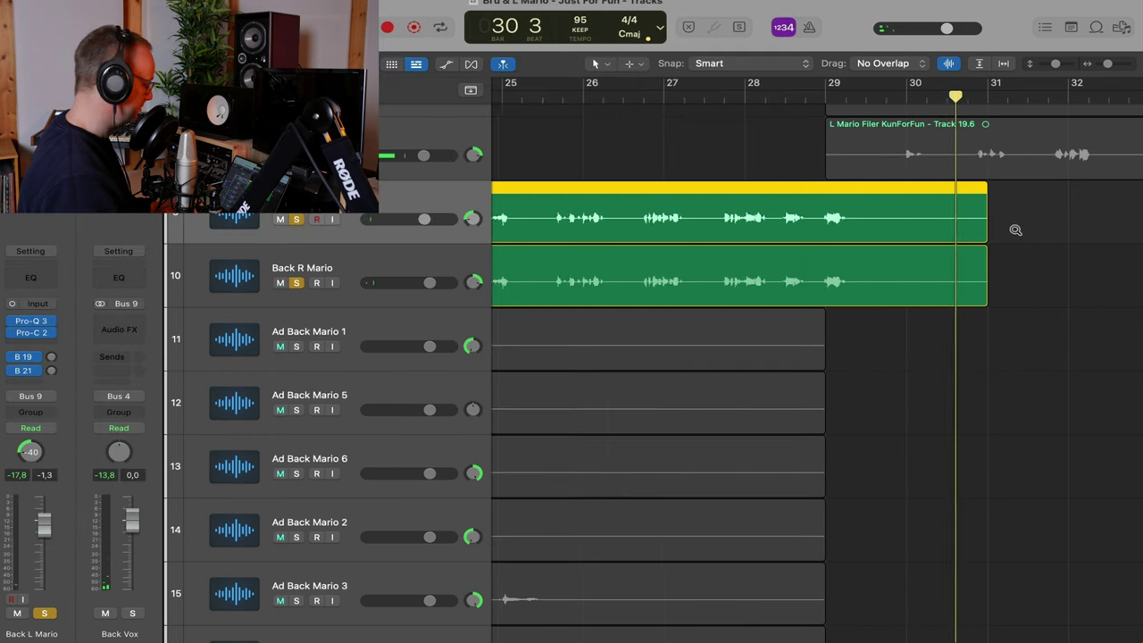
# Audition the soloed Back L and Back R Mario tracks from about bar 14, and unsolo Back R Mario
pyautogui.keyDown('ctrl'); pyautogui.keyDown('alt'); pyautogui.click(1015, 229); pyautogui.keyUp('alt'); pyautogui.keyUp('ctrl')
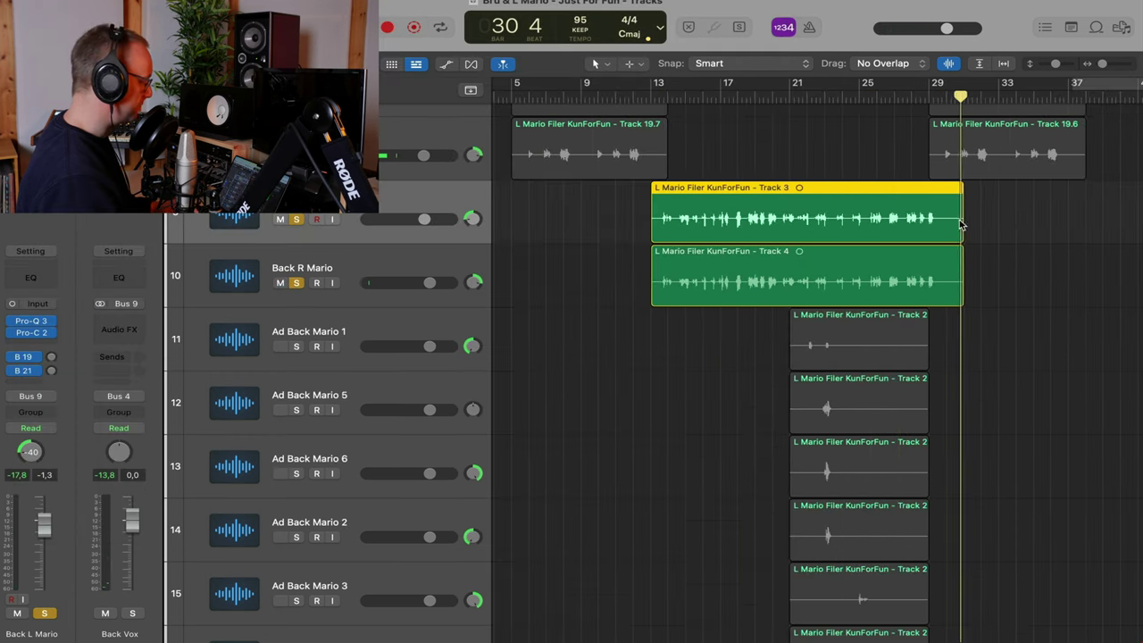
pyautogui.click(678, 97)
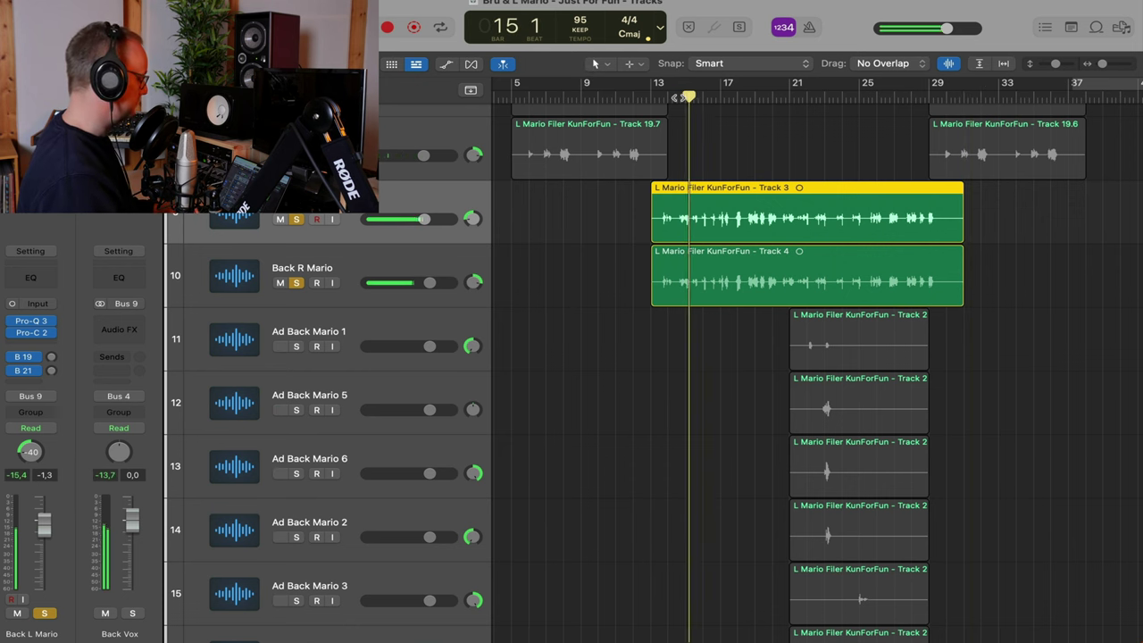
pyautogui.click(296, 283)
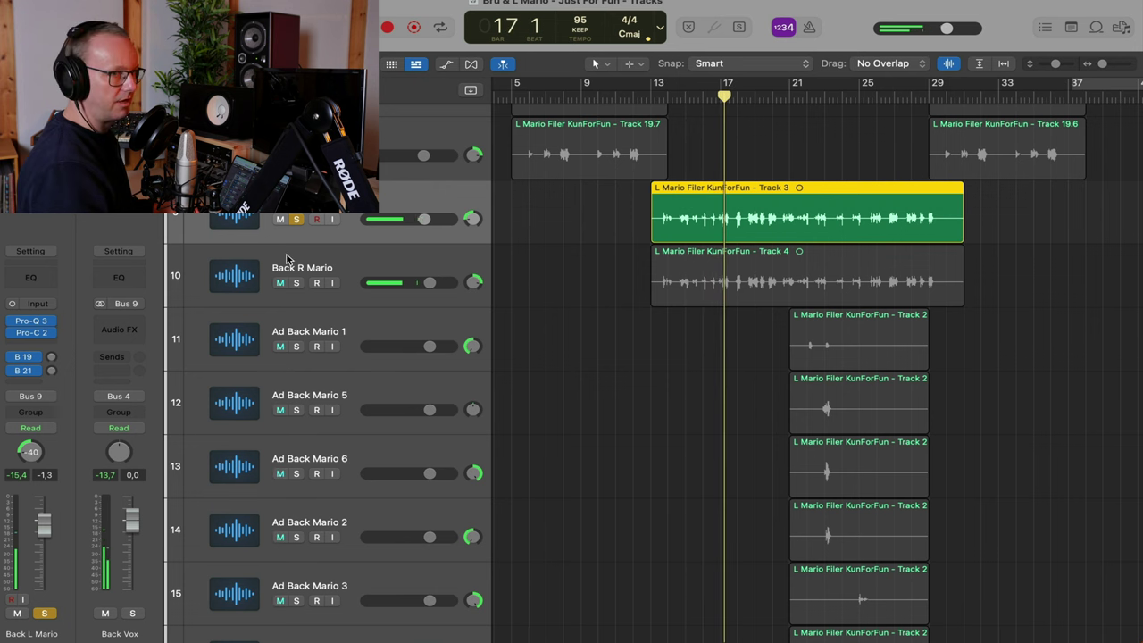
# Copy the adjusted Pro-C 2 from Back L Mario to Back R Mario in the mixer, check its settings, and close the plug-in
pyautogui.click(287, 259)
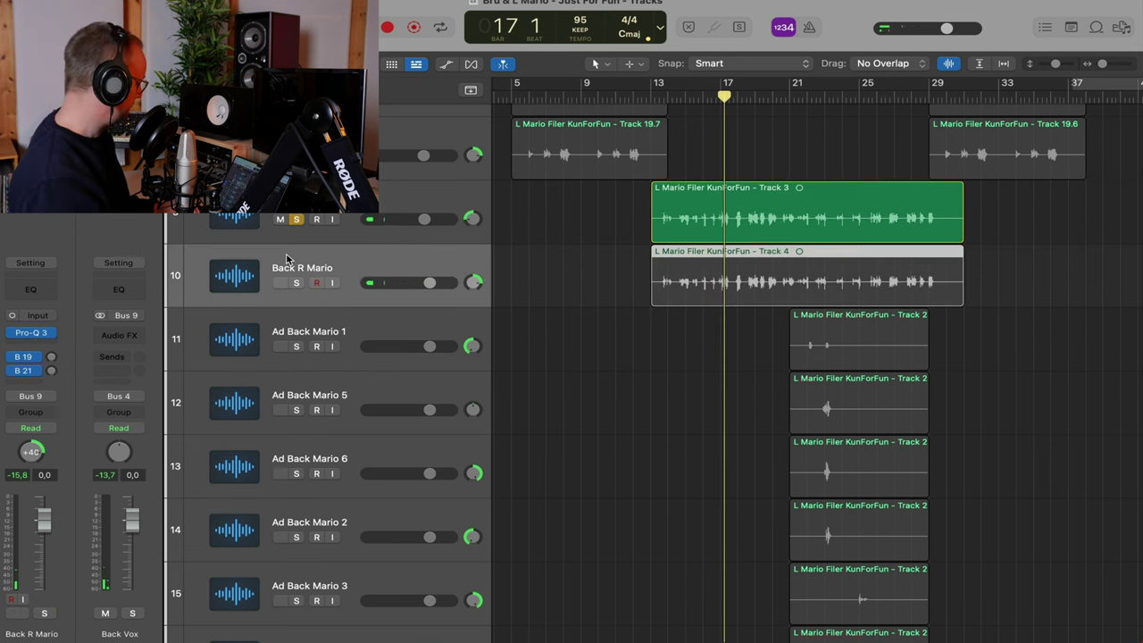
pyautogui.press('Up')
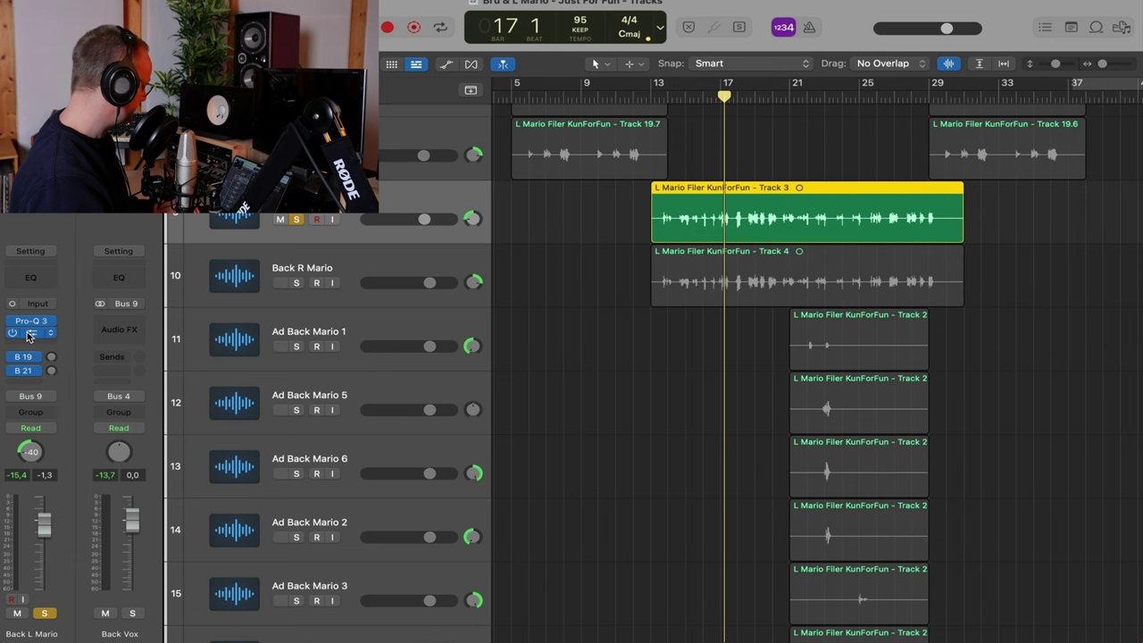
pyautogui.click(30, 333)
pyautogui.click(32, 3)
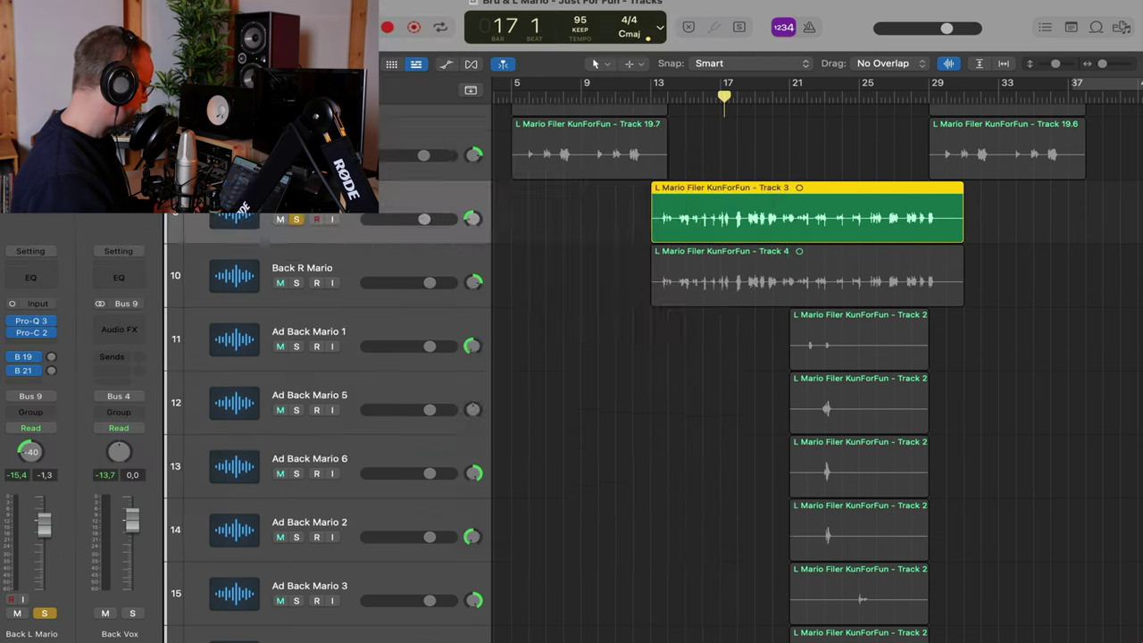
pyautogui.press('x')
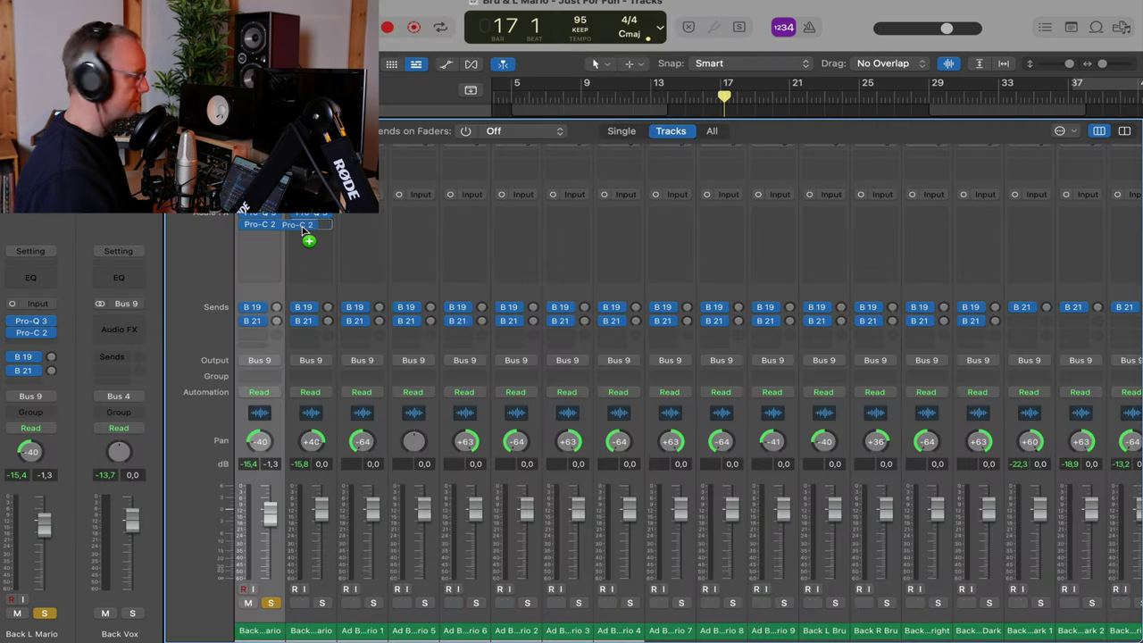
pyautogui.moveTo(303, 229); pyautogui.dragTo(313, 228)
pyautogui.click(311, 225)
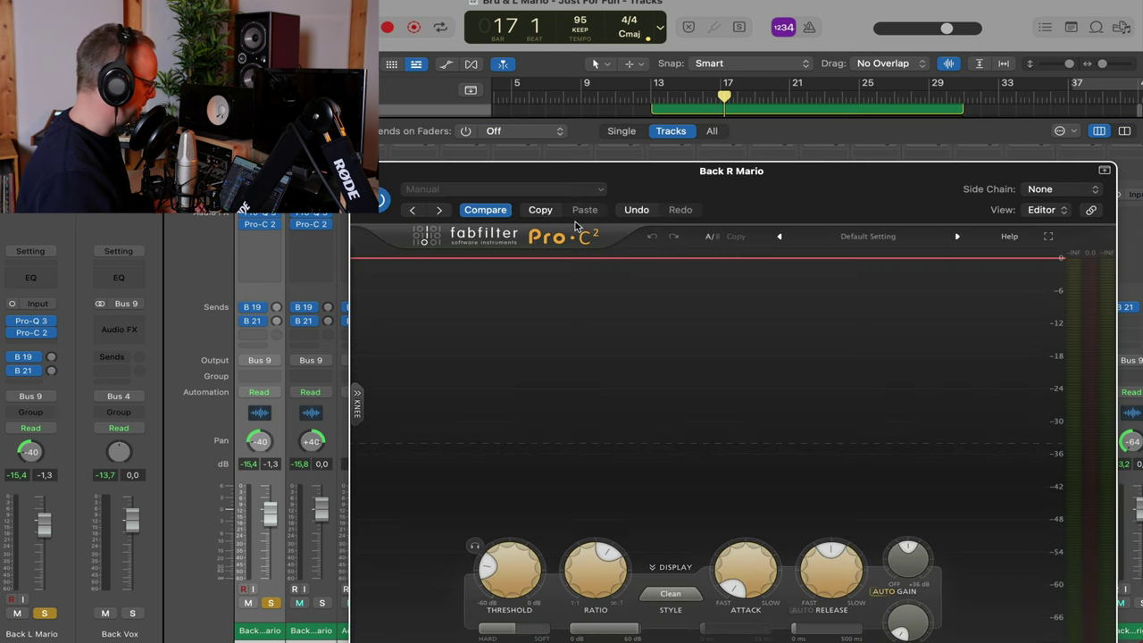
pyautogui.click(361, 171)
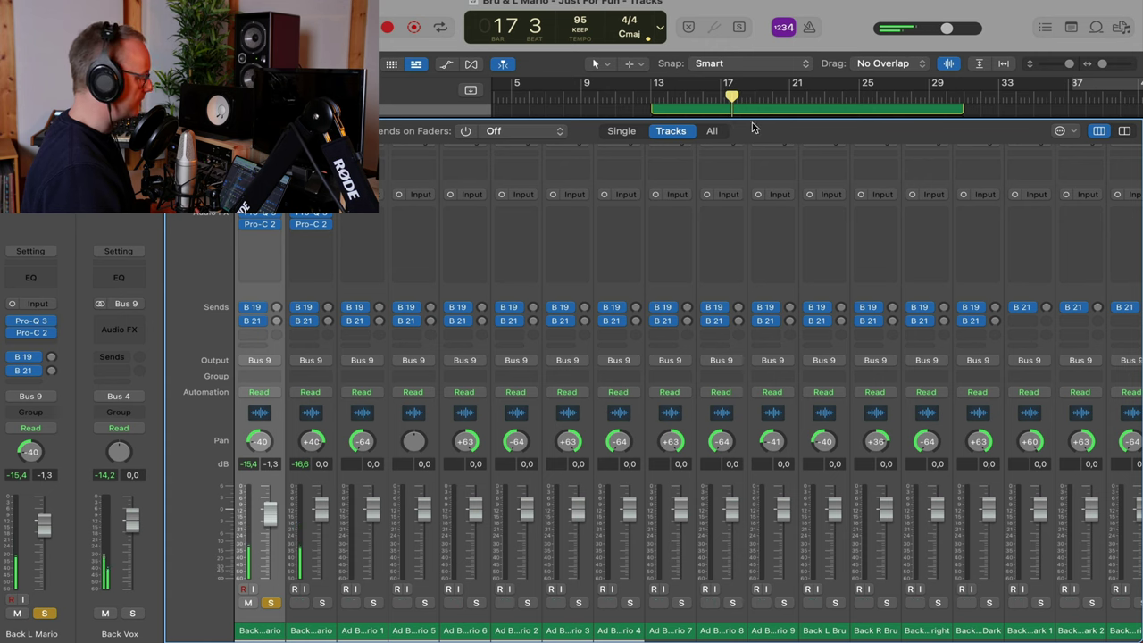
# Hide the mixer, solo Back R Mario alongside Back L Mario for playback, and clear both solos
pyautogui.press('x')
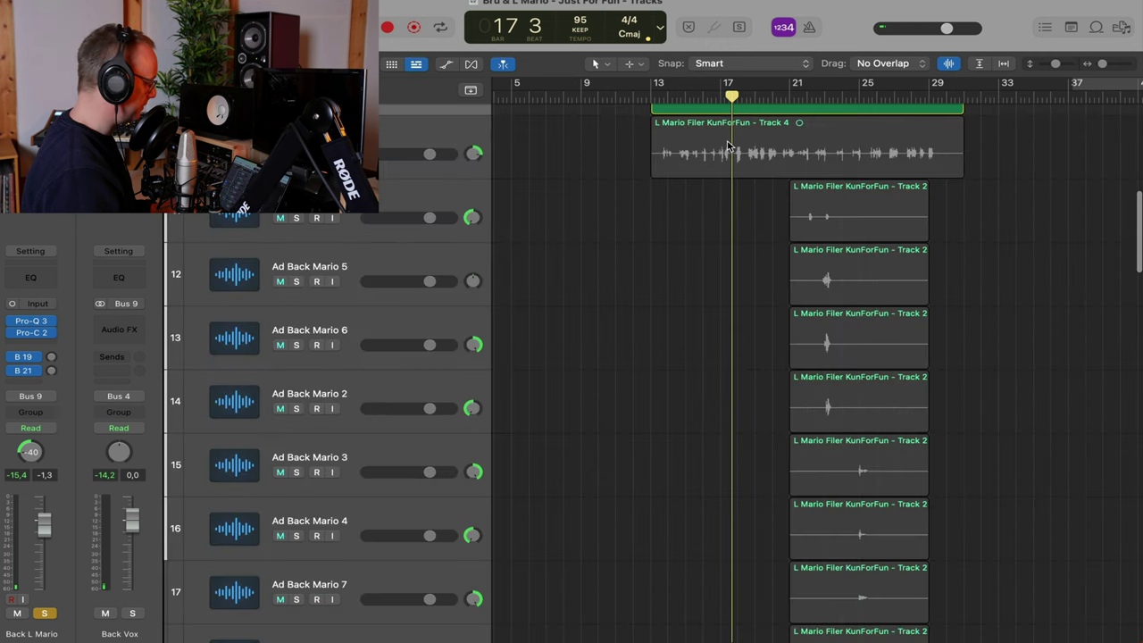
pyautogui.press('z')
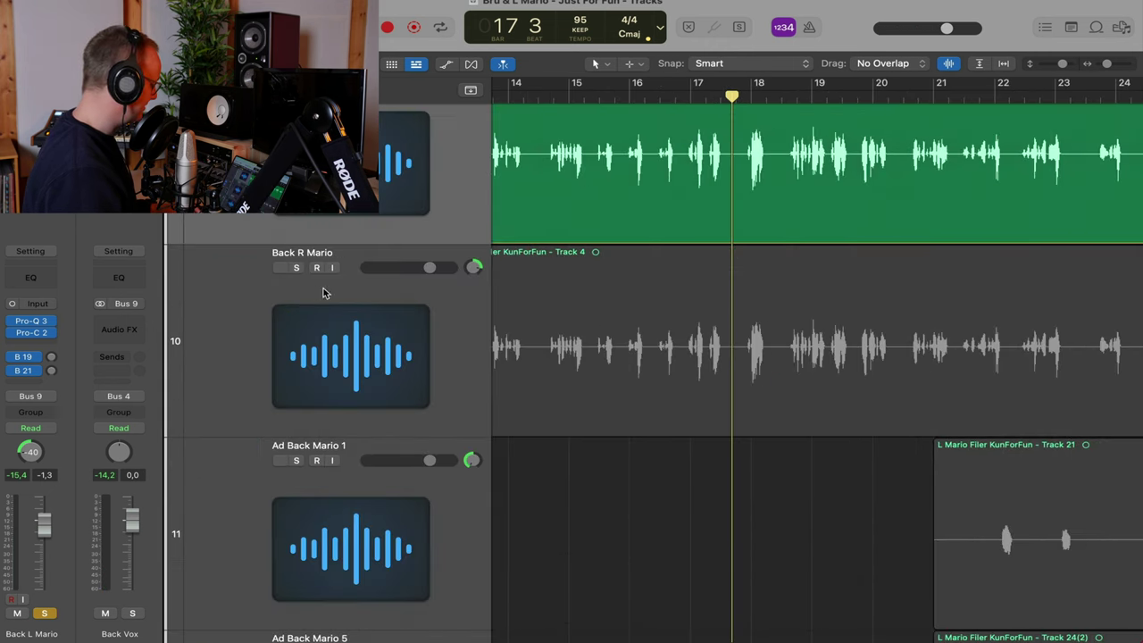
pyautogui.click(296, 268)
pyautogui.press('z')
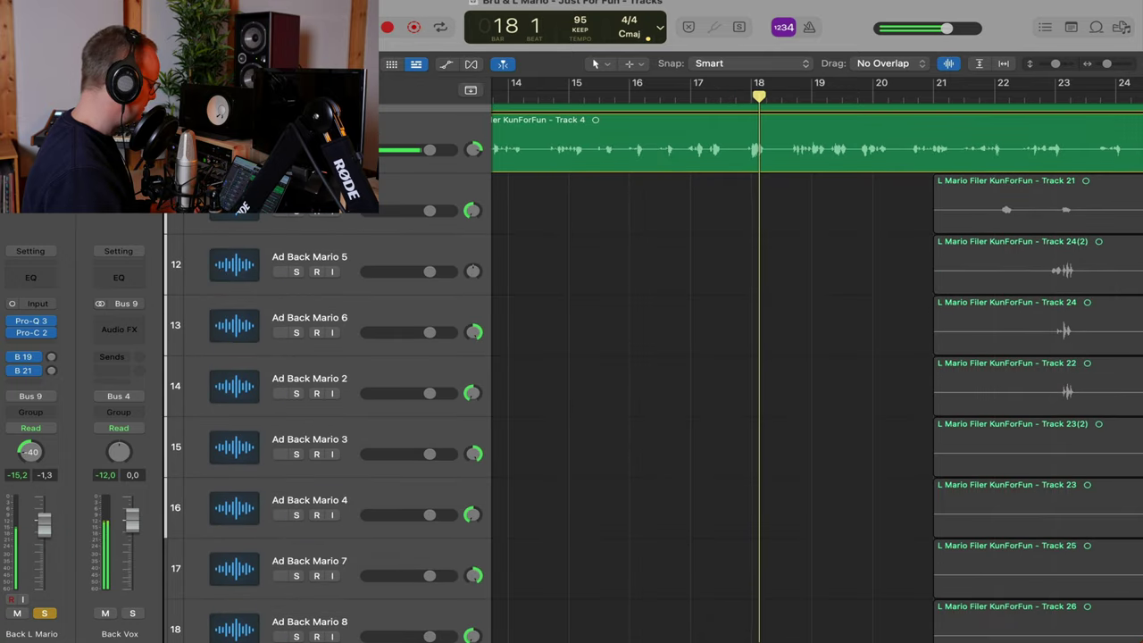
pyautogui.scroll(5, 650, 234)
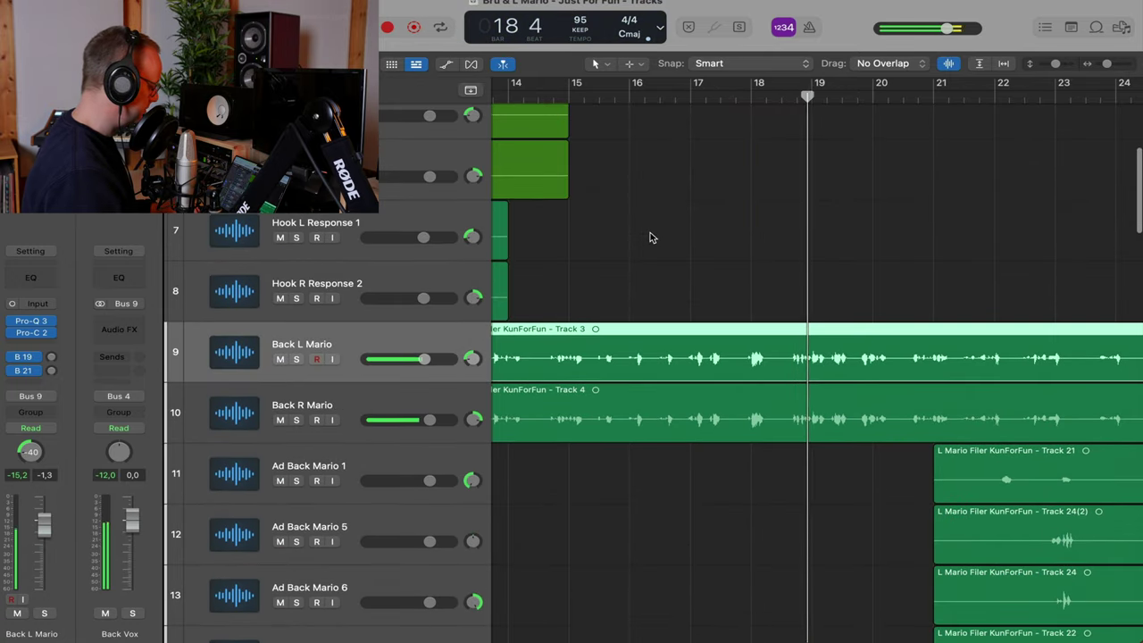
# Examine the Ad Back Mario regions from bar 21 onward while the full mix plays
pyautogui.press('super+Right')
pyautogui.press('super+Right')
pyautogui.press('super+Left')
pyautogui.press('super+Left')
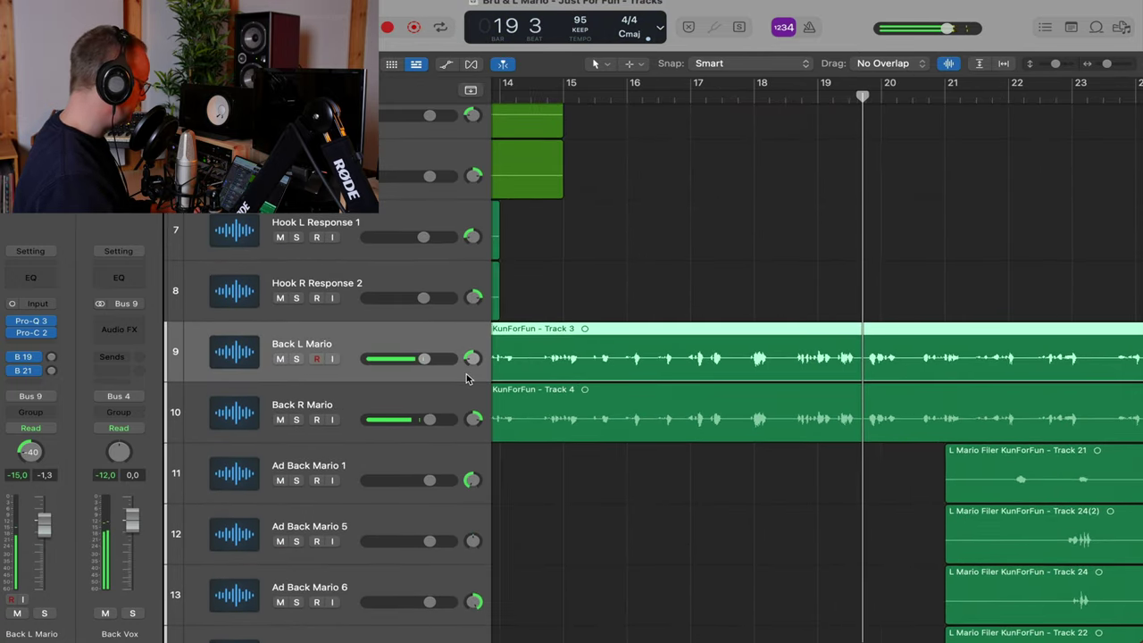
pyautogui.press('super+Up')
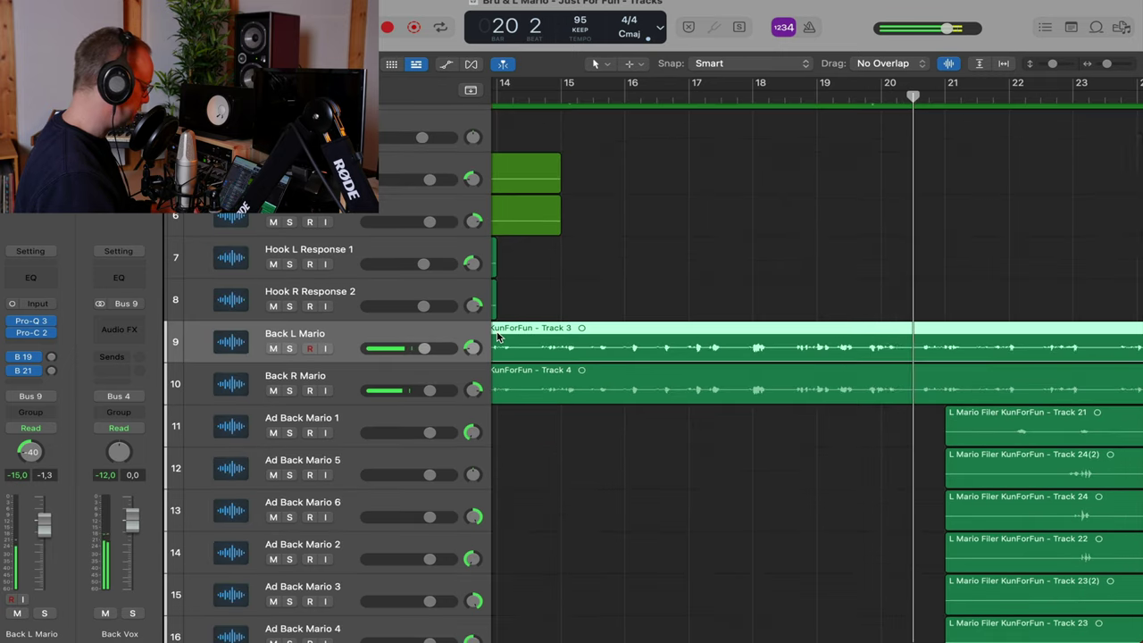
pyautogui.press('super+Left')
pyautogui.press('super+Left')
pyautogui.press('super+Left')
pyautogui.press('super+Up')
pyautogui.press('super+Right')
pyautogui.press('super+Right')
pyautogui.press('super+Right')
pyautogui.press('super+Right')
pyautogui.press('super+Right')
pyautogui.scroll(-6, 498, 336)
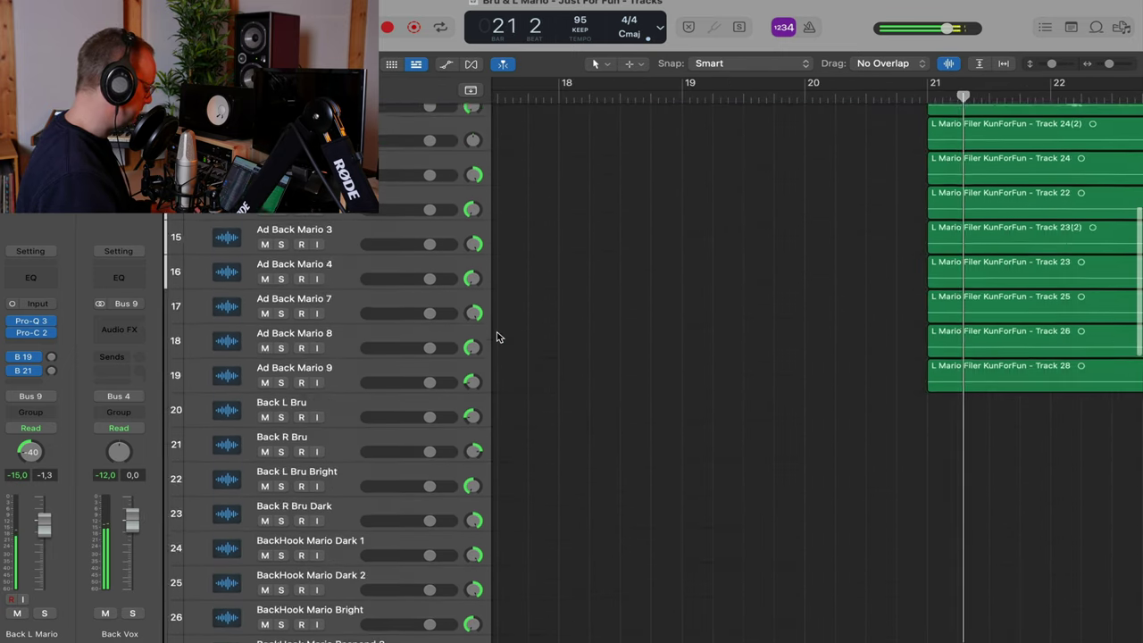
pyautogui.hscroll(5, 506, 330)
pyautogui.scroll(4, 505, 330)
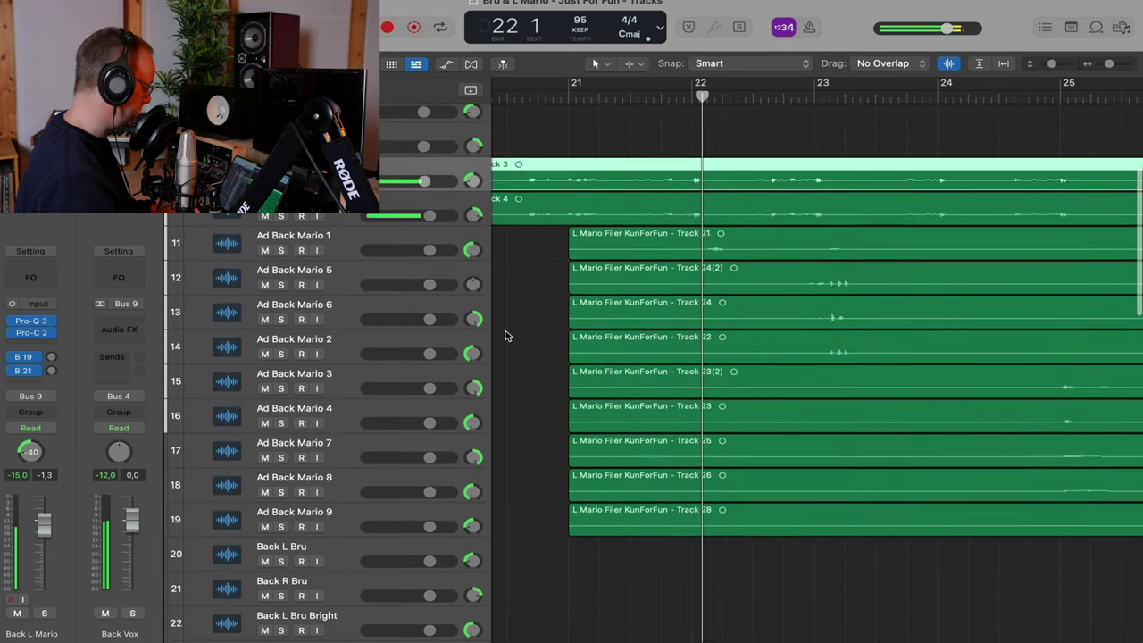
# Insert a mono Pro-Q 3 on the Ad Back Mario 1 track
pyautogui.click(341, 239)
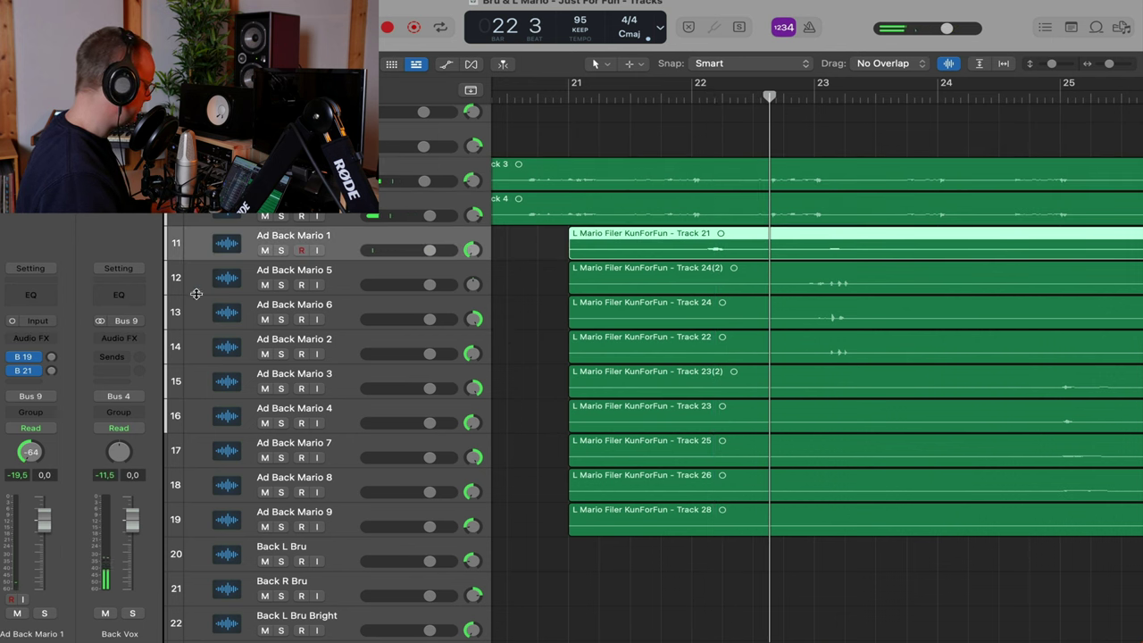
pyautogui.click(50, 341)
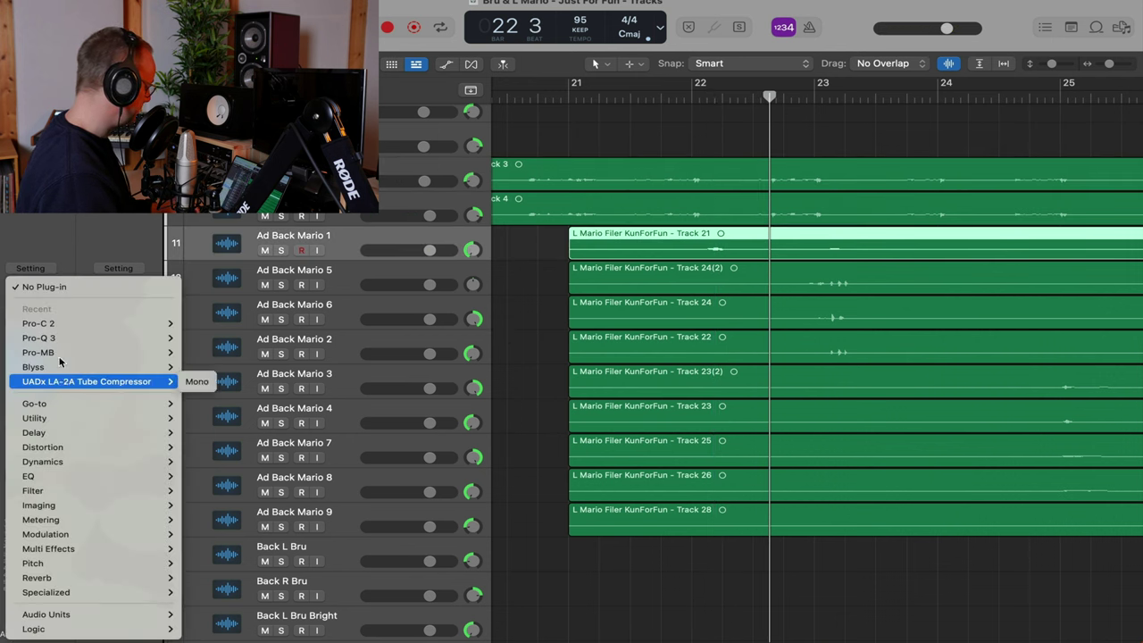
pyautogui.moveTo(85, 340)
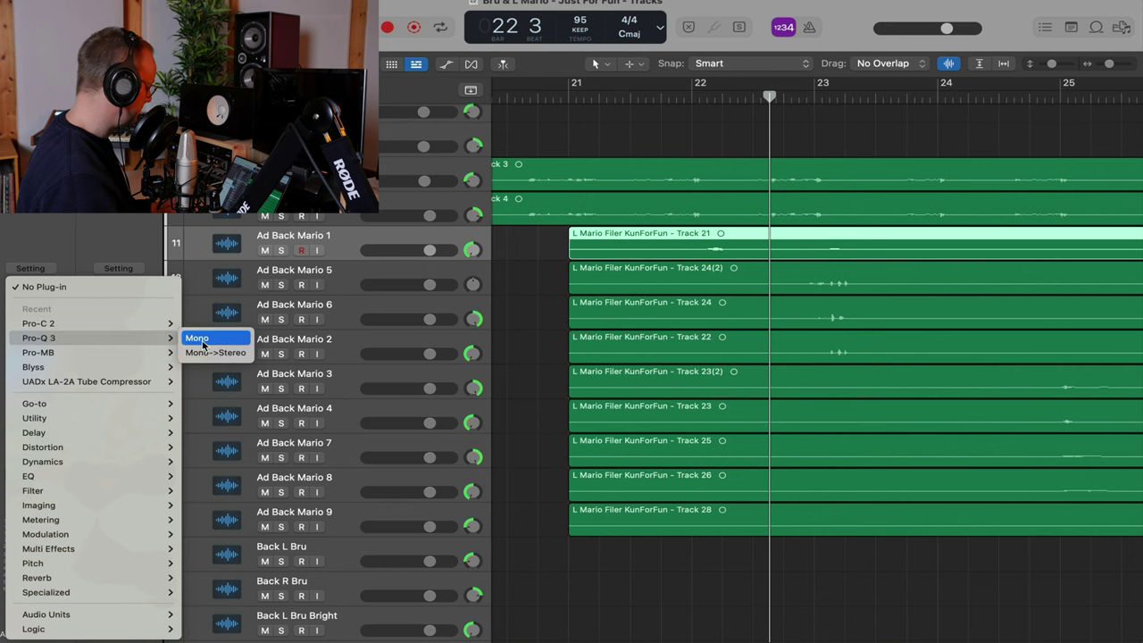
pyautogui.click(203, 345)
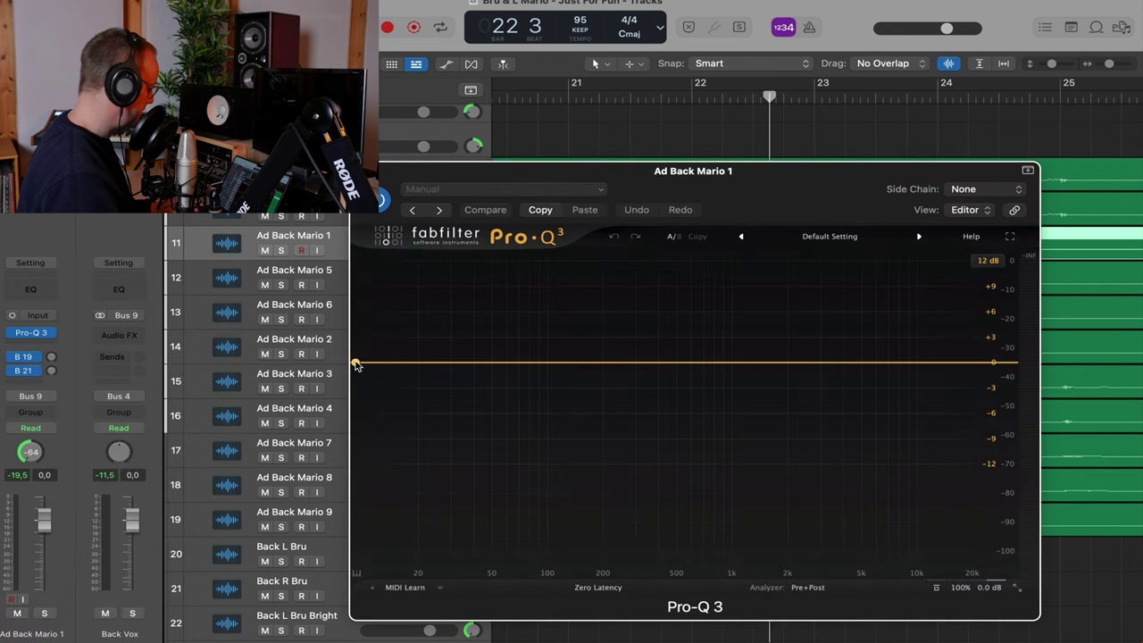
# Add a low cut at about 91 Hz and a high cut at about 10.5 kHz to Ad Back Mario 1, and close Pro-Q 3
pyautogui.moveTo(355, 364); pyautogui.dragTo(536, 371)
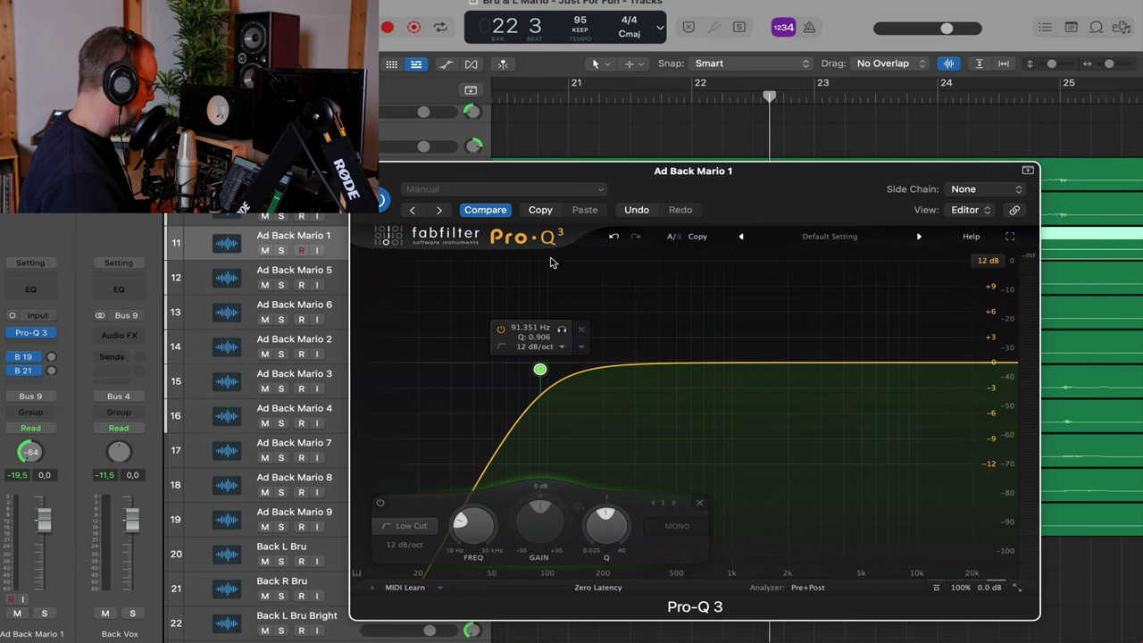
pyautogui.moveTo(1015, 364); pyautogui.dragTo(931, 368)
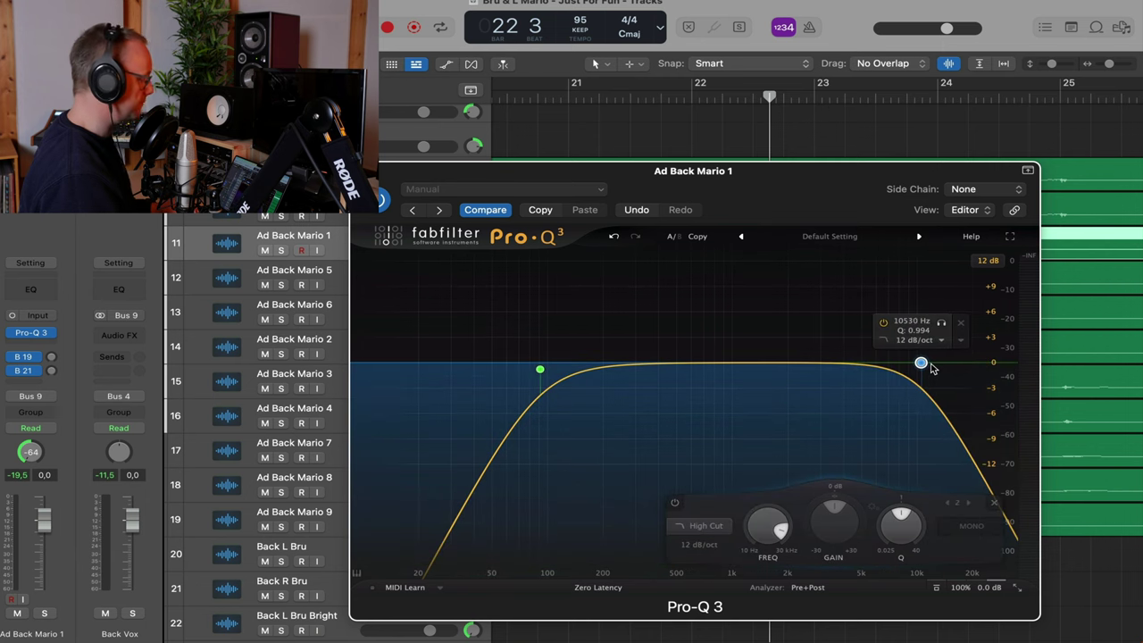
pyautogui.click(360, 170)
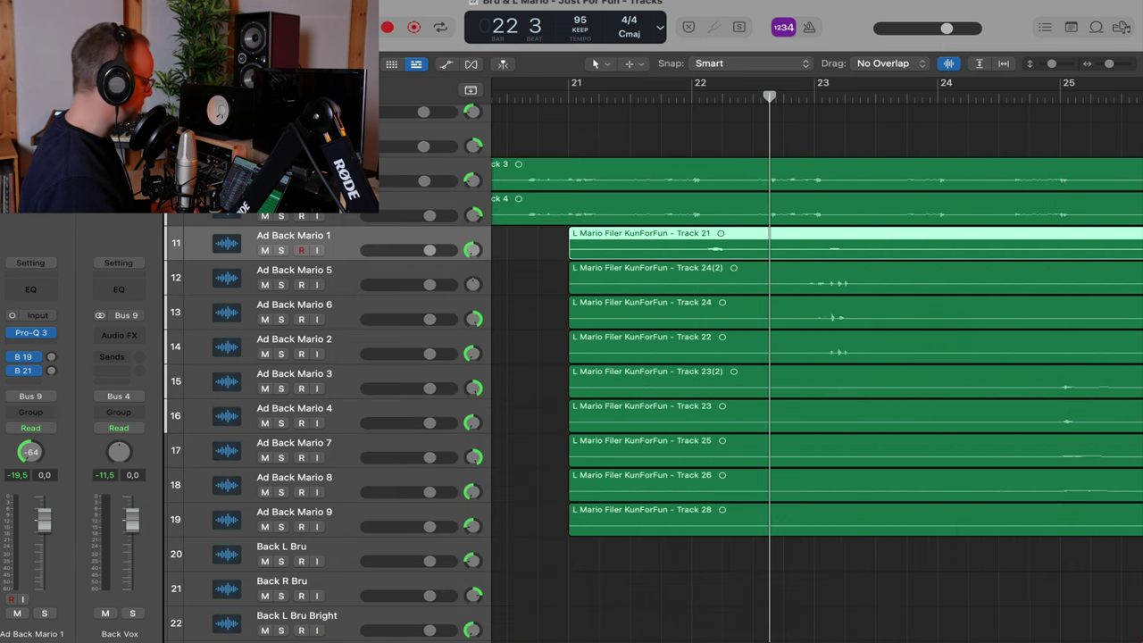
# Insert a mono Pro-C 2 after the EQ on Ad Back Mario 1 and move its window clear of the arrangement
pyautogui.click(18, 347)
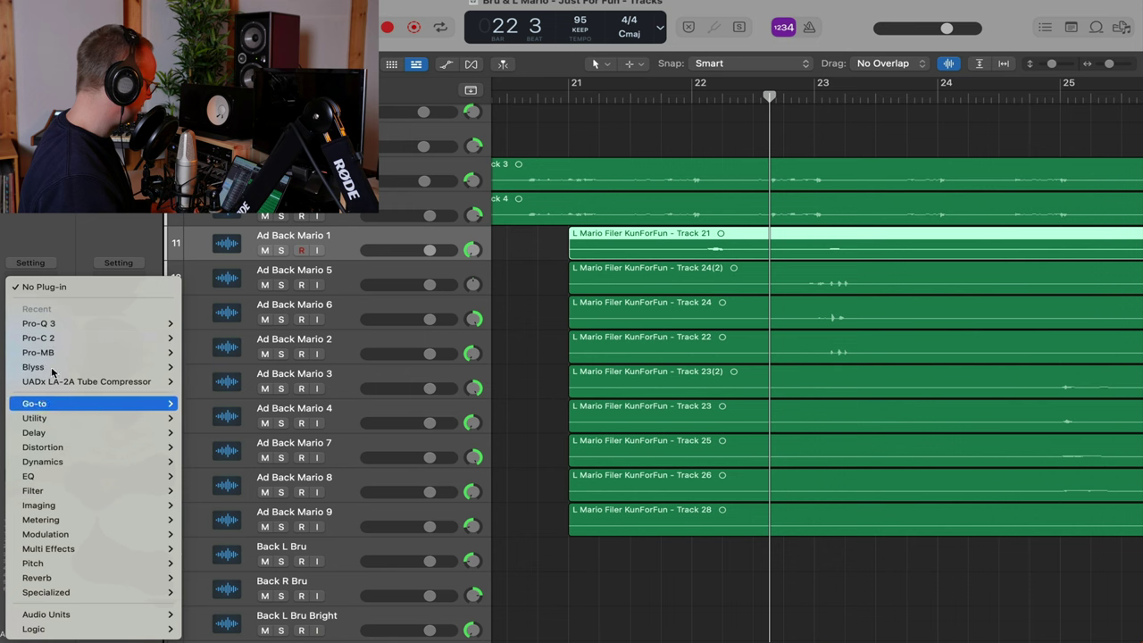
pyautogui.moveTo(135, 340)
pyautogui.click(205, 346)
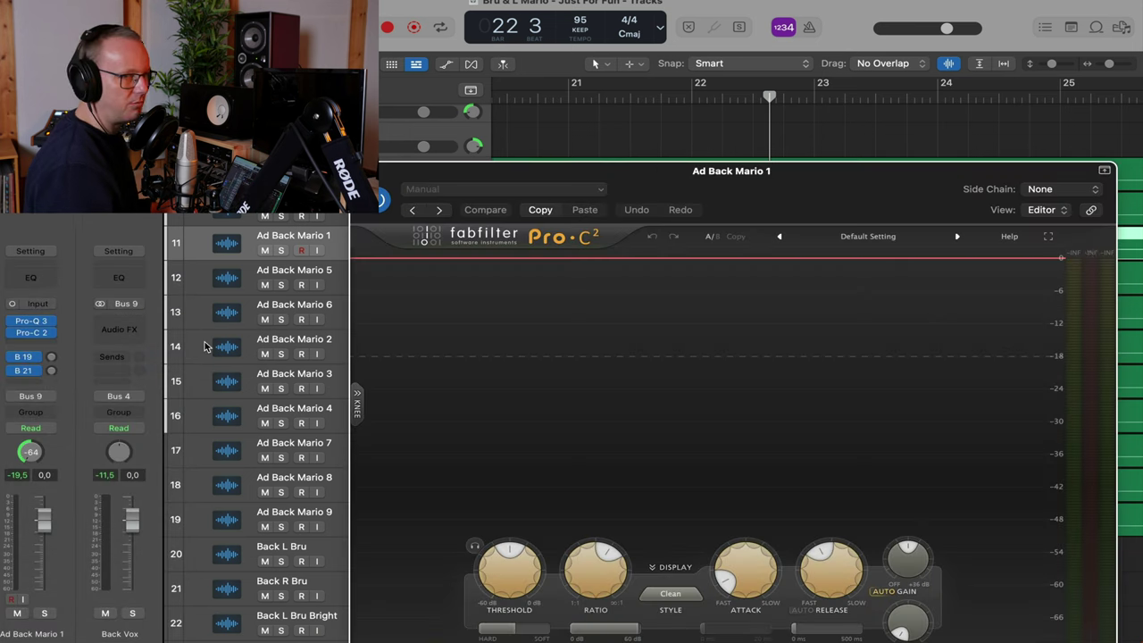
pyautogui.moveTo(761, 224); pyautogui.dragTo(423, 55)
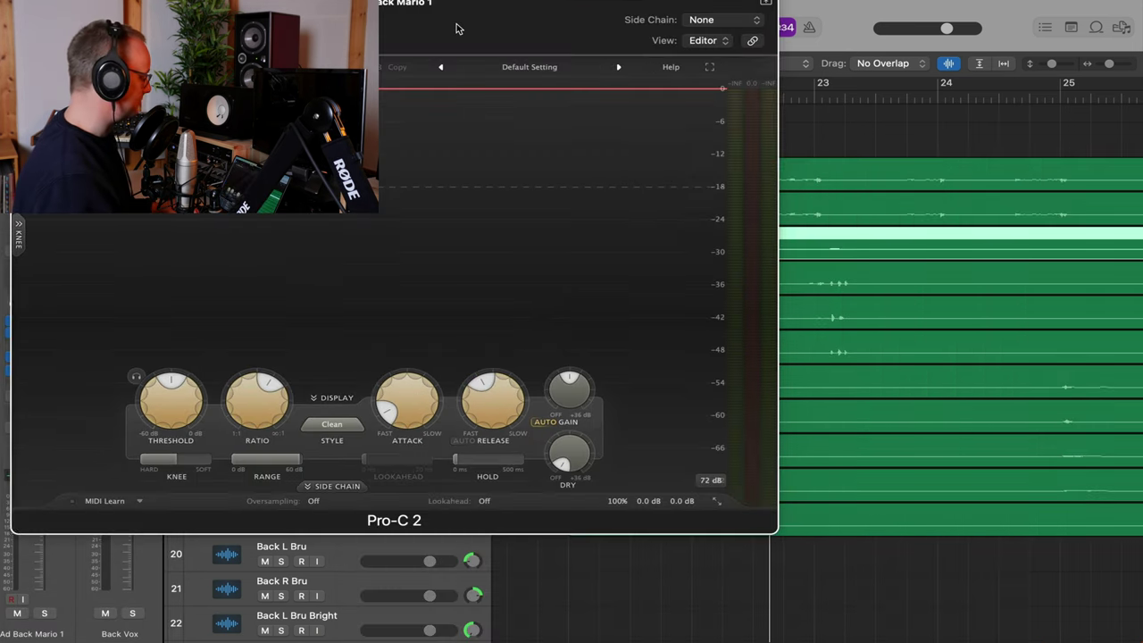
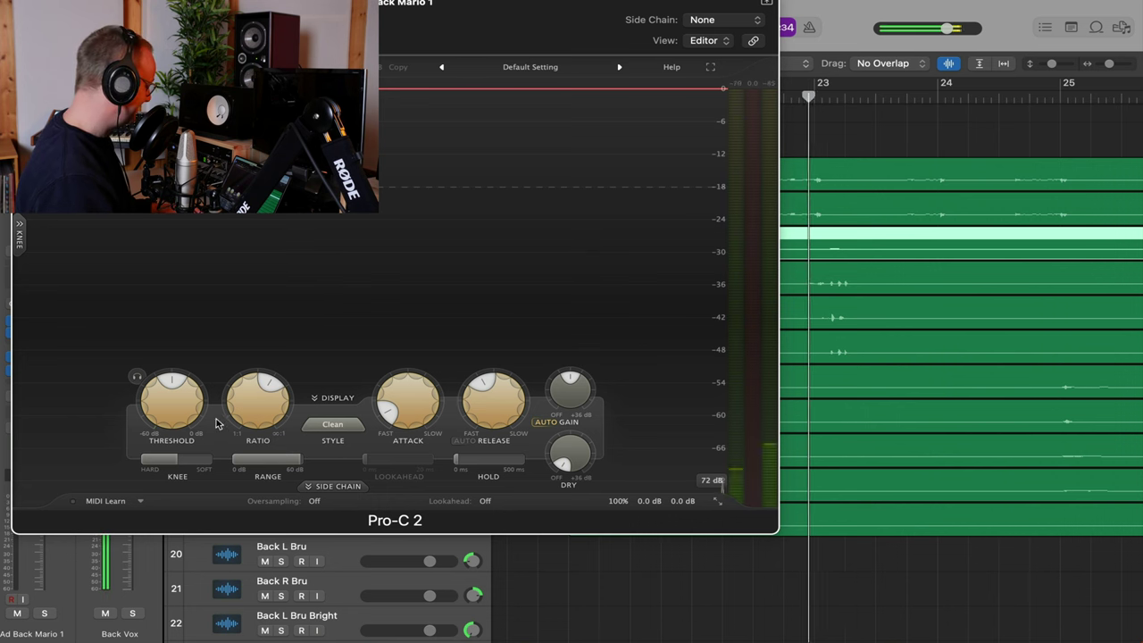
# Lower Ad Back Mario 1's Pro-C 2 threshold to about -26 dB, uncover the timeline, and replay the passage around bar 22
pyautogui.moveTo(184, 383); pyautogui.dragTo(187, 406)
pyautogui.moveTo(612, 25); pyautogui.dragTo(810, 14)
pyautogui.click(687, 100)
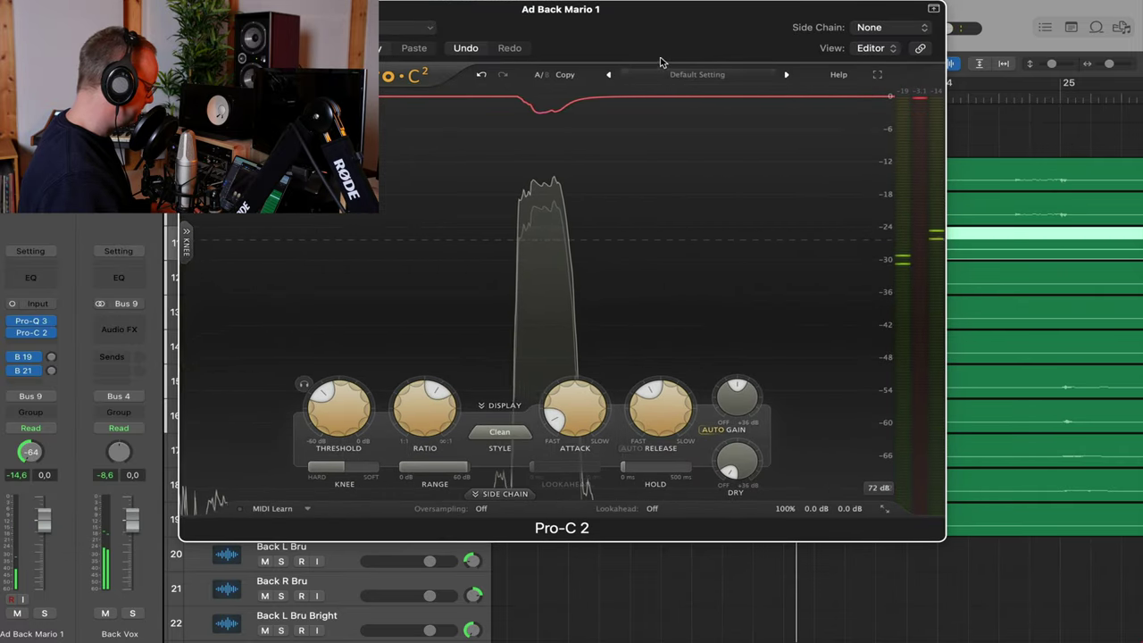
# Move Ad Back Mario 1's Pro-C 2 window aside and lower the compressor's threshold to about -29 dB
pyautogui.moveTo(658, 54); pyautogui.dragTo(134, 60)
pyautogui.moveTo(676, 95); pyautogui.dragTo(776, 95)
pyautogui.moveTo(219, 31); pyautogui.dragTo(562, 38)
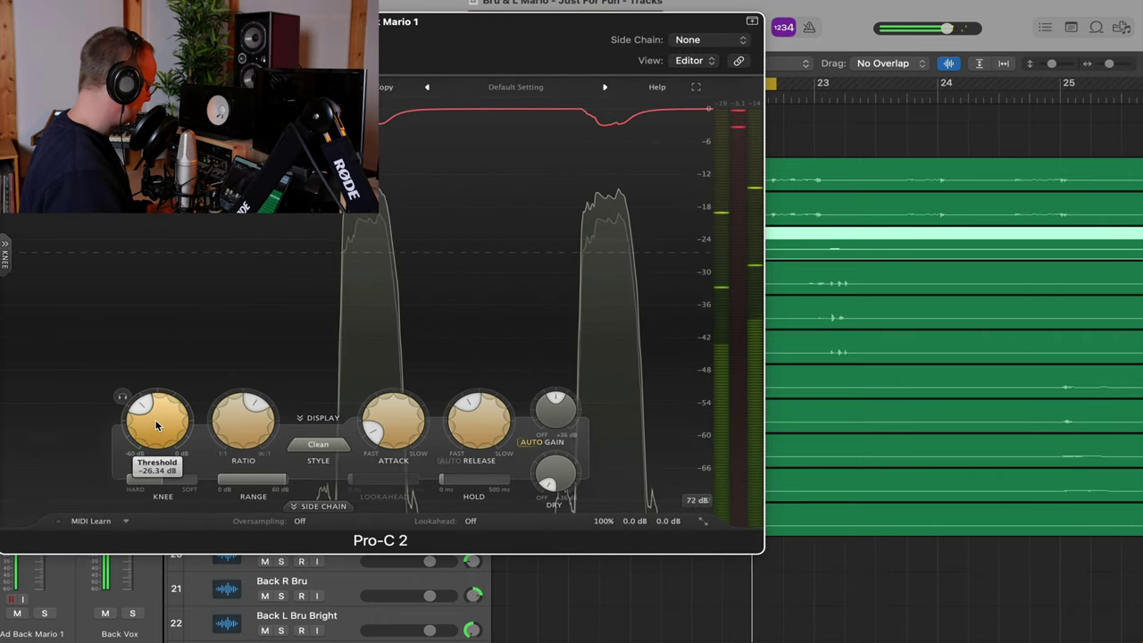
pyautogui.moveTo(158, 423); pyautogui.dragTo(159, 441)
# Reduce the Pro-C 2 output level on Ad Back Mario 1 to -4.3 dB and close the plug-in
pyautogui.moveTo(669, 523)
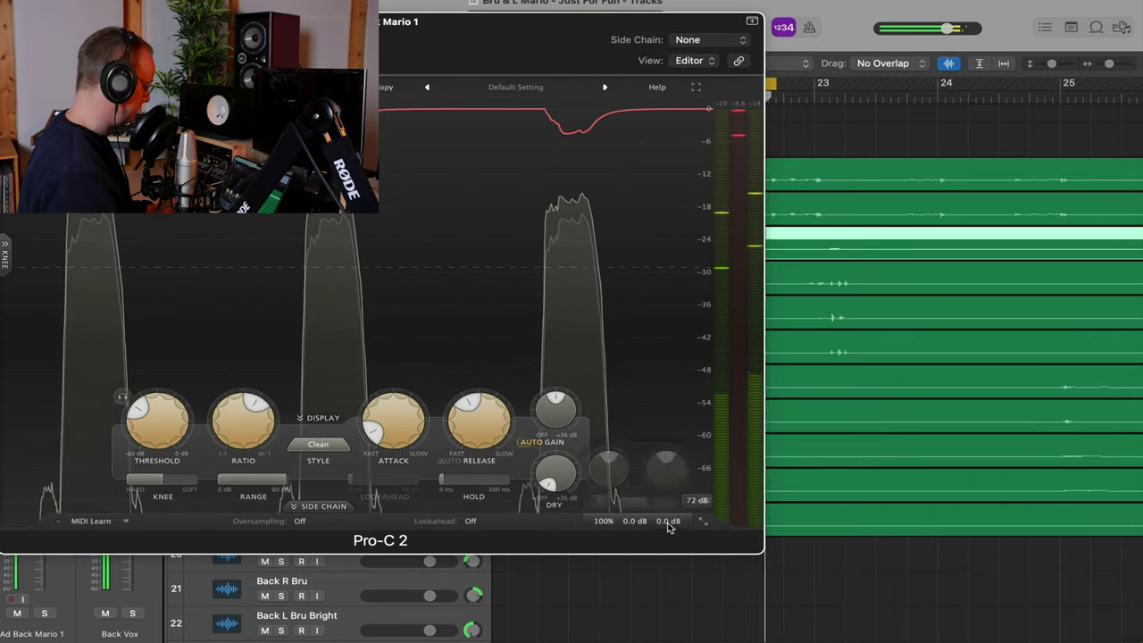
pyautogui.moveTo(668, 521); pyautogui.dragTo(664, 524)
pyautogui.scroll(-3, 664, 525)
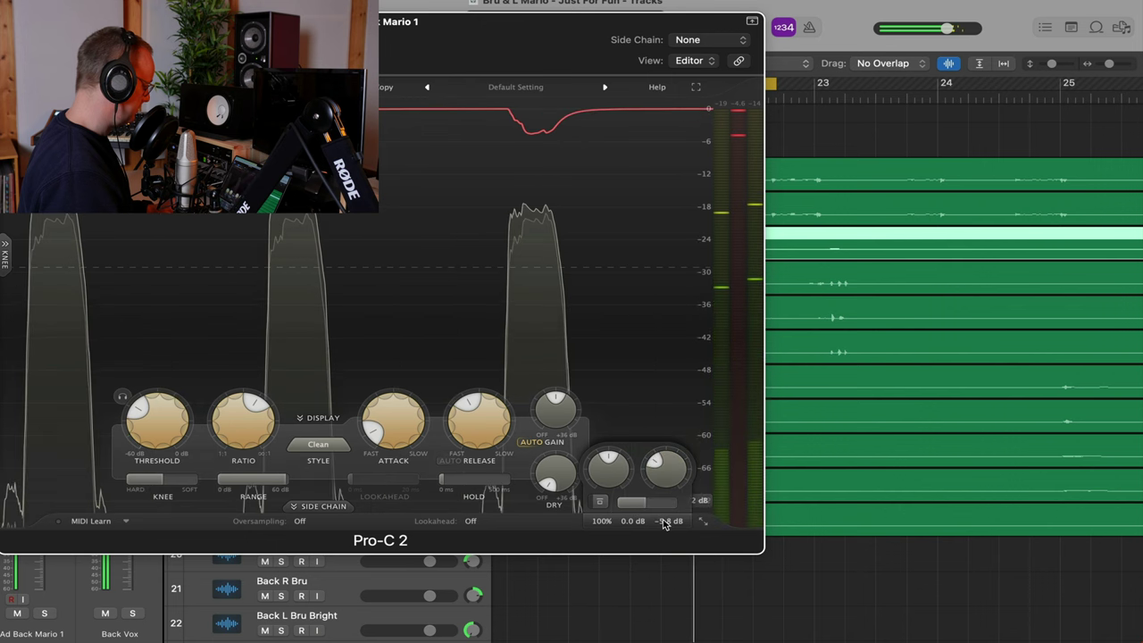
pyautogui.scroll(2, 664, 524)
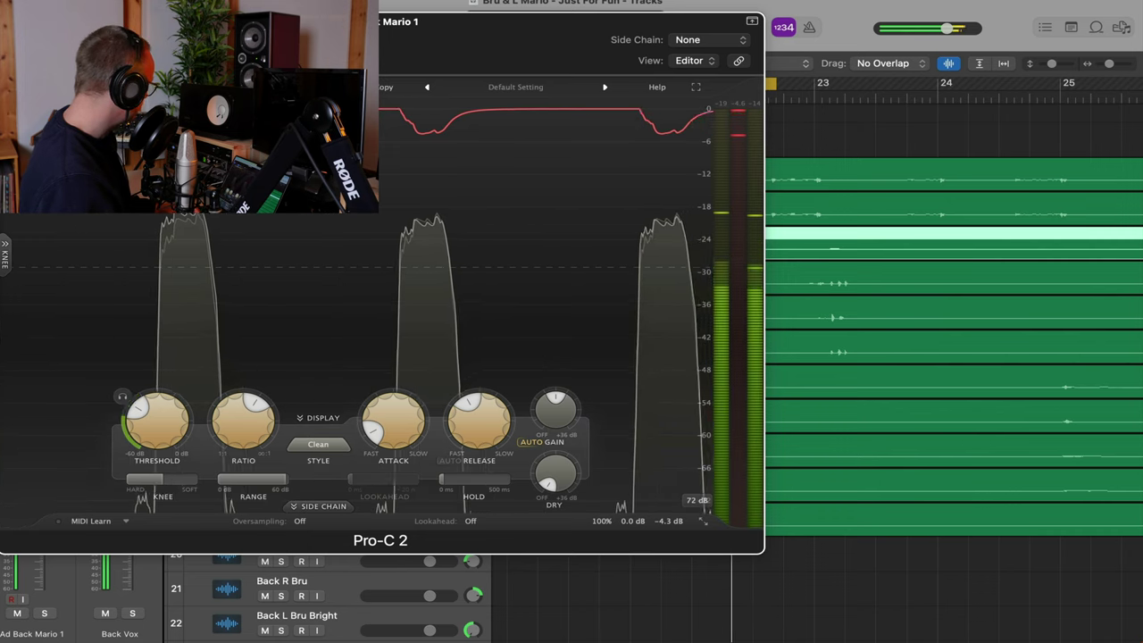
pyautogui.press('super+w')
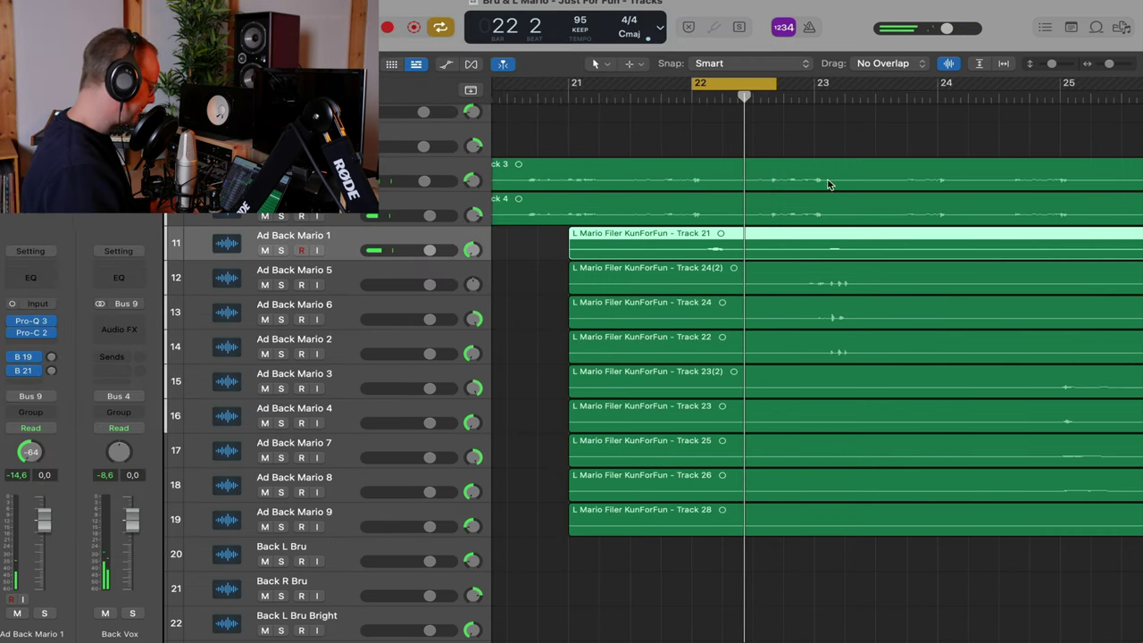
# Copy Ad Back Mario 1's channel strip setting and paste only its plug-ins onto Ad Back Mario 5
pyautogui.click(30, 252)
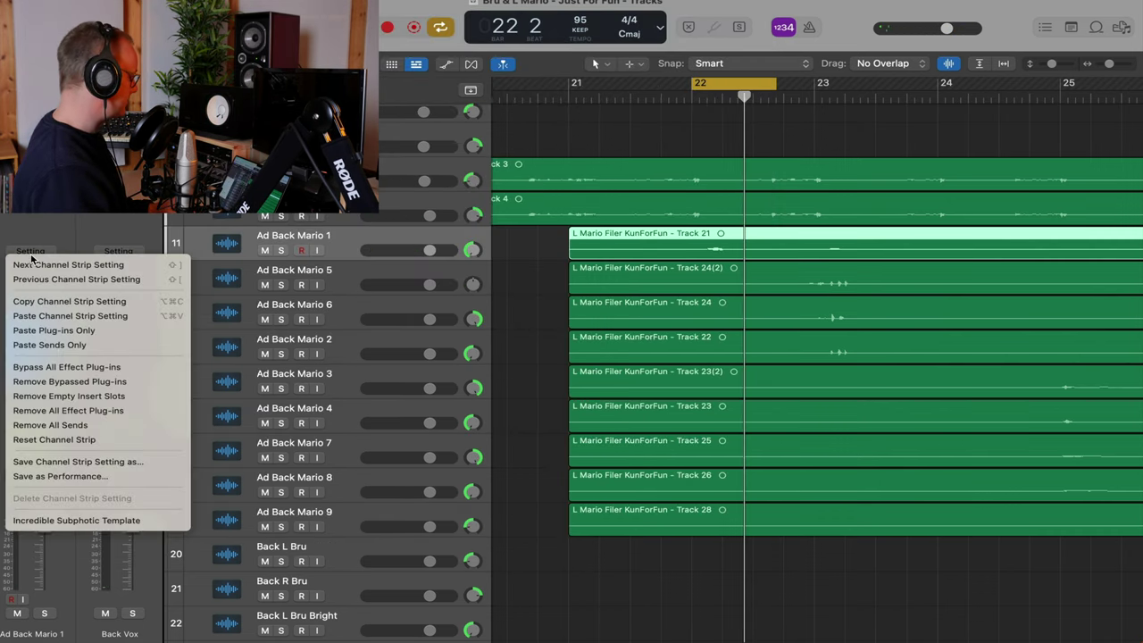
pyautogui.click(76, 304)
pyautogui.click(348, 279)
pyautogui.click(31, 269)
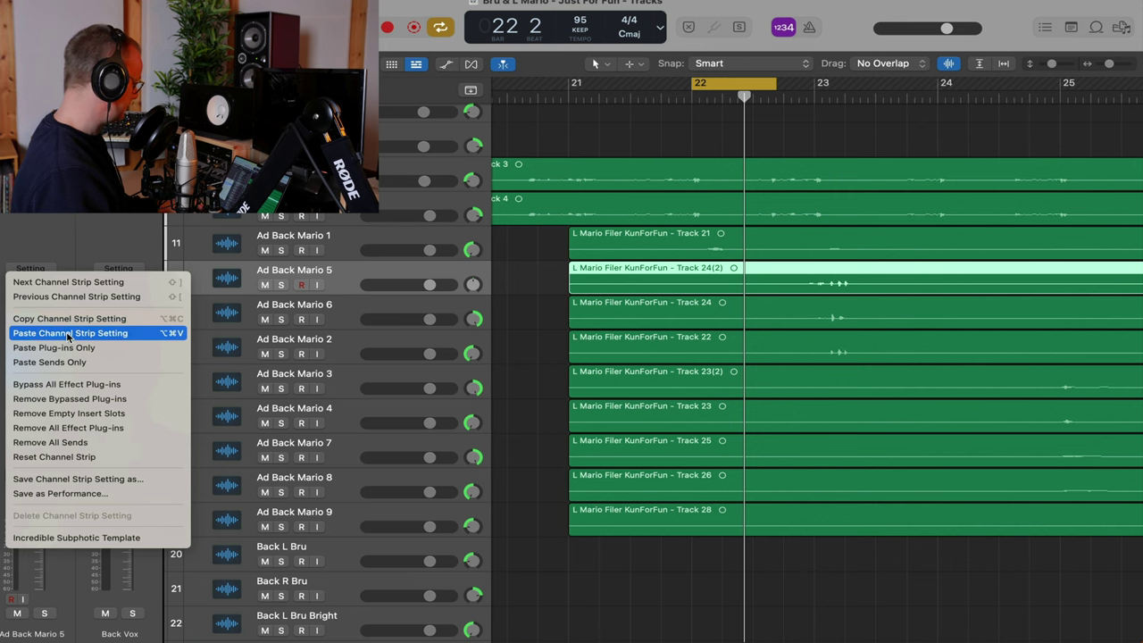
pyautogui.click(70, 348)
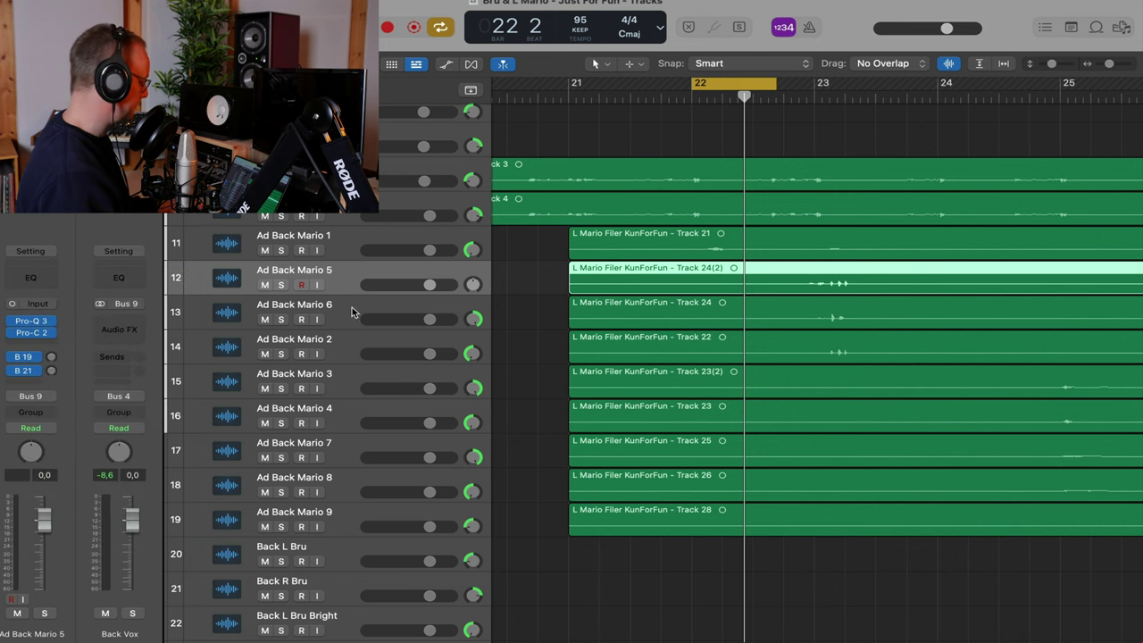
# Show the mixer and paste only the copied plug-ins onto Ad Back Mario 6 and Ad Back Mario 2
pyautogui.press('x')
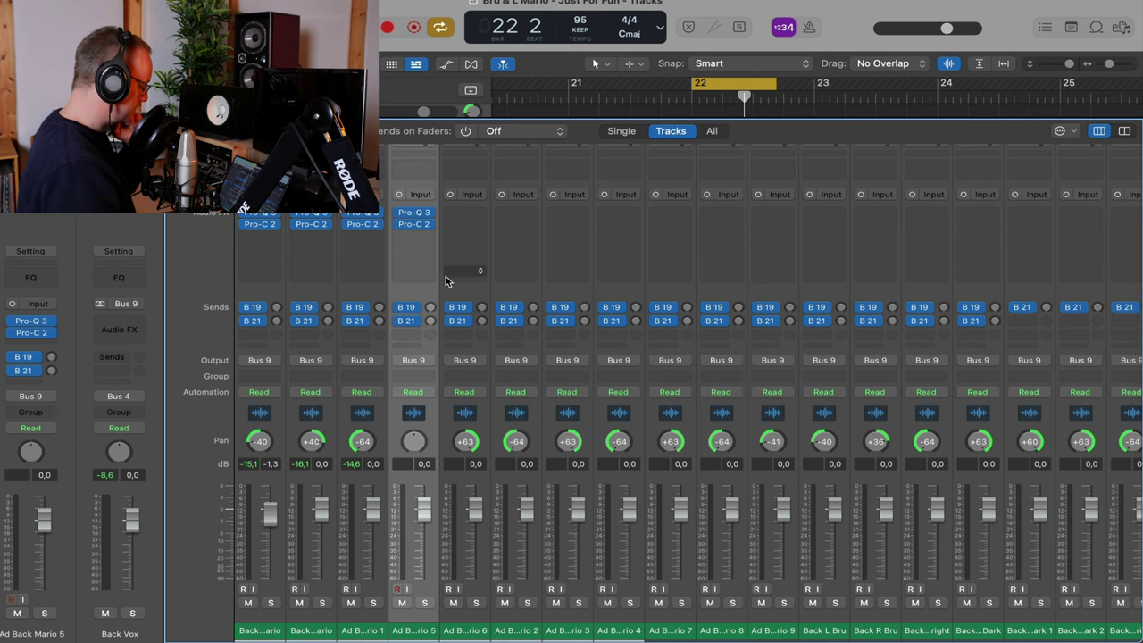
pyautogui.click(464, 194)
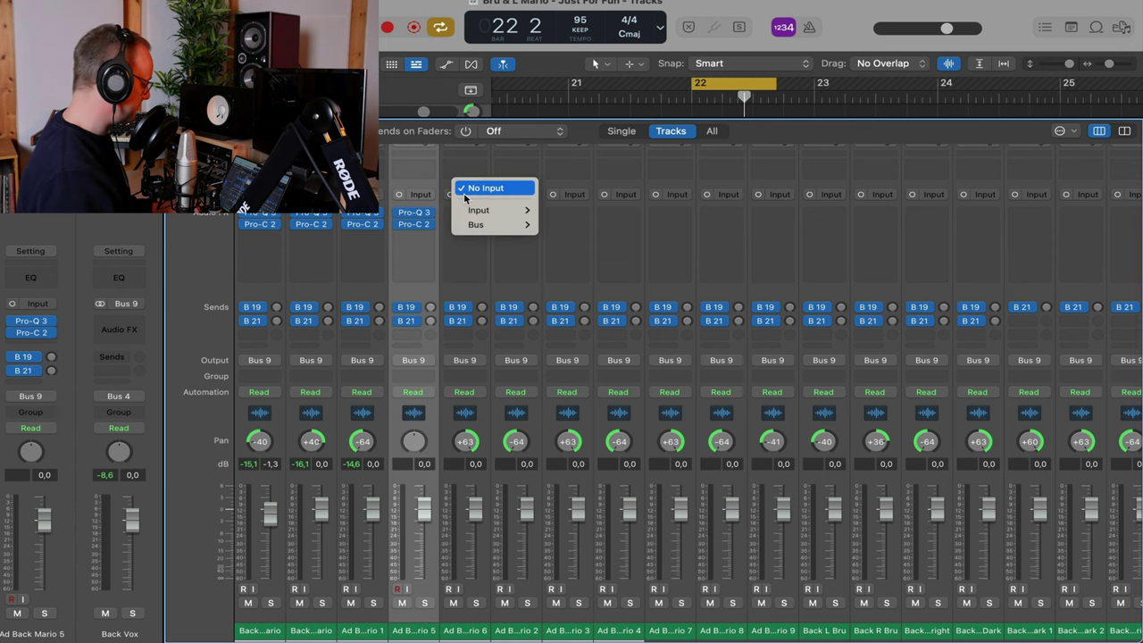
pyautogui.click(471, 187)
pyautogui.scroll(1, 470, 187)
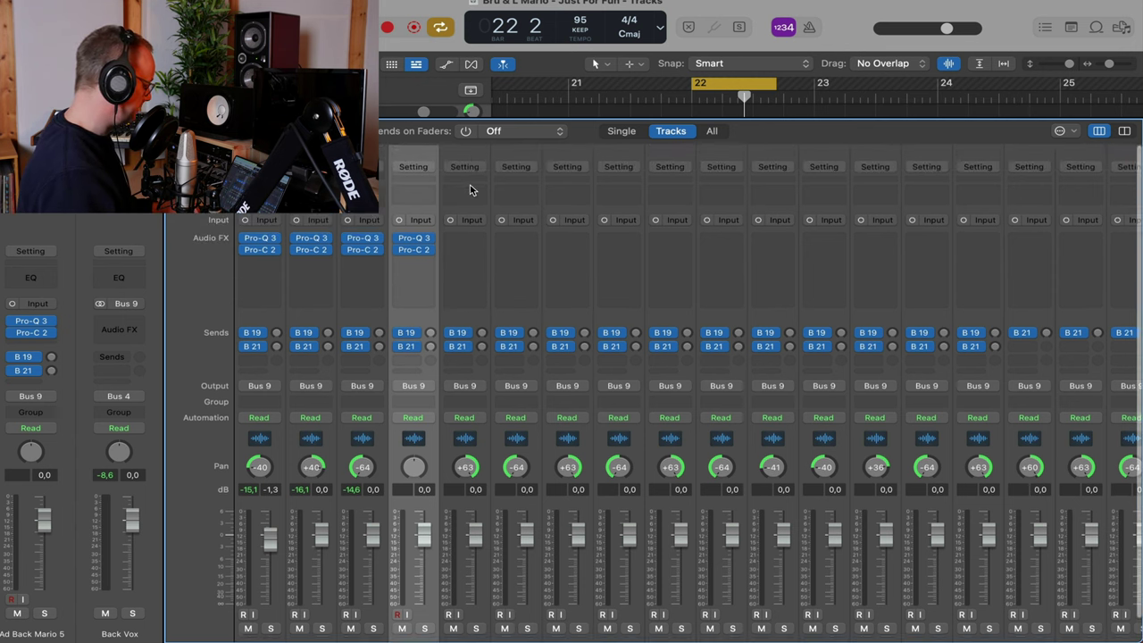
pyautogui.click(462, 166)
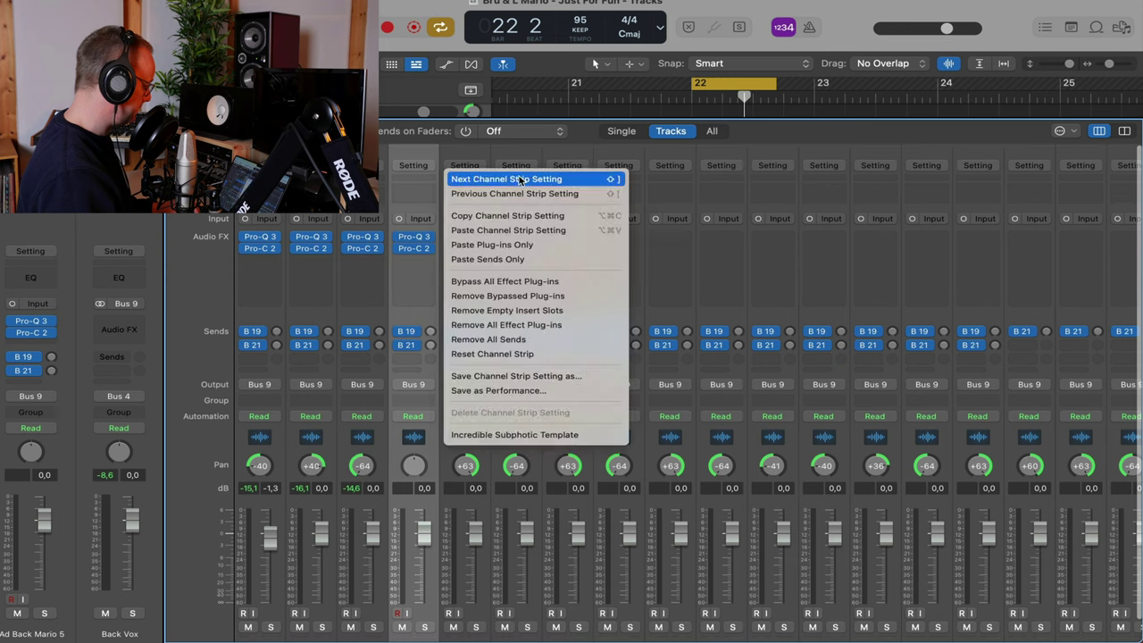
pyautogui.click(507, 243)
pyautogui.click(509, 167)
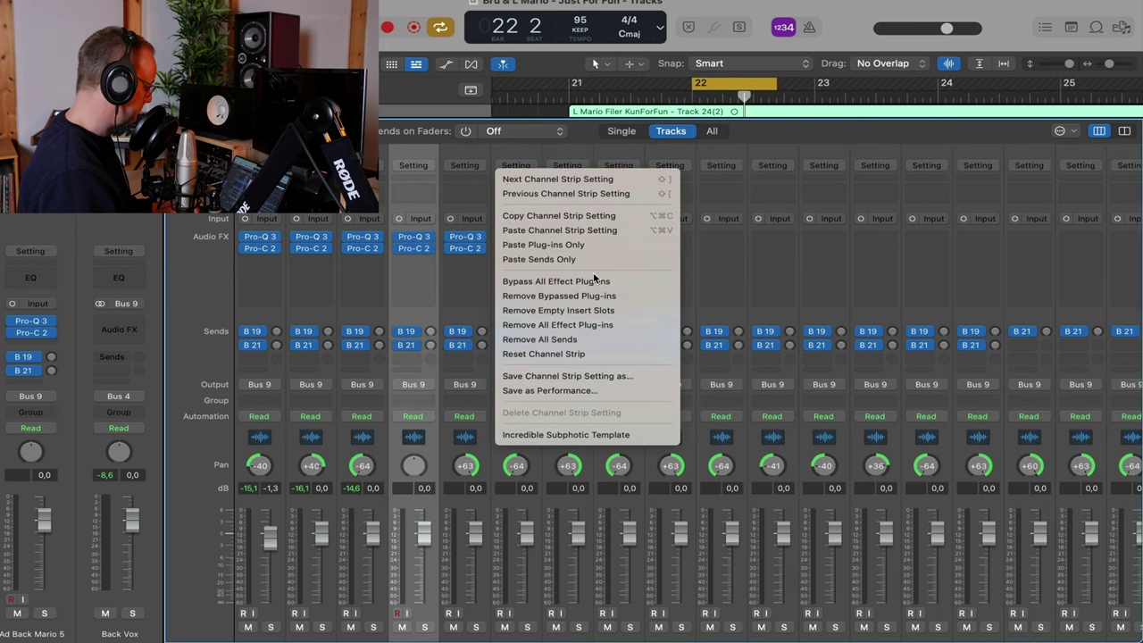
pyautogui.click(559, 244)
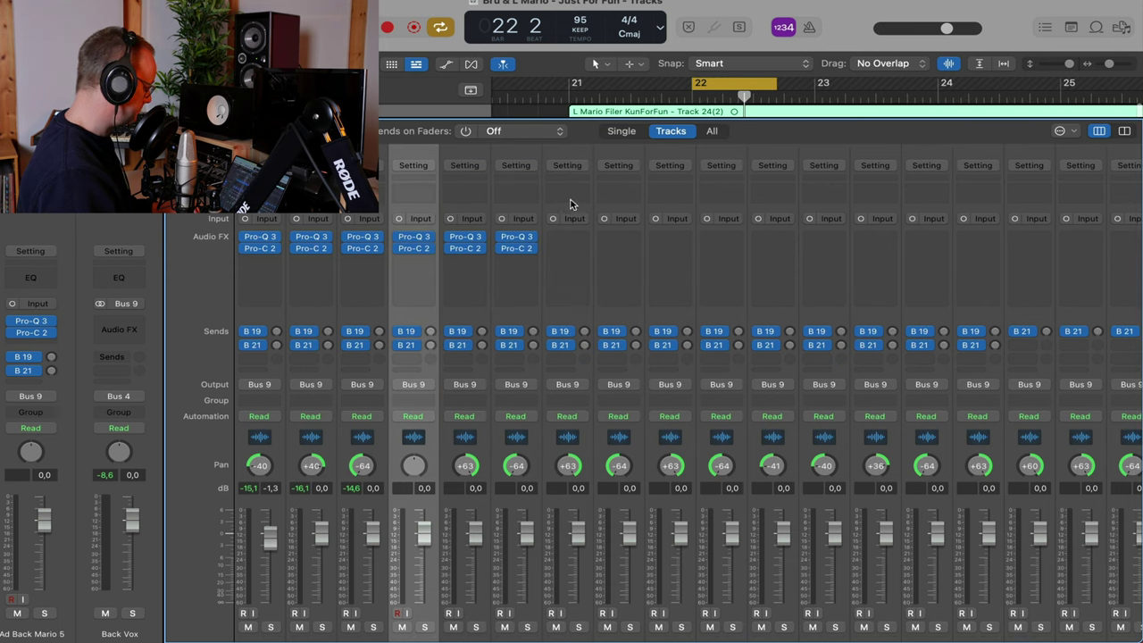
# Paste only the copied plug-ins onto Ad Back Mario 3, Ad Back Mario 4 and Ad Back Mario 7
pyautogui.scroll(-1, 588, 210)
pyautogui.scroll(1, 591, 214)
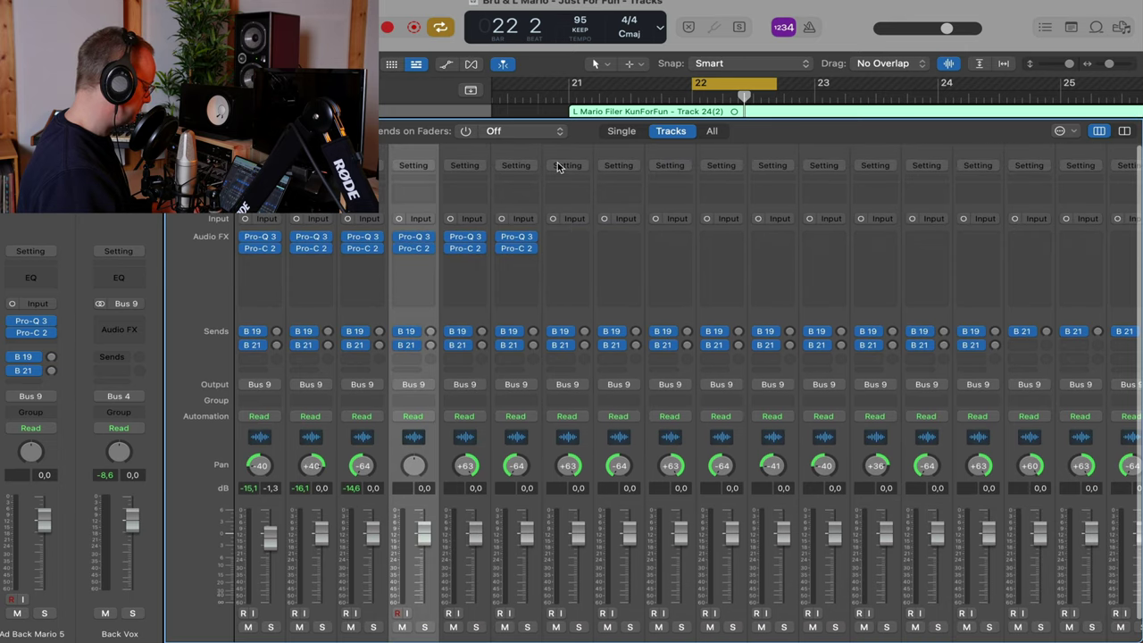
pyautogui.click(558, 167)
pyautogui.click(631, 244)
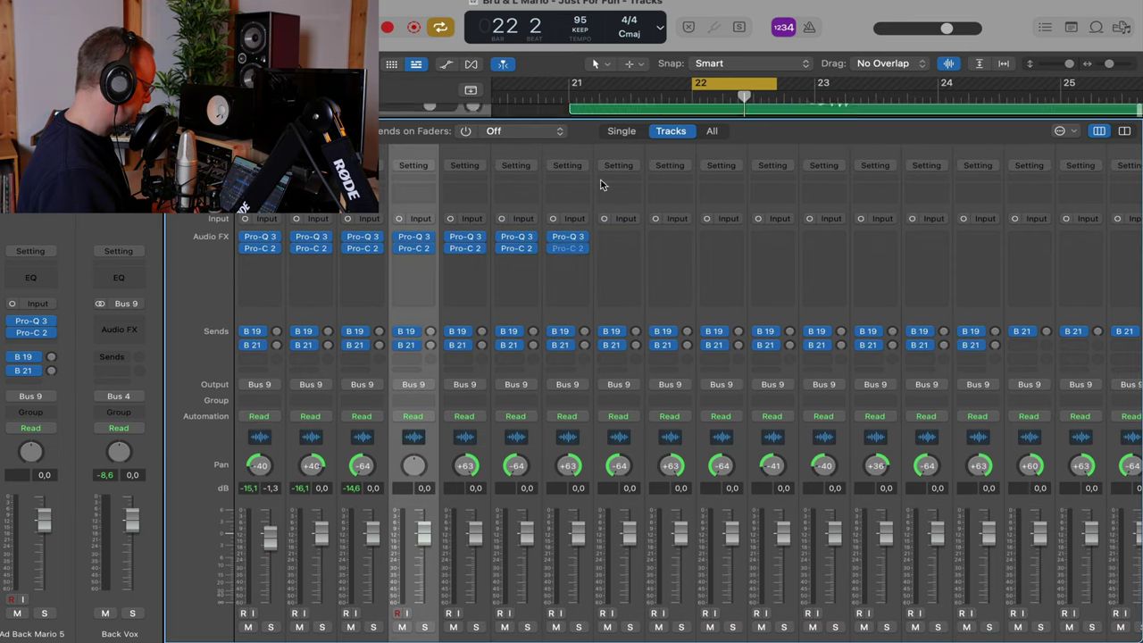
pyautogui.click(619, 167)
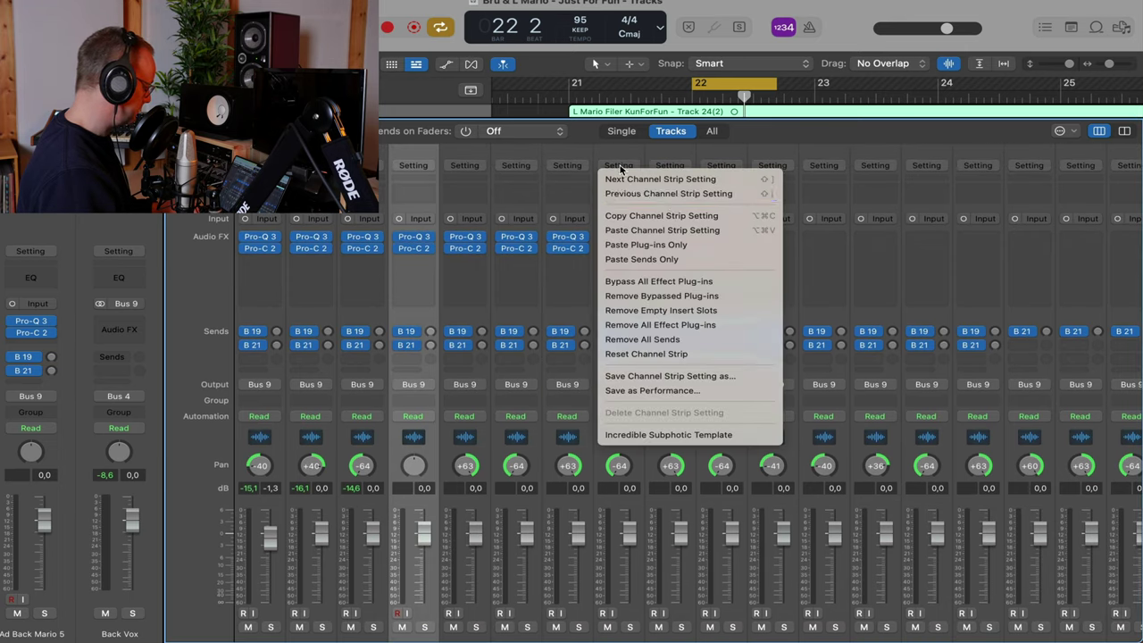
pyautogui.click(663, 244)
pyautogui.click(670, 167)
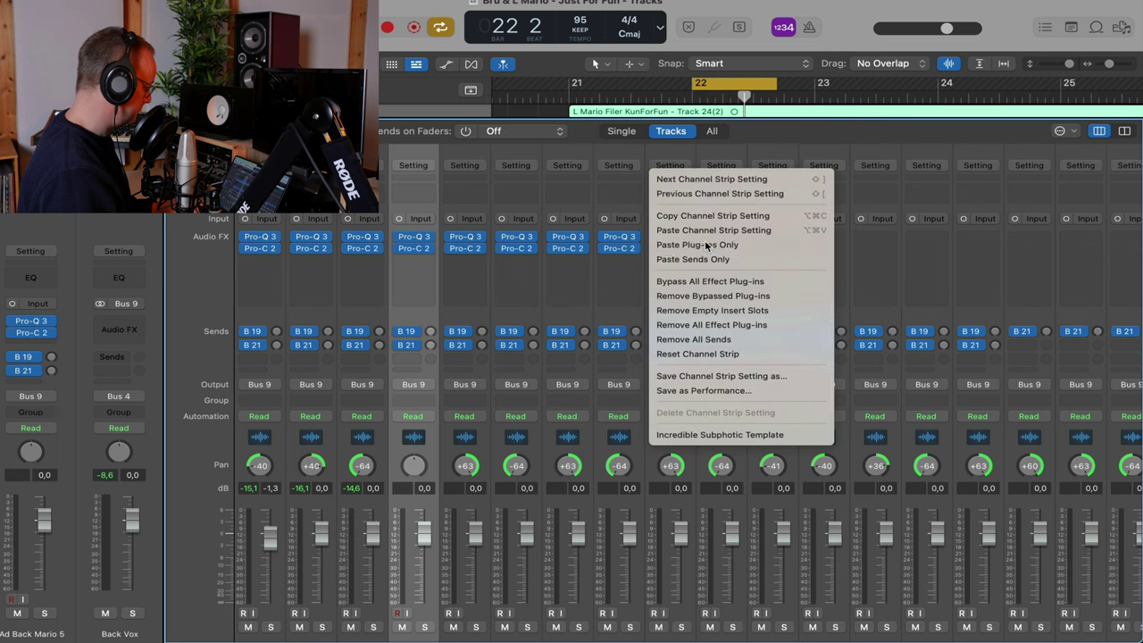
pyautogui.click(706, 245)
# Paste only the copied plug-ins onto Ad Back Mario 8 and Ad Back Mario 9
pyautogui.scroll(-2, 706, 244)
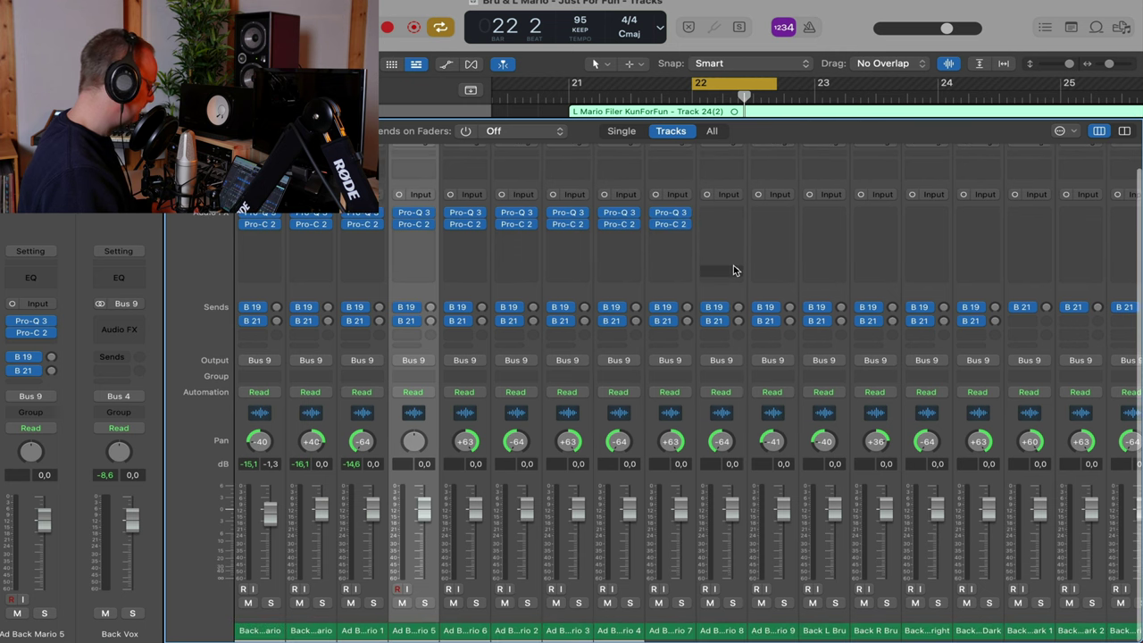
pyautogui.hscroll(2, 733, 270)
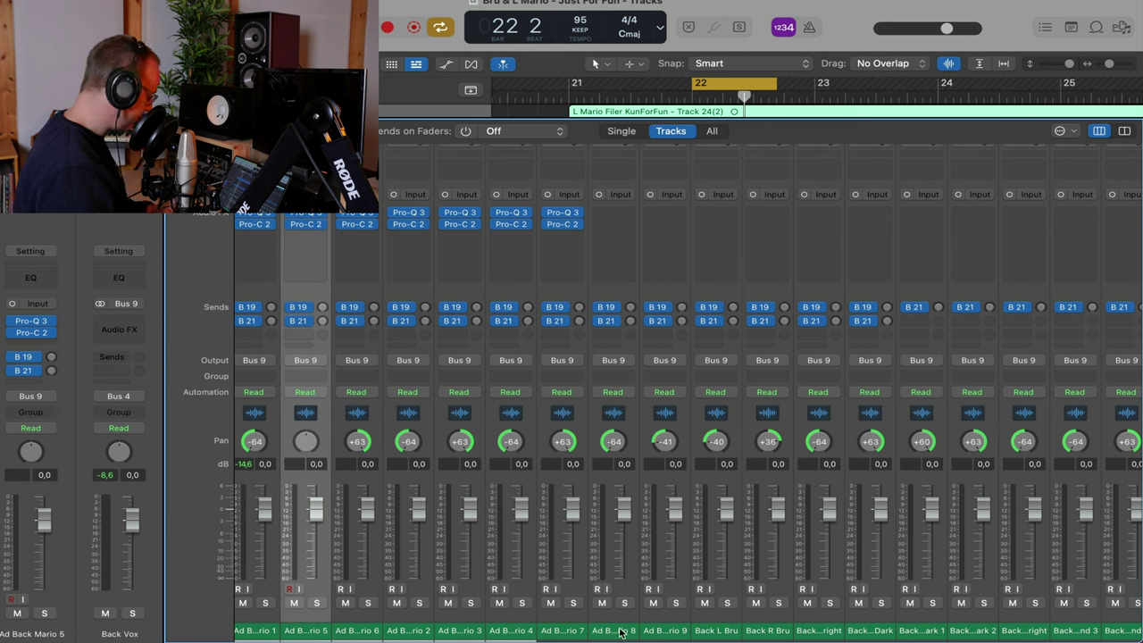
pyautogui.click(620, 195)
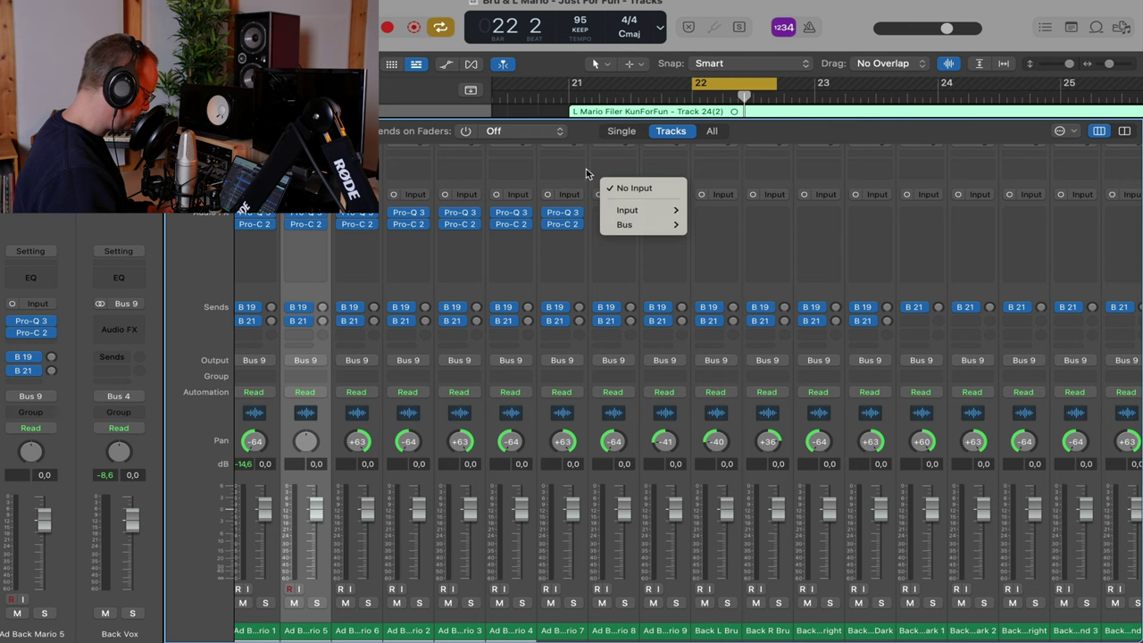
pyautogui.click(589, 173)
pyautogui.scroll(2, 573, 178)
pyautogui.click(600, 167)
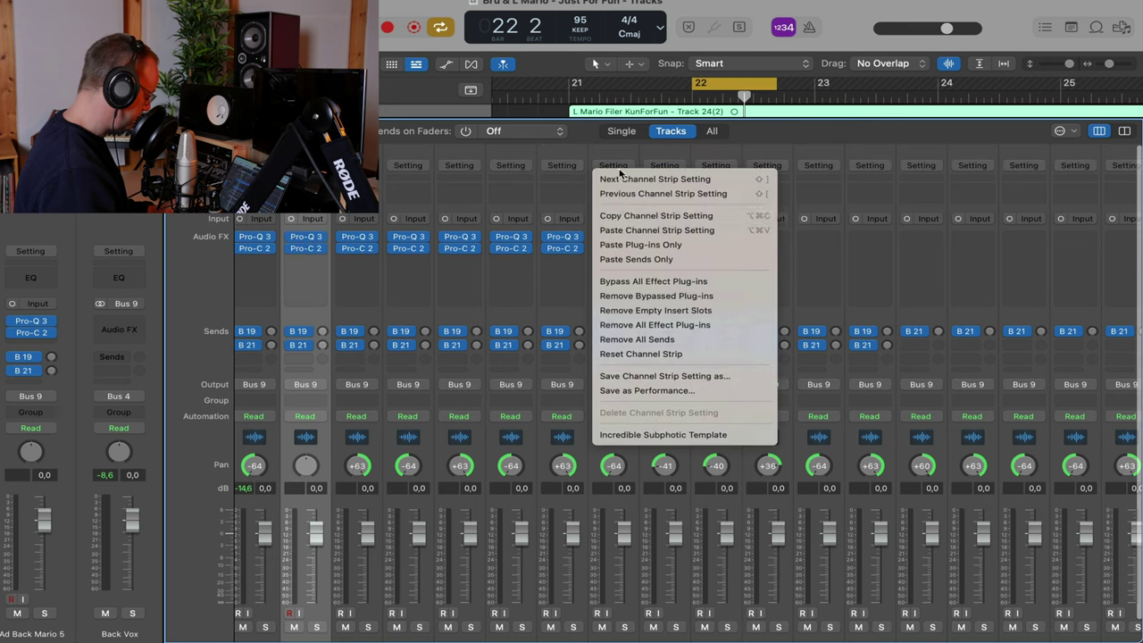
pyautogui.click(642, 245)
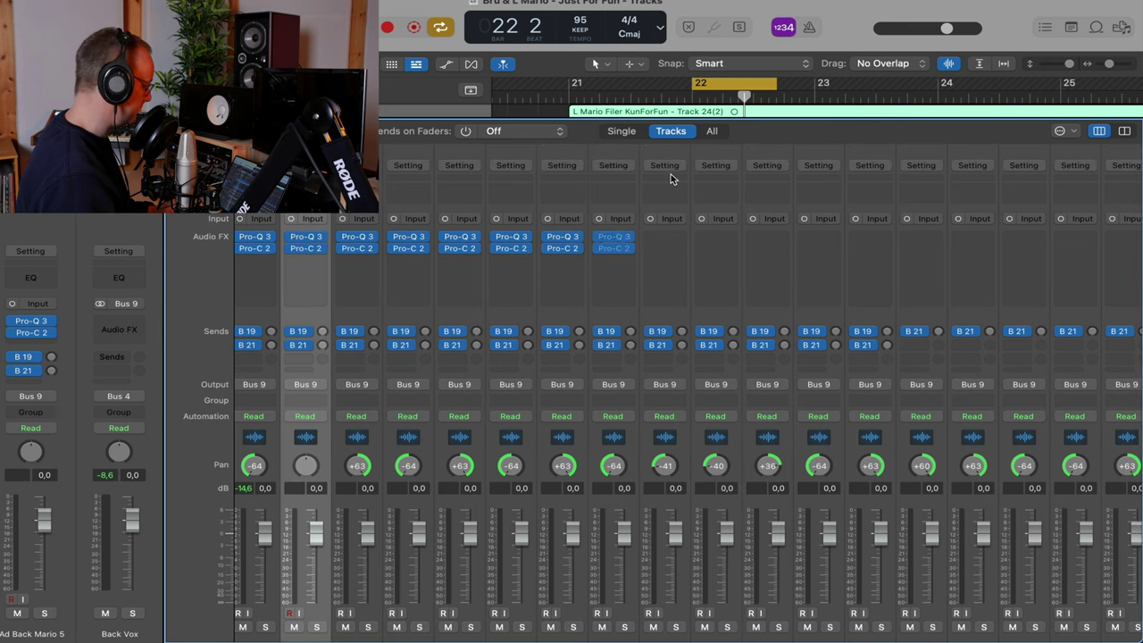
pyautogui.click(667, 167)
pyautogui.click(706, 245)
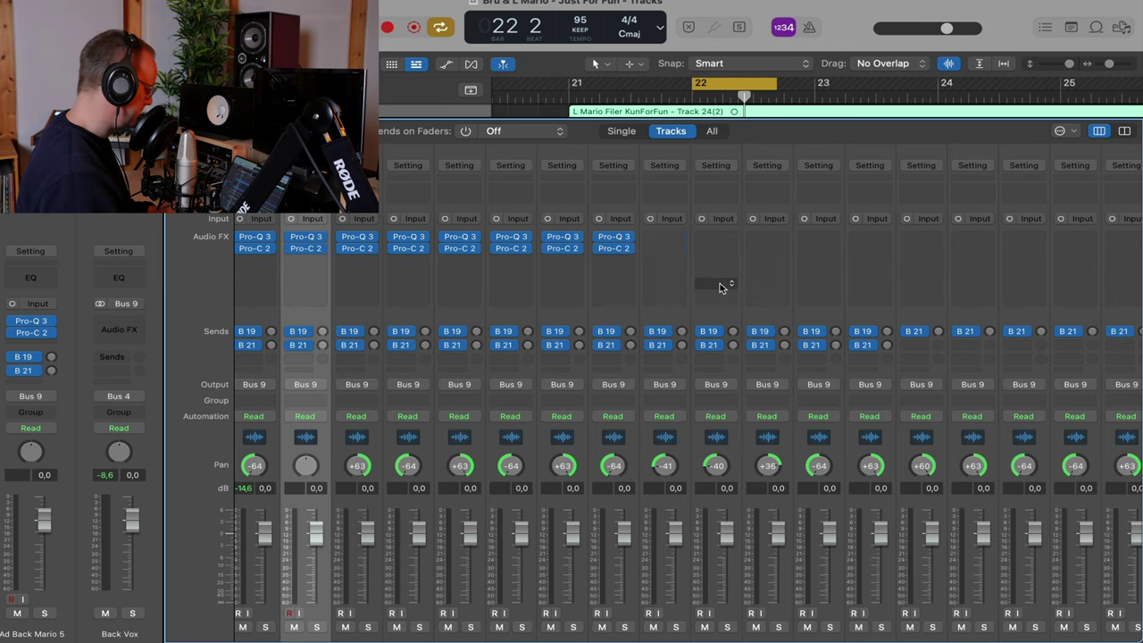
# Select the Back L Mario channel in the mixer and copy its channel strip setting
pyautogui.scroll(-2, 722, 287)
pyautogui.click(717, 633)
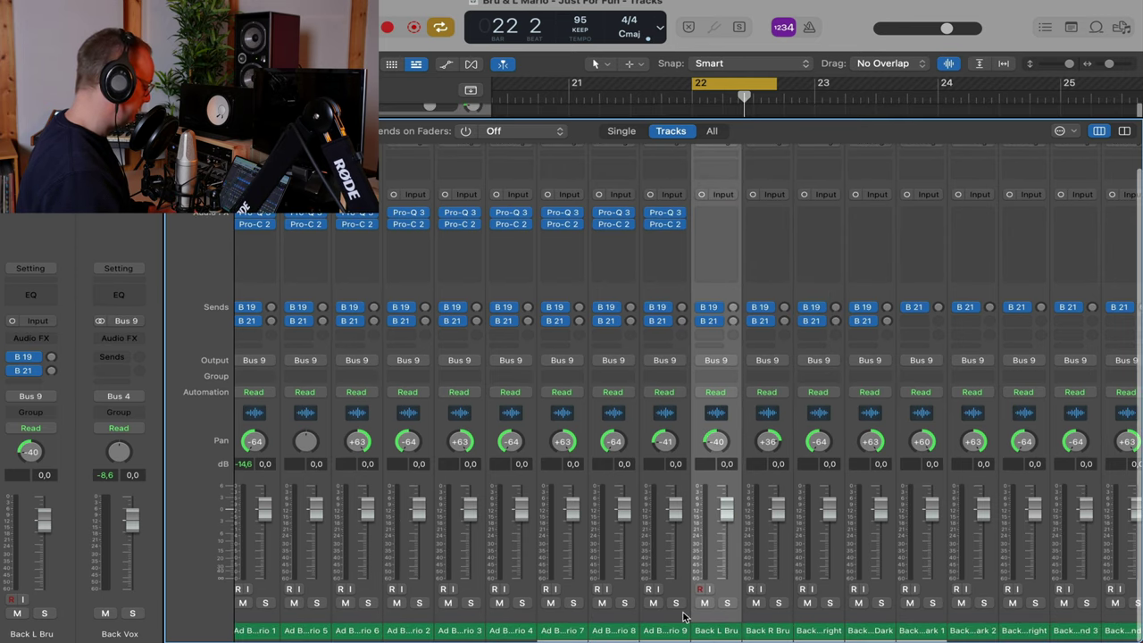
pyautogui.hscroll(-10, 745, 542)
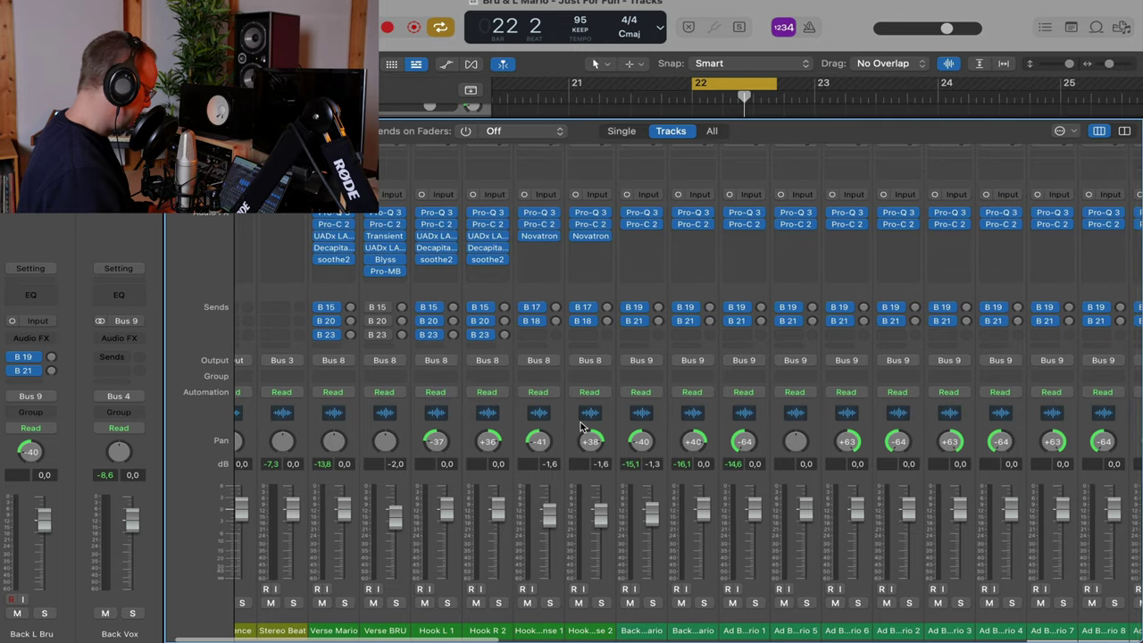
pyautogui.hscroll(2, 590, 463)
pyautogui.click(656, 623)
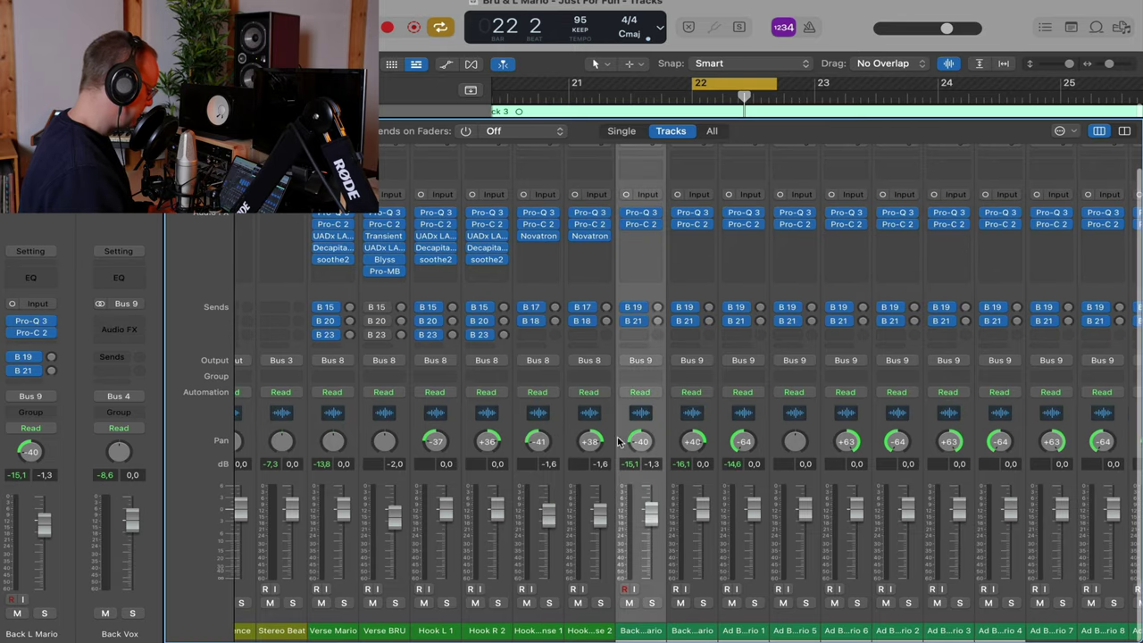
pyautogui.scroll(2, 585, 234)
pyautogui.click(648, 165)
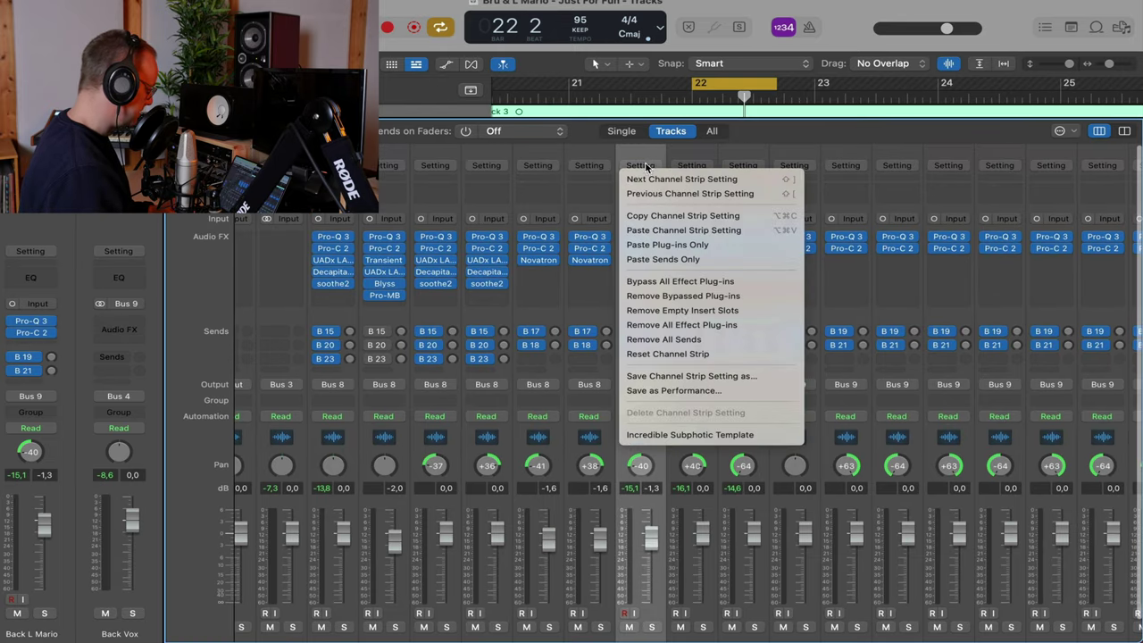
pyautogui.click(668, 216)
# Paste only Back L Mario's copied plug-ins onto the Back L Bru channel
pyautogui.hscroll(20, 607, 261)
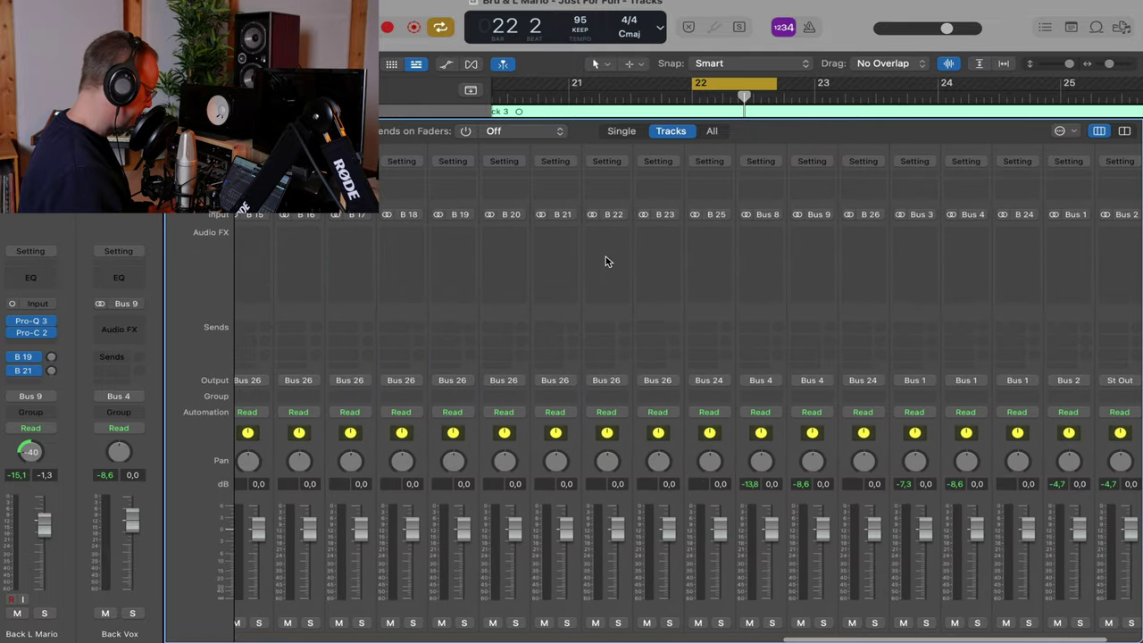
pyautogui.hscroll(-20, 606, 262)
pyautogui.scroll(-2, 606, 261)
pyautogui.hscroll(5, 915, 344)
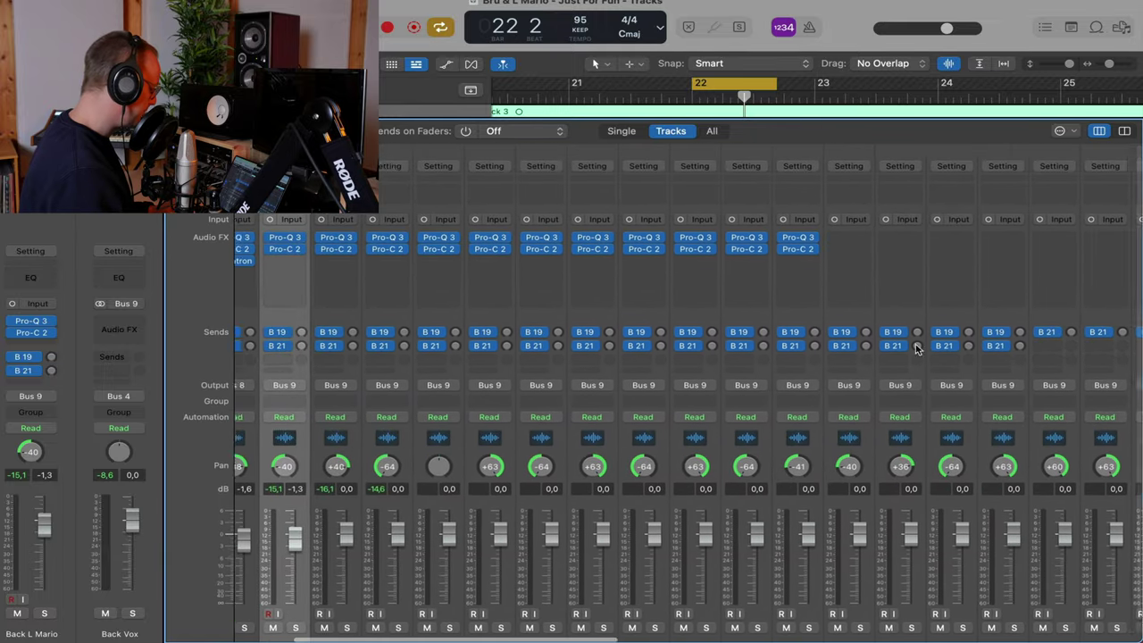
pyautogui.scroll(-1, 867, 378)
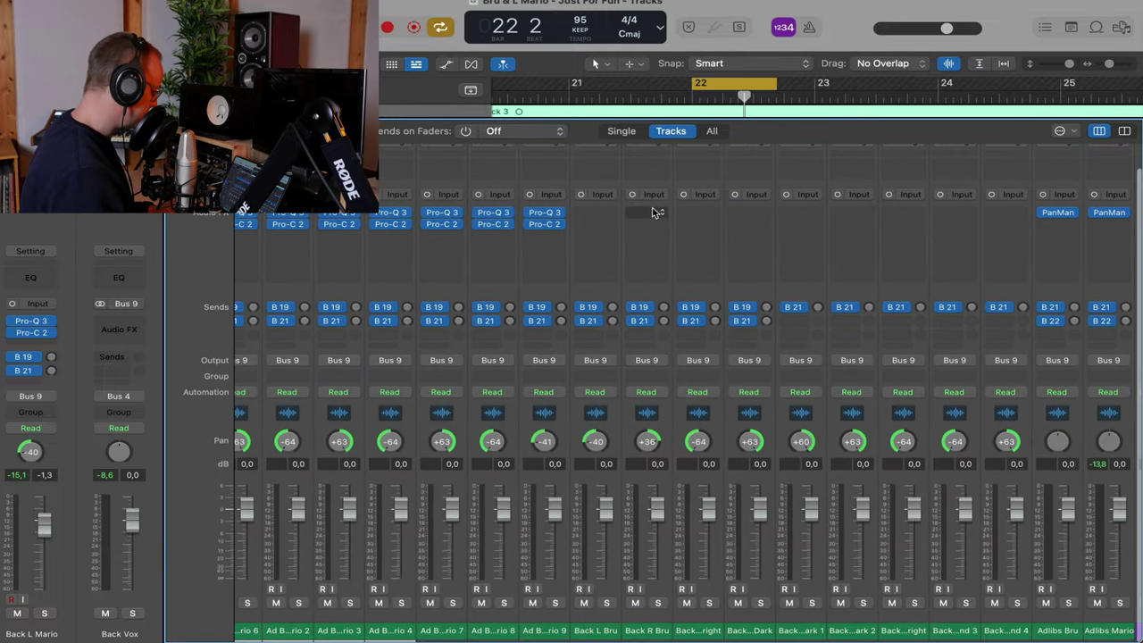
pyautogui.click(599, 198)
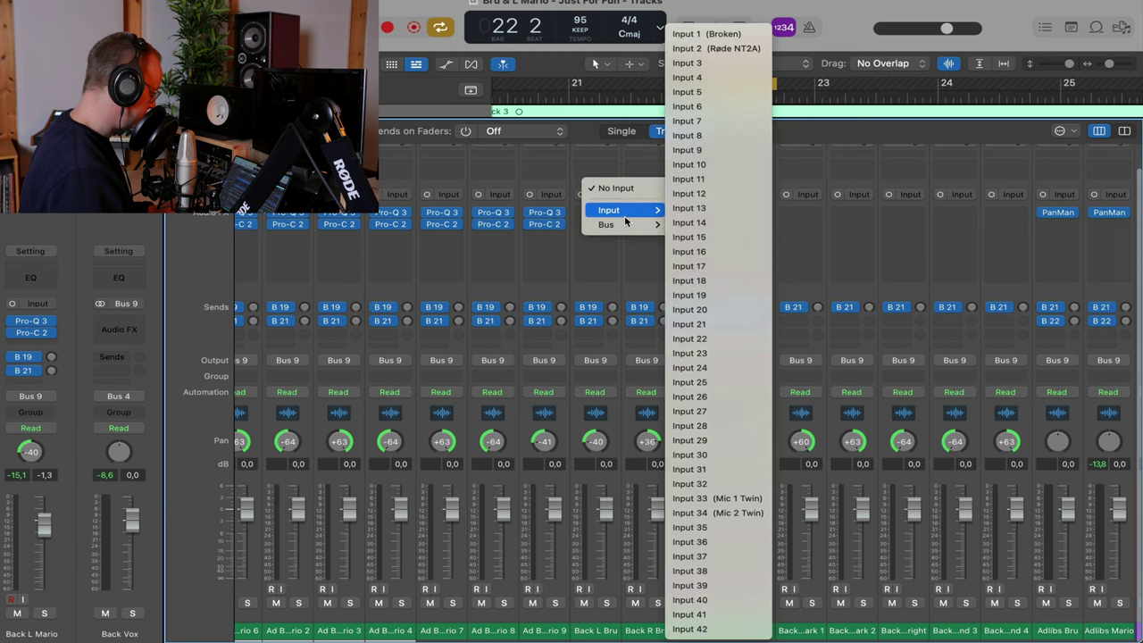
pyautogui.click(614, 183)
pyautogui.scroll(1, 589, 176)
pyautogui.click(591, 169)
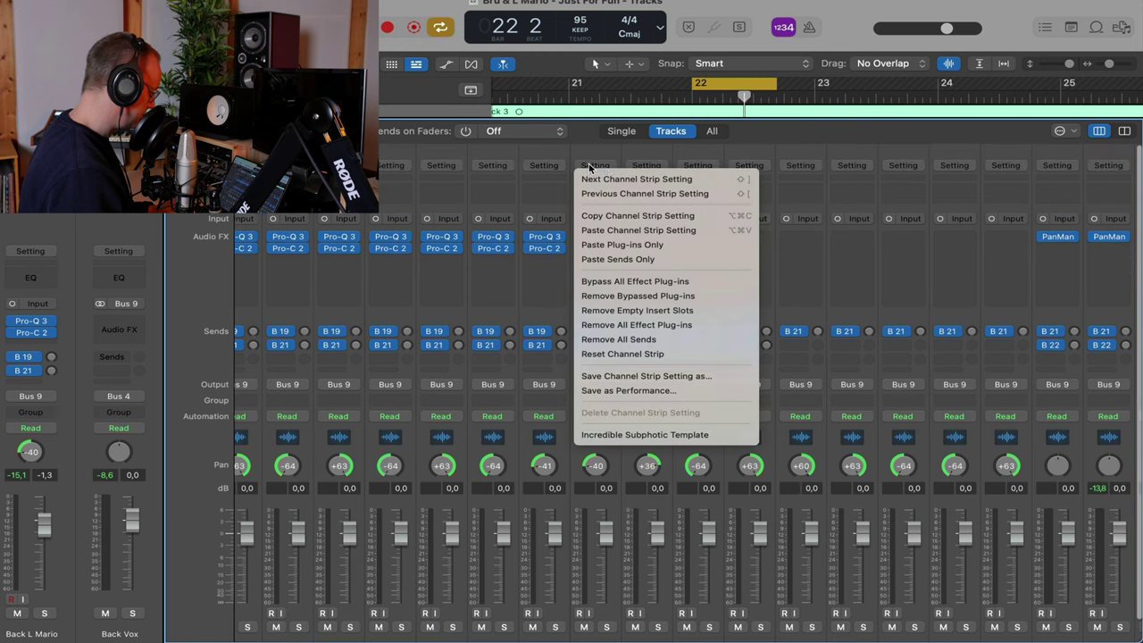
pyautogui.click(624, 244)
# Paste only the copied plug-ins onto Back R Bru, Back L Bru Bright and Back R Bru Dark
pyautogui.click(648, 166)
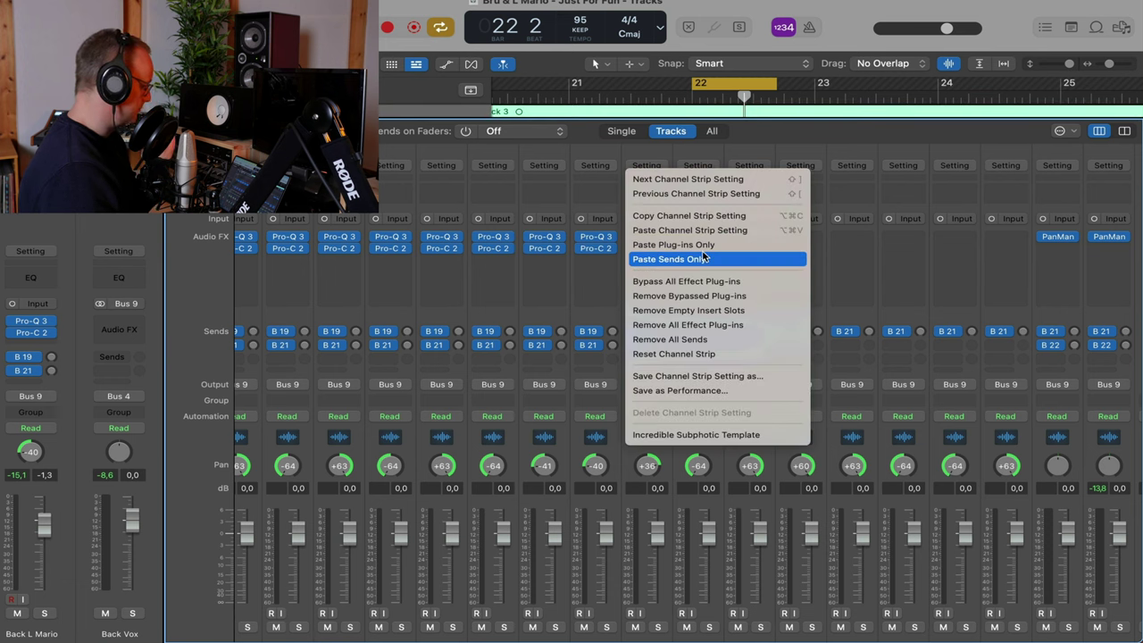
pyautogui.click(701, 244)
pyautogui.click(694, 167)
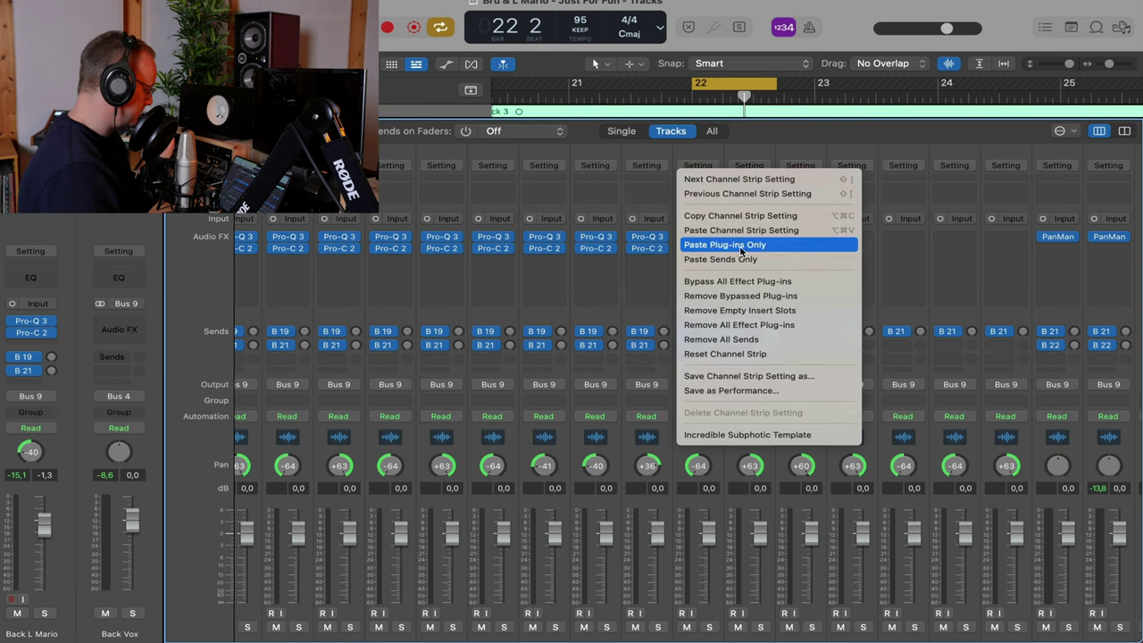
pyautogui.click(740, 245)
pyautogui.click(732, 168)
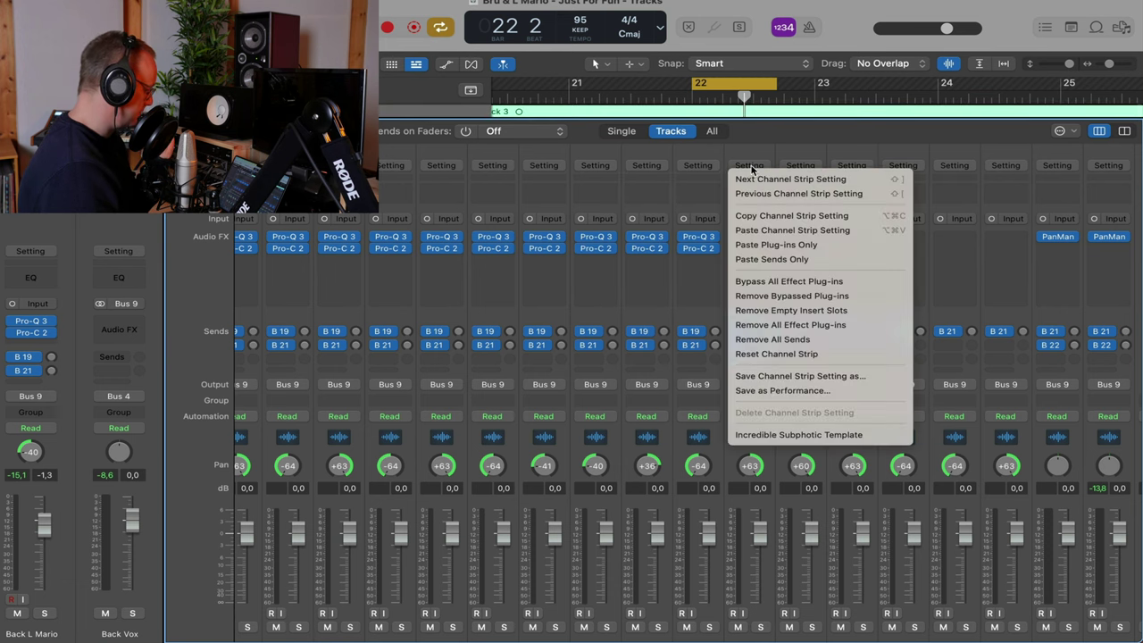
pyautogui.click(802, 246)
# Paste only the copied plug-ins onto BackHook Mario Dark 1 and BackHook Mario Dark 2
pyautogui.click(799, 167)
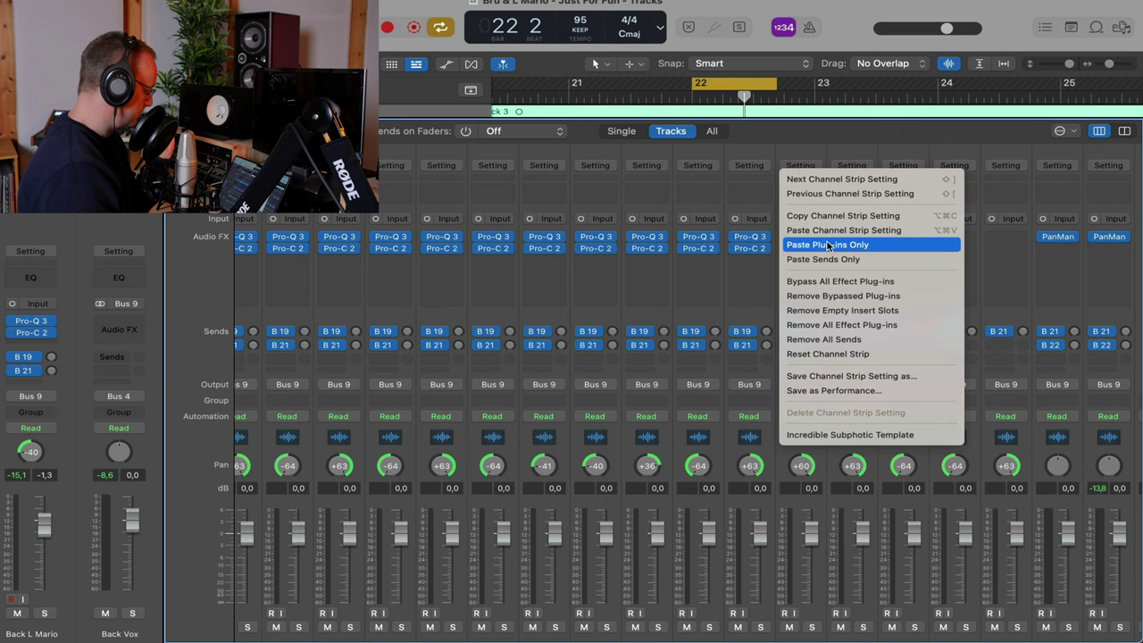
pyautogui.click(825, 242)
pyautogui.scroll(-1, 825, 242)
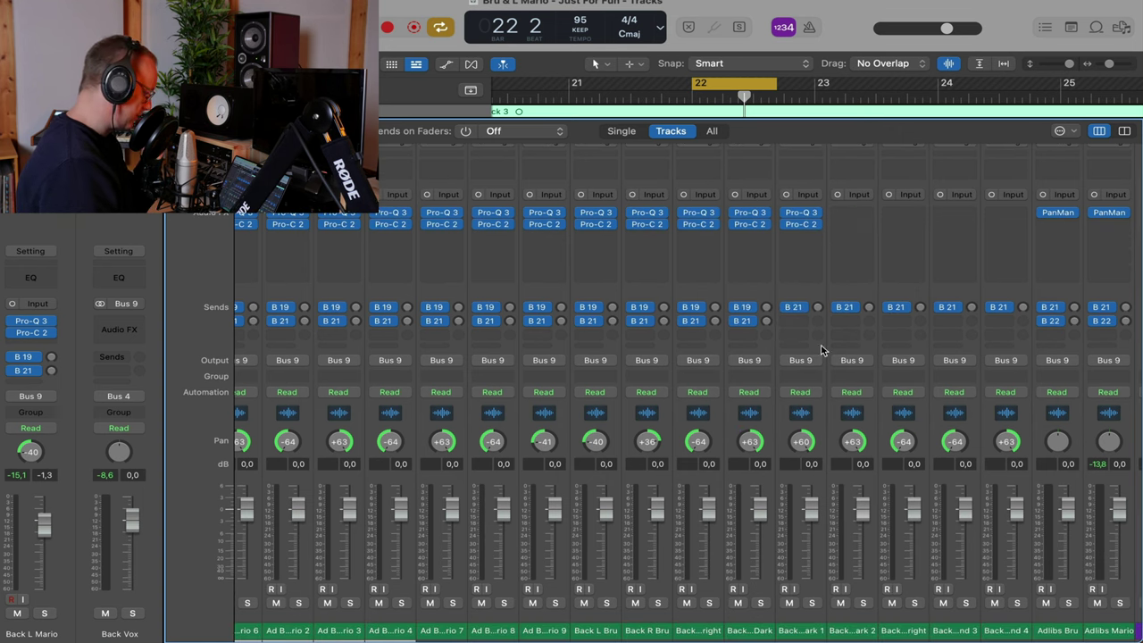
pyautogui.scroll(1, 849, 190)
pyautogui.click(851, 165)
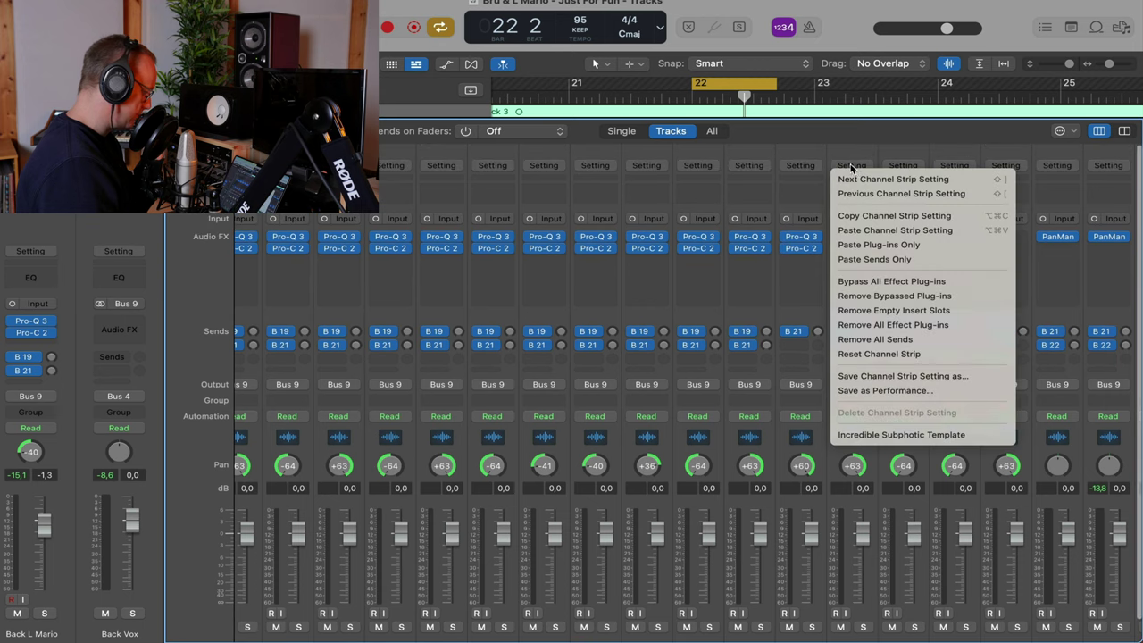
pyautogui.click(899, 244)
# Select BackHook Mario Bright and check where the remaining BackHook Mario regions lie in the arrangement, returning to the mixer
pyautogui.scroll(-1, 900, 248)
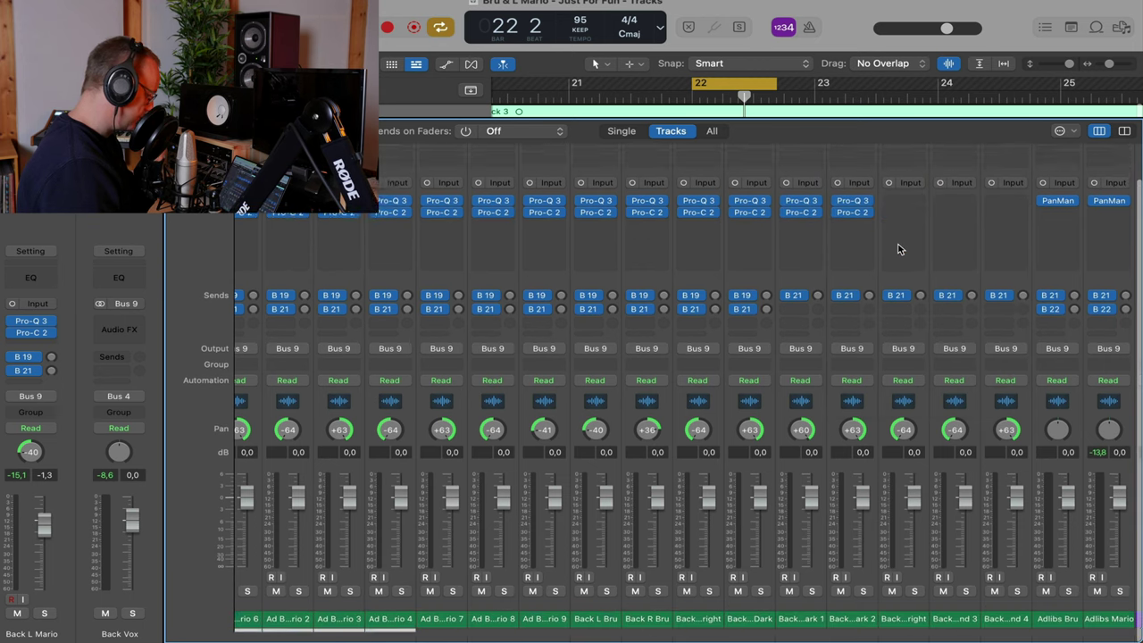
pyautogui.click(903, 631)
pyautogui.hscroll(10, 906, 630)
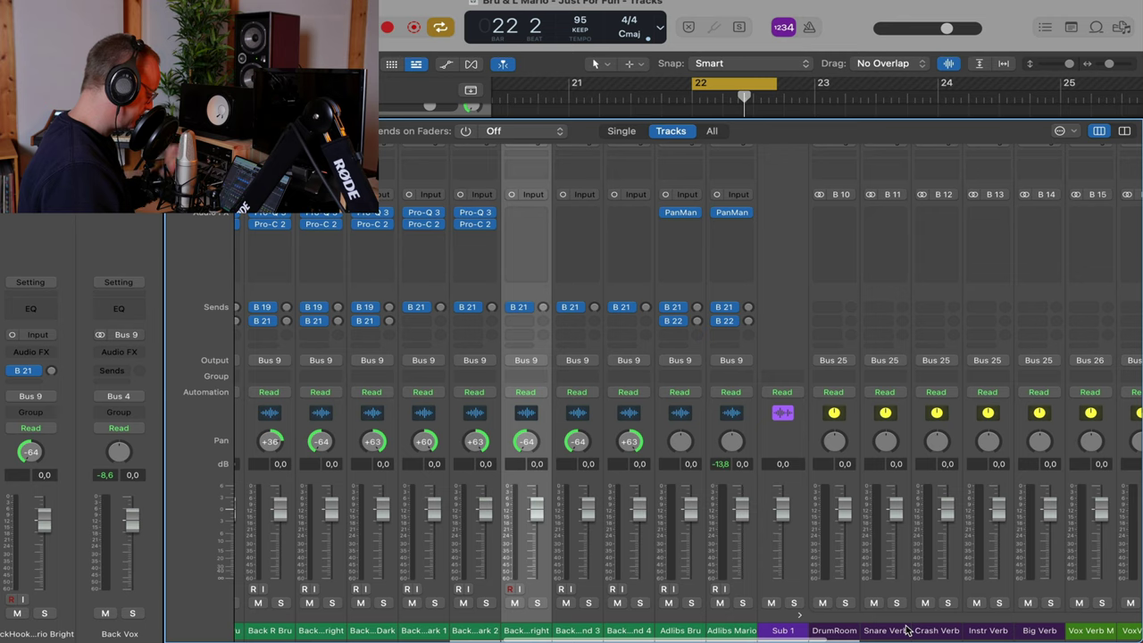
pyautogui.press('x')
pyautogui.press('super+Up')
pyautogui.press('super+Up')
pyautogui.press('super+Up')
pyautogui.press('super+Up')
pyautogui.press('super+Up')
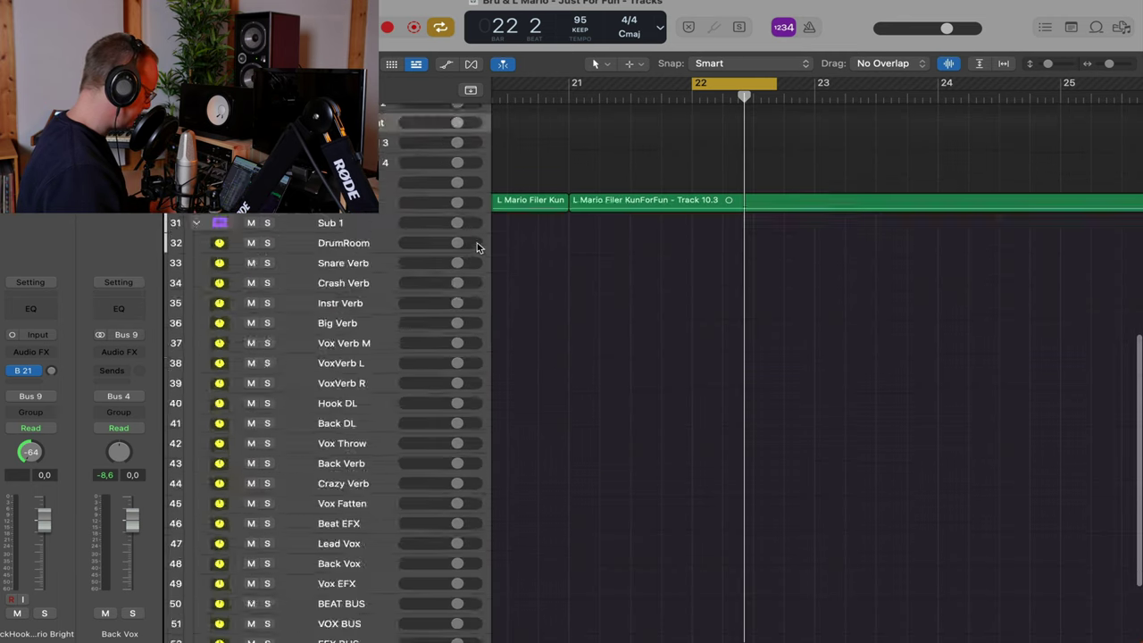
pyautogui.press('super+Down')
pyautogui.press('super+Down')
pyautogui.press('super+Down')
pyautogui.press('super+Left')
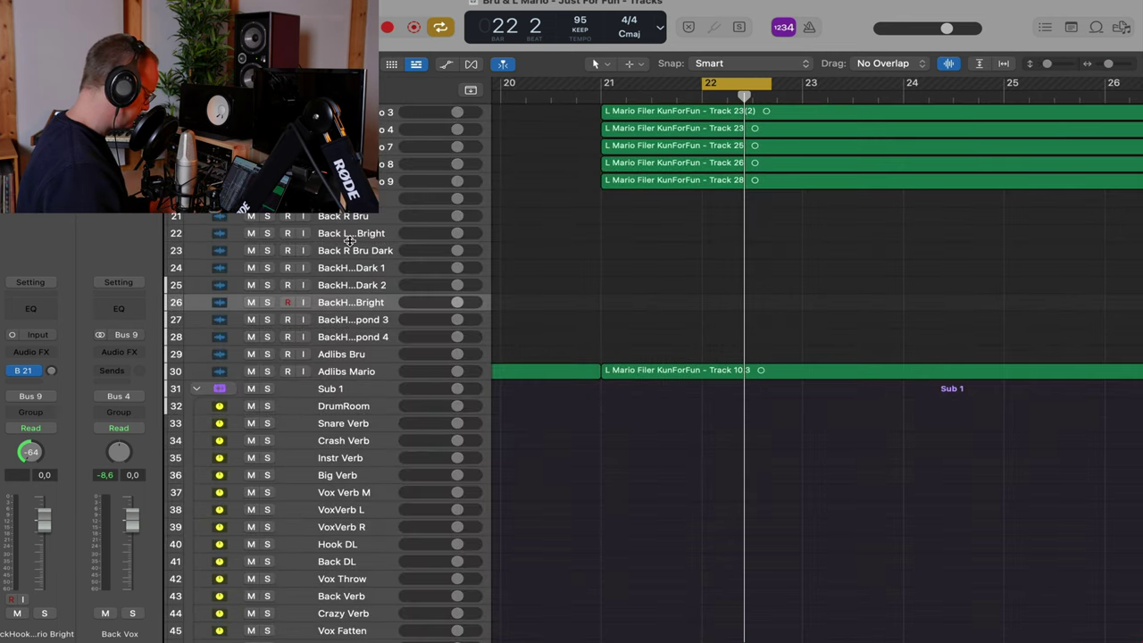
pyautogui.keyDown('ctrl'); pyautogui.keyDown('alt'); pyautogui.click(693, 317); pyautogui.keyUp('alt'); pyautogui.keyUp('ctrl')
pyautogui.keyDown('ctrl'); pyautogui.keyDown('alt'); pyautogui.click(692, 318); pyautogui.keyUp('alt'); pyautogui.keyUp('ctrl')
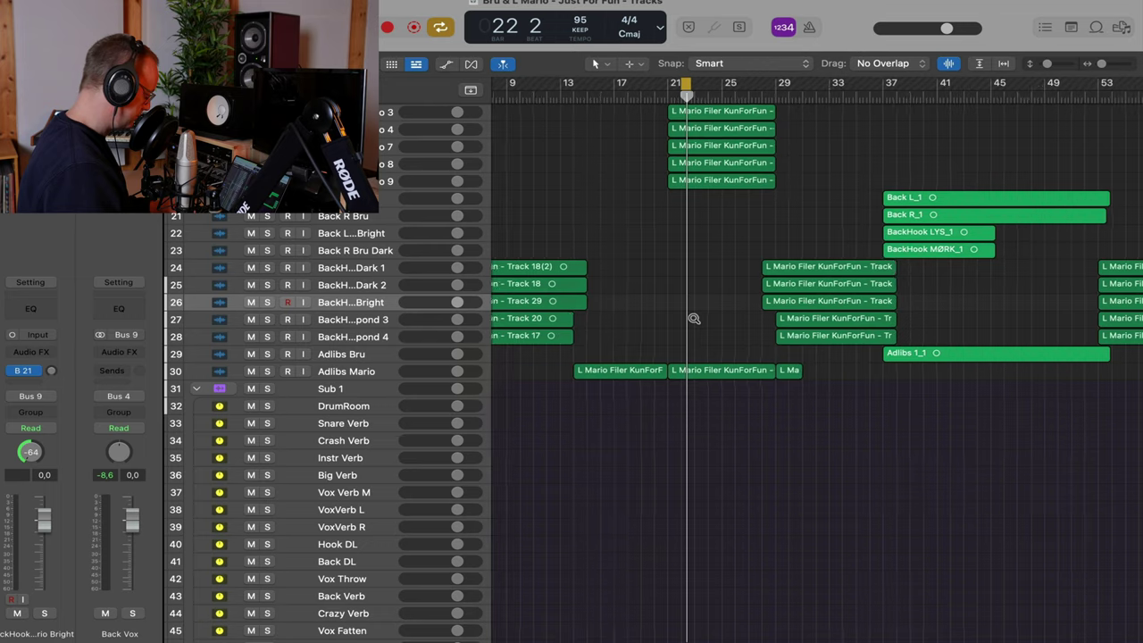
pyautogui.press('x')
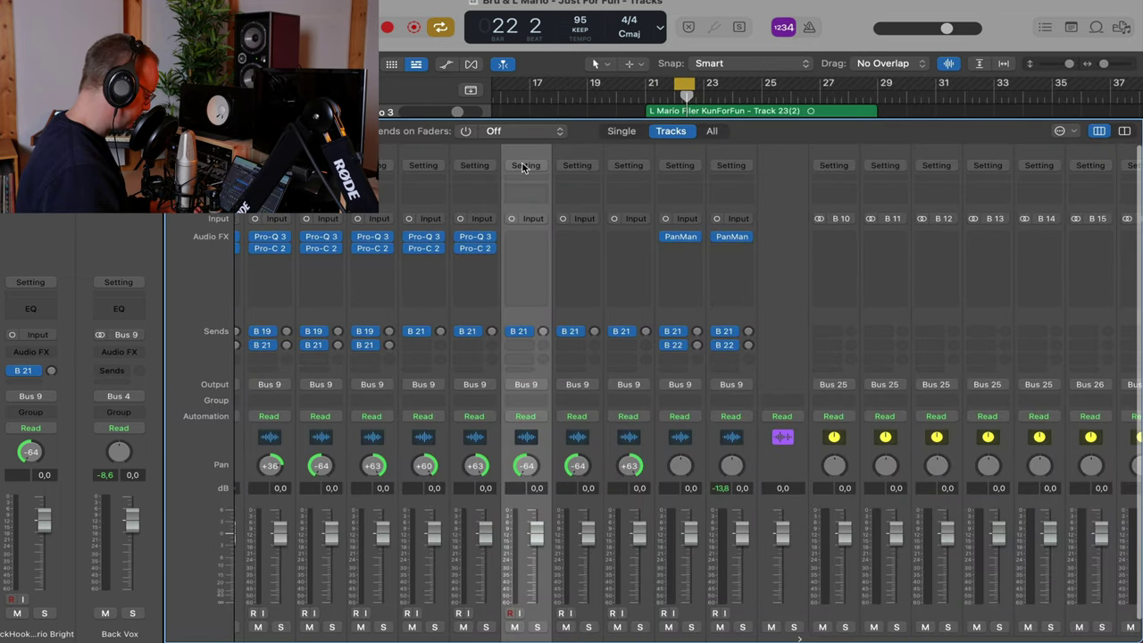
# Paste only the copied plug-ins onto BackHook Mario Bright, BackHook Mario Respond 3 and BackHook Mario Respond 4
pyautogui.click(525, 166)
pyautogui.click(582, 243)
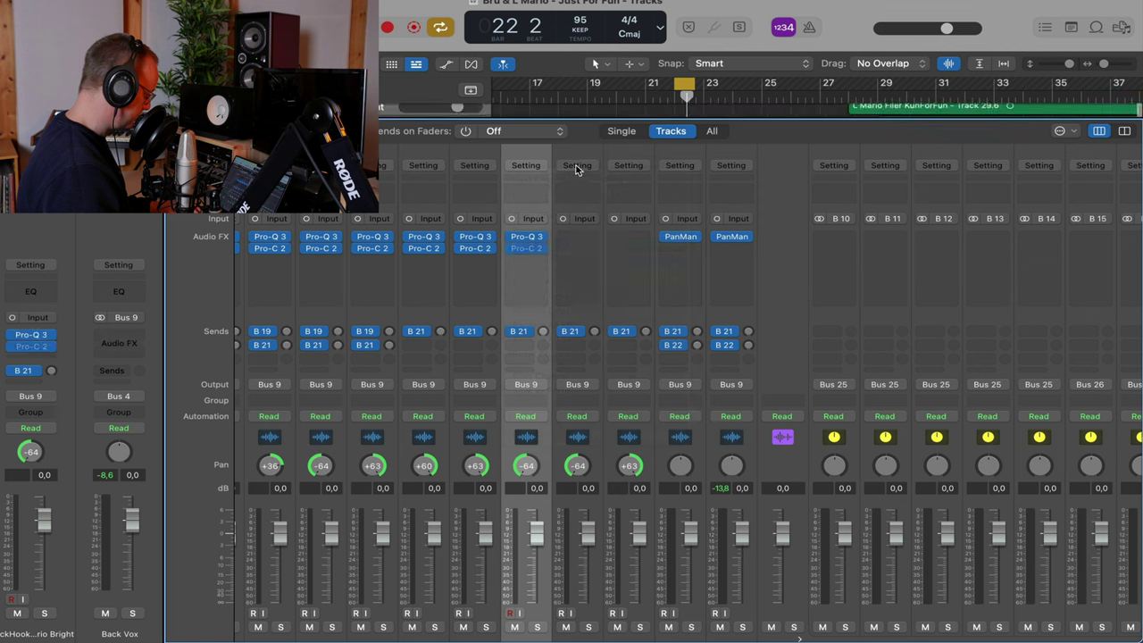
pyautogui.click(575, 167)
pyautogui.click(643, 243)
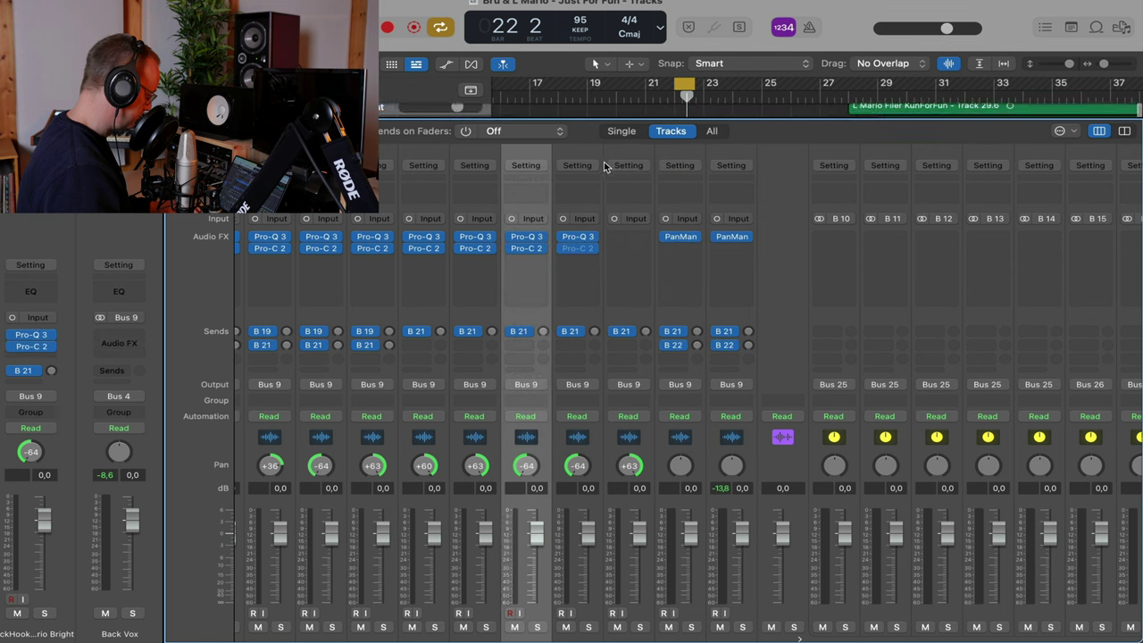
pyautogui.click(627, 165)
pyautogui.click(693, 243)
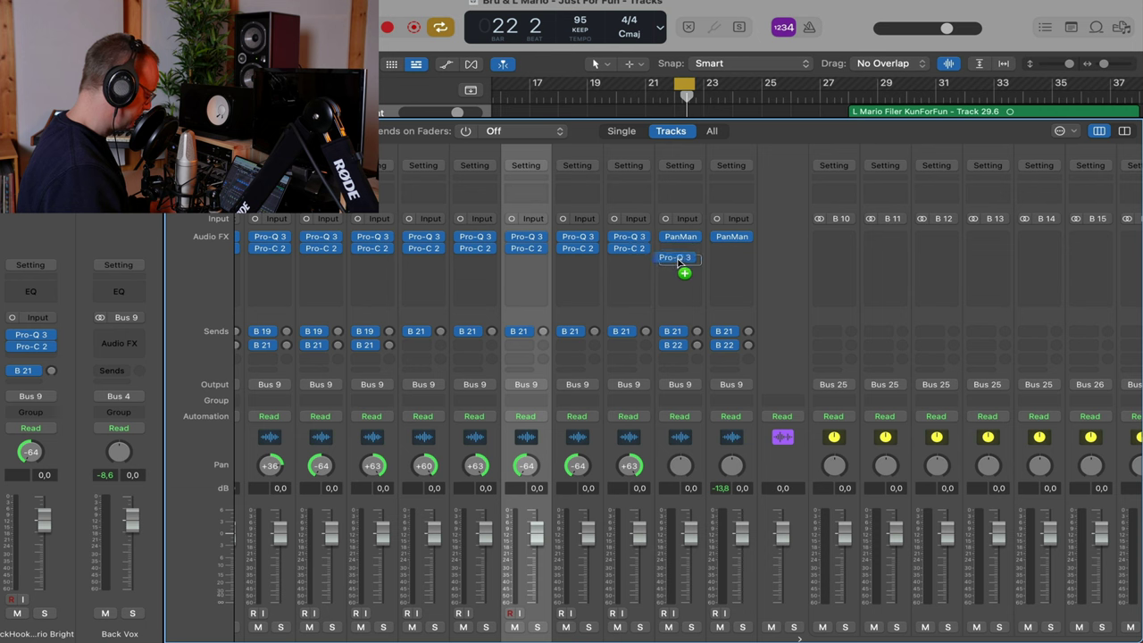
# Copy the Pro-Q 3 plug-in from a backing channel to Adlibs Bru and Adlibs Mario, placing it after PanMan
pyautogui.click(634, 250)
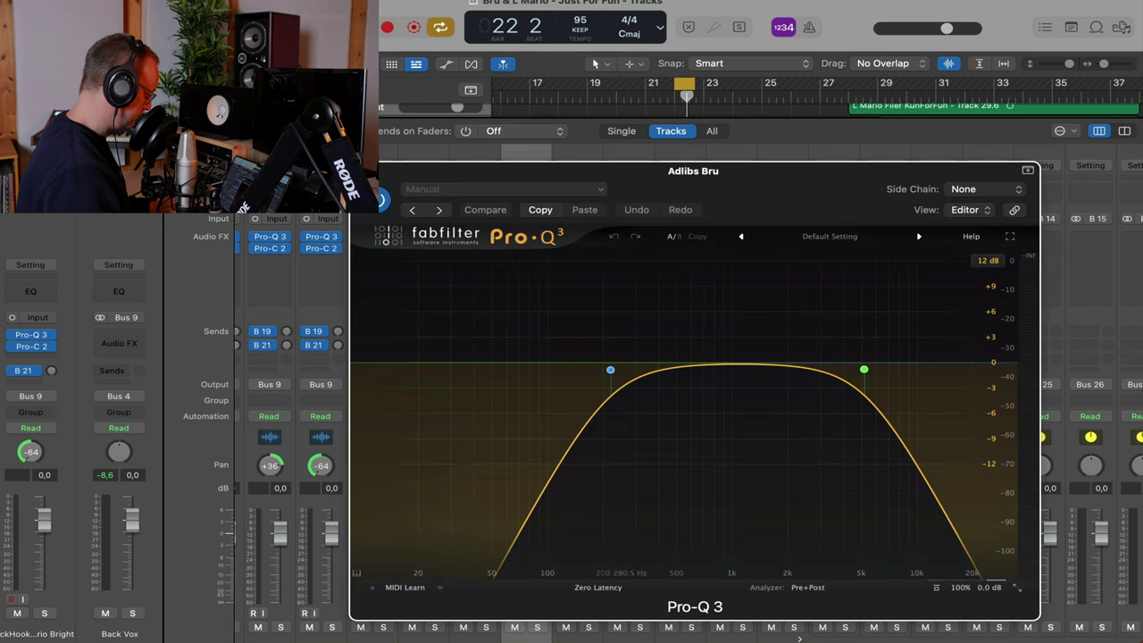
pyautogui.click(361, 171)
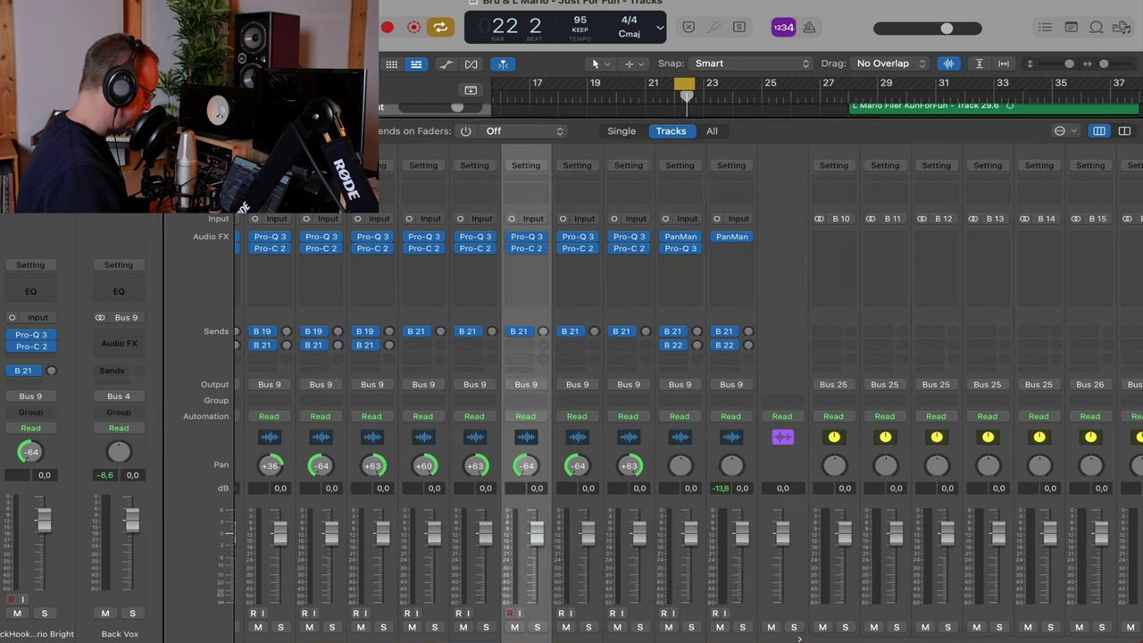
pyautogui.click(731, 249)
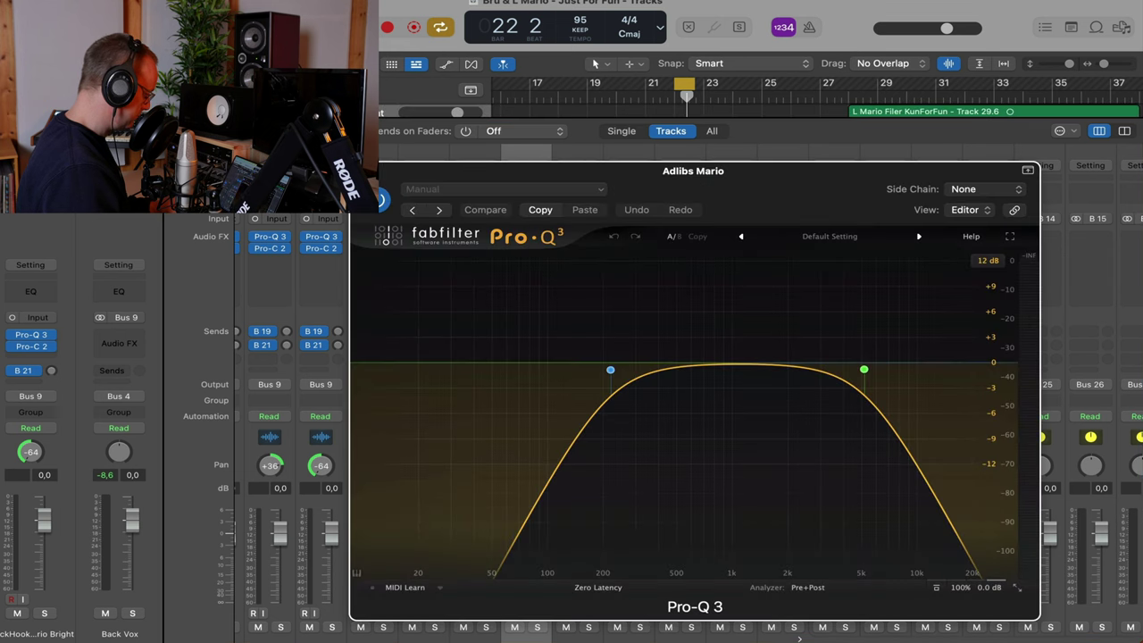
pyautogui.click(361, 171)
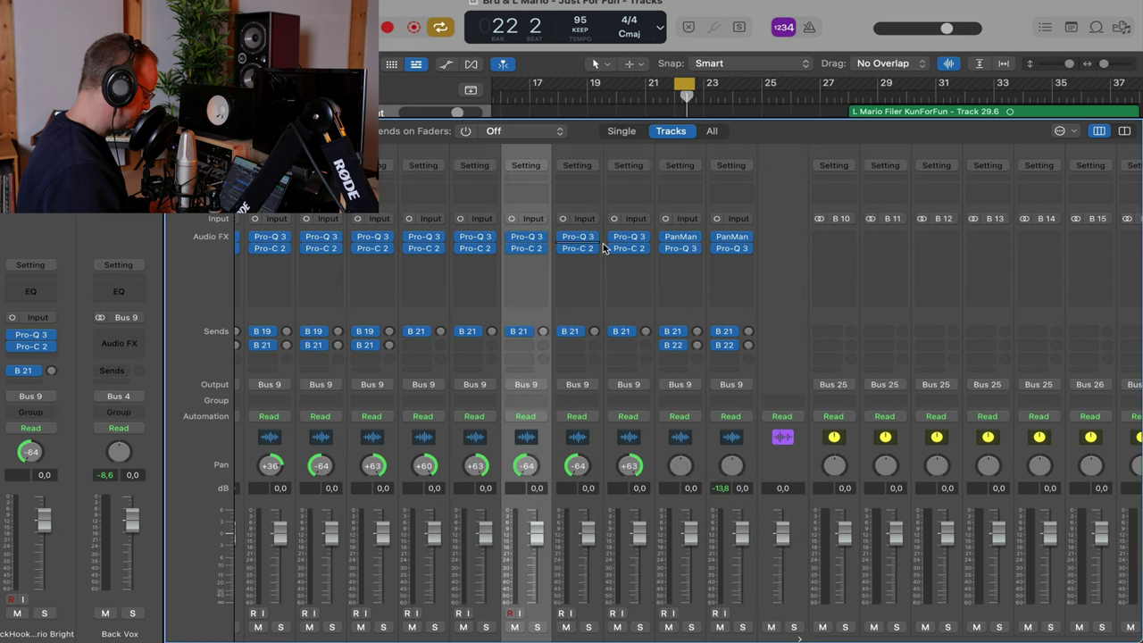
# Copy the Pro-C 2 compressor to Adlibs Bru and Adlibs Mario, placing it after Pro-Q 3
pyautogui.click(683, 260)
pyautogui.press('super+w')
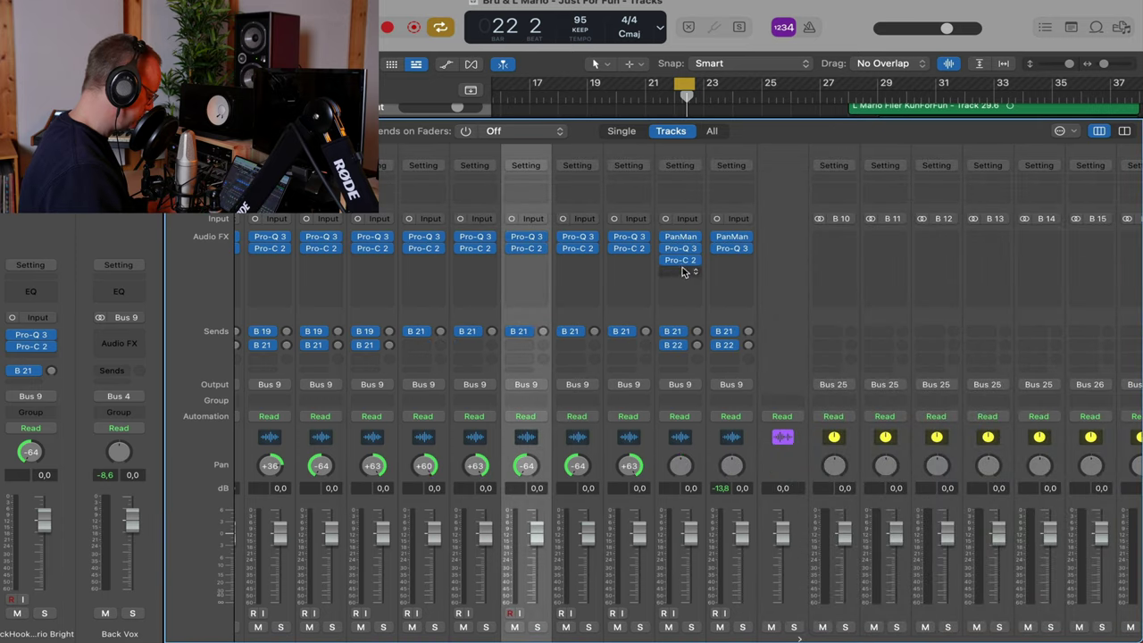
pyautogui.click(730, 262)
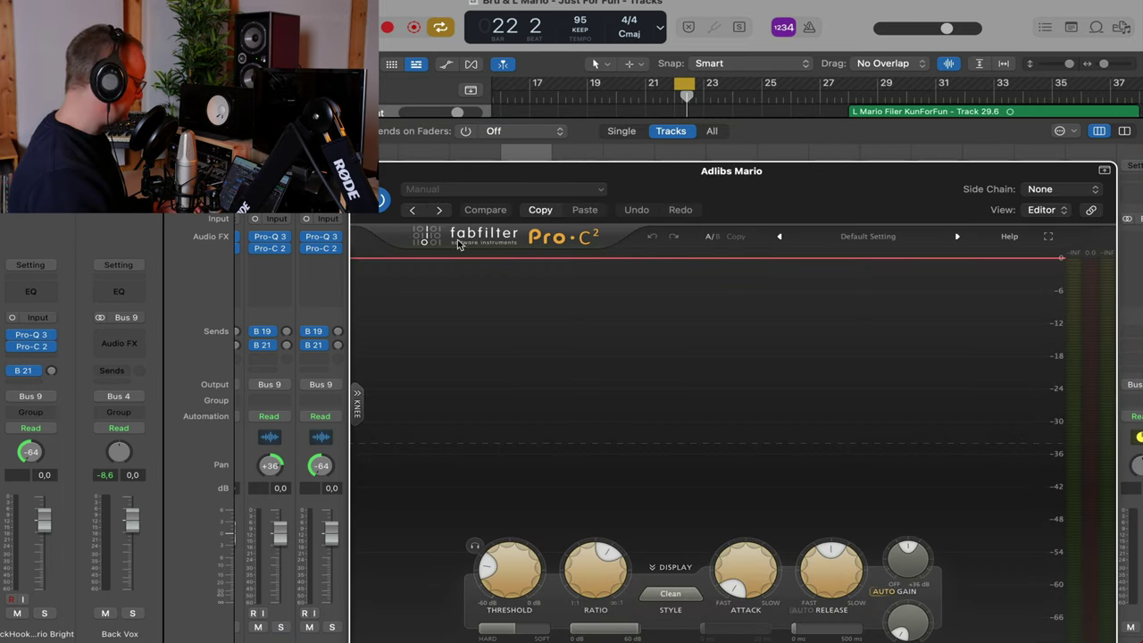
pyautogui.press('super+w')
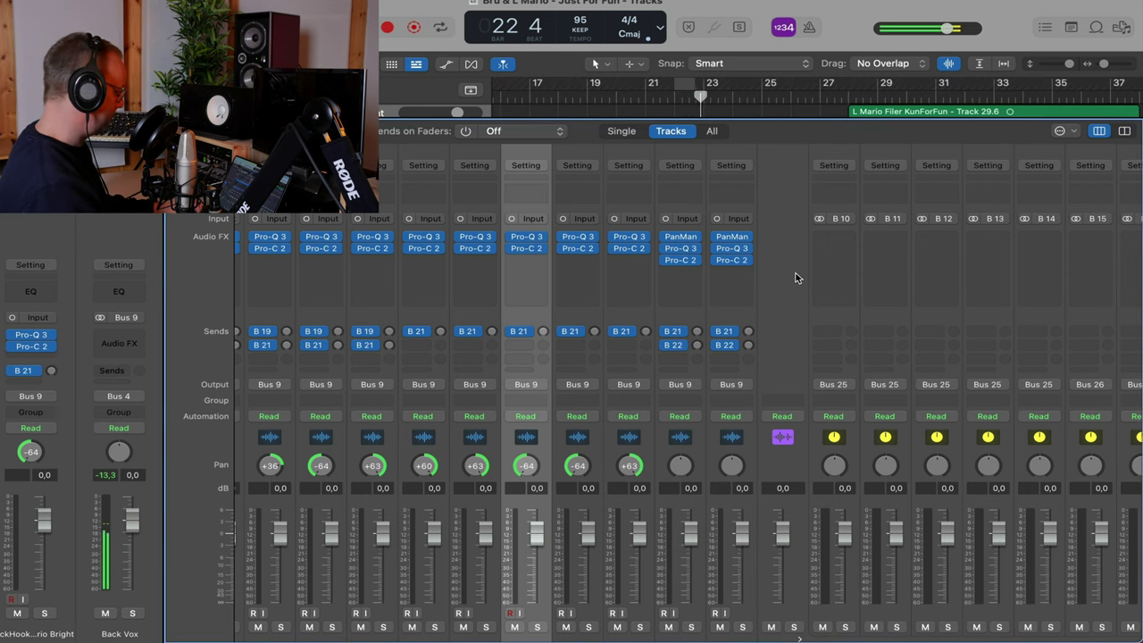
# Listen to the Mario backing and ad-lib tracks in context from bar 22 to 29 while reviewing their regions in the arrangement
pyautogui.press('x')
pyautogui.press('super+Down')
pyautogui.press('super+Down')
pyautogui.press('super+Down')
pyautogui.press('super+Down')
pyautogui.press('super+Down')
pyautogui.press('super+Left')
pyautogui.press('super+Left')
pyautogui.press('super+Left')
pyautogui.press('super+Left')
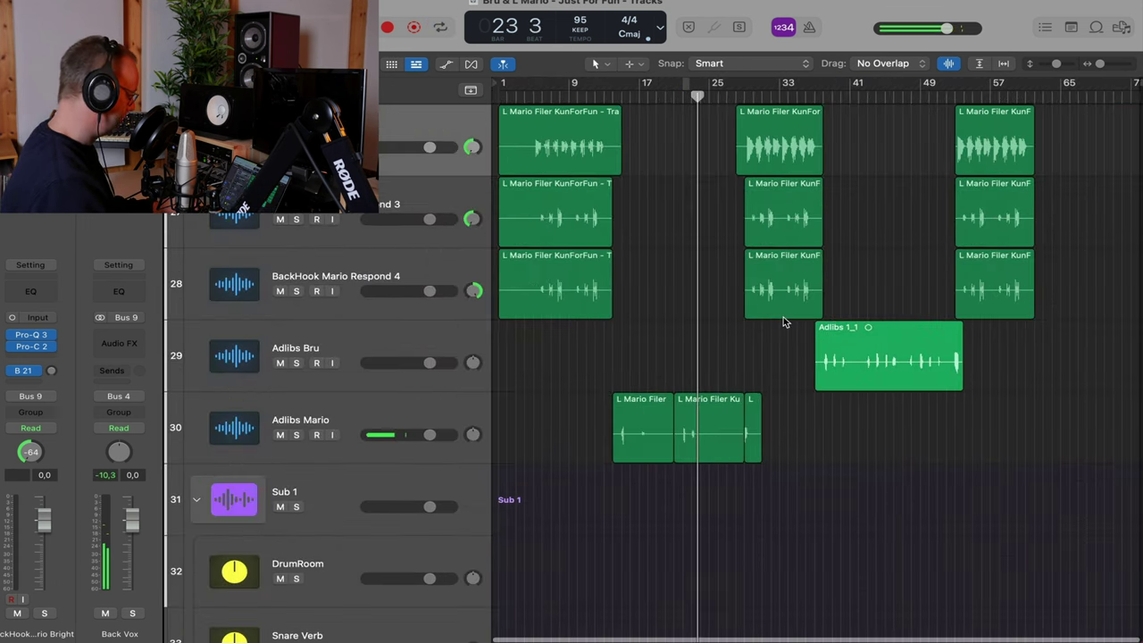
pyautogui.press('super+Right')
pyautogui.press('super+Right')
pyautogui.press('super+Right')
pyautogui.press('super+Right')
pyautogui.press('super+Up')
pyautogui.press('super+Up')
pyautogui.press('super+Up')
pyautogui.press('super+Up')
pyautogui.press('super+Up')
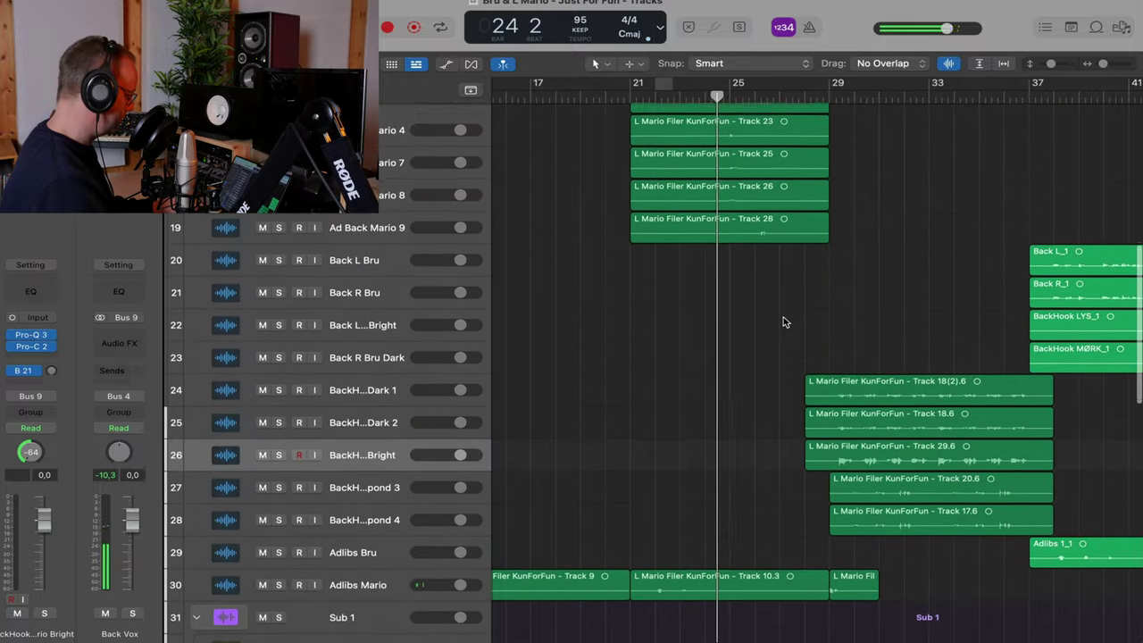
pyautogui.press('super+Up')
pyautogui.press('super+Up')
pyautogui.press('super+Up')
pyautogui.press('super+Right')
pyautogui.press('super+Right')
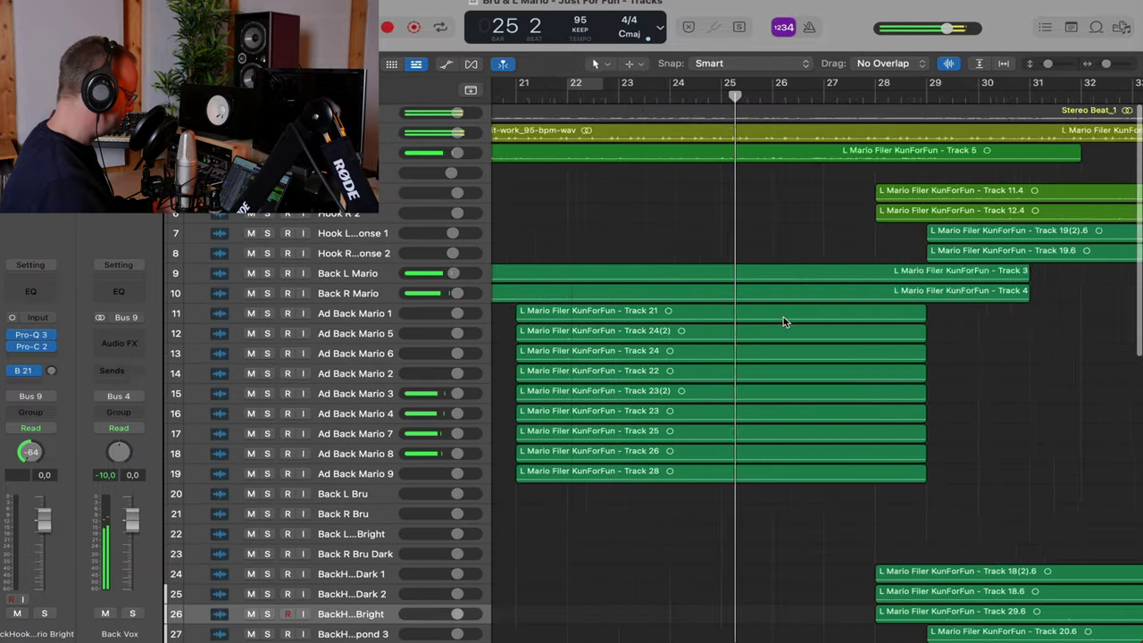
pyautogui.press('super+Right')
pyautogui.press('super+Down')
pyautogui.press('super+Down')
pyautogui.press('super+Down')
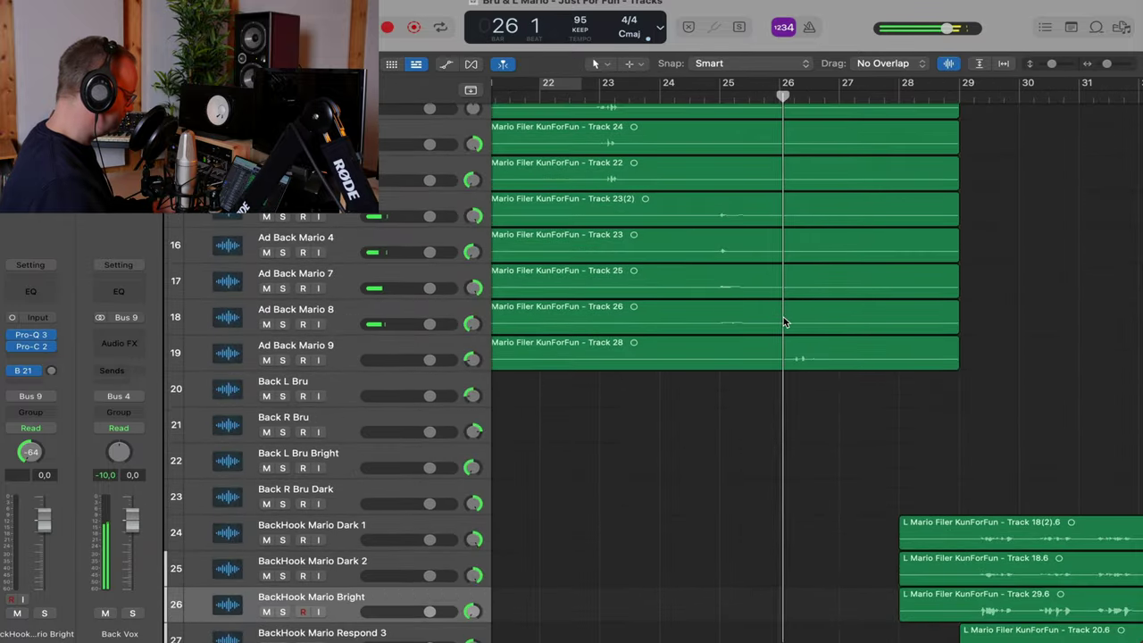
pyautogui.hscroll(-3, 783, 321)
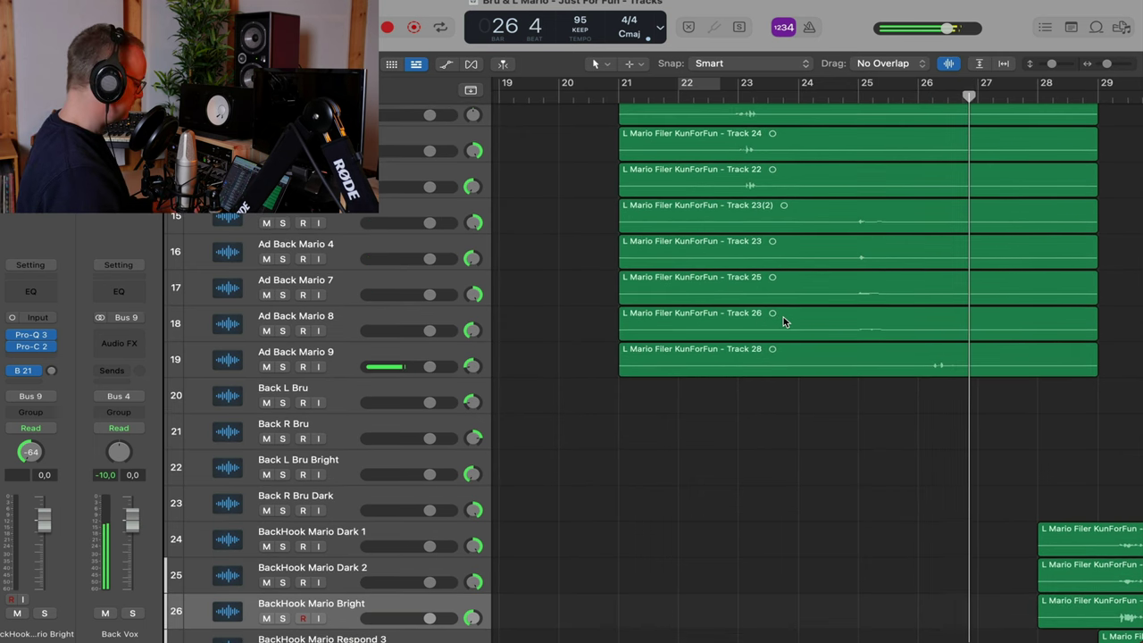
pyautogui.press('super+Up')
pyautogui.press('super+Up')
pyautogui.press('super+Up')
pyautogui.press('super+Left')
pyautogui.press('super+Left')
pyautogui.press('super+Left')
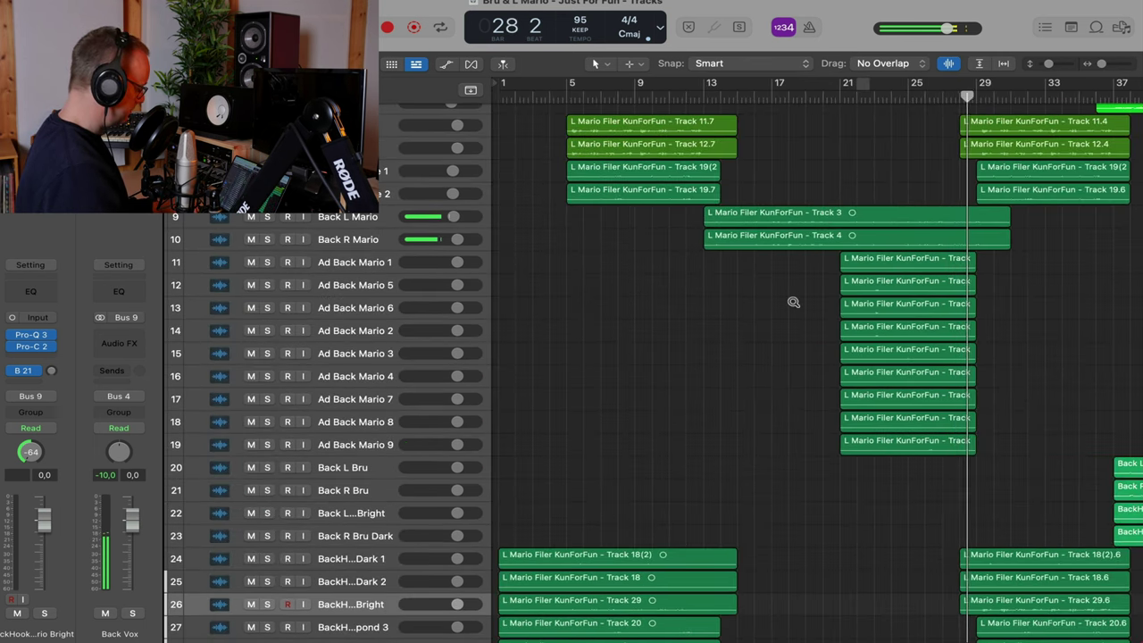
pyautogui.scroll(-3, 793, 302)
pyautogui.hscroll(-3, 793, 301)
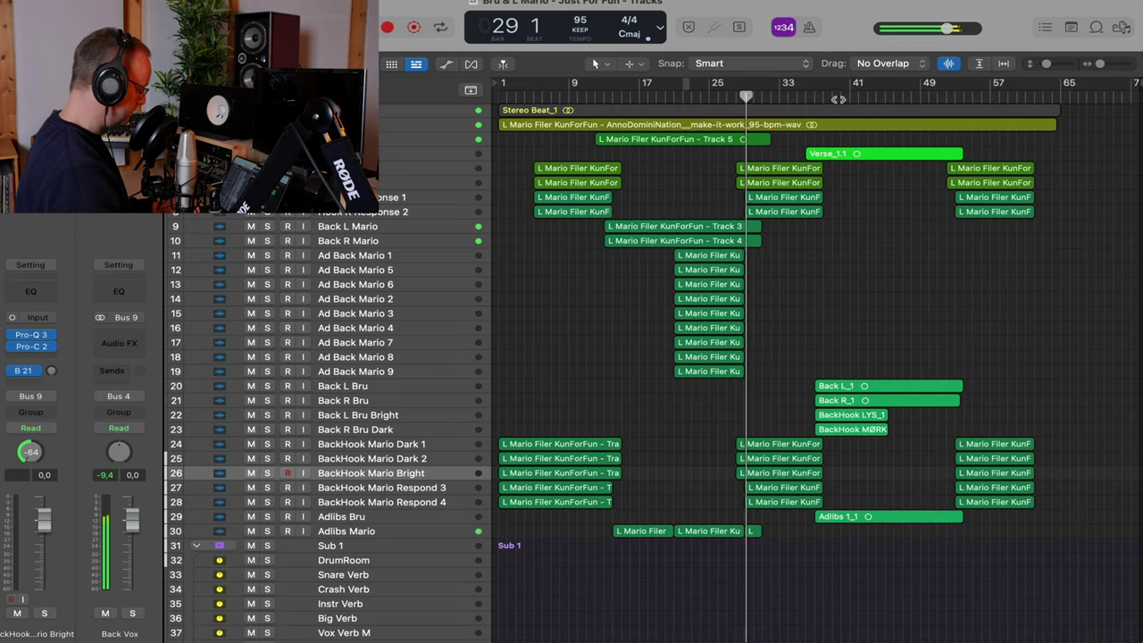
# Continue playback from around bar 39 and listen to the Bru backing vocals with the Back L Bru track selected
pyautogui.click(837, 99)
pyautogui.click(441, 389)
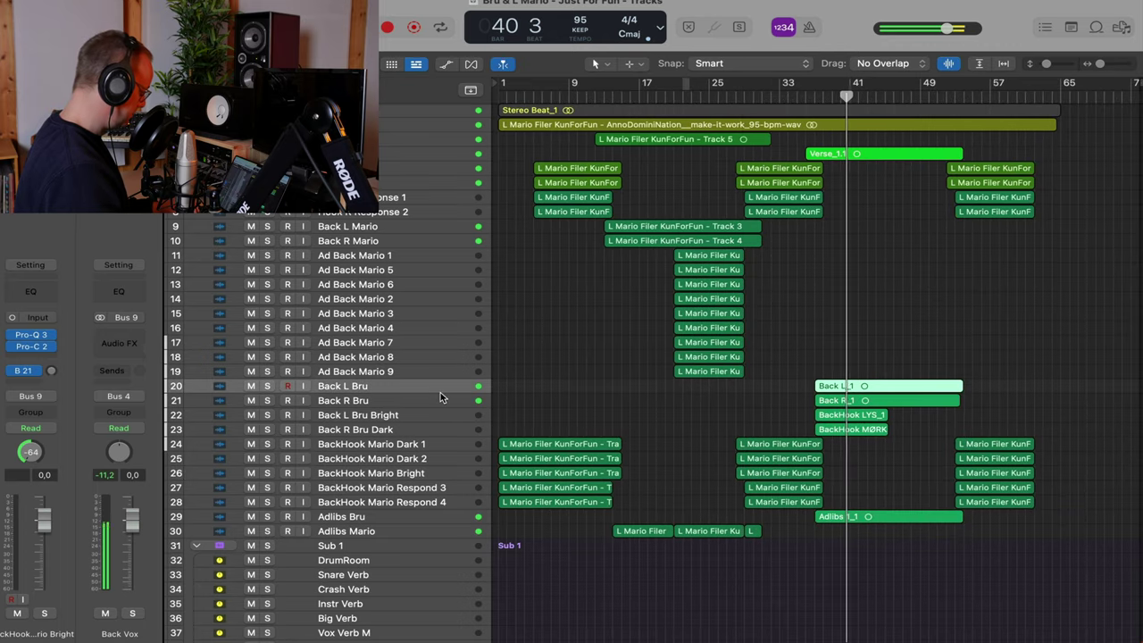
pyautogui.scroll(5, 393, 400)
pyautogui.press('super+Down')
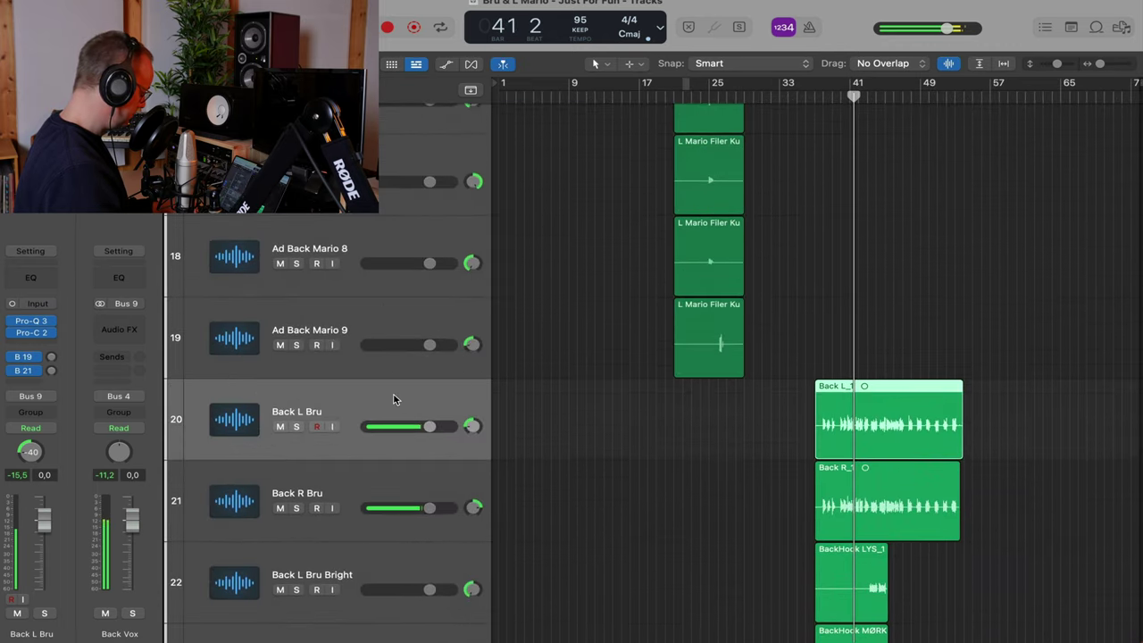
pyautogui.press('super+Right')
pyautogui.press('super+Right')
pyautogui.press('super+Up')
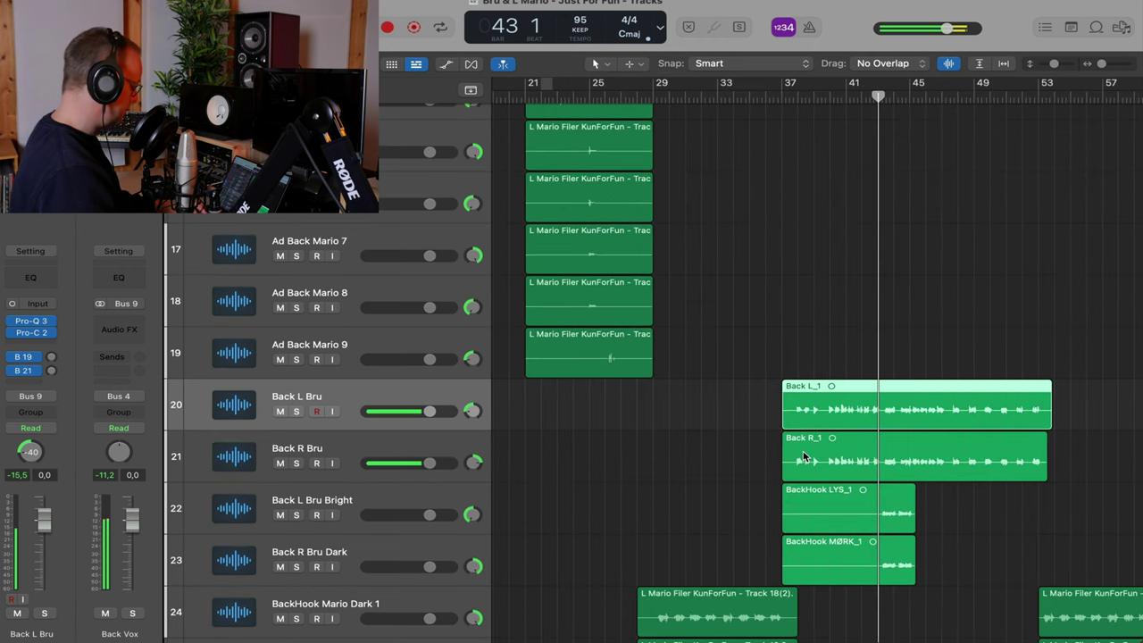
# Lower the volume of Back L Bru Bright and Back R Bru Dark together to -7.2 dB
pyautogui.click(363, 539)
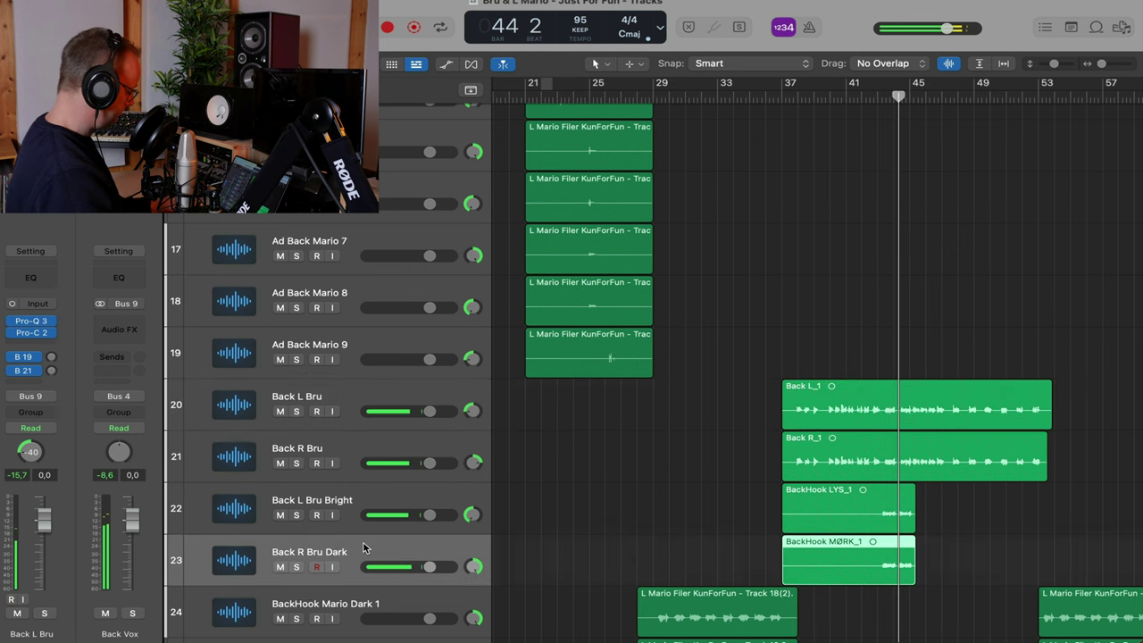
pyautogui.keyDown('shift'); pyautogui.click(373, 494); pyautogui.keyUp('shift')
pyautogui.moveTo(429, 514); pyautogui.dragTo(405, 514)
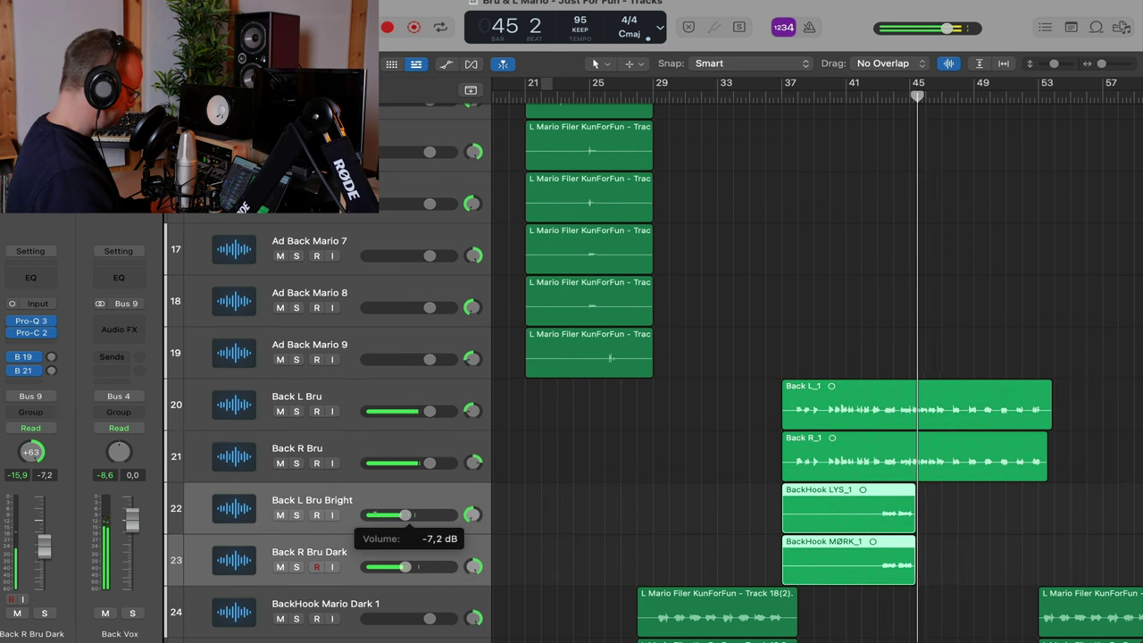
# Lower the level of the Back Vox bus to -5.6 dB
pyautogui.keyDown('shift'); pyautogui.click(361, 404); pyautogui.keyUp('shift')
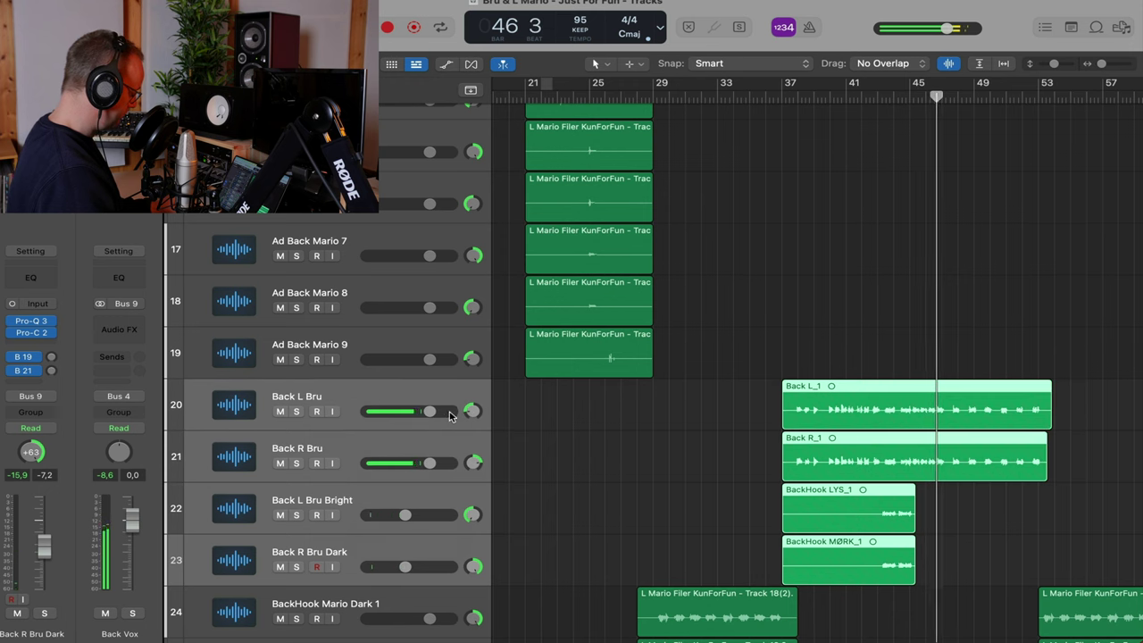
pyautogui.scroll(-10, 669, 472)
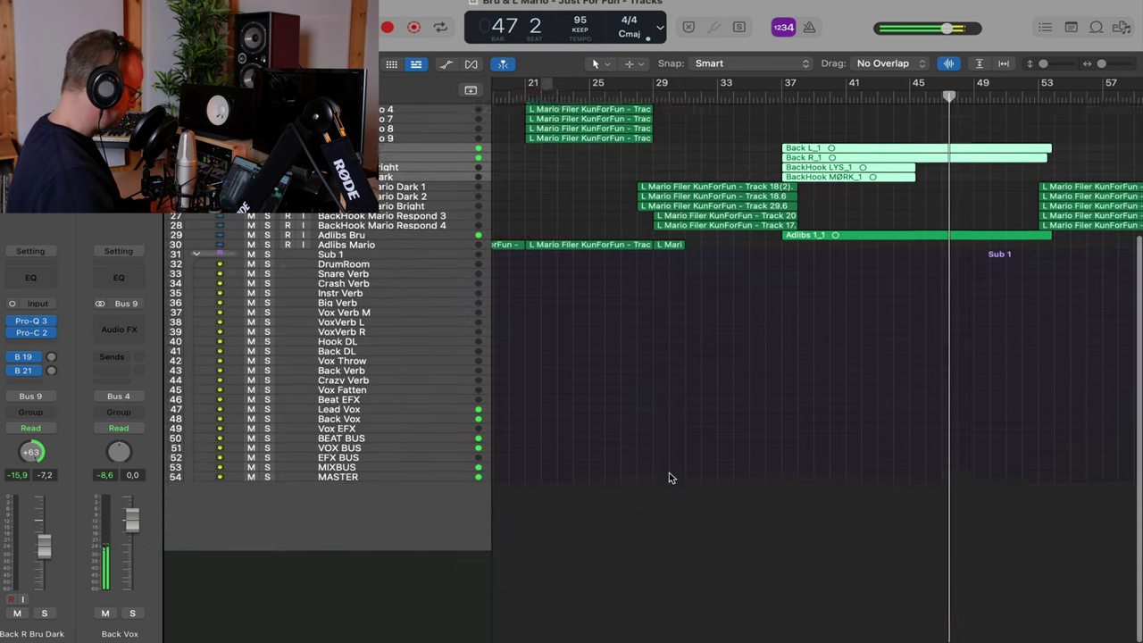
pyautogui.click(361, 511)
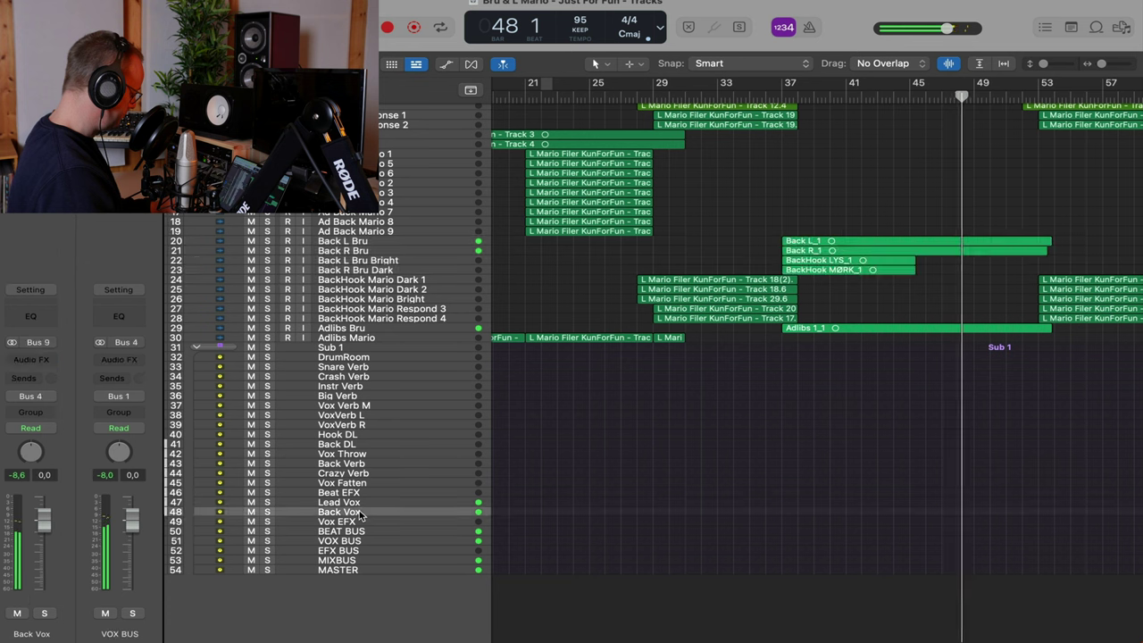
pyautogui.moveTo(38, 516); pyautogui.dragTo(52, 574)
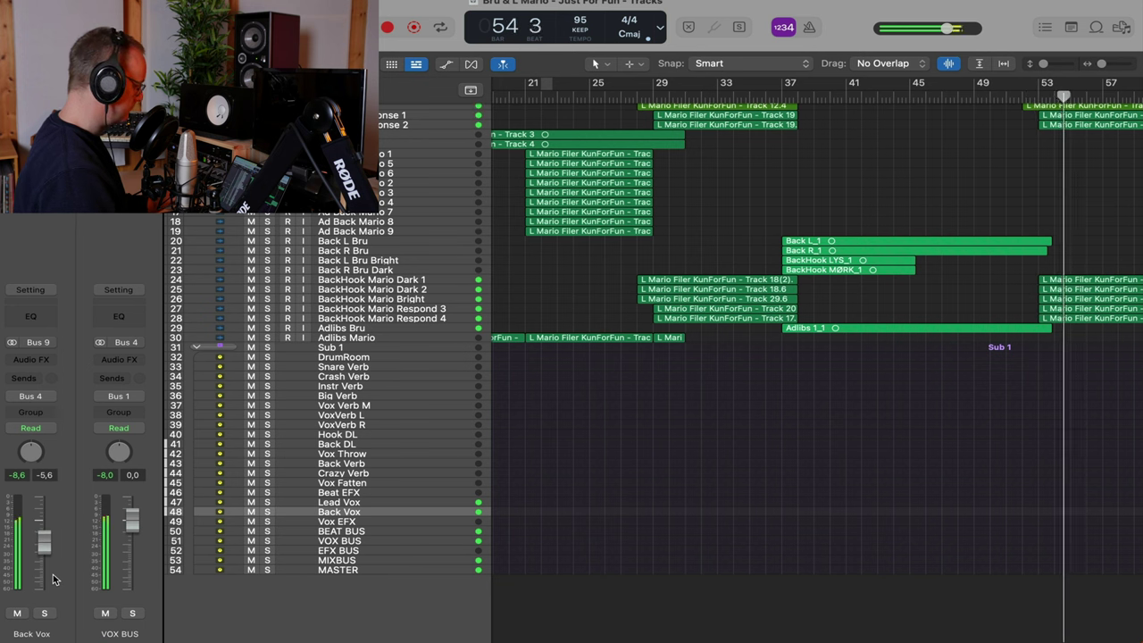
# Turn off the Stereo Beat solo and loop playback over the final hook from bar 53 to 61
pyautogui.scroll(3, 561, 398)
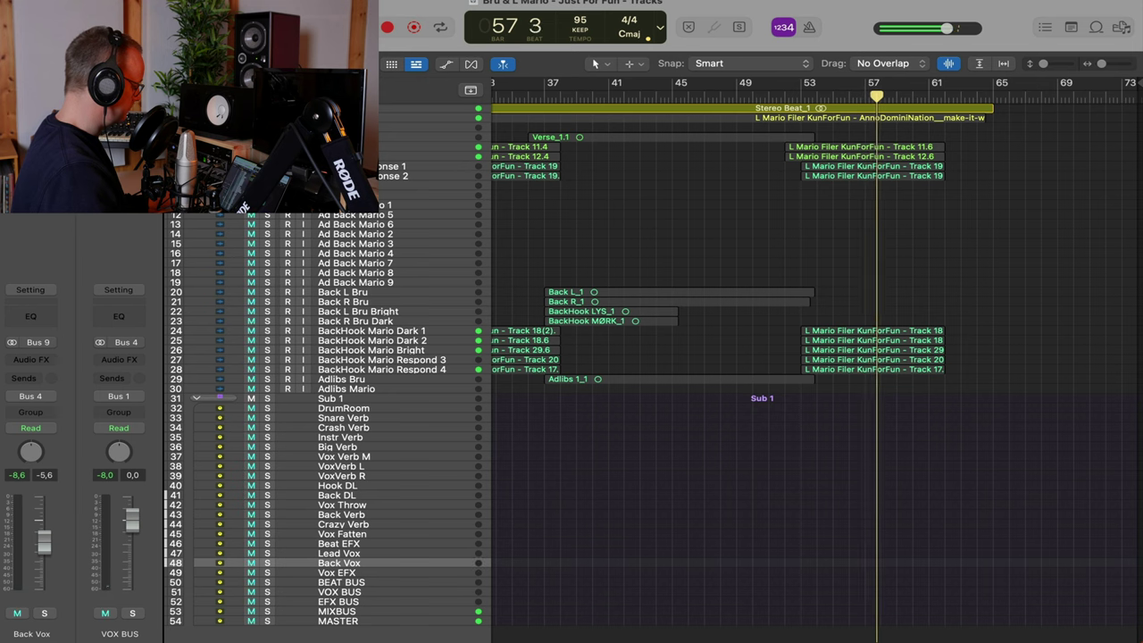
pyautogui.press('s')
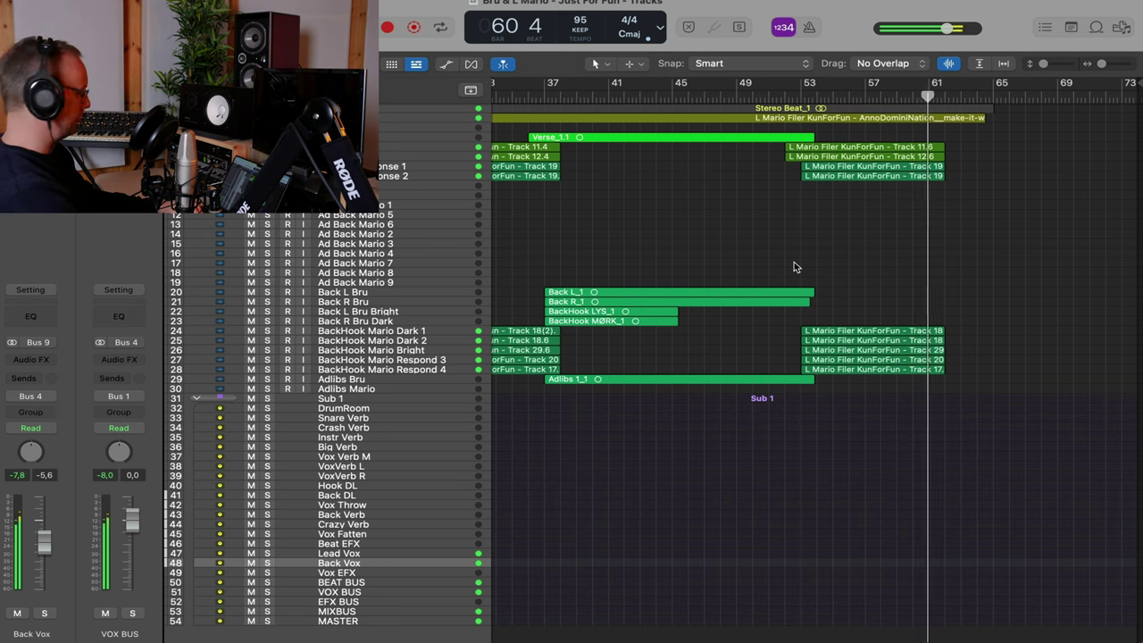
pyautogui.moveTo(811, 83); pyautogui.dragTo(918, 93)
pyautogui.scroll(1, 653, 366)
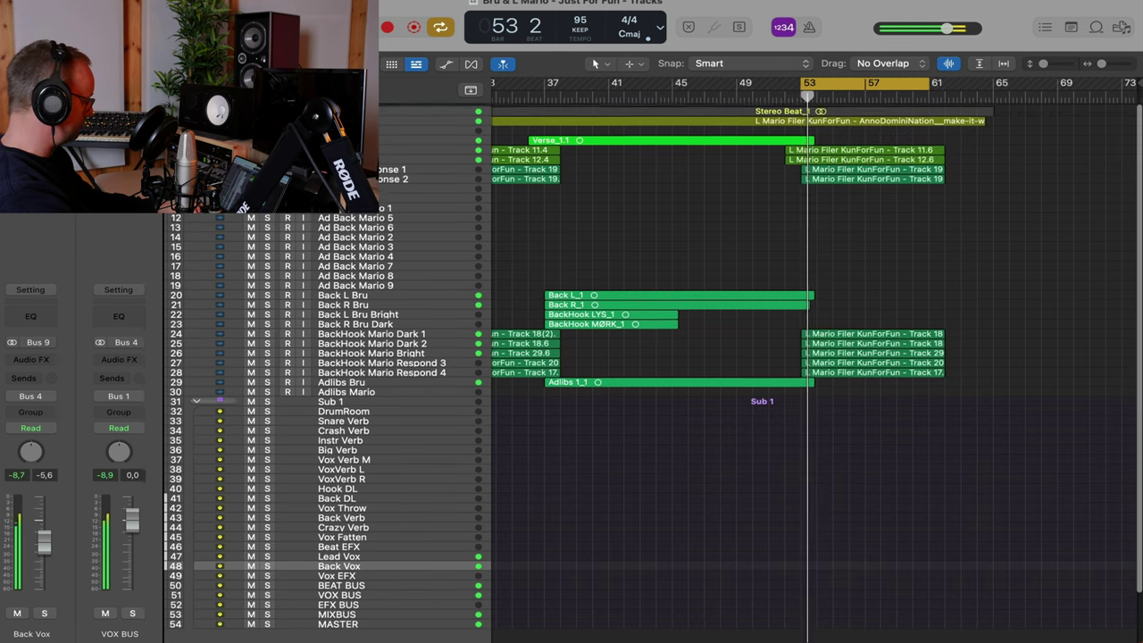
# Compare the looped hook with and without the Stereo Beat track soloed, then return to the full mix
pyautogui.click(266, 108)
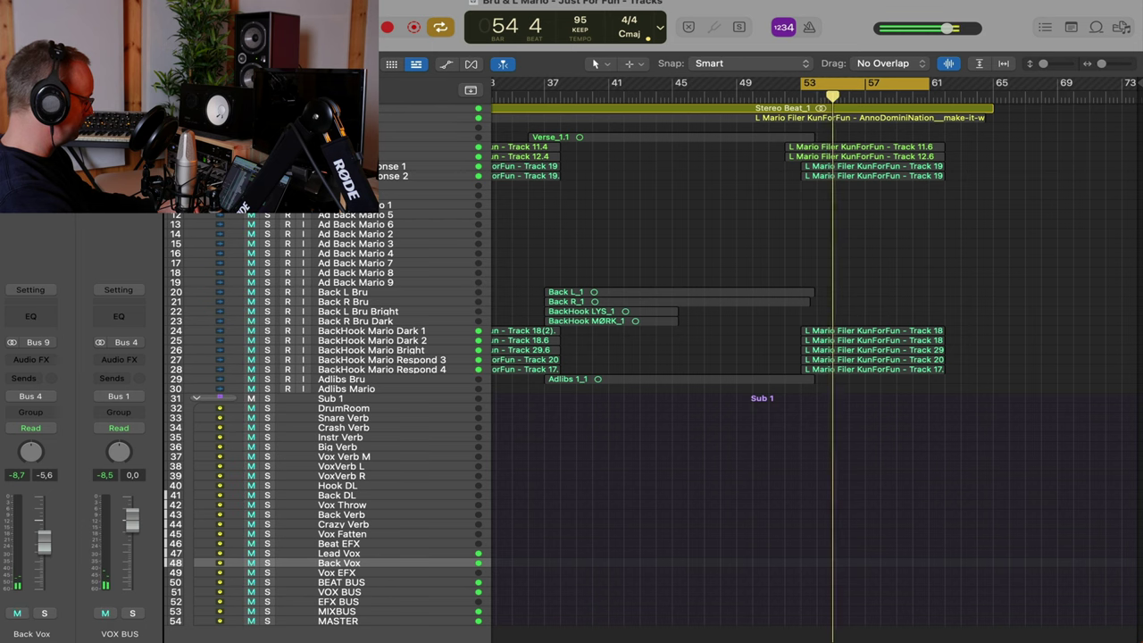
pyautogui.click(266, 108)
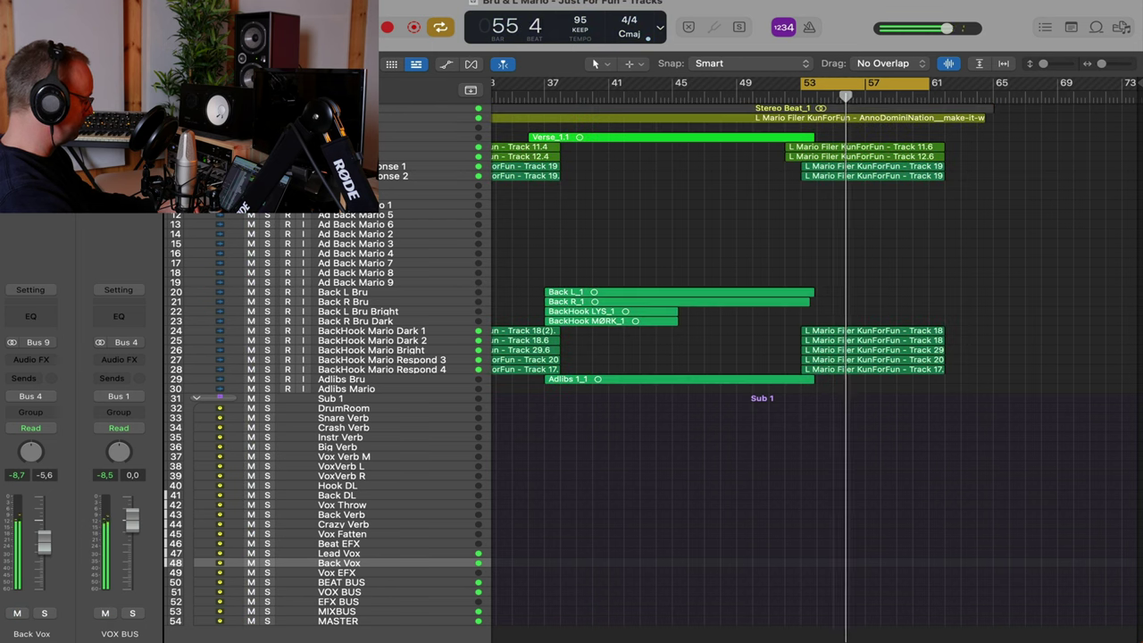
pyautogui.click(267, 108)
pyautogui.press('super+Down')
pyautogui.press('super+Down')
pyautogui.press('super+Down')
pyautogui.press('super+Down')
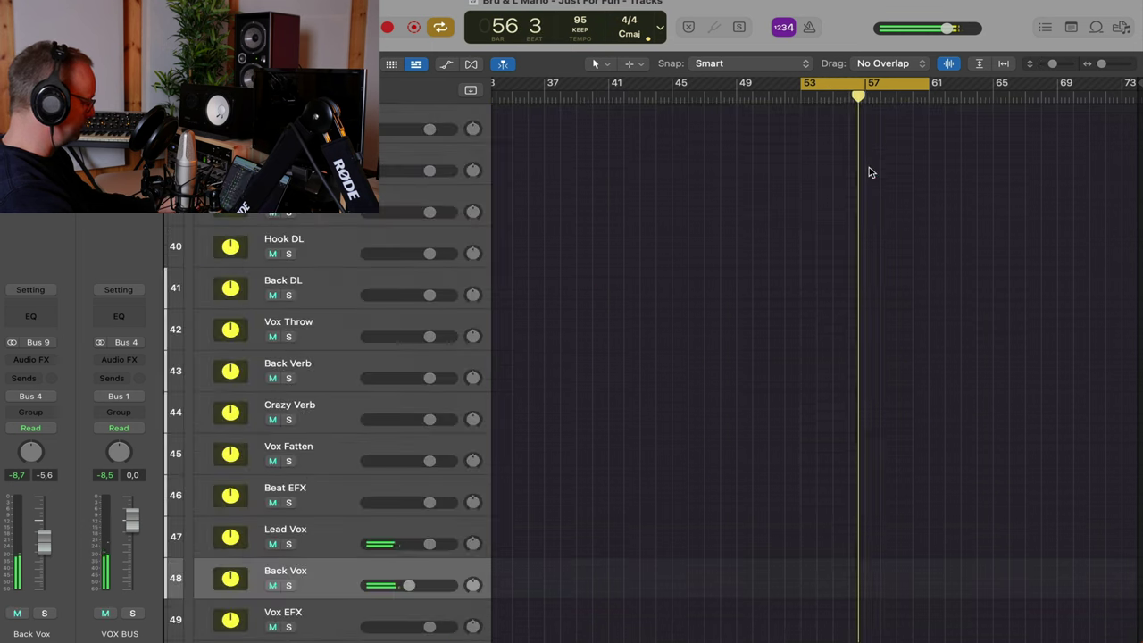
pyautogui.scroll(15, 871, 172)
pyautogui.press('super+Right')
pyautogui.press('super+Right')
pyautogui.press('super+Right')
pyautogui.press('super+Right')
pyautogui.press('super+Right')
pyautogui.press('super+Up')
pyautogui.press('super+Left')
pyautogui.press('super+Left')
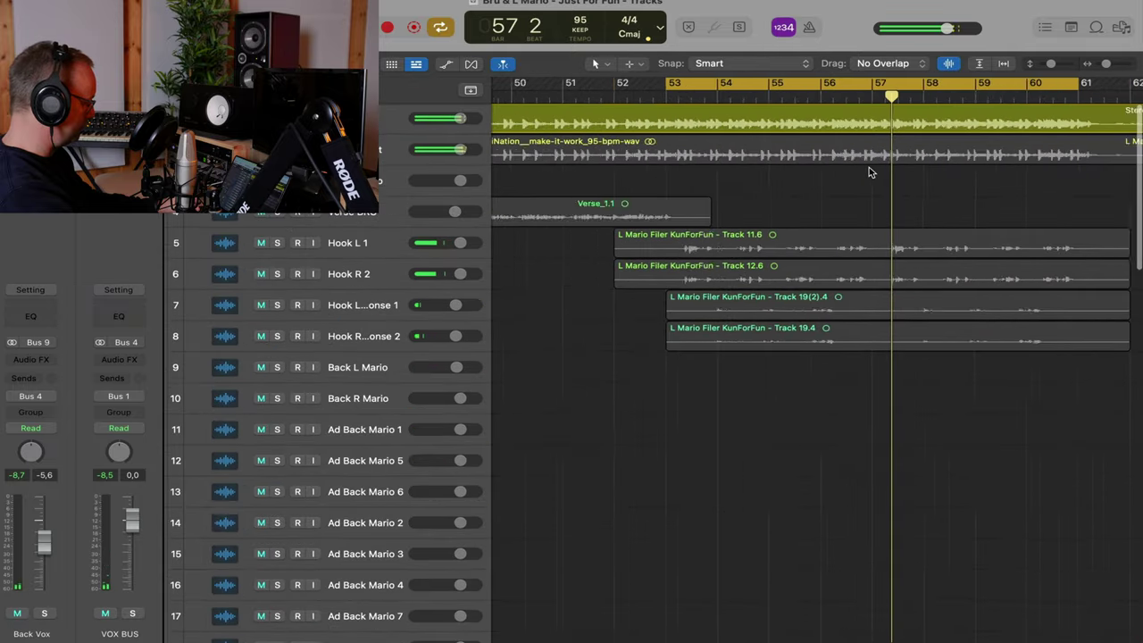
pyautogui.press('s')
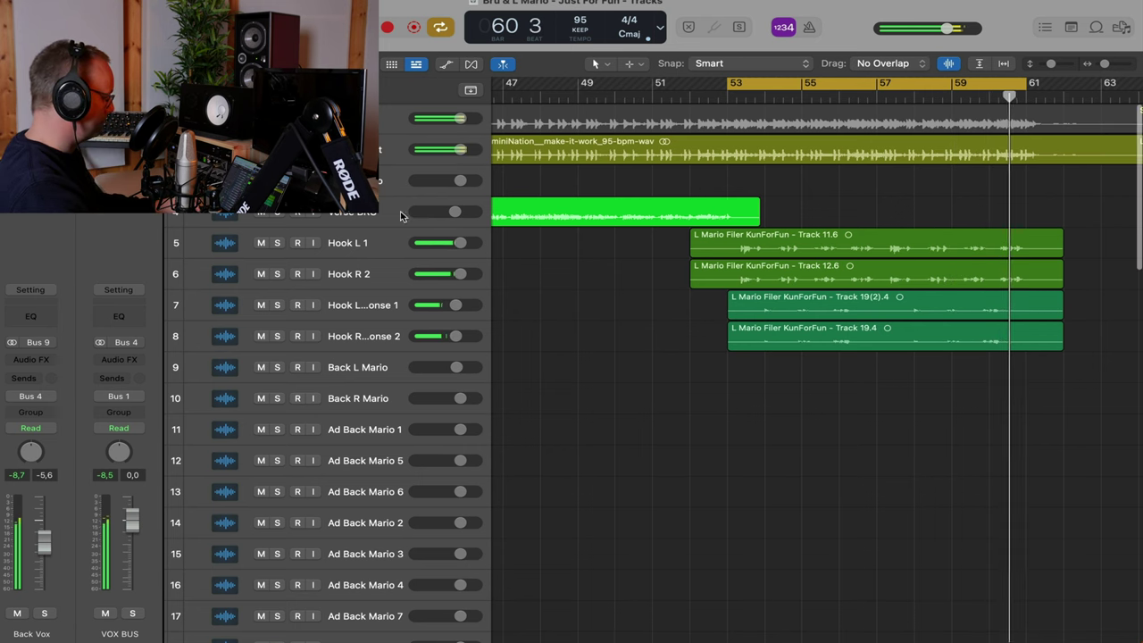
# Lower the volume of BackHook Mario Dark 1 and BackHook Mario Dark 2 together to -6.2 dB
pyautogui.scroll(-10, 693, 280)
pyautogui.scroll(8, 694, 281)
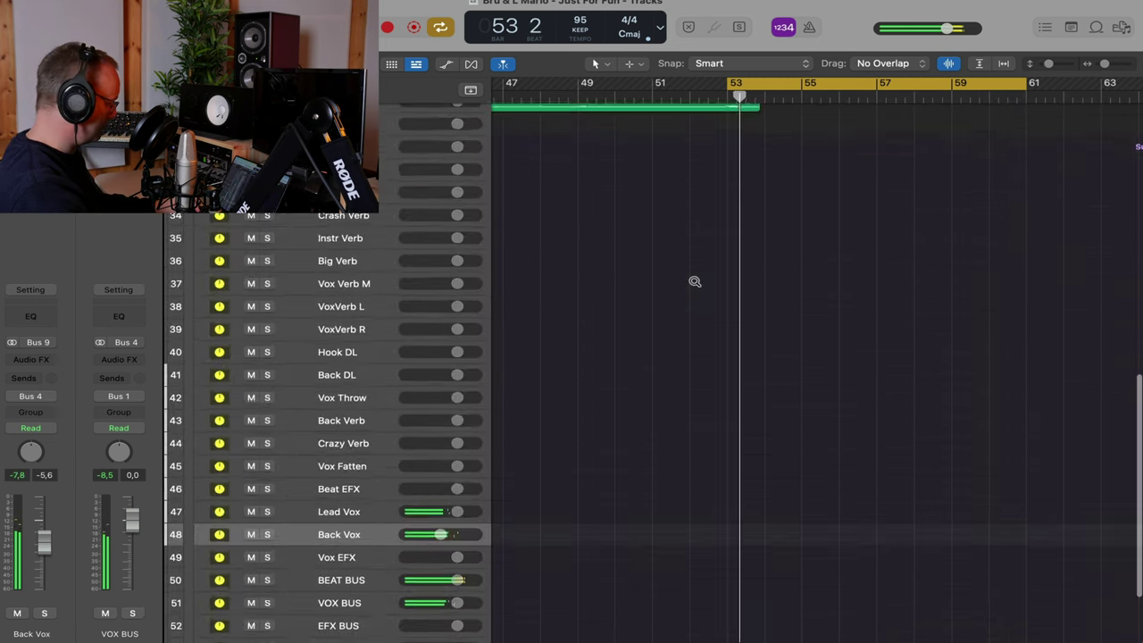
pyautogui.scroll(10, 695, 283)
pyautogui.hscroll(5, 696, 284)
pyautogui.hscroll(-5, 696, 284)
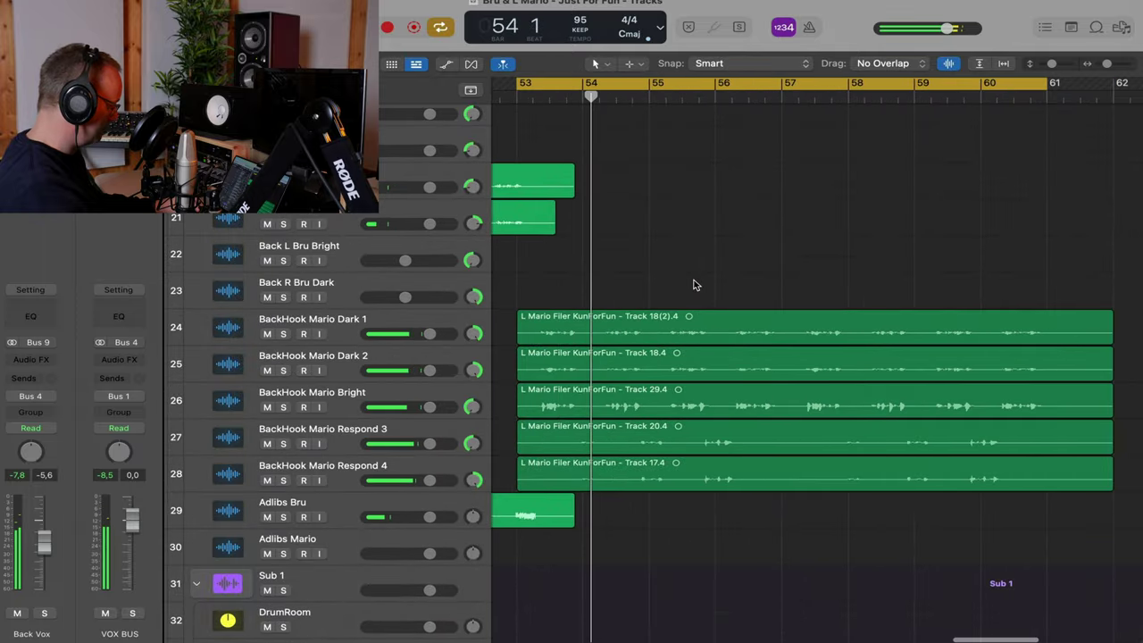
pyautogui.scroll(8, 695, 282)
pyautogui.scroll(-3, 694, 280)
pyautogui.click(420, 238)
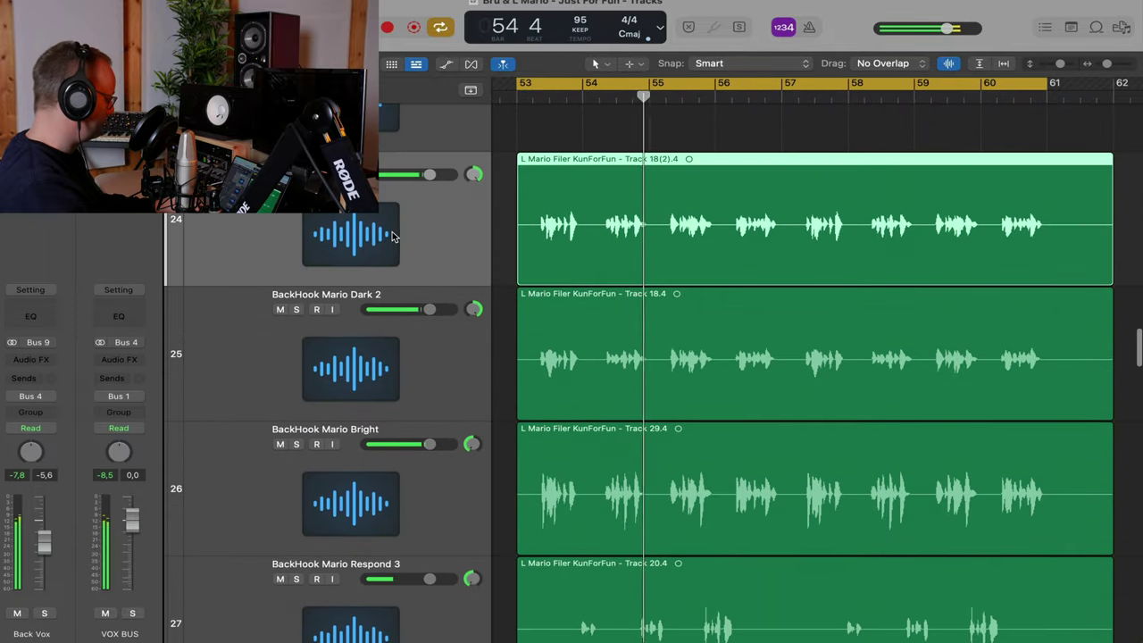
pyautogui.click(403, 346)
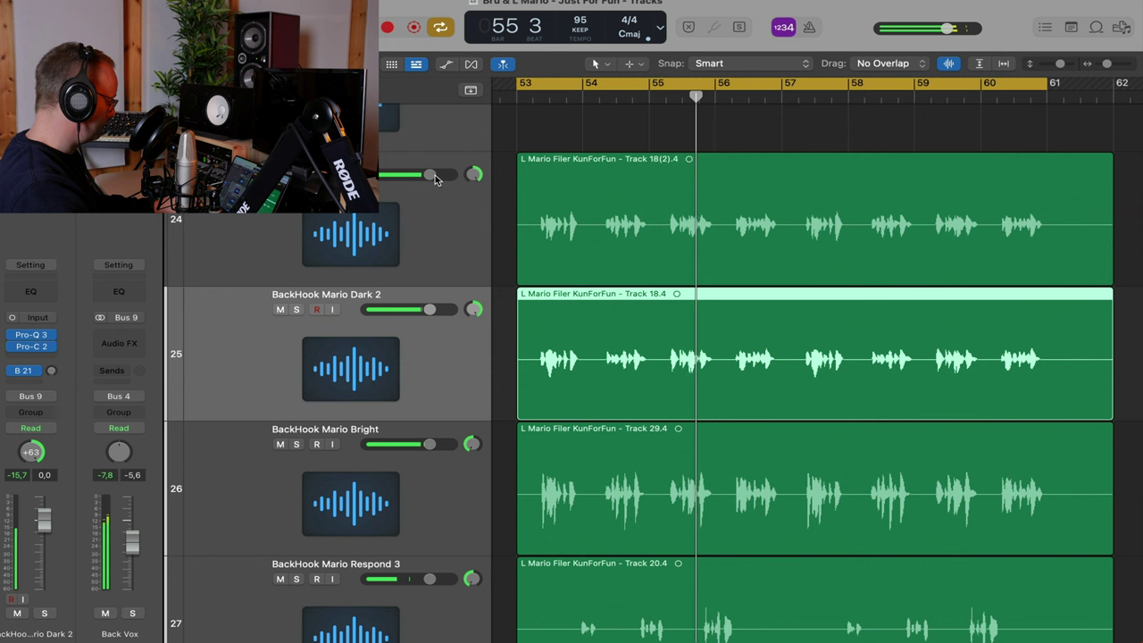
pyautogui.keyDown('shift'); pyautogui.click(414, 211); pyautogui.keyUp('shift')
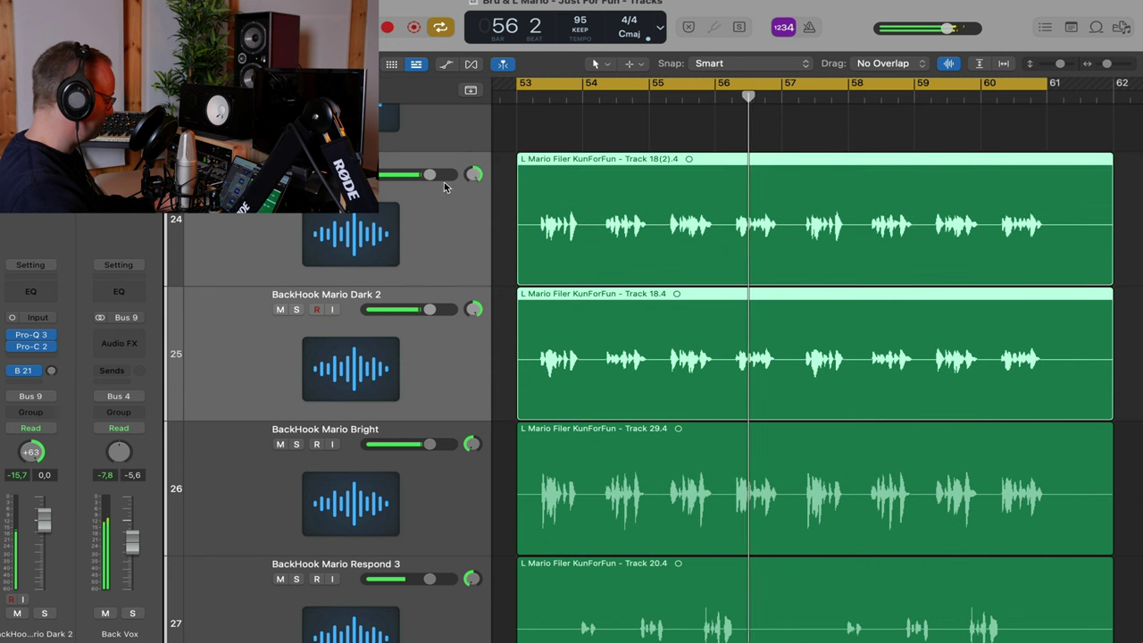
pyautogui.moveTo(429, 174)
pyautogui.mouseDown()
pyautogui.moveTo(390, 174)
pyautogui.moveTo(409, 174)
pyautogui.mouseUp()
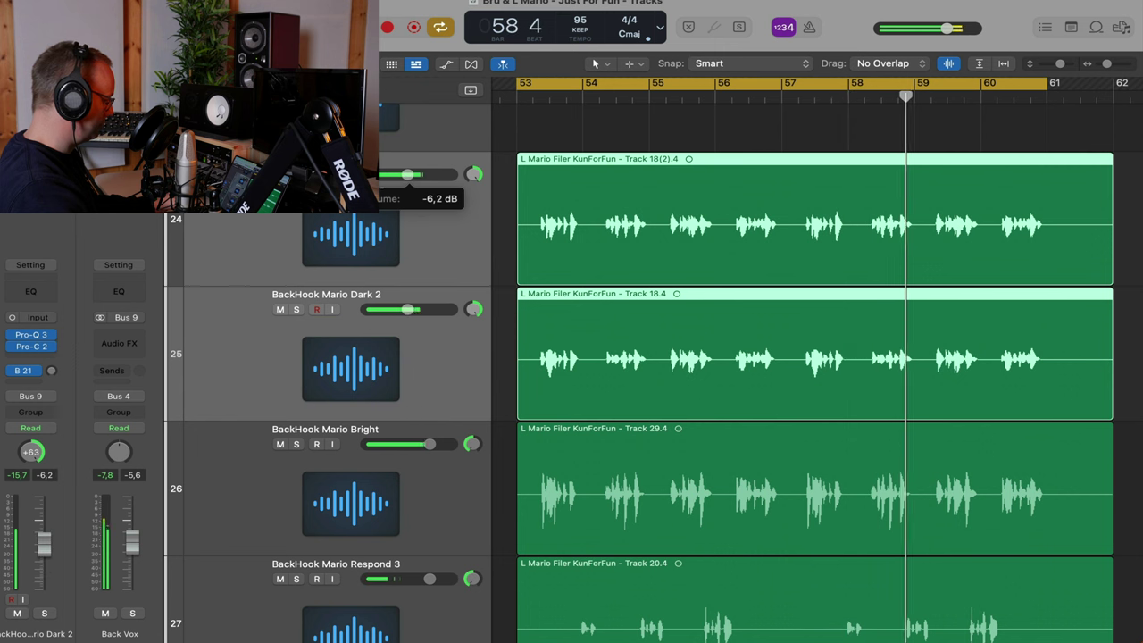
# Lower the volume of BackHook Mario Respond 3 and BackHook Mario Respond 4 together to -1.8 dB
pyautogui.scroll(-5, 539, 240)
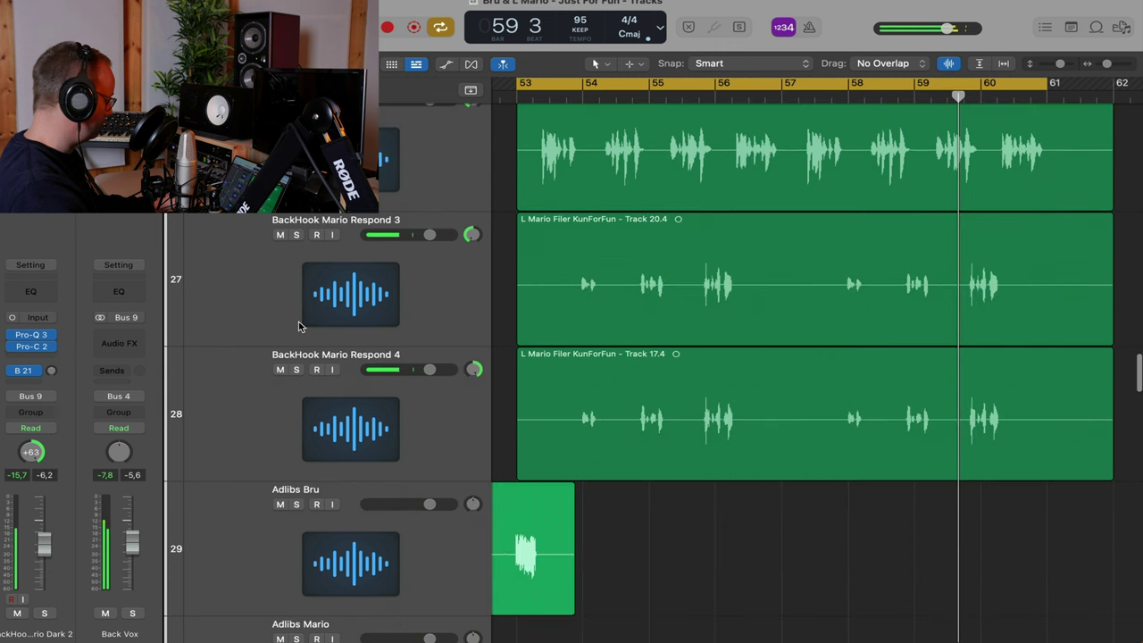
pyautogui.click(377, 398)
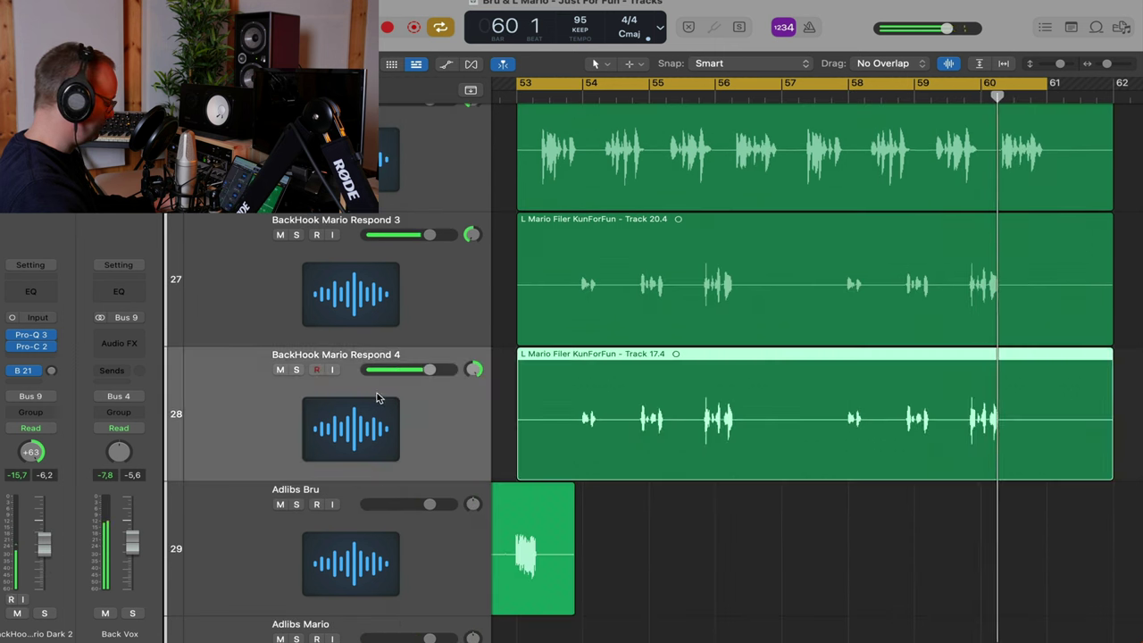
pyautogui.keyDown('shift'); pyautogui.click(417, 322); pyautogui.keyUp('shift')
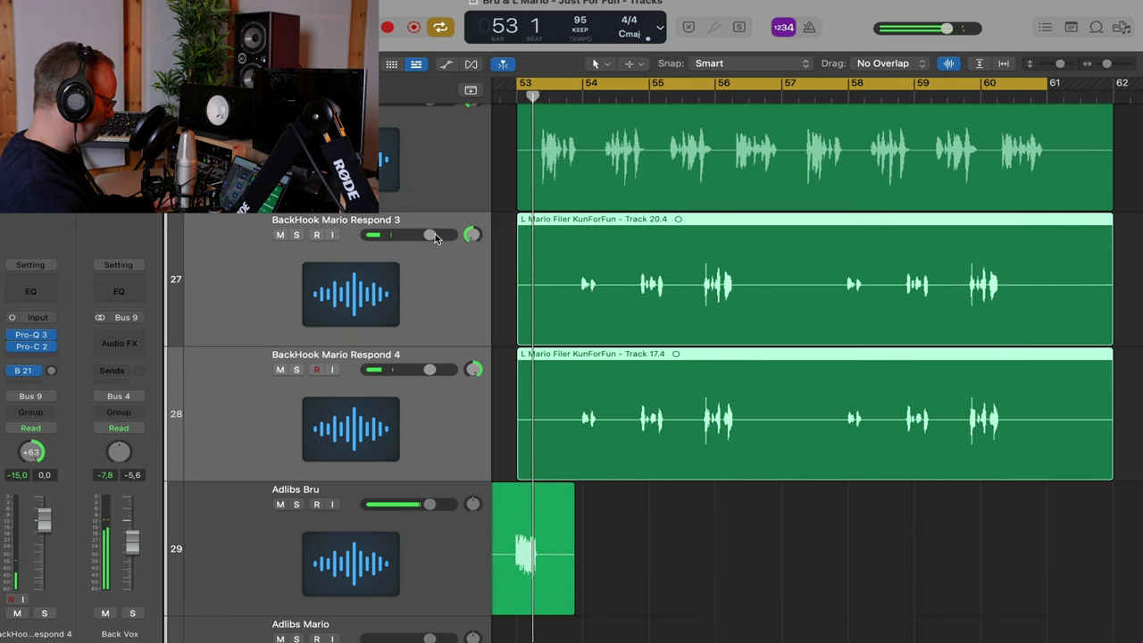
pyautogui.moveTo(435, 235)
pyautogui.mouseDown()
pyautogui.moveTo(395, 235)
pyautogui.moveTo(423, 235)
pyautogui.mouseUp()
# Solo BackHook Mario Respond 3 and 4, replay them from around bar 55, and add Hook L Response 1 and Hook R Response 2 to the solo
pyautogui.press('s')
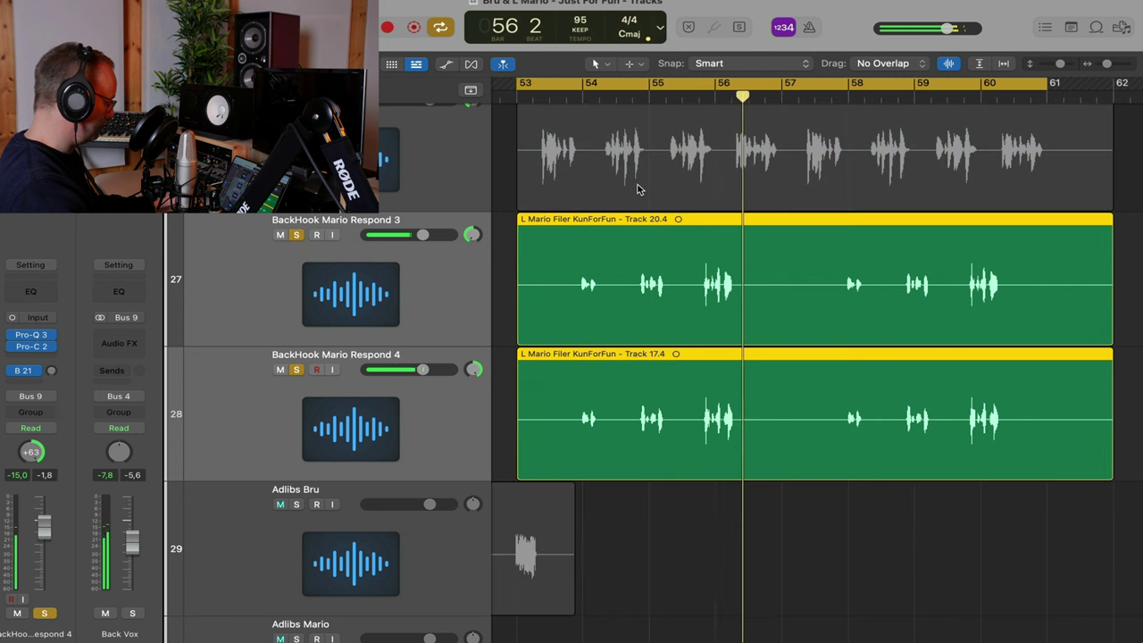
pyautogui.click(685, 100)
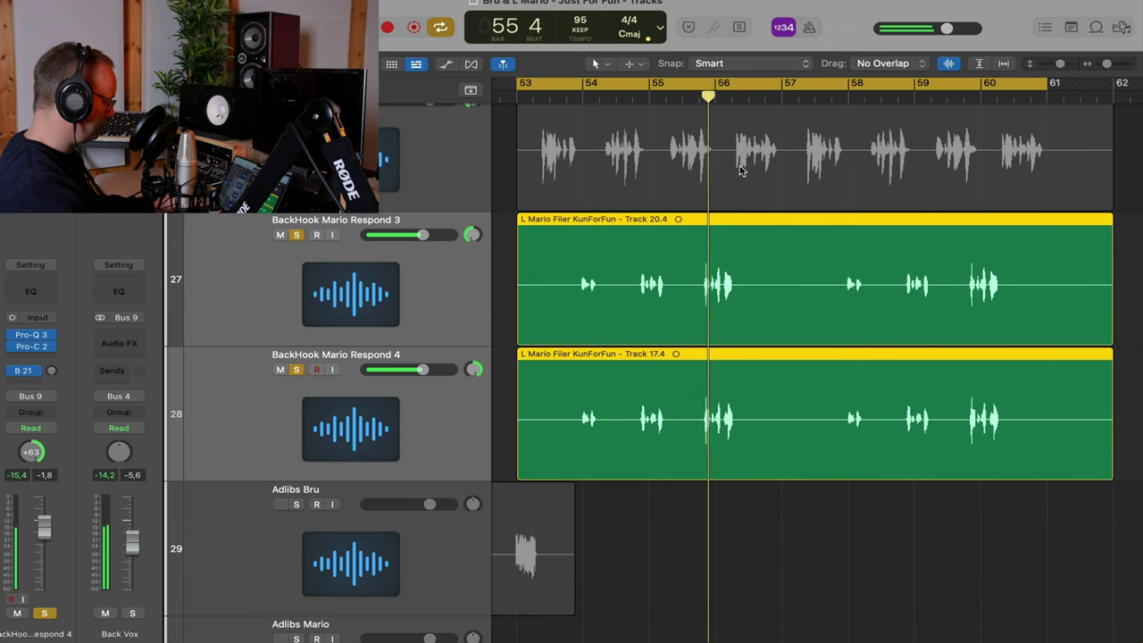
pyautogui.scroll(-10, 749, 252)
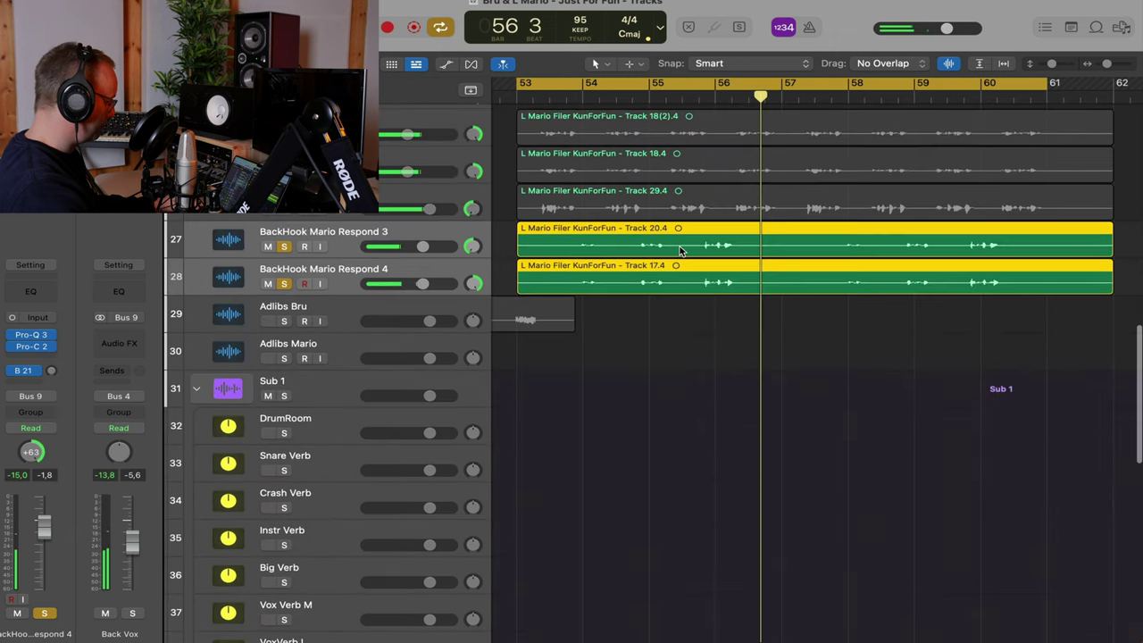
pyautogui.scroll(5, 679, 251)
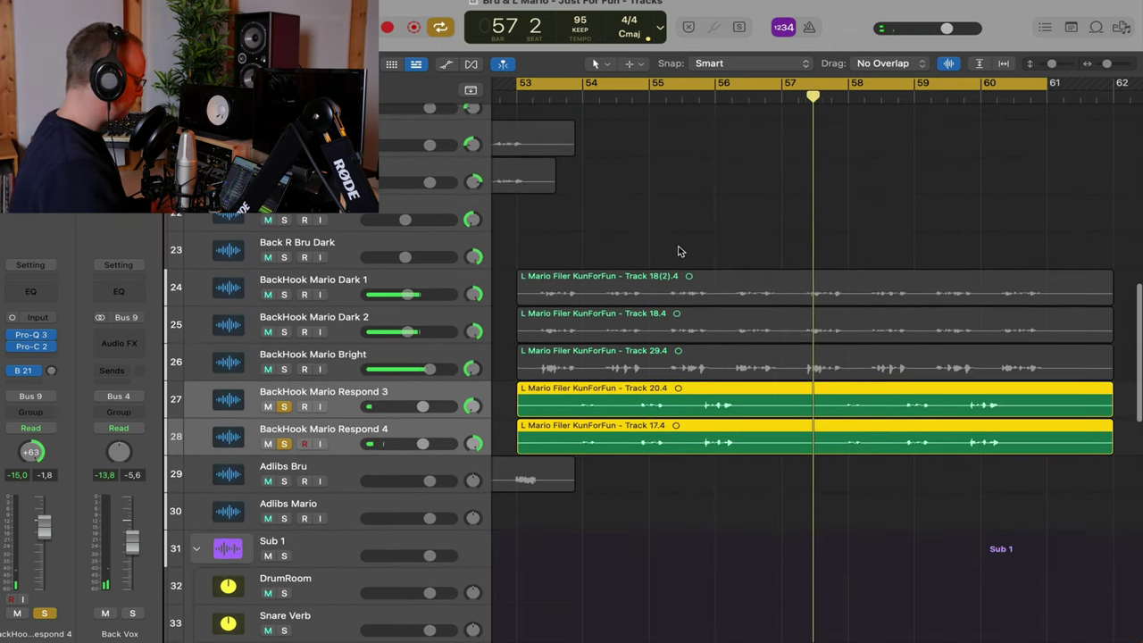
pyautogui.scroll(-10, 693, 286)
pyautogui.scroll(-5, 698, 288)
pyautogui.scroll(8, 698, 288)
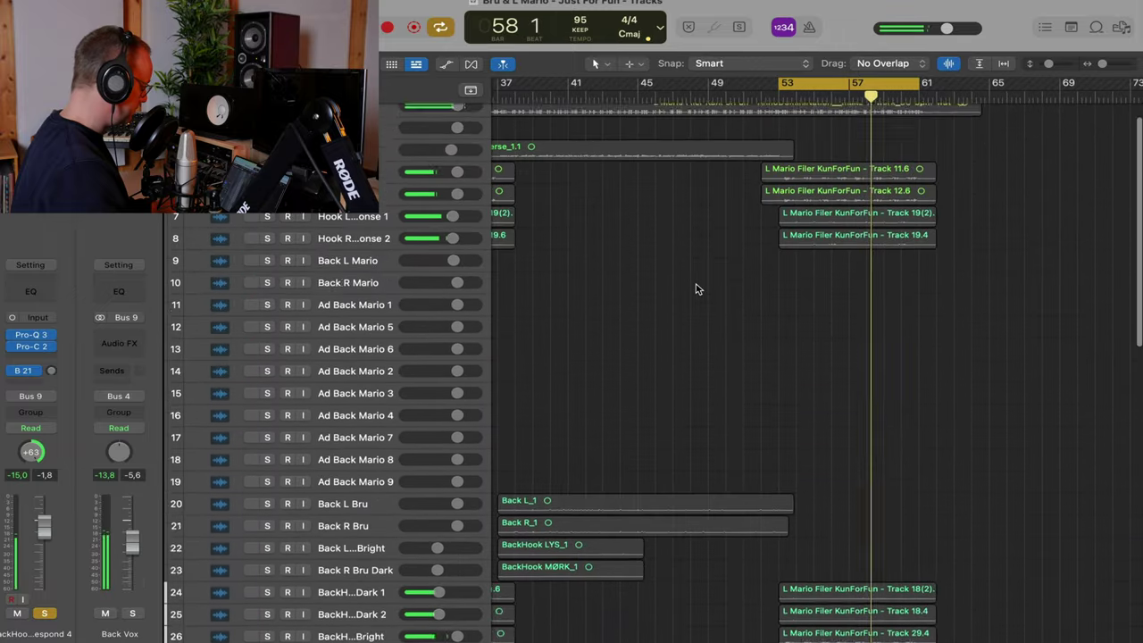
pyautogui.scroll(2, 697, 289)
pyautogui.click(267, 268)
pyautogui.click(264, 245)
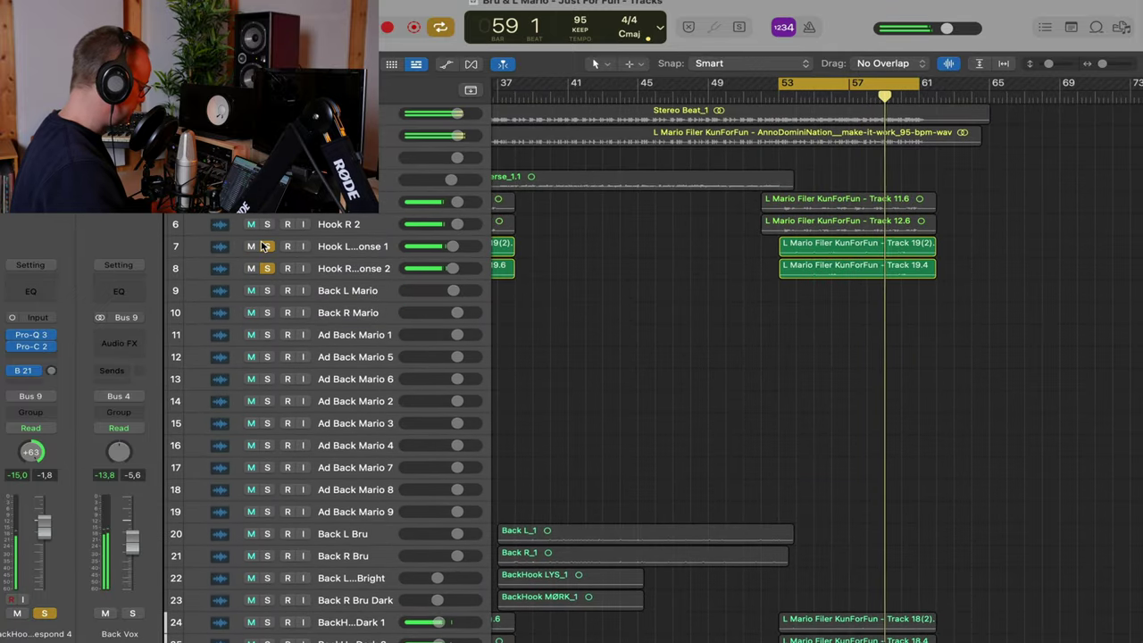
pyautogui.scroll(-3, 714, 284)
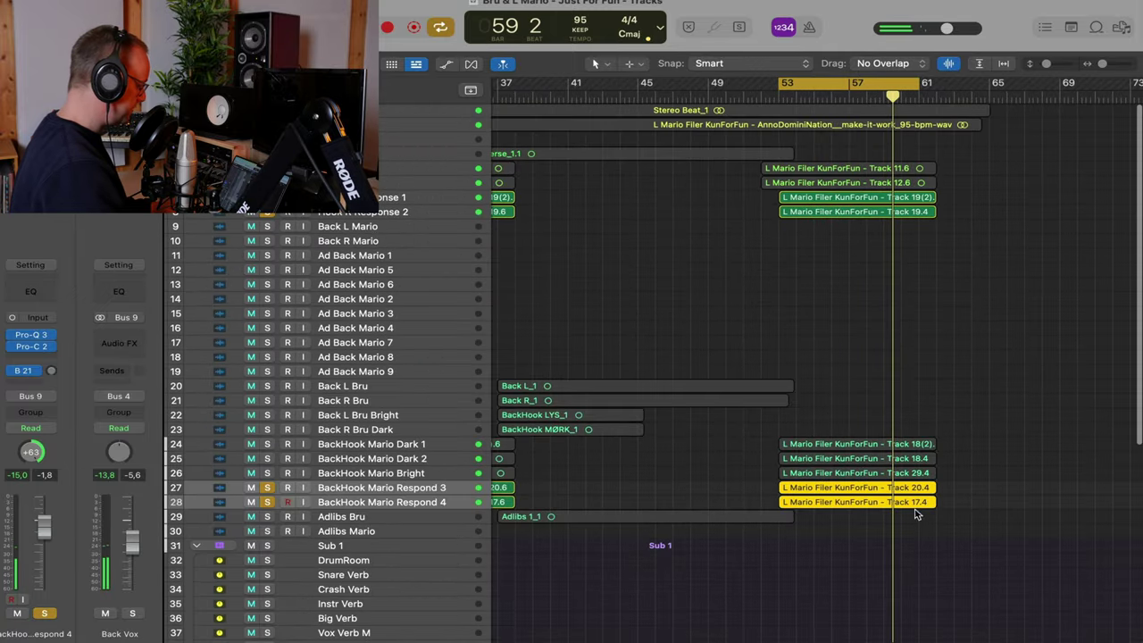
pyautogui.moveTo(895, 491); pyautogui.dragTo(909, 239)
pyautogui.moveTo(846, 239); pyautogui.dragTo(877, 207)
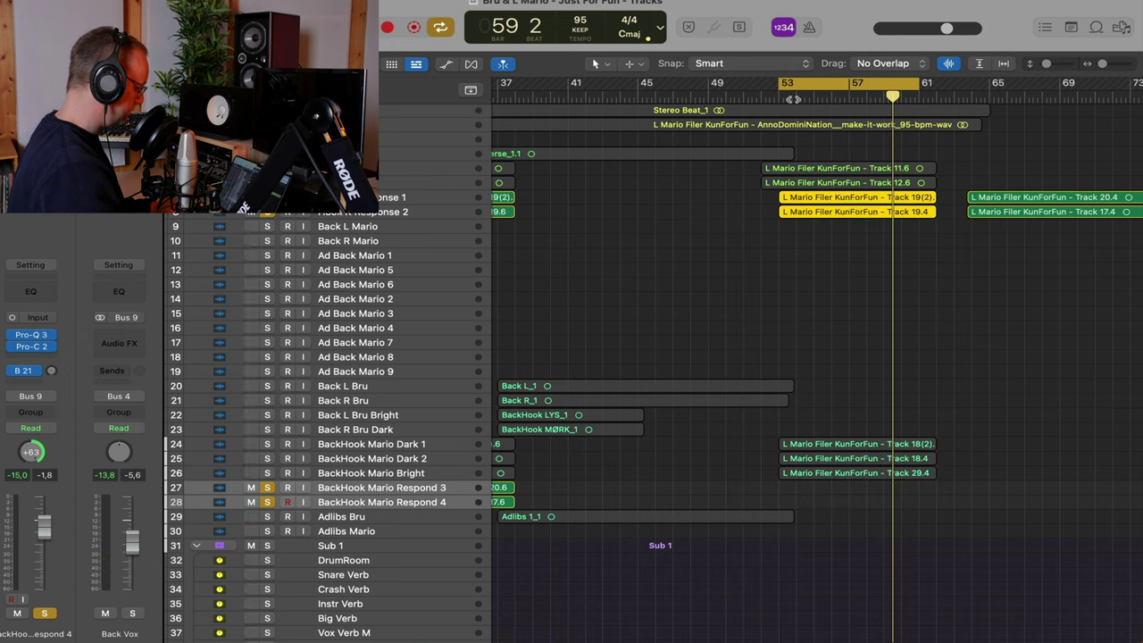
pyautogui.moveTo(793, 98); pyautogui.dragTo(782, 120)
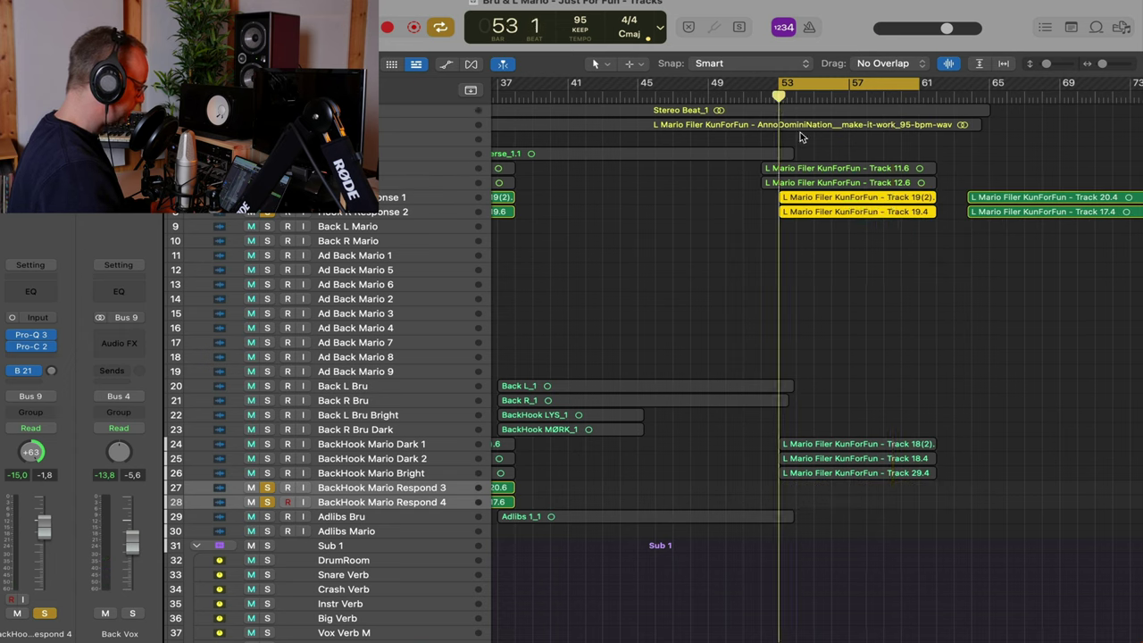
pyautogui.press('super+z')
# Set snapping to Bar and swap the bar 53 regions between the two Hook Response tracks and BackHook Mario Respond 3 and 4
pyautogui.click(758, 67)
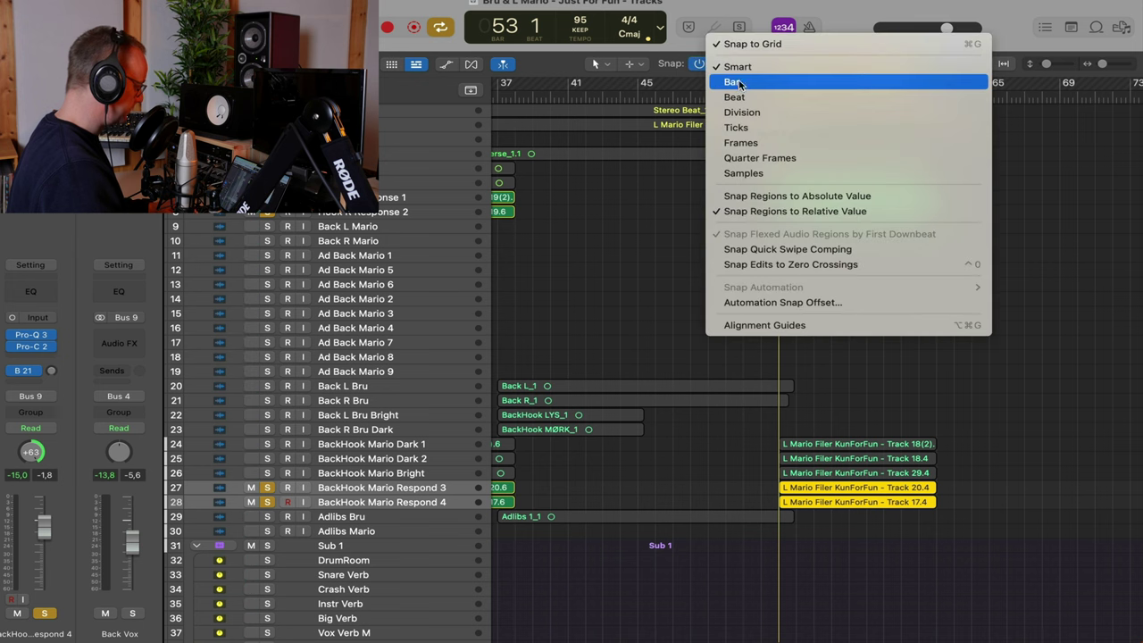
pyautogui.click(742, 83)
pyautogui.moveTo(840, 491); pyautogui.dragTo(1074, 198)
pyautogui.moveTo(863, 219); pyautogui.dragTo(868, 501)
pyautogui.click(1066, 197)
pyautogui.moveTo(1066, 202); pyautogui.dragTo(828, 207)
# Play the loop from bar 53 and listen to the soloed response tracks while inspecting the regions on Hook L Response 1 and Hook R Response 2
pyautogui.press('space')
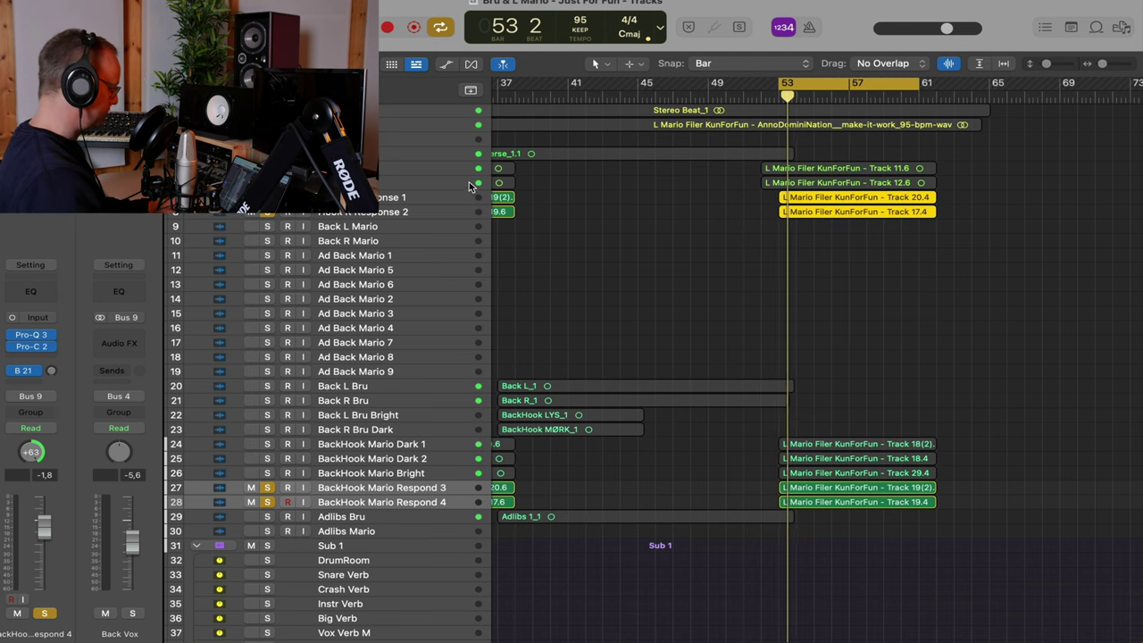
pyautogui.press('super+Down')
pyautogui.press('super+Down')
pyautogui.press('super+Down')
pyautogui.press('super+Down')
pyautogui.press('super+Down')
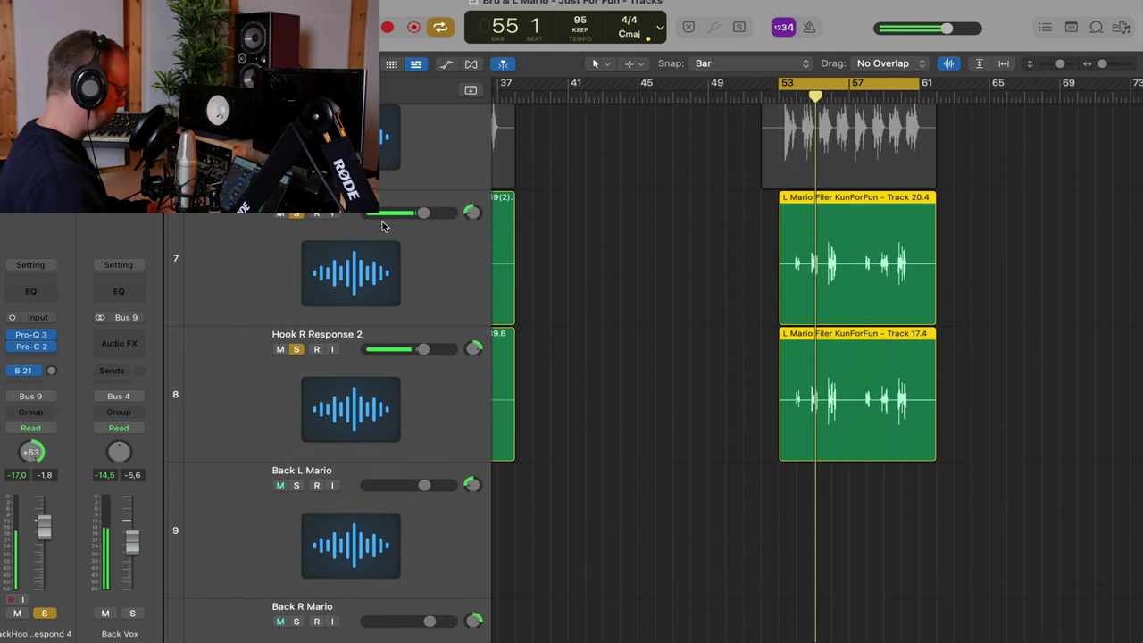
pyautogui.press('super+Up')
pyautogui.press('super+Up')
pyautogui.press('super+Up')
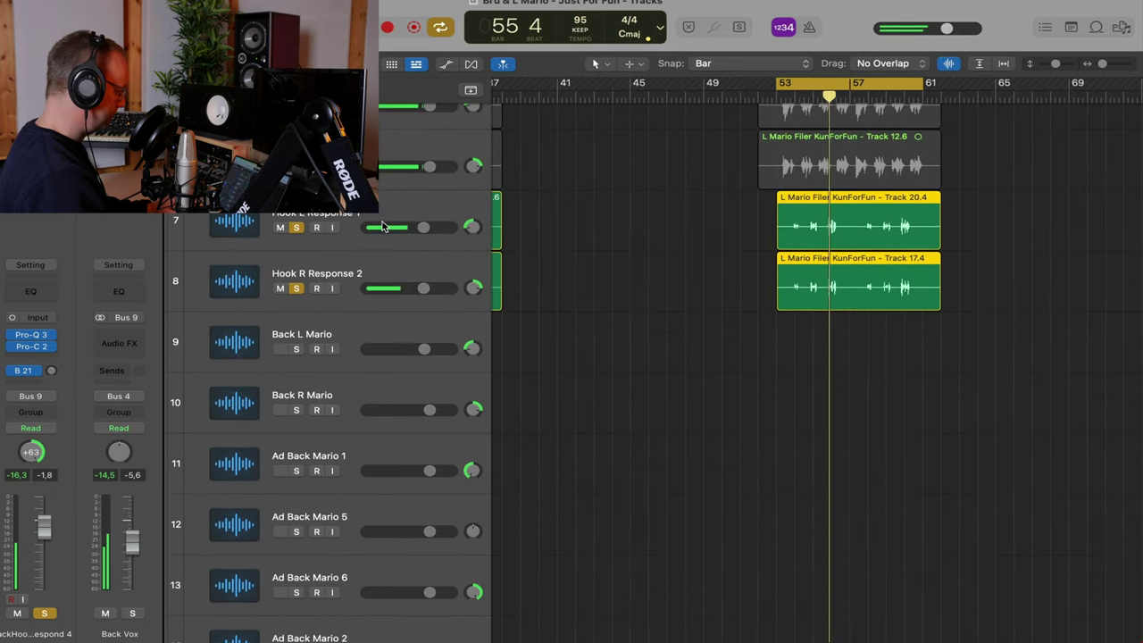
pyautogui.press('super+Up')
pyautogui.scroll(5, 720, 178)
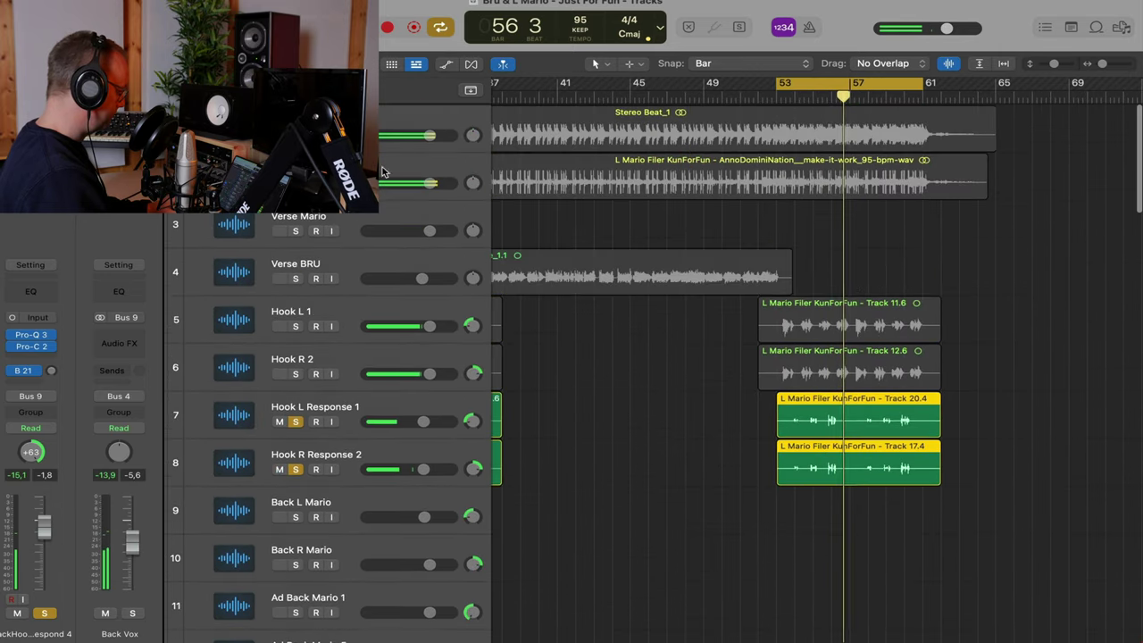
# End the solo on the Hook Response tracks and compare the full mix with the soloed Stereo Beat_1 track in the bar 53 loop
pyautogui.press('s')
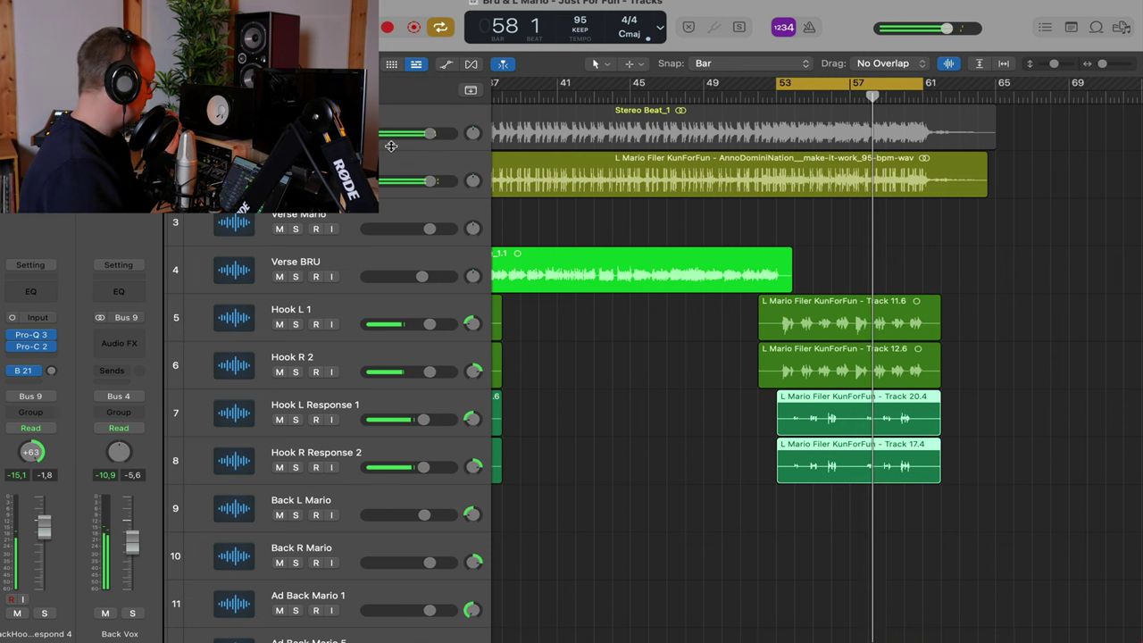
pyautogui.click(295, 133)
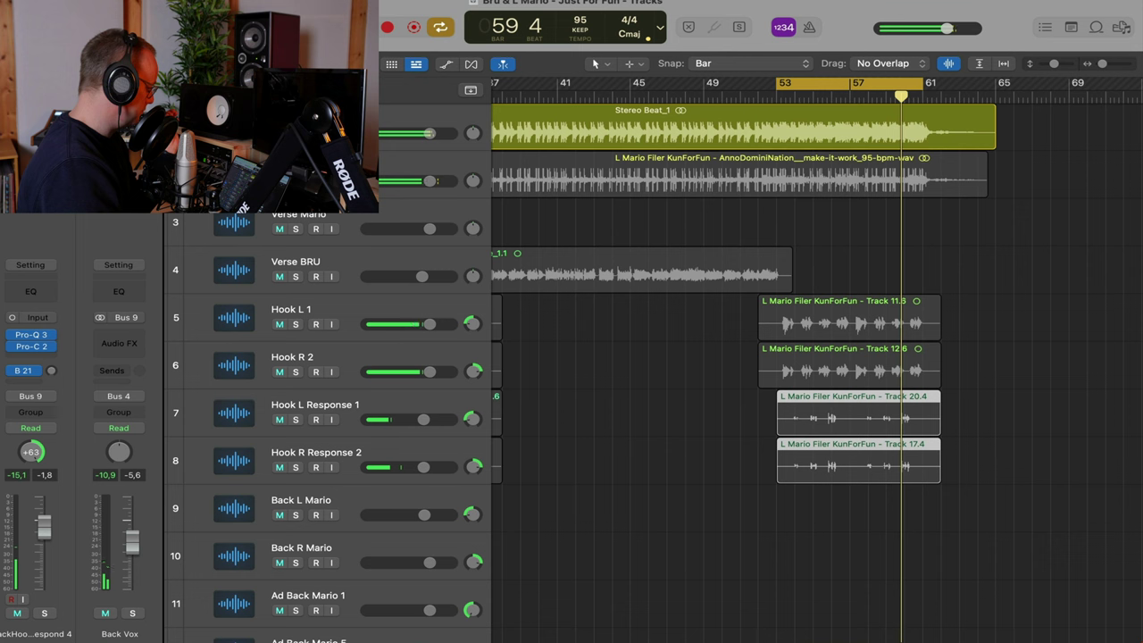
pyautogui.click(296, 133)
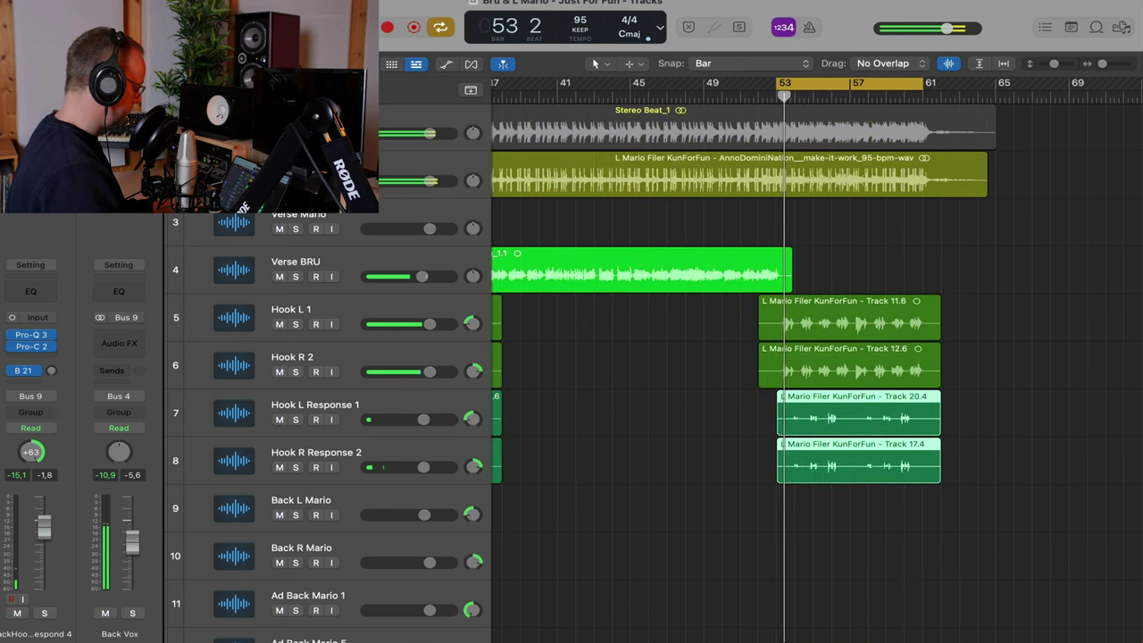
pyautogui.click(295, 181)
pyautogui.click(295, 181)
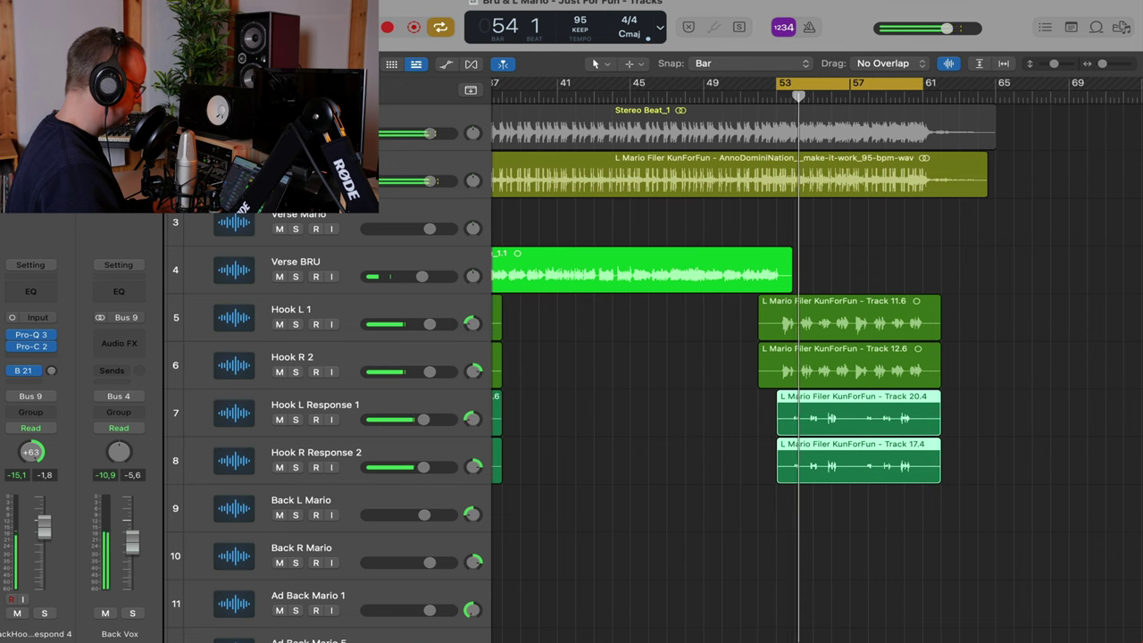
pyautogui.click(295, 133)
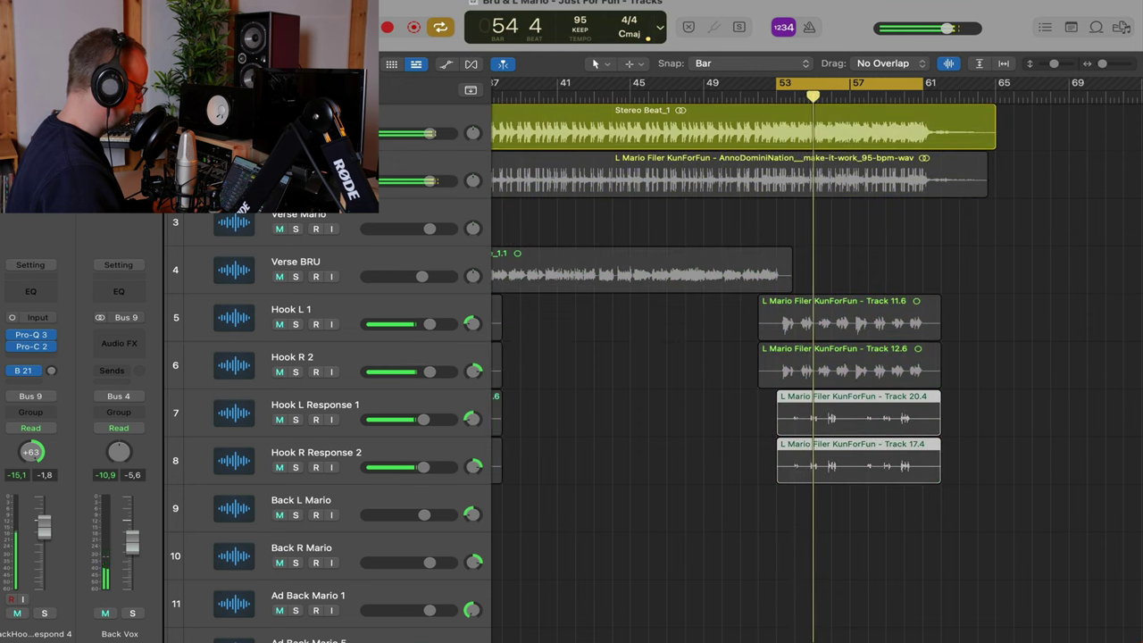
pyautogui.click(295, 133)
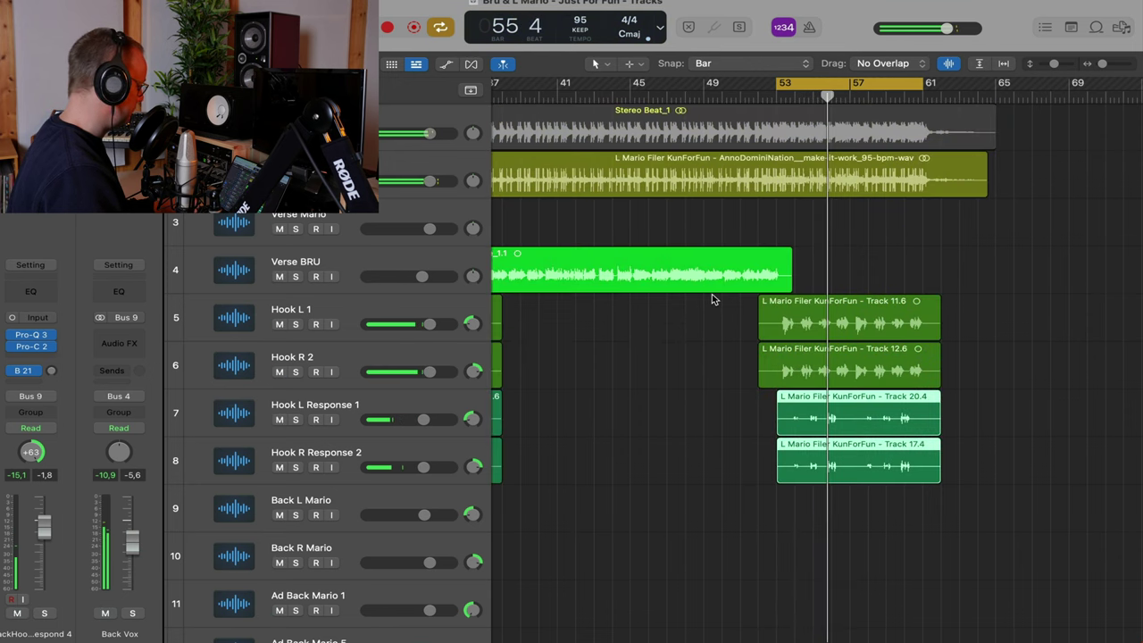
# Select the bar 53 regions on BackHook Mario Respond 3 and 4 and lower both tracks' volume to -5.9 dB
pyautogui.scroll(3, 728, 297)
pyautogui.scroll(-15, 728, 297)
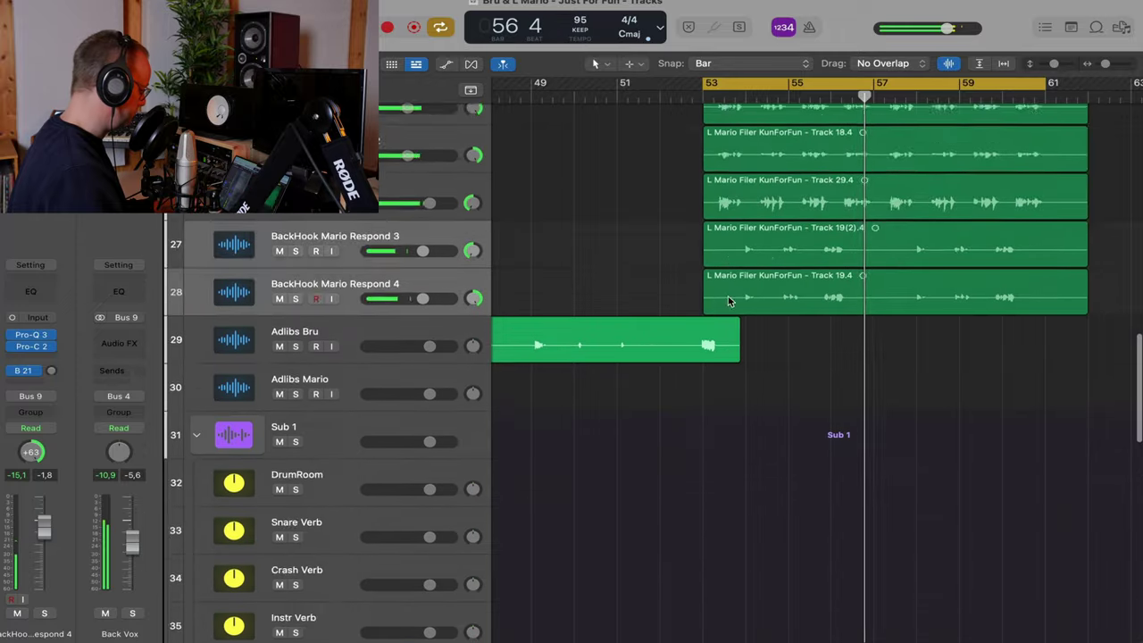
pyautogui.scroll(-3, 727, 297)
pyautogui.scroll(4, 727, 296)
pyautogui.moveTo(650, 323); pyautogui.dragTo(803, 270)
pyautogui.moveTo(422, 268)
pyautogui.mouseDown()
pyautogui.moveTo(396, 268)
pyautogui.moveTo(409, 268)
pyautogui.mouseUp()
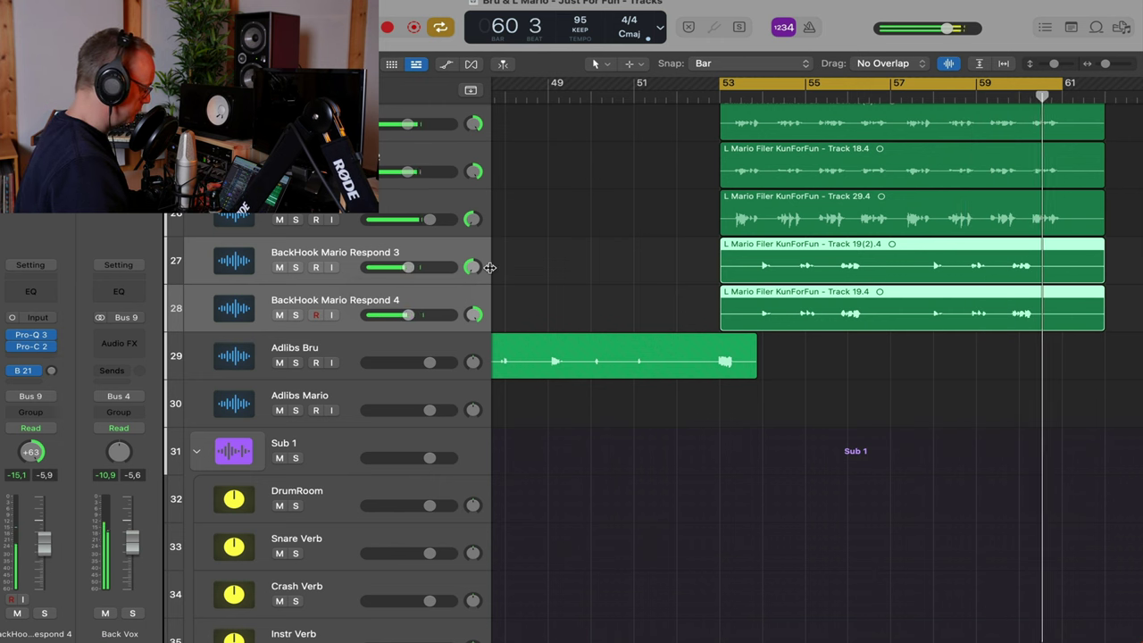
# Check the lowered BackHook responses by alternating between the full hook mix and the soloed Stereo Beat_1 track
pyautogui.scroll(15, 490, 268)
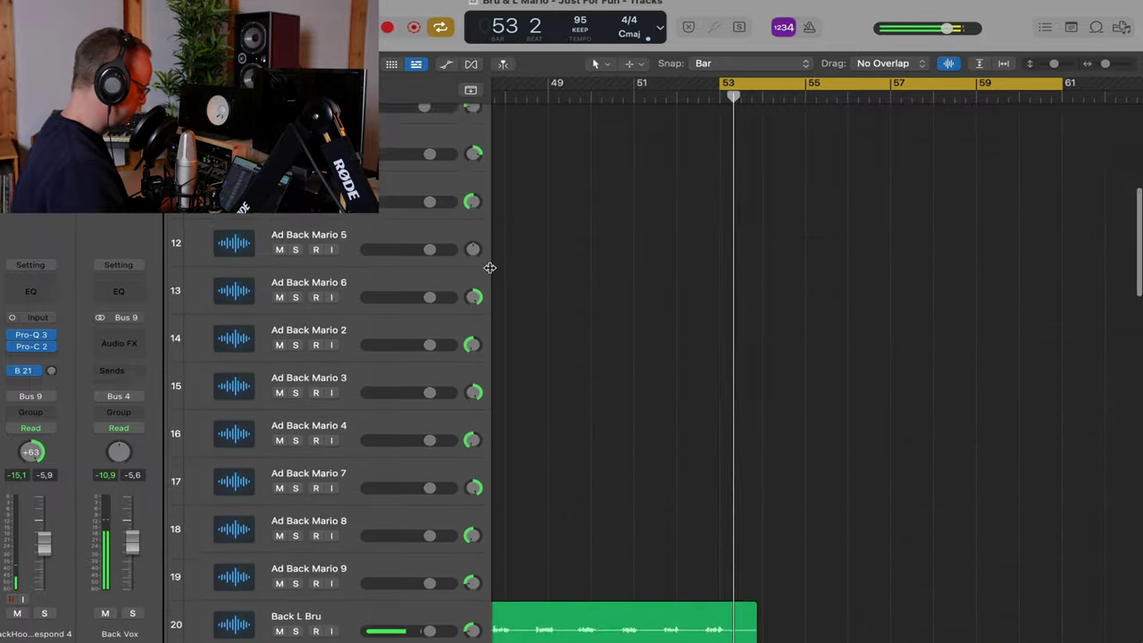
pyautogui.scroll(8, 489, 268)
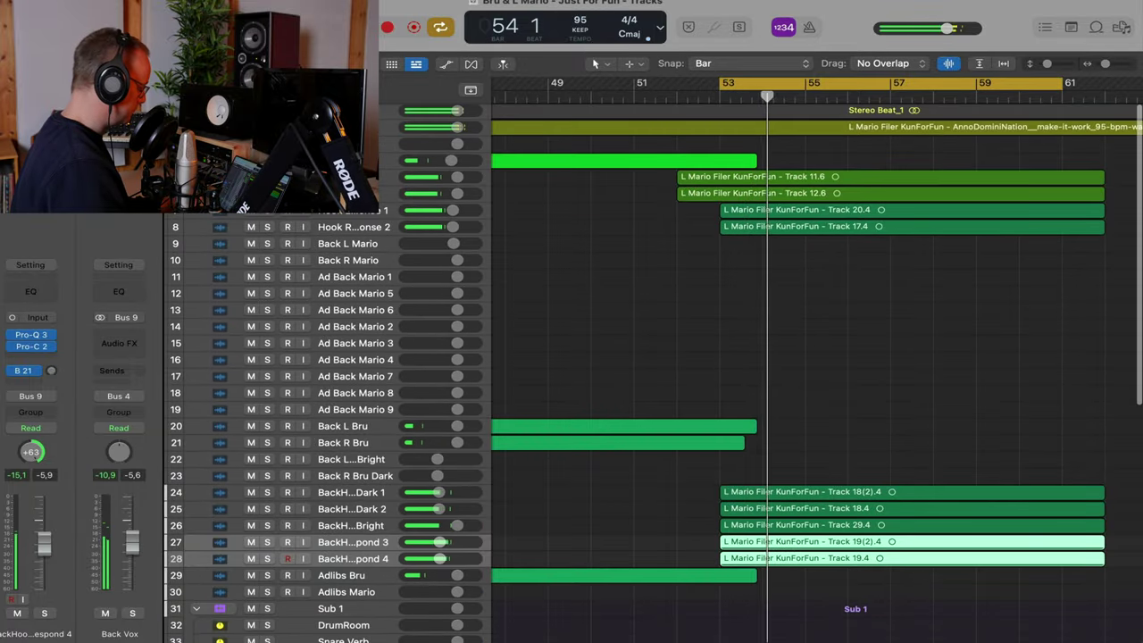
pyautogui.click(267, 111)
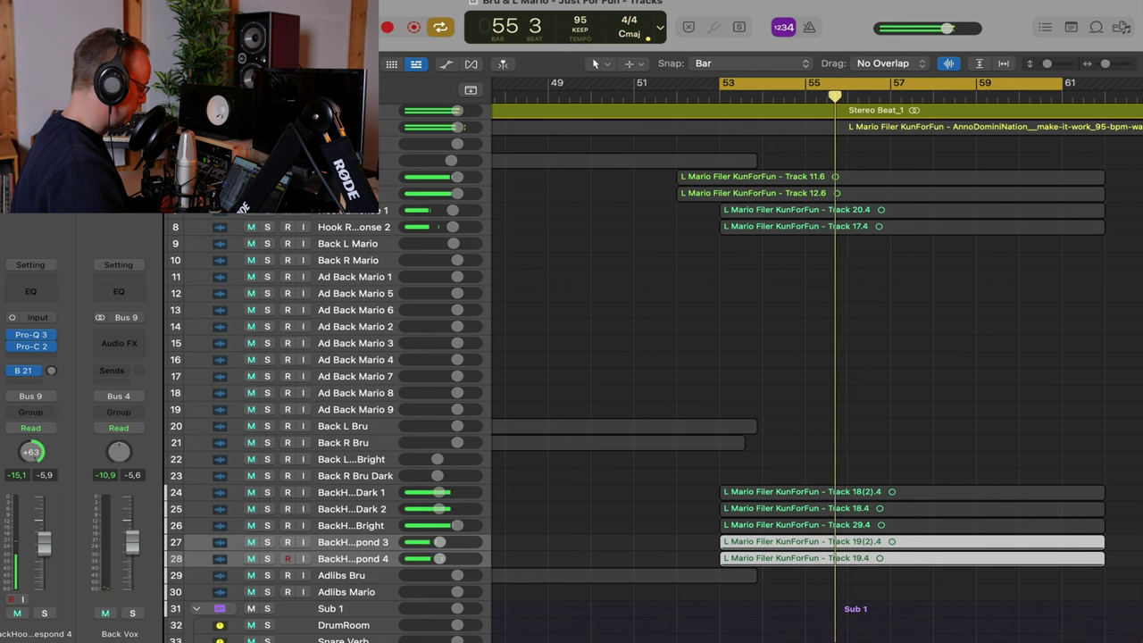
pyautogui.click(267, 111)
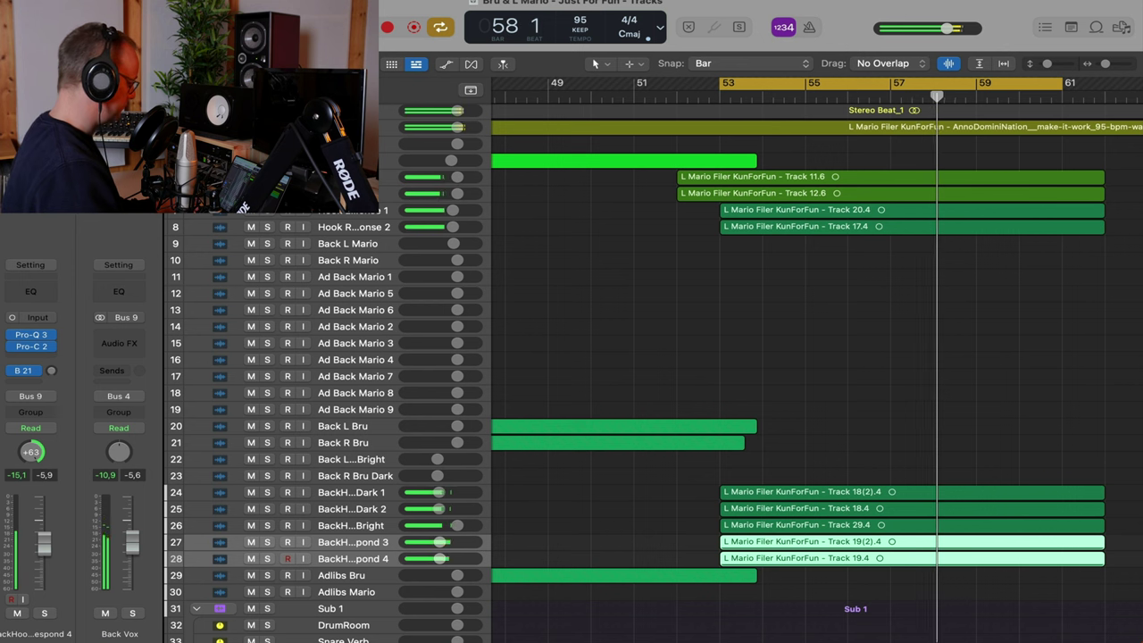
pyautogui.click(267, 111)
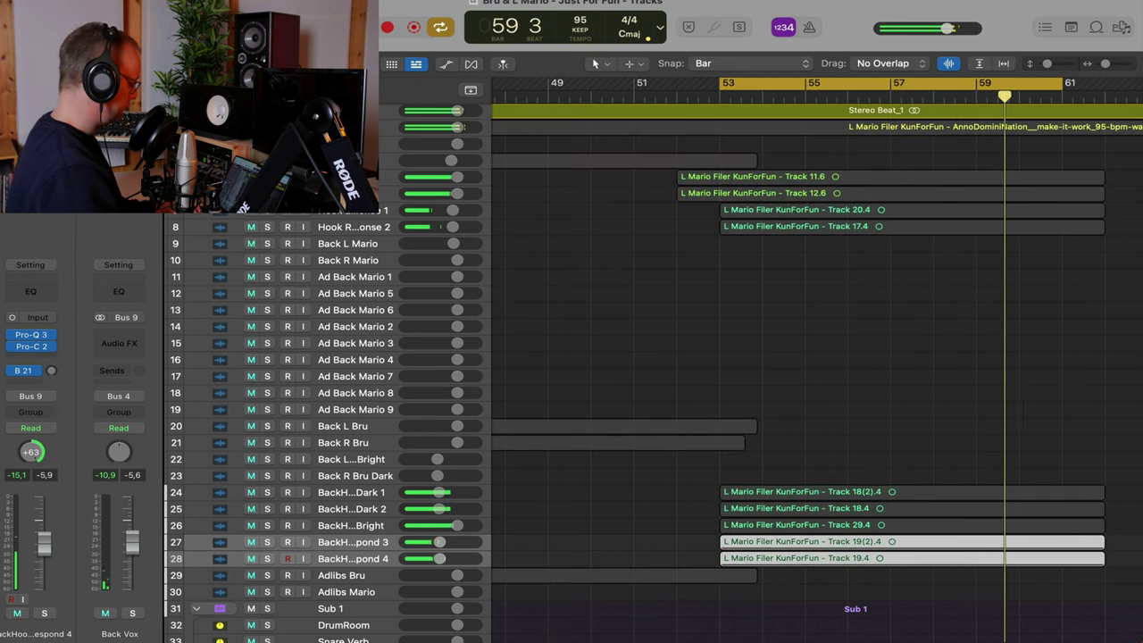
pyautogui.click(267, 110)
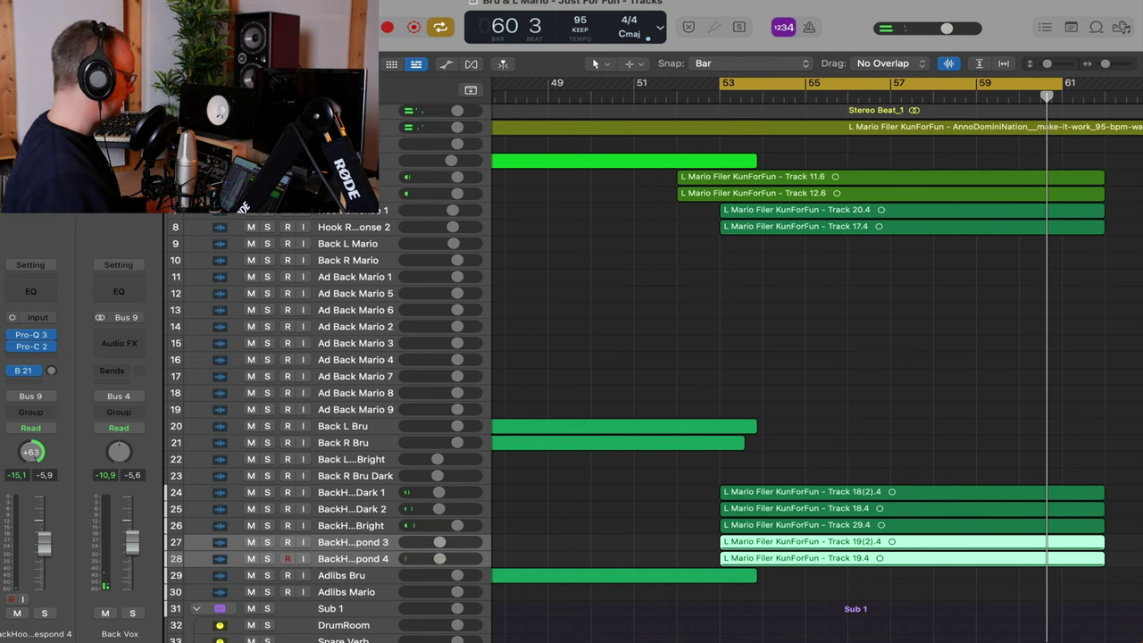
# Insert the UAD UA 1176LN Legacy compressor after soothe2 on the Hook L 1 track
pyautogui.click(348, 177)
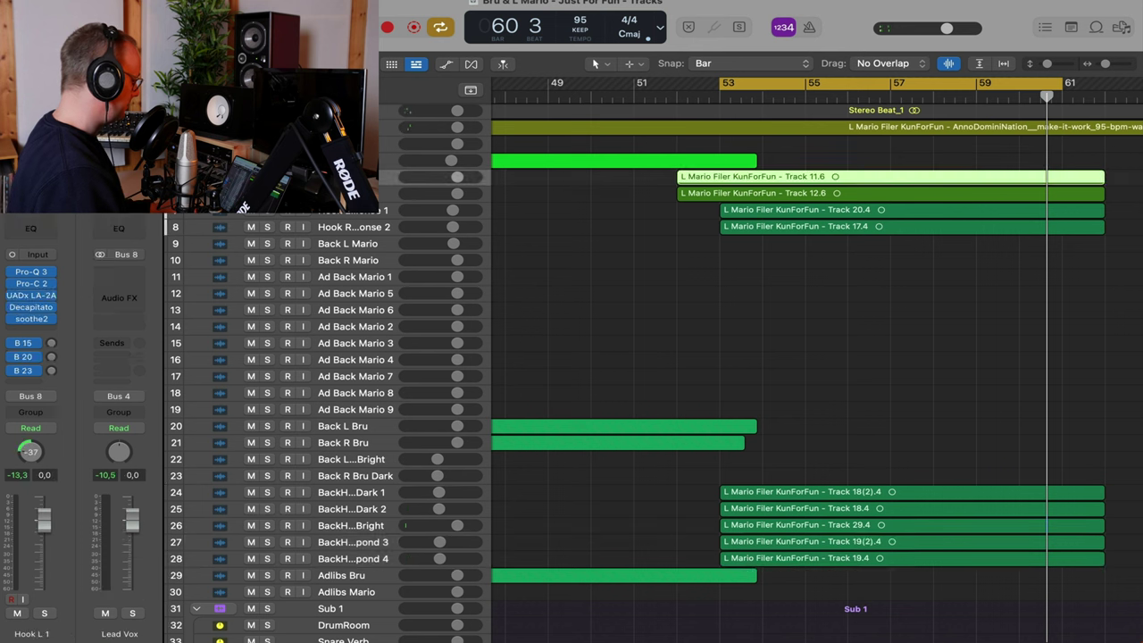
pyautogui.click(40, 331)
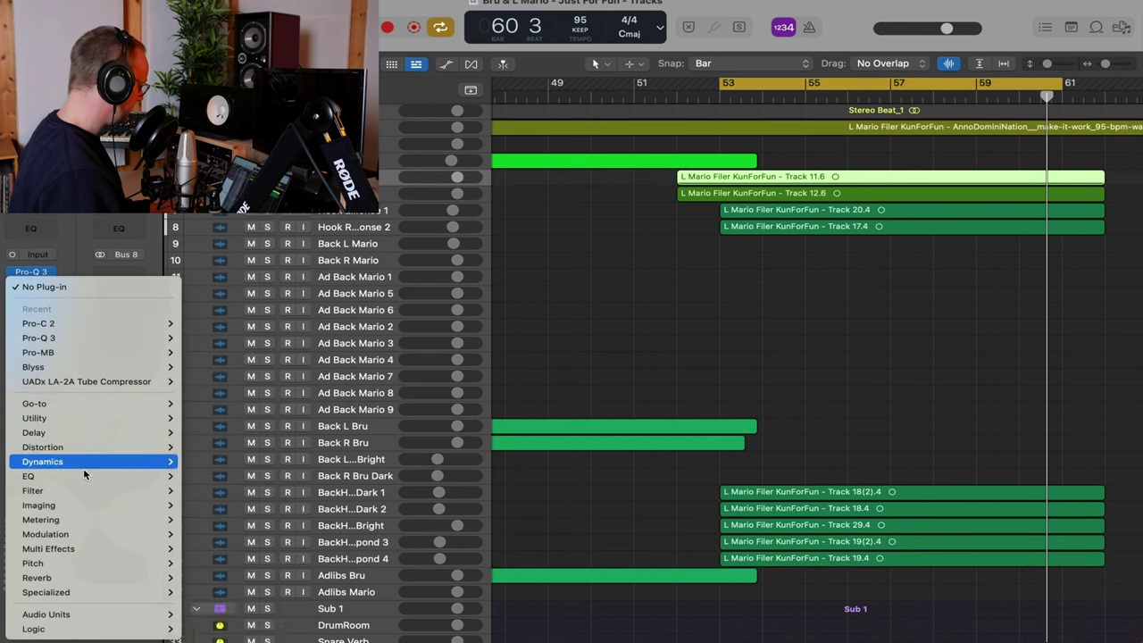
pyautogui.moveTo(89, 614)
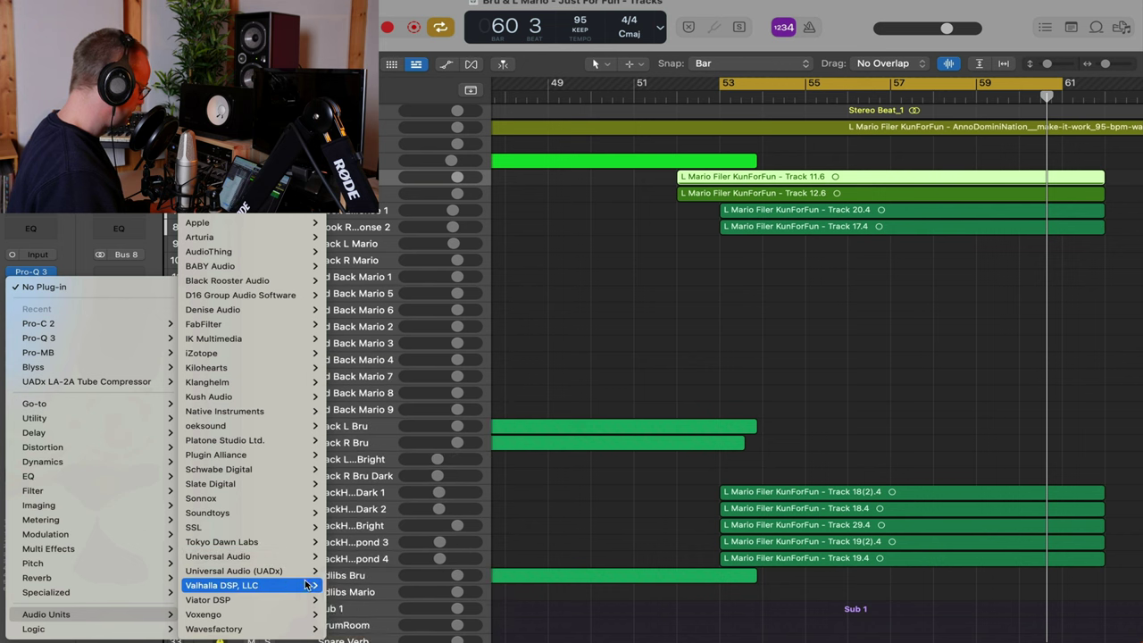
pyautogui.moveTo(293, 572)
pyautogui.moveTo(374, 582)
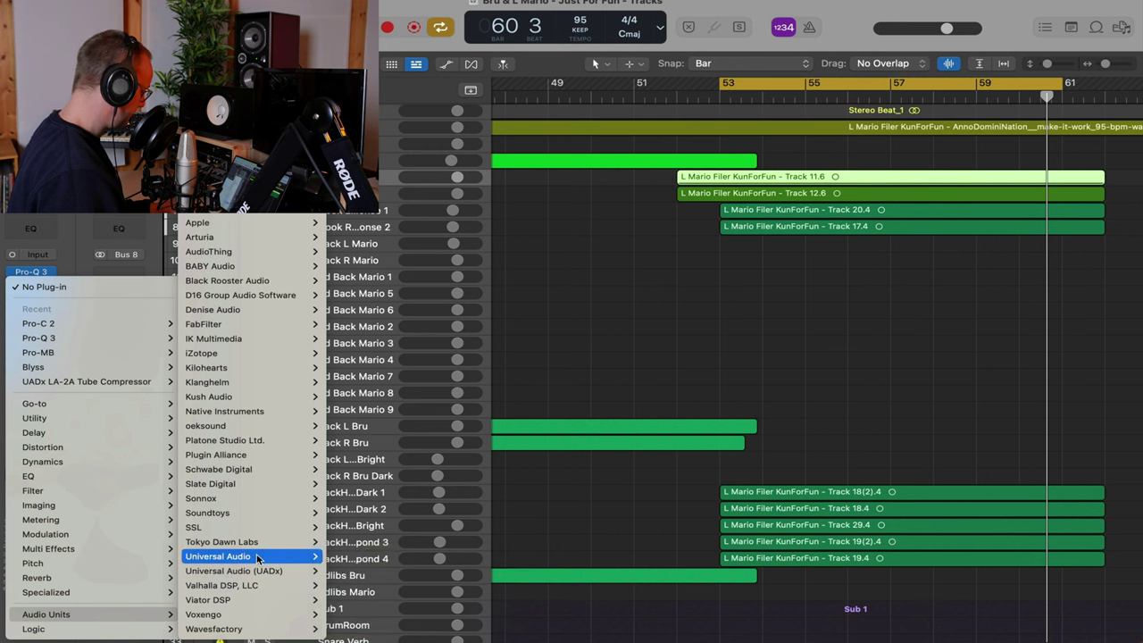
pyautogui.moveTo(250, 556)
pyautogui.moveTo(403, 390)
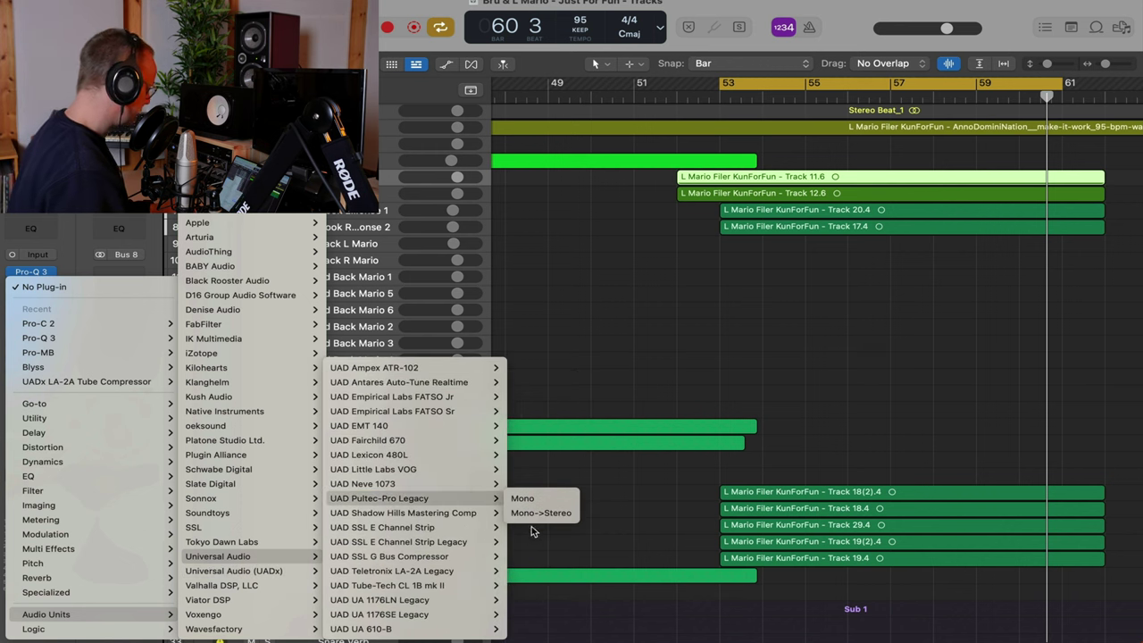
pyautogui.moveTo(473, 600)
pyautogui.click(534, 604)
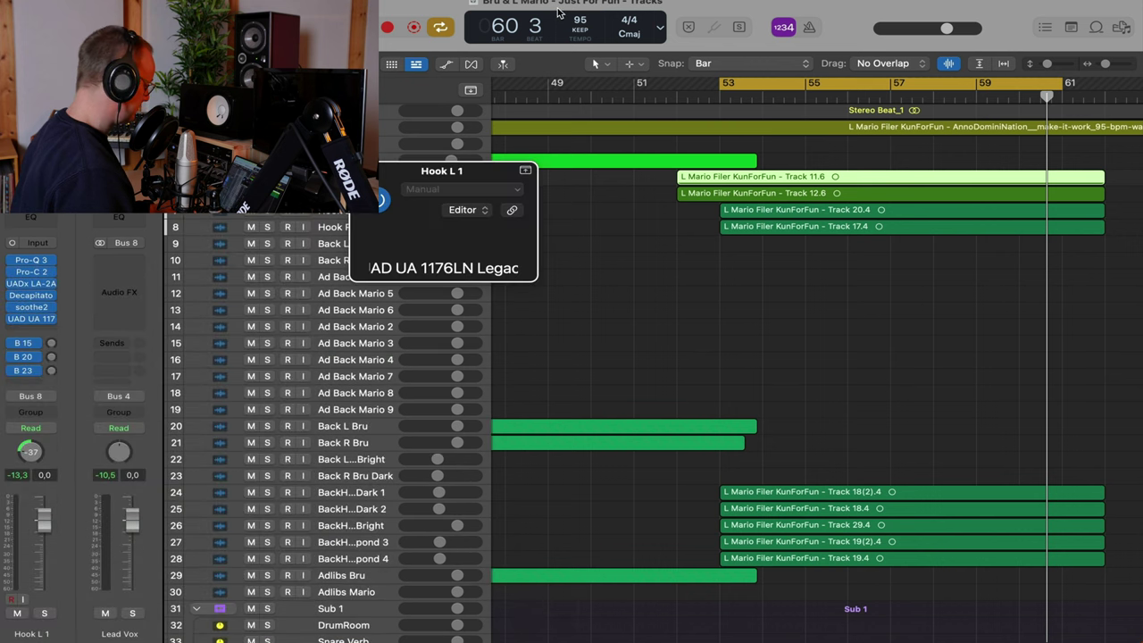
# Listen to Hook L 1 soloed through the 1176LN compressor, end the solo and close the plug-in window
pyautogui.moveTo(765, 196); pyautogui.dragTo(440, 79)
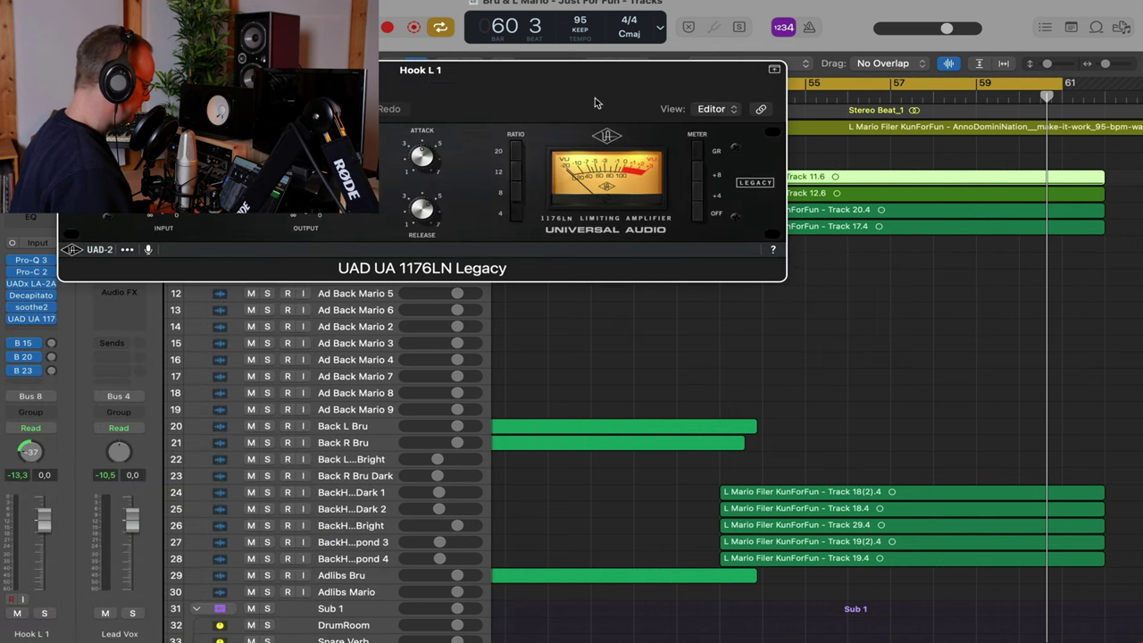
pyautogui.moveTo(596, 103); pyautogui.dragTo(755, 381)
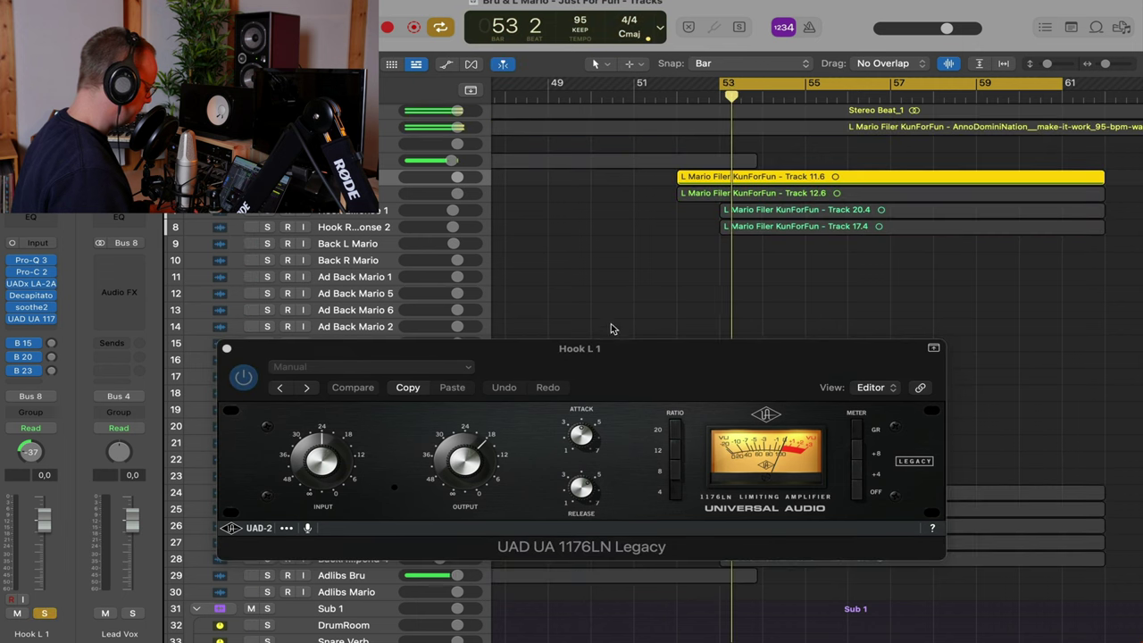
pyautogui.moveTo(615, 348); pyautogui.dragTo(496, 102)
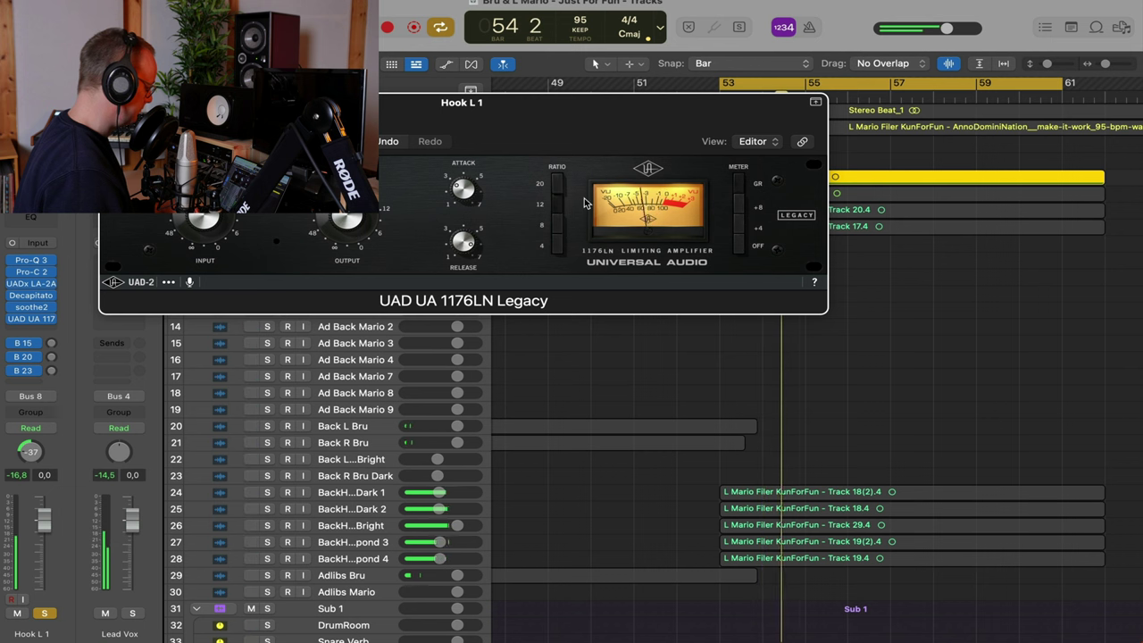
pyautogui.click(42, 613)
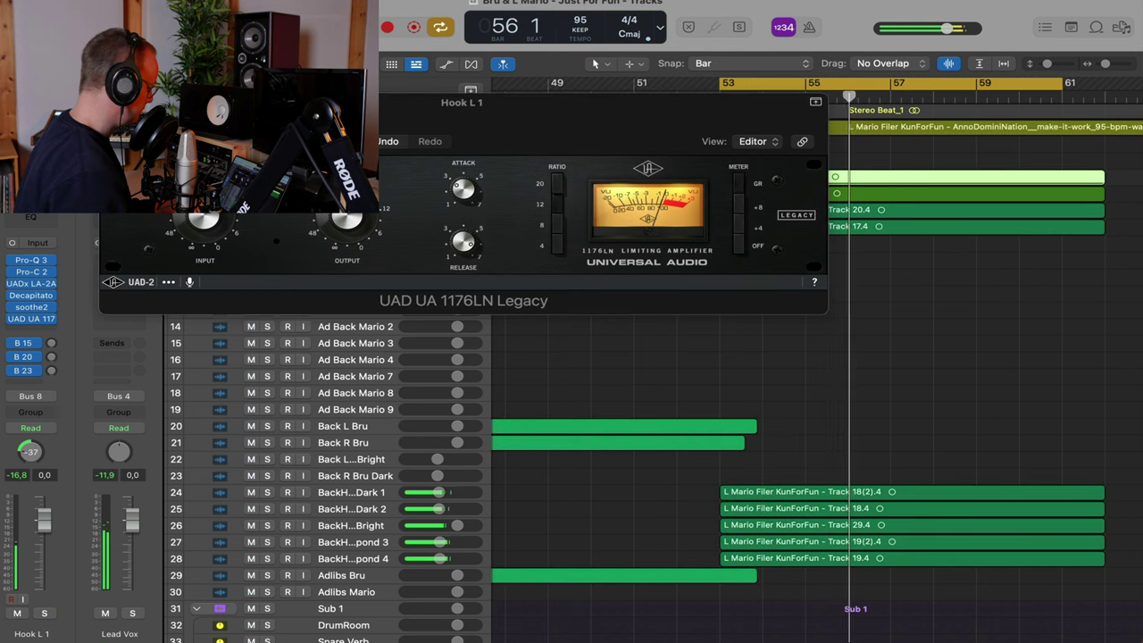
pyautogui.click(110, 102)
# Add the UAD UA 1176LN Legacy compressor to Hook R 2 in the mixer and close the plug-in and mixer
pyautogui.press('x')
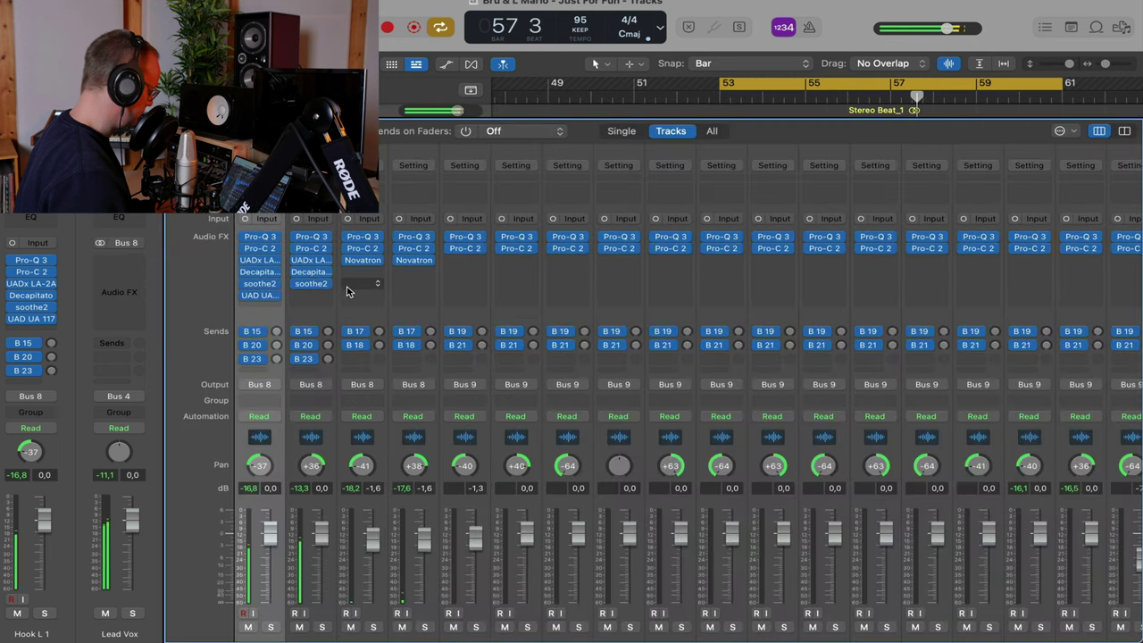
pyautogui.click(309, 295)
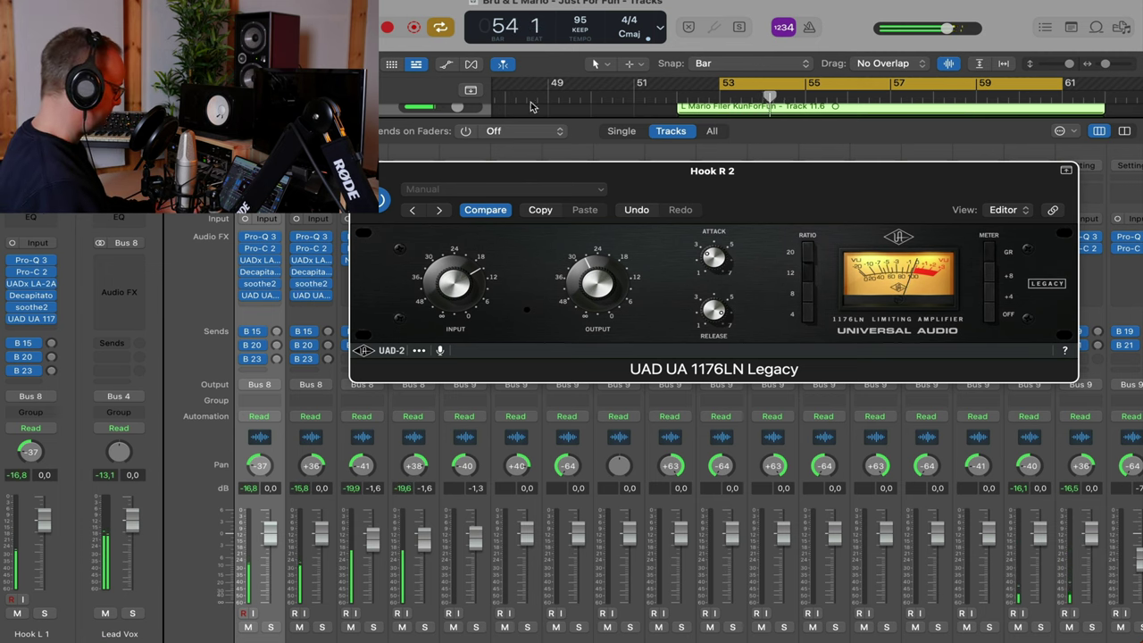
pyautogui.click(361, 170)
pyautogui.press('x')
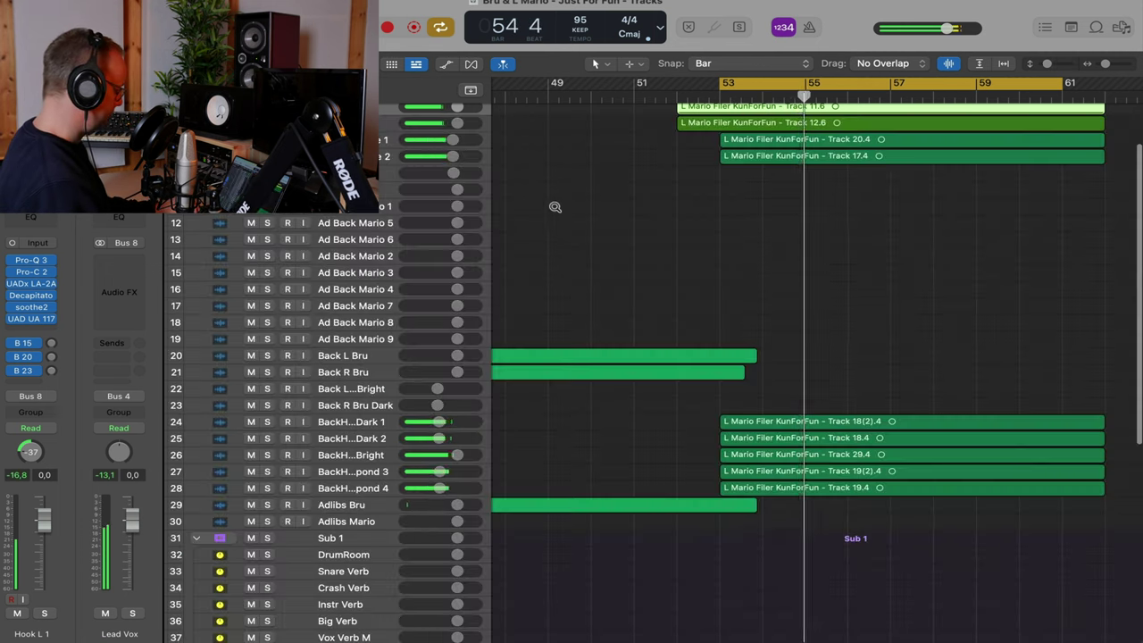
# Compare the mix containing the compressed hook leads with the soloed Stereo Beat_1 track, ending with the solo off
pyautogui.scroll(-3, 555, 207)
pyautogui.scroll(3, 556, 207)
pyautogui.click(267, 111)
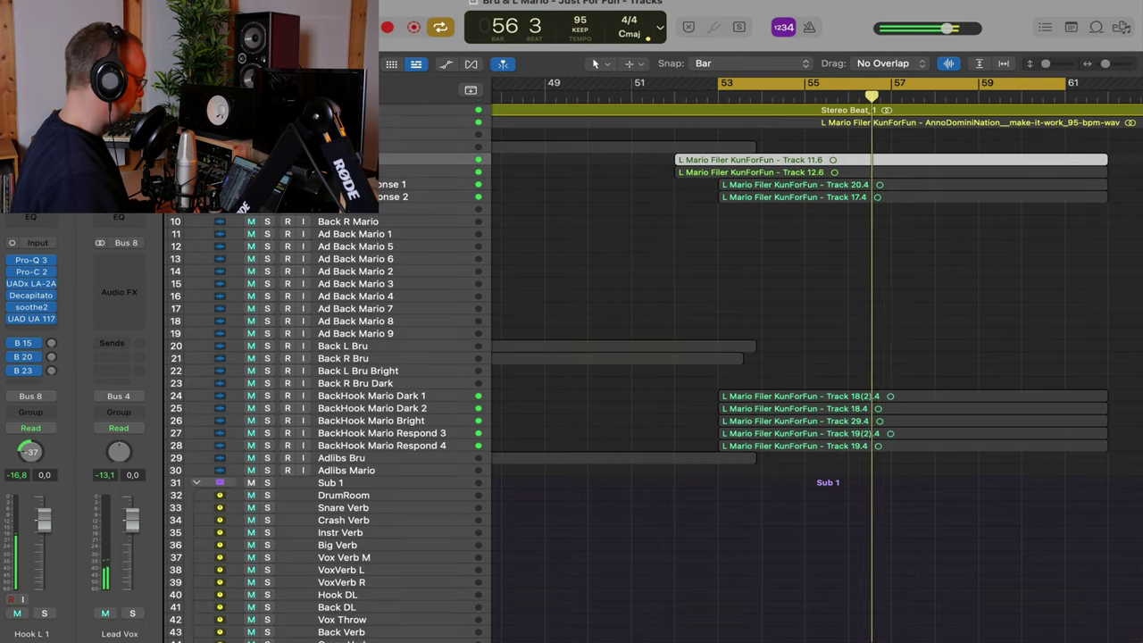
pyautogui.click(267, 111)
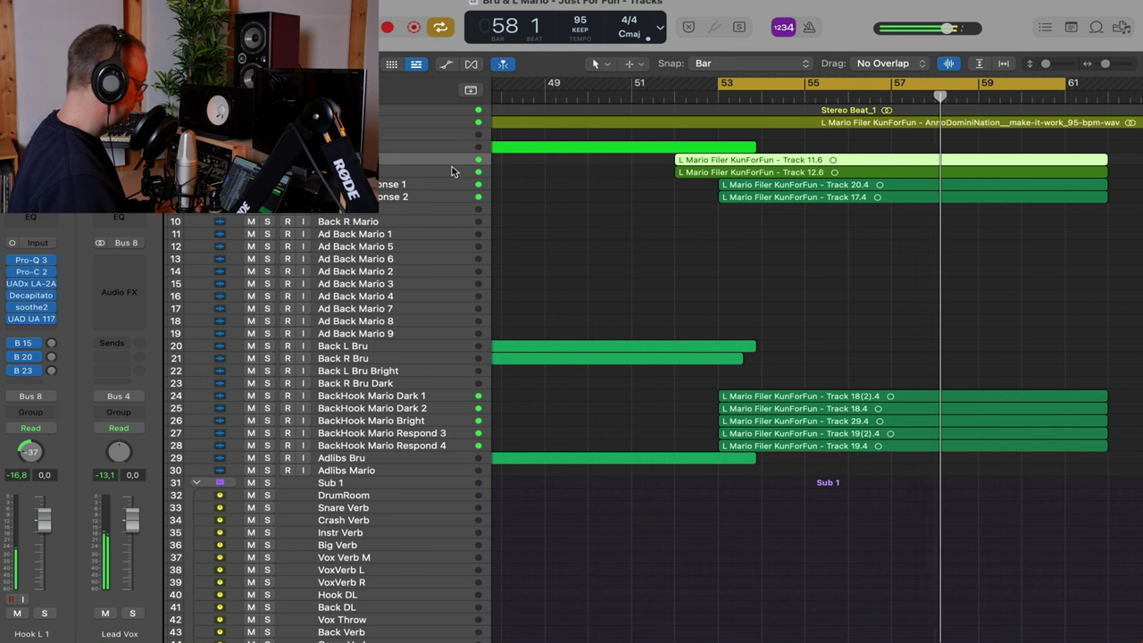
# Insert FabFilter Pro-MB after the 1176LN on Hook L 1 and solo the track
pyautogui.click(30, 331)
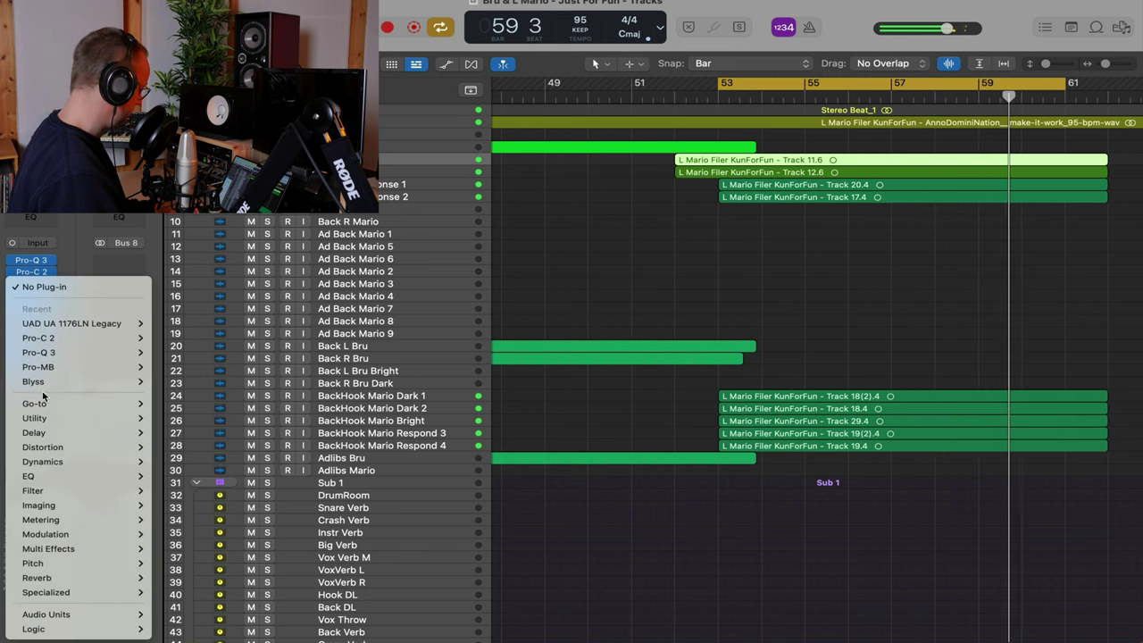
pyautogui.moveTo(38, 367)
pyautogui.click(184, 369)
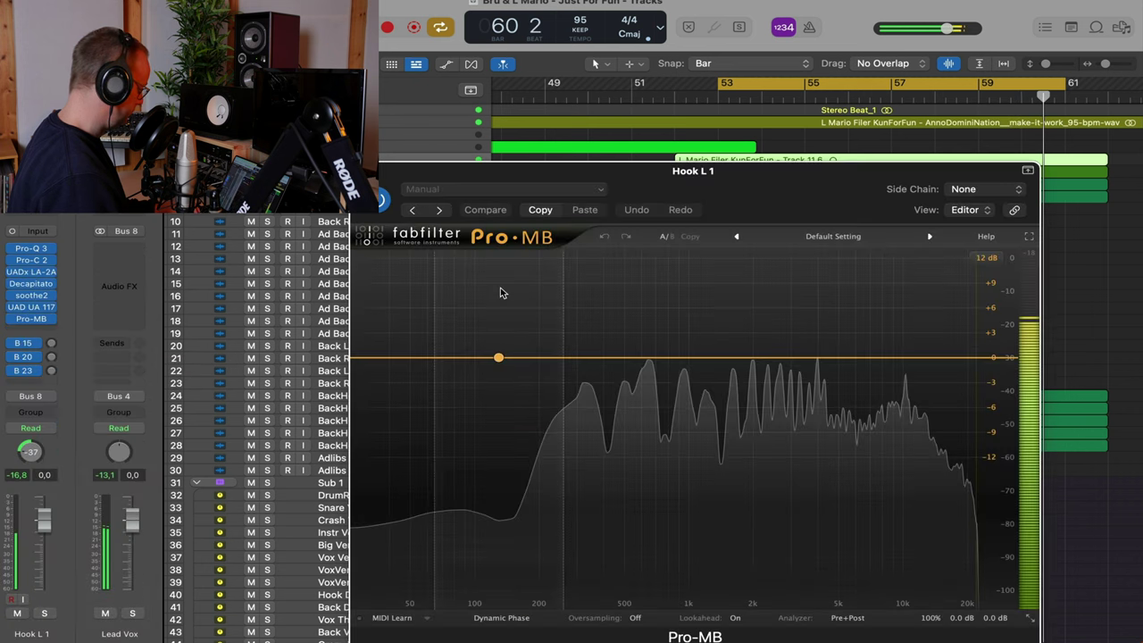
pyautogui.press('s')
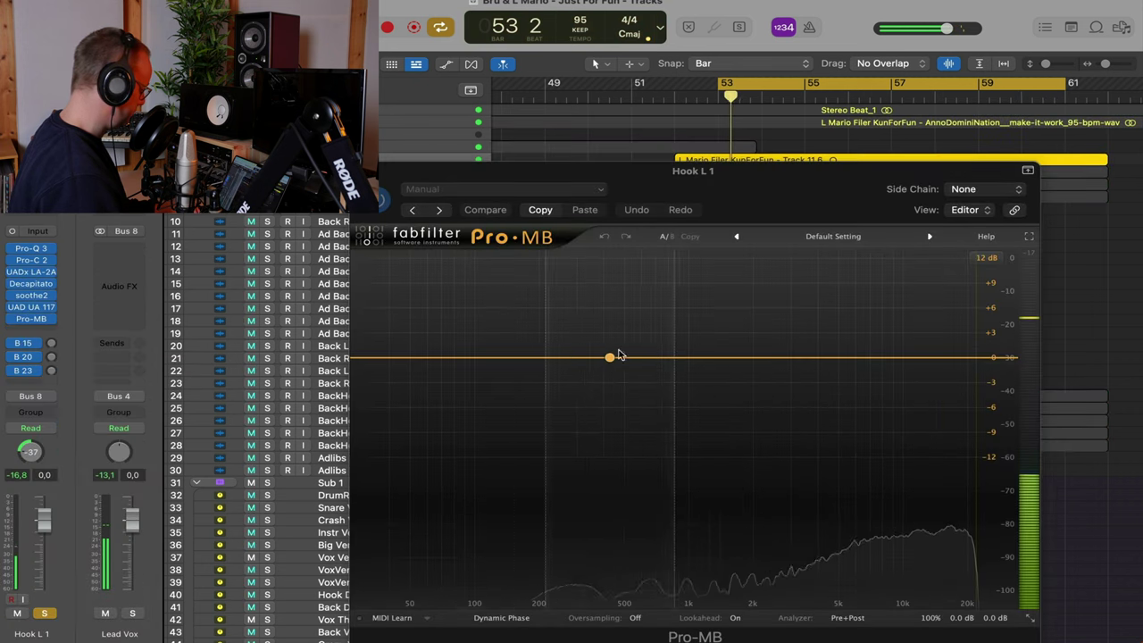
# Add a Pro-MB high band to Hook L 1, widened to centre near 9 kHz, with output about +5.8 dB and a lower threshold
pyautogui.click(938, 355)
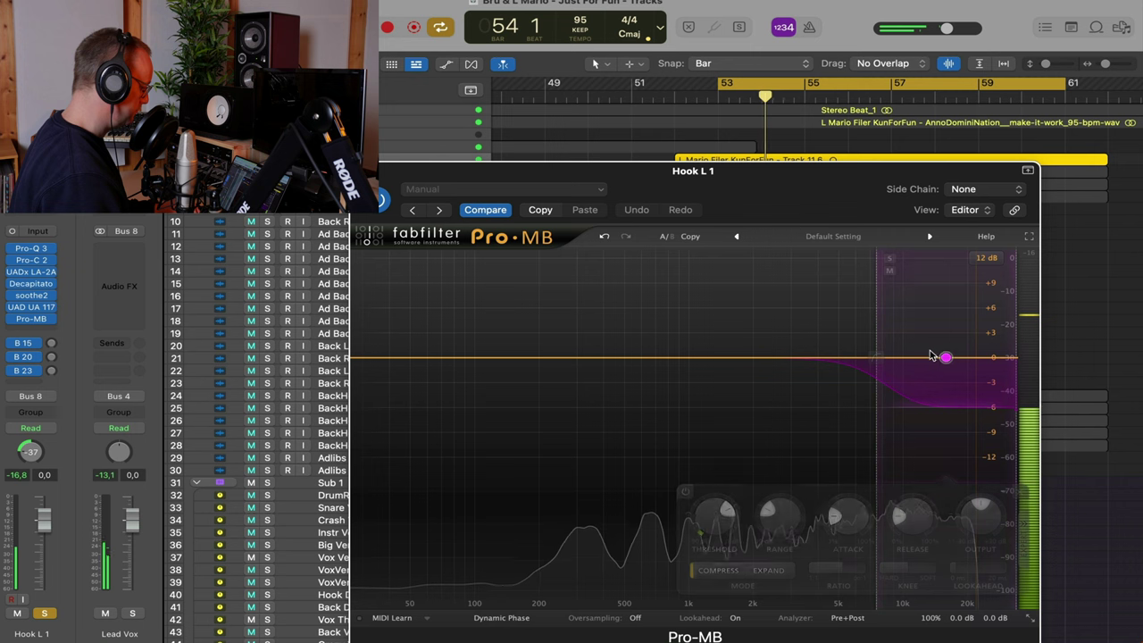
pyautogui.moveTo(875, 356); pyautogui.dragTo(781, 356)
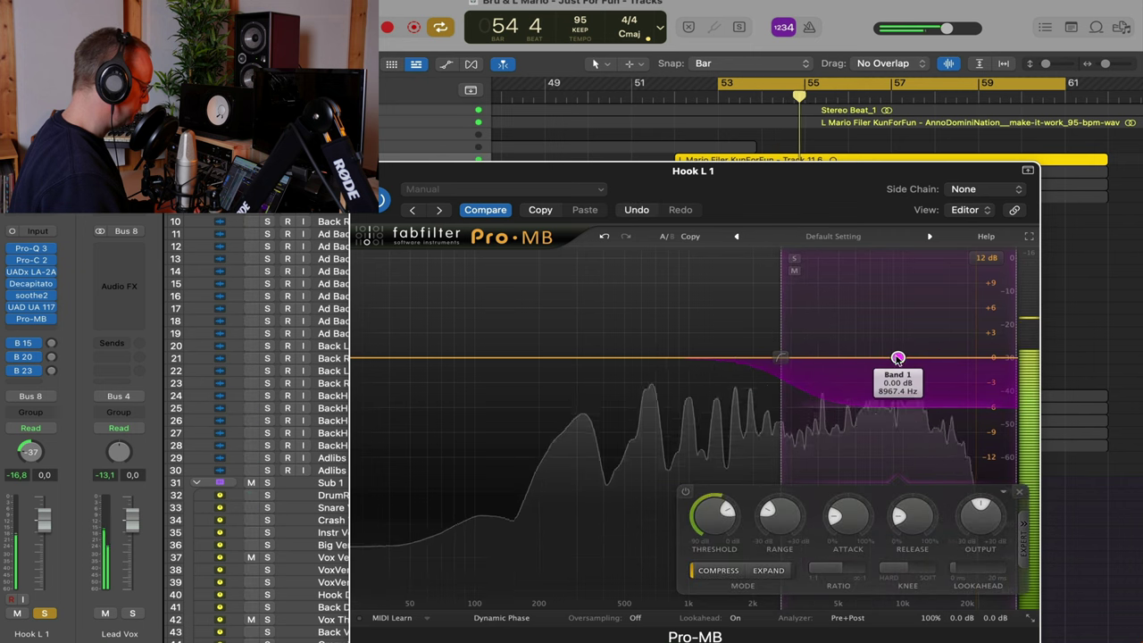
pyautogui.moveTo(897, 358); pyautogui.dragTo(902, 319)
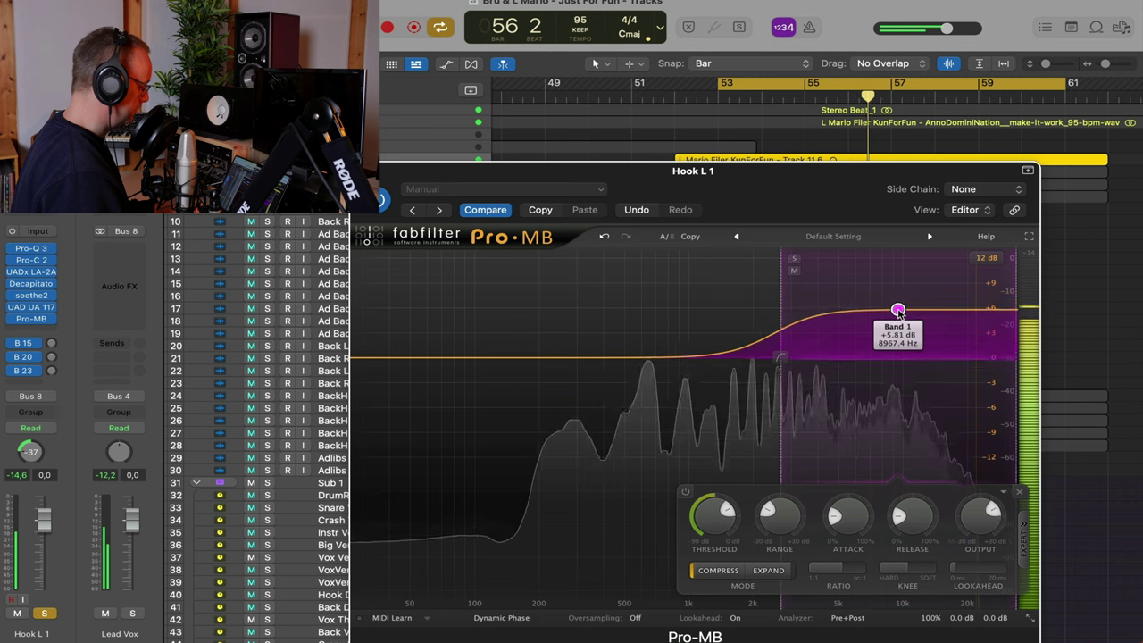
pyautogui.moveTo(719, 516)
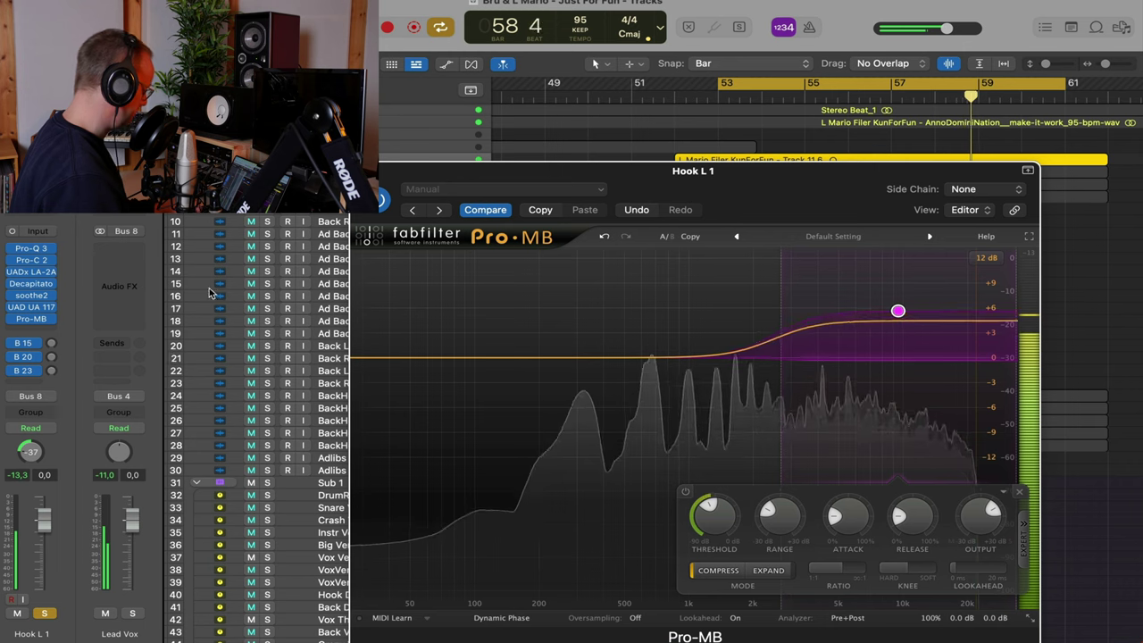
# Copy the Pro-MB from Hook L 1 to Hook R 2, end the Hook L 1 solo, and close the plug-in window and mixer
pyautogui.press('x')
pyautogui.press('v')
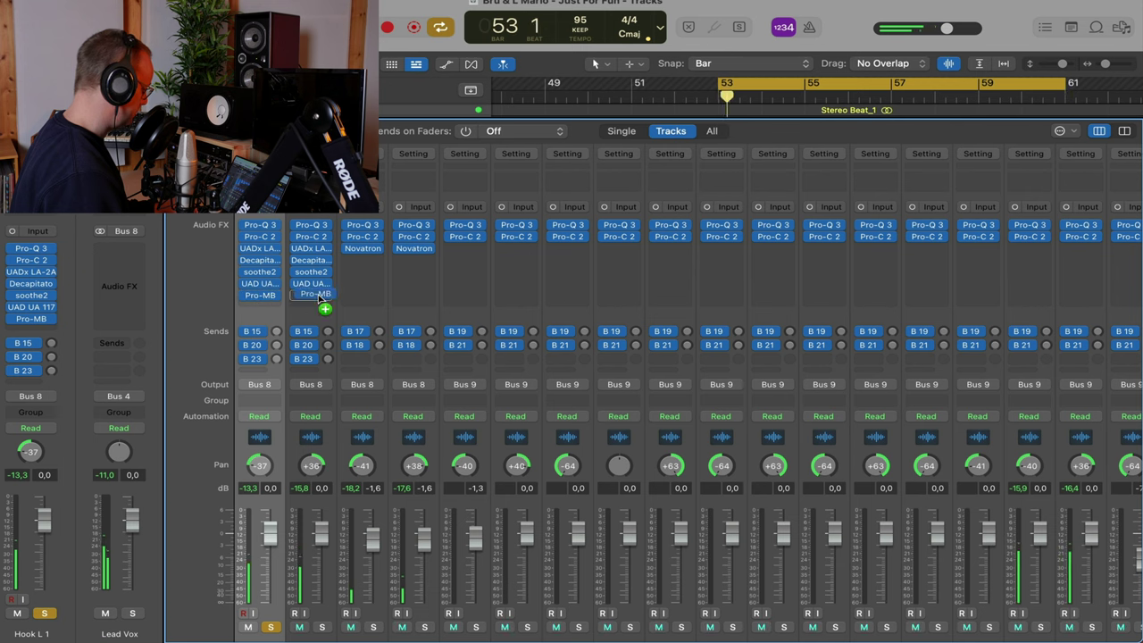
pyautogui.moveTo(317, 299); pyautogui.dragTo(316, 296)
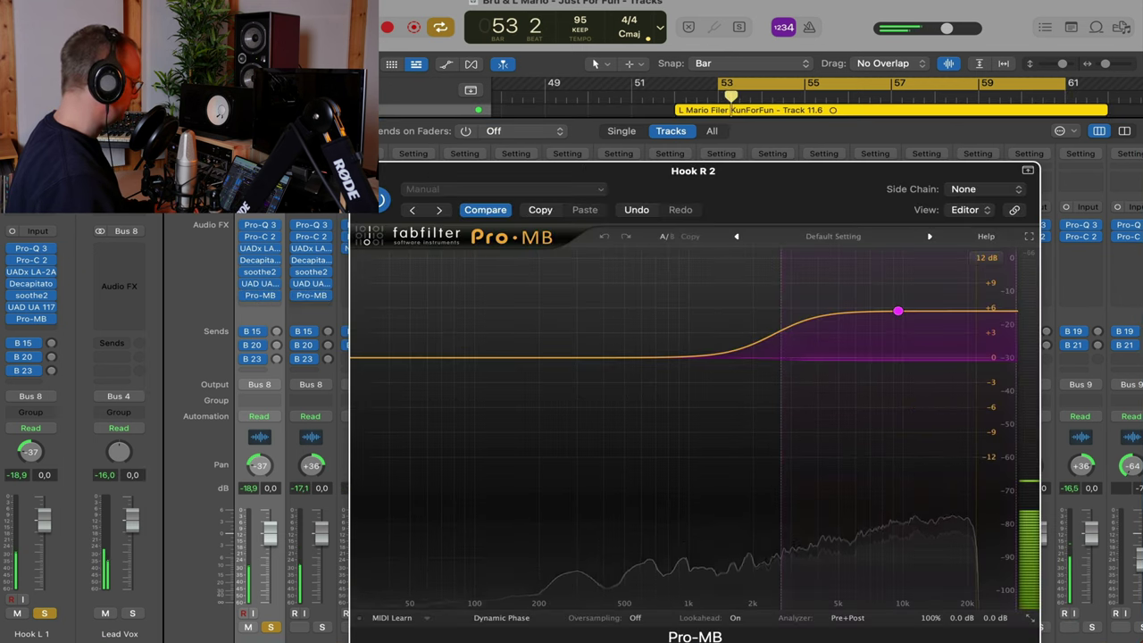
pyautogui.click(270, 626)
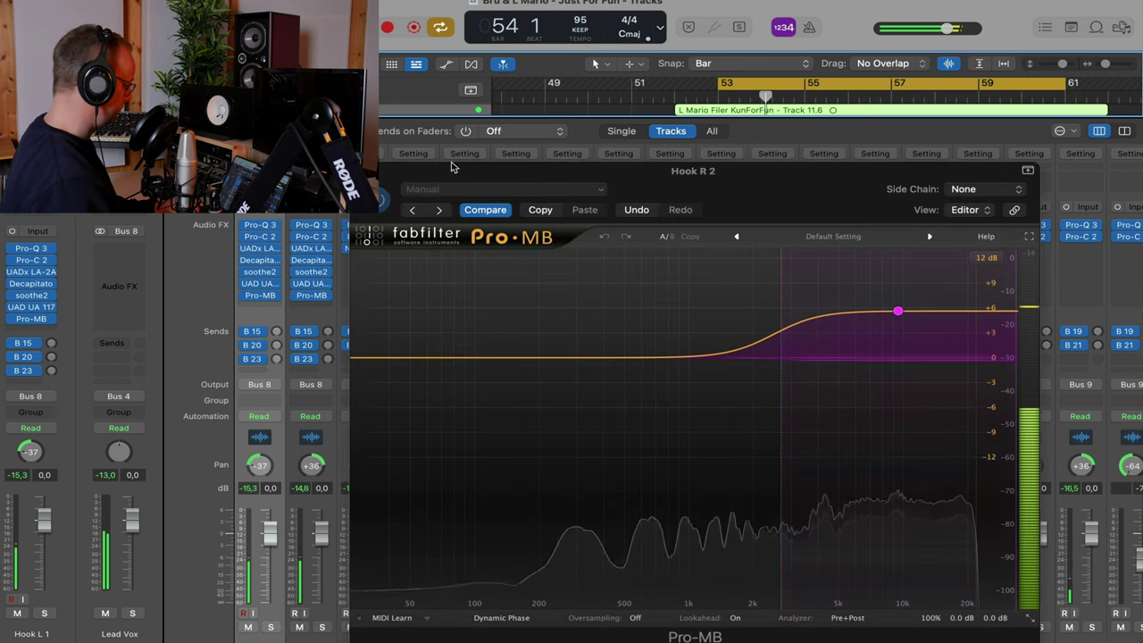
pyautogui.press('v')
pyautogui.press('x')
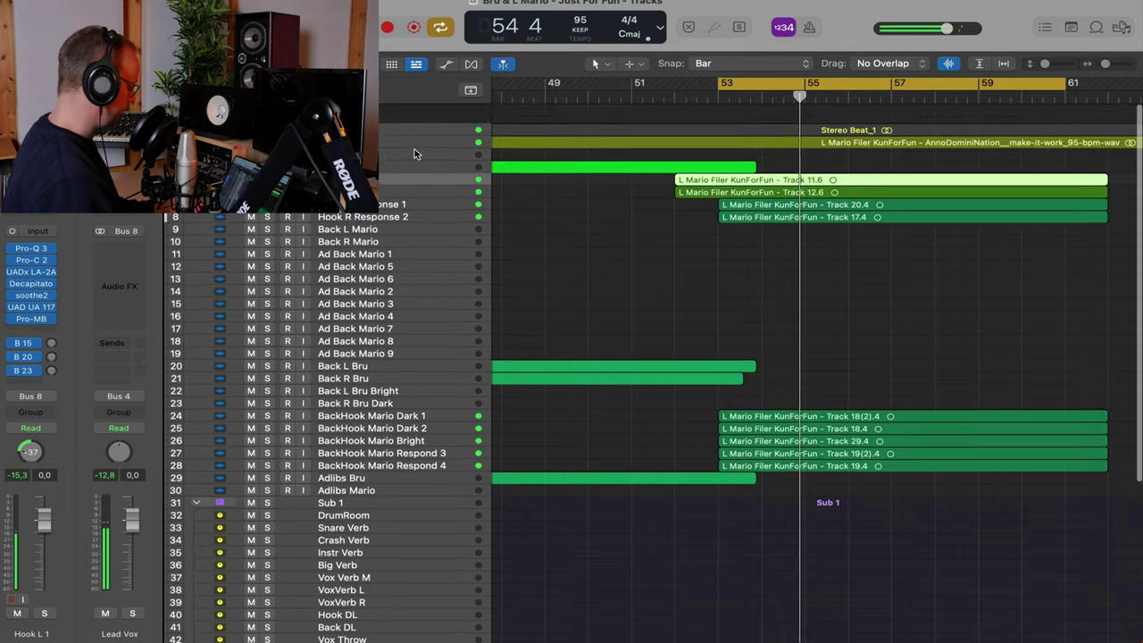
# Briefly solo the Stereo Beat_1 track to compare it with the mix containing the processed hook leads
pyautogui.scroll(-1, 414, 154)
pyautogui.click(267, 110)
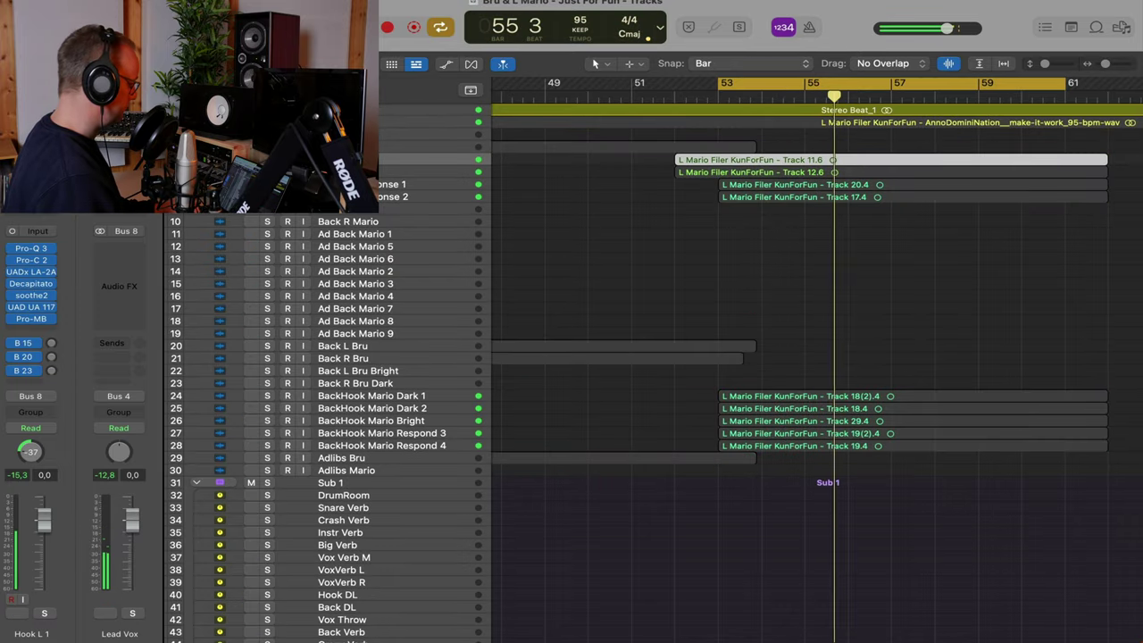
pyautogui.click(267, 109)
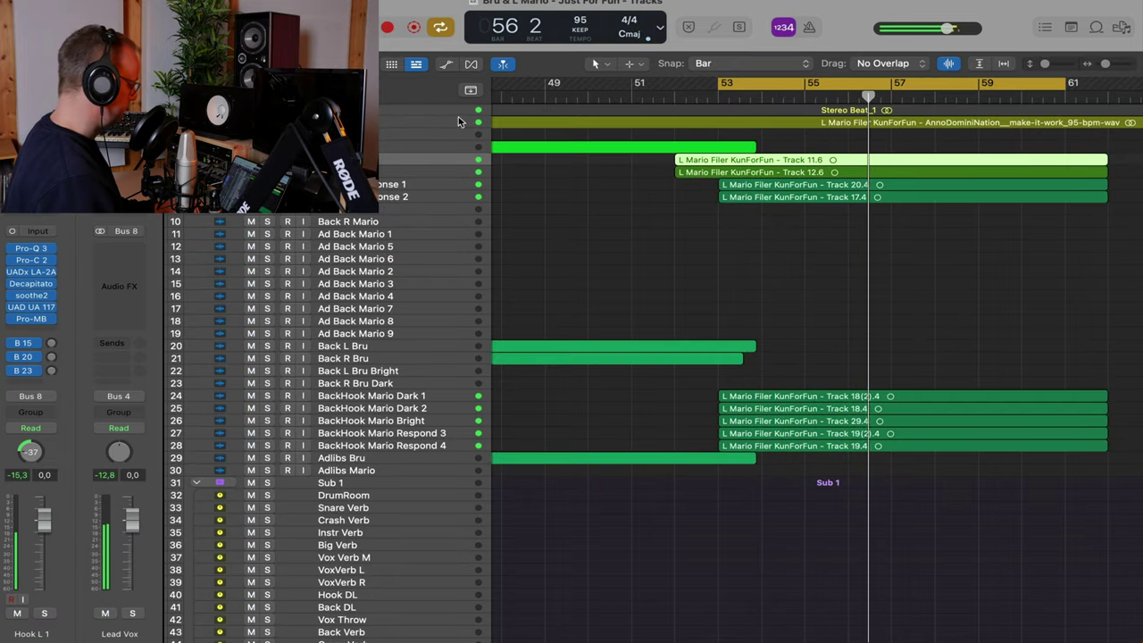
# Lower the Back Vox bus fader to -8.8 dB
pyautogui.scroll(-3, 679, 240)
pyautogui.click(679, 238)
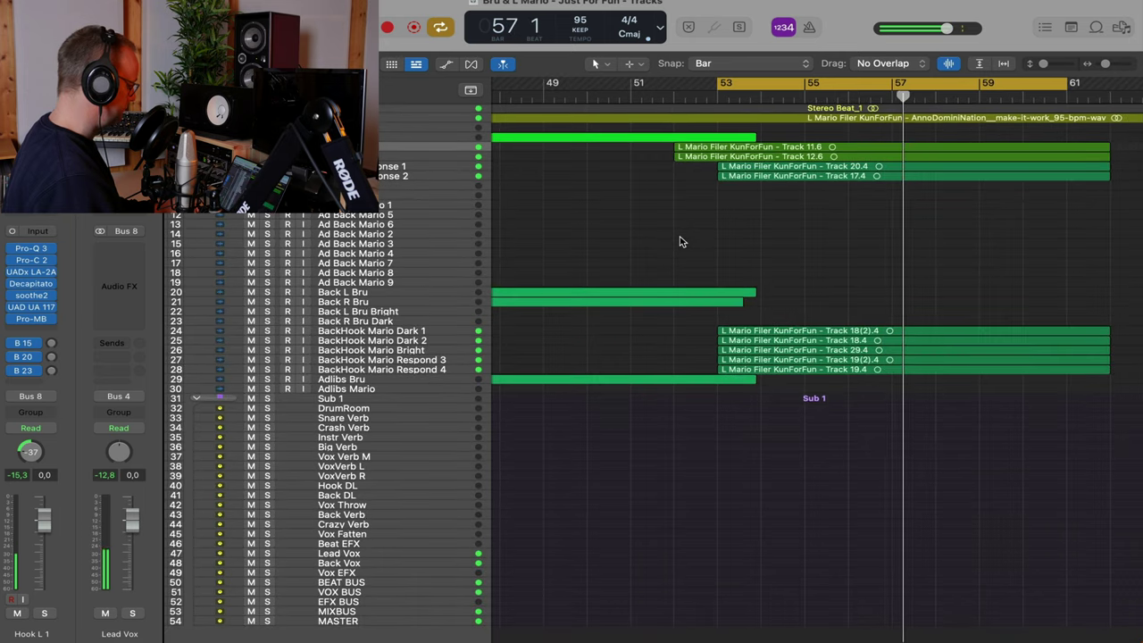
pyautogui.scroll(-3, 358, 554)
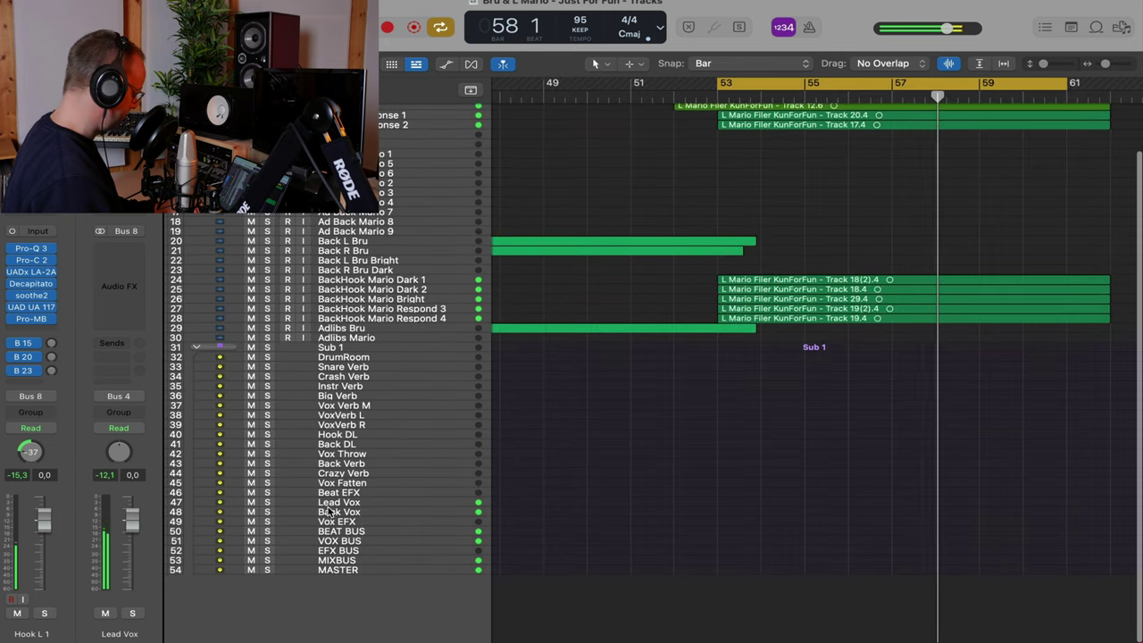
pyautogui.click(340, 513)
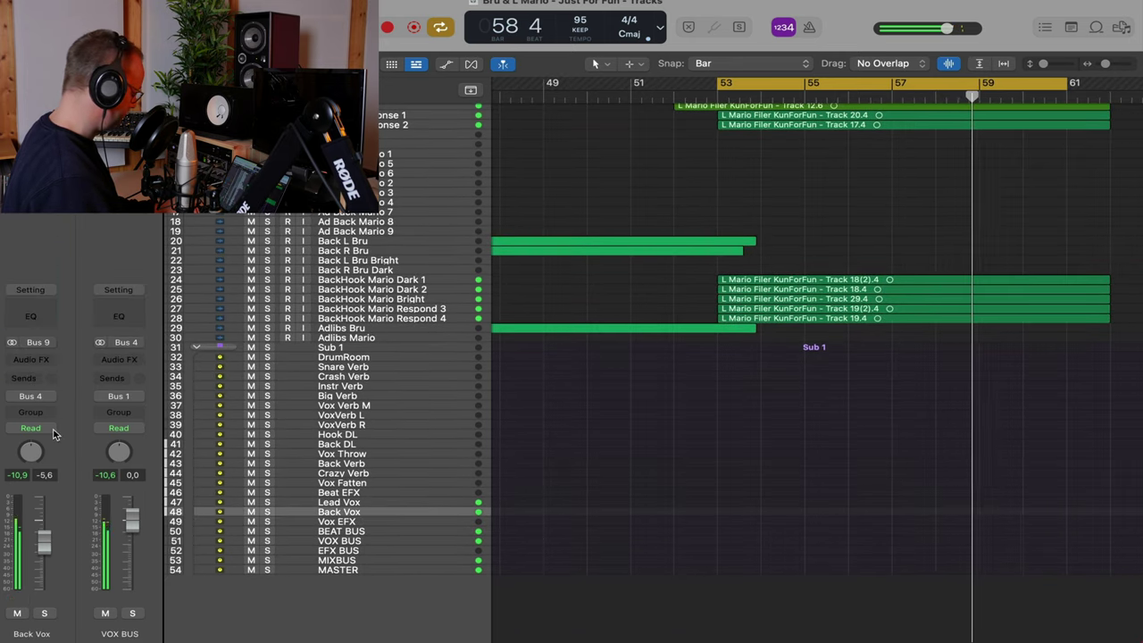
pyautogui.moveTo(44, 536); pyautogui.dragTo(44, 541)
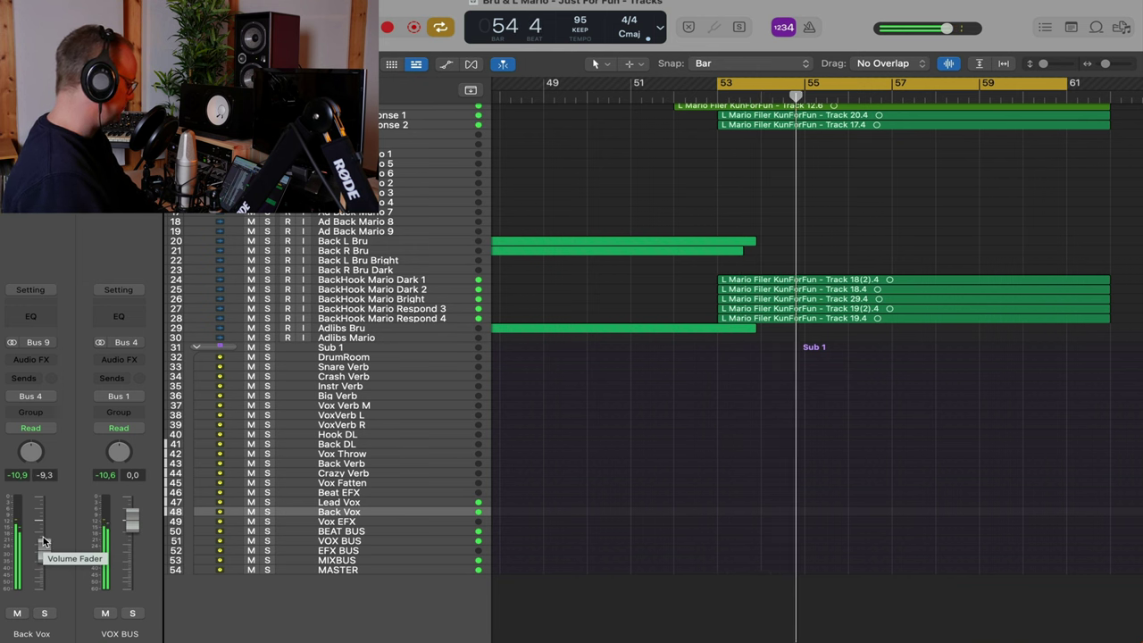
# Check the lowered backing vocals against the soloed Stereo Beat_1 track and return to the full mix
pyautogui.scroll(3, 674, 239)
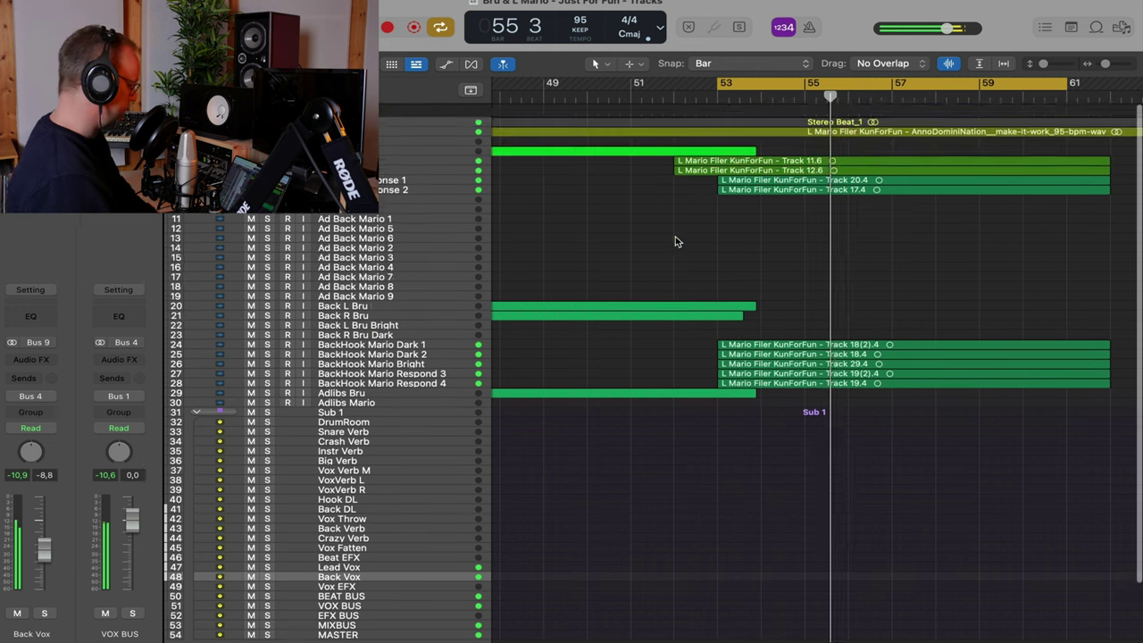
pyautogui.press('super+a')
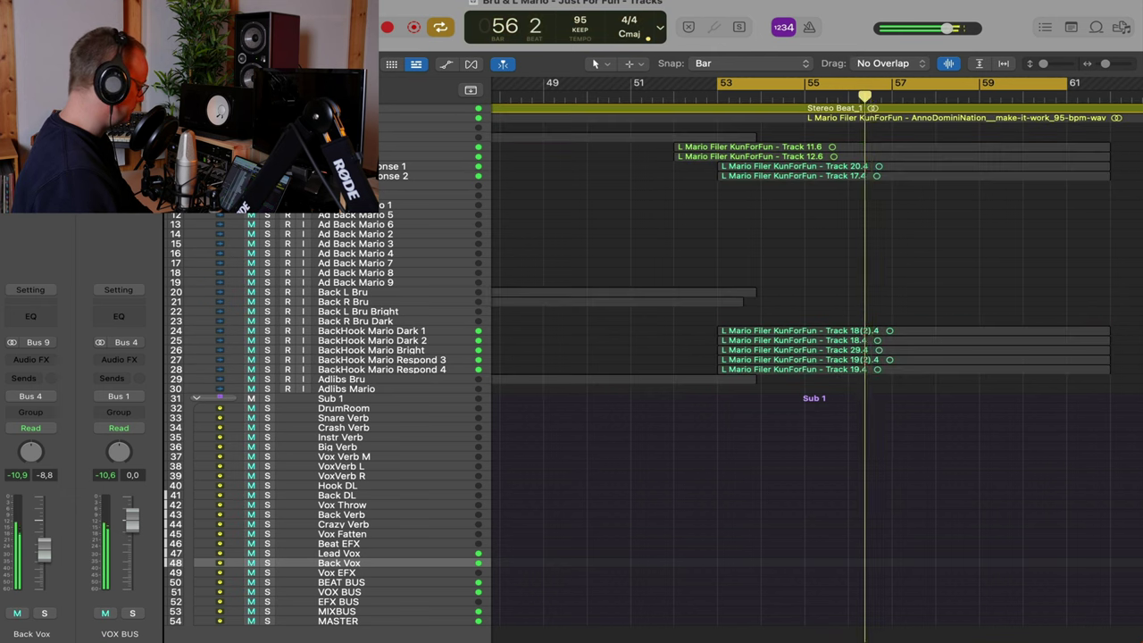
pyautogui.click(267, 108)
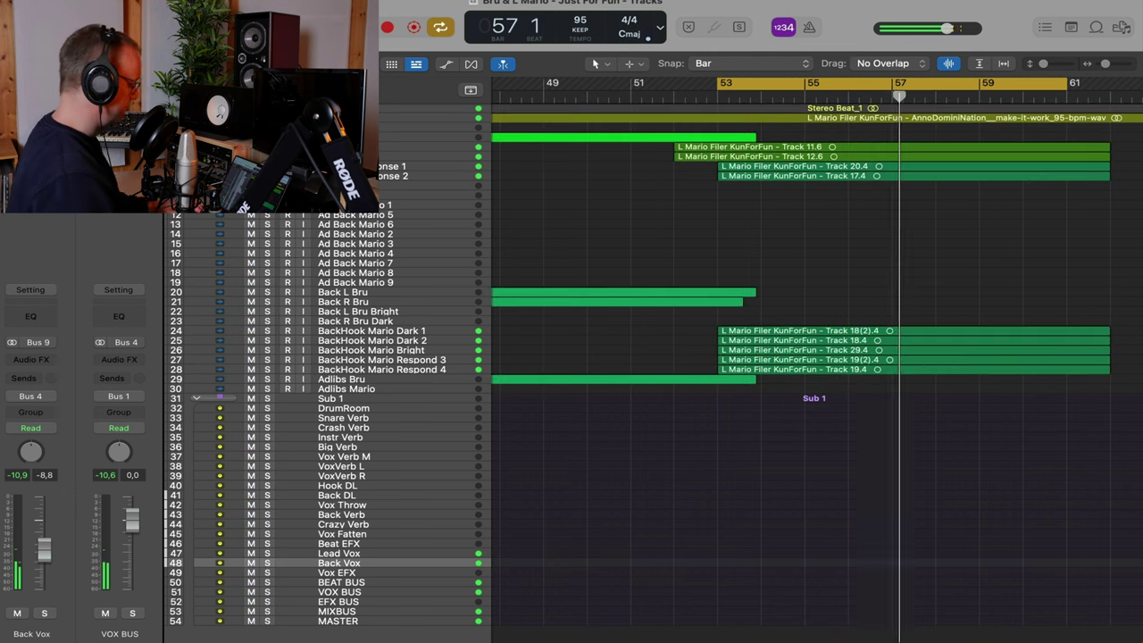
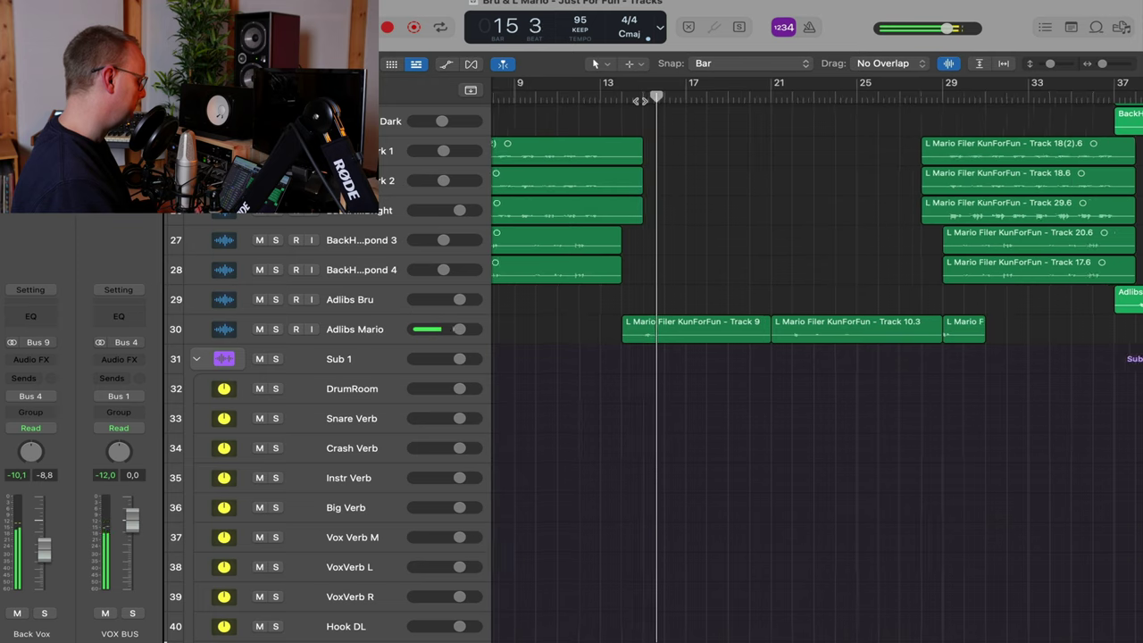
# Select the first verse's vocal track and bring up its Bus 15 send return, the Vox Verb M channel
pyautogui.click(870, 98)
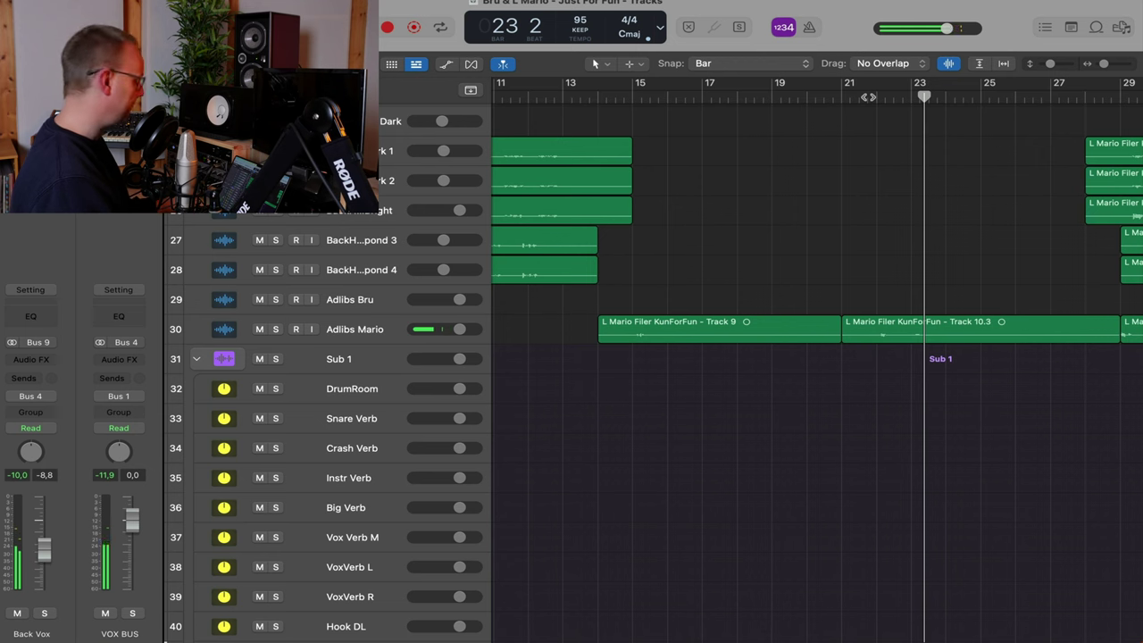
pyautogui.press('super+Left')
pyautogui.press('super+Left')
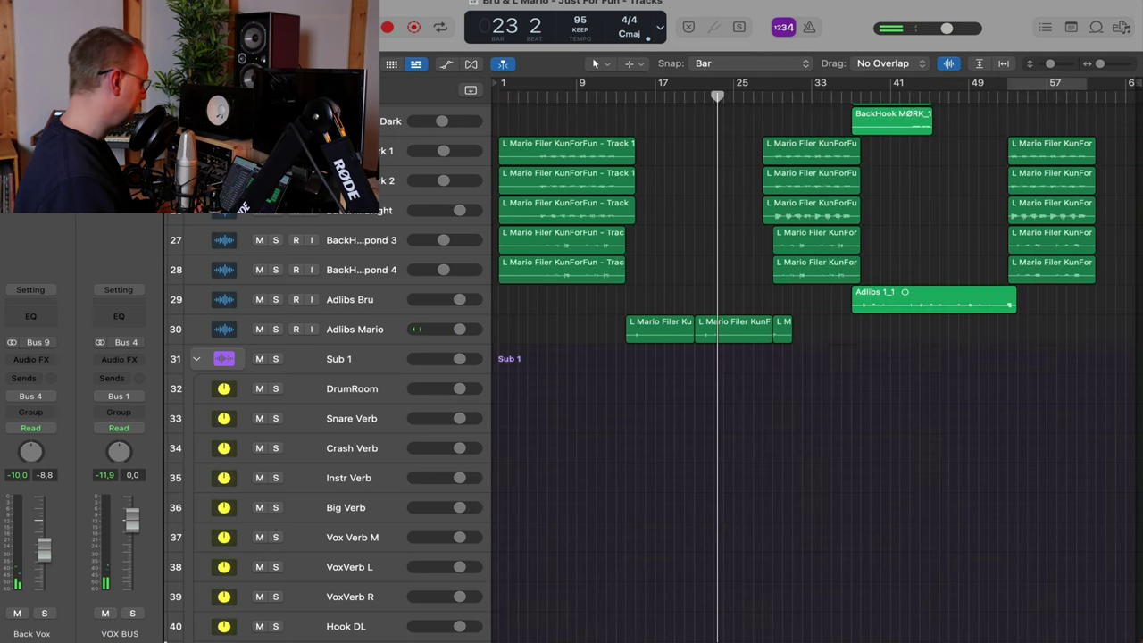
pyautogui.scroll(10, 440, 187)
pyautogui.click(440, 187)
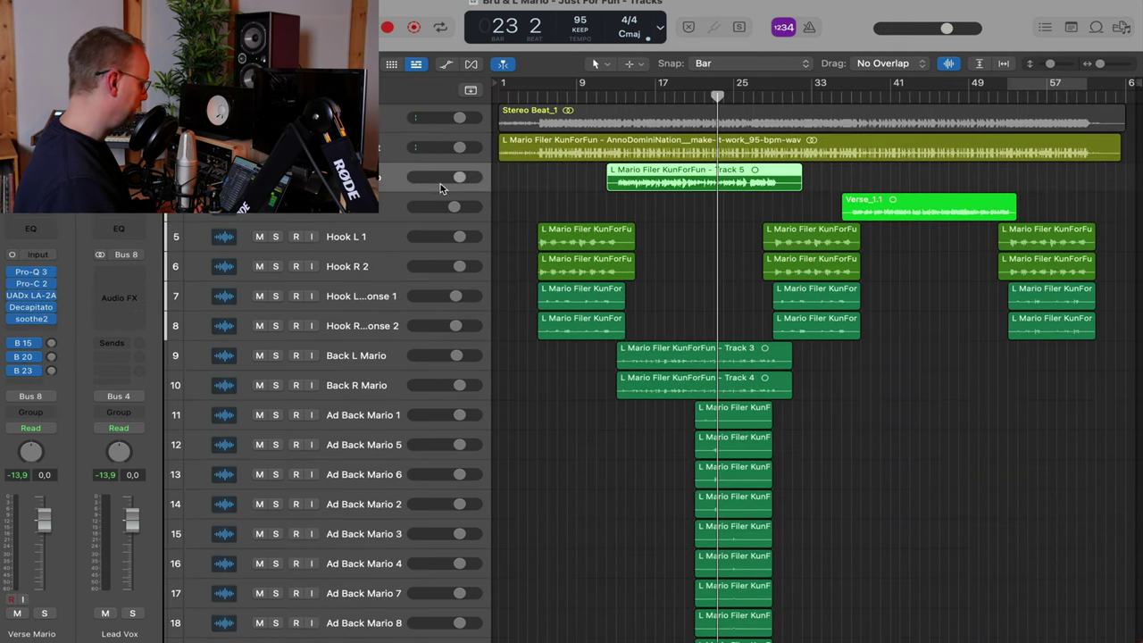
pyautogui.click(27, 344)
pyautogui.click(52, 341)
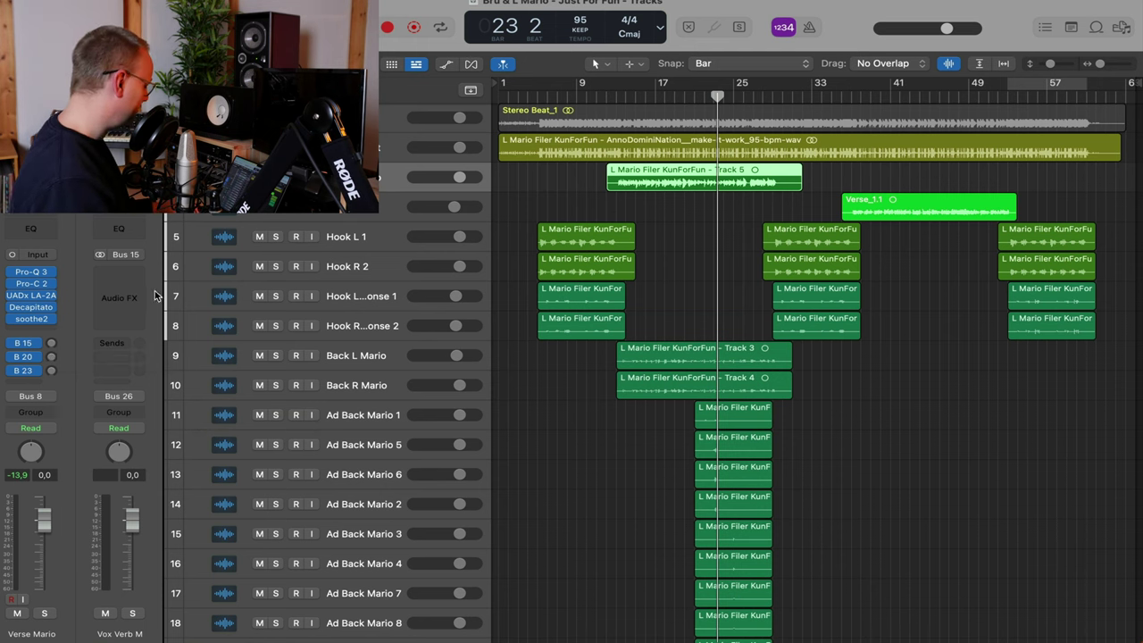
# Insert the stereo SuperPlate reverb on Vox Verb M and place its window clear of the channel strips
pyautogui.click(123, 277)
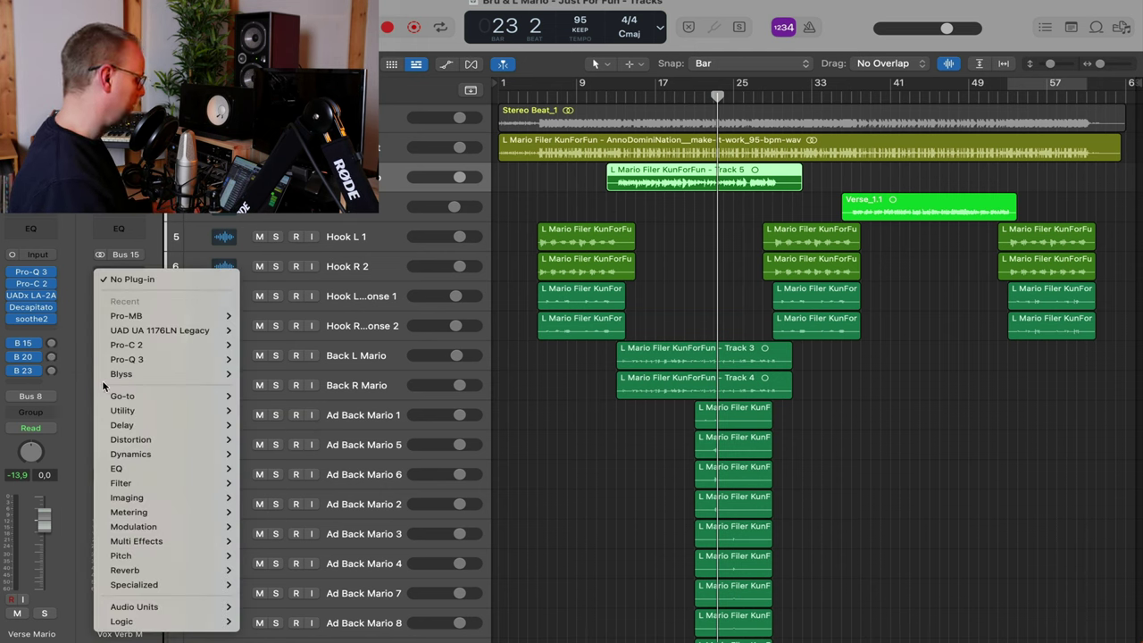
pyautogui.moveTo(210, 399)
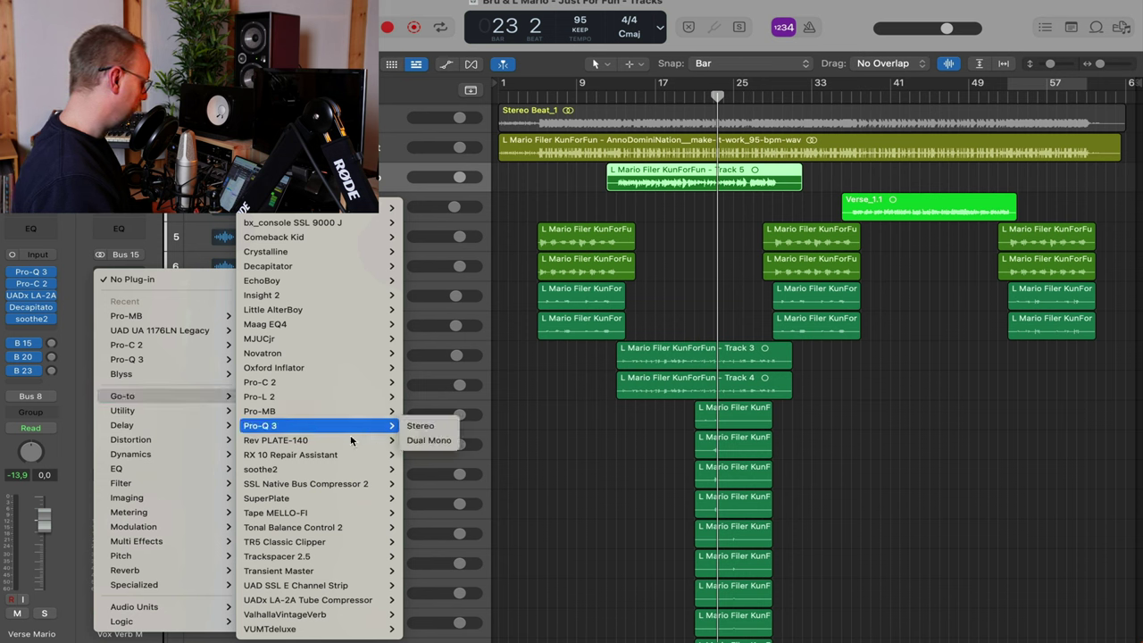
pyautogui.moveTo(310, 441)
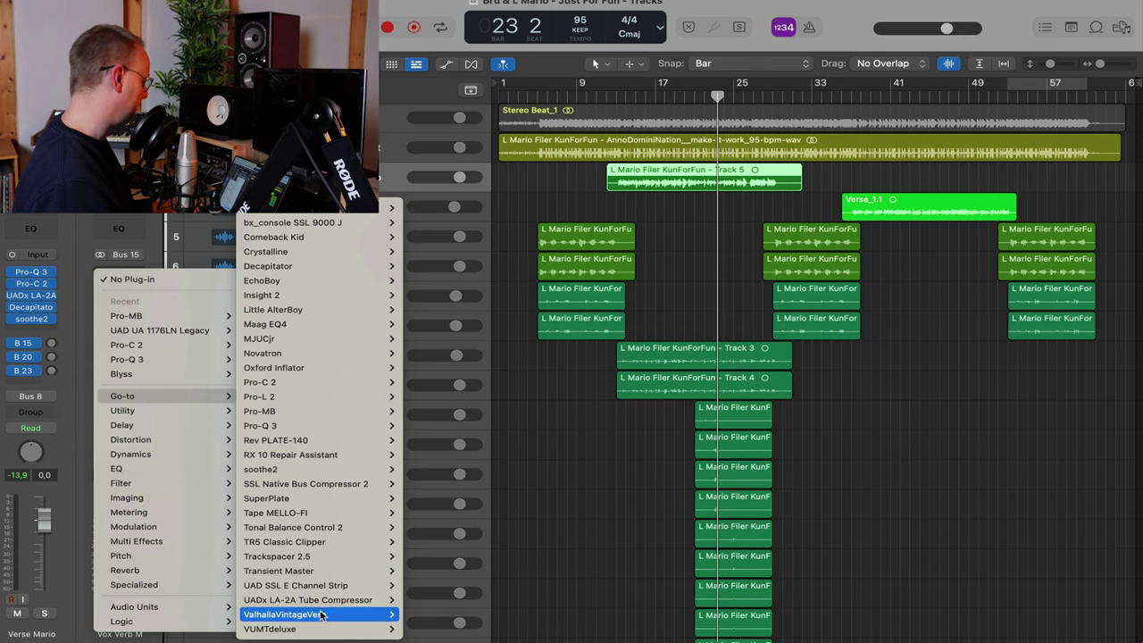
pyautogui.moveTo(310, 544)
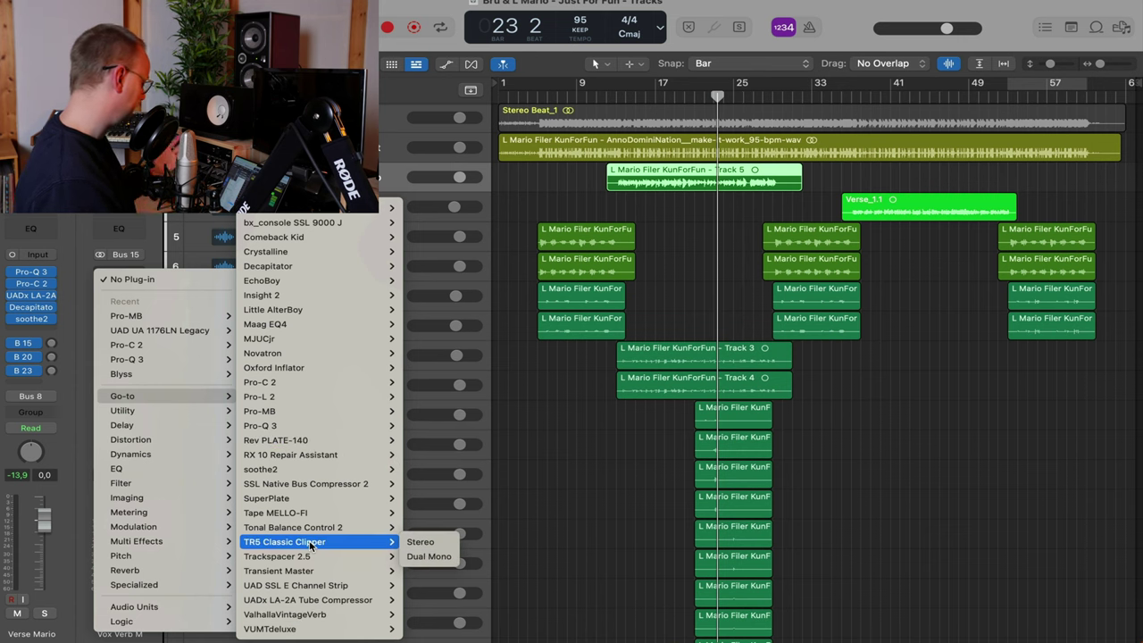
pyautogui.moveTo(318, 500)
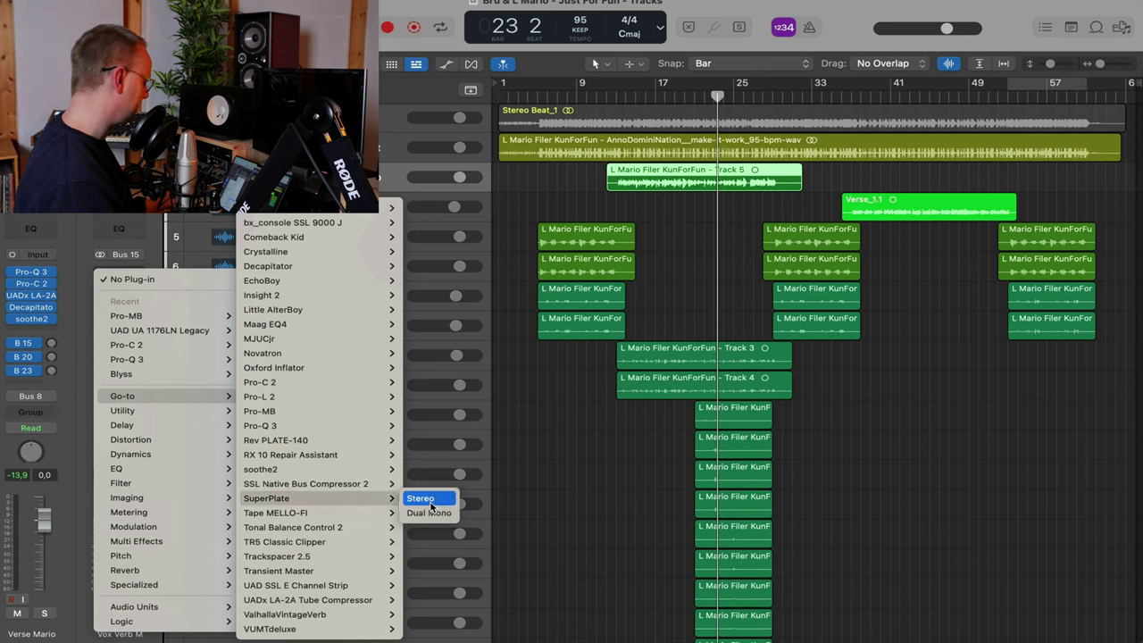
pyautogui.click(429, 500)
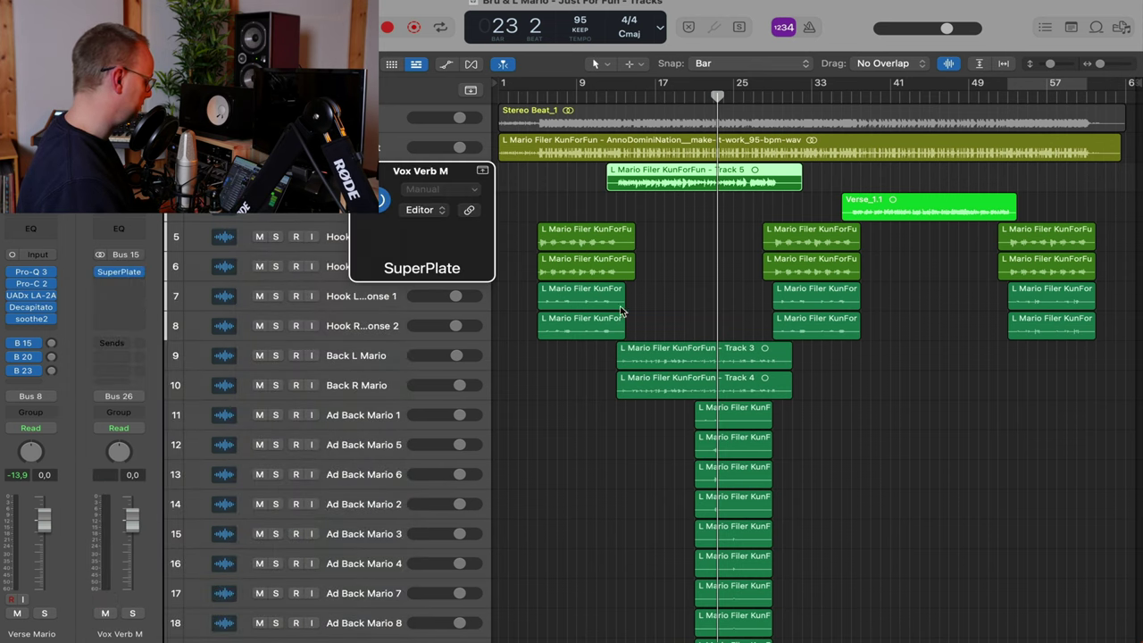
pyautogui.moveTo(782, 201); pyautogui.dragTo(698, 145)
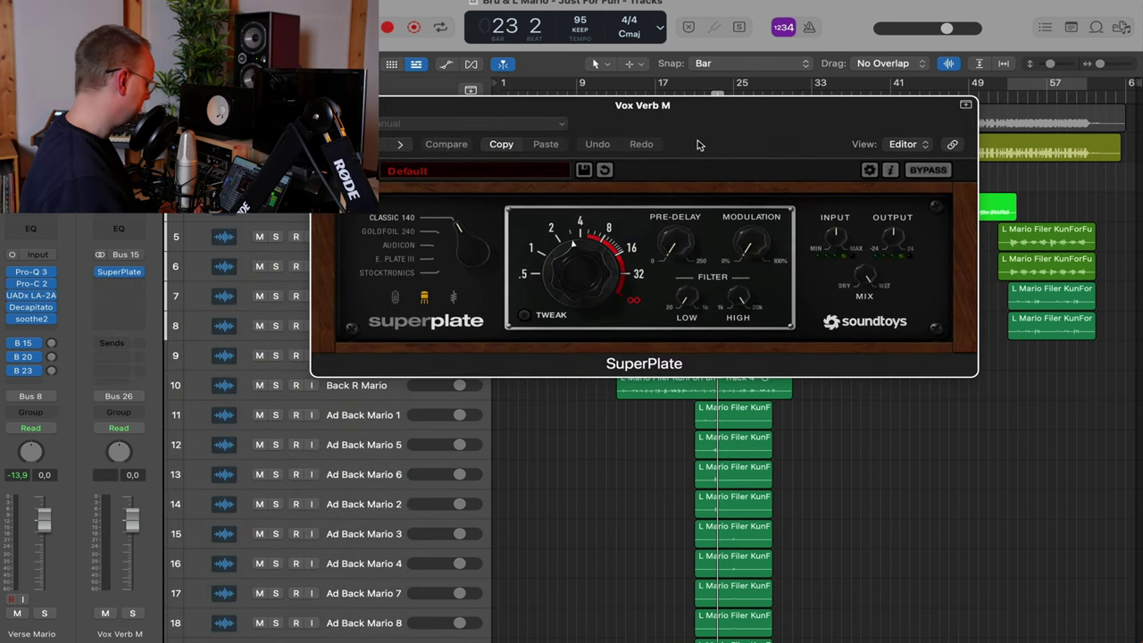
# Play the song and raise the verse vocal's Bus 15 send to about -3.4 dB
pyautogui.press('space')
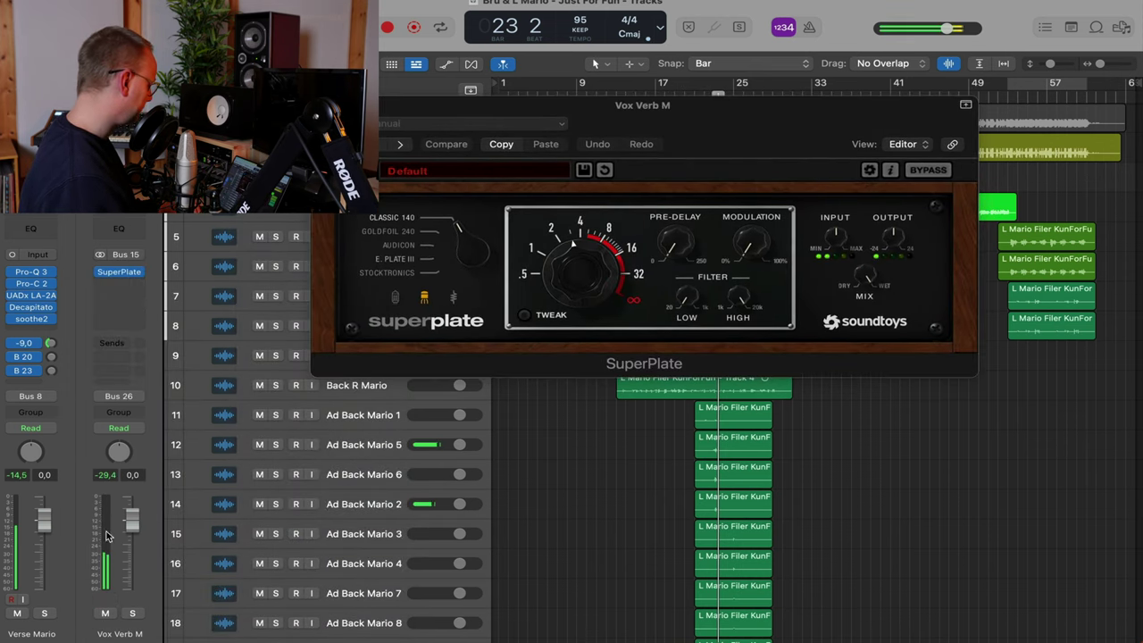
pyautogui.moveTo(51, 342); pyautogui.dragTo(58, 320)
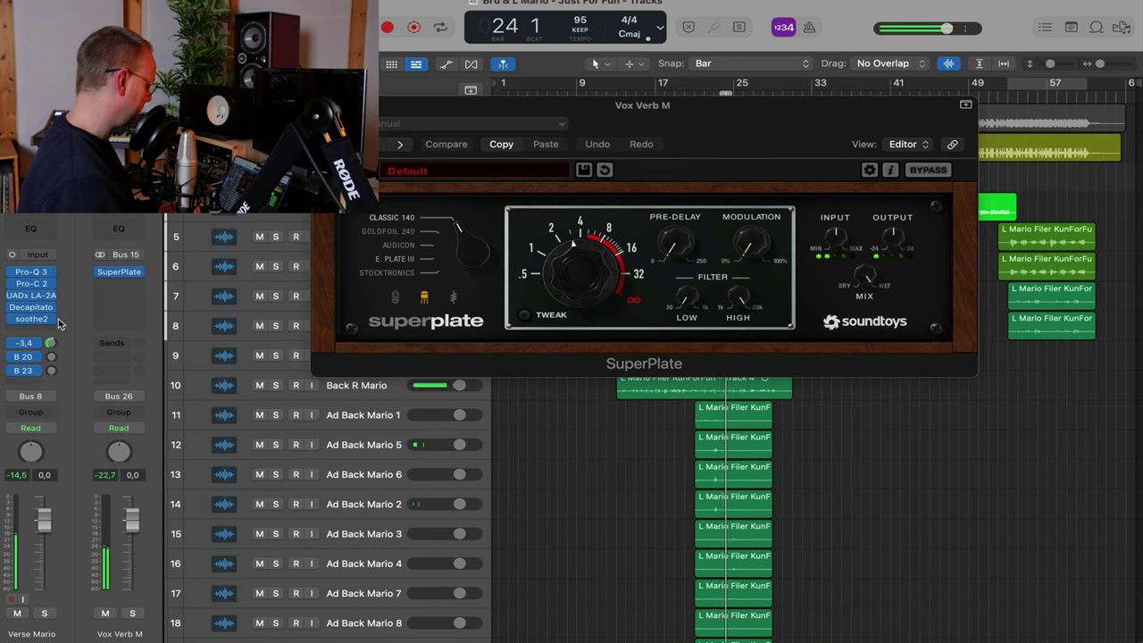
# Set SuperPlate to the Audicon plate with a shorter decay and some pre-delay, and solo the verse vocal to hear the reverb
pyautogui.moveTo(475, 246); pyautogui.dragTo(458, 292)
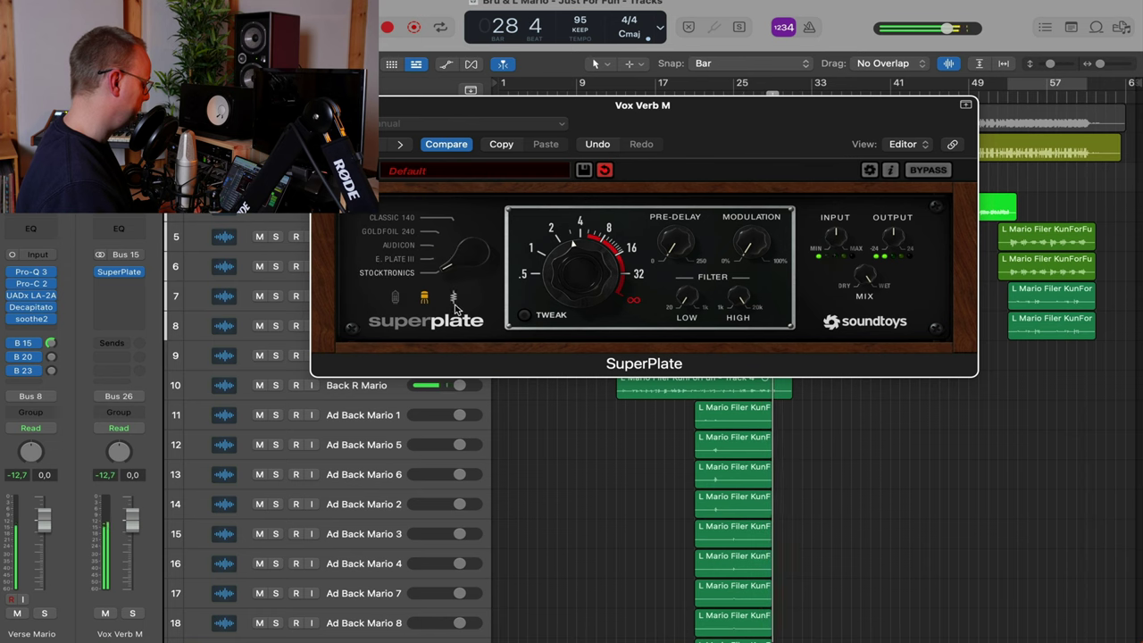
pyautogui.click(396, 299)
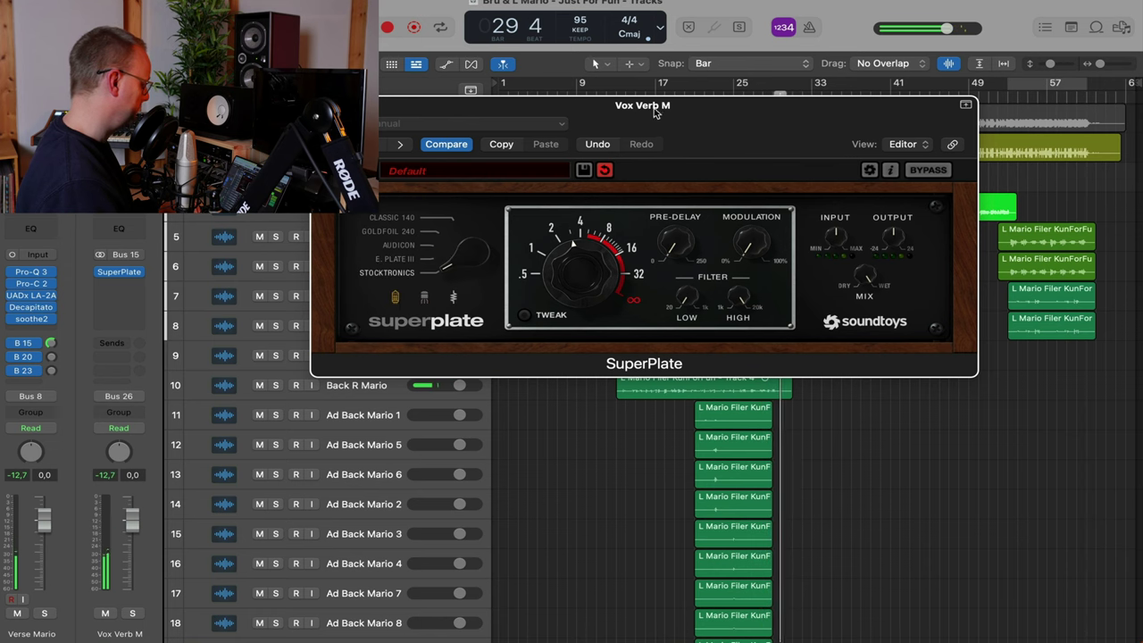
pyautogui.moveTo(654, 111); pyautogui.dragTo(593, 78)
pyautogui.moveTo(538, 256)
pyautogui.mouseDown()
pyautogui.moveTo(536, 269)
pyautogui.moveTo(535, 247)
pyautogui.mouseUp()
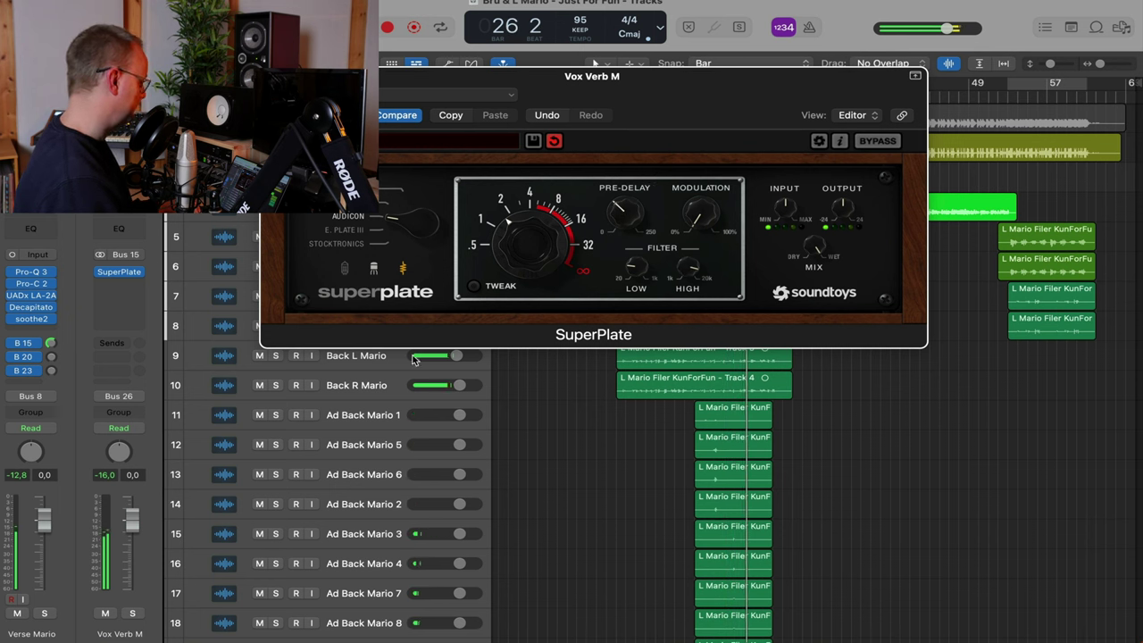
pyautogui.click(45, 615)
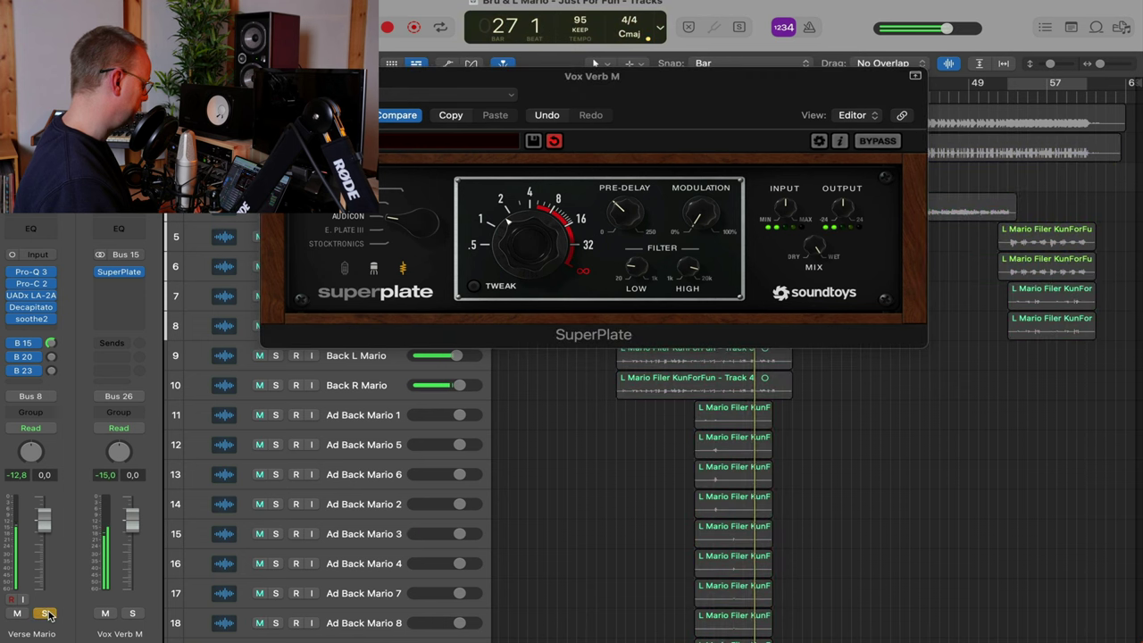
# Unsolo the verse vocal and loop bars 14 to 19, keeping the SuperPlate window clear of the ruler
pyautogui.click(46, 614)
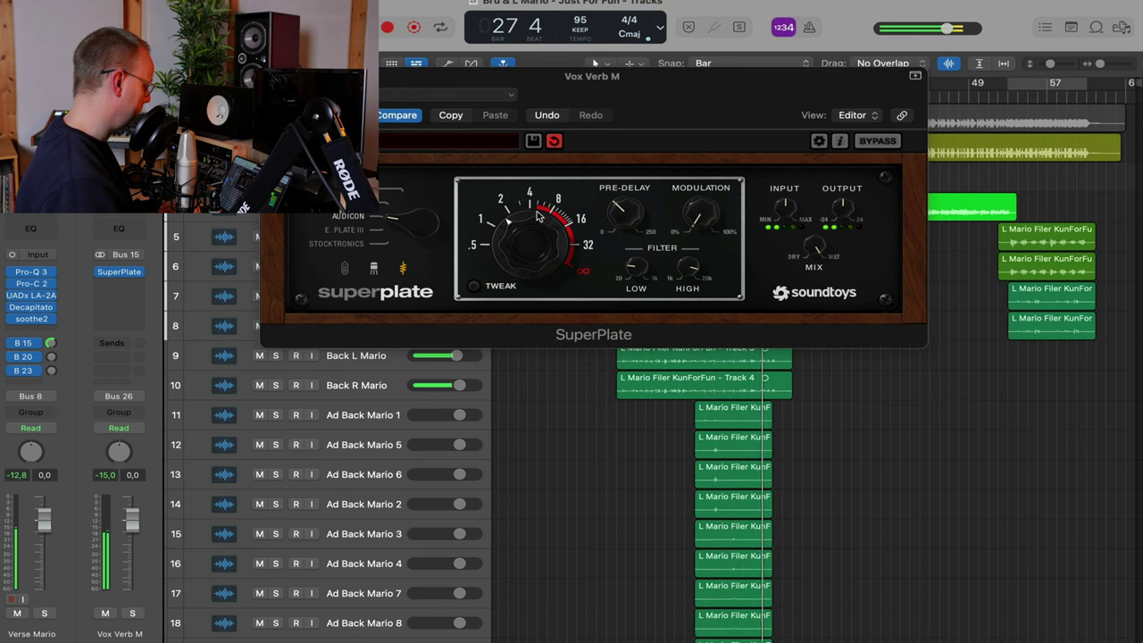
pyautogui.click(635, 219)
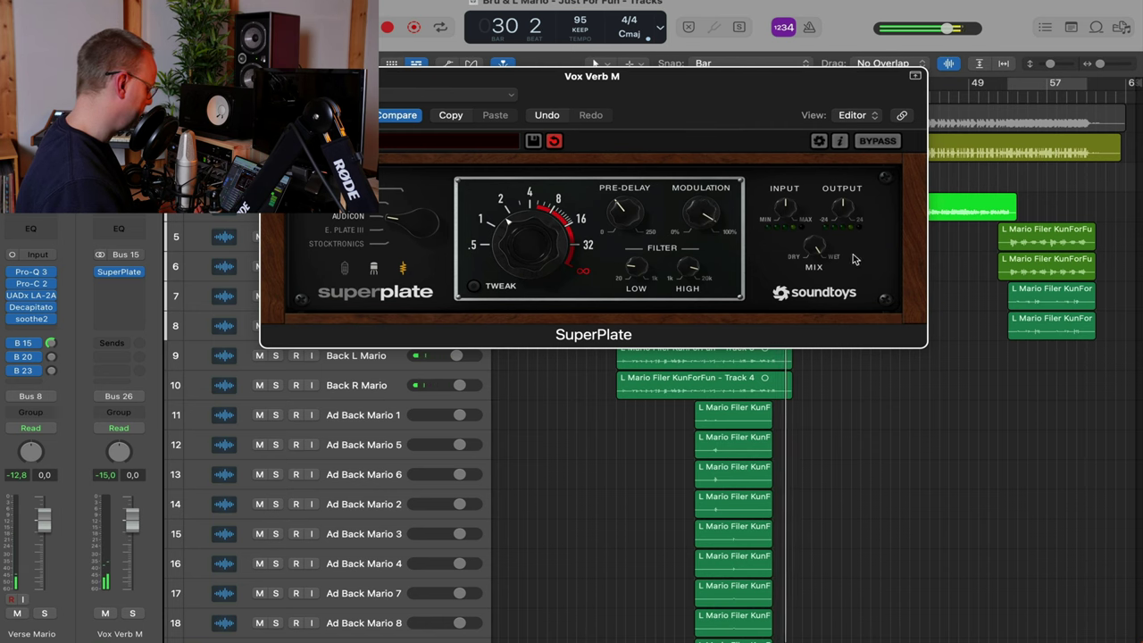
pyautogui.moveTo(710, 80); pyautogui.dragTo(705, 242)
pyautogui.moveTo(630, 89); pyautogui.dragTo(678, 95)
pyautogui.moveTo(660, 277); pyautogui.dragTo(639, 177)
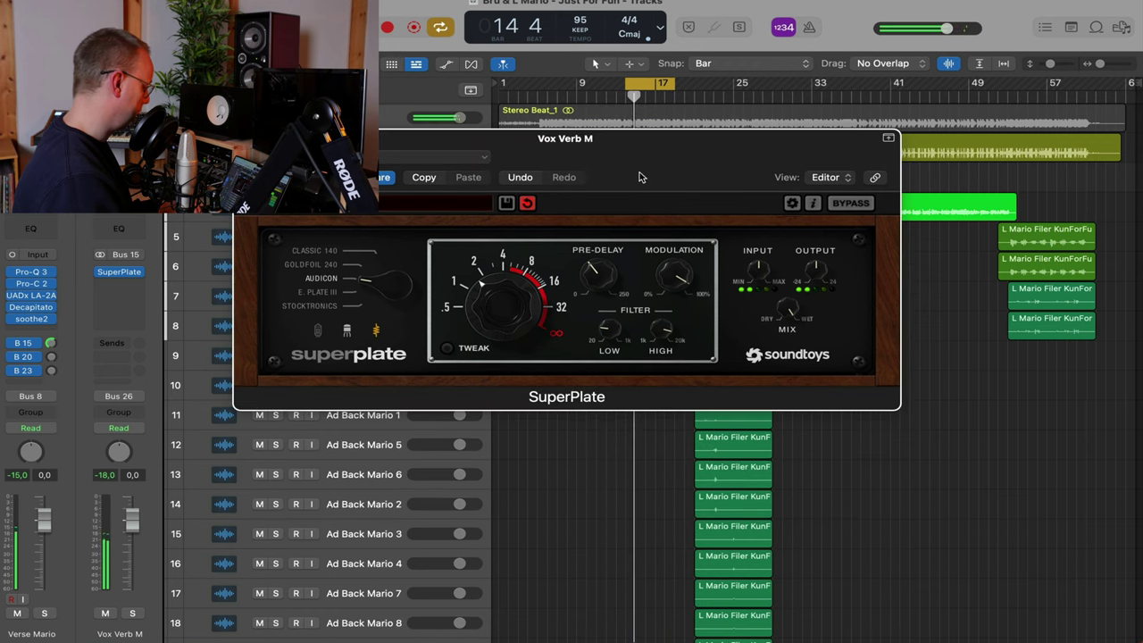
# Solo the verse vocal, set SuperPlate's modulation to about halfway and compare its preamp colours, keeping the resistor one
pyautogui.click(44, 613)
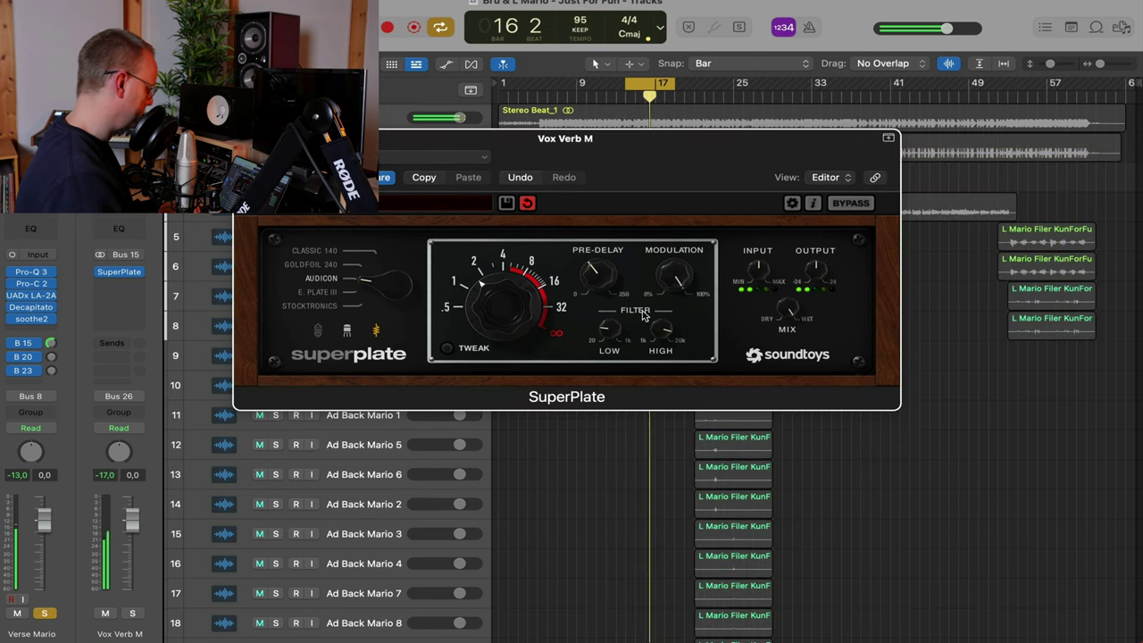
pyautogui.moveTo(675, 280); pyautogui.dragTo(681, 366)
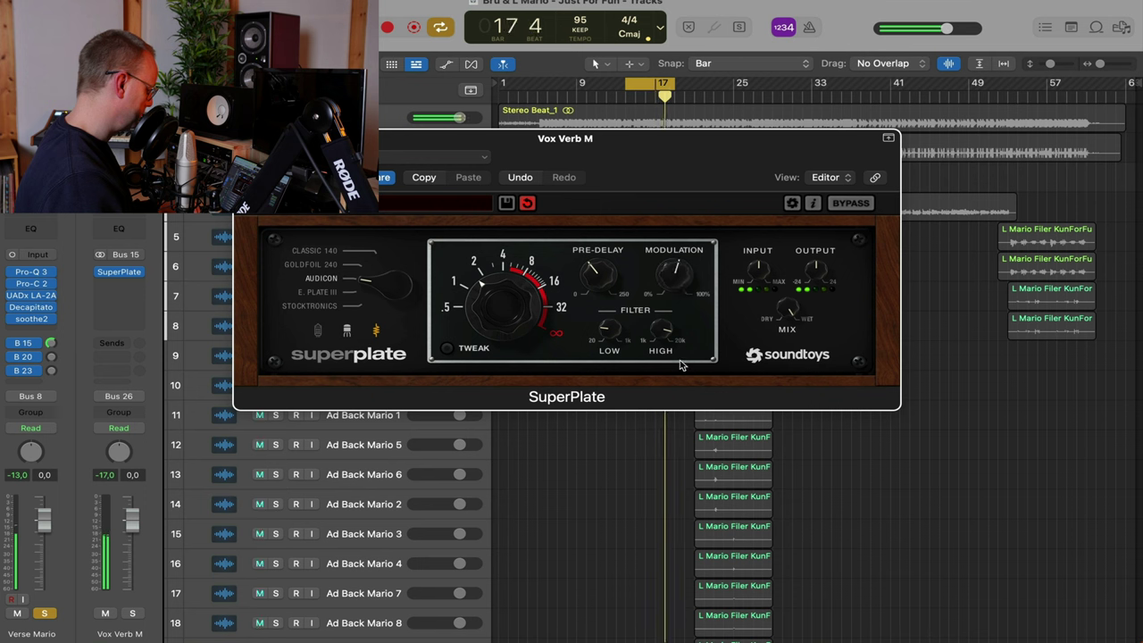
pyautogui.click(348, 332)
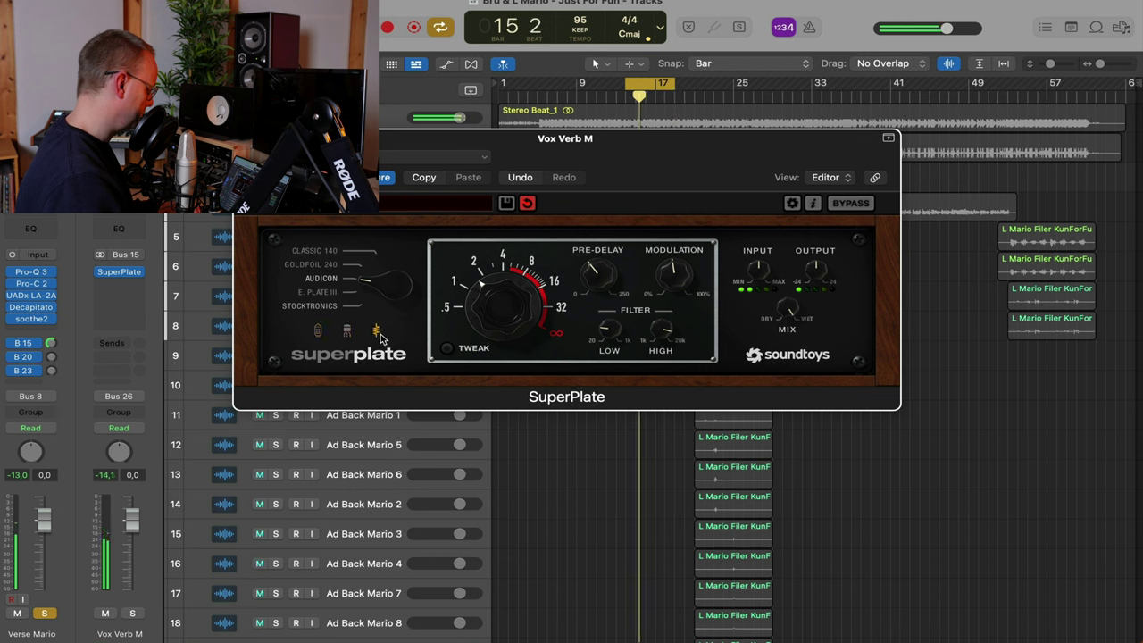
pyautogui.click(349, 332)
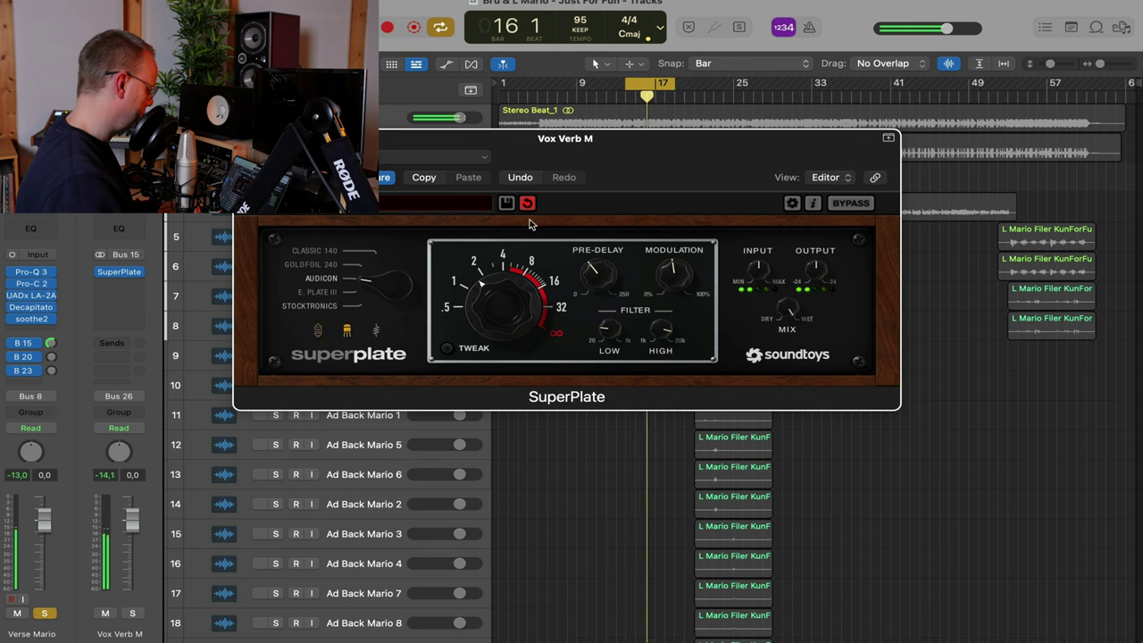
pyautogui.click(378, 330)
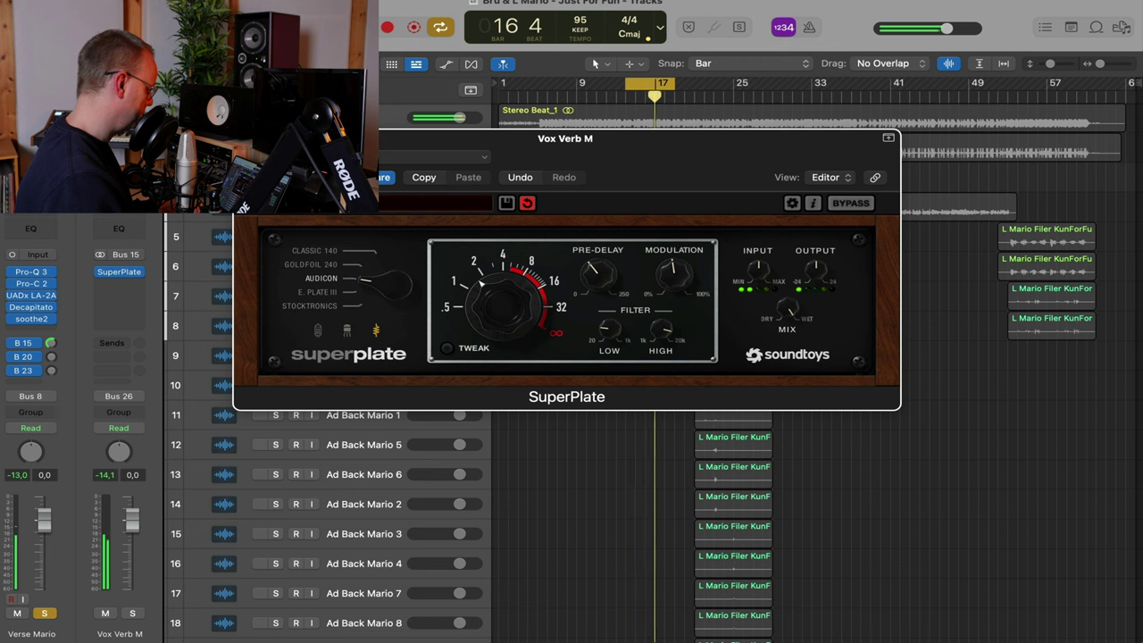
# Drop the verse vocal's Bus 15 send completely and bring it back up to about -20 dB
pyautogui.click(244, 139)
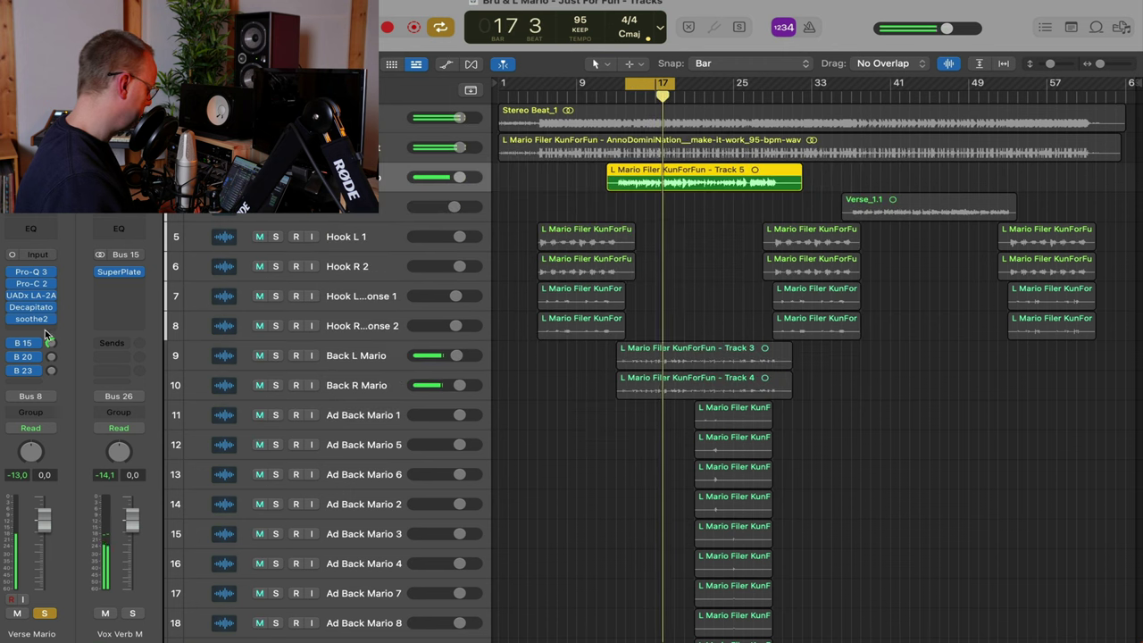
pyautogui.moveTo(51, 342); pyautogui.dragTo(85, 369)
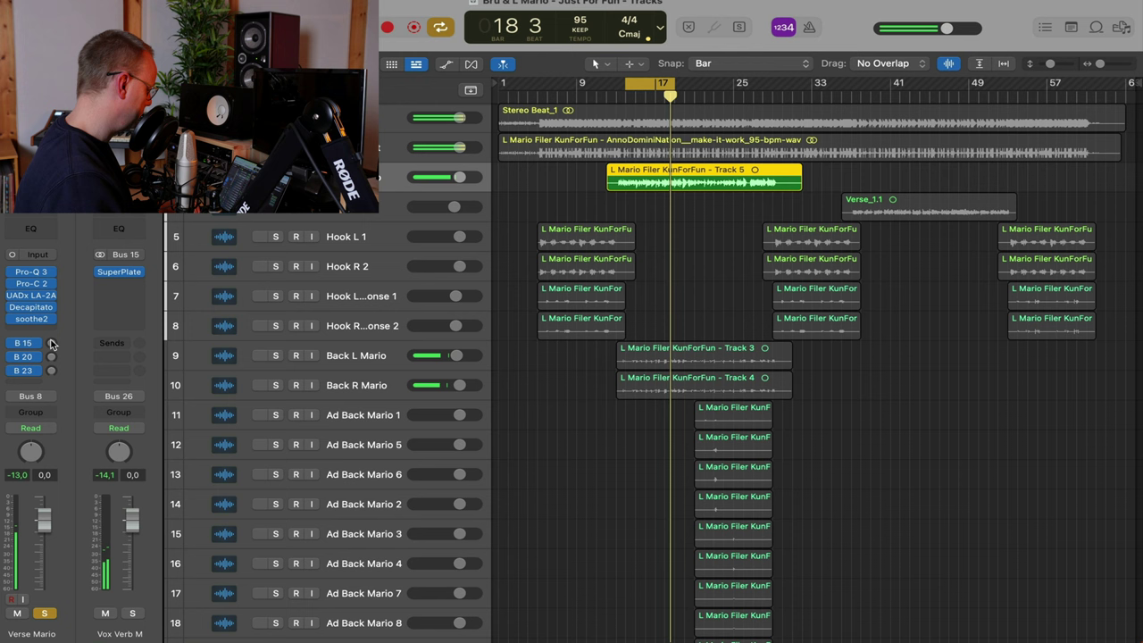
pyautogui.moveTo(52, 344); pyautogui.dragTo(69, 323)
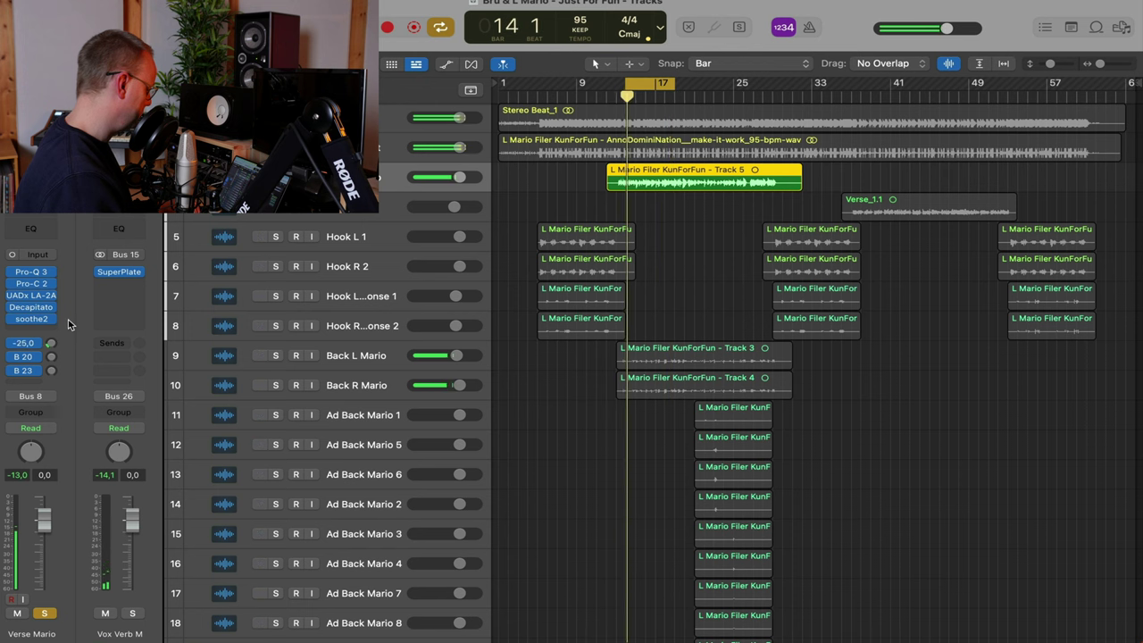
pyautogui.click(119, 272)
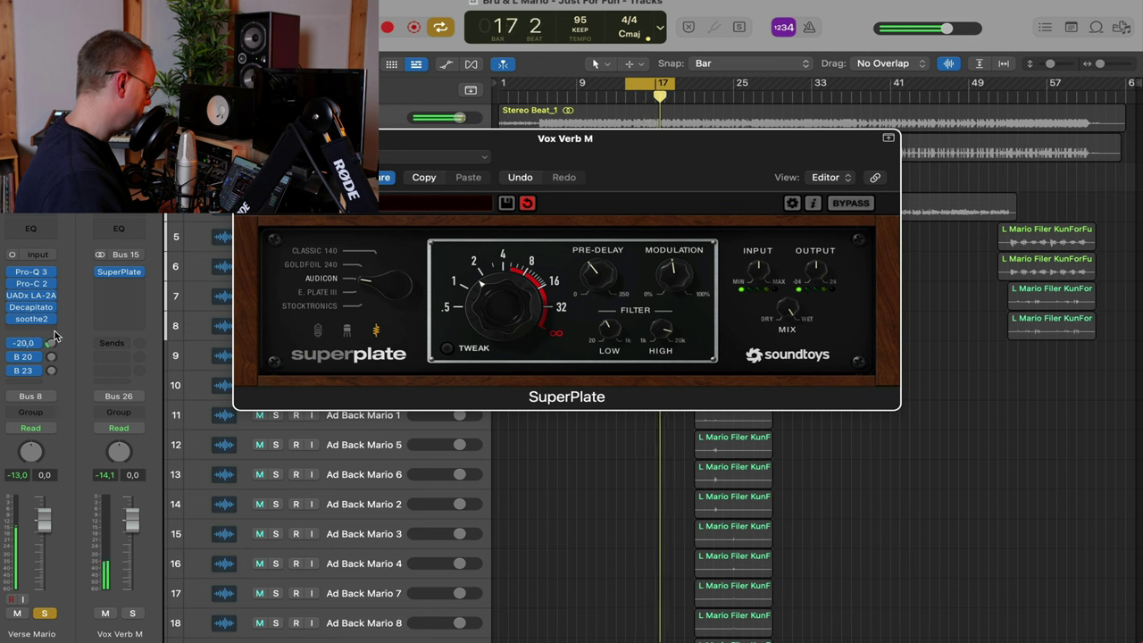
pyautogui.moveTo(55, 340); pyautogui.dragTo(54, 340)
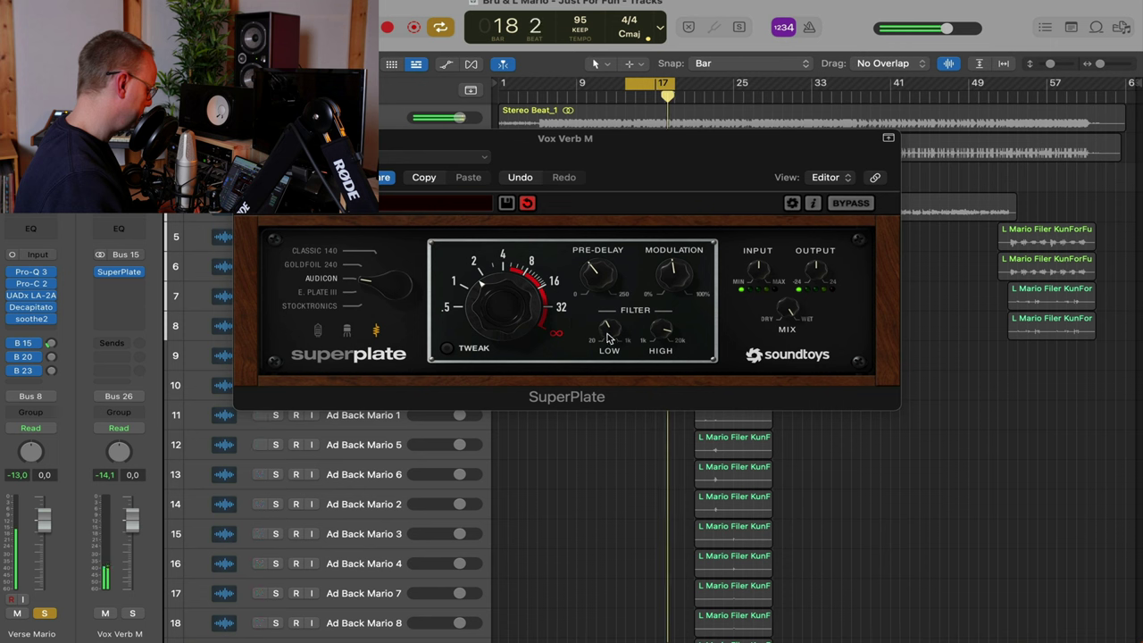
# Shorten SuperPlate's pre-delay, set the verse vocal's Bus 15 send to about -20.9 dB, and return to the full mix
pyautogui.moveTo(602, 279); pyautogui.dragTo(603, 291)
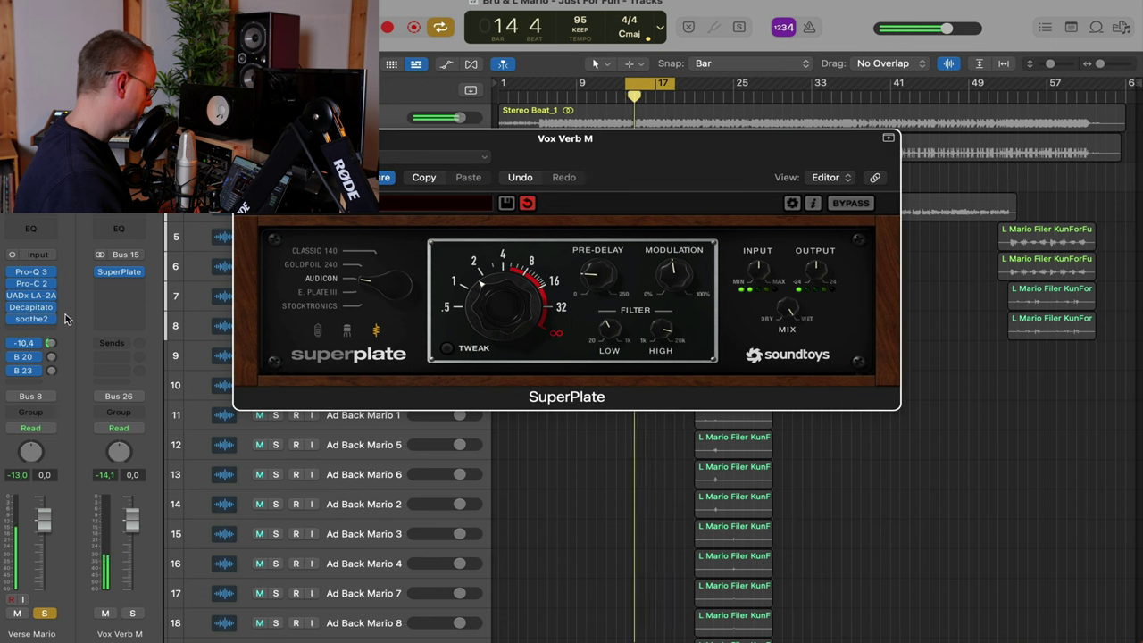
pyautogui.moveTo(51, 343); pyautogui.dragTo(49, 388)
pyautogui.click(46, 615)
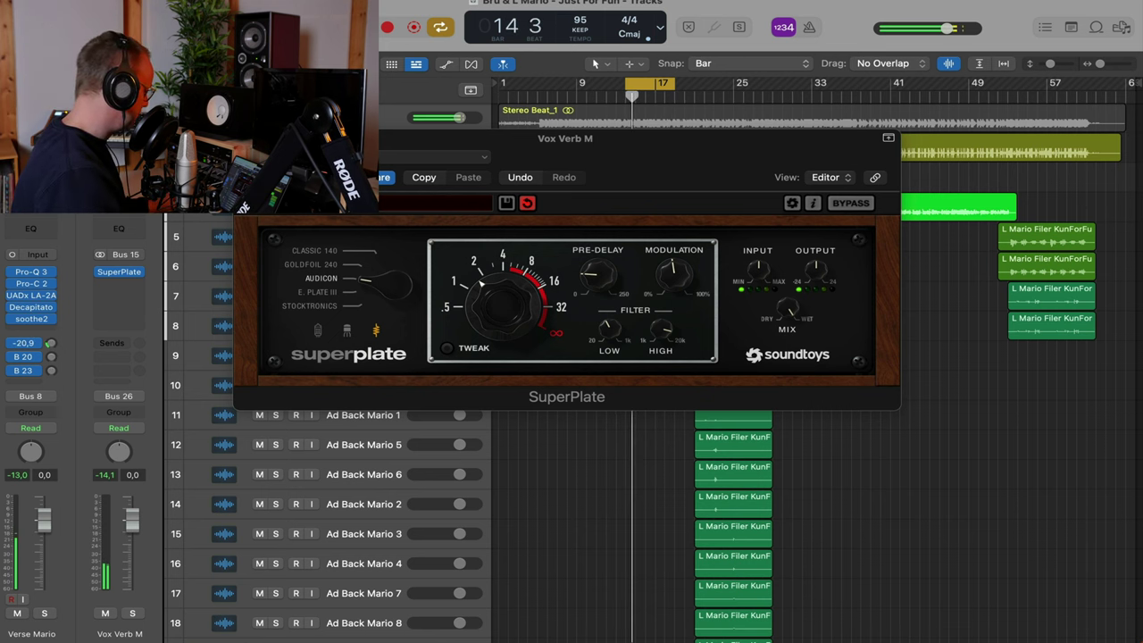
pyautogui.click(244, 139)
pyautogui.scroll(2, 483, 218)
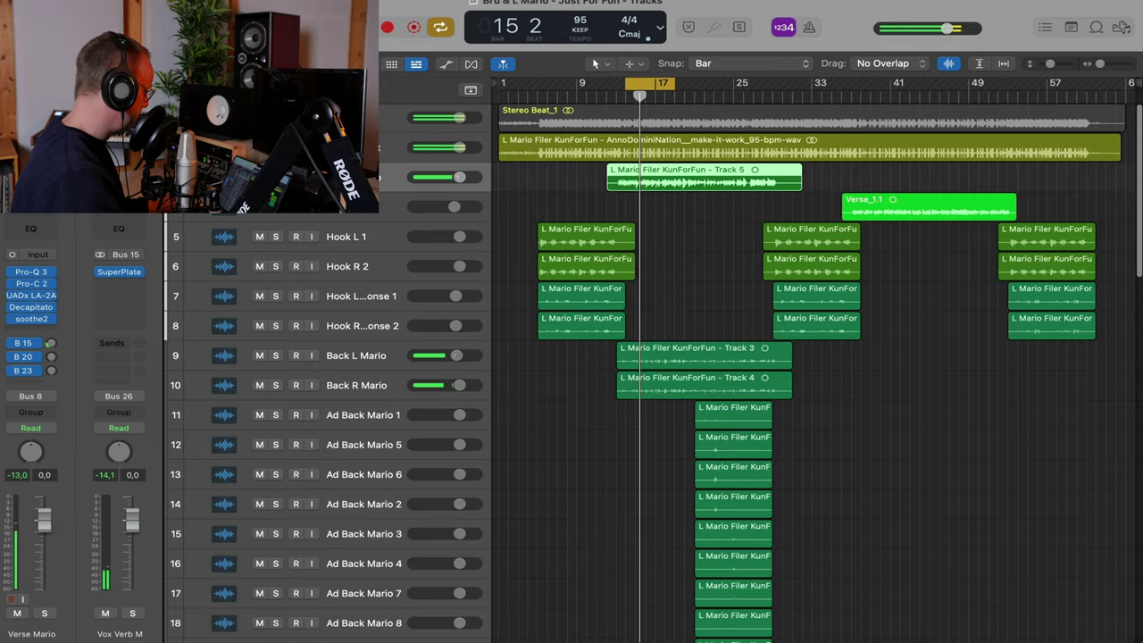
# Listen to the verse vocal soloed and the Stereo Beat track soloed, switching back to the full mix to compare
pyautogui.press('s')
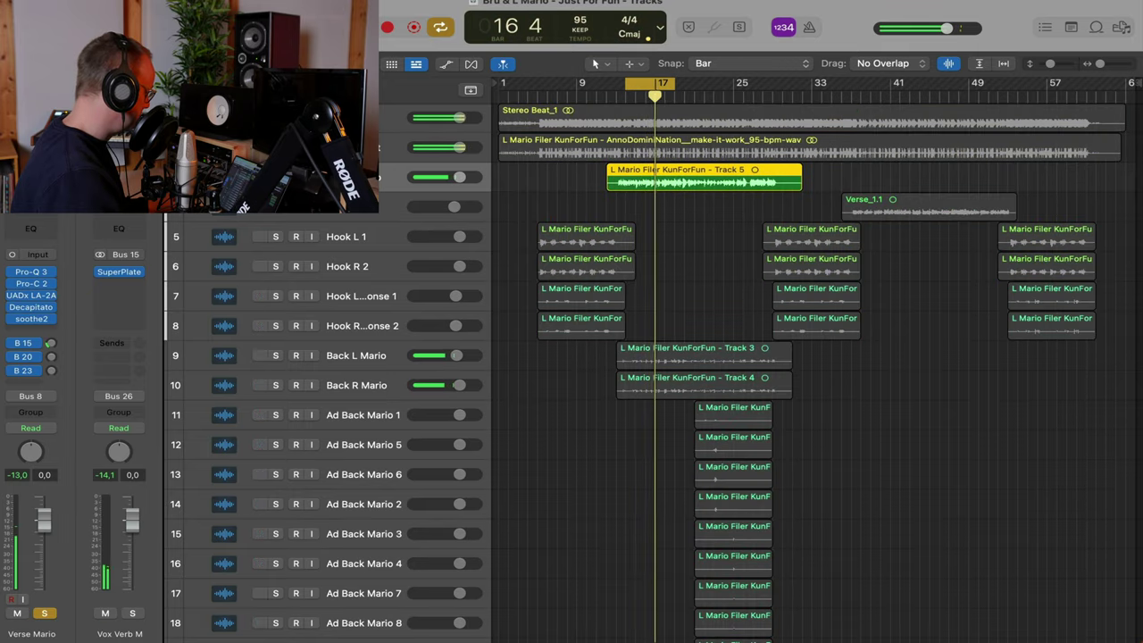
pyautogui.press('s')
pyautogui.click(275, 117)
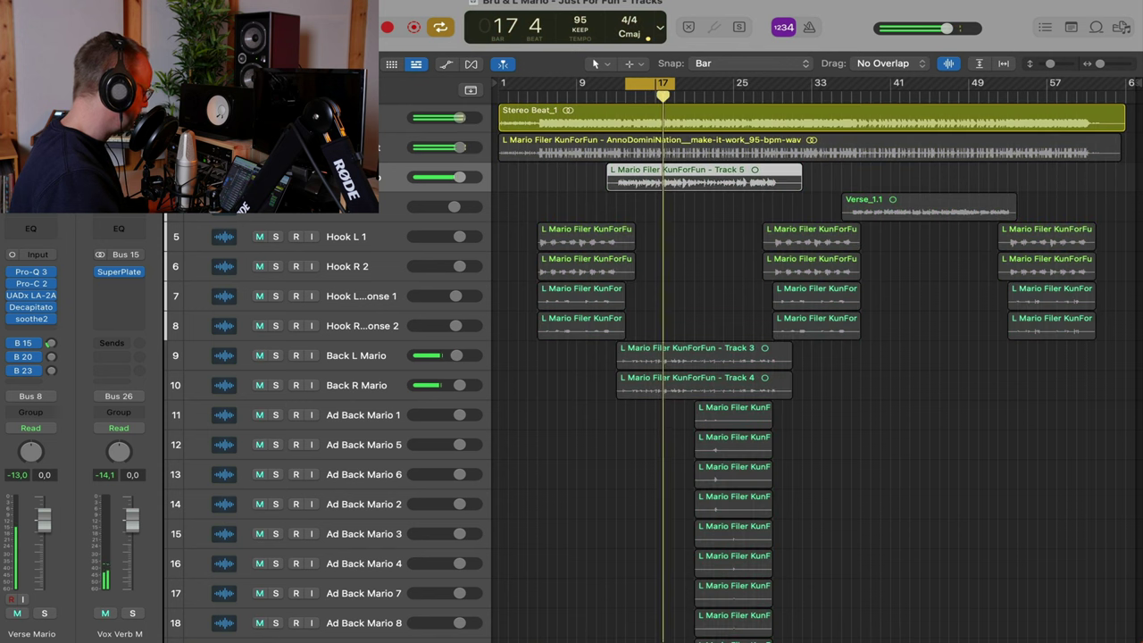
pyautogui.click(275, 117)
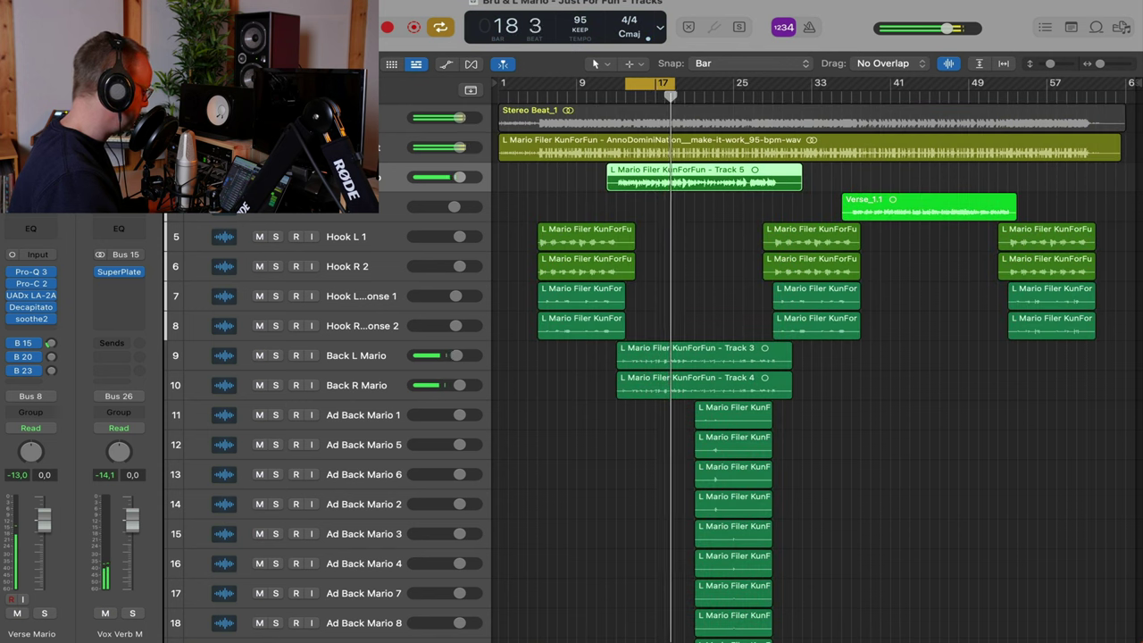
pyautogui.press('s')
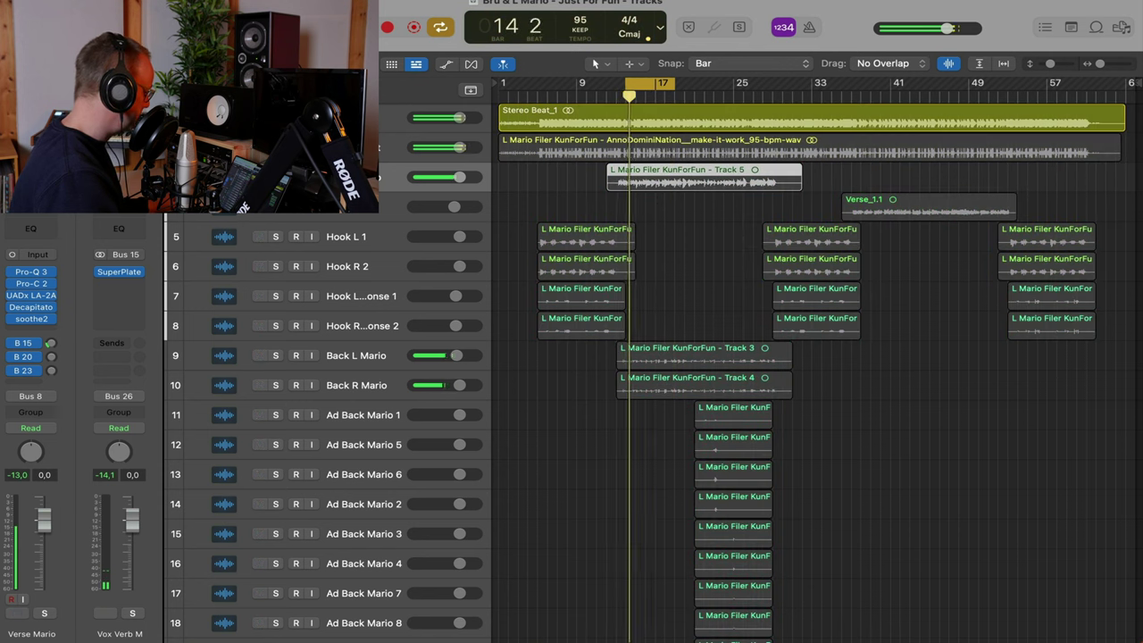
pyautogui.press('s')
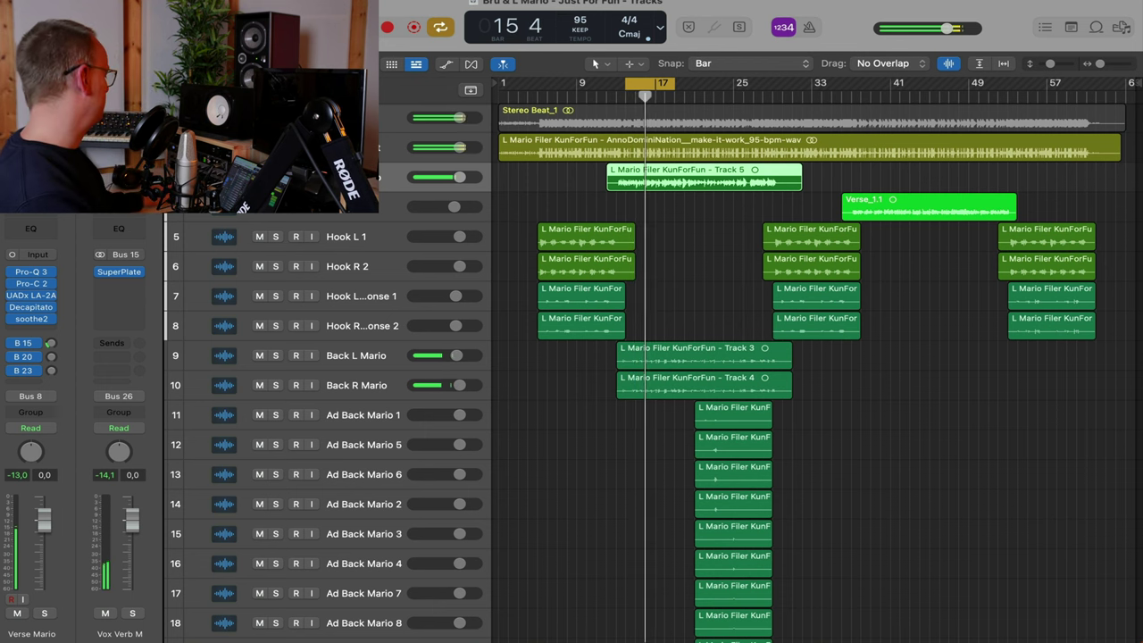
pyautogui.press('s')
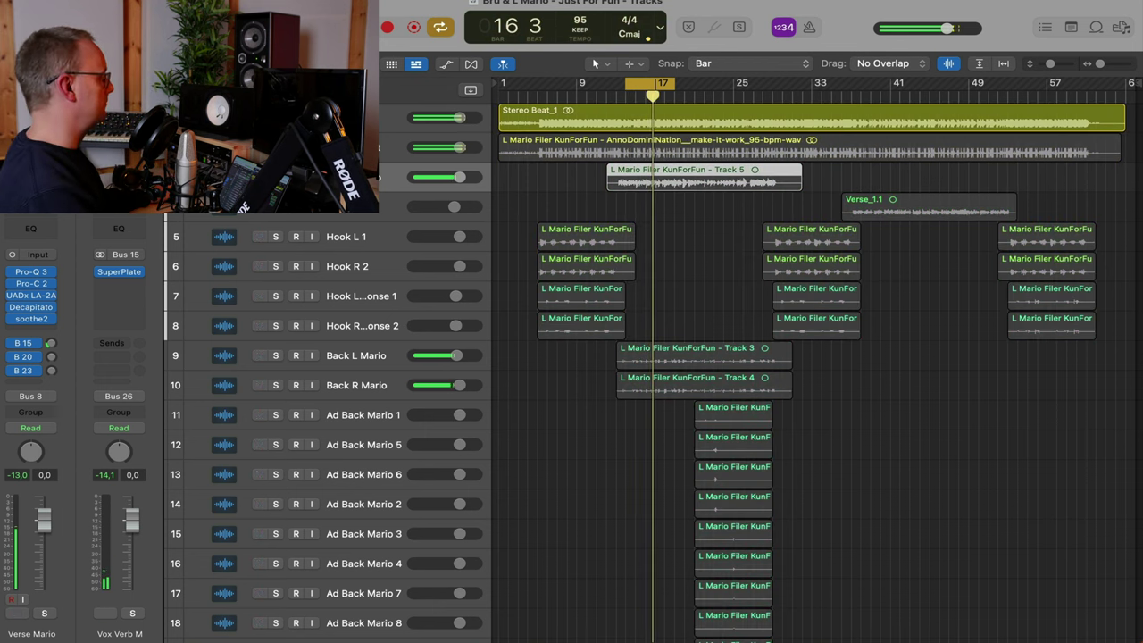
pyautogui.press('s')
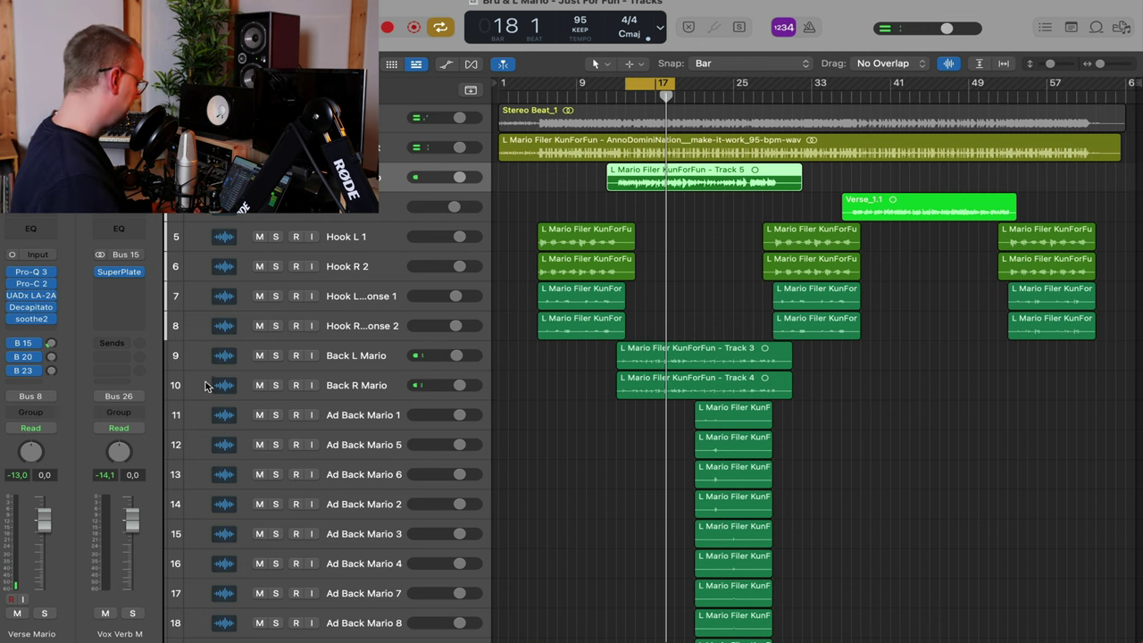
# Raise the verse vocal's Bus 23 send to about -8.6 dB and insert a stereo EchoBoy on the Vox Fatten channel
pyautogui.click(50, 359)
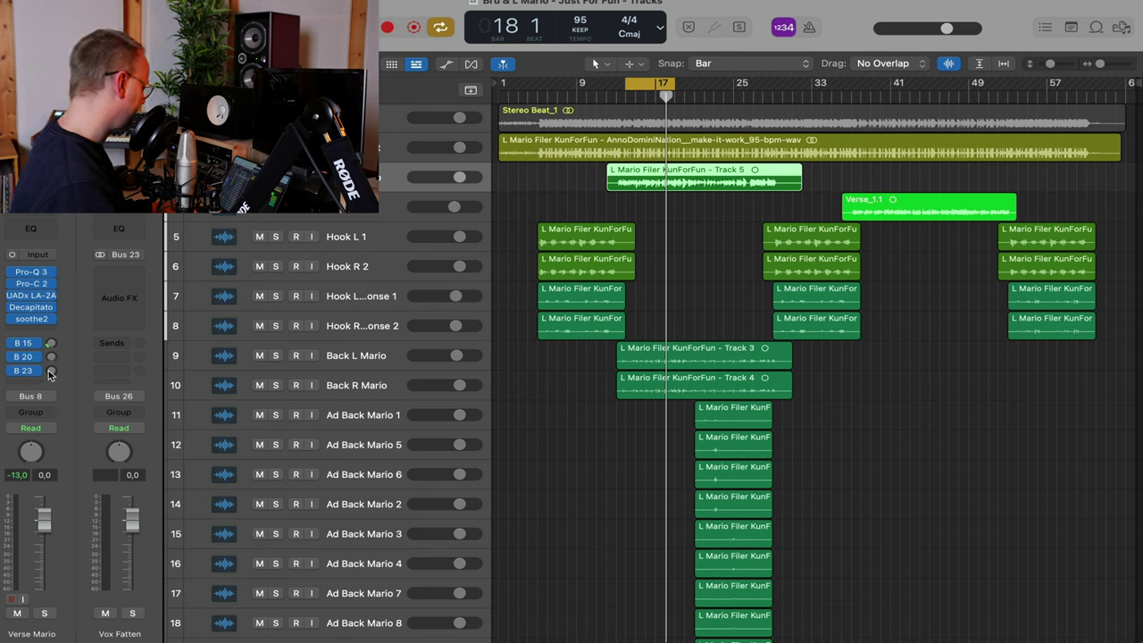
pyautogui.click(133, 279)
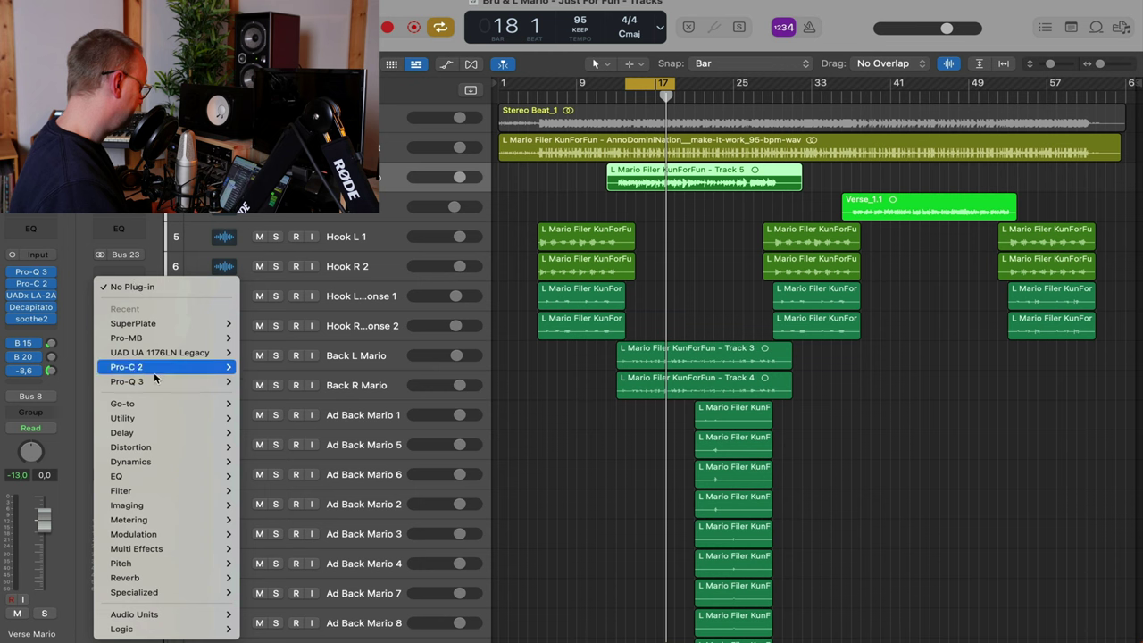
pyautogui.moveTo(156, 404)
pyautogui.moveTo(341, 282)
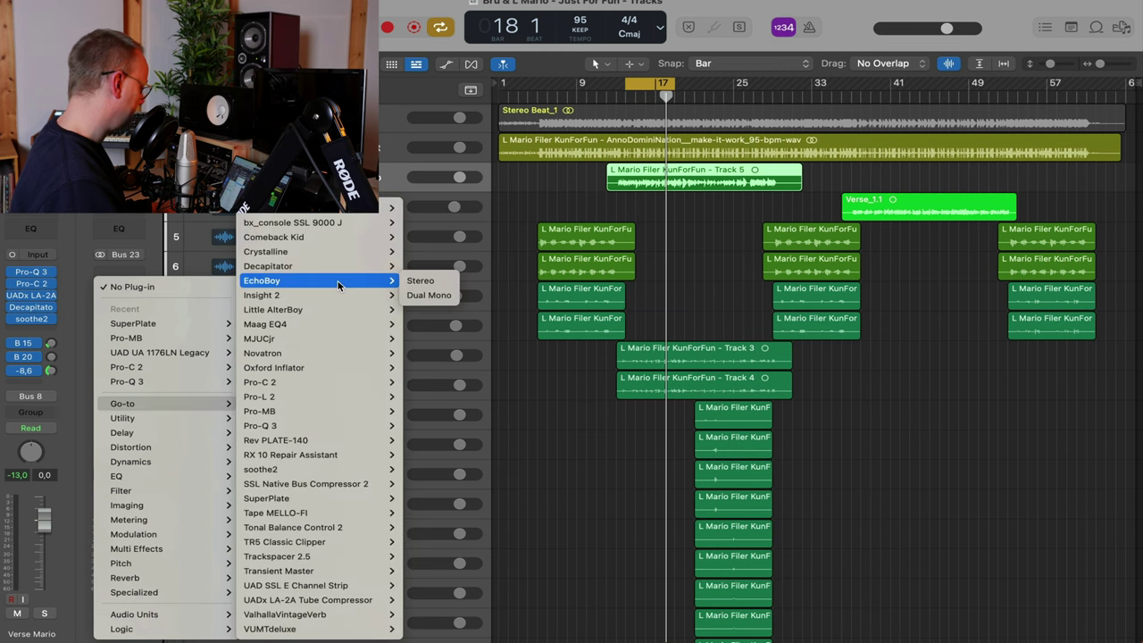
pyautogui.click(431, 284)
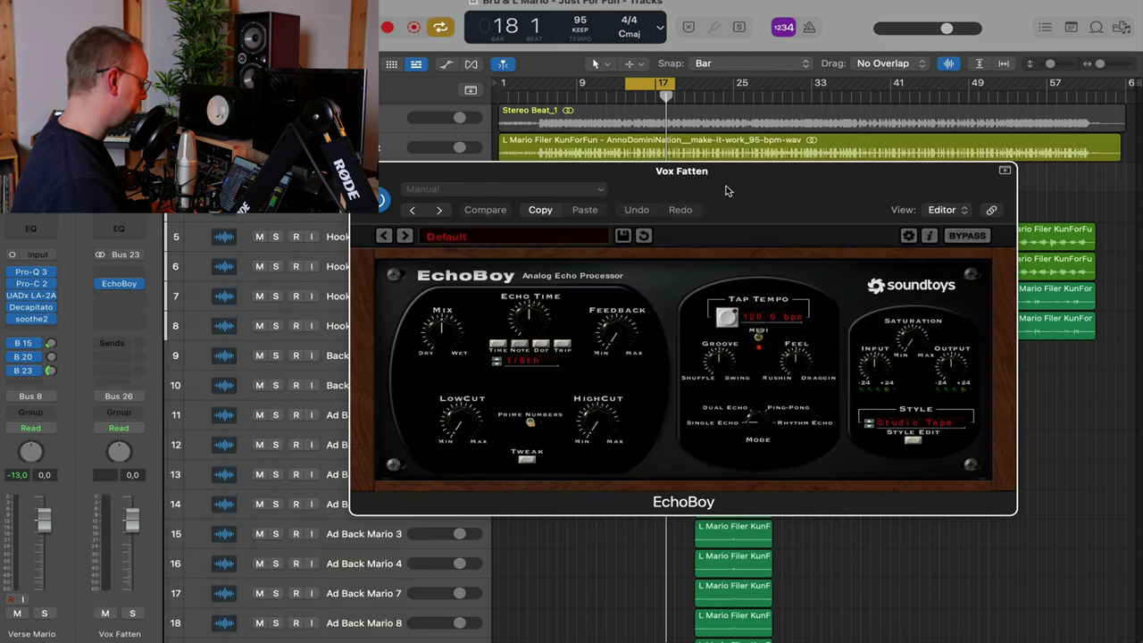
# Play the loop and set EchoBoy fully wet in Dual Echo mode with its low cut and high cut raised
pyautogui.press('space')
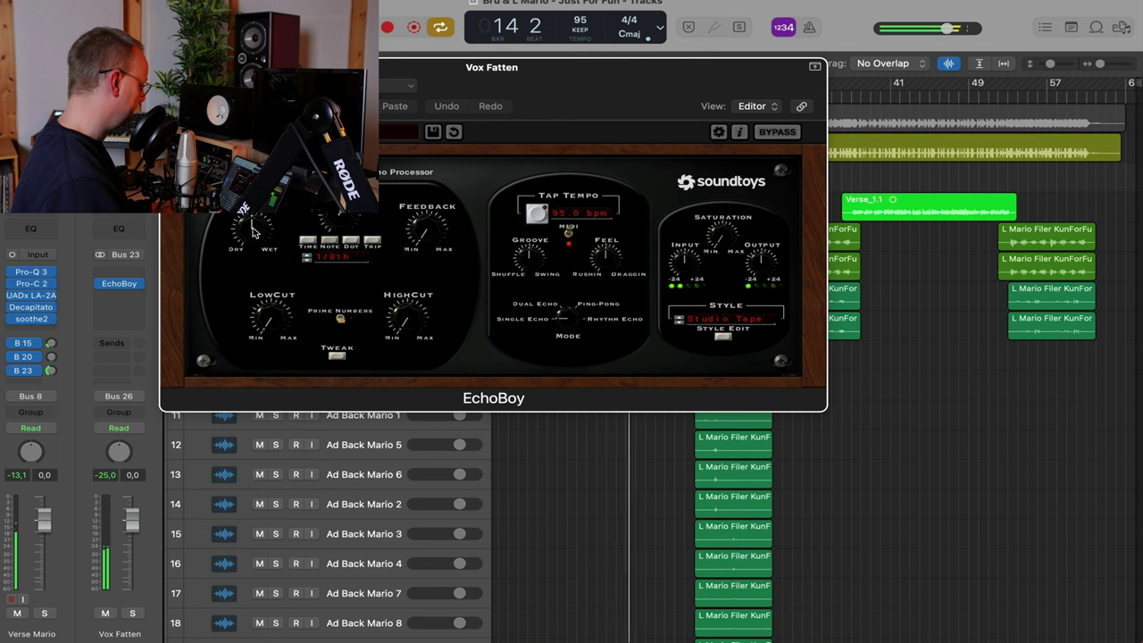
pyautogui.moveTo(257, 220); pyautogui.dragTo(257, 142)
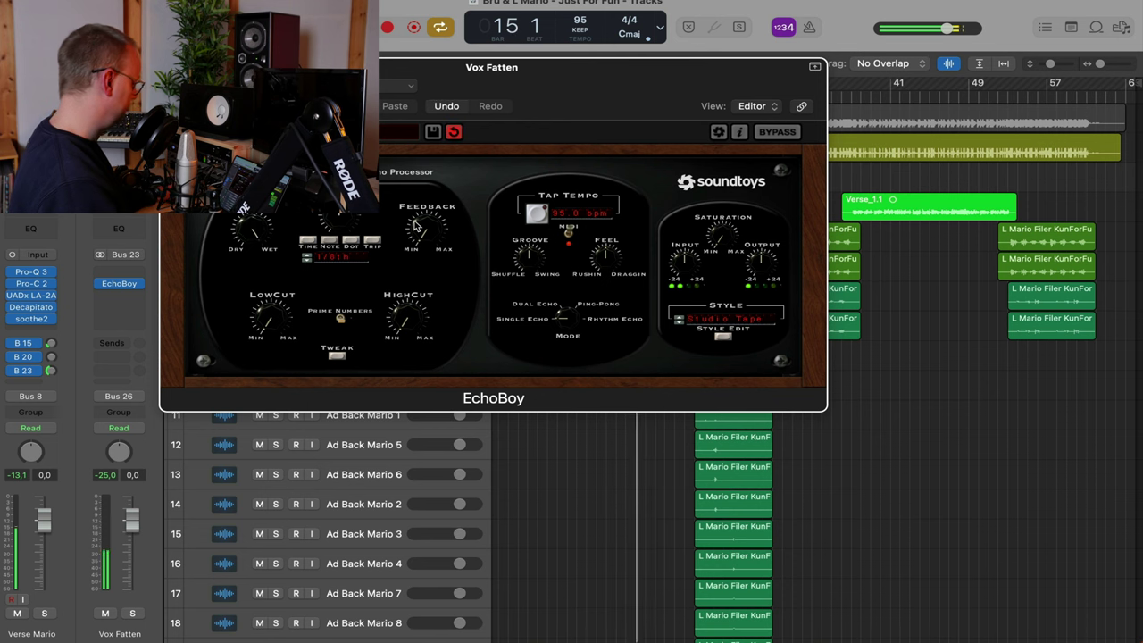
pyautogui.moveTo(426, 236); pyautogui.dragTo(429, 221)
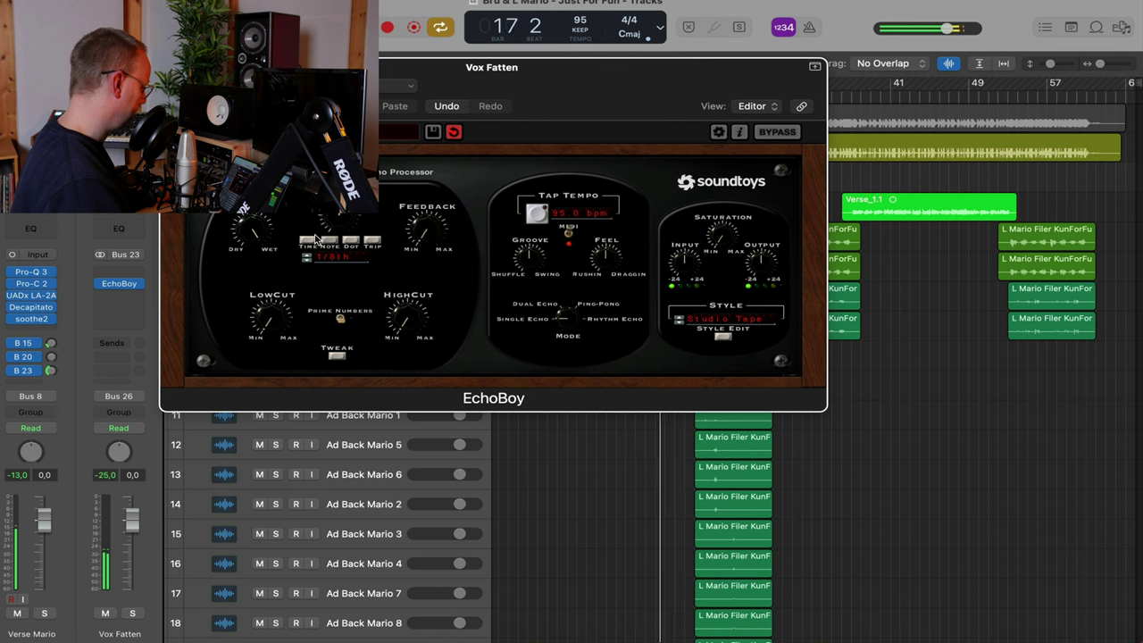
pyautogui.moveTo(563, 308); pyautogui.dragTo(563, 294)
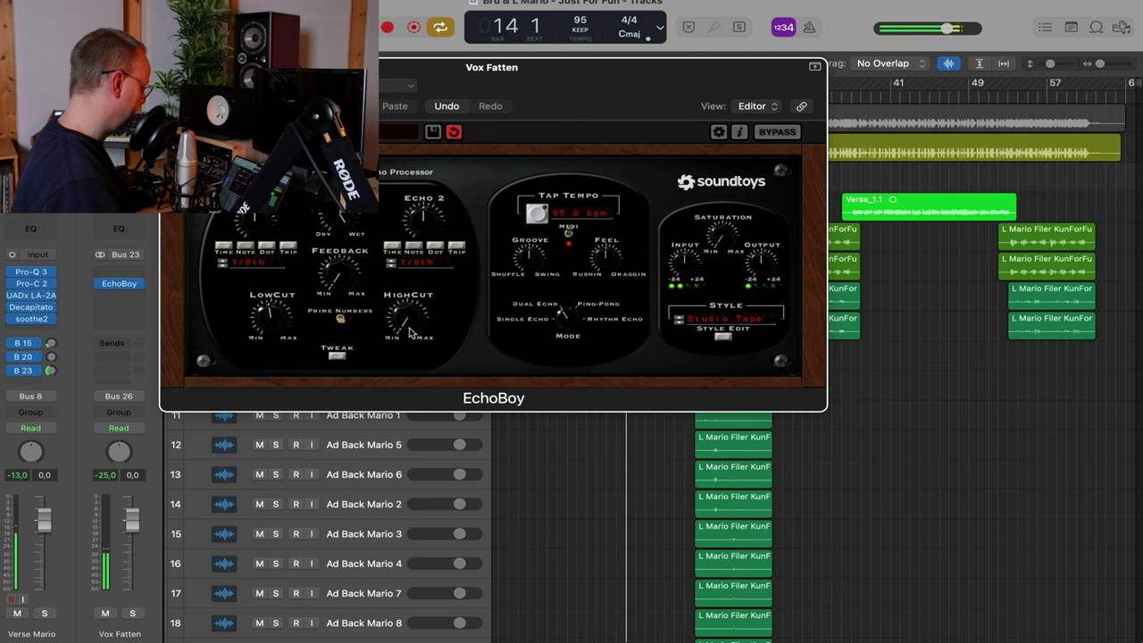
pyautogui.moveTo(410, 333); pyautogui.dragTo(412, 323)
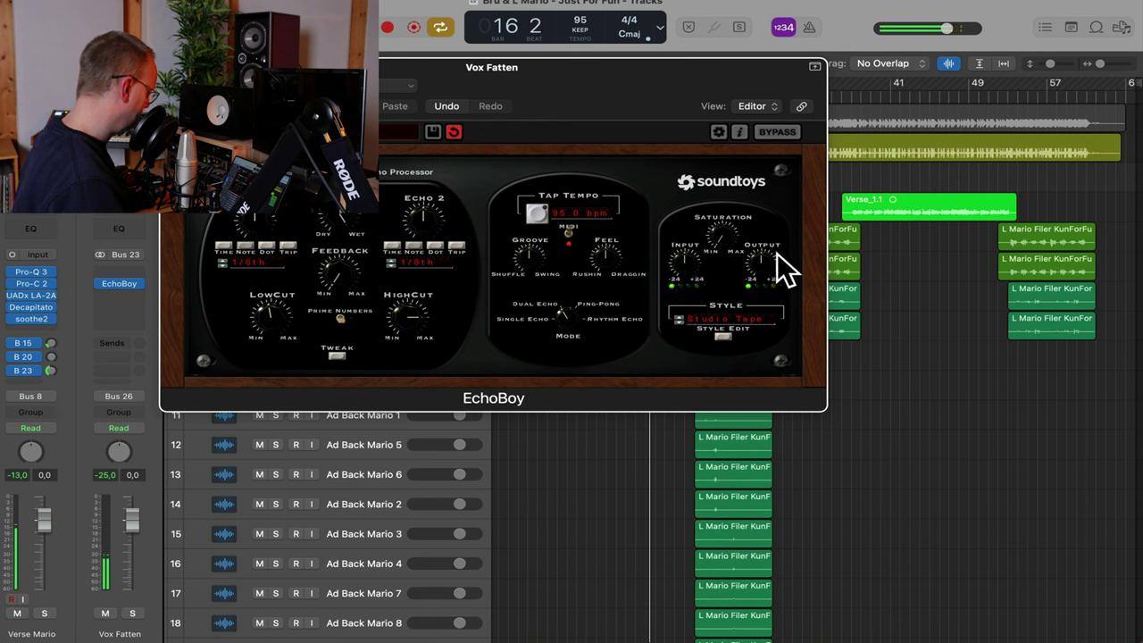
# Set EchoBoy's style to Space Echo, switch both echoes to millisecond timing and play the loop again
pyautogui.click(679, 322)
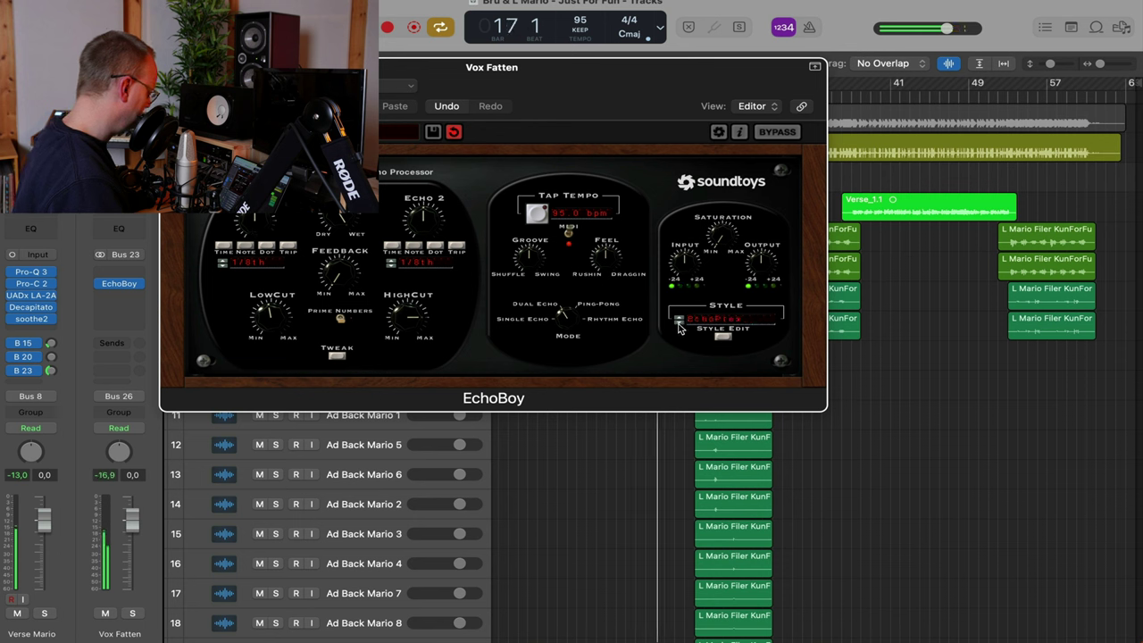
pyautogui.click(679, 323)
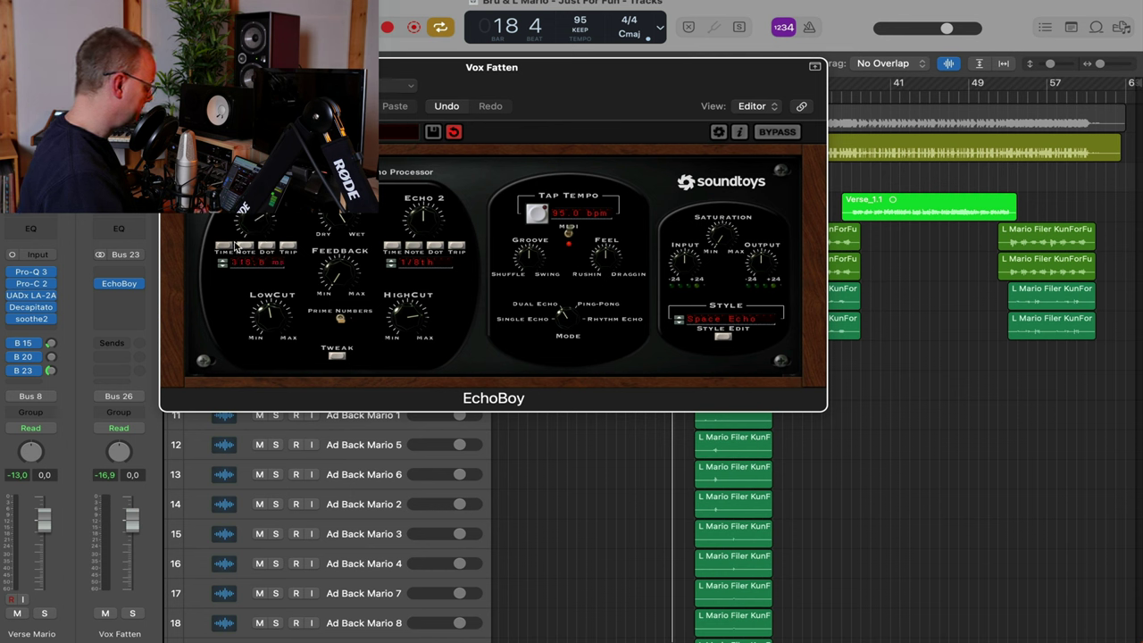
pyautogui.press('space')
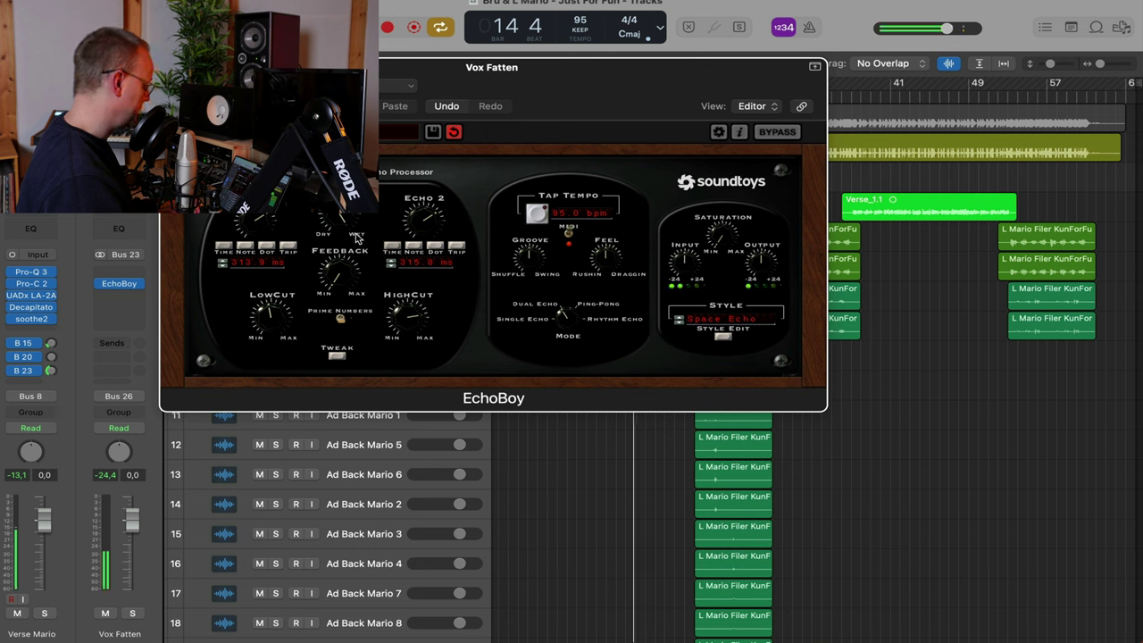
# Lower the first verse vocal's Bus 23 send to about -14.3 dB, stop playback and close the EchoBoy window
pyautogui.moveTo(51, 371); pyautogui.dragTo(49, 378)
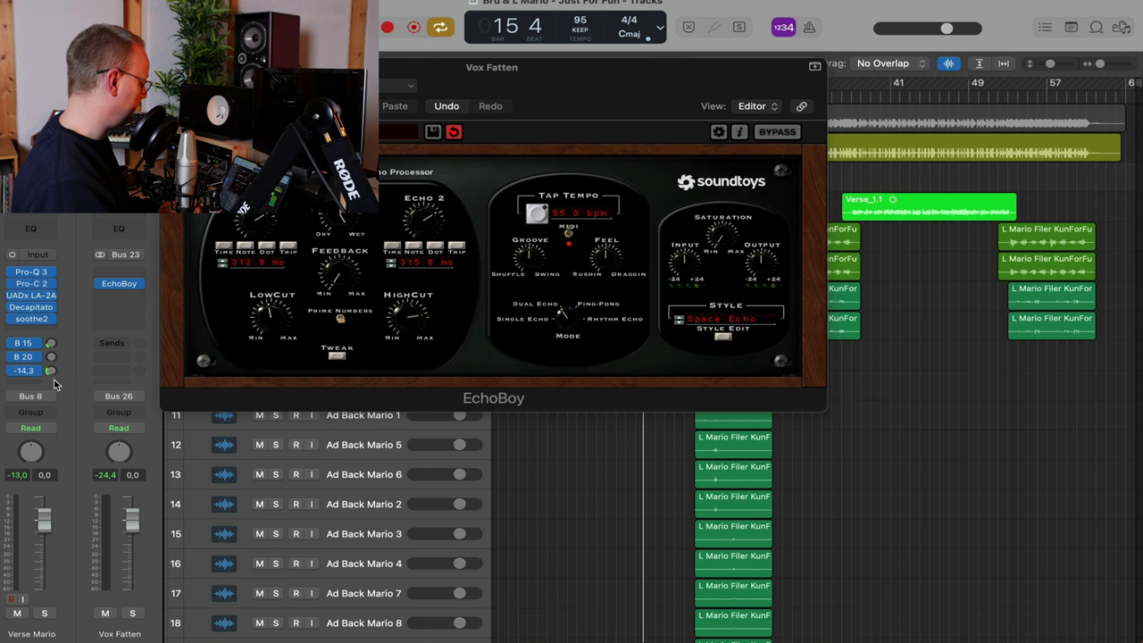
pyautogui.press('space')
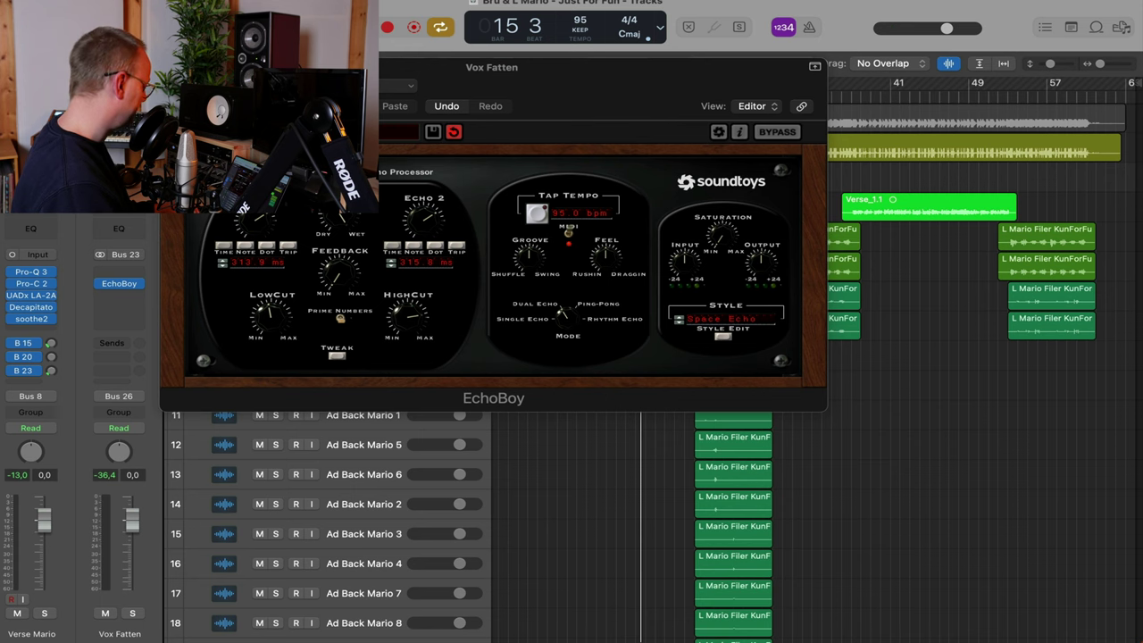
pyautogui.press('super+w')
pyautogui.keyDown('ctrl'); pyautogui.keyDown('alt'); pyautogui.click(598, 208); pyautogui.keyUp('alt'); pyautogui.keyUp('ctrl')
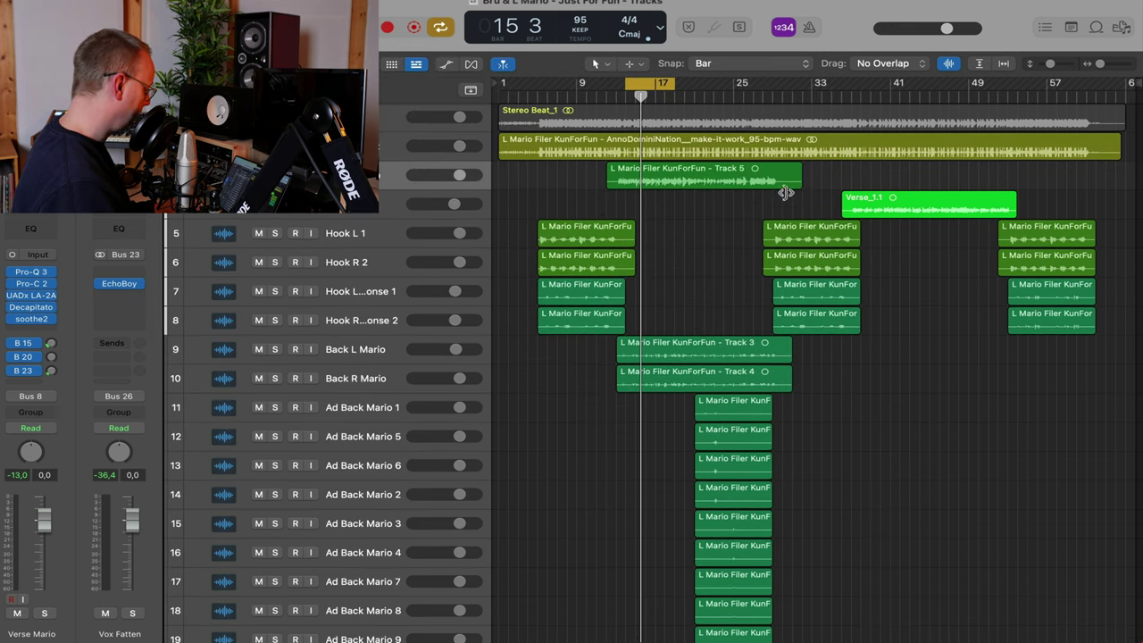
# On the second verse vocal, set the Bus 15 send to about -28.4 dB and the Bus 23 send to about -28.9 dB
pyautogui.click(350, 203)
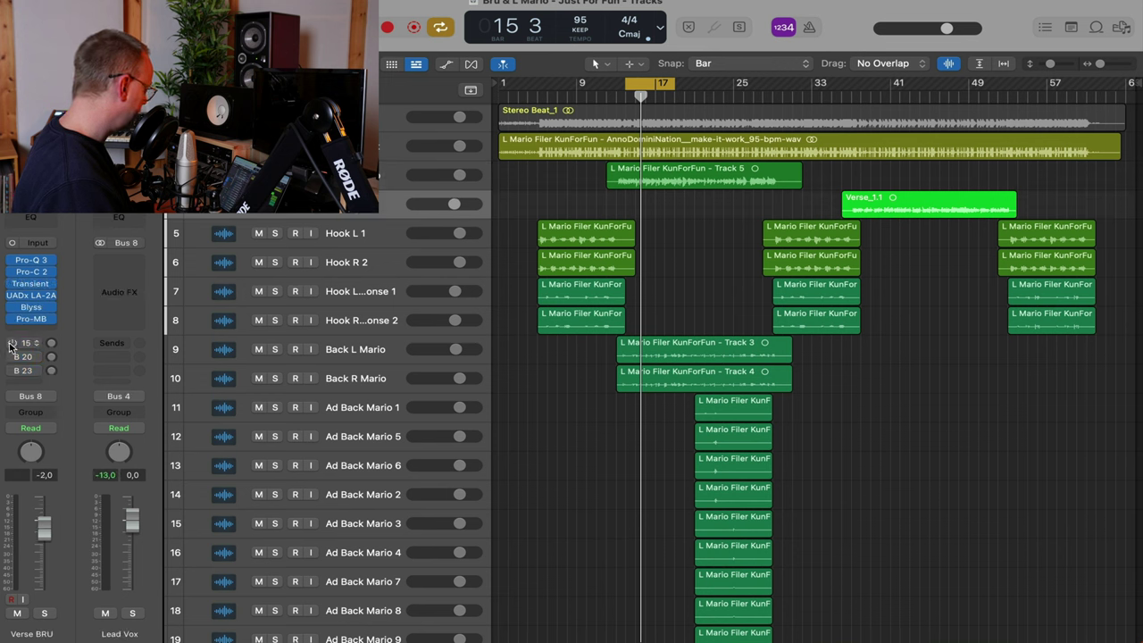
pyautogui.click(51, 370)
pyautogui.click(51, 344)
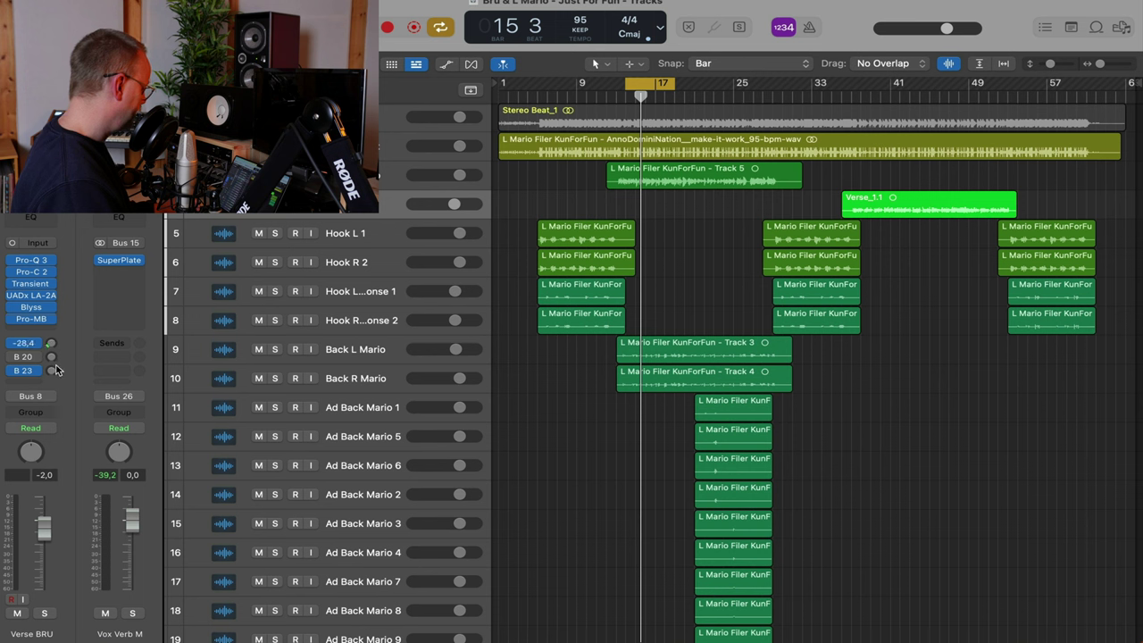
pyautogui.click(53, 370)
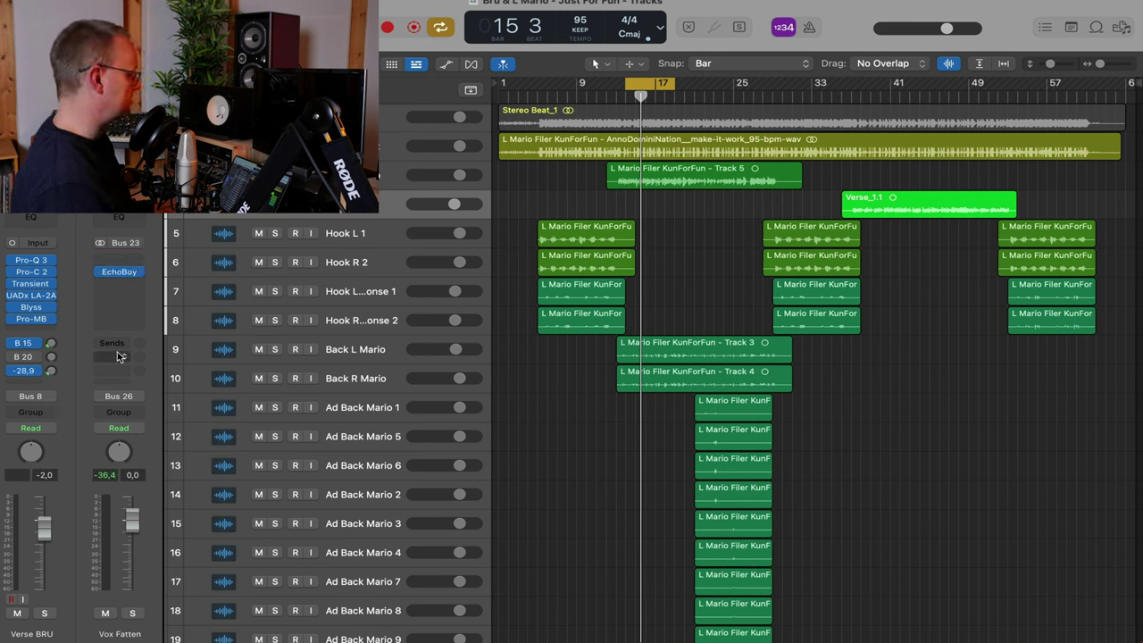
# Turn off cycling, play the second verse from bar 39 and adjust its sends, raising Bus 15 to about -23.5 dB
pyautogui.click(650, 85)
pyautogui.click(870, 100)
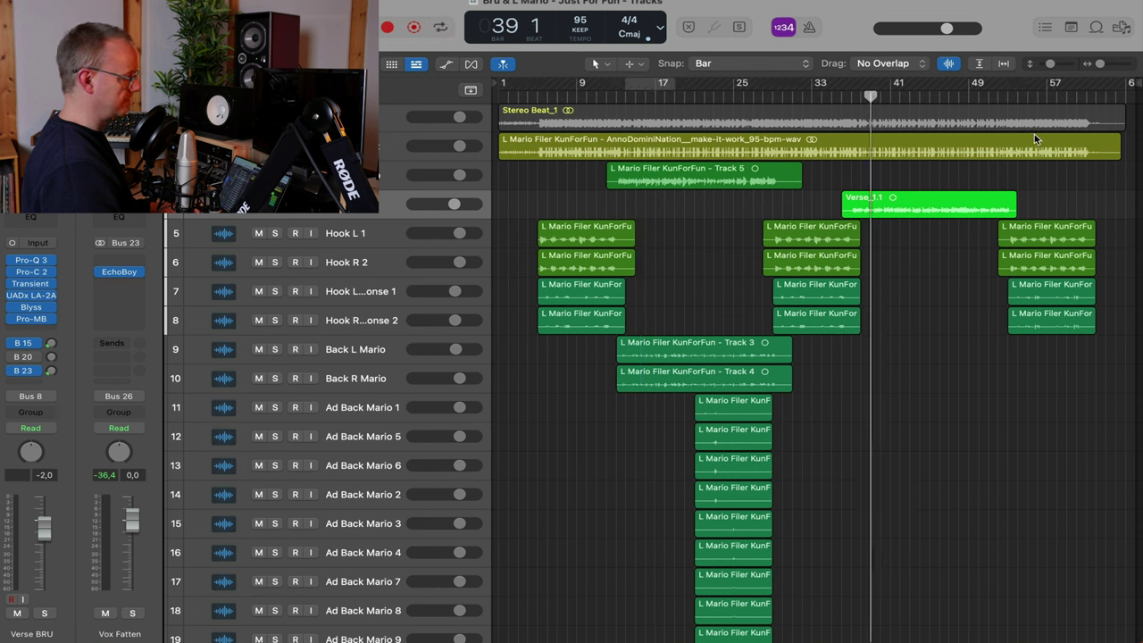
pyautogui.press('space')
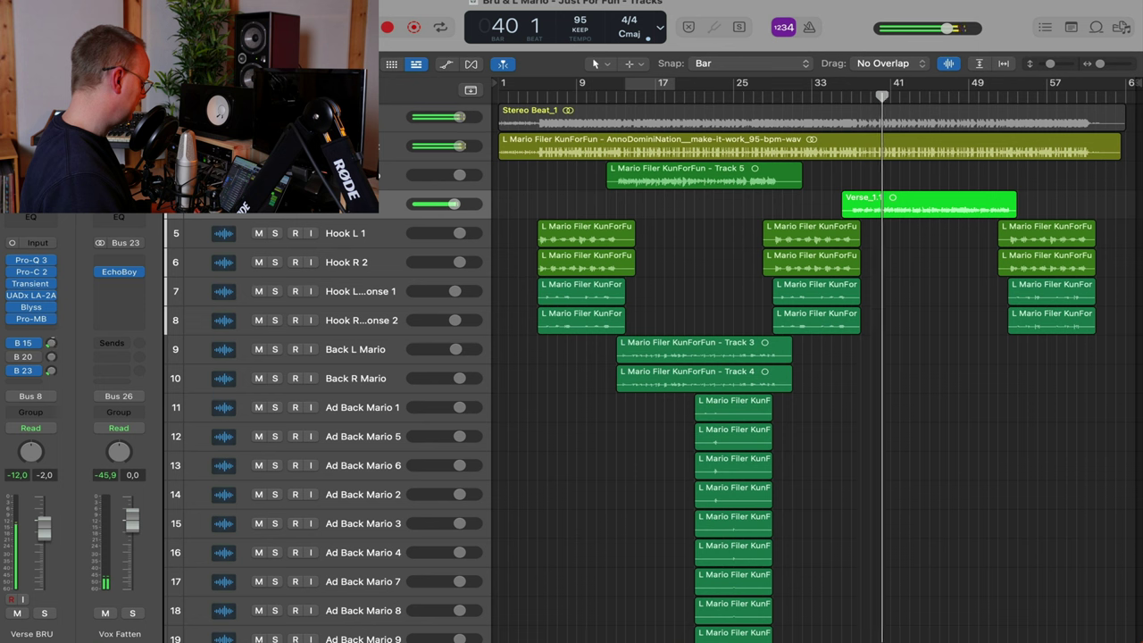
pyautogui.click(51, 343)
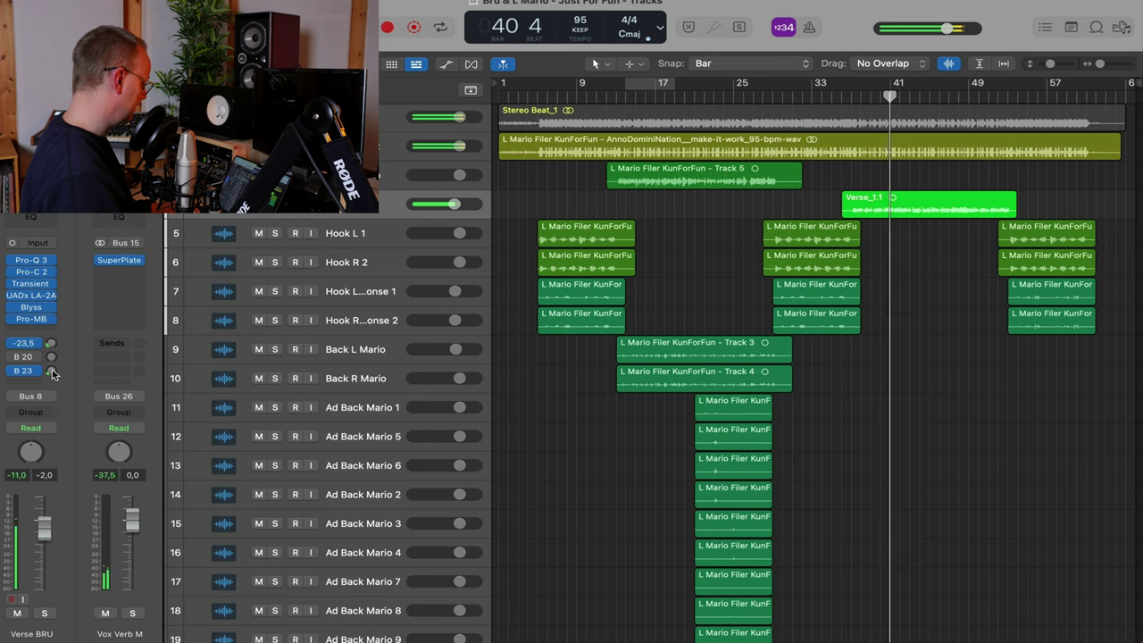
pyautogui.click(51, 370)
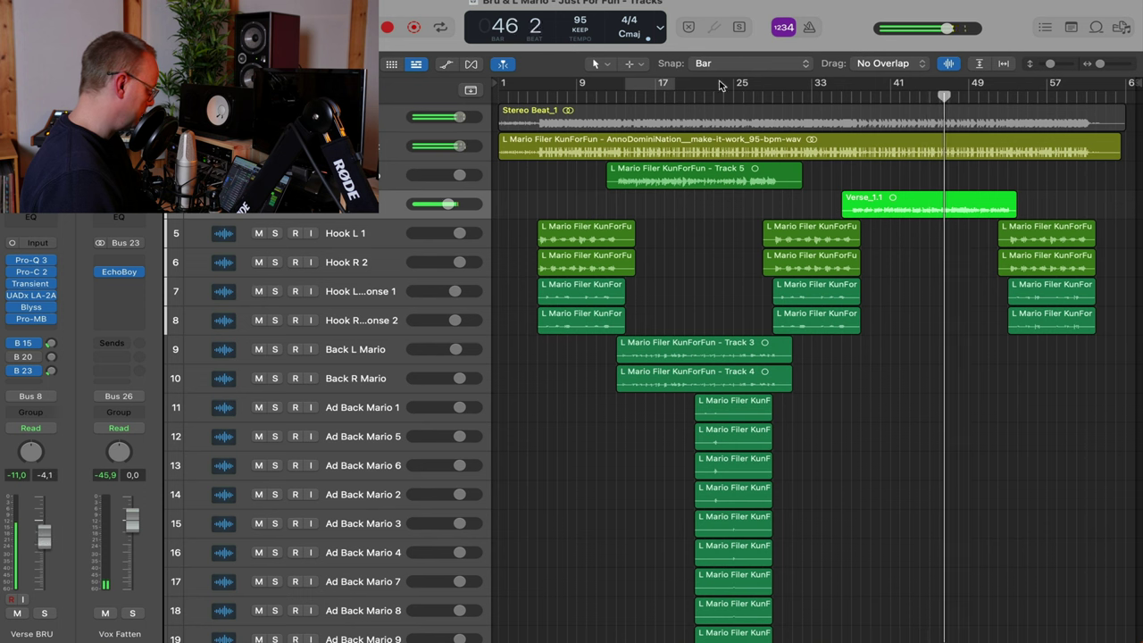
# Compare the second verse with the first verse around bar 20 and bring the second verse vocal's fader to -1.6 dB
pyautogui.click(689, 84)
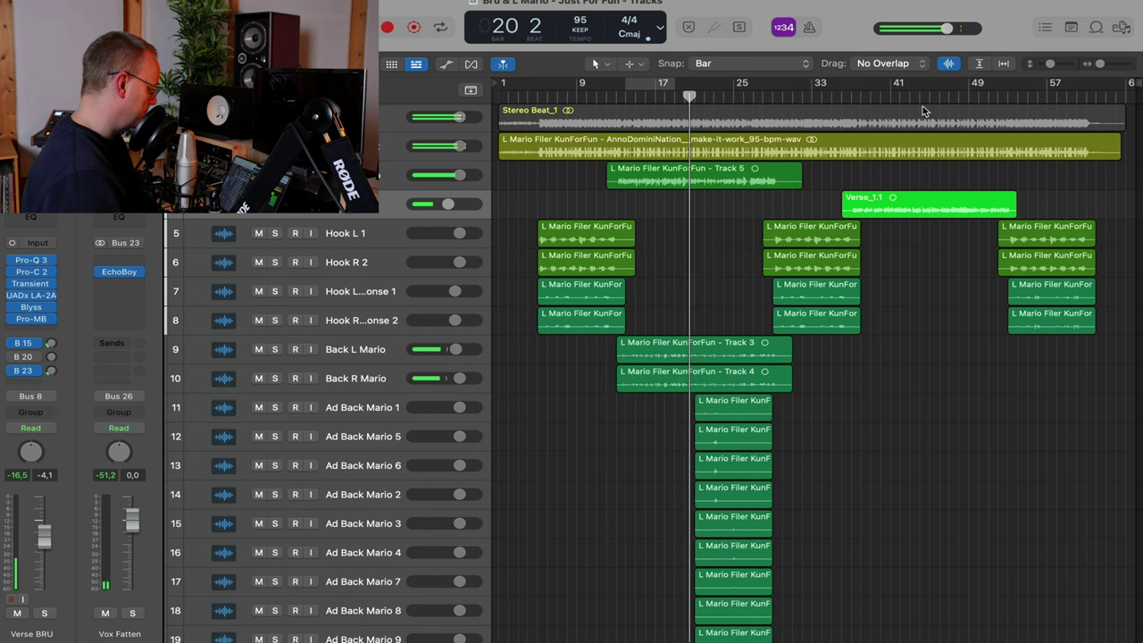
pyautogui.click(889, 100)
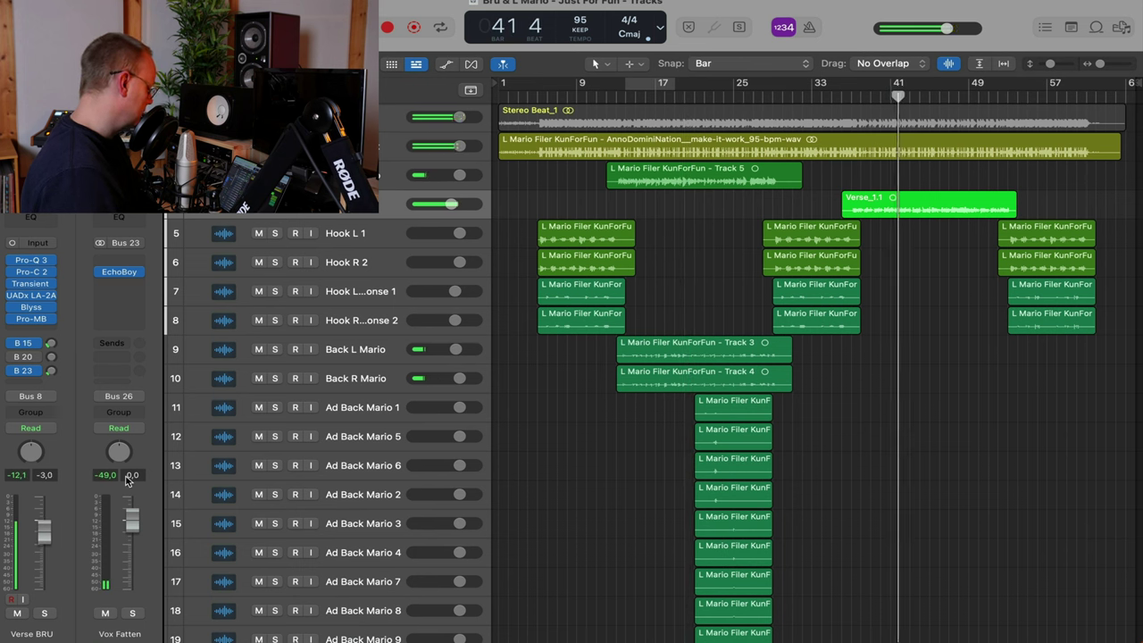
pyautogui.click(844, 97)
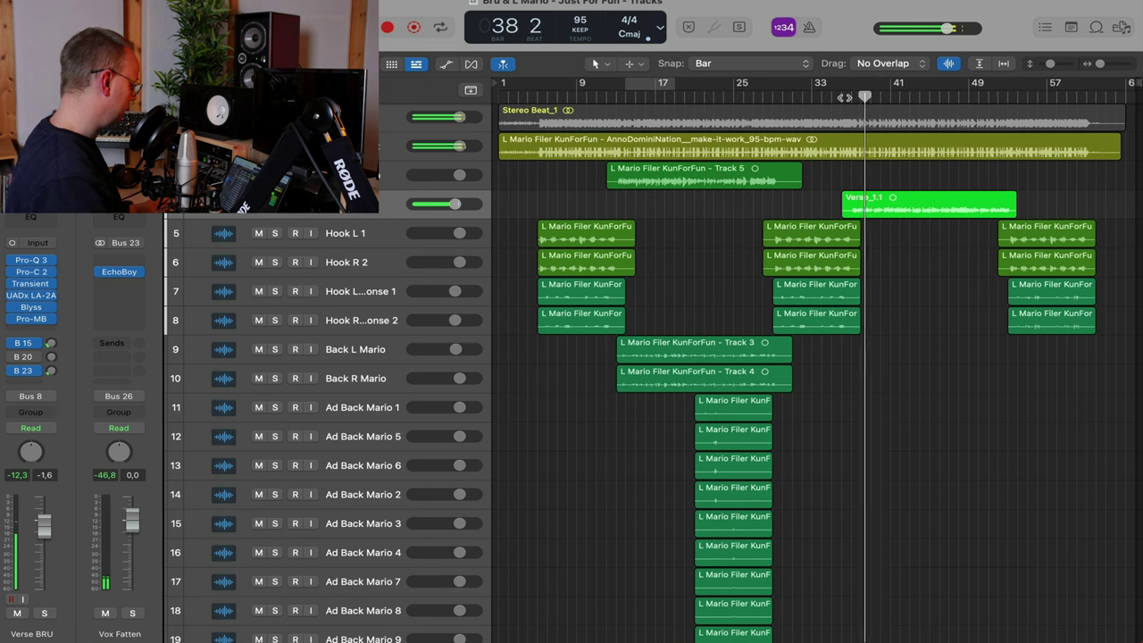
# Solo the second verse vocal, set its Bus 23 send to about -23.4 dB and Bus 15 send to -20.0 dB, and unsolo it
pyautogui.click(43, 612)
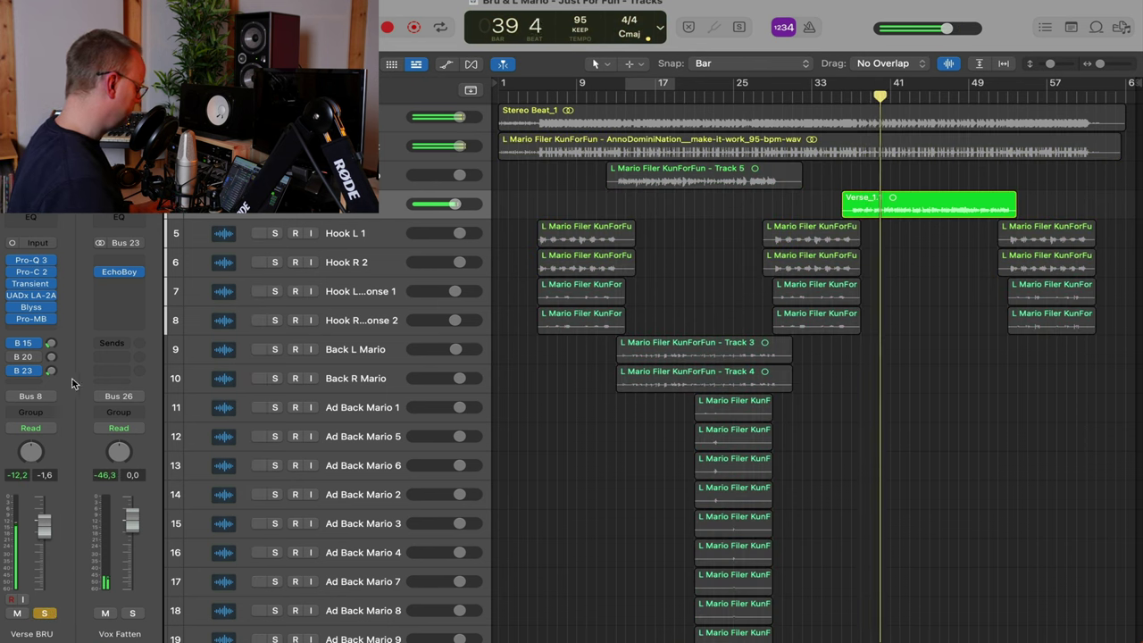
pyautogui.moveTo(50, 370); pyautogui.dragTo(53, 362)
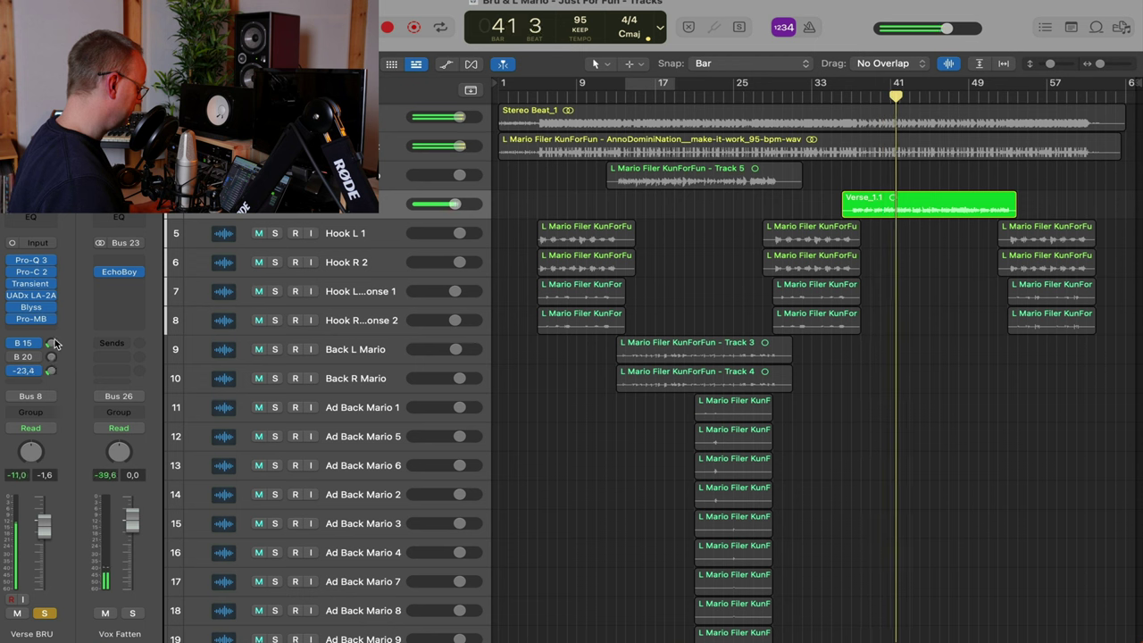
pyautogui.click(53, 342)
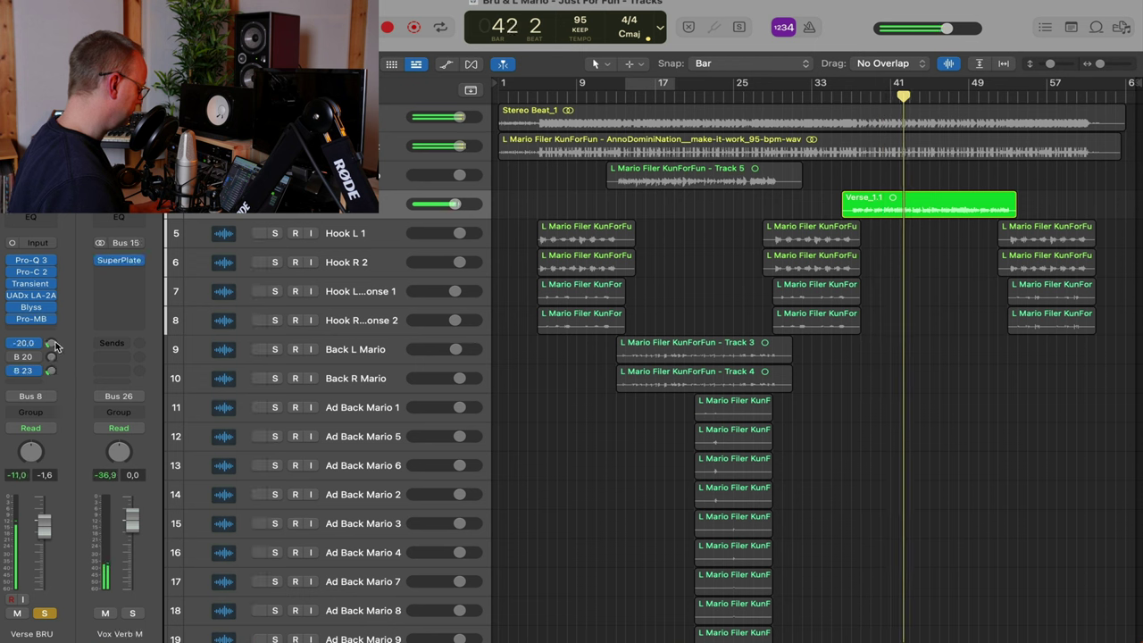
pyautogui.click(41, 611)
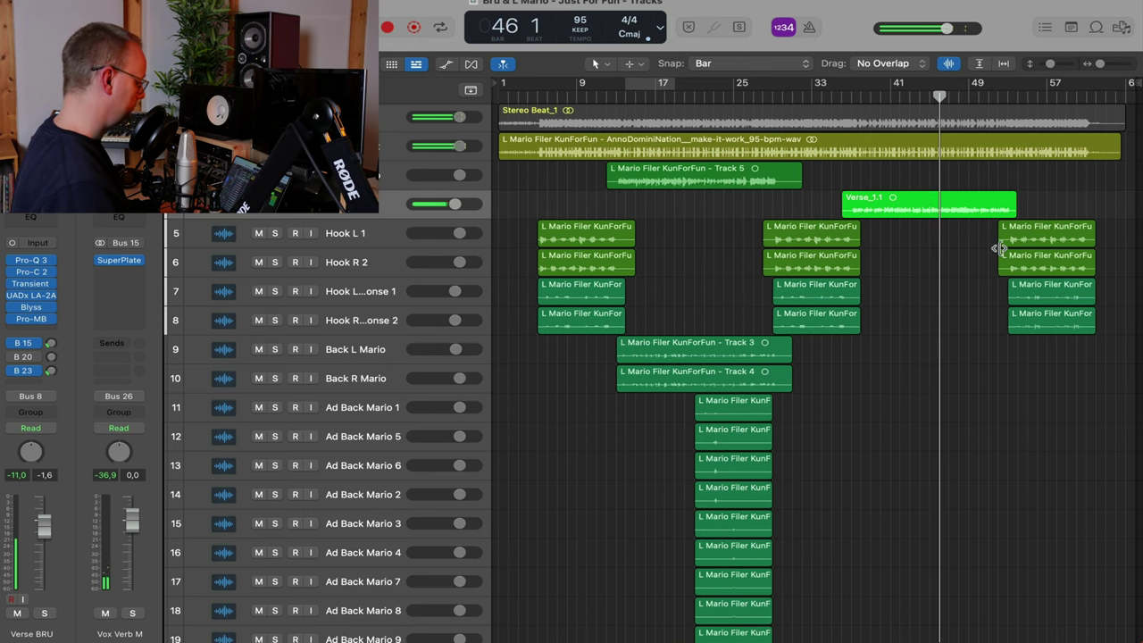
# Raise the Bus 15 send to about -23.0 dB on Hook L 1 and -24.3 dB on Hook R 2, and raise both tracks' Bus 23 sends
pyautogui.scroll(-10, 998, 248)
pyautogui.scroll(12, 998, 248)
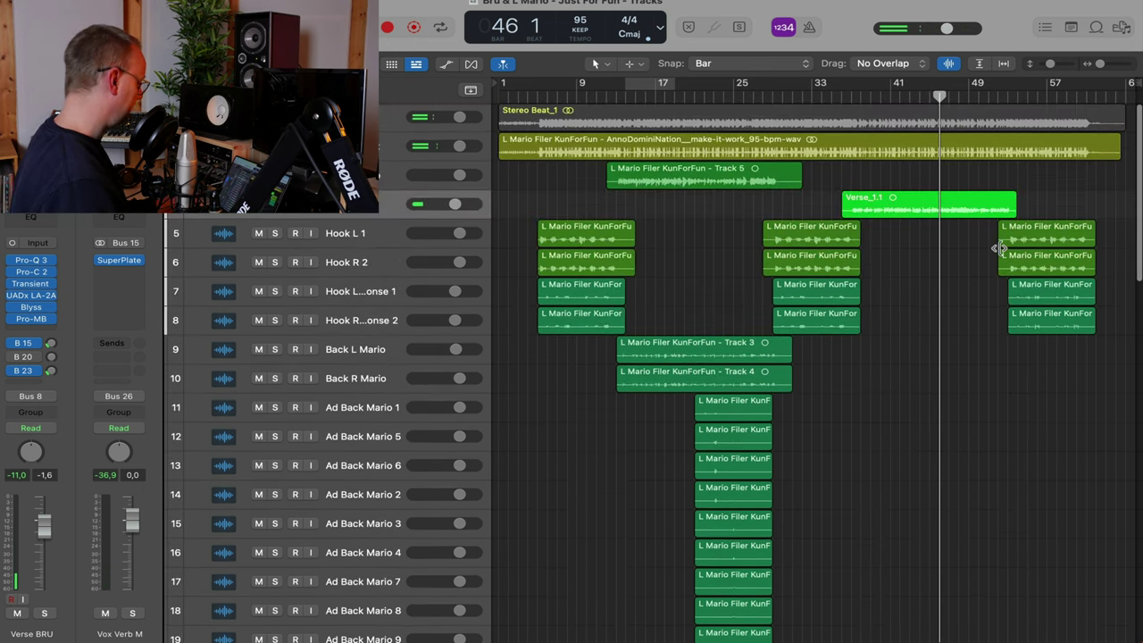
pyautogui.press('super+Up')
pyautogui.press('super+Up')
pyautogui.click(346, 218)
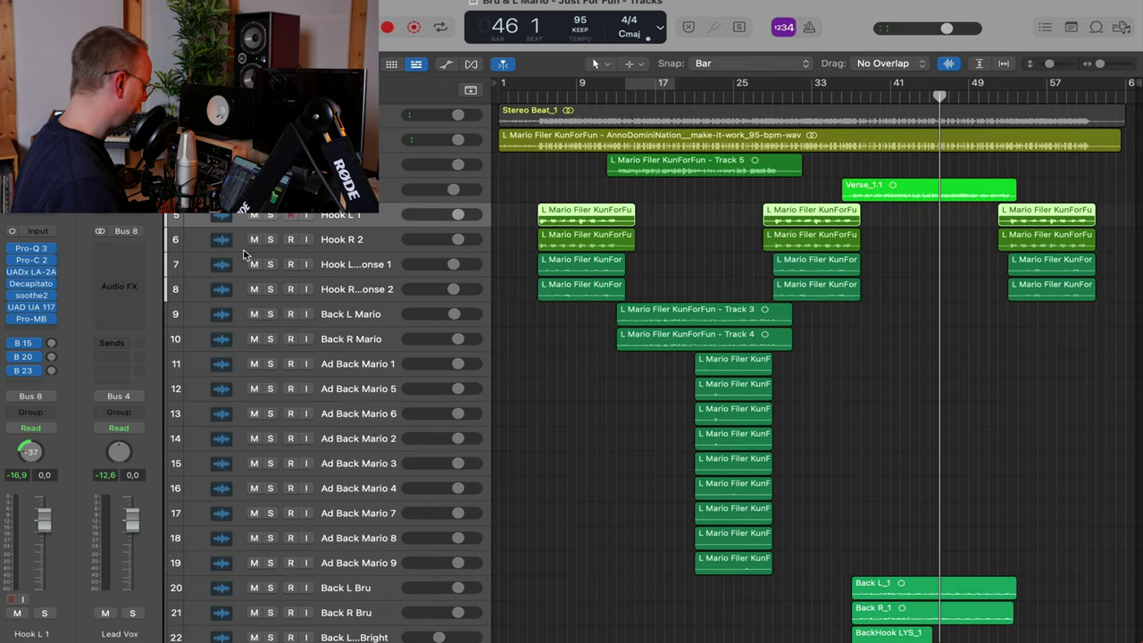
pyautogui.click(51, 342)
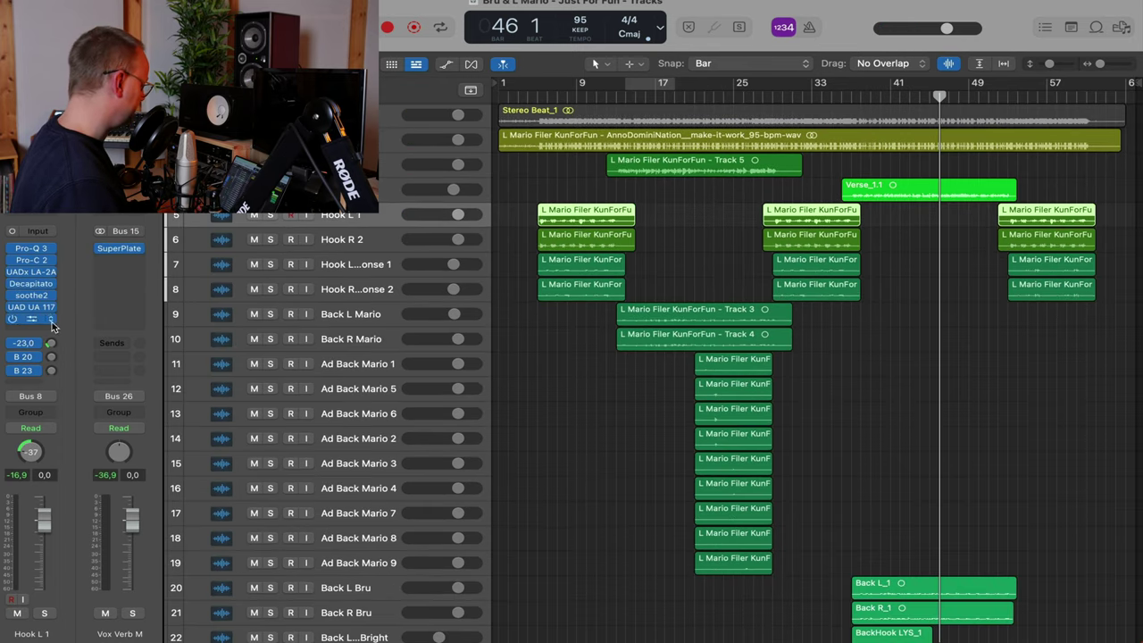
pyautogui.click(51, 371)
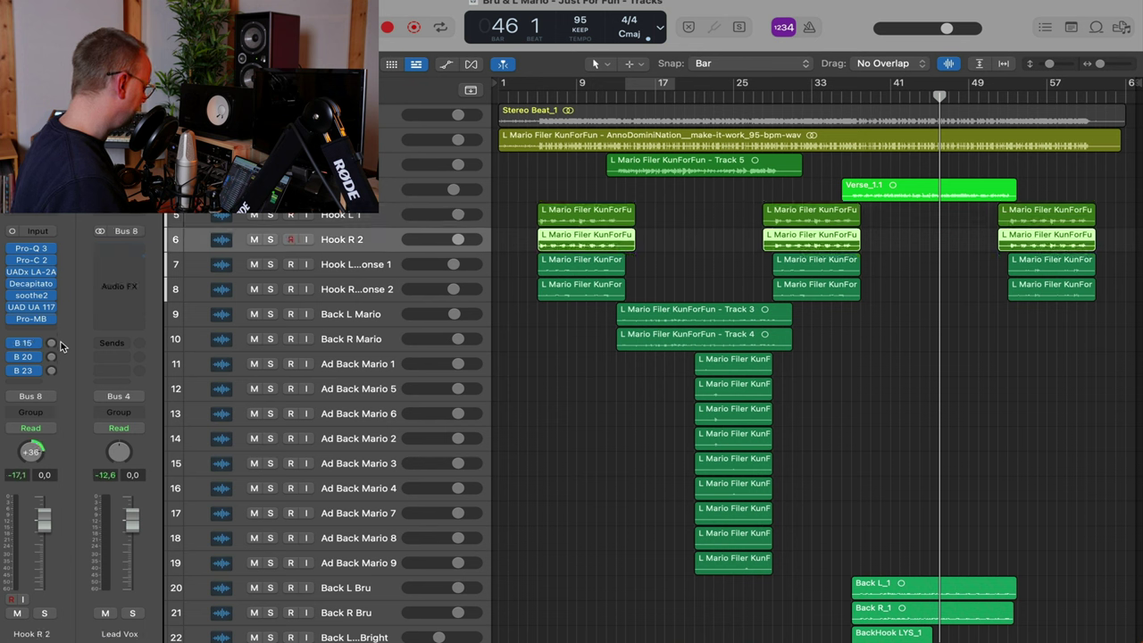
pyautogui.click(55, 340)
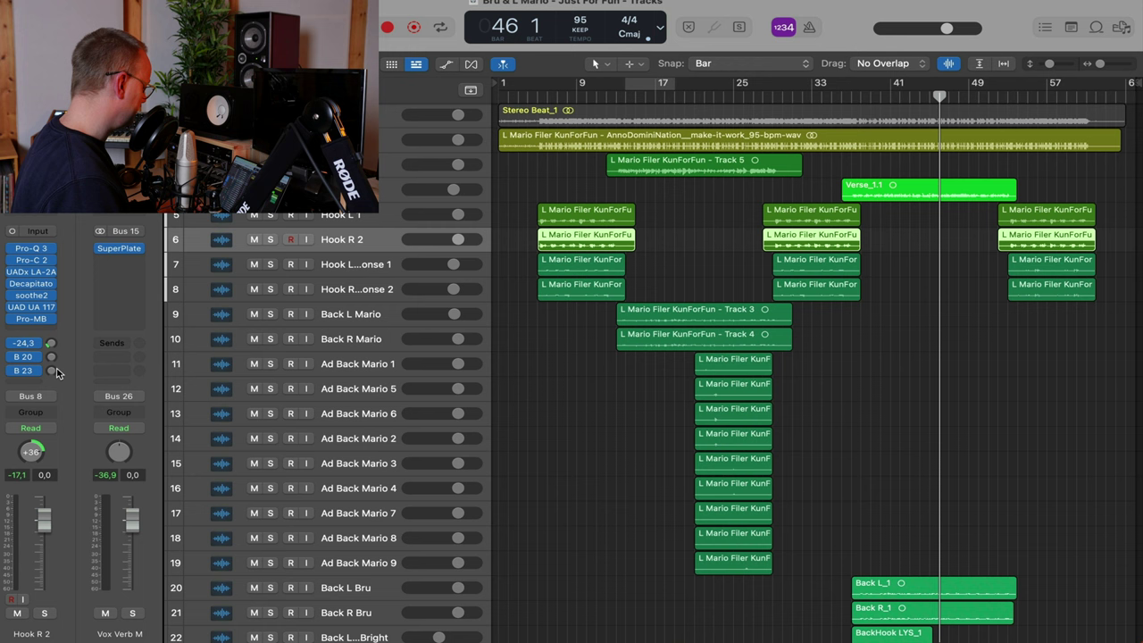
pyautogui.click(55, 369)
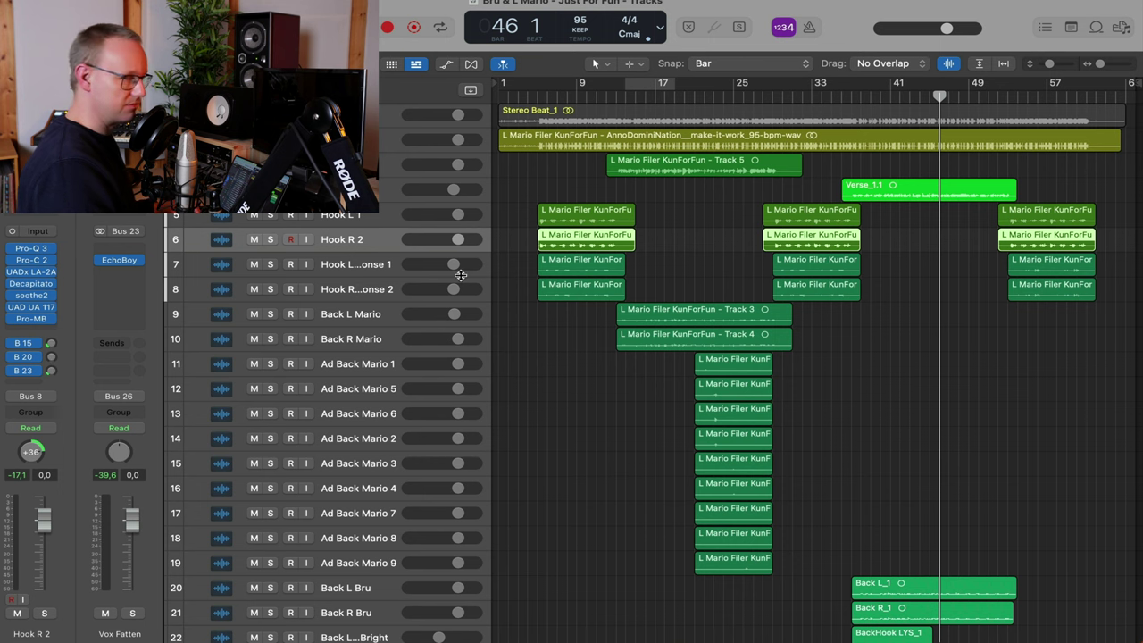
# Reroute Hook L Response 1's sends from Bus 17 to Bus 15 (Vox Verb M) and from Bus 18 to Bus 23 (Vox Fatten)
pyautogui.click(382, 267)
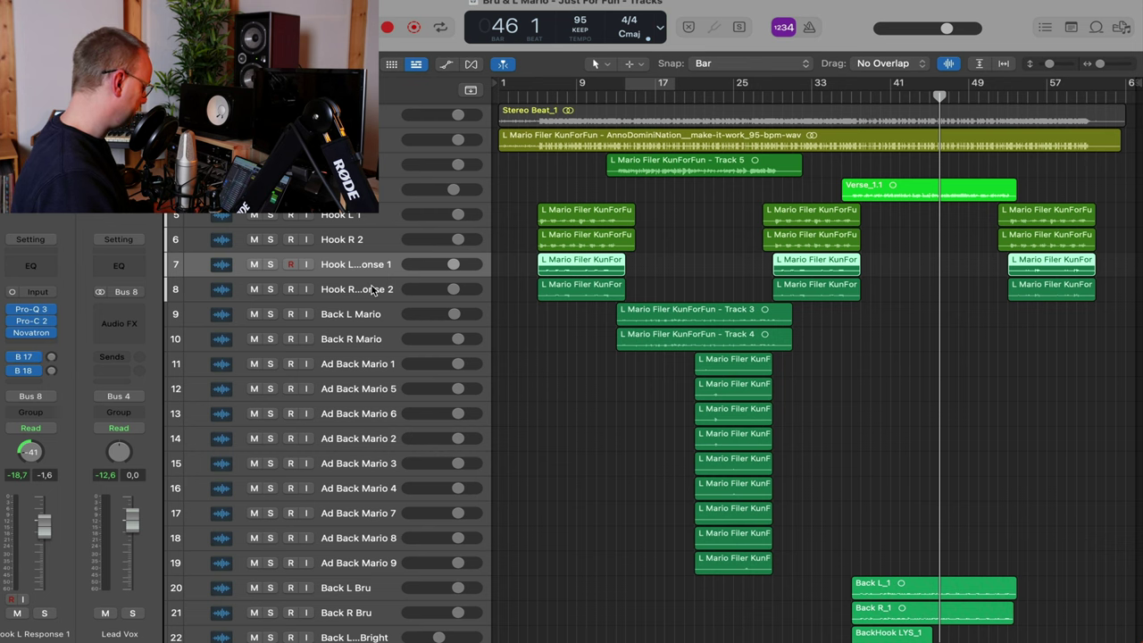
pyautogui.scroll(-1, 374, 270)
pyautogui.scroll(-1, 371, 259)
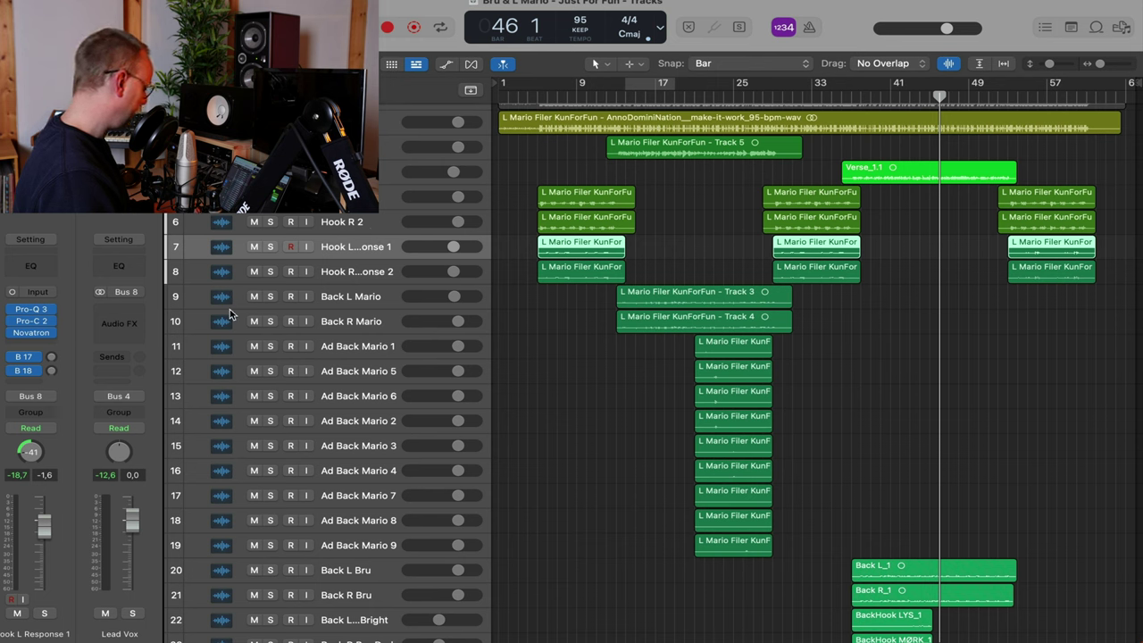
pyautogui.click(27, 355)
pyautogui.click(39, 382)
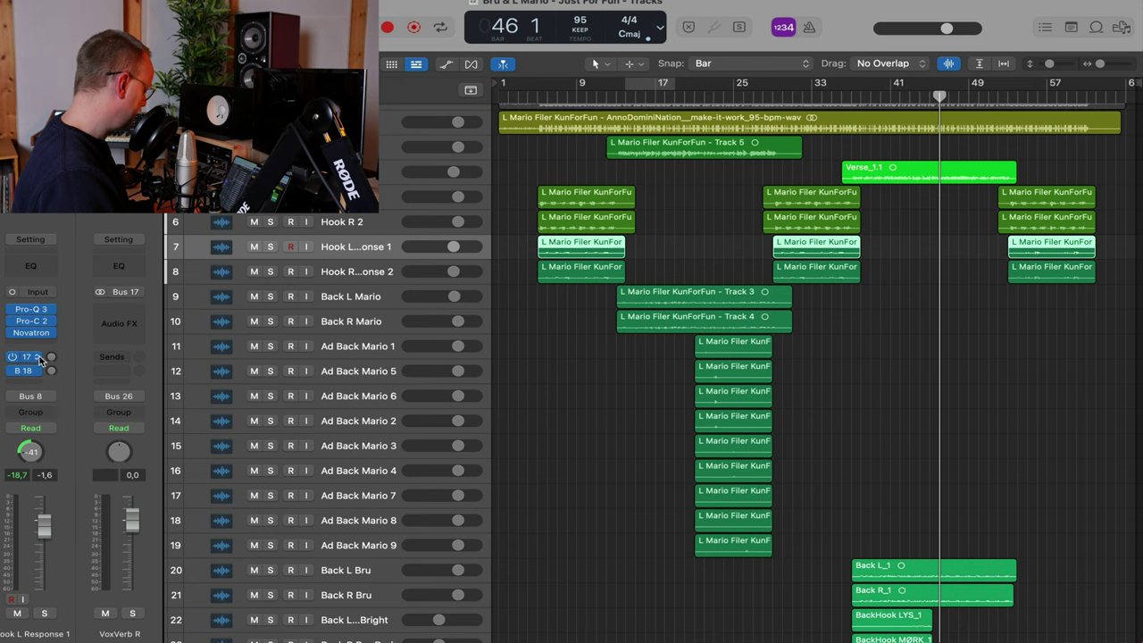
pyautogui.click(39, 358)
pyautogui.moveTo(49, 475)
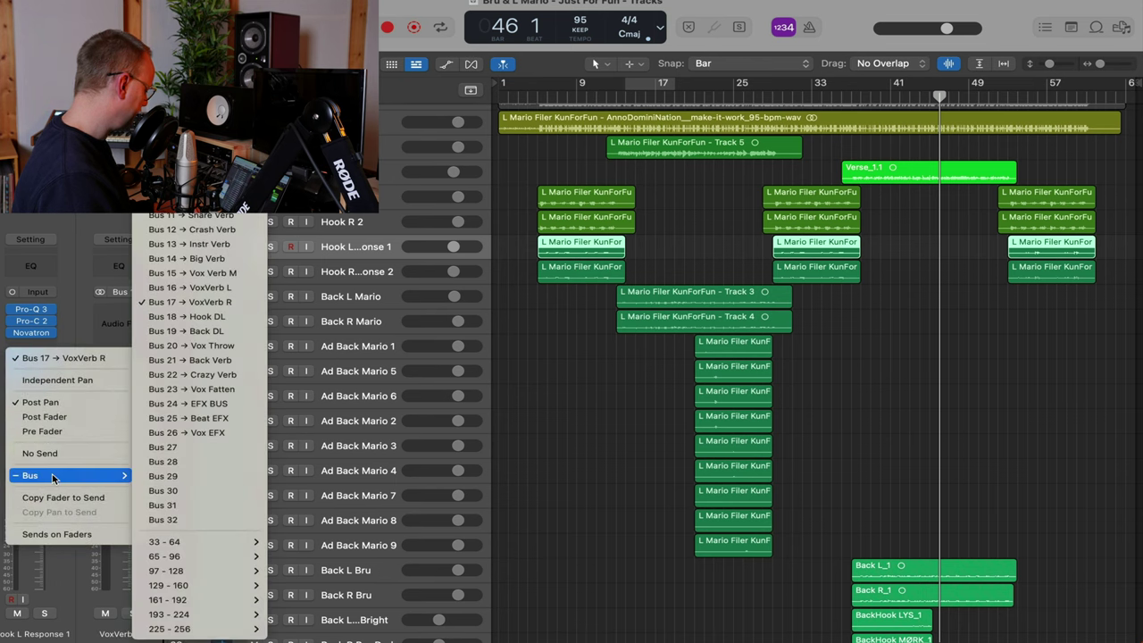
pyautogui.click(148, 273)
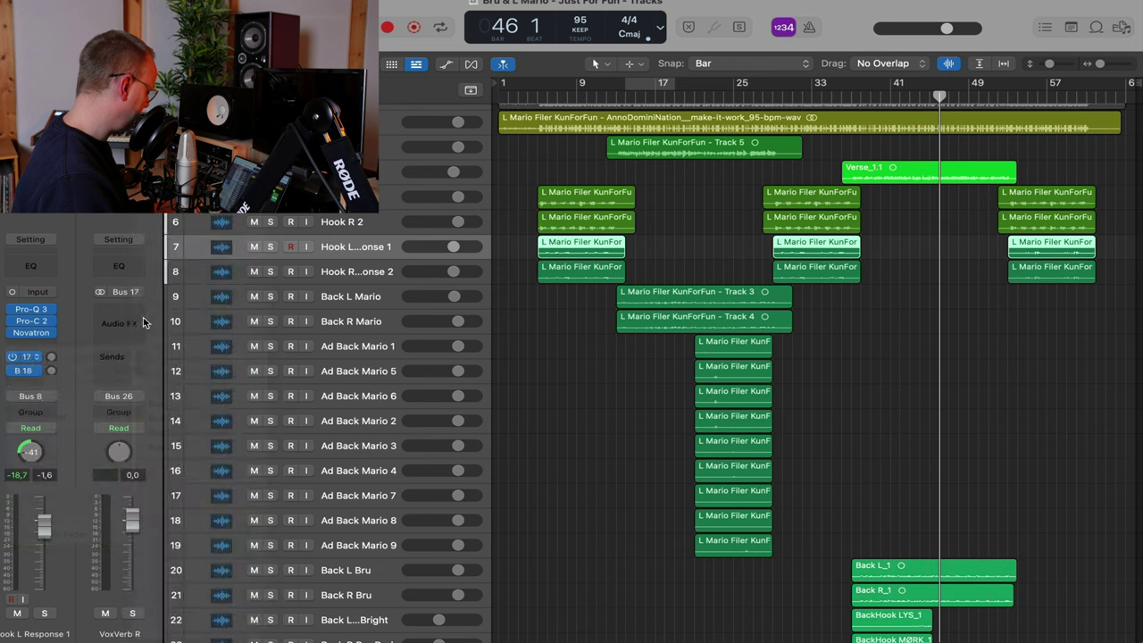
pyautogui.click(43, 370)
pyautogui.moveTo(60, 492)
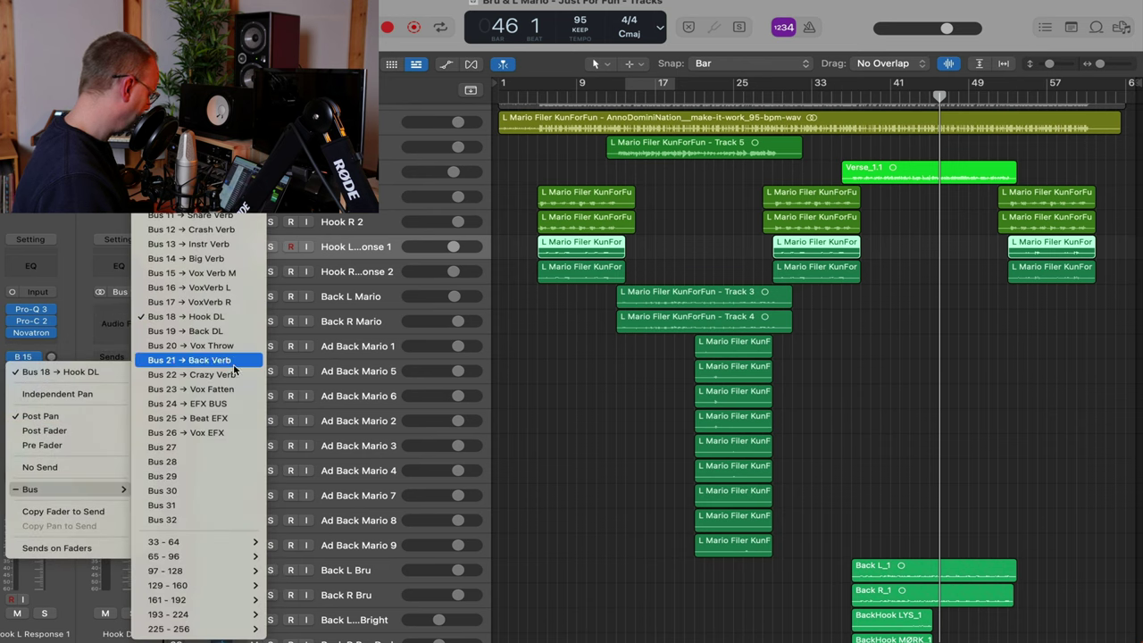
pyautogui.click(223, 391)
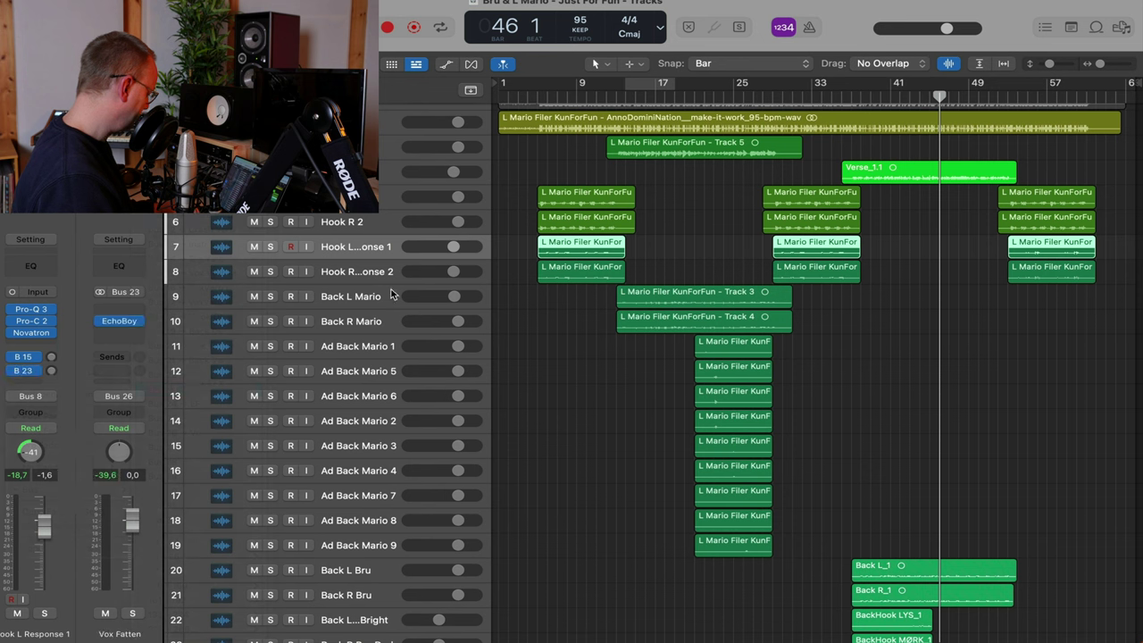
# Reroute Hook R Response 2's two sends to Bus 15 (Vox Verb M) and Bus 23 (Vox Fatten), replacing Bus 17 and Bus 18
pyautogui.press('Down')
pyautogui.click(30, 357)
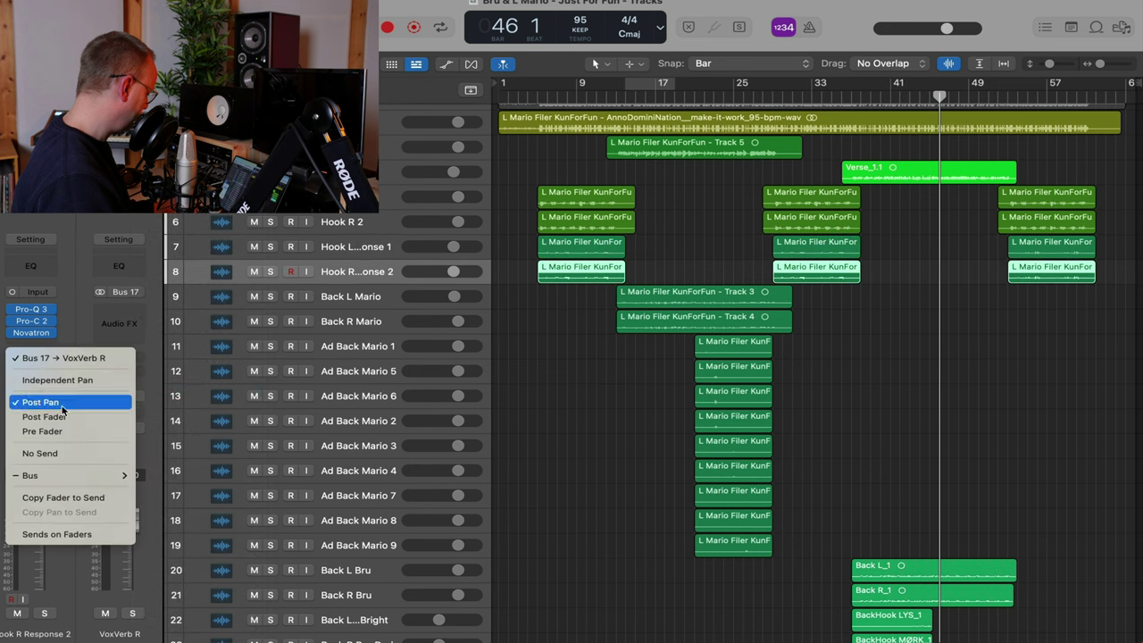
pyautogui.moveTo(62, 475)
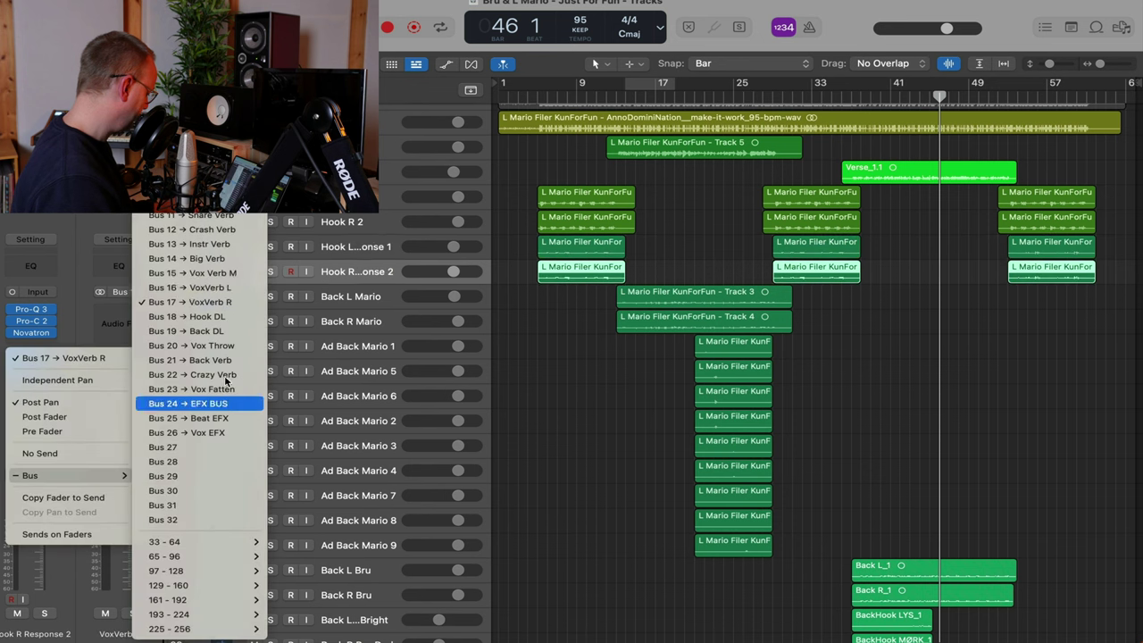
pyautogui.click(216, 274)
pyautogui.click(36, 372)
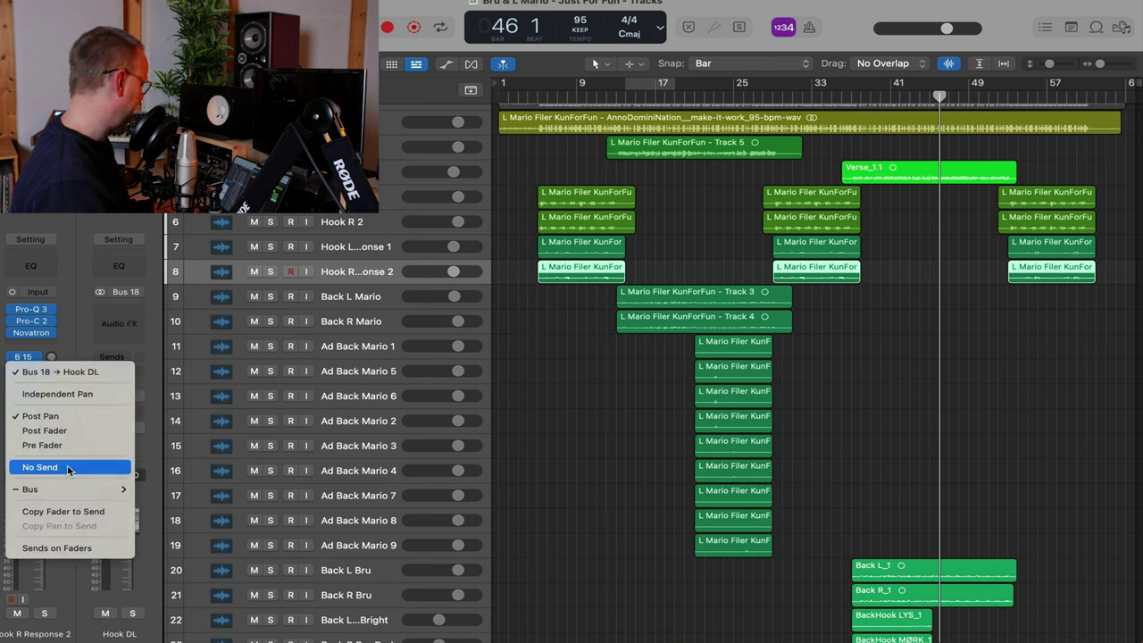
pyautogui.moveTo(98, 489)
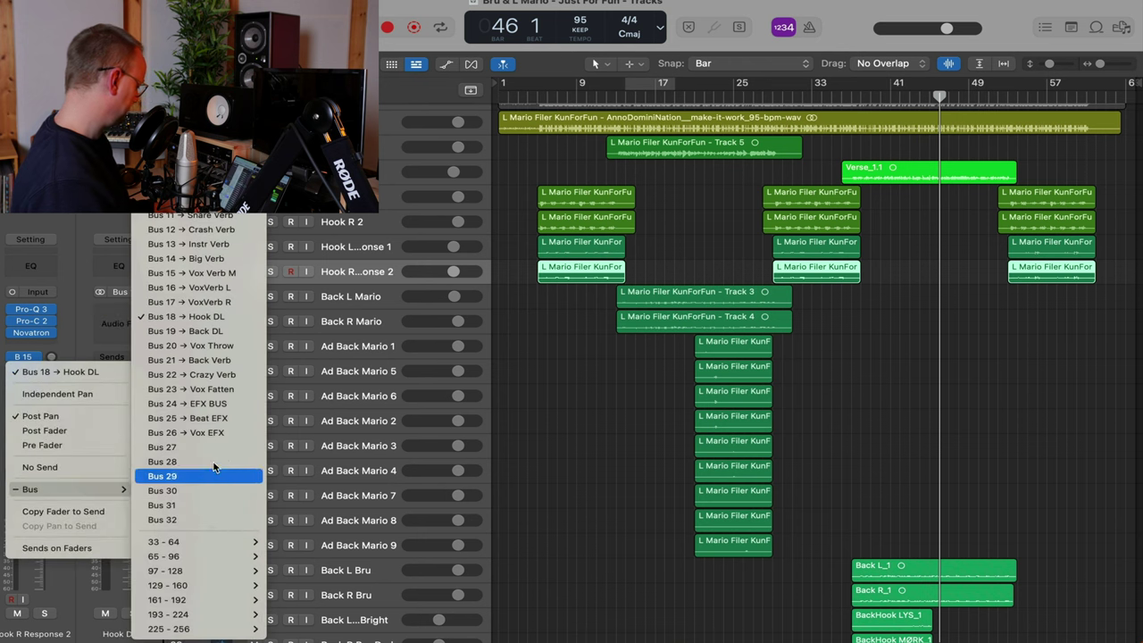
pyautogui.click(214, 389)
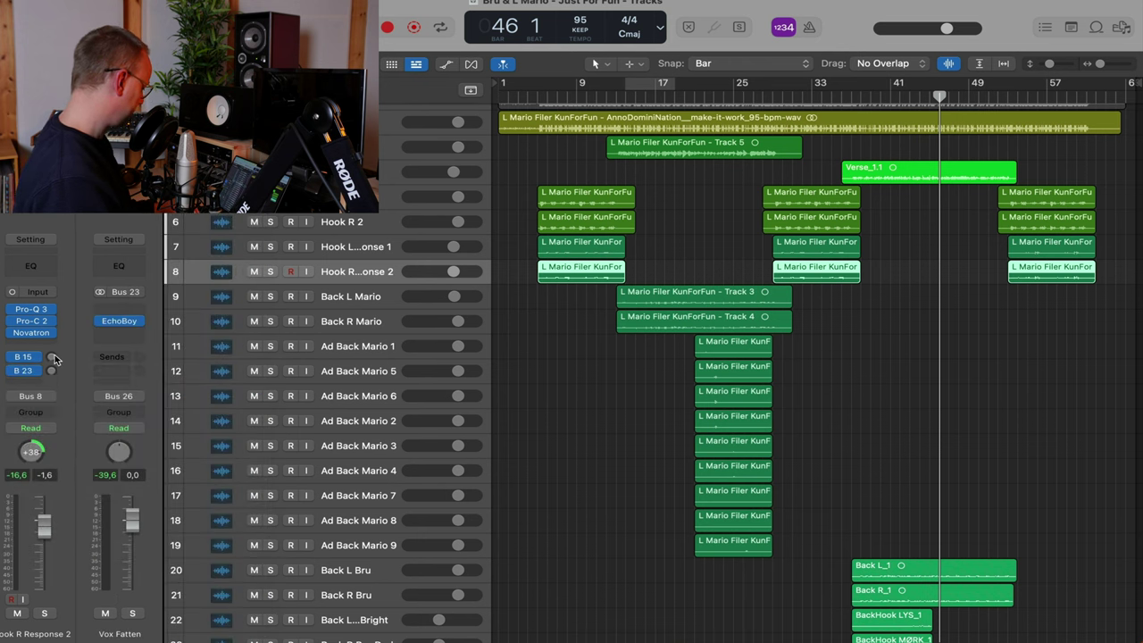
# Raise the Bus 15 and Bus 23 sends together on Hook L Response 1 and Hook R Response 2, with Bus 23 at about -26.2 dB
pyautogui.press('x')
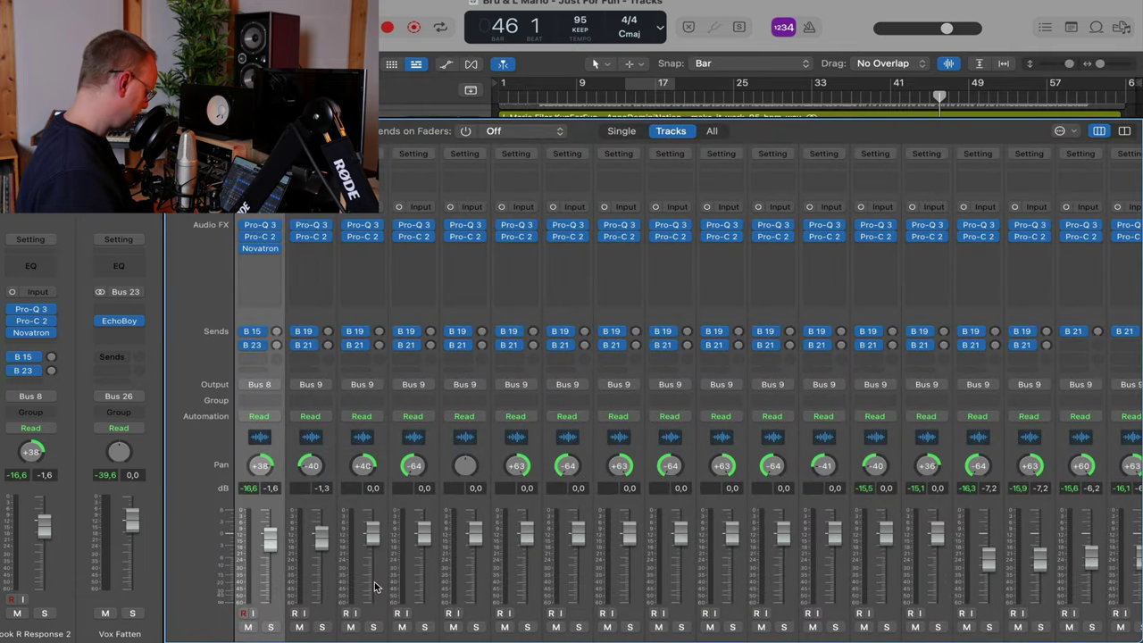
pyautogui.hscroll(-3, 375, 586)
pyautogui.scroll(-2, 375, 587)
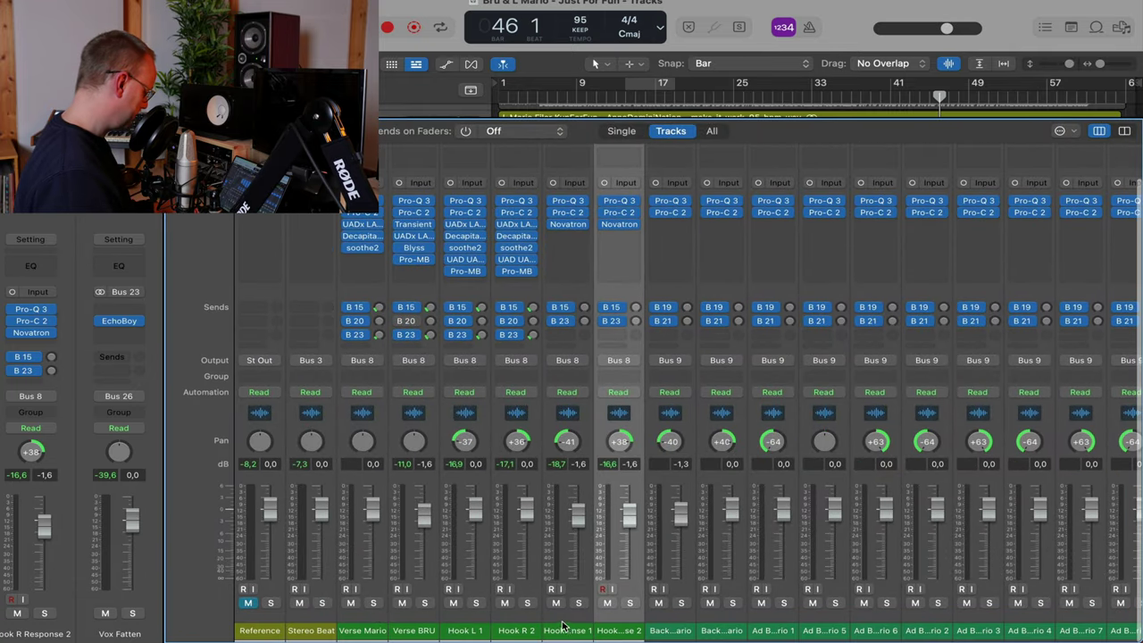
pyautogui.click(563, 627)
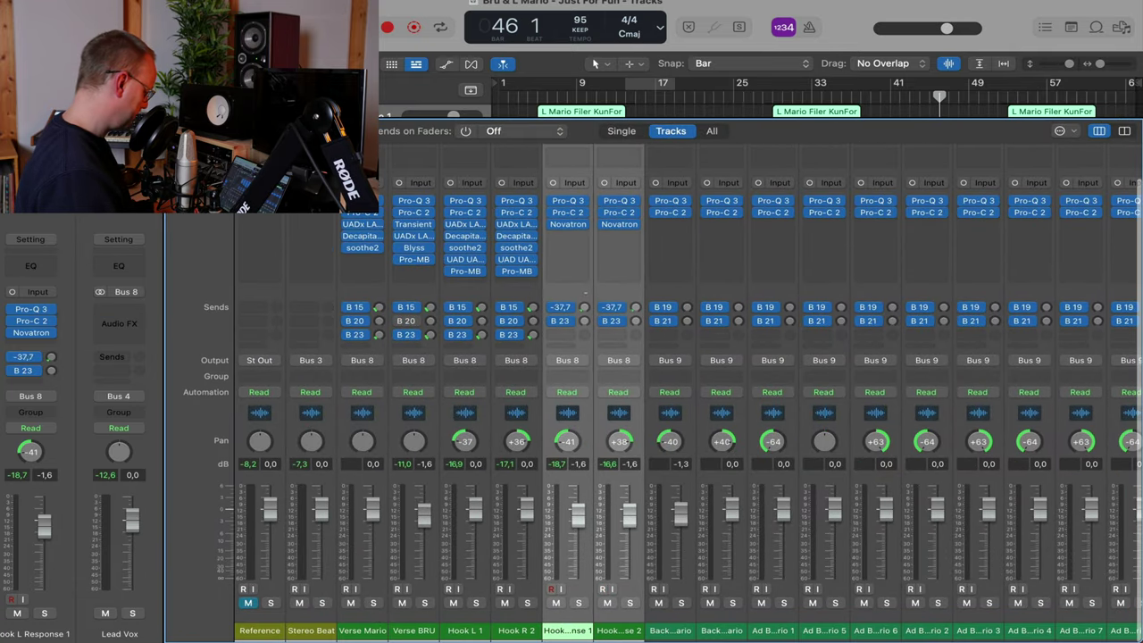
pyautogui.moveTo(585, 293); pyautogui.dragTo(586, 287)
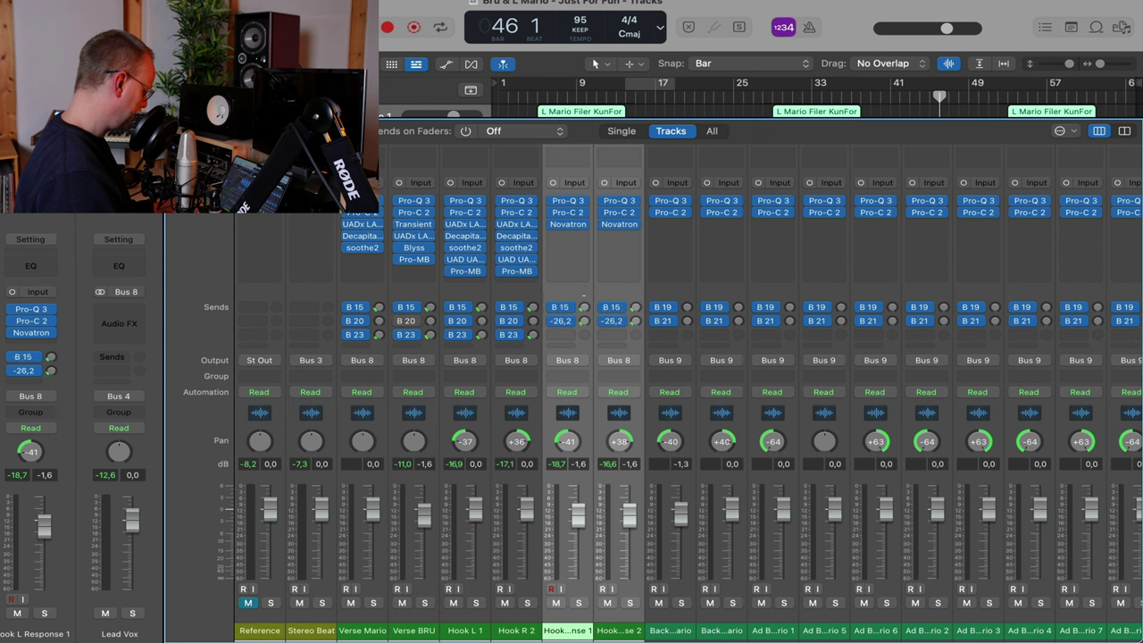
# Play the first hook and check the response tracks' sends and bus levels in the mixer, briefly soloing both response tracks
pyautogui.press('space')
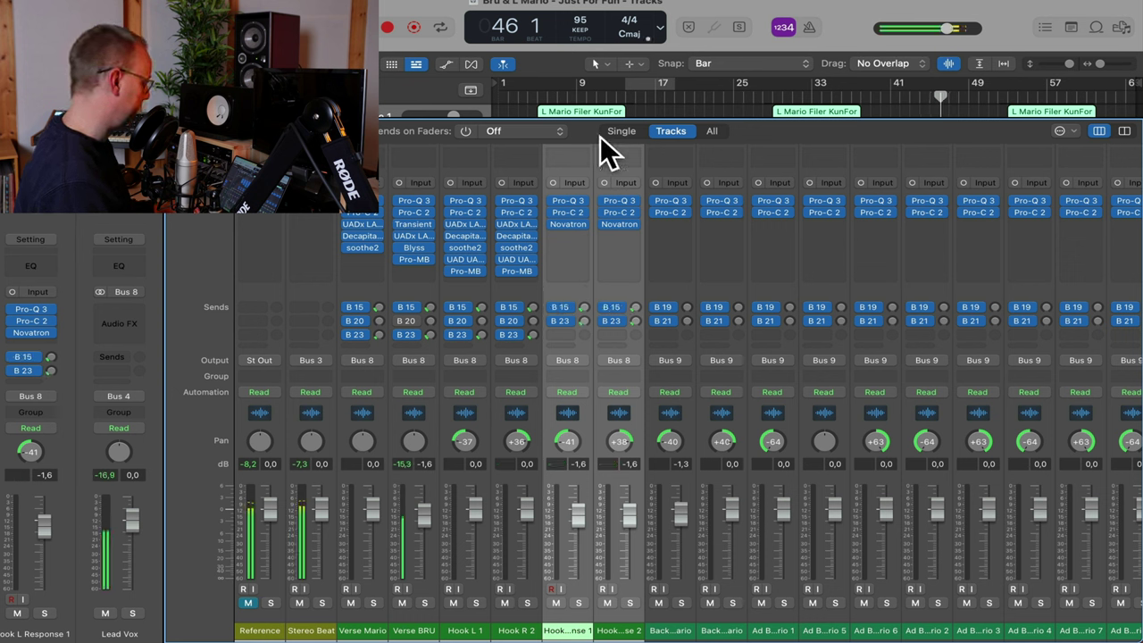
pyautogui.click(549, 96)
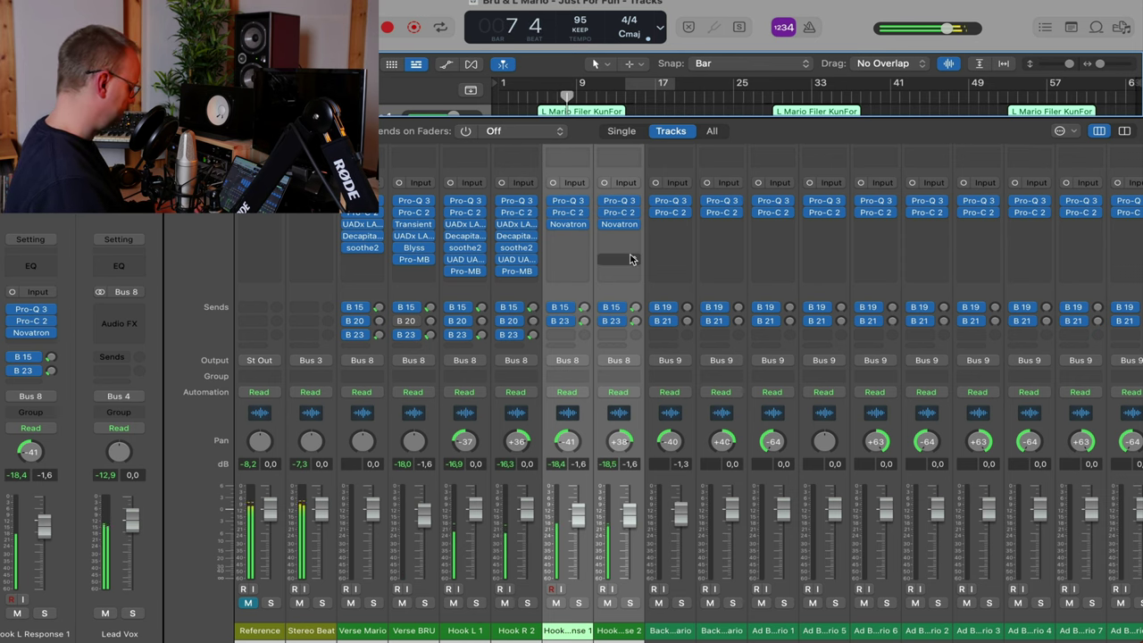
pyautogui.hscroll(15, 629, 259)
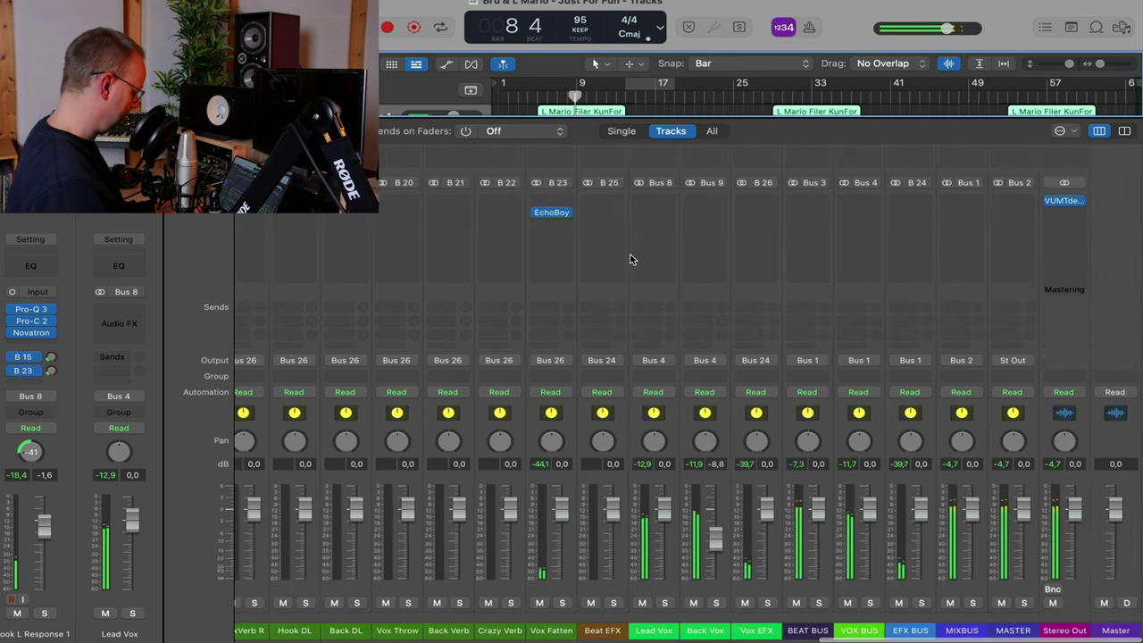
pyautogui.hscroll(-15, 630, 259)
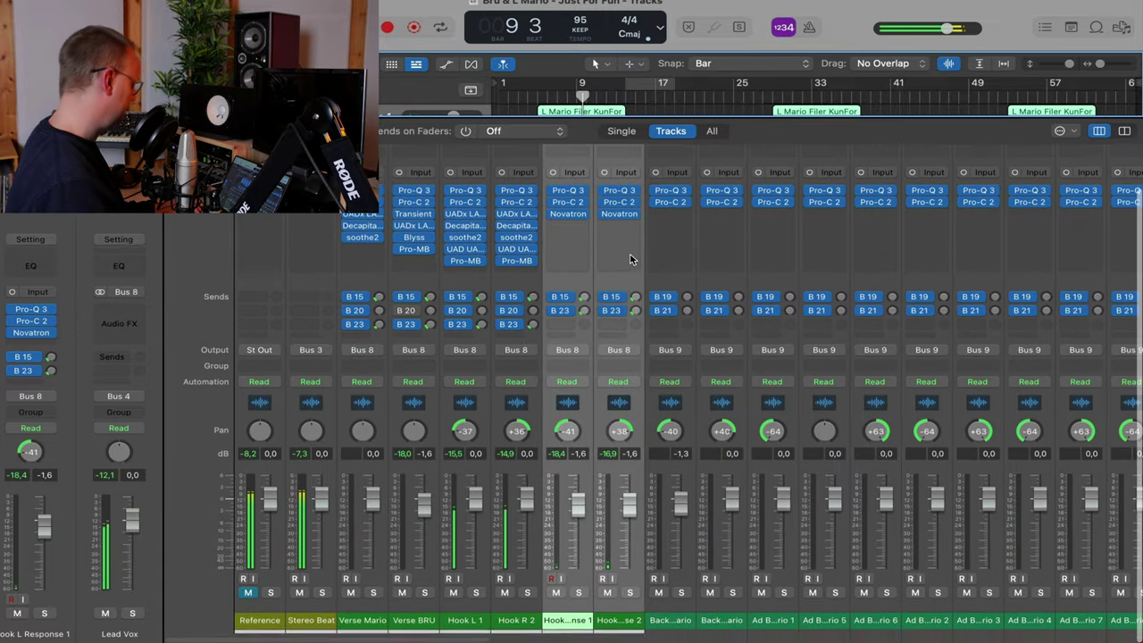
pyautogui.click(585, 604)
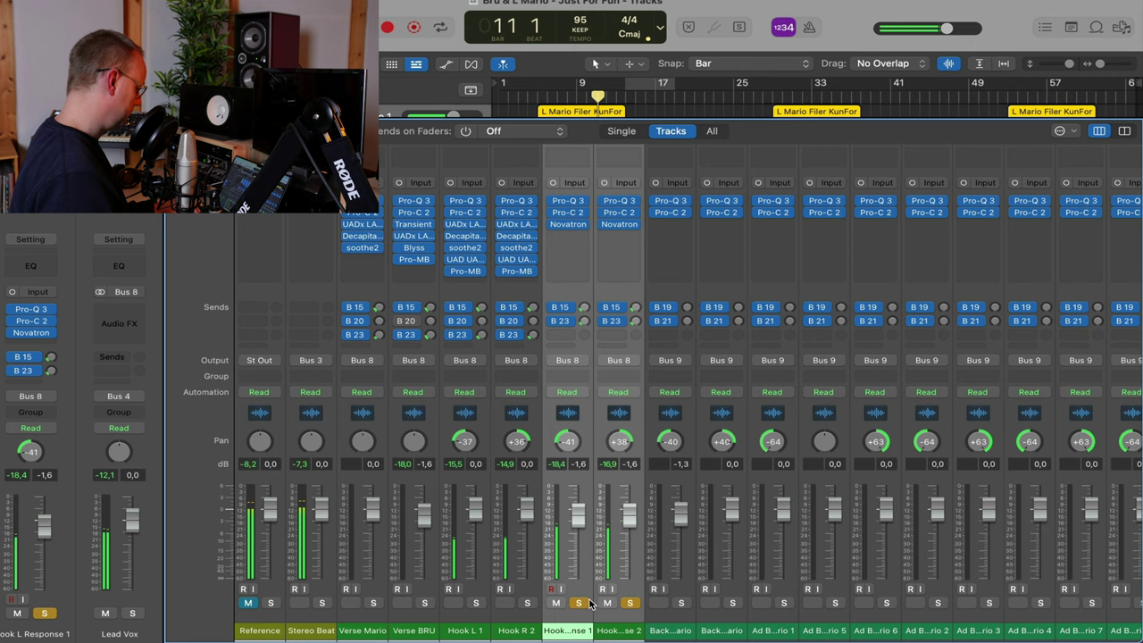
pyautogui.click(585, 603)
# Examine the lead, backing and BackHook vocal tracks across the arrangement while the first hook plays on
pyautogui.press('x')
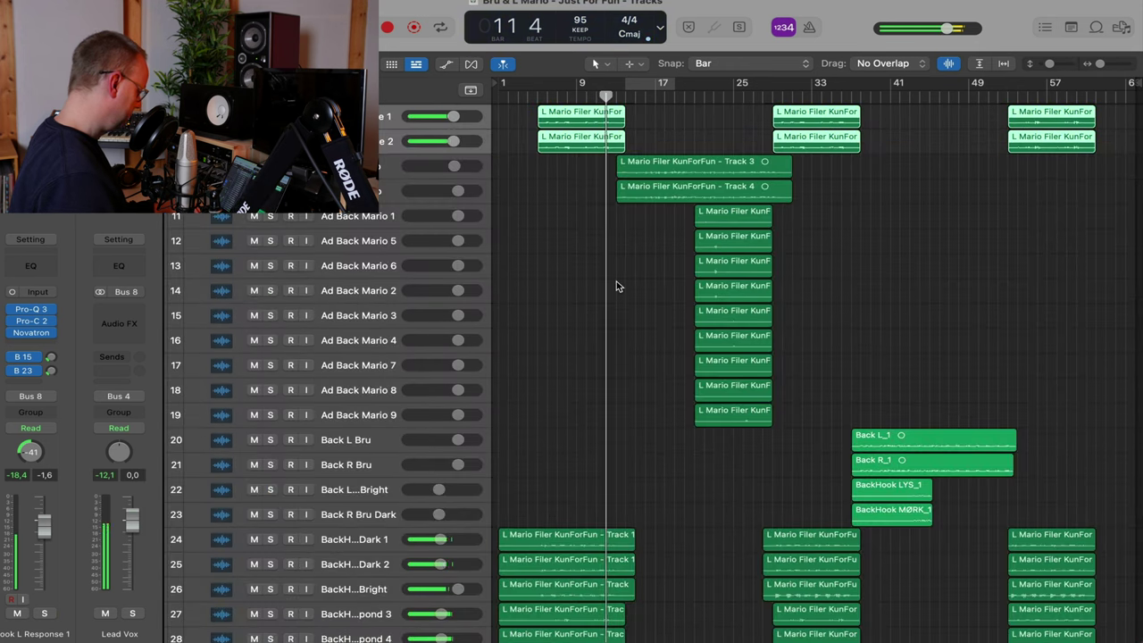
pyautogui.scroll(10, 616, 280)
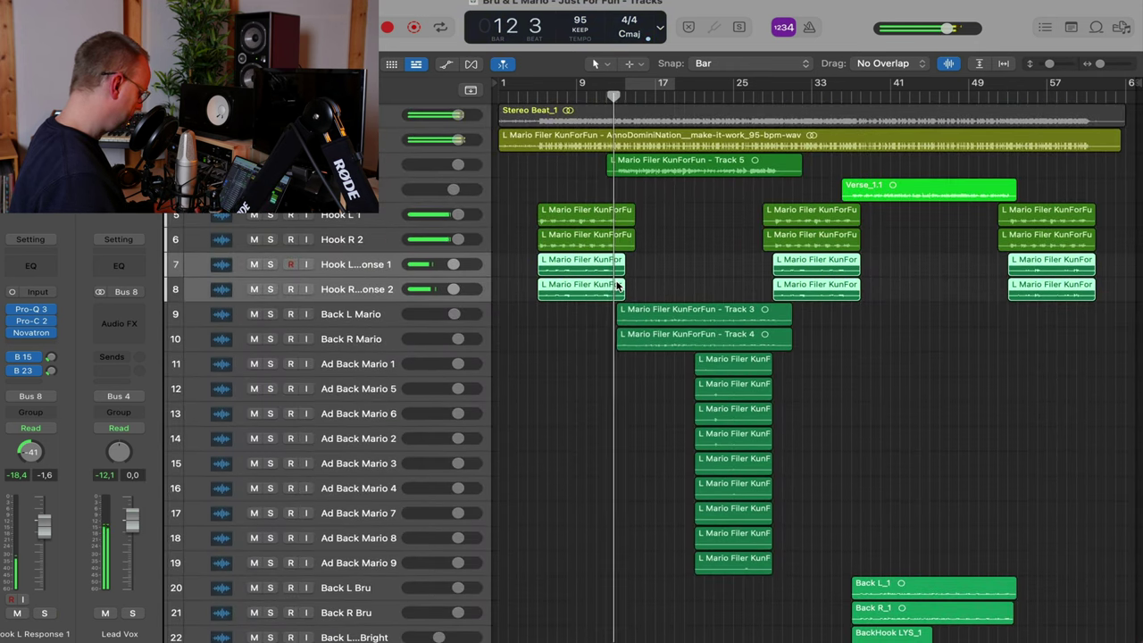
pyautogui.scroll(-5, 617, 286)
pyautogui.scroll(-2, 617, 286)
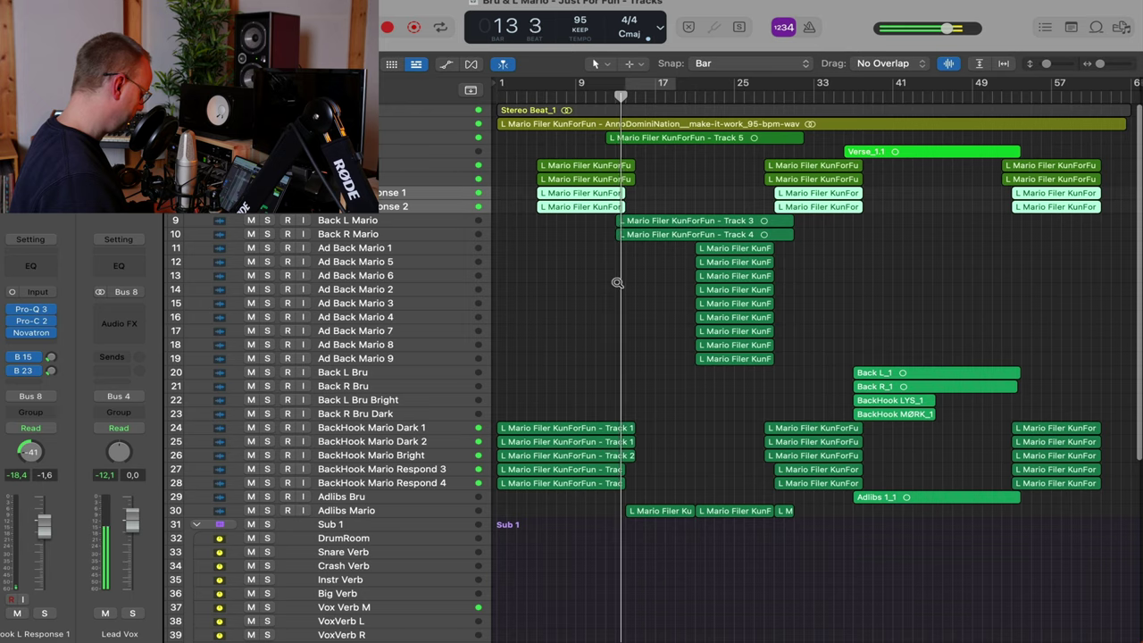
pyautogui.scroll(5, 616, 284)
pyautogui.scroll(-8, 616, 282)
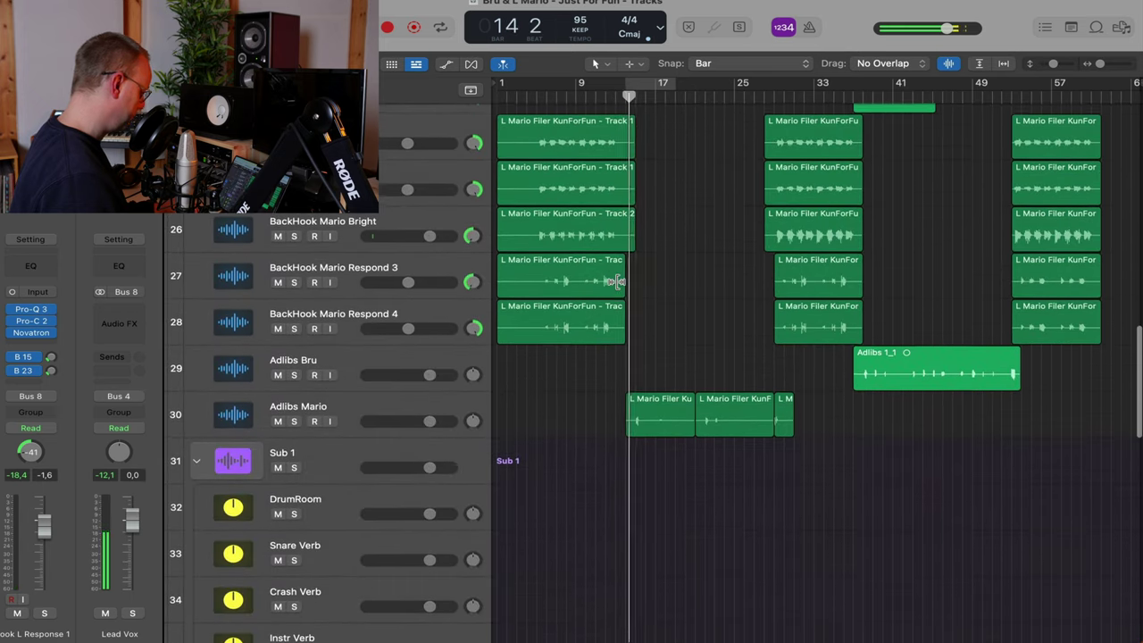
pyautogui.scroll(-6, 616, 280)
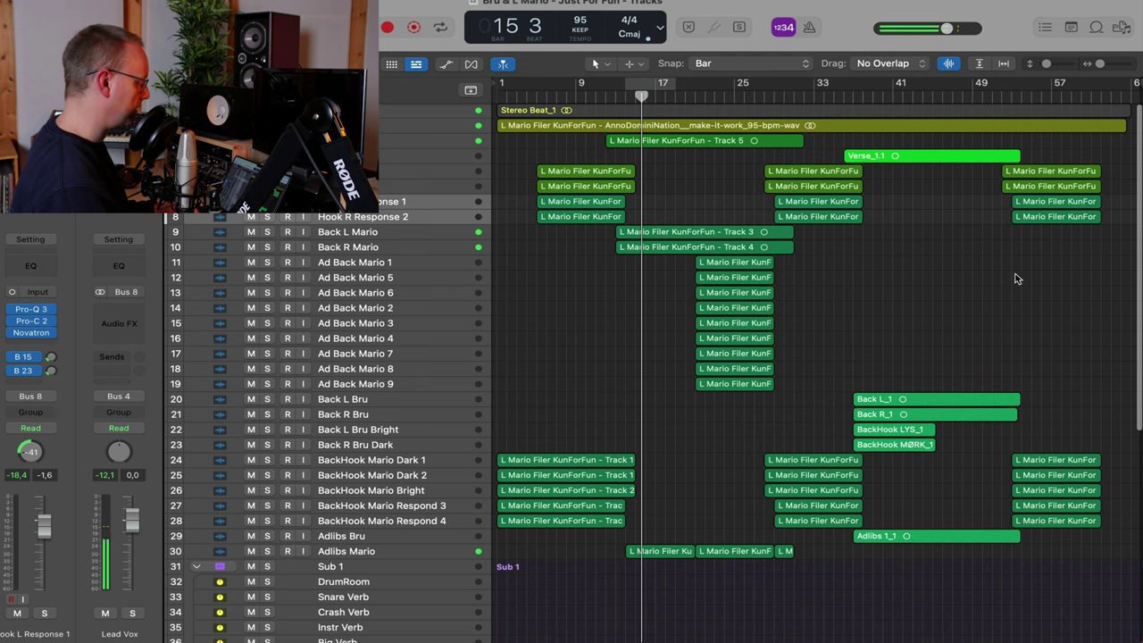
# Play the last hook from around bar 55, inspect its BackHook Mario regions up close, and place the playhead at bar 54
pyautogui.click(1030, 98)
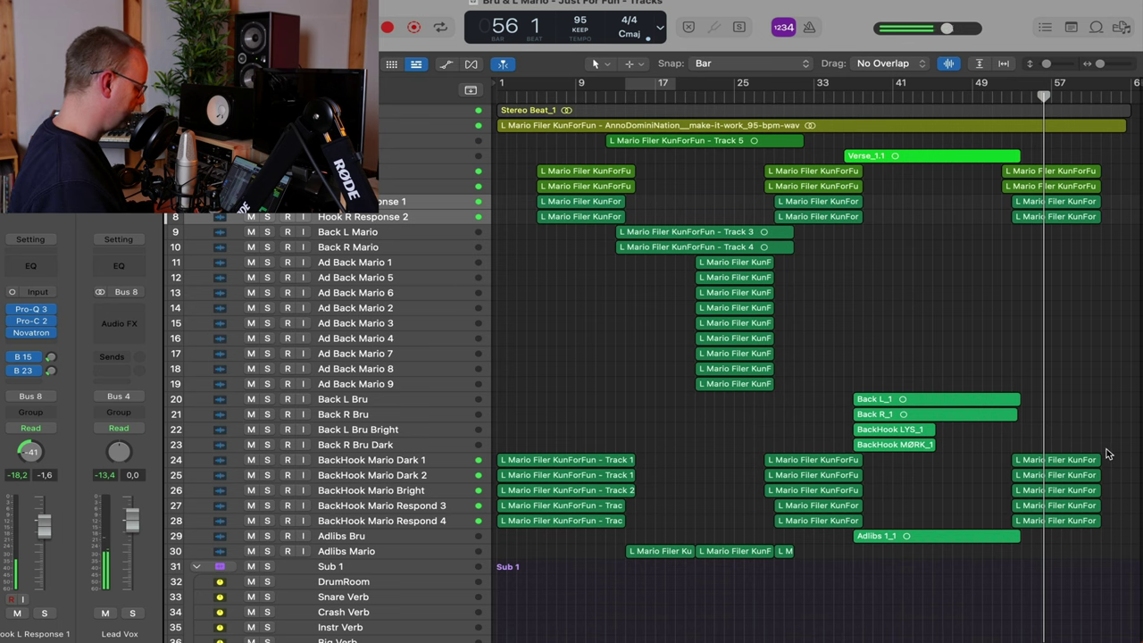
pyautogui.scroll(3, 1106, 454)
pyautogui.scroll(-10, 1106, 454)
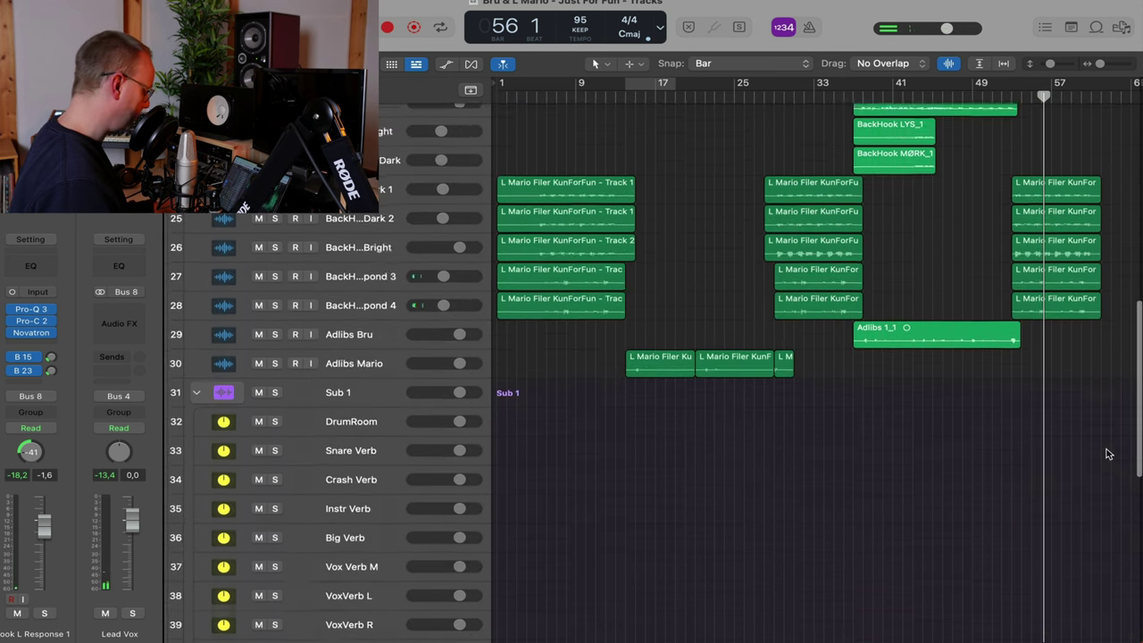
pyautogui.scroll(5, 1106, 455)
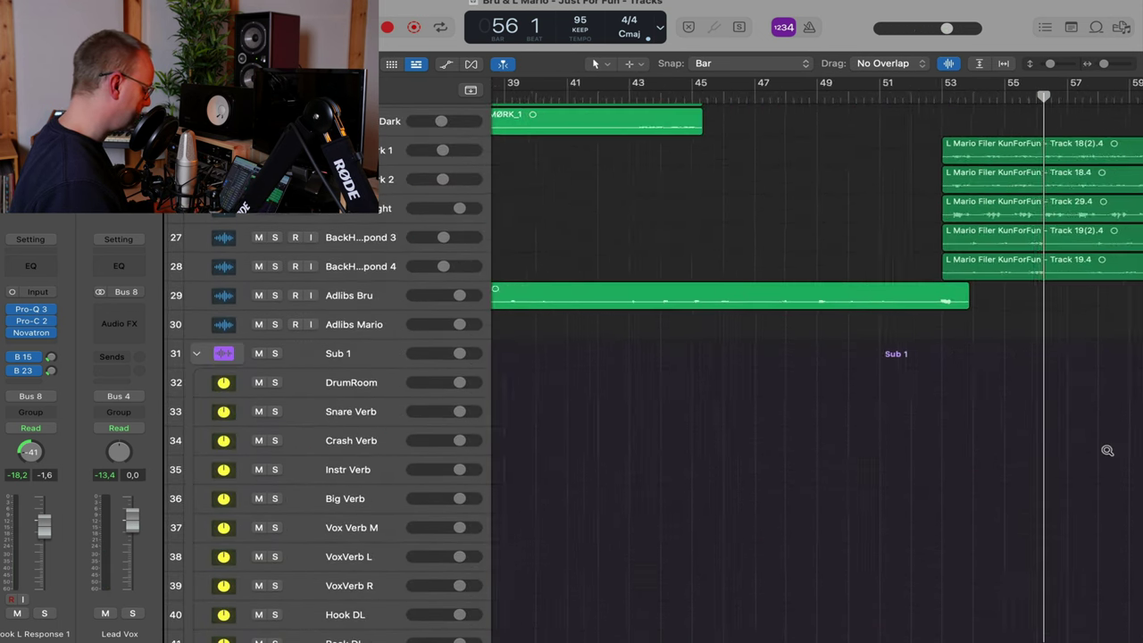
pyautogui.hscroll(5, 1106, 455)
pyautogui.scroll(2, 1106, 455)
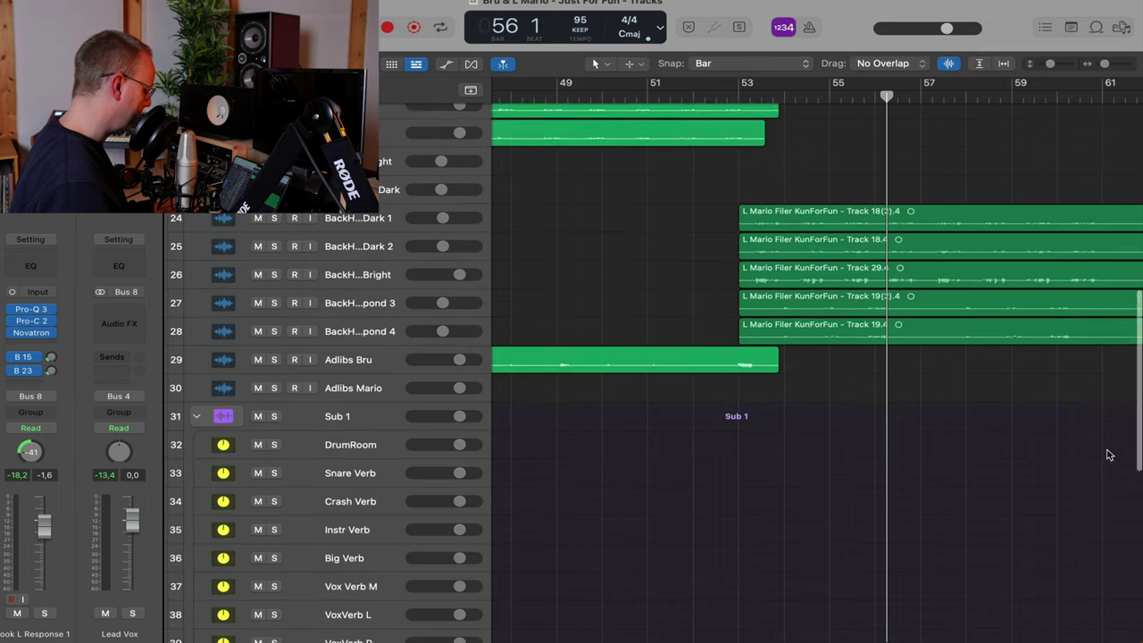
pyautogui.click(777, 97)
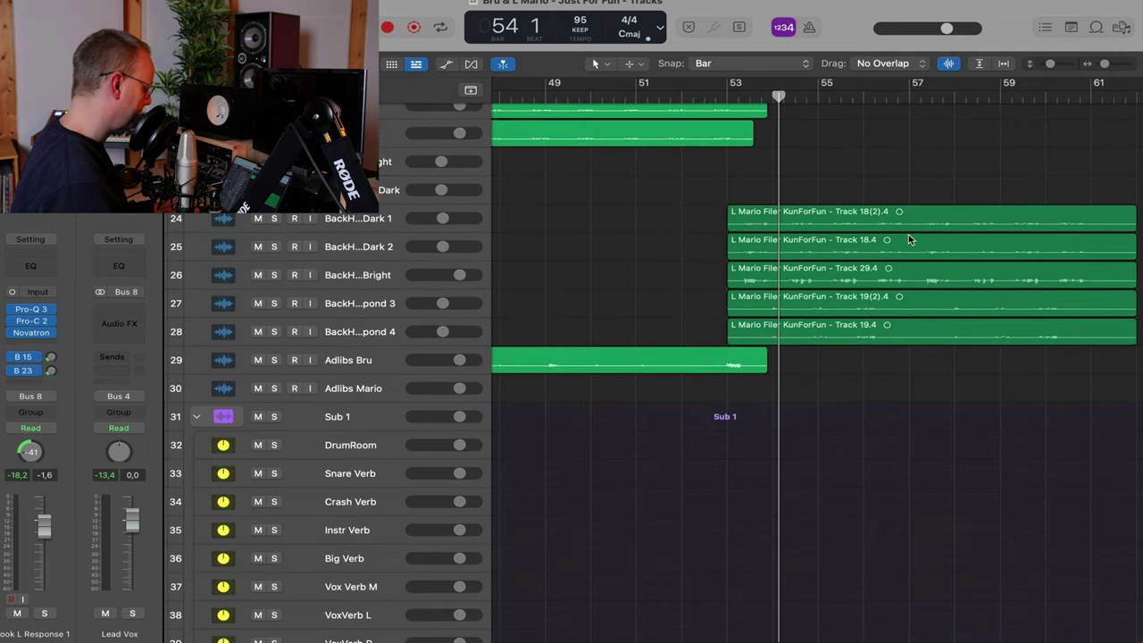
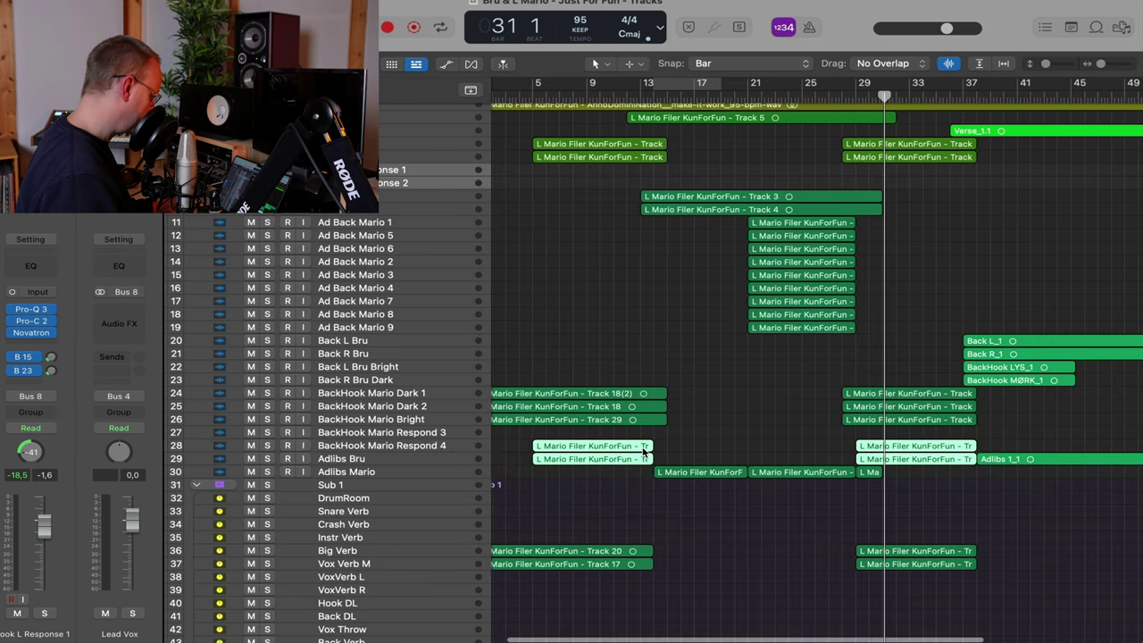
# Undo the misplaced move, move the response regions to BackHook Mario Respond 3 and 4, and put the Track 20 and Track 17 regions on the Hook Response tracks
pyautogui.press('super+z')
pyautogui.moveTo(572, 170); pyautogui.dragTo(572, 437)
pyautogui.moveTo(1010, 573); pyautogui.dragTo(554, 184)
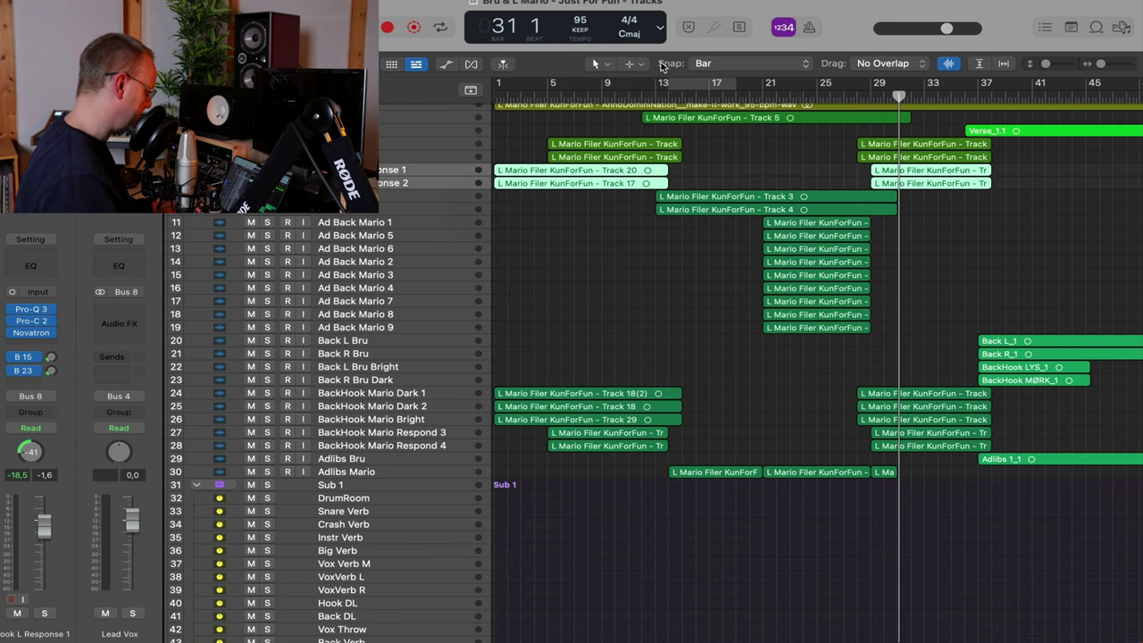
# Play the first hook from bar 7 and examine the swapped regions on the Hook Response and BackHook Mario Respond tracks
pyautogui.click(574, 95)
pyautogui.press('space')
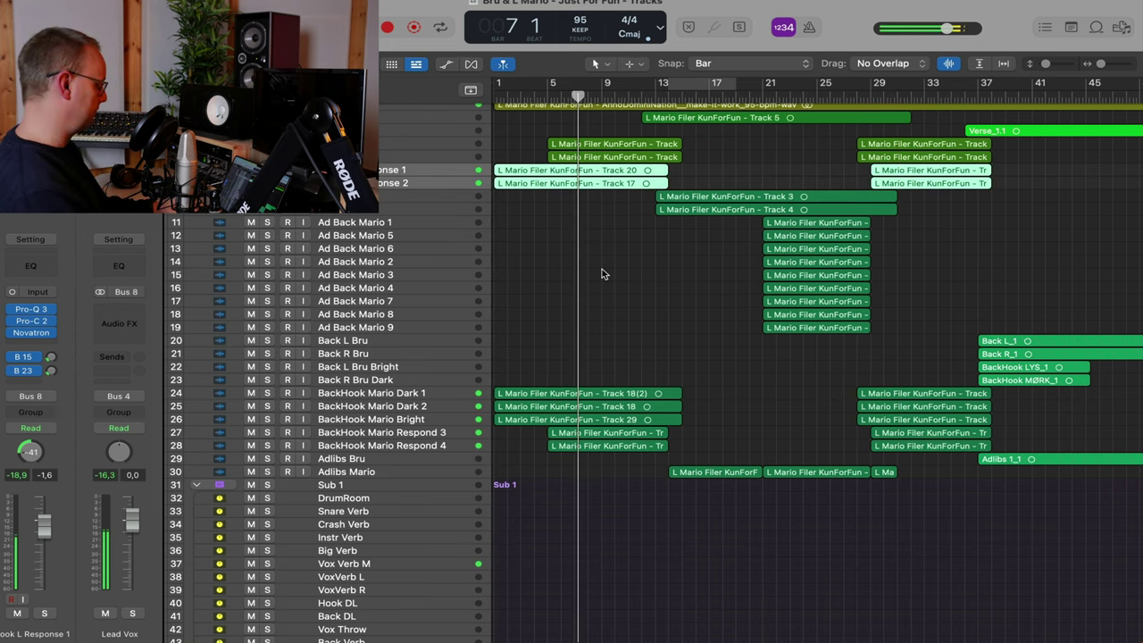
pyautogui.scroll(1, 602, 271)
pyautogui.scroll(6, 603, 270)
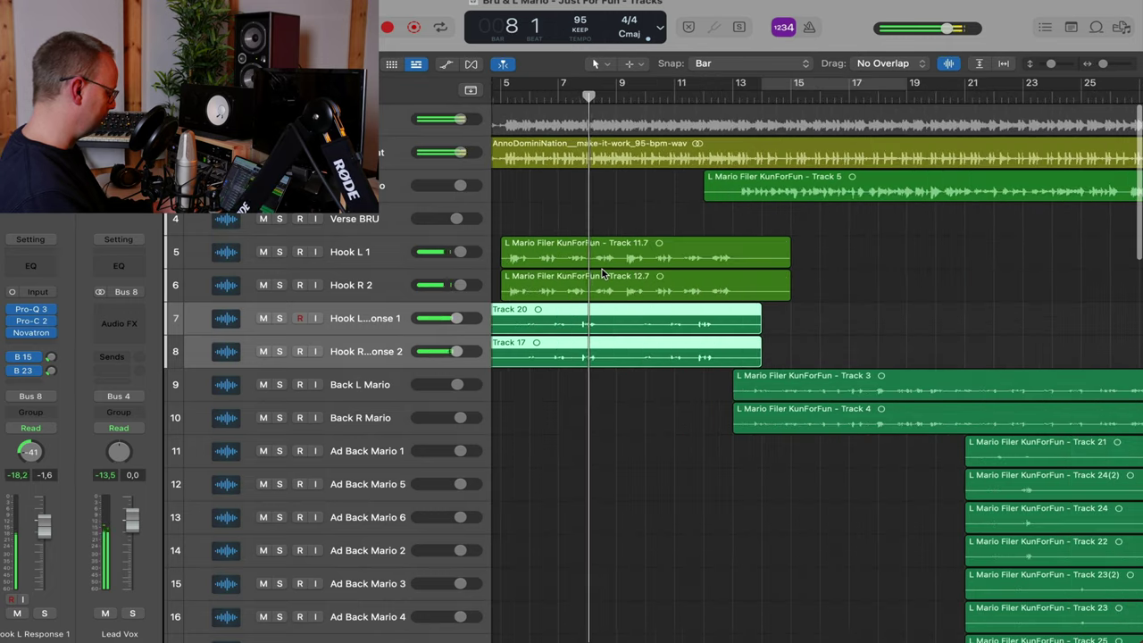
pyautogui.scroll(-12, 602, 269)
pyautogui.scroll(4, 602, 268)
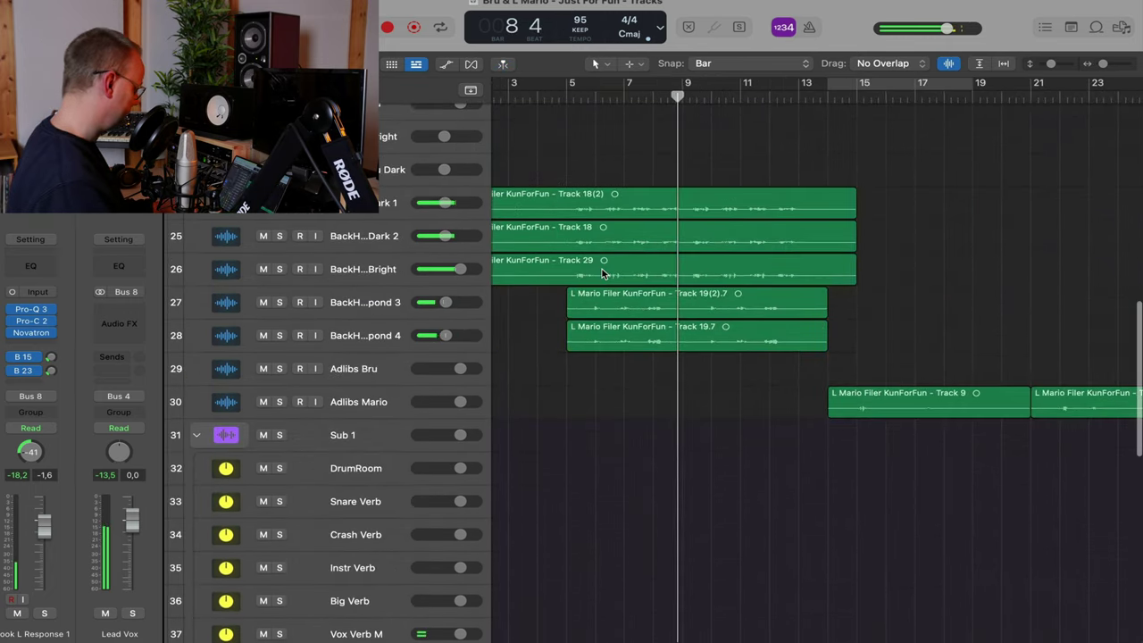
pyautogui.scroll(-4, 602, 269)
pyautogui.scroll(-5, 602, 269)
pyautogui.scroll(8, 577, 280)
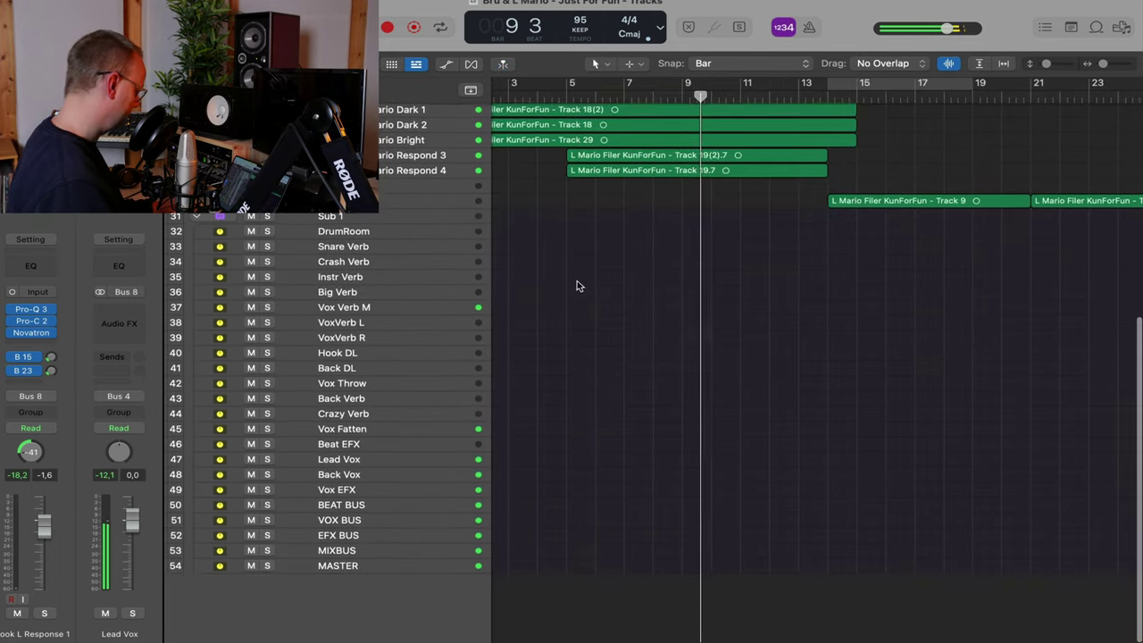
pyautogui.scroll(5, 652, 264)
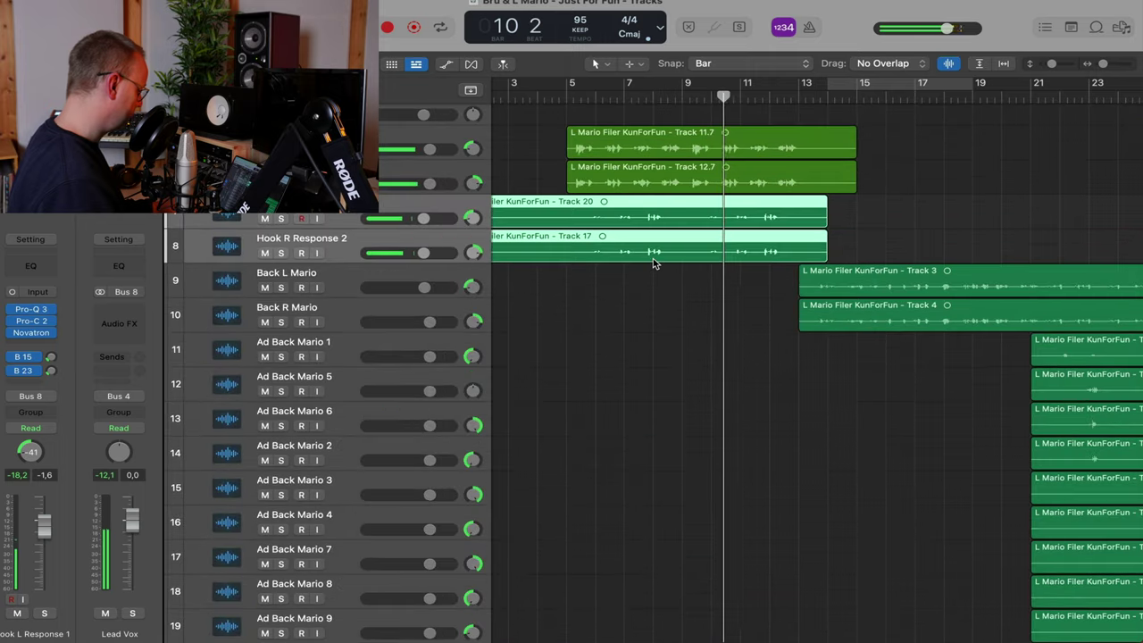
# Play back the end of the first hook around bars 11 to 13, focusing on the Hook and Hook Response vocal tracks
pyautogui.click(656, 278)
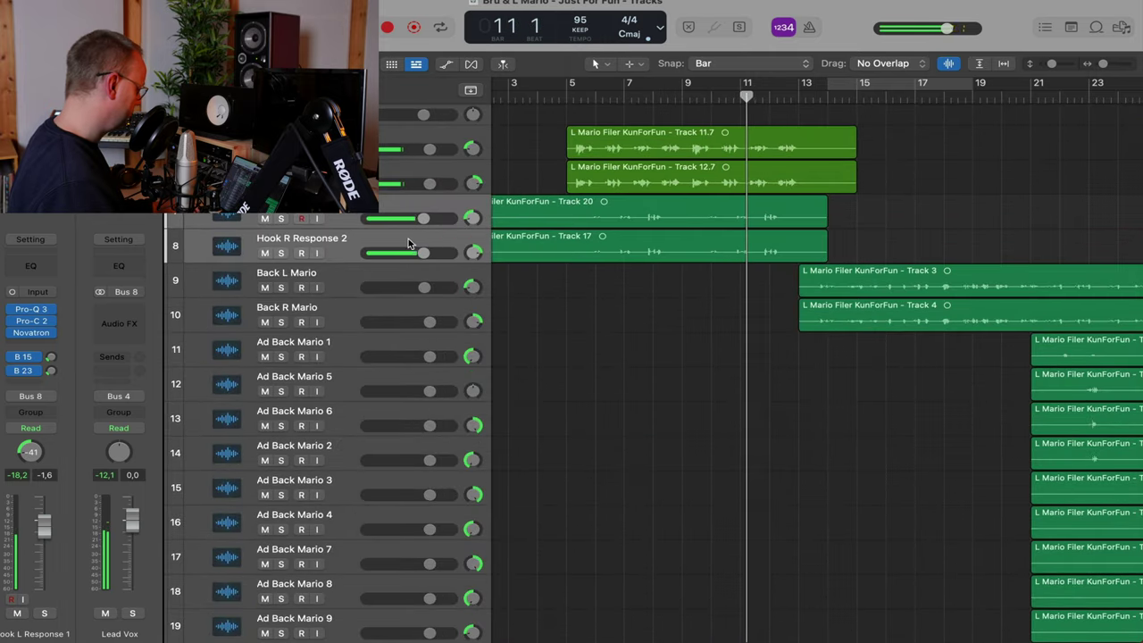
pyautogui.scroll(-8, 528, 243)
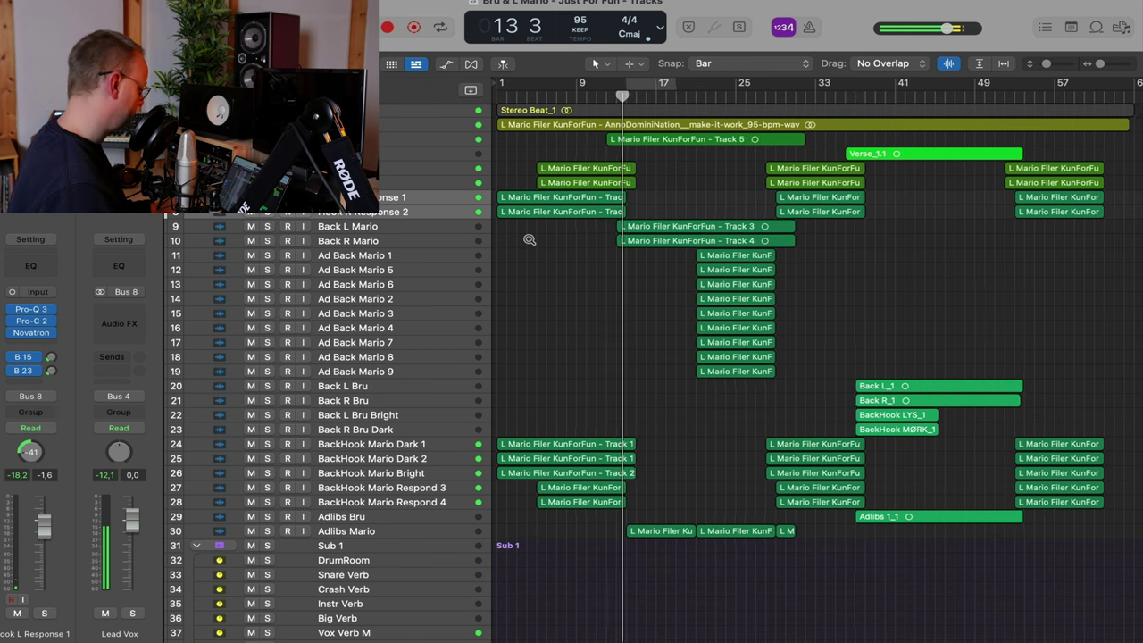
pyautogui.scroll(3, 529, 243)
pyautogui.hscroll(-5, 529, 243)
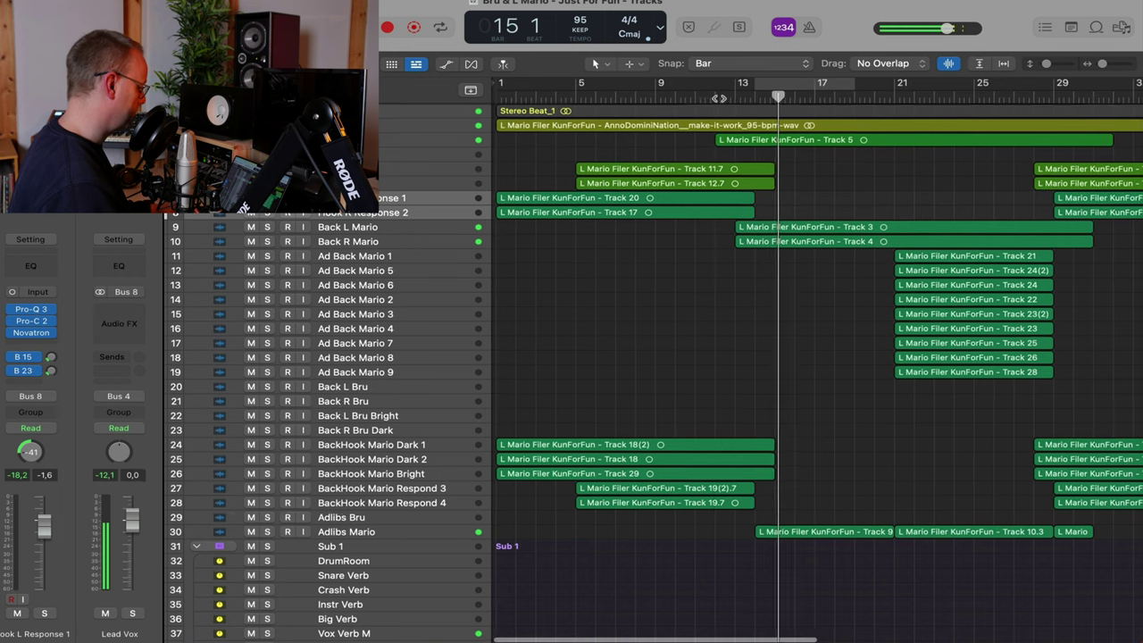
pyautogui.click(716, 94)
pyautogui.scroll(6, 716, 155)
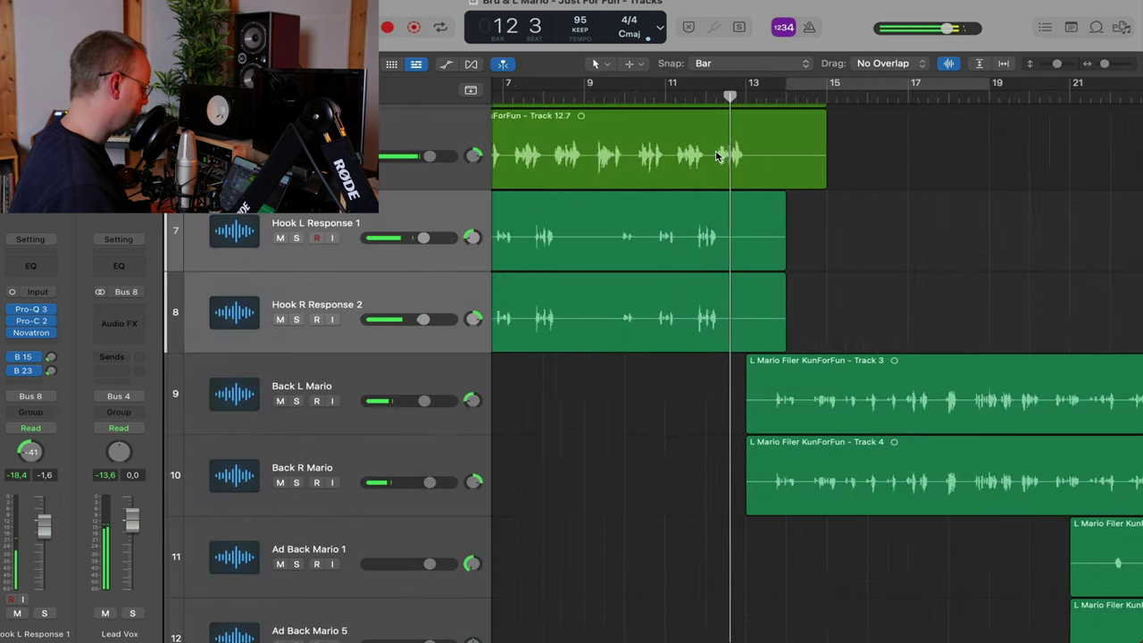
pyautogui.click(674, 97)
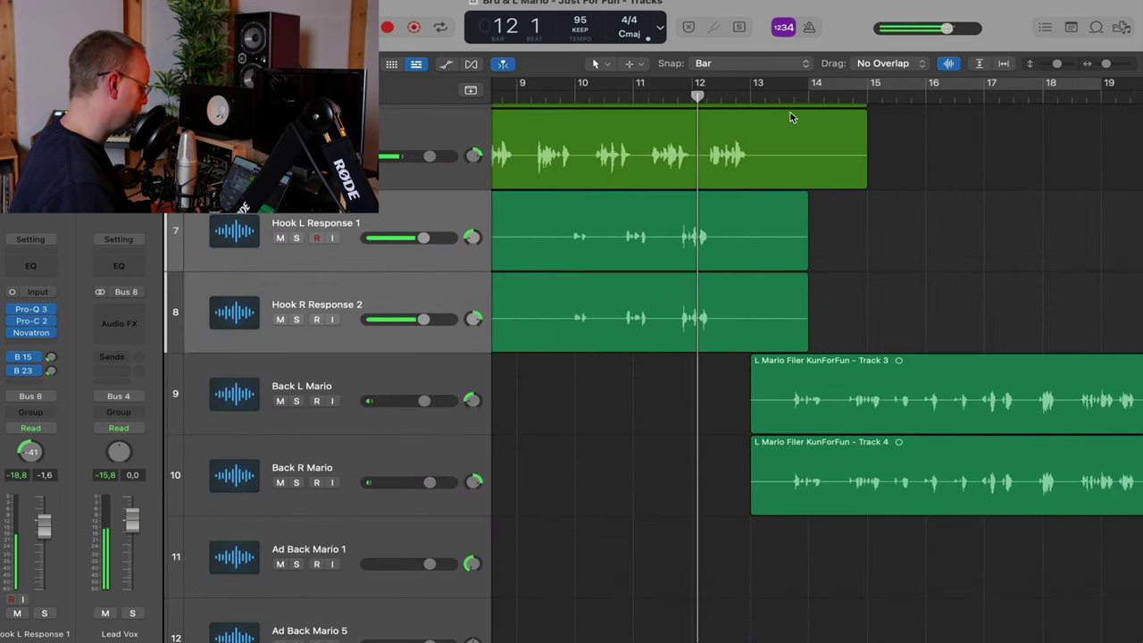
pyautogui.click(650, 99)
# Reset the volume of Hook L Response 1 and Hook R Response 2 together to 0 dB and audition the result near bar 12
pyautogui.click(347, 250)
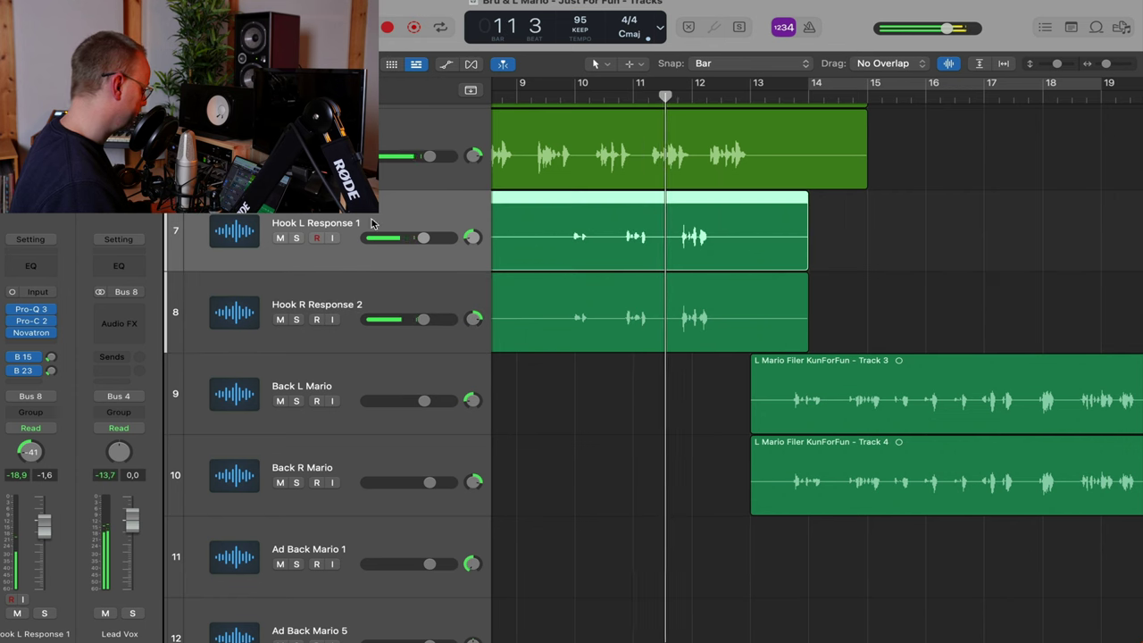
pyautogui.keyDown('shift'); pyautogui.click(347, 278); pyautogui.keyUp('shift')
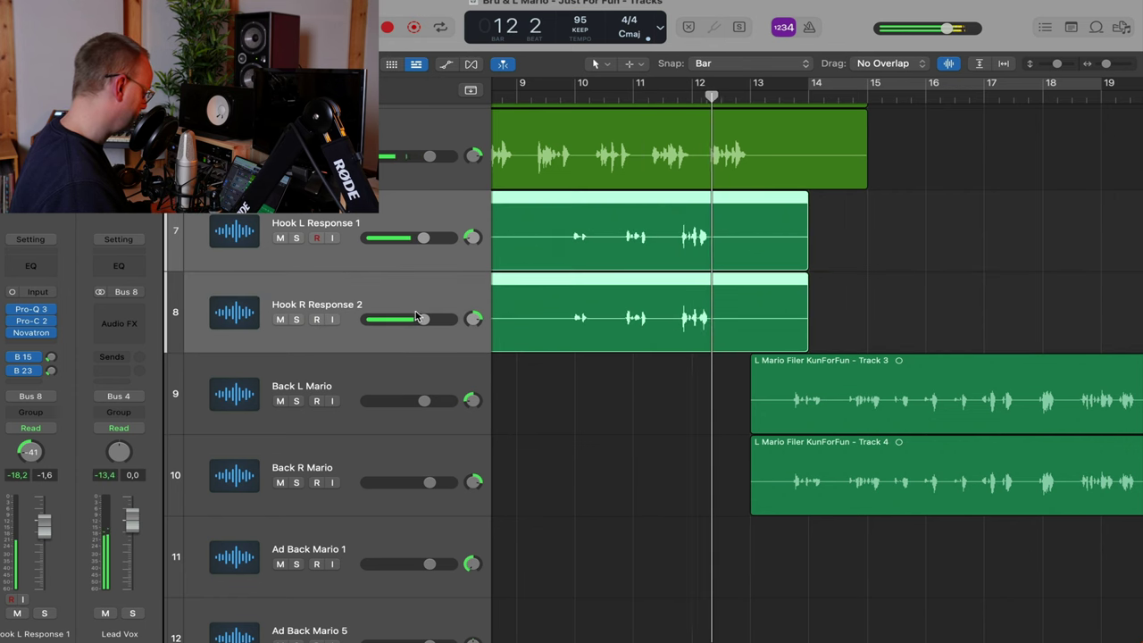
pyautogui.rightClick(418, 321)
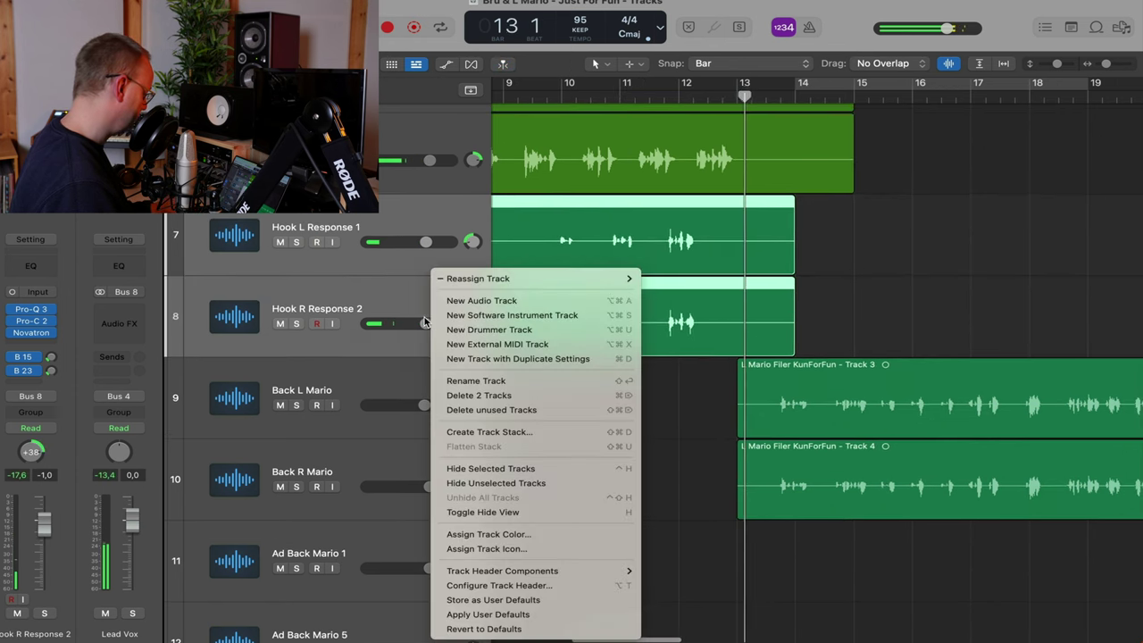
pyautogui.click(423, 324)
pyautogui.keyDown('alt'); pyautogui.click(426, 323); pyautogui.keyUp('alt')
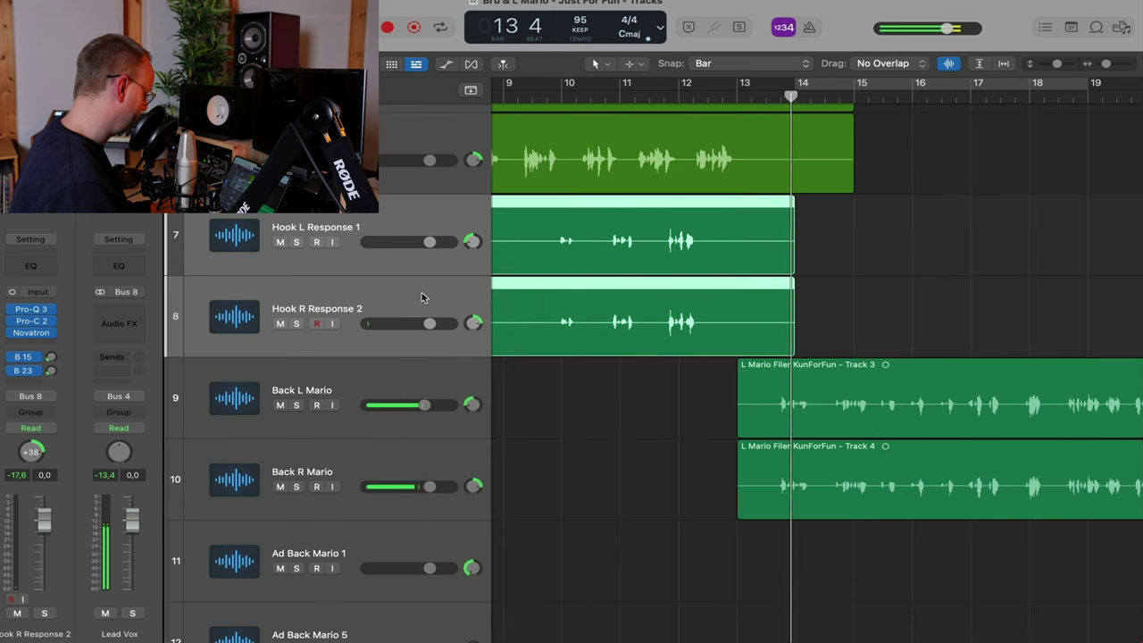
pyautogui.click(658, 97)
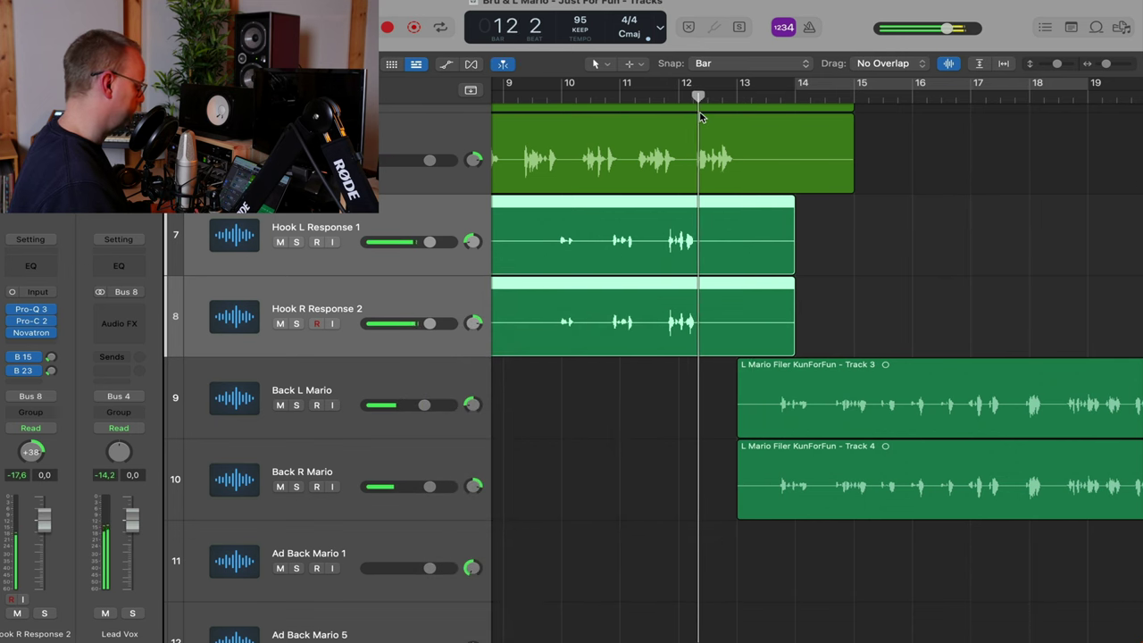
pyautogui.press('space')
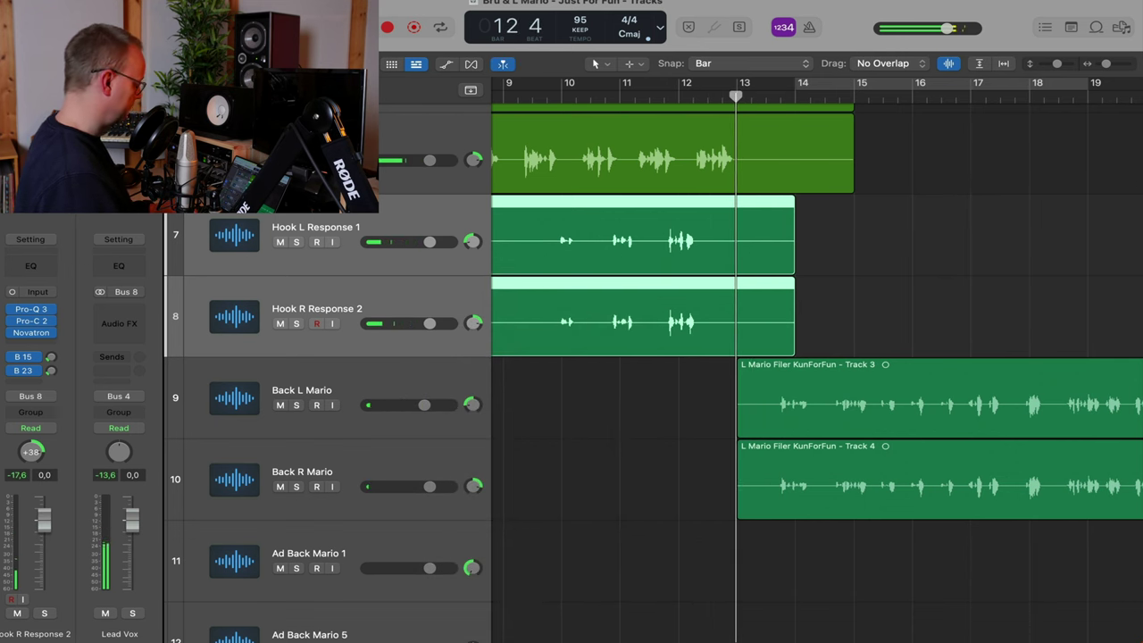
# Insert BABY Audio's Baby Comeback in stereo on the Vox Throw aux fed by the Bus 20 send of Hook R 2
pyautogui.click(733, 135)
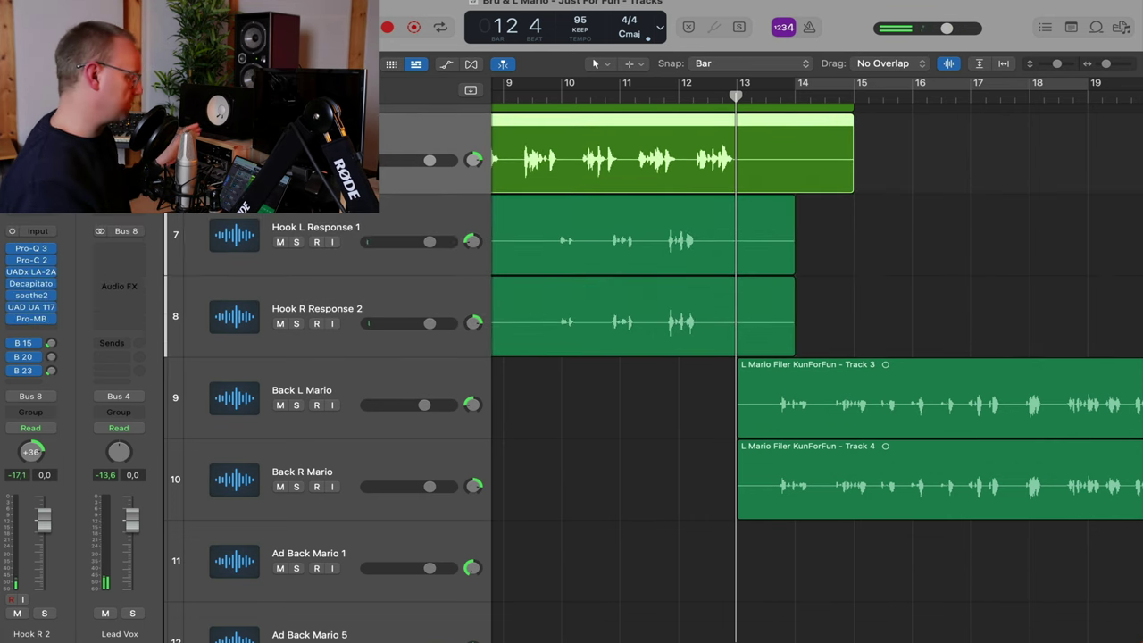
pyautogui.scroll(5, 662, 213)
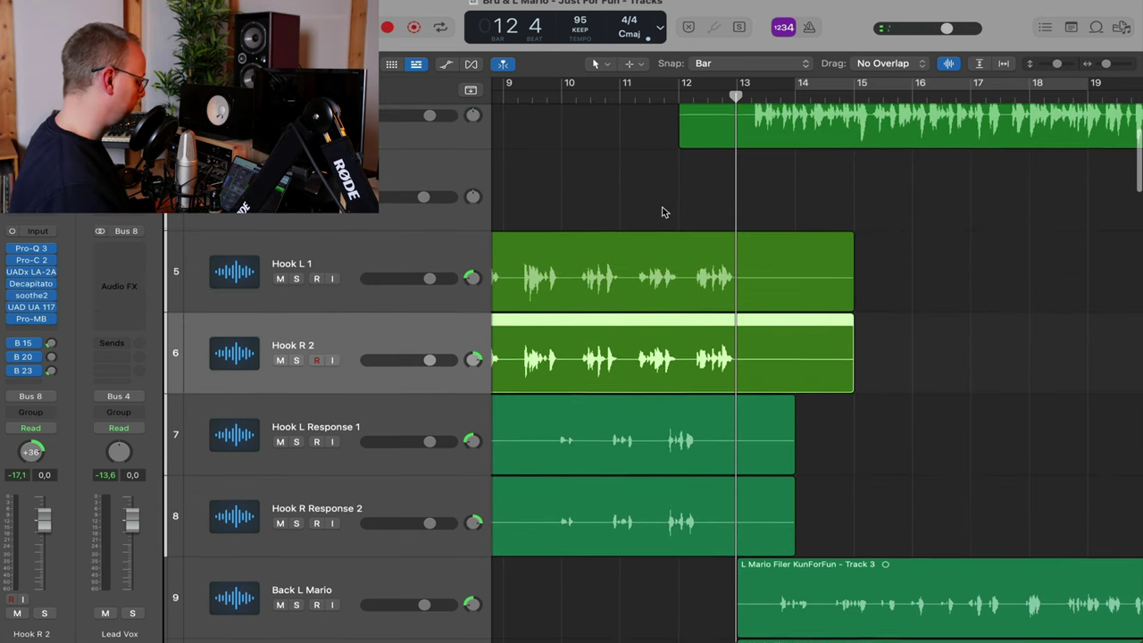
pyautogui.scroll(-4, 663, 209)
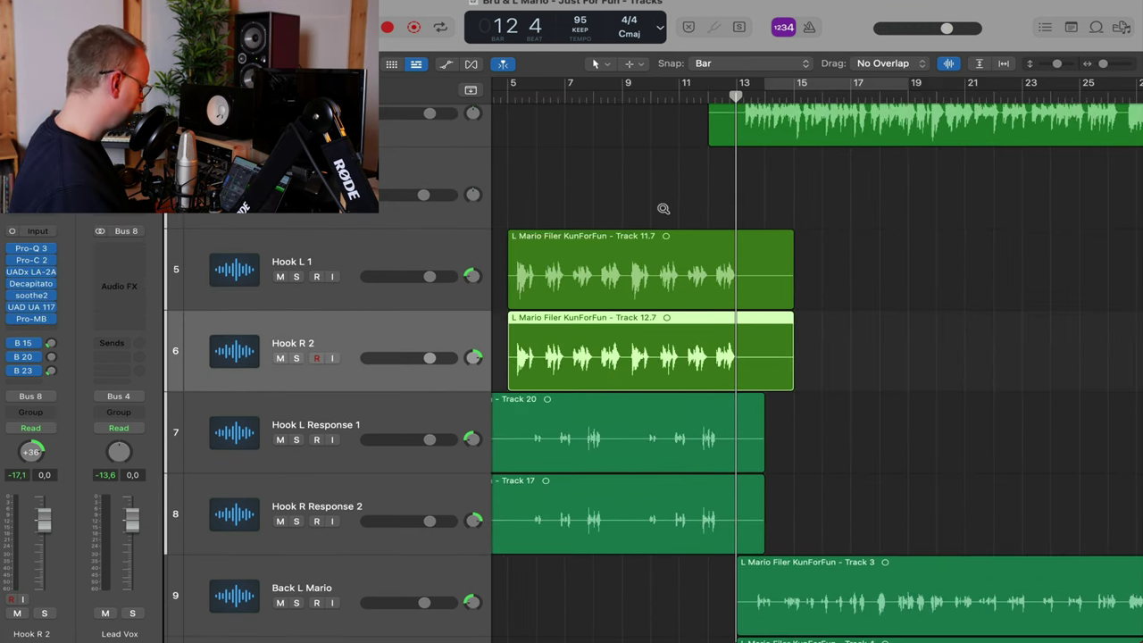
pyautogui.click(31, 360)
pyautogui.click(52, 360)
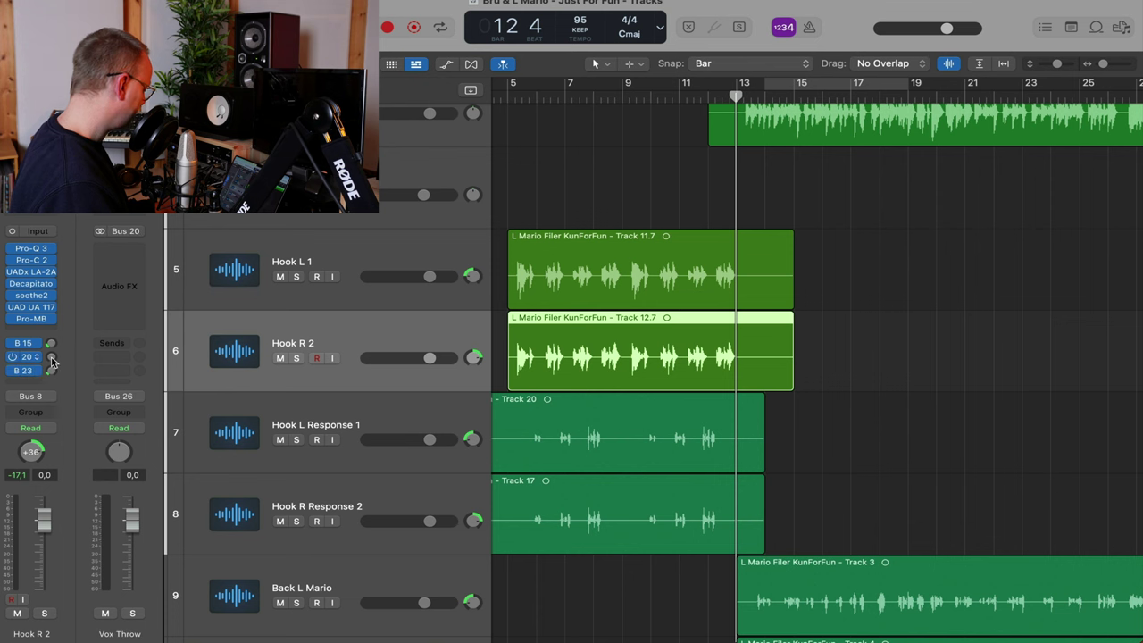
pyautogui.click(126, 259)
pyautogui.moveTo(176, 308)
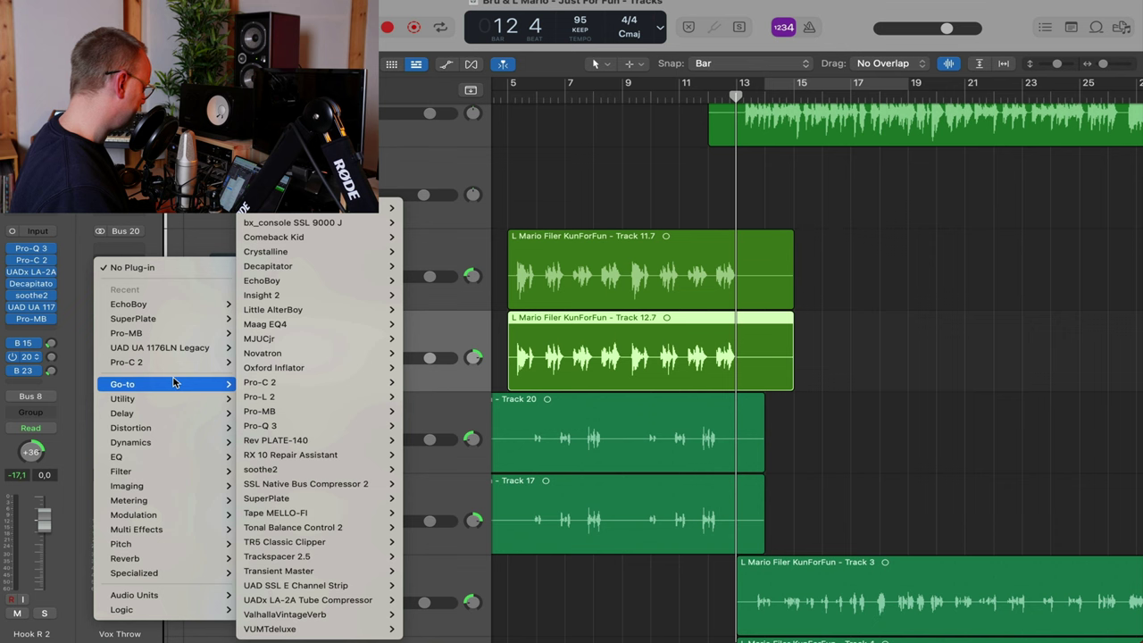
pyautogui.moveTo(174, 597)
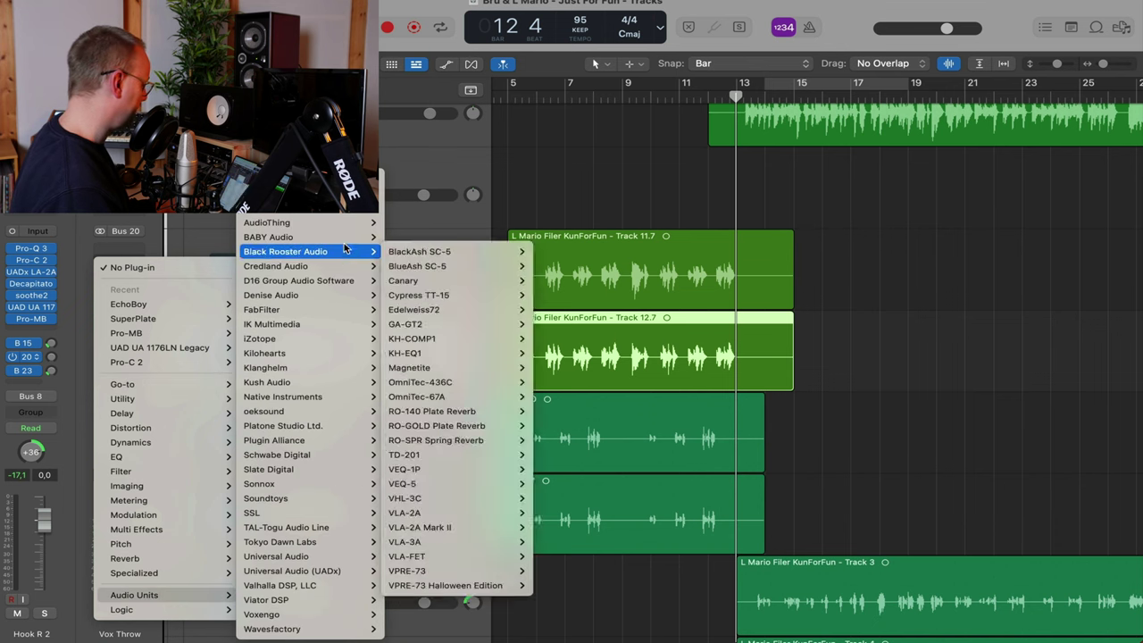
pyautogui.moveTo(345, 242)
pyautogui.moveTo(437, 238)
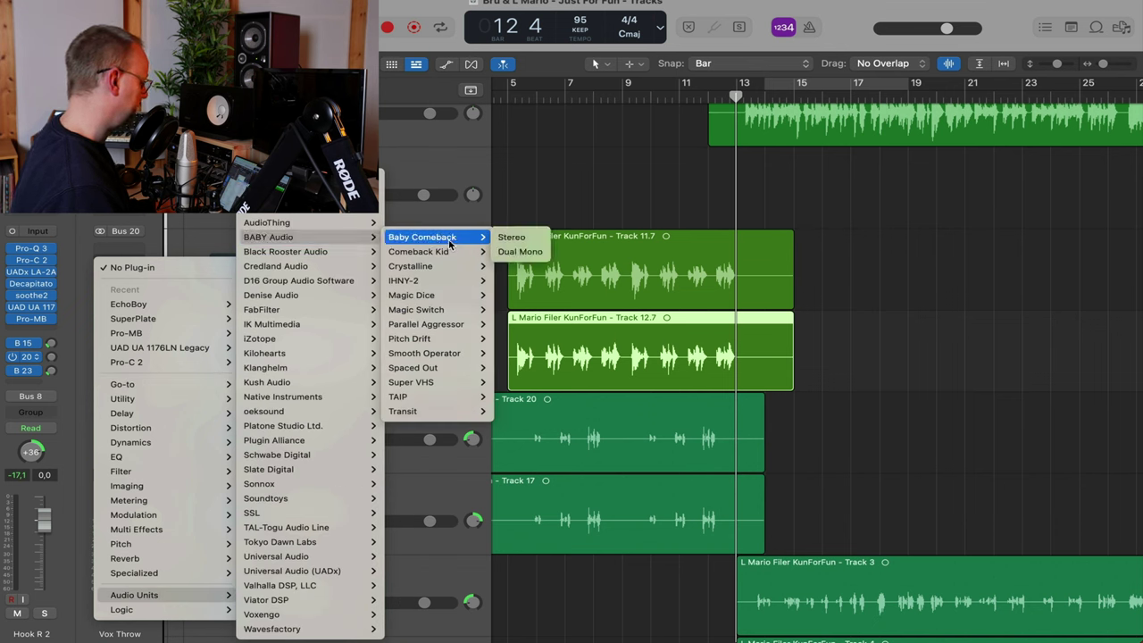
pyautogui.click(511, 234)
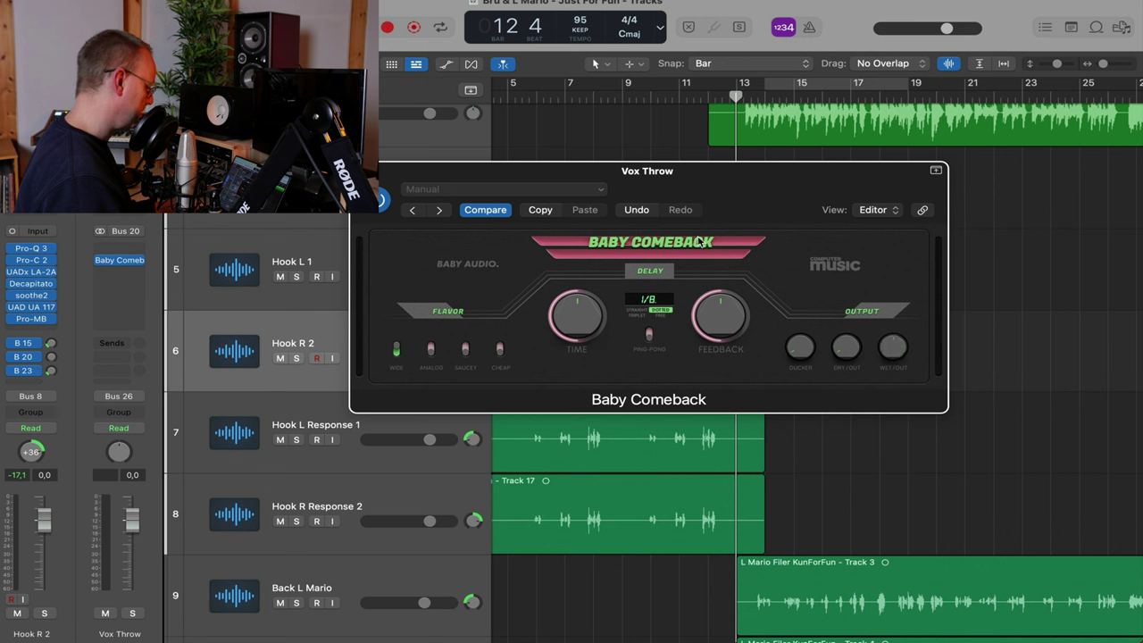
# Set Baby Comeback's delay time to dotted 1/4 with reduced feedback and move its window below the Hook tracks
pyautogui.moveTo(718, 169); pyautogui.dragTo(758, 142)
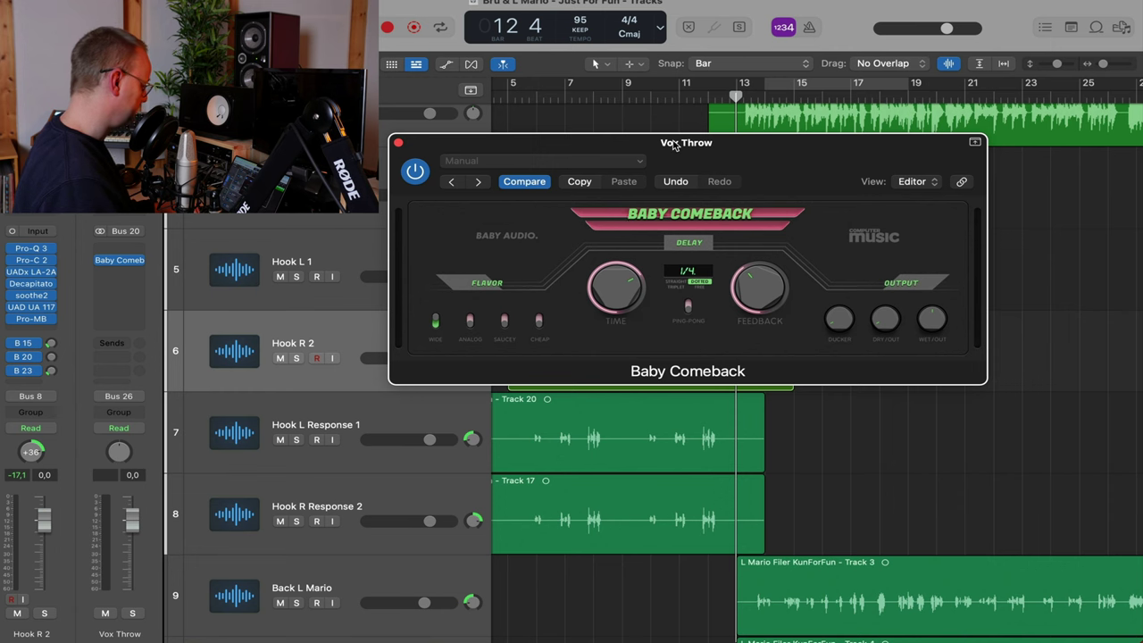
pyautogui.moveTo(674, 145); pyautogui.dragTo(620, 435)
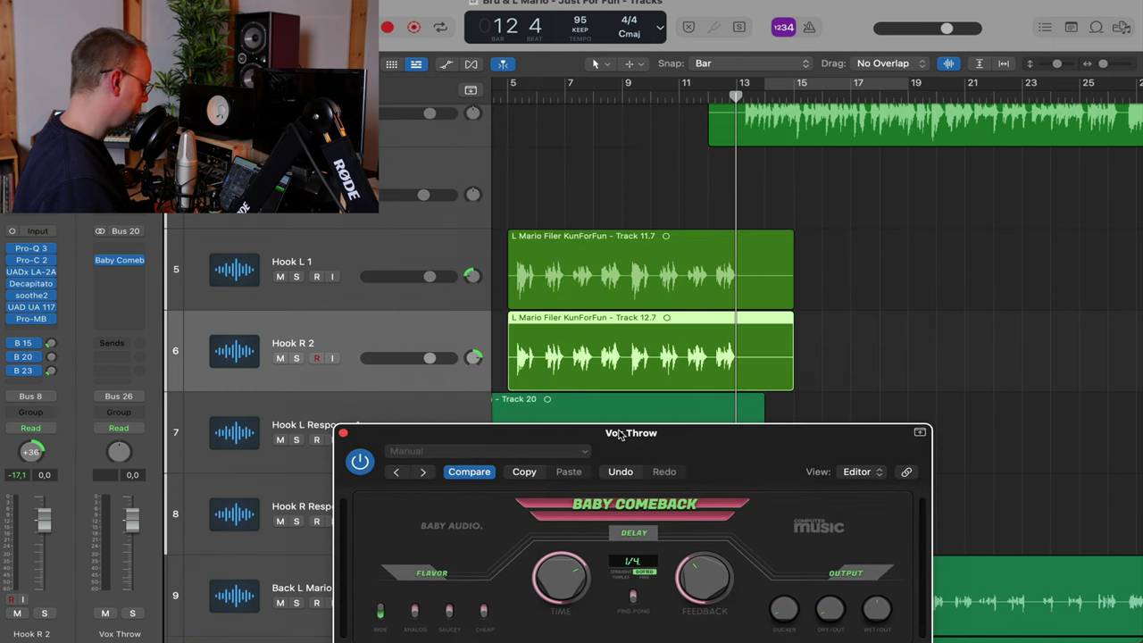
# Zoom in on the last hook phrase and play it back from around bar 12
pyautogui.press('super+Right')
pyautogui.press('super+Right')
pyautogui.press('super+Right')
pyautogui.press('super+Right')
pyautogui.click(669, 104)
pyautogui.press(',')
pyautogui.press('space')
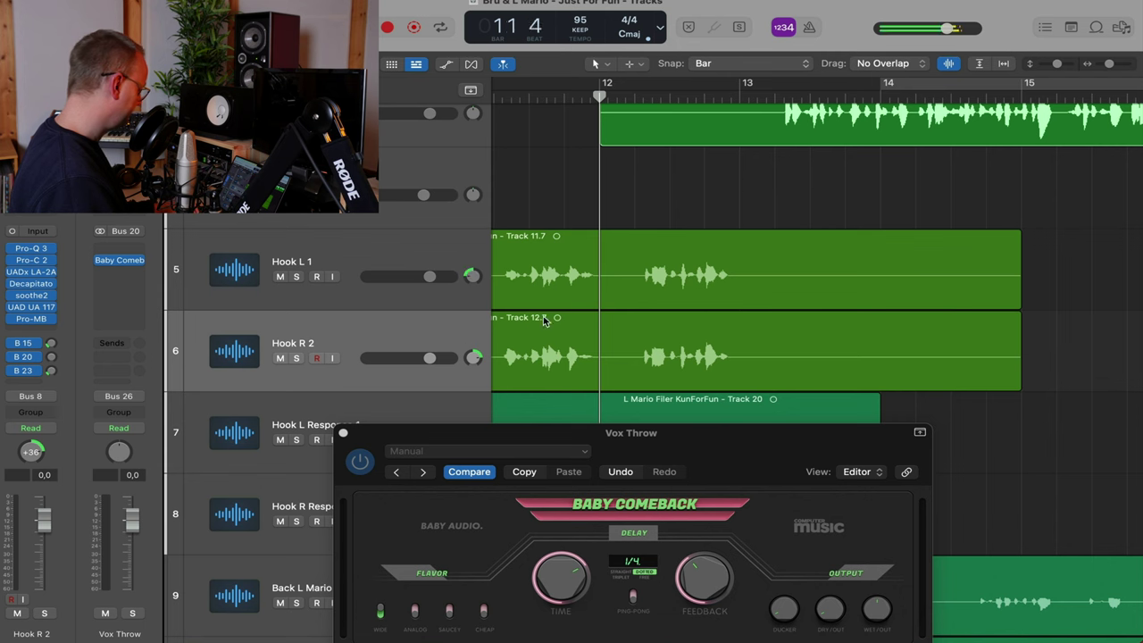
# Close the Baby Comeback window, show track automation and set Hook L 1's automation mode to Touch
pyautogui.click(390, 255)
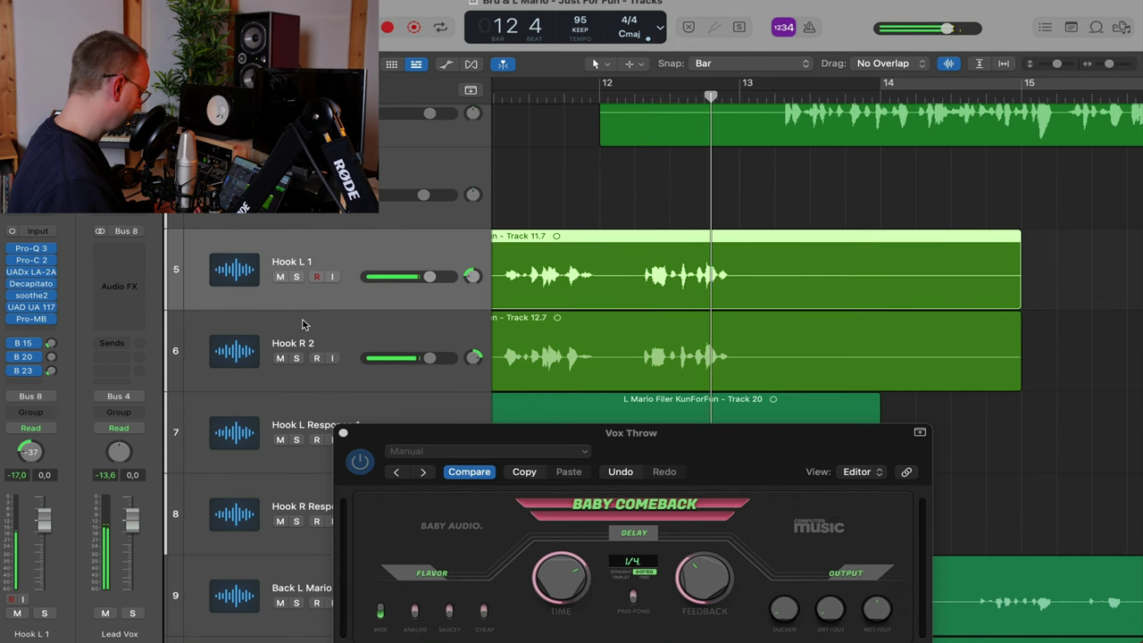
pyautogui.click(52, 358)
pyautogui.click(343, 433)
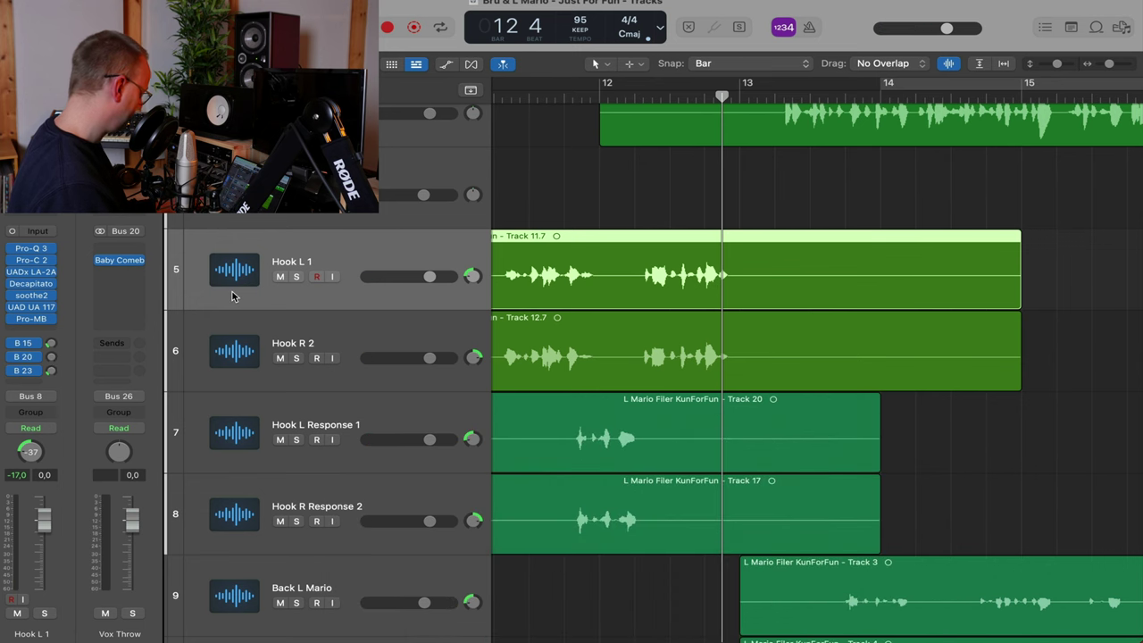
pyautogui.press('a')
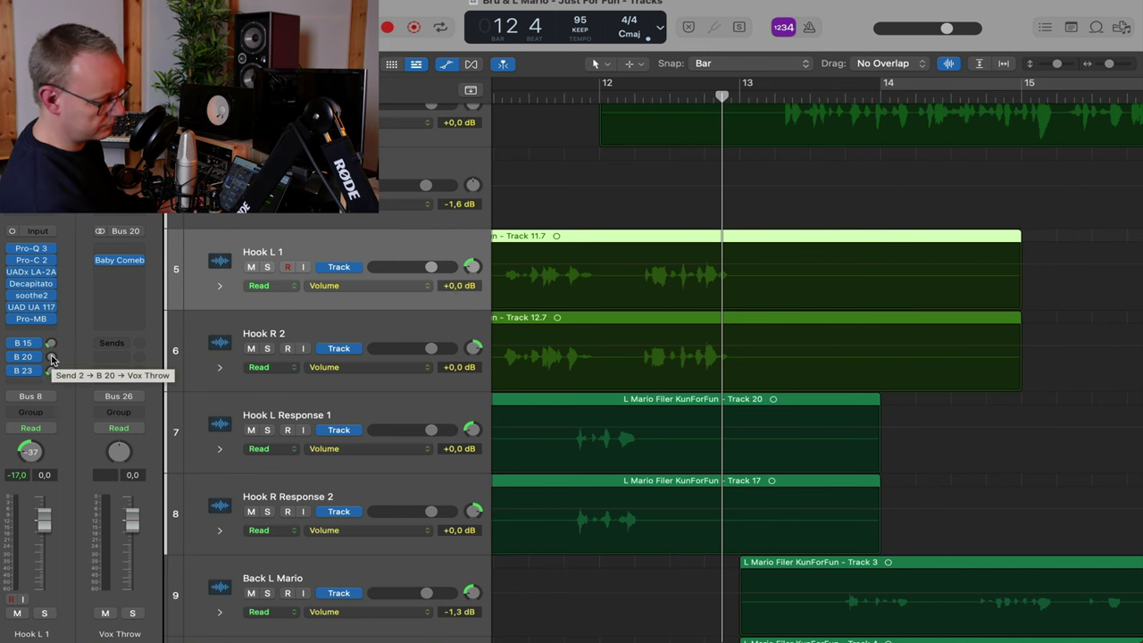
pyautogui.press('ctrl+super+t')
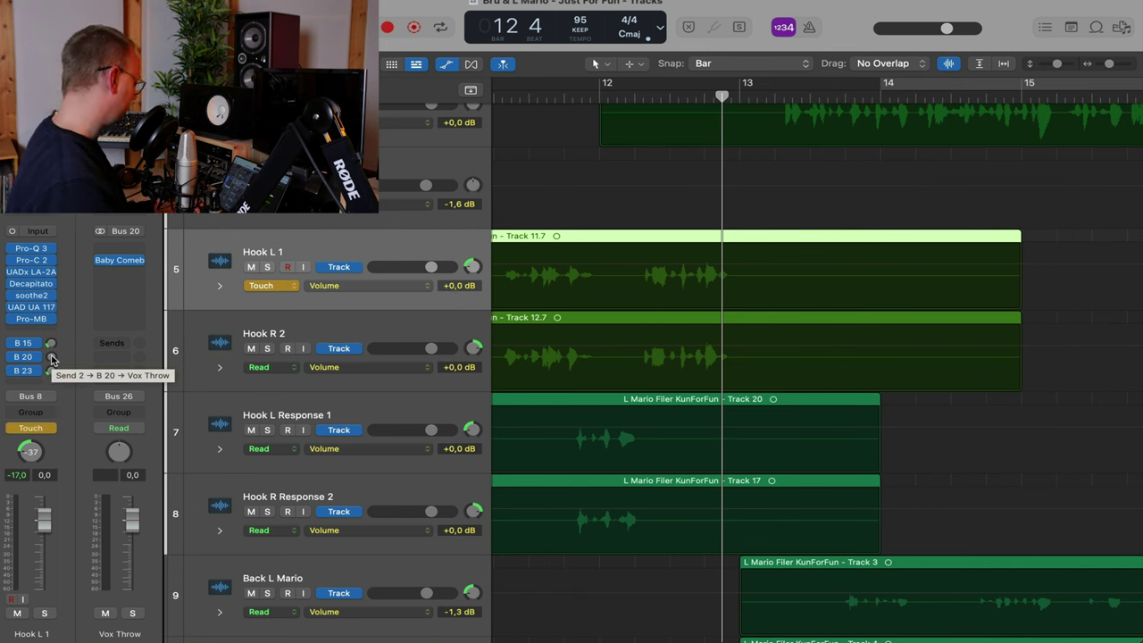
pyautogui.click(50, 428)
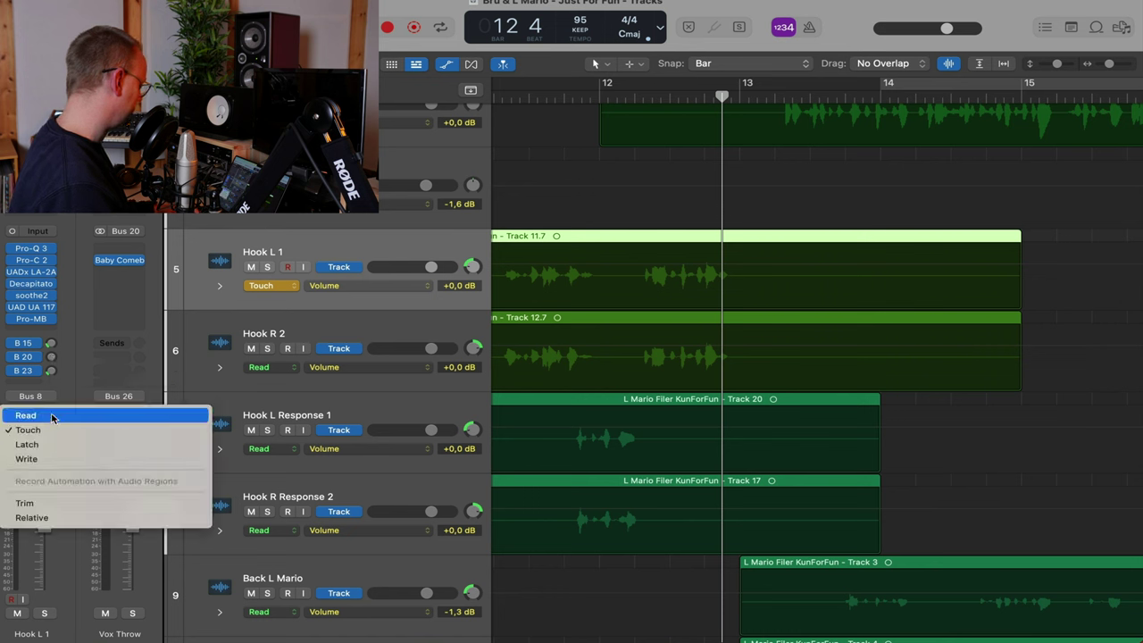
pyautogui.click(95, 376)
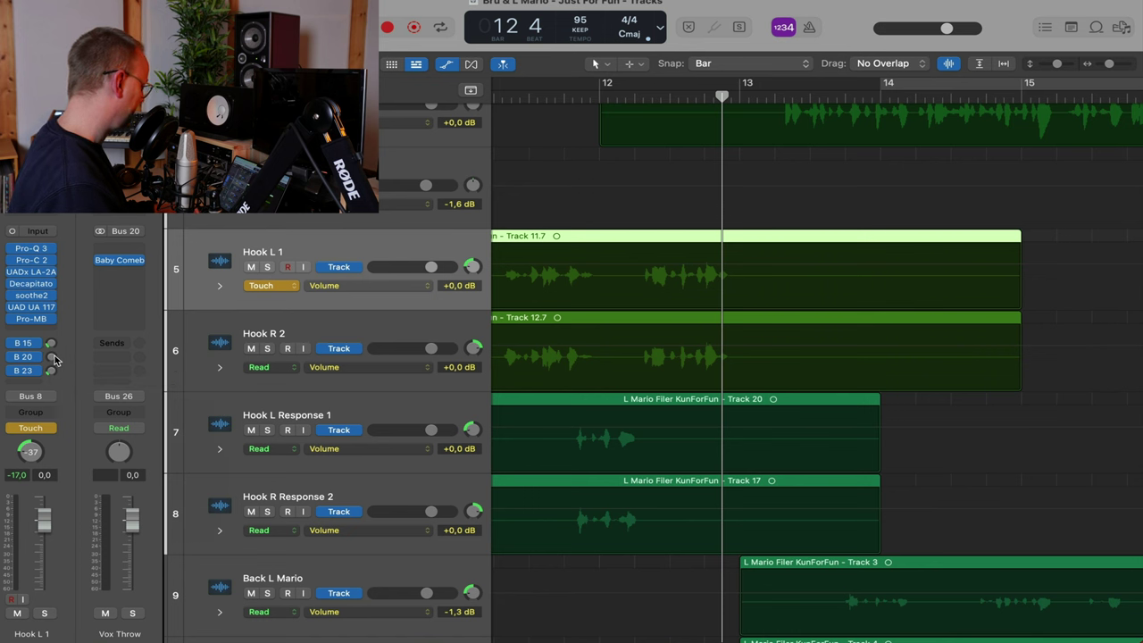
# Try recording Hook L 1's Vox Throw send automation up to about -5 dB after bar 13, and delete the recorded points
pyautogui.moveTo(53, 357); pyautogui.dragTo(53, 326)
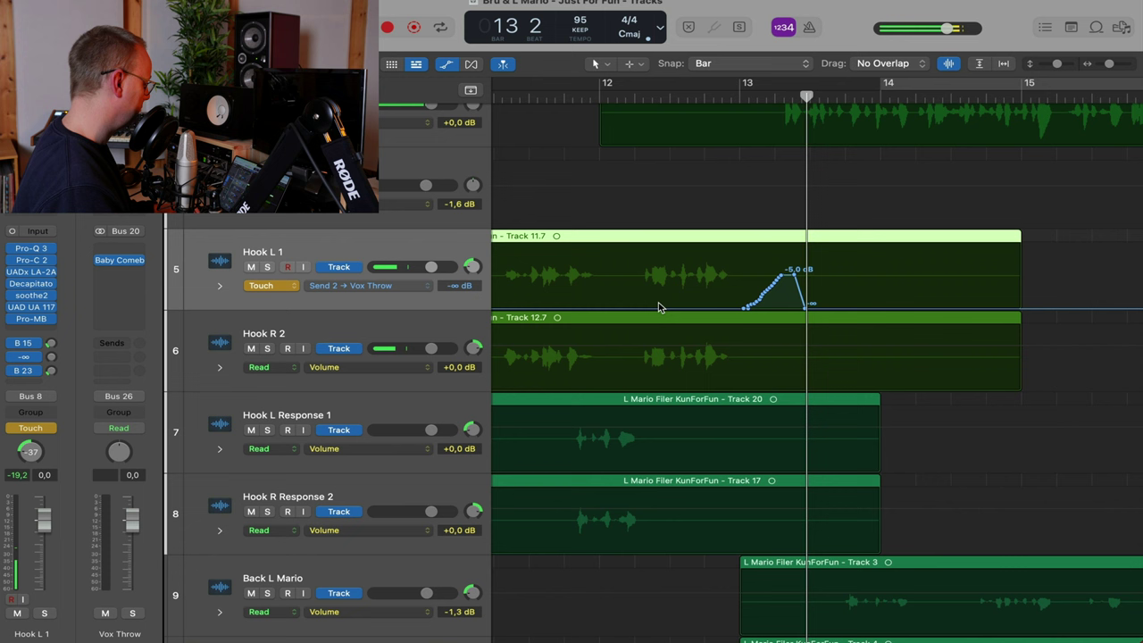
pyautogui.press('space')
pyautogui.moveTo(681, 273); pyautogui.dragTo(949, 294)
pyautogui.press('Delete')
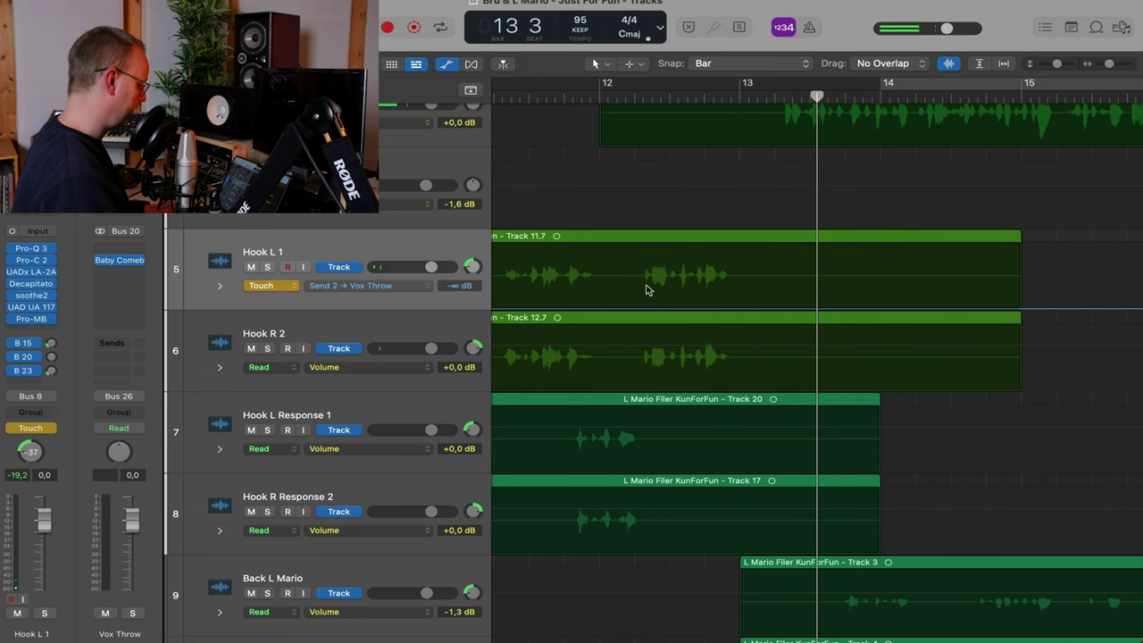
# Turn snapping off and play the last hook phrase from bar 12 to locate its final word before bar 13
pyautogui.click(631, 95)
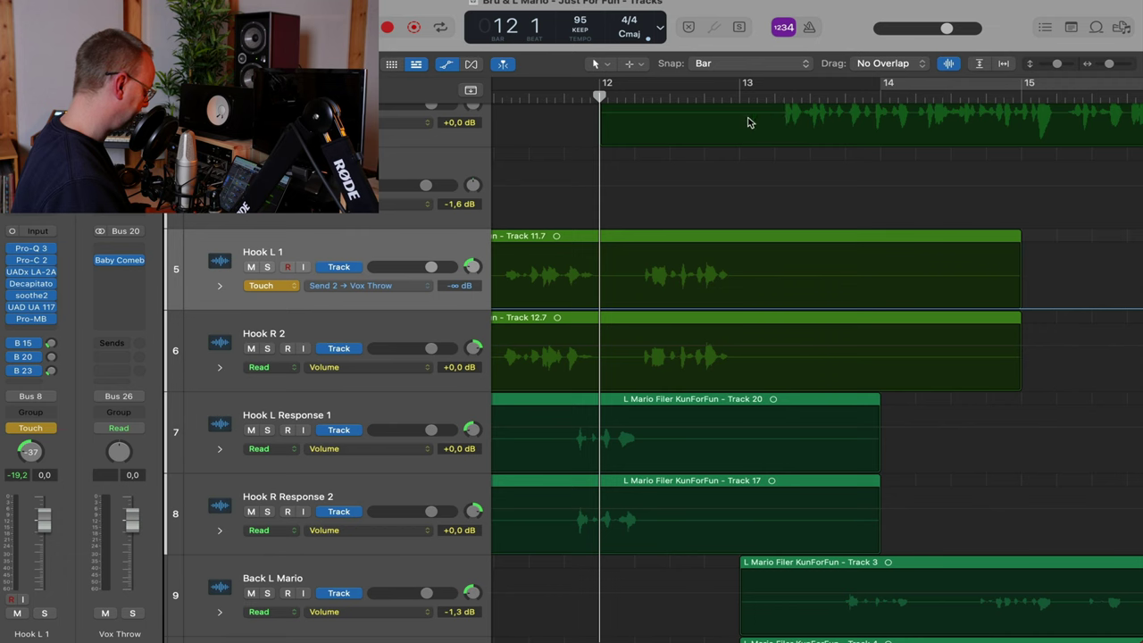
pyautogui.press('g')
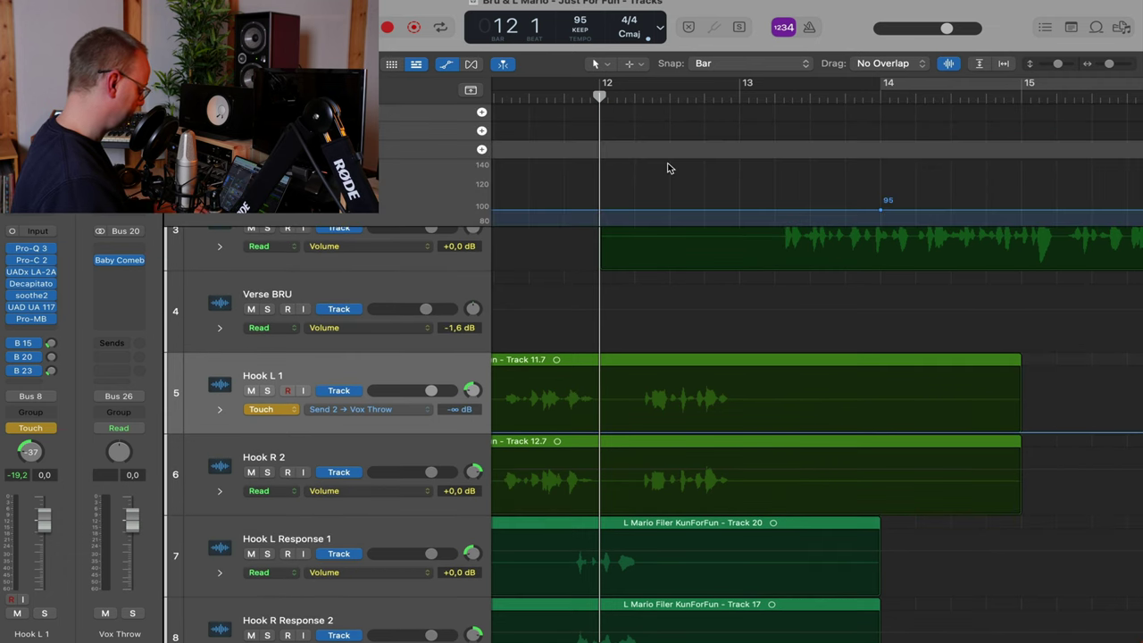
pyautogui.press('g')
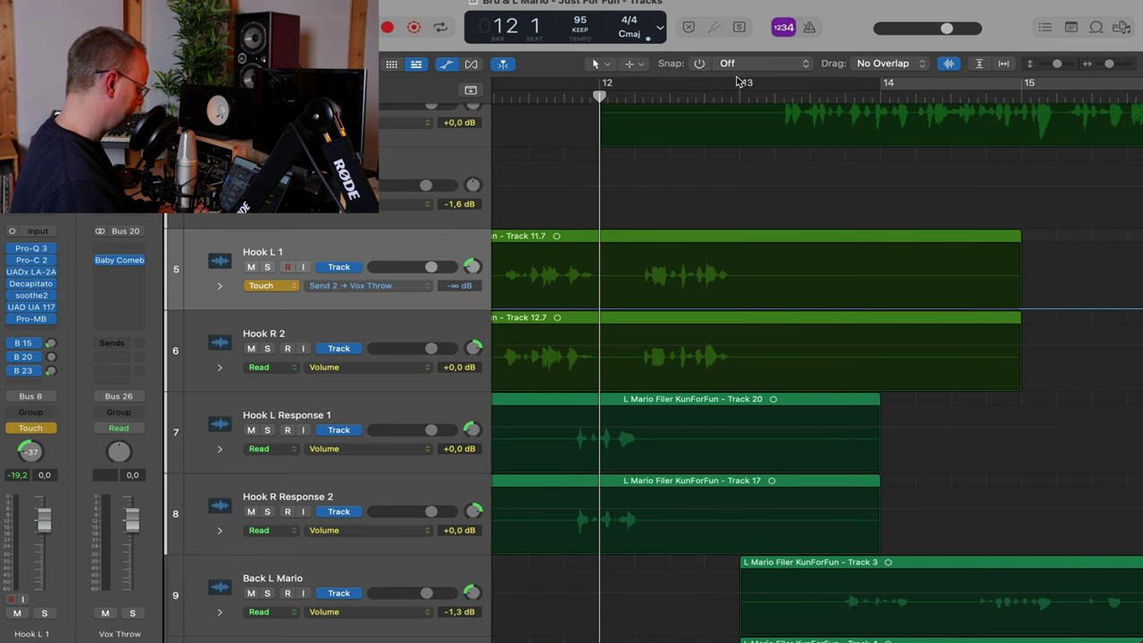
pyautogui.press('space')
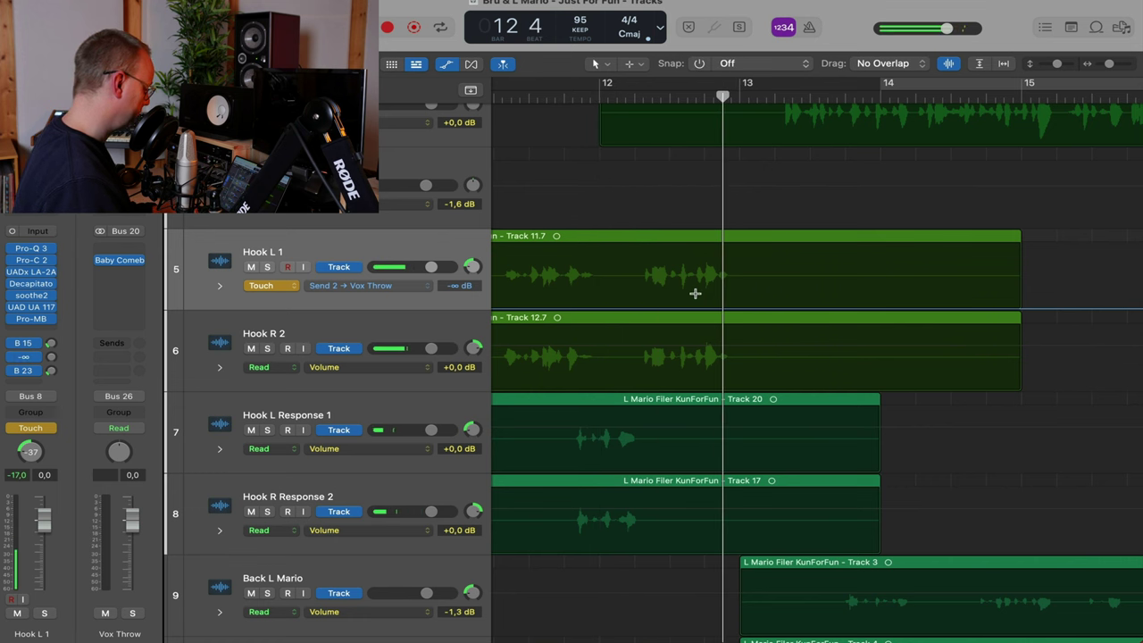
pyautogui.click(694, 94)
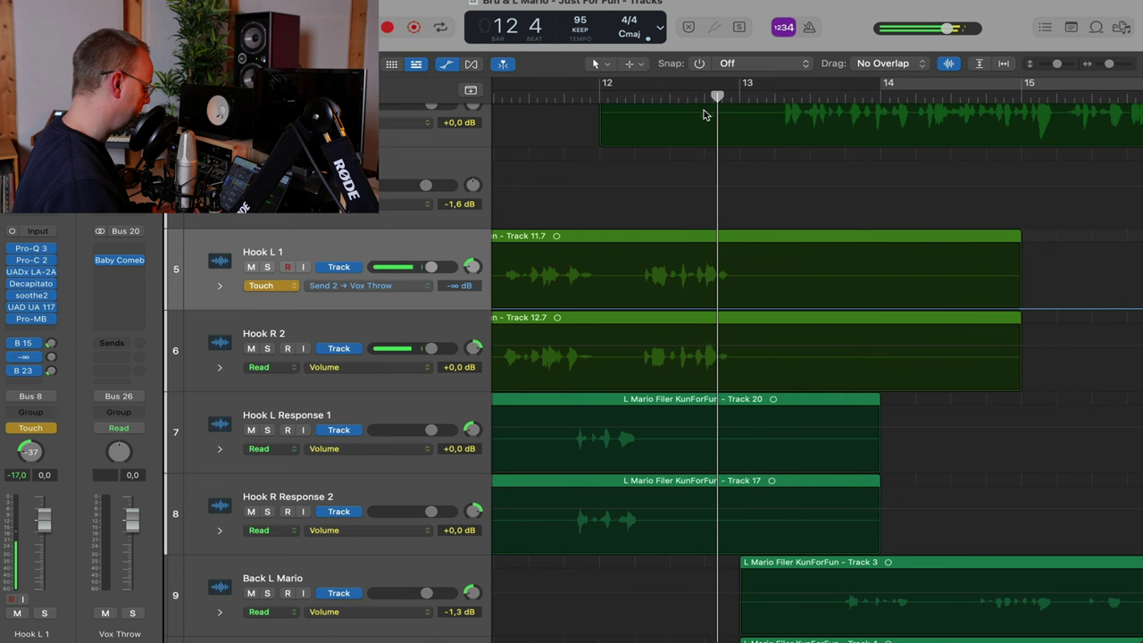
# Replay the last hook phrase from several points between bars 12 and 13 to pinpoint where its final words begin
pyautogui.click(704, 98)
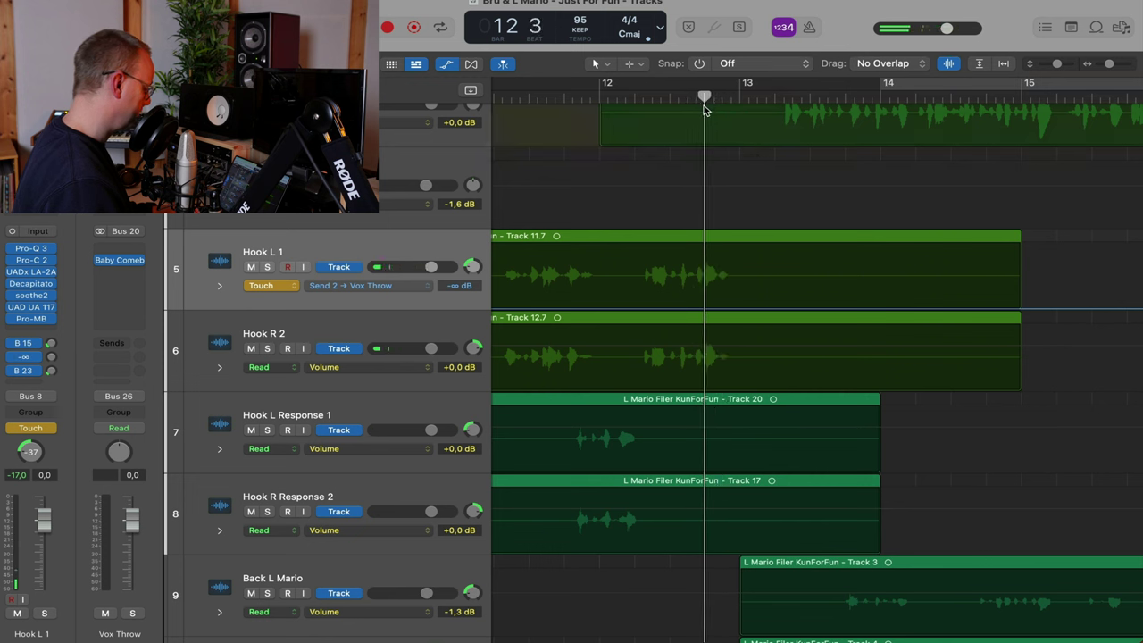
pyautogui.press('space')
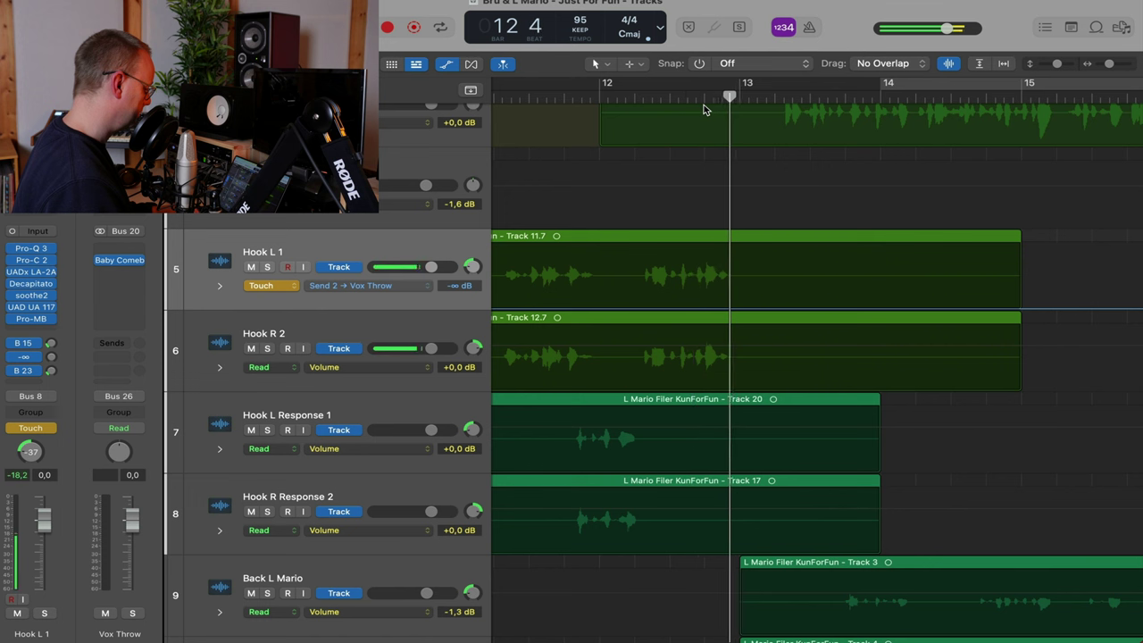
pyautogui.click(703, 100)
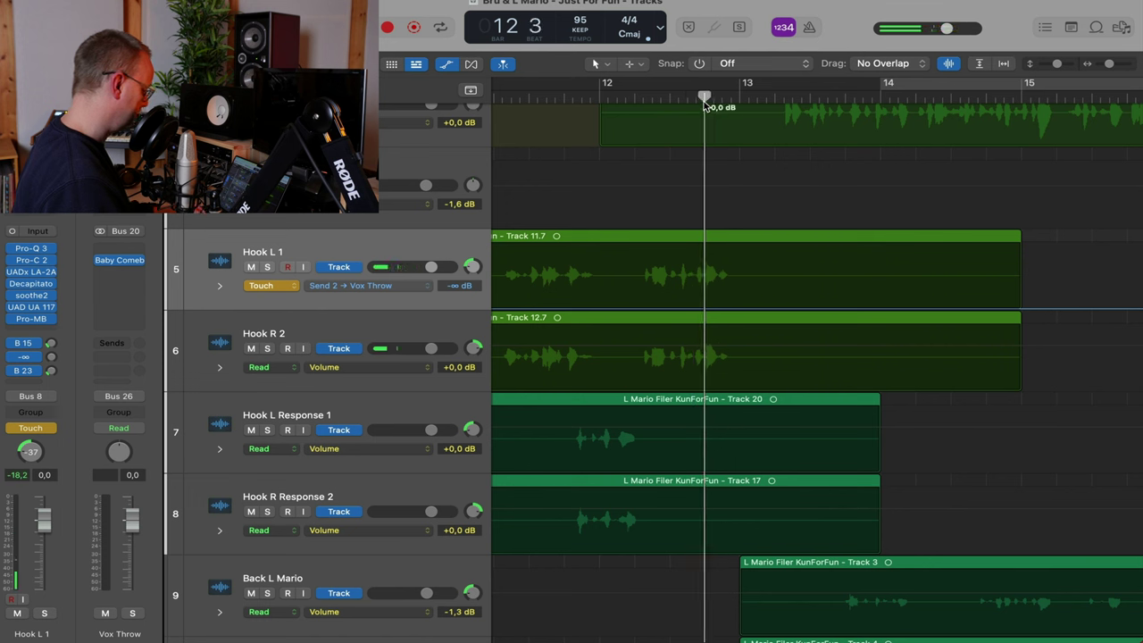
pyautogui.moveTo(704, 100); pyautogui.dragTo(680, 104)
pyautogui.press('space')
pyautogui.click(679, 102)
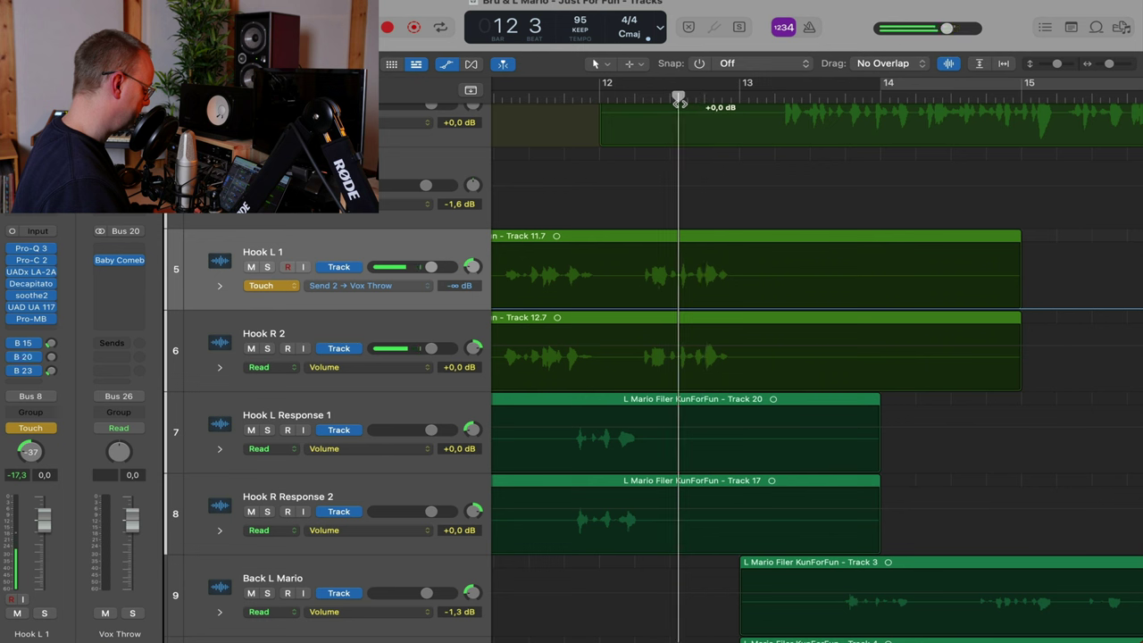
pyautogui.moveTo(680, 102); pyautogui.dragTo(671, 109)
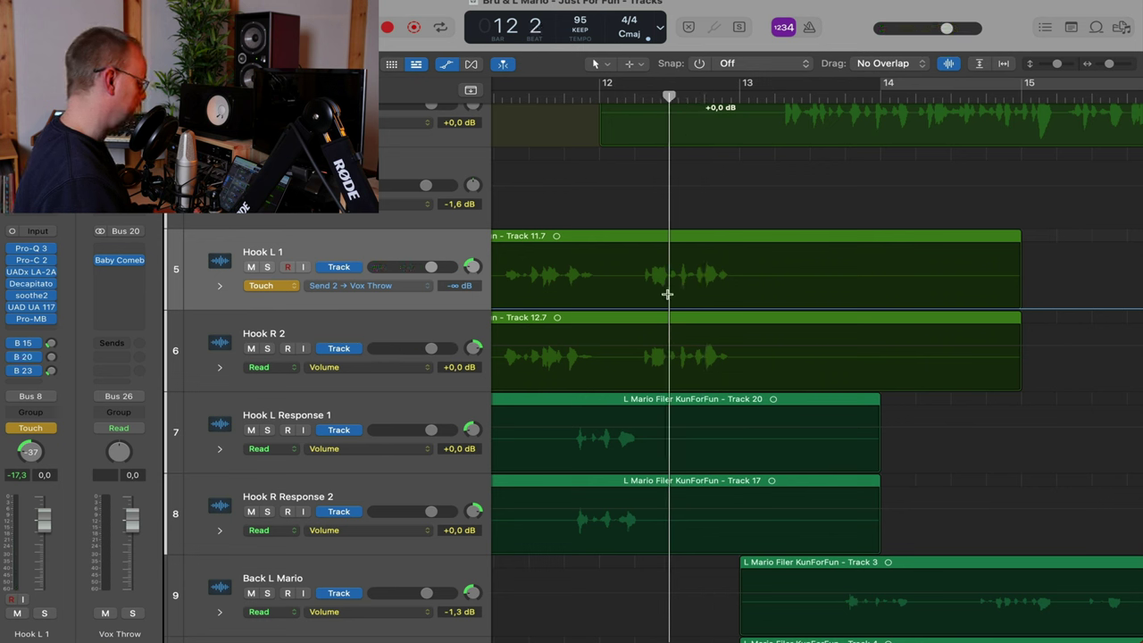
# Raise Hook L 1's Vox Throw send automation to -1.9 dB over the final words around bar 13, and set its automation mode to Read
pyautogui.moveTo(667, 294); pyautogui.dragTo(738, 267)
pyautogui.press('space')
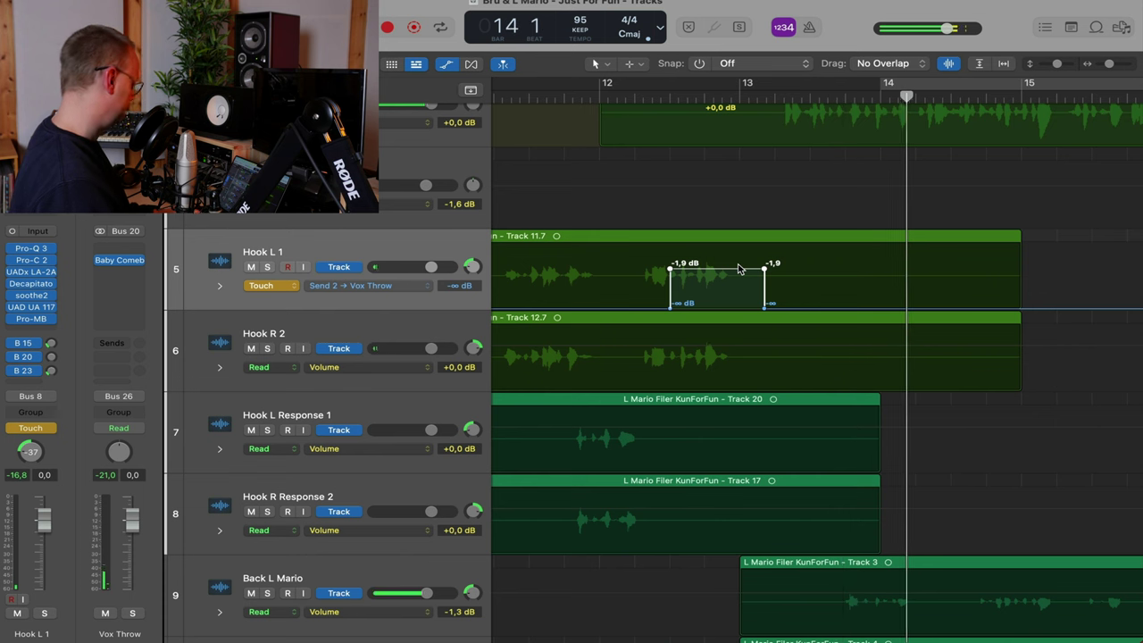
pyautogui.press('super+Left')
pyautogui.moveTo(804, 268); pyautogui.dragTo(815, 268)
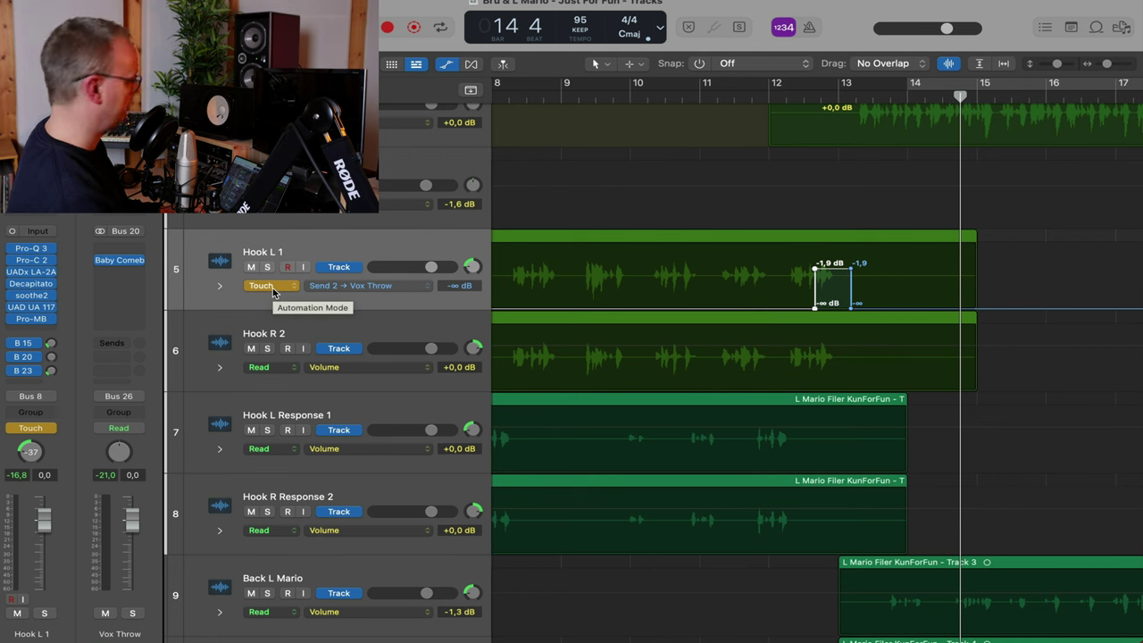
pyautogui.press('ctrl+super+r')
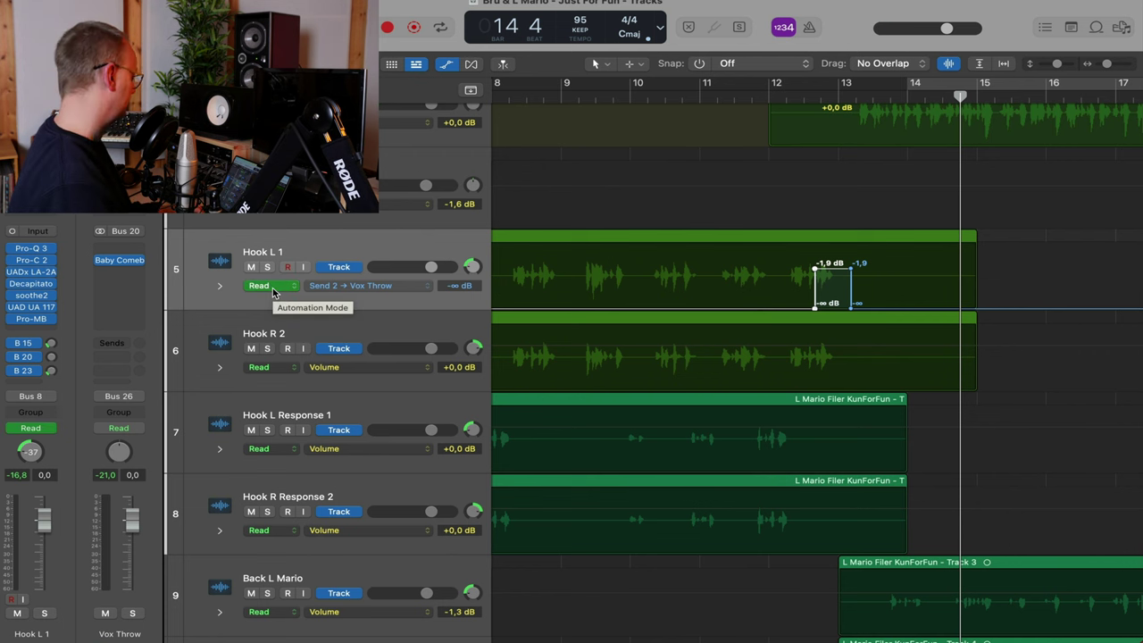
# Open Baby Comeback on the Vox Throw channel and set its delay time to 1/8 straight while playing the throw
pyautogui.click(123, 260)
pyautogui.moveTo(650, 428); pyautogui.dragTo(536, 111)
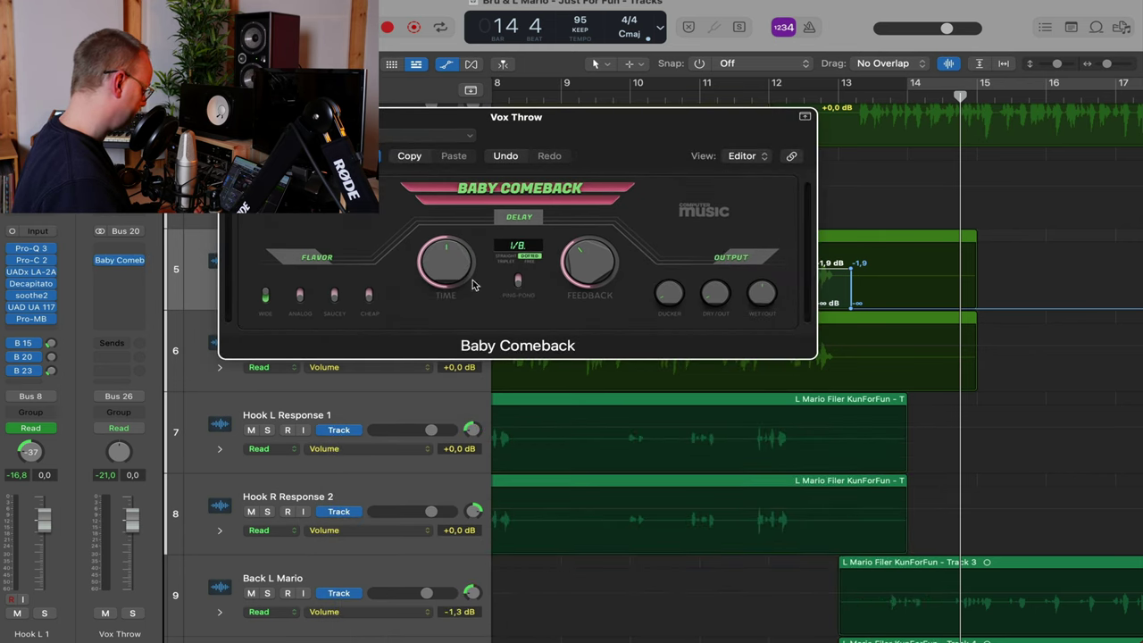
pyautogui.press('space')
pyautogui.moveTo(766, 117); pyautogui.dragTo(580, 104)
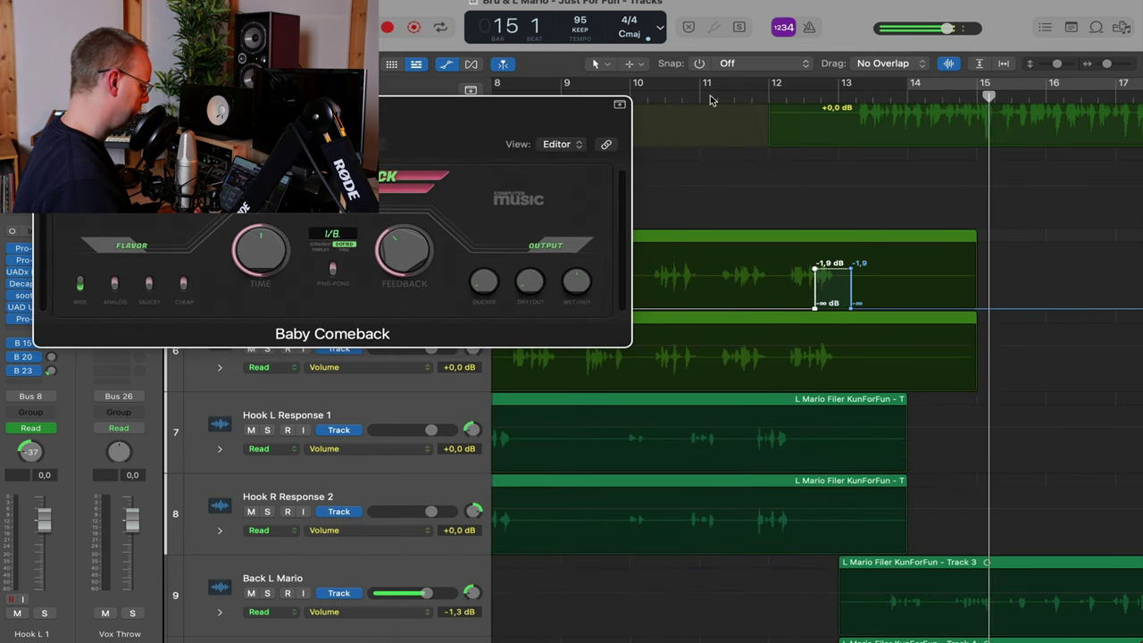
pyautogui.click(803, 92)
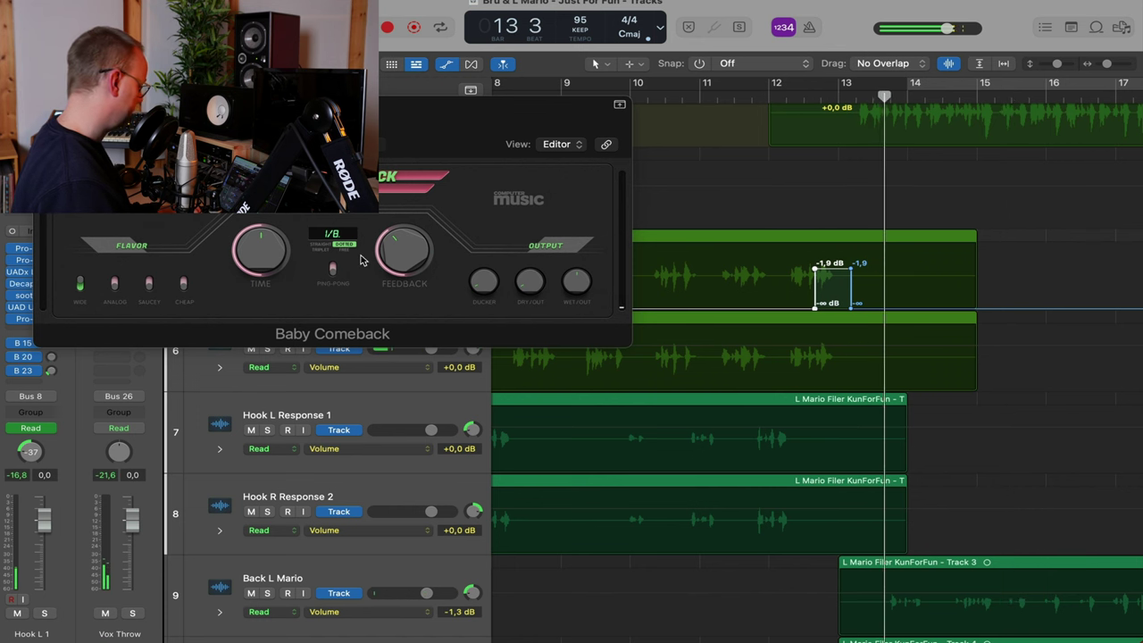
pyautogui.click(263, 252)
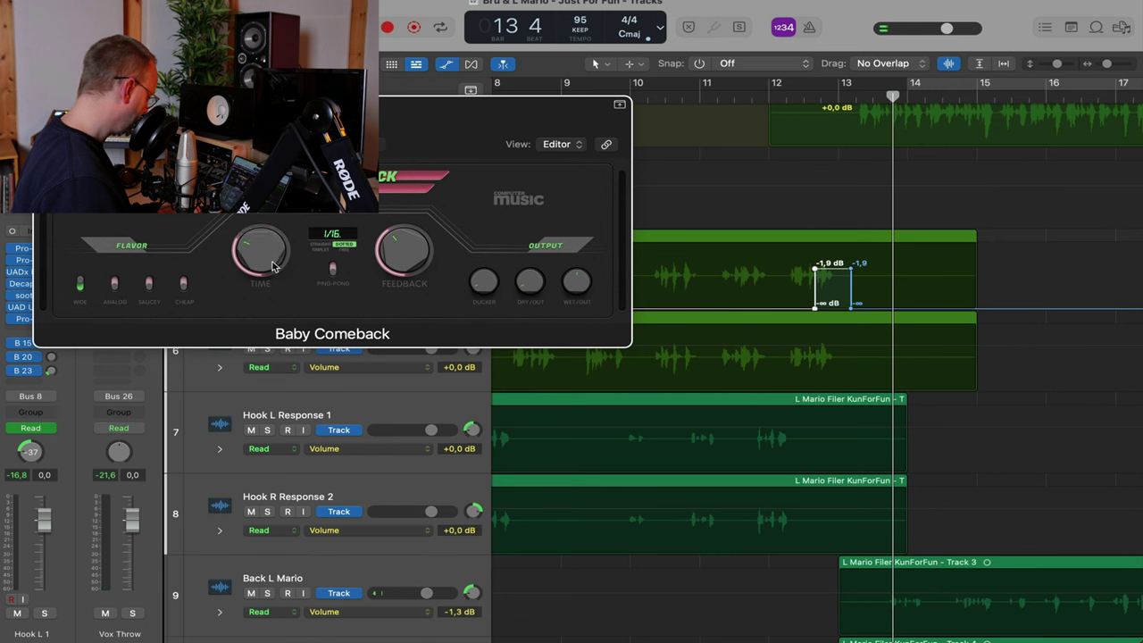
pyautogui.click(797, 106)
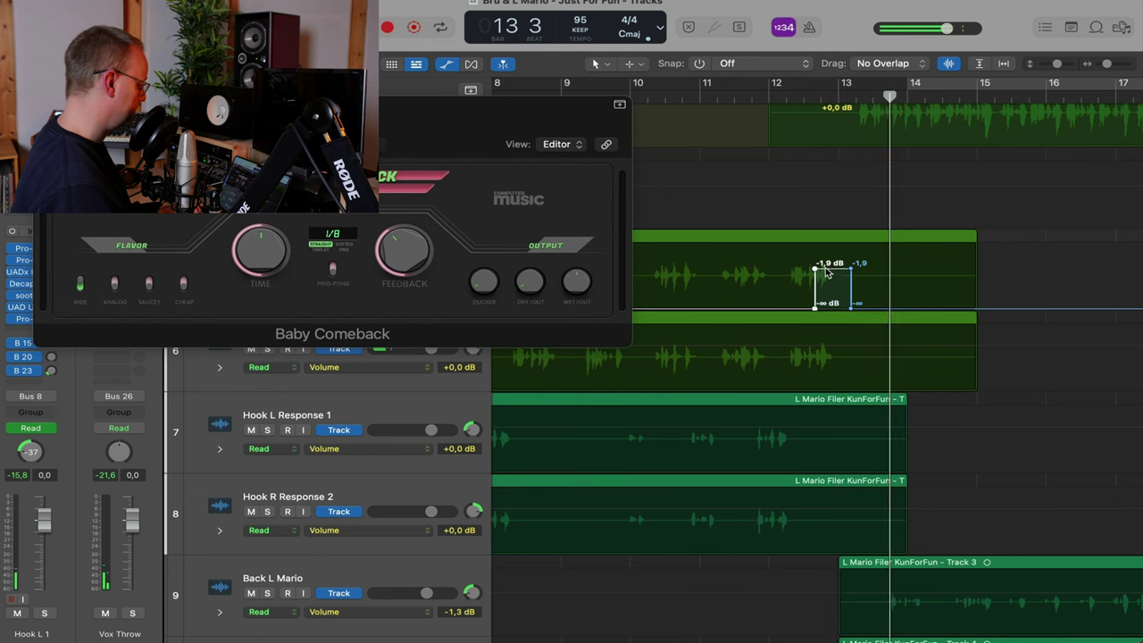
# Reshape Hook L 1's Vox Throw send automation to ramp in after bar 12 and hold at -11.7 dB, and audition it
pyautogui.moveTo(827, 269)
pyautogui.mouseDown()
pyautogui.moveTo(775, 307)
pyautogui.moveTo(792, 308)
pyautogui.moveTo(818, 282)
pyautogui.mouseUp()
pyautogui.press('space')
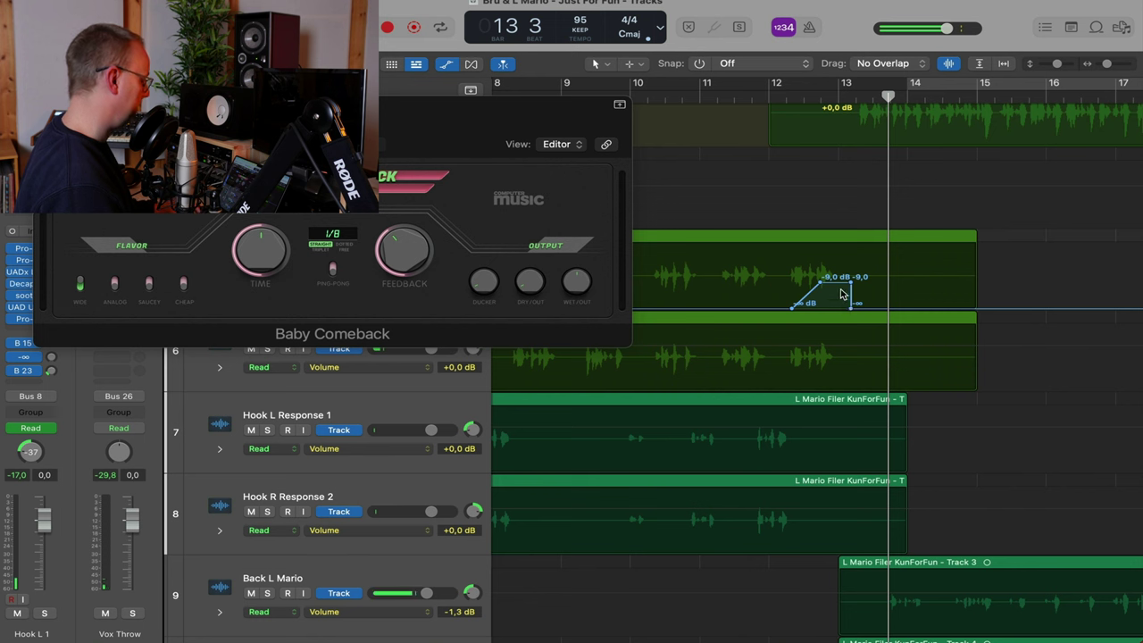
pyautogui.moveTo(836, 286); pyautogui.dragTo(836, 291)
pyautogui.click(797, 97)
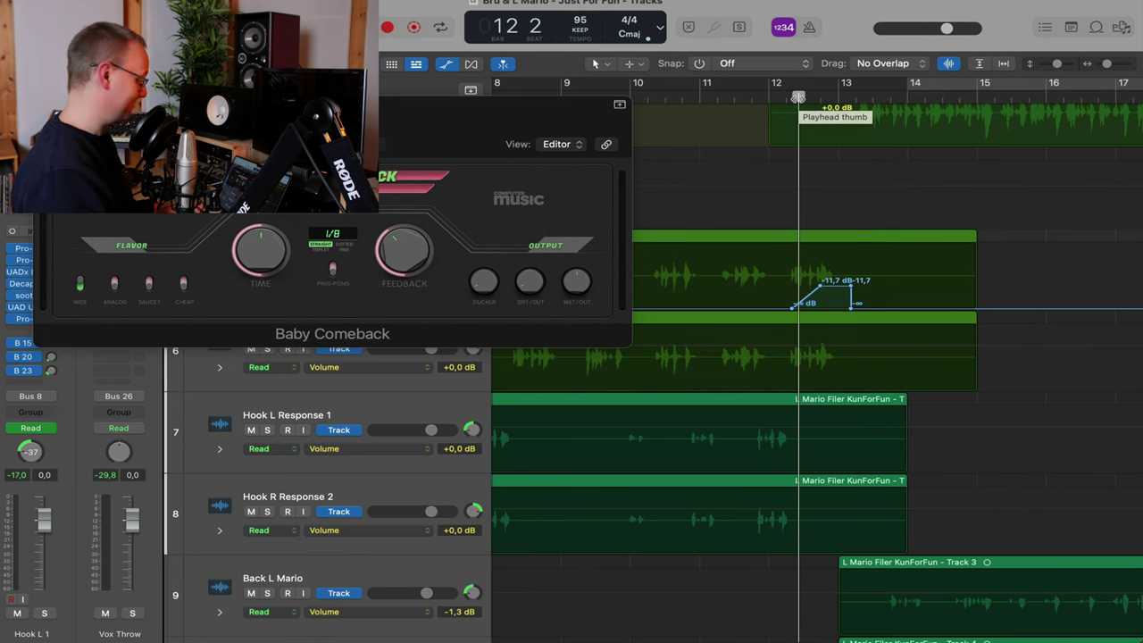
pyautogui.press('space')
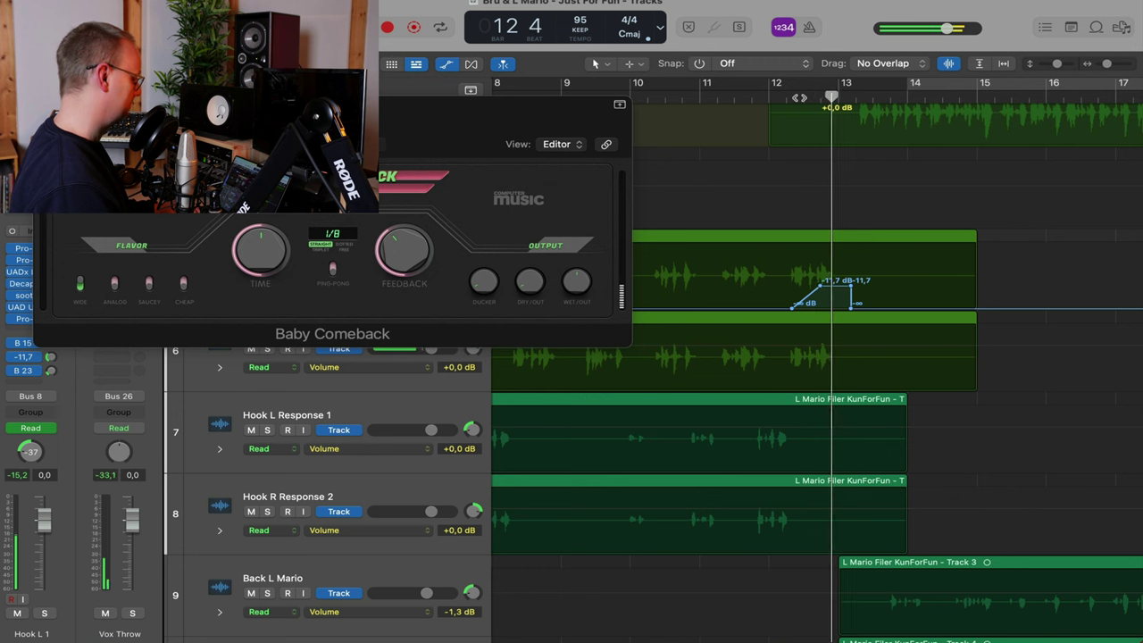
pyautogui.moveTo(808, 101); pyautogui.dragTo(789, 116)
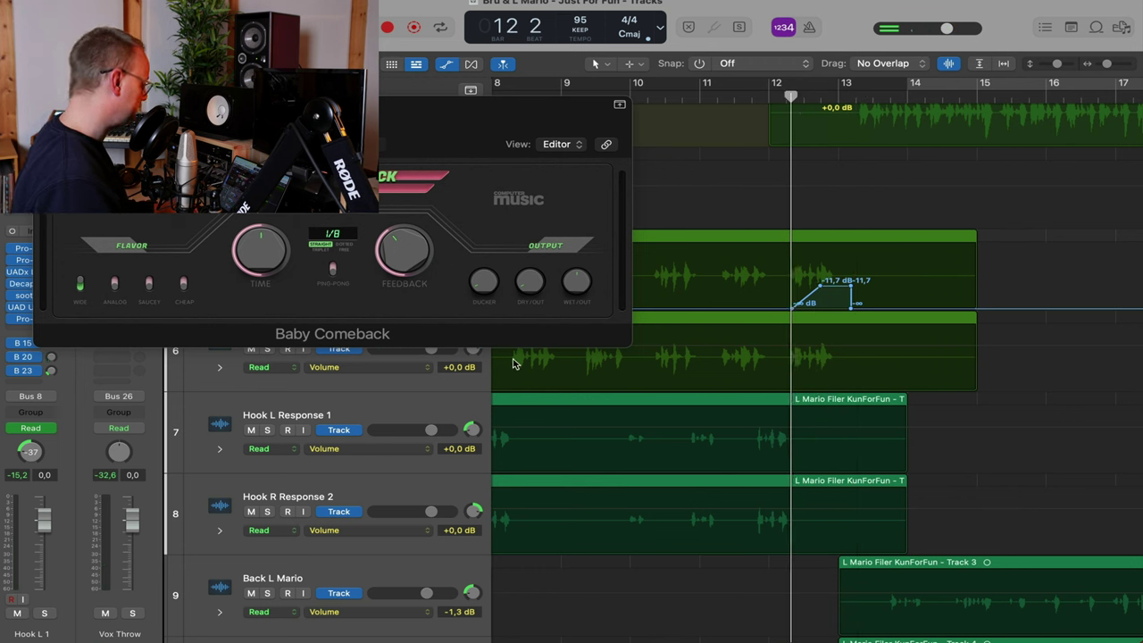
# Close the Baby Comeback window and reassign Hook R 2's second send from Vox Throw to Bus 22, Crazy Verb
pyautogui.click(470, 384)
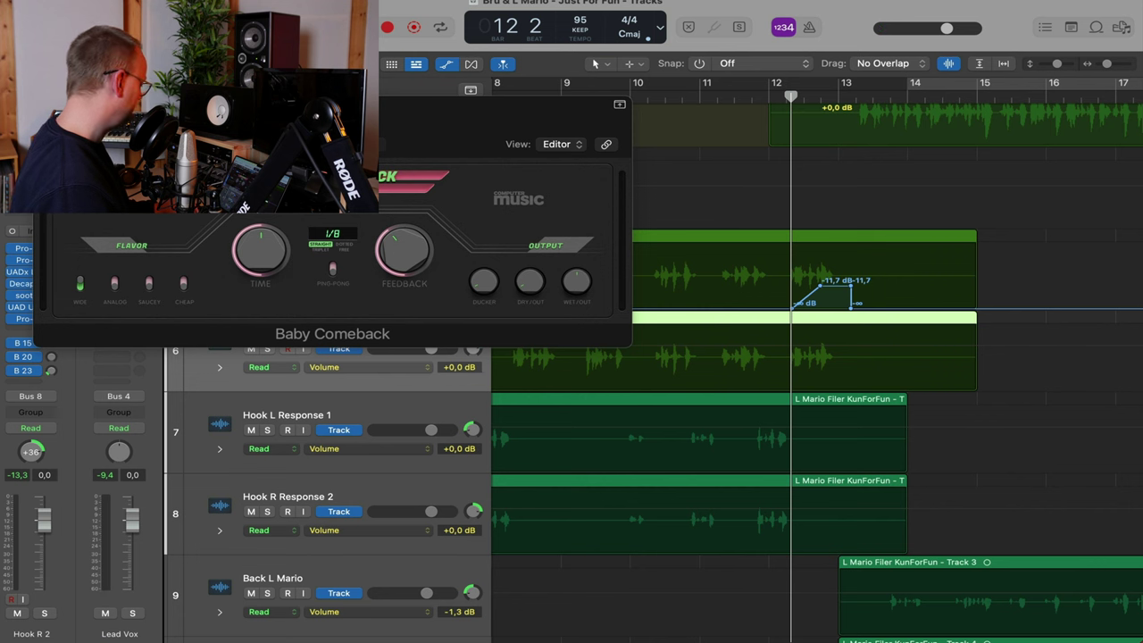
pyautogui.click(46, 105)
pyautogui.click(39, 358)
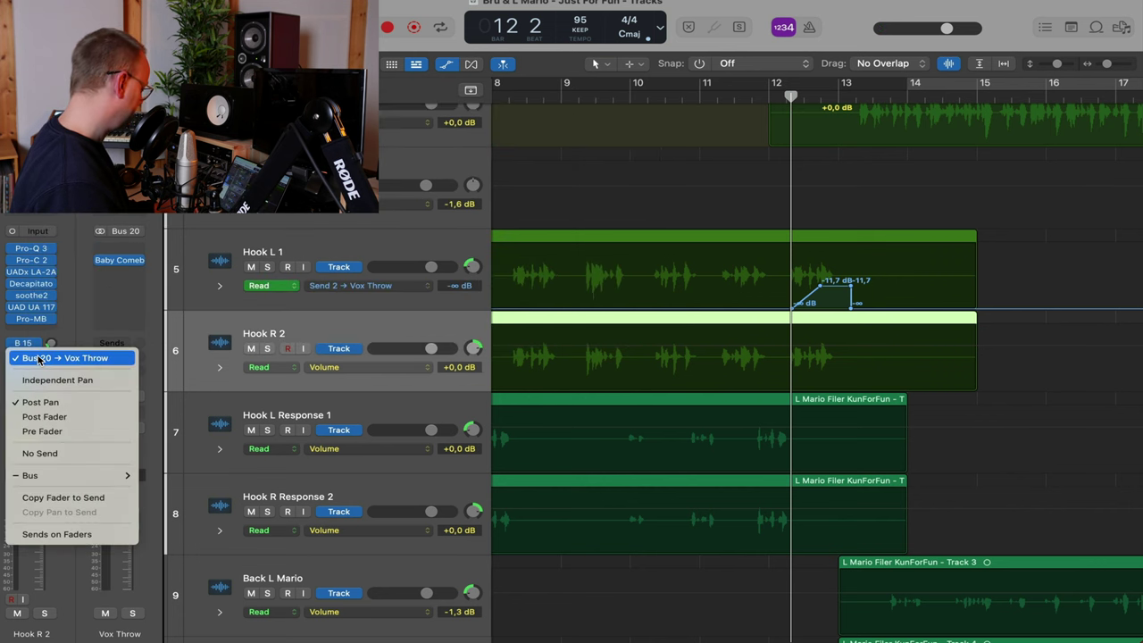
pyautogui.click(59, 335)
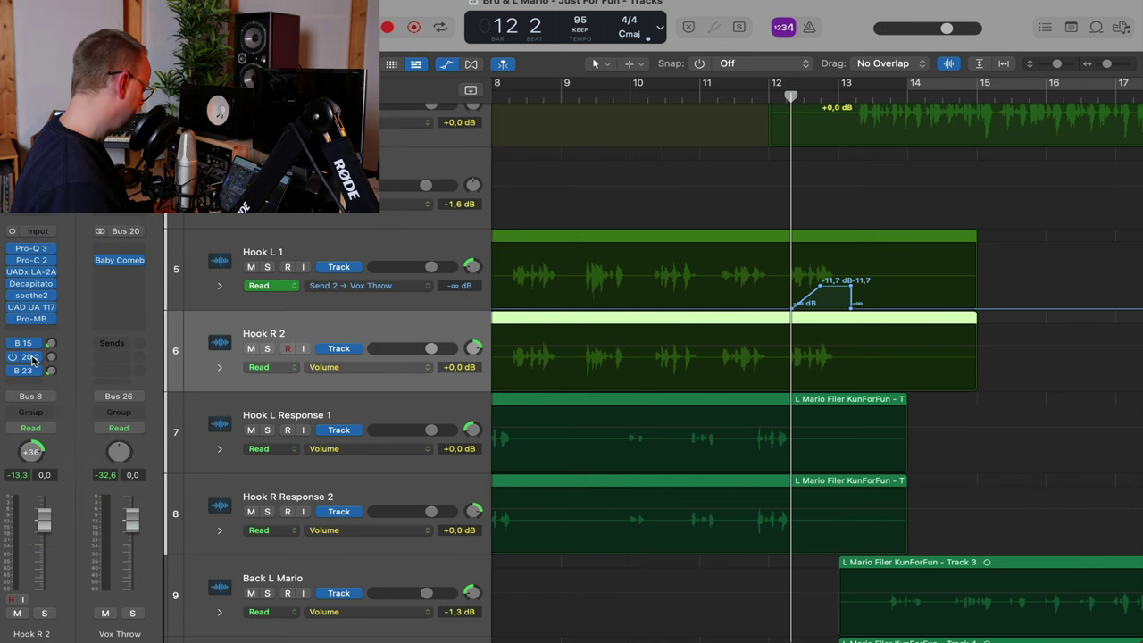
pyautogui.click(38, 358)
pyautogui.moveTo(80, 475)
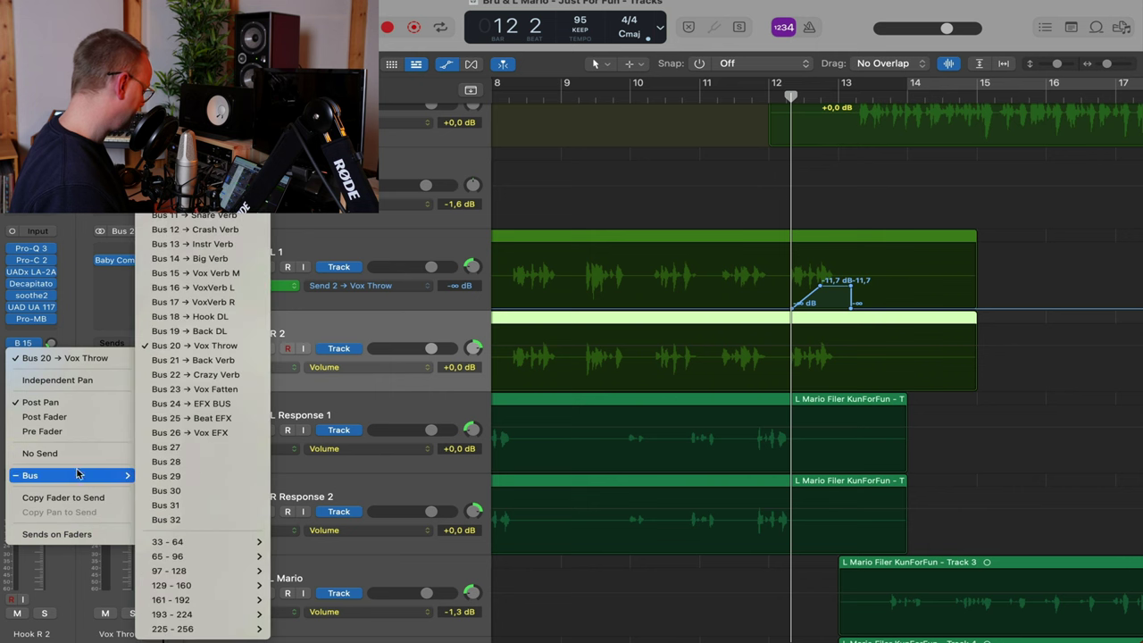
pyautogui.click(246, 374)
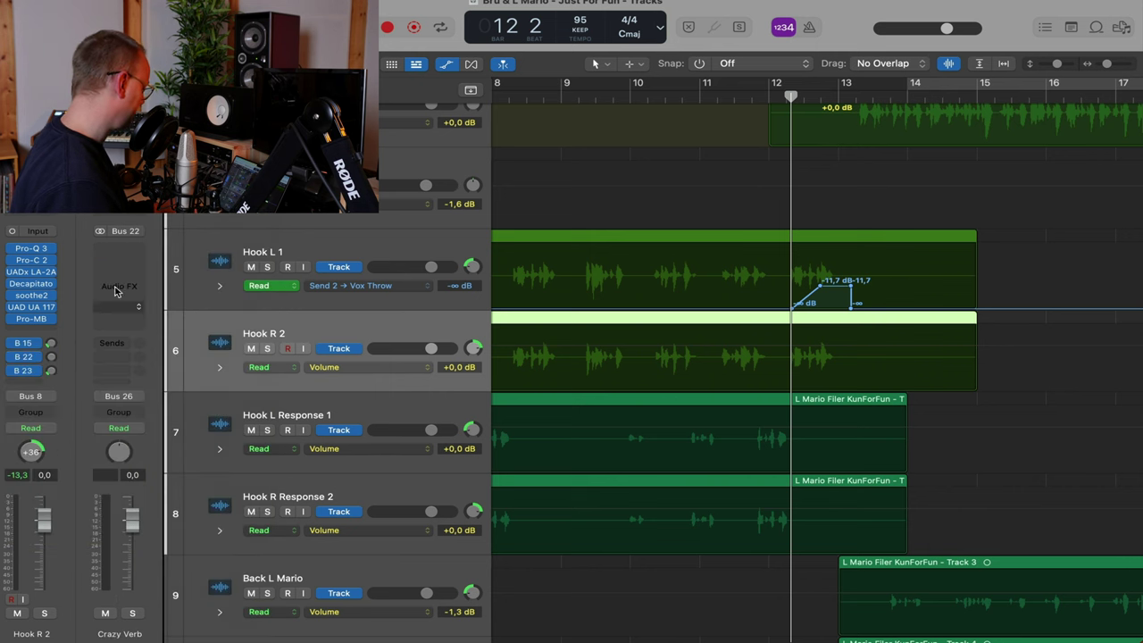
# Insert the stereo ValhallaSupermassive plug-in on the Crazy Verb channel
pyautogui.click(122, 259)
pyautogui.moveTo(215, 594)
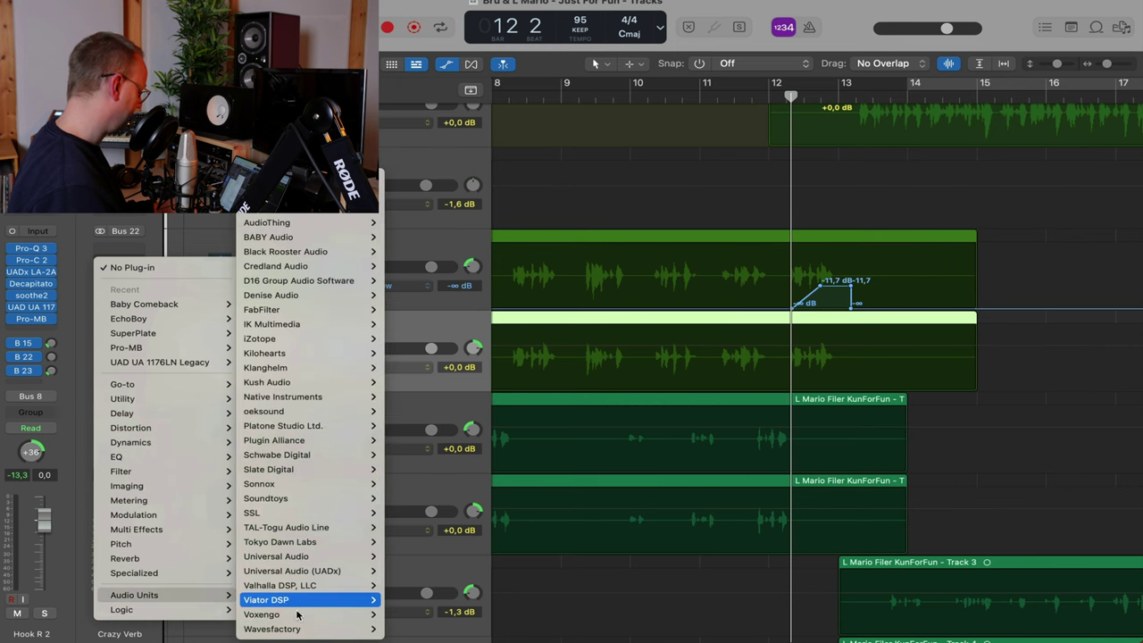
pyautogui.moveTo(294, 585)
pyautogui.moveTo(468, 620)
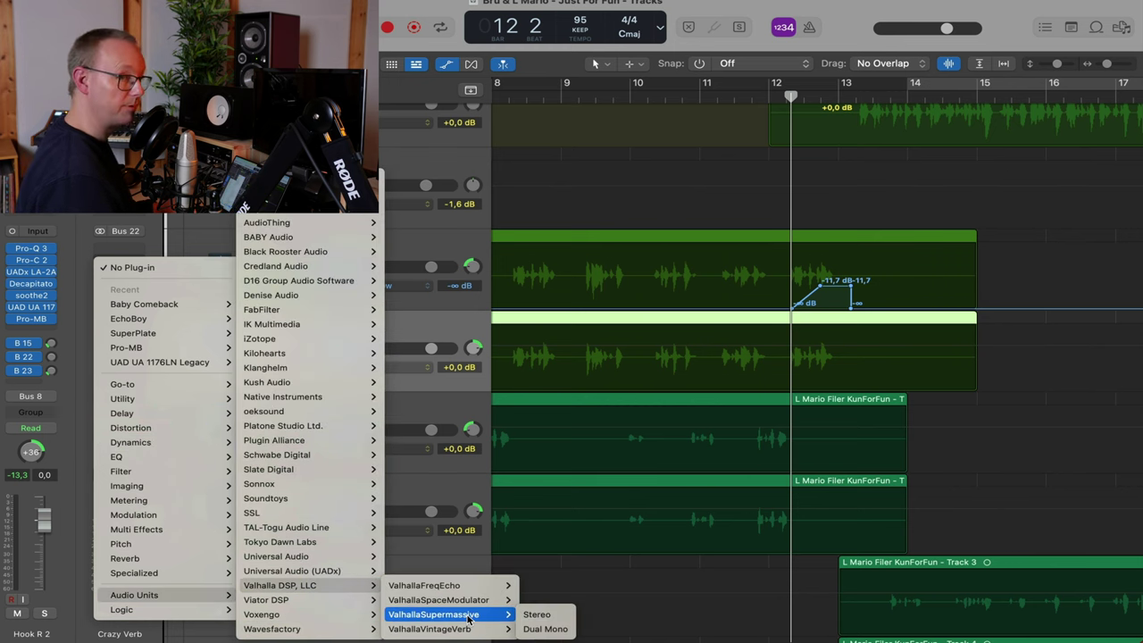
pyautogui.click(536, 614)
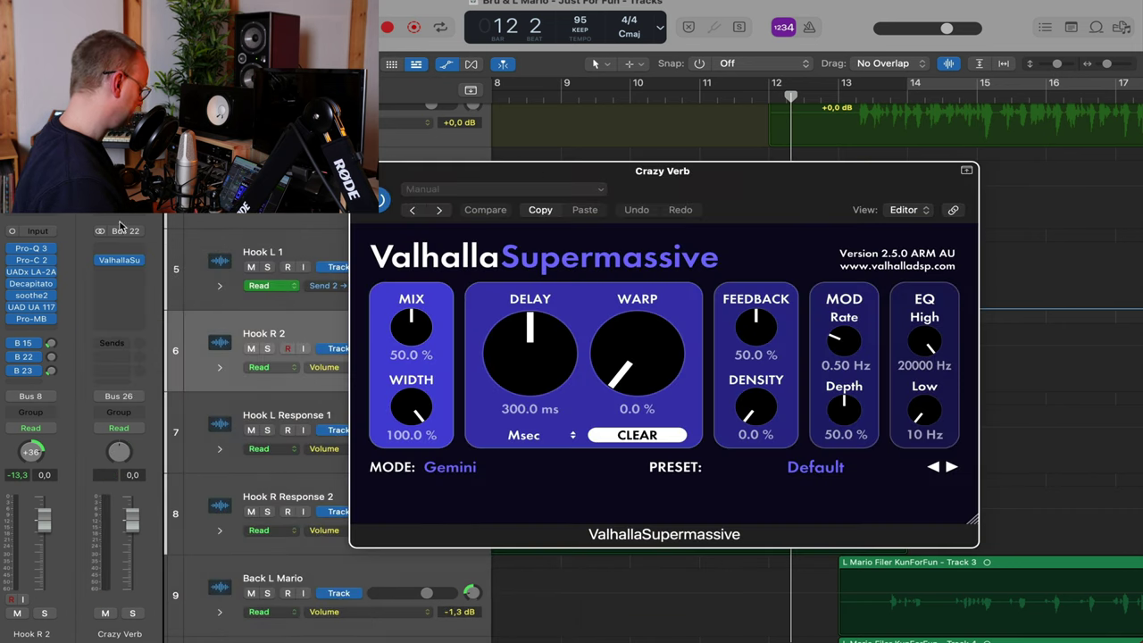
# Set ValhallaSupermassive's Mix to 100%, EQ High to 13210 Hz and EQ Low to 780 Hz
pyautogui.moveTo(418, 359); pyautogui.dragTo(429, 303)
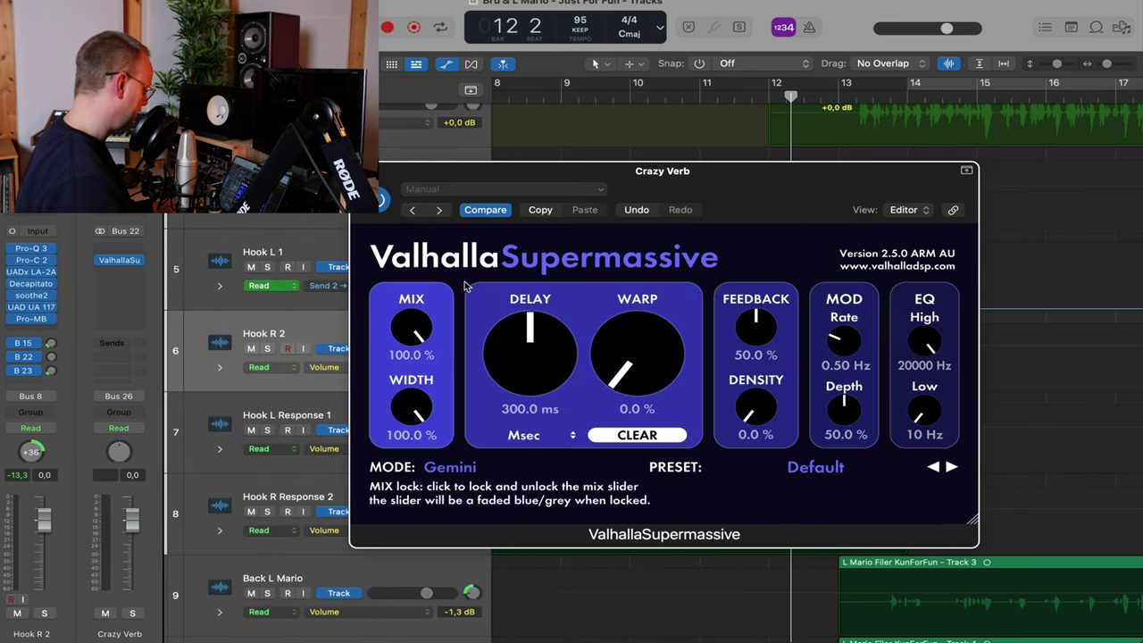
pyautogui.moveTo(923, 411)
pyautogui.mouseDown()
pyautogui.moveTo(924, 347)
pyautogui.moveTo(927, 403)
pyautogui.mouseUp()
pyautogui.moveTo(762, 194); pyautogui.dragTo(750, 83)
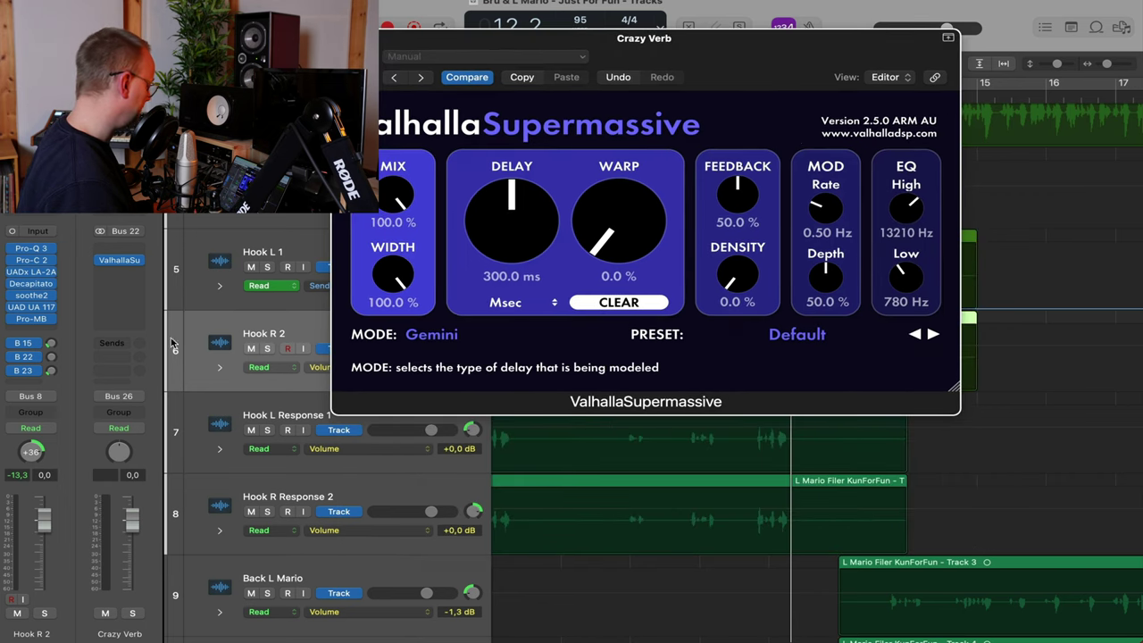
# Set Hook R 2's Crazy Verb send to -12.1 dB and loop playback from about bar 12 beat 2 to mid bar 13
pyautogui.click(198, 298)
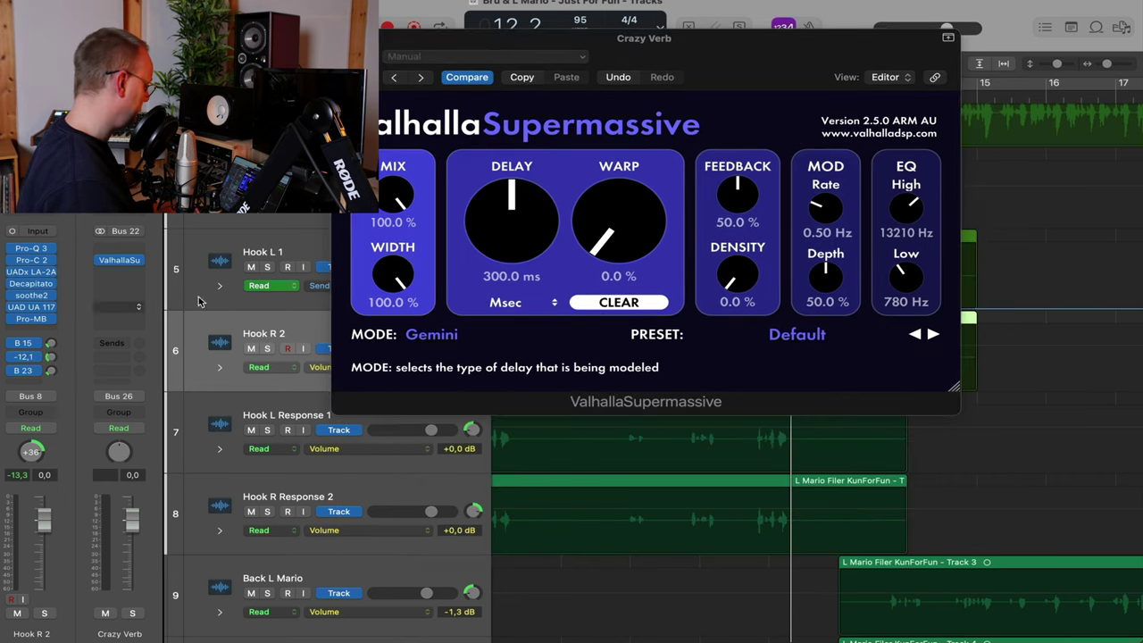
pyautogui.press('space')
pyautogui.moveTo(750, 39); pyautogui.dragTo(292, 68)
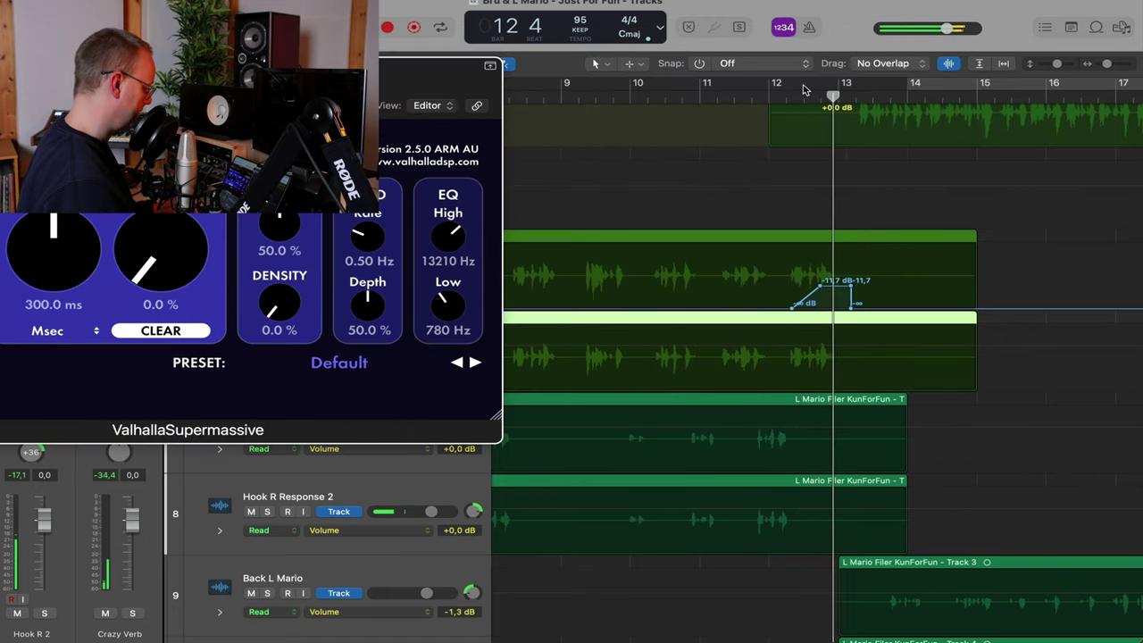
pyautogui.moveTo(765, 86); pyautogui.dragTo(903, 94)
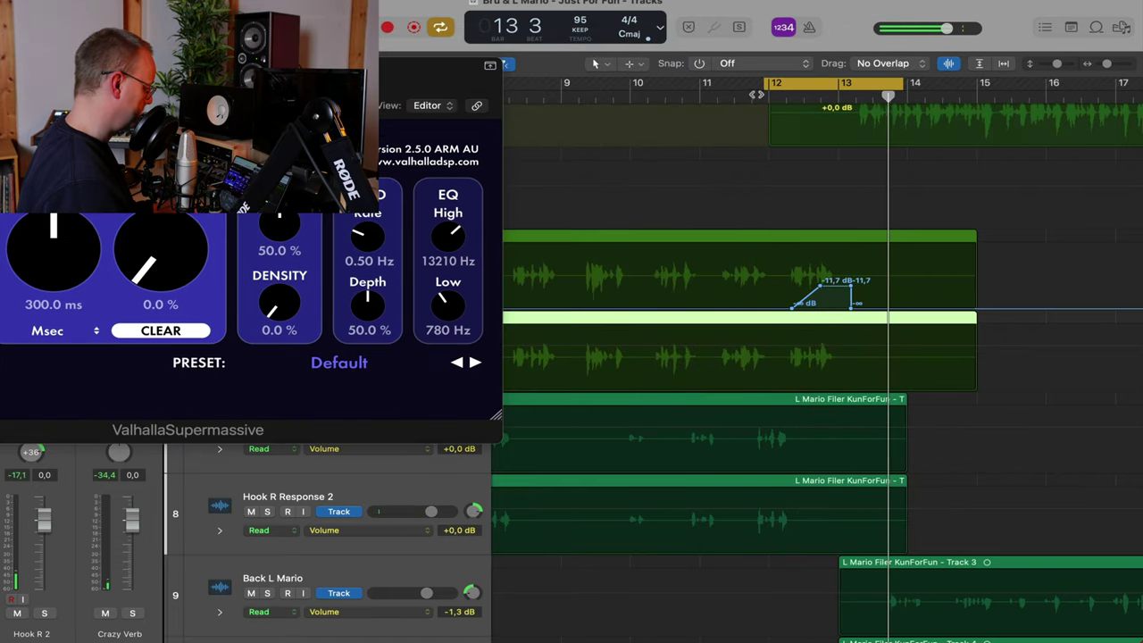
pyautogui.moveTo(766, 93); pyautogui.dragTo(791, 100)
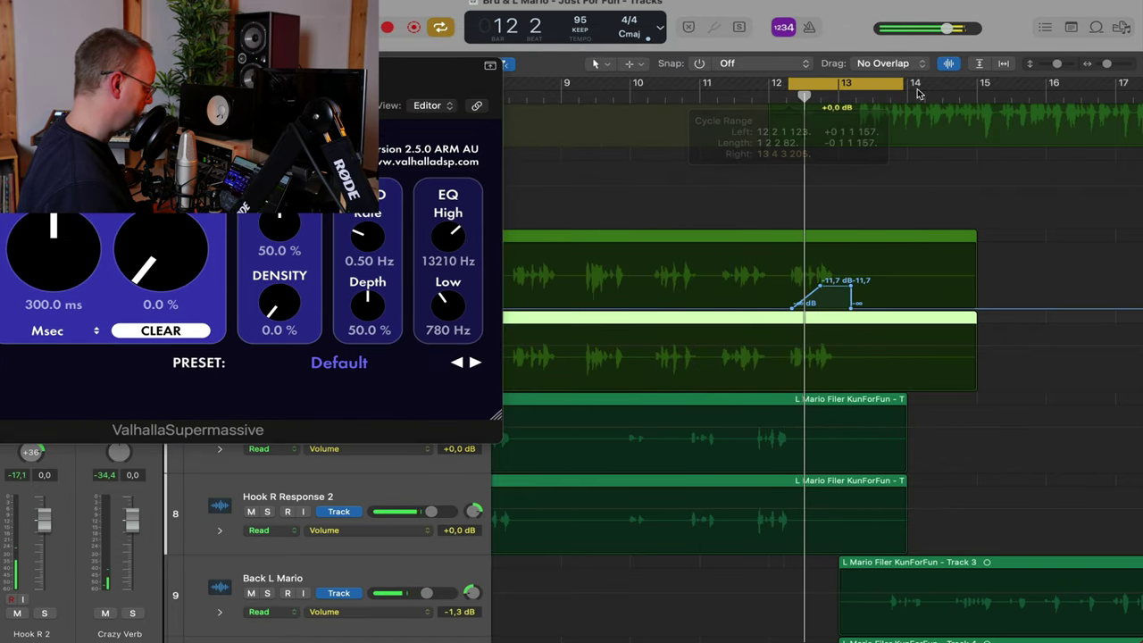
pyautogui.moveTo(902, 89); pyautogui.dragTo(871, 97)
# Solo Hook R 2 and set ValhallaSupermassive's Density to 41% and Width to 87.4%
pyautogui.moveTo(417, 95); pyautogui.dragTo(909, 102)
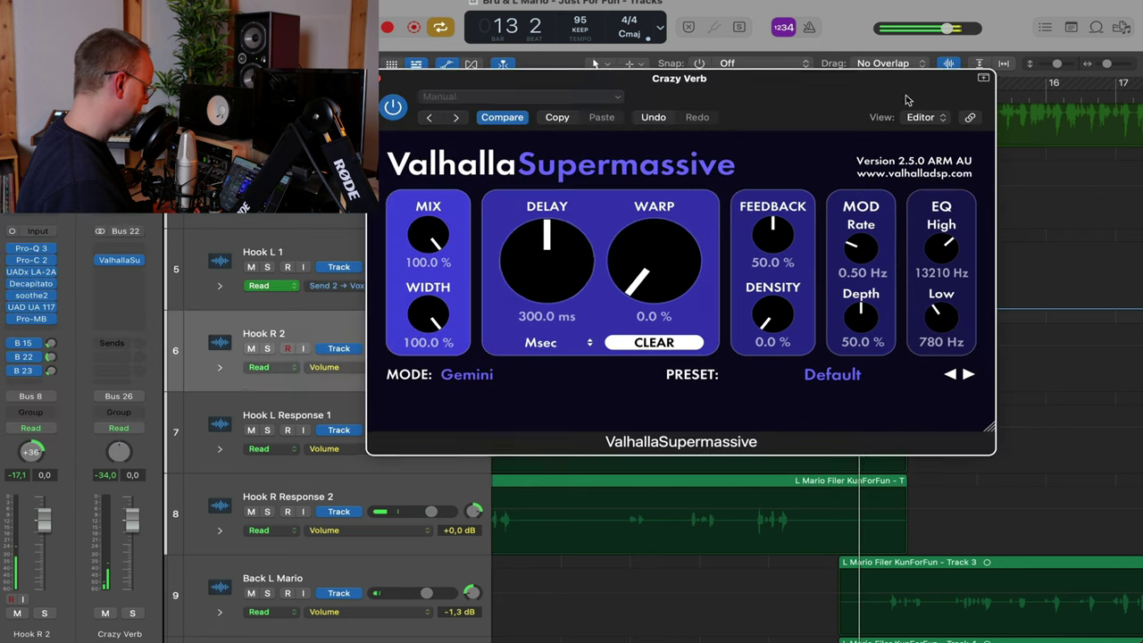
pyautogui.click(43, 612)
pyautogui.moveTo(742, 95); pyautogui.dragTo(674, 76)
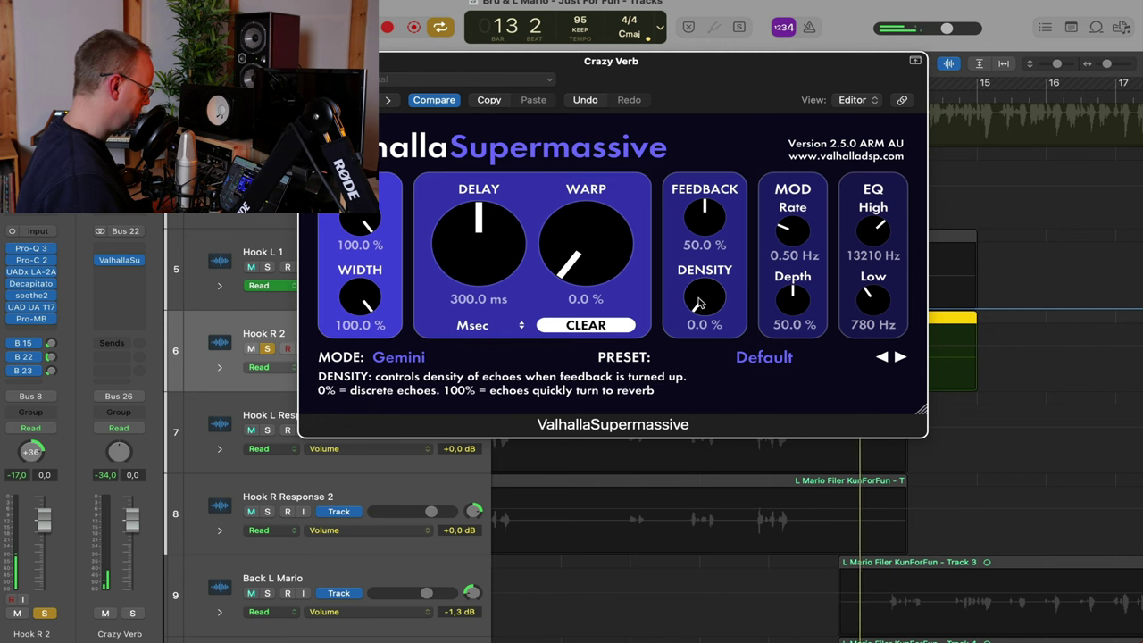
pyautogui.moveTo(703, 299); pyautogui.dragTo(701, 227)
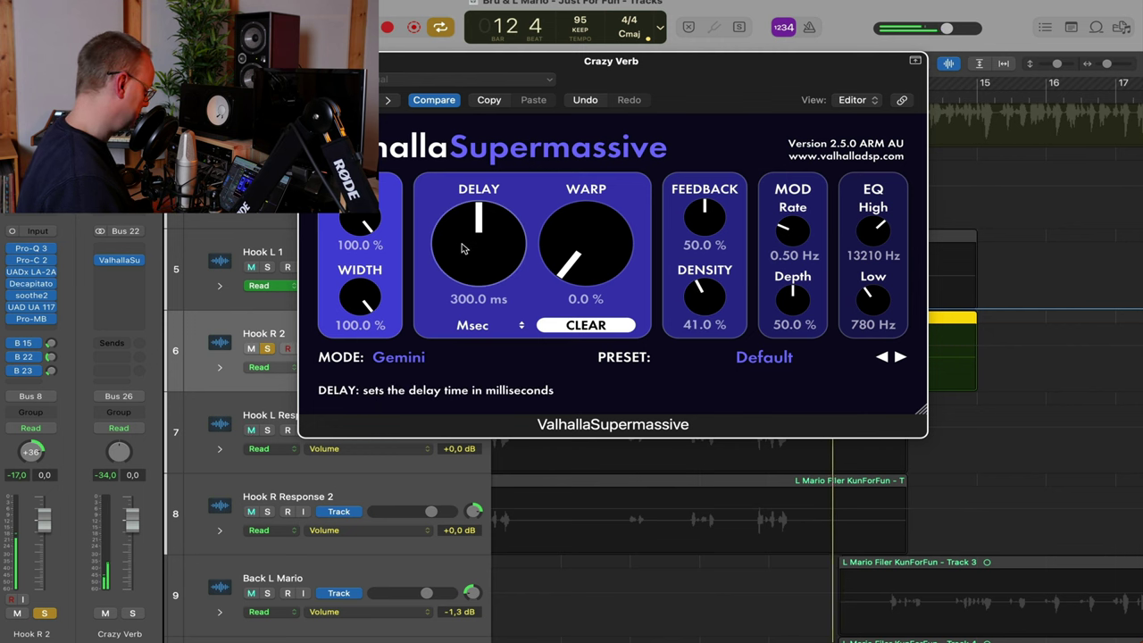
pyautogui.moveTo(368, 310); pyautogui.dragTo(368, 311)
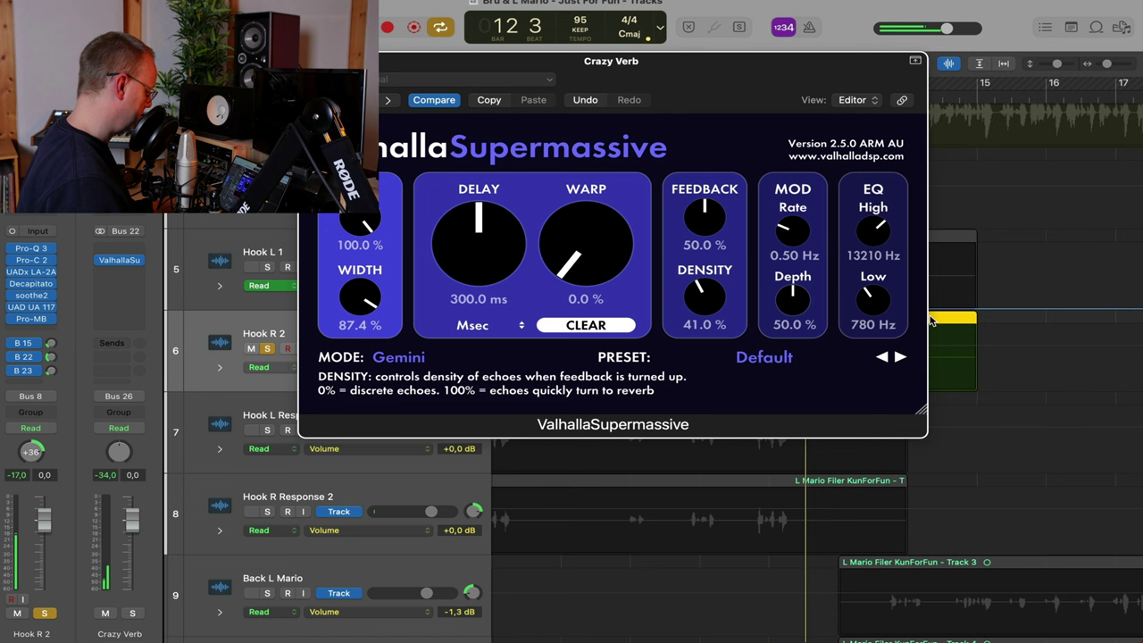
# Try a Mod Depth of 67.6% and the Dotted8thChorusEcho and GrainyHall presets in ValhallaSupermassive
pyautogui.moveTo(792, 300); pyautogui.dragTo(793, 279)
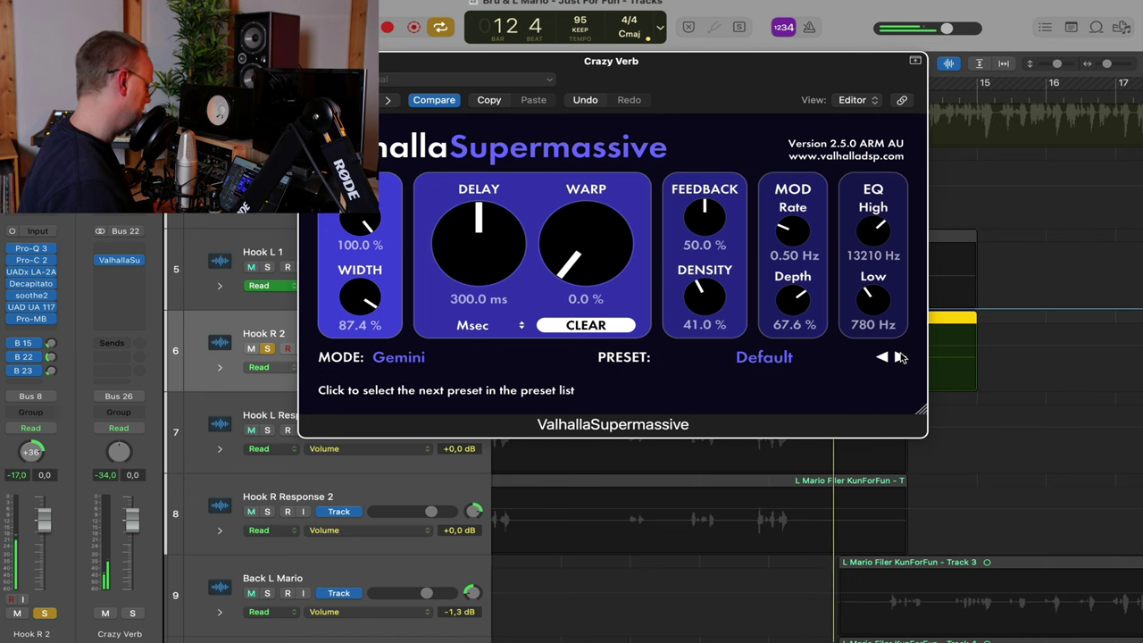
pyautogui.click(899, 356)
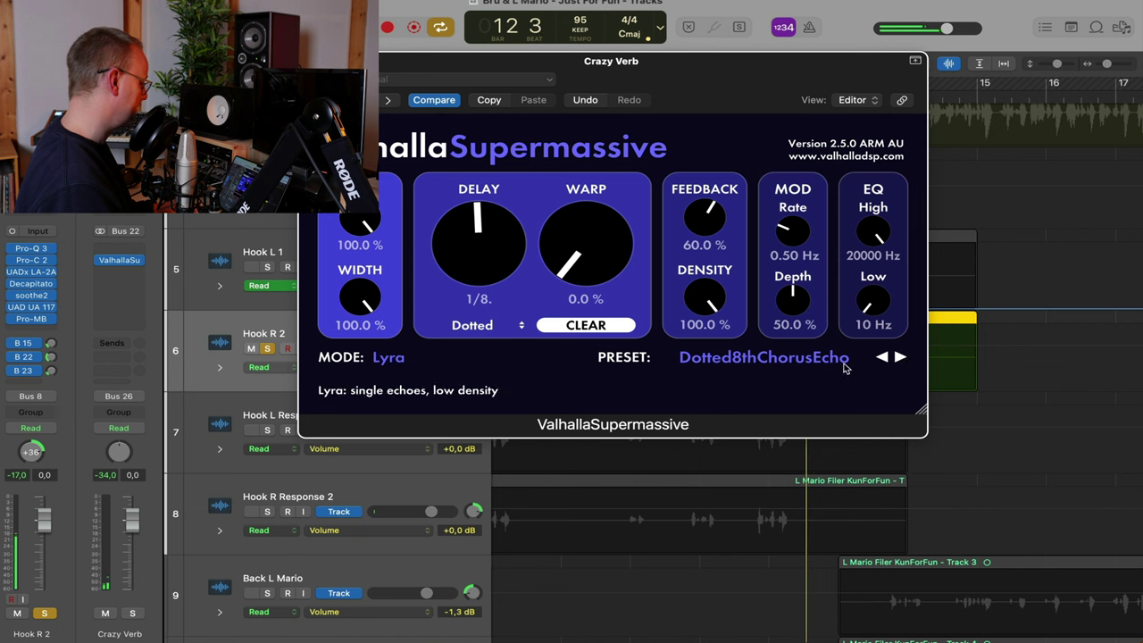
pyautogui.click(665, 360)
pyautogui.moveTo(748, 499)
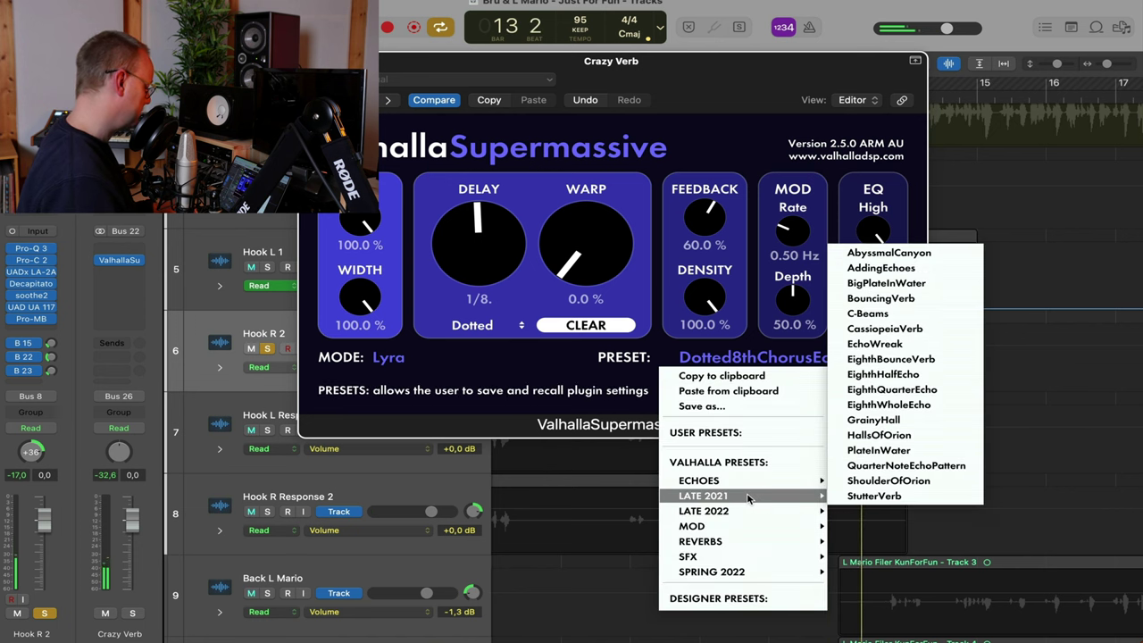
pyautogui.click(866, 421)
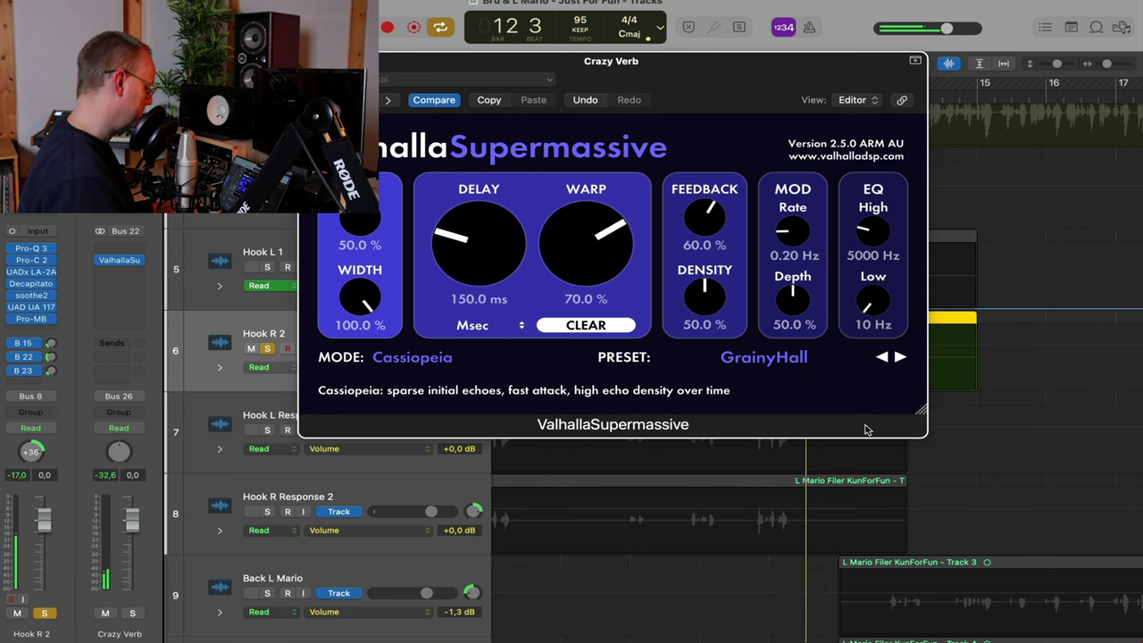
# Load ValhallaSupermassive's StutterVerb preset from the LATE 2021 category and close the plug-in window
pyautogui.click(826, 358)
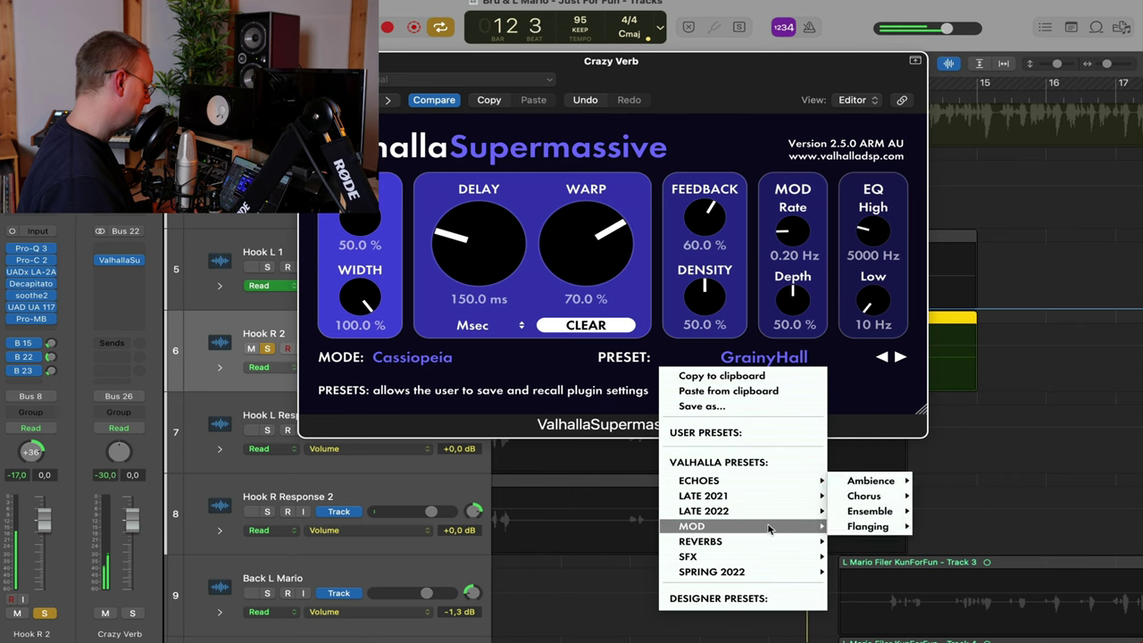
pyautogui.moveTo(755, 494)
pyautogui.click(884, 494)
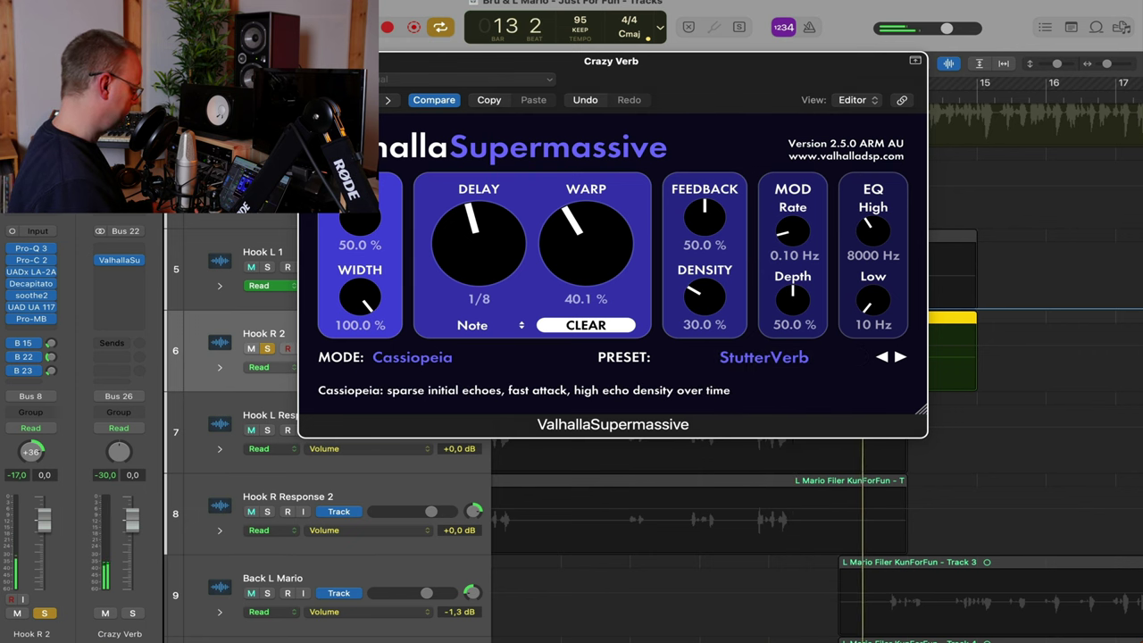
pyautogui.press('super+w')
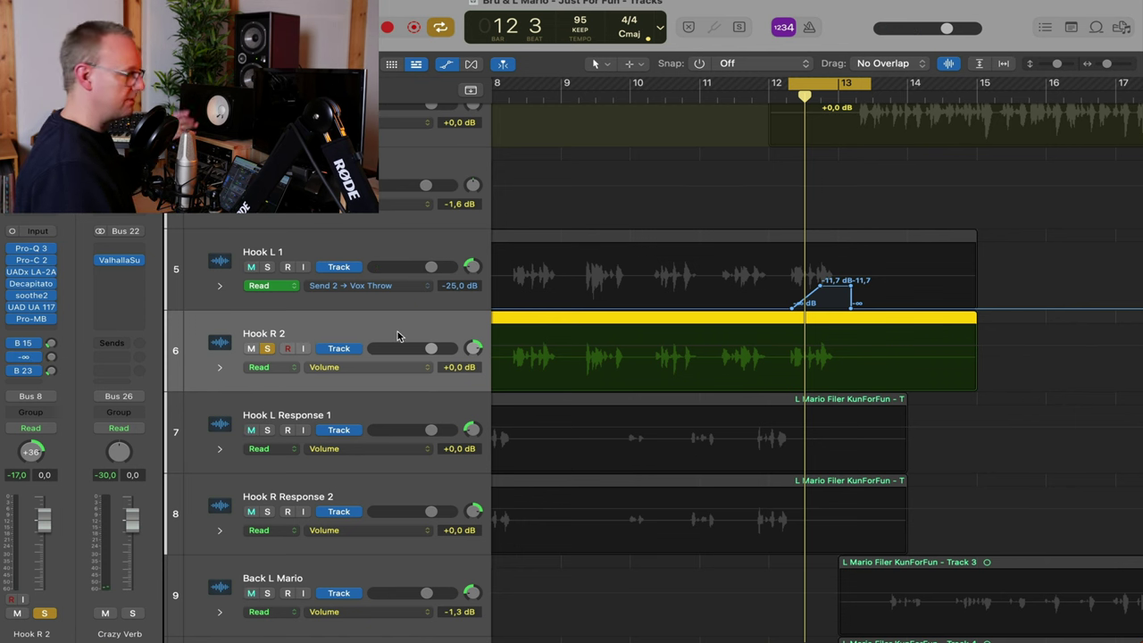
pyautogui.moveTo(787, 366); pyautogui.dragTo(820, 431)
pyautogui.click(817, 355)
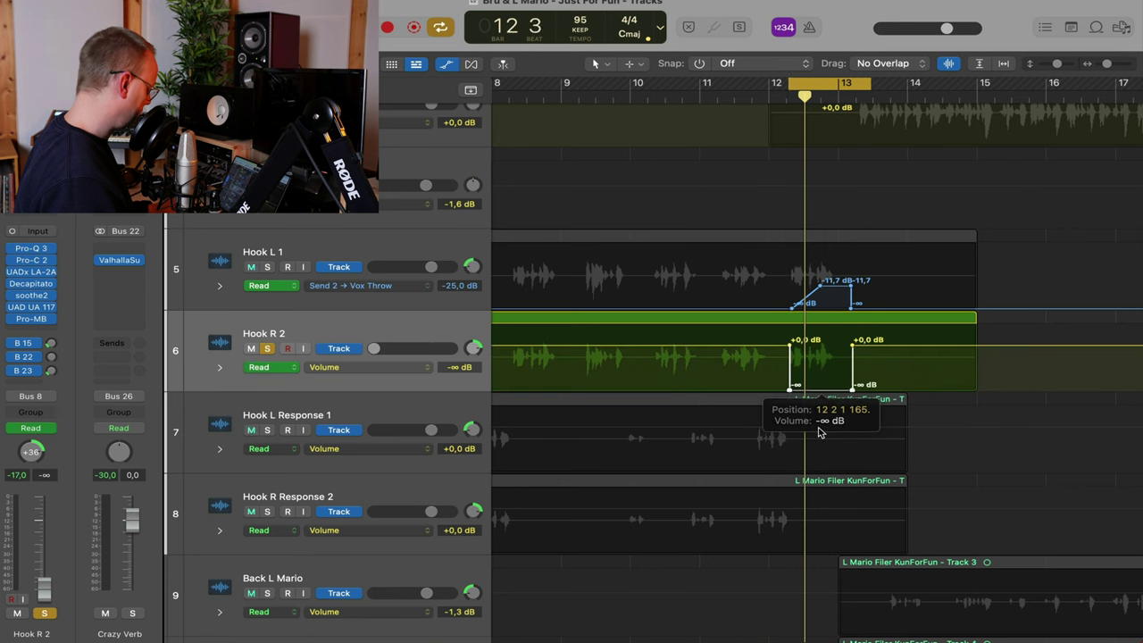
pyautogui.press('super+z')
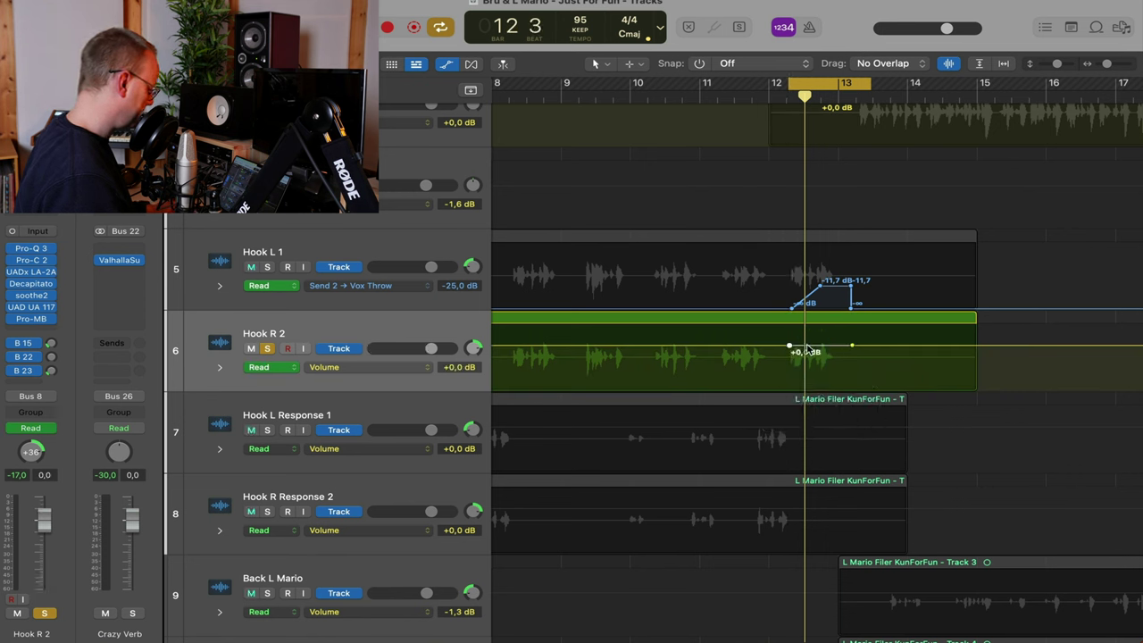
pyautogui.press('super+z')
pyautogui.click(1052, 382)
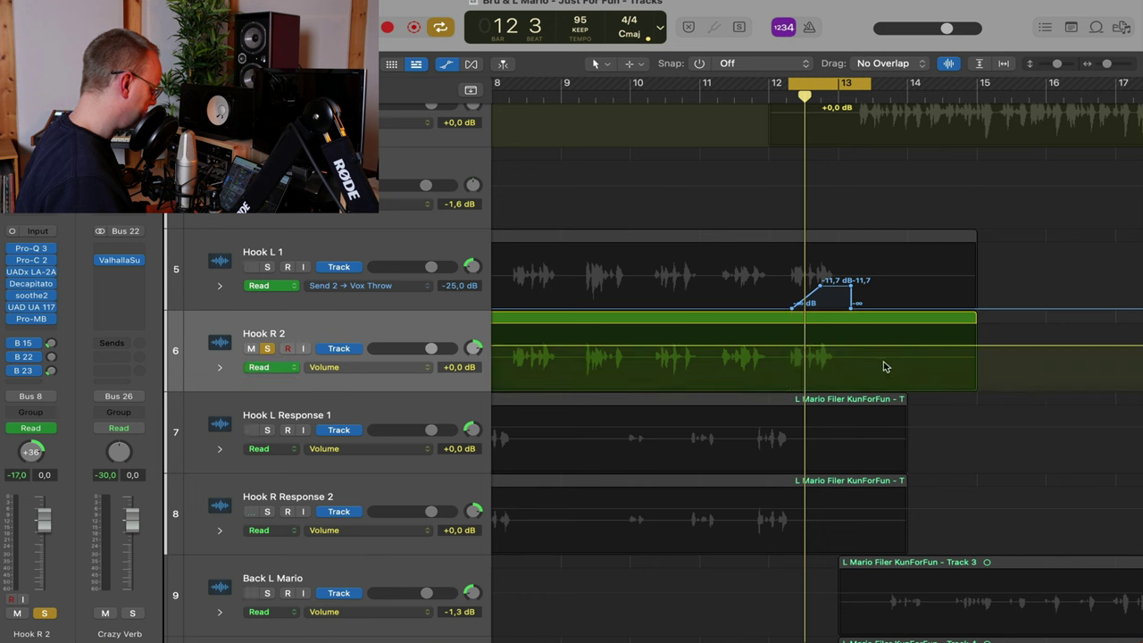
pyautogui.press('super+z')
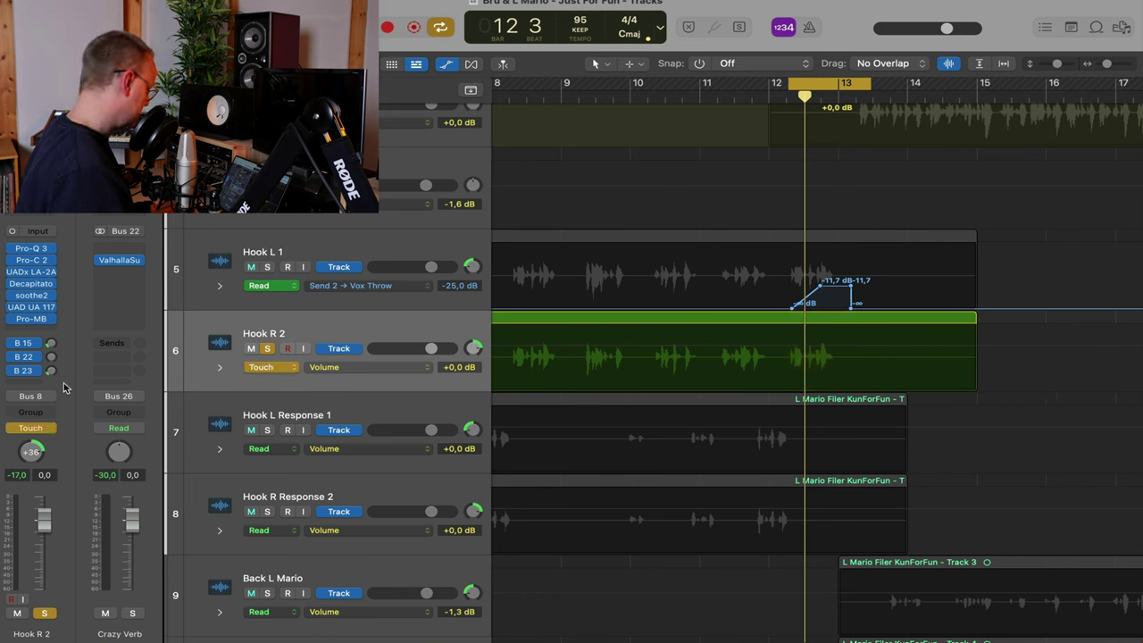
# Record a brief Crazy Verb send move on Hook R 2 in Touch mode and delete the recorded automation points
pyautogui.press('space')
pyautogui.moveTo(52, 358); pyautogui.dragTo(69, 316)
pyautogui.press('space')
pyautogui.moveTo(742, 365); pyautogui.dragTo(877, 376)
pyautogui.press('Delete')
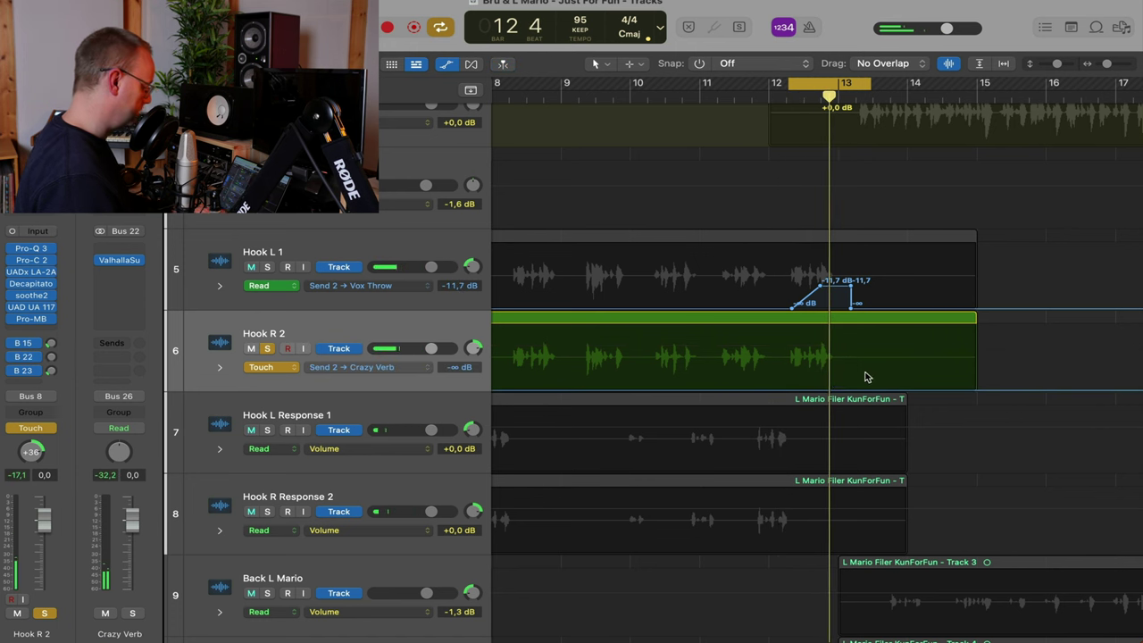
# Draw Crazy Verb send automation on Hook R 2's last phrase, ramping to -3.7 dB and dropping to -∞ just after bar 13
pyautogui.moveTo(788, 371); pyautogui.dragTo(816, 359)
pyautogui.click(829, 391)
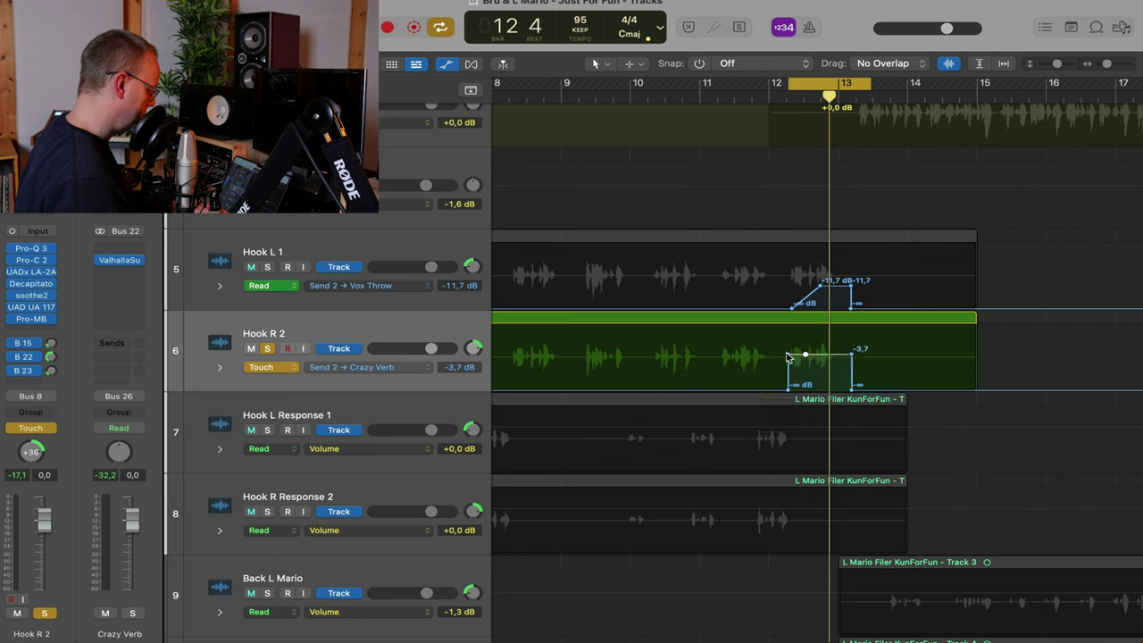
pyautogui.moveTo(806, 358); pyautogui.dragTo(818, 354)
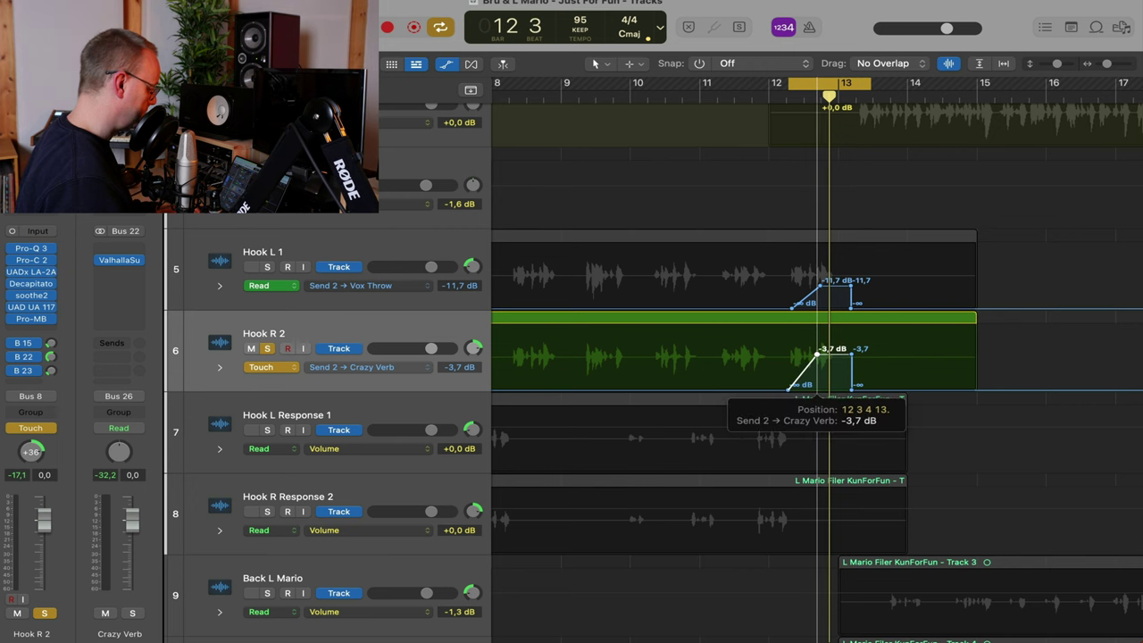
# Play the throw with cycling off and lower Hook R 2's Crazy Verb send automation to -13.9 dB
pyautogui.doubleClick(774, 92)
pyautogui.click(831, 91)
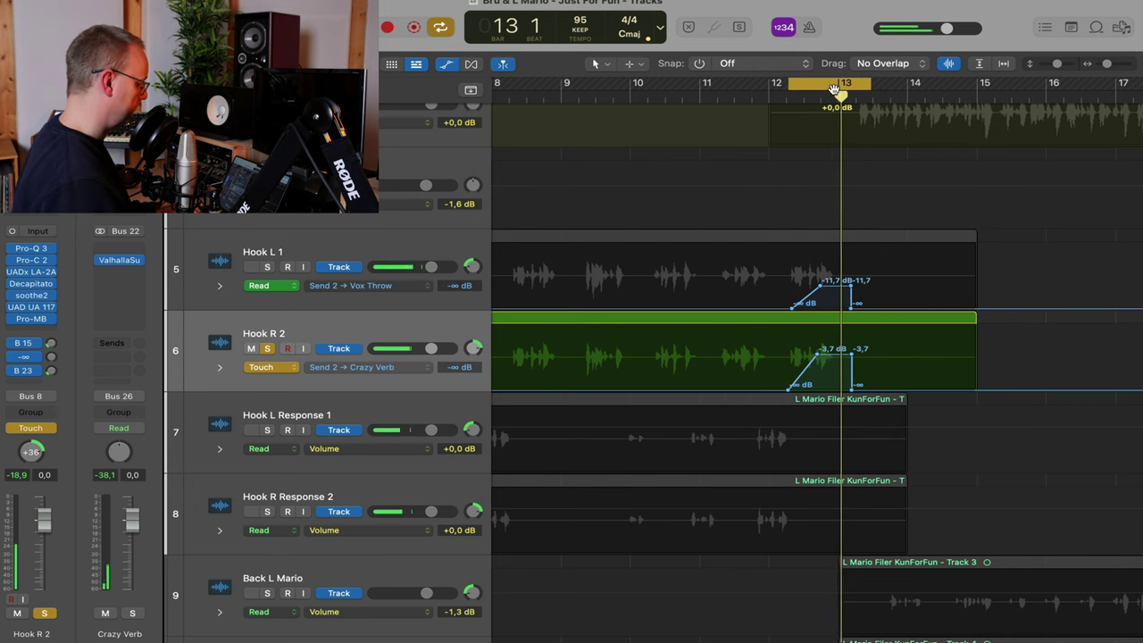
pyautogui.click(833, 90)
pyautogui.click(766, 111)
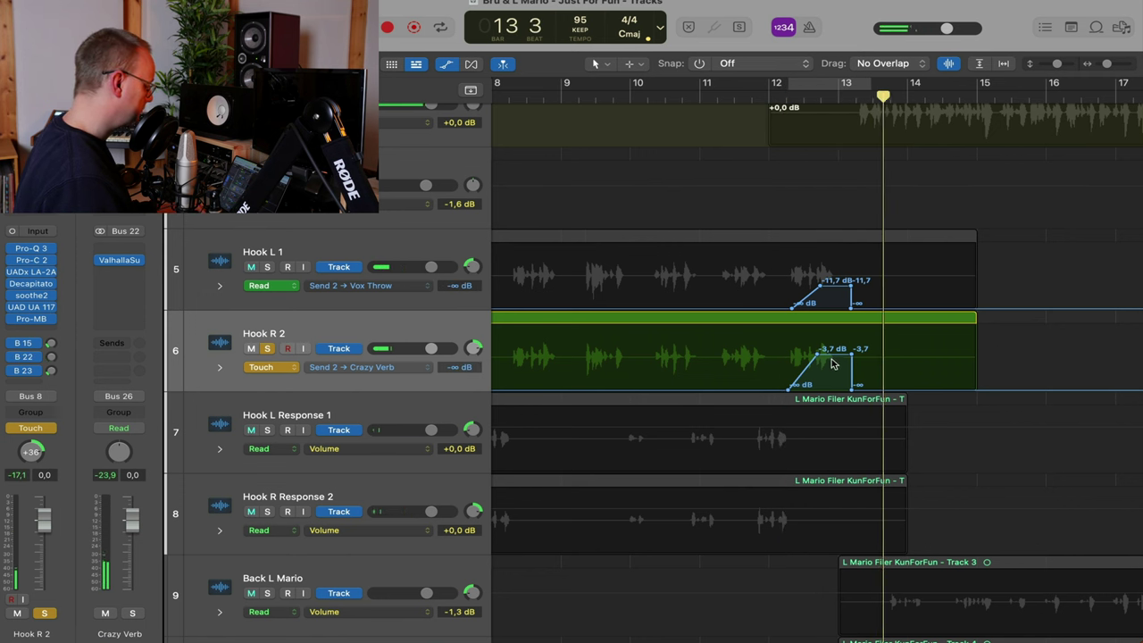
pyautogui.moveTo(835, 354); pyautogui.dragTo(835, 376)
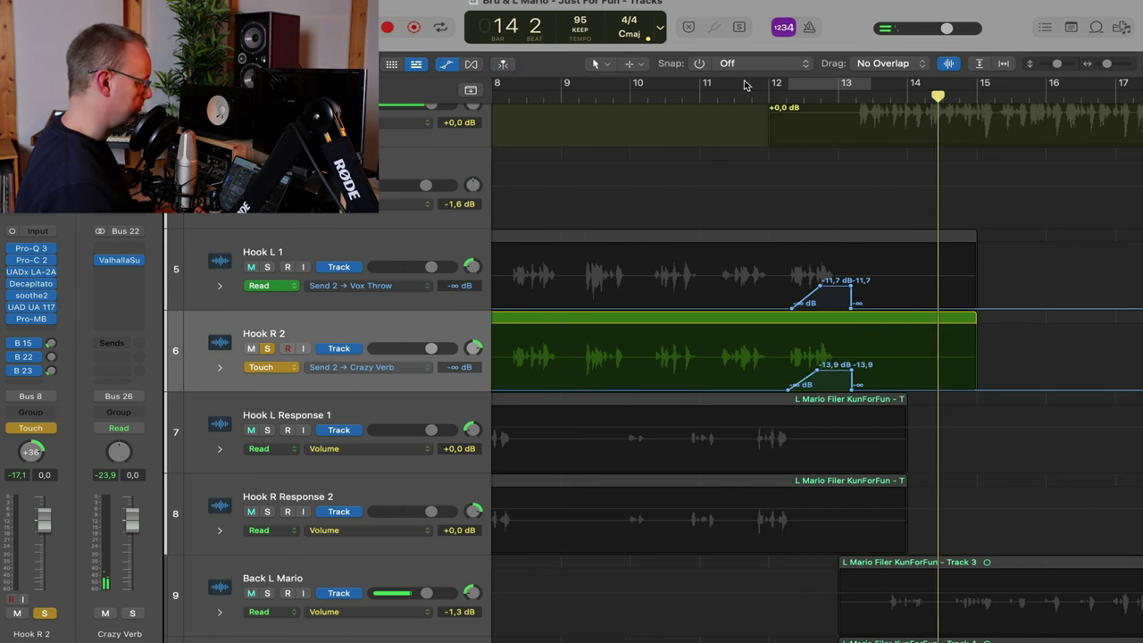
pyautogui.click(785, 97)
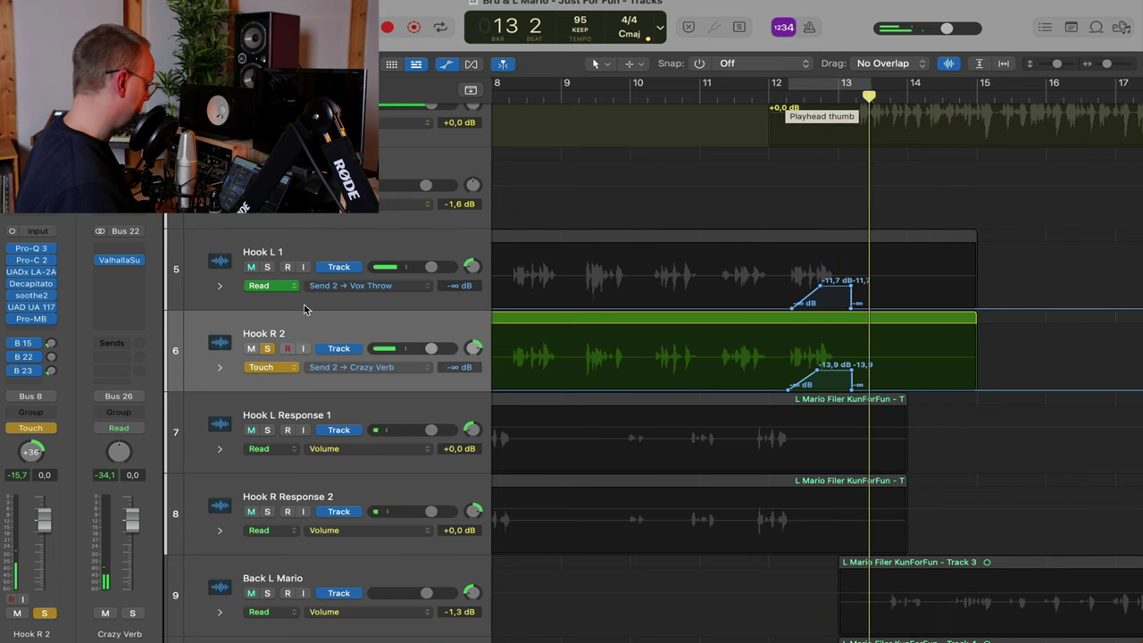
# Unsolo Hook R 2, set its automation mode to Read, and play the throw in the full mix
pyautogui.press('s')
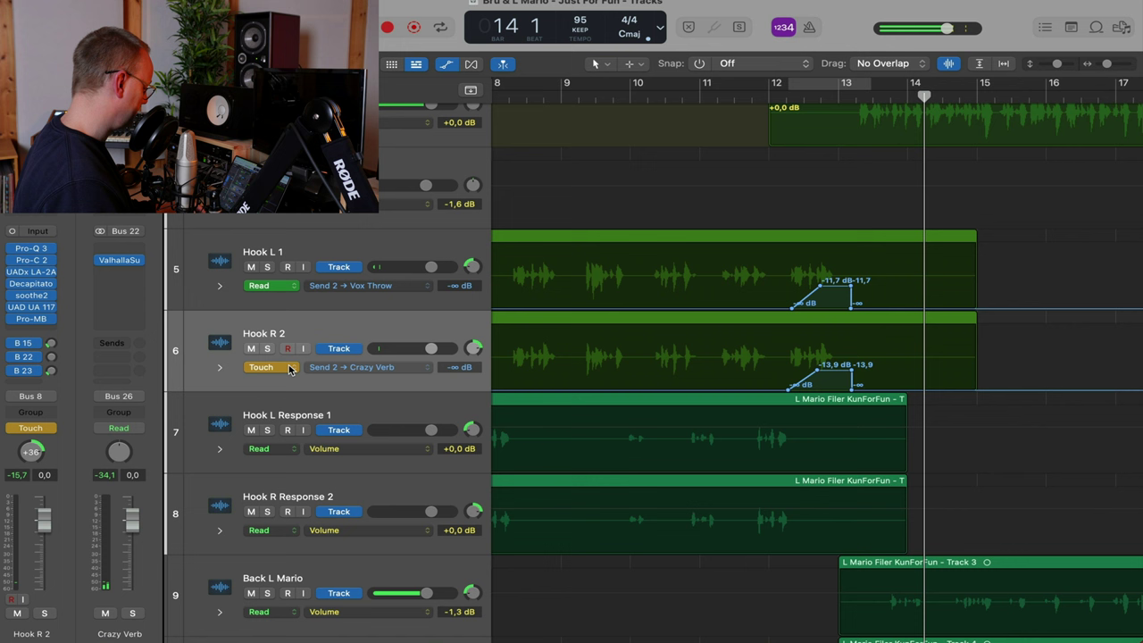
pyautogui.click(289, 367)
pyautogui.click(277, 348)
pyautogui.click(757, 89)
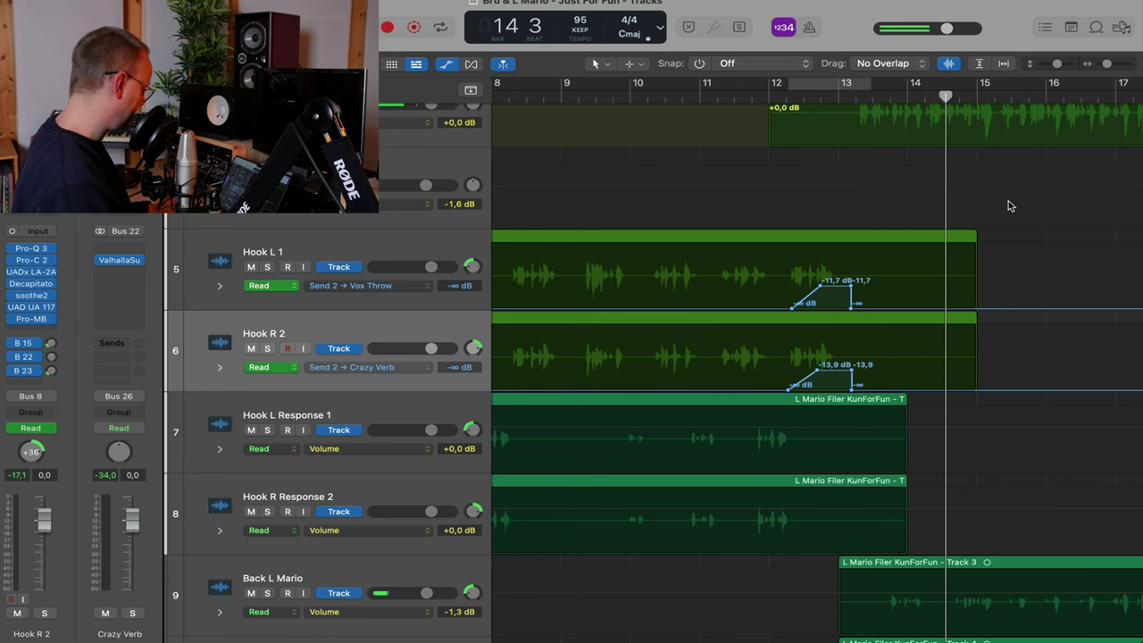
# Copy the first hook's send automation on Hook L 1 and Hook R 2 to the end of the second hook
pyautogui.press('super+Left')
pyautogui.press('super+Left')
pyautogui.press('super+Left')
pyautogui.press('super+Left')
pyautogui.moveTo(669, 385); pyautogui.dragTo(853, 301)
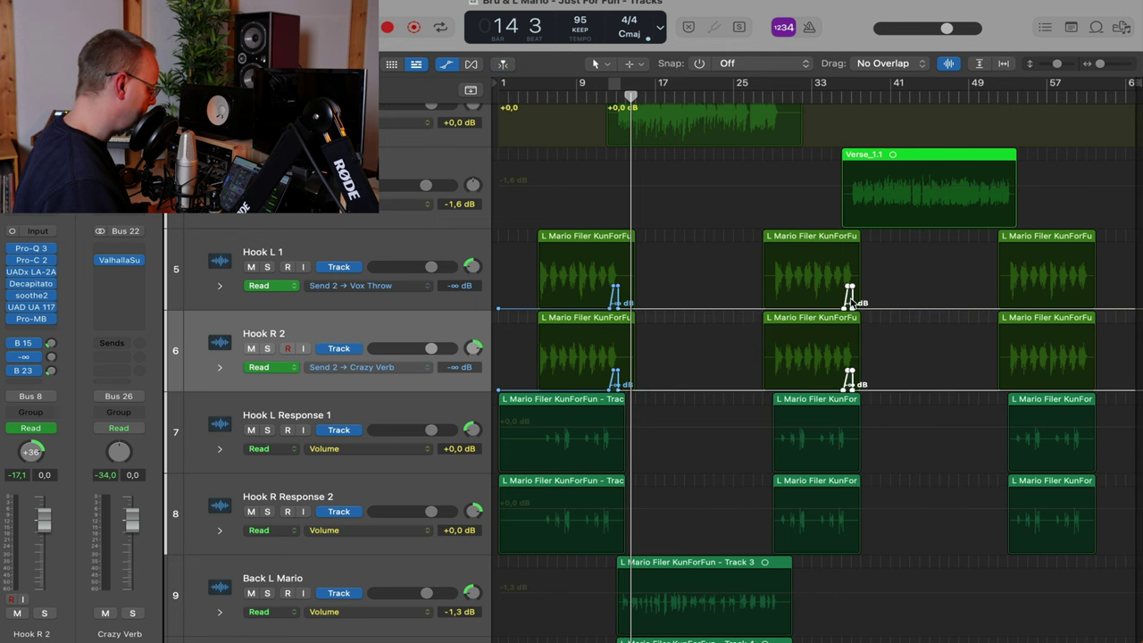
# Move the second hook's copied automation slightly earlier on both hook tracks so the ramps start at about bar 36
pyautogui.press('super+Right')
pyautogui.press('super+Right')
pyautogui.press('super+Right')
pyautogui.press('super+Right')
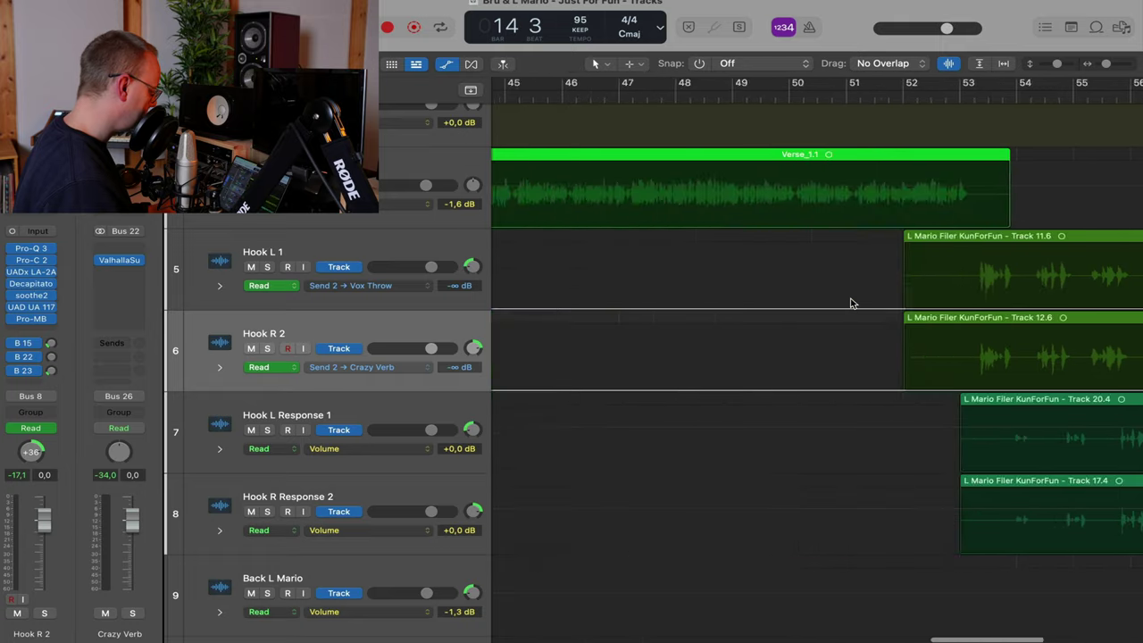
pyautogui.hscroll(-10, 849, 302)
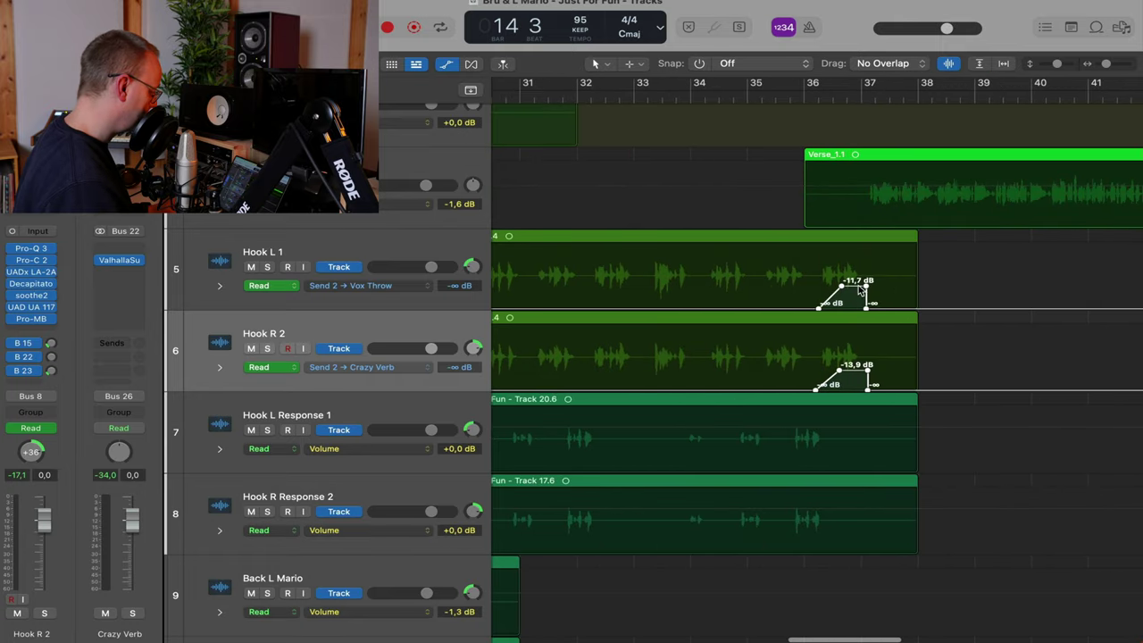
pyautogui.moveTo(860, 290); pyautogui.dragTo(852, 291)
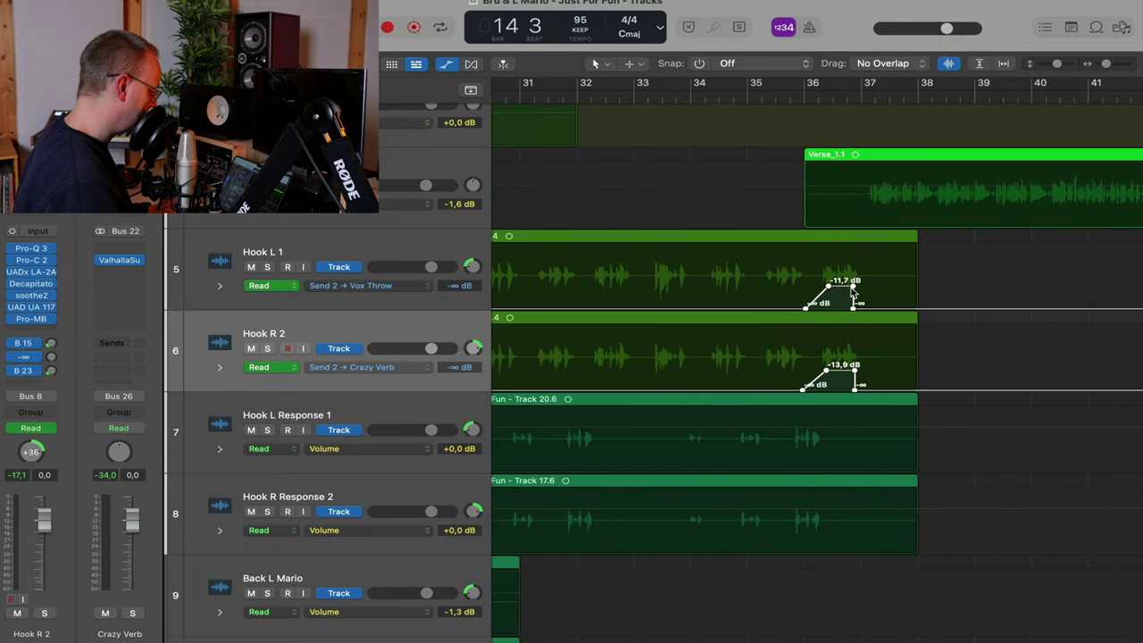
# Copy the second hook's send automation on both hook tracks to the third hook's last phrase at about bar 60
pyautogui.press('super+Left')
pyautogui.press('super+Left')
pyautogui.press('super+Left')
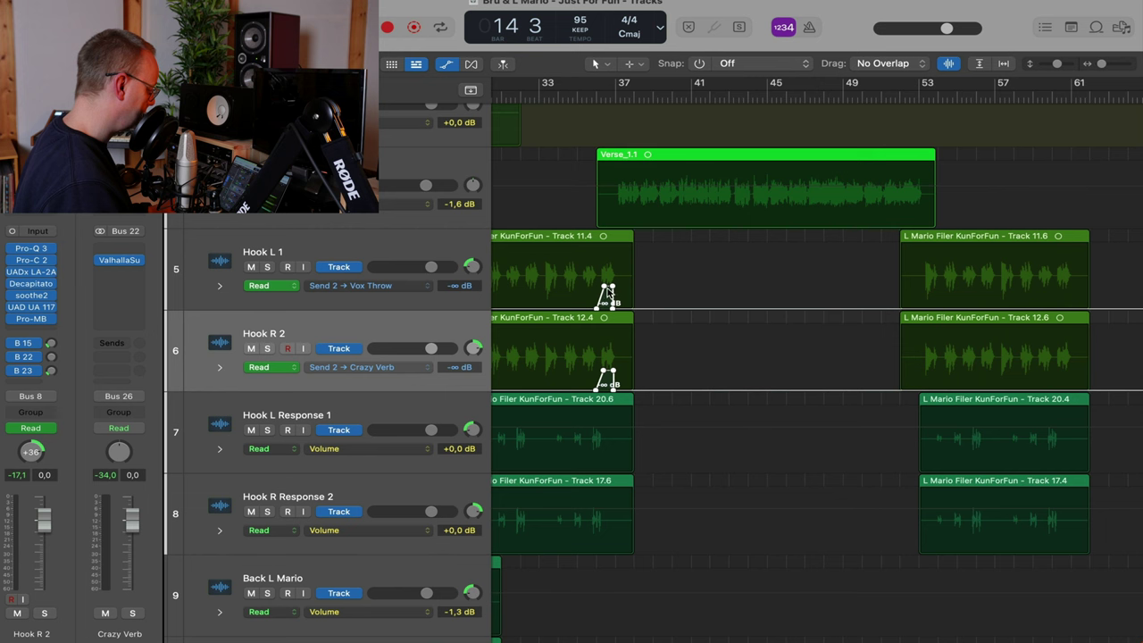
pyautogui.moveTo(607, 291); pyautogui.dragTo(1065, 309)
pyautogui.press('super+Right')
pyautogui.press('super+Right')
pyautogui.press('super+Right')
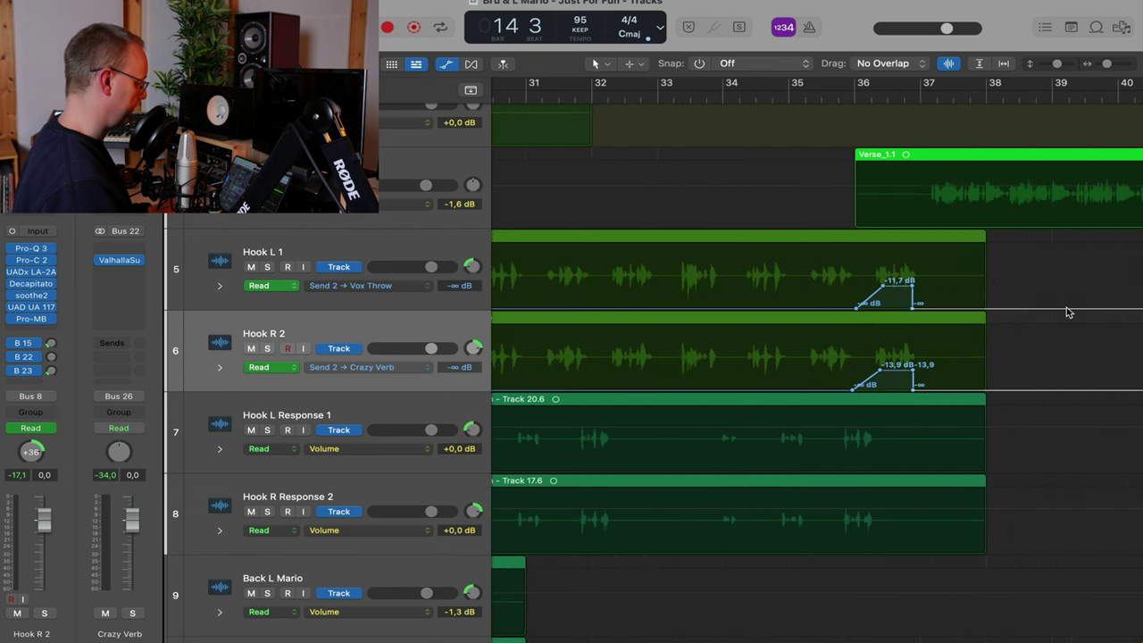
pyautogui.hscroll(15, 1067, 311)
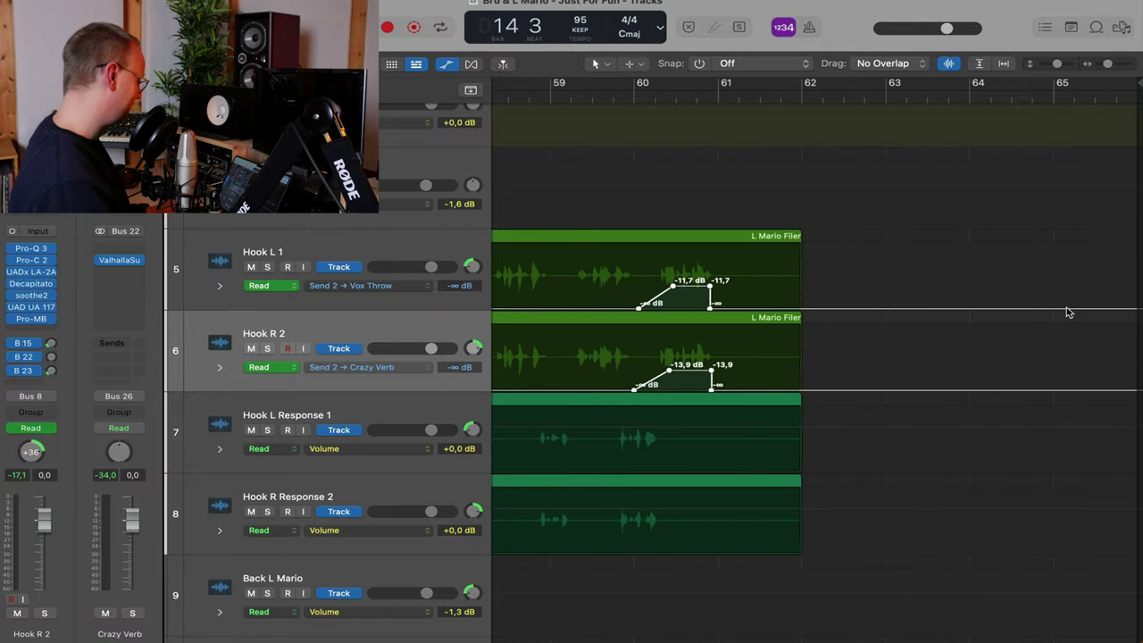
# Raise the third hook's throw automation to -7.9 dB on Hook L 1 and -8.0 dB on Hook R 2, and play it
pyautogui.press('super+Left')
pyautogui.press('super+Left')
pyautogui.press('super+Right')
pyautogui.press('super+Right')
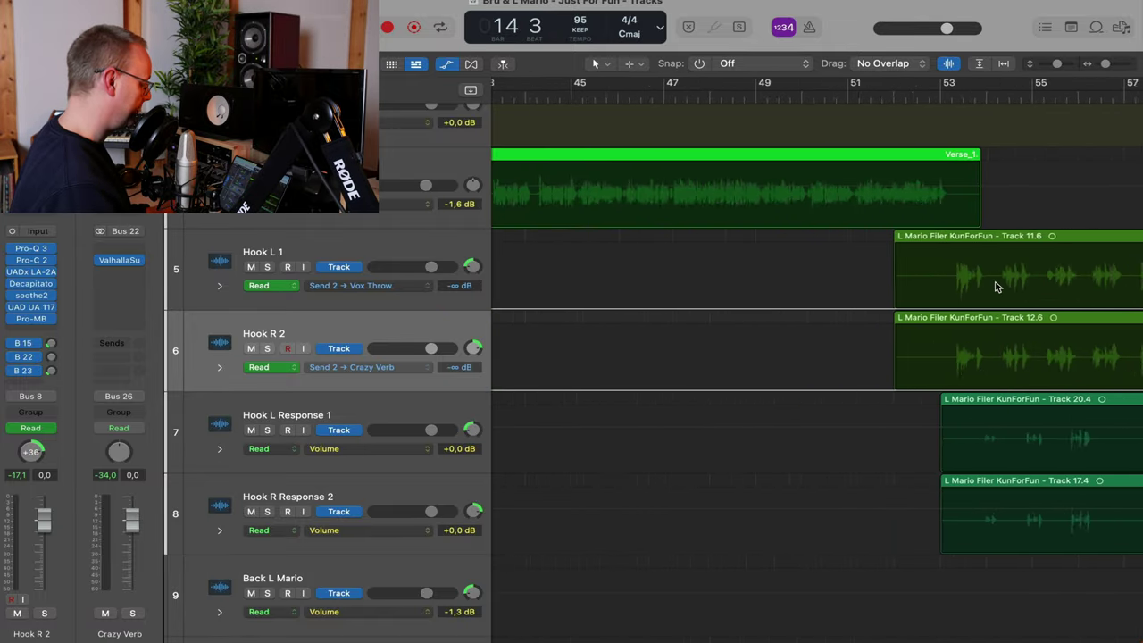
pyautogui.hscroll(2, 997, 287)
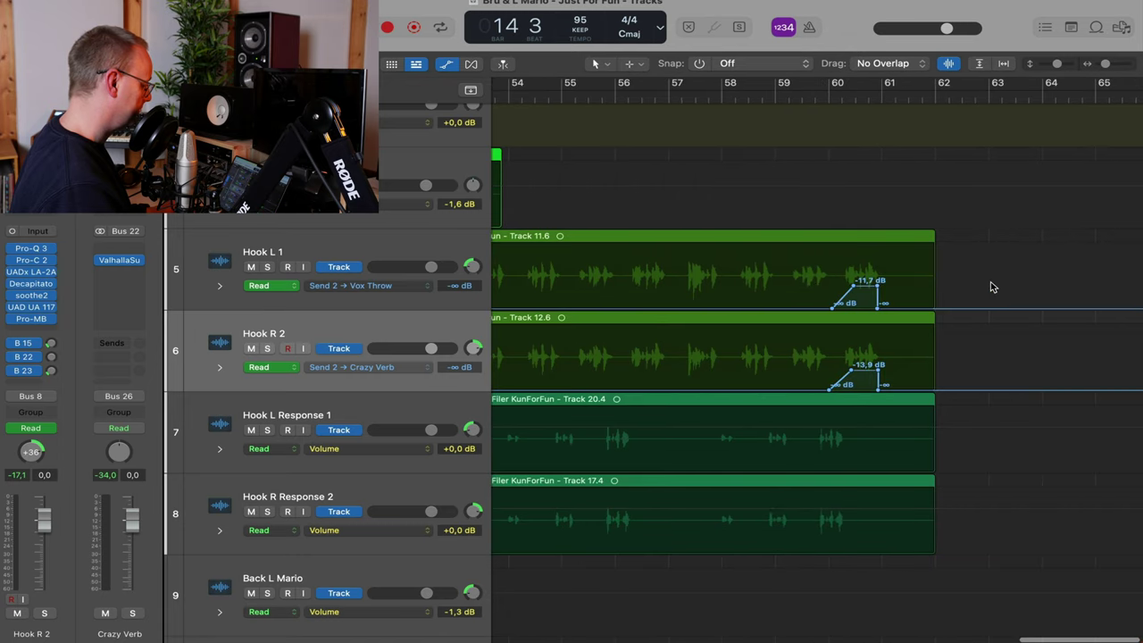
pyautogui.moveTo(866, 285); pyautogui.dragTo(865, 280)
pyautogui.moveTo(865, 367); pyautogui.dragTo(864, 361)
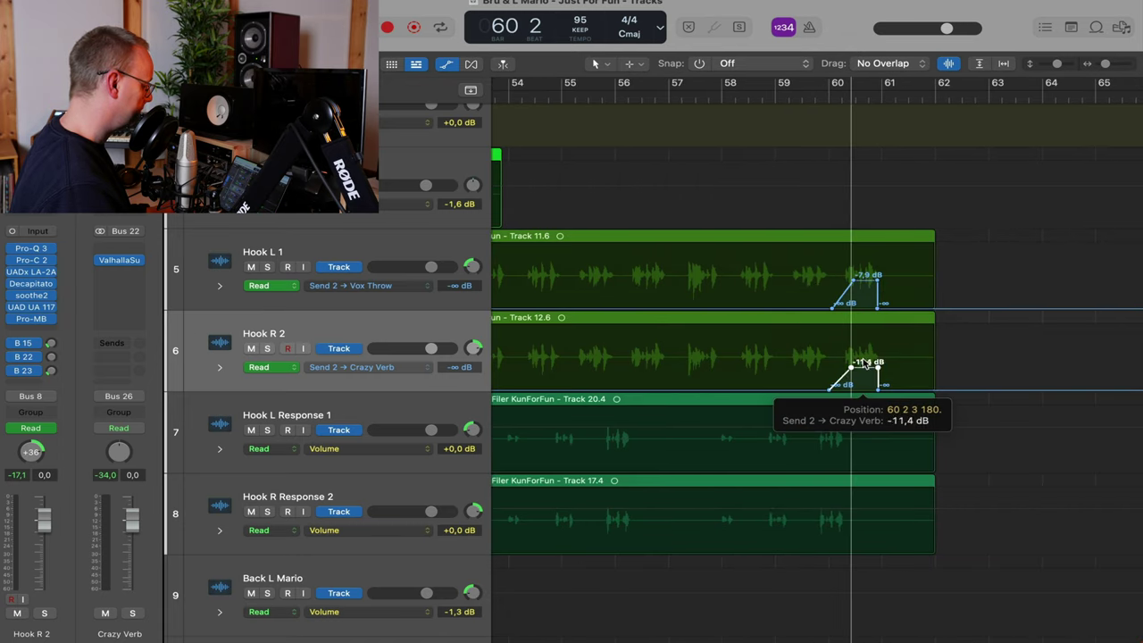
pyautogui.doubleClick(826, 100)
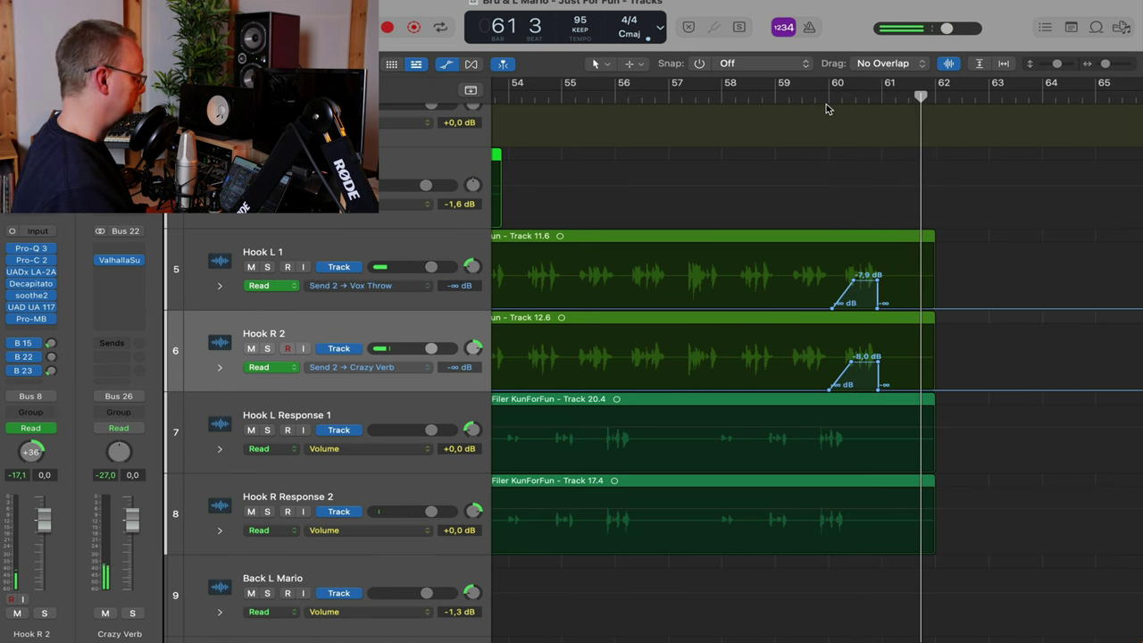
# Show the whole arrangement without automation lanes and extend the make-it-work beat region's end to just past bar 65
pyautogui.press('super+Left')
pyautogui.press('super+Left')
pyautogui.press('super+Left')
pyautogui.press('super+Left')
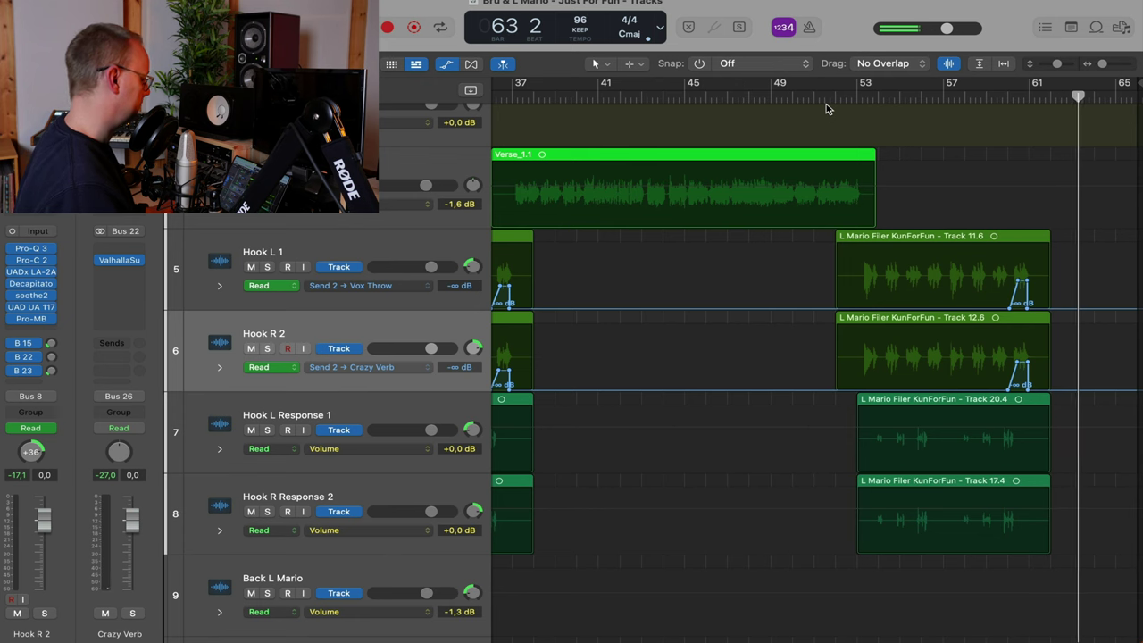
pyautogui.press('super+Left')
pyautogui.press('super+Left')
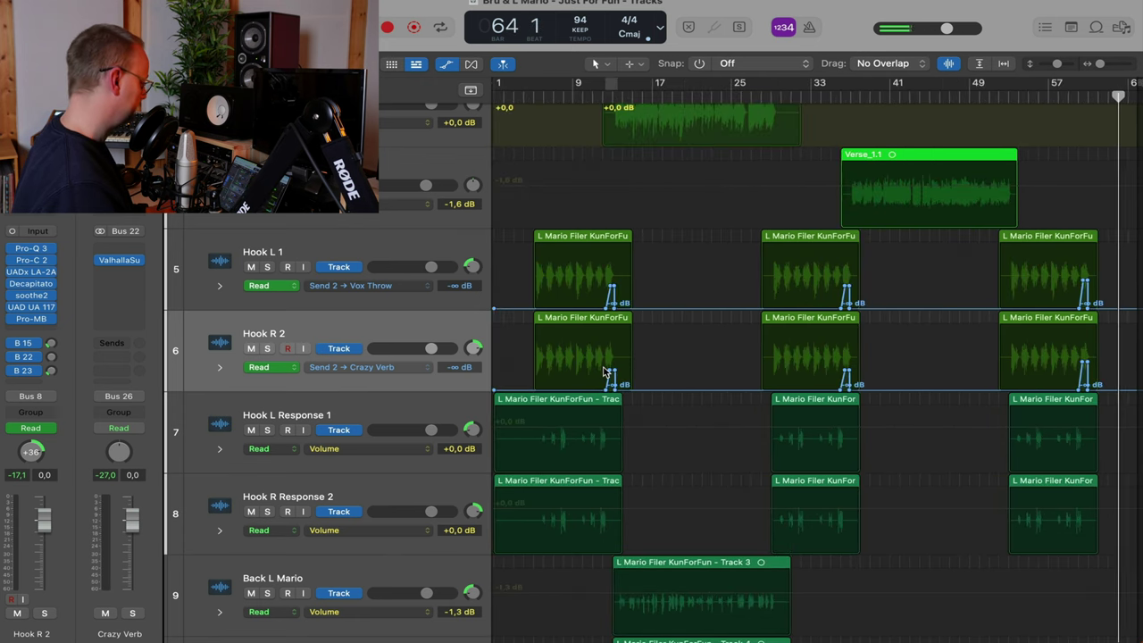
pyautogui.press('super+Up')
pyautogui.press('super+Up')
pyautogui.press('super+Up')
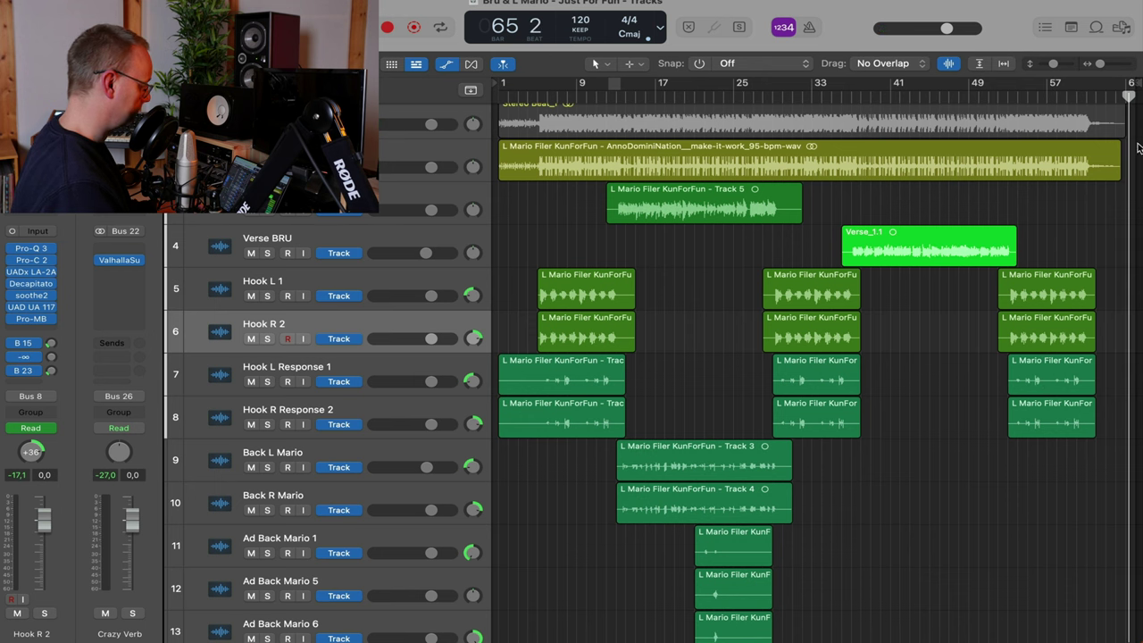
pyautogui.moveTo(1121, 175); pyautogui.dragTo(1045, 180)
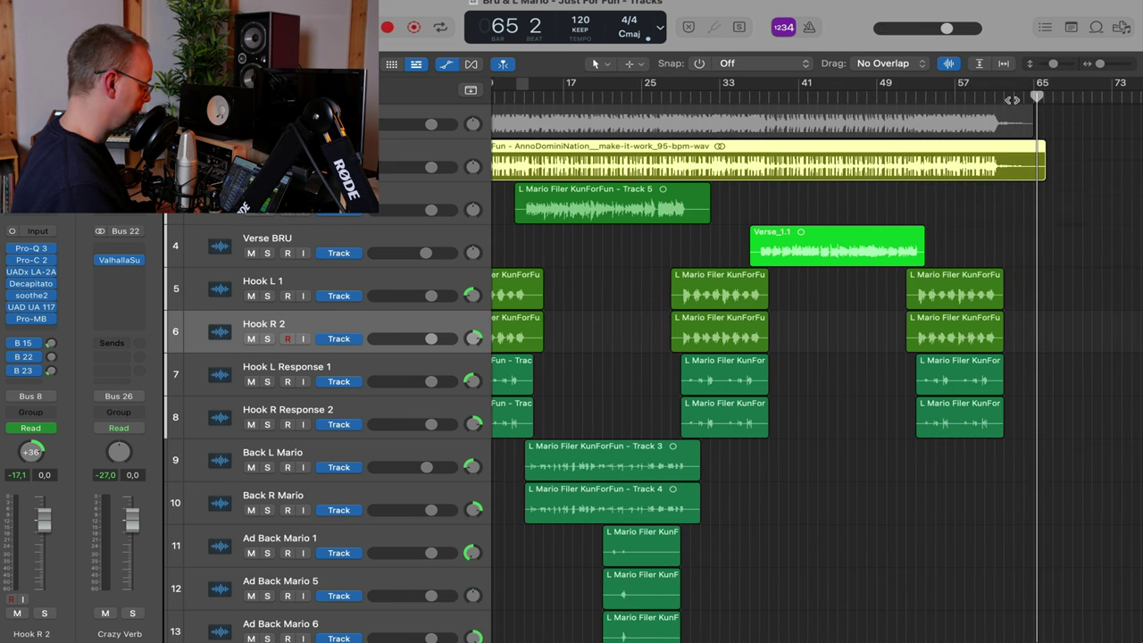
# Play the song's ending, extend the make-it-work beat region to about bar 67, and move the project end to the region's end
pyautogui.click(1014, 98)
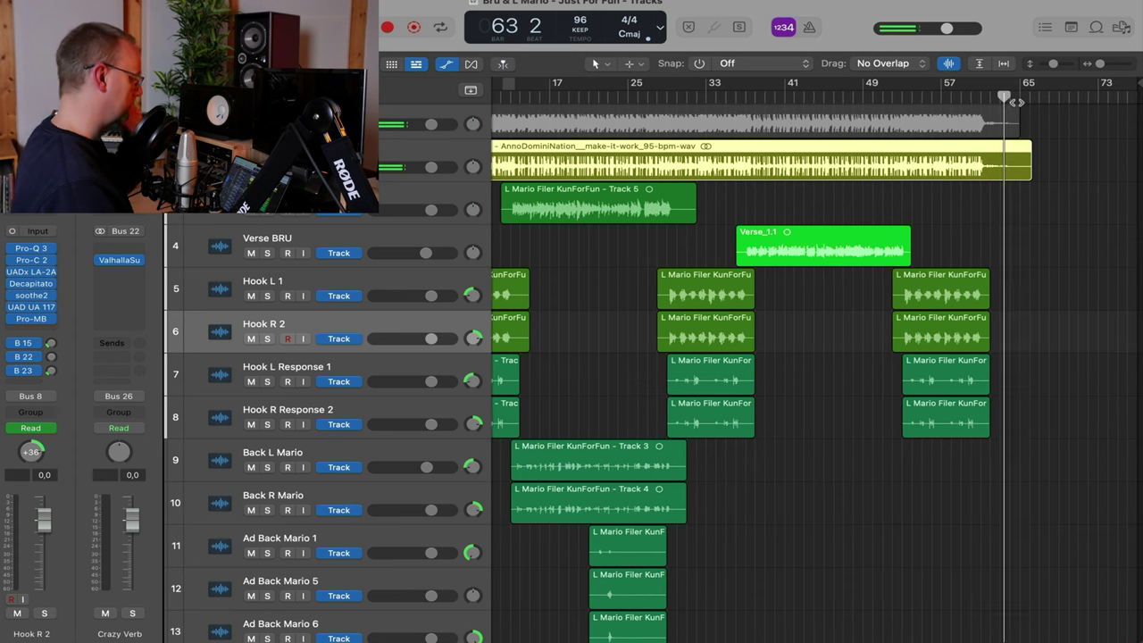
pyautogui.scroll(5, 1018, 102)
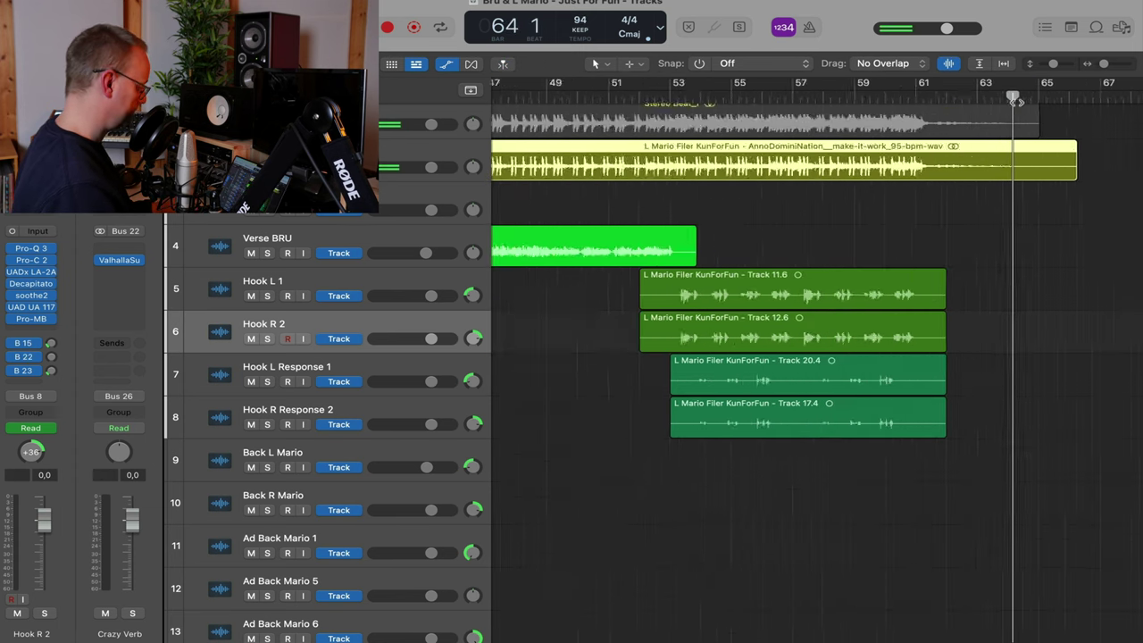
pyautogui.hscroll(5, 1016, 103)
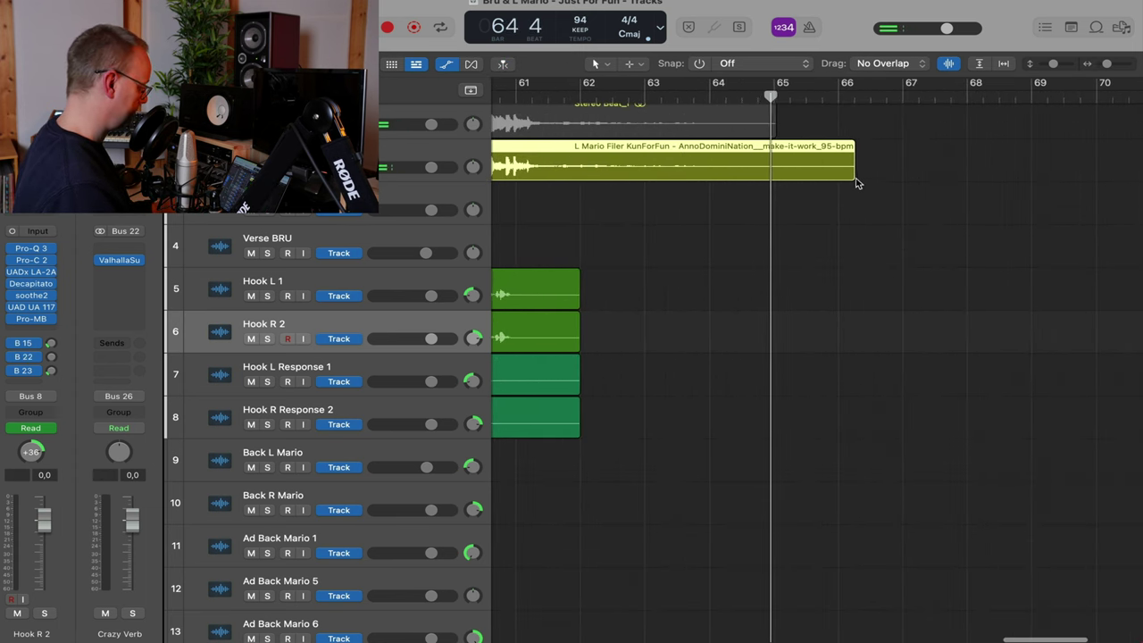
pyautogui.moveTo(855, 174); pyautogui.dragTo(930, 174)
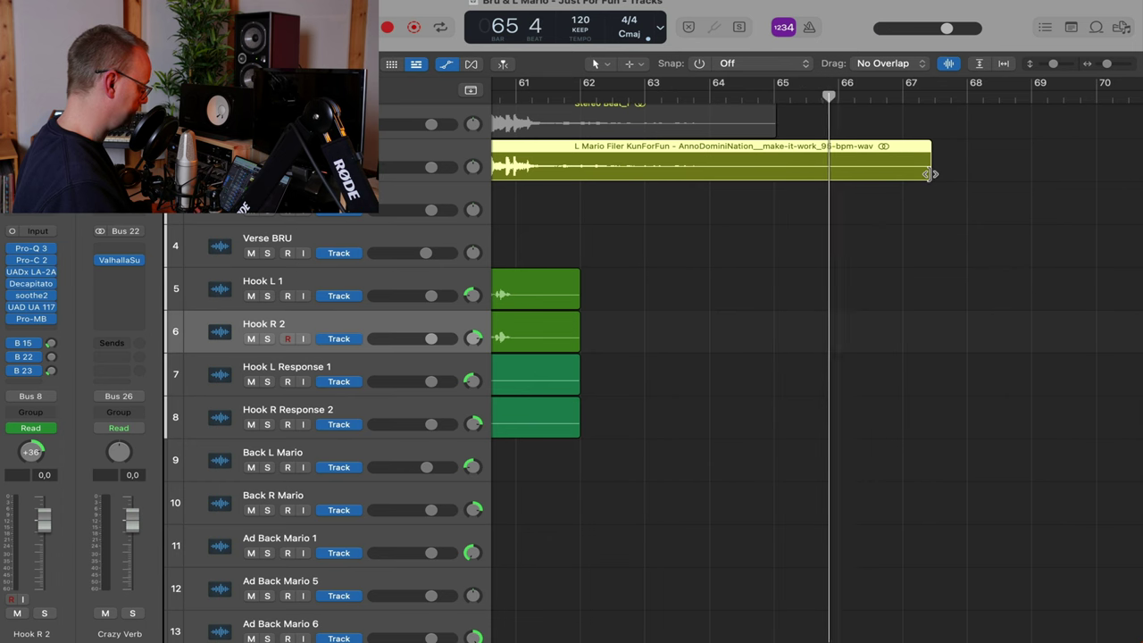
pyautogui.moveTo(902, 184); pyautogui.dragTo(902, 184)
pyautogui.keyDown('ctrl'); pyautogui.keyDown('alt'); pyautogui.click(903, 184); pyautogui.keyUp('alt'); pyautogui.keyUp('ctrl')
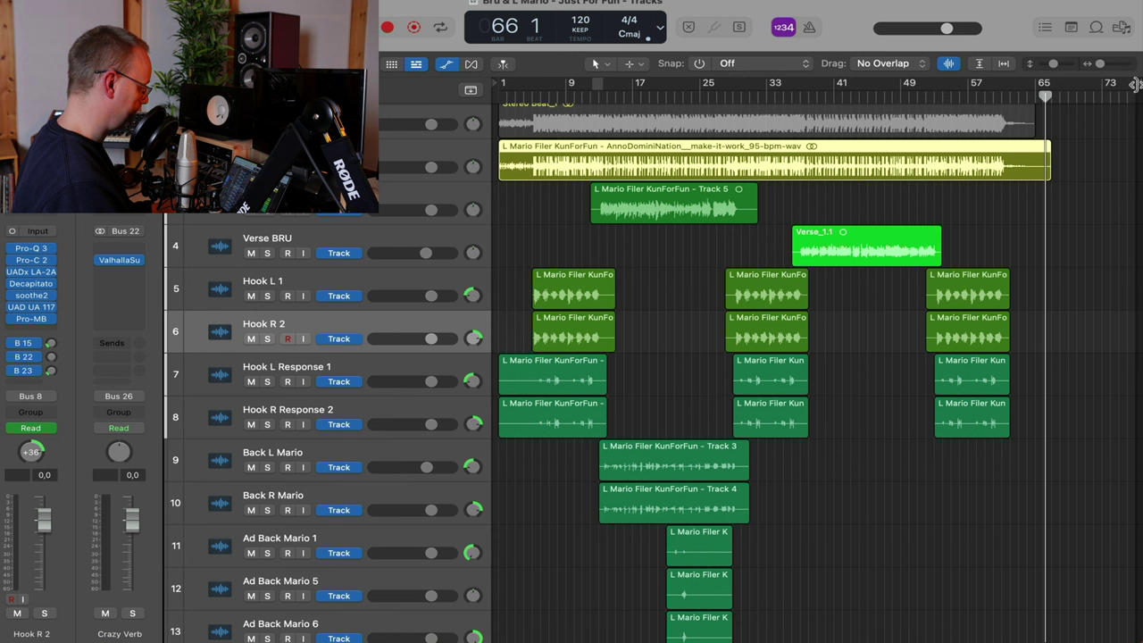
pyautogui.moveTo(1135, 85); pyautogui.dragTo(1047, 204)
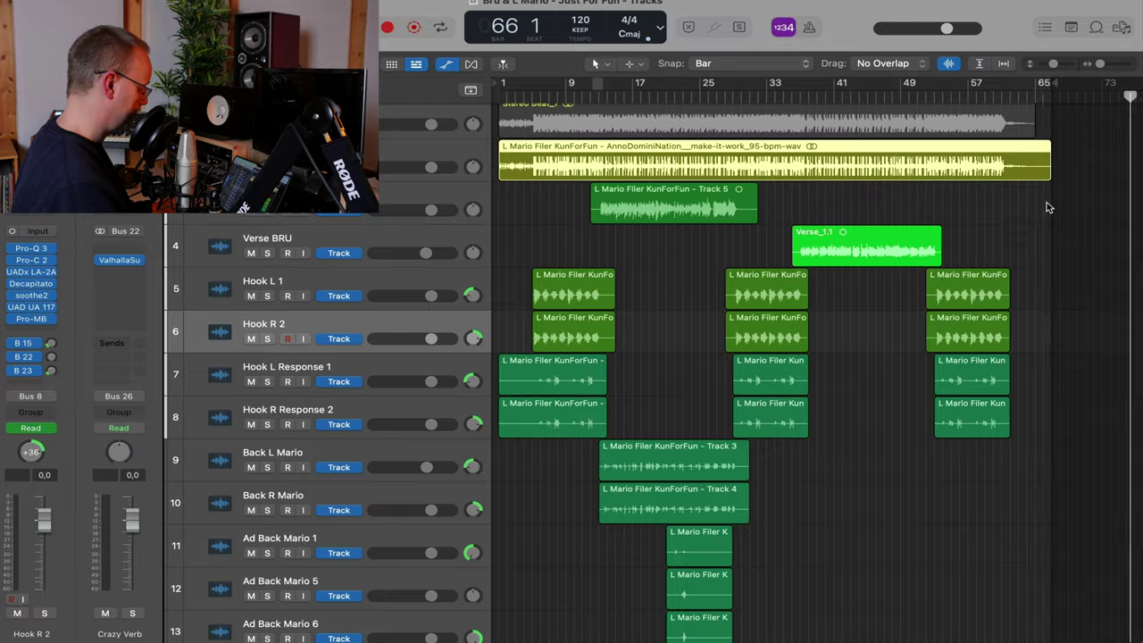
# Fit the whole arrangement in view and play the song from the beginning
pyautogui.press('super+Right')
pyautogui.press('super+Right')
pyautogui.press('z')
pyautogui.press('Return')
pyautogui.press('space')
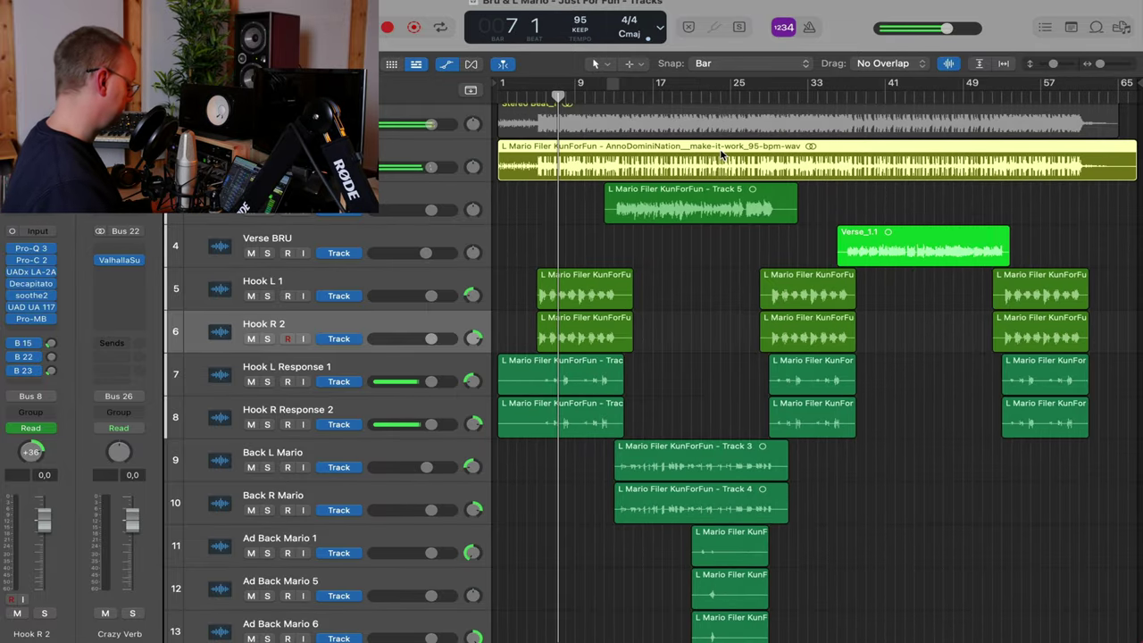
# Hide the automation lanes and select the BackHook Mario Dark 1 track
pyautogui.press('super+Right')
pyautogui.press('super+Right')
pyautogui.press('super+Right')
pyautogui.scroll(-8, 721, 155)
pyautogui.press('super+Up')
pyautogui.press('super+Up')
pyautogui.press('super+Up')
pyautogui.press('super+Up')
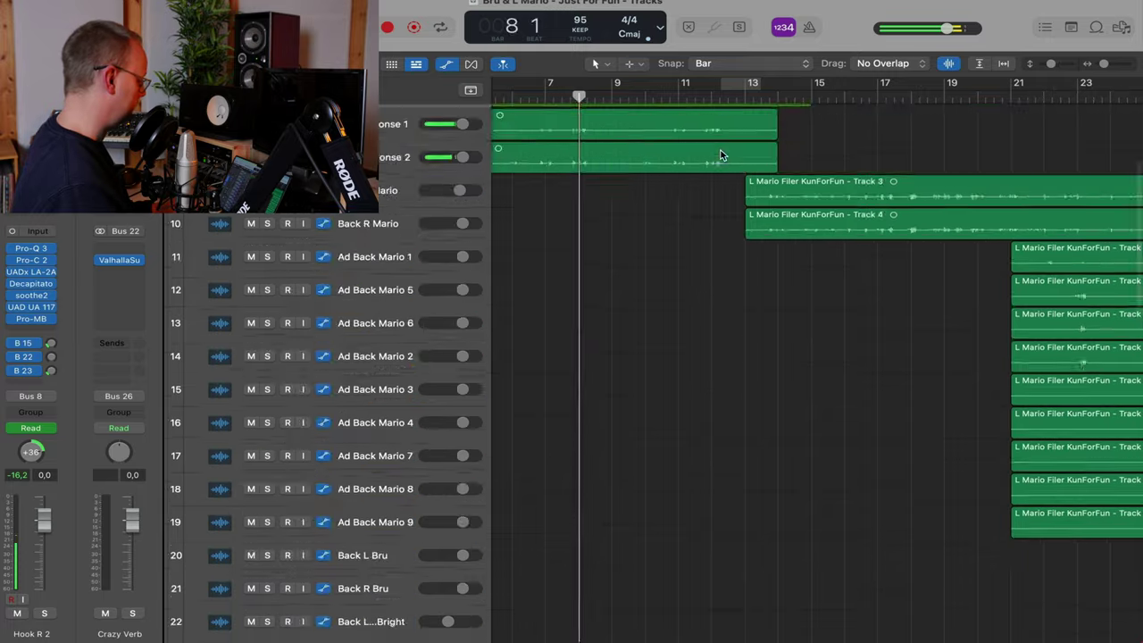
pyautogui.scroll(-1, 721, 155)
pyautogui.scroll(-6, 721, 155)
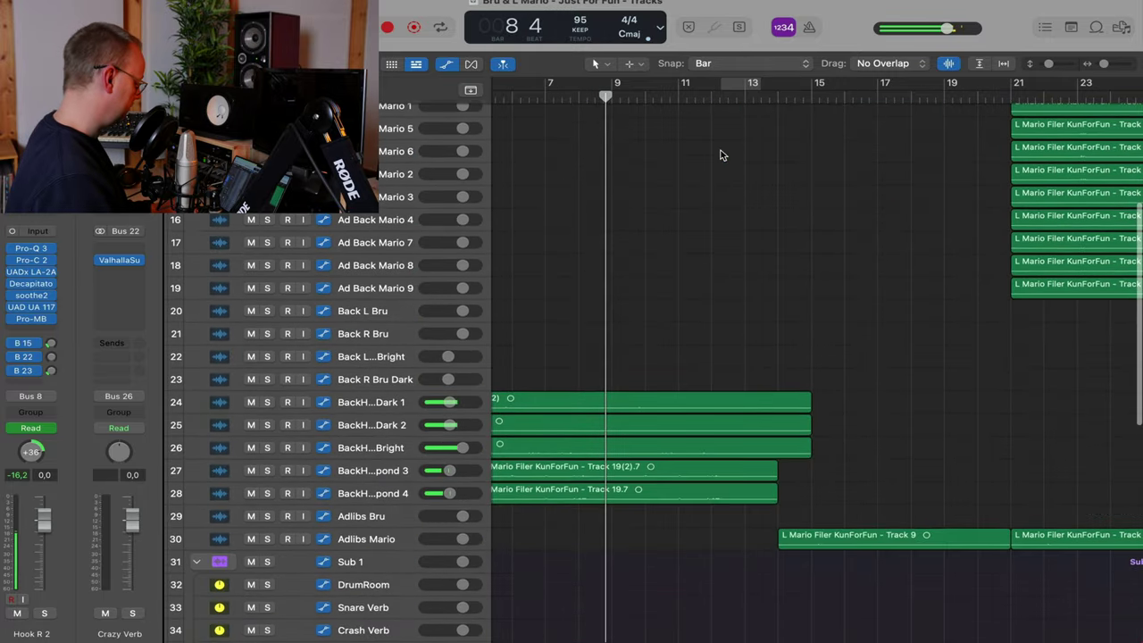
pyautogui.press('super+Down')
pyautogui.press('super+Down')
pyautogui.press('super+Down')
pyautogui.press('super+Down')
pyautogui.press('super+Down')
pyautogui.scroll(-1, 723, 155)
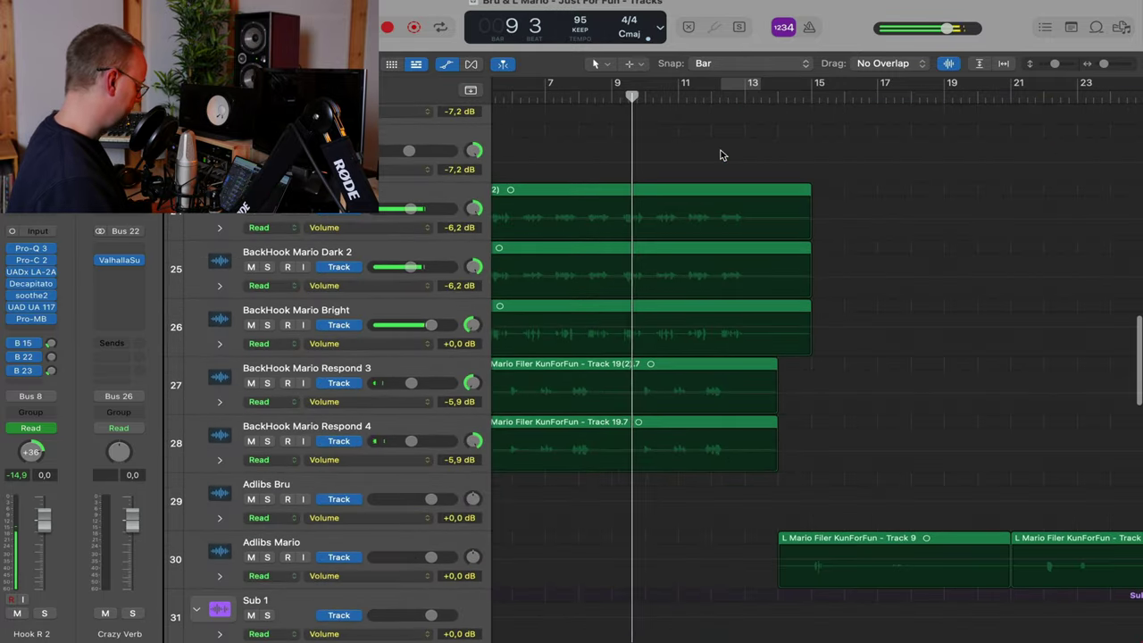
pyautogui.press('a')
pyautogui.press('super+Right')
pyautogui.press('super+Right')
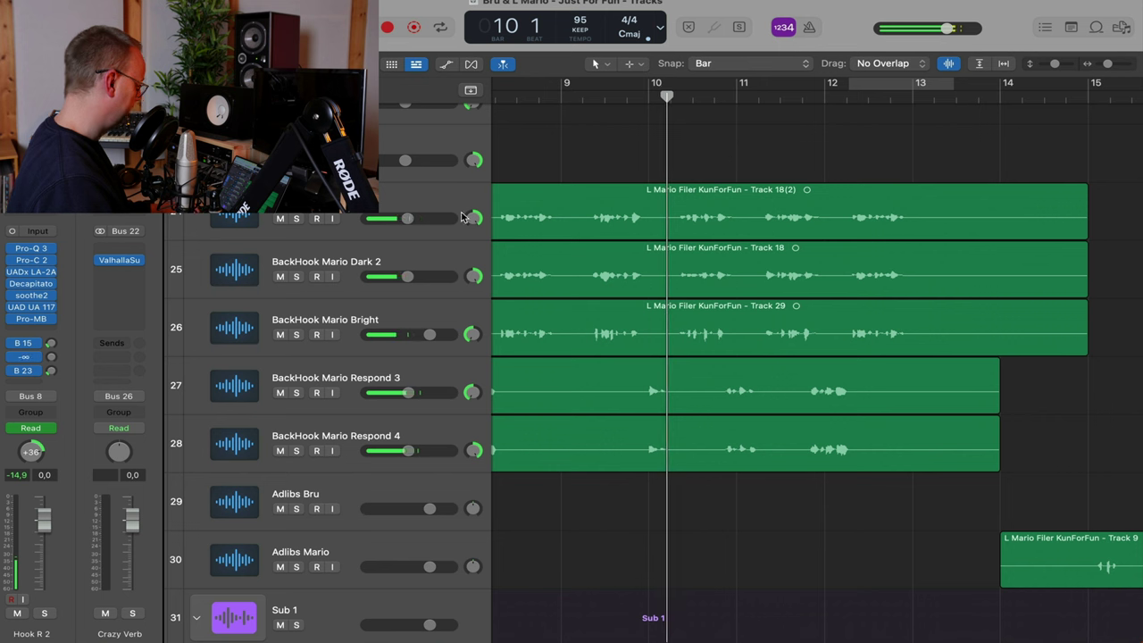
pyautogui.click(380, 198)
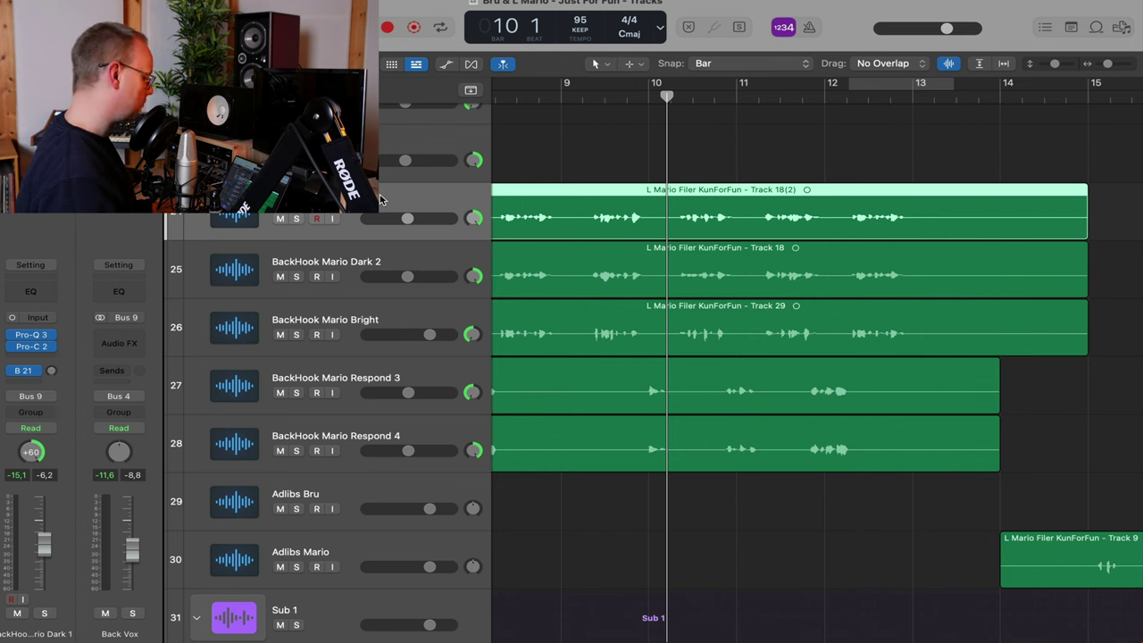
# Place the playhead just before bar 5 and insert a stereo ValhallaVintageVerb on the Back Verb bus
pyautogui.scroll(2, 681, 265)
pyautogui.hscroll(-3, 681, 265)
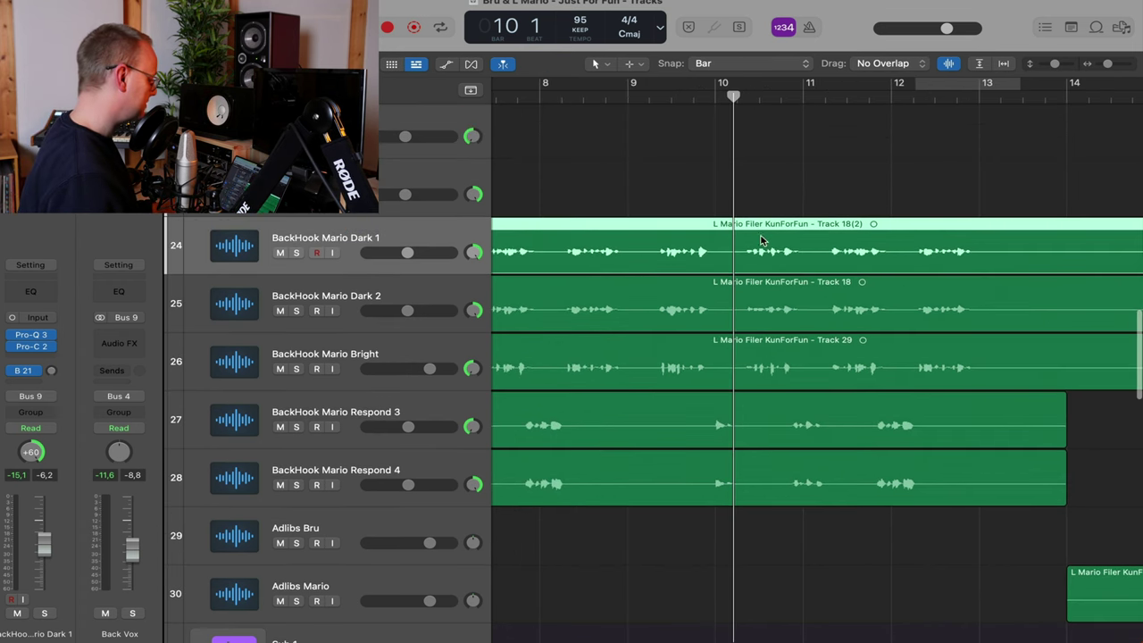
pyautogui.scroll(-4, 753, 233)
pyautogui.click(729, 185)
pyautogui.scroll(5, 729, 184)
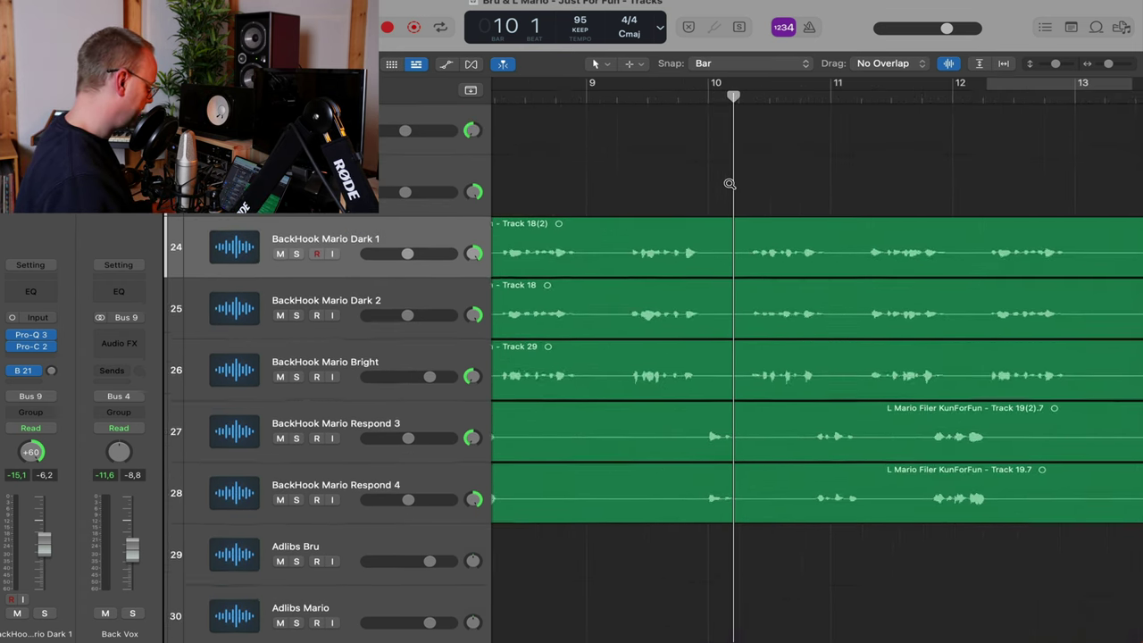
pyautogui.scroll(-4, 729, 184)
pyautogui.hscroll(-5, 731, 186)
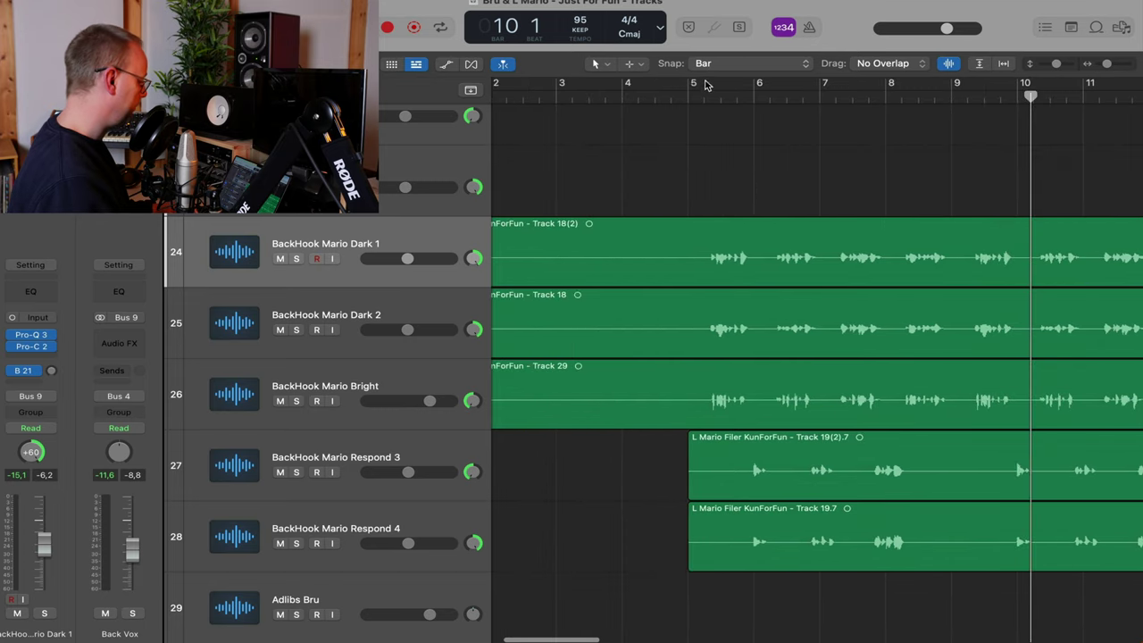
pyautogui.click(684, 89)
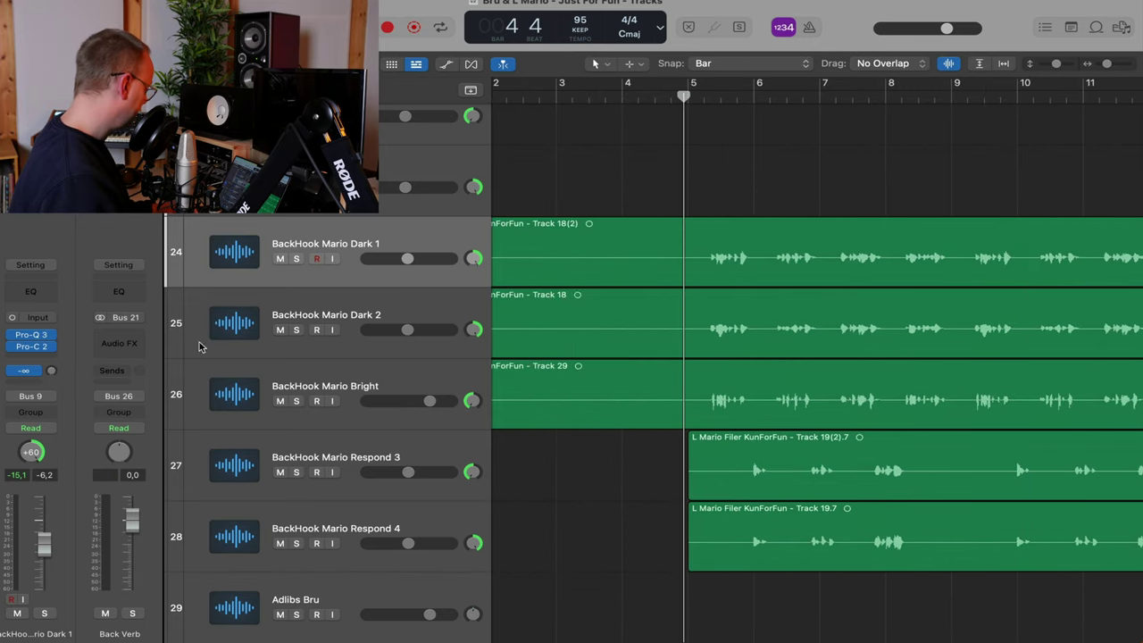
pyautogui.click(131, 341)
pyautogui.moveTo(129, 402)
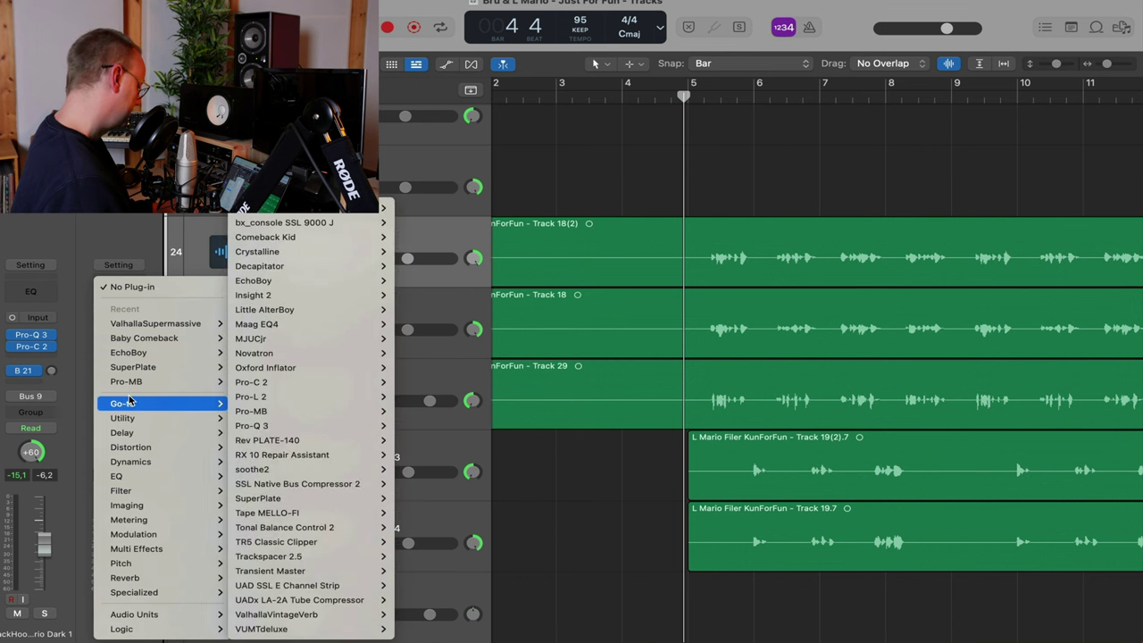
pyautogui.moveTo(344, 628)
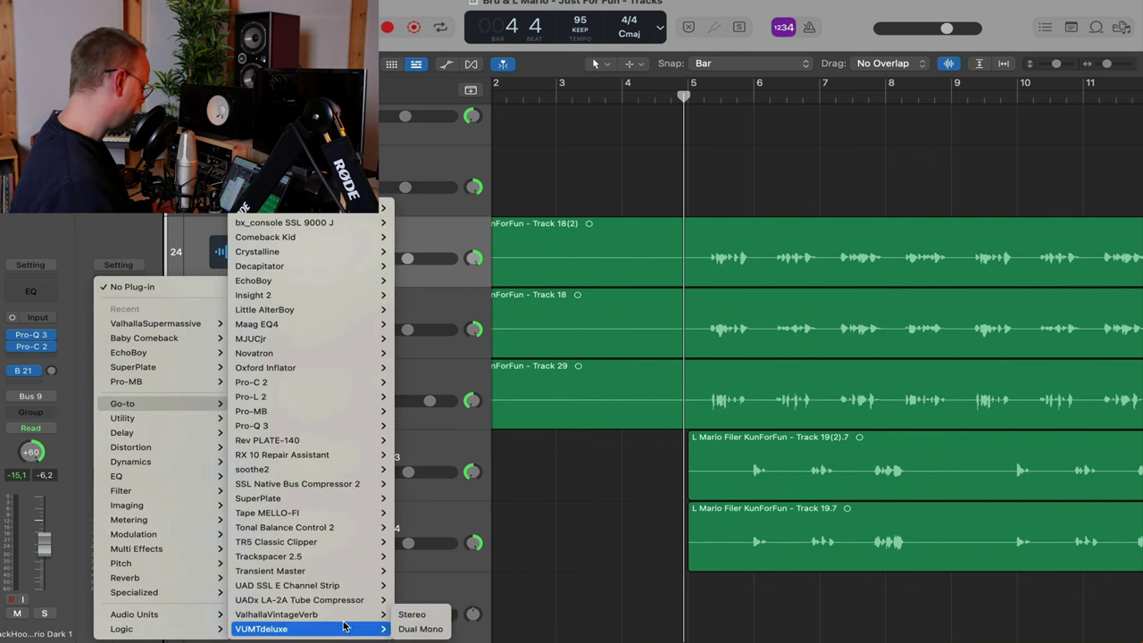
pyautogui.moveTo(375, 614)
pyautogui.click(412, 613)
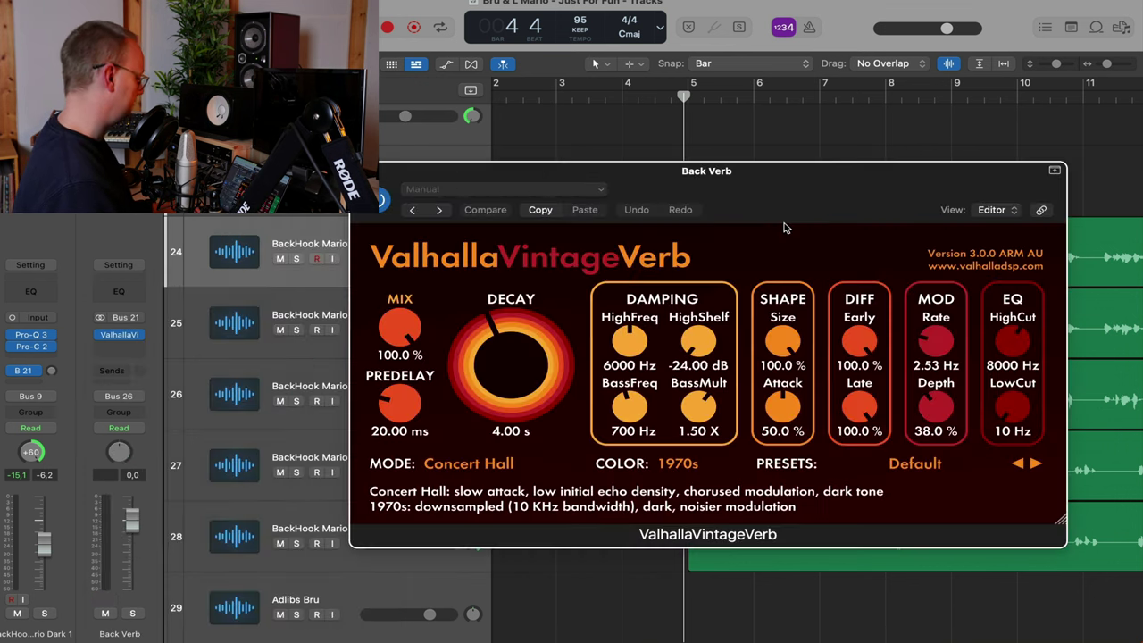
# Set the Back Verb reverb to colour NOW, decay 2.50 s, predelay 20.75 ms, HighCut 3550 Hz and LowCut 750 Hz
pyautogui.click(663, 457)
pyautogui.click(683, 516)
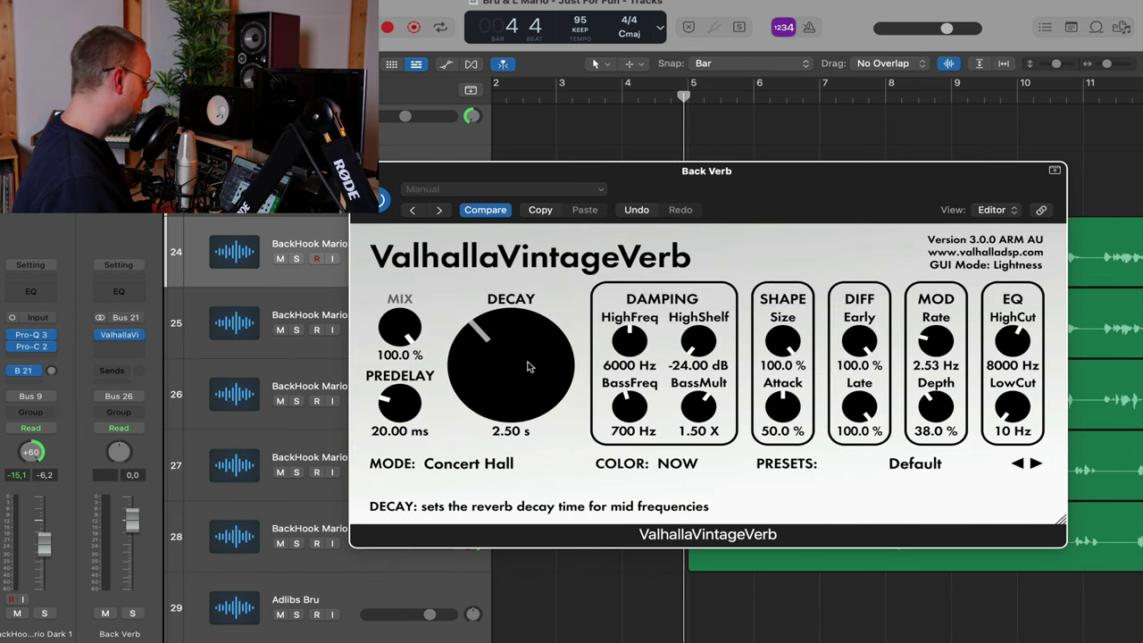
pyautogui.moveTo(401, 403)
pyautogui.mouseDown()
pyautogui.moveTo(404, 393)
pyautogui.moveTo(403, 408)
pyautogui.mouseUp()
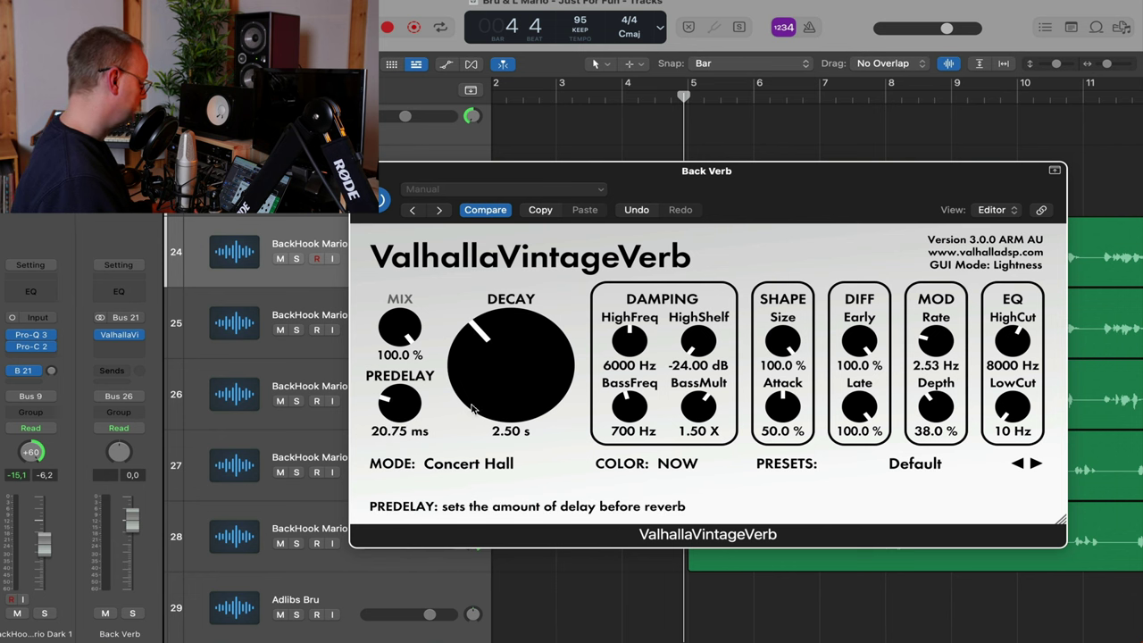
pyautogui.moveTo(1016, 400); pyautogui.dragTo(1012, 351)
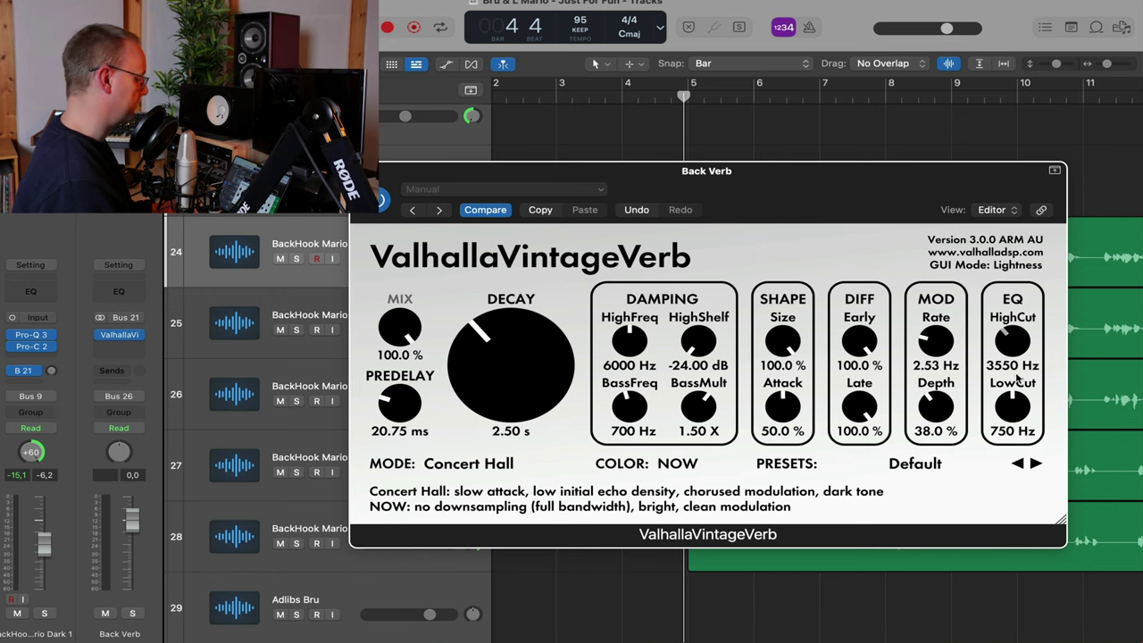
# Raise BackHook Mario Dark 1's Bus 21 send to -6.1 dB and audition the track in solo and in the mix
pyautogui.moveTo(902, 193); pyautogui.dragTo(887, 167)
pyautogui.moveTo(455, 161); pyautogui.dragTo(595, 118)
pyautogui.moveTo(50, 370); pyautogui.dragTo(64, 307)
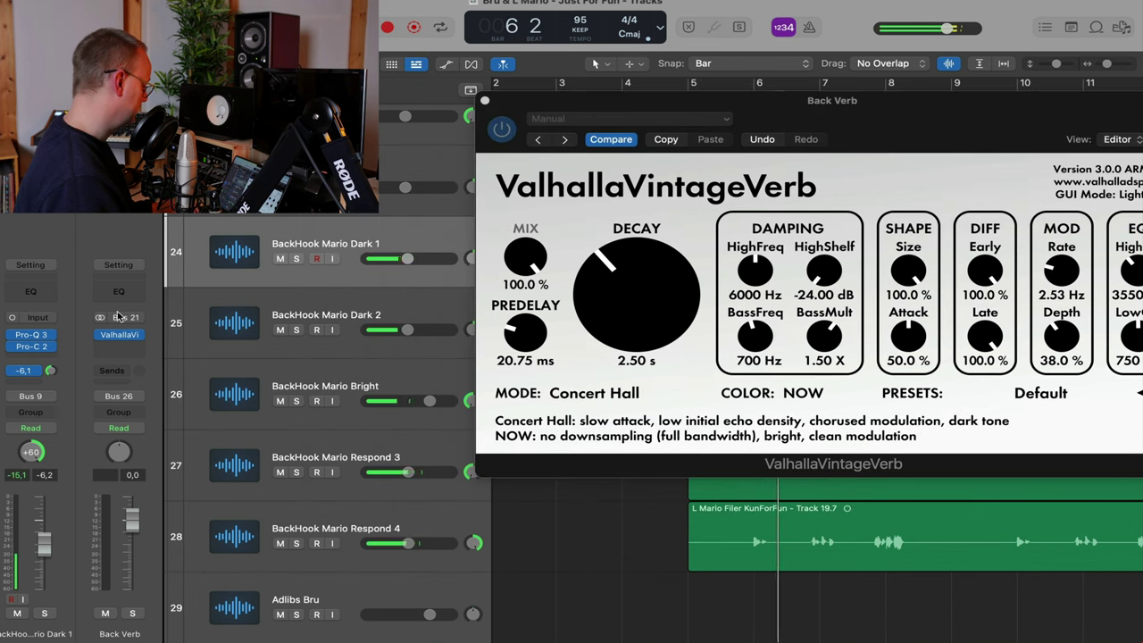
pyautogui.click(298, 259)
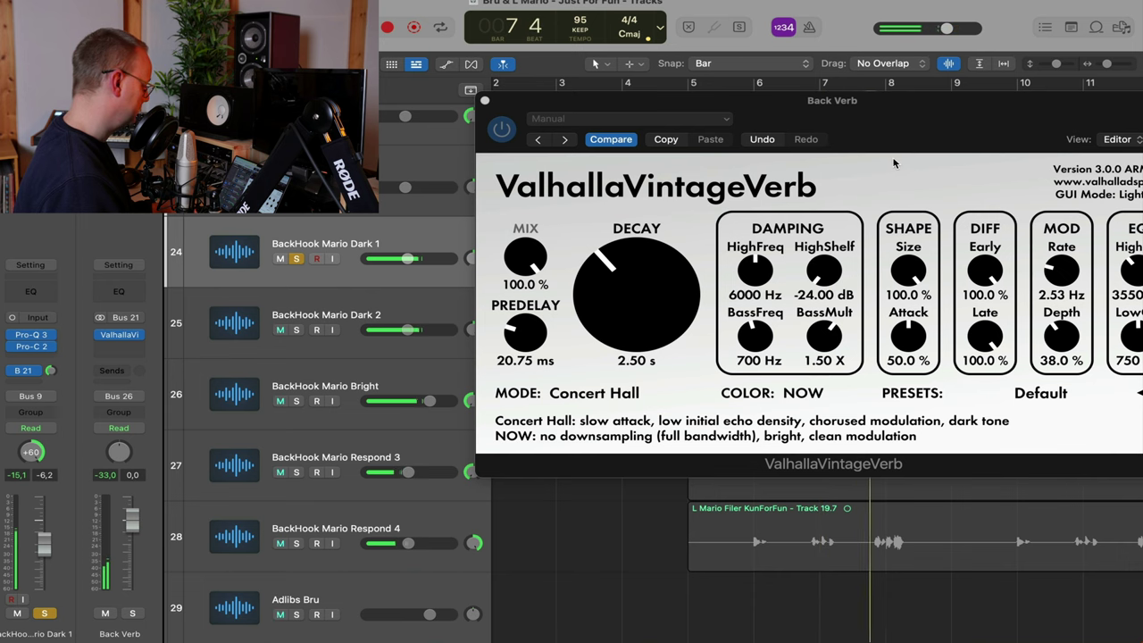
pyautogui.click(298, 259)
pyautogui.click(298, 259)
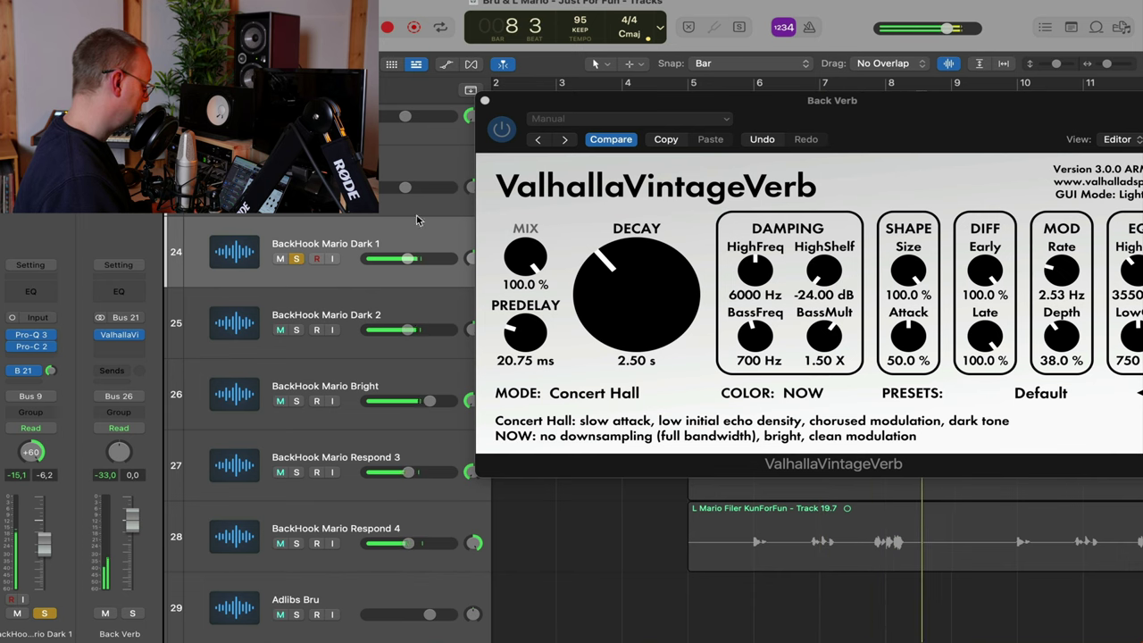
pyautogui.moveTo(950, 96); pyautogui.dragTo(919, 173)
pyautogui.click(298, 259)
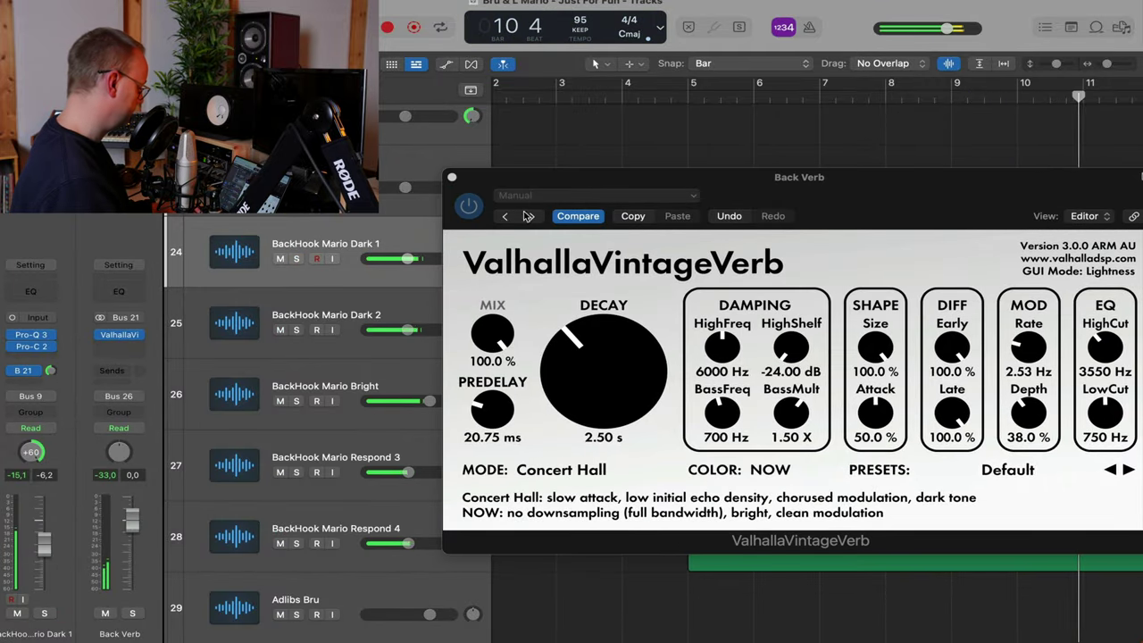
# Set the Bus 21 send to -10.3 dB on BackHook Mario Dark 2 and -14.8 dB on BackHook Mario Dark 1, and close the reverb window
pyautogui.click(337, 315)
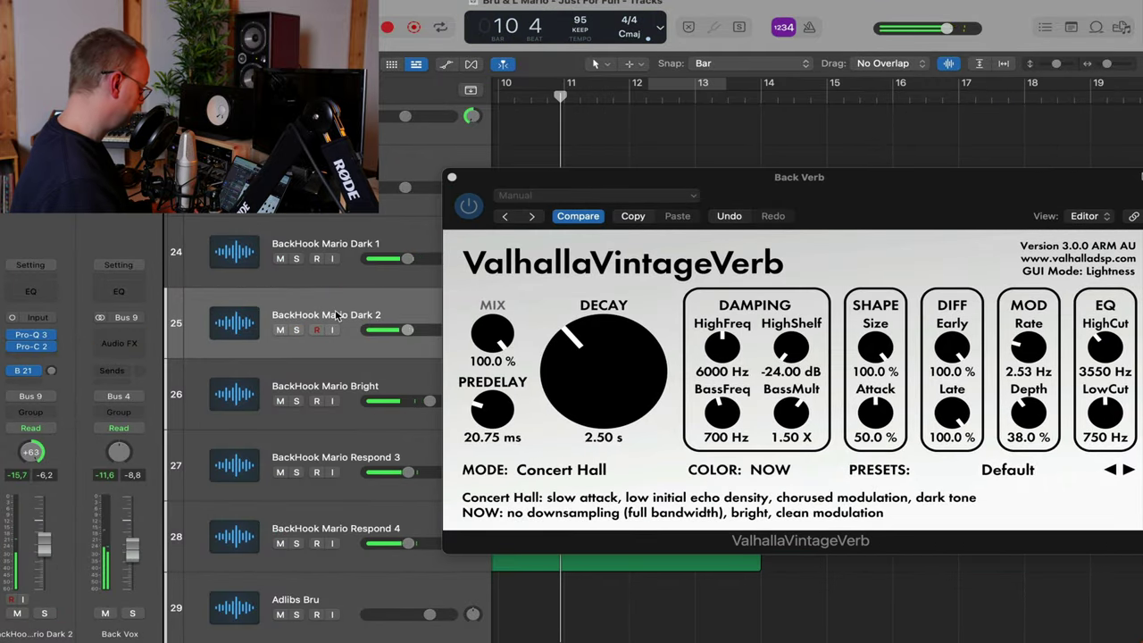
pyautogui.click(51, 372)
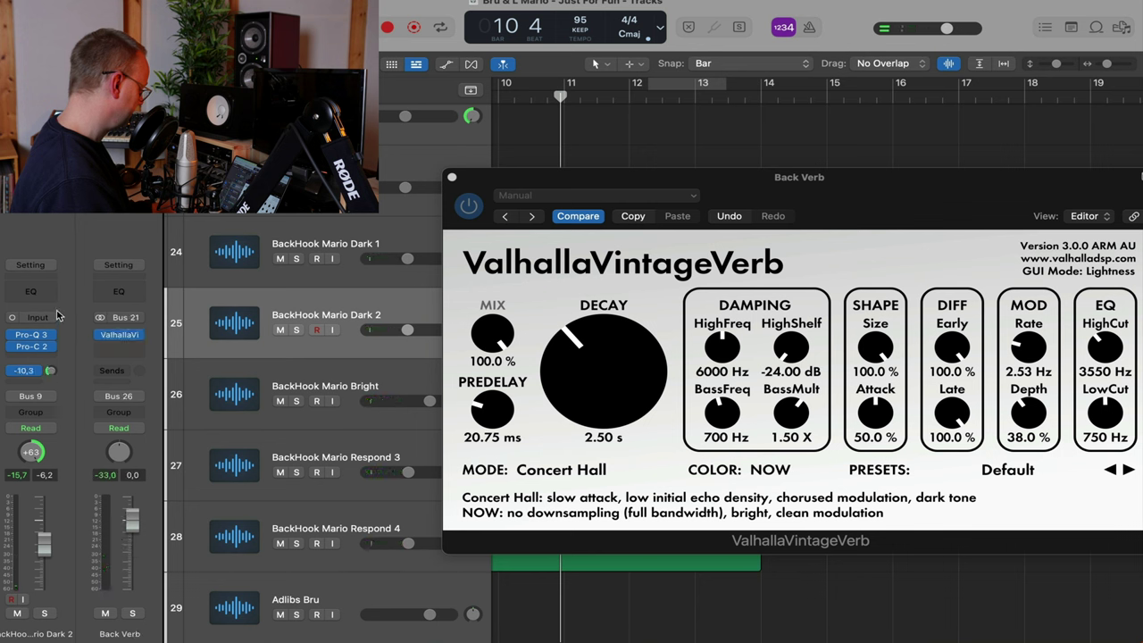
pyautogui.press('space')
pyautogui.click(341, 237)
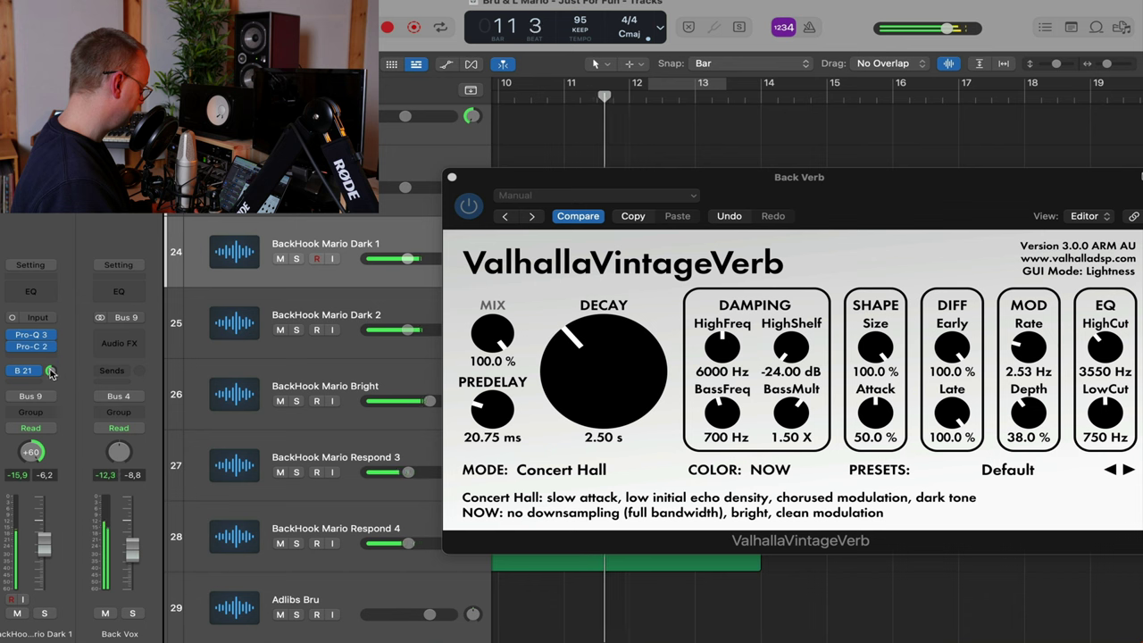
pyautogui.click(51, 371)
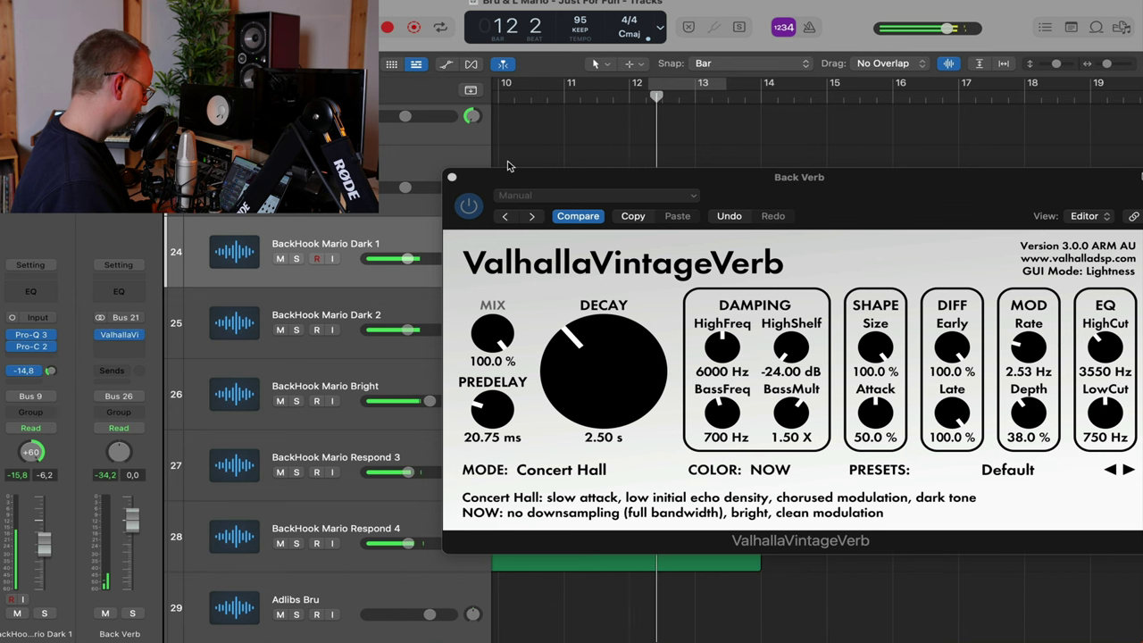
pyautogui.click(452, 178)
# Select BackHook Mario Bright, adjust the pan of BackHook Mario Dark 1, and play the backing hooks from bar 8
pyautogui.scroll(-3, 718, 354)
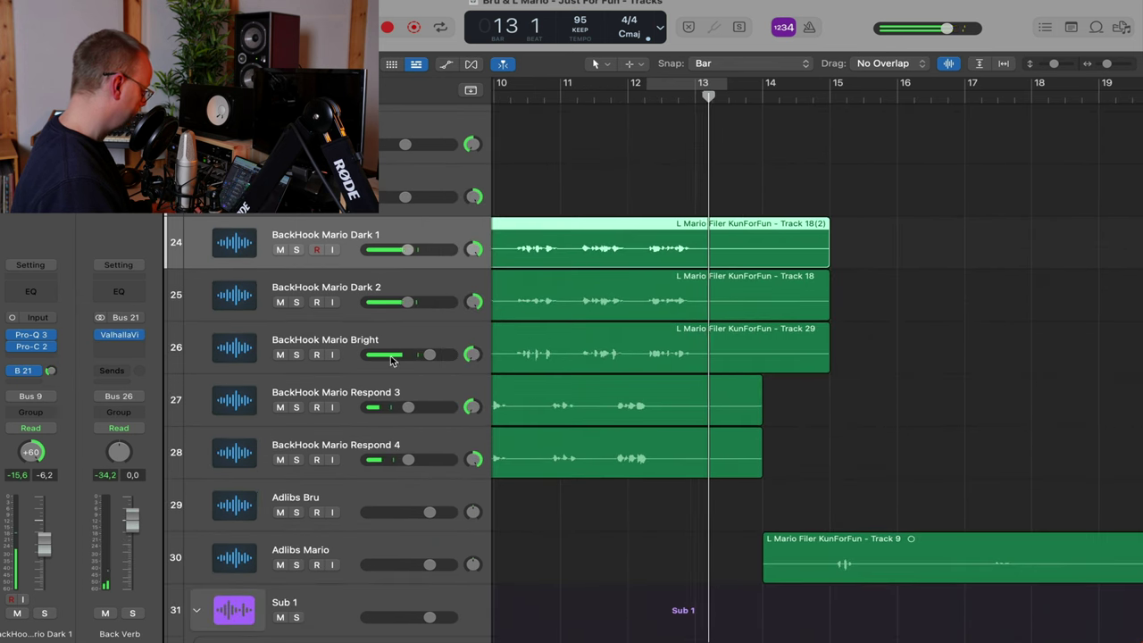
pyautogui.click(357, 341)
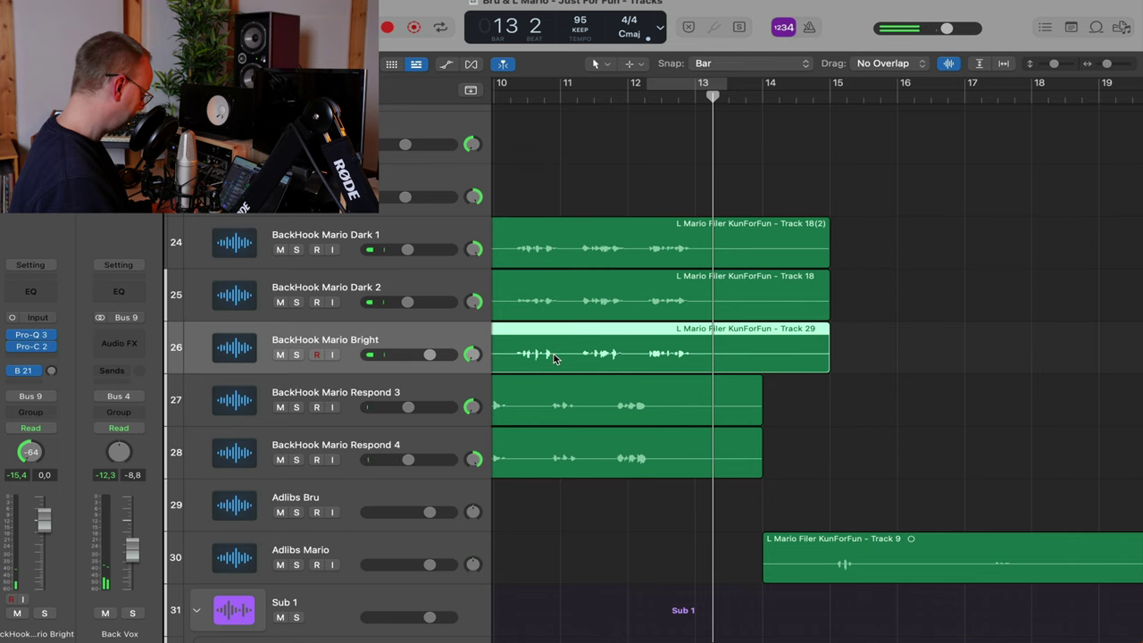
pyautogui.scroll(-2, 553, 354)
pyautogui.click(355, 382)
pyautogui.click(354, 341)
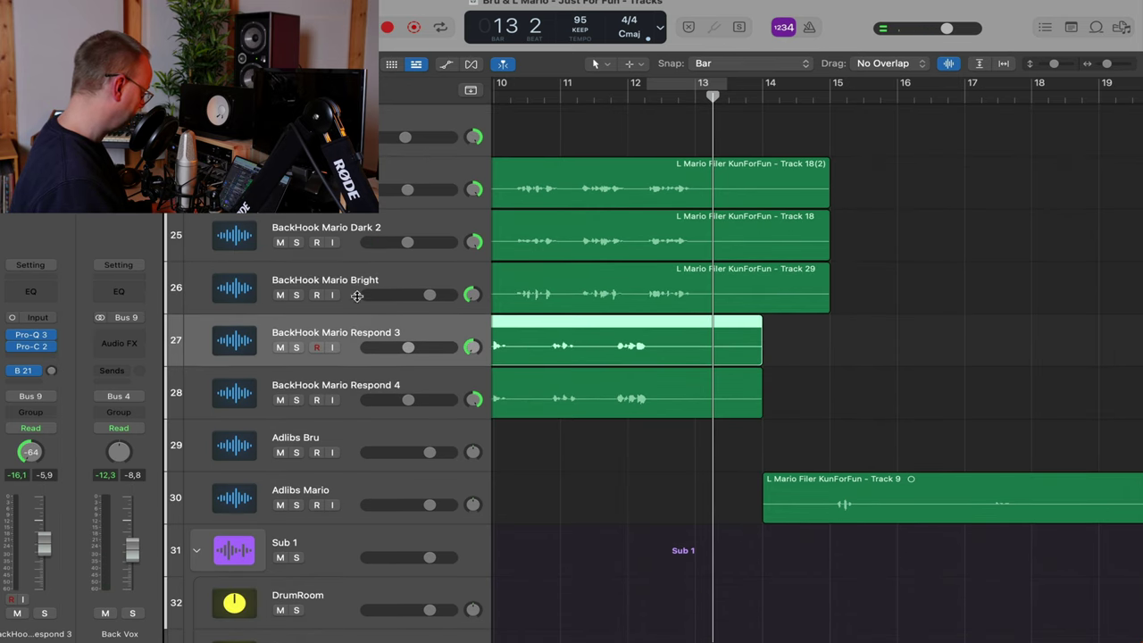
pyautogui.click(358, 281)
pyautogui.hscroll(-5, 569, 143)
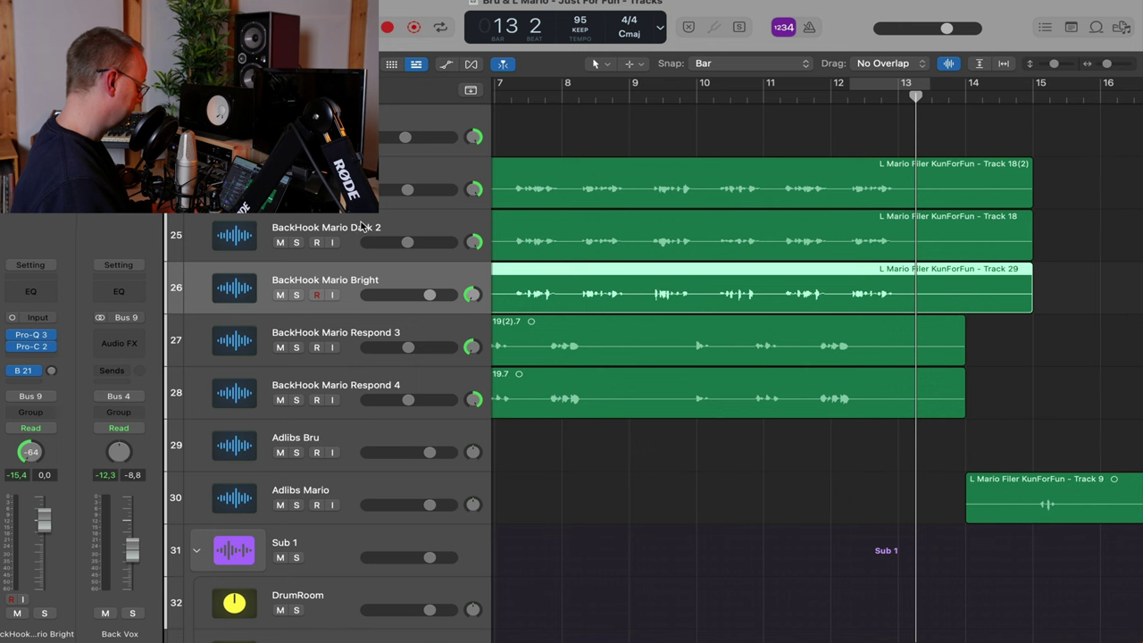
pyautogui.moveTo(474, 189); pyautogui.dragTo(474, 174)
pyautogui.click(562, 96)
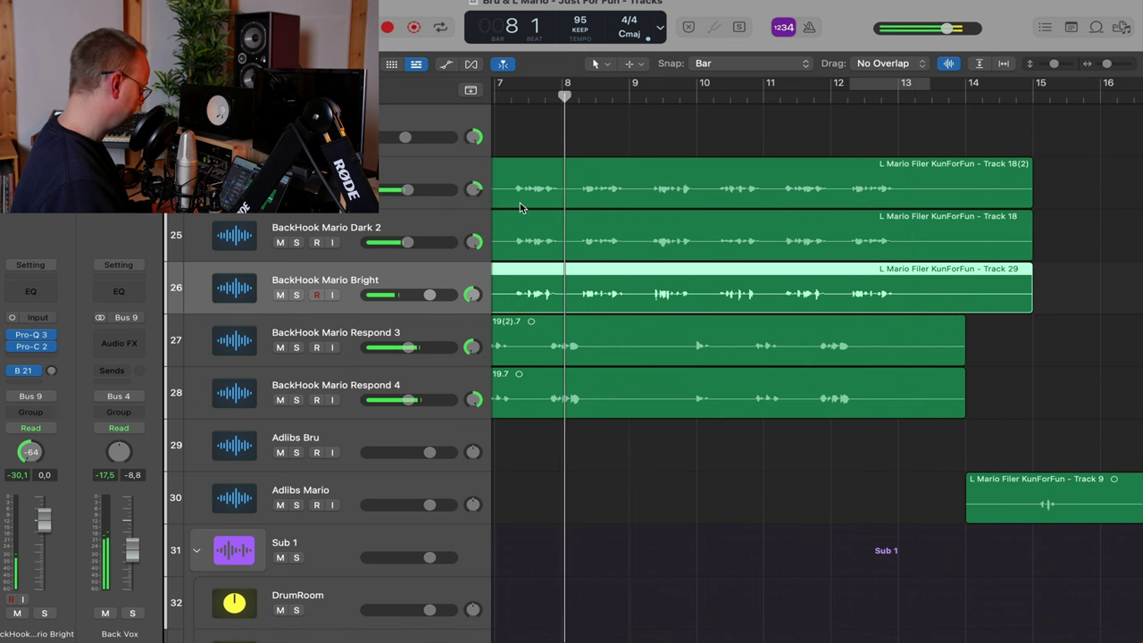
# Listen to the backing hooks in the full mix, then replay them from bar 5
pyautogui.scroll(3, 520, 203)
pyautogui.press('space')
pyautogui.keyDown('ctrl'); pyautogui.keyDown('alt'); pyautogui.click(520, 204); pyautogui.keyUp('alt'); pyautogui.keyUp('ctrl')
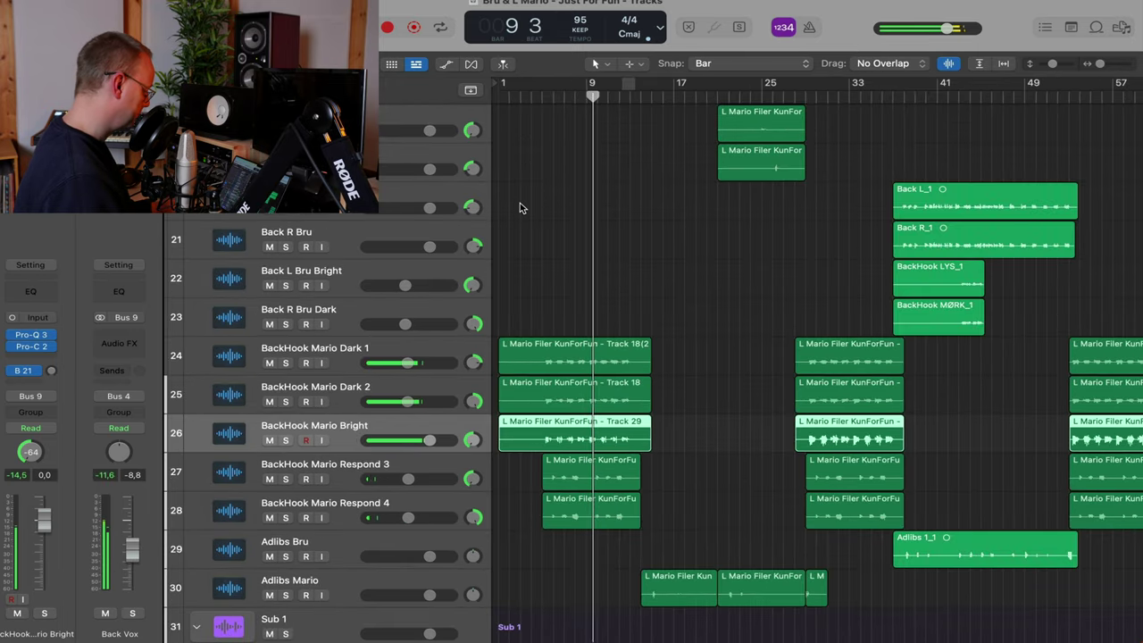
pyautogui.press('super+Right')
pyautogui.press('super+Right')
pyautogui.press('super+Right')
pyautogui.press('super+Right')
pyautogui.press('super+Right')
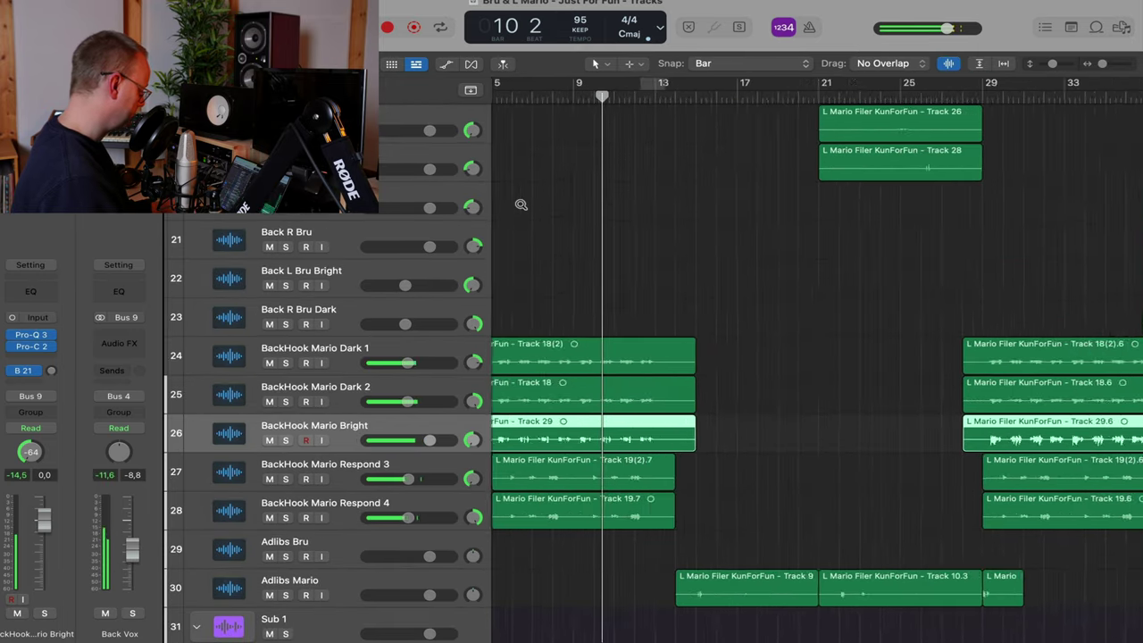
pyautogui.scroll(-5, 520, 202)
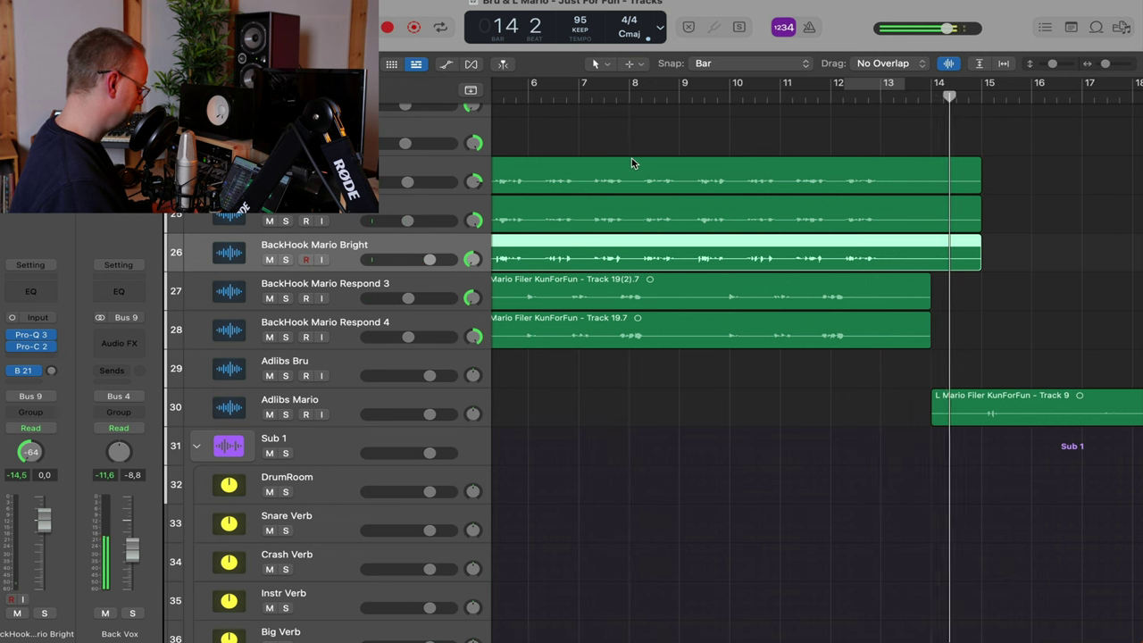
pyautogui.hscroll(-5, 633, 164)
pyautogui.click(716, 101)
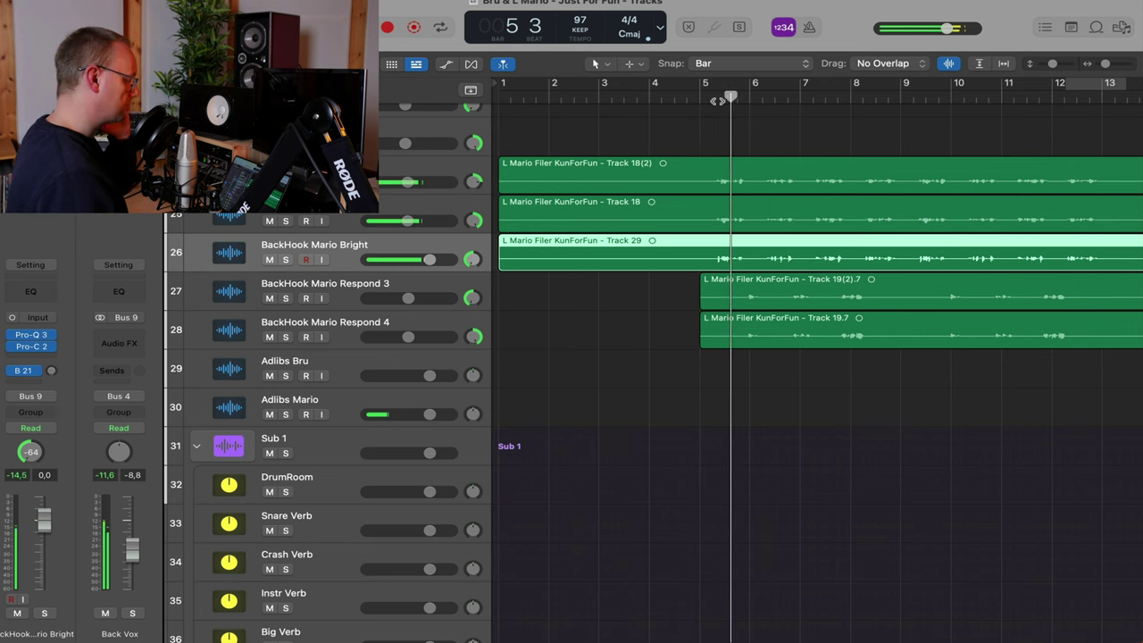
# Mute BackHook Mario Dark 1, hide that track, and replay the remaining backing hooks from bar 5
pyautogui.scroll(-5, 750, 205)
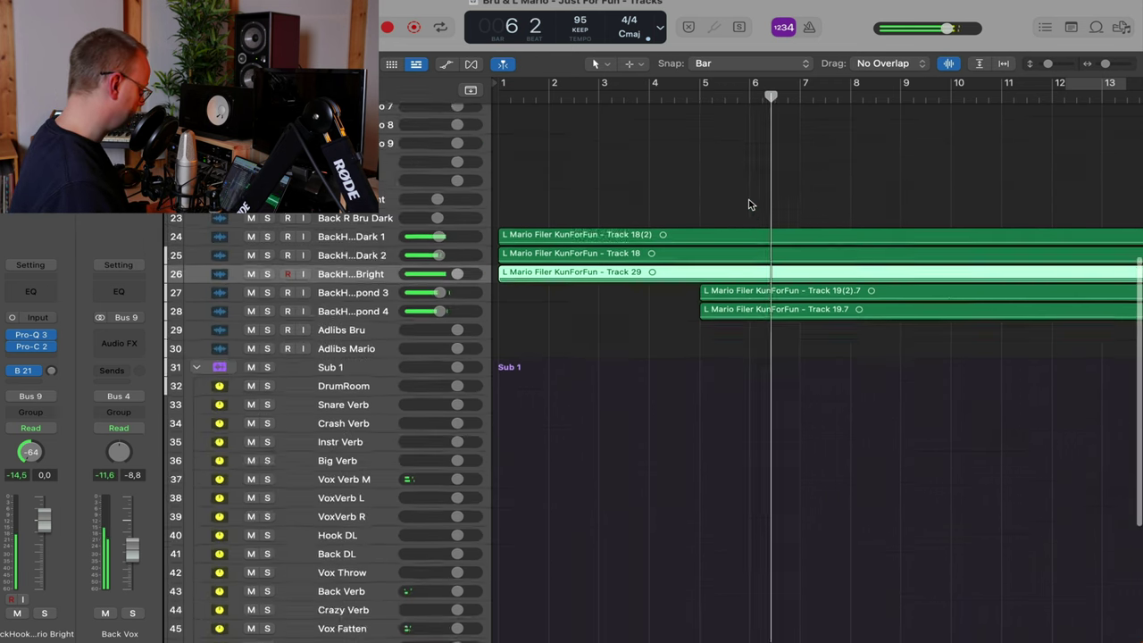
pyautogui.scroll(-5, 750, 205)
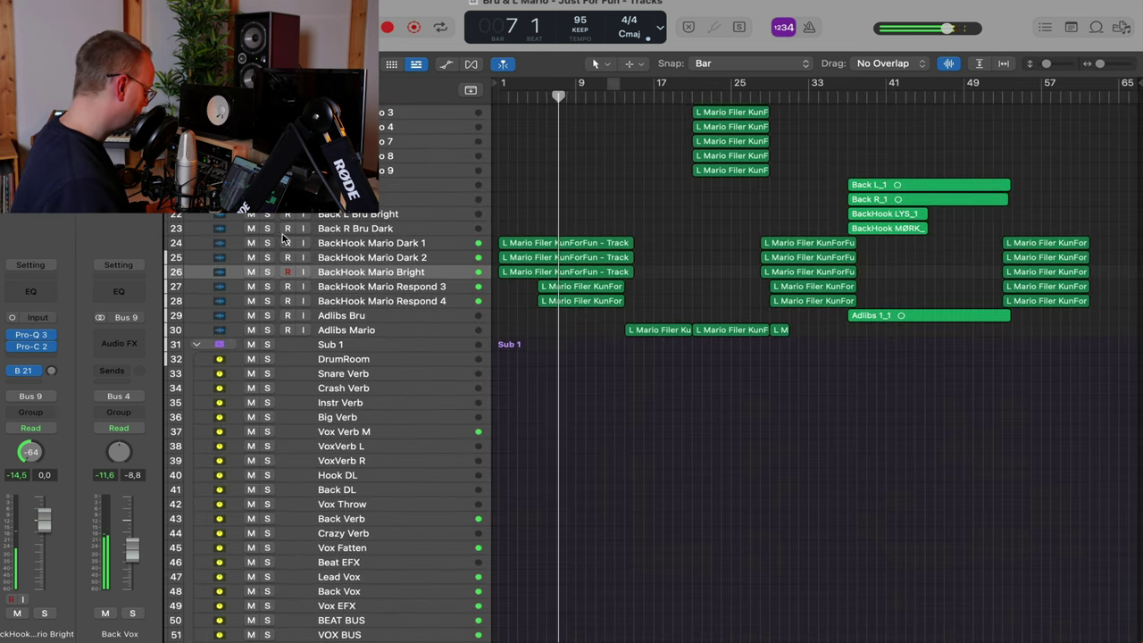
pyautogui.click(251, 243)
pyautogui.scroll(5, 593, 243)
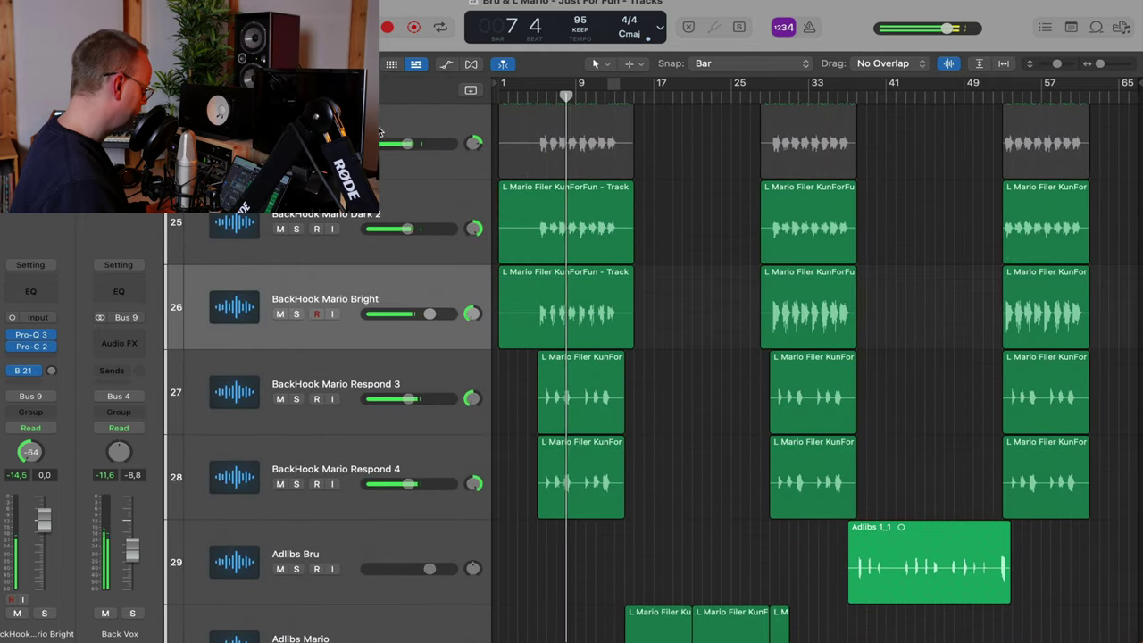
pyautogui.rightClick(382, 131)
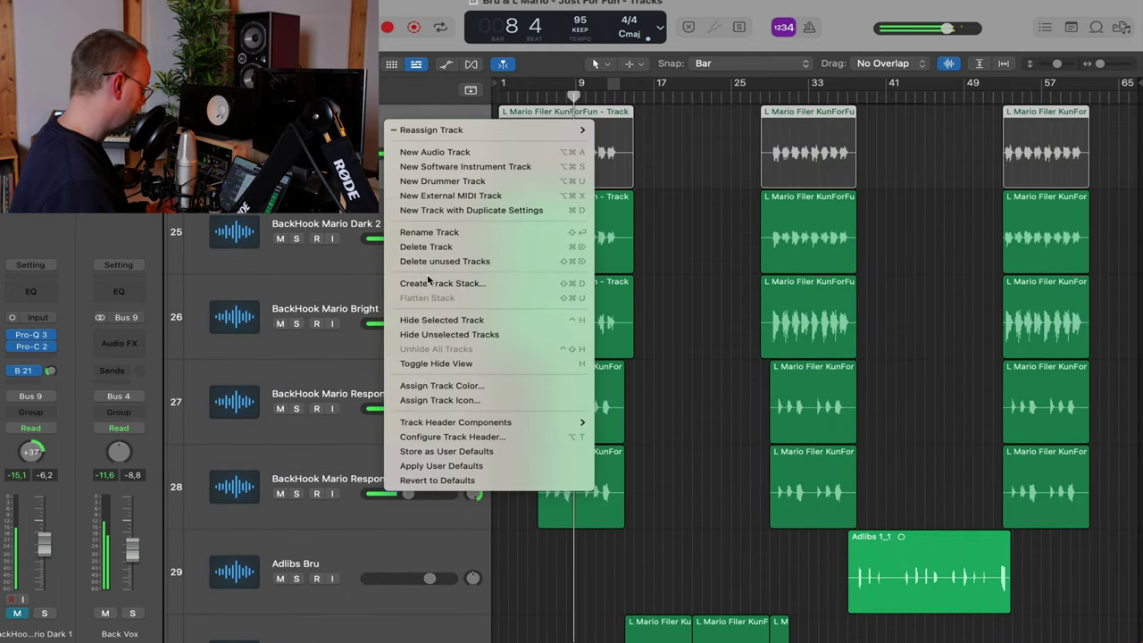
pyautogui.click(451, 320)
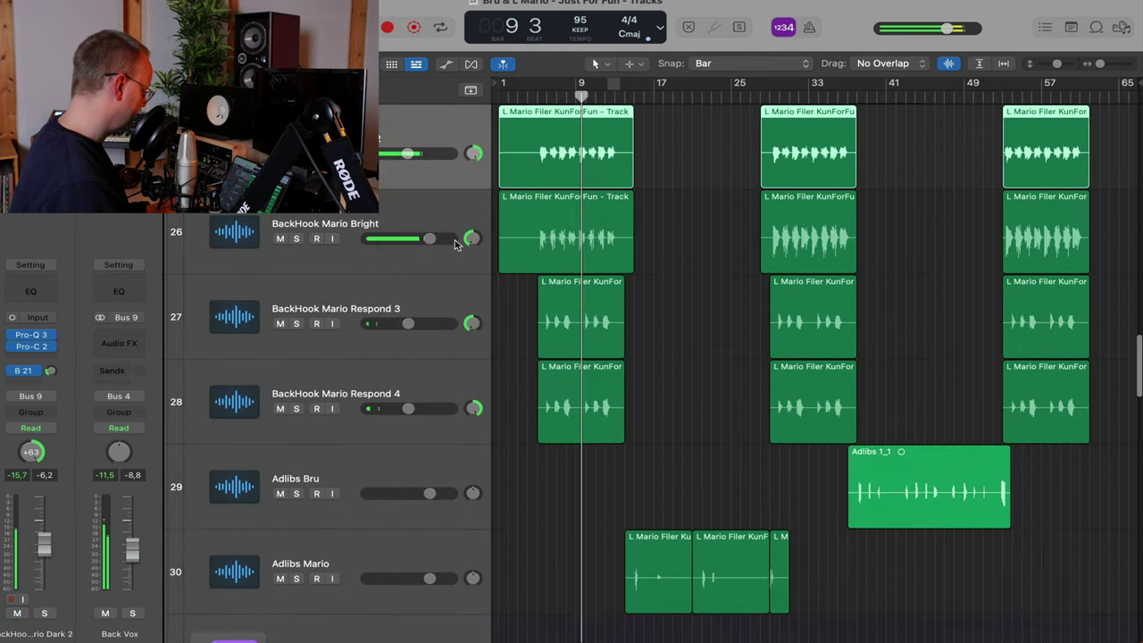
pyautogui.scroll(3, 483, 219)
pyautogui.scroll(2, 483, 219)
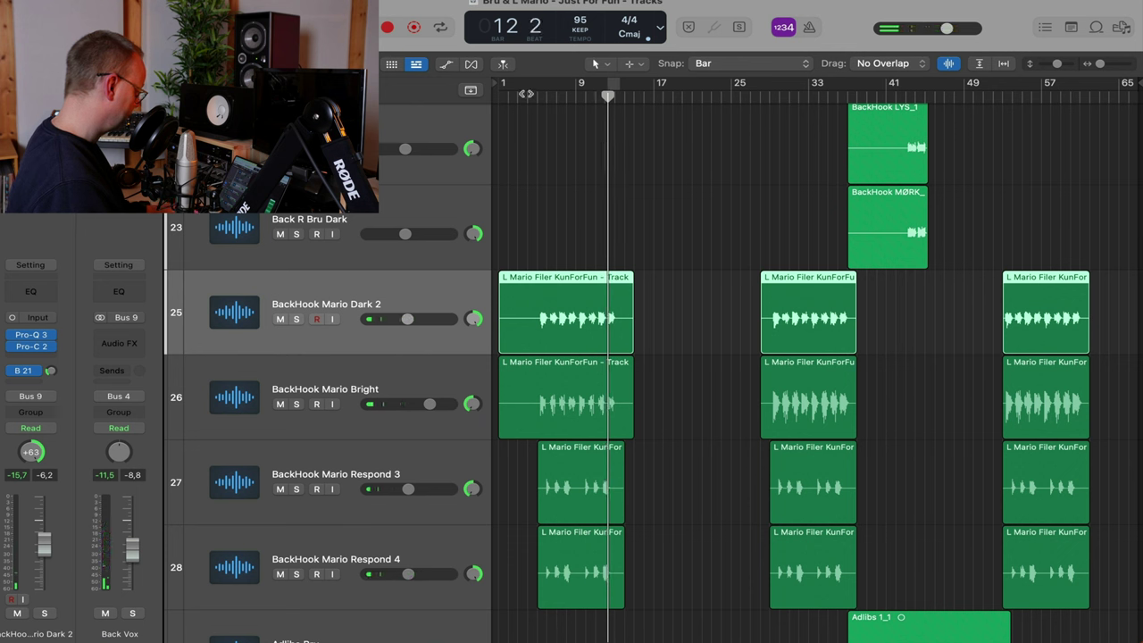
pyautogui.click(535, 93)
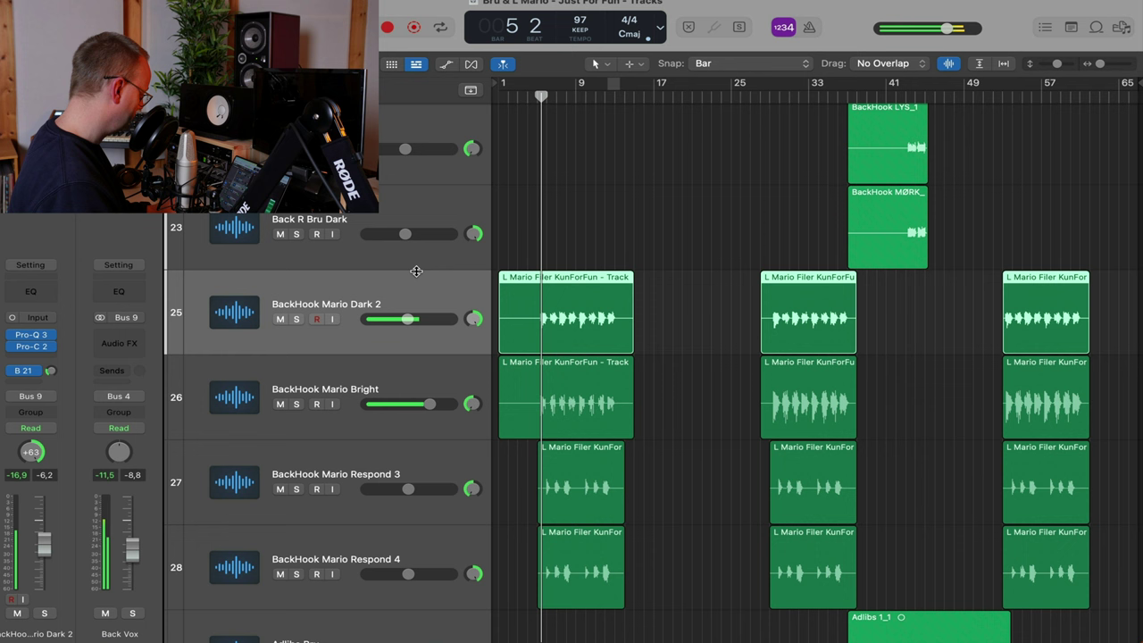
# Raise the Bus 21 send on Back R Bru Dark to -15.4 dB
pyautogui.click(424, 198)
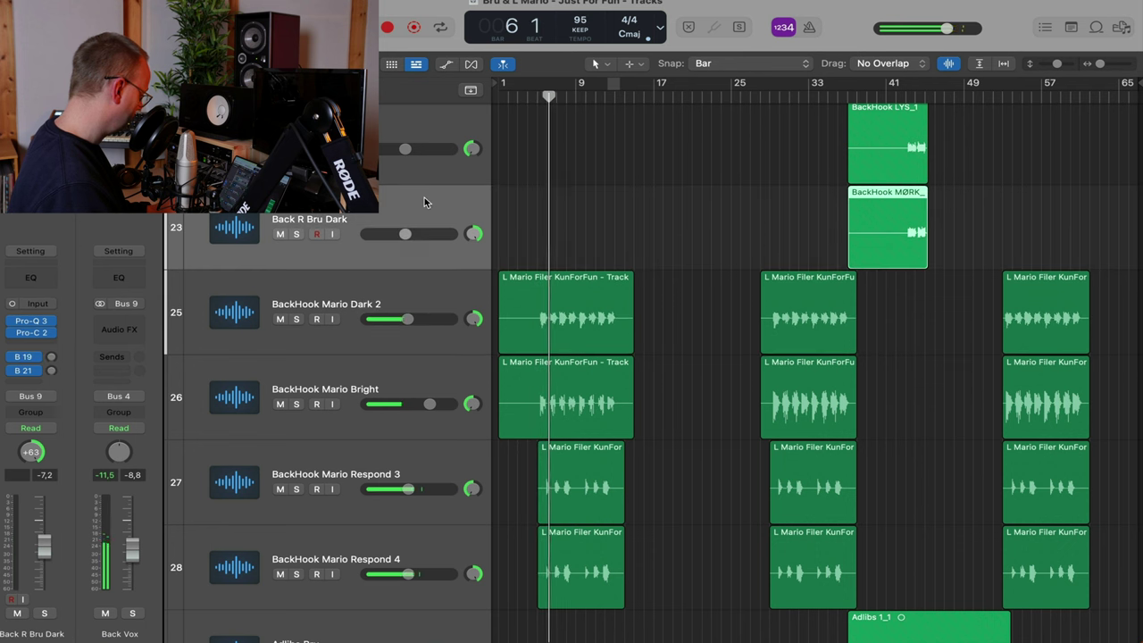
pyautogui.click(51, 357)
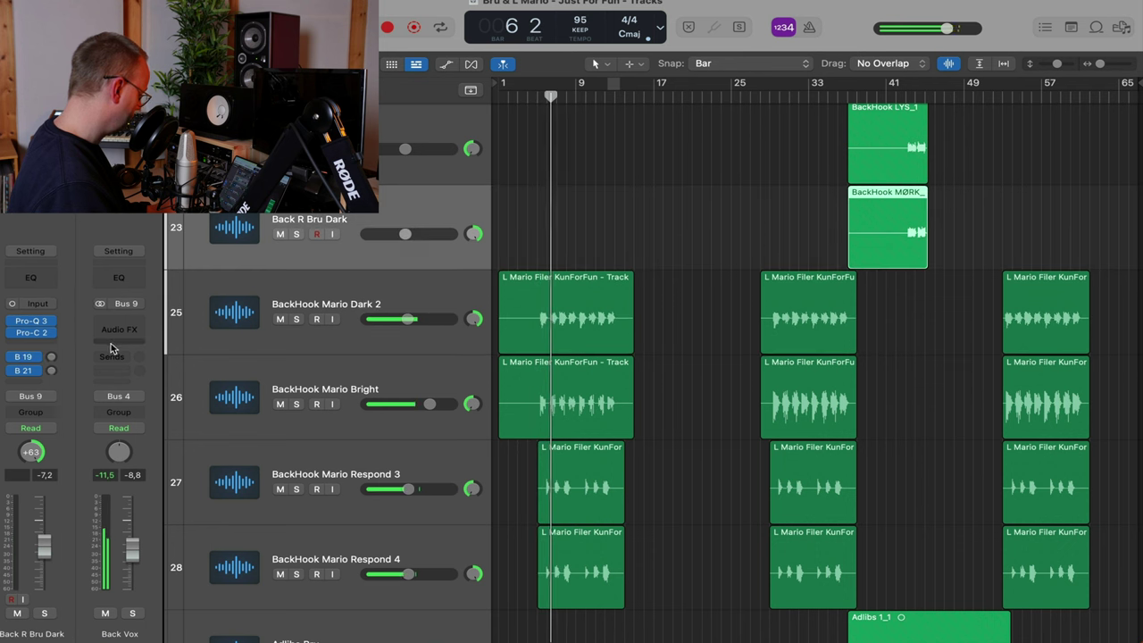
pyautogui.click(51, 371)
pyautogui.moveTo(51, 371); pyautogui.dragTo(51, 333)
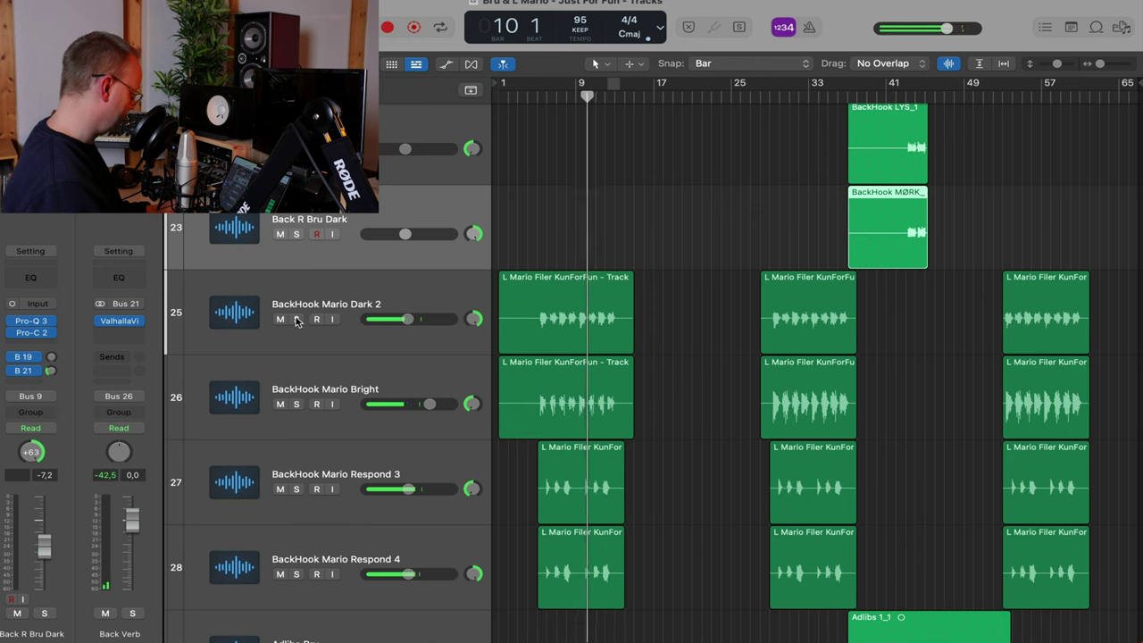
# Solo BackHook Mario Dark 2 and BackHook Mario Bright together and listen to them
pyautogui.moveTo(296, 320); pyautogui.dragTo(298, 404)
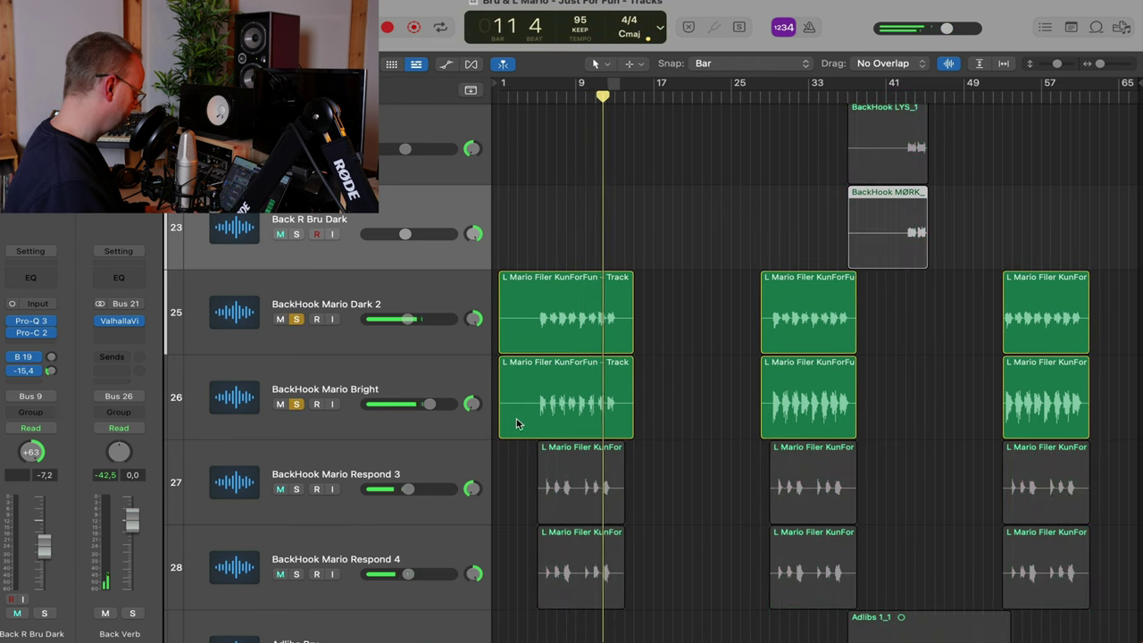
pyautogui.scroll(-5, 527, 424)
pyautogui.hscroll(5, 527, 424)
pyautogui.hscroll(-10, 527, 424)
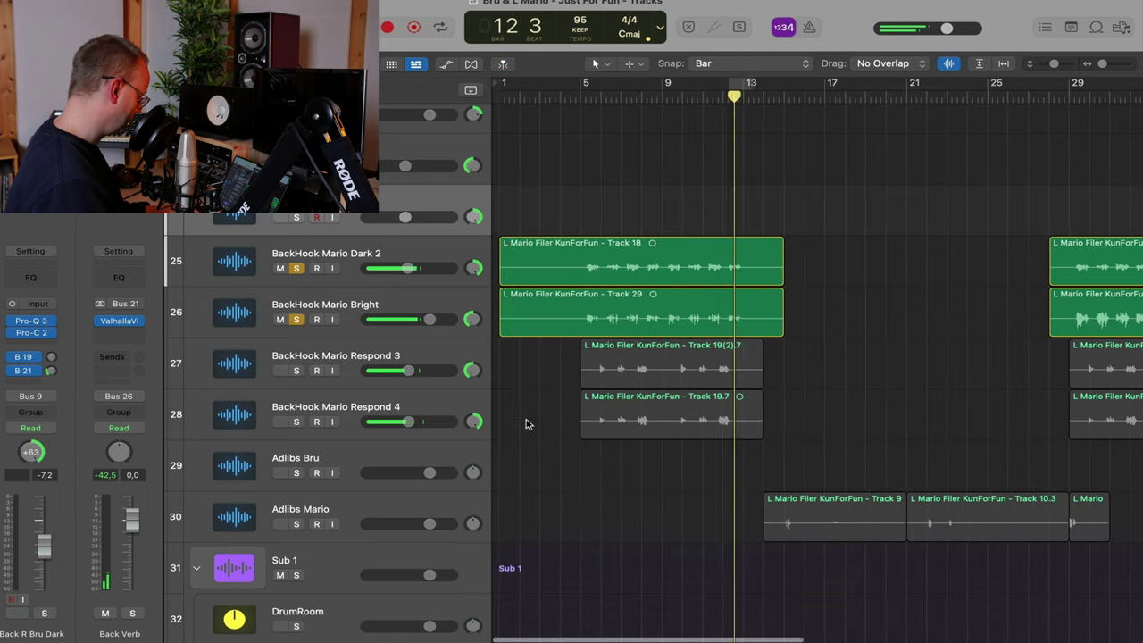
# Set the Bus 21 send to -18.9 dB on BackHook Mario Respond 3 and -16.7 dB on BackHook Mario Respond 4
pyautogui.click(350, 360)
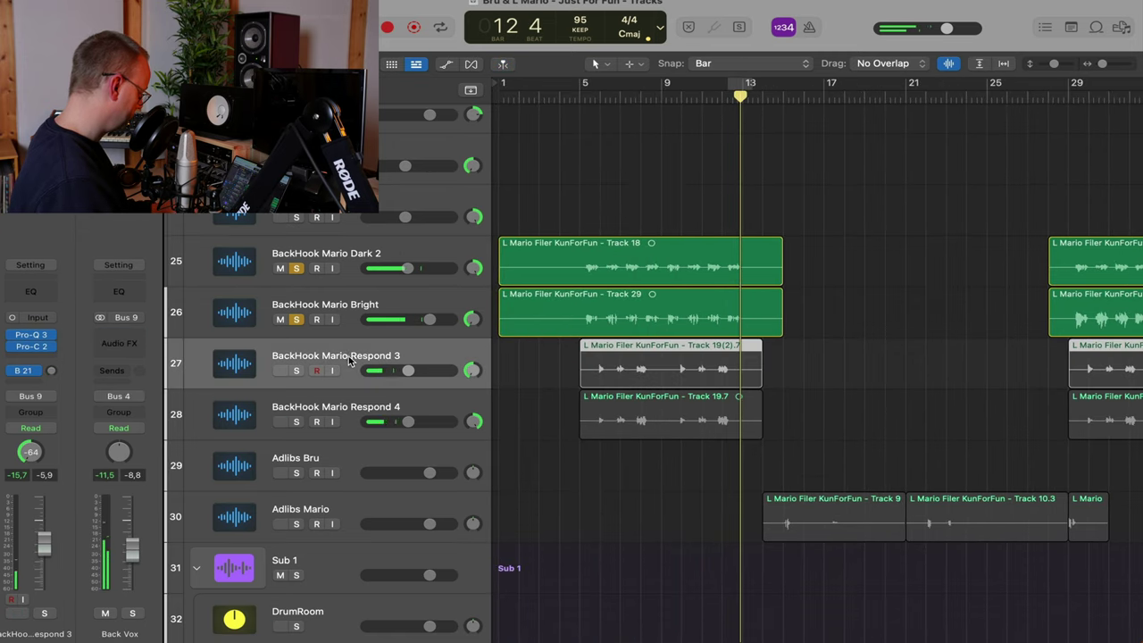
pyautogui.click(345, 419)
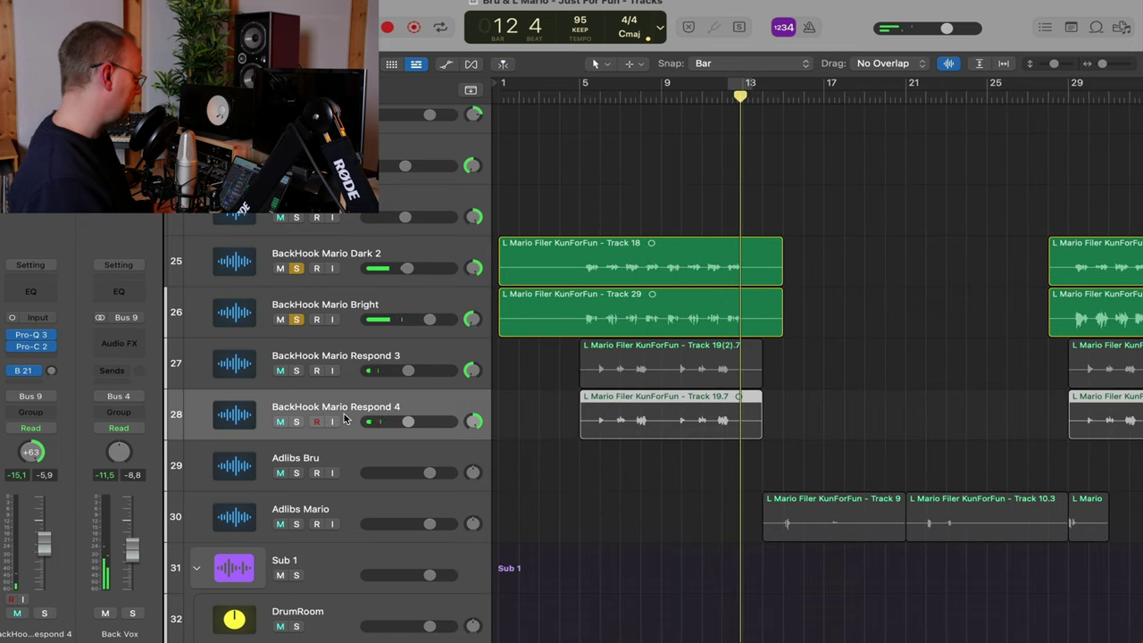
pyautogui.click(357, 355)
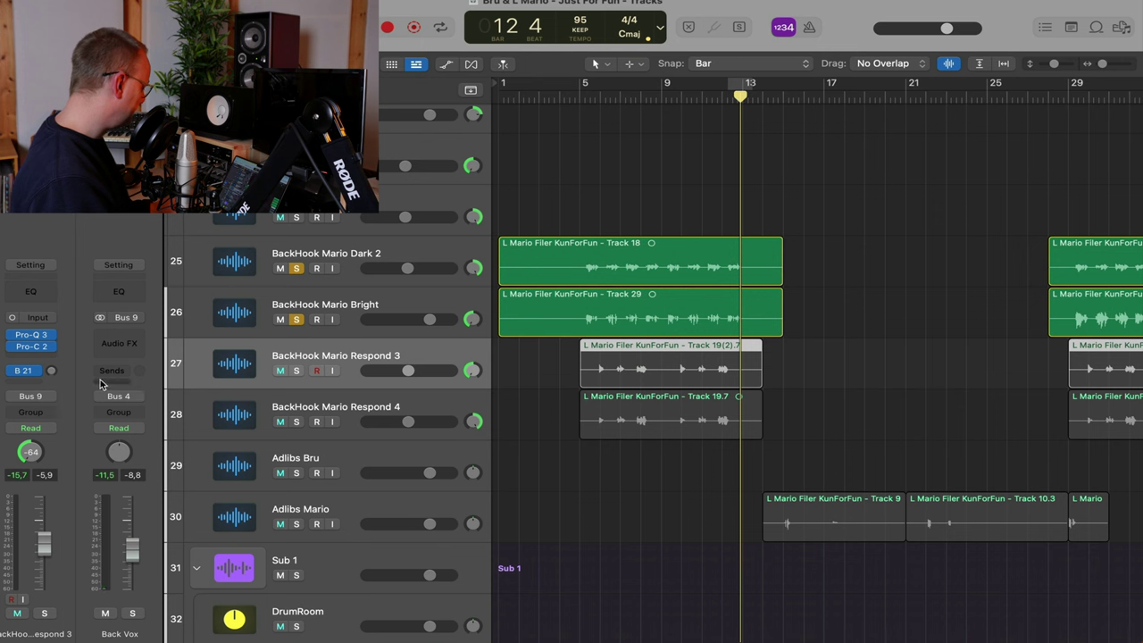
pyautogui.click(51, 371)
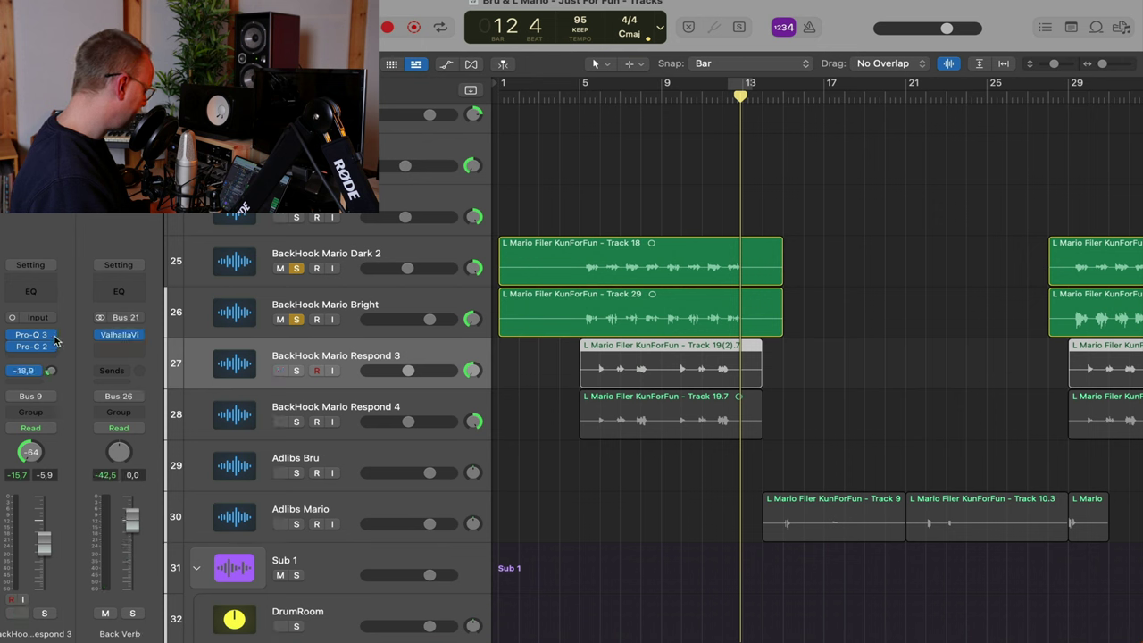
pyautogui.click(369, 395)
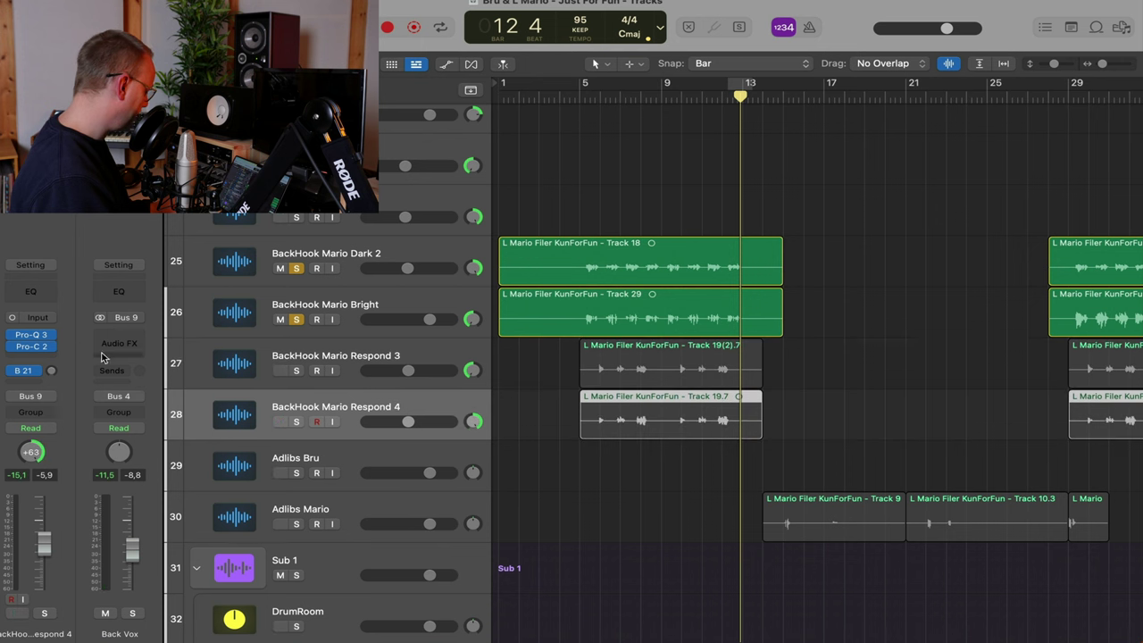
pyautogui.click(54, 371)
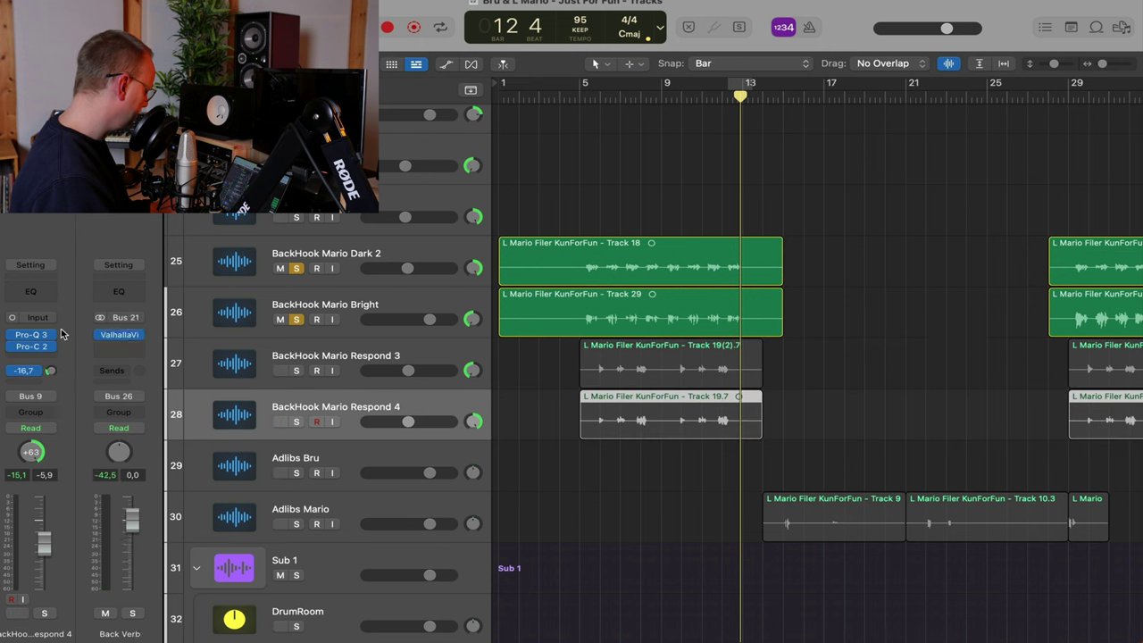
# Add a Bus 19 (Back DL) send to BackHook Mario Respond 4
pyautogui.click(42, 387)
pyautogui.moveTo(51, 403)
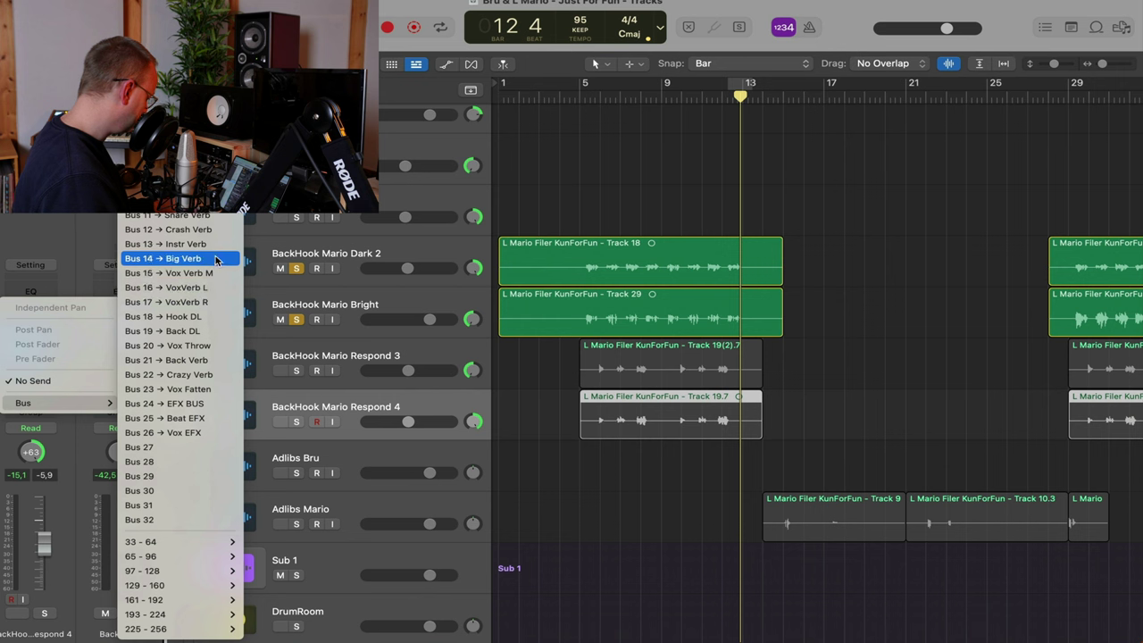
pyautogui.click(214, 333)
# Set BackHook Mario Respond 3's Bus 21 send to -16.2 dB and add a Bus 19 (Back DL) send to that track
pyautogui.click(331, 348)
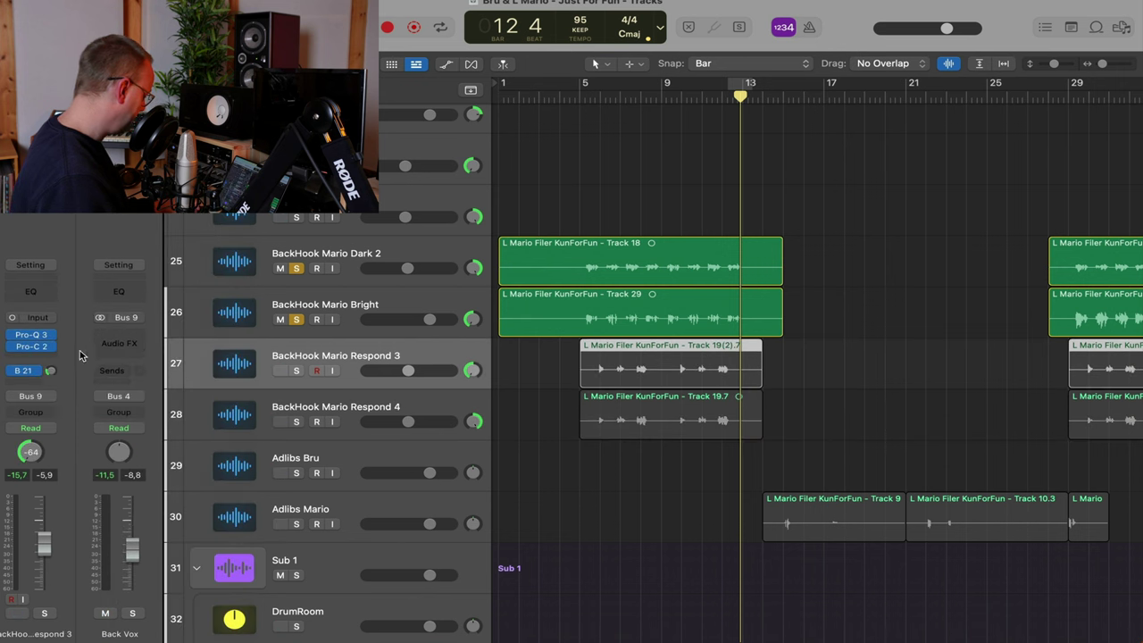
pyautogui.click(50, 372)
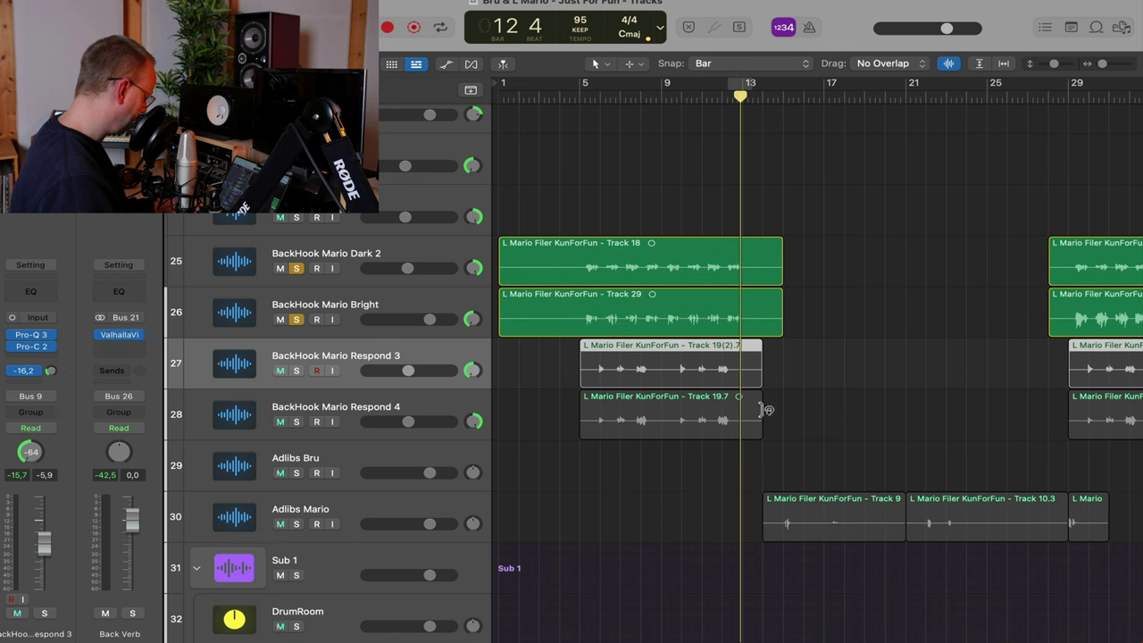
pyautogui.click(409, 406)
pyautogui.click(423, 346)
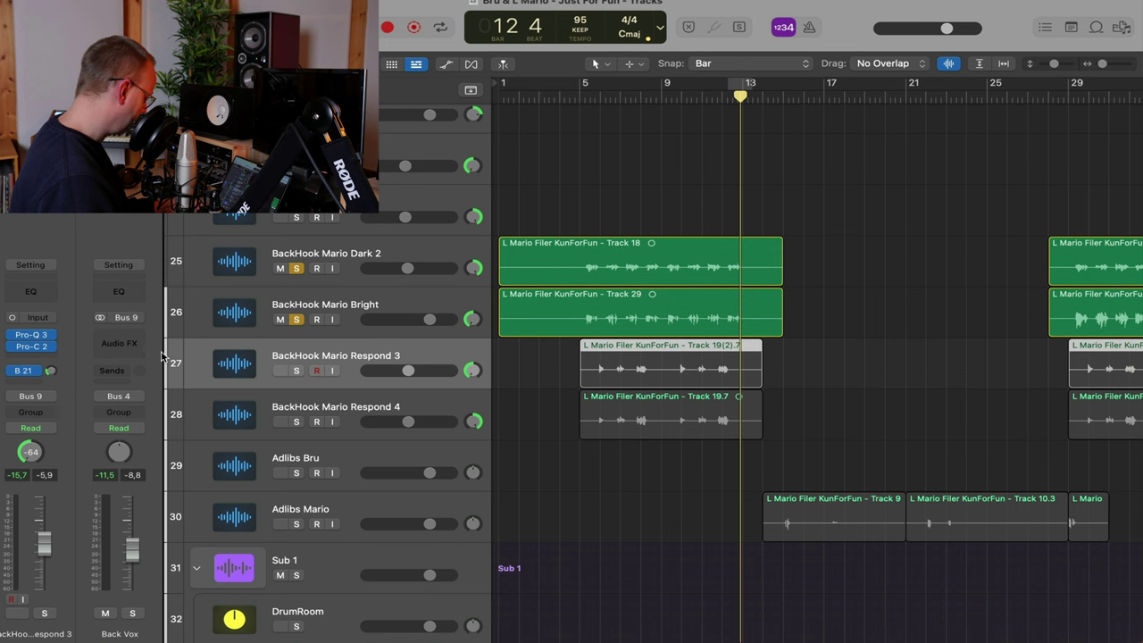
pyautogui.click(22, 382)
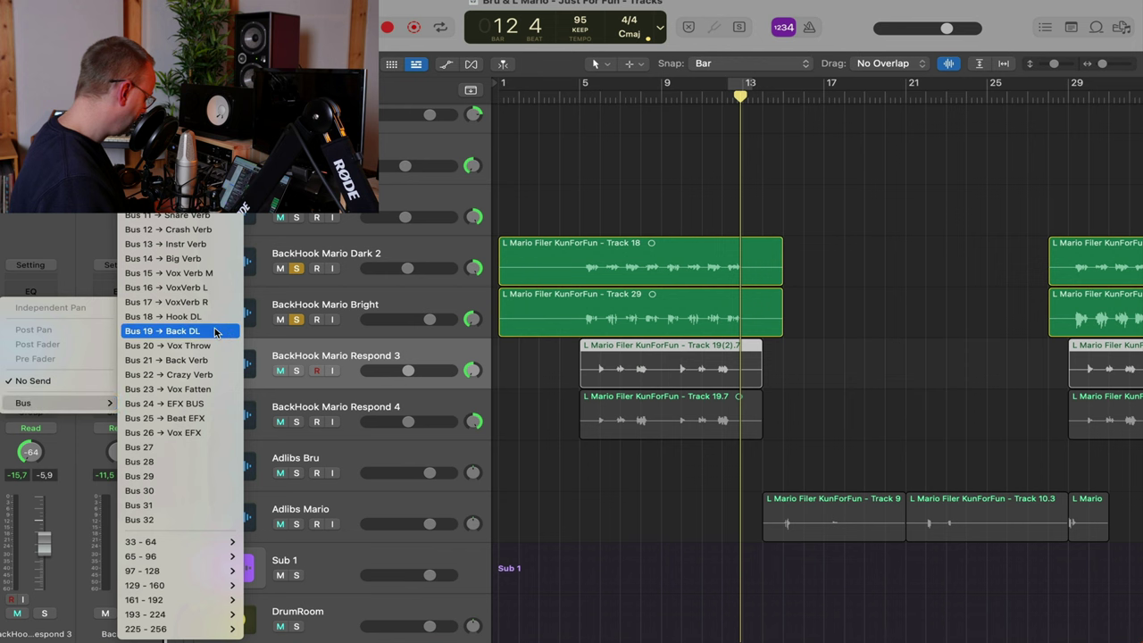
pyautogui.click(215, 332)
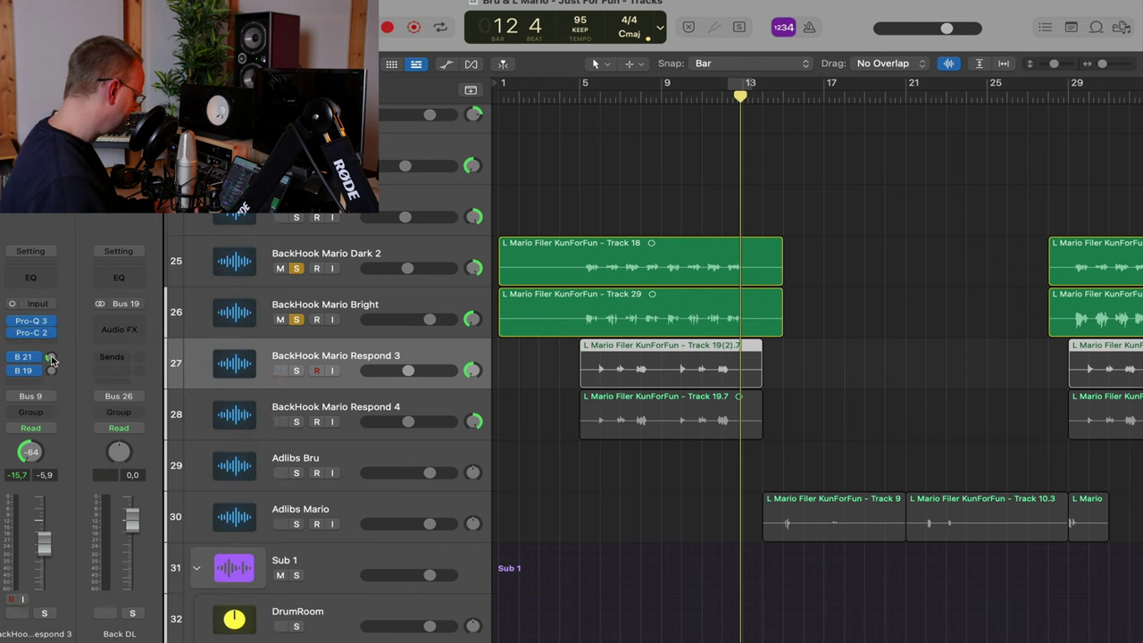
# Insert the stereo EchoBoy on the Back DL channel, move the playhead to bar 7, and reposition the plug-in window
pyautogui.click(132, 322)
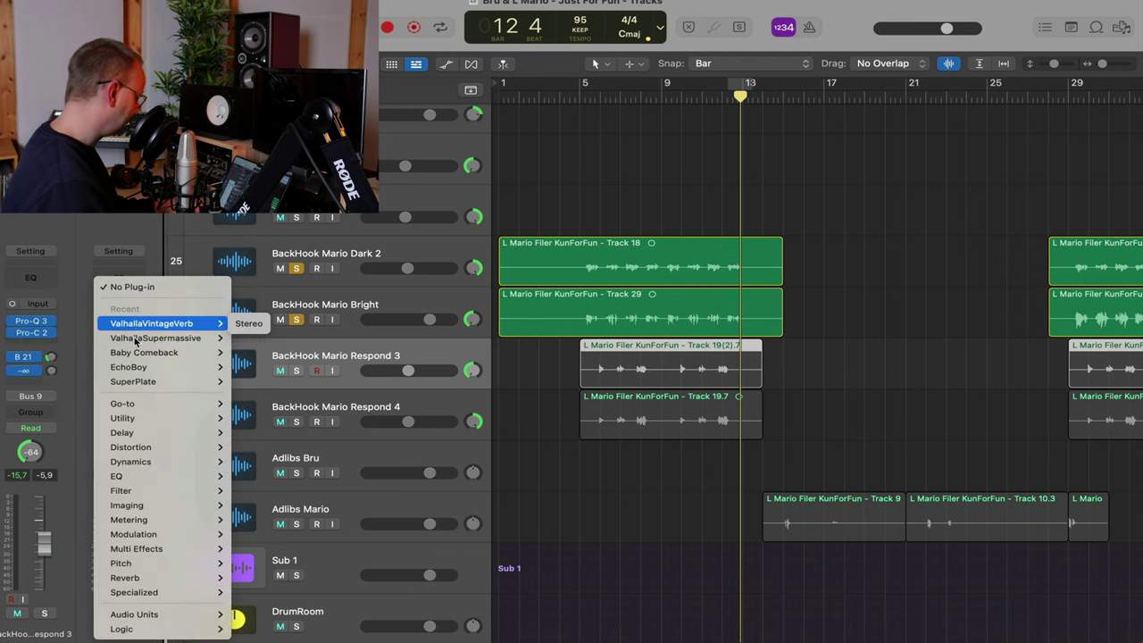
pyautogui.moveTo(150, 403)
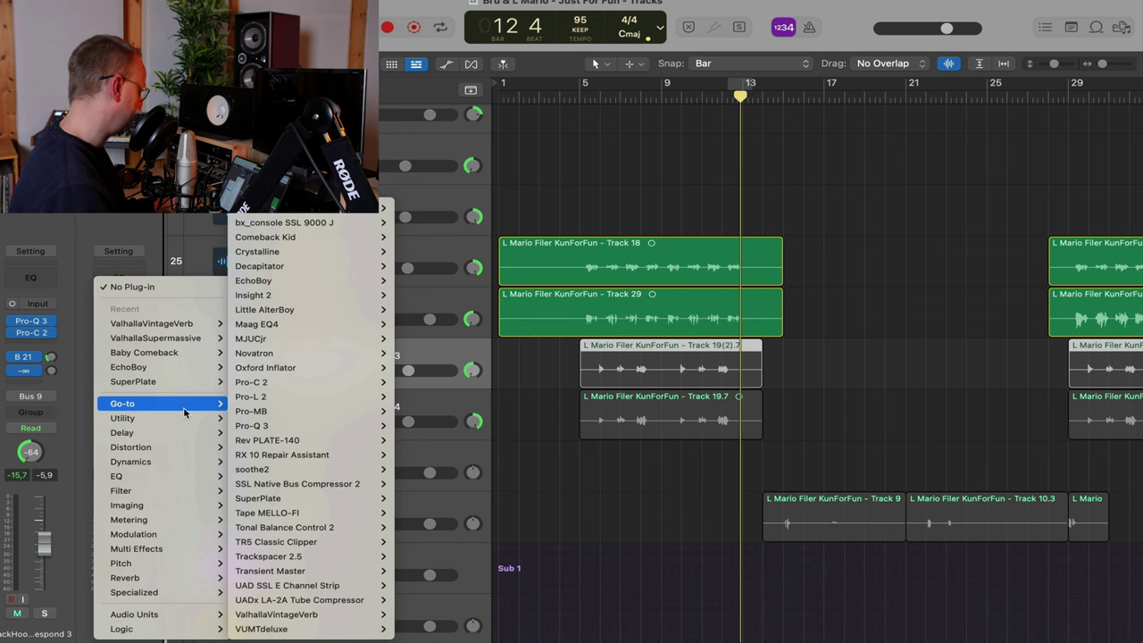
pyautogui.moveTo(316, 412)
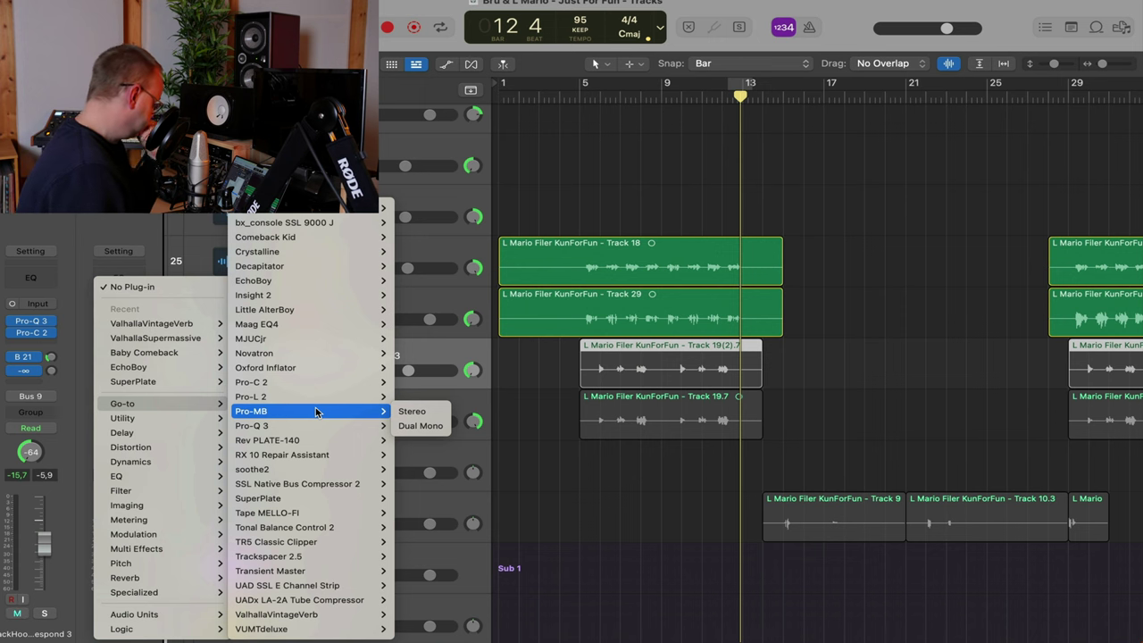
pyautogui.moveTo(348, 280)
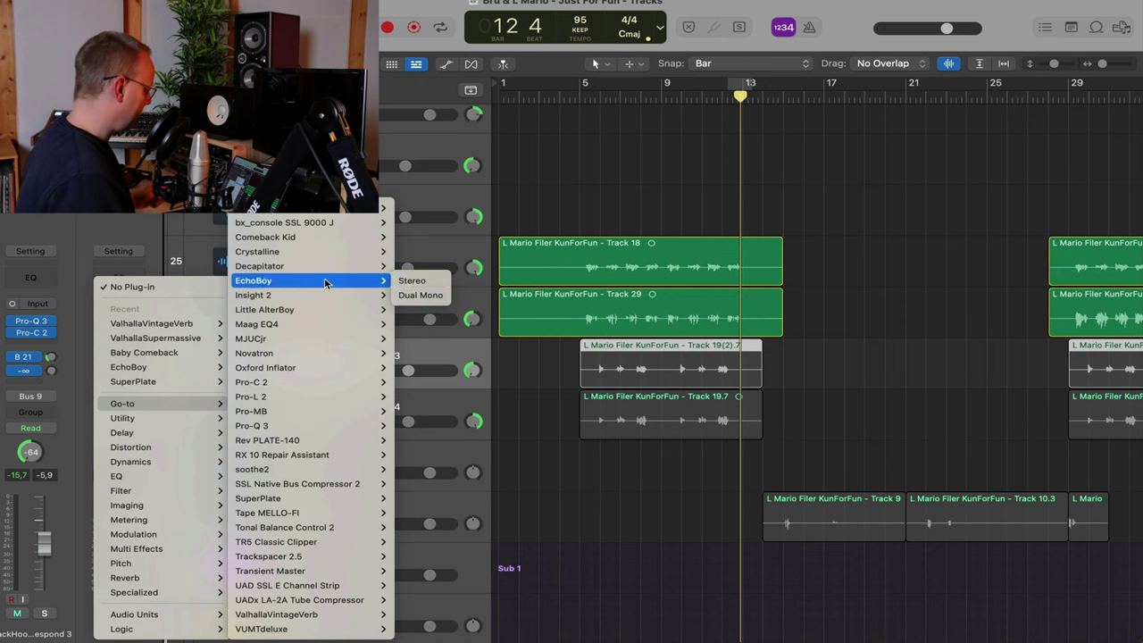
pyautogui.click(411, 280)
pyautogui.moveTo(728, 175); pyautogui.dragTo(375, 0)
pyautogui.moveTo(705, 107); pyautogui.dragTo(618, 94)
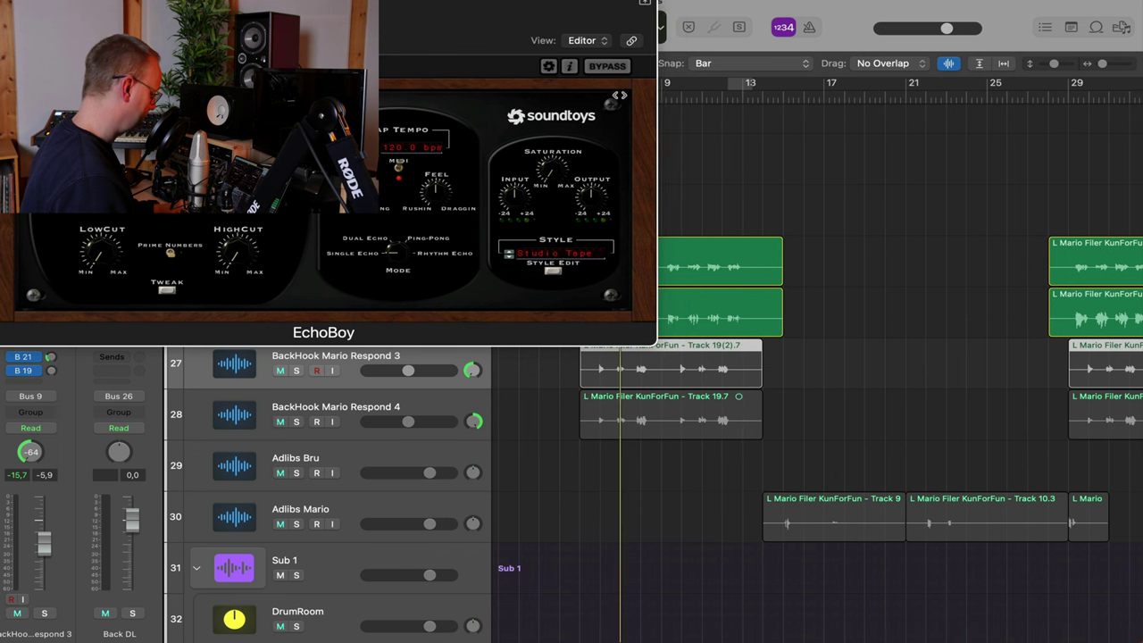
pyautogui.moveTo(411, 57); pyautogui.dragTo(884, 339)
# Solo only BackHook Mario Respond 3, move the EchoBoy window off the tracks, and start playback from bar 8
pyautogui.click(295, 371)
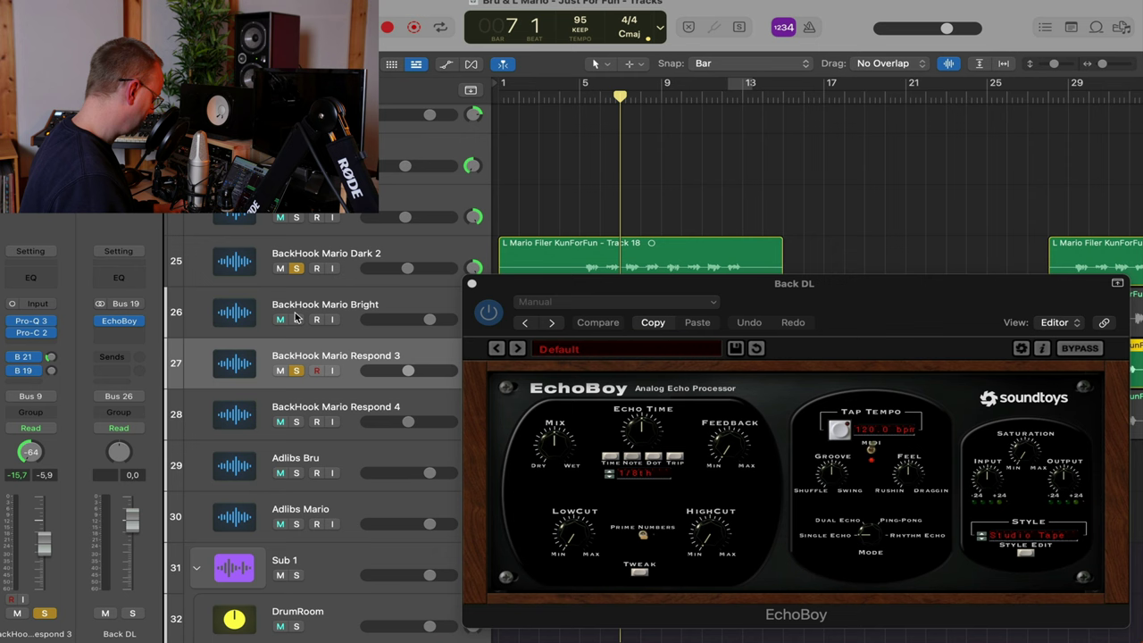
pyautogui.click(296, 268)
pyautogui.moveTo(816, 286); pyautogui.dragTo(205, 10)
pyautogui.moveTo(630, 98); pyautogui.dragTo(694, 96)
pyautogui.scroll(5, 676, 116)
pyautogui.hscroll(-3, 677, 116)
pyautogui.press('space')
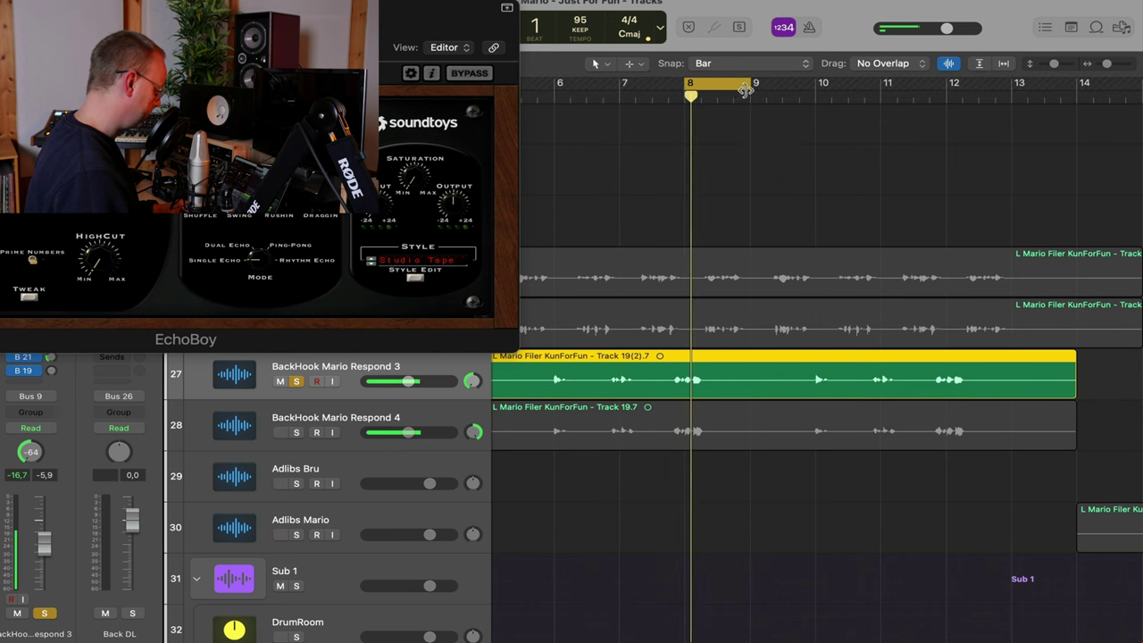
# Move the EchoBoy window clear of the channel strips and set BackHook Mario Respond 3's Bus 19 send to -8.2 dB
pyautogui.moveTo(353, 42); pyautogui.dragTo(483, 81)
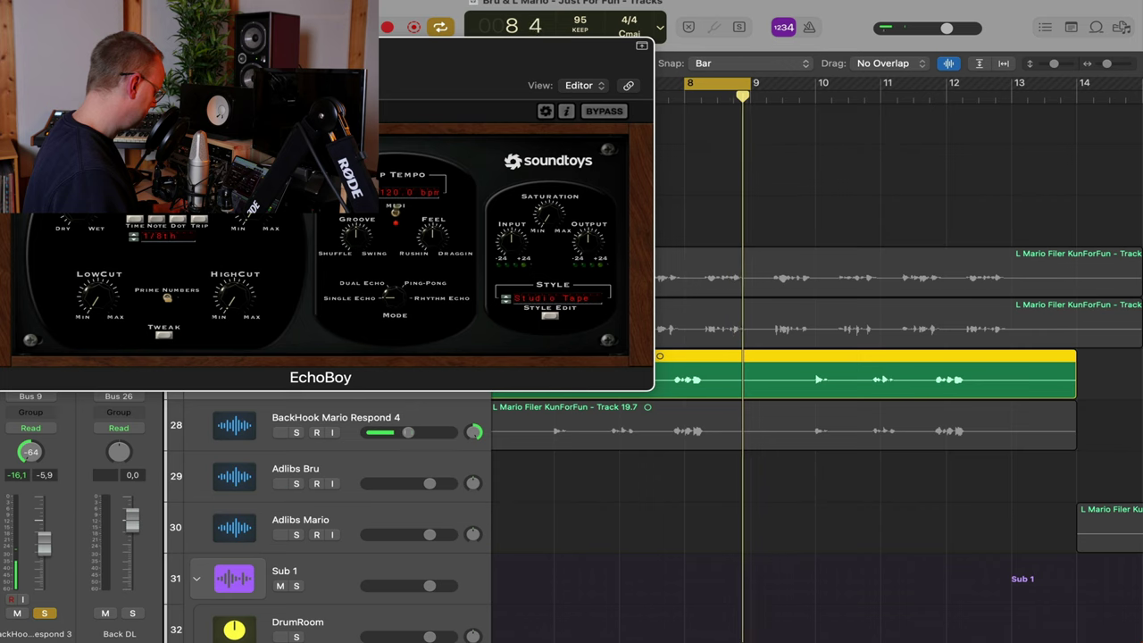
pyautogui.moveTo(228, 61); pyautogui.dragTo(466, 30)
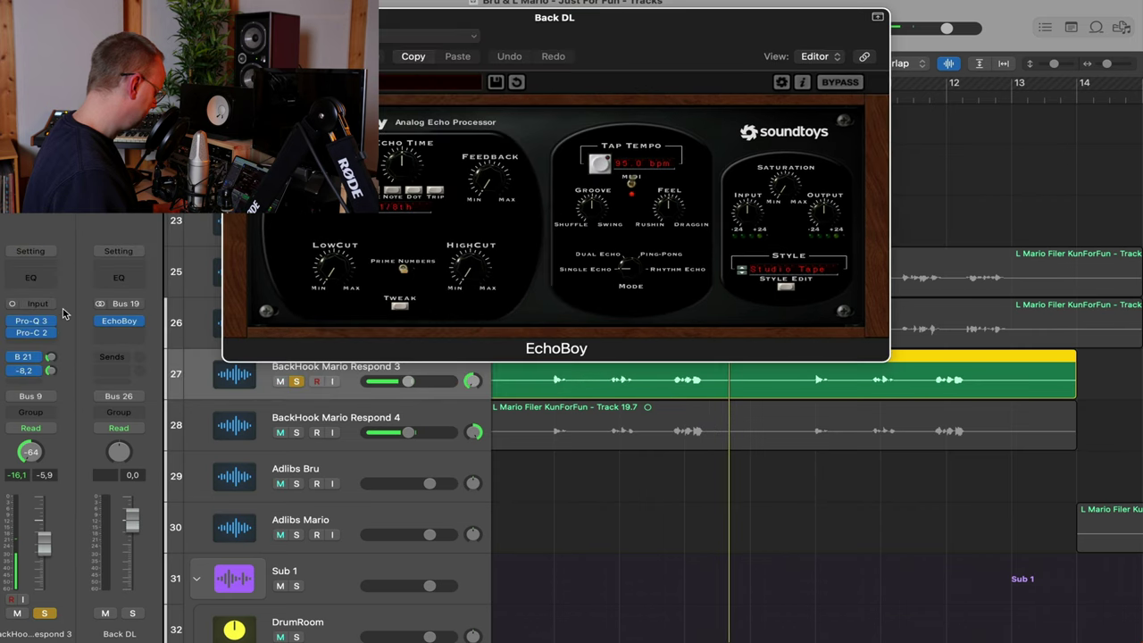
pyautogui.moveTo(64, 314); pyautogui.dragTo(63, 314)
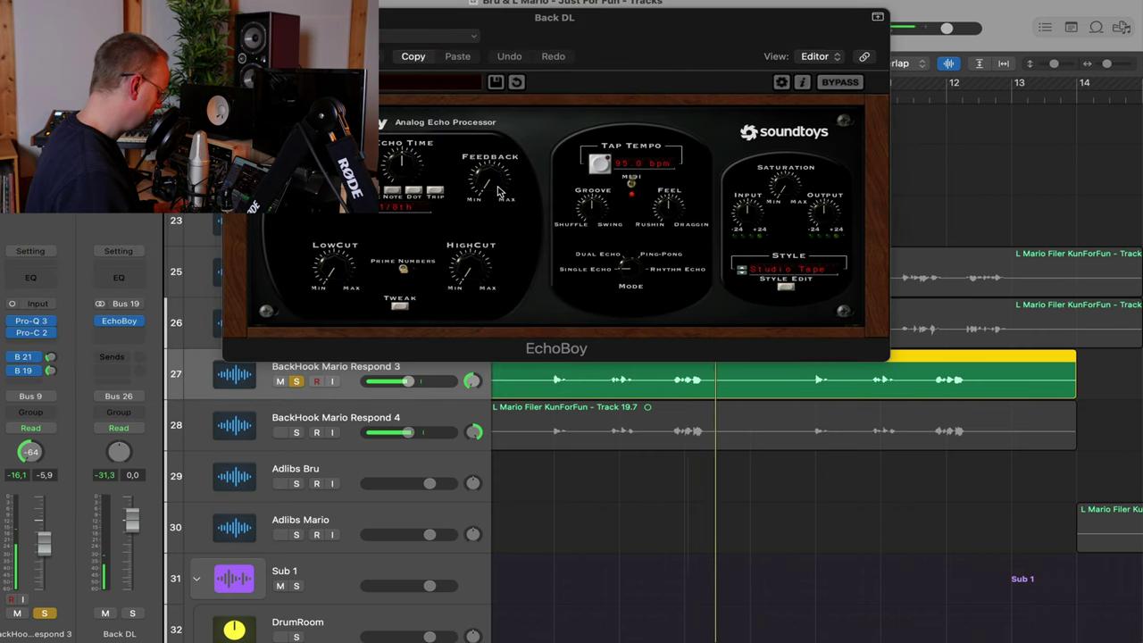
# Set the Back DL EchoBoy to Ping-Pong mode with Cheap Tape style, more feedback and a higher low cut, and close the plug-in
pyautogui.moveTo(499, 192); pyautogui.dragTo(502, 170)
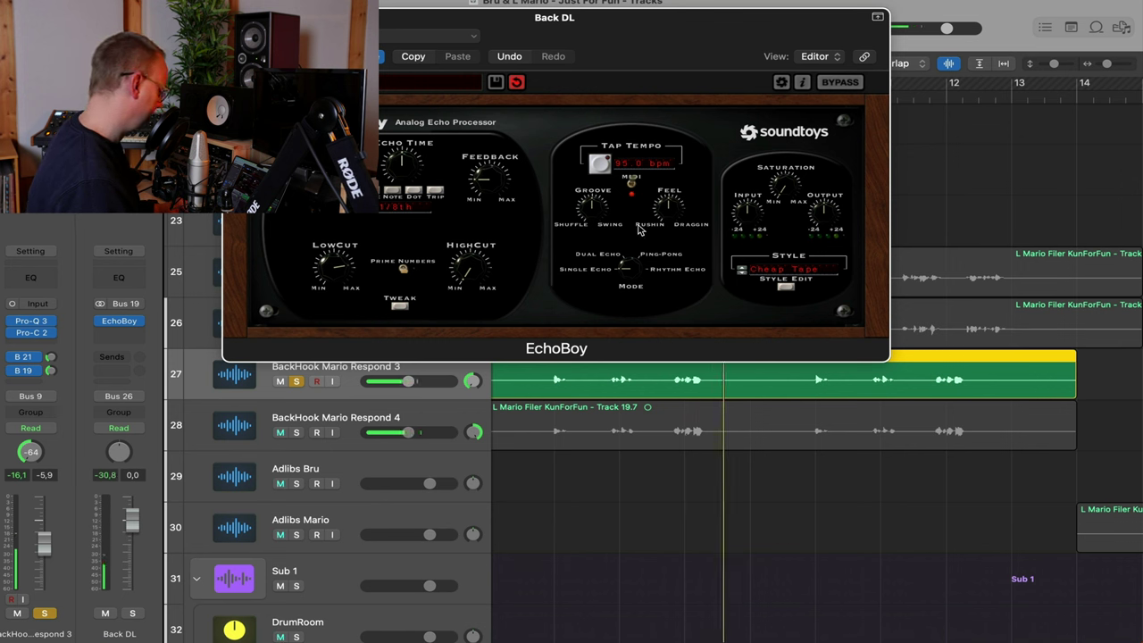
pyautogui.moveTo(635, 273); pyautogui.dragTo(634, 244)
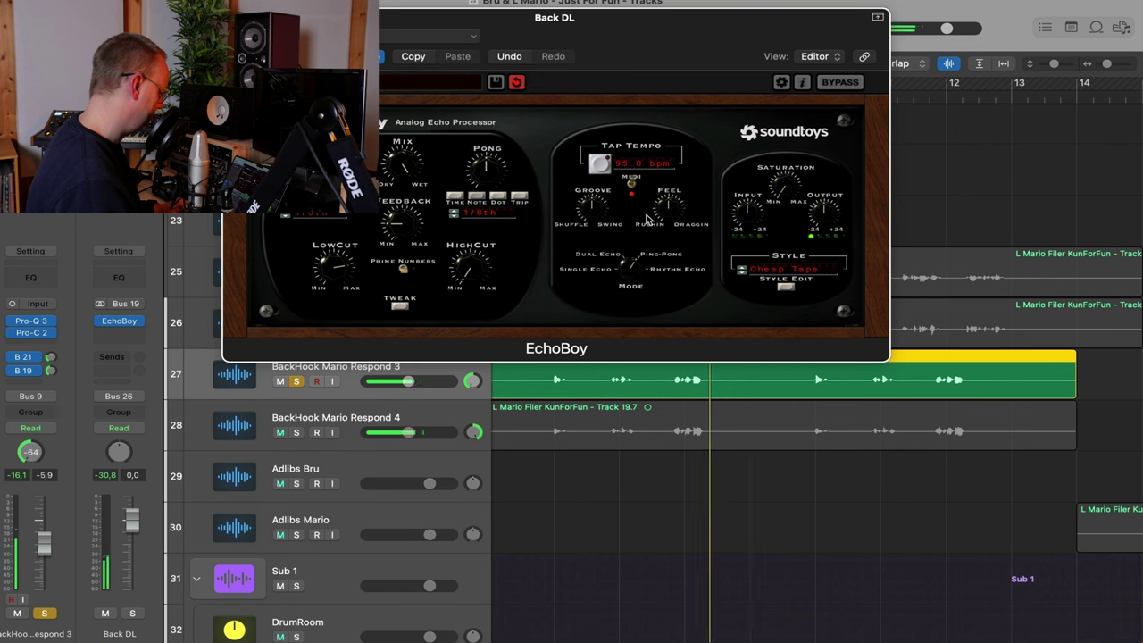
pyautogui.click(399, 306)
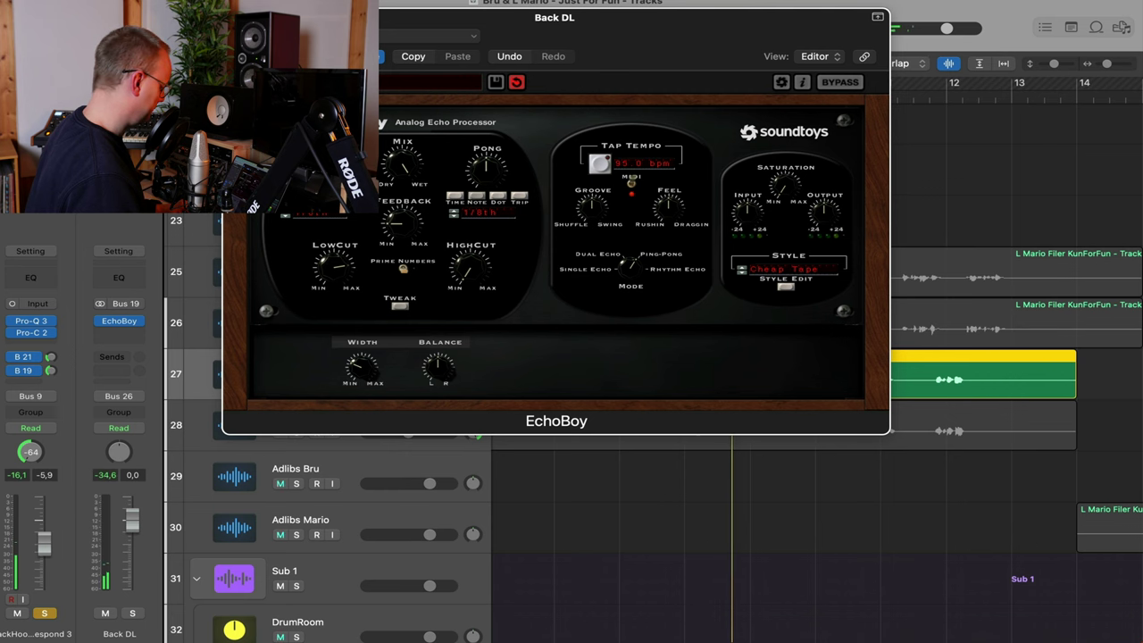
pyautogui.click(234, 17)
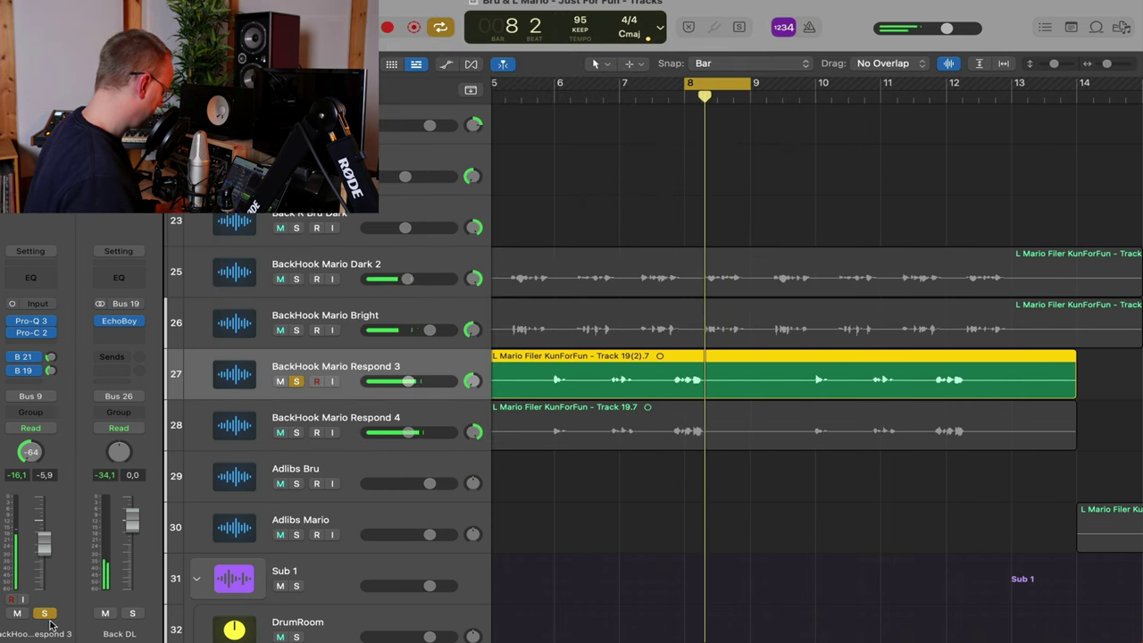
# Unsolo BackHook Mario Respond 3, readjust its Bus 19 send, and continue playback from bar 10 with cycling off
pyautogui.press('s')
pyautogui.moveTo(51, 371); pyautogui.dragTo(58, 357)
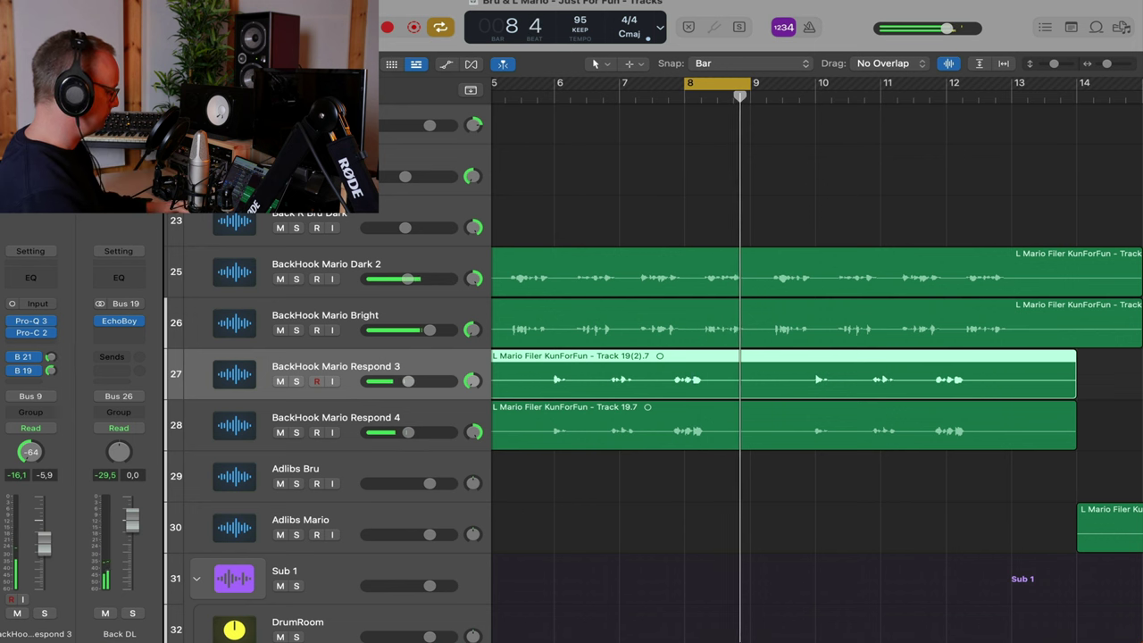
pyautogui.press('c')
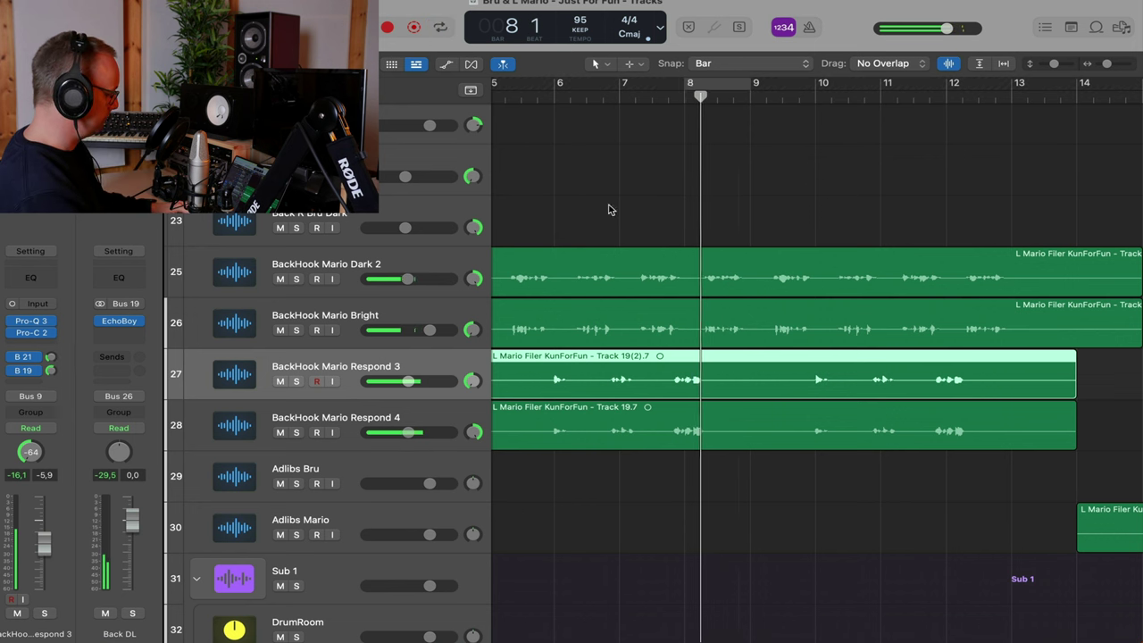
pyautogui.click(817, 93)
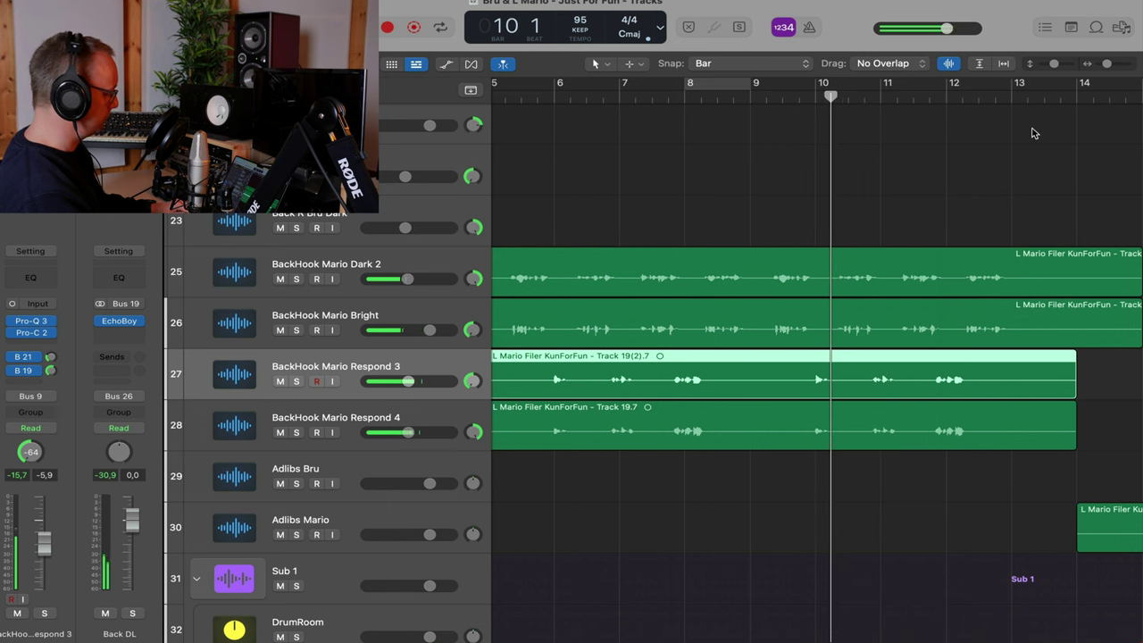
pyautogui.click(331, 416)
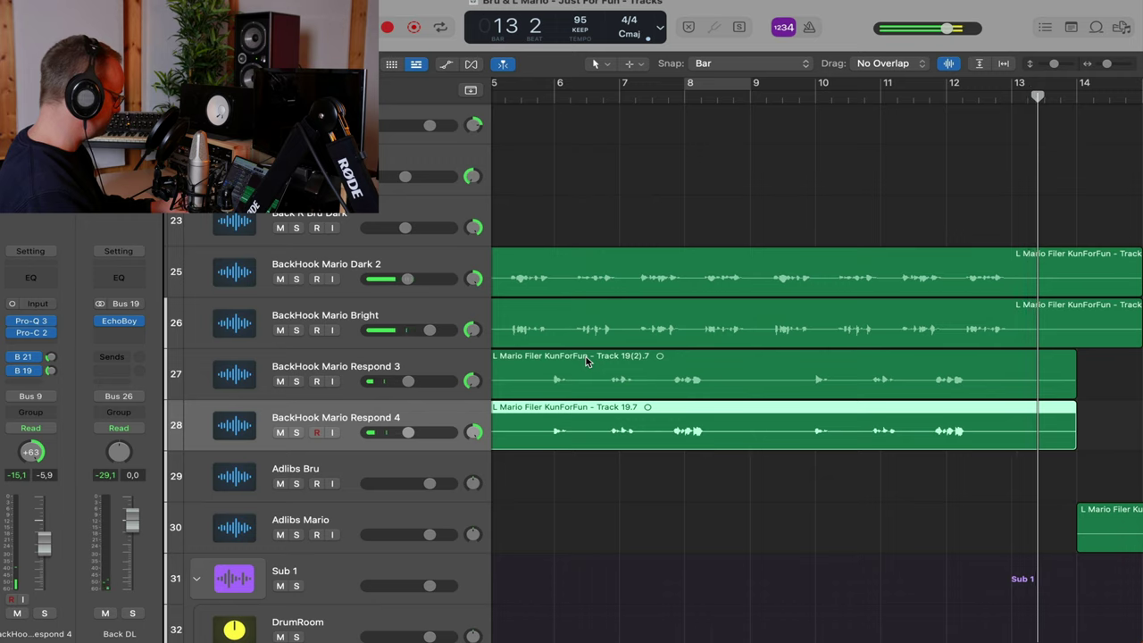
# Set Verse Mario's Bus 15 send to -27.4 dB and readjust its Bus 23 send to Vox Fatten
pyautogui.scroll(-5, 587, 360)
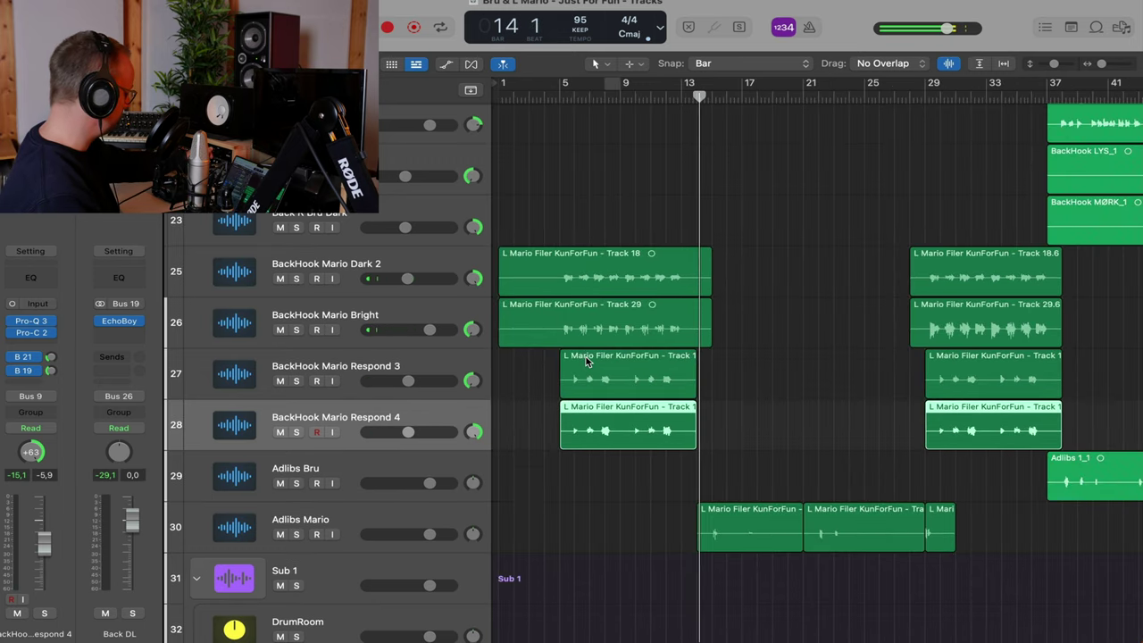
pyautogui.scroll(-3, 749, 385)
pyautogui.scroll(-3, 749, 385)
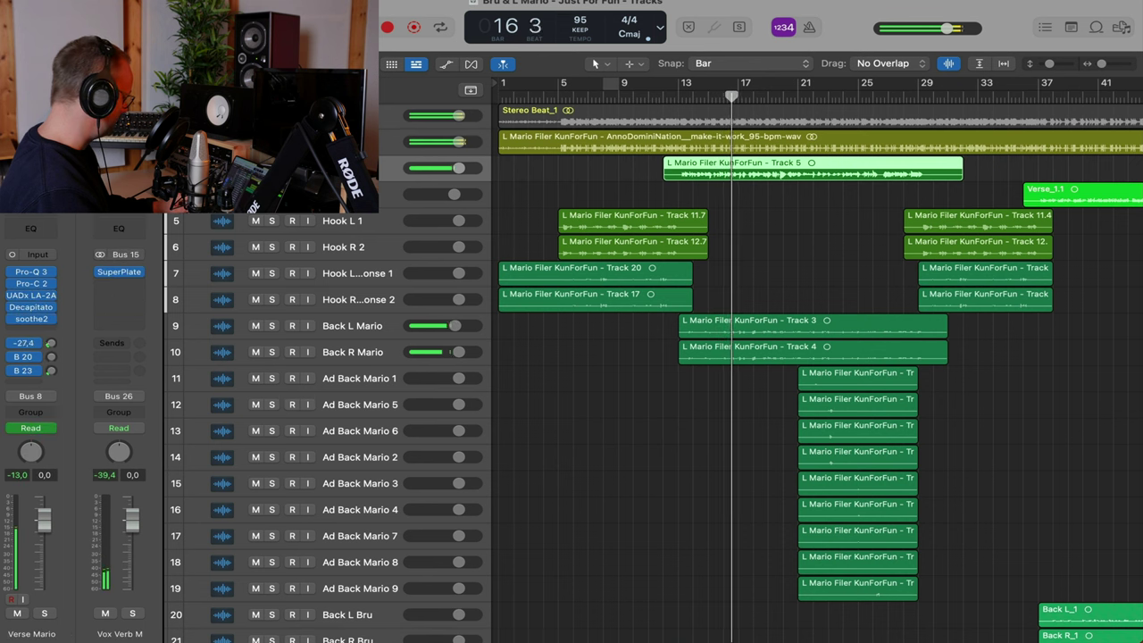
pyautogui.click(51, 370)
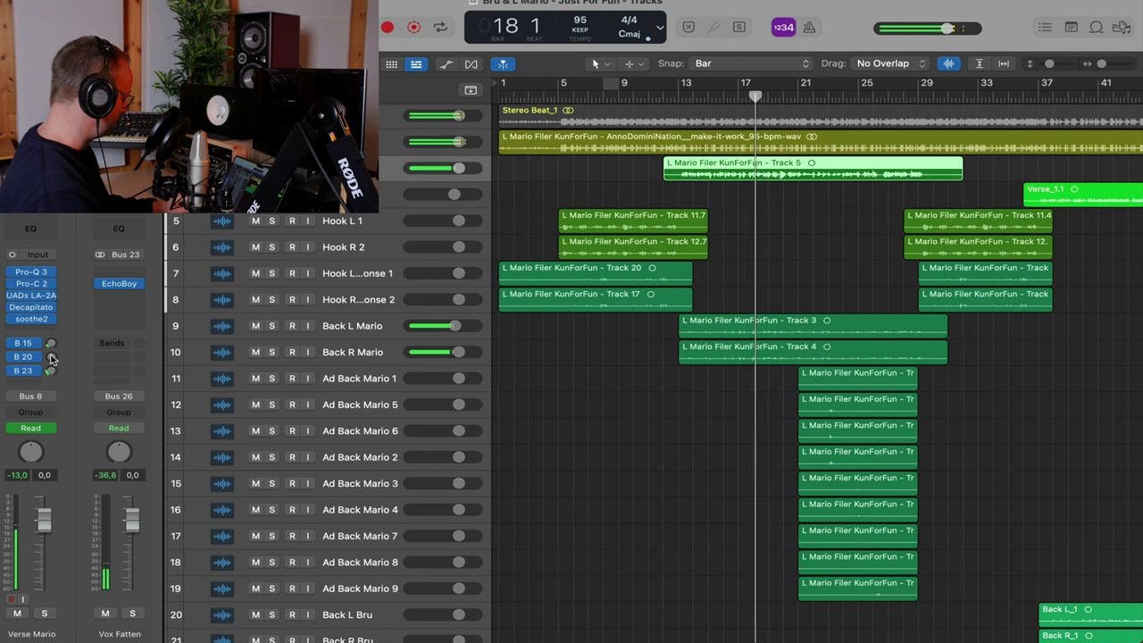
pyautogui.moveTo(50, 359); pyautogui.dragTo(51, 368)
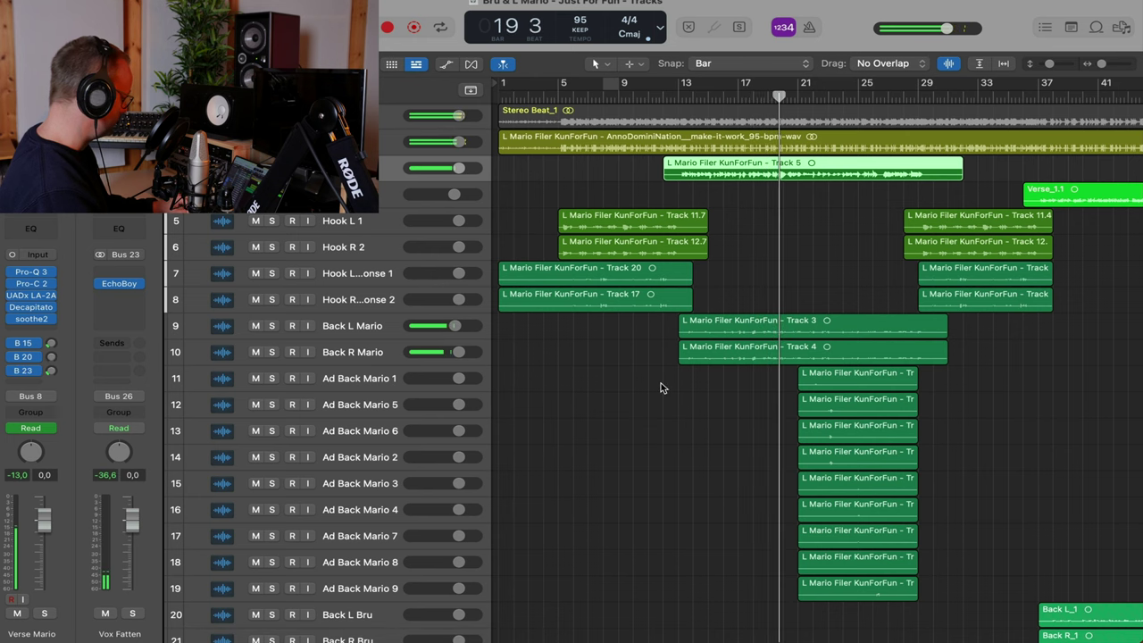
# Review the remaining vocal tracks, the effect returns and the sends across the mixer during playback
pyautogui.scroll(-15, 661, 388)
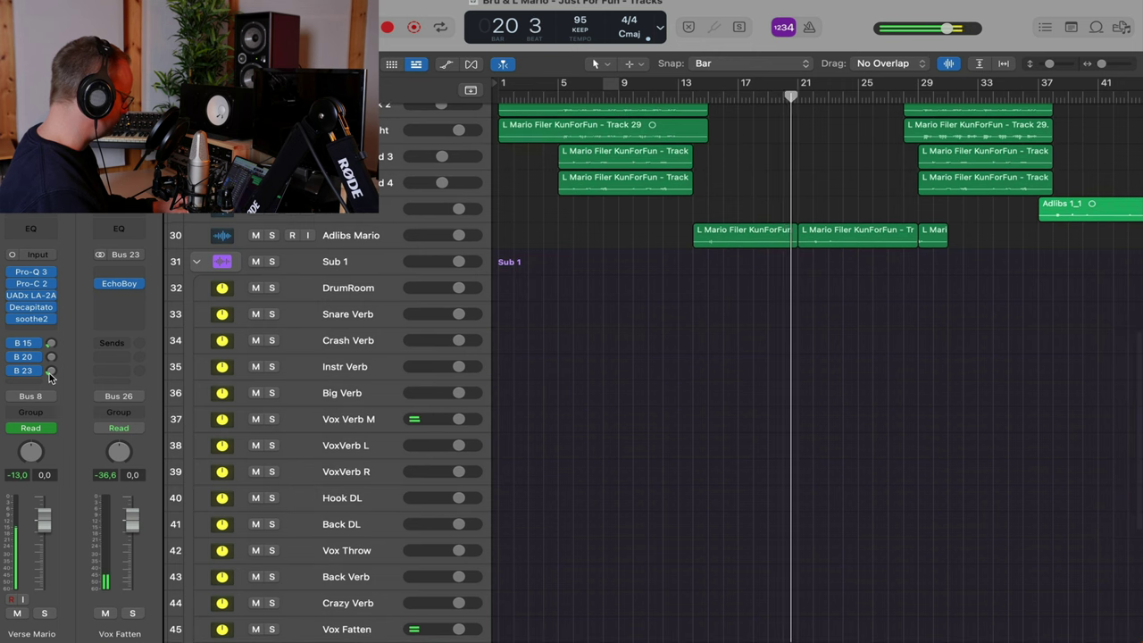
pyautogui.scroll(8, 735, 361)
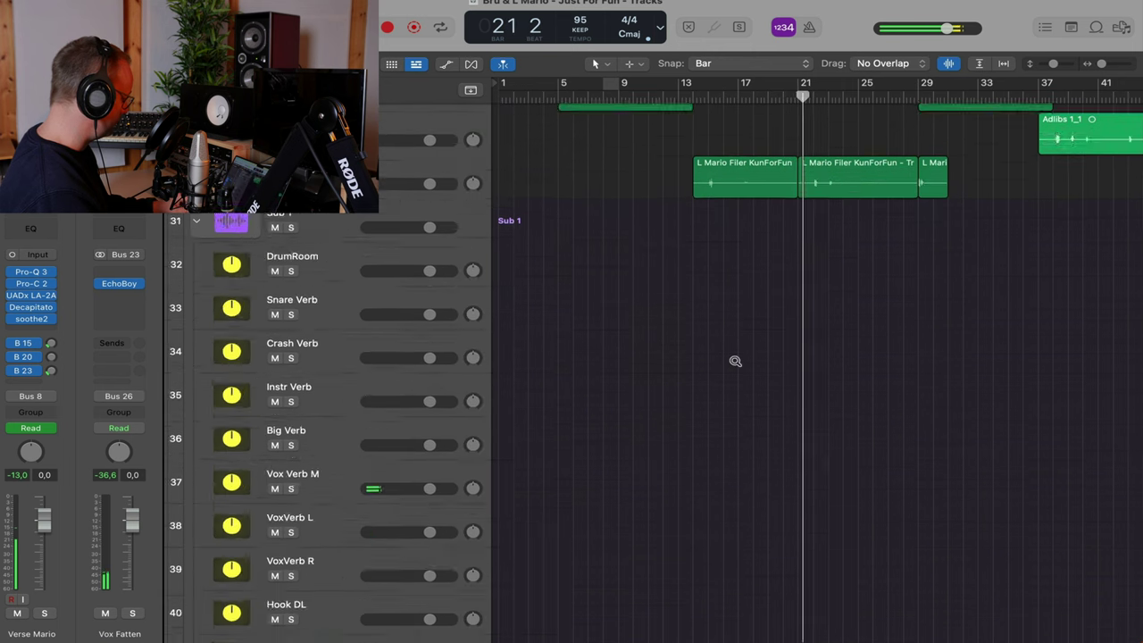
pyautogui.scroll(-2, 734, 364)
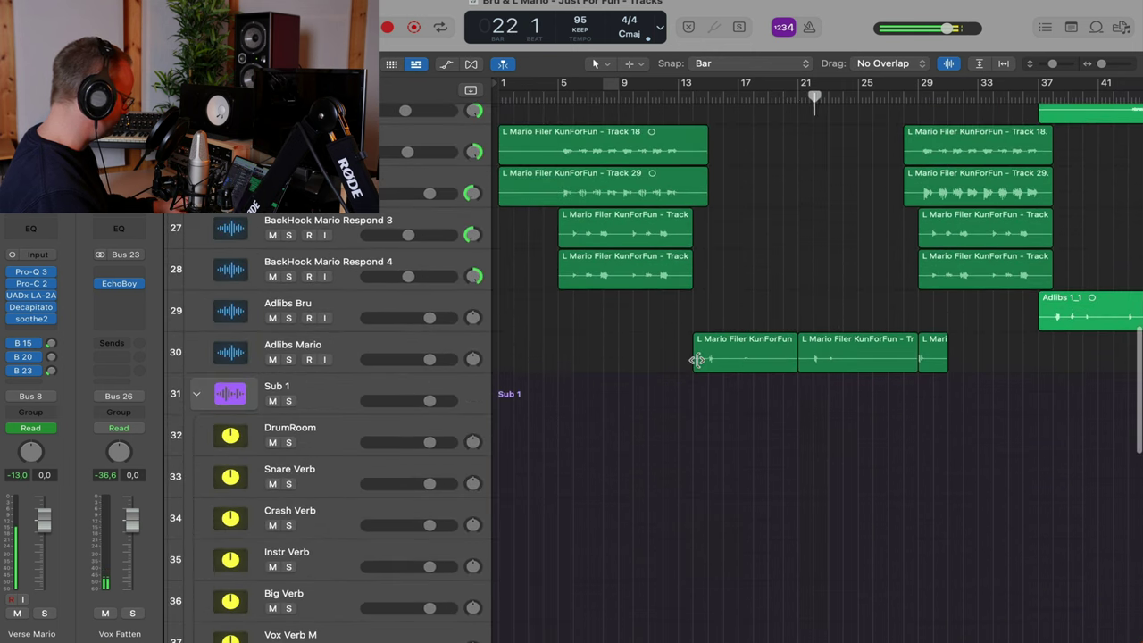
pyautogui.press('x')
pyautogui.hscroll(5, 696, 360)
pyautogui.hscroll(-2, 698, 362)
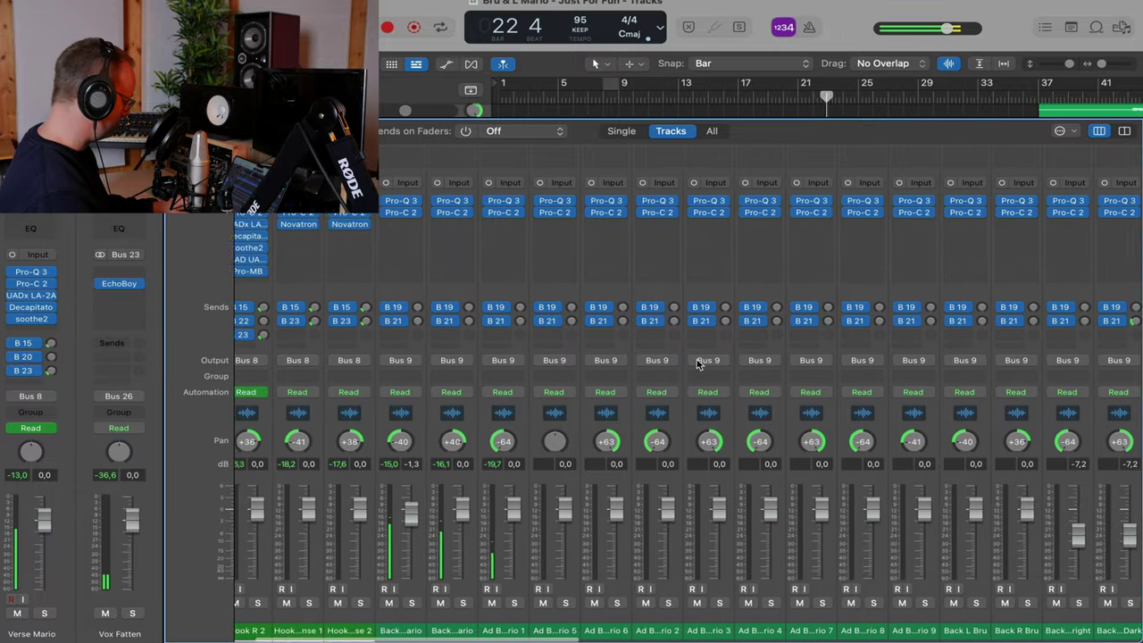
pyautogui.hscroll(-1, 698, 363)
pyautogui.press('x')
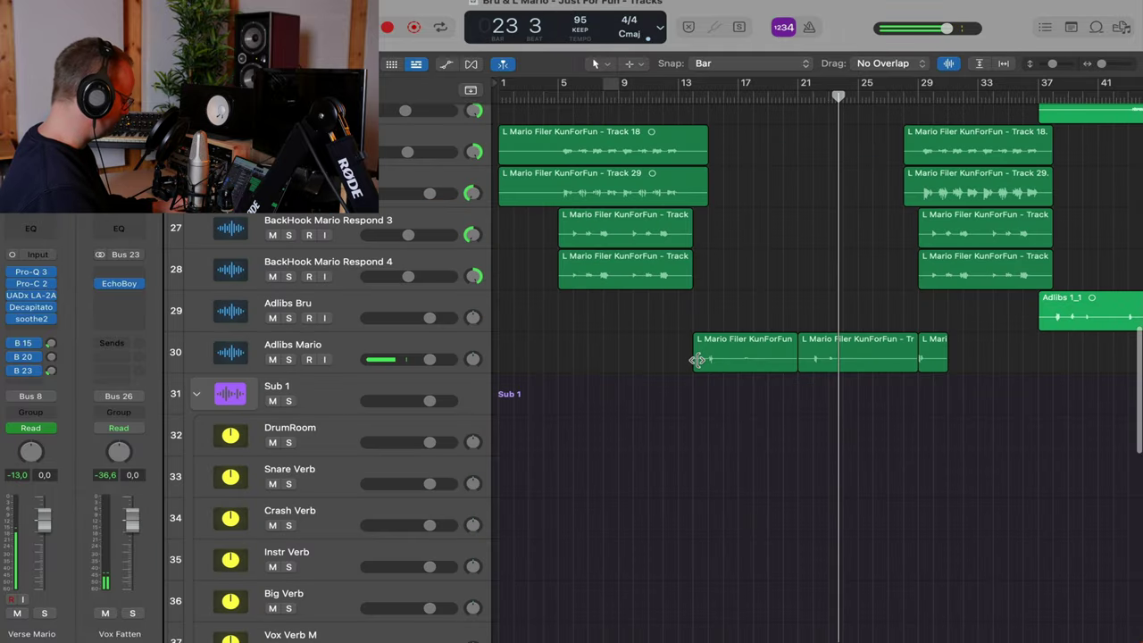
# Raise the Bus 21 and Bus 22 reverb sends on Adlibs Mario and replay from about bar 21
pyautogui.click(336, 342)
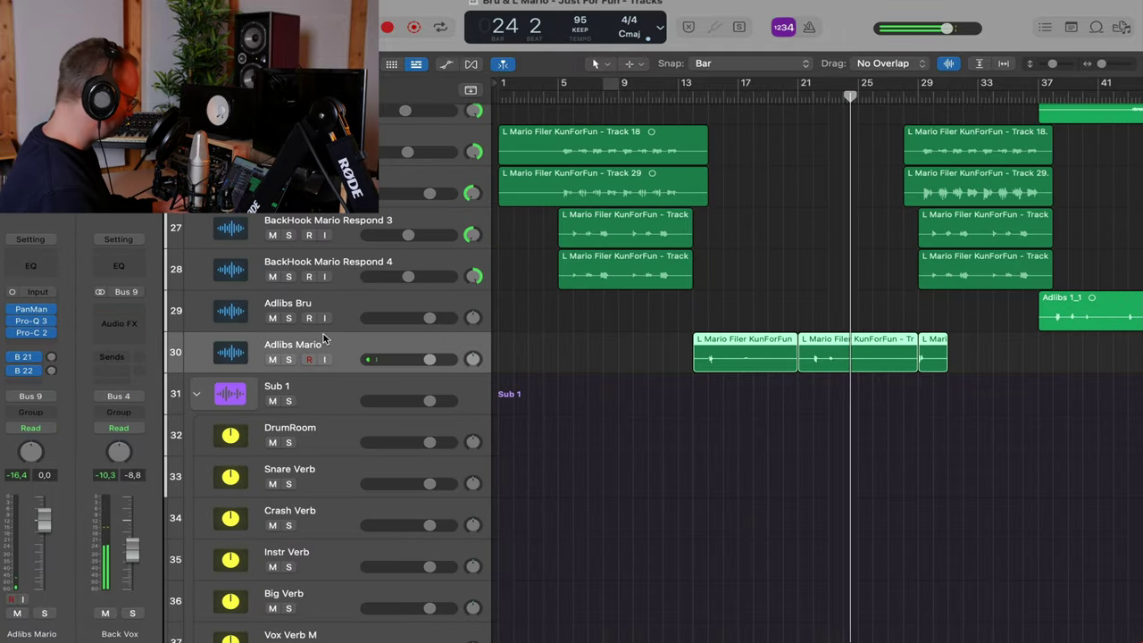
pyautogui.click(51, 361)
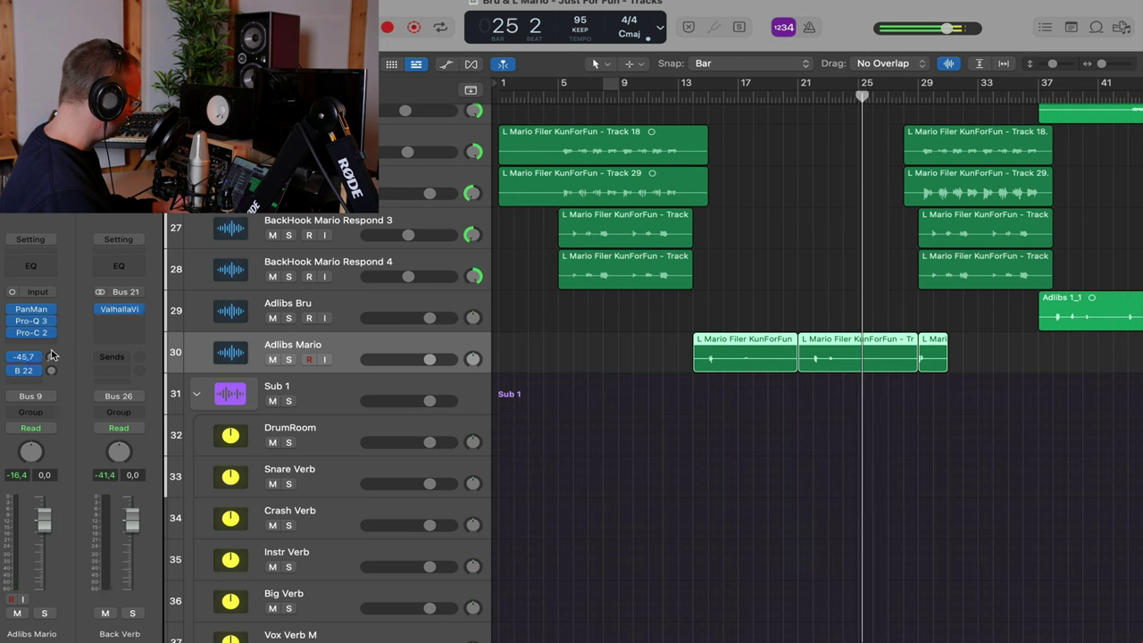
pyautogui.moveTo(53, 357)
pyautogui.mouseDown()
pyautogui.moveTo(58, 334)
pyautogui.moveTo(58, 344)
pyautogui.mouseUp()
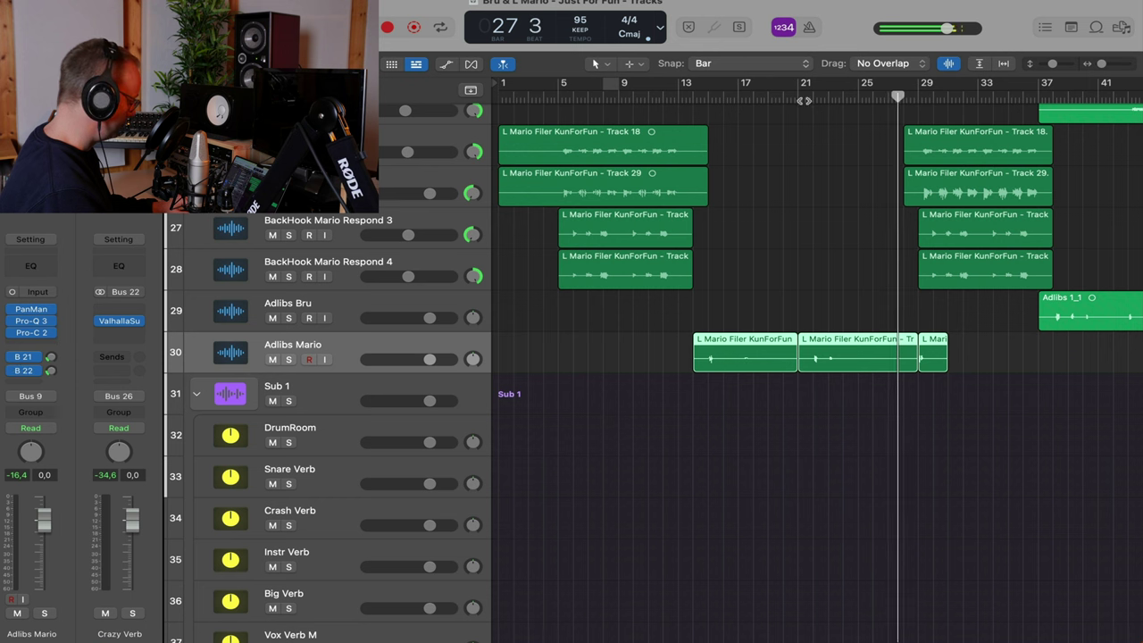
pyautogui.click(807, 99)
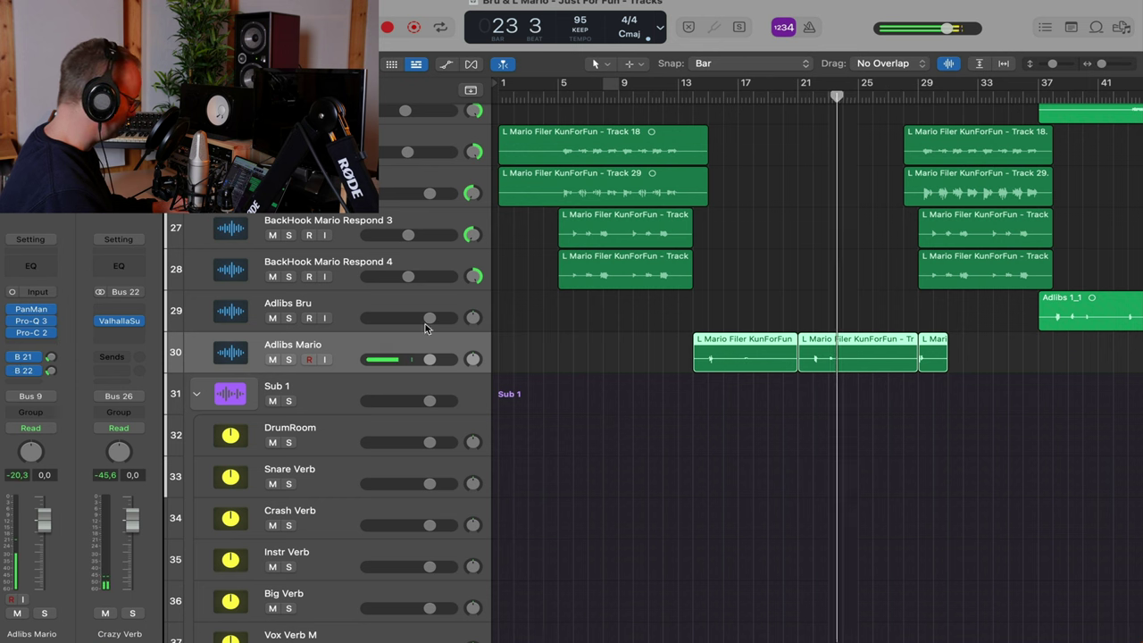
# Raise the Bus 21 and Bus 22 sends on Adlibs Bru, then fine-tune Bus 22 while playing from about bar 37
pyautogui.click(339, 310)
pyautogui.moveTo(53, 358)
pyautogui.mouseDown()
pyautogui.moveTo(55, 343)
pyautogui.moveTo(59, 355)
pyautogui.mouseUp()
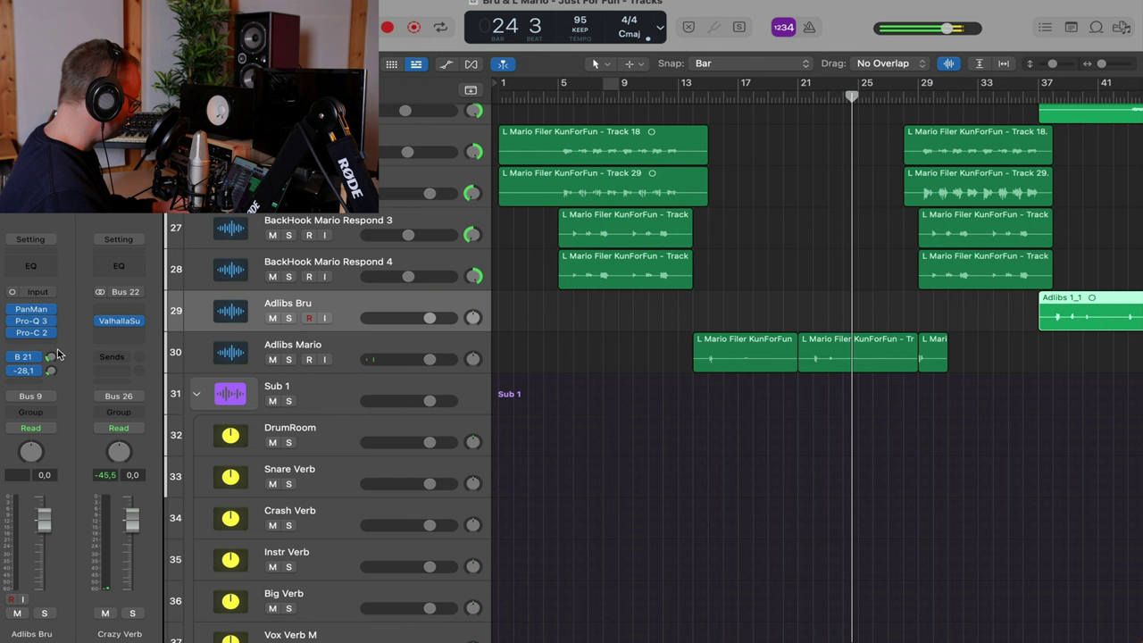
pyautogui.click(1052, 96)
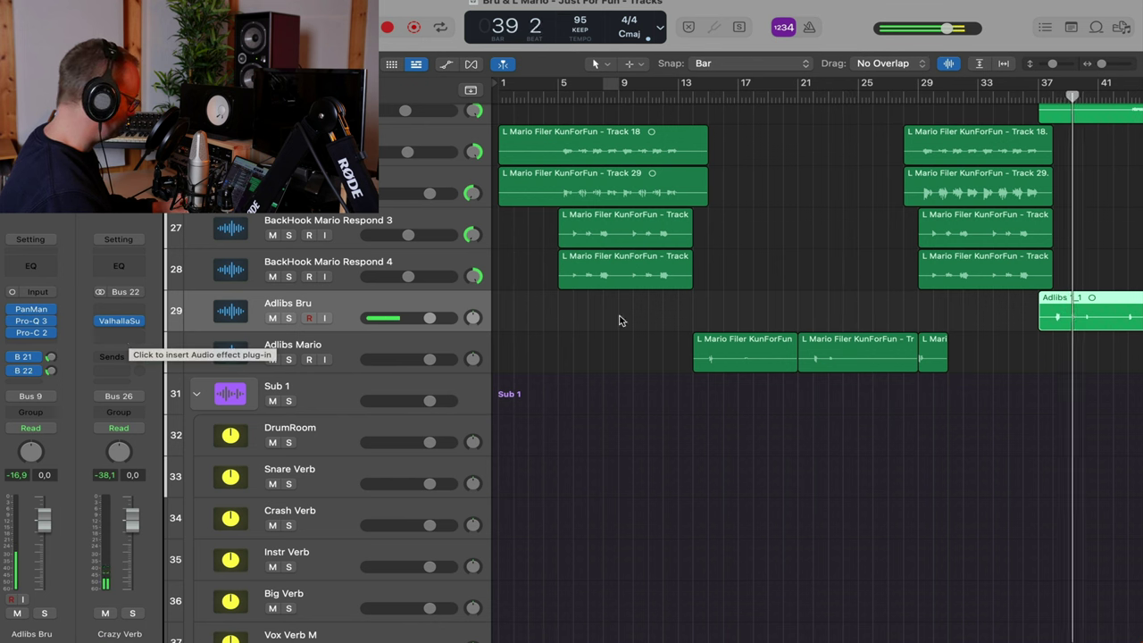
pyautogui.moveTo(50, 371); pyautogui.dragTo(49, 379)
# Insert the soothe2 plug-in after Pro-MB on the Verse BRU track
pyautogui.press('super+Left')
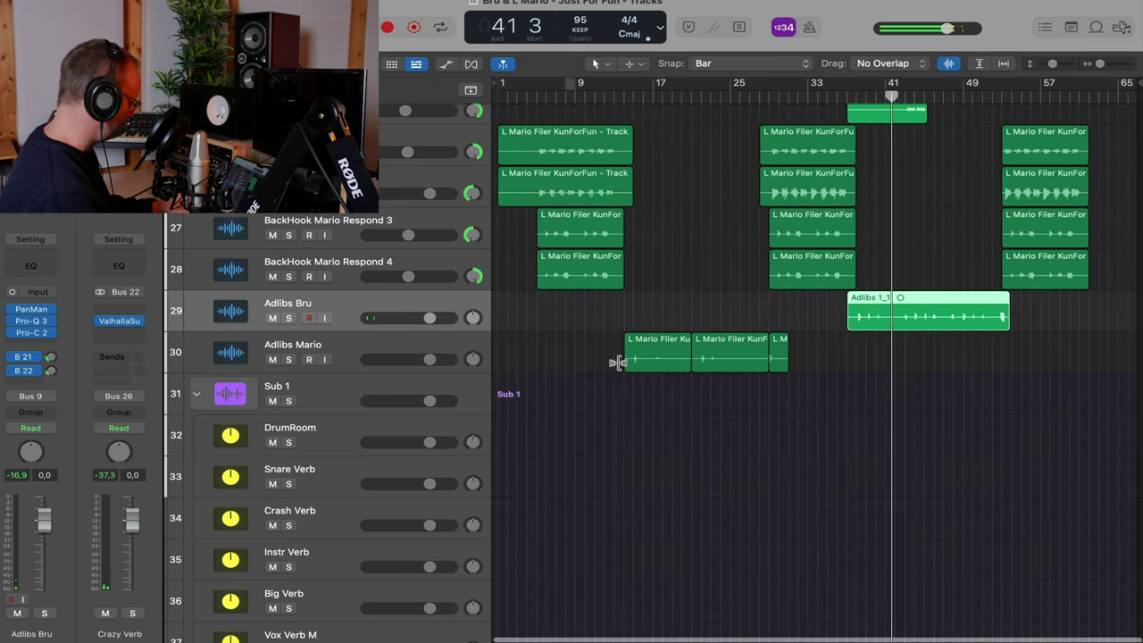
pyautogui.press('super+Up')
pyautogui.press('super+Up')
pyautogui.press('super+Up')
pyautogui.click(589, 359)
pyautogui.press('super+Up')
pyautogui.press('super+Up')
pyautogui.press('super+Up')
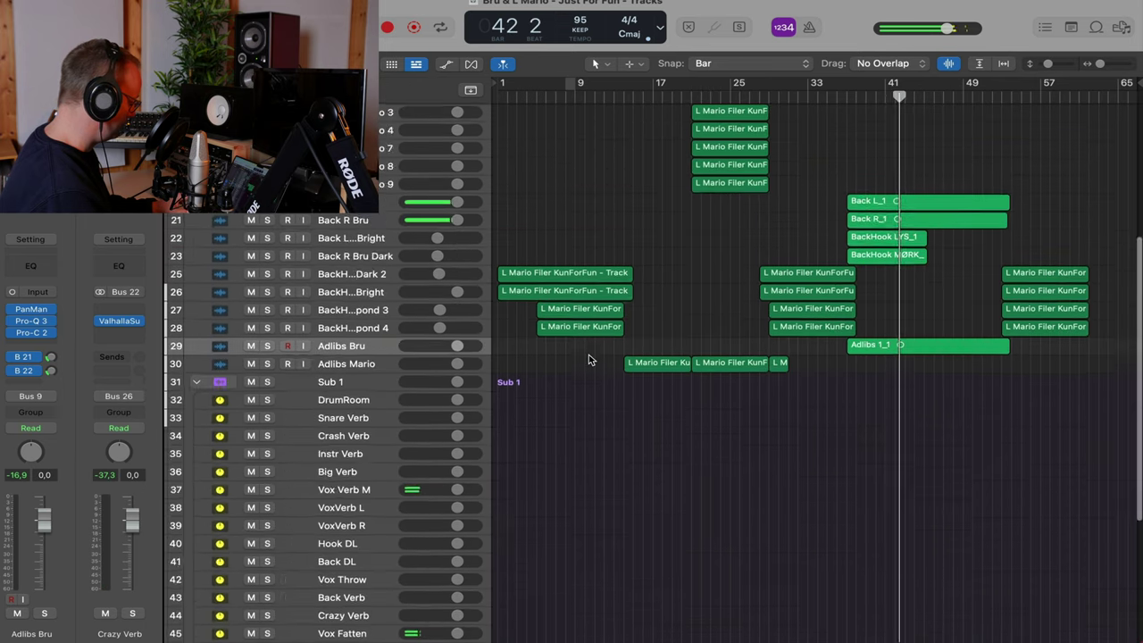
pyautogui.click(343, 165)
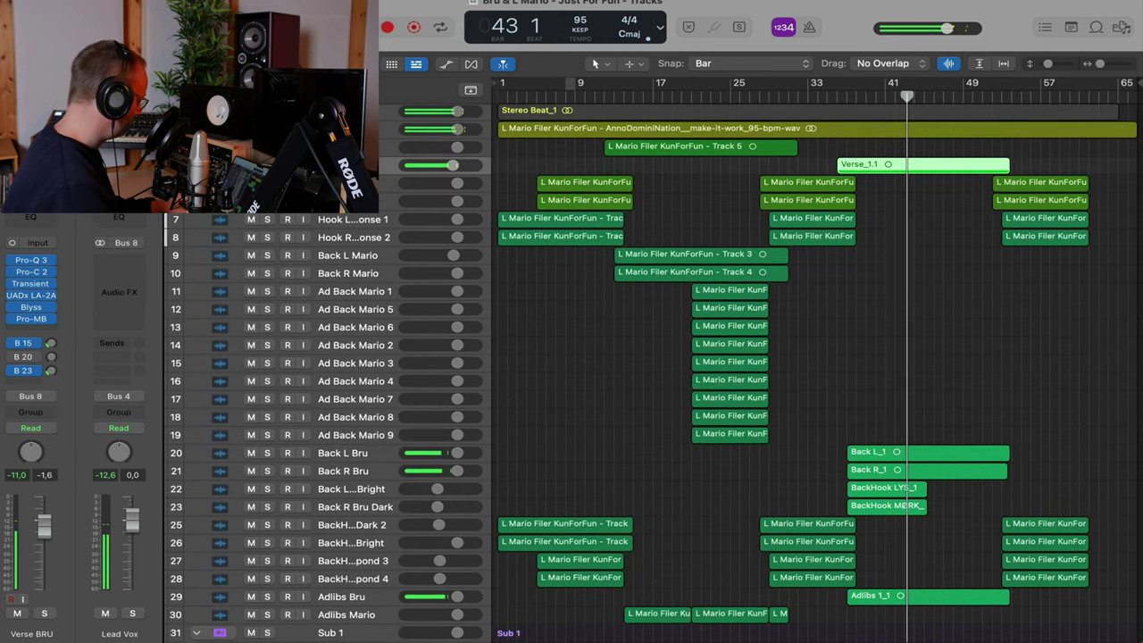
pyautogui.click(31, 330)
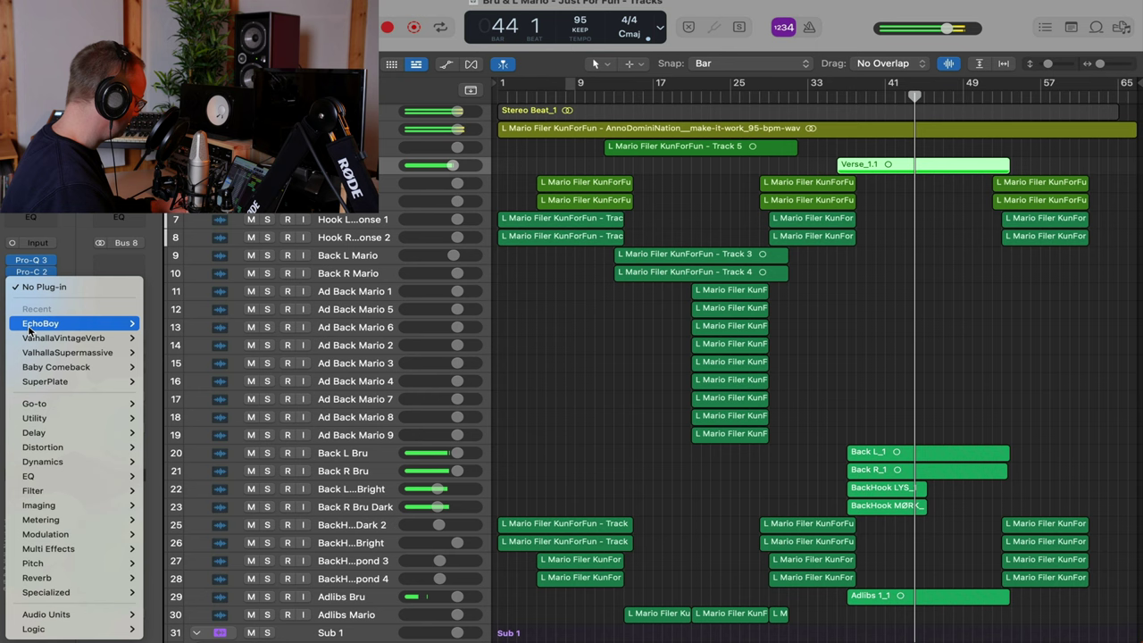
pyautogui.moveTo(72, 403)
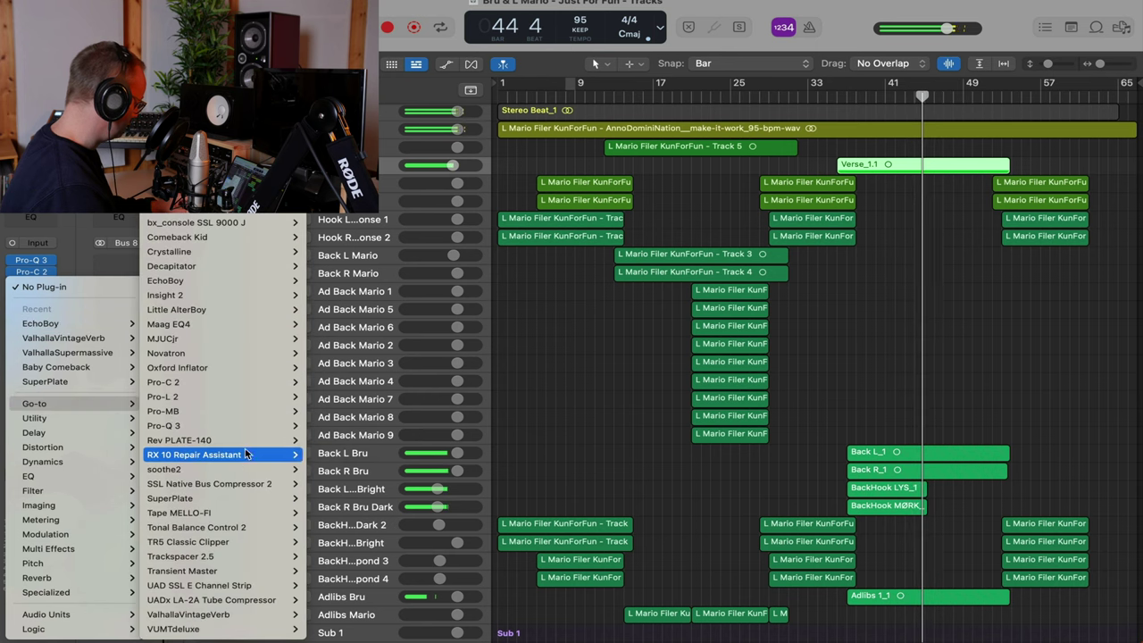
pyautogui.moveTo(286, 469)
pyautogui.click(339, 471)
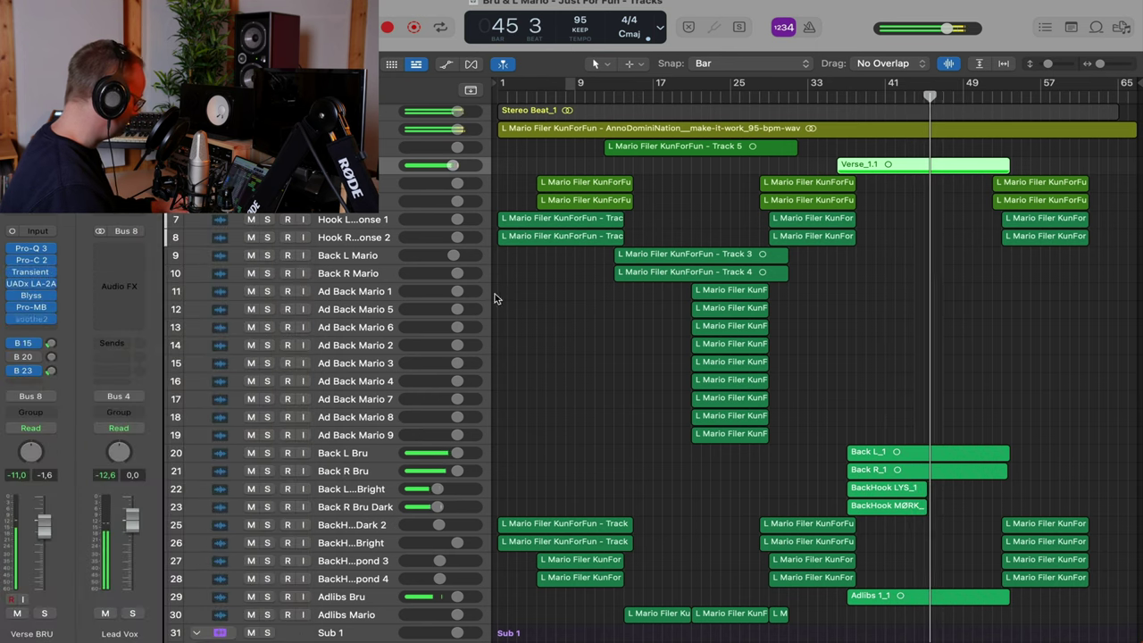
# Set Verse BRU's soothe2 to depth 3.9 with band 3 at 8.7 kHz and 5.8 dB, place it before Pro-MB, and replay the verse
pyautogui.moveTo(933, 350); pyautogui.dragTo(991, 344)
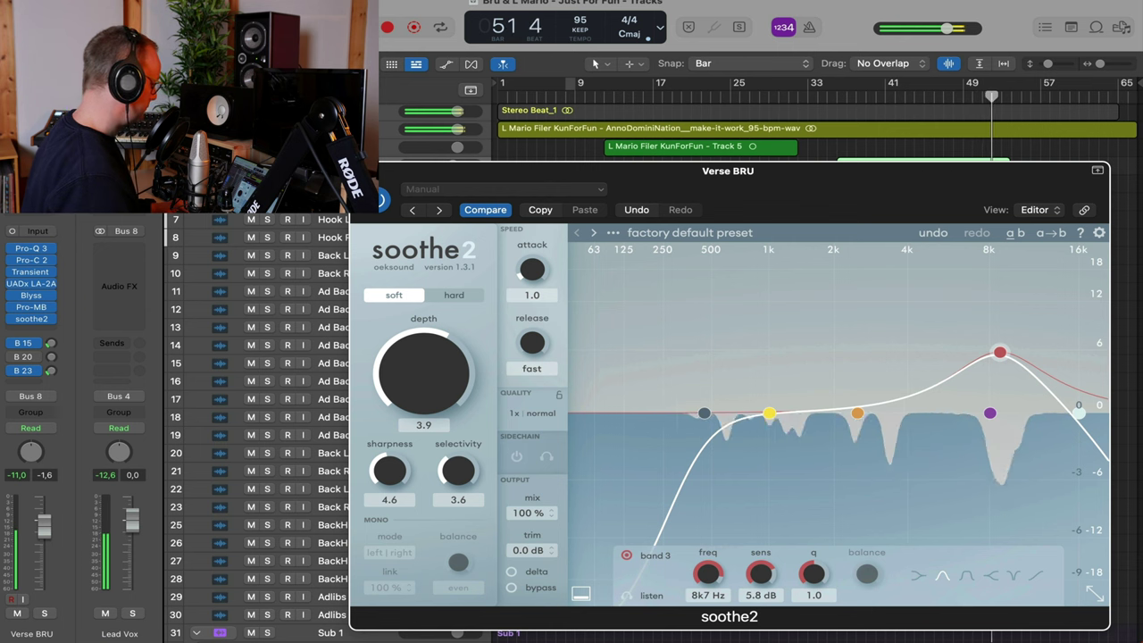
pyautogui.click(362, 170)
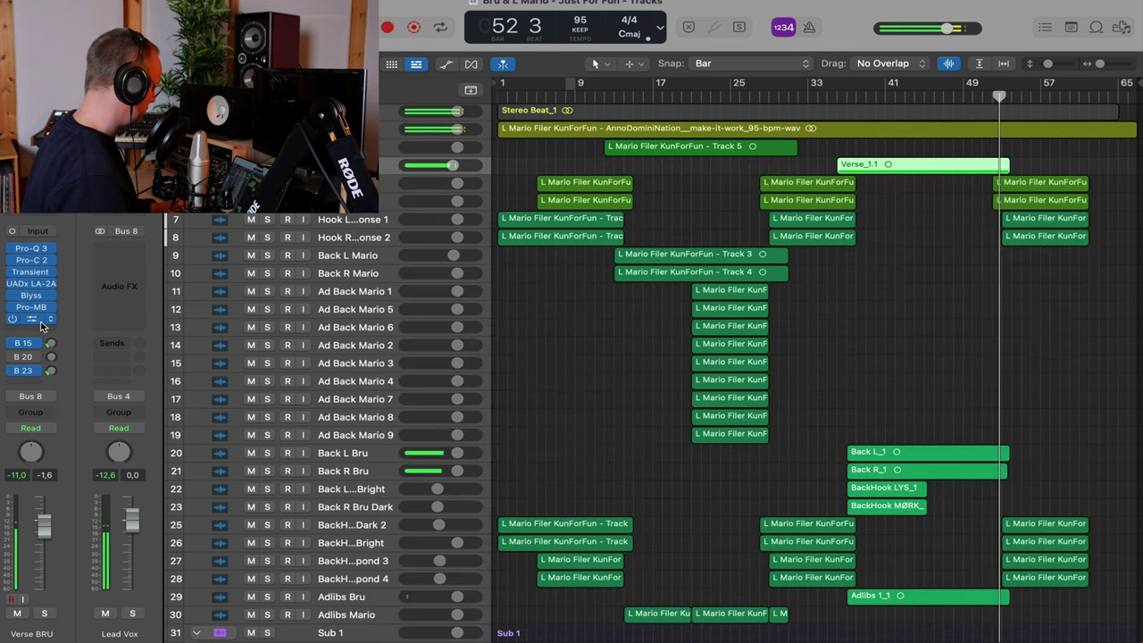
pyautogui.moveTo(40, 323); pyautogui.dragTo(51, 307)
pyautogui.click(922, 99)
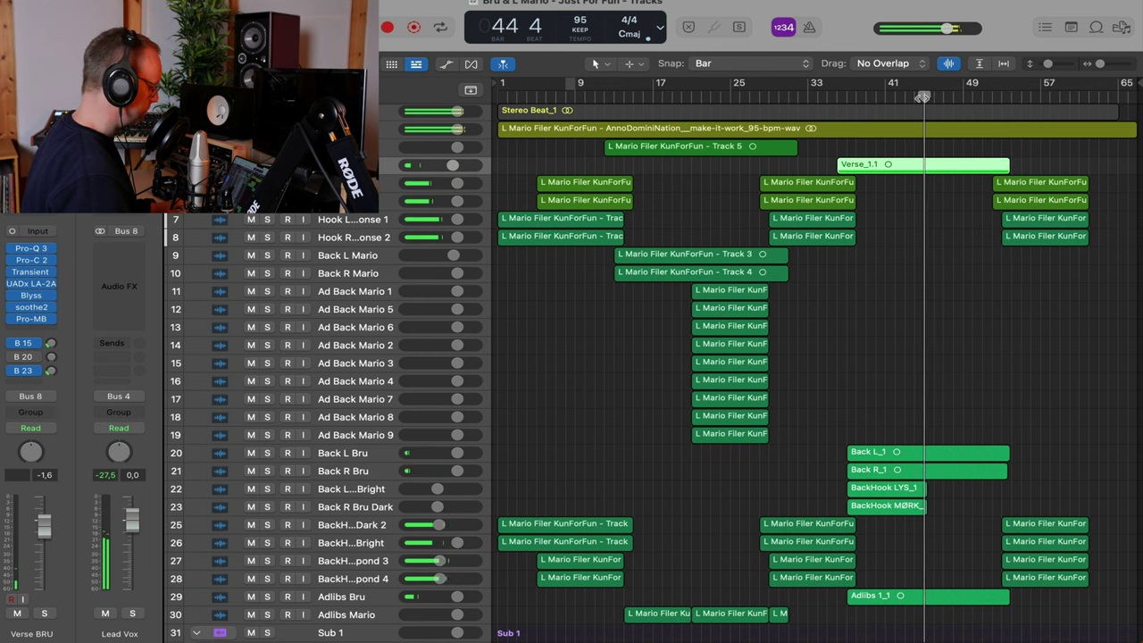
# Look over the full track arrangement with the playhead placed at bar 7, down to the adlib tracks
pyautogui.click(898, 283)
pyautogui.scroll(-3, 899, 281)
pyautogui.scroll(-3, 898, 281)
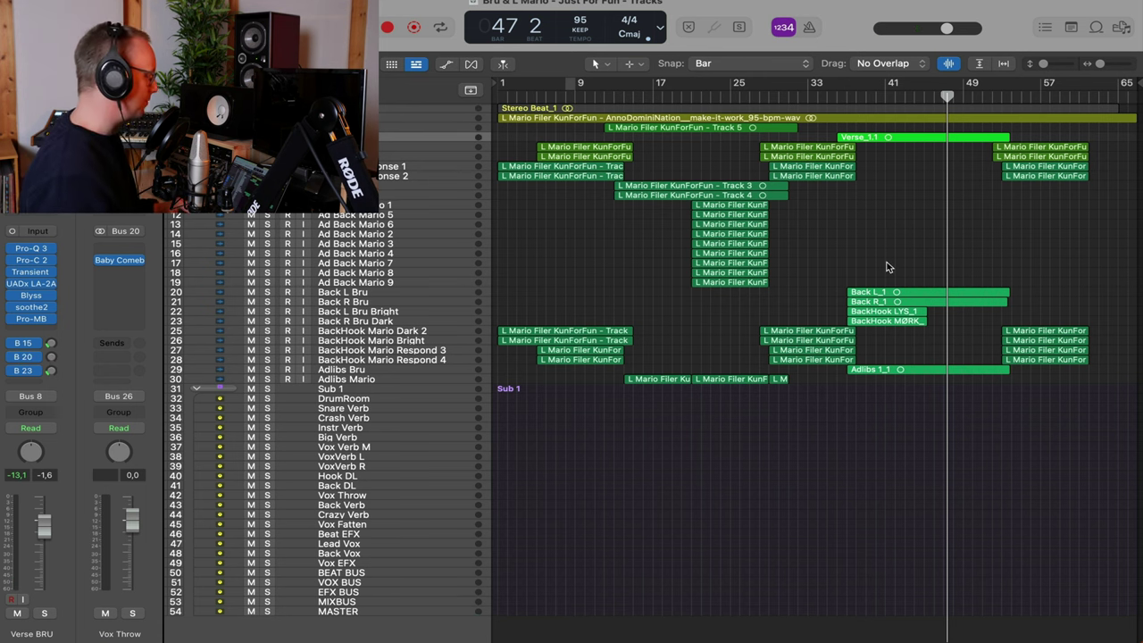
pyautogui.click(656, 96)
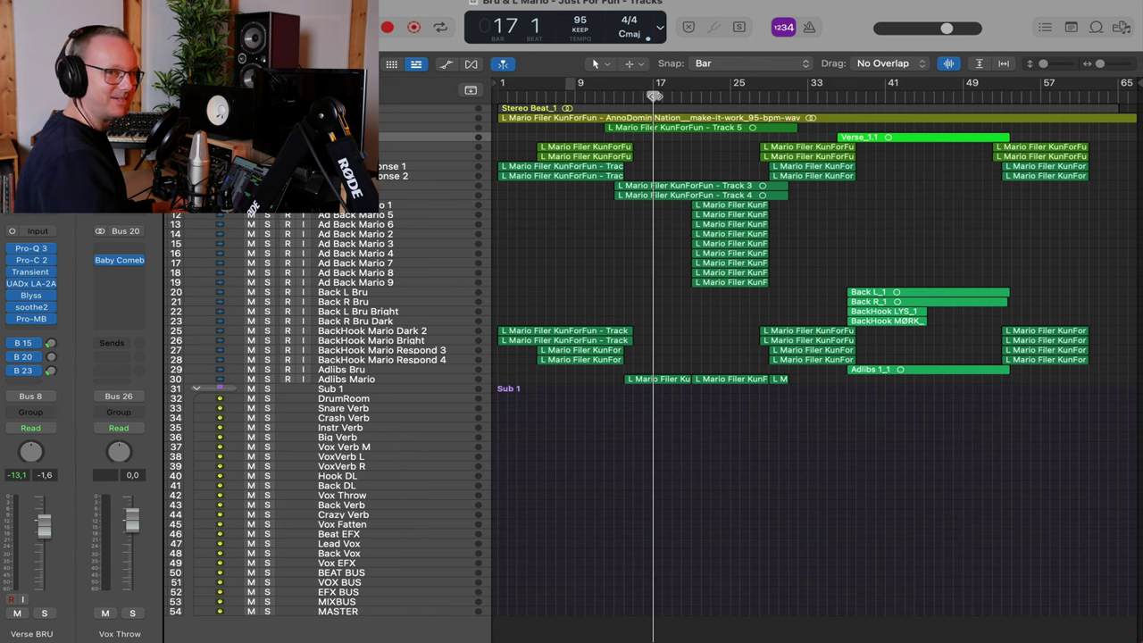
pyautogui.hscroll(-1, 656, 96)
pyautogui.press('Return')
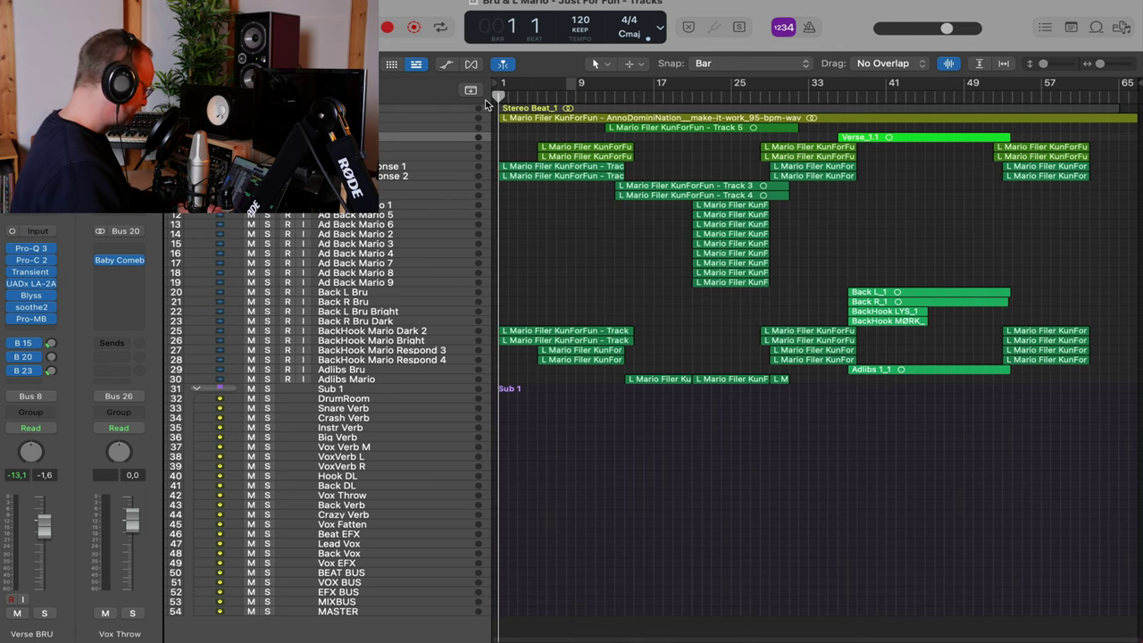
pyautogui.click(555, 95)
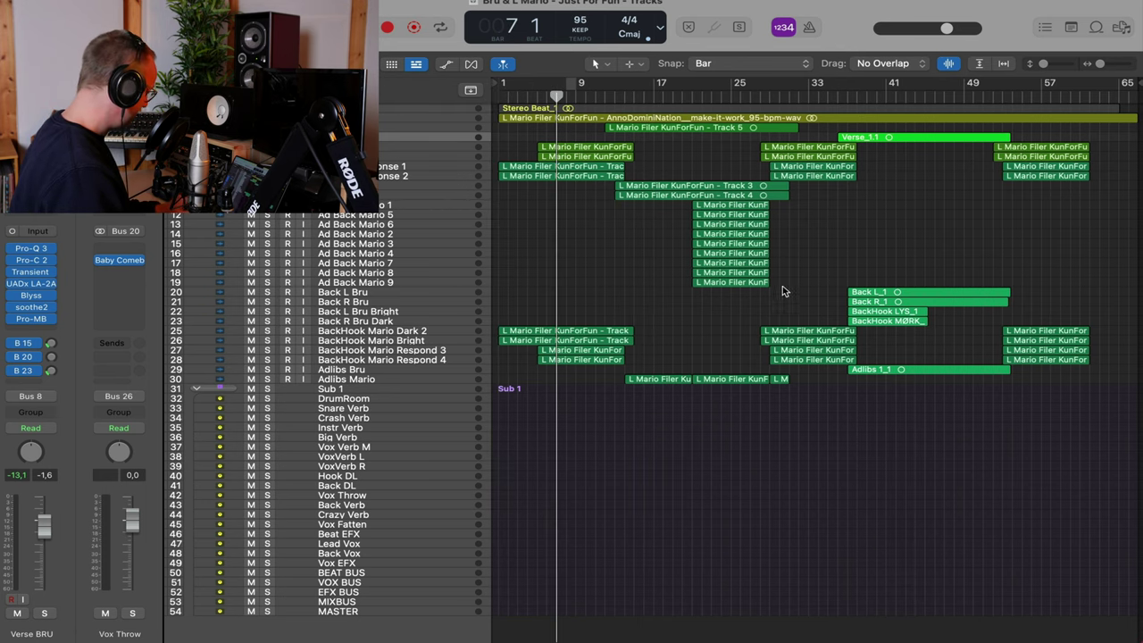
pyautogui.press('super+Down')
pyautogui.press('super+Down')
pyautogui.press('super+Down')
pyautogui.press('super+Down')
pyautogui.press('super+Down')
pyautogui.press('super+Down')
pyautogui.scroll(-10, 783, 291)
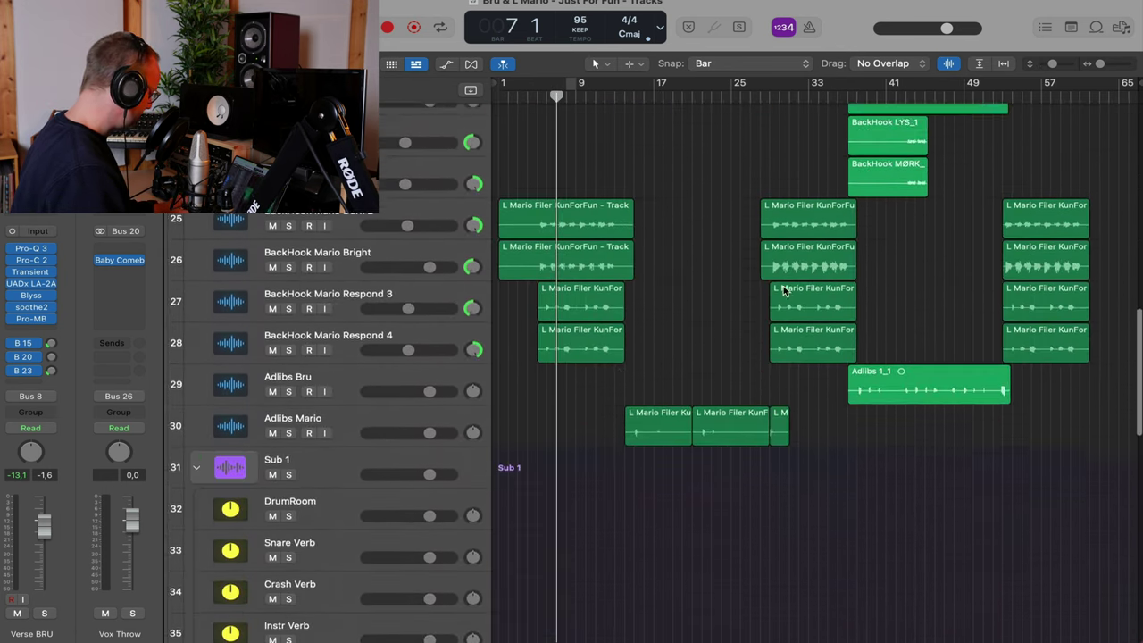
# Check the inserts and sends on Adlibs Mario, Adlibs Bru and BackHook Mario Respond 4
pyautogui.click(398, 397)
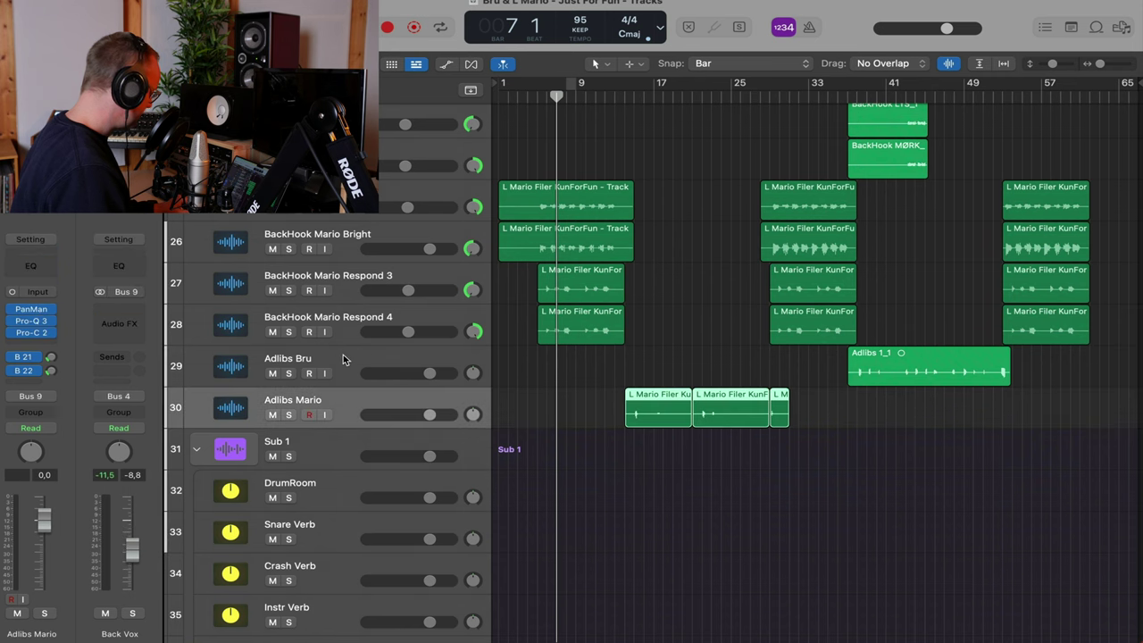
pyautogui.click(345, 359)
pyautogui.click(357, 402)
pyautogui.click(330, 361)
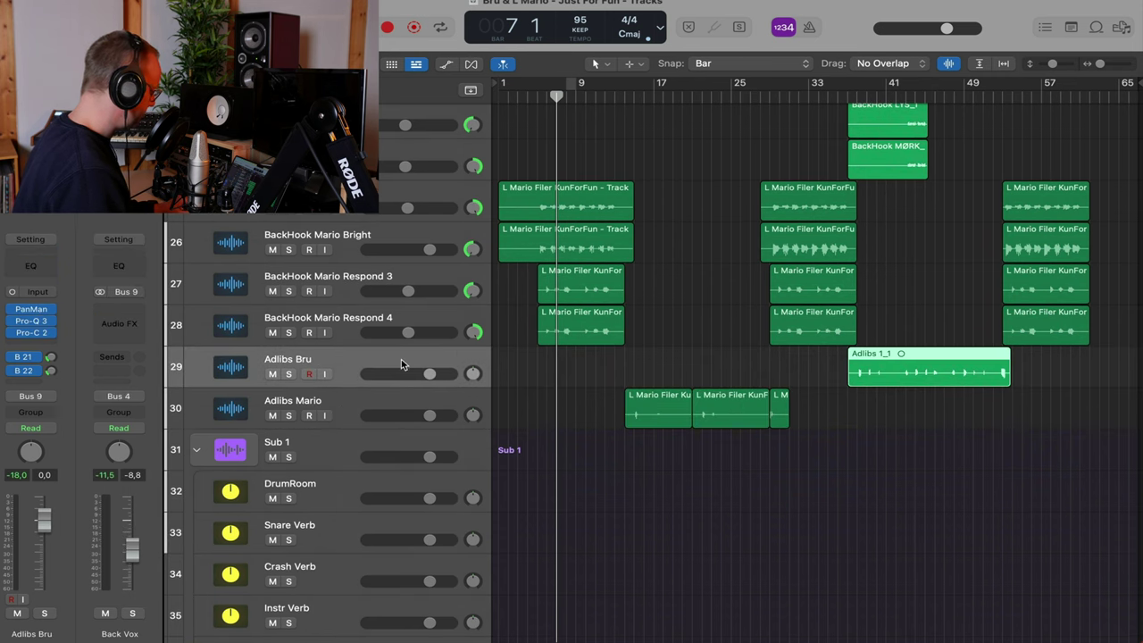
pyautogui.press('super+Down')
pyautogui.press('super+Right')
pyautogui.press('super+Right')
pyautogui.press('super+Right')
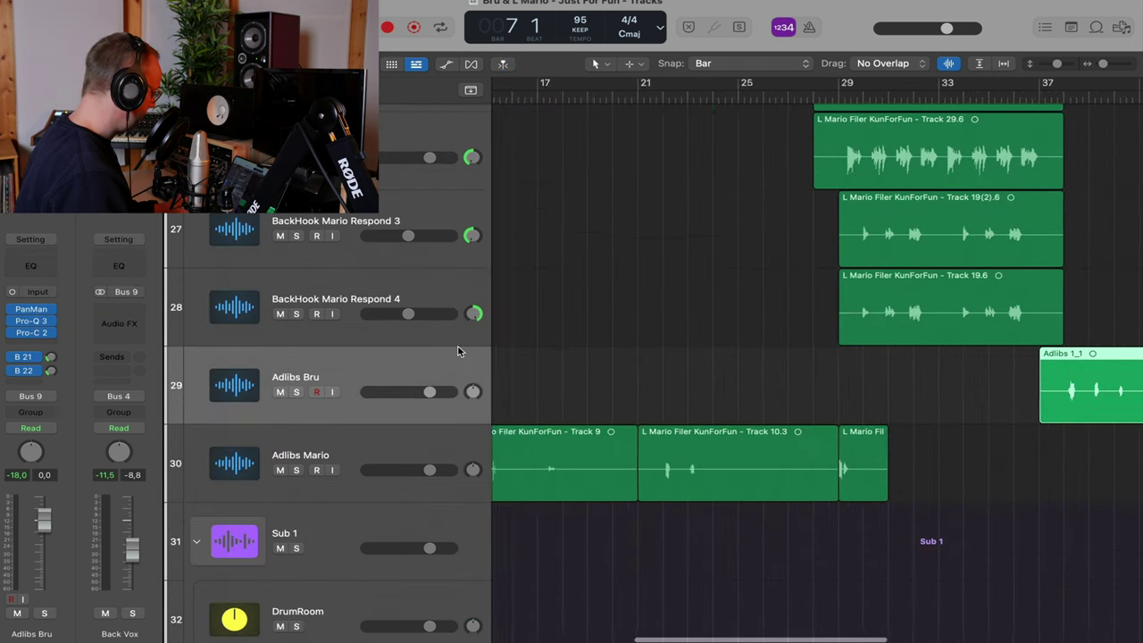
pyautogui.press('super+Left')
pyautogui.press('super+Left')
pyautogui.click(359, 286)
pyautogui.press('super+Up')
pyautogui.press('super+Up')
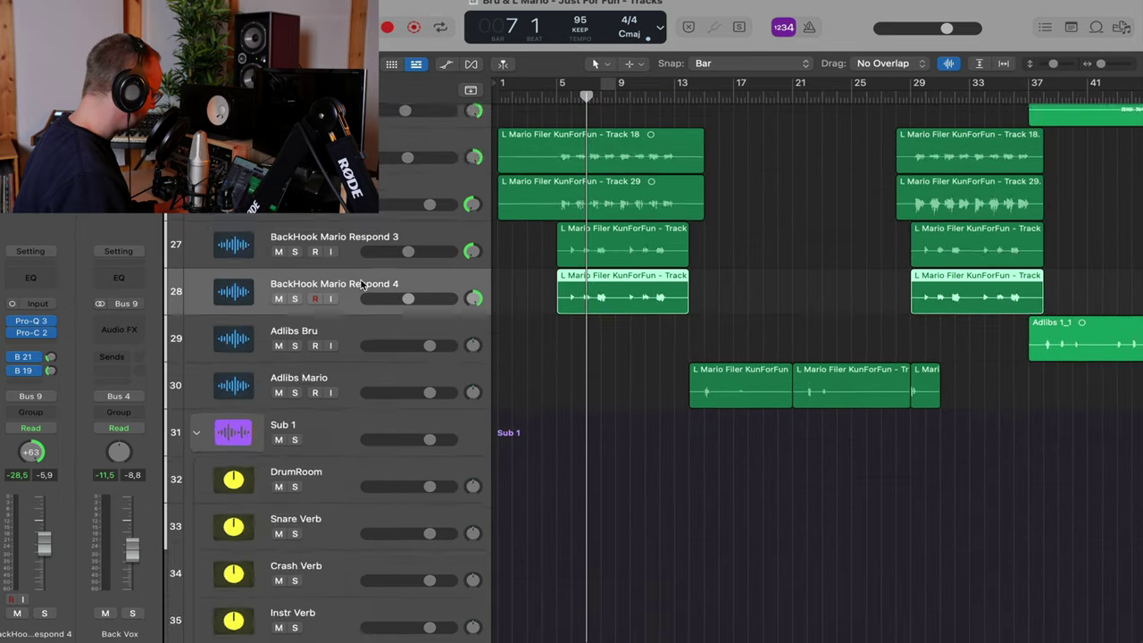
# Raise the Bus 19 and Bus 21 sends together on all nine Ad Back Mario tracks, fine-tuning them while playing from bar 22
pyautogui.scroll(6, 362, 284)
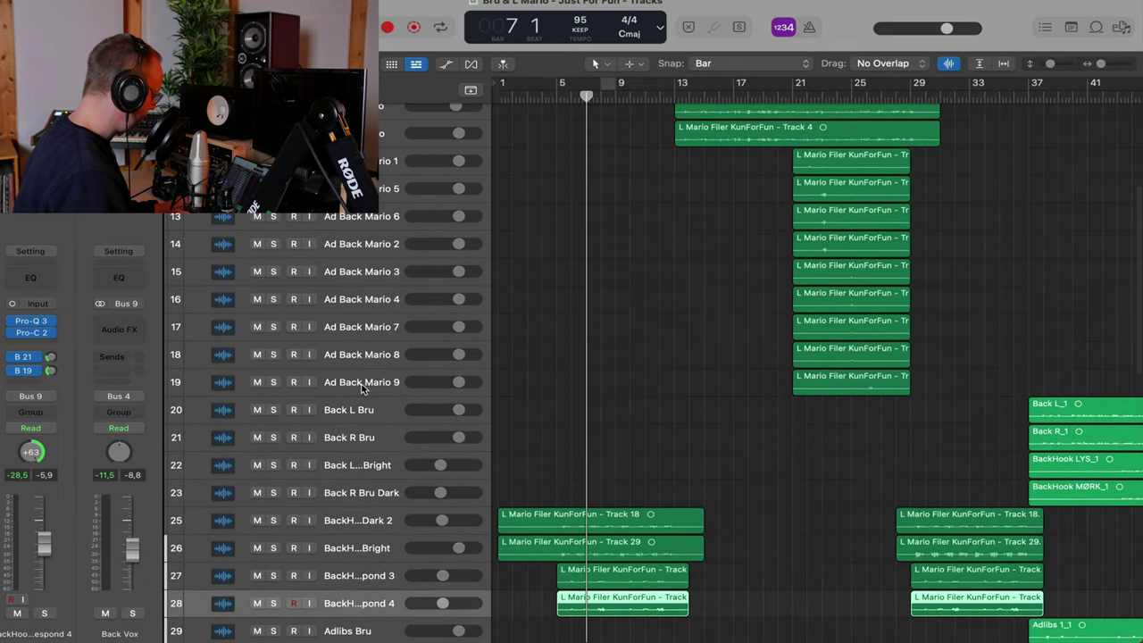
pyautogui.click(362, 383)
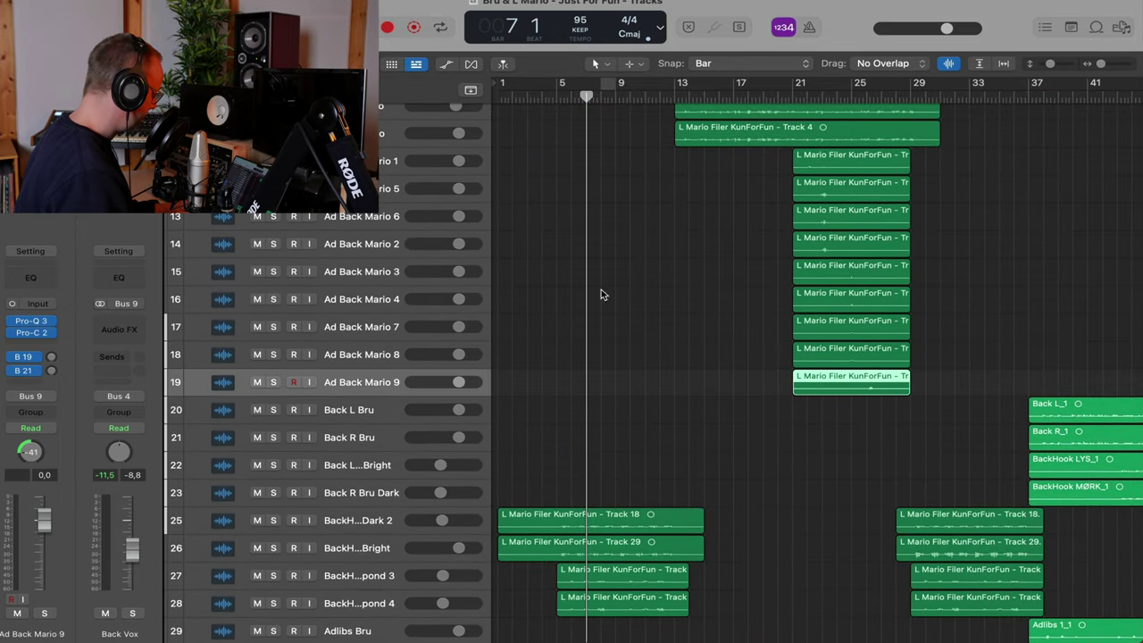
pyautogui.keyDown('shift'); pyautogui.click(381, 161); pyautogui.keyUp('shift')
pyautogui.scroll(4, 253, 327)
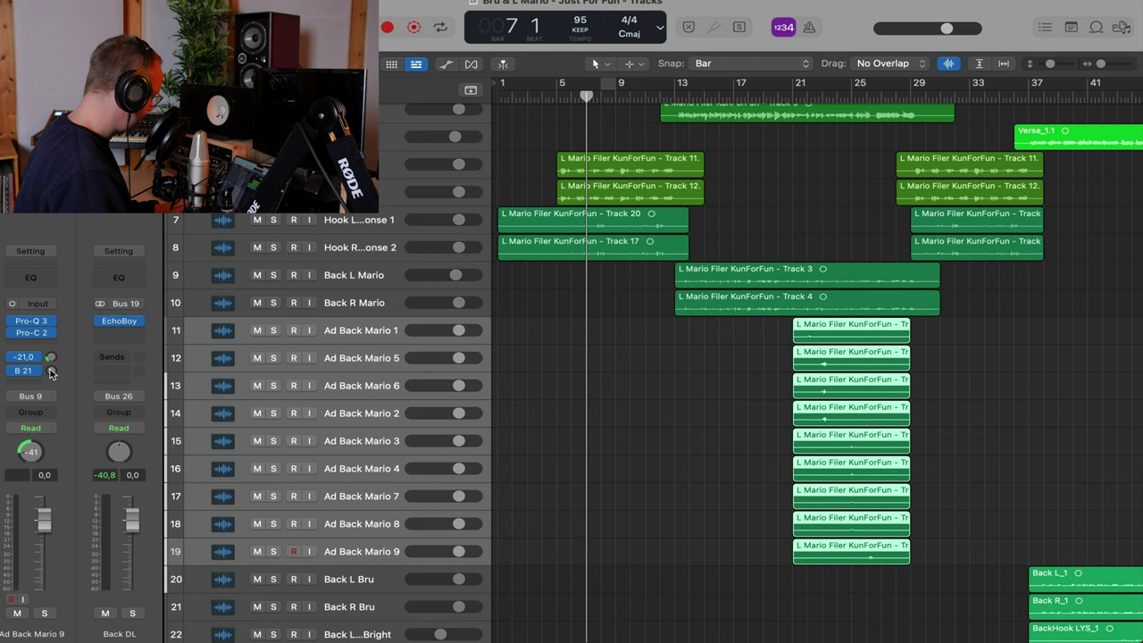
pyautogui.click(808, 89)
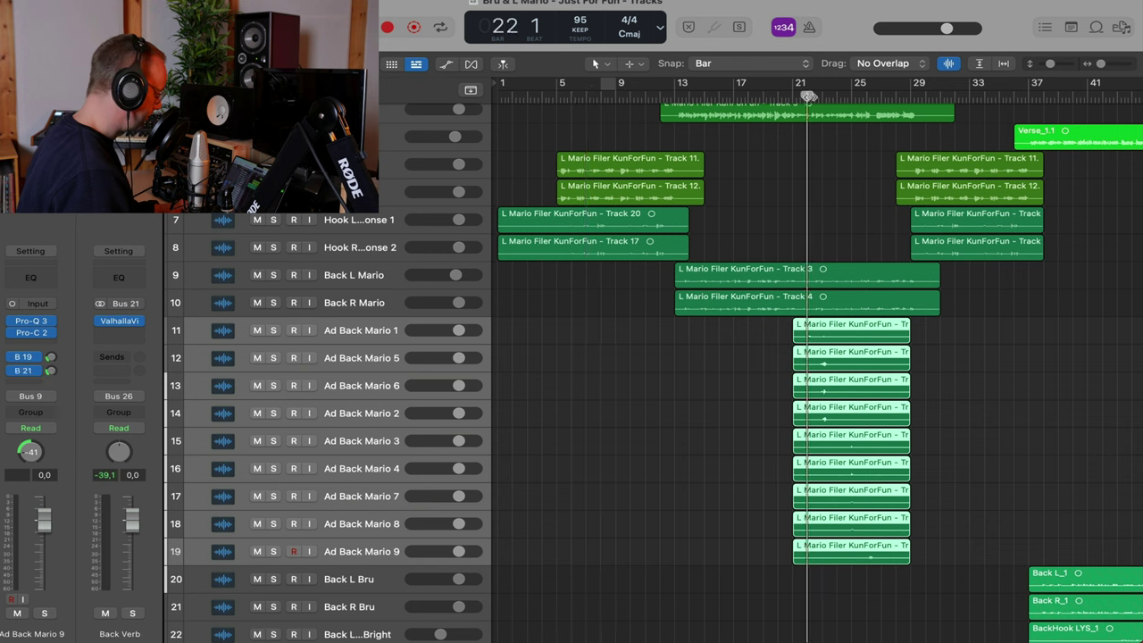
pyautogui.press('space')
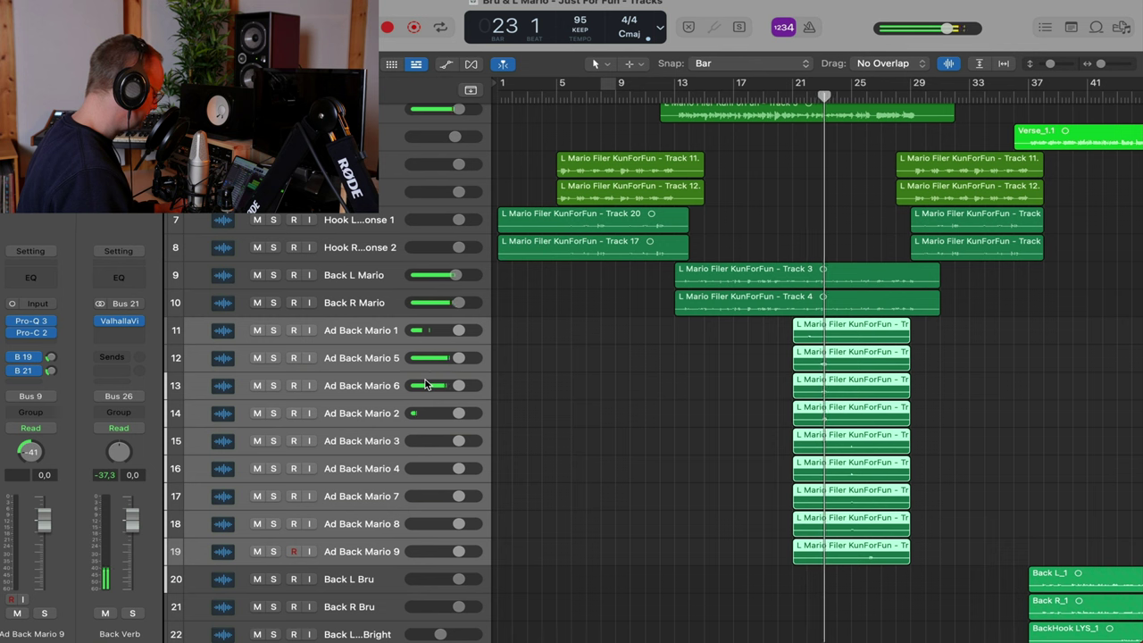
pyautogui.moveTo(51, 370); pyautogui.dragTo(51, 369)
pyautogui.click(50, 357)
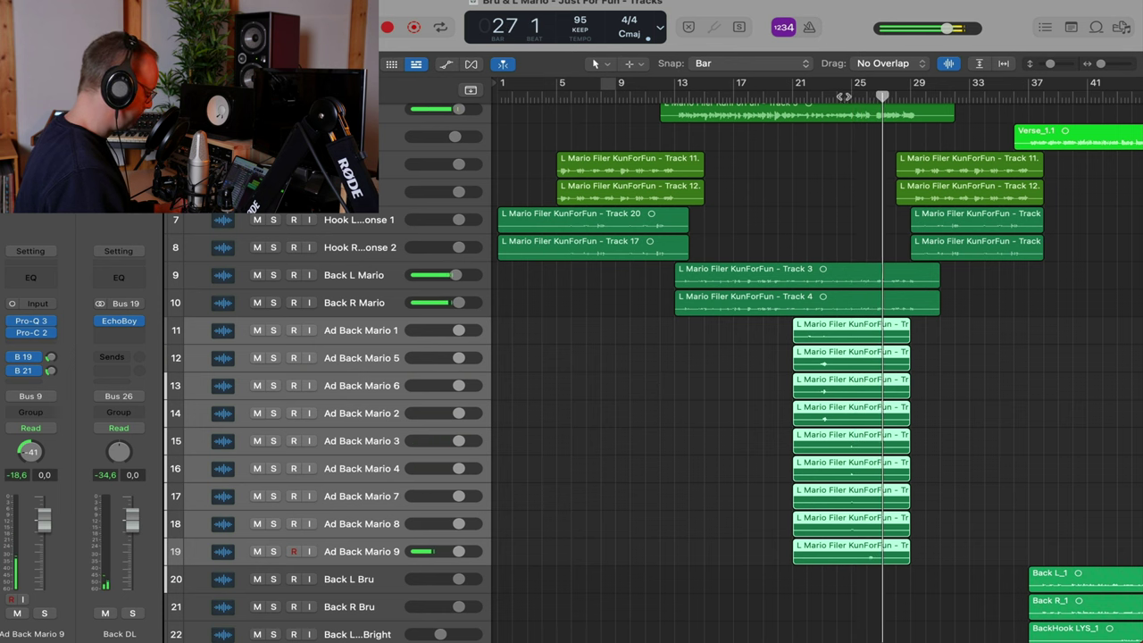
# Replay the Ad Back Mario parts from about bar 25 and cycle playback over bar 25
pyautogui.click(850, 99)
pyautogui.scroll(5, 903, 147)
pyautogui.scroll(8, 903, 144)
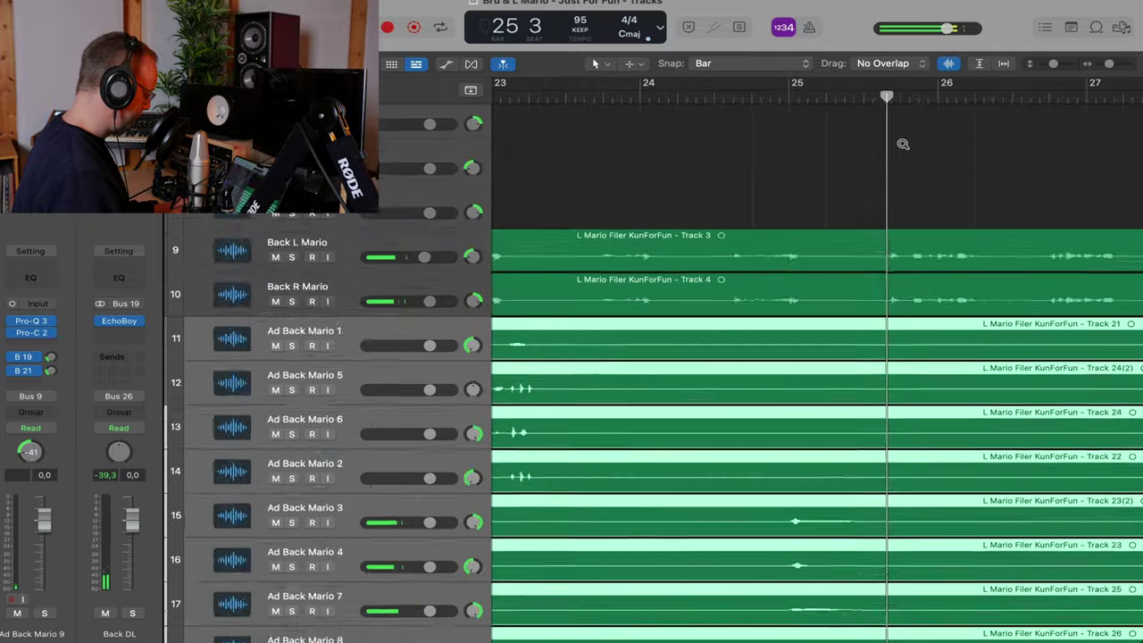
pyautogui.scroll(-10, 903, 147)
pyautogui.scroll(-4, 902, 146)
pyautogui.scroll(-4, 902, 148)
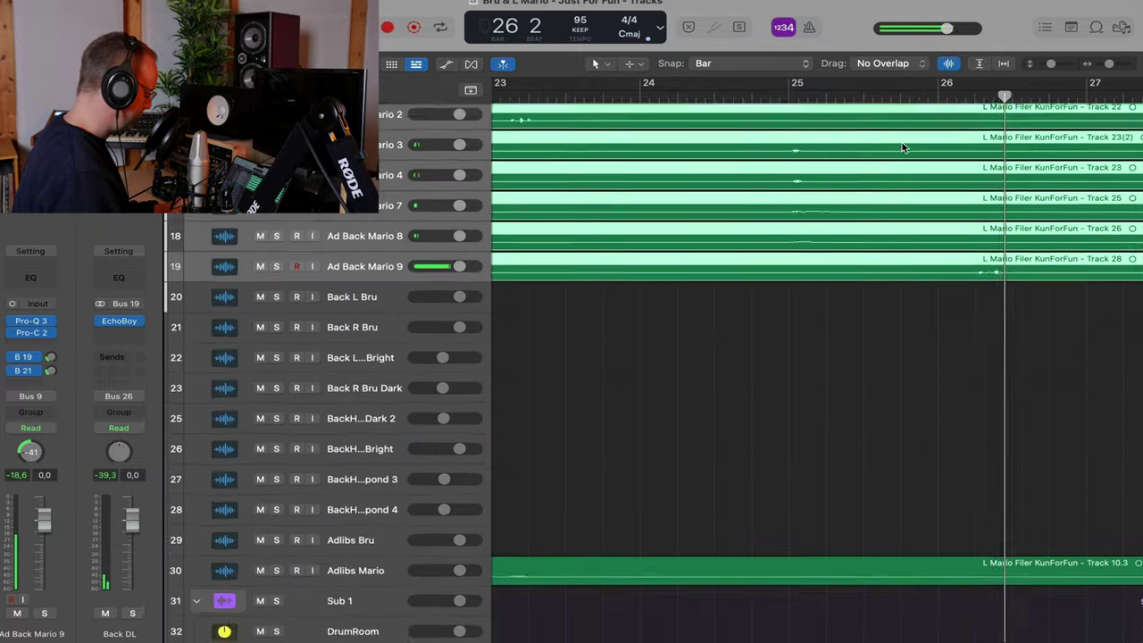
pyautogui.scroll(5, 902, 147)
pyautogui.scroll(8, 902, 147)
pyautogui.hscroll(8, 902, 147)
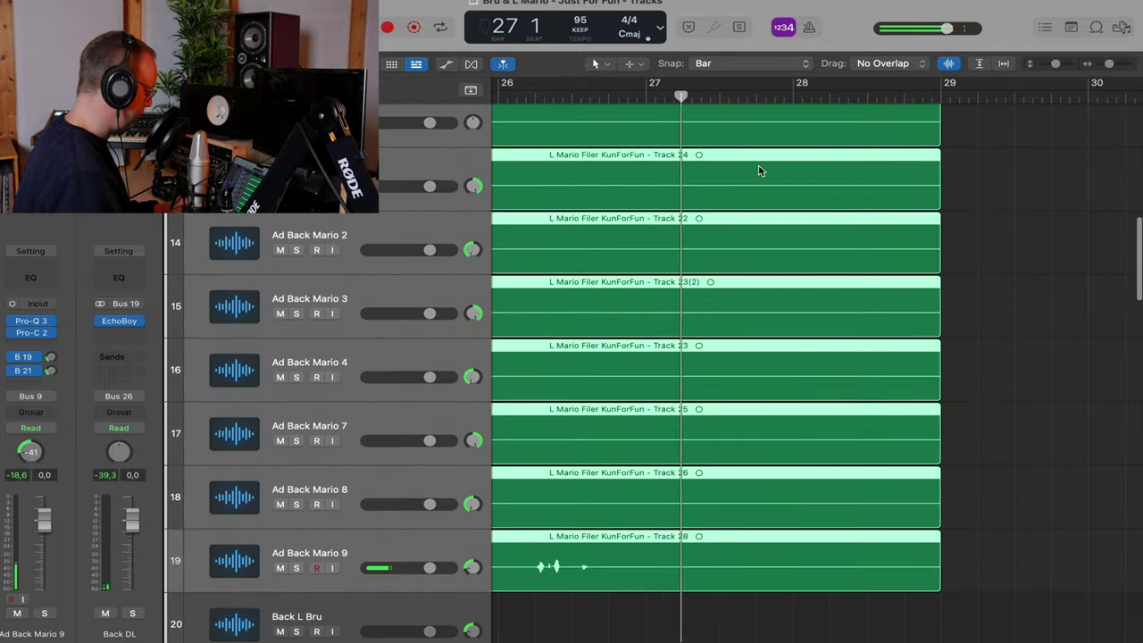
pyautogui.hscroll(-5, 758, 172)
pyautogui.moveTo(763, 87); pyautogui.dragTo(926, 92)
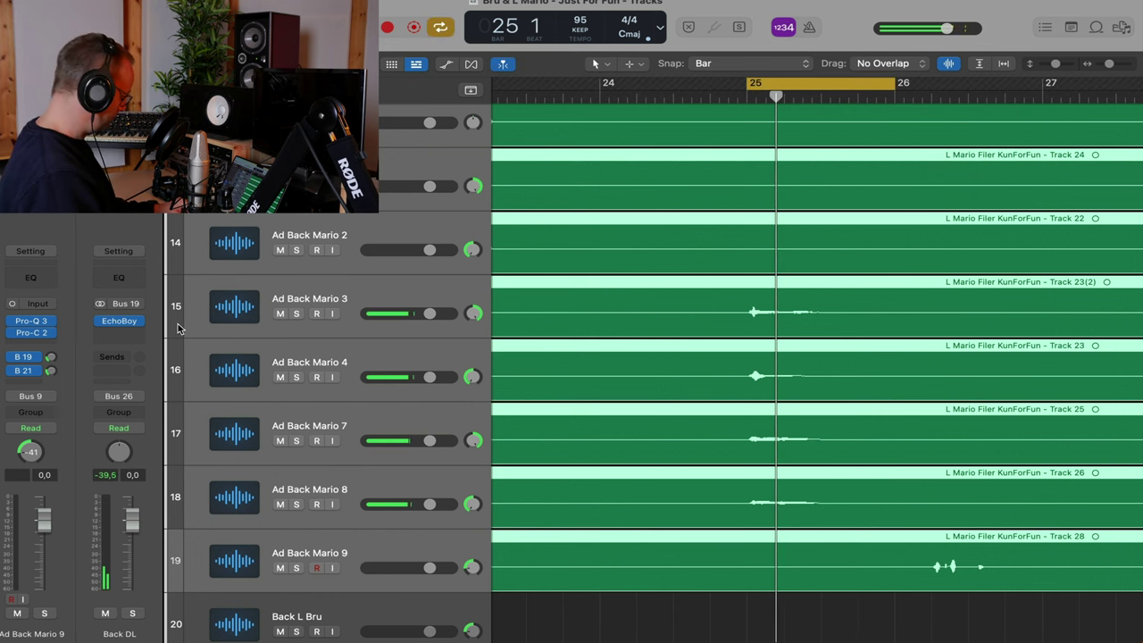
# Add a Bus 18 send to the Ad Back Mario 3 track and name its aux channel Fillin Echo
pyautogui.click(415, 326)
pyautogui.click(347, 357)
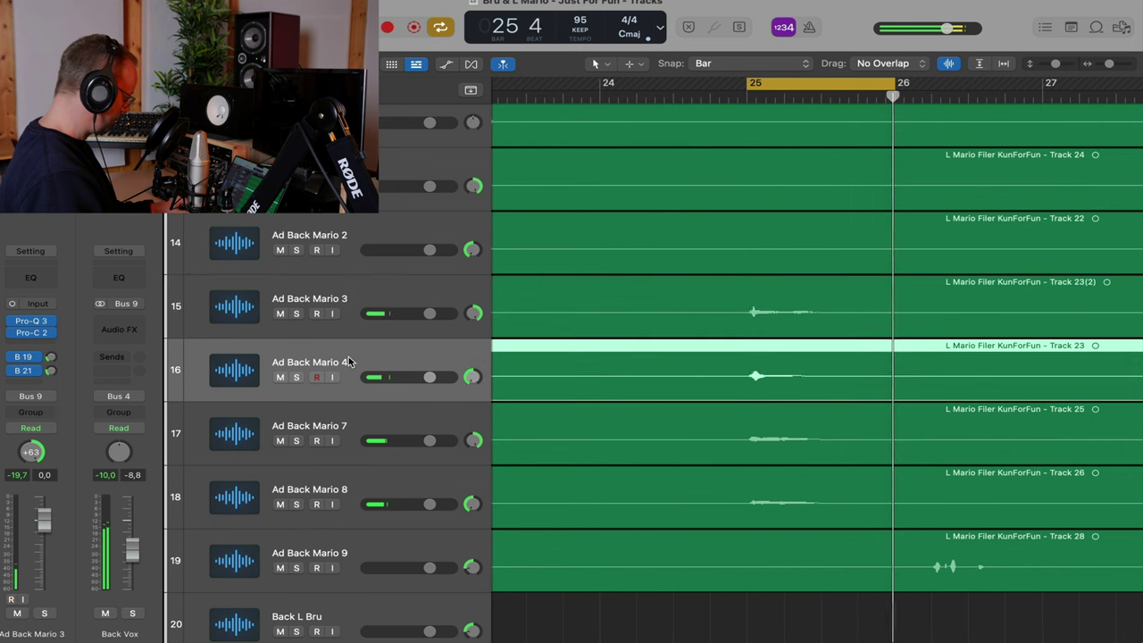
pyautogui.click(345, 301)
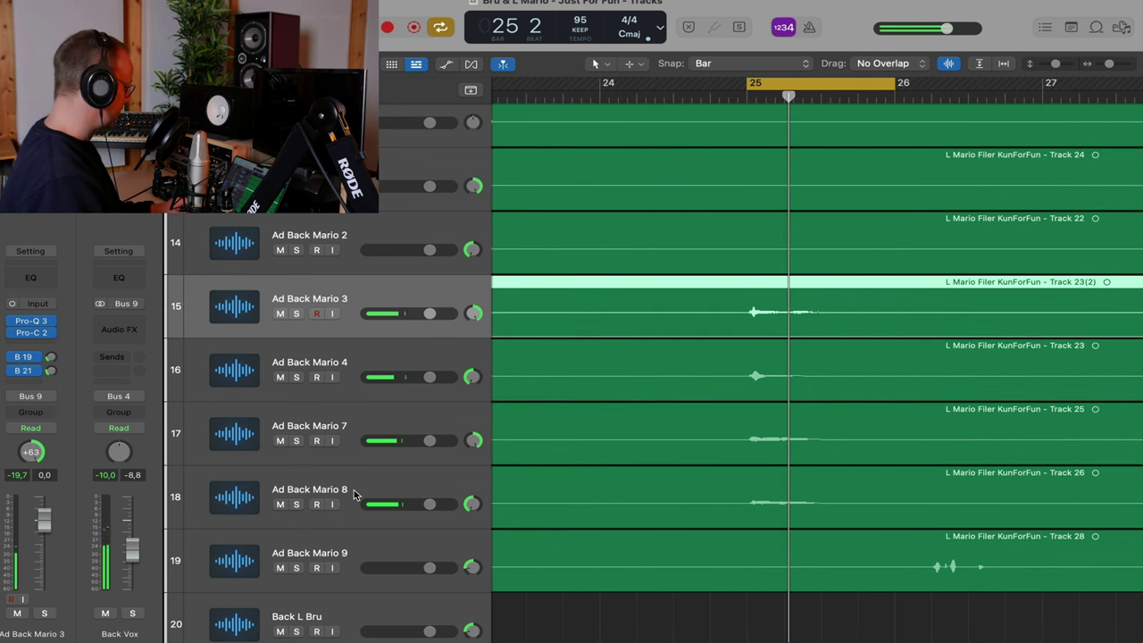
pyautogui.click(26, 382)
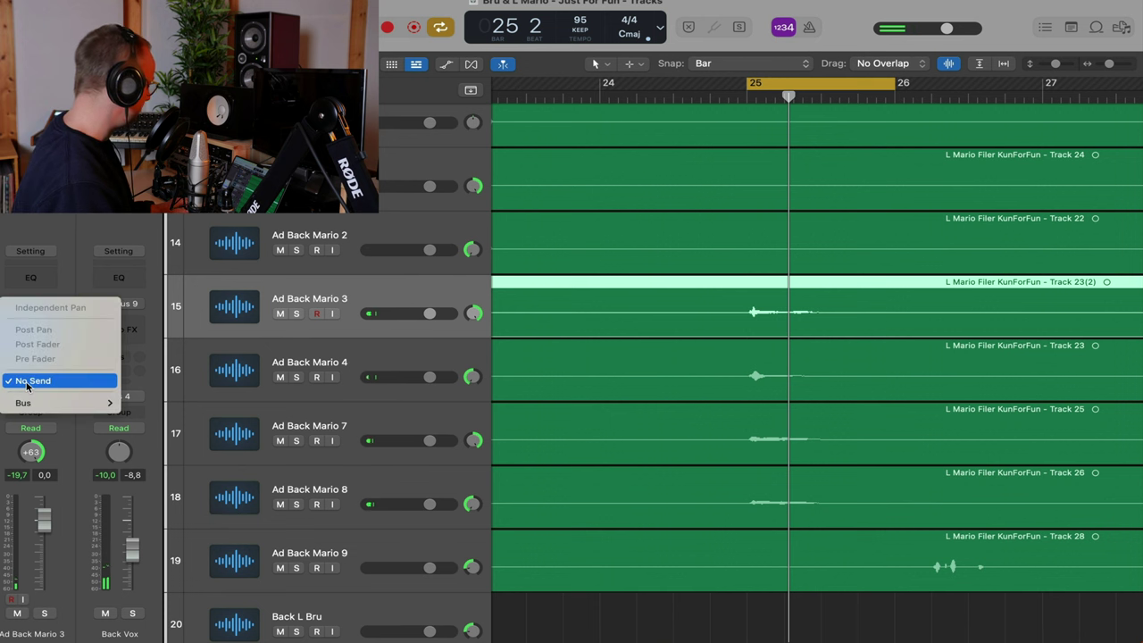
pyautogui.moveTo(36, 403)
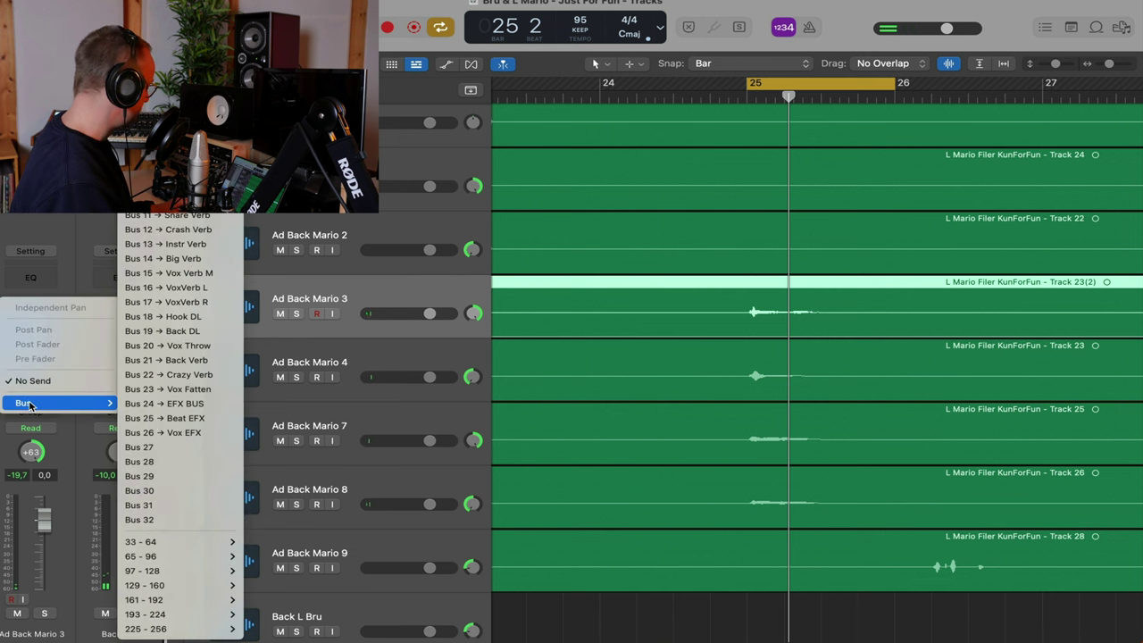
pyautogui.click(203, 316)
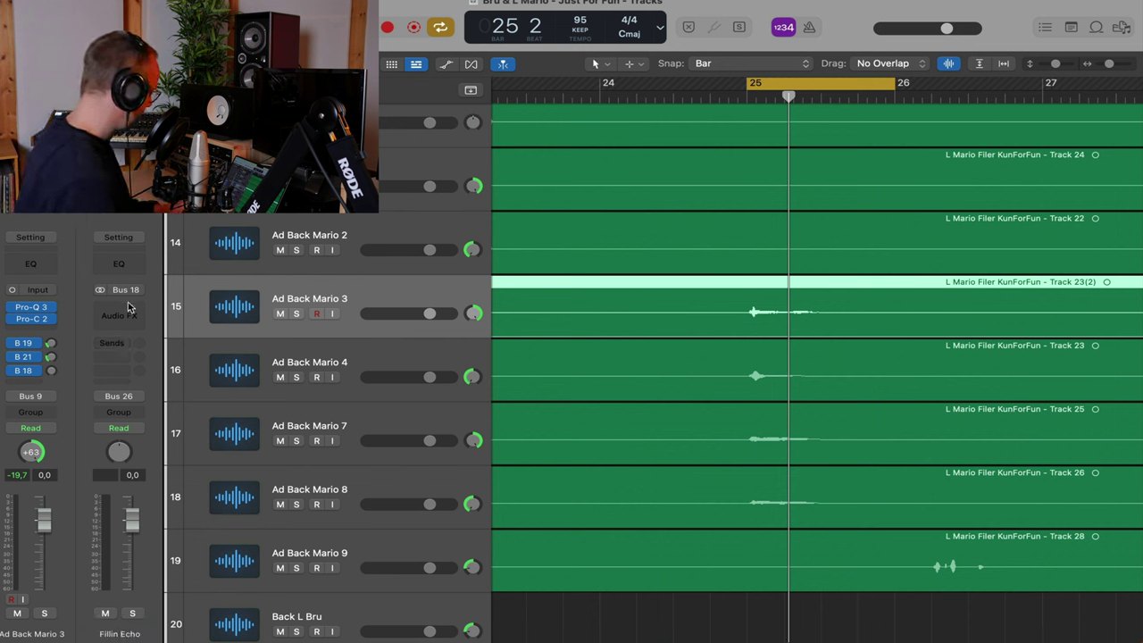
# Insert EchoBoy on Fillin Echo in Ping-Pong mode with a 1/4 note echo and 1/8th pong, and raise Ad Back Mario 3's Bus 18 send
pyautogui.click(128, 307)
pyautogui.moveTo(170, 407)
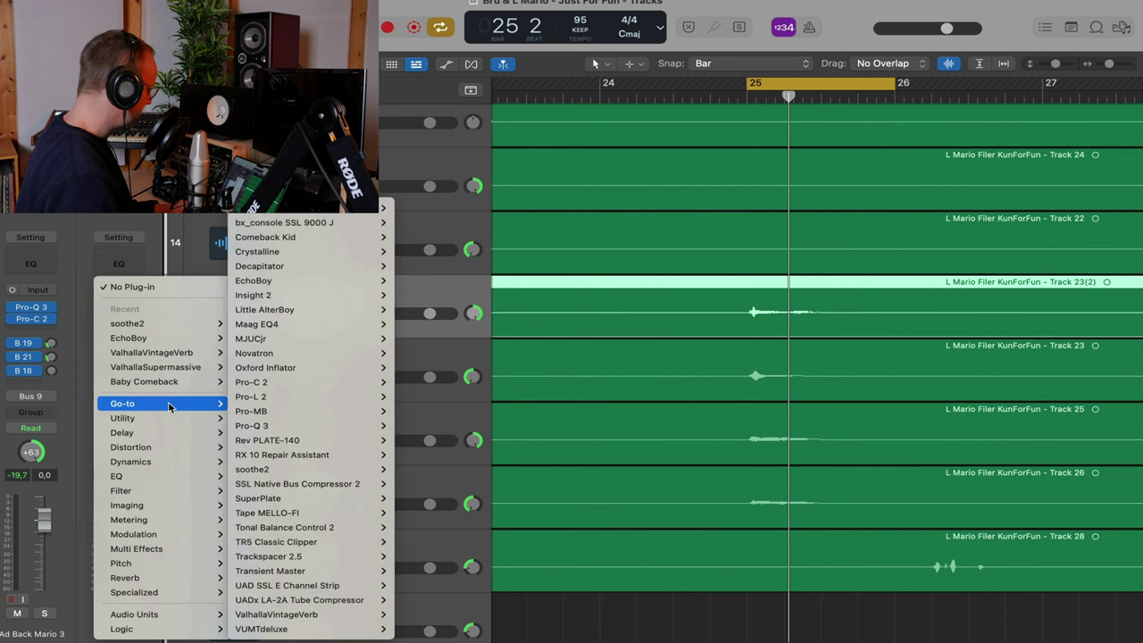
pyautogui.moveTo(309, 281)
pyautogui.click(426, 281)
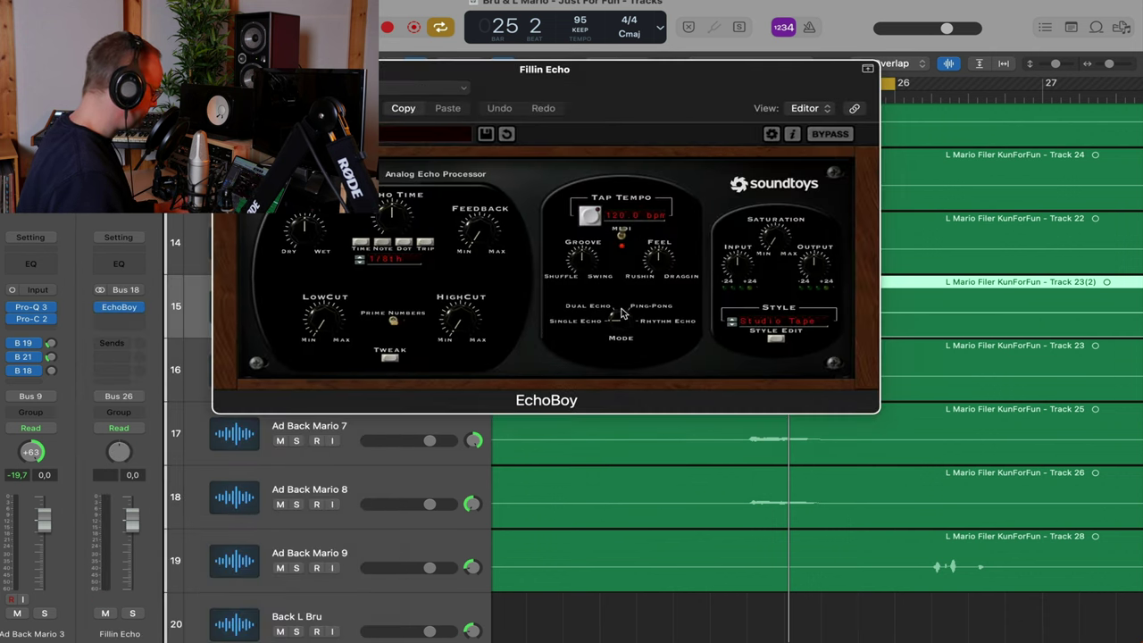
pyautogui.moveTo(622, 313); pyautogui.dragTo(626, 257)
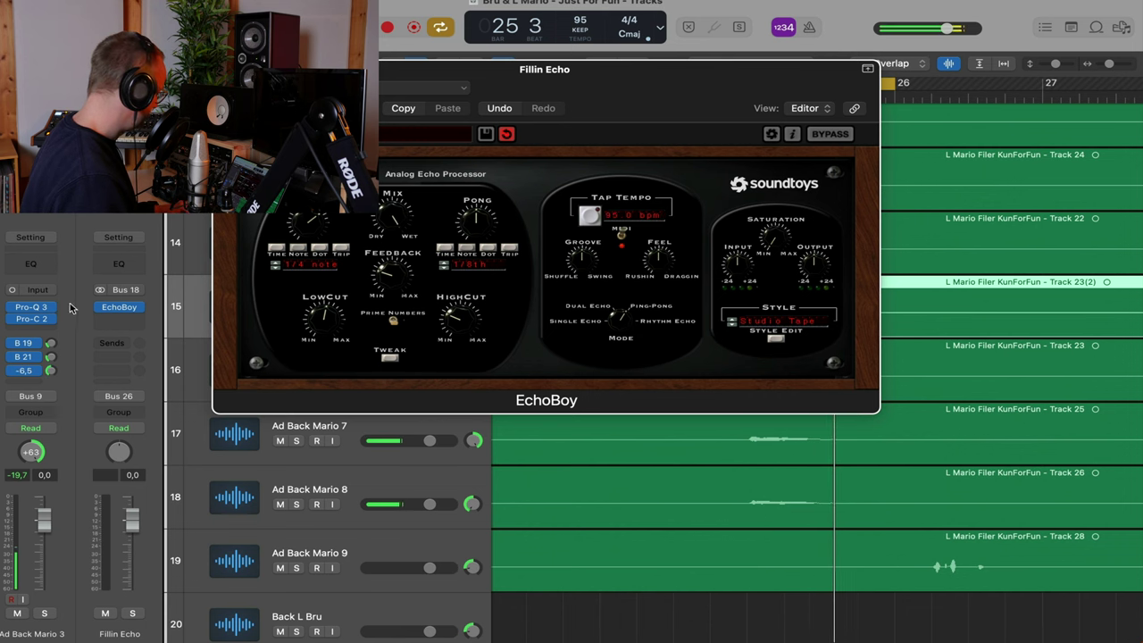
# Fine-tune Ad Back Mario 3's Bus 18 send, set the Fillin Echo EchoBoy style to DM-2, and close the plug-in window
pyautogui.moveTo(688, 101); pyautogui.dragTo(267, 126)
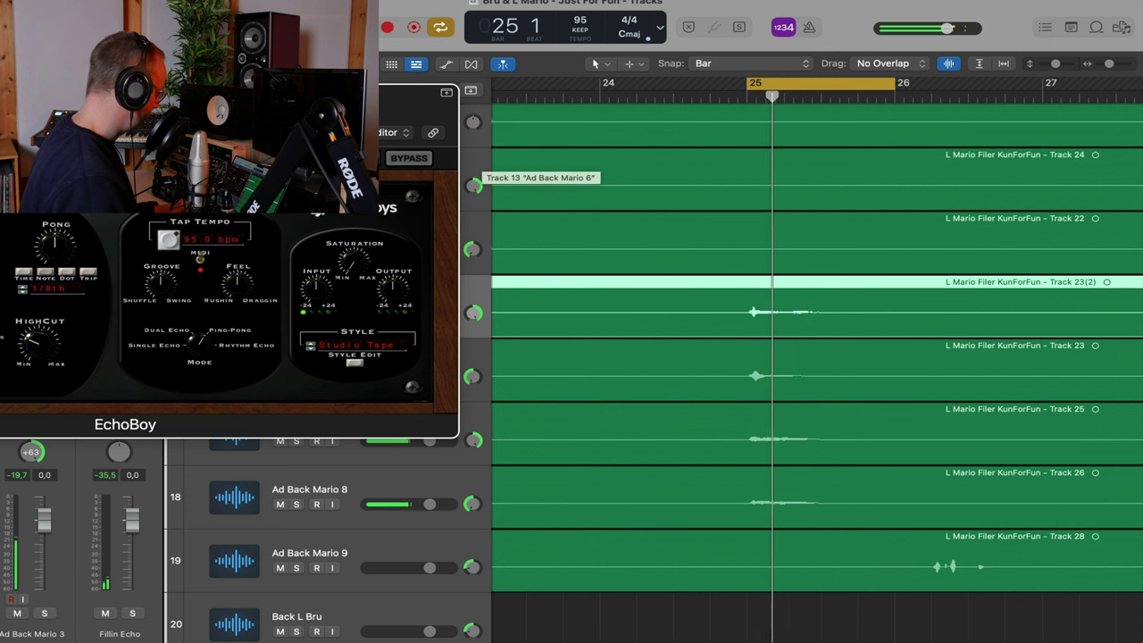
pyautogui.moveTo(246, 110); pyautogui.dragTo(605, 85)
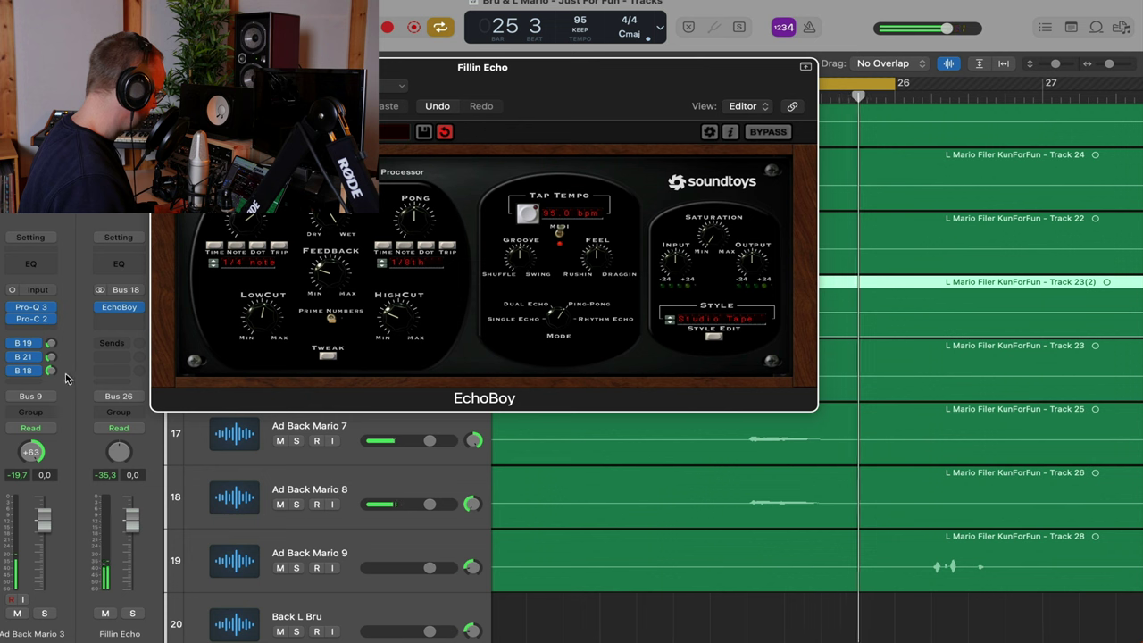
pyautogui.moveTo(52, 371); pyautogui.dragTo(57, 360)
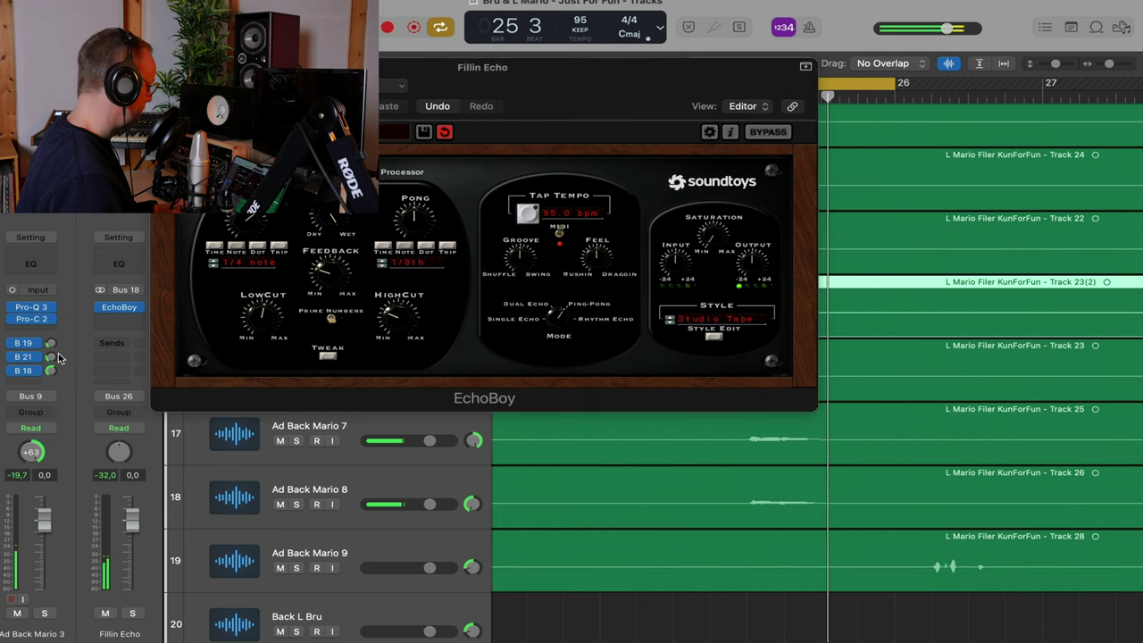
pyautogui.click(667, 325)
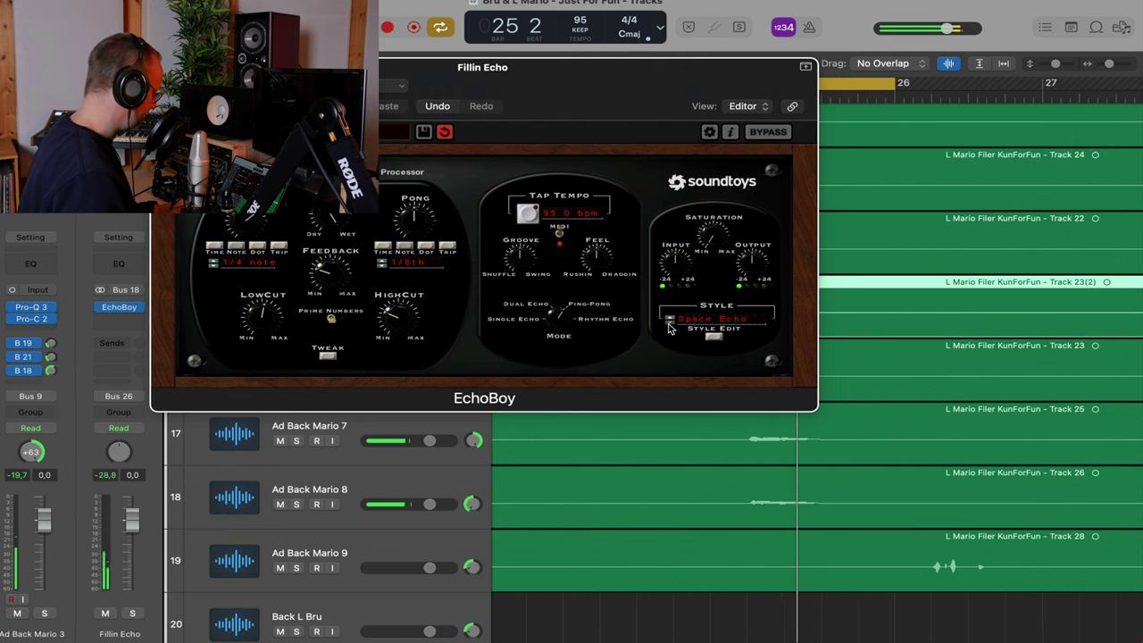
pyautogui.click(668, 325)
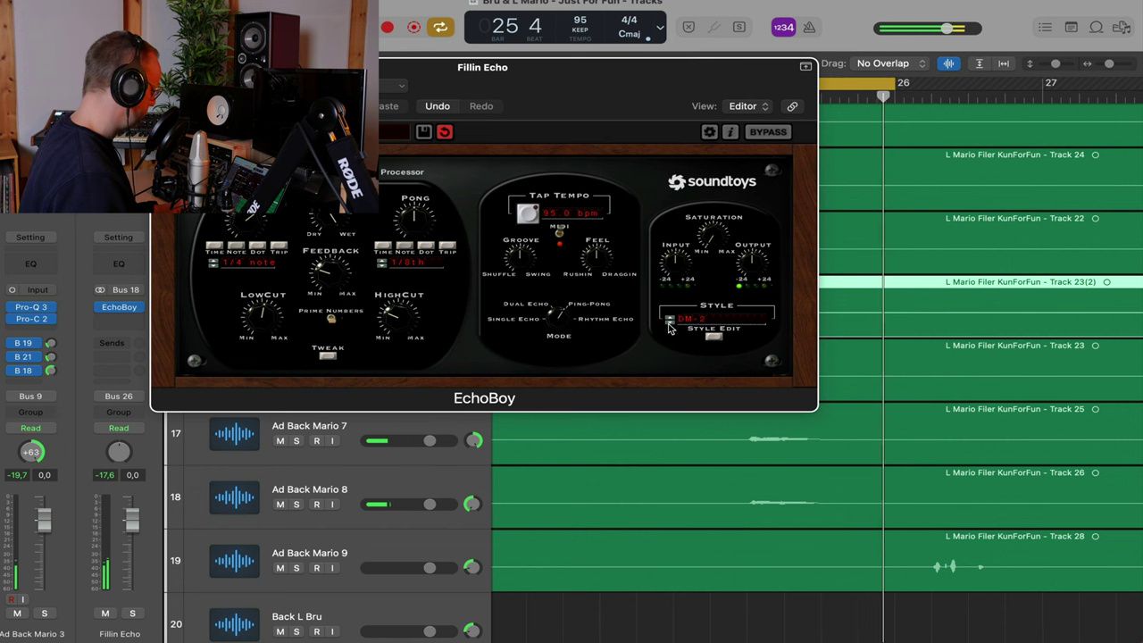
pyautogui.click(163, 68)
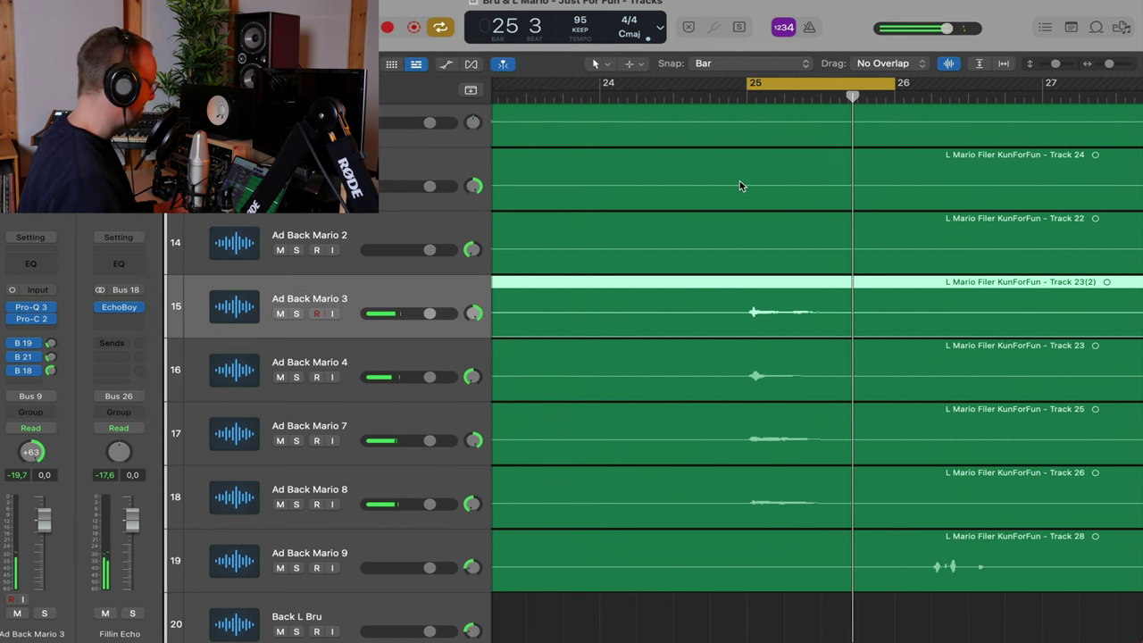
# Turn off cycle playback and replay the Ad Back Mario section from about bar 24
pyautogui.press('super+Left')
pyautogui.press('space')
pyautogui.press('super+Left')
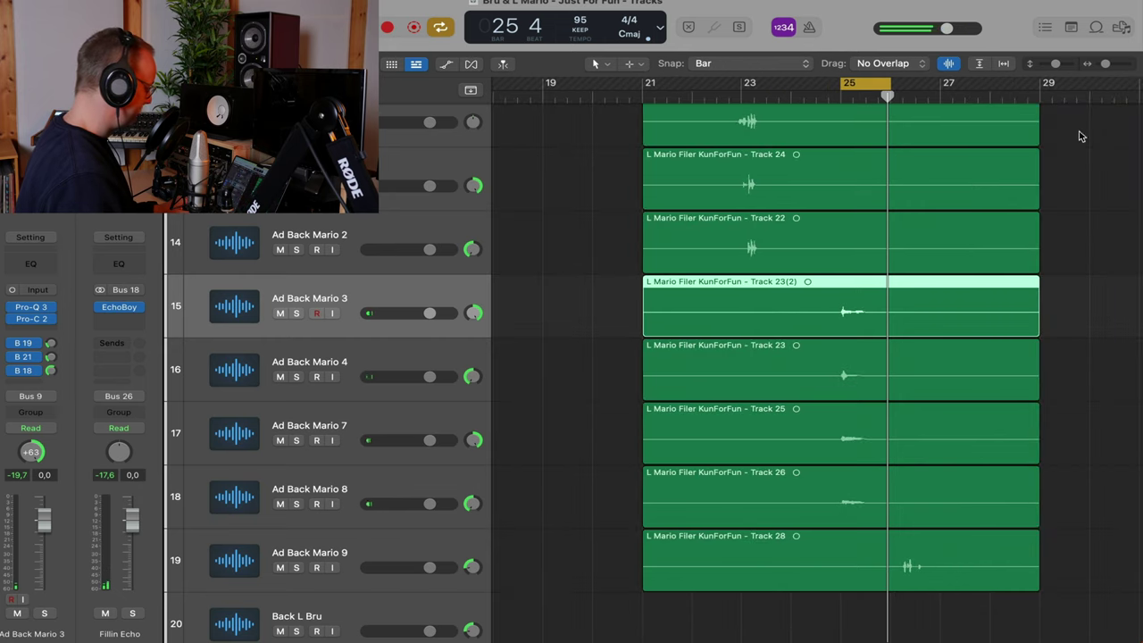
pyautogui.click(809, 97)
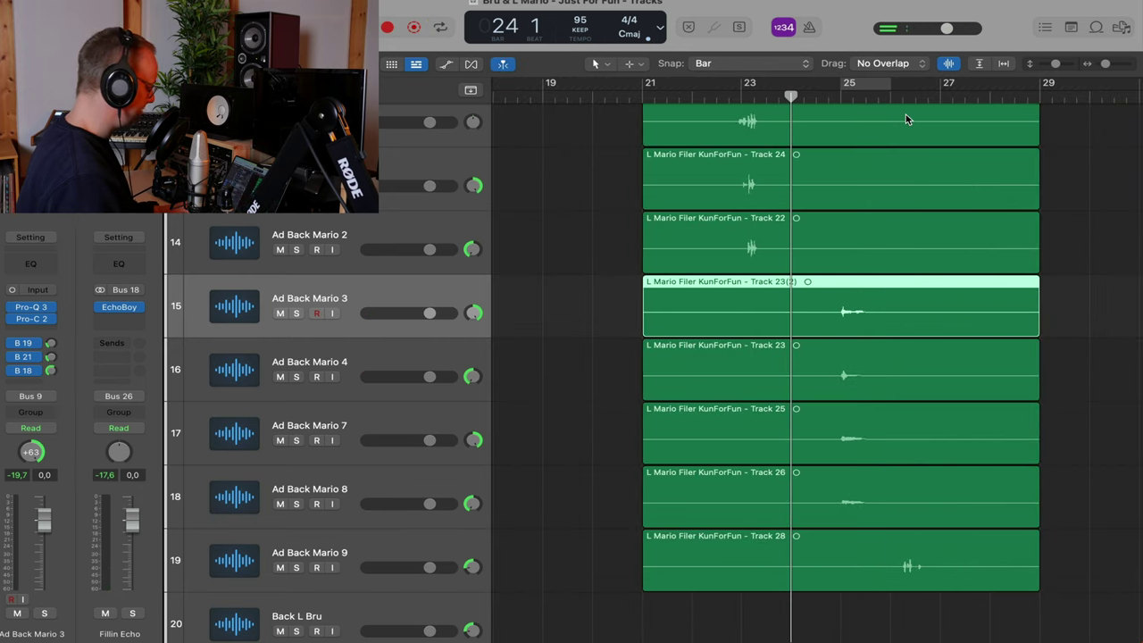
# Play the Ad Back Mario section, fine-tune Ad Back Mario 3's Bus 18 send, and replay from just before bar 25
pyautogui.press('space')
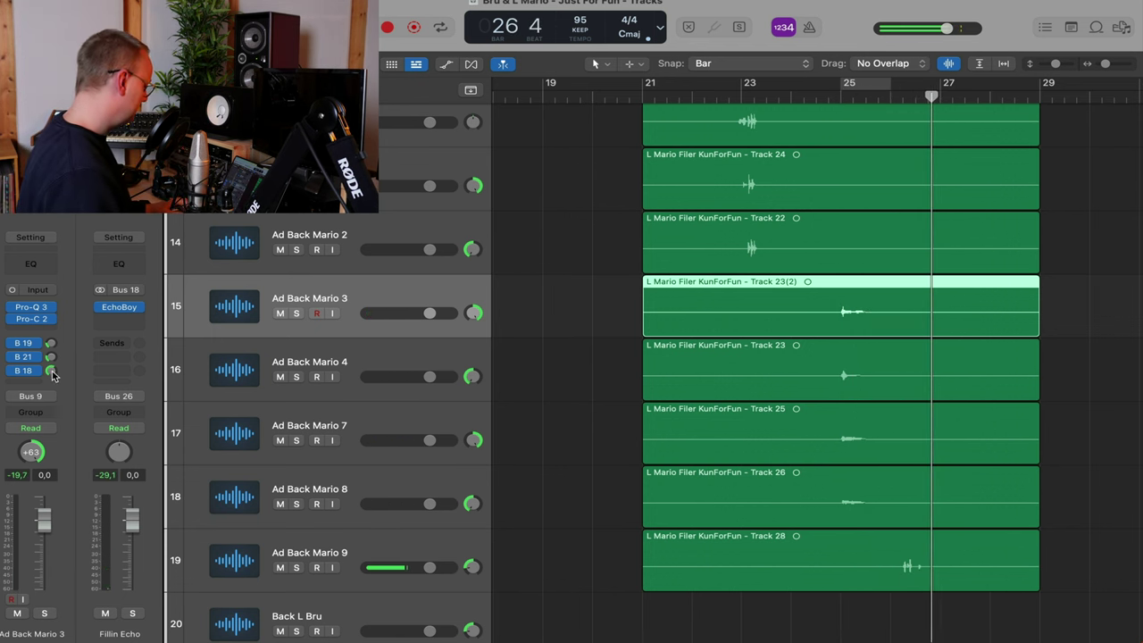
pyautogui.moveTo(52, 371); pyautogui.dragTo(52, 383)
pyautogui.click(832, 101)
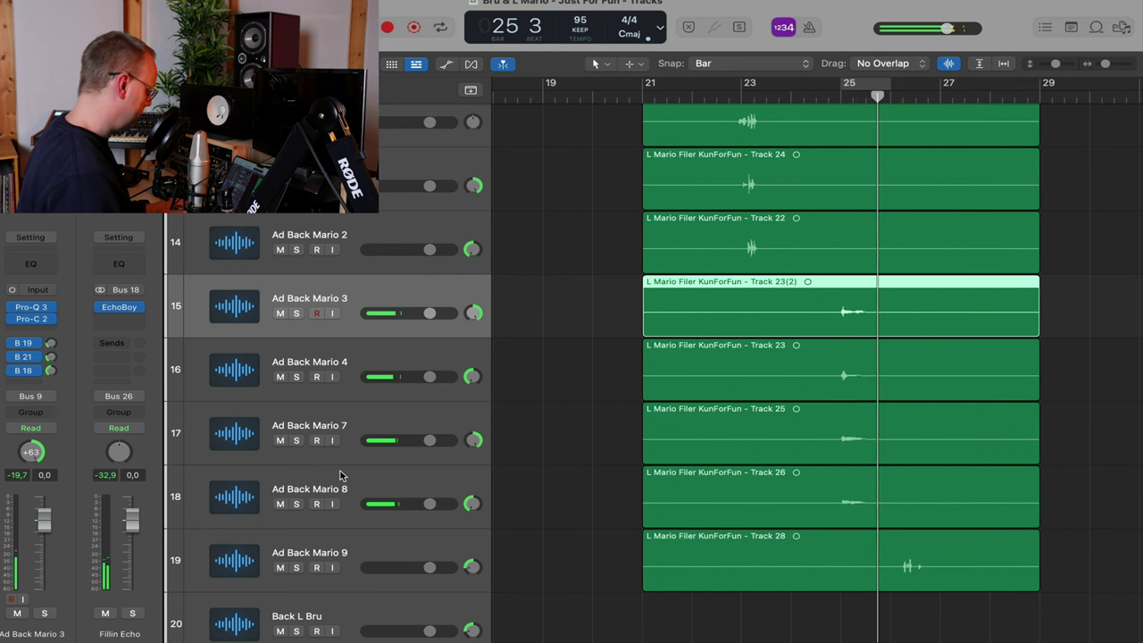
# Loop bar 25 and lower the volume of Ad Back Mario 3, 4, 7 and 8 together to -3.9 dB
pyautogui.keyDown('shift'); pyautogui.click(438, 508); pyautogui.keyUp('shift')
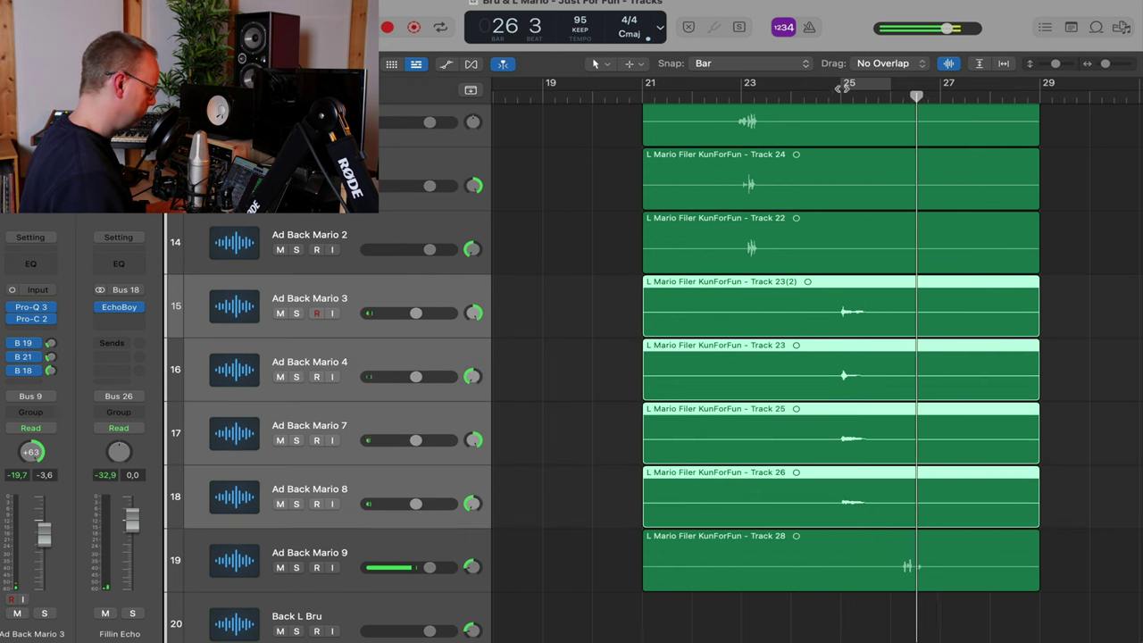
pyautogui.press('c')
pyautogui.moveTo(415, 503)
pyautogui.mouseDown()
pyautogui.moveTo(378, 503)
pyautogui.moveTo(416, 504)
pyautogui.mouseUp()
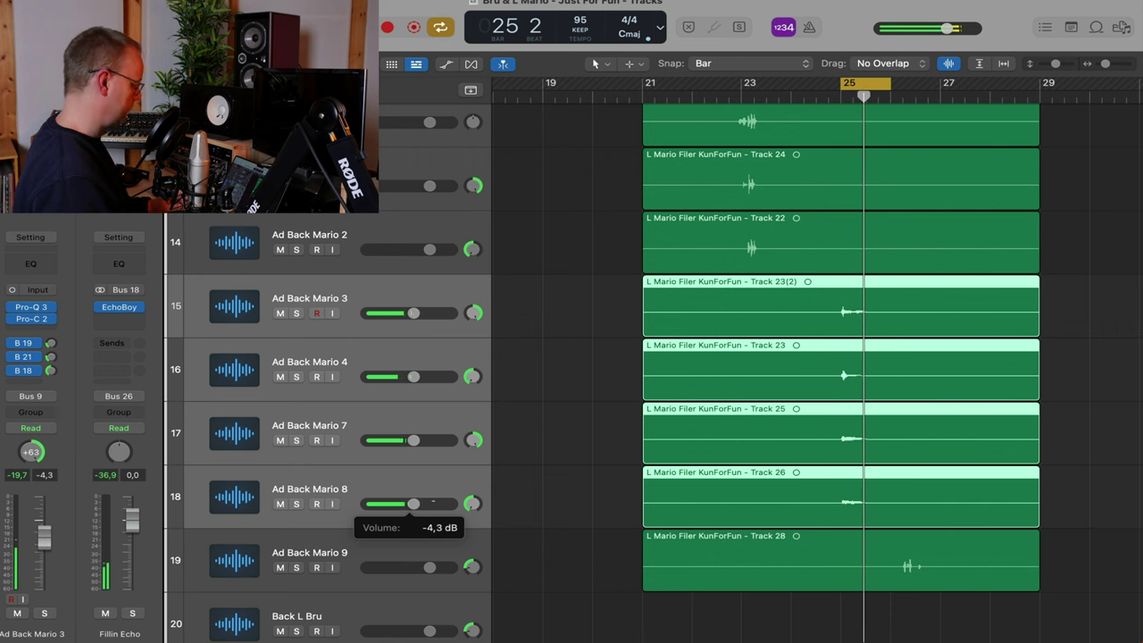
pyautogui.moveTo(416, 504); pyautogui.dragTo(418, 504)
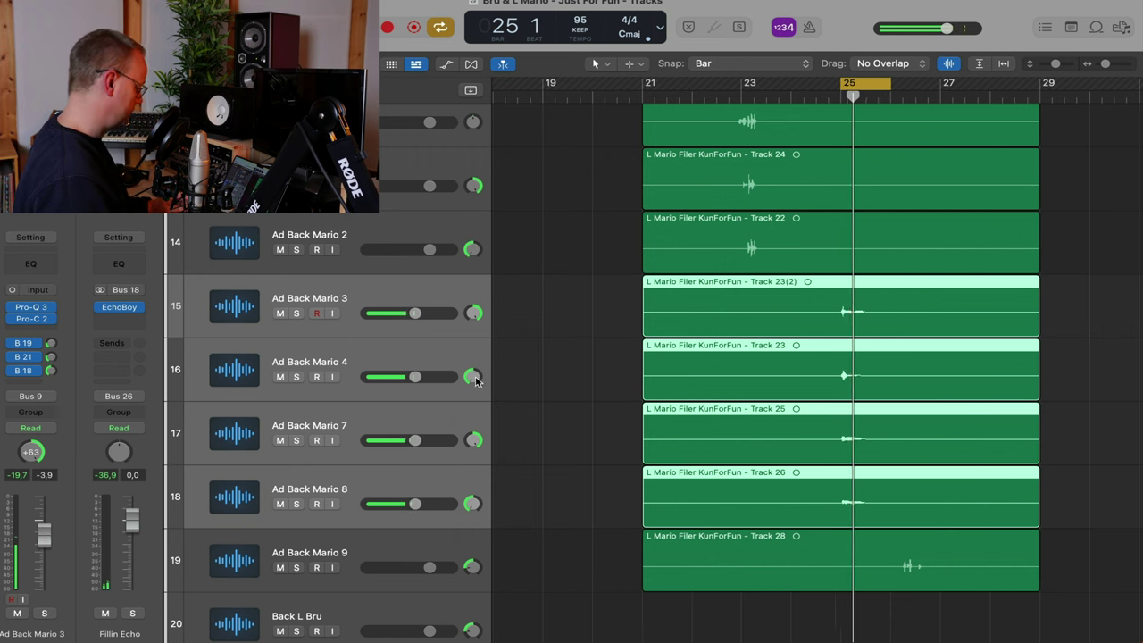
# Pan Ad Back Mario 4 to -37 and narrow the panning of Ad Back Mario 3 and Ad Back Mario 7
pyautogui.click(490, 378)
pyautogui.click(461, 367)
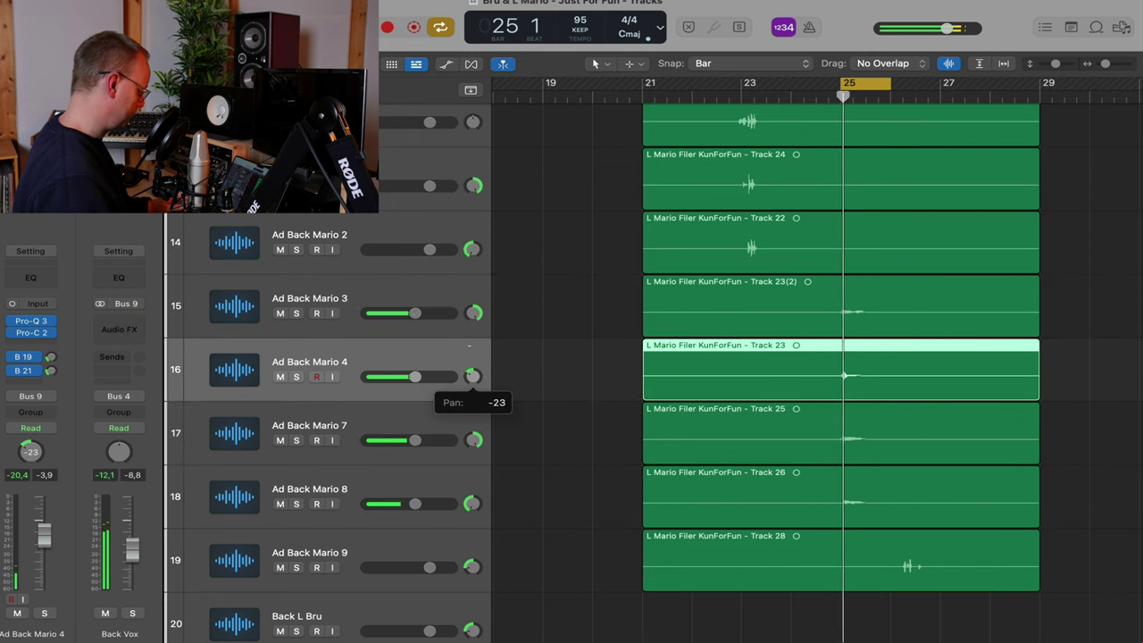
pyautogui.moveTo(470, 347); pyautogui.dragTo(476, 337)
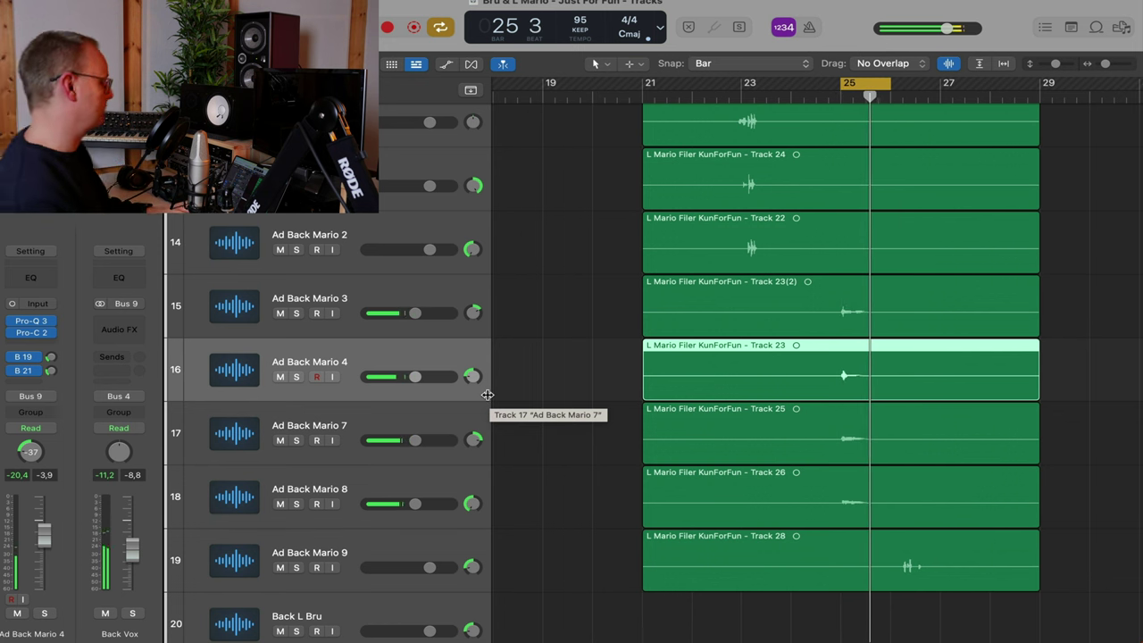
# Turn off cycle playback and insert the Pro-L 2 limiter on the VOX BUS channel in the mixer
pyautogui.scroll(1, 487, 394)
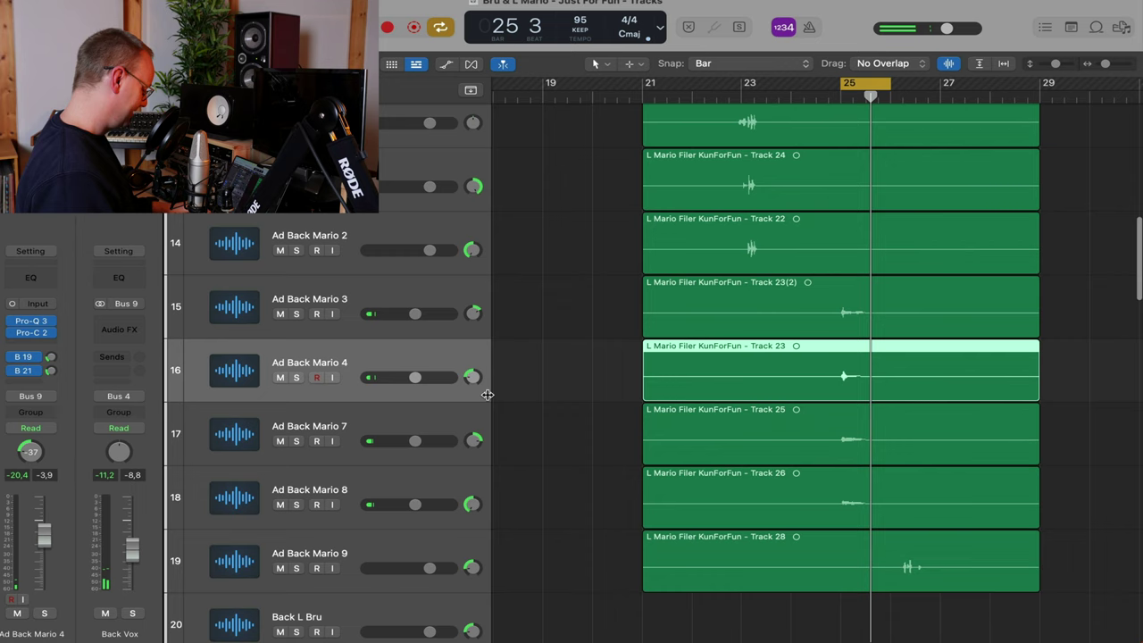
pyautogui.keyDown('ctrl'); pyautogui.keyDown('alt'); pyautogui.click(541, 356); pyautogui.keyUp('alt'); pyautogui.keyUp('ctrl')
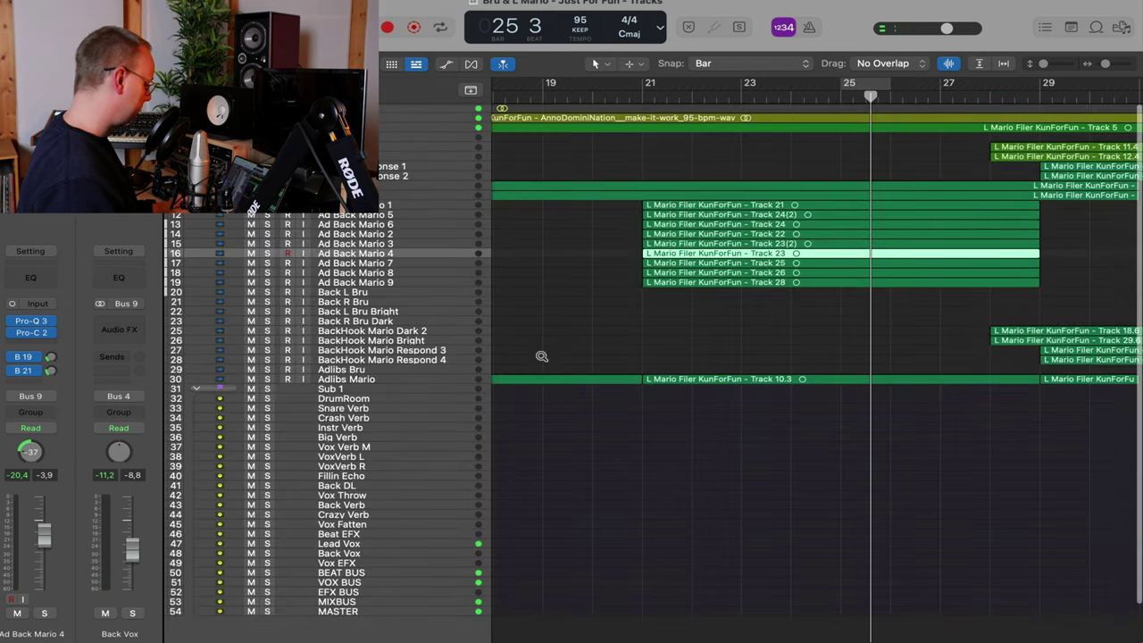
pyautogui.press('x')
pyautogui.hscroll(10, 541, 358)
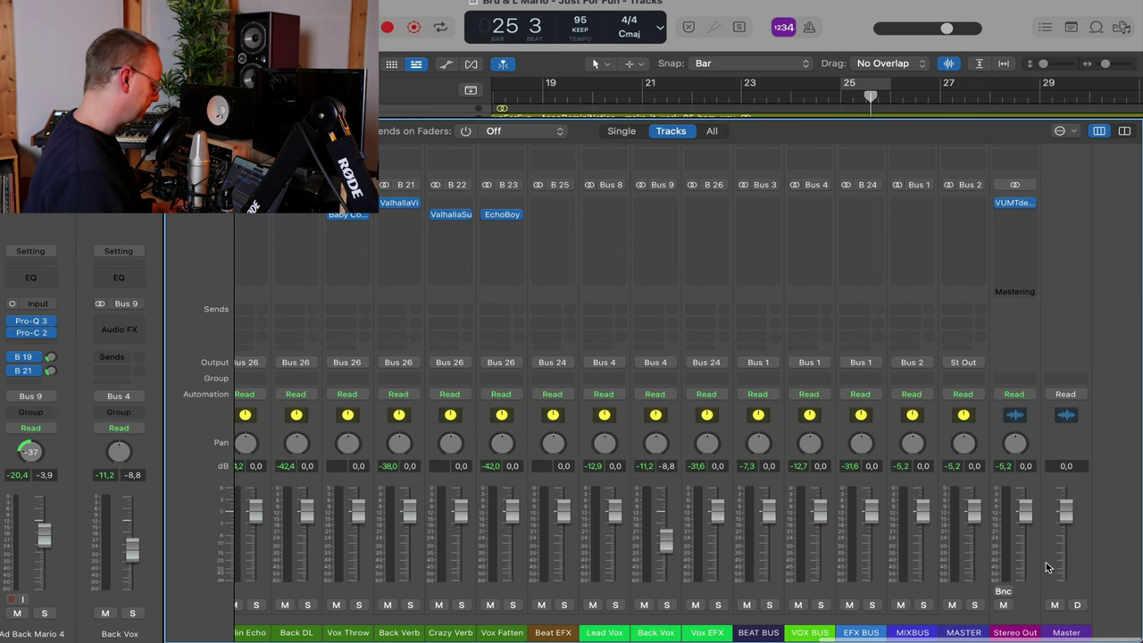
pyautogui.click(795, 633)
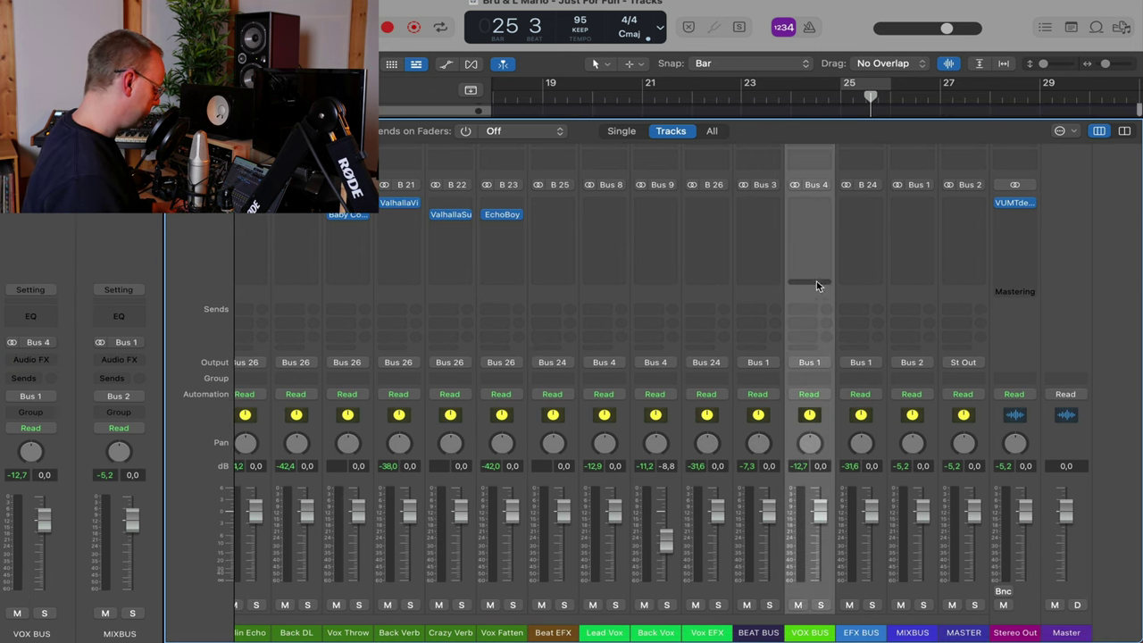
pyautogui.click(823, 203)
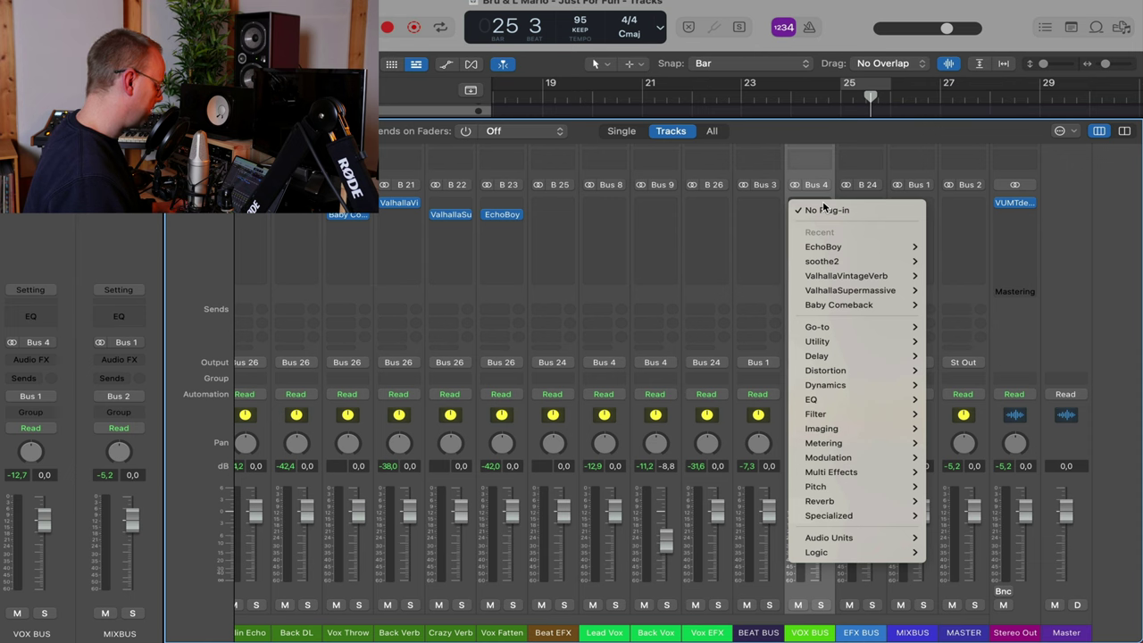
pyautogui.click(823, 207)
pyautogui.click(819, 208)
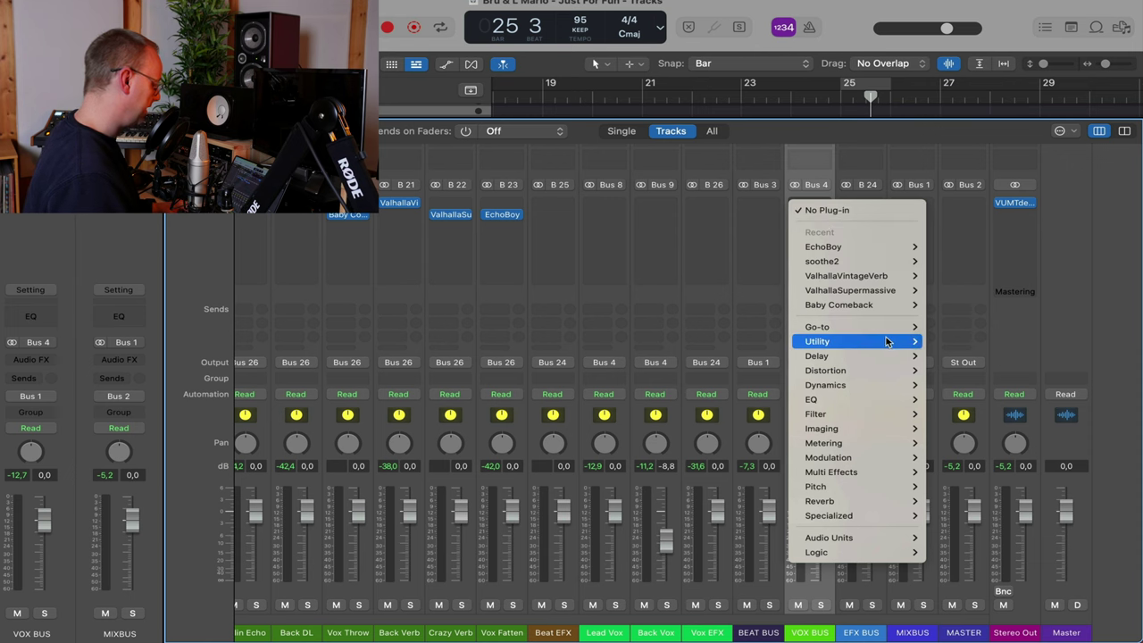
pyautogui.moveTo(862, 329)
pyautogui.moveTo(1053, 512)
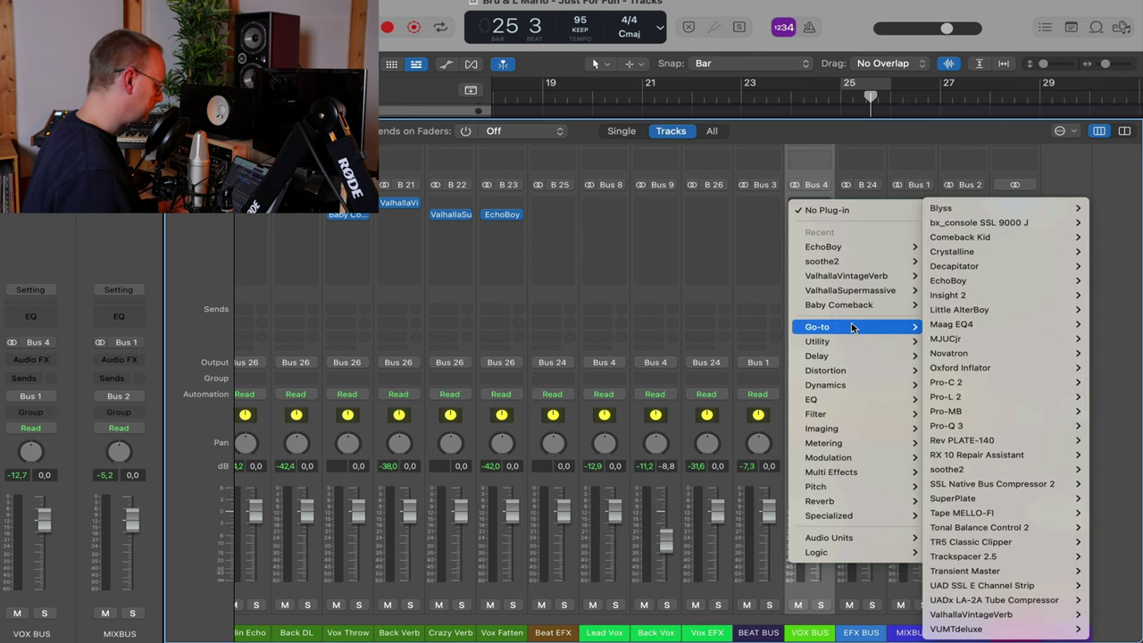
pyautogui.click(889, 396)
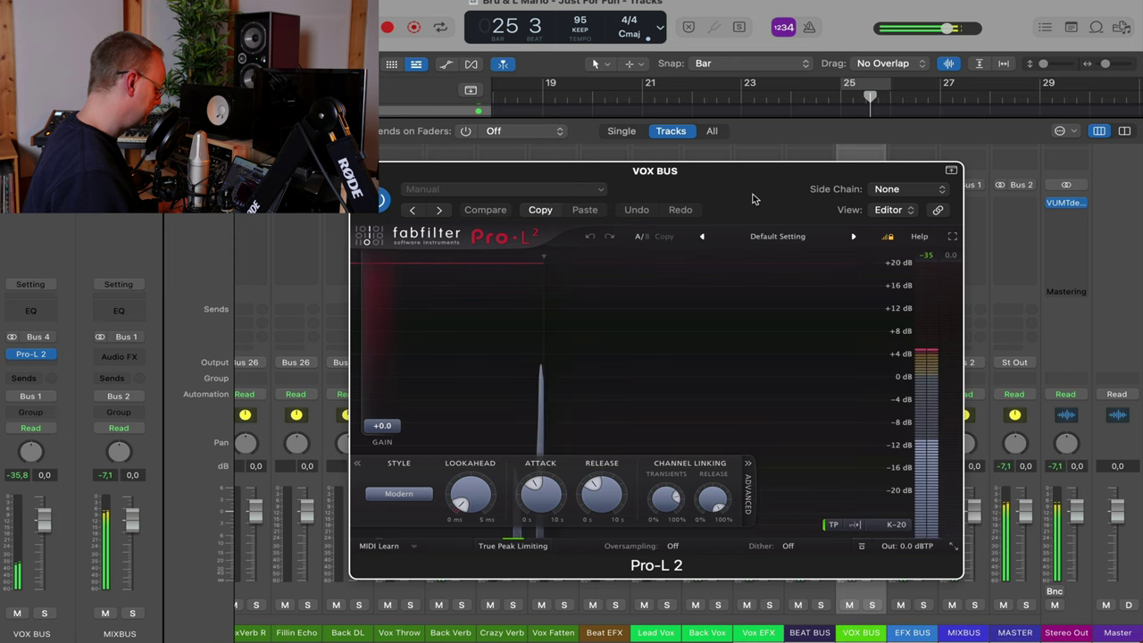
pyautogui.moveTo(754, 194); pyautogui.dragTo(513, 104)
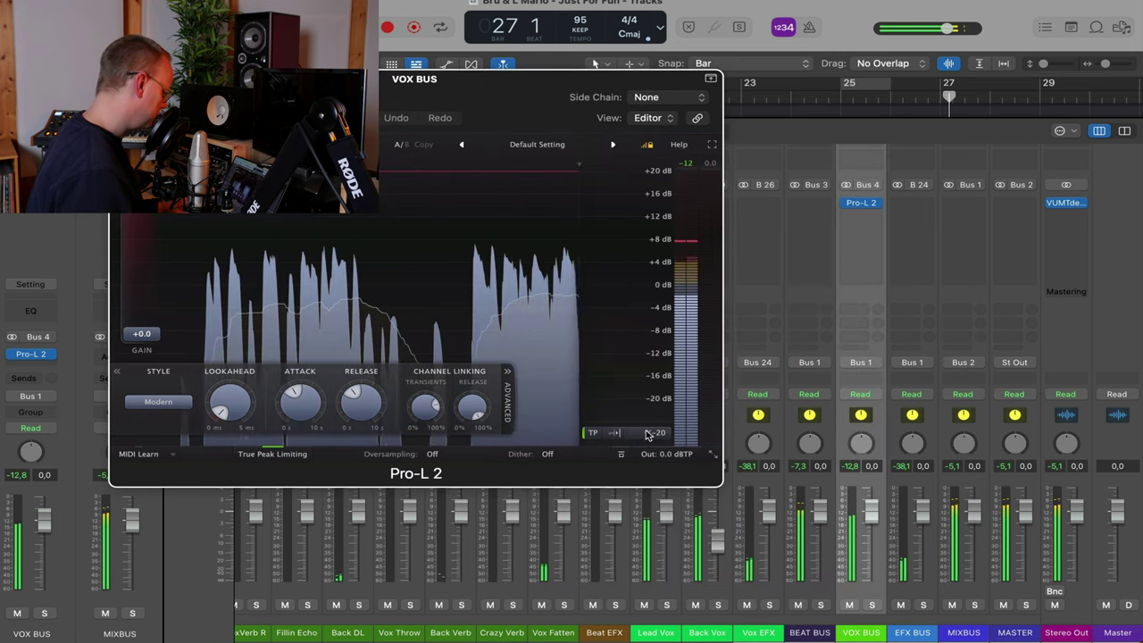
# Set the VOX BUS Pro-L 2 output level to -11.1 dB, gain to +13.5 dB and oversampling to 4x
pyautogui.moveTo(672, 457); pyautogui.dragTo(671, 461)
pyautogui.scroll(-10, 671, 461)
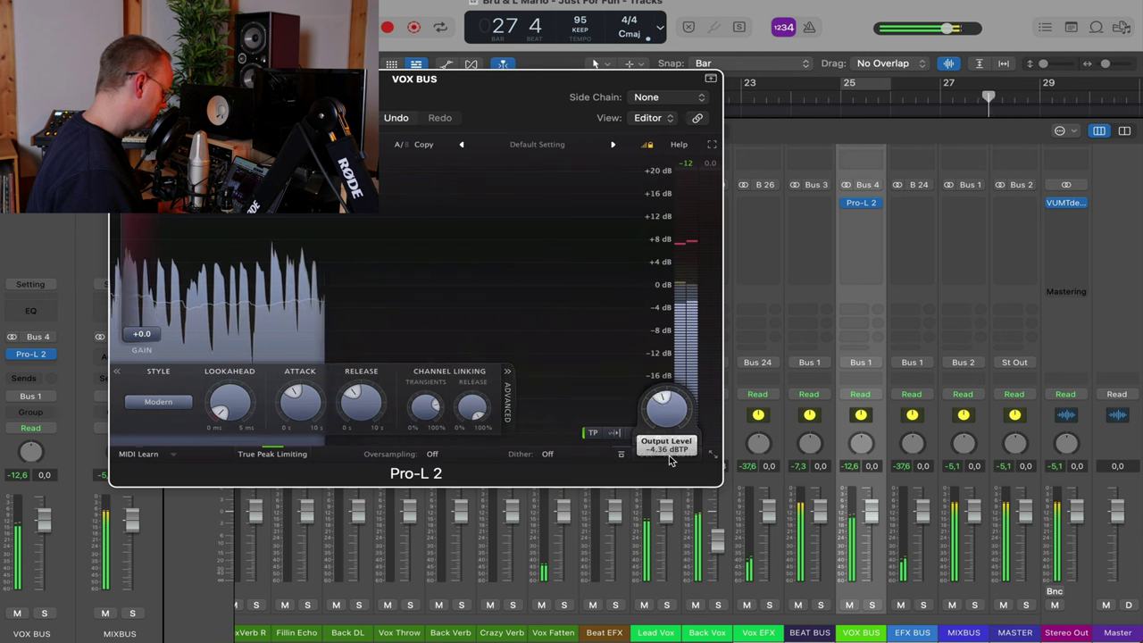
pyautogui.moveTo(134, 334); pyautogui.dragTo(130, 265)
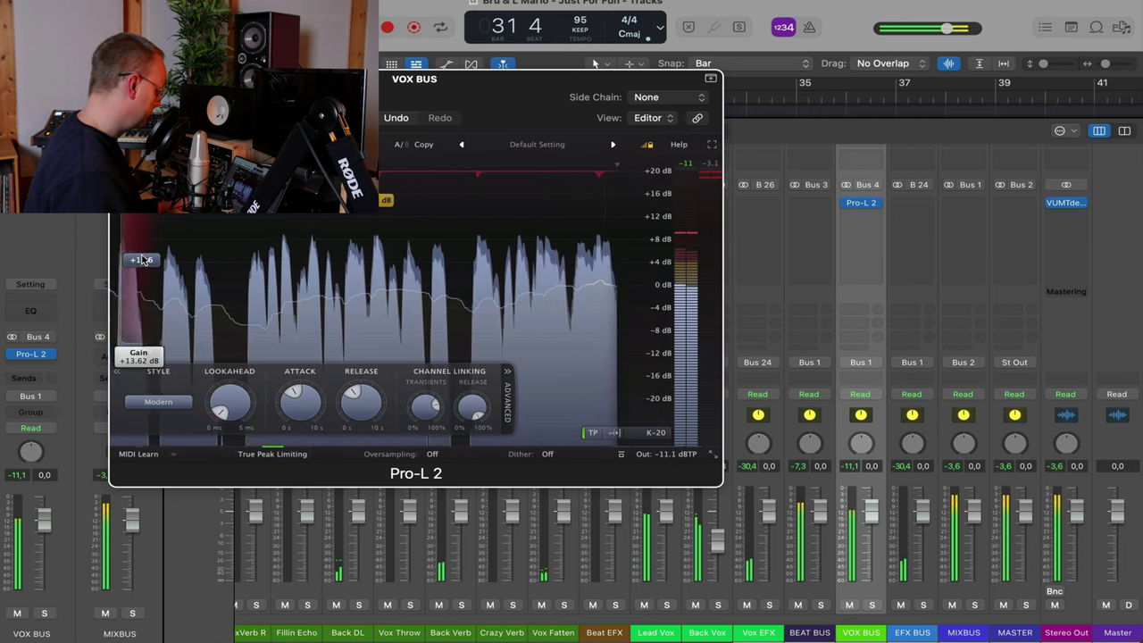
pyautogui.click(433, 455)
pyautogui.click(436, 457)
pyautogui.click(434, 455)
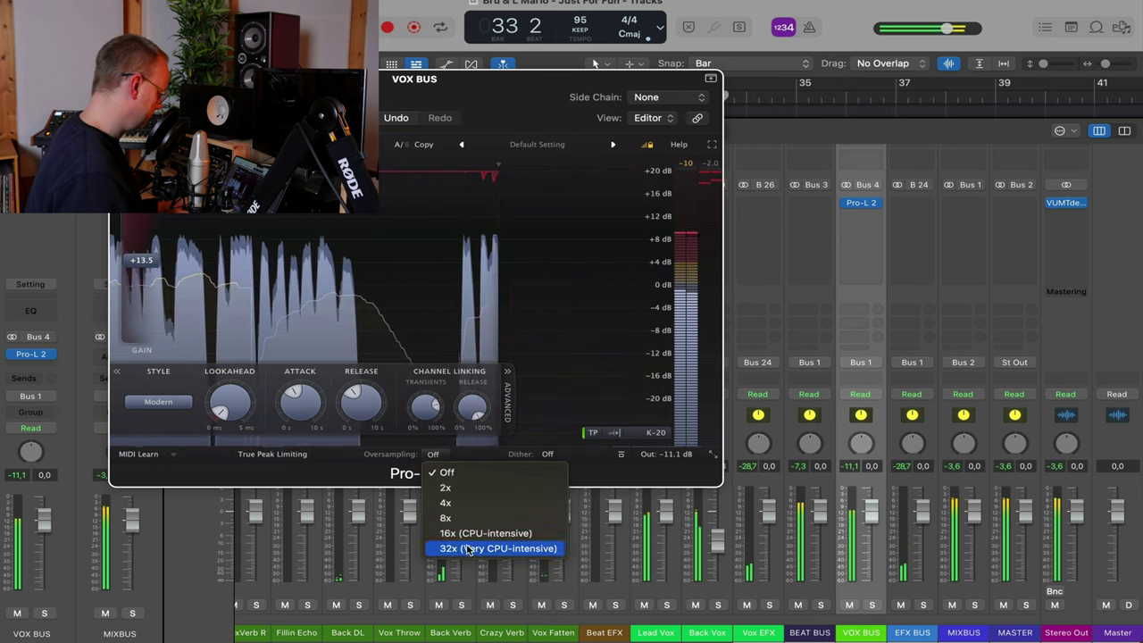
pyautogui.click(443, 503)
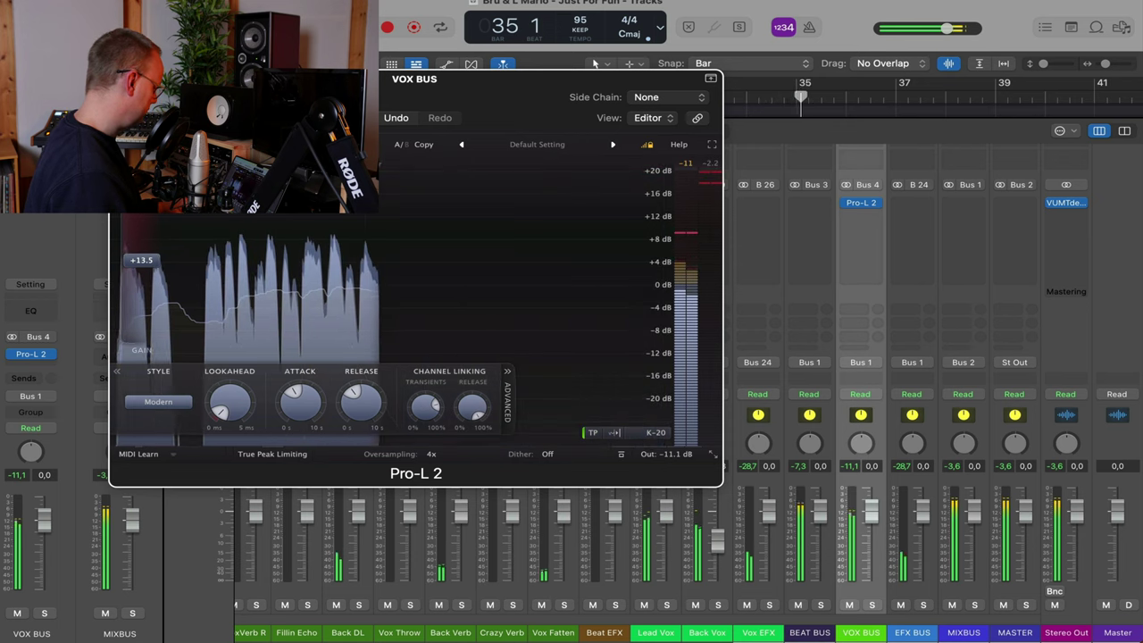
# Replay the song from about bar 22 and check the limiting in the VOX BUS Pro-L 2 during playback
pyautogui.click(121, 78)
pyautogui.press('x')
pyautogui.press('super+Left')
pyautogui.press('super+Left')
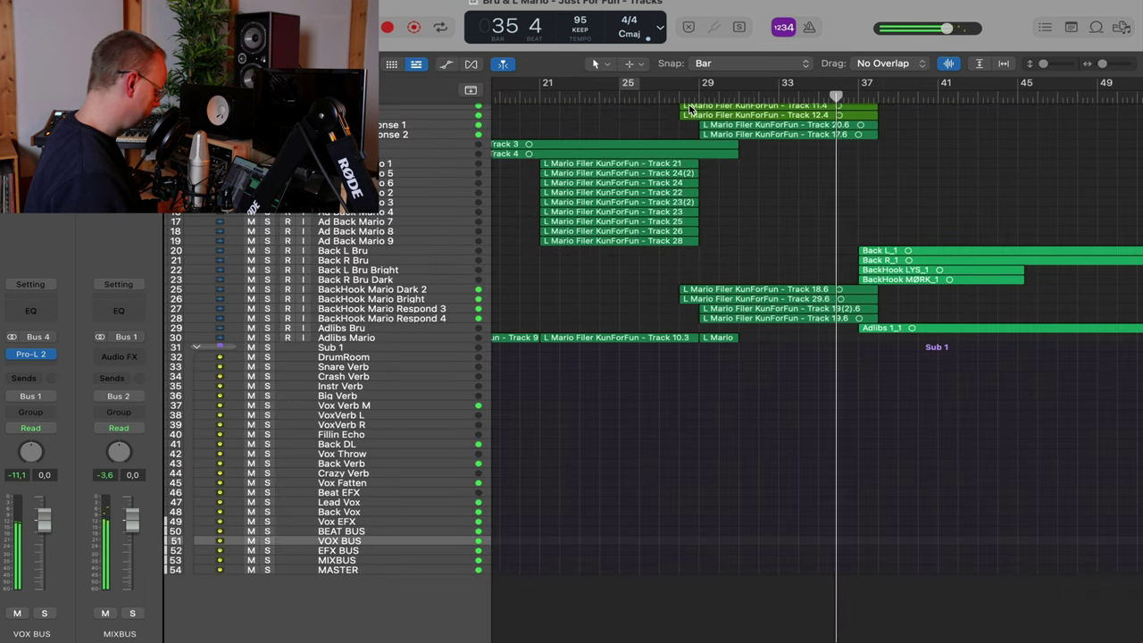
pyautogui.click(561, 99)
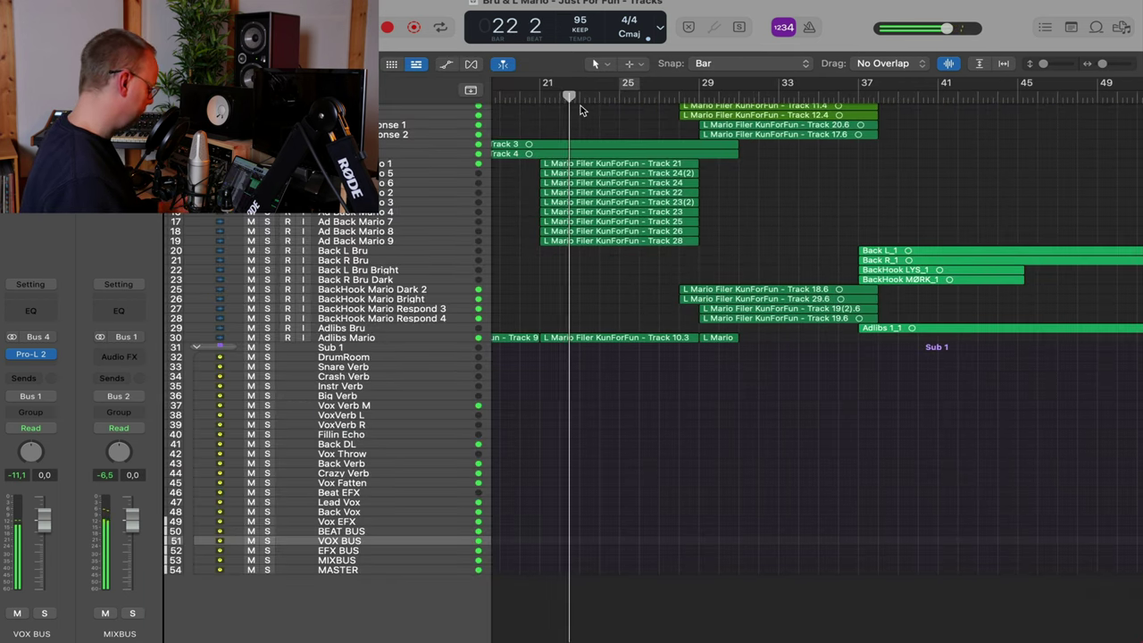
pyautogui.press('x')
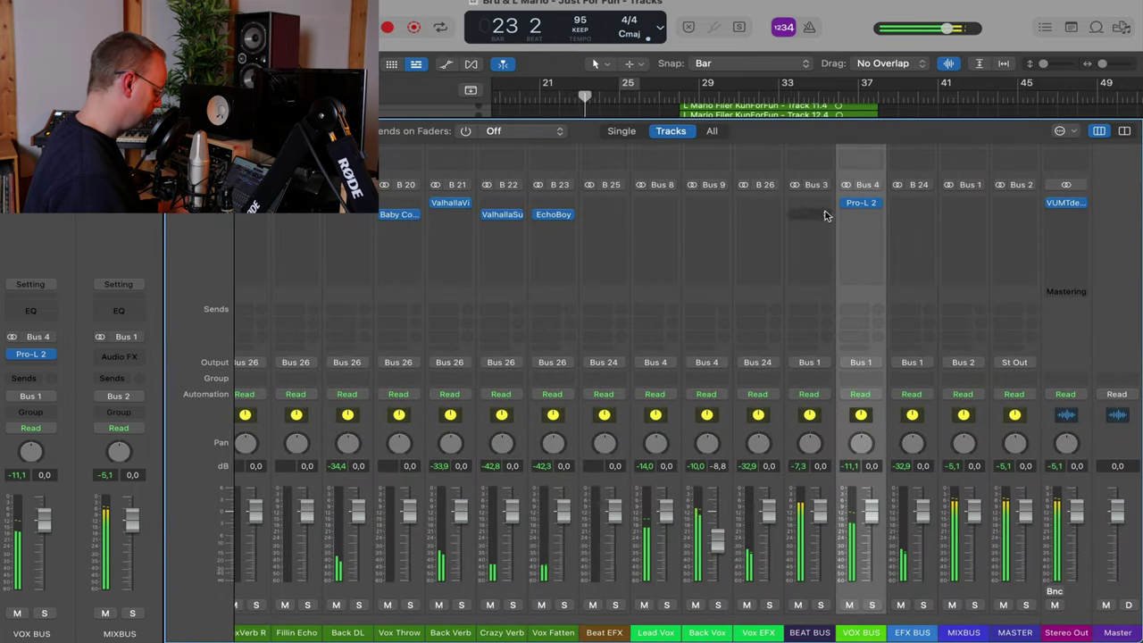
pyautogui.click(863, 202)
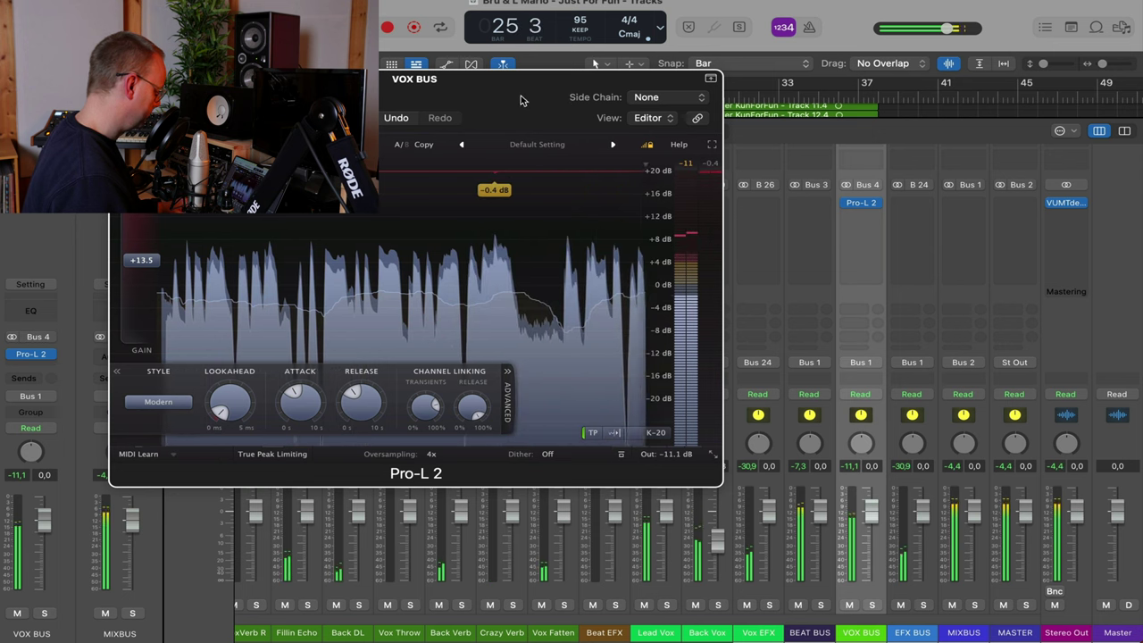
pyautogui.click(120, 79)
pyautogui.press('space')
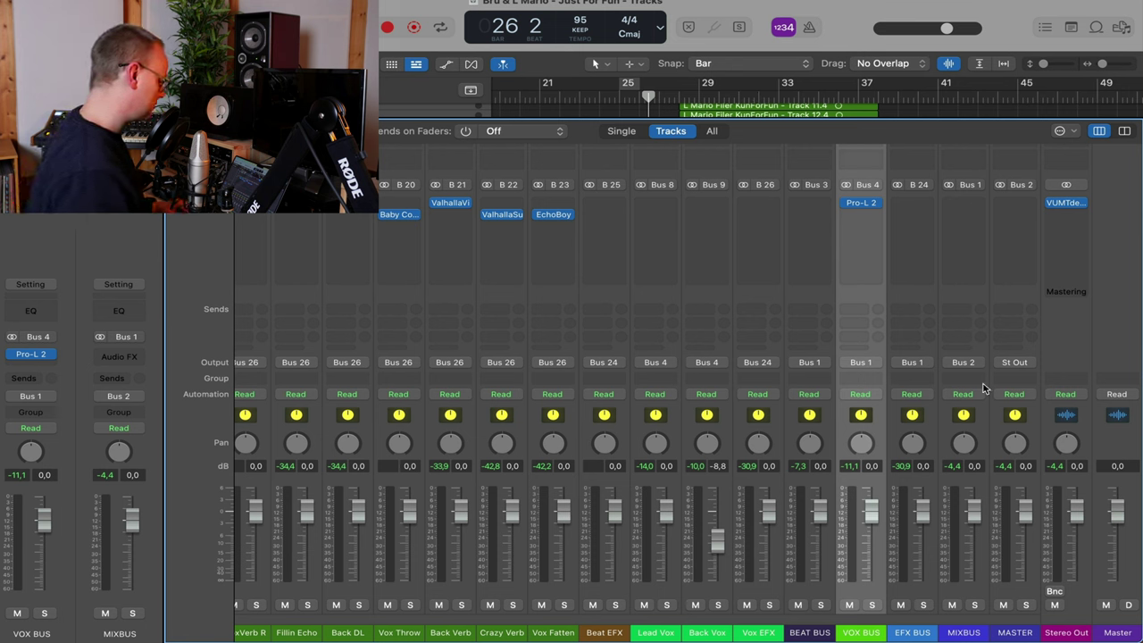
# Insert a stereo Pro-L 2 limiter on the EFX BUS channel and resume playback
pyautogui.click(914, 207)
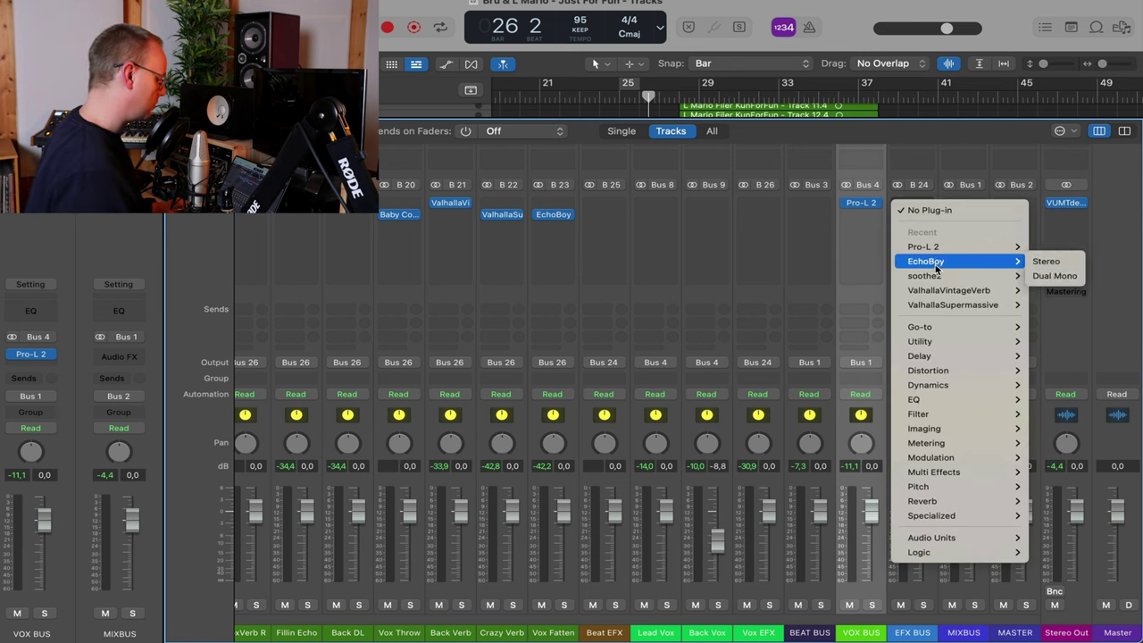
pyautogui.moveTo(946, 246)
pyautogui.click(1047, 246)
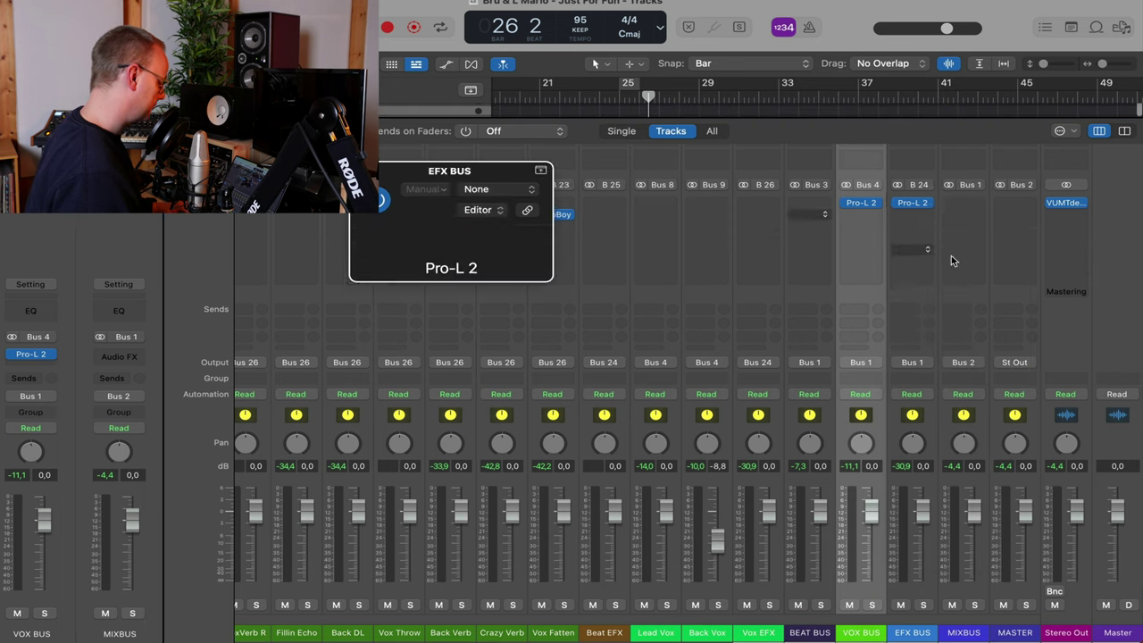
pyautogui.moveTo(753, 197); pyautogui.dragTo(403, 32)
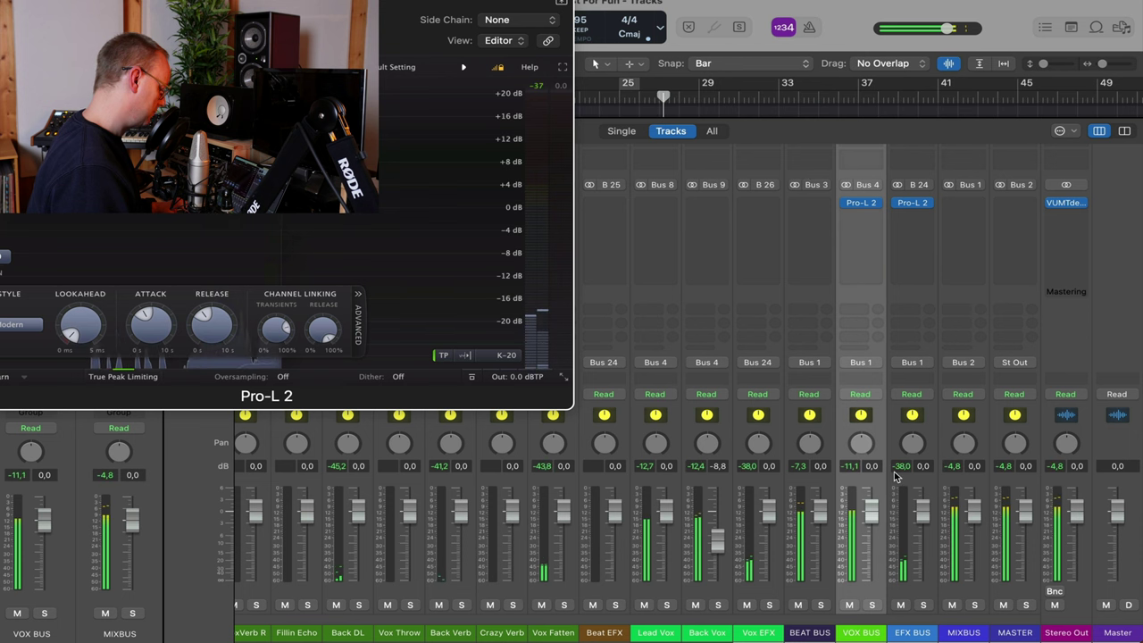
# Set the EFX BUS Pro-L 2 output level to -30.0 dB, raise its gain about 14.5 dB, and close the plug-in window
pyautogui.moveTo(524, 378)
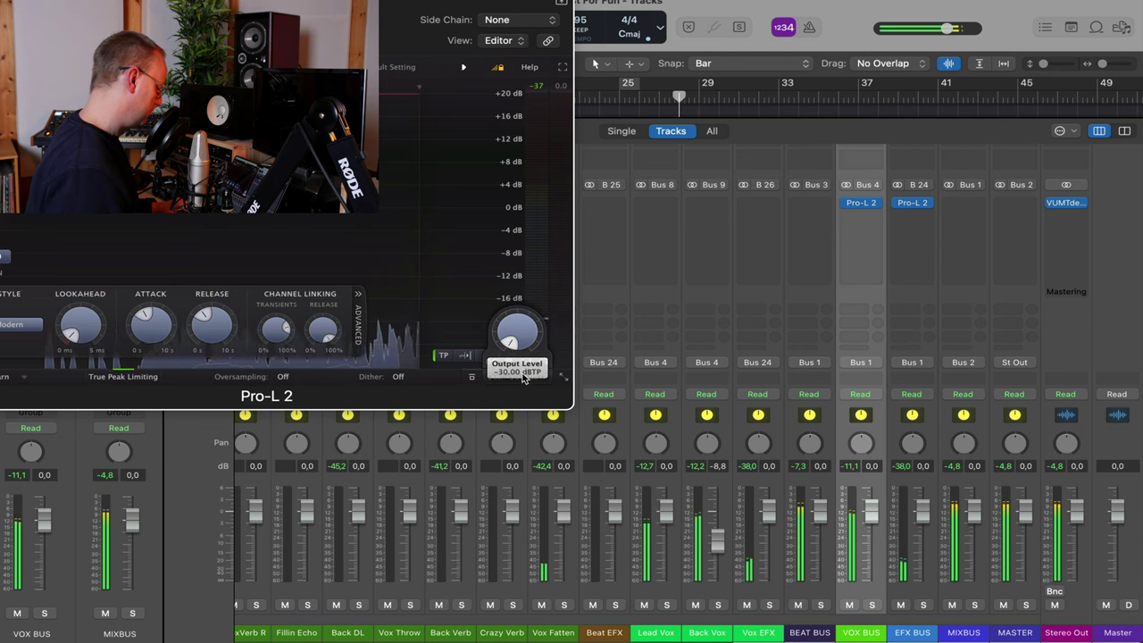
pyautogui.moveTo(381, 22); pyautogui.dragTo(554, 33)
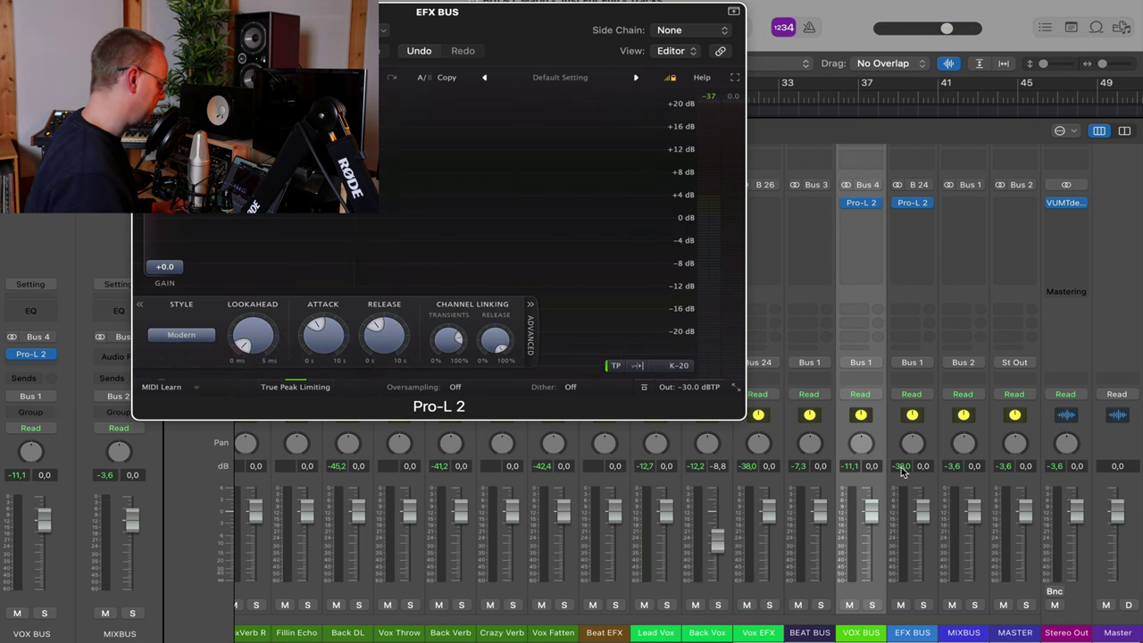
pyautogui.moveTo(165, 266); pyautogui.dragTo(165, 215)
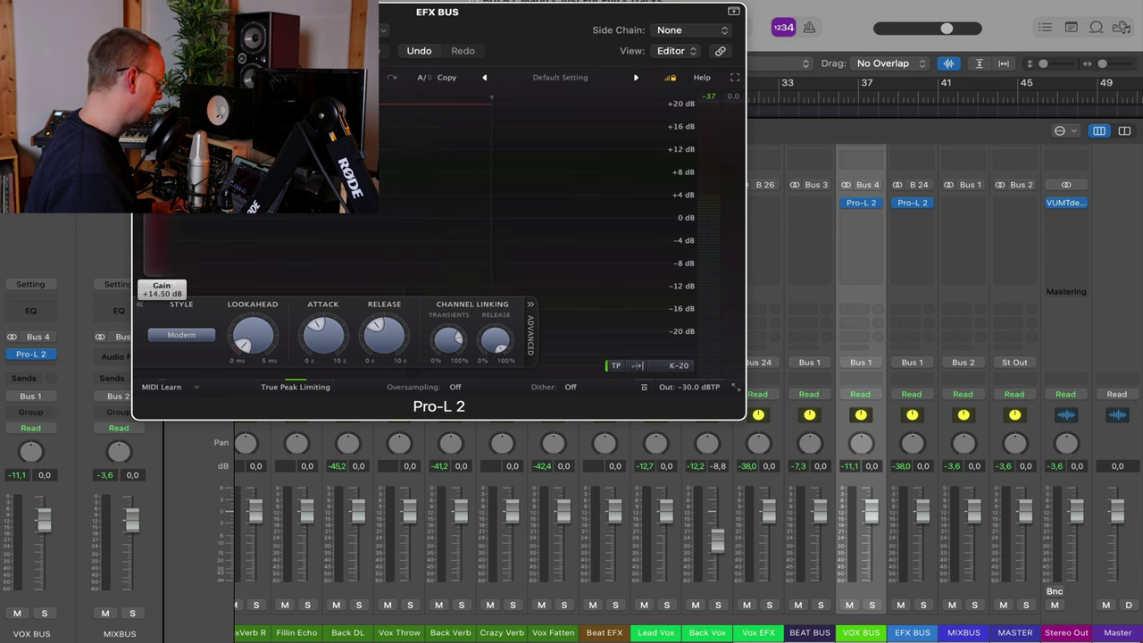
pyautogui.press('space')
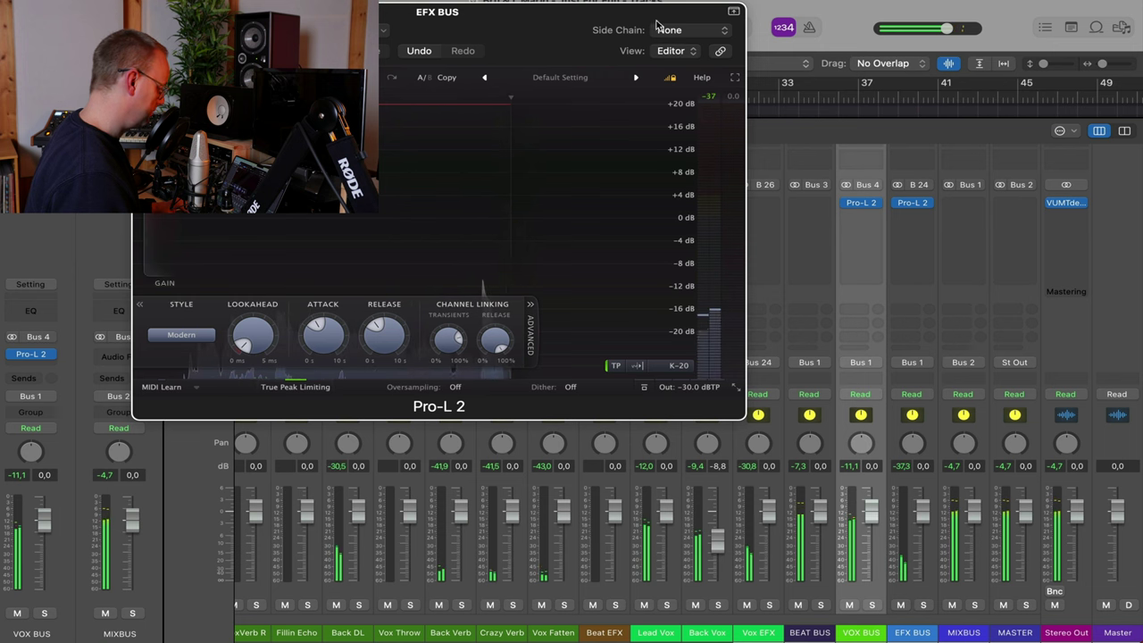
pyautogui.moveTo(645, 21); pyautogui.dragTo(762, 42)
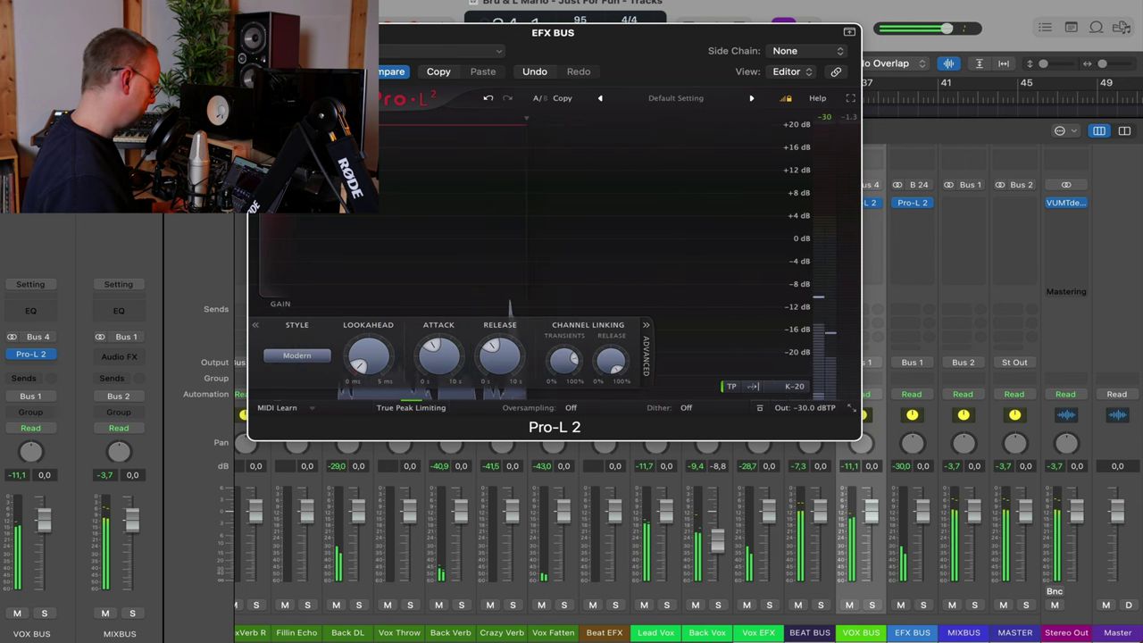
pyautogui.click(261, 33)
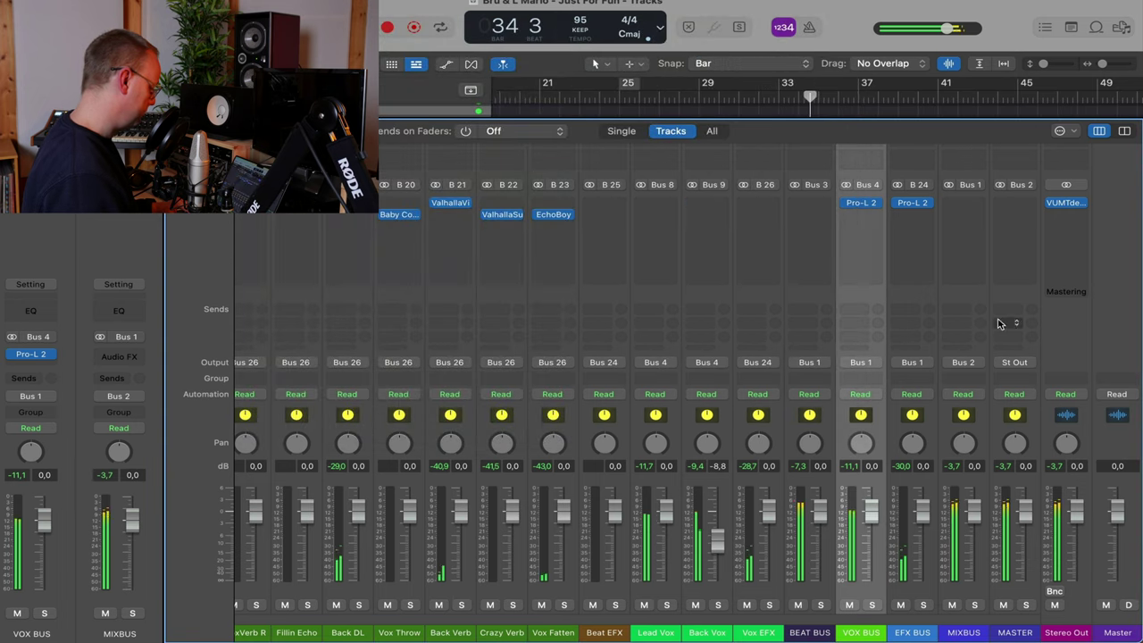
# Audition the VOX BUS in solo briefly and solo the EFX BUS to hear its effects alone
pyautogui.click(873, 605)
pyautogui.click(872, 605)
pyautogui.click(924, 606)
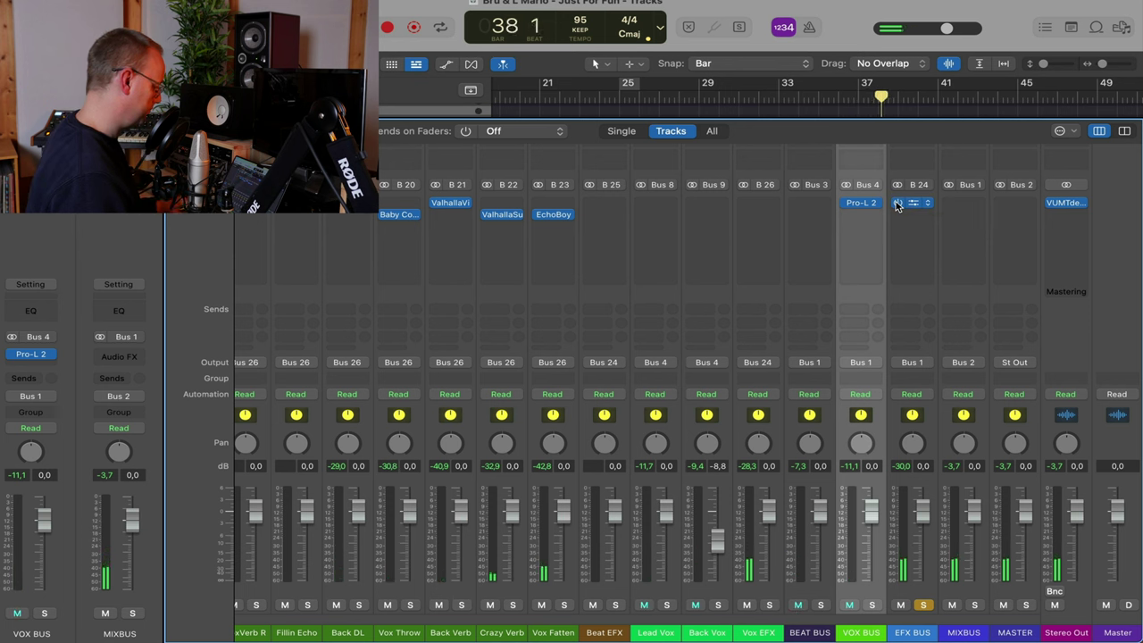
# Unsolo the EFX BUS and insert a stereo SSL Native Bus Compressor 2 on the MIXBUS channel
pyautogui.click(923, 605)
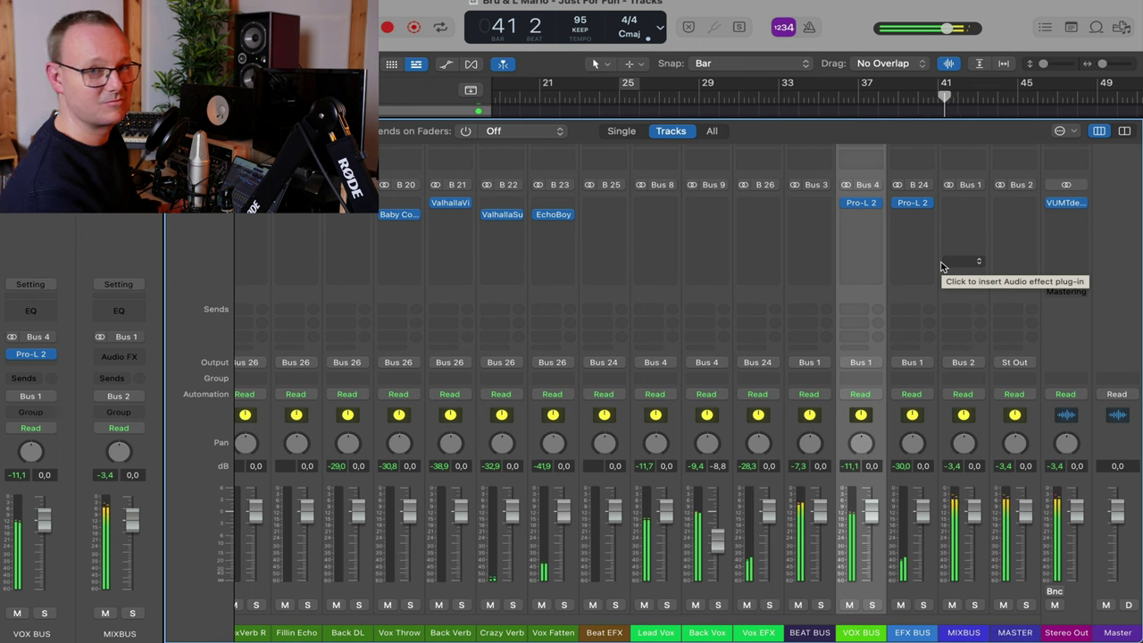
pyautogui.click(965, 207)
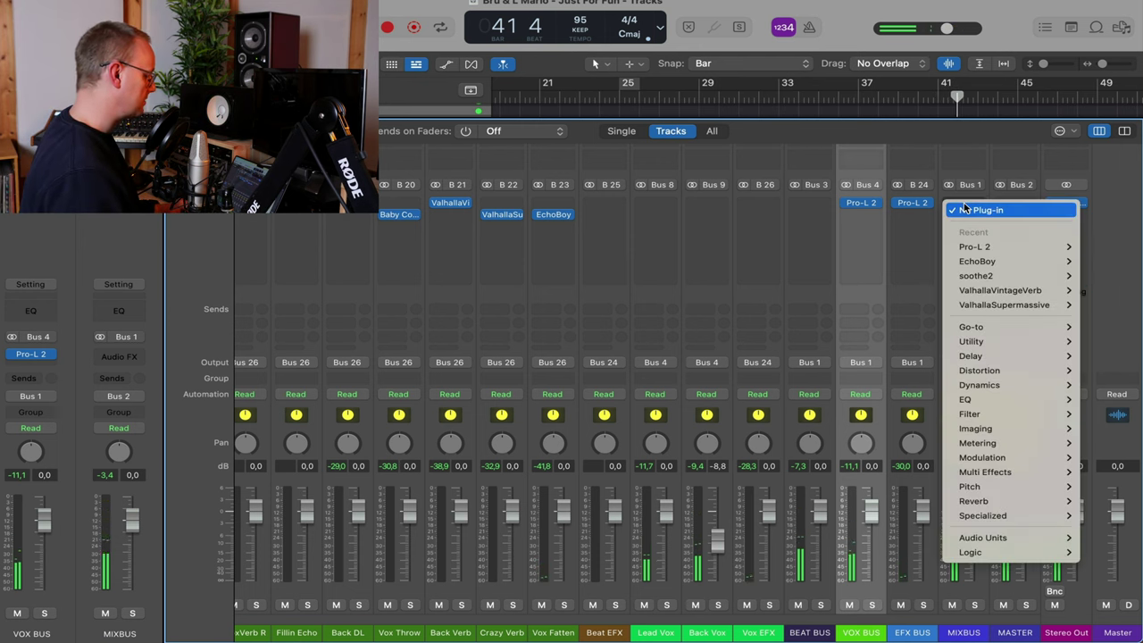
pyautogui.moveTo(1031, 331)
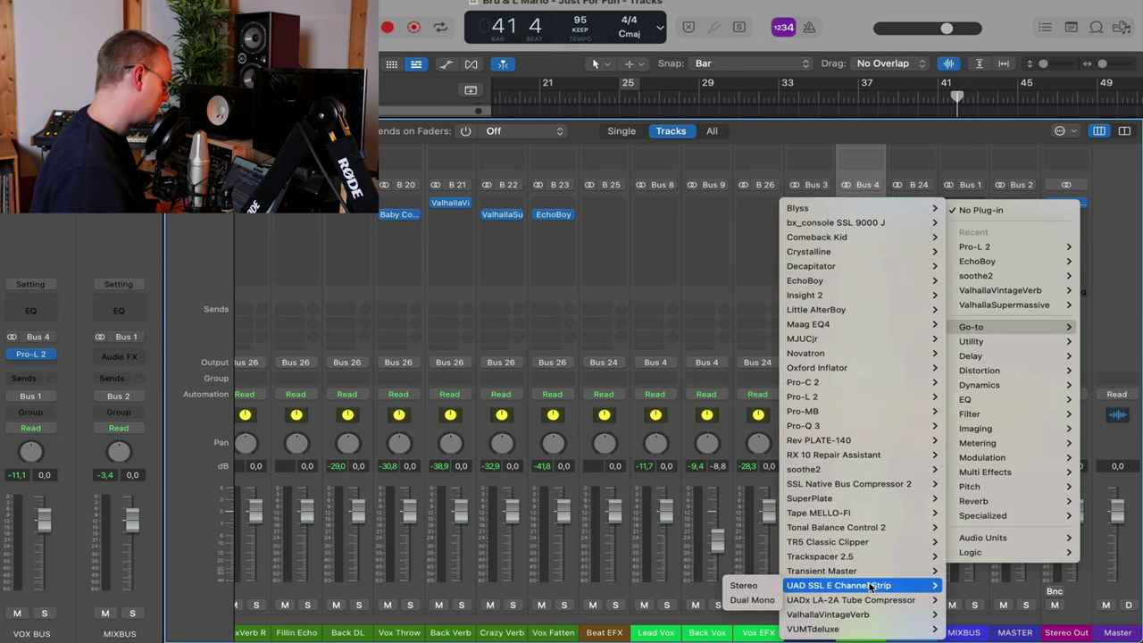
pyautogui.moveTo(806, 469)
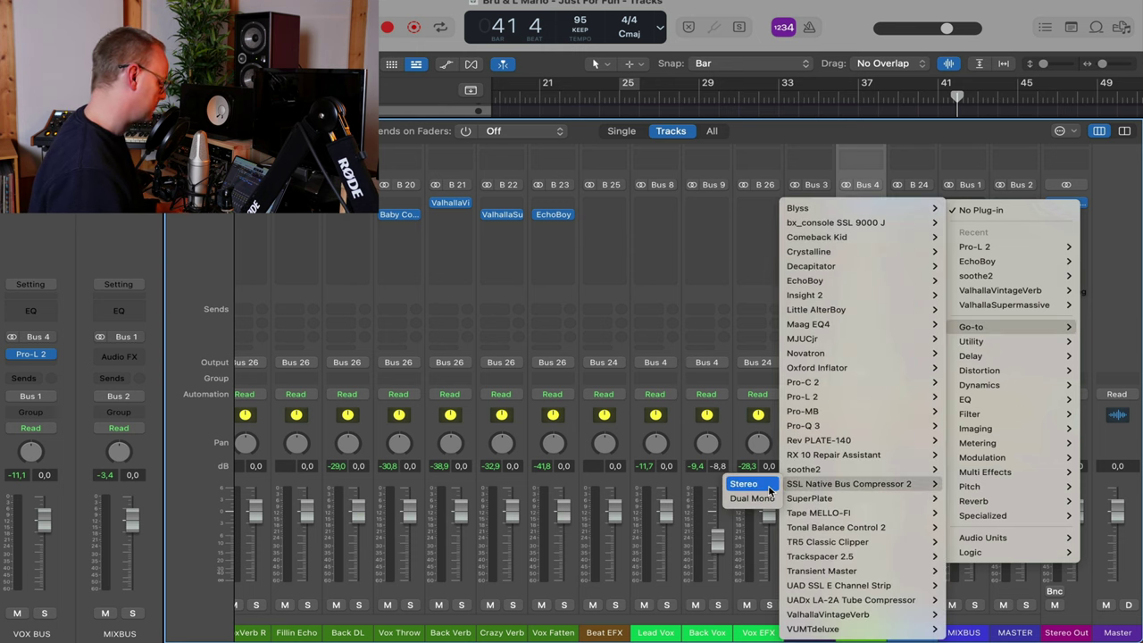
pyautogui.click(766, 489)
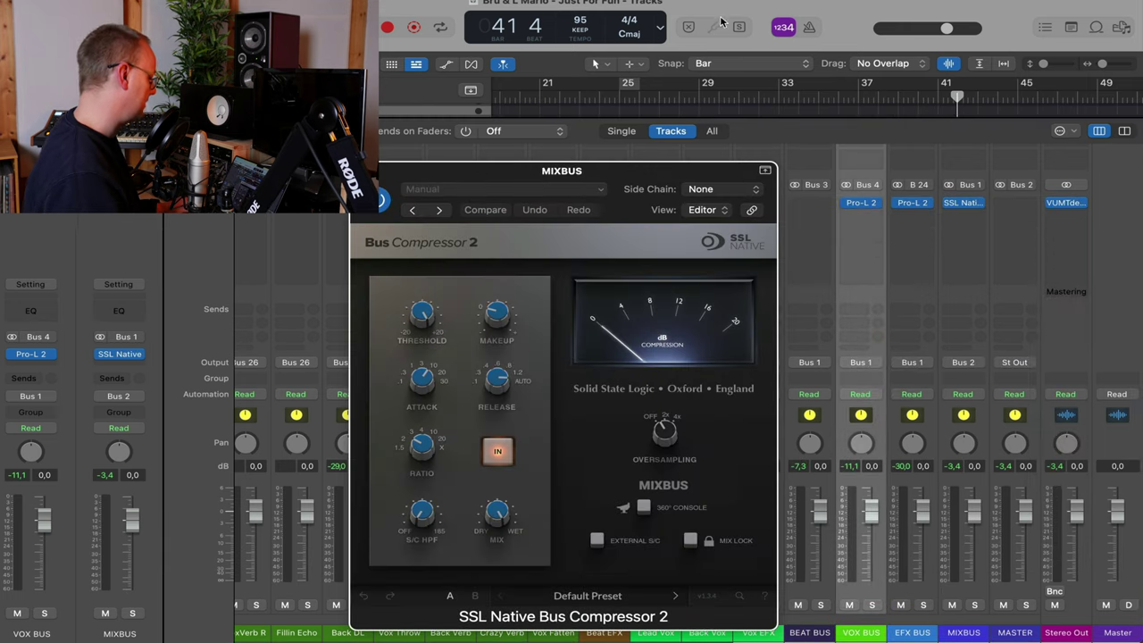
pyautogui.moveTo(677, 171); pyautogui.dragTo(627, 51)
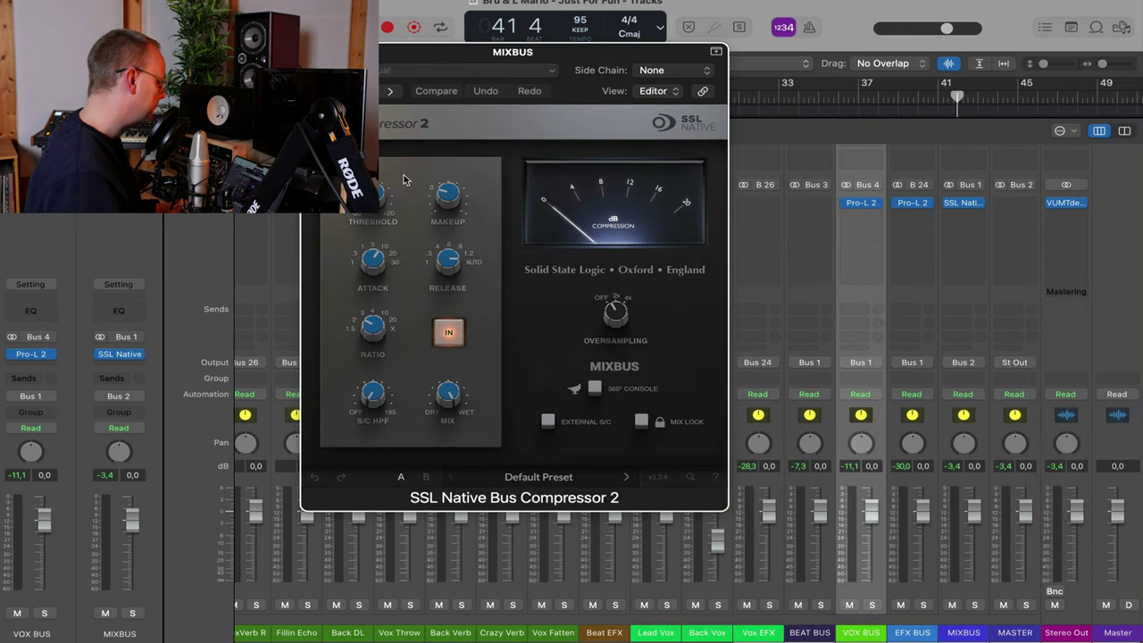
# Loop playback over bars 41 to 46 and adjust the MIXBUS bus compressor's attack, release and threshold by ear
pyautogui.press('space')
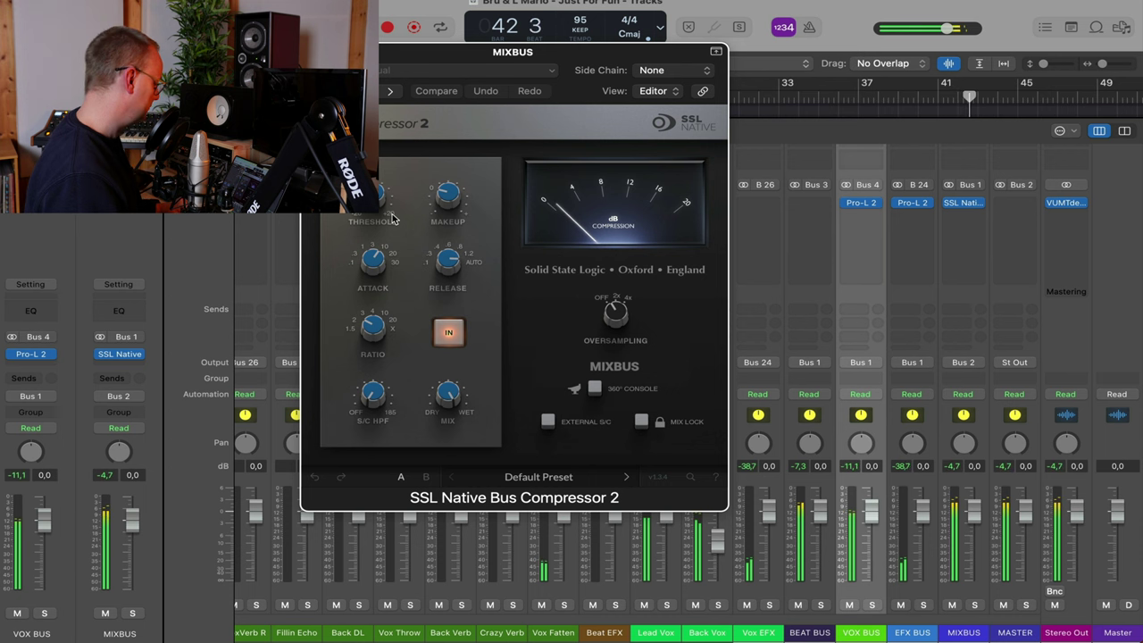
pyautogui.moveTo(375, 268); pyautogui.dragTo(378, 249)
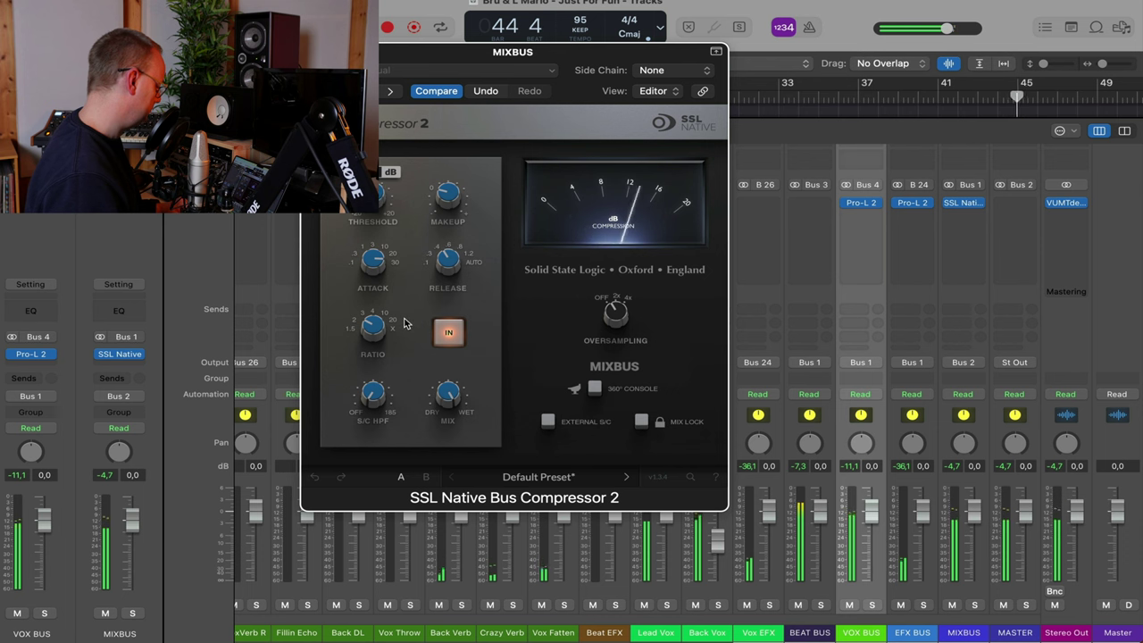
pyautogui.moveTo(1025, 90); pyautogui.dragTo(958, 89)
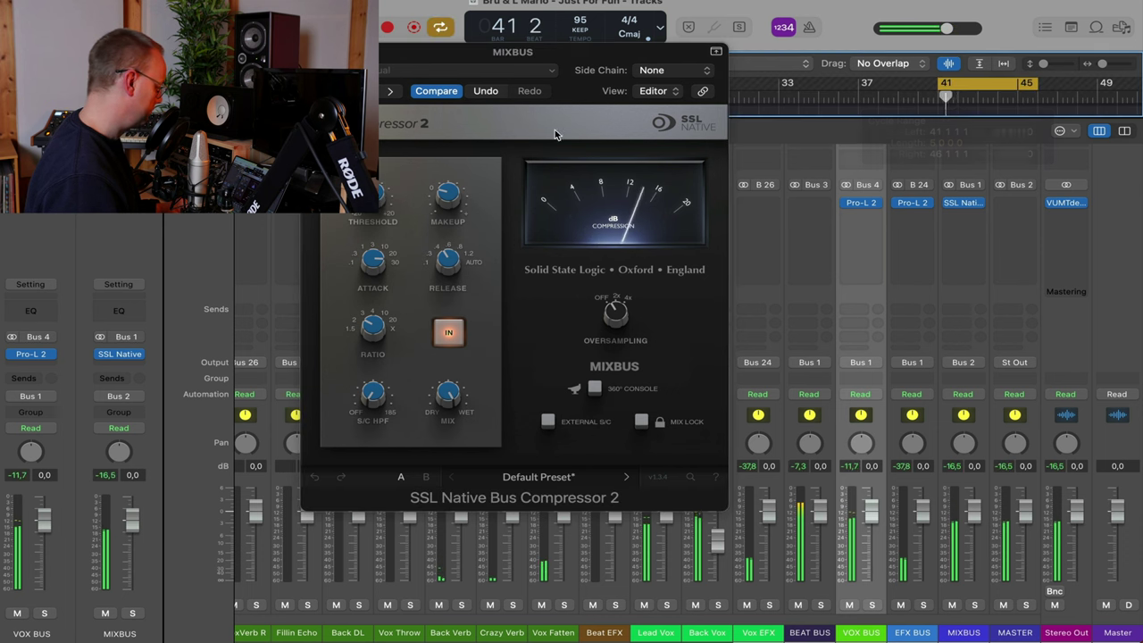
pyautogui.moveTo(375, 196); pyautogui.dragTo(457, 280)
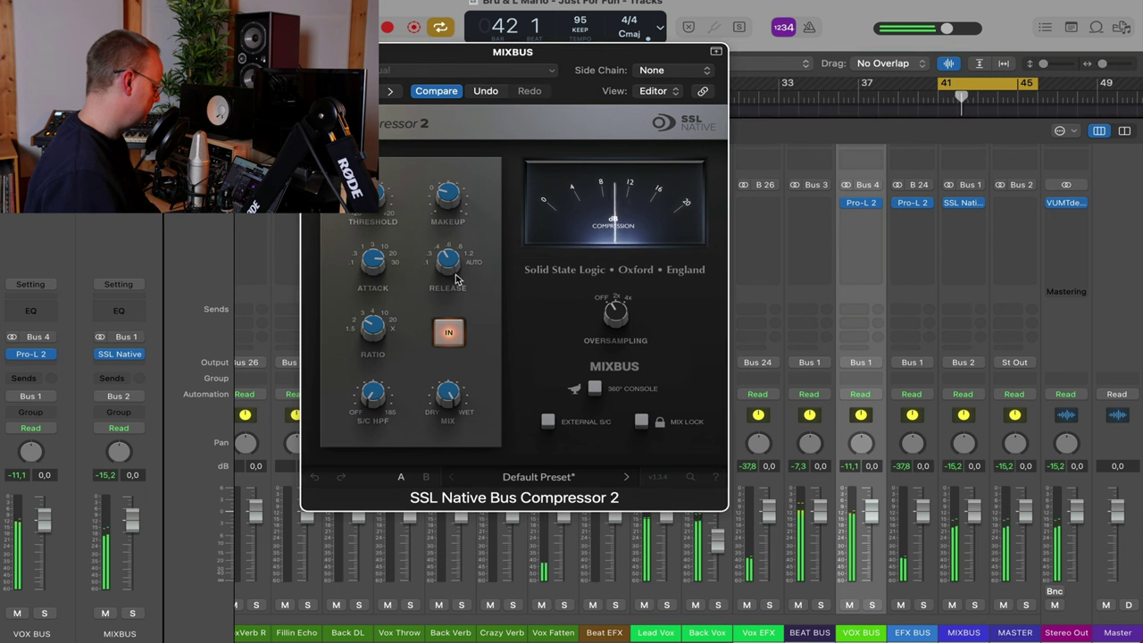
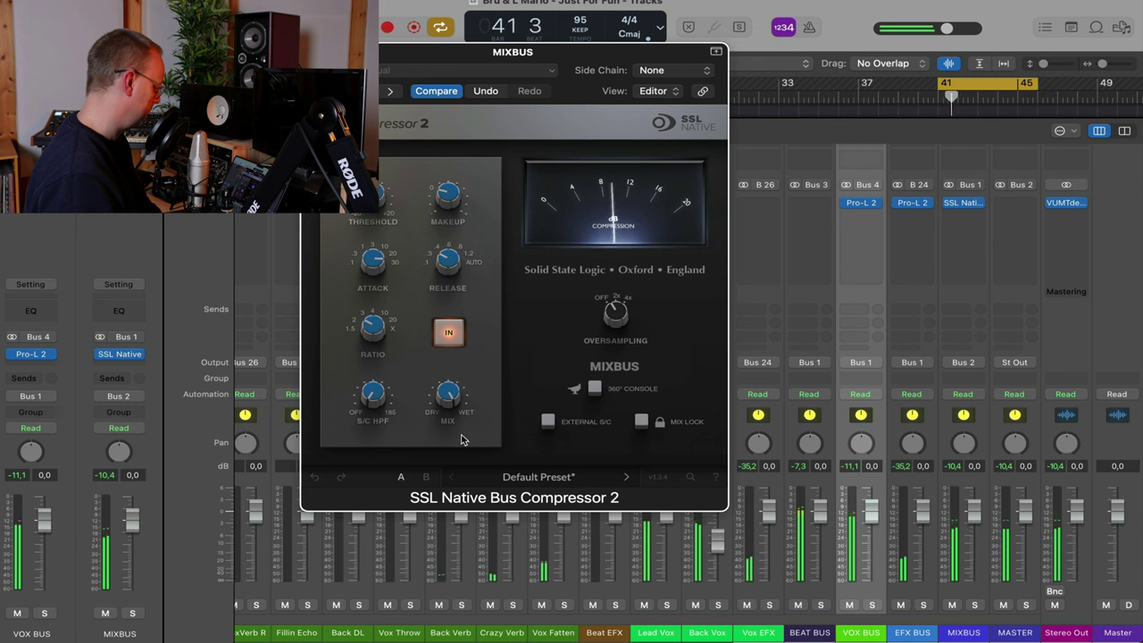
pyautogui.moveTo(439, 408)
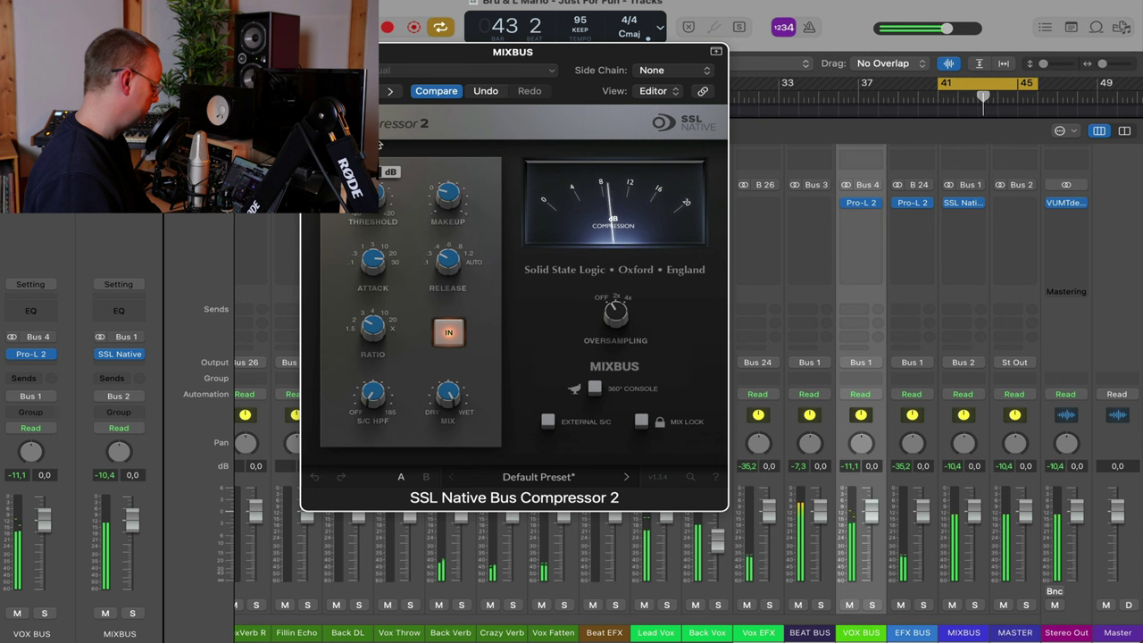
pyautogui.moveTo(381, 204)
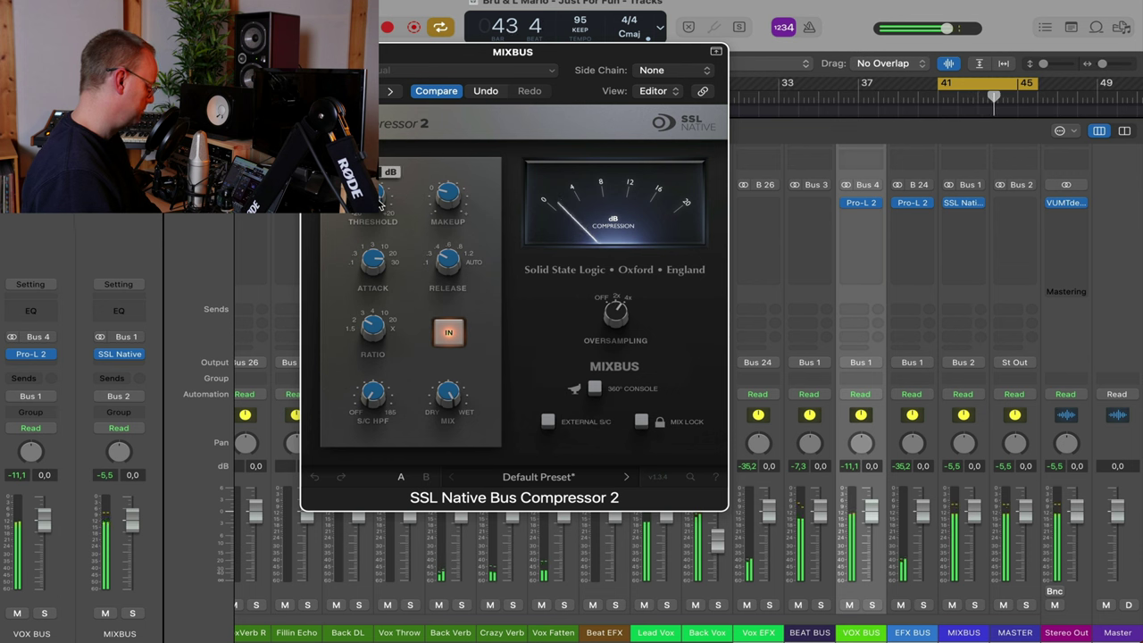
# Compare the MIXBUS with the bus compressor engaged and bypassed, resetting the peak readings, and leave it engaged
pyautogui.click(447, 332)
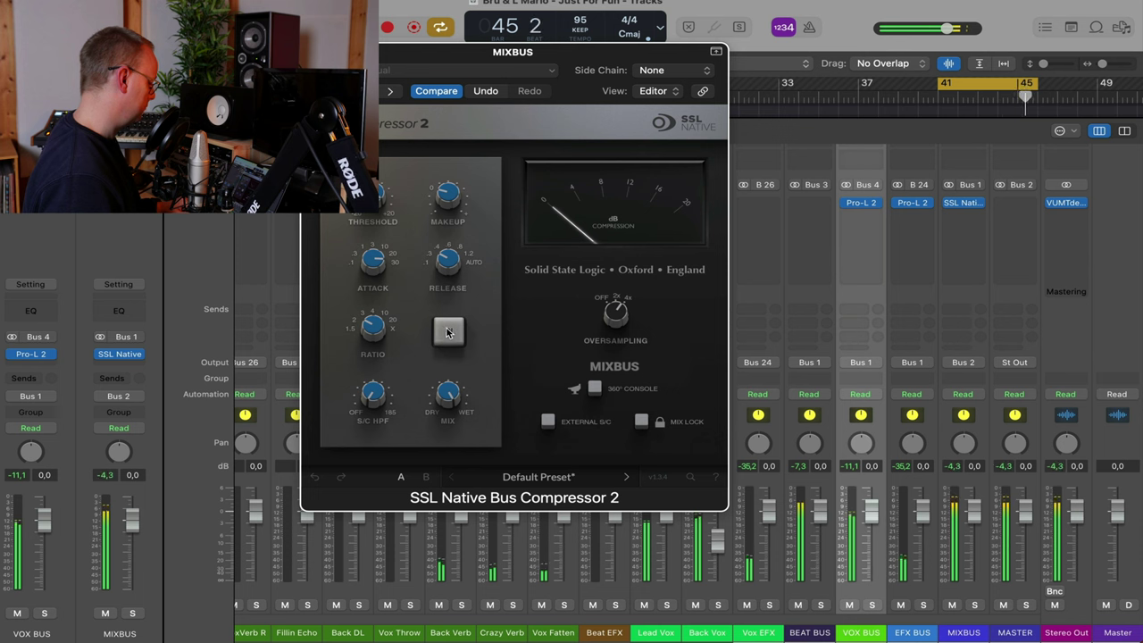
pyautogui.click(448, 331)
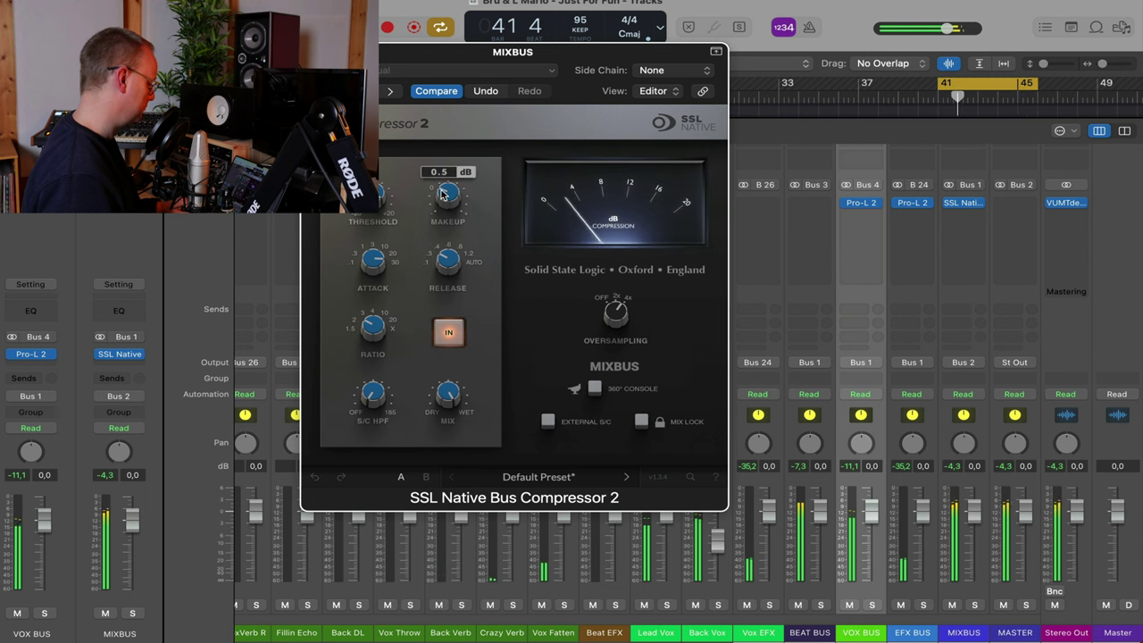
pyautogui.click(455, 334)
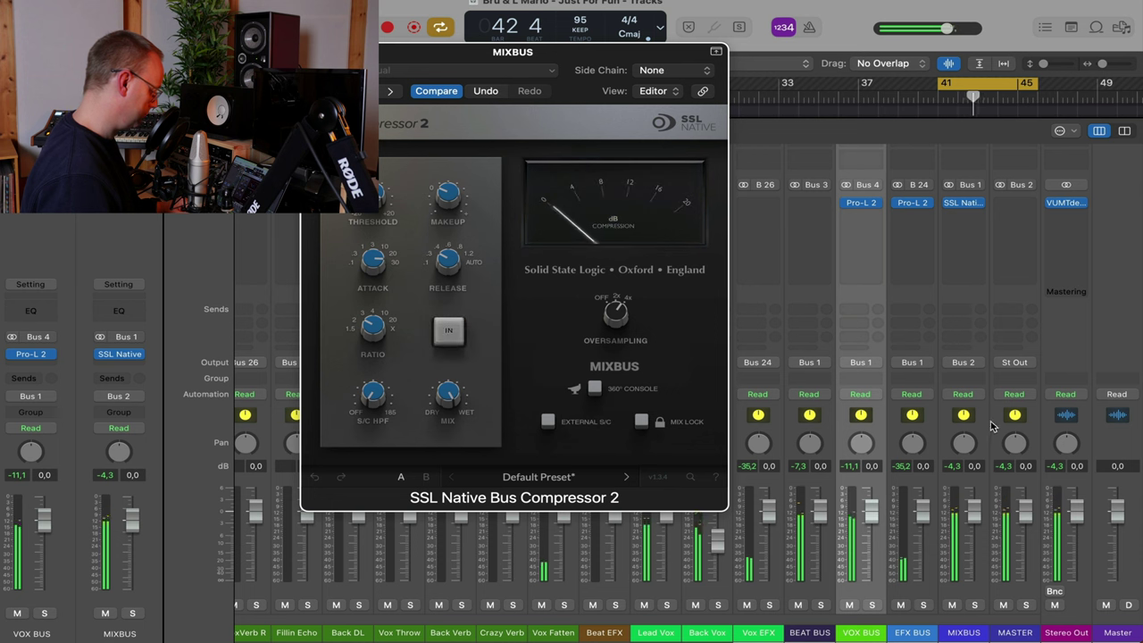
pyautogui.click(1007, 463)
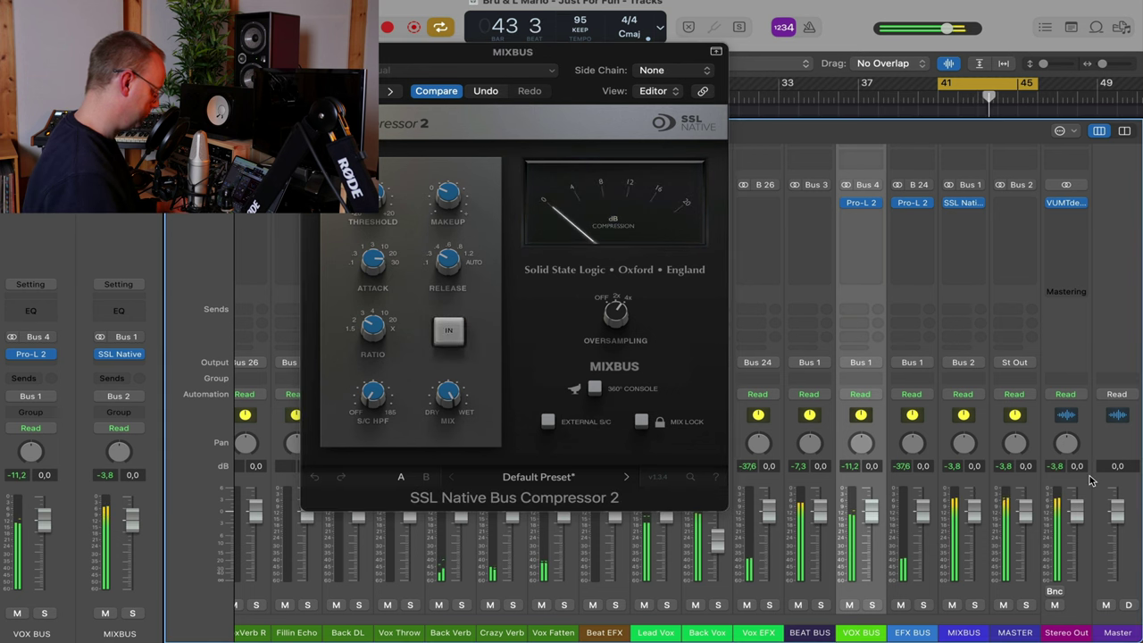
pyautogui.click(1058, 475)
pyautogui.click(1055, 465)
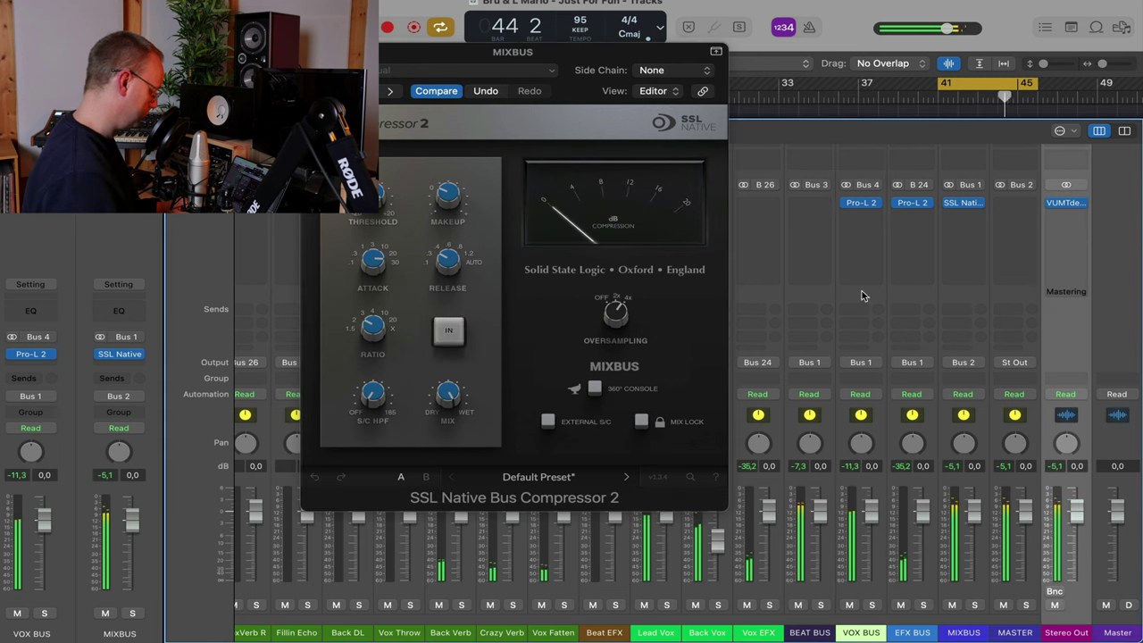
pyautogui.click(450, 332)
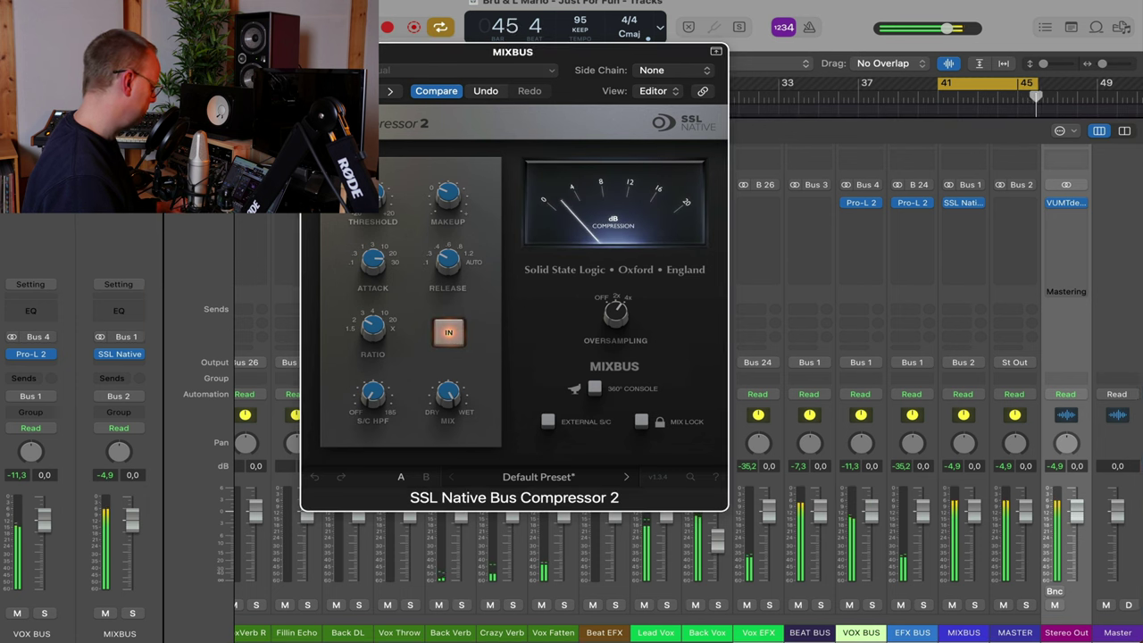
# Listen to the loop with the bus compressor window closed, recheck the compression meter, and restart playback
pyautogui.press('super+w')
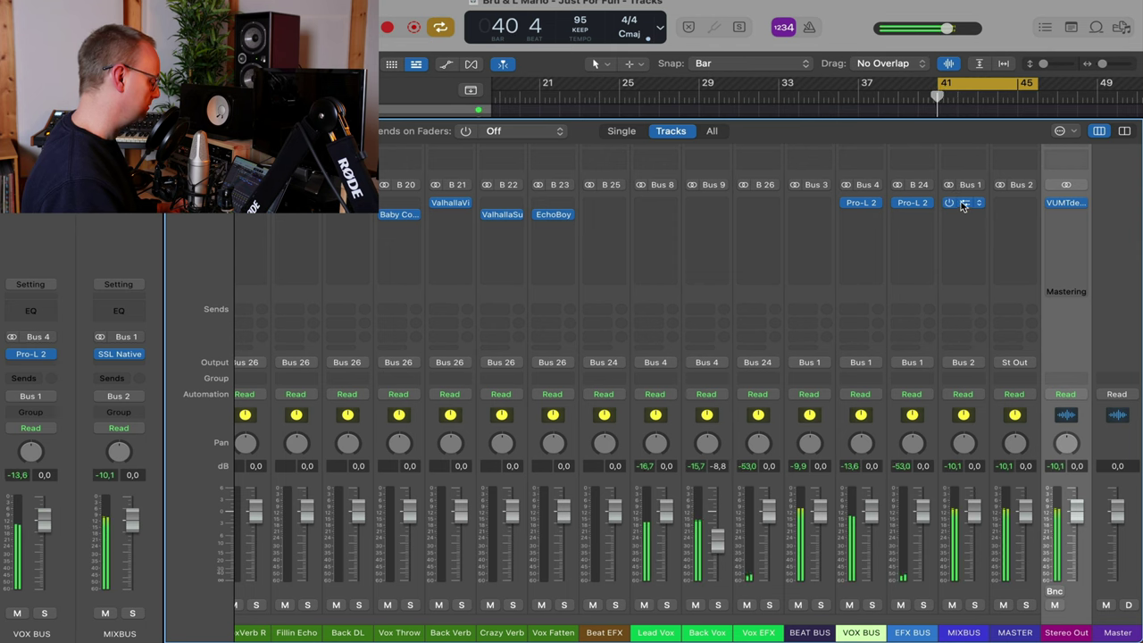
pyautogui.click(964, 201)
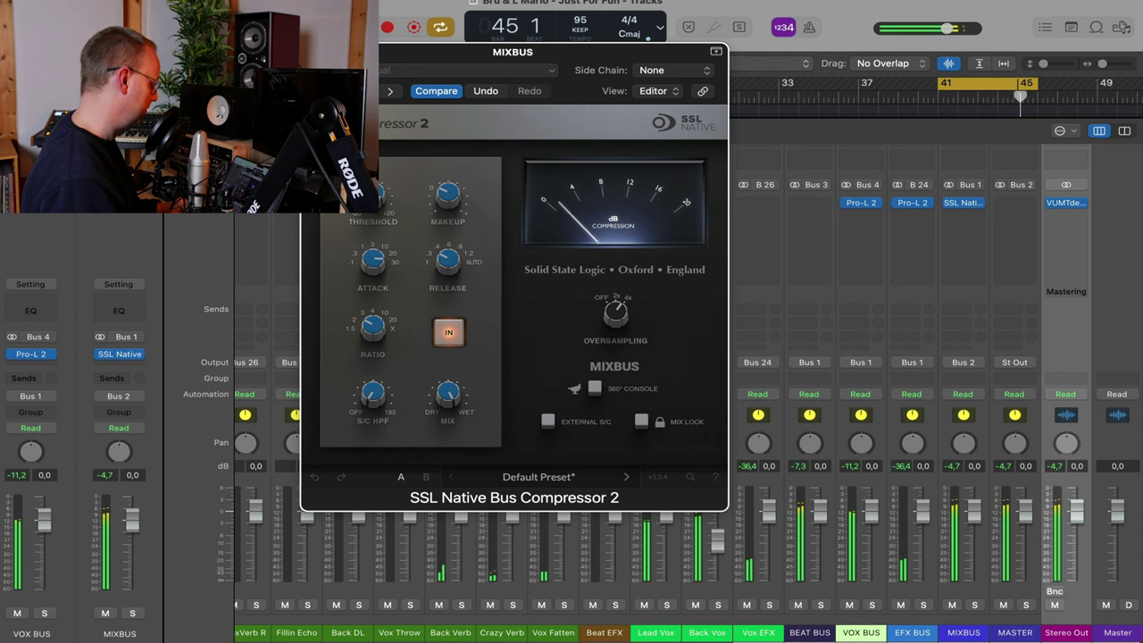
pyautogui.click(313, 52)
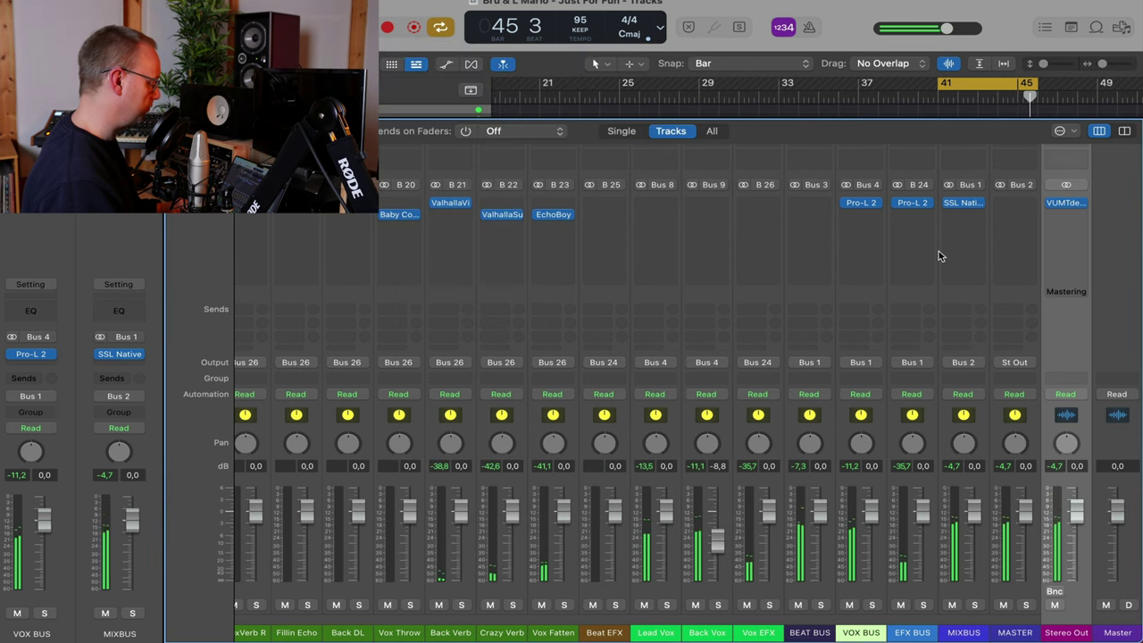
pyautogui.press('space')
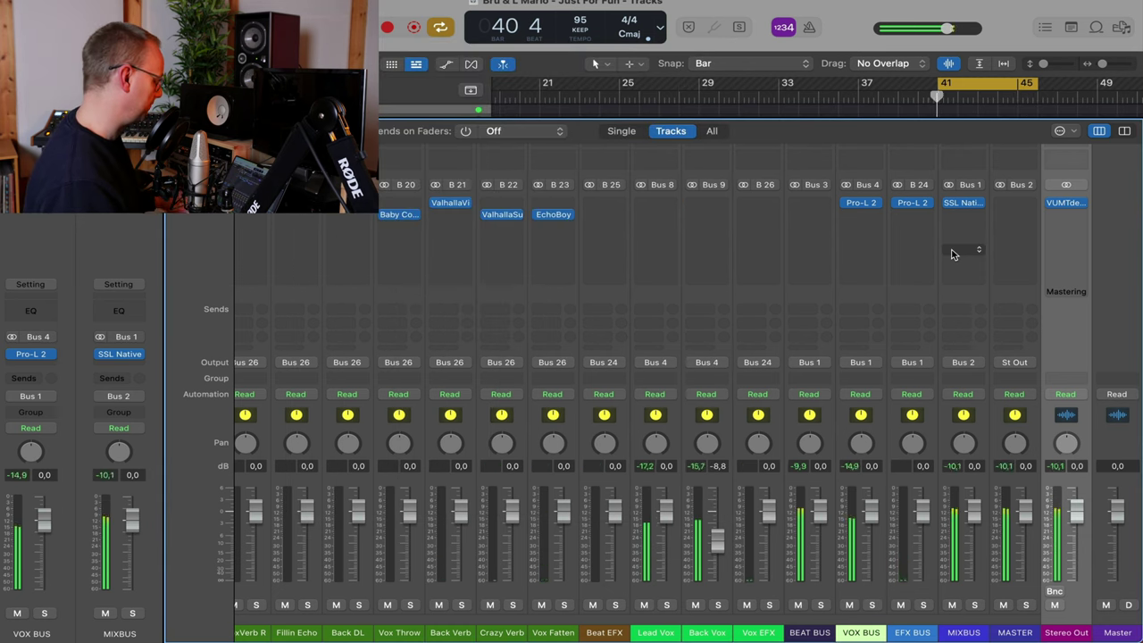
# Insert the Blyss plug-in on the MIXBUS channel after the SSL bus compressor
pyautogui.click(973, 218)
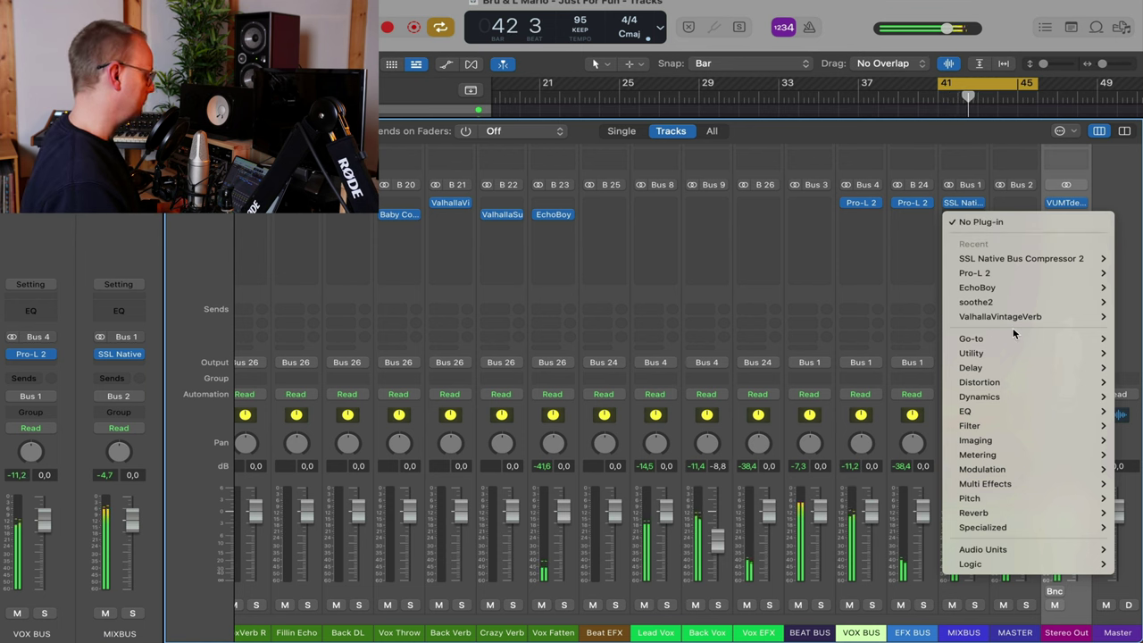
pyautogui.moveTo(977, 338)
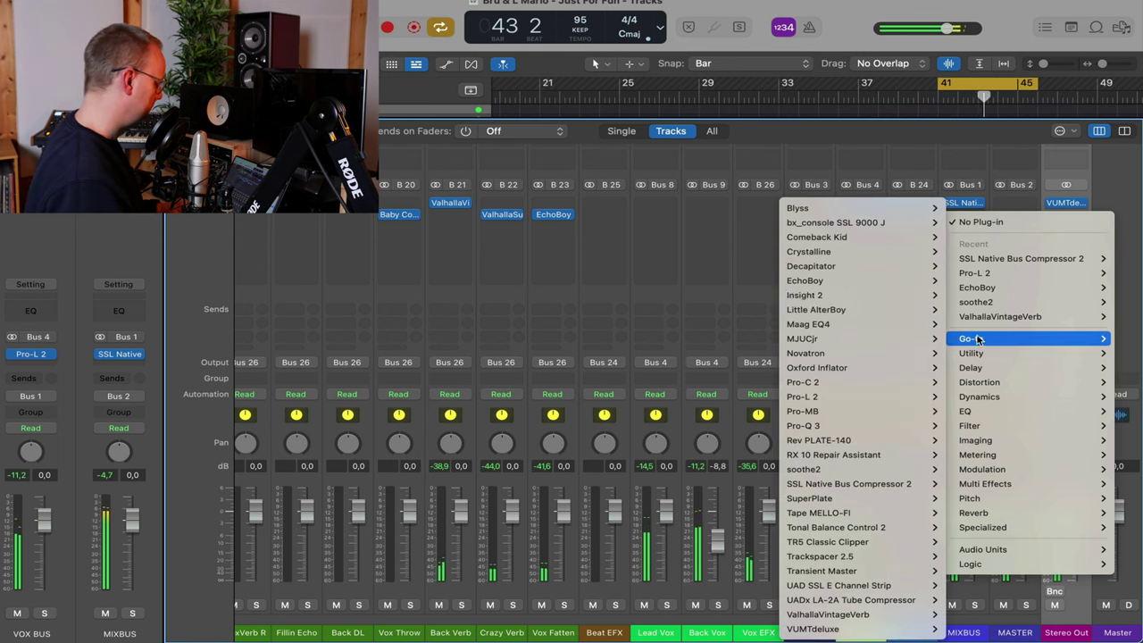
pyautogui.moveTo(804, 208)
pyautogui.click(750, 208)
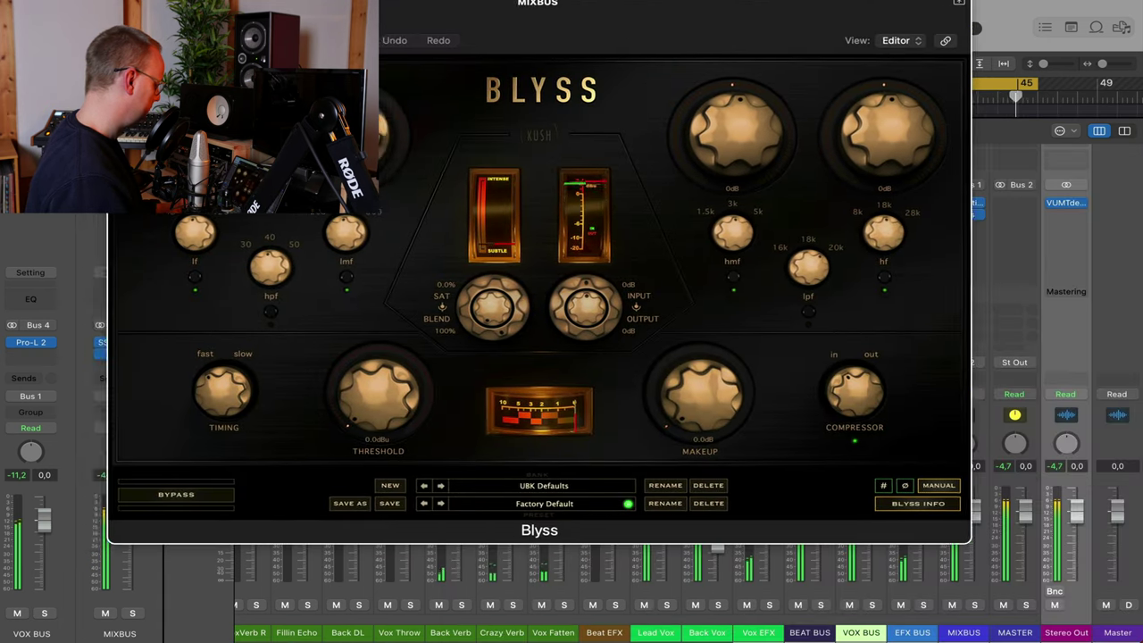
# Audition high-mid and high boosts in Blyss, then set the high-mid gain to +1 dB and the high gain to -0.25 dB
pyautogui.moveTo(683, 132); pyautogui.dragTo(679, 70)
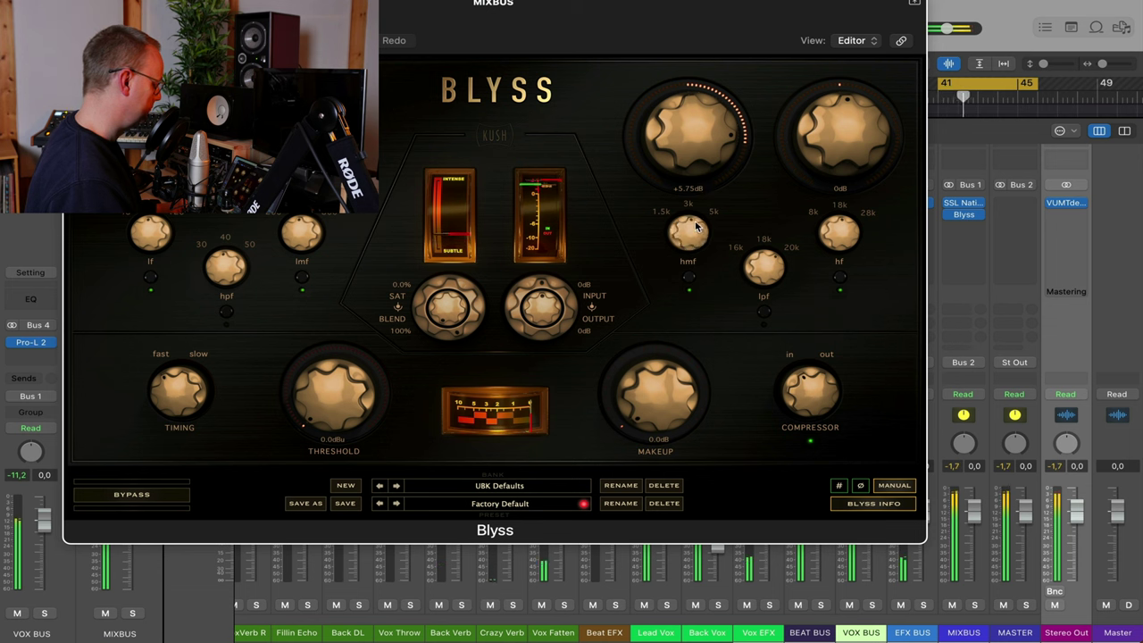
pyautogui.moveTo(697, 138); pyautogui.dragTo(700, 207)
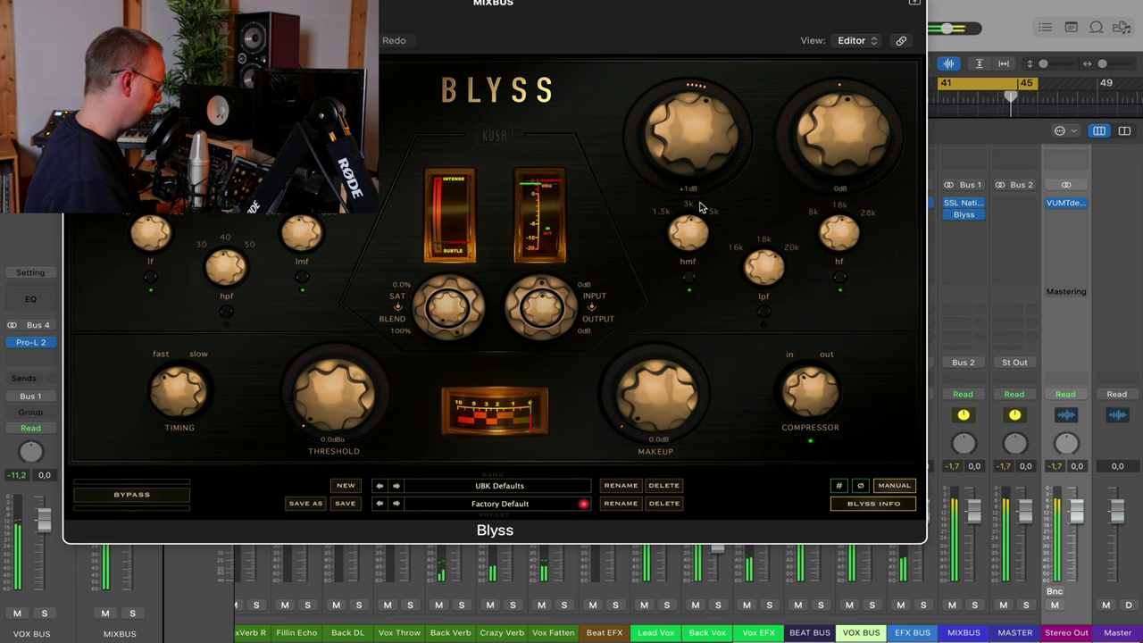
pyautogui.moveTo(873, 167); pyautogui.dragTo(840, 104)
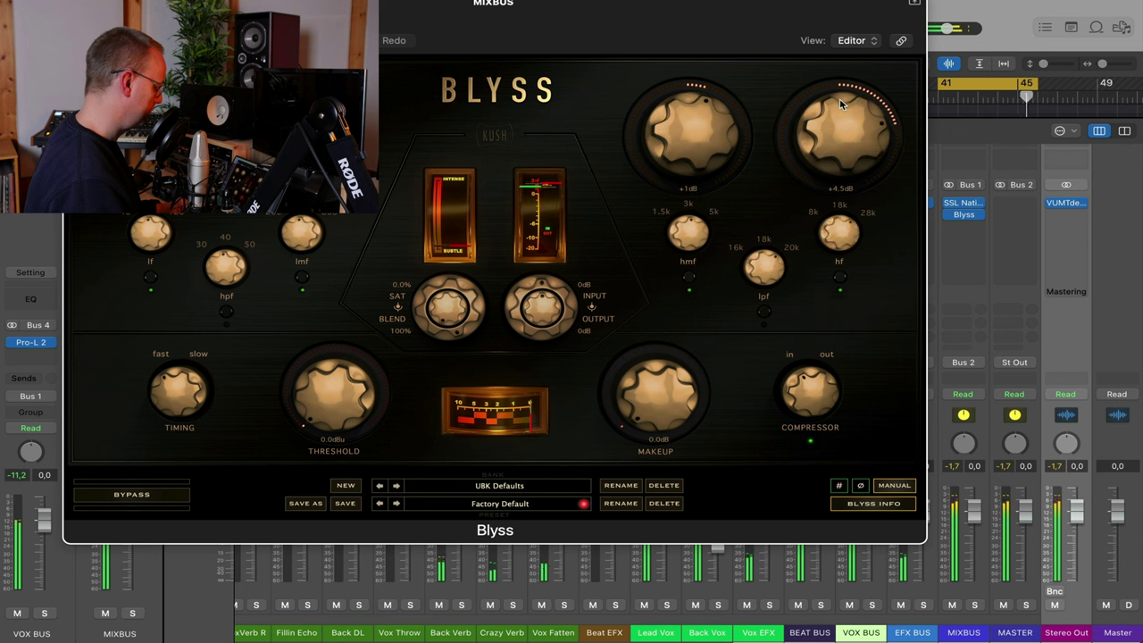
pyautogui.moveTo(849, 152); pyautogui.dragTo(865, 218)
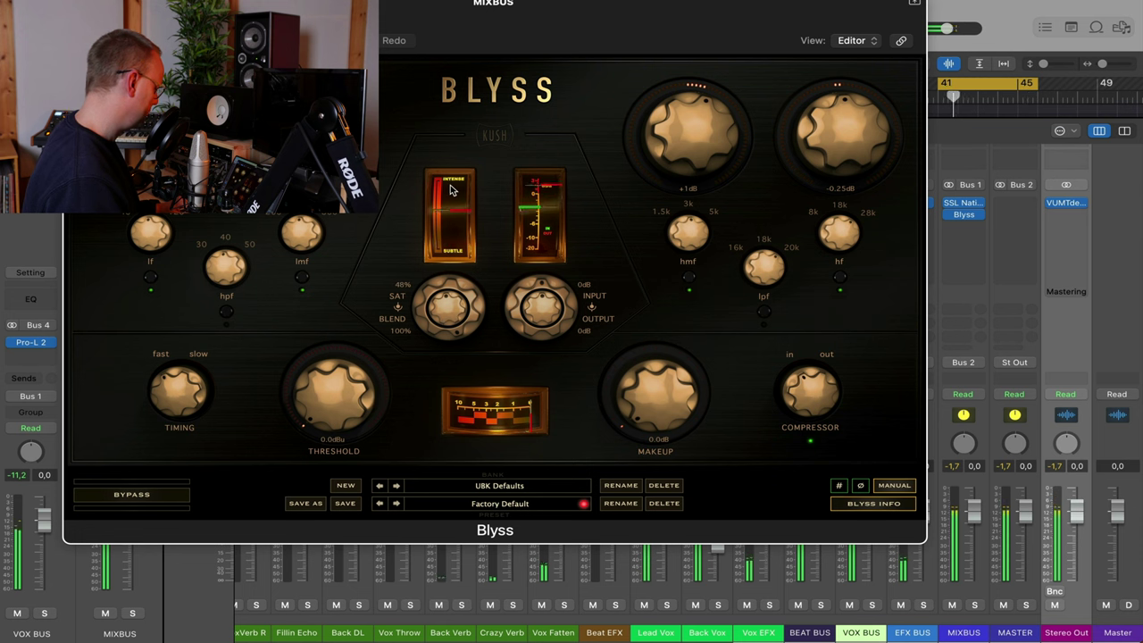
# Set the Blyss saturation to 21% and blend to 78%, and compare with bypass before closing the plug-in
pyautogui.moveTo(450, 189); pyautogui.dragTo(439, 245)
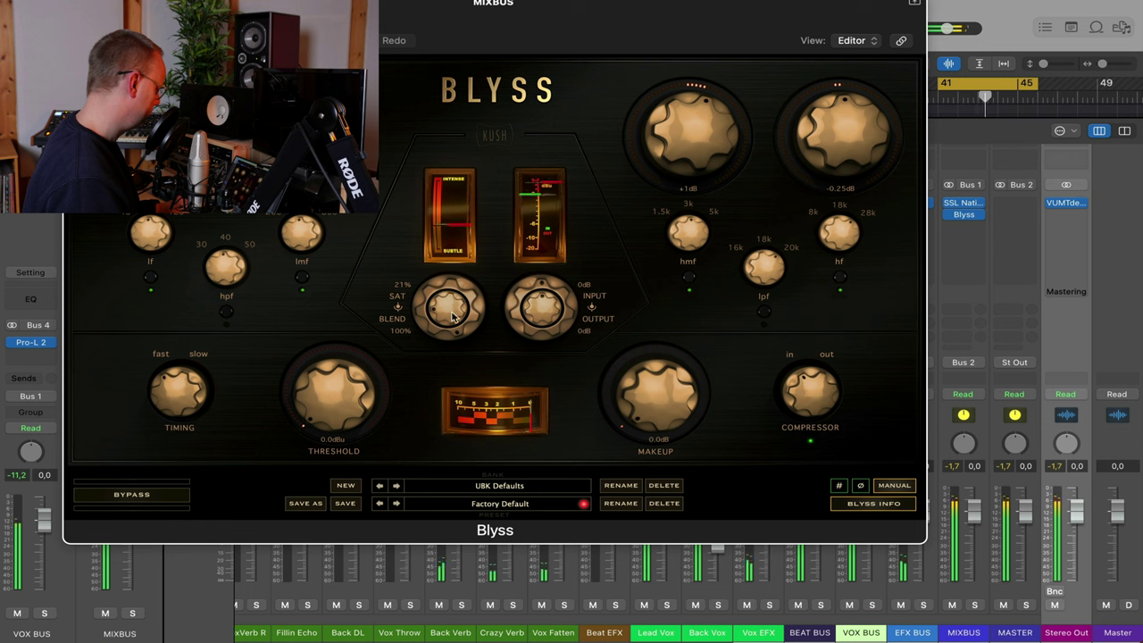
pyautogui.scroll(-4, 414, 311)
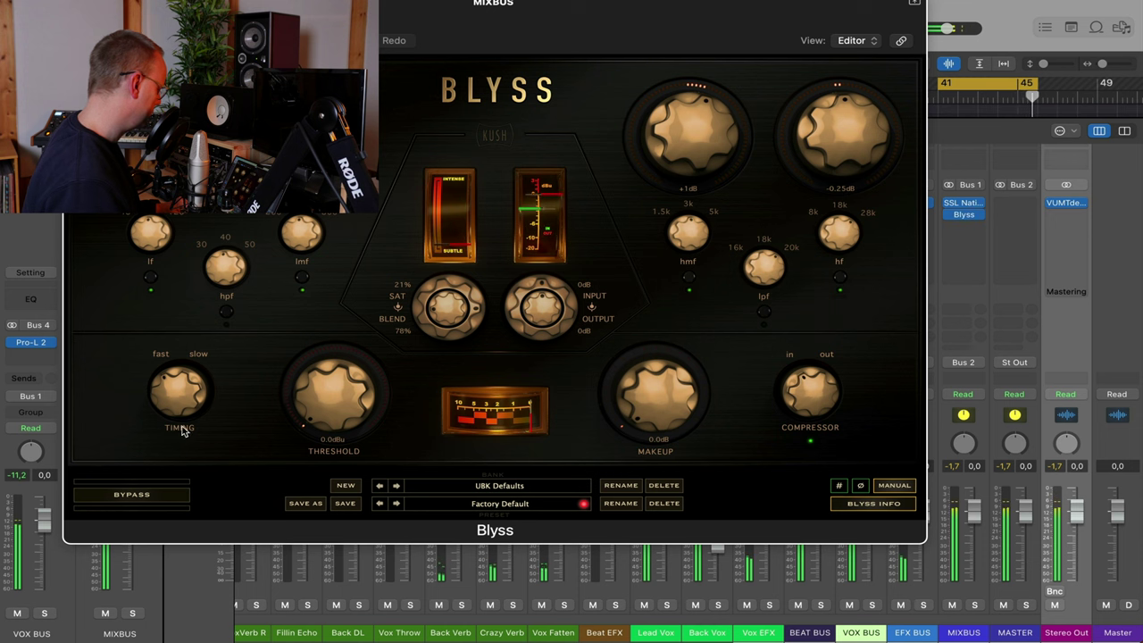
pyautogui.click(154, 497)
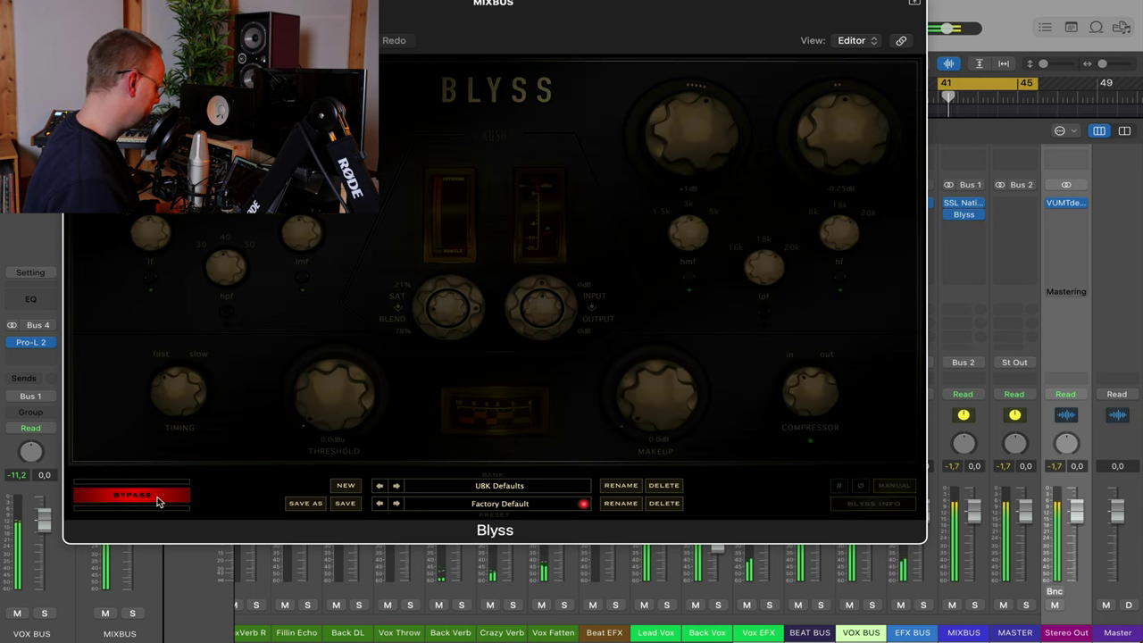
pyautogui.click(157, 499)
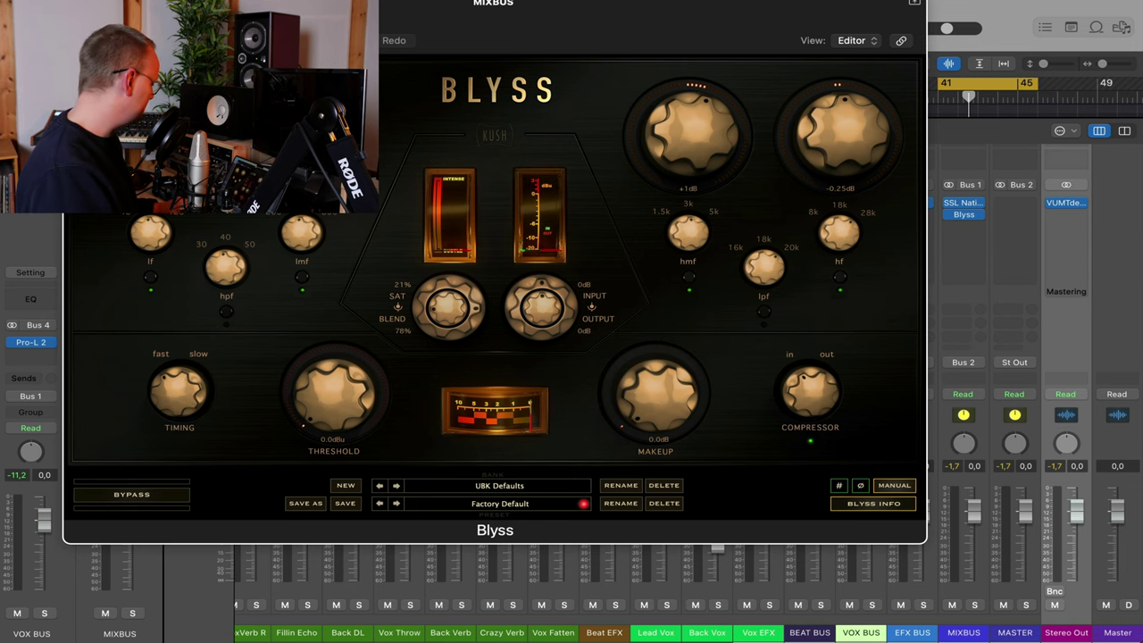
pyautogui.press('super+w')
# Insert the Schwabe Digital Gold Clip plug-in on the MIXBUS after Blyss, start playback and move its window clear of the channel strips
pyautogui.click(961, 232)
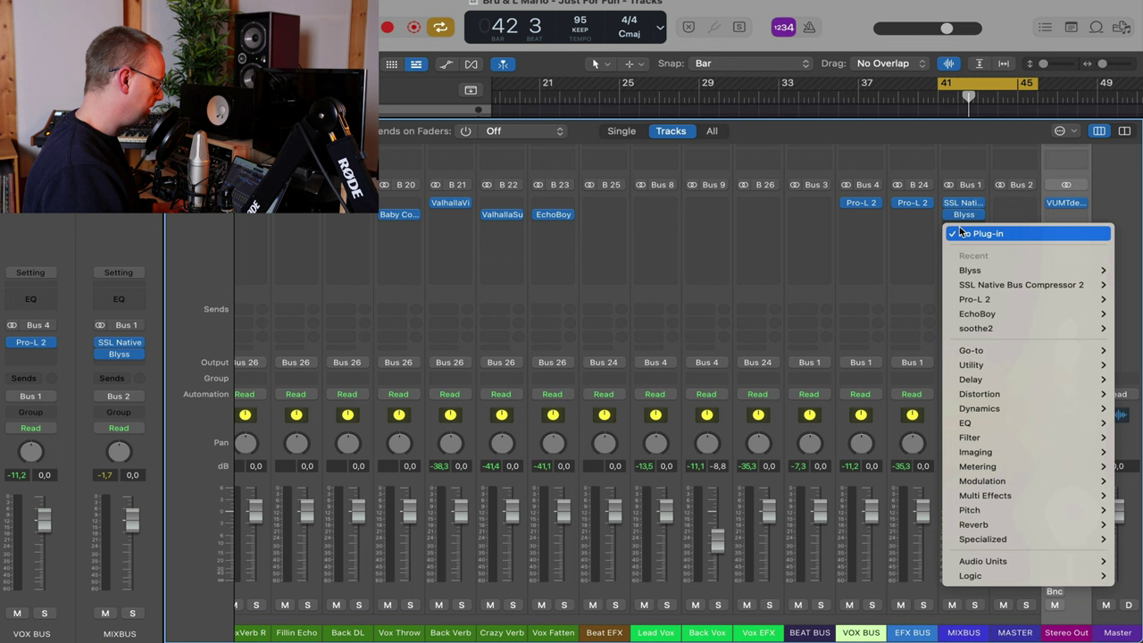
pyautogui.moveTo(986, 351)
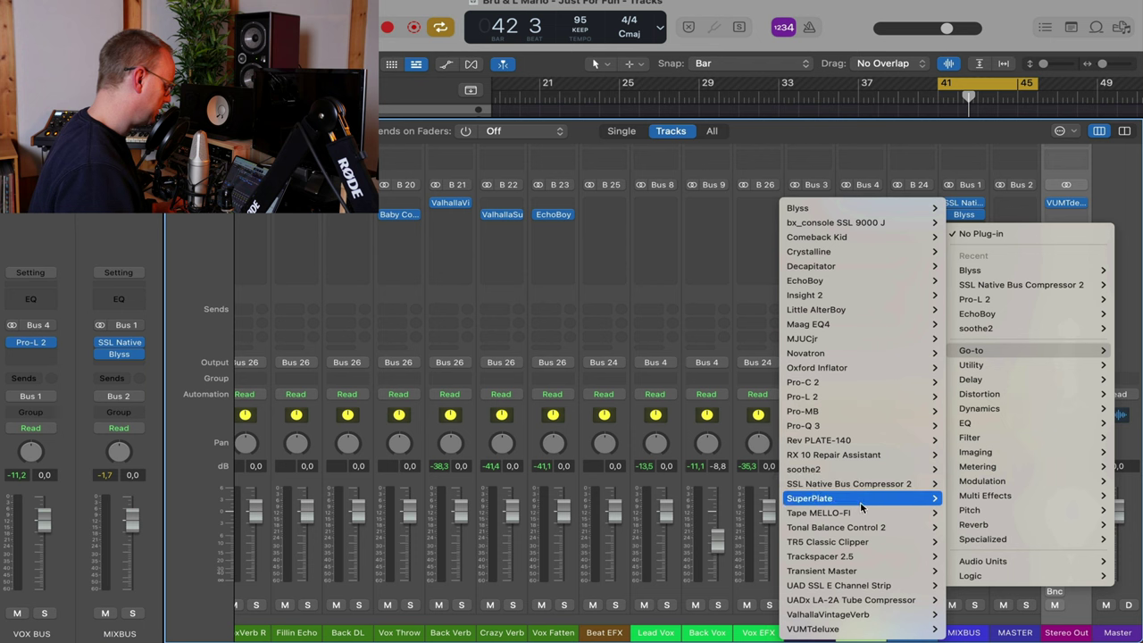
pyautogui.moveTo(838, 466)
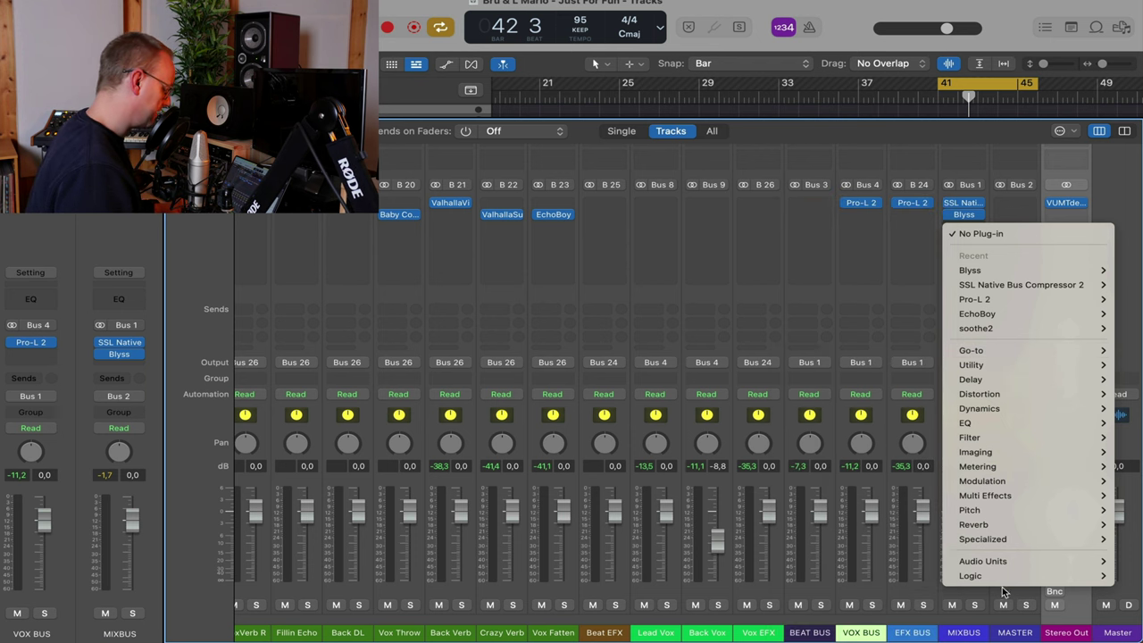
pyautogui.moveTo(991, 561)
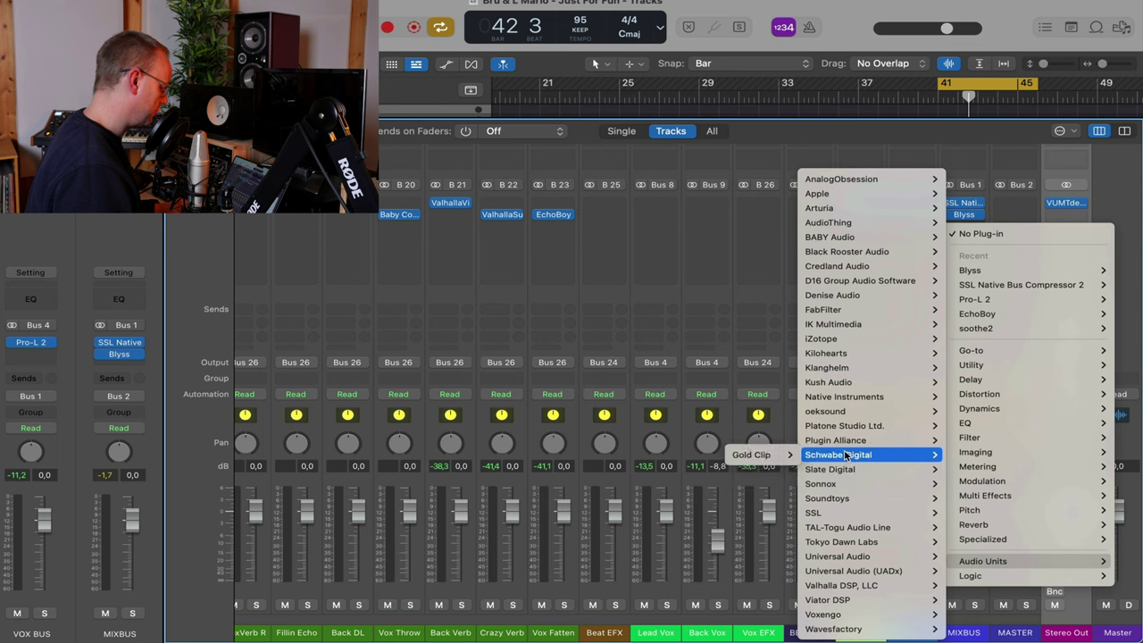
pyautogui.moveTo(751, 454)
pyautogui.click(690, 451)
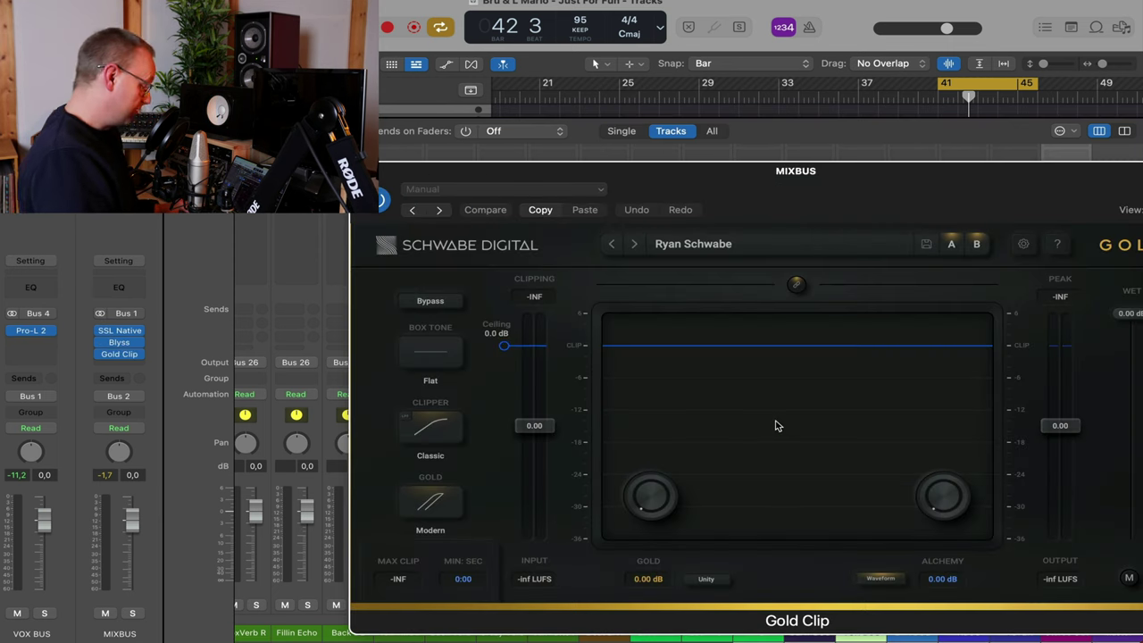
pyautogui.press('space')
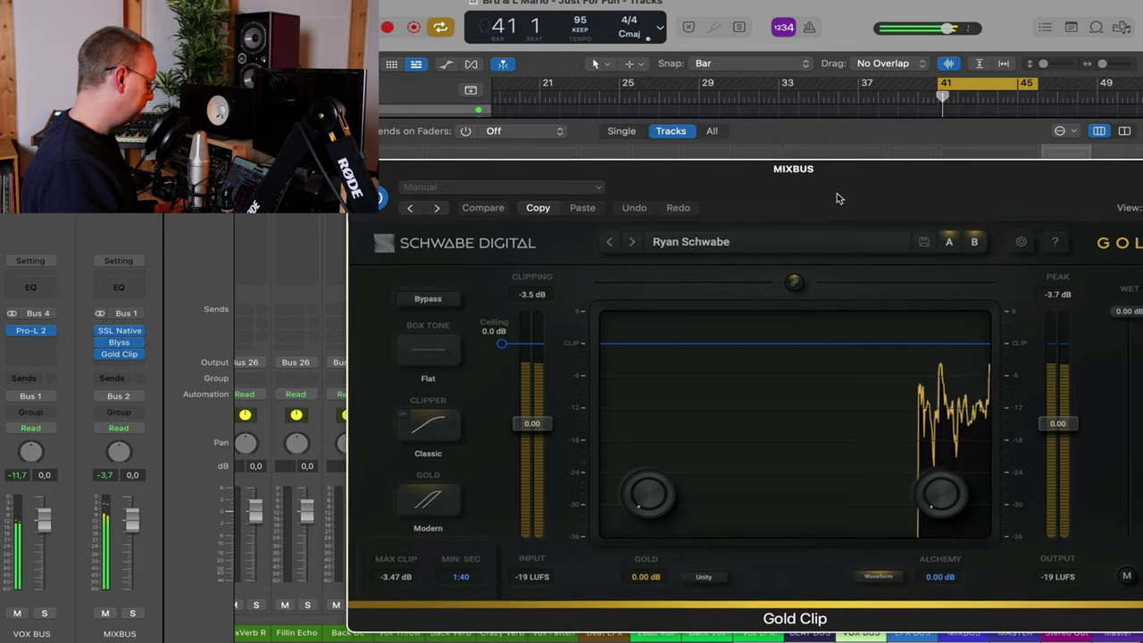
pyautogui.moveTo(836, 193); pyautogui.dragTo(521, 91)
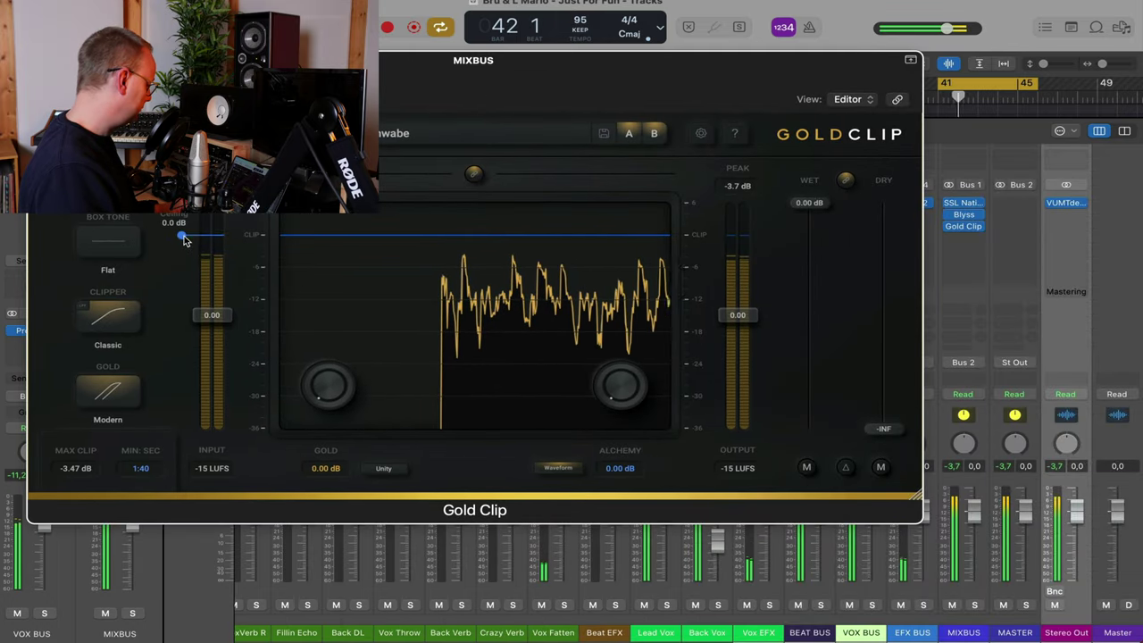
# Set the Gold Clip ceiling to -6.0 dB and input gain to 0.18 dB, with the box tone on Modern
pyautogui.moveTo(180, 234); pyautogui.dragTo(183, 275)
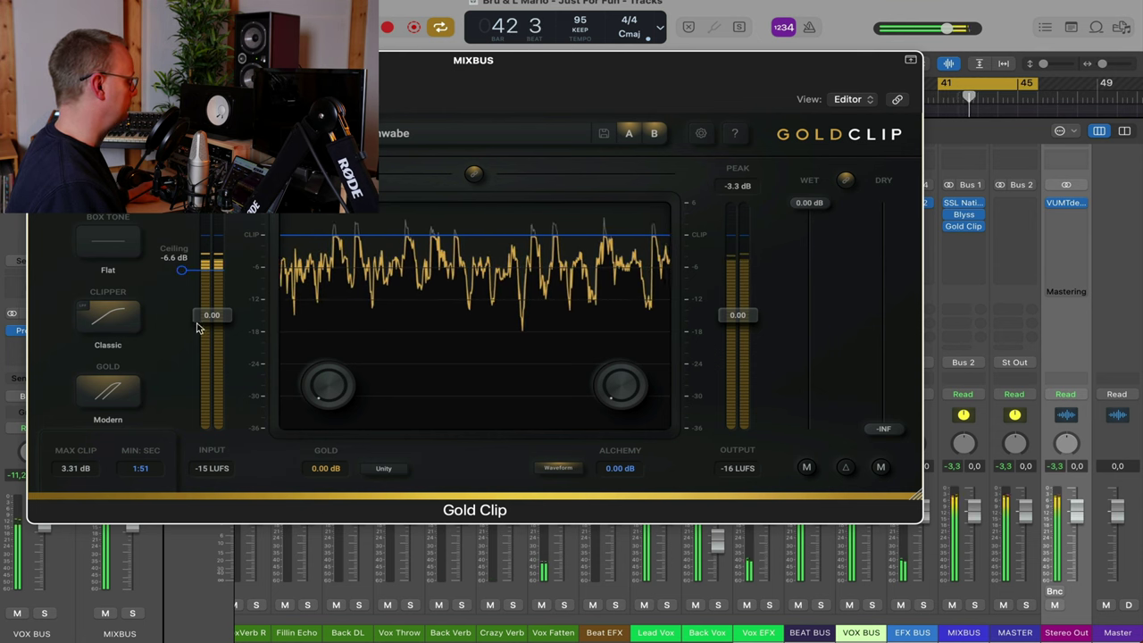
pyautogui.moveTo(209, 314); pyautogui.dragTo(211, 311)
pyautogui.moveTo(182, 271); pyautogui.dragTo(182, 267)
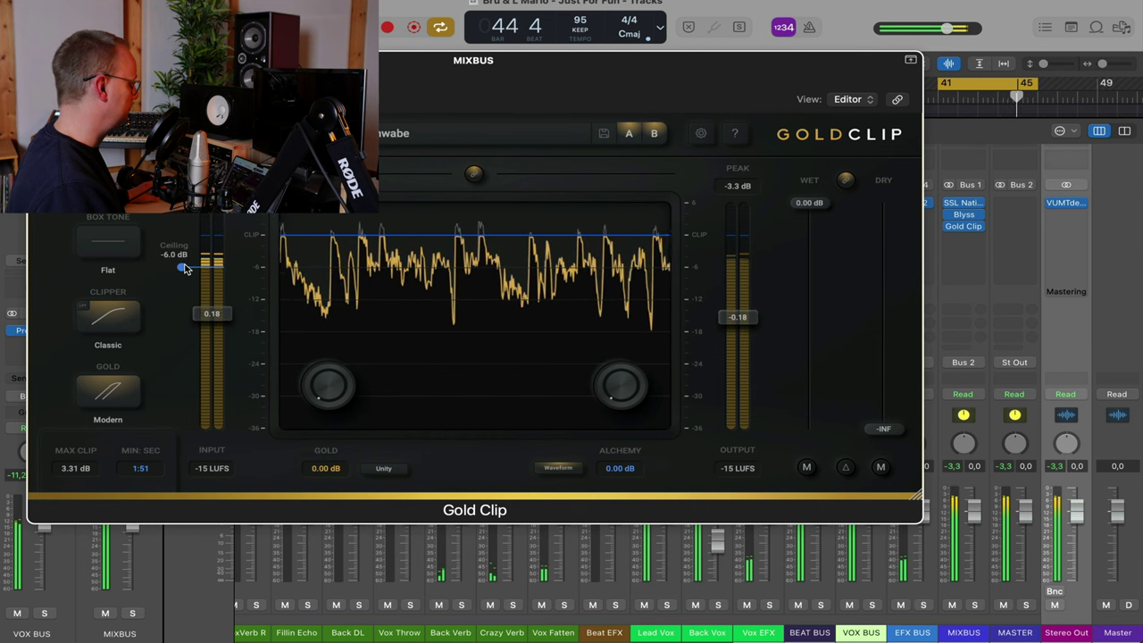
pyautogui.click(127, 242)
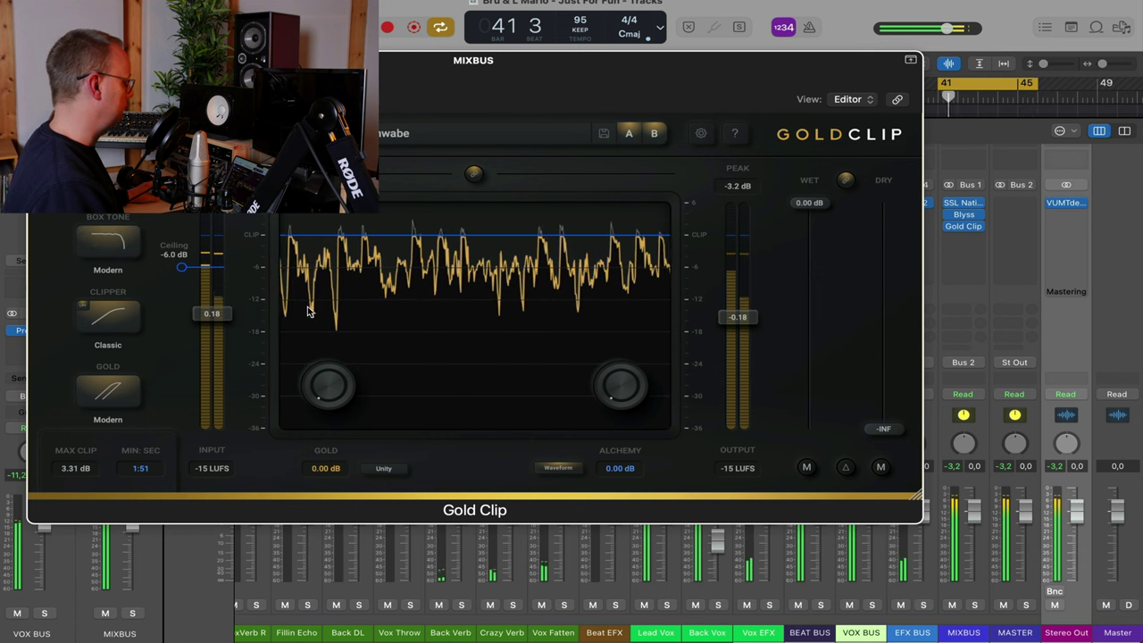
# Switch the Gold mode to Classic, set Gold to 2.19 dB and Alchemy to 0.44 dB, and close the plug-in
pyautogui.moveTo(330, 386); pyautogui.dragTo(332, 337)
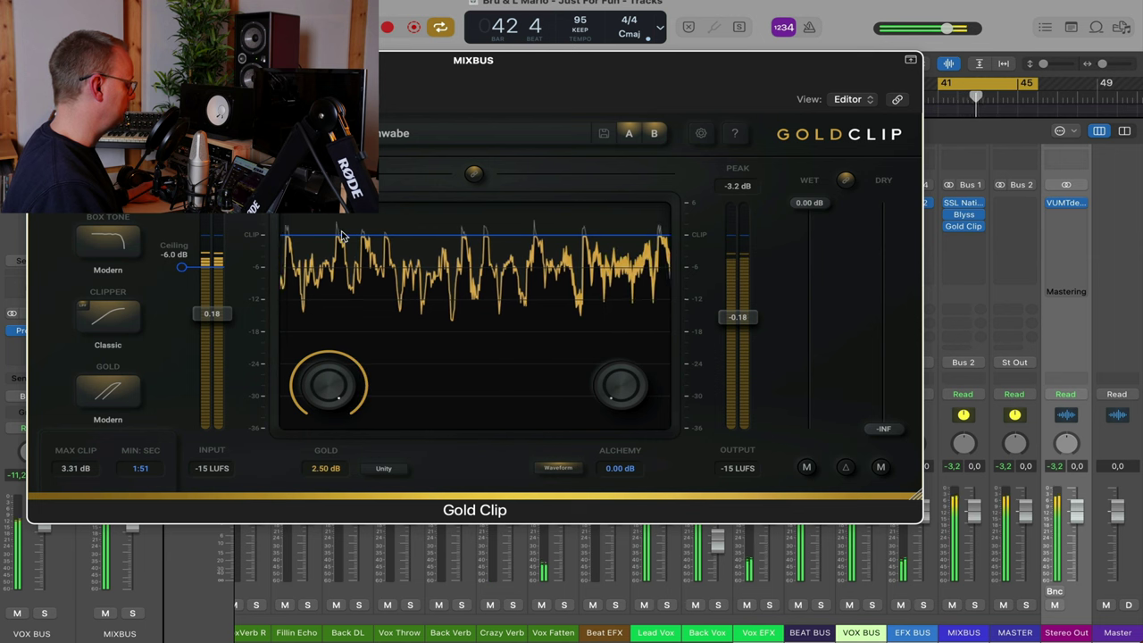
pyautogui.click(129, 396)
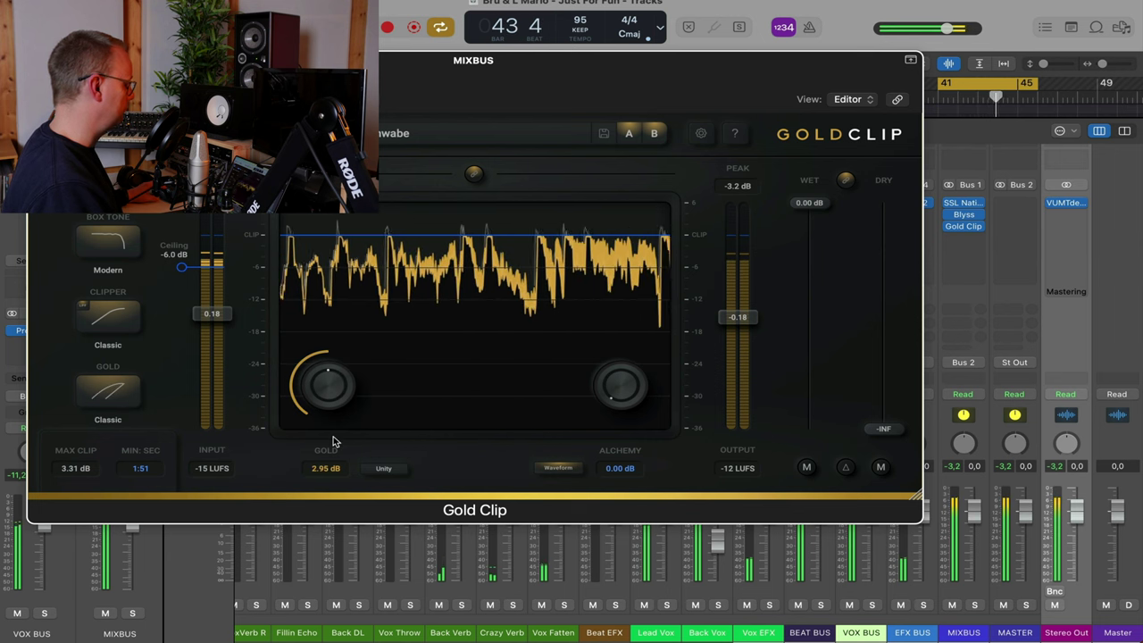
pyautogui.moveTo(333, 441); pyautogui.dragTo(326, 459)
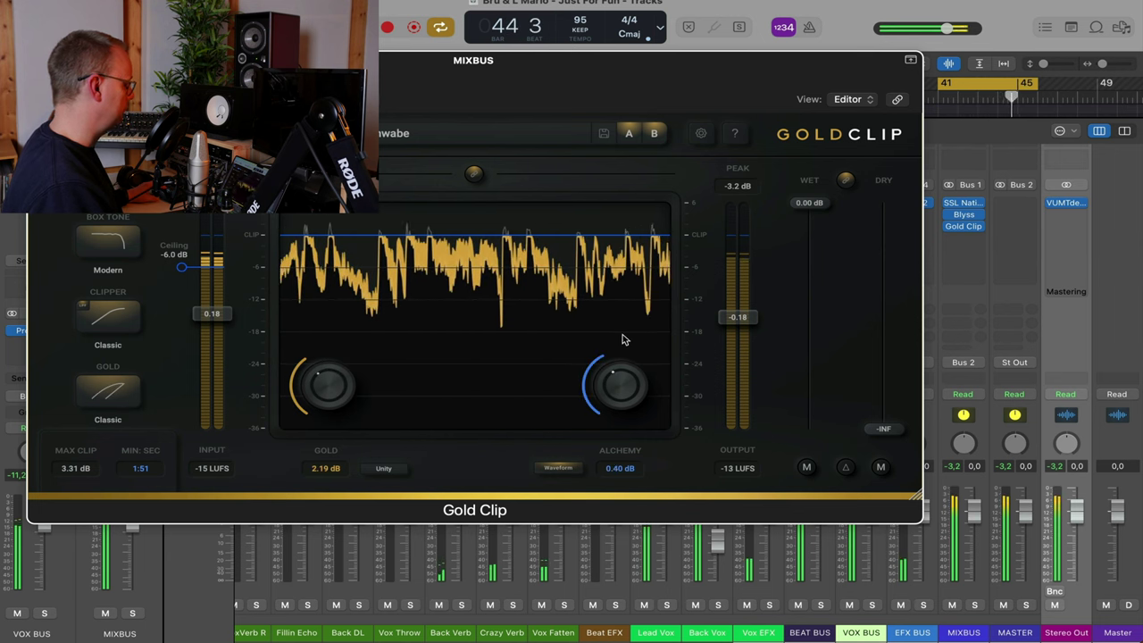
pyautogui.moveTo(623, 338)
pyautogui.mouseDown()
pyautogui.moveTo(628, 301)
pyautogui.moveTo(628, 317)
pyautogui.mouseUp()
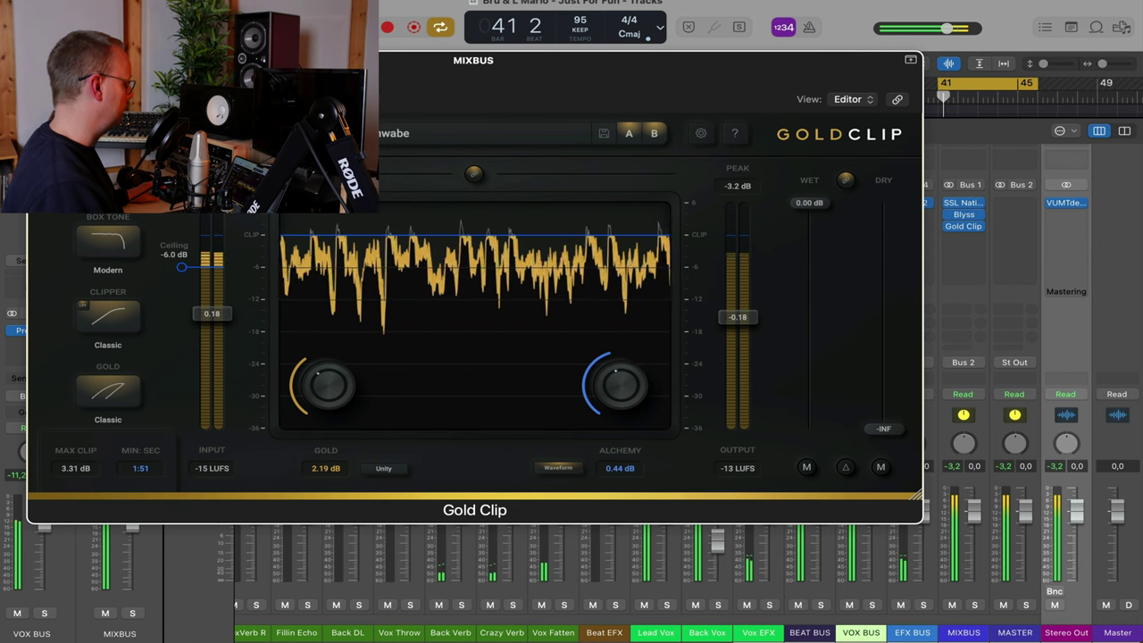
pyautogui.press('super+w')
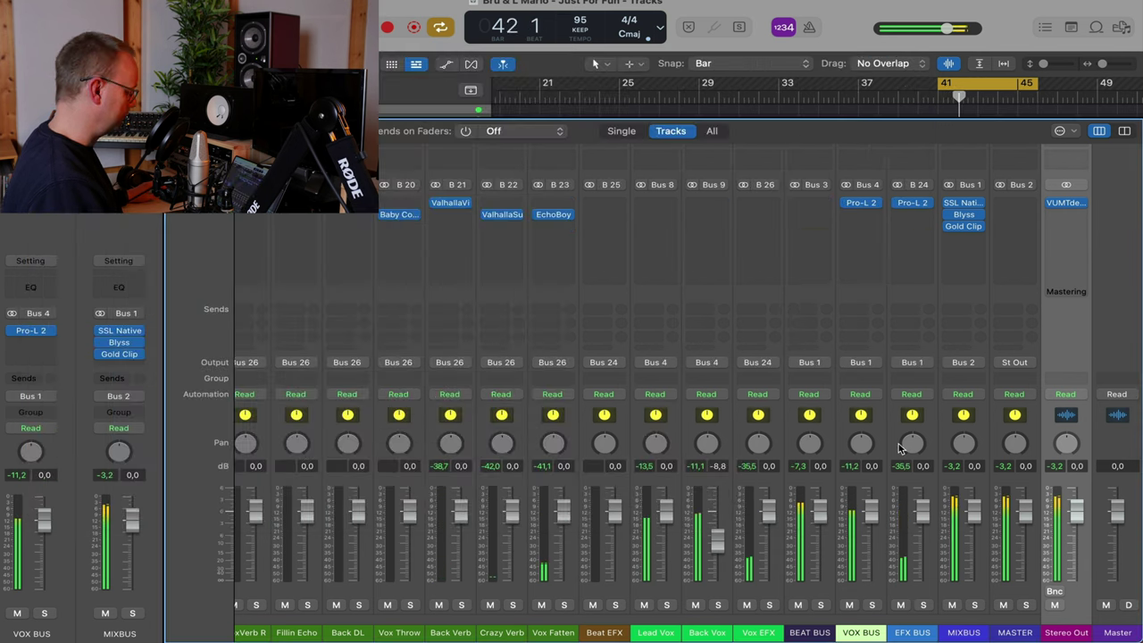
# Lower the VOX BUS fader to -4.9 dB and select that channel
pyautogui.scroll(1, 900, 562)
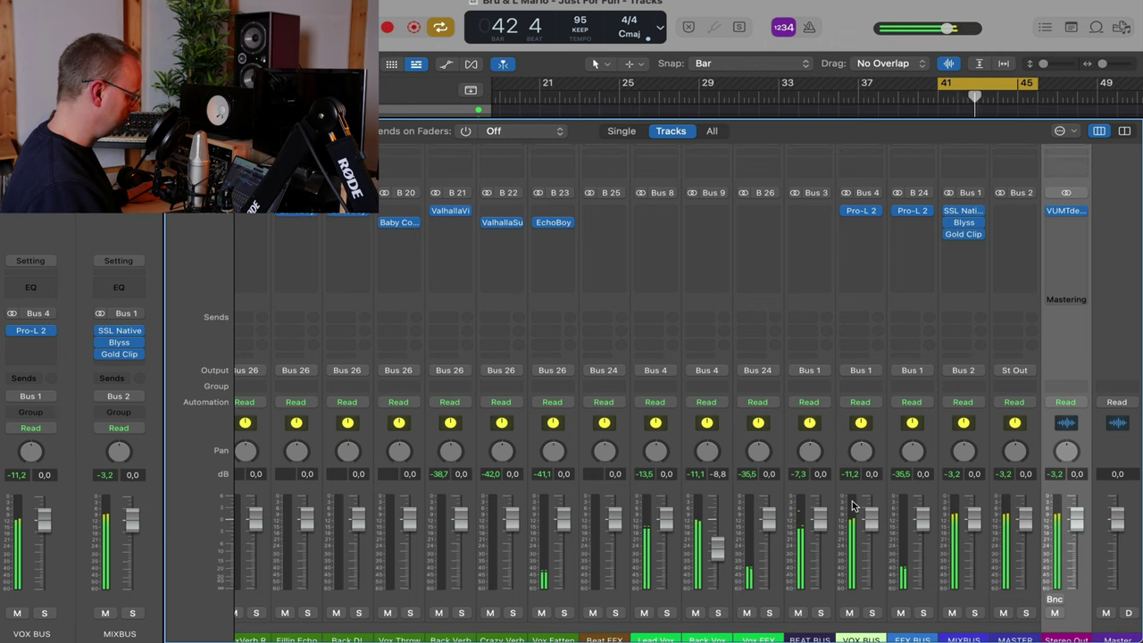
pyautogui.moveTo(871, 520); pyautogui.dragTo(871, 552)
pyautogui.scroll(-1, 871, 582)
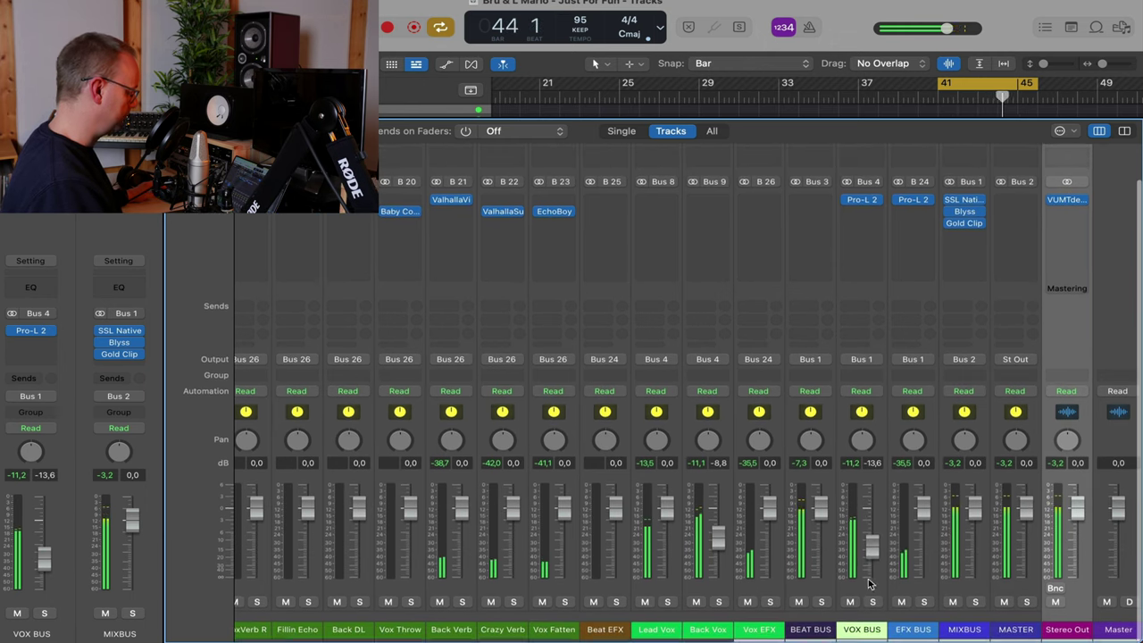
pyautogui.click(870, 629)
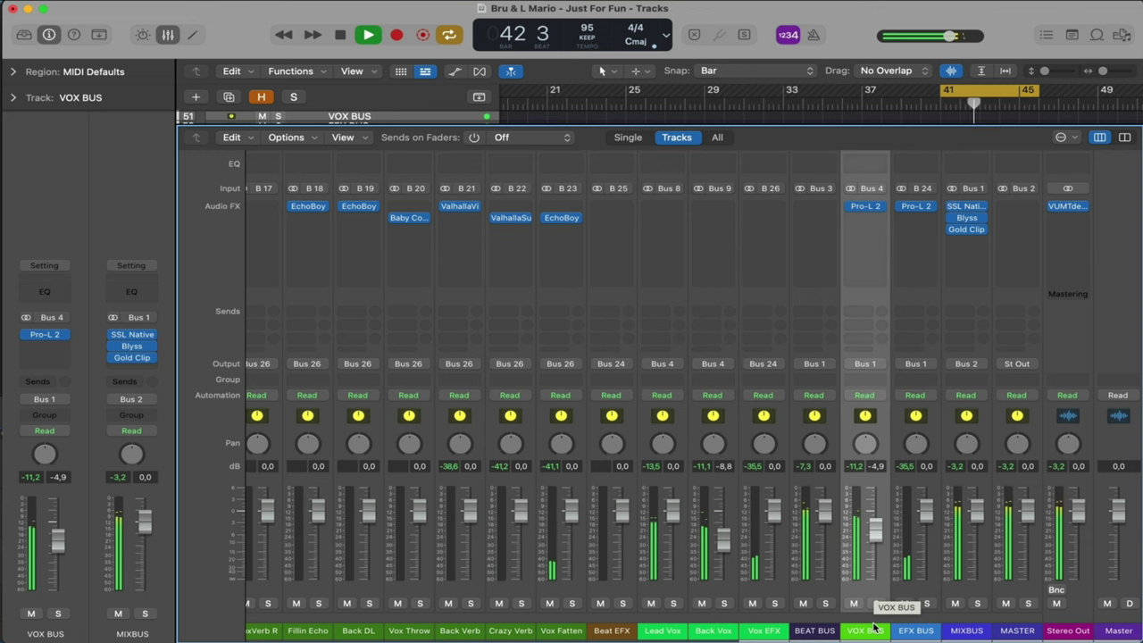
# Lower the EFX BUS fader to -4.8 dB to match the reduced vocal level
pyautogui.scroll(2, 875, 628)
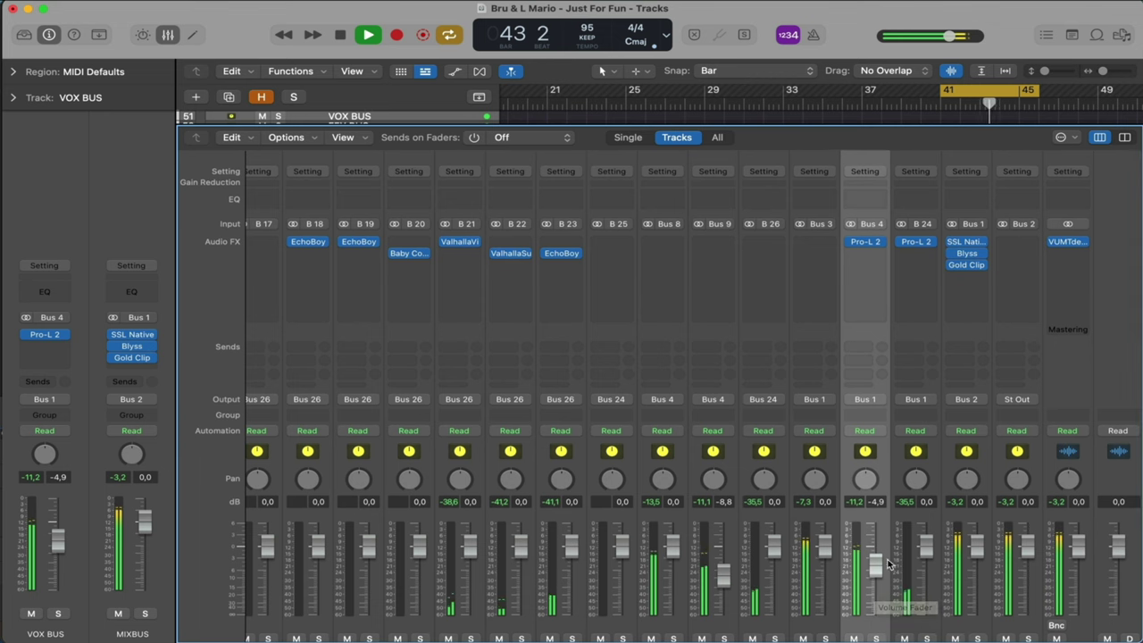
pyautogui.scroll(-2, 893, 537)
pyautogui.scroll(1, 929, 514)
pyautogui.moveTo(930, 510); pyautogui.dragTo(926, 547)
pyautogui.scroll(-1, 926, 541)
pyautogui.scroll(1, 925, 543)
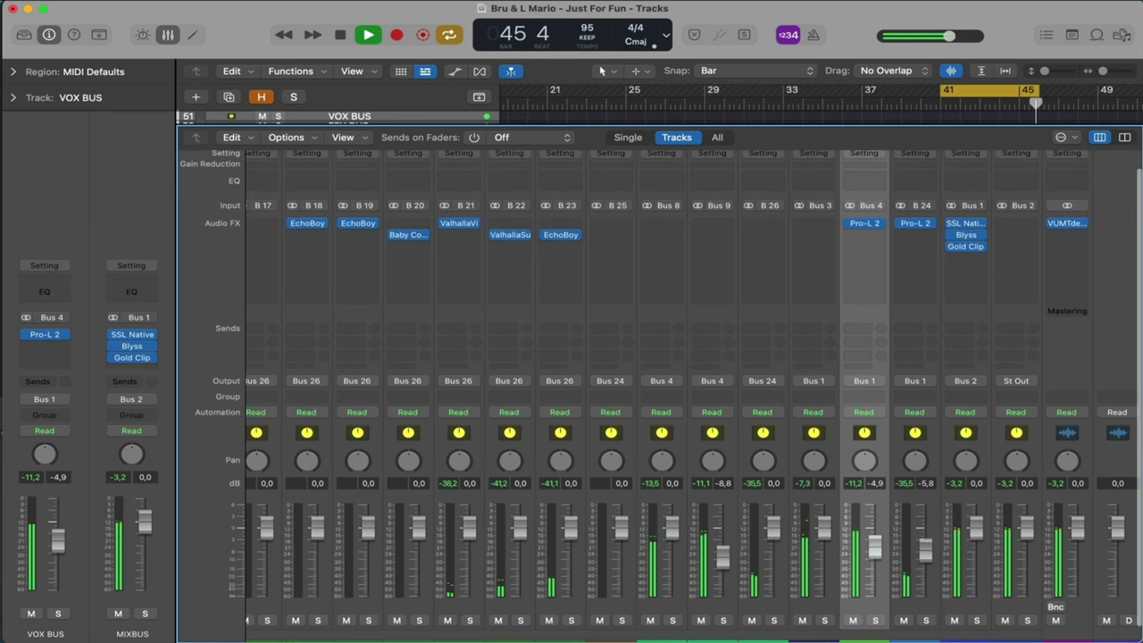
pyautogui.scroll(1, 926, 594)
pyautogui.moveTo(926, 596); pyautogui.dragTo(926, 549)
pyautogui.scroll(-1, 925, 549)
# Solo the VOX BUS and EFX BUS together to check their balance, and return to the full mix
pyautogui.scroll(-3, 880, 607)
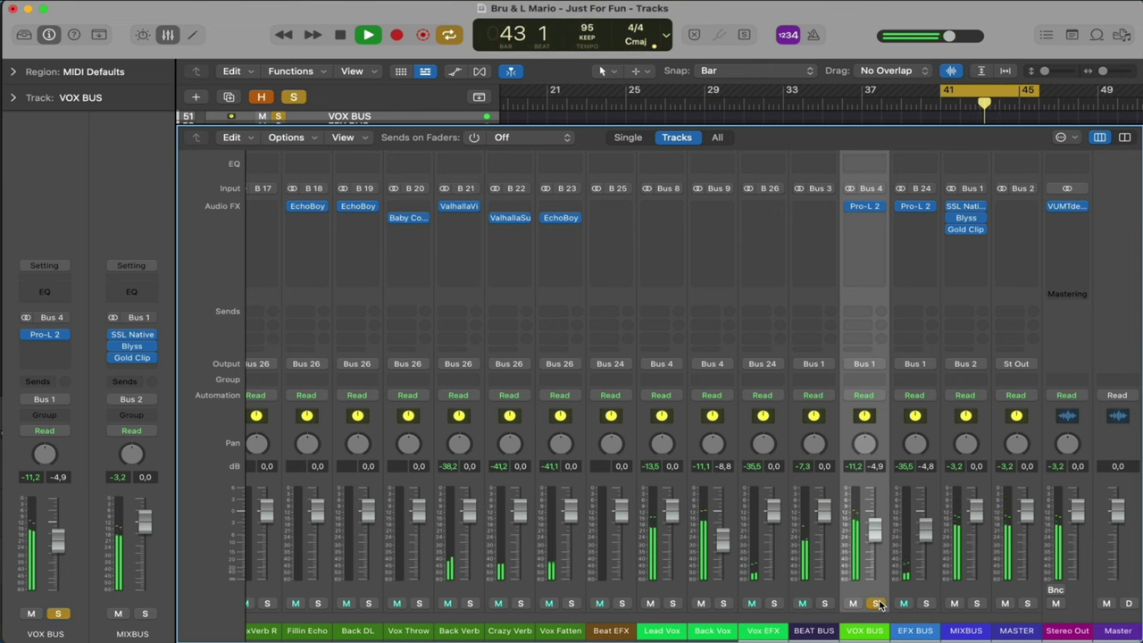
pyautogui.click(927, 604)
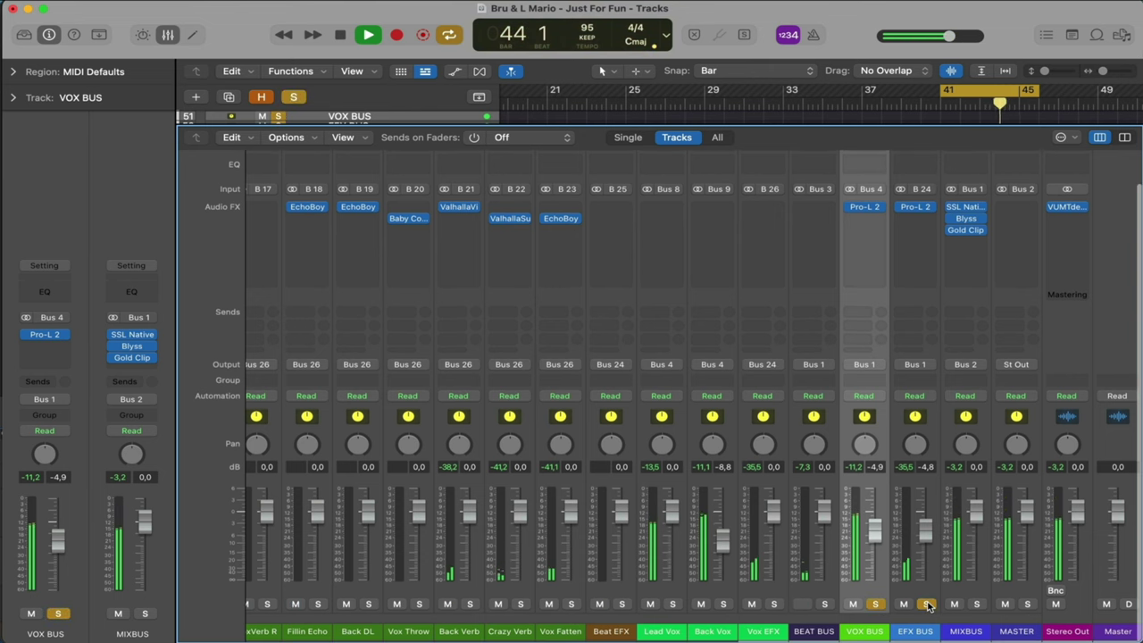
pyautogui.click(876, 603)
pyautogui.scroll(3, 893, 605)
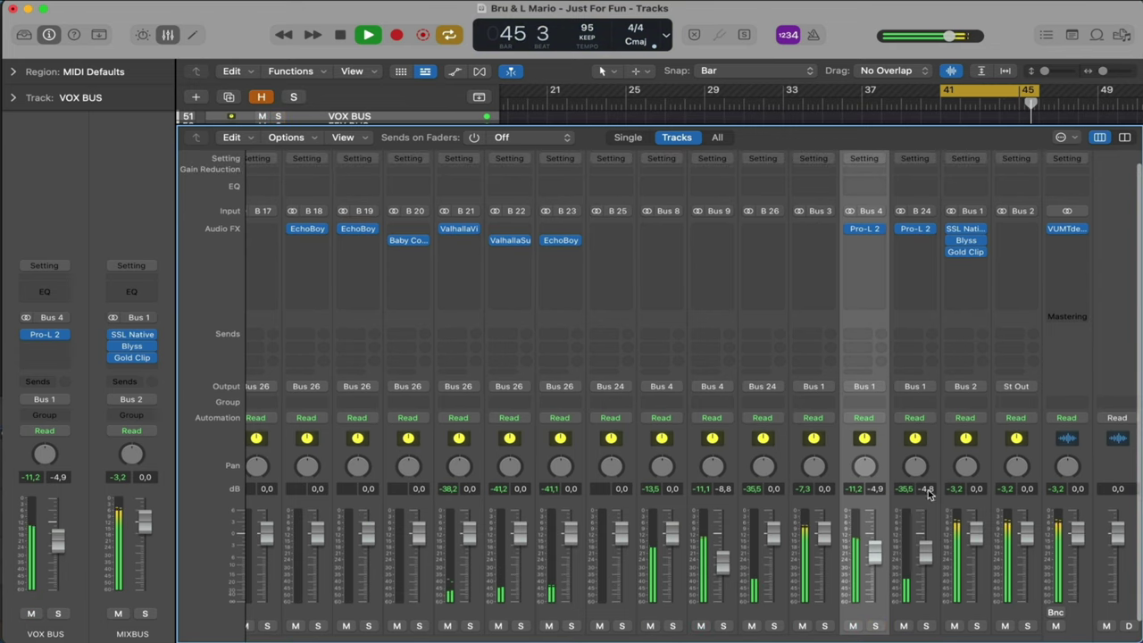
pyautogui.scroll(-3, 915, 482)
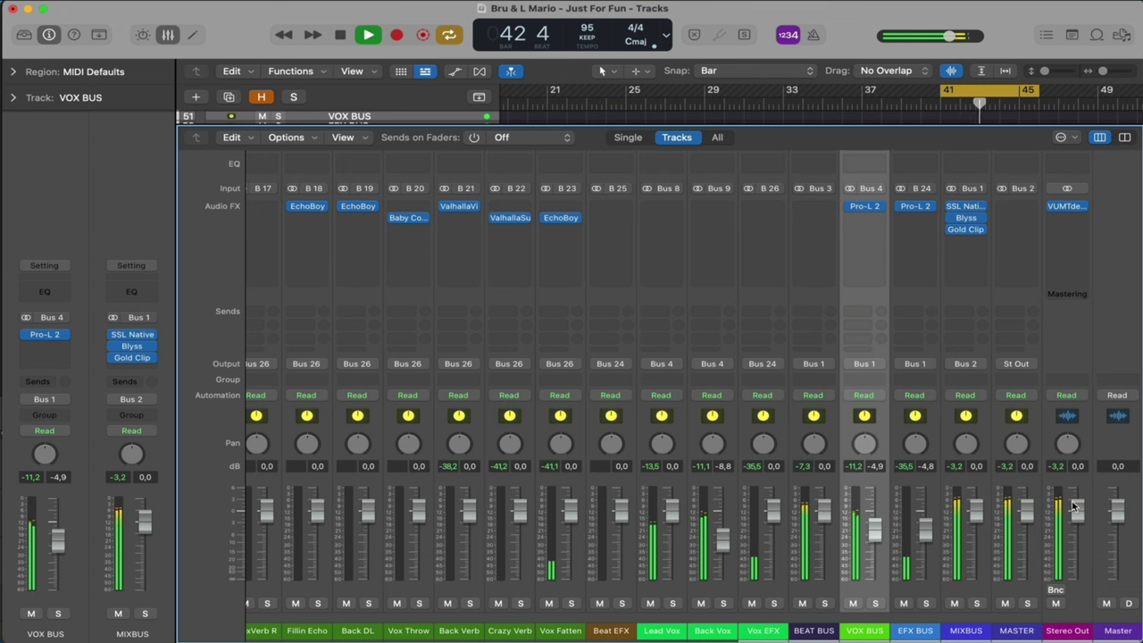
# Insert a stereo Pro-L 2 limiter on the MIXBUS after Gold Clip
pyautogui.click(971, 243)
pyautogui.moveTo(978, 364)
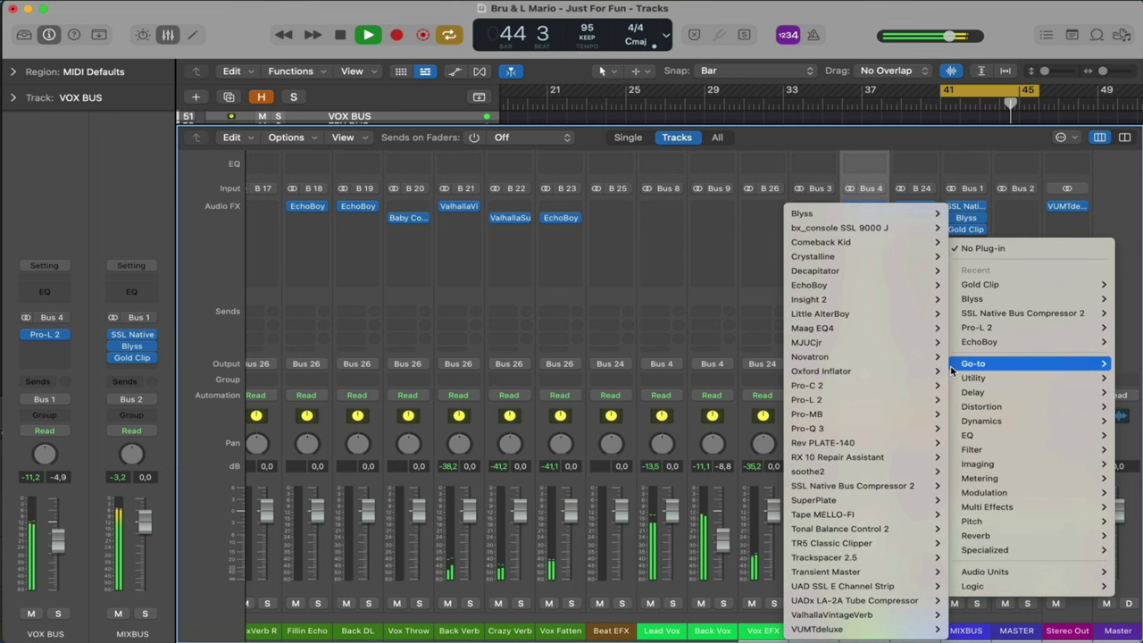
pyautogui.moveTo(848, 399)
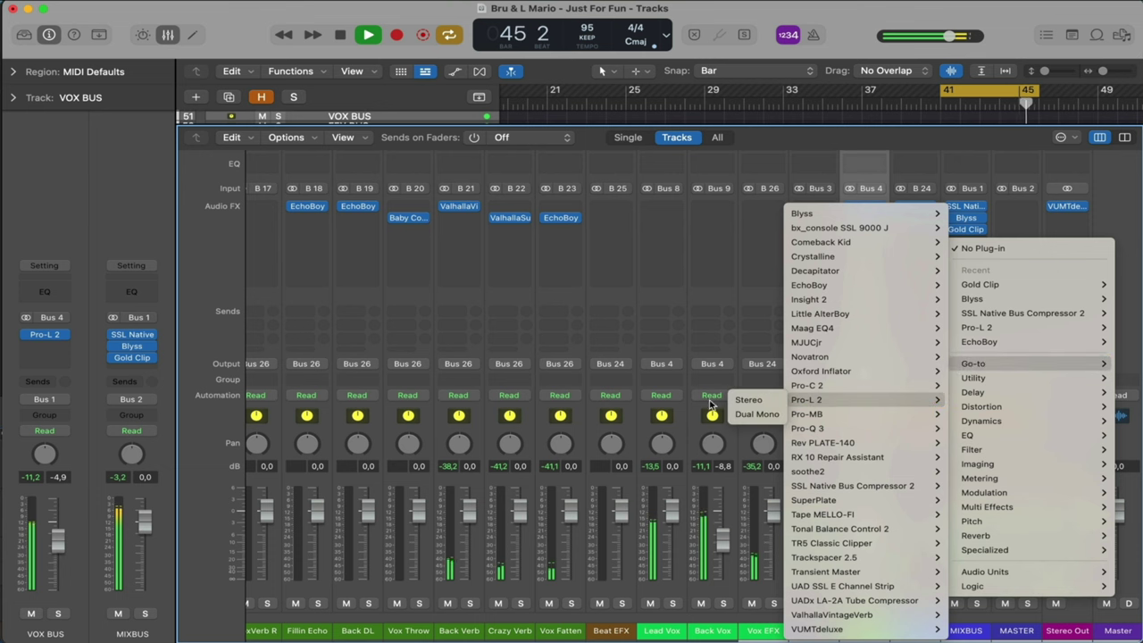
pyautogui.click(763, 402)
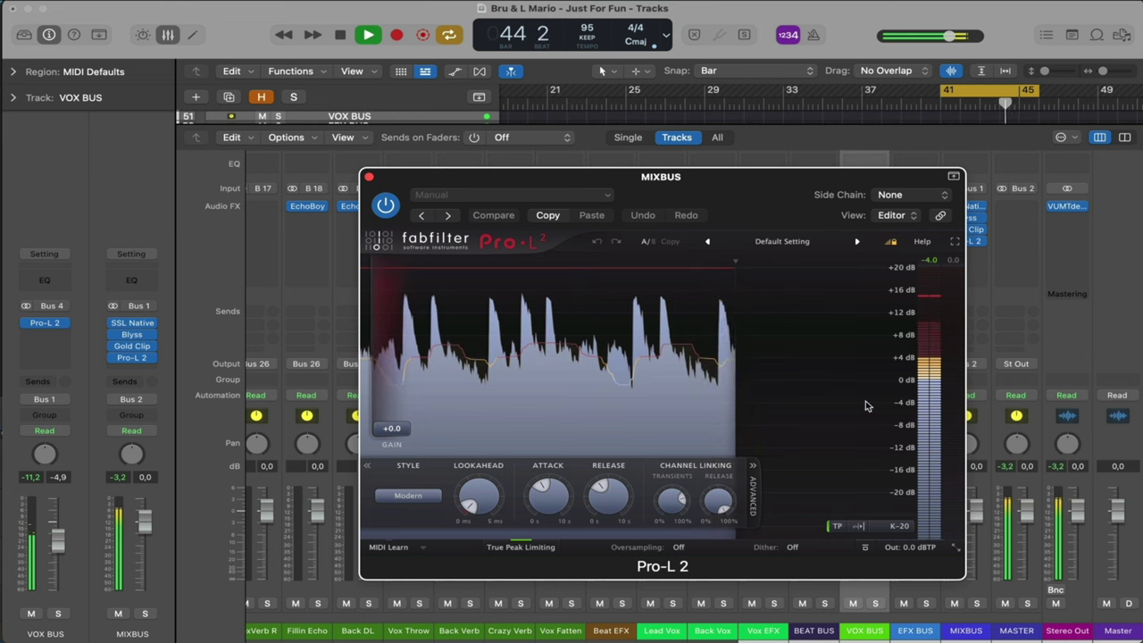
# Set the MIXBUS limiter's output level to -1.0 dB and adjust its gain to +6.0 dB while checking the loop
pyautogui.moveTo(393, 428); pyautogui.dragTo(410, 393)
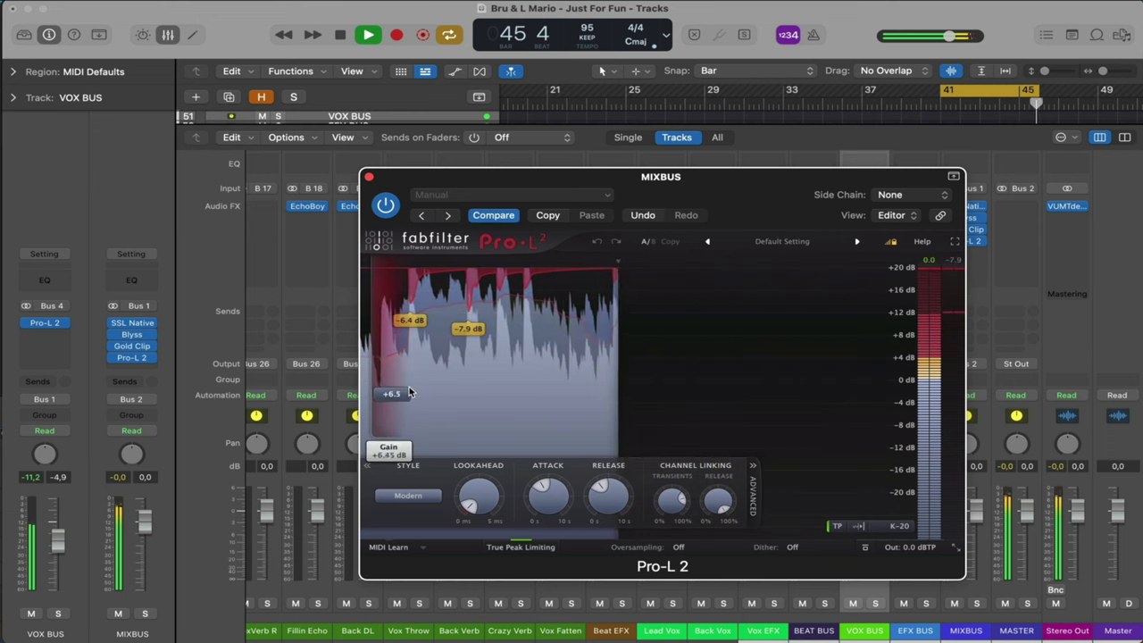
pyautogui.moveTo(908, 550)
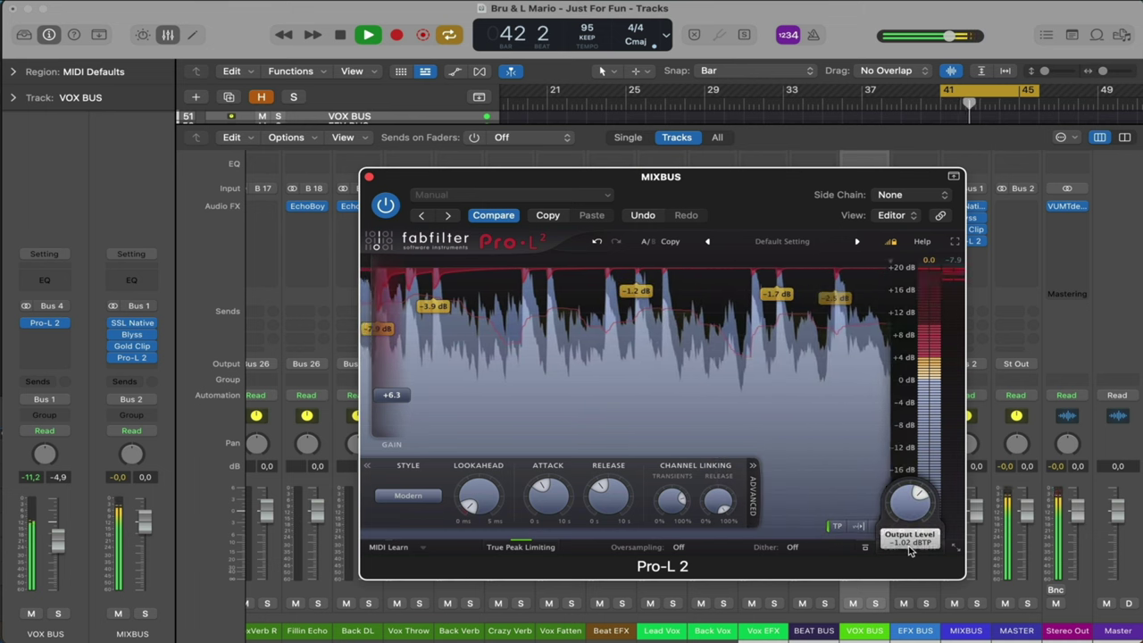
pyautogui.press('space')
pyautogui.moveTo(390, 396)
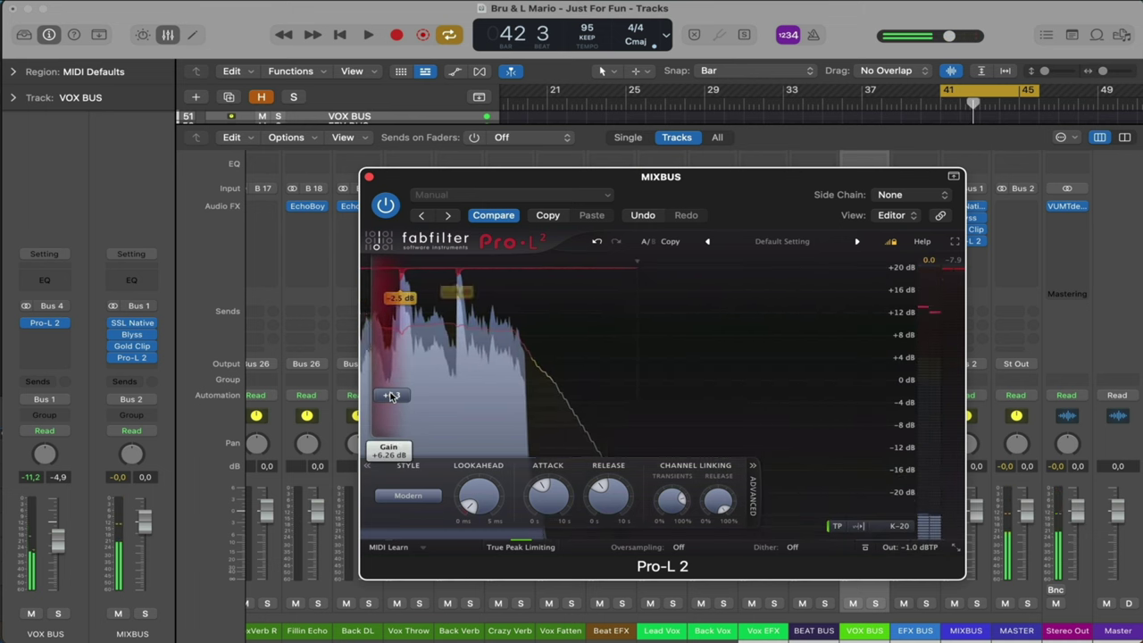
pyautogui.moveTo(390, 396); pyautogui.dragTo(390, 394)
pyautogui.press('space')
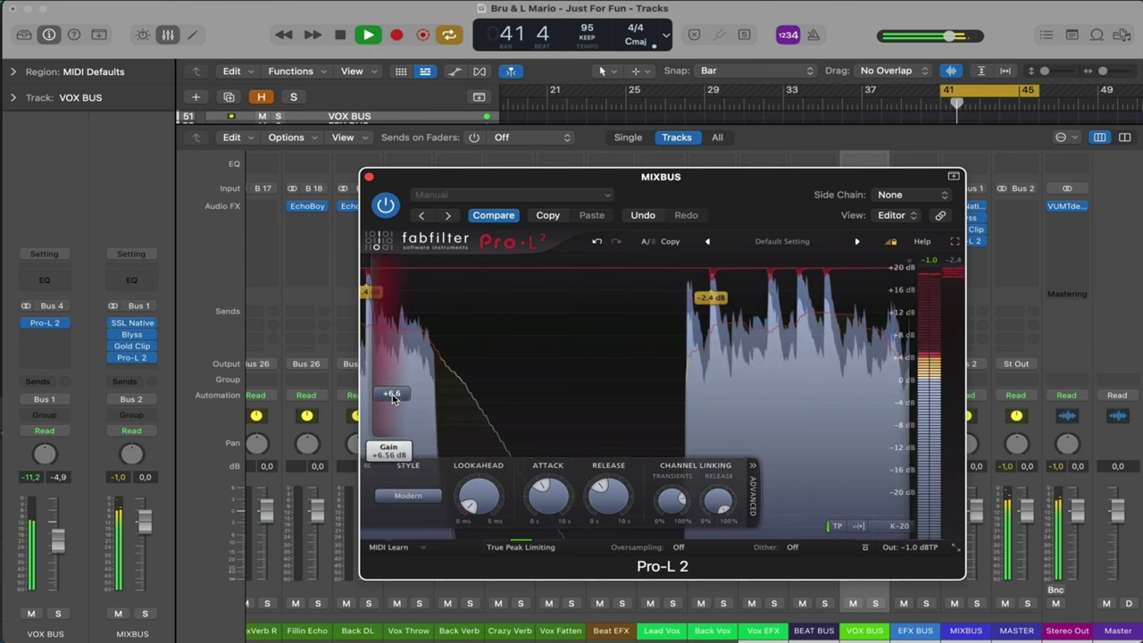
pyautogui.moveTo(392, 395); pyautogui.dragTo(393, 400)
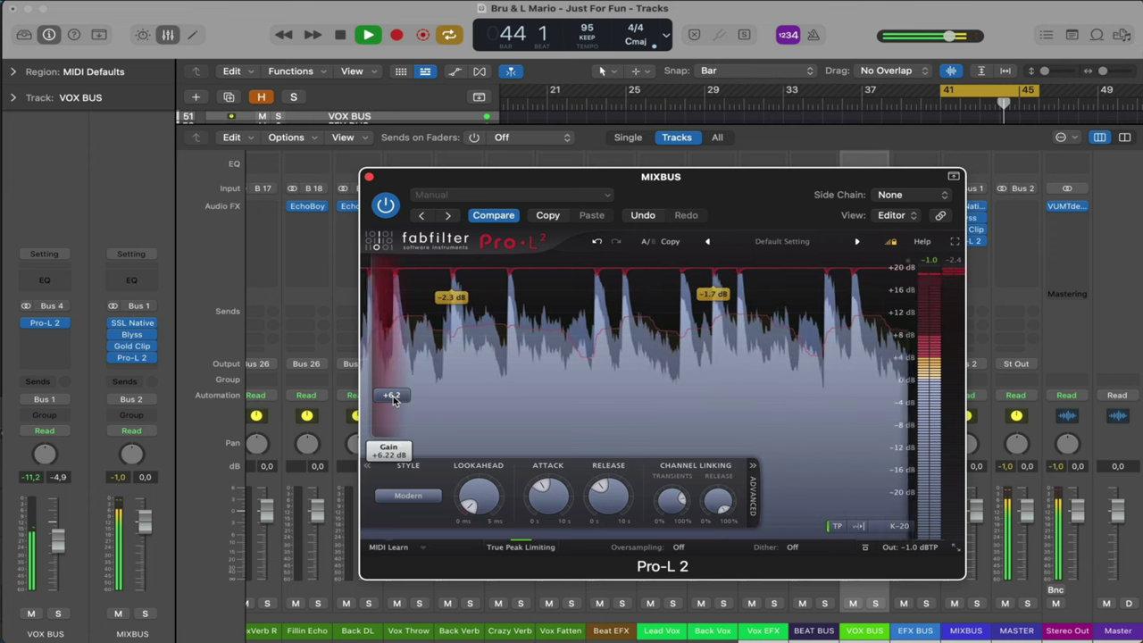
pyautogui.moveTo(393, 400); pyautogui.dragTo(393, 402)
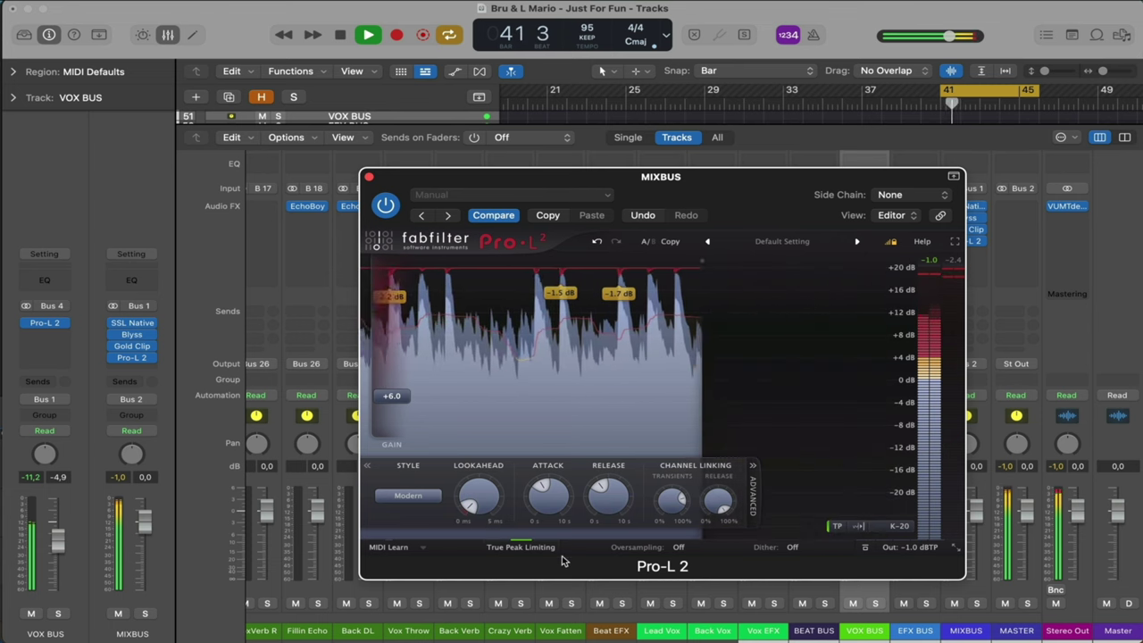
# Turn off true peak limiting, set the limiter's oversampling to 4x, and move its window clear of the bus channels
pyautogui.click(678, 546)
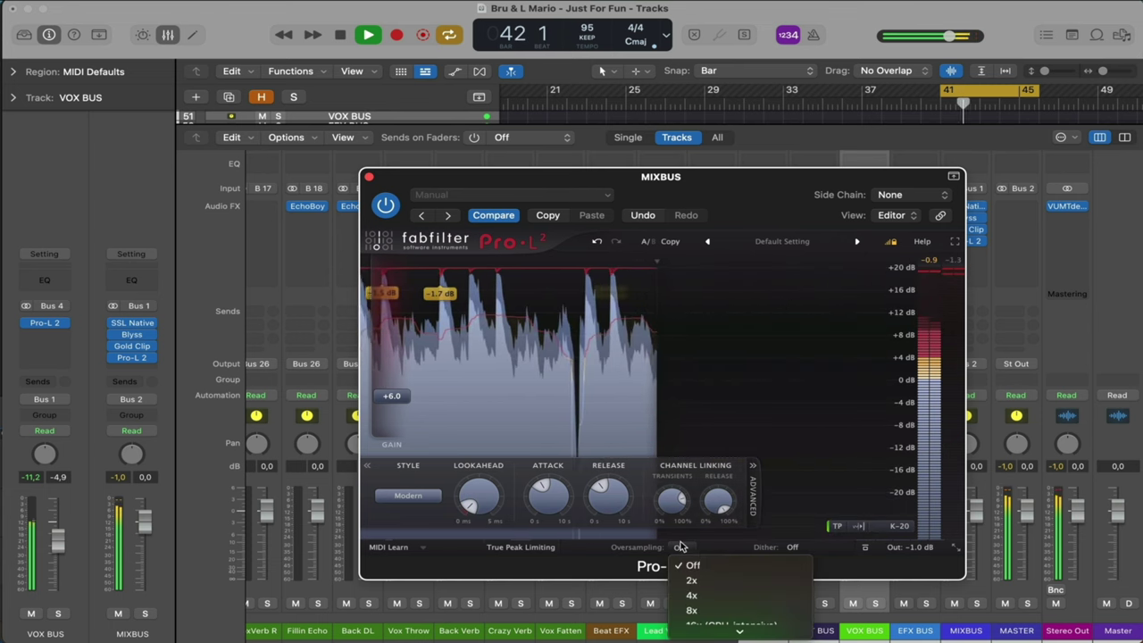
pyautogui.click(709, 596)
pyautogui.moveTo(760, 197); pyautogui.dragTo(448, 69)
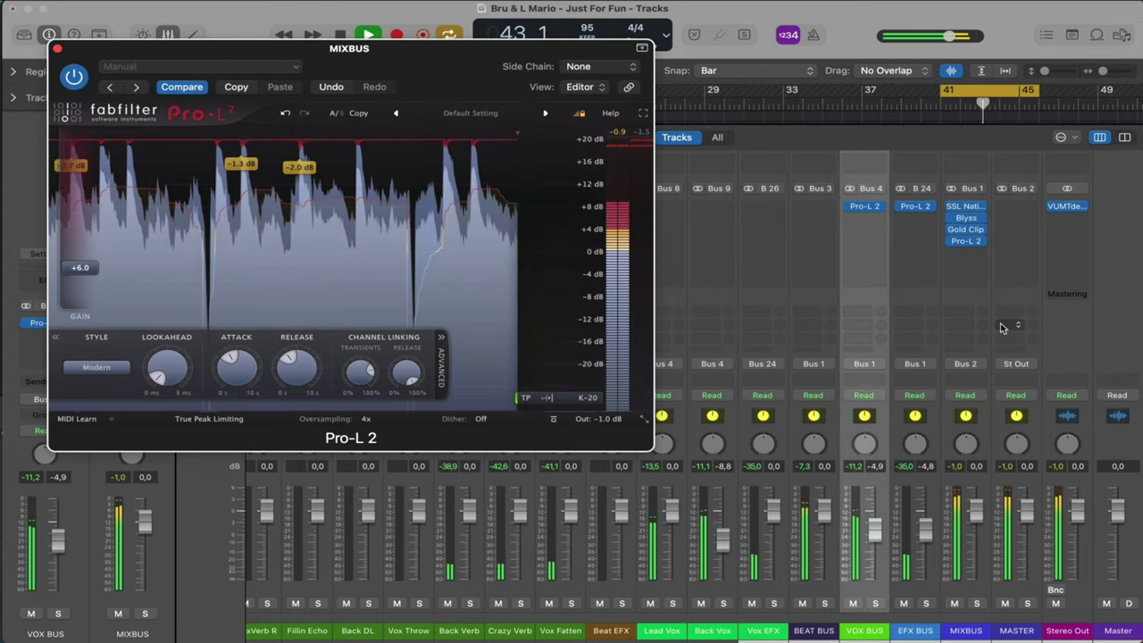
# Insert the Insight 2 meter on the Stereo Out after VUMTdeluxe, check the loop's loudness, and close the meter and MIXBUS limiter windows
pyautogui.click(1021, 219)
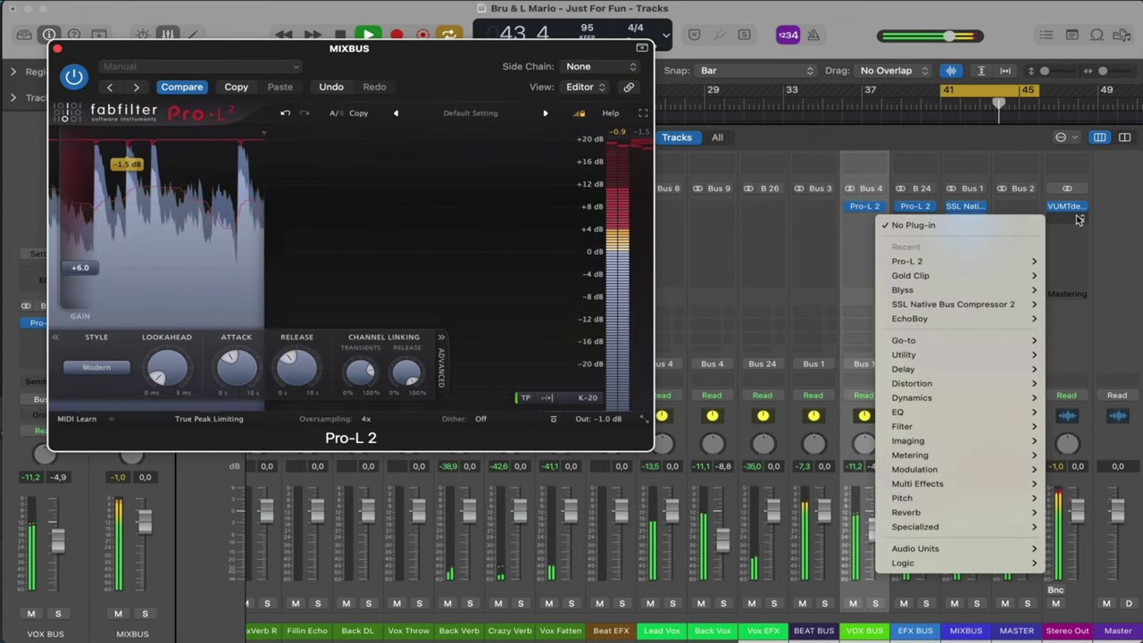
pyautogui.moveTo(929, 341)
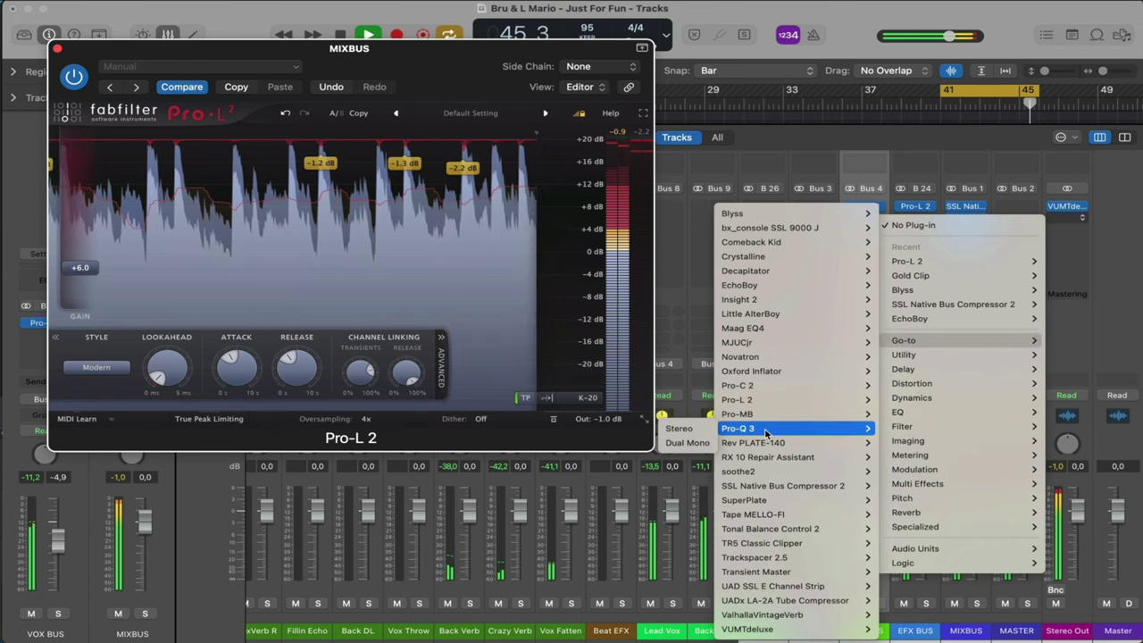
pyautogui.moveTo(765, 433)
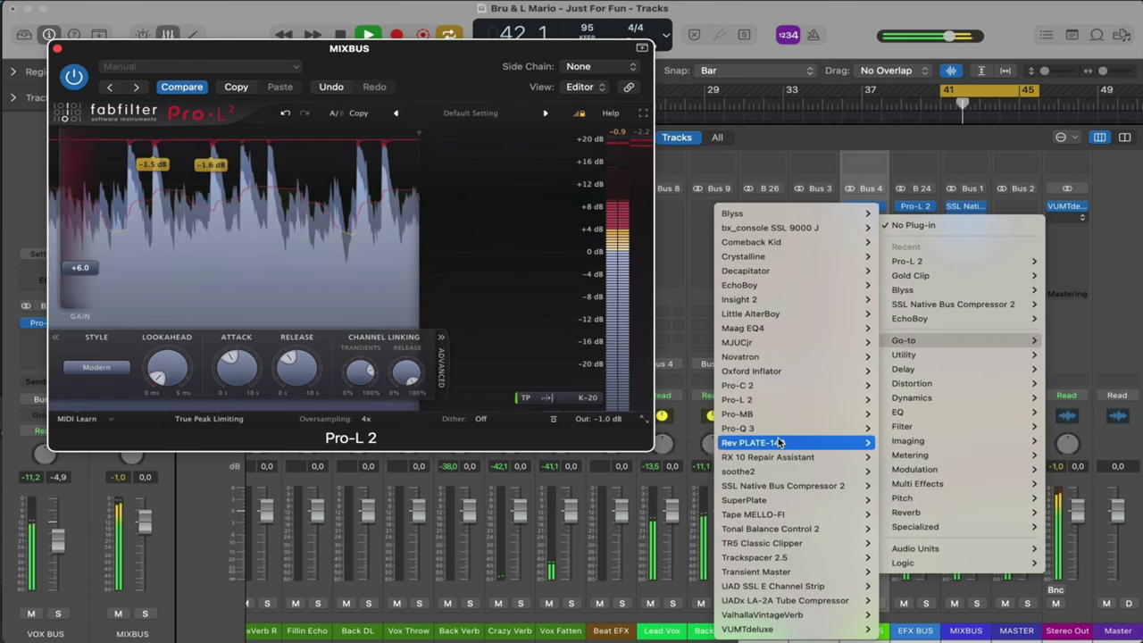
pyautogui.click(743, 302)
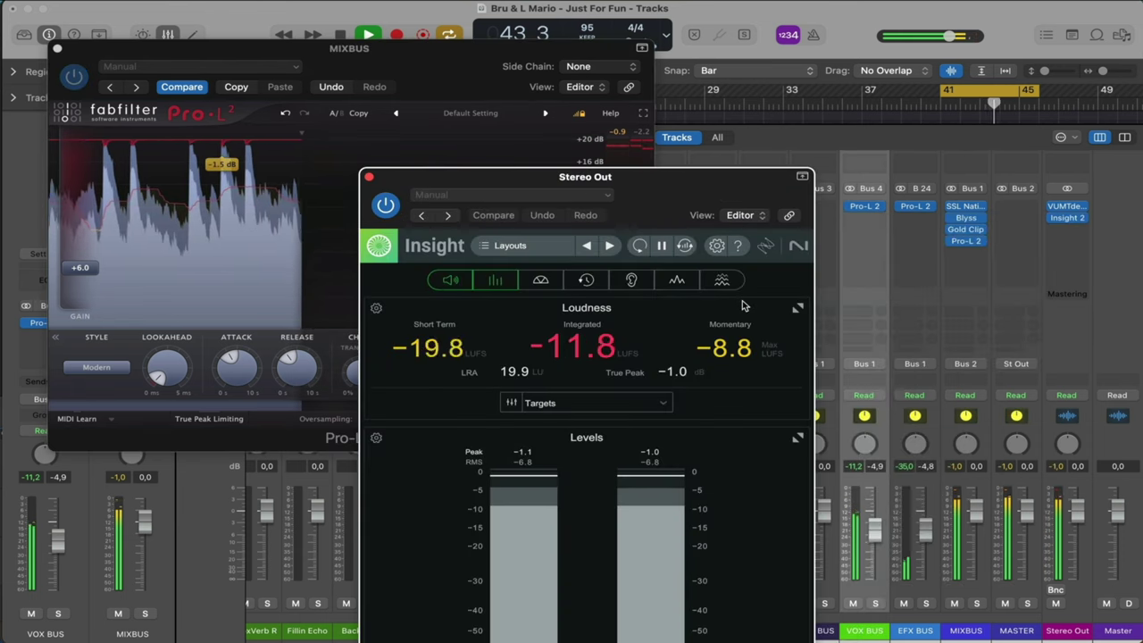
pyautogui.moveTo(640, 203); pyautogui.dragTo(909, 35)
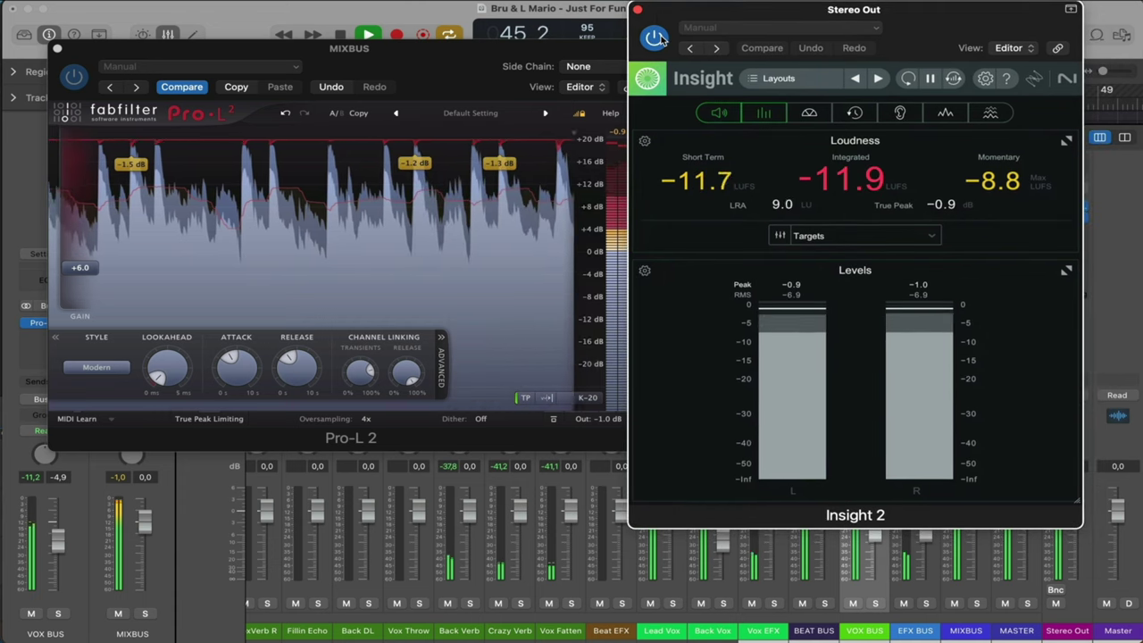
pyautogui.click(636, 10)
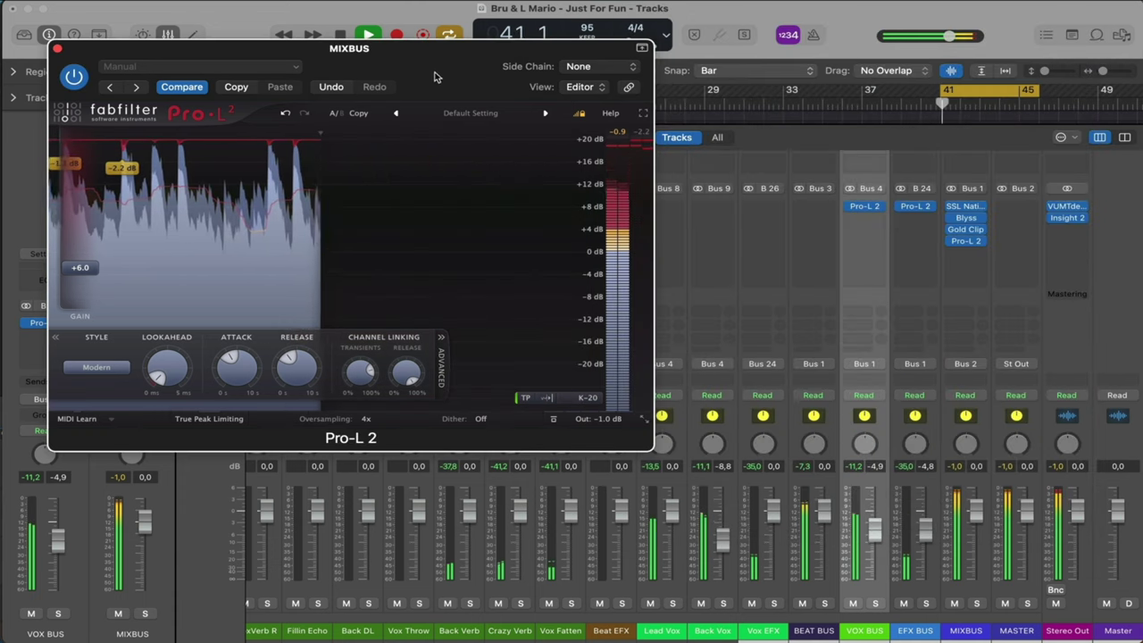
pyautogui.moveTo(435, 77); pyautogui.dragTo(651, 92)
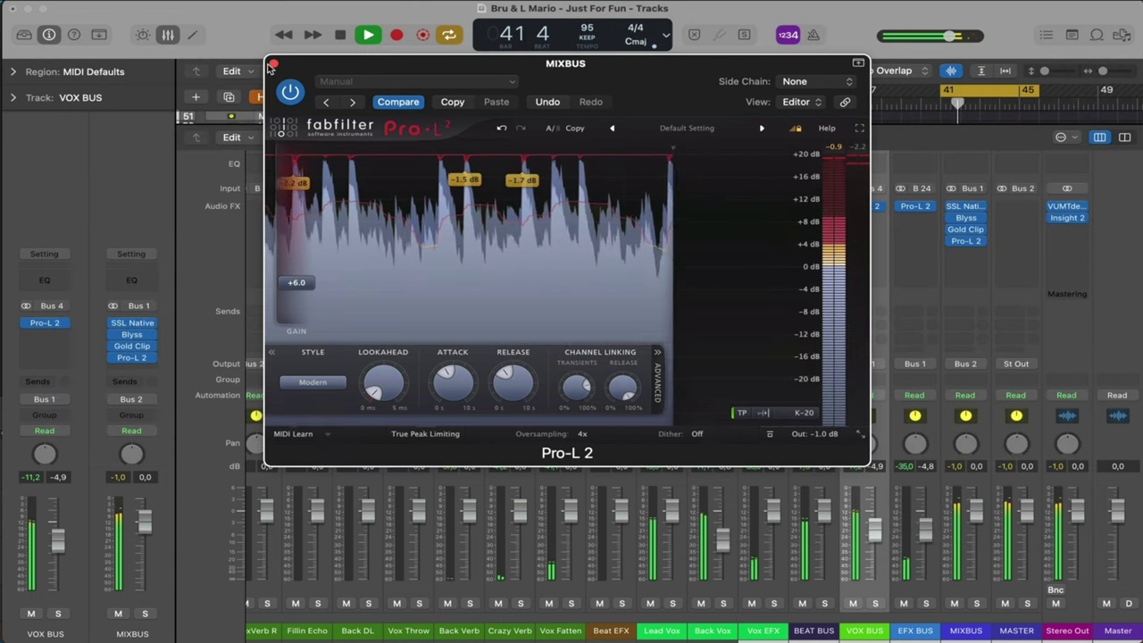
pyautogui.click(273, 64)
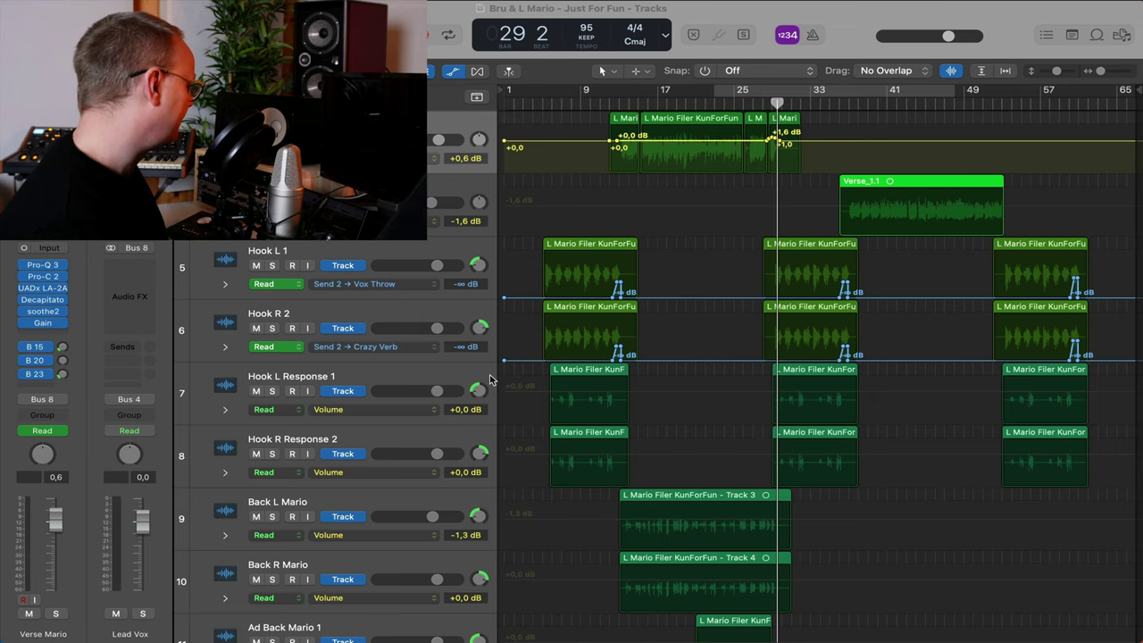
# Select the Verse Mario track and examine its volume automation close up around bar 29, then return to the full arrangement
pyautogui.scroll(5, 364, 249)
pyautogui.click(365, 249)
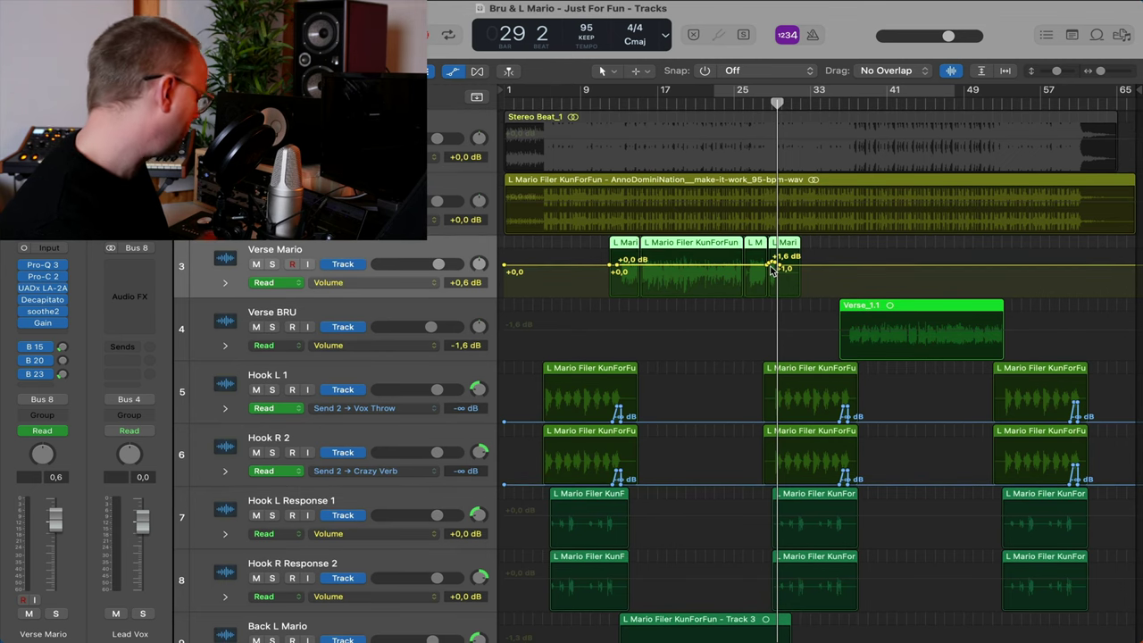
pyautogui.press('z')
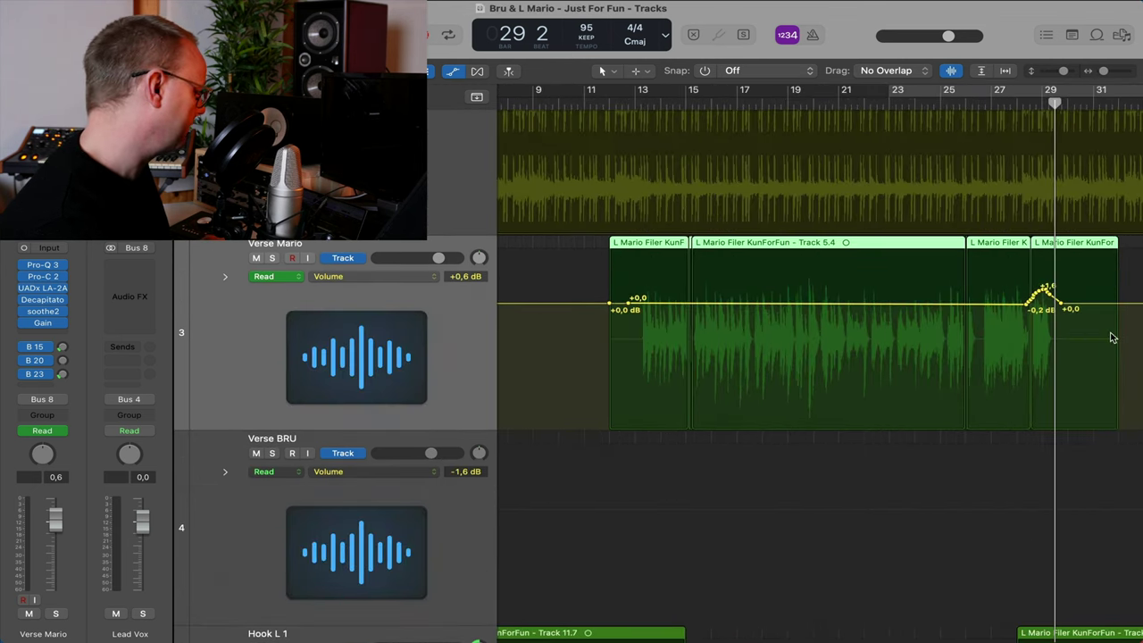
pyautogui.hscroll(3, 1110, 332)
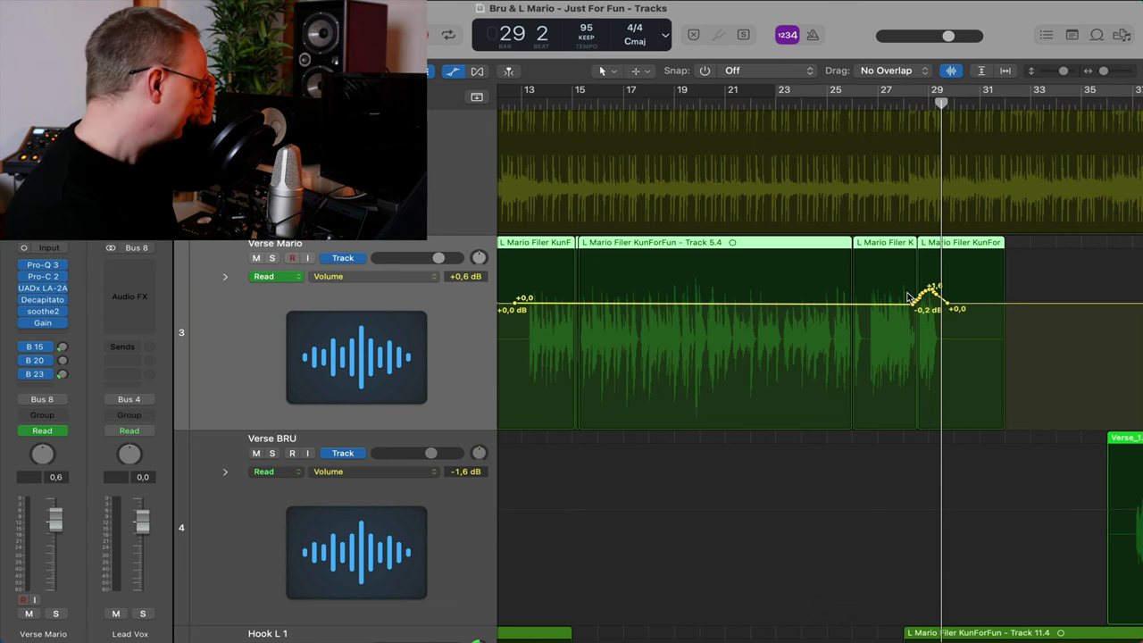
pyautogui.click(45, 323)
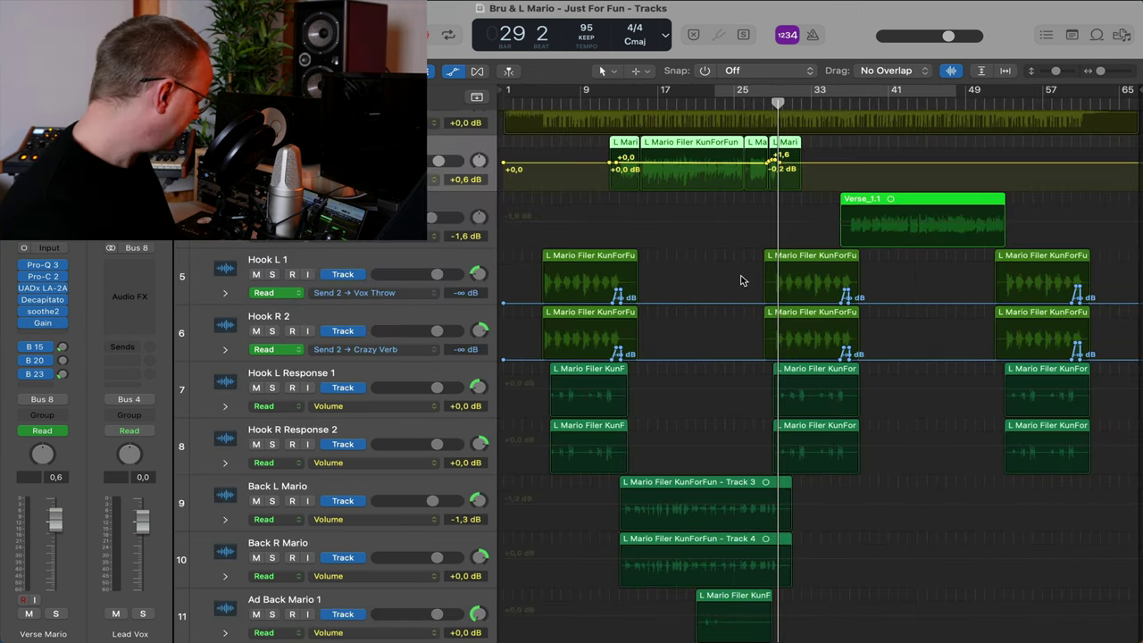
# Show the mixer and review the MIXBUS Gold Clip during playback, followed by the settings of its Pro-L 2 limiter
pyautogui.press('x')
pyautogui.hscroll(10, 842, 276)
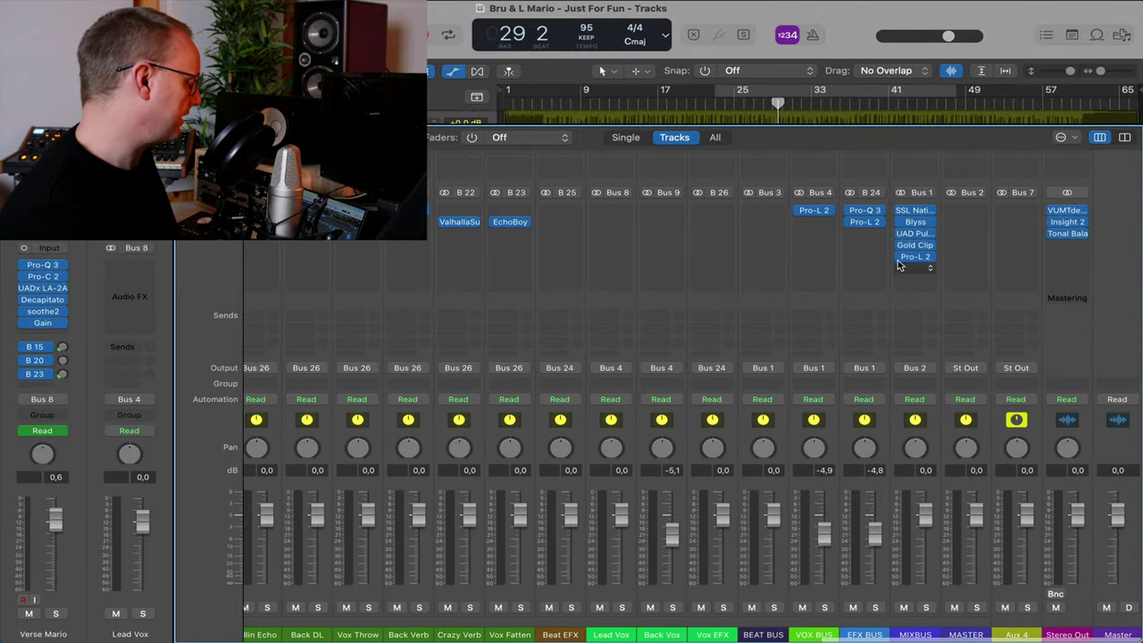
pyautogui.click(915, 237)
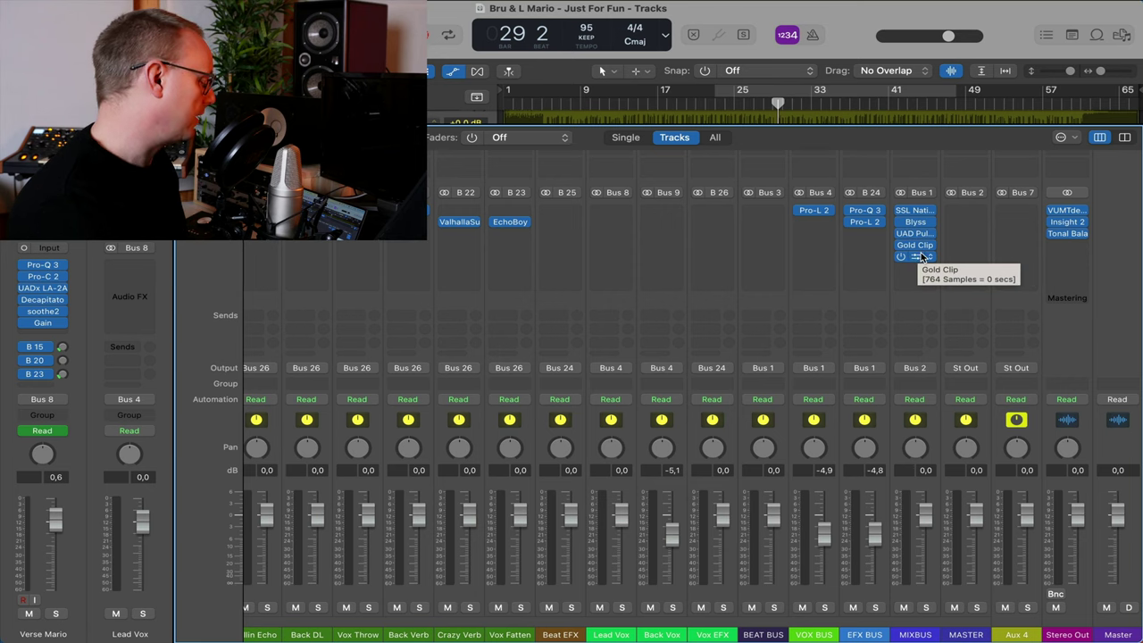
pyautogui.click(917, 246)
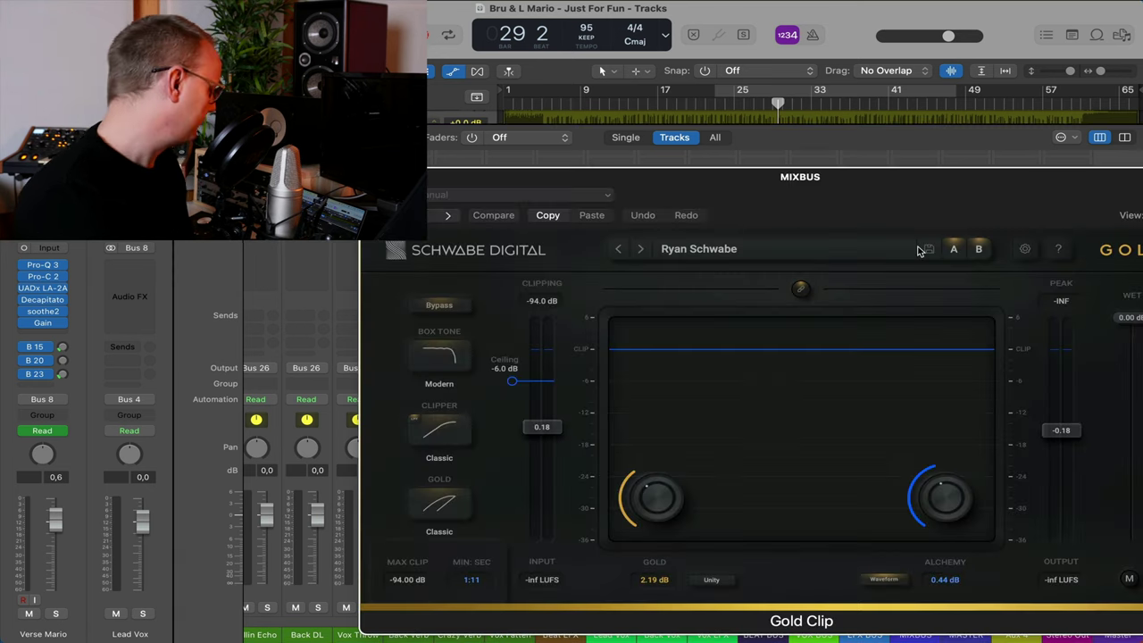
pyautogui.press('space')
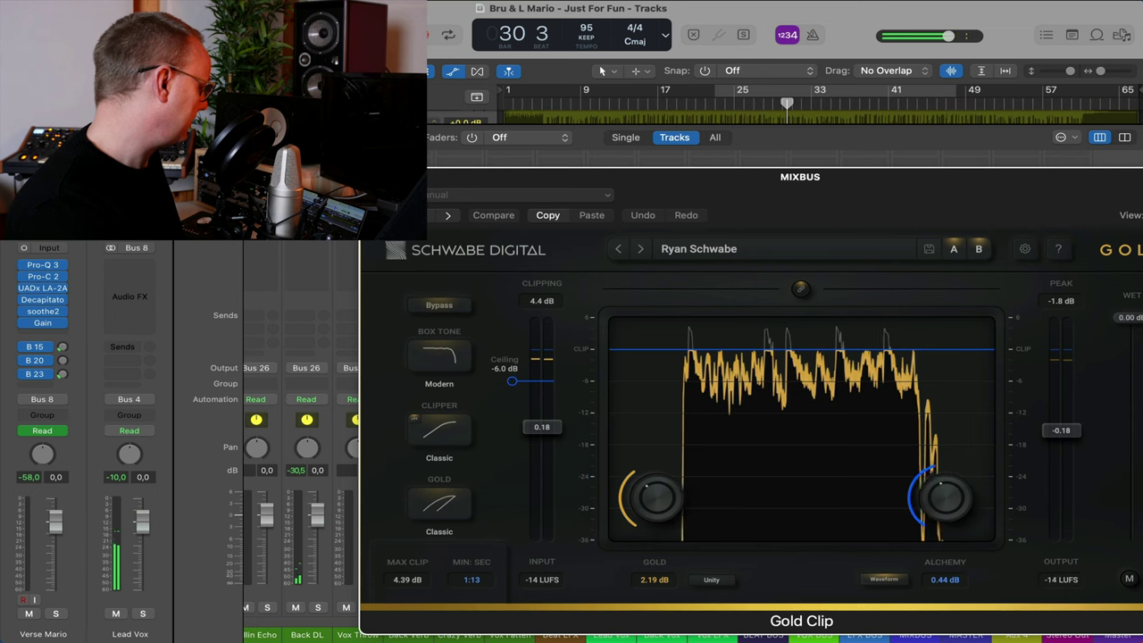
pyautogui.click(371, 177)
pyautogui.click(915, 257)
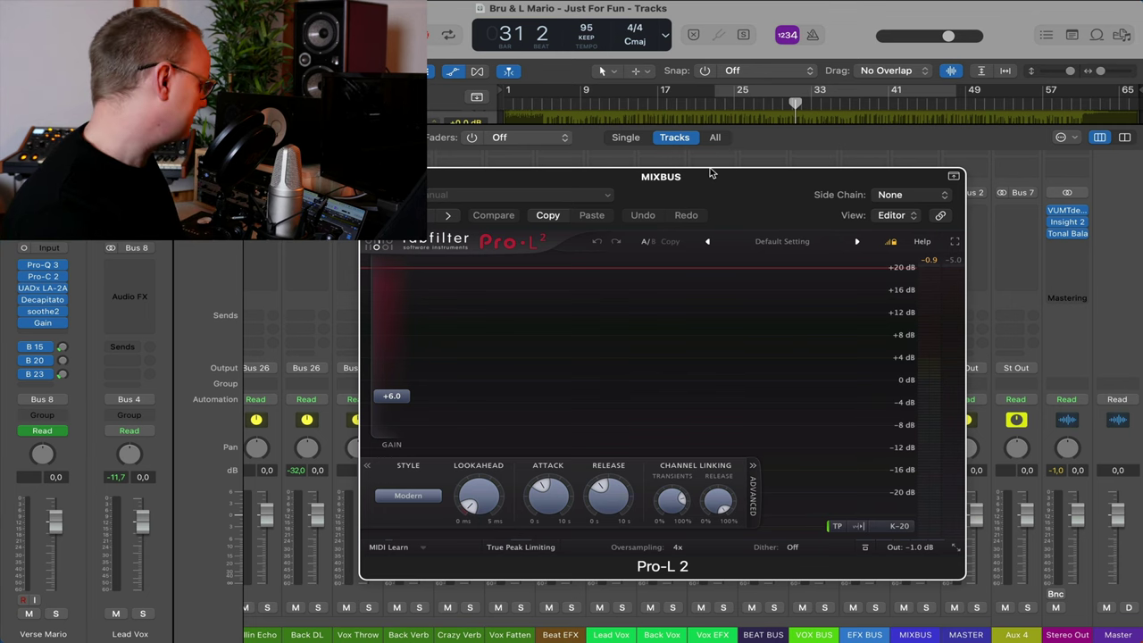
pyautogui.click(954, 176)
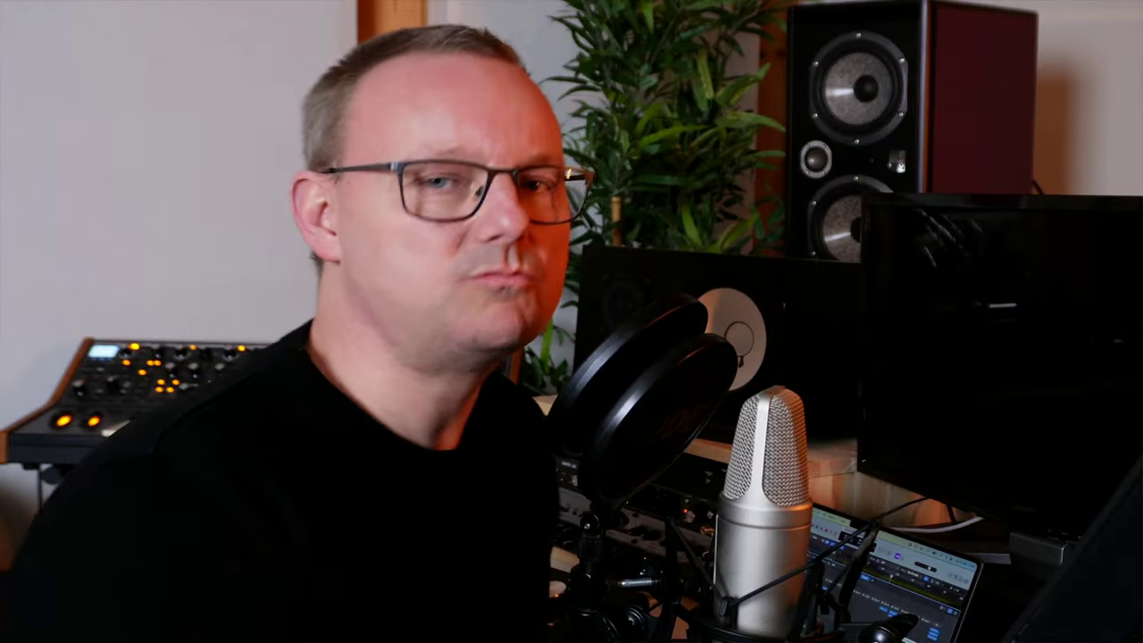